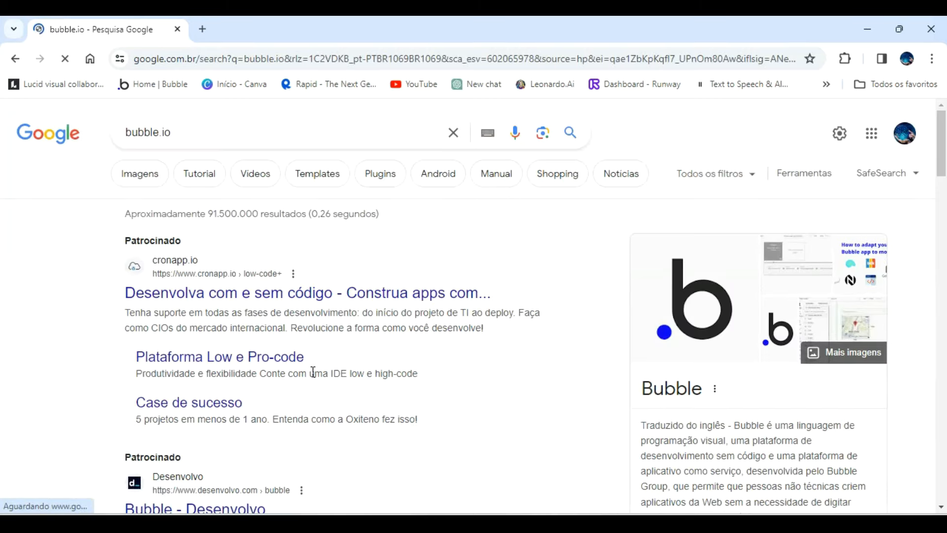
Open the Bubble.io site from the Google search results and start a free sign-up.
scroll(313, 375, down, 4)
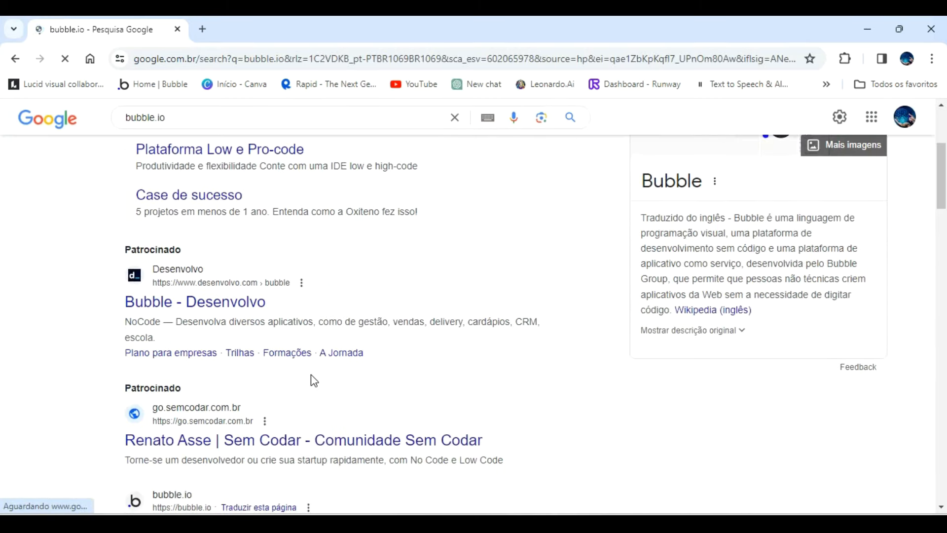
scroll(312, 377, down, 4)
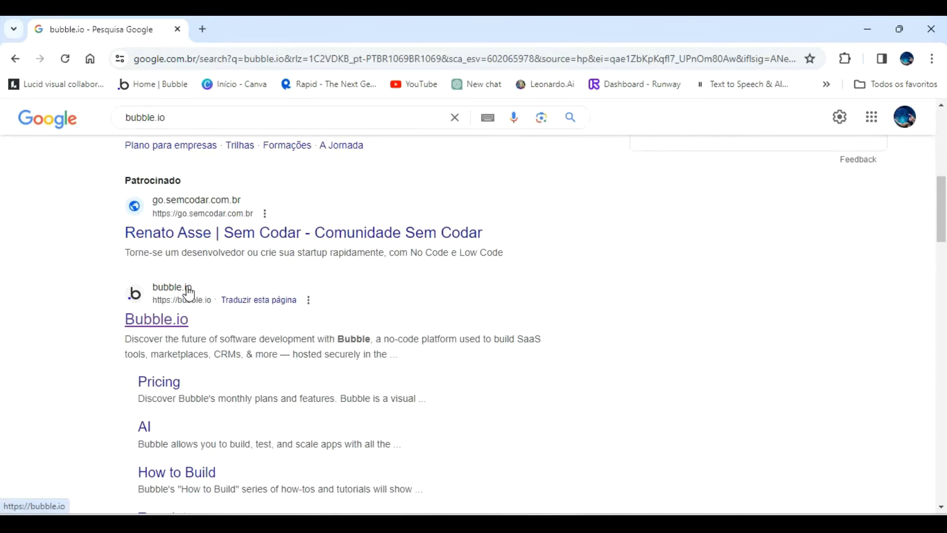
click(168, 325)
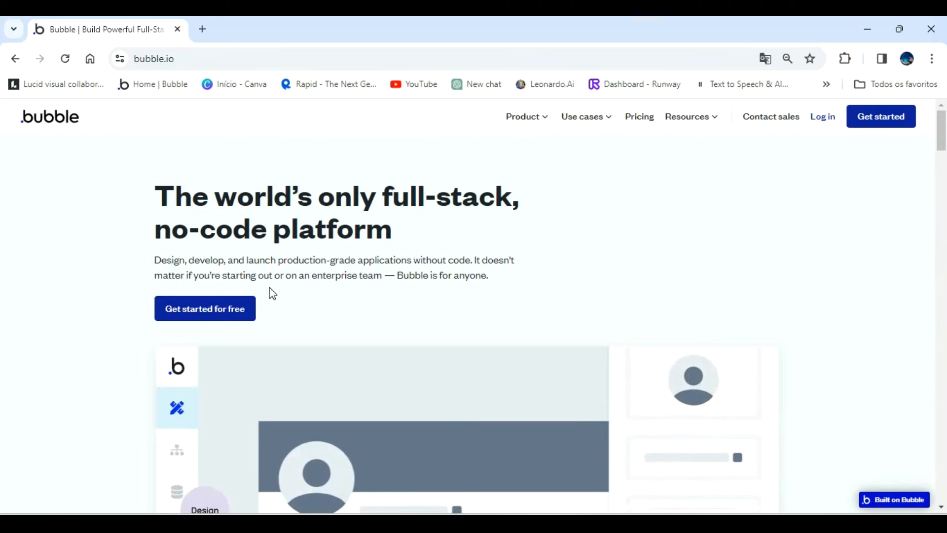
click(211, 312)
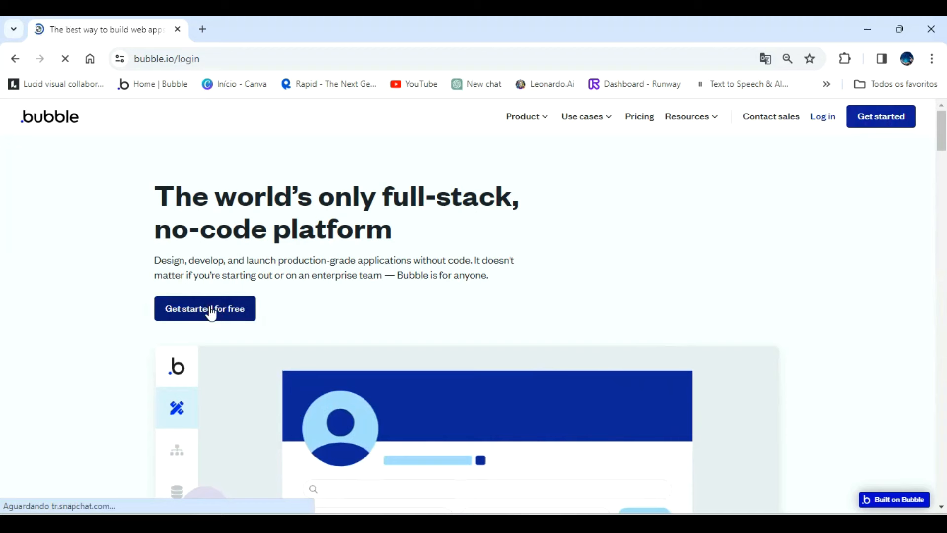
Sign up for a Bubble account by entering the e-mail address and the account password.
click(228, 383)
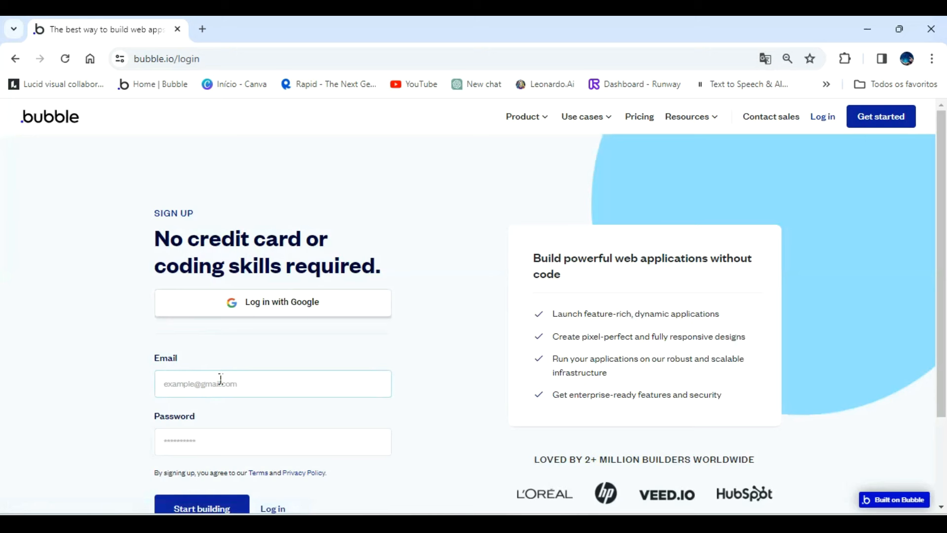
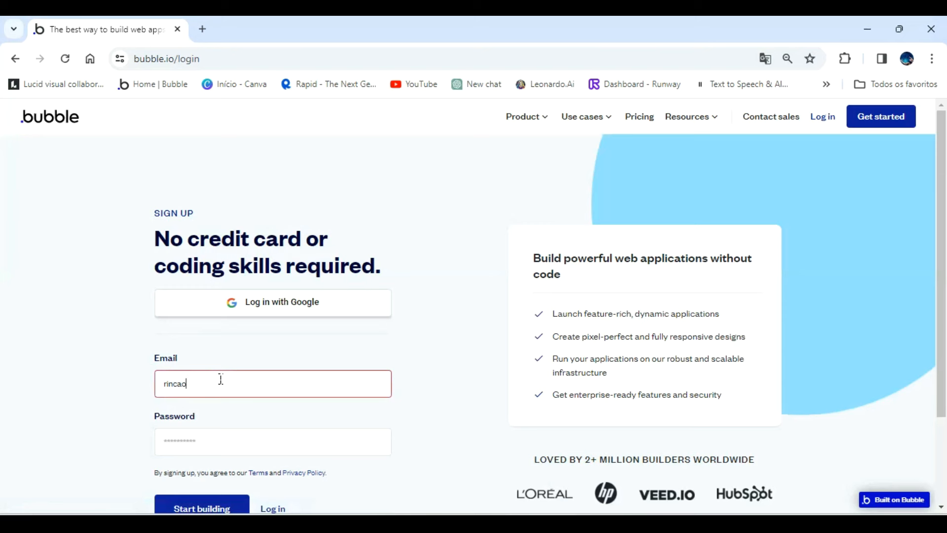
key(Tab)
text(******)
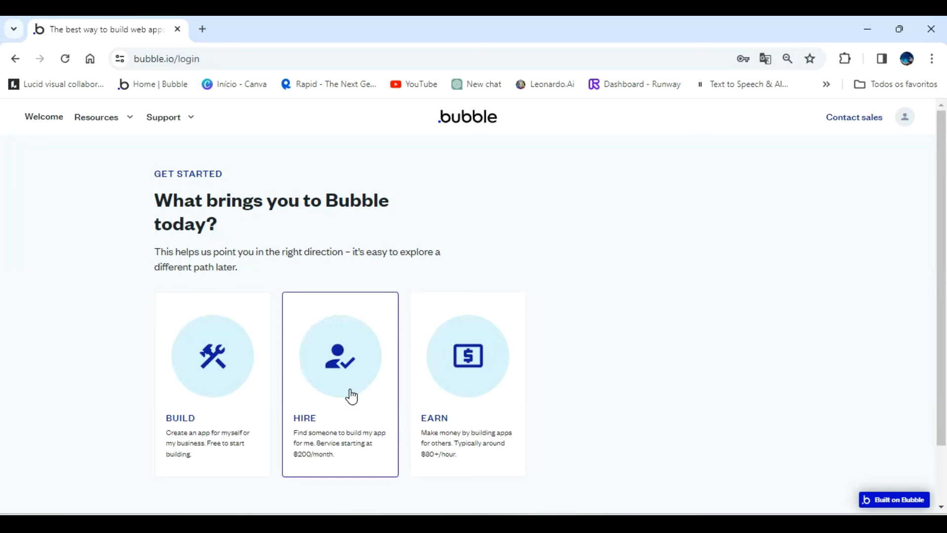
Answer the onboarding questions with Build, As comfortable as it gets, Executing, and Other social networks.
click(220, 371)
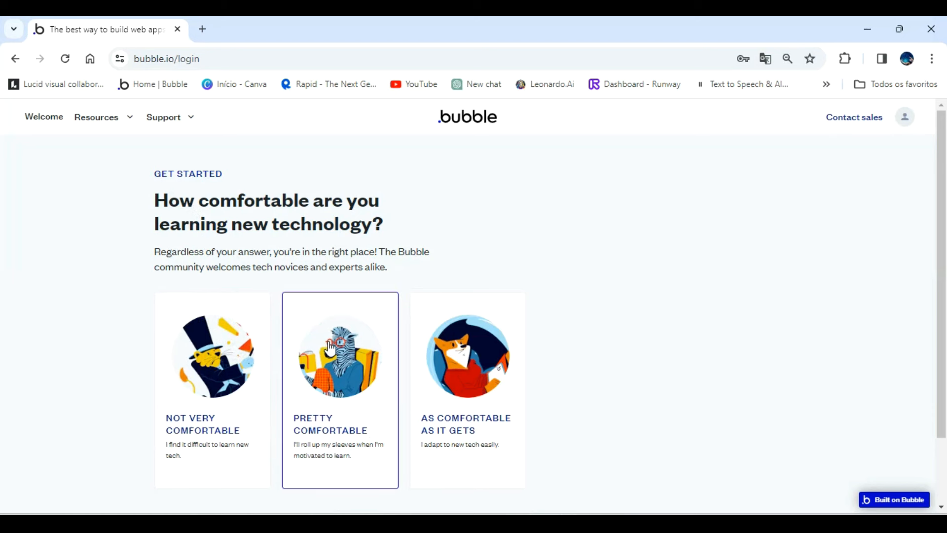
click(445, 342)
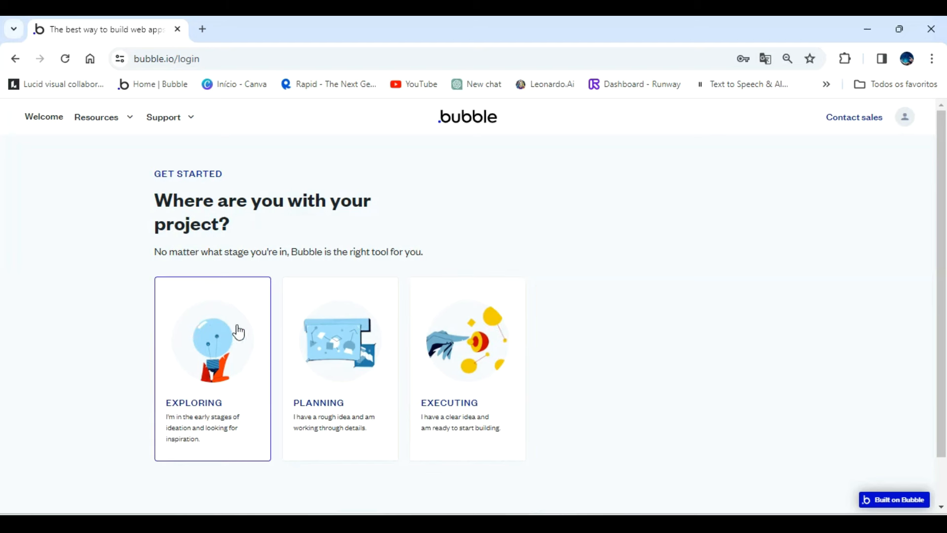
click(444, 337)
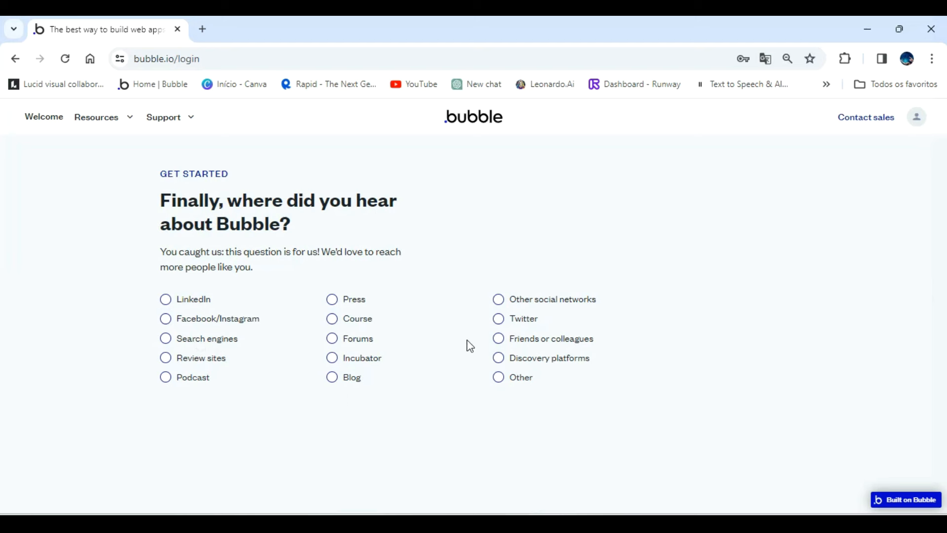
click(498, 299)
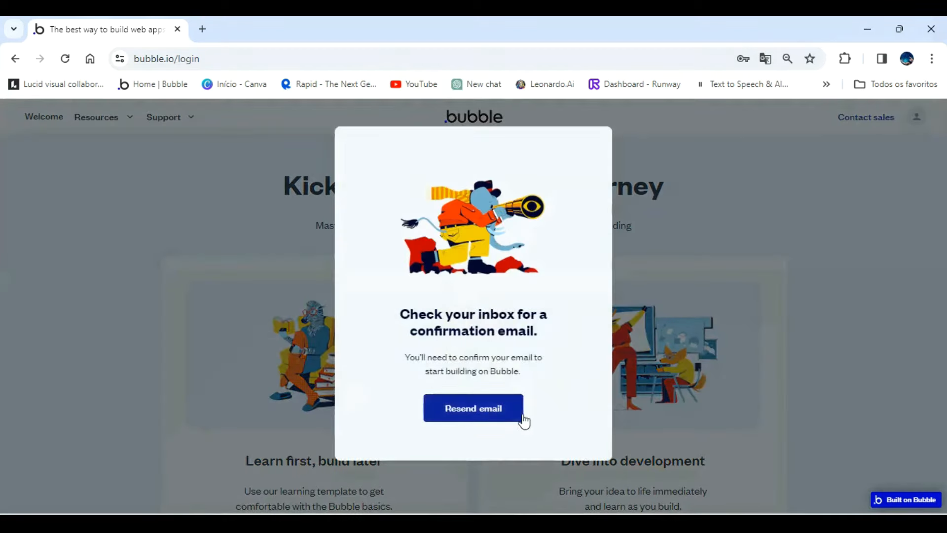
Resend the Bubble confirmation e-mail and confirm the address from its Gmail message to start building.
click(487, 416)
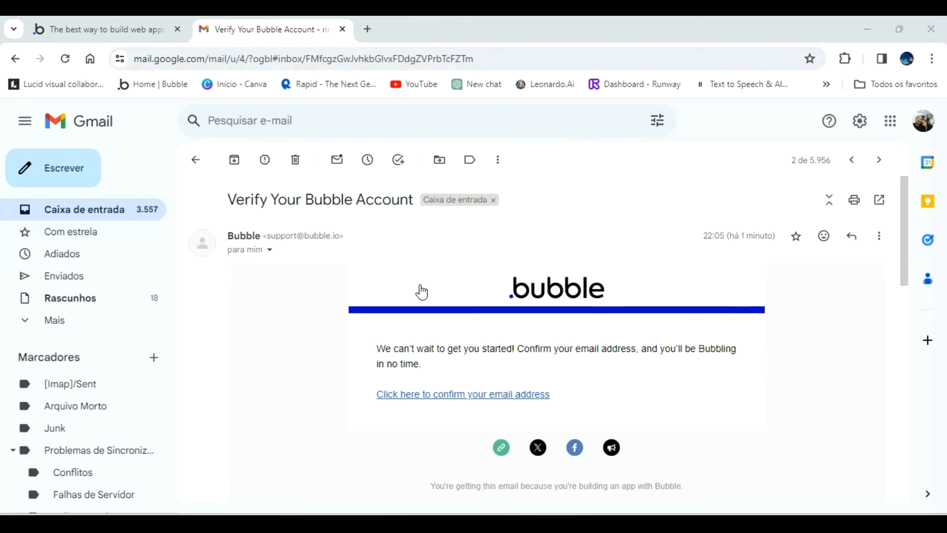
click(453, 397)
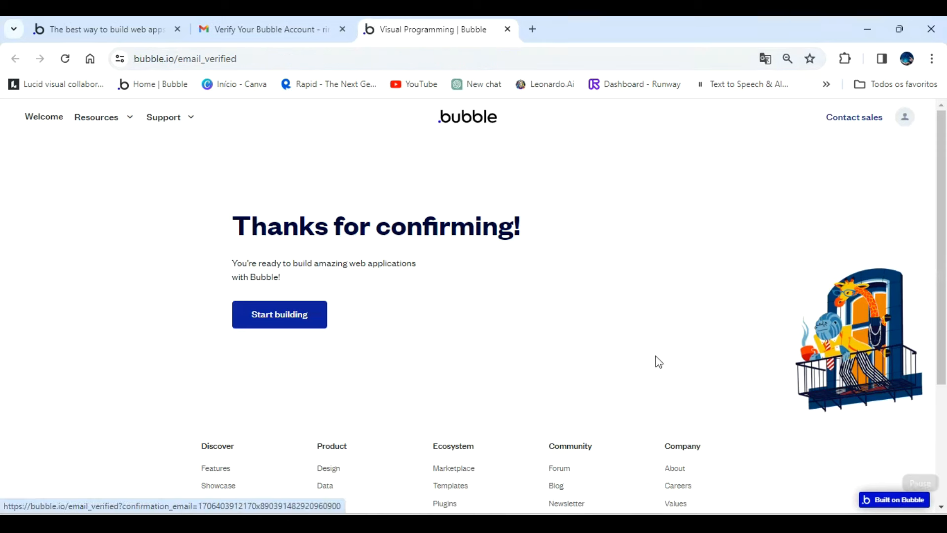
click(282, 315)
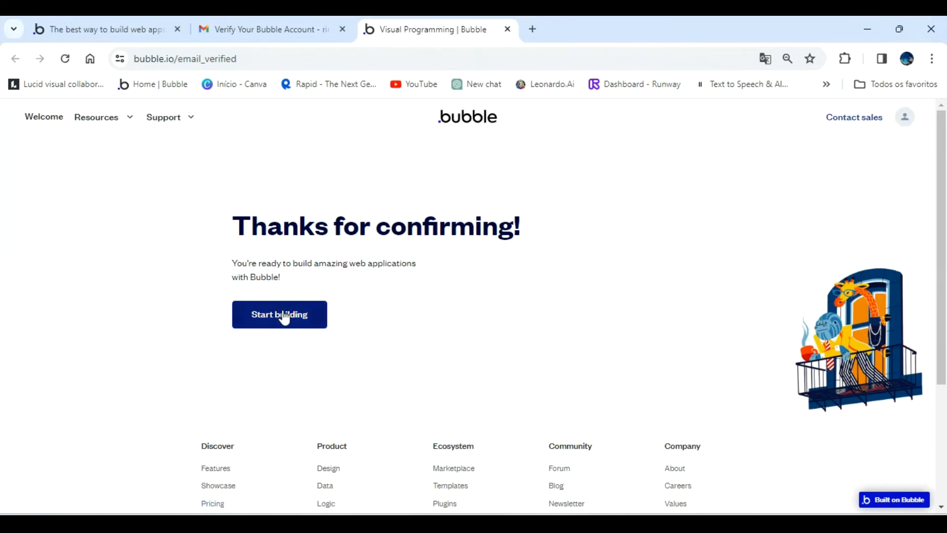
click(284, 317)
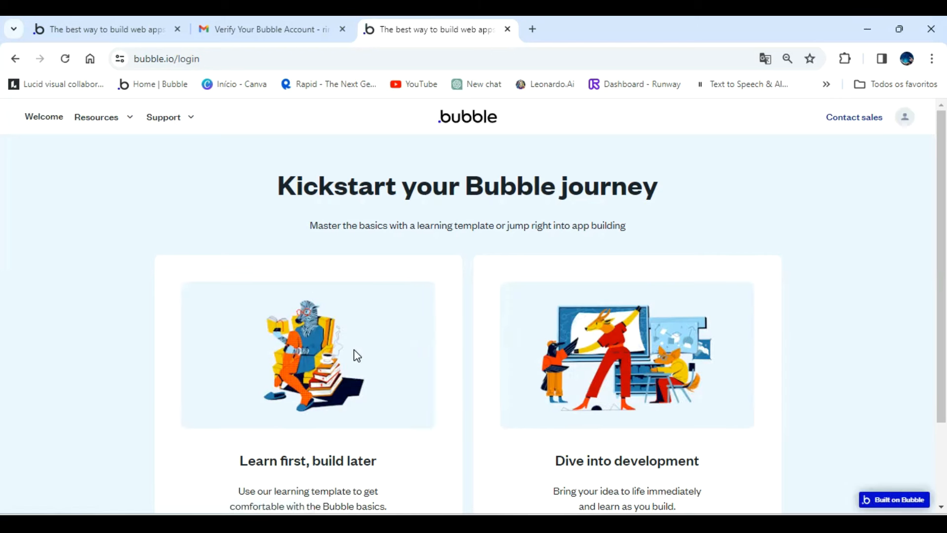
Dive into development with basic features instead of the free trial, and skip the application assistant.
scroll(390, 336, down, 2)
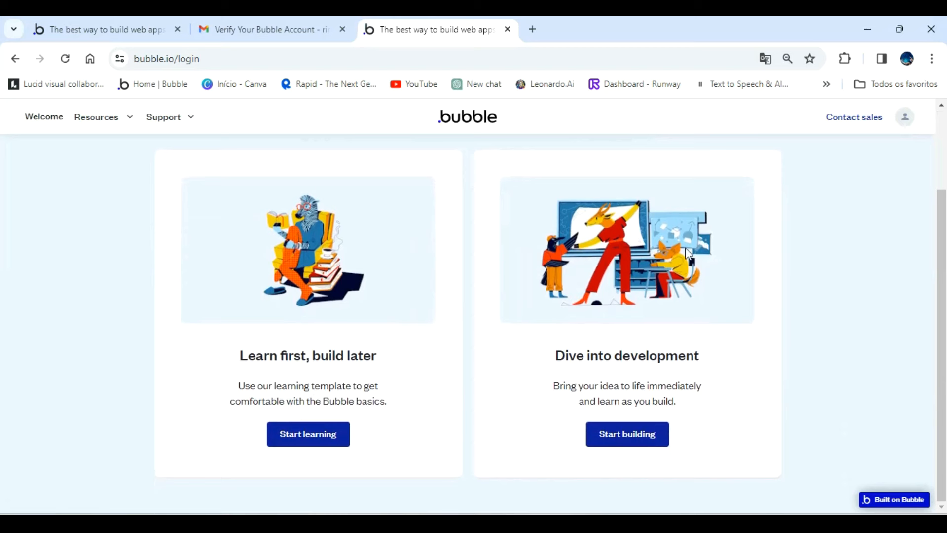
click(651, 440)
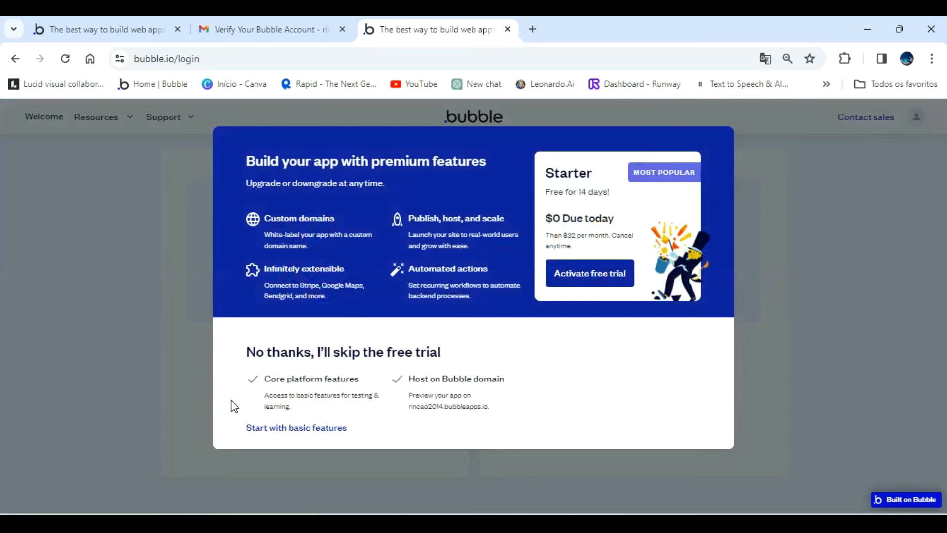
click(312, 432)
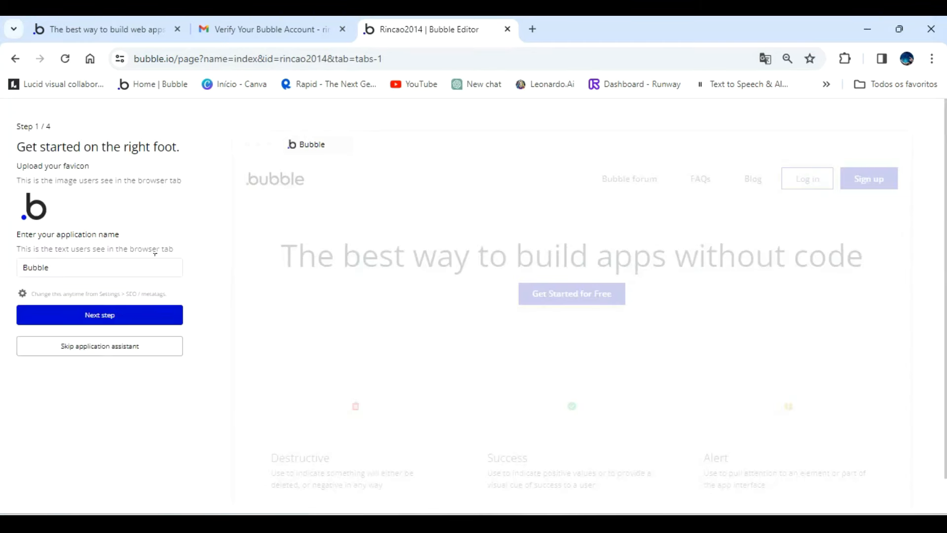
click(89, 355)
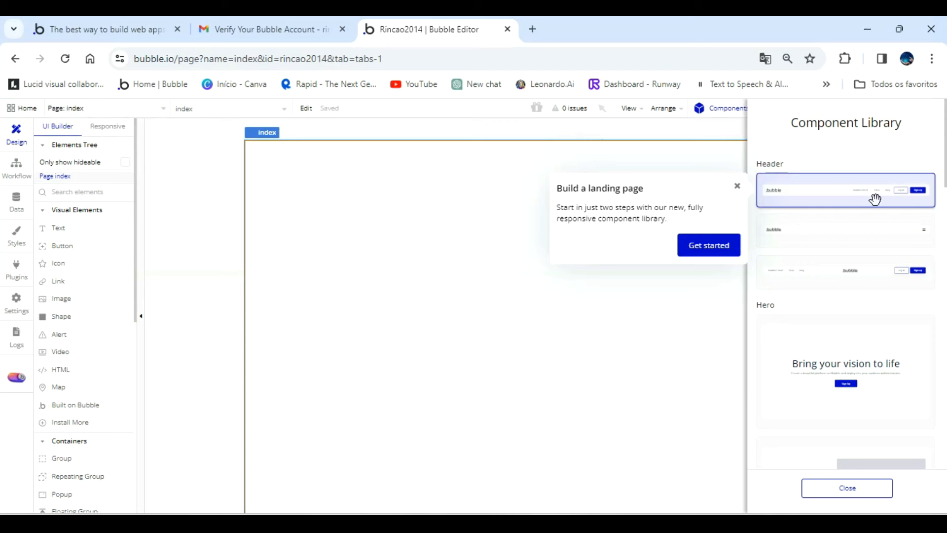
Look through the component library's header, hero, value props, footer, and sign-up components.
scroll(876, 199, down, 7)
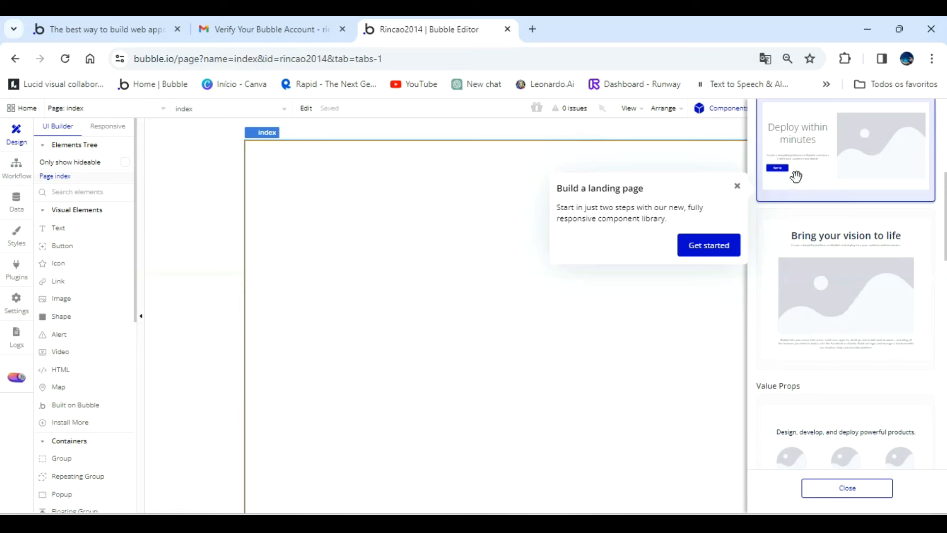
scroll(883, 188, down, 5)
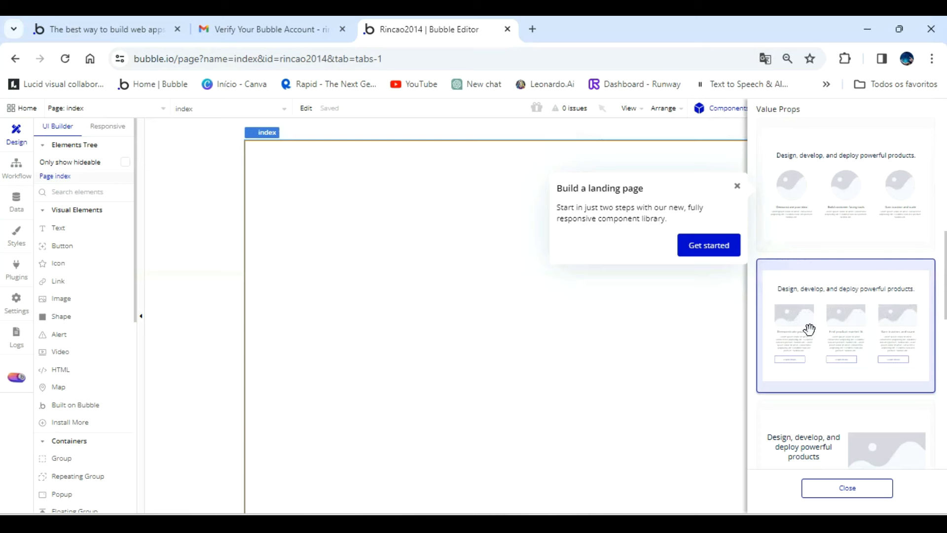
scroll(907, 318, down, 3)
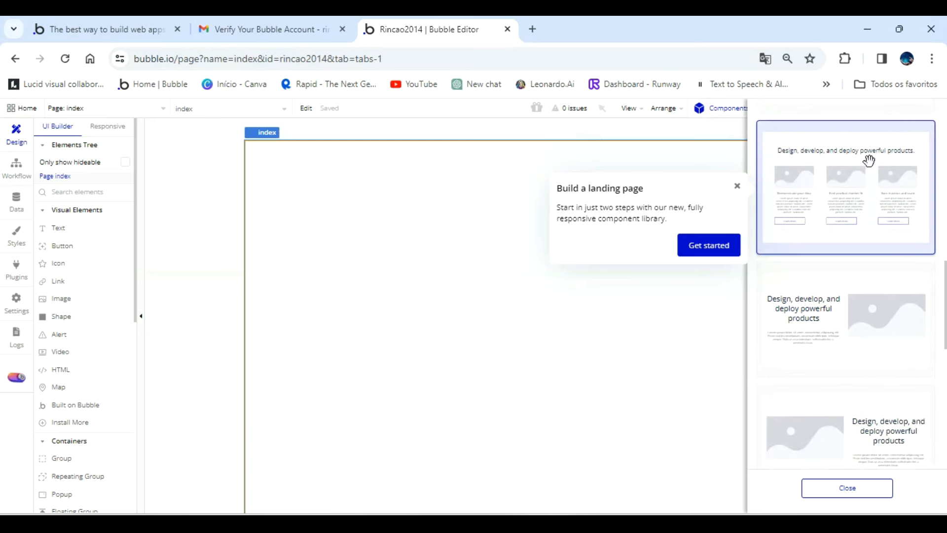
scroll(809, 296, down, 6)
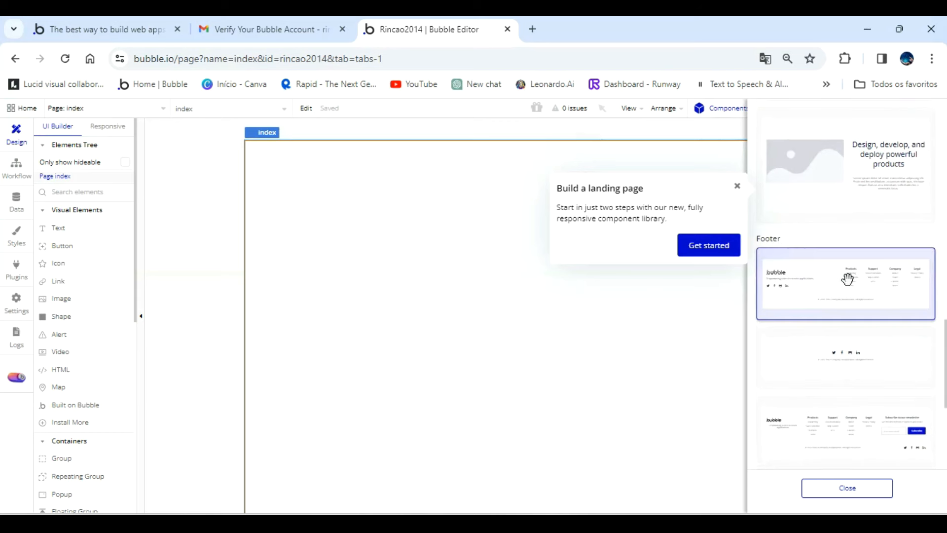
scroll(882, 340, down, 6)
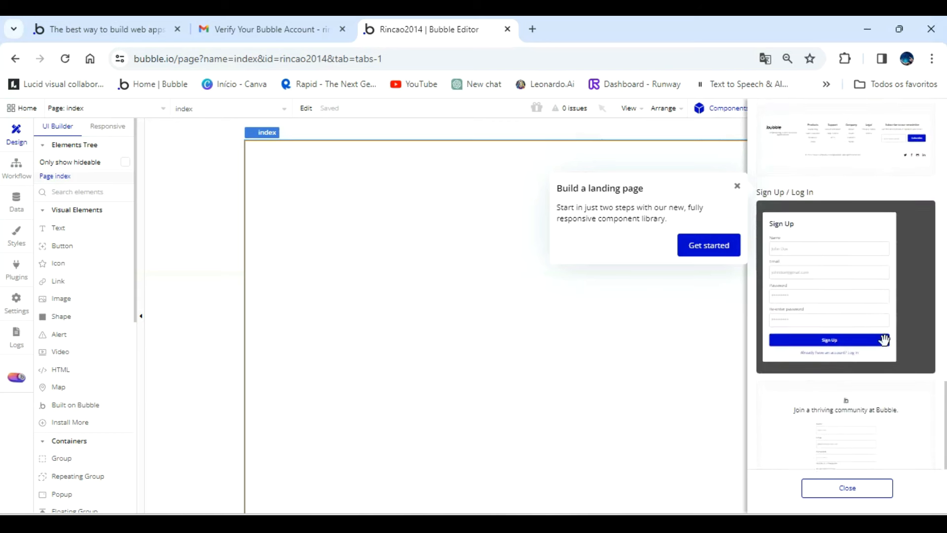
scroll(883, 340, down, 1)
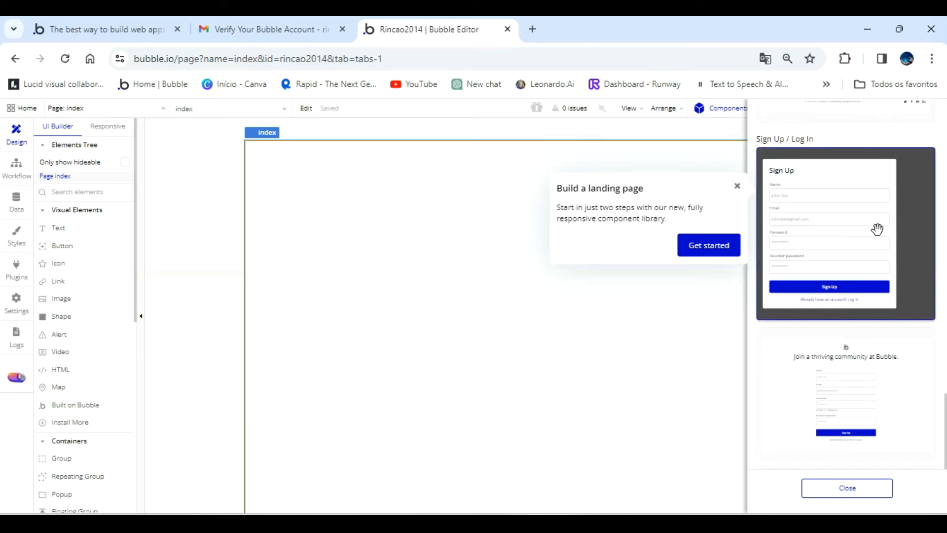
Add the "Deploy within minutes" hero component to the index page and close the component library.
scroll(877, 229, up, 10)
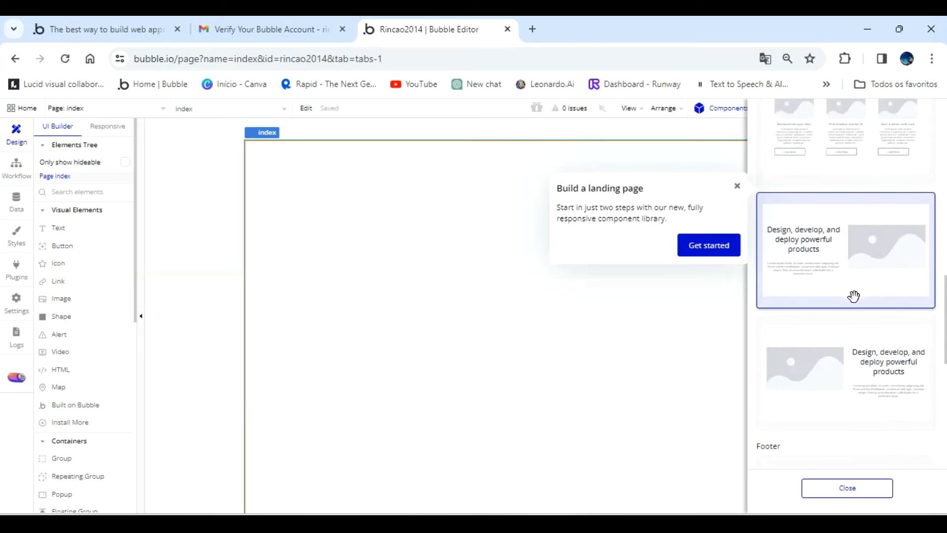
scroll(853, 296, up, 8)
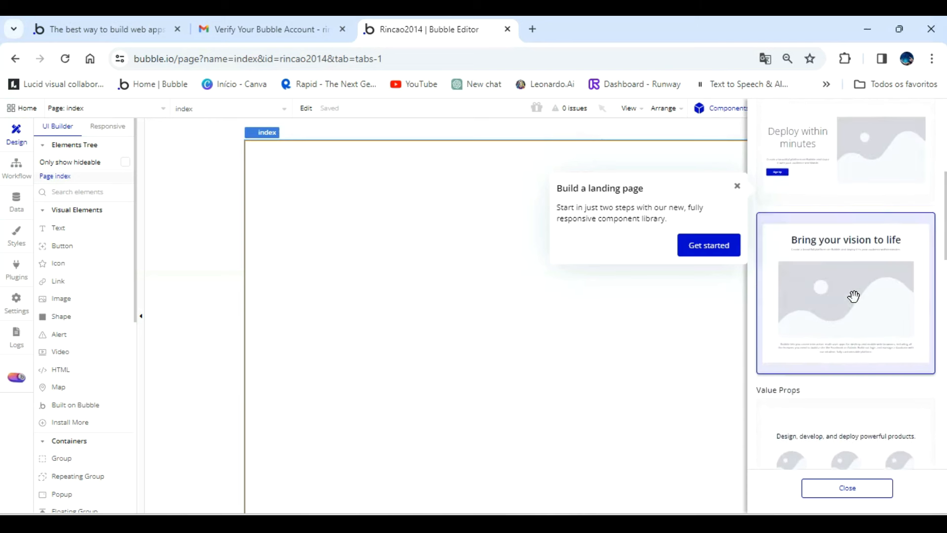
scroll(854, 296, up, 3)
drag(756, 297, 377, 263)
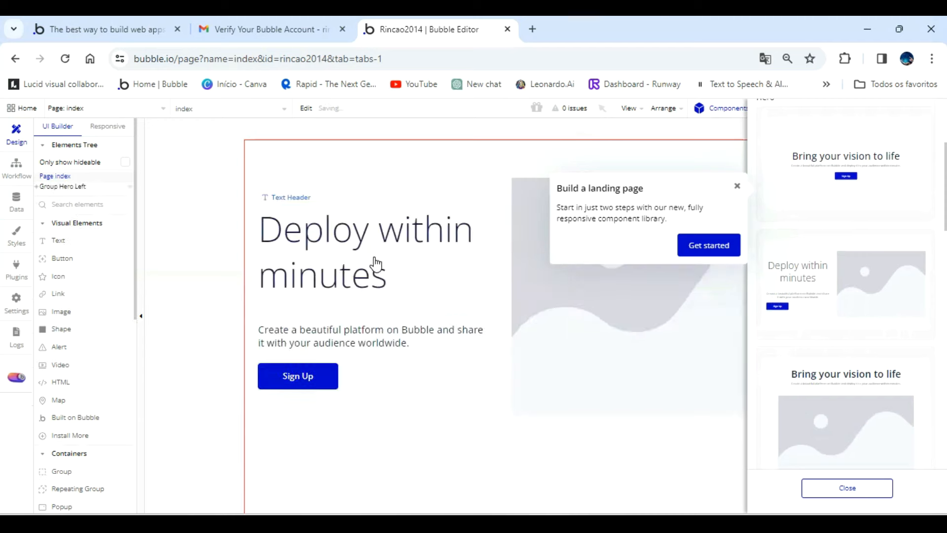
click(851, 488)
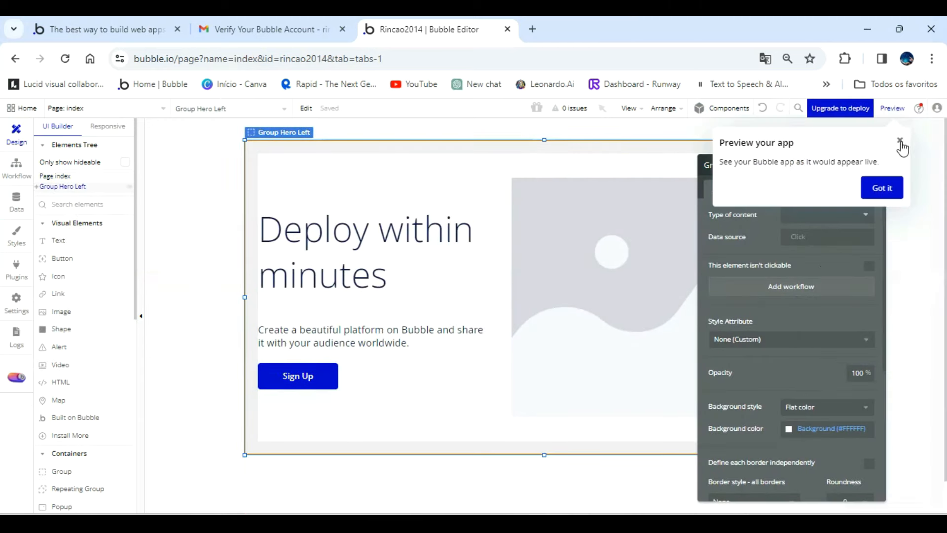
Dismiss the preview tip and the hero group's property editor, and preview the app.
click(901, 143)
click(875, 167)
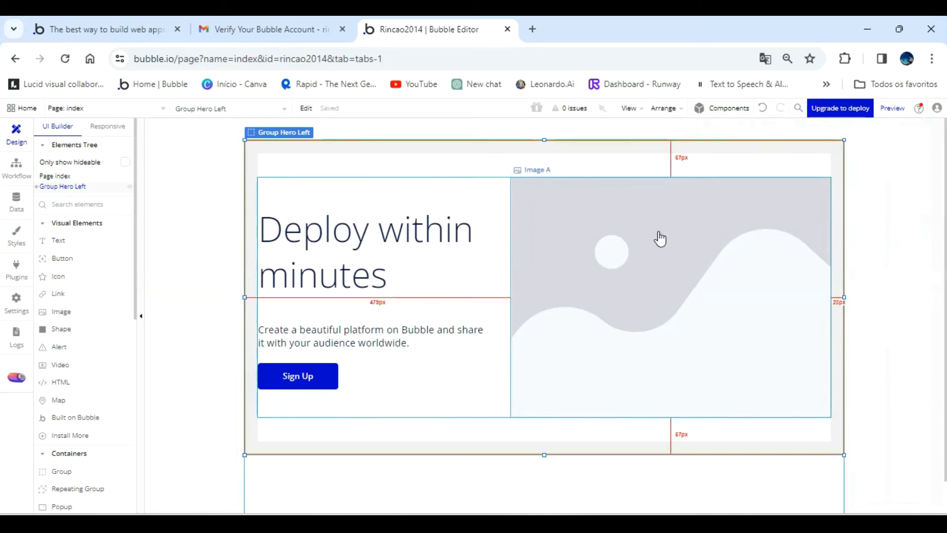
click(901, 110)
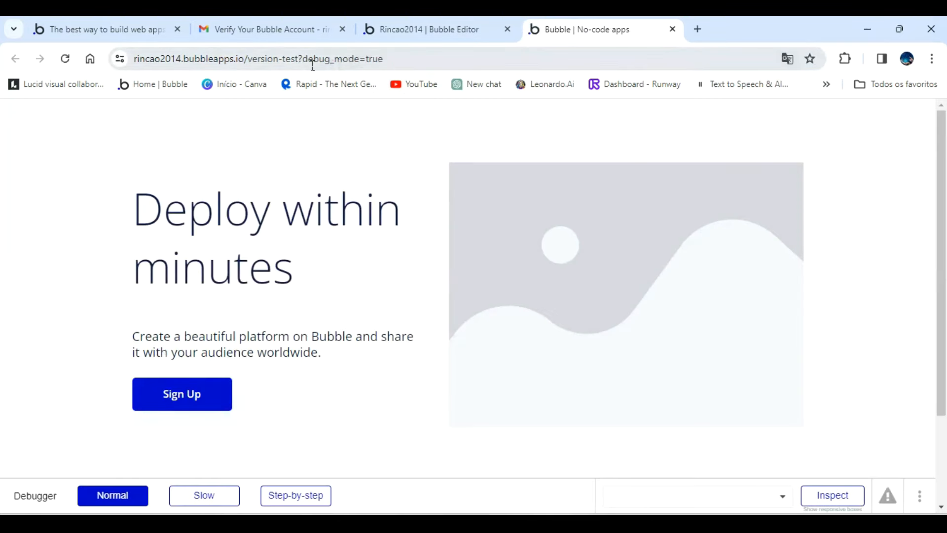
Reload the app preview with debug_mode set to false in the page address and look over the page.
click(411, 58)
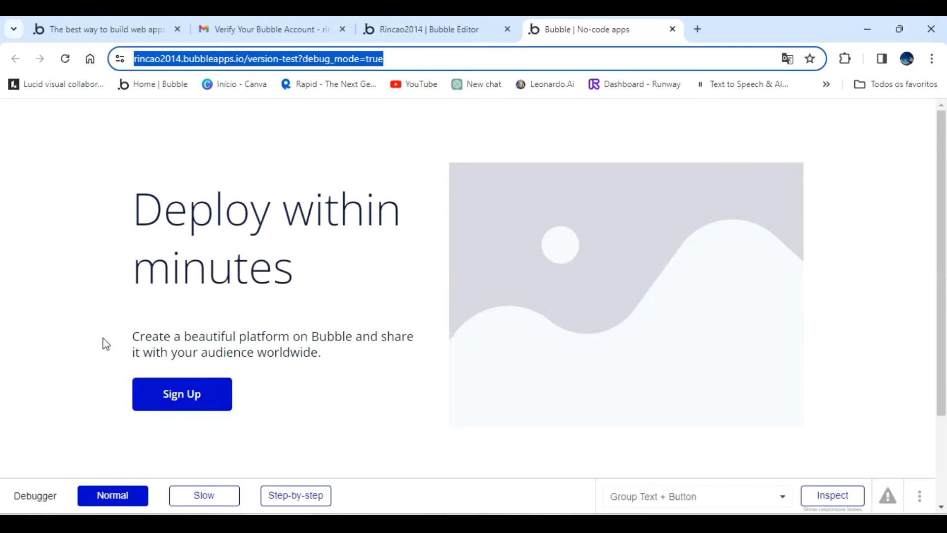
click(438, 54)
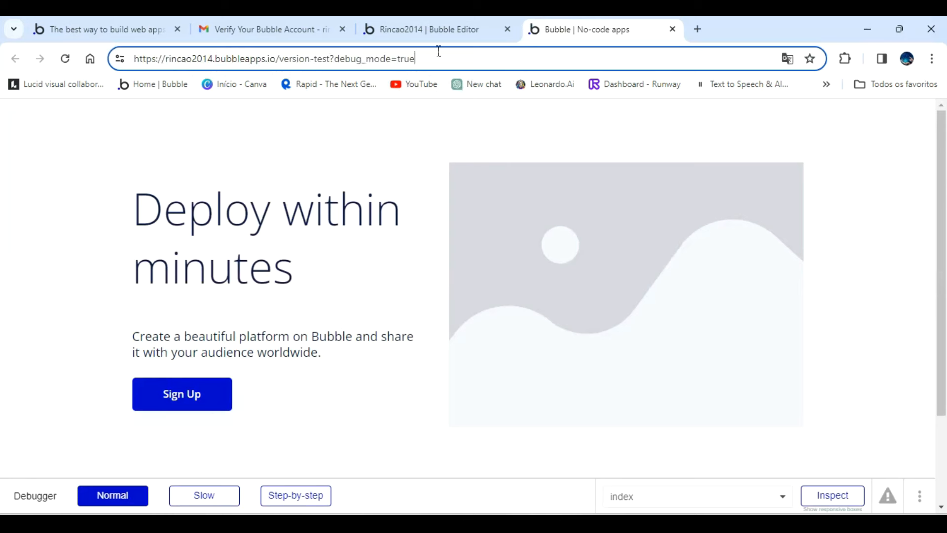
key(BackSpace)
key(BackSpace)
key(BackSpace)
key(BackSpace)
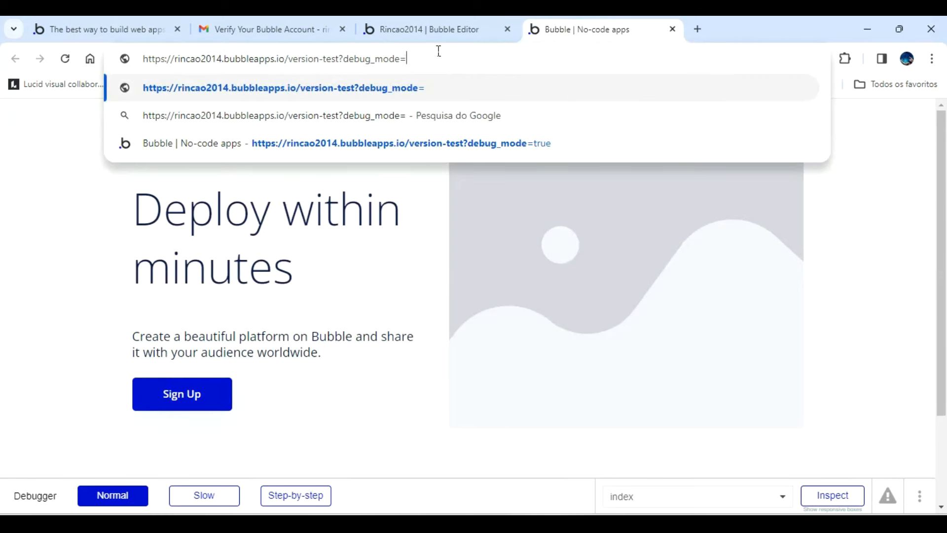
text(false)
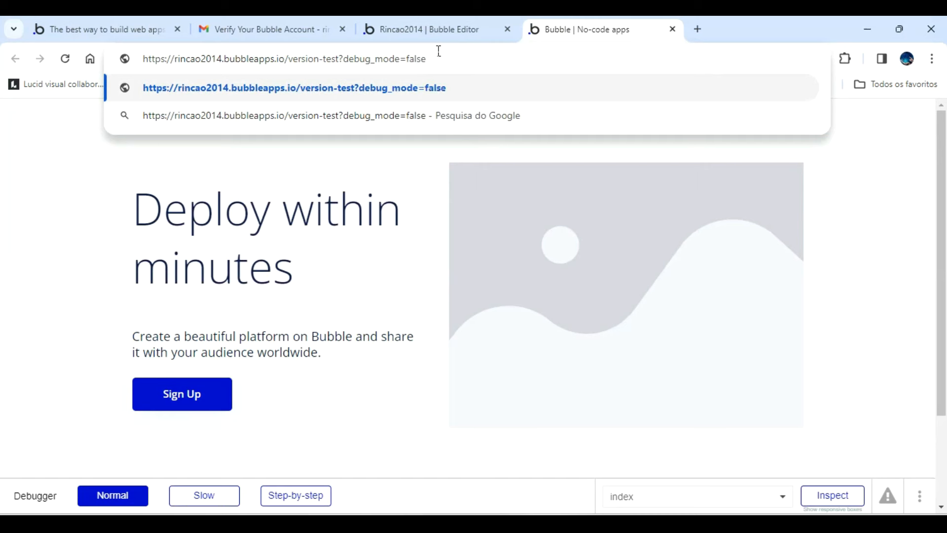
key(Return)
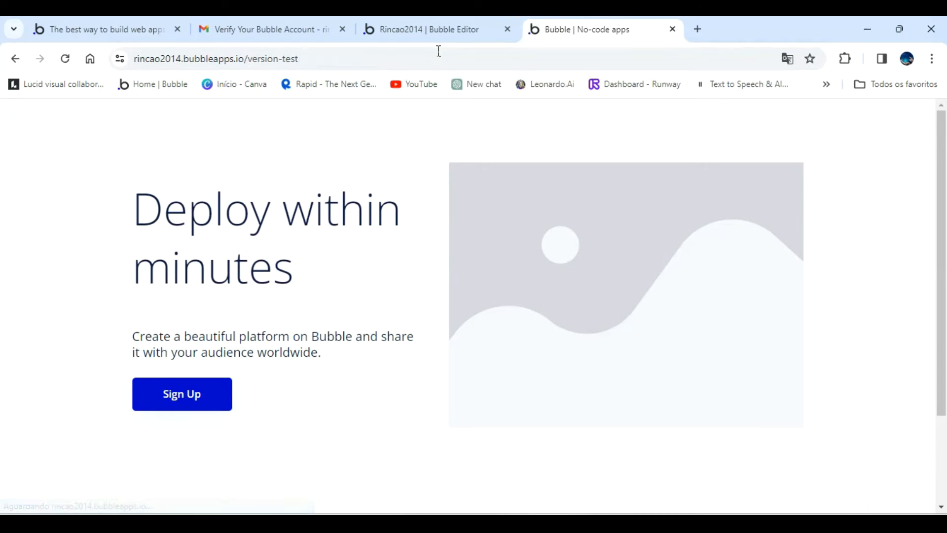
scroll(788, 286, down, 3)
scroll(782, 287, up, 3)
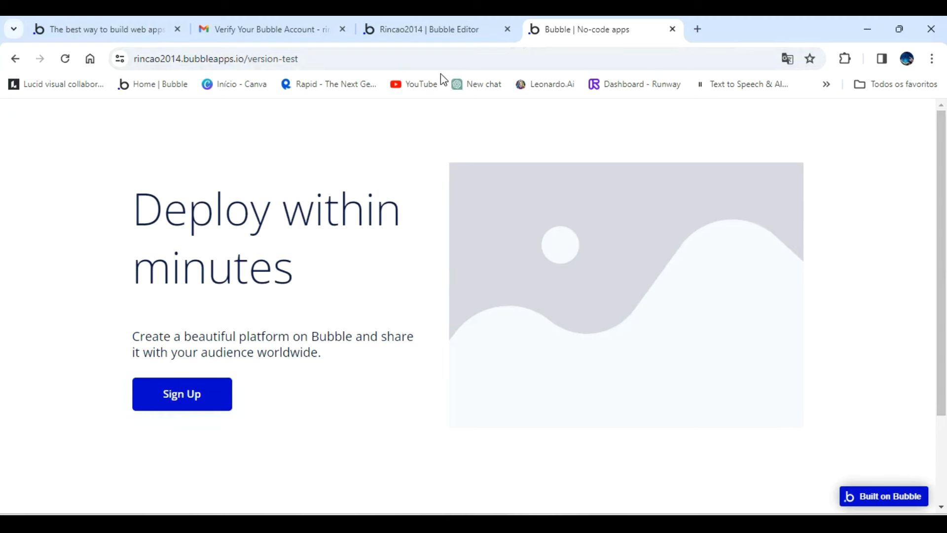
Return to the Bubble editor's index page and undo the last change.
click(432, 25)
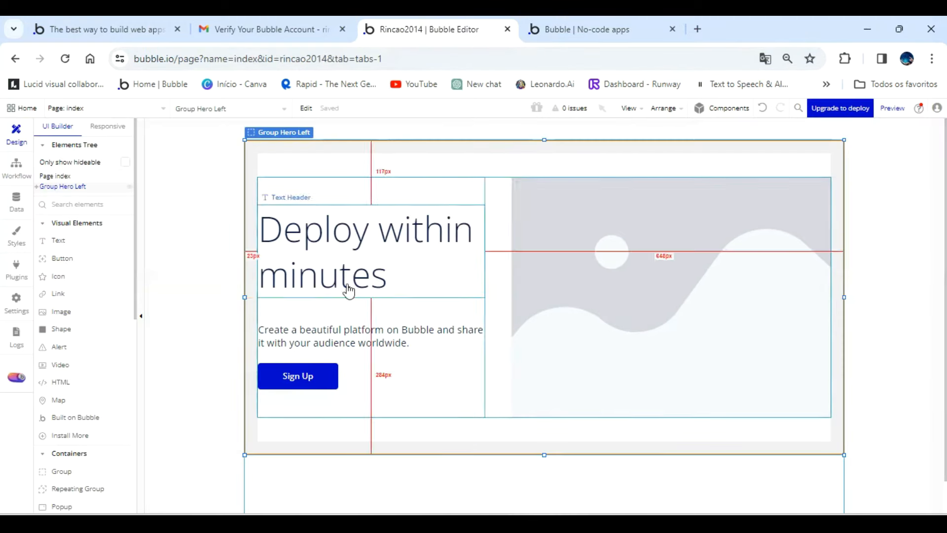
key(ctrl+z)
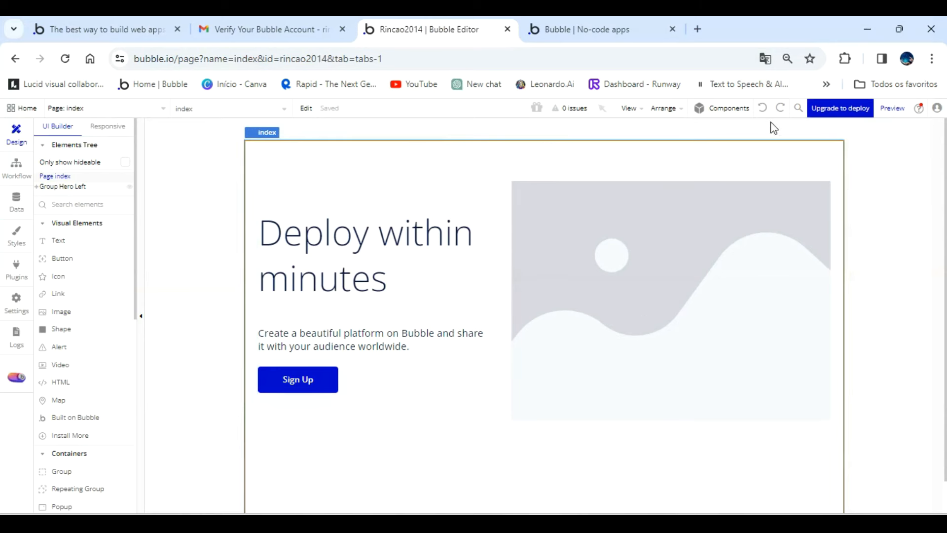
Rename the hero group on the index page as "Group sistema login".
double_click(359, 157)
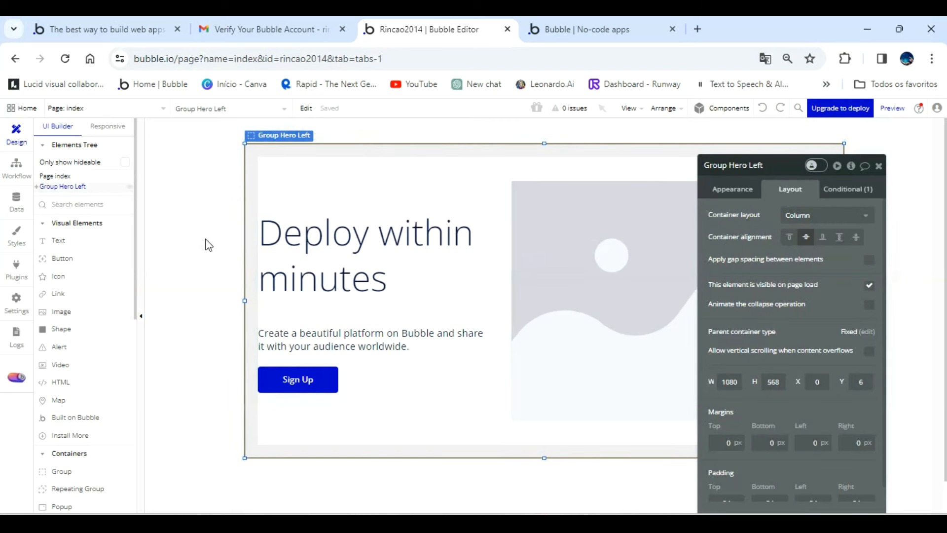
click(767, 166)
key(BackSpace)
key(BackSpace)
key(BackSpace)
key(BackSpace)
key(BackSpace)
key(BackSpace)
key(BackSpace)
key(BackSpace)
key(BackSpace)
text(si)
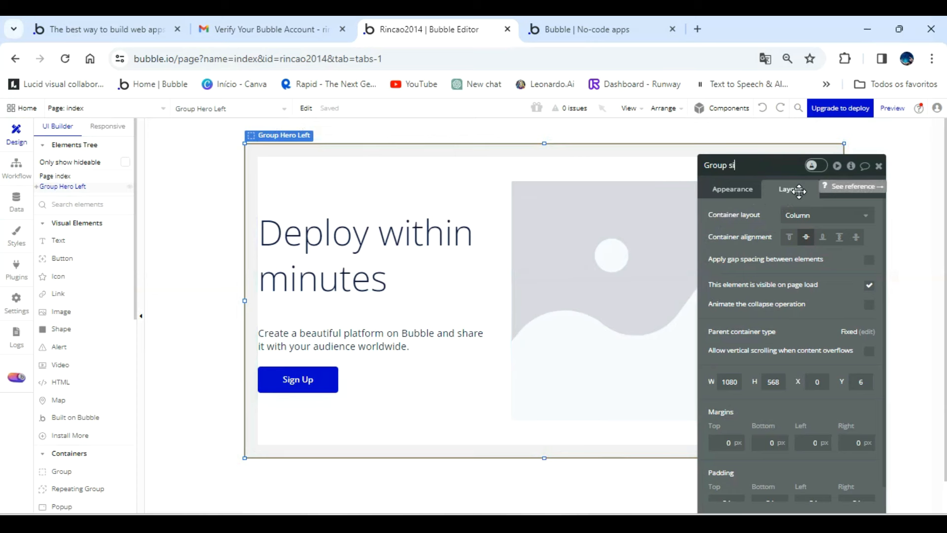
text(stema login)
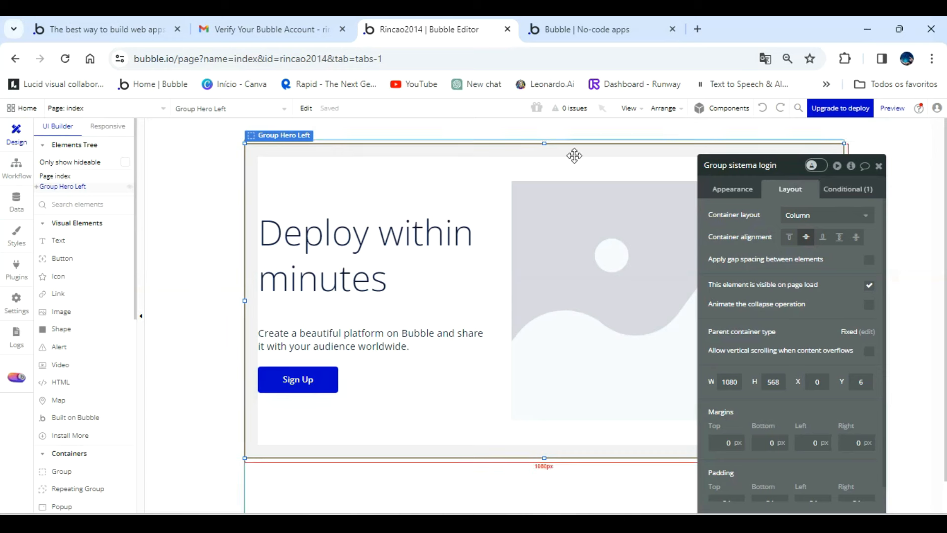
Set the index page's container layout to Align to parent and view its preset page width options.
click(414, 483)
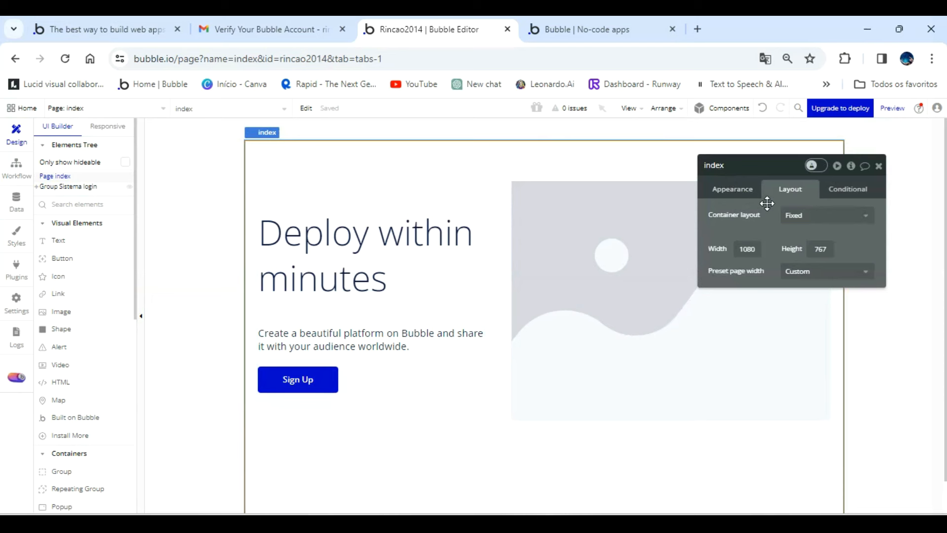
click(799, 217)
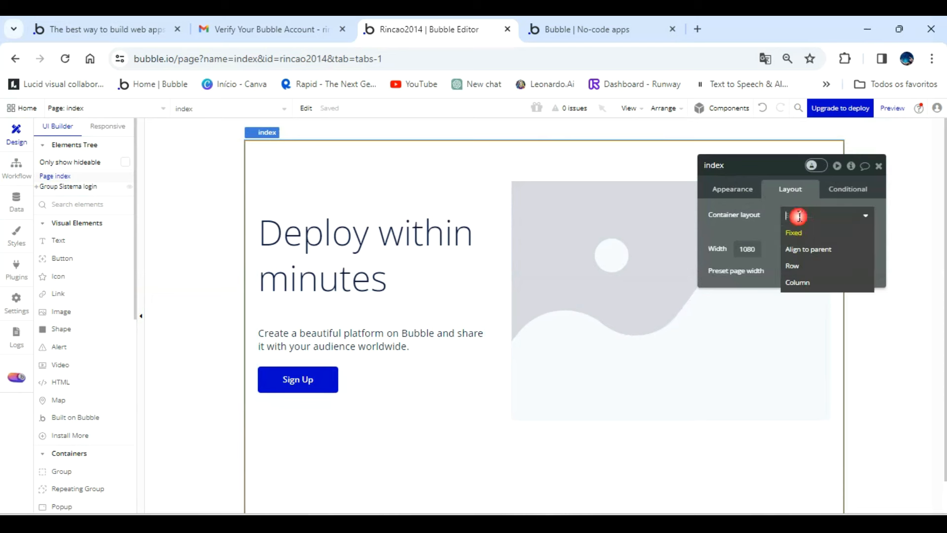
click(807, 249)
click(803, 254)
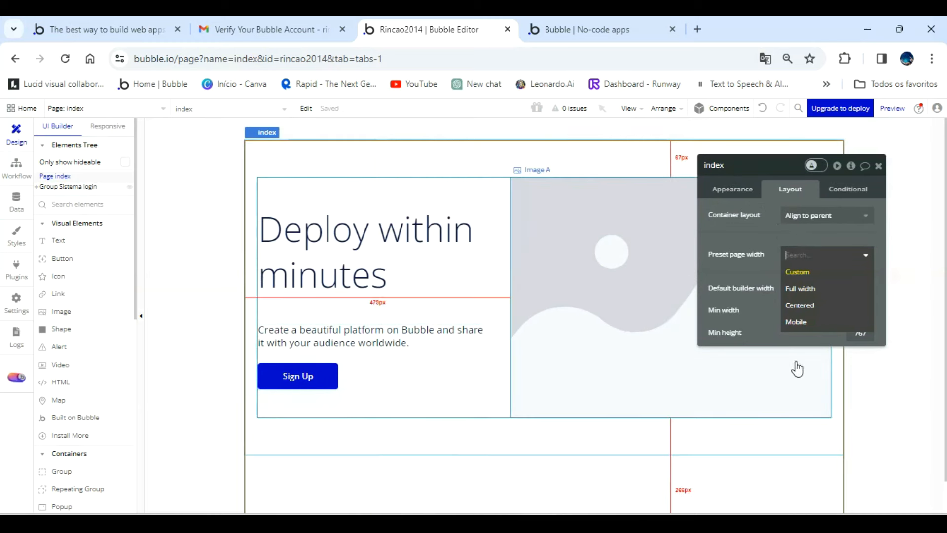
Set the index page's title to "Curso Básico Bubble Free".
click(732, 189)
triple_click(833, 215)
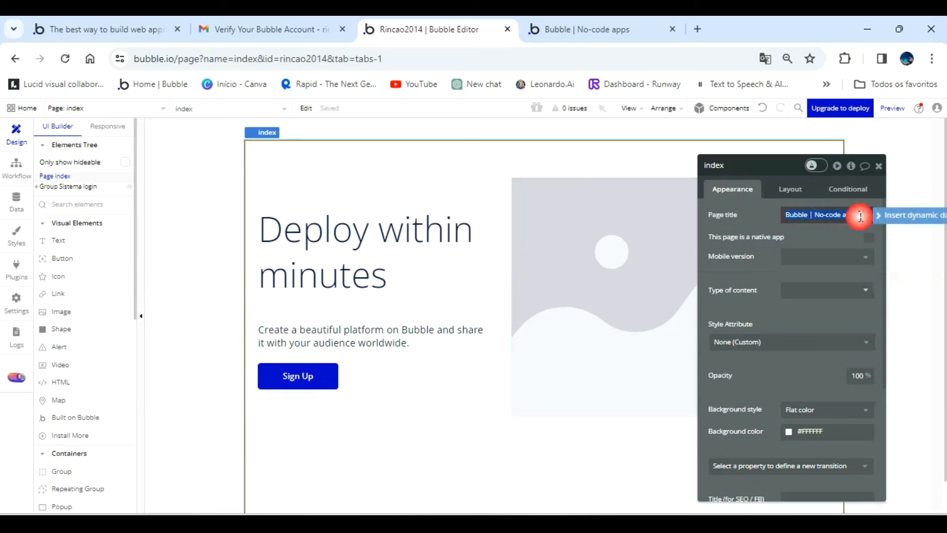
text(Cu)
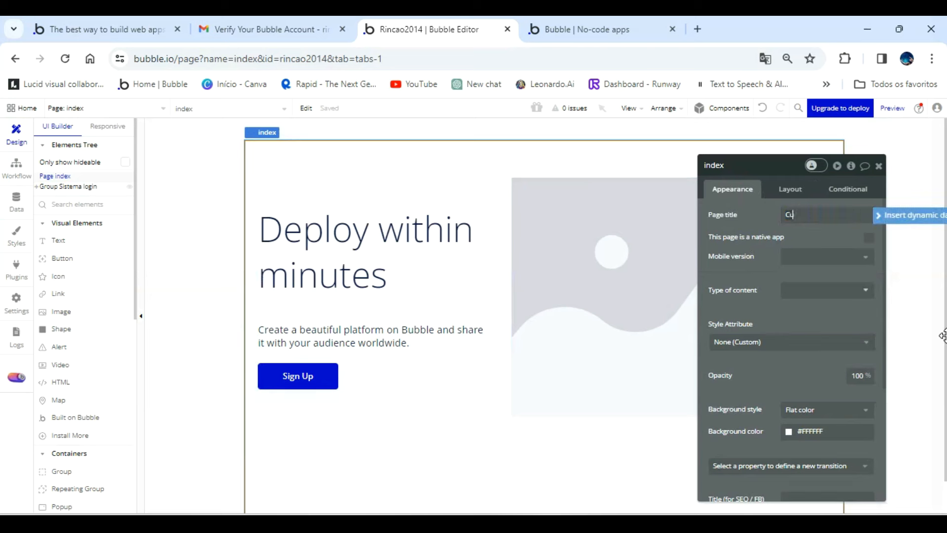
text(rso Básico Bubble Free)
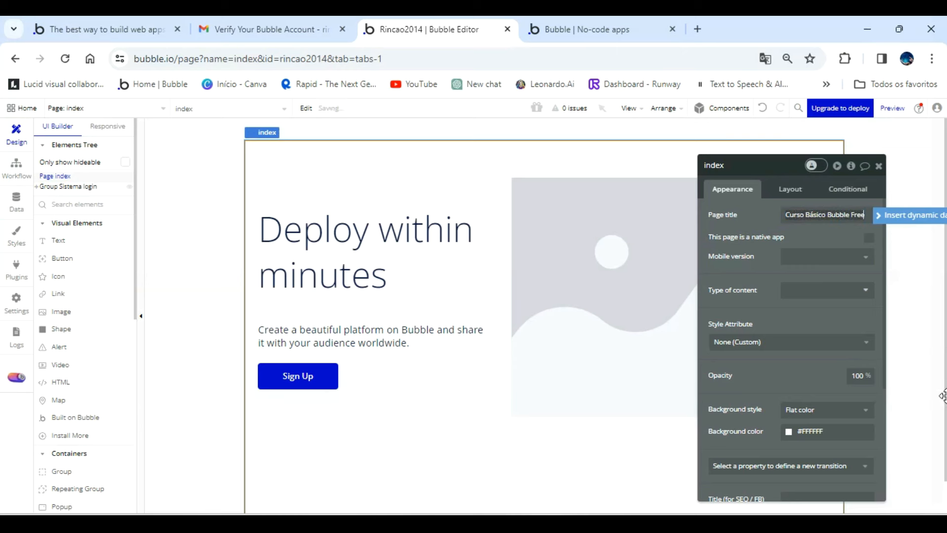
click(799, 236)
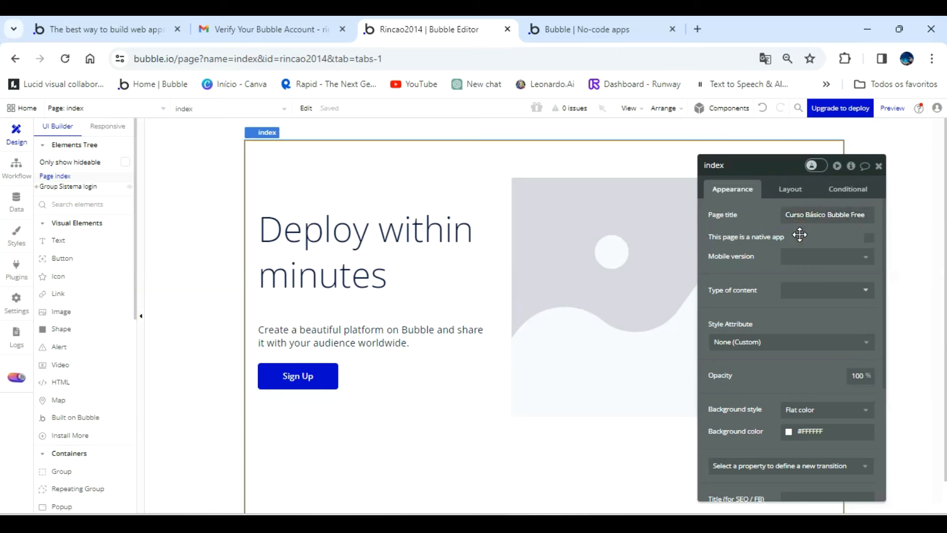
Look at the index page's mobile version options and responsive view, and return to the UI Builder with the property editor closed.
click(861, 262)
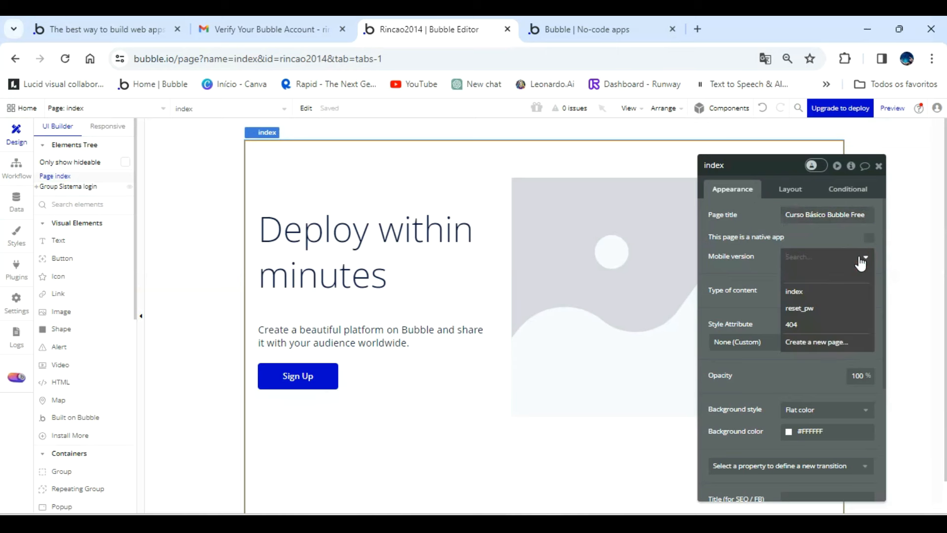
click(108, 125)
click(879, 165)
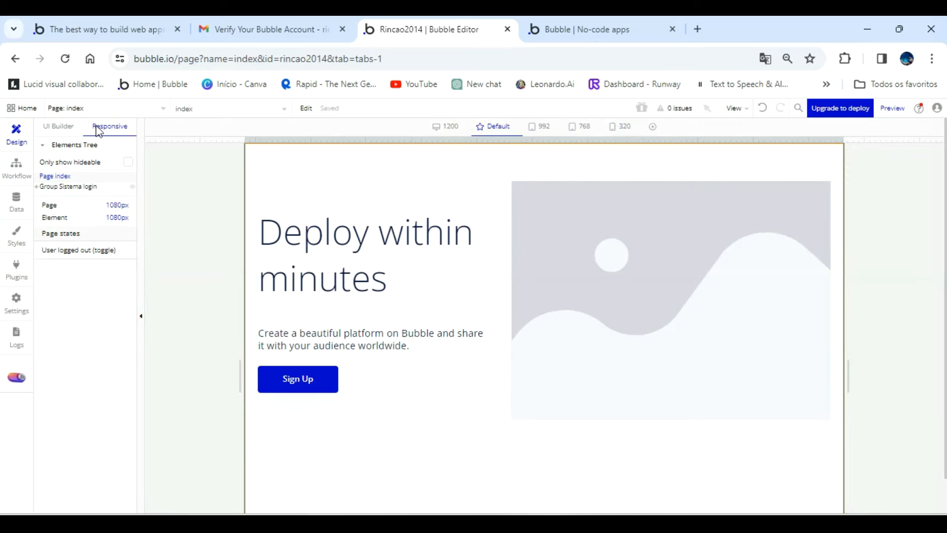
click(78, 129)
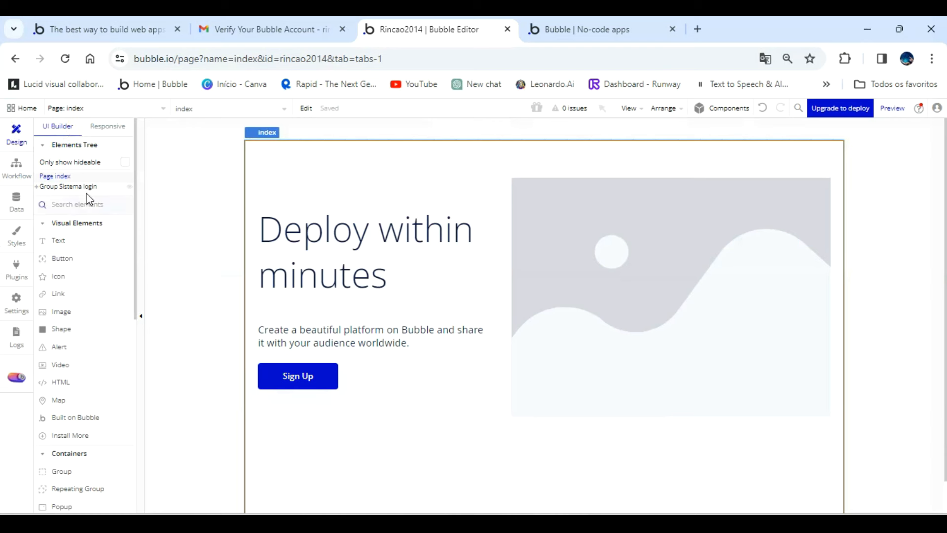
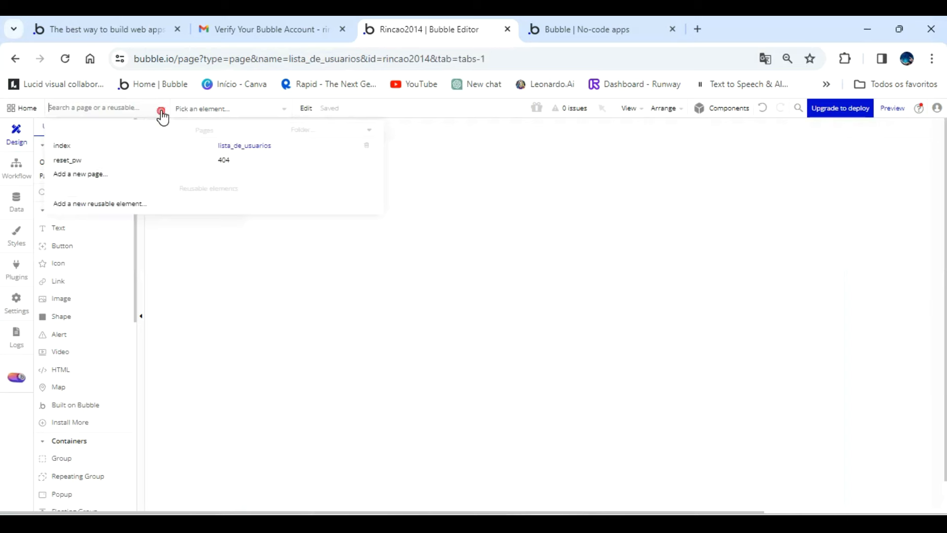
Look at the index and reset_pw pages, then return to index and view its workflow.
click(86, 148)
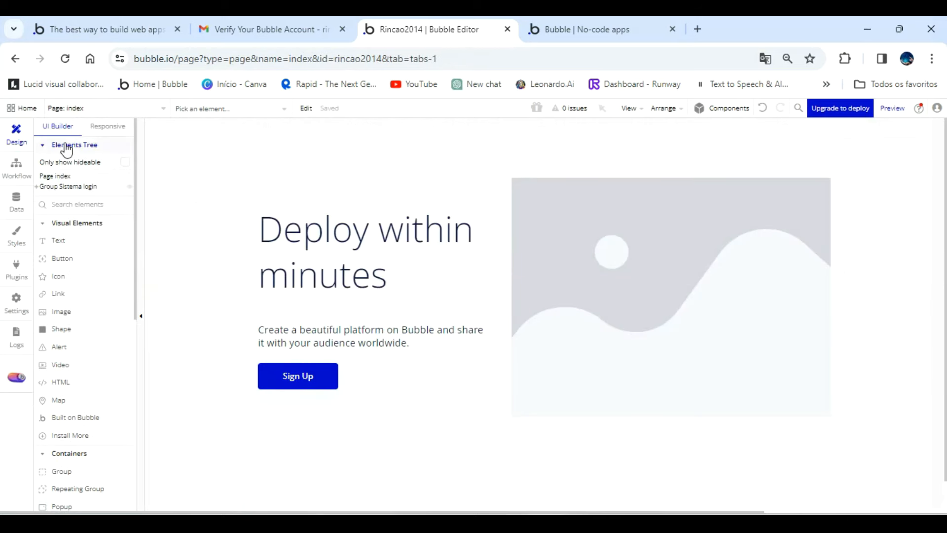
click(125, 111)
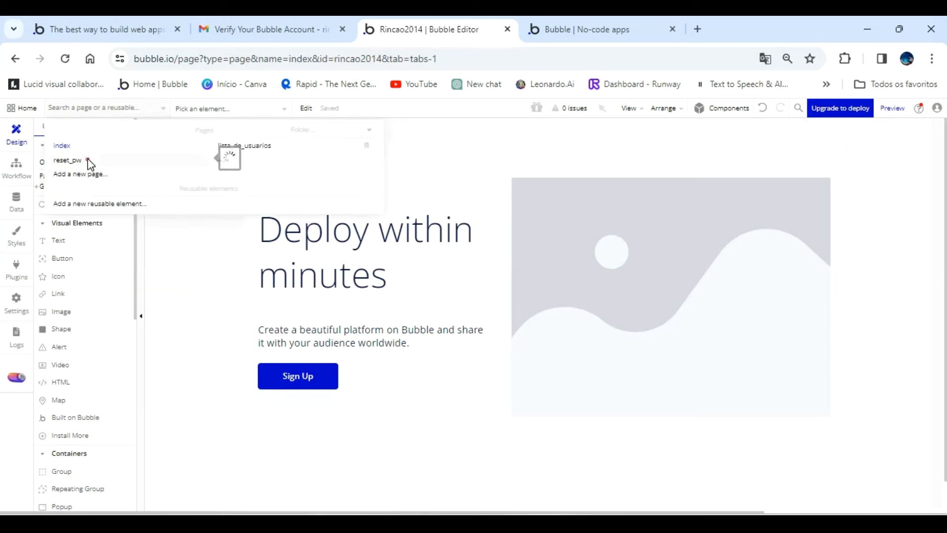
click(87, 161)
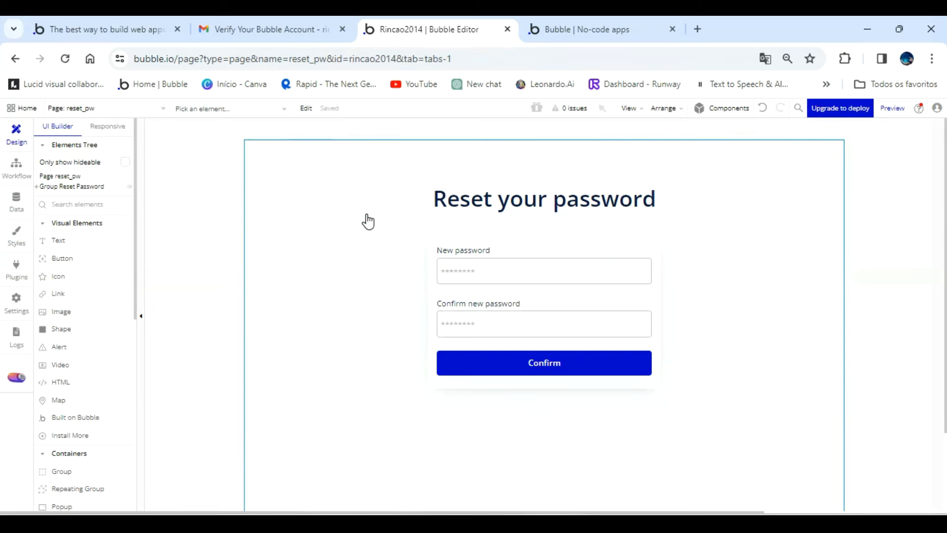
click(142, 109)
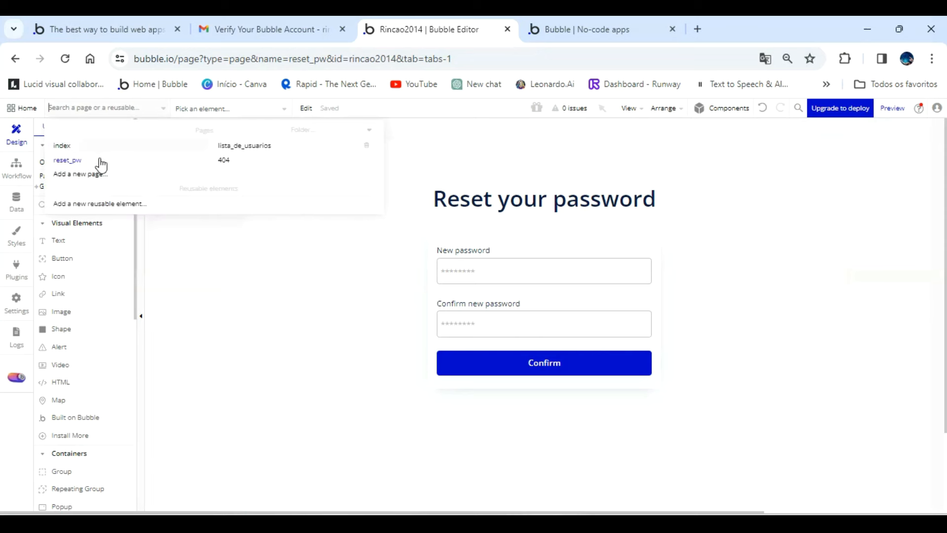
click(79, 147)
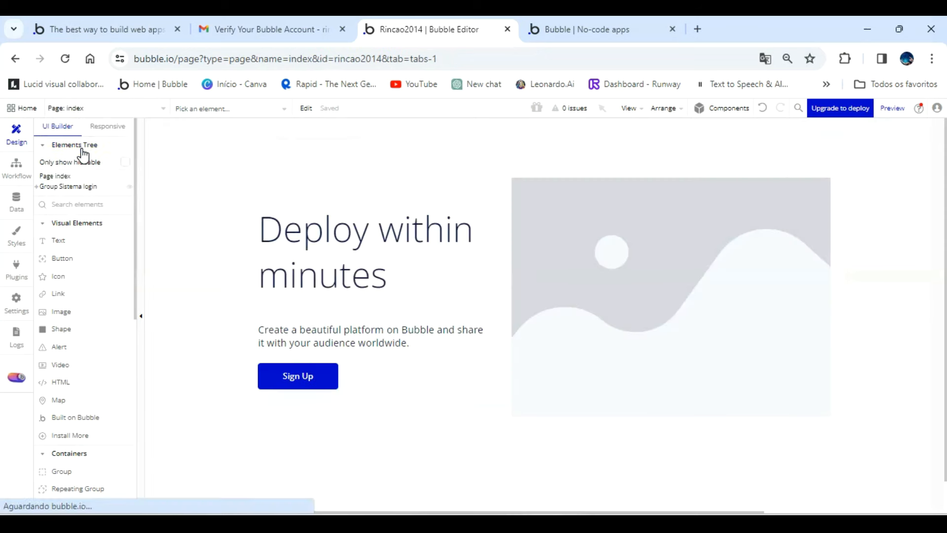
click(15, 170)
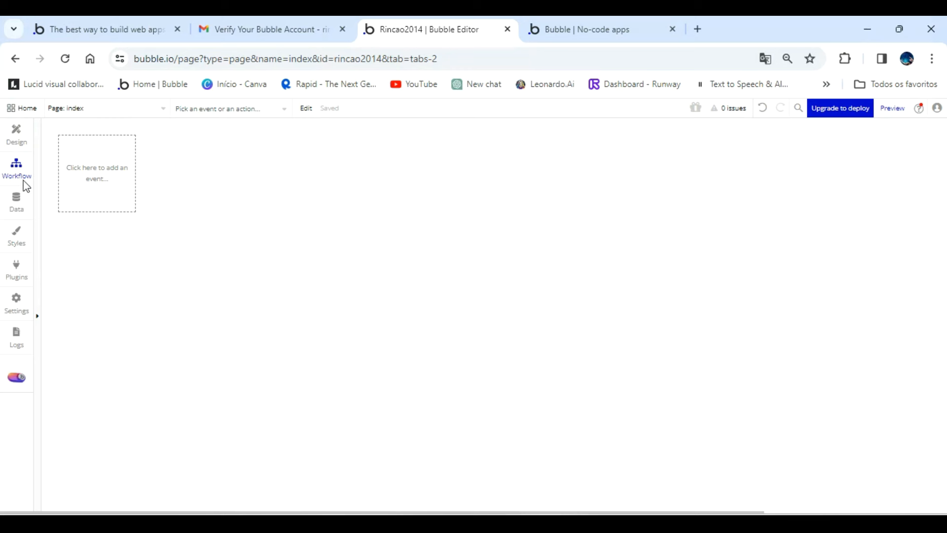
Create a new data type named "Usuarios" in the app's database, leaving it not private by default.
click(17, 204)
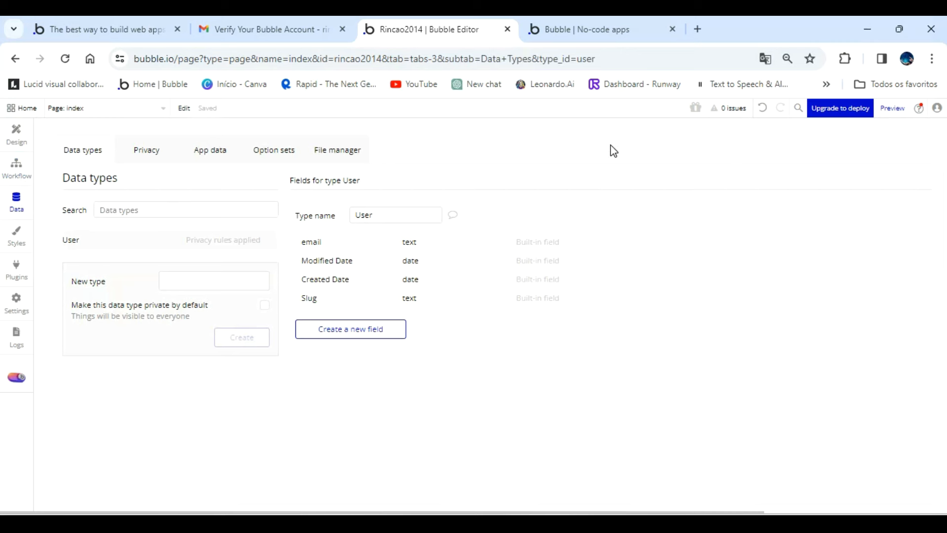
click(71, 239)
click(192, 279)
text(Usuarios)
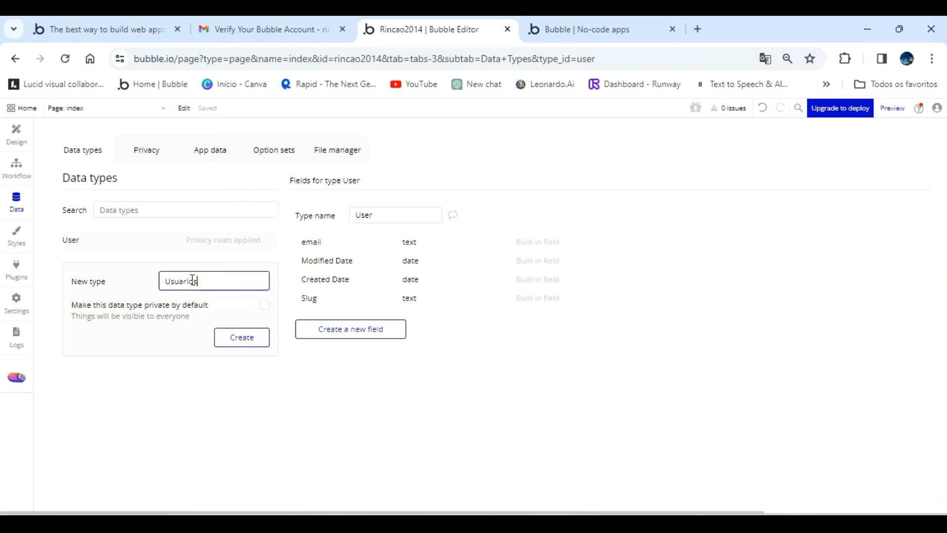
click(236, 340)
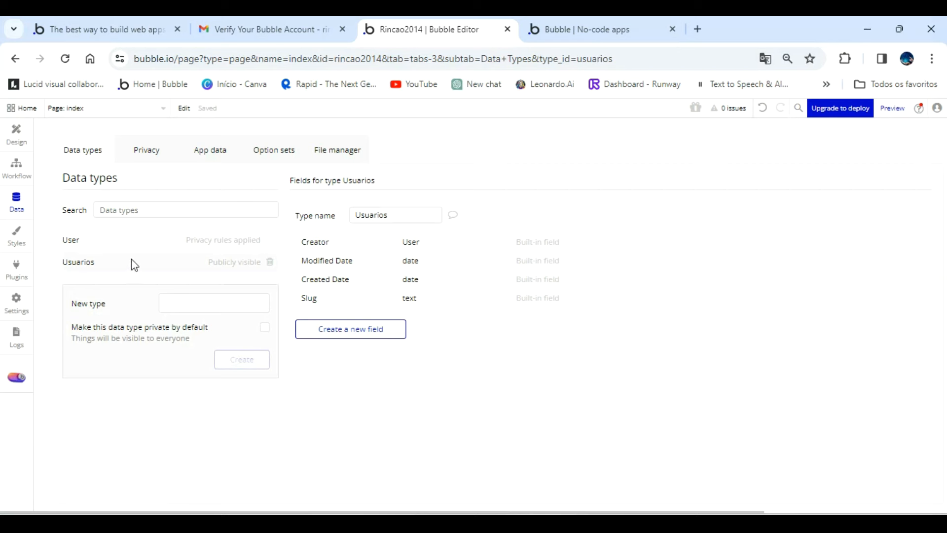
Examine the app's element styles, expanding the Search Box, Button and Checkbox groups.
click(18, 239)
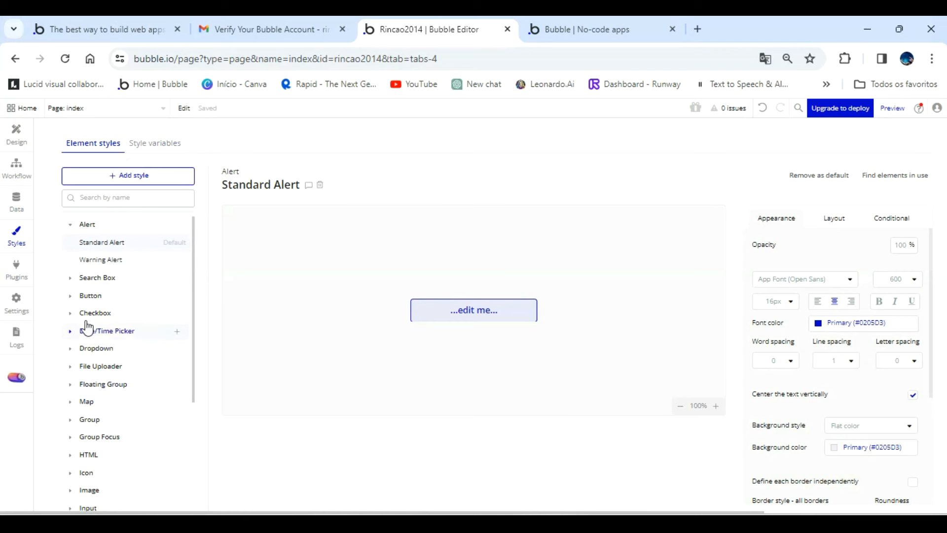
mouse_move(112, 257)
click(97, 278)
click(91, 313)
click(101, 383)
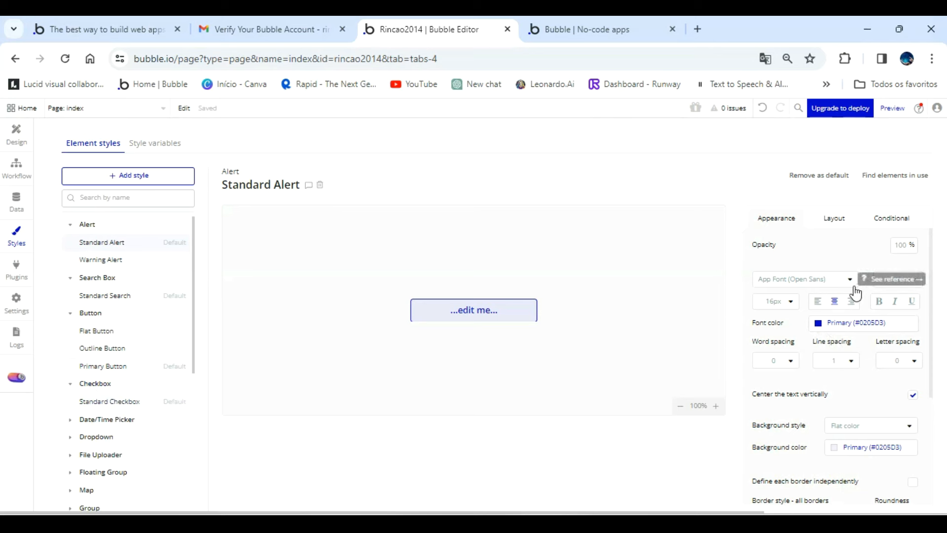
Search the plugin library for "api" and install the API Connector plugin.
click(19, 266)
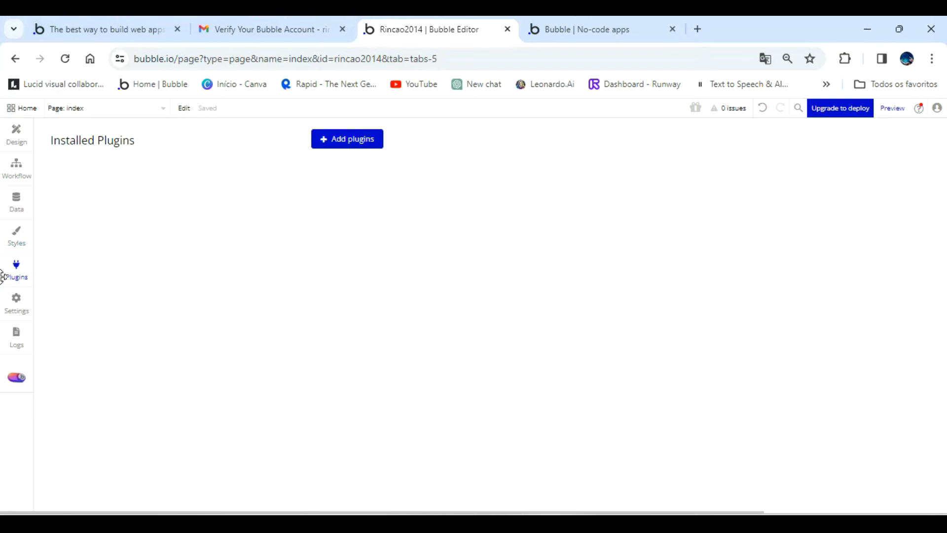
click(351, 145)
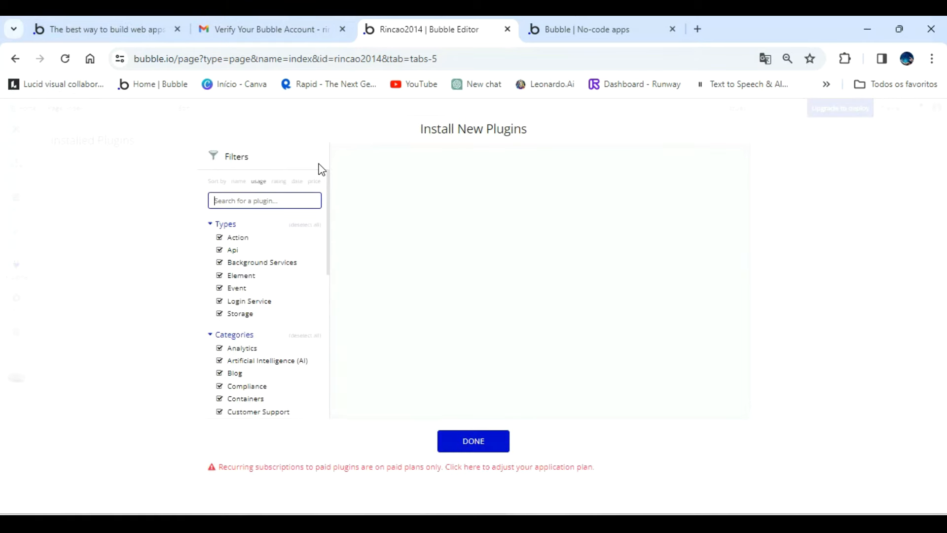
text(cai)
key(BackSpace)
key(BackSpace)
key(BackSpace)
text(api)
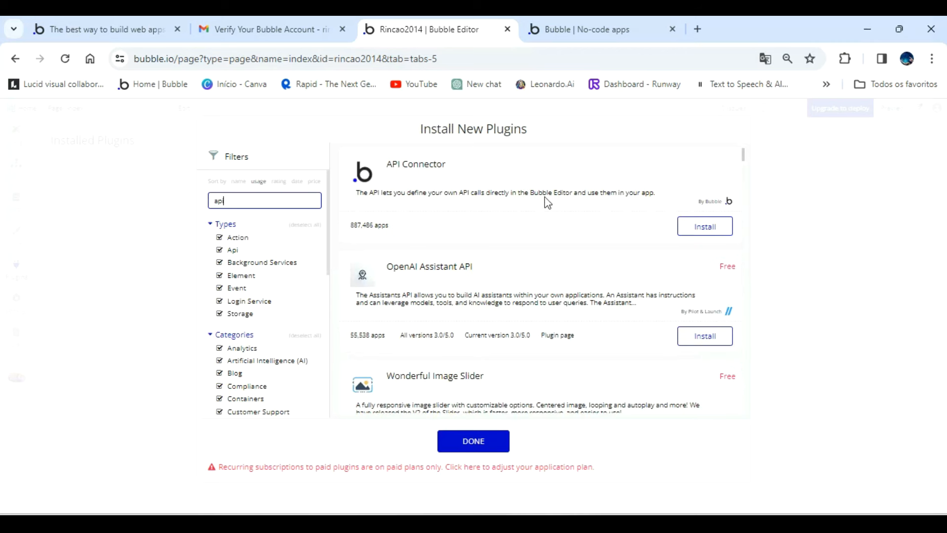
click(708, 230)
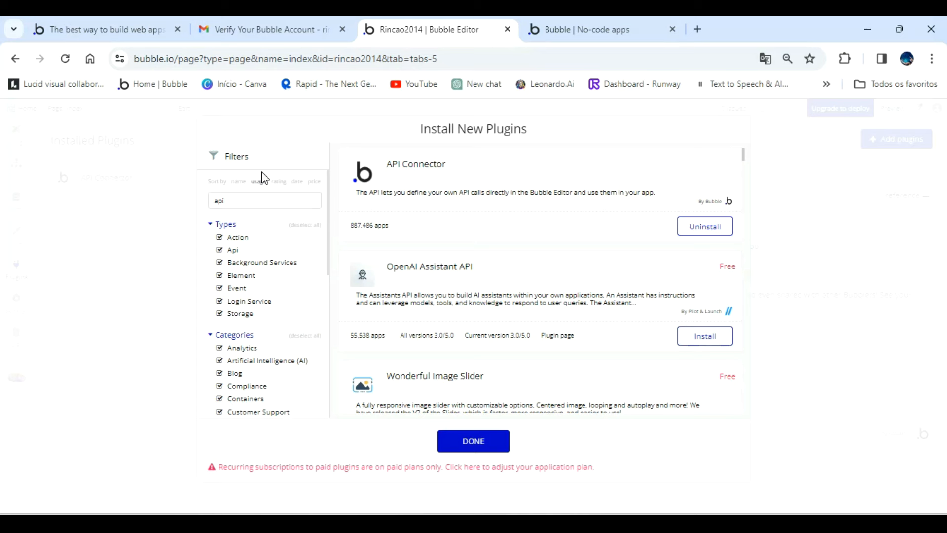
click(473, 441)
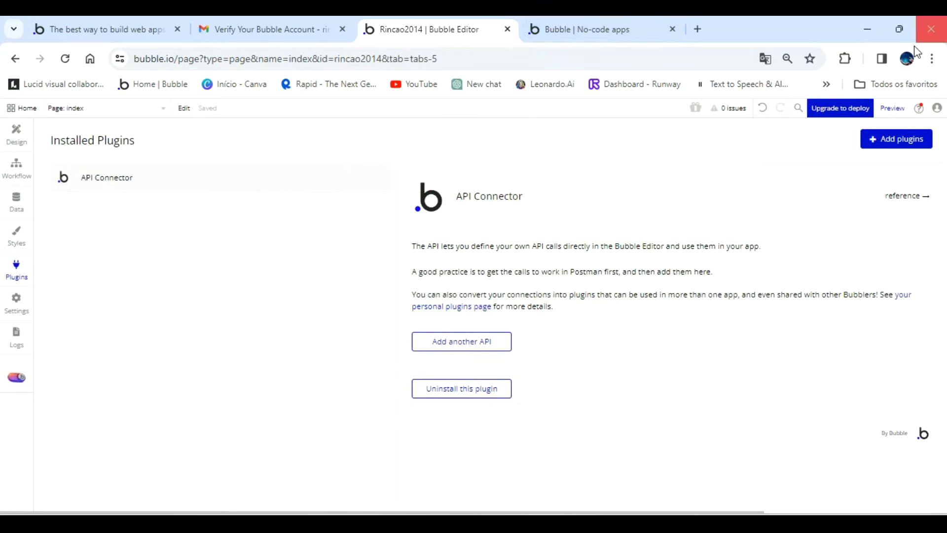
Search the plugin library for "toast" and install the Alert Toast Message Notify · BEP plugin.
click(883, 138)
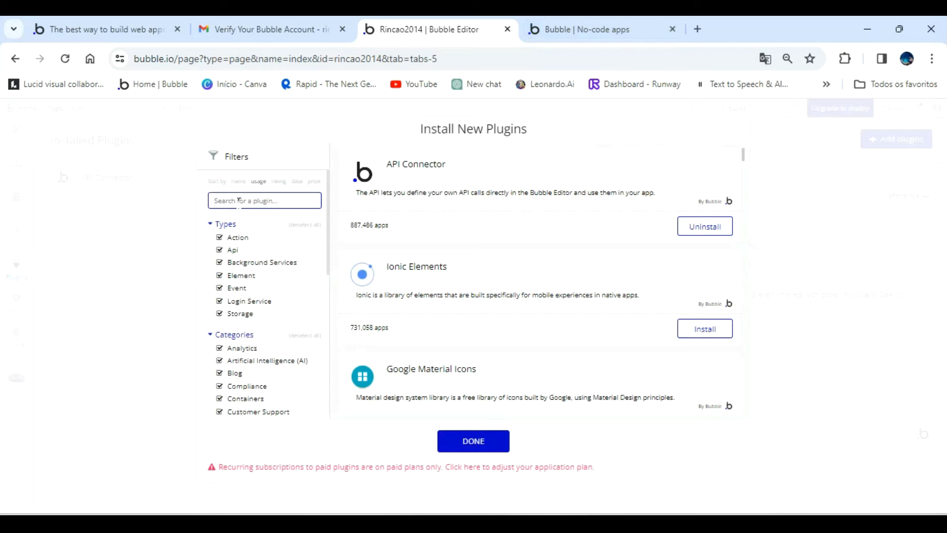
text(toast)
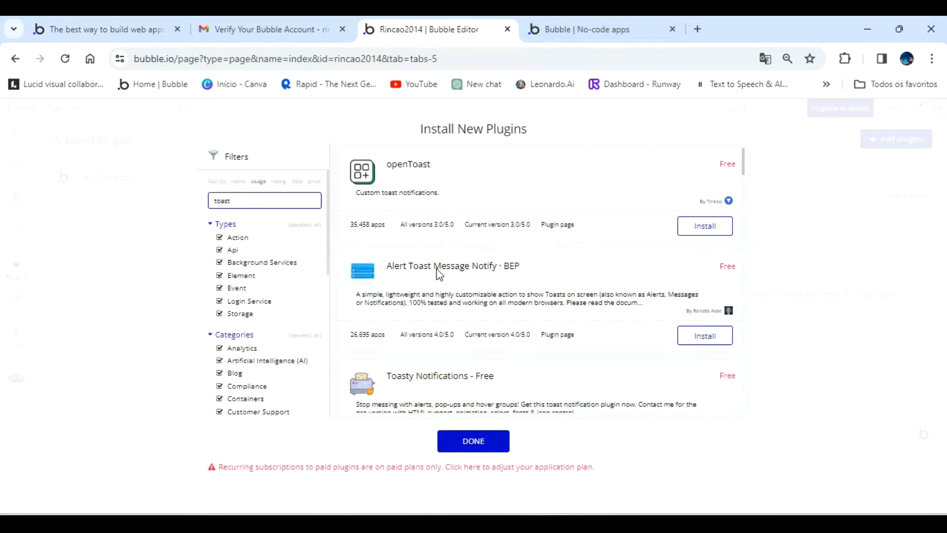
click(697, 339)
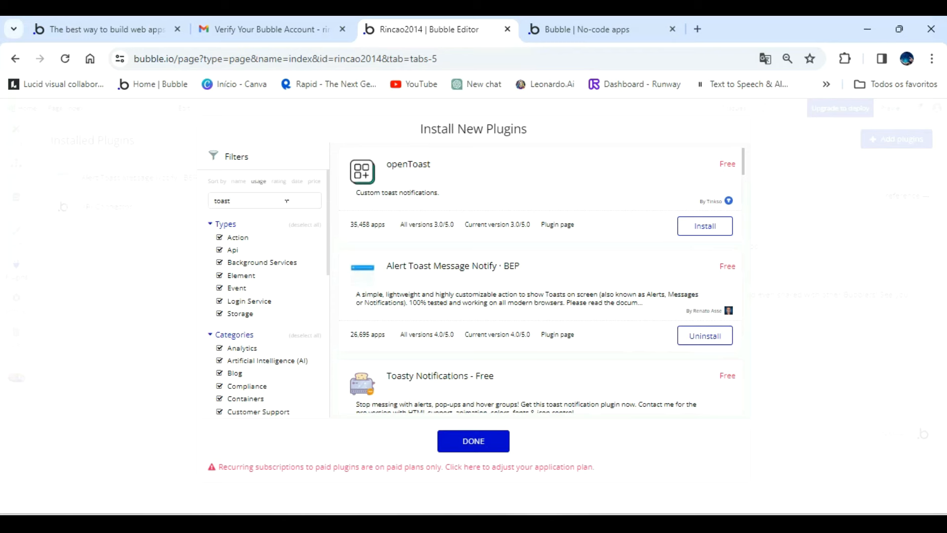
drag(279, 198, 188, 199)
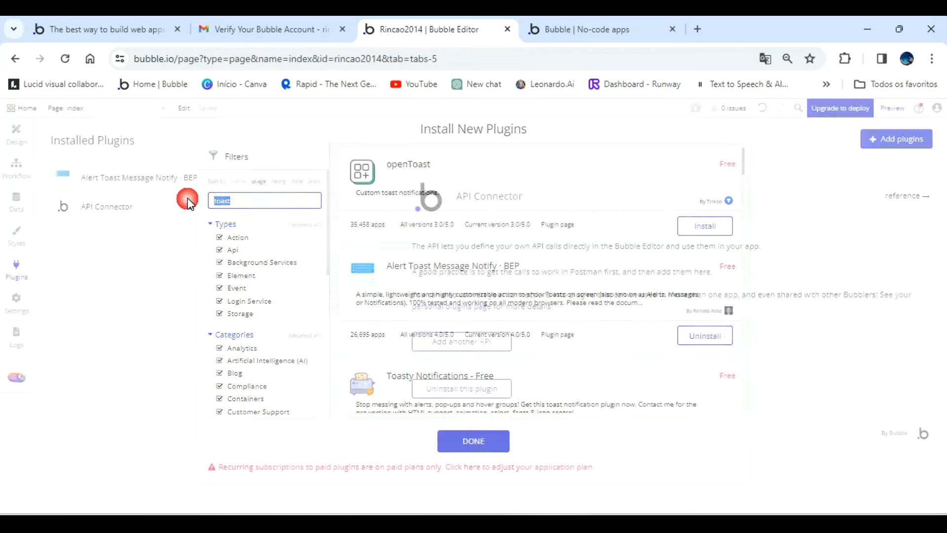
Search the plugin library for "google" and install the Google Material Icons plugin.
click(907, 145)
text(google)
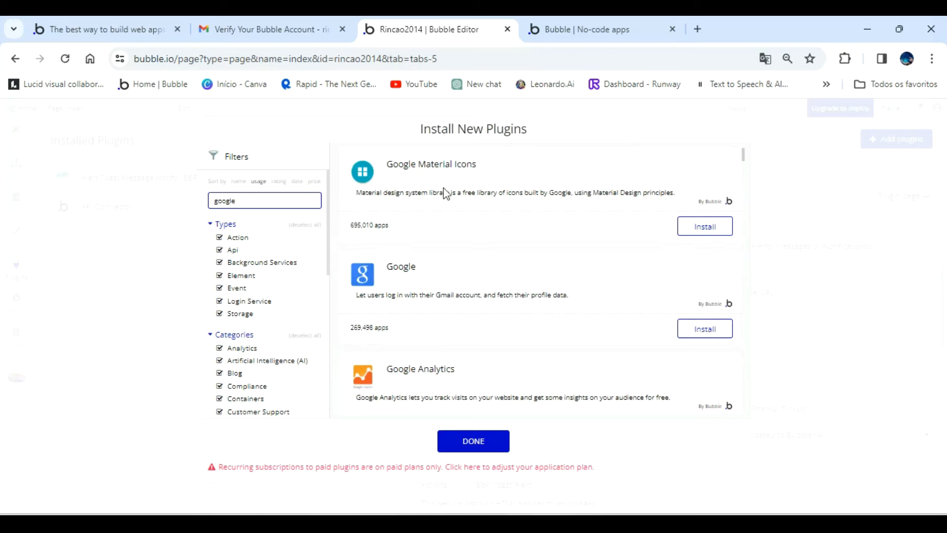
click(691, 228)
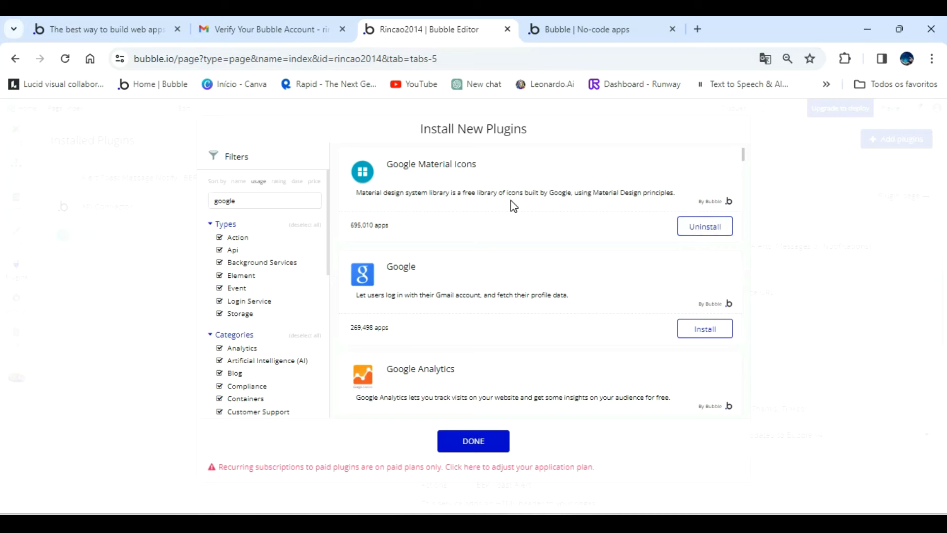
click(483, 442)
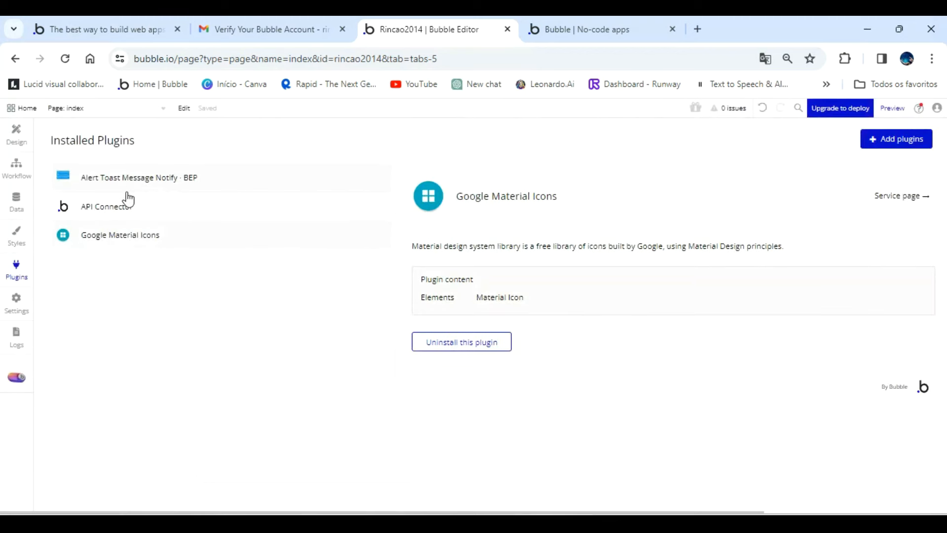
Examine the app's plan details and workload usage in the app settings.
click(14, 300)
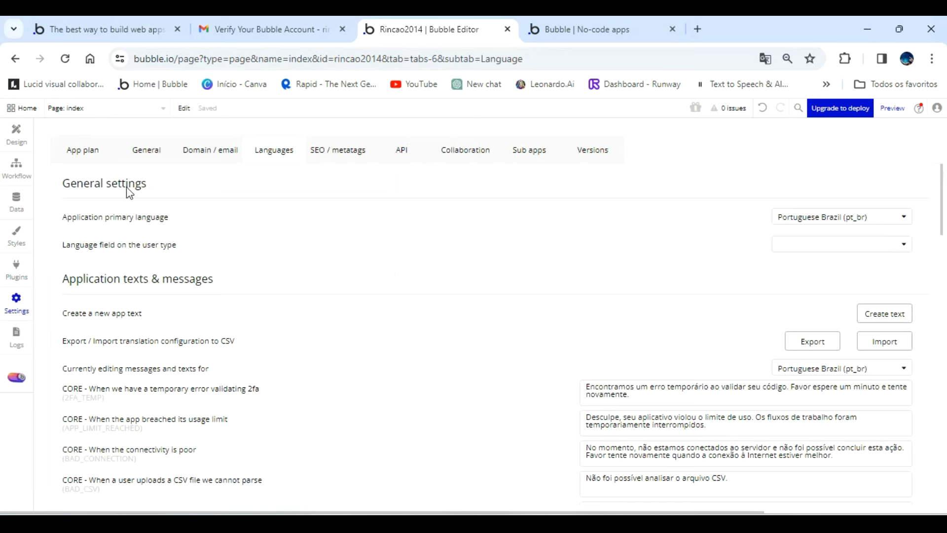
click(92, 149)
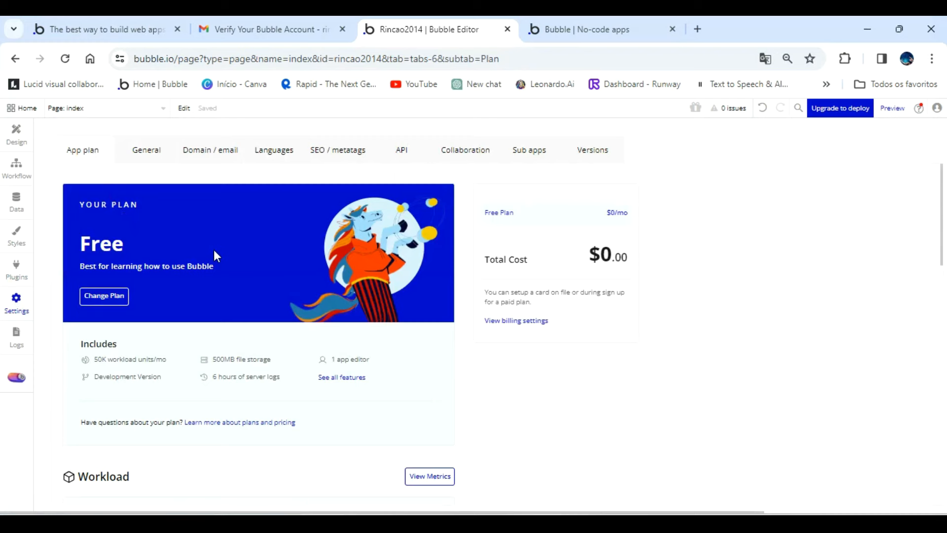
scroll(214, 254, down, 5)
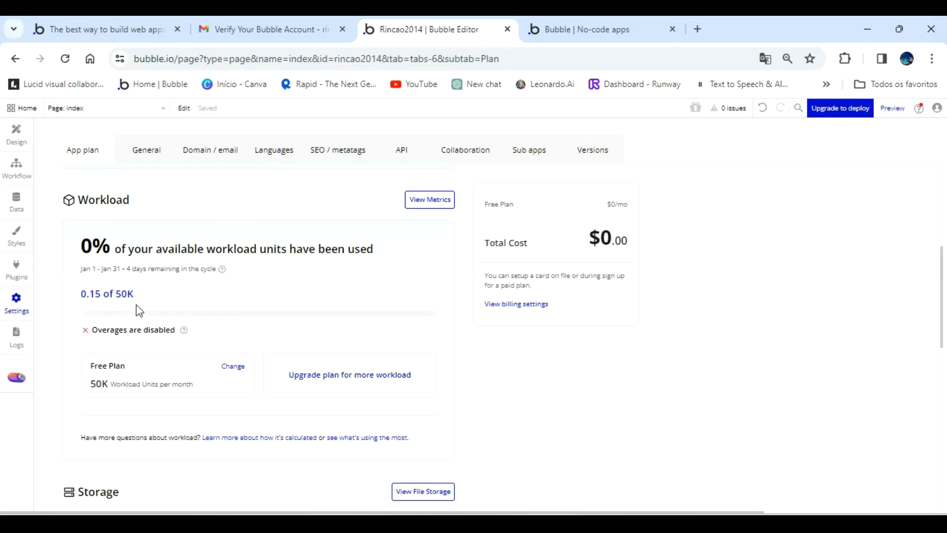
scroll(222, 332, up, 3)
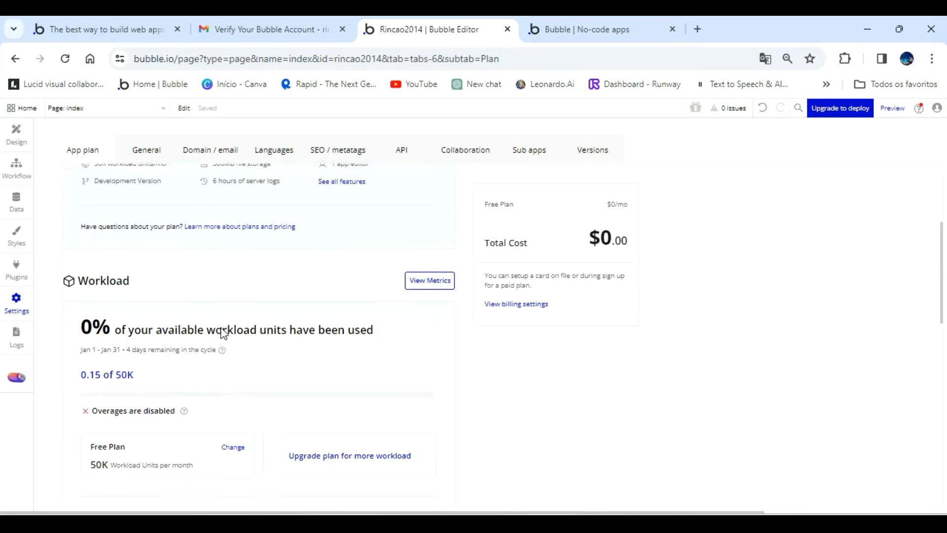
Look through the app's general settings, including security, iOS appearance and design import, and the domain and email settings.
click(148, 150)
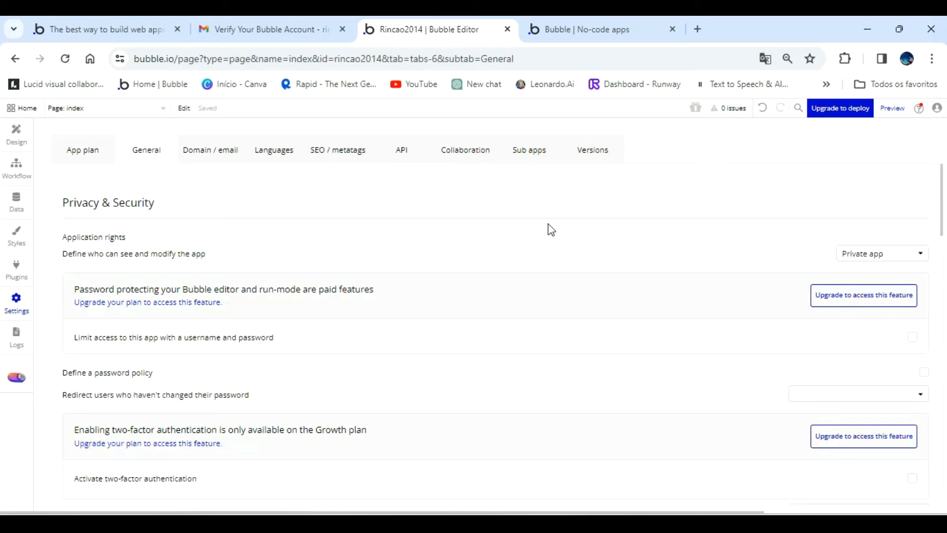
scroll(290, 255, down, 8)
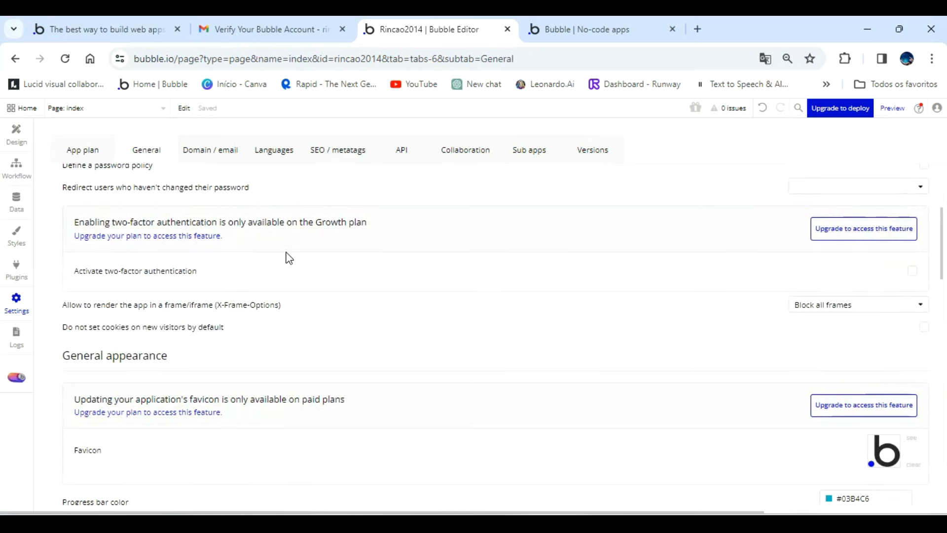
scroll(289, 257, down, 5)
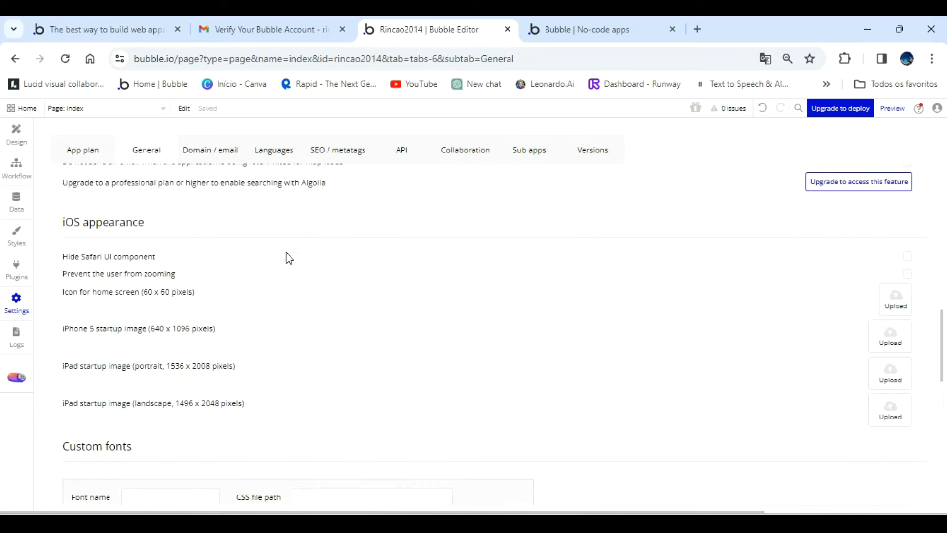
scroll(289, 258, down, 8)
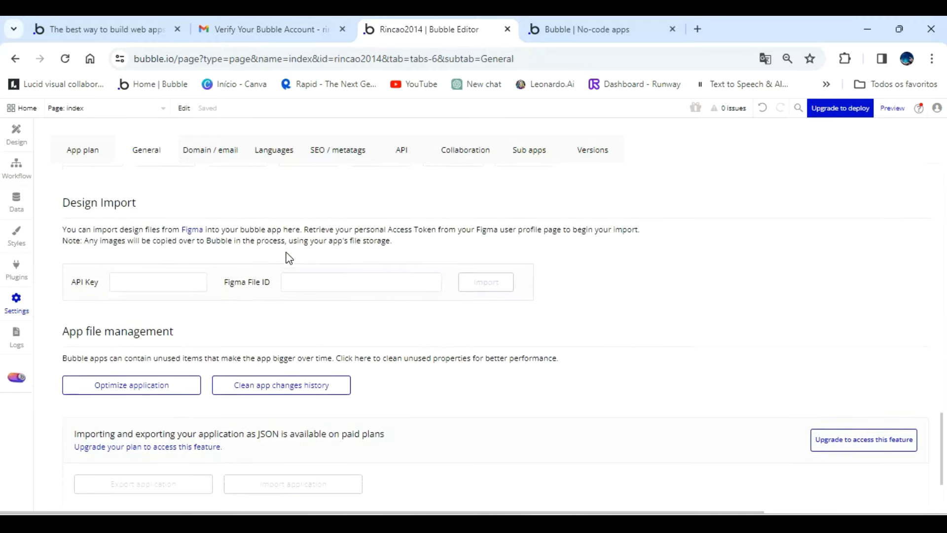
click(213, 152)
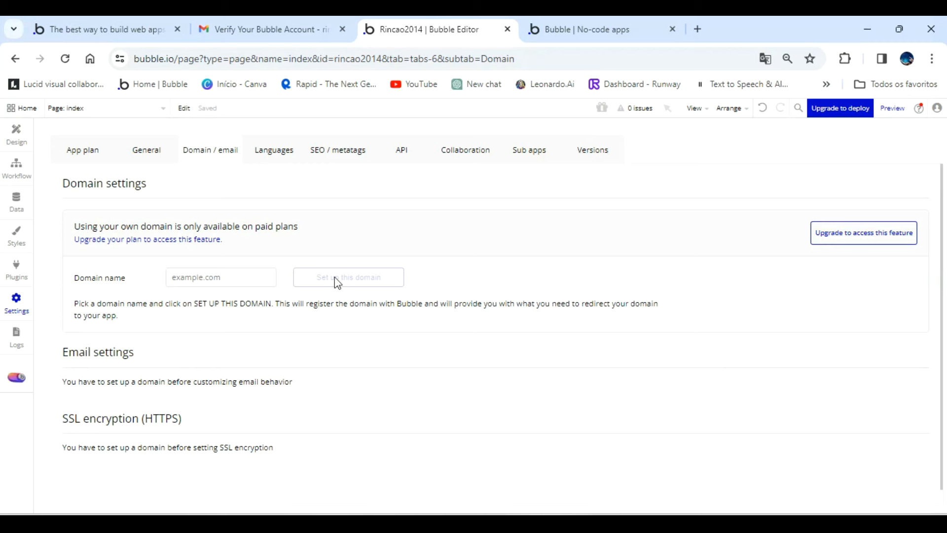
Set the application primary language to Portuguese Brazil (pt_br) in the language settings.
click(271, 143)
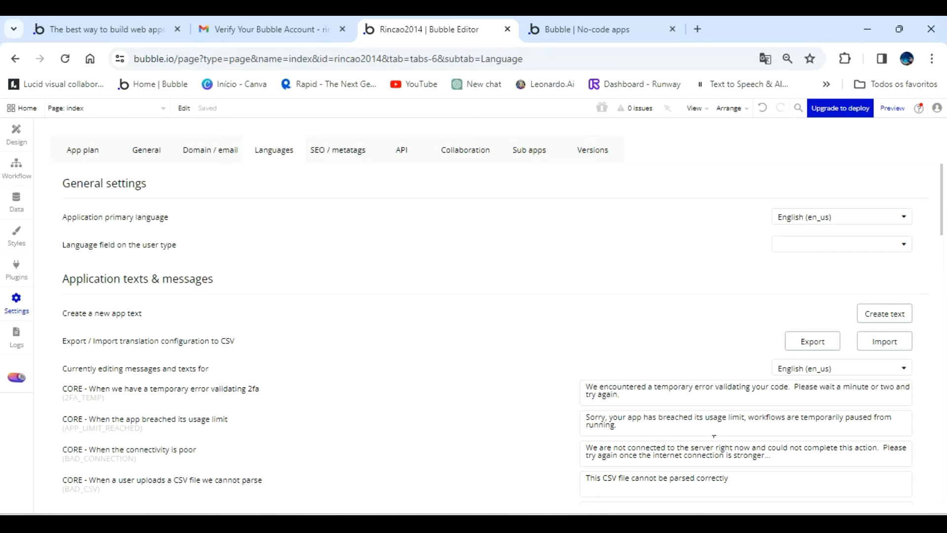
click(886, 220)
text(ptbr)
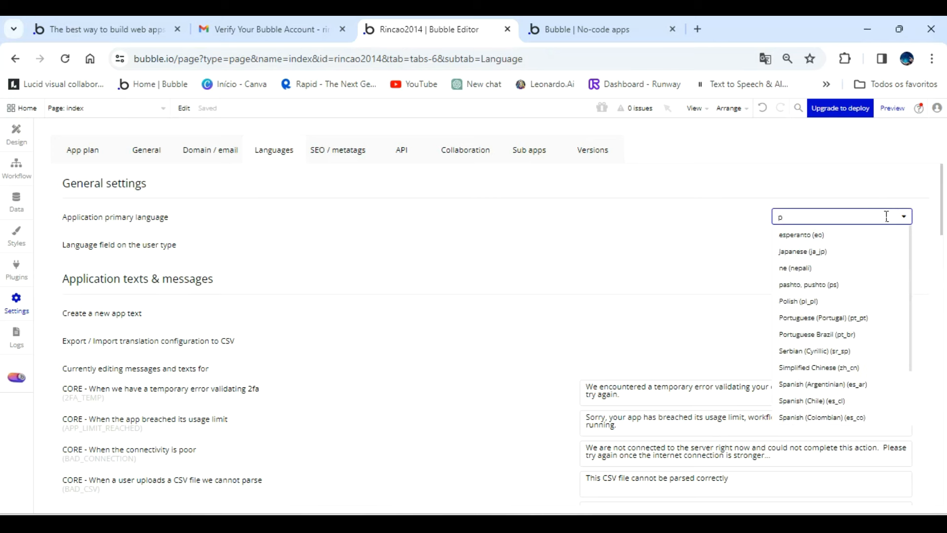
key(BackSpace)
key(BackSpace)
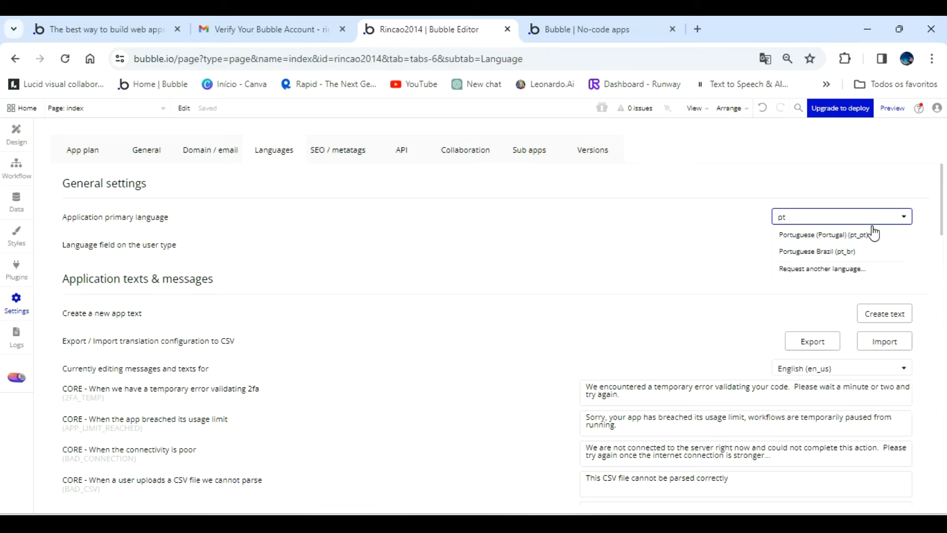
click(837, 253)
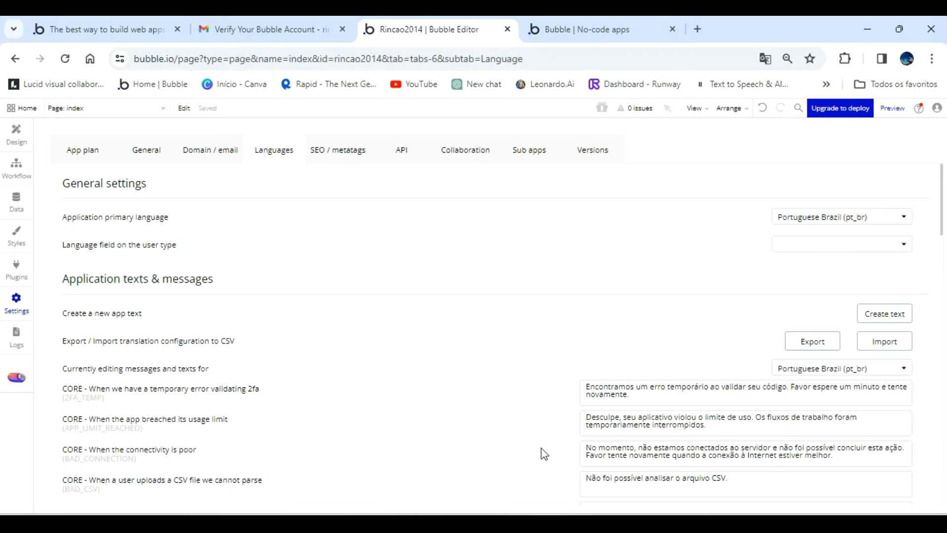
Switch the application primary language back to English (en_us).
click(884, 223)
text(eng)
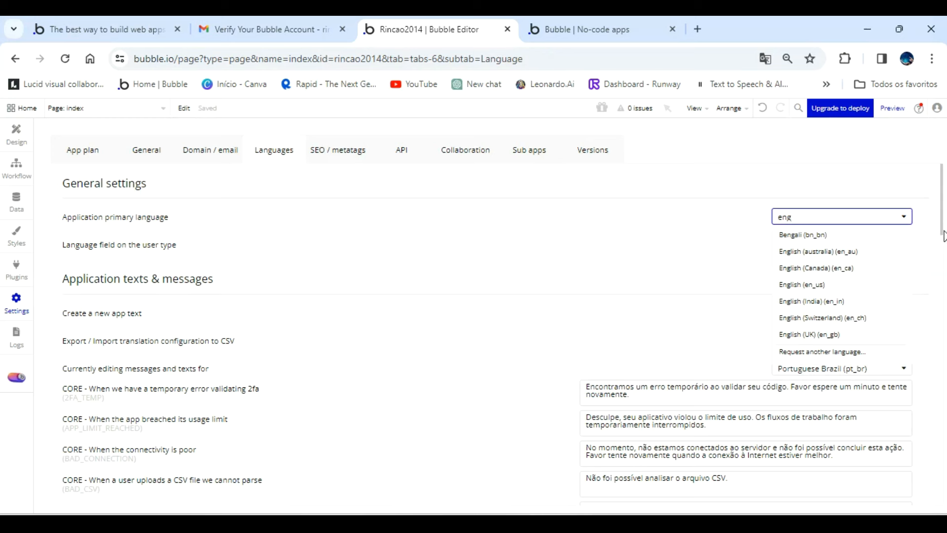
click(822, 286)
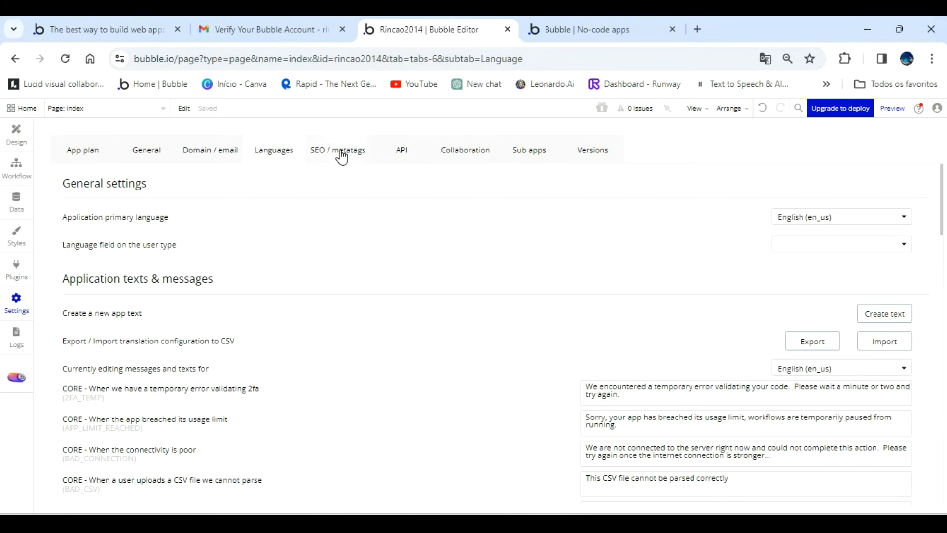
Look through the app's SEO and metatags, API, collaboration, sub apps and versions settings.
click(341, 157)
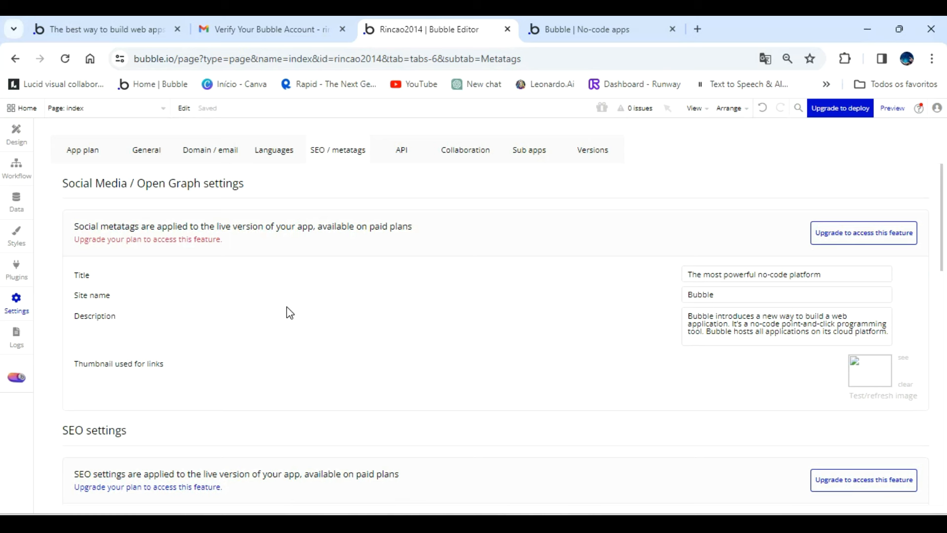
click(411, 152)
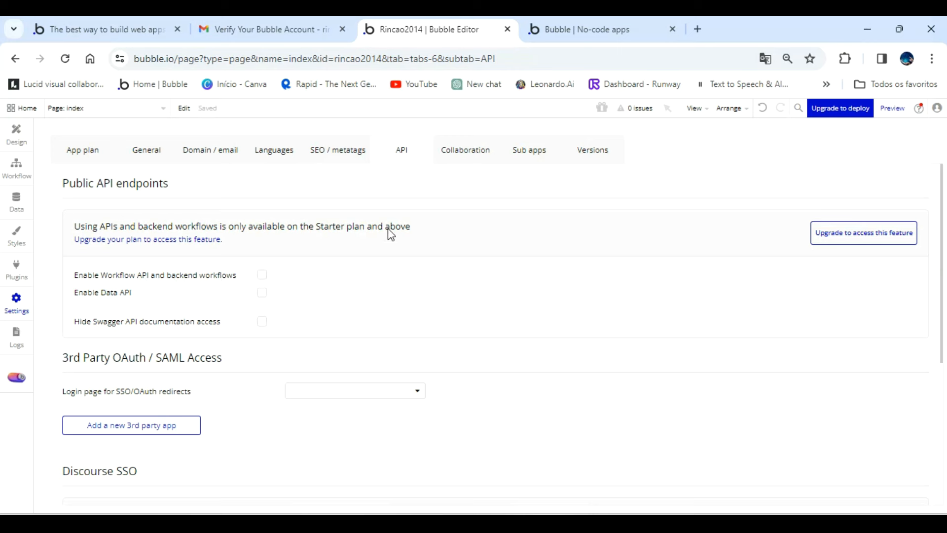
click(474, 159)
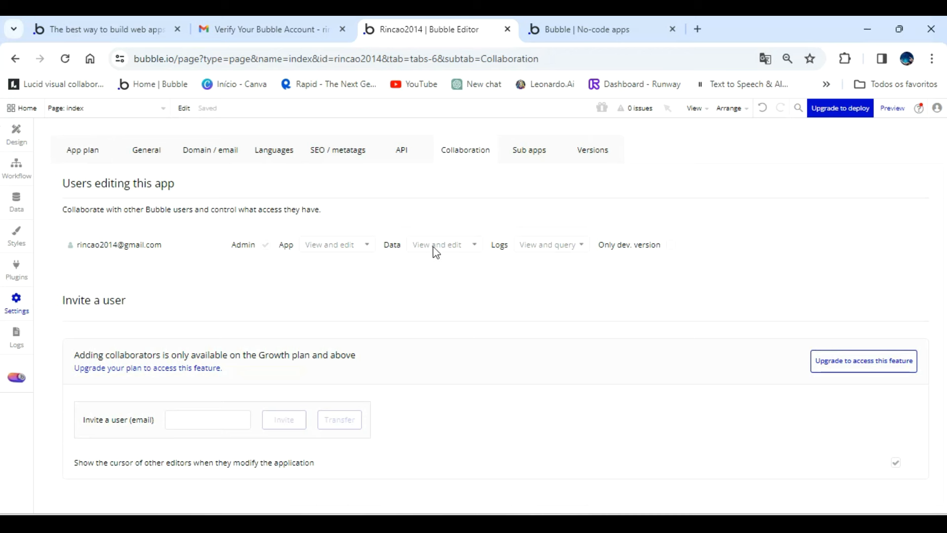
click(525, 149)
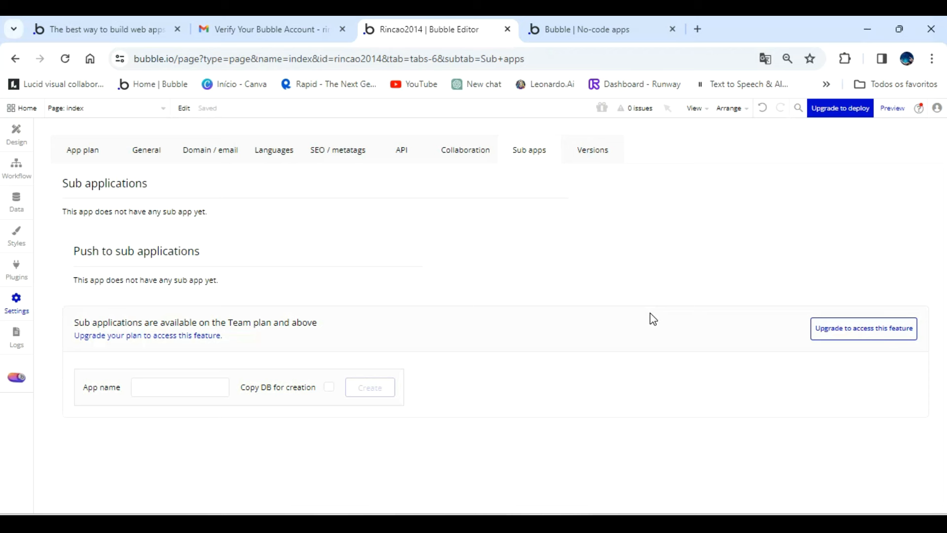
click(606, 148)
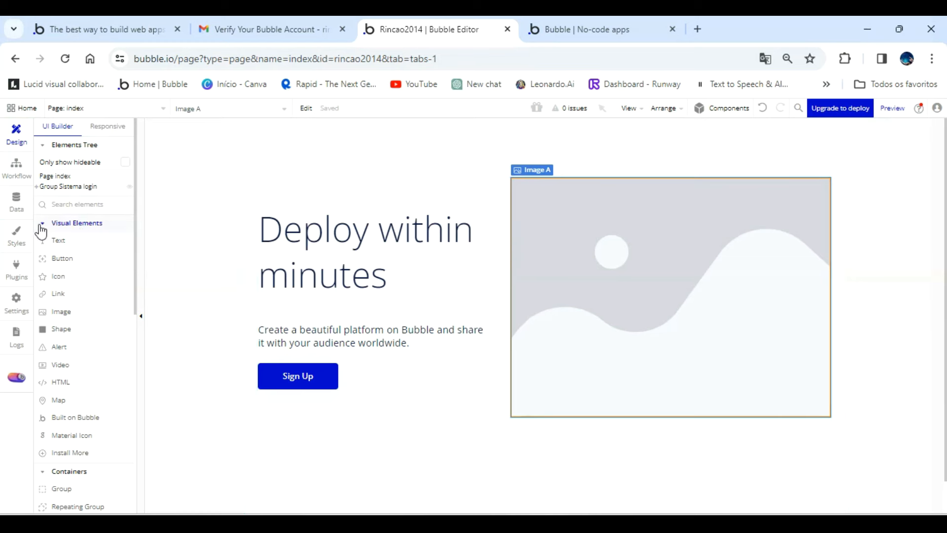
Add a text field named Nome to the User data type.
click(14, 210)
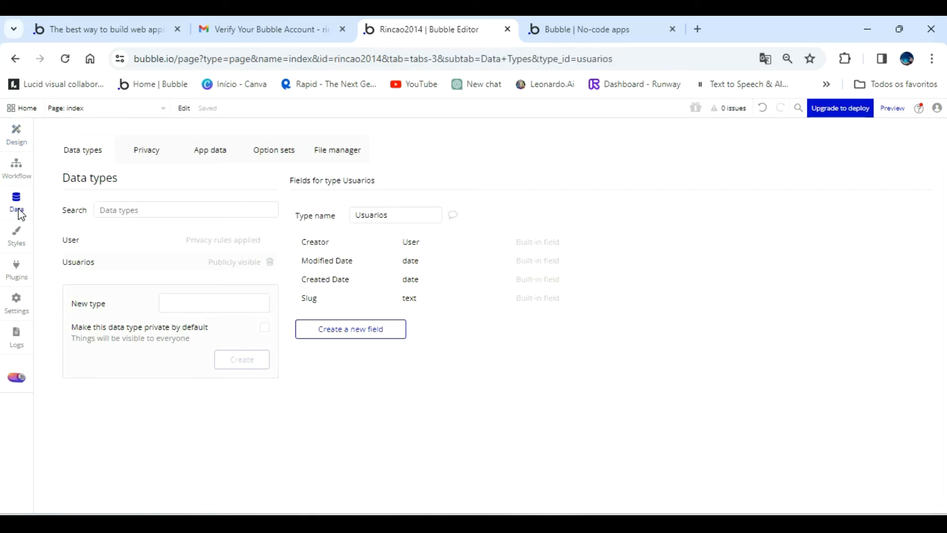
click(98, 239)
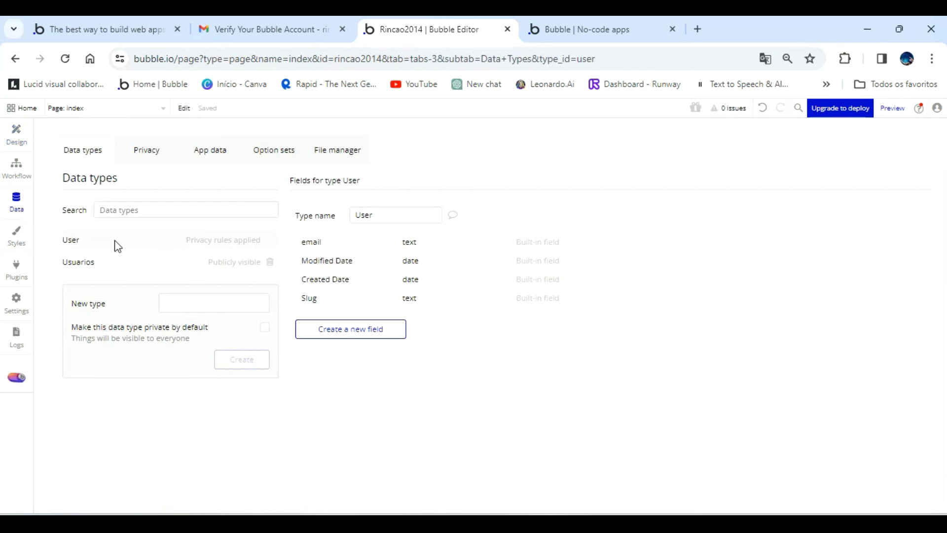
click(353, 335)
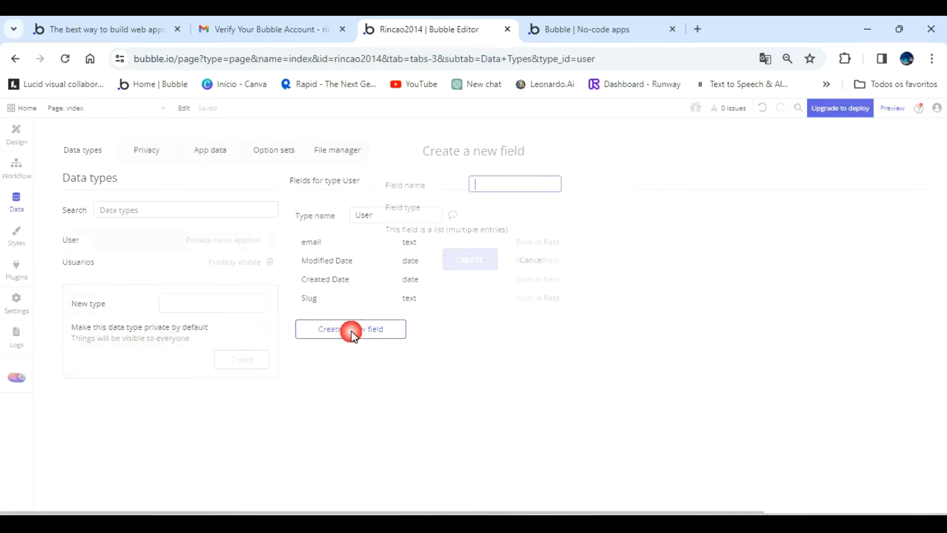
text(Nome)
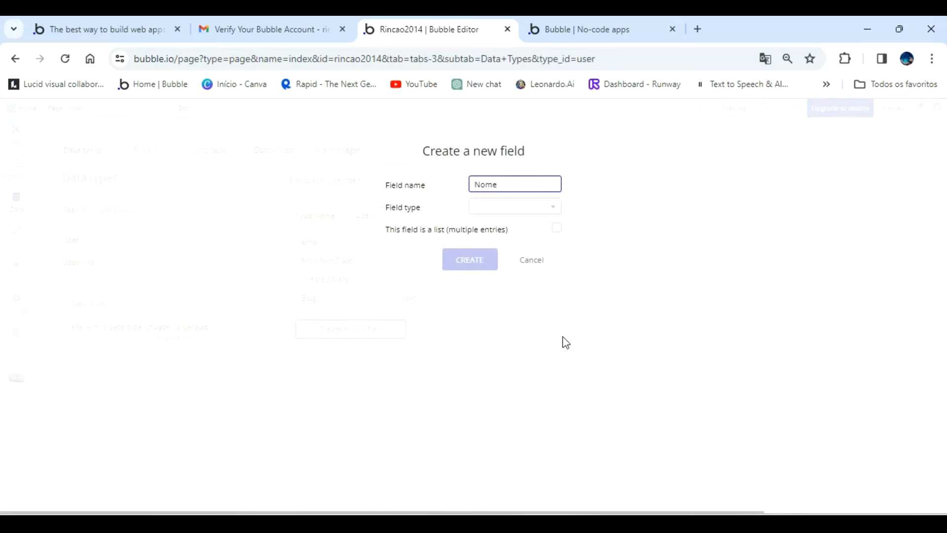
click(535, 208)
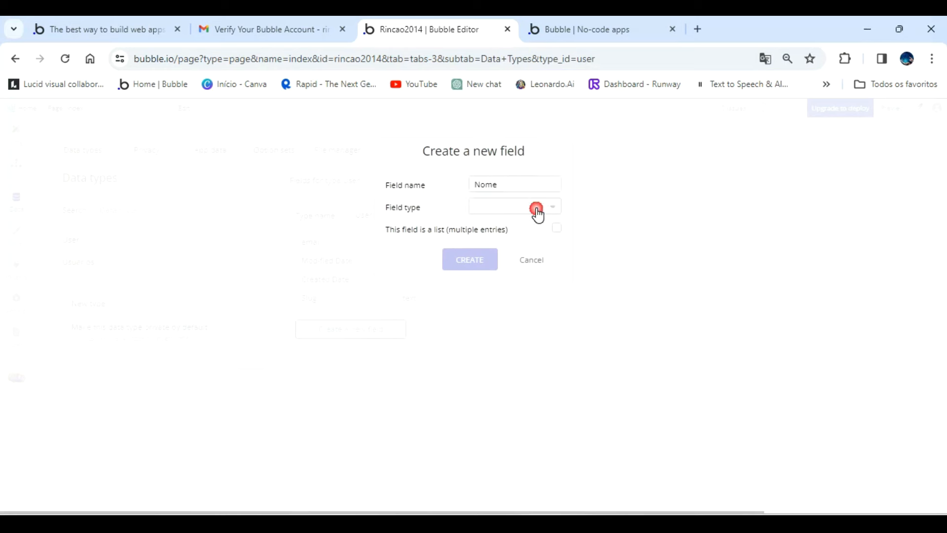
click(502, 289)
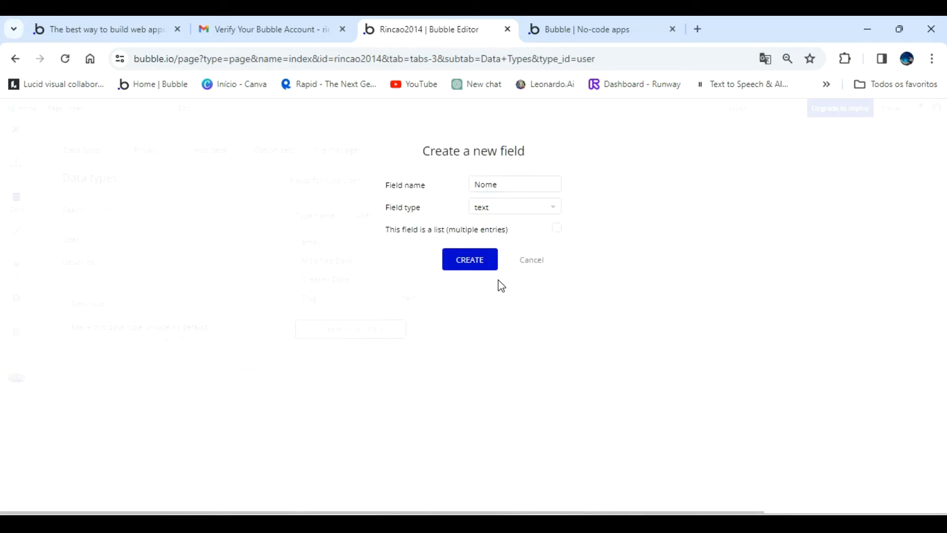
click(469, 257)
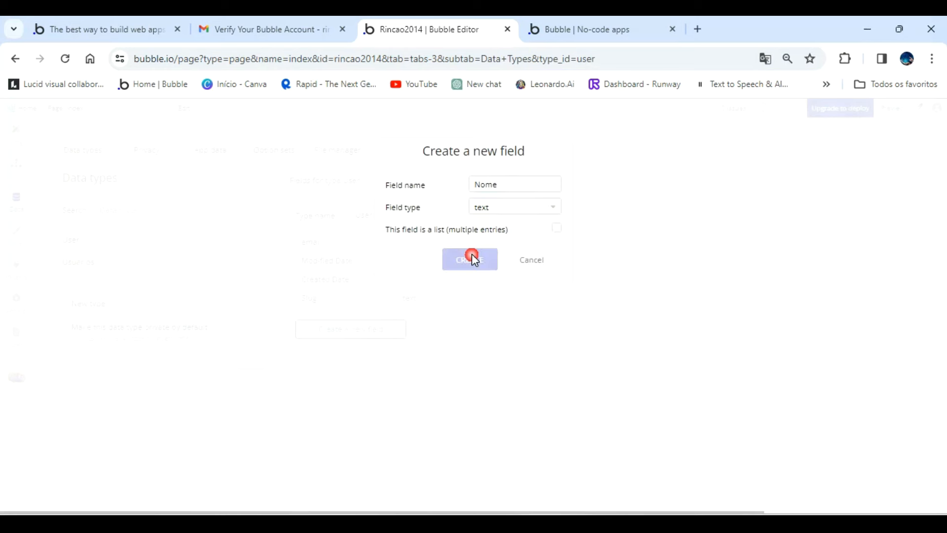
Add a second field named Senha, of type text, to the User data type.
click(359, 351)
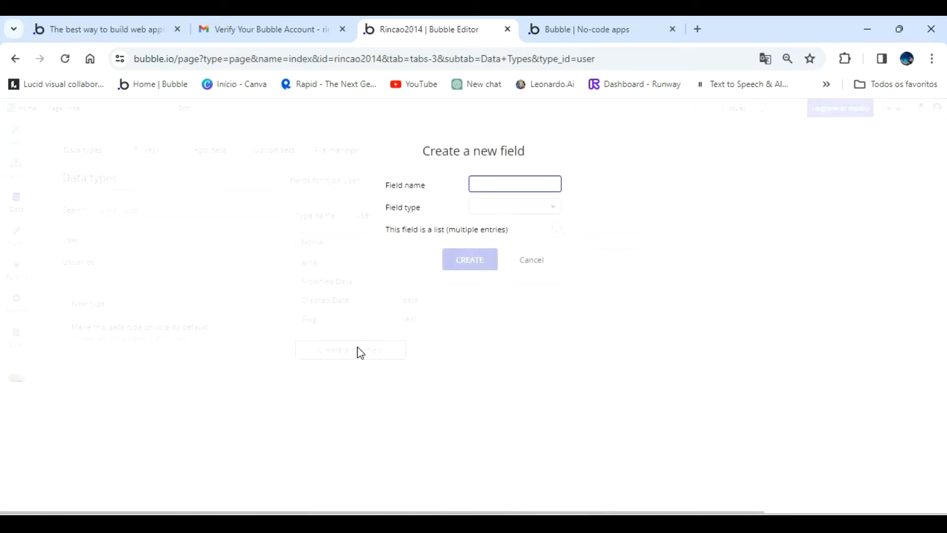
text(Senha)
click(527, 211)
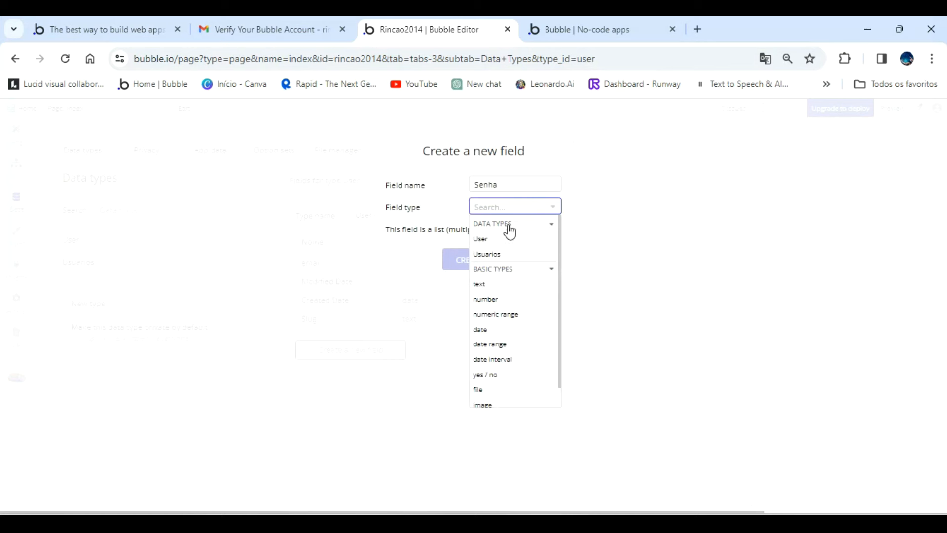
click(497, 285)
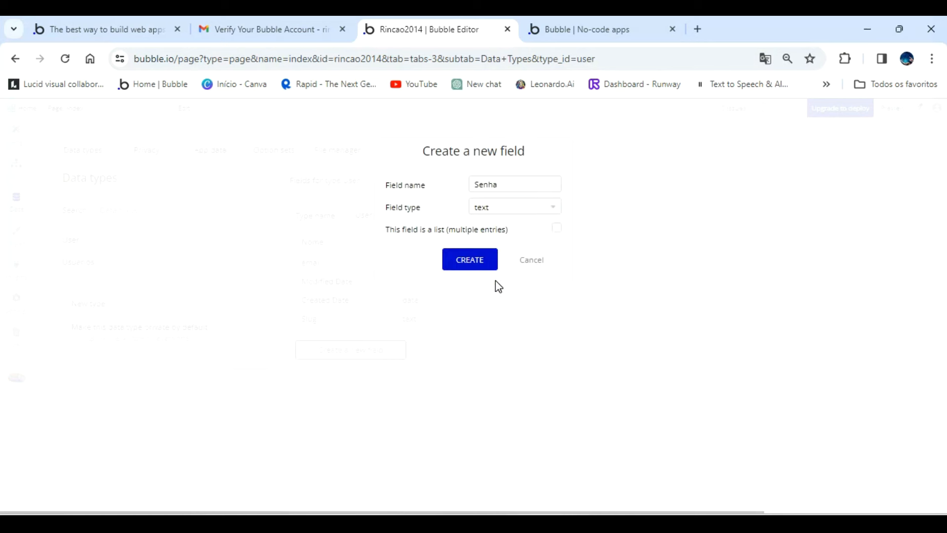
click(471, 259)
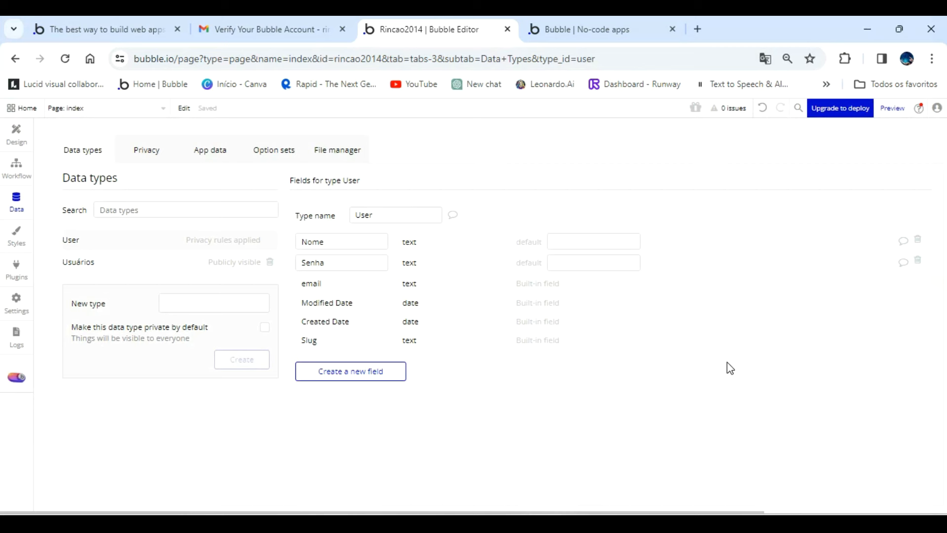
Skip the option sets tutorial and create a new option set named Acesso.
click(270, 157)
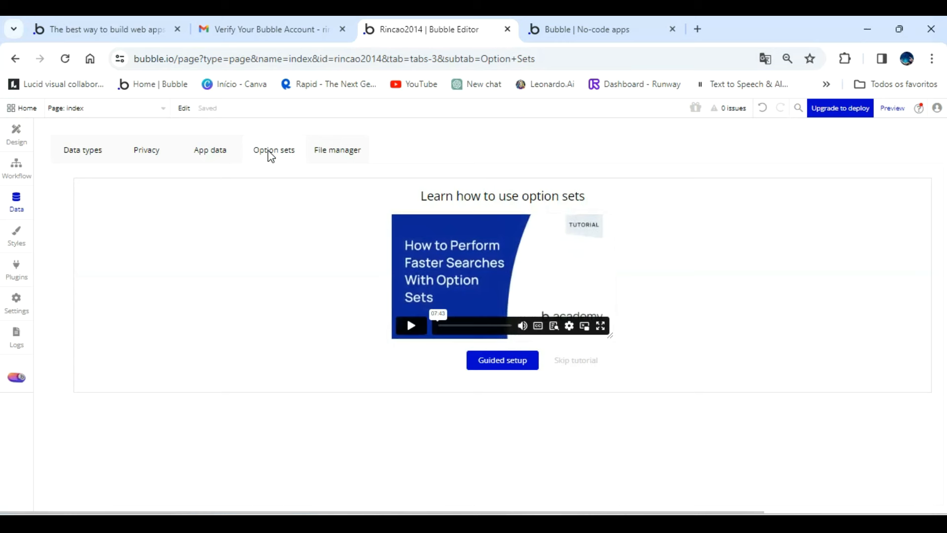
click(573, 364)
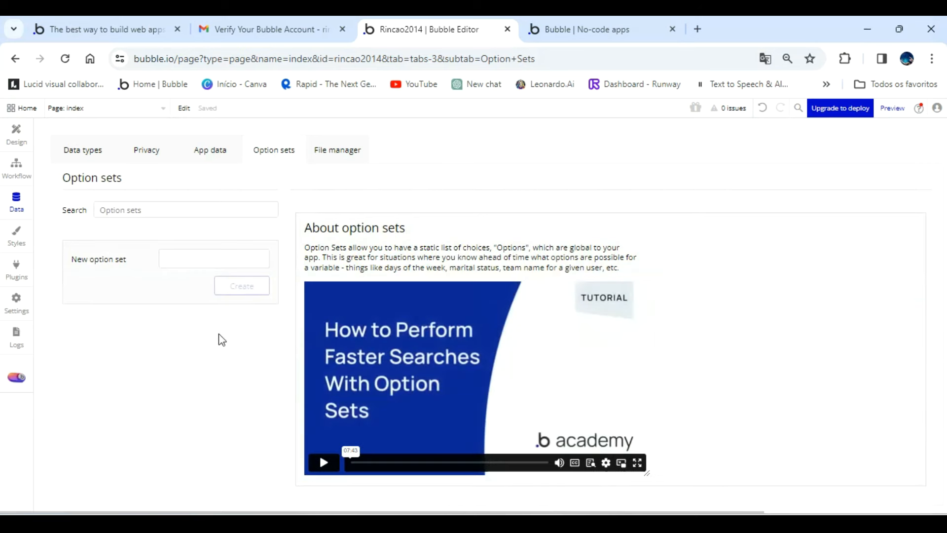
click(184, 259)
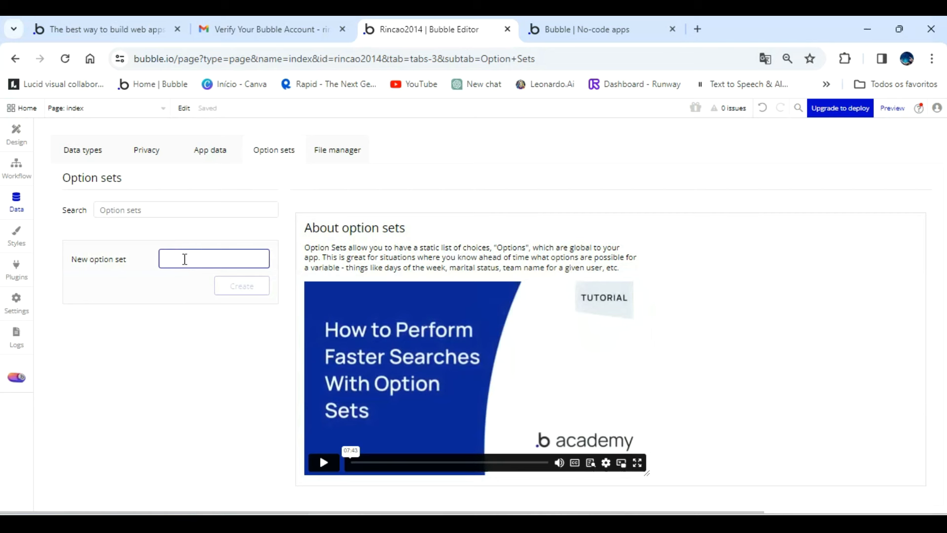
text(Acesso)
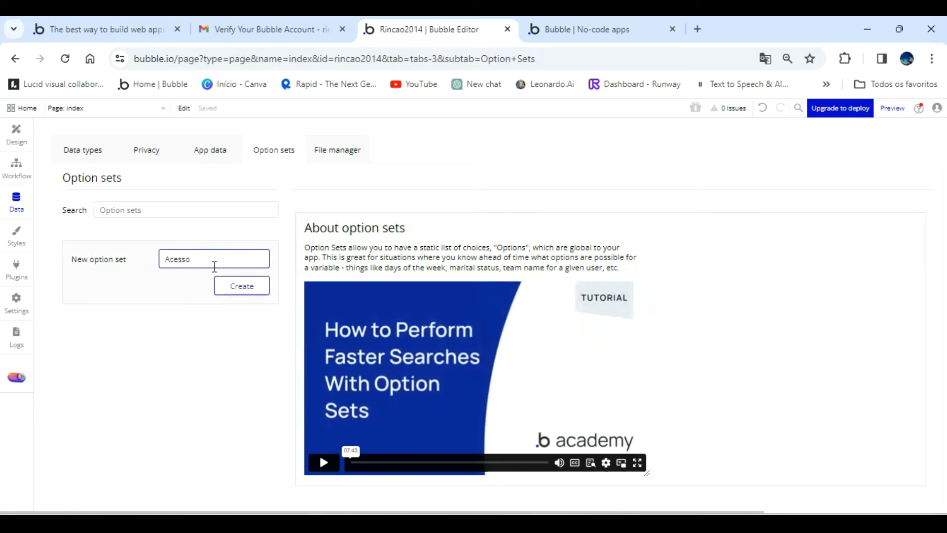
click(242, 288)
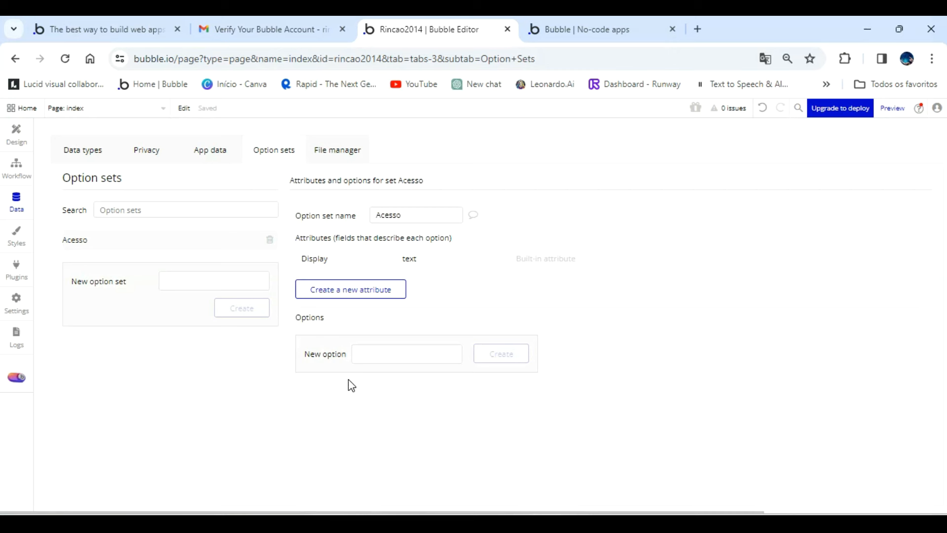
Add the options Admin and Usuario to the Acesso option set.
click(358, 353)
text(Admin)
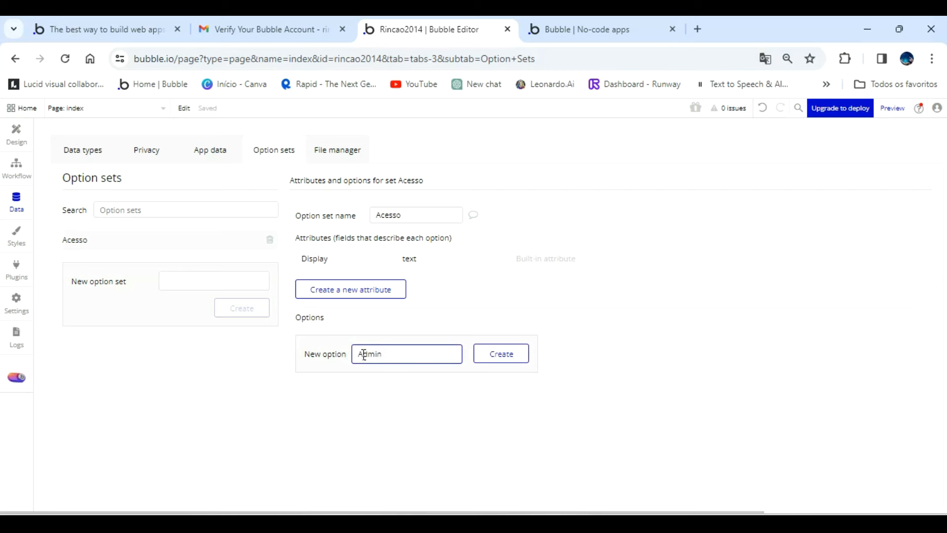
click(520, 353)
click(409, 388)
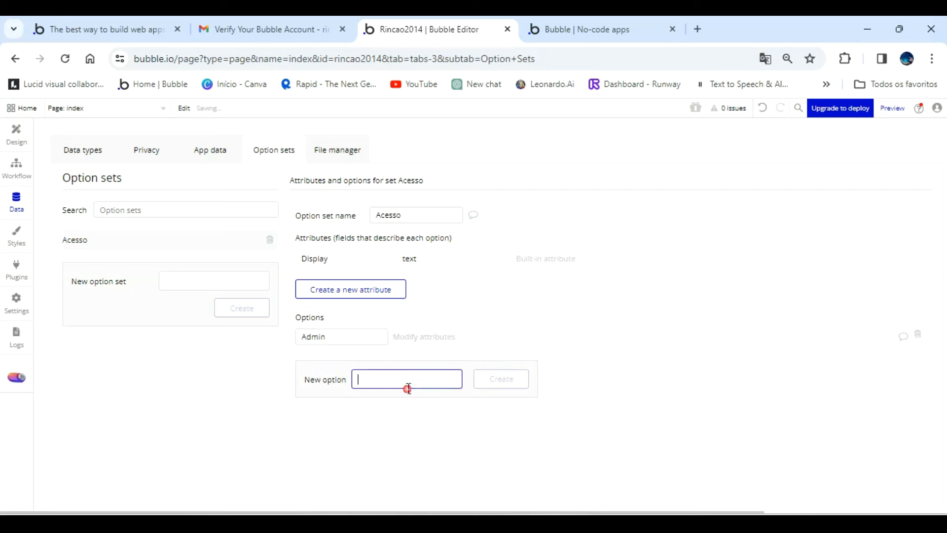
text(Usuario)
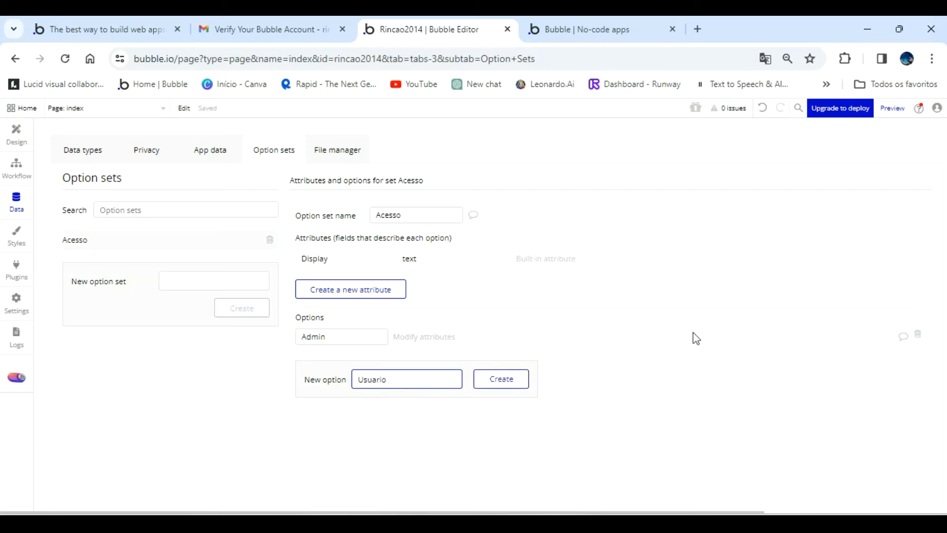
click(507, 383)
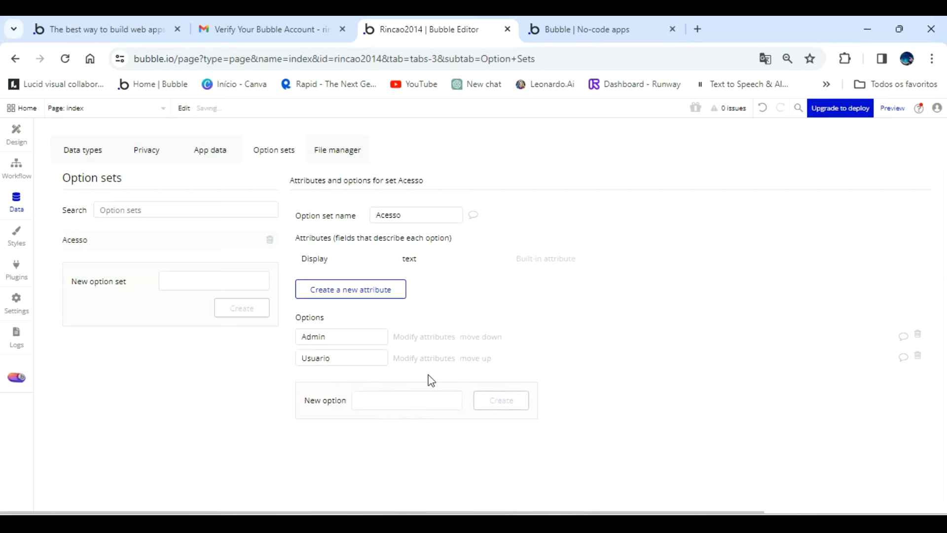
Add the options Gerente and Diretor to the Acesso option set.
click(385, 398)
text(Ge)
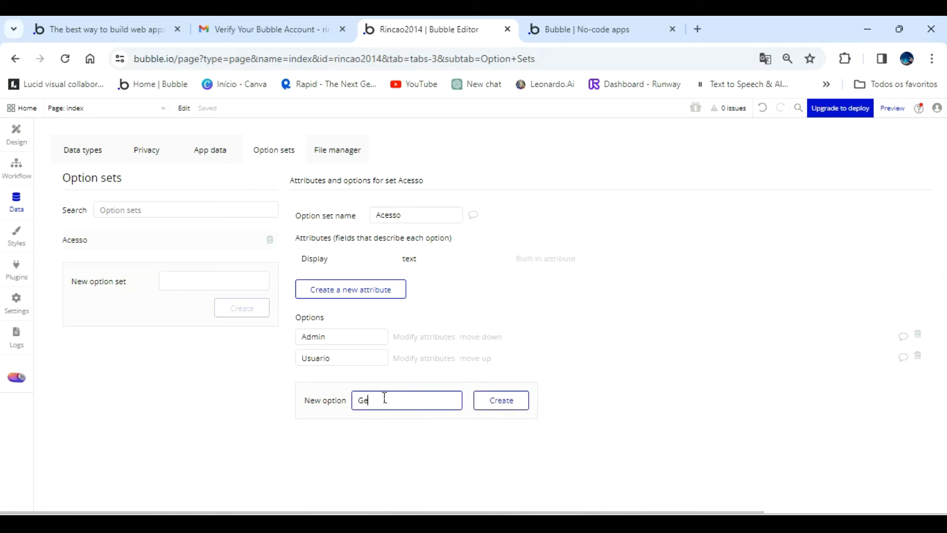
text(rente)
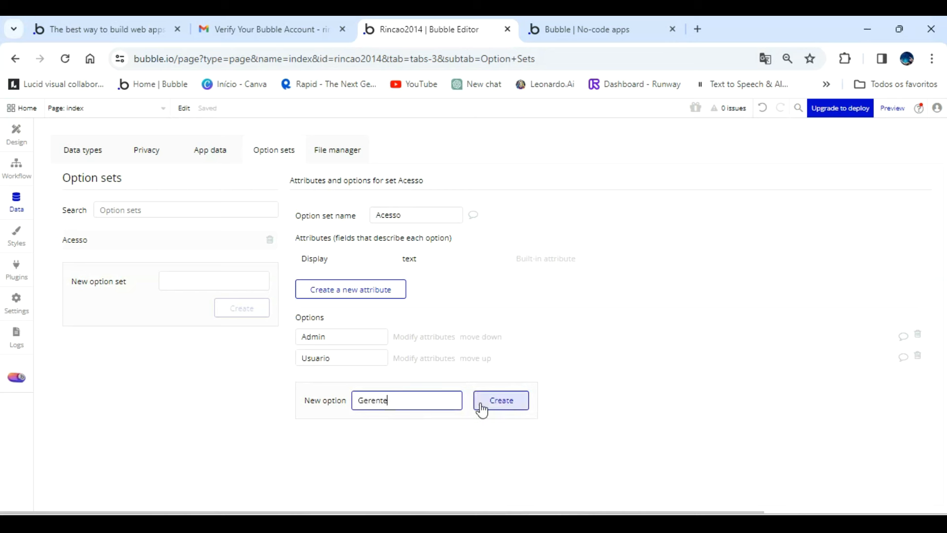
click(501, 404)
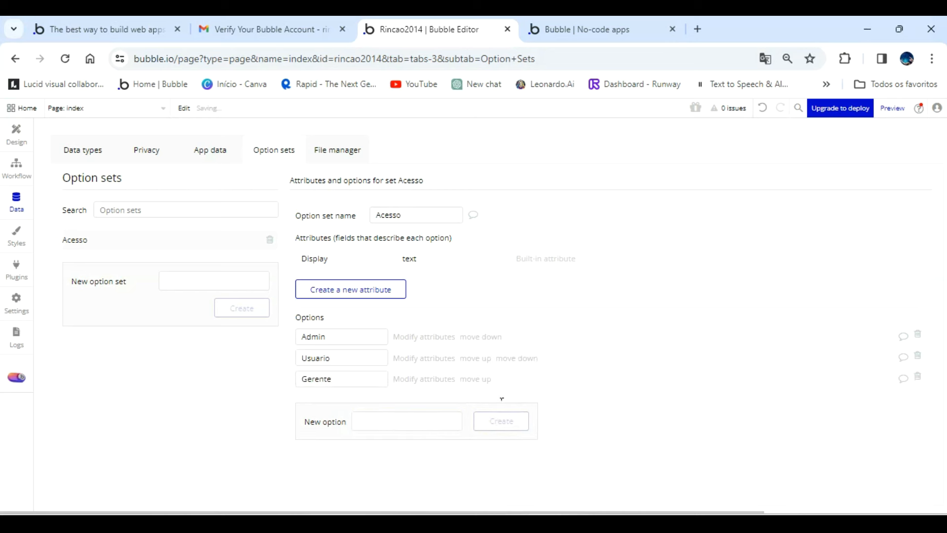
click(384, 419)
text(Diretor)
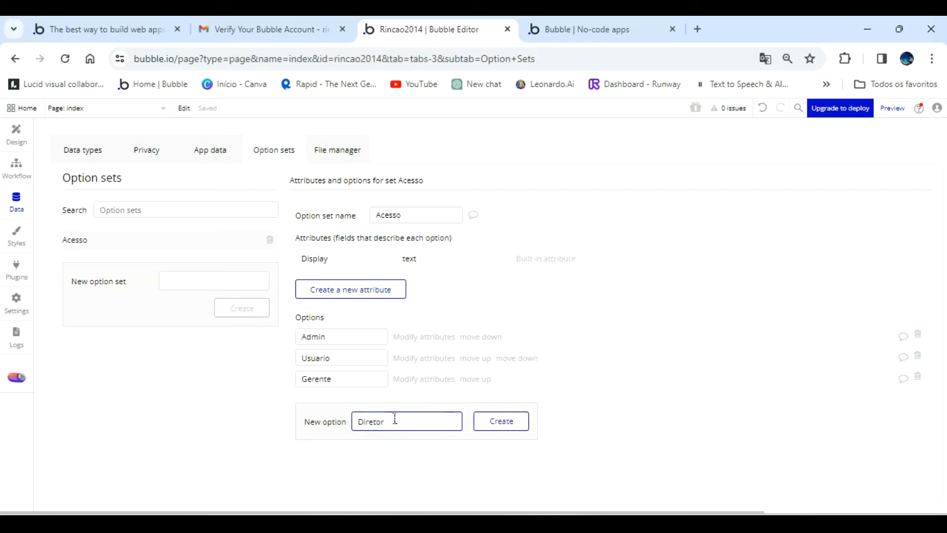
click(495, 432)
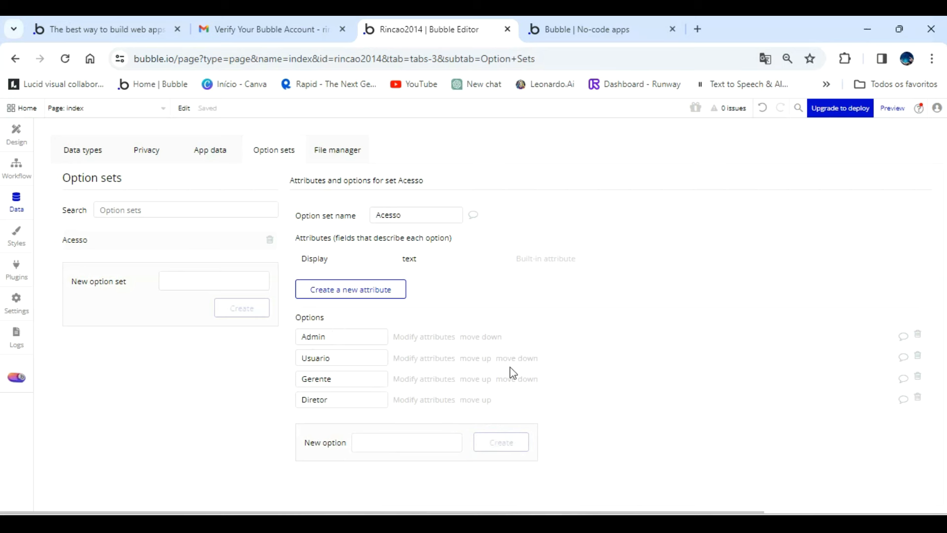
Reorder the Acesso options as Admin, Diretor, Gerente, Usuario.
click(472, 400)
click(473, 400)
click(472, 400)
click(475, 379)
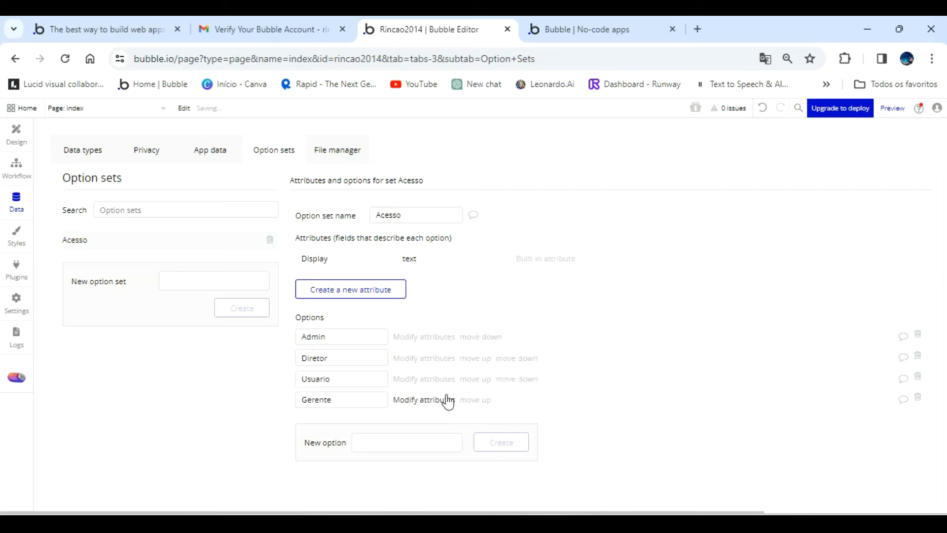
click(475, 400)
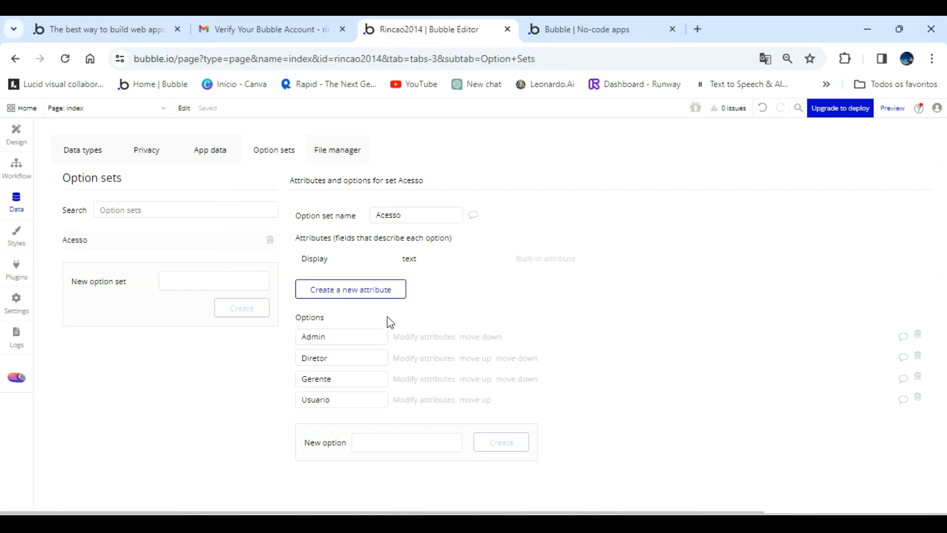
Create an attribute named Number, of type number, for the Acesso option set.
click(364, 291)
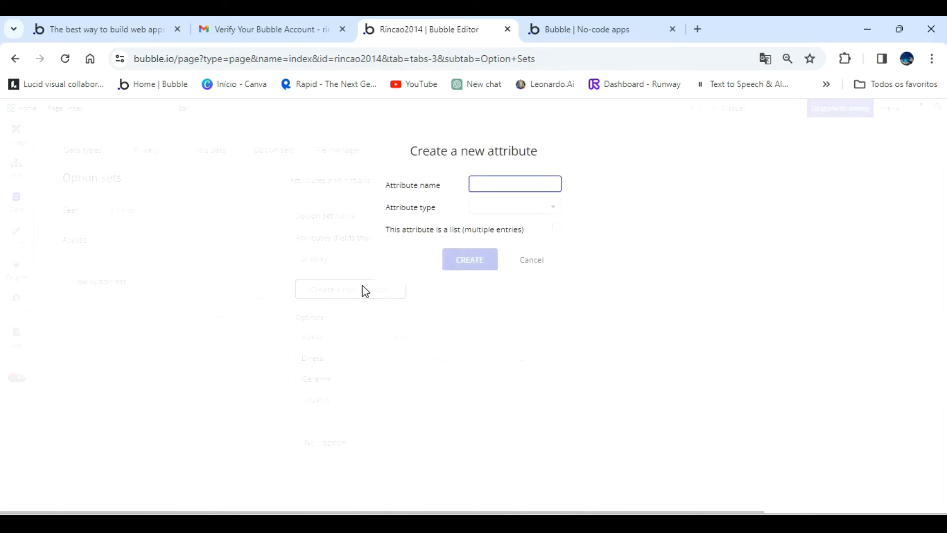
text(Number)
click(537, 207)
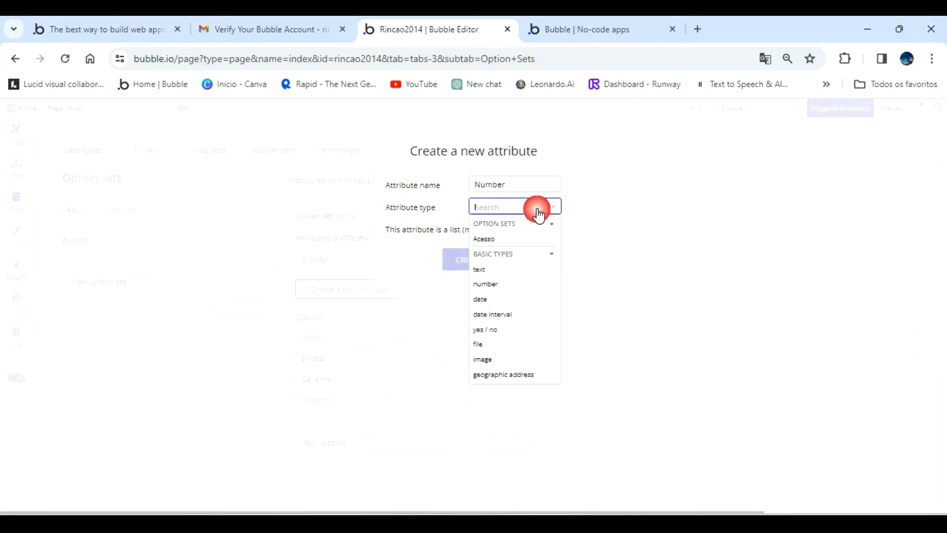
click(495, 286)
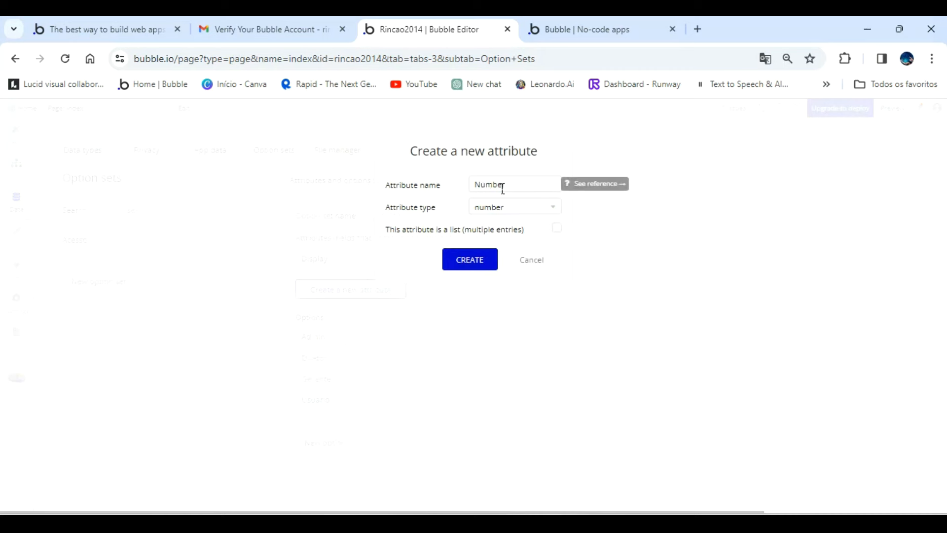
click(488, 260)
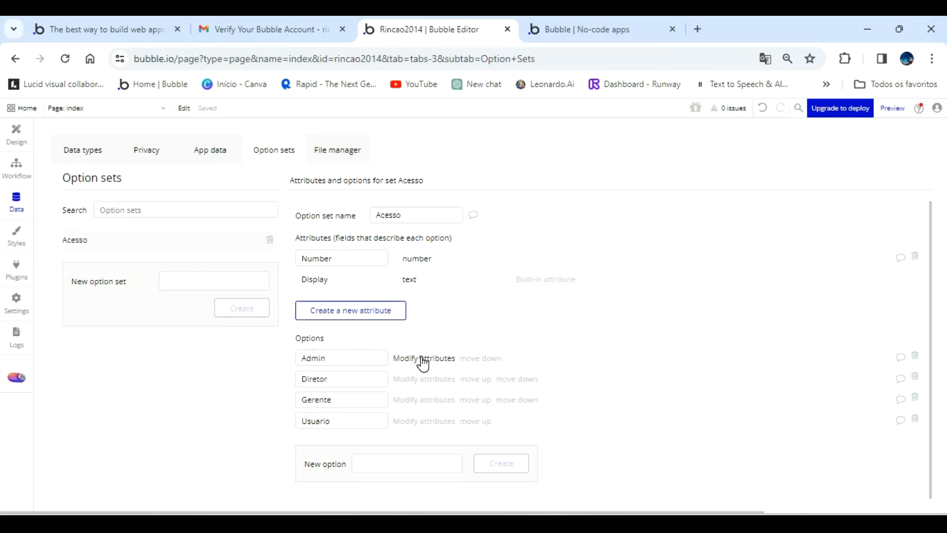
Set the Number attribute to 1 for the Admin option and 2 for the Diretor option.
click(421, 359)
click(392, 168)
text(1)
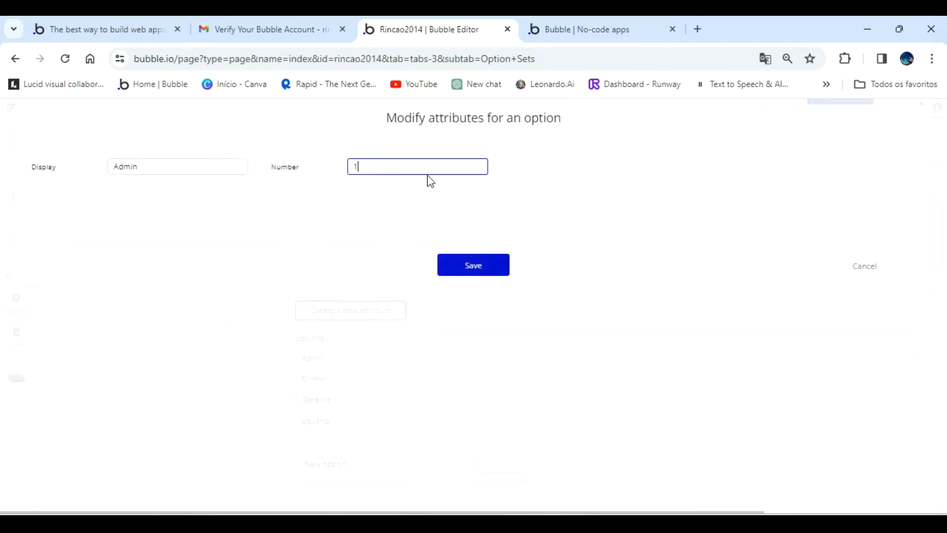
click(474, 262)
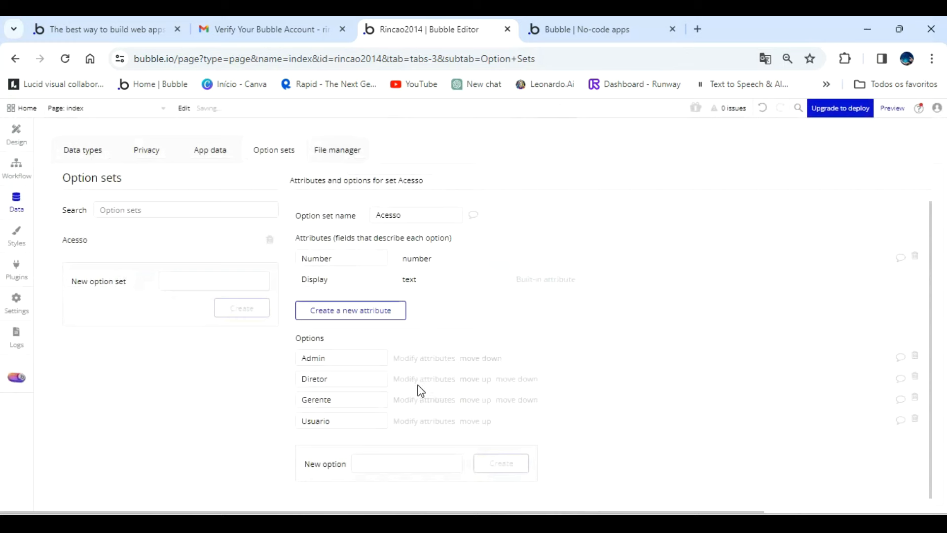
click(420, 380)
click(412, 166)
text(2)
click(480, 261)
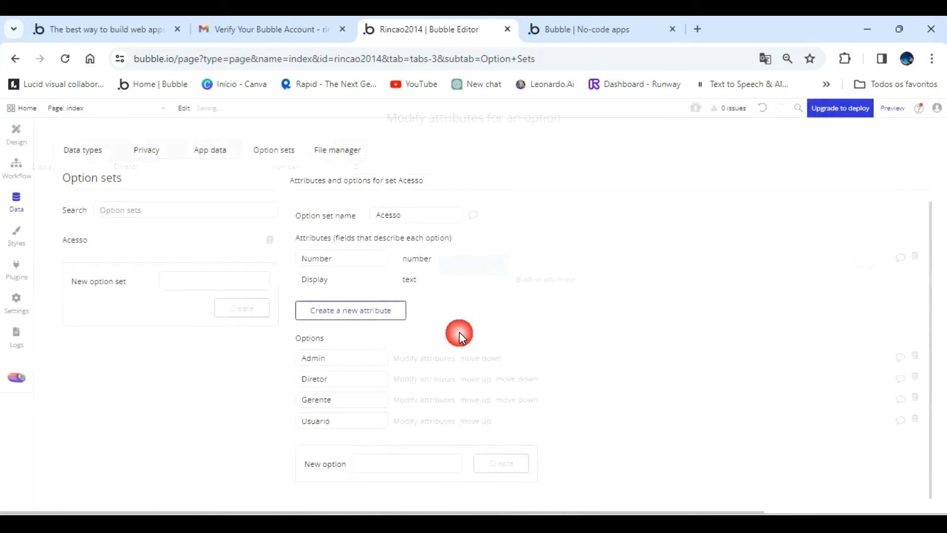
Fill in the Number attribute of the Gerente option and set it to 4 for the Usuario option.
click(423, 399)
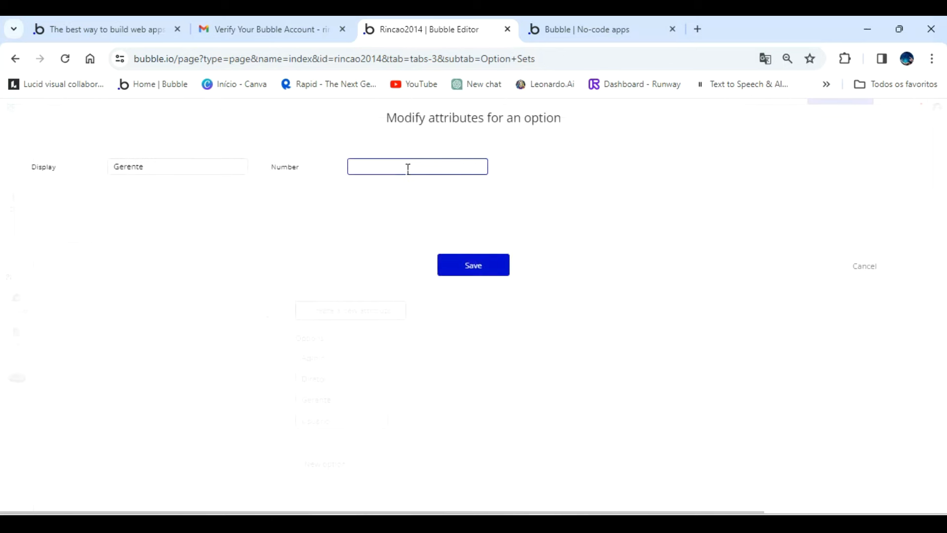
click(468, 272)
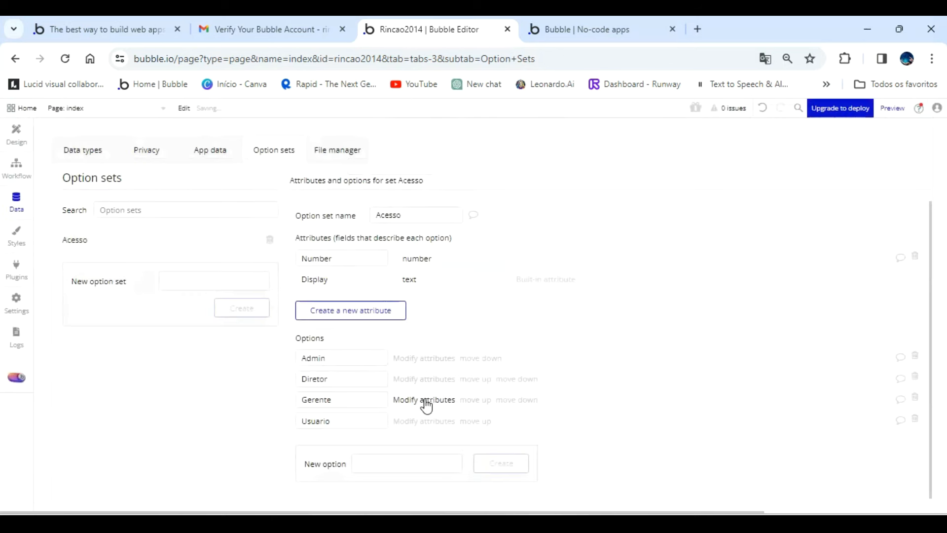
click(426, 423)
click(404, 162)
text(4)
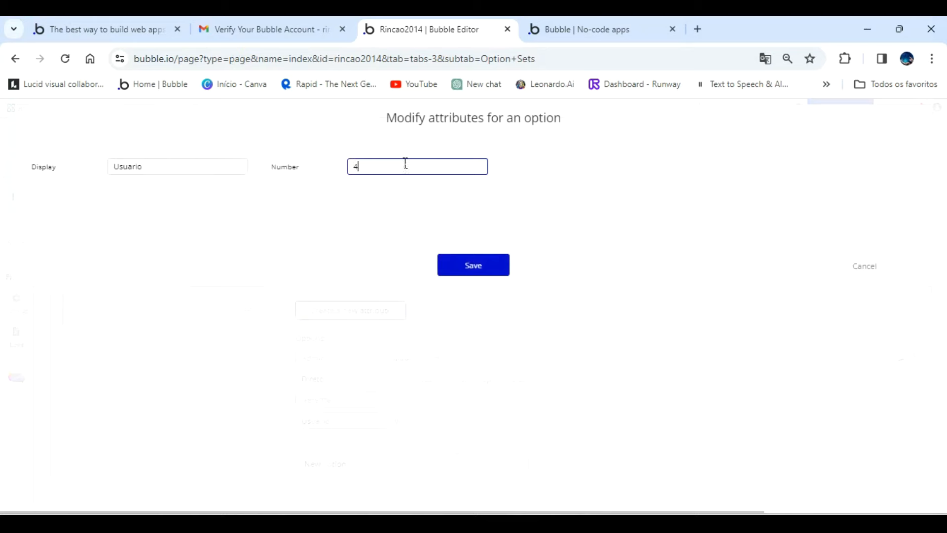
click(469, 271)
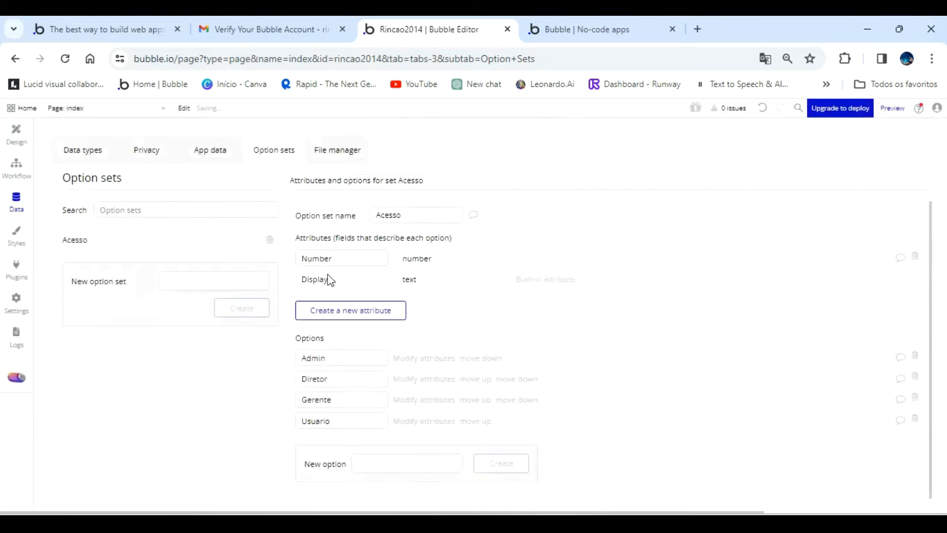
Create a new data type named Empresa, leaving it not private by default.
click(89, 153)
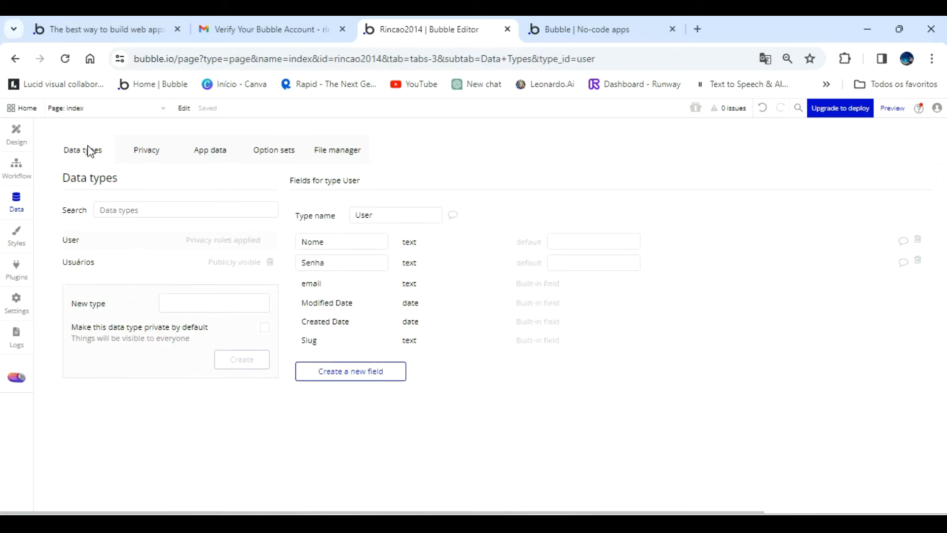
click(198, 303)
text(Empresa)
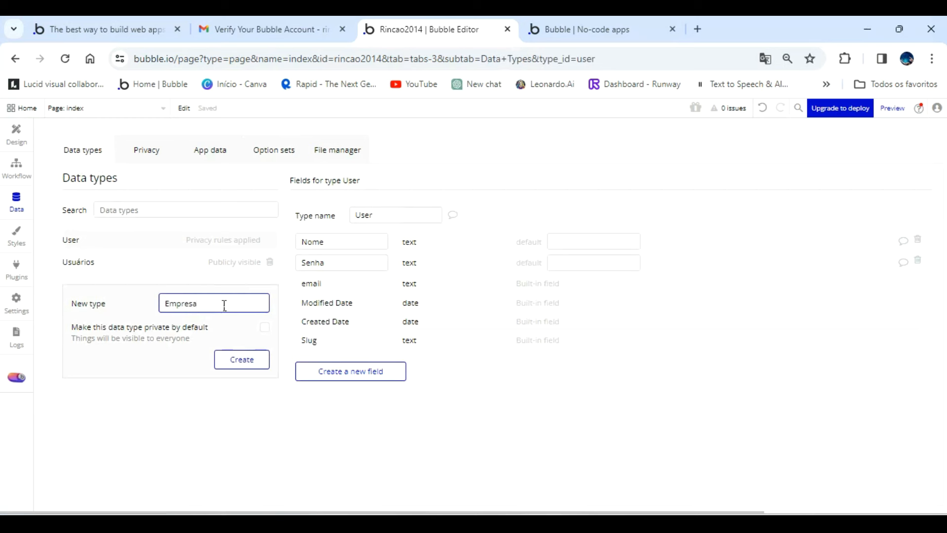
click(241, 359)
Add a text field named Nome to the Empresa data type.
click(370, 330)
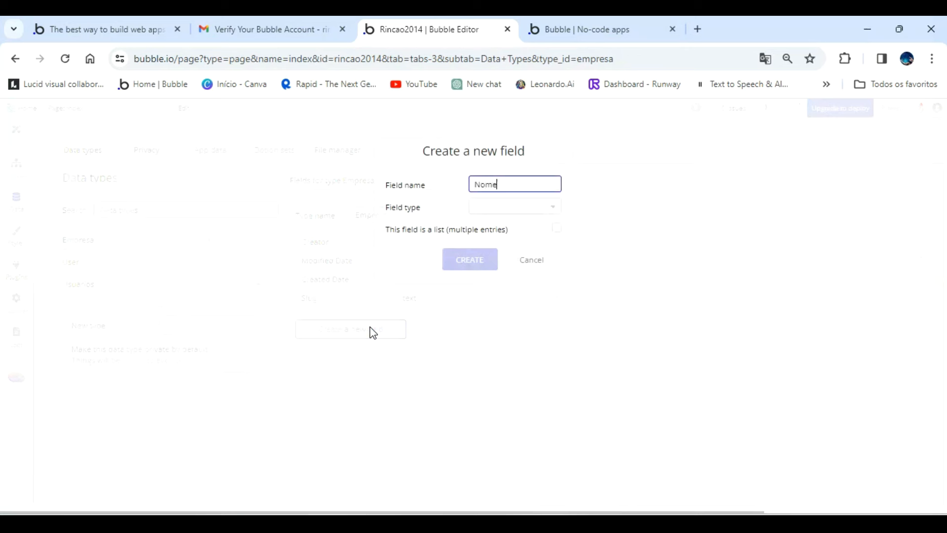
click(523, 207)
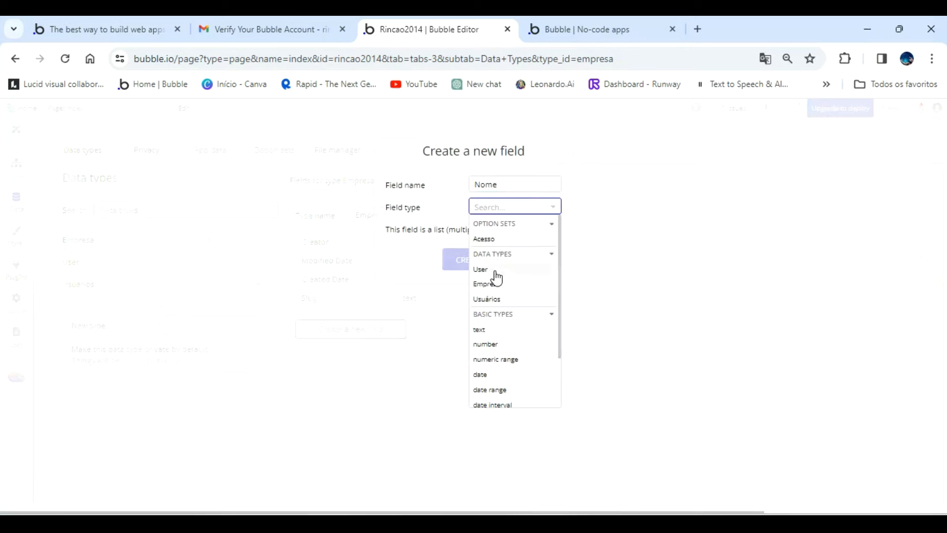
click(483, 332)
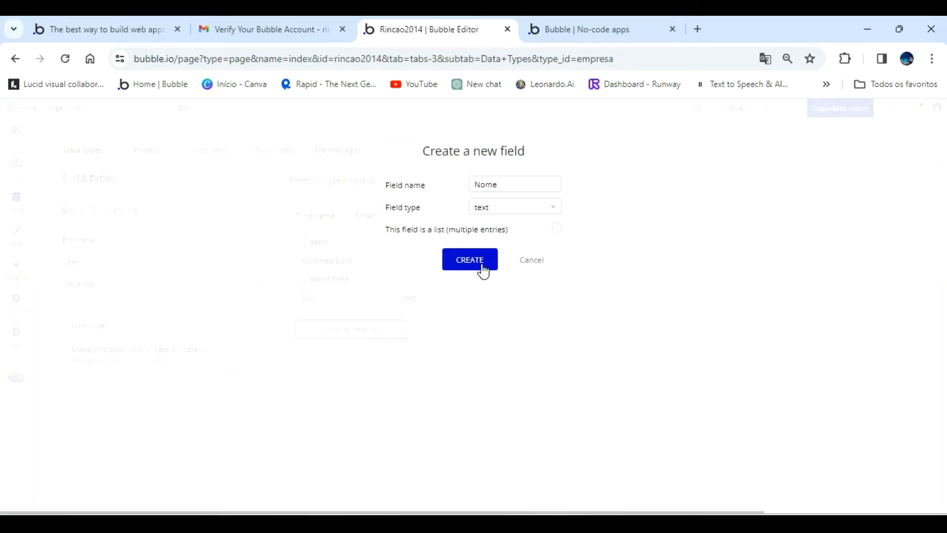
click(482, 267)
Add a field named Logotipo, of type image, to the Empresa data type.
click(368, 352)
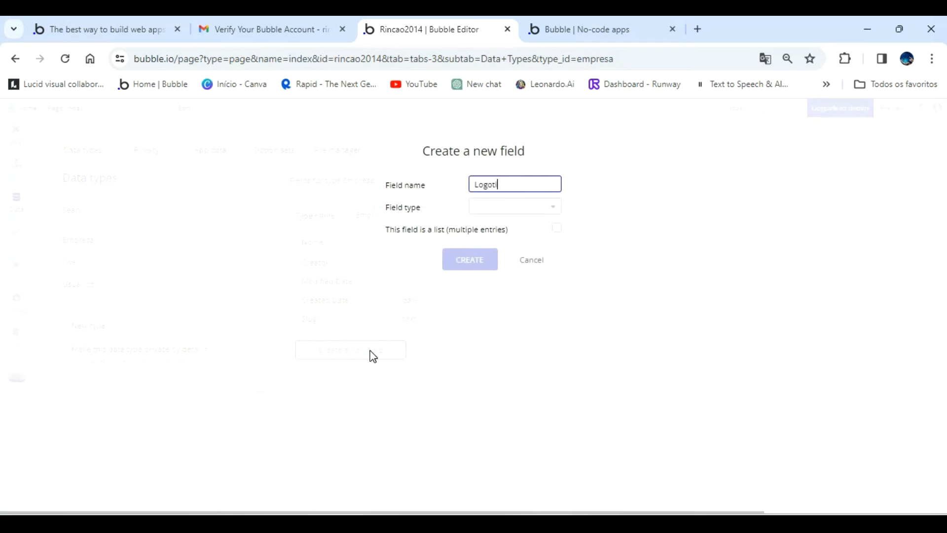
click(506, 209)
scroll(524, 341, down, 2)
click(488, 390)
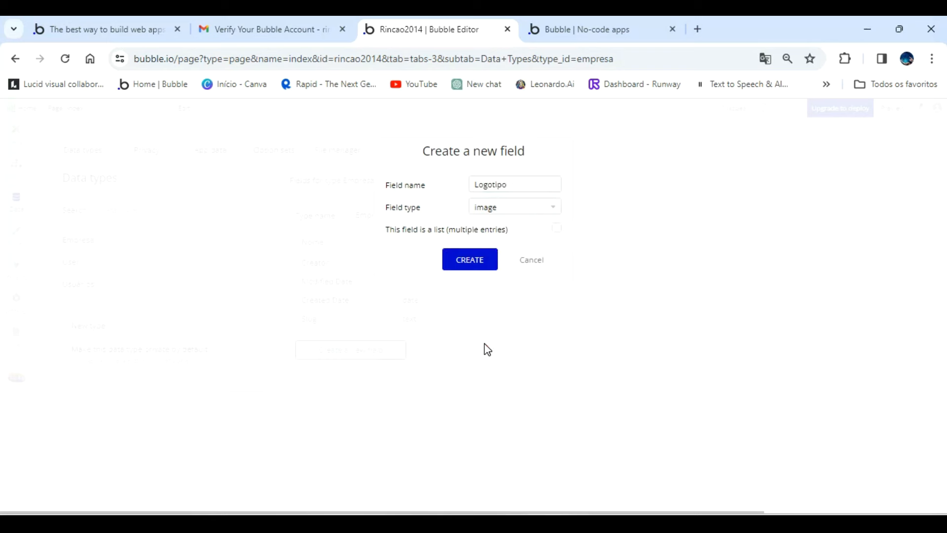
click(478, 262)
Add a text field named Contato to the Empresa data type.
click(350, 370)
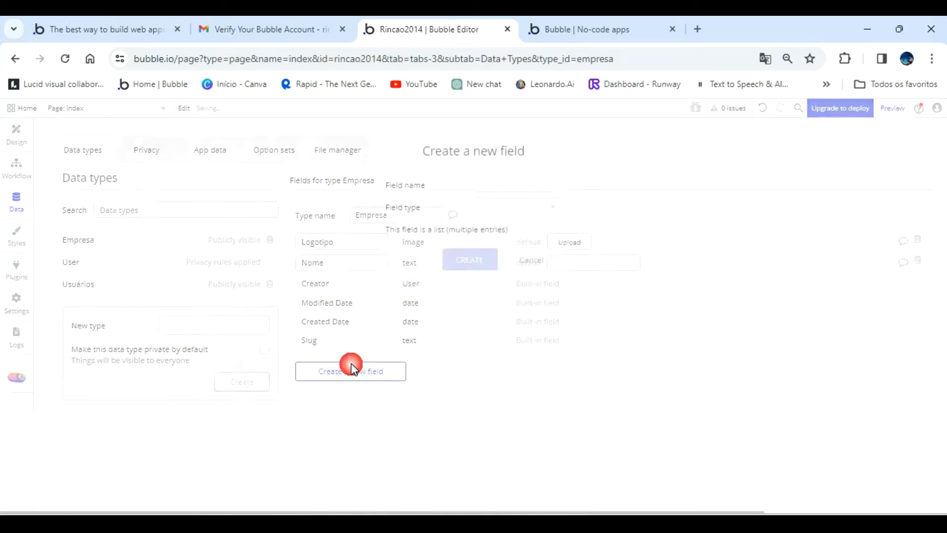
click(355, 370)
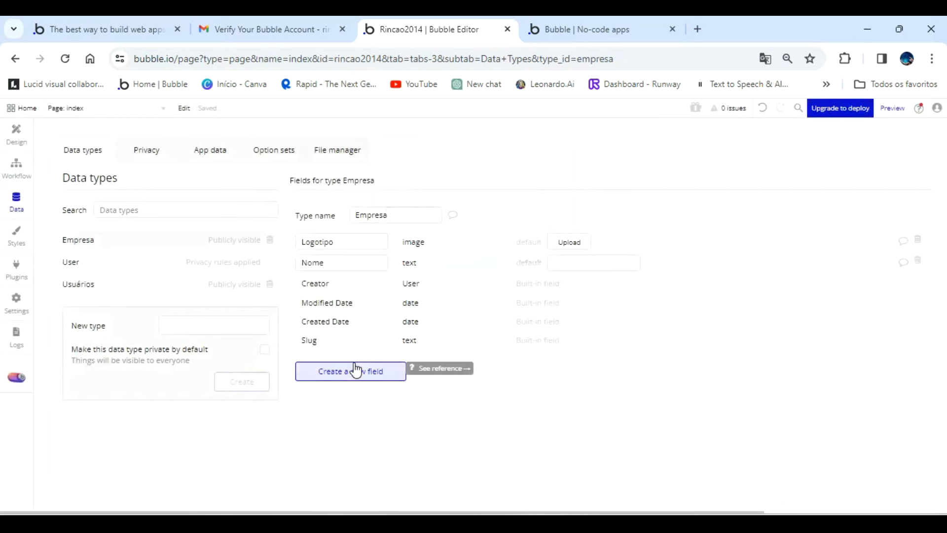
click(355, 371)
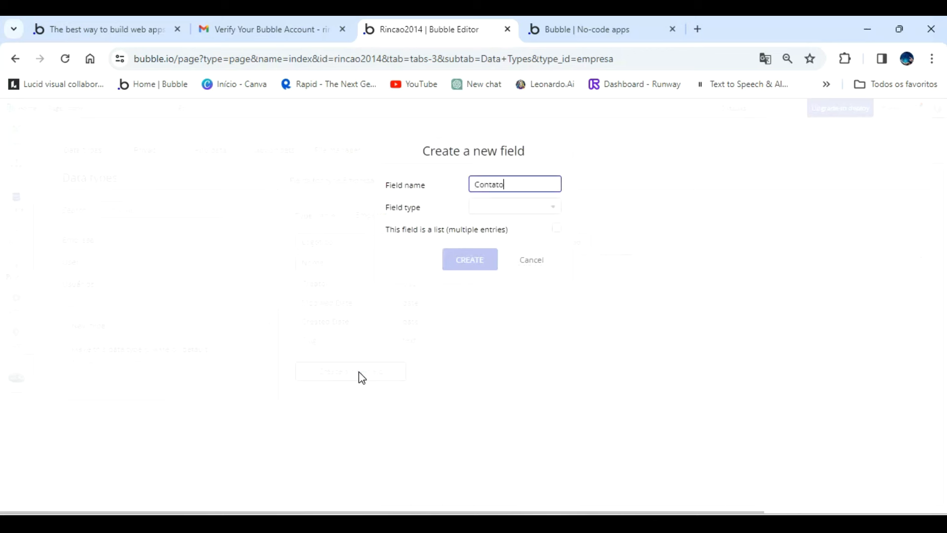
click(505, 209)
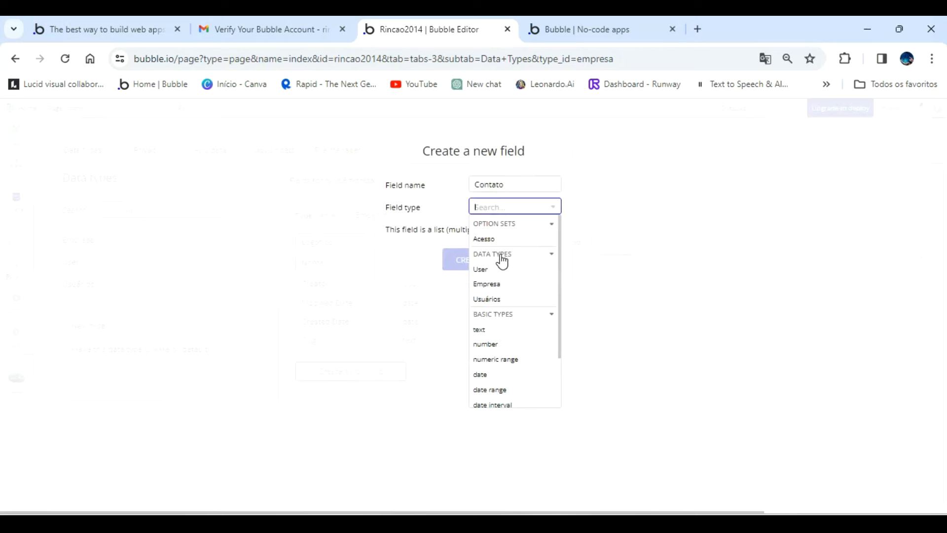
click(484, 330)
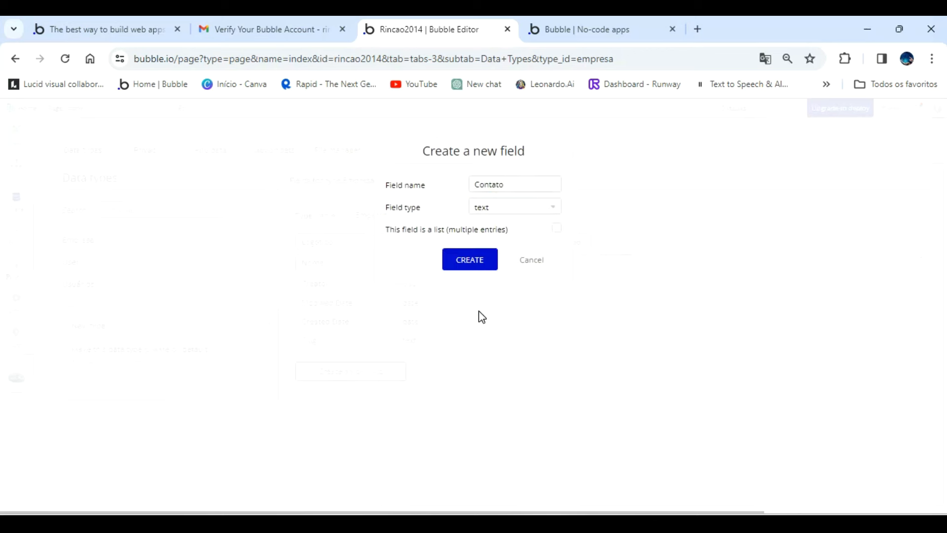
click(481, 266)
Add a text field named Endereço to the Empresa data type.
click(359, 394)
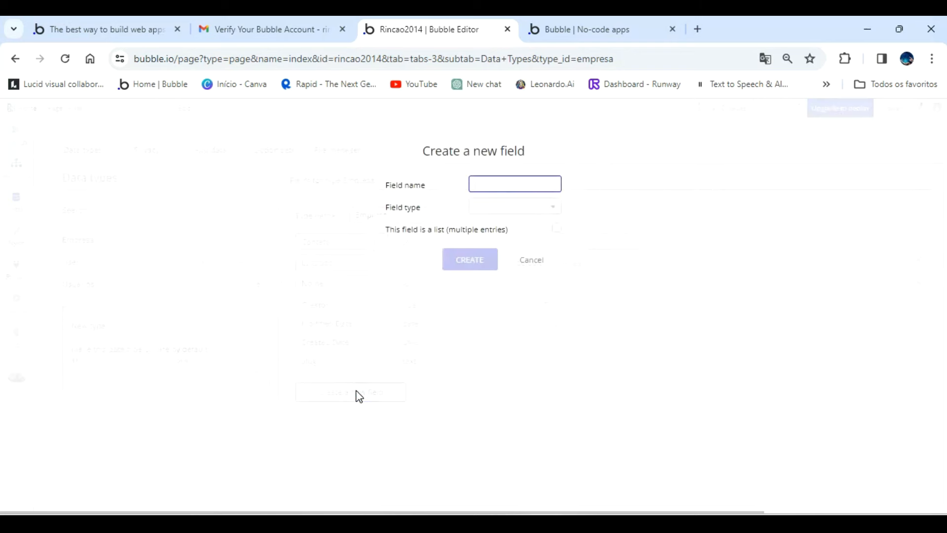
text(Endereço)
click(517, 207)
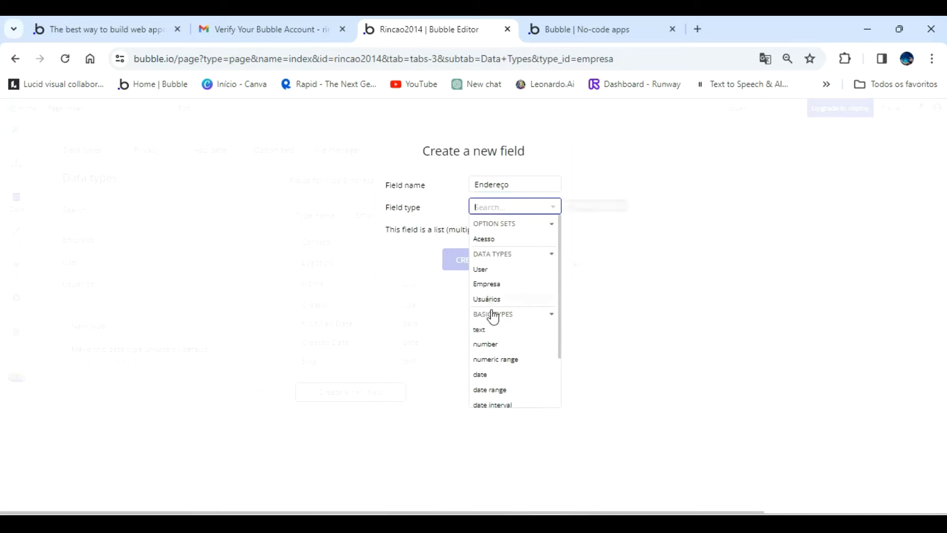
click(491, 331)
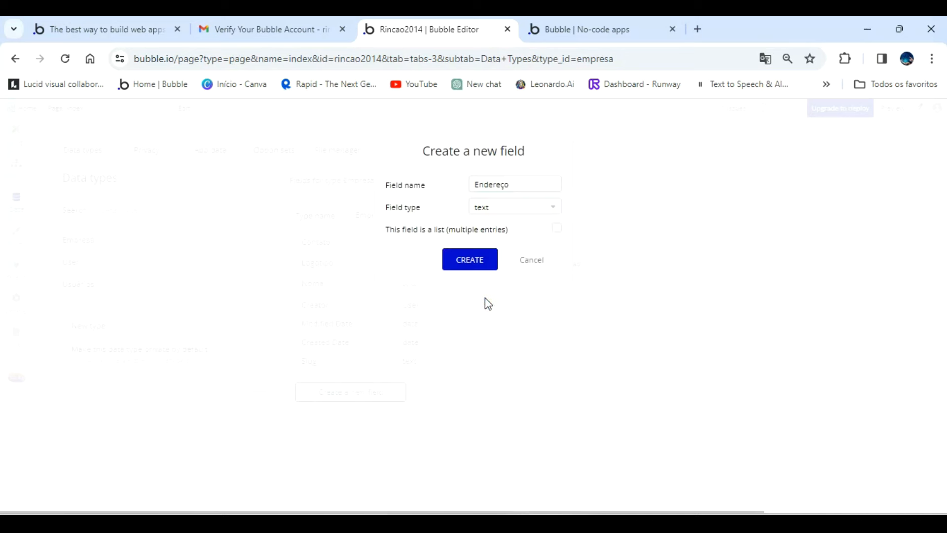
click(484, 268)
Add a text field named Email to the Empresa data type.
click(340, 419)
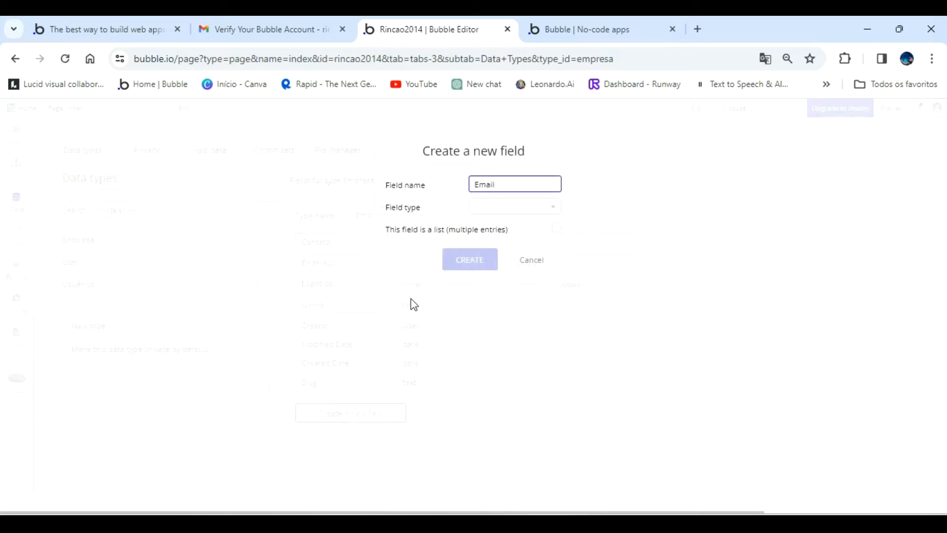
click(506, 212)
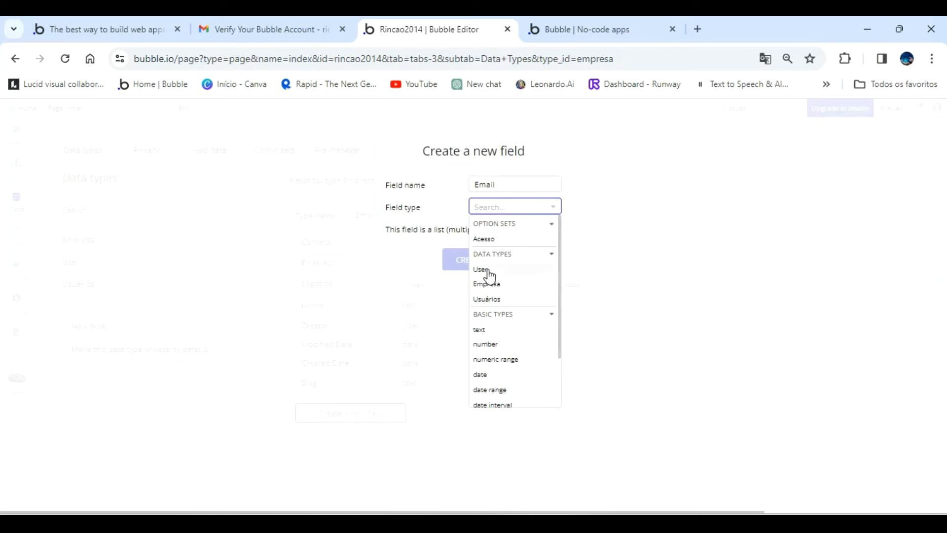
click(490, 329)
click(475, 264)
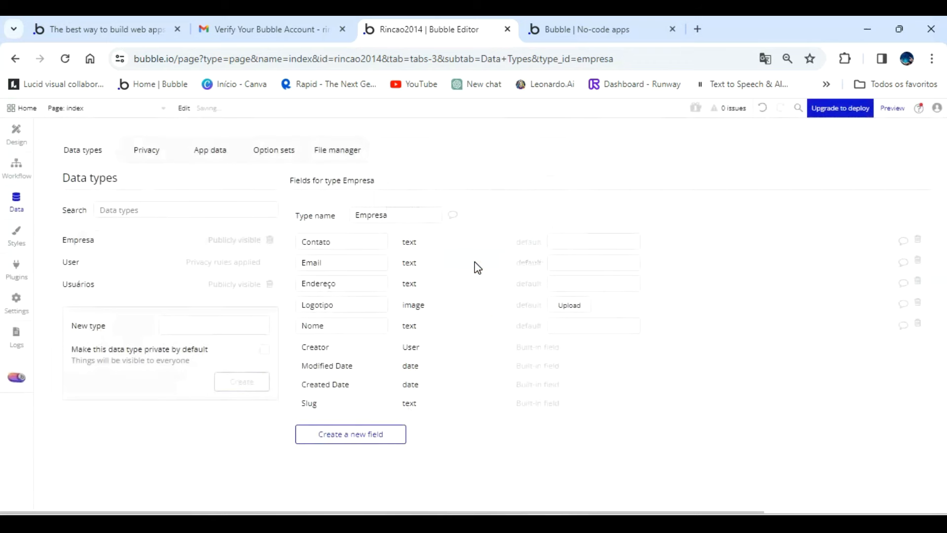
click(357, 439)
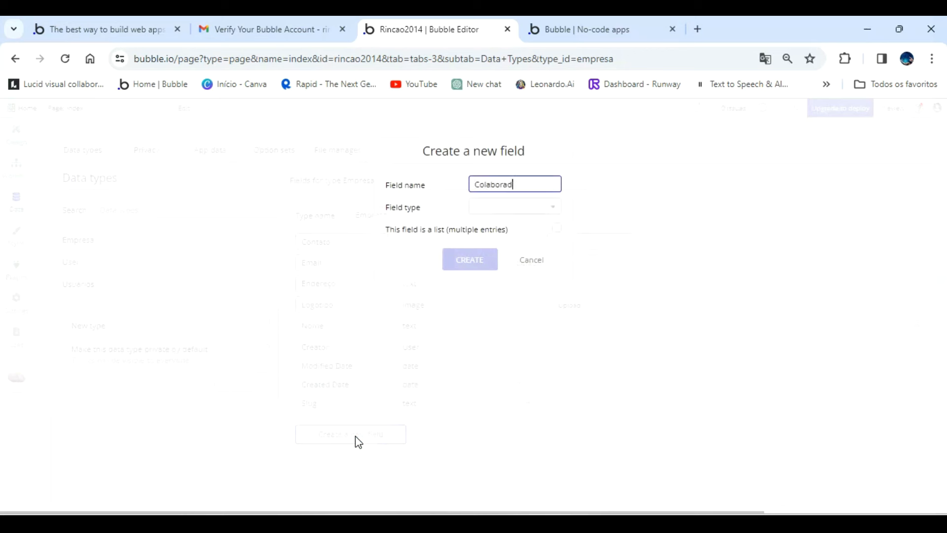
click(550, 208)
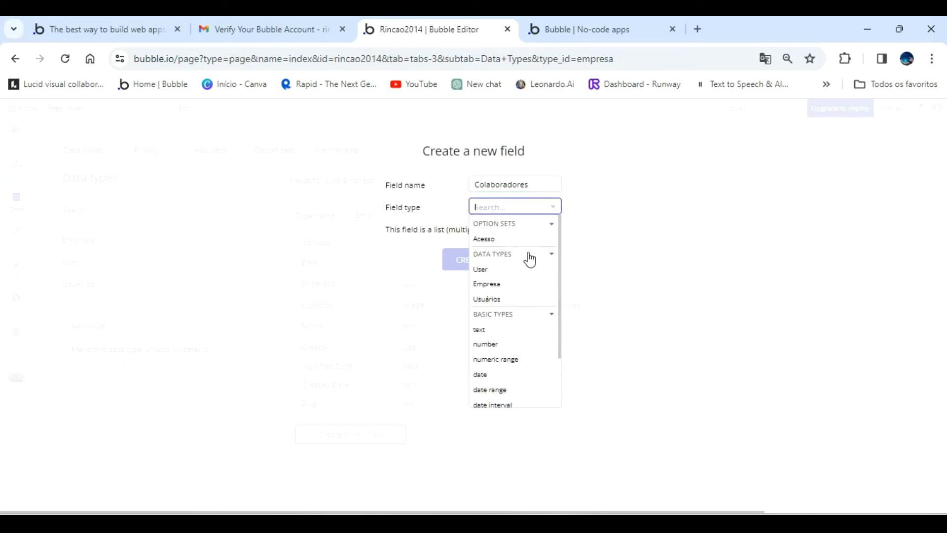
click(363, 315)
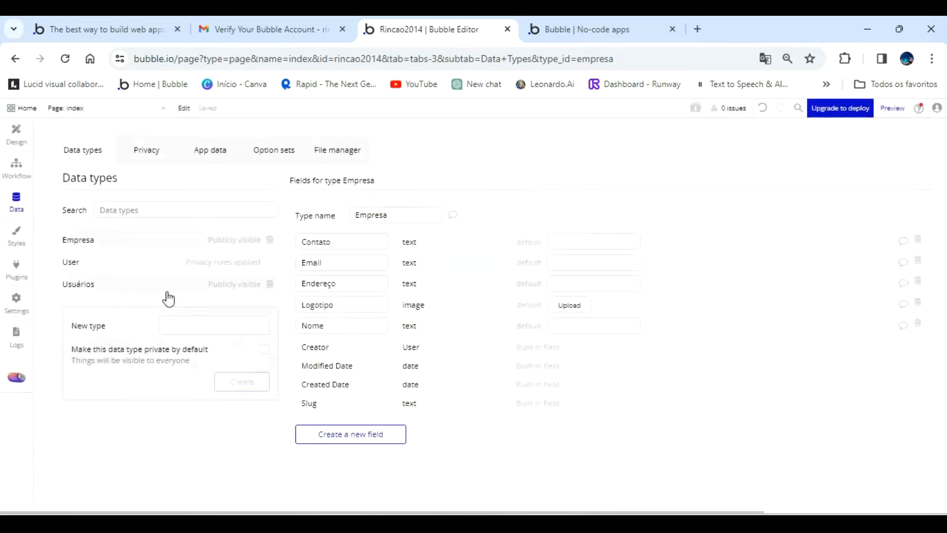
Rename the Usuários data type to Colaboradores.
click(87, 285)
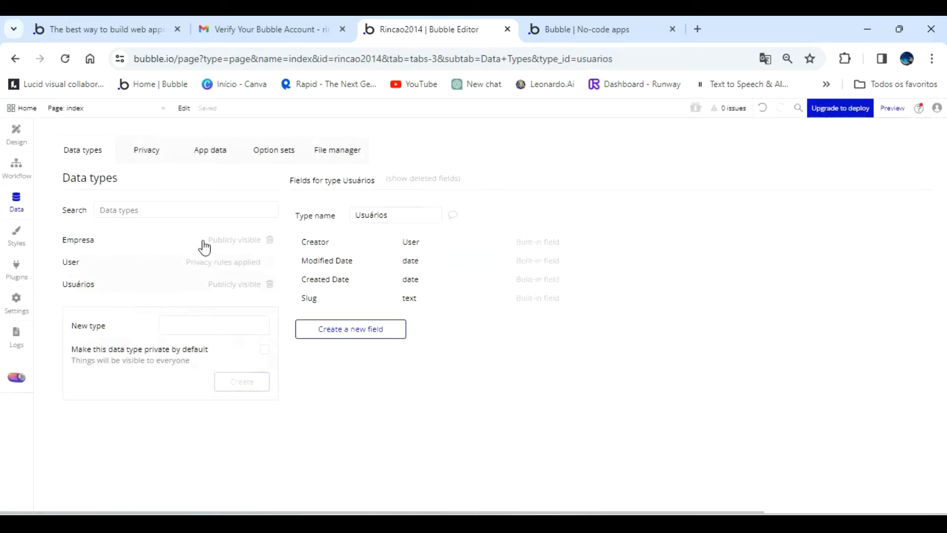
click(405, 208)
key(ctrl+a)
key(BackSpace)
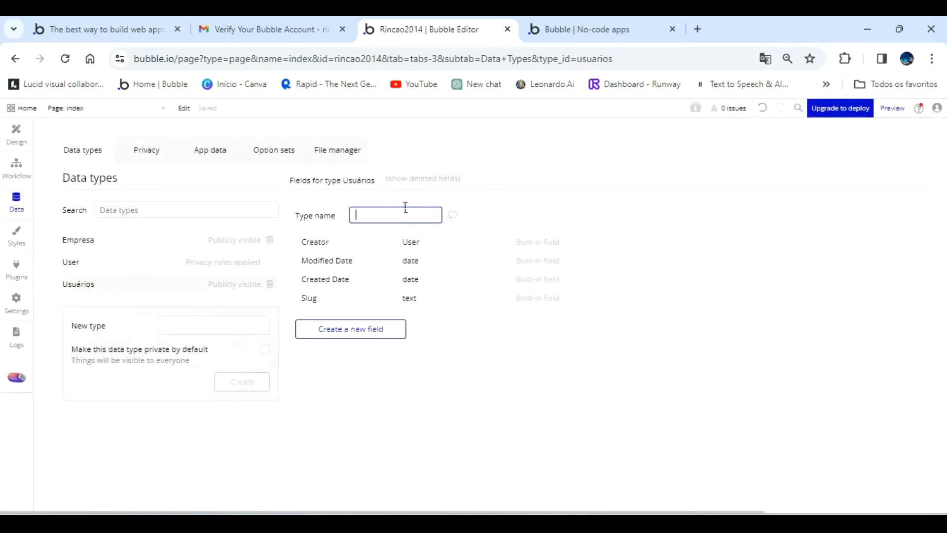
text(Colaboradores)
click(384, 402)
Add a field named Colaboradores to the Empresa data type, of type Colaboradores and set as a list with multiple entries.
click(79, 262)
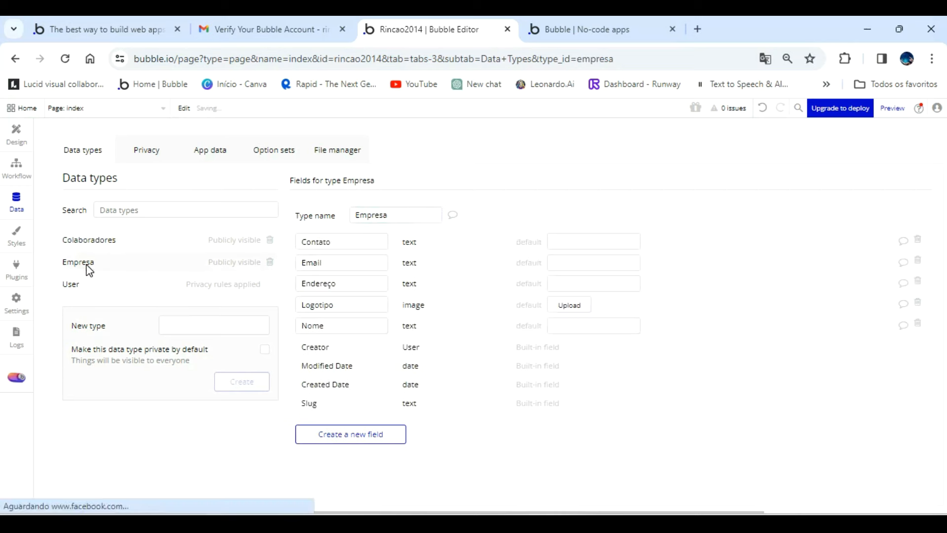
click(354, 442)
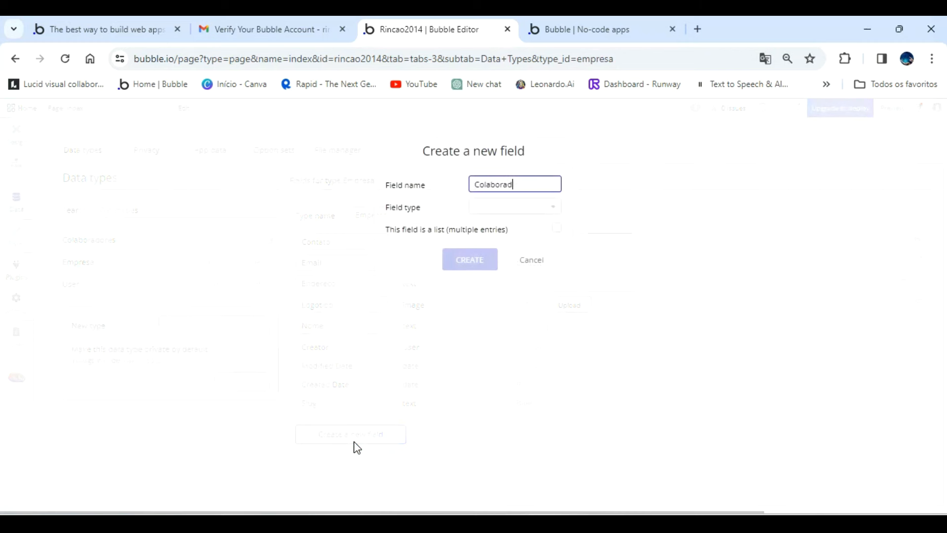
click(544, 207)
click(512, 282)
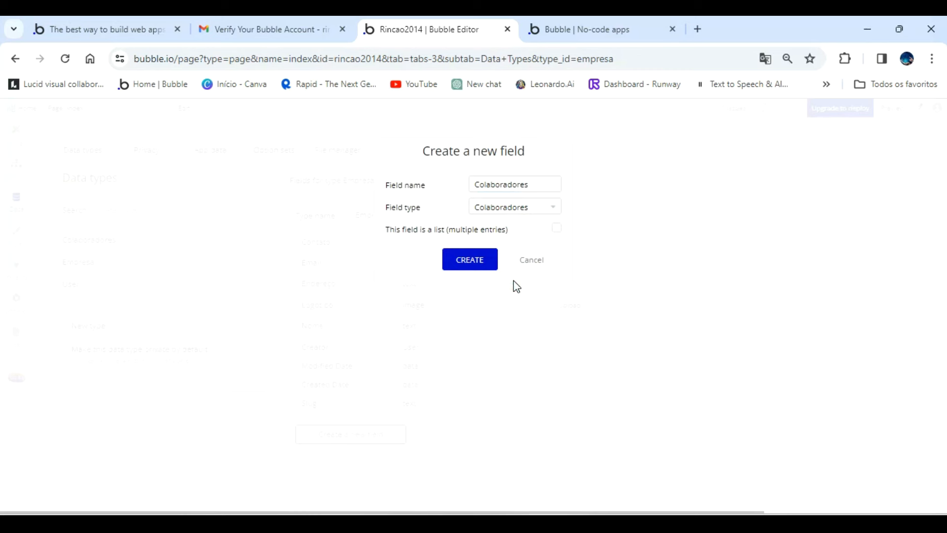
click(557, 229)
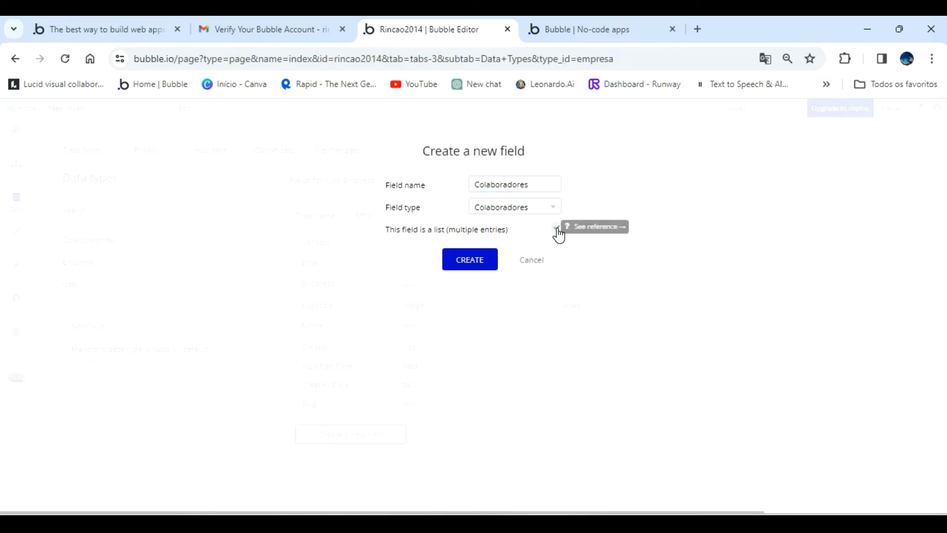
click(469, 261)
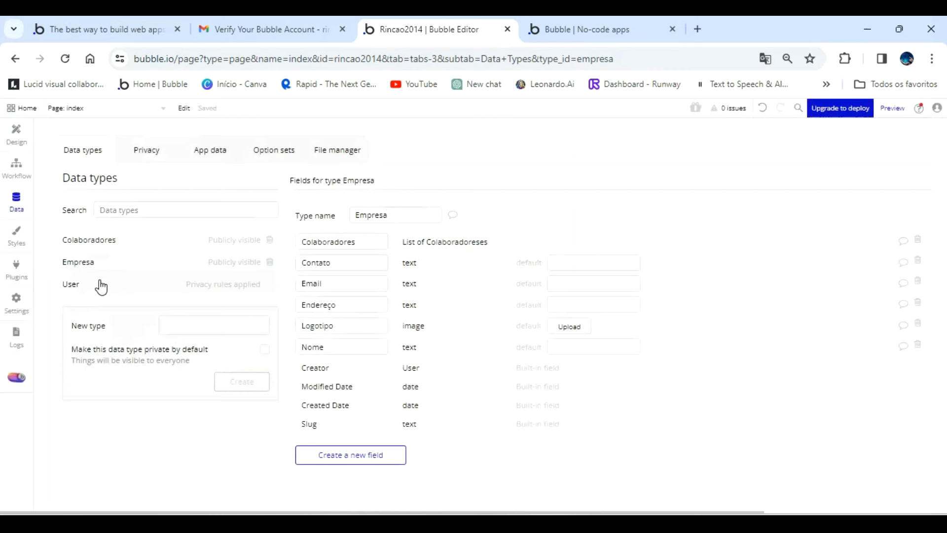
Add a text field named Nome to the Colaboradores data type.
click(103, 241)
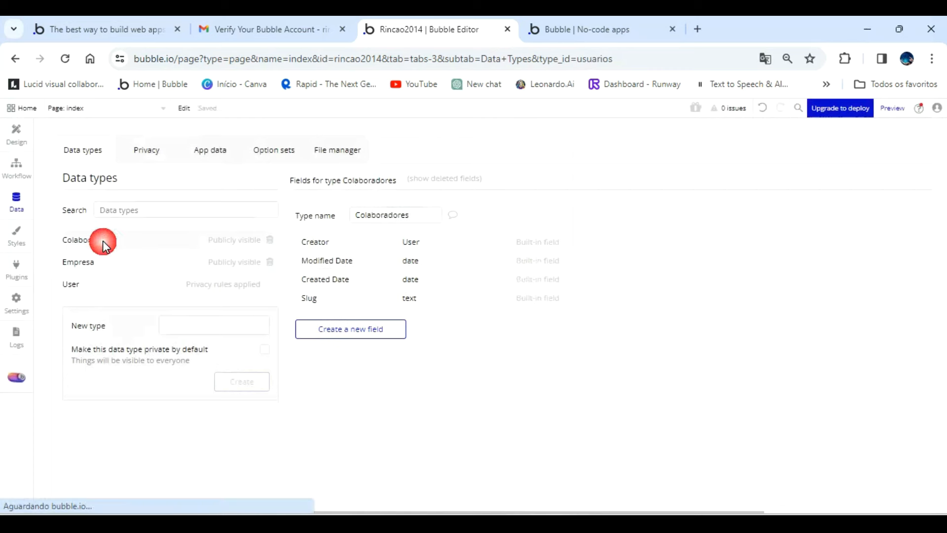
click(353, 333)
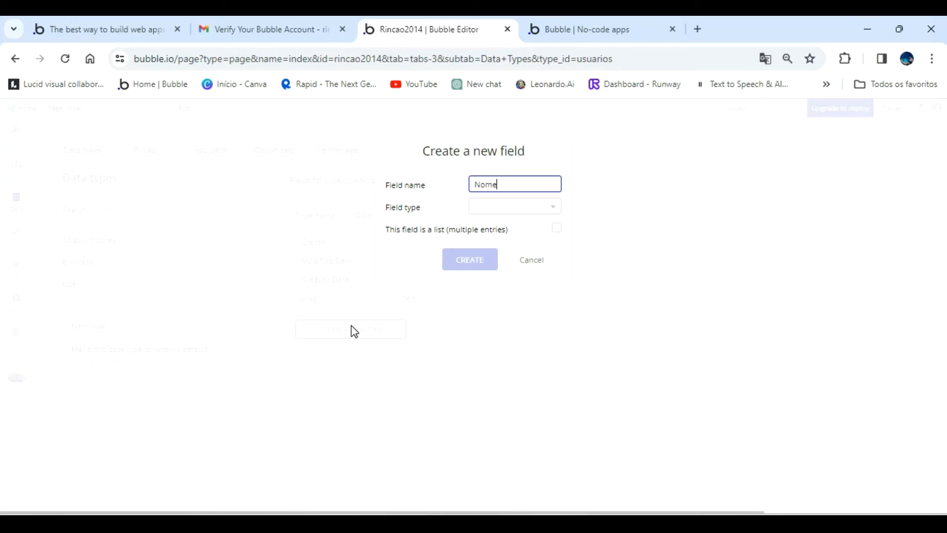
click(530, 210)
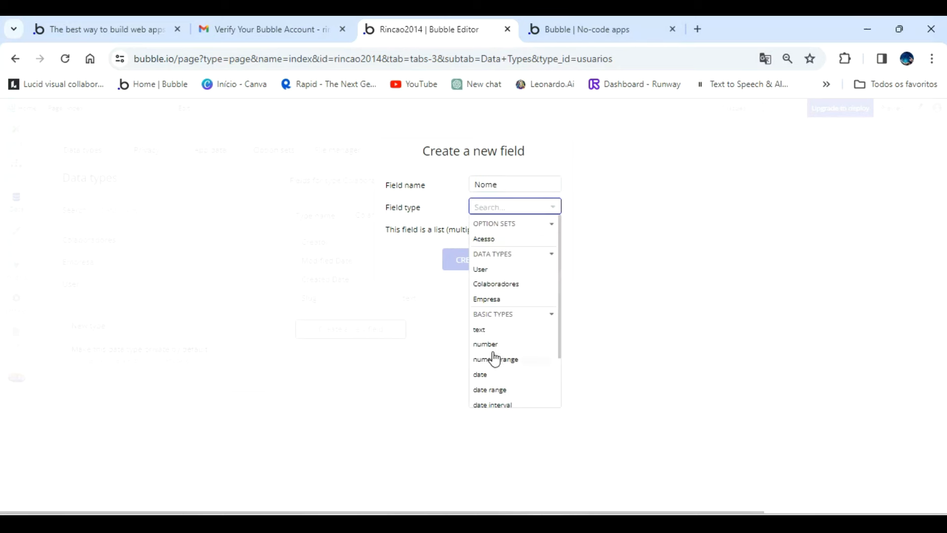
click(481, 330)
click(472, 259)
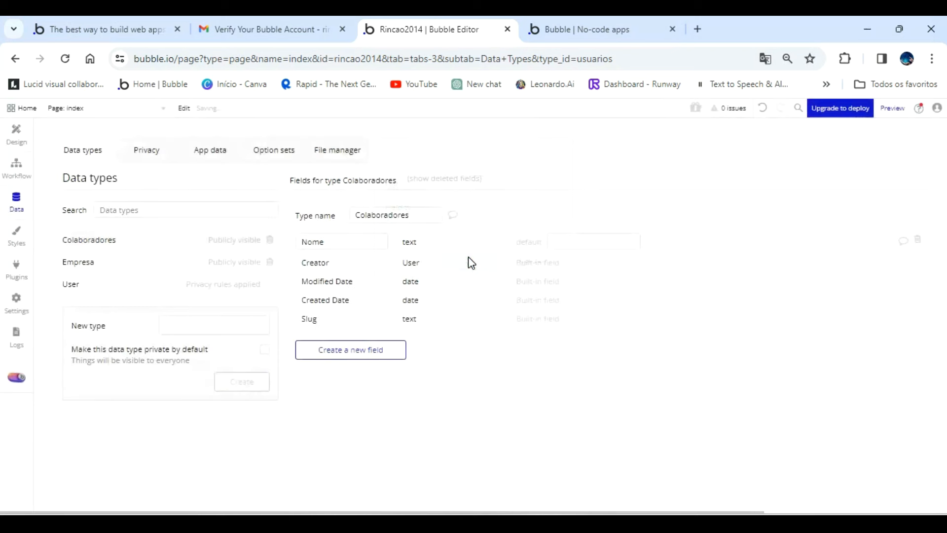
Add a field named Foto, of type image, to the Colaboradores data type.
click(368, 344)
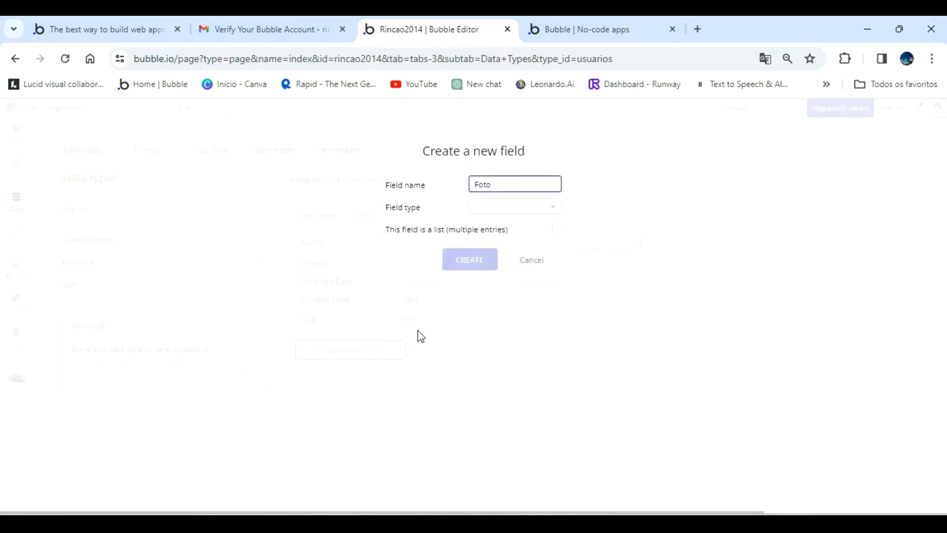
click(513, 210)
scroll(493, 365, down, 1)
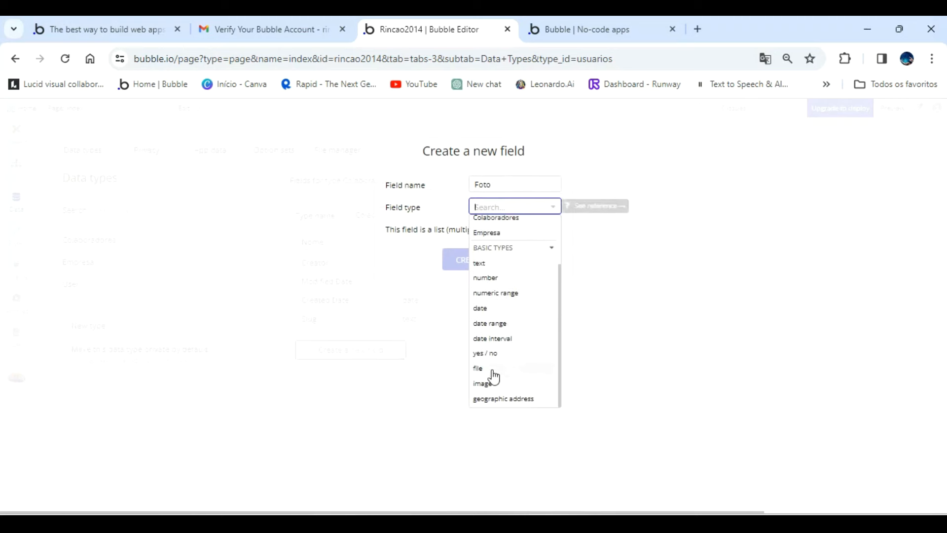
click(486, 379)
click(473, 265)
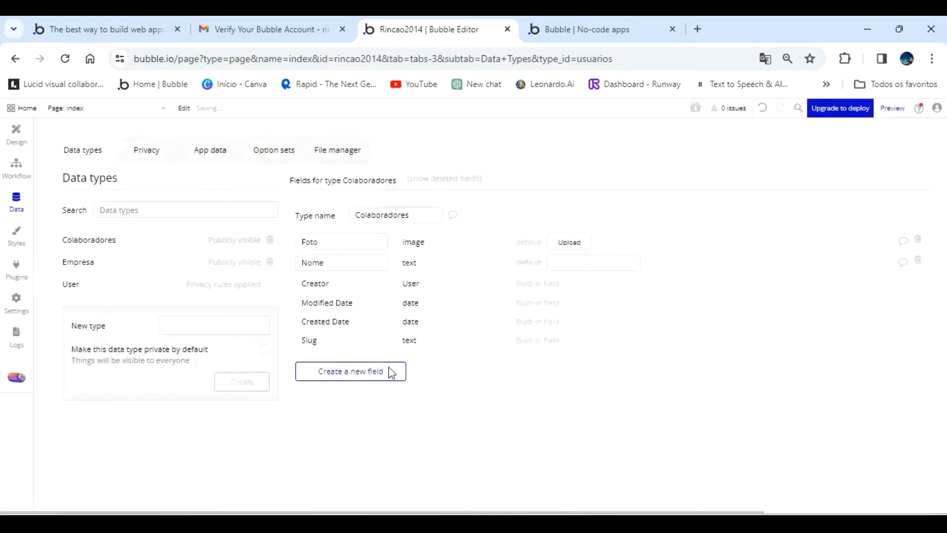
Add a text field named Contato to the Colaboradores data type.
click(374, 374)
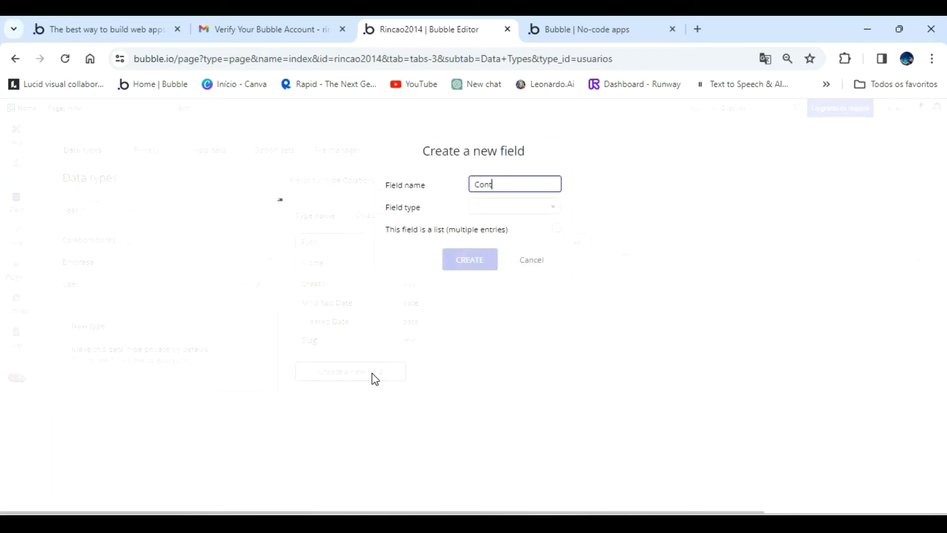
click(509, 209)
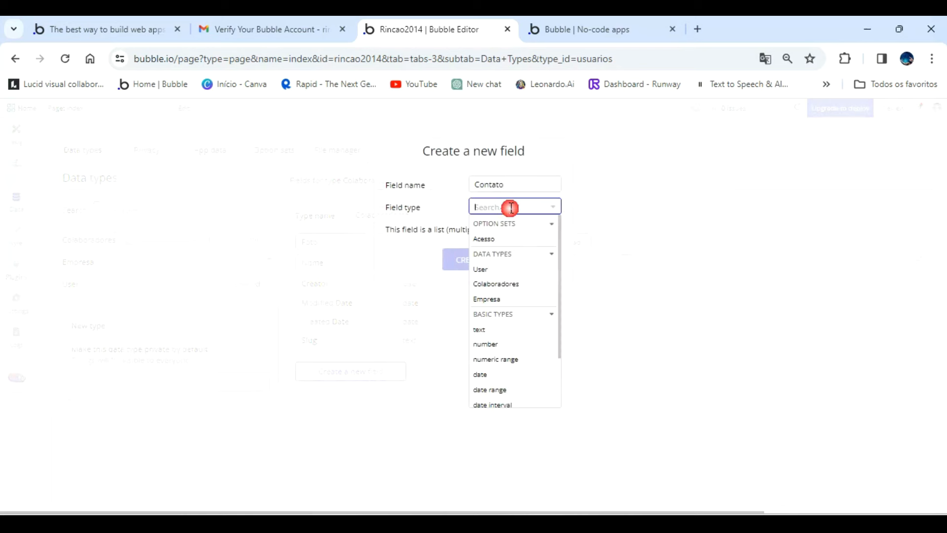
click(486, 329)
click(466, 261)
Add a text field named Email to the Colaboradores data type.
click(357, 389)
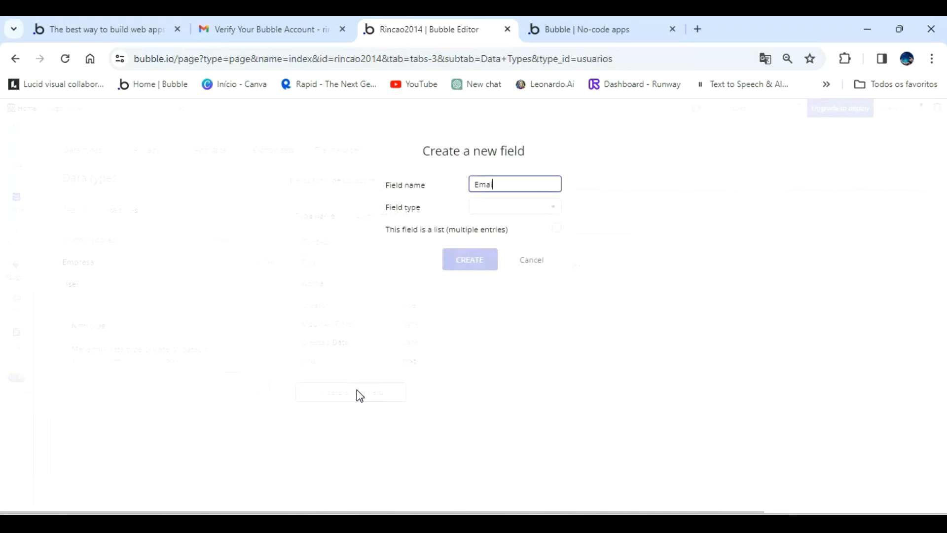
click(536, 207)
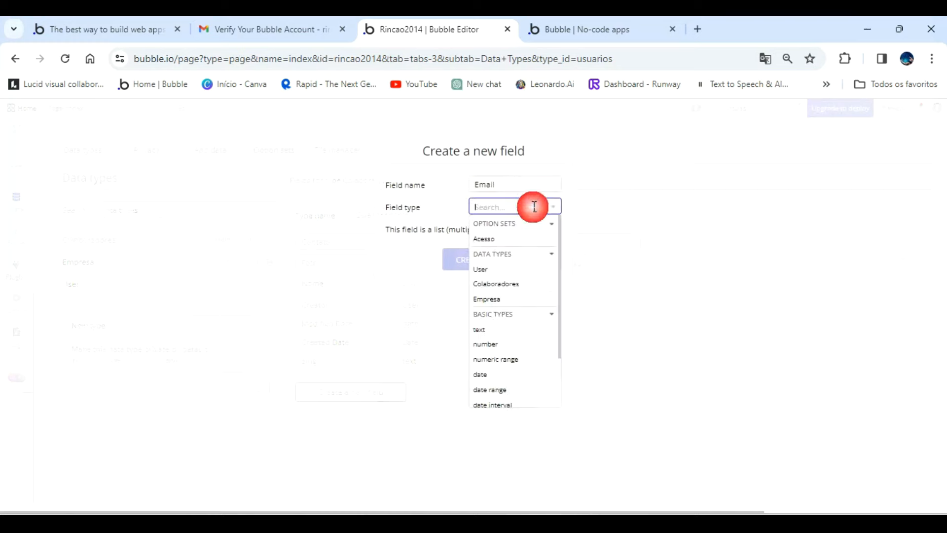
click(486, 330)
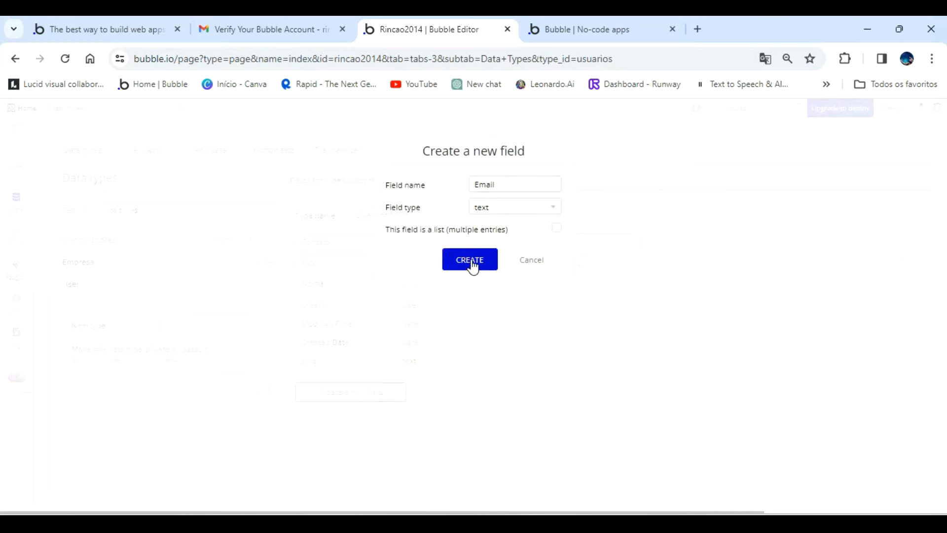
click(466, 262)
Add a text field named Senha to the Colaboradores data type.
click(340, 413)
text(Senha)
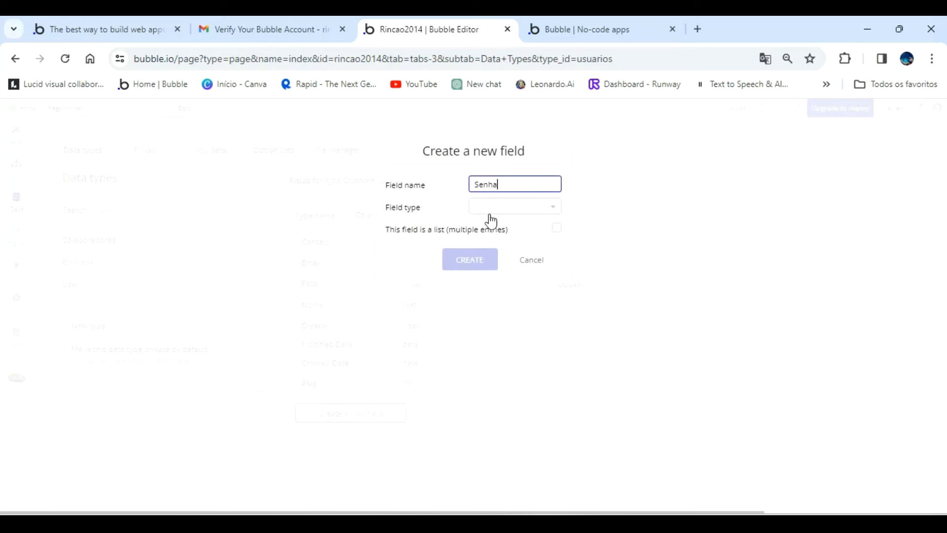
click(512, 207)
click(498, 329)
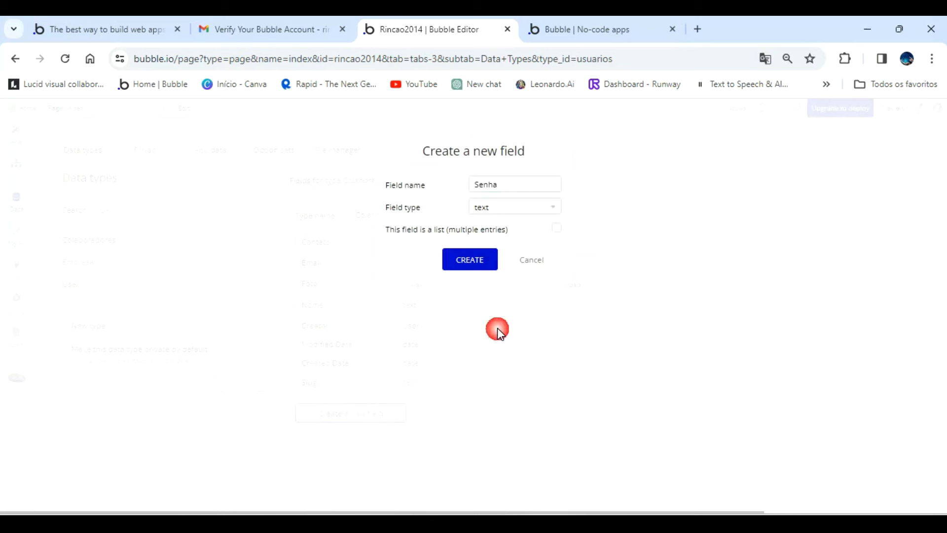
click(474, 268)
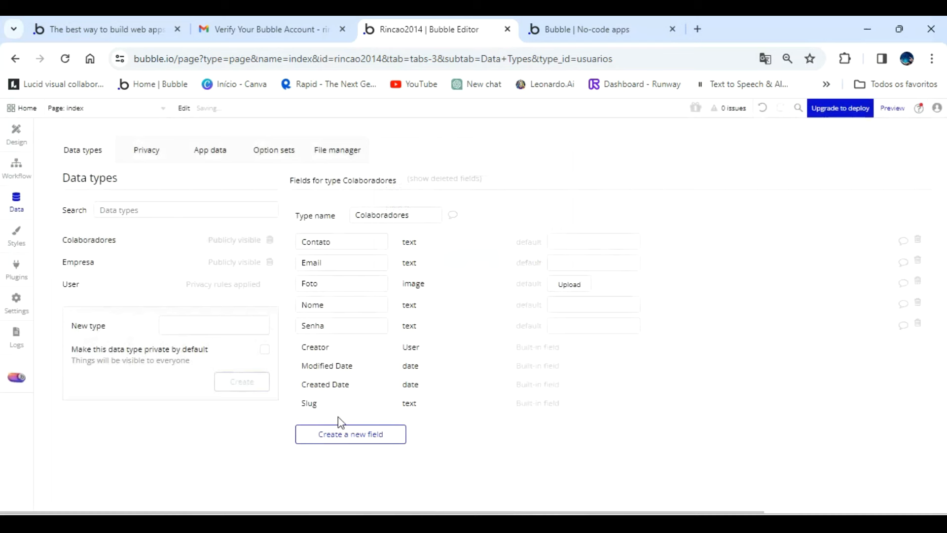
Add a field named Acesso to the Colaboradores data type, using the Acesso option set, with Usuario as its default value.
click(345, 439)
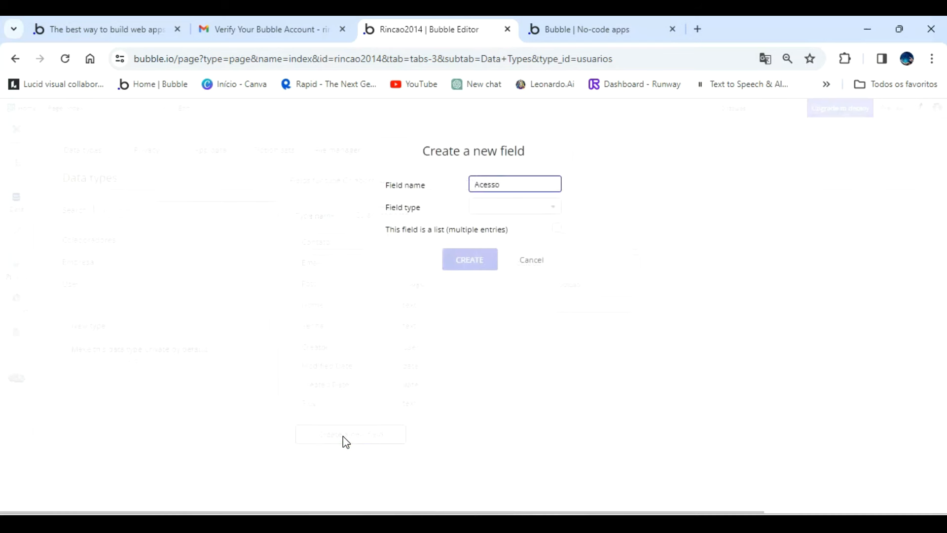
click(543, 207)
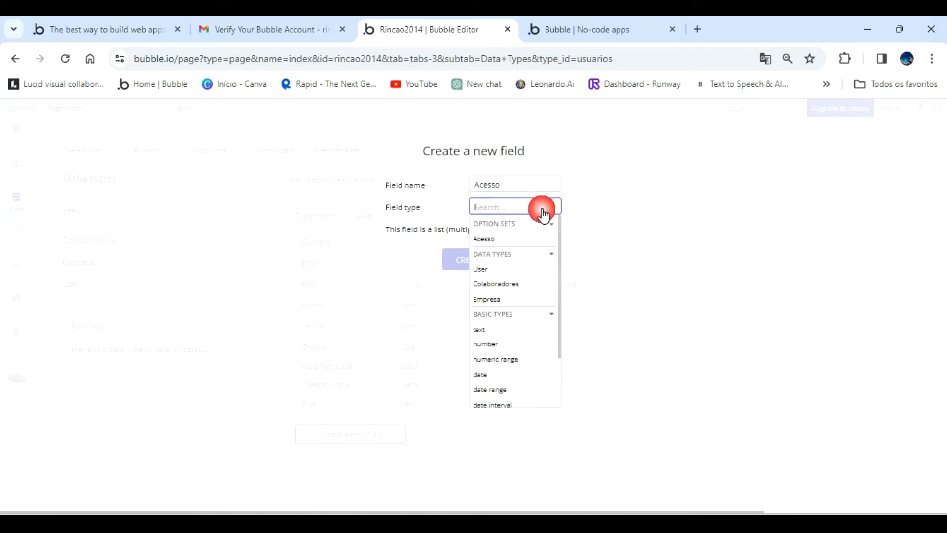
click(483, 239)
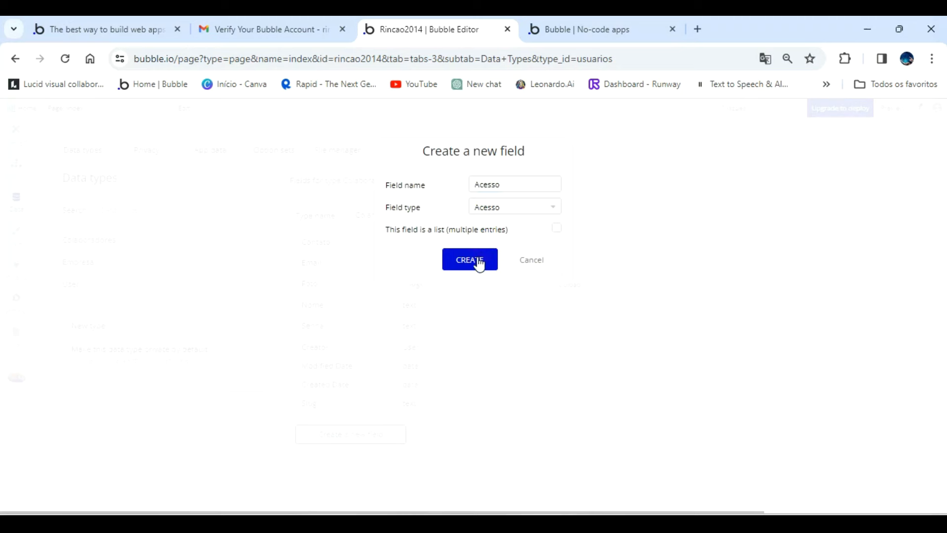
click(478, 261)
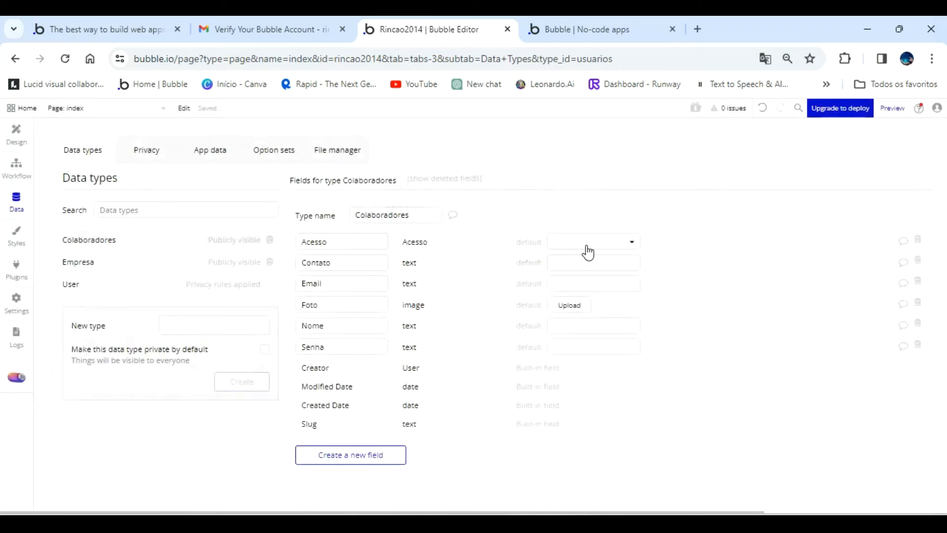
click(632, 244)
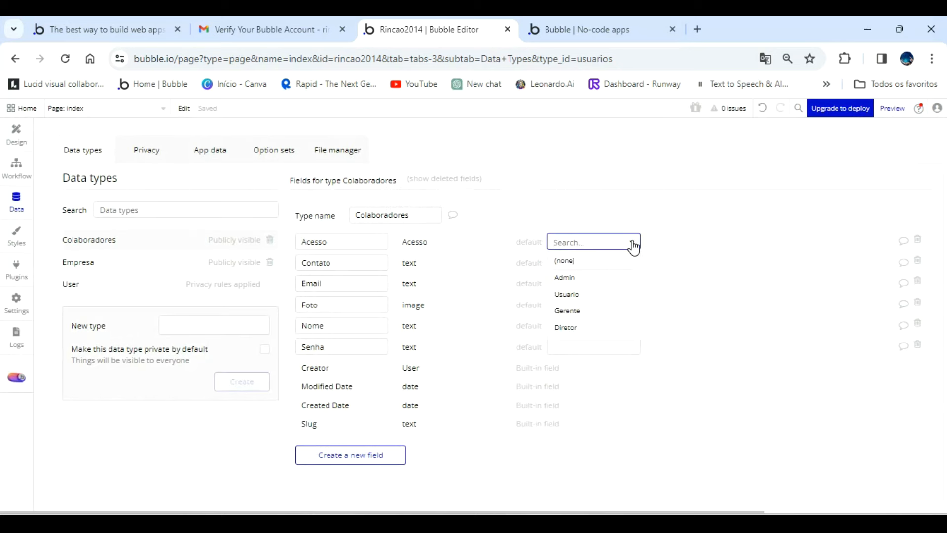
click(569, 295)
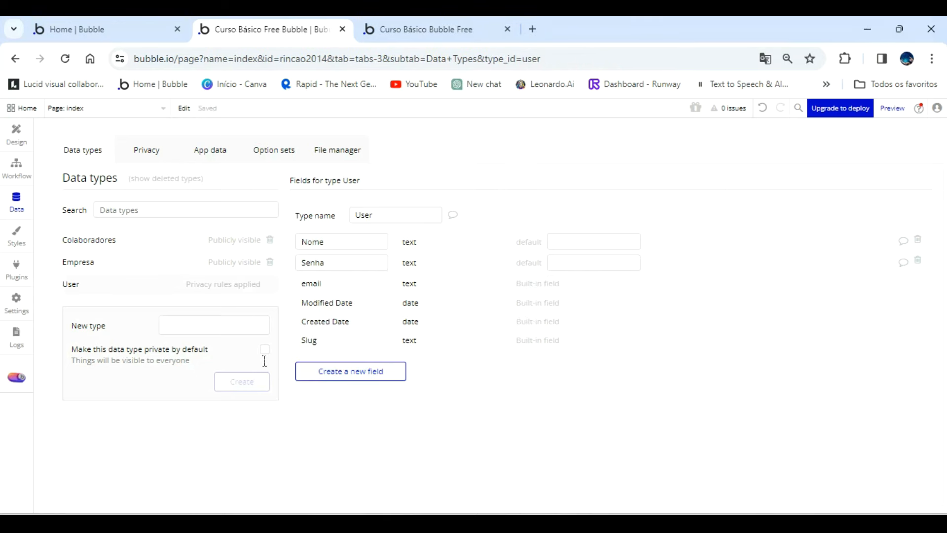
Create a new data type named Talentos.
click(223, 327)
text(Talentos)
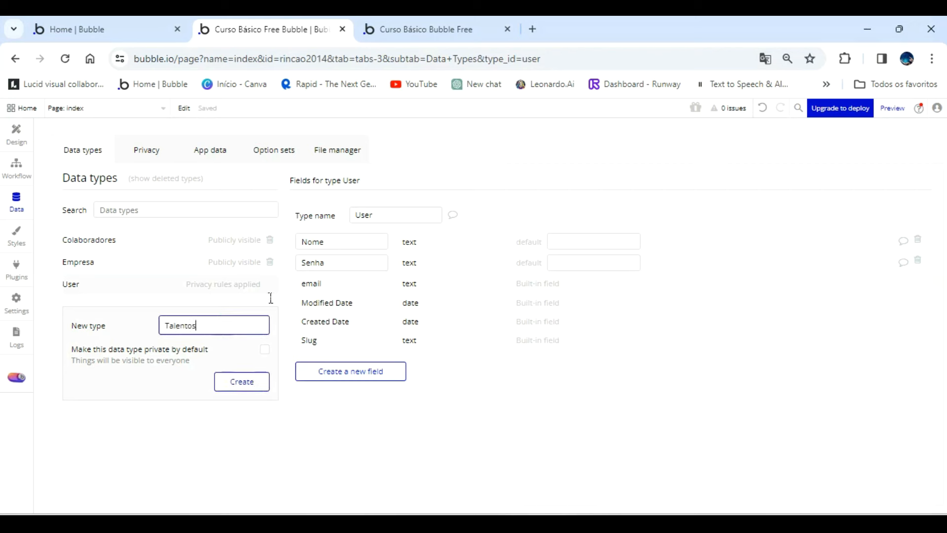
click(239, 387)
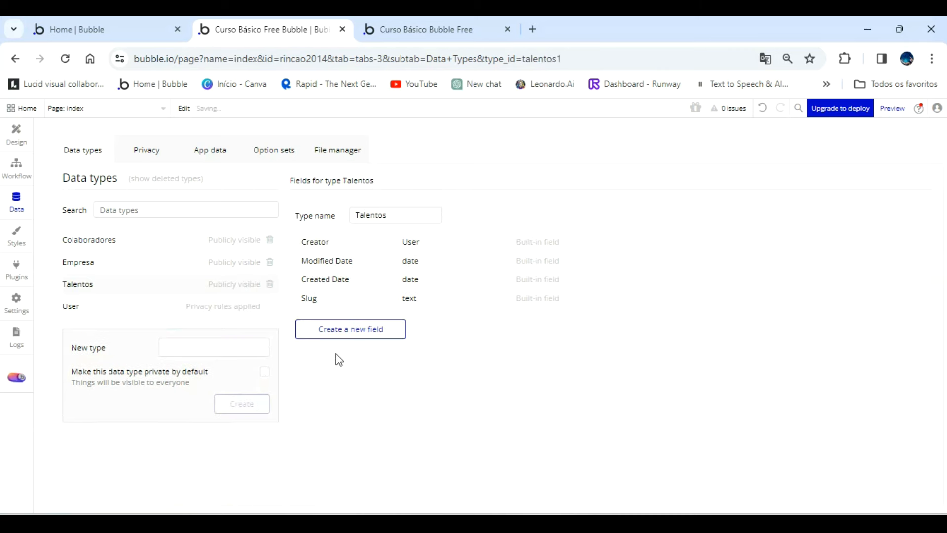
Add a field named Nome, of type number, to the Talentos data type.
click(350, 335)
text(Nome)
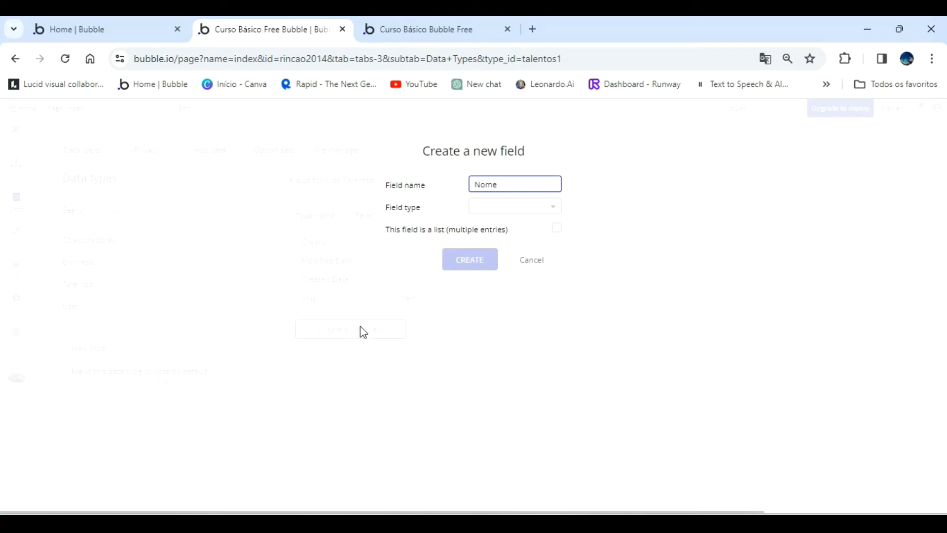
click(477, 207)
click(481, 358)
click(475, 257)
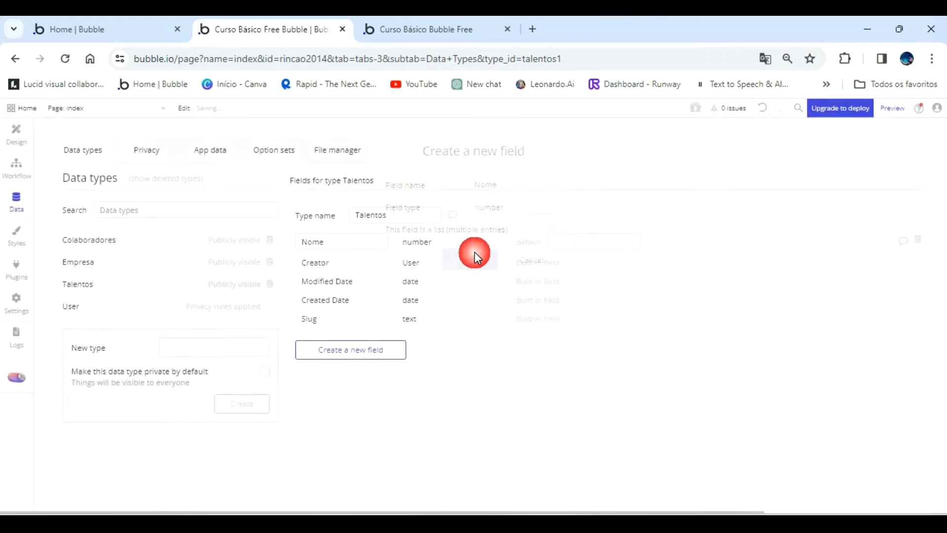
Add a text field named Contato to the Talentos data type.
click(364, 350)
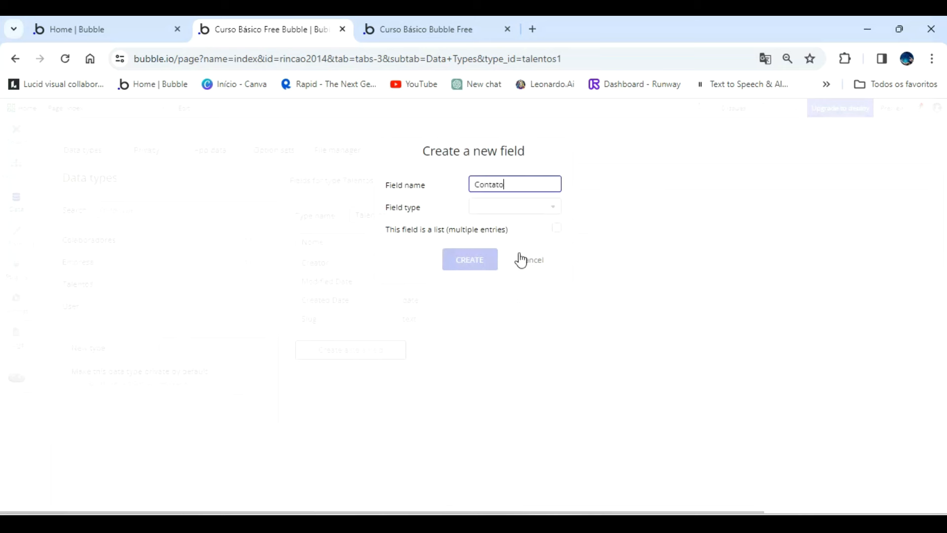
click(493, 207)
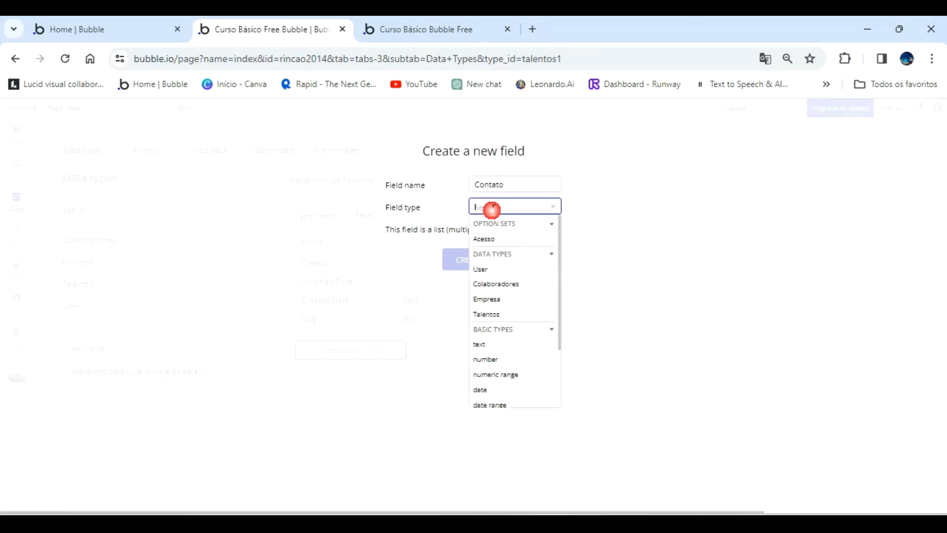
click(485, 345)
click(468, 264)
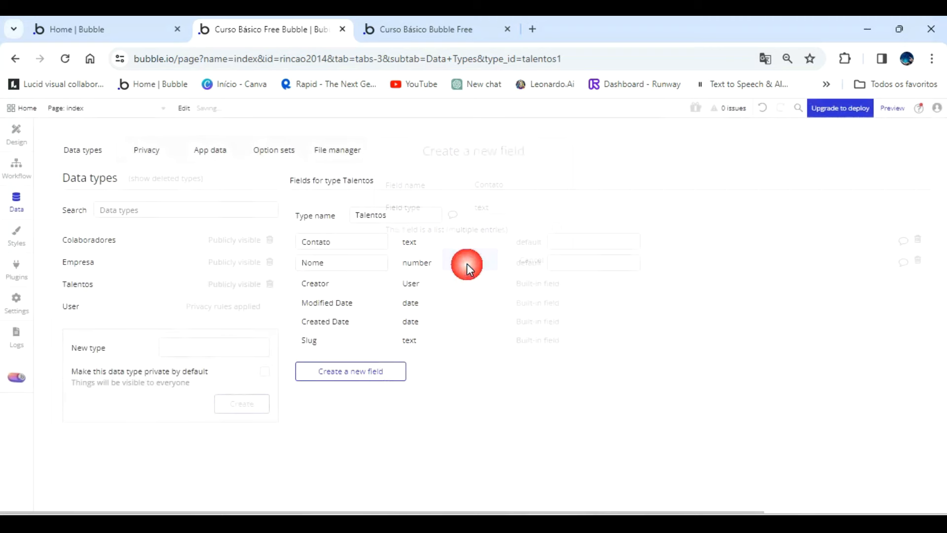
Add a text field named Email to the Talentos data type.
click(371, 381)
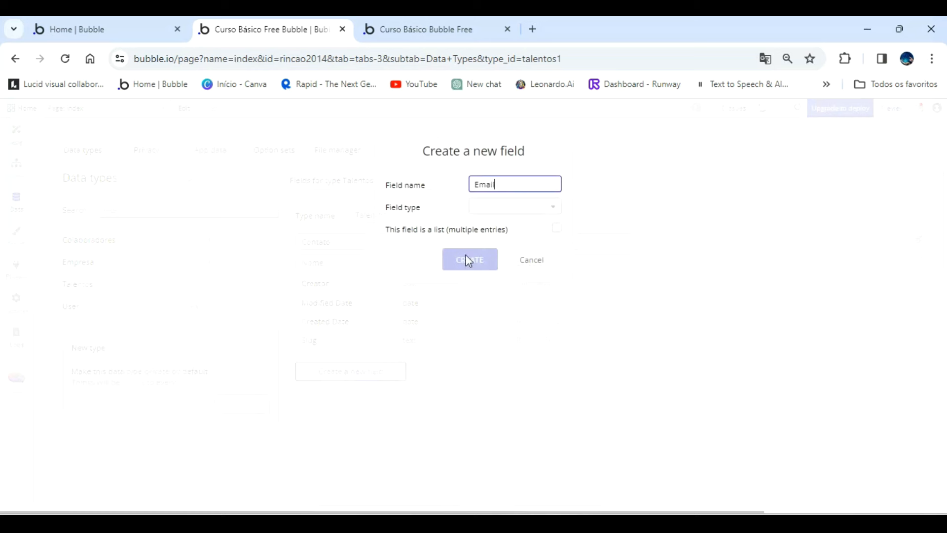
click(510, 208)
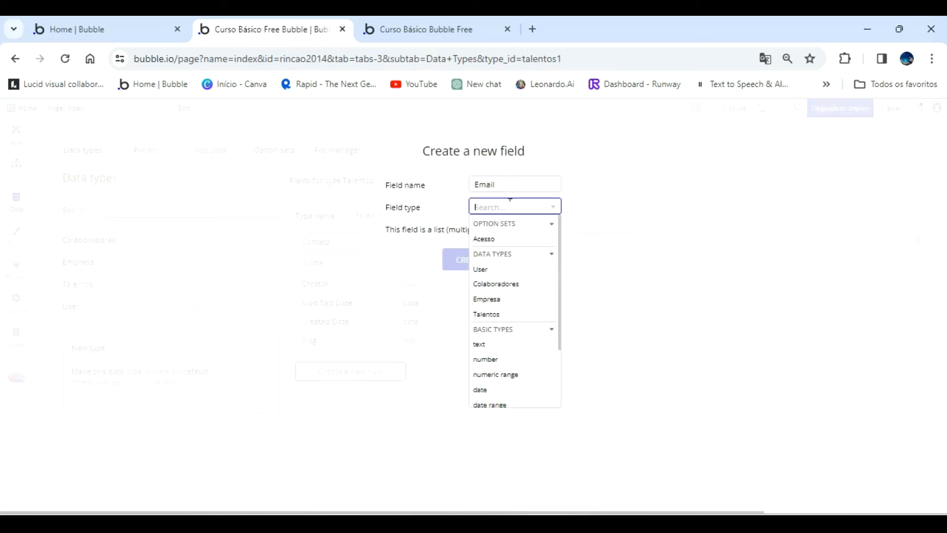
click(493, 344)
click(463, 261)
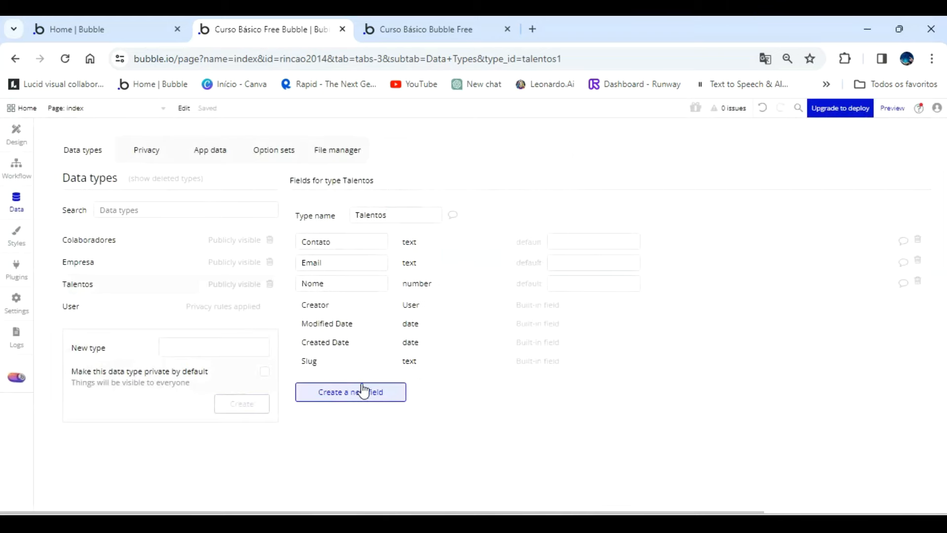
Add a field named Foto, of type image, to the Talentos data type.
click(364, 390)
text(Foto)
click(526, 208)
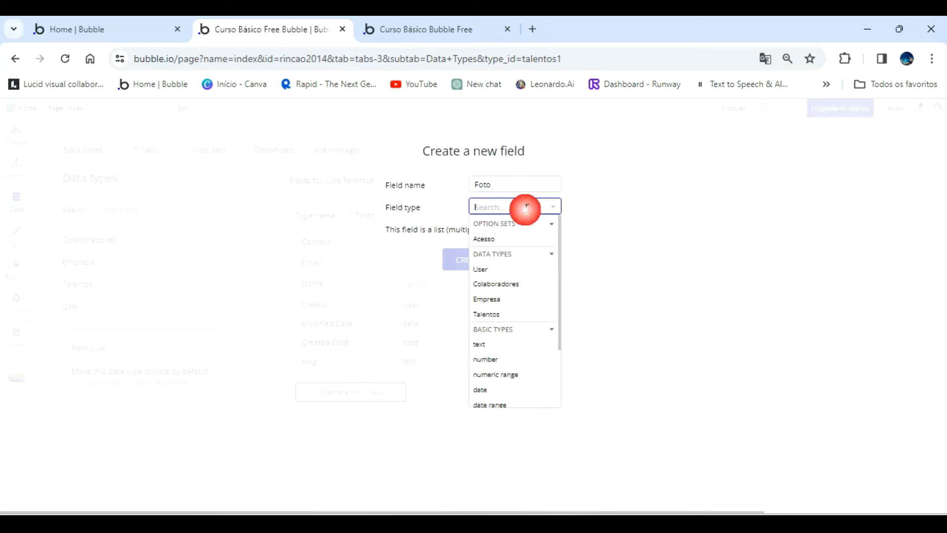
scroll(517, 375, down, 3)
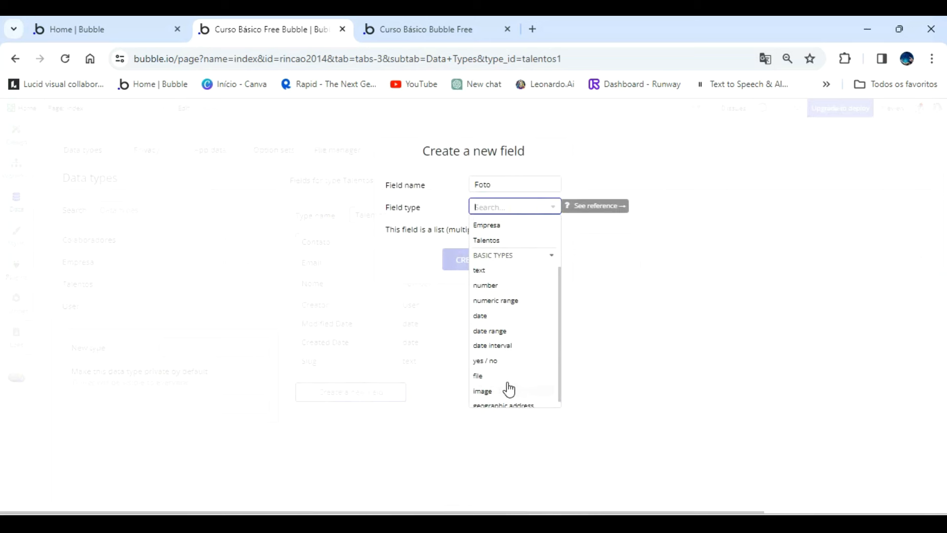
click(488, 391)
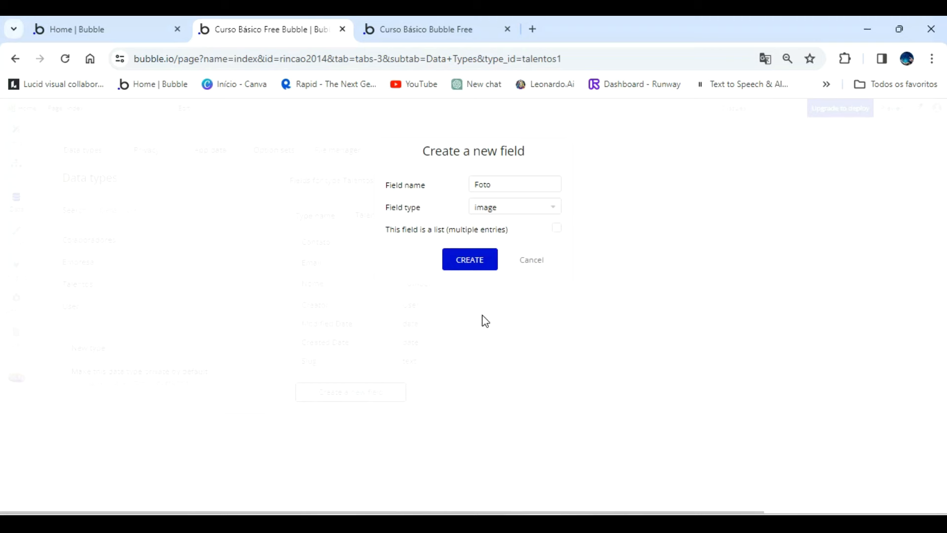
click(477, 261)
Add a field named Curriculo, of type file, to the Talentos data type.
click(370, 415)
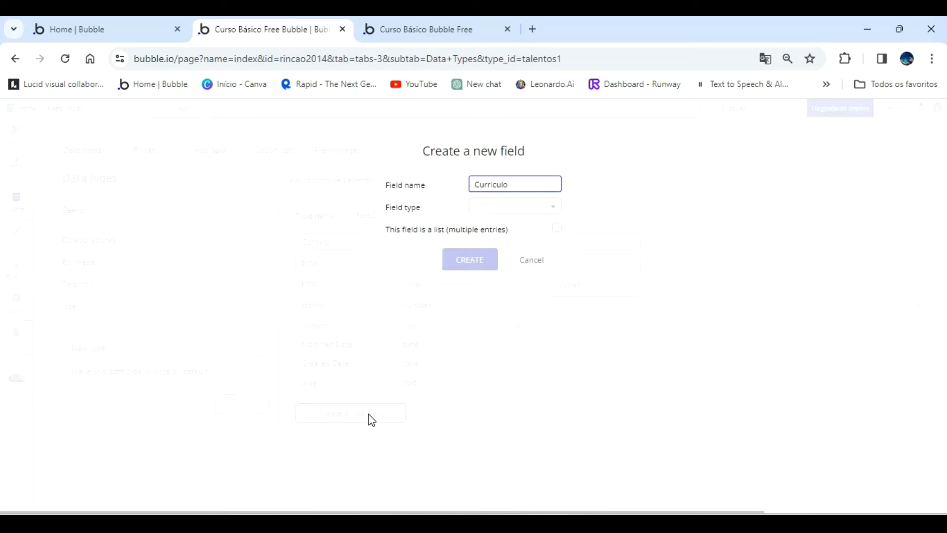
click(522, 206)
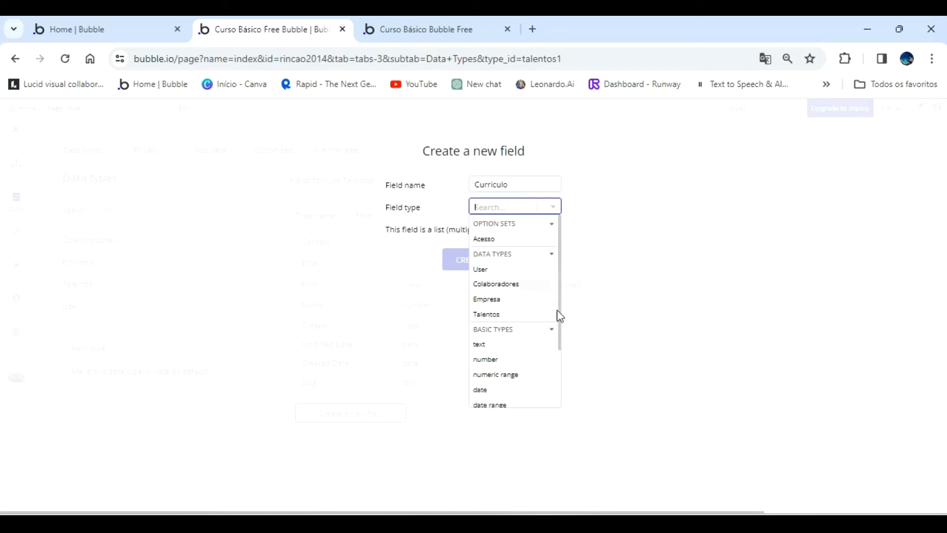
scroll(557, 338, down, 2)
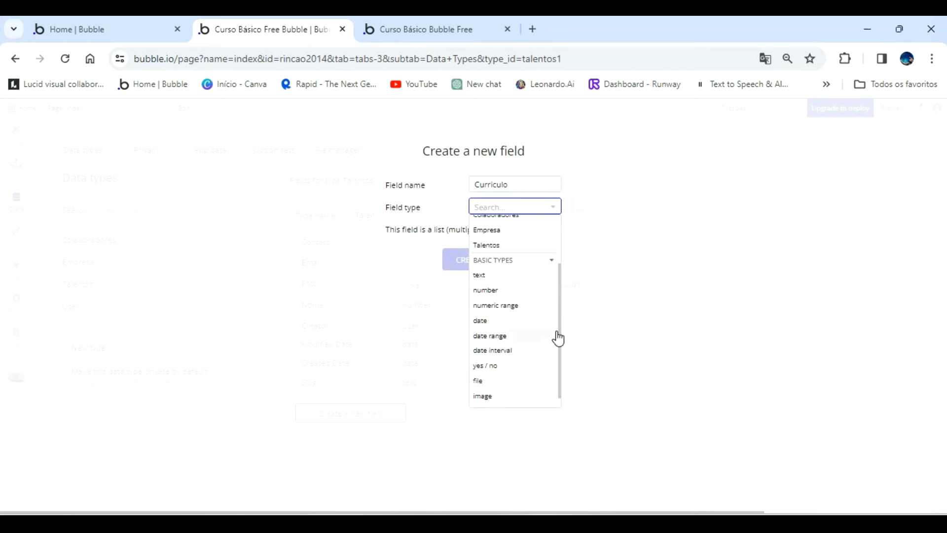
scroll(502, 373, down, 1)
click(493, 369)
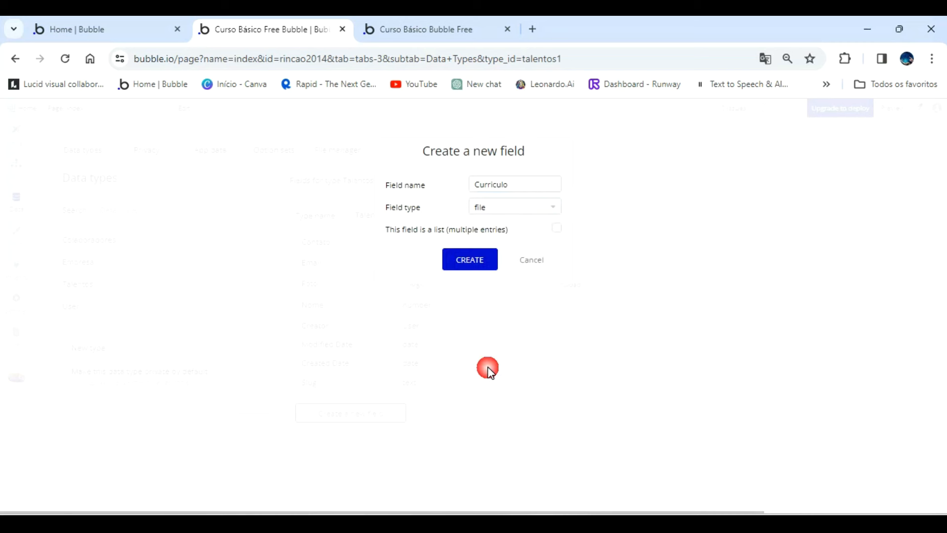
click(466, 262)
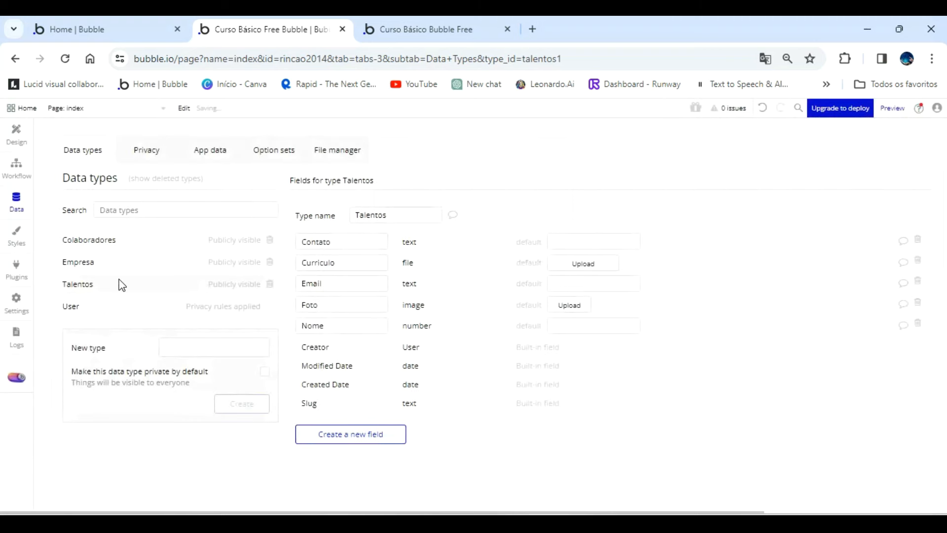
Add a field named Talentos to the Empresa data type as a list of the Talentos type.
click(95, 264)
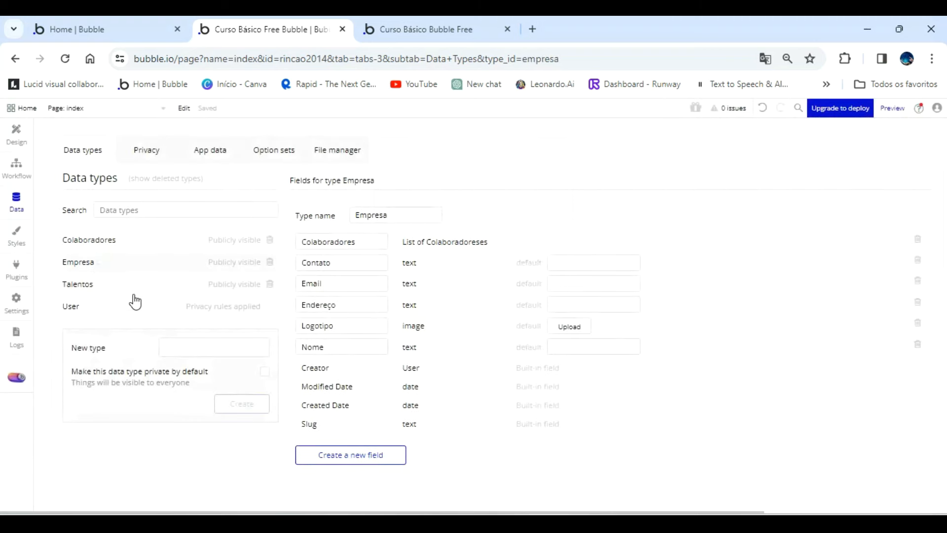
click(357, 455)
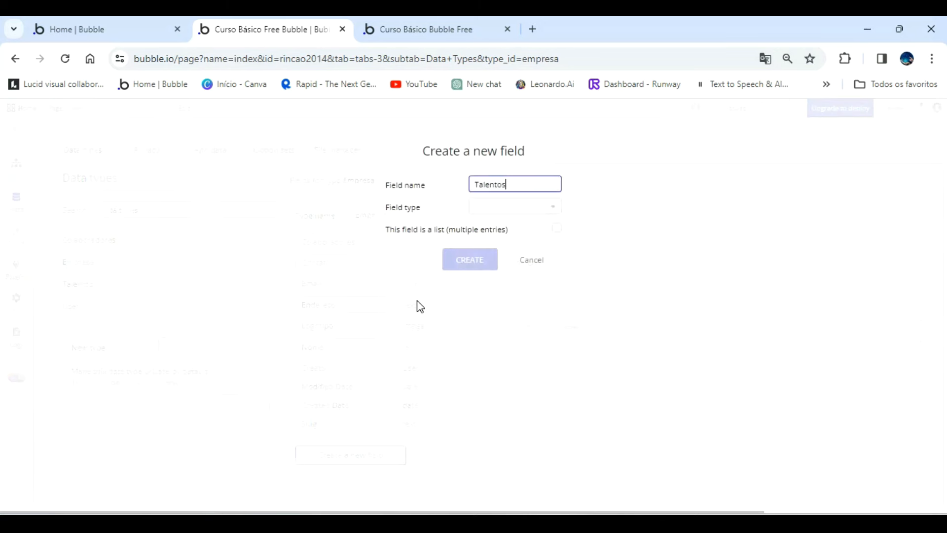
click(531, 207)
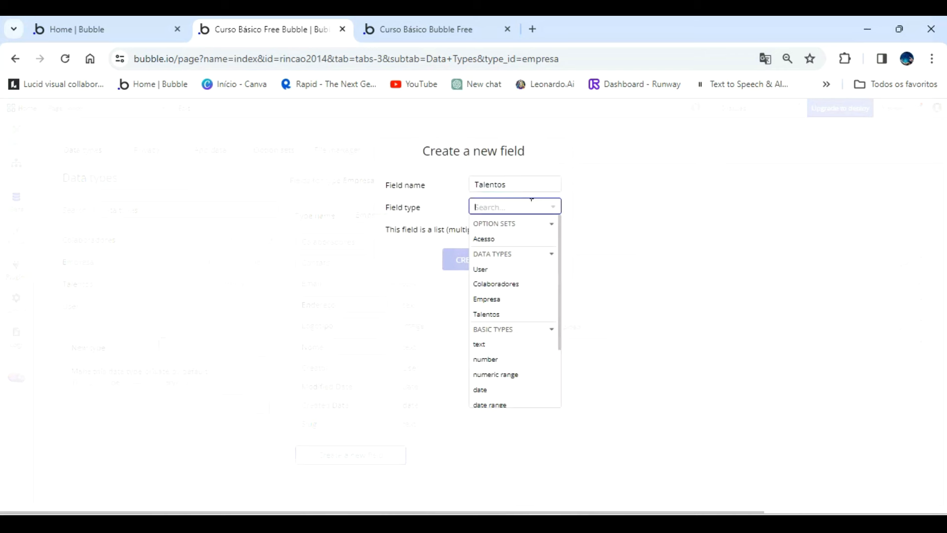
click(497, 314)
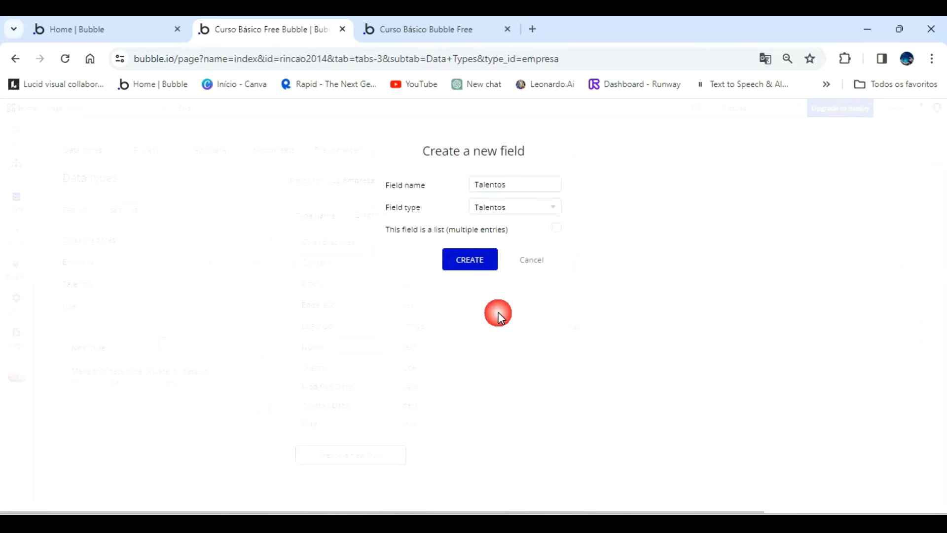
click(557, 229)
click(471, 262)
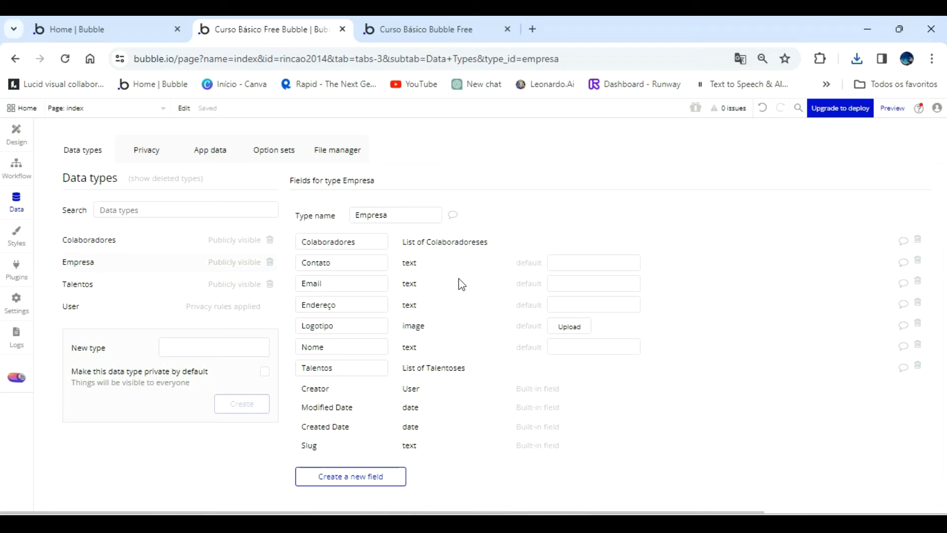
Go to the index page design and replace the main heading's text with "Banco de Talentos".
click(15, 143)
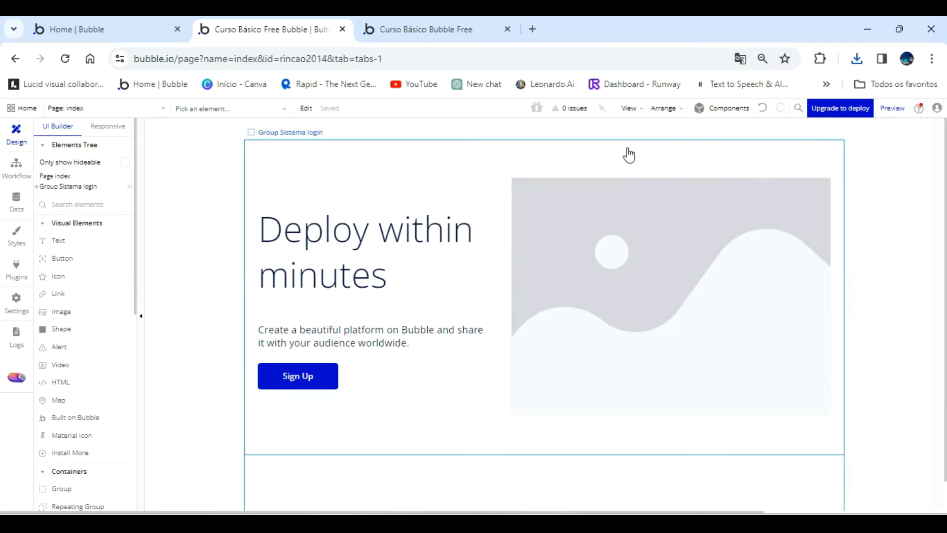
click(403, 31)
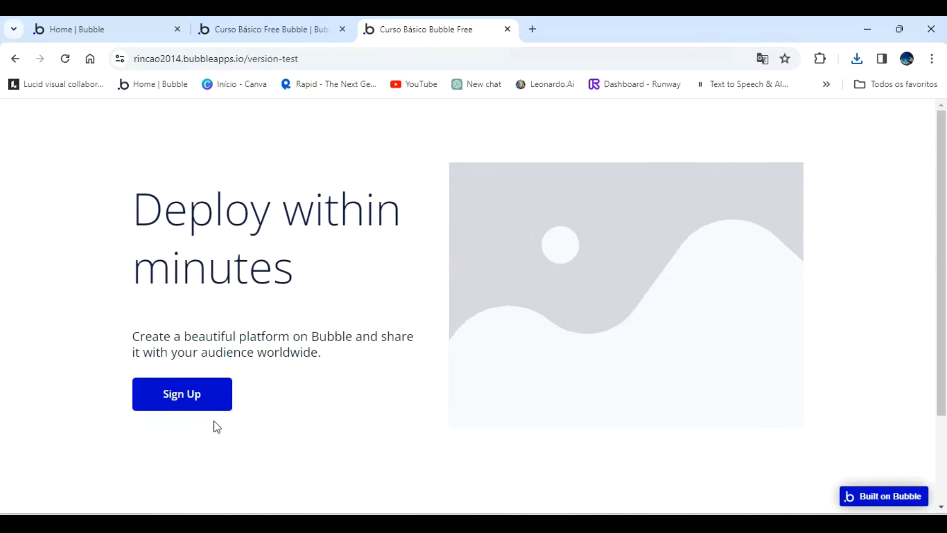
click(276, 30)
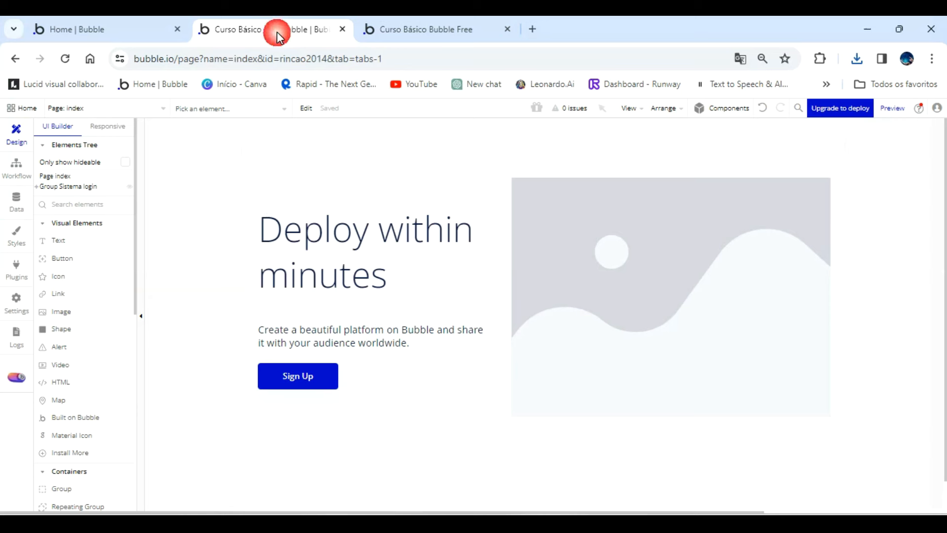
double_click(328, 246)
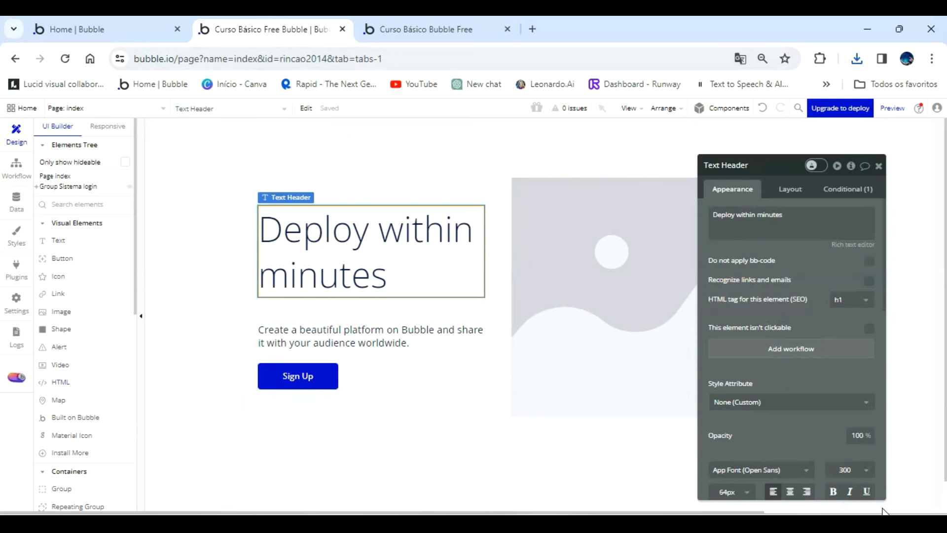
drag(759, 195, 643, 183)
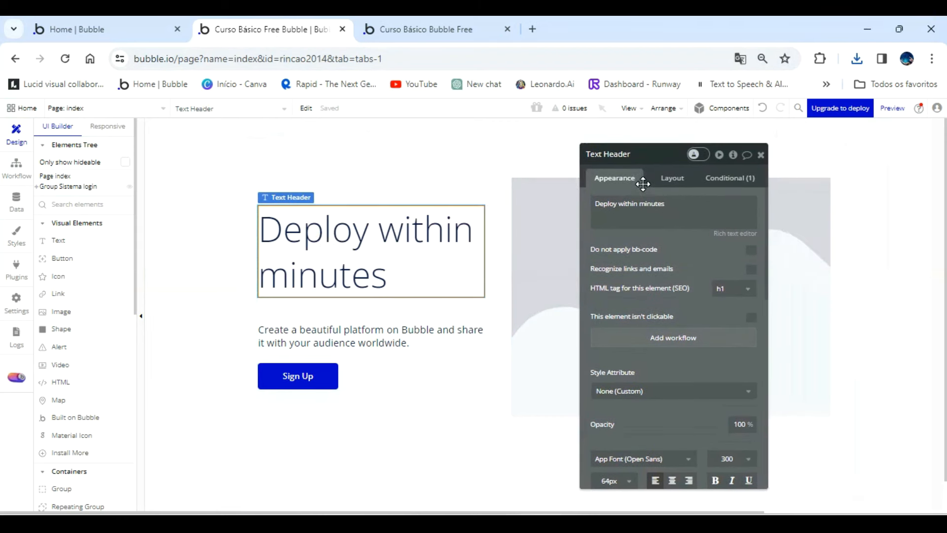
triple_click(681, 204)
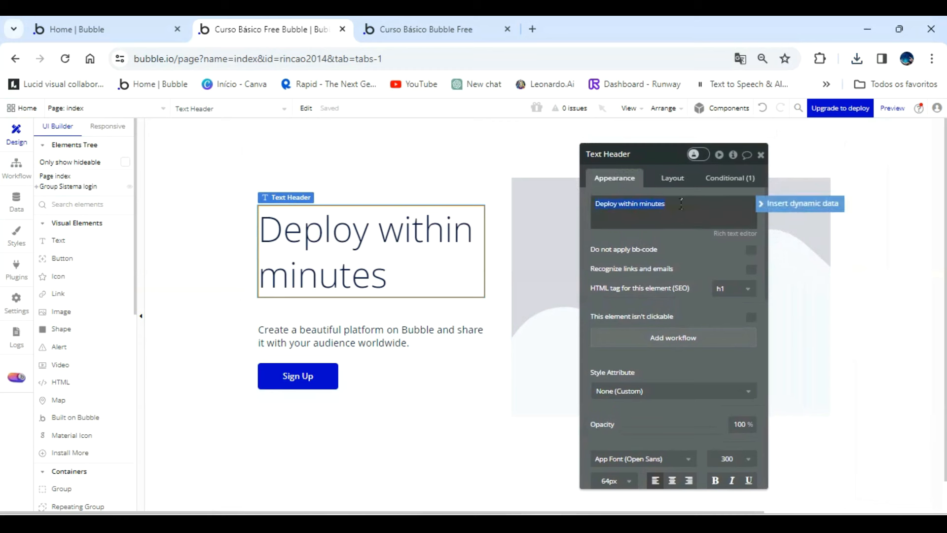
text(Bar)
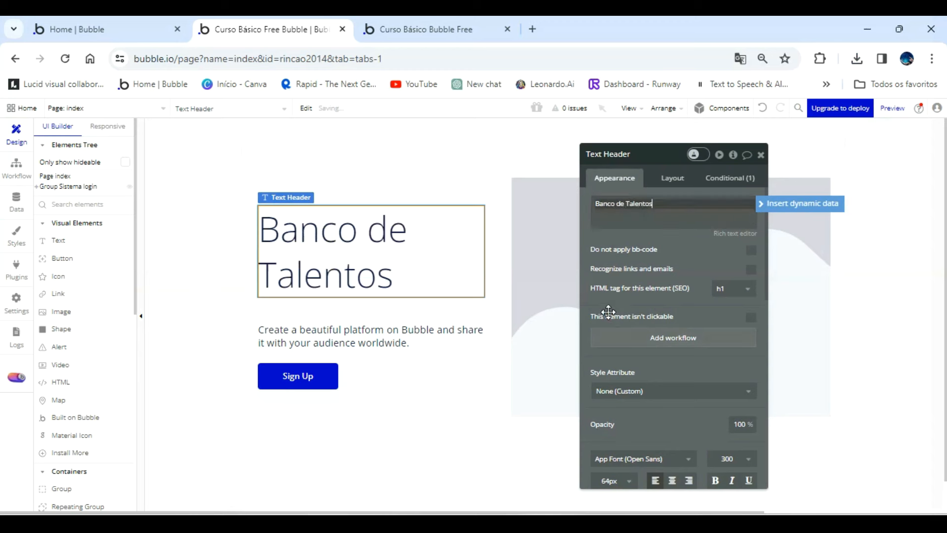
Try font sizes of 24 and 36 on the Banco de Talentos heading.
scroll(690, 390, down, 3)
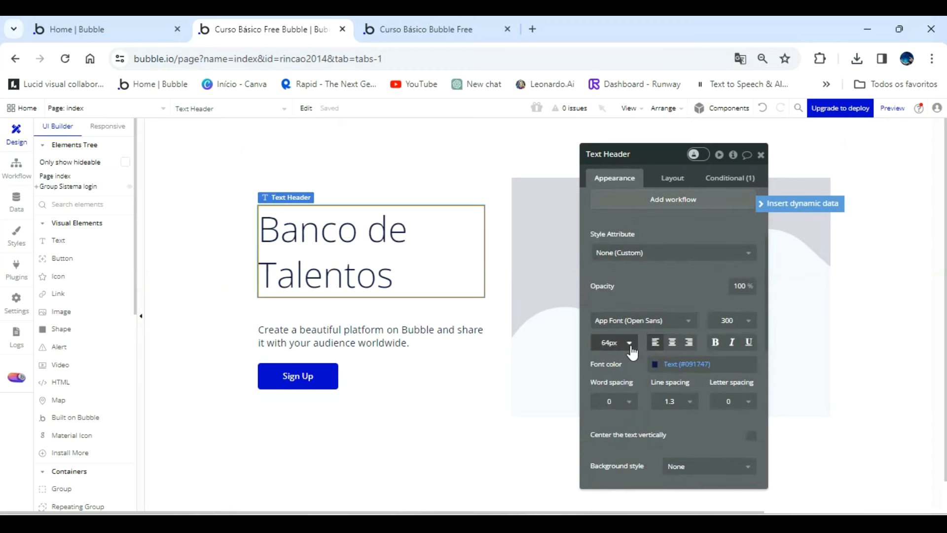
click(631, 348)
scroll(622, 400, down, 1)
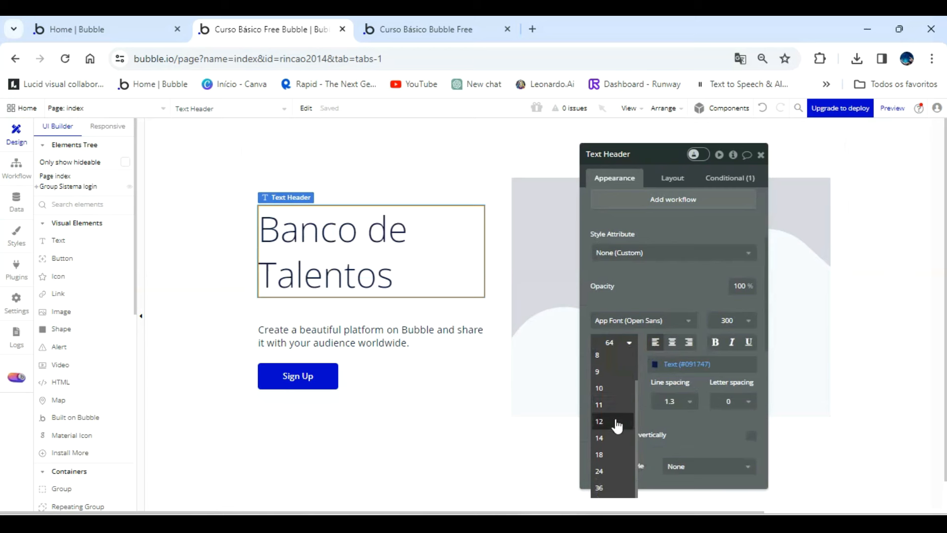
click(612, 472)
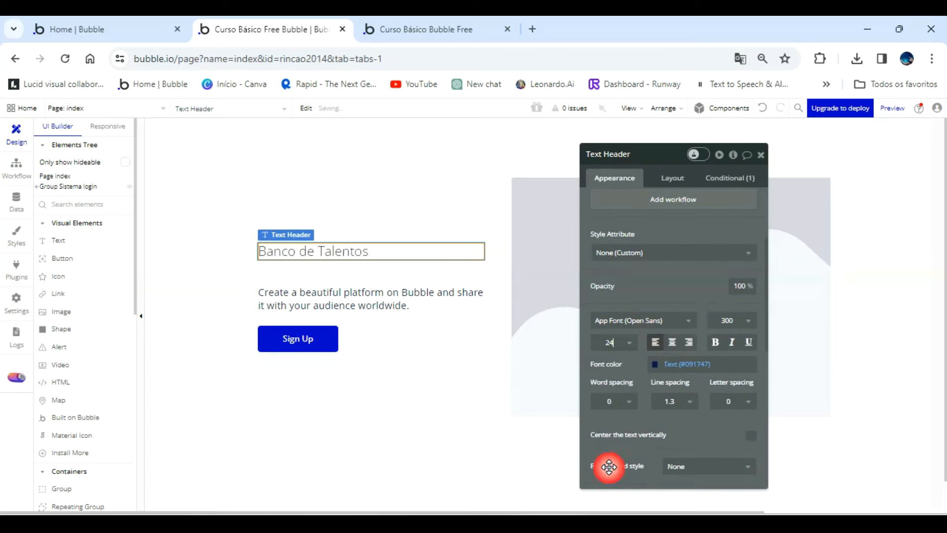
click(623, 350)
scroll(613, 488, down, 1)
click(613, 488)
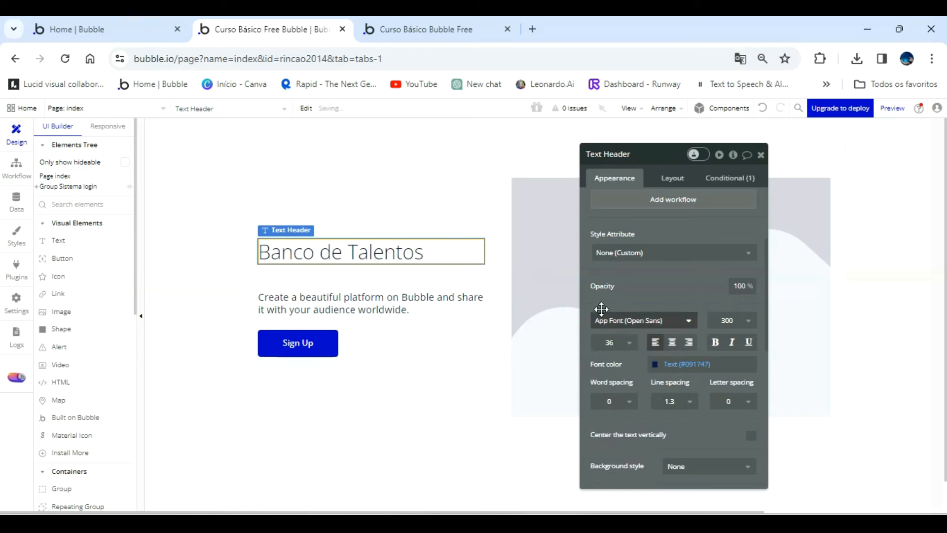
Set the Banco de Talentos heading's font size to 48 px and center its text horizontally.
click(623, 342)
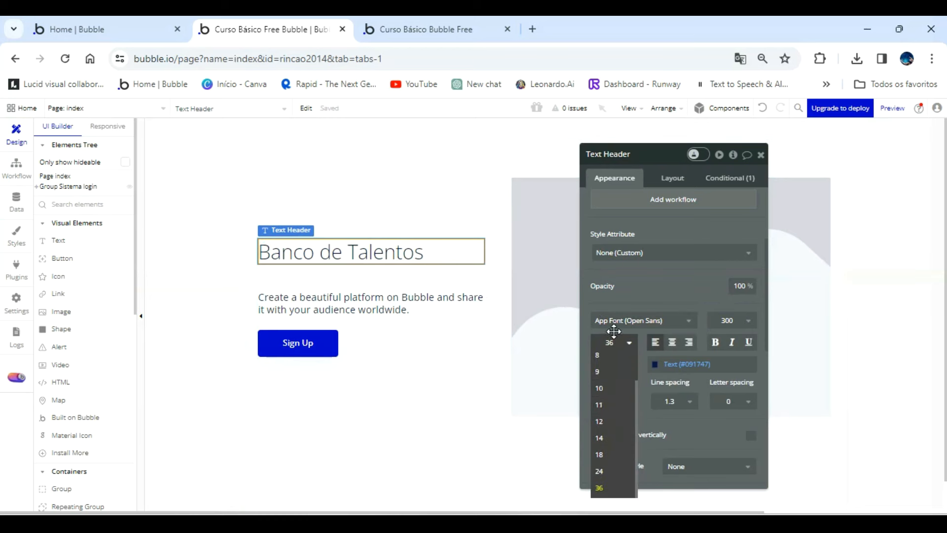
click(614, 342)
key(BackSpace)
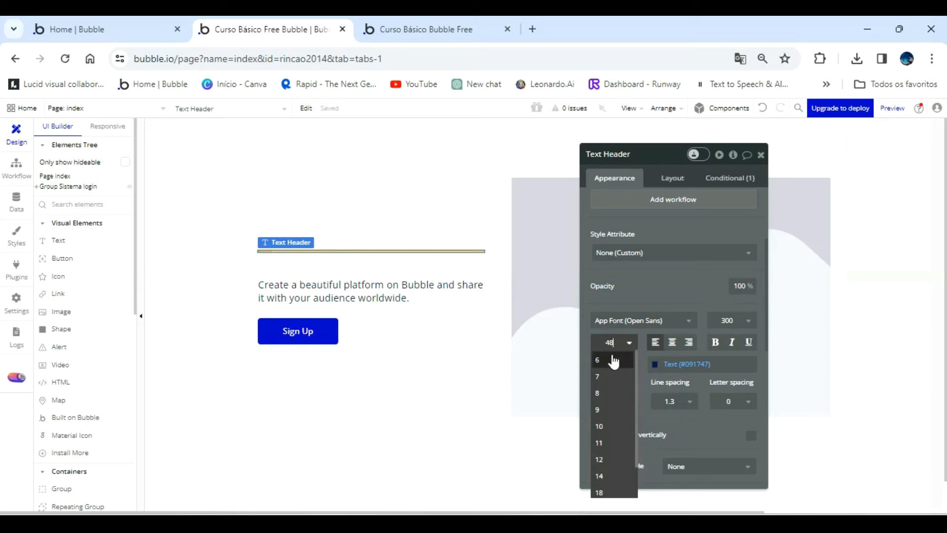
text(48)
key(Return)
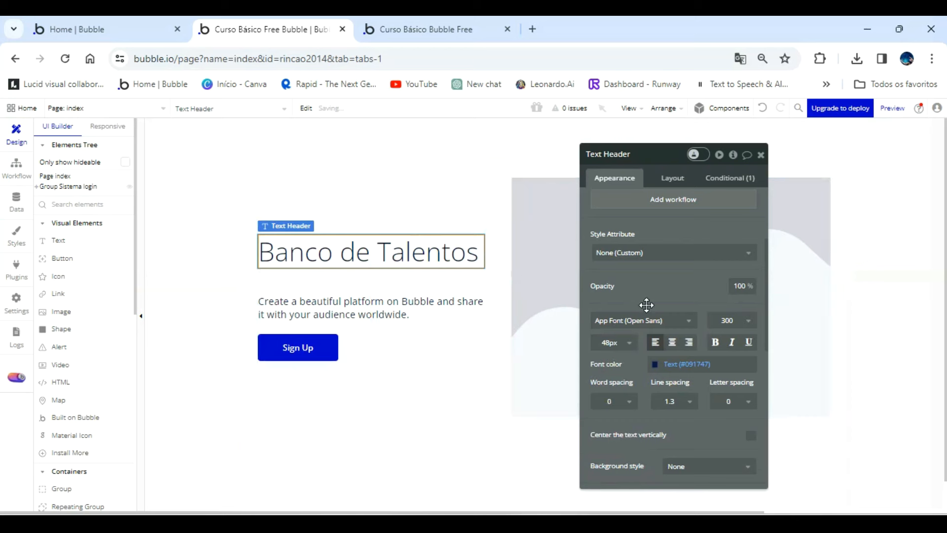
click(674, 343)
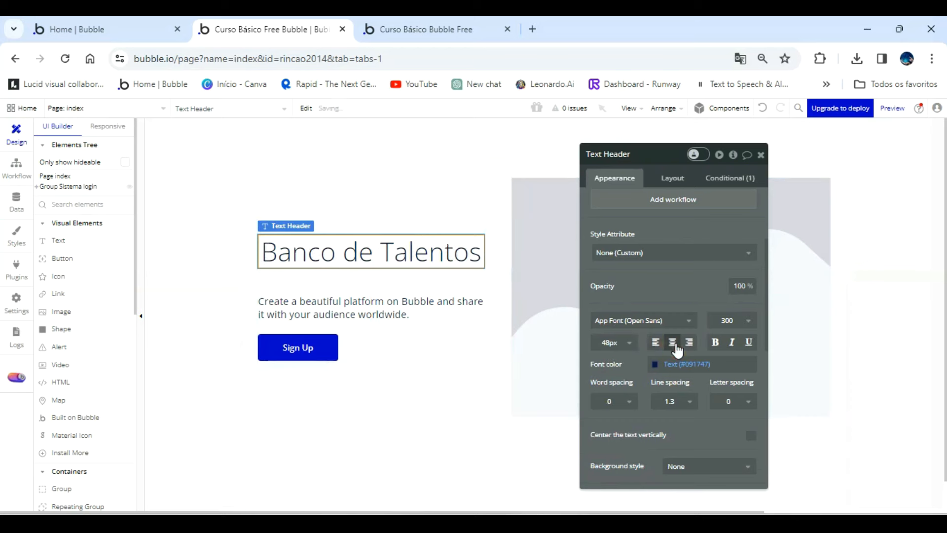
scroll(685, 345, down, 2)
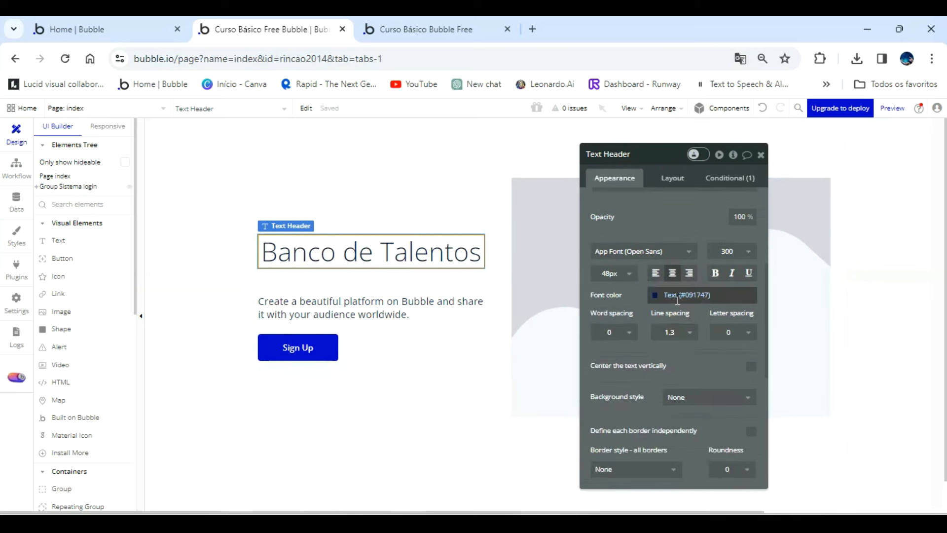
Center the Banco de Talentos heading's text vertically.
click(749, 367)
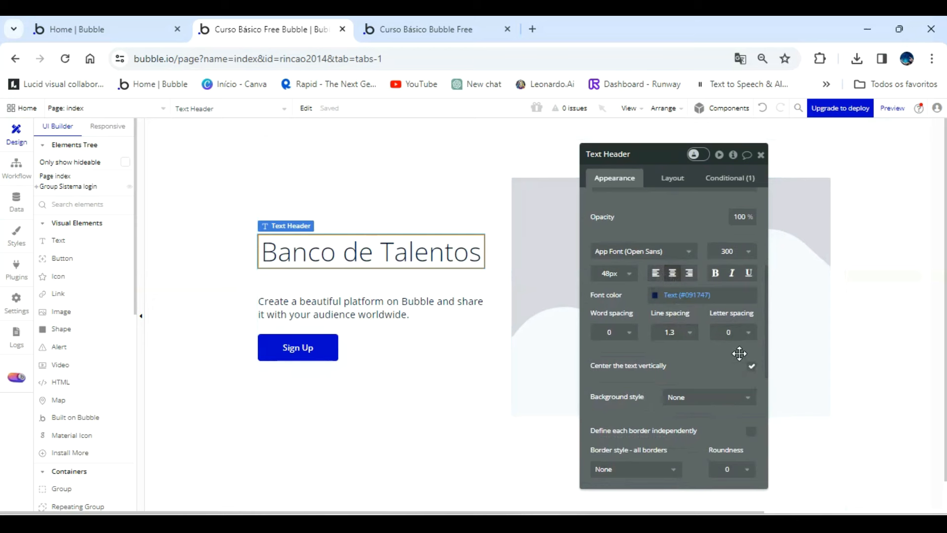
Replace the subcopy text below the heading with "Seu lugar para divulgar seus talentos" and center it horizontally.
click(397, 308)
scroll(644, 265, up, 5)
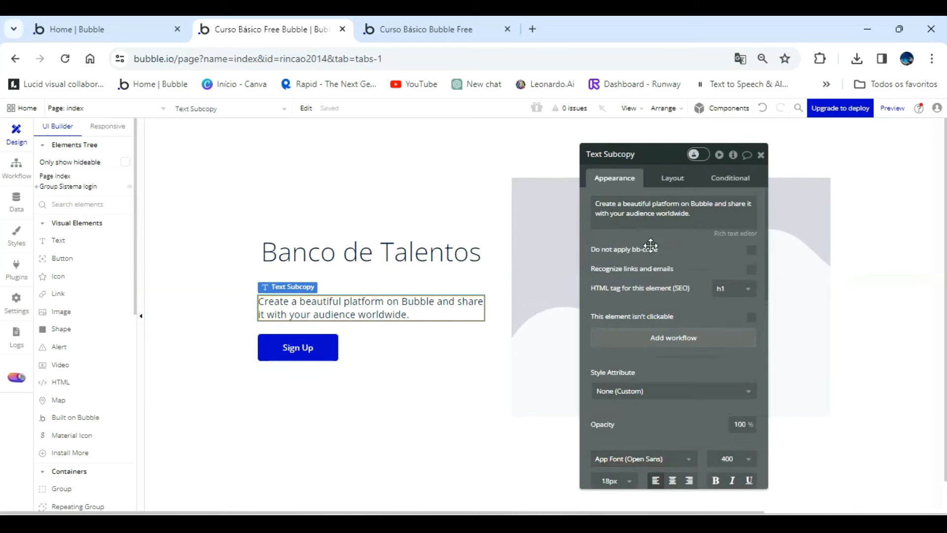
triple_click(706, 213)
text(Seu lugar para)
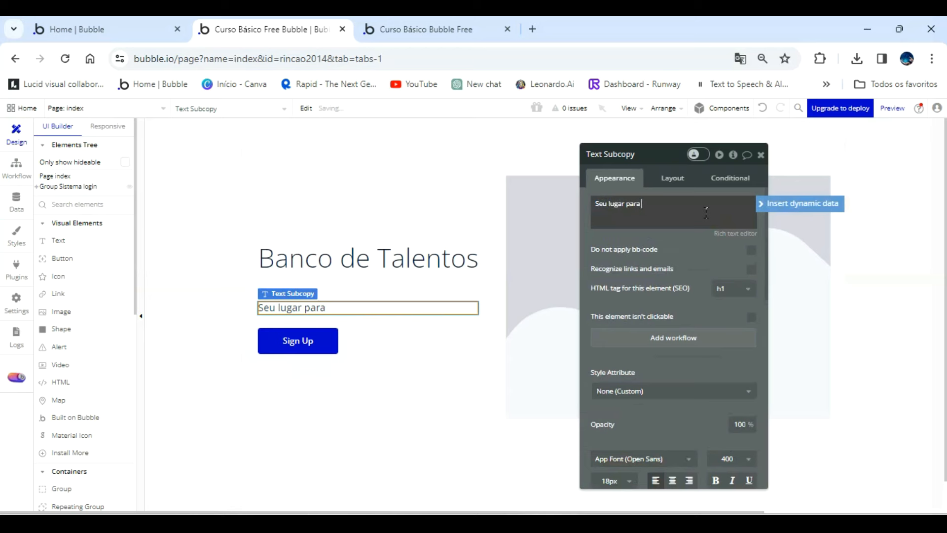
text(r)
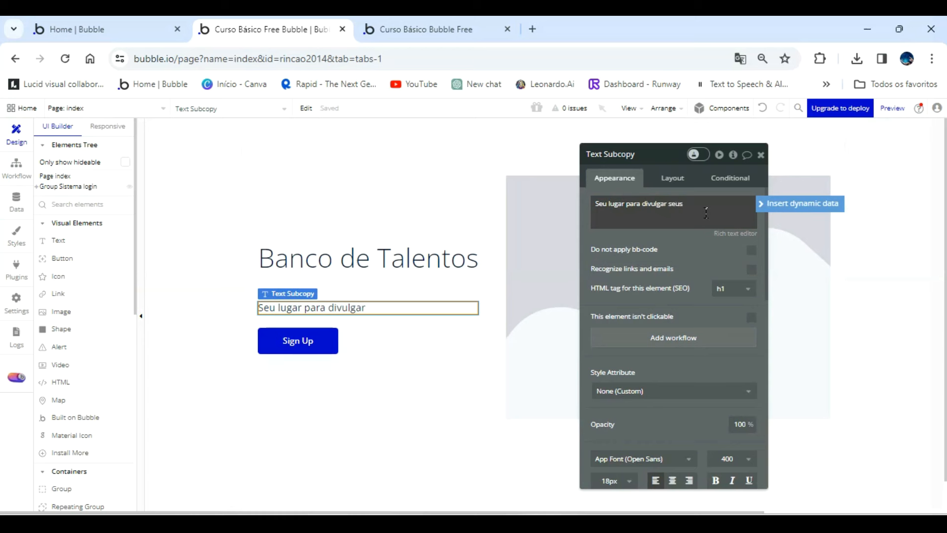
text(seus talentos)
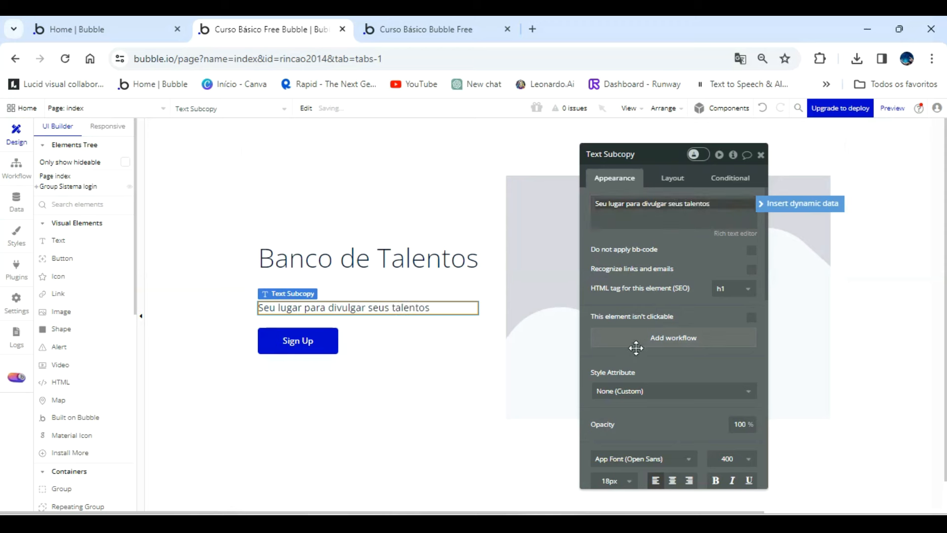
click(672, 480)
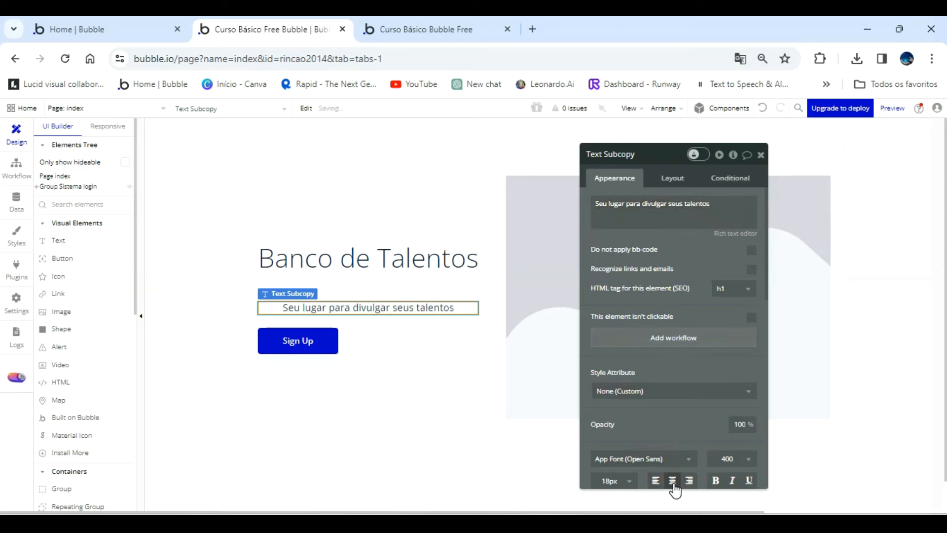
Change the Sign Up button's caption to "LOGIN".
click(298, 346)
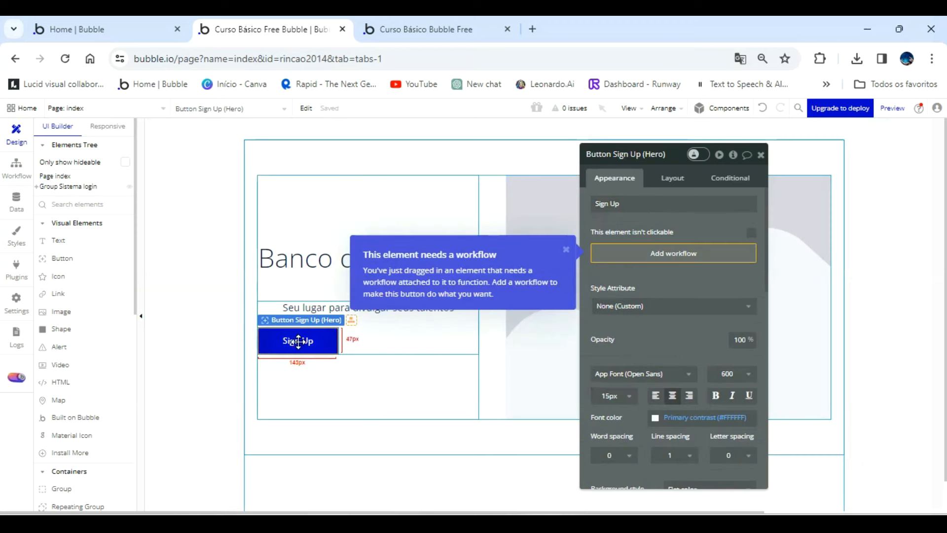
click(664, 203)
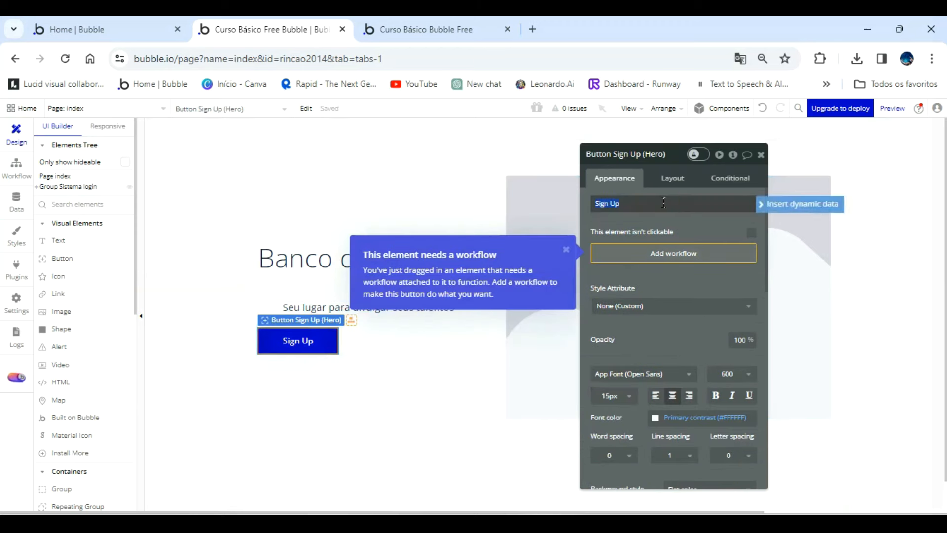
text(I)
text(OG)
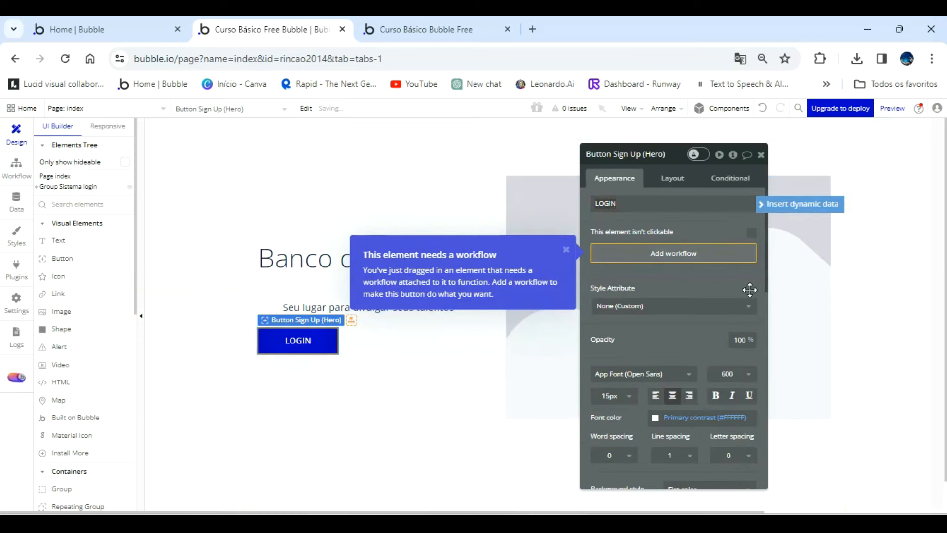
Set the LOGIN button's horizontal alignment in its parent column to centered.
click(298, 340)
click(676, 178)
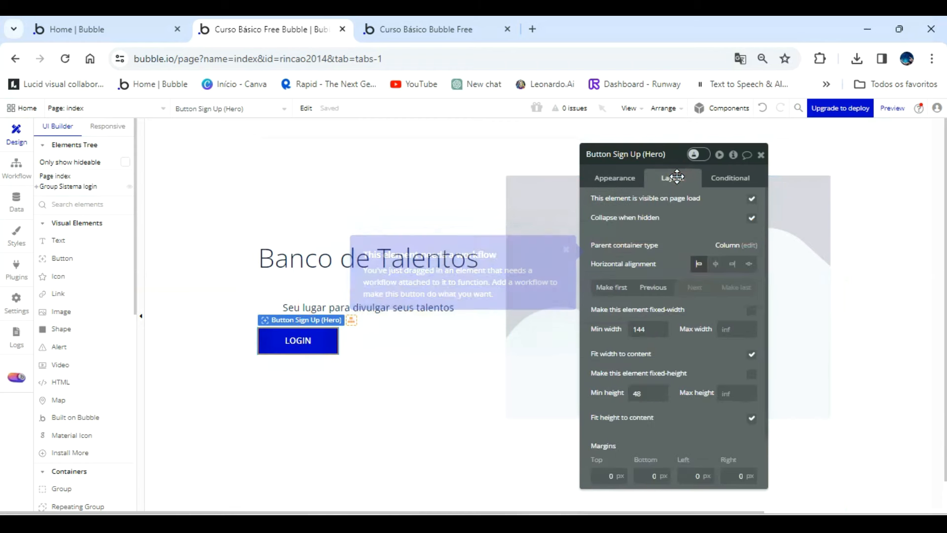
drag(689, 222, 654, 196)
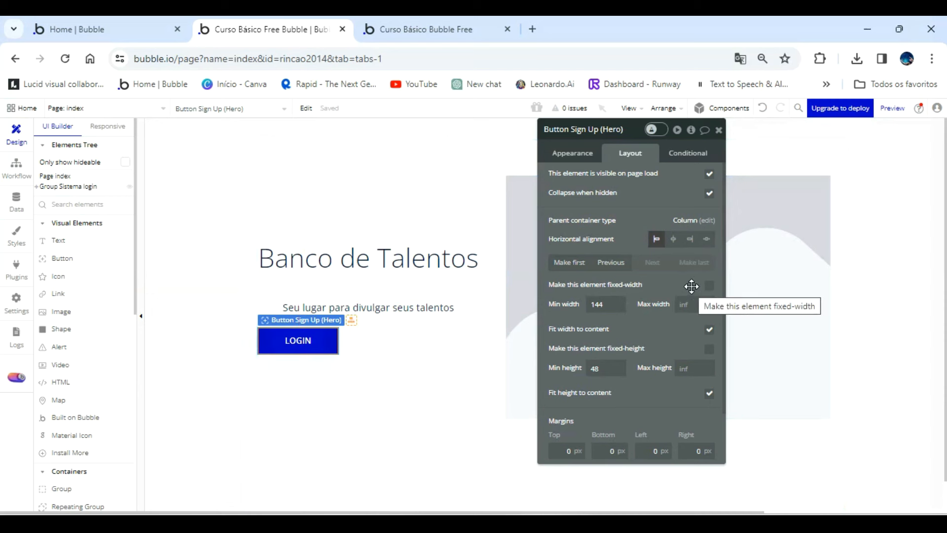
click(719, 130)
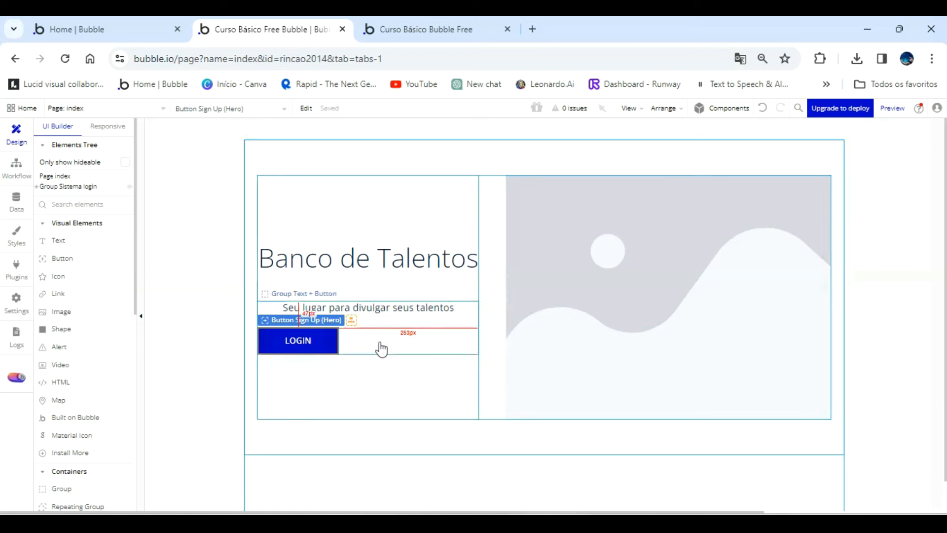
double_click(296, 340)
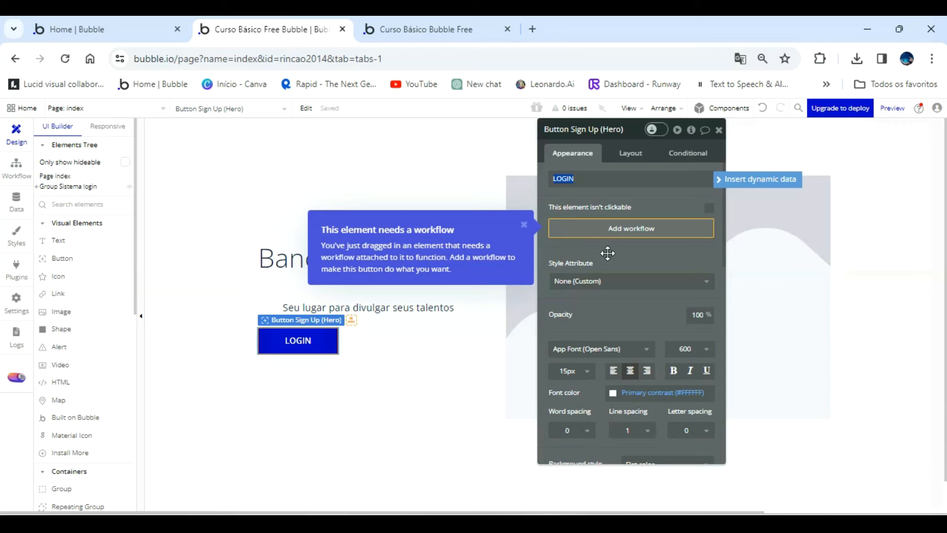
click(638, 155)
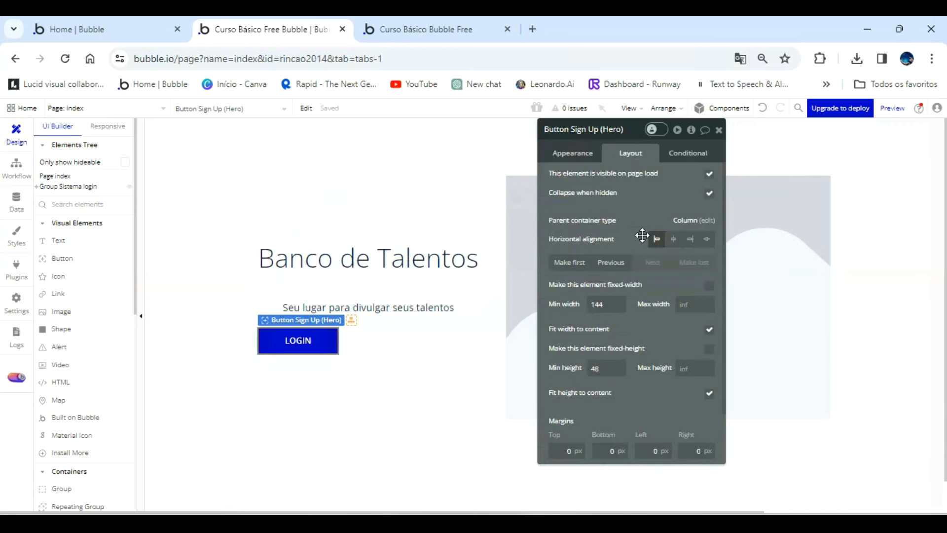
click(673, 240)
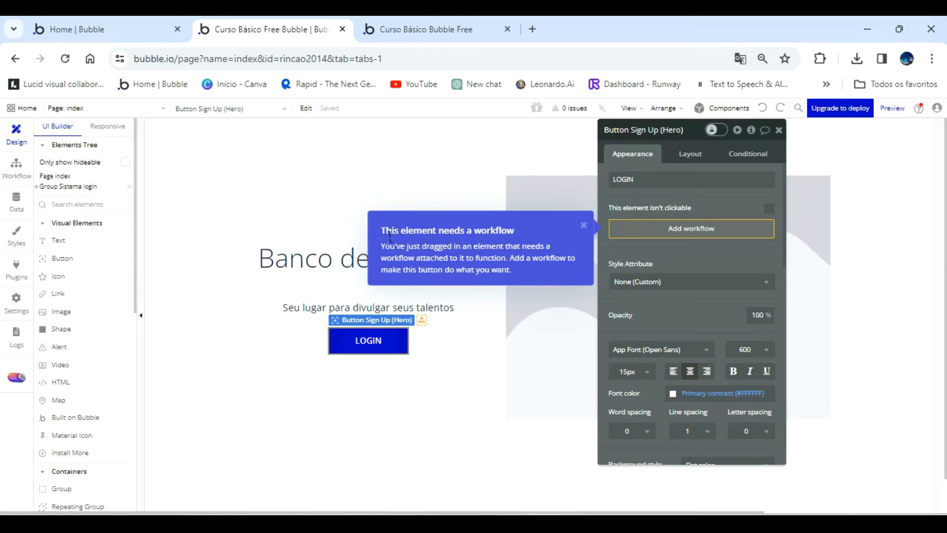
Duplicate the Banco de Talentos heading and make the copy the first element in its column.
click(585, 227)
click(424, 265)
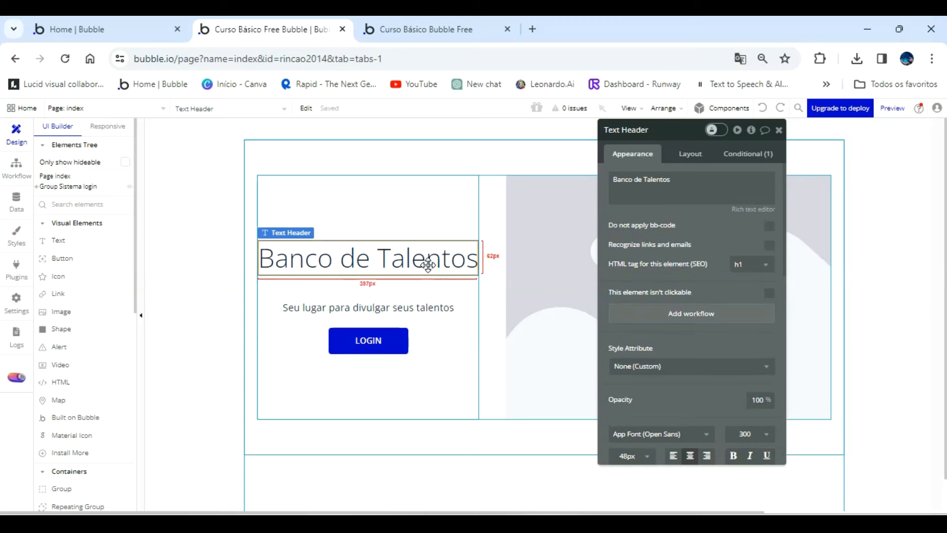
key(ctrl+v)
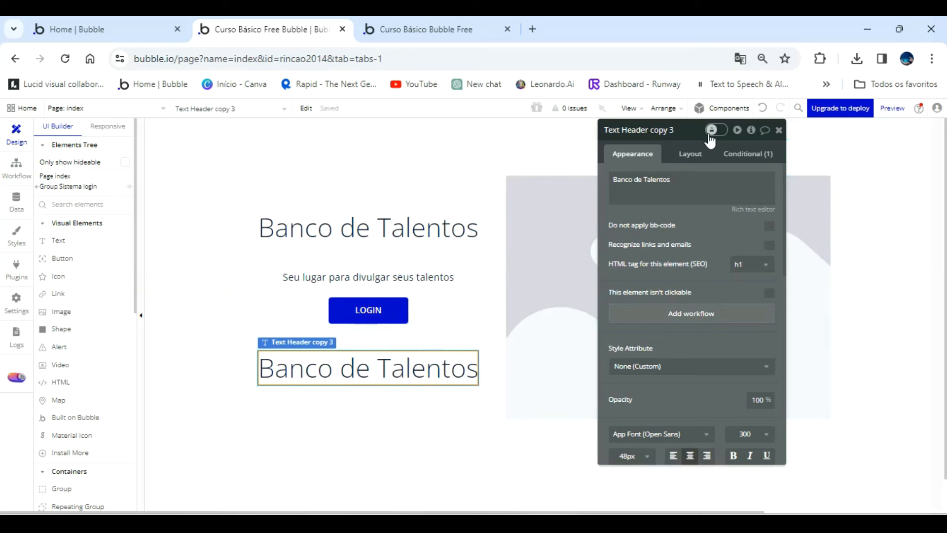
click(697, 157)
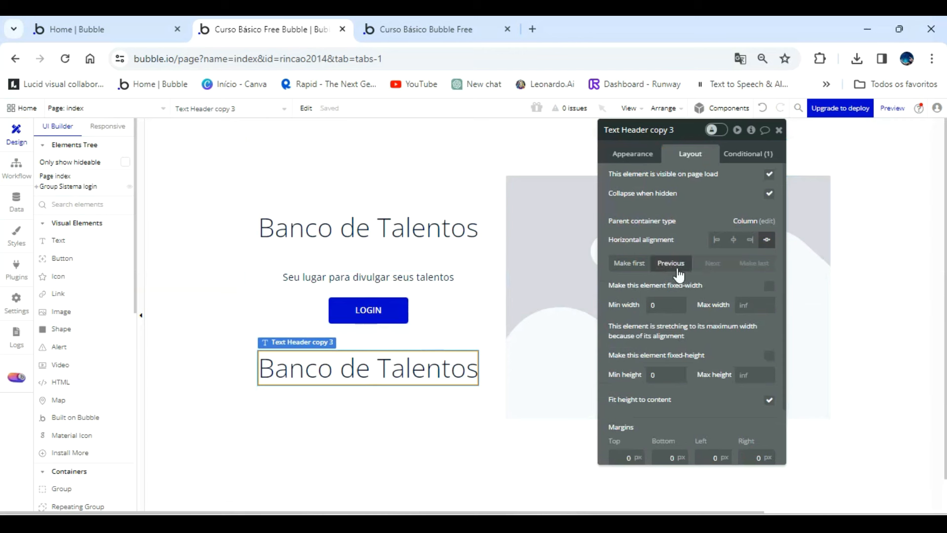
click(625, 262)
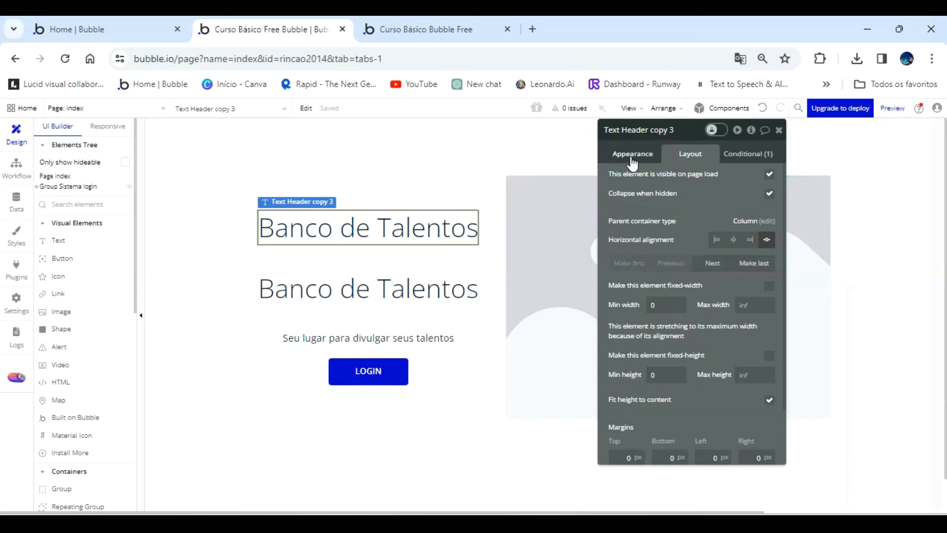
Rename the copied heading element above the original as "Text Header nome empresa".
click(445, 279)
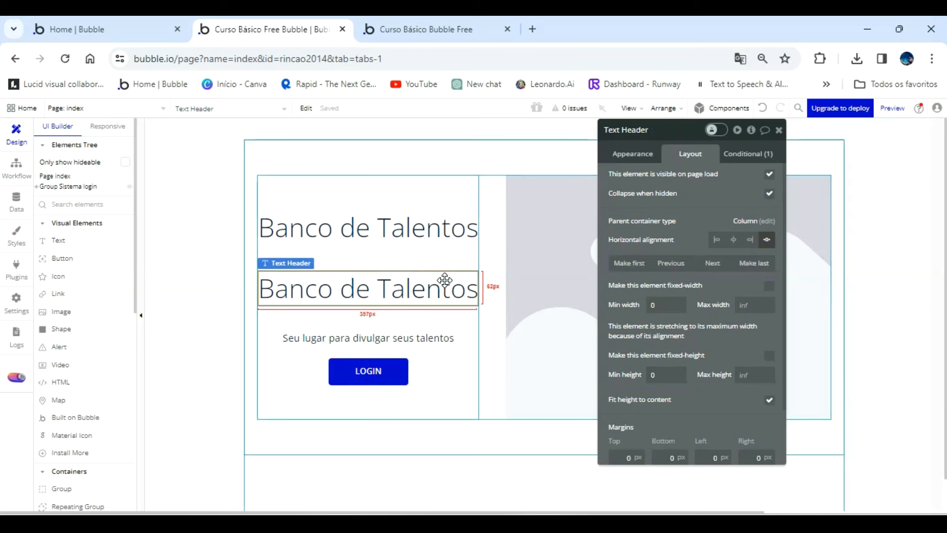
click(427, 341)
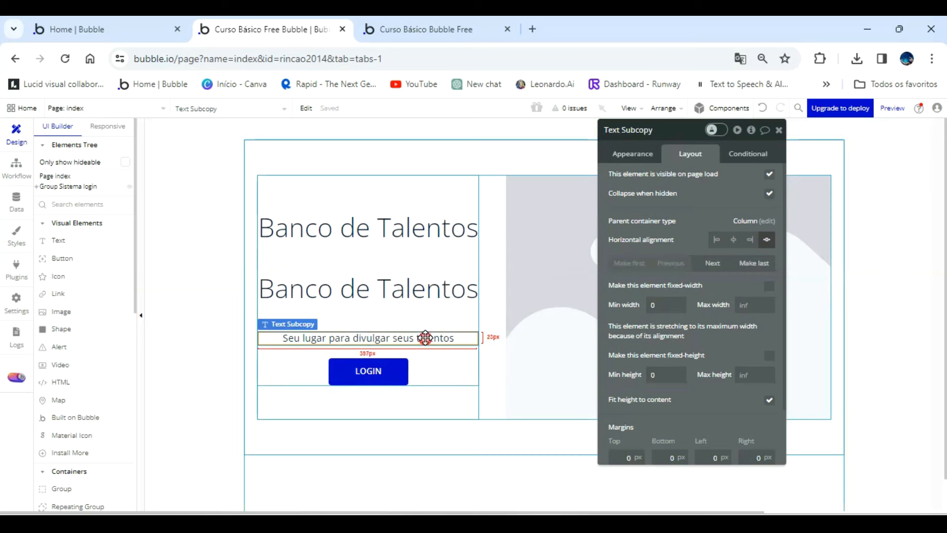
click(411, 257)
click(408, 238)
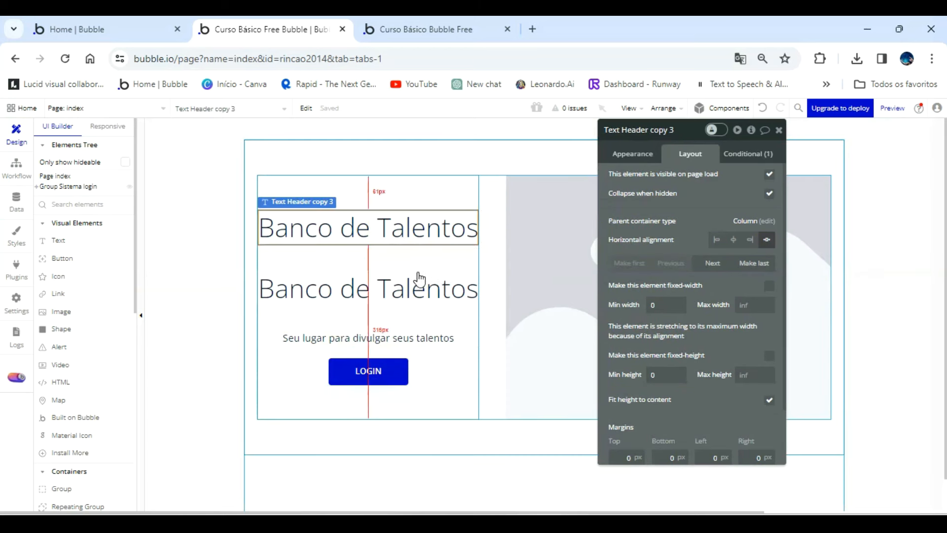
double_click(689, 130)
key(BackSpace)
key(BackSpace)
key(BackSpace)
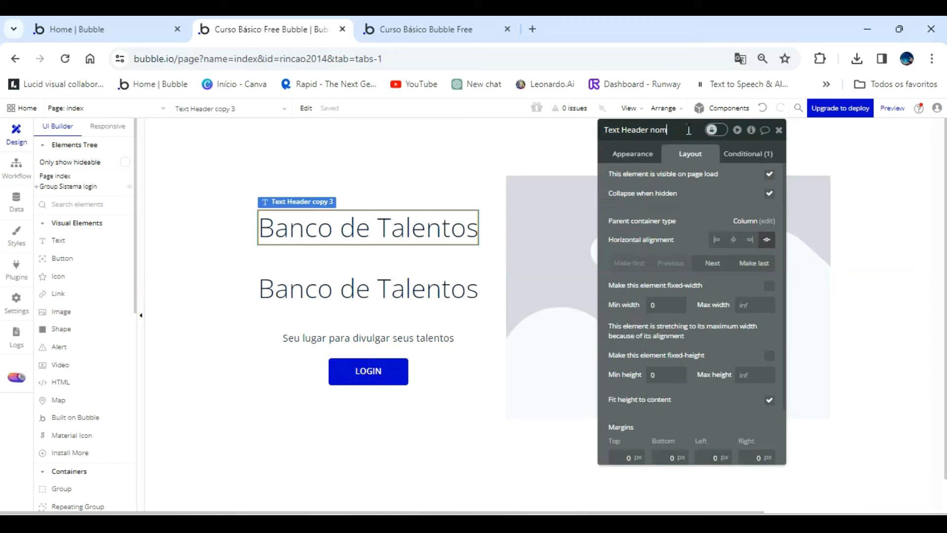
text(nome empresa)
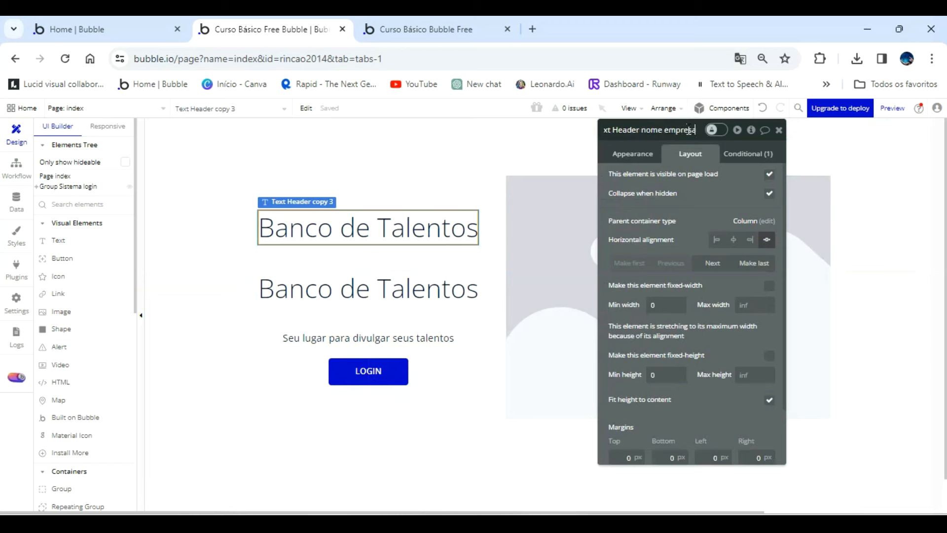
Rename the original Banco de Talentos heading element as "Text Header ramo trabalho".
click(422, 291)
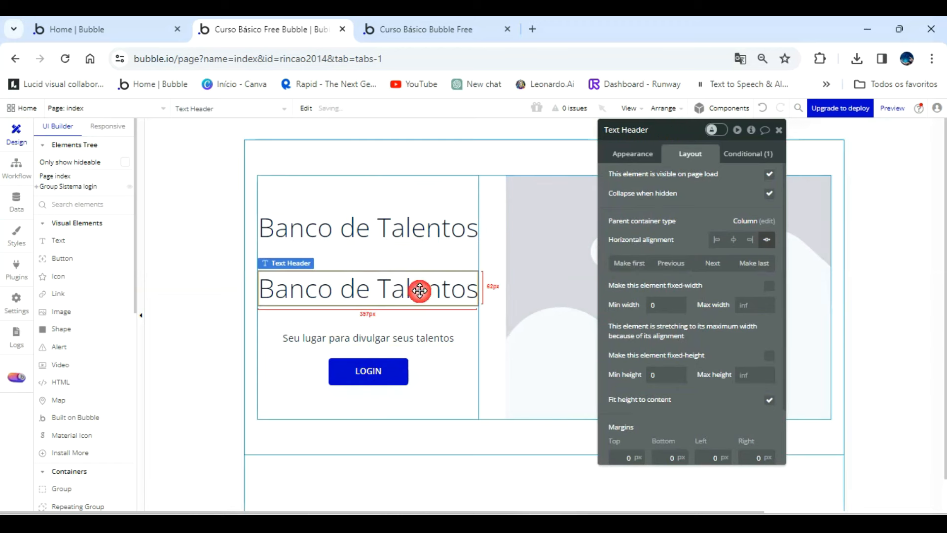
double_click(663, 128)
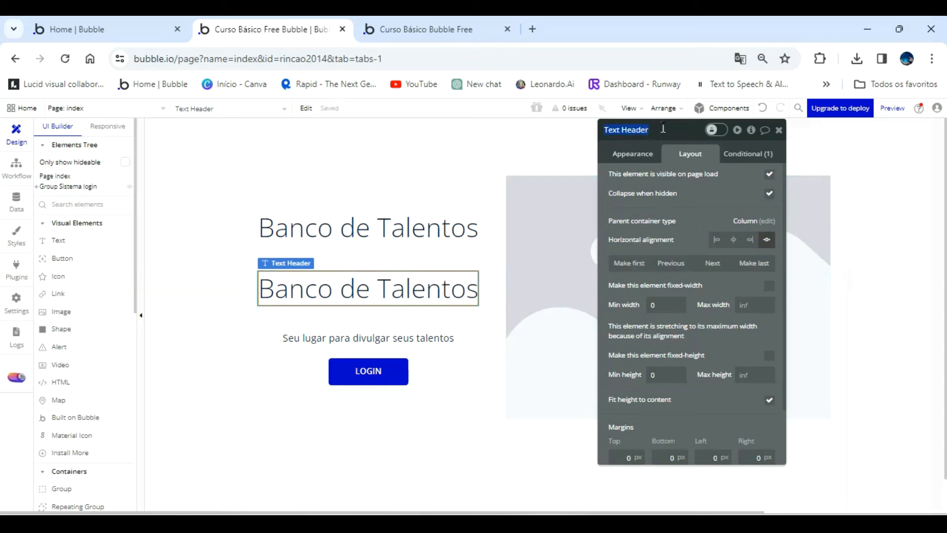
click(660, 134)
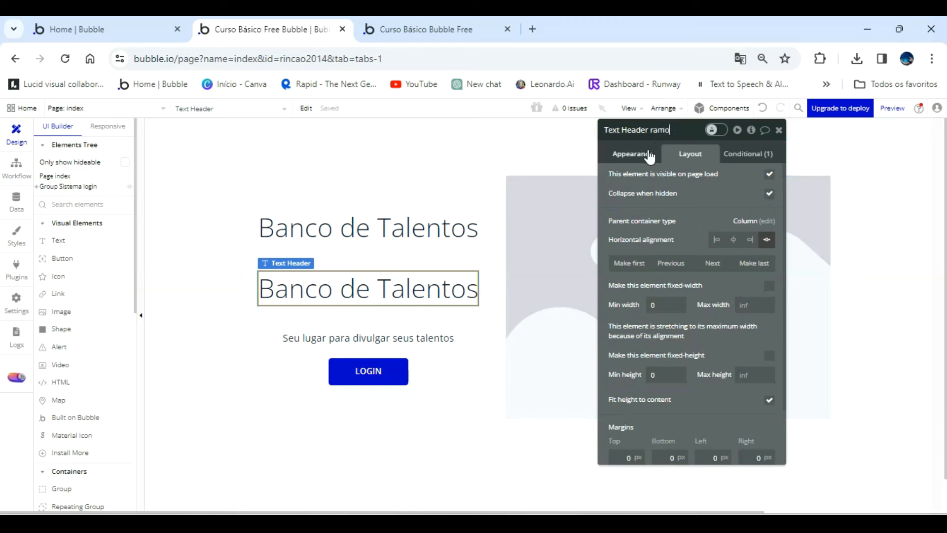
text(alho)
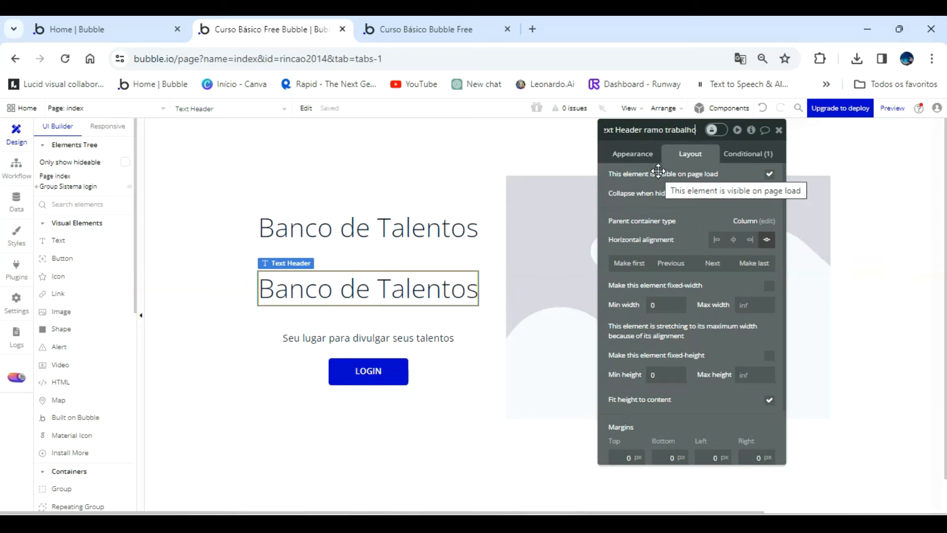
Replace the text of the Text Header nome empresa heading with "Rincão Informática", correcting its capitalization and spelling.
click(419, 235)
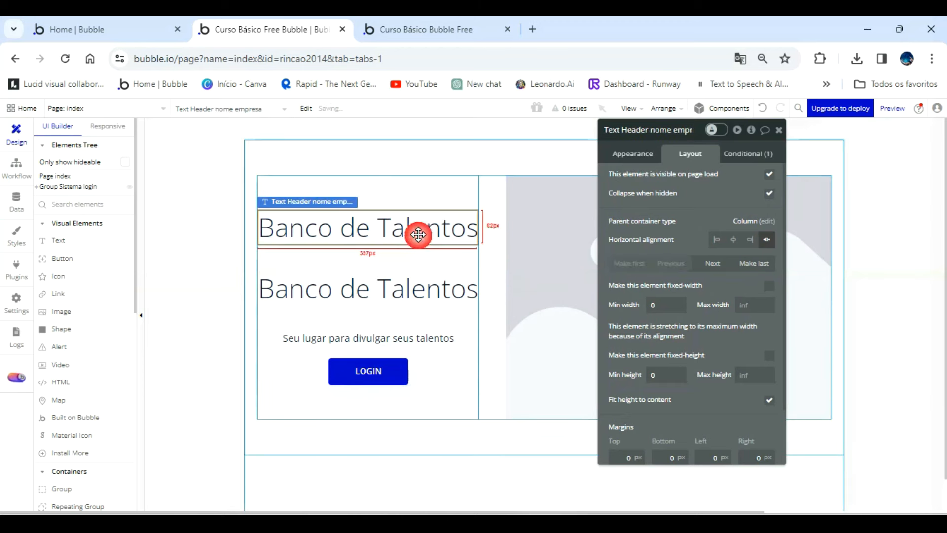
click(636, 153)
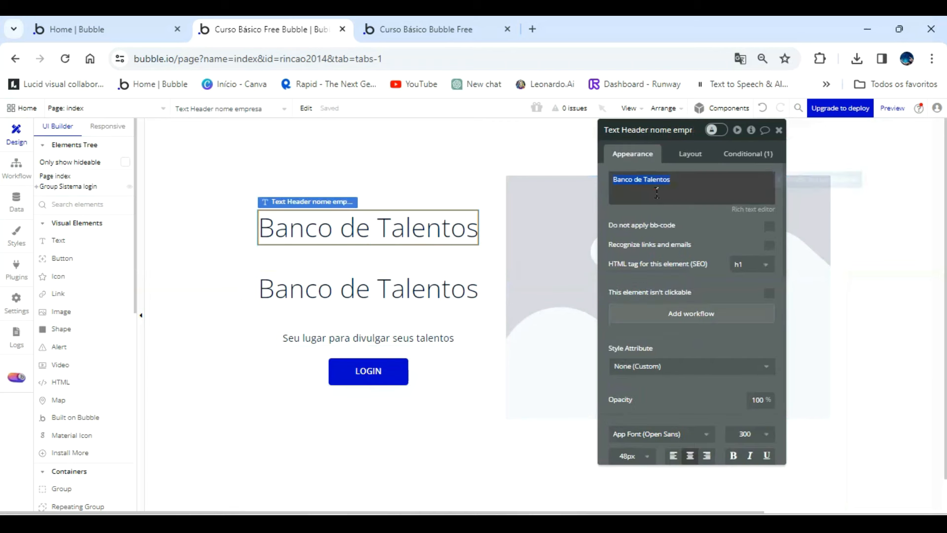
text(RIncão INfromática)
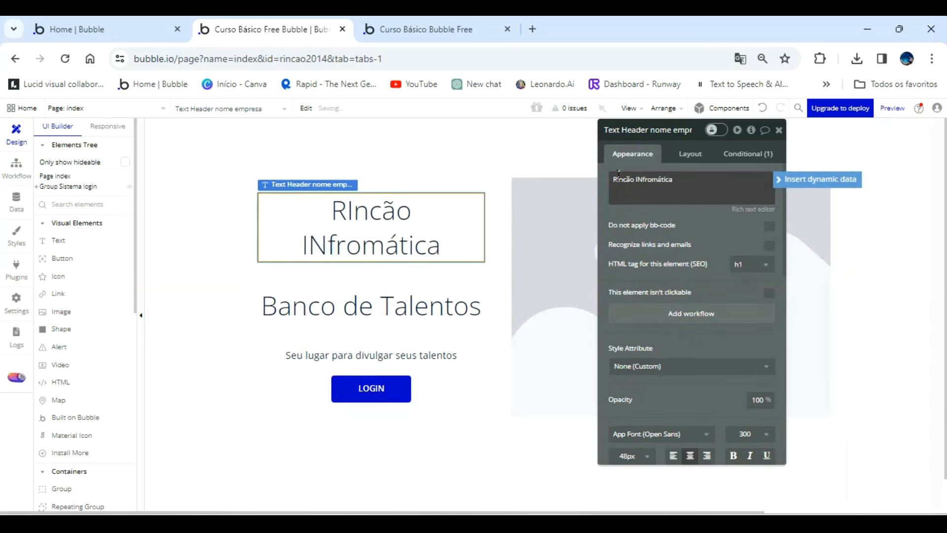
click(616, 176)
key(Delete)
text(i)
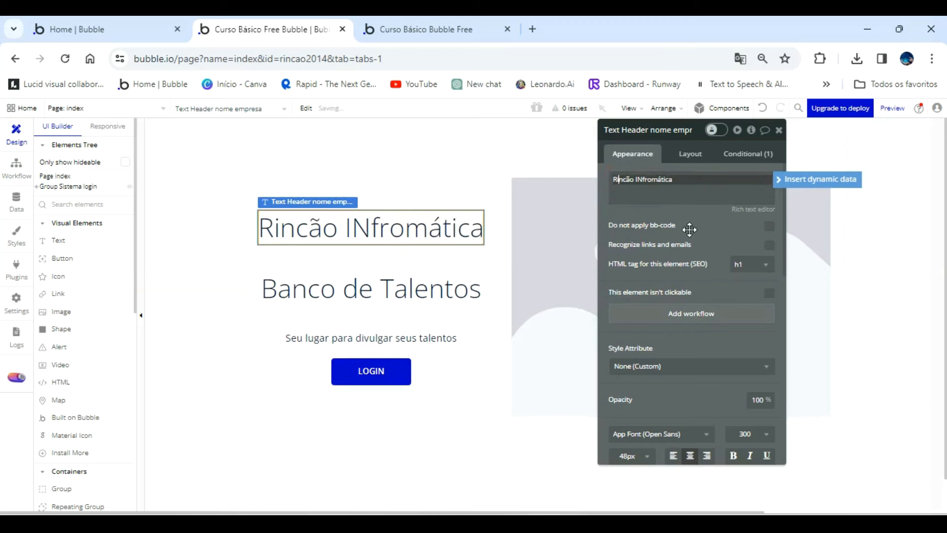
click(393, 220)
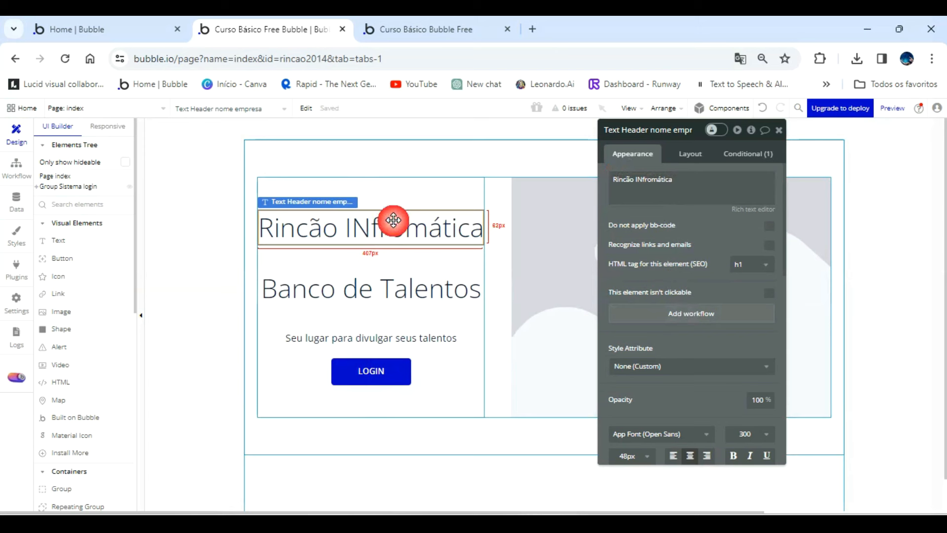
triple_click(644, 178)
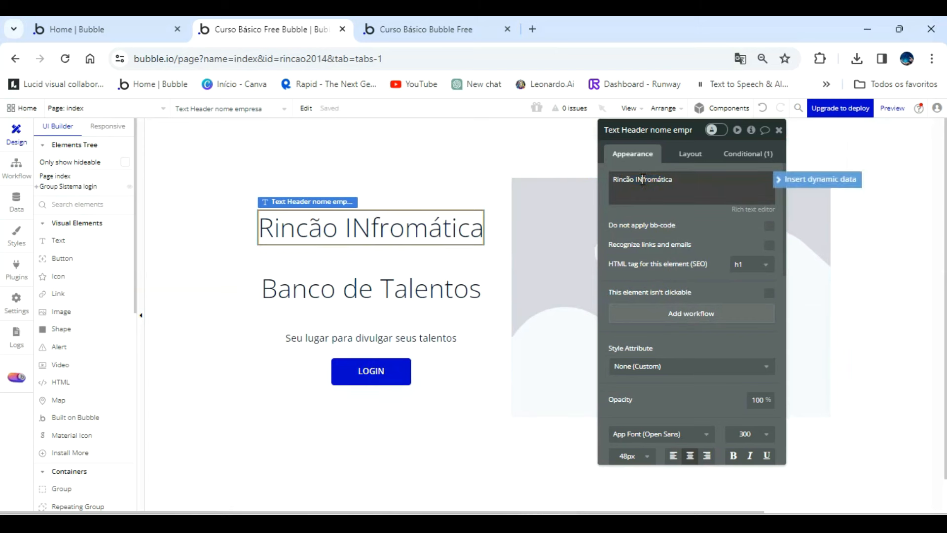
key(BackSpace)
text(n)
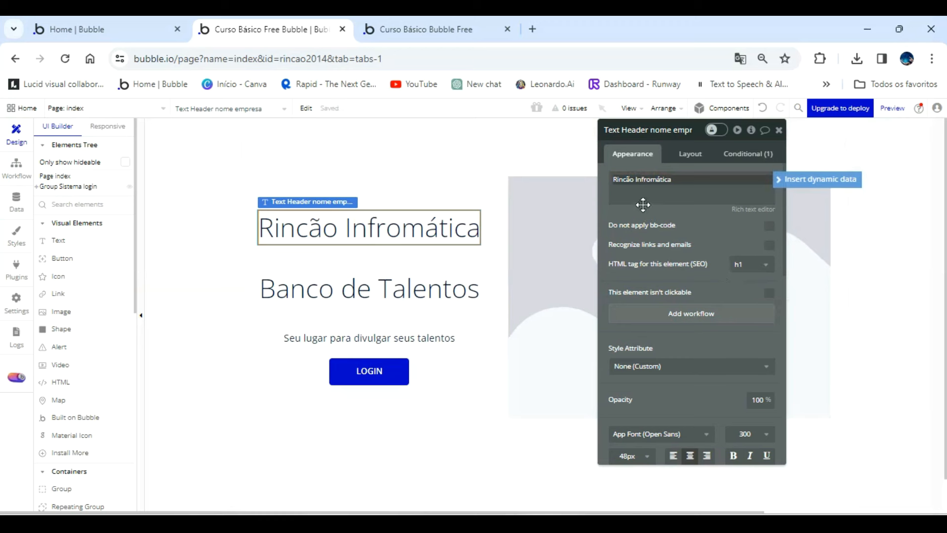
click(648, 184)
key(BackSpace)
text(or)
scroll(700, 444, down, 2)
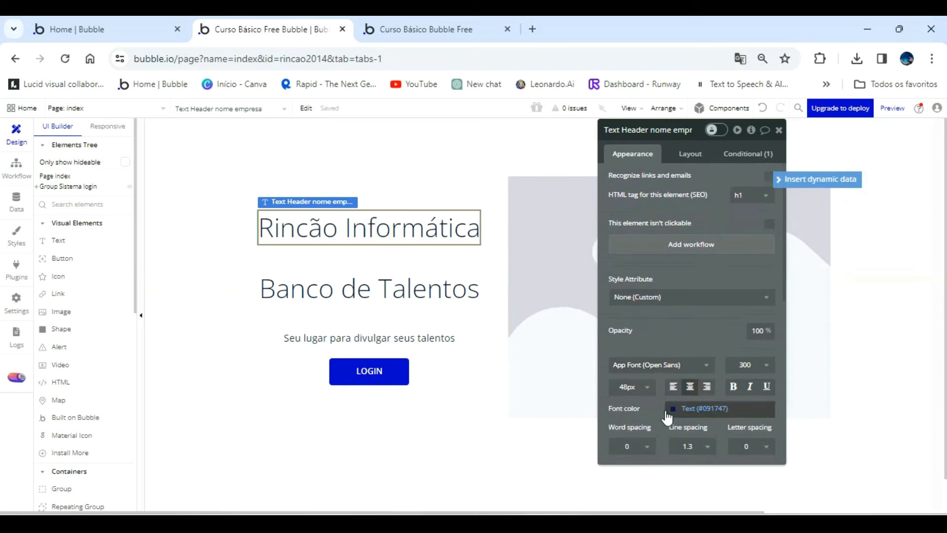
Format the Rincão Informática heading with font size 36, bold and the Open Sans font.
click(631, 387)
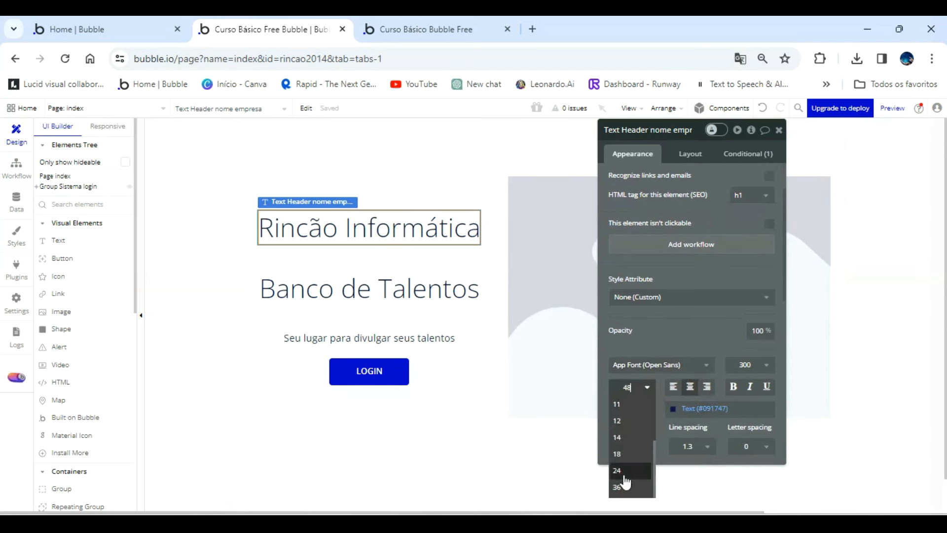
click(622, 486)
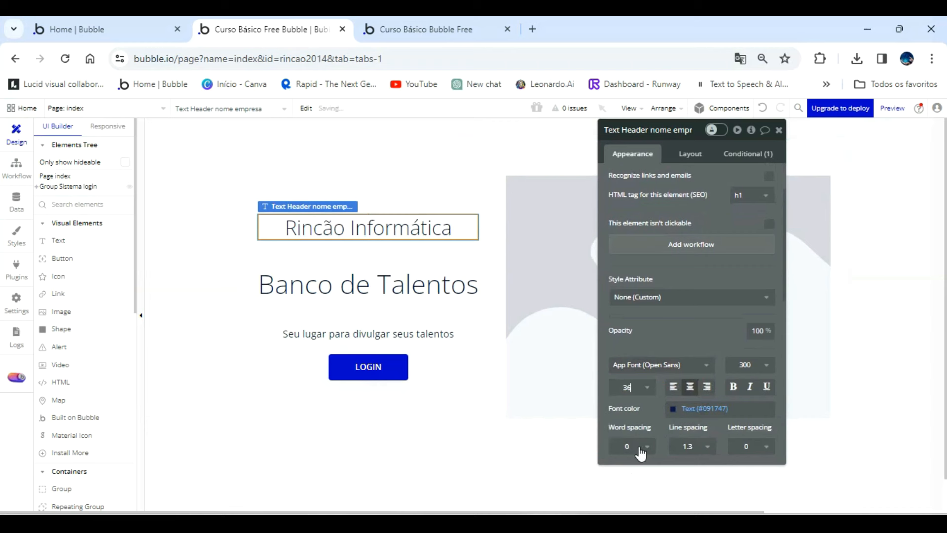
click(735, 389)
click(700, 364)
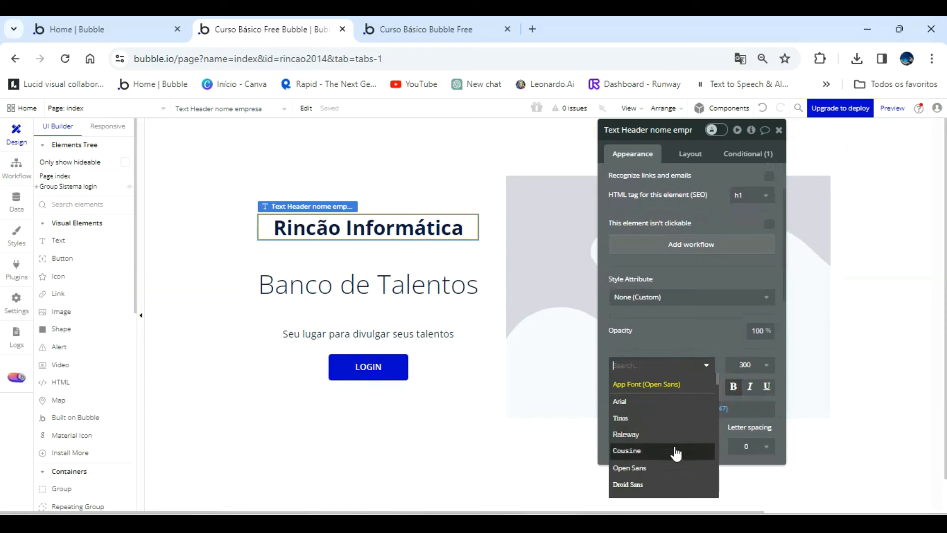
click(671, 467)
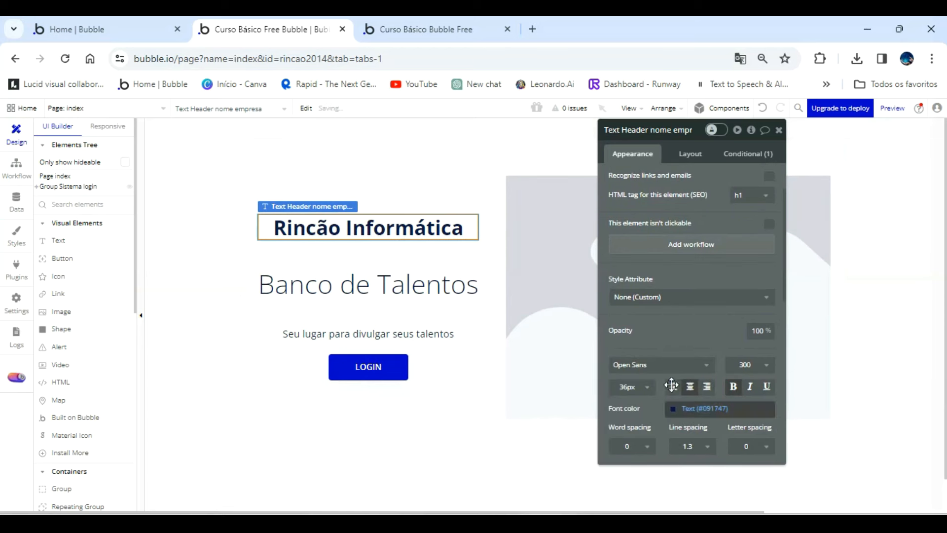
Try the Cousine font on the Rincão Informática heading and undo that font change.
click(691, 366)
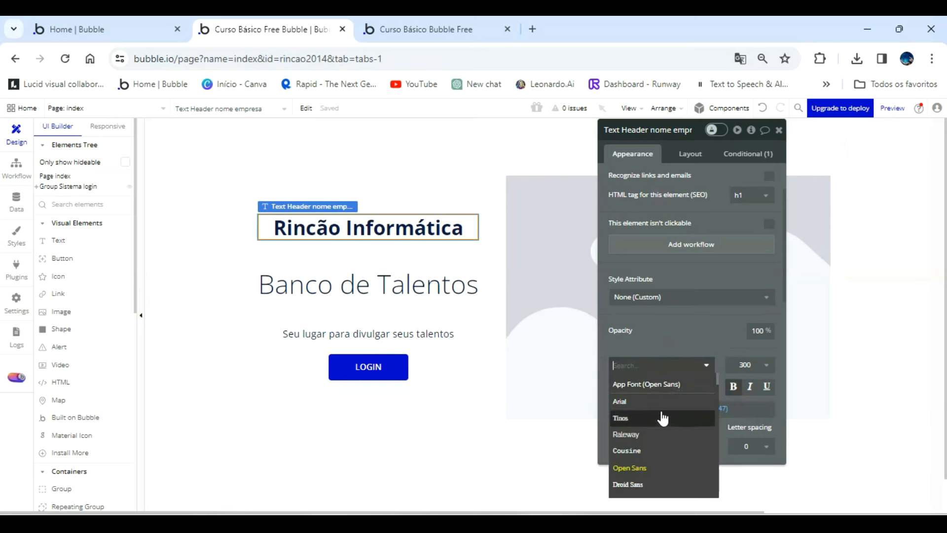
click(663, 451)
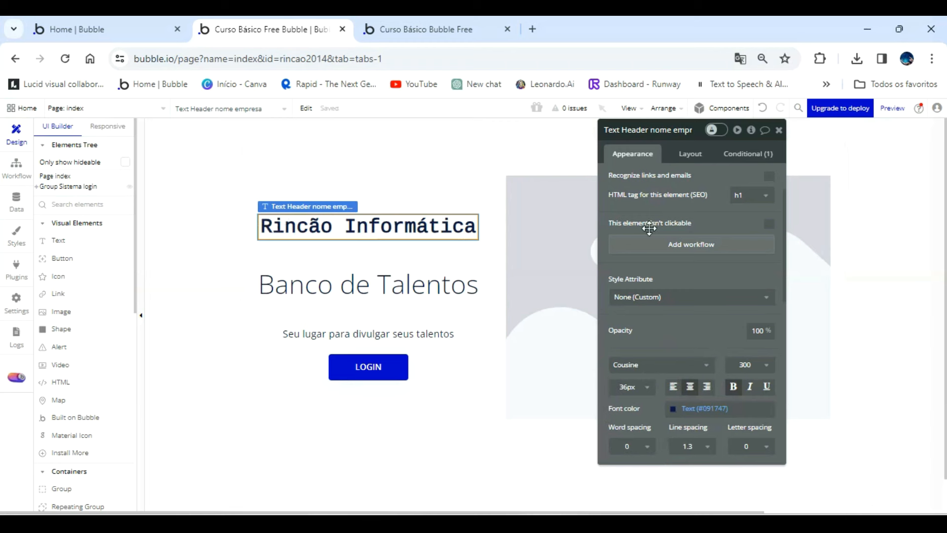
click(763, 110)
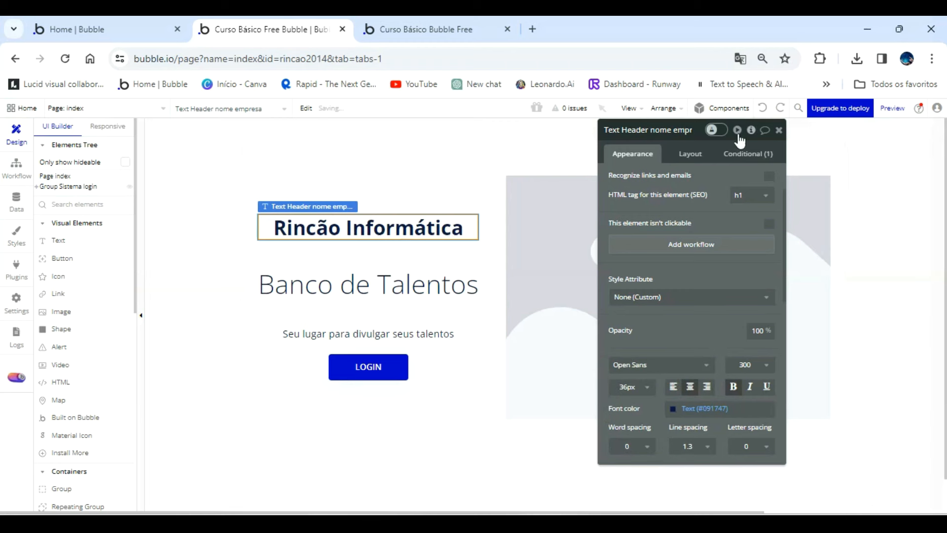
Set the font size of the Banco de Talentos heading to 36.
click(469, 278)
click(629, 387)
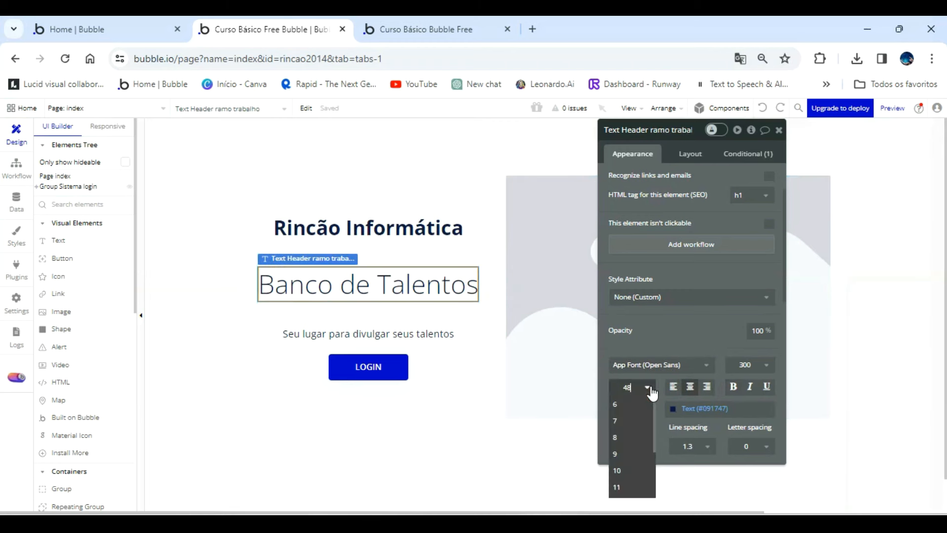
click(640, 487)
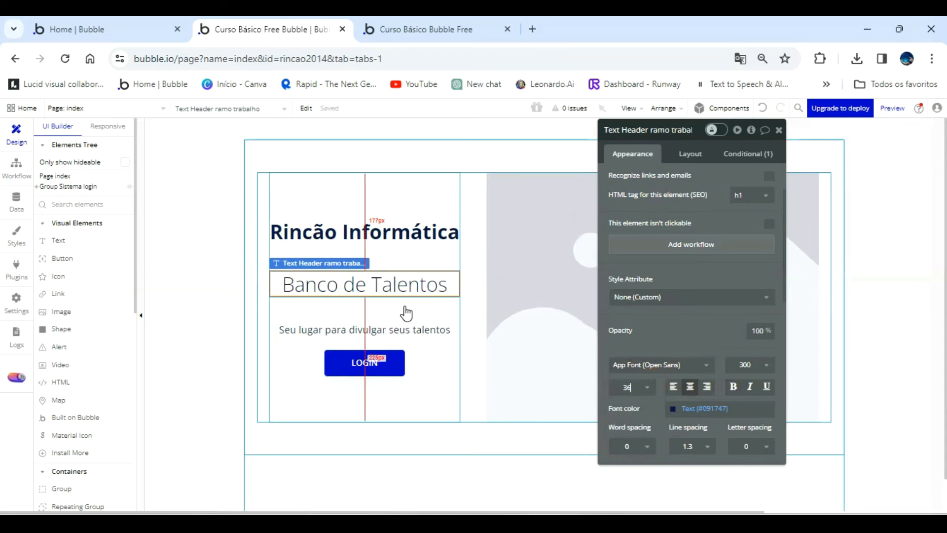
Rename the placeholder image element beside the headings as "Image Logotipo empresa landing page".
drag(706, 213, 329, 207)
click(549, 217)
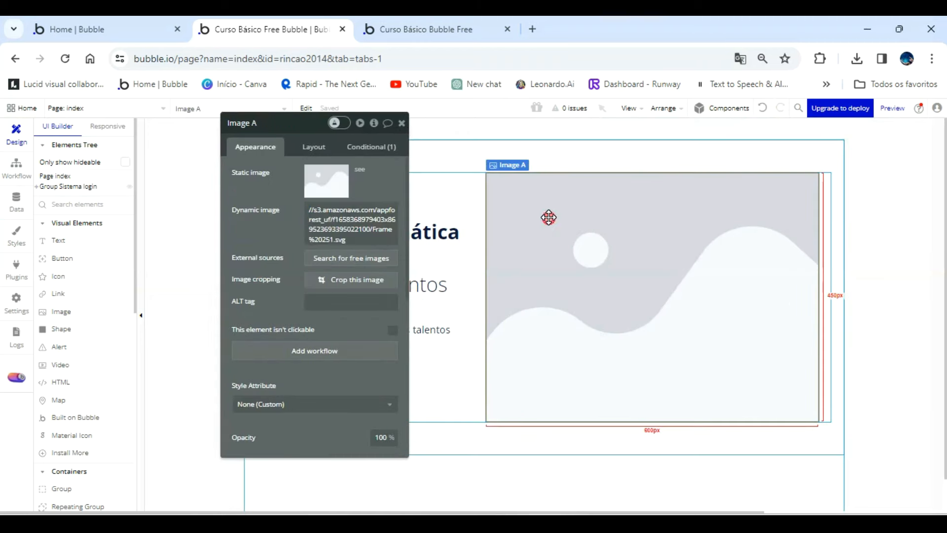
double_click(268, 128)
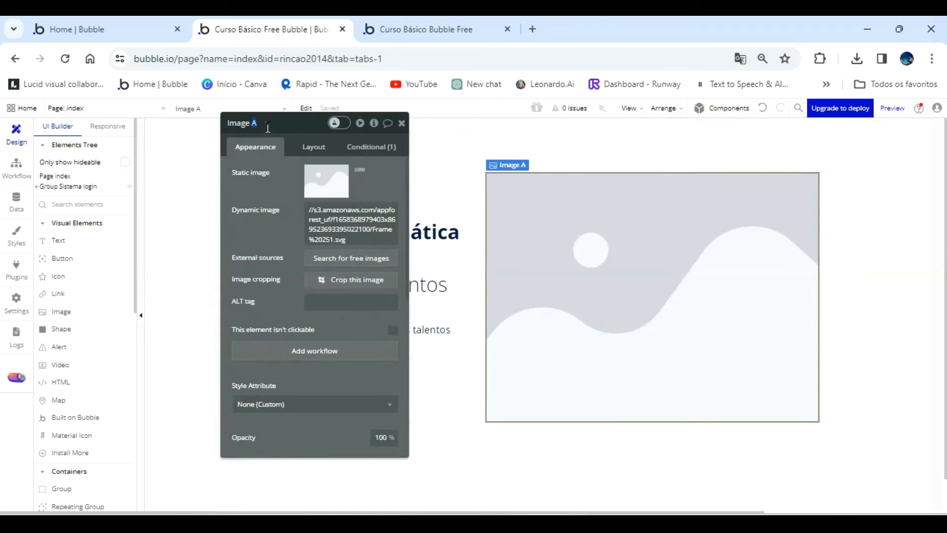
text(Logot)
text(ipo em)
text(presa landing)
text( page)
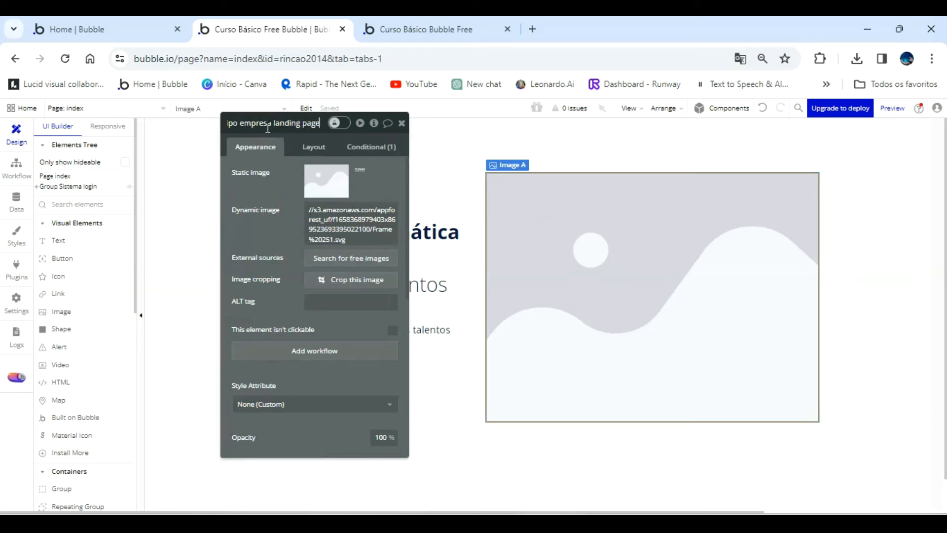
click(580, 271)
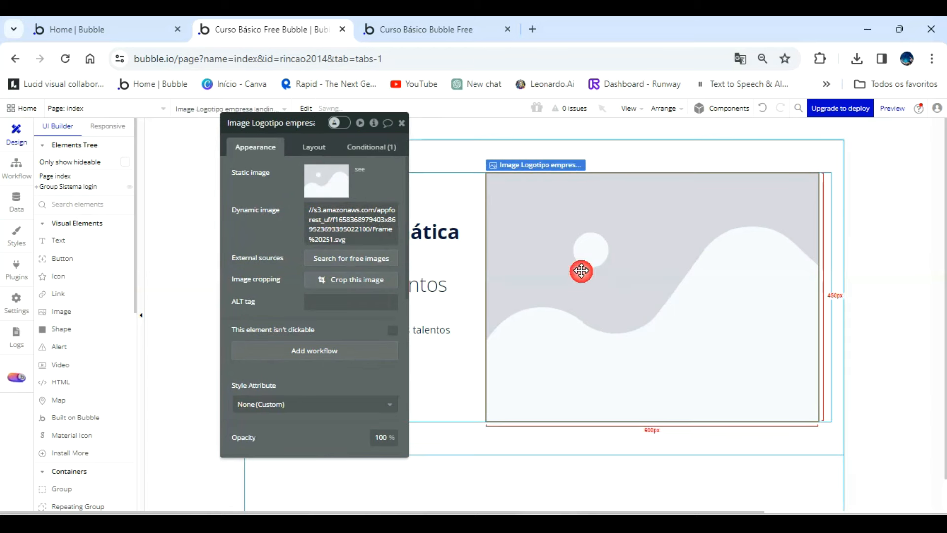
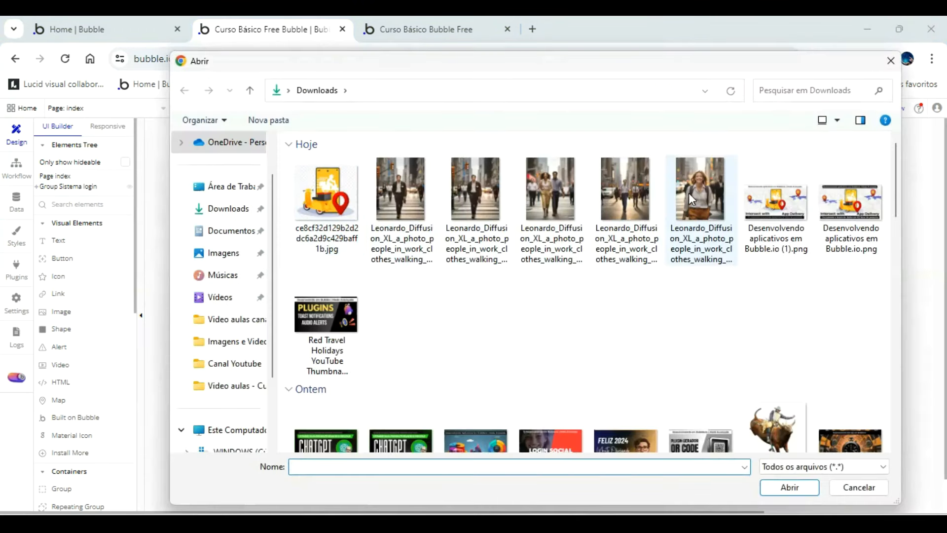
Upload the photo of the smiling woman with a backpack from Downloads into the landing page image element.
double_click(689, 189)
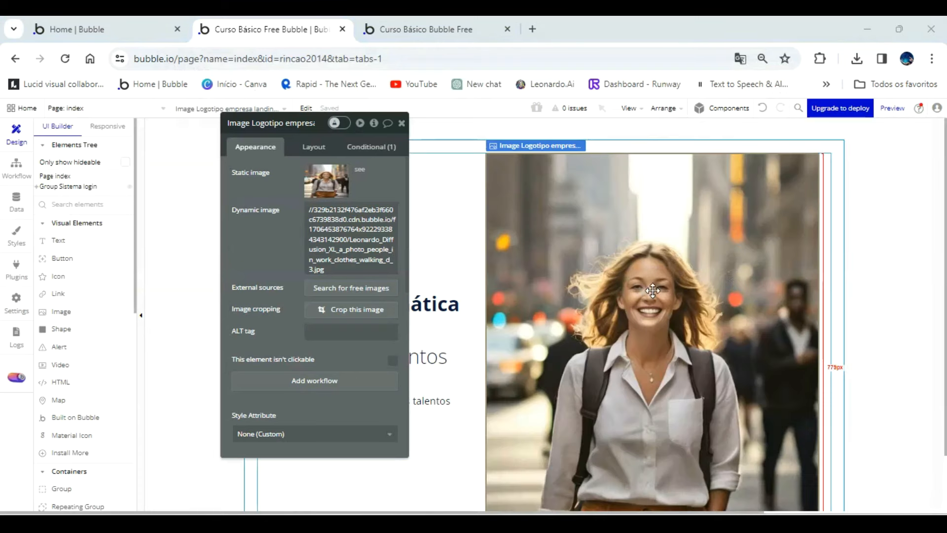
scroll(646, 291, down, 2)
scroll(556, 324, up, 2)
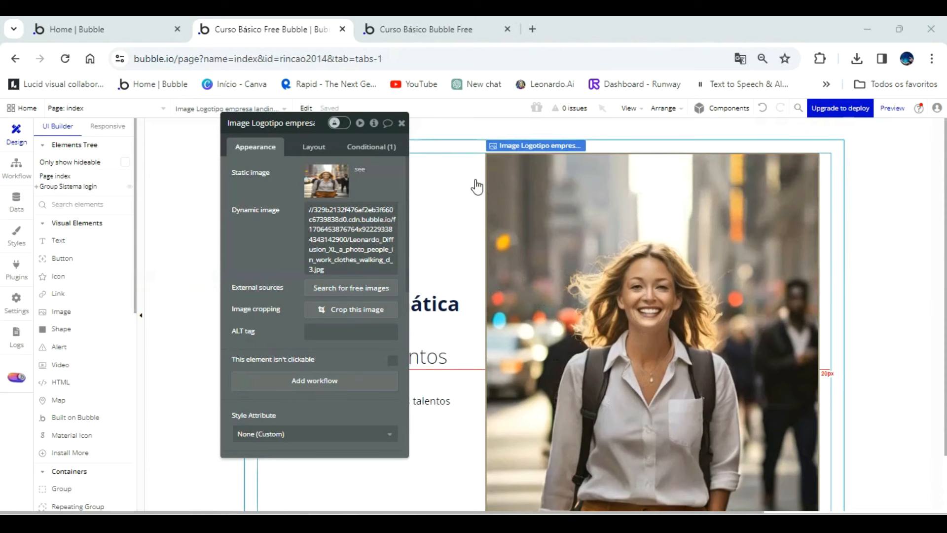
Make the landing page image fixed-width and check the result in the refreshed app preview.
click(304, 151)
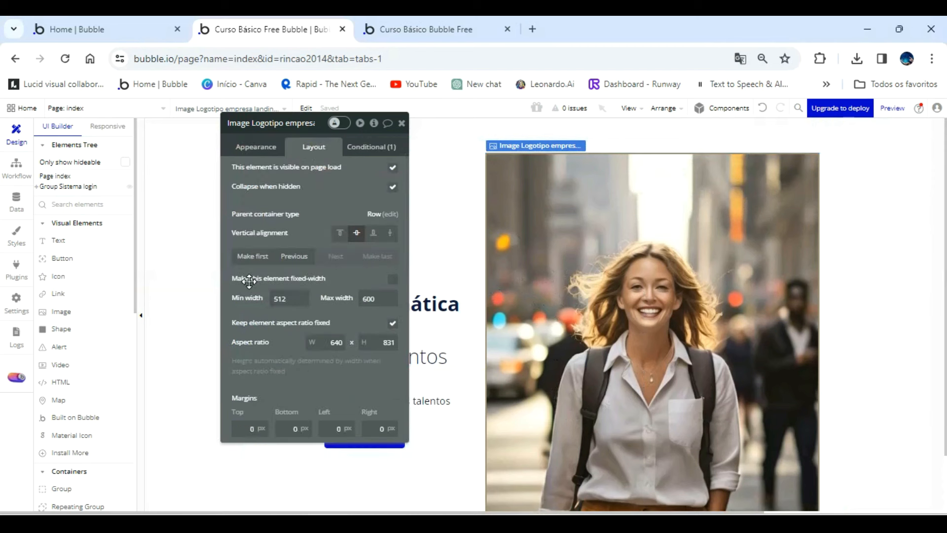
click(394, 282)
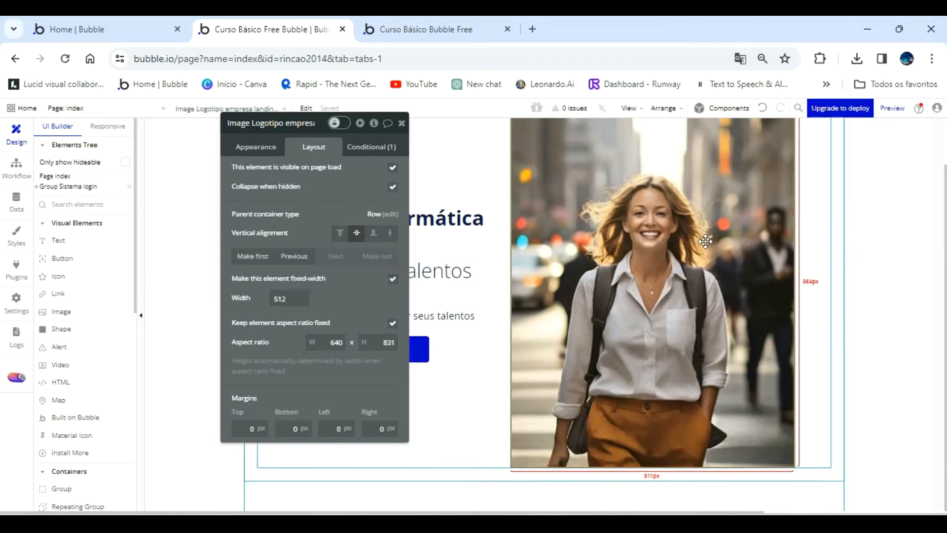
click(427, 33)
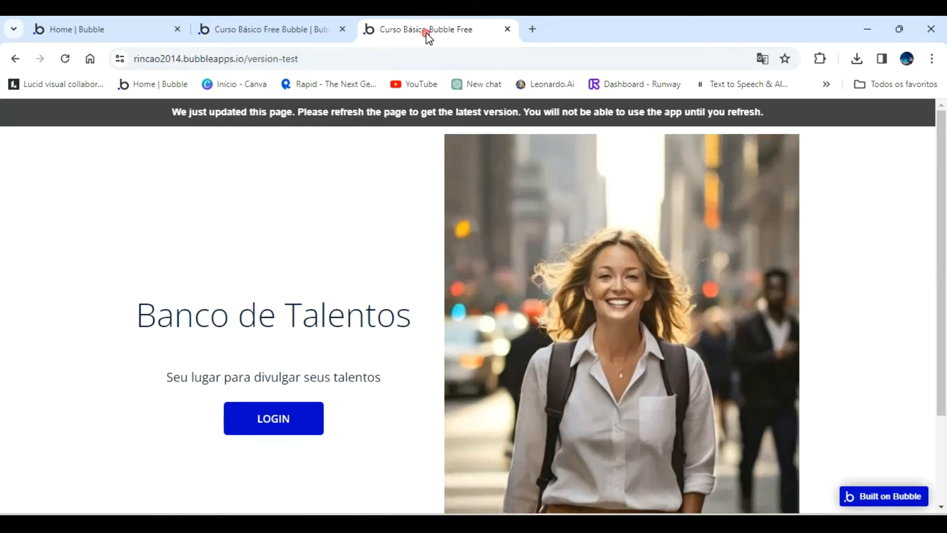
click(457, 106)
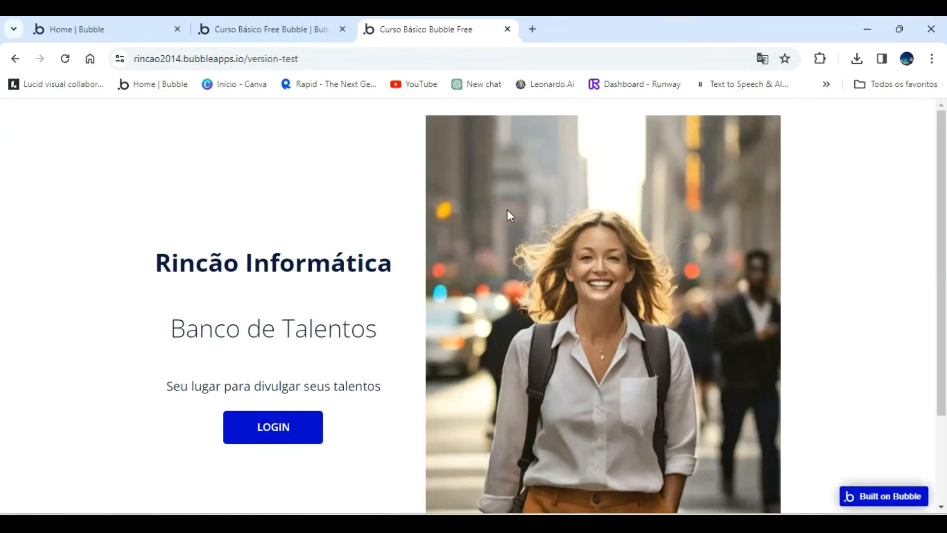
scroll(507, 212, down, 2)
scroll(507, 217, up, 2)
click(296, 31)
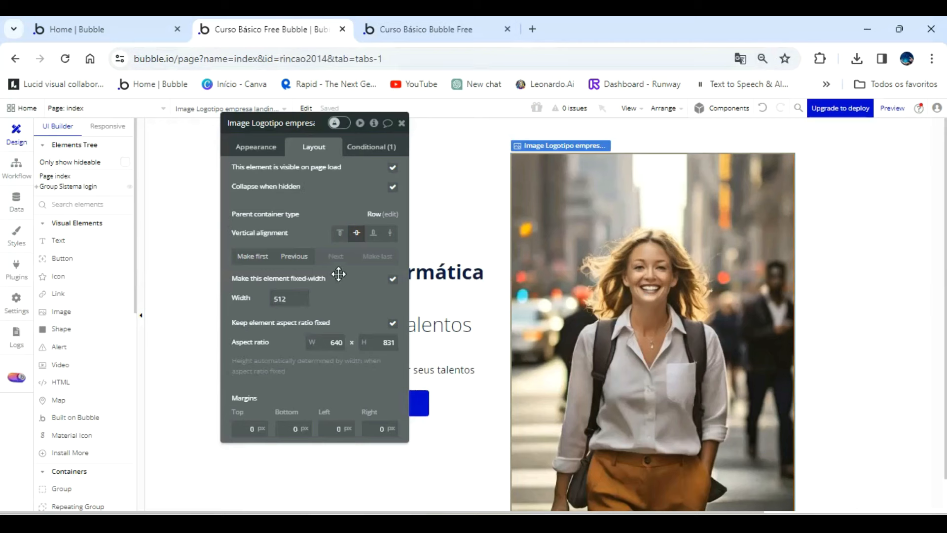
Set the landing page image's fixed width to 440 and check it in the refreshed app preview.
click(565, 259)
click(294, 296)
drag(294, 296, 266, 298)
text(440)
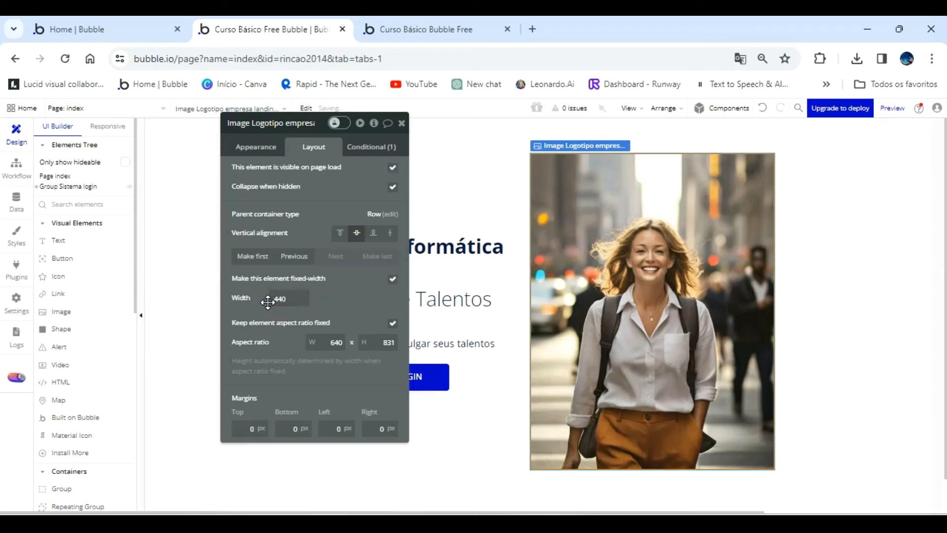
click(441, 27)
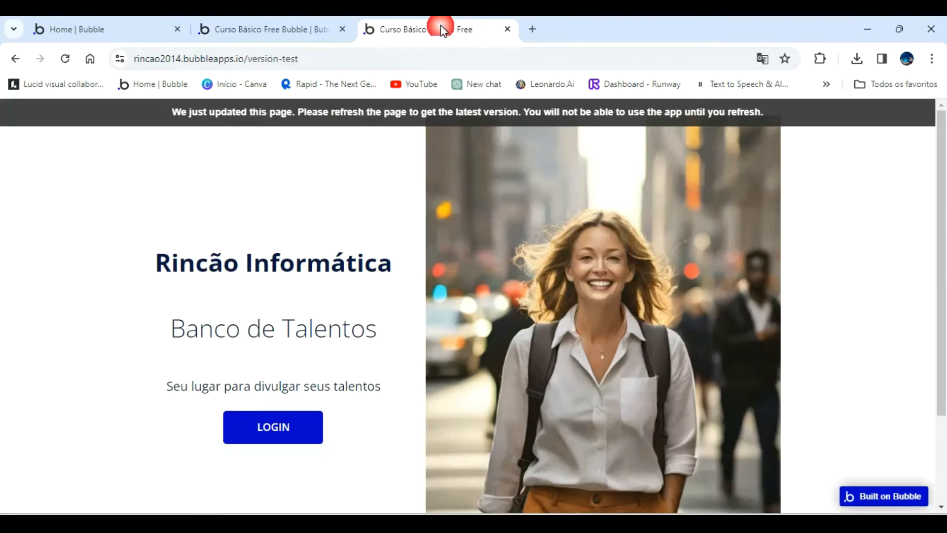
click(450, 110)
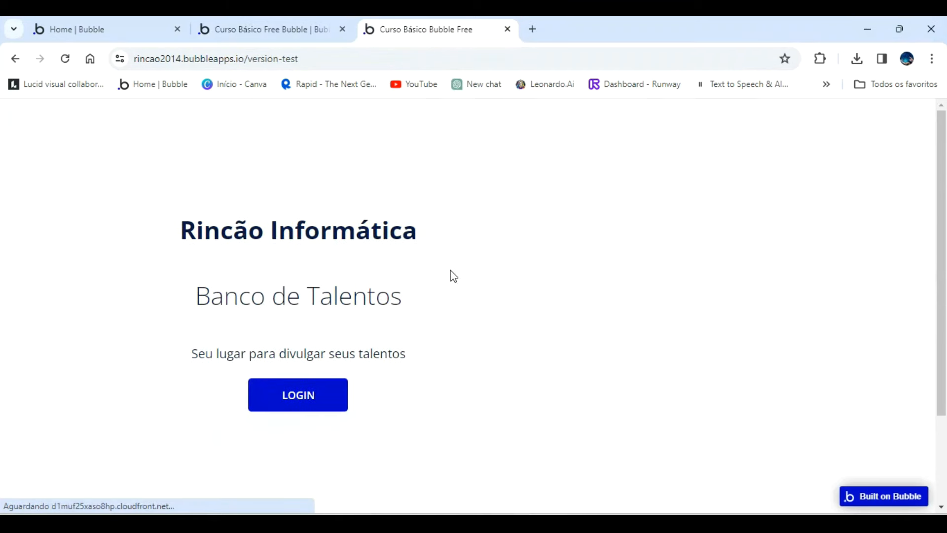
scroll(446, 270, down, 2)
scroll(446, 270, up, 2)
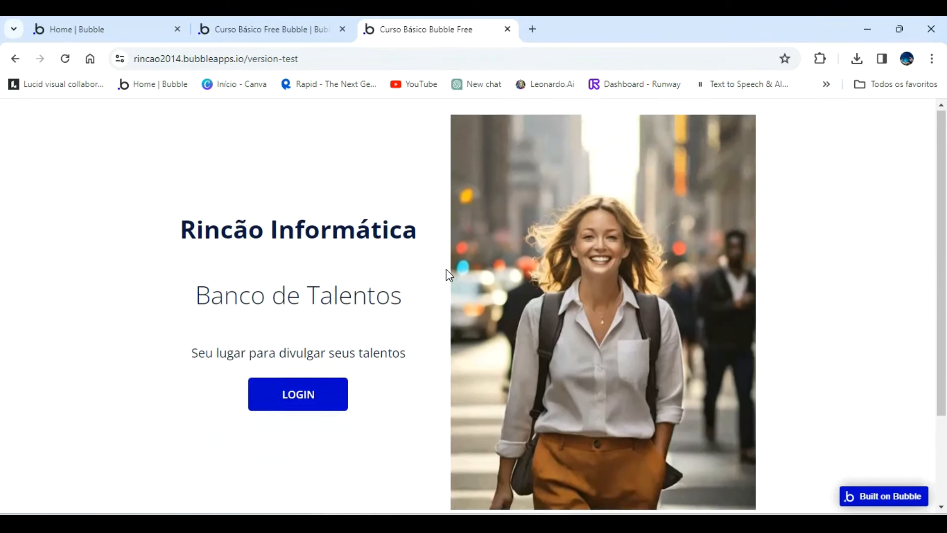
click(228, 31)
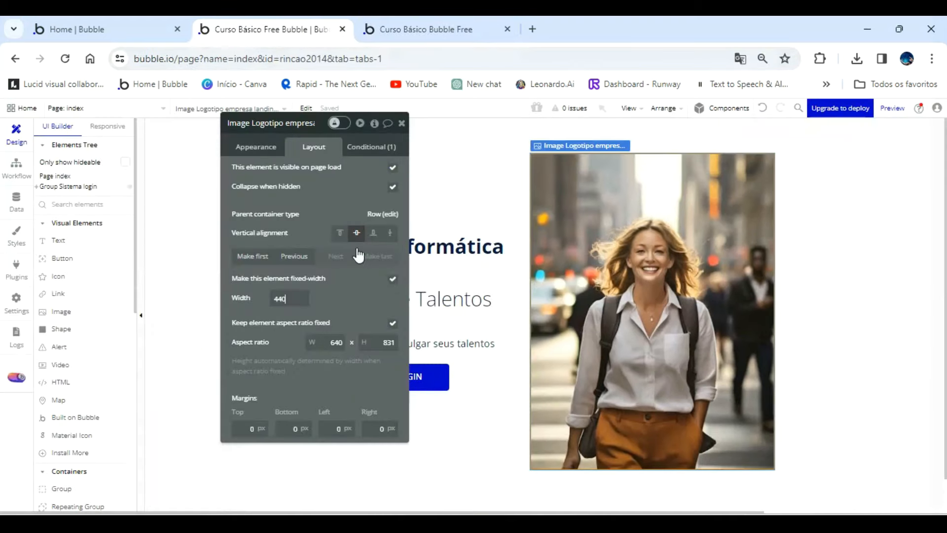
Set the landing page image's fixed width to 360 and check it in the refreshed app preview.
click(288, 297)
drag(287, 298, 250, 296)
text(360)
key(Return)
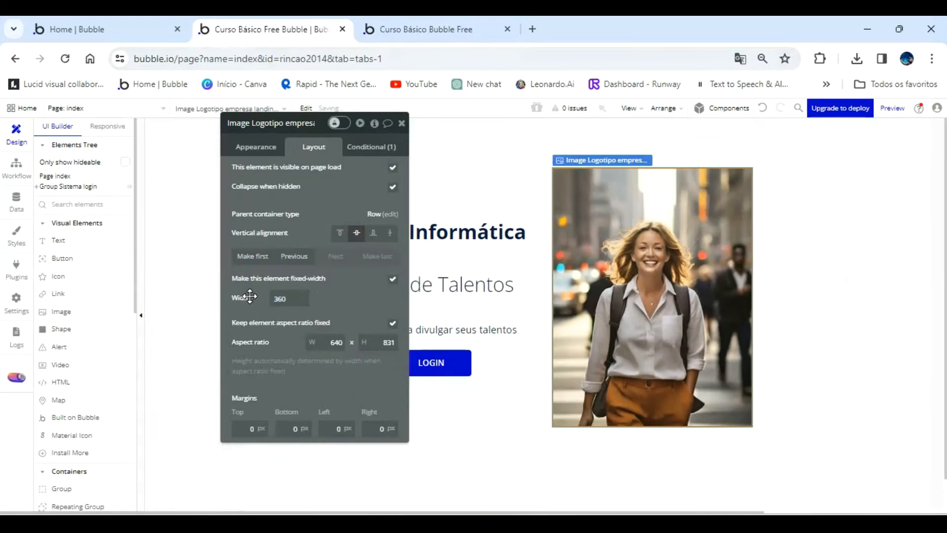
click(424, 29)
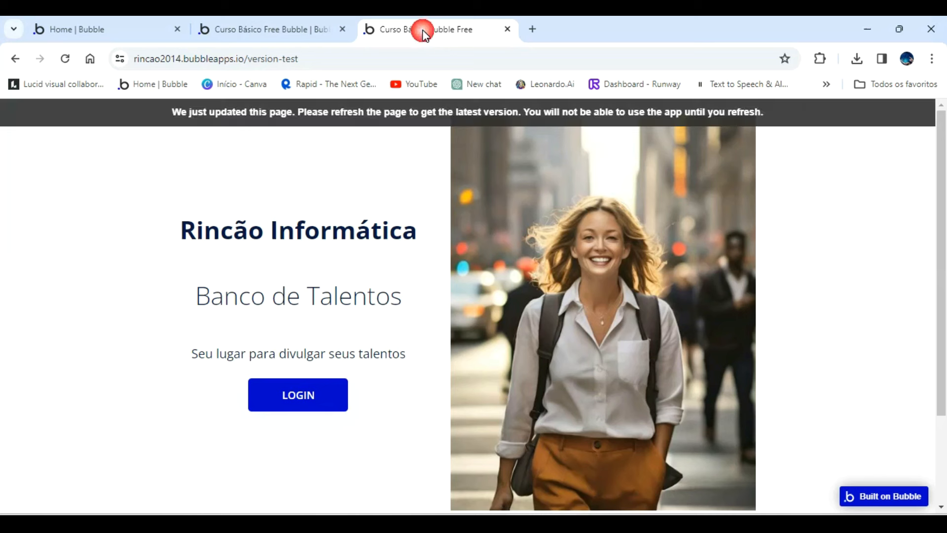
click(439, 111)
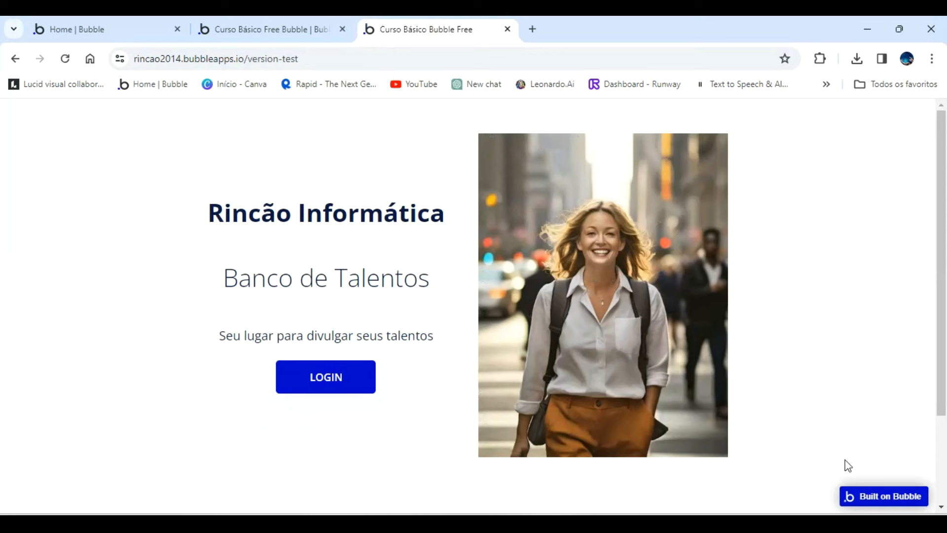
click(238, 29)
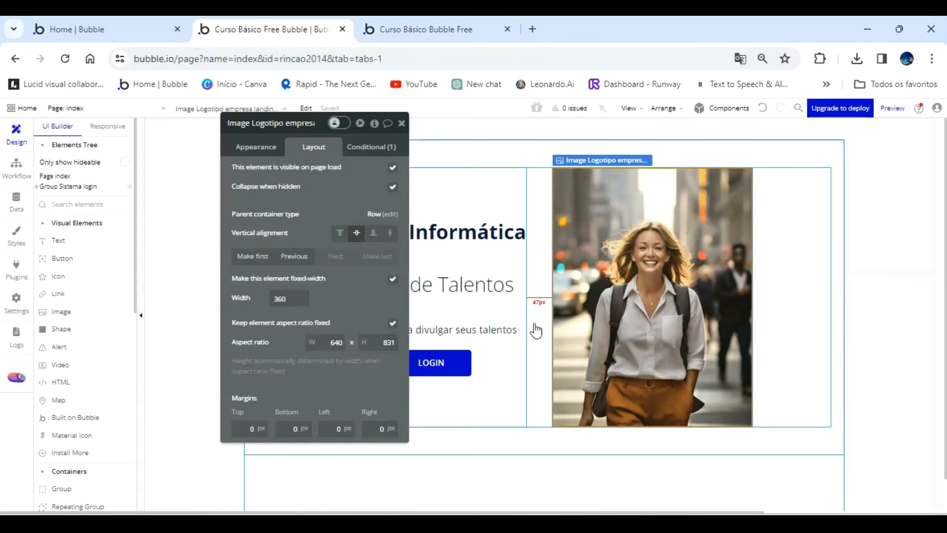
Set the landing page image's border roundness to 10 and check its corners in the refreshed app preview.
click(251, 148)
scroll(271, 217, down, 5)
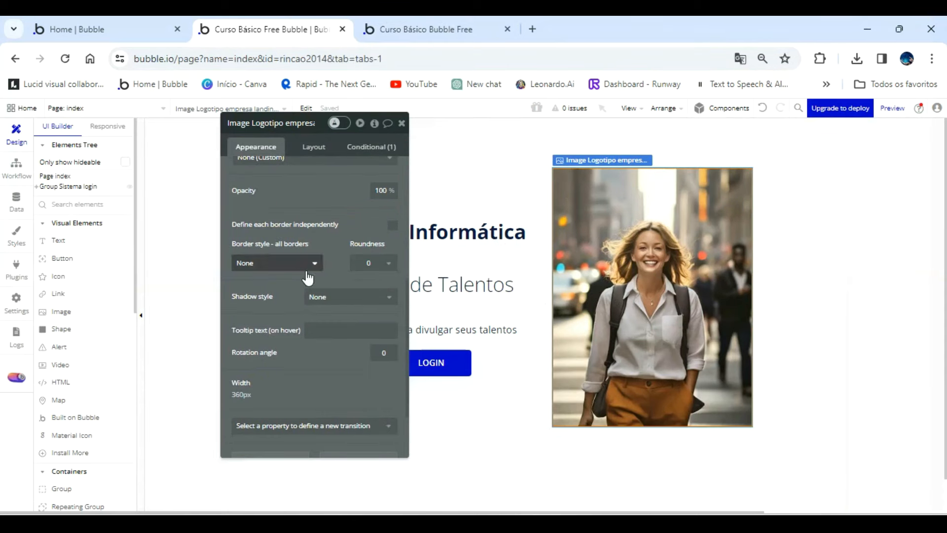
click(380, 263)
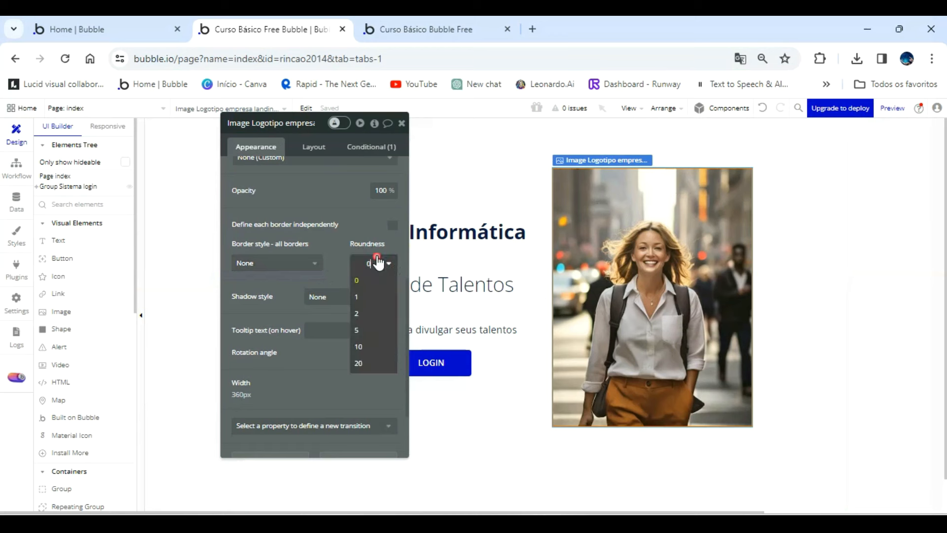
click(375, 345)
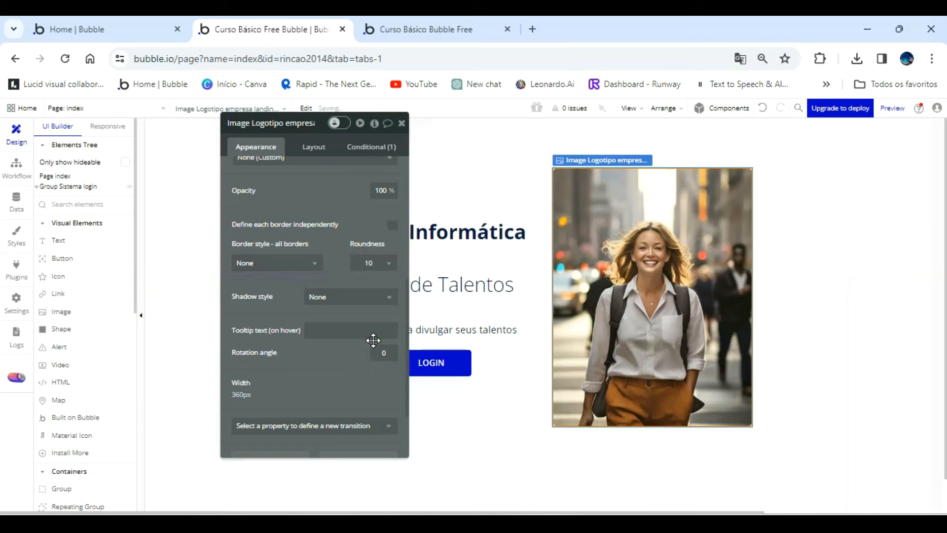
click(423, 25)
click(481, 119)
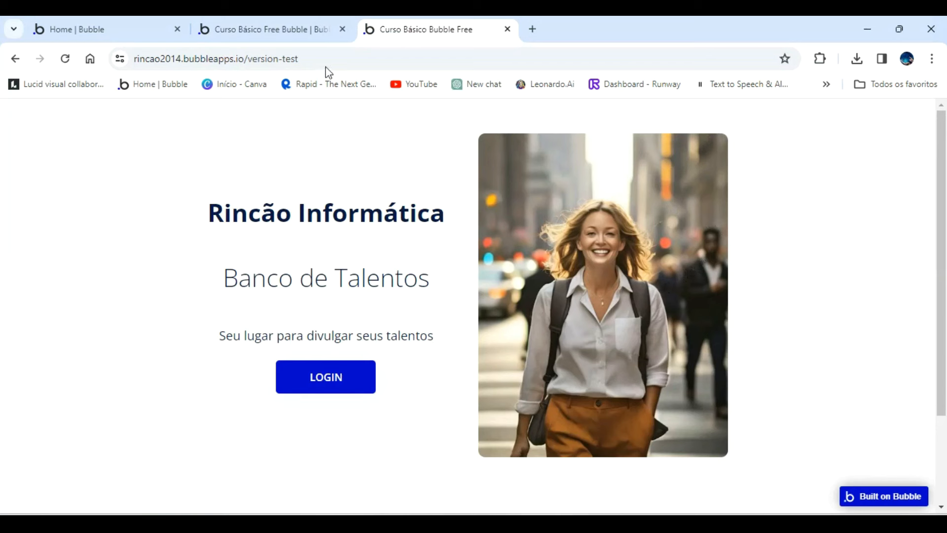
click(269, 32)
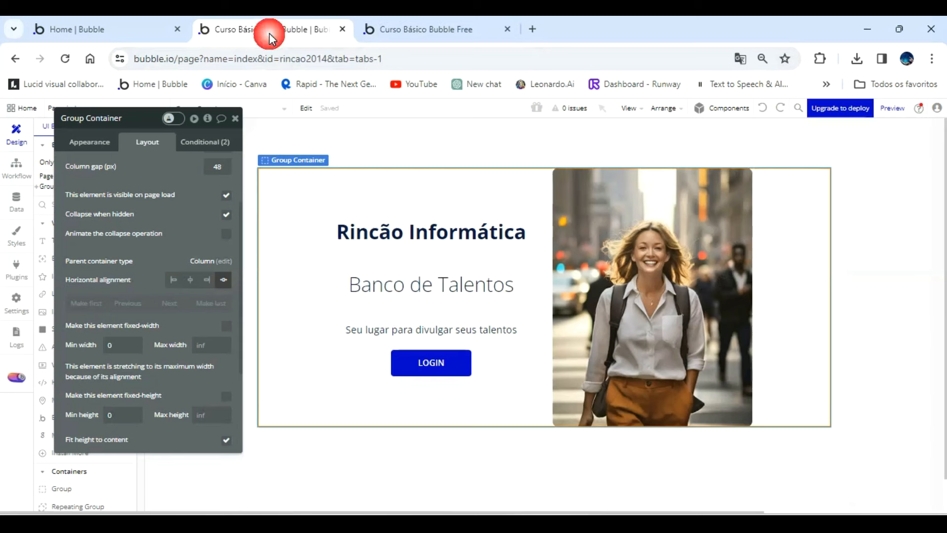
Set the index page's minimum height to 600 and check the page fit in the refreshed preview.
click(309, 477)
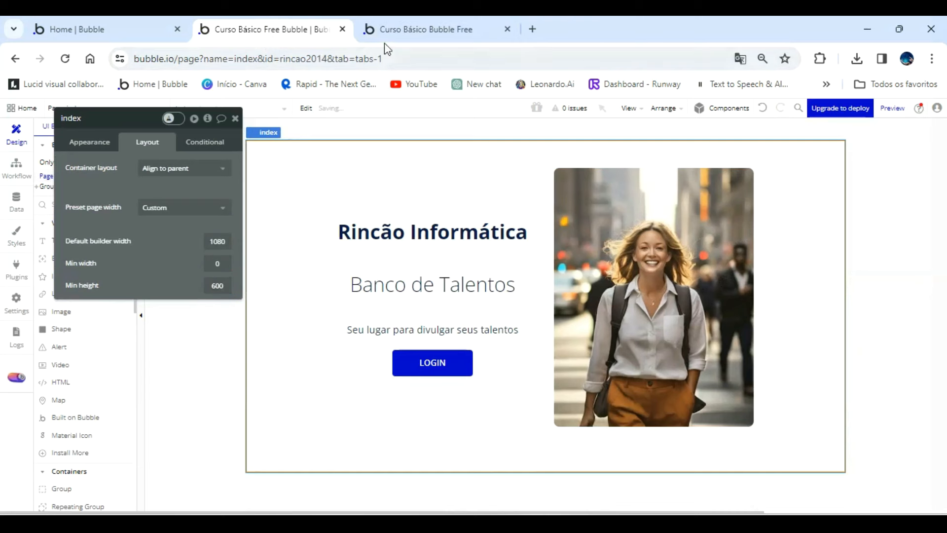
click(414, 22)
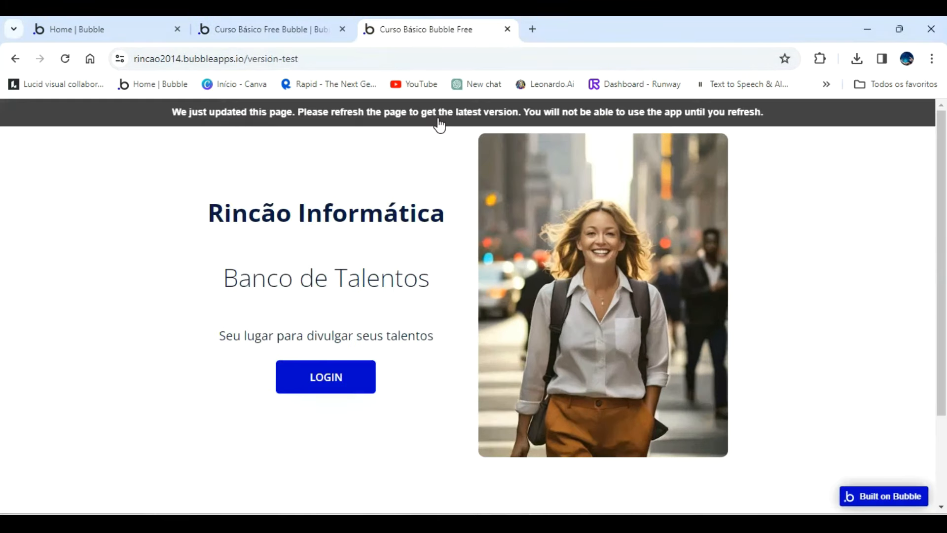
click(438, 121)
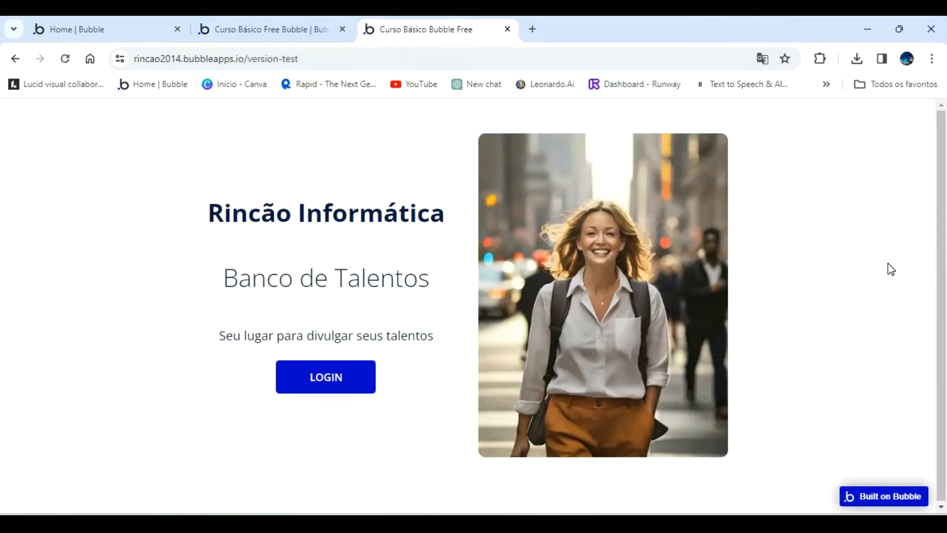
click(249, 27)
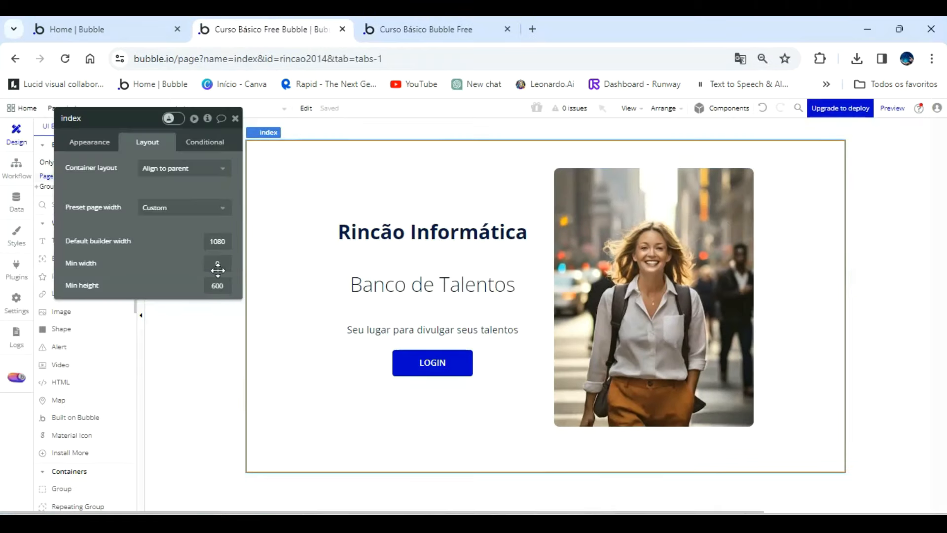
Set the index page's minimum height to 590 and check the page fit in the refreshed preview.
text(5)
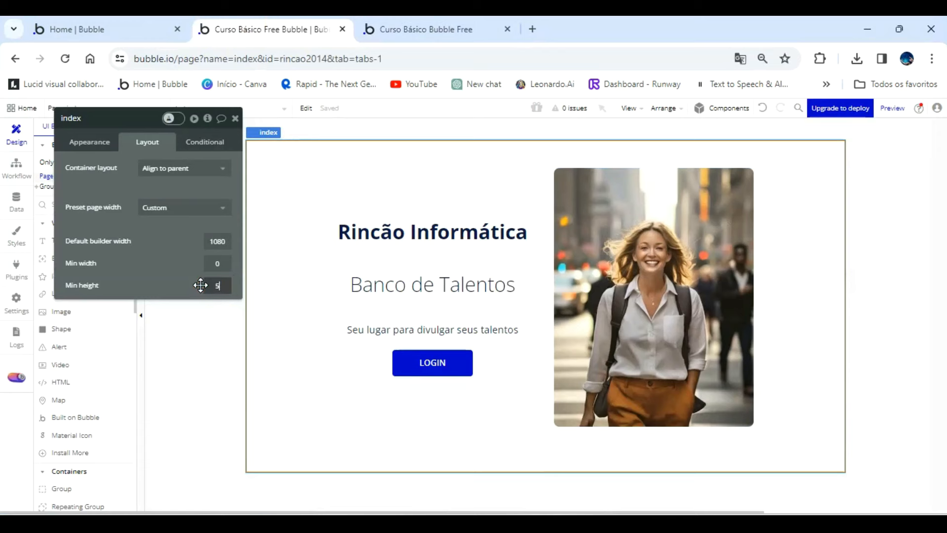
text(90)
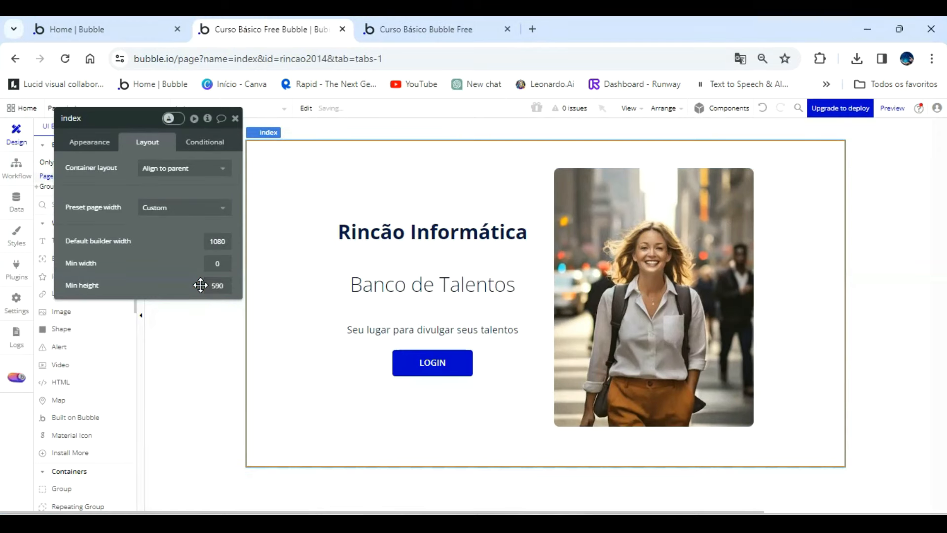
click(413, 26)
click(414, 116)
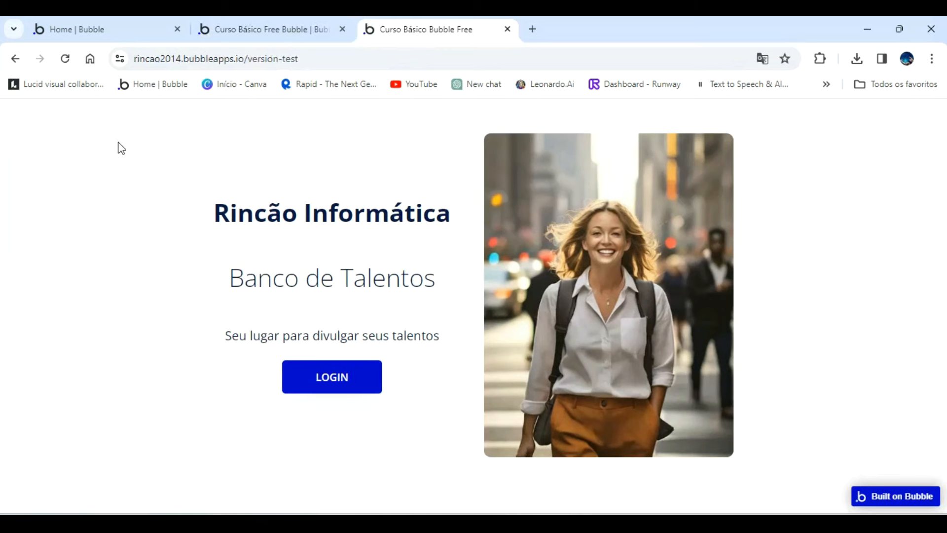
click(252, 30)
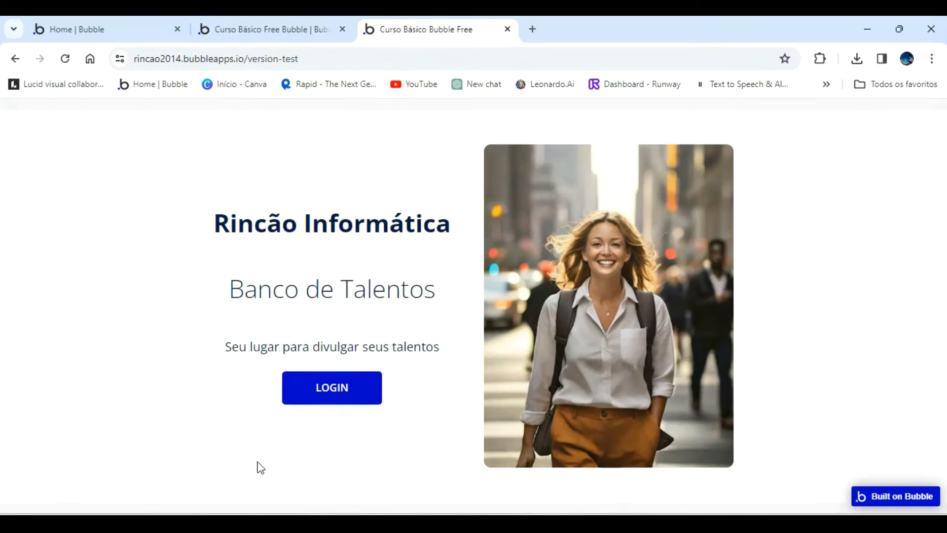
Apply a solid border to the login system container group and check it in the refreshed app preview.
click(233, 29)
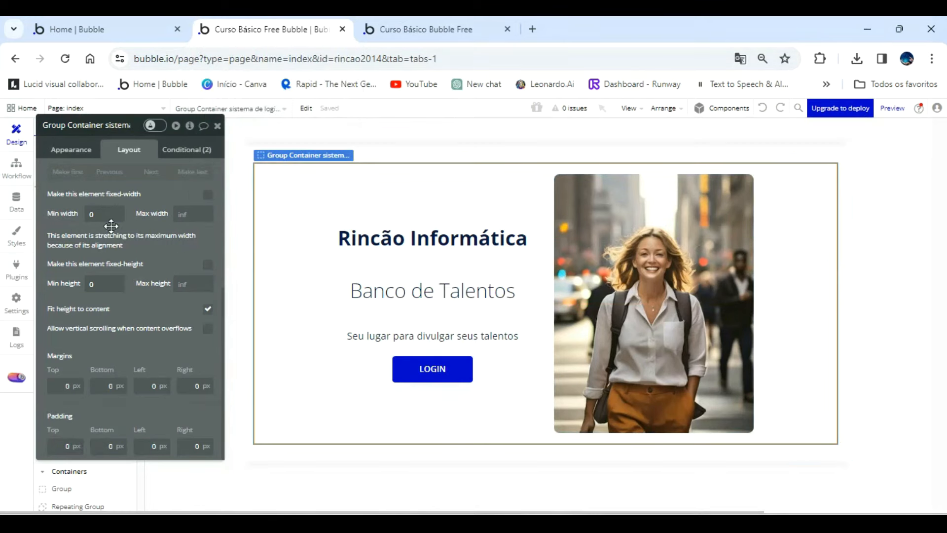
click(70, 148)
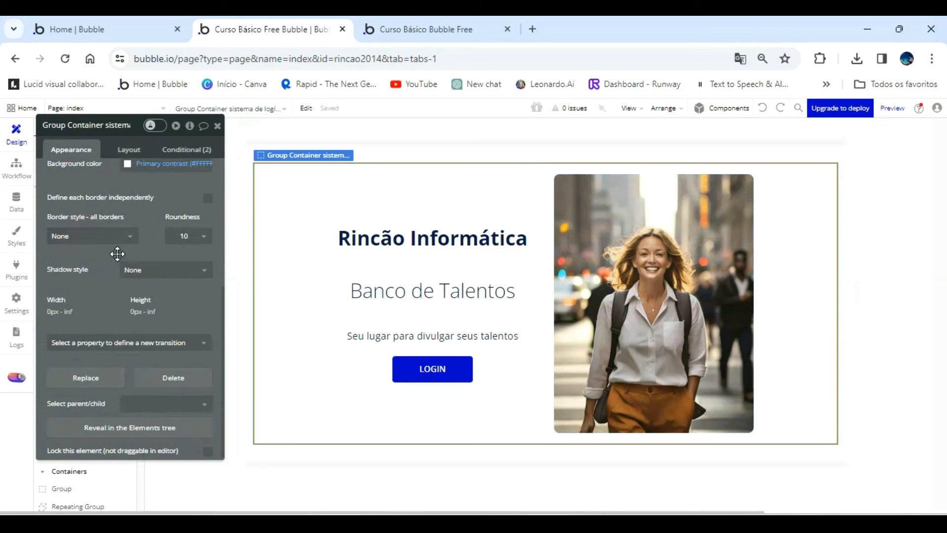
click(124, 237)
click(91, 282)
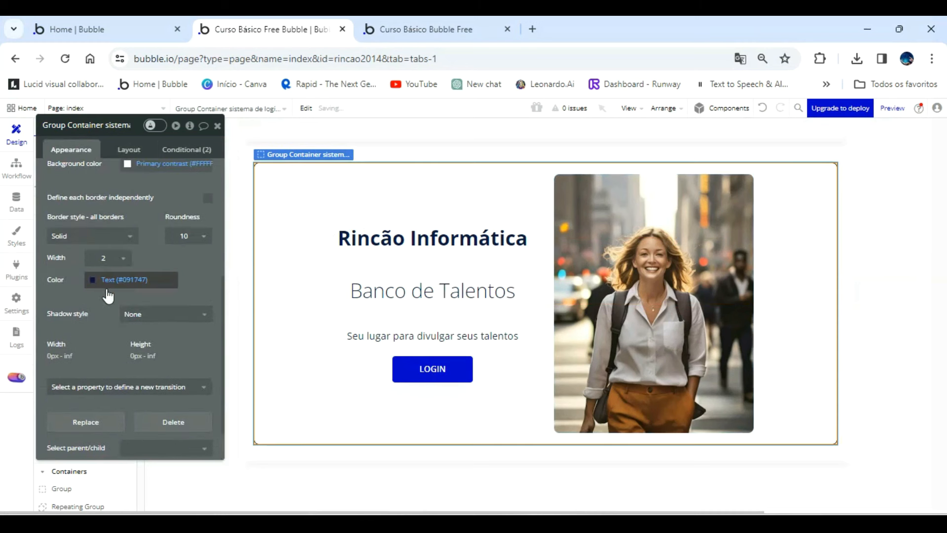
click(96, 286)
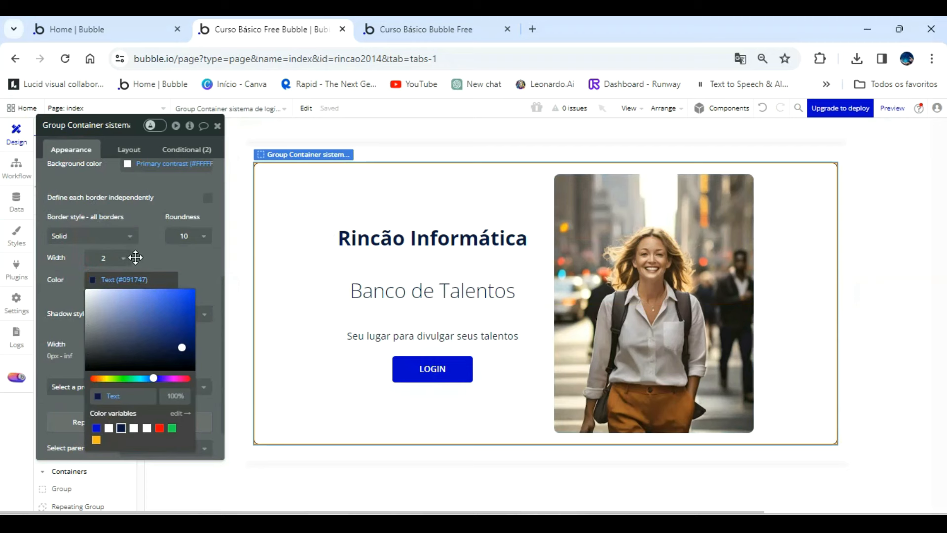
click(157, 257)
click(428, 29)
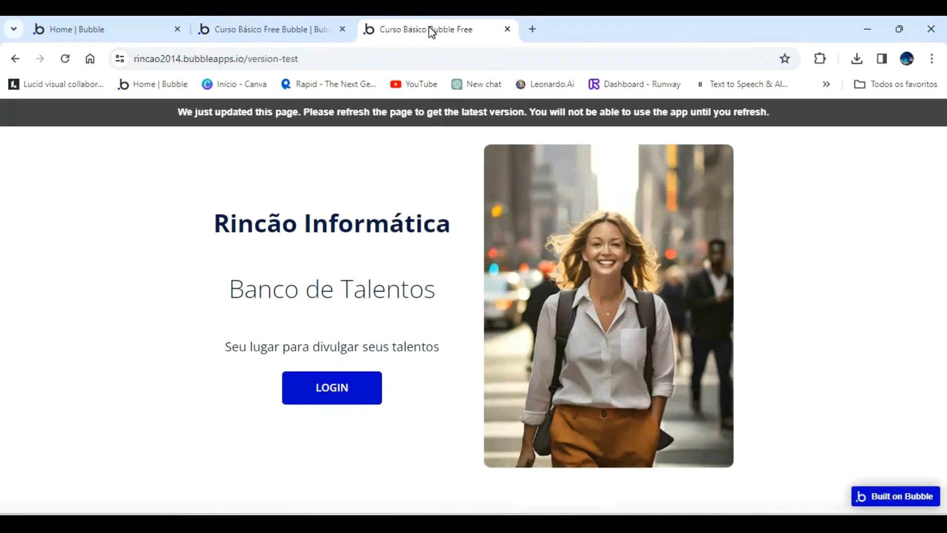
click(445, 123)
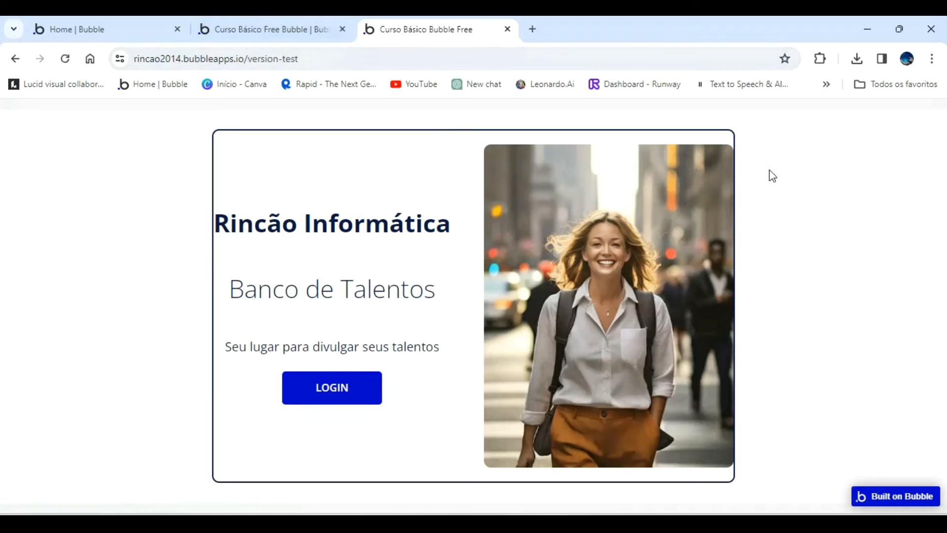
Set the landing page image's right margin to 50 px and check its spacing in the refreshed app preview.
click(252, 30)
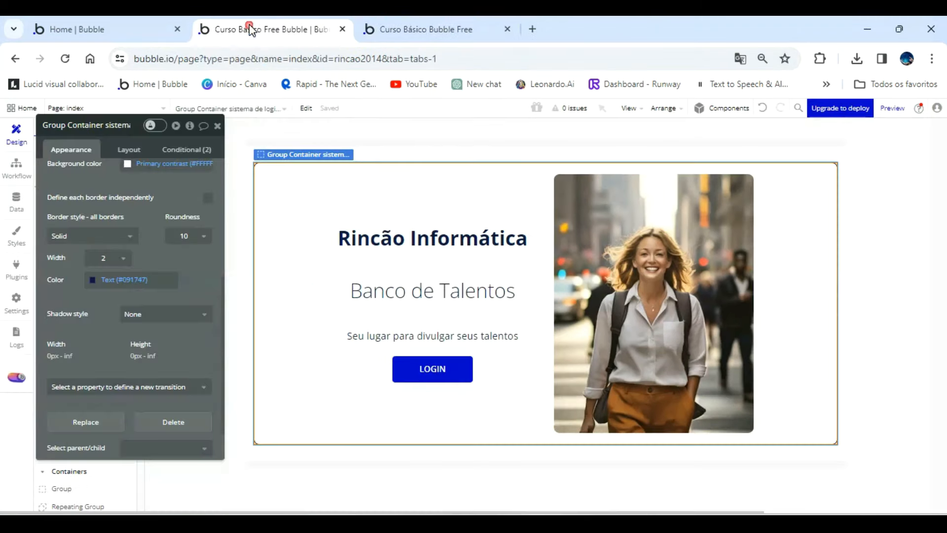
click(616, 251)
scroll(177, 339, down, 3)
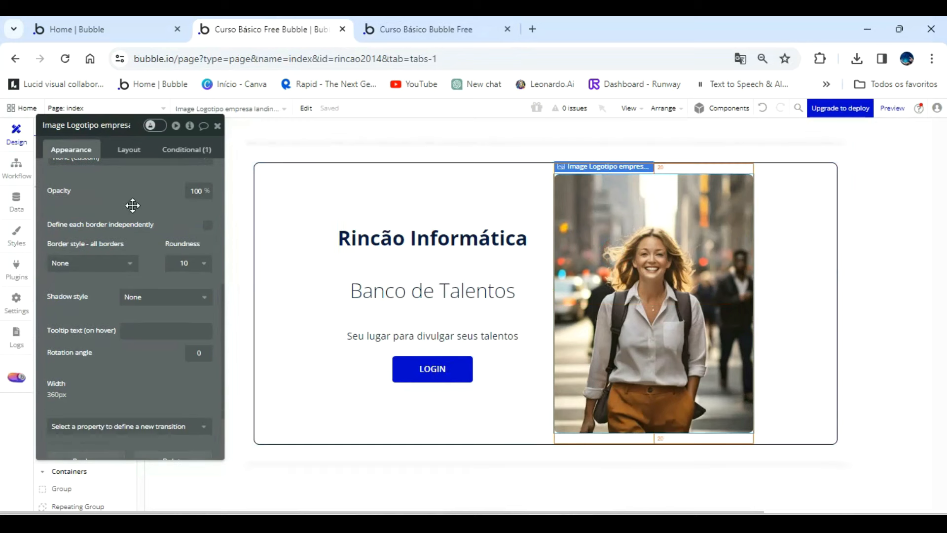
click(127, 149)
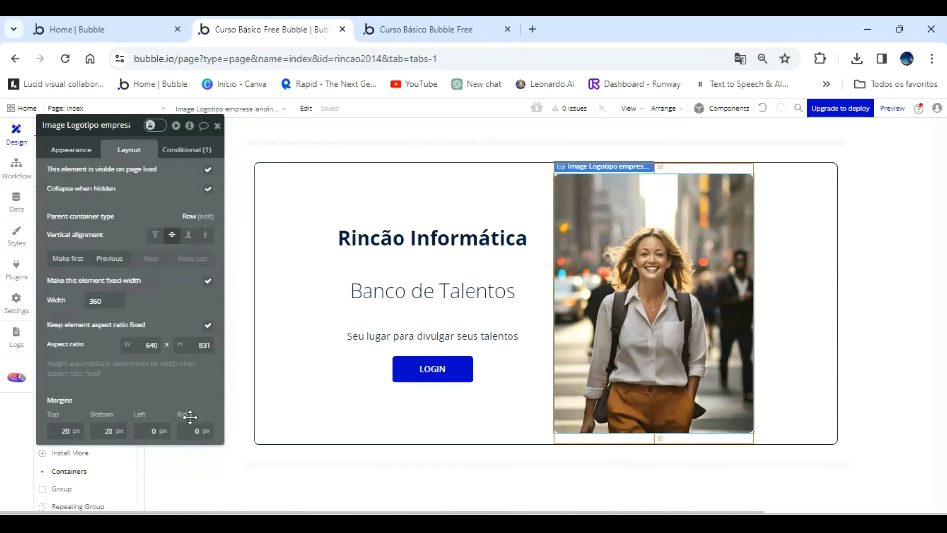
click(206, 428)
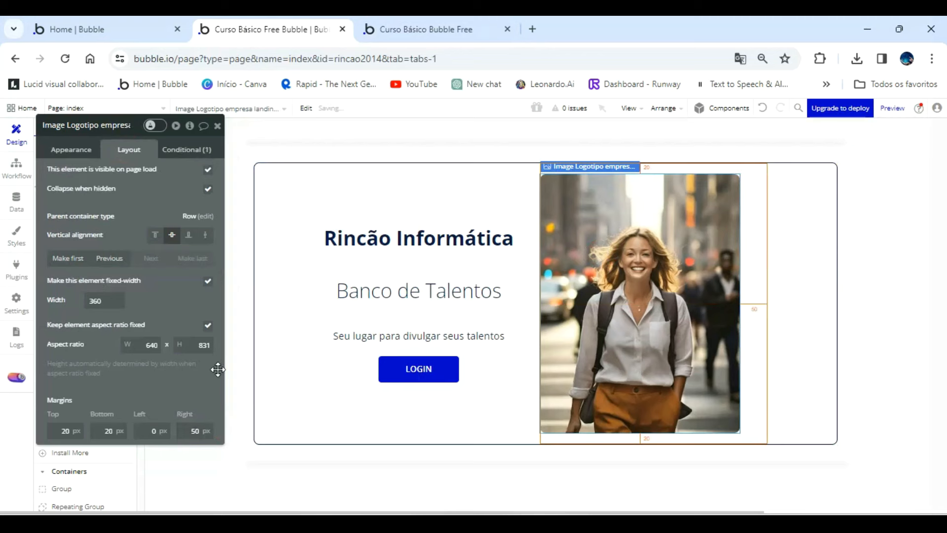
click(414, 31)
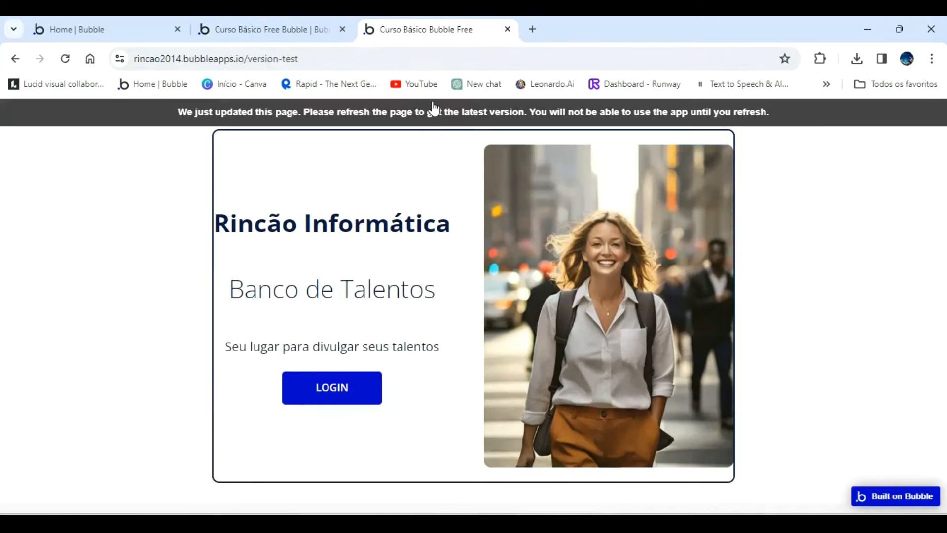
click(436, 120)
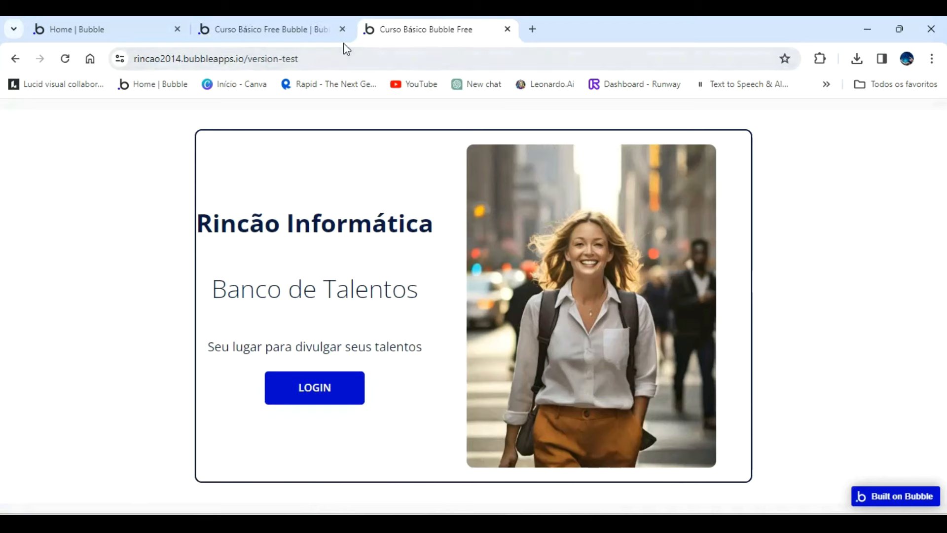
Set the landing page image's right margin and the Text + Button group's left margin to 20 px.
click(320, 30)
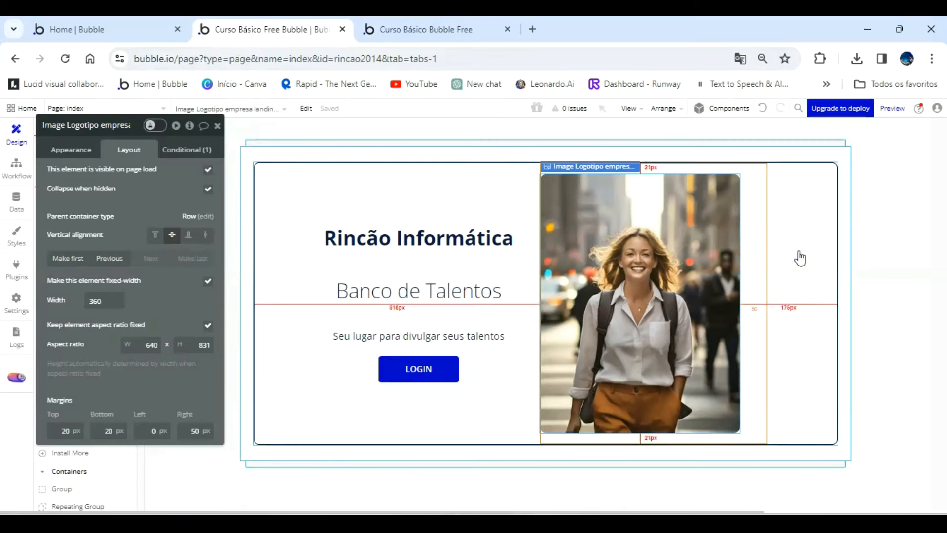
text(20)
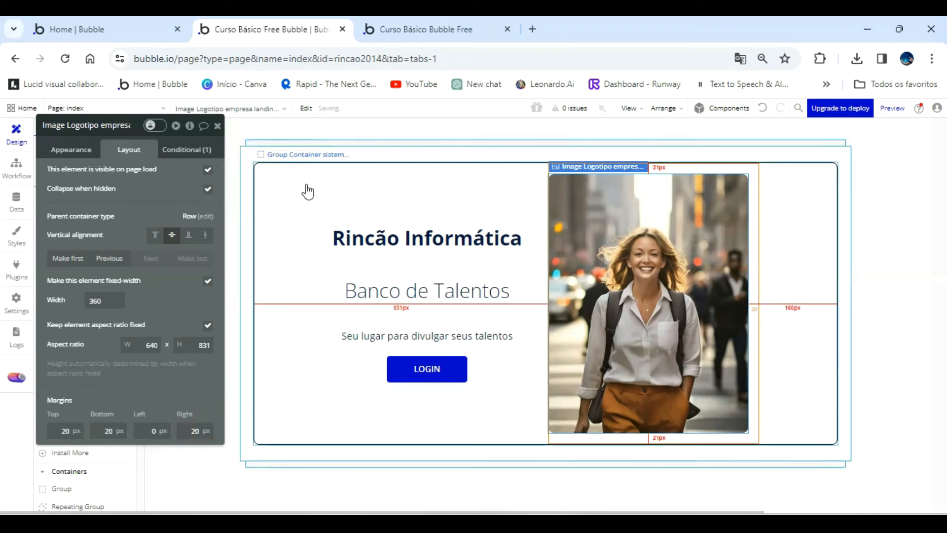
click(335, 220)
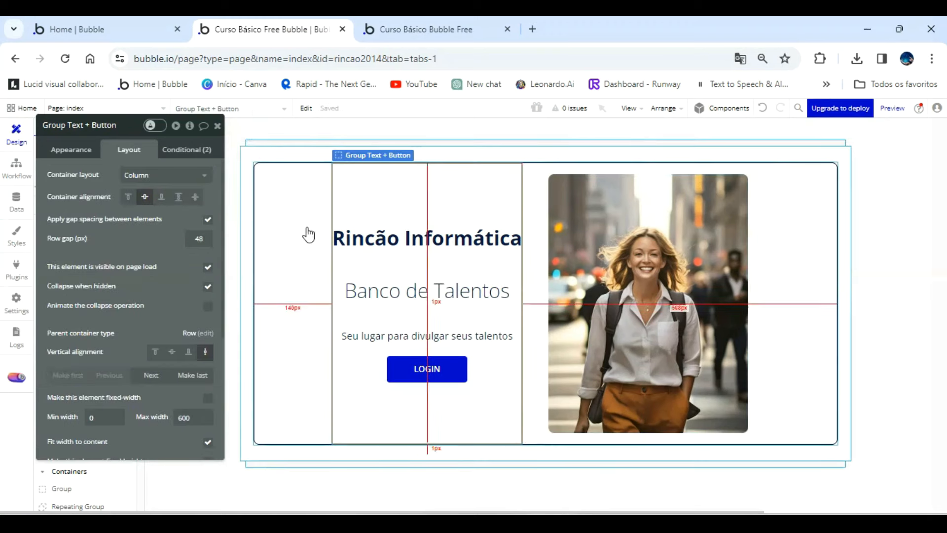
scroll(119, 283, down, 1)
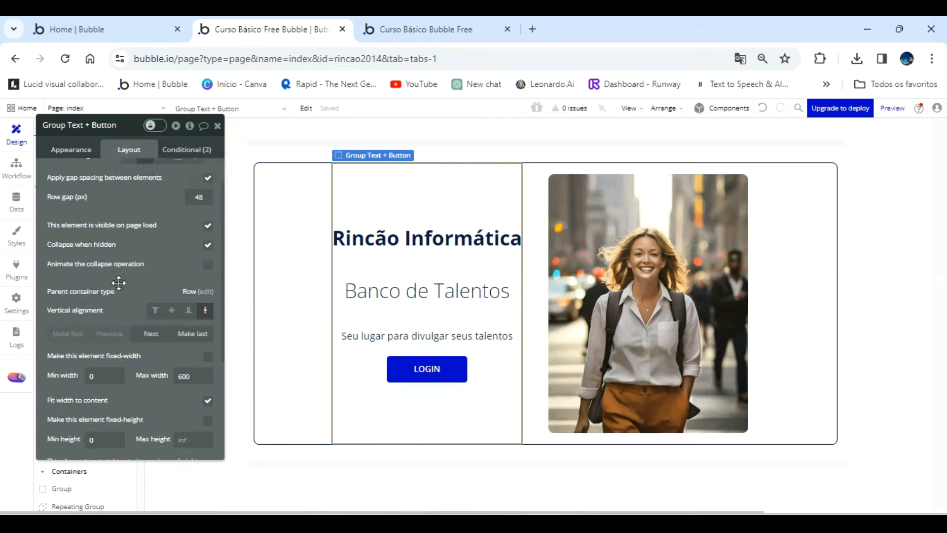
scroll(119, 282, down, 4)
click(169, 386)
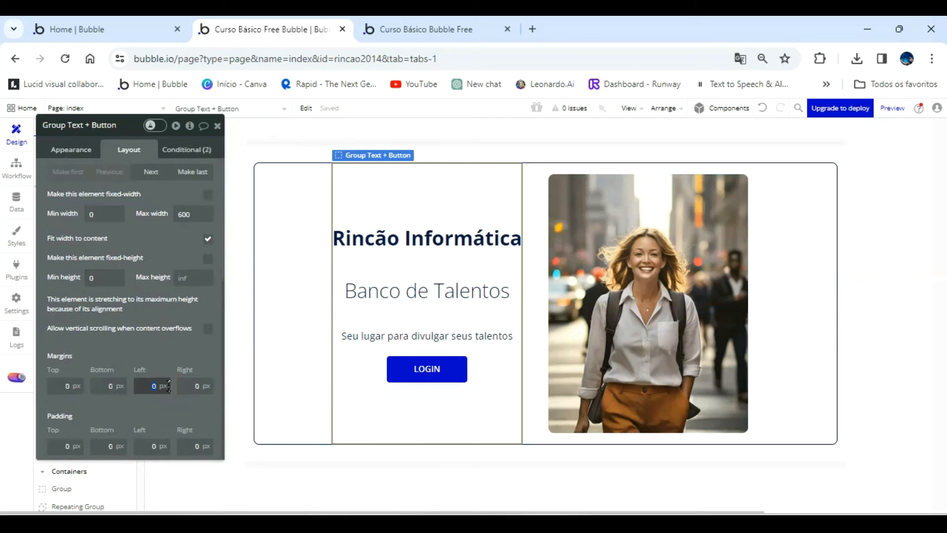
key(Return)
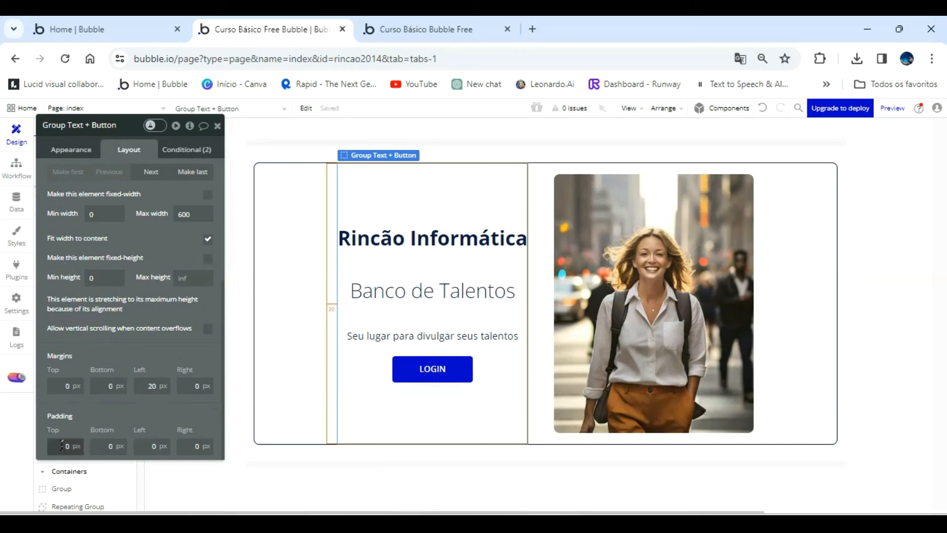
Set the Text + Button group's top and bottom margins to 20 px and check the spacing in the refreshed preview.
click(79, 380)
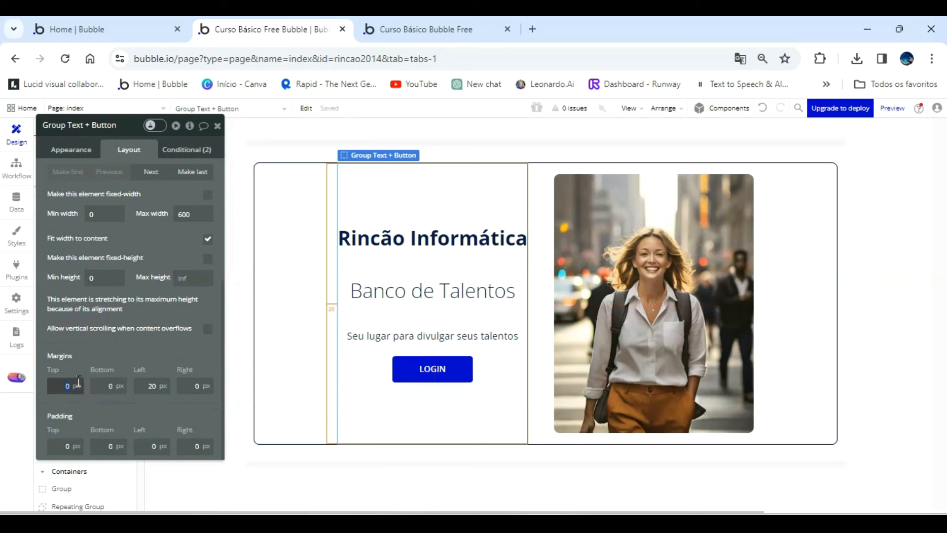
text(20)
click(121, 384)
text(20)
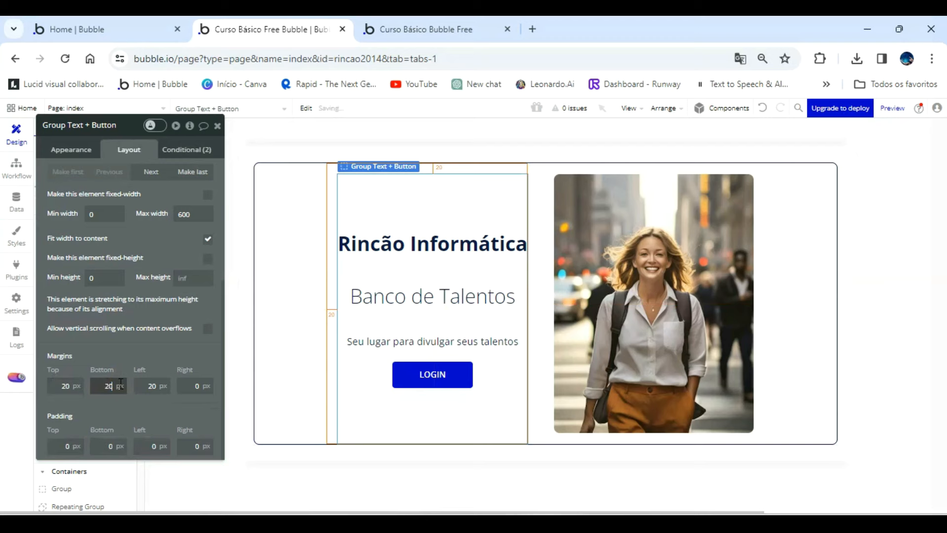
click(378, 18)
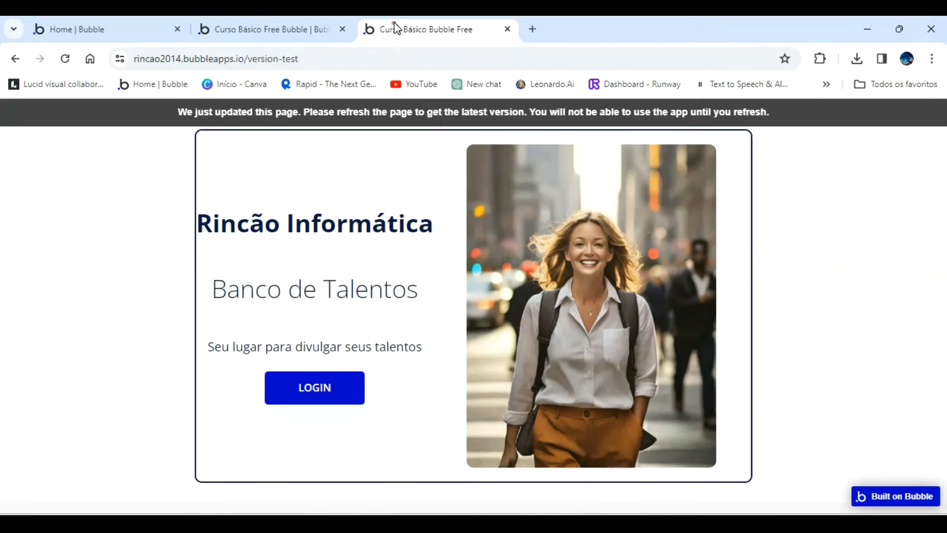
click(442, 111)
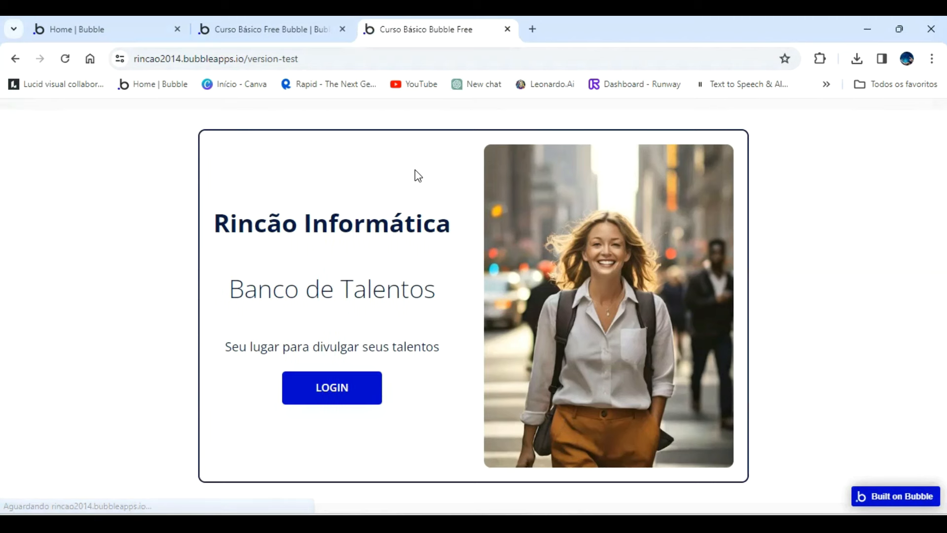
Set the index page's flat background color to the dark blue Text color variable (#091747).
click(296, 30)
click(315, 464)
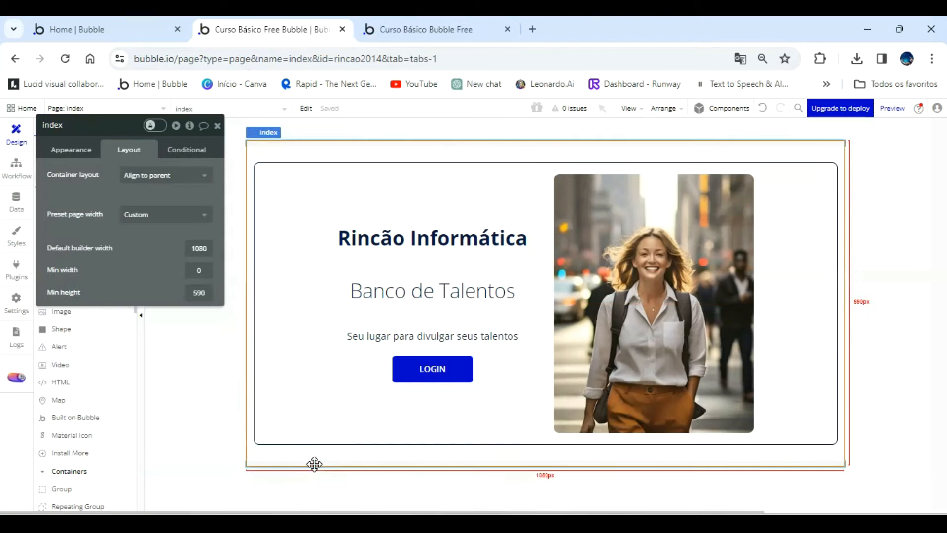
click(87, 151)
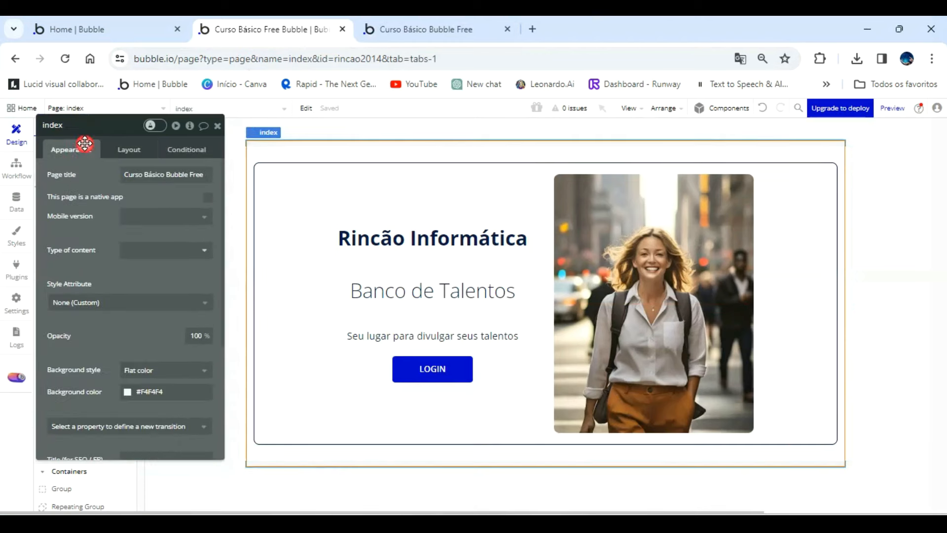
scroll(148, 305, down, 3)
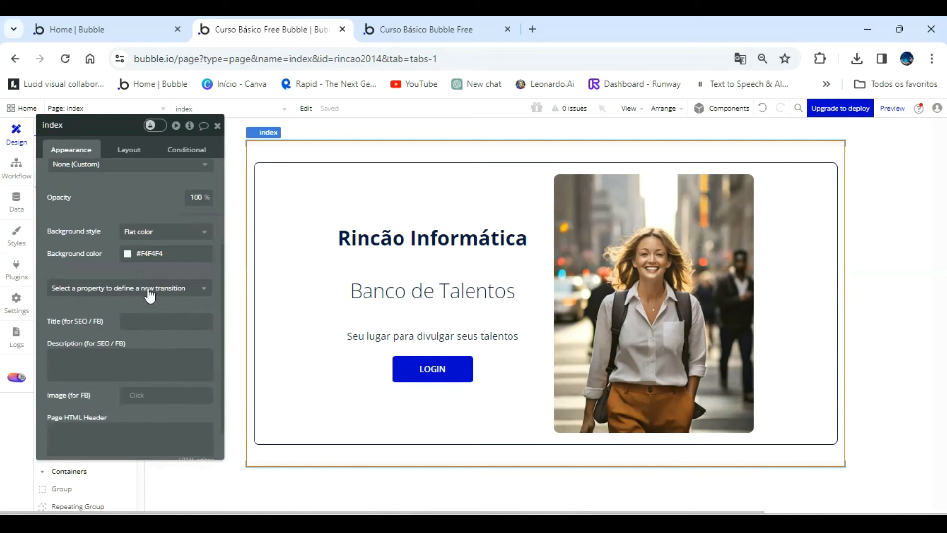
click(129, 258)
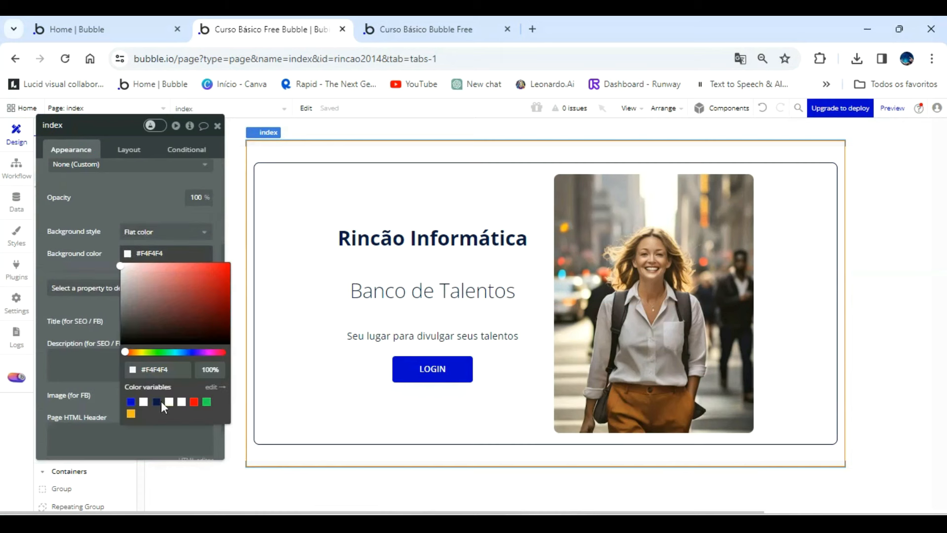
click(159, 402)
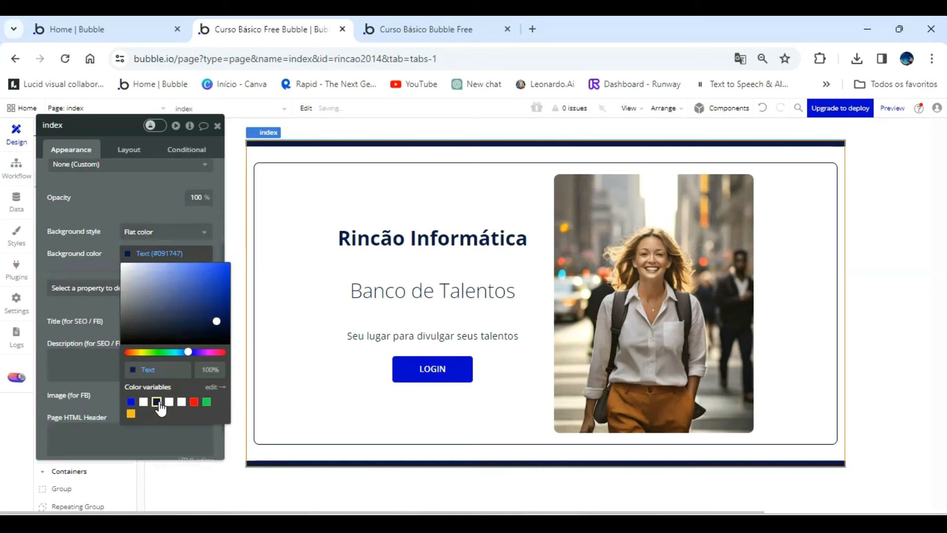
click(115, 314)
Give the index page a gradient background with intermediate color #5A5858 and check it in the refreshed preview.
click(142, 230)
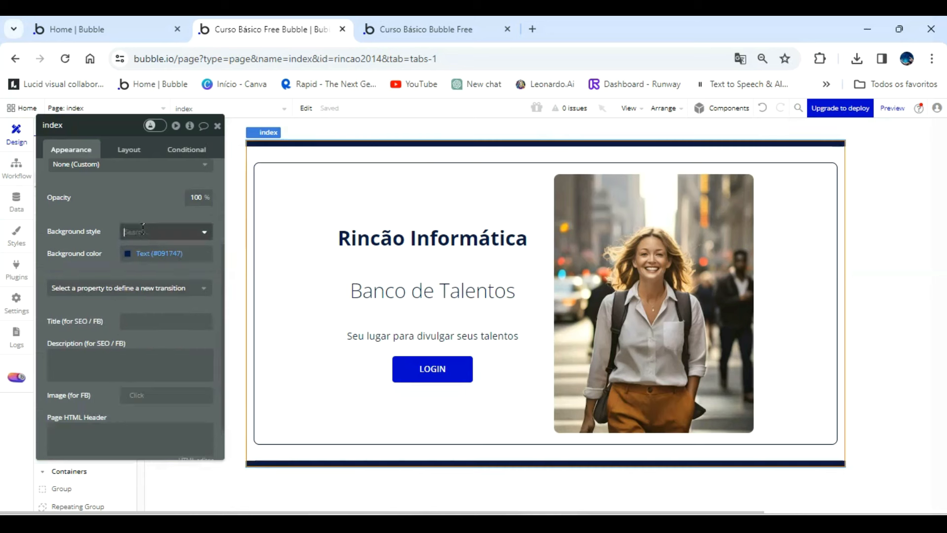
click(138, 283)
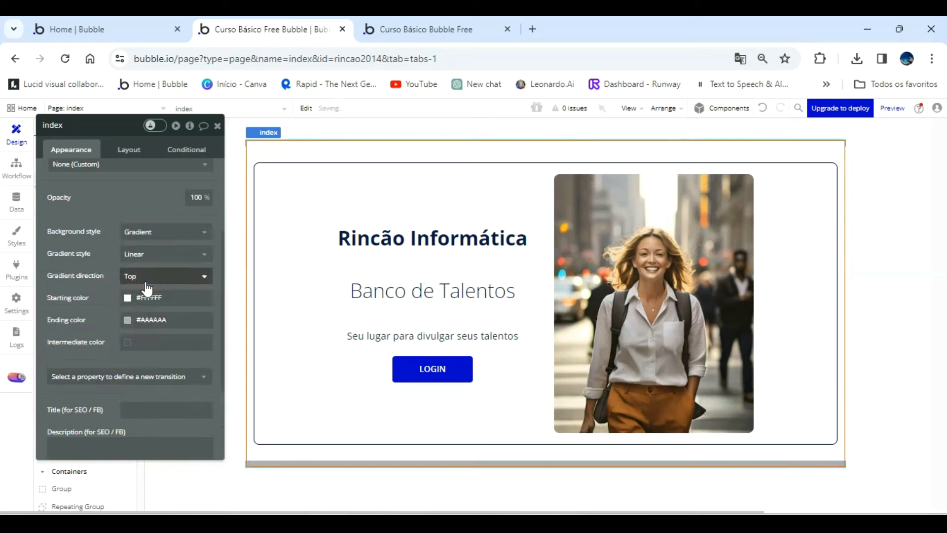
click(127, 321)
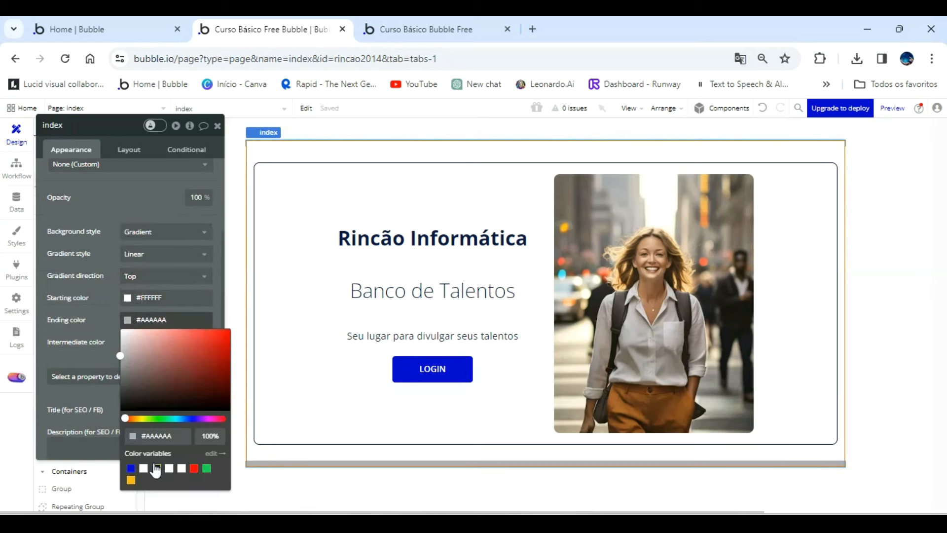
click(116, 321)
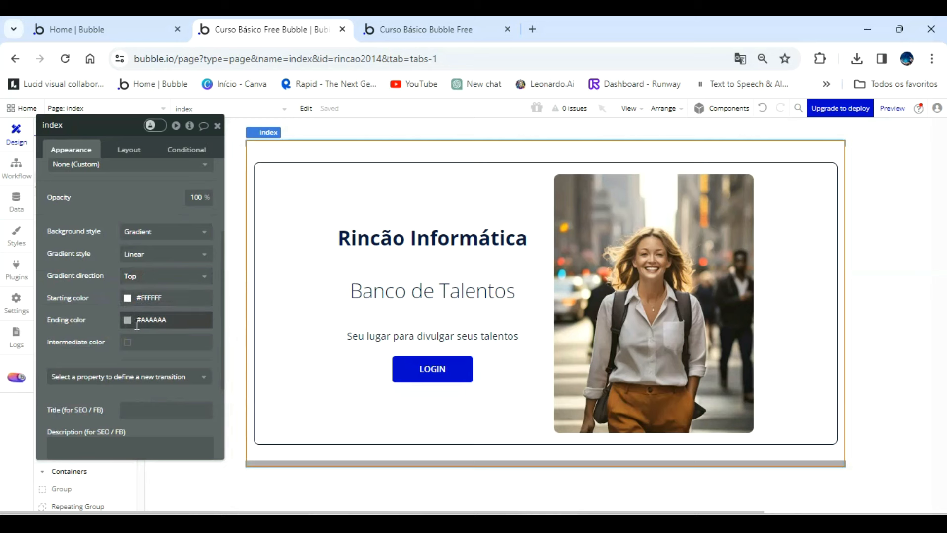
click(129, 341)
mouse_move(135, 408)
mouse_down()
mouse_move(133, 394)
mouse_move(125, 404)
mouse_up()
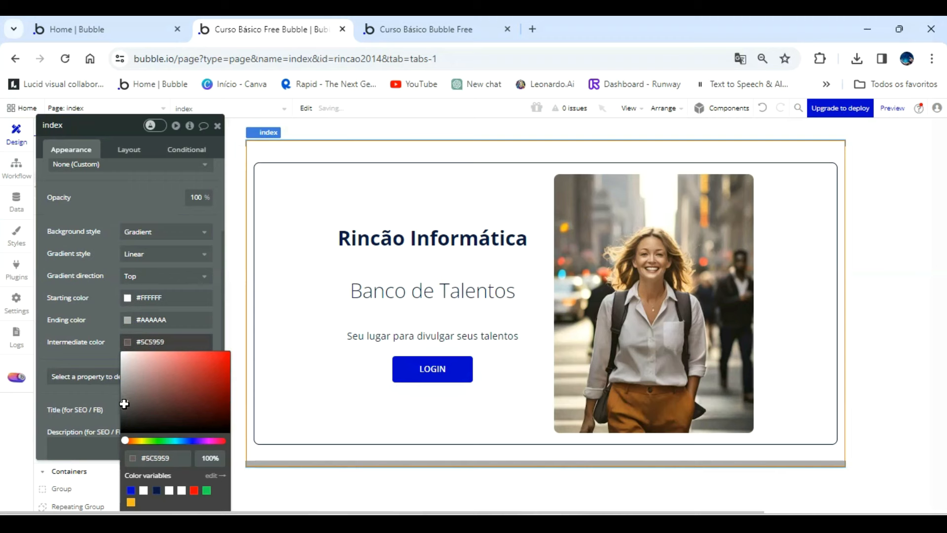
click(434, 29)
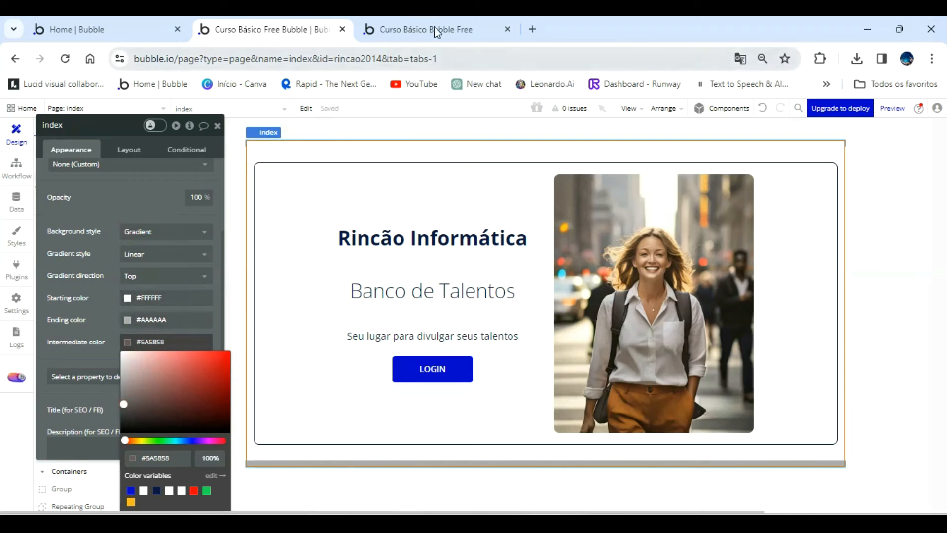
click(467, 105)
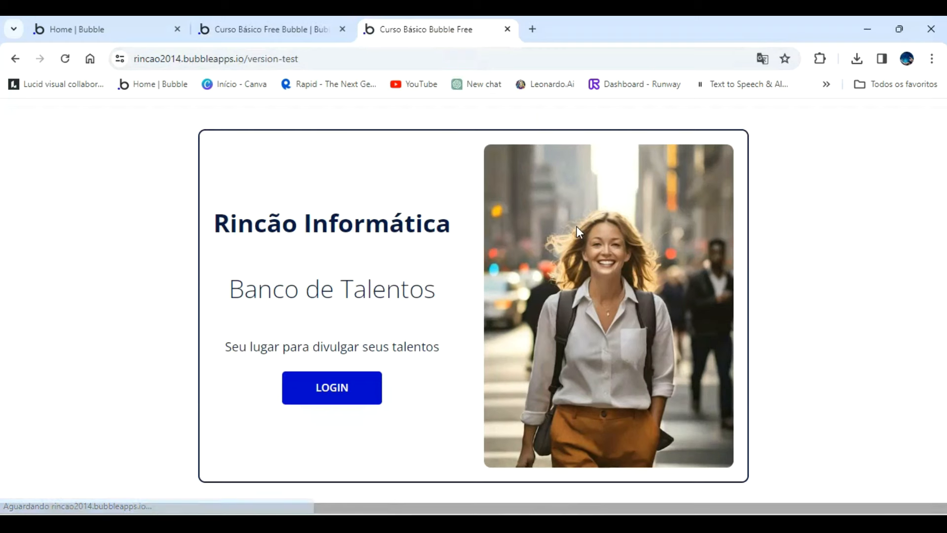
Set the Sistema login group's background style to None and check the page's gradient in the refreshed preview.
click(281, 25)
click(246, 178)
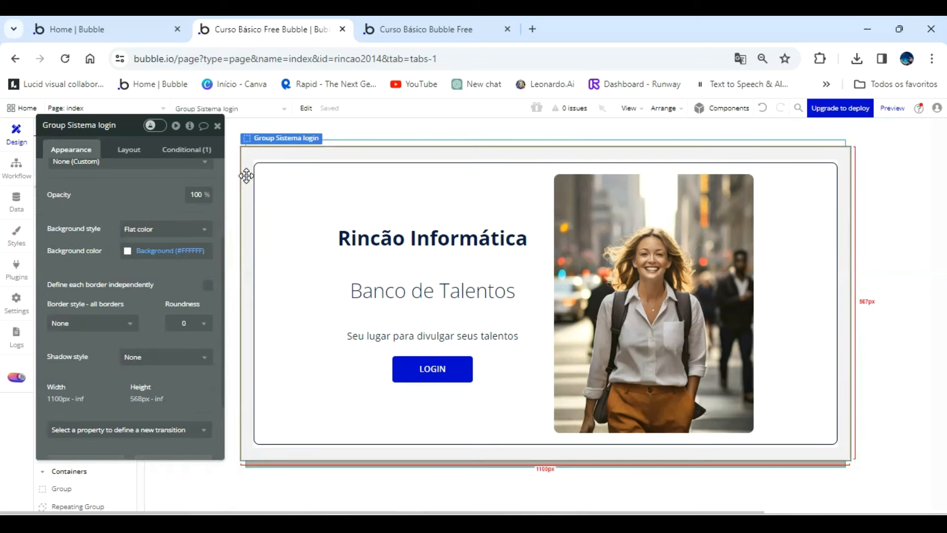
click(171, 230)
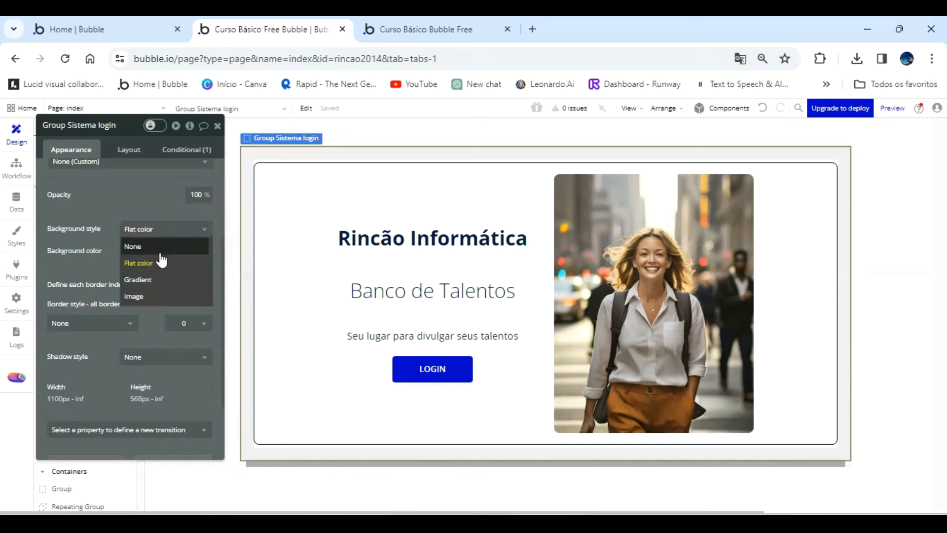
click(160, 250)
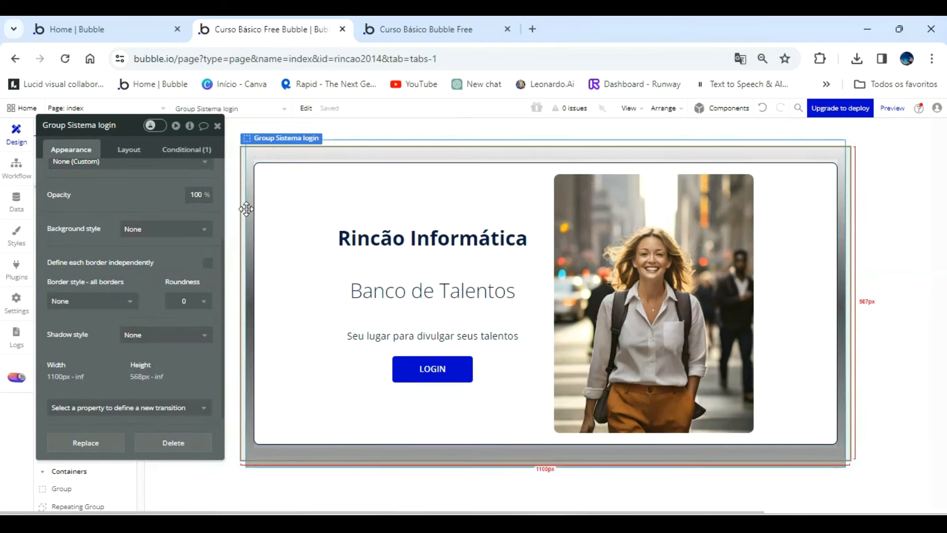
click(140, 153)
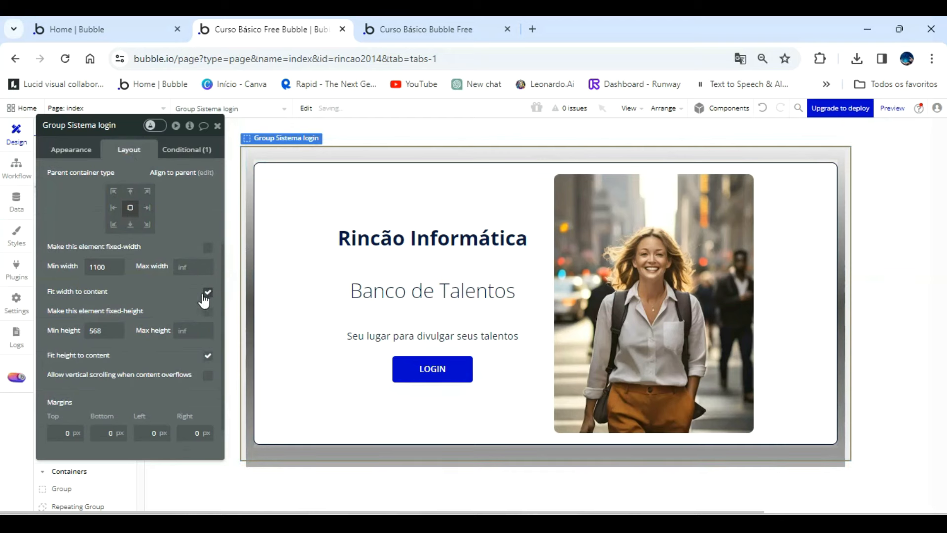
click(430, 29)
click(425, 111)
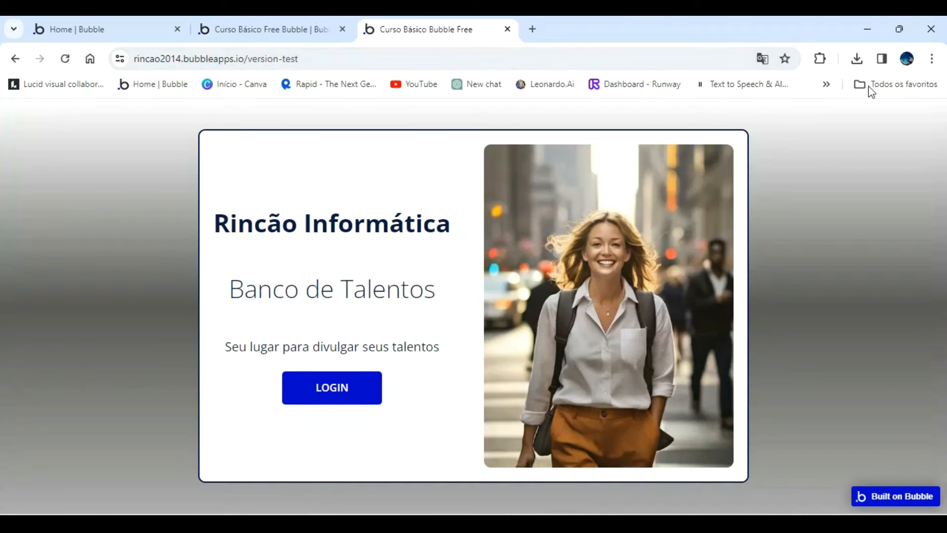
Set the LOGIN button's flat background color to dark gray #39393E.
click(295, 25)
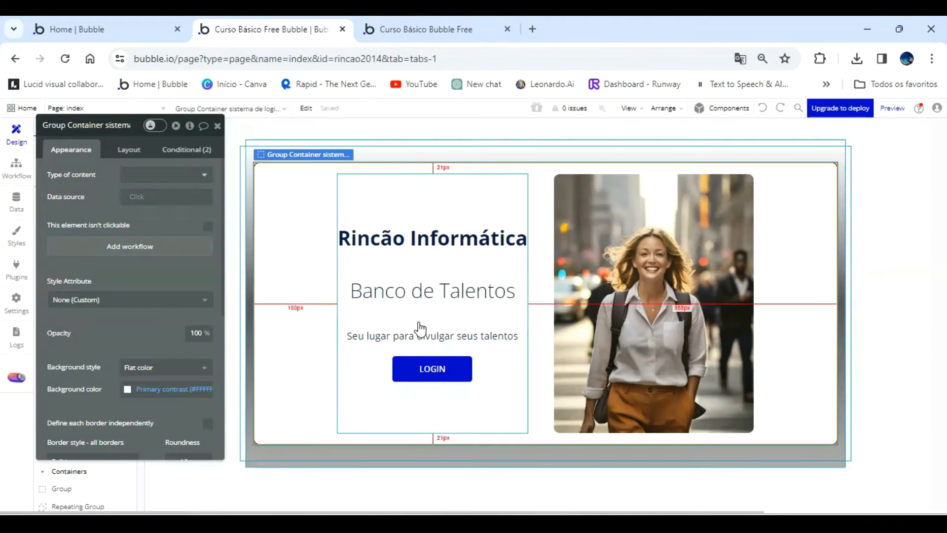
click(435, 372)
scroll(155, 296, down, 2)
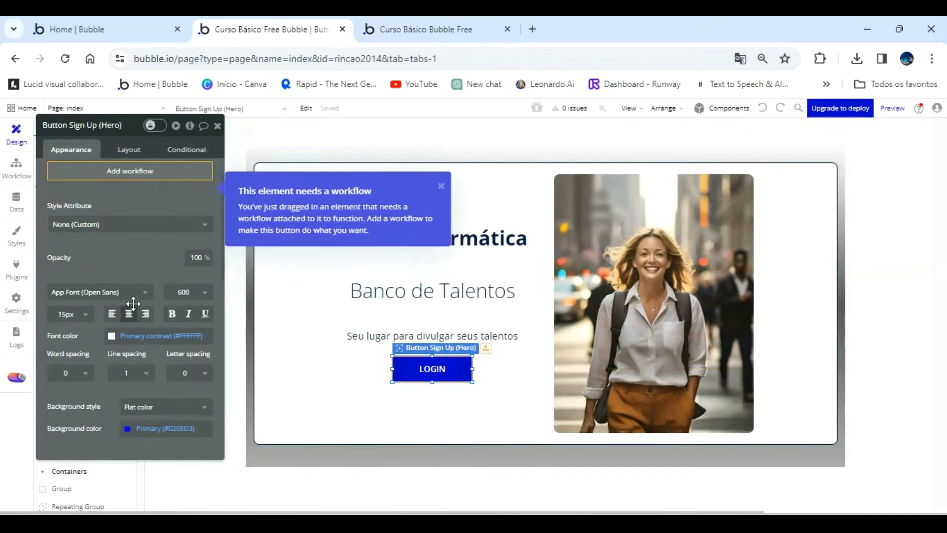
click(135, 415)
click(126, 410)
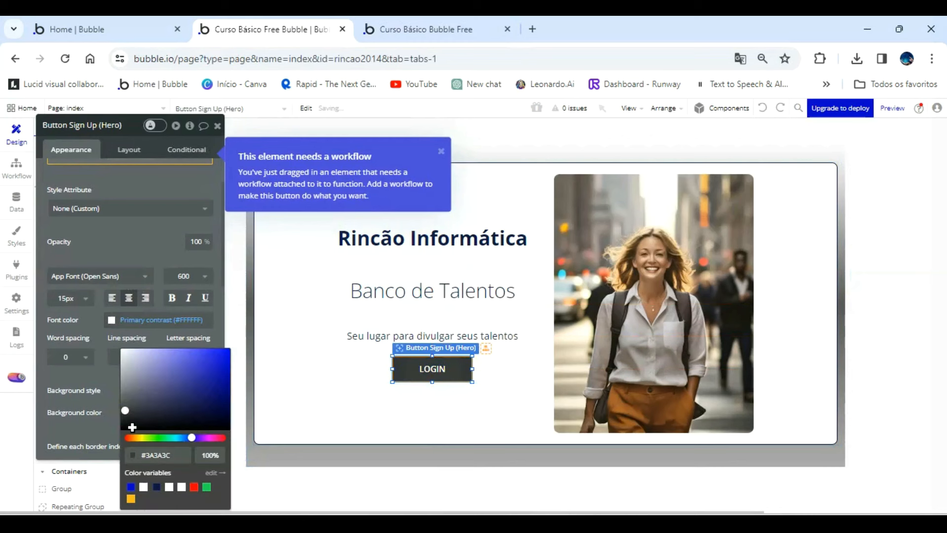
mouse_move(128, 409)
mouse_down()
mouse_move(132, 387)
mouse_move(131, 409)
mouse_up()
click(134, 186)
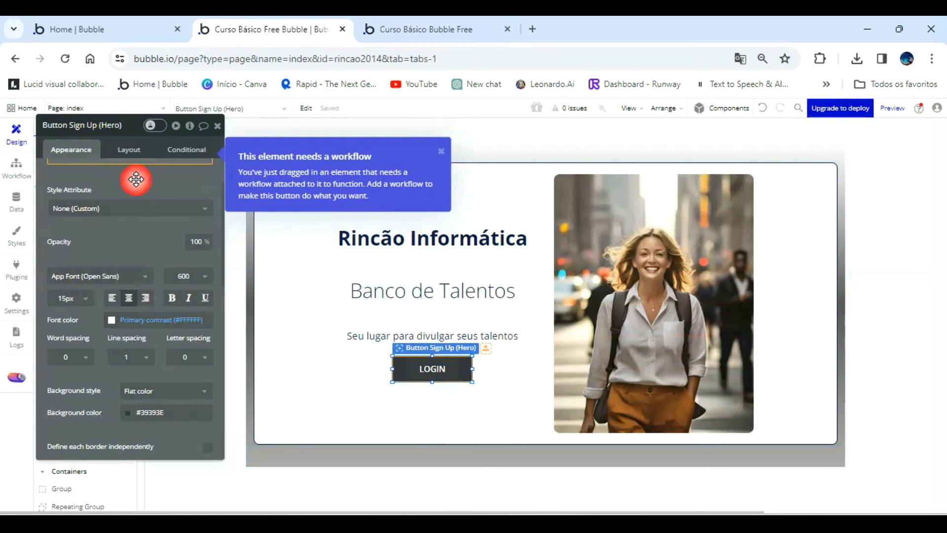
click(217, 126)
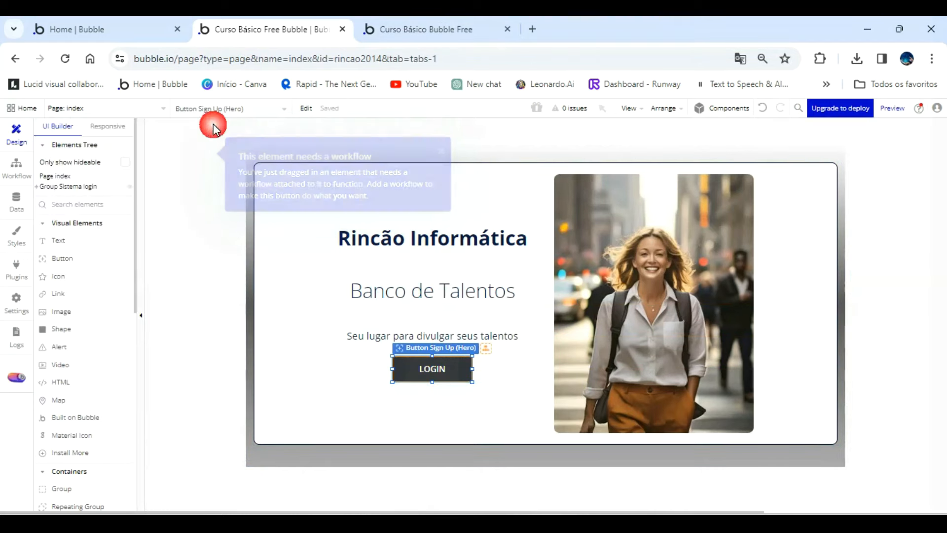
Add the prebuilt Sign Up / Log In popup component to the index page.
click(723, 108)
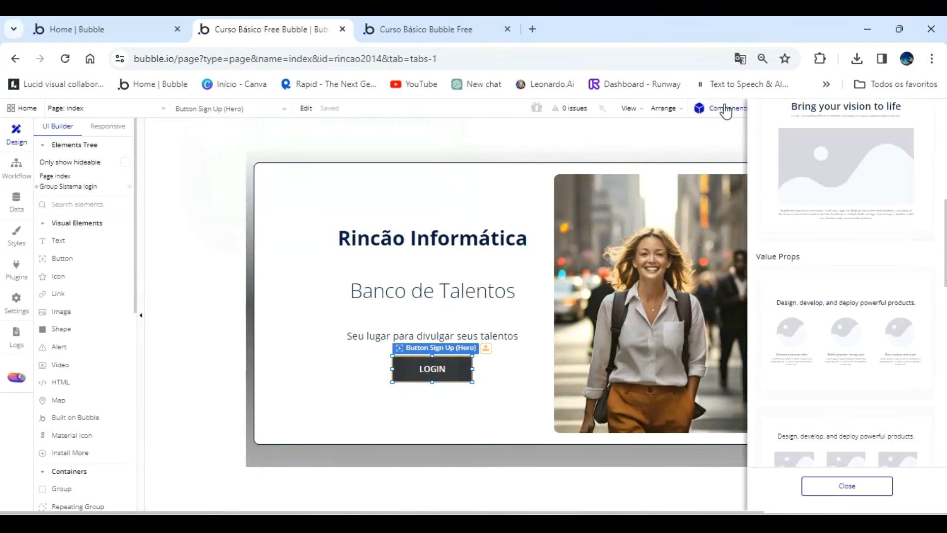
scroll(855, 270, down, 10)
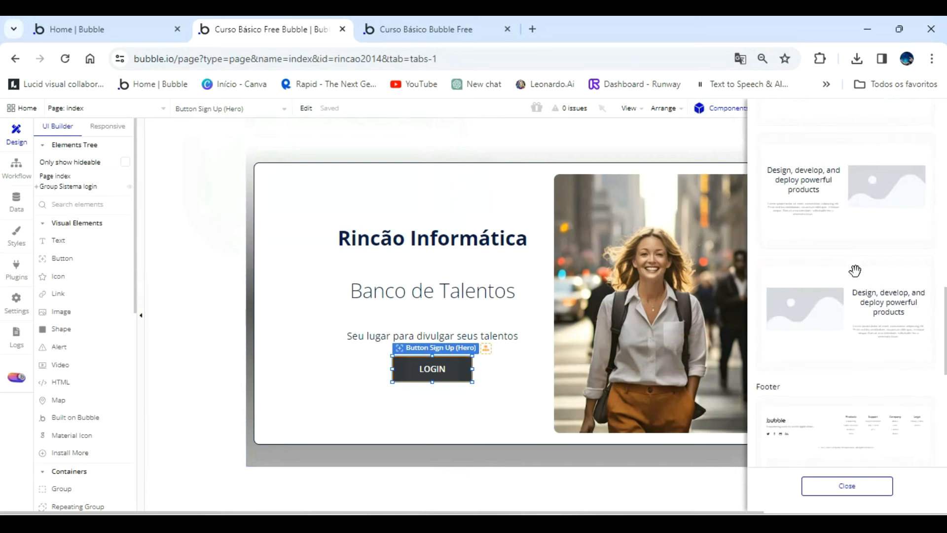
scroll(856, 271, down, 6)
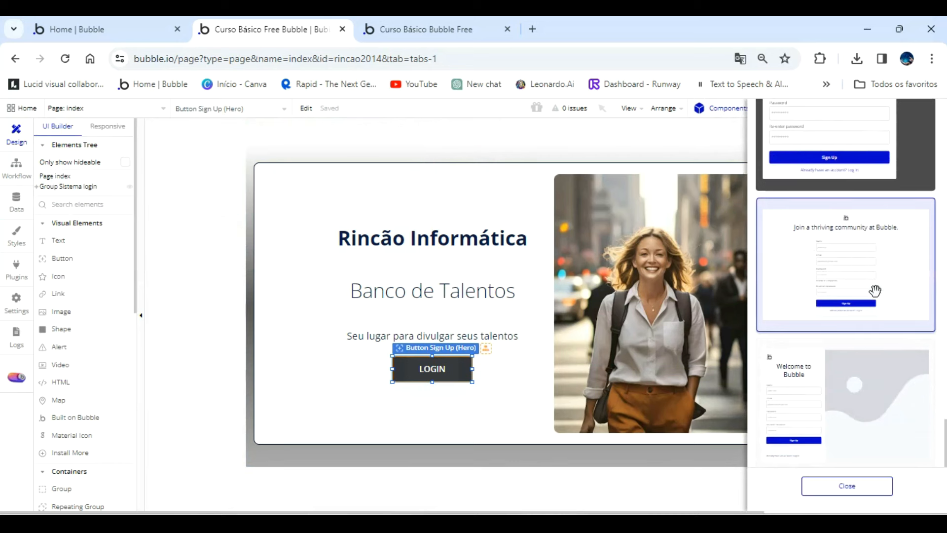
scroll(847, 261, up, 4)
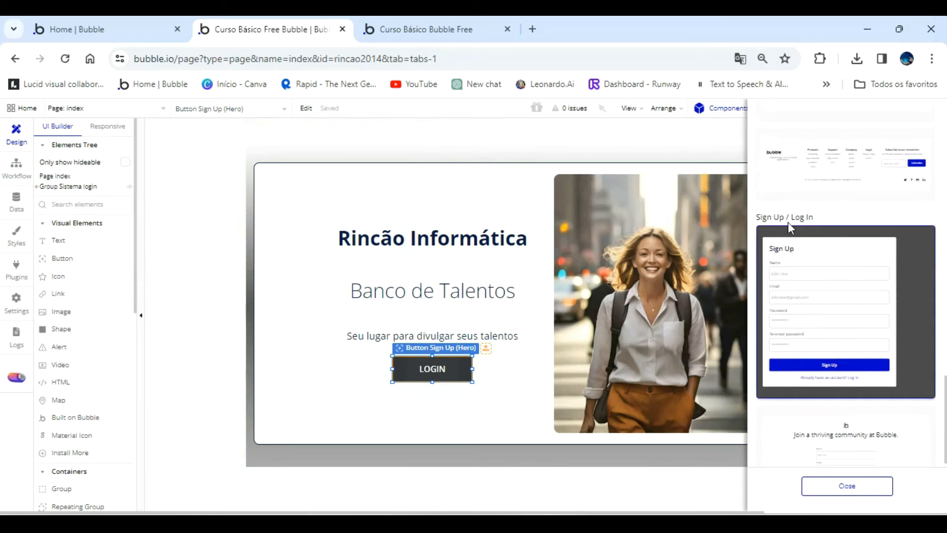
scroll(893, 247, down, 4)
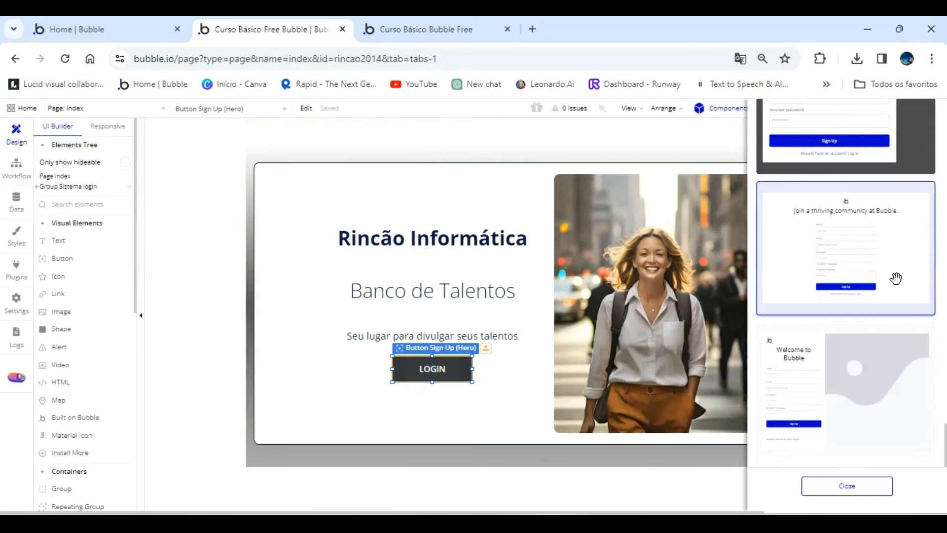
click(466, 31)
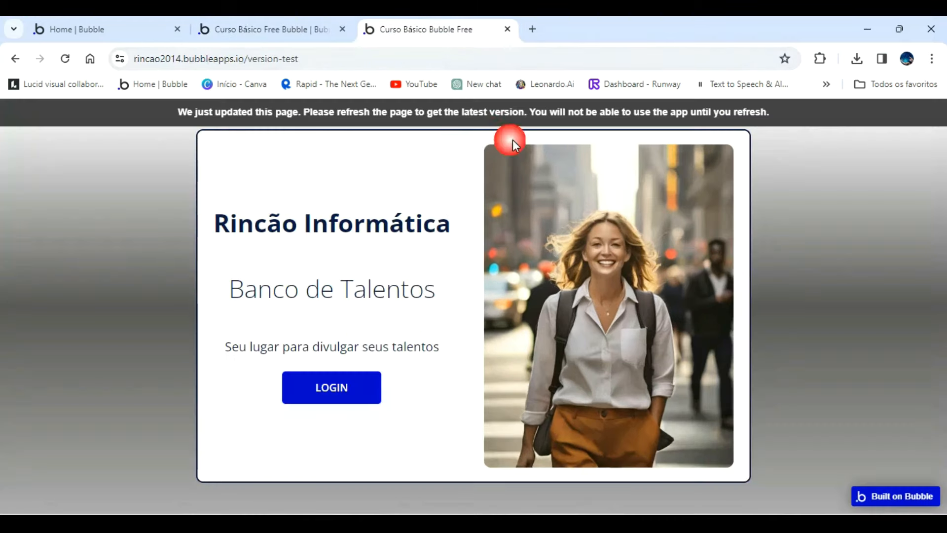
click(253, 28)
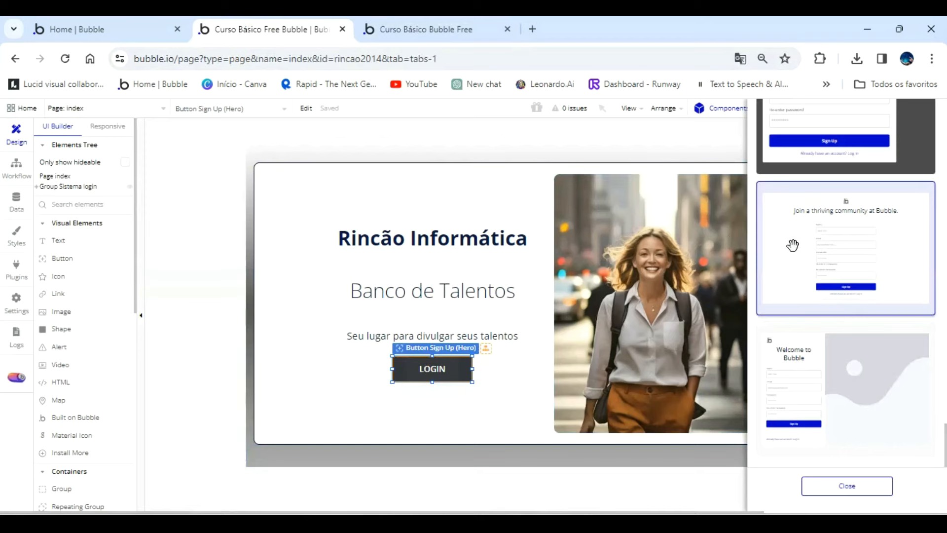
scroll(824, 266, up, 3)
drag(906, 227, 502, 186)
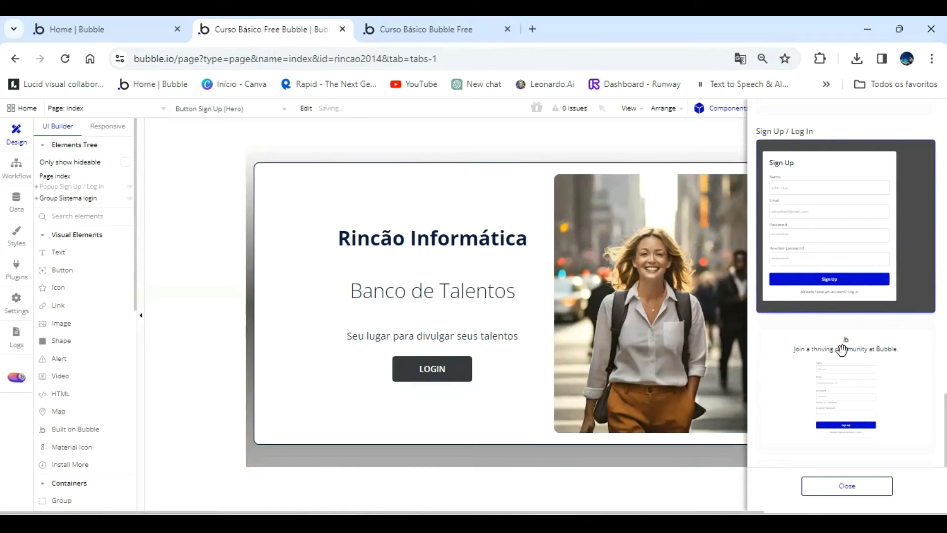
click(847, 487)
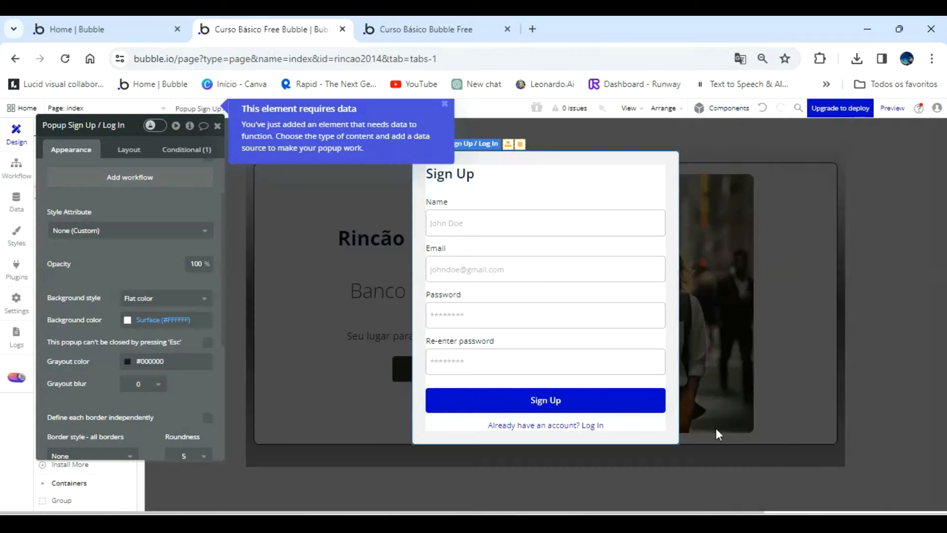
Examine the Log In and Sign up groups inside the popup and their layout and page-load visibility settings.
drag(124, 206, 252, 233)
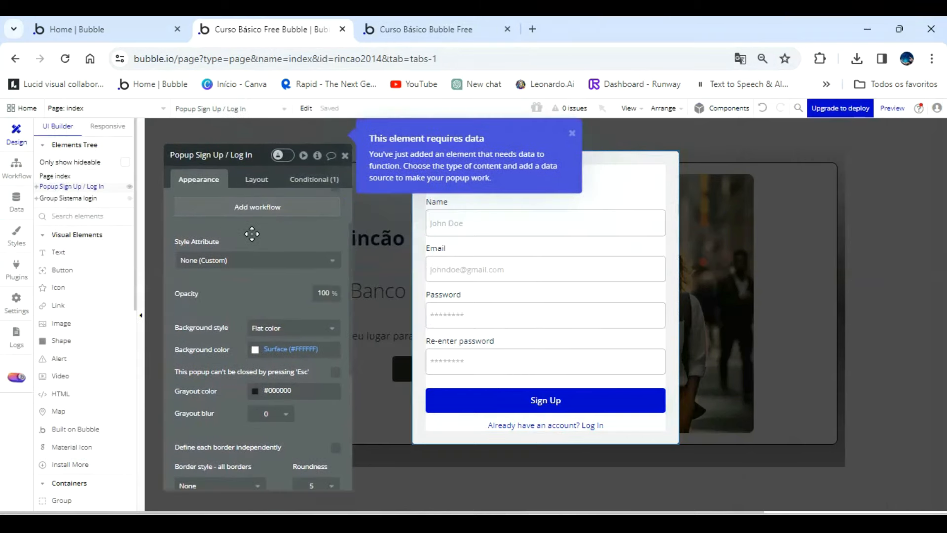
click(36, 187)
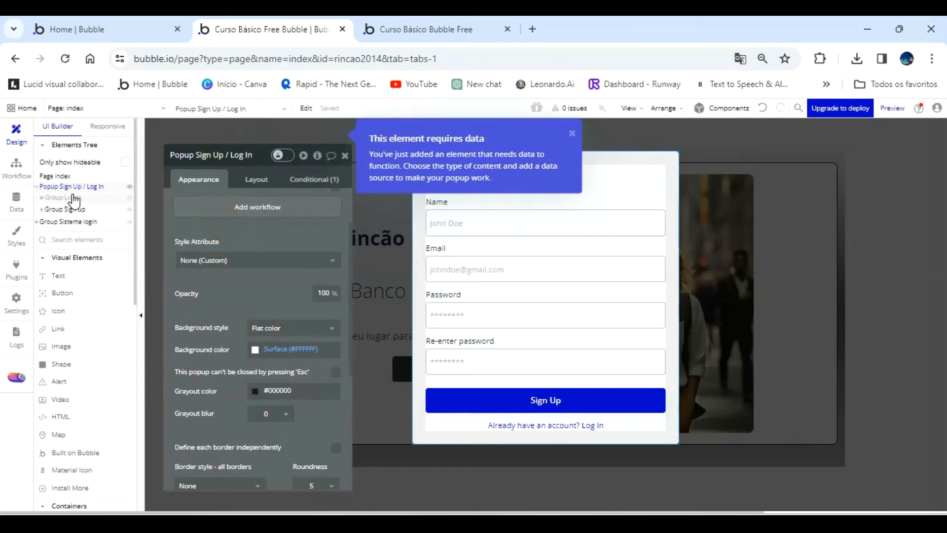
mouse_move(88, 216)
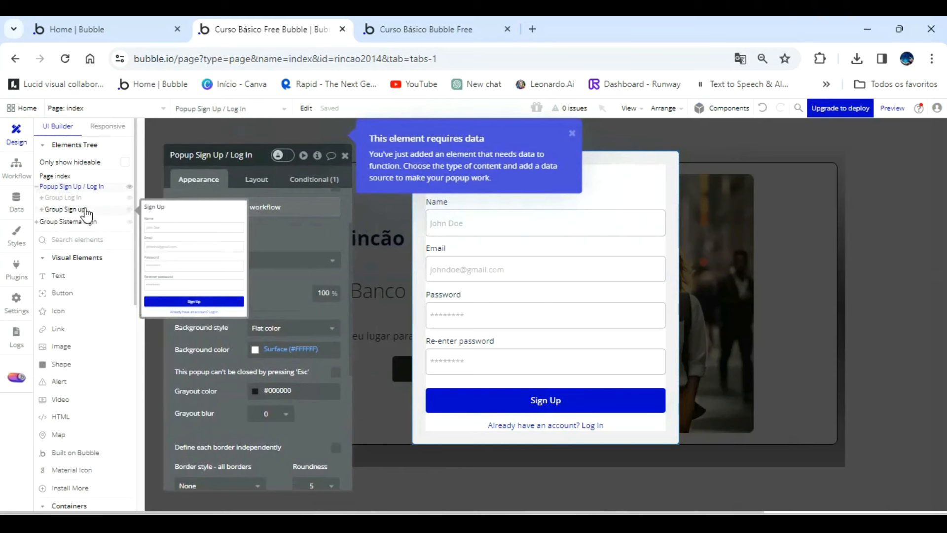
click(68, 209)
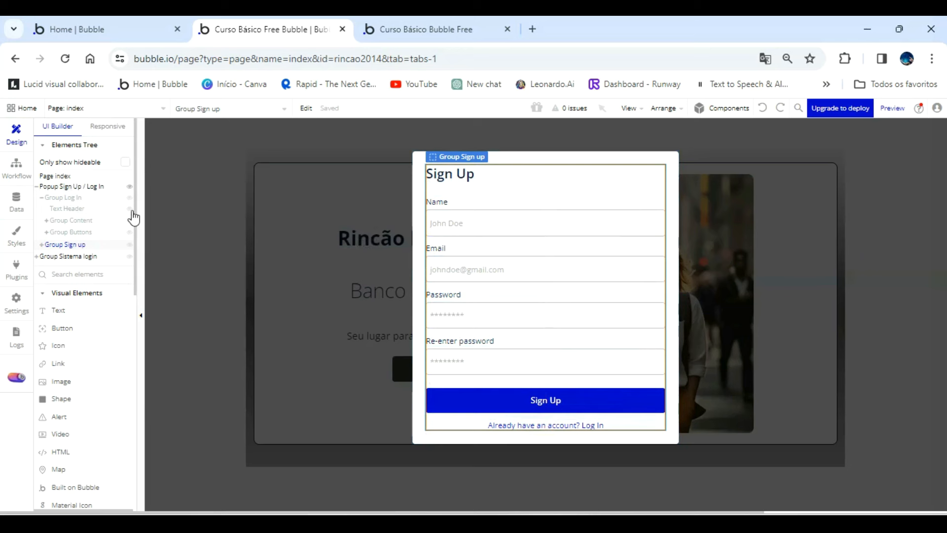
click(420, 294)
double_click(420, 288)
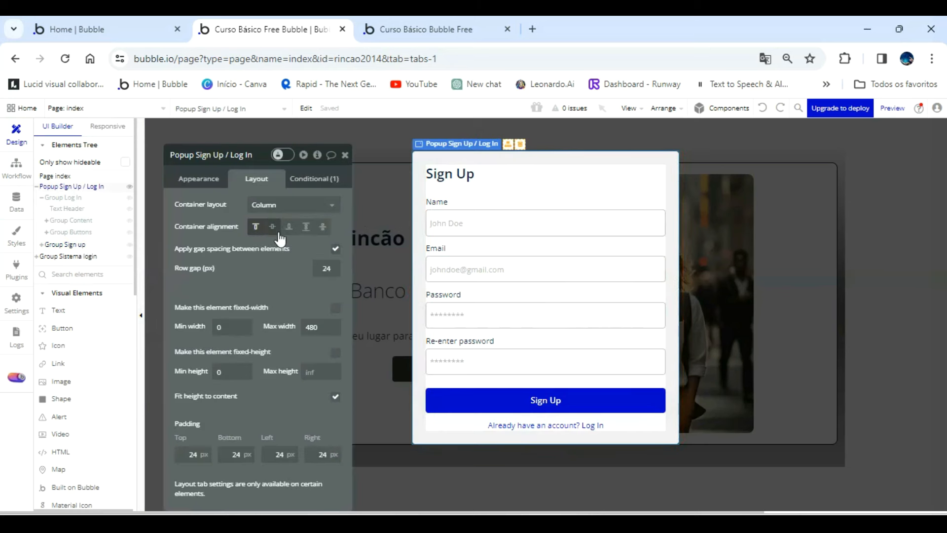
click(76, 246)
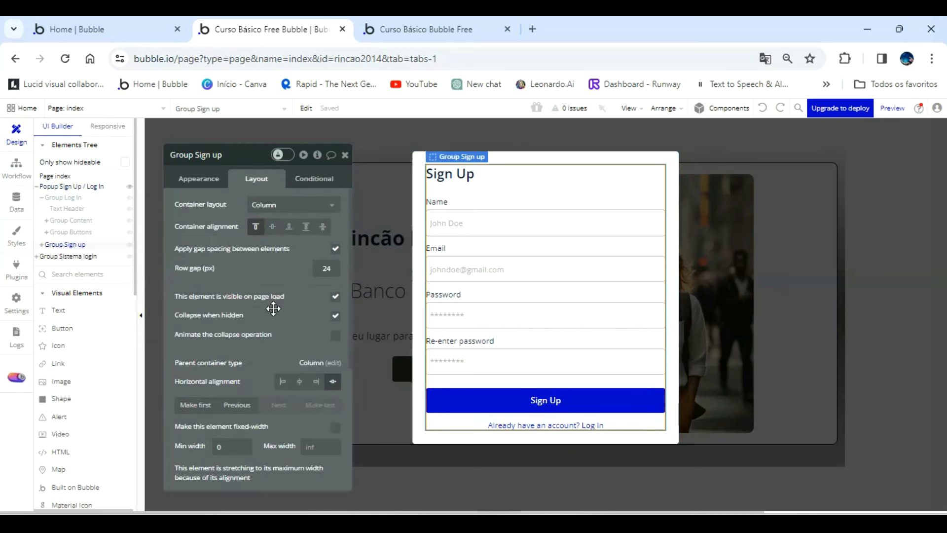
click(63, 197)
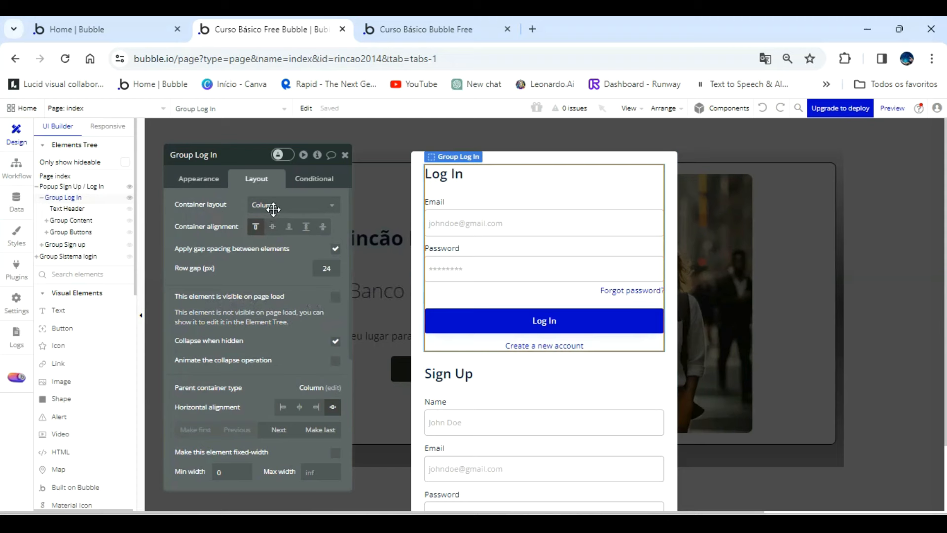
click(902, 296)
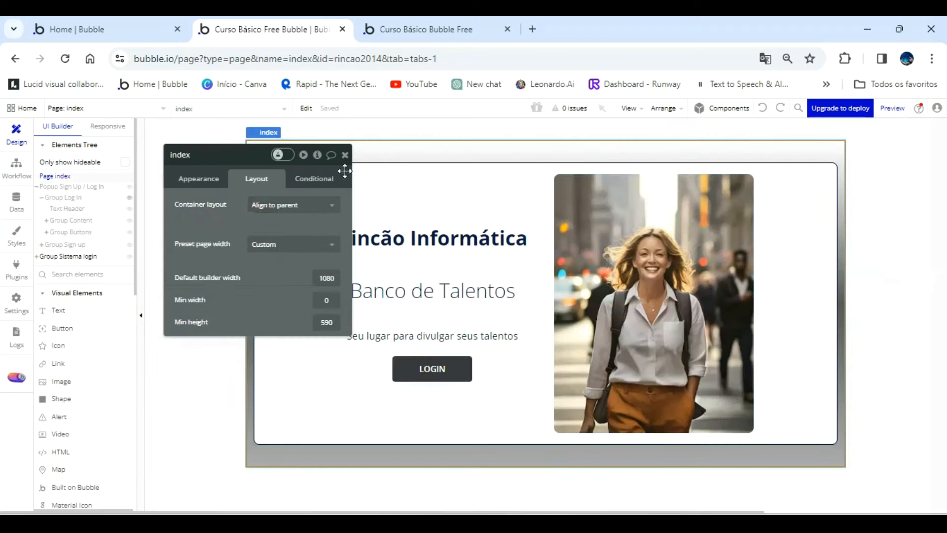
click(345, 155)
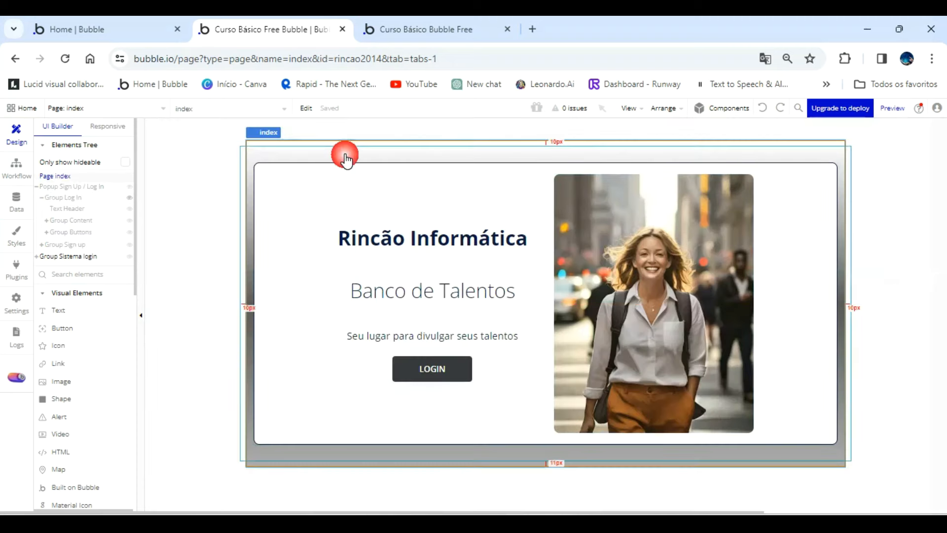
Create a workflow for the LOGIN button's click event that shows the Sign Up / Log In popup.
double_click(427, 375)
click(253, 252)
drag(239, 186, 680, 190)
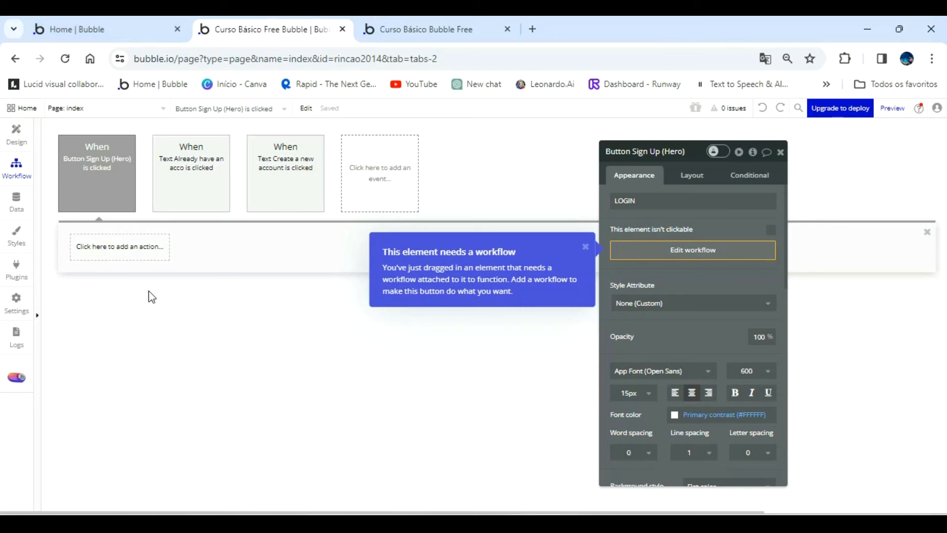
mouse_move(100, 178)
click(139, 253)
Test the LOGIN button in the refreshed preview and switch the popup from the Sign Up form to the Log In form.
click(426, 30)
key(F5)
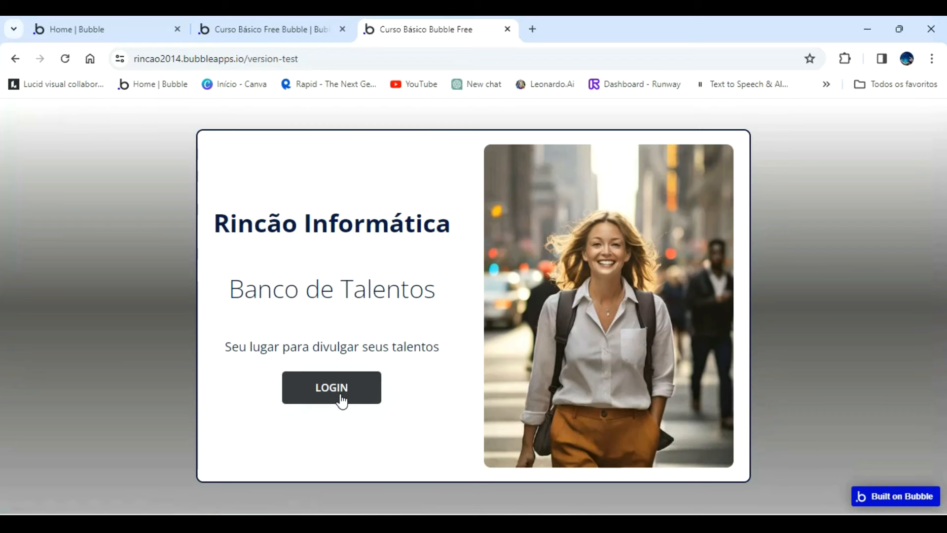
click(340, 394)
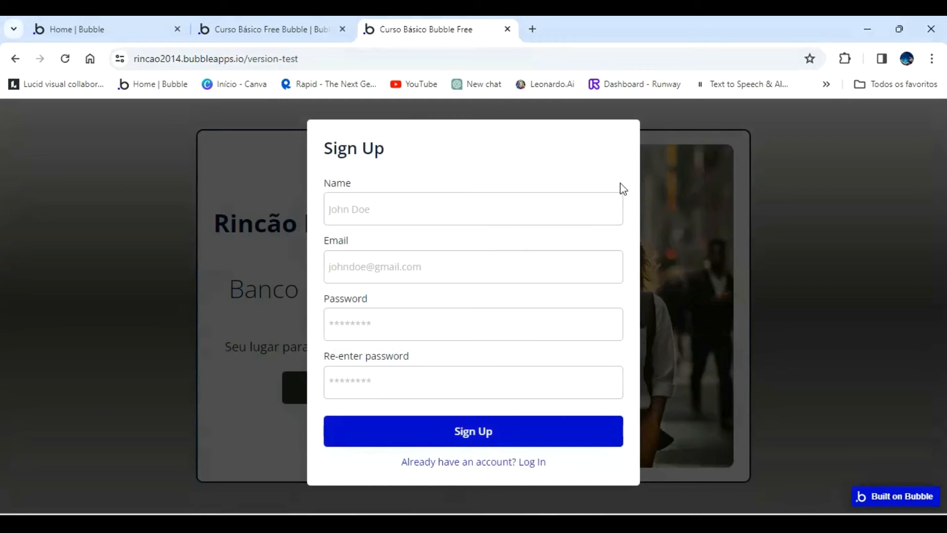
click(528, 464)
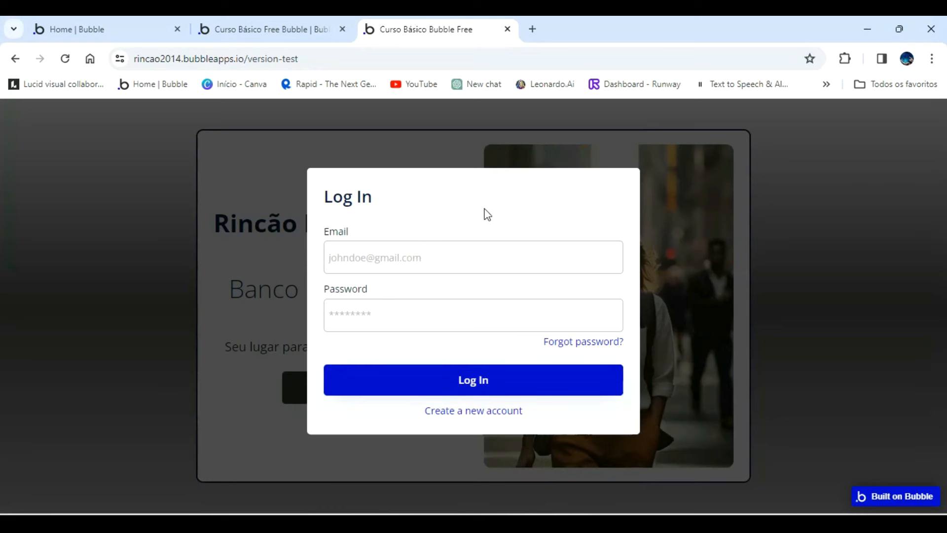
In the popup's layout settings, make Group Log In visible on page load and Group Sign up not visible on page load.
click(291, 29)
click(17, 134)
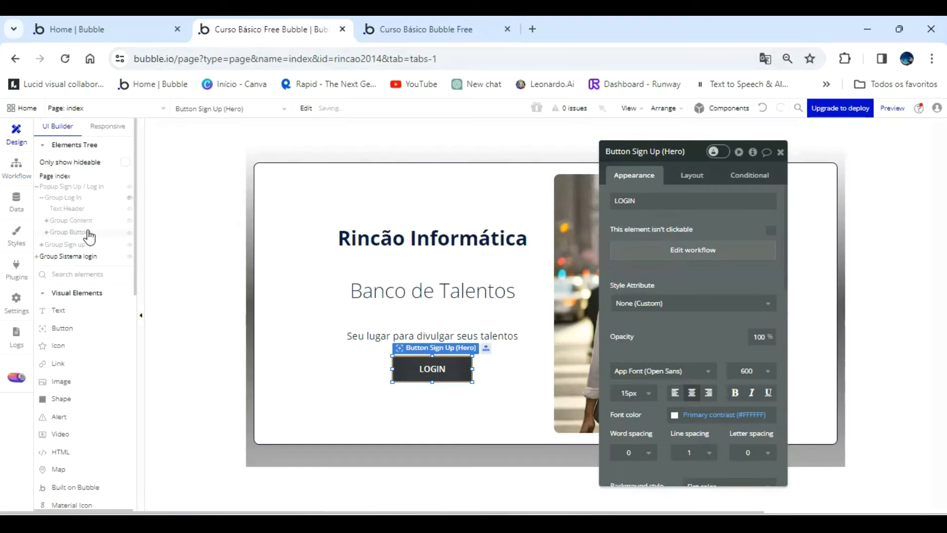
click(78, 200)
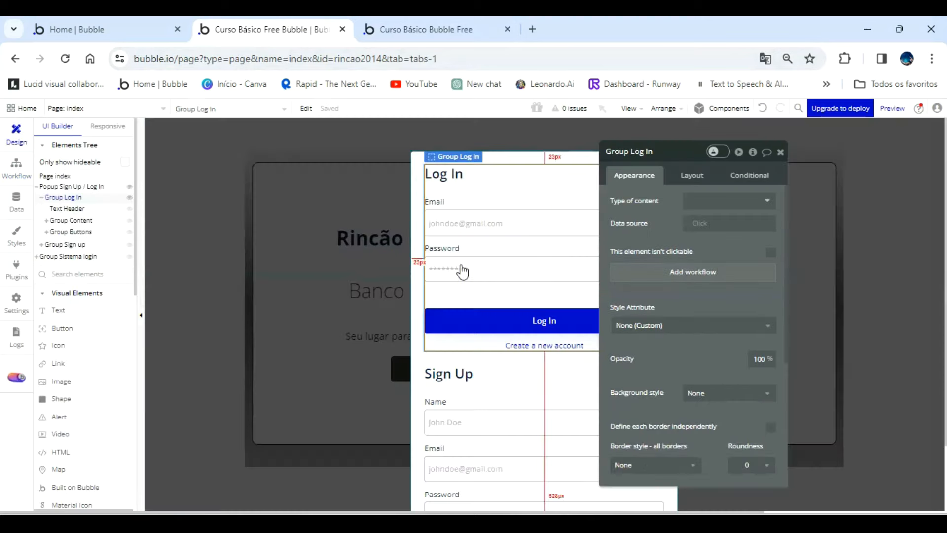
drag(665, 243, 258, 236)
click(284, 169)
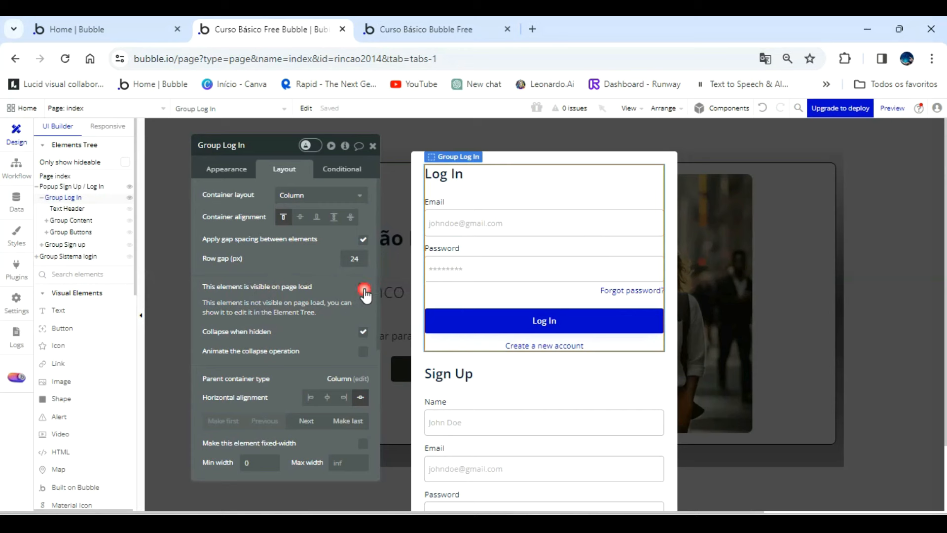
click(363, 287)
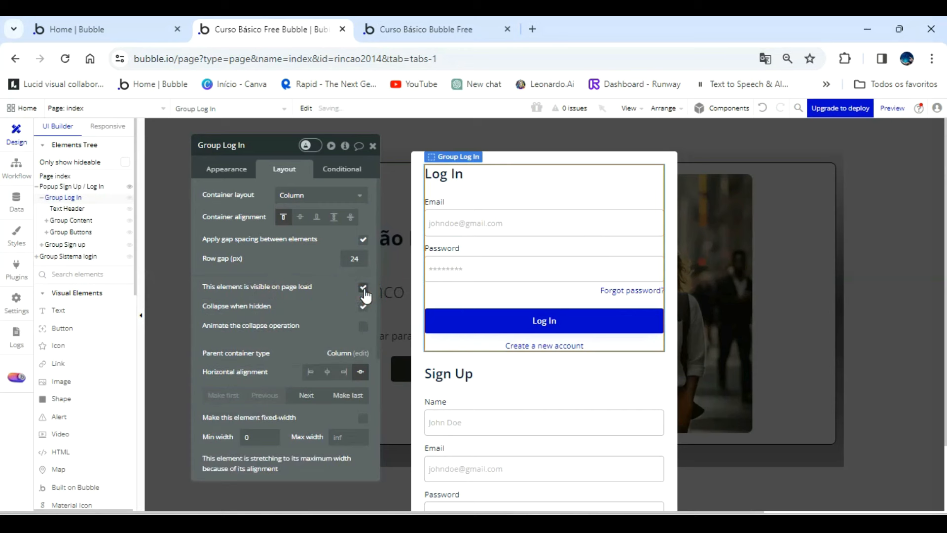
click(77, 244)
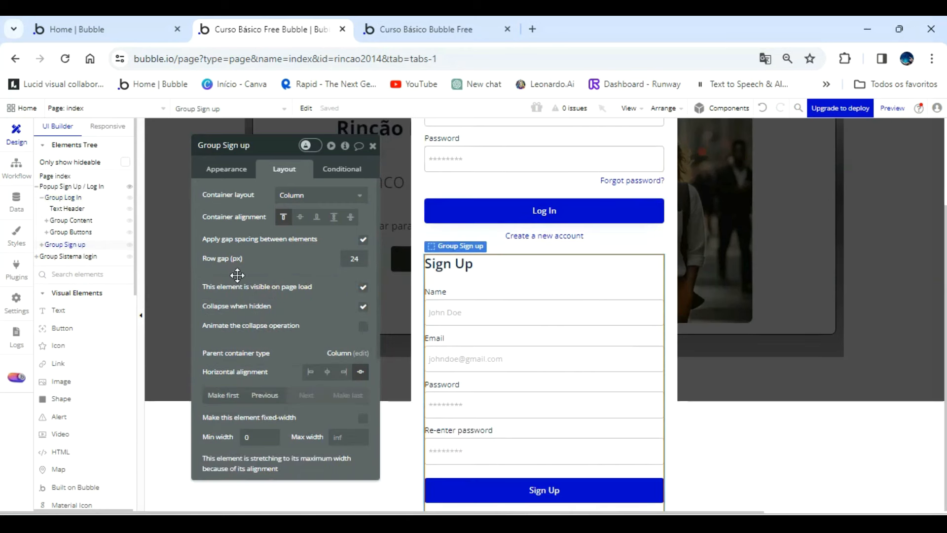
click(364, 287)
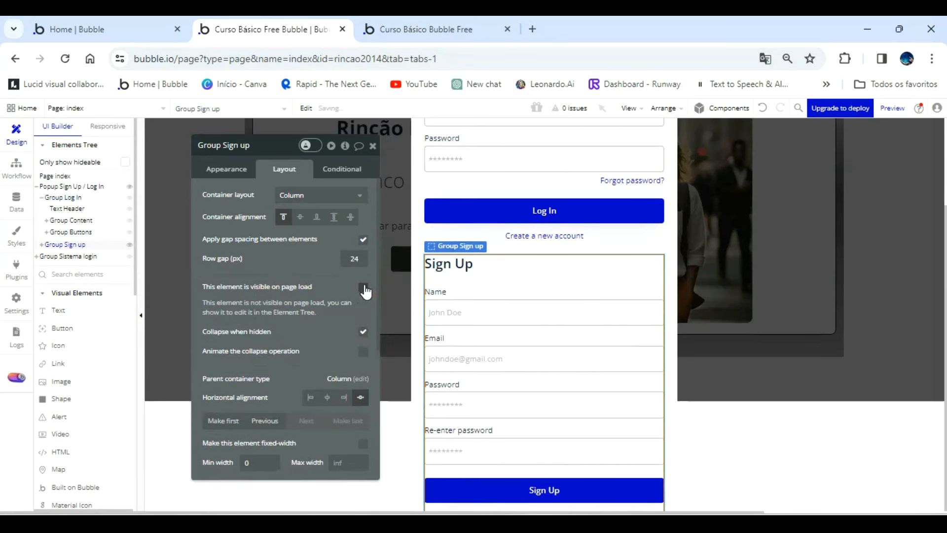
Refresh the preview and open the popup from the LOGIN button to check which form it shows first.
click(448, 25)
click(449, 112)
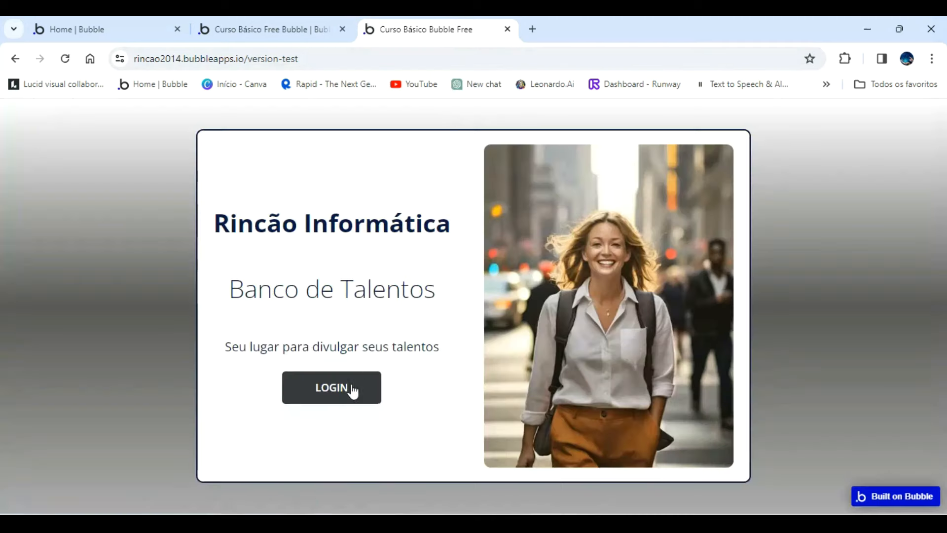
click(351, 388)
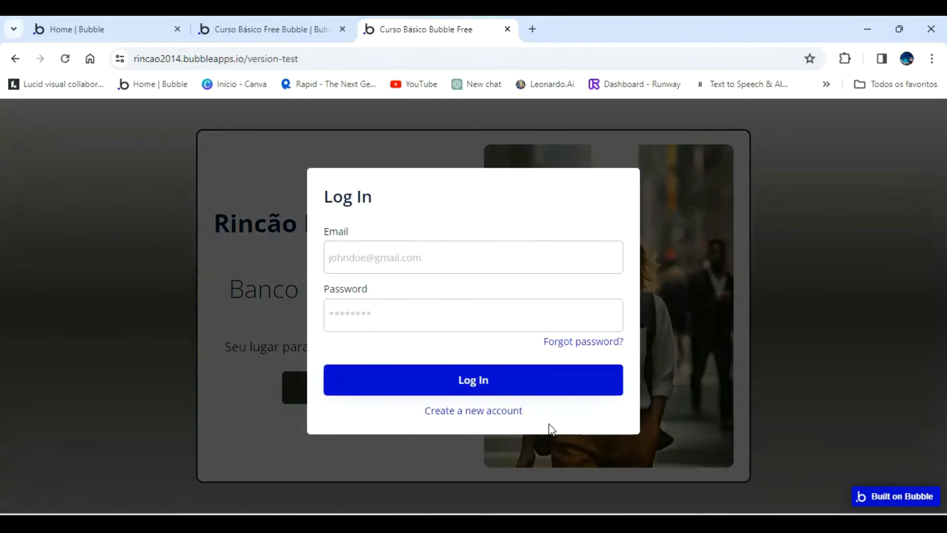
Switch the previewed popup from the Log In form to the Sign Up form to check it.
click(496, 411)
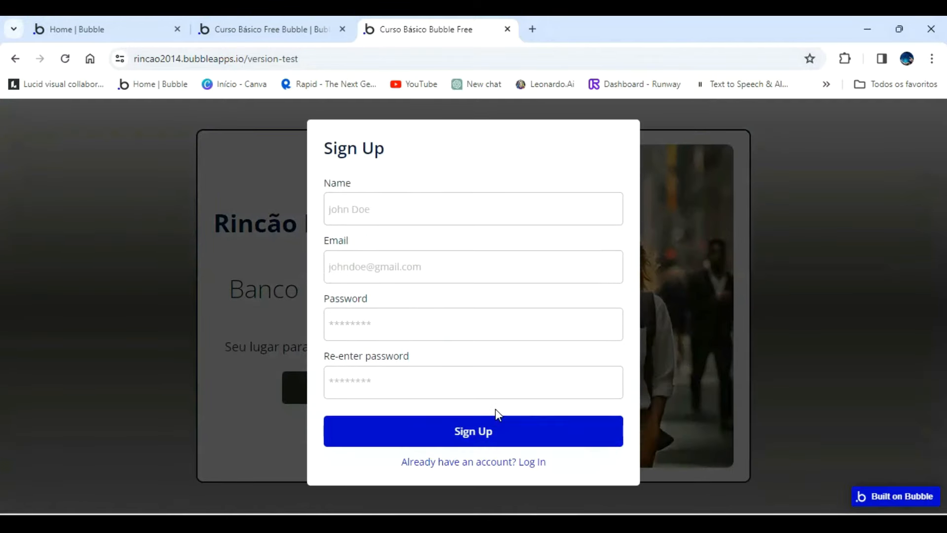
click(584, 380)
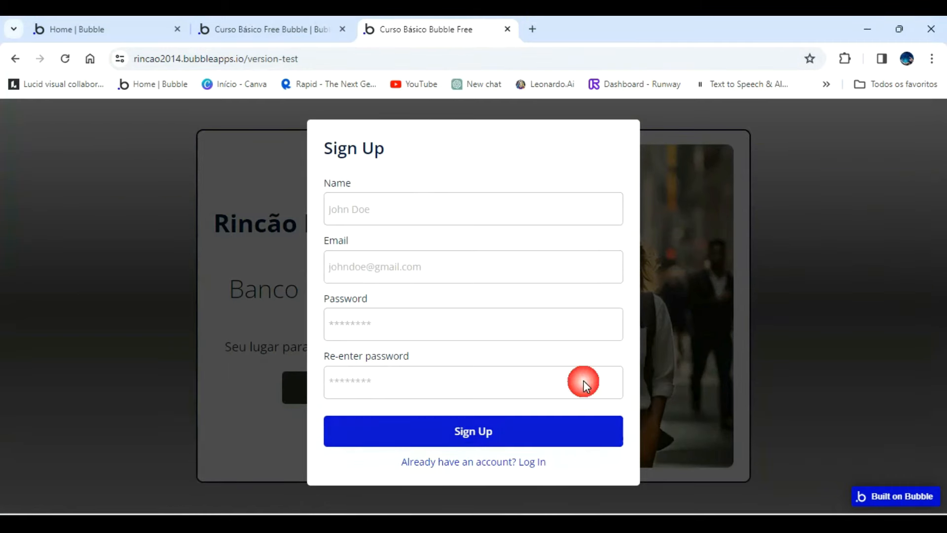
In the editor, with Group Sign up hidden on the canvas, change the Log In header to "Loagra No Sistema" and center it.
click(318, 30)
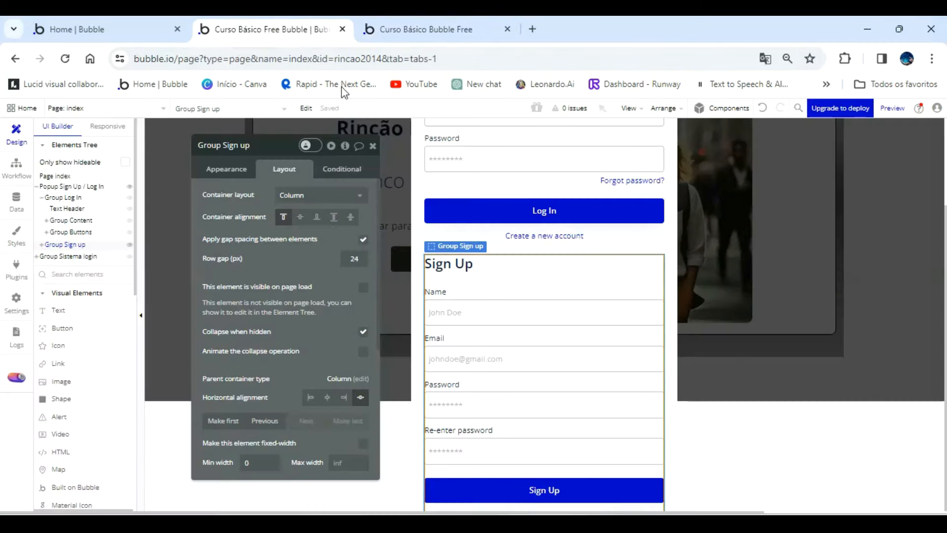
click(130, 245)
double_click(460, 172)
text(Log)
text(gra No)
text( Sistema)
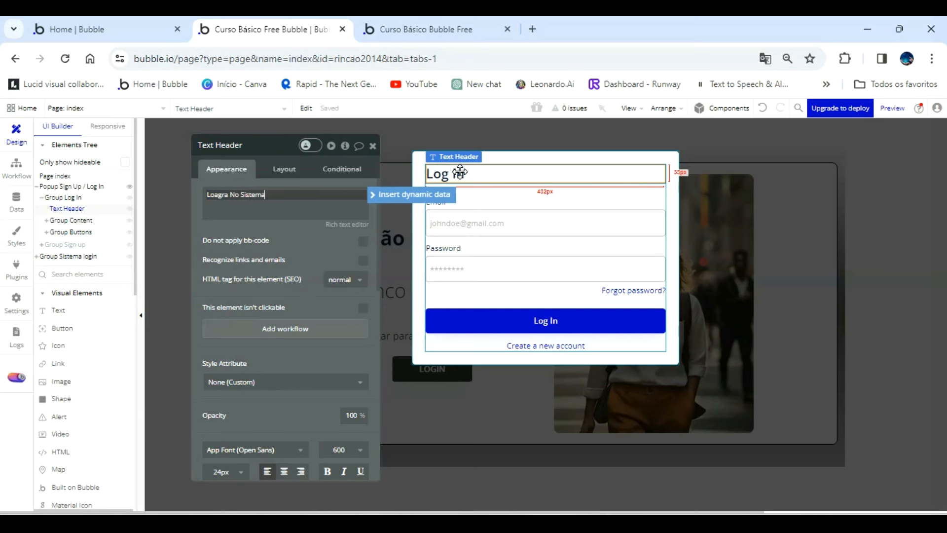
click(285, 472)
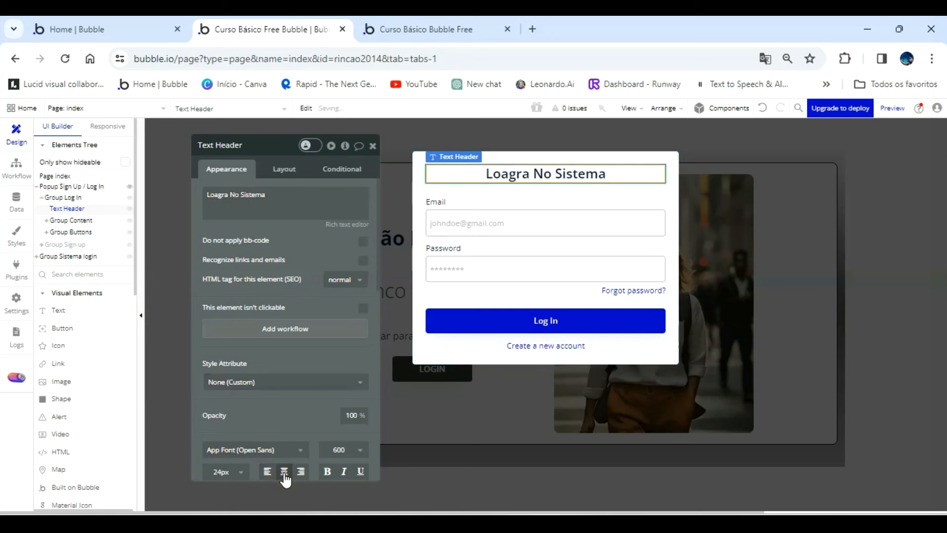
Correct the Log In form's header text to "Login Sistema".
click(225, 197)
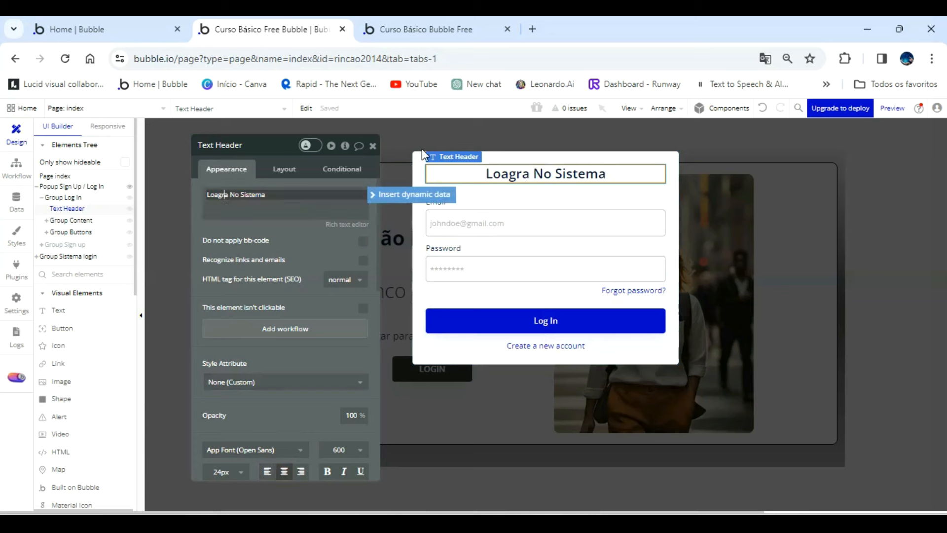
key(BackSpace)
key(BackSpace)
key(BackSpace)
key(BackSpace)
text(gin)
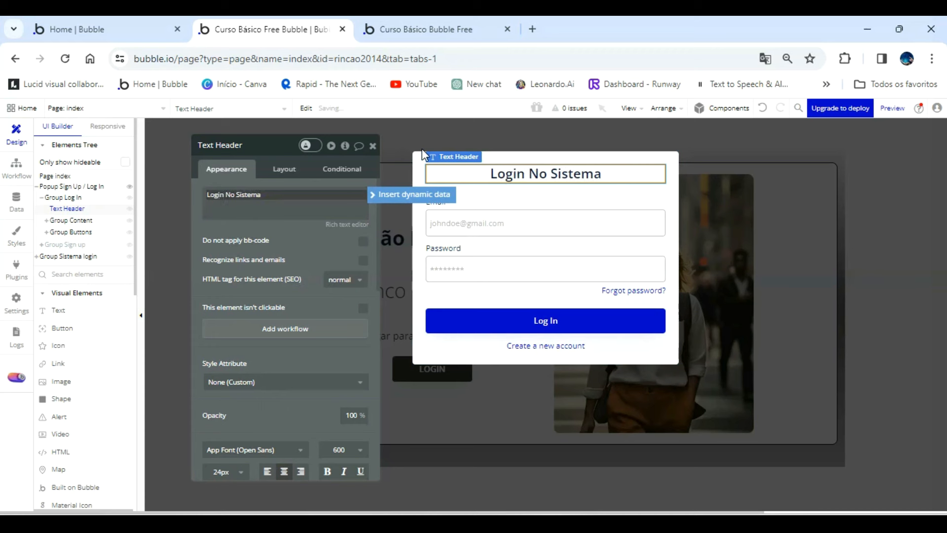
click(237, 196)
key(BackSpace)
key(BackSpace)
key(BackSpace)
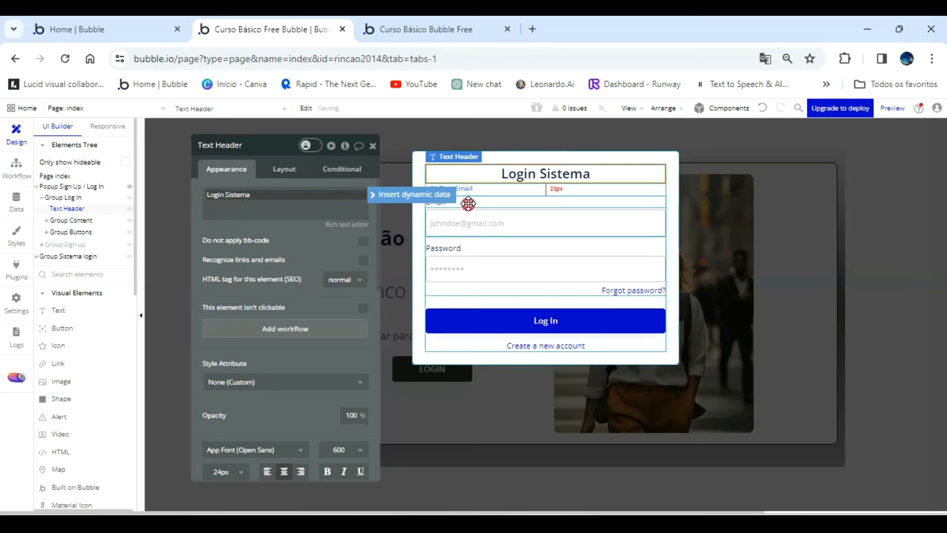
Change the Log In form's Password label to "Senha".
click(448, 202)
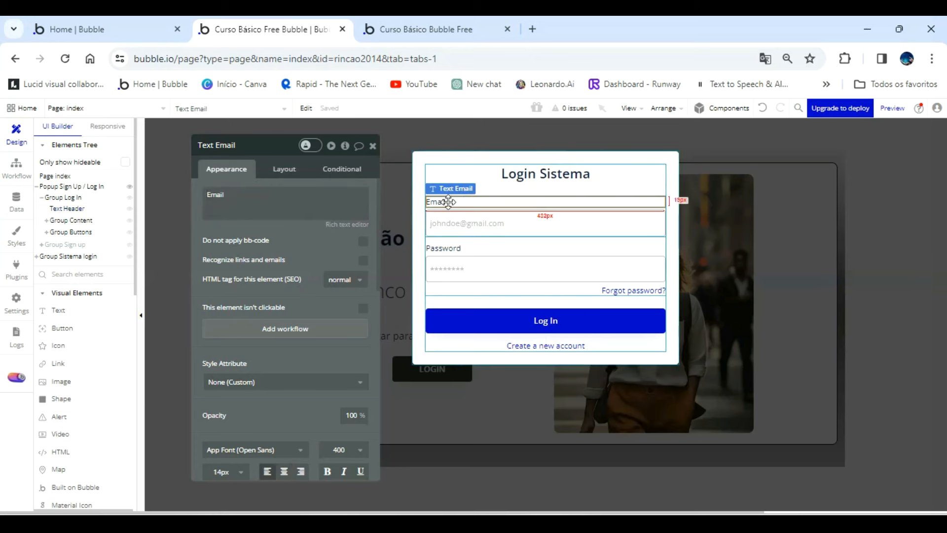
click(466, 250)
click(273, 212)
key(ctrl+a)
text(Senha)
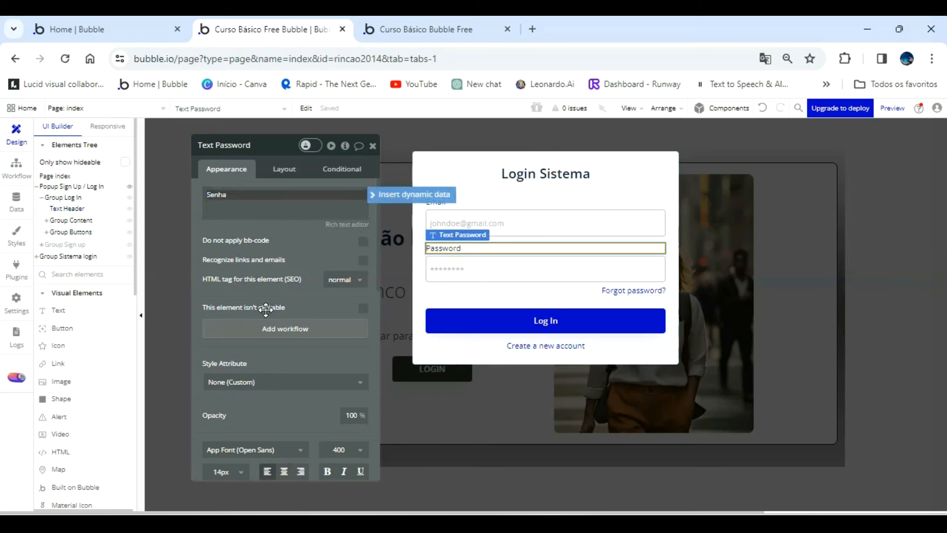
Replace the placeholder of the Log In email input with a sample Gmail address in Portuguese.
click(483, 219)
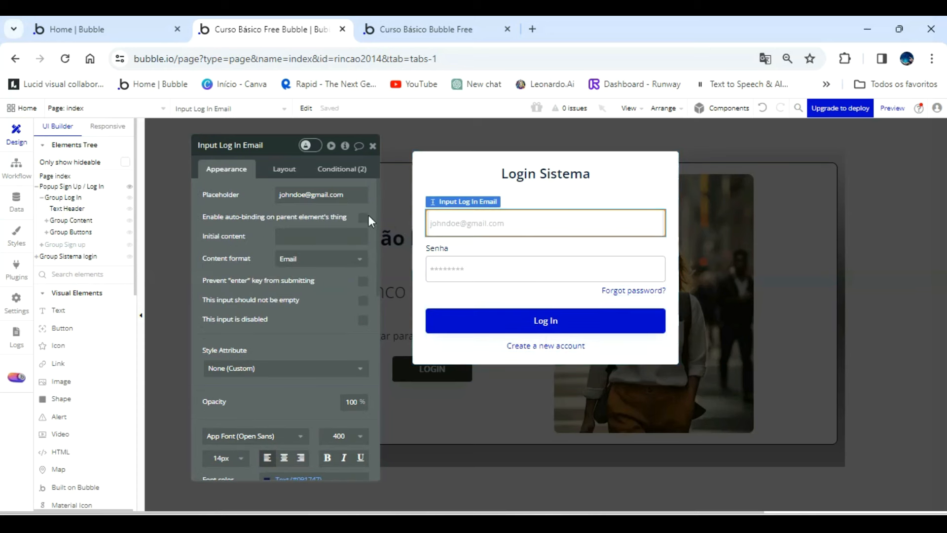
click(325, 199)
key(ctrl+a)
key(BackSpace)
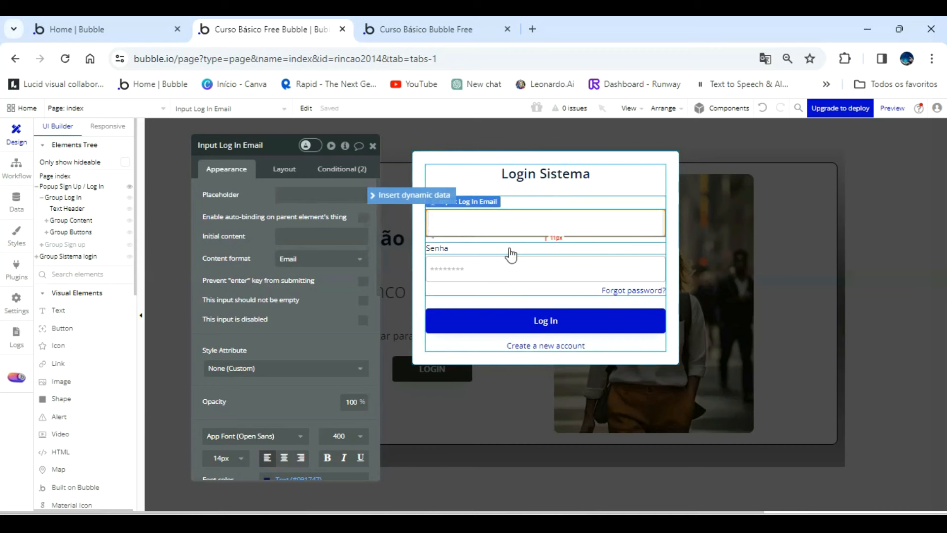
click(310, 194)
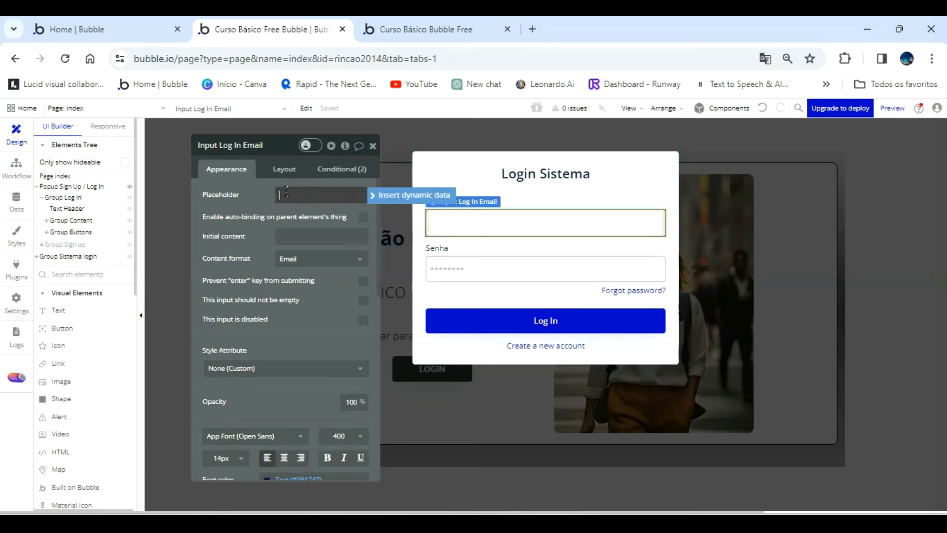
click(479, 270)
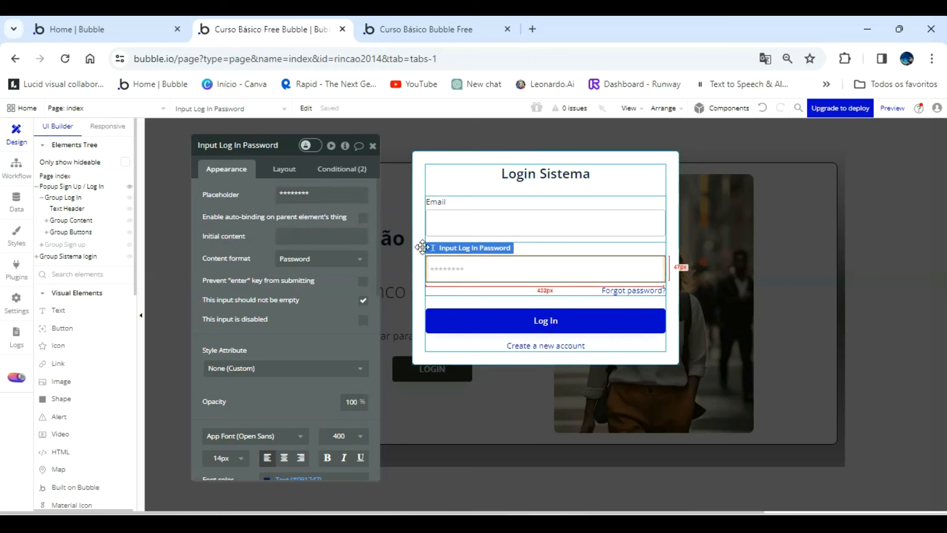
click(445, 231)
Change the "Forgot password?" link text to "Esqueceu a senha?".
click(632, 290)
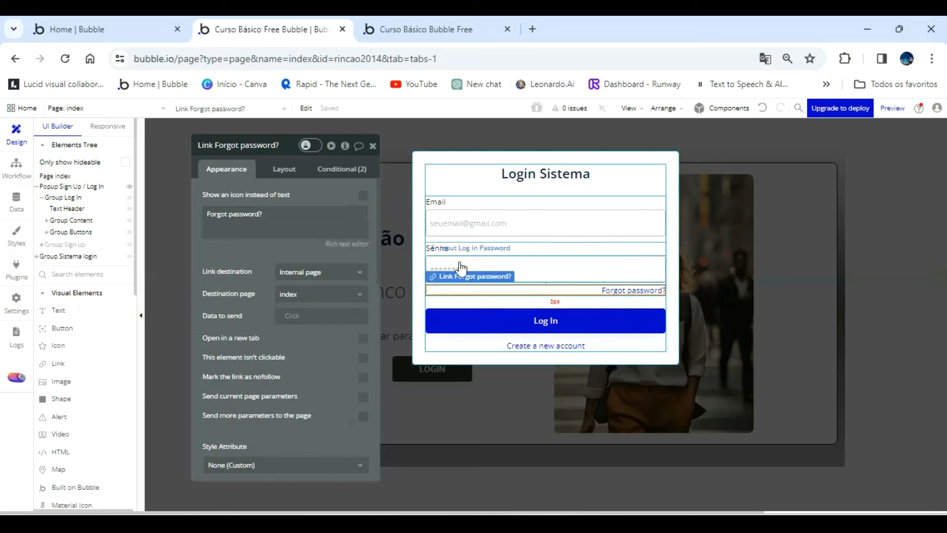
triple_click(277, 221)
text(E)
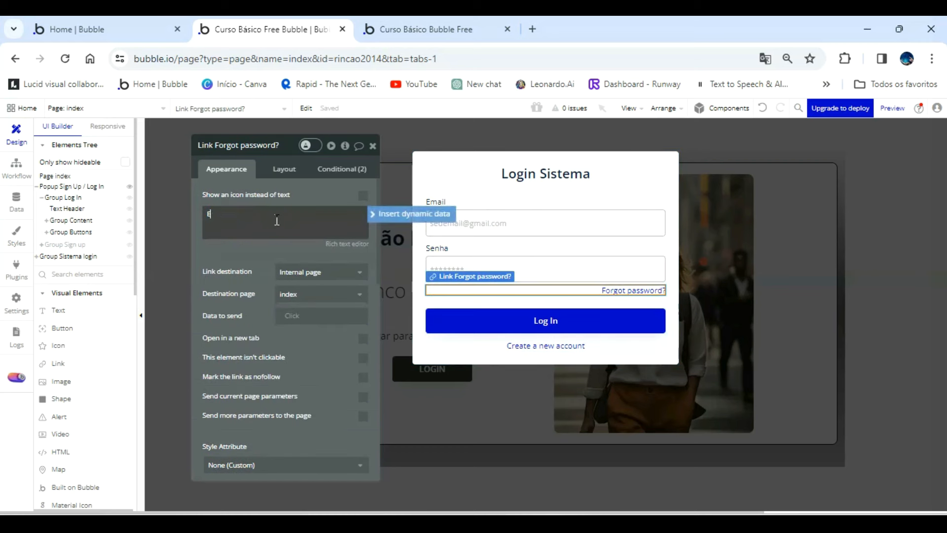
text(squeceu a senha?)
Change the "Create a new account" text below the Log In button to "Criar novo acesso".
click(546, 345)
triple_click(289, 194)
text(Criar novo acesso)
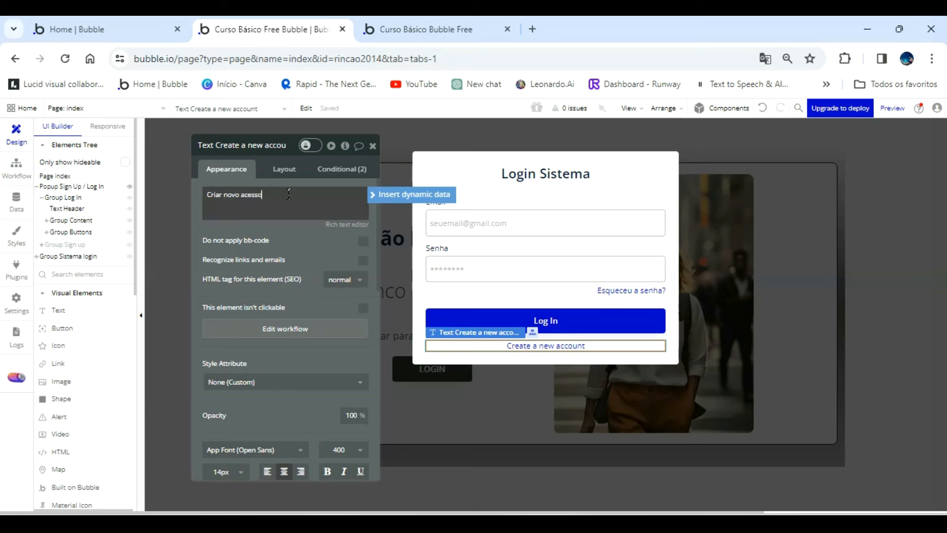
Remove the hover condition that changes the background color of the popup's Log In button.
click(574, 319)
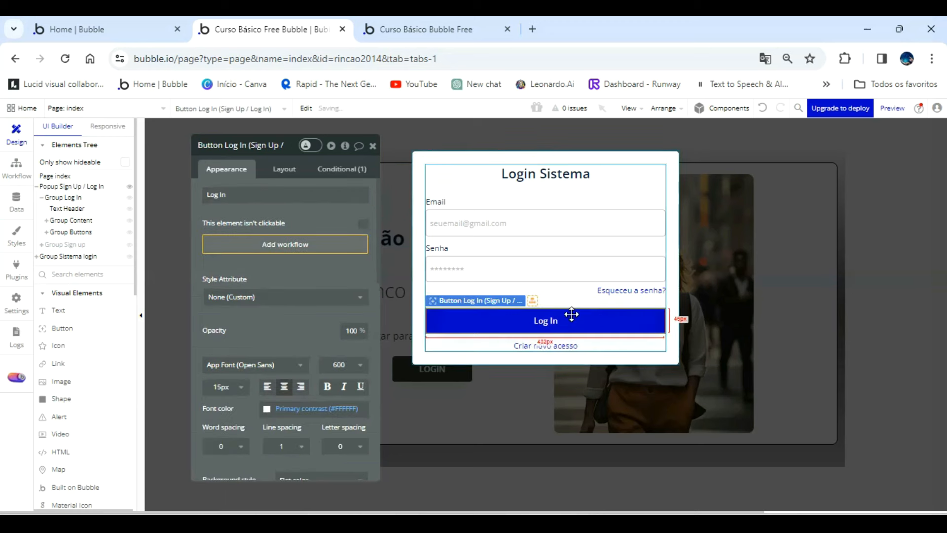
click(332, 170)
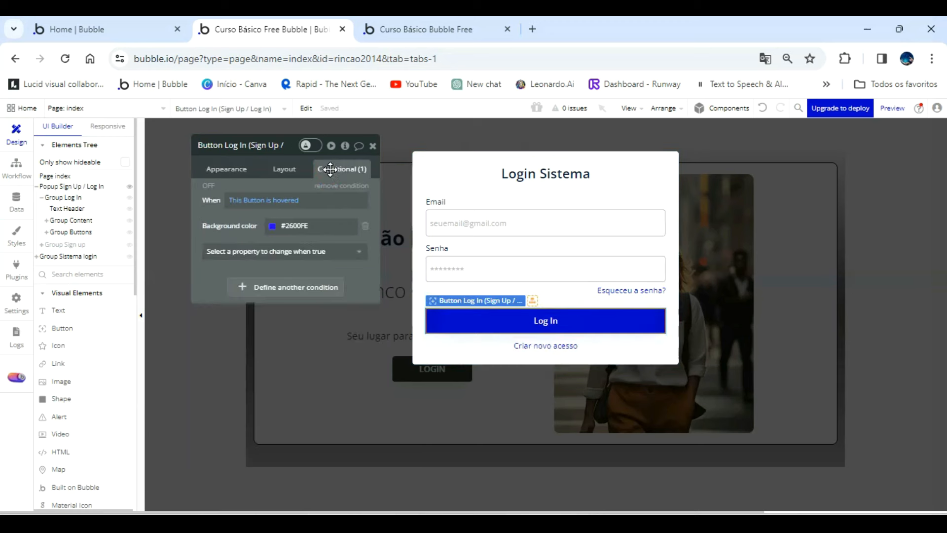
click(288, 171)
click(239, 168)
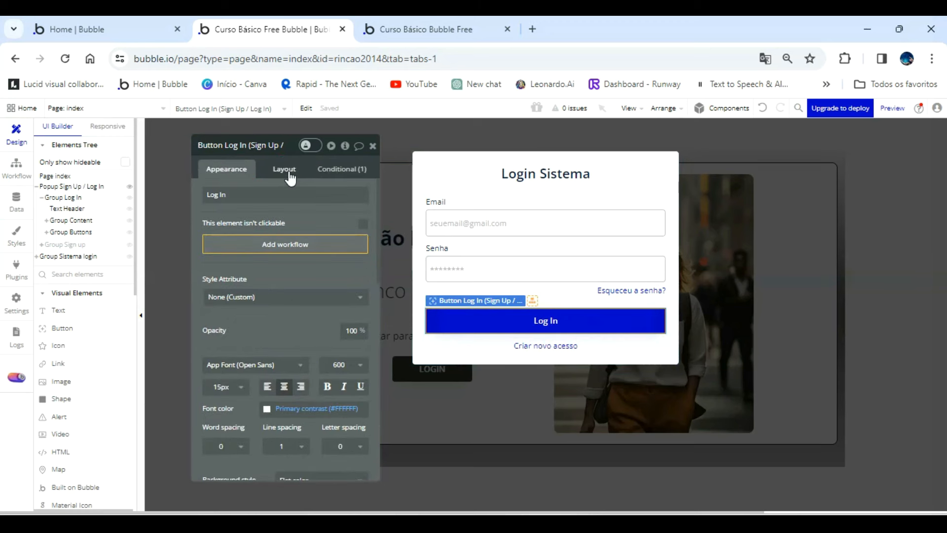
click(342, 169)
click(361, 196)
Set the popup's Log In button background color to dark gray #41414E.
click(226, 168)
scroll(285, 345, down, 3)
click(320, 364)
click(298, 402)
triple_click(312, 454)
text(C)
key(BackSpace)
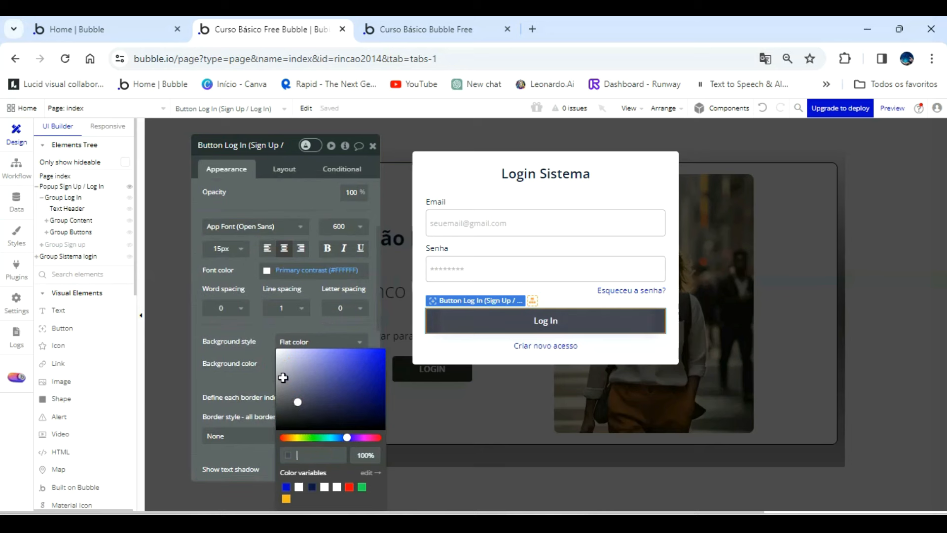
click(295, 404)
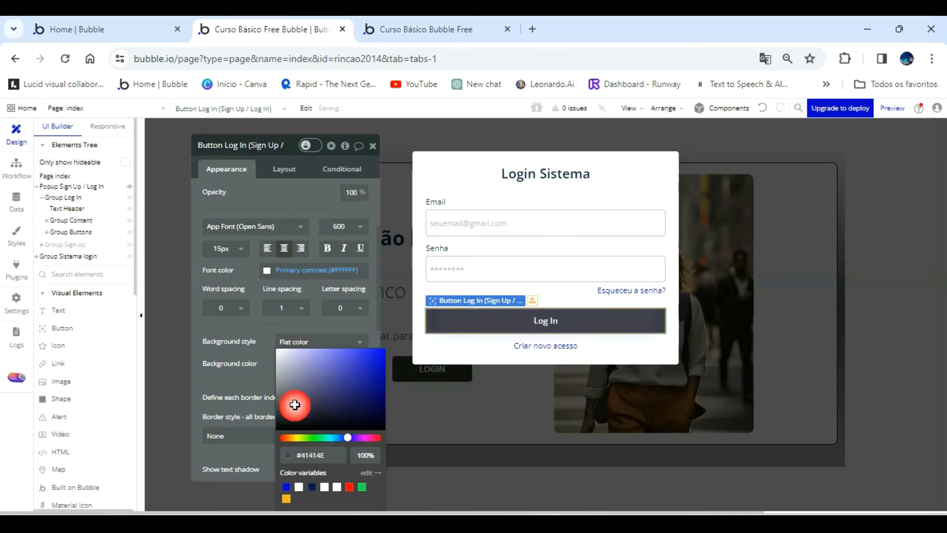
triple_click(334, 455)
key(ctrl+c)
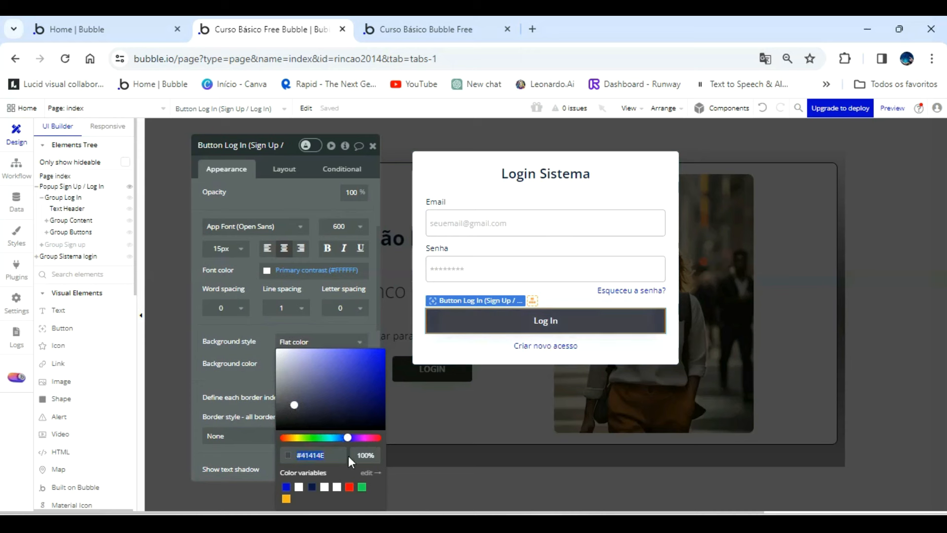
click(257, 329)
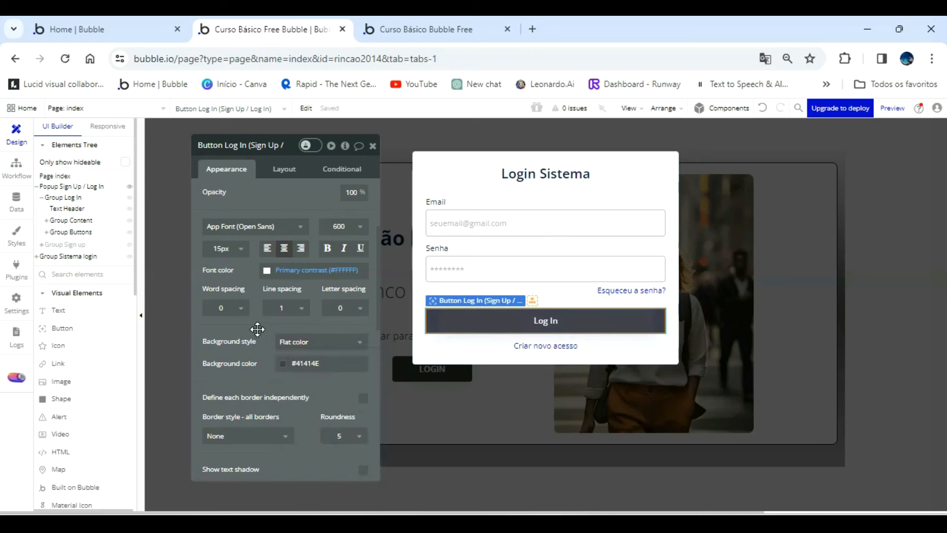
Show Group Sign up instead of Group Log In on the canvas and change its header to centered "Cadastre-se".
click(130, 245)
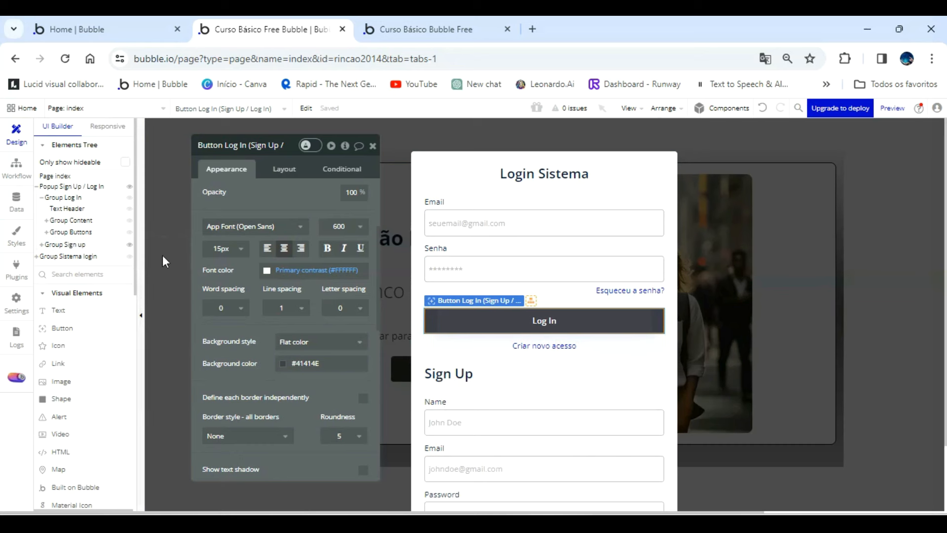
click(130, 198)
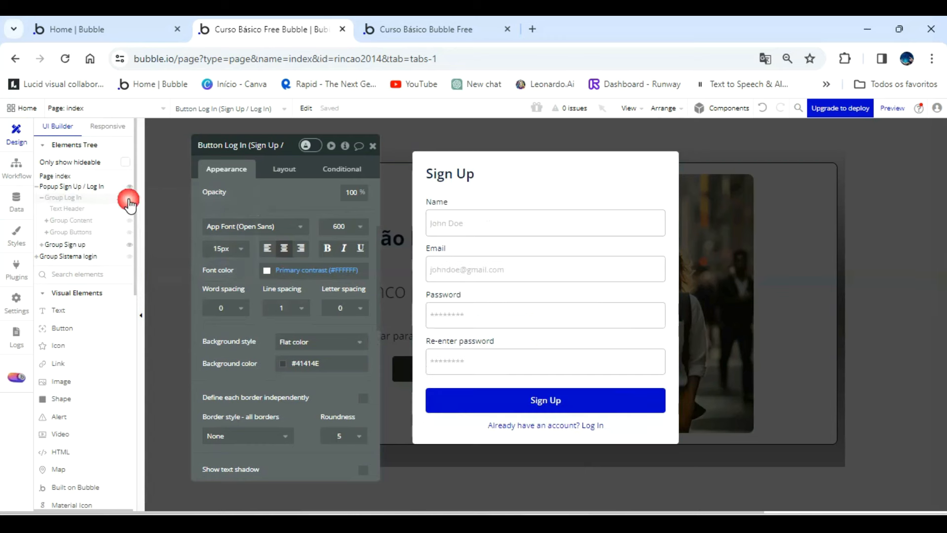
click(444, 174)
text(Cadastre-se)
click(284, 472)
Change the Sign Up form's Name label to "Nome".
click(437, 202)
double_click(307, 197)
text(Nome)
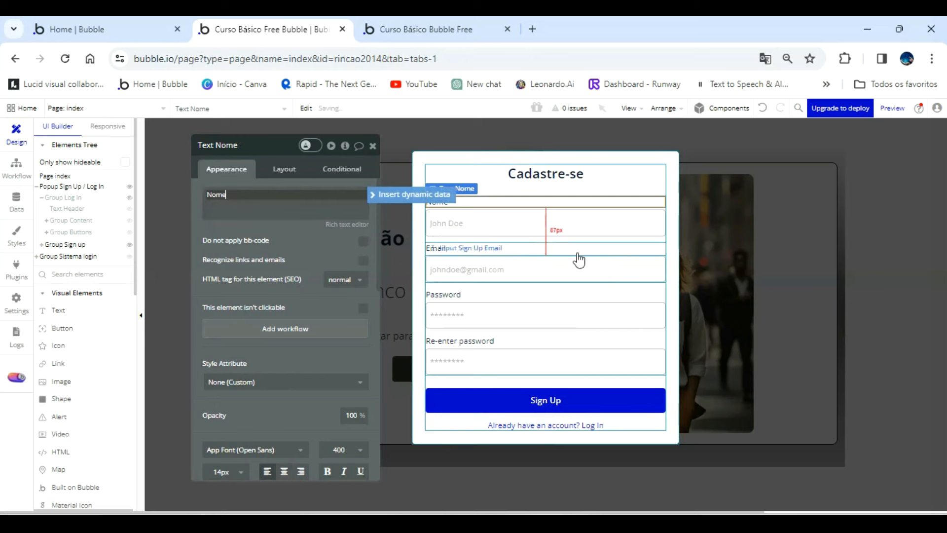
Change the Sign Up form's Password label to "Senha" and the Re-enter password label to "Confirmação de senha".
click(443, 295)
double_click(292, 190)
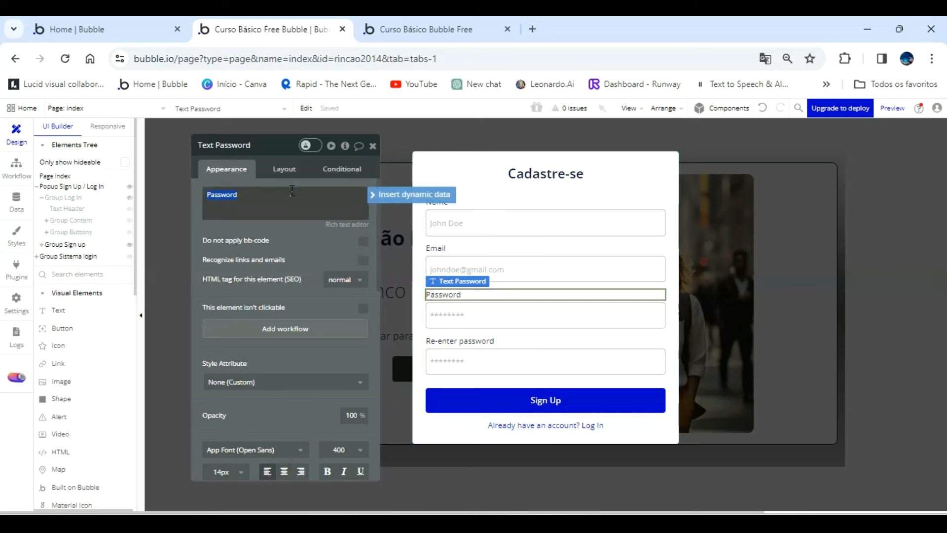
text(Senha)
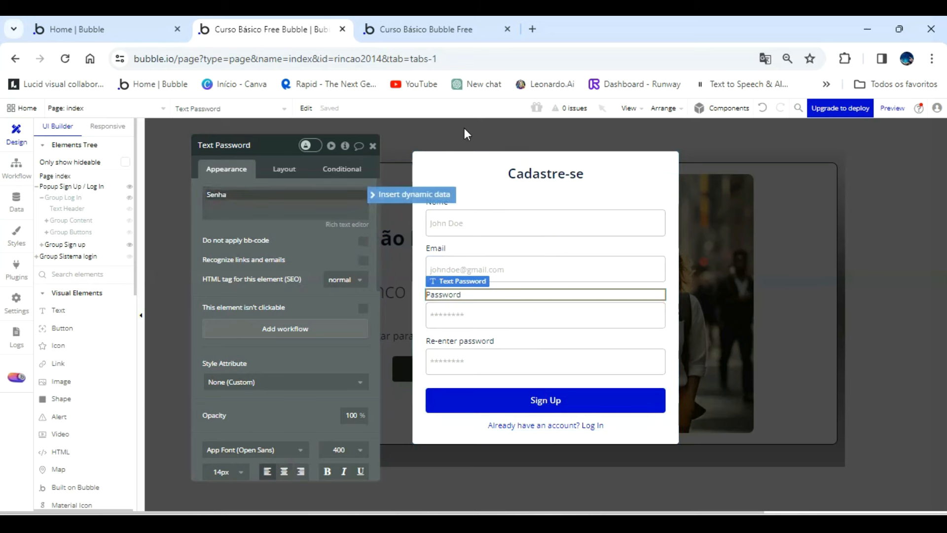
click(485, 340)
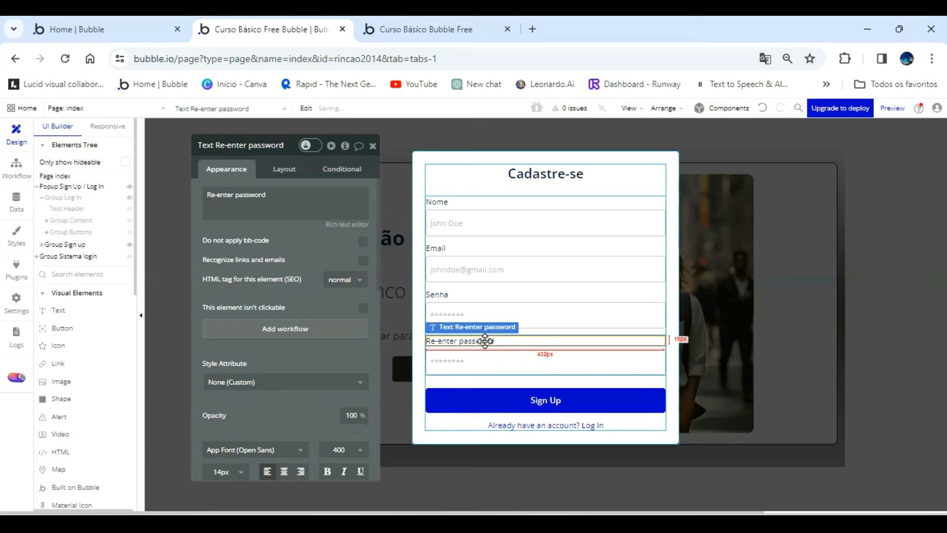
triple_click(298, 206)
text(Confirmação de senha)
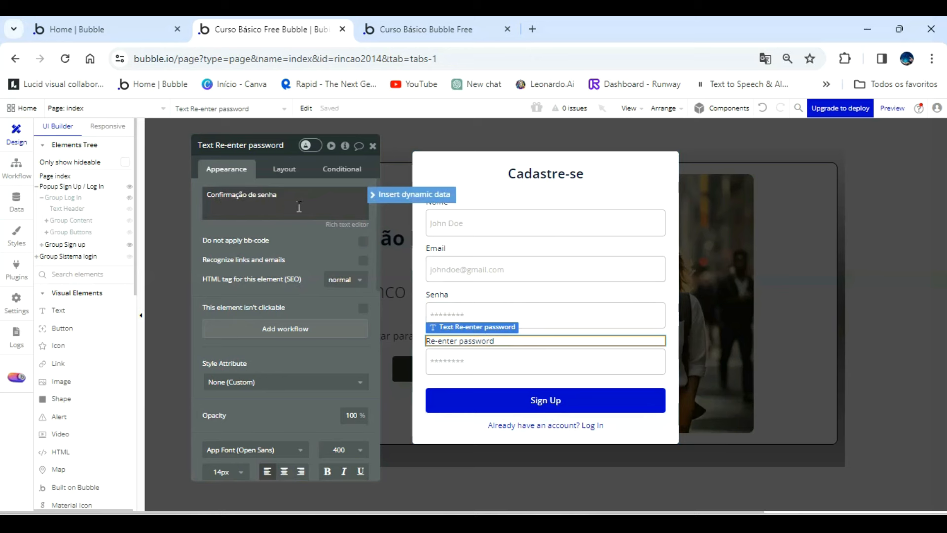
Replace the Sign Up email input's placeholder with the same sample Gmail address as in the Log In form.
click(466, 272)
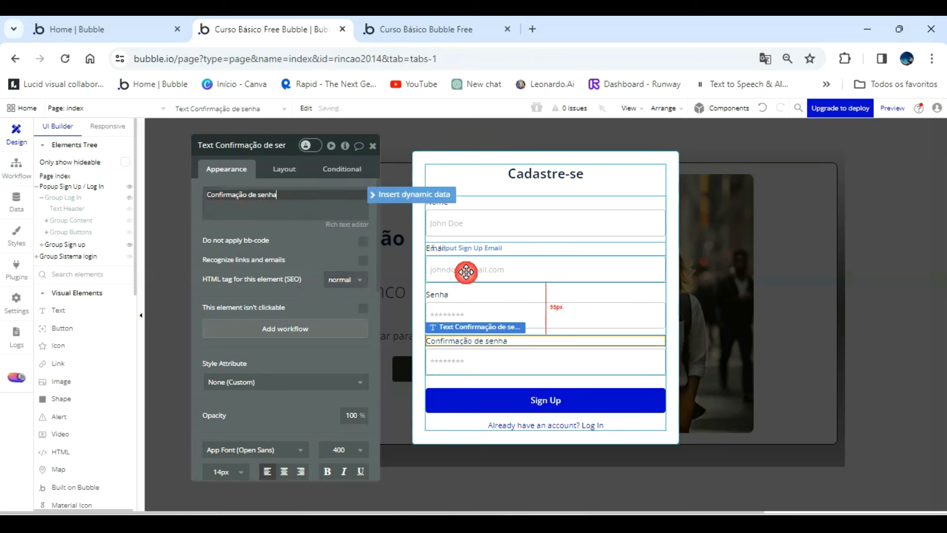
triple_click(310, 194)
text(seu)
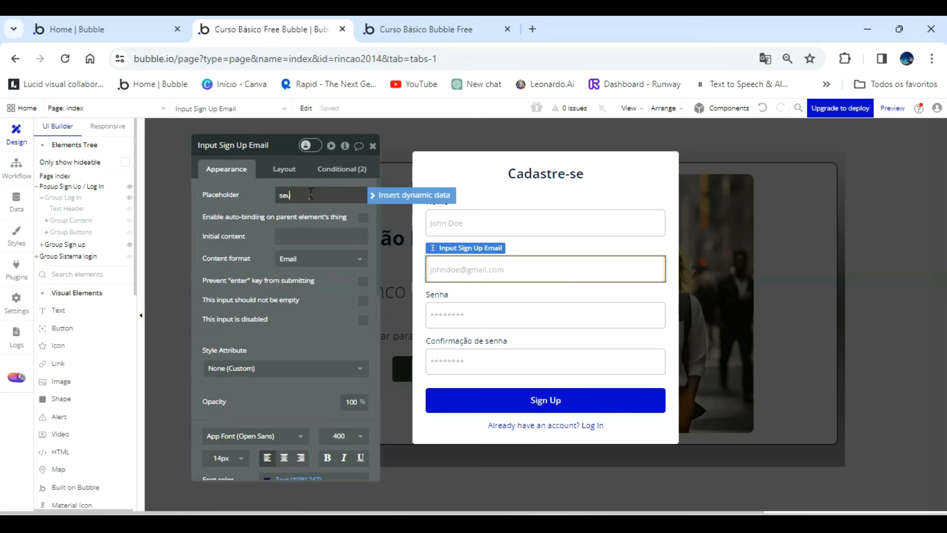
text(email@gmail.com)
Set the Sign Up name input's placeholder to "Digite seu nome".
click(493, 219)
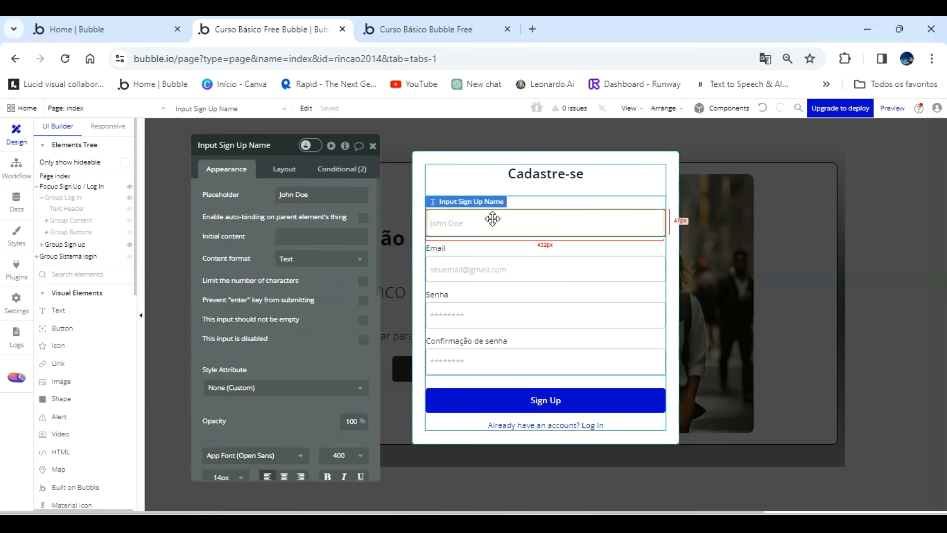
click(341, 202)
key(ctrl+a)
text(Digite seu nome)
Change the Sign Up button's text to "Cadastrar".
click(546, 400)
click(271, 202)
key(ctrl+a)
text(C)
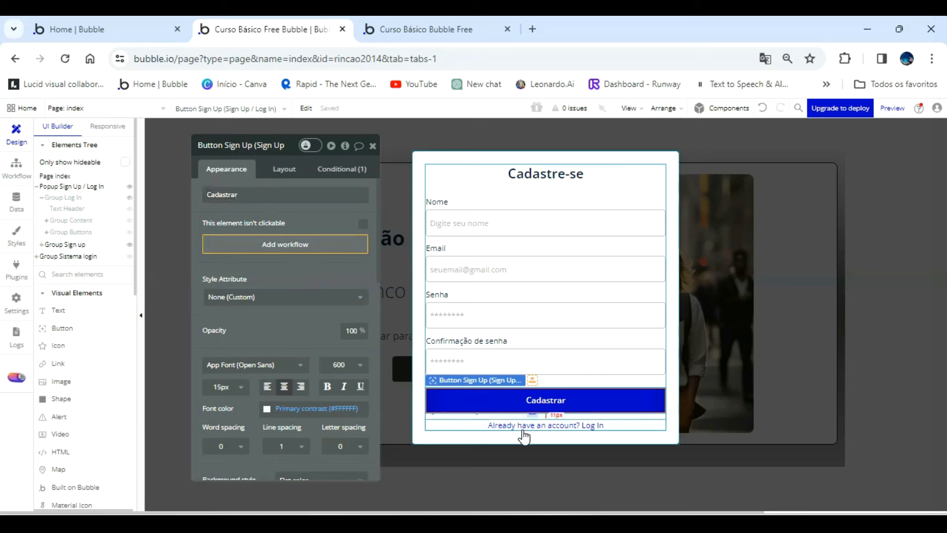
Change the login link text below the Cadastrar button to "Já possui conta? Login".
click(549, 425)
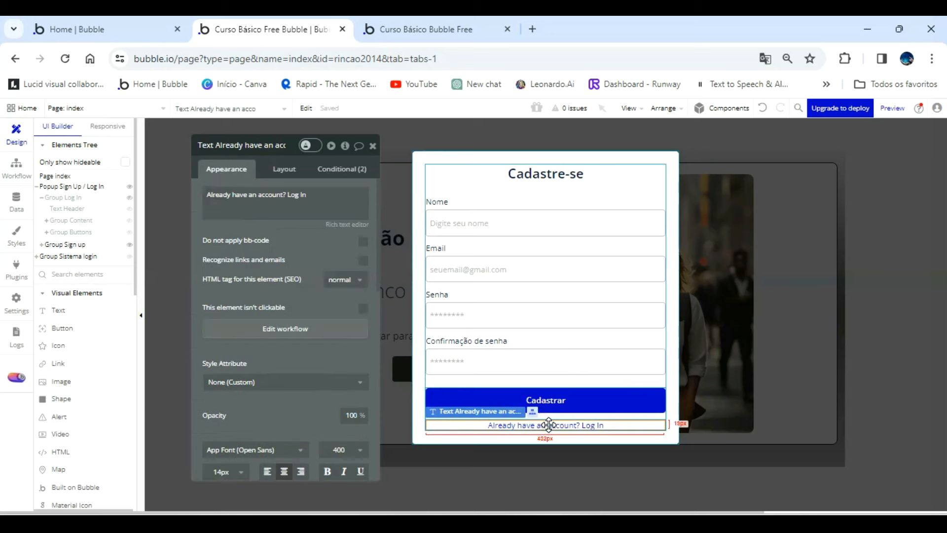
triple_click(284, 206)
key(BackSpace)
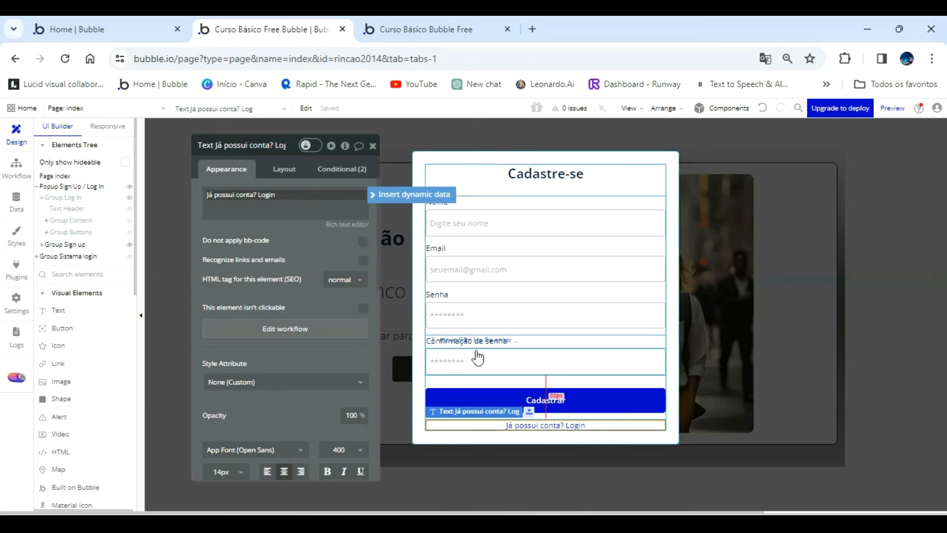
click(345, 307)
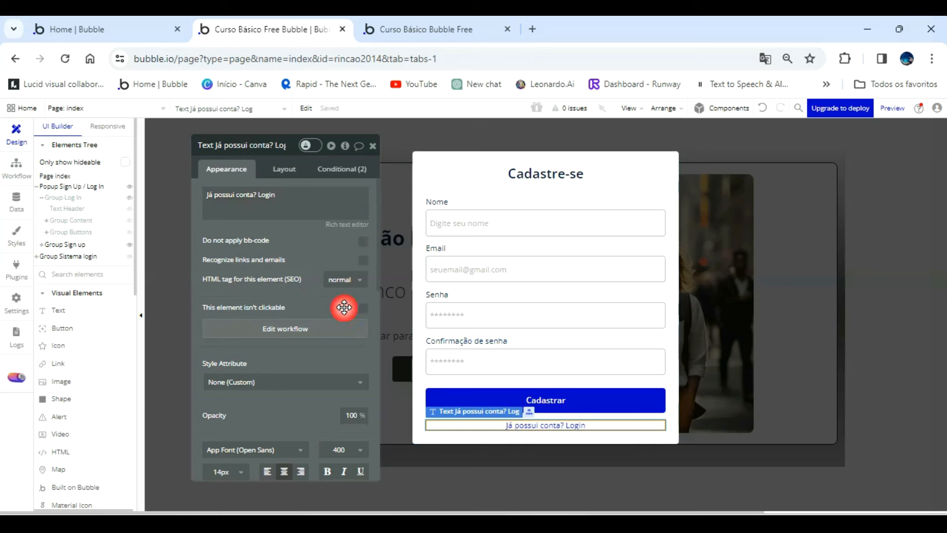
Set the Cadastrar button's background color to #41414E.
click(486, 402)
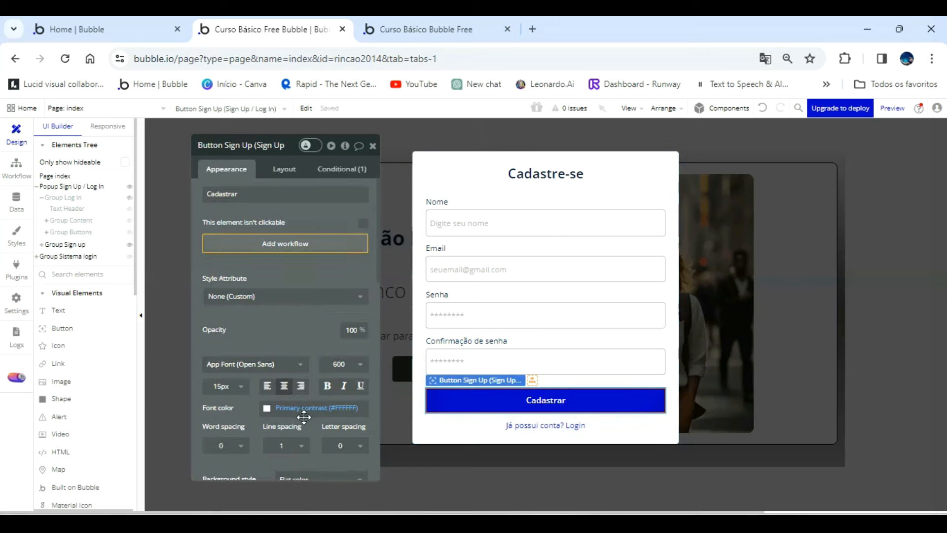
scroll(298, 409, down, 3)
click(292, 365)
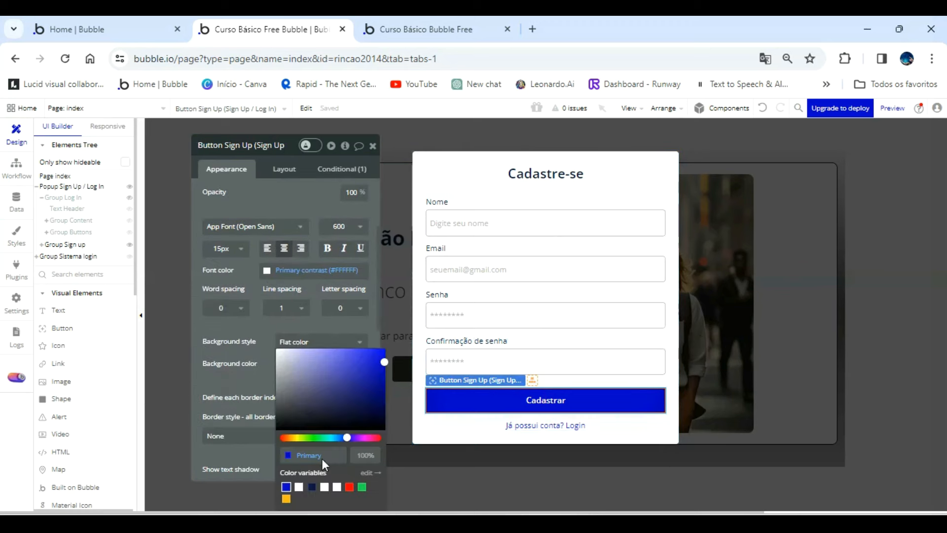
key(ctrl+v)
click(268, 385)
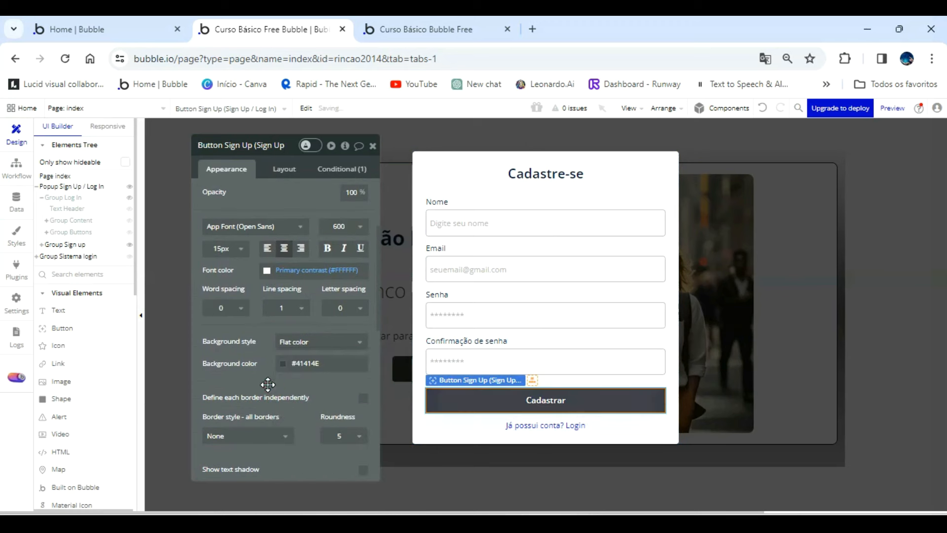
Remove the hover condition that changes the Cadastrar button's background color.
click(347, 169)
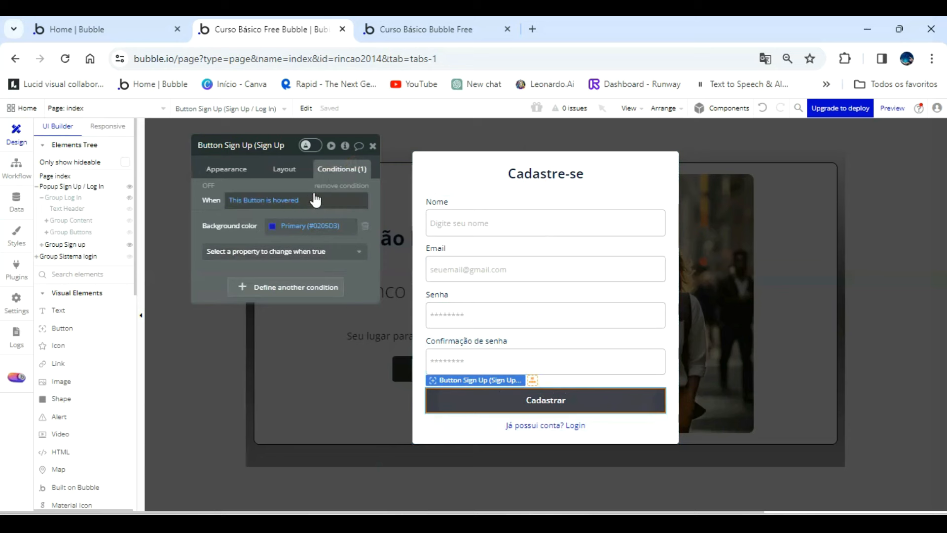
click(332, 186)
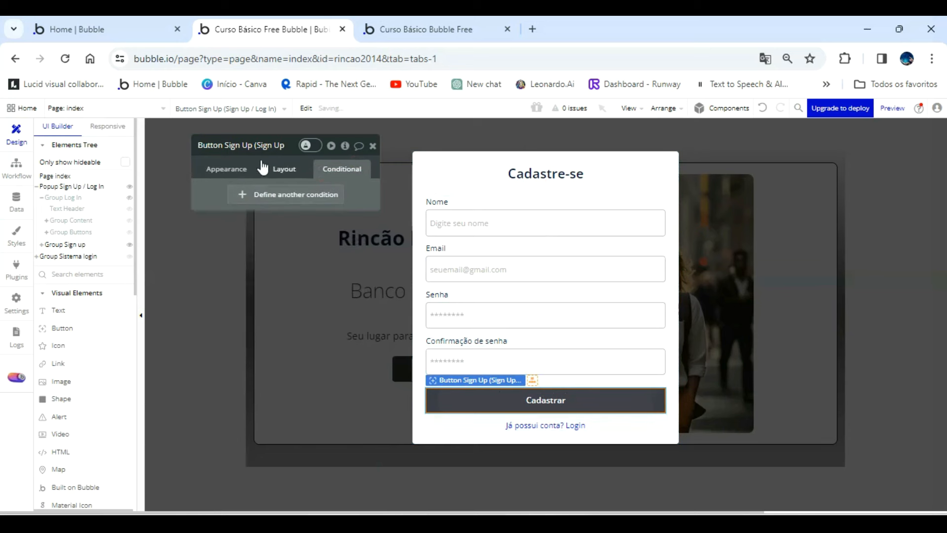
click(228, 169)
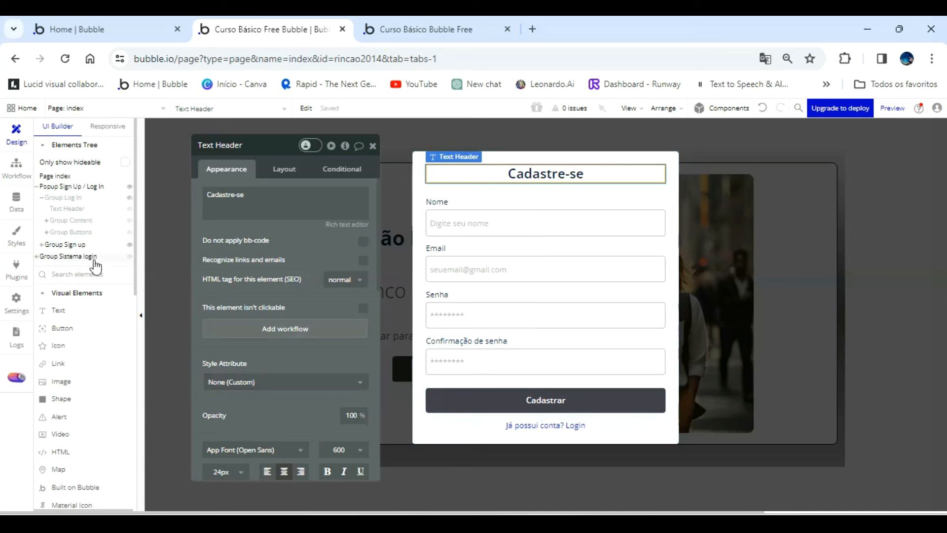
Review the hide and show actions in the workflow of the "Já possui conta? Login" text.
mouse_move(92, 194)
click(557, 423)
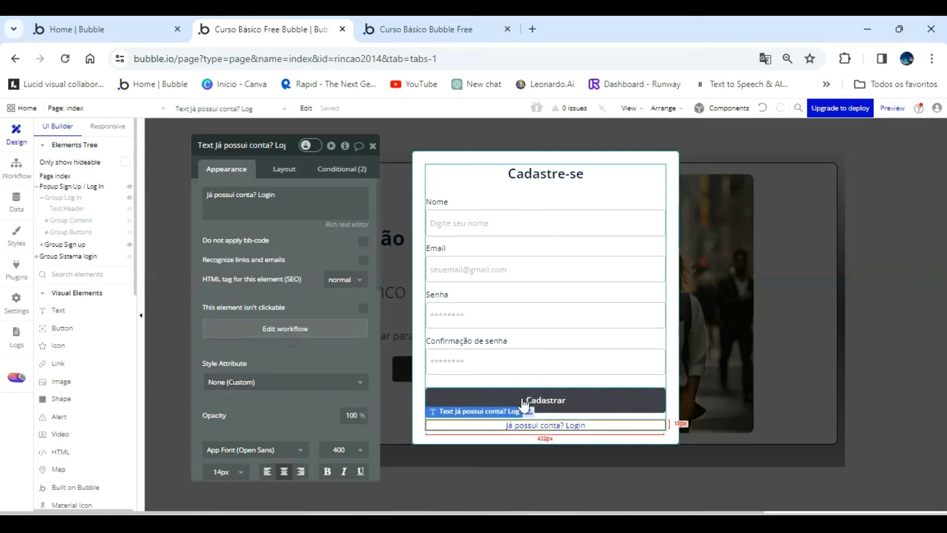
click(306, 329)
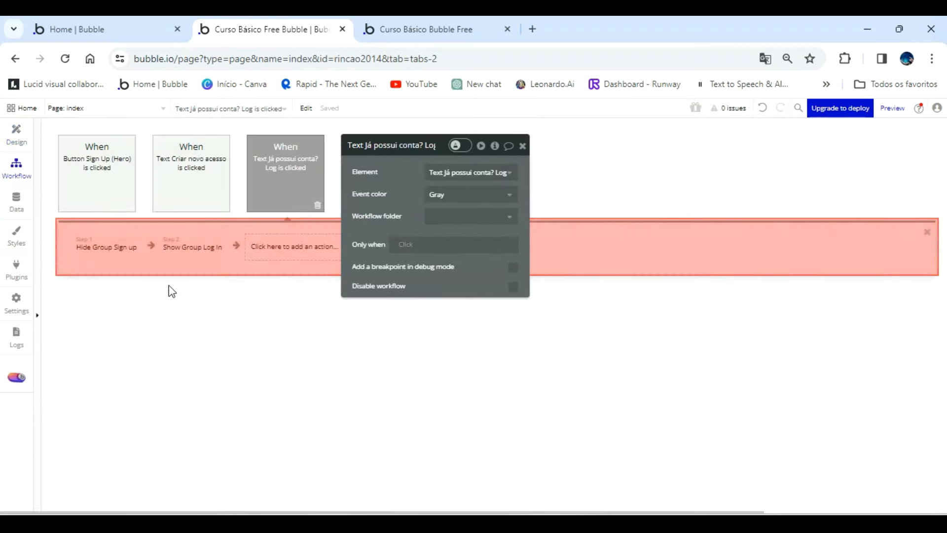
drag(405, 194, 501, 205)
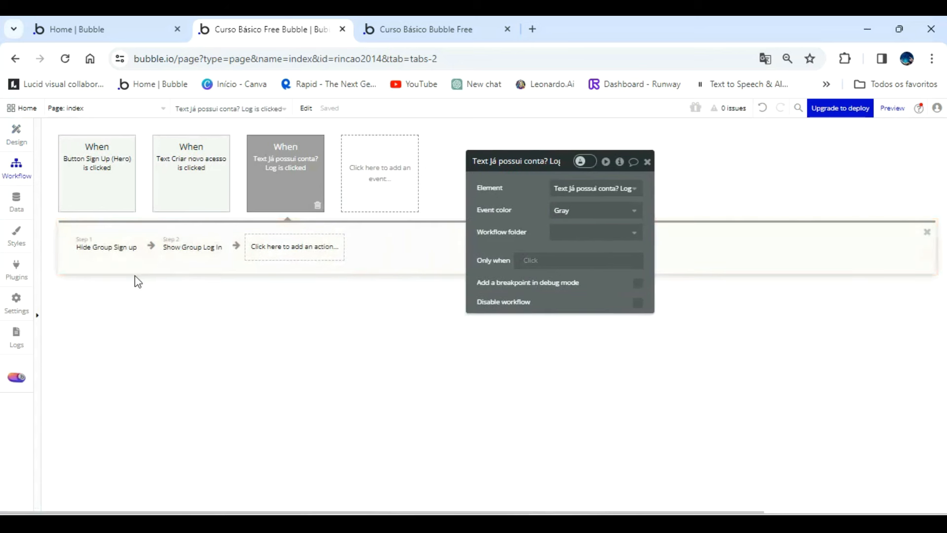
mouse_move(125, 255)
click(180, 255)
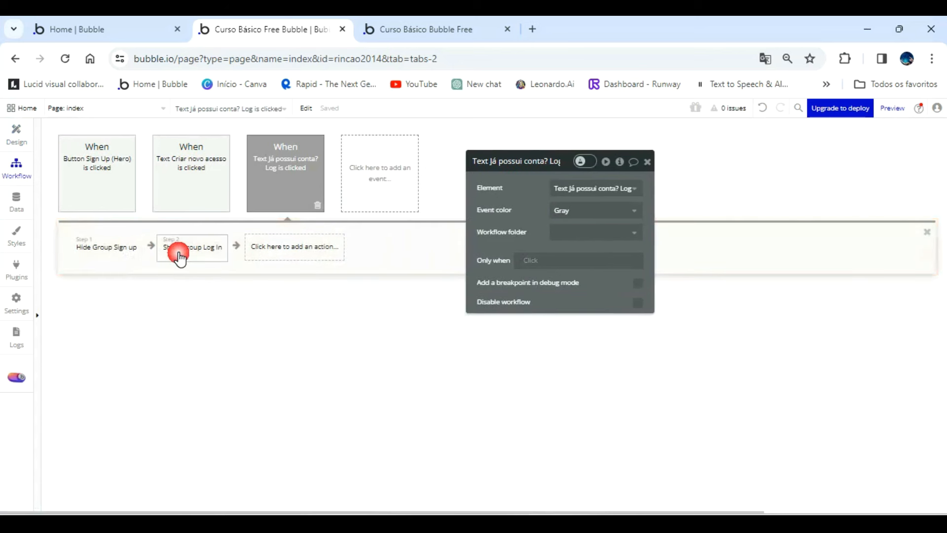
click(106, 251)
click(210, 250)
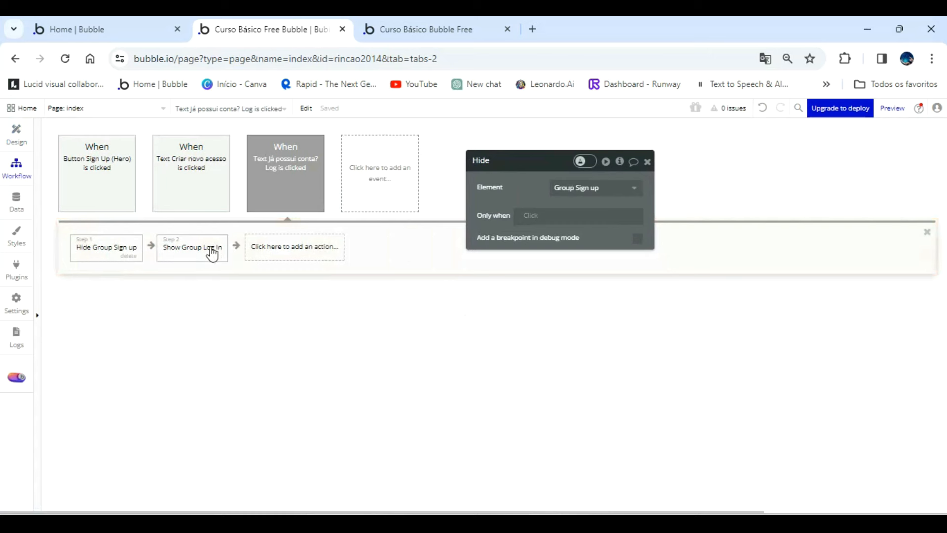
click(121, 249)
click(15, 135)
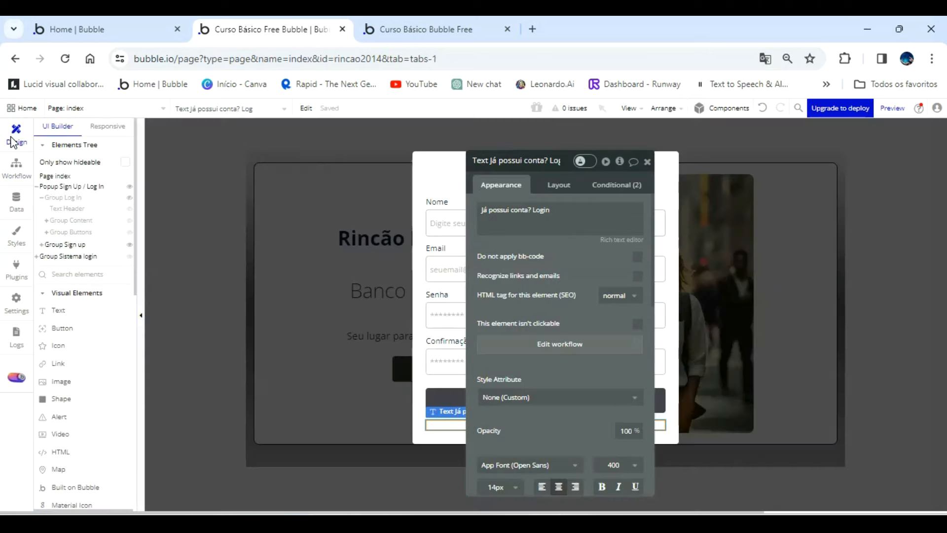
Review the hide and show actions in the workflow of the Log In group's "Criar novo acesso" text.
click(69, 197)
drag(512, 307, 767, 262)
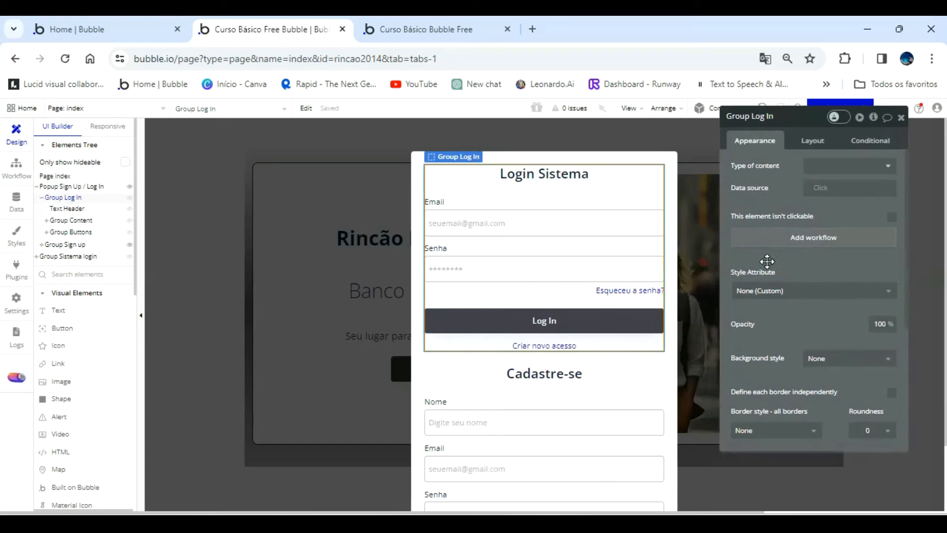
click(556, 345)
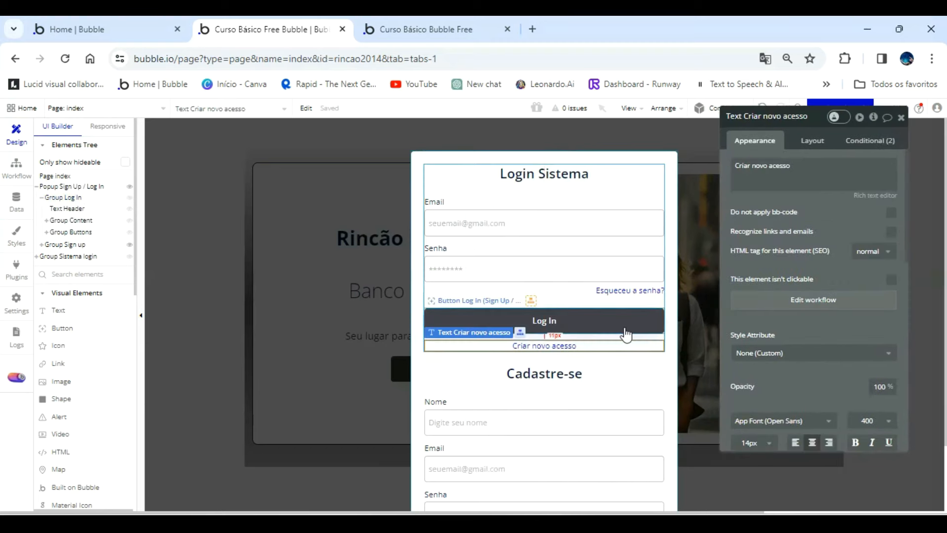
click(751, 302)
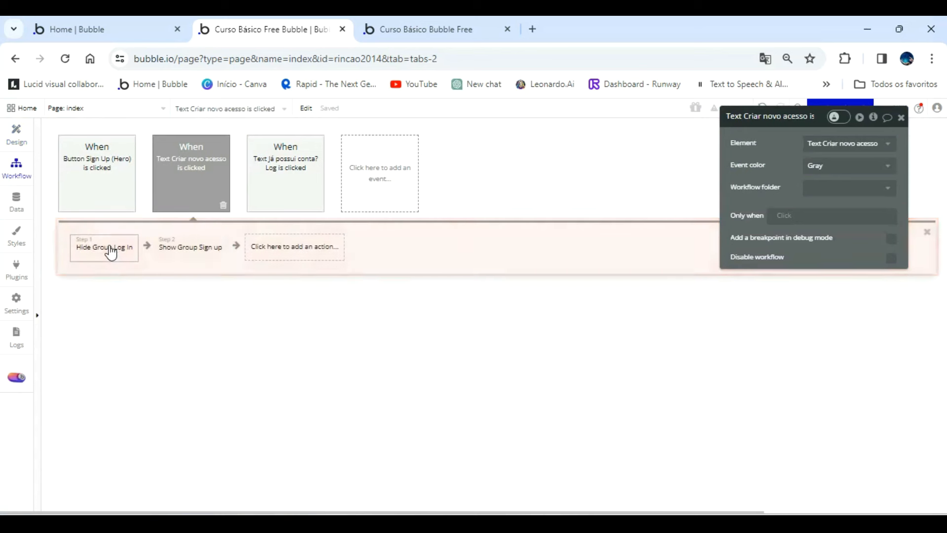
click(106, 245)
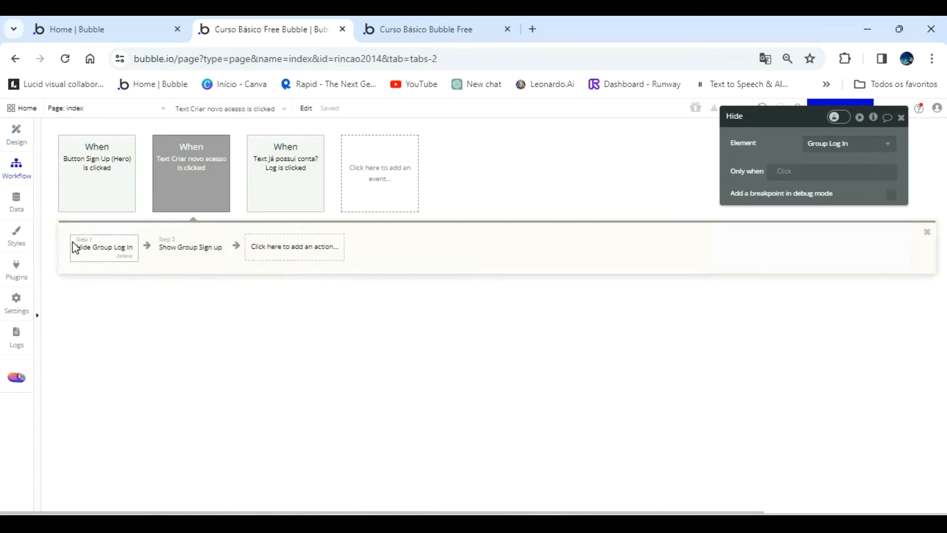
click(186, 248)
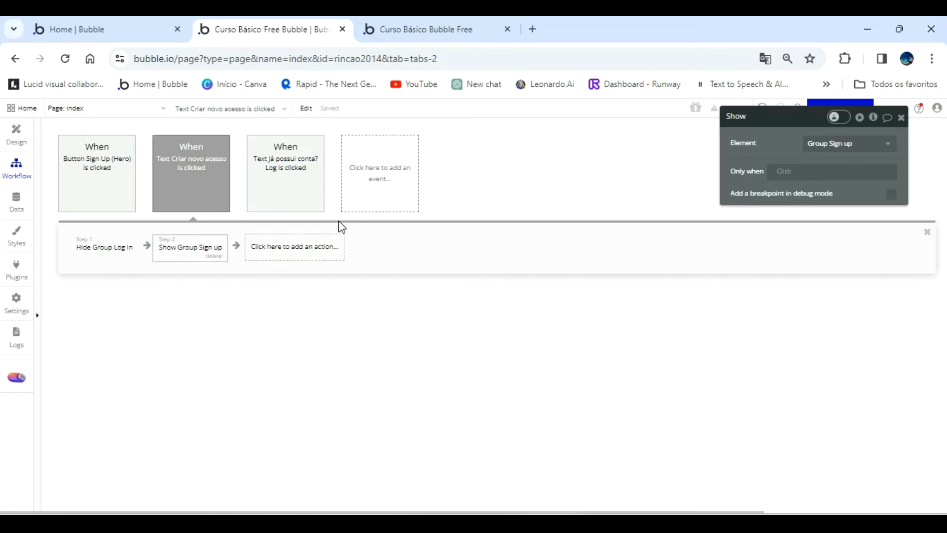
click(20, 143)
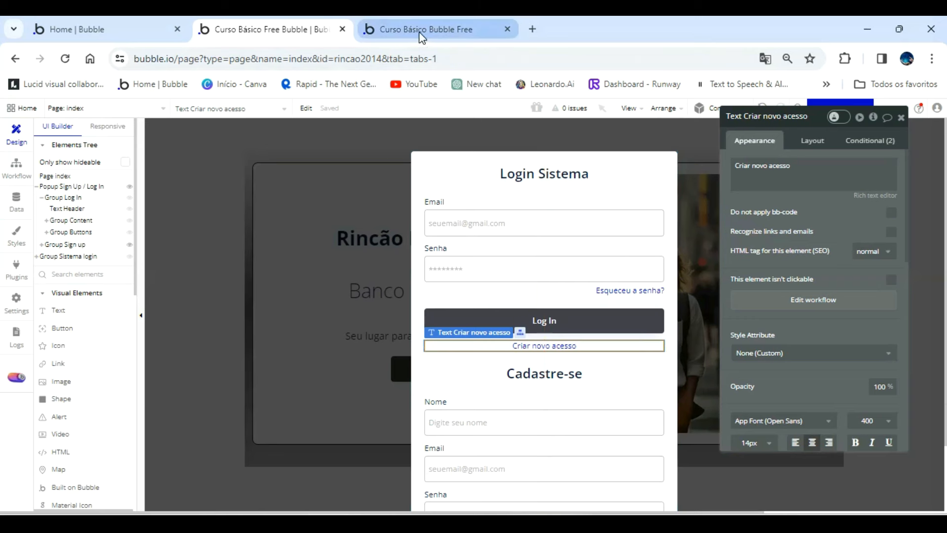
Create a click workflow for the Cadastrar button and add the "Sign the user up" action to it.
scroll(567, 326, down, 2)
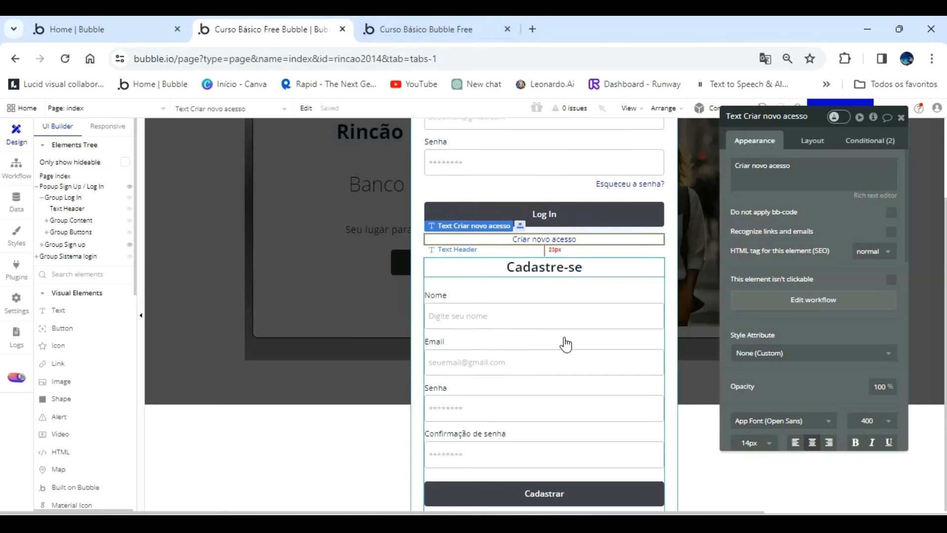
click(580, 490)
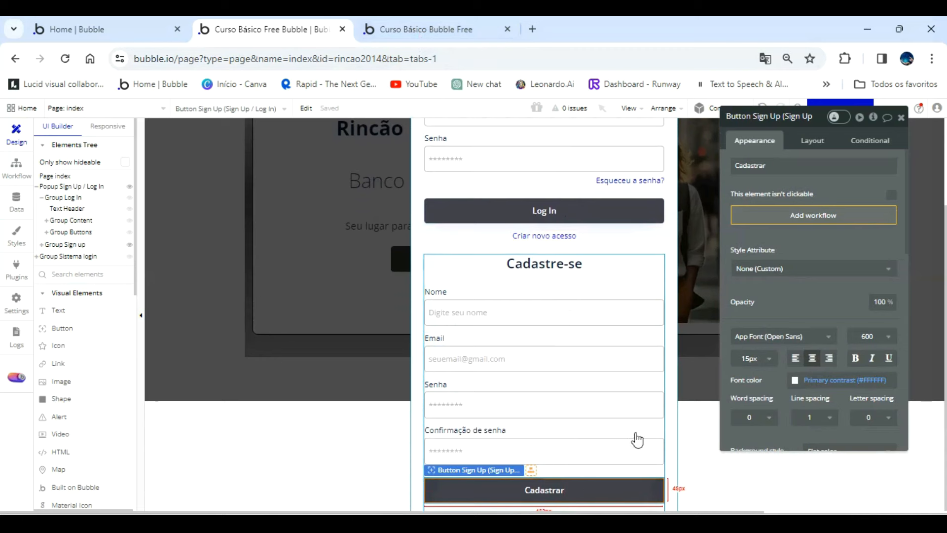
click(788, 217)
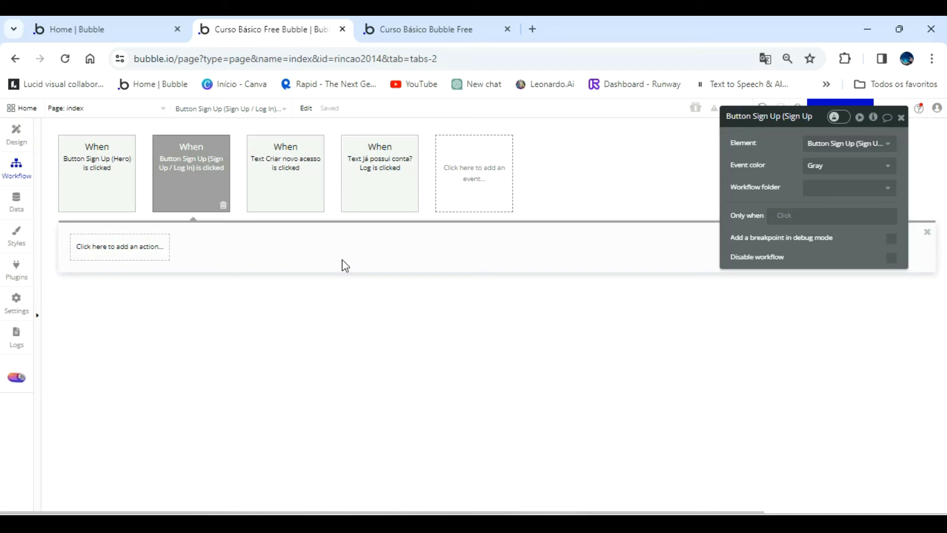
click(291, 261)
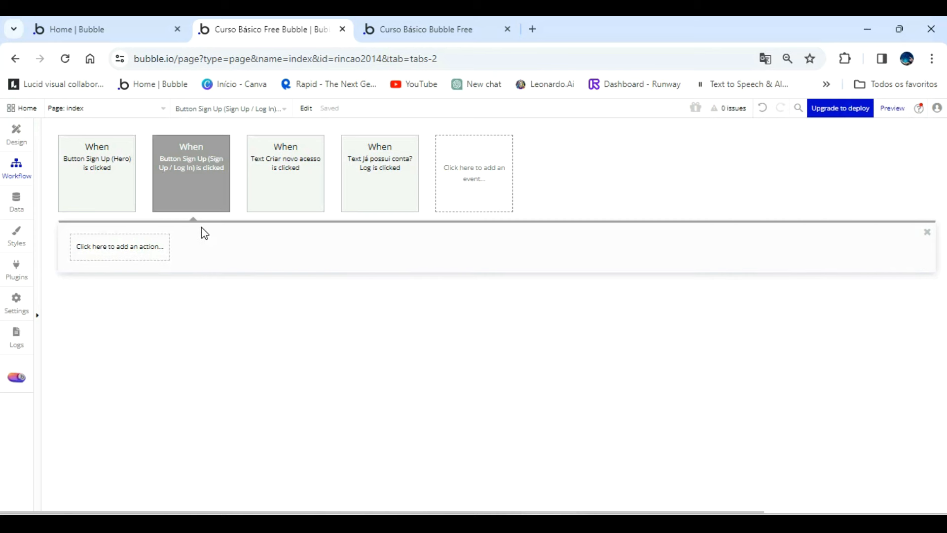
click(134, 251)
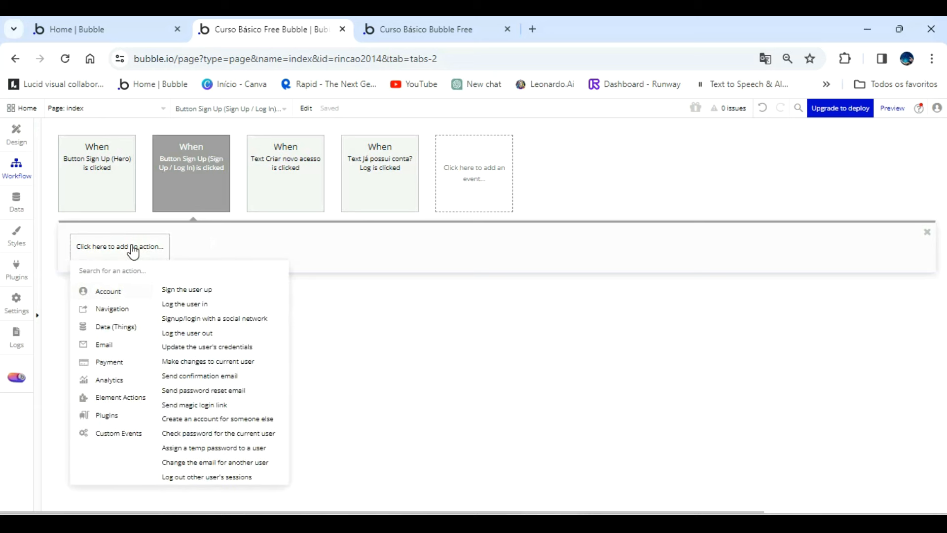
click(192, 294)
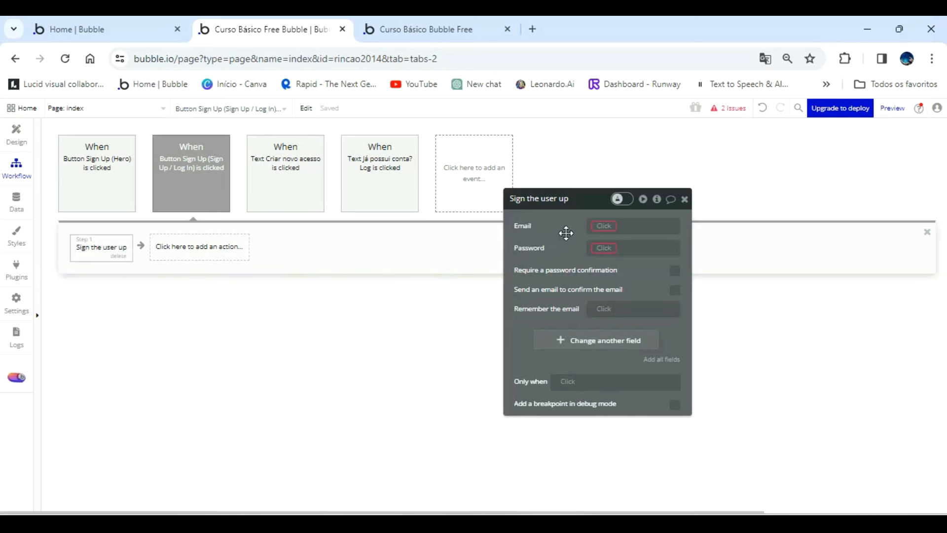
Set the sign-up action's Email to Input Sign Up Email's value.
click(604, 224)
scroll(656, 303, down, 3)
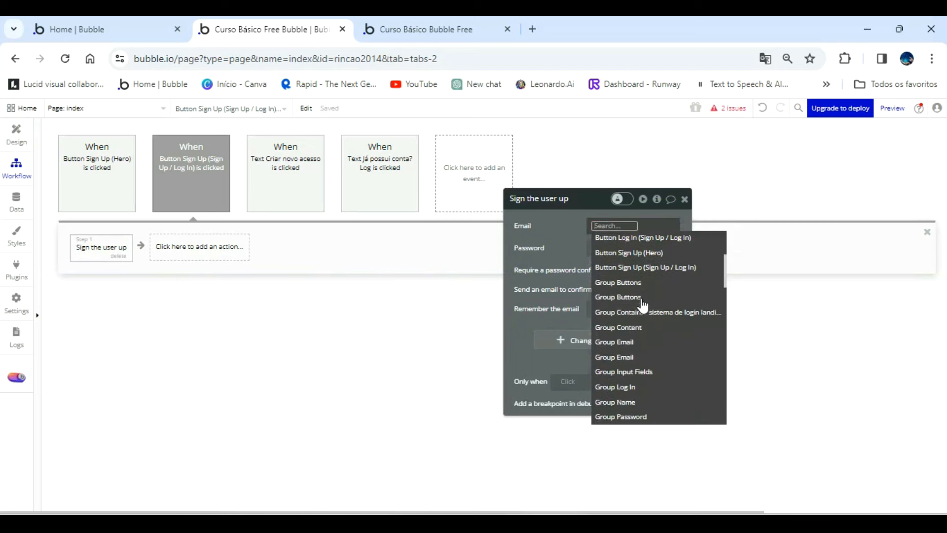
scroll(653, 320, down, 4)
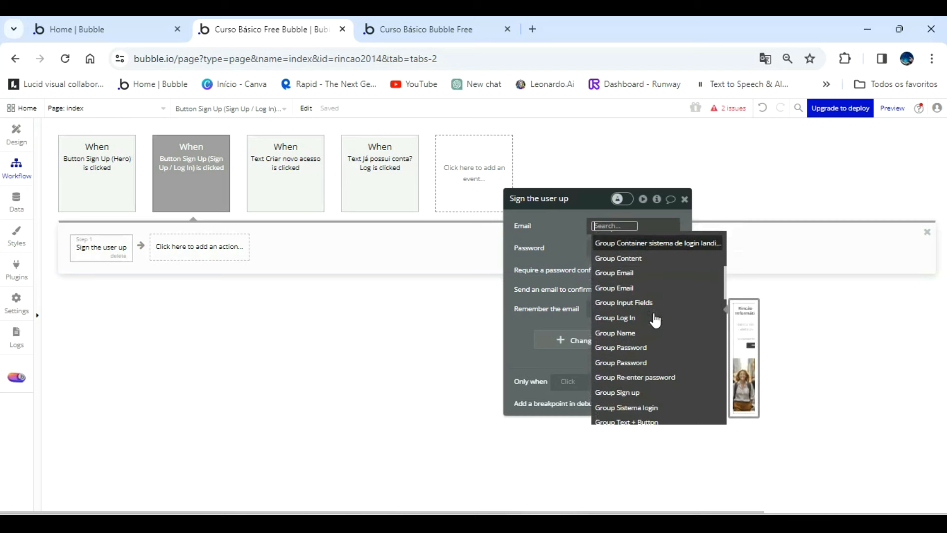
scroll(655, 320, down, 2)
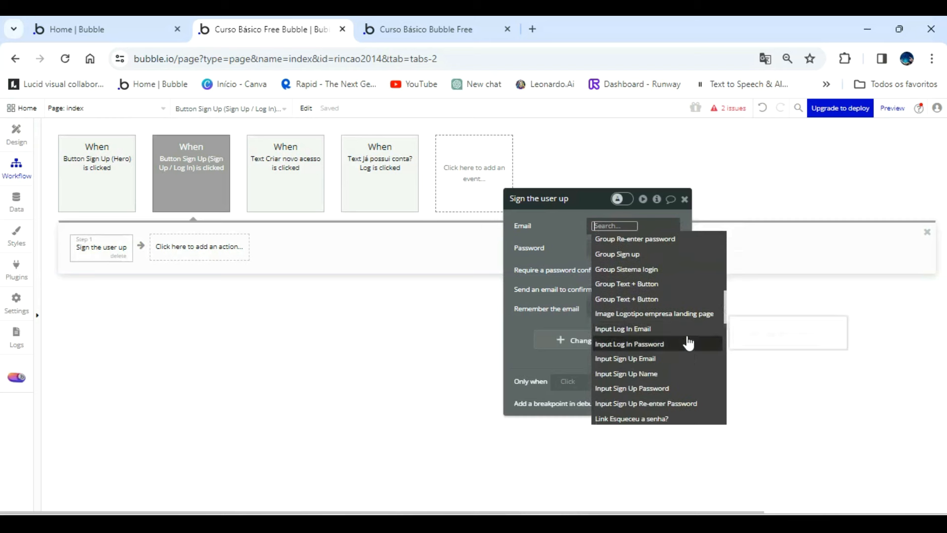
click(654, 363)
click(628, 264)
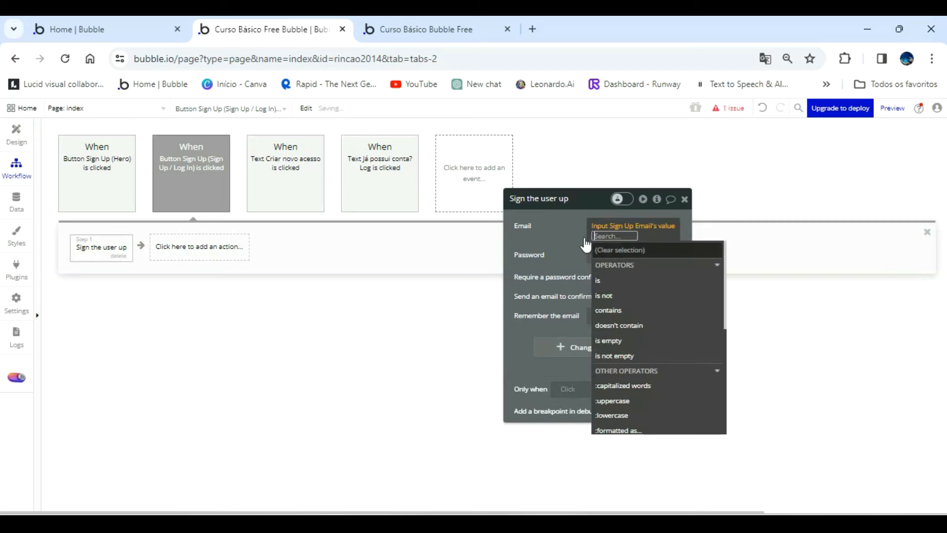
click(571, 228)
Set the sign-up action's Password to Input Sign Up Password's value.
click(603, 244)
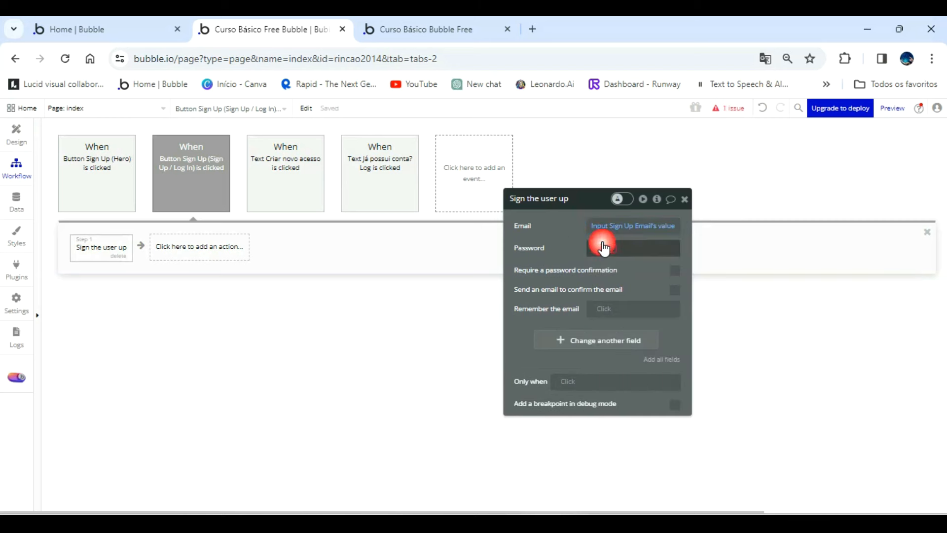
scroll(697, 390, down, 5)
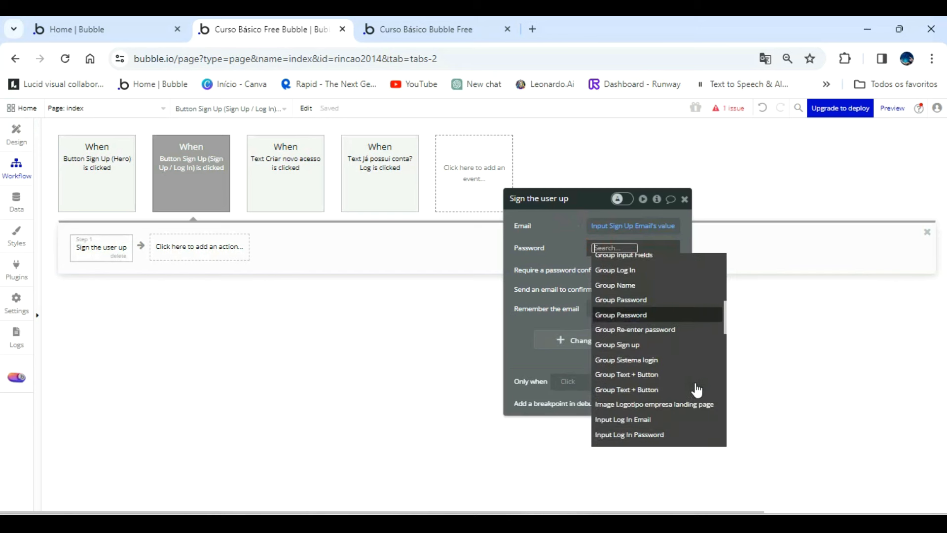
scroll(697, 391, down, 3)
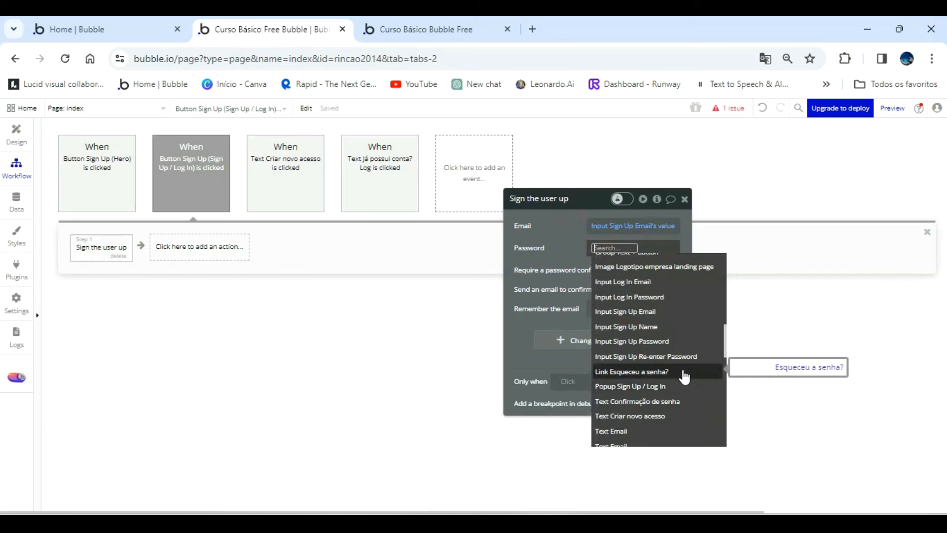
click(668, 342)
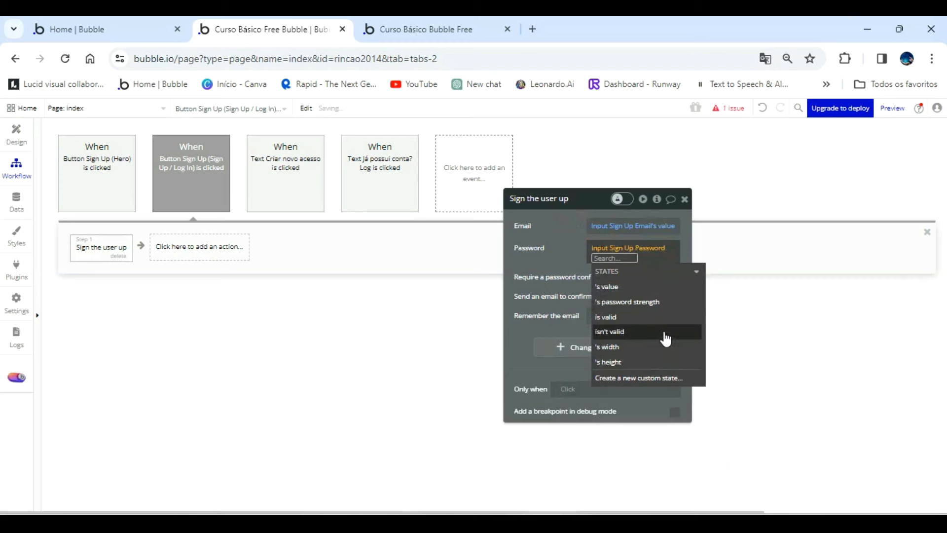
click(624, 288)
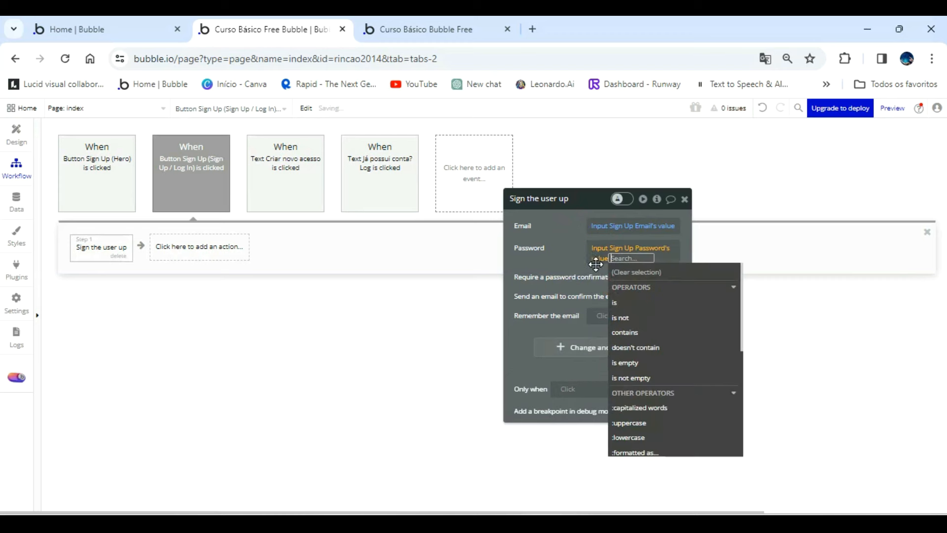
click(554, 240)
Review the Nome, Email and Senha input elements of the Cadastre-se form in the page design.
click(16, 129)
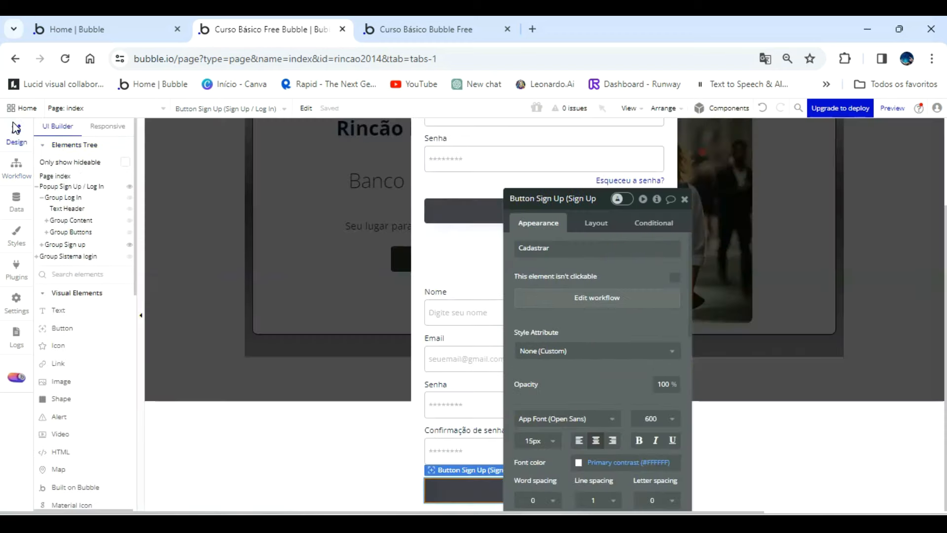
drag(545, 275, 765, 254)
click(544, 316)
click(489, 358)
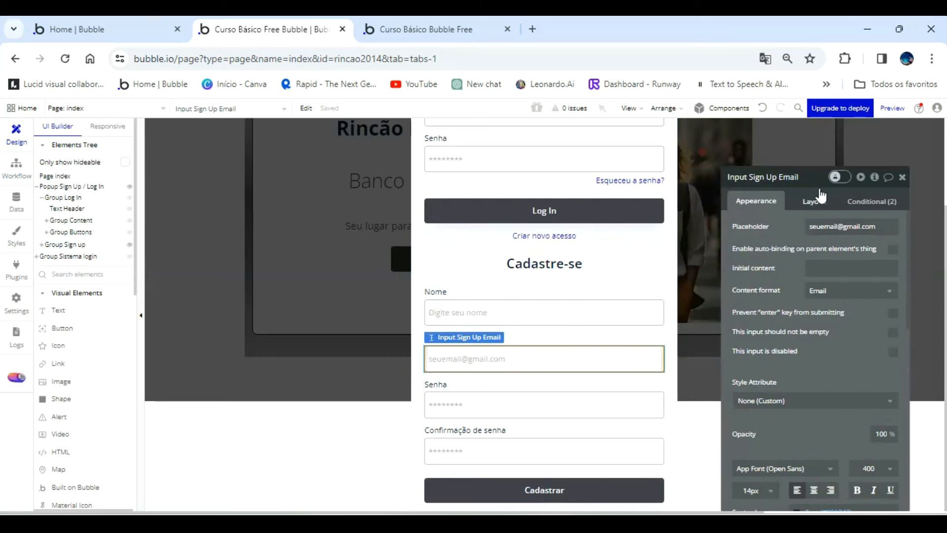
click(501, 399)
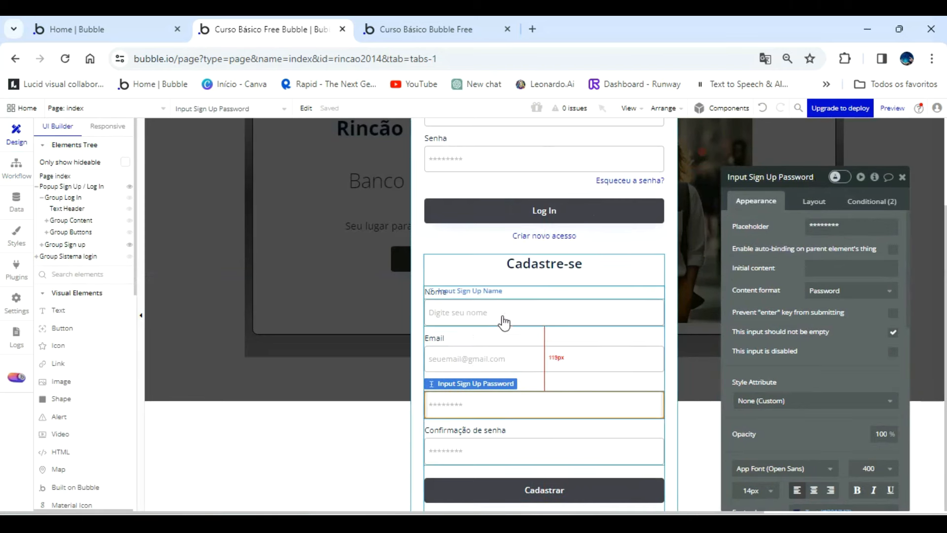
click(476, 316)
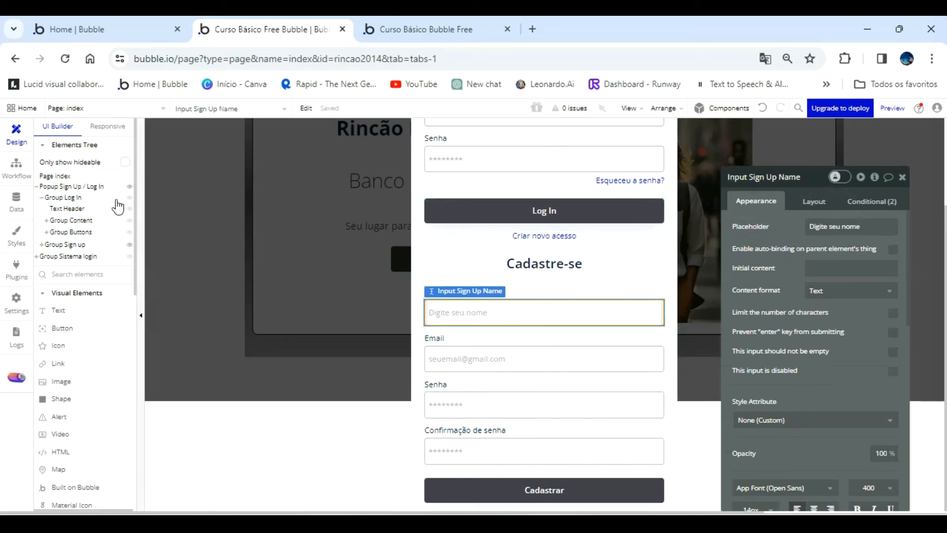
Require a password confirmation in the sign-up action and set Confirmation to Input Sign Up Re-enter Password's value.
click(15, 162)
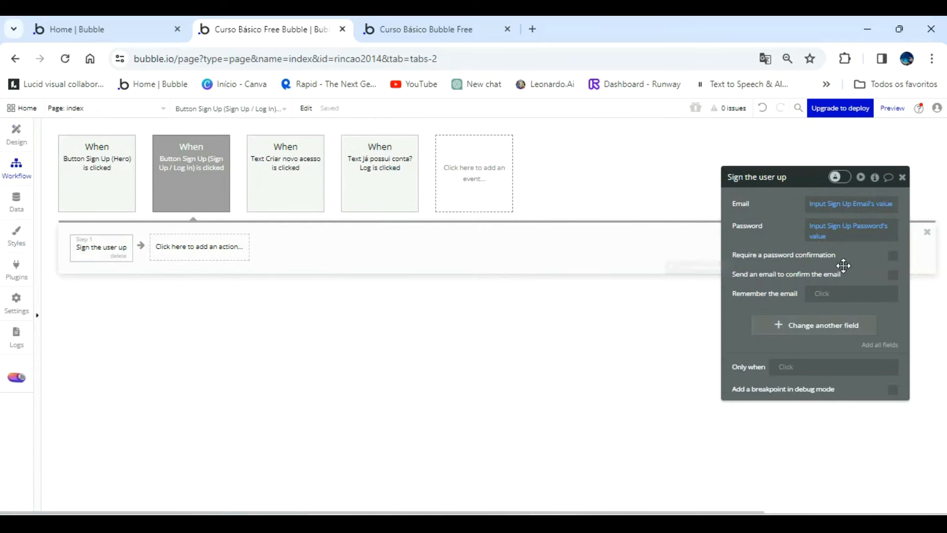
click(893, 257)
click(824, 274)
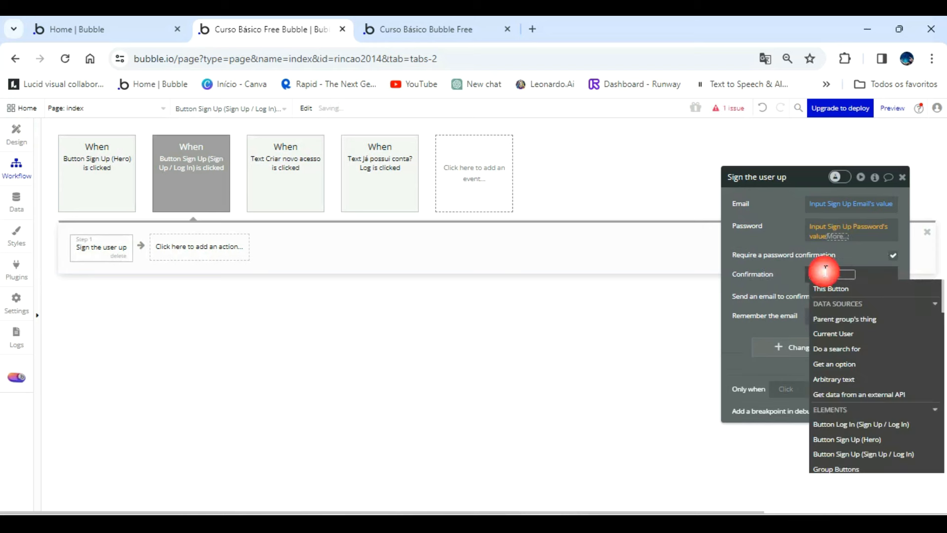
scroll(863, 385, down, 5)
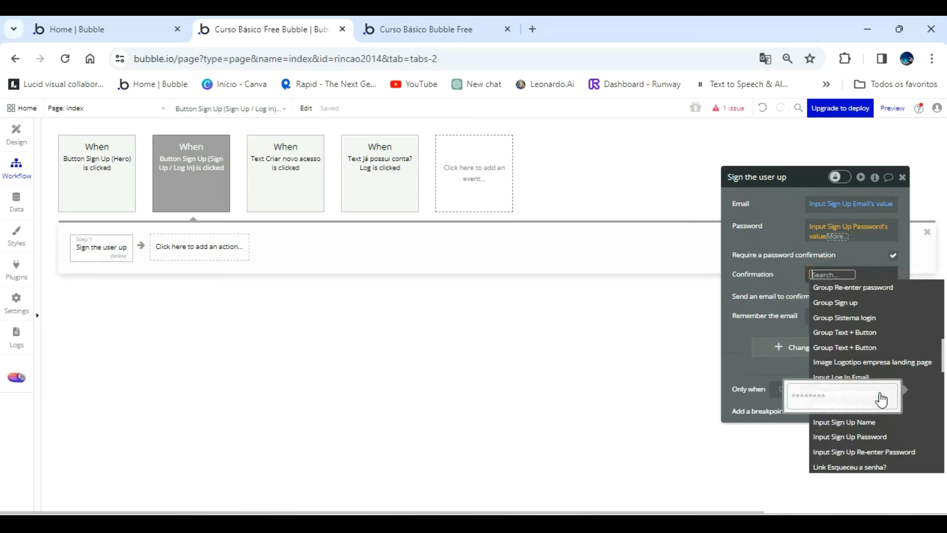
click(906, 452)
click(775, 281)
drag(775, 281, 526, 244)
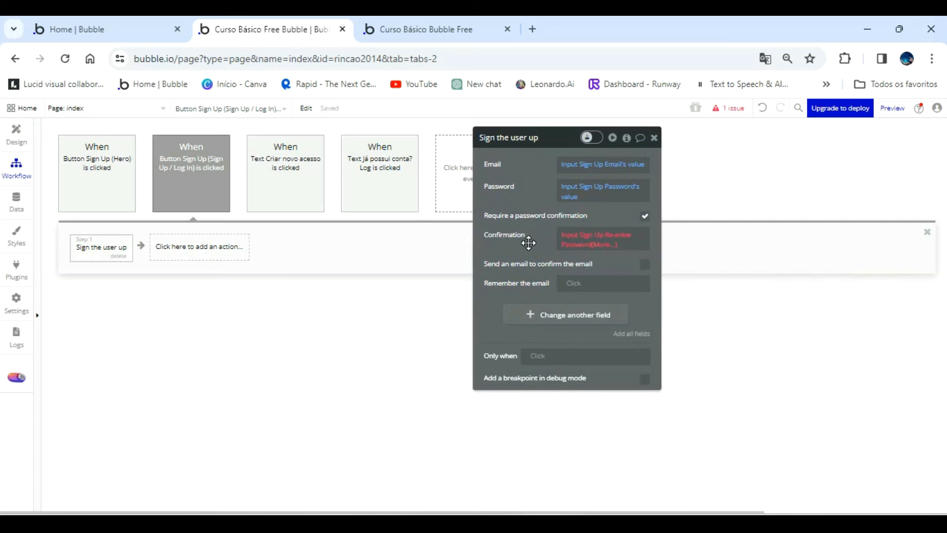
click(596, 245)
click(613, 276)
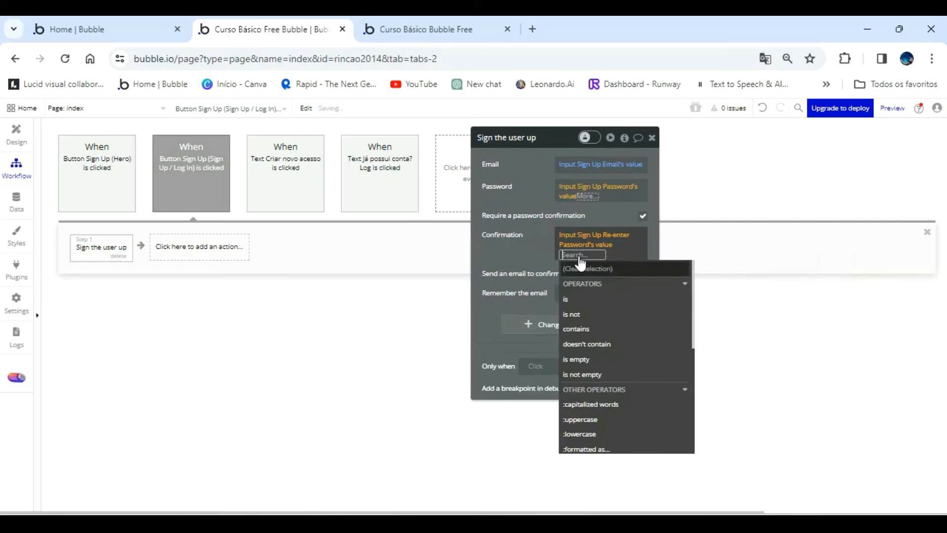
click(545, 265)
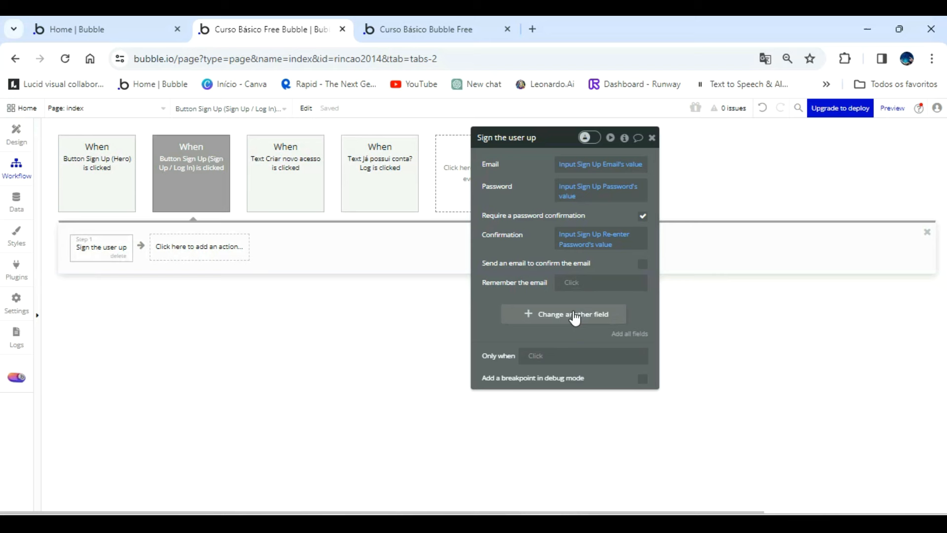
Add all user fields to the sign-up action and set Nome to Input Sign Up Name's value.
click(630, 334)
click(524, 309)
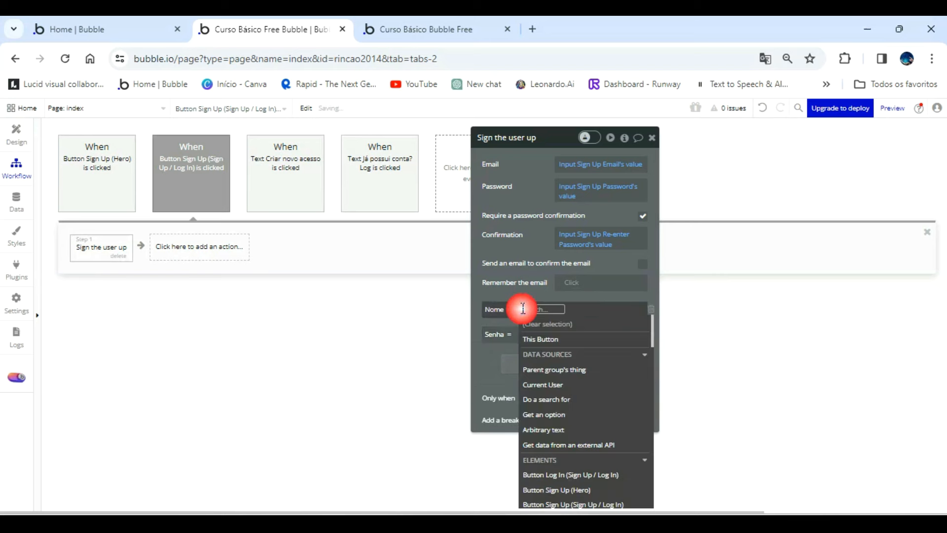
scroll(567, 399, down, 10)
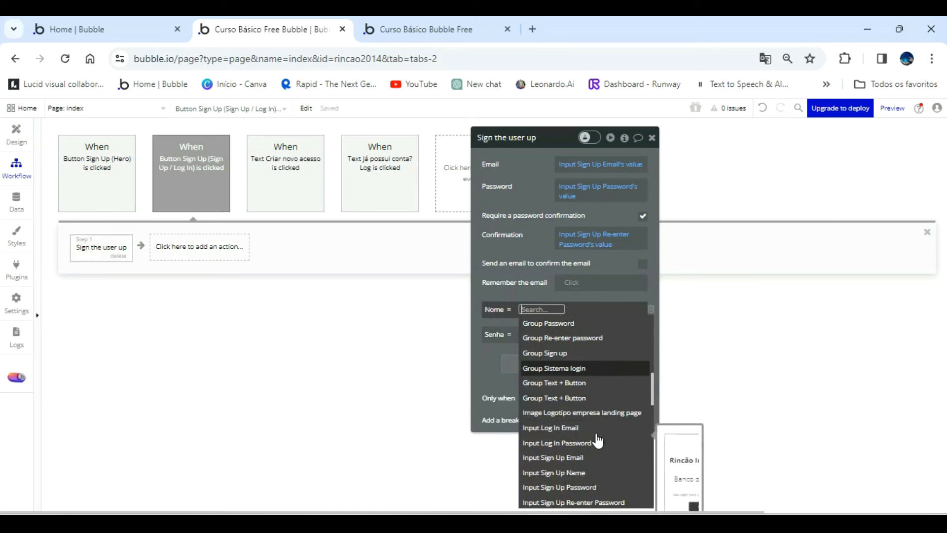
scroll(598, 441, down, 3)
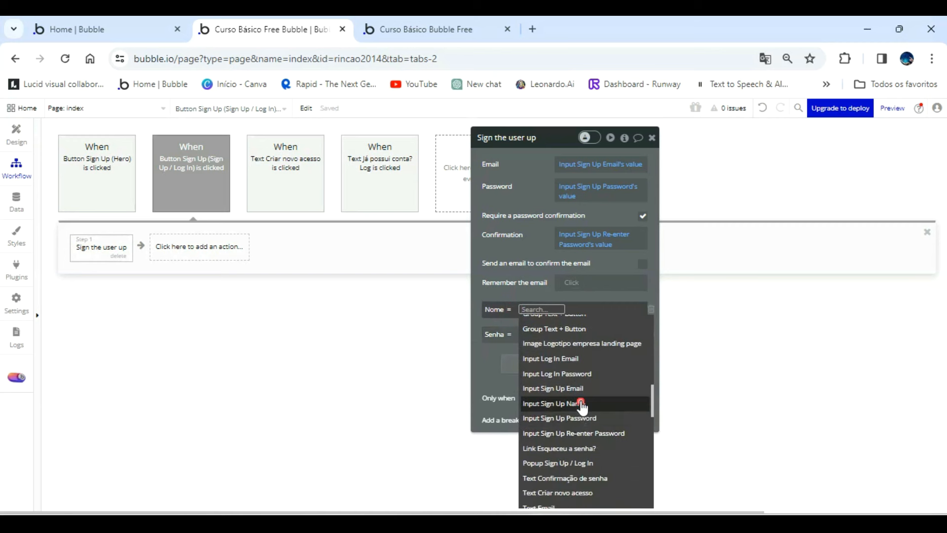
click(606, 402)
click(602, 339)
click(528, 200)
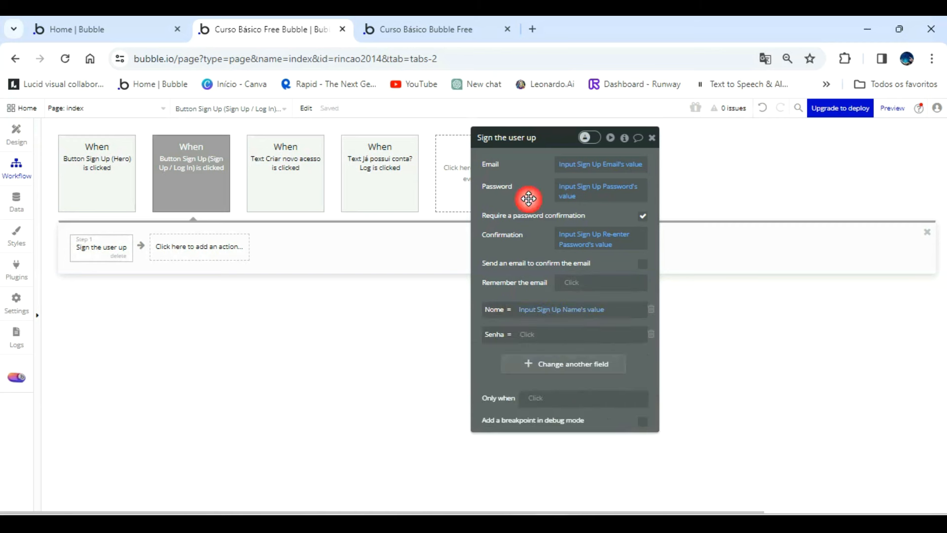
Set the sign-up action's Senha field to Input Sign Up Password's value.
click(527, 334)
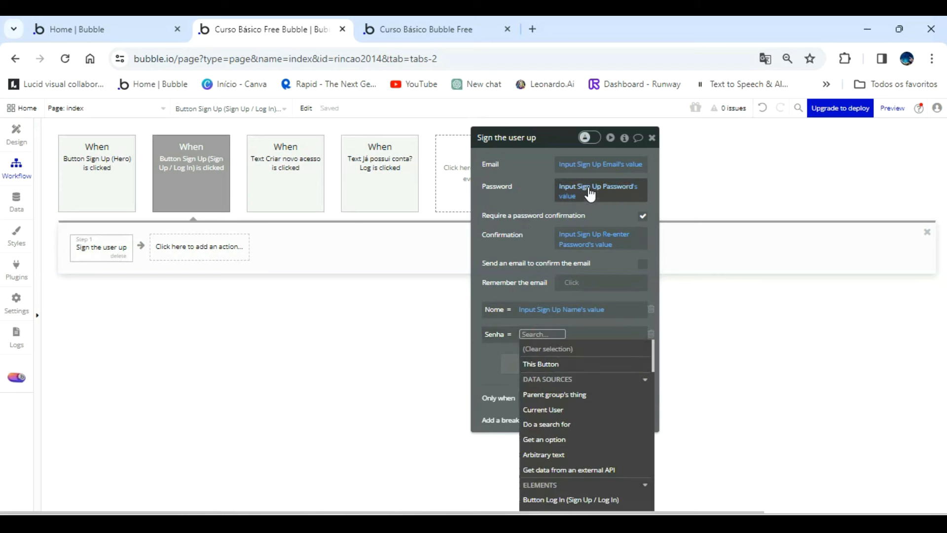
scroll(593, 432, down, 8)
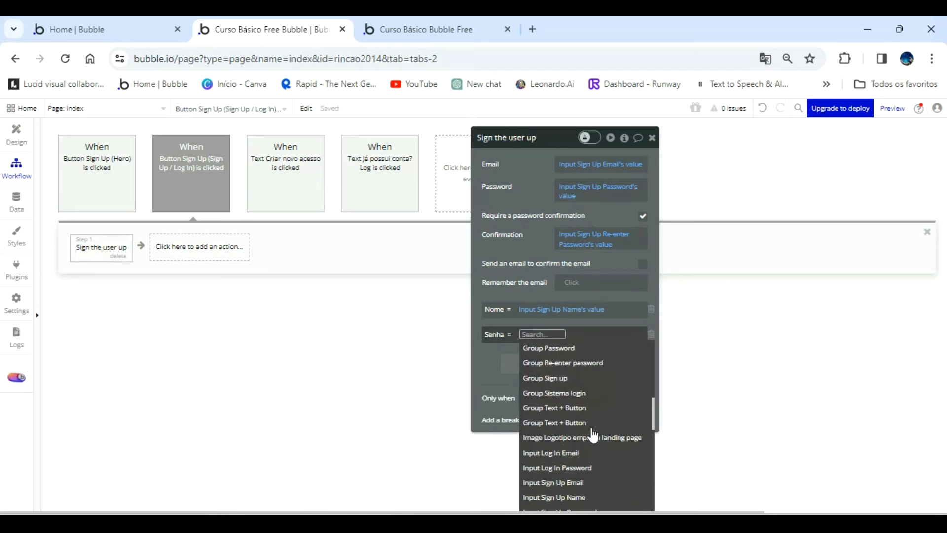
scroll(595, 450, down, 3)
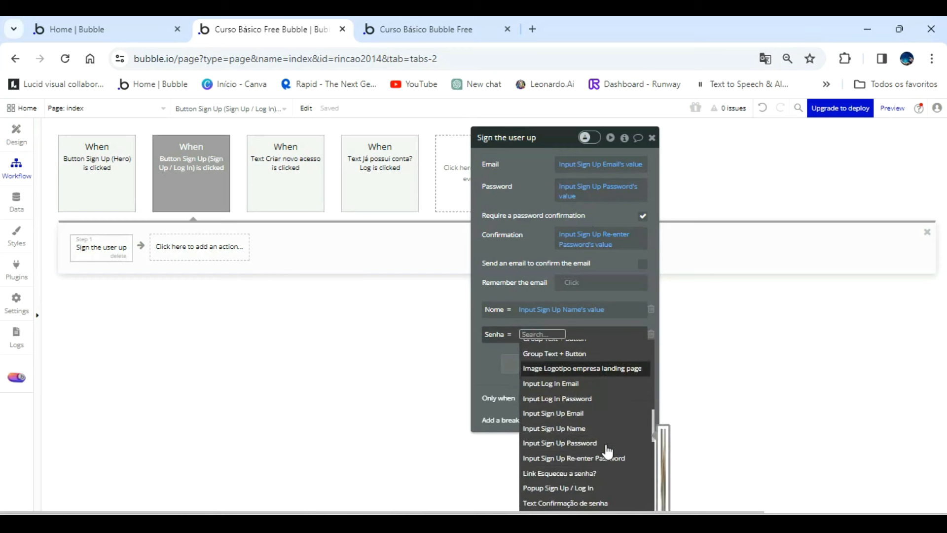
click(586, 446)
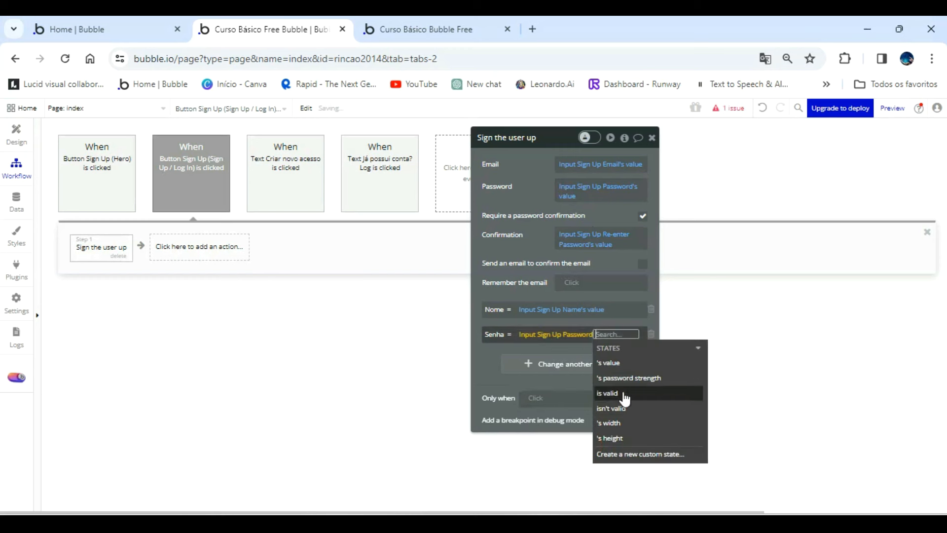
click(619, 361)
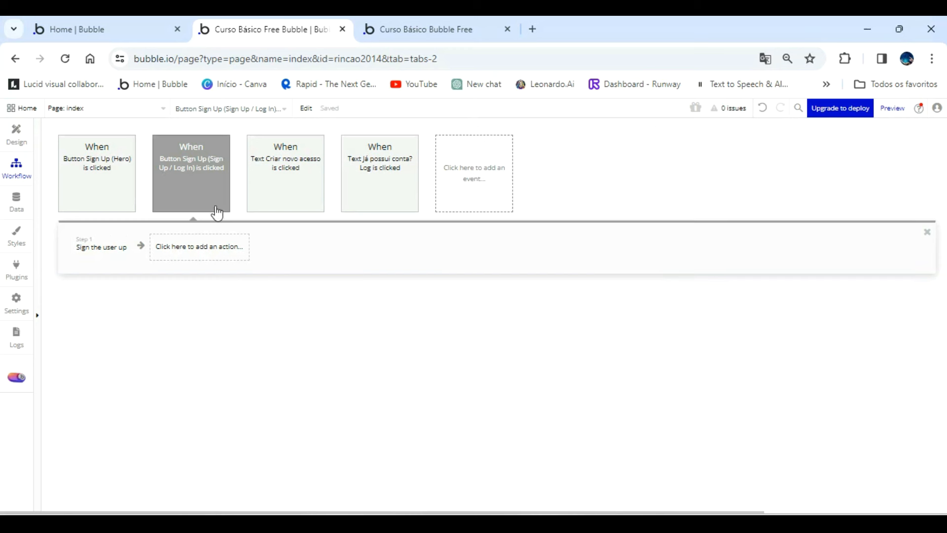
Create a new page named dashboard_talentos.
click(155, 109)
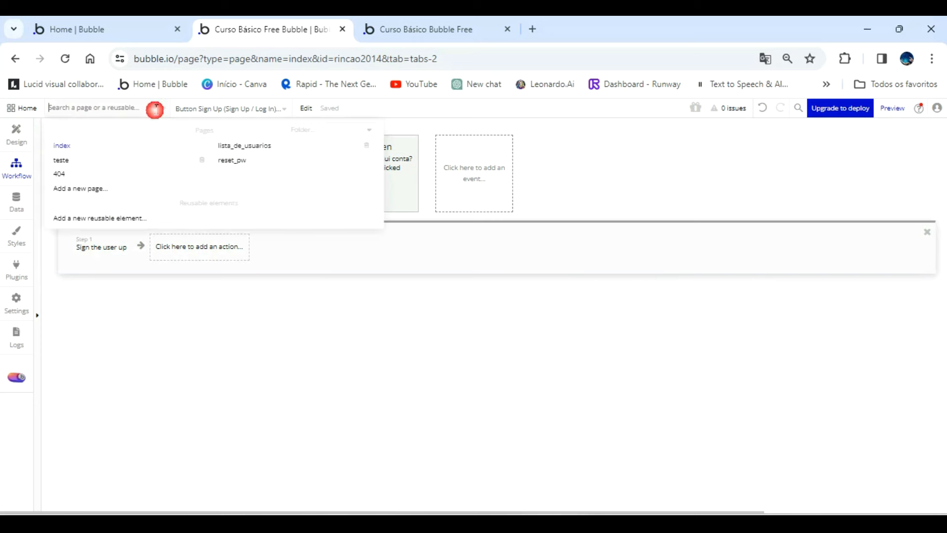
click(92, 191)
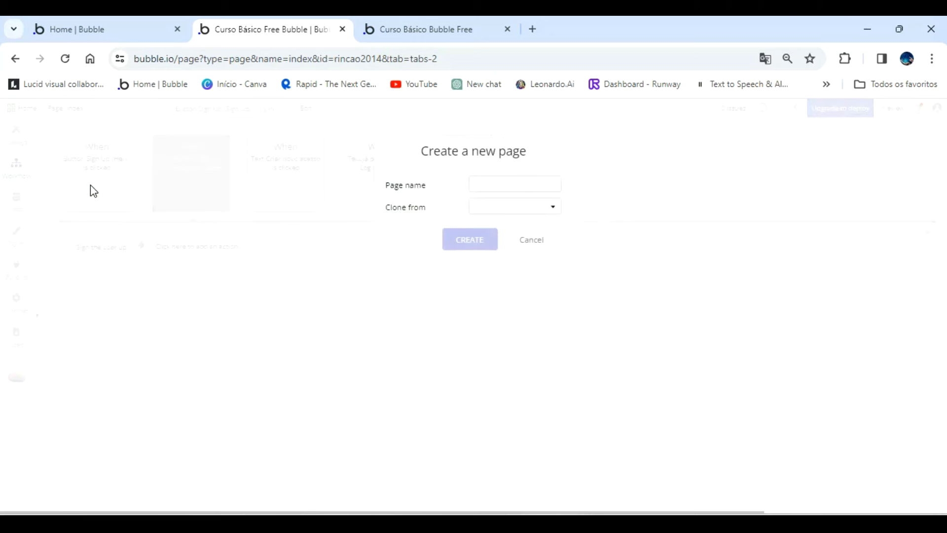
click(496, 186)
text(dashboard_talentos)
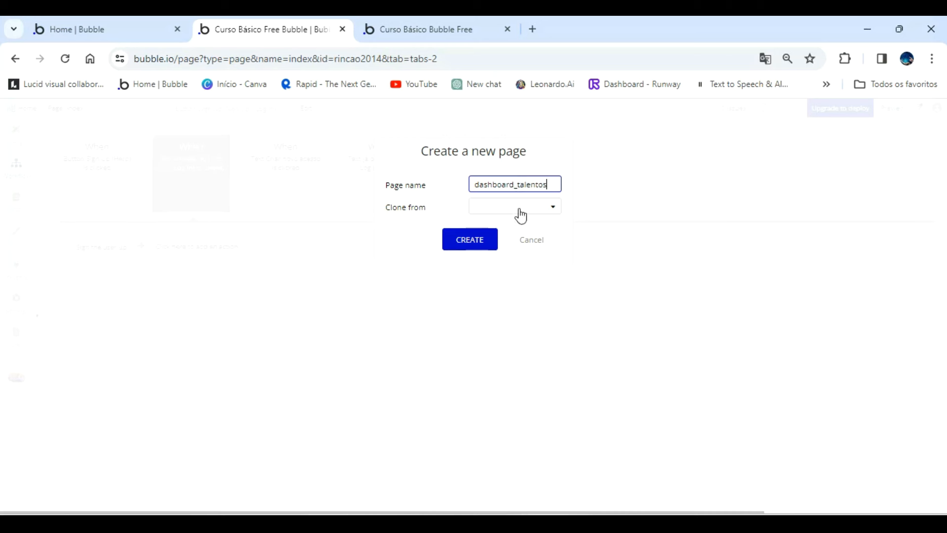
click(474, 241)
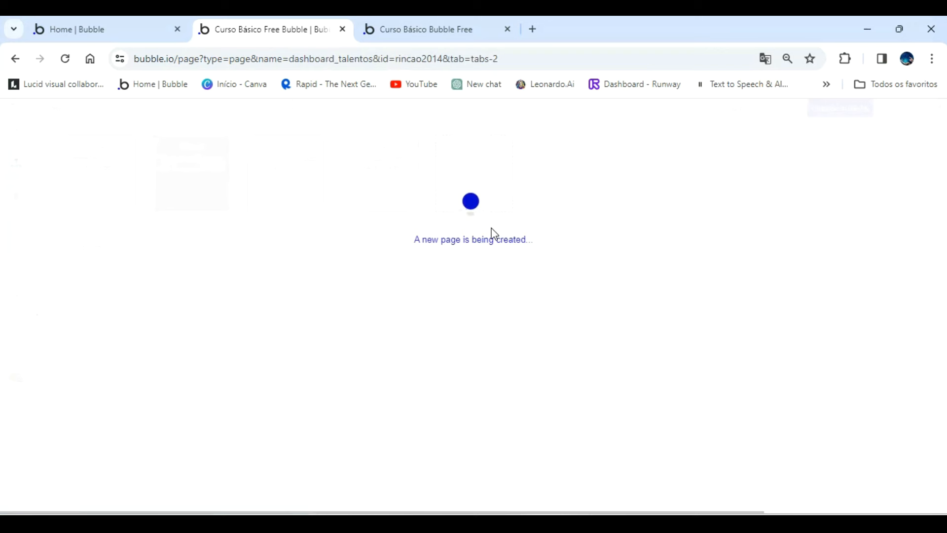
On the index page, add a Go to page action with destination dashboard_talentos after the sign-up action in the Cadastrar button's workflow.
click(137, 118)
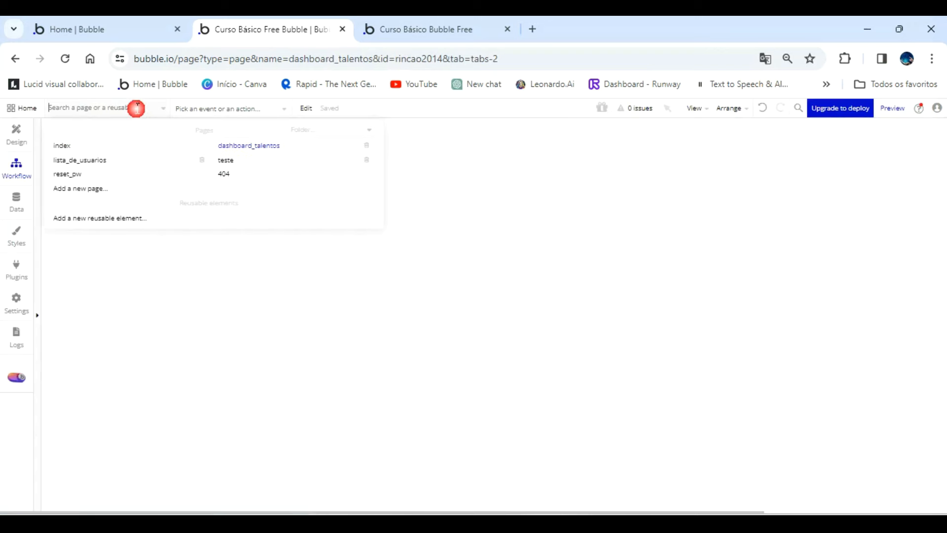
click(83, 147)
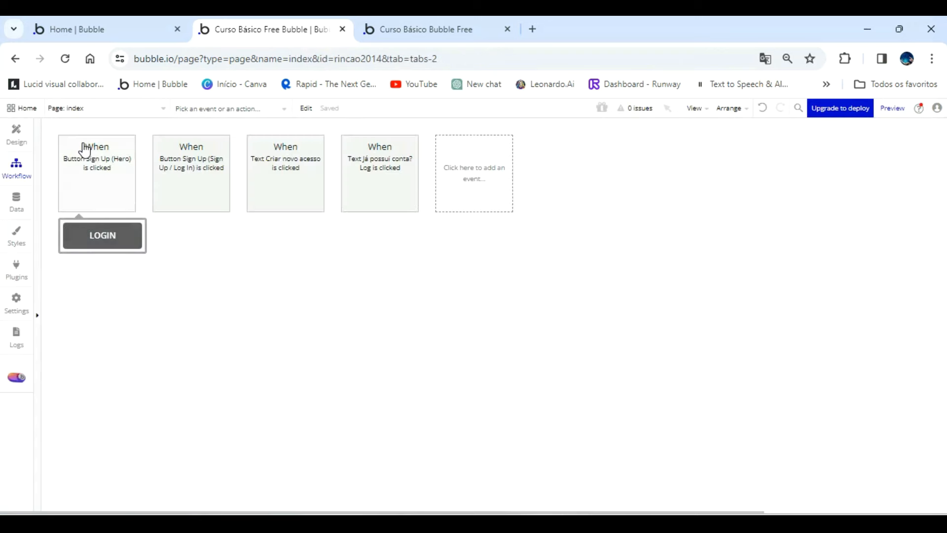
click(191, 175)
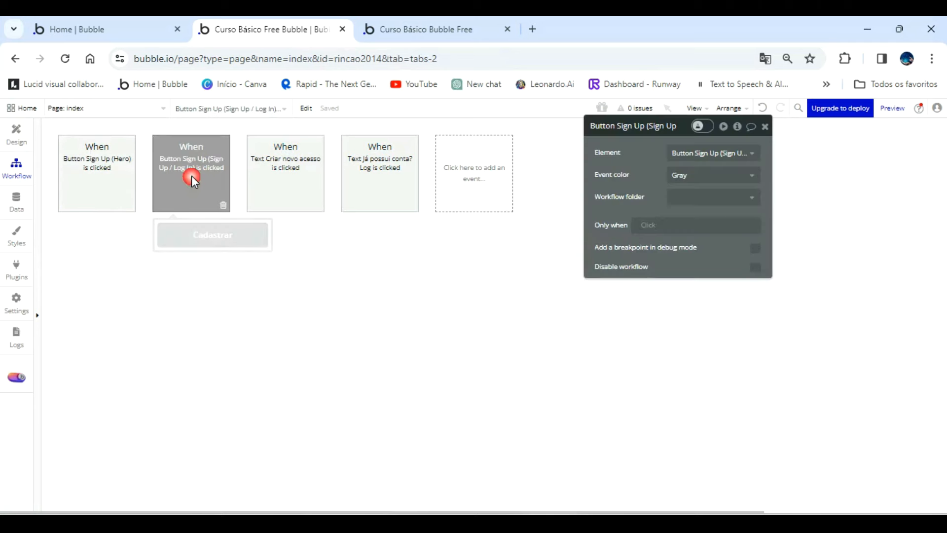
click(88, 247)
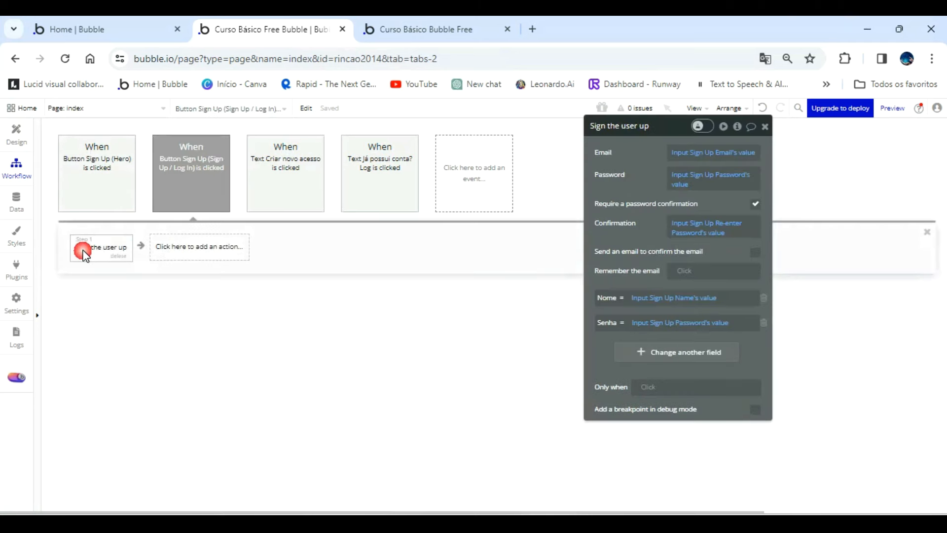
click(200, 248)
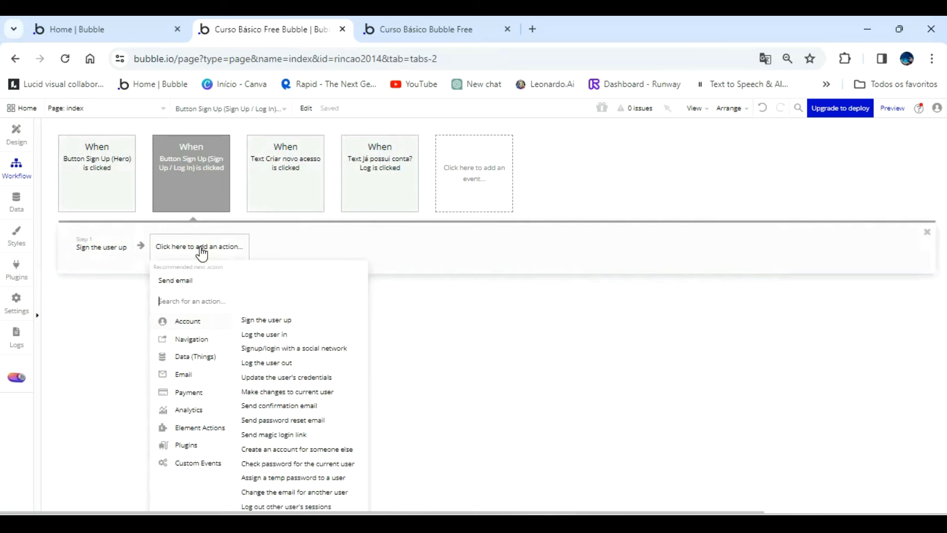
mouse_move(195, 338)
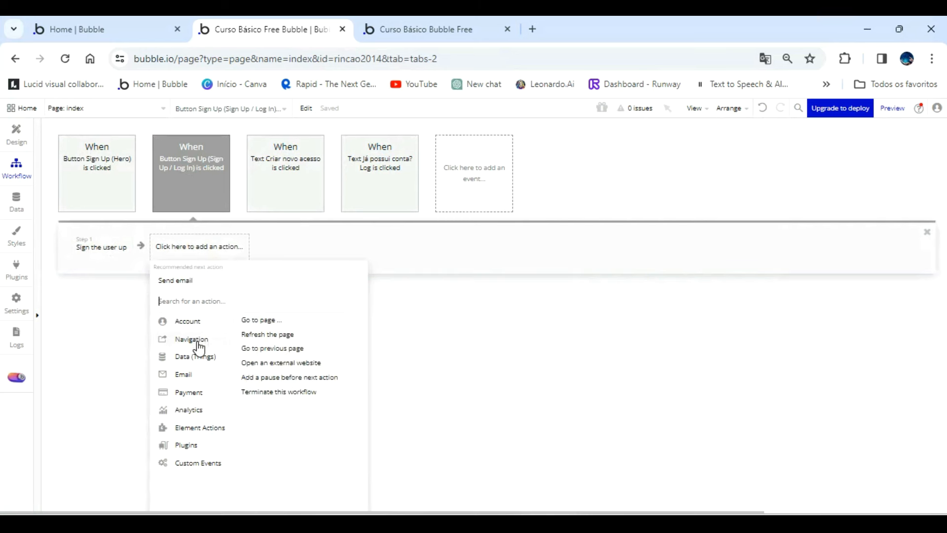
click(261, 321)
click(712, 153)
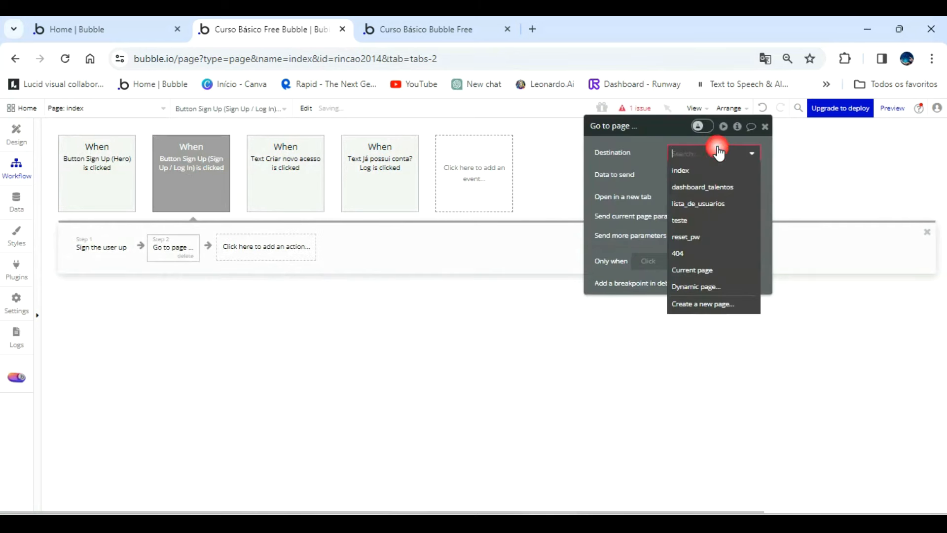
click(723, 188)
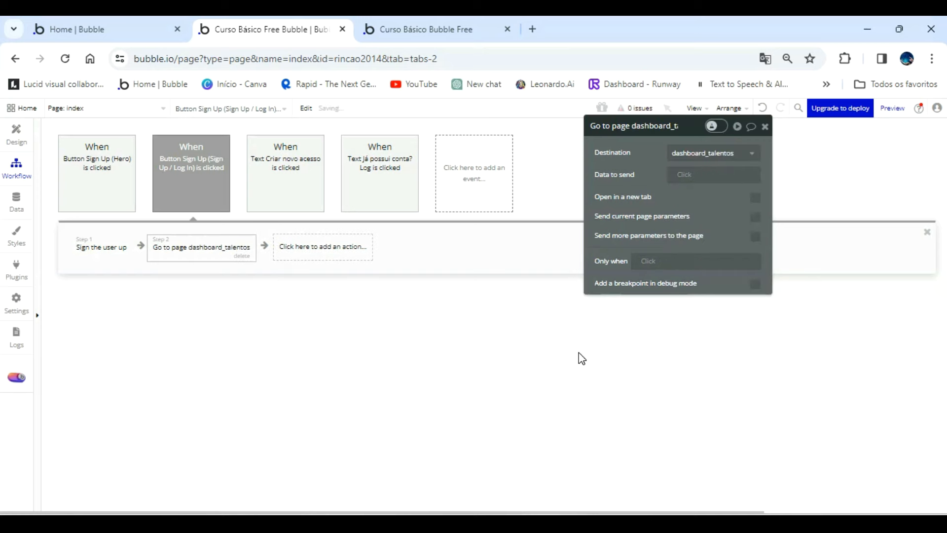
Refresh the app preview to the latest version and switch its login popup to the sign-up form.
click(446, 28)
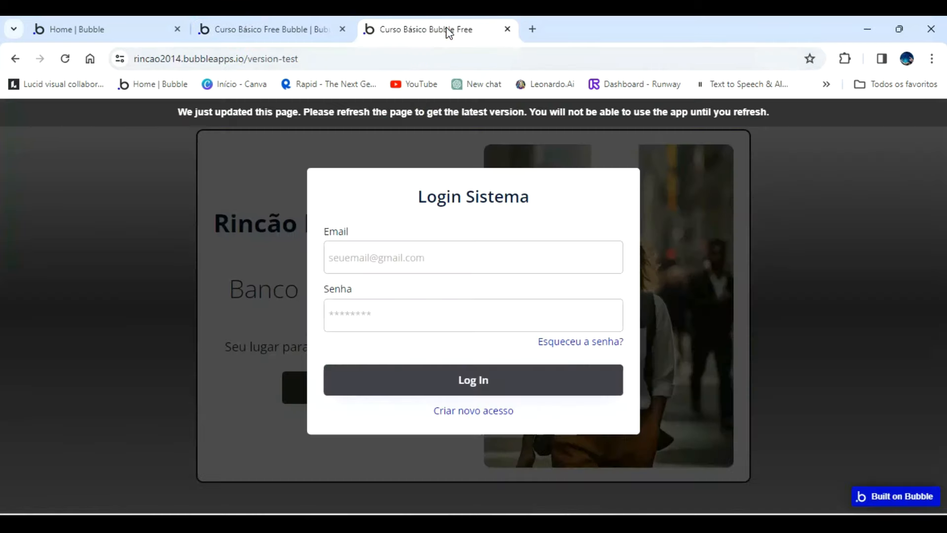
click(518, 117)
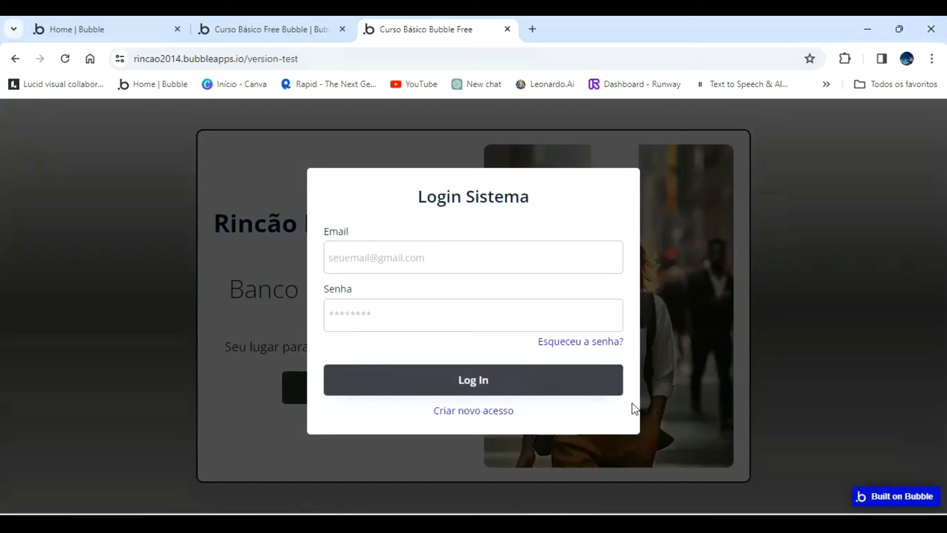
click(487, 411)
Fill in the sign-up form's Nome with the test user's full name and Email with the e-mail address.
click(399, 213)
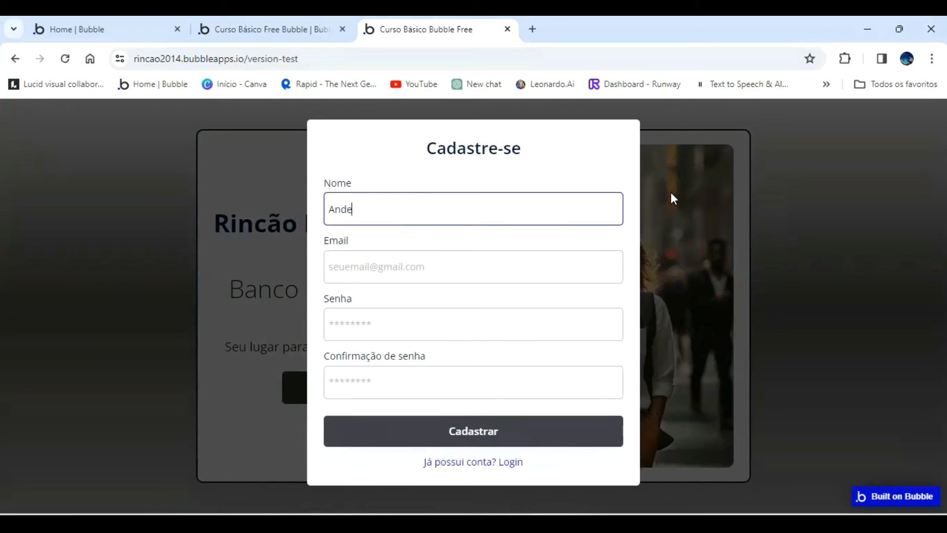
key(Tab)
text(rin)
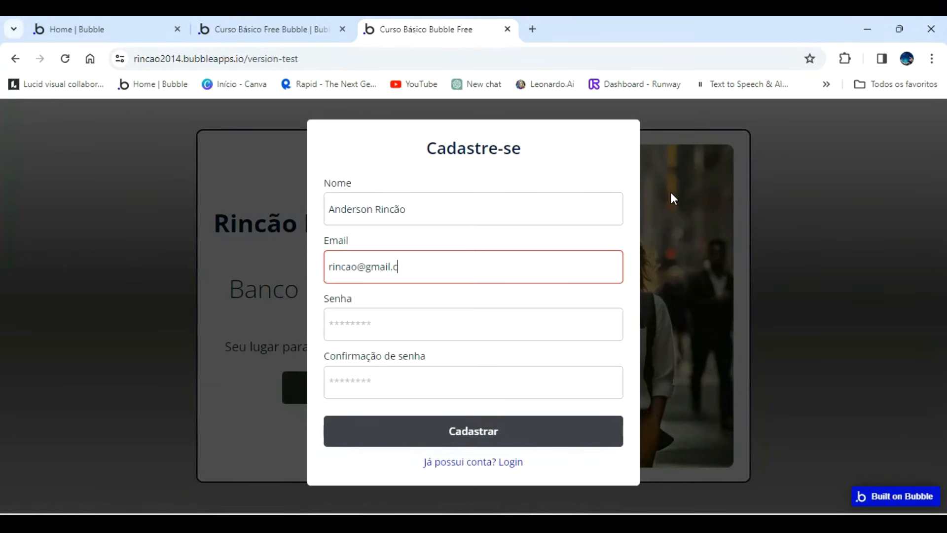
key(Tab)
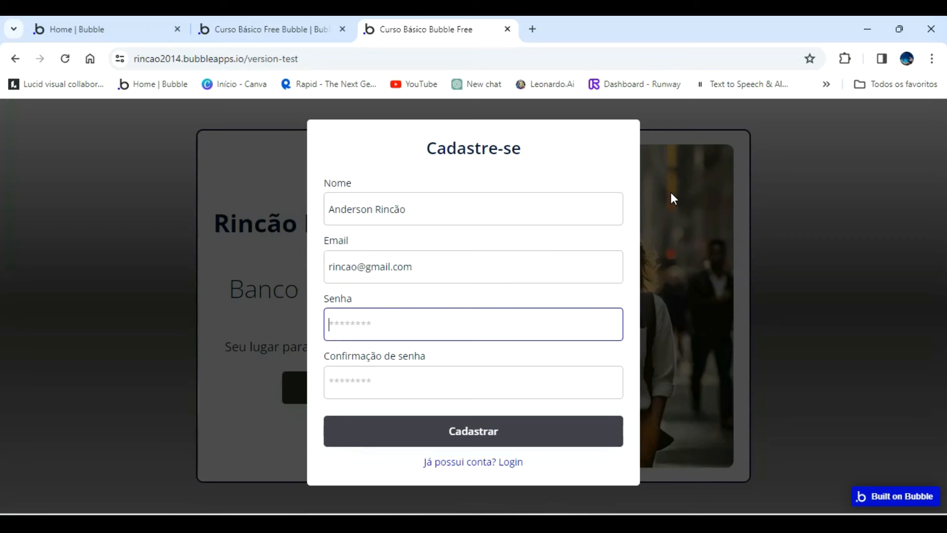
Enter the account password in Senha and Confirmação de senha and submit the sign-up form.
text(1)
key(Tab)
text(23456)
key(Return)
text(1)
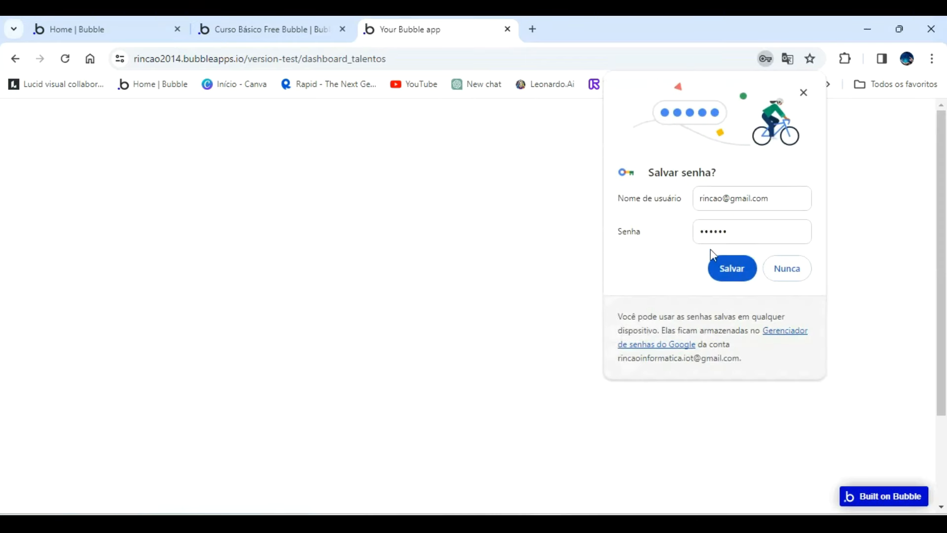
Decline saving the password in the browser and check the address of the page reached after signing up.
click(787, 269)
drag(393, 60, 316, 58)
click(592, 314)
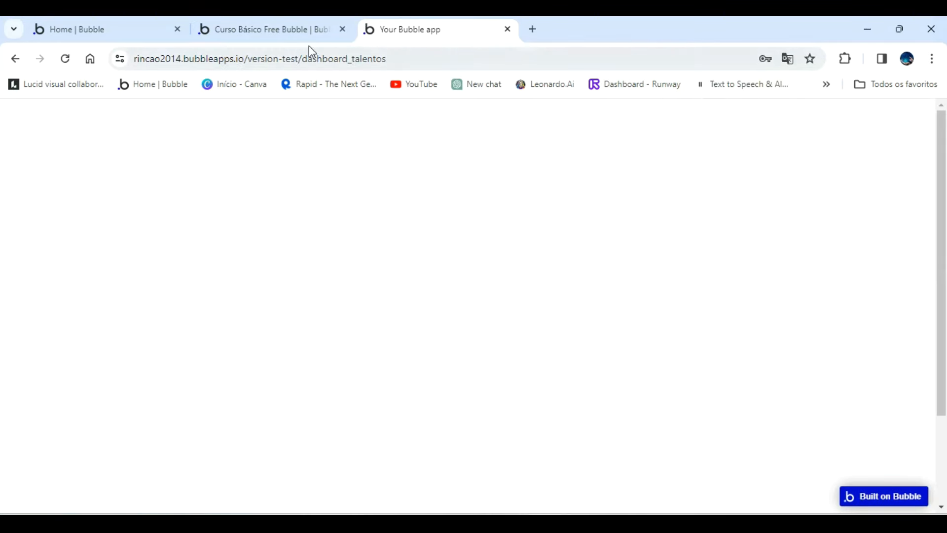
Back in the Bubble editor, create a workflow for the Log In button inside the Sign Up / Log In popup.
click(272, 27)
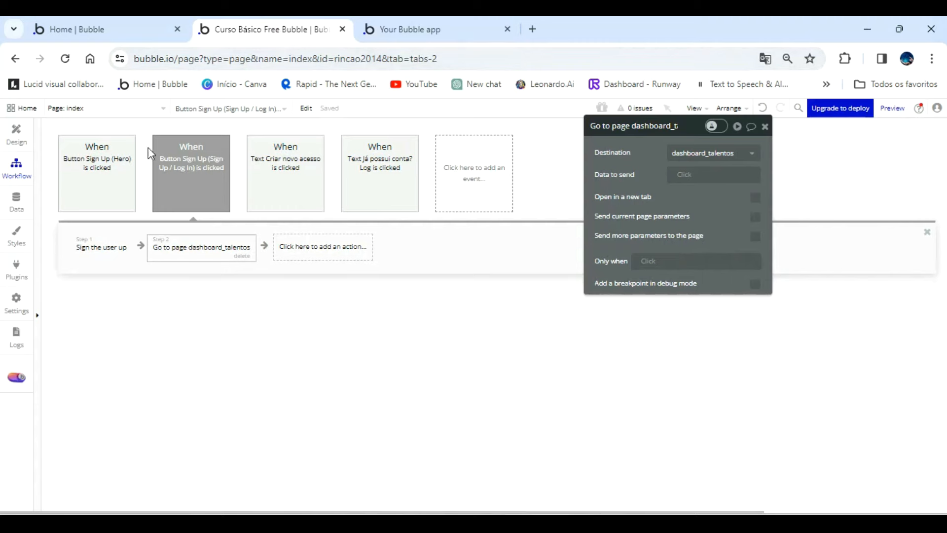
click(18, 143)
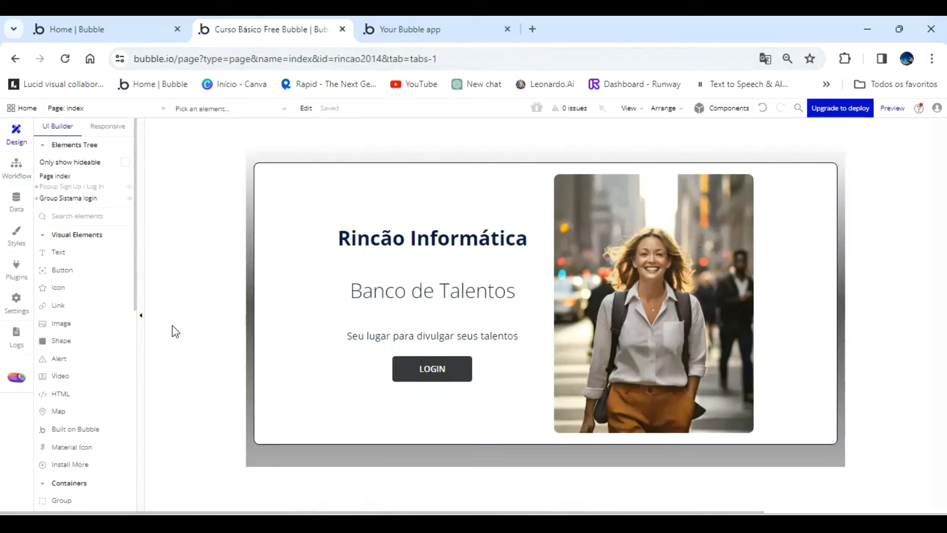
click(64, 187)
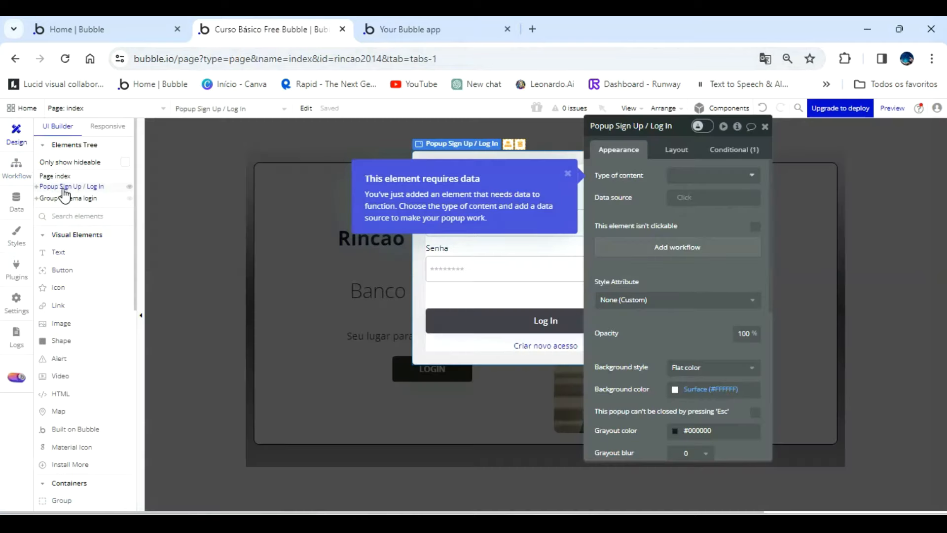
click(509, 319)
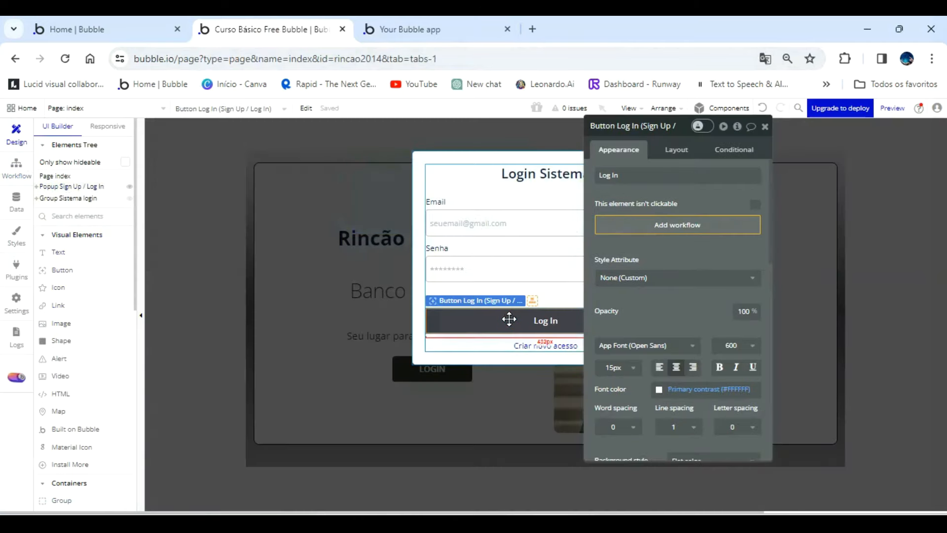
click(658, 228)
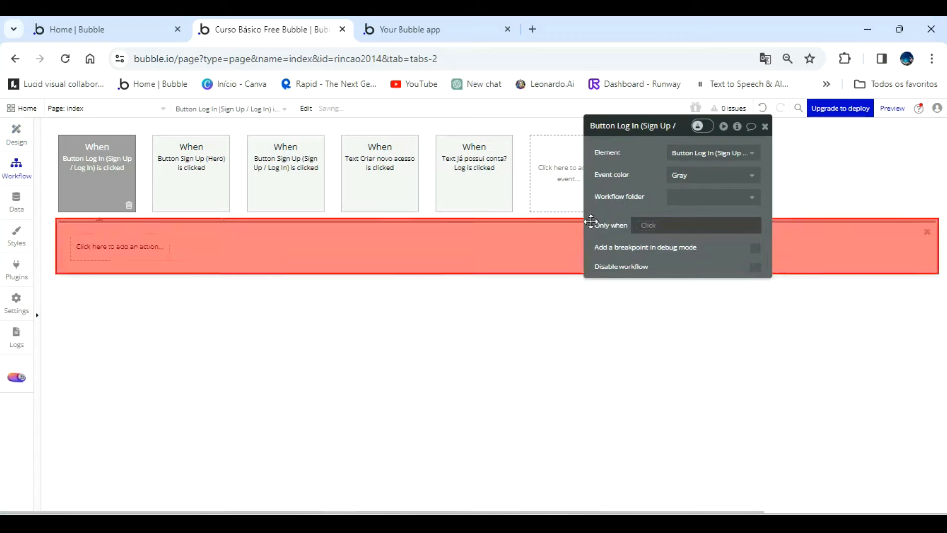
Add a Log the user in action to the workflow and set its Email to Input Log In Email's value.
click(119, 247)
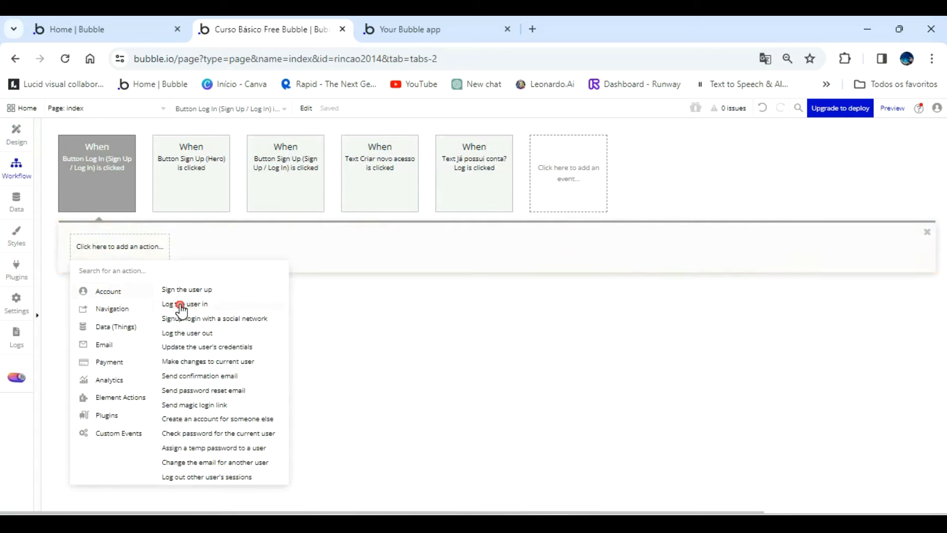
click(181, 305)
click(684, 163)
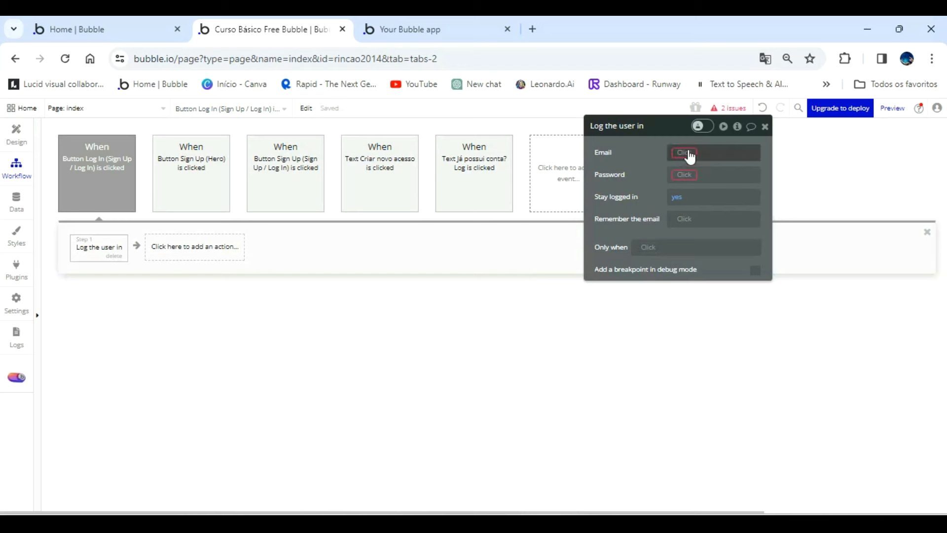
scroll(762, 277, down, 4)
scroll(762, 278, down, 5)
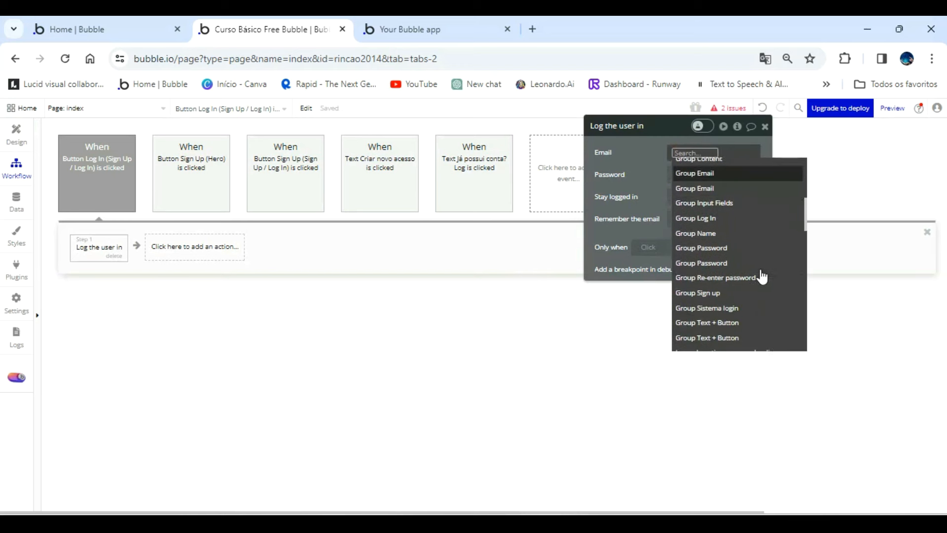
click(703, 255)
Set the log-in action's Password to Input Log In Password's value.
click(679, 175)
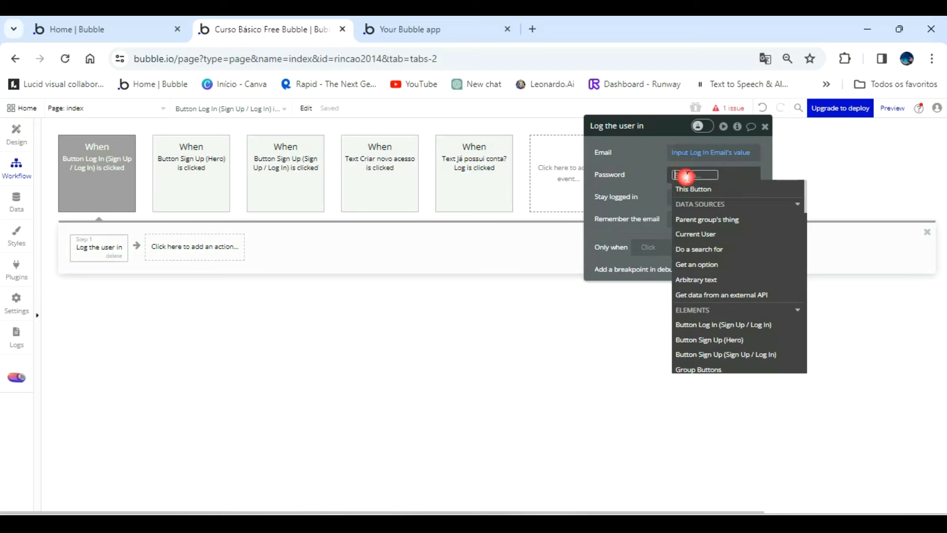
scroll(763, 316, down, 6)
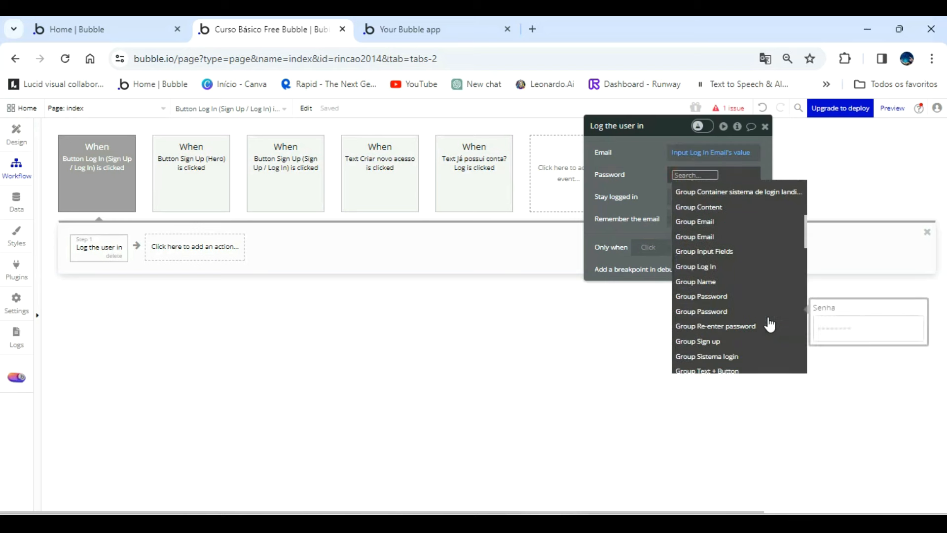
scroll(760, 326, down, 3)
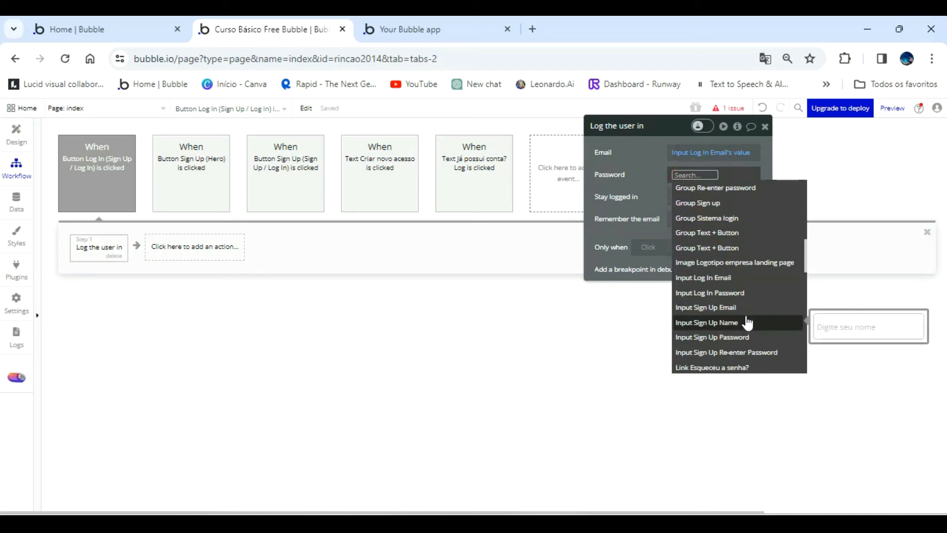
click(743, 296)
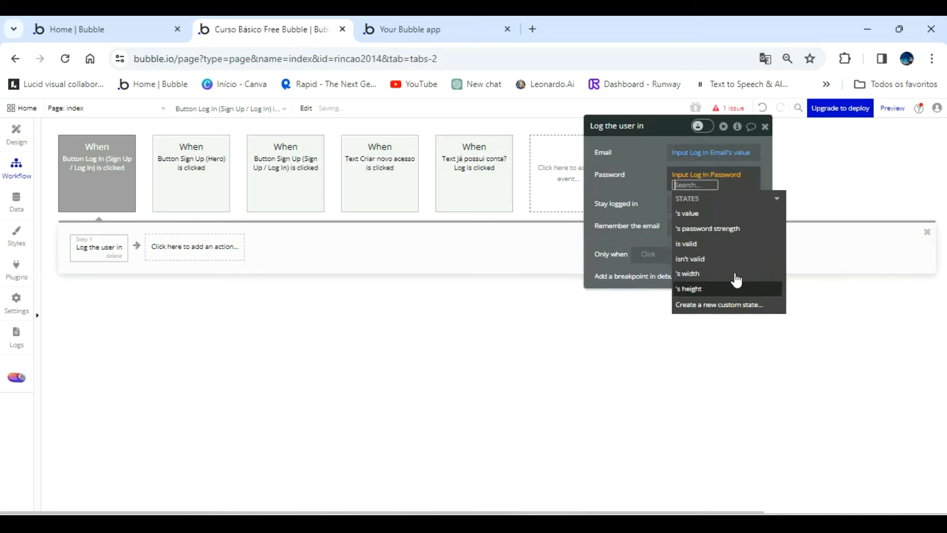
click(697, 206)
click(635, 173)
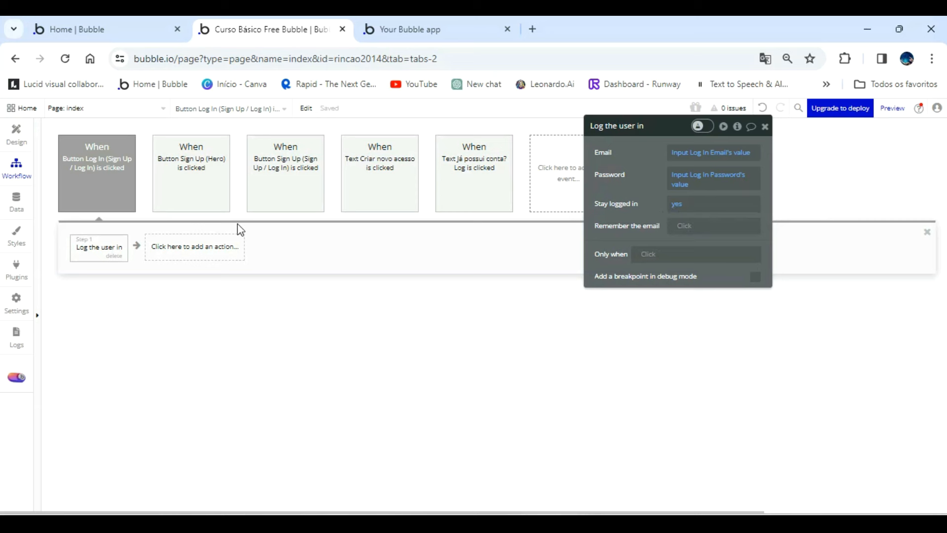
Add a Go to page action with destination dashboard_talentos after the log-in action.
click(207, 248)
mouse_move(187, 308)
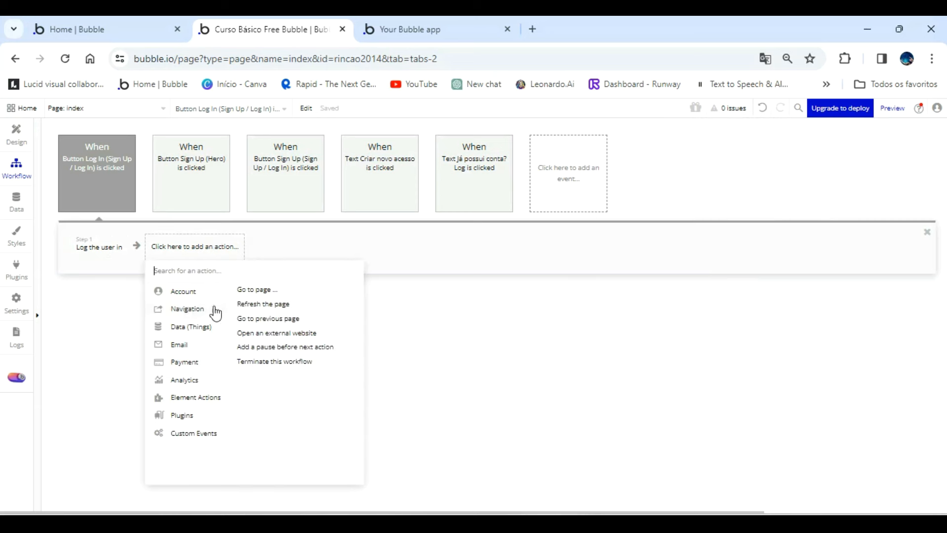
click(257, 290)
click(711, 154)
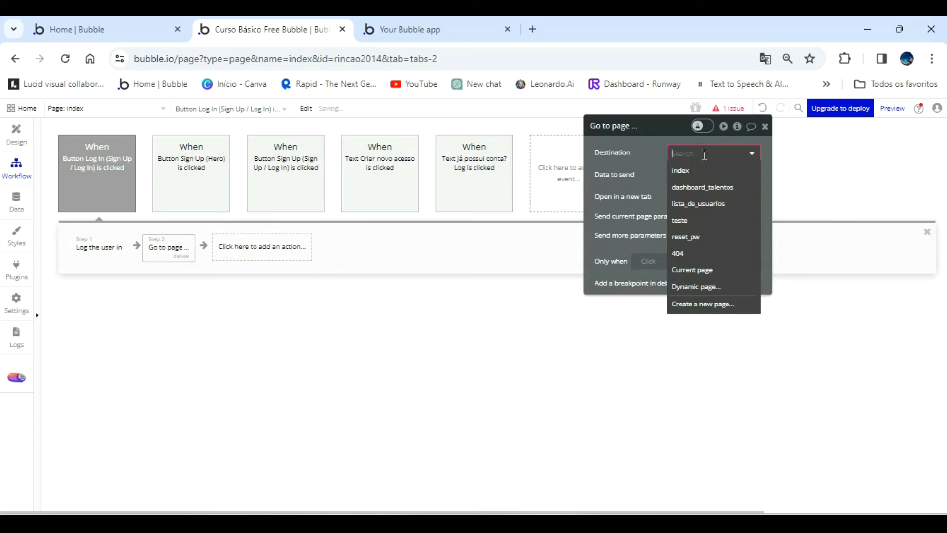
click(721, 187)
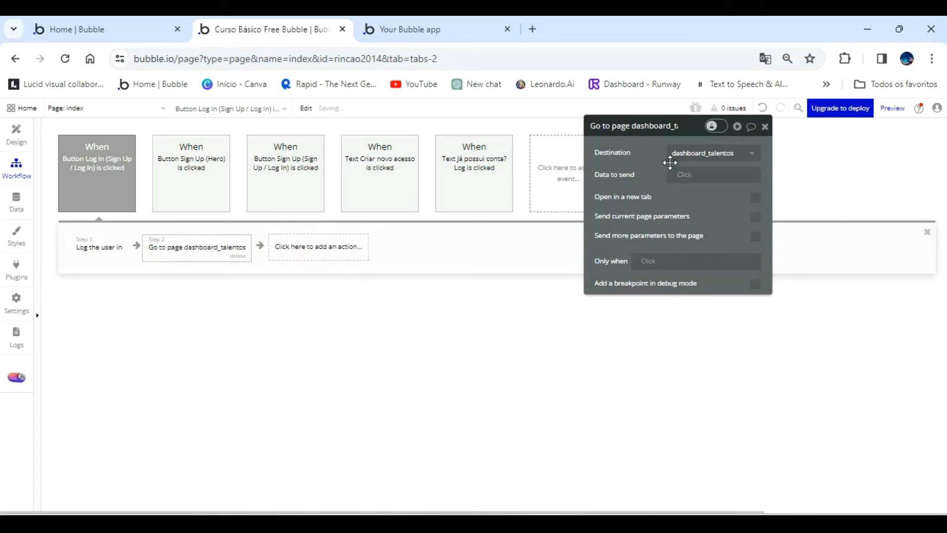
Refresh the app preview to the latest version and return it from the dashboard to the landing page.
click(428, 26)
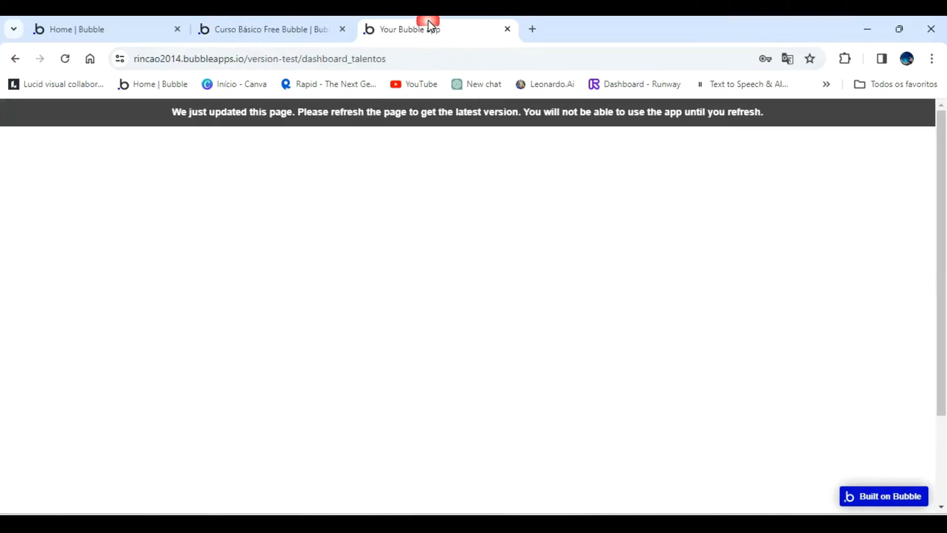
click(404, 111)
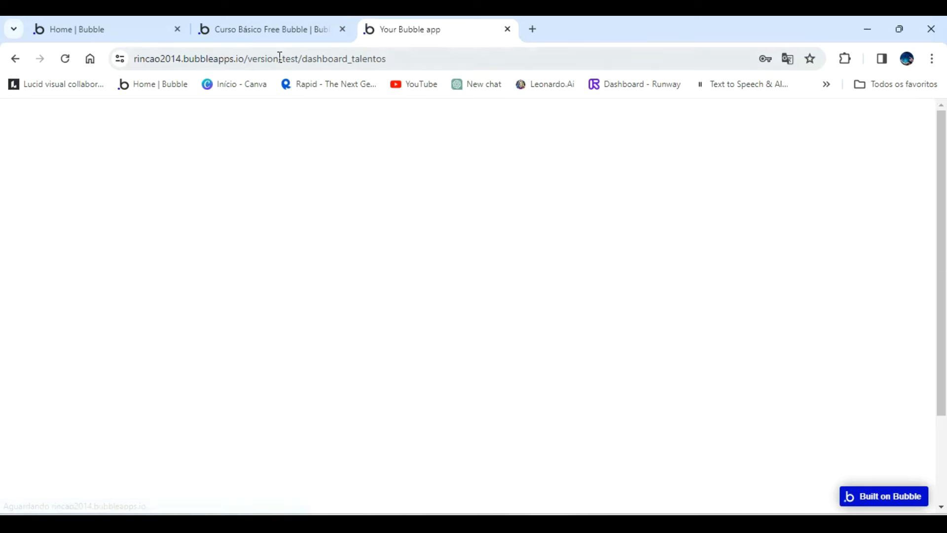
click(273, 36)
click(383, 35)
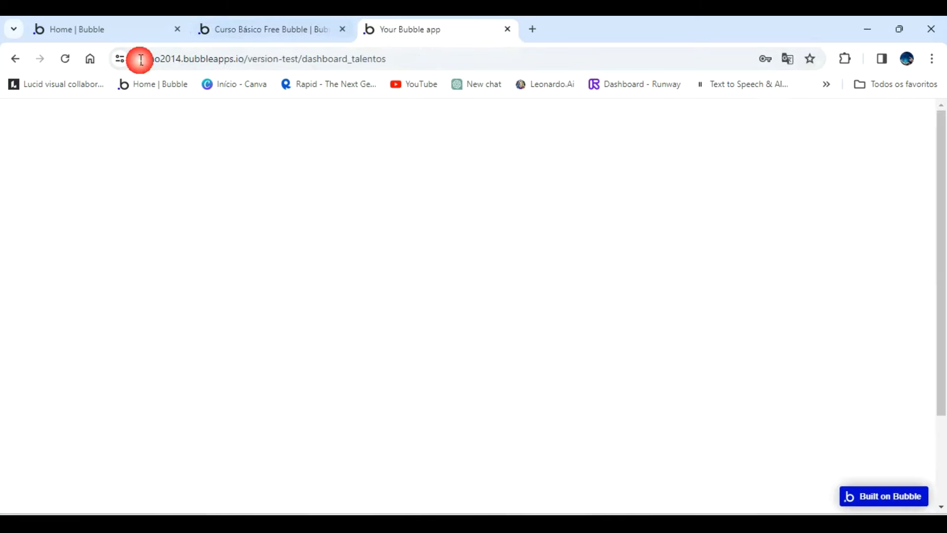
click(13, 59)
click(15, 60)
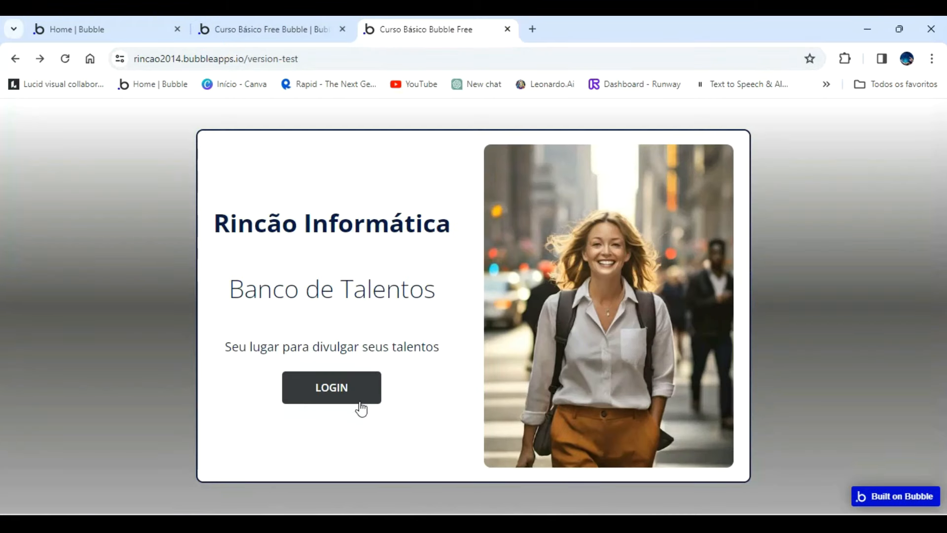
Open the login popup in the app preview, check the Email field's focus, and close the popup.
click(334, 387)
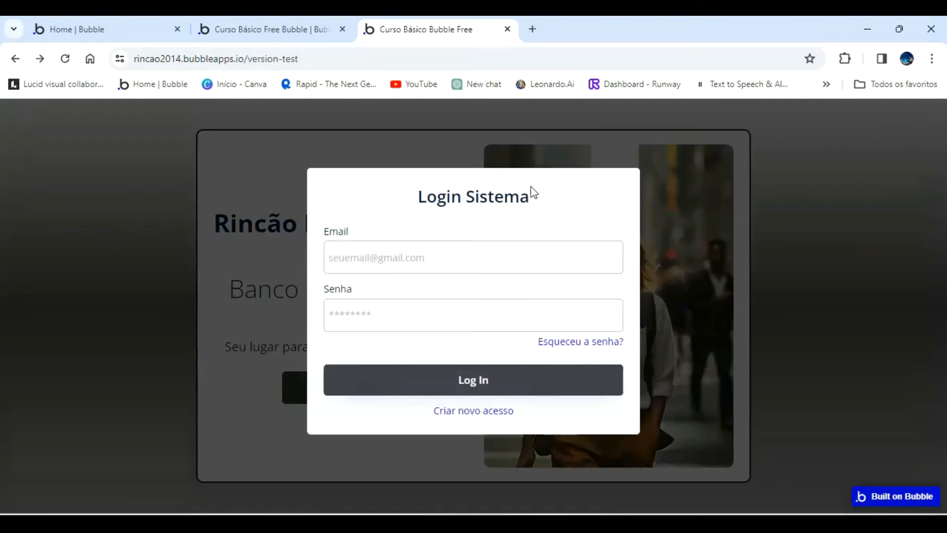
click(355, 256)
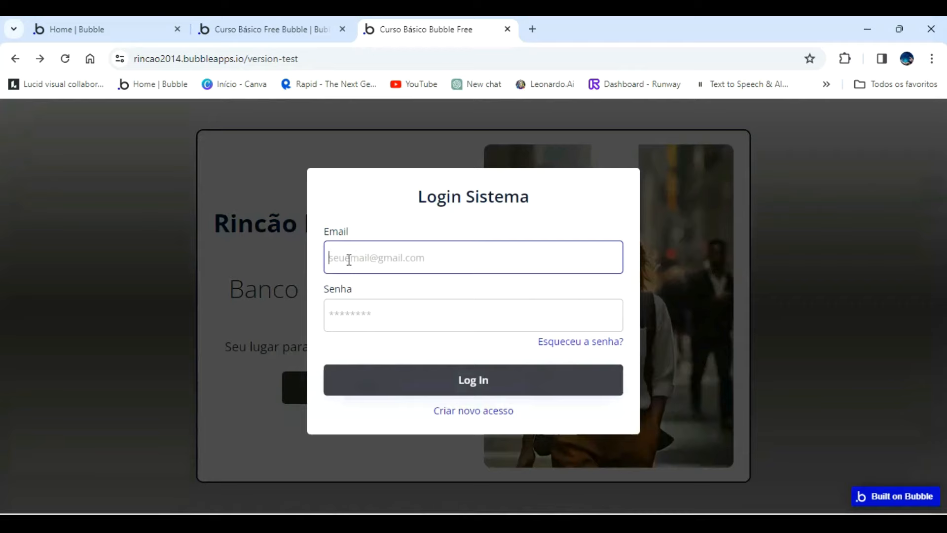
click(254, 173)
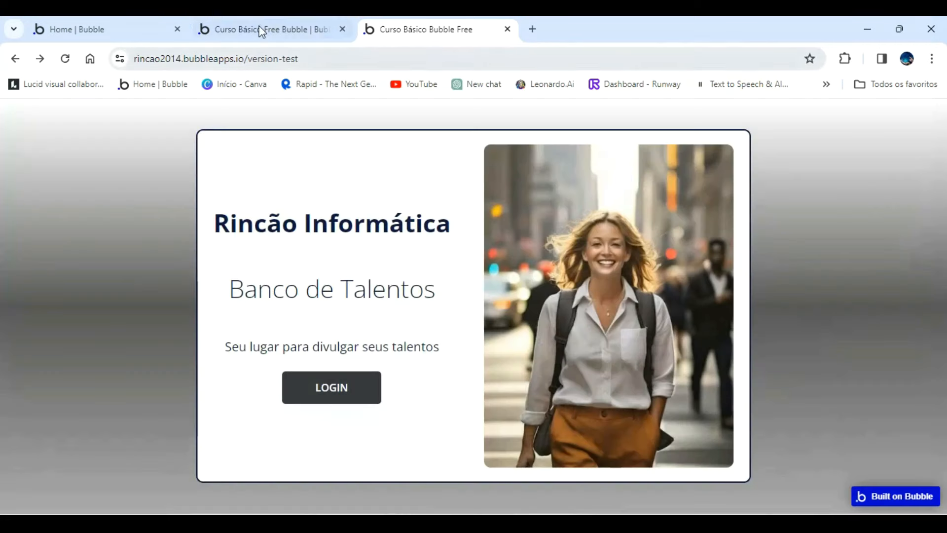
Switch to the Bubble editor and add a Set focus action for Input Log In Email to the landing page LOGIN button's workflow.
click(260, 29)
click(22, 128)
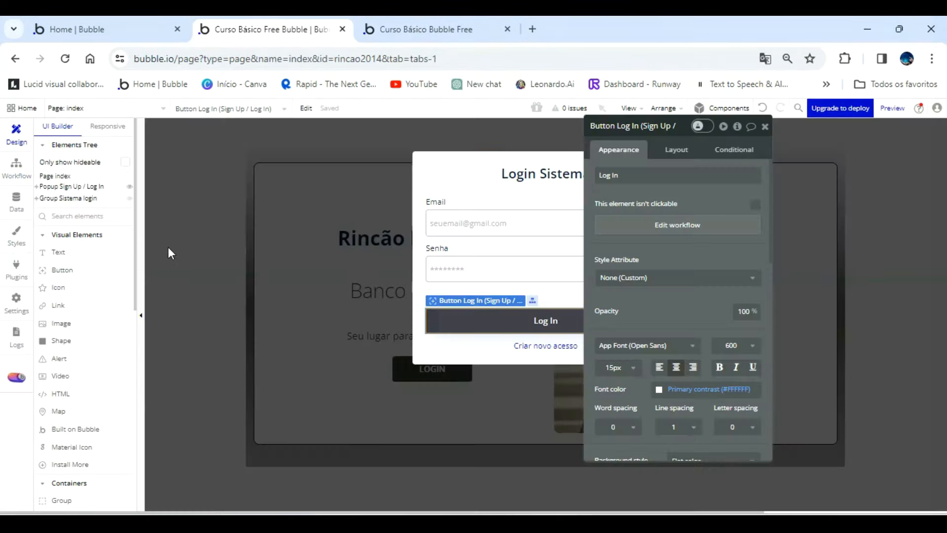
click(16, 168)
click(218, 249)
mouse_move(256, 427)
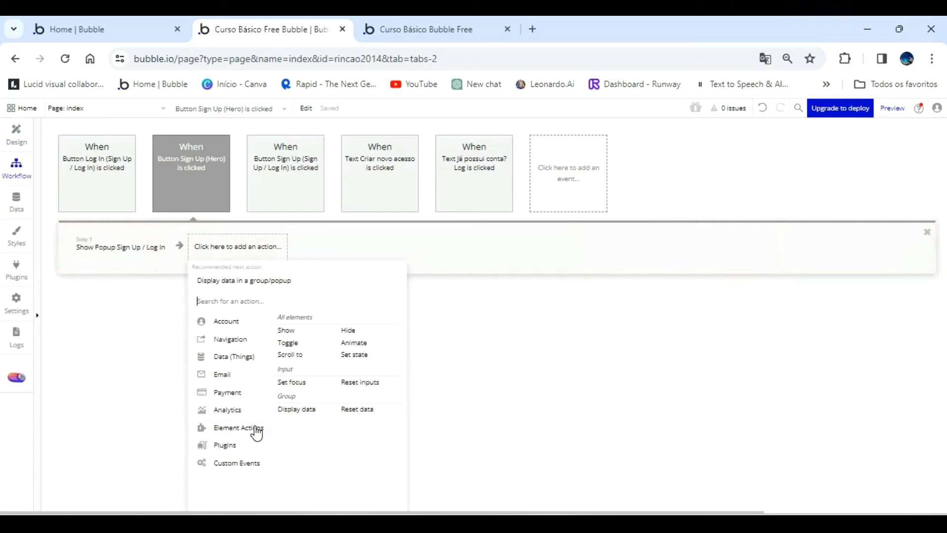
click(298, 382)
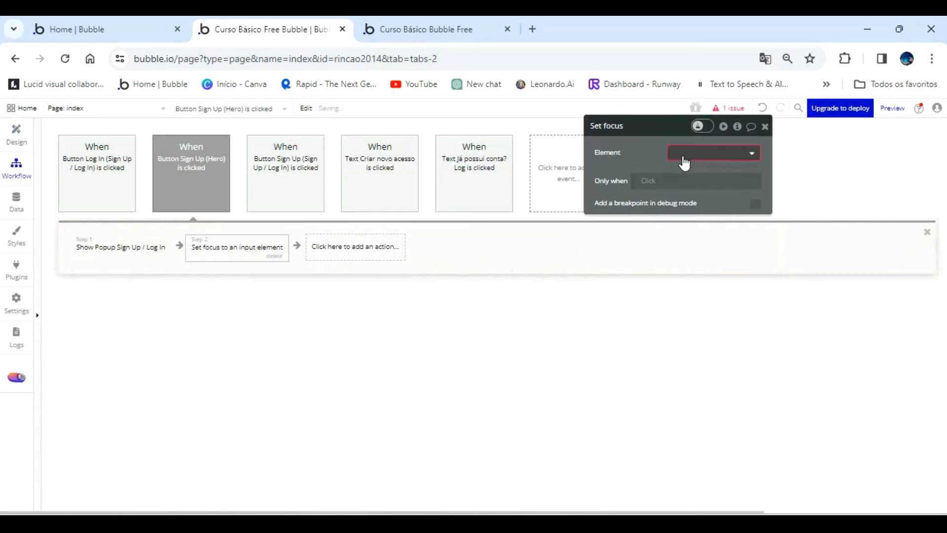
click(699, 154)
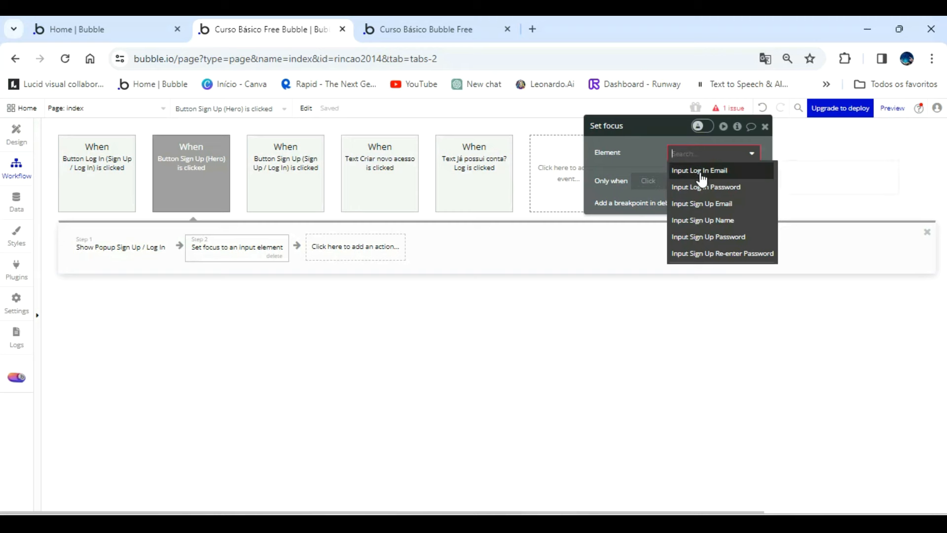
click(700, 170)
Refresh the app preview to the latest version and open the login popup to check the Email field's focus.
click(455, 31)
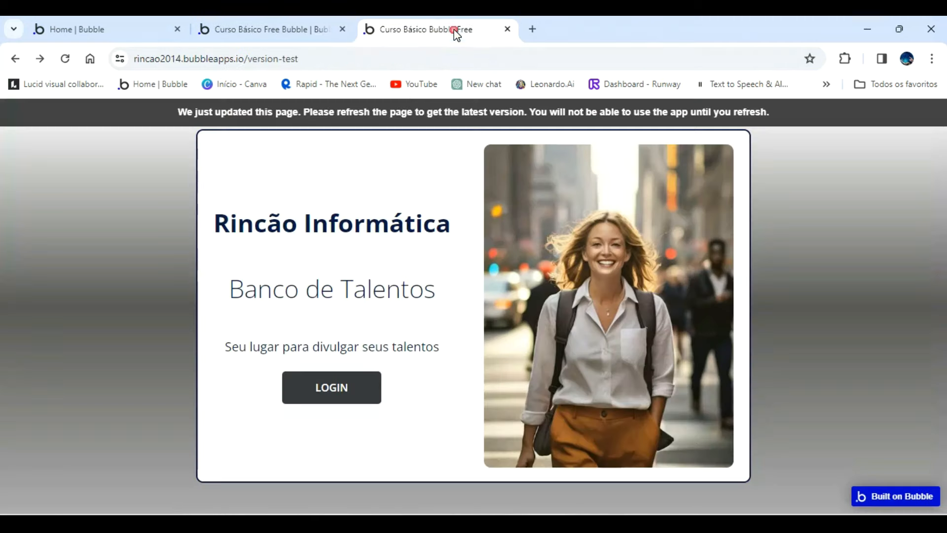
click(413, 118)
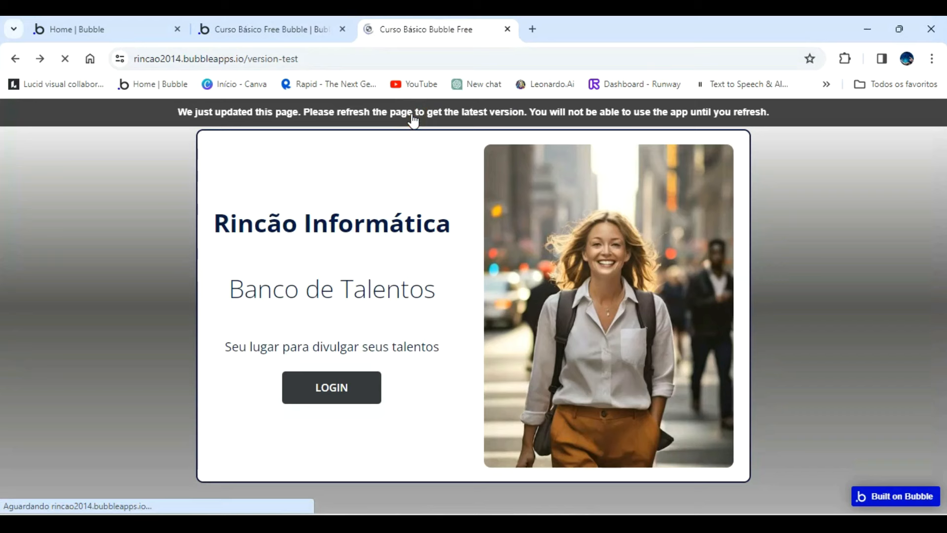
click(355, 392)
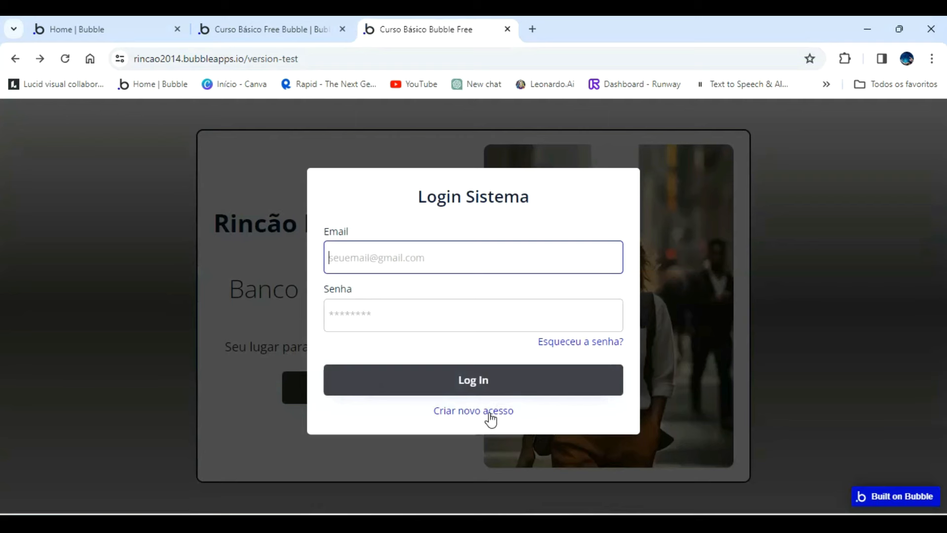
Return to the editor and open the workflow of the "Criar novo acesso" text in the Sign Up / Log In popup.
click(278, 28)
click(16, 134)
click(36, 187)
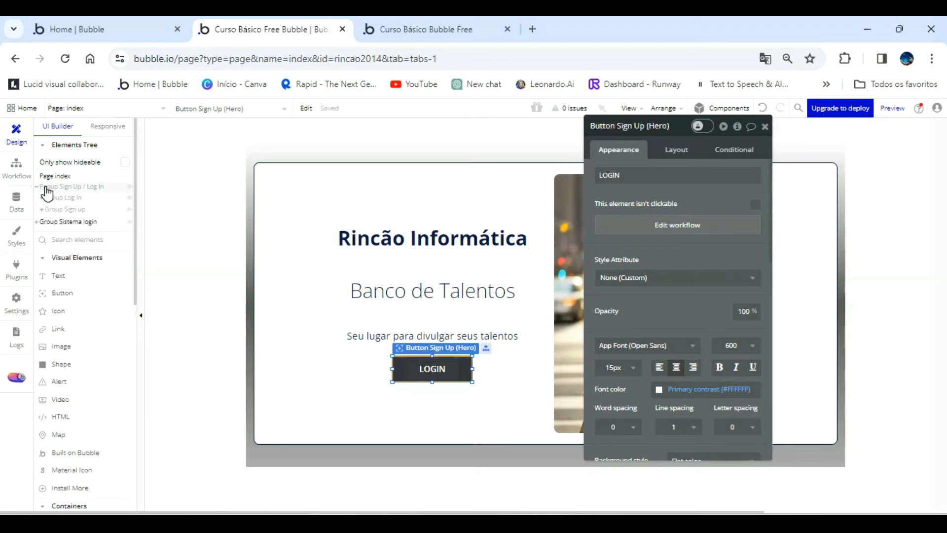
click(61, 212)
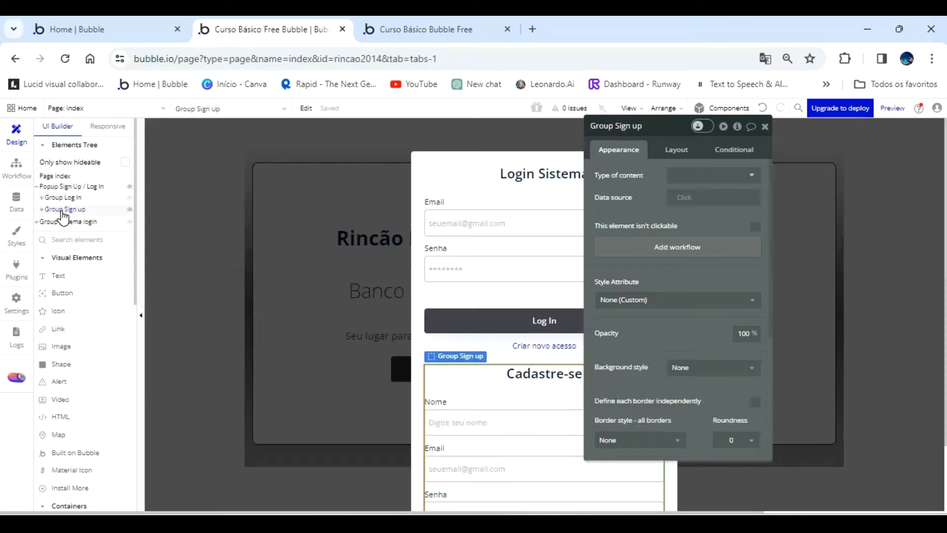
click(61, 212)
click(61, 212)
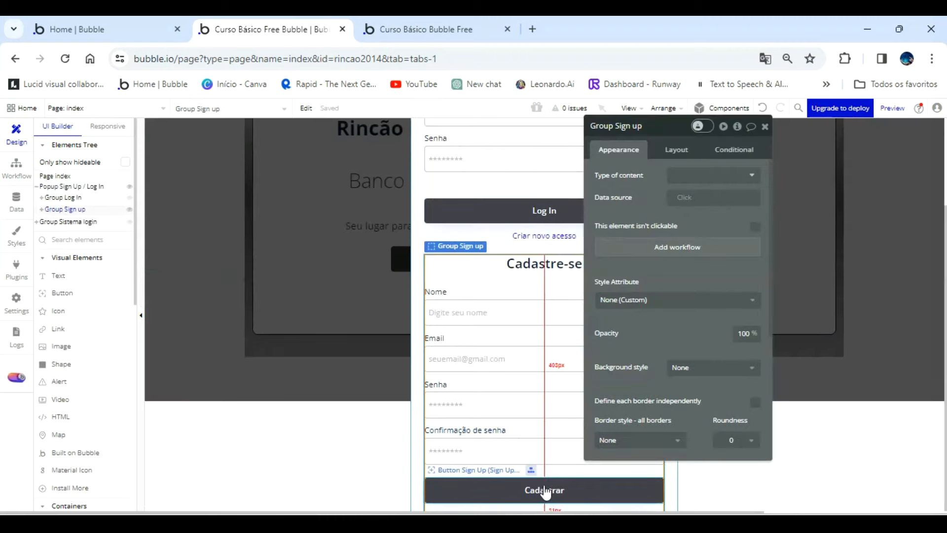
click(554, 237)
click(649, 310)
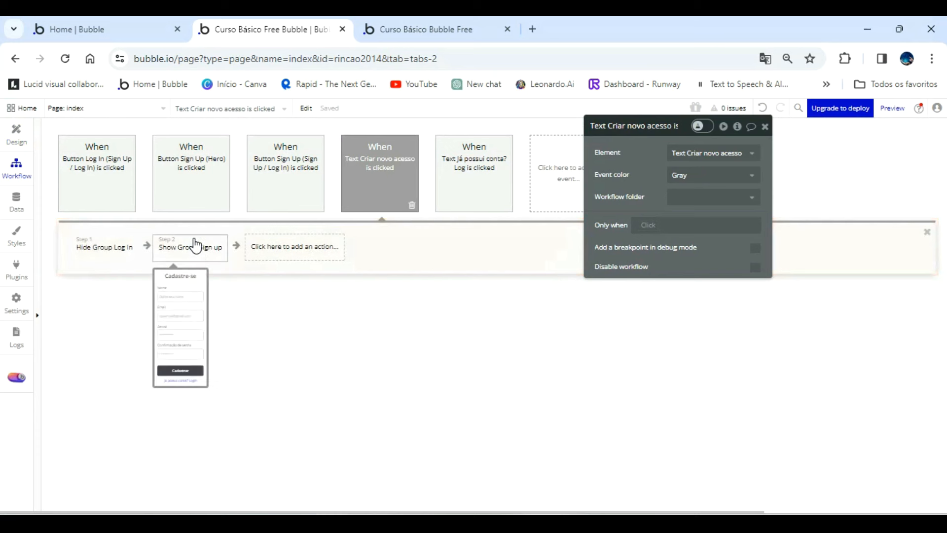
Add a Set focus action targeting Input Sign Up Name after the Show Group Sign up action.
click(285, 250)
click(420, 375)
click(727, 153)
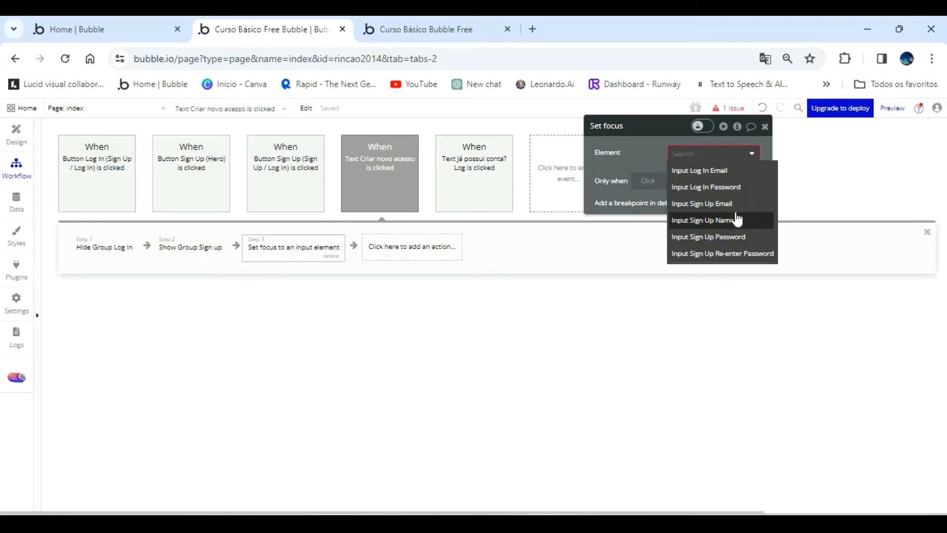
click(716, 220)
Refresh the app preview and open the Cadastre-se form from the login popup to check the Nome field's focus.
click(442, 35)
click(452, 113)
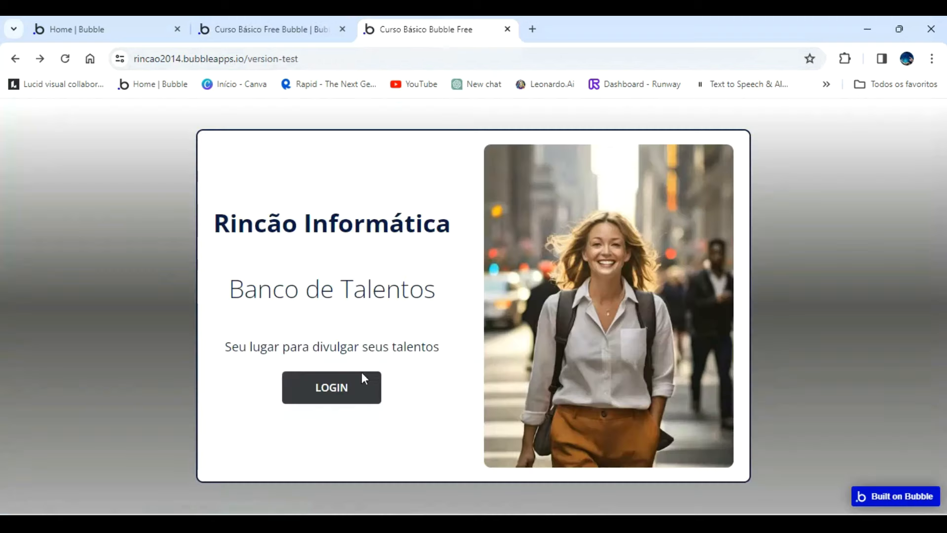
click(352, 390)
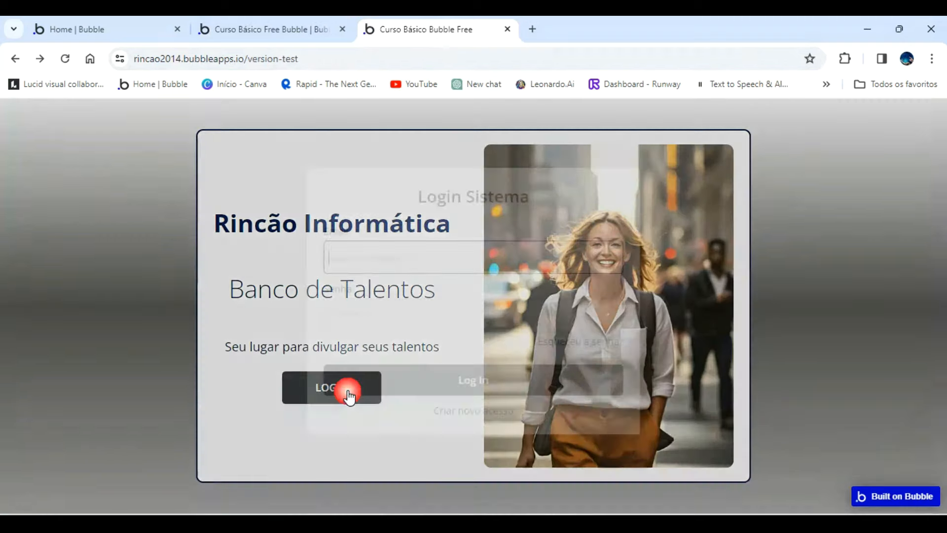
click(504, 411)
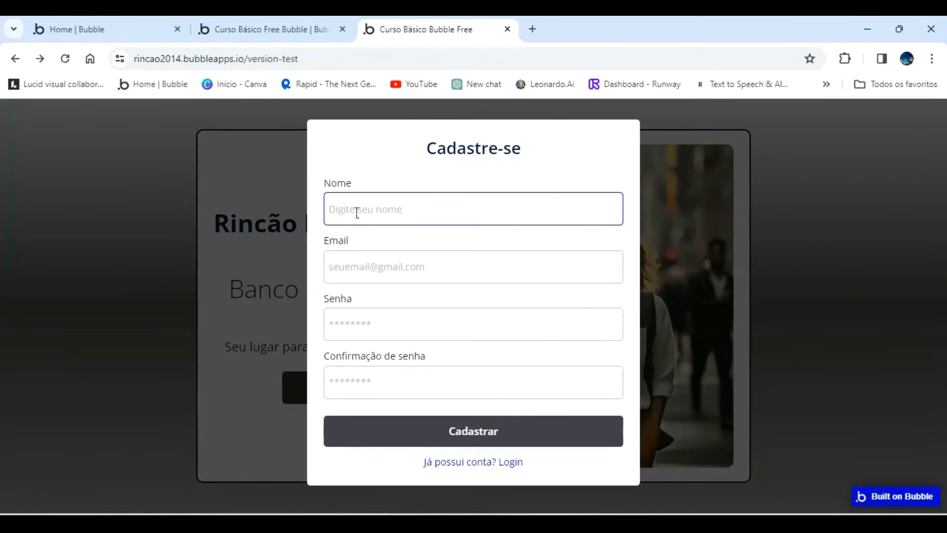
Close and reopen the popup in the preview, and switch from the Cadastre-se form back to the login form.
click(279, 175)
click(349, 381)
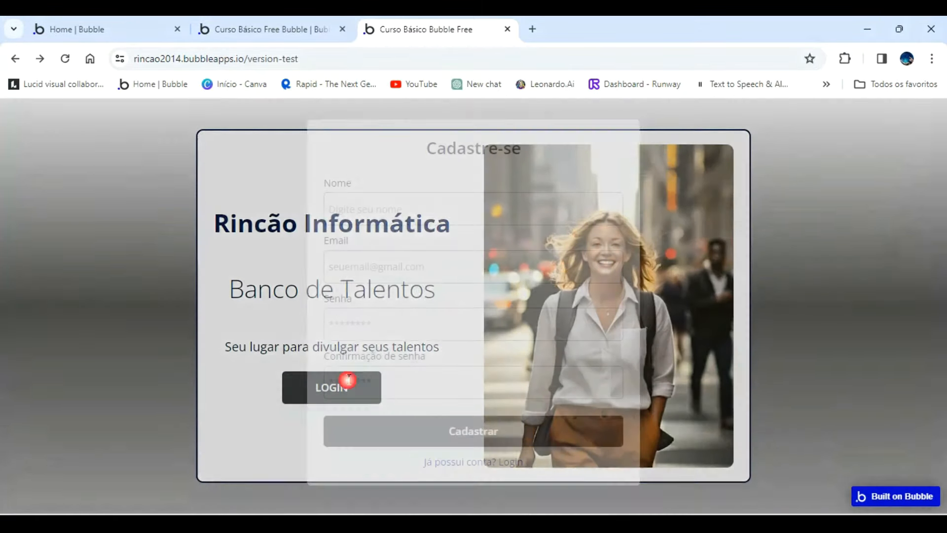
click(516, 462)
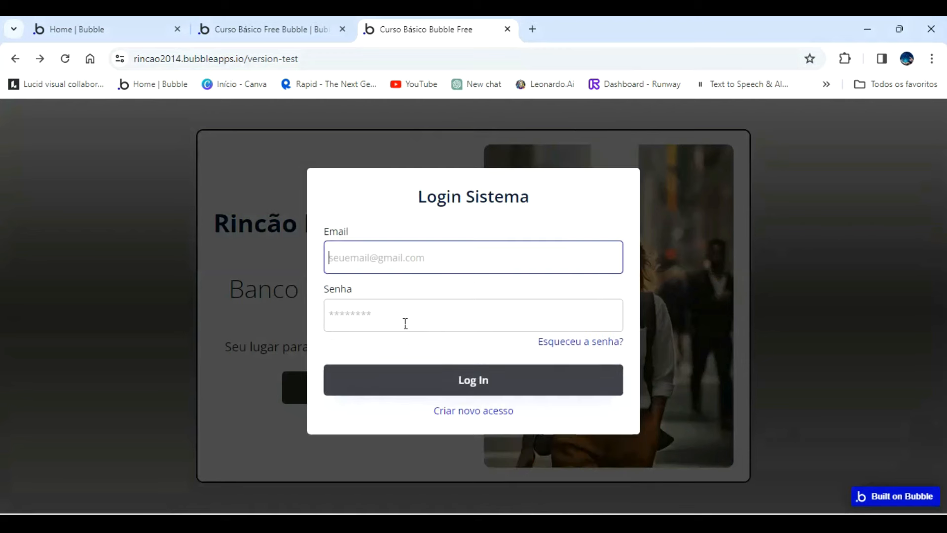
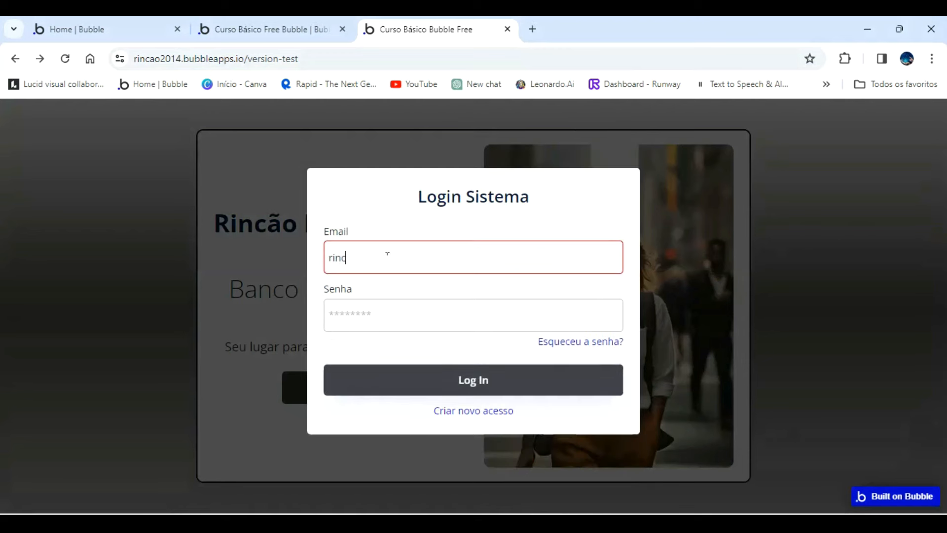
Enter the test account's email and password in the Login Sistema form and submit the login.
key(Tab)
text(123456)
key(Return)
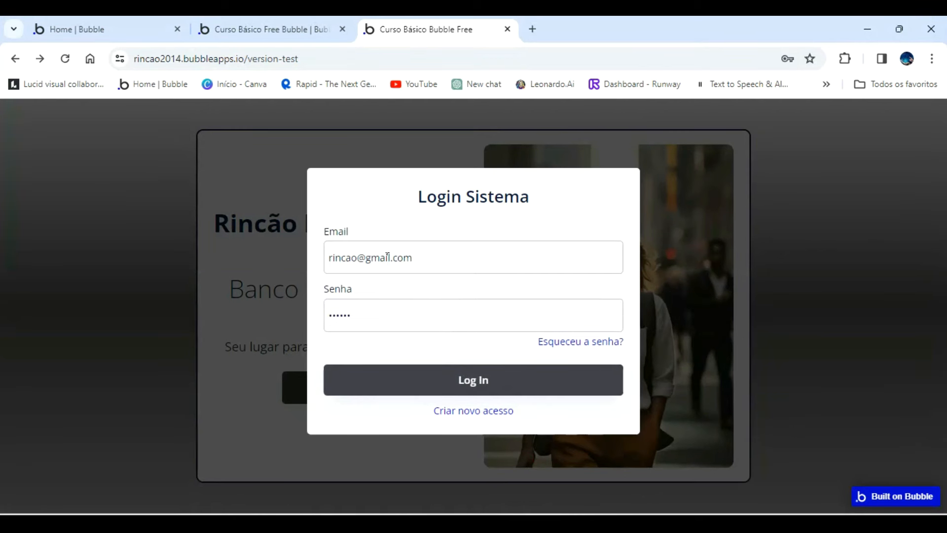
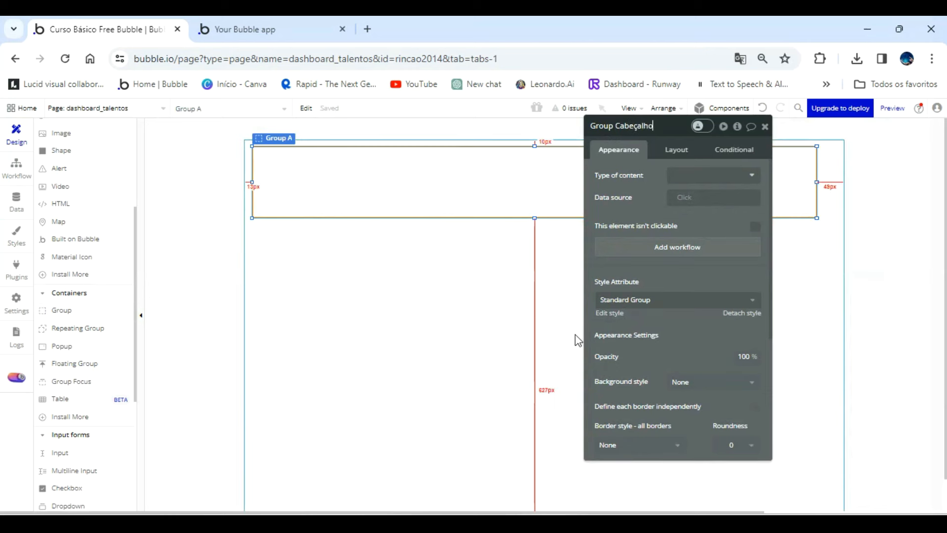
Apply the name Group Cabeçalho to the header group and detach its Standard Group style.
click(575, 296)
click(523, 203)
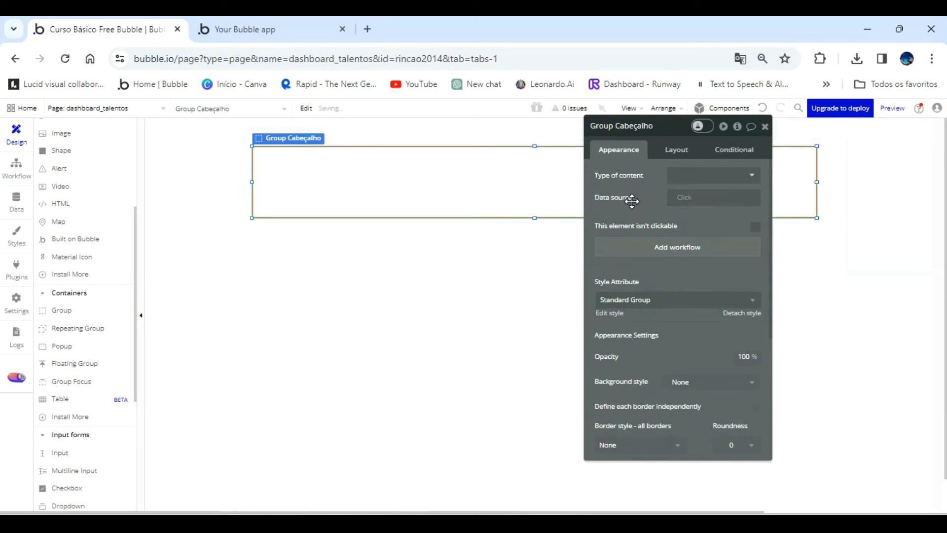
click(584, 323)
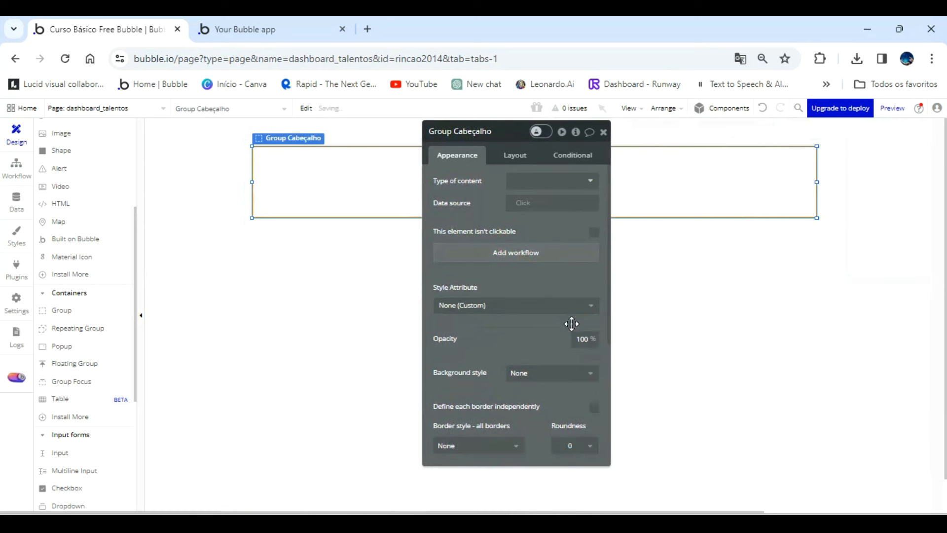
Give Group Cabeçalho a flat background color of #655A5A.
scroll(563, 324, down, 3)
click(553, 238)
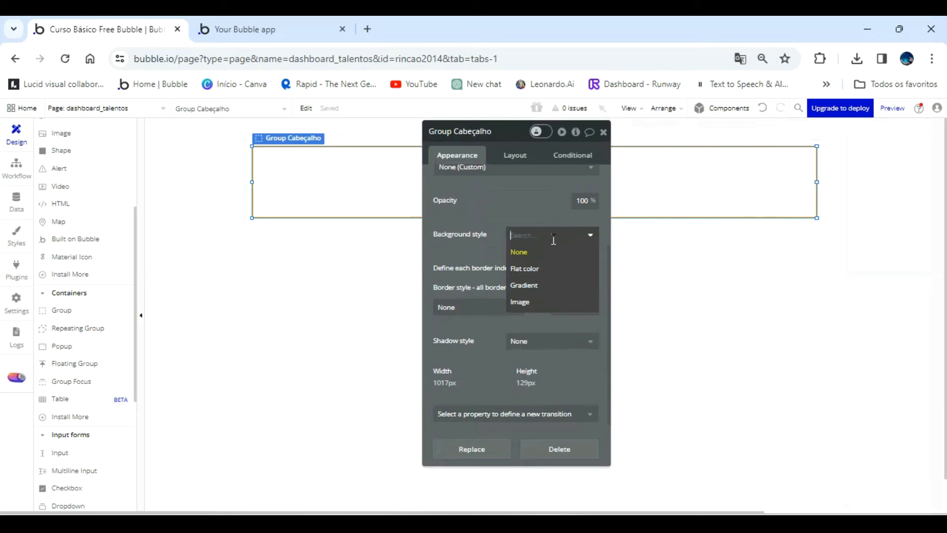
click(530, 268)
click(513, 257)
drag(517, 283, 519, 315)
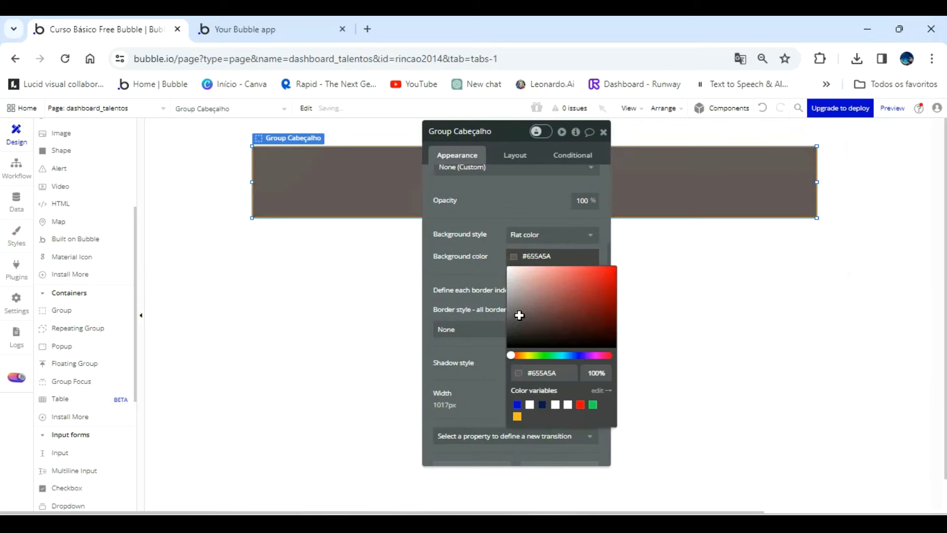
click(488, 267)
drag(516, 178, 207, 191)
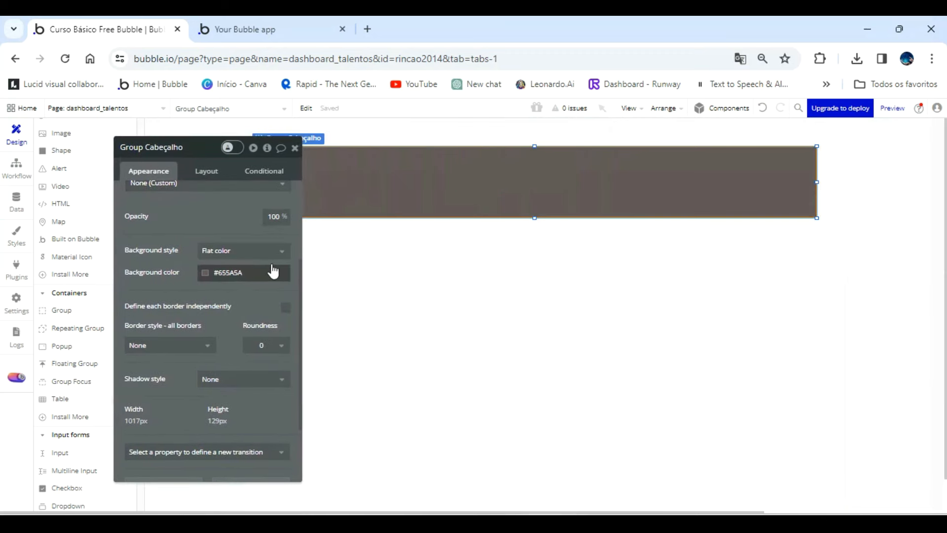
Check the dashboard_talentos page's width and set Group Cabeçalho's width to 1080.
click(334, 266)
click(207, 174)
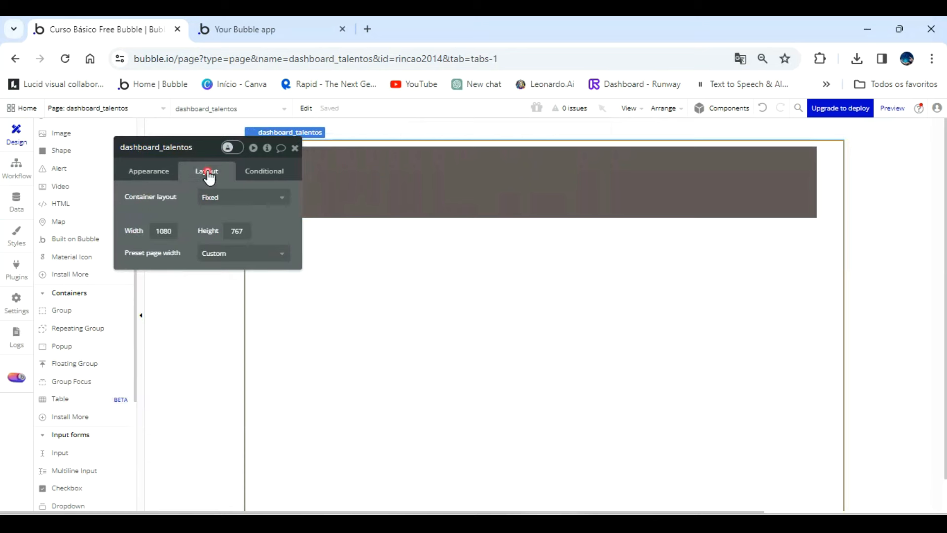
click(403, 184)
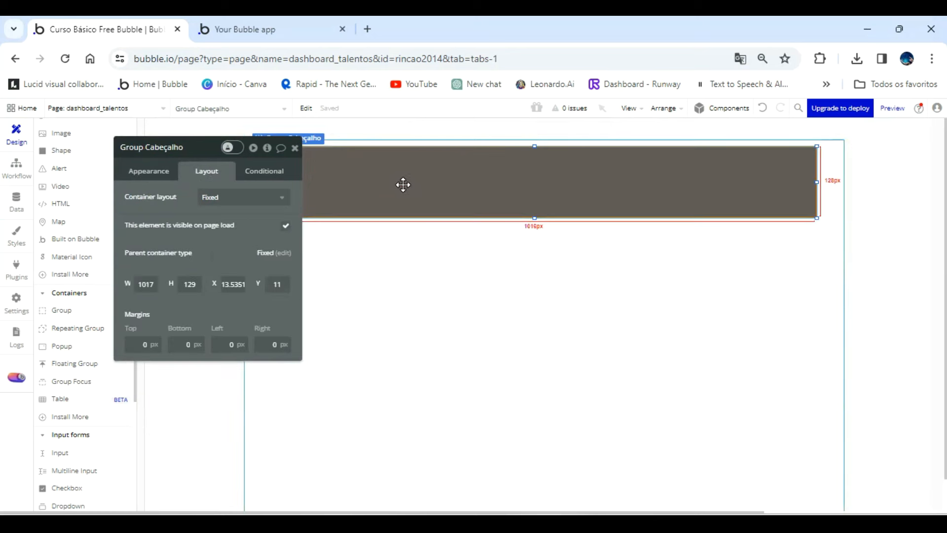
click(159, 285)
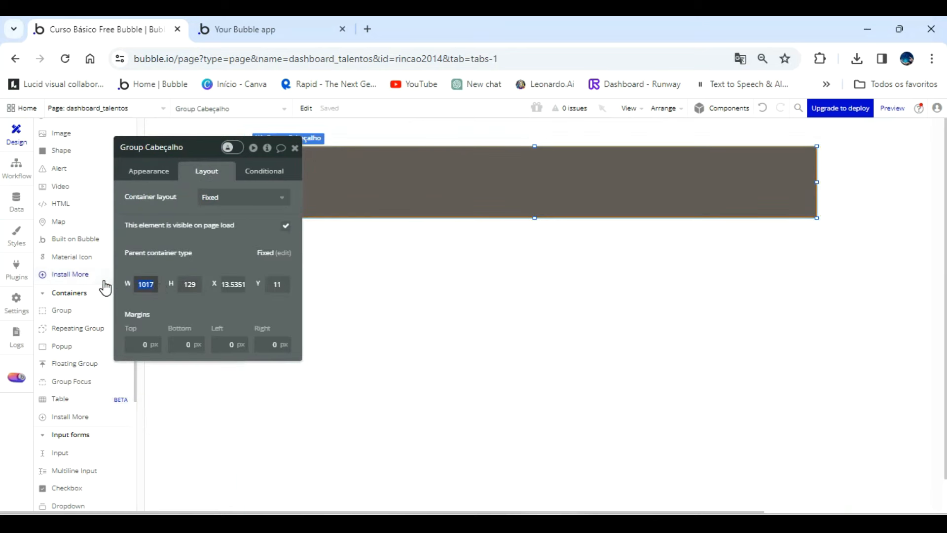
text(1080)
key(Return)
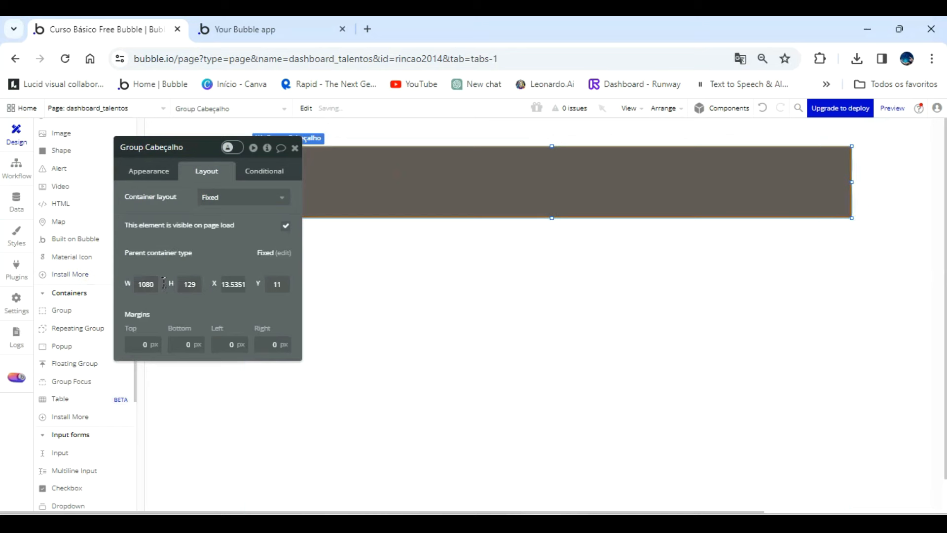
Center Group Cabeçalho horizontally on the page and move it up to the page's upper edge at Y 0.
click(648, 185)
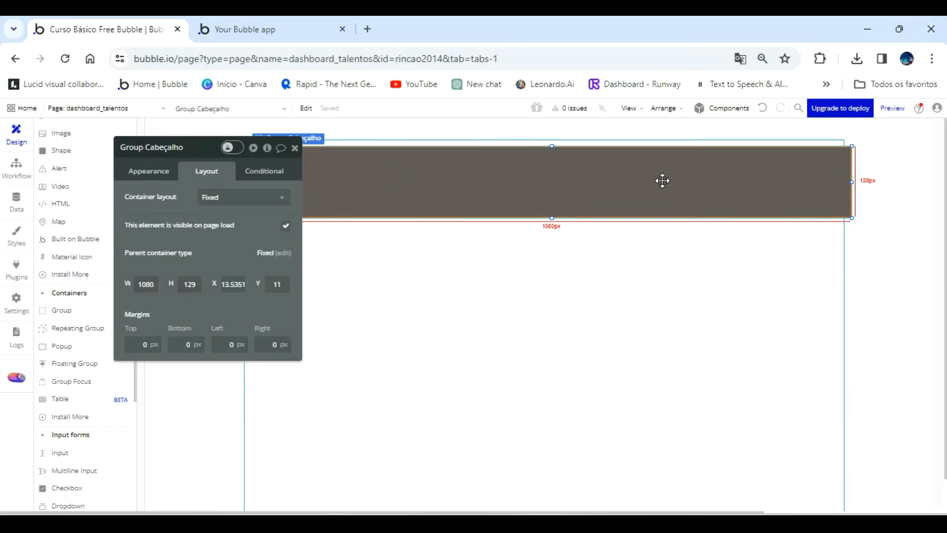
key(ctrl+e)
key(Up)
key(Up)
key(Up)
key(Up)
key(Up)
key(Up)
key(Up)
key(Up)
key(Up)
key(Up)
key(Up)
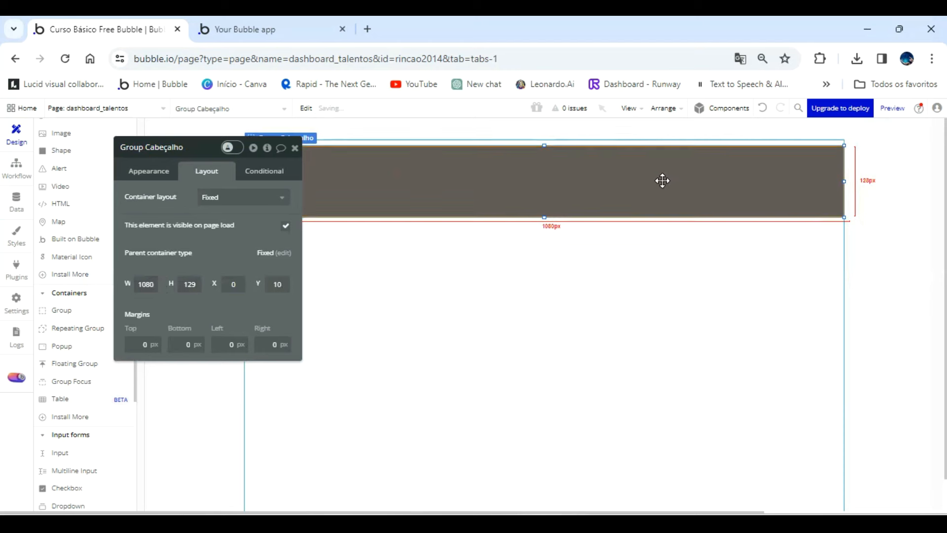
click(295, 150)
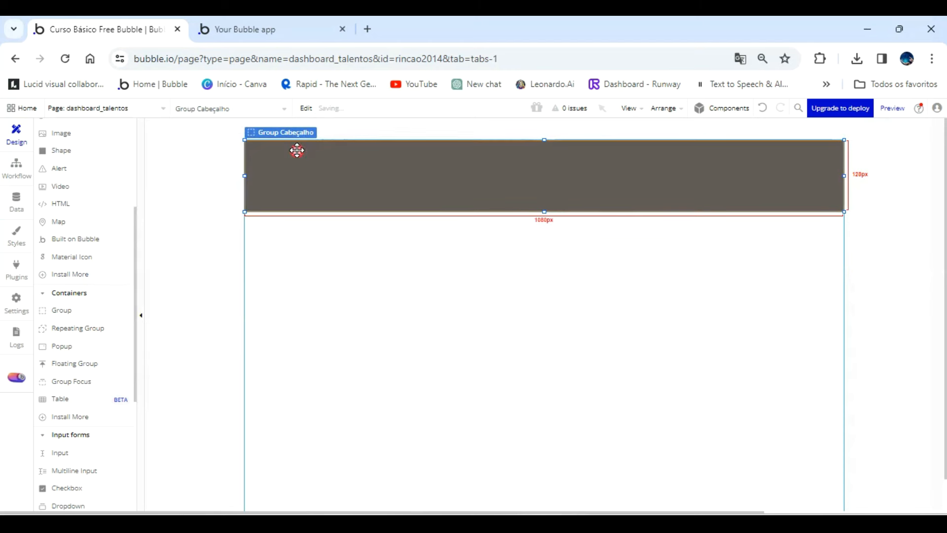
Set Group Cabeçalho's height to 80 and close its properties.
click(549, 221)
double_click(547, 210)
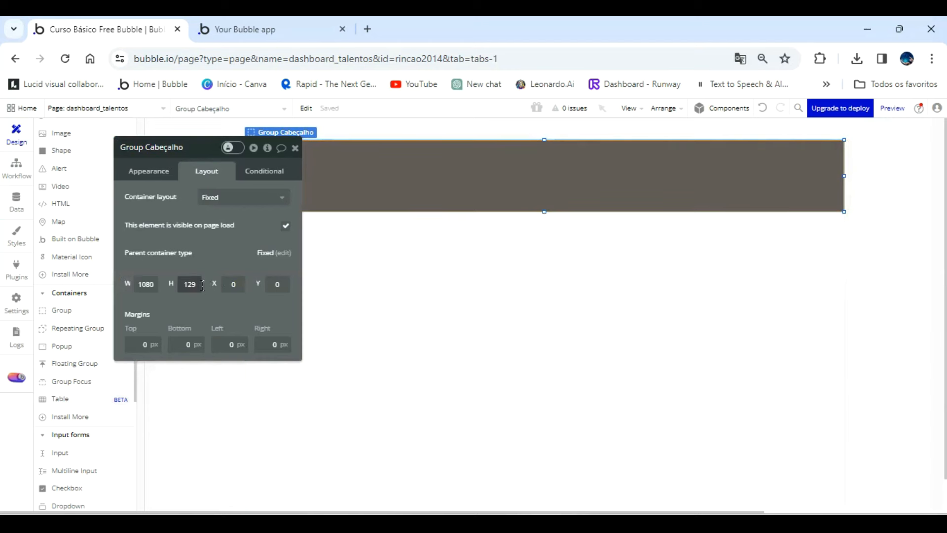
click(157, 285)
text(80)
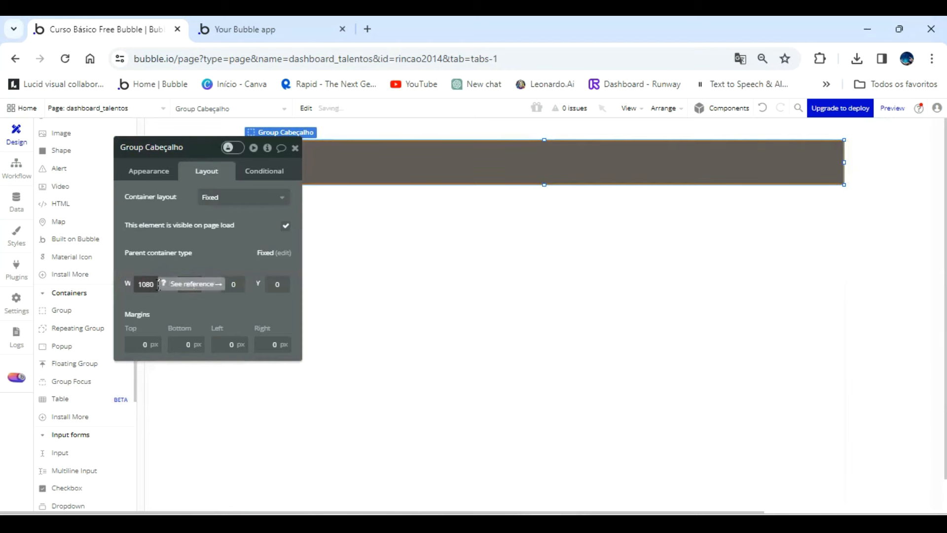
click(295, 148)
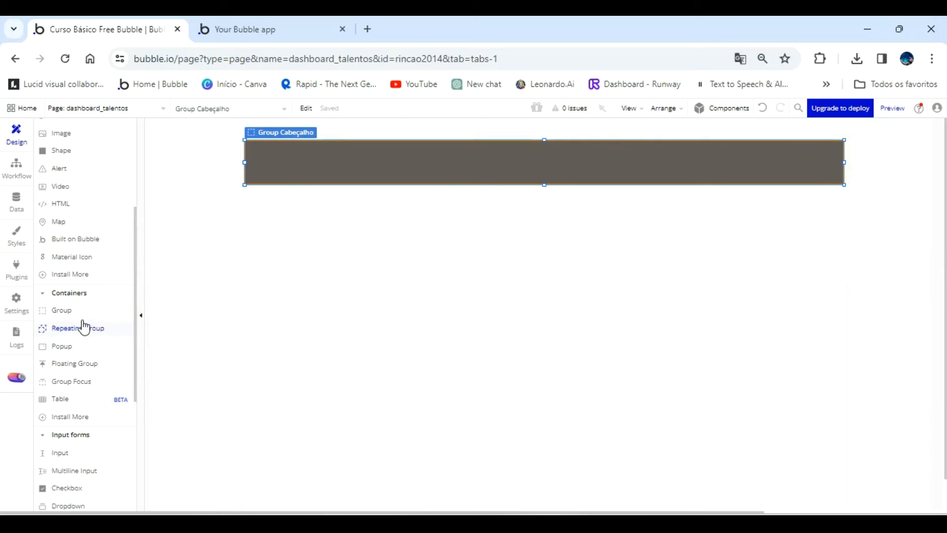
Draw a text element about 406 px wide in the middle of Group Cabeçalho, reading "Banco De Talentos".
scroll(85, 180, up, 3)
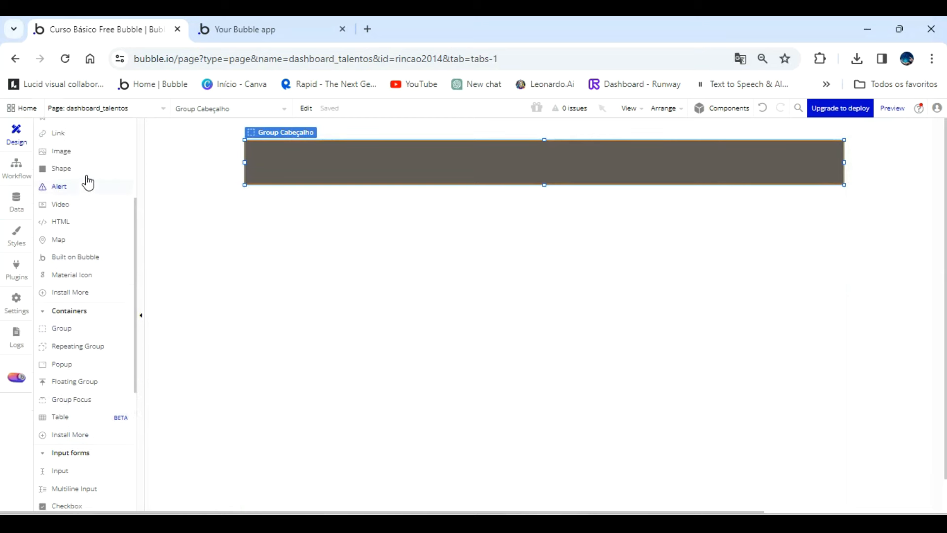
click(73, 203)
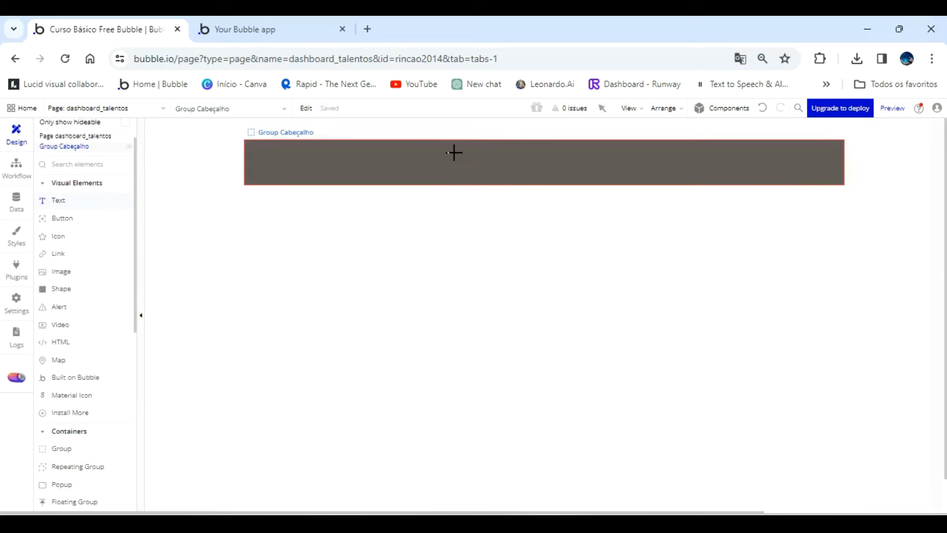
drag(428, 151, 499, 163)
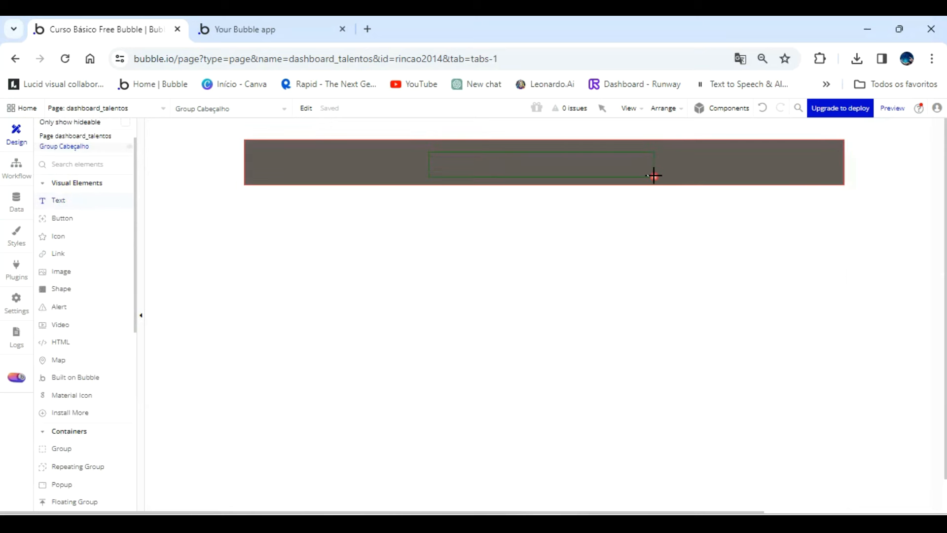
drag(654, 175, 654, 176)
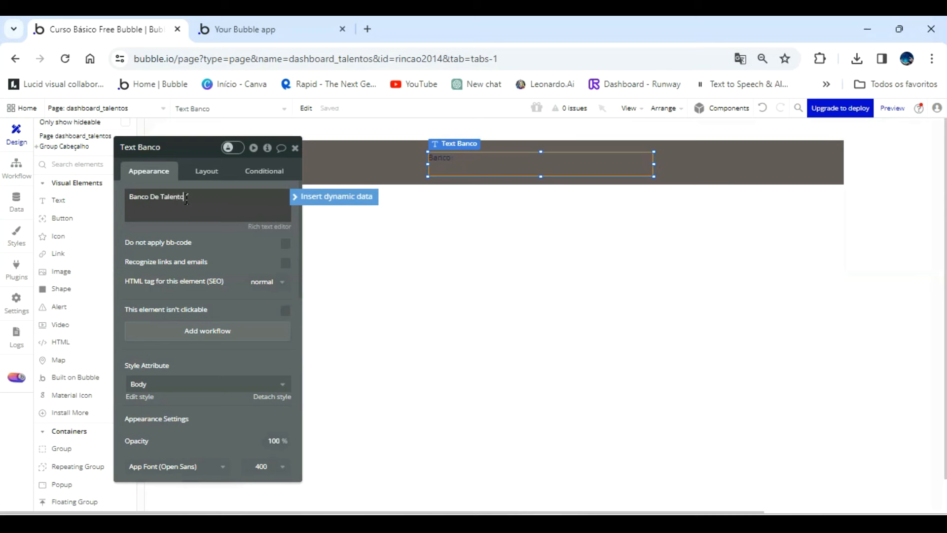
Center the Banco De Talentos text horizontally and vertically within its element.
scroll(197, 353, down, 3)
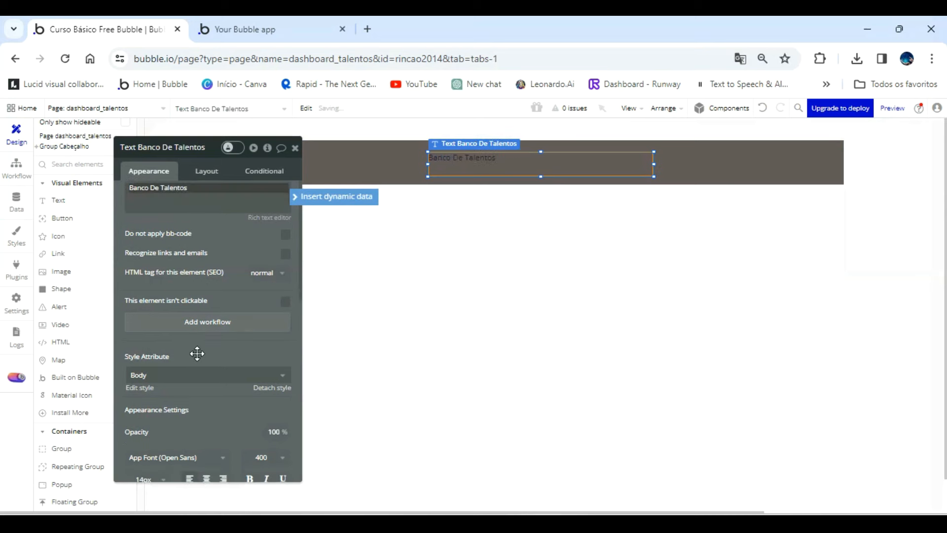
scroll(275, 327, down, 5)
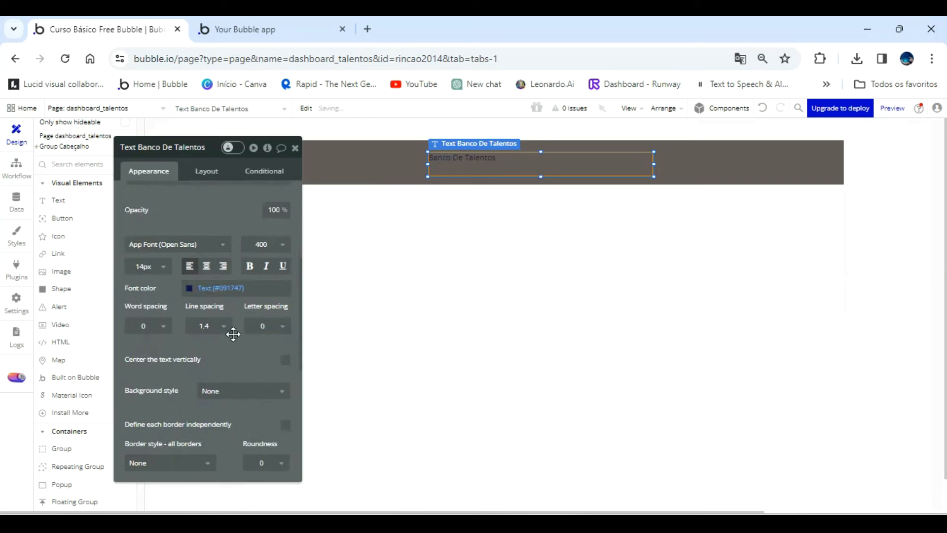
click(207, 267)
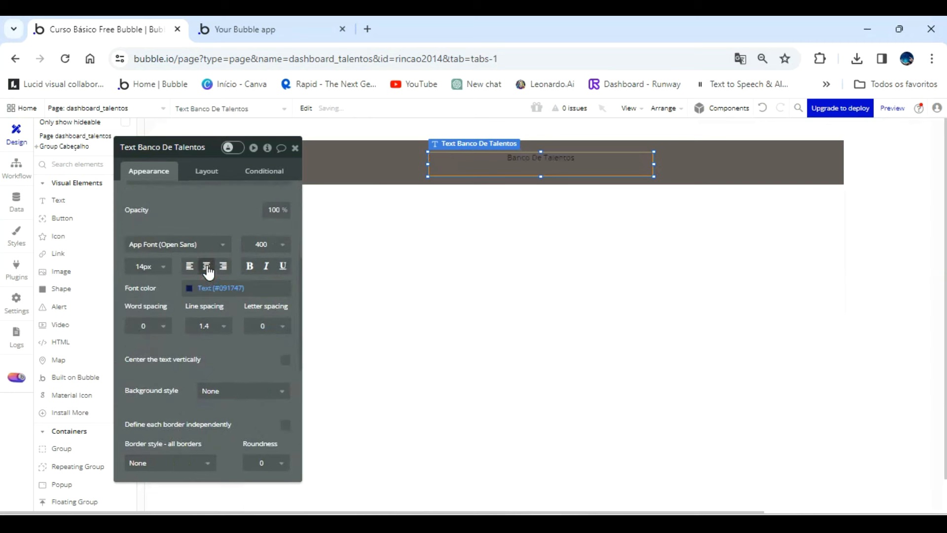
click(286, 359)
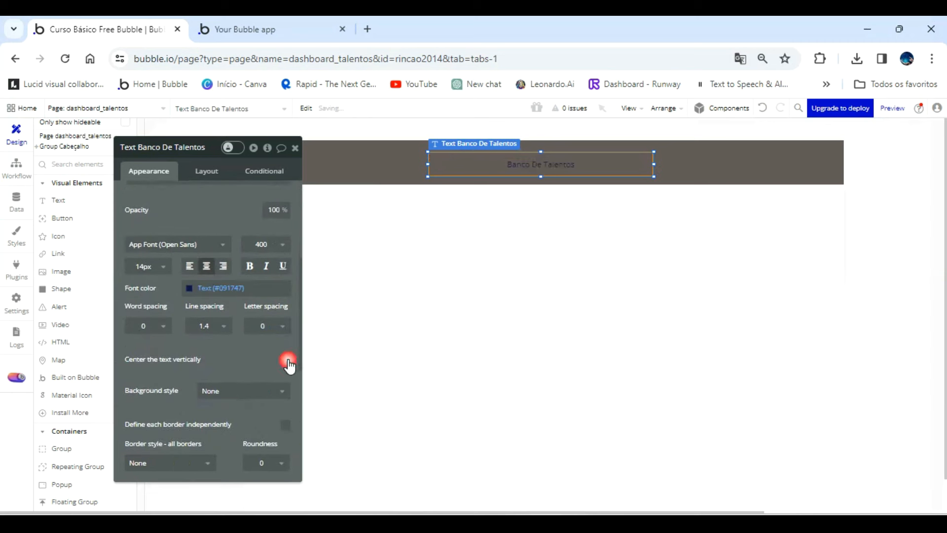
Format the Banco De Talentos text as 24 px bold in Primary contrast (#FFFFFF) and center its element horizontally in the header.
click(152, 266)
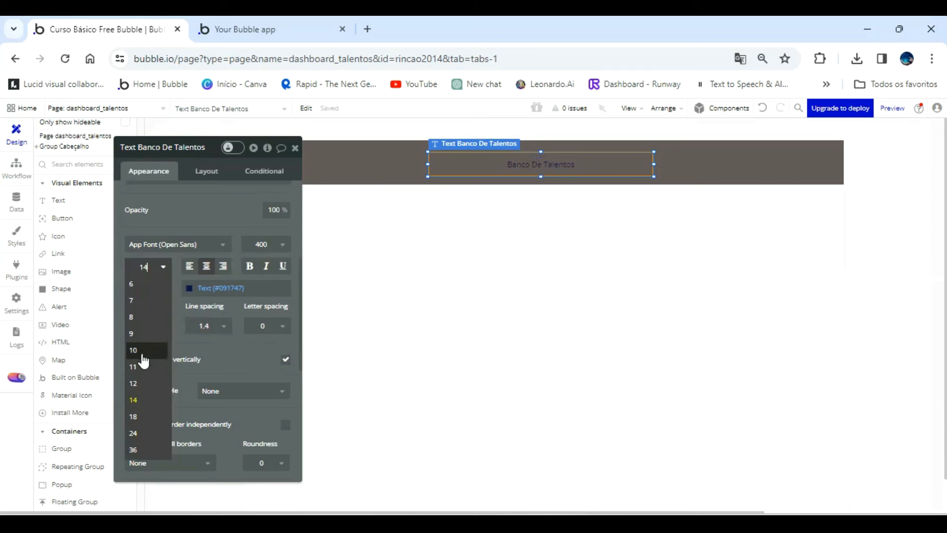
click(146, 434)
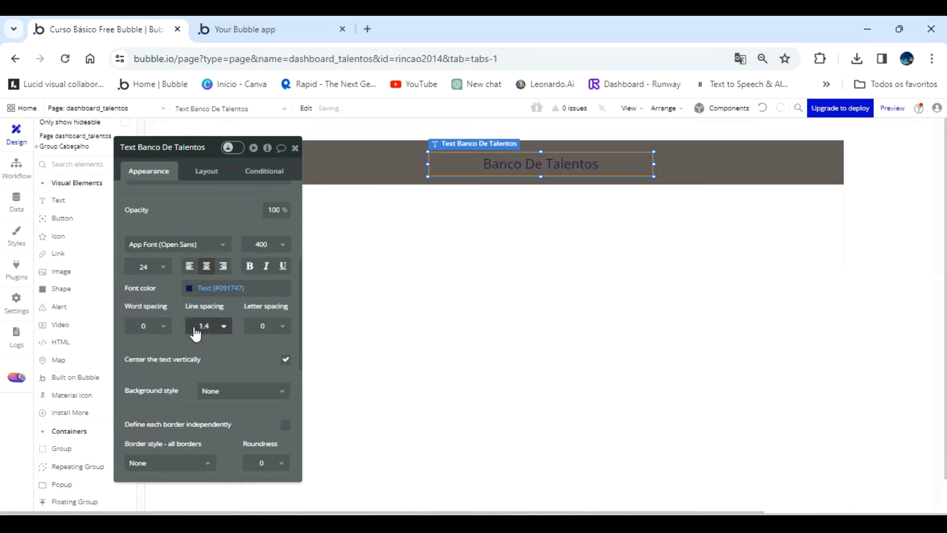
click(250, 265)
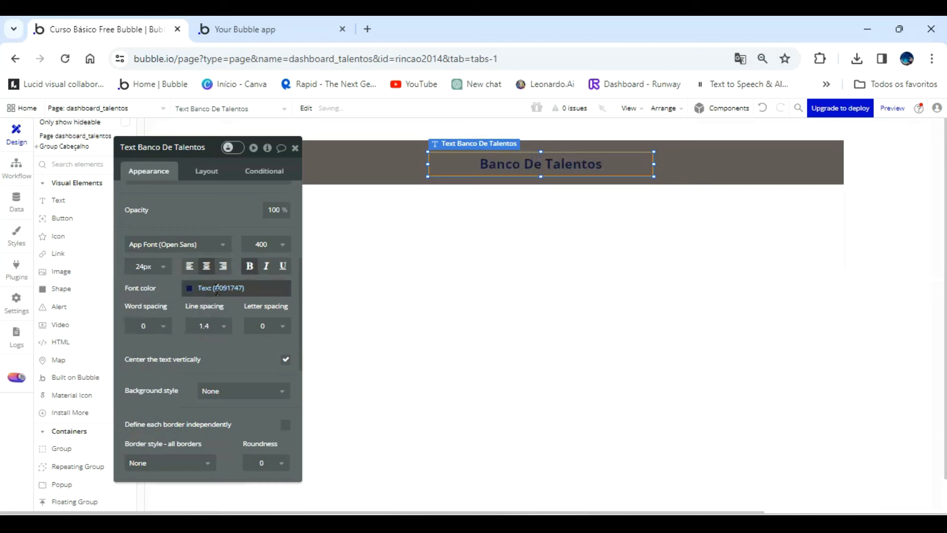
click(194, 290)
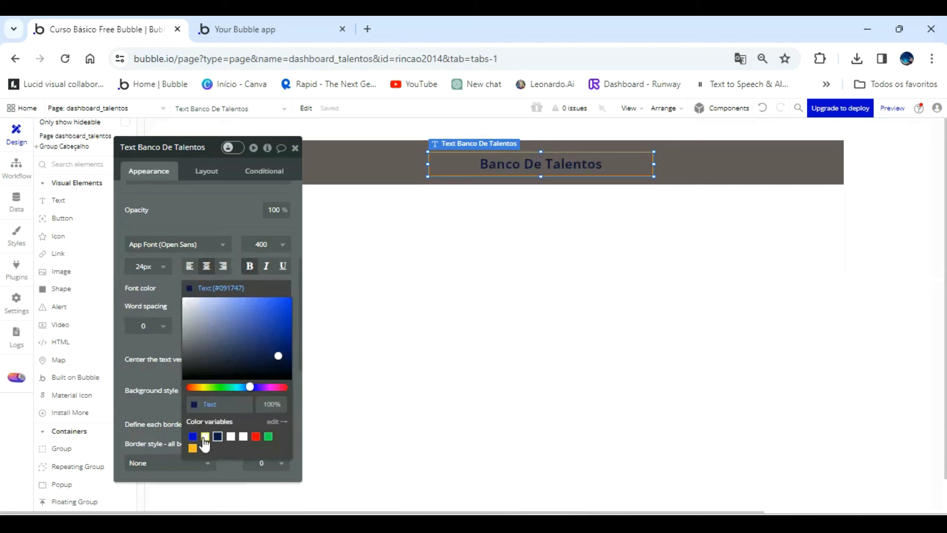
click(204, 437)
click(348, 209)
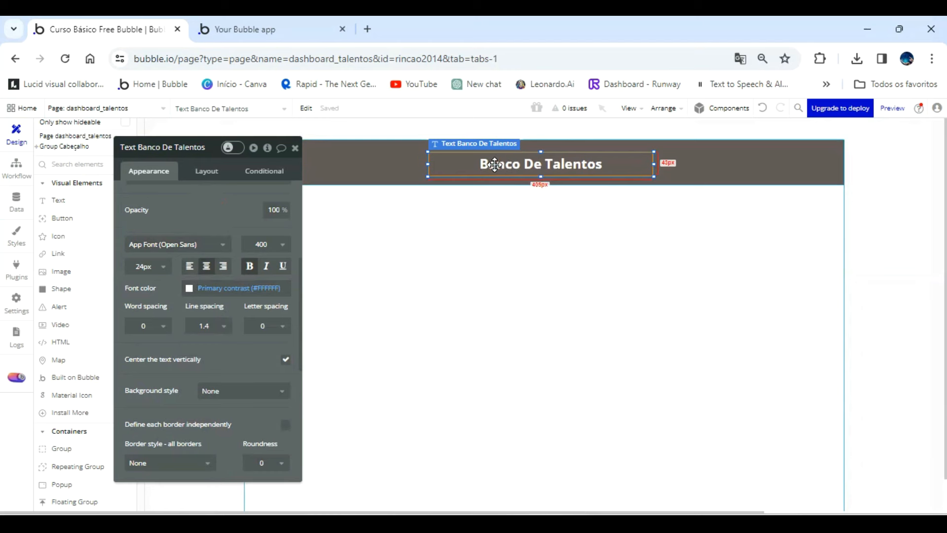
drag(494, 165, 498, 164)
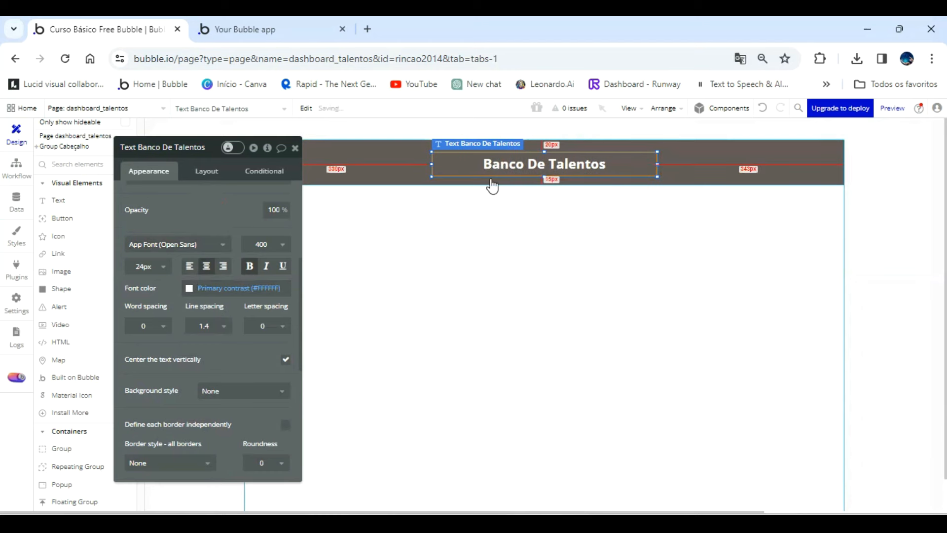
click(295, 149)
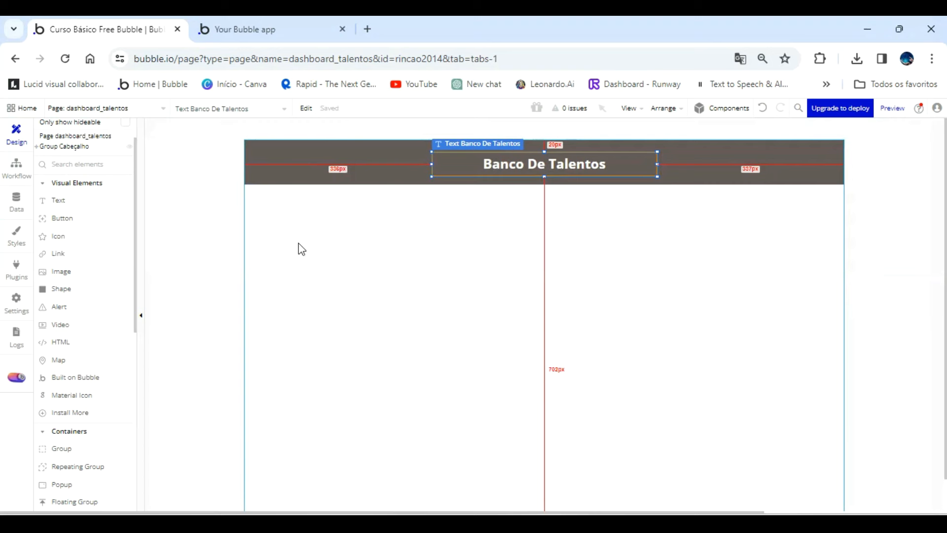
Set the Banco De Talentos text's font size to 36 px.
double_click(560, 163)
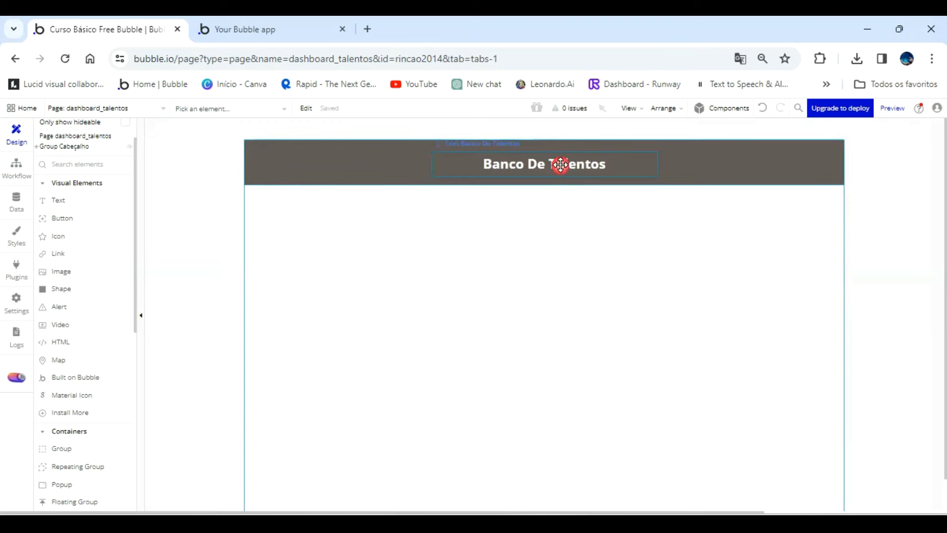
scroll(211, 367, down, 3)
click(148, 336)
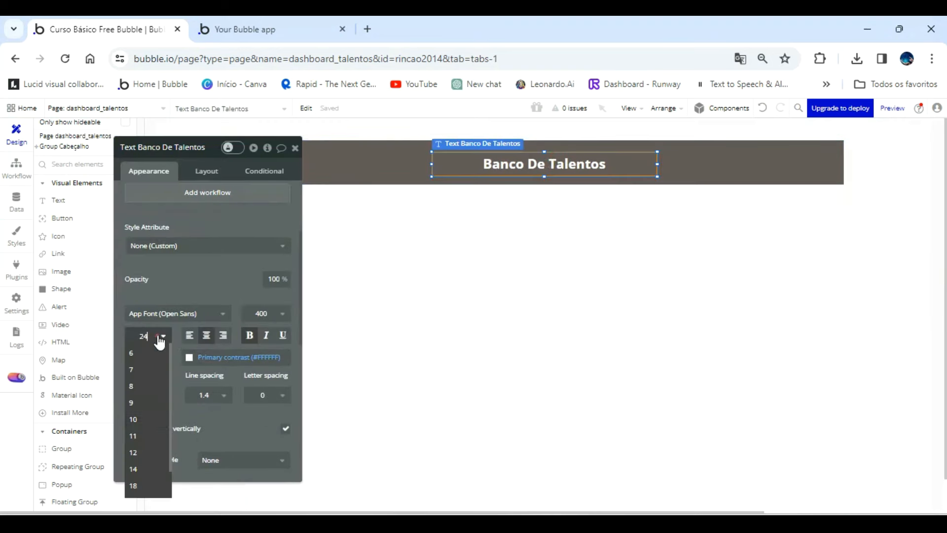
scroll(134, 473, down, 3)
click(134, 489)
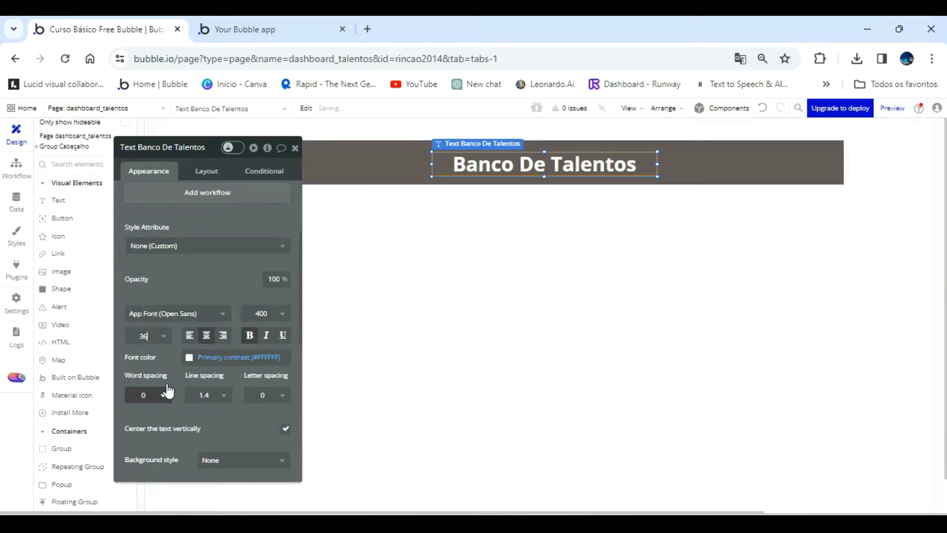
Nudge the Banco De Talentos text slightly upward within the header group.
click(559, 157)
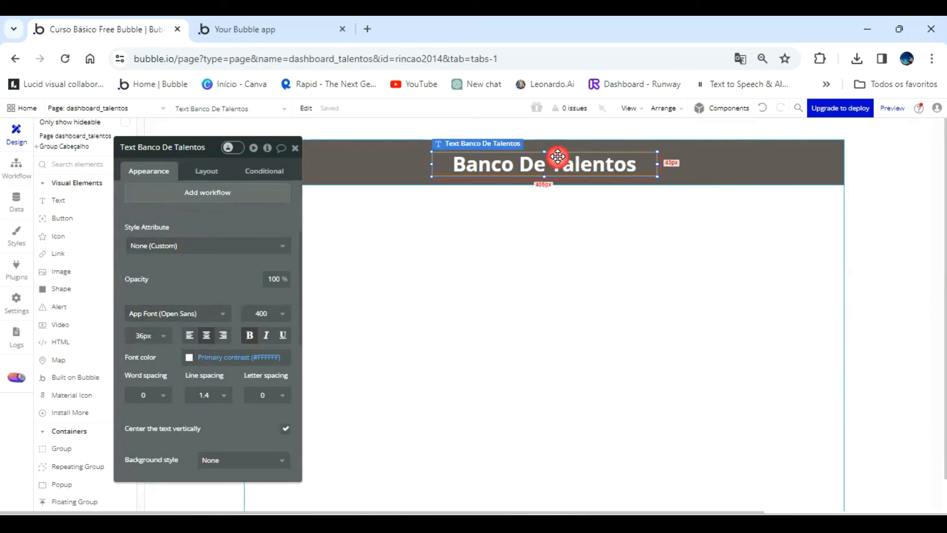
key(Up)
key(Up)
key(Up)
key(Up)
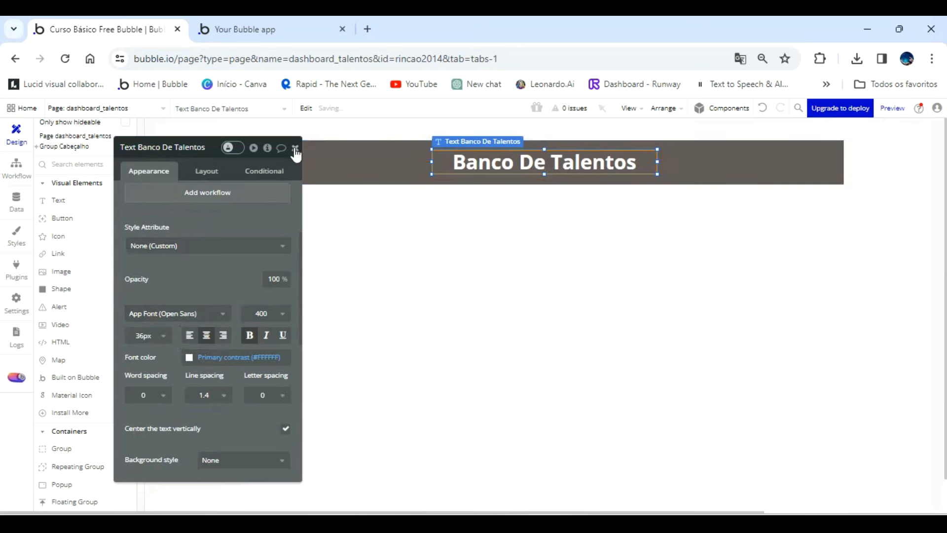
click(295, 148)
scroll(83, 426, down, 3)
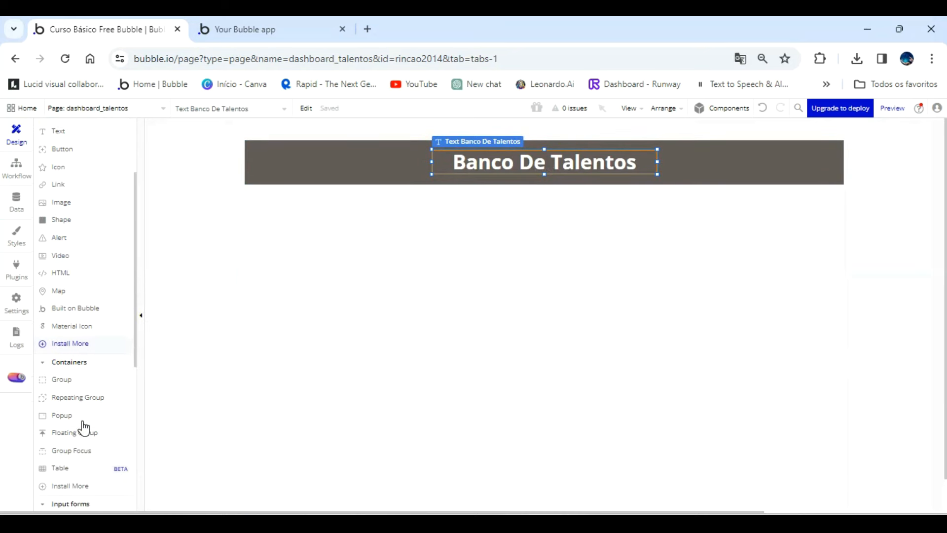
scroll(59, 315, up, 4)
click(57, 241)
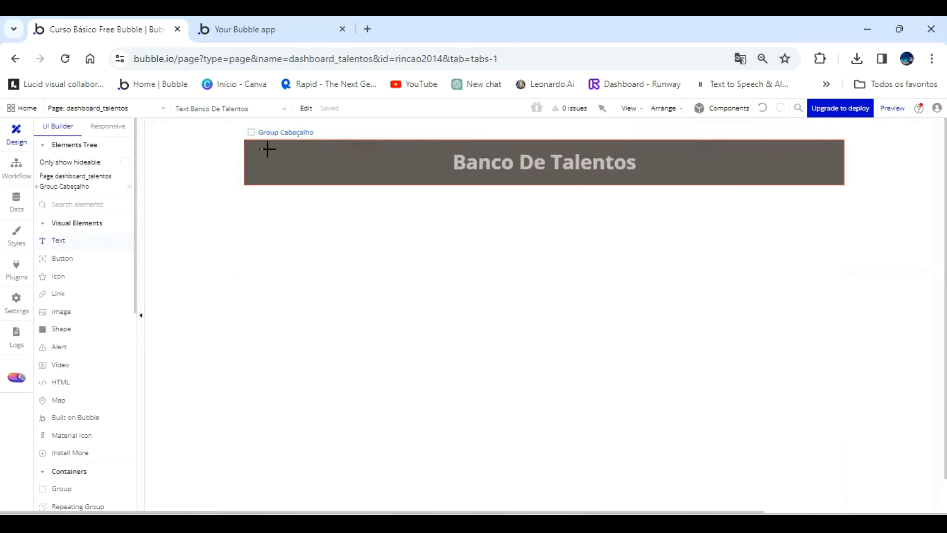
mouse_move(254, 152)
mouse_down()
mouse_move(320, 168)
mouse_move(363, 166)
mouse_up()
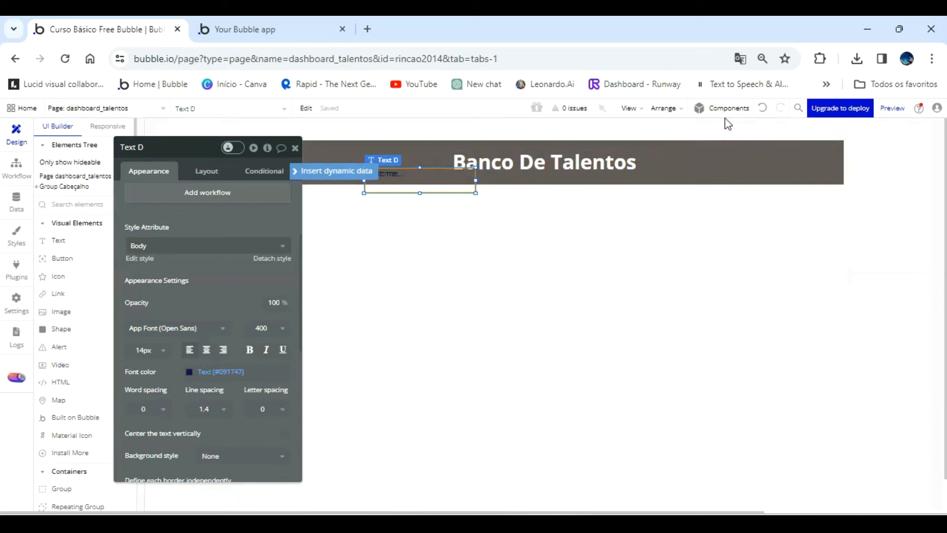
click(759, 109)
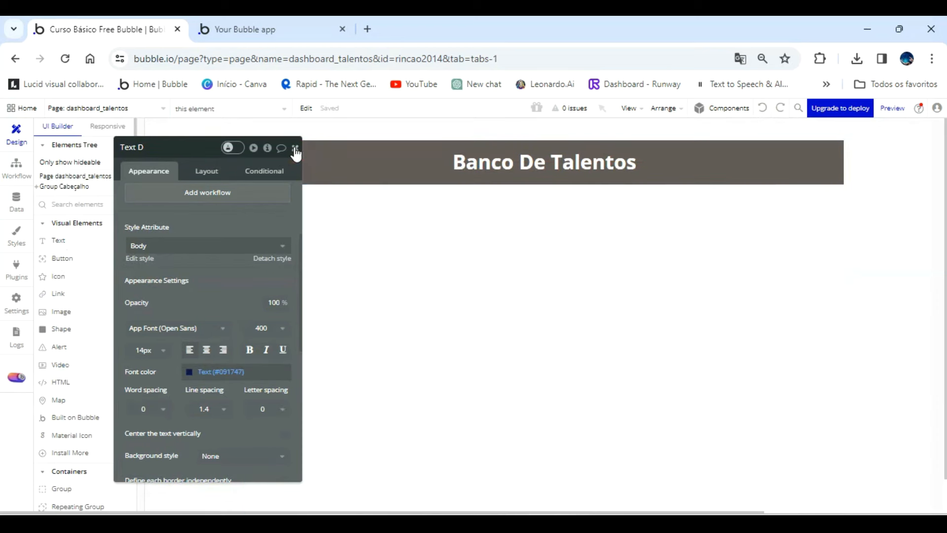
click(299, 152)
click(333, 253)
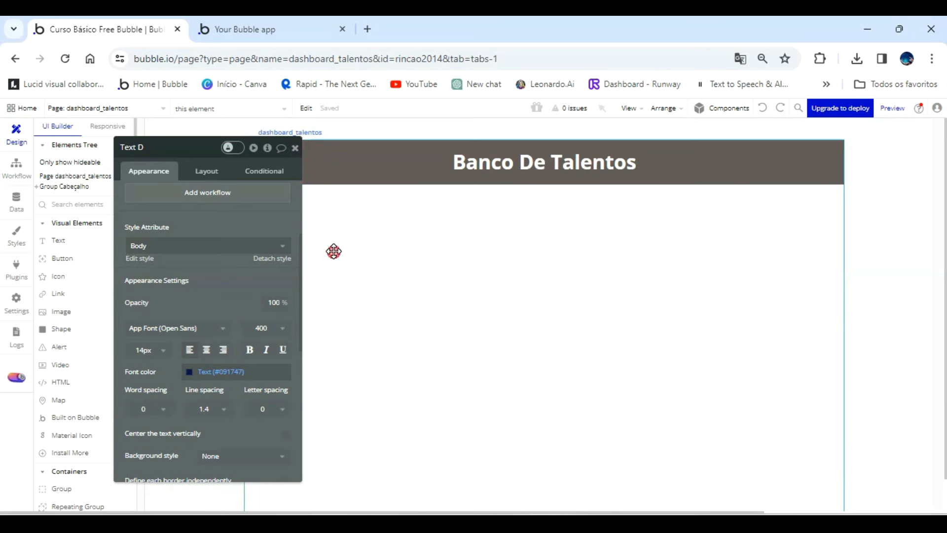
Add a text element near the left end of the header group reading "Usuário:" followed by the dynamic Current User's Nome.
click(84, 239)
drag(254, 156, 274, 167)
drag(336, 168, 334, 166)
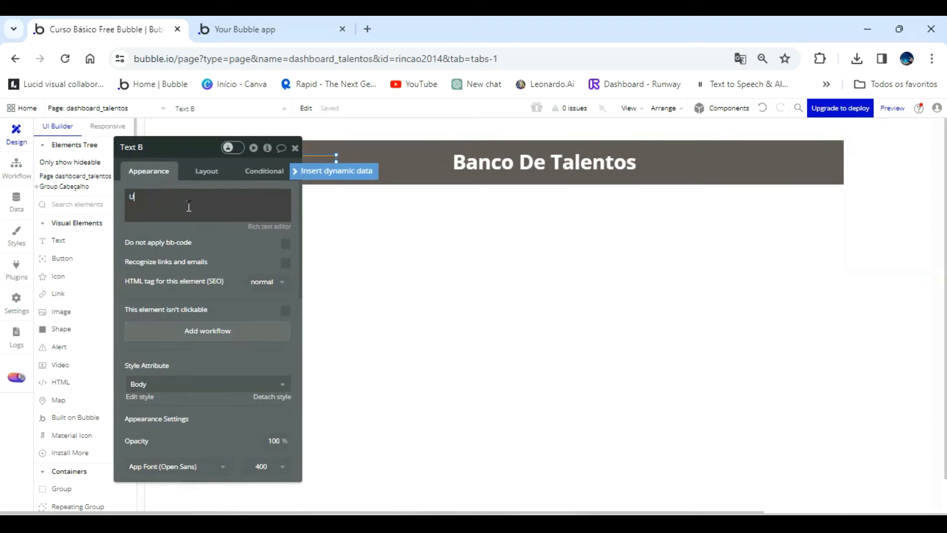
text(Usuário:)
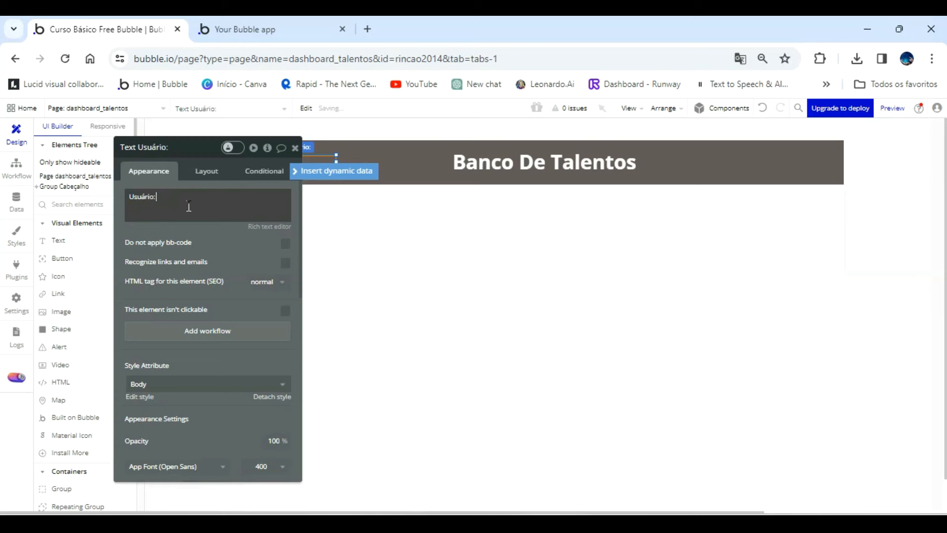
click(348, 173)
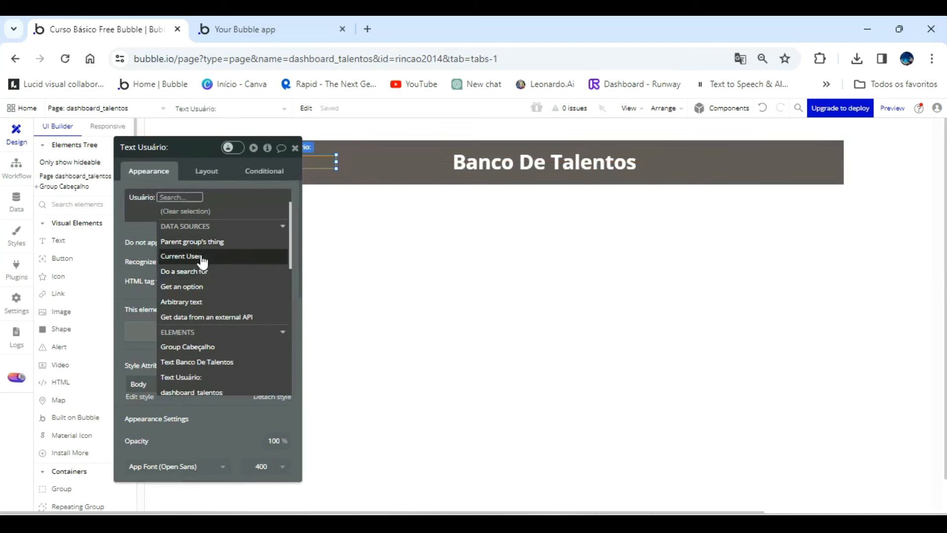
click(201, 256)
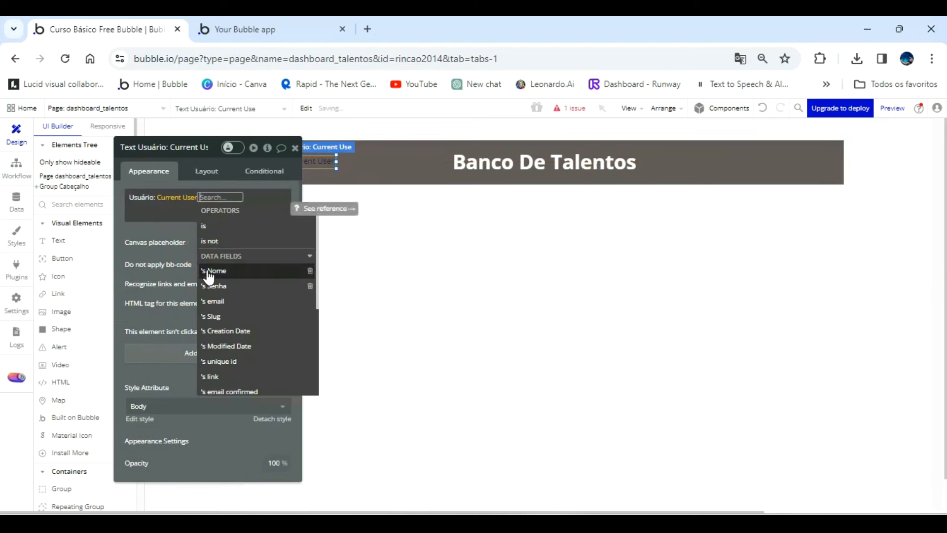
click(210, 271)
click(187, 233)
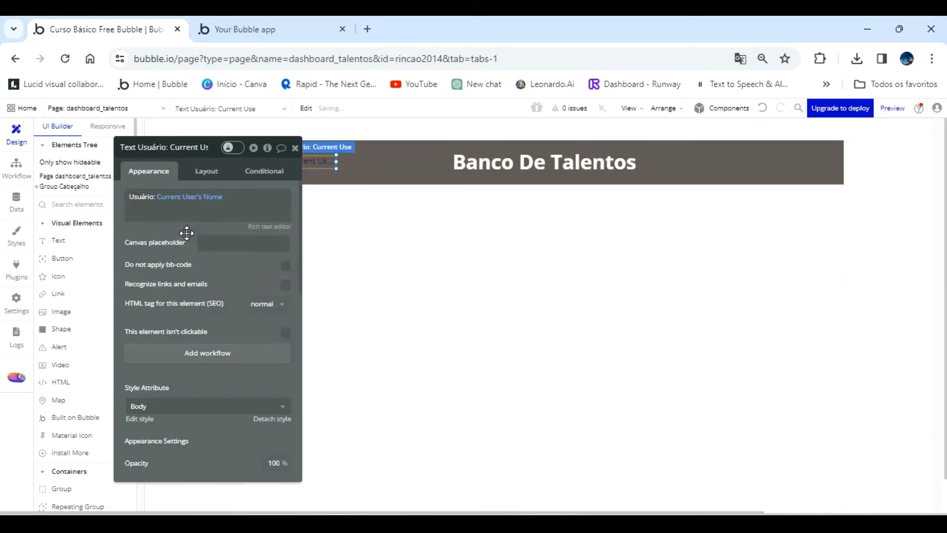
Detach the Usuário text's style and set its font color to the white Primary contrast variable.
scroll(225, 297, down, 1)
scroll(225, 297, down, 2)
click(267, 281)
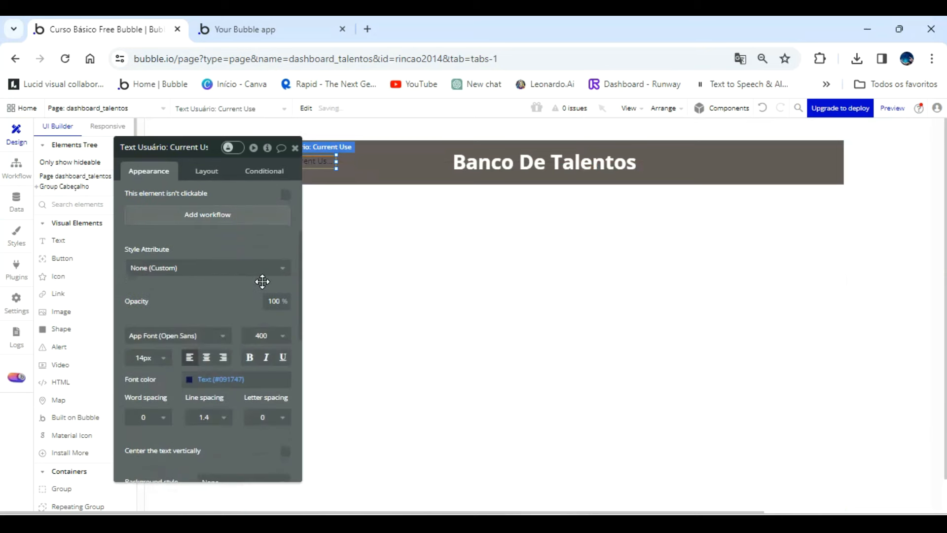
scroll(236, 315, down, 3)
click(207, 240)
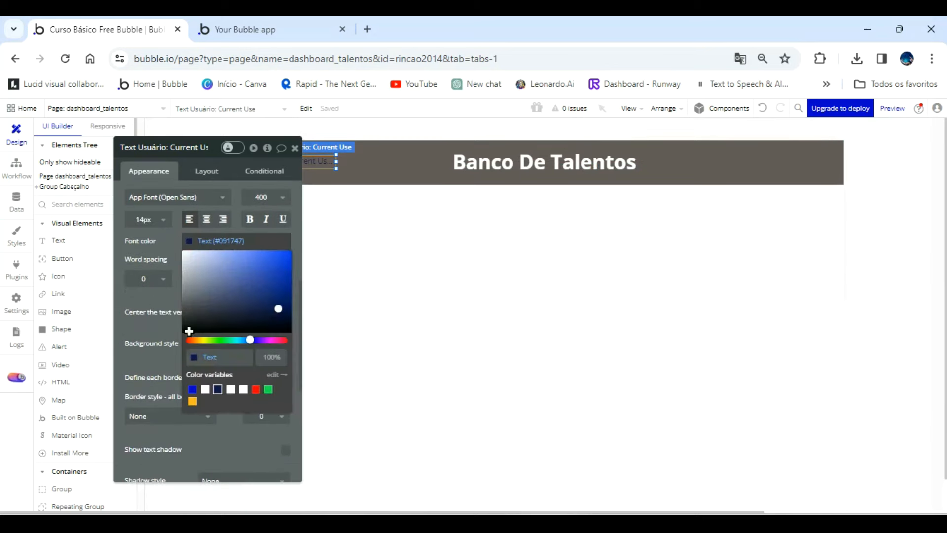
click(206, 392)
Make the "Usuário:" label bold with the rich text editor and widen the text element slightly toward the header title.
drag(175, 259, 222, 315)
scroll(249, 335, up, 5)
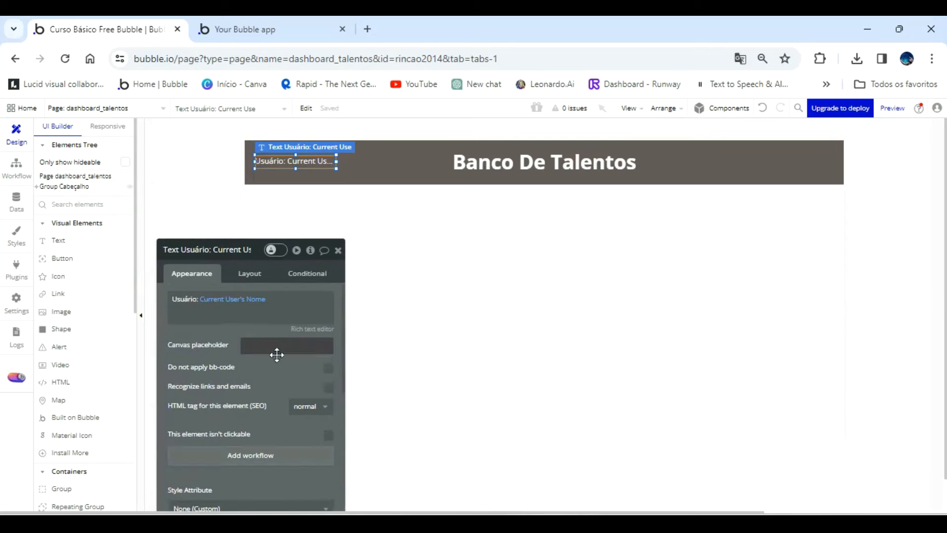
click(310, 329)
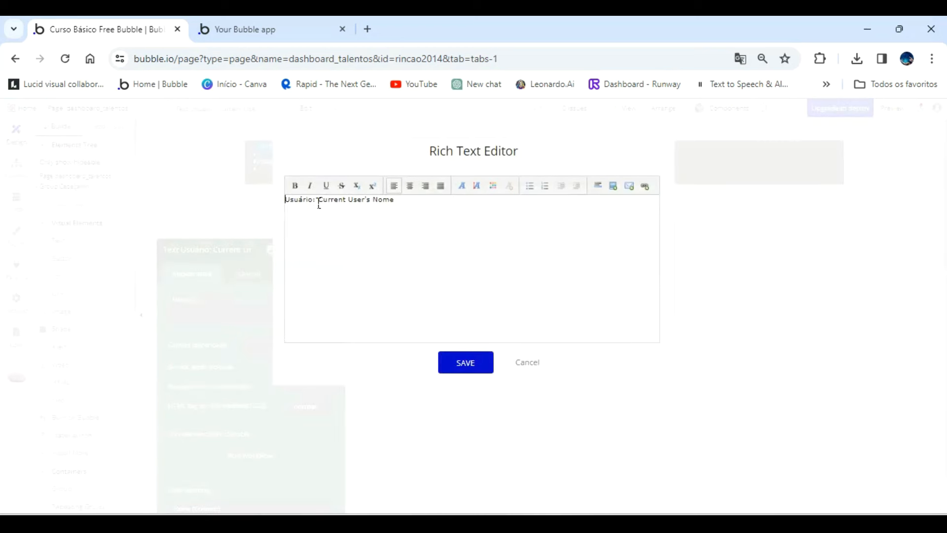
drag(317, 201, 299, 200)
click(295, 185)
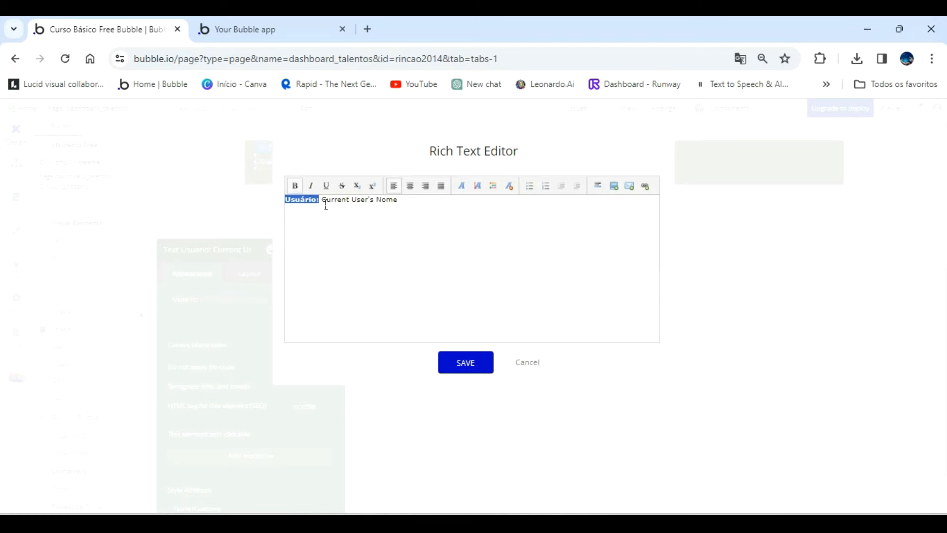
click(475, 363)
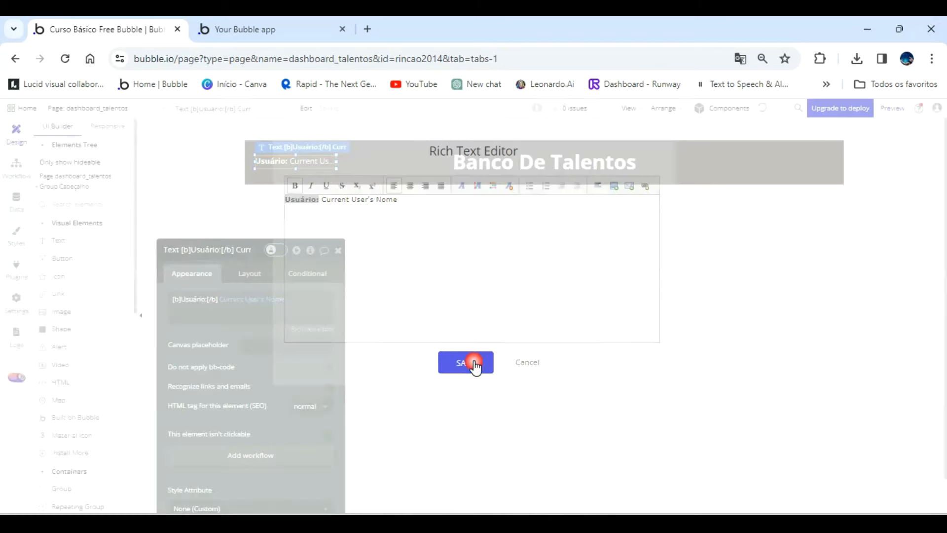
drag(335, 162, 359, 161)
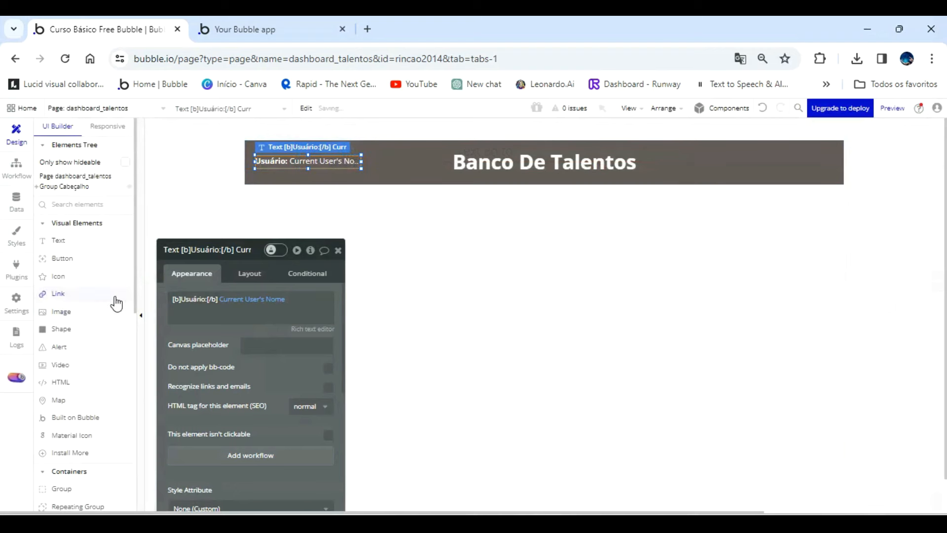
Add an icon element near the right end of the header group and choose the power-off symbol for it.
click(63, 277)
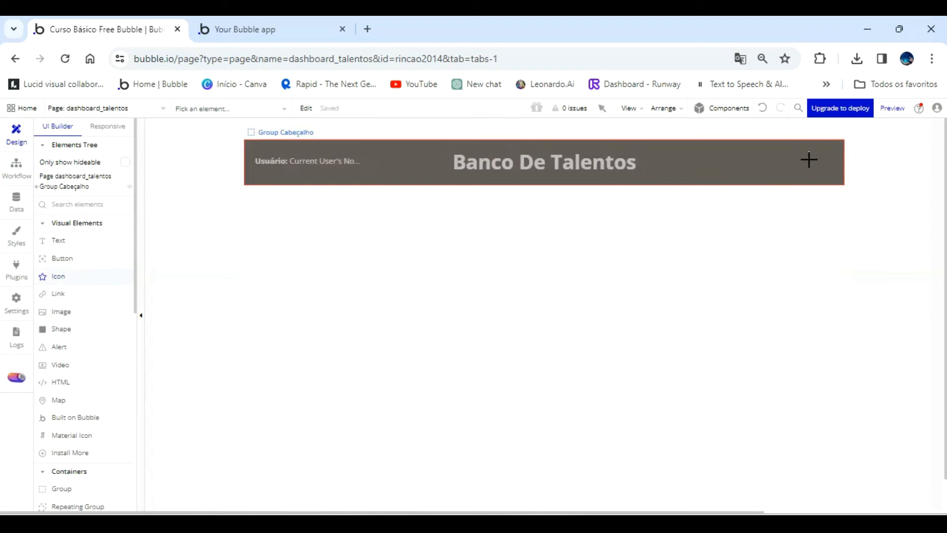
click(831, 167)
click(250, 300)
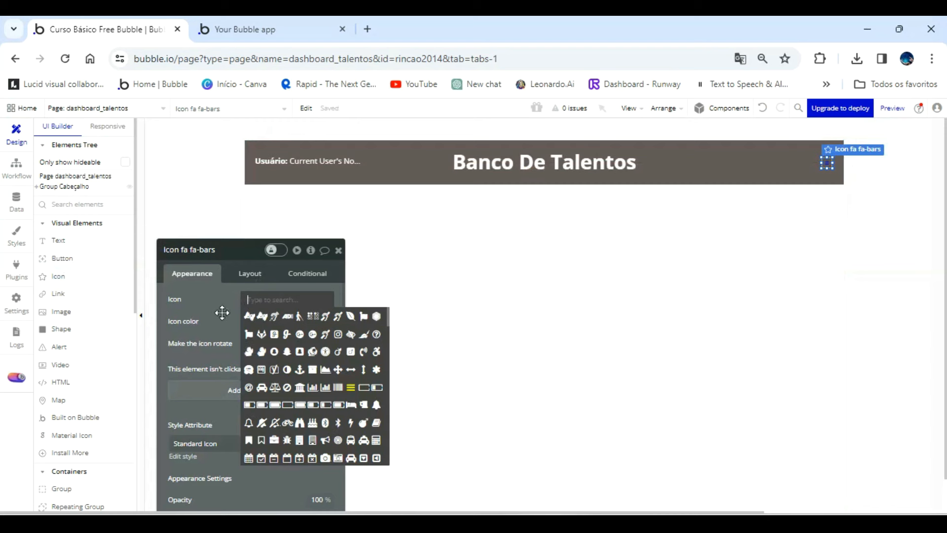
text(logof)
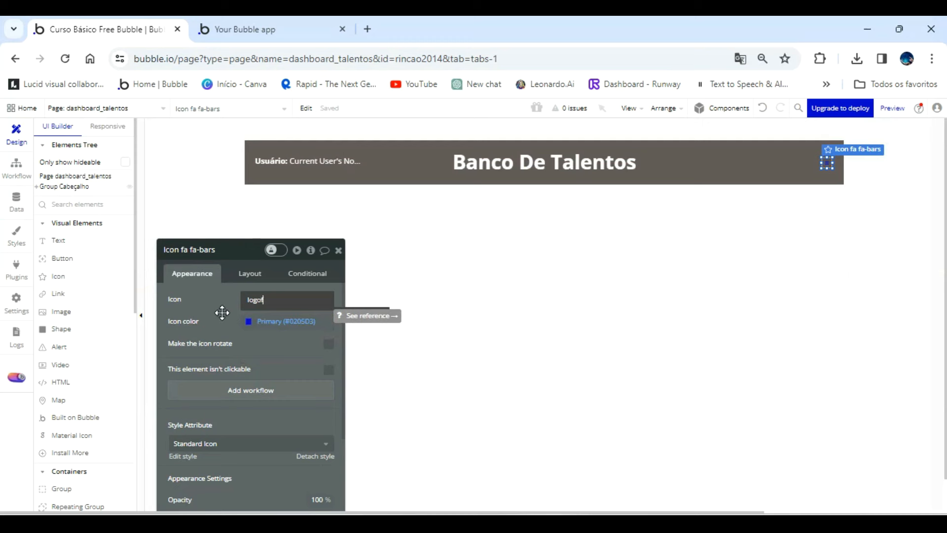
key(BackSpace)
key(BackSpace)
key(BackSpace)
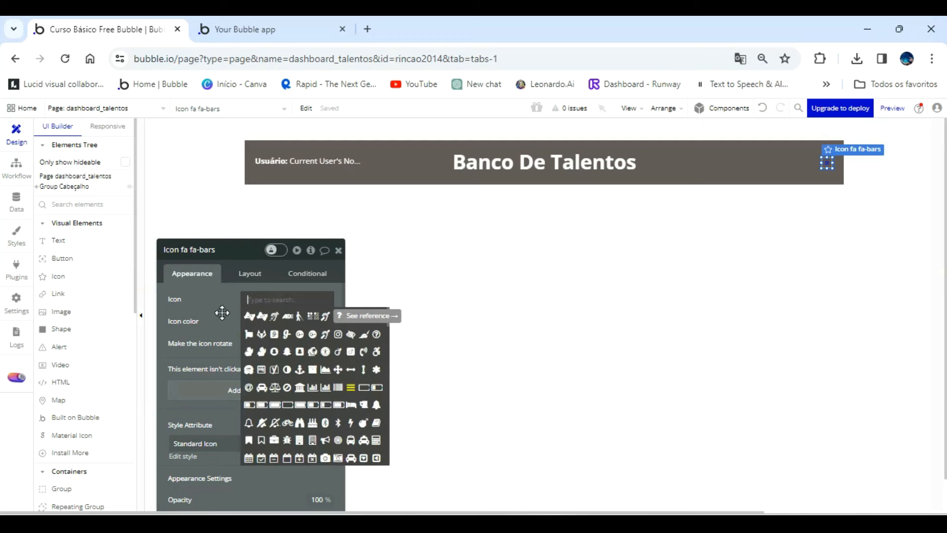
text(off)
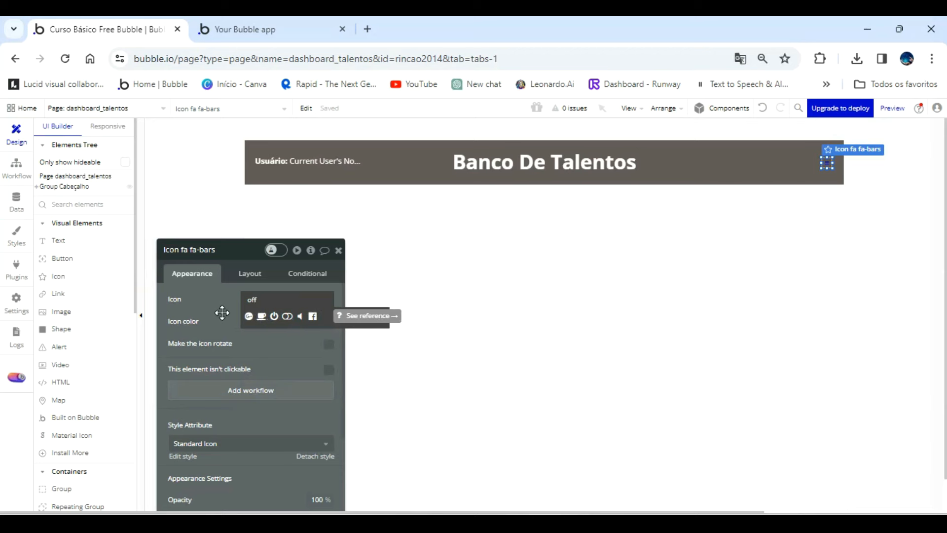
click(274, 318)
Set the power-off icon's color to Primary contrast (#FFFFFF).
click(247, 323)
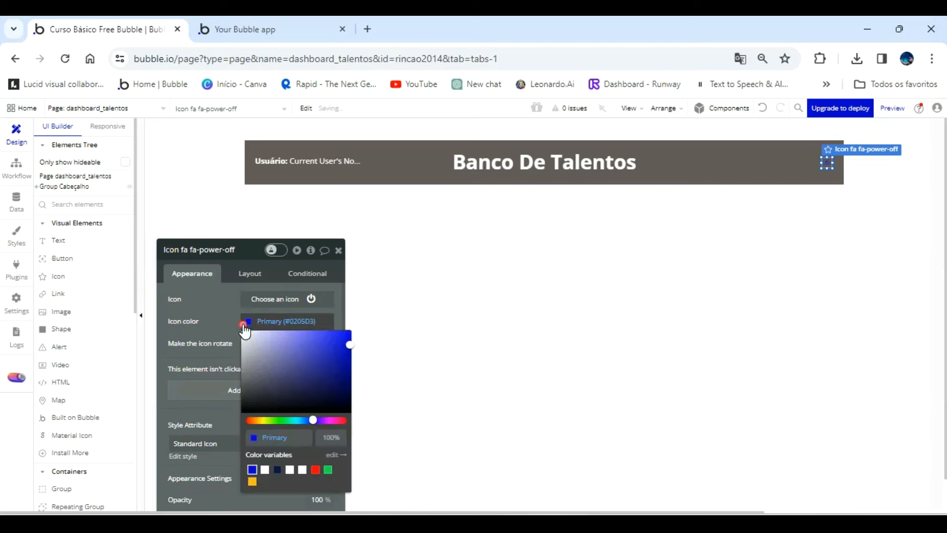
click(266, 472)
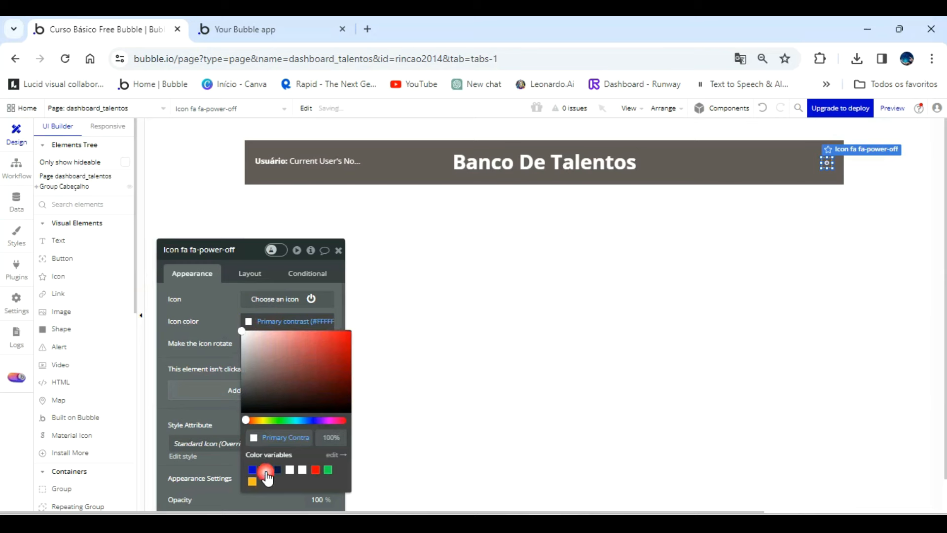
click(219, 318)
Detach the power-off icon's style and rename the element Icon logoff usuario.
scroll(220, 319, down, 2)
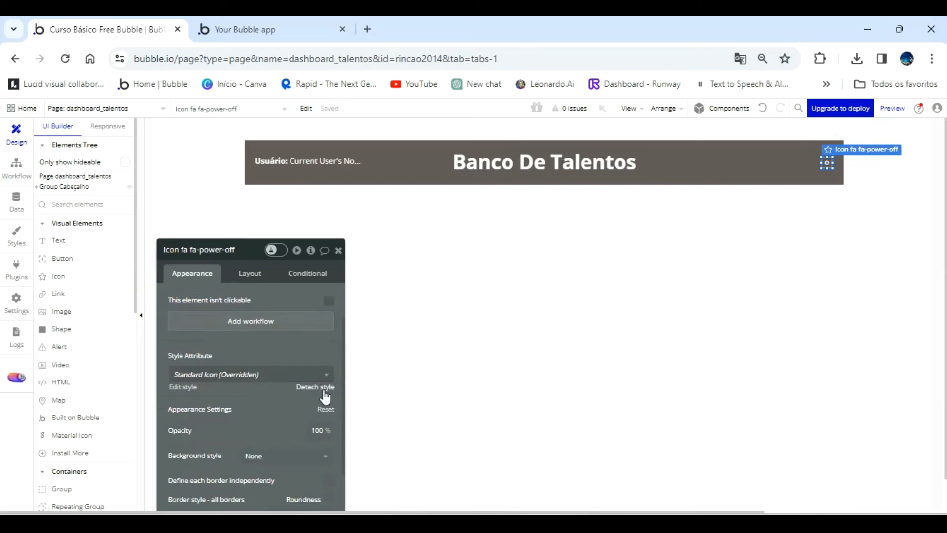
click(324, 390)
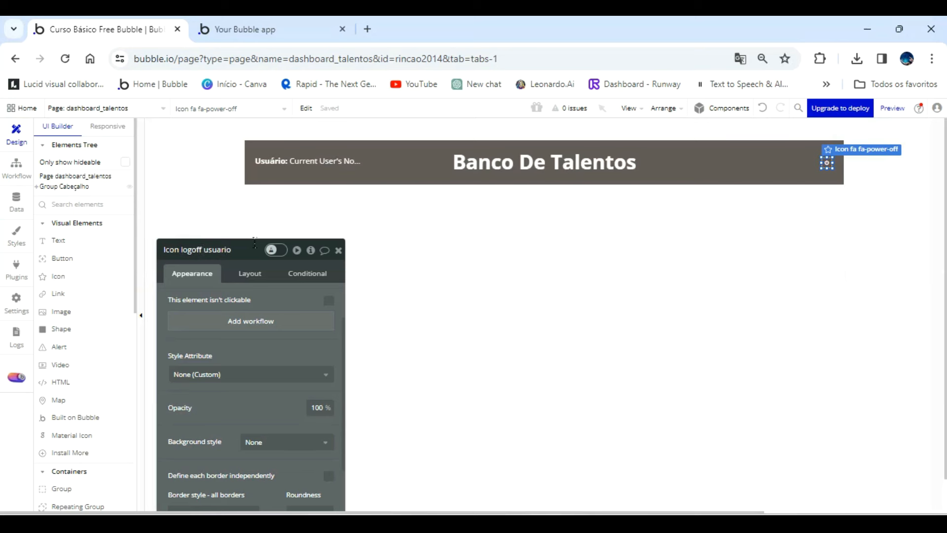
scroll(255, 300, down, 3)
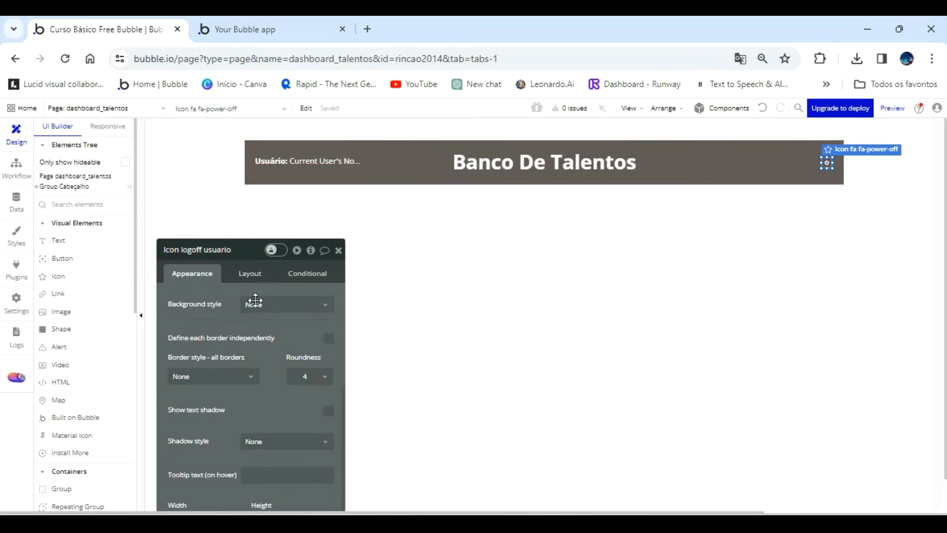
Set the logoff usuario icon's top, bottom, left and right padding to 0 px.
click(244, 271)
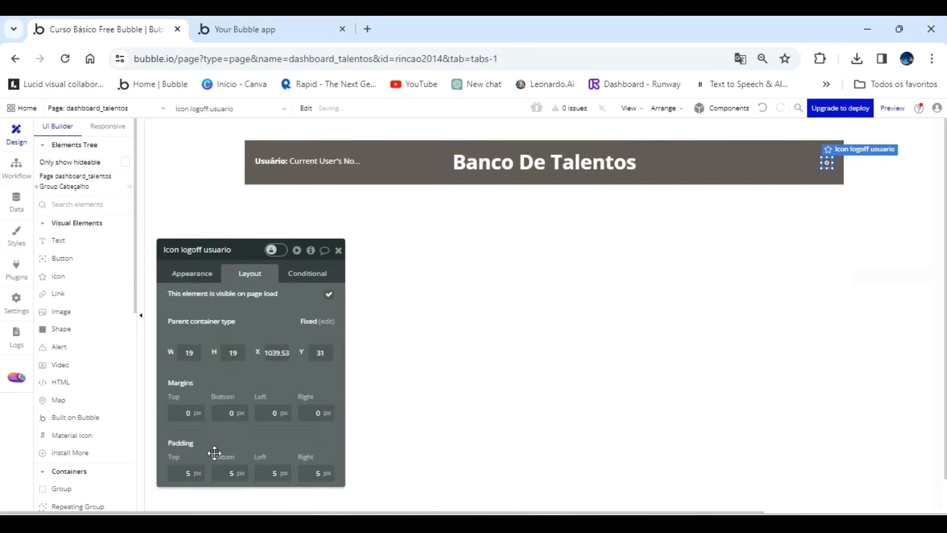
click(186, 473)
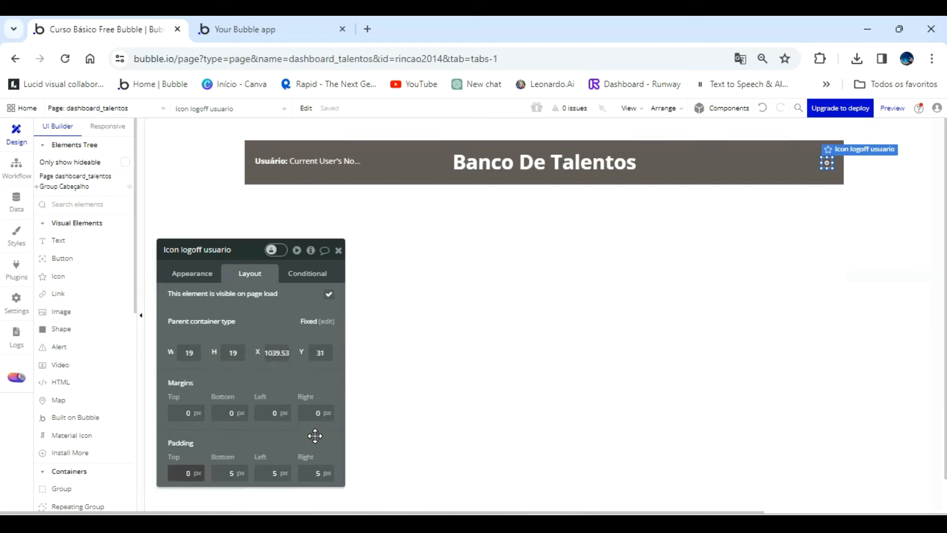
key(Tab)
text(0)
text(0)
key(Tab)
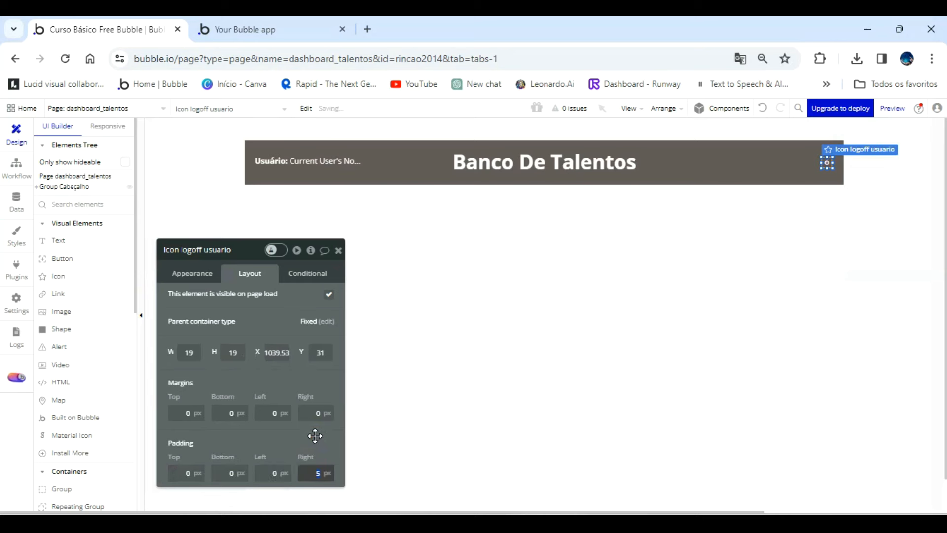
text(0)
Create a workflow for clicking the logoff usuario icon with Log the user out as its first action.
click(197, 275)
click(256, 391)
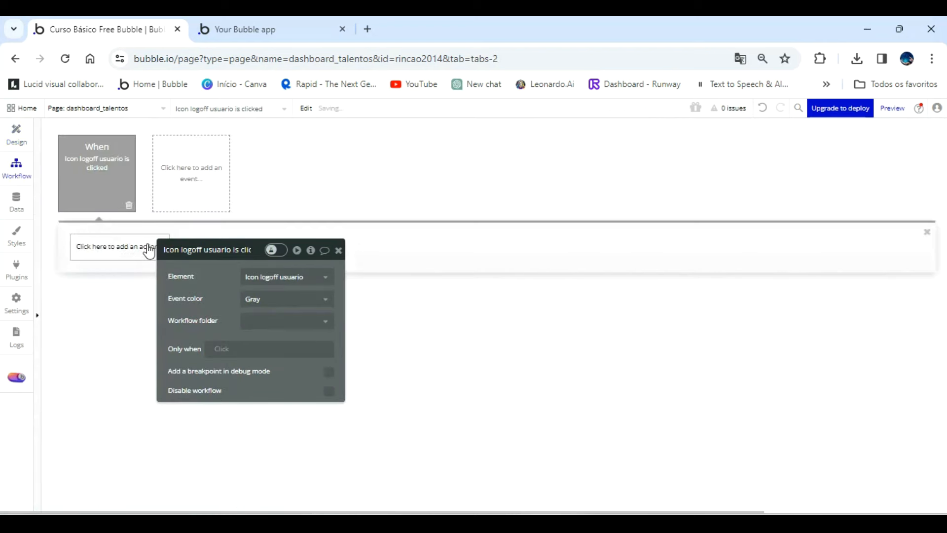
drag(224, 276, 416, 287)
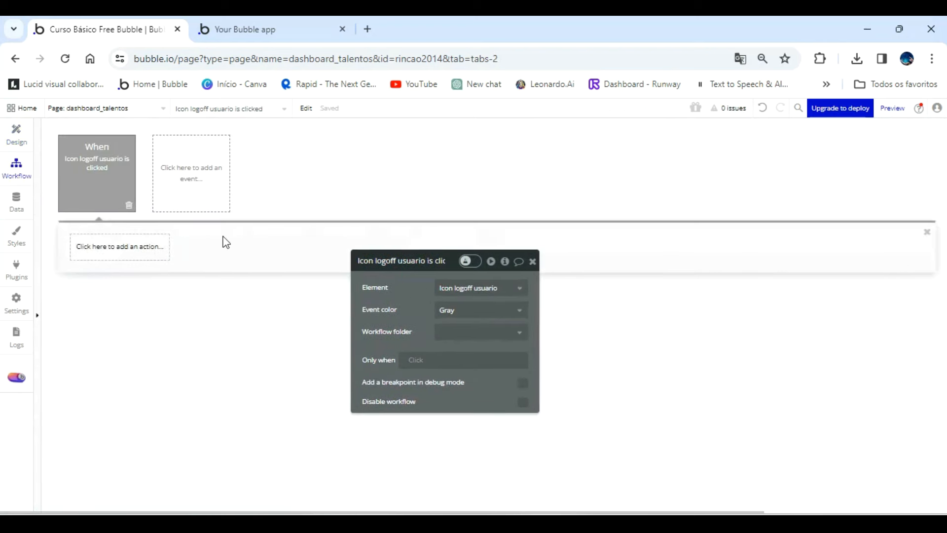
click(150, 246)
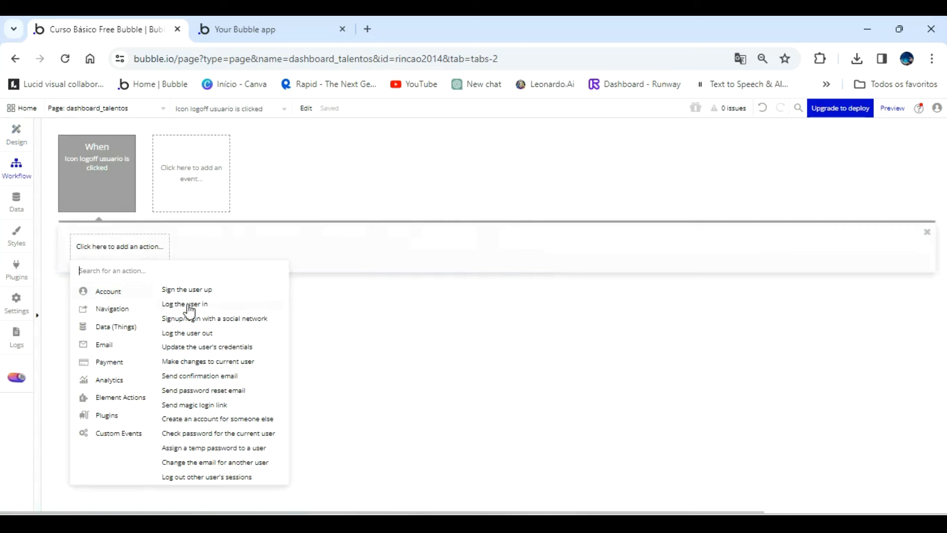
click(195, 334)
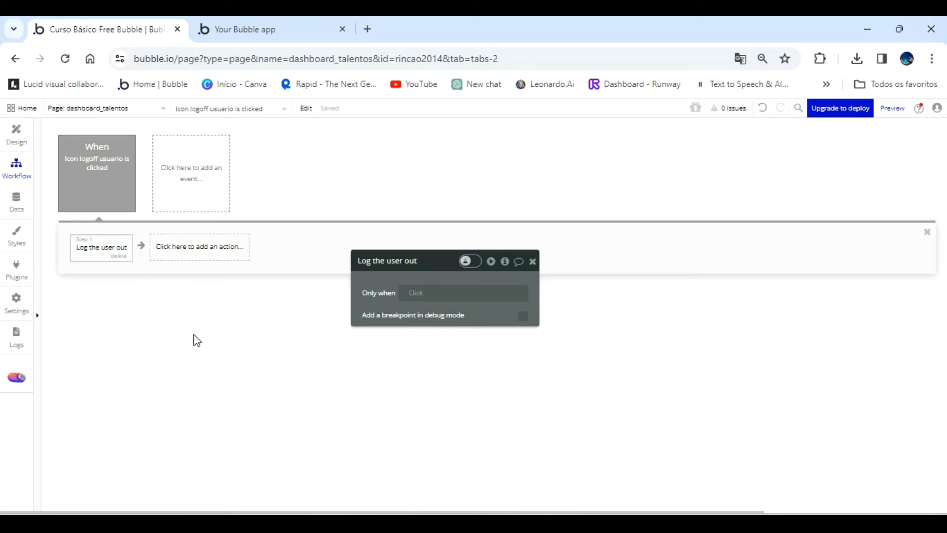
Add a Go to page action with index as its destination as the logoff workflow's second step.
click(187, 252)
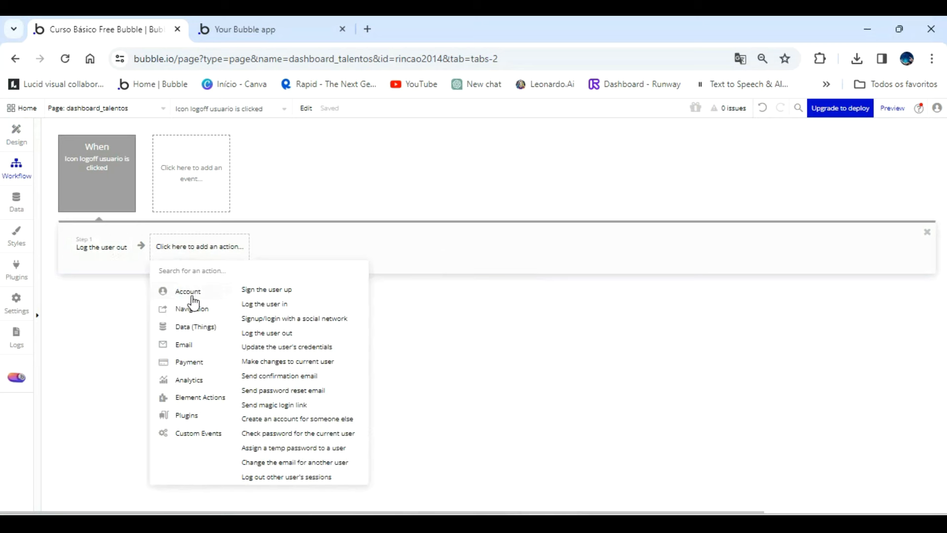
mouse_move(211, 311)
click(259, 290)
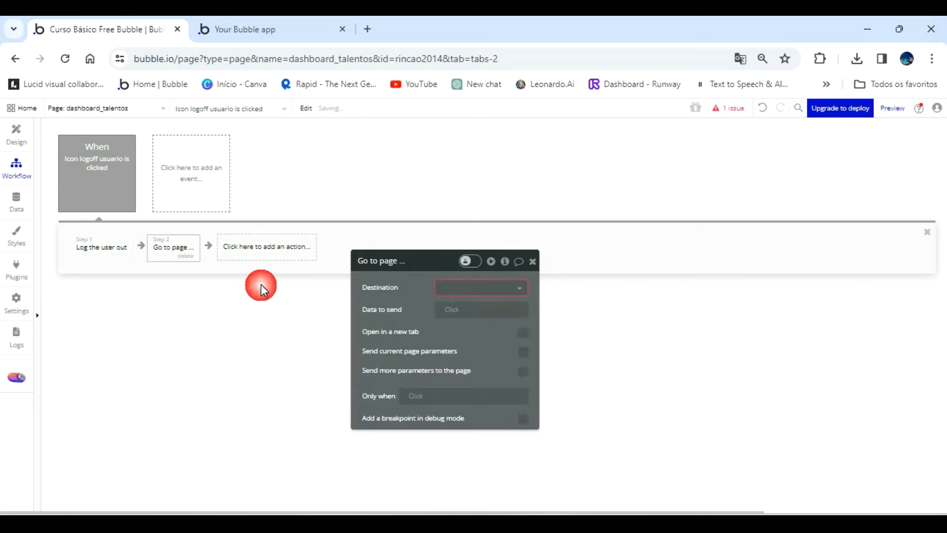
click(446, 285)
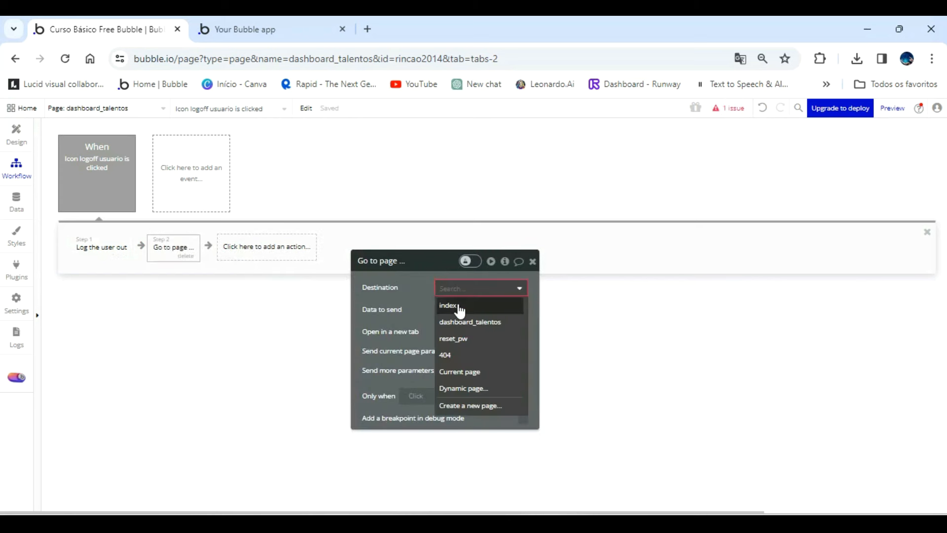
click(457, 307)
Refresh the dashboard_talentos preview and check the header's contents.
click(288, 39)
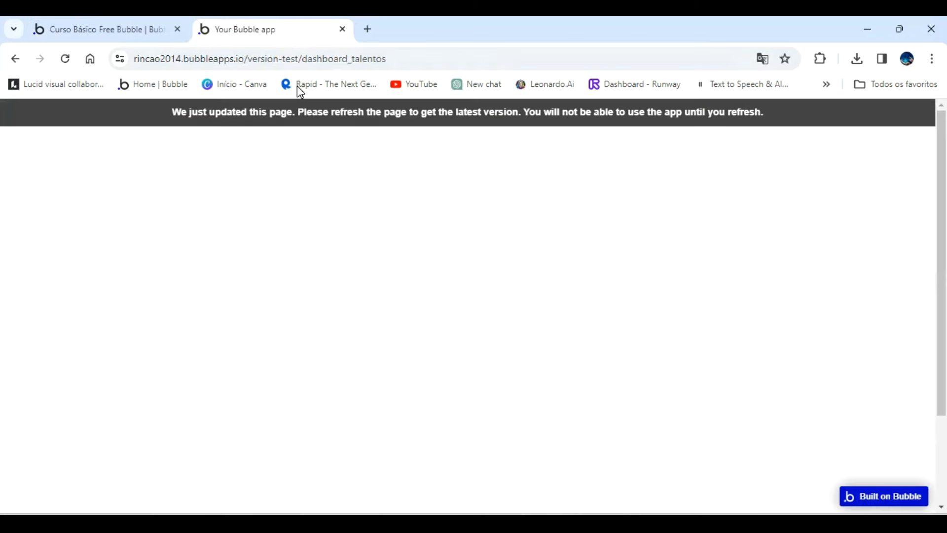
click(308, 118)
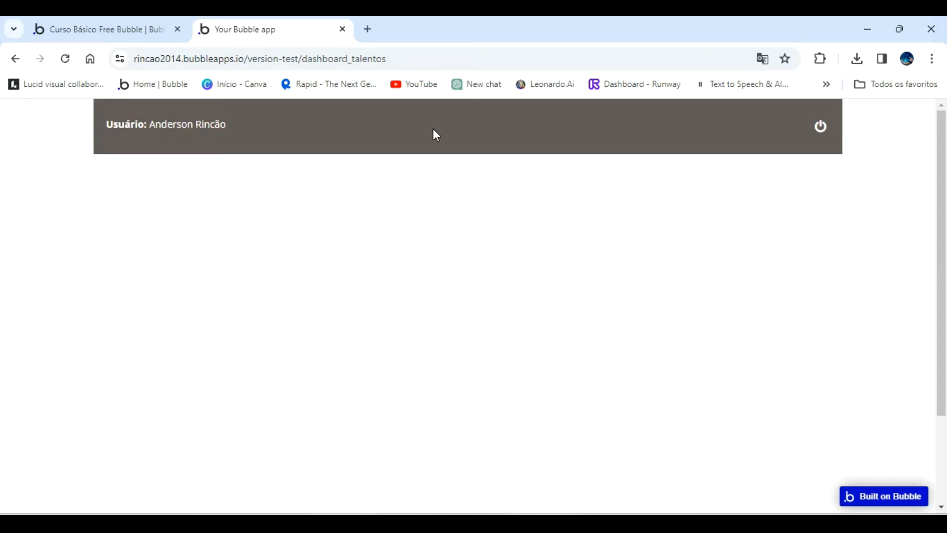
click(132, 30)
Enlarge the Banco De Talentos header text to about 51 px high and check it in the preview.
click(16, 132)
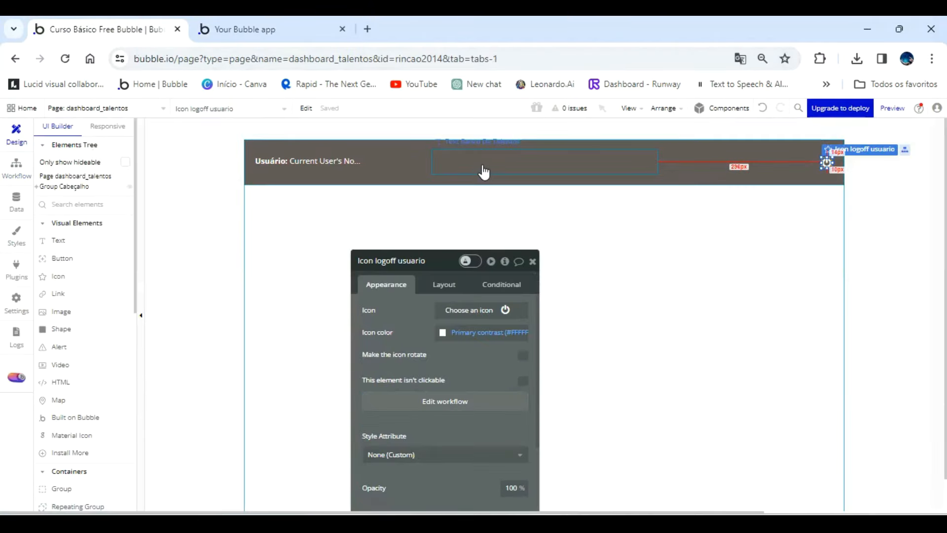
click(481, 167)
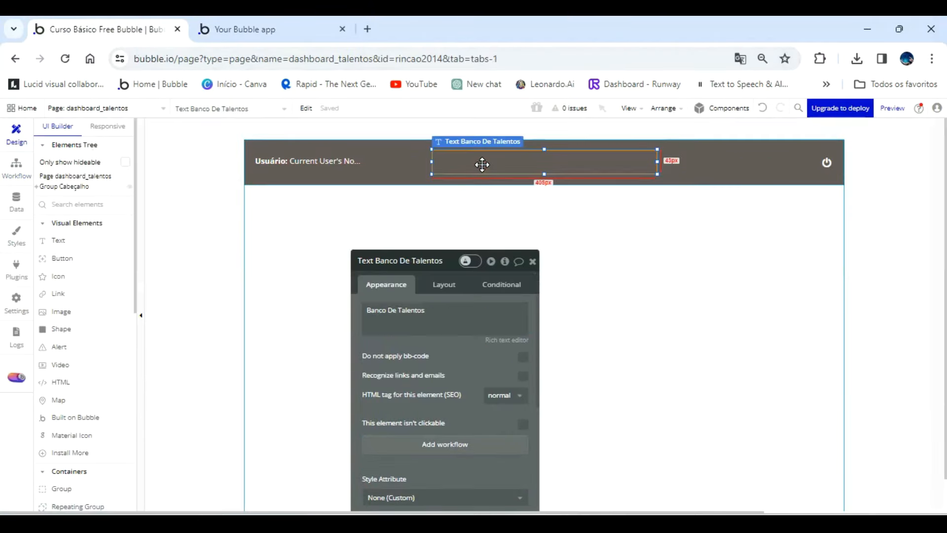
click(448, 285)
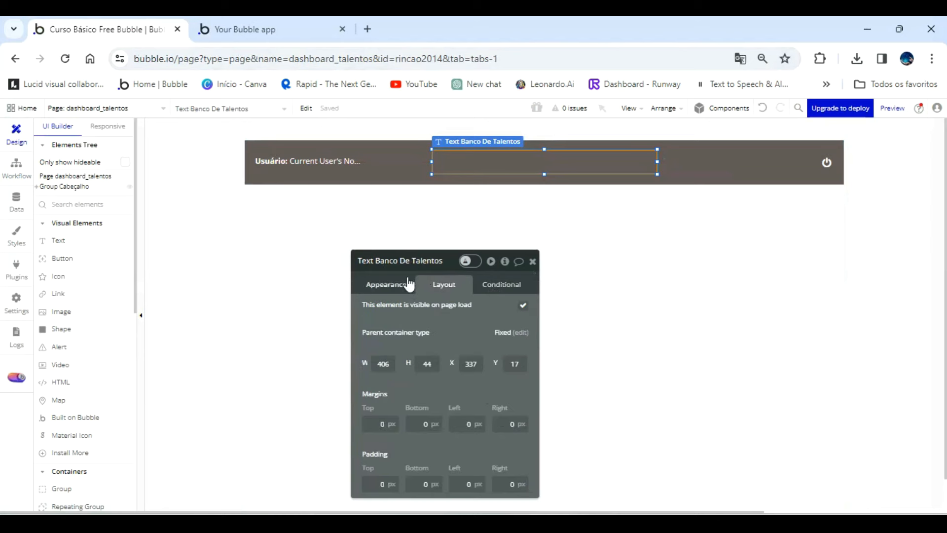
click(393, 283)
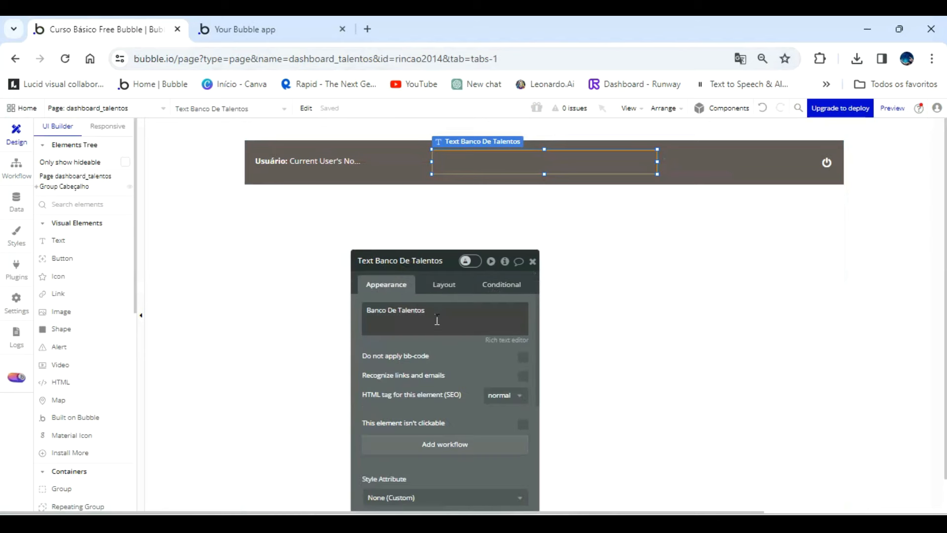
scroll(437, 325, down, 4)
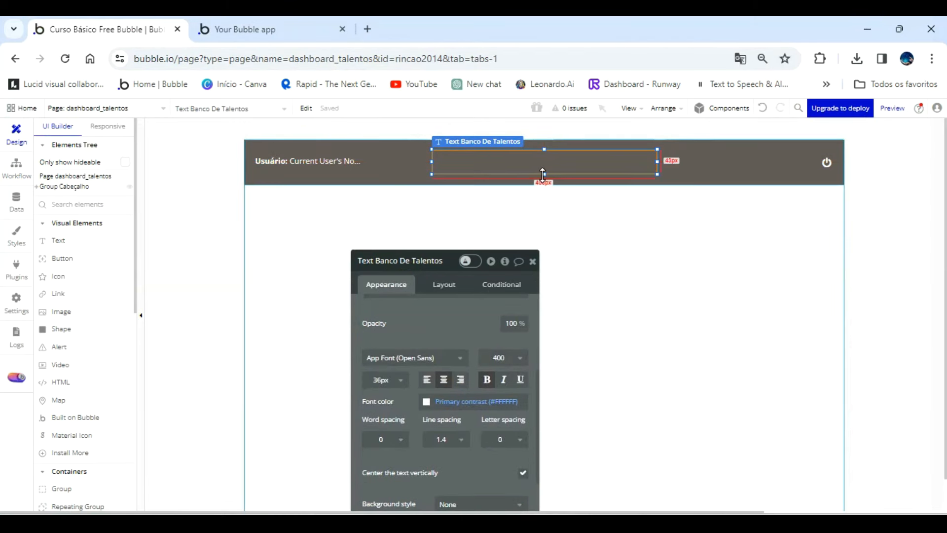
drag(543, 174, 543, 179)
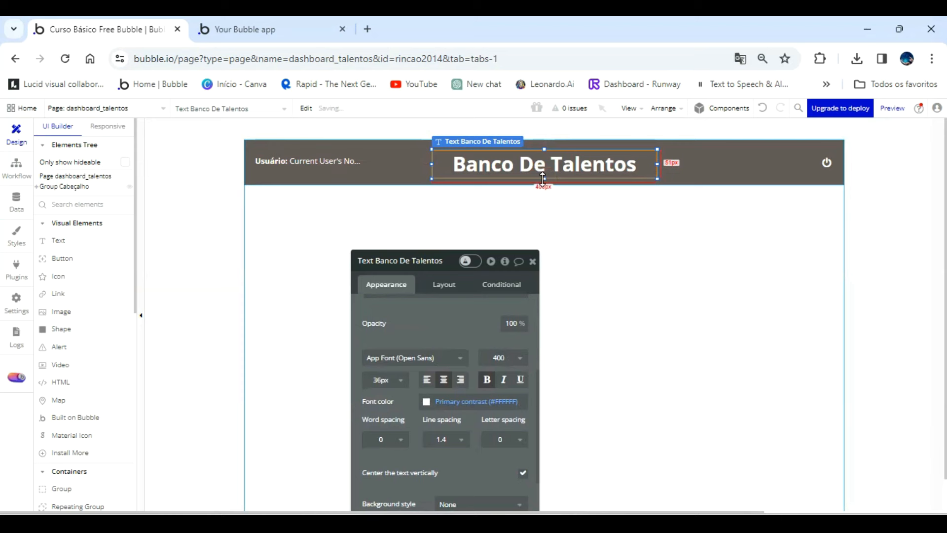
click(265, 28)
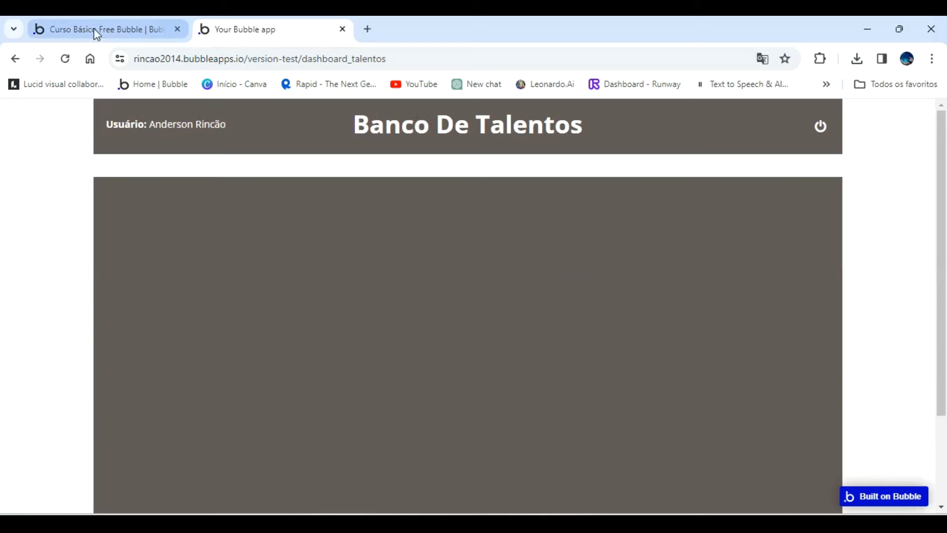
Draw a group of about 280 by 280 px near the upper-left corner inside Group Menu principal.
click(93, 28)
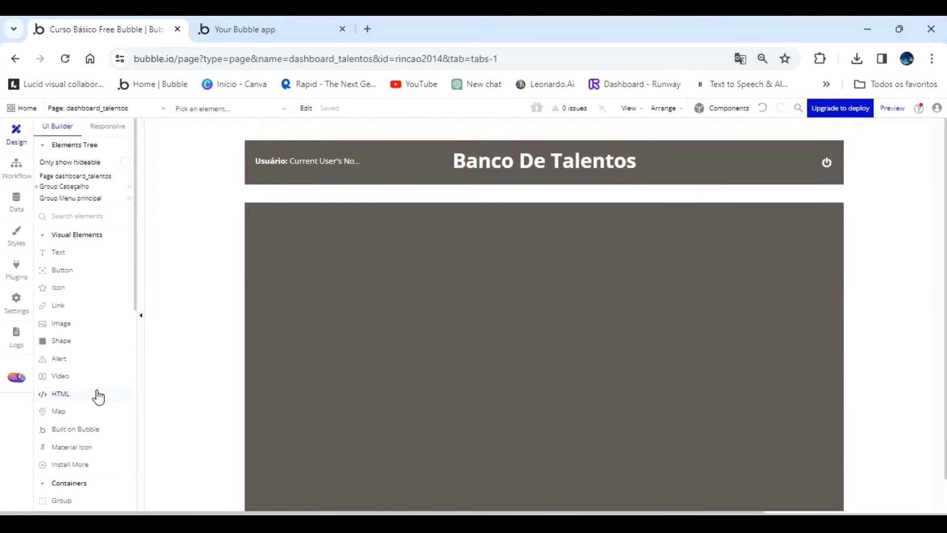
scroll(95, 393, down, 2)
click(64, 433)
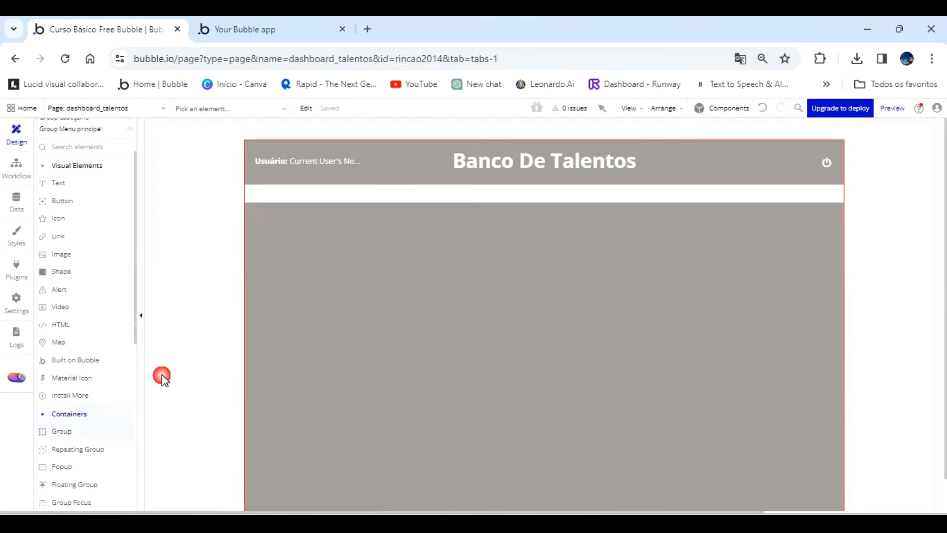
mouse_move(251, 211)
mouse_down()
mouse_move(291, 343)
mouse_move(378, 479)
mouse_up()
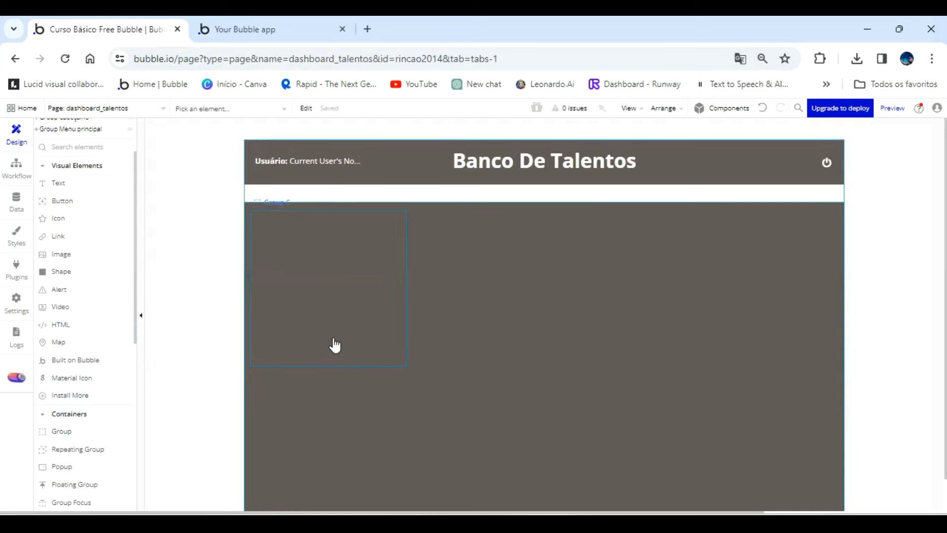
click(375, 288)
double_click(375, 288)
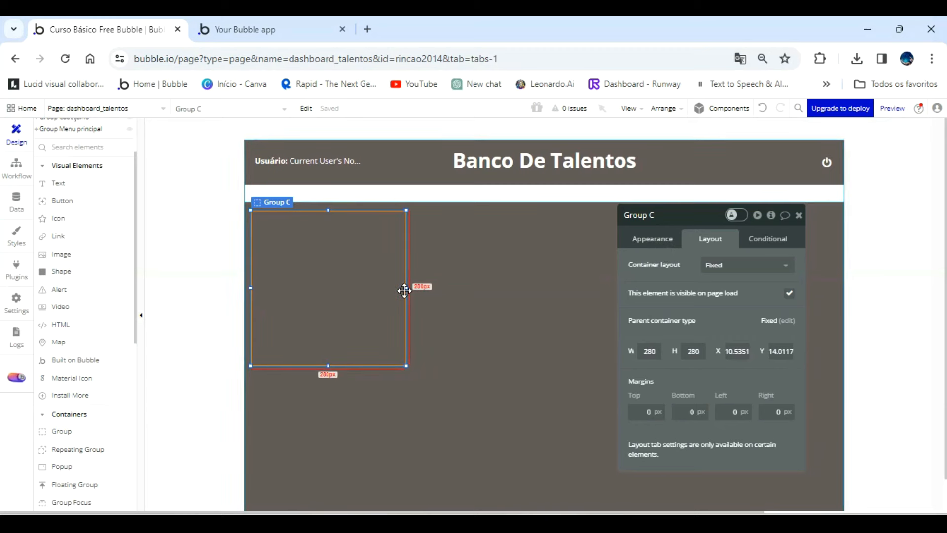
Set the new group's width to 220 px and move it to X 0, Y 0 within Group Menu principal.
drag(405, 288, 356, 288)
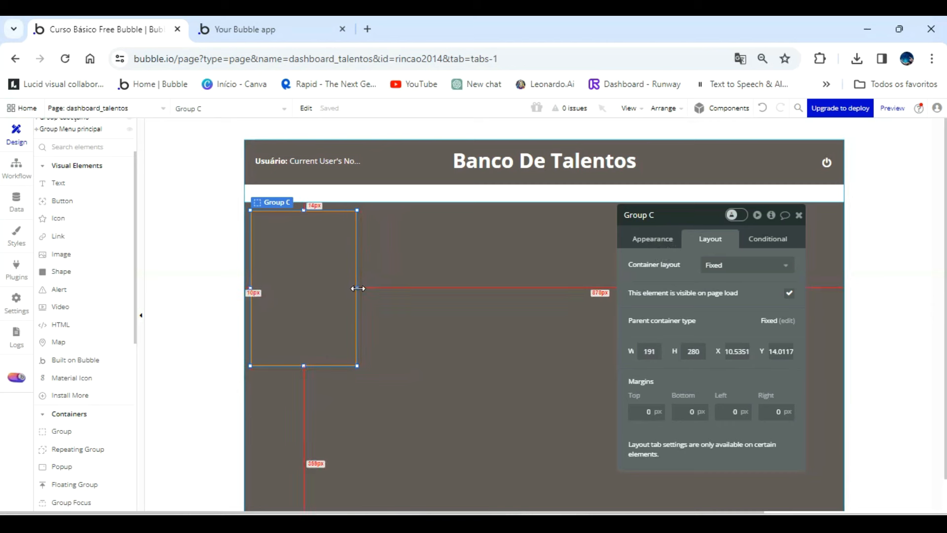
drag(357, 288, 369, 288)
double_click(649, 351)
key(Return)
click(328, 283)
key(Left)
key(Left)
key(Left)
key(Left)
key(Left)
key(Left)
key(Left)
key(Left)
key(Left)
key(Left)
key(Left)
key(Up)
key(Up)
key(Up)
key(Up)
key(Up)
key(Up)
key(Up)
key(Up)
key(Up)
key(Up)
key(Up)
key(Up)
key(Up)
key(Up)
key(Up)
Extend the group down to Group Menu principal's lower edge, about 654 px high, and rename it Group Menu lateral funções.
scroll(406, 326, down, 1)
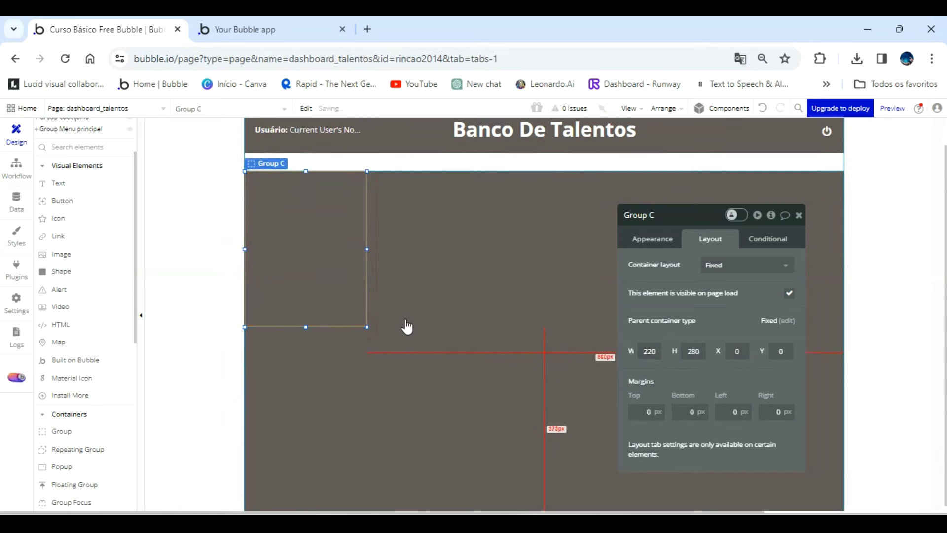
scroll(406, 327, down, 1)
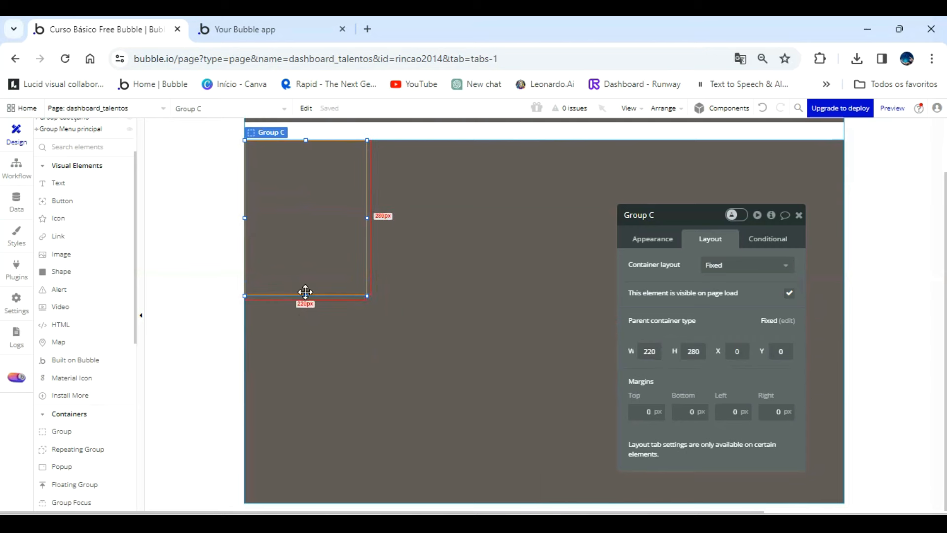
drag(306, 293, 306, 501)
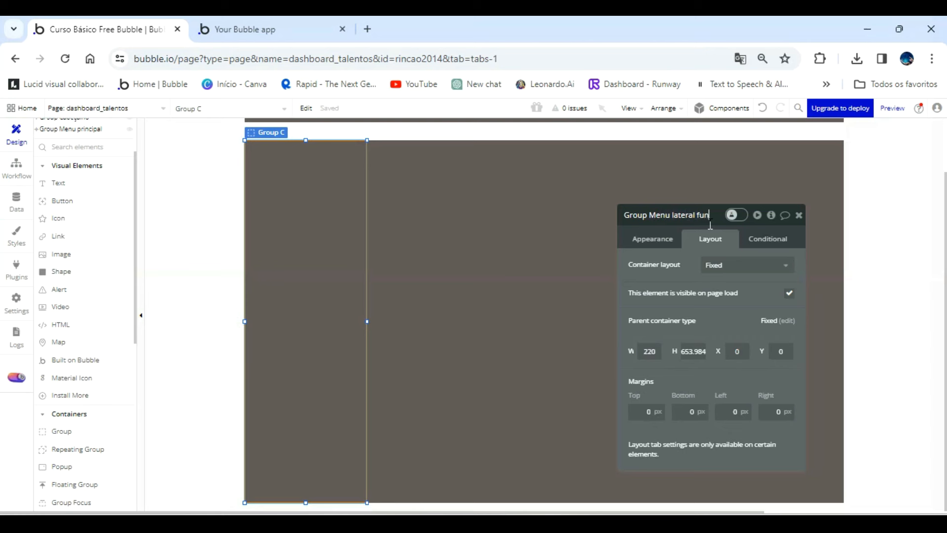
text(ões)
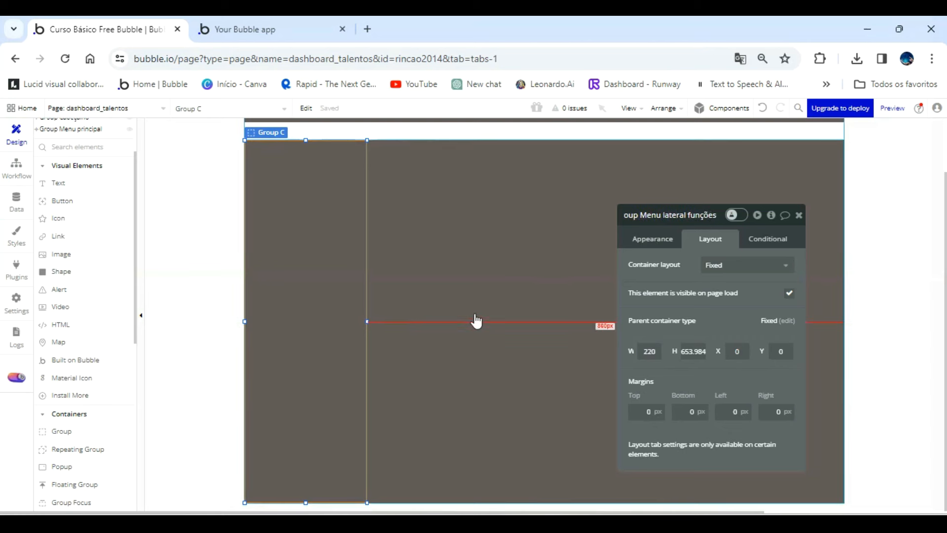
click(692, 296)
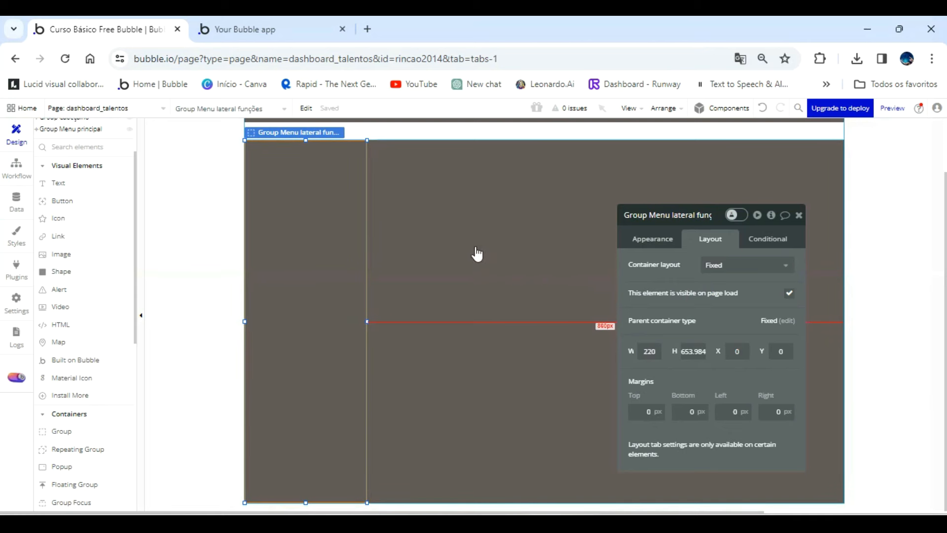
Detach Group Menu lateral funções's style and give it a flat color background of #655A5A.
click(653, 240)
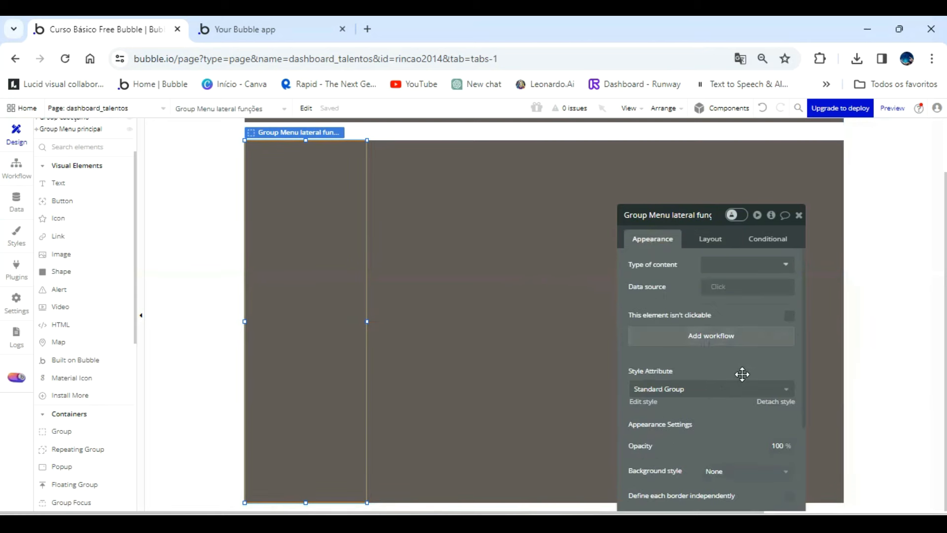
click(773, 409)
click(658, 354)
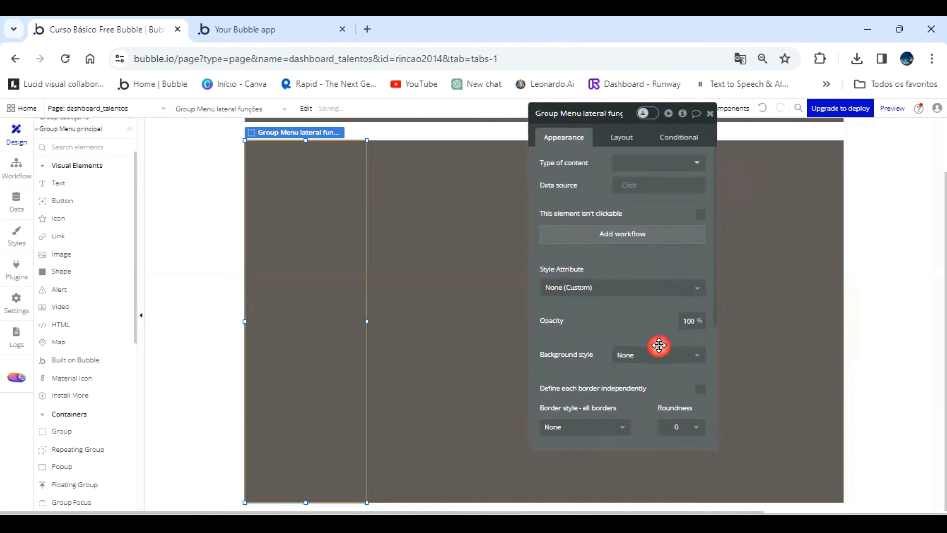
click(654, 389)
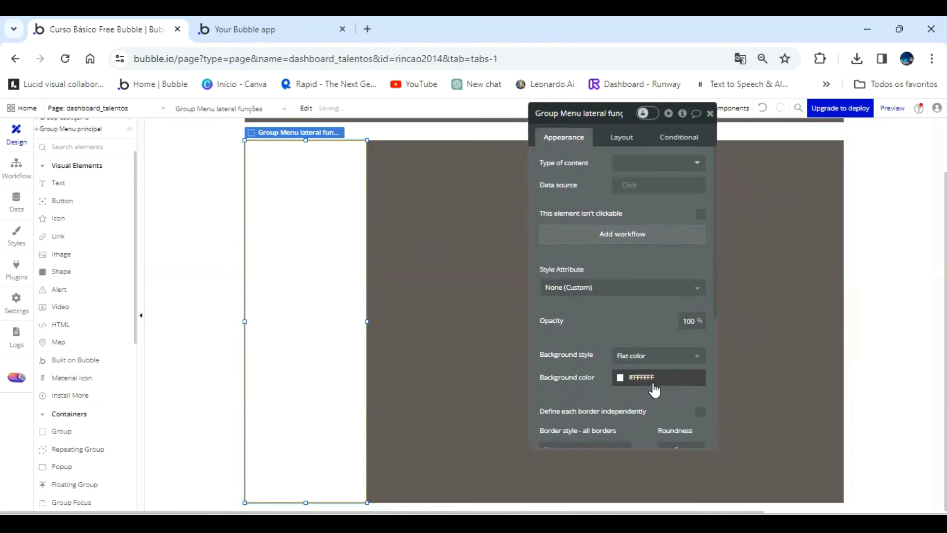
click(669, 375)
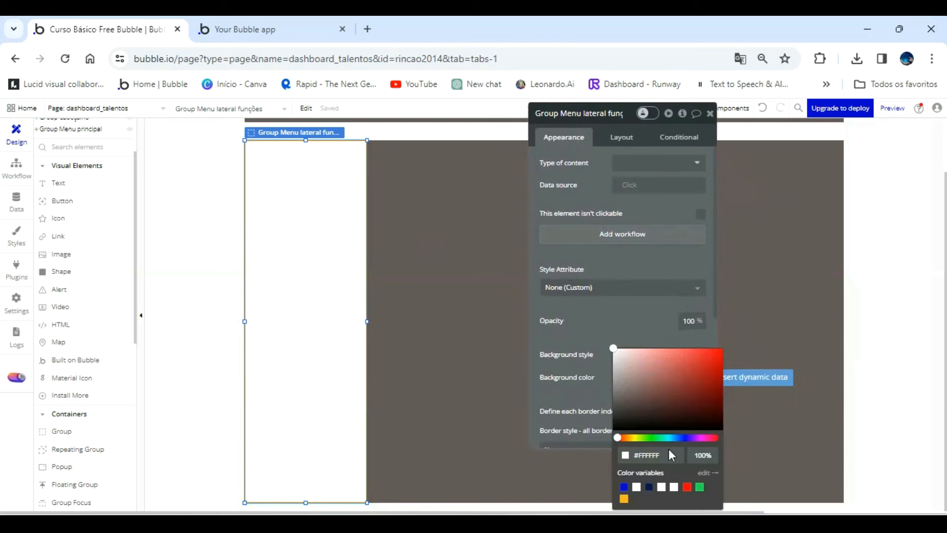
click(669, 452)
text(#655A5A)
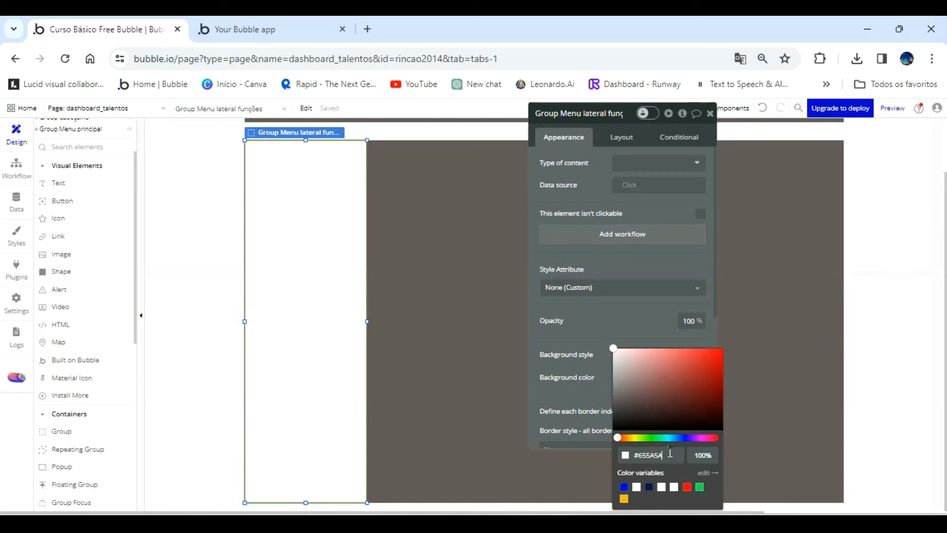
click(610, 323)
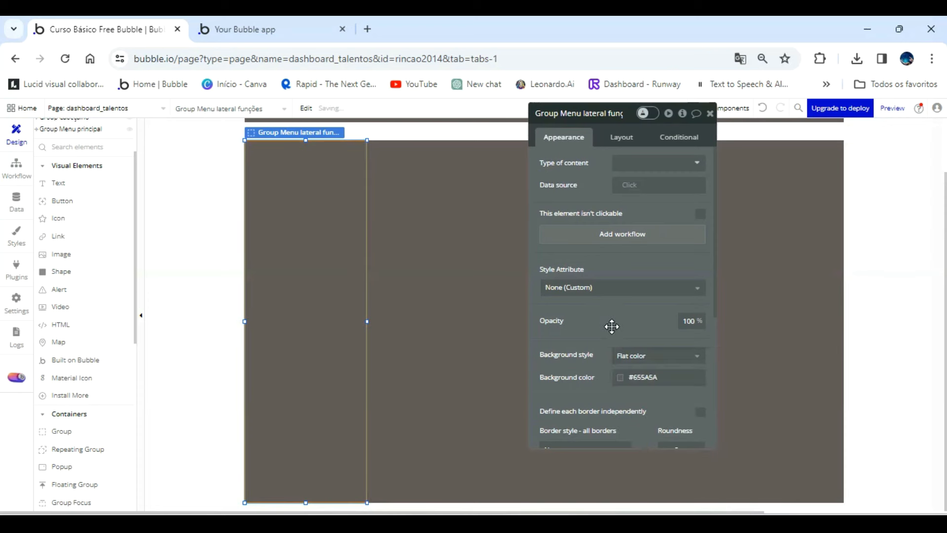
Set Group Menu principal's background color to the white Primary contrast color variable.
click(506, 272)
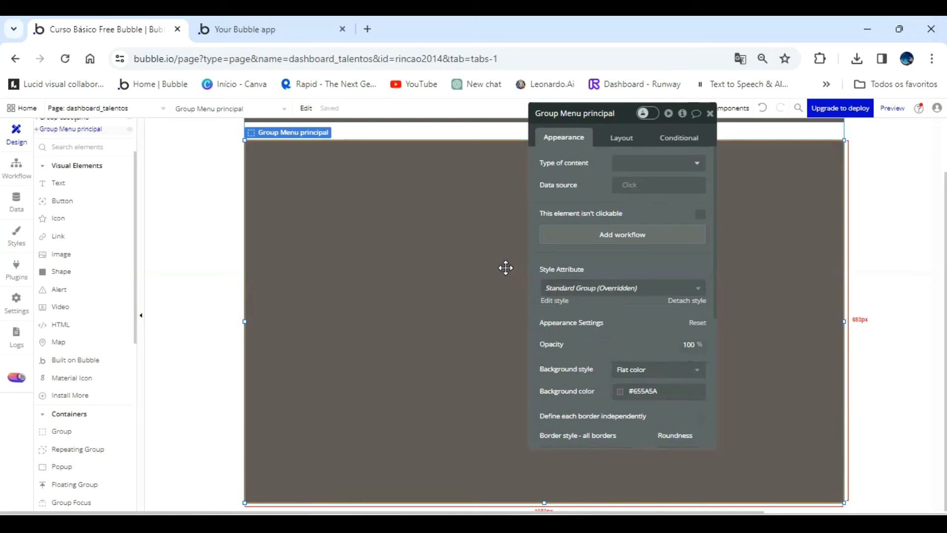
click(314, 246)
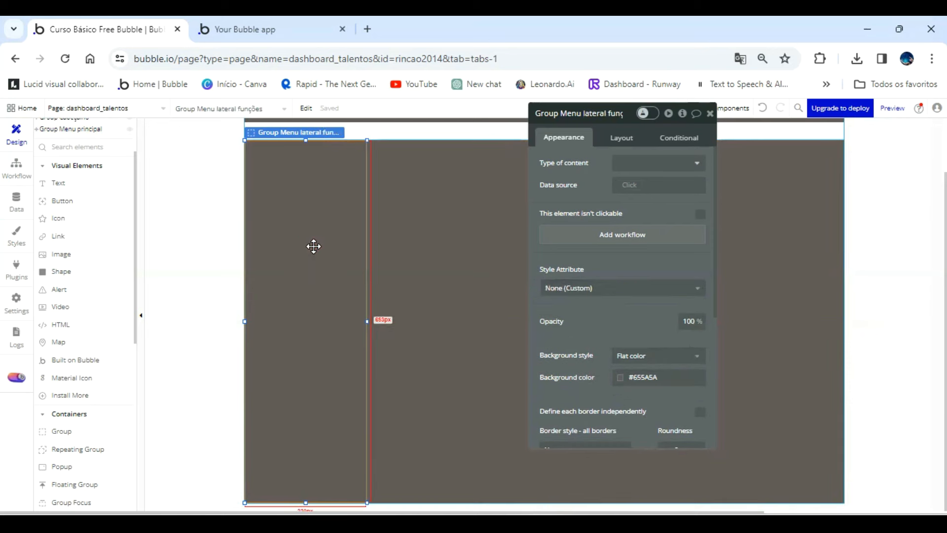
click(395, 243)
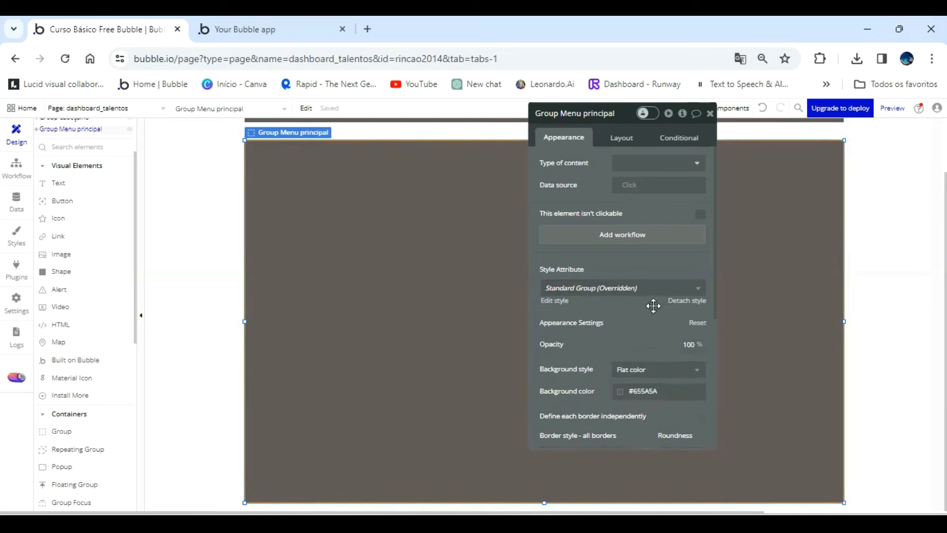
click(660, 390)
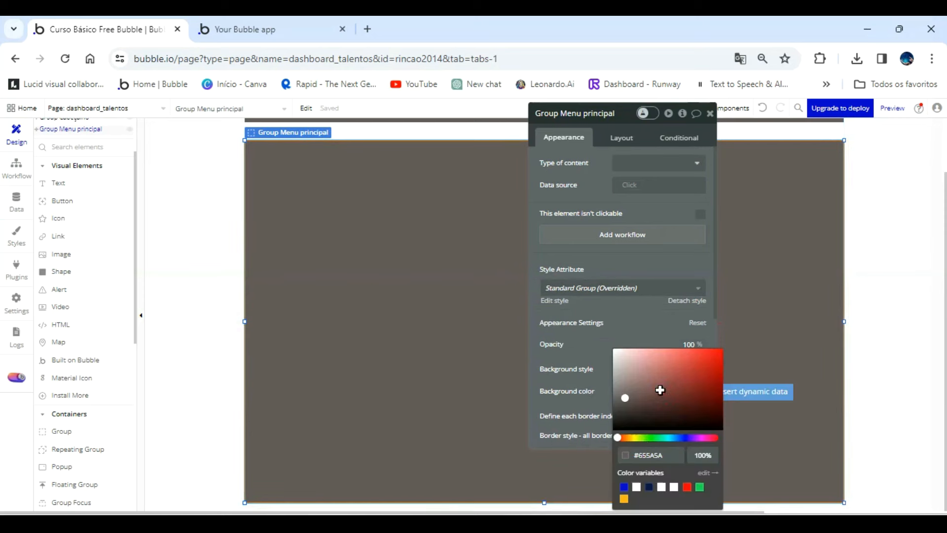
click(636, 487)
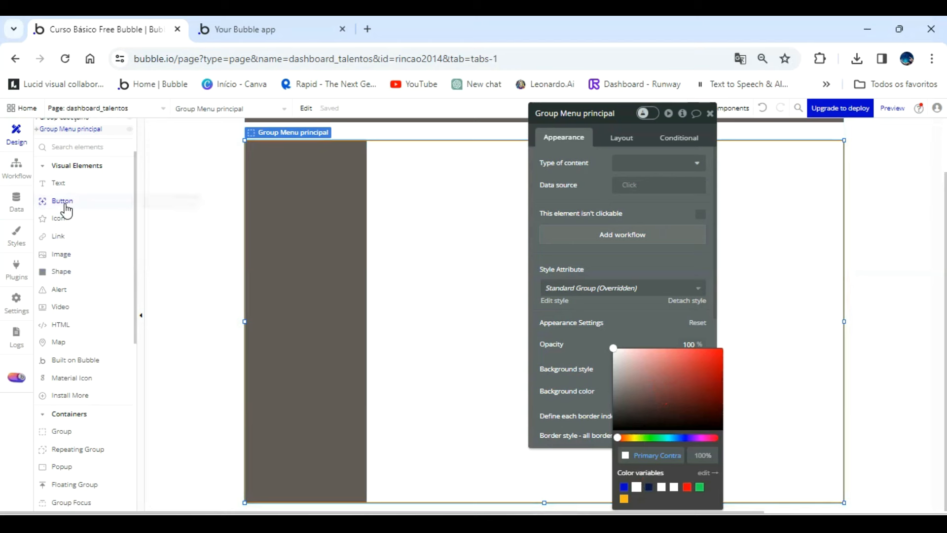
Draw a group of about 827 by 613 px in the white area beside Group Menu lateral funções.
click(73, 432)
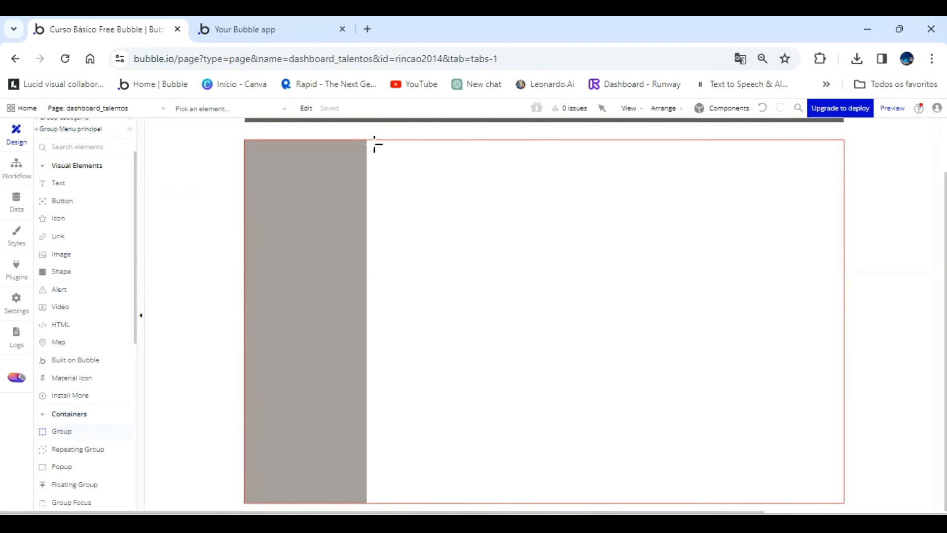
drag(376, 186, 834, 485)
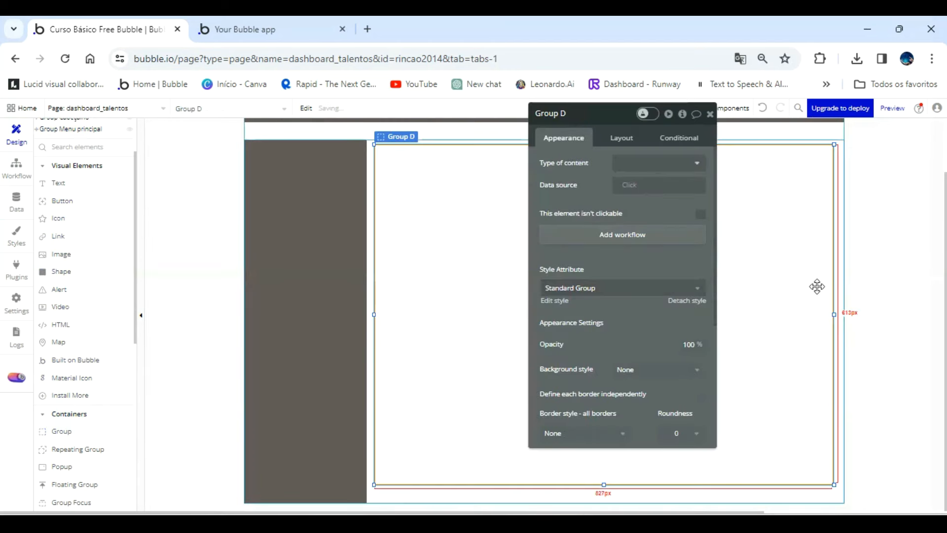
Stretch the group to fill the white area beside Group Menu lateral funções, about 860 by 654 px, and rename it Group Talentos.
drag(834, 312, 844, 312)
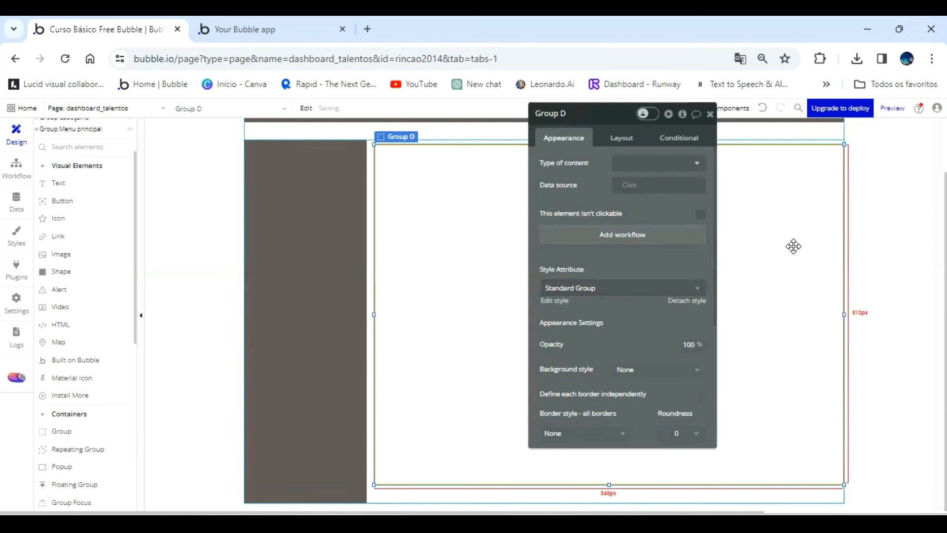
drag(793, 247, 793, 244)
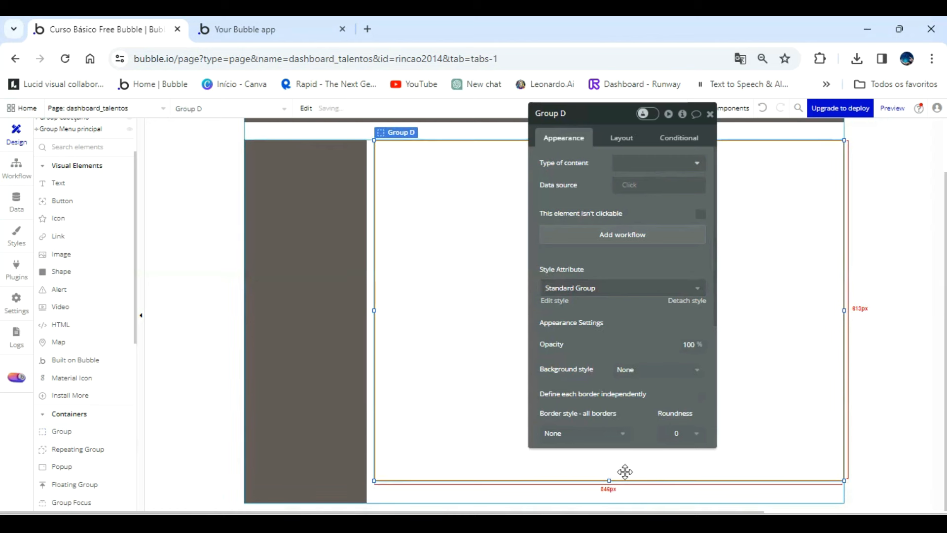
drag(609, 481, 610, 502)
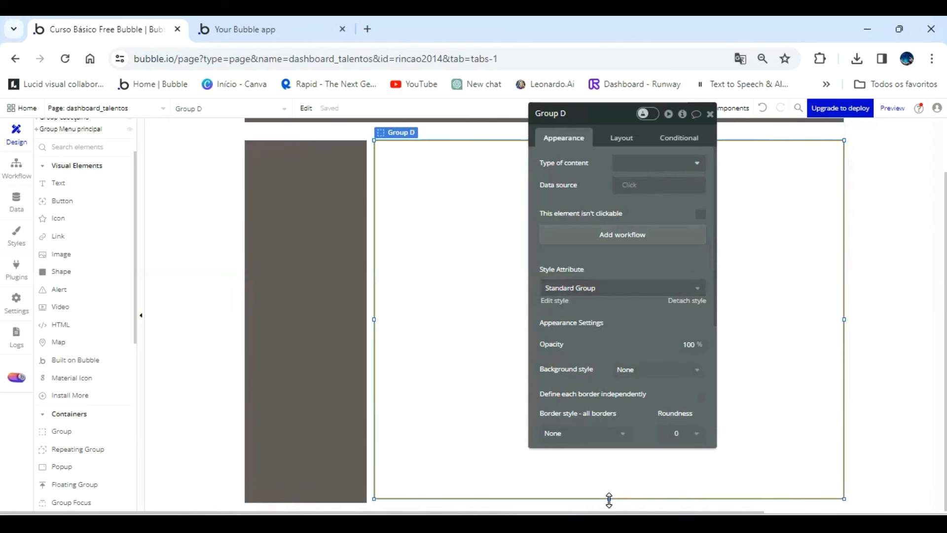
drag(374, 321, 367, 321)
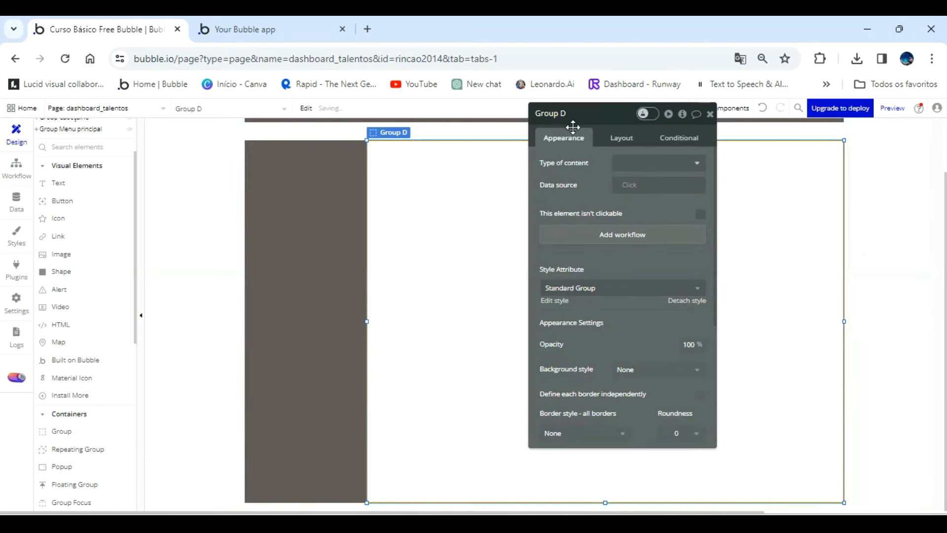
click(585, 115)
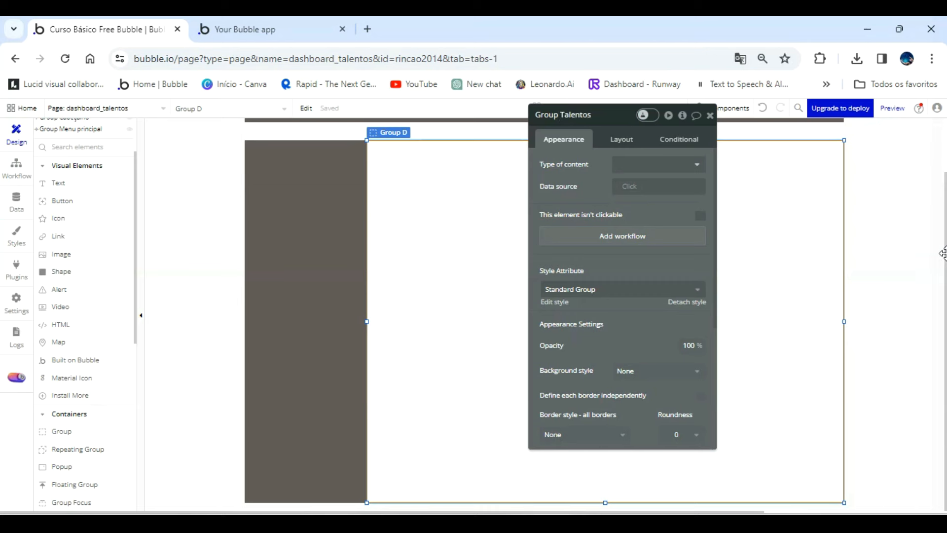
Detach Group Talentos's style and set its type of content to Talentos.
click(685, 301)
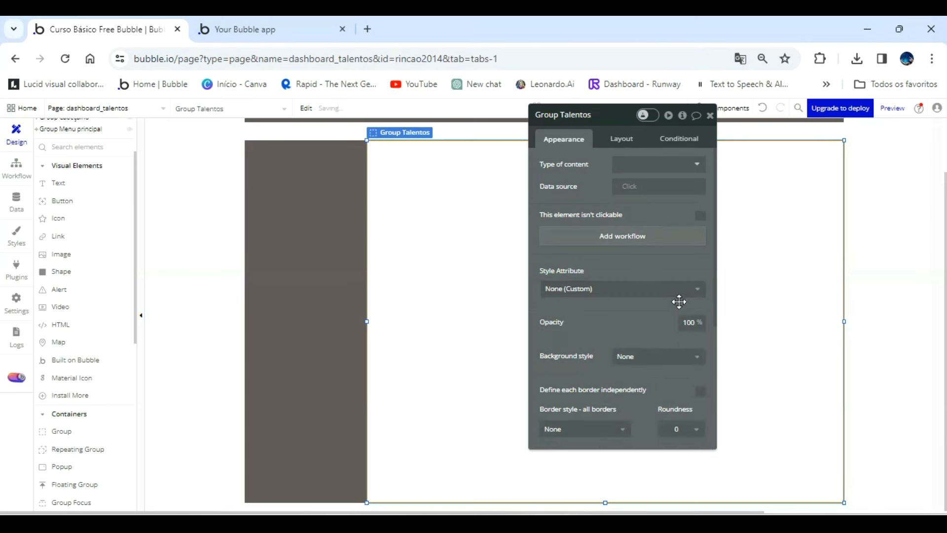
click(666, 168)
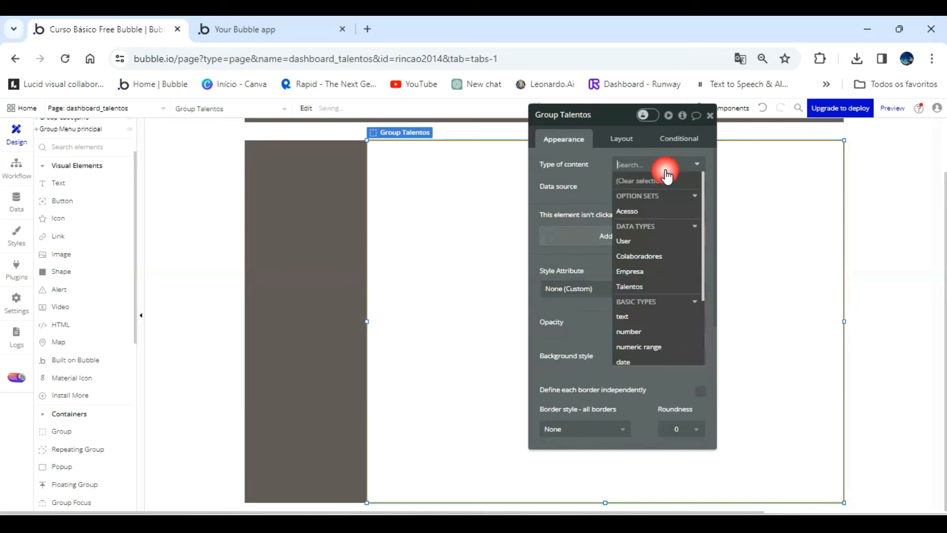
click(657, 287)
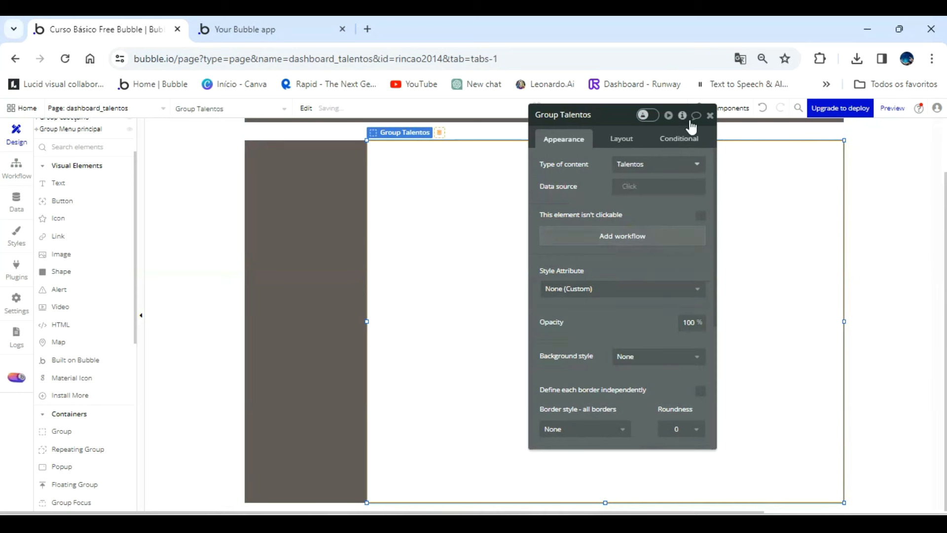
click(710, 116)
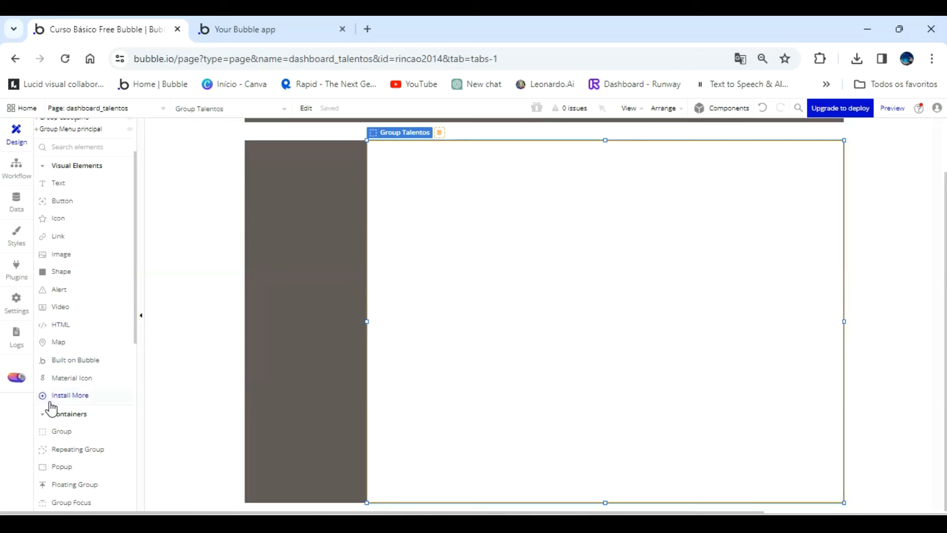
Draw a button about 177 by 38 px near the upper edge of Group Menu lateral funções.
click(63, 200)
drag(250, 151, 263, 158)
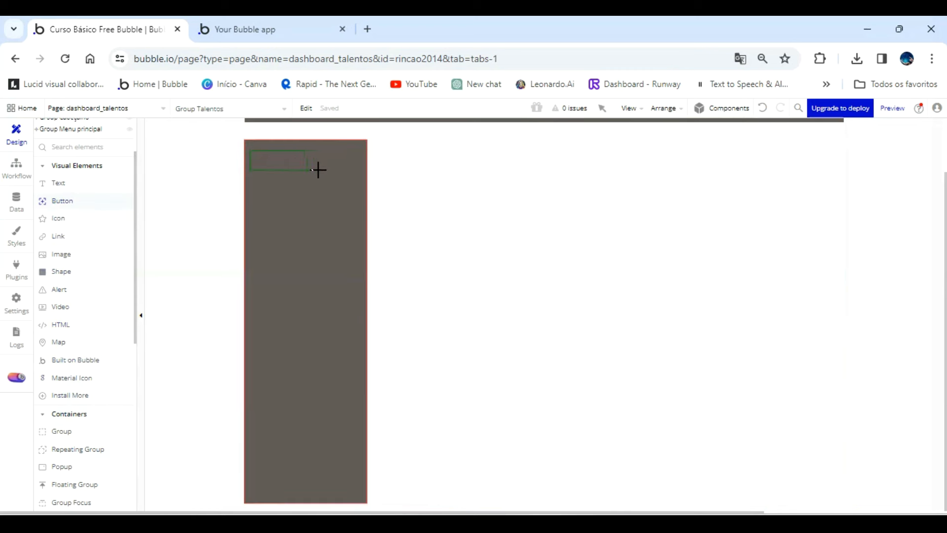
drag(348, 170, 349, 171)
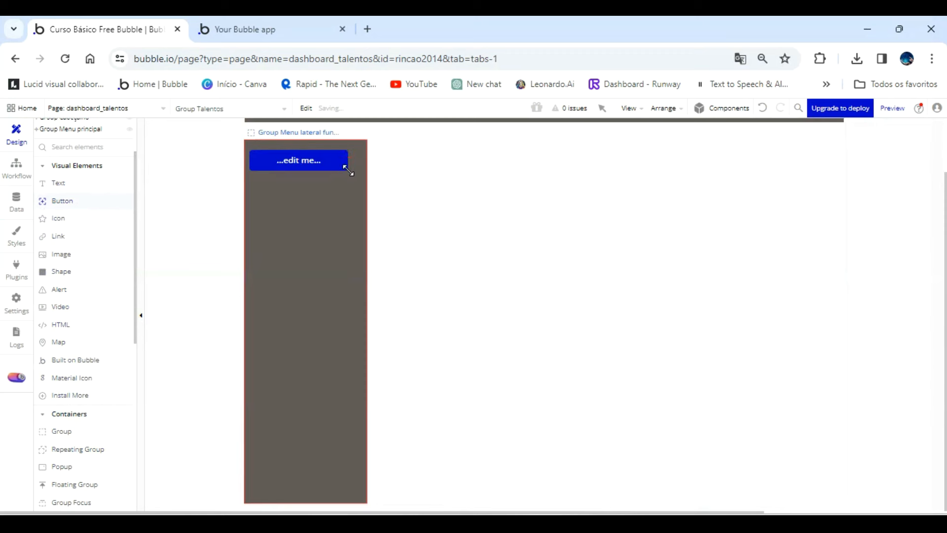
Detach the new button's style and remove its hover condition.
click(670, 143)
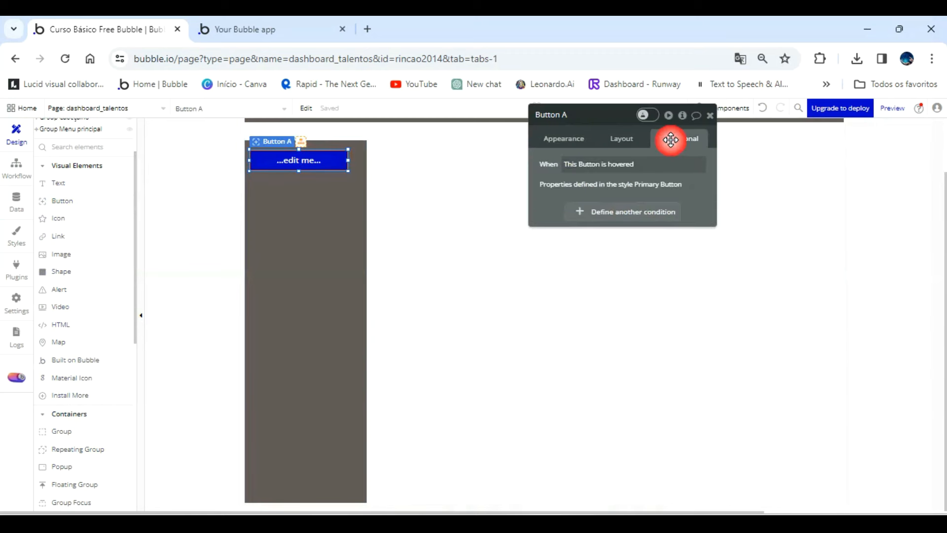
click(624, 140)
click(555, 141)
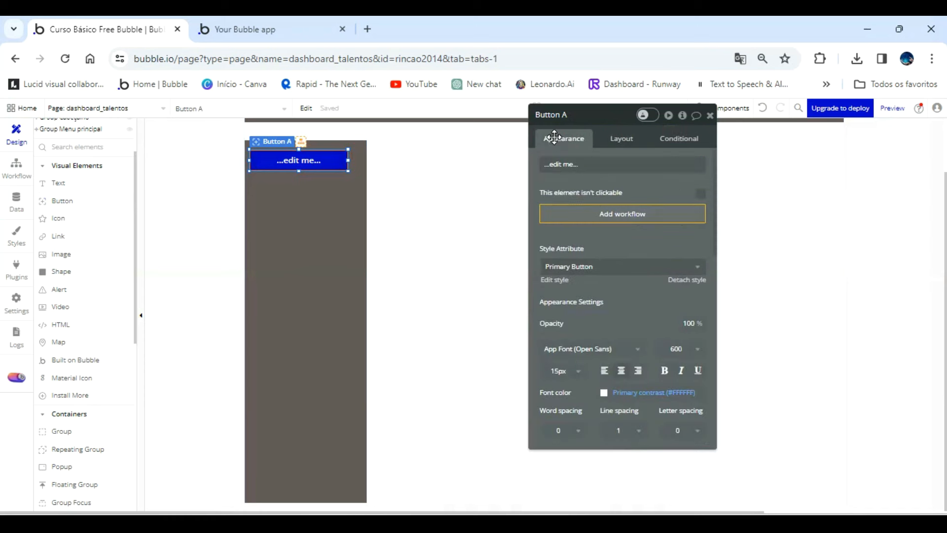
click(689, 275)
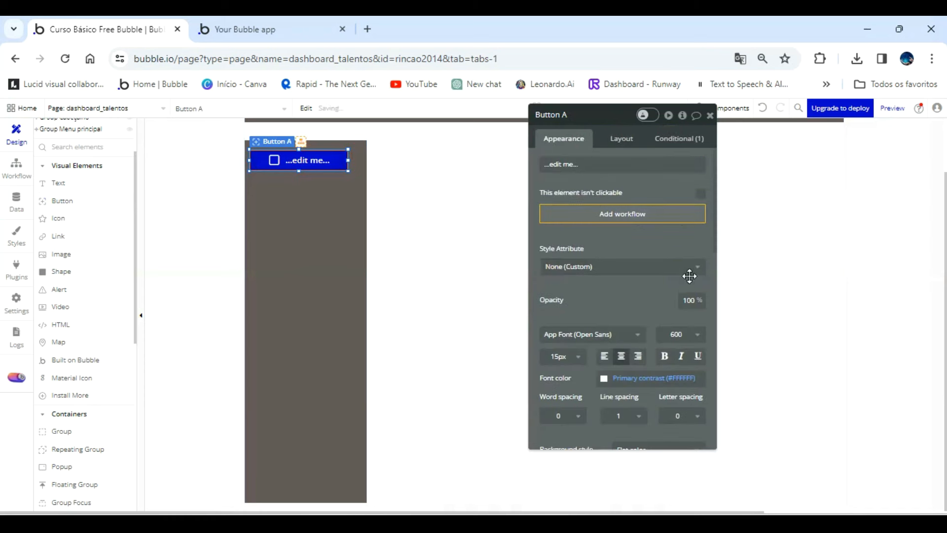
click(677, 140)
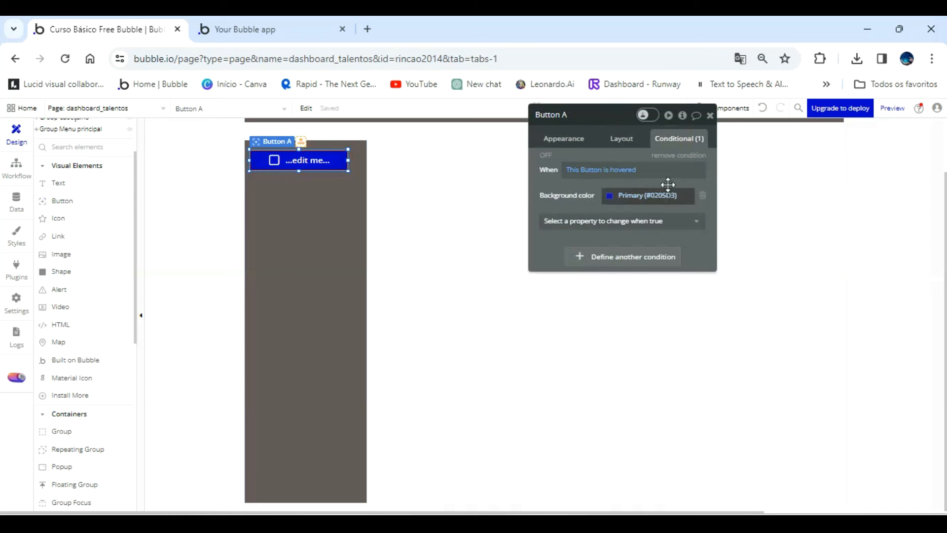
click(677, 156)
Rename the button Button Grupo talentos and center it horizontally in Group Menu lateral funções.
click(575, 137)
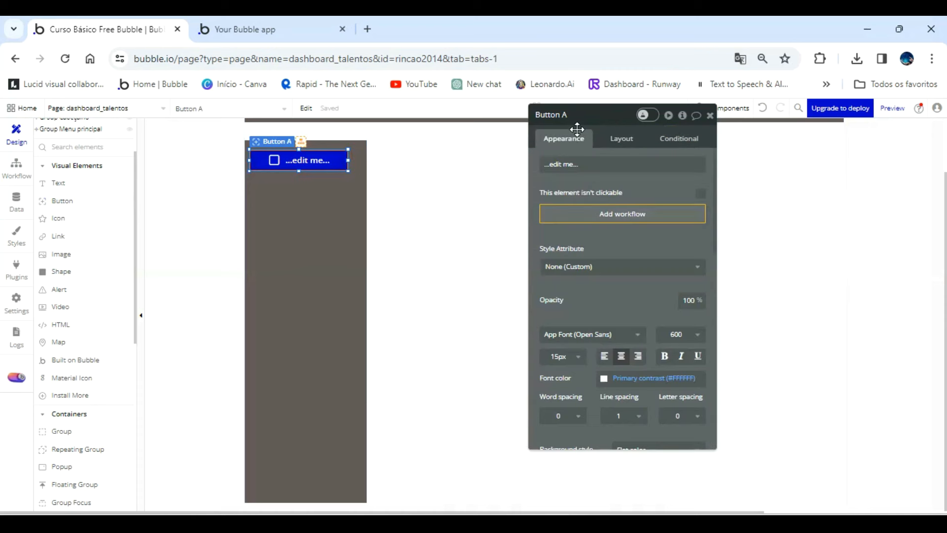
double_click(579, 116)
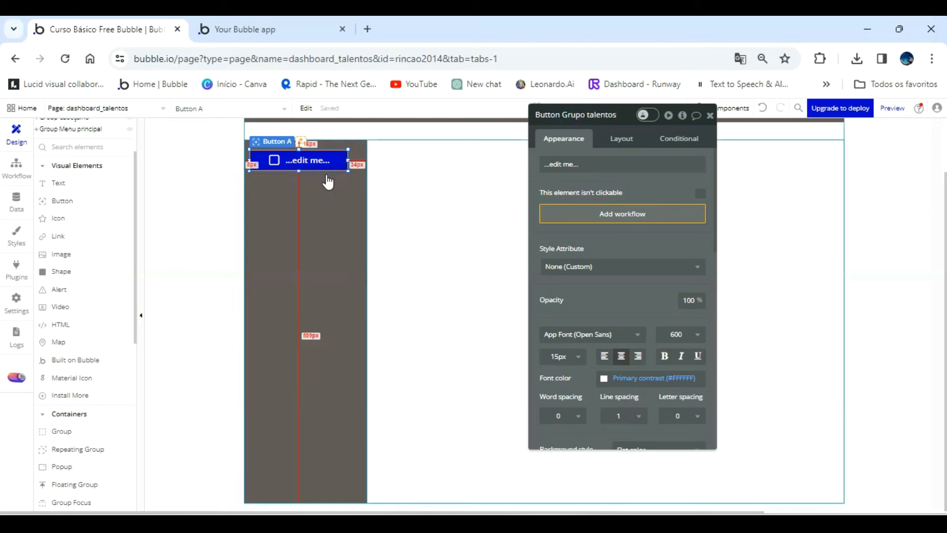
key(ctrl+e)
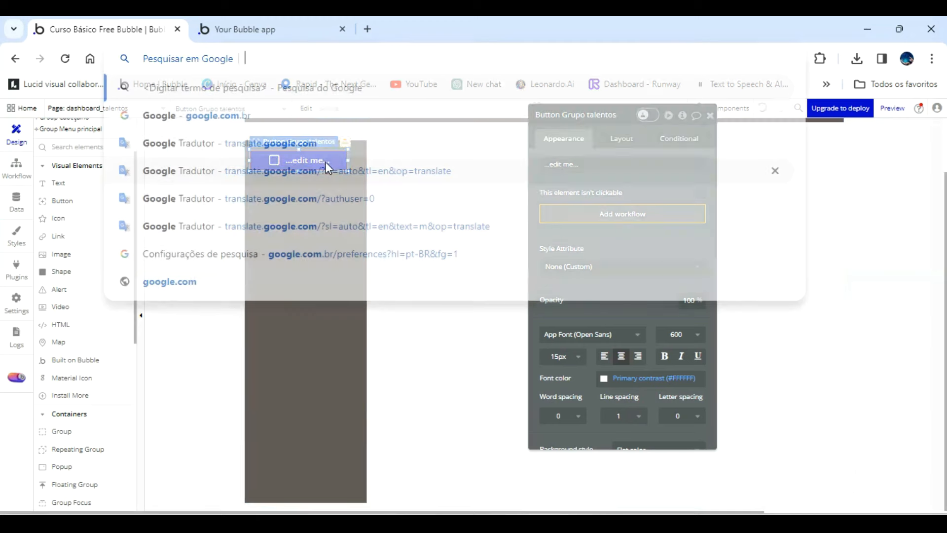
click(321, 377)
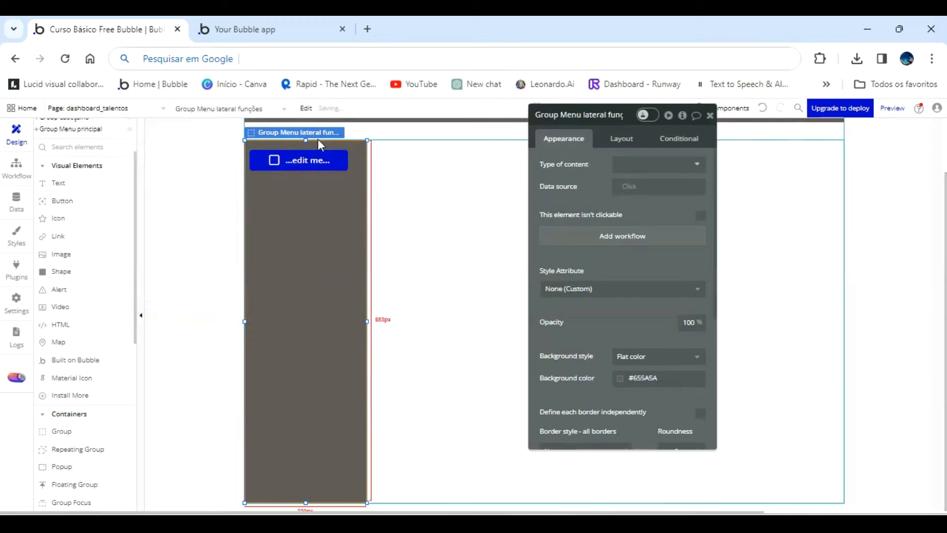
click(319, 166)
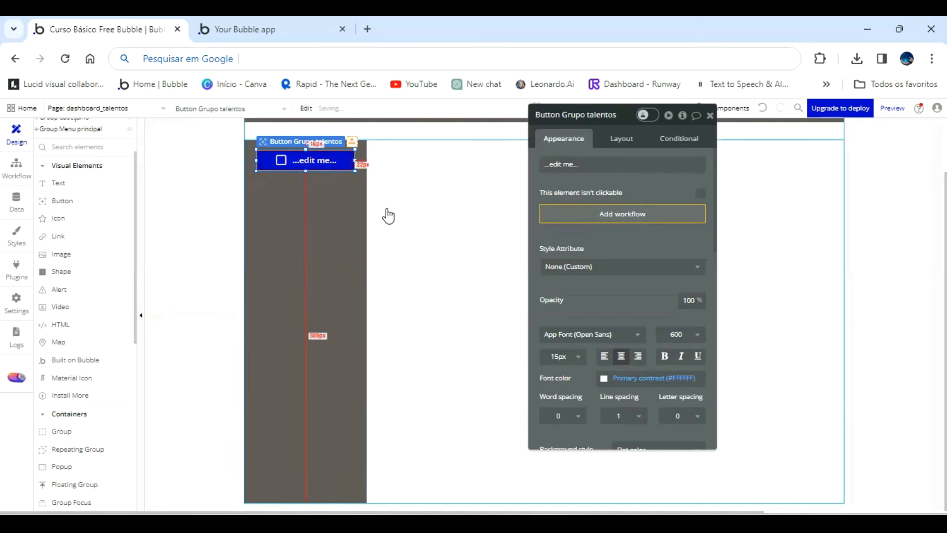
Set Button Grupo talentos's caption to Talentos and its height to 40 px.
click(606, 166)
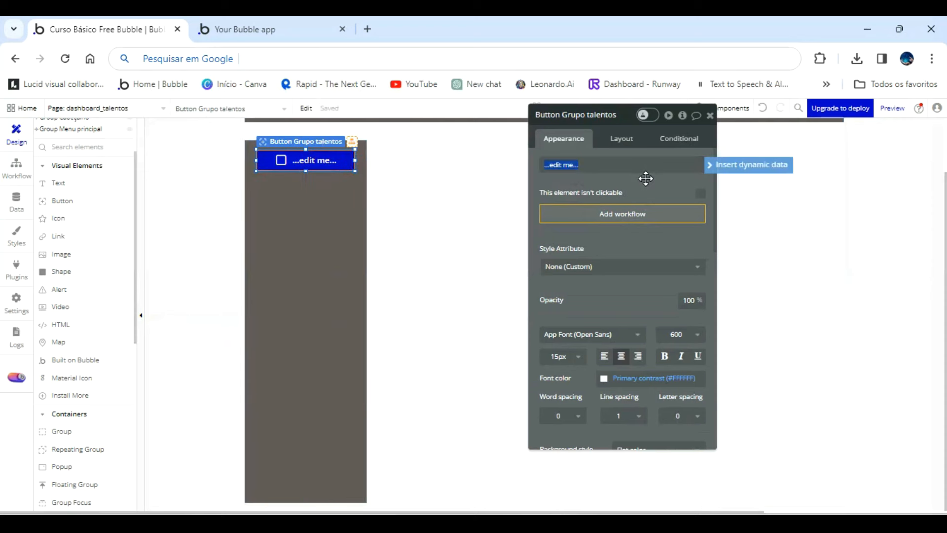
text(Talentos)
click(646, 178)
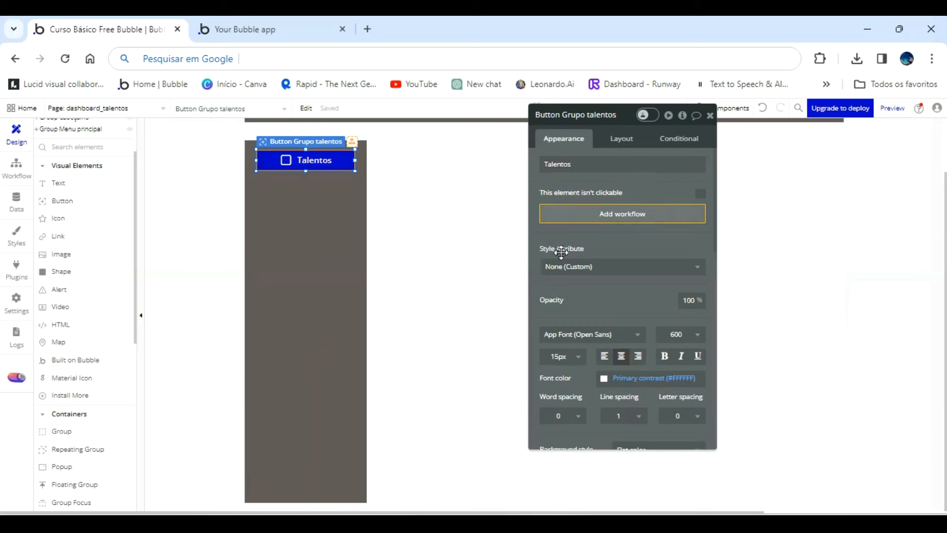
click(626, 141)
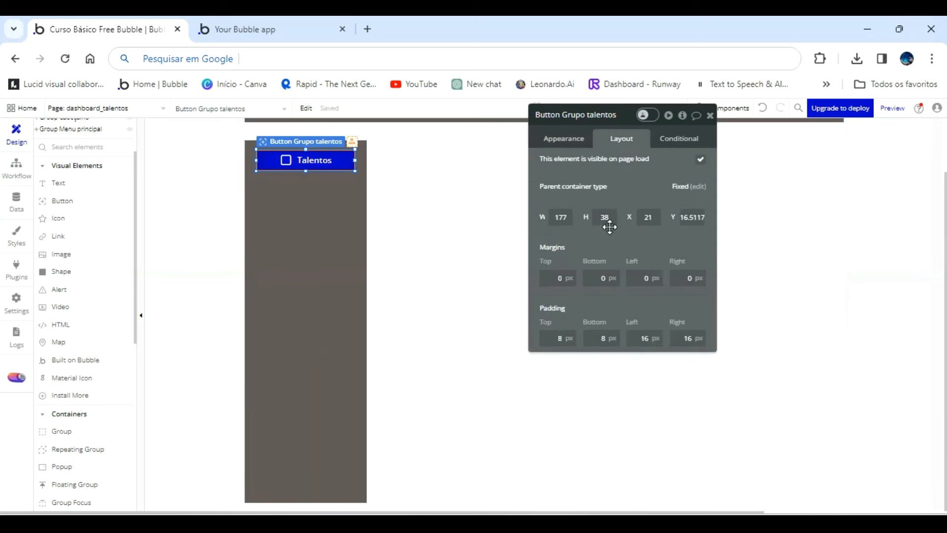
text(40)
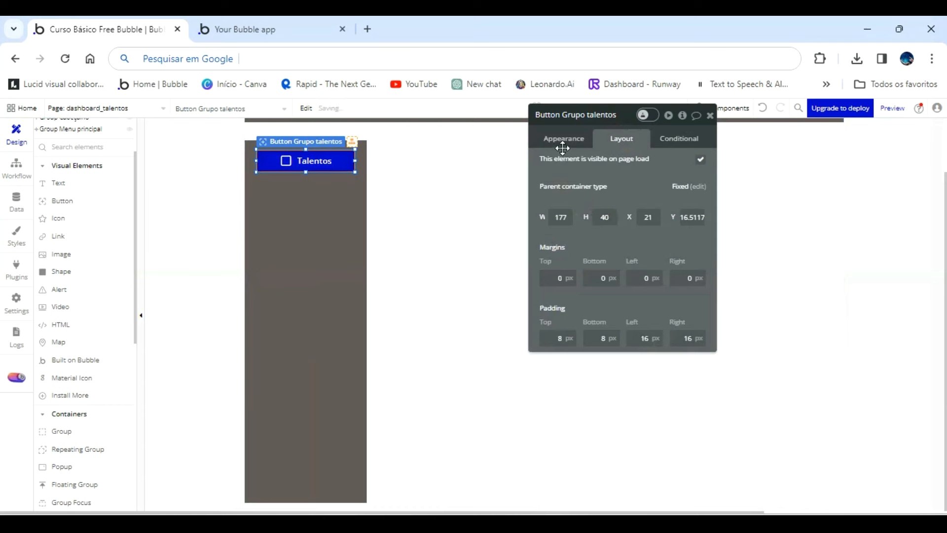
Set the Talentos button's font size to 18 px and its background color to #B6B6C3.
click(563, 141)
click(578, 357)
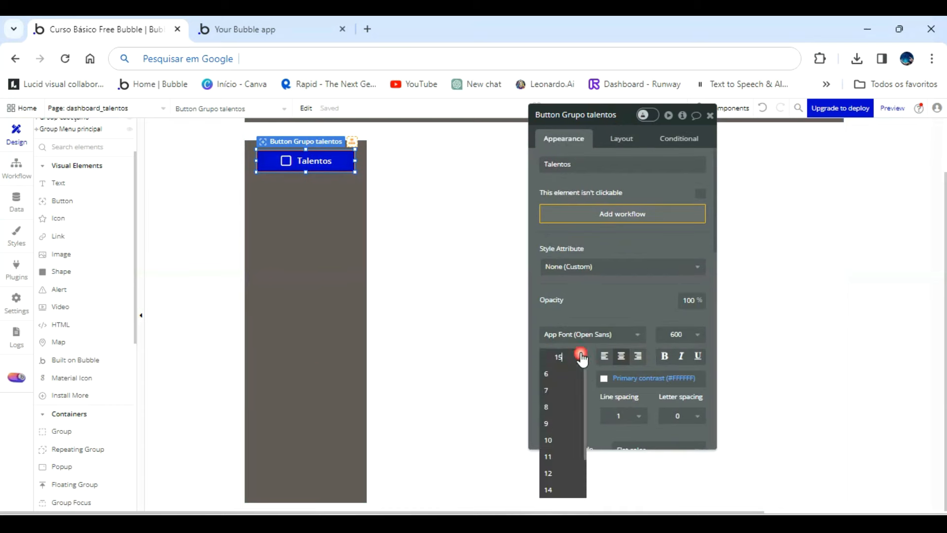
click(560, 454)
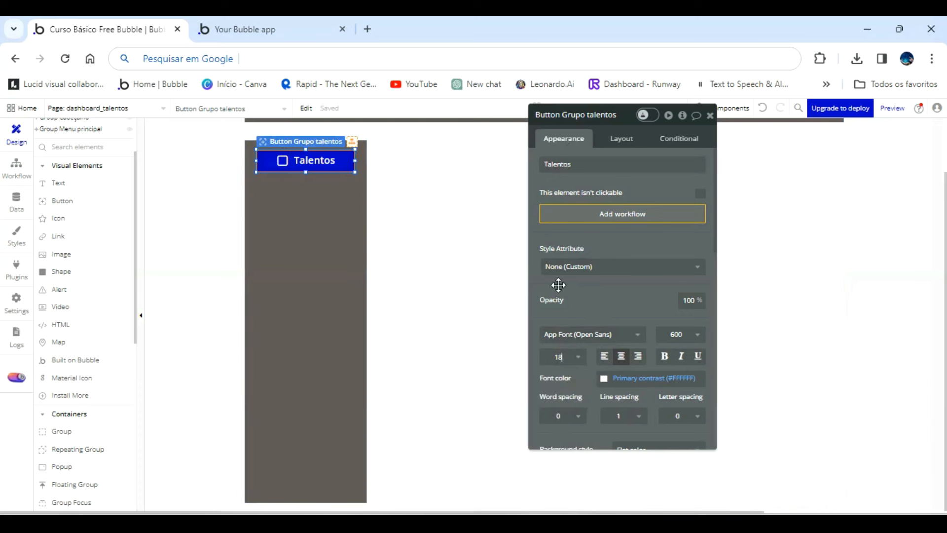
scroll(620, 291, down, 2)
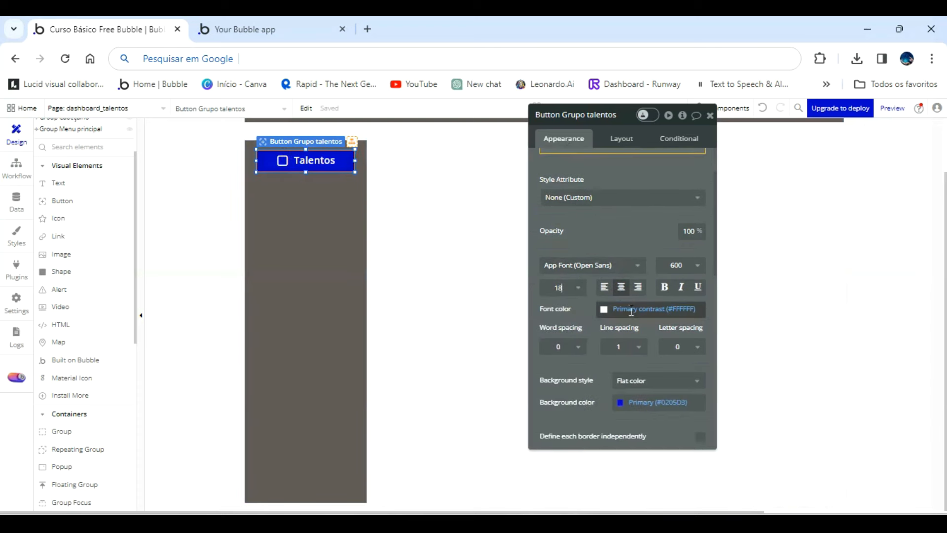
click(620, 402)
click(633, 397)
drag(634, 398, 622, 365)
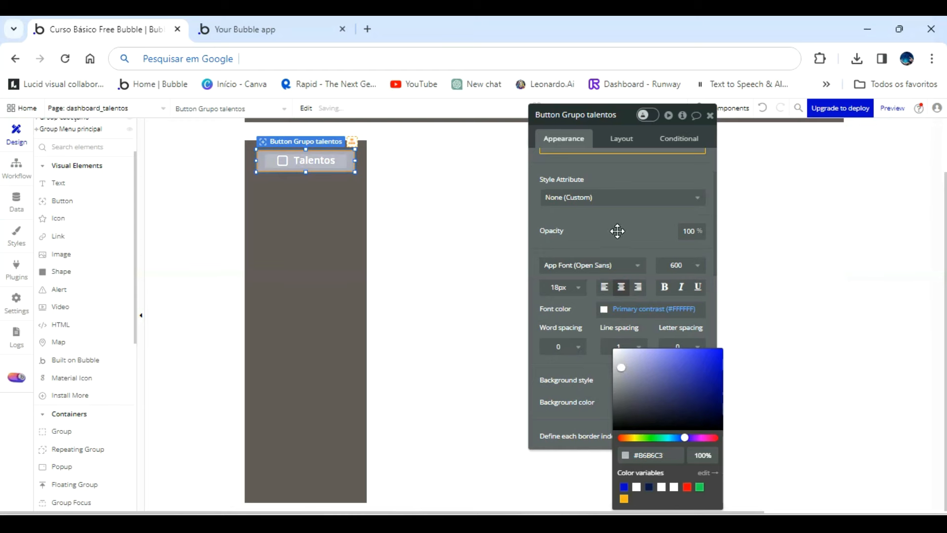
click(373, 241)
click(329, 235)
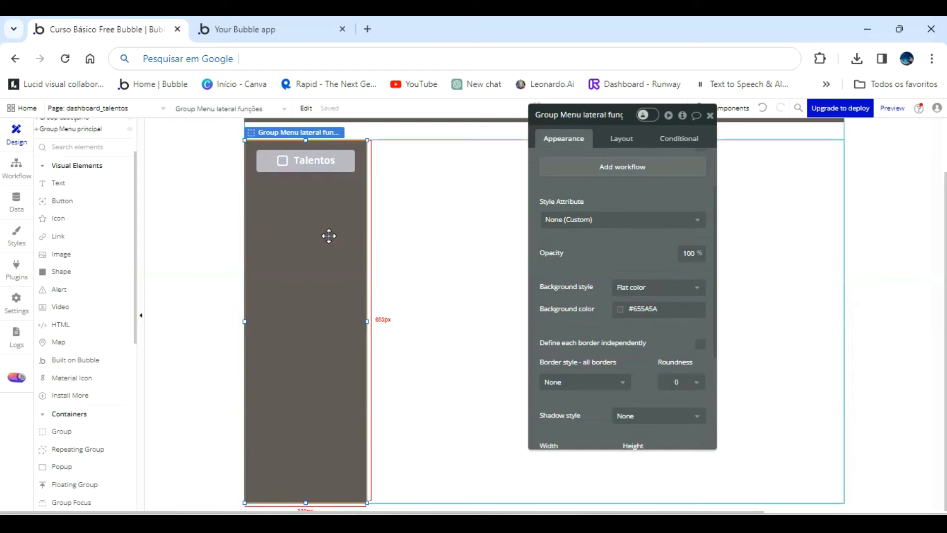
click(316, 159)
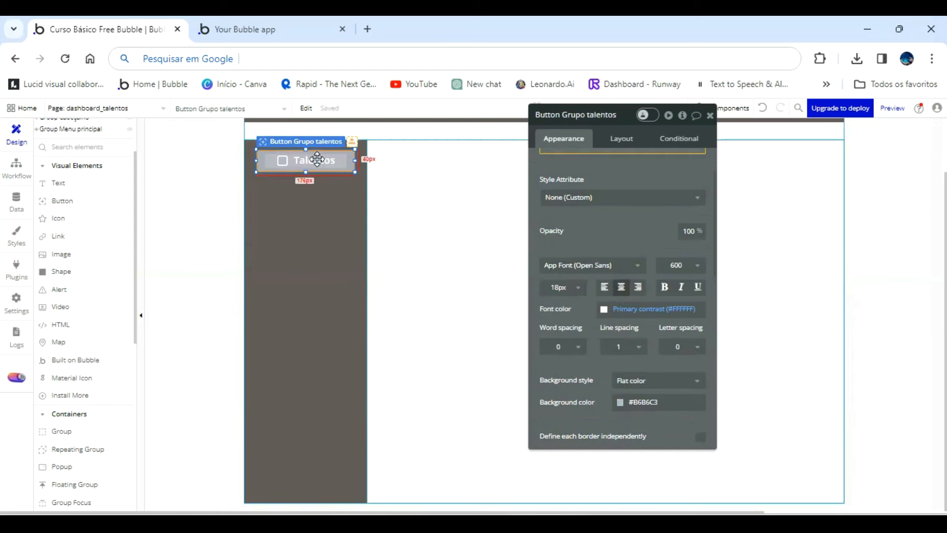
Check the Talentos button on the dashboard_talentos preview page and return to the editor.
click(296, 25)
click(488, 119)
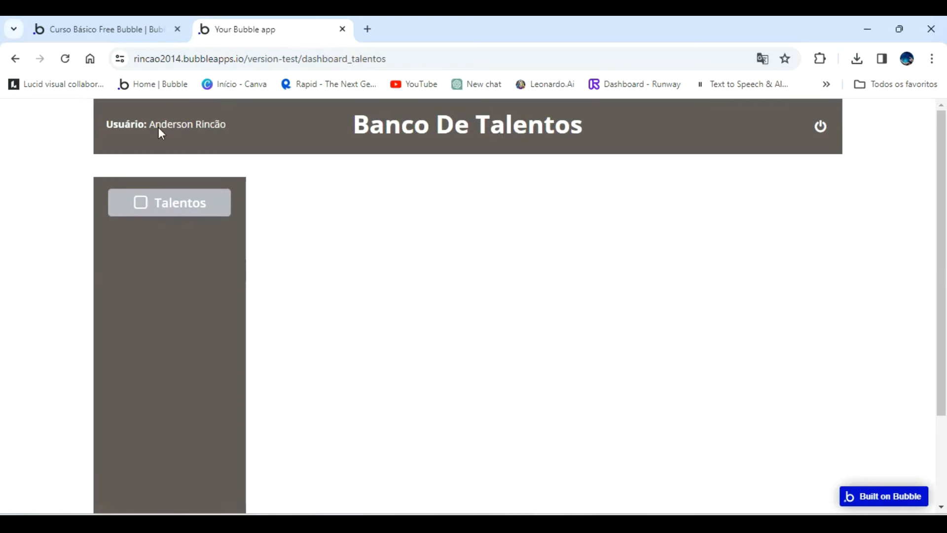
click(133, 31)
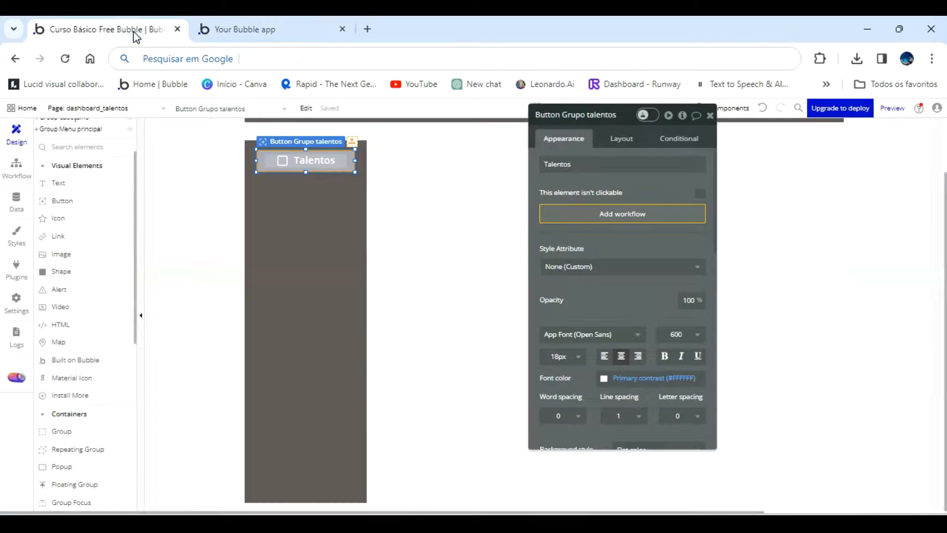
Give Group Talentos a solid border style on all sides.
click(757, 201)
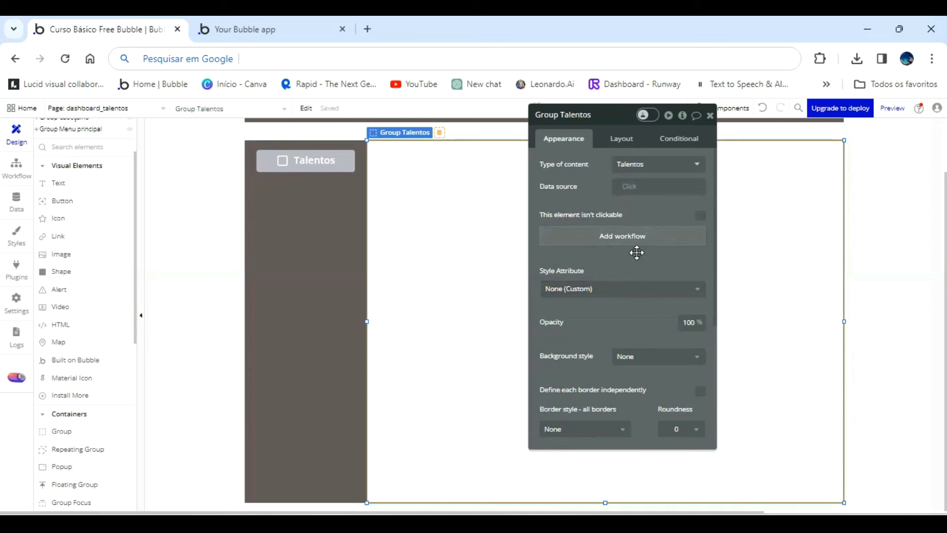
scroll(636, 252, down, 5)
click(612, 222)
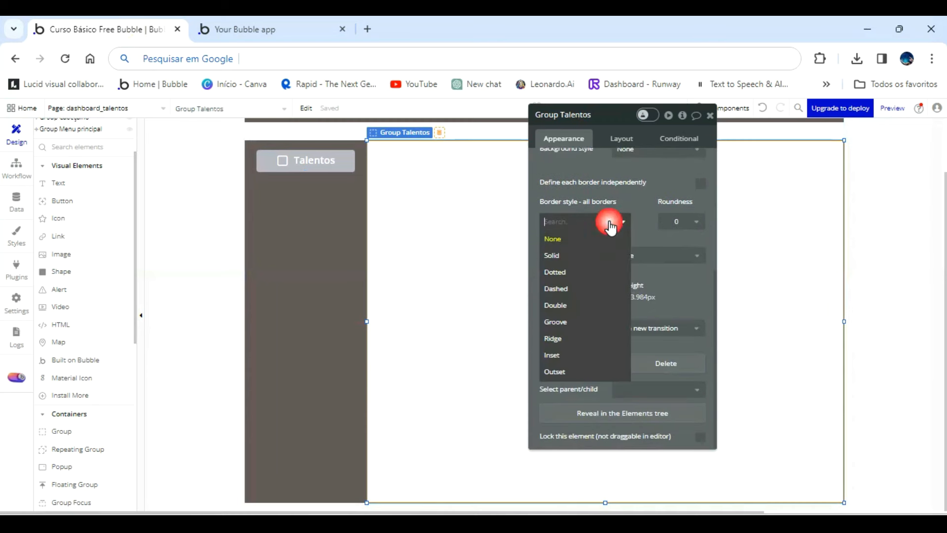
click(573, 257)
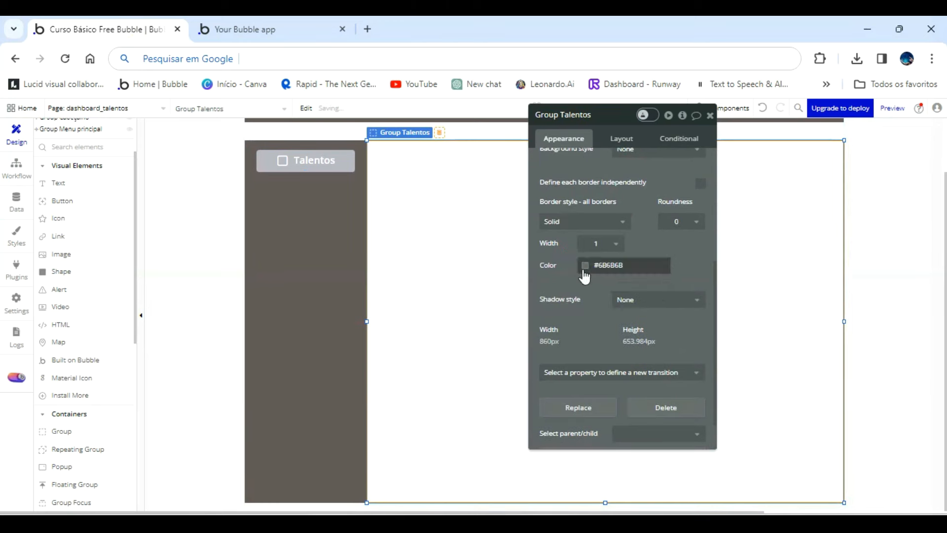
Set Group Talentos's border color to #655A5A.
click(586, 267)
triple_click(634, 382)
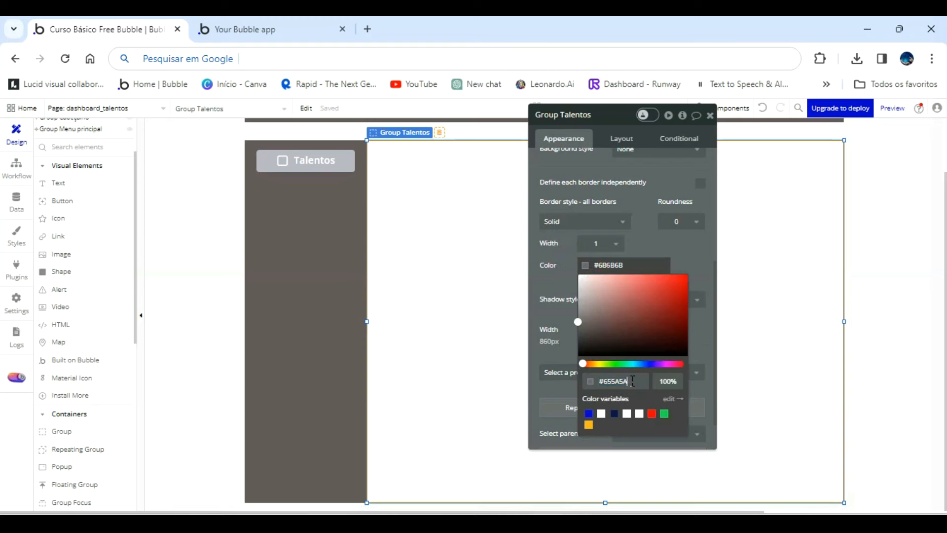
click(562, 305)
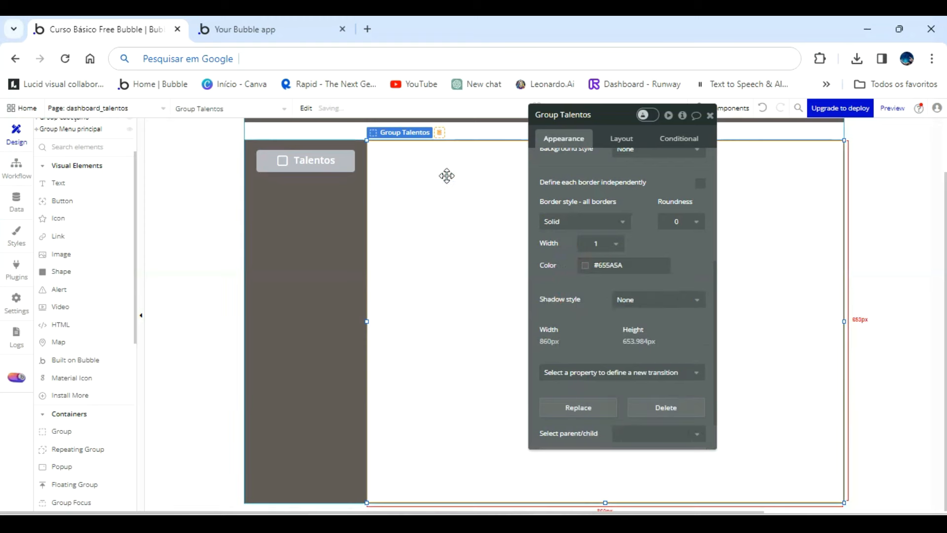
Check Group Talentos's border on the dashboard_talentos preview page and return to the editor.
click(258, 26)
click(299, 114)
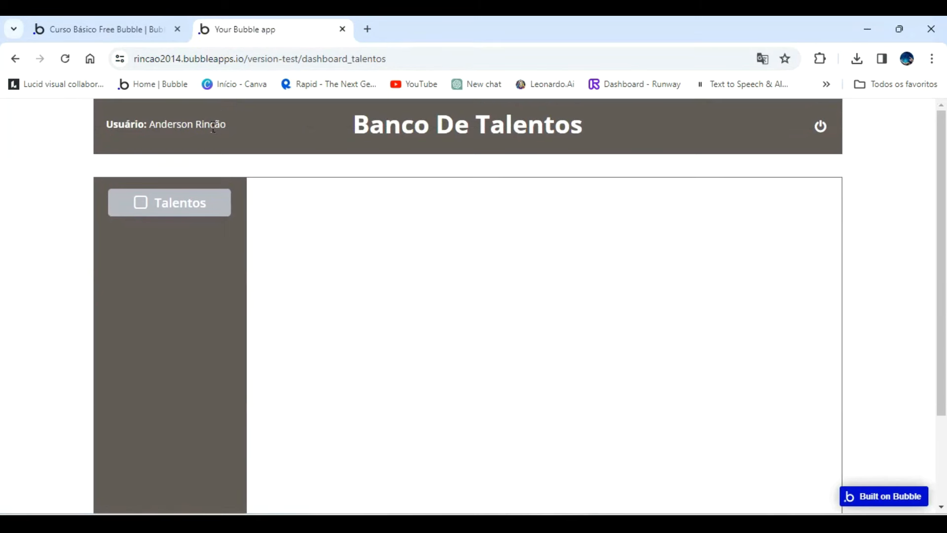
click(123, 29)
Look through the appearance properties of the dashboard_talentos page.
click(318, 128)
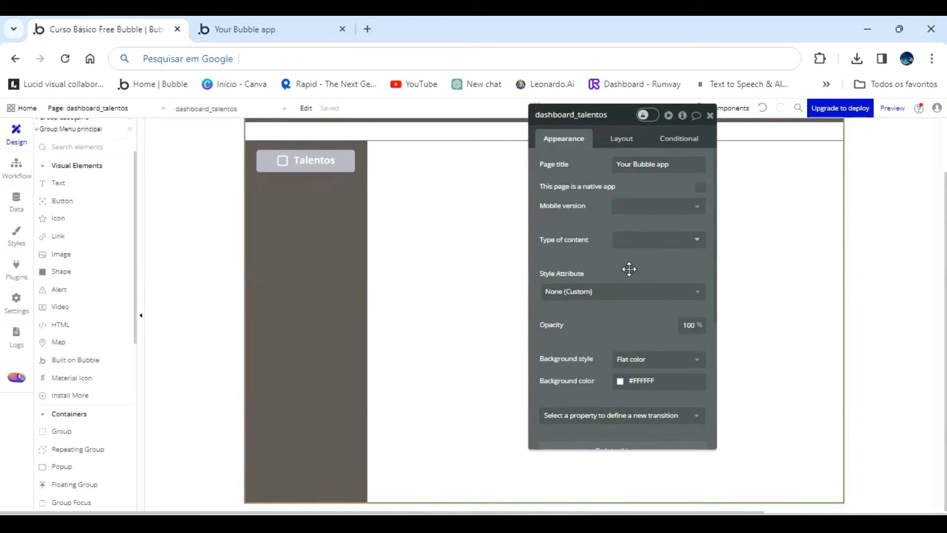
scroll(628, 268, down, 2)
scroll(641, 347, down, 2)
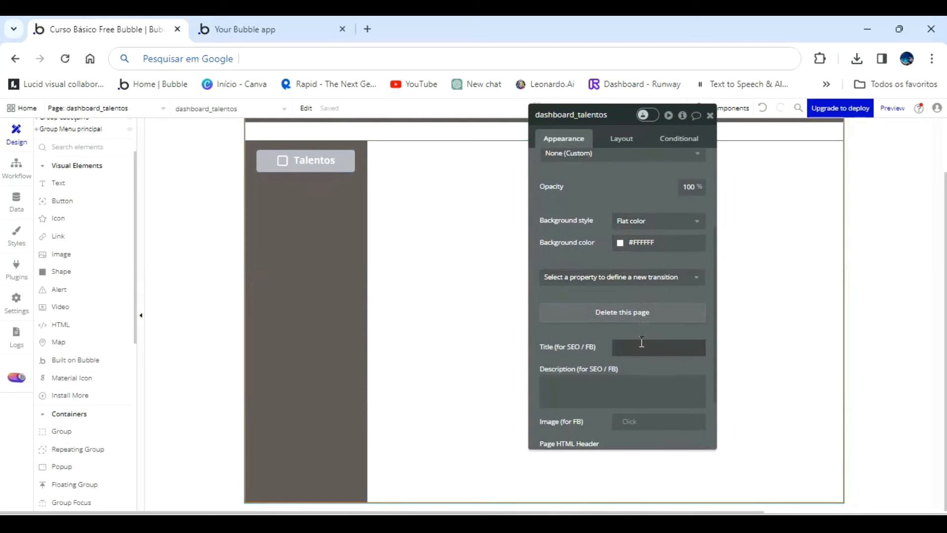
scroll(641, 342, down, 2)
scroll(638, 338, up, 6)
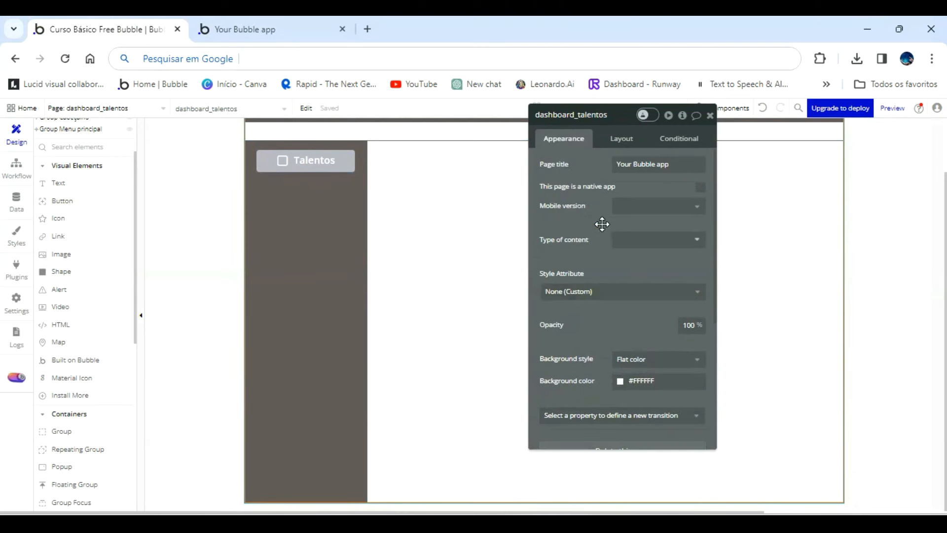
drag(581, 220, 523, 328)
click(342, 270)
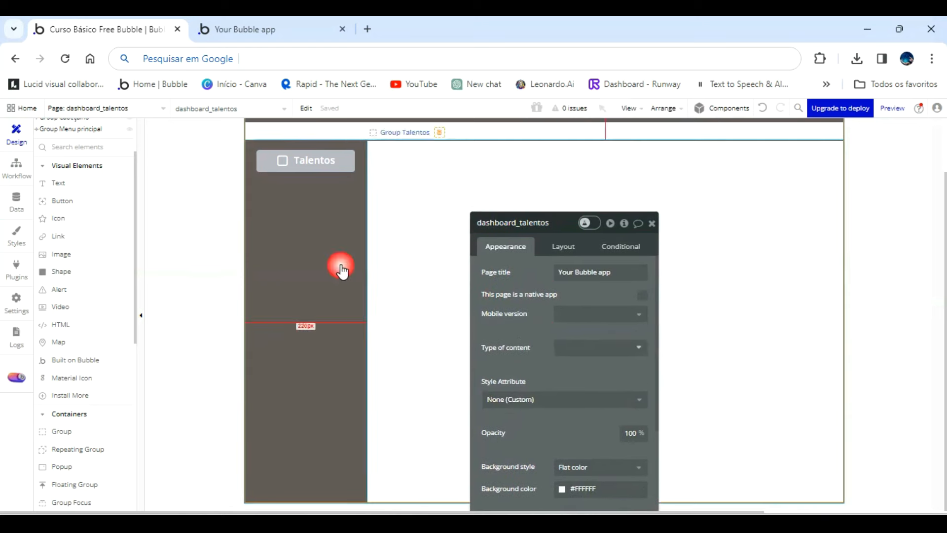
Draw a group about 1039 px wide and 14 px high in the empty strip between the page header and the content area.
click(64, 432)
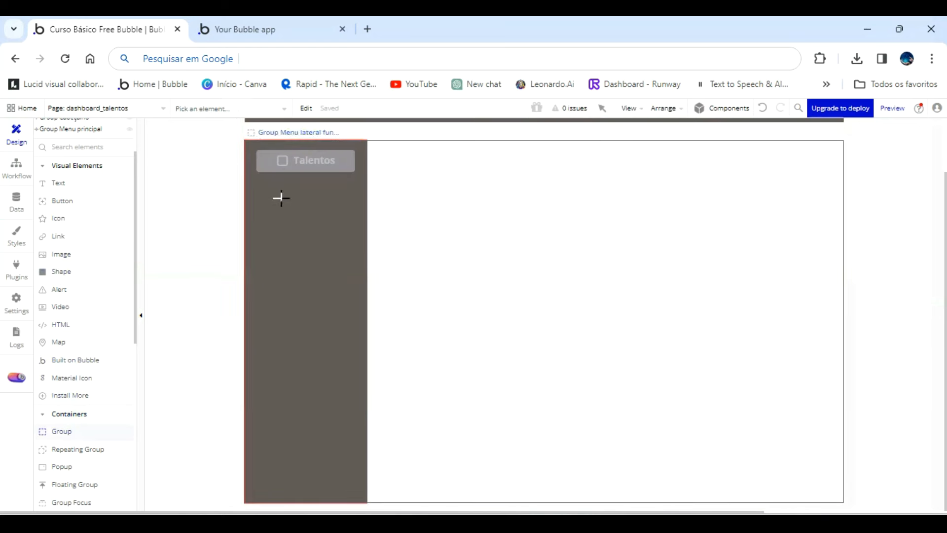
drag(254, 126, 832, 132)
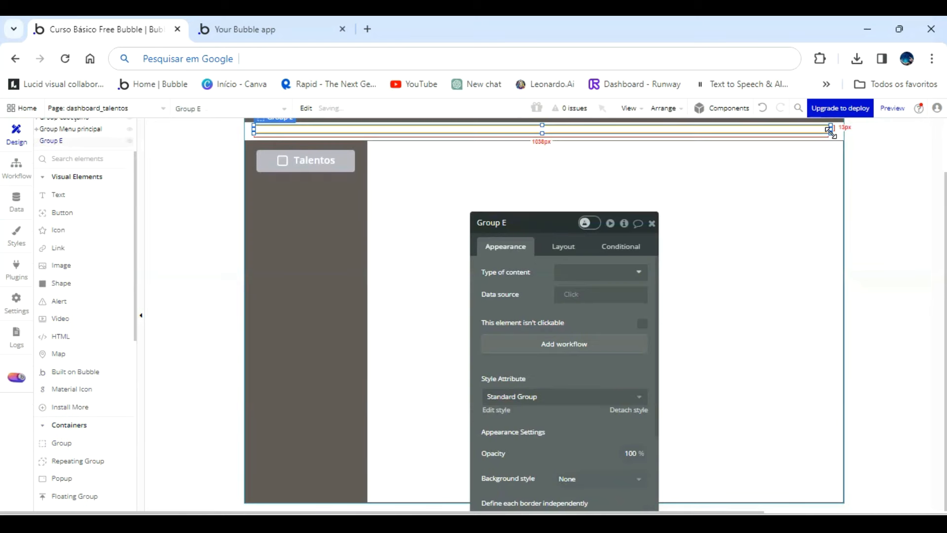
double_click(536, 228)
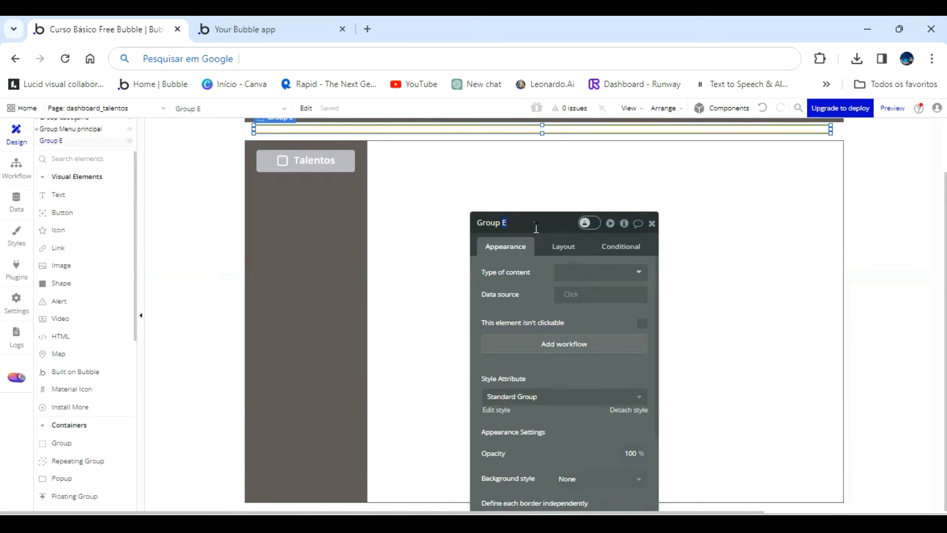
Set the new group's width to 1080 px and rename it Group Cabeçalho intervalo.
click(563, 246)
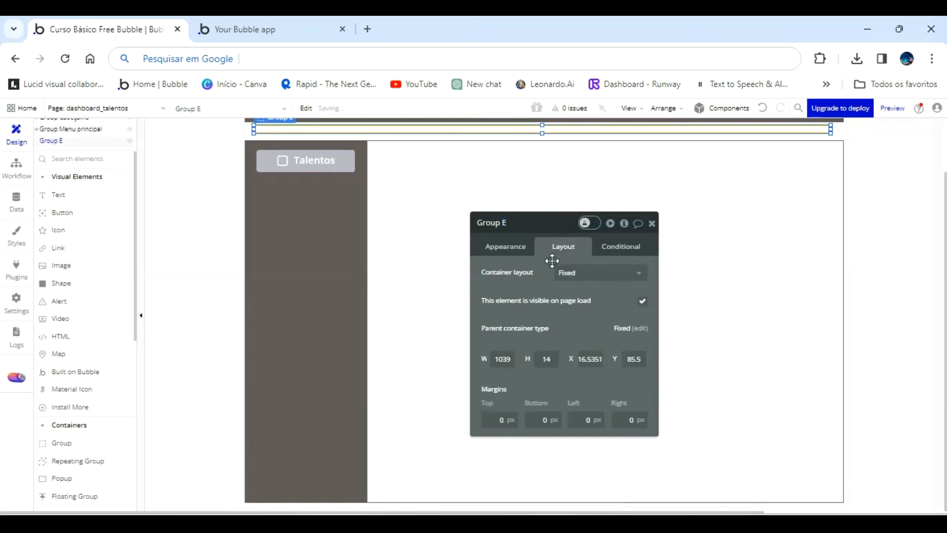
click(515, 358)
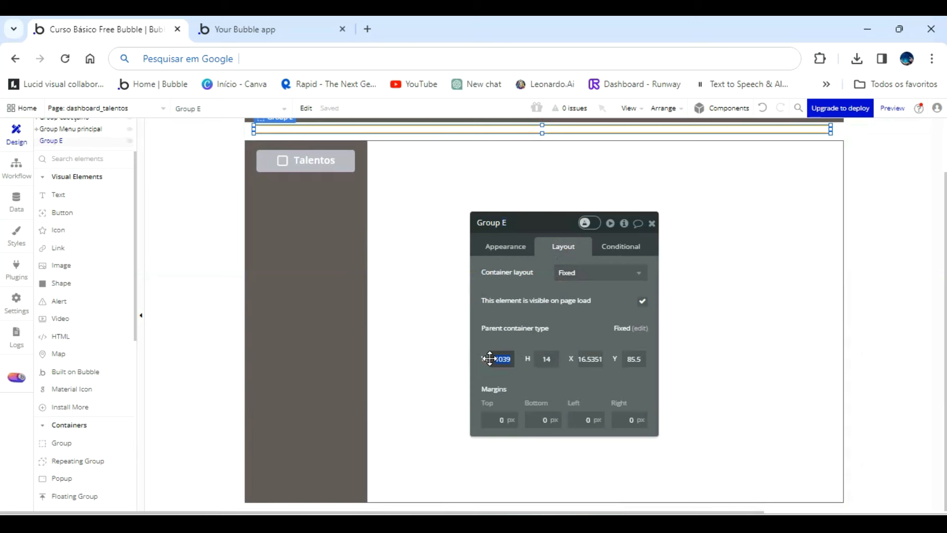
key(Return)
click(518, 224)
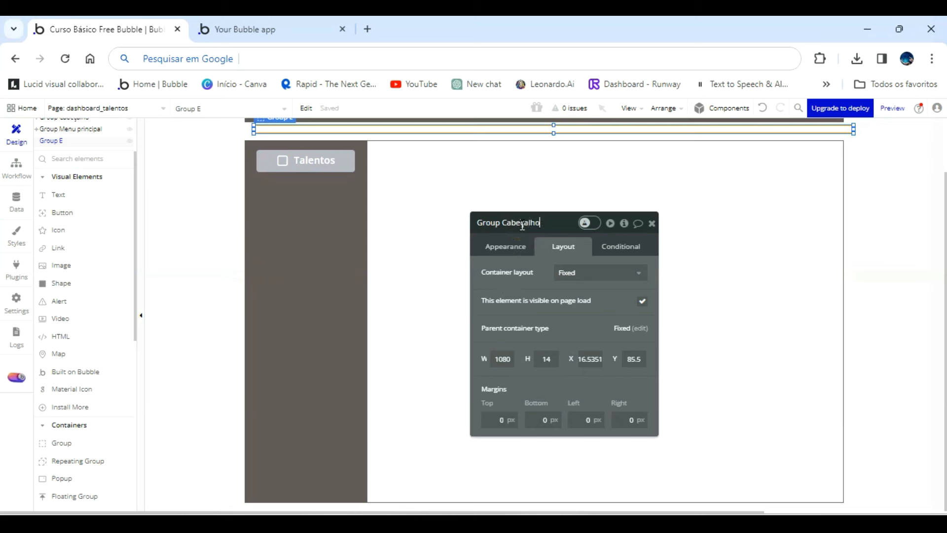
text(lo)
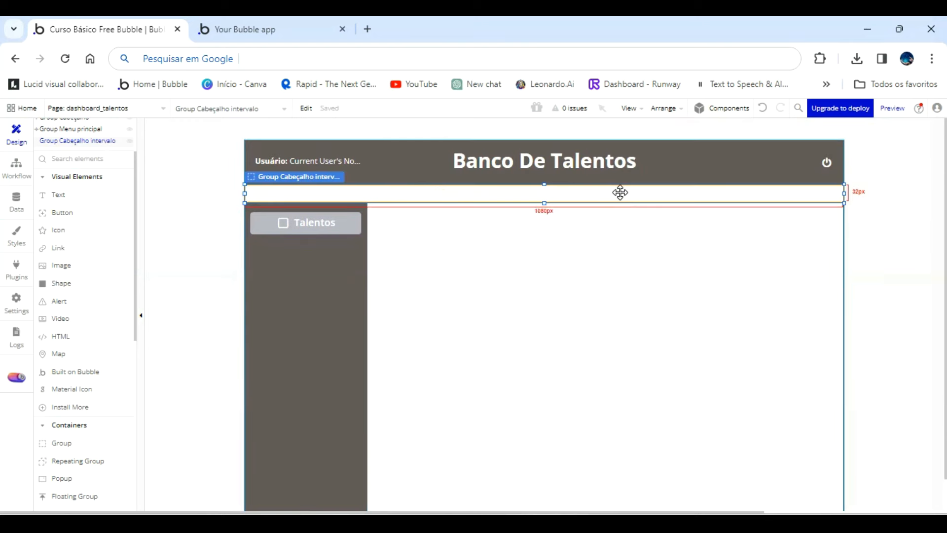
Enable independent borders for Group Cabeçalho intervalo and review the border settings of each side.
double_click(620, 192)
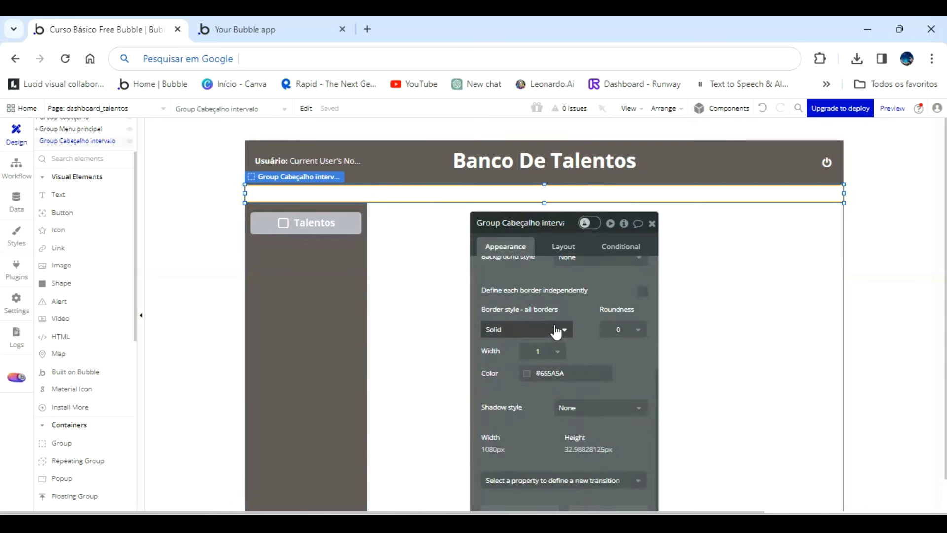
click(642, 291)
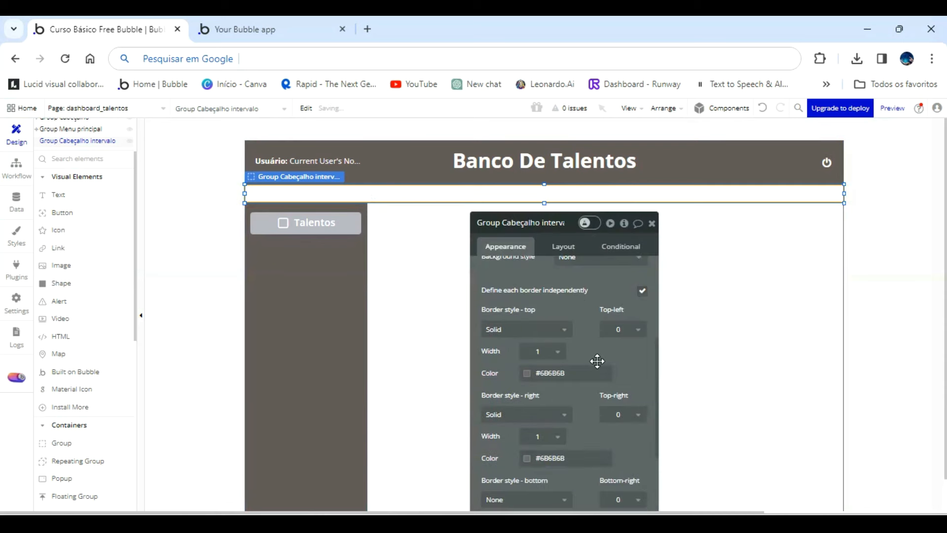
scroll(596, 362, down, 2)
scroll(561, 353, up, 2)
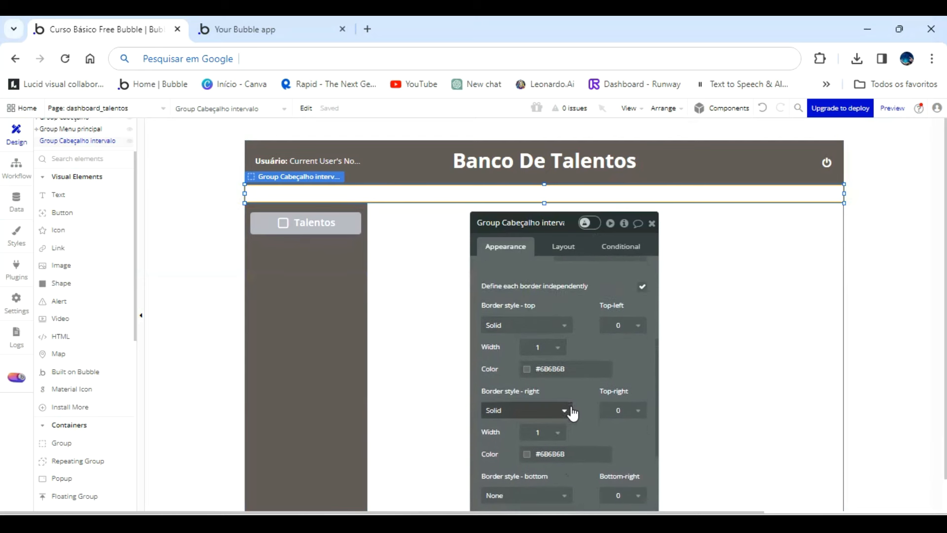
scroll(570, 407, down, 2)
scroll(571, 406, down, 2)
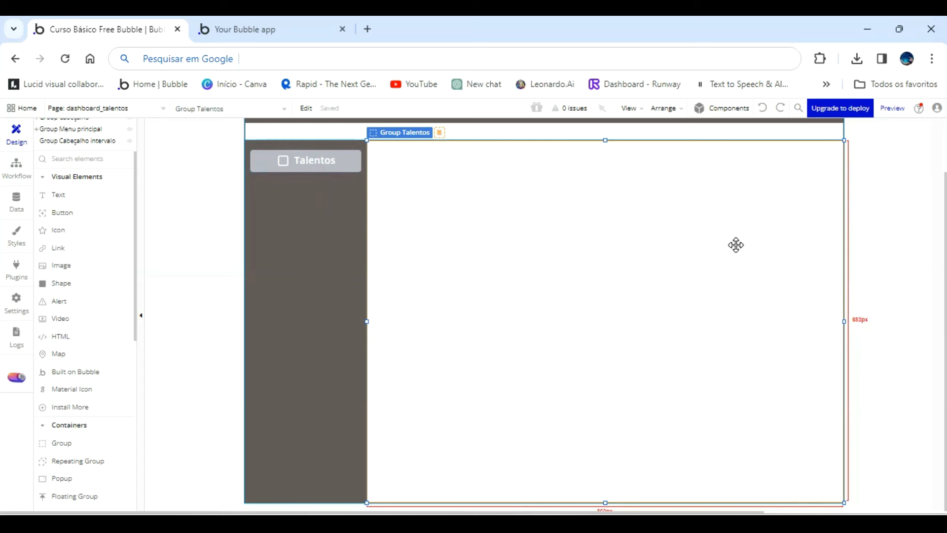
Delete the existing Talentos button and place a new button near the top of the side functions menu.
double_click(286, 158)
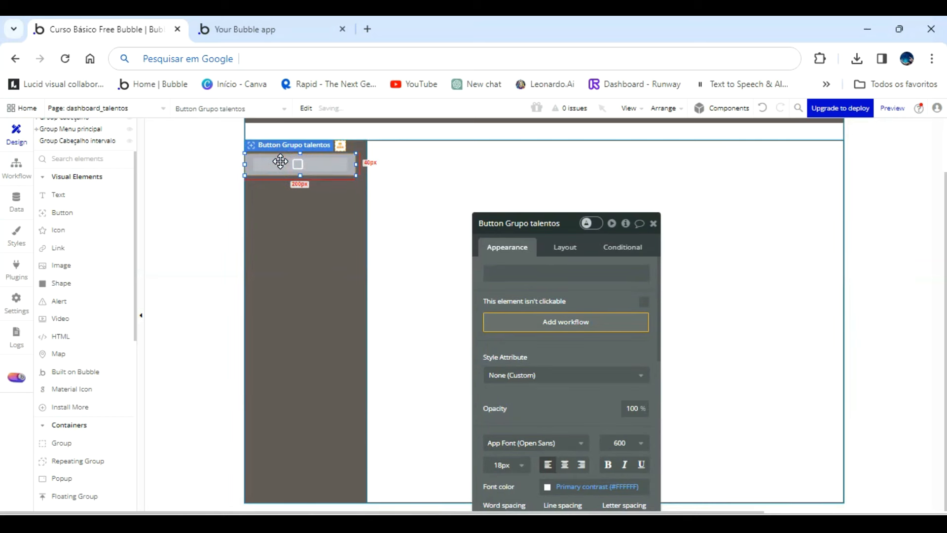
key(Delete)
click(64, 212)
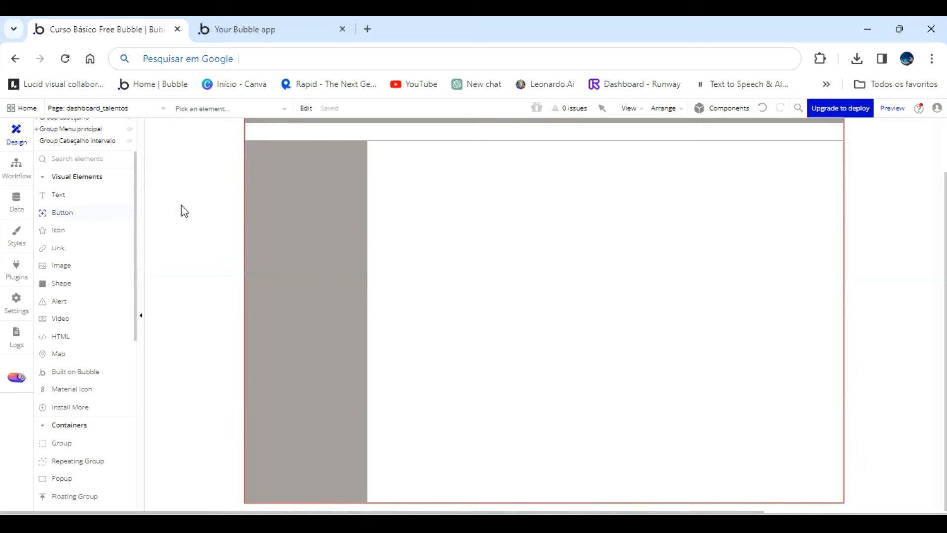
click(265, 158)
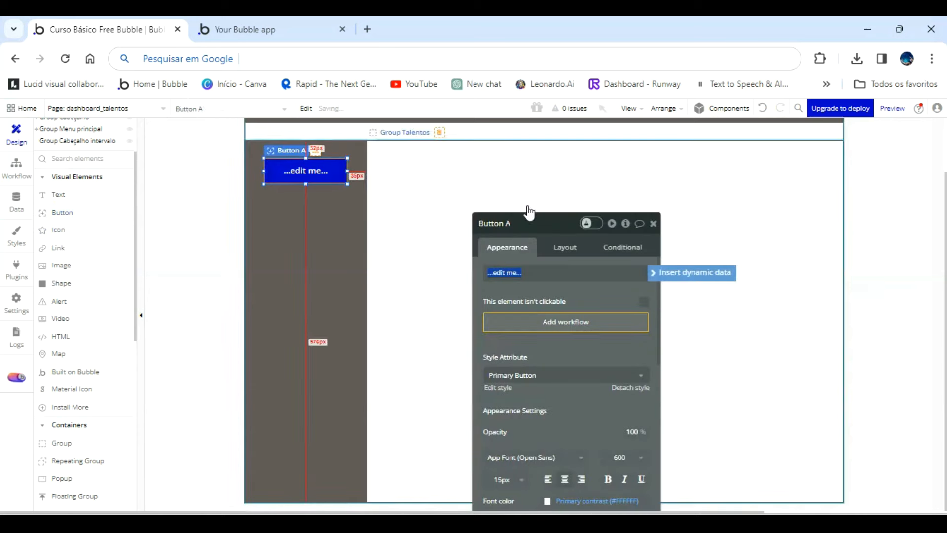
Rename the new button Button Grupo talentos and set its caption to Talentos.
double_click(532, 227)
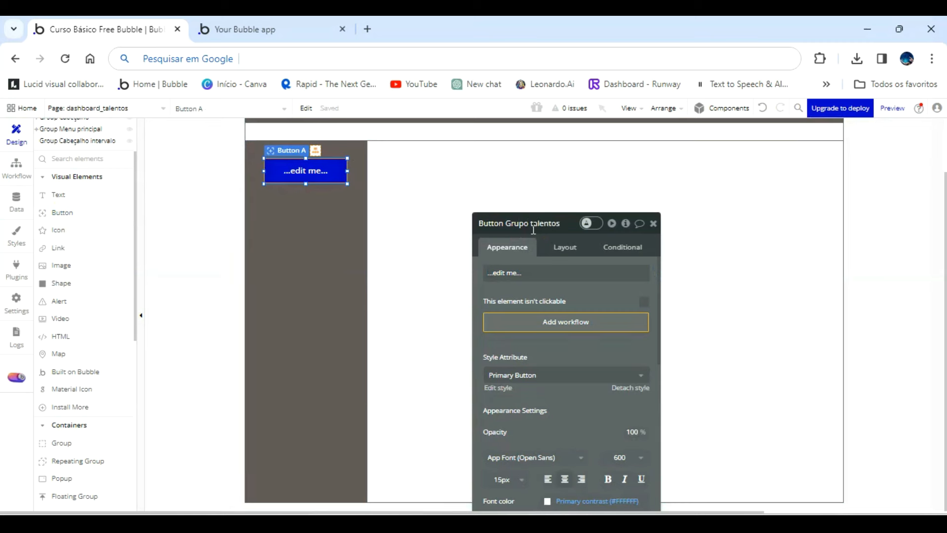
text(Grupo talentos)
click(550, 273)
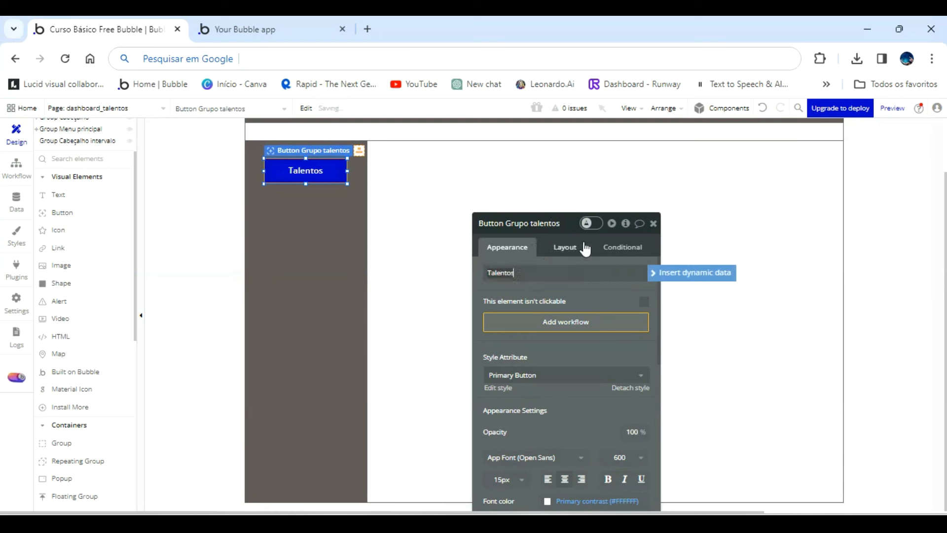
Size the Talentos button to 180 px wide and 40 px high and center it horizontally in the side menu.
click(570, 248)
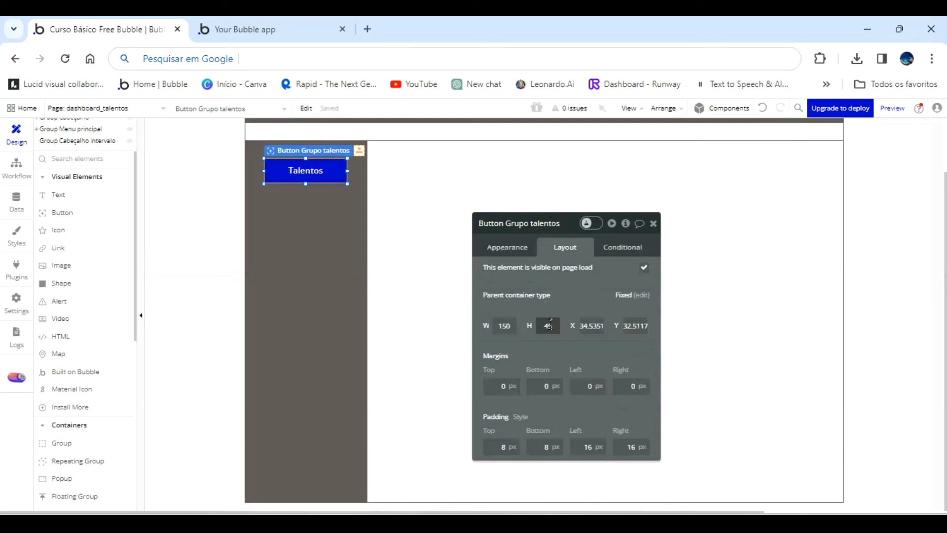
click(572, 300)
click(508, 325)
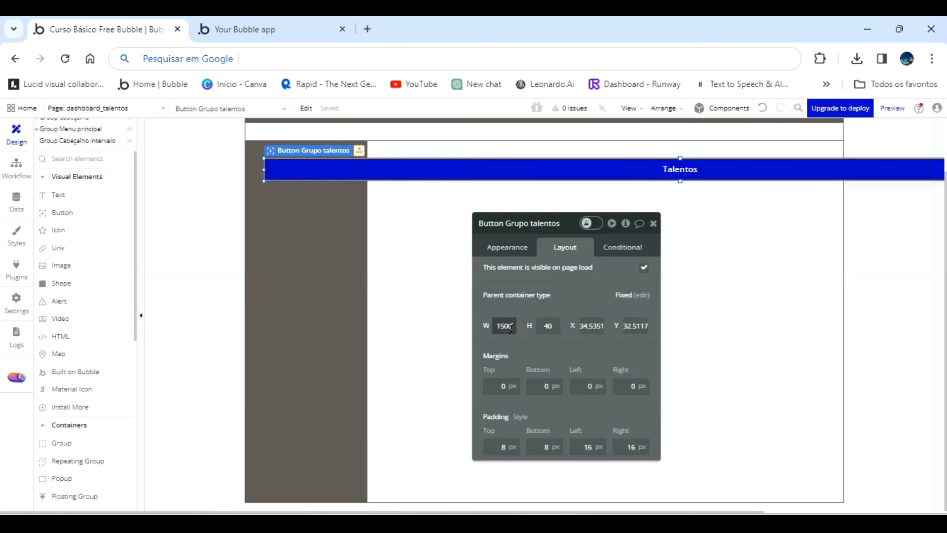
text(8)
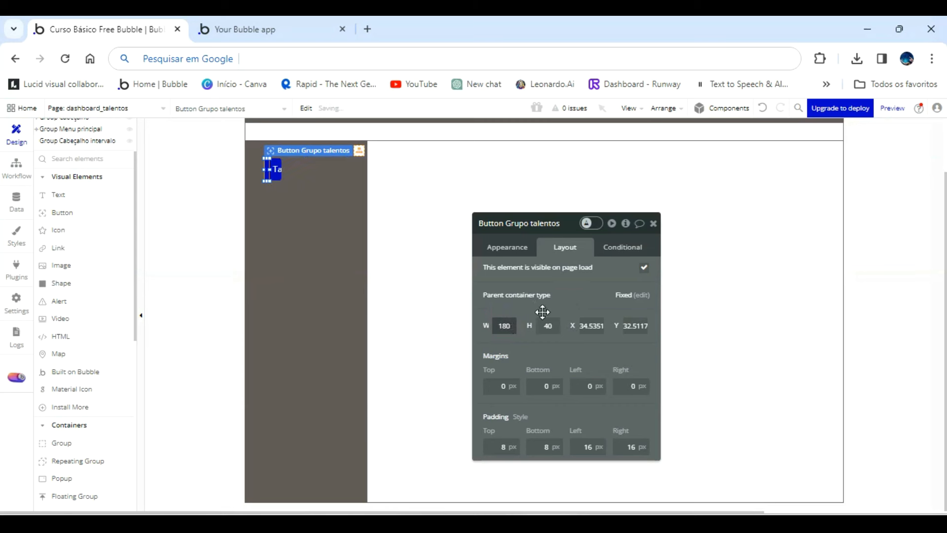
click(341, 165)
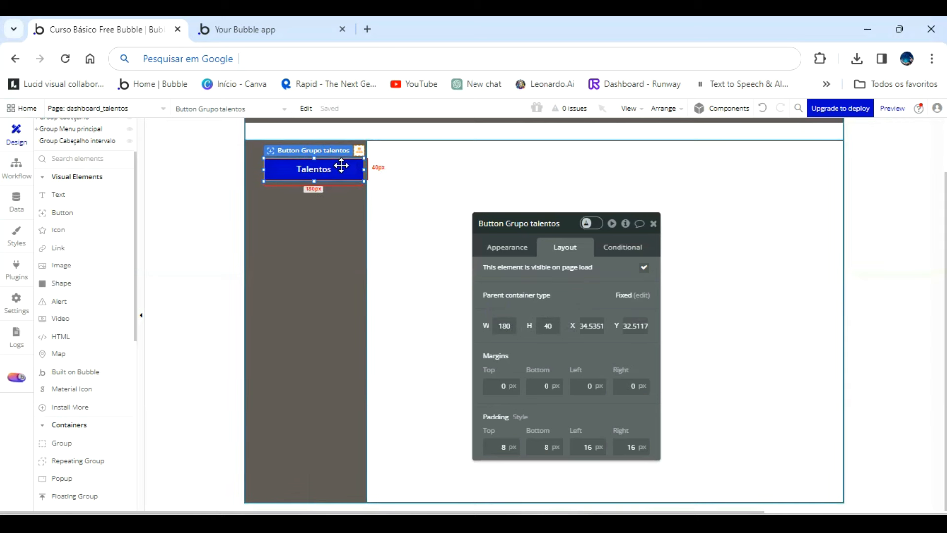
key(ctrl+e)
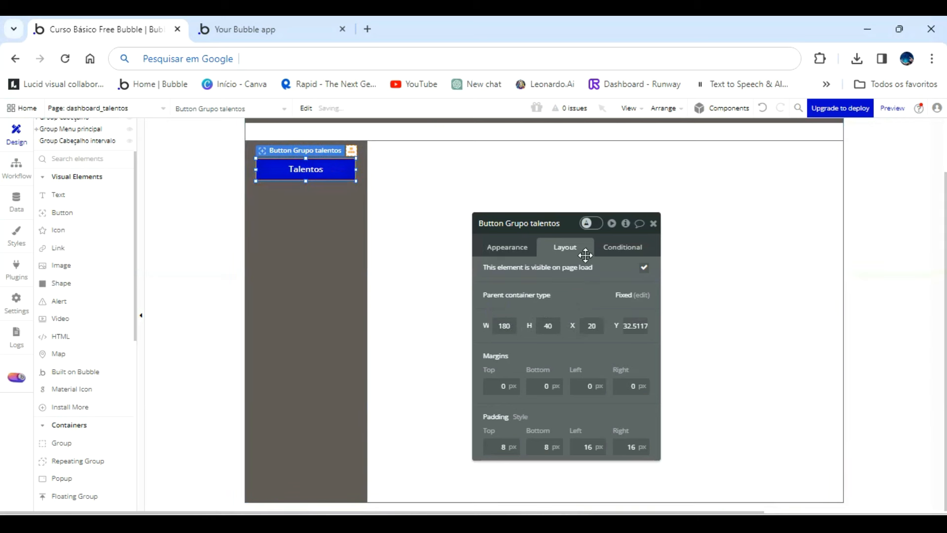
Change the Talentos button's background color to a light gray and check its conditional settings.
click(510, 251)
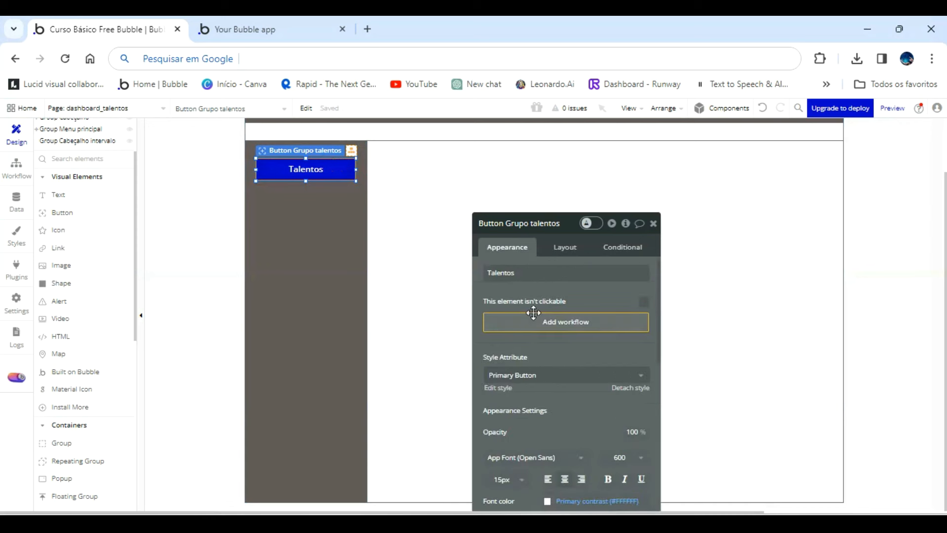
scroll(547, 346, down, 3)
scroll(547, 434, down, 3)
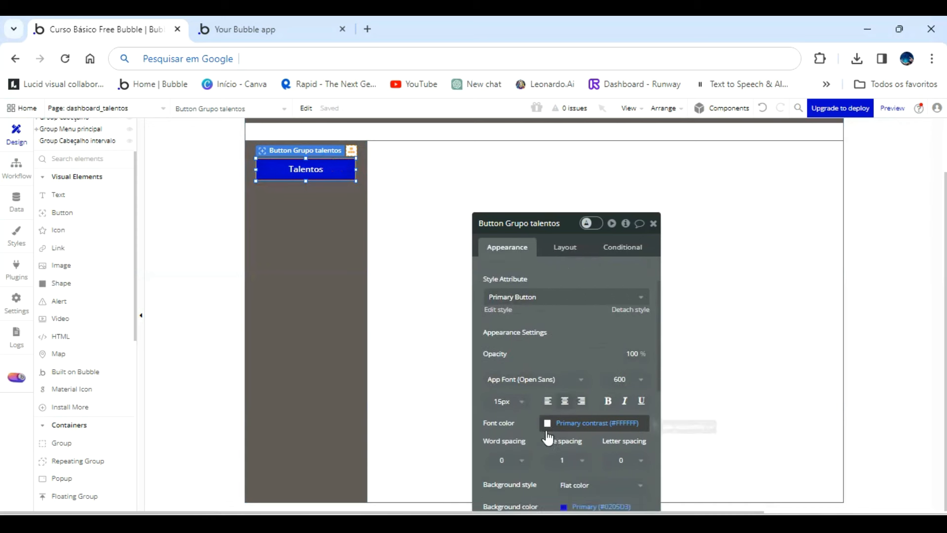
click(562, 378)
drag(571, 392, 566, 372)
click(566, 372)
click(619, 248)
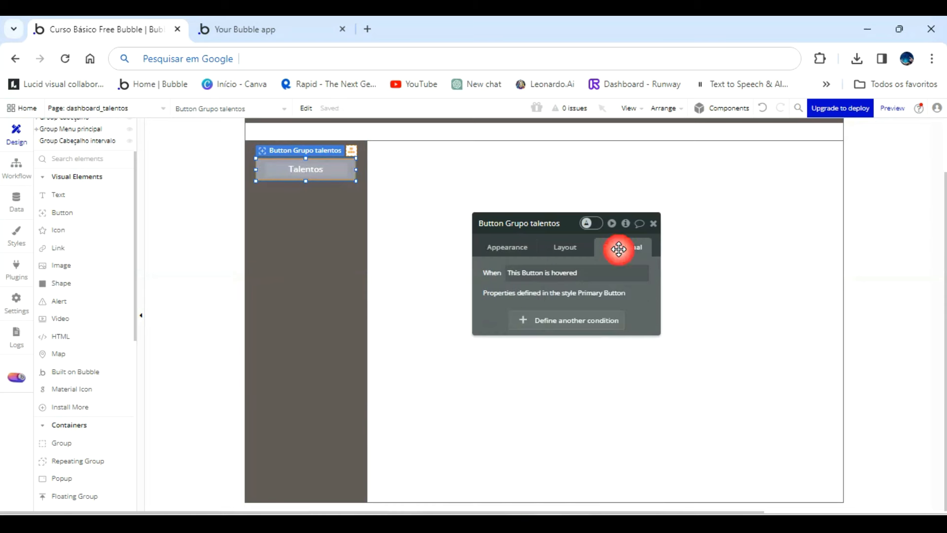
click(253, 235)
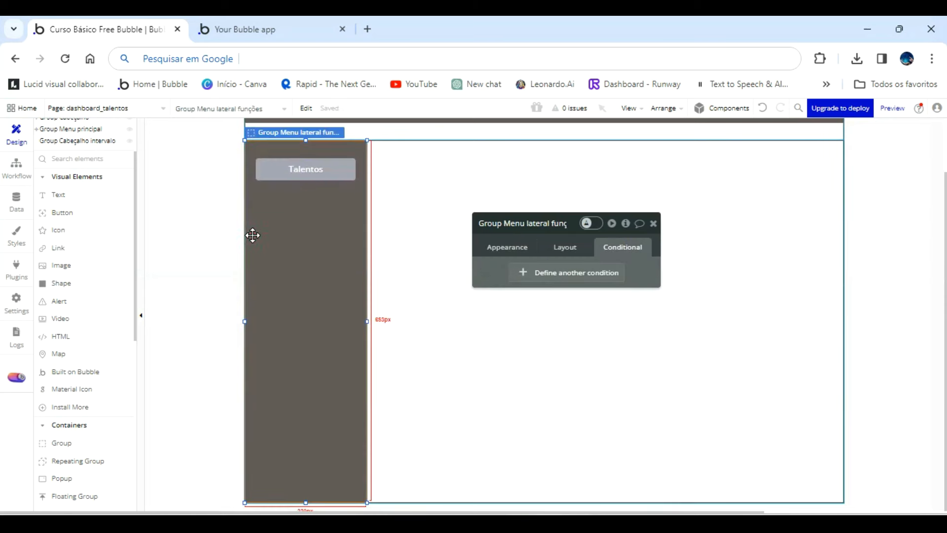
Duplicate the Talentos button within the side functions menu.
double_click(308, 169)
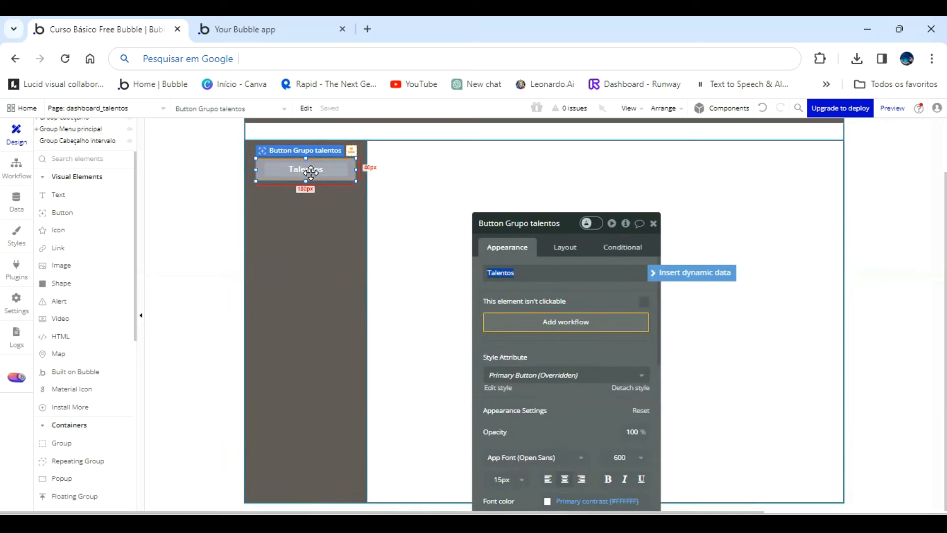
key(ctrl+d)
click(754, 200)
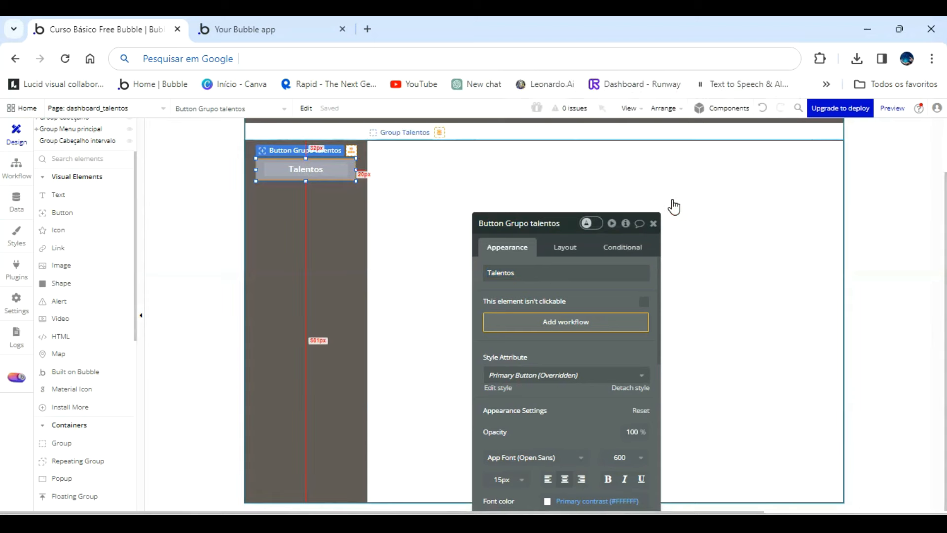
click(317, 169)
click(318, 170)
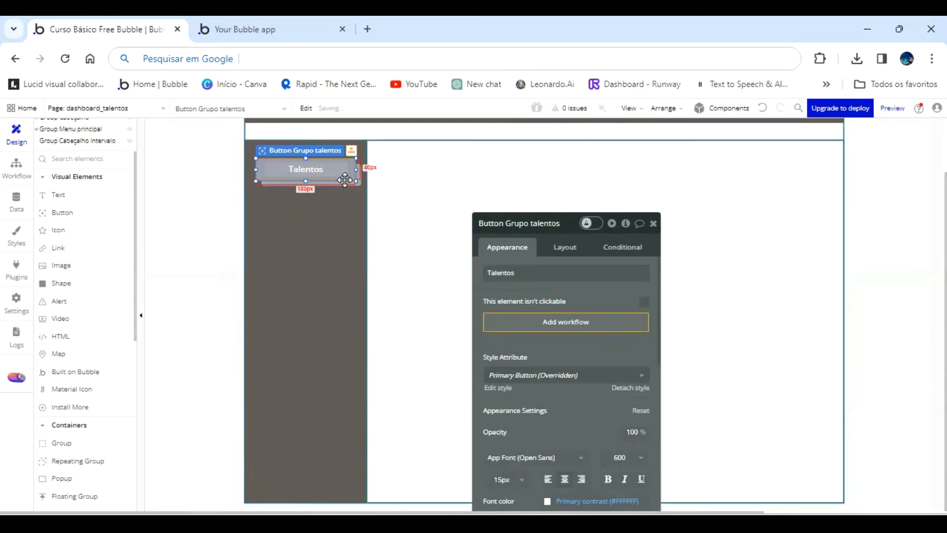
Copy the Talentos button and place the copy just below the original, aligned with it in the side menu.
key(ctrl+c)
key(ctrl+v)
key(Down)
key(Down)
key(Down)
key(Down)
key(Down)
key(Down)
key(Down)
key(Down)
key(Down)
key(Down)
key(Down)
key(Down)
key(Down)
key(Down)
key(Down)
key(Down)
key(Down)
key(Down)
key(Down)
key(Down)
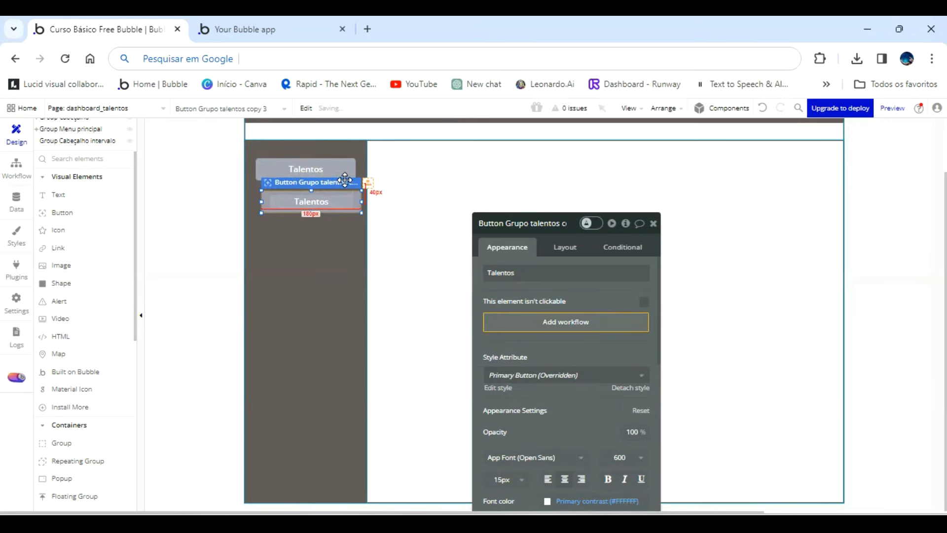
key(Left)
key(Left)
key(Left)
key(Left)
key(Left)
key(Left)
key(Left)
key(Left)
key(Left)
key(Left)
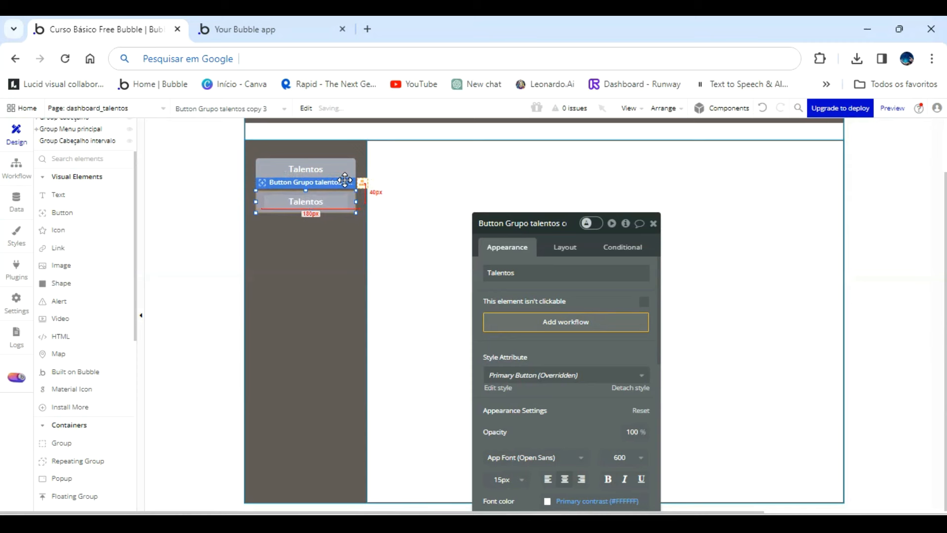
Duplicate the second side-menu button and position the new one beneath it, in line with the other two.
key(ctrl+d)
key(Down)
key(Down)
key(Down)
key(Down)
key(Down)
key(Down)
key(Down)
key(Down)
key(Down)
key(Down)
key(Down)
key(Down)
key(Down)
key(Down)
key(Down)
key(Down)
key(Down)
key(Down)
key(Down)
key(Down)
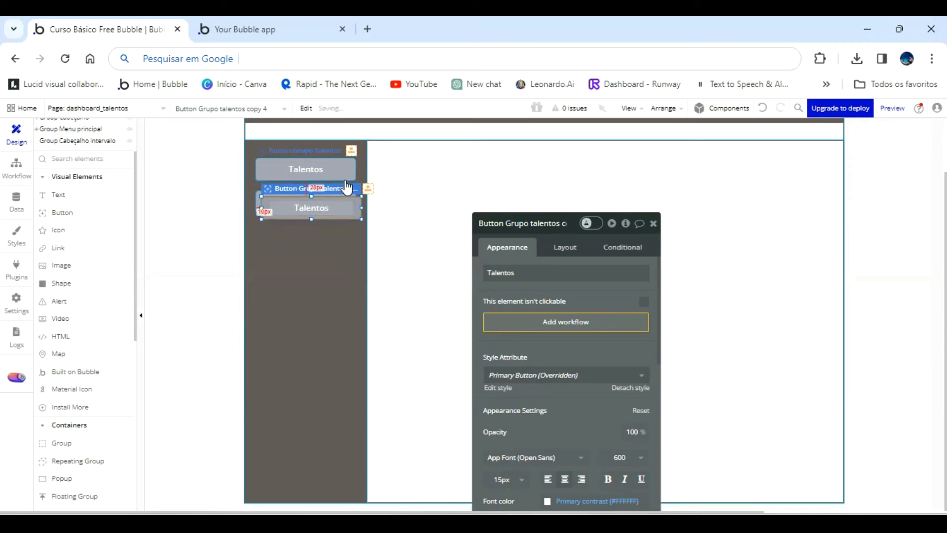
key(Down)
key(Down)
key(Down)
key(Down)
key(Down)
key(Down)
key(Down)
key(Down)
key(Down)
key(Down)
key(Down)
key(Down)
key(Down)
key(Down)
key(Down)
key(Down)
key(Down)
key(Down)
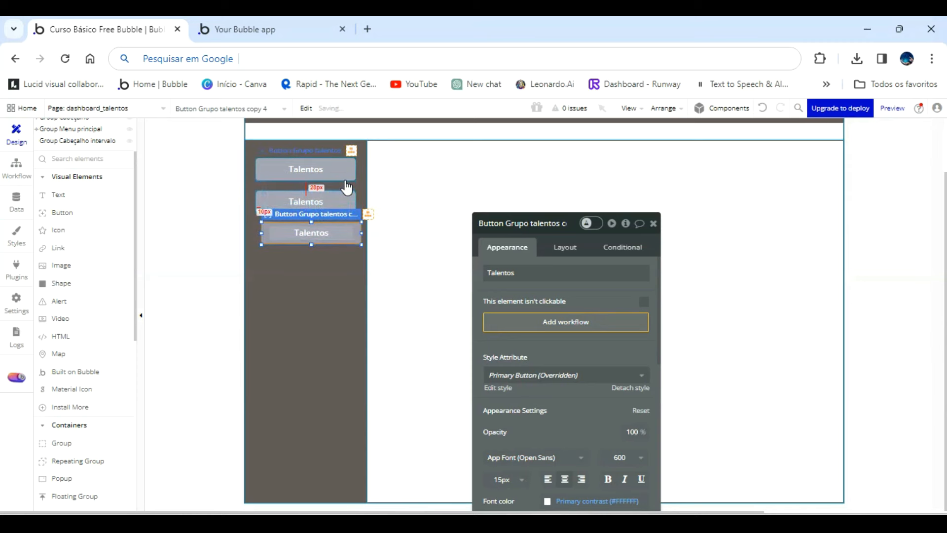
key(Left)
key(Left)
key(Left)
key(Left)
key(Left)
key(Left)
key(Left)
key(Left)
key(Left)
key(Left)
click(423, 301)
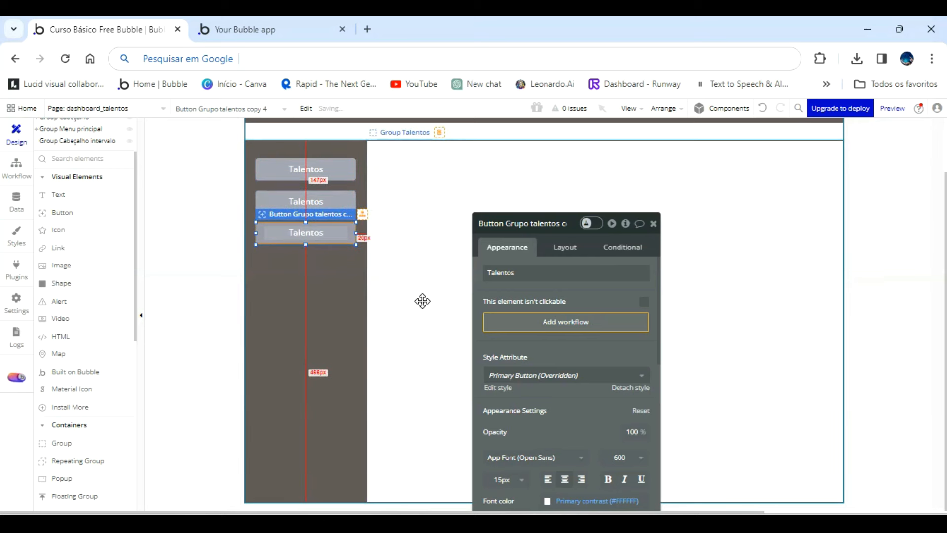
Rename the middle side-menu button element Button Colaboradores.
click(310, 198)
click(544, 223)
key(BackSpace)
key(BackSpace)
key(BackSpace)
key(BackSpace)
key(BackSpace)
key(BackSpace)
key(BackSpace)
key(BackSpace)
key(BackSpace)
key(BackSpace)
key(BackSpace)
key(BackSpace)
key(BackSpace)
key(BackSpace)
key(BackSpace)
key(BackSpace)
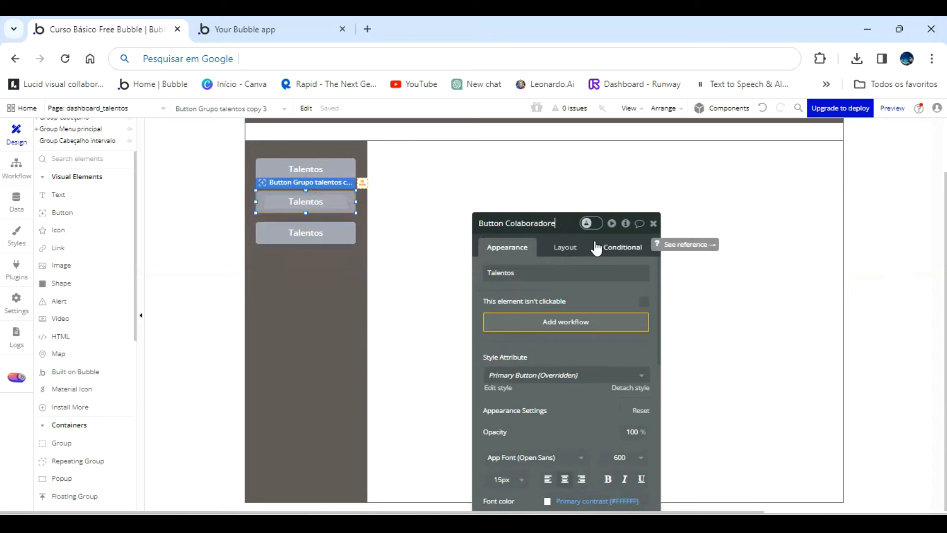
key(Return)
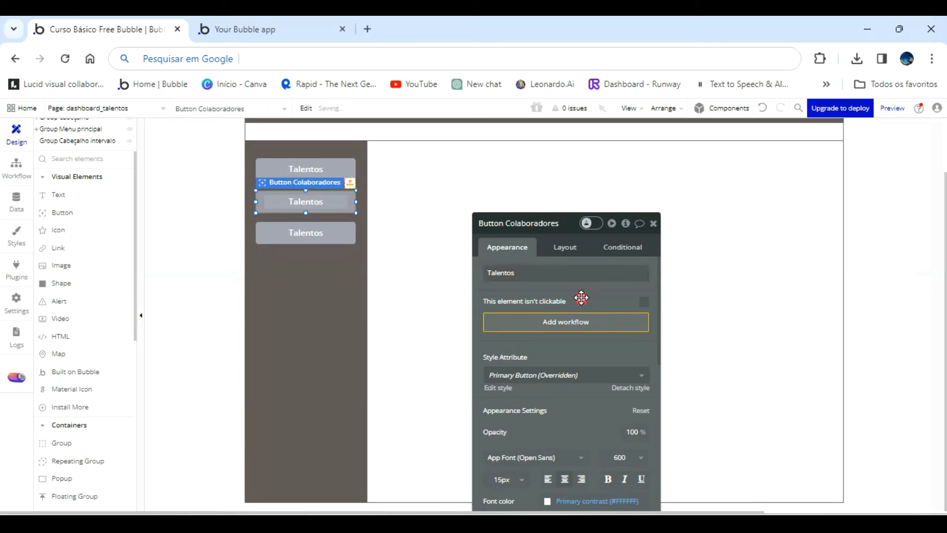
Set the caption of the third side-menu button to Empresa.
click(315, 241)
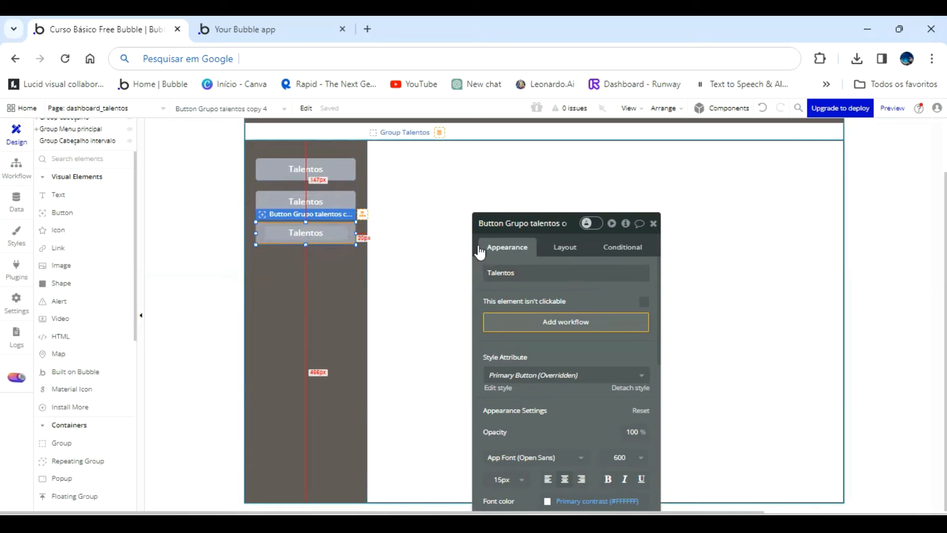
double_click(542, 272)
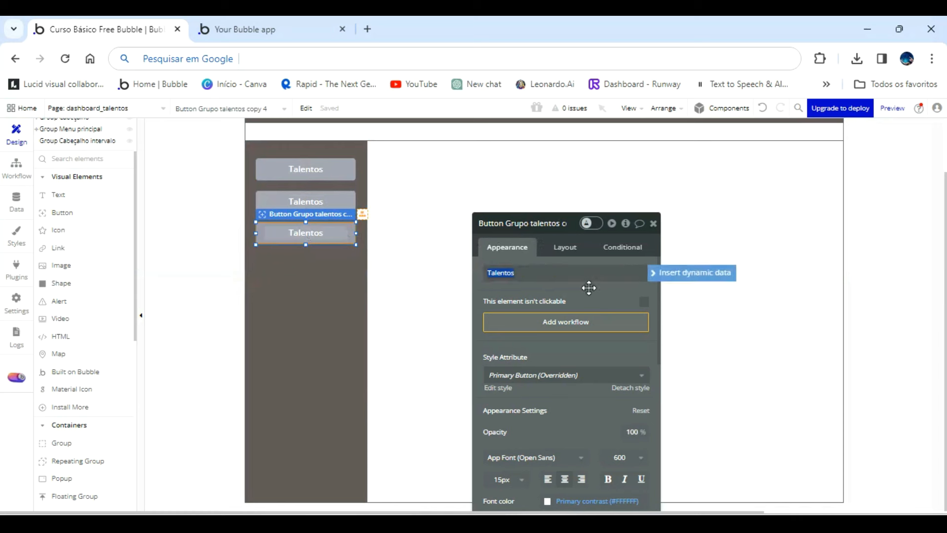
text(EMpresa)
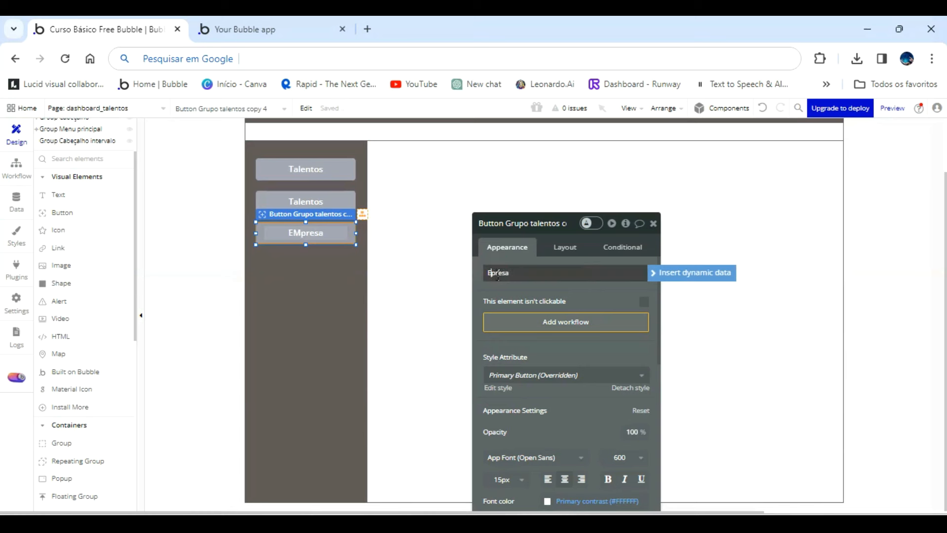
text(m)
click(330, 302)
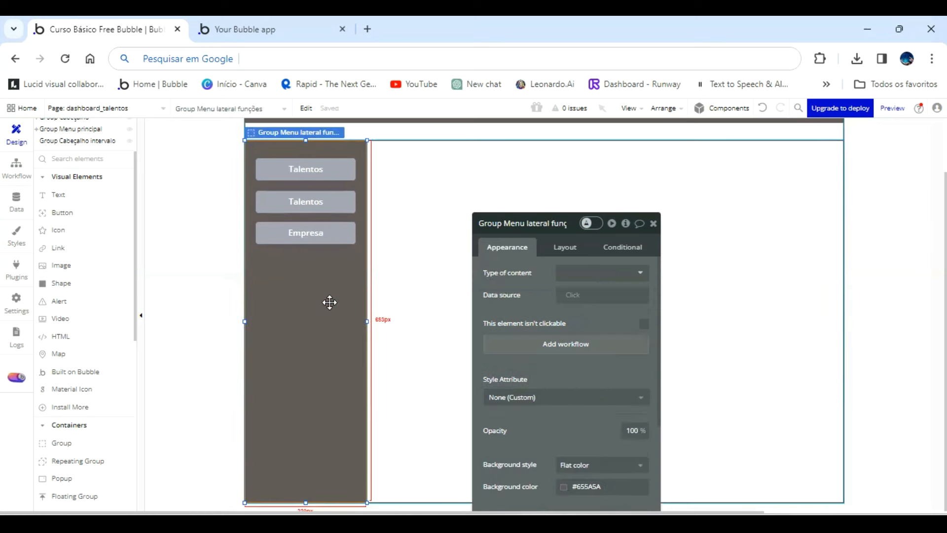
Duplicate Group Talentos inside Group Menu principal.
click(417, 224)
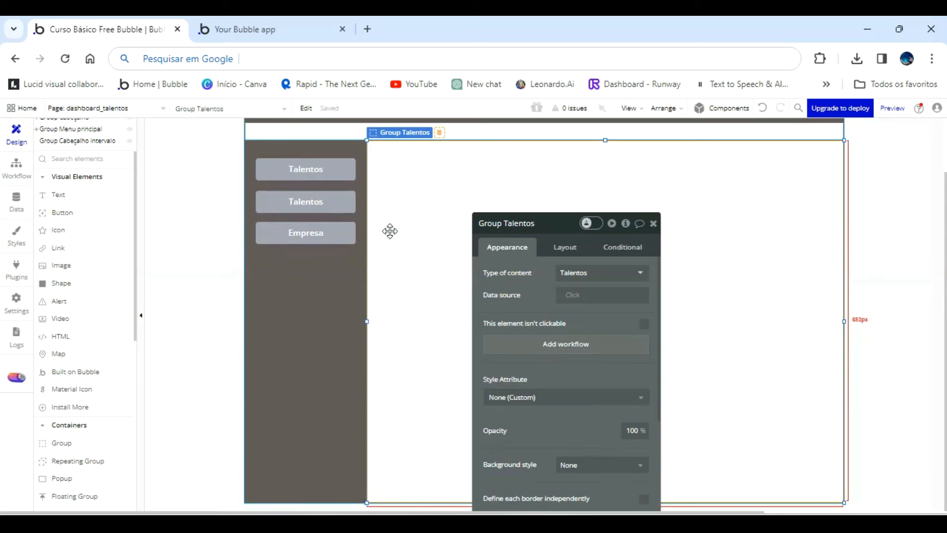
scroll(96, 237, up, 2)
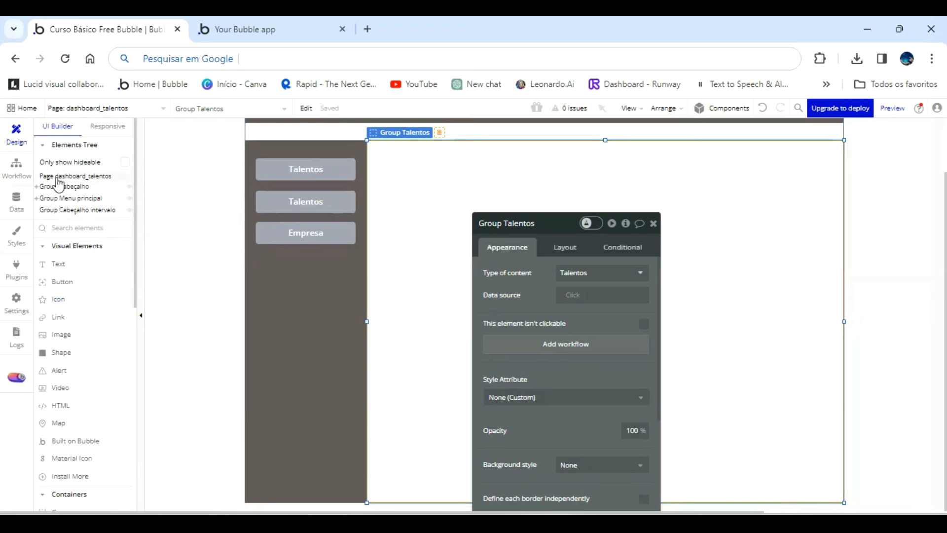
click(36, 198)
click(68, 223)
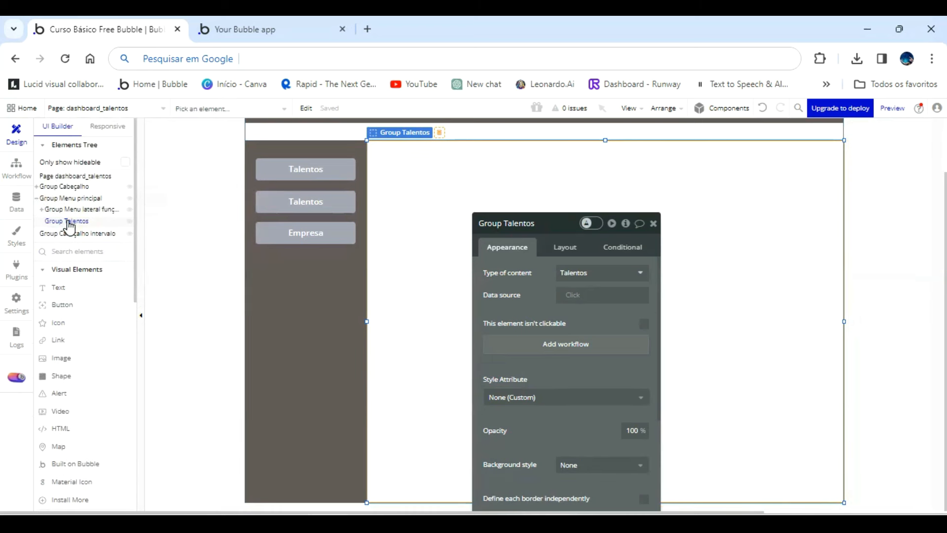
right_click(69, 226)
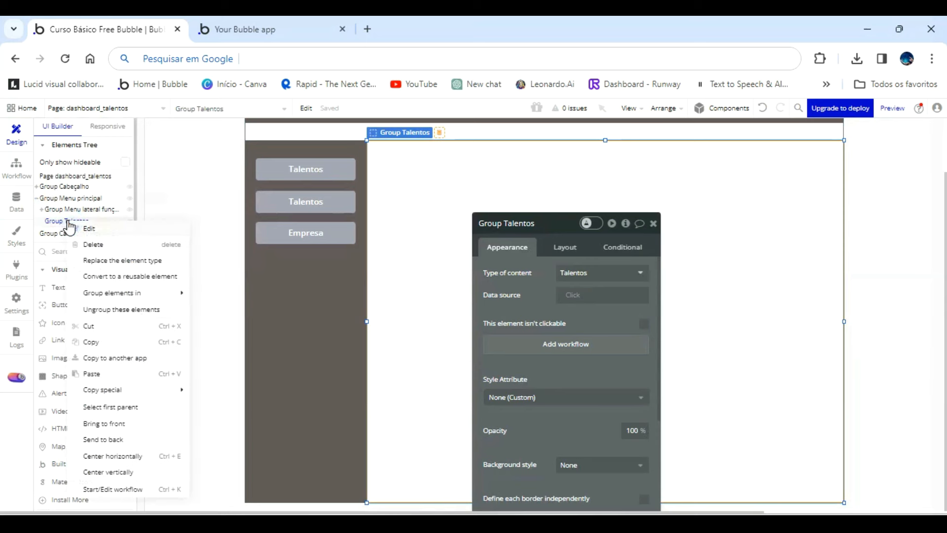
click(102, 347)
right_click(88, 225)
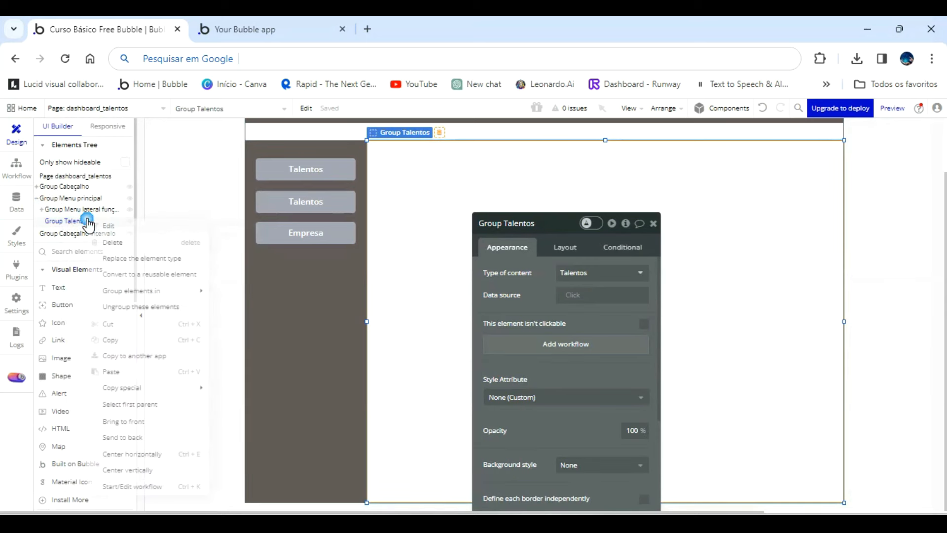
click(121, 372)
Rename the copy of Group Talentos Group Colaboradores and set its type of content to Colaboradores.
click(99, 242)
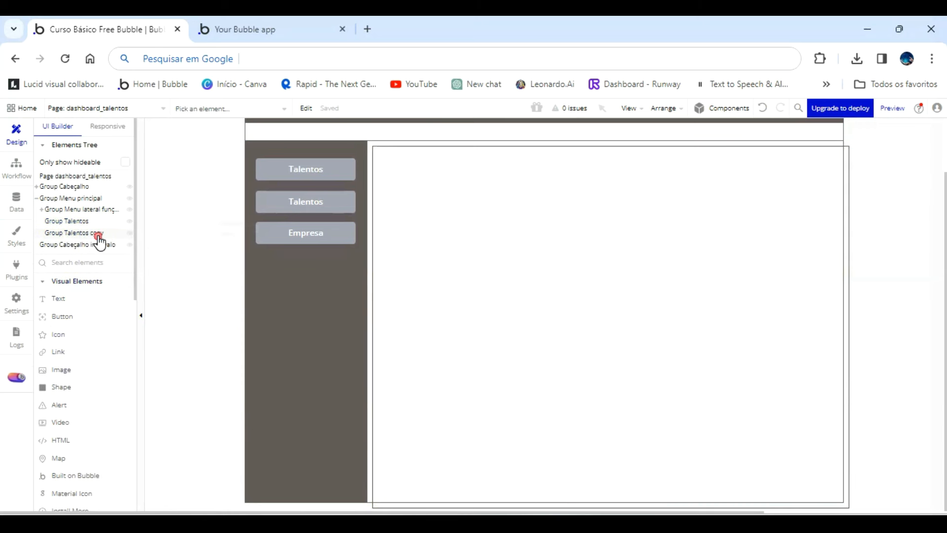
click(98, 235)
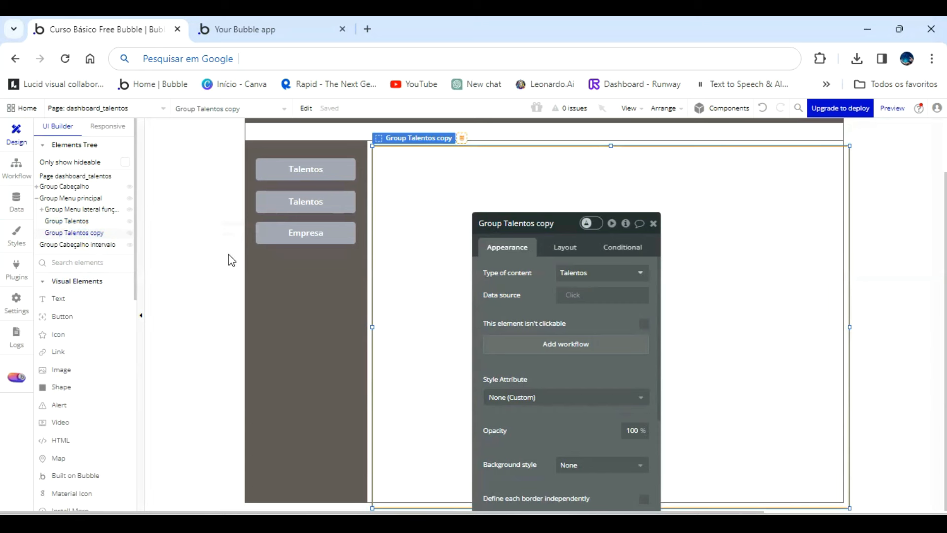
double_click(565, 223)
click(627, 272)
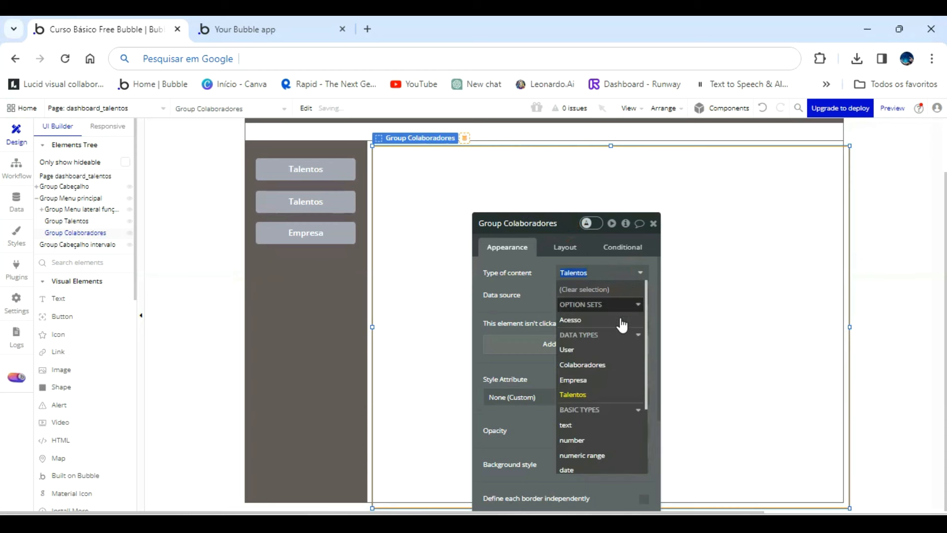
click(609, 364)
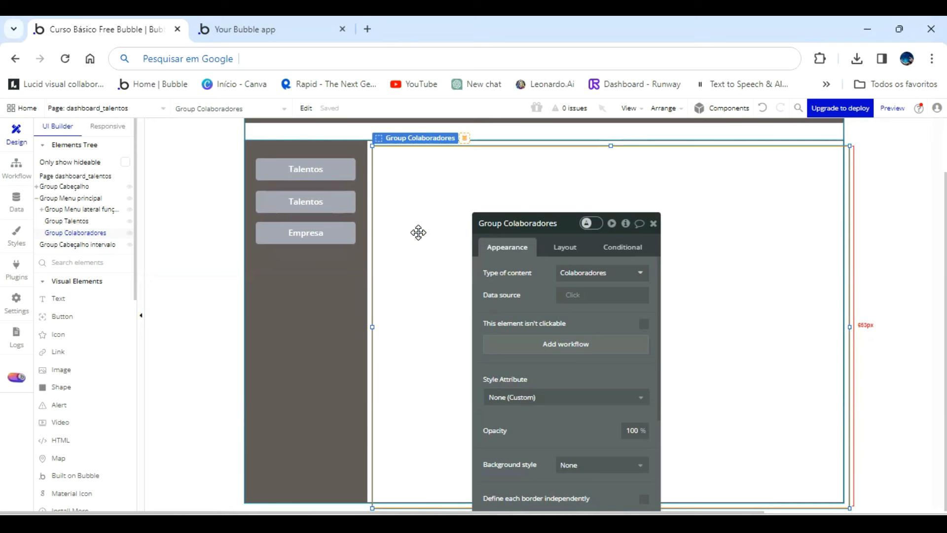
Move Group Colaboradores so it exactly overlaps Group Talentos beside the side menu.
key(ctrl+e)
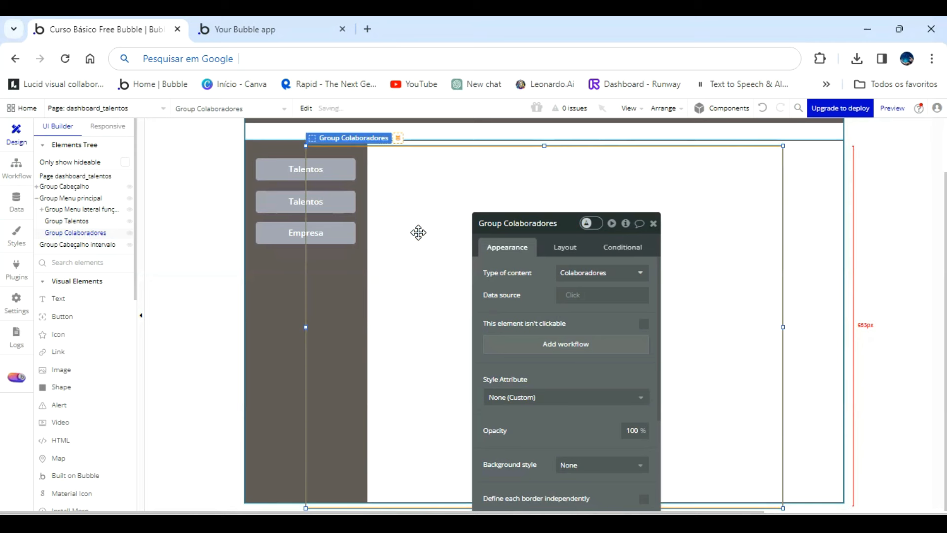
key(Right)
key(Right)
key(Right)
key(Right)
key(Right)
key(Right)
key(Right)
key(Right)
key(Right)
key(Right)
key(Right)
key(Right)
key(Right)
key(Right)
key(Right)
key(Right)
key(Right)
key(Right)
key(Right)
key(Right)
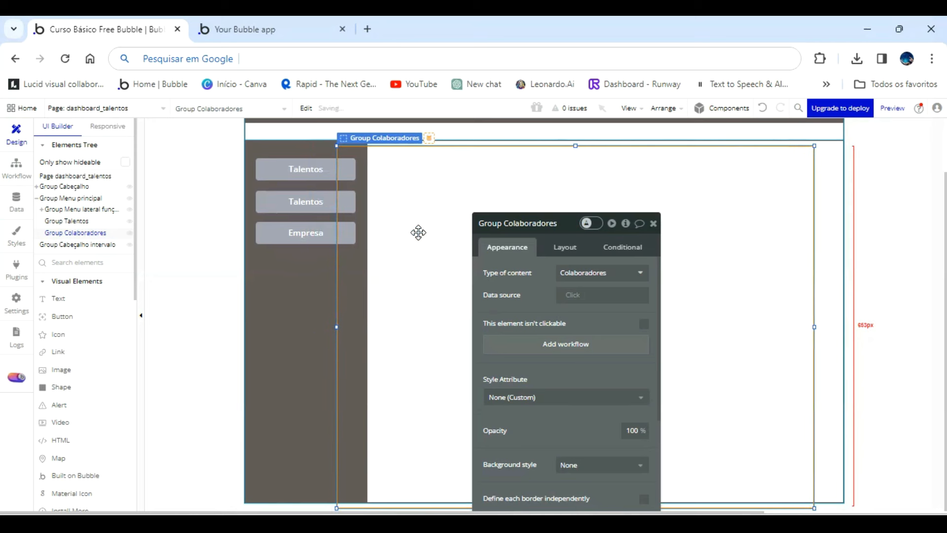
key(Right)
key(Right)
key(Right)
key(Right)
key(Right)
key(Right)
key(Right)
key(Right)
key(Right)
key(Right)
key(Right)
key(Right)
key(Right)
key(Right)
key(Right)
key(Right)
key(Right)
key(Right)
key(Right)
key(Right)
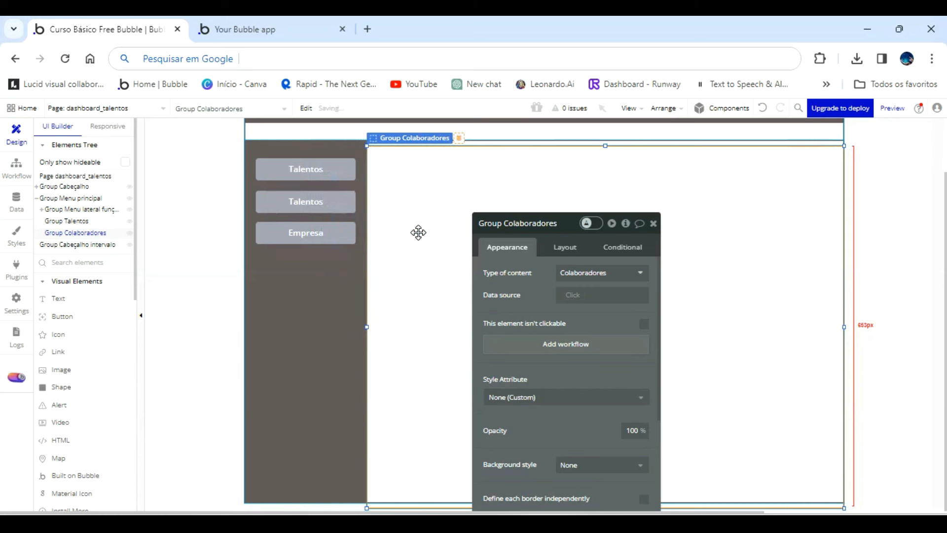
key(Up)
key(Up)
key(Up)
key(Up)
key(Up)
key(Up)
key(Up)
key(Up)
key(Up)
key(Up)
key(Up)
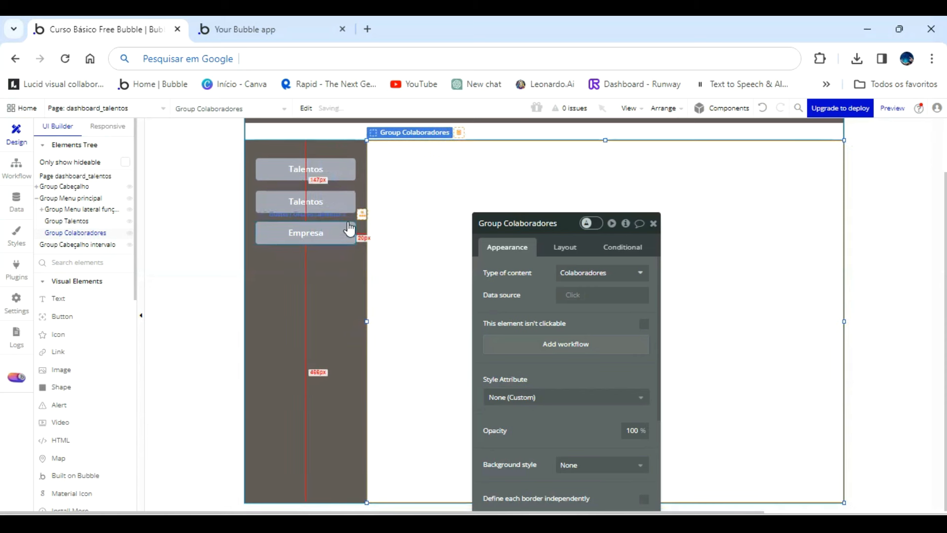
Set the caption of the middle side-menu button to Colaboradores.
click(324, 205)
double_click(530, 273)
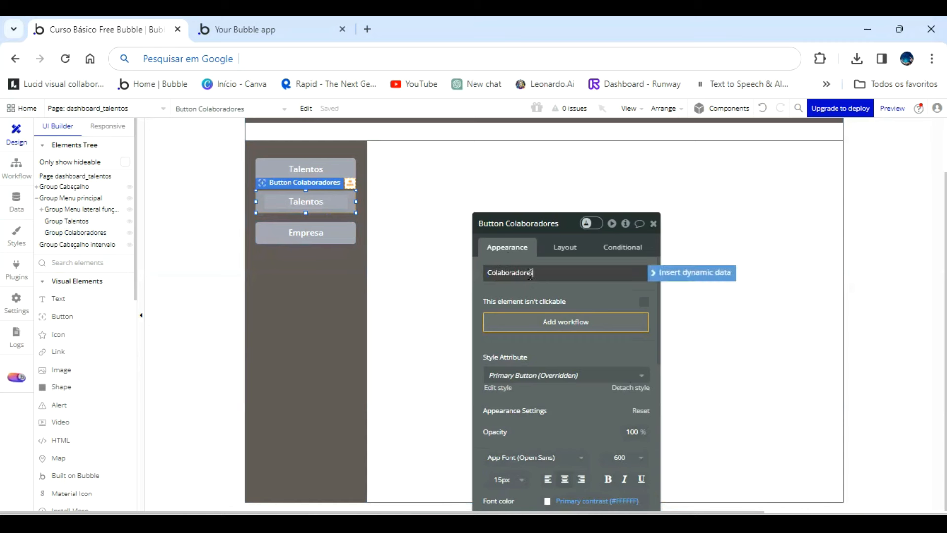
key(Return)
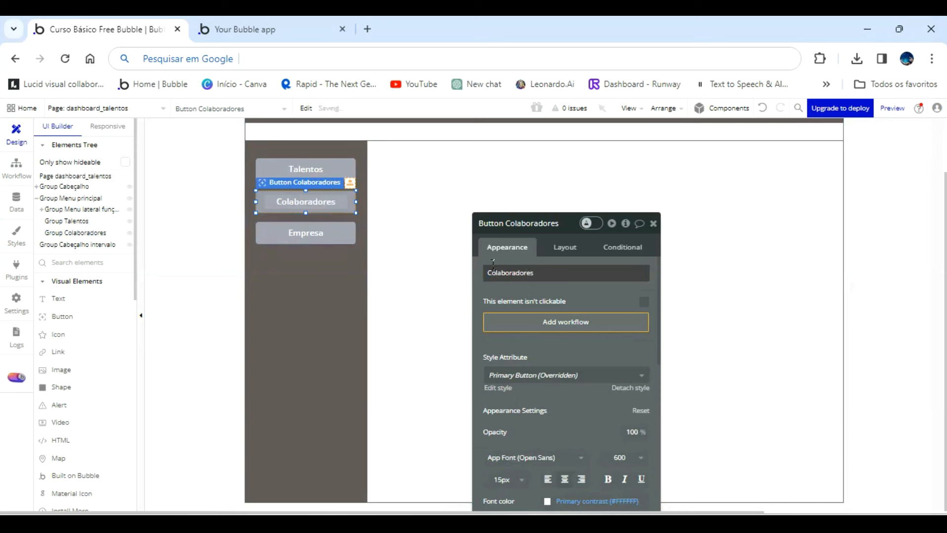
Duplicate Group Colaboradores inside Group Menu principal.
click(80, 232)
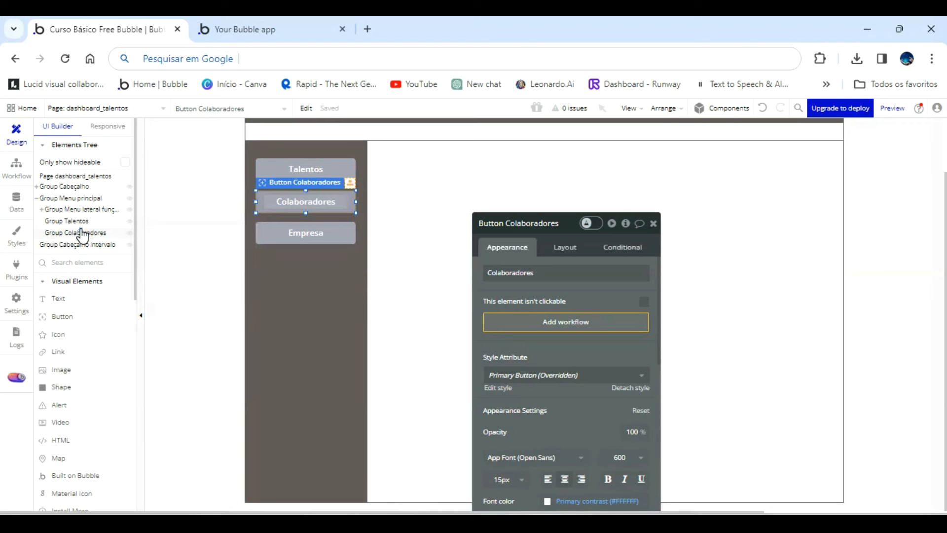
right_click(82, 236)
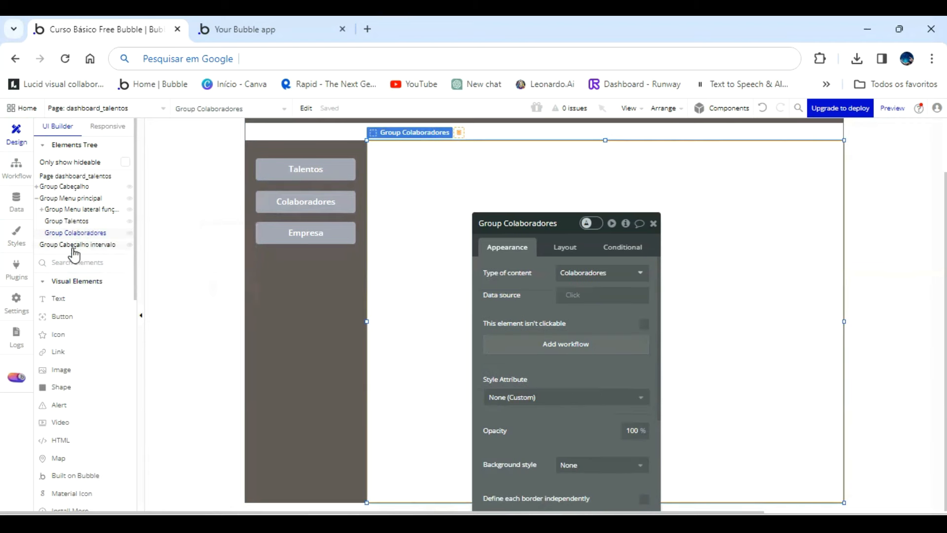
right_click(81, 235)
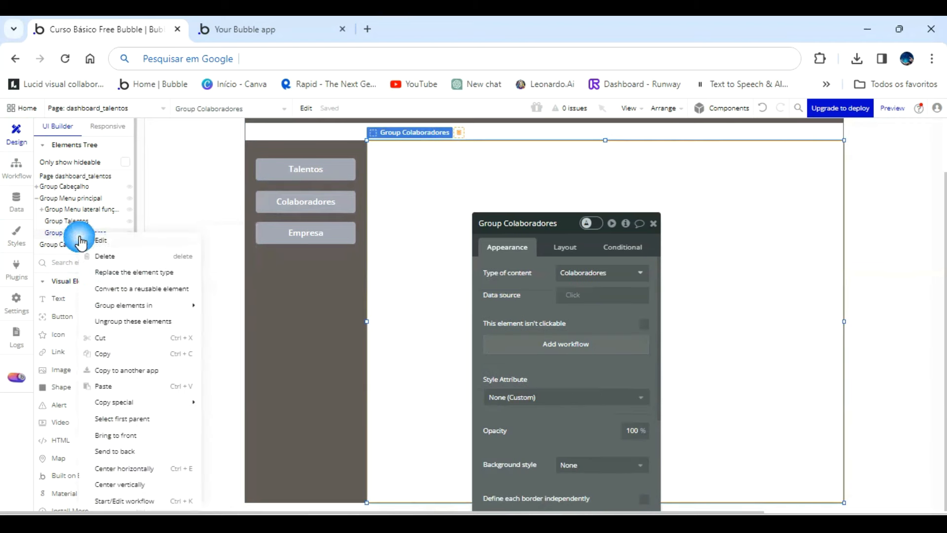
click(114, 386)
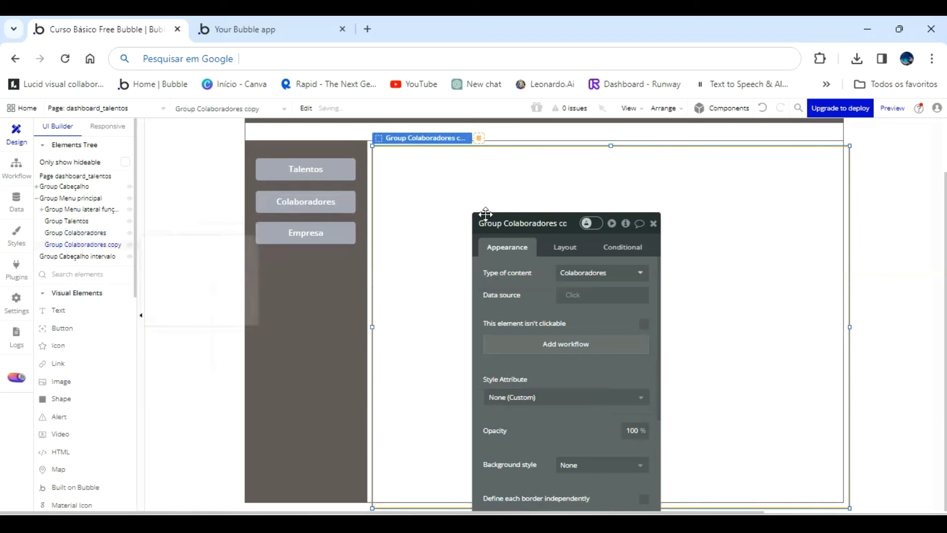
Rename the copy of Group Colaboradores Group Empresa and align it with the other content groups beside the side menu.
click(541, 223)
key(BackSpace)
key(BackSpace)
key(BackSpace)
key(BackSpace)
key(BackSpace)
key(BackSpace)
key(BackSpace)
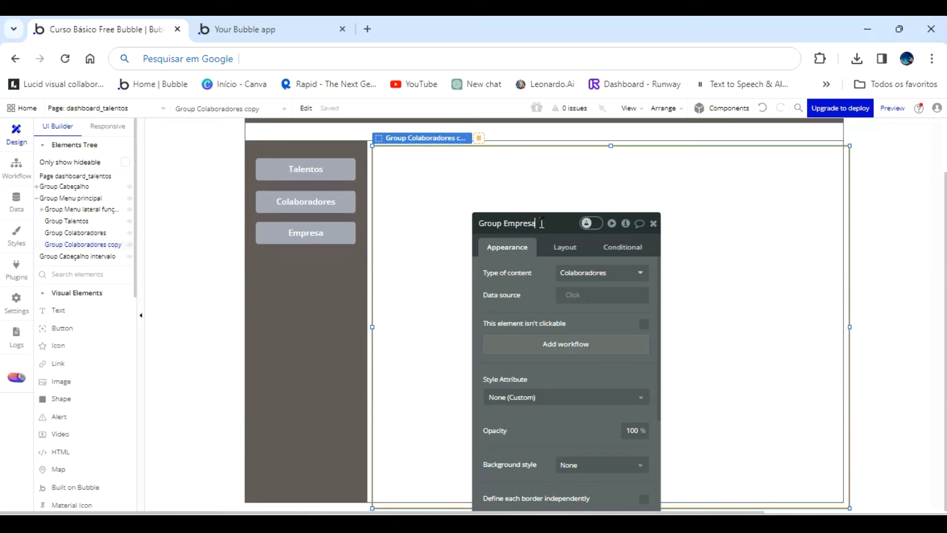
key(Return)
click(425, 281)
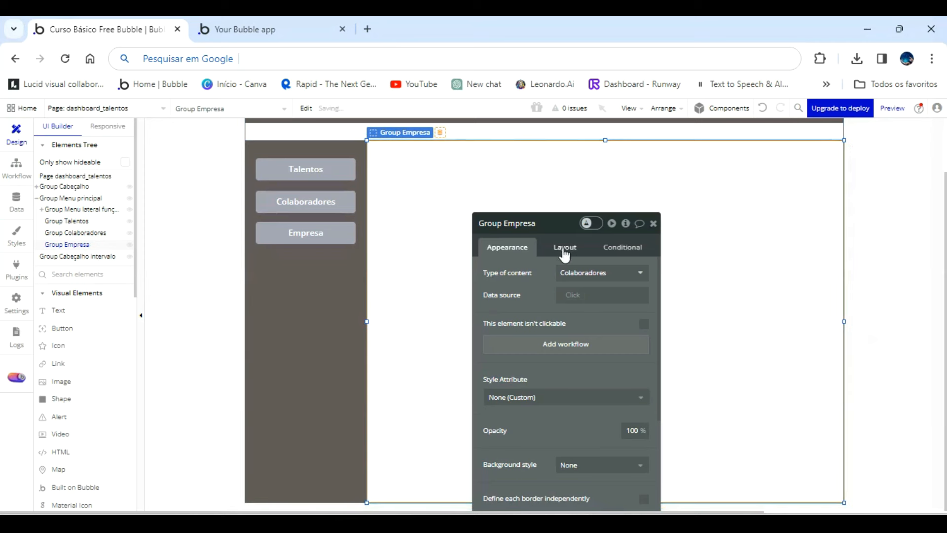
click(654, 223)
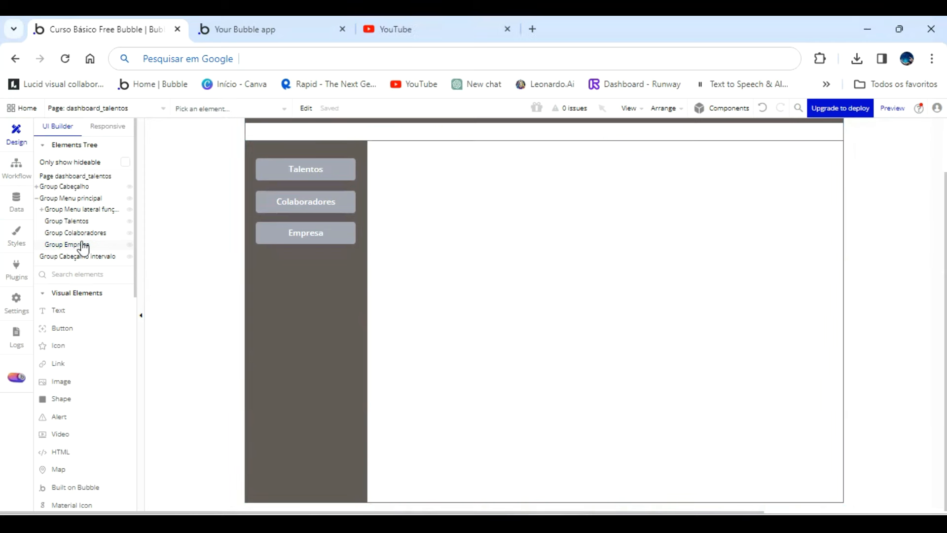
double_click(82, 242)
double_click(82, 245)
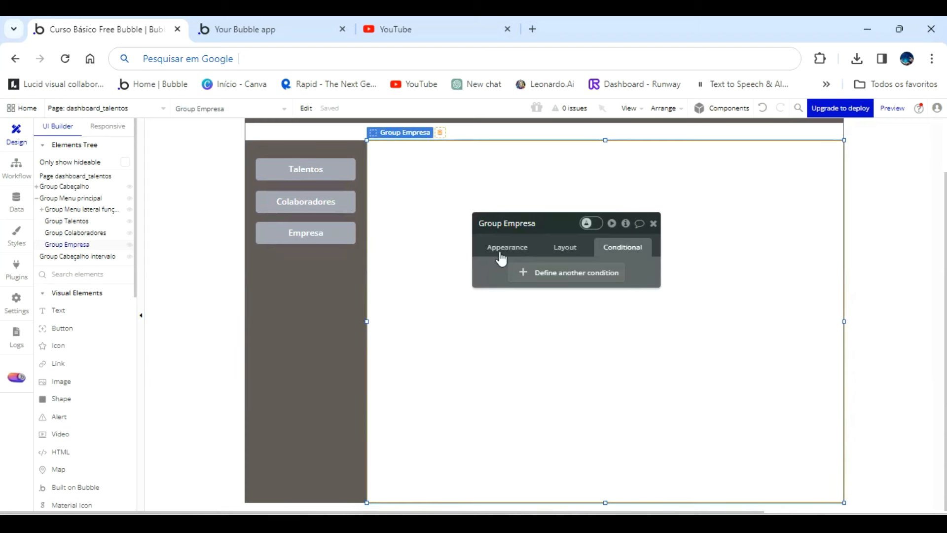
Add a condition to the Talentos button that applies when This Button is hovered.
click(327, 179)
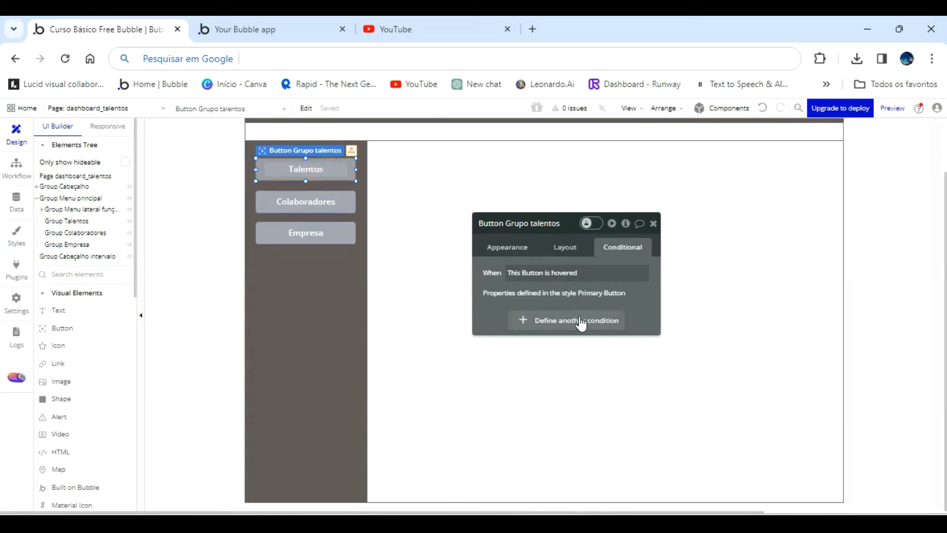
click(605, 321)
click(525, 331)
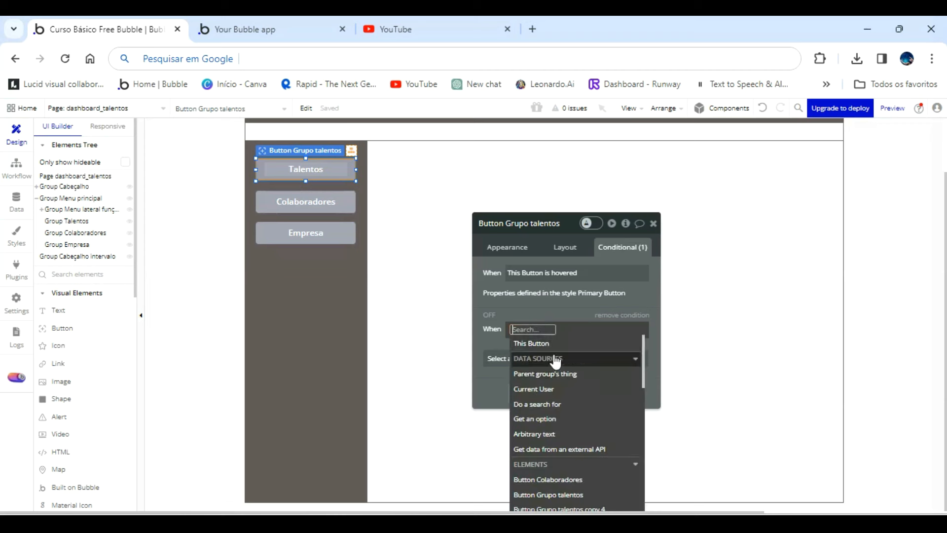
click(553, 347)
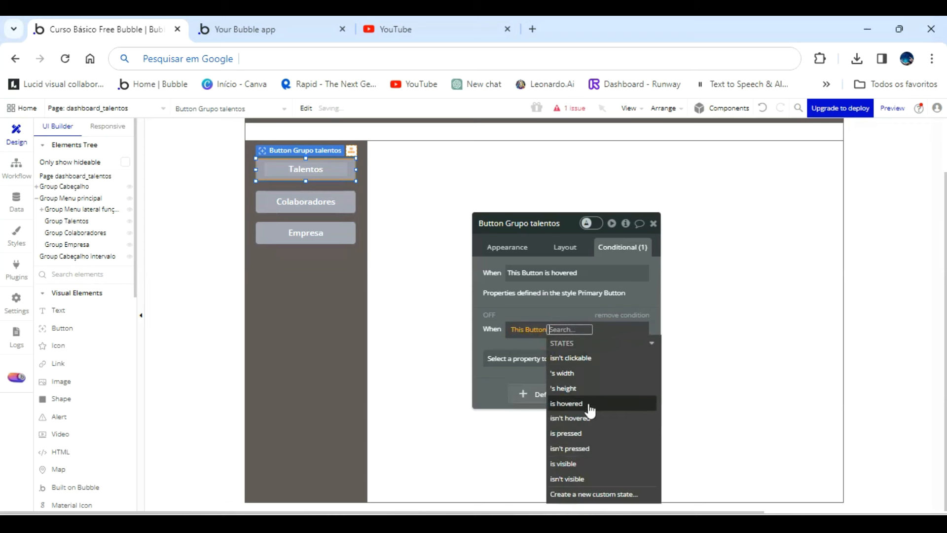
click(590, 405)
click(565, 311)
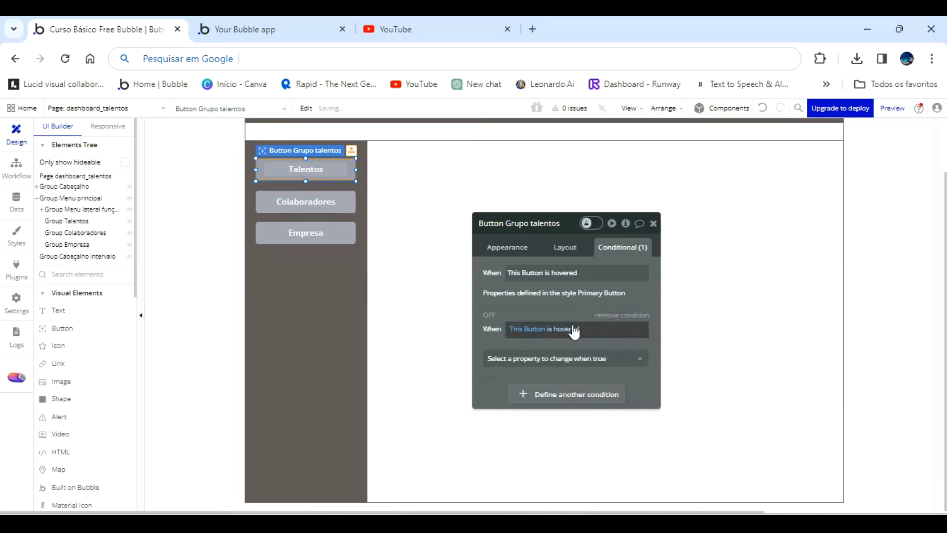
click(593, 359)
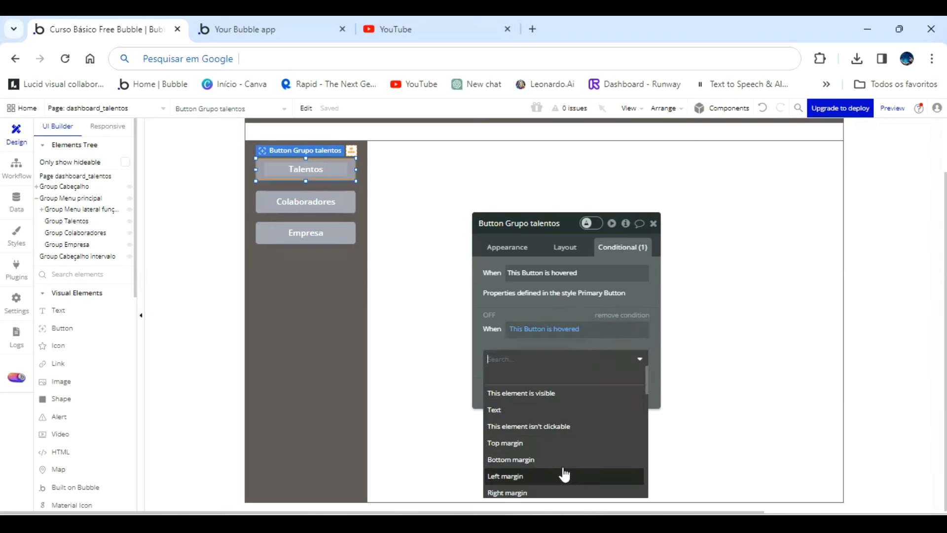
scroll(562, 471, down, 1)
scroll(556, 466, down, 3)
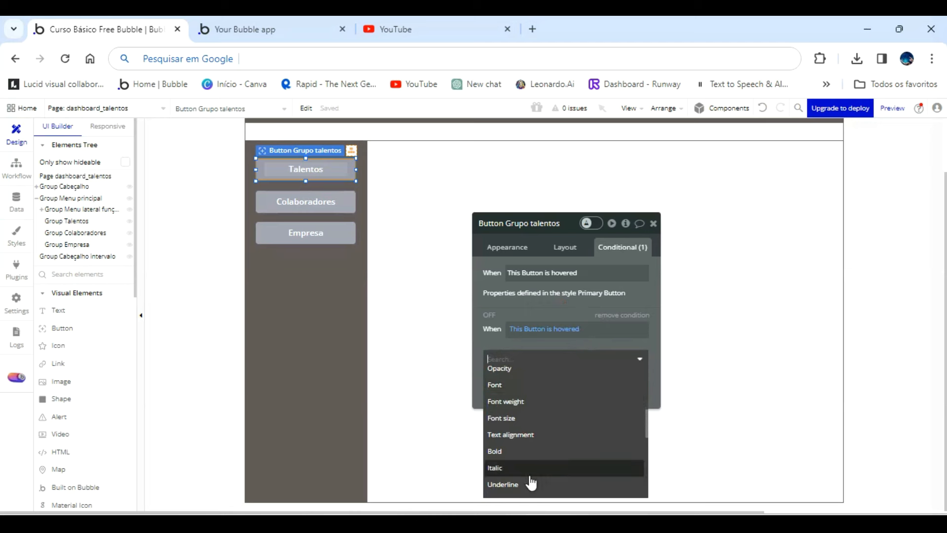
click(528, 474)
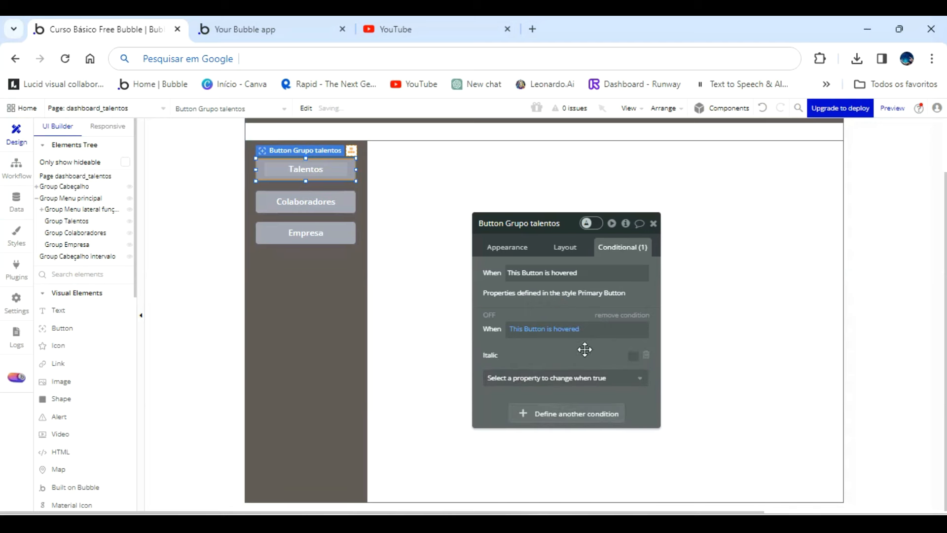
click(647, 355)
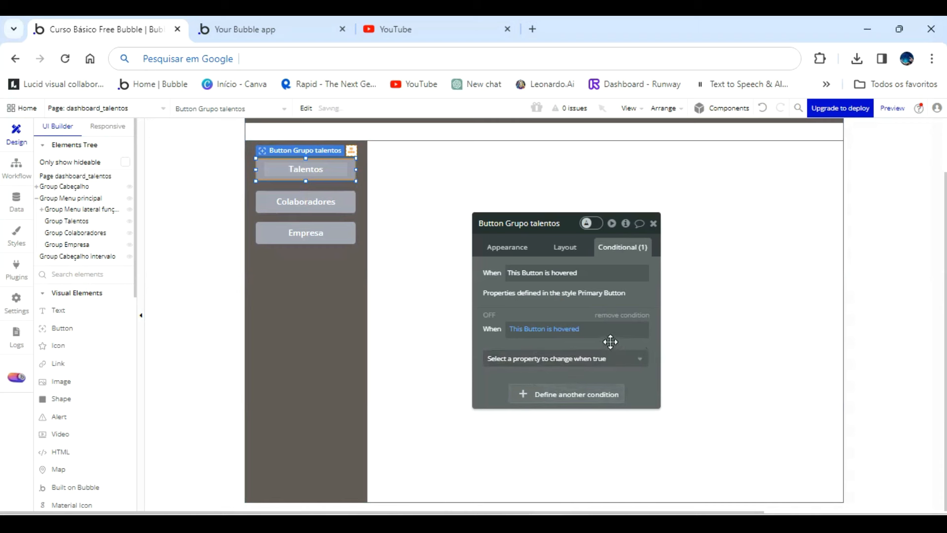
Add the Underline property to the Talentos button's hover condition and enable it.
click(618, 359)
scroll(594, 442, down, 5)
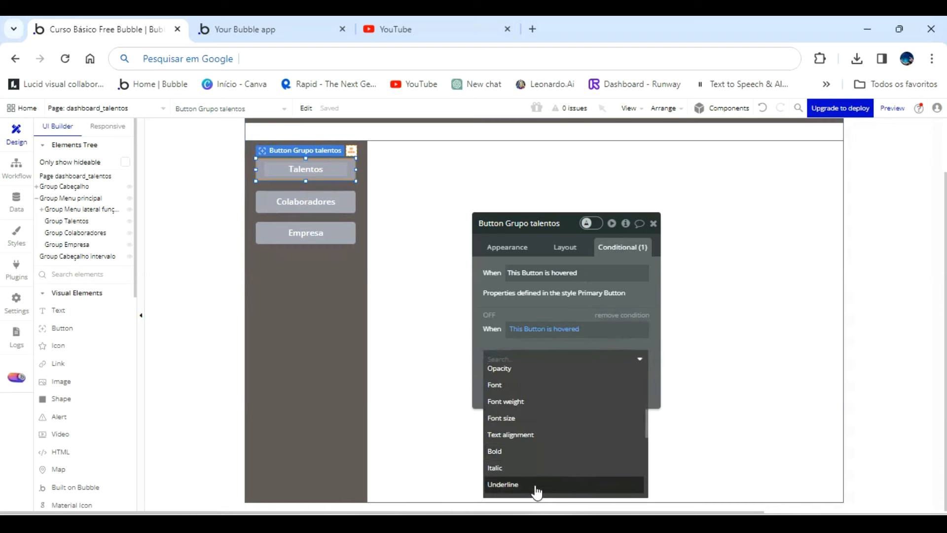
click(536, 488)
click(634, 355)
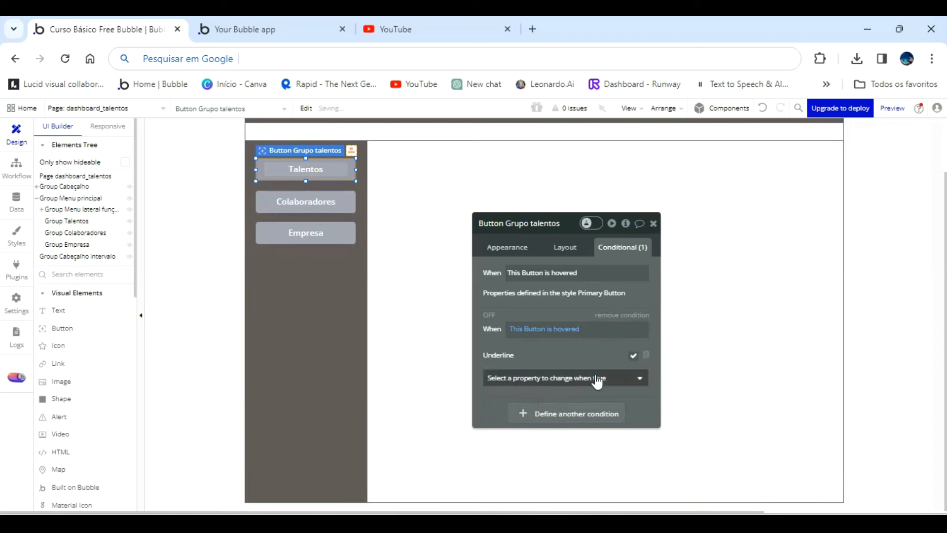
Add a background color property to the Talentos button's hover condition and set it to #FEFEFE.
click(598, 379)
drag(584, 360, 551, 275)
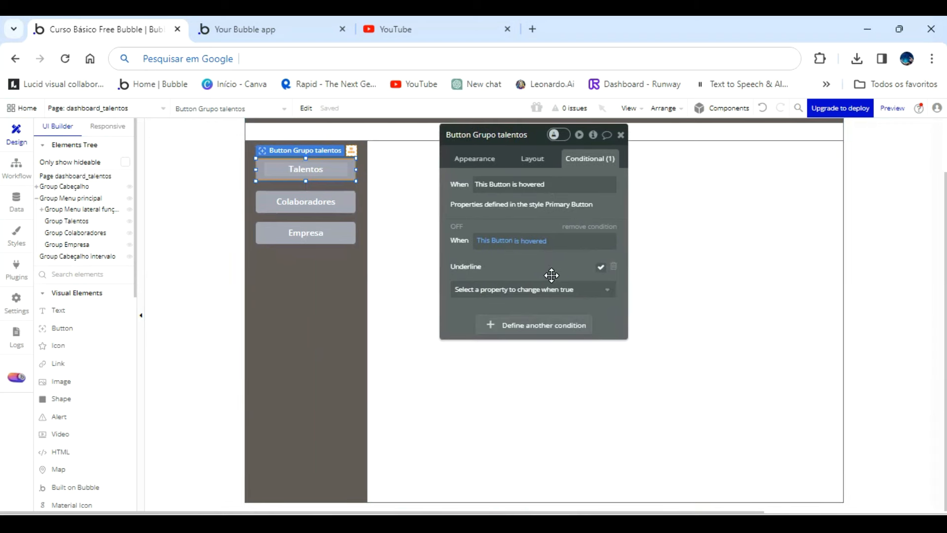
click(546, 296)
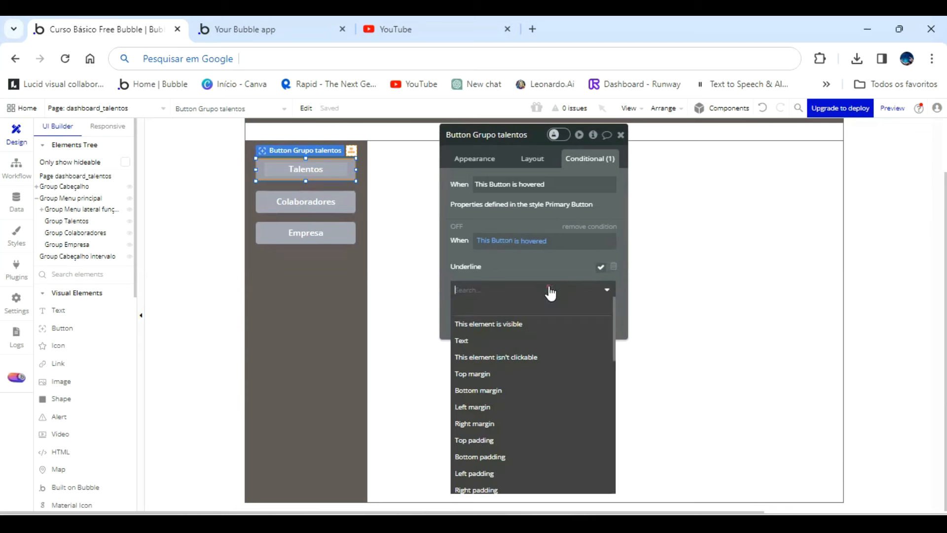
scroll(542, 357, down, 3)
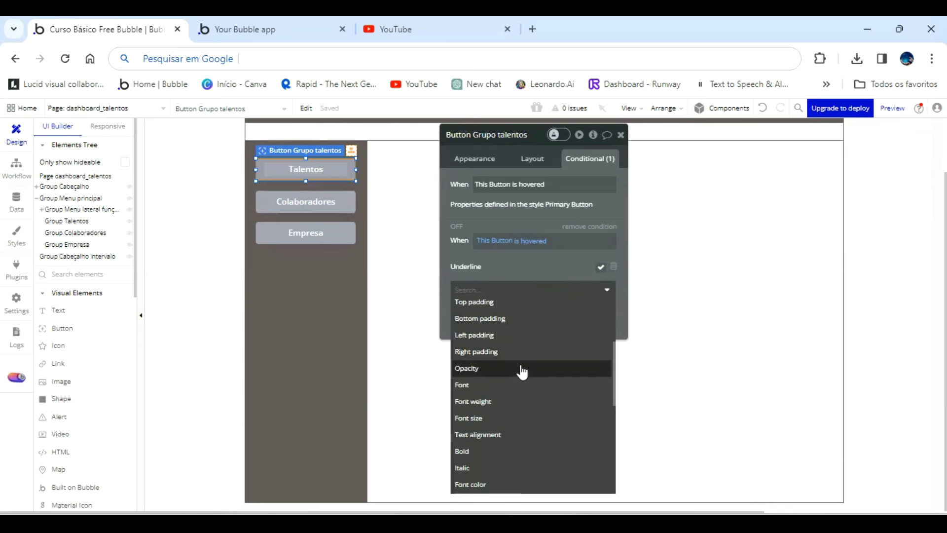
scroll(520, 367, down, 5)
click(509, 433)
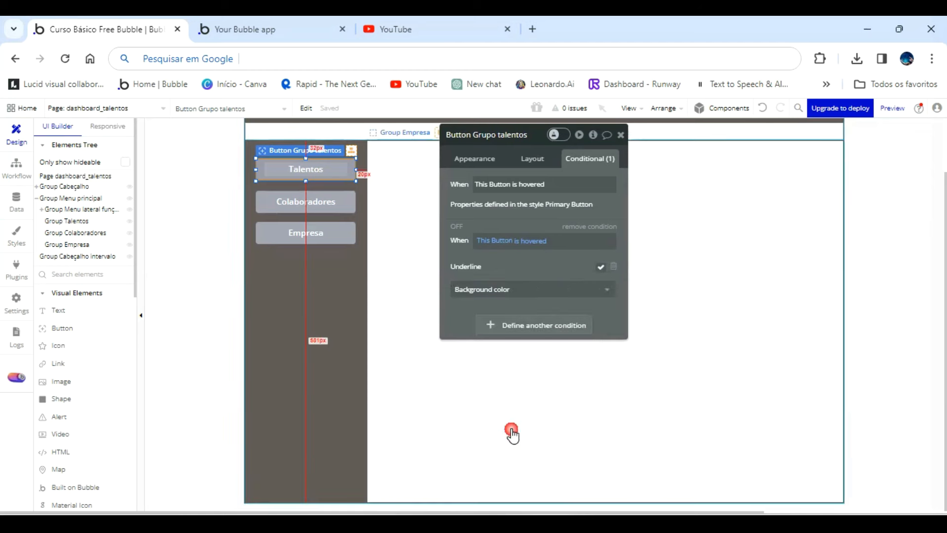
click(522, 271)
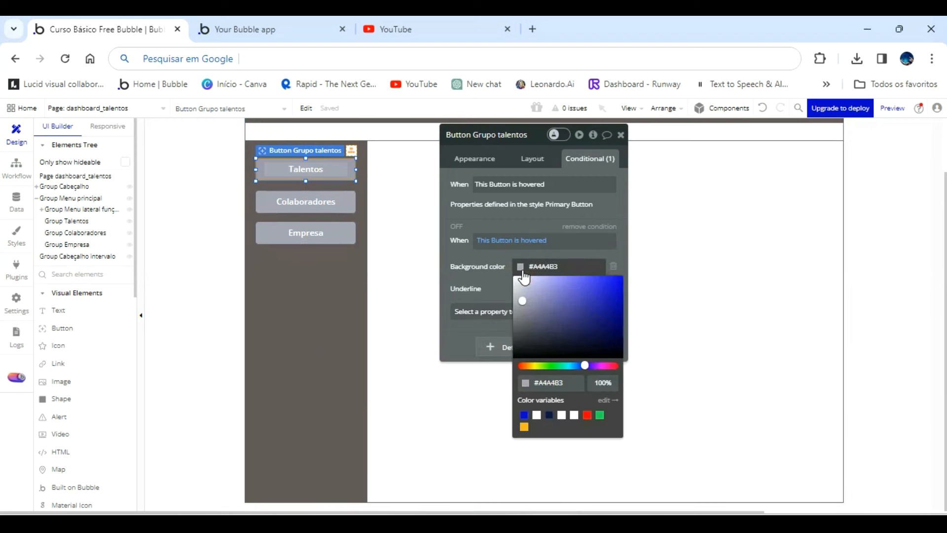
drag(525, 304, 415, 140)
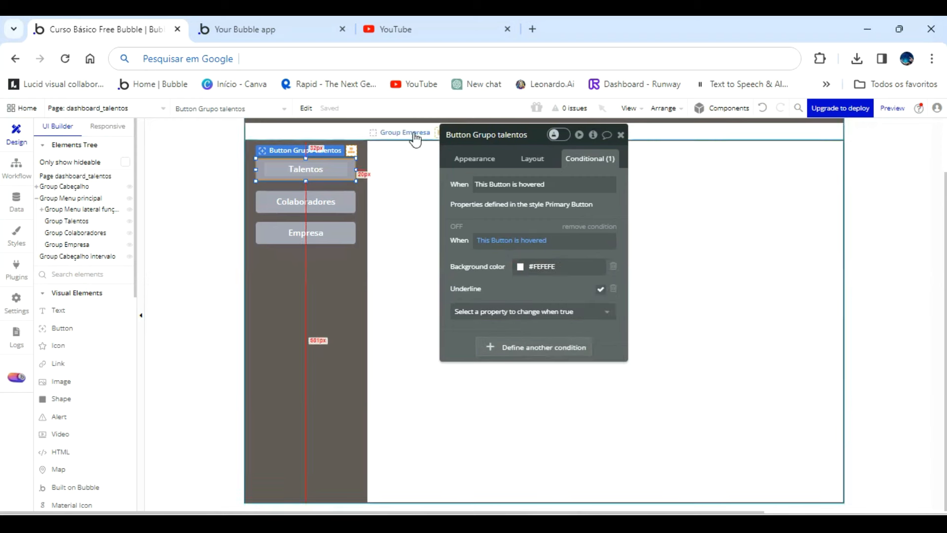
Refresh the dashboard_talentos preview to check the Talentos button's hover effect, and return to the editor.
click(300, 40)
click(310, 116)
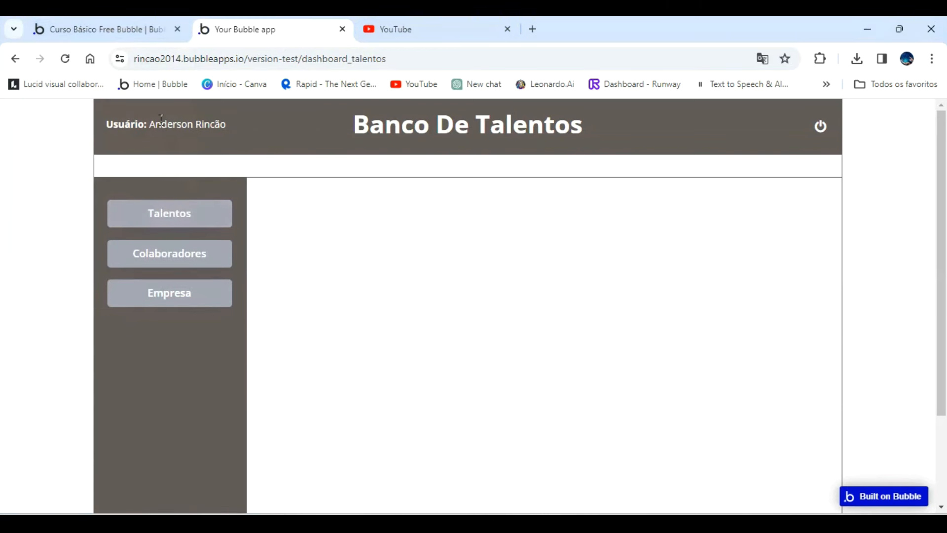
click(117, 30)
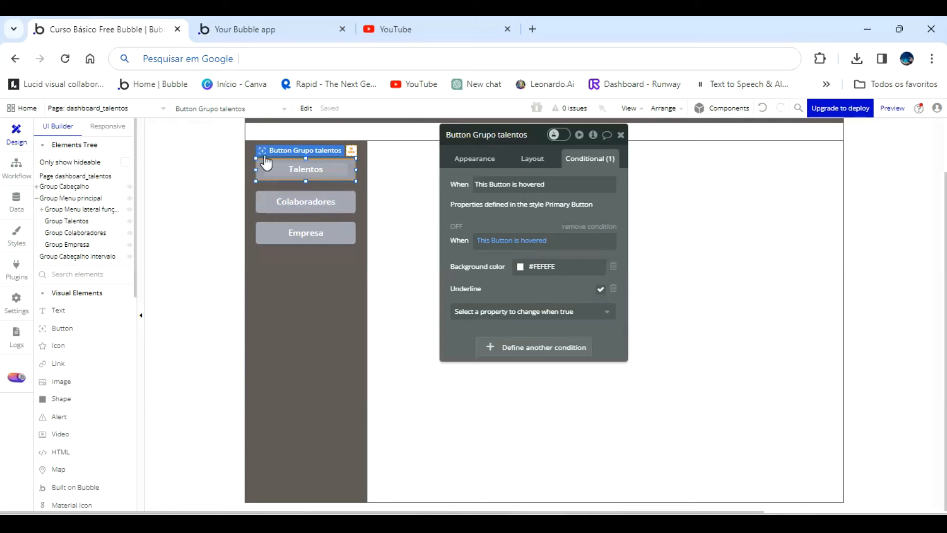
Set the background color in the Talentos button's hover condition to the dark shade #261616.
click(521, 267)
click(516, 282)
drag(520, 292, 559, 345)
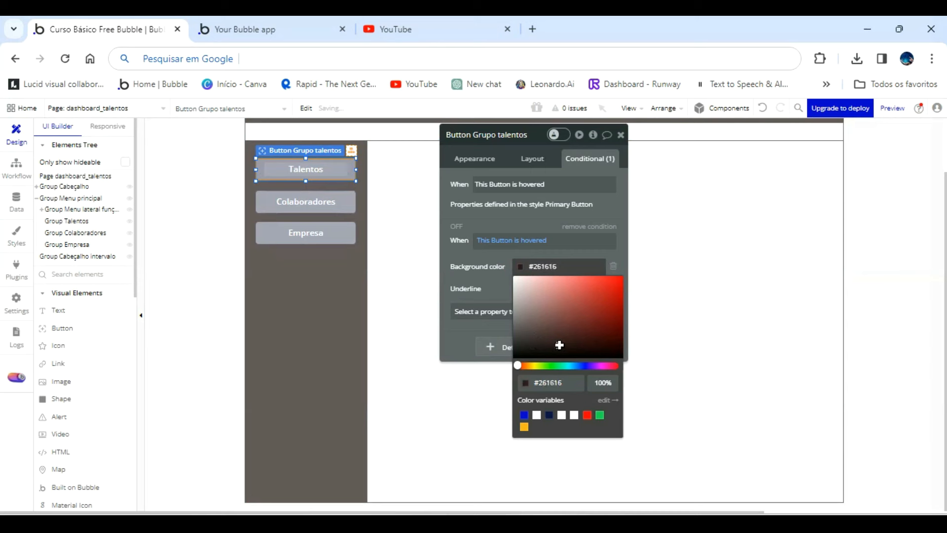
Reload the running dashboard page to check the dark hover color on the Talentos button, and return to the editor.
click(260, 30)
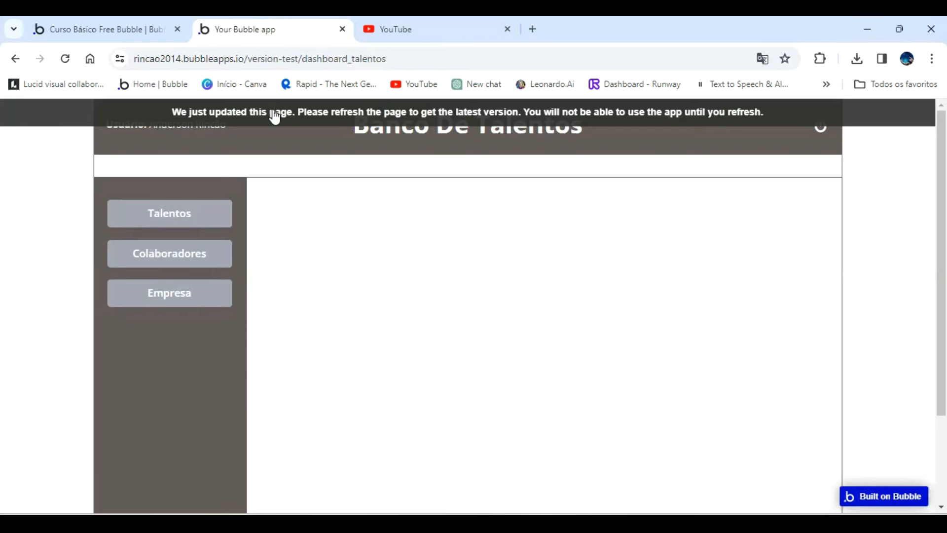
click(275, 117)
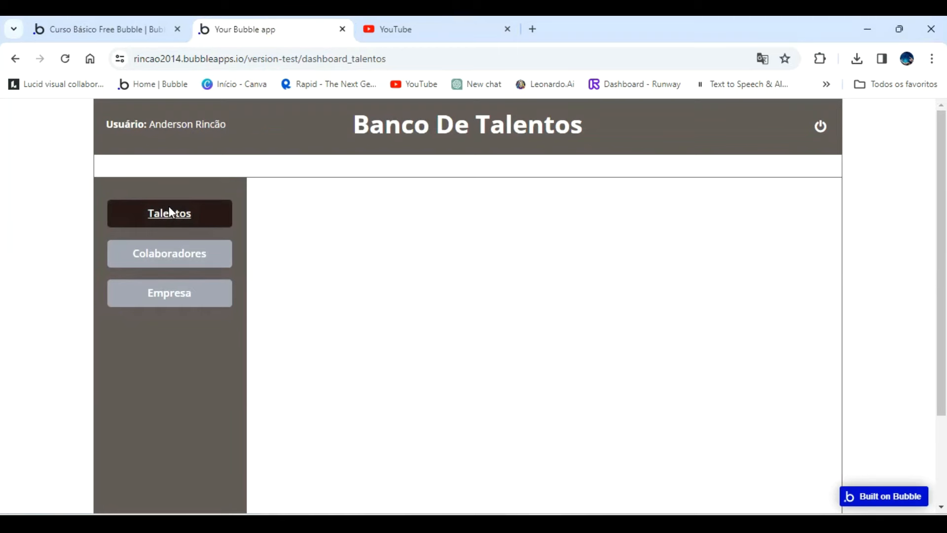
click(142, 31)
Copy the Talentos button's hover expression and paste it into a new condition on the Colaboradores button.
click(503, 261)
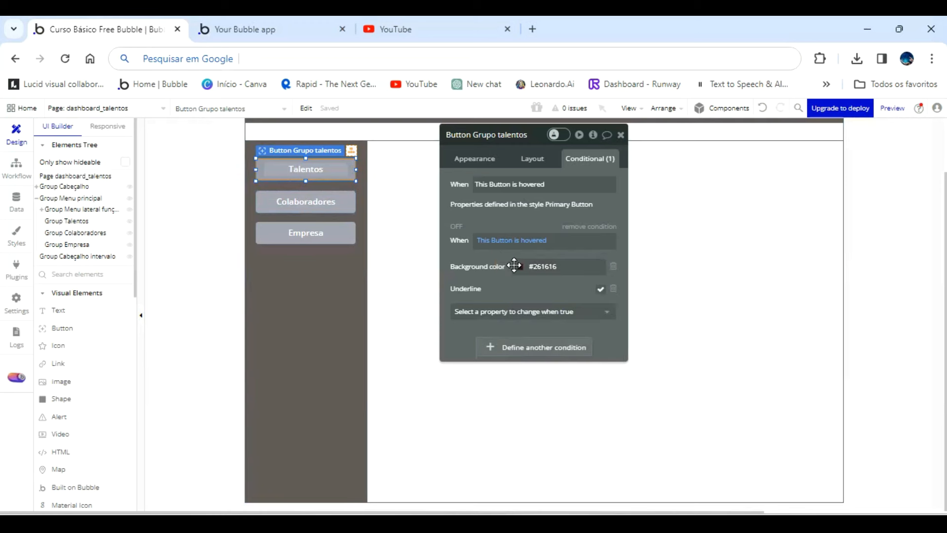
right_click(556, 250)
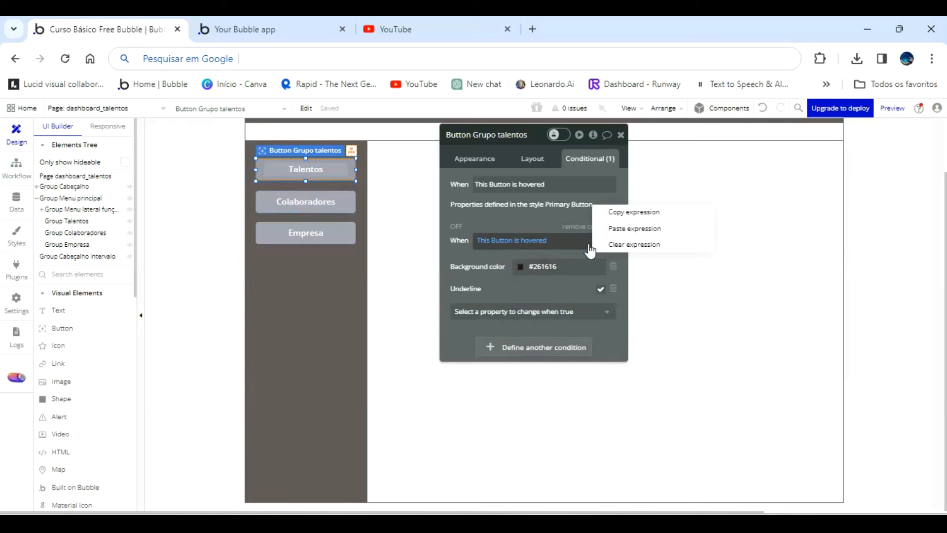
click(634, 213)
click(345, 200)
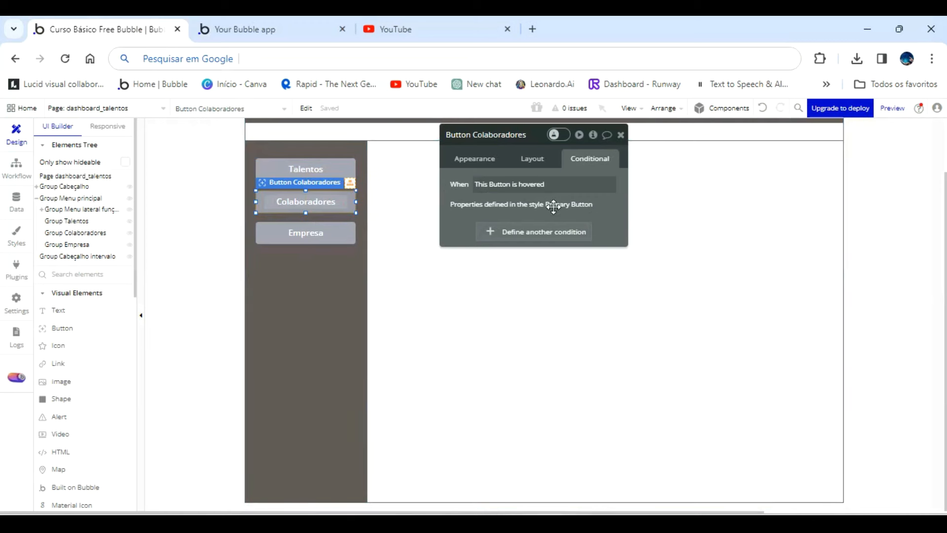
click(547, 233)
right_click(541, 243)
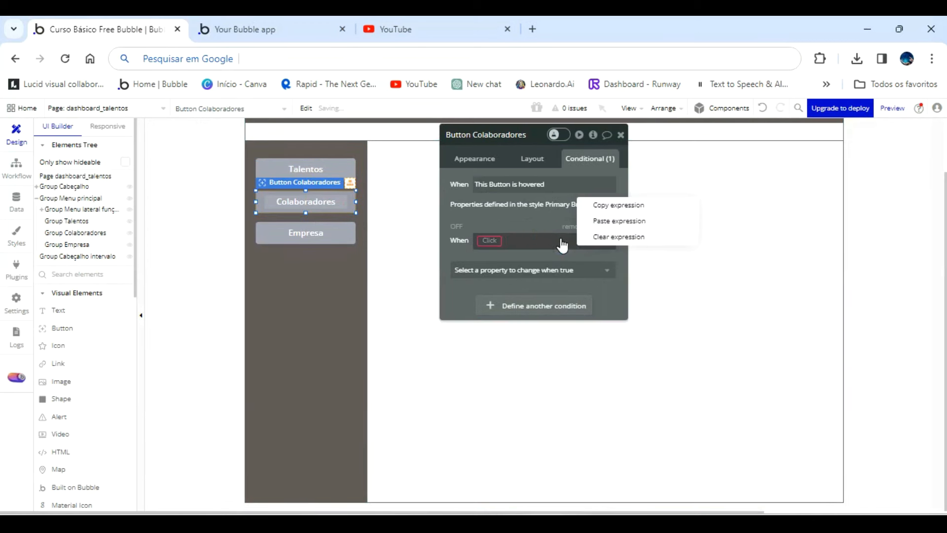
click(603, 218)
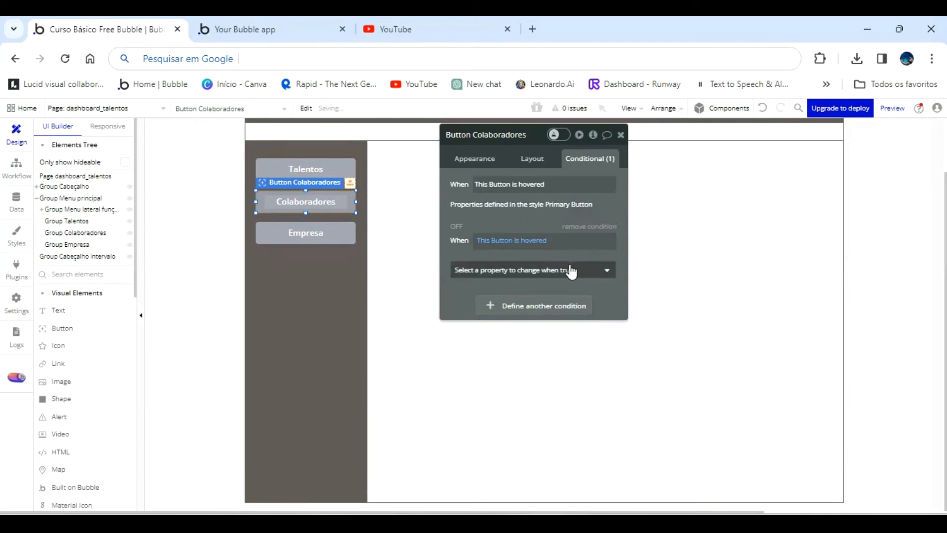
Copy the complete hover condition from the Talentos button and paste it onto the Colaboradores button.
click(333, 177)
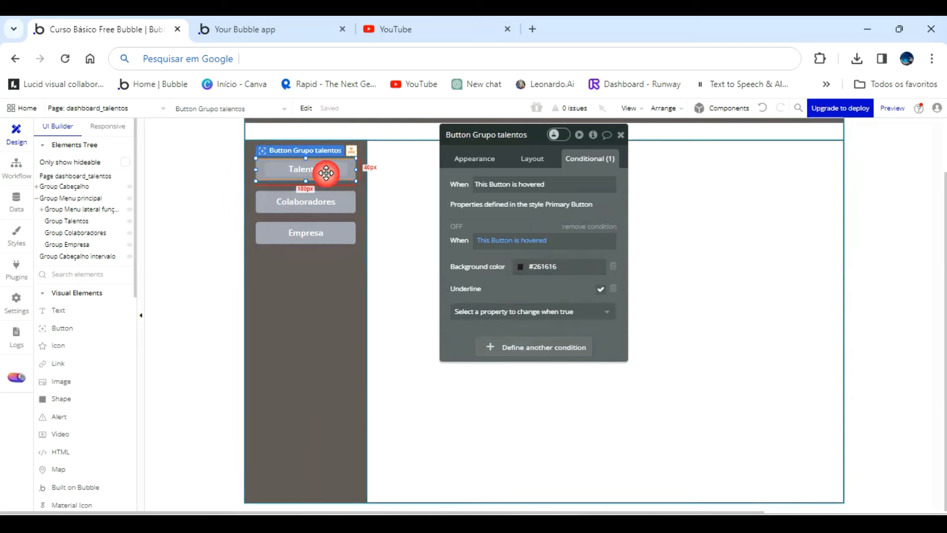
click(560, 266)
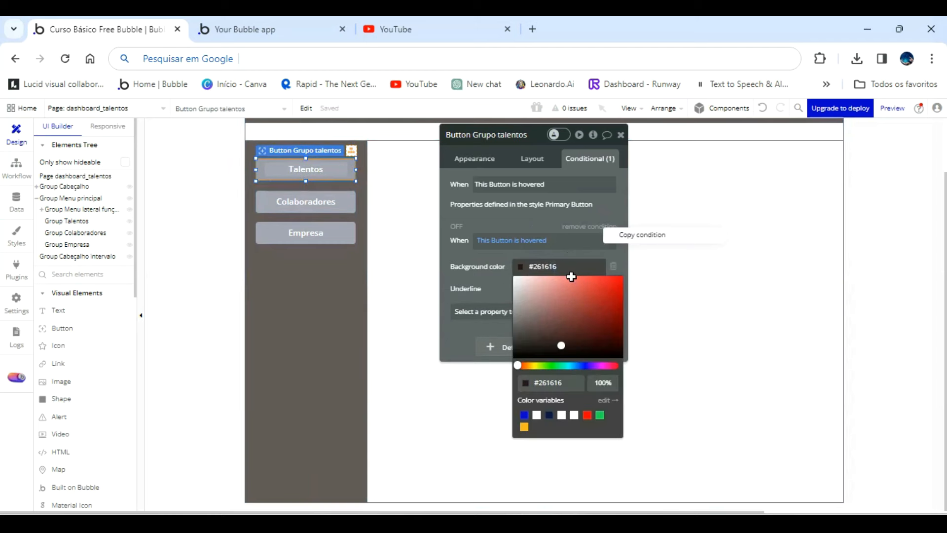
click(641, 236)
click(356, 220)
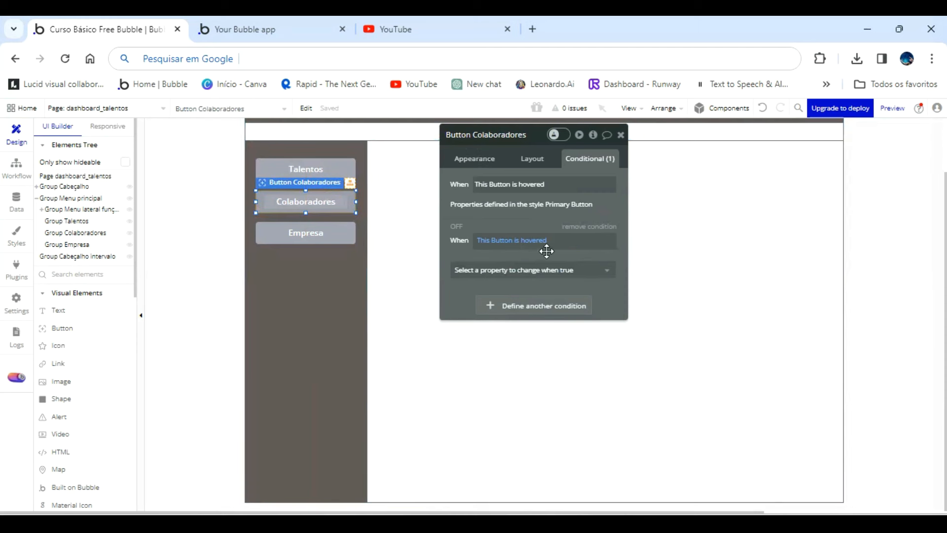
right_click(572, 264)
click(614, 257)
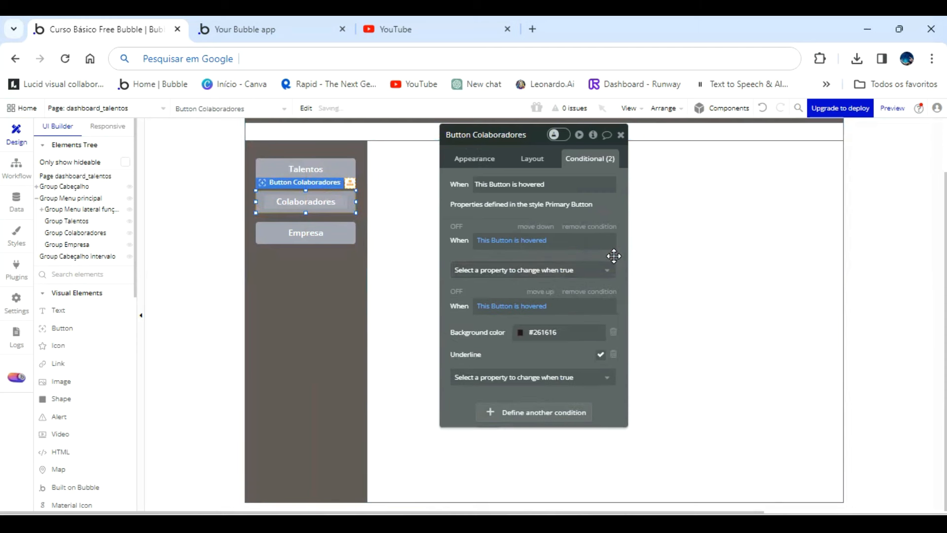
Paste the copied hover condition onto the Empresa button and remove its empty condition.
click(321, 232)
click(507, 235)
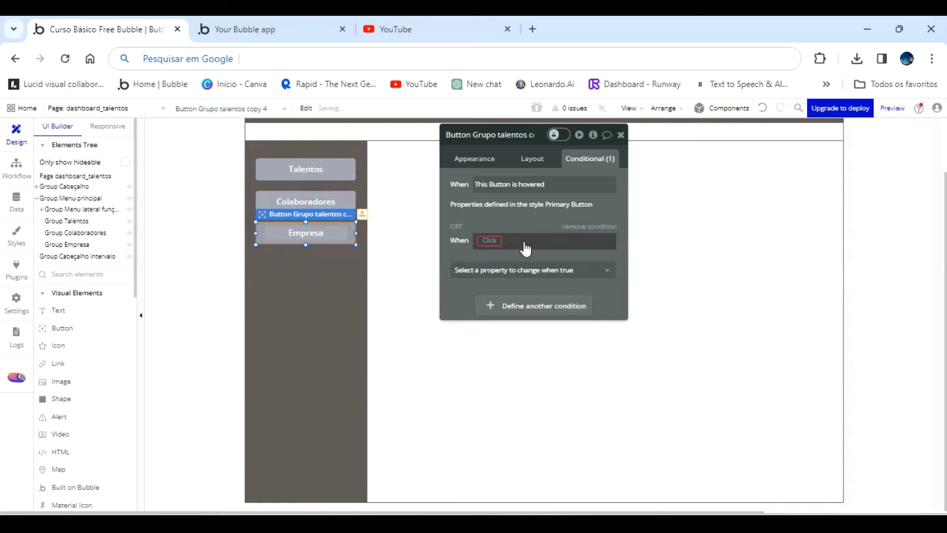
click(564, 272)
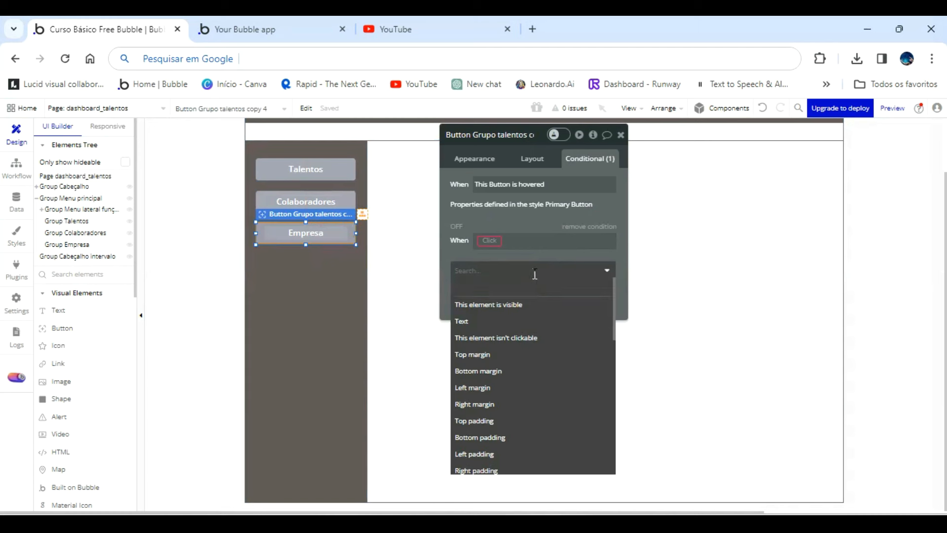
click(538, 249)
right_click(574, 259)
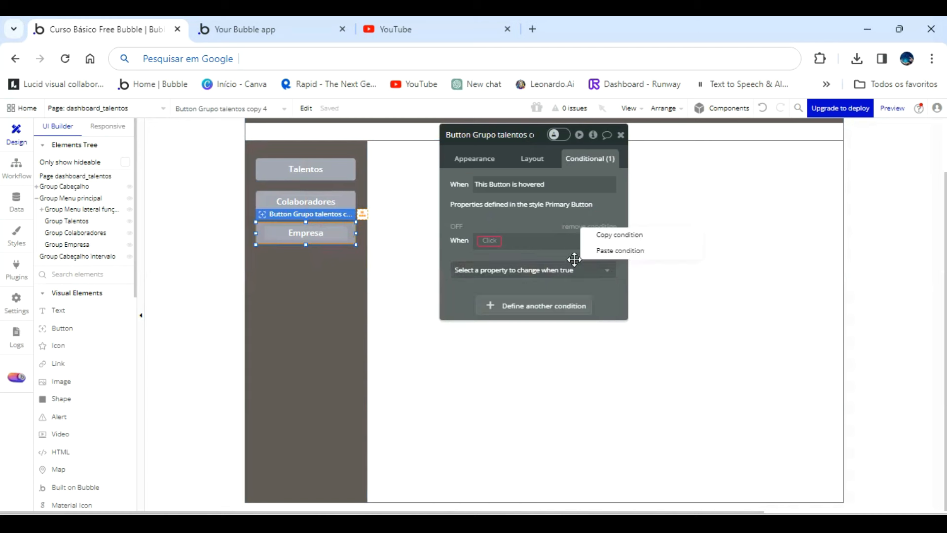
click(598, 251)
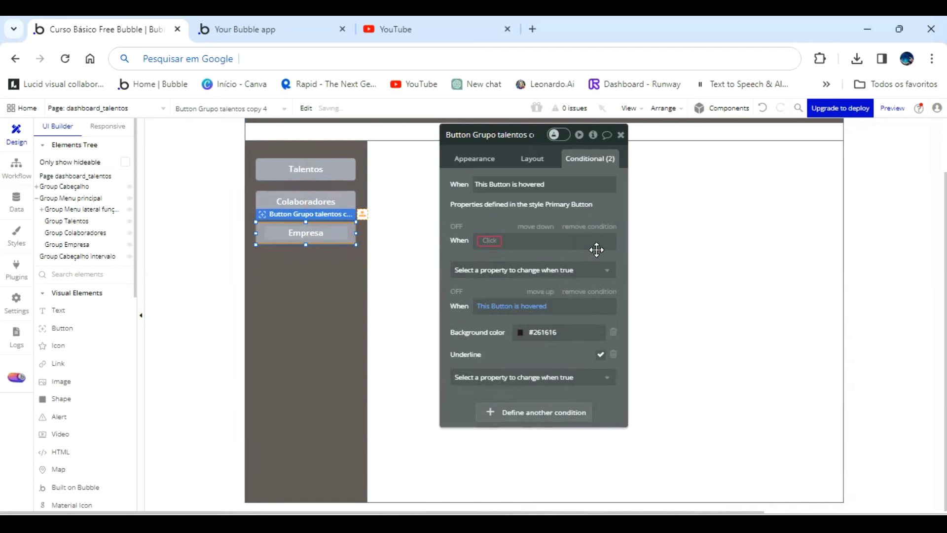
click(600, 228)
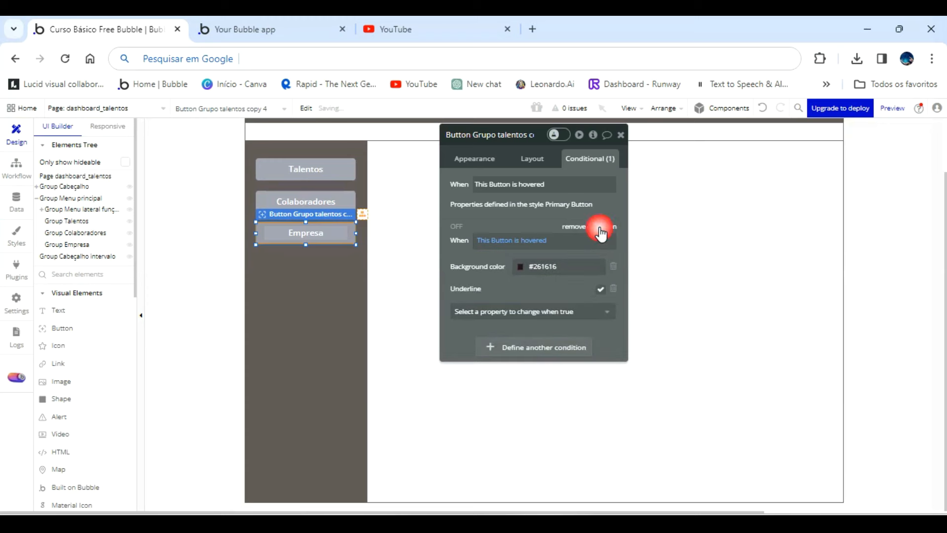
Check the hover effect on the side-menu buttons in the running dashboard page and return to the editor.
click(312, 20)
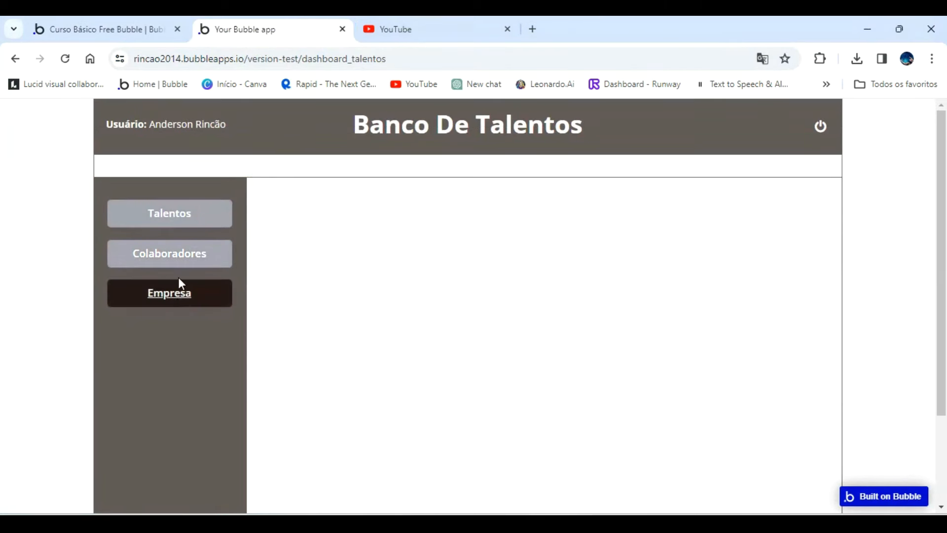
click(123, 23)
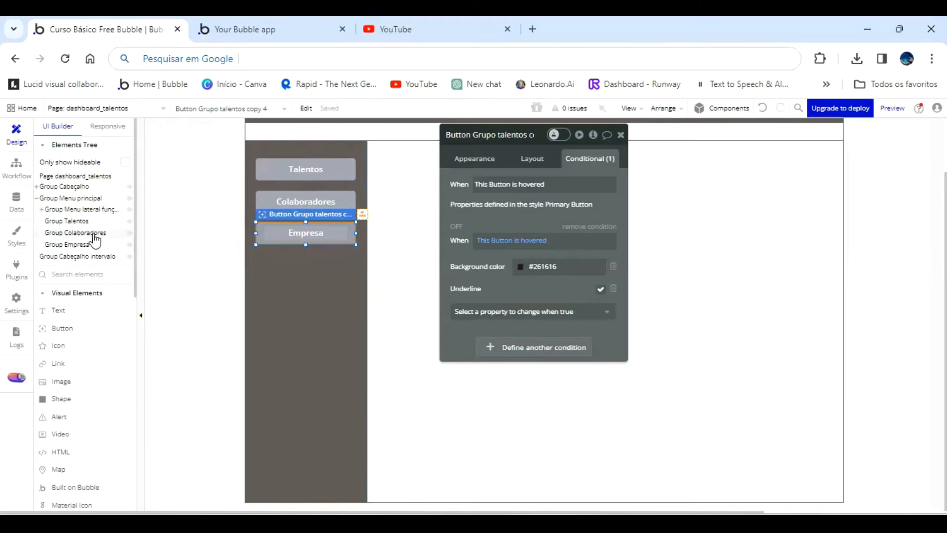
Make Group Talentos, Group Colaboradores and Group Empresa not visible on page load.
click(77, 222)
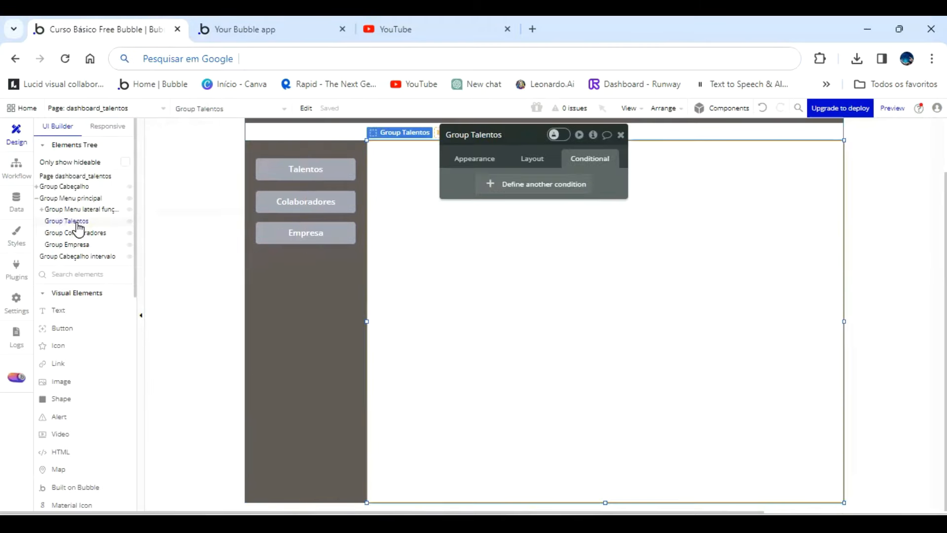
click(536, 158)
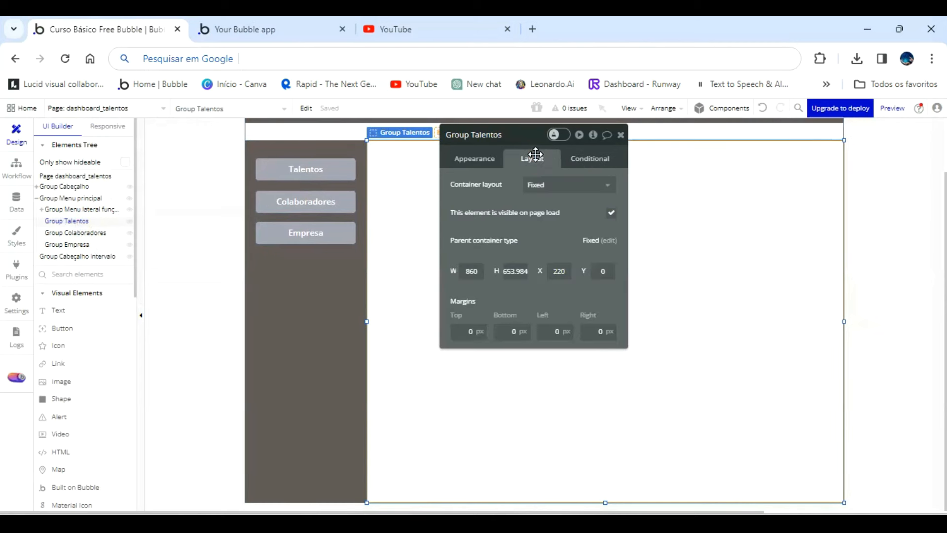
click(612, 215)
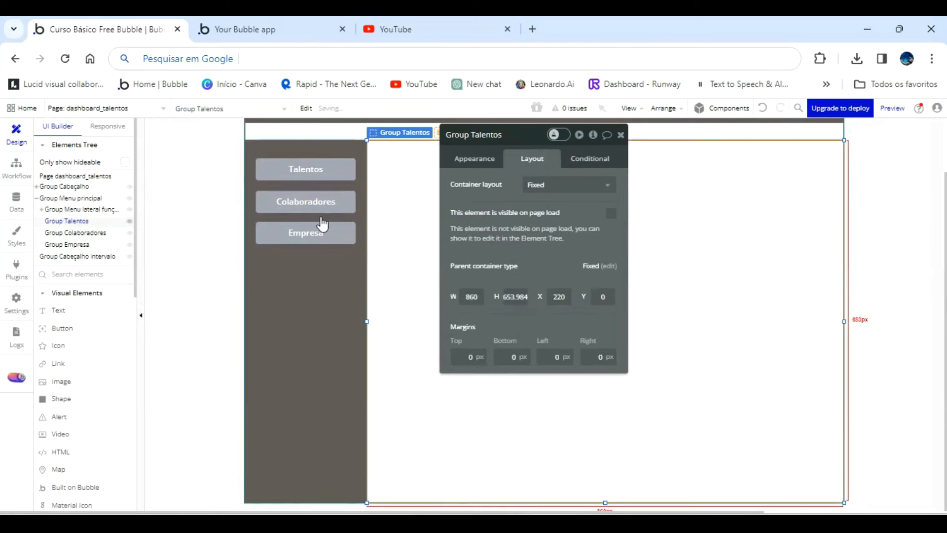
click(102, 233)
click(611, 212)
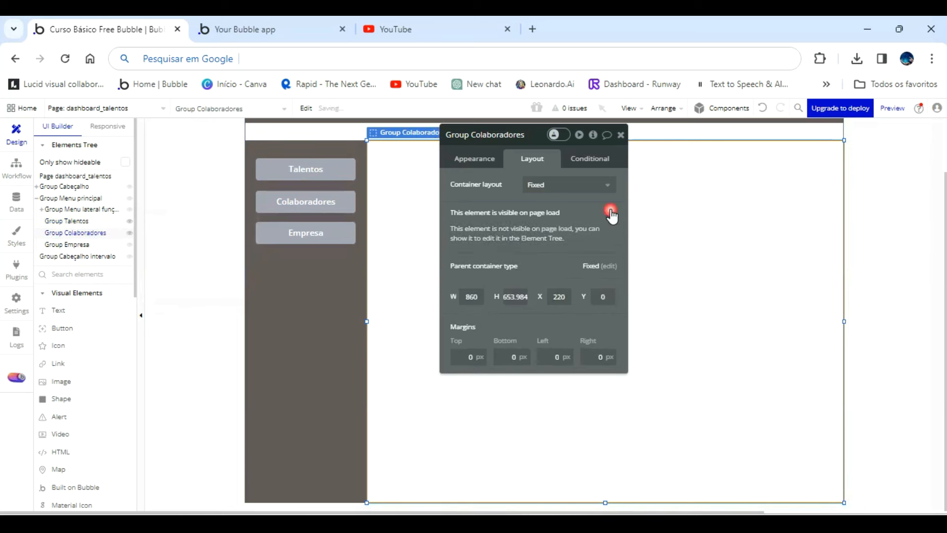
click(74, 244)
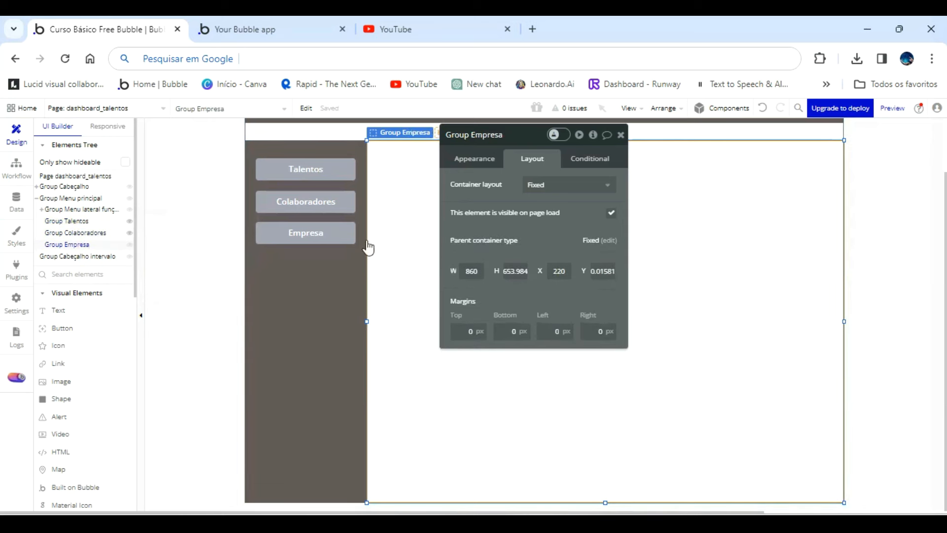
click(611, 213)
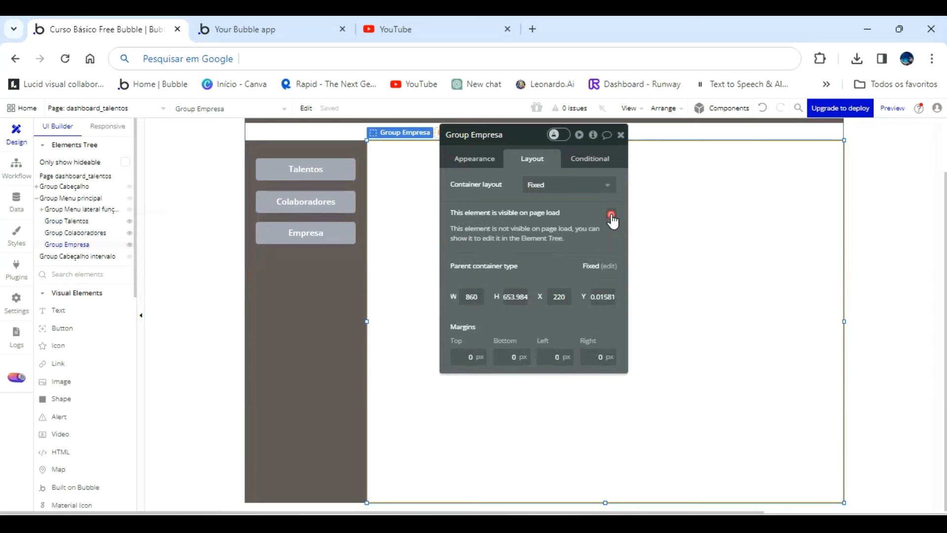
Create a click workflow for the Talentos button with a Set state action on Group Menu lateral funções.
click(316, 174)
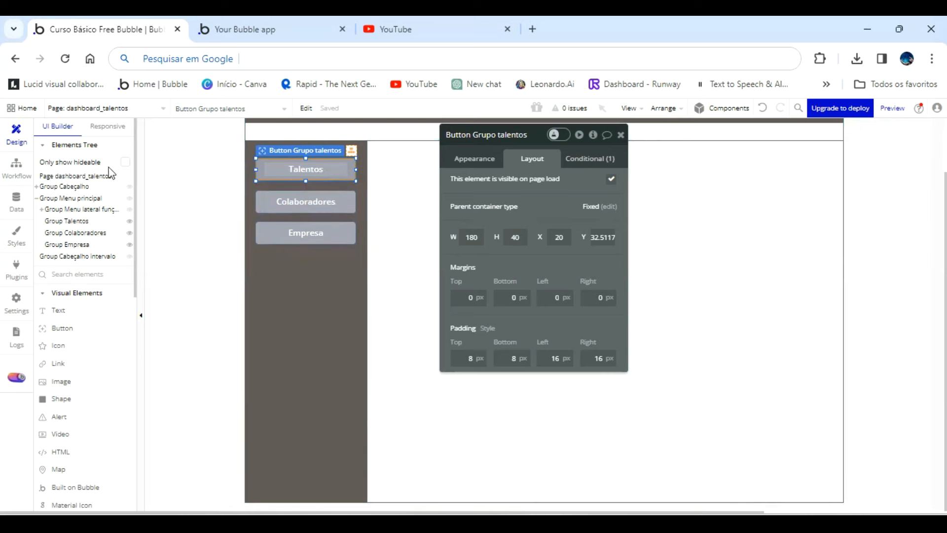
click(476, 160)
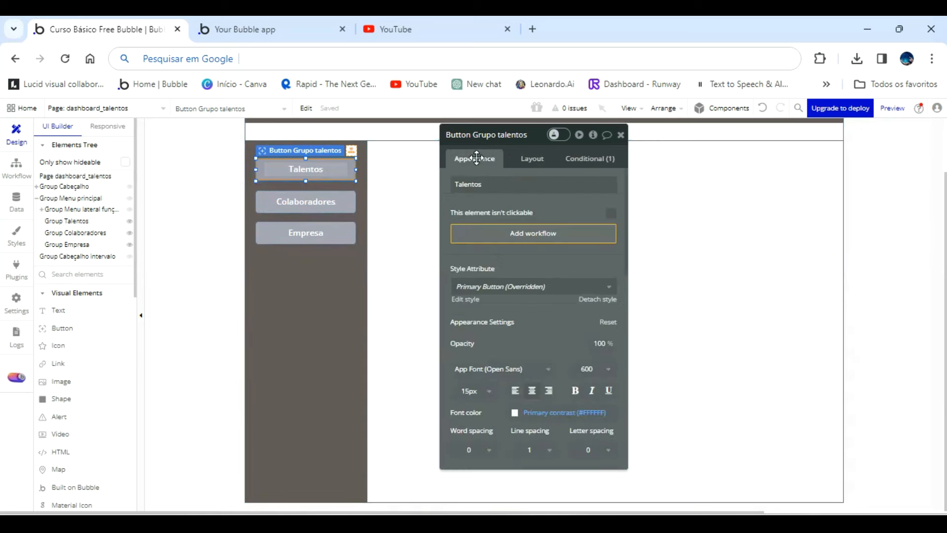
click(564, 236)
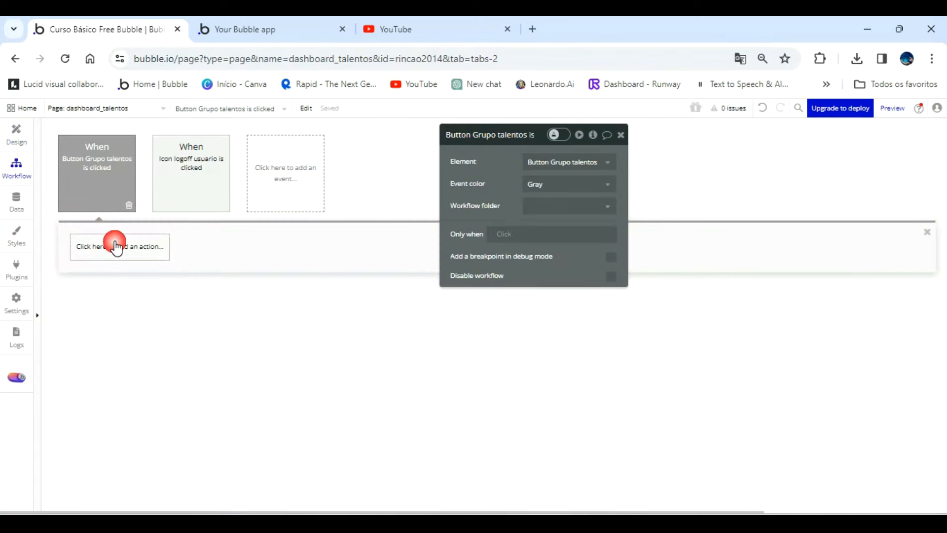
click(116, 246)
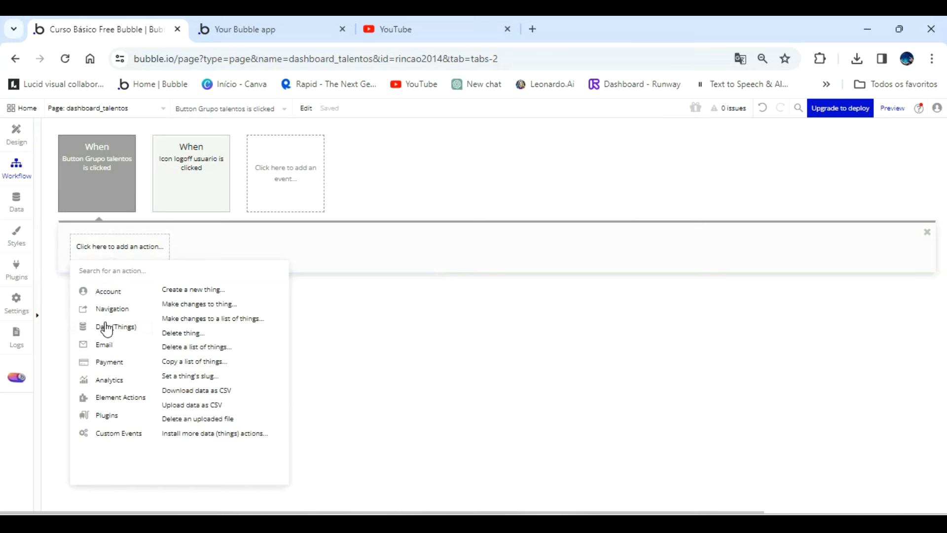
mouse_move(126, 404)
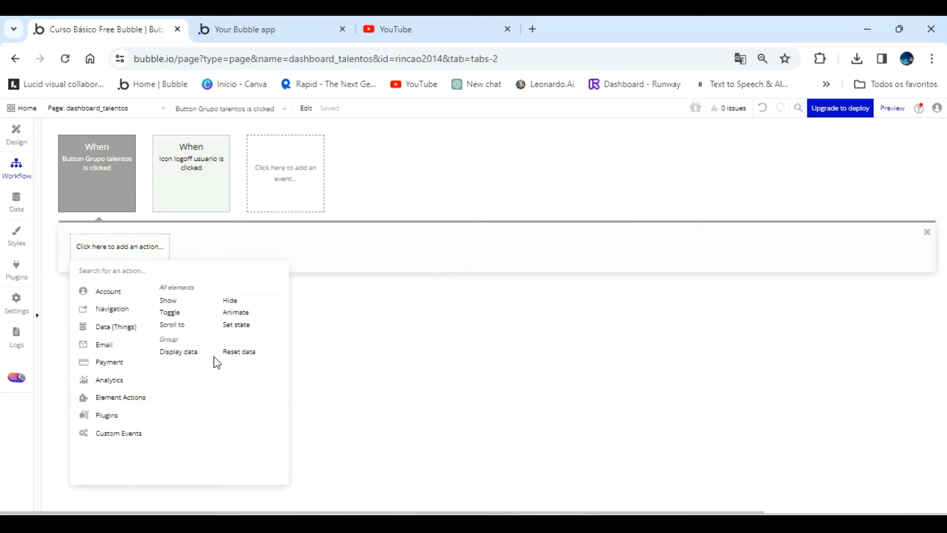
click(243, 327)
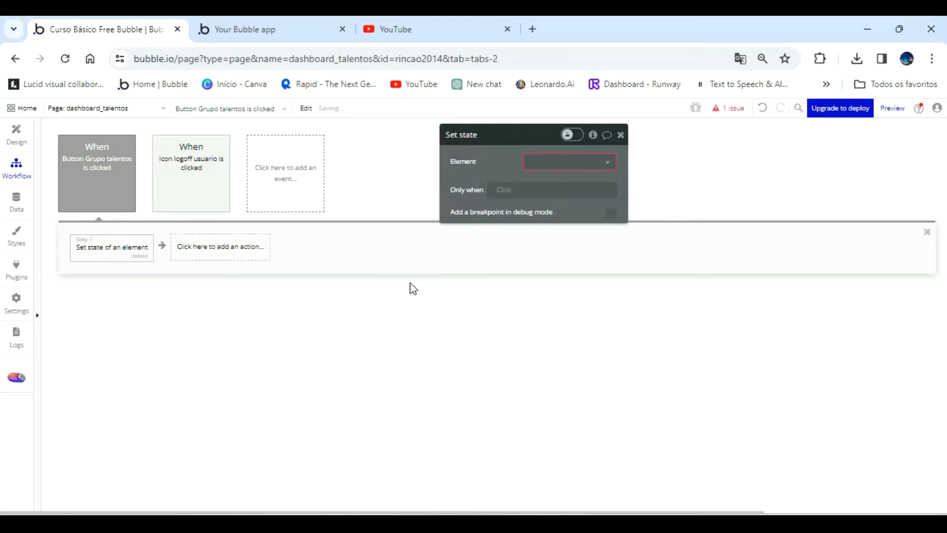
click(597, 165)
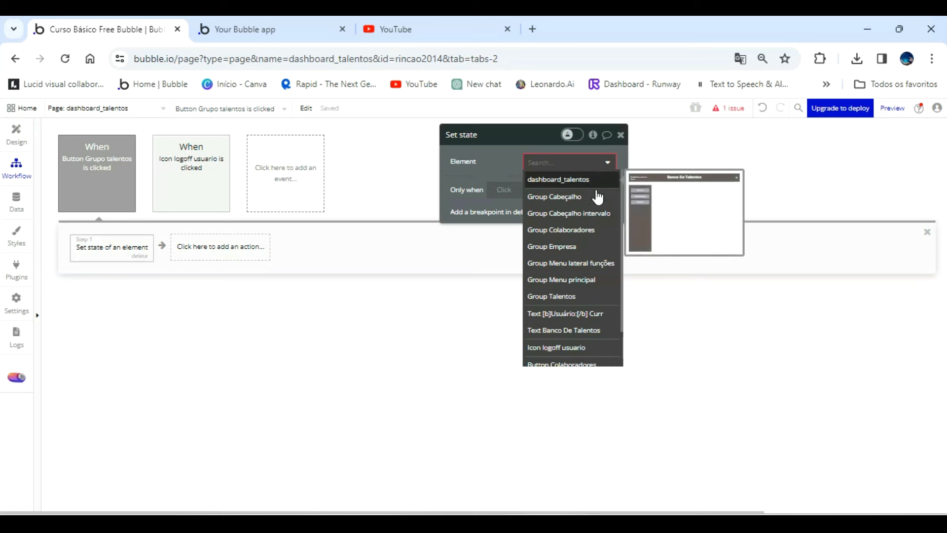
click(591, 265)
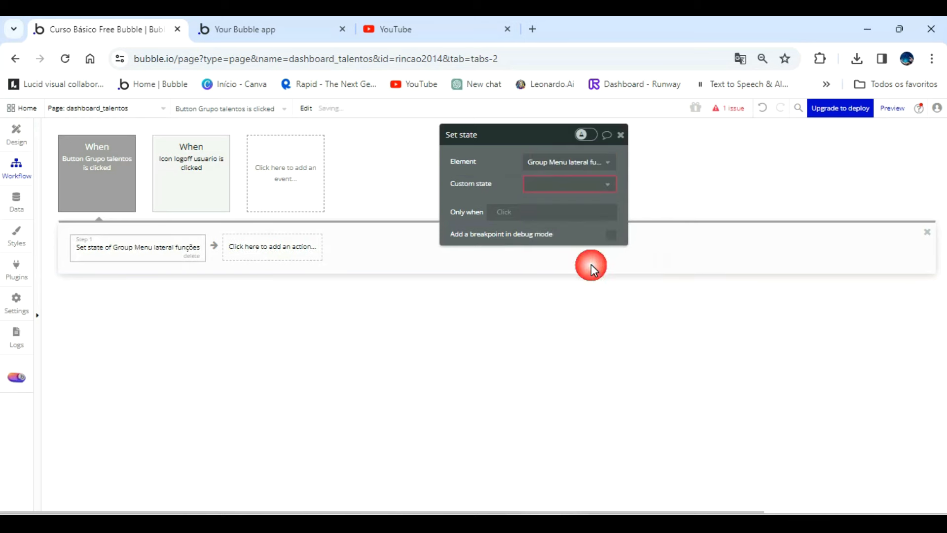
Create a text custom state named "Menu lateral" for the Set state action and move its property editor clear of the workflow.
click(597, 190)
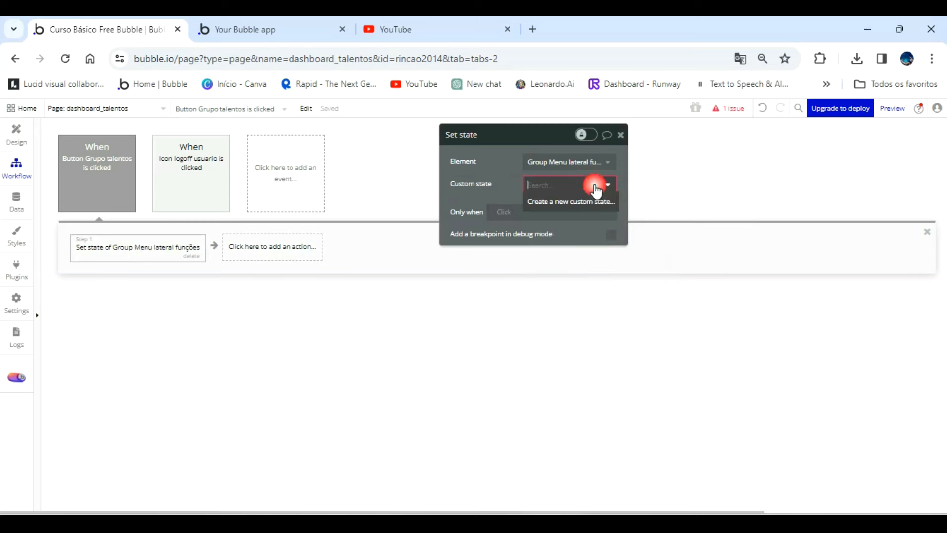
click(546, 202)
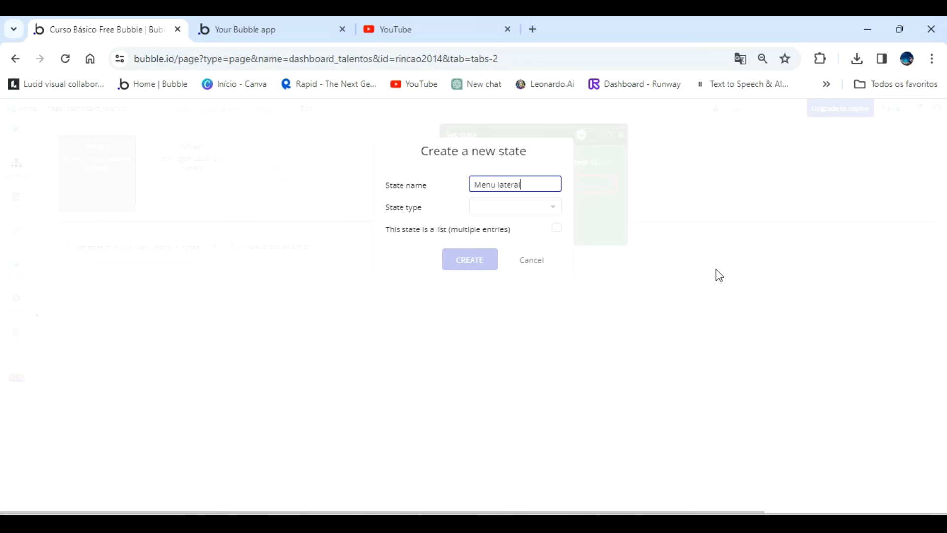
click(518, 206)
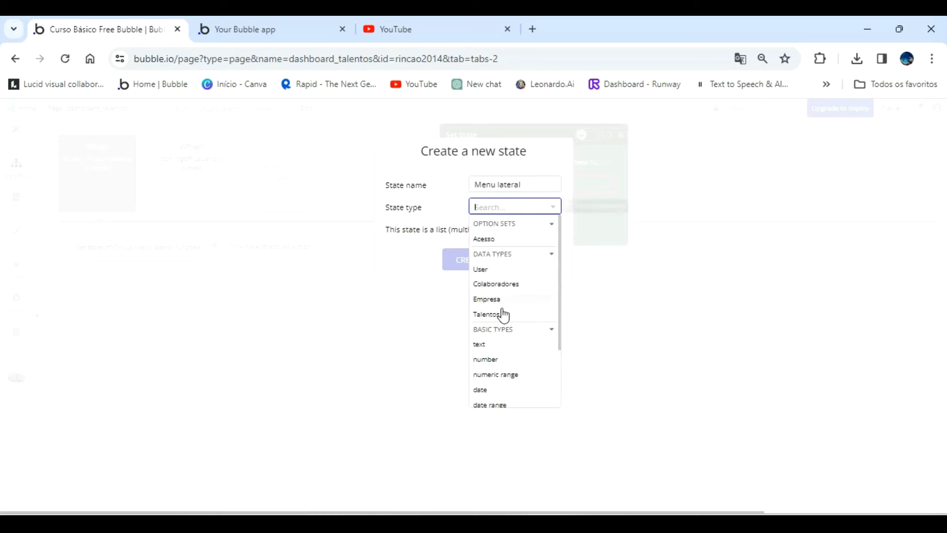
click(493, 345)
click(471, 260)
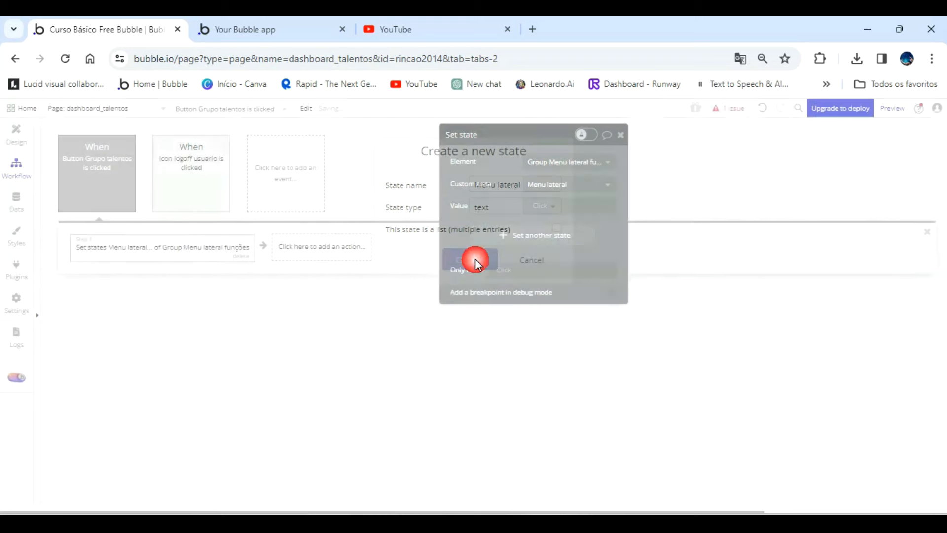
drag(496, 186, 488, 244)
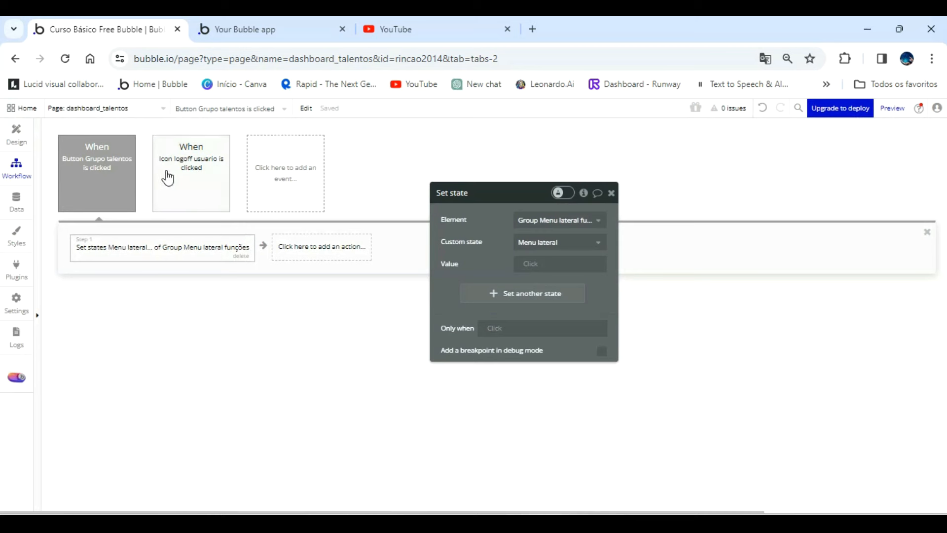
Set the Menu lateral state's value to "Talentos" in the Talentos button's workflow, checking the group names in the page design.
click(22, 132)
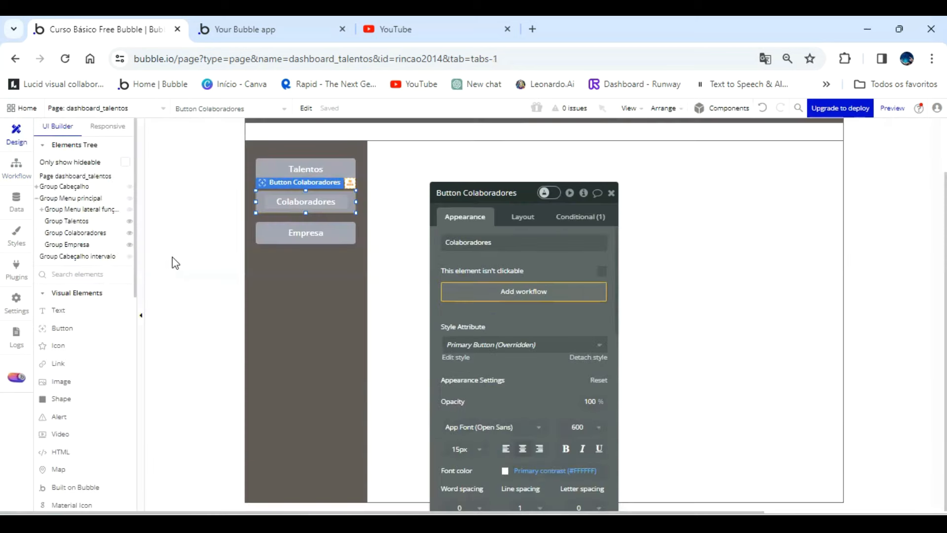
mouse_move(95, 229)
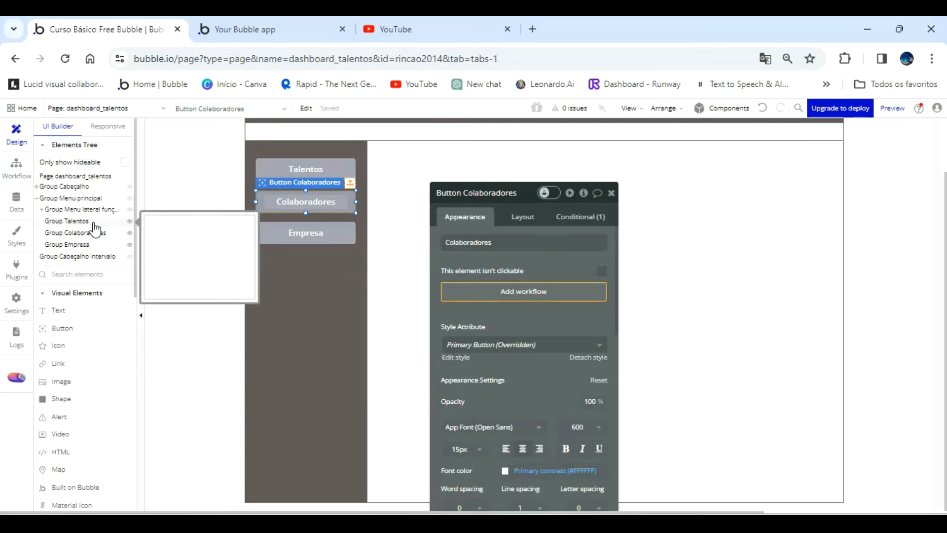
click(19, 139)
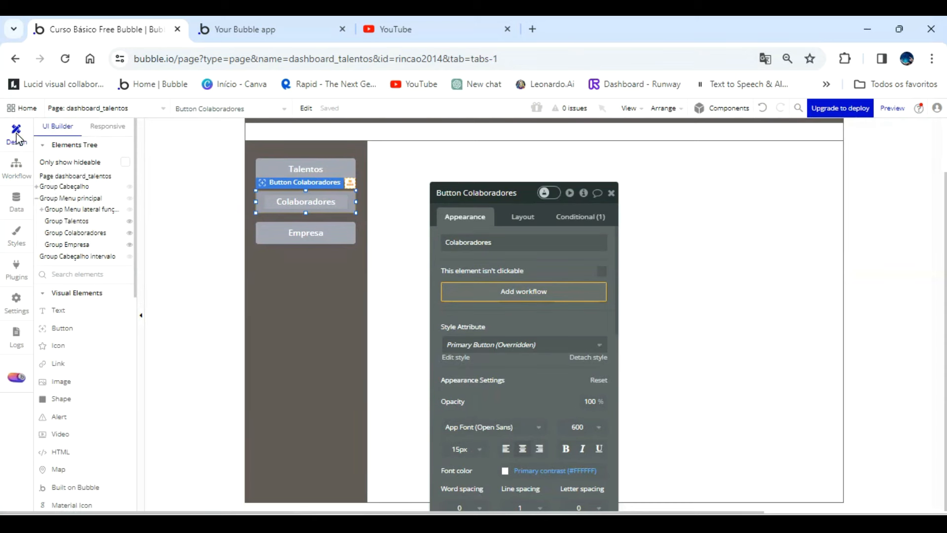
click(17, 166)
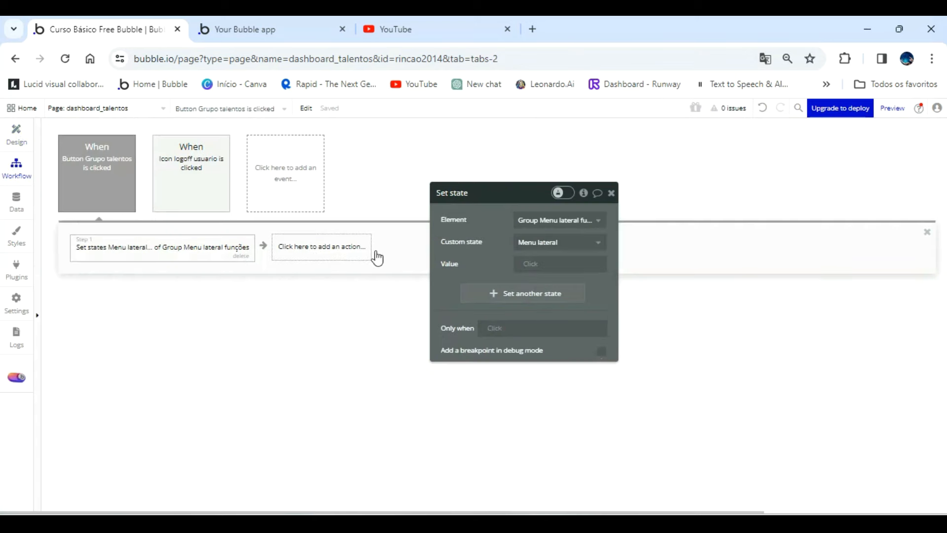
click(535, 264)
text(Talentos)
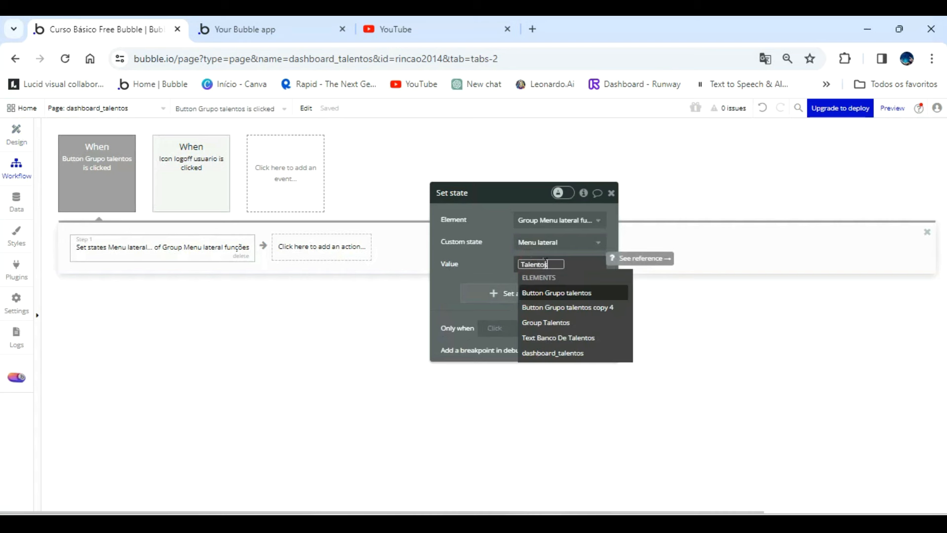
click(483, 416)
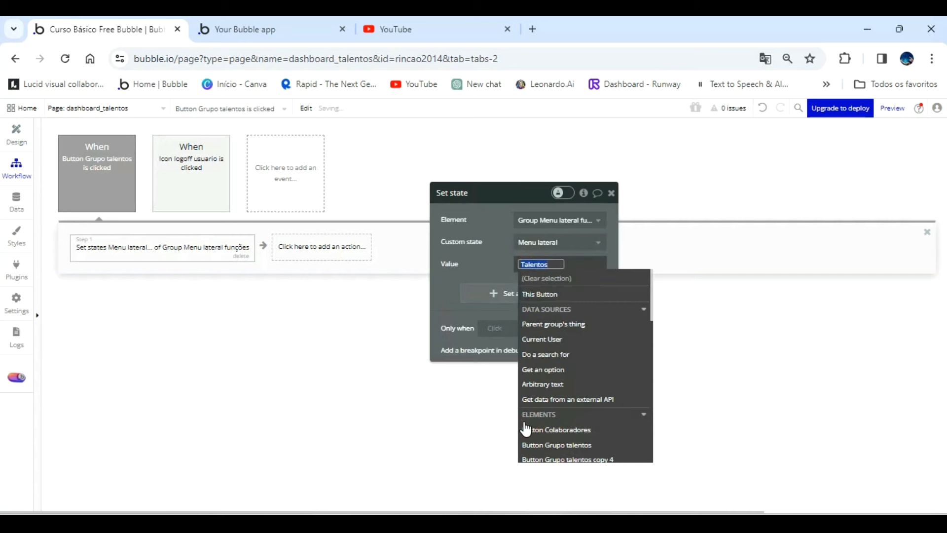
click(17, 139)
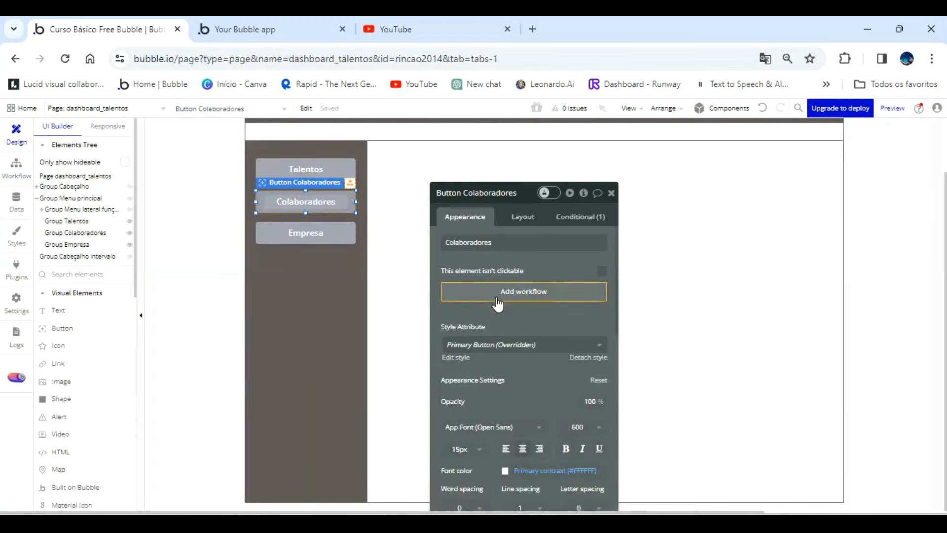
click(19, 169)
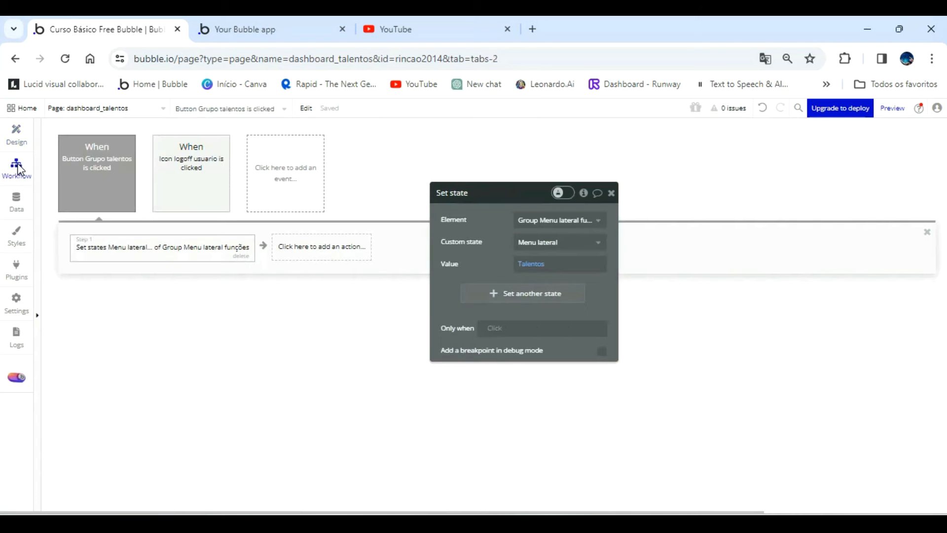
Create a click workflow for the Colaboradores button with a Set state action on Group Menu lateral funções.
click(16, 134)
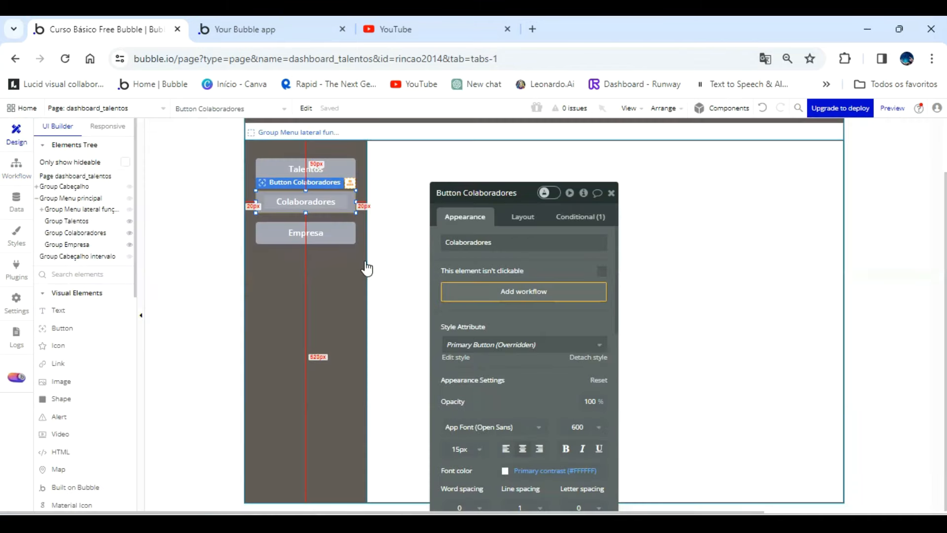
click(483, 296)
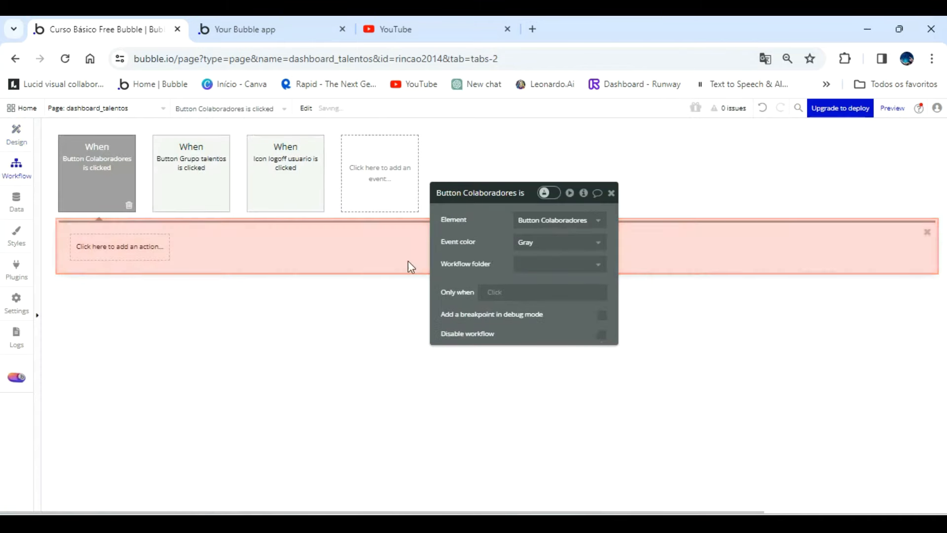
click(117, 247)
mouse_move(138, 406)
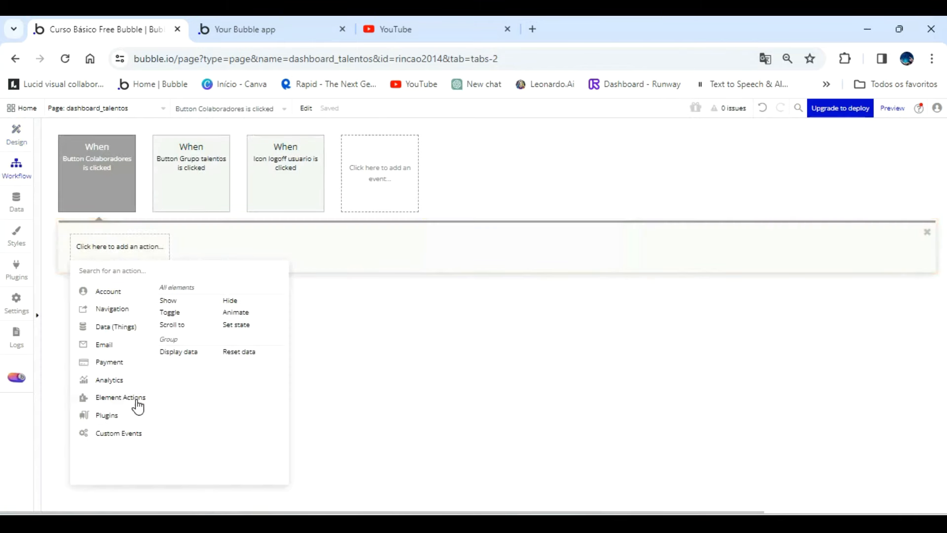
click(240, 327)
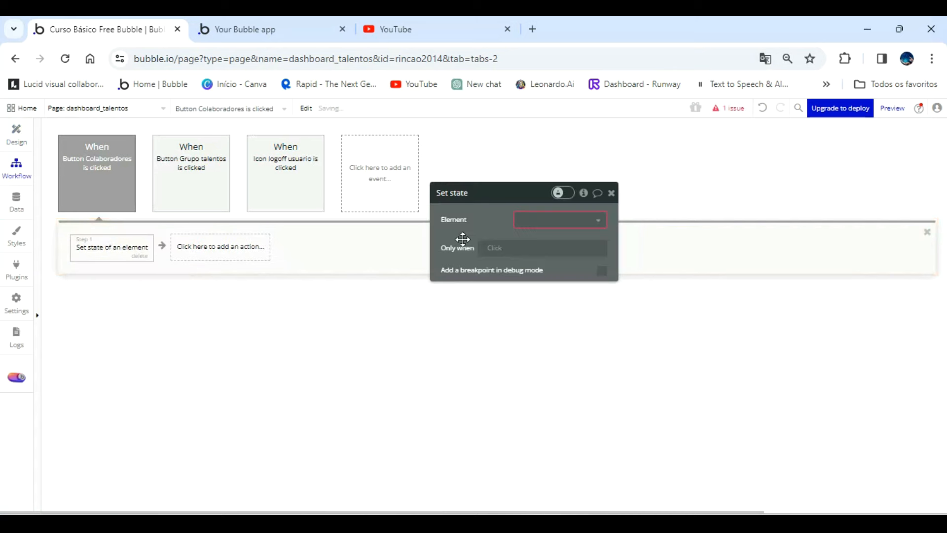
click(530, 219)
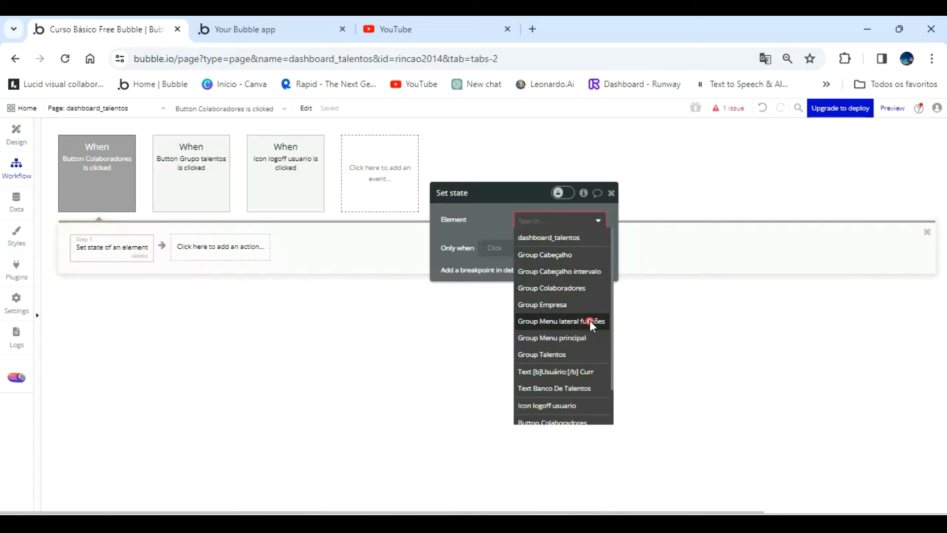
click(590, 320)
Choose the Menu lateral custom state in the Colaboradores button's action and set its value to "Colaboradores".
click(560, 243)
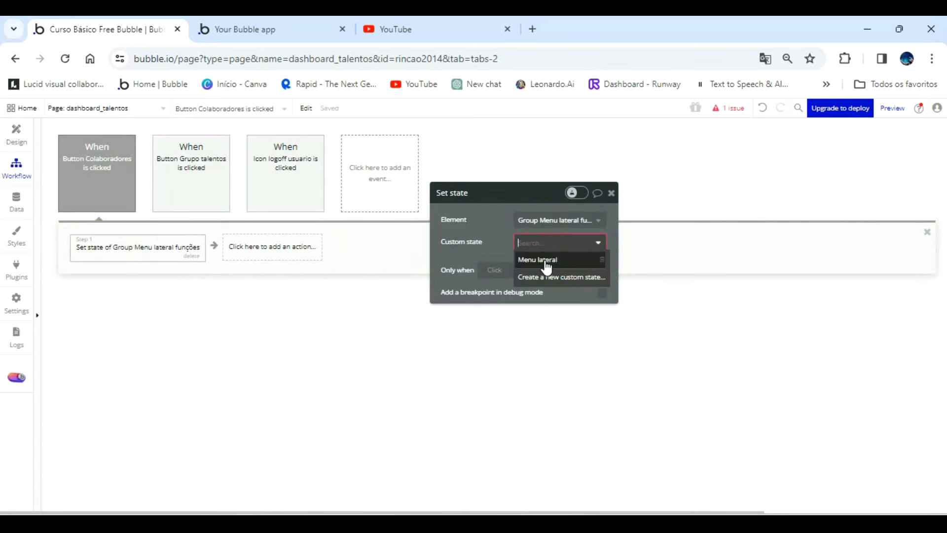
click(557, 260)
click(530, 263)
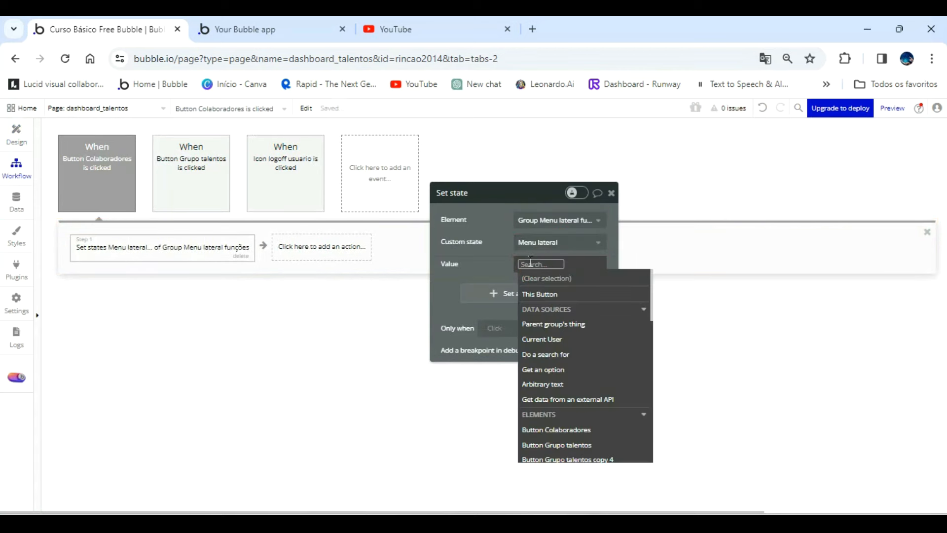
text(Cola)
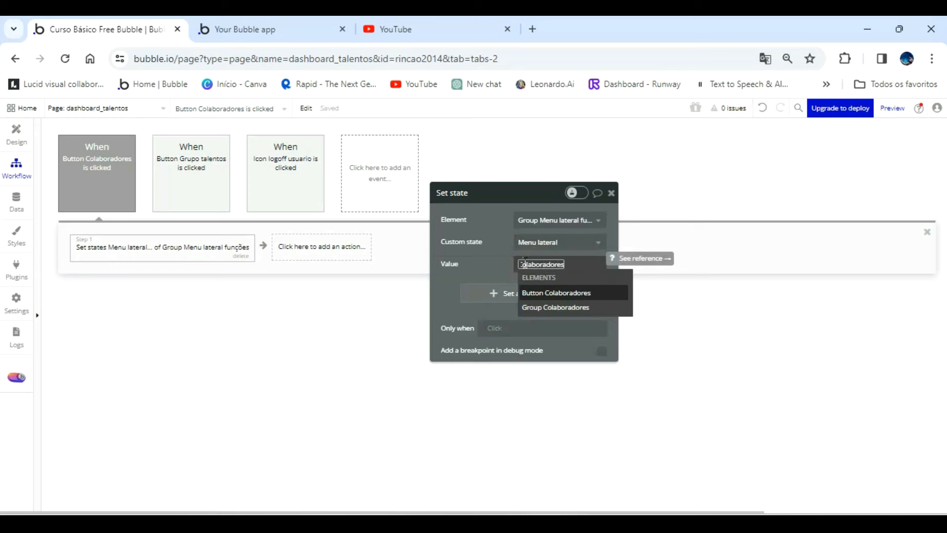
text(boradores)
click(482, 258)
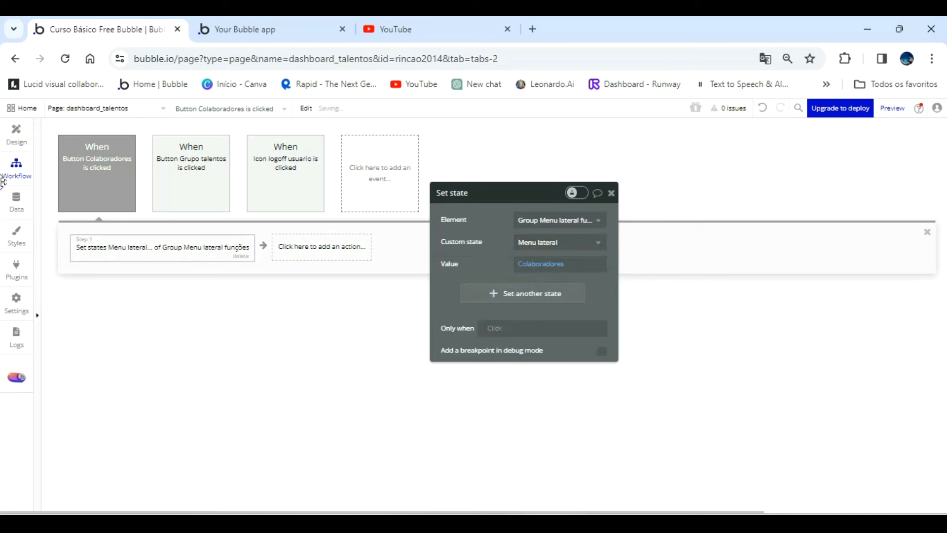
Create a click workflow for the Empresa button with a Set state action on Group Menu lateral funções.
click(17, 134)
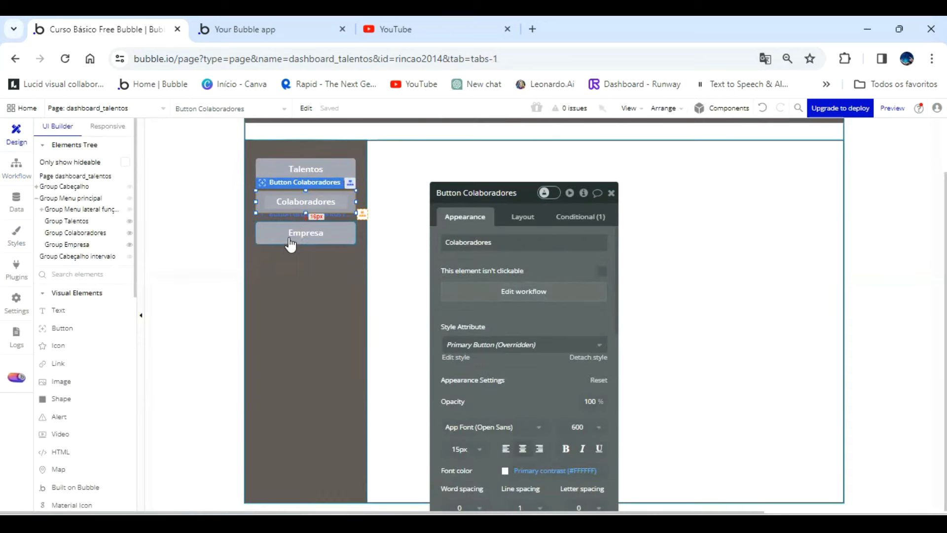
click(292, 240)
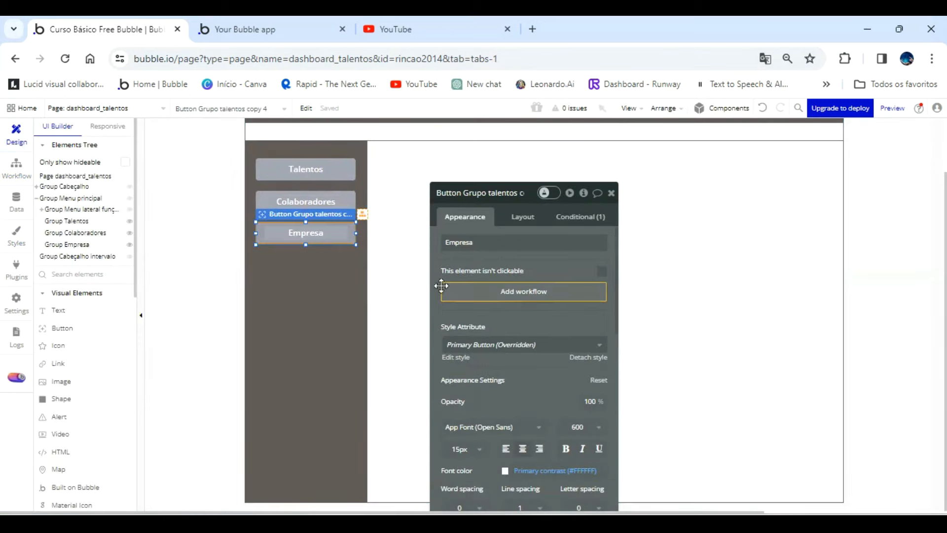
click(493, 294)
click(106, 246)
mouse_move(116, 395)
click(232, 321)
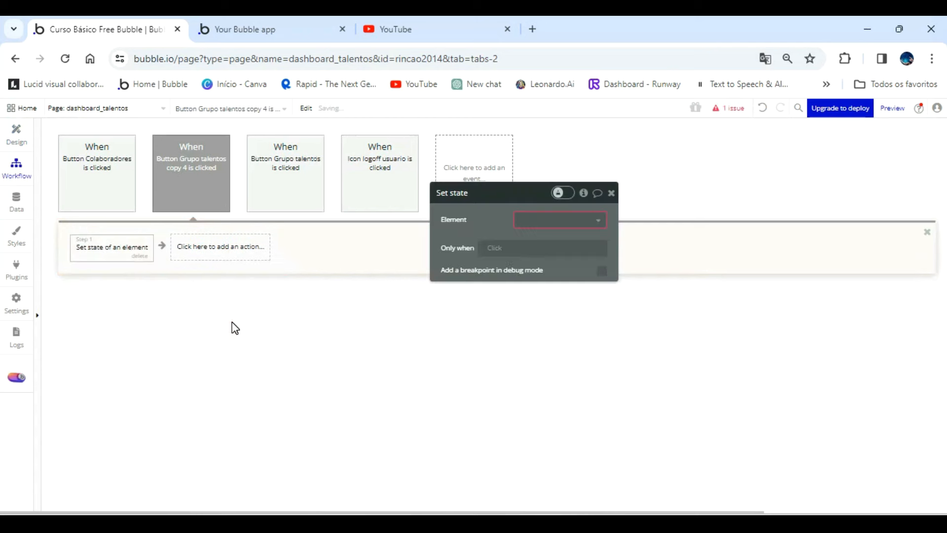
click(584, 219)
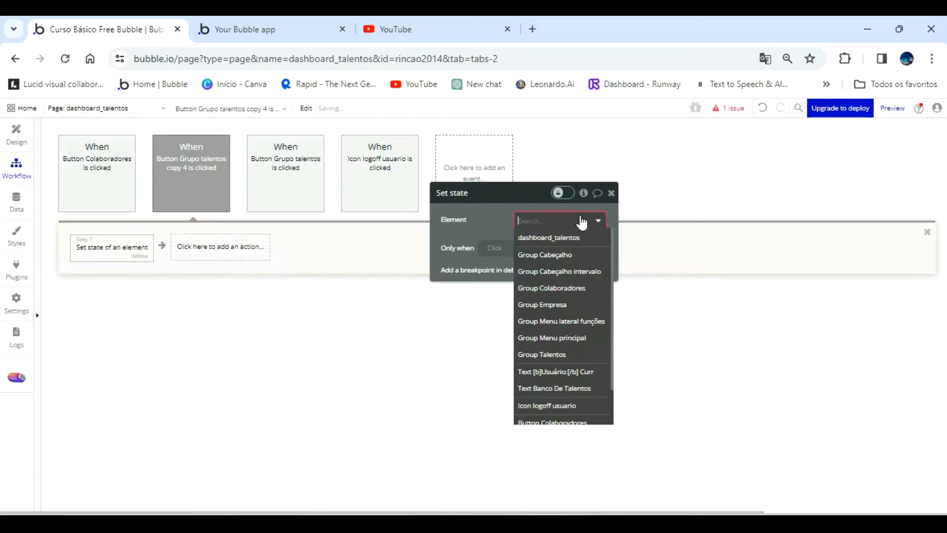
click(596, 321)
Choose the Menu lateral custom state in the Empresa button's action and set its value to "Empresa".
click(567, 243)
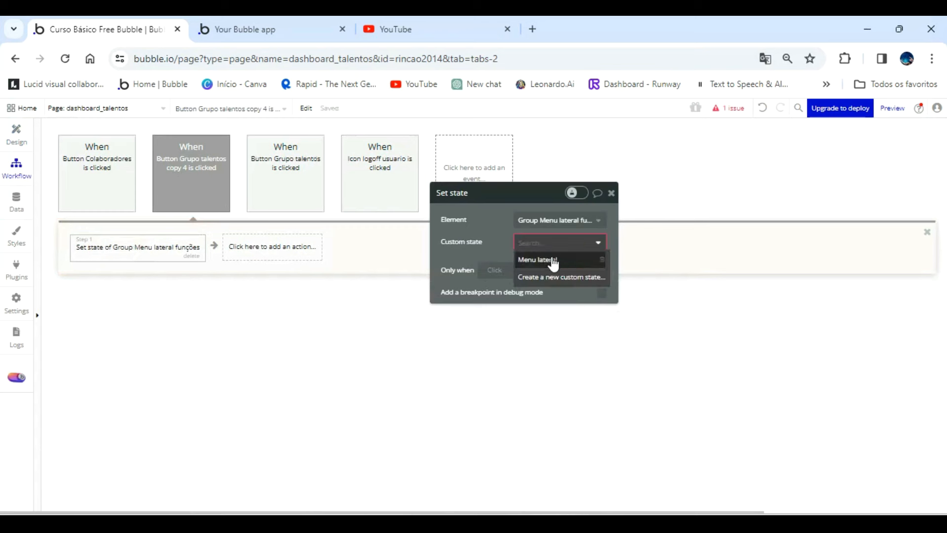
click(554, 261)
click(540, 264)
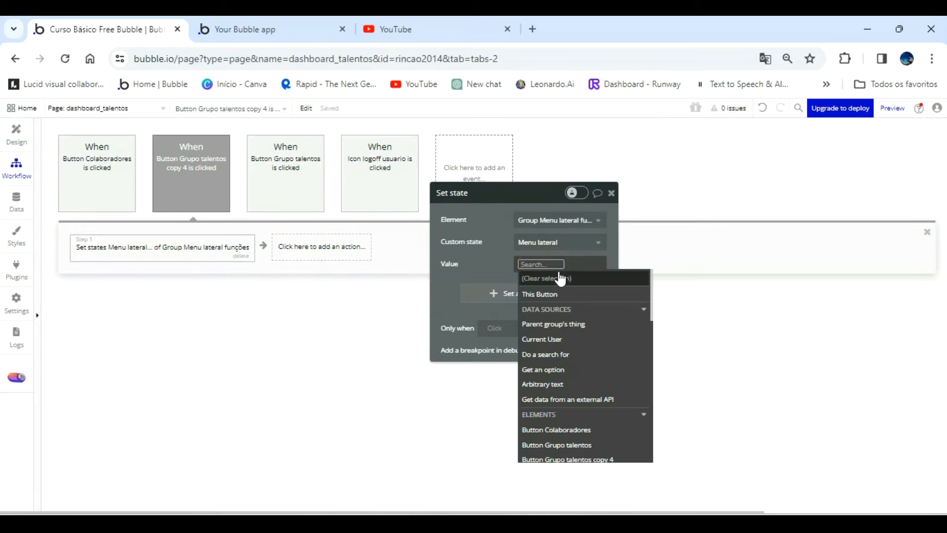
text(Empresa)
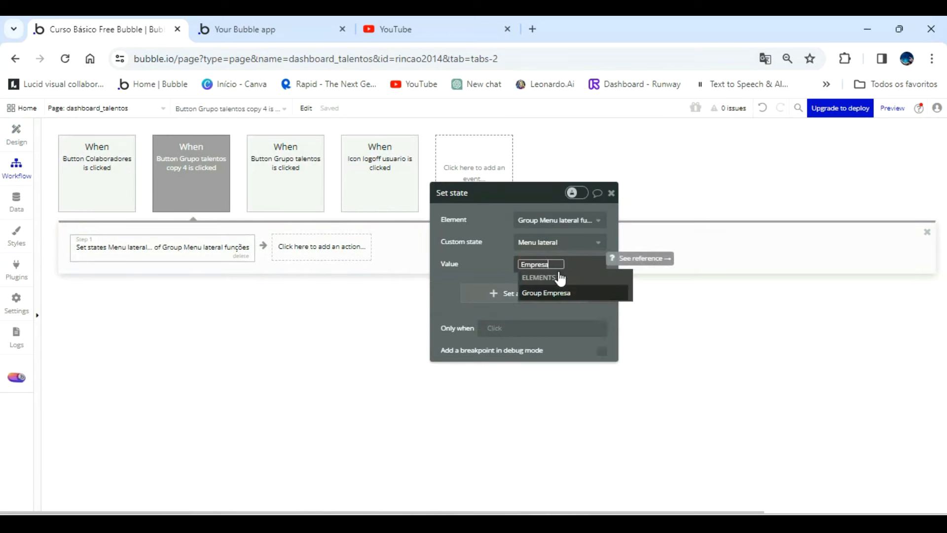
click(505, 257)
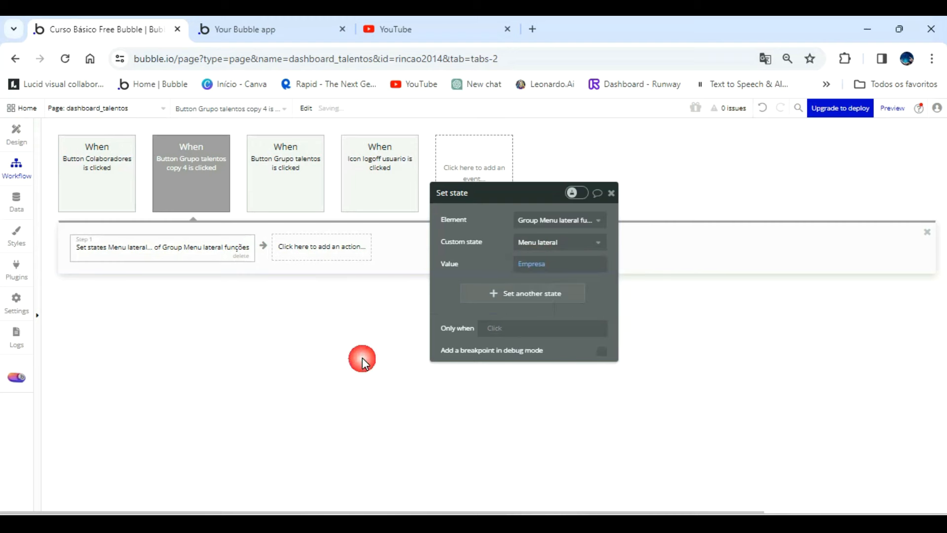
Return to the page design, move the property editor clear of the content area and open Group Talentos' properties.
click(17, 136)
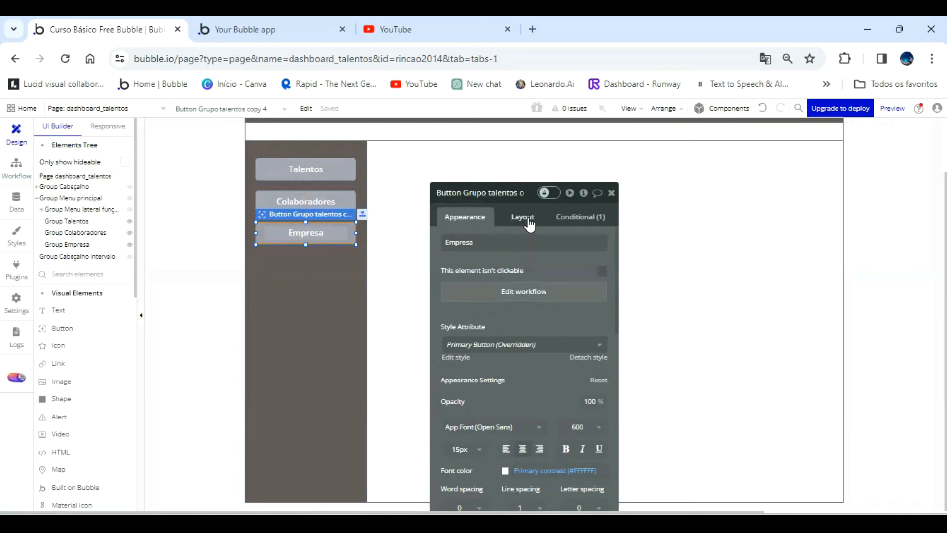
drag(536, 290, 272, 223)
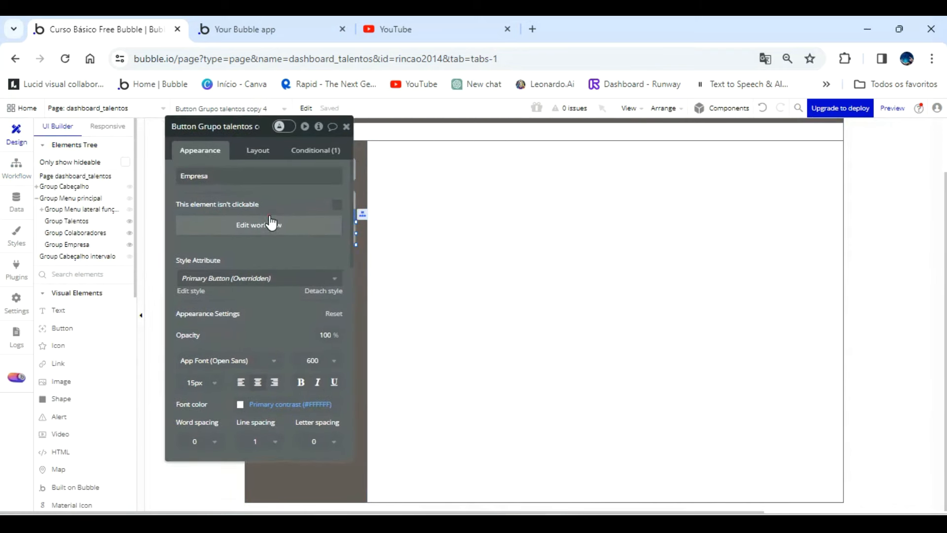
click(87, 222)
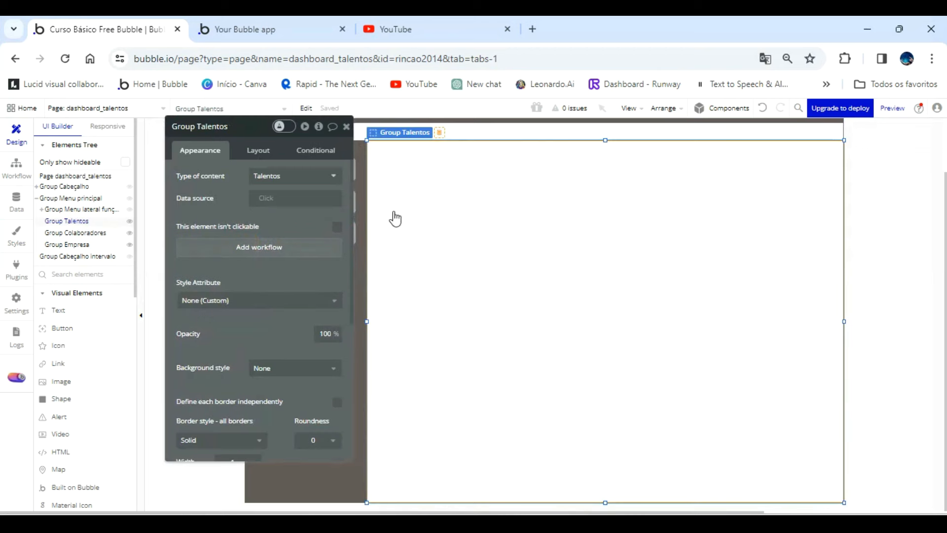
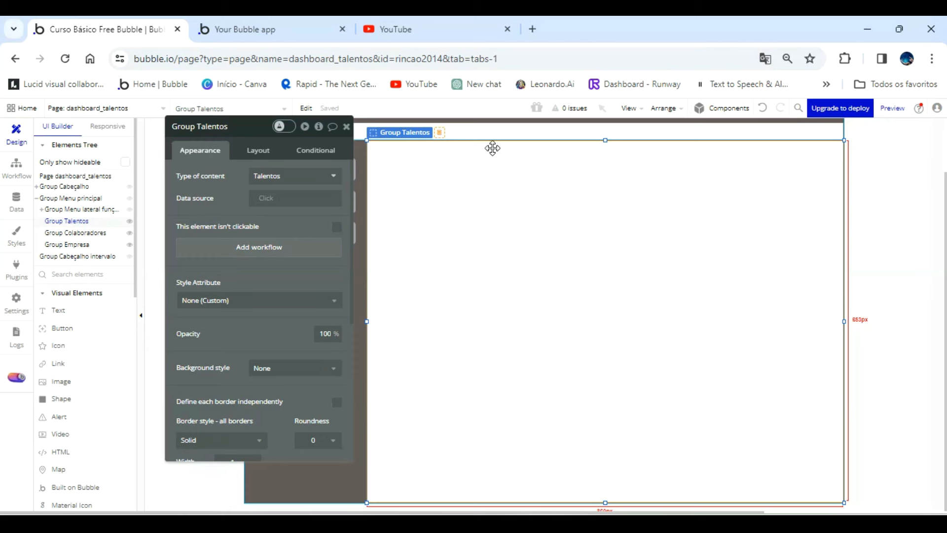
Start a condition on Group Talentos that reads the custom state Menu lateral of Group Menu lateral funções.
click(260, 149)
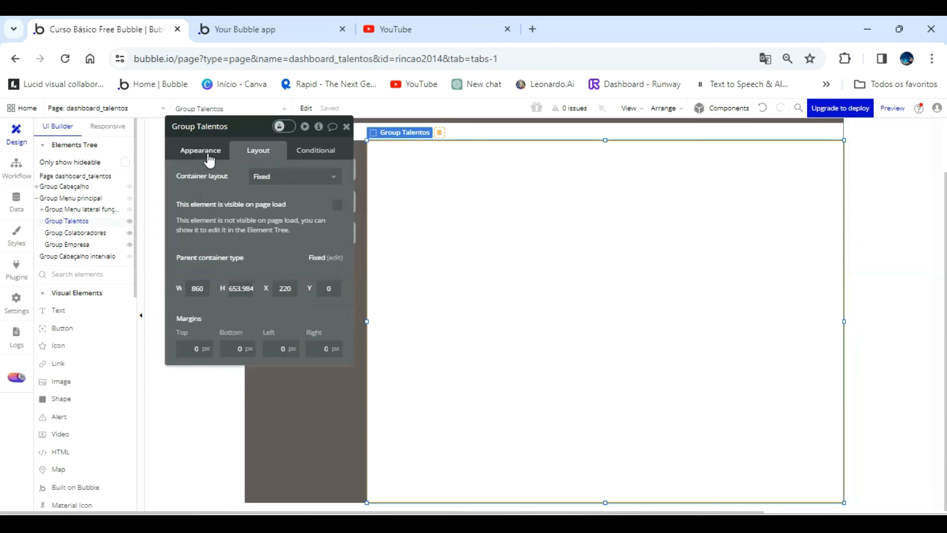
drag(213, 159, 555, 207)
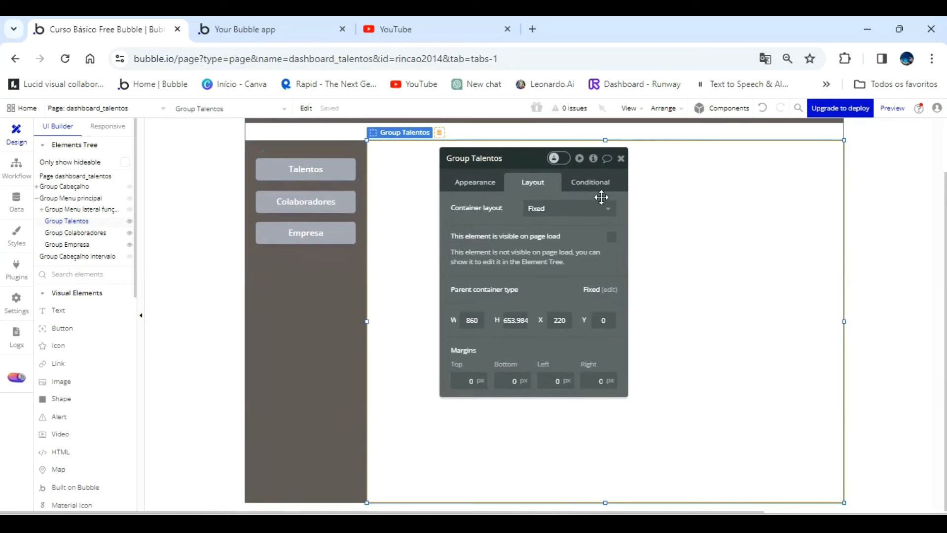
click(590, 182)
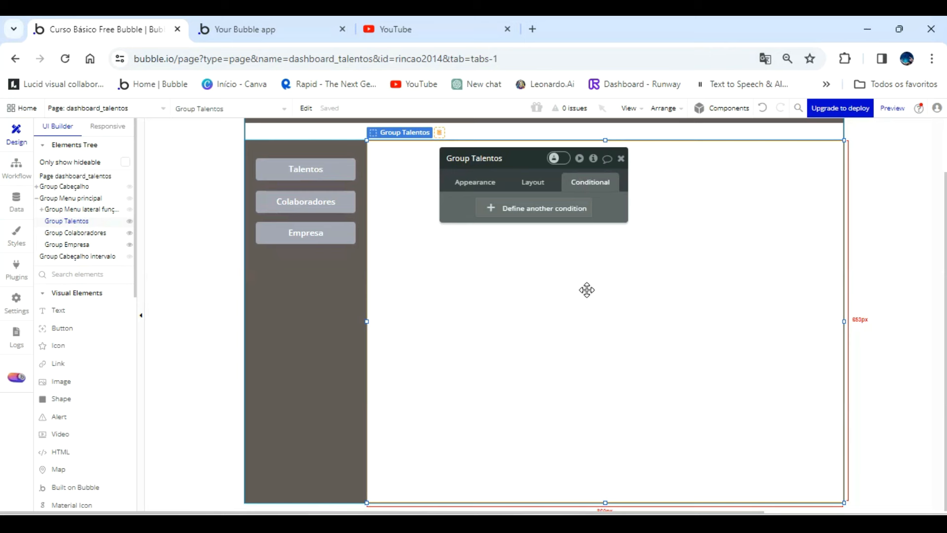
click(557, 224)
click(499, 214)
scroll(570, 334, down, 3)
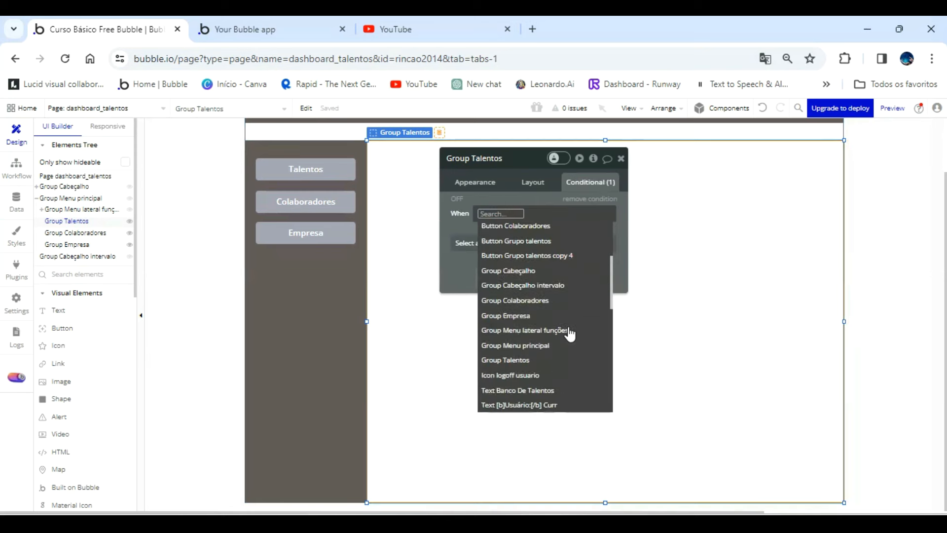
scroll(570, 335, down, 2)
click(535, 262)
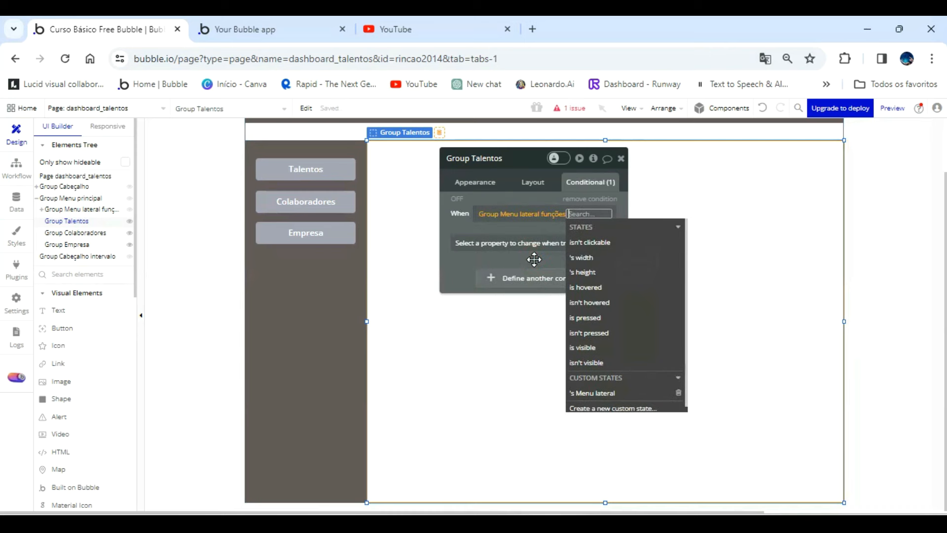
click(601, 400)
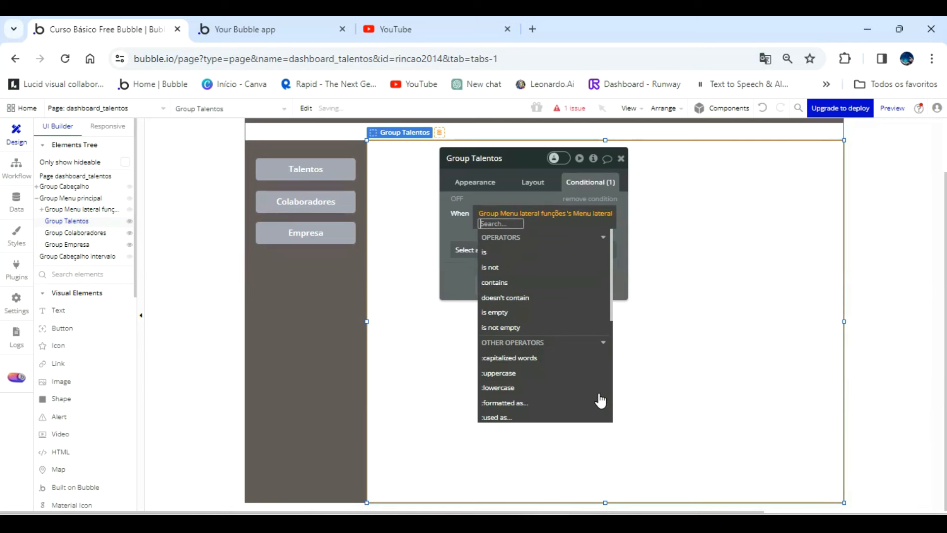
Complete the Group Talentos condition with "is Talentos" and make the element visible when it is true.
click(488, 257)
text(T)
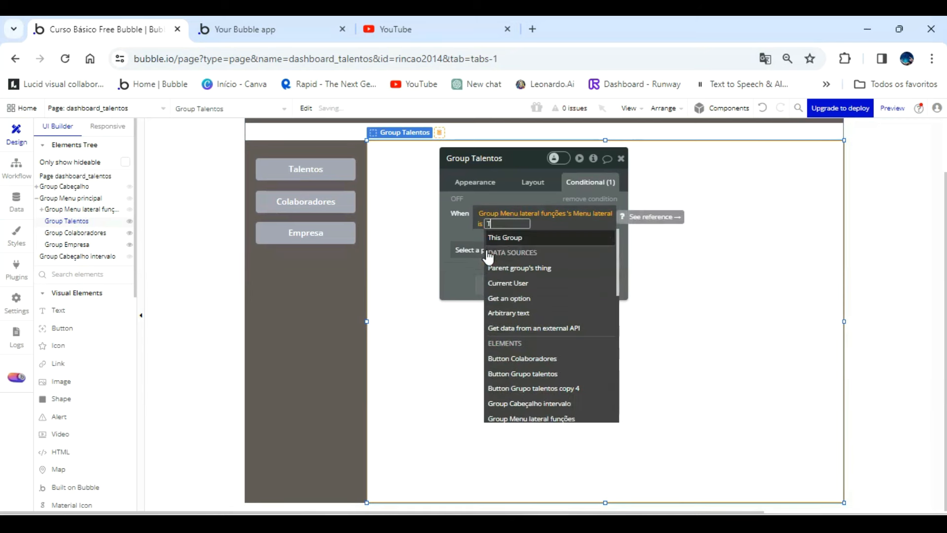
text(alentos)
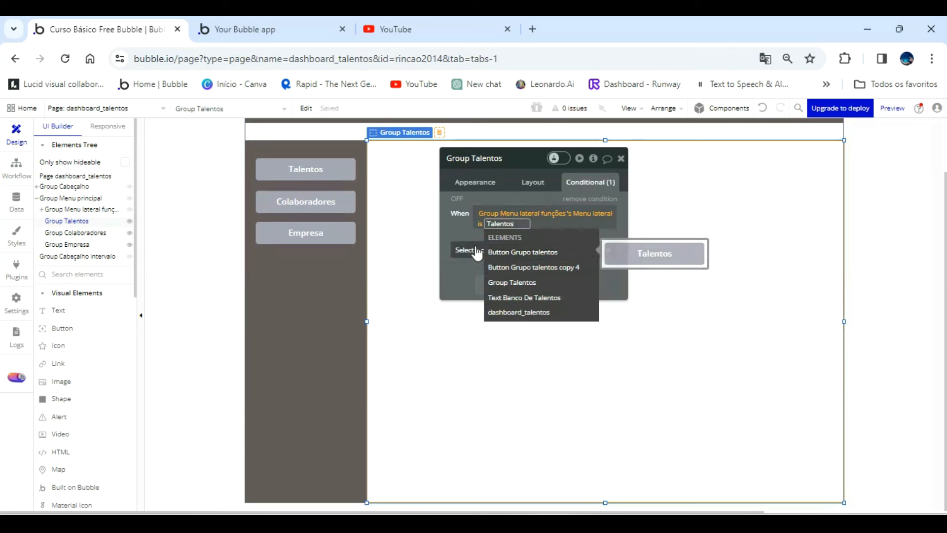
click(471, 231)
click(470, 231)
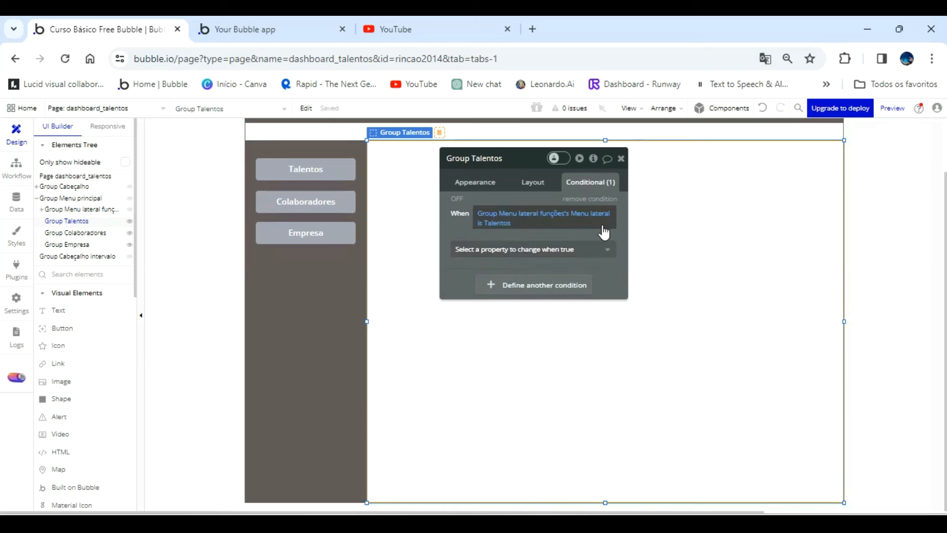
click(535, 249)
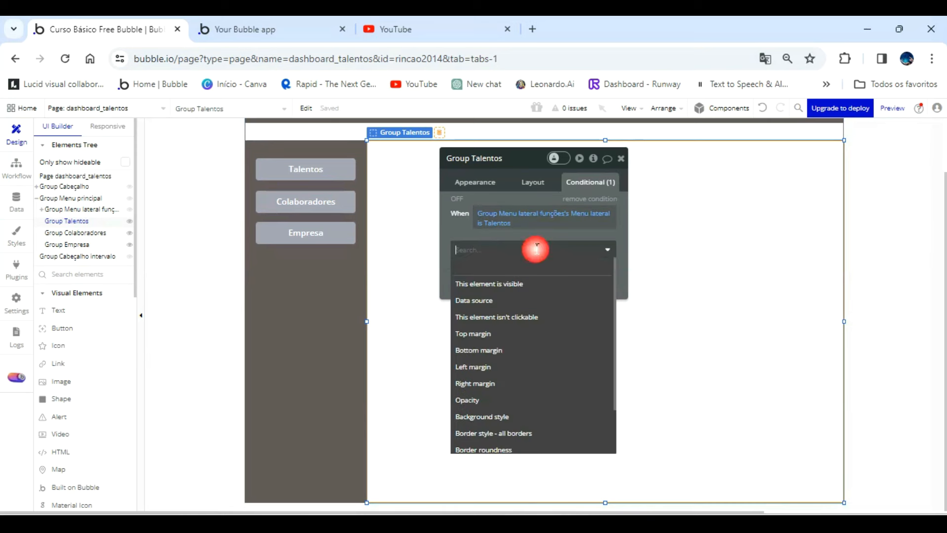
click(531, 285)
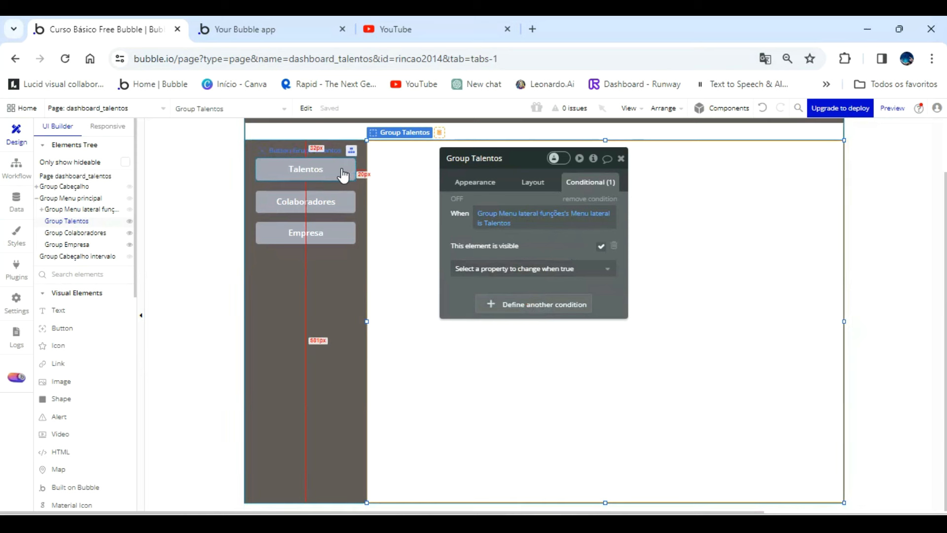
Give Group Talentos a flat red background color, #D53939.
click(465, 183)
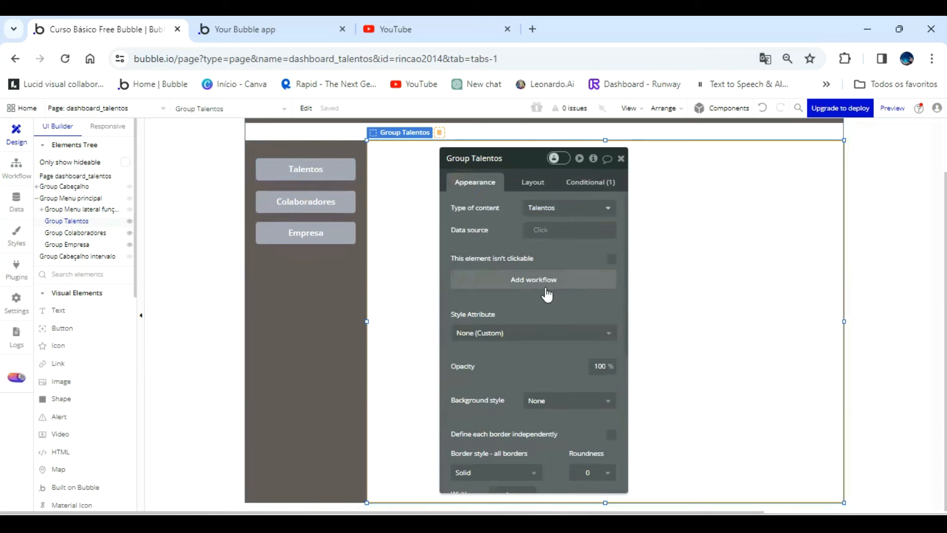
scroll(558, 315, down, 3)
click(567, 330)
click(551, 364)
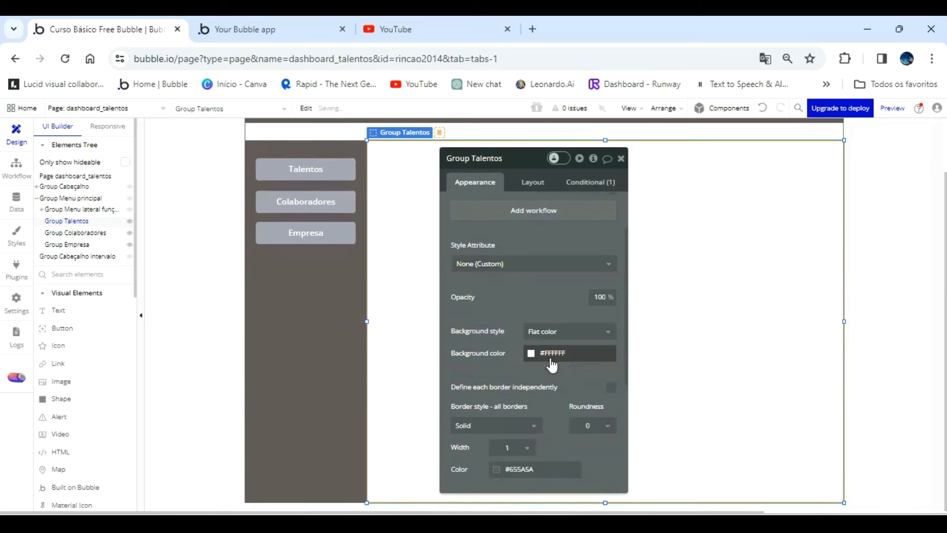
click(558, 423)
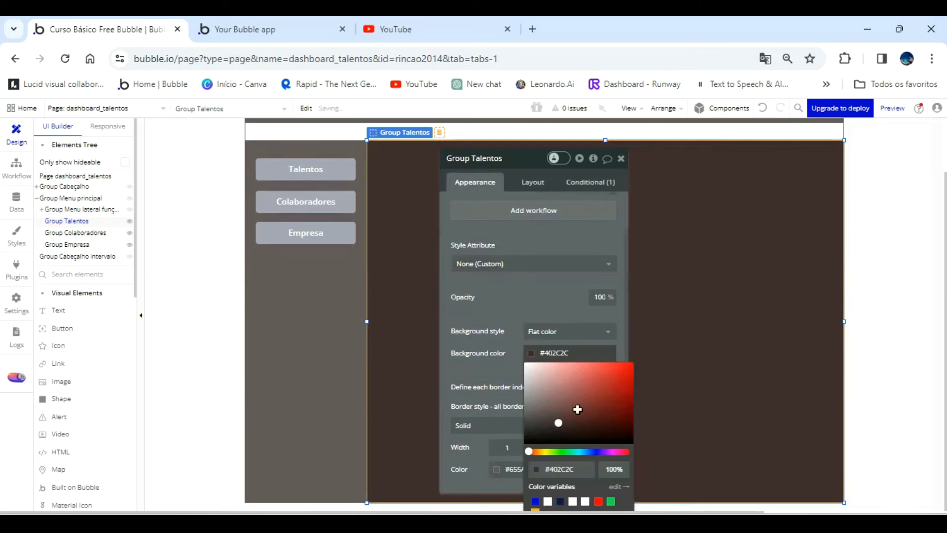
click(605, 375)
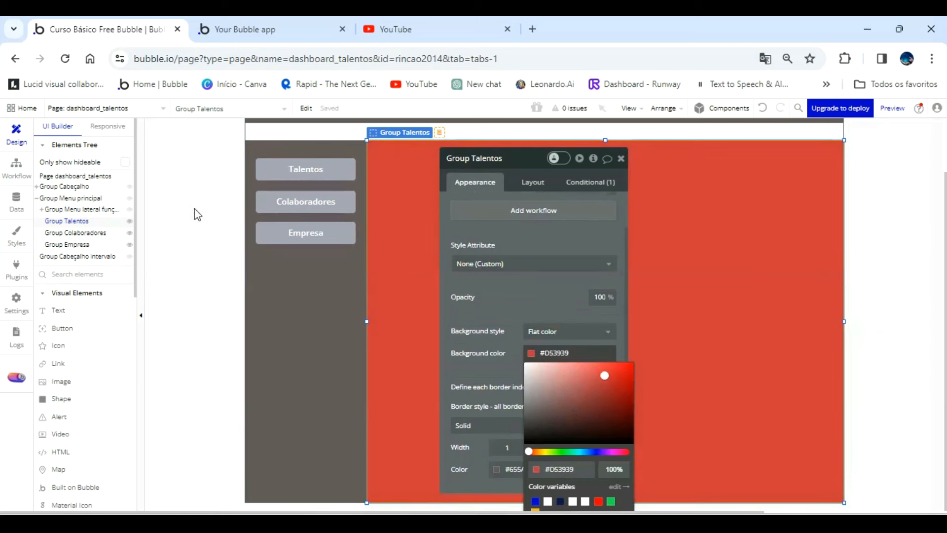
Give Group Colaboradores a flat background color using the green Success color variable.
click(85, 234)
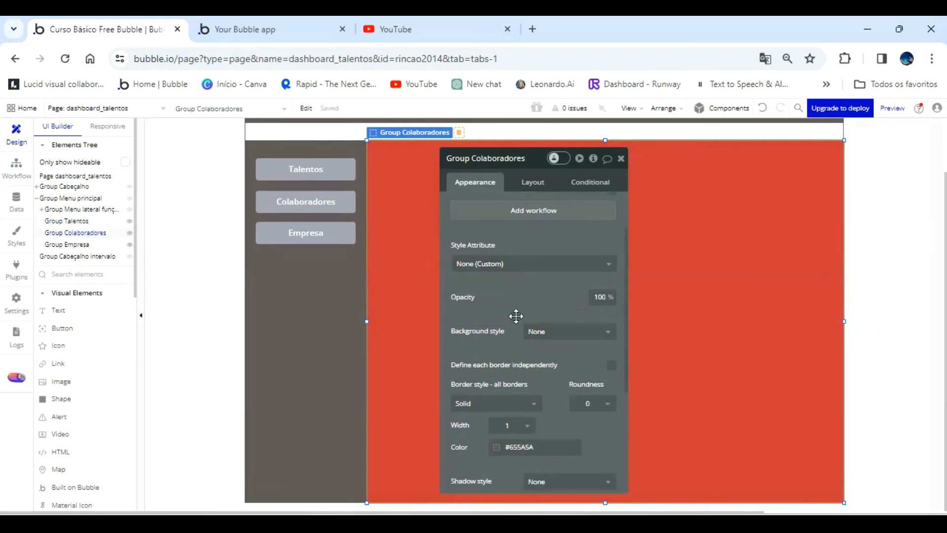
click(540, 332)
click(558, 368)
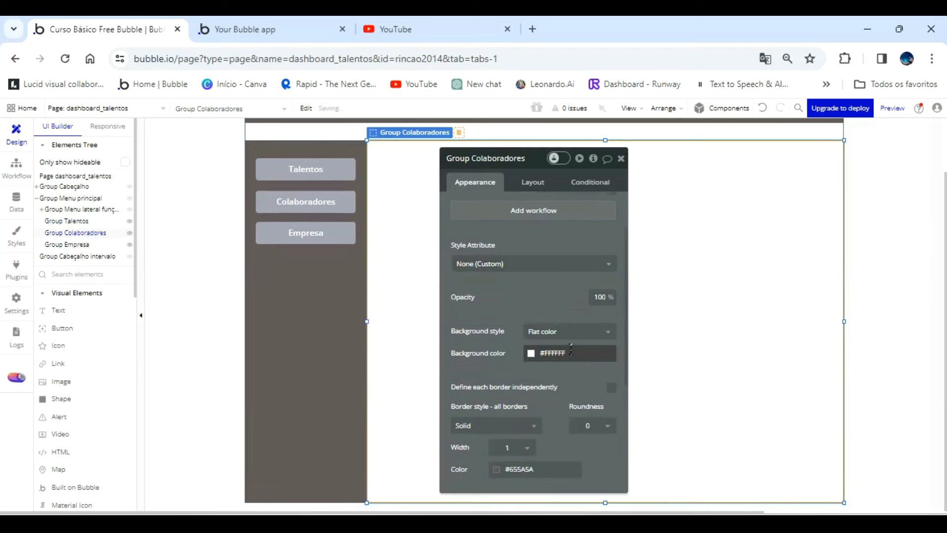
click(555, 353)
click(579, 423)
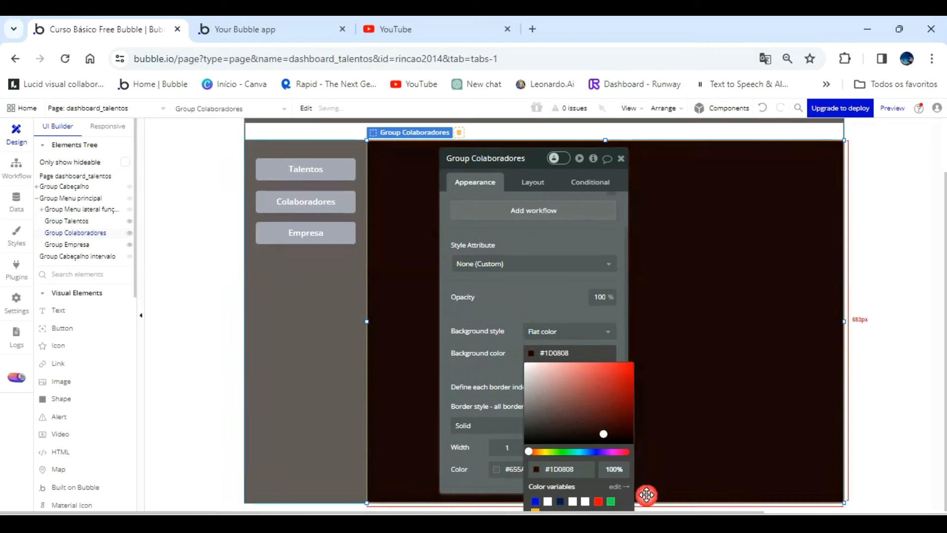
click(610, 501)
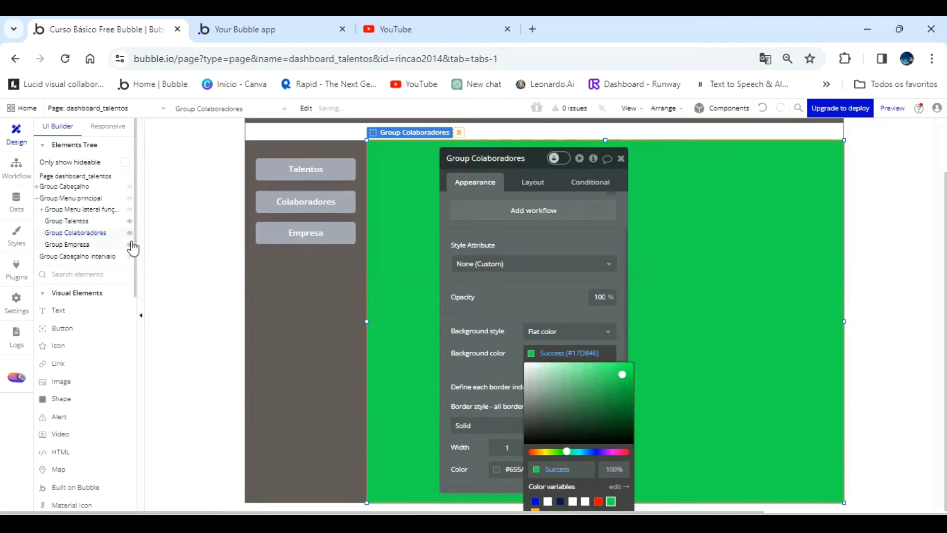
Give Group Empresa a flat background color using the blue Primary color variable.
click(70, 247)
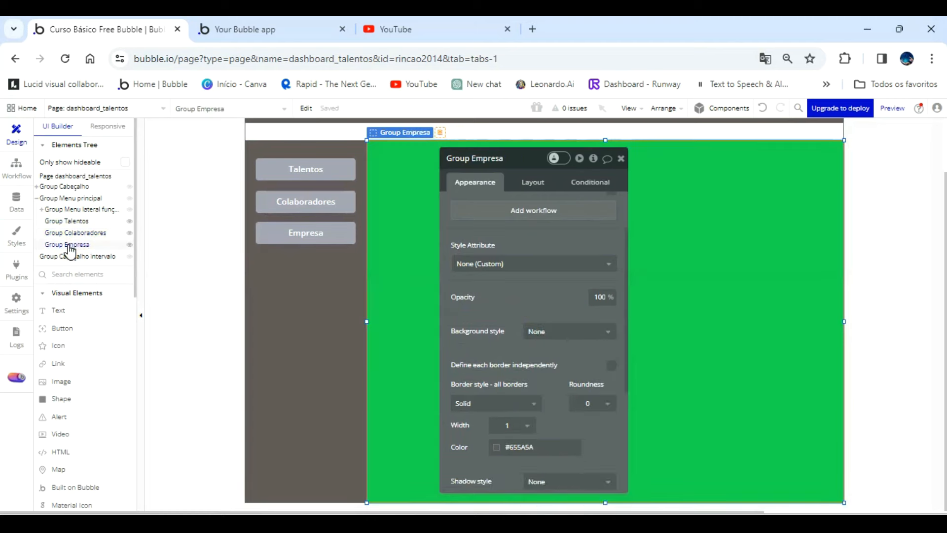
click(545, 336)
click(545, 365)
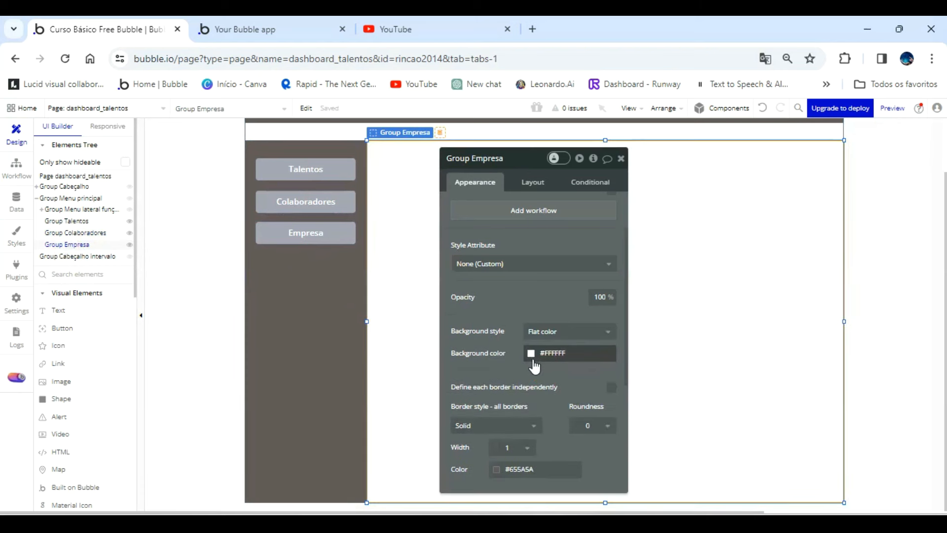
click(534, 364)
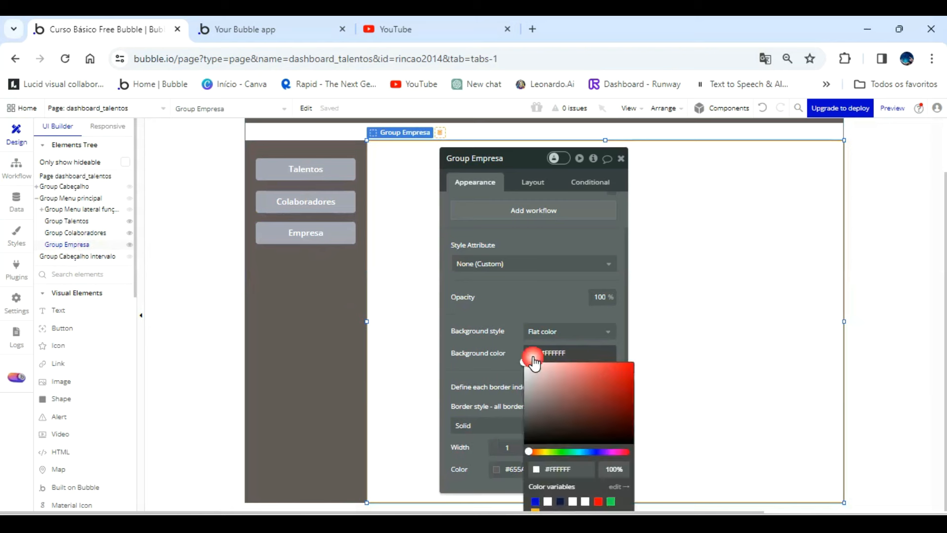
click(535, 501)
click(536, 290)
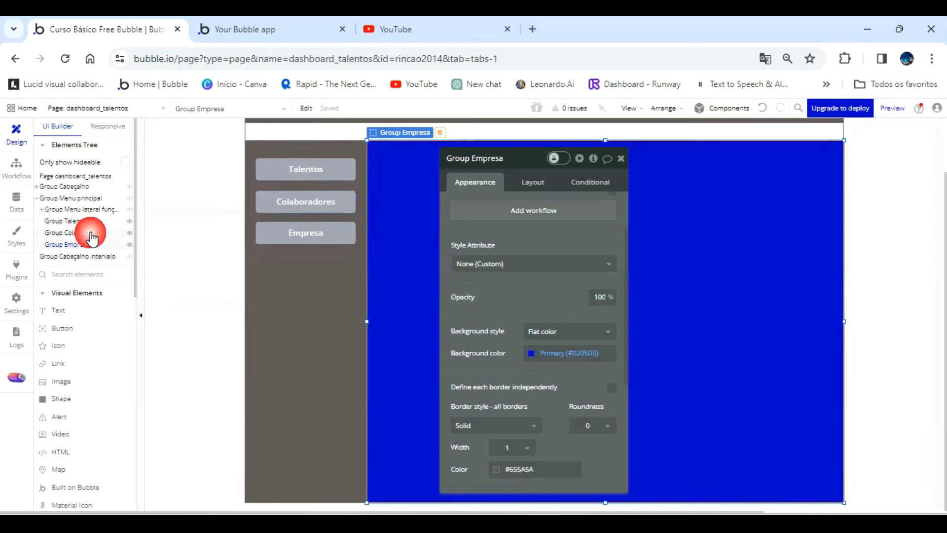
Copy the condition expression of Group Talentos.
click(85, 233)
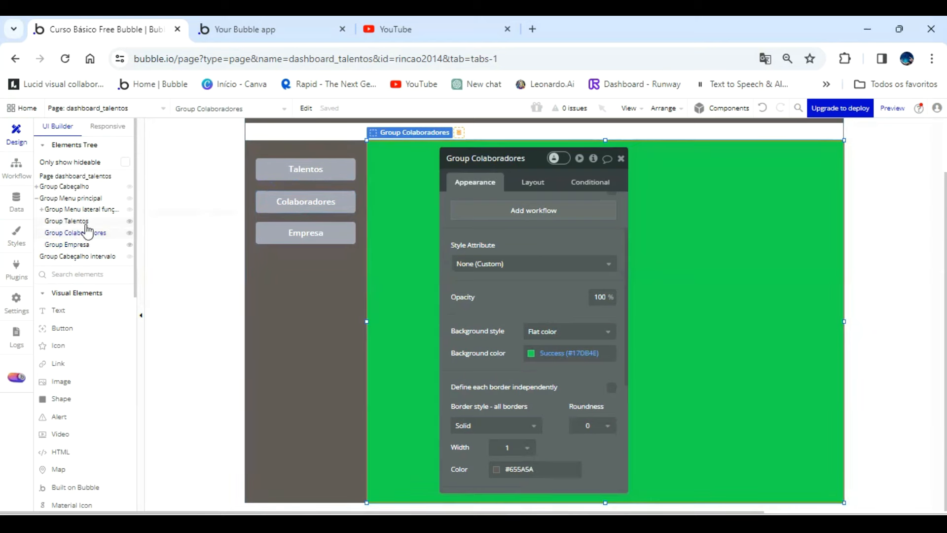
click(85, 223)
click(579, 181)
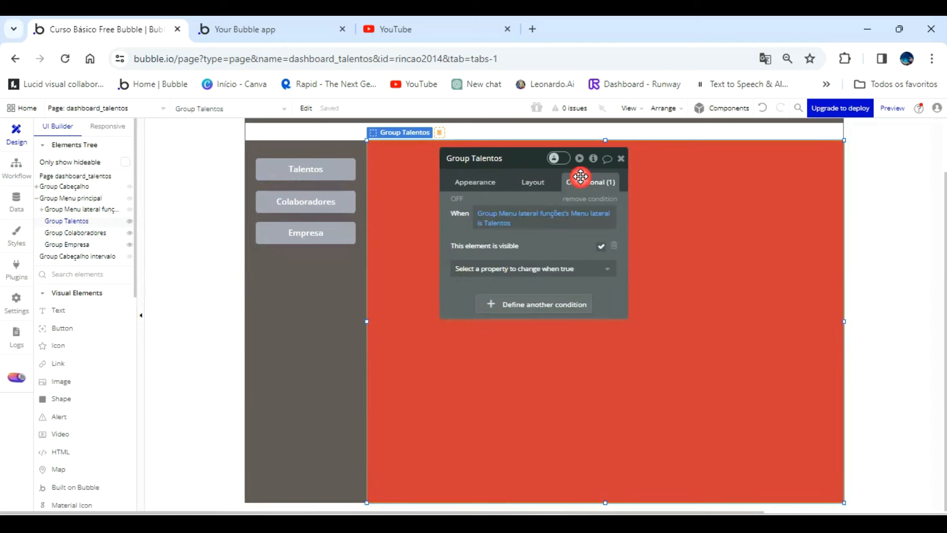
right_click(538, 222)
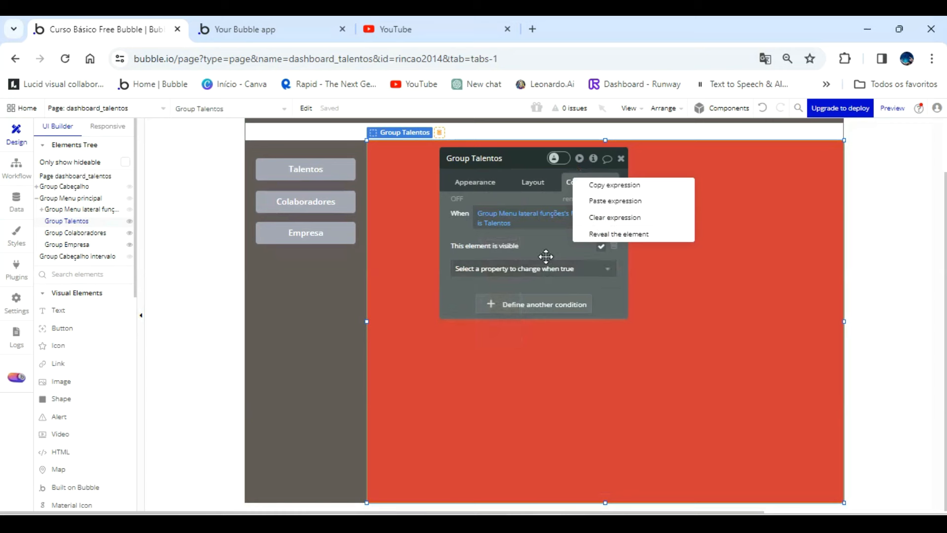
right_click(544, 228)
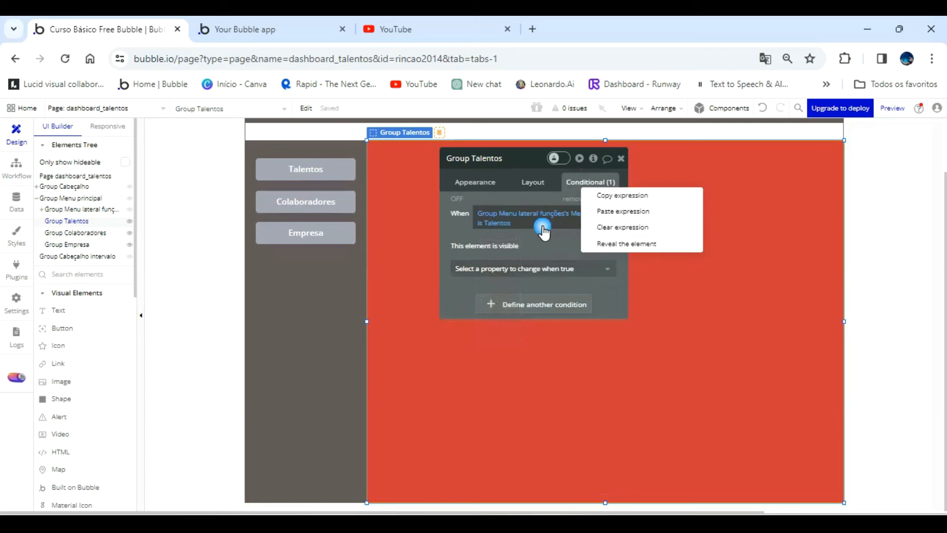
click(616, 197)
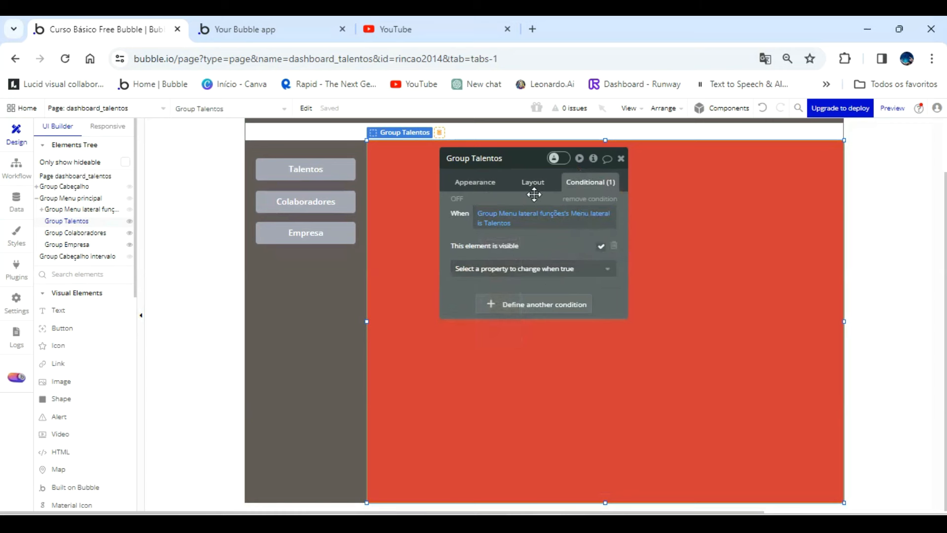
Add a condition to Group Colaboradores and paste the copied expression into it.
click(104, 233)
click(554, 211)
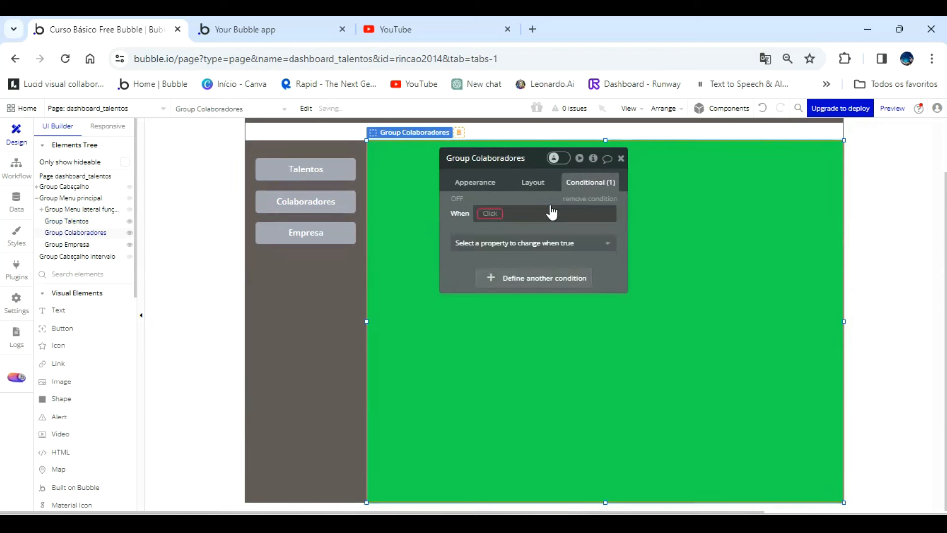
right_click(543, 212)
click(598, 196)
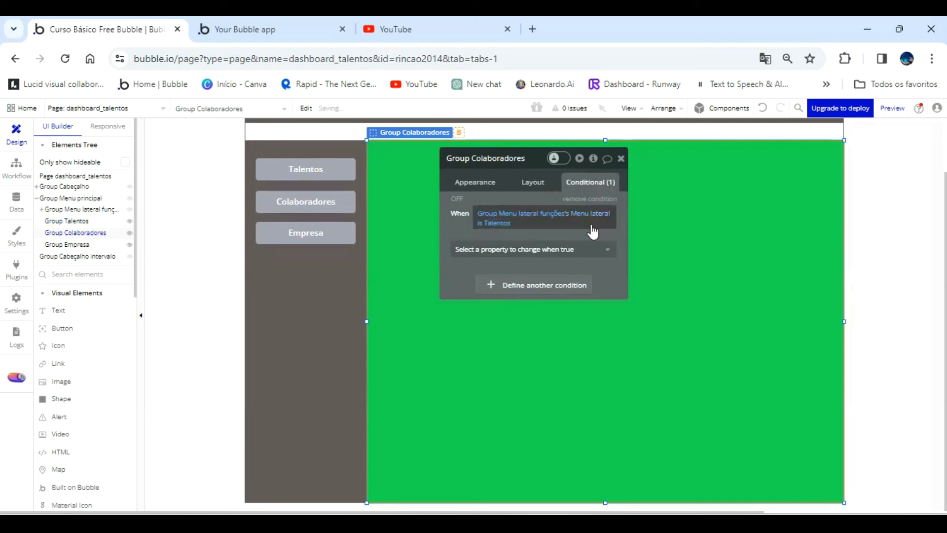
Change the compared text in the Group Colaboradores condition to Colaboradores and make the element visible when true.
click(508, 223)
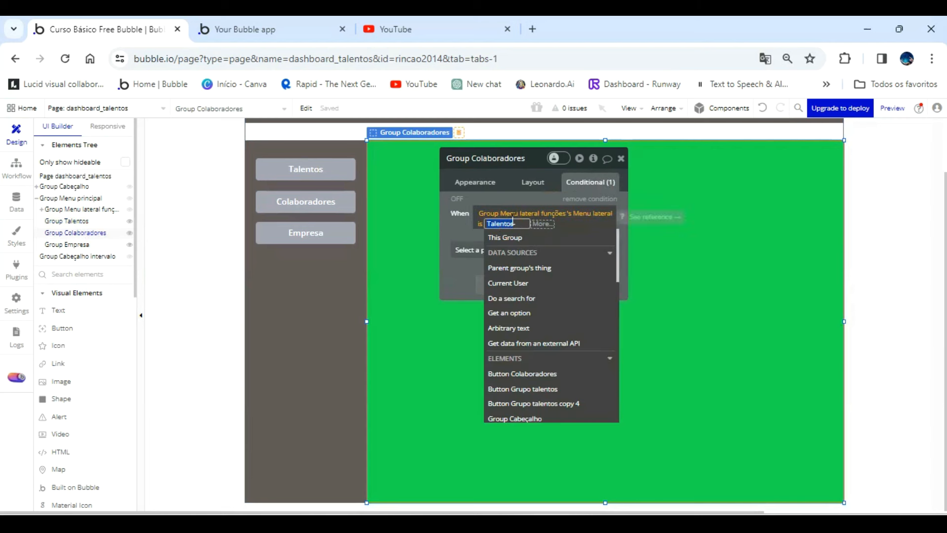
text(Colaboradores)
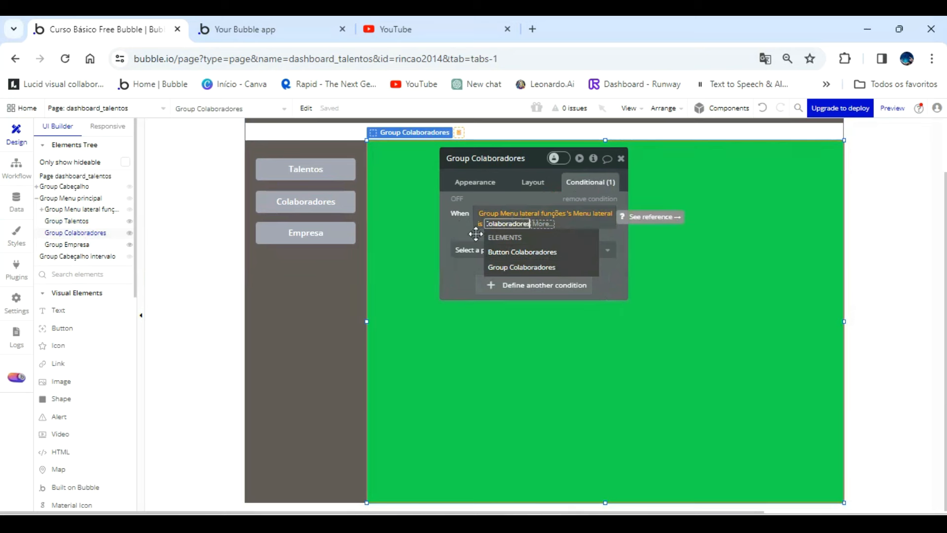
click(459, 227)
click(460, 228)
click(458, 250)
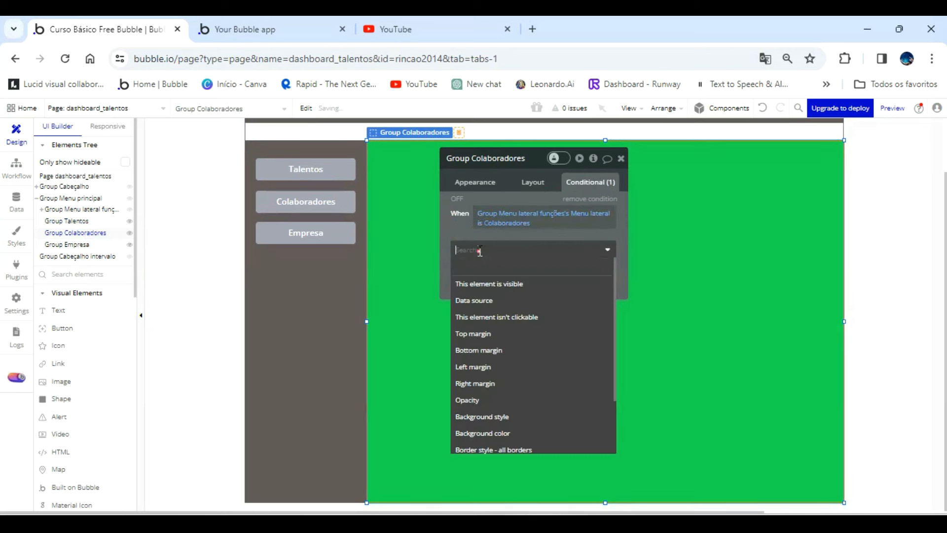
click(484, 282)
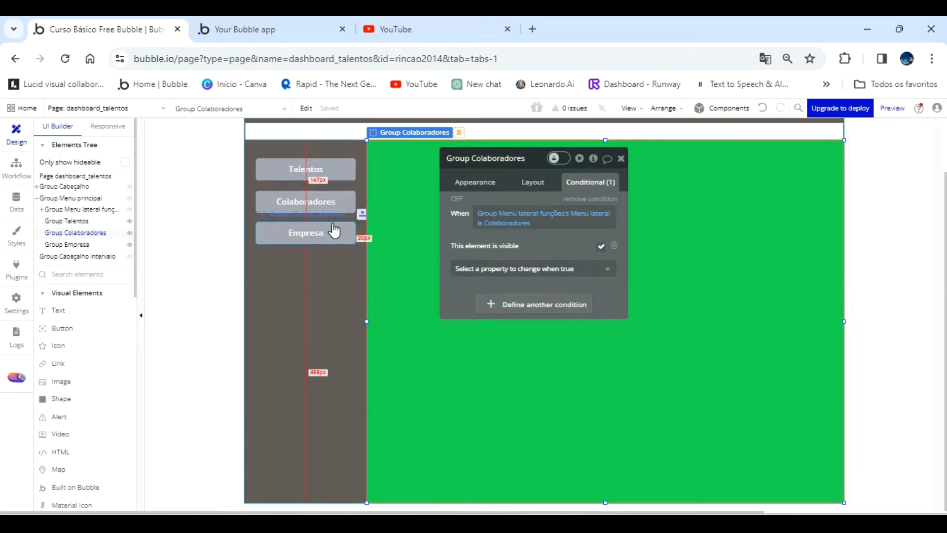
Add a condition to Group Empresa, paste the copied expression into it and make the element visible when true.
click(67, 244)
click(536, 206)
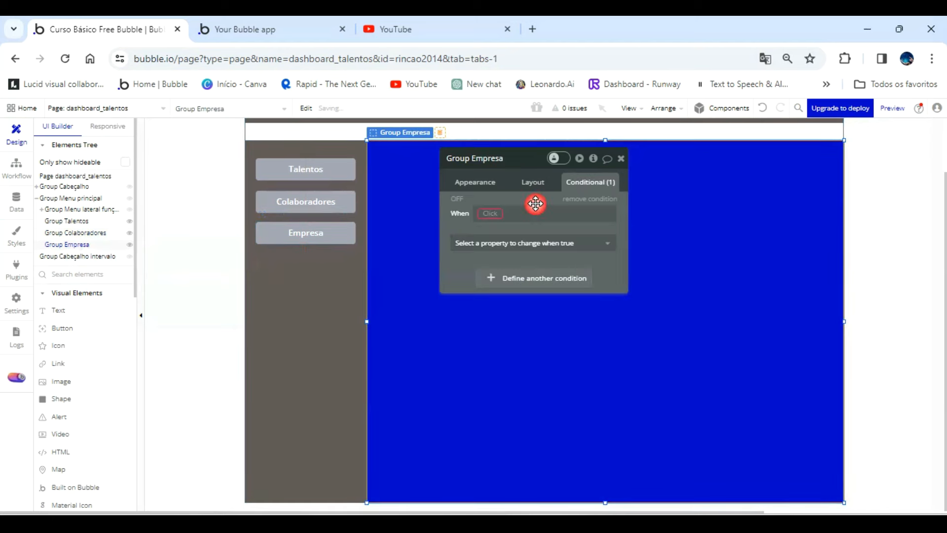
right_click(537, 215)
click(619, 195)
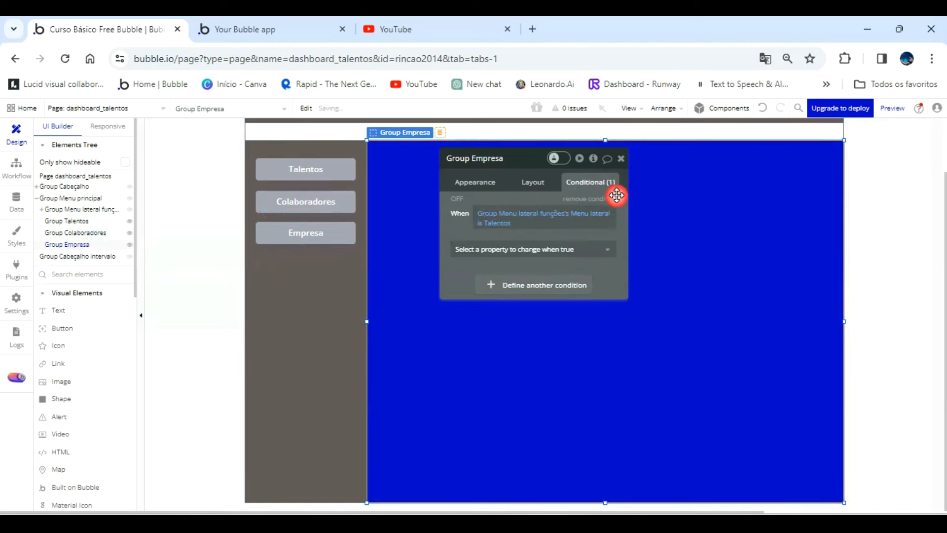
click(574, 249)
click(523, 286)
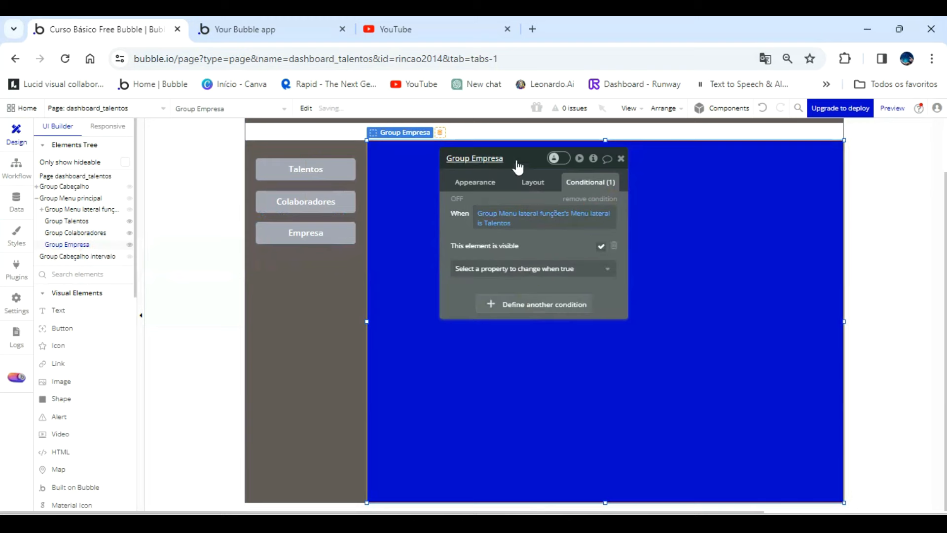
Switch to the app preview, reload it and test the Talentos, Colaboradores and Empresa menu buttons.
click(278, 30)
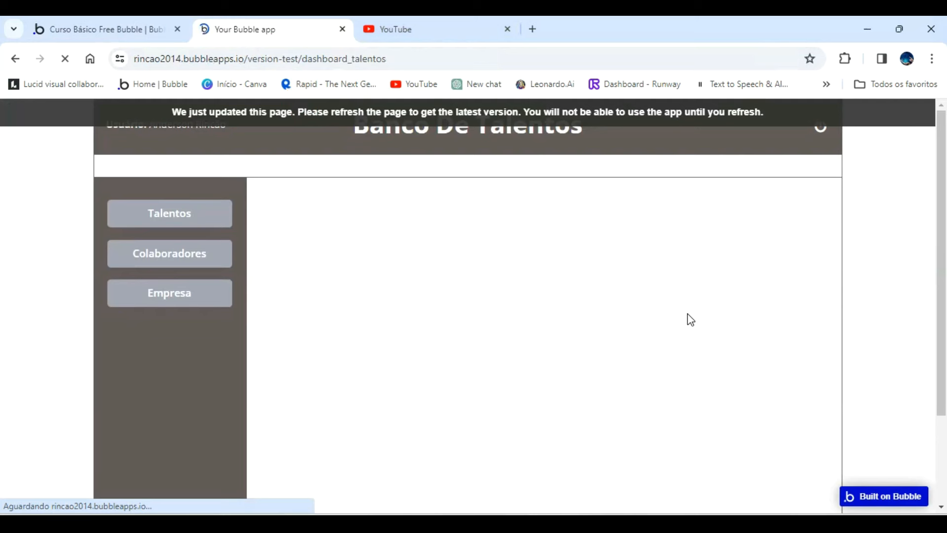
click(172, 213)
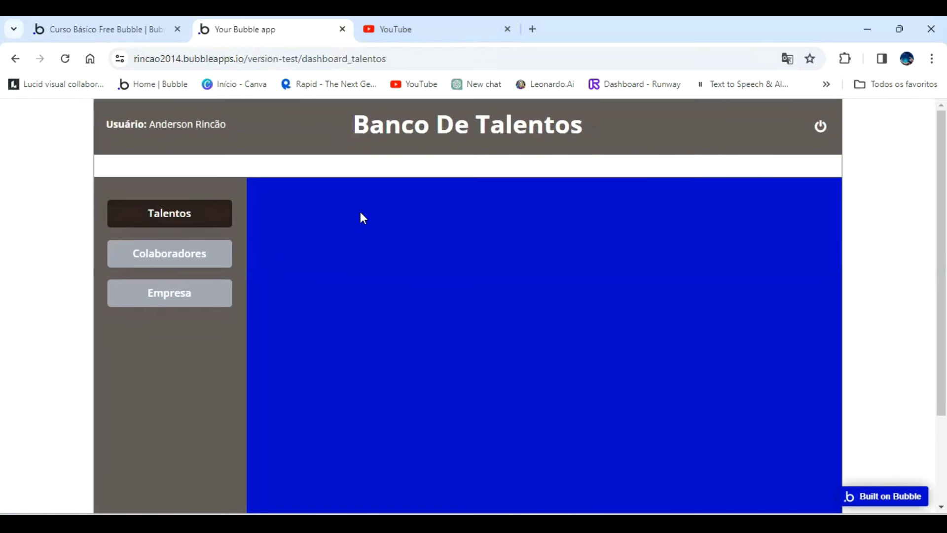
click(153, 254)
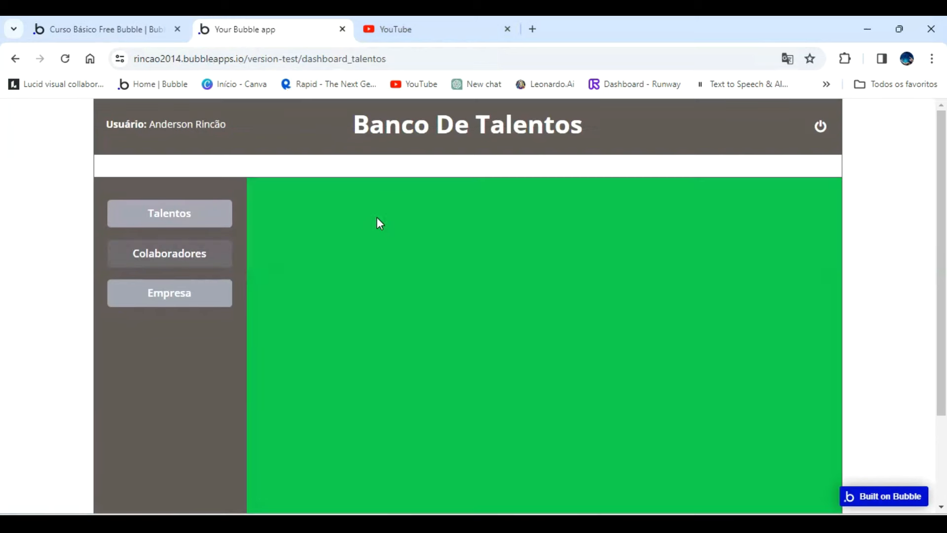
click(167, 295)
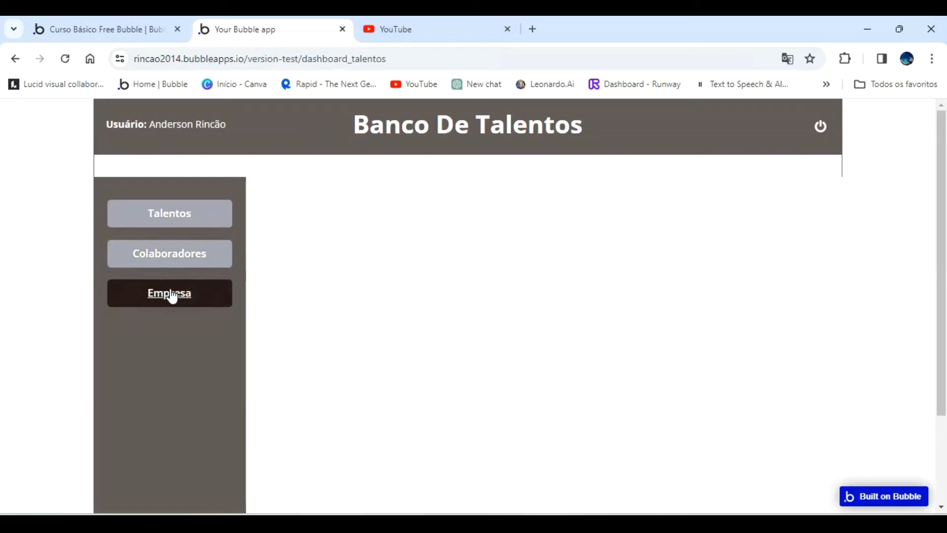
Return to the editor and change the compared text in the Group Empresa condition to Empresa.
click(127, 28)
click(501, 223)
click(503, 223)
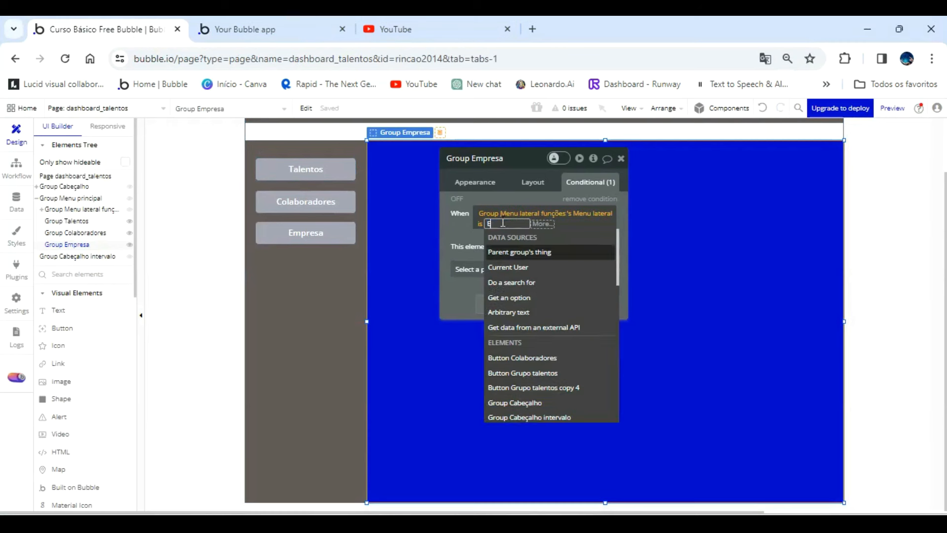
text(Empresa)
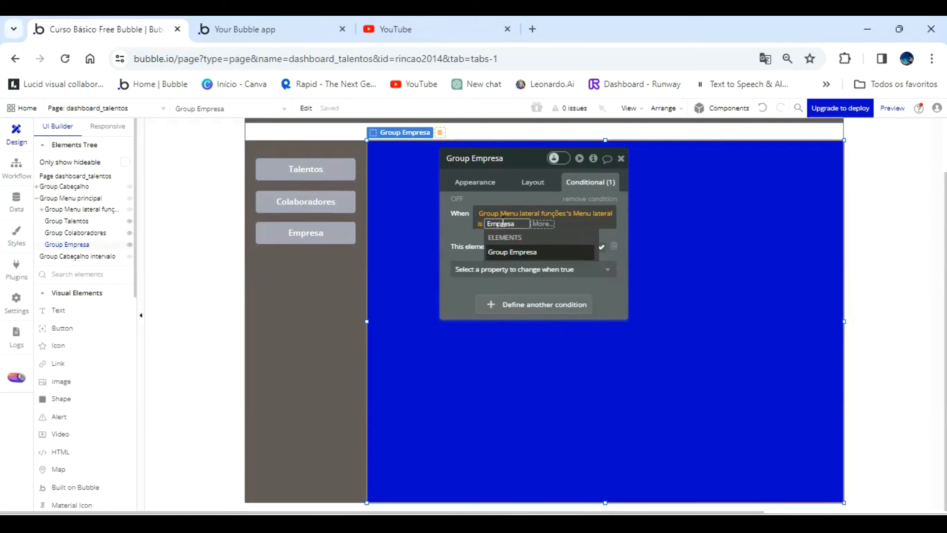
click(458, 225)
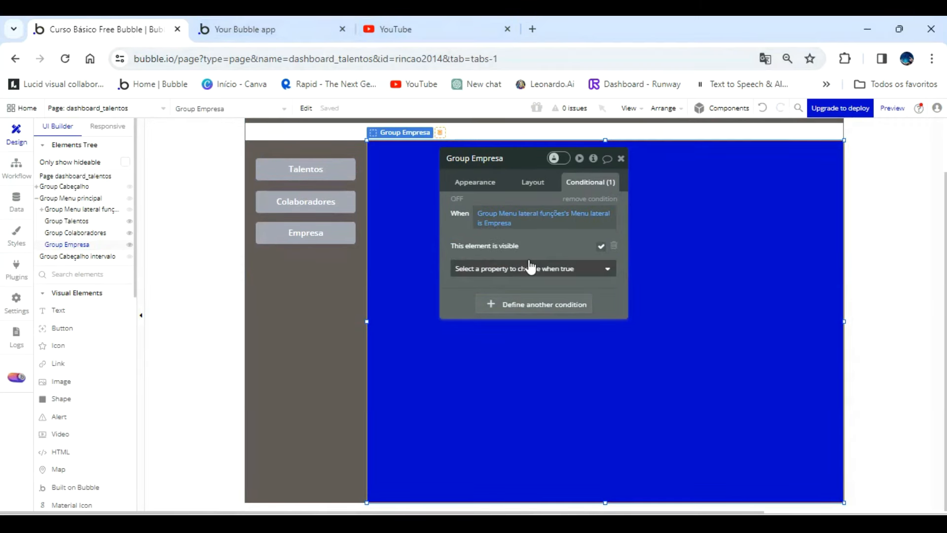
Reload the app preview and check which group each of the three side menu buttons shows.
click(280, 30)
click(294, 112)
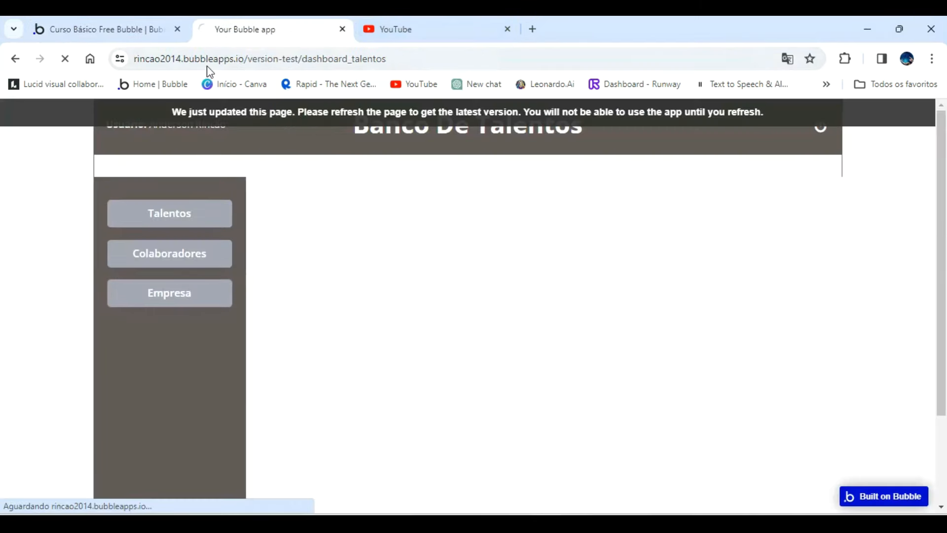
click(138, 28)
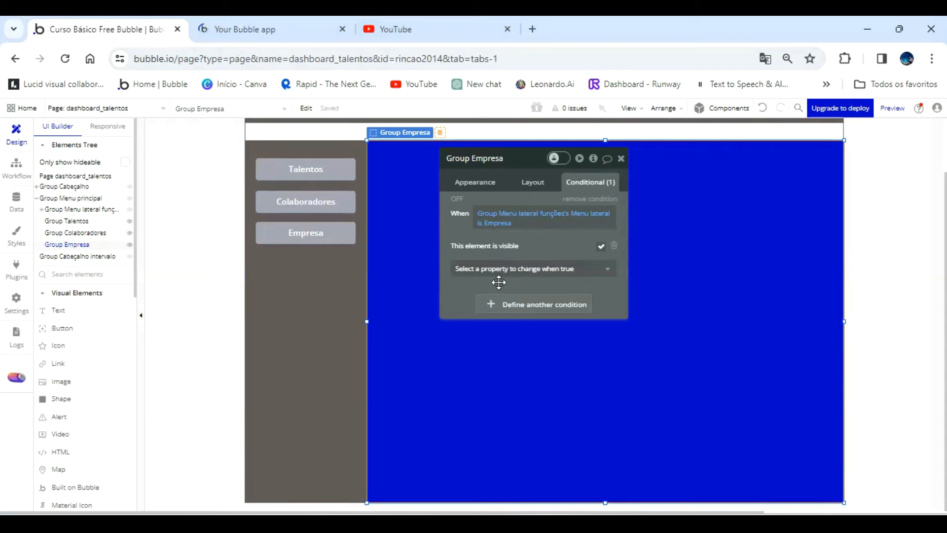
click(285, 30)
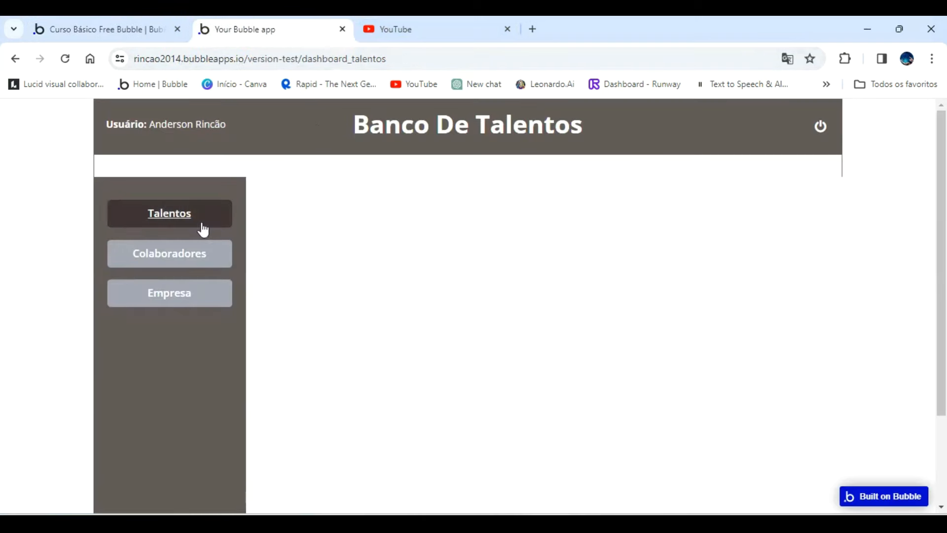
click(178, 302)
click(186, 260)
click(186, 219)
click(180, 260)
click(174, 295)
click(179, 257)
click(178, 225)
click(173, 260)
click(170, 288)
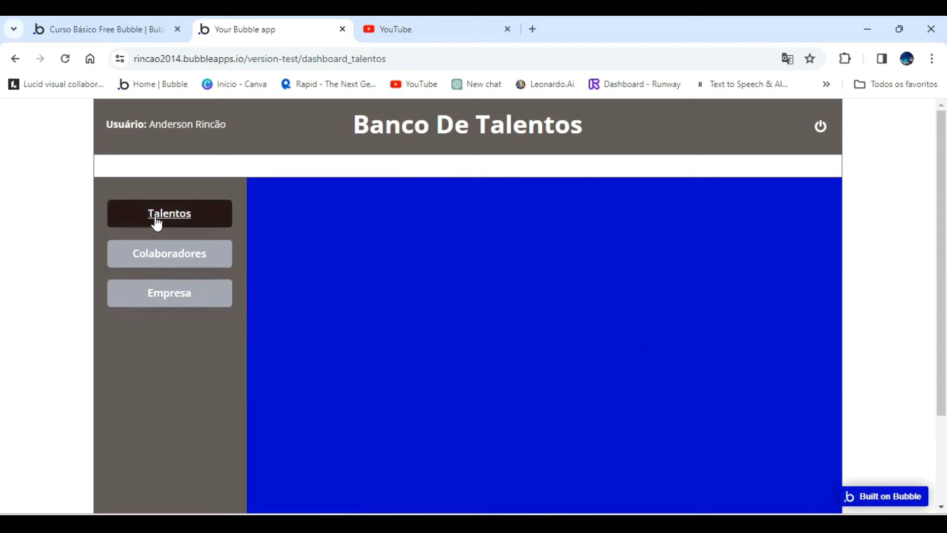
click(178, 218)
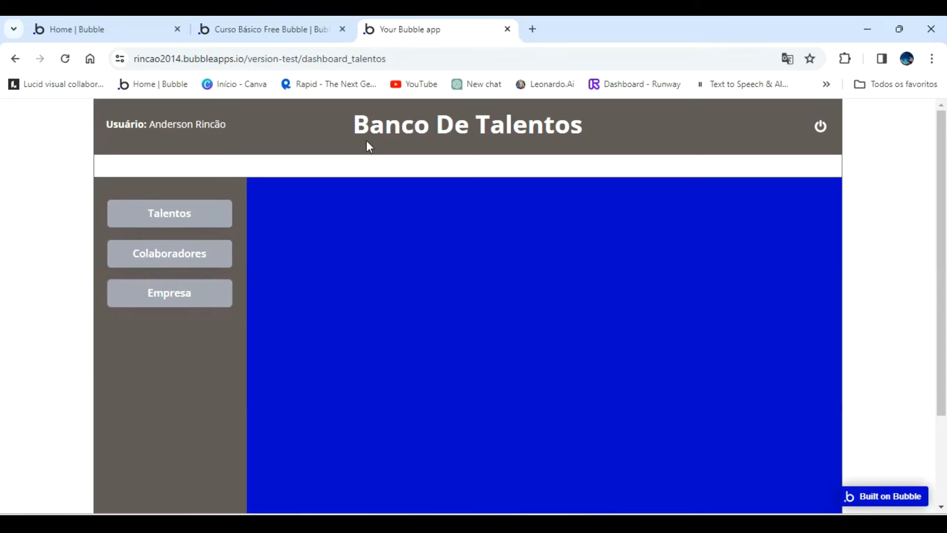
click(61, 59)
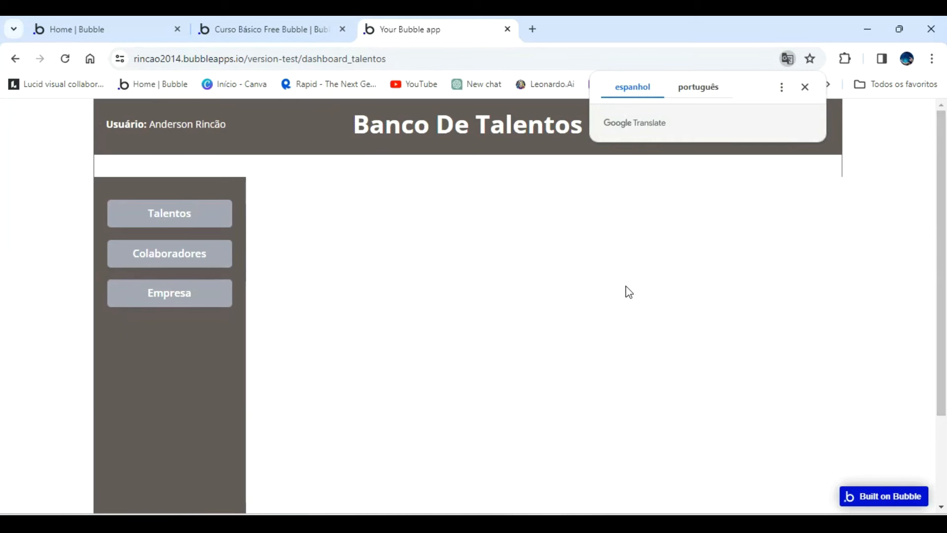
Duplicate Group Talentos inside Group Menu principal and name the copy Group Tela dashboard.
click(290, 32)
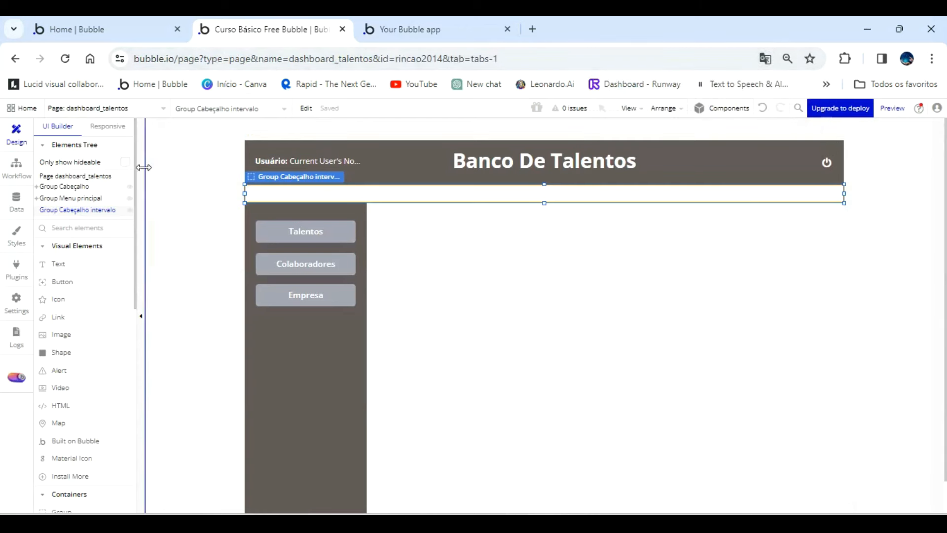
click(36, 199)
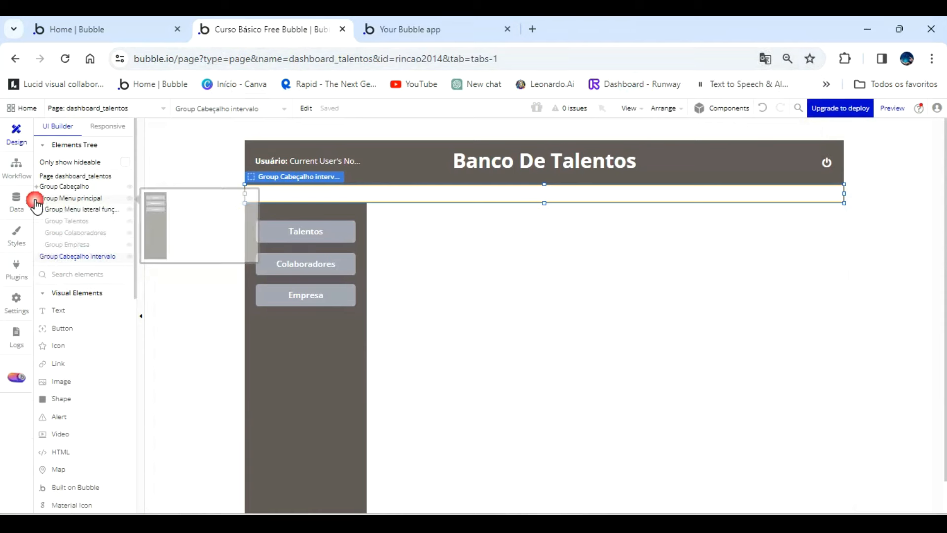
click(73, 223)
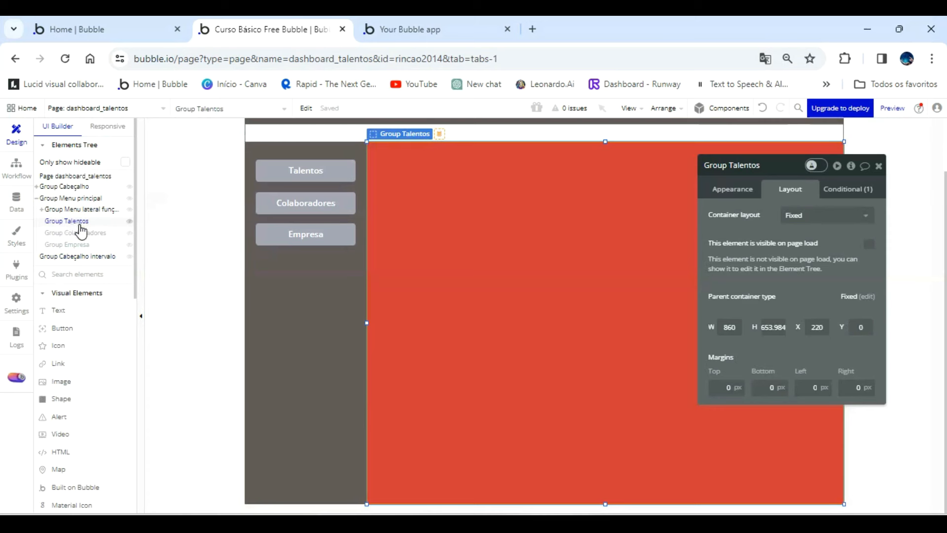
right_click(78, 222)
right_click(79, 222)
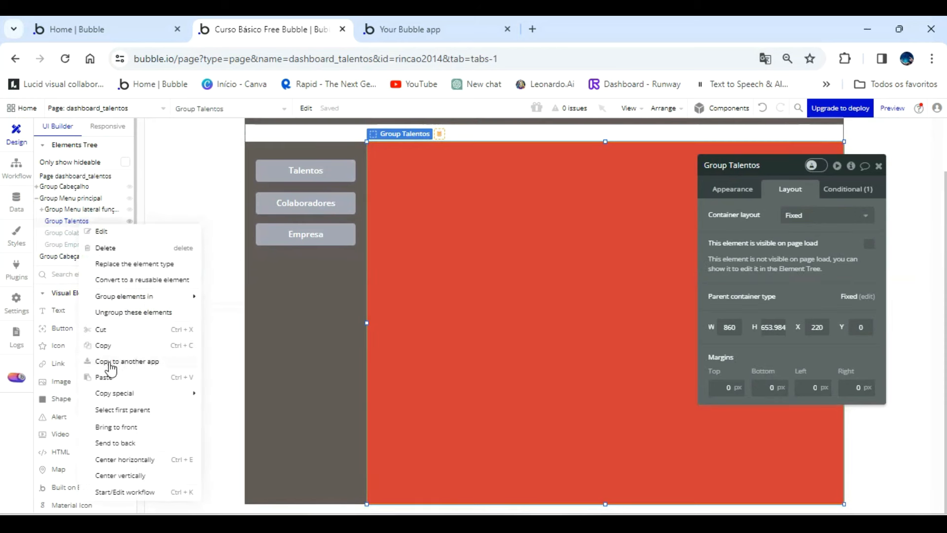
click(104, 377)
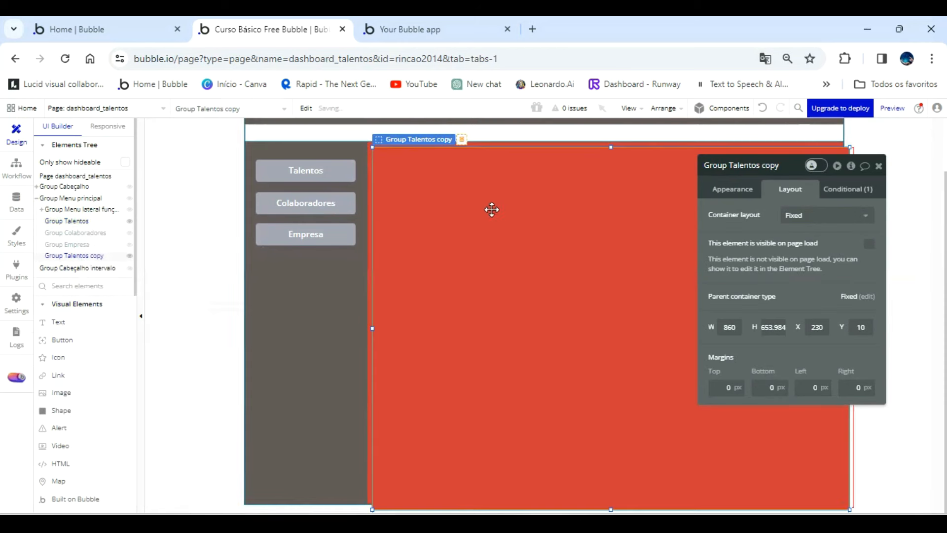
double_click(779, 166)
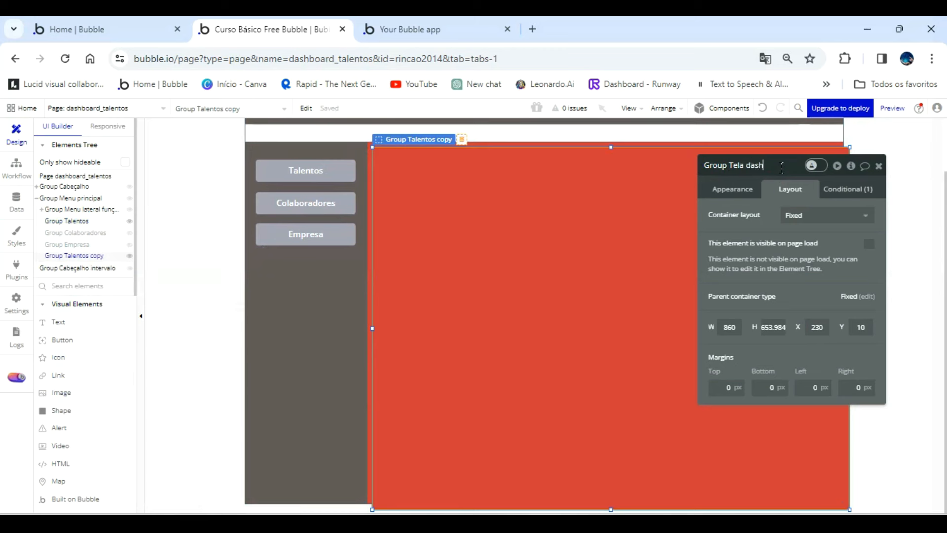
key(Return)
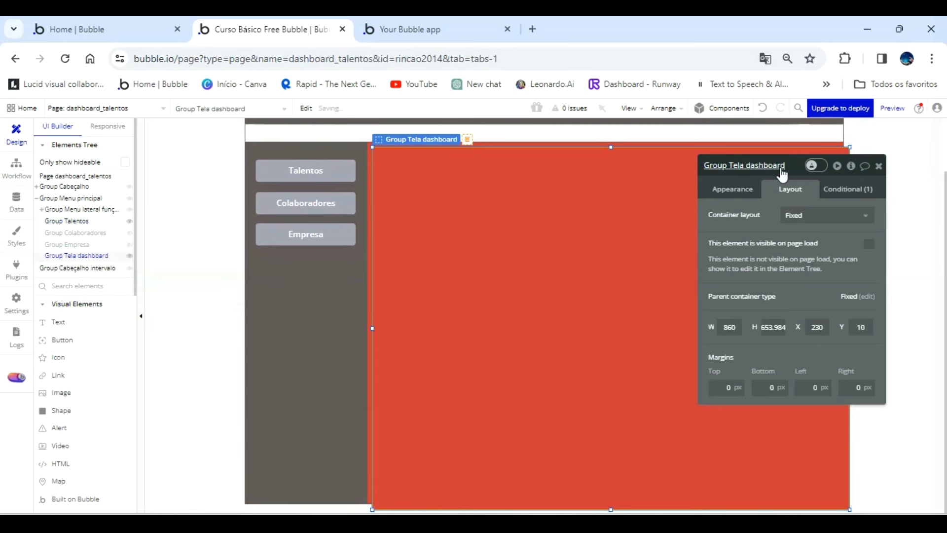
Remove the condition from Group Tela dashboard and make the group visible on page load.
click(849, 190)
click(847, 206)
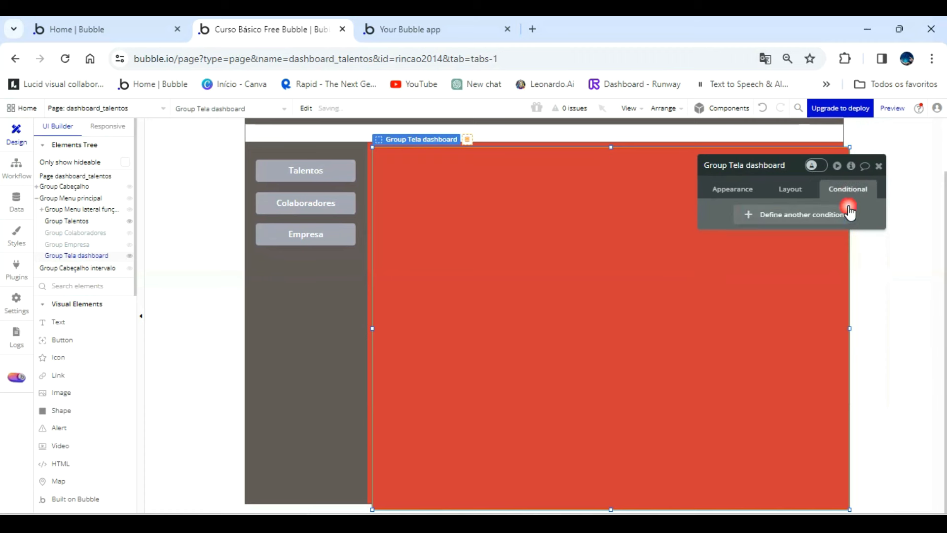
click(790, 192)
click(867, 244)
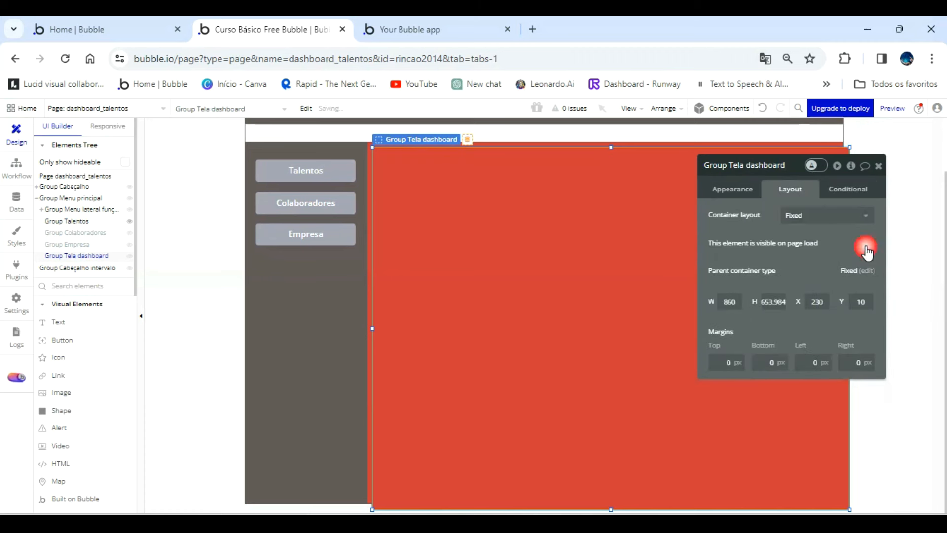
Set Group Tela dashboard's background to the white Primary contrast color variable and align the group exactly over Group Talentos.
click(738, 196)
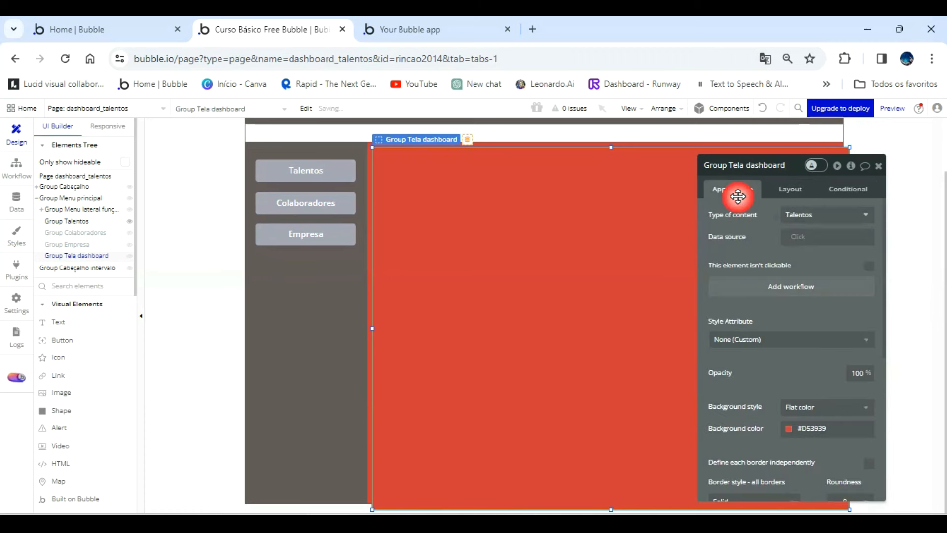
click(789, 430)
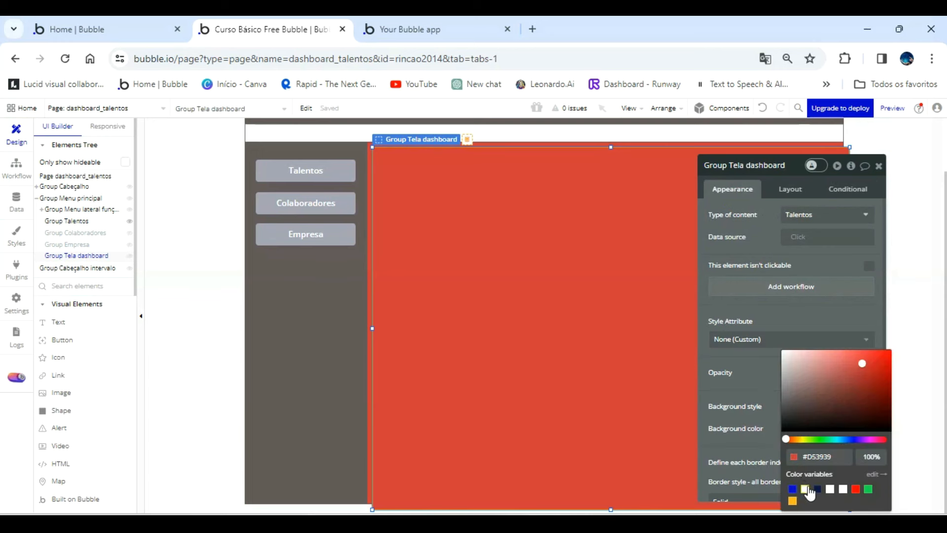
click(806, 489)
click(567, 273)
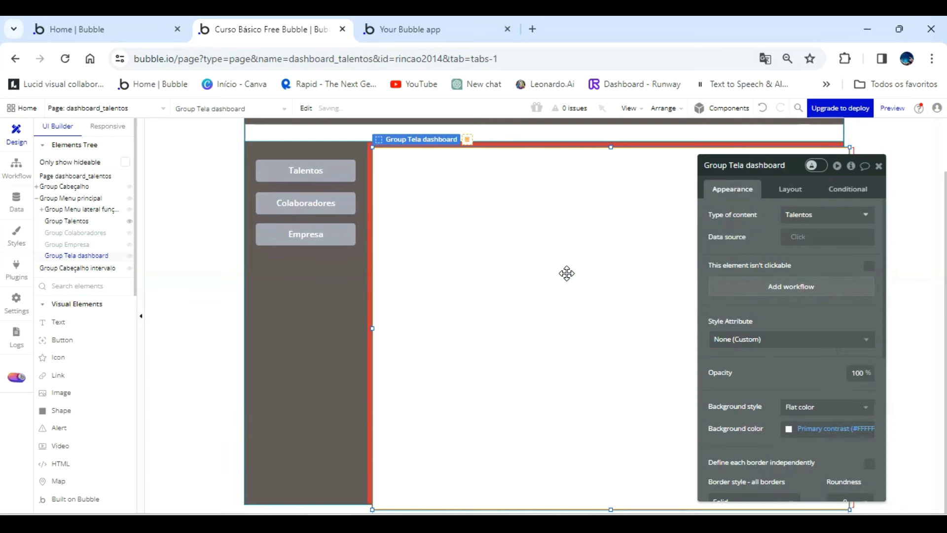
key(Left)
key(Up)
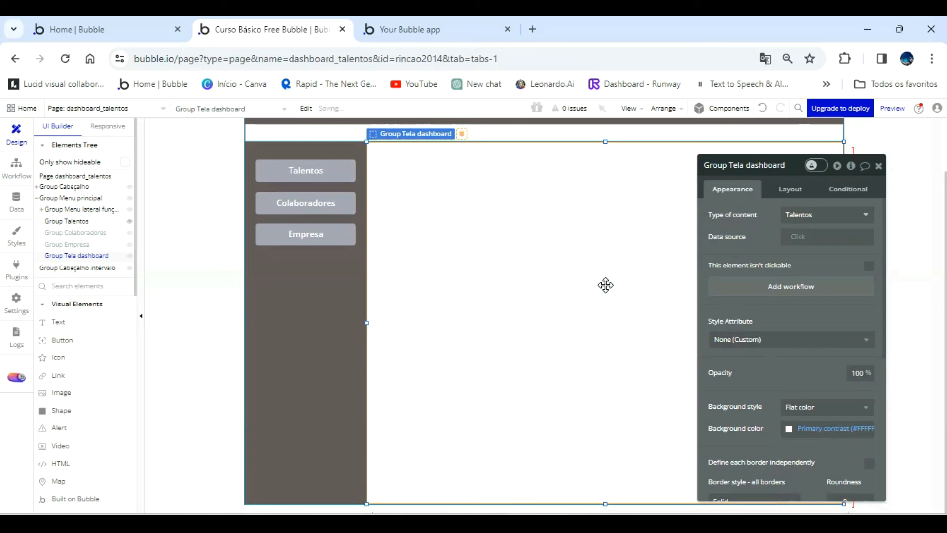
Draw an image element about 810 px wide inside Group Tela dashboard, leaving a small margin on every side.
drag(794, 272, 234, 205)
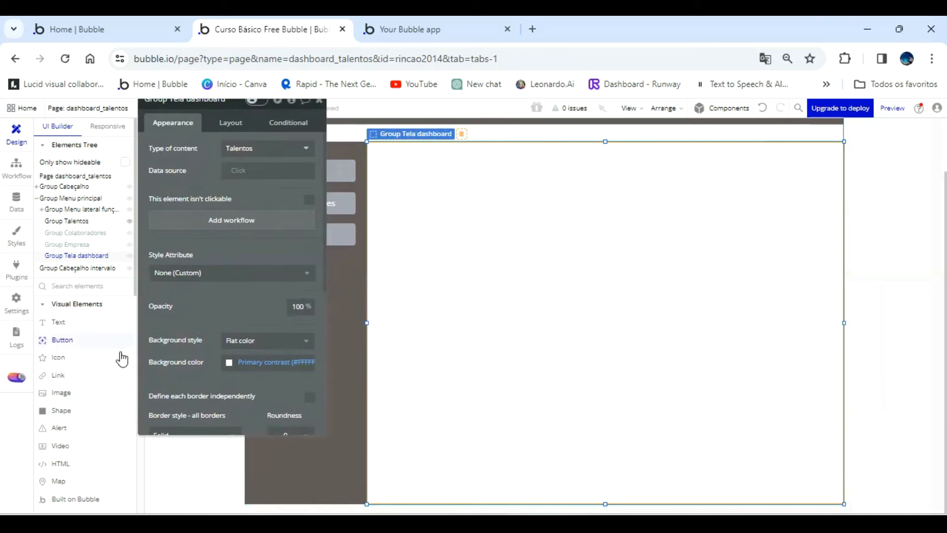
click(61, 394)
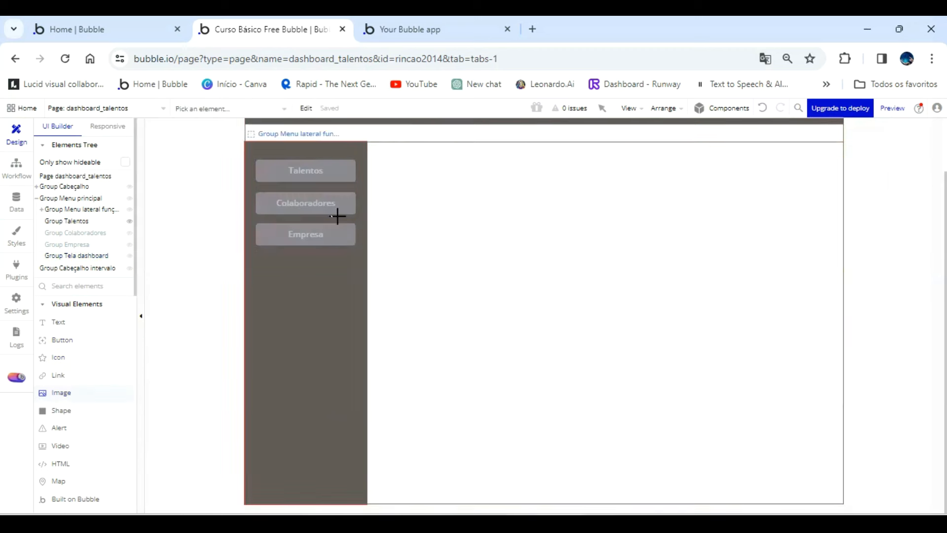
click(78, 255)
mouse_move(379, 163)
mouse_down()
mouse_move(421, 288)
mouse_move(683, 409)
mouse_move(815, 446)
mouse_move(826, 482)
mouse_up()
click(724, 399)
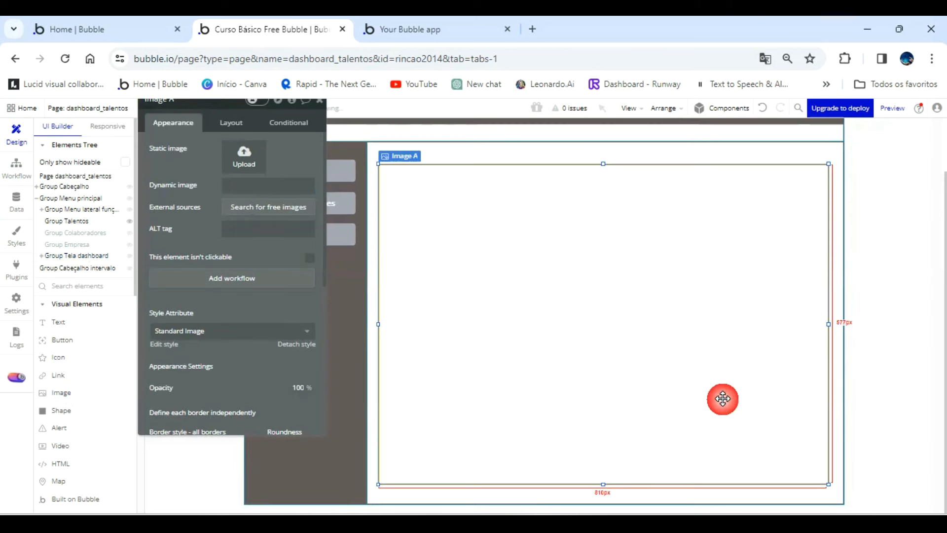
Rename the new image element as Image Tela dashboard boas vindas.
drag(210, 157, 209, 206)
double_click(201, 153)
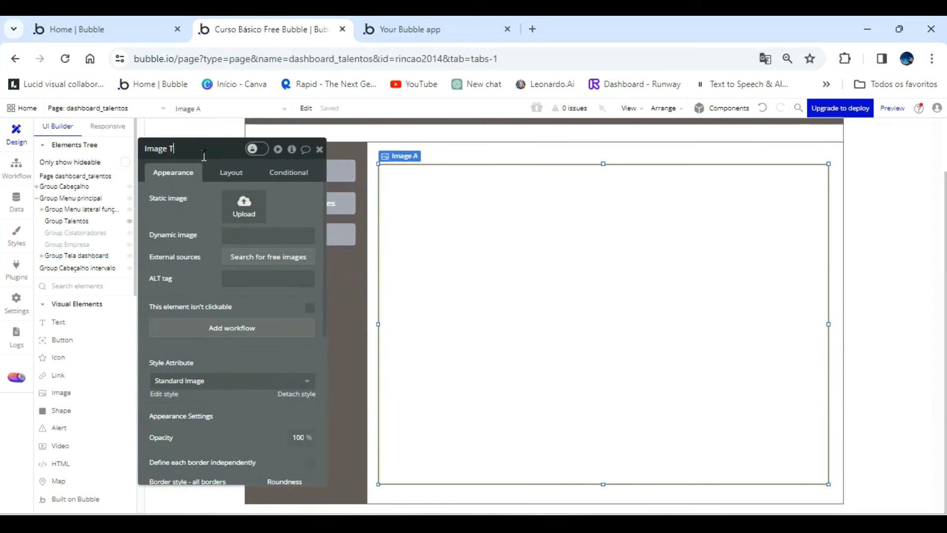
text(Tela dashboard boas vindas)
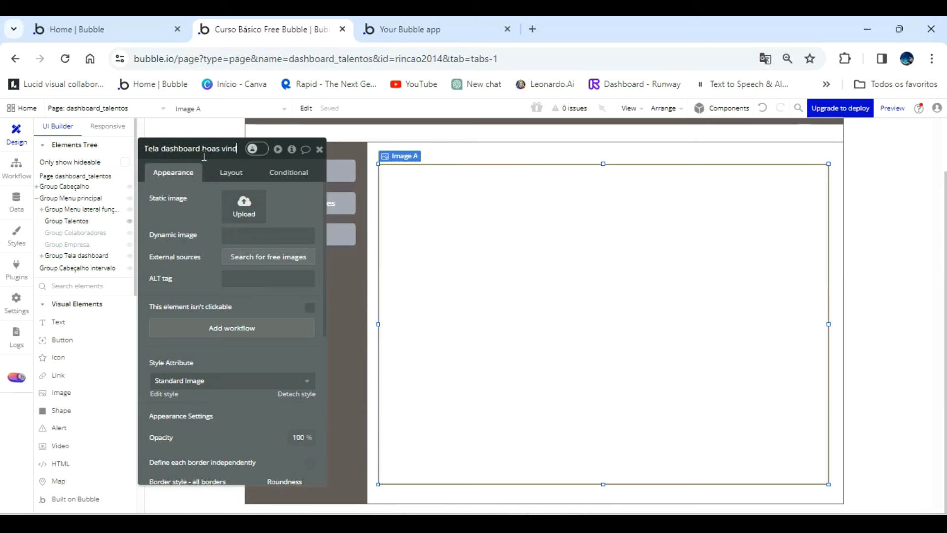
key(Return)
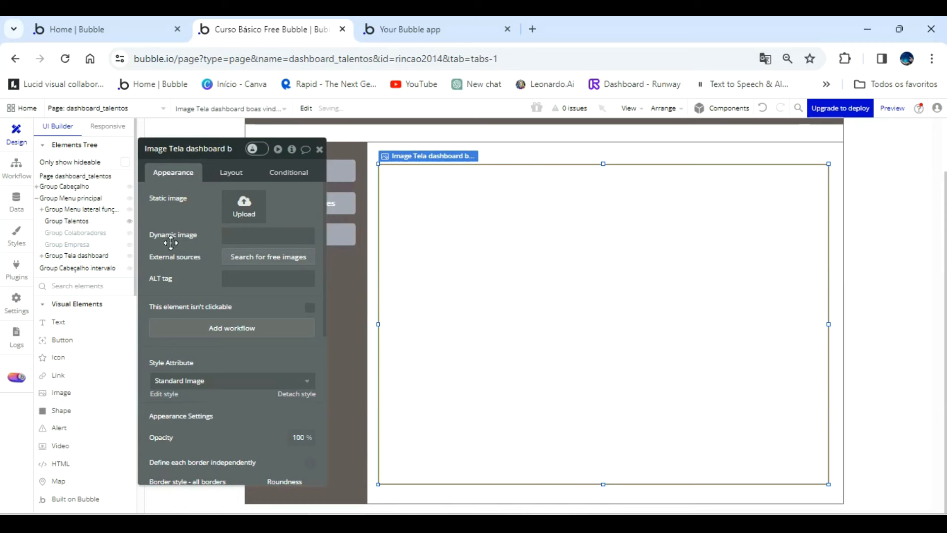
Rename the Empresa side menu button as Button Grupo Empresa and check the Colaboradores button's element name.
click(335, 236)
click(220, 154)
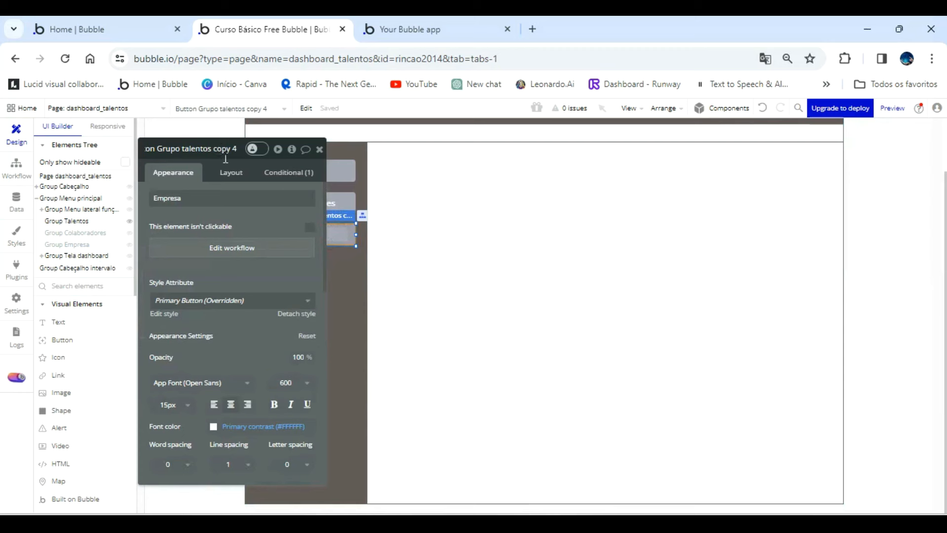
drag(200, 186, 134, 171)
click(148, 136)
key(BackSpace)
key(BackSpace)
key(BackSpace)
key(BackSpace)
key(BackSpace)
key(BackSpace)
key(BackSpace)
key(BackSpace)
key(BackSpace)
key(BackSpace)
key(BackSpace)
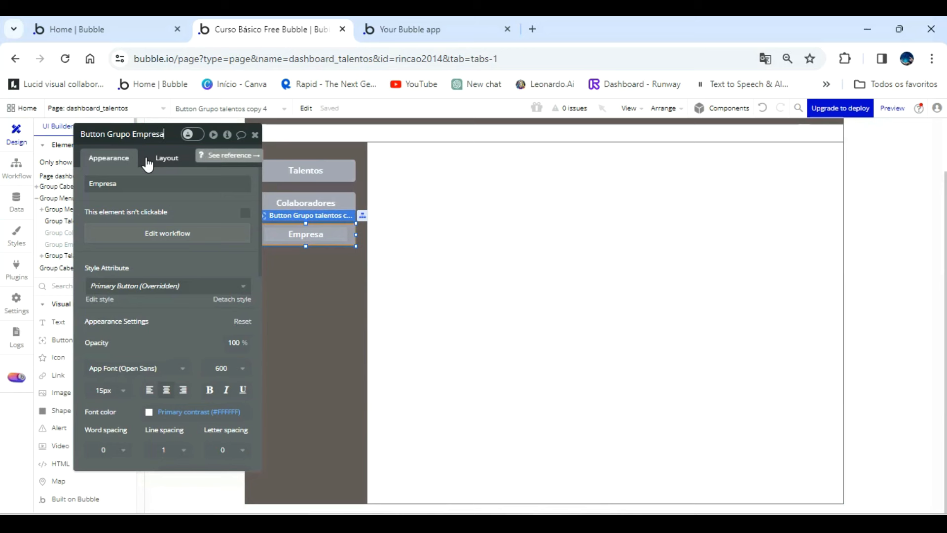
click(194, 209)
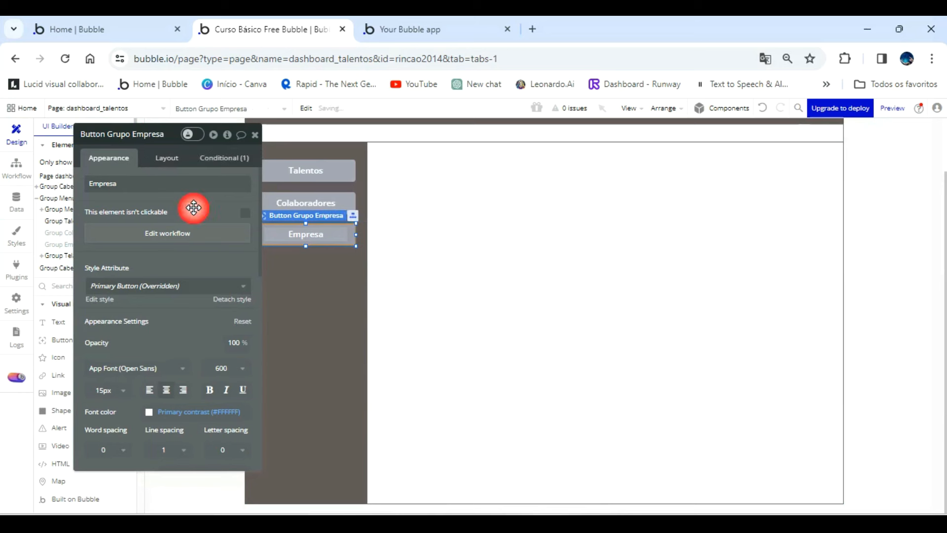
click(291, 205)
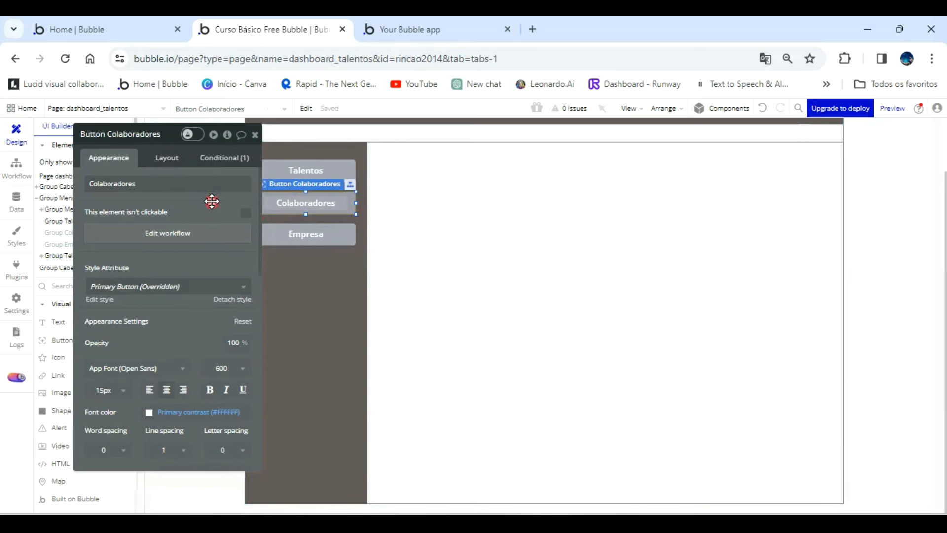
mouse_move(182, 202)
mouse_down()
mouse_move(194, 163)
mouse_move(186, 240)
mouse_move(186, 196)
mouse_up()
click(259, 133)
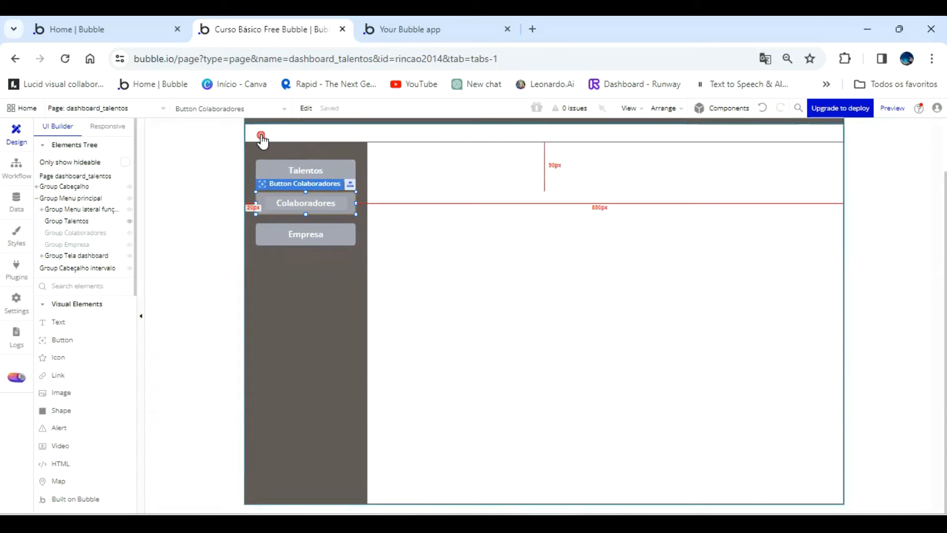
Extend the welcome image element in Group Tela dashboard upward and downward to about 605 px high.
click(84, 255)
click(469, 273)
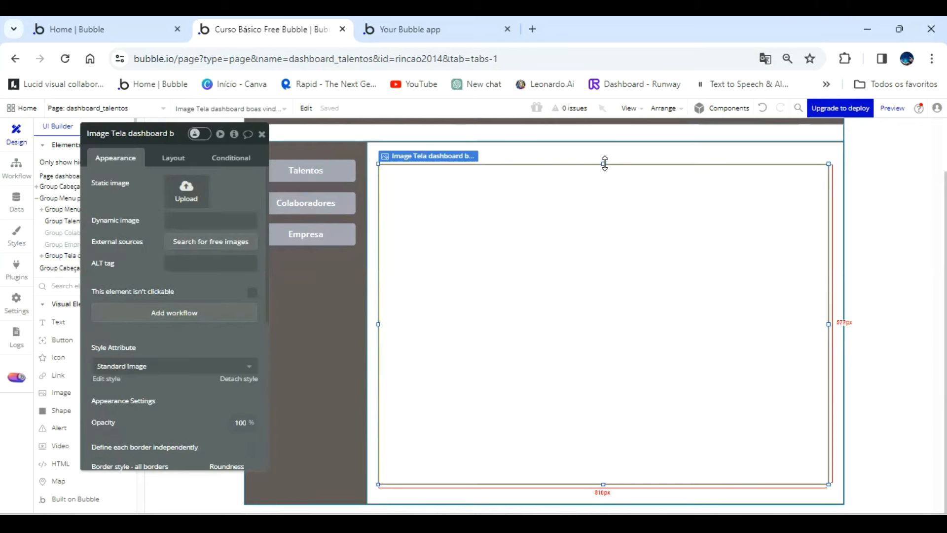
drag(604, 162, 604, 152)
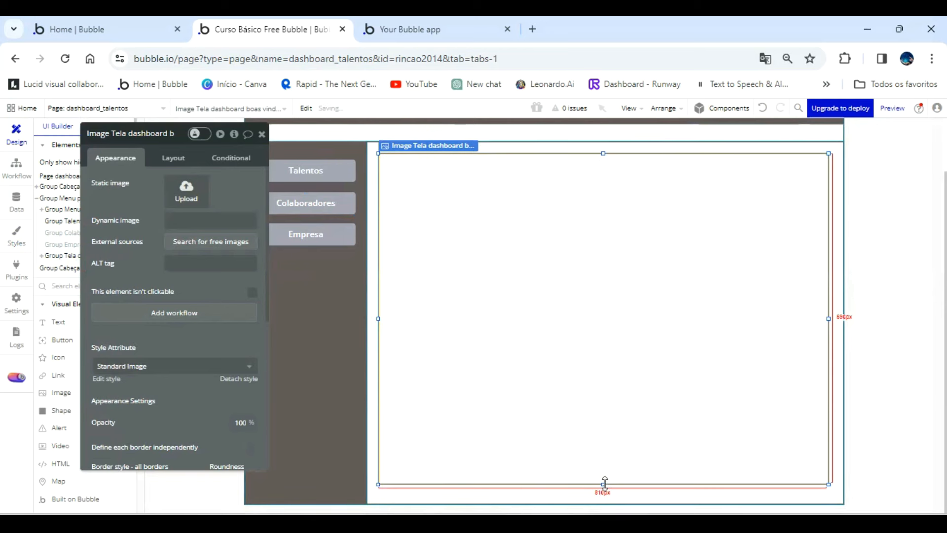
drag(605, 481, 603, 488)
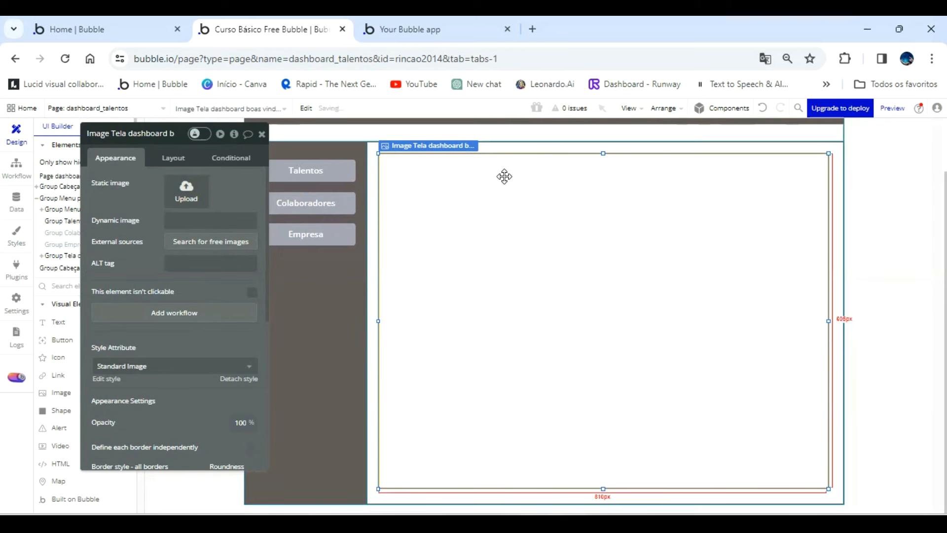
Detach the image element from its Standard Image style and set its border roundness to 5.
click(230, 380)
scroll(228, 378, down, 5)
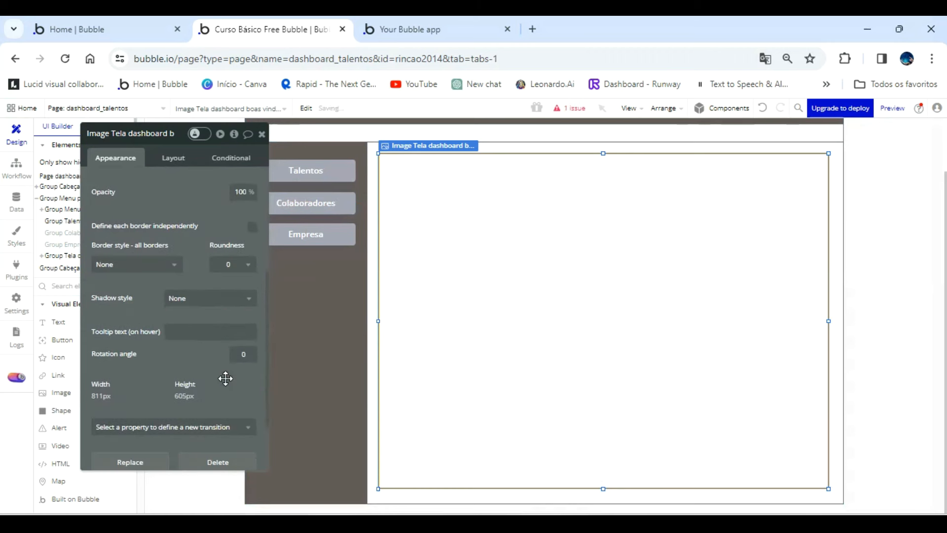
click(247, 267)
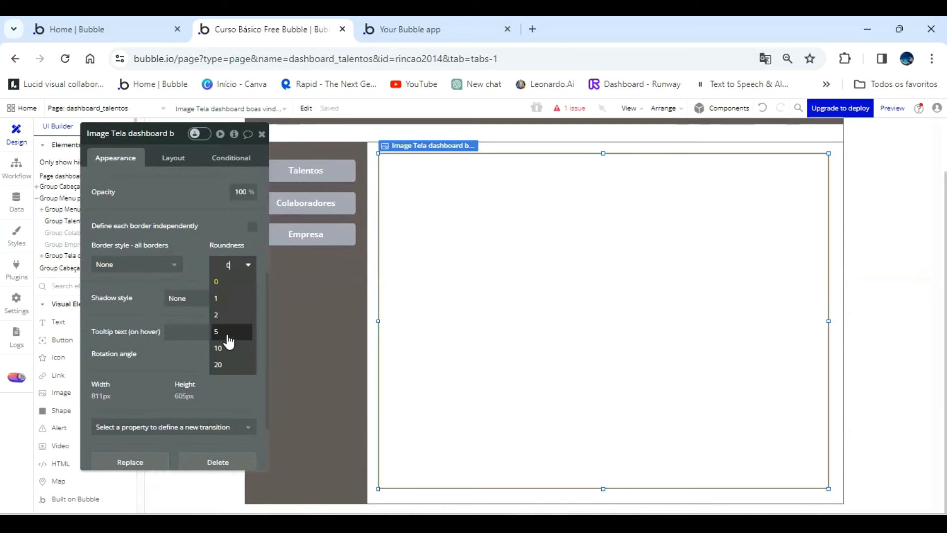
click(227, 307)
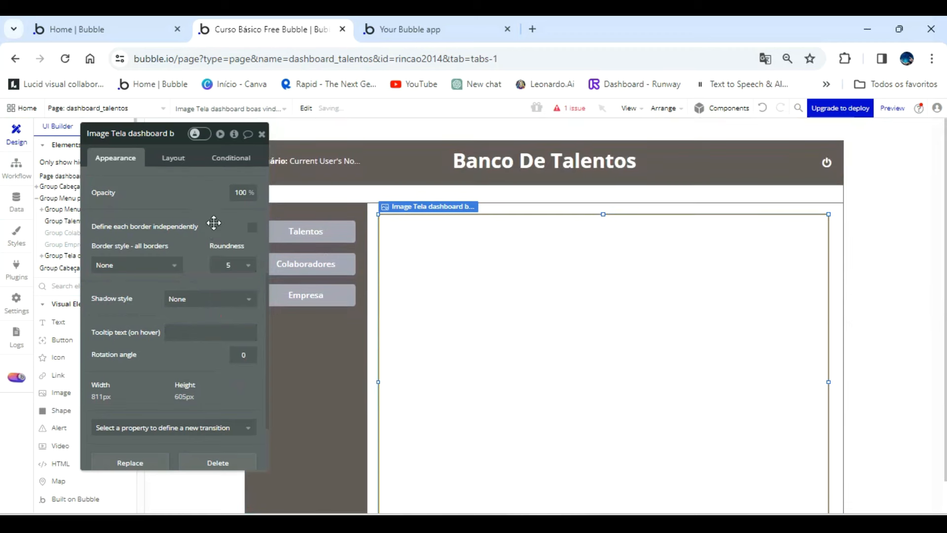
Upload the Leonardo_Diffusion photo of people from a company, from the folder Imagens e Videos aulas Diversas Canal, as the element's static image.
scroll(177, 208, up, 2)
scroll(168, 202, up, 4)
click(194, 199)
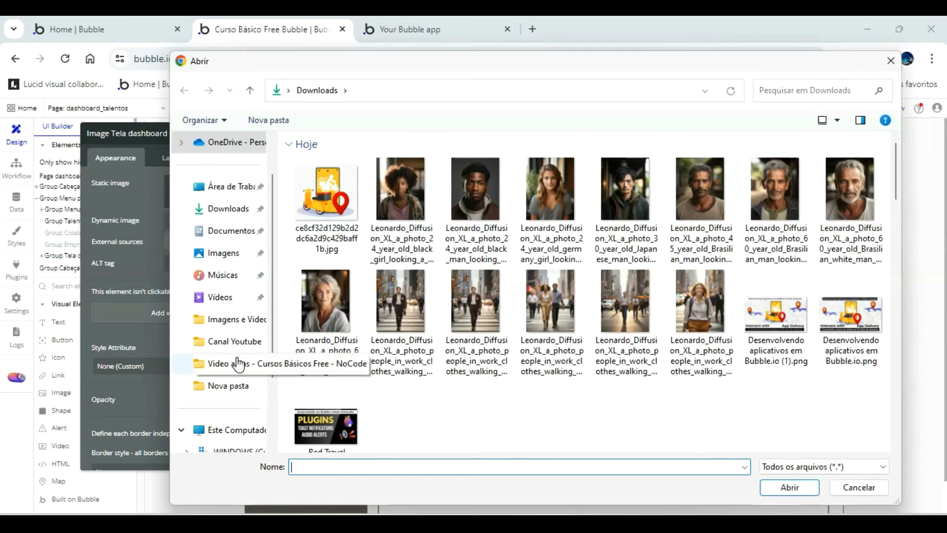
click(234, 326)
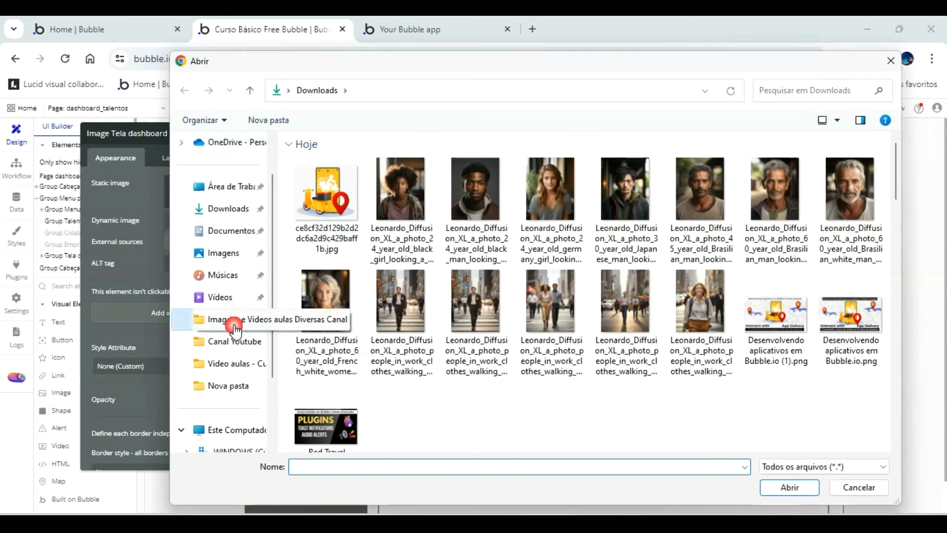
scroll(546, 332, down, 5)
scroll(545, 331, down, 10)
scroll(548, 334, down, 10)
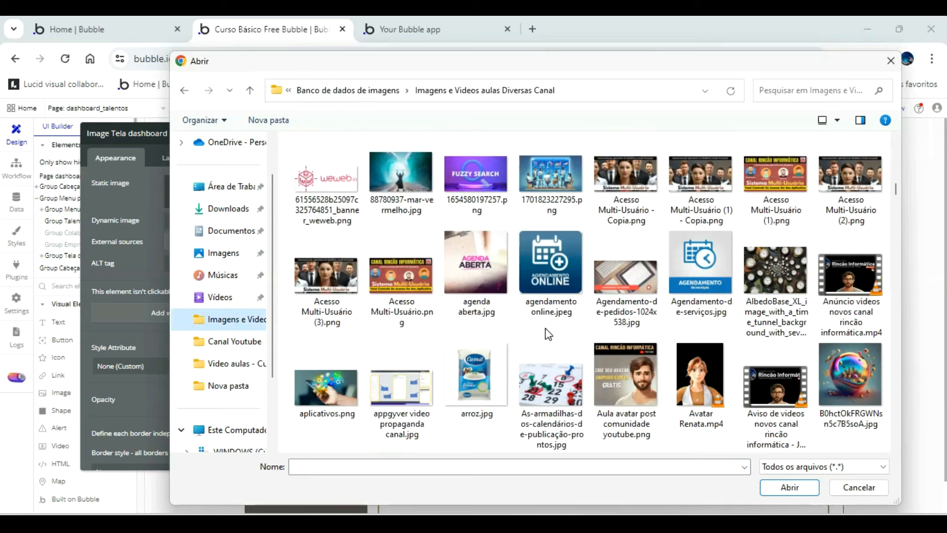
scroll(548, 334, up, 1)
scroll(549, 334, down, 10)
scroll(549, 334, down, 4)
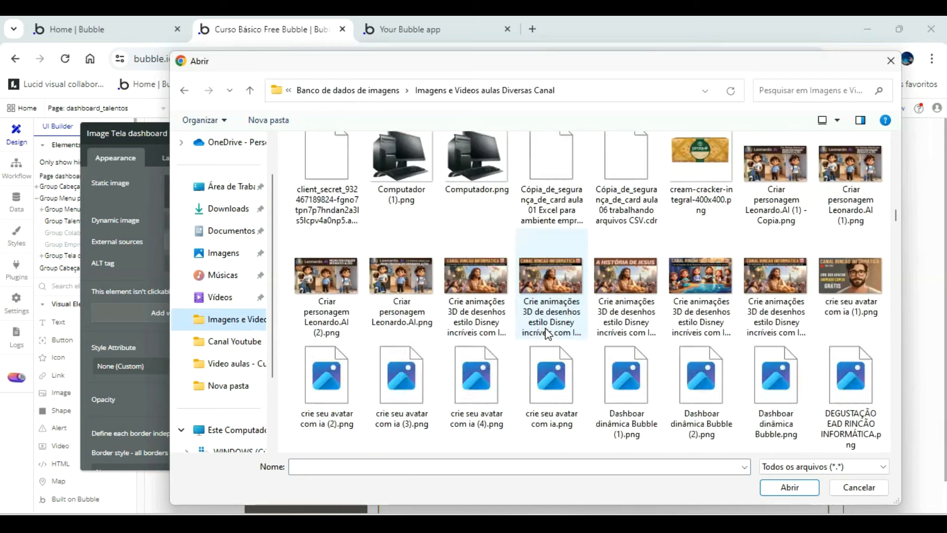
scroll(548, 334, down, 15)
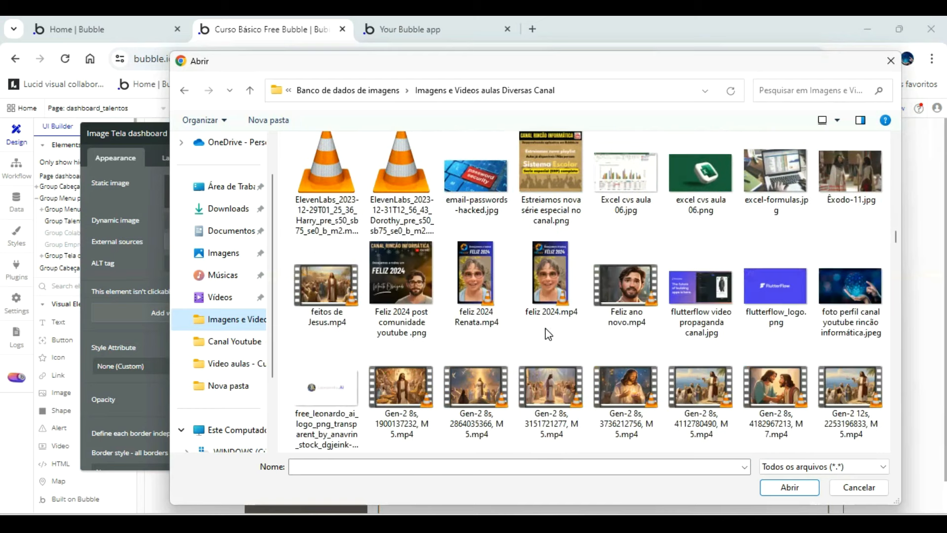
scroll(549, 335, down, 8)
scroll(549, 334, down, 6)
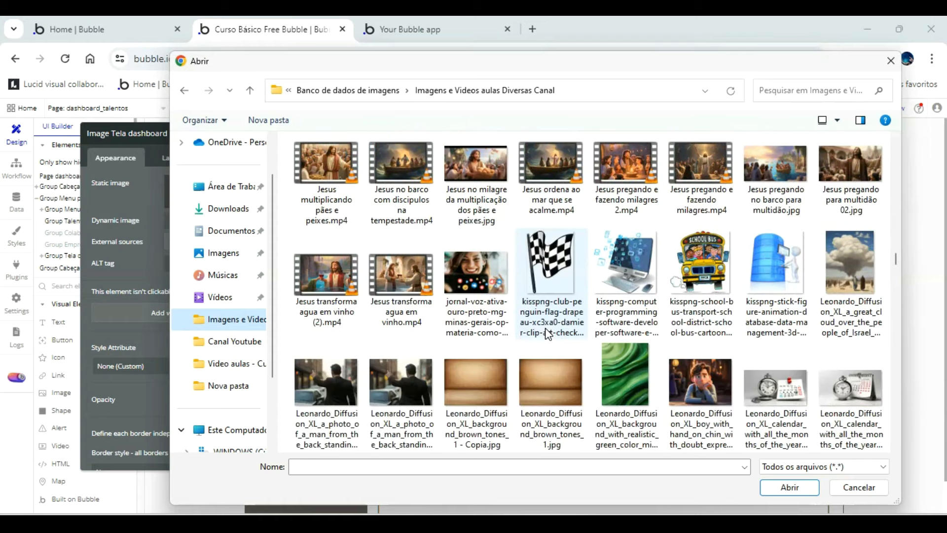
scroll(547, 335, down, 6)
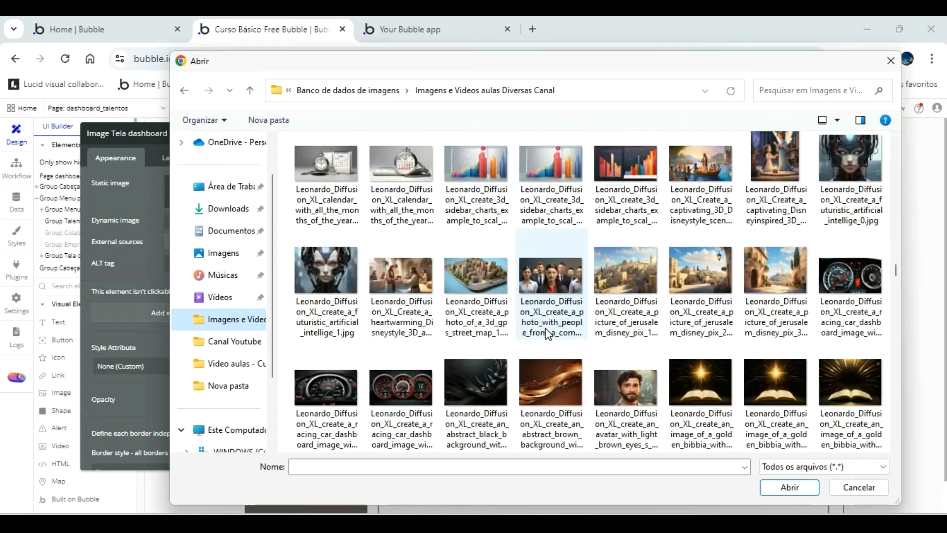
double_click(552, 276)
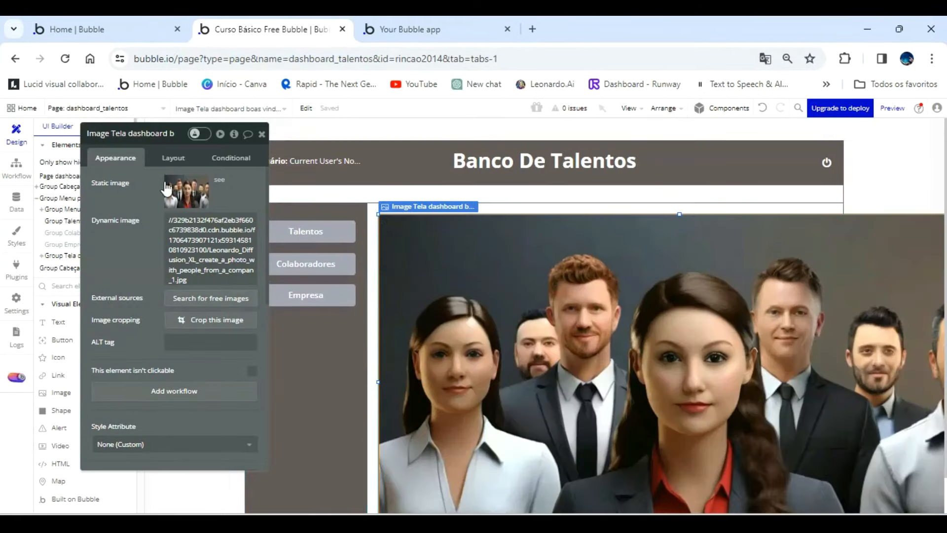
Try to move the oversized image within Group Tela dashboard, and undo the move.
click(173, 159)
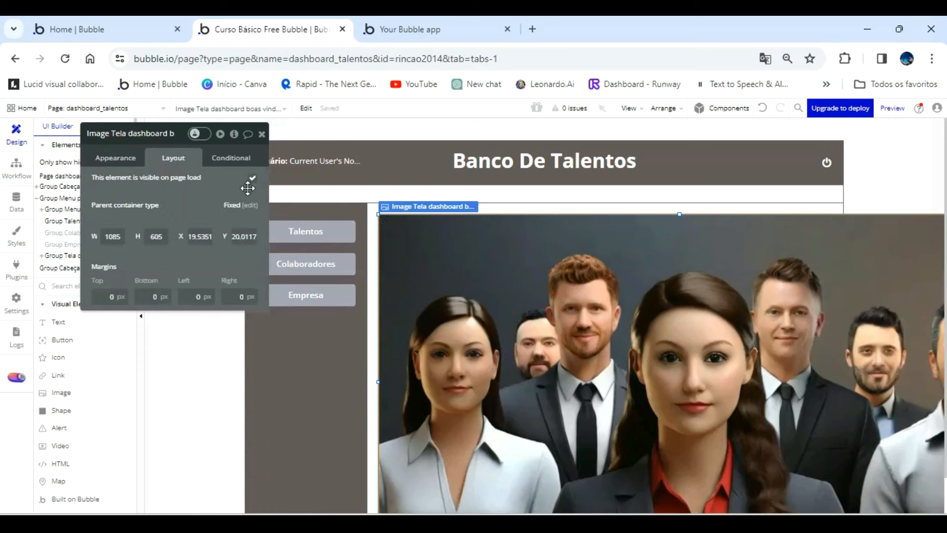
click(116, 158)
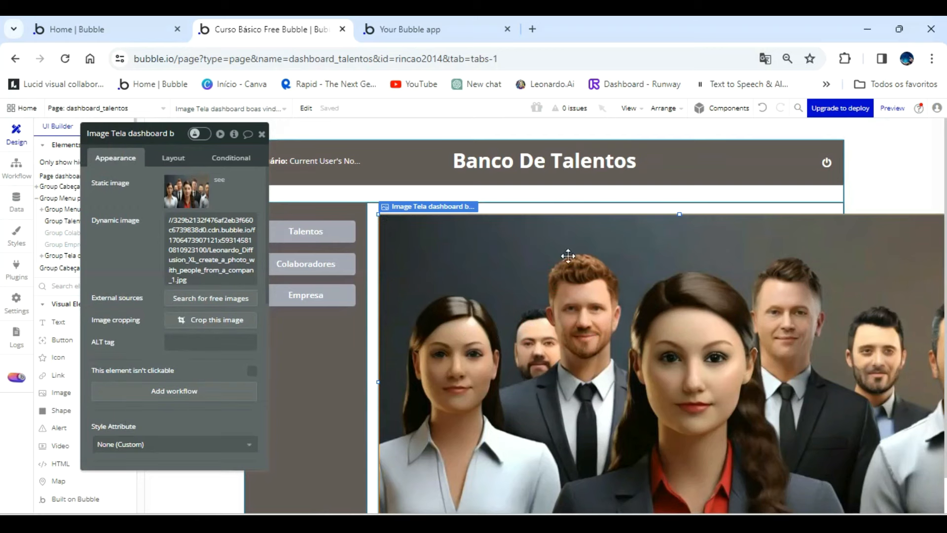
drag(437, 248, 470, 278)
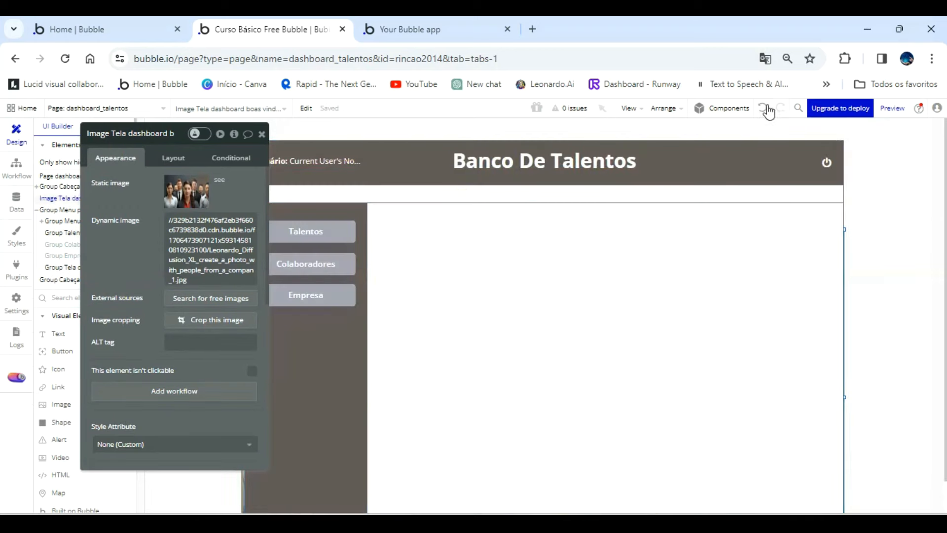
click(763, 108)
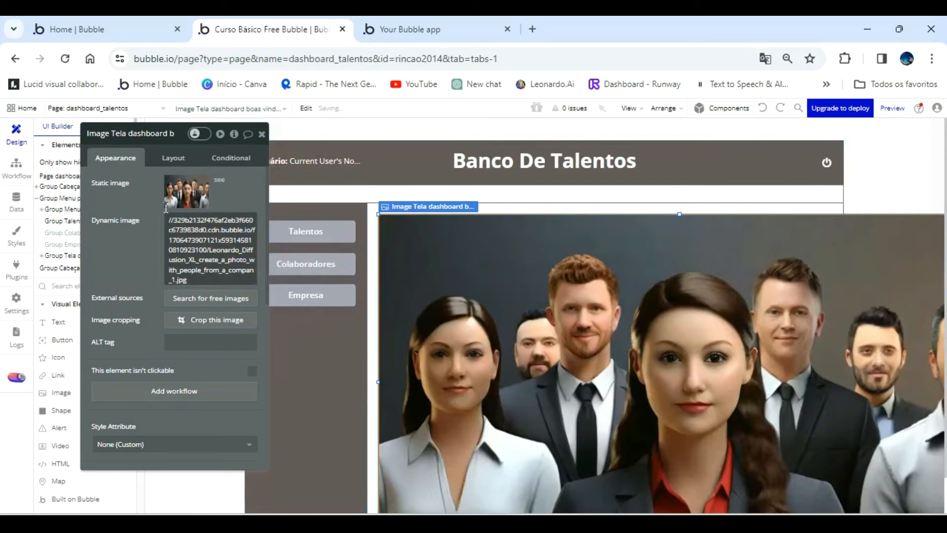
Set the welcome image's width to 800 px and center it horizontally in Group Tela dashboard at X 28.
click(166, 157)
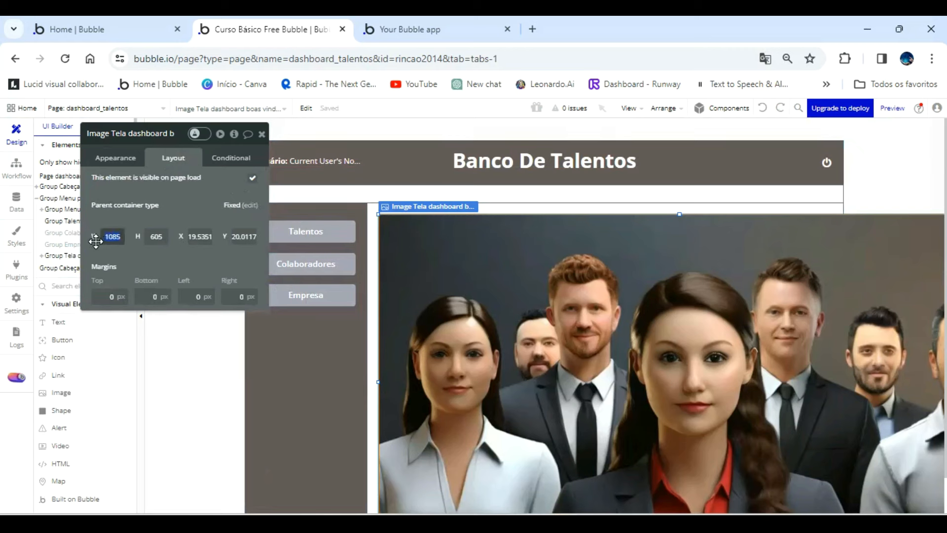
click(498, 205)
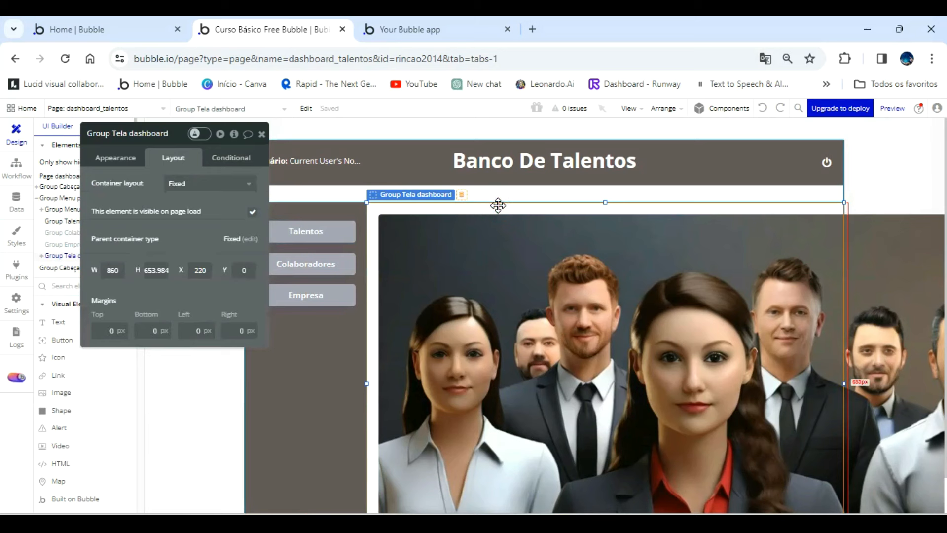
click(502, 228)
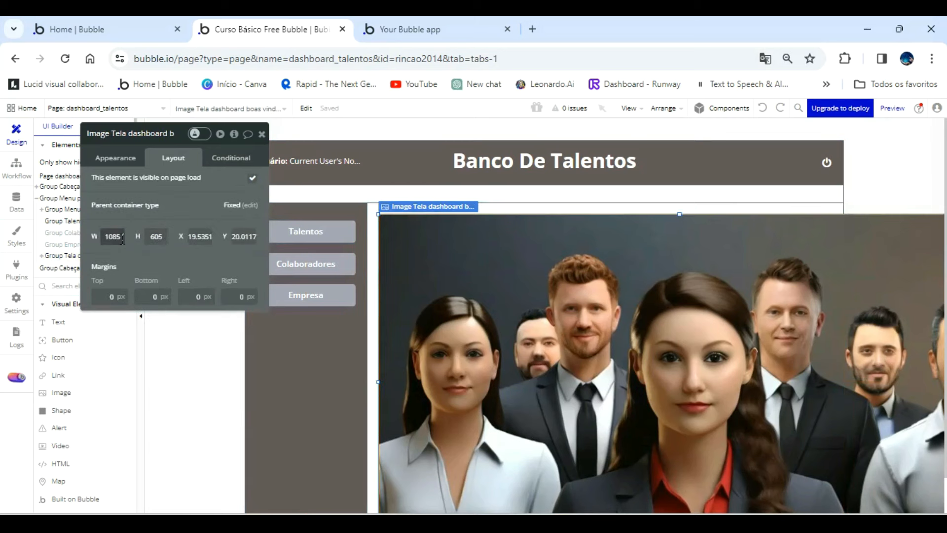
click(107, 233)
text(800)
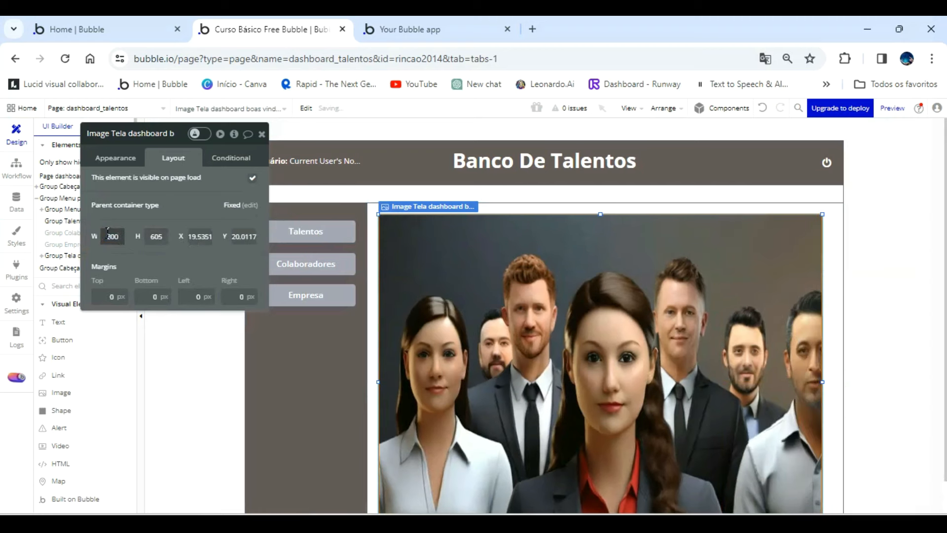
click(538, 316)
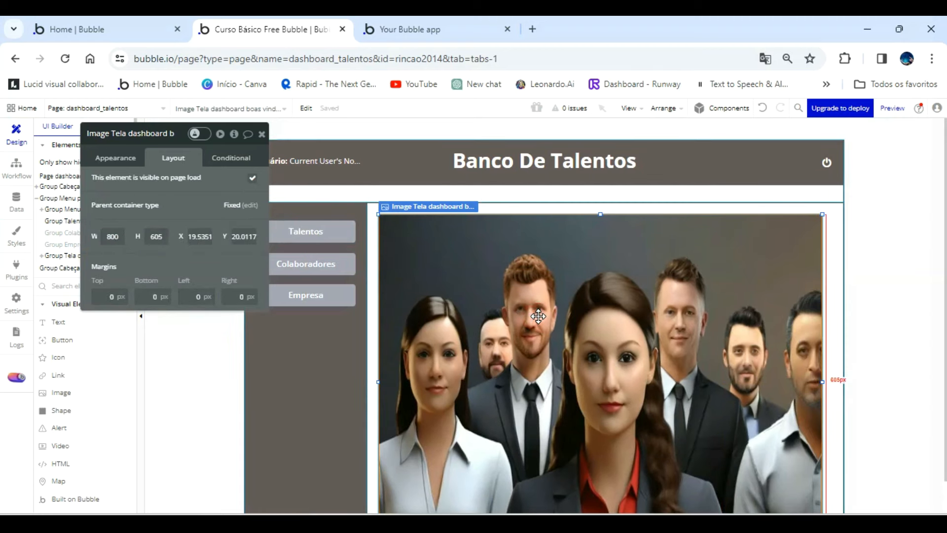
scroll(538, 316, down, 1)
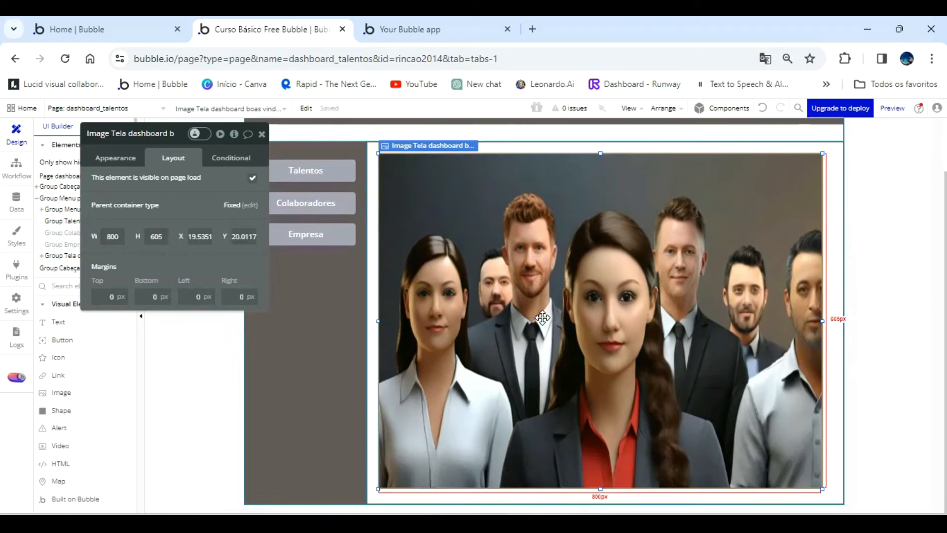
drag(543, 317, 548, 317)
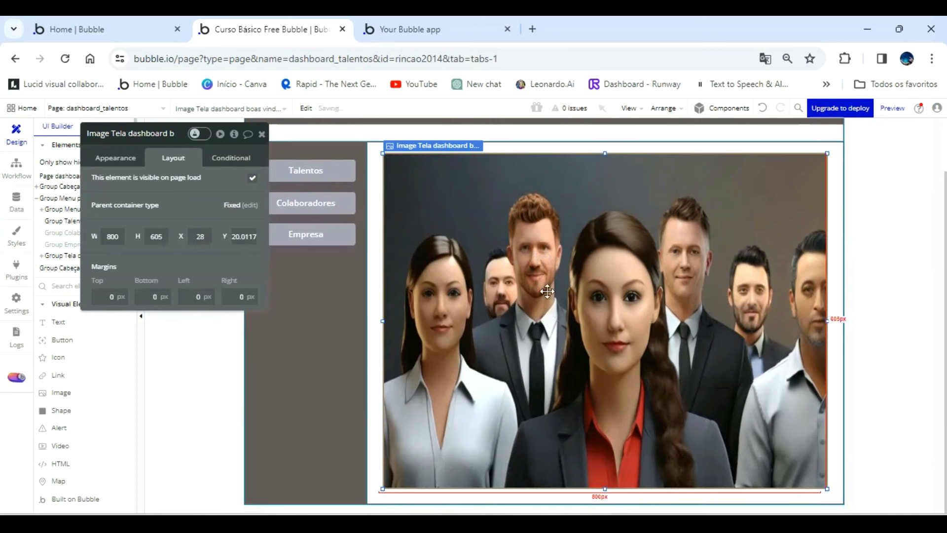
Switch to the app preview, reload dashboard_talentos and examine how the welcome image is displayed.
click(418, 29)
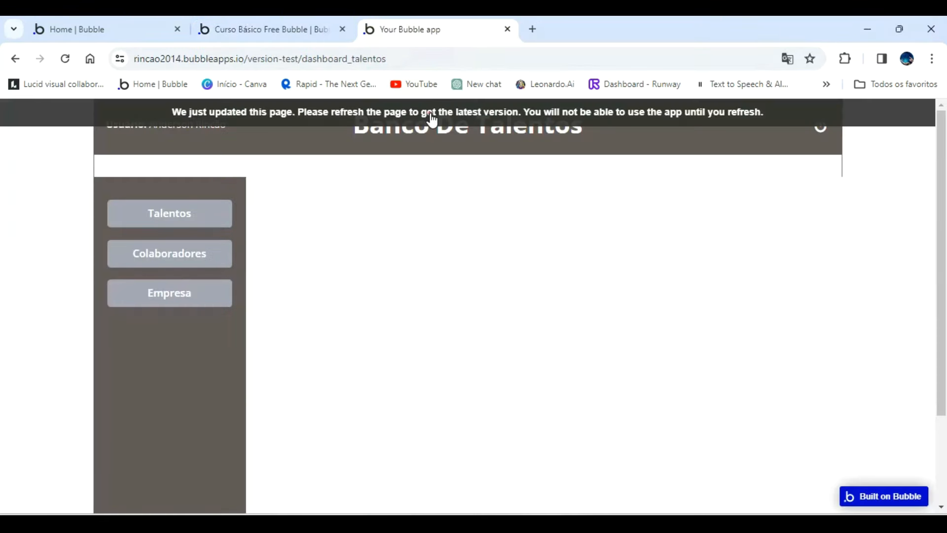
key(F5)
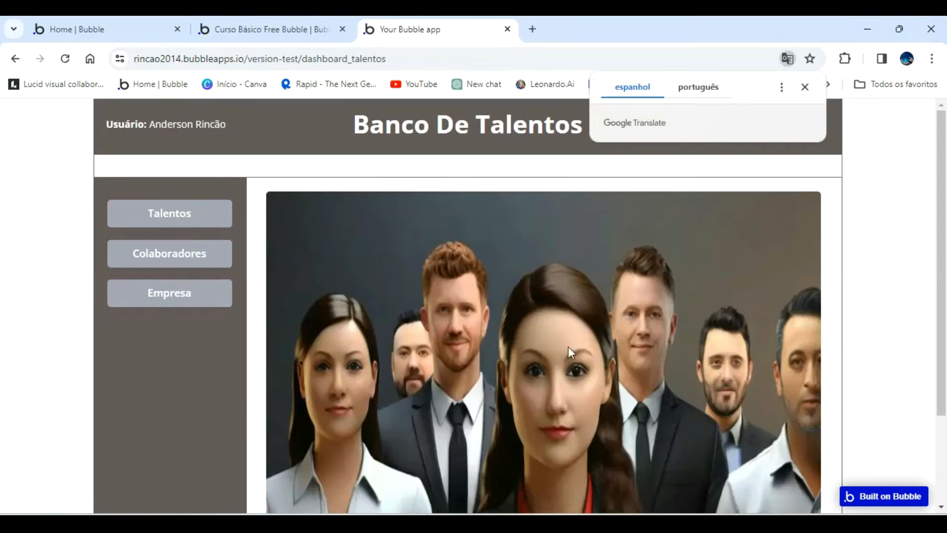
scroll(695, 330, down, 2)
scroll(602, 260, up, 2)
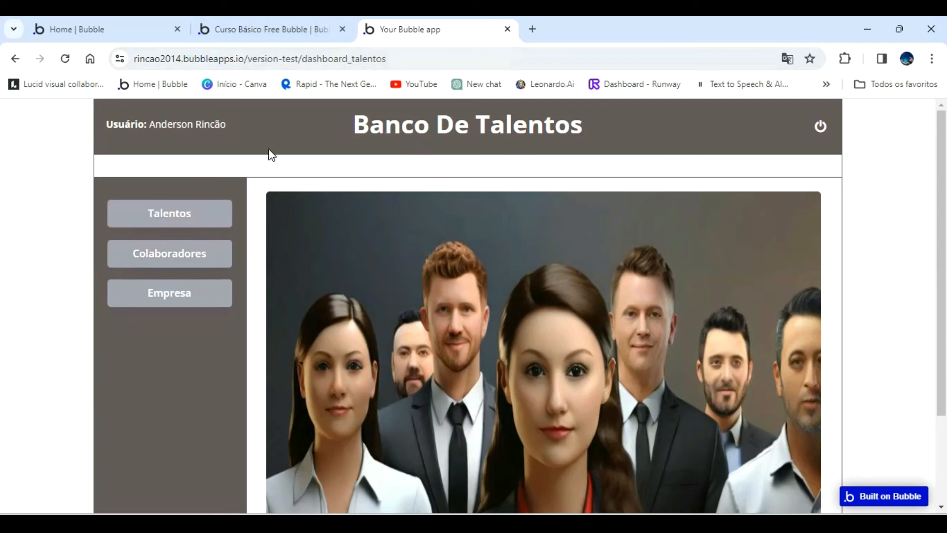
Return to the Bubble editor and make Group Tela dashboard not visible on page load.
click(250, 30)
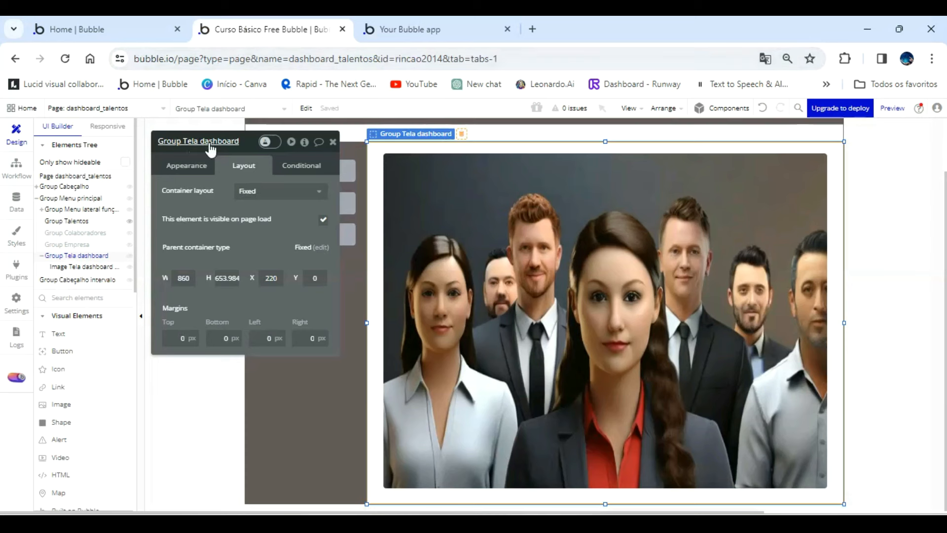
click(323, 221)
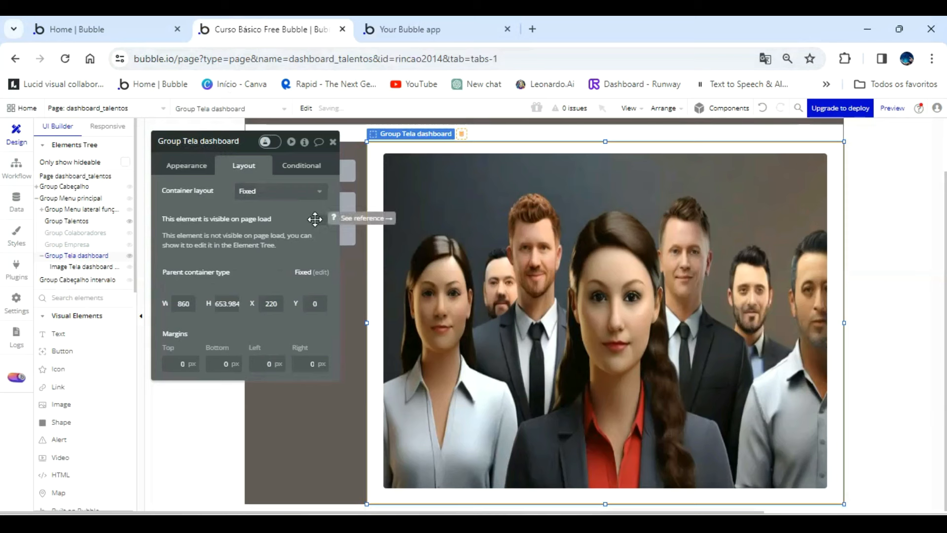
Add a condition to Group Tela dashboard for when Group Menu lateral funções's Menu lateral is not "Talentos".
click(308, 168)
click(284, 183)
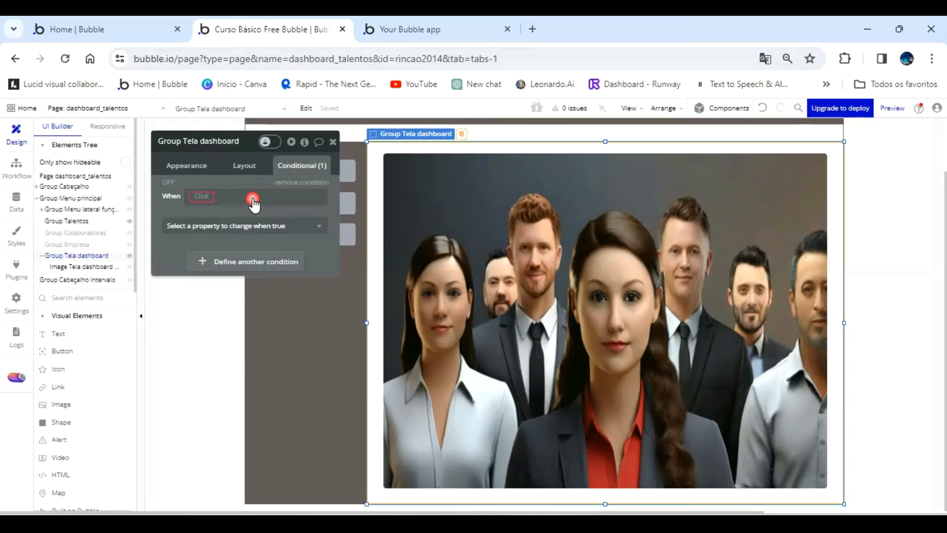
click(215, 198)
scroll(258, 303, down, 5)
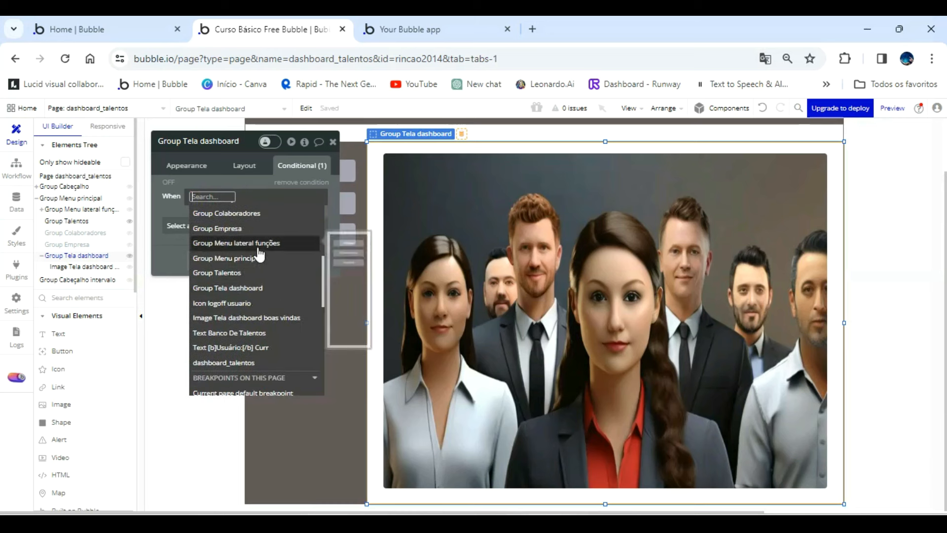
click(256, 245)
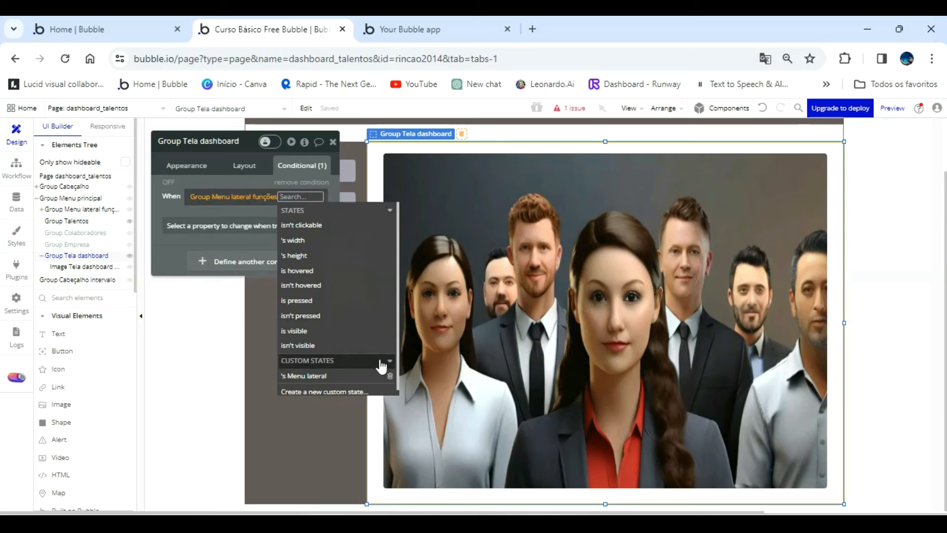
click(356, 376)
click(262, 267)
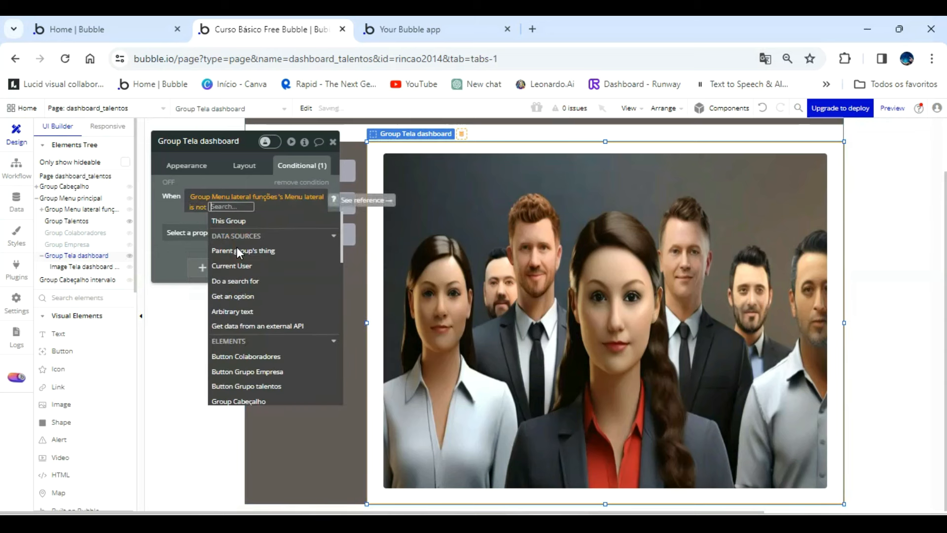
text(Talent)
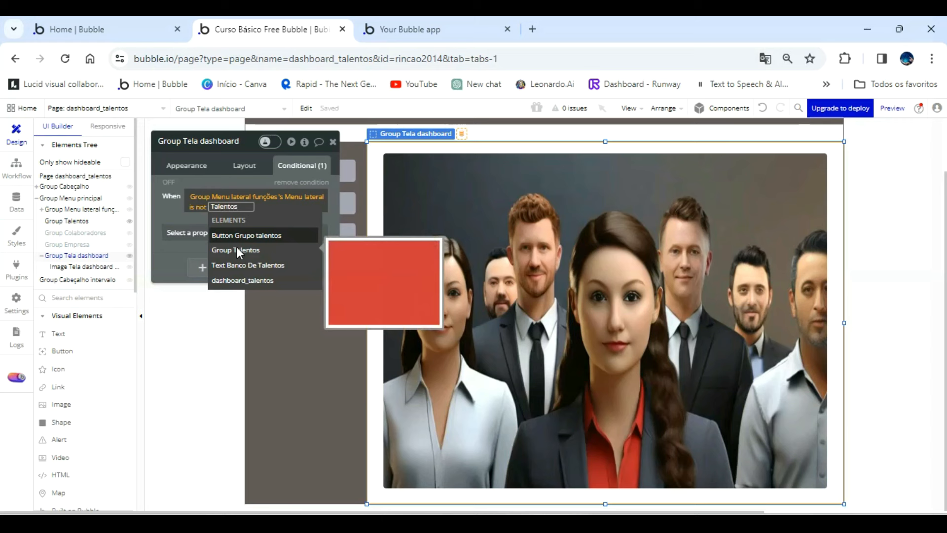
text(os)
key(Return)
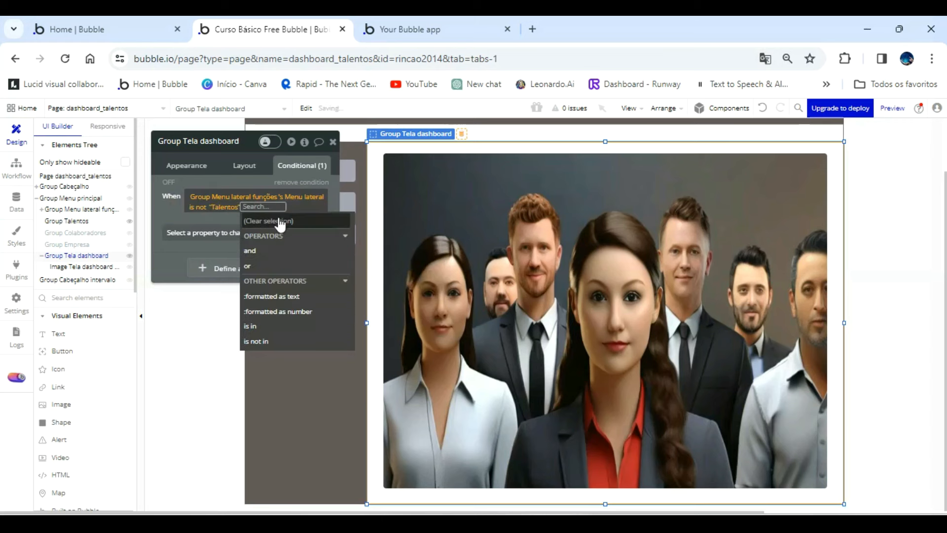
Extend the condition with "and" Group Menu lateral funções's Menu lateral is not "Colaboradores".
click(252, 247)
scroll(334, 353, down, 5)
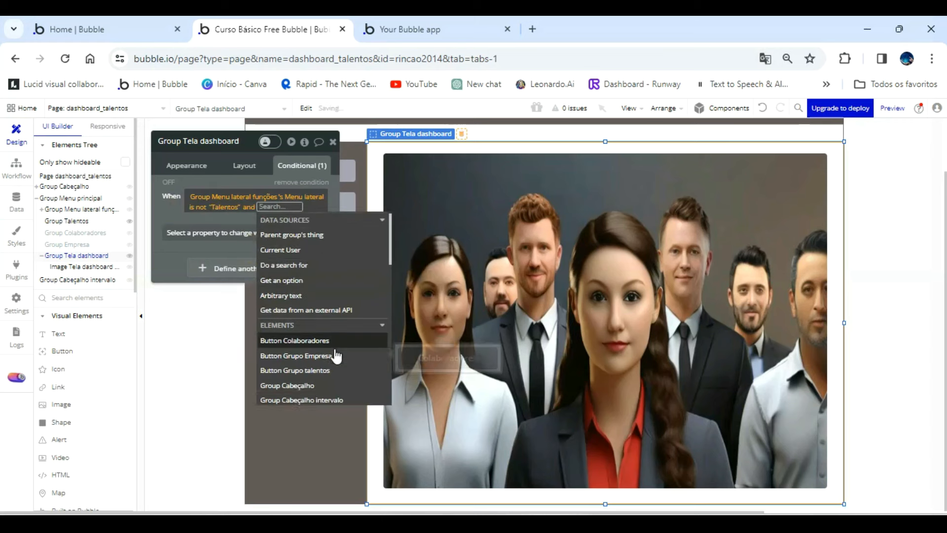
click(341, 323)
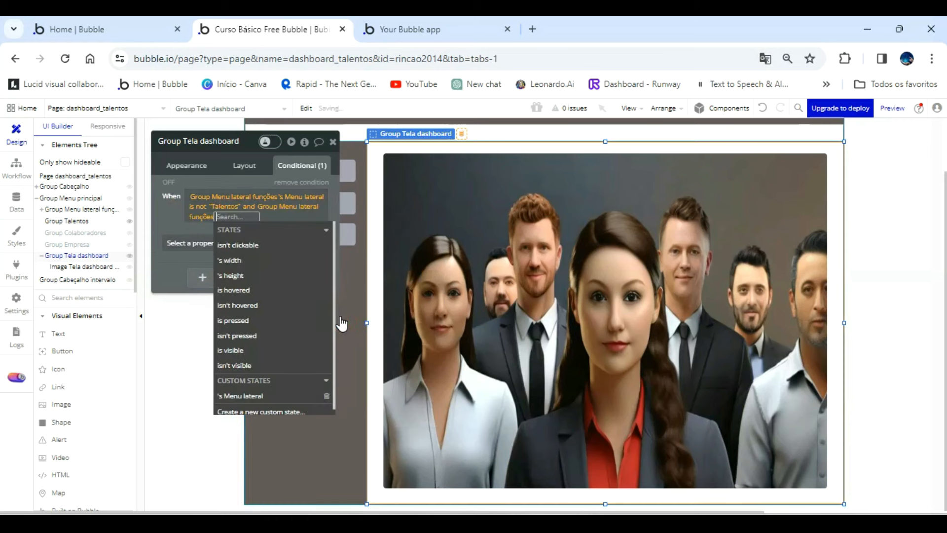
click(283, 398)
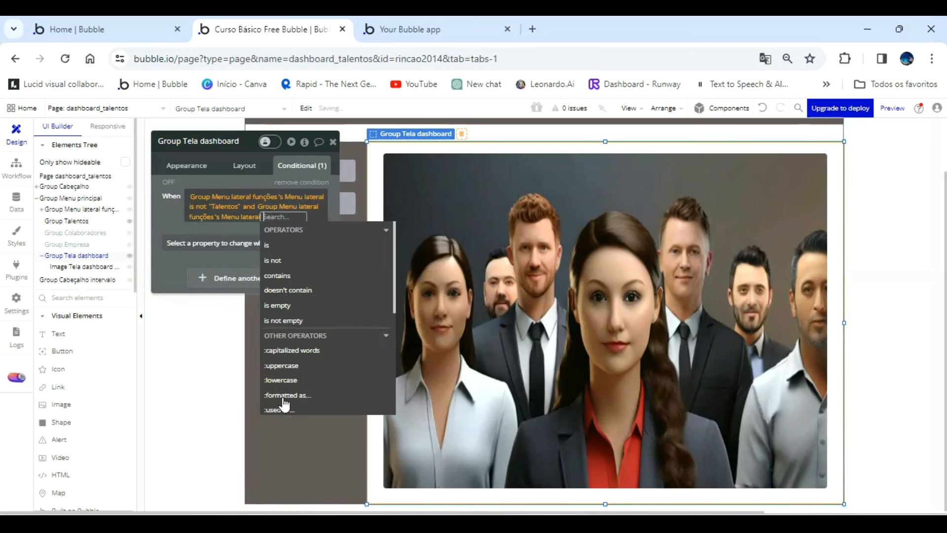
click(280, 259)
text(Co)
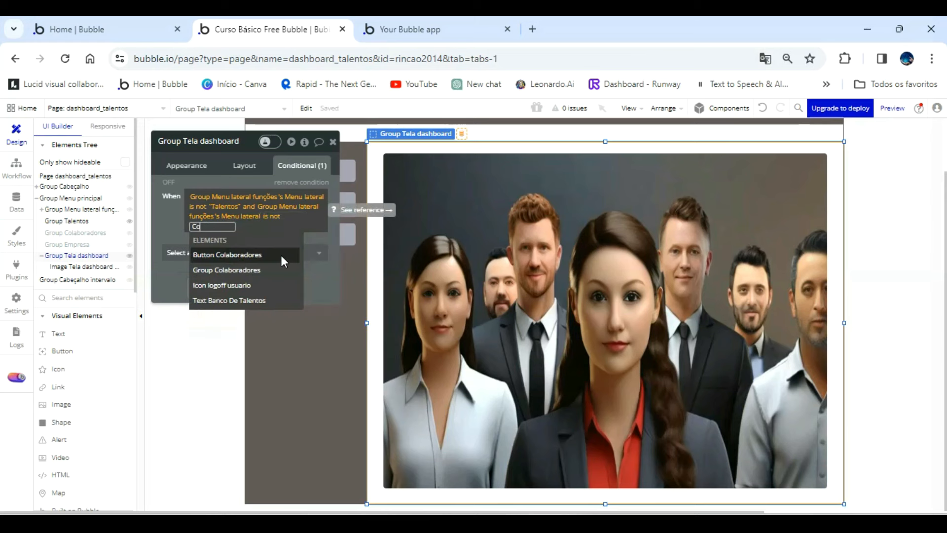
text(laboradores)
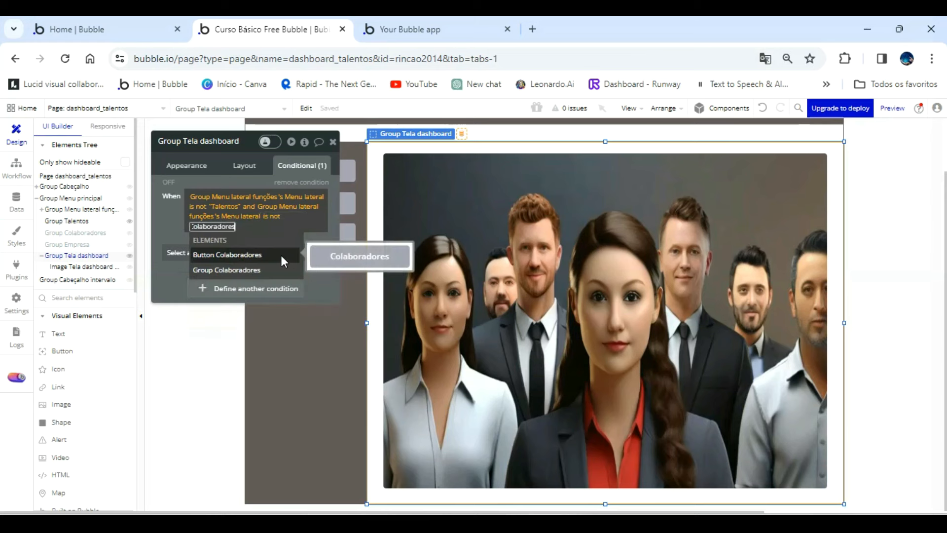
click(170, 223)
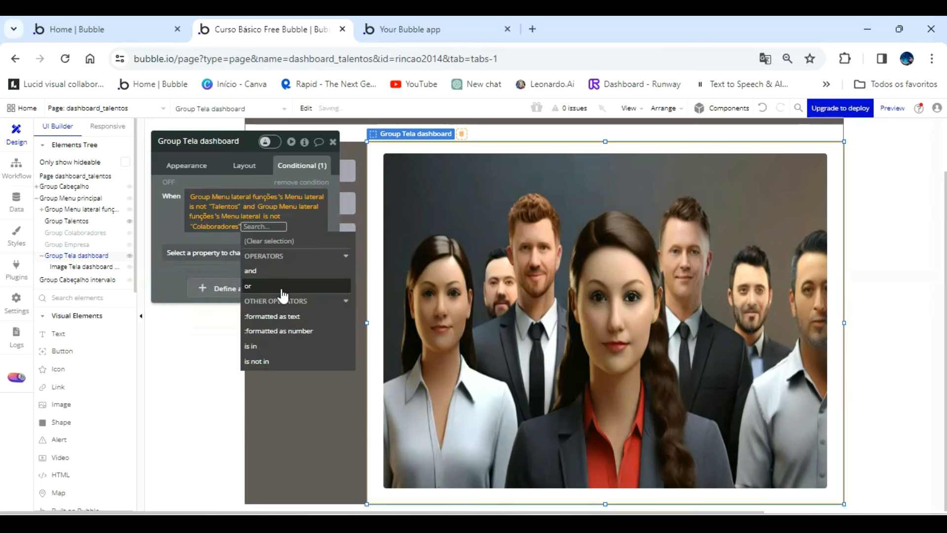
Add "and Group Menu lateral funções's Menu lateral is not Empresa" to the condition, and make the element visible when it is true.
click(250, 271)
scroll(334, 375, down, 5)
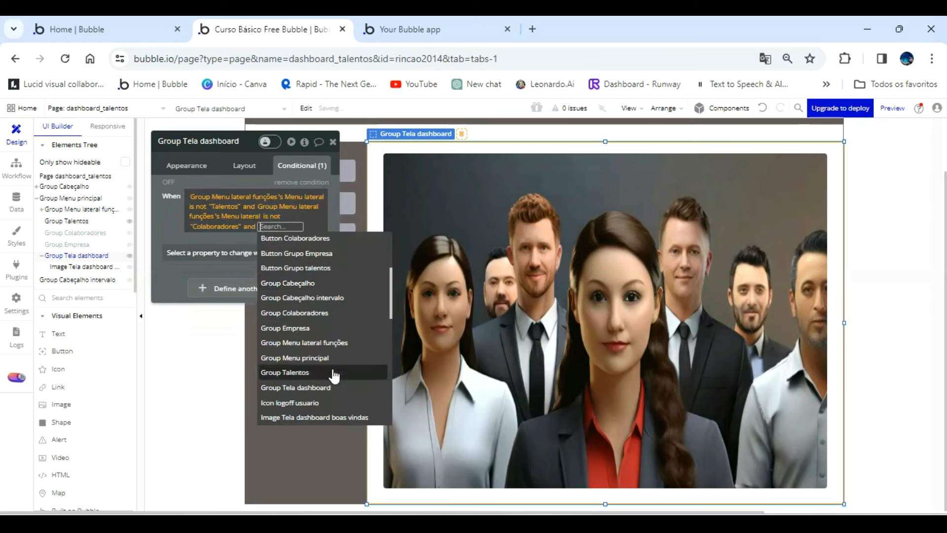
click(335, 343)
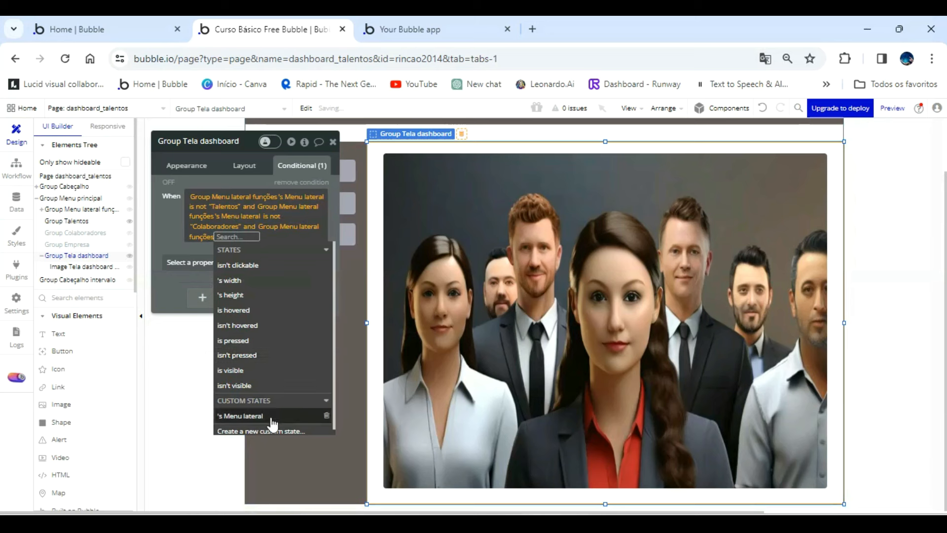
click(253, 418)
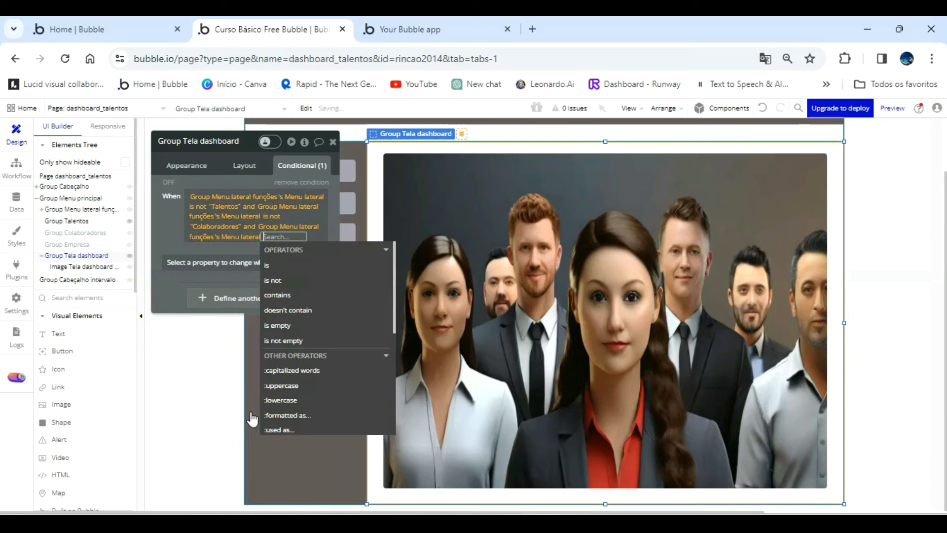
click(282, 279)
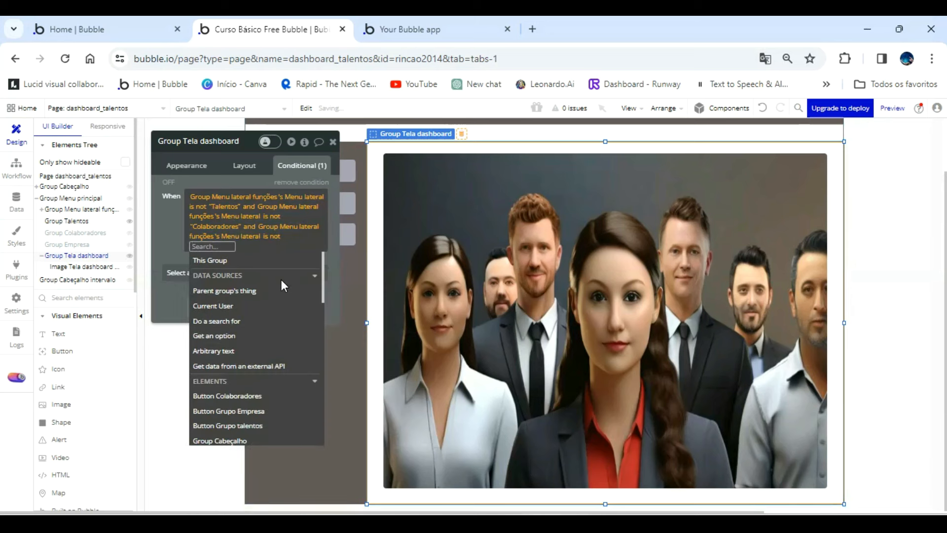
text(Empresa)
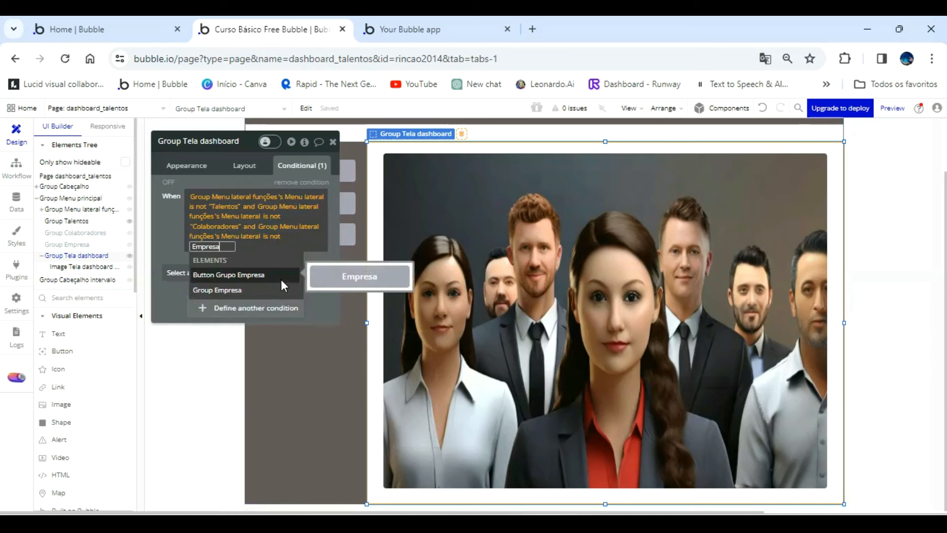
click(176, 221)
click(175, 221)
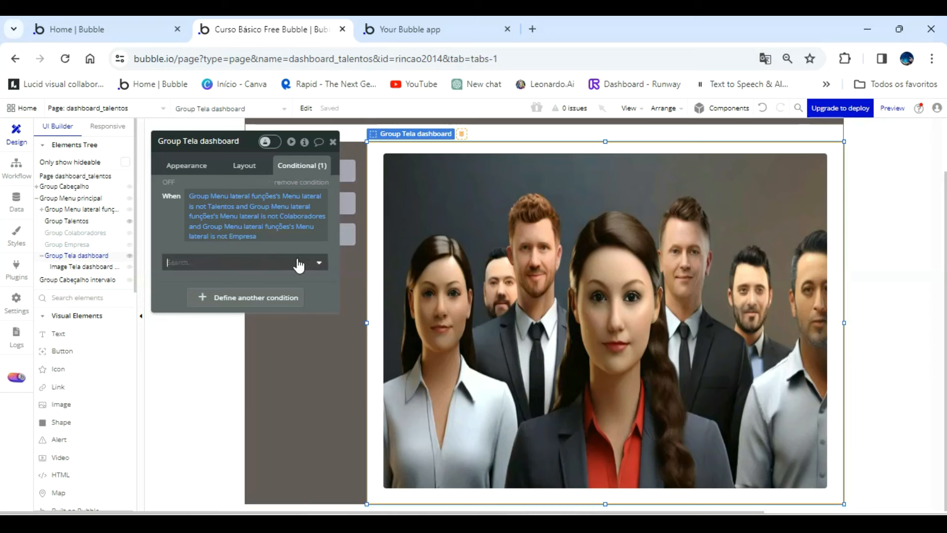
click(282, 262)
click(229, 297)
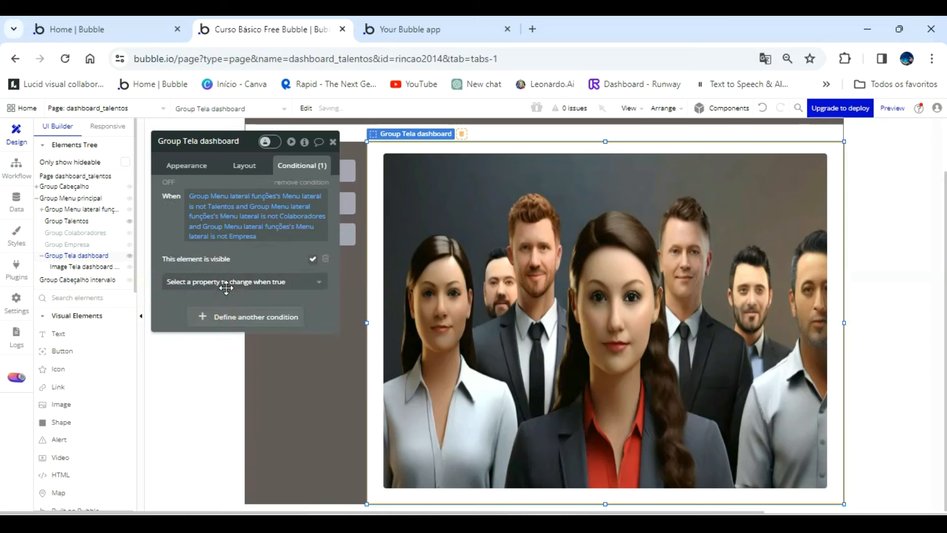
Switch to the app preview, refresh it and test the Talentos, Colaboradores and Empresa side menu buttons.
click(422, 21)
click(425, 113)
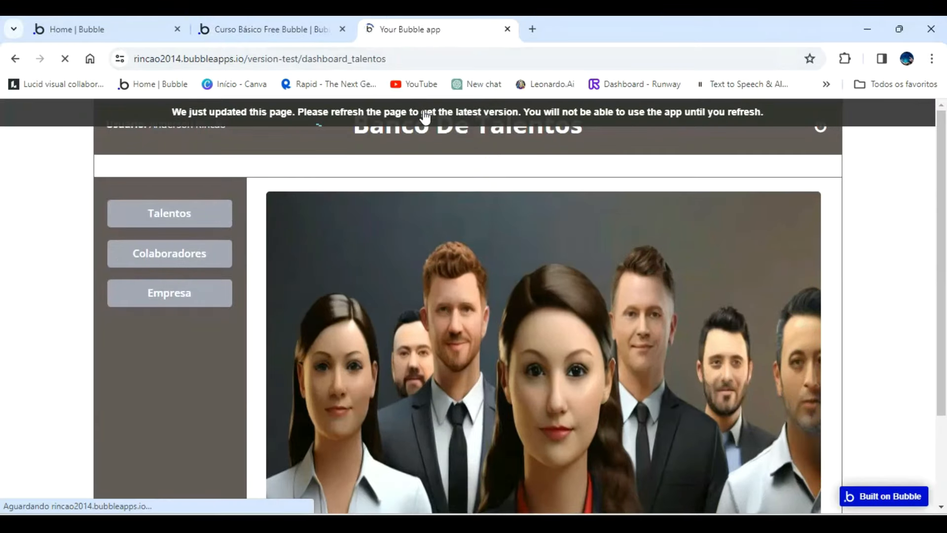
click(170, 213)
click(169, 253)
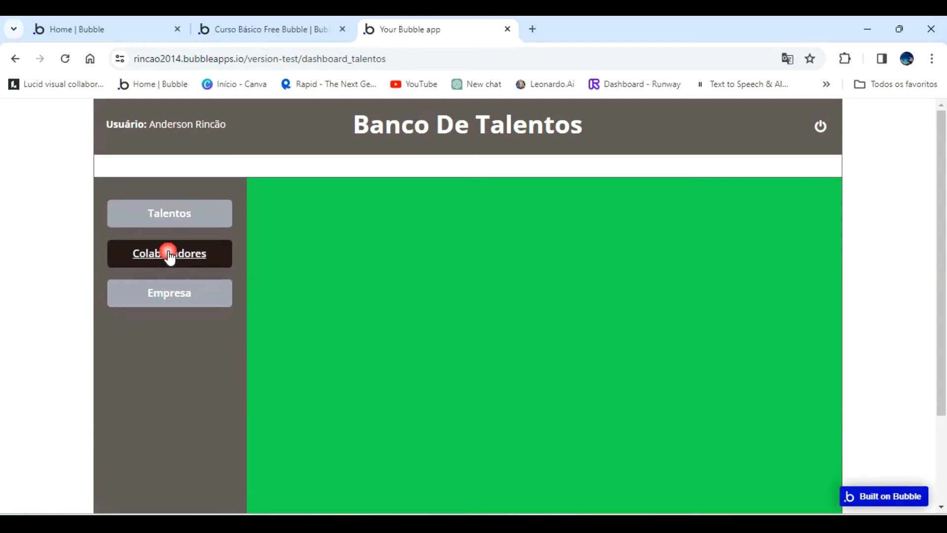
click(169, 296)
click(169, 260)
click(170, 216)
click(171, 253)
click(177, 293)
click(820, 262)
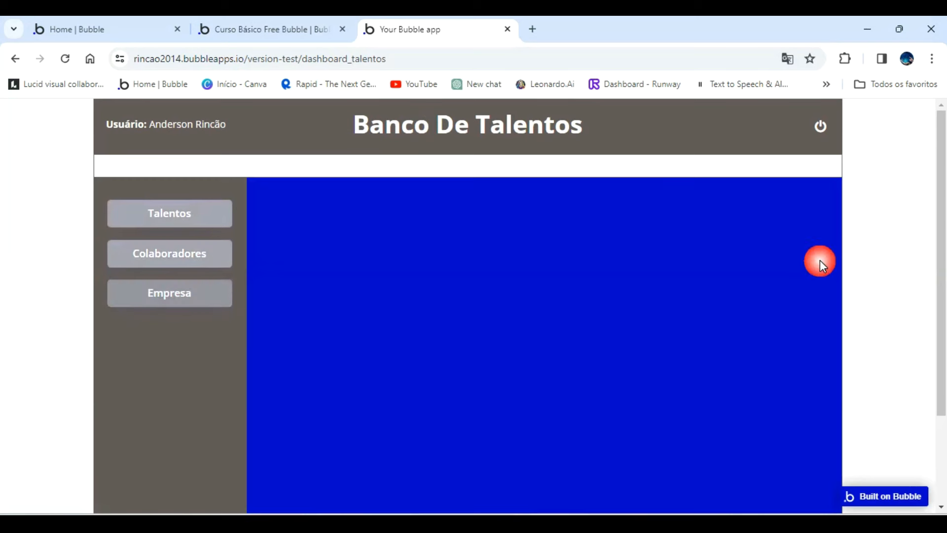
Reload the dashboard_talentos preview and examine the default welcome screen down to its lower edge.
click(74, 59)
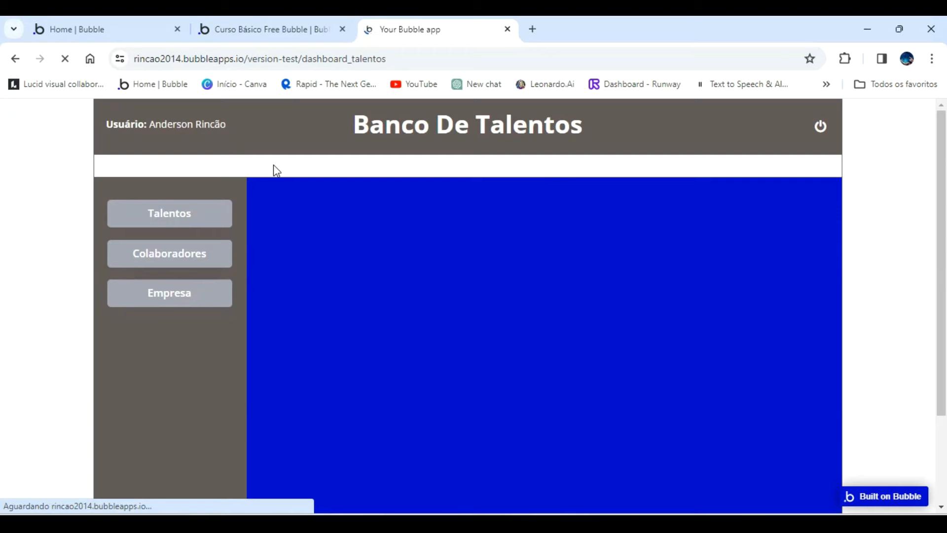
scroll(600, 244, down, 1)
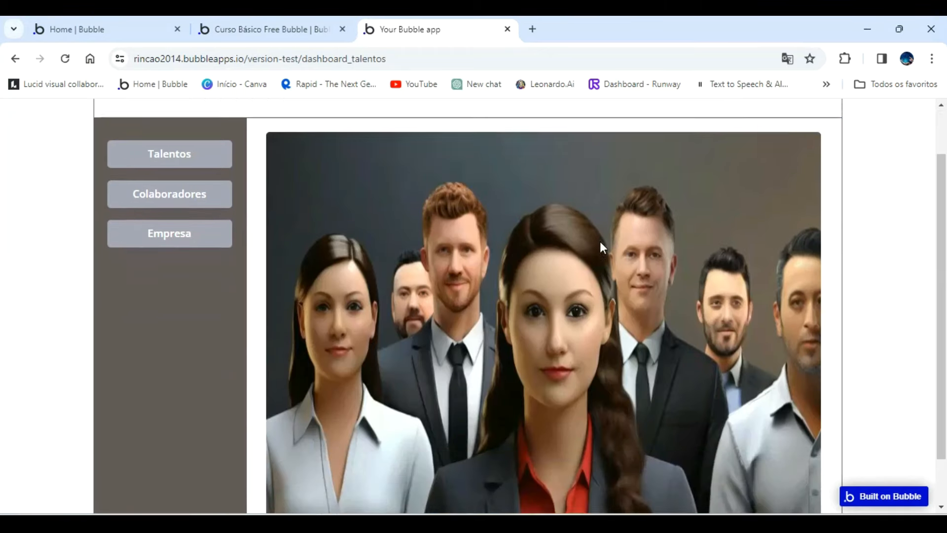
scroll(602, 252, down, 1)
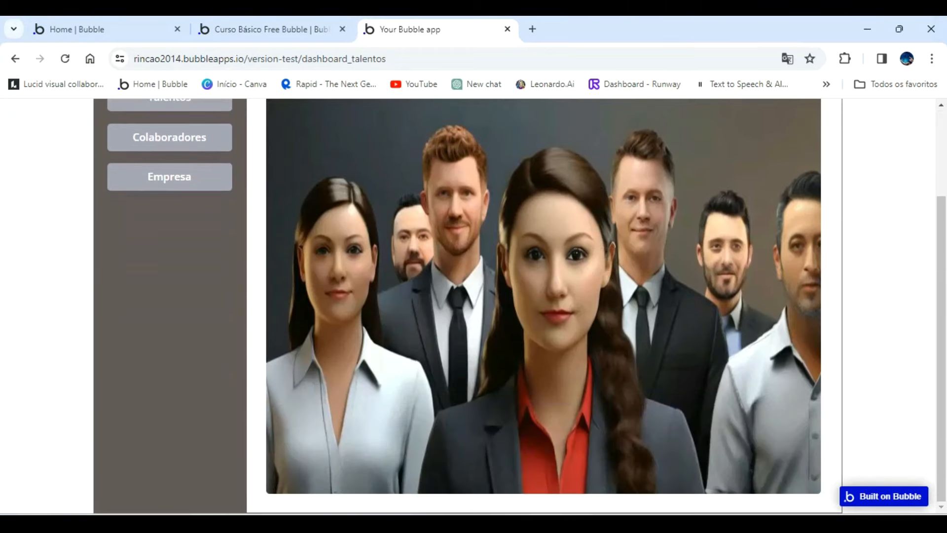
scroll(381, 263, up, 2)
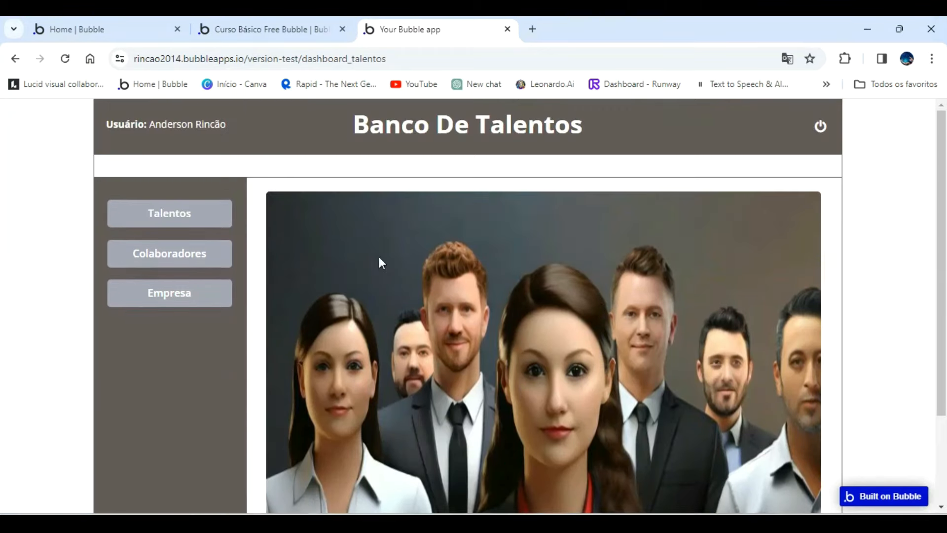
Return to the Bubble editor and set Group Talentos's background color to the white color variable.
click(287, 30)
click(333, 142)
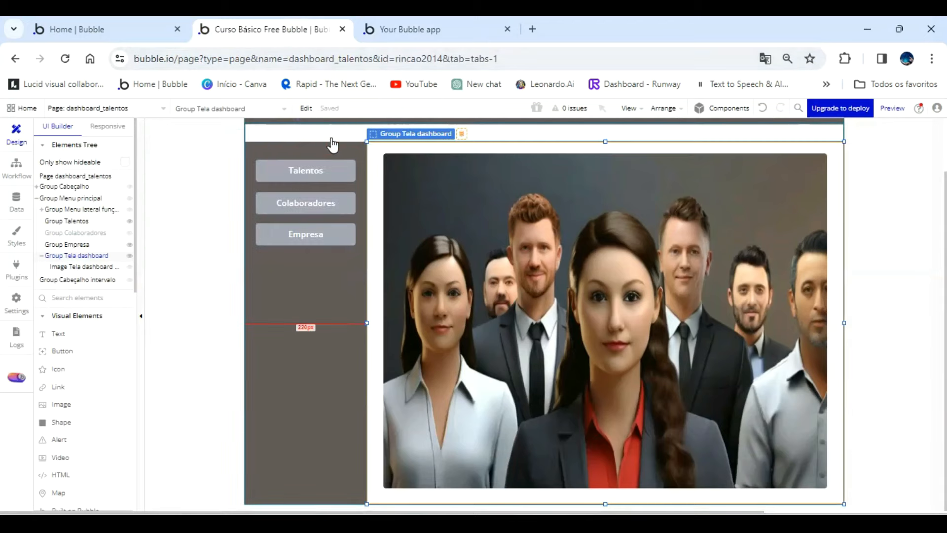
click(85, 225)
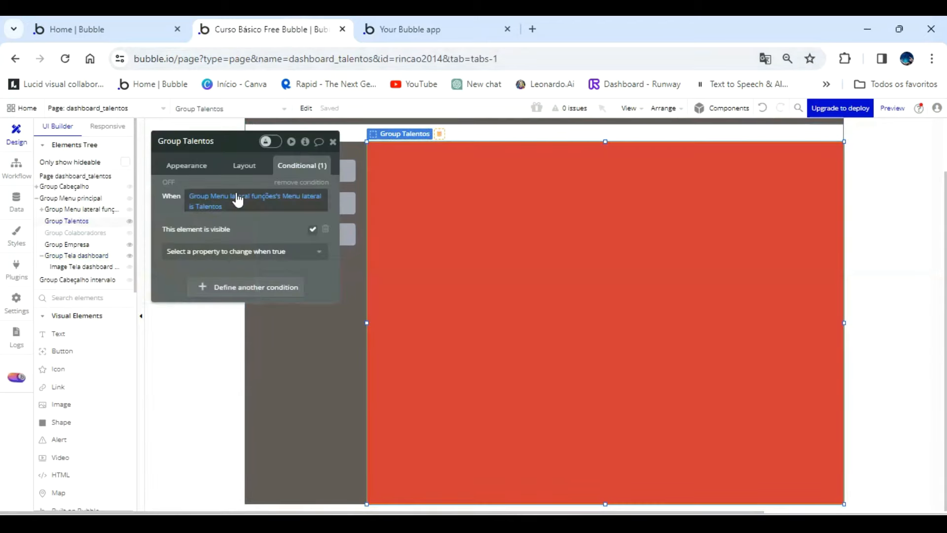
click(182, 168)
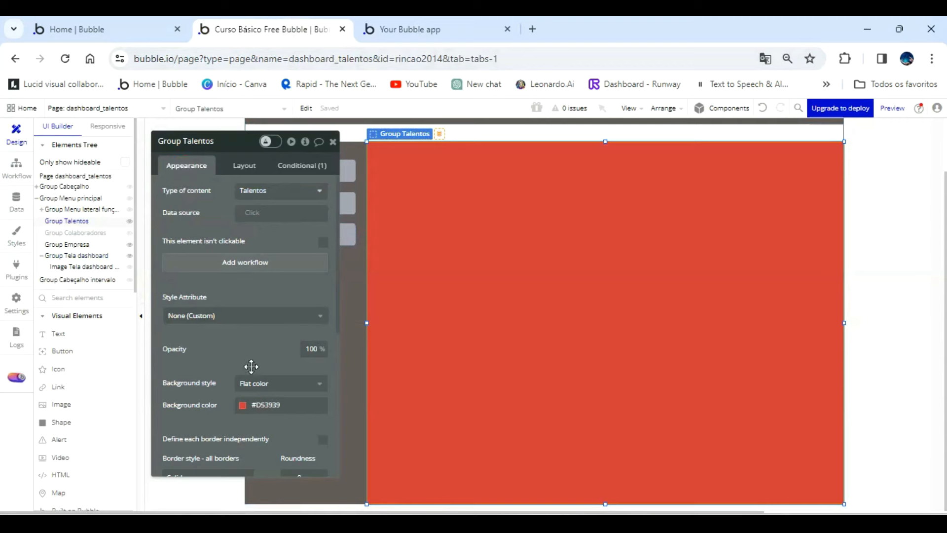
click(246, 405)
click(259, 487)
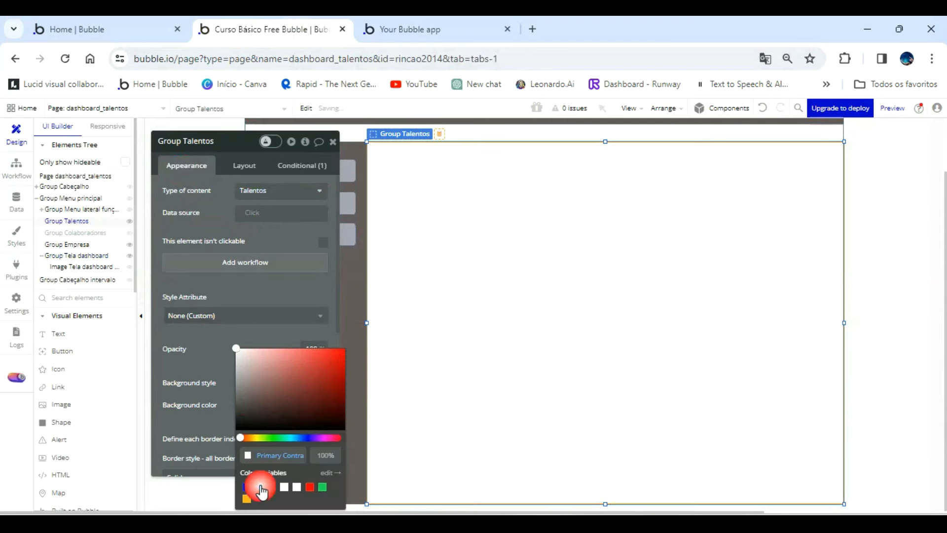
click(208, 356)
Add a text element spanning the full width near the upper edge of Group Talentos, reading "Lista De Cadastro De Talentos".
click(59, 333)
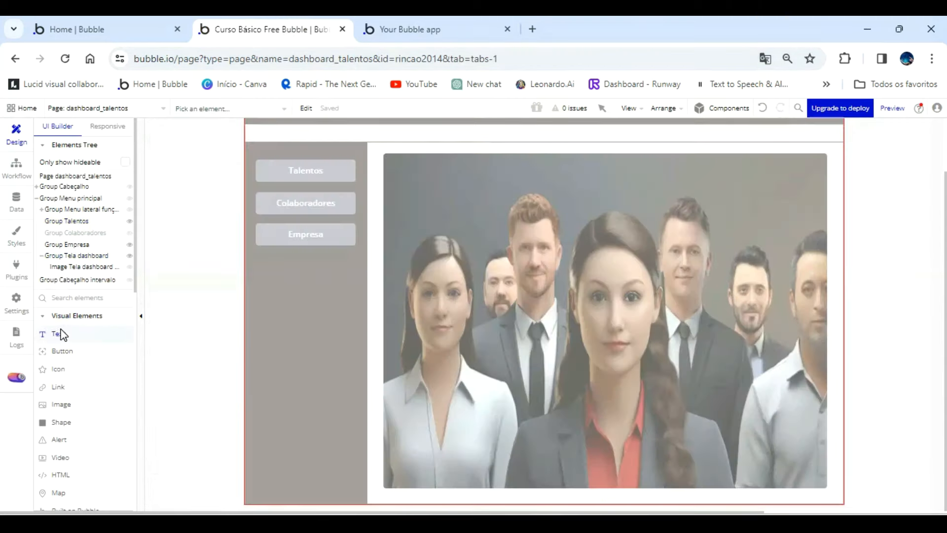
click(66, 223)
mouse_move(384, 155)
mouse_down()
mouse_move(571, 200)
mouse_move(828, 184)
mouse_move(845, 167)
mouse_up()
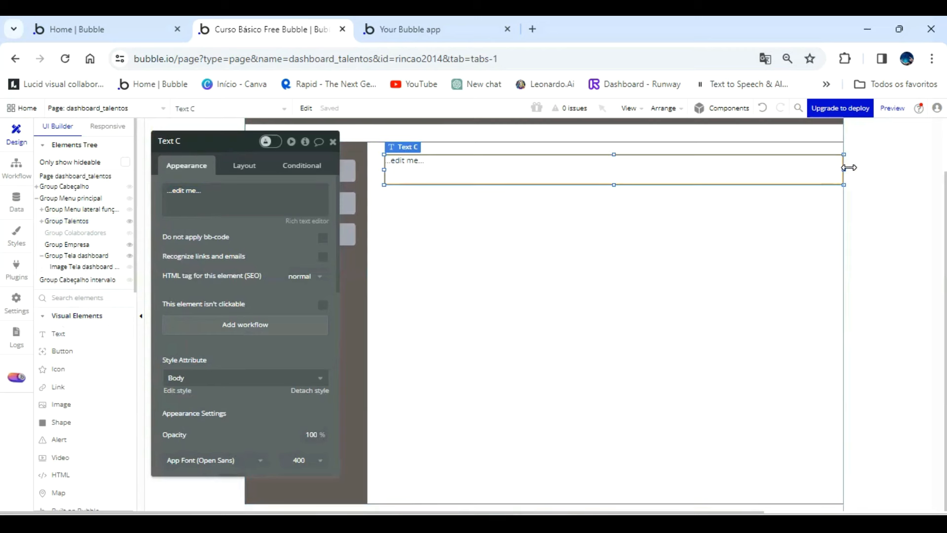
drag(385, 169, 368, 170)
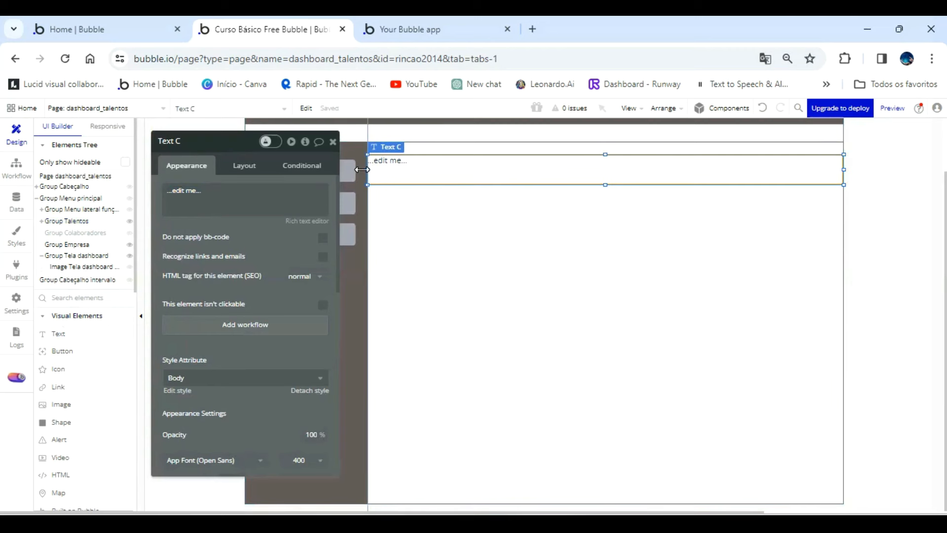
click(240, 200)
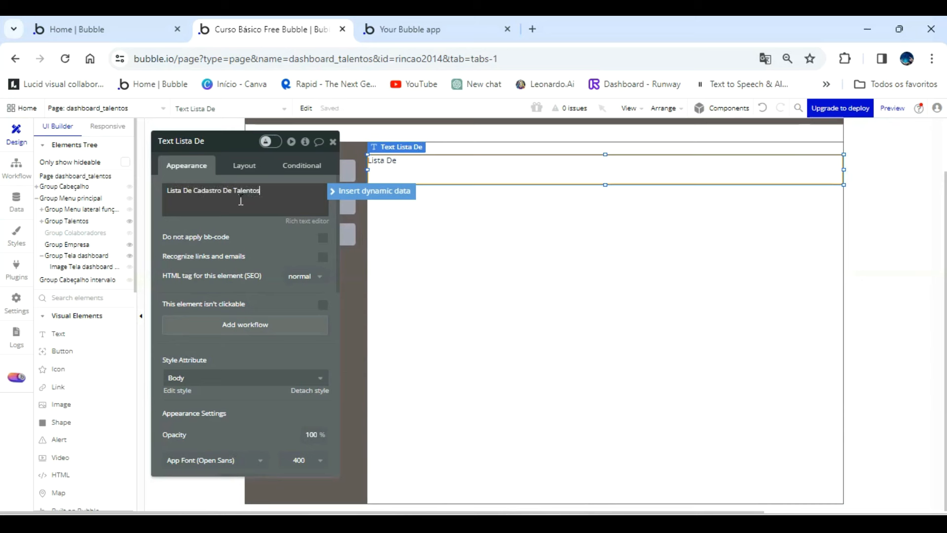
scroll(281, 340, down, 3)
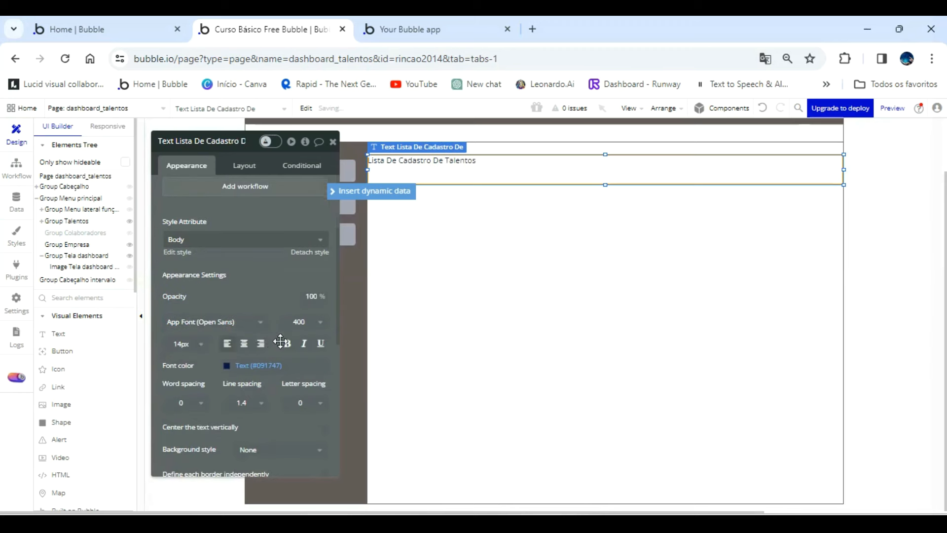
Detach the heading text's style, center the text horizontally and vertically, and set its font color to Primary contrast white.
click(310, 252)
click(244, 329)
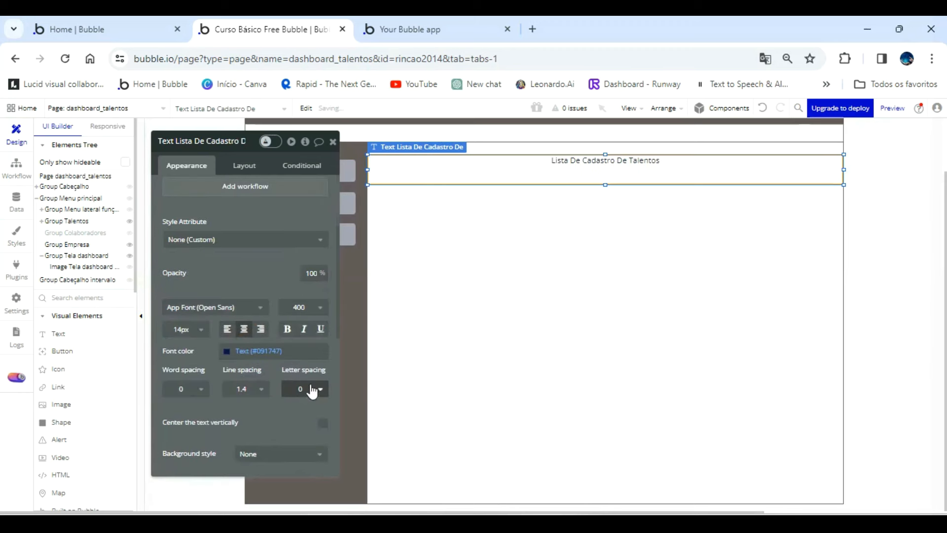
click(324, 424)
click(227, 352)
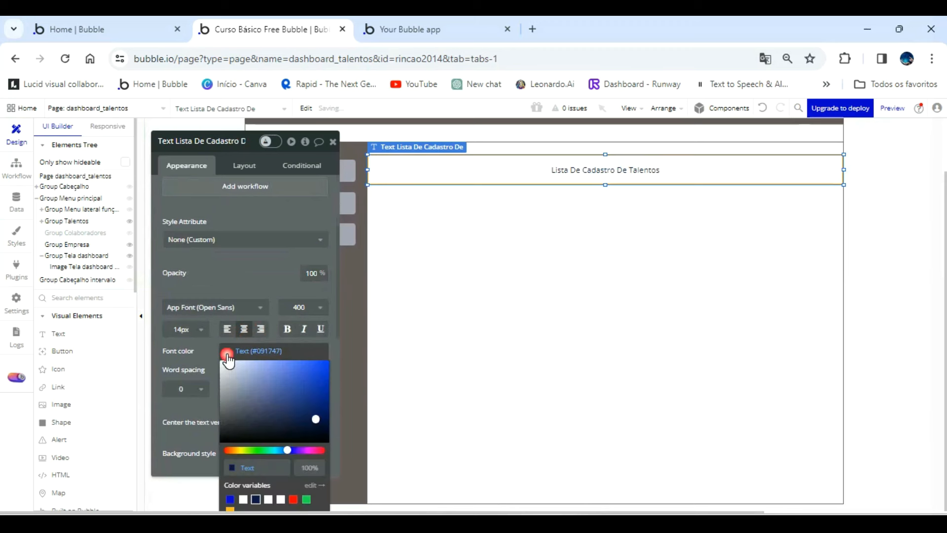
click(245, 499)
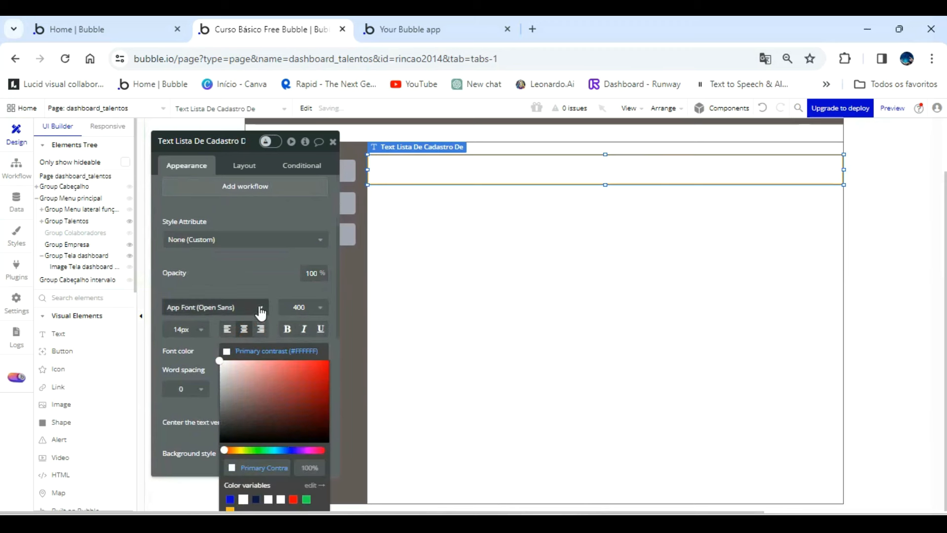
click(254, 277)
Give the heading text a flat background color of #655A5A.
scroll(262, 360, down, 3)
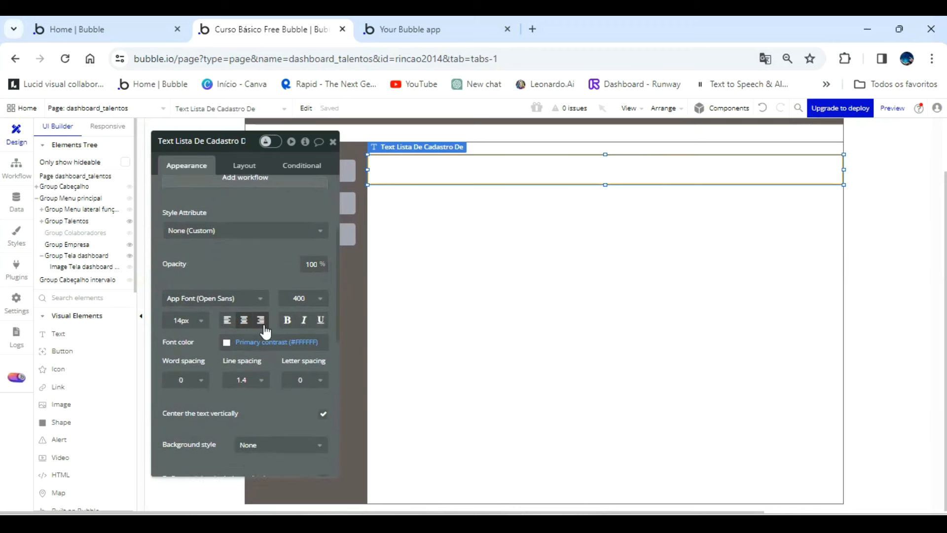
click(292, 383)
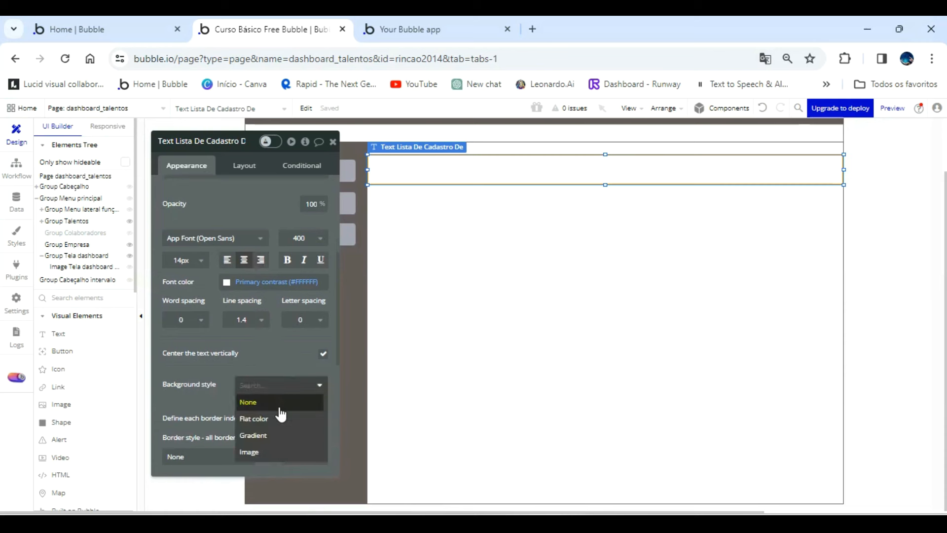
click(271, 418)
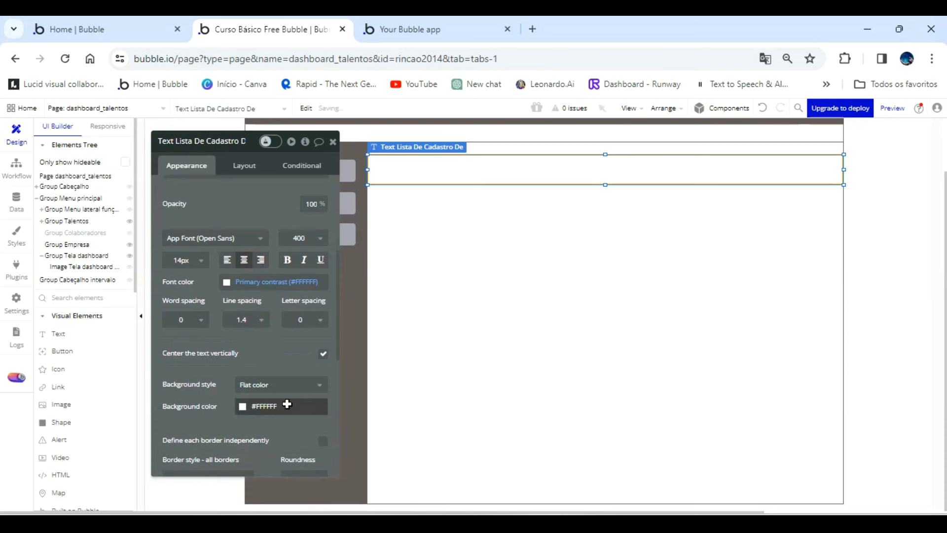
click(287, 404)
click(287, 404)
click(293, 454)
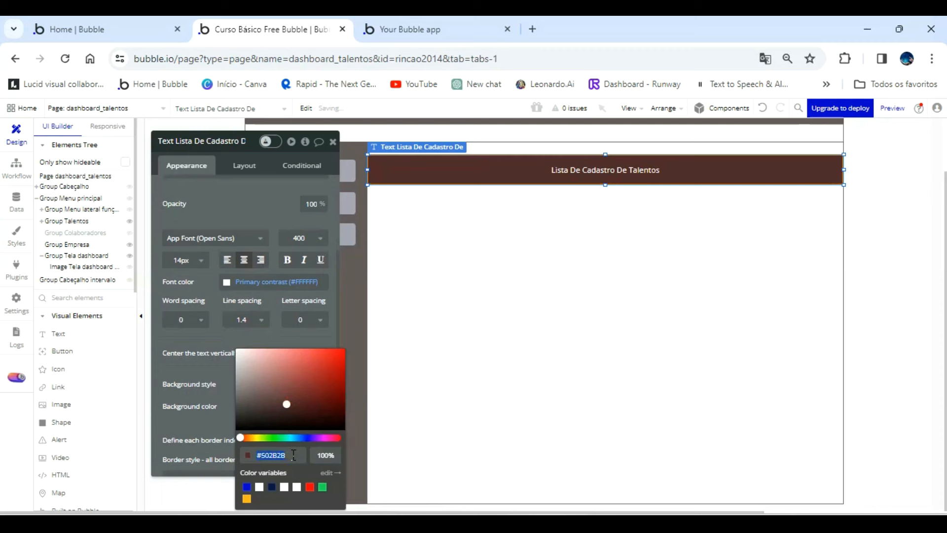
click(215, 370)
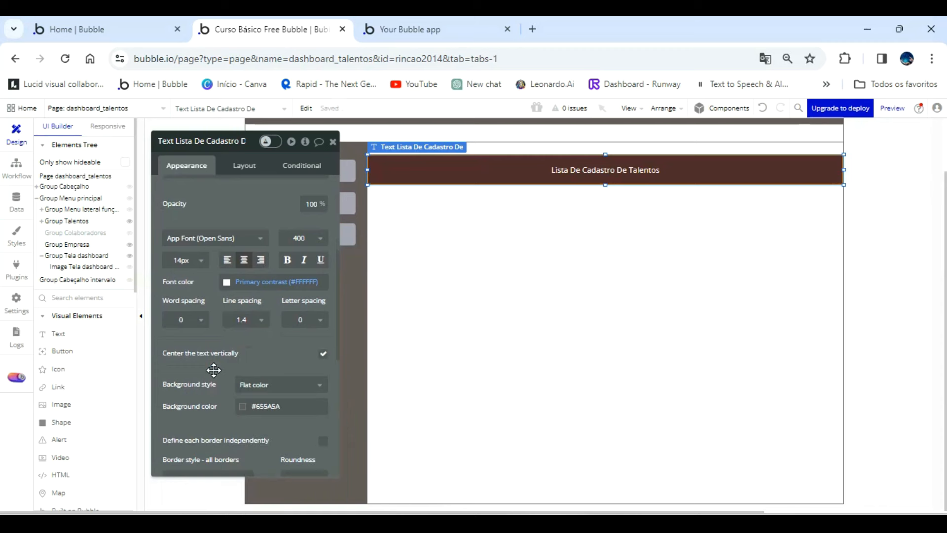
Set the heading's font size to 18 and move the heading slightly up, to about 16 px below Group Talentos's upper edge.
click(201, 265)
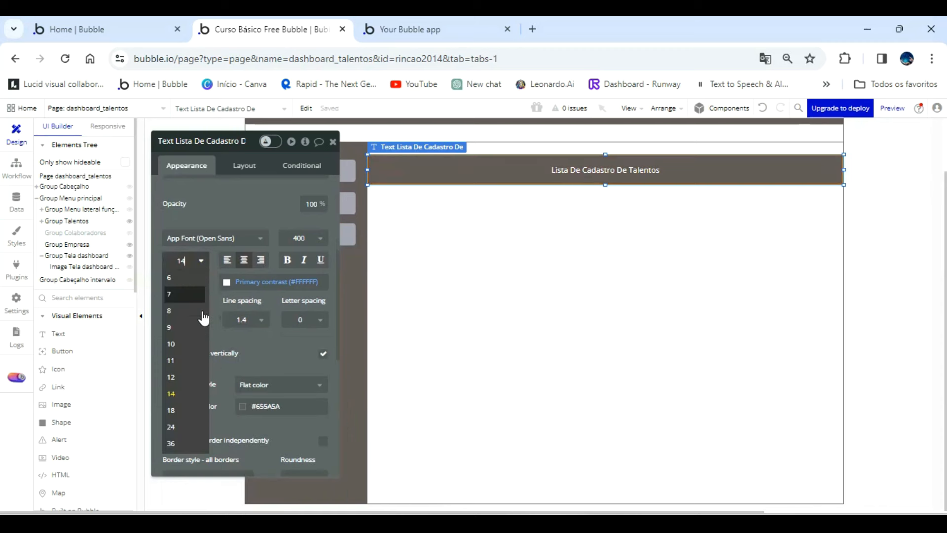
click(183, 405)
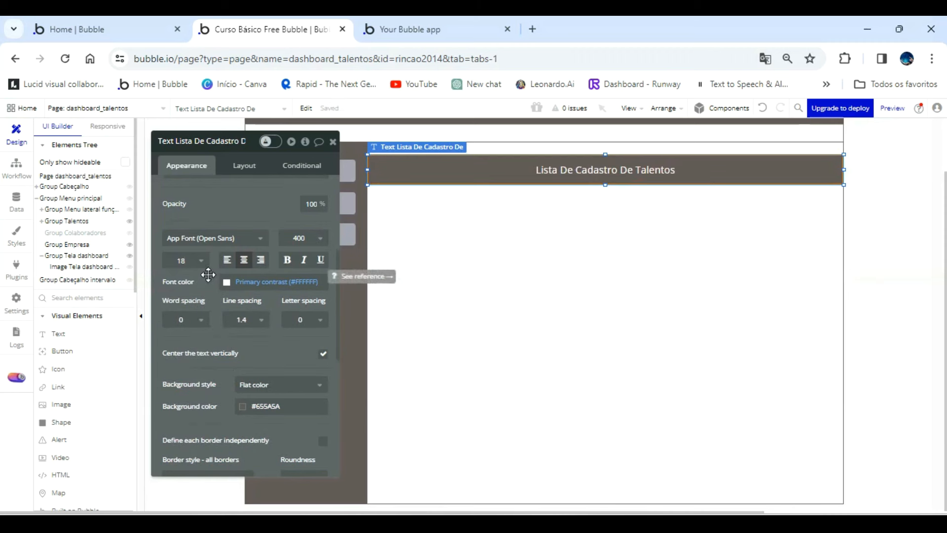
click(503, 213)
click(522, 177)
drag(522, 177, 522, 173)
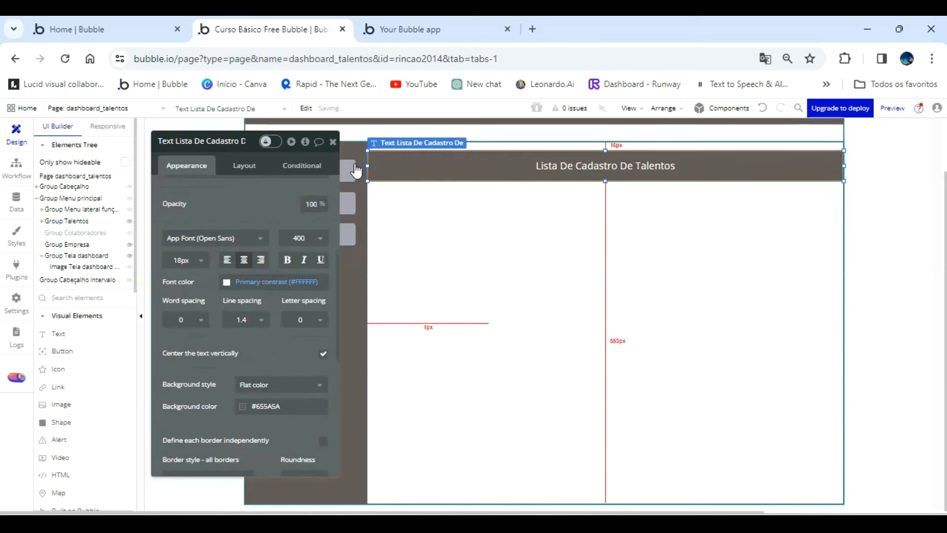
click(333, 142)
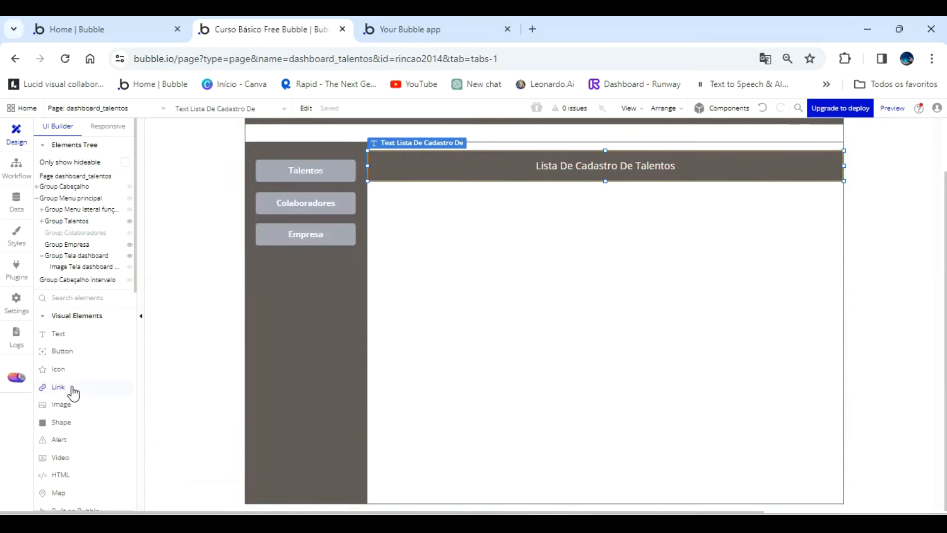
Add a group of about 808 by 492 px below the heading in Group Talentos and name it Group Lista de talentos.
scroll(73, 393, down, 4)
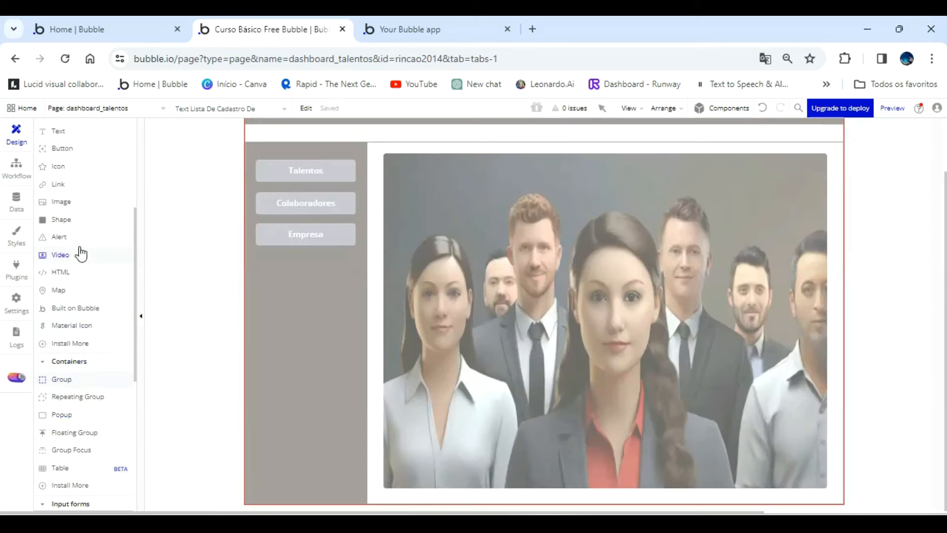
scroll(82, 254, up, 4)
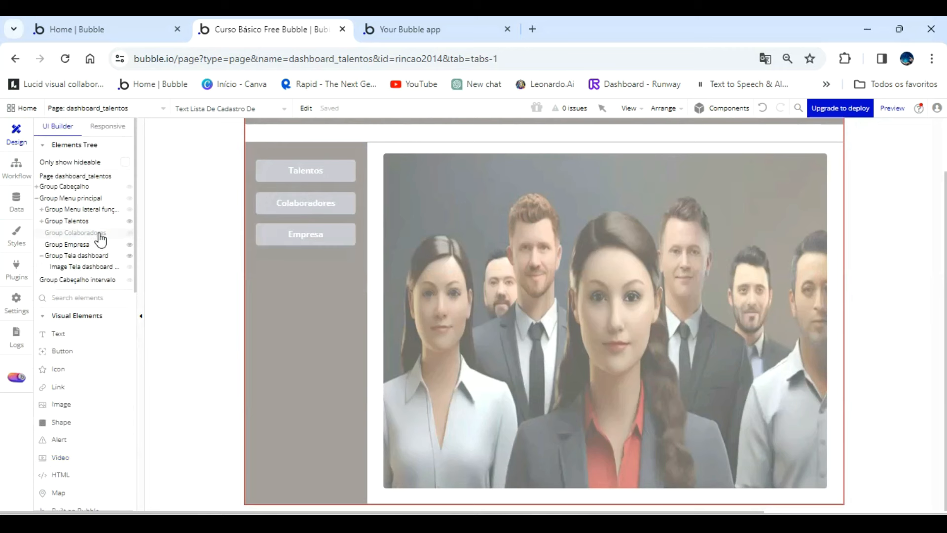
mouse_move(100, 240)
click(87, 222)
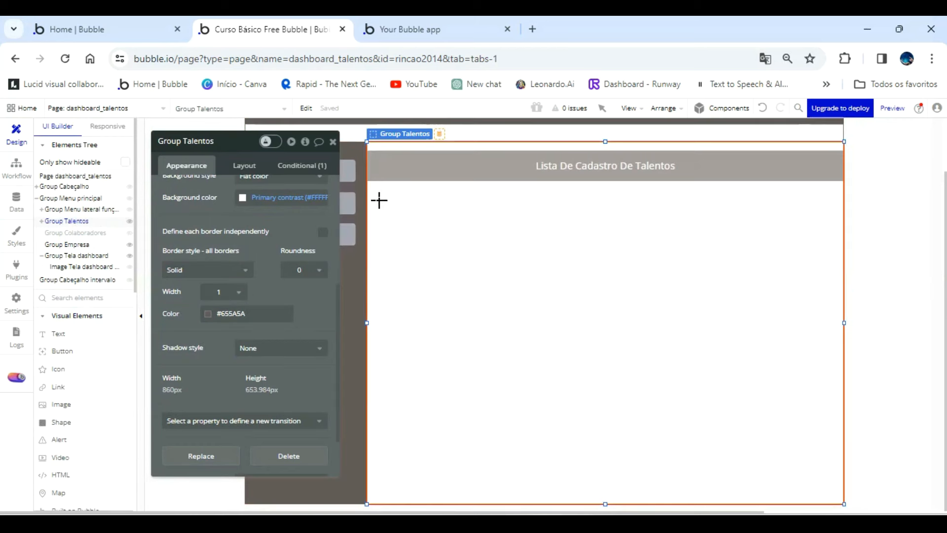
drag(379, 200, 826, 474)
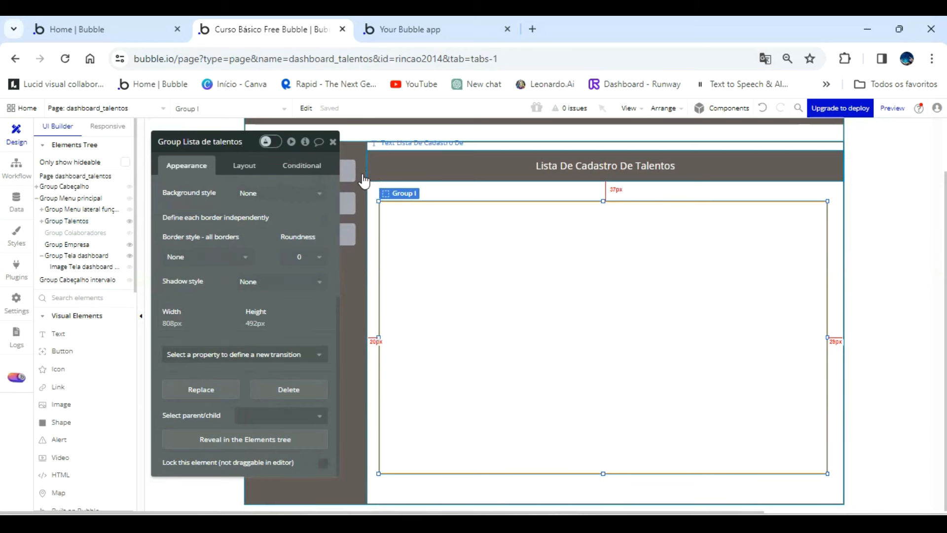
Set the type of content of Group Lista de talentos to Talentos.
click(285, 192)
scroll(218, 194, up, 5)
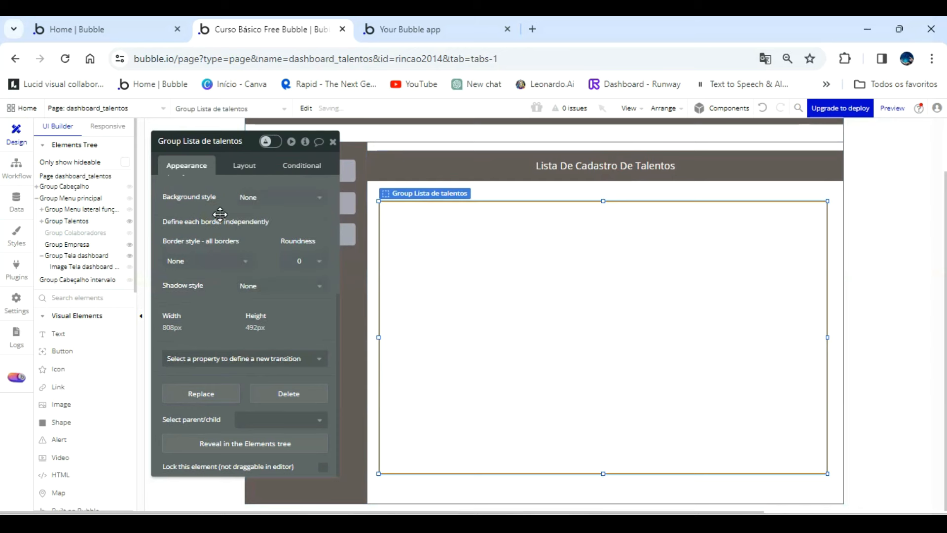
click(282, 191)
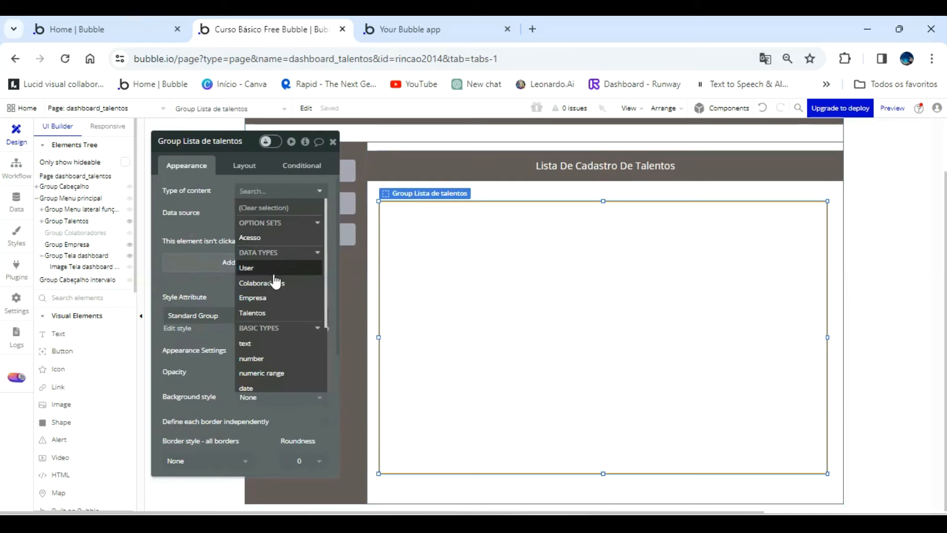
click(274, 312)
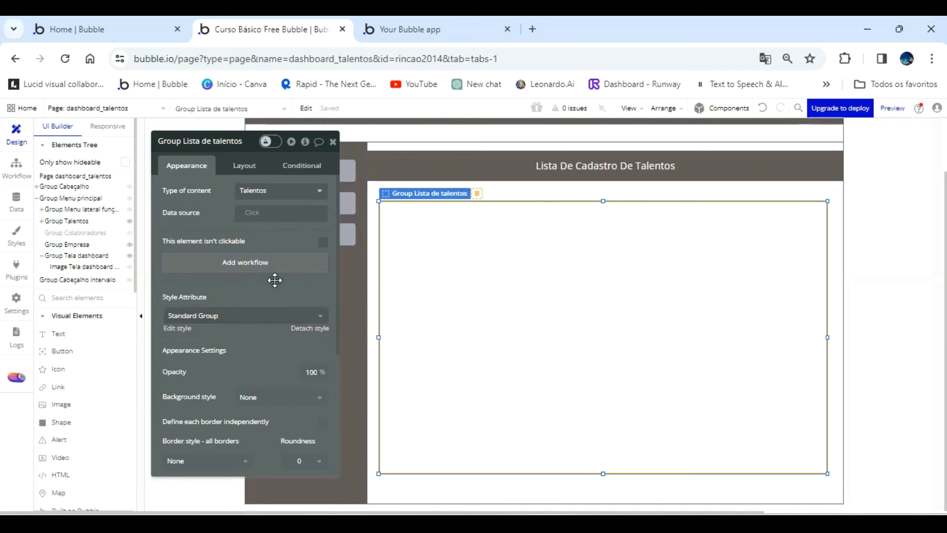
Detach Group Lista de talentos's style, give it a flat #655A5A background, and widen it slightly on both sides.
click(301, 328)
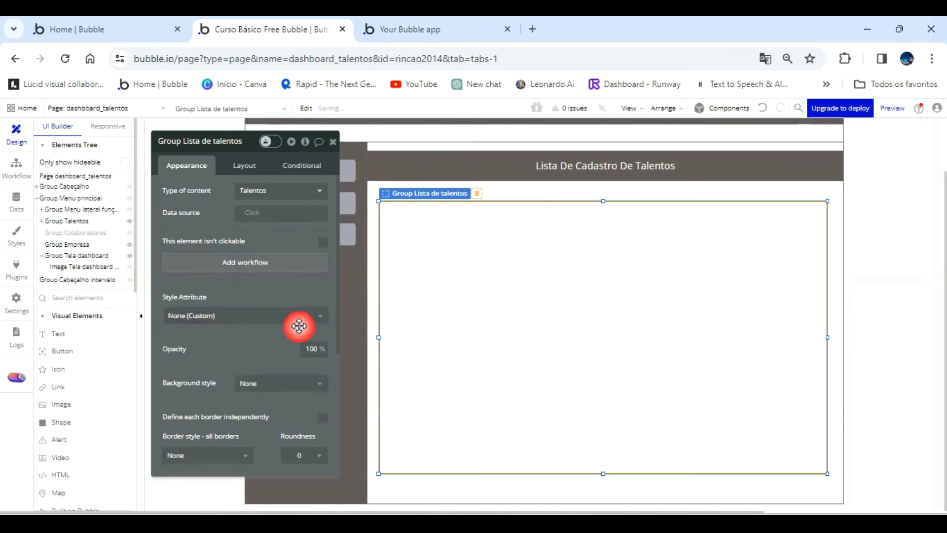
scroll(273, 329, down, 1)
click(275, 316)
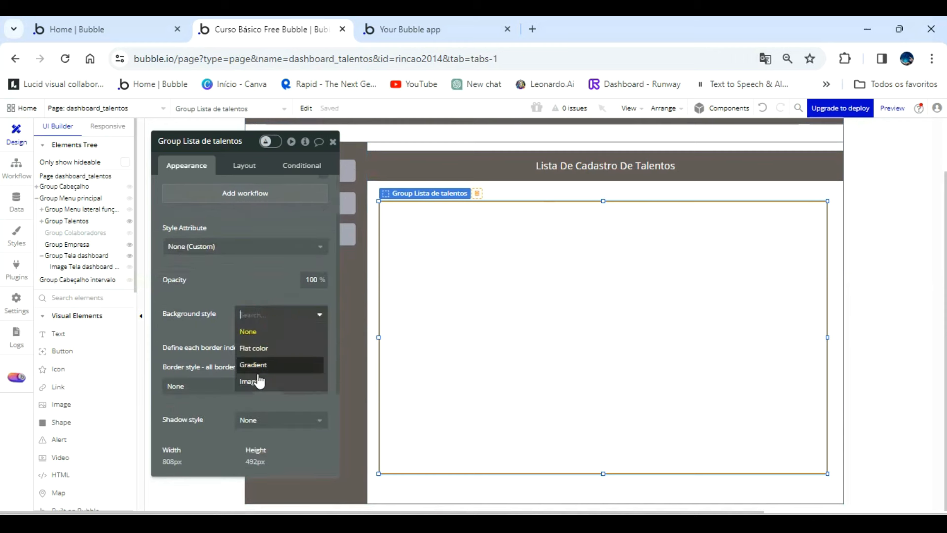
click(253, 348)
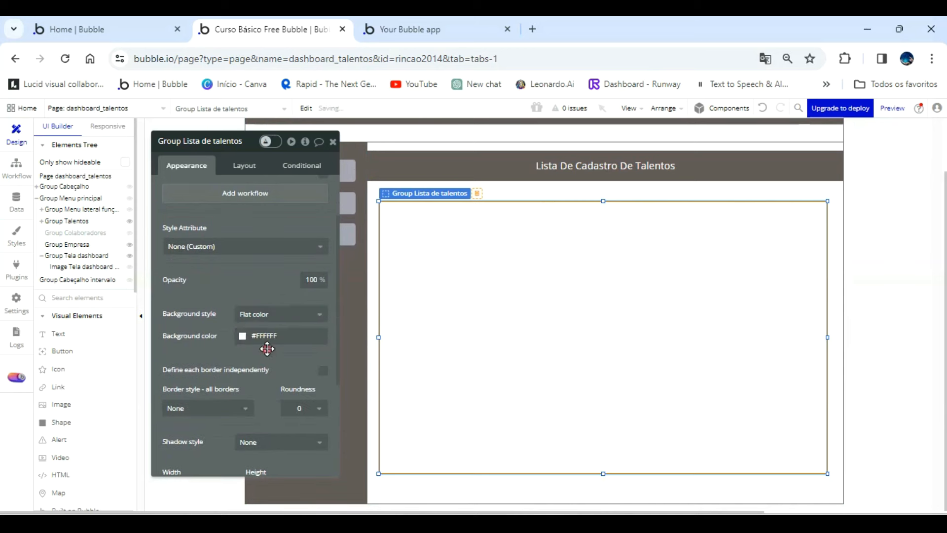
click(281, 337)
double_click(281, 337)
key(BackSpace)
text(#655A5A)
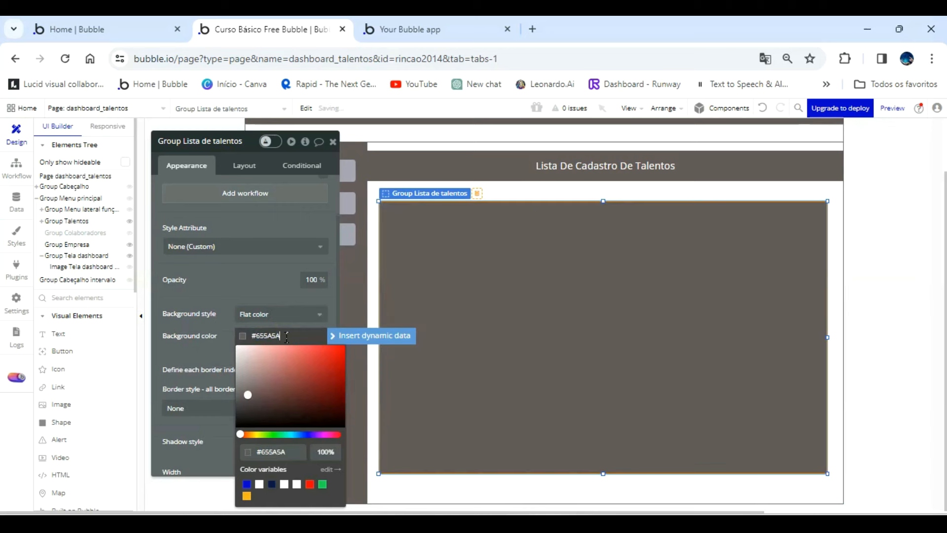
click(238, 270)
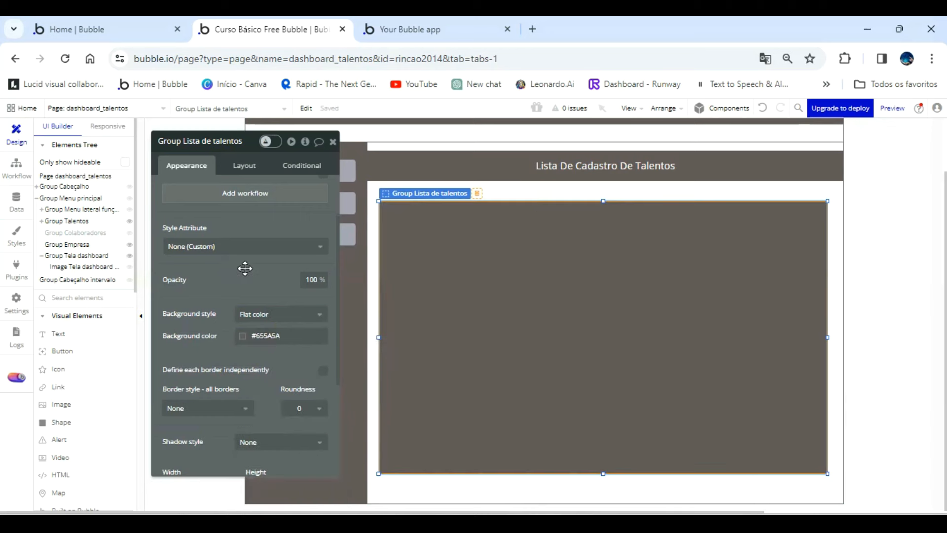
mouse_move(828, 341)
mouse_down()
mouse_move(824, 334)
mouse_move(838, 335)
mouse_up()
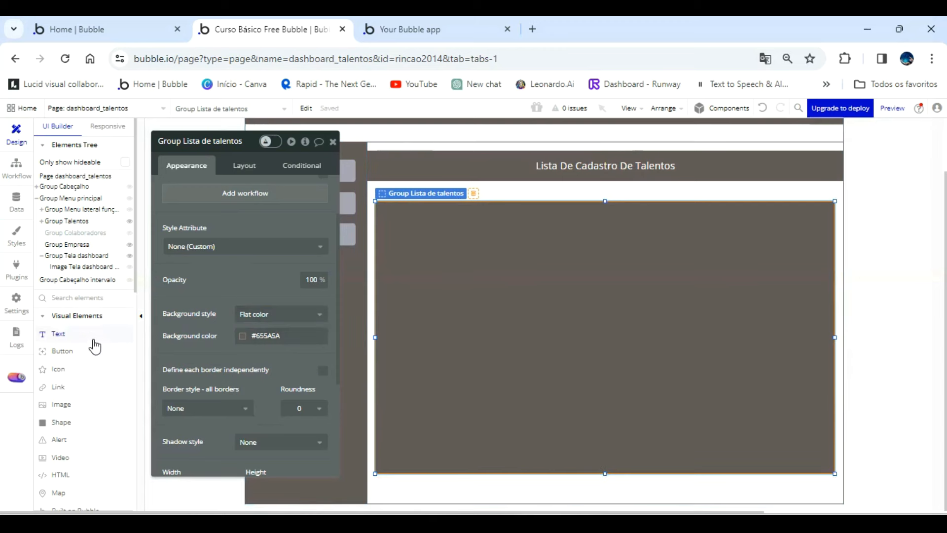
Add a repeating group of about 783 by 436 px inside Group Lista de talentos, leaving an even margin at its sides.
scroll(55, 402, down, 4)
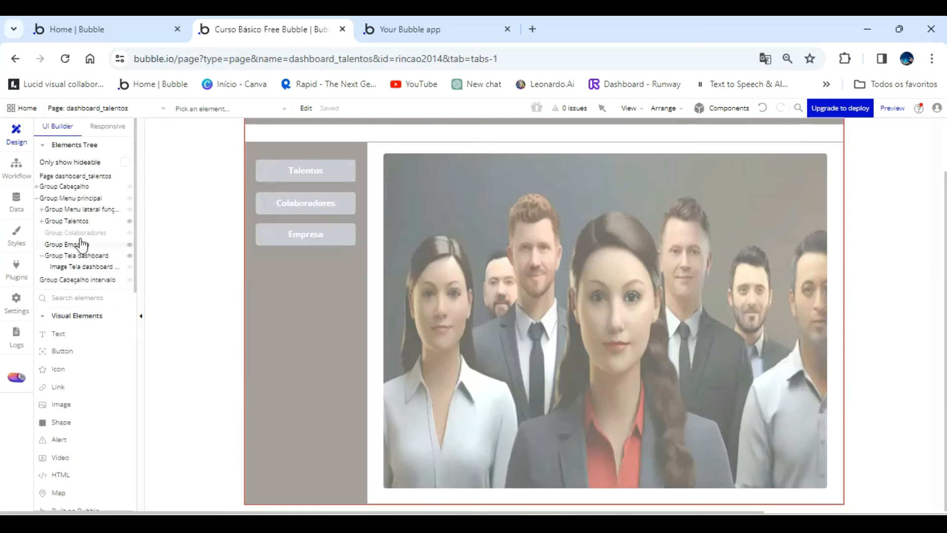
click(73, 221)
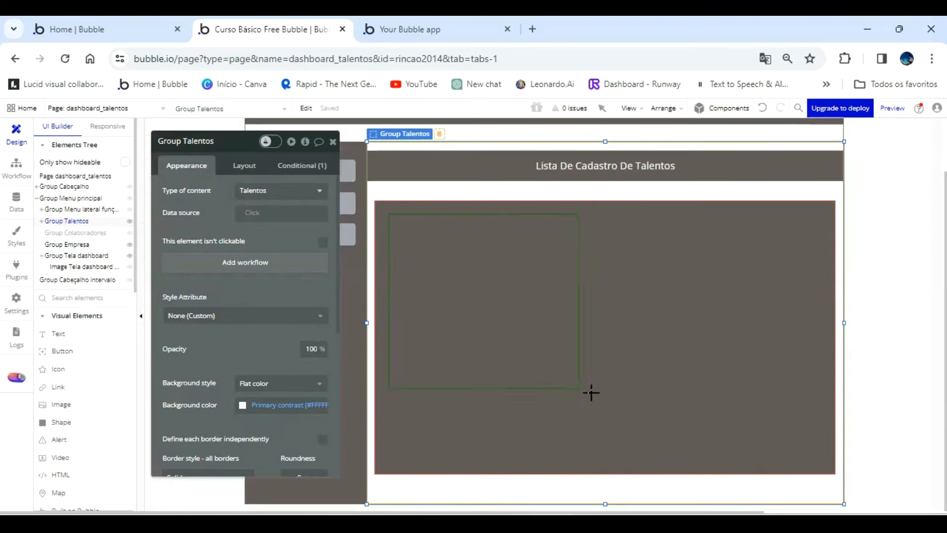
mouse_move(791, 436)
mouse_down()
mouse_move(807, 438)
mouse_move(824, 462)
mouse_up()
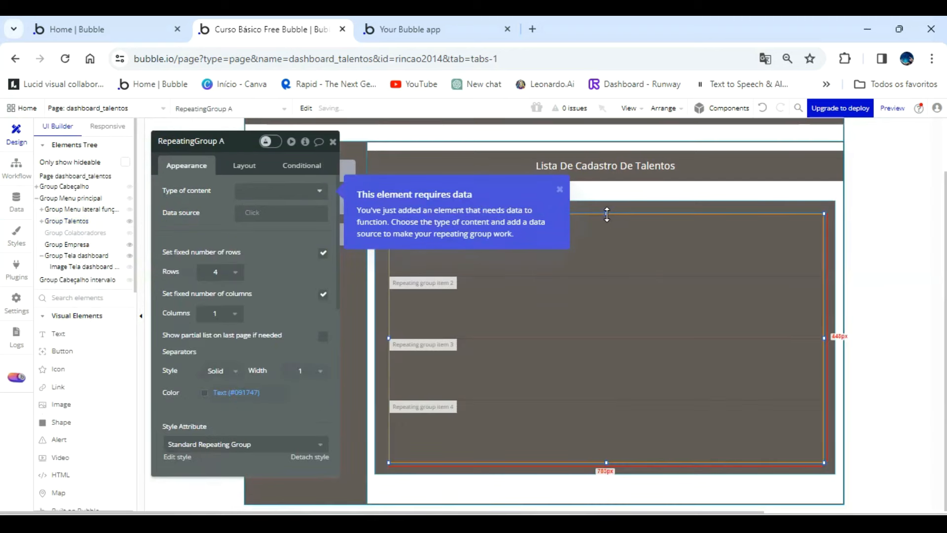
drag(607, 214, 607, 220)
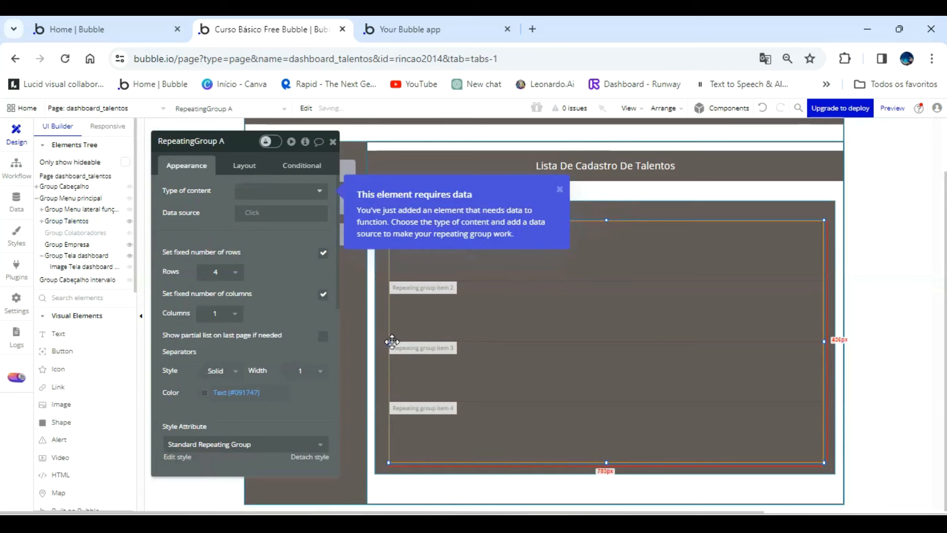
drag(468, 334, 467, 334)
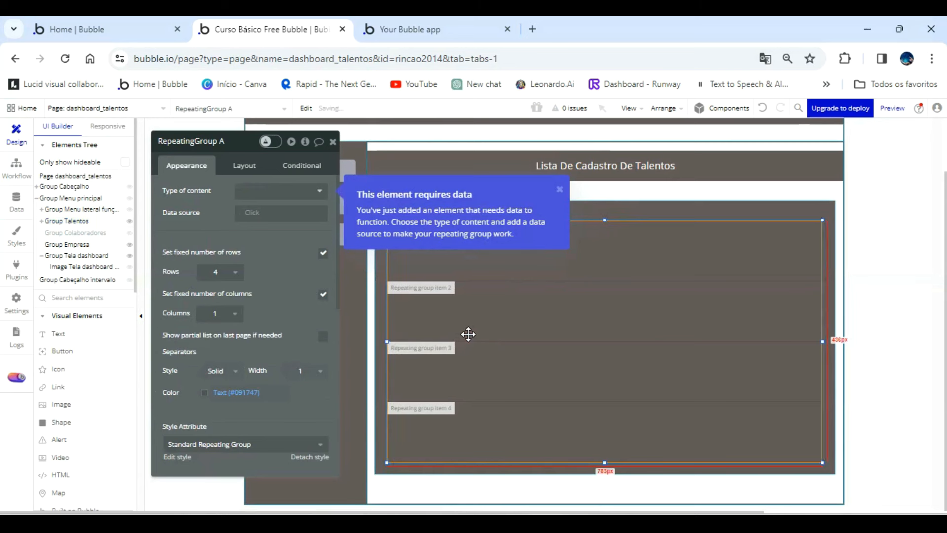
Set the repeating group's type of content to Talentos and its data source to a search for Talentos.
click(291, 190)
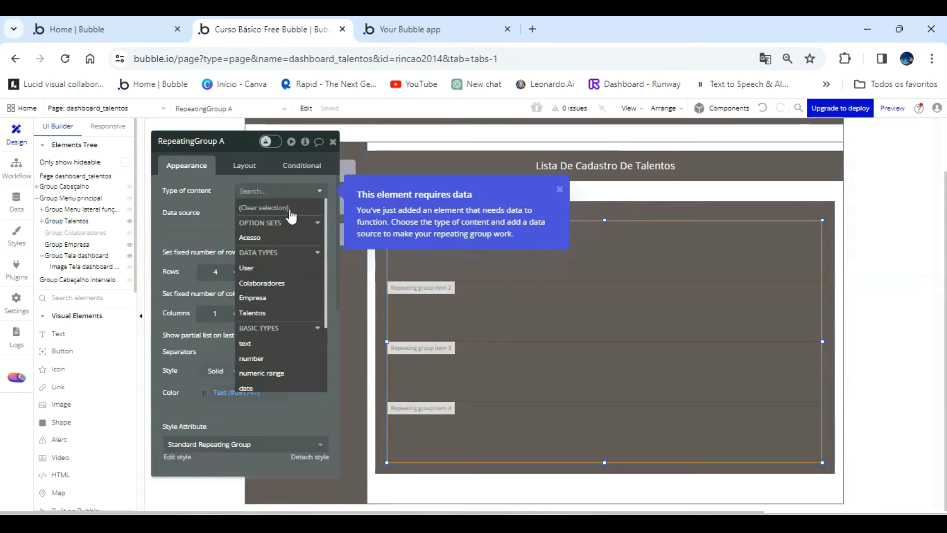
click(275, 310)
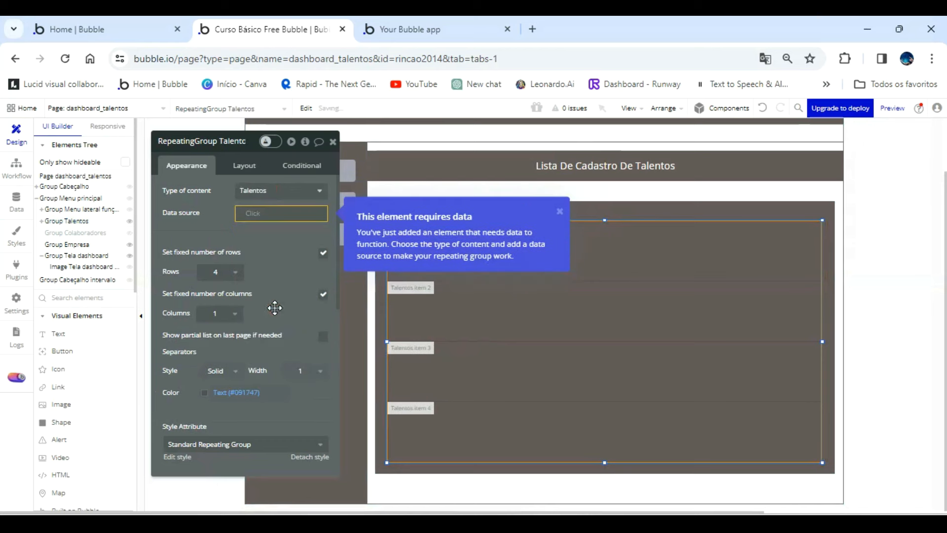
click(272, 212)
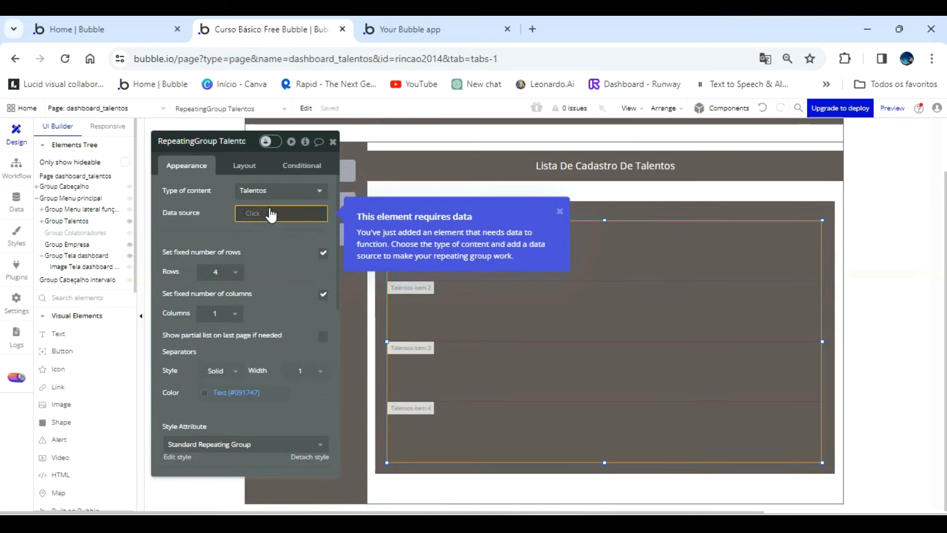
click(276, 289)
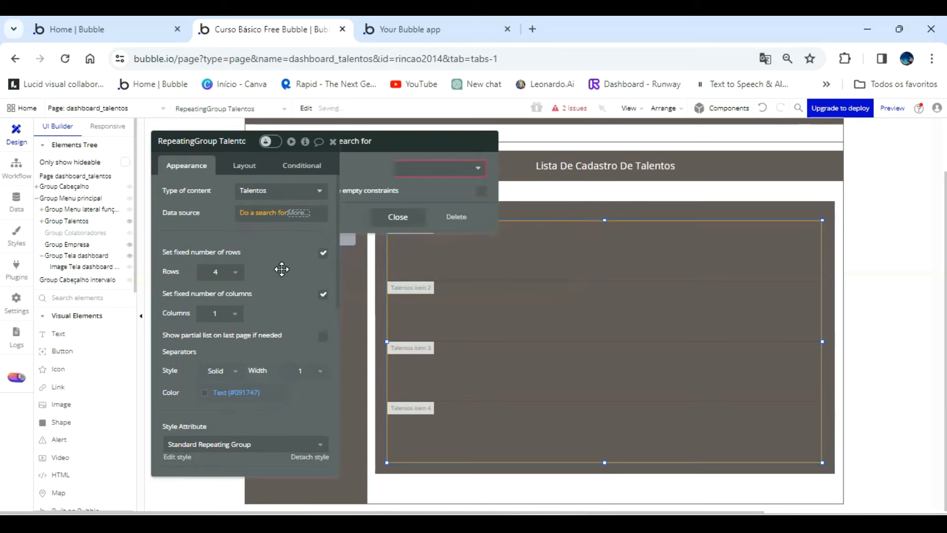
click(459, 167)
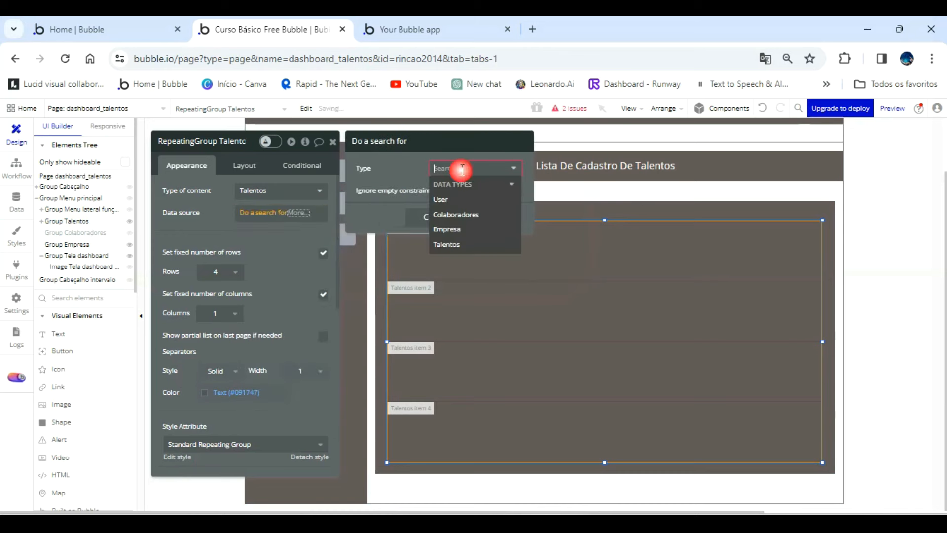
click(466, 243)
click(288, 231)
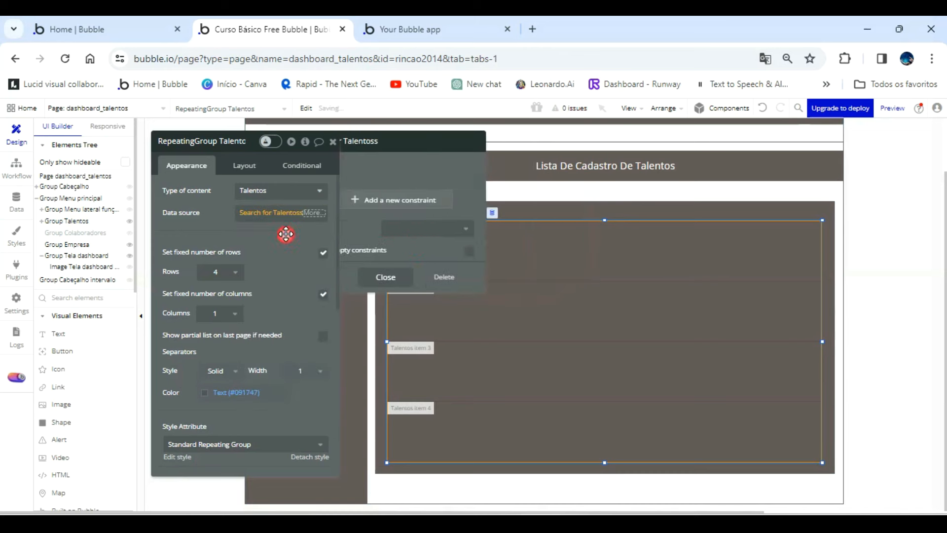
Turn off the repeating group's fixed number of rows and set the minimum row height to 30.
click(236, 273)
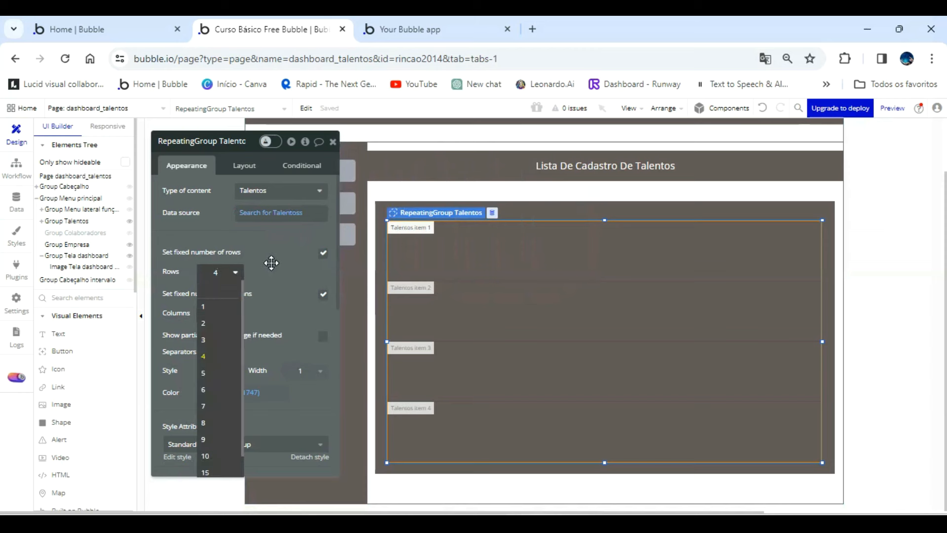
click(323, 253)
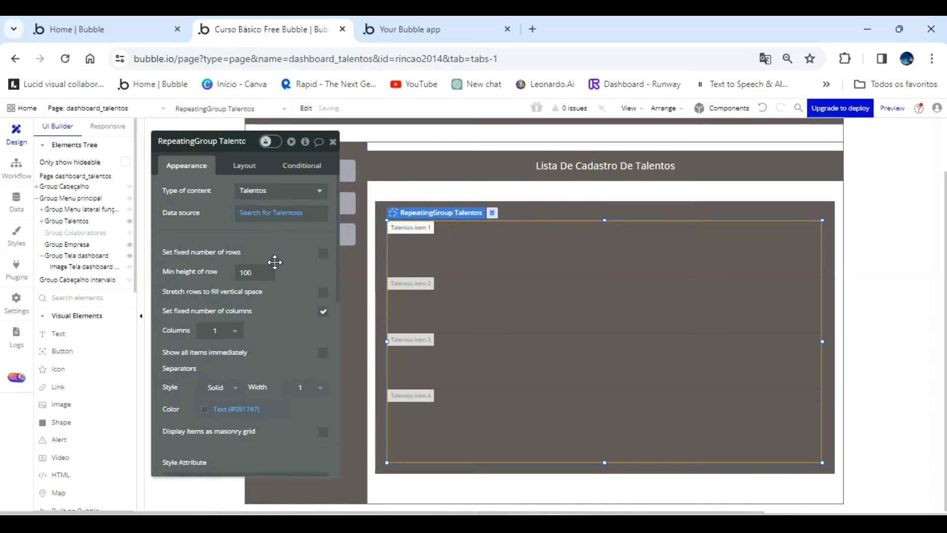
double_click(248, 271)
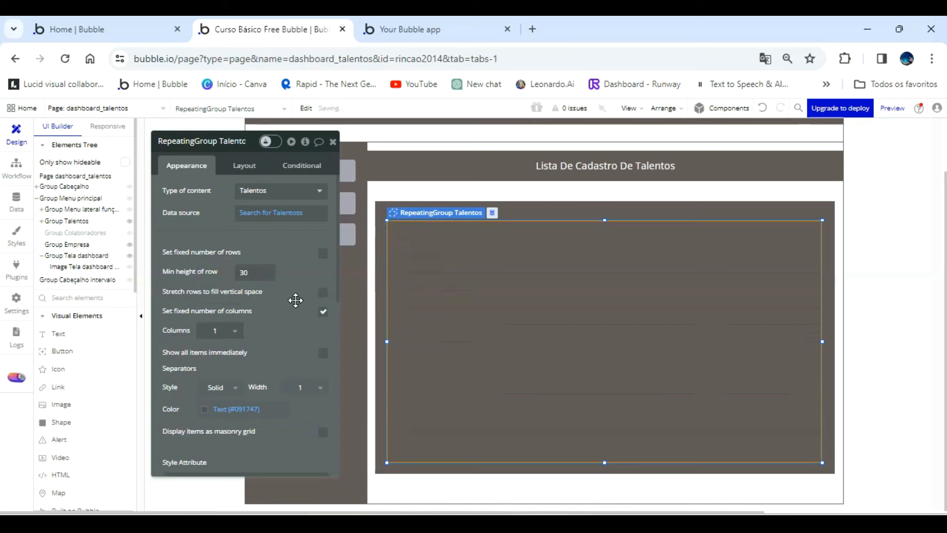
Detach the repeating group's style and give it a flat #FFFFFF background.
scroll(295, 299, down, 5)
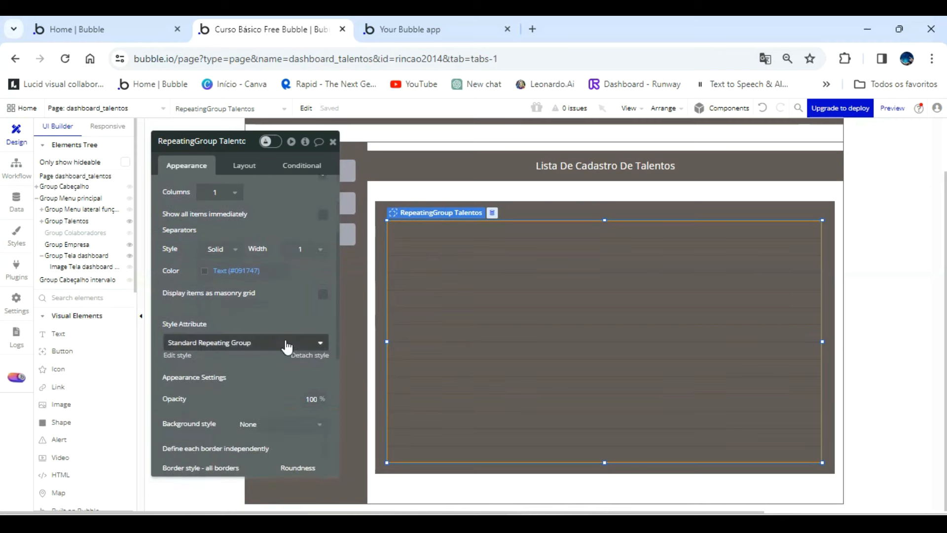
click(301, 355)
click(269, 410)
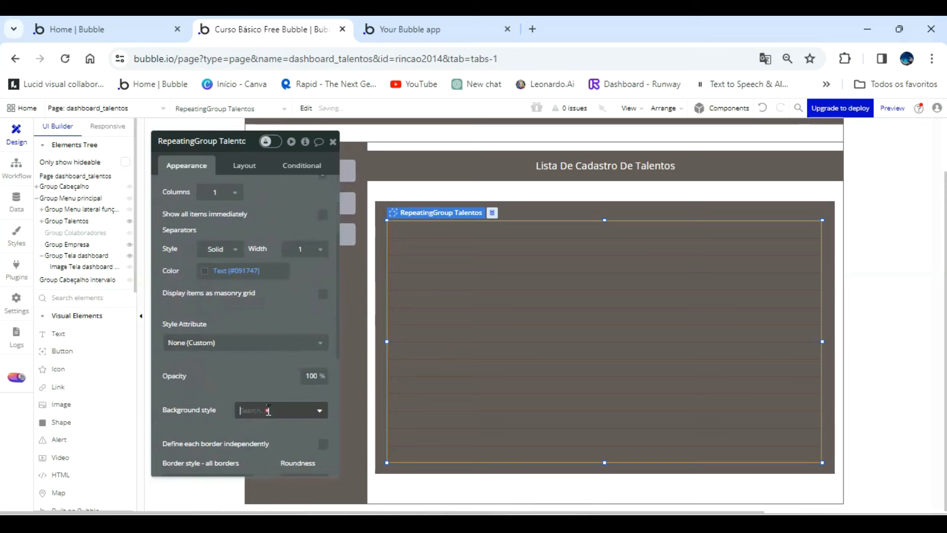
click(254, 444)
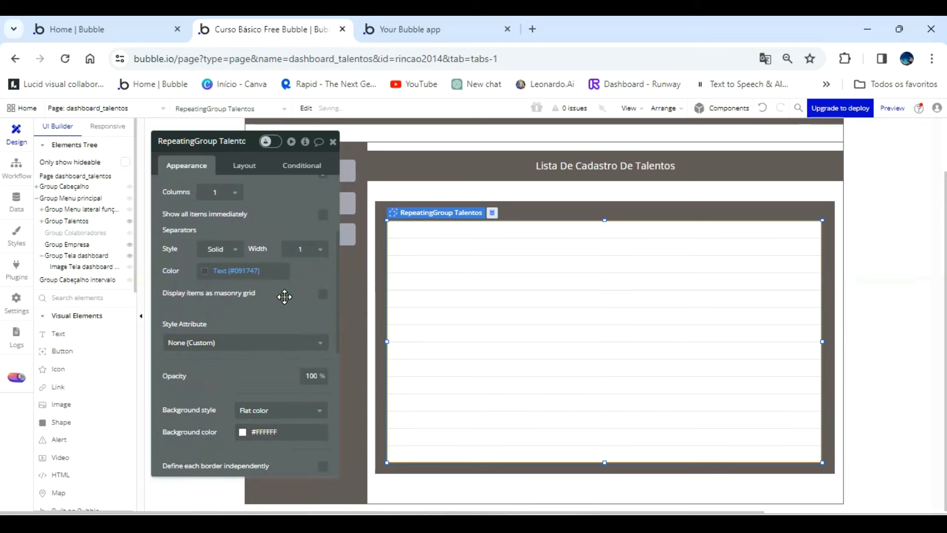
scroll(285, 295, up, 5)
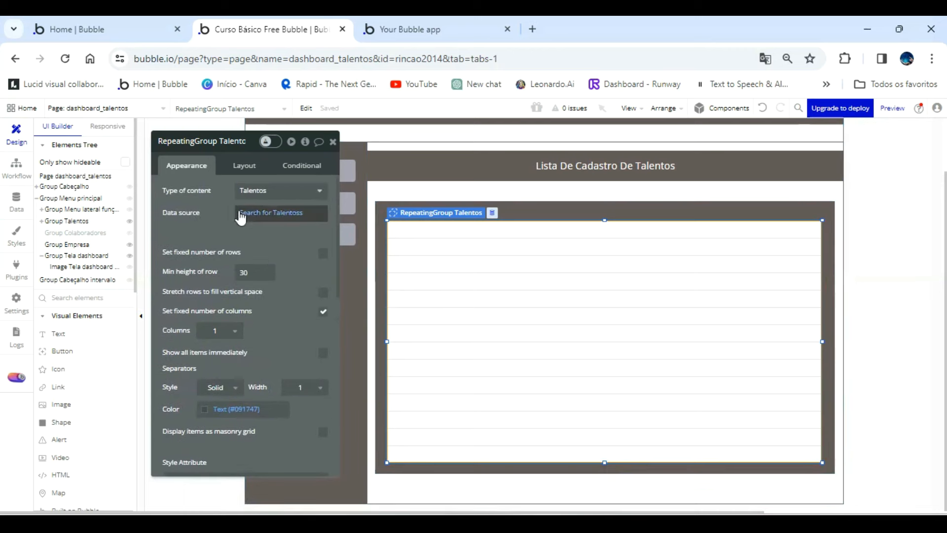
Add a small text element above the start of the repeating group in Group Lista de talentos, reading "Nº".
click(61, 336)
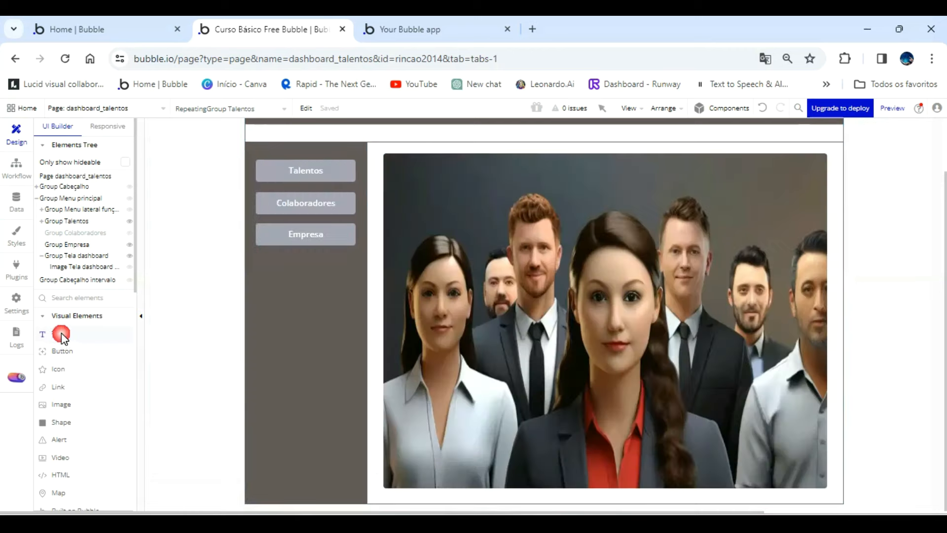
click(74, 222)
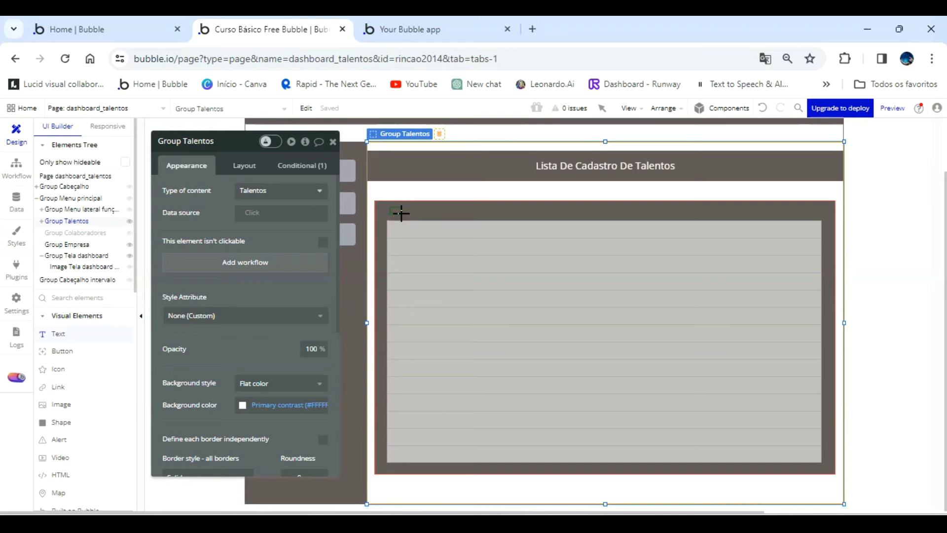
drag(401, 215, 389, 205)
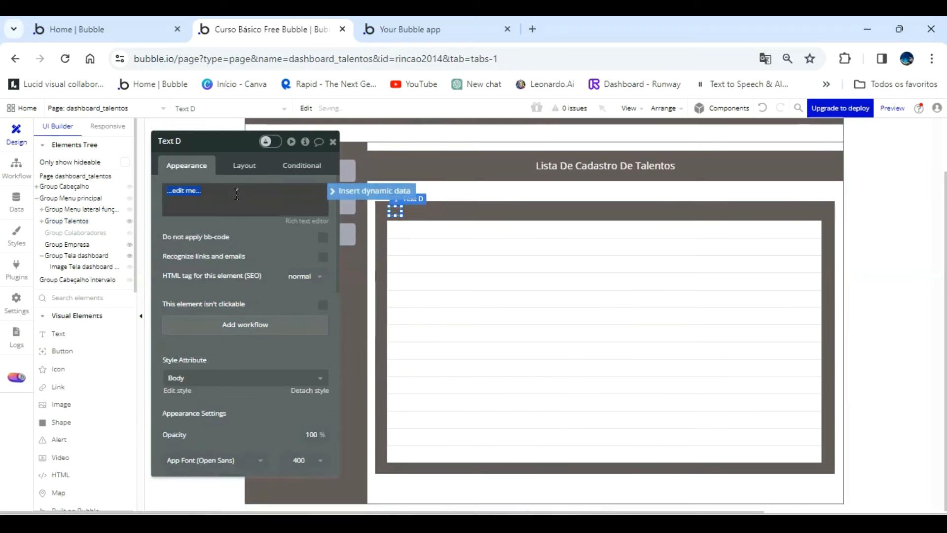
text(N°)
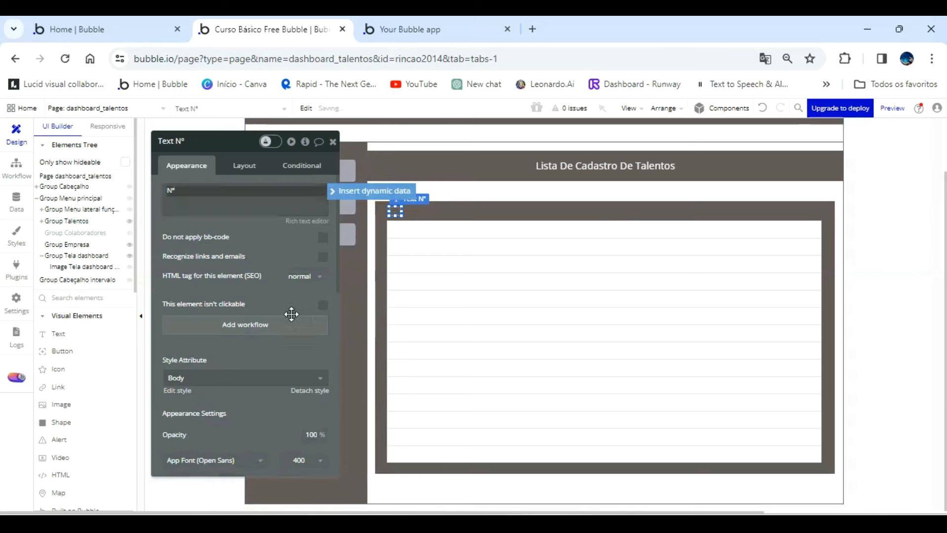
Detach the Nº text's style, center it vertically and horizontally, and set its font color to Primary contrast (#FFFFFF).
scroll(296, 321, down, 2)
click(311, 323)
scroll(309, 328, down, 3)
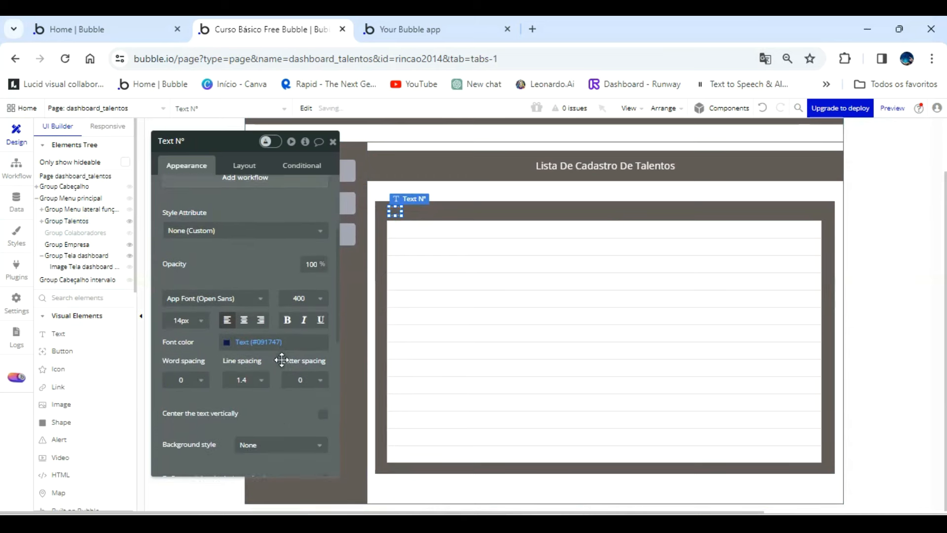
click(323, 353)
click(244, 260)
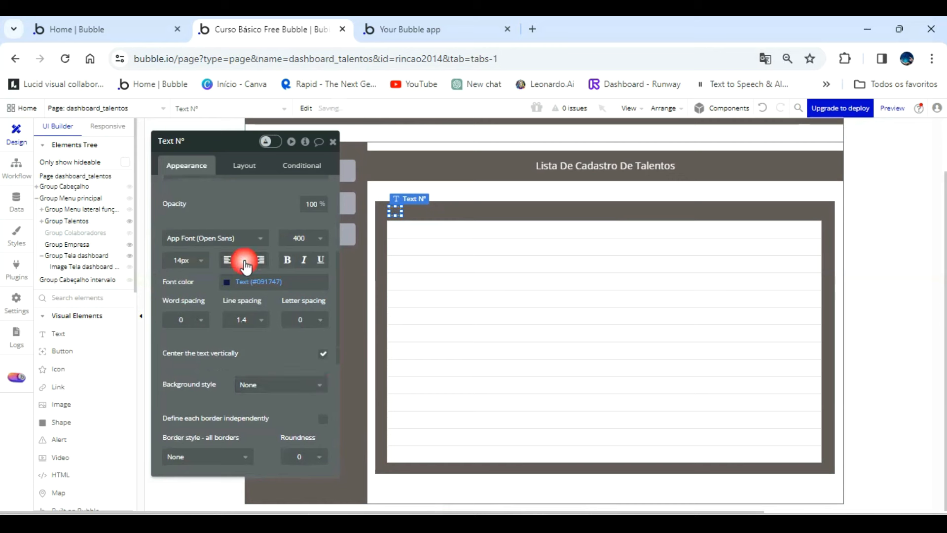
click(231, 282)
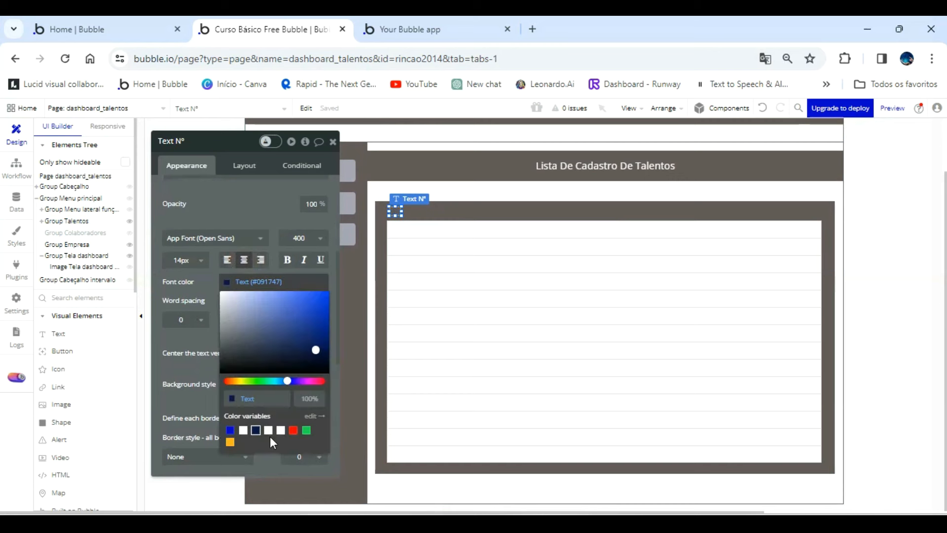
click(243, 431)
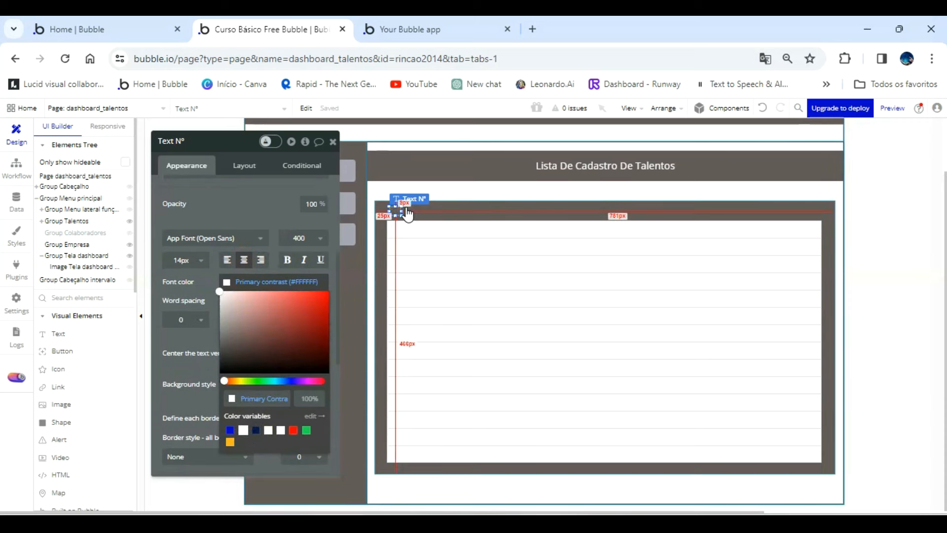
Enlarge the Nº text to about 32 by 25 px and nudge it down to sit just above the repeating group.
drag(402, 206, 409, 201)
key(Down)
key(Down)
key(Down)
key(Down)
key(Down)
key(Down)
key(Down)
key(Down)
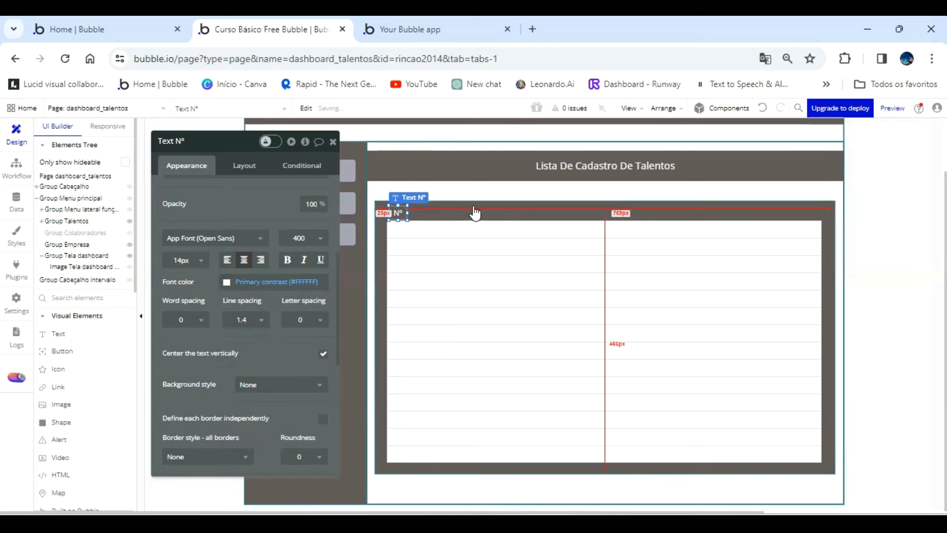
Duplicate the Nº text, place the copy just to its right, and widen it to about 116 px.
click(333, 143)
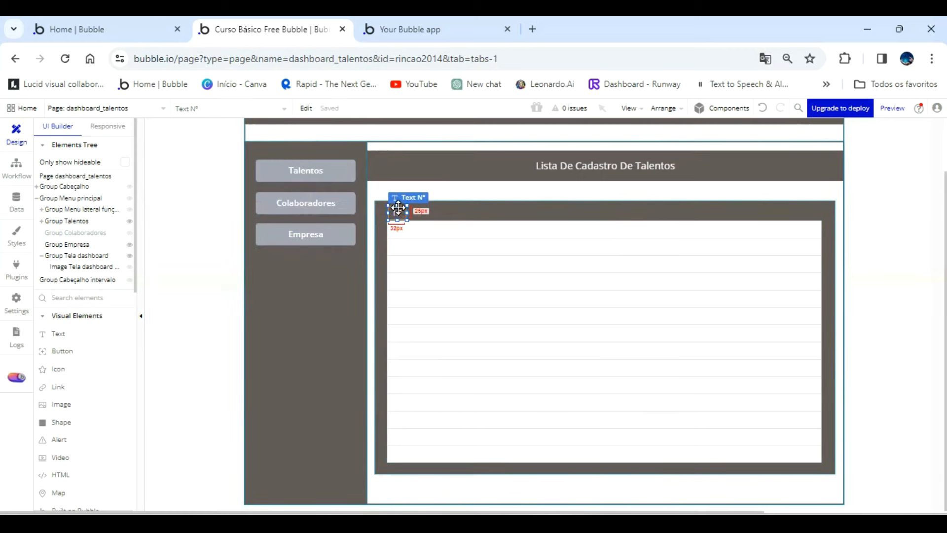
key(ctrl+v)
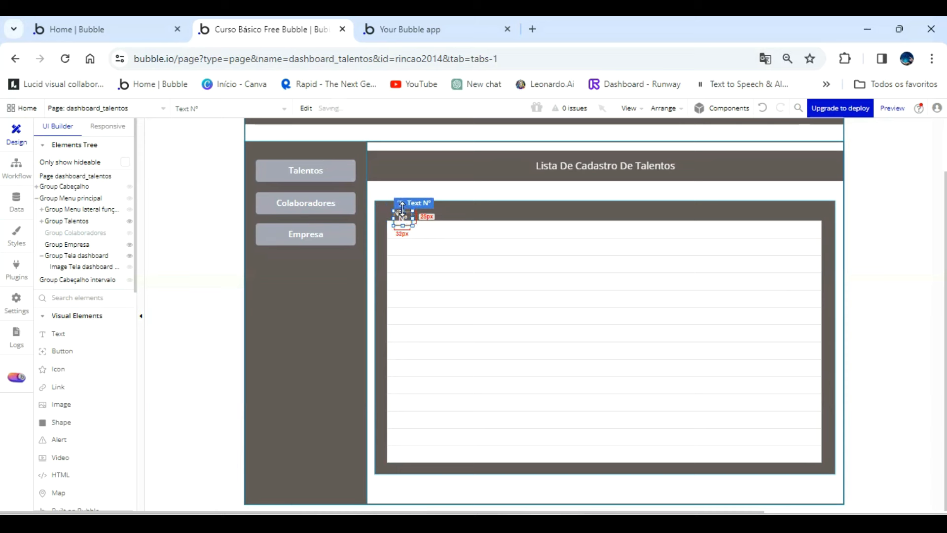
drag(403, 208, 454, 211)
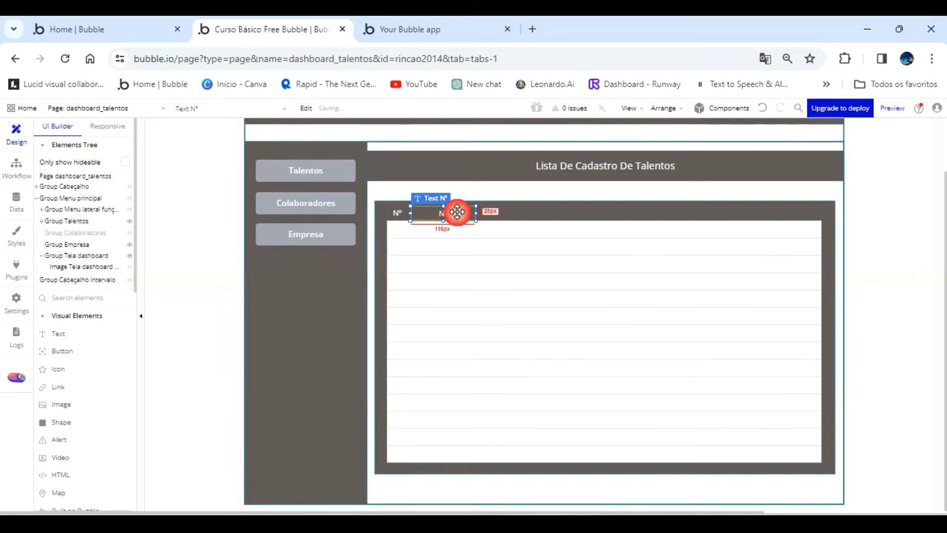
Left-align the widened copy of the Nº text and change its content to "Nome:".
double_click(451, 212)
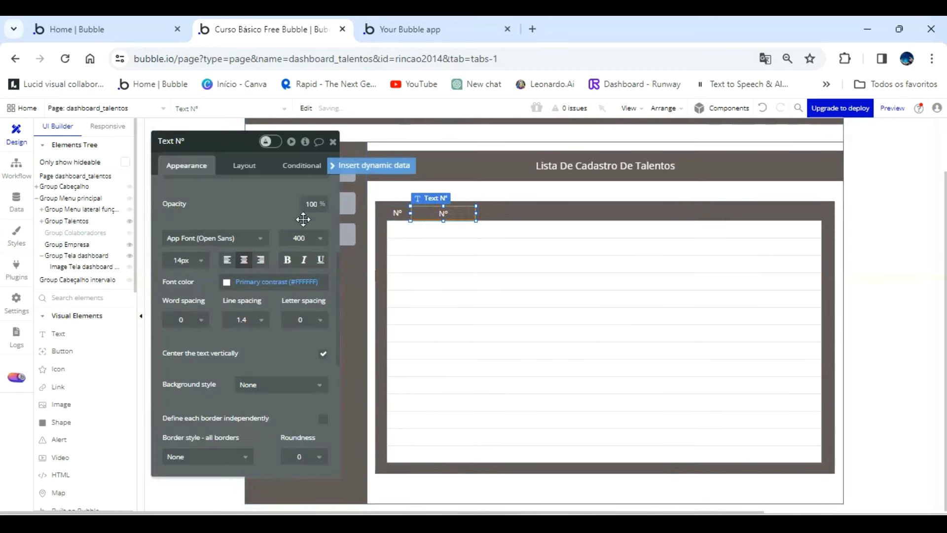
click(227, 260)
scroll(240, 233, up, 3)
scroll(240, 233, up, 3)
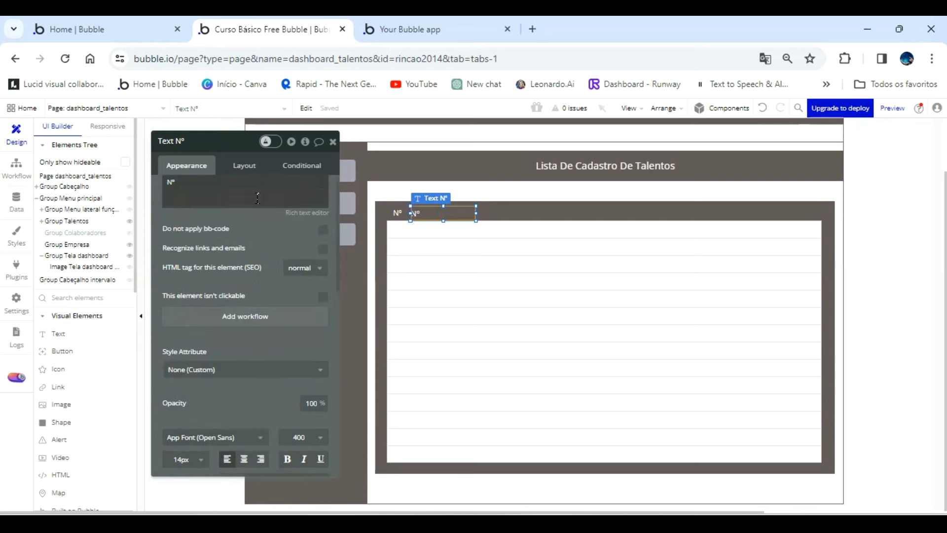
click(248, 202)
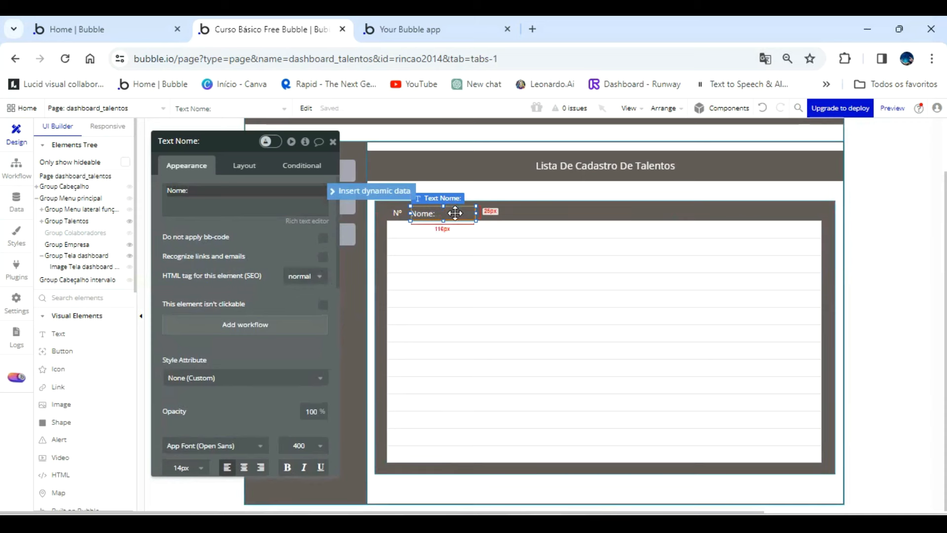
click(455, 213)
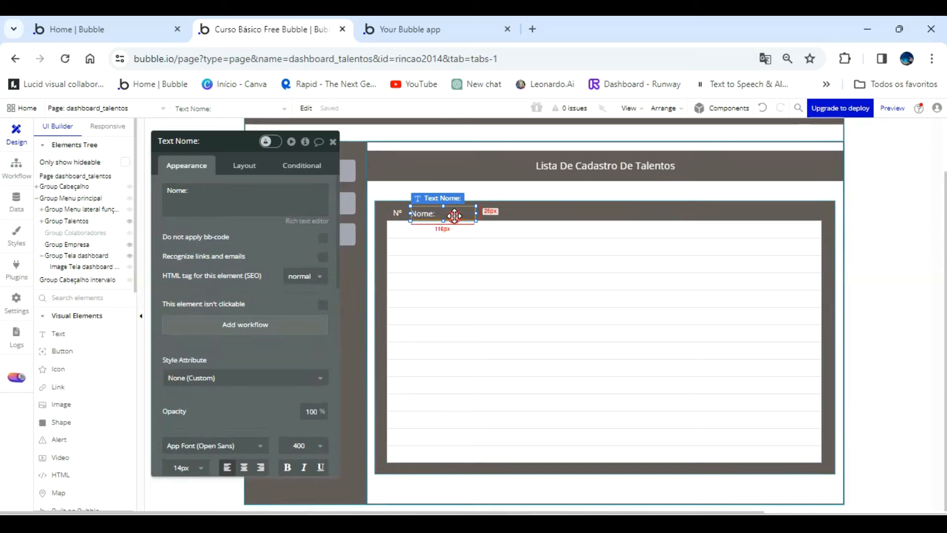
click(334, 143)
key(ctrl+d)
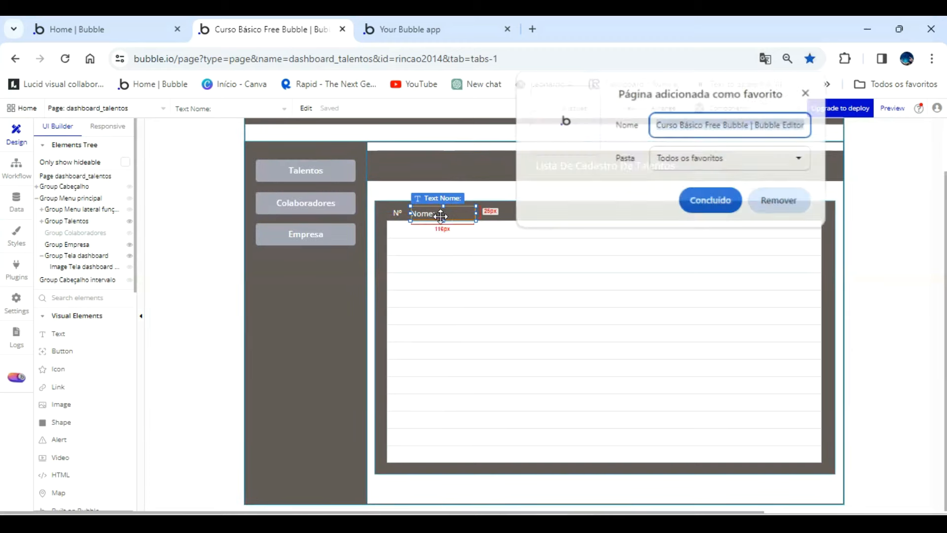
click(687, 209)
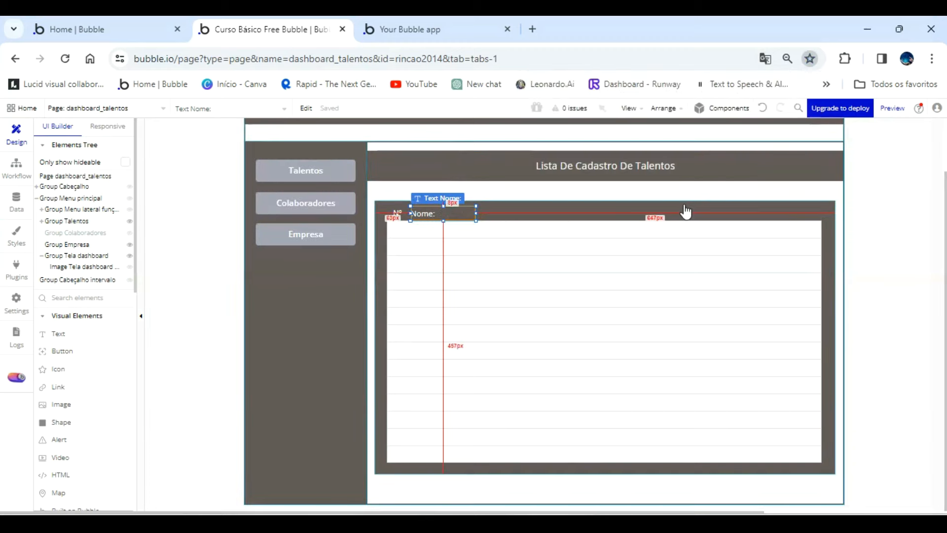
click(533, 212)
Duplicate the Nome: text, move the copy near the right end of the header strip, and change its content to "Contato".
click(446, 211)
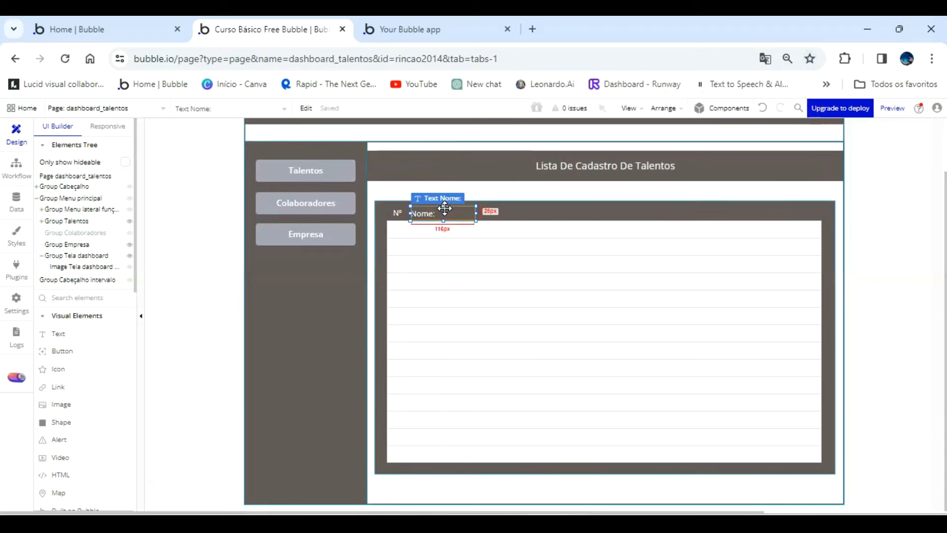
drag(445, 208, 596, 214)
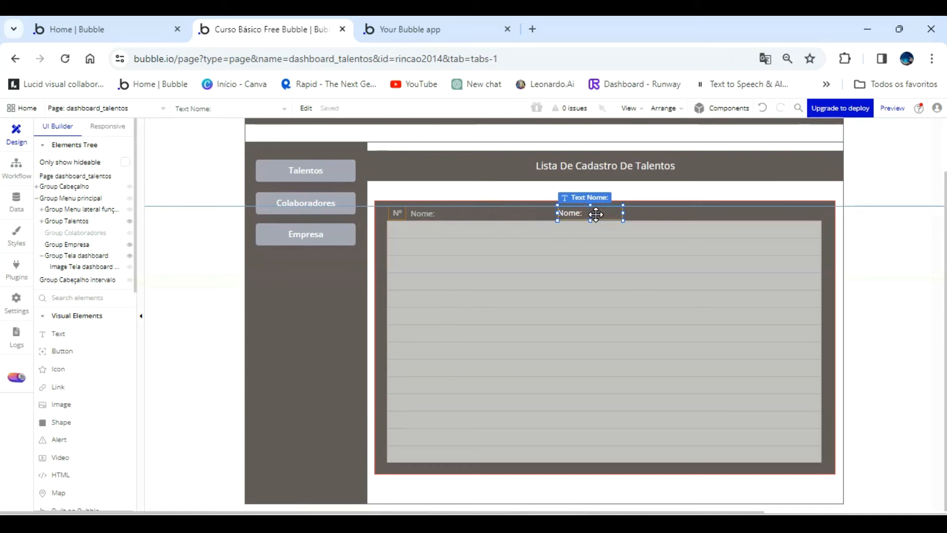
drag(597, 214, 746, 214)
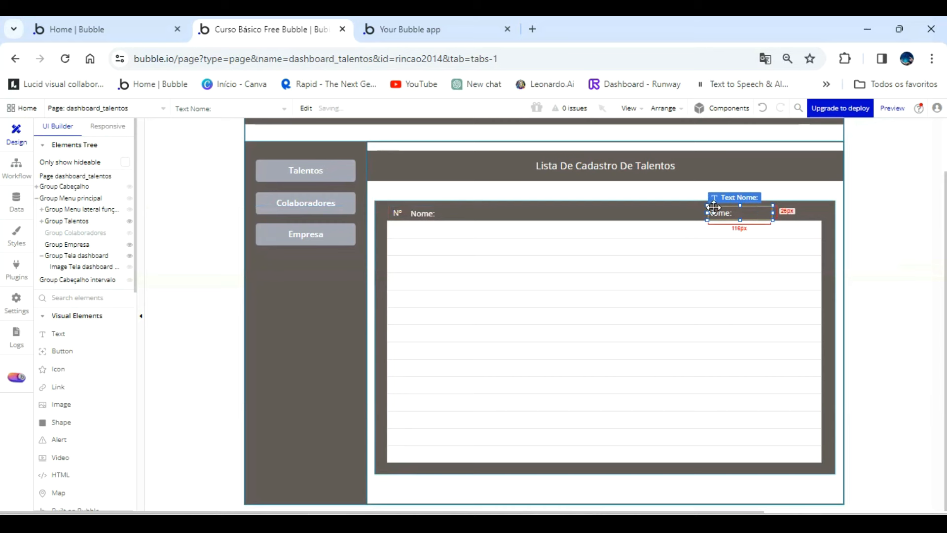
double_click(758, 211)
triple_click(215, 193)
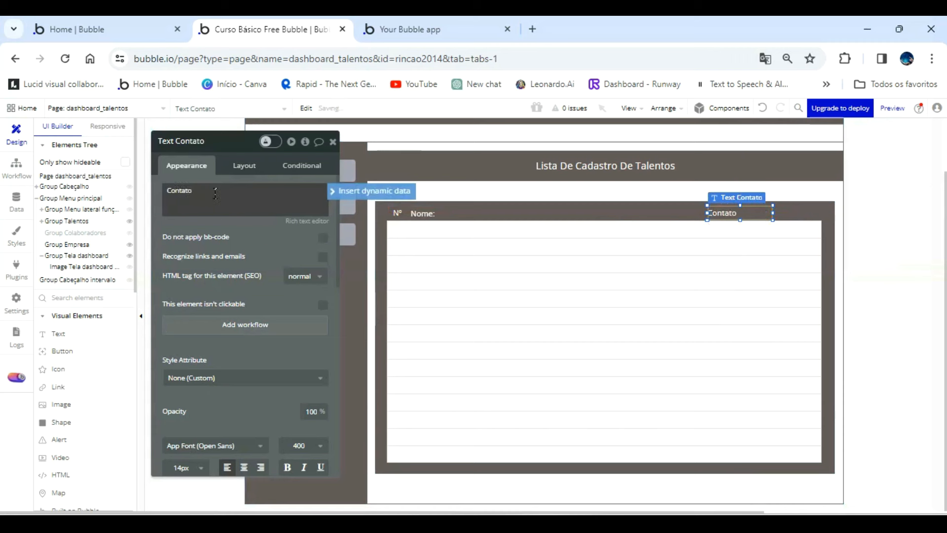
Change the Contato text's content to "Contato:", narrow its box to fit the word, and center-align it.
click(258, 244)
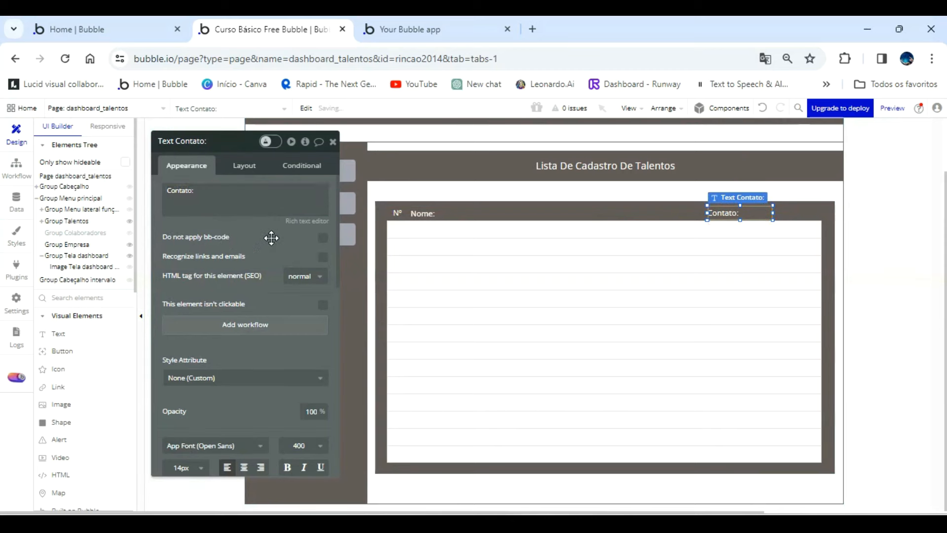
drag(772, 213, 748, 212)
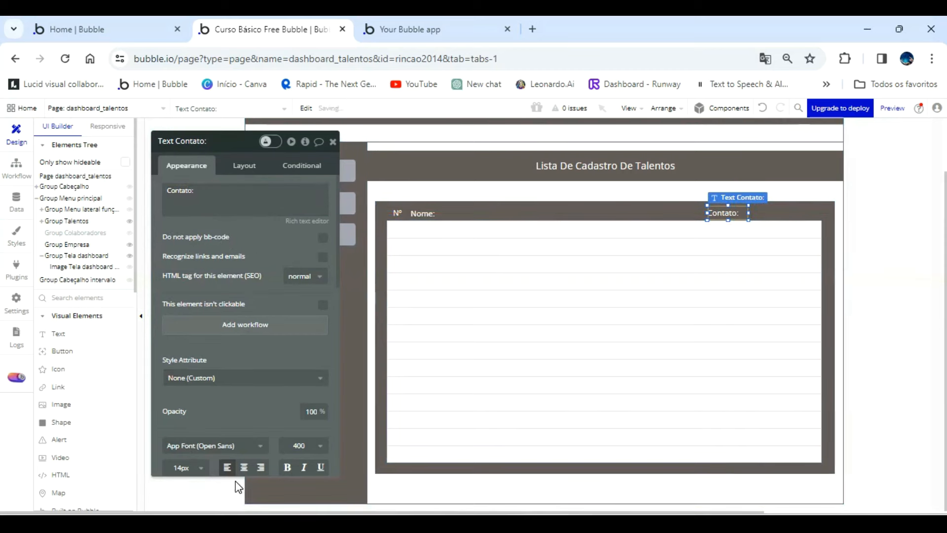
click(245, 467)
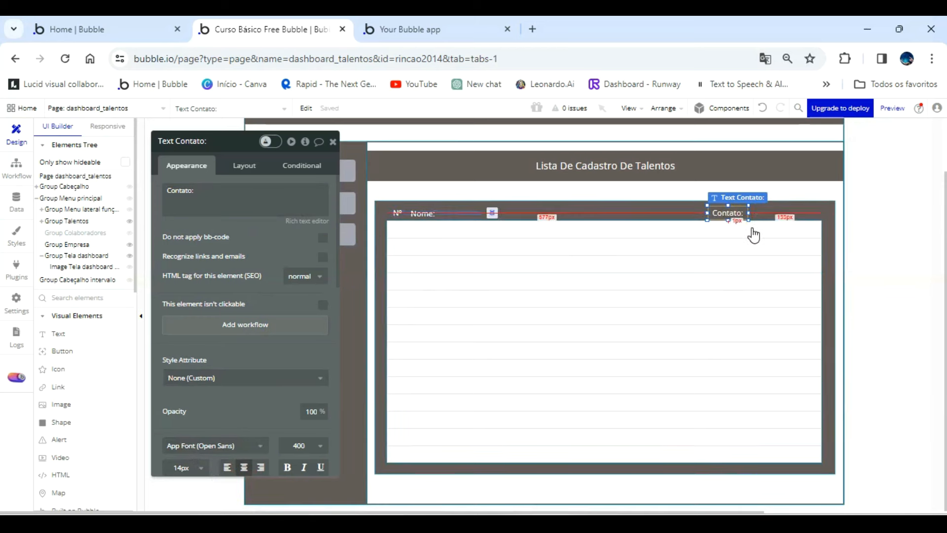
Duplicate the Contato: text, place the copy at the right end of the header strip, and change its content to "Deletar:".
drag(734, 218, 793, 211)
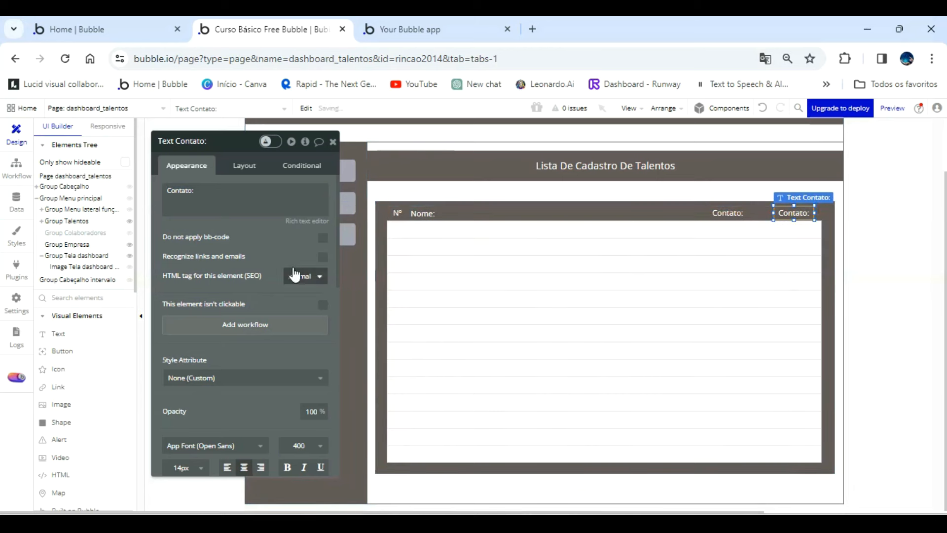
triple_click(231, 198)
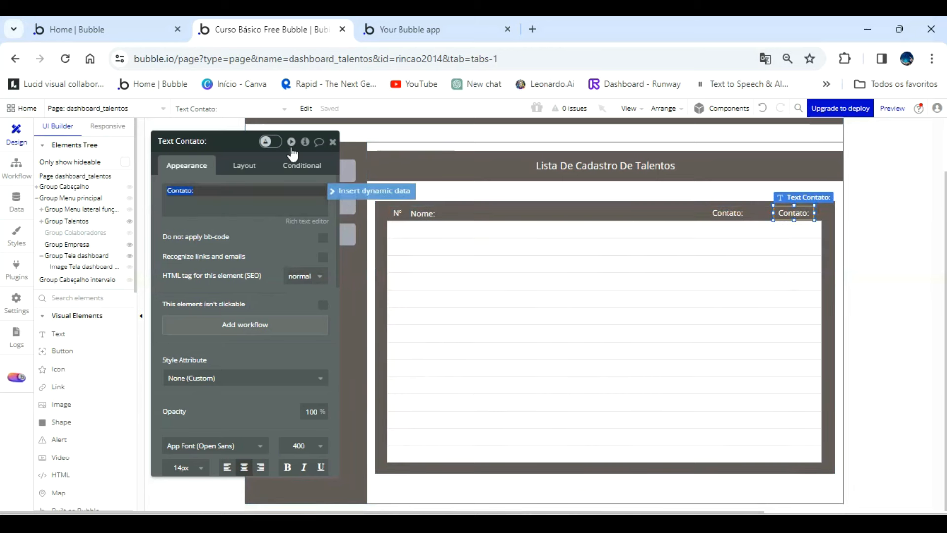
text(Deletar)
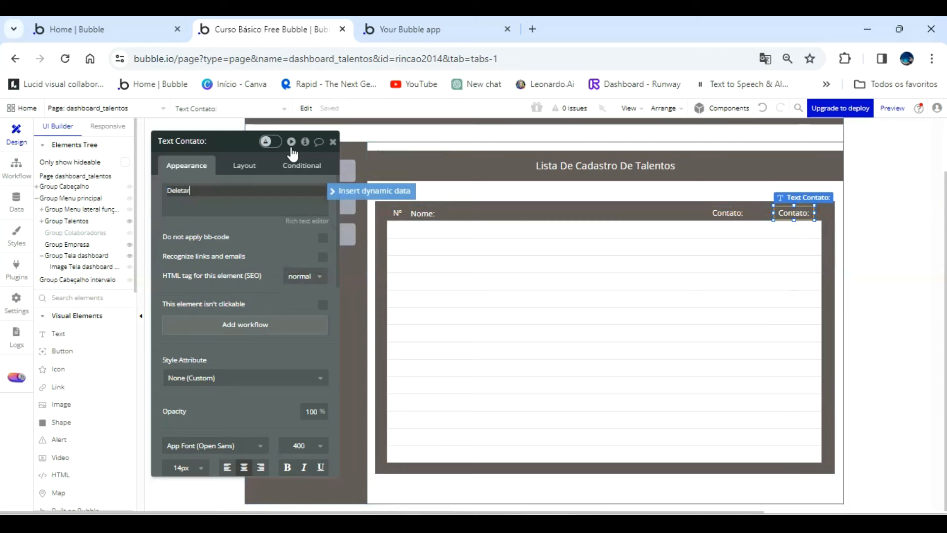
text(:)
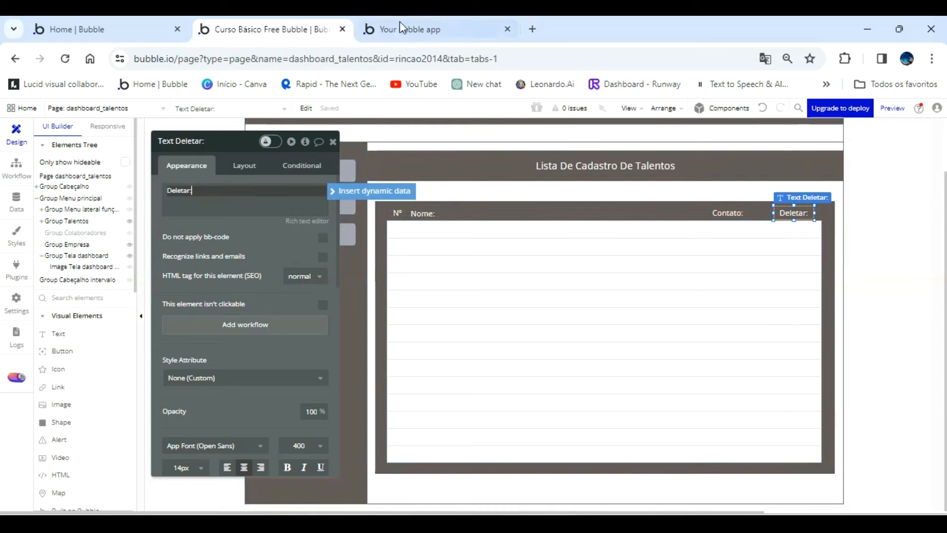
Refresh the running app preview and open the Talentos section to examine the list header and column labels.
click(411, 27)
click(417, 116)
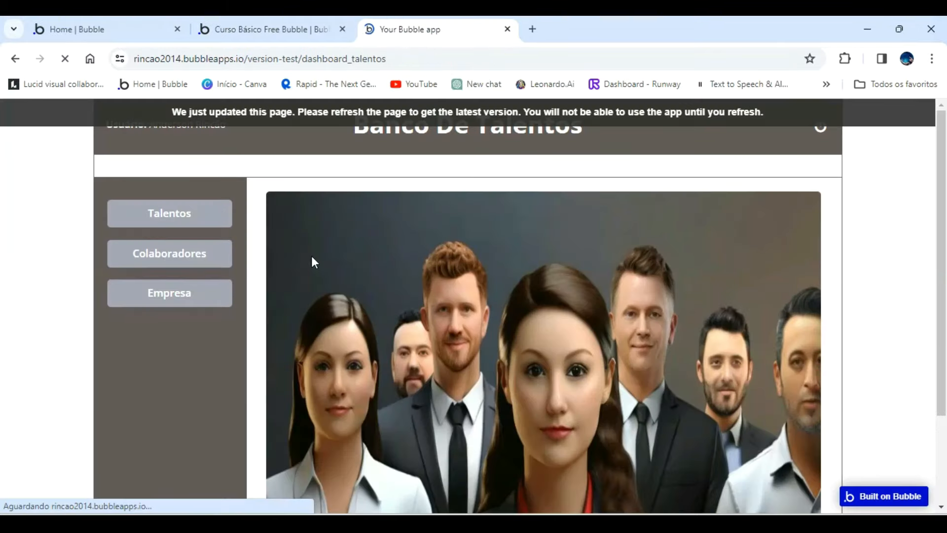
click(177, 214)
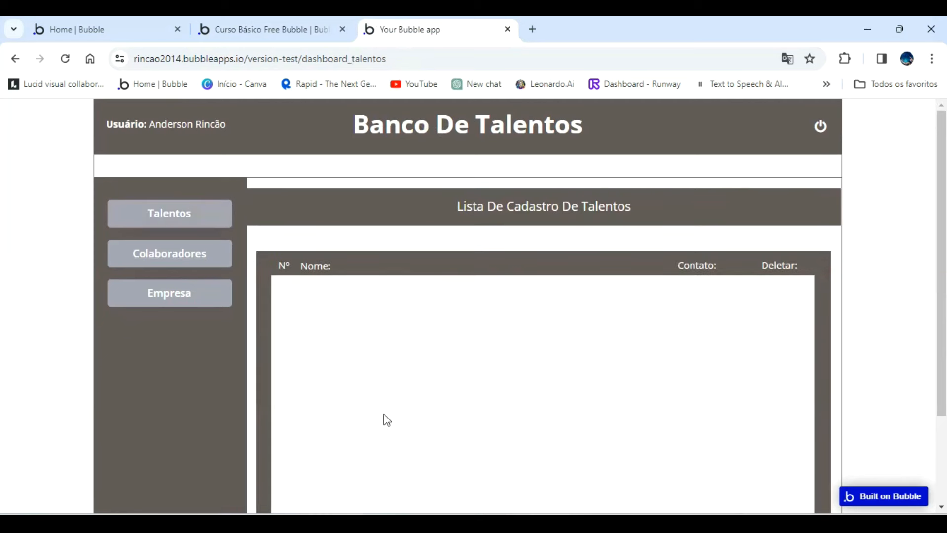
scroll(681, 352, down, 1)
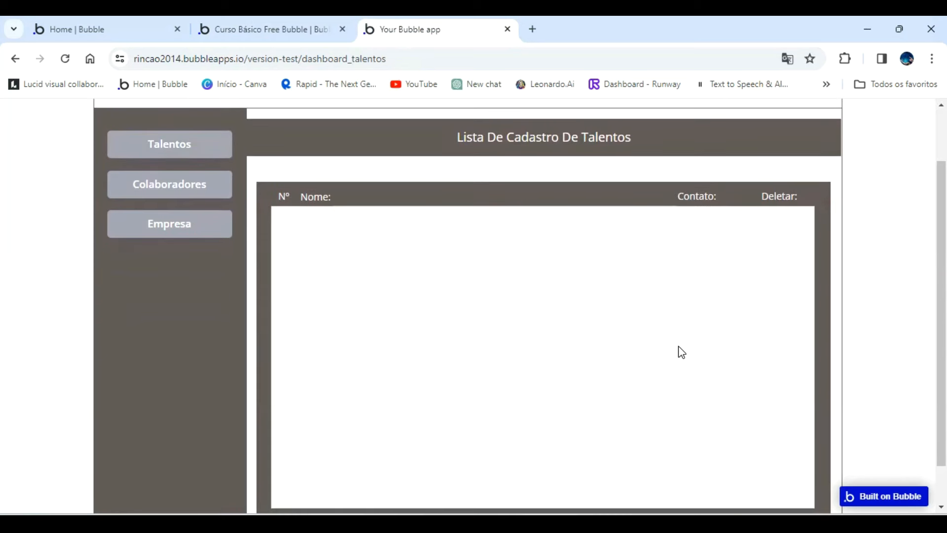
scroll(681, 351, down, 1)
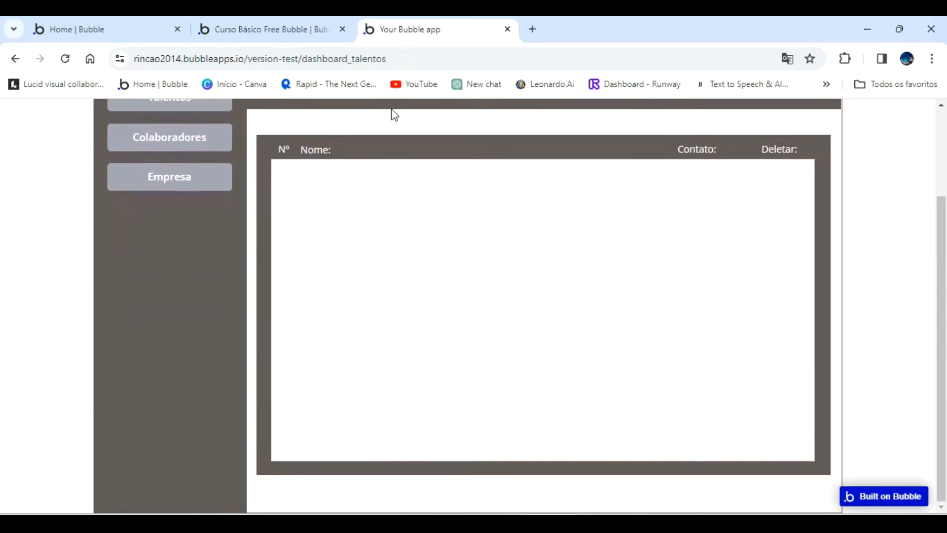
Back in the editor, extend Group Lista de talentos upward and downward, and lengthen the repeating group to fill the added space below.
click(282, 29)
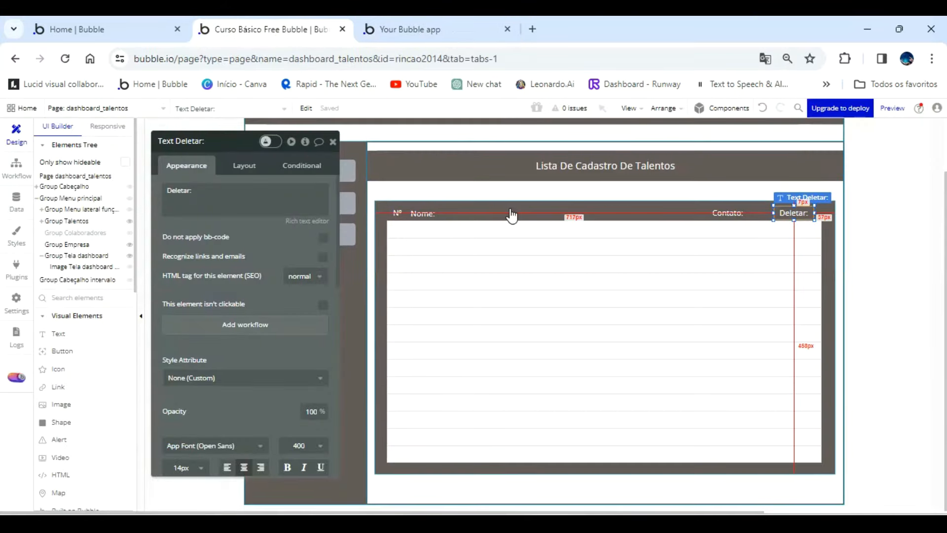
click(512, 215)
drag(604, 199, 604, 188)
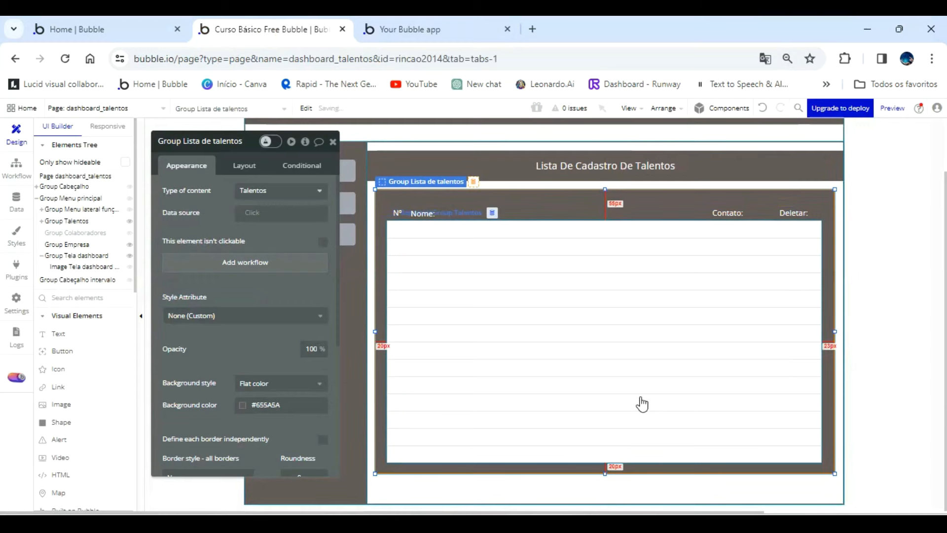
mouse_move(604, 472)
mouse_down()
mouse_move(603, 486)
mouse_move(605, 473)
mouse_up()
click(618, 444)
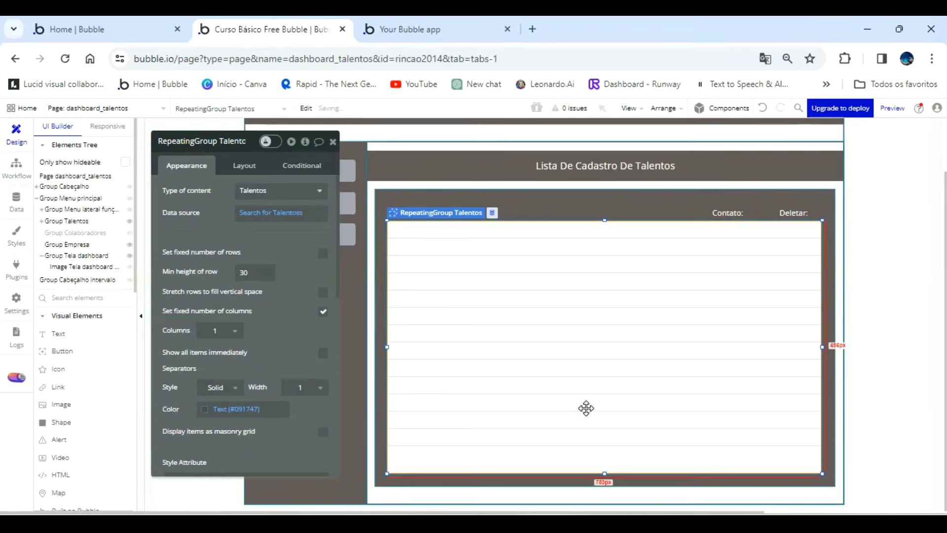
Refresh the app preview again and examine the enlarged list area in the Talentos section.
click(404, 30)
click(422, 111)
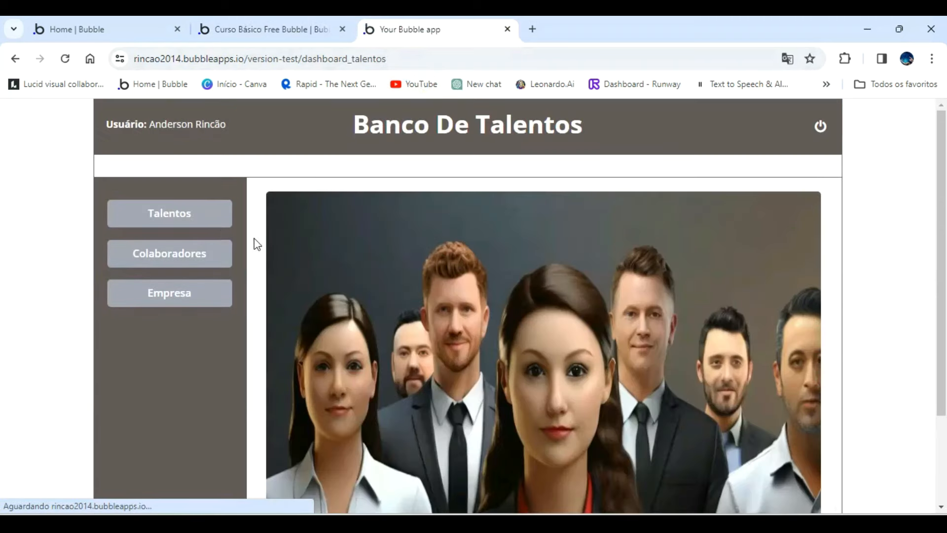
click(169, 211)
scroll(428, 348, down, 2)
scroll(428, 348, up, 1)
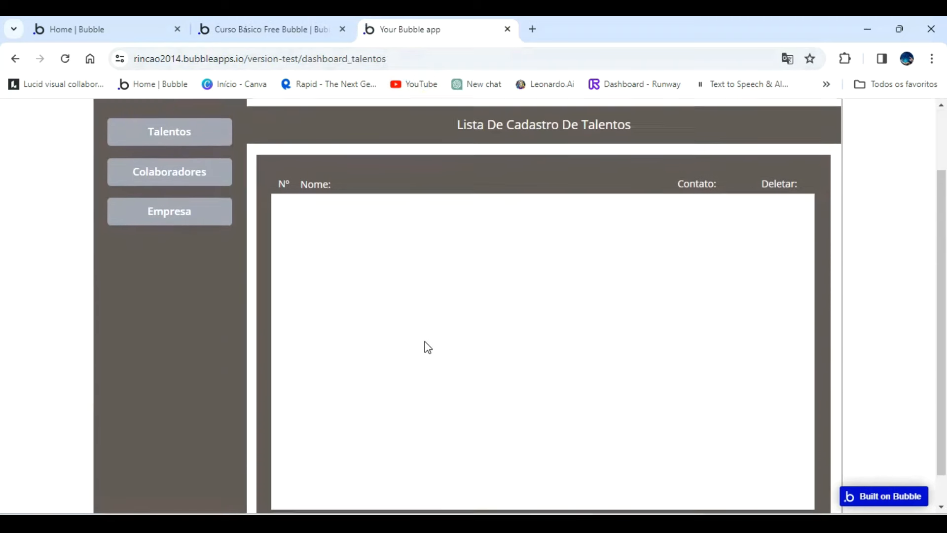
scroll(428, 347, down, 1)
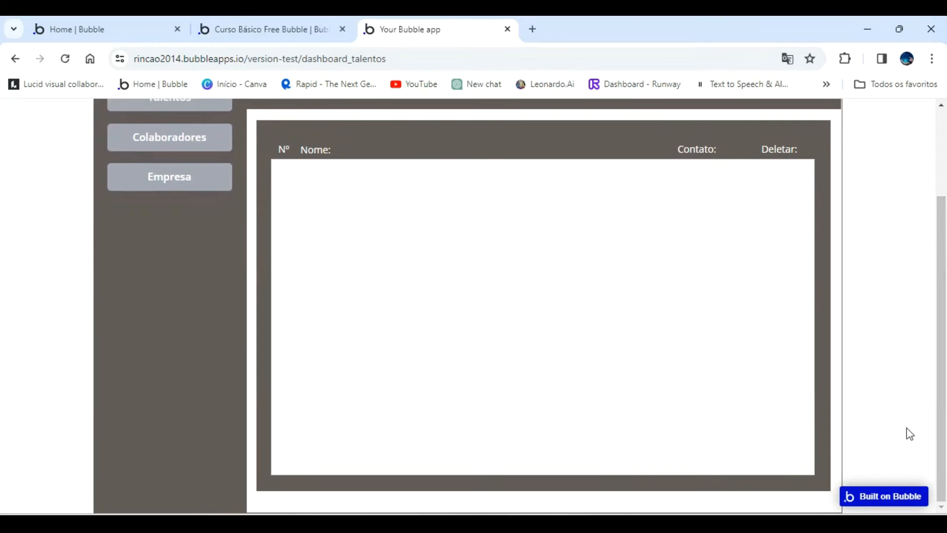
scroll(924, 503, up, 1)
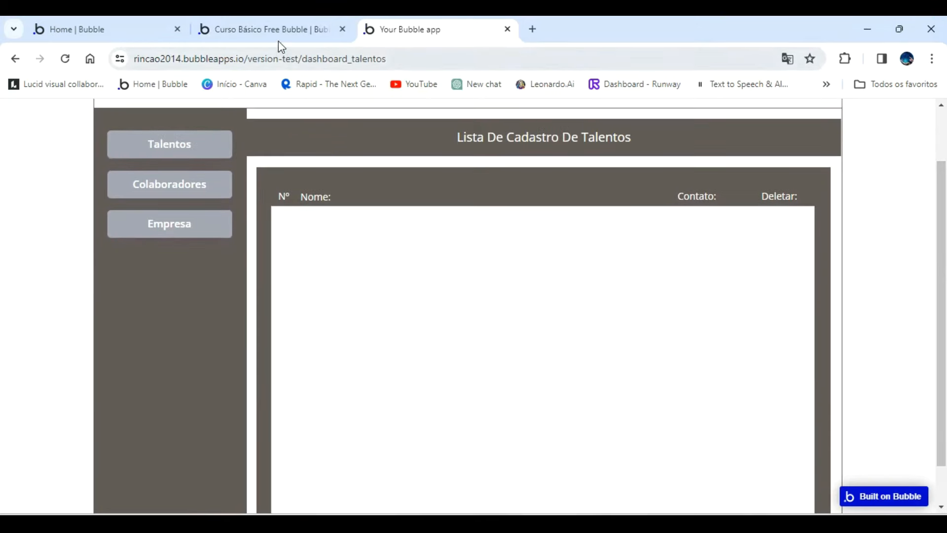
In the editor, narrow the "Lista De Cadastro De Talentos" heading to 828 px, aligned with the list group's edges, and set its height to 45.
click(271, 29)
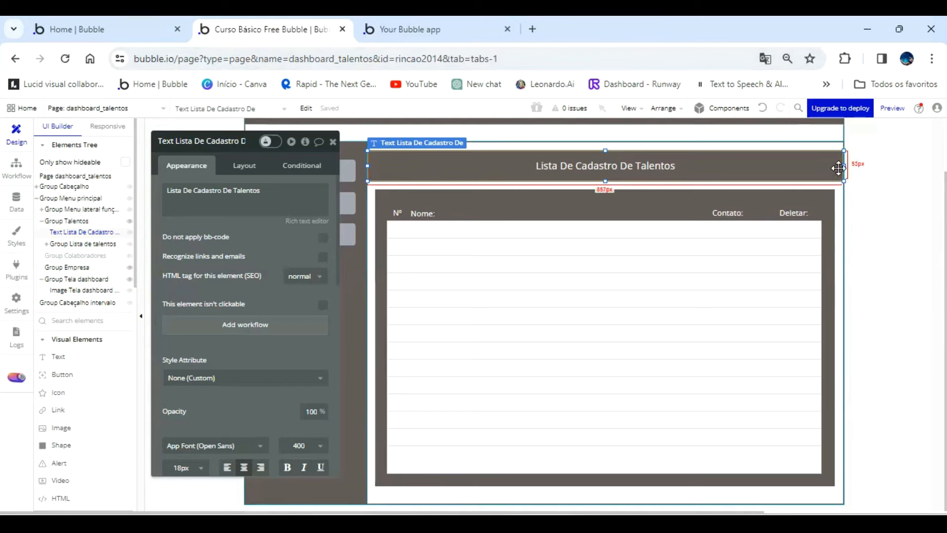
drag(842, 164, 835, 164)
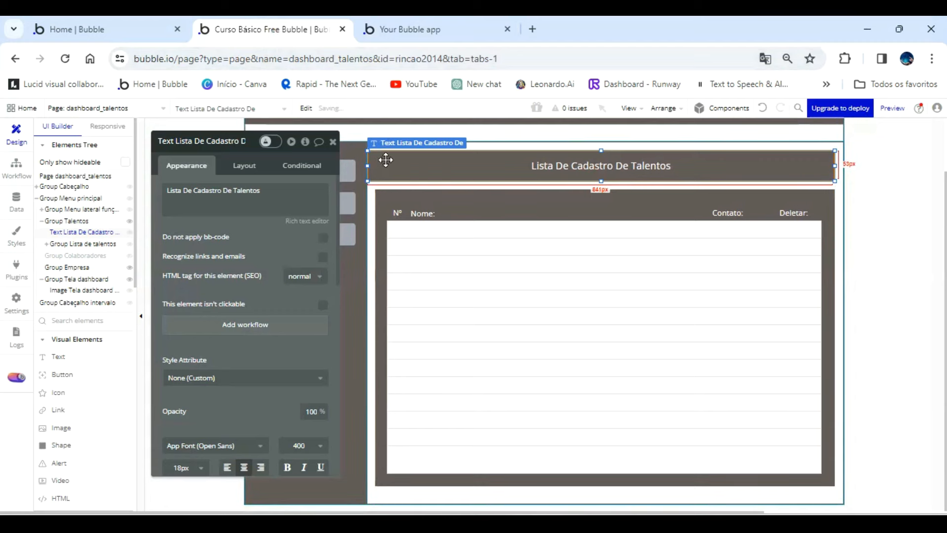
drag(372, 166, 379, 166)
click(526, 181)
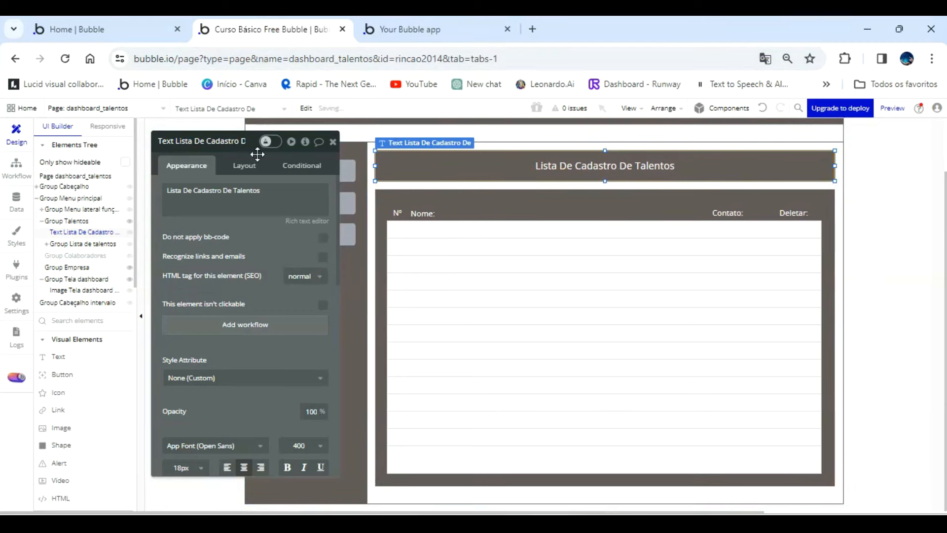
click(245, 164)
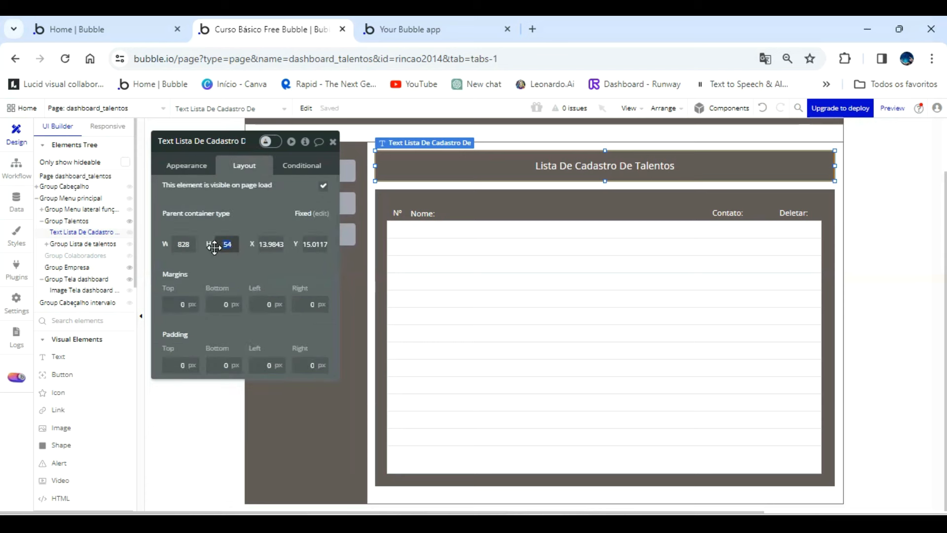
key(Return)
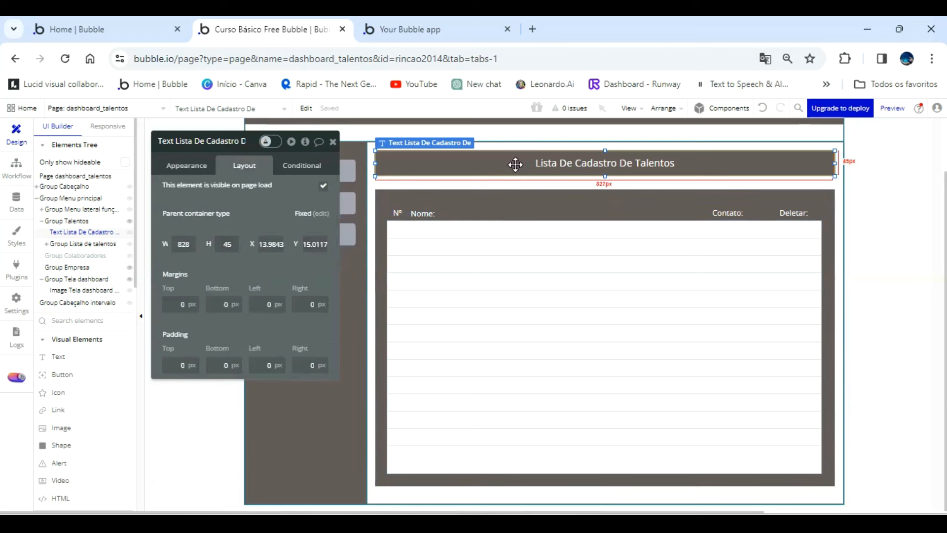
click(334, 143)
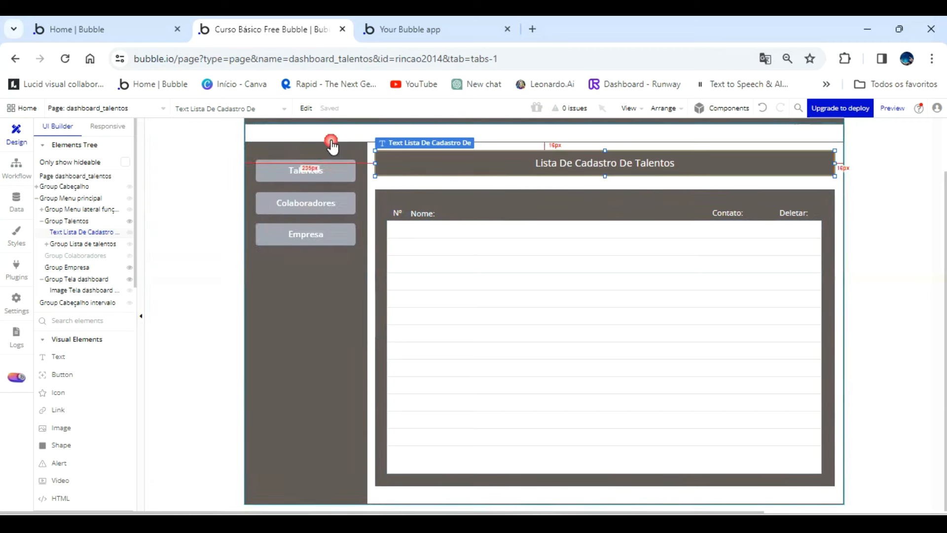
Copy Group Lista de talentos and paste it into Group Colaboradores.
click(390, 197)
double_click(391, 197)
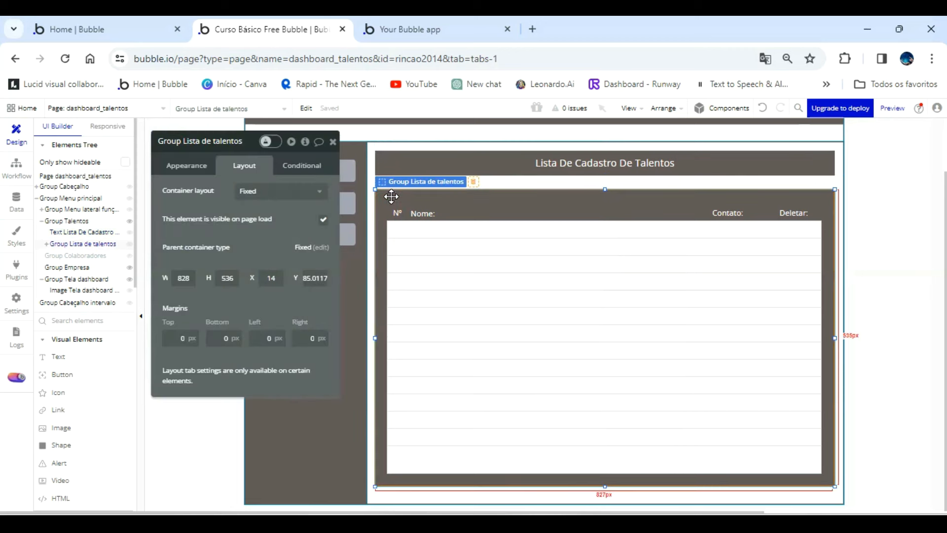
right_click(391, 197)
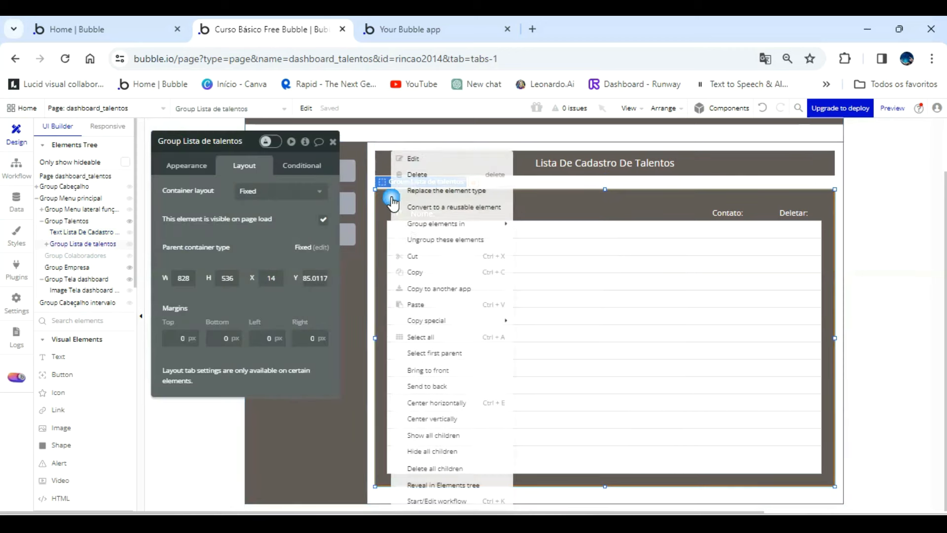
click(419, 274)
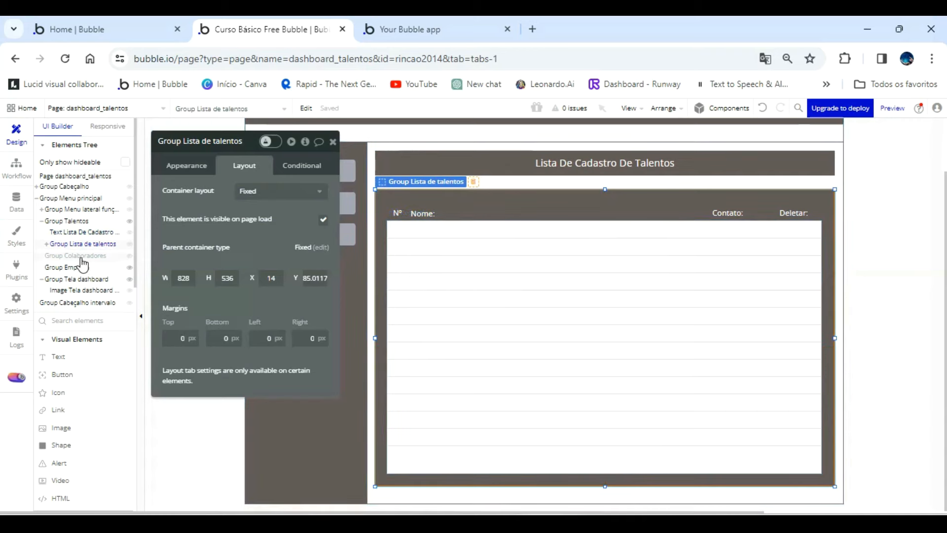
click(81, 257)
right_click(80, 256)
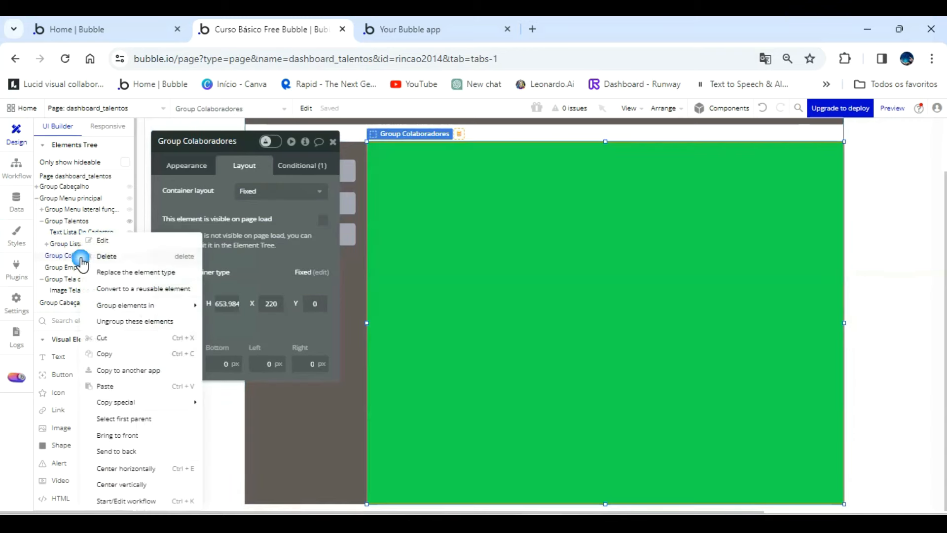
click(108, 388)
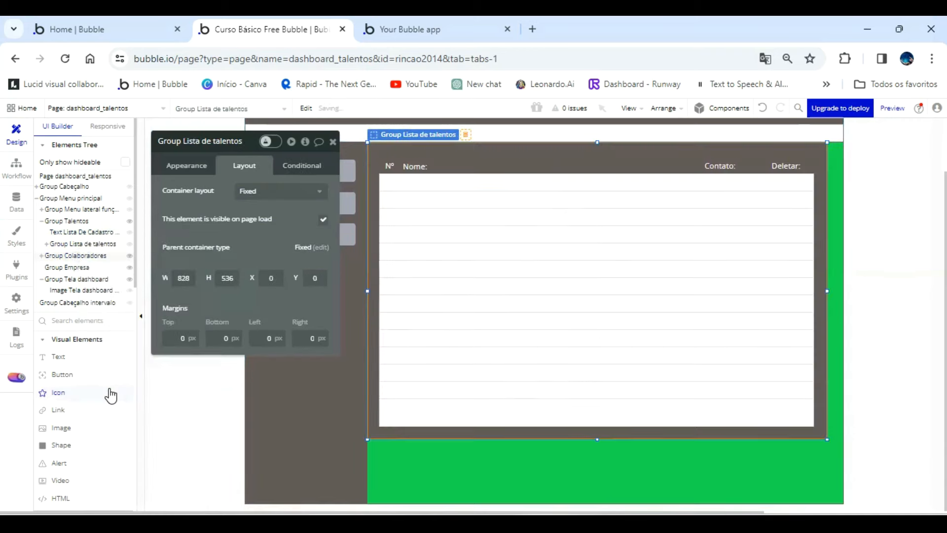
Move the pasted list group inside Group Colaboradores to X 14, Y 74.
click(46, 257)
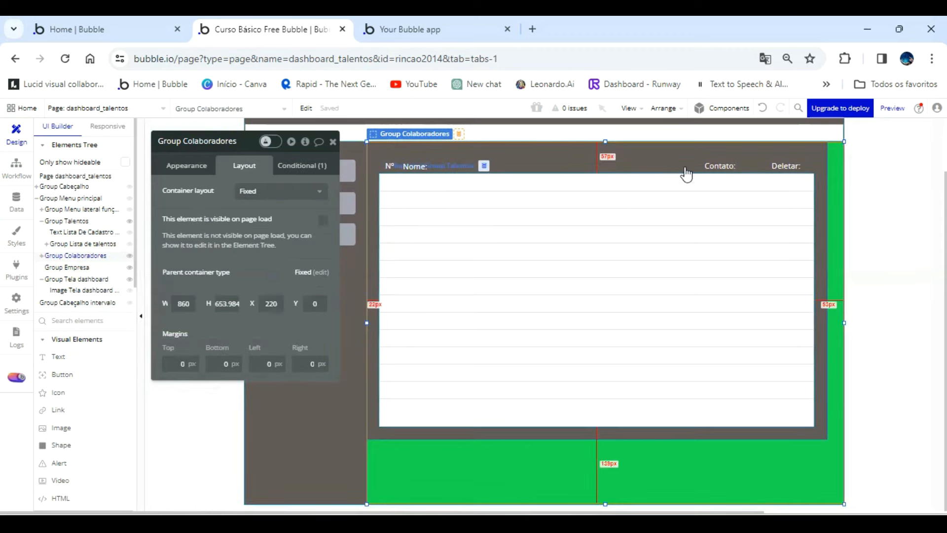
click(672, 155)
drag(671, 155, 679, 196)
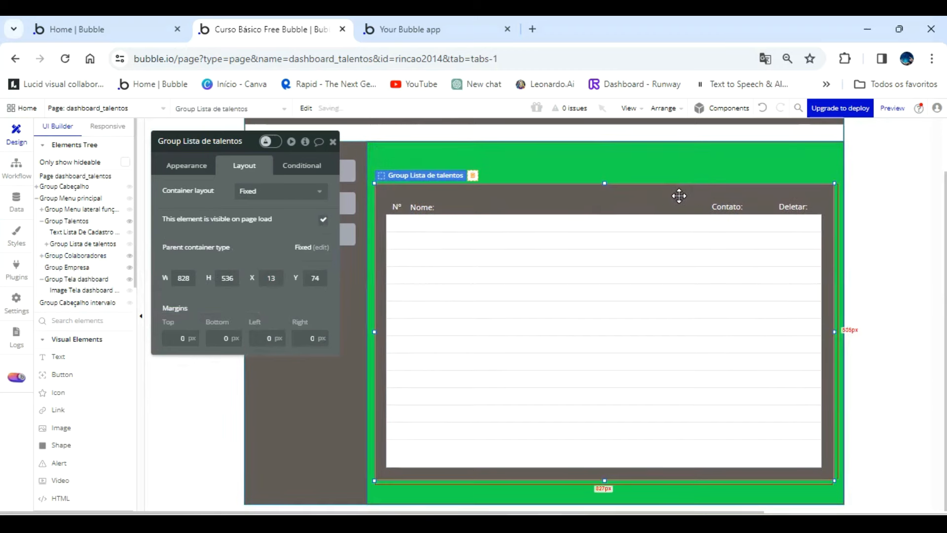
key(Right)
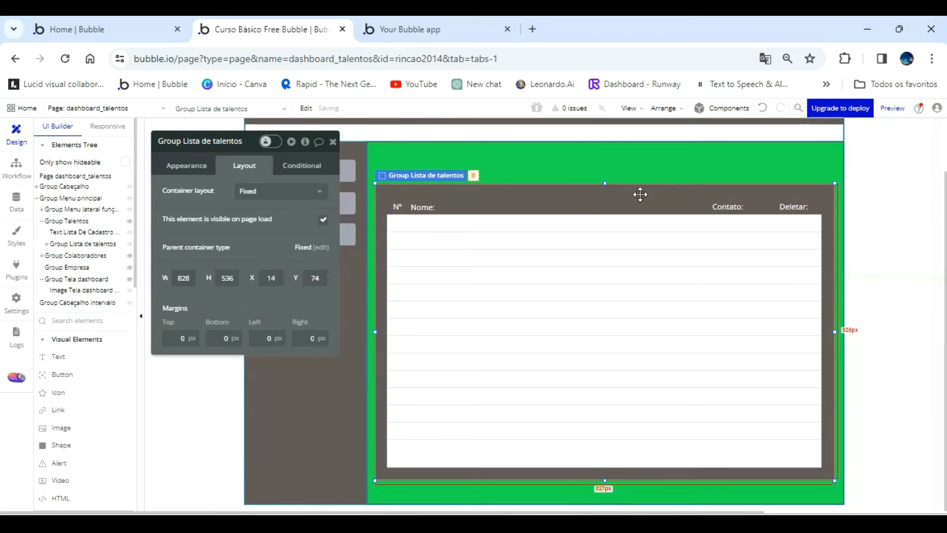
Copy the "Lista De Cadastro De Talentos" heading from Group Talentos and paste it into Group Colaboradores.
click(82, 235)
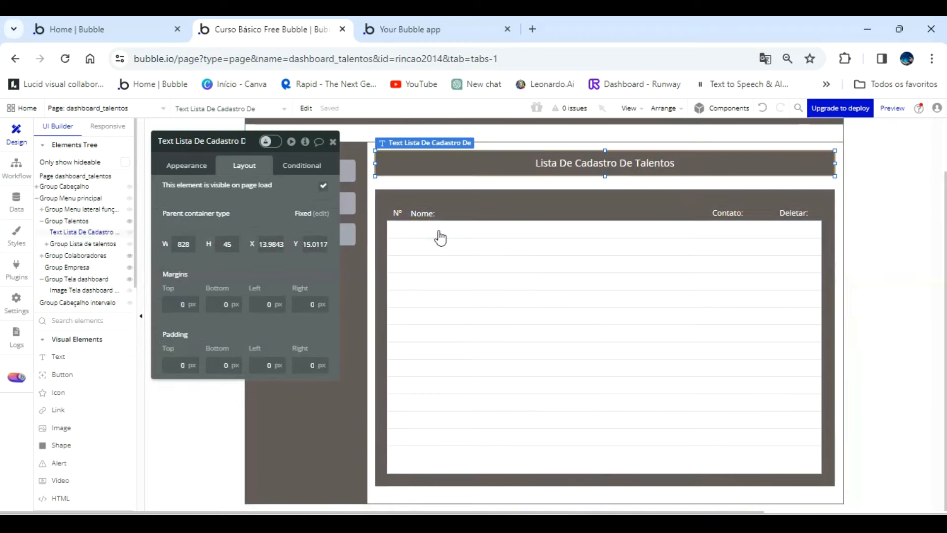
right_click(493, 161)
click(516, 282)
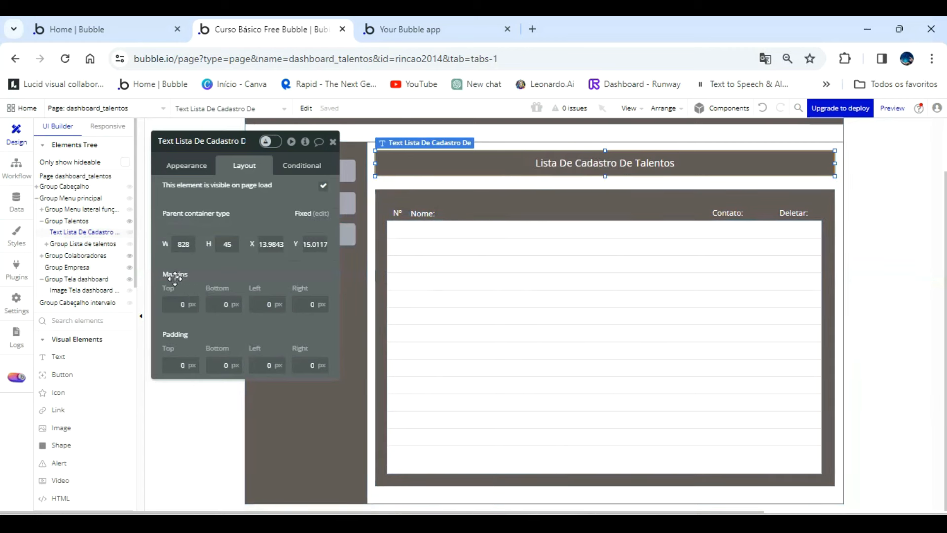
click(79, 256)
right_click(445, 162)
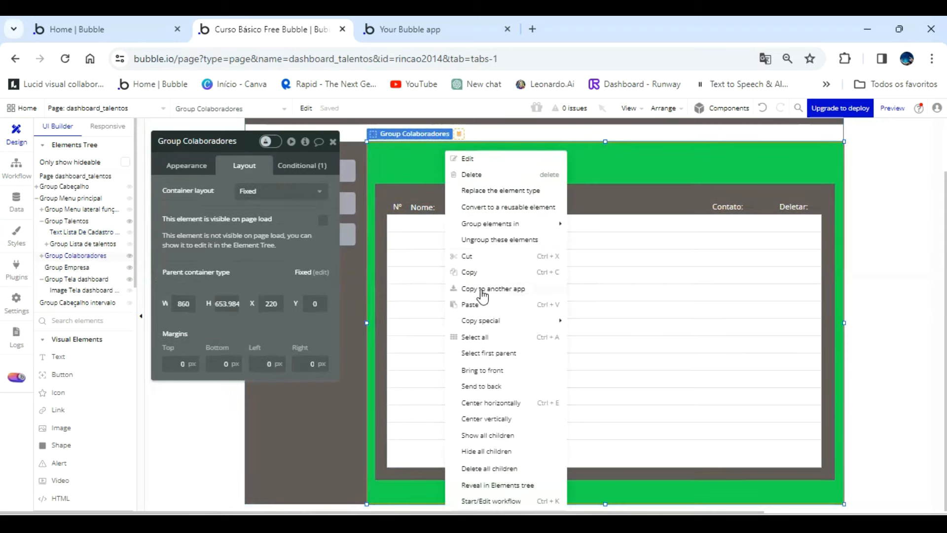
click(471, 304)
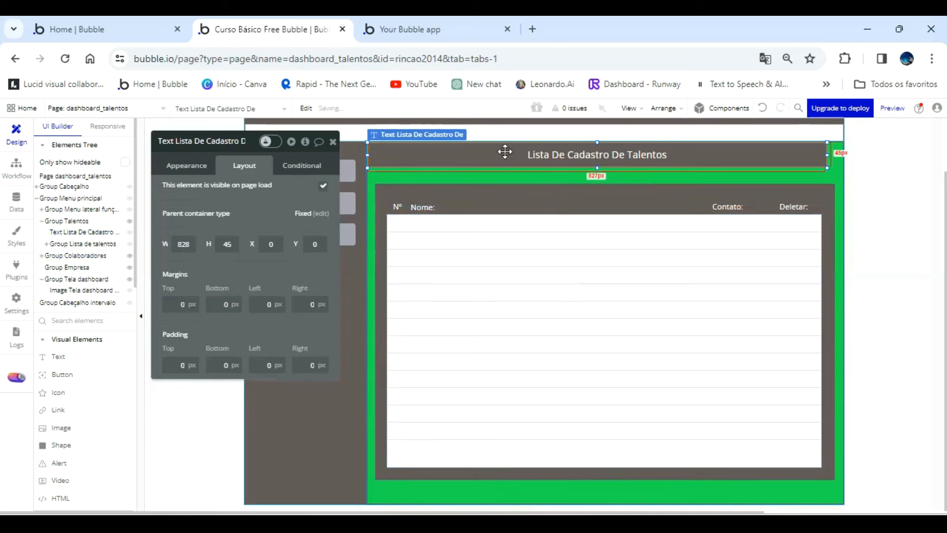
Center the pasted heading horizontally in Group Colaboradores at X 14 and move it down to about Y 16, above the list group.
key(ctrl+e)
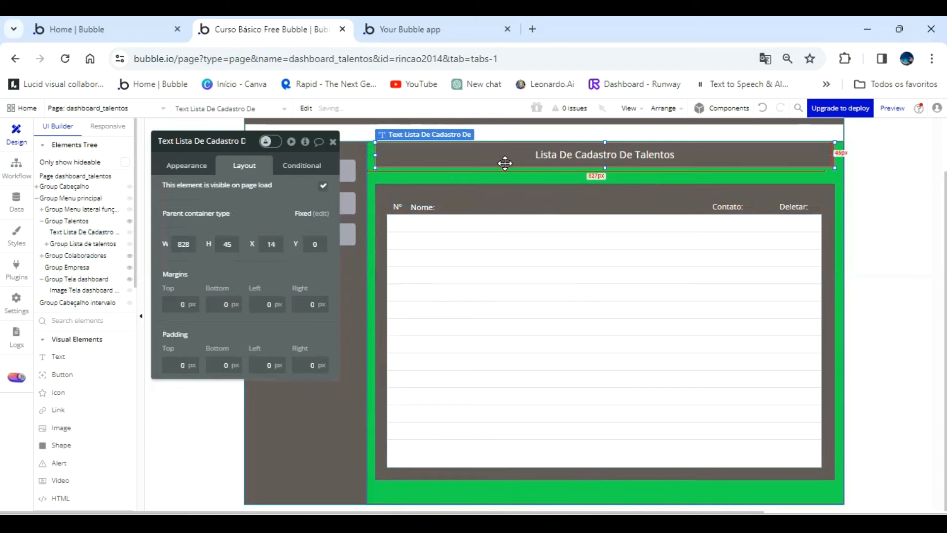
key(Left)
key(Left)
key(Left)
key(Left)
key(Left)
key(Left)
key(Left)
key(Left)
key(Left)
key(Left)
key(Left)
key(Left)
key(Left)
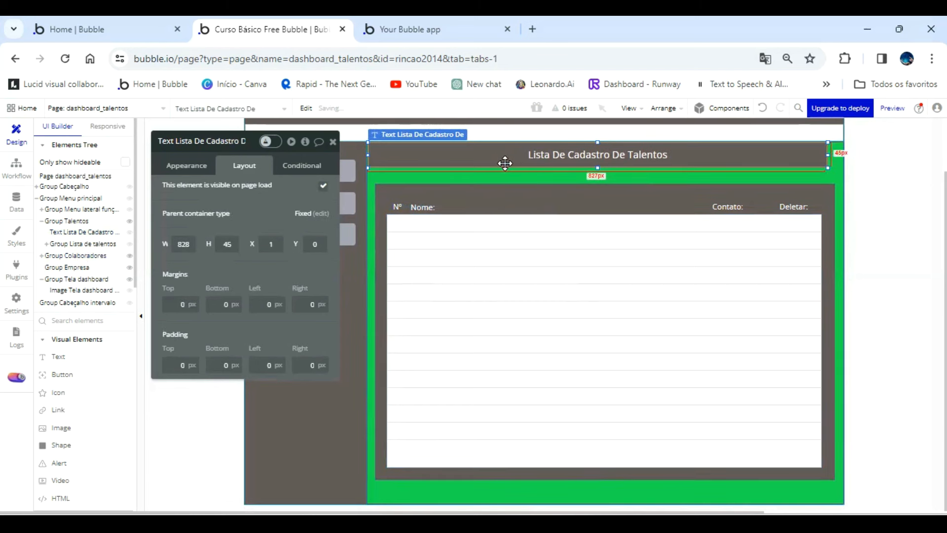
key(ctrl+e)
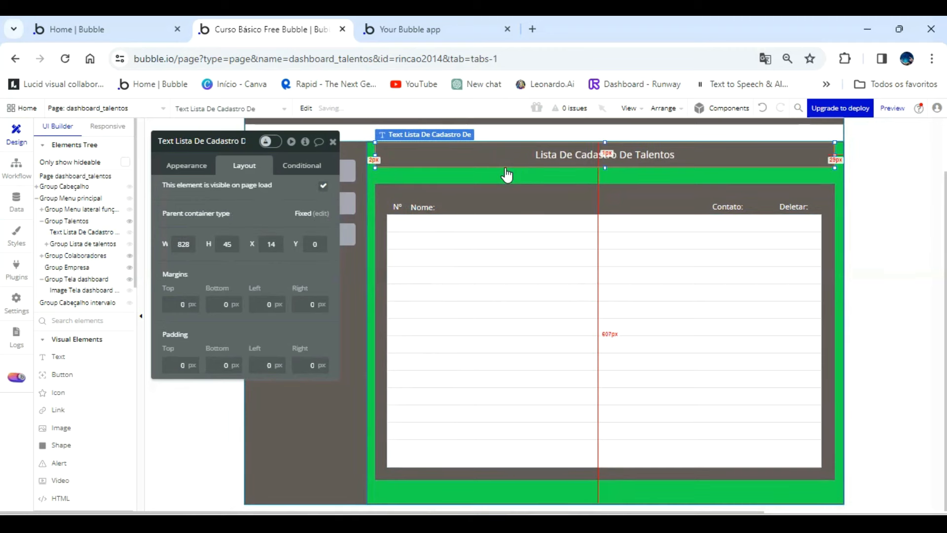
key(Down)
key(Down)
key(Down)
key(Down)
key(Down)
key(Down)
key(Down)
key(Down)
key(Down)
key(Down)
key(Down)
key(Down)
key(Down)
key(Down)
key(Down)
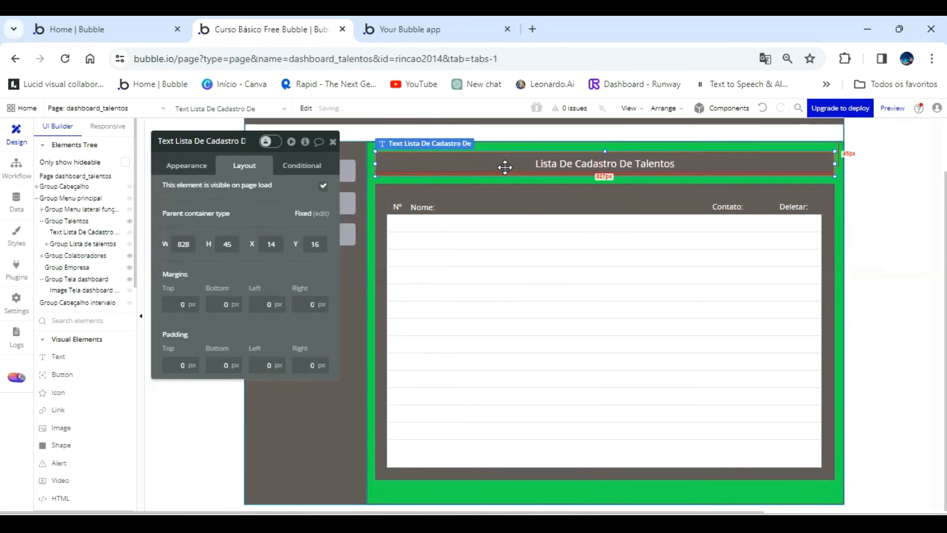
Open the pasted heading's text for editing and start erasing the word "Talentos" at its end.
click(195, 164)
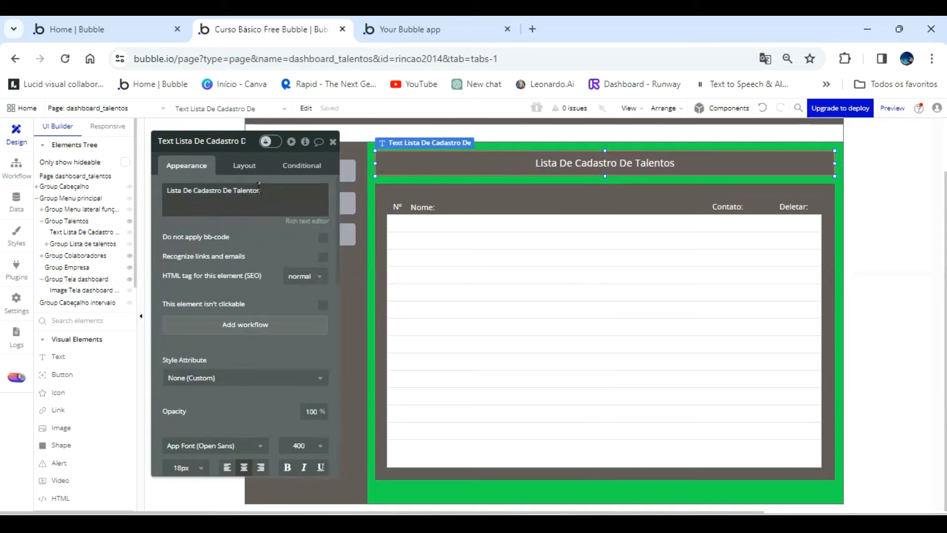
triple_click(279, 194)
click(279, 194)
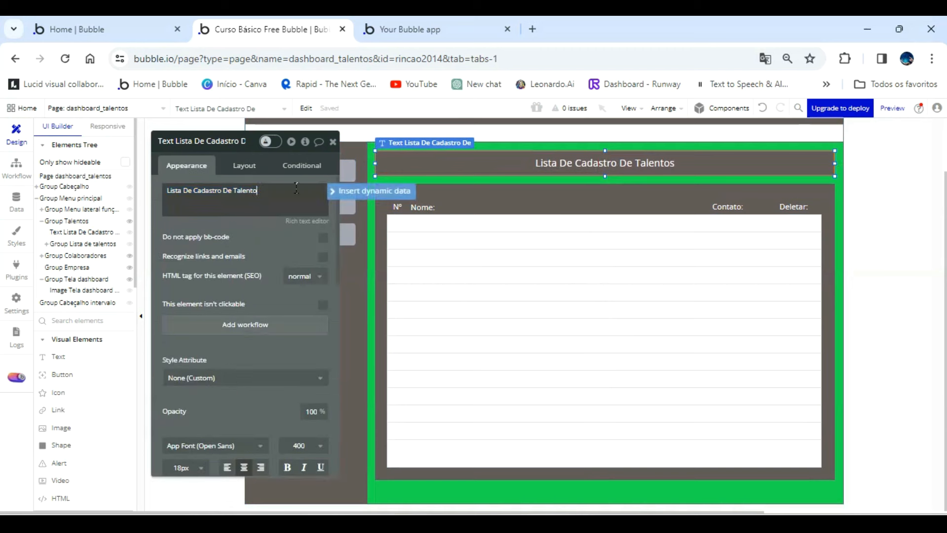
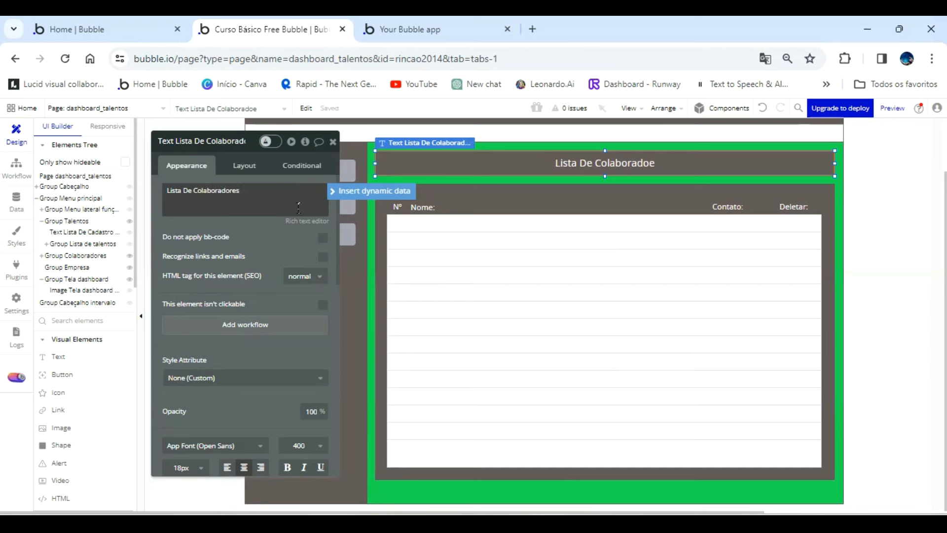
Rename the list group inside Group Colaboradores to "Group Lista de colaboradores" and set its type of content to Colaboradores.
click(536, 186)
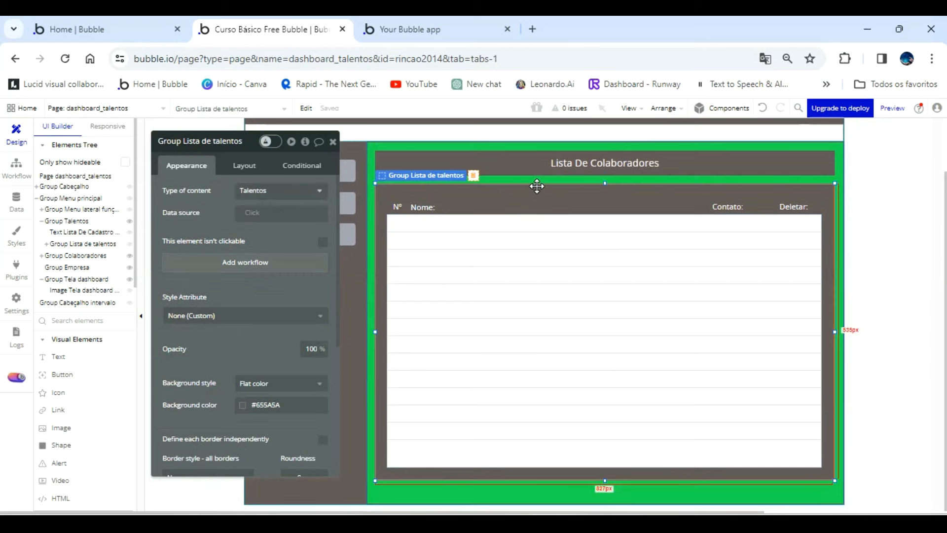
click(222, 146)
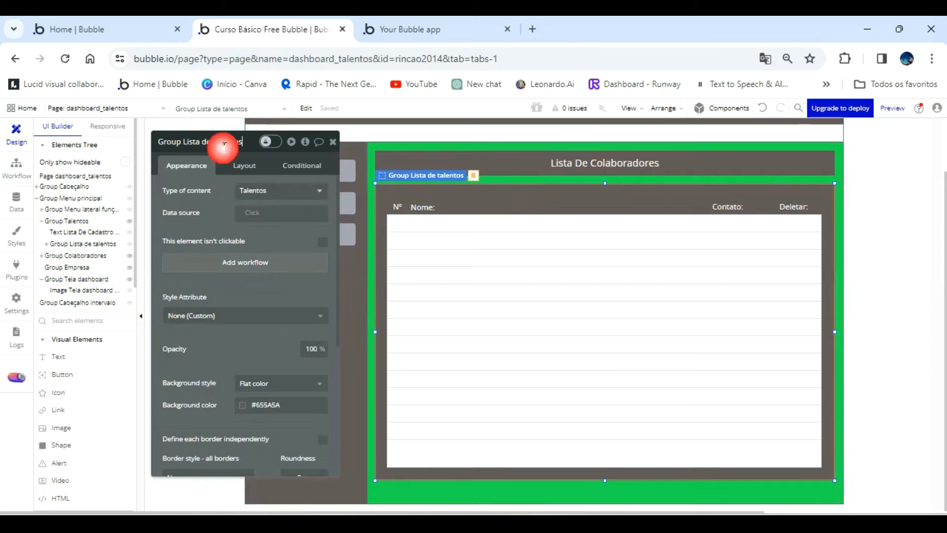
key(BackSpace)
key(BackSpace)
key(BackSpace)
key(BackSpace)
key(BackSpace)
key(BackSpace)
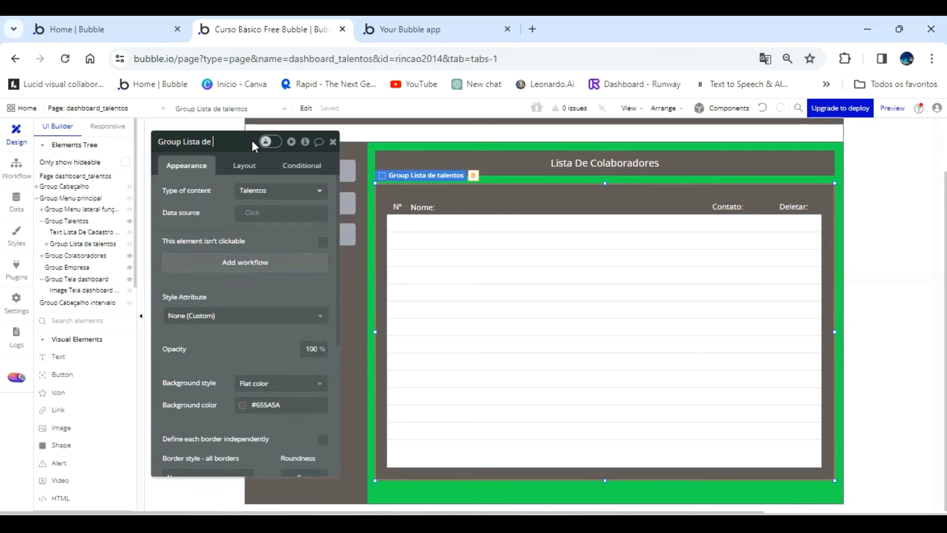
text(colaboradores)
click(278, 192)
click(285, 285)
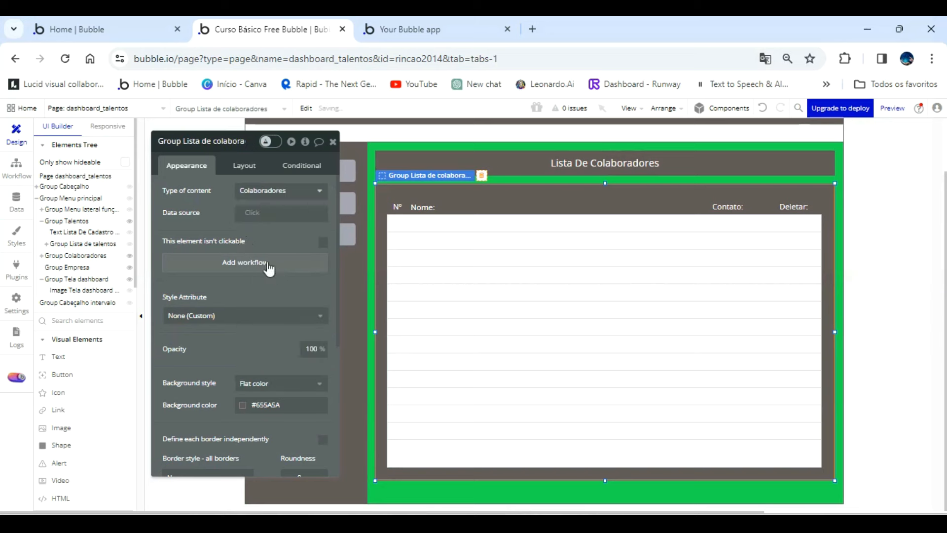
Change Group Colaboradores' background color to the white Primary contrast color variable.
click(440, 501)
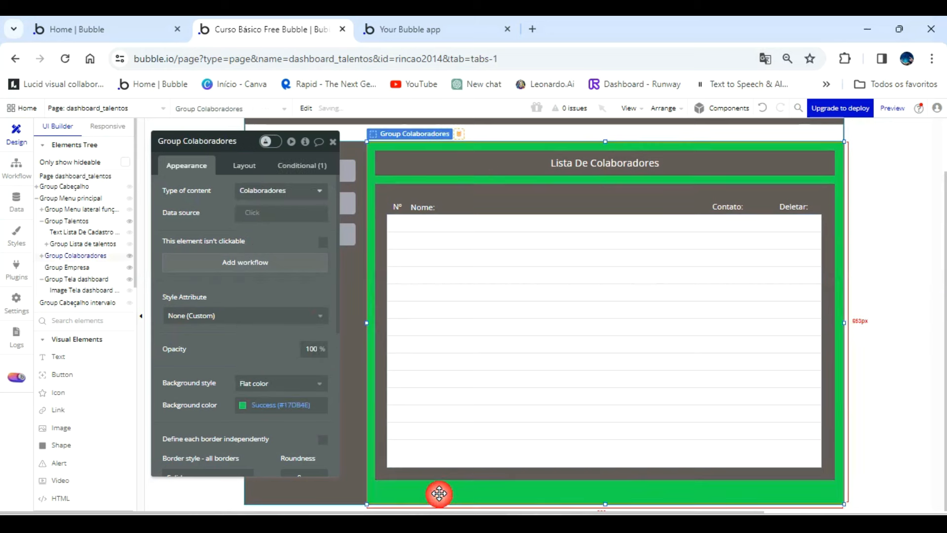
click(243, 405)
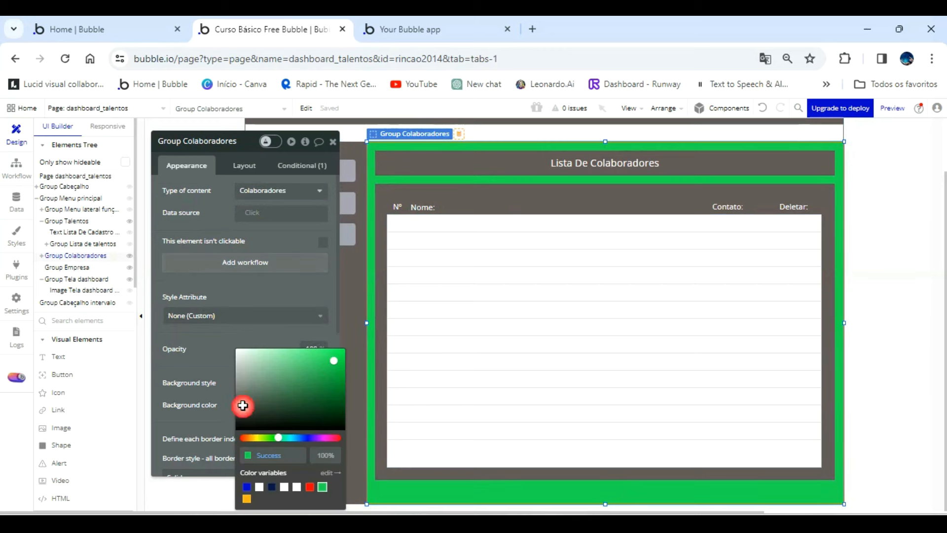
click(260, 487)
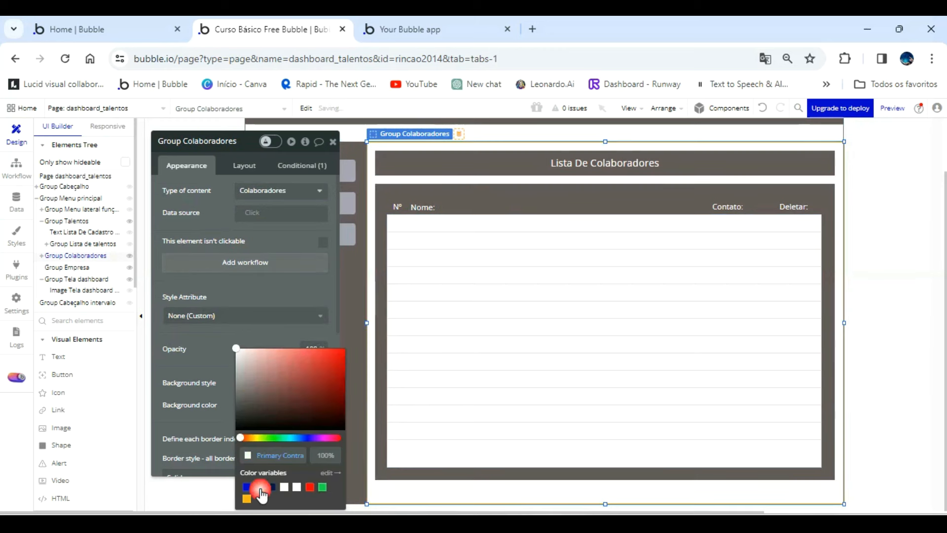
click(288, 246)
Refresh the app preview and alternate between the Talentos and Colaboradores sections to compare their heading and list positions.
click(410, 32)
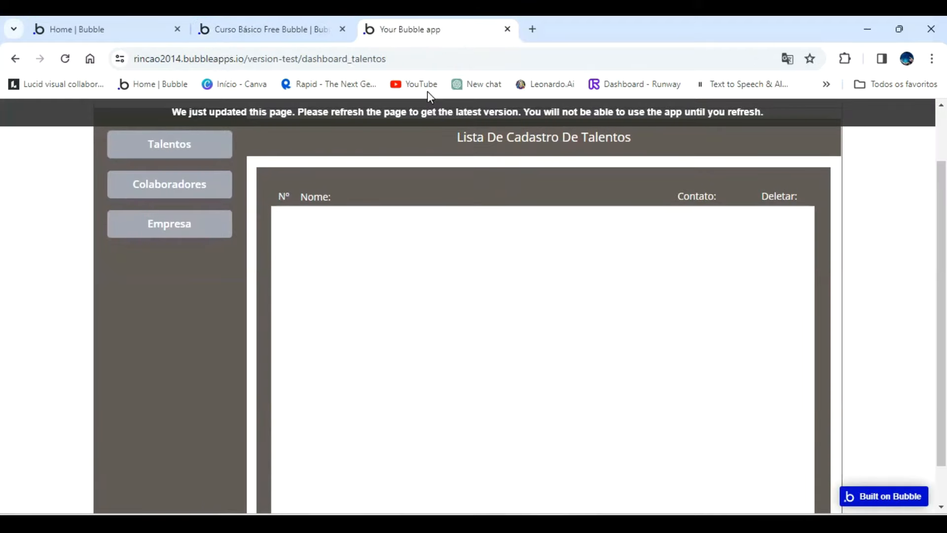
click(430, 117)
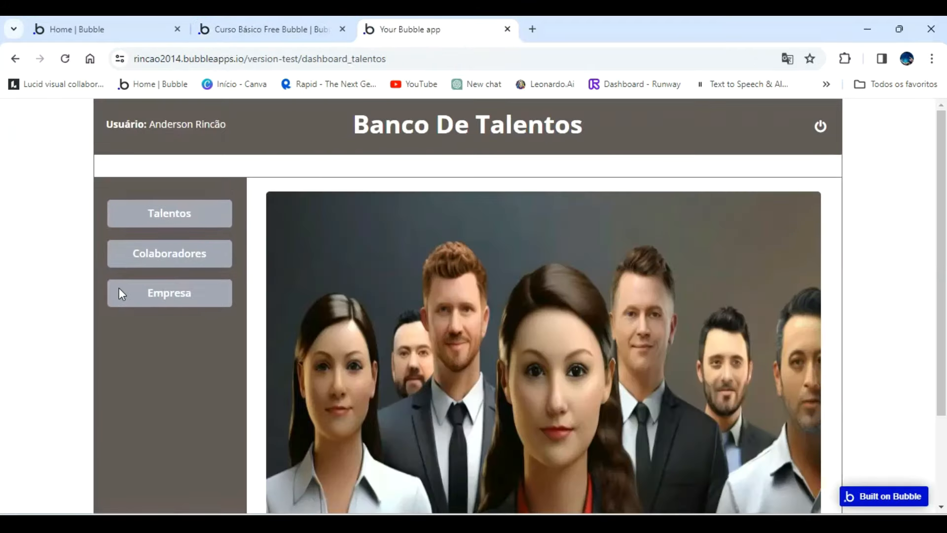
click(169, 215)
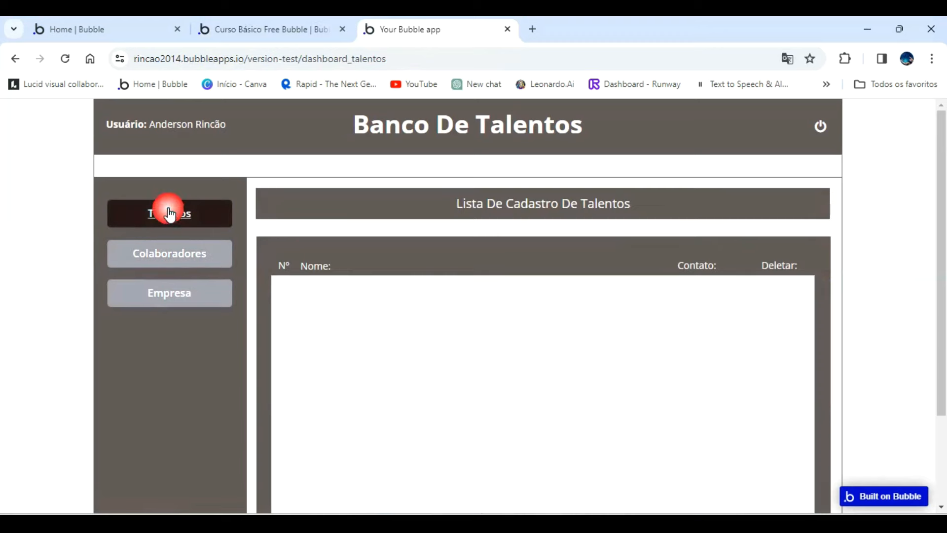
click(168, 254)
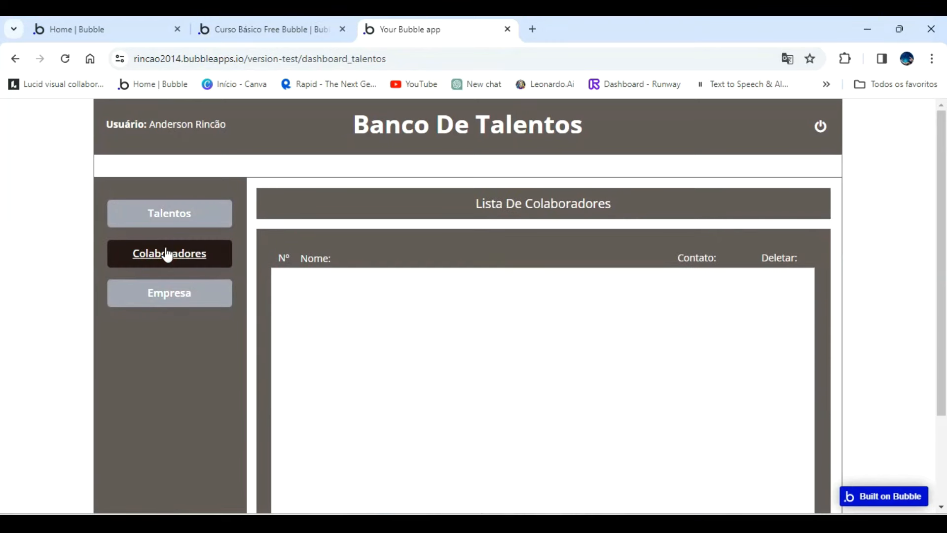
click(170, 221)
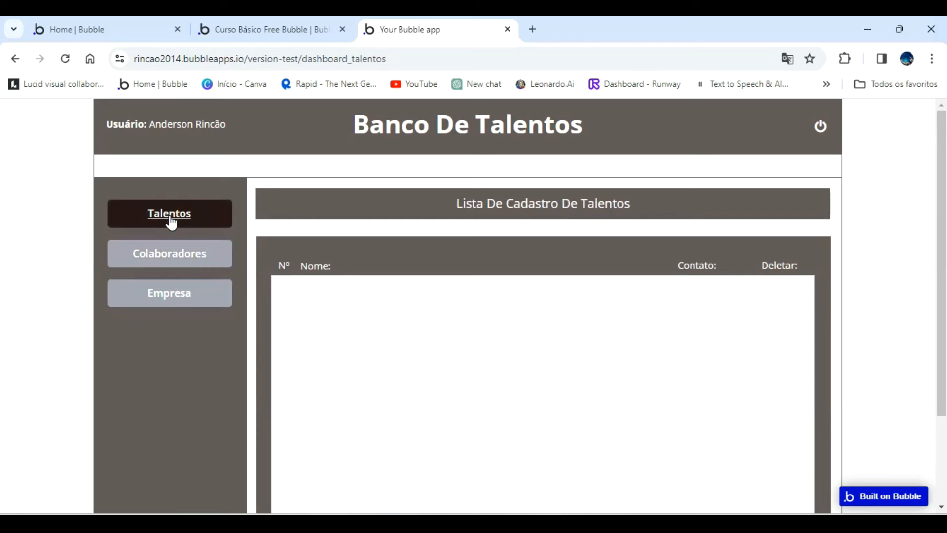
click(171, 262)
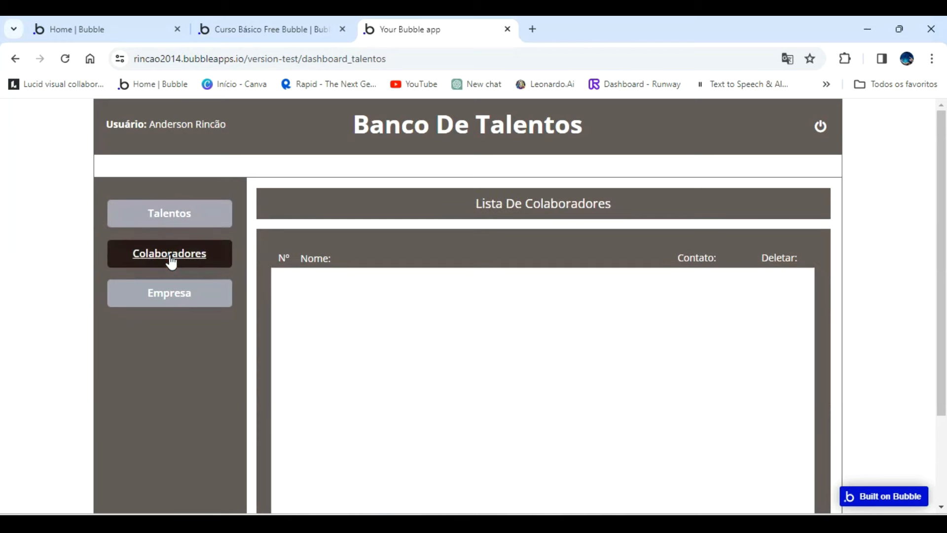
click(178, 227)
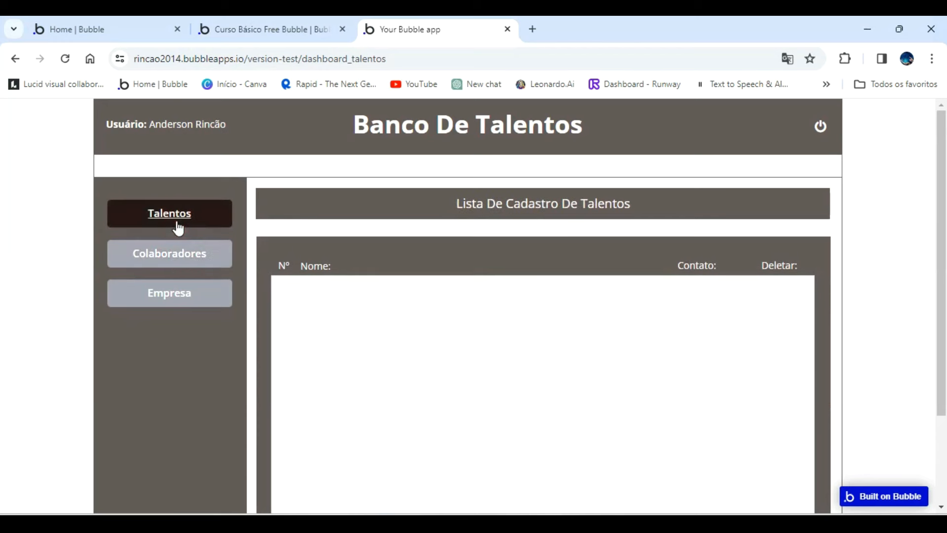
click(175, 262)
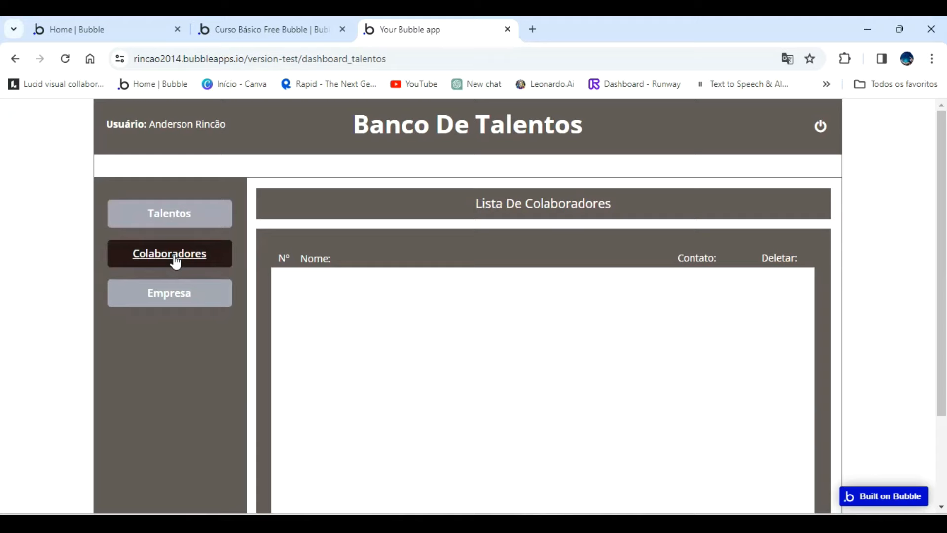
click(193, 217)
click(309, 25)
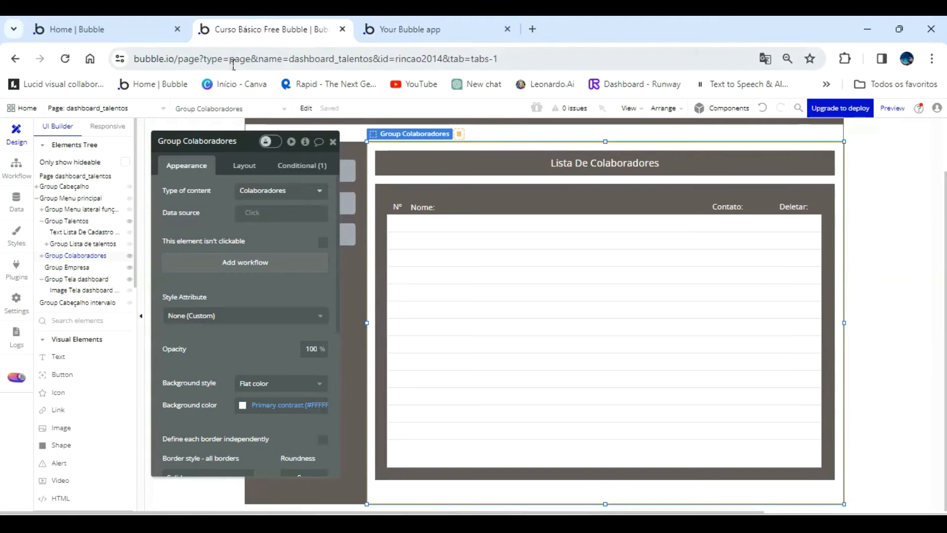
click(394, 29)
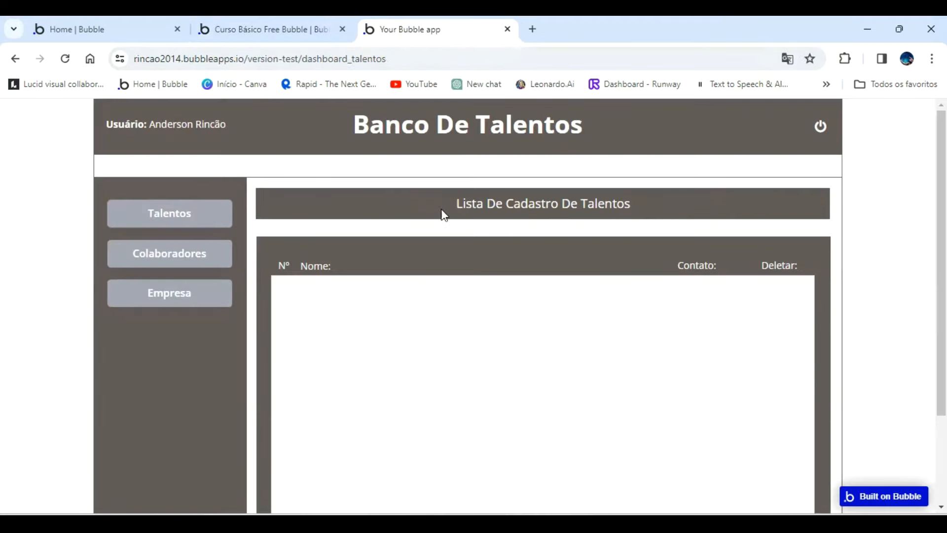
Back in the Bubble editor, nudge Group Lista de talentos up inside Group Talentos, closer to its heading.
click(285, 30)
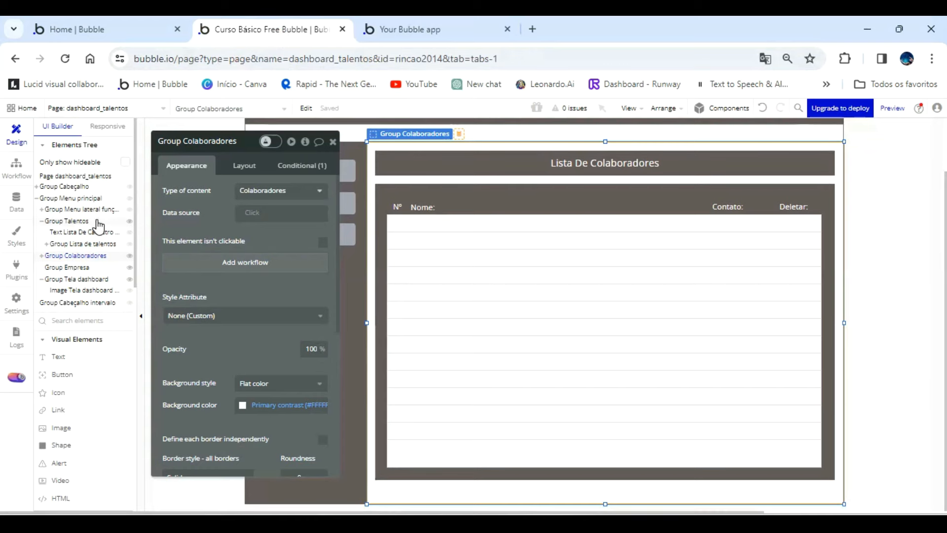
click(83, 243)
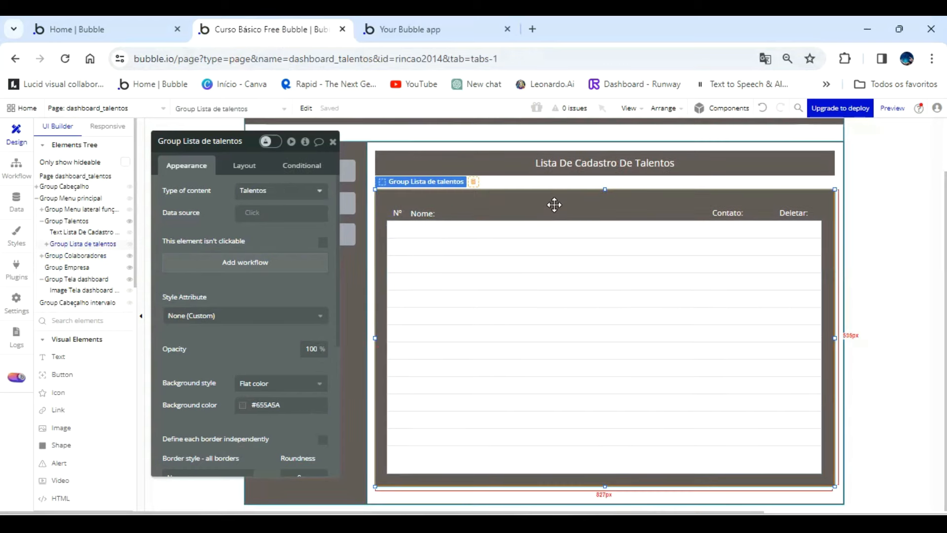
key(Up)
key(Up)
key(Up)
key(Up)
key(Up)
key(Up)
key(Up)
key(Up)
key(Up)
key(Up)
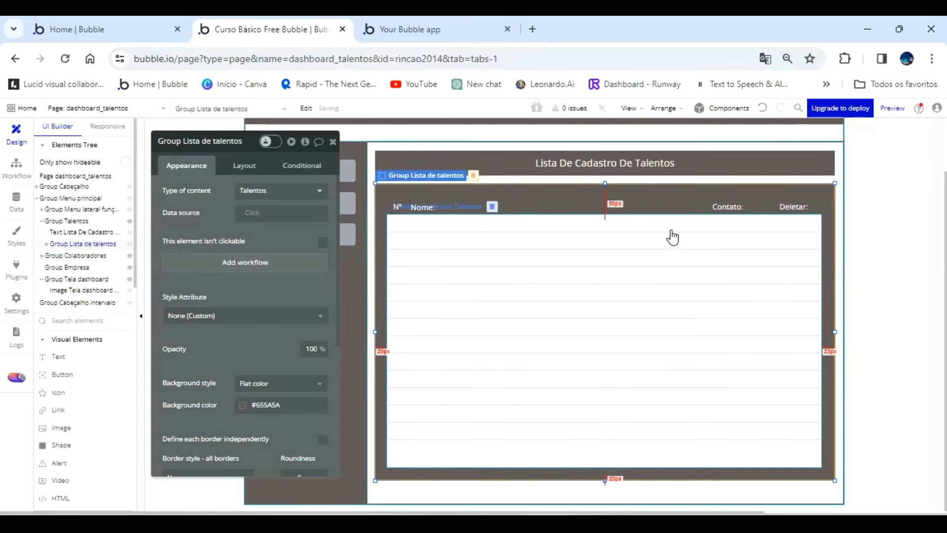
Reload the app preview and check whether the Talentos list lines up with the Colaboradores list.
click(461, 30)
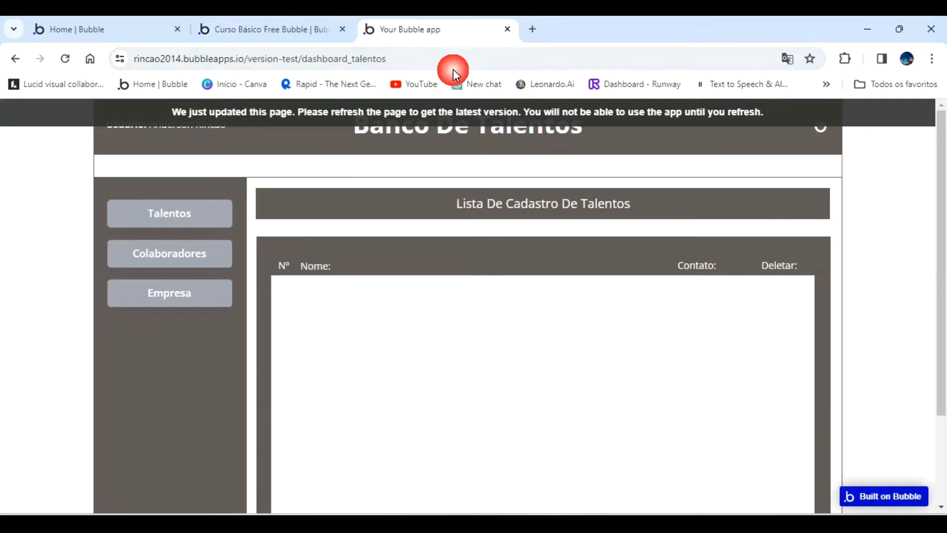
click(452, 116)
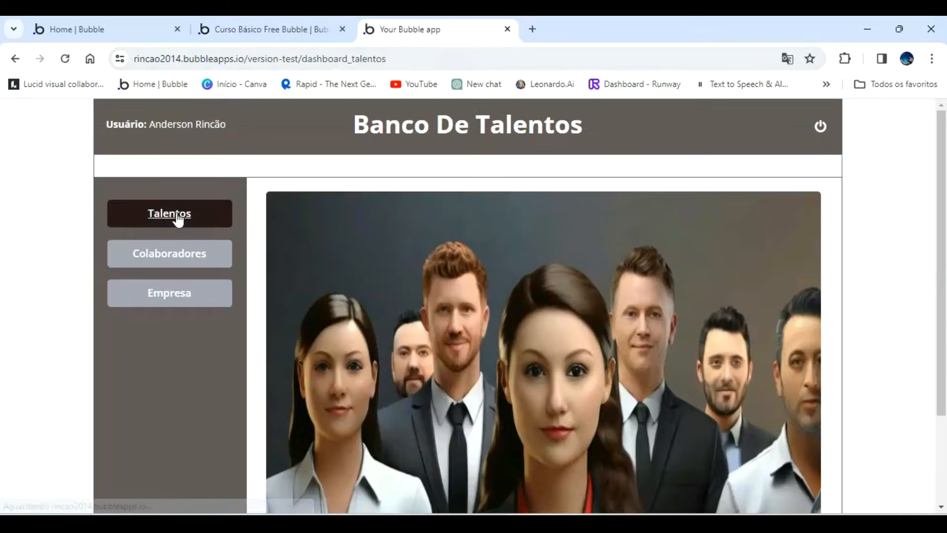
click(175, 212)
click(180, 260)
click(176, 228)
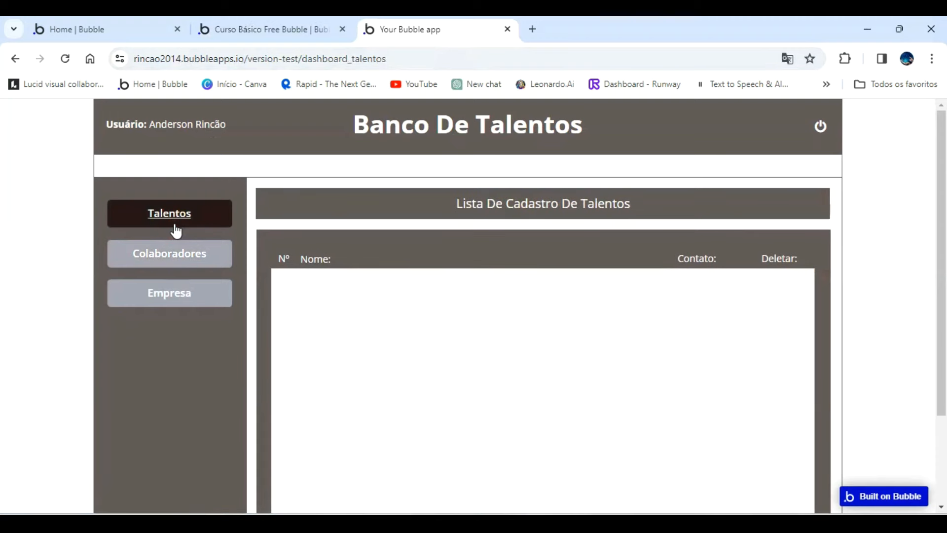
click(181, 254)
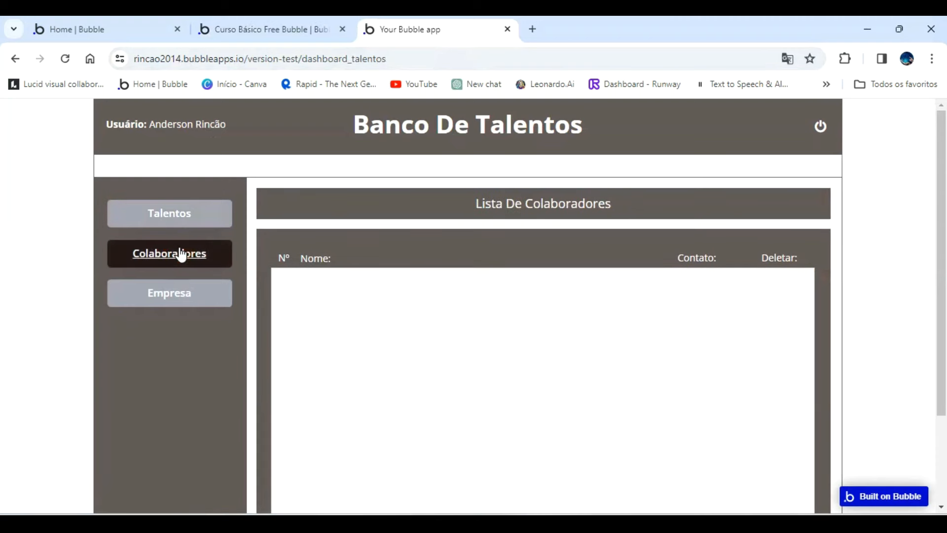
Nudge Group Lista de talentos slightly further up in the editor and recheck its alignment with Colaboradores in the refreshed preview.
click(252, 31)
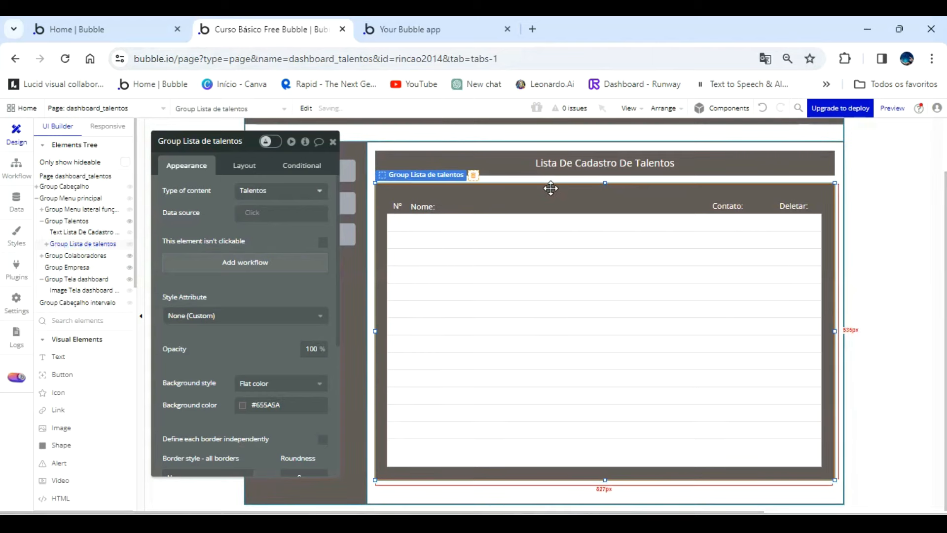
click(469, 31)
click(372, 114)
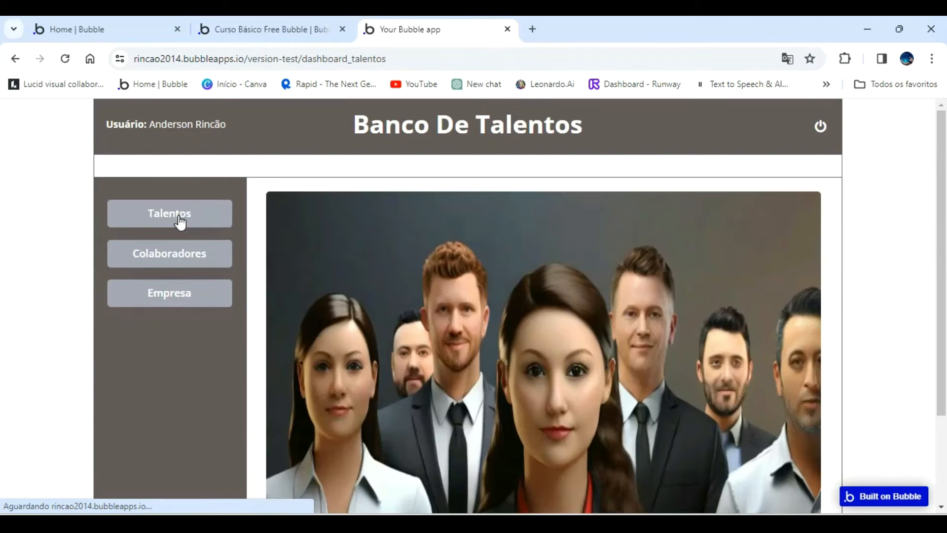
click(180, 222)
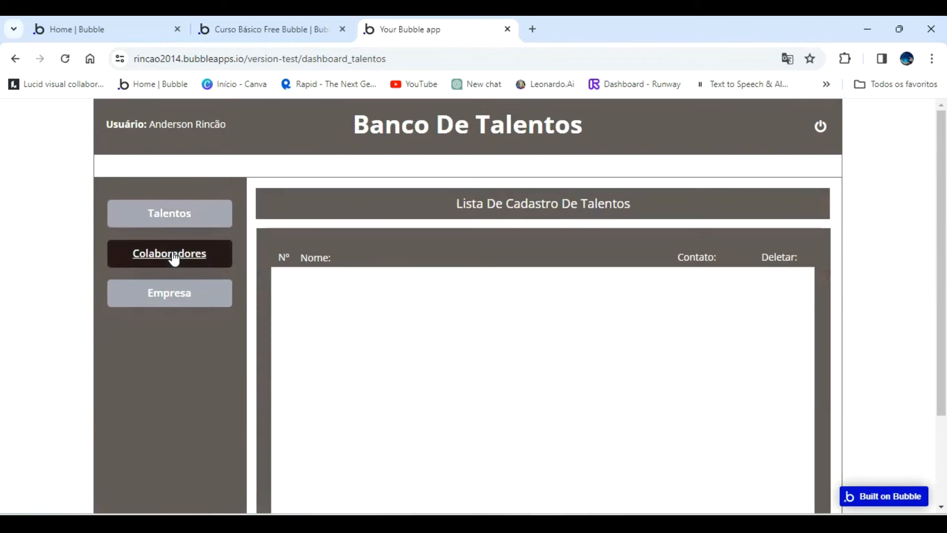
click(174, 257)
click(175, 224)
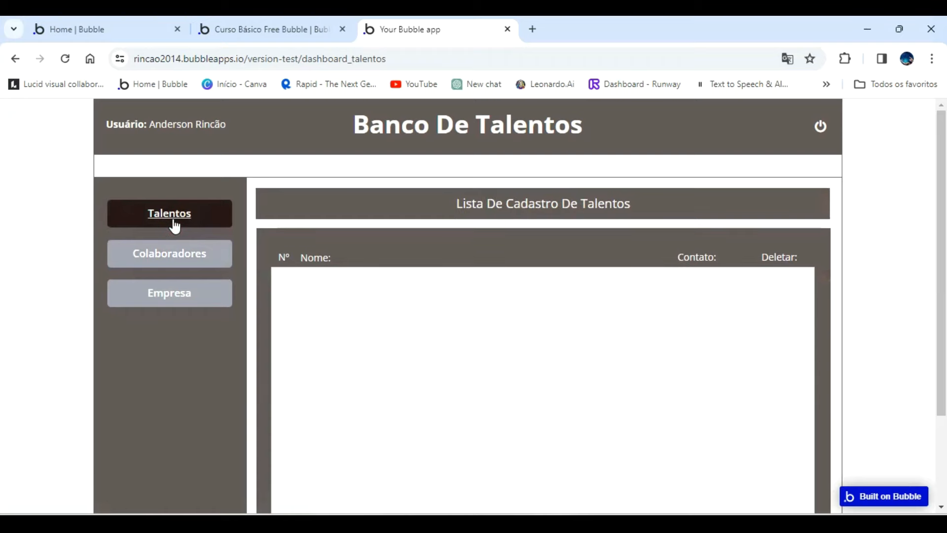
click(142, 256)
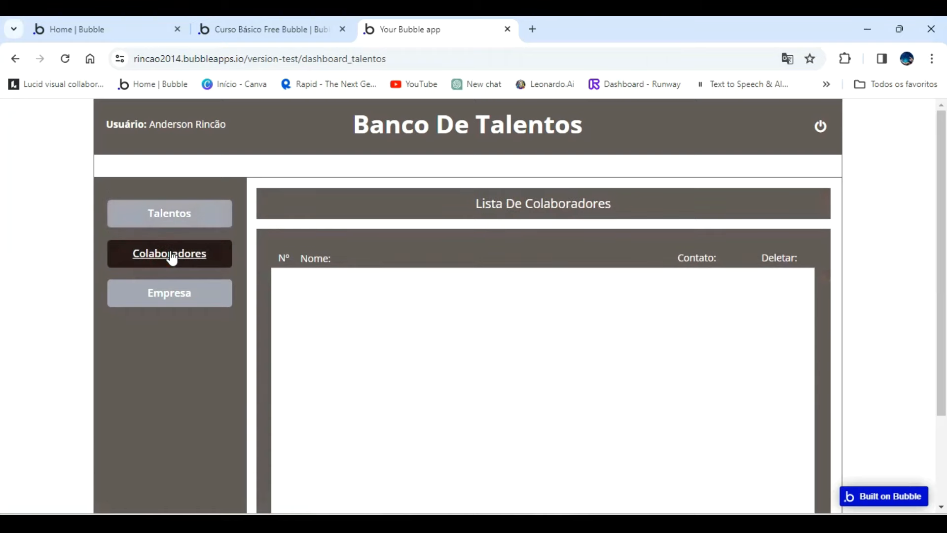
Select Group Lista de talentos in the editor and nudge it slightly back down.
click(296, 34)
click(501, 312)
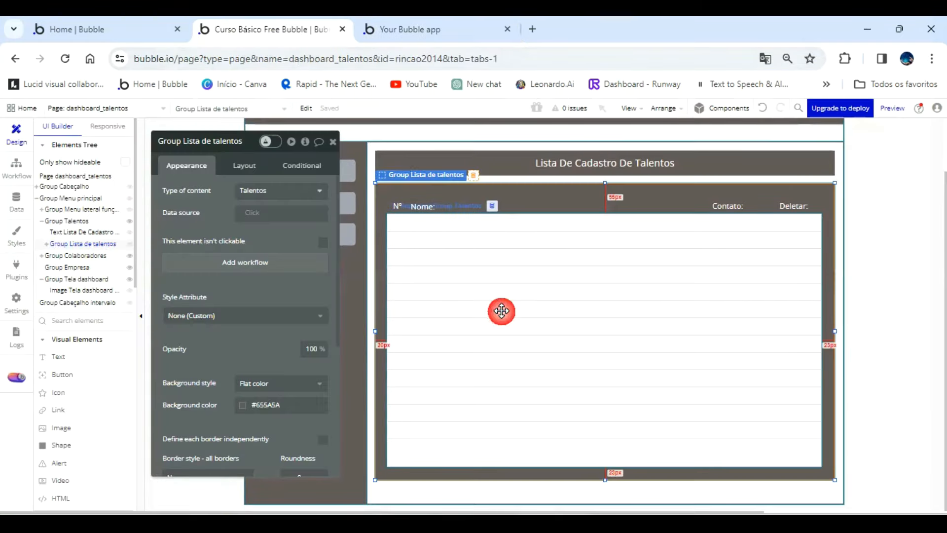
click(540, 200)
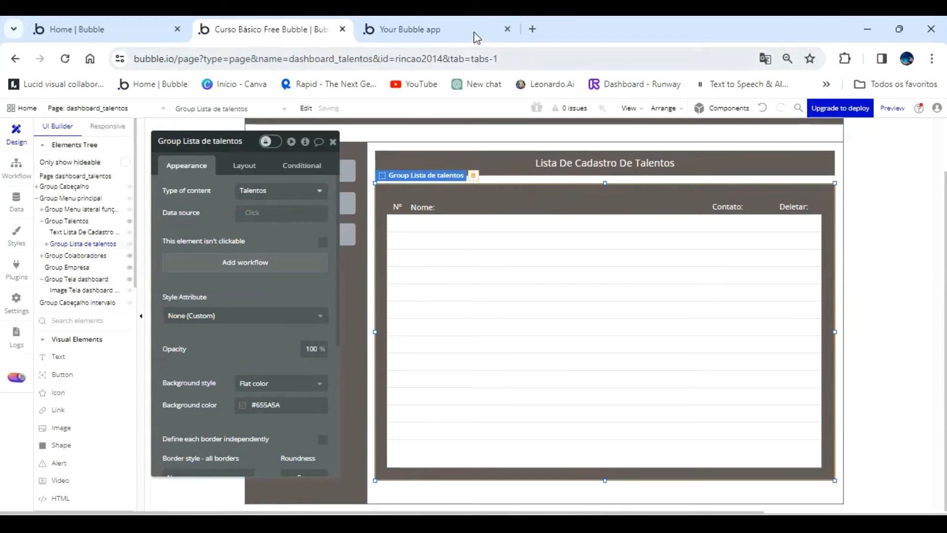
Compare the Talentos and Colaboradores list positions once more in the reloaded preview, and return to the editor.
click(475, 31)
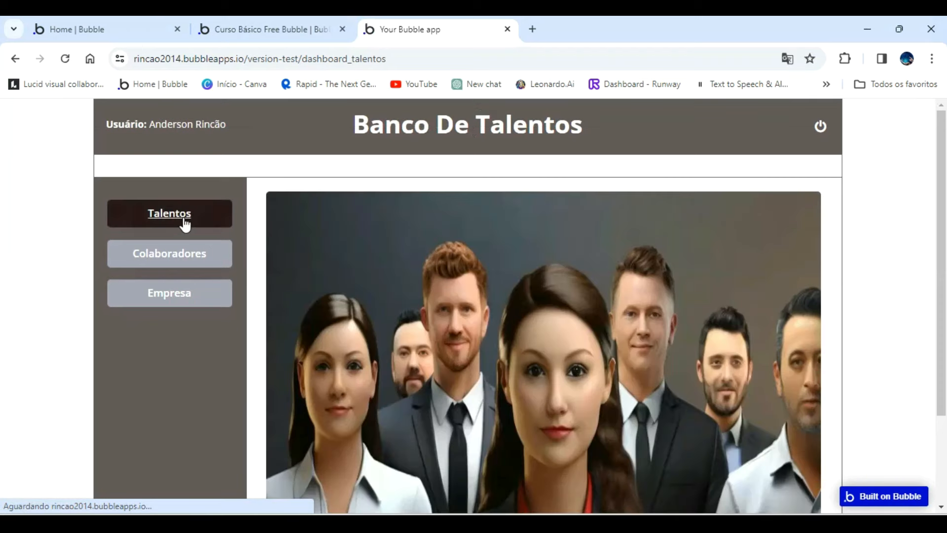
click(184, 220)
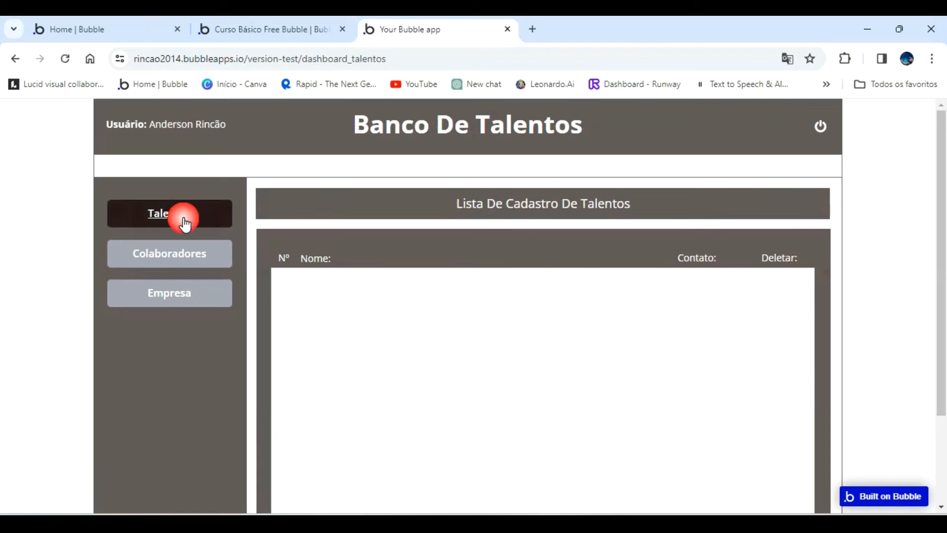
click(185, 254)
click(178, 220)
click(176, 258)
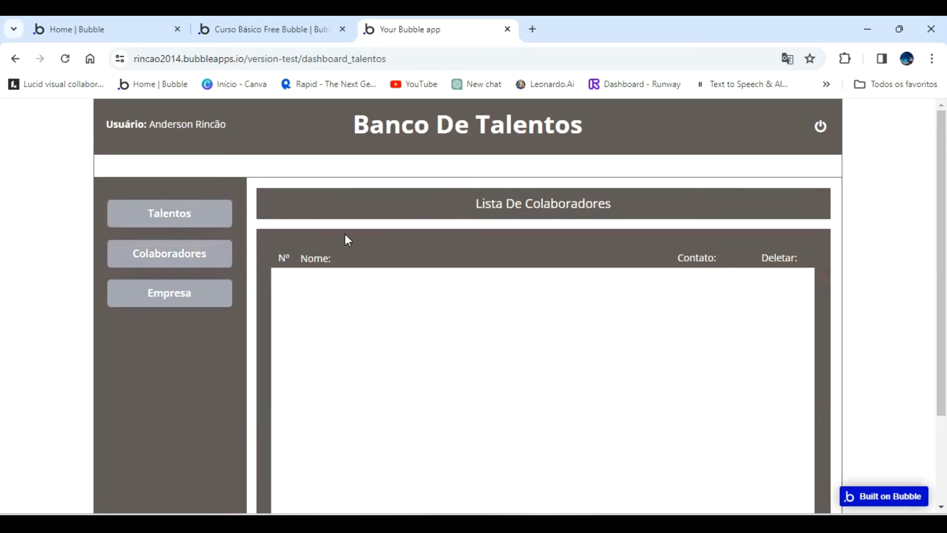
click(288, 29)
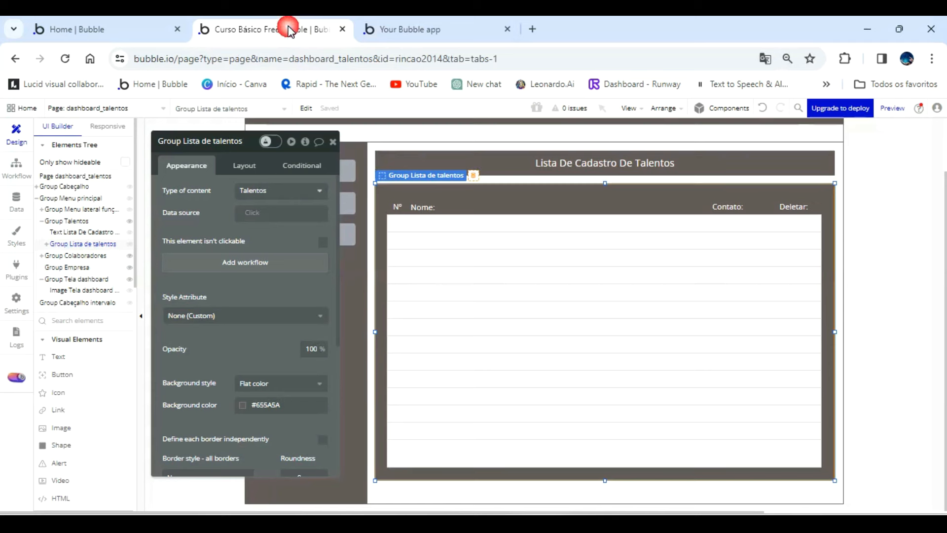
Copy Group Lista de talentos and paste the copy into Group Empresa.
right_click(501, 201)
click(525, 271)
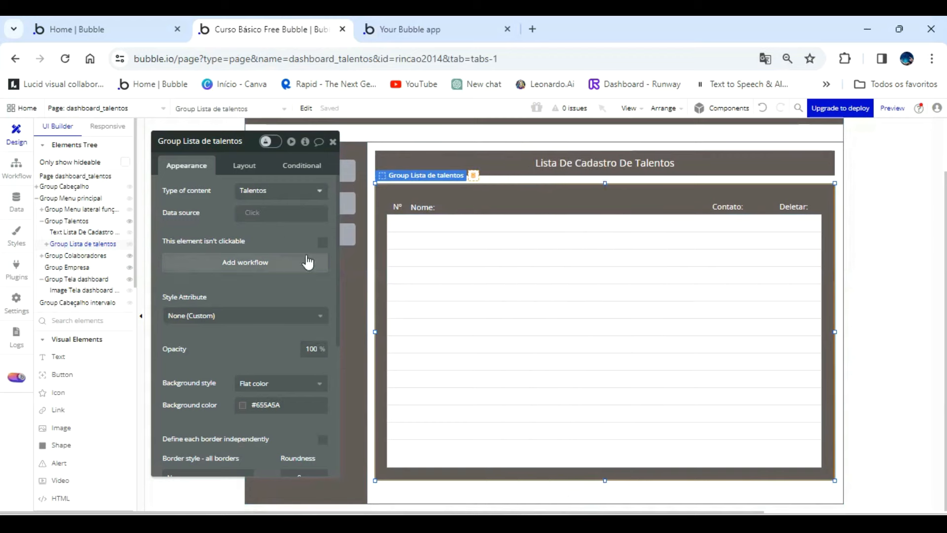
drag(276, 235, 371, 209)
click(70, 267)
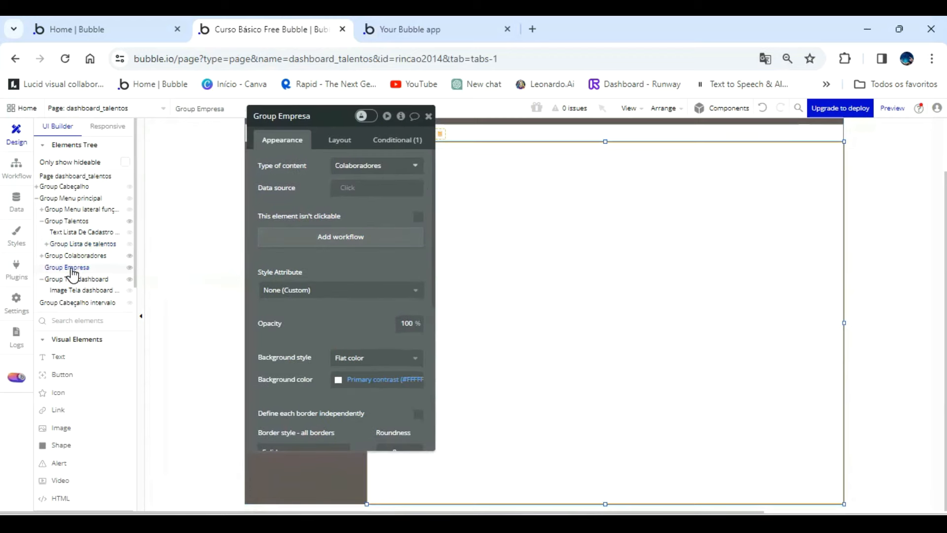
right_click(71, 272)
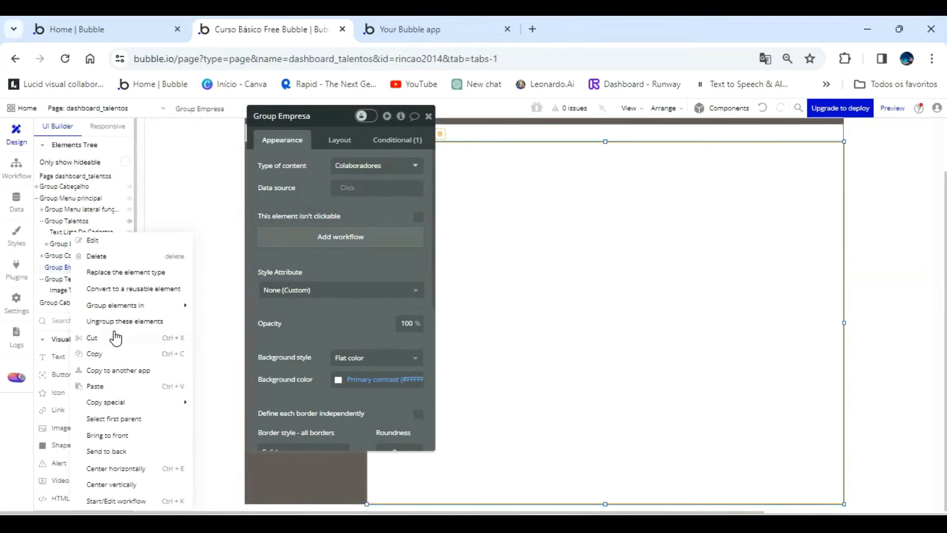
click(105, 392)
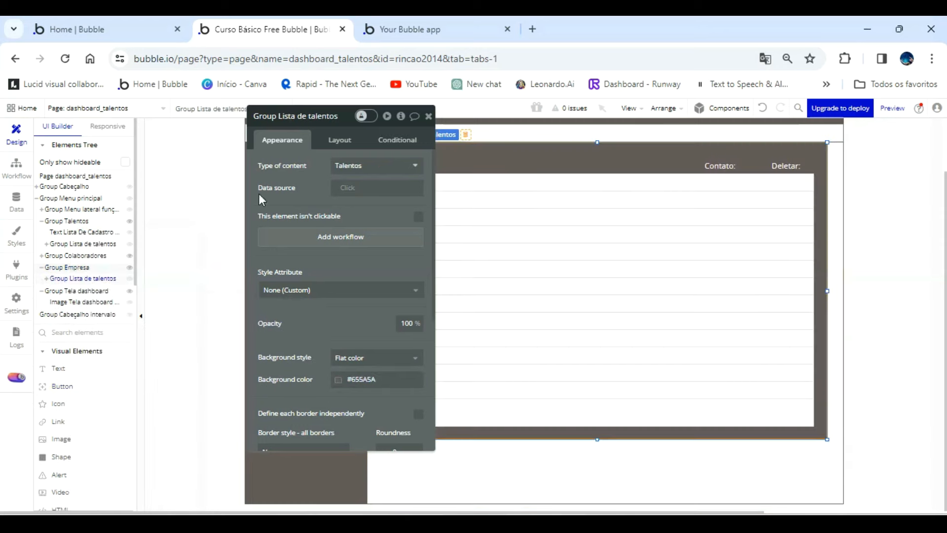
Place the pasted group horizontally centred, about 44 px below the top edge of Group Empresa, and extend its lower edge downward.
drag(322, 189, 184, 189)
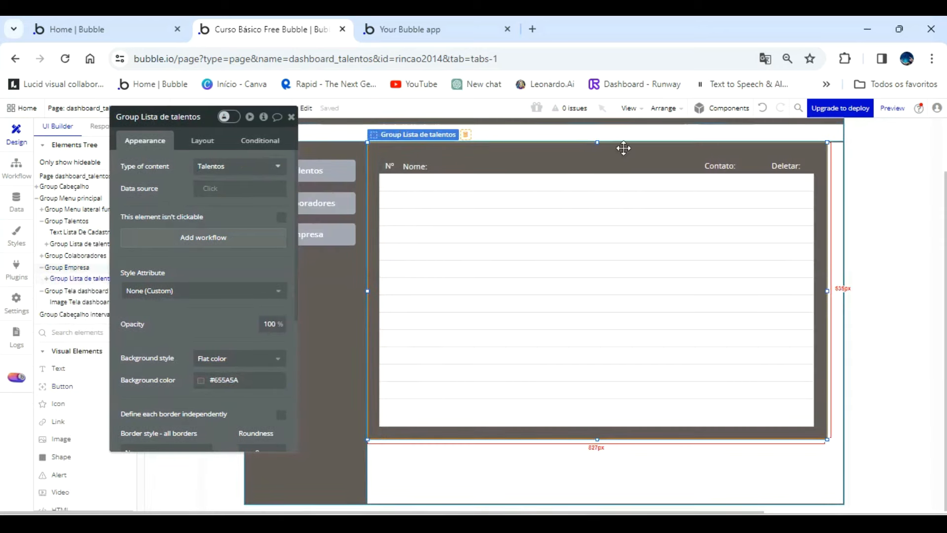
drag(622, 156, 628, 181)
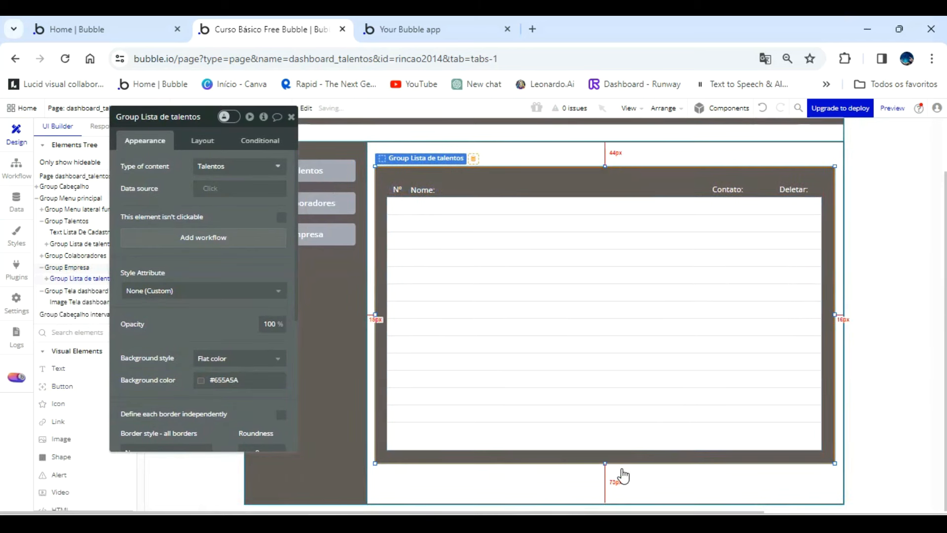
click(606, 491)
click(609, 461)
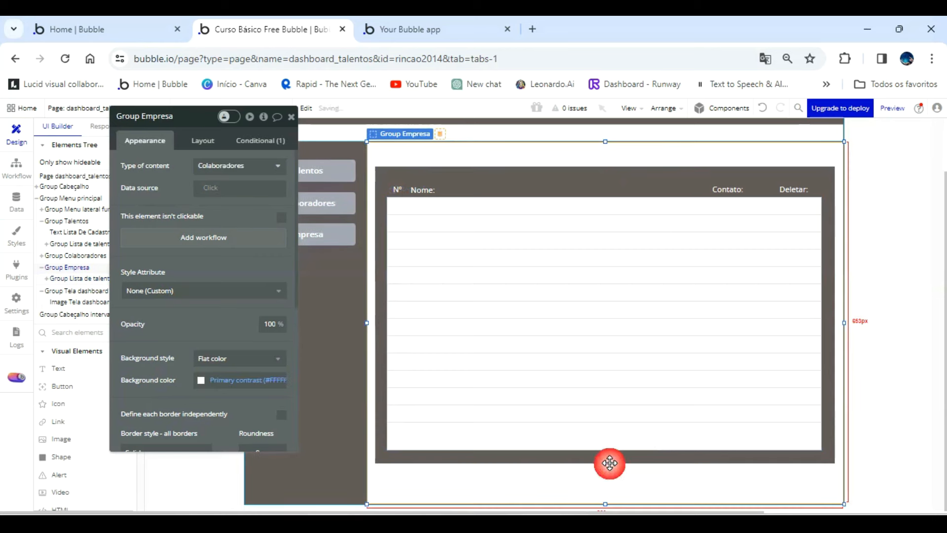
drag(608, 458, 608, 484)
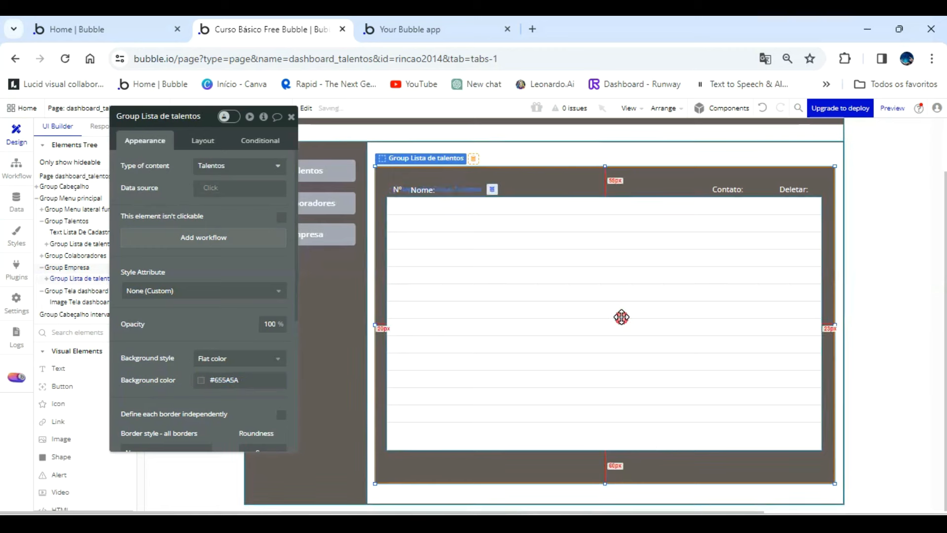
Delete the repeating group from the pasted copy, and rename the copy Group Dados Empresa with content type Empresa.
click(621, 317)
key(Delete)
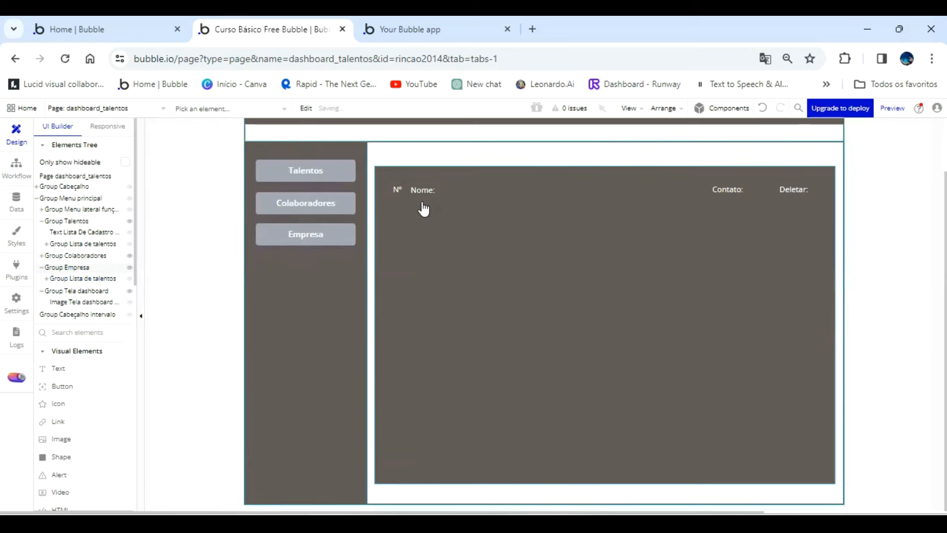
click(85, 280)
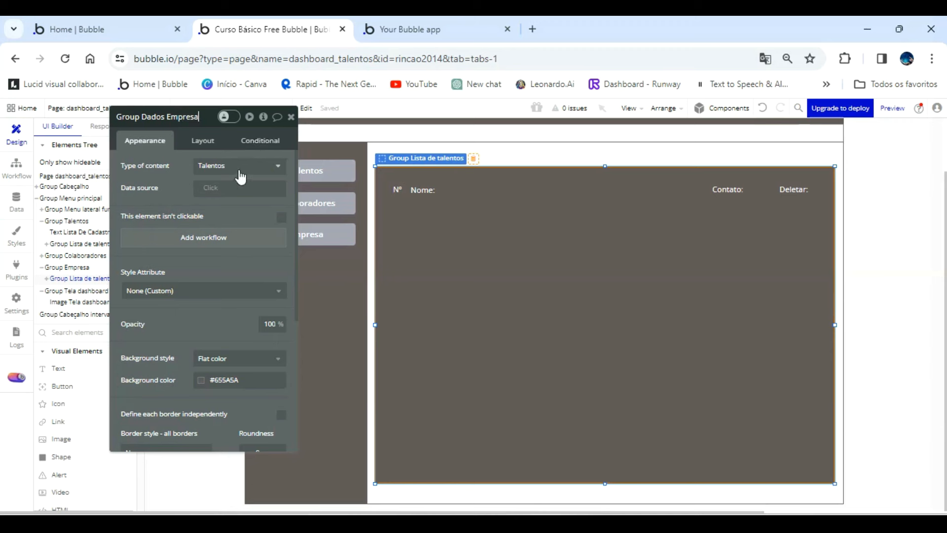
click(245, 167)
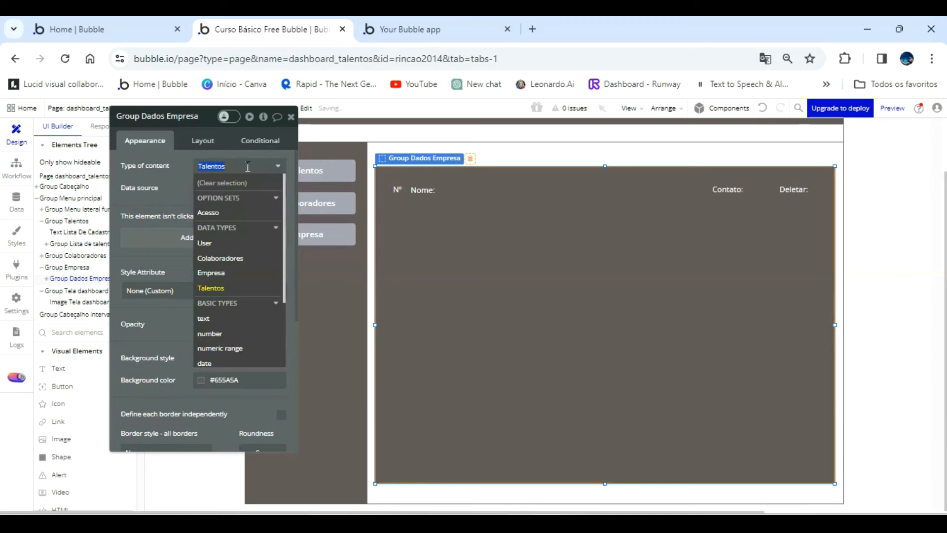
click(232, 273)
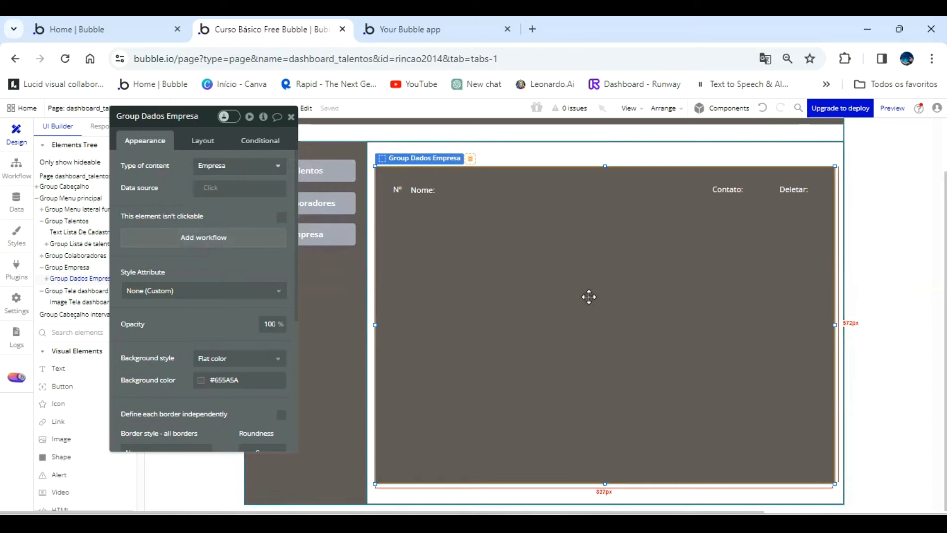
Refresh the app preview and check how the Empresa section looks.
click(388, 27)
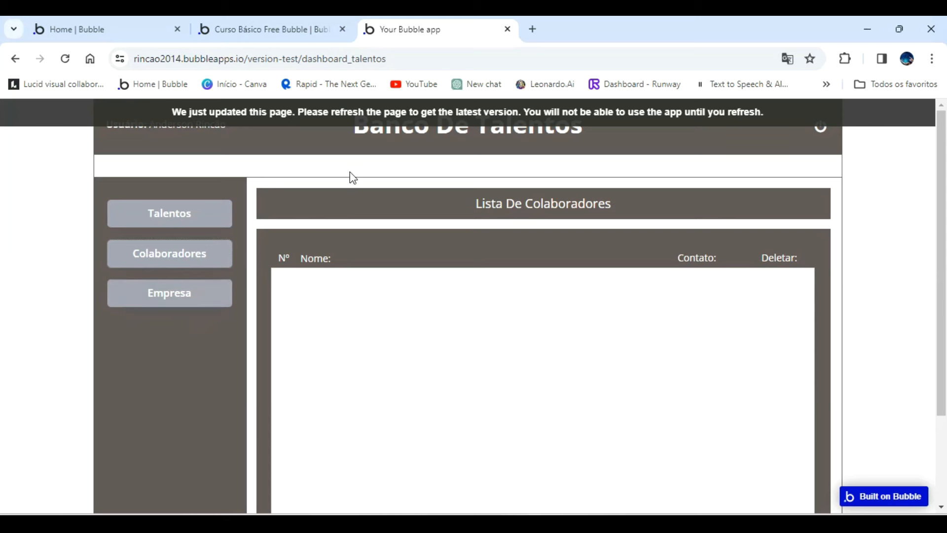
click(369, 123)
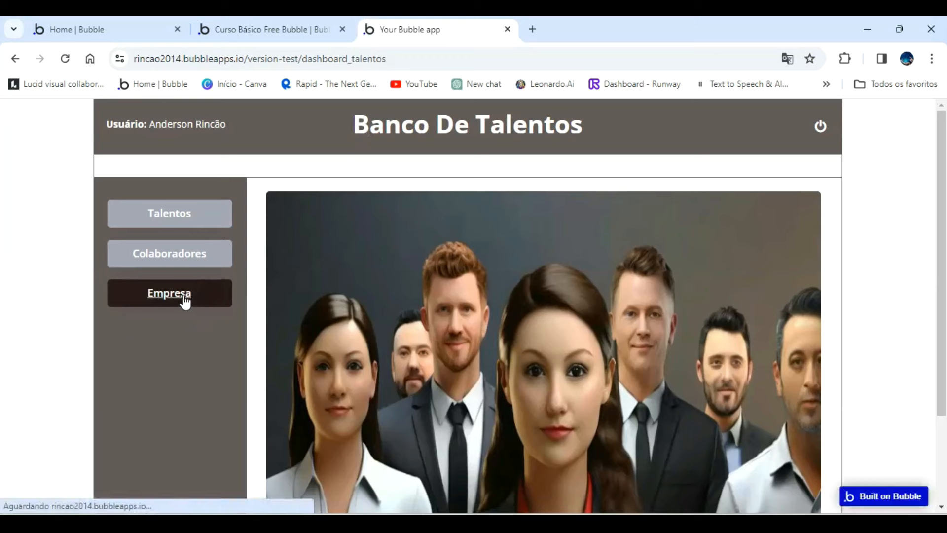
click(183, 299)
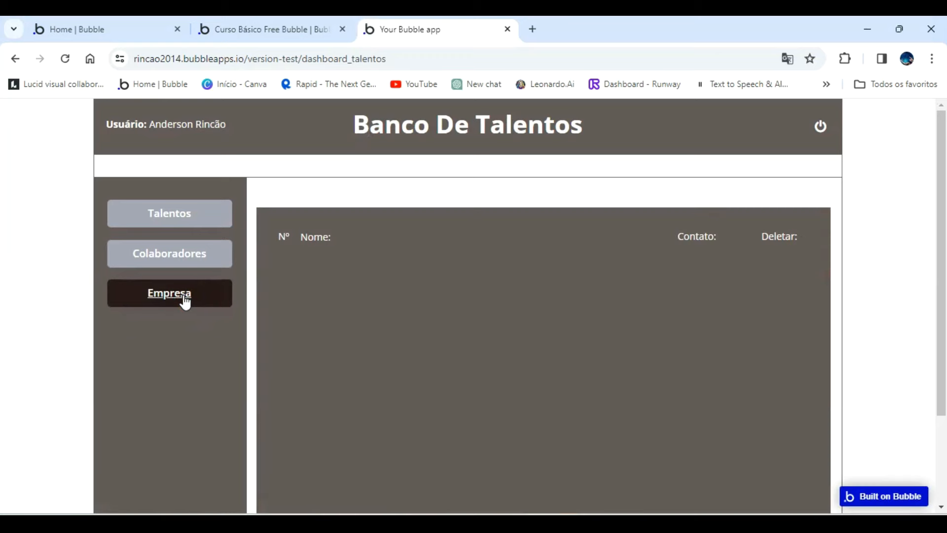
In the editor, move Group Dados Empresa up flush with the top of Group Empresa and extend its lower edge downward.
click(291, 32)
key(Up)
key(Up)
key(Up)
key(Up)
key(Up)
key(Up)
key(Up)
key(Up)
key(Up)
key(Up)
key(Up)
key(Up)
key(Up)
key(Up)
key(Up)
key(Up)
key(Up)
key(Up)
key(Up)
key(Up)
key(Up)
key(Up)
key(Up)
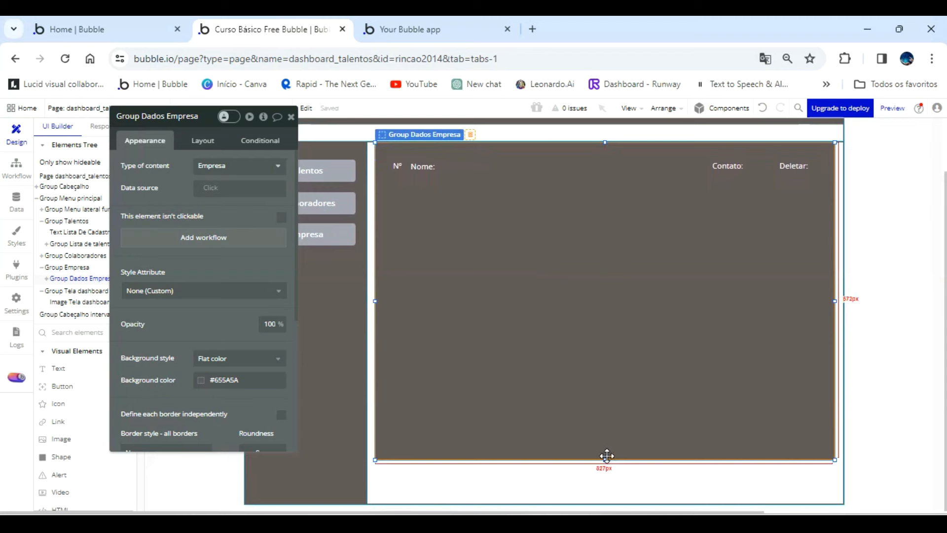
drag(606, 458, 606, 484)
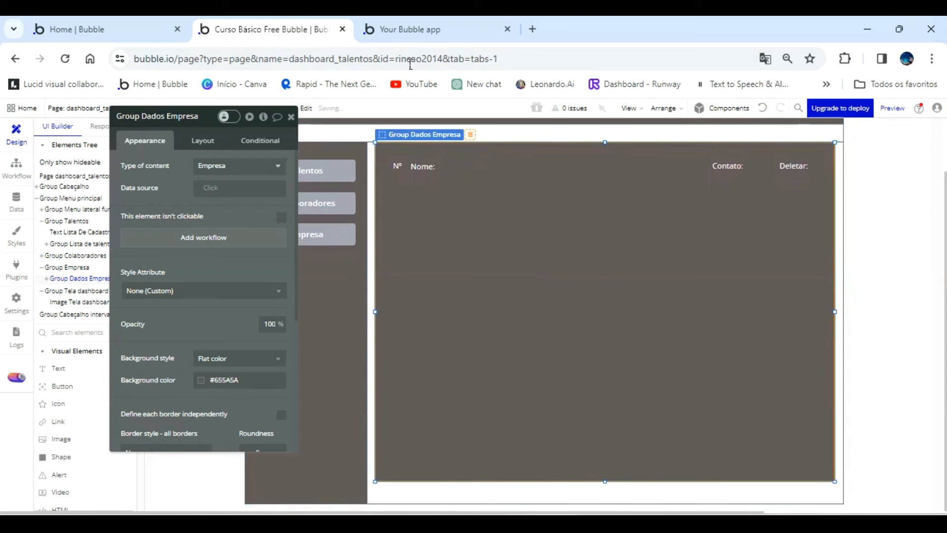
Reload the app preview and check the repositioned and enlarged Empresa section down to its lower edge.
click(449, 31)
click(450, 113)
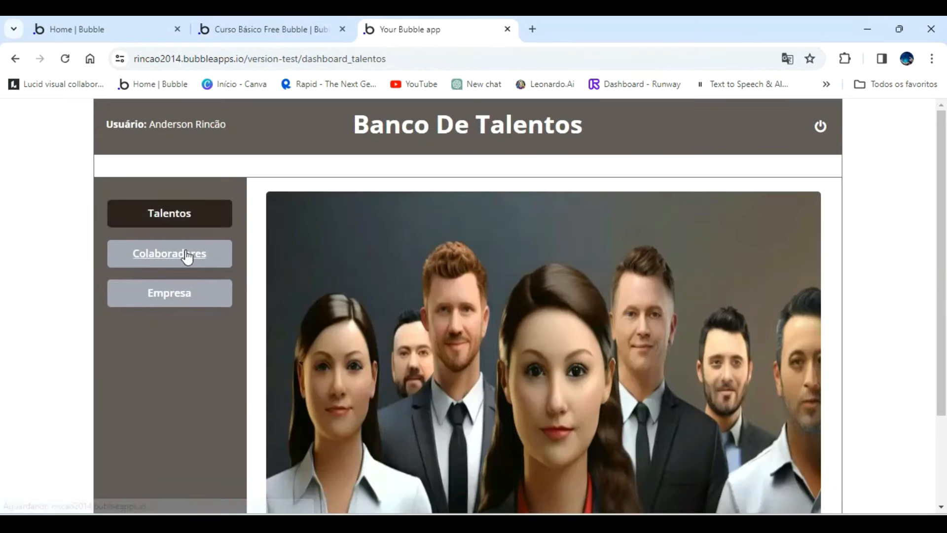
click(175, 295)
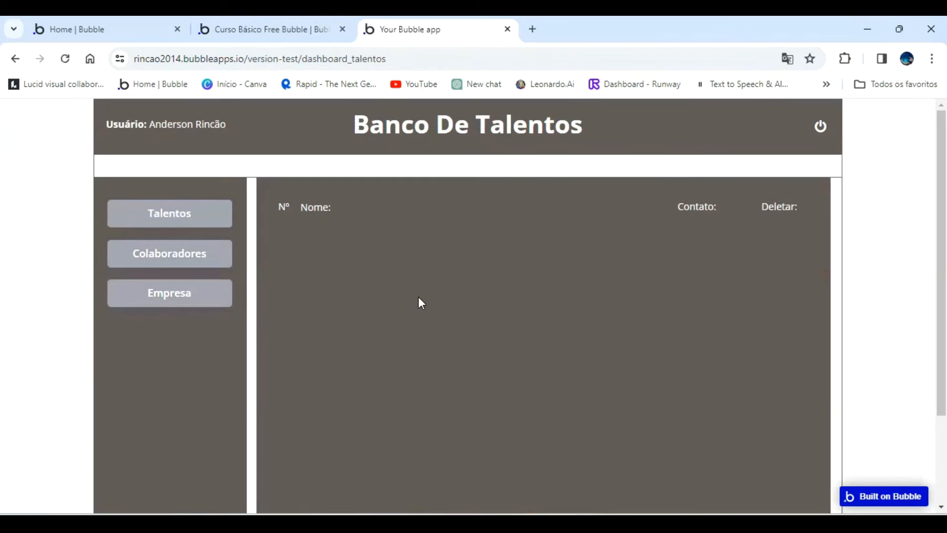
scroll(420, 300, down, 3)
Back in the editor, add a text element below the list in Group Talentos, aligned to the list's full width.
click(295, 30)
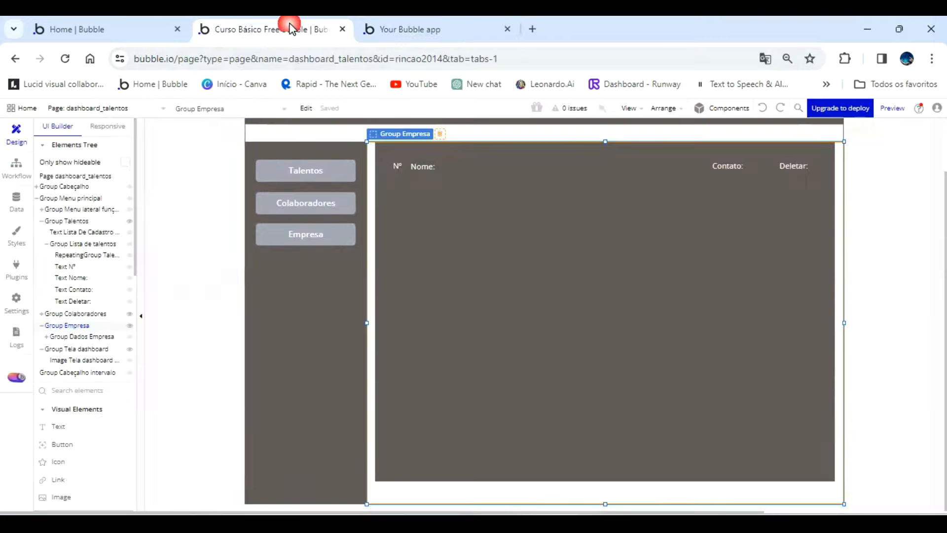
click(76, 226)
scroll(84, 306, down, 5)
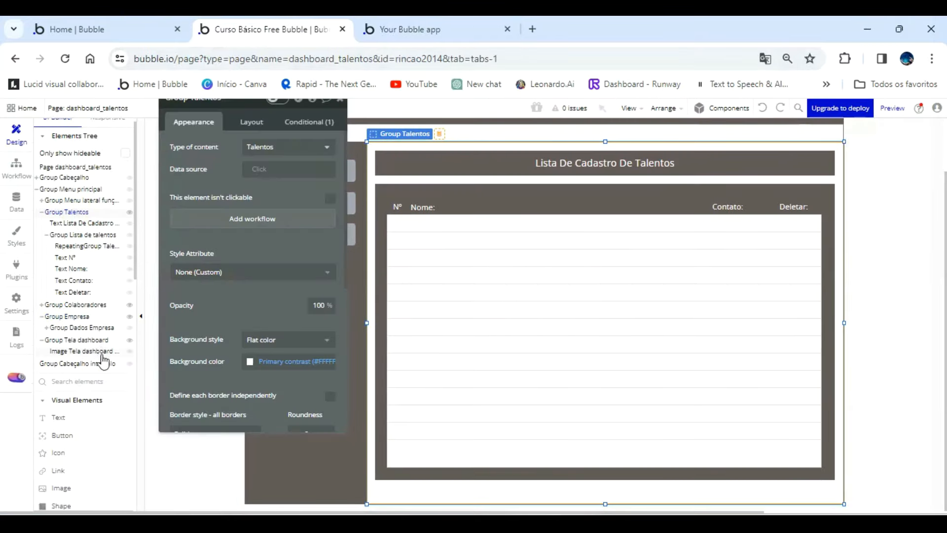
click(65, 223)
scroll(79, 281, up, 5)
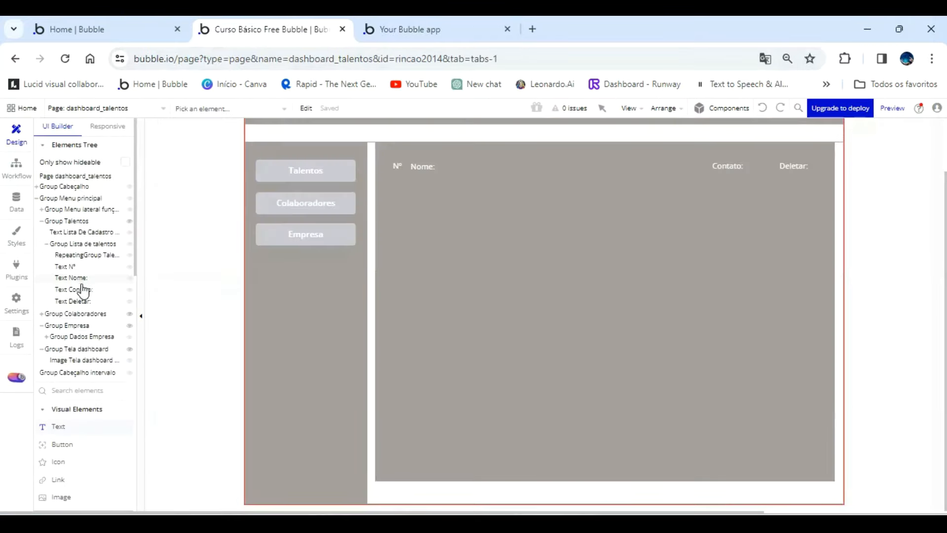
click(75, 220)
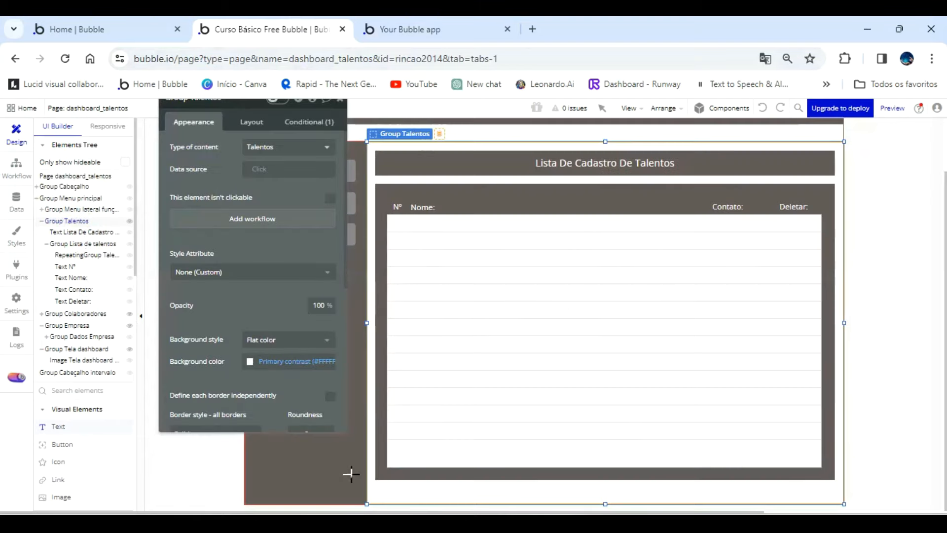
drag(381, 482, 838, 497)
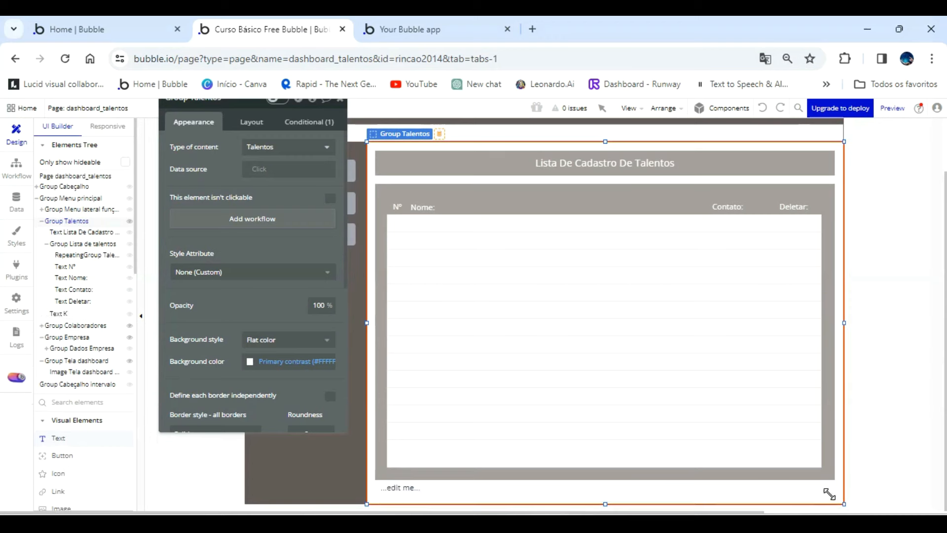
click(703, 485)
drag(380, 489, 376, 489)
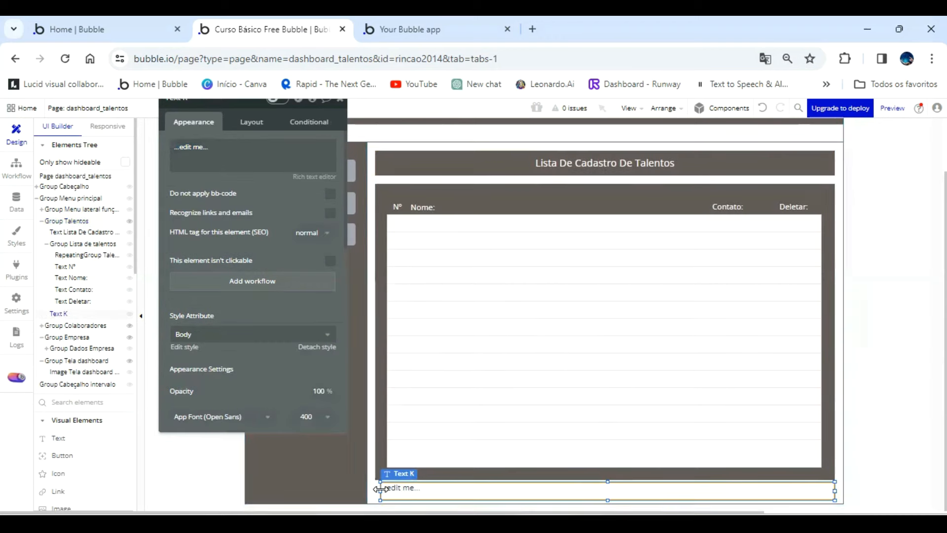
Set the new text to "Rincão Informática - Grupo De Talentos - Todos Os Direitos Reservados - 2024".
click(238, 169)
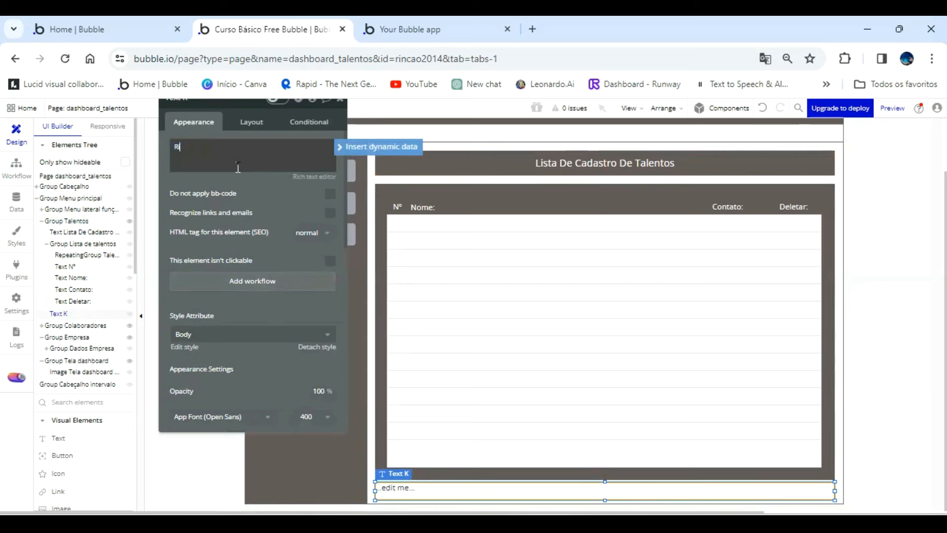
text(Rincão)
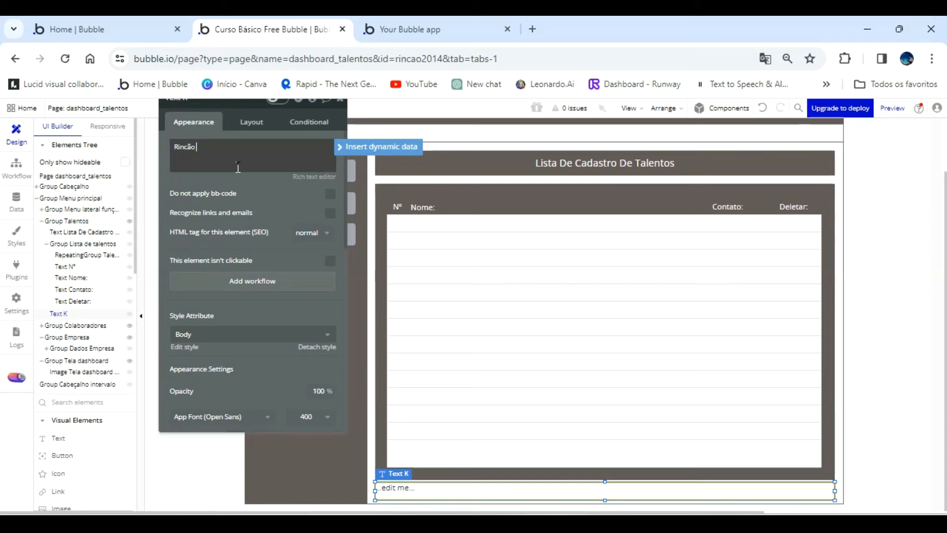
text( Informa)
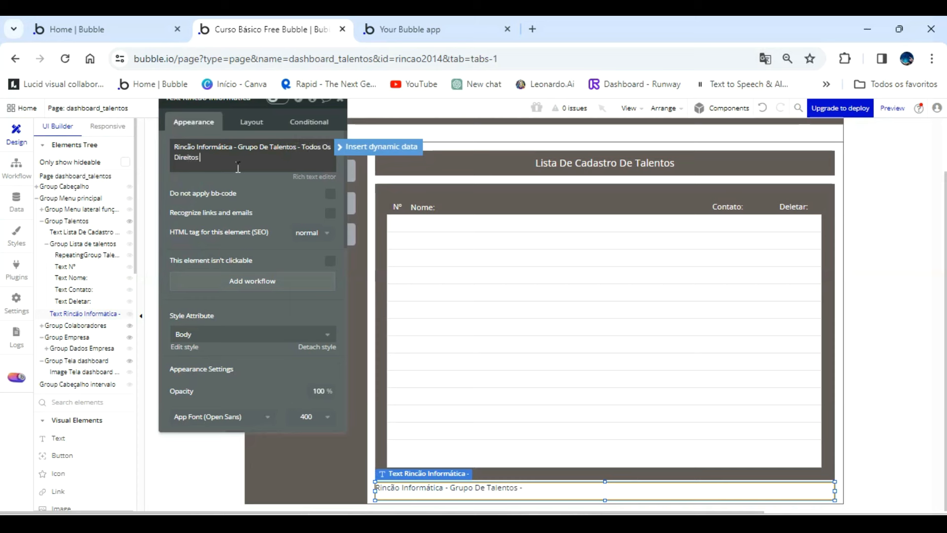
text(Reservados - 2024)
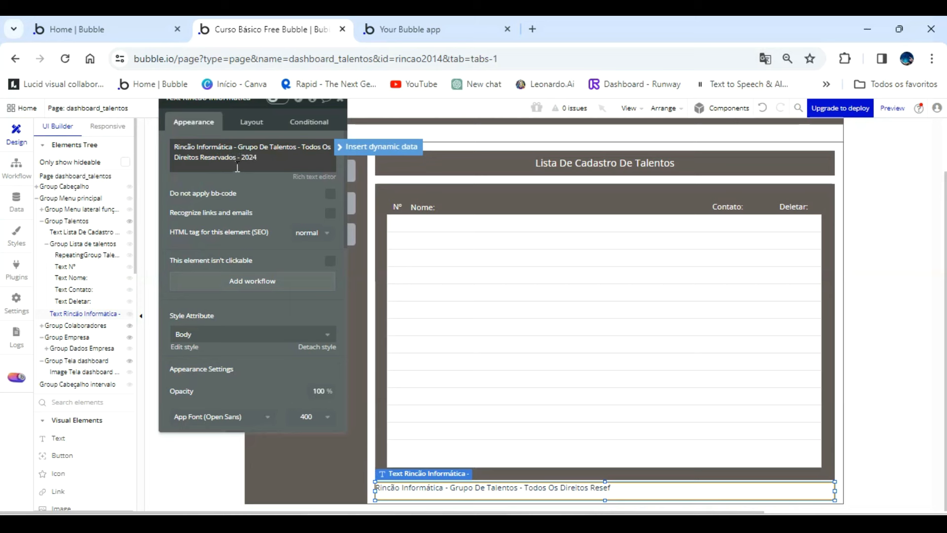
Center the footer text vertically and horizontally within its element and make it bold.
scroll(271, 286, down, 3)
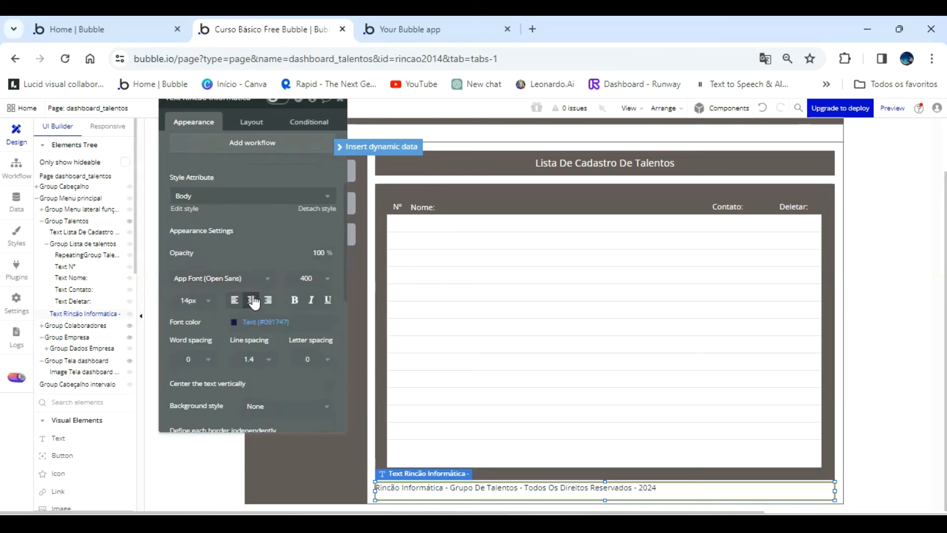
click(330, 385)
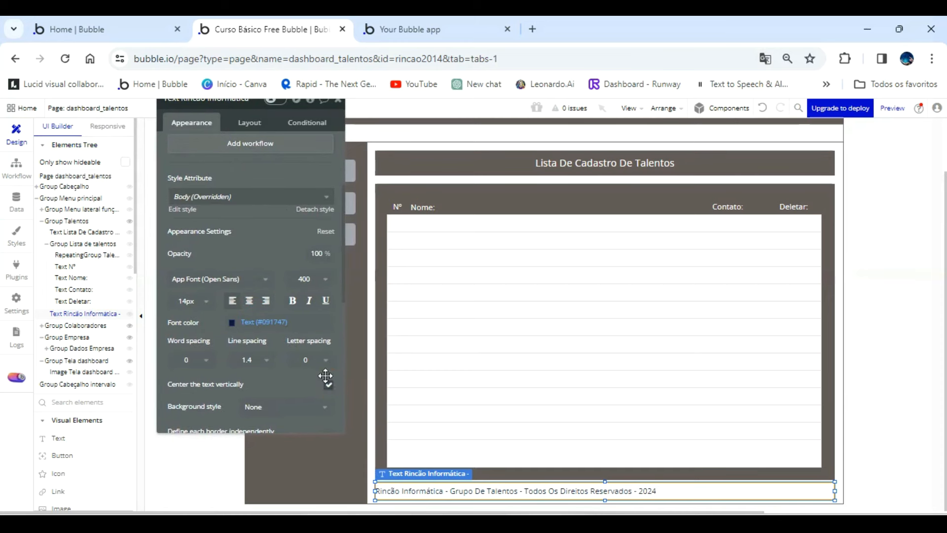
click(249, 300)
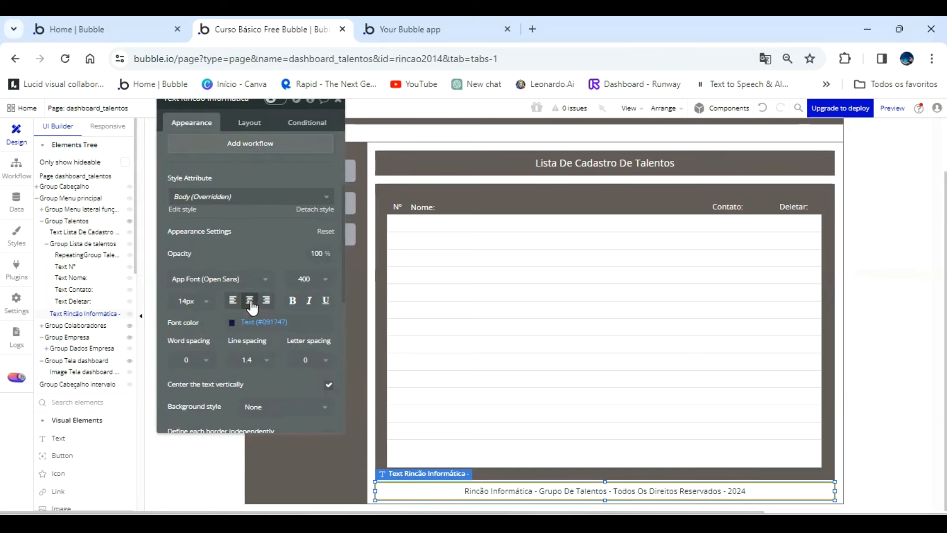
click(293, 301)
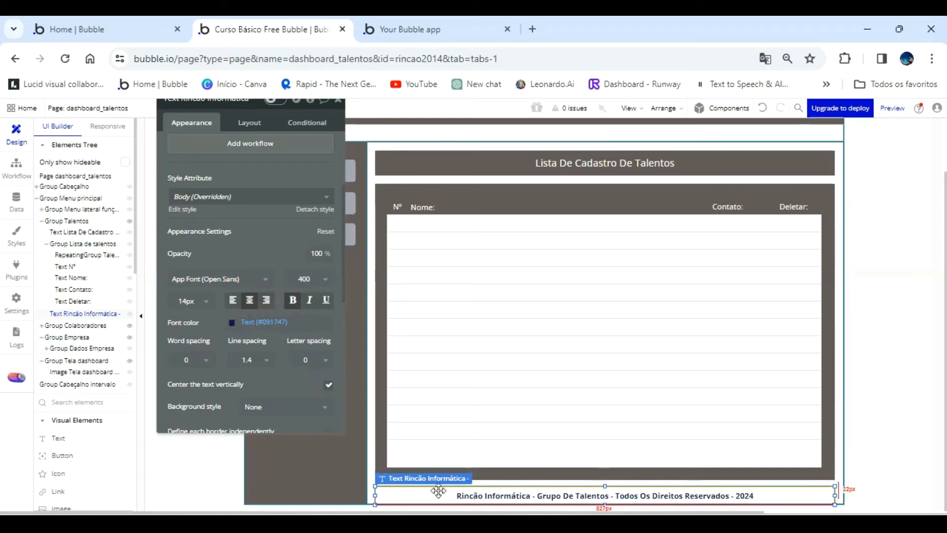
Extend the lower edges of Group Lista de talentos and its repeating group down toward the footer text.
click(587, 475)
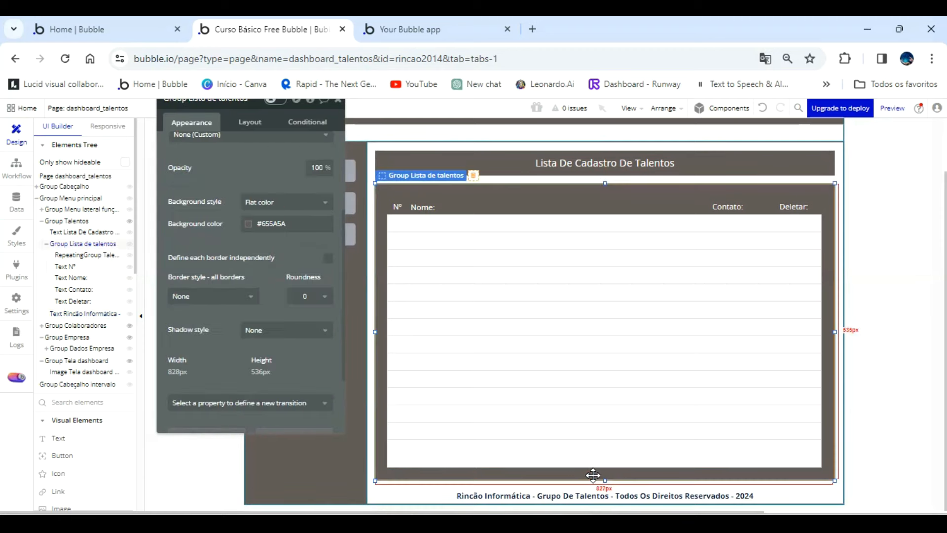
drag(607, 478, 557, 490)
click(607, 459)
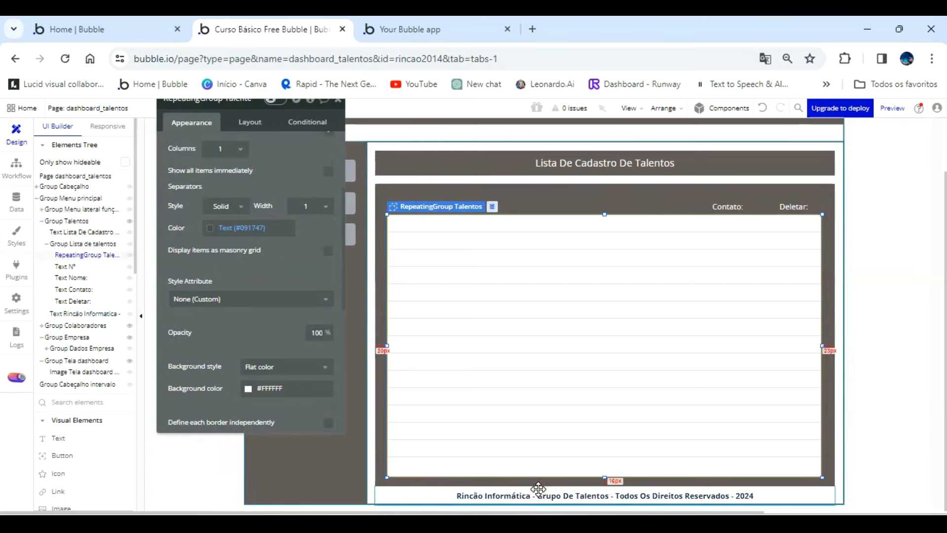
Copy the footer text from Group Talentos into Group Colaboradores and position it centered near the group's lower edge.
click(539, 490)
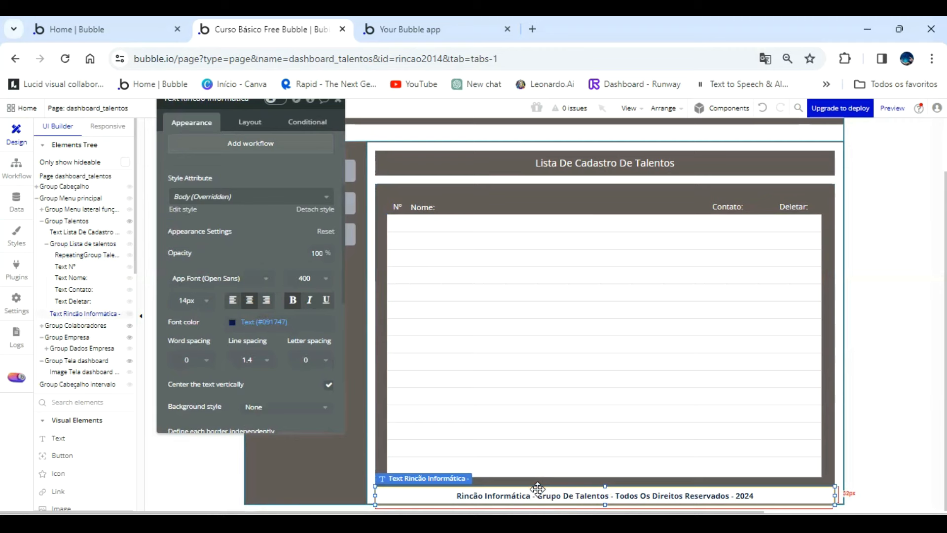
right_click(539, 490)
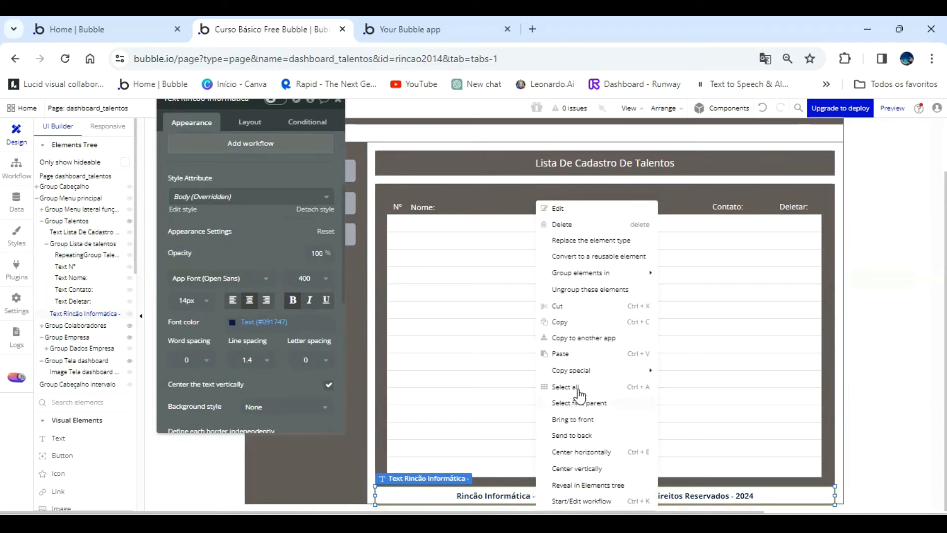
click(571, 325)
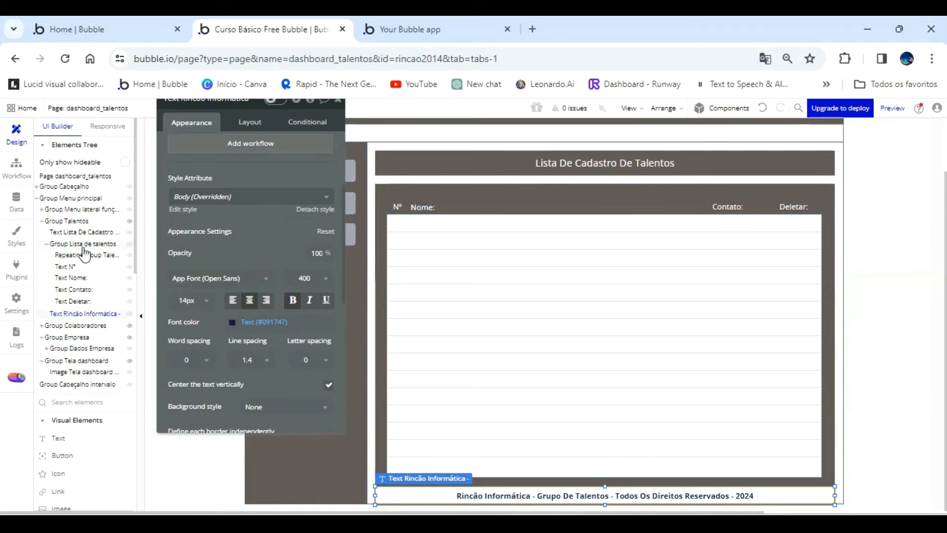
click(78, 326)
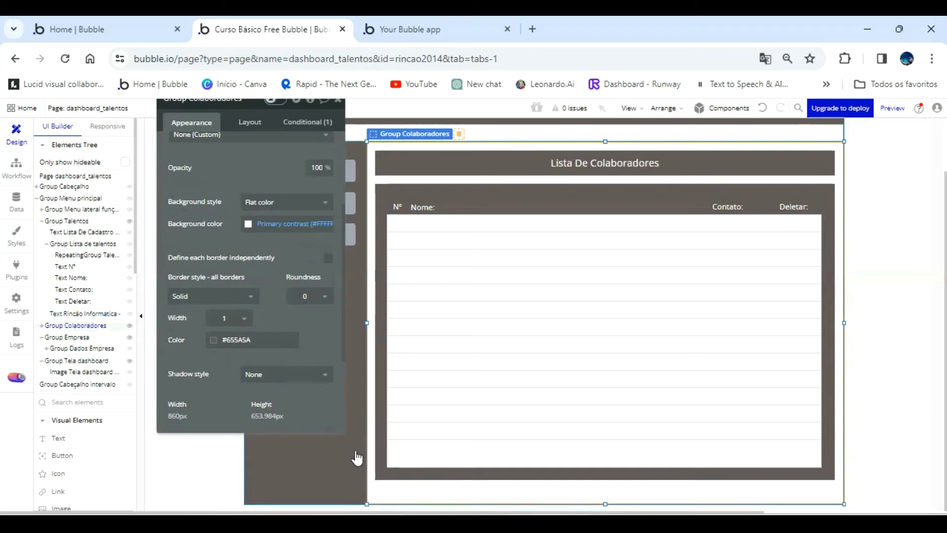
right_click(452, 500)
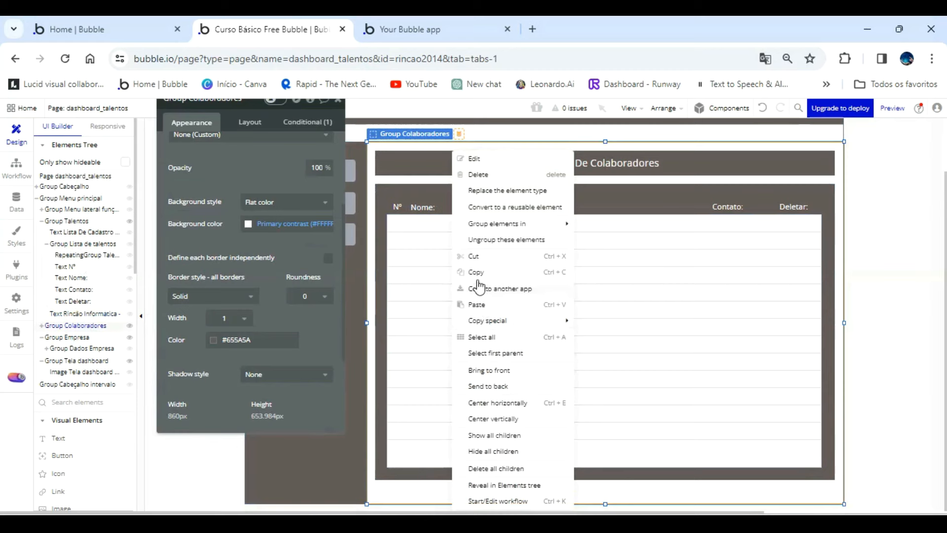
click(480, 304)
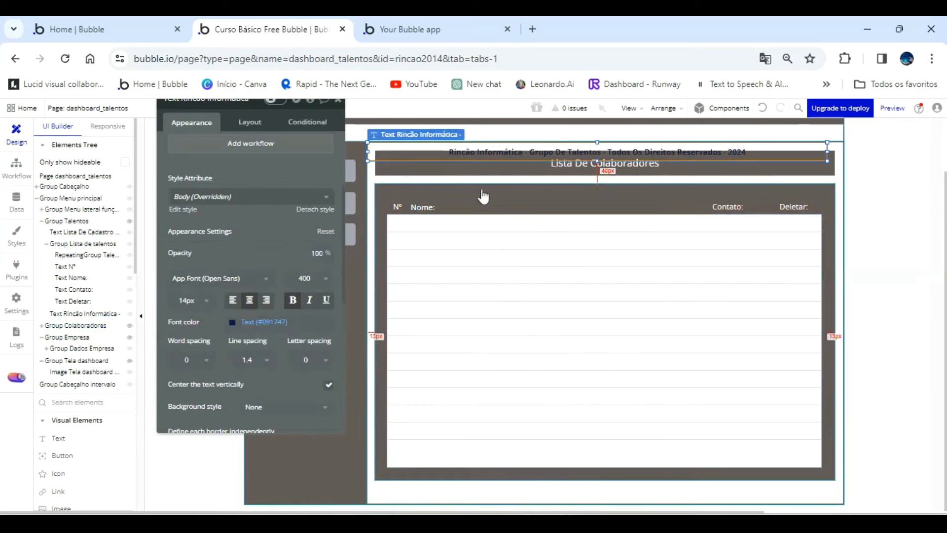
drag(516, 150, 524, 490)
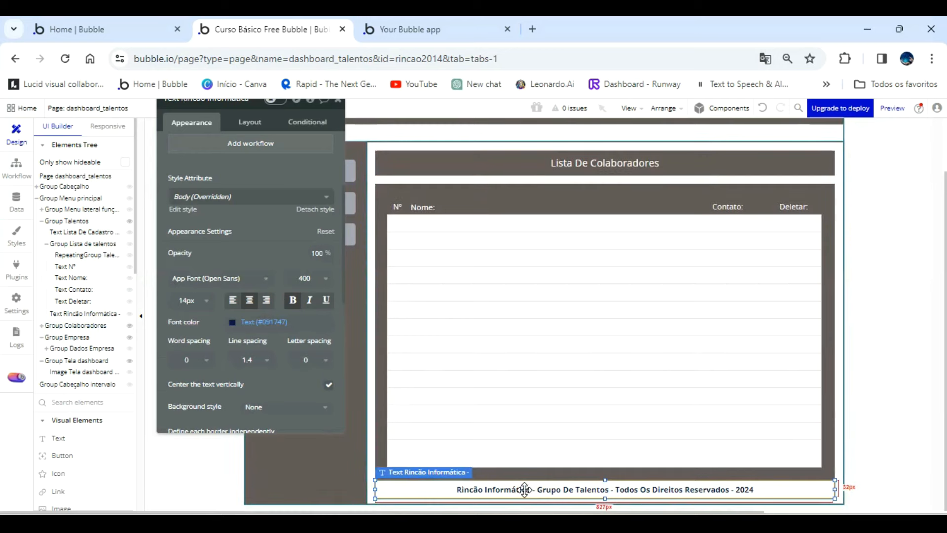
drag(528, 486, 541, 493)
Extend the lower edges of the Colaboradores list group and its repeating group down toward the footer text.
click(604, 475)
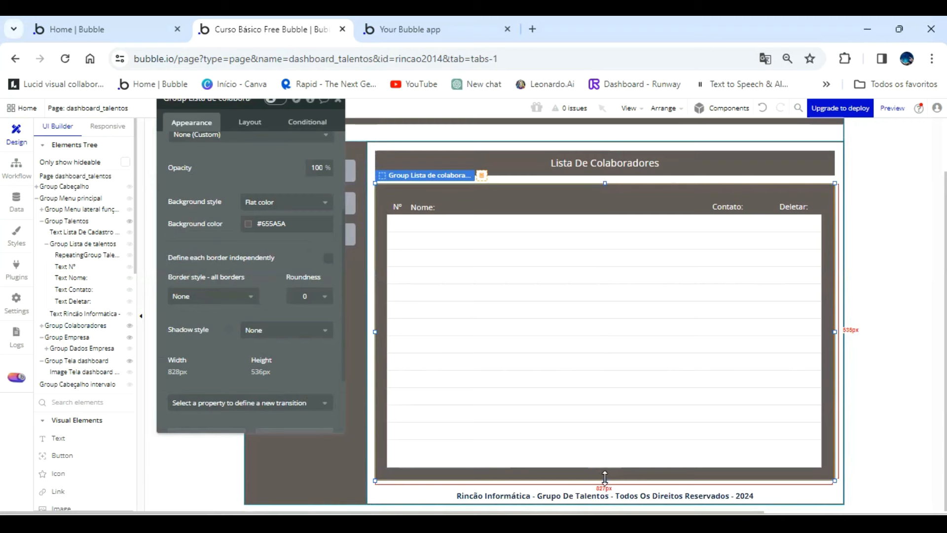
click(603, 454)
drag(603, 463, 604, 474)
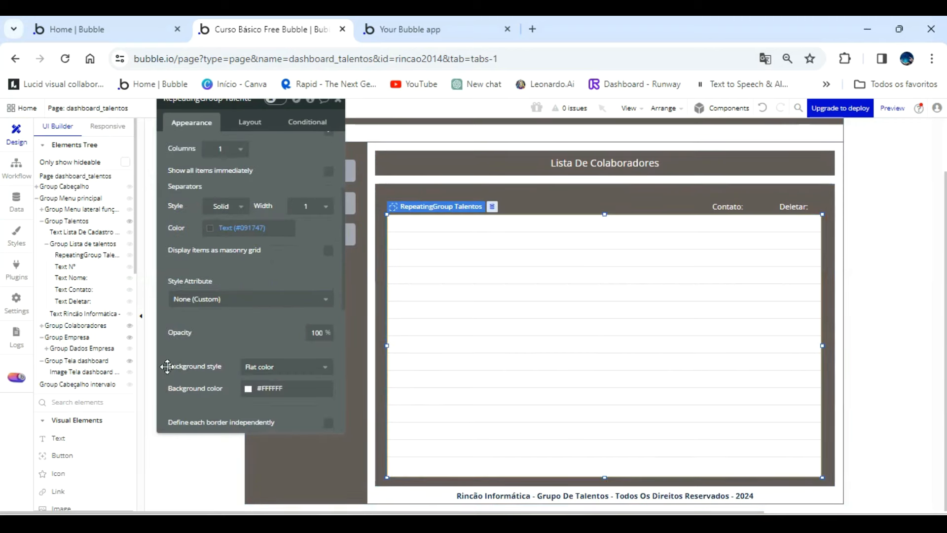
Paste the copied footer text into Group Empresa.
click(69, 337)
right_click(437, 254)
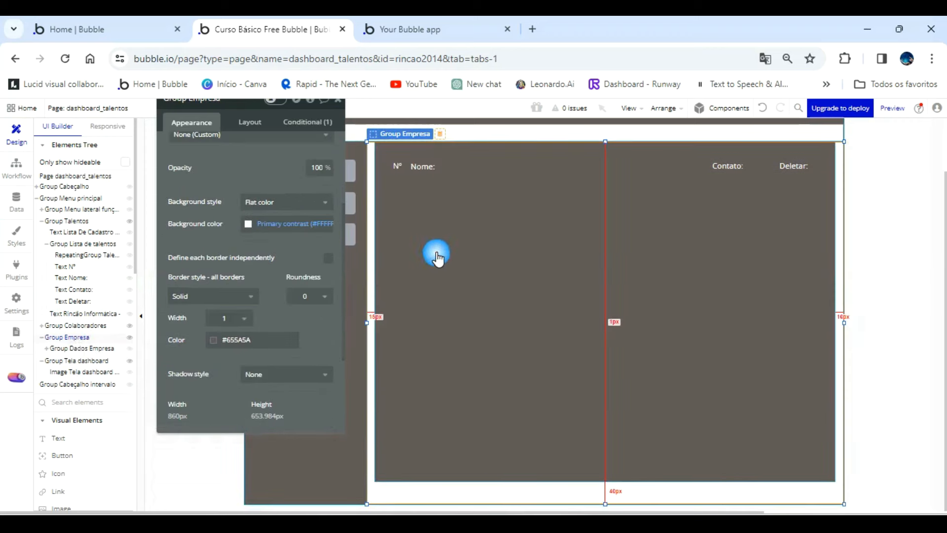
click(470, 307)
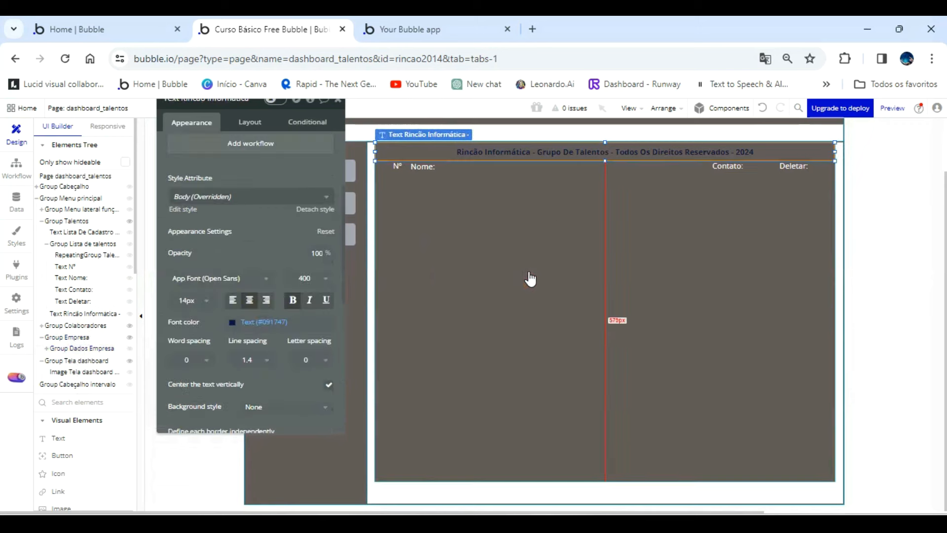
click(232, 323)
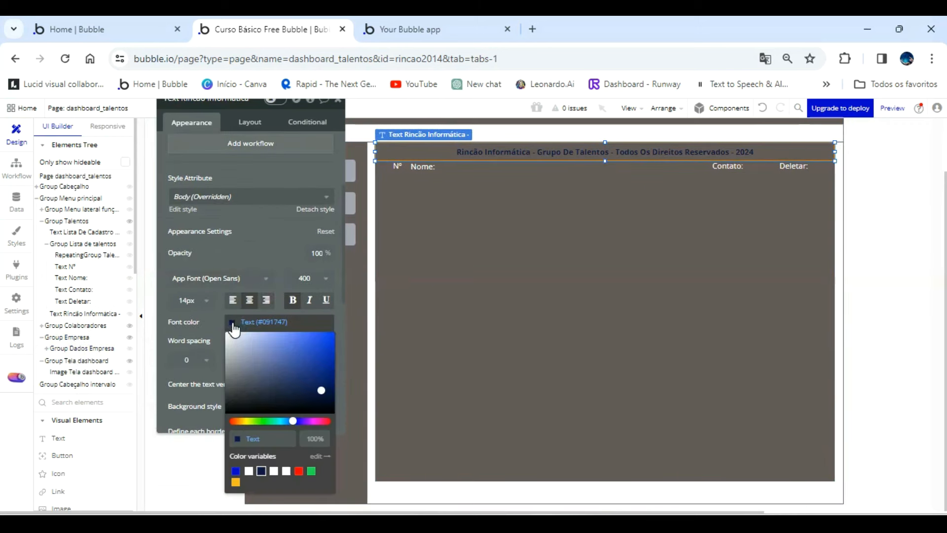
click(243, 281)
click(262, 245)
Place the pasted footer text below Group Dados Empresa, centered horizontally, and extend that group's lower edge down to meet it.
drag(575, 152, 586, 490)
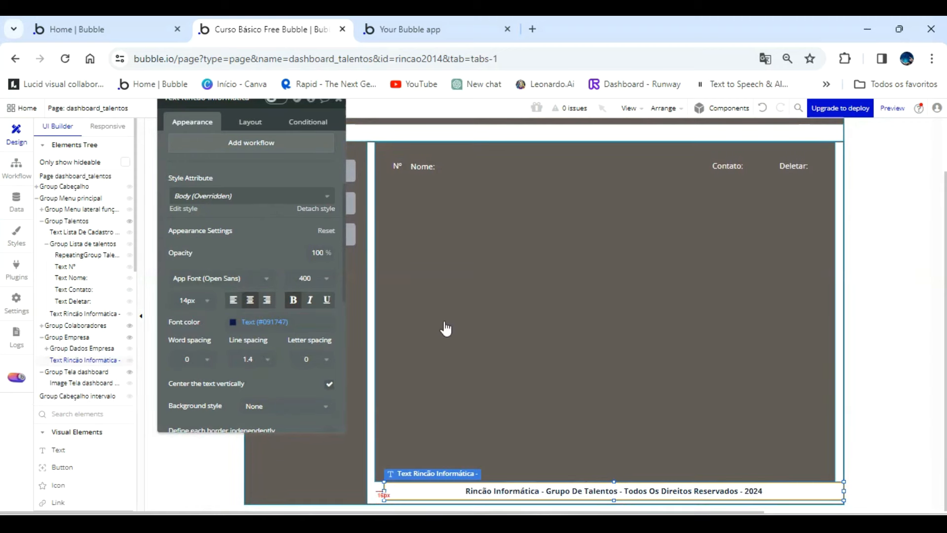
click(419, 323)
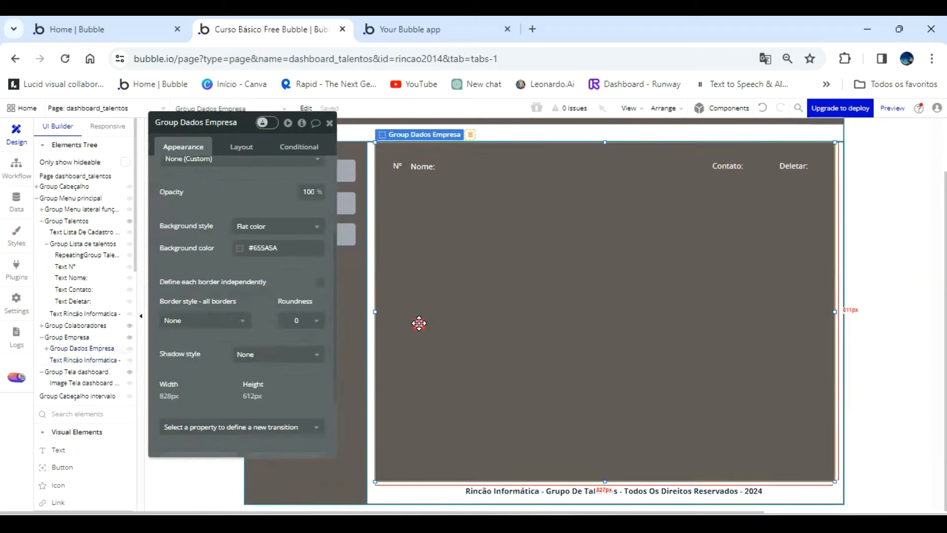
click(515, 486)
key(ctrl+e)
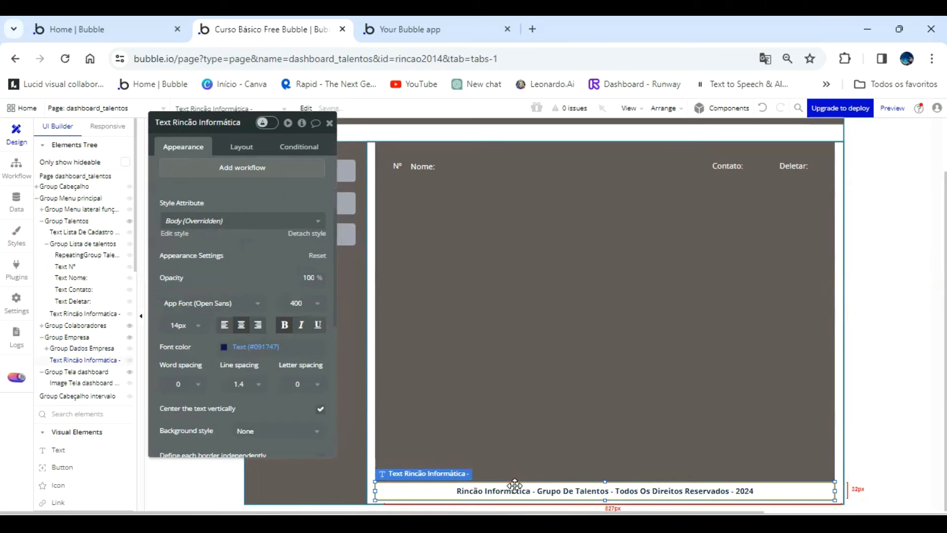
key(Down)
key(Down)
key(Down)
key(Down)
key(Down)
key(Down)
key(Down)
key(Down)
key(Down)
click(599, 469)
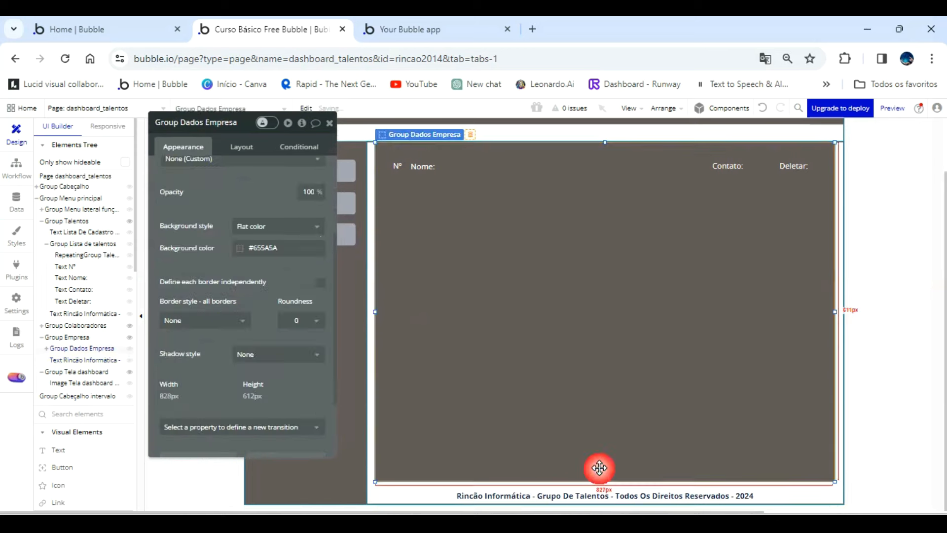
click(465, 173)
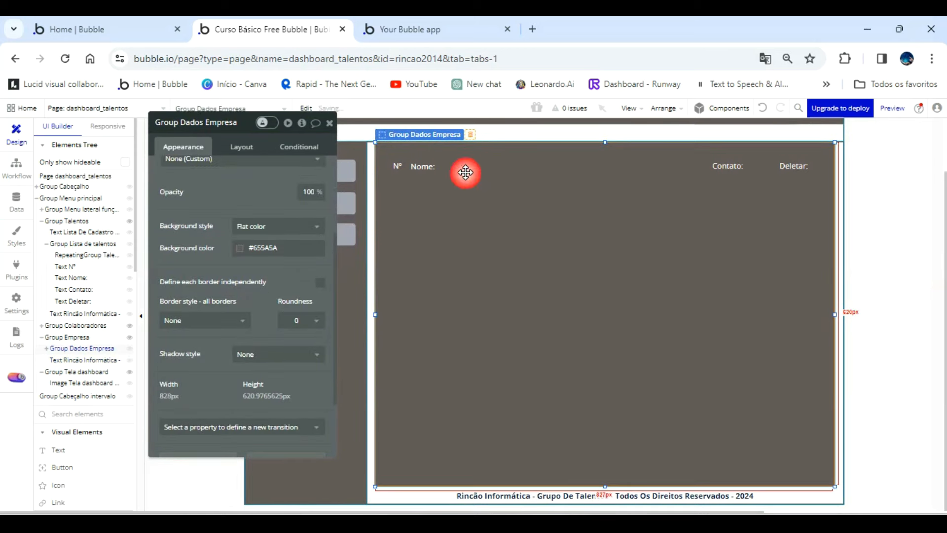
Refresh the app preview, check the footer layout in the Talentos, Colaboradores and Empresa sections, and return to the editor.
click(455, 30)
click(476, 110)
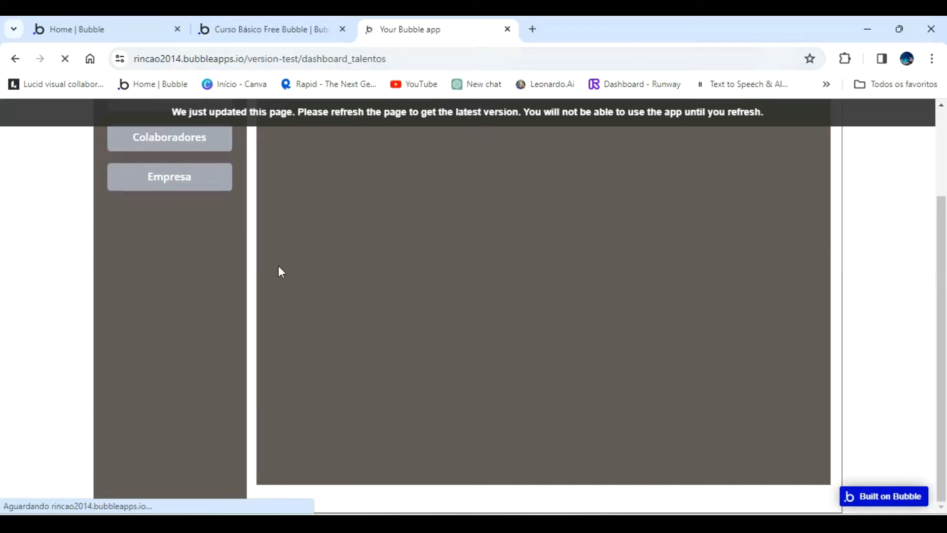
scroll(295, 343, down, 3)
scroll(280, 330, up, 3)
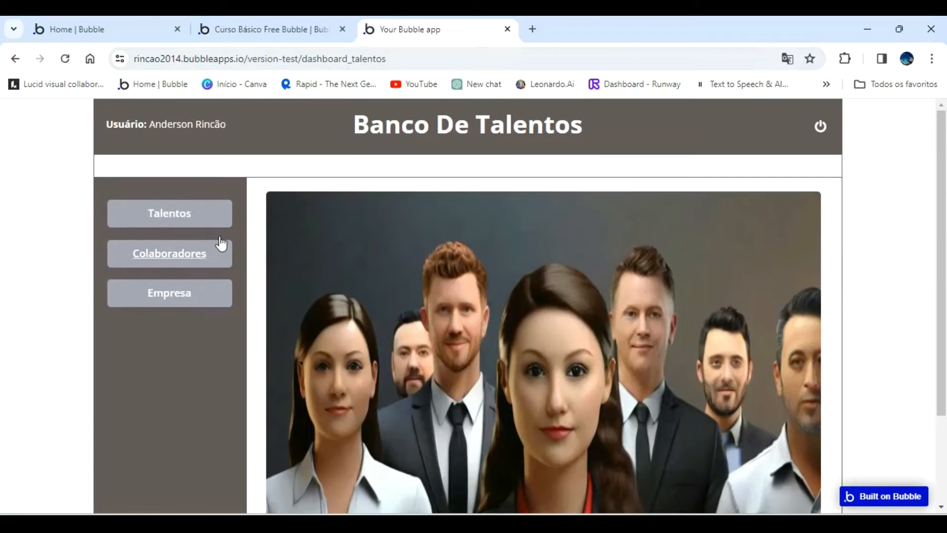
click(181, 216)
scroll(340, 341, down, 3)
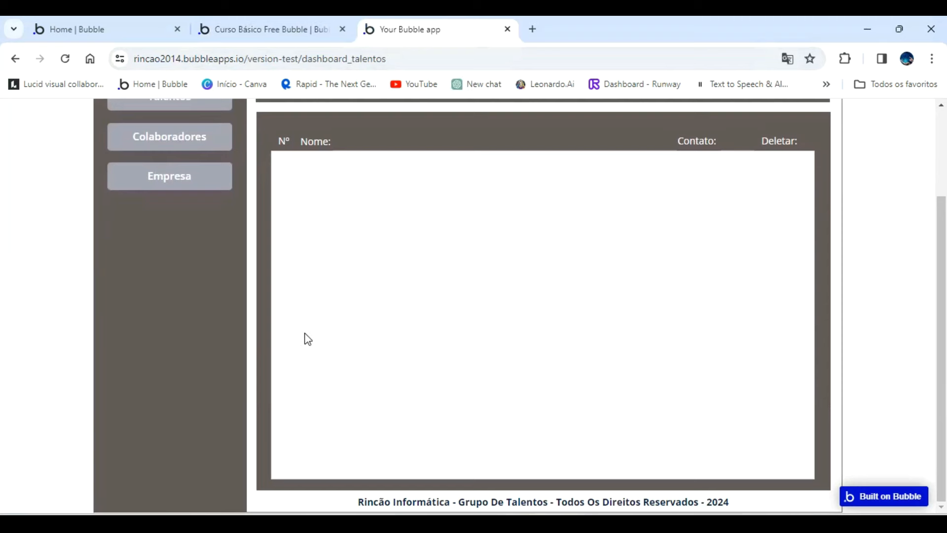
click(191, 144)
scroll(300, 256, down, 1)
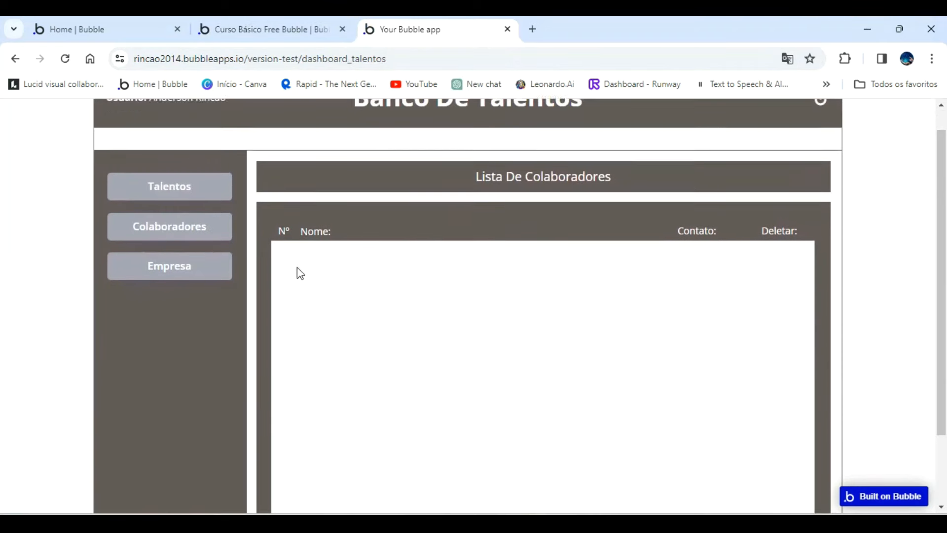
scroll(300, 272, down, 2)
click(163, 183)
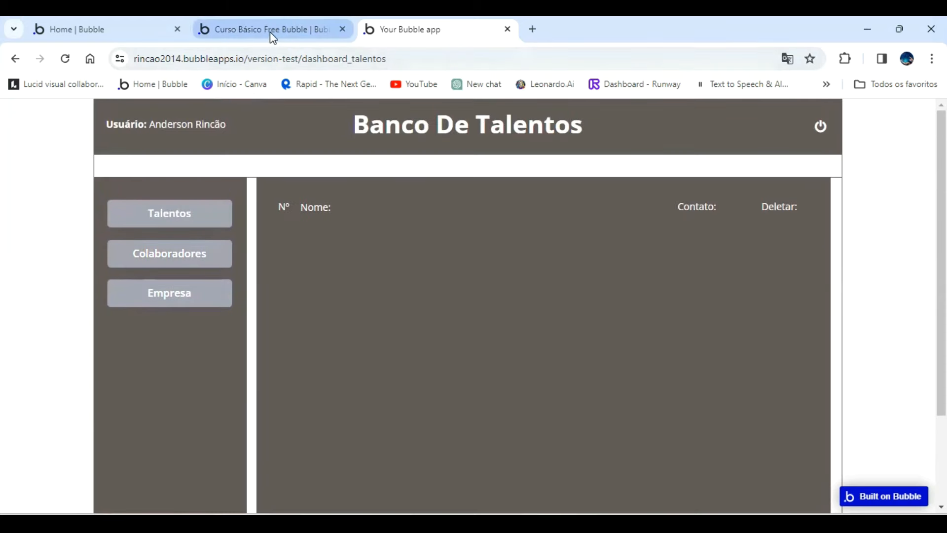
click(234, 30)
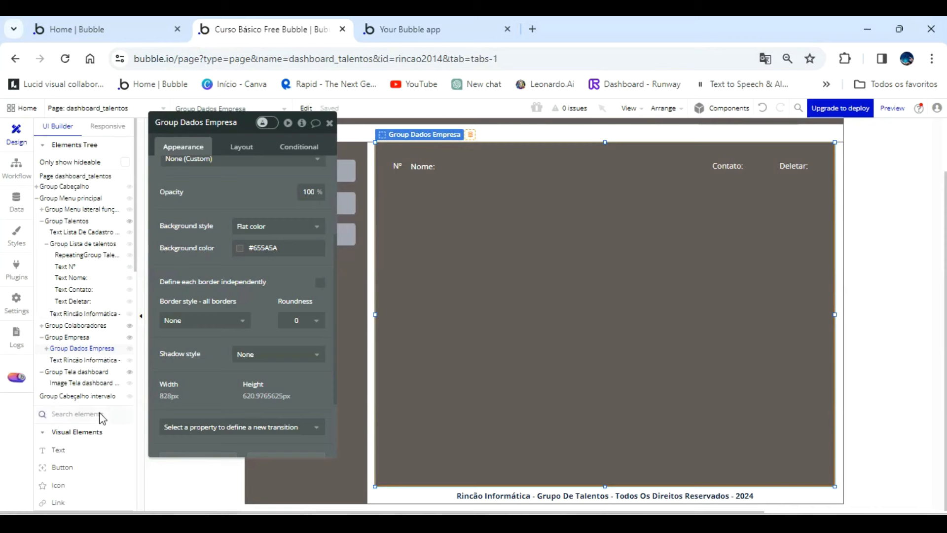
Try to paste the footer text with the Group Tela dashboard image selected, and undo the paste.
click(92, 372)
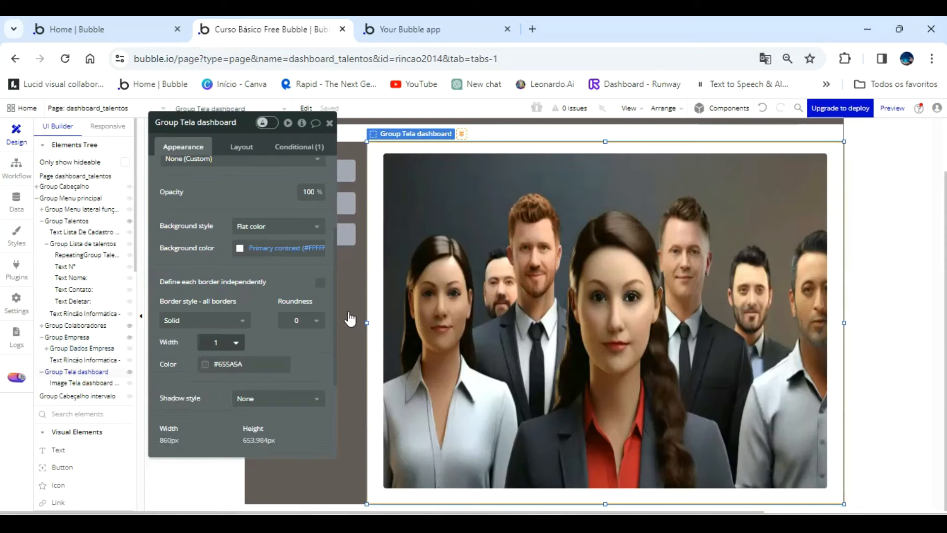
right_click(464, 181)
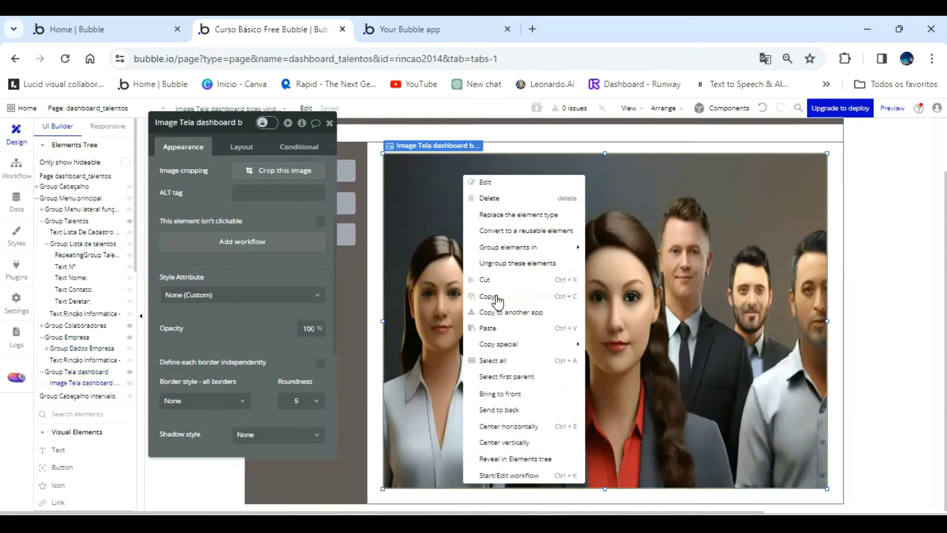
click(488, 328)
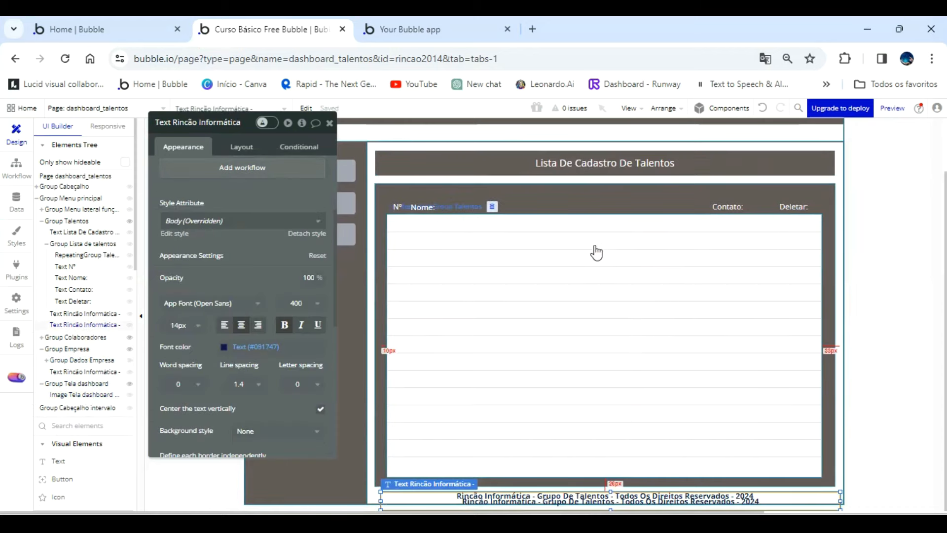
click(763, 109)
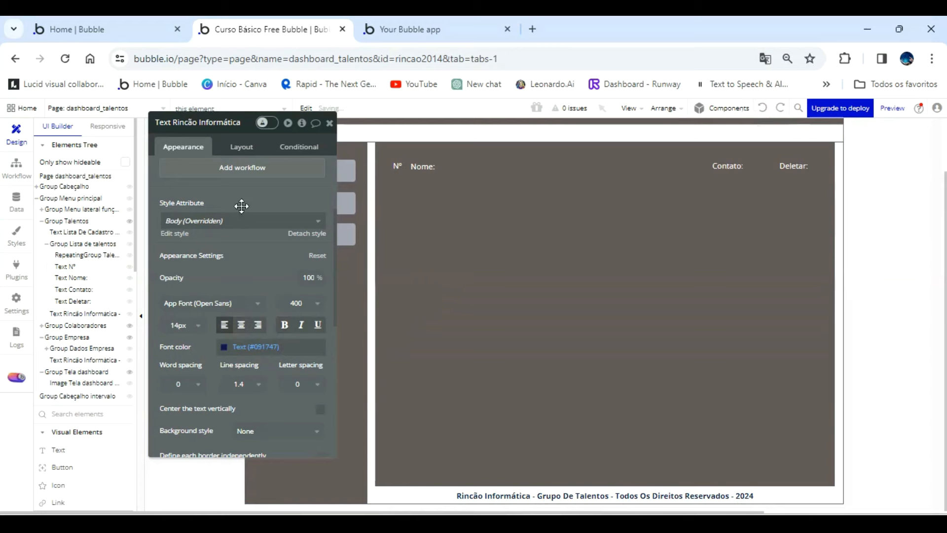
Paste the footer text into Group Tela dashboard, shorten the image to make room, and center the footer at the group's lower edge.
click(97, 372)
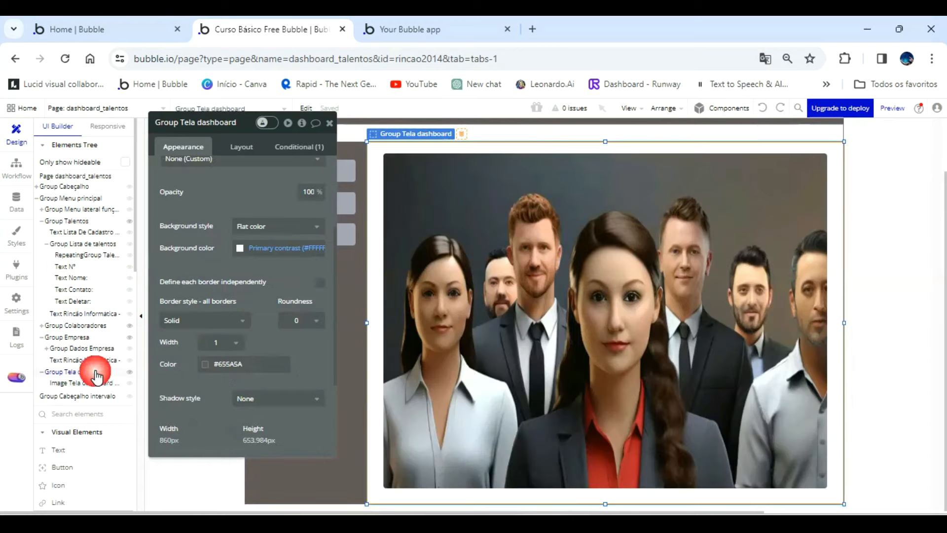
right_click(546, 500)
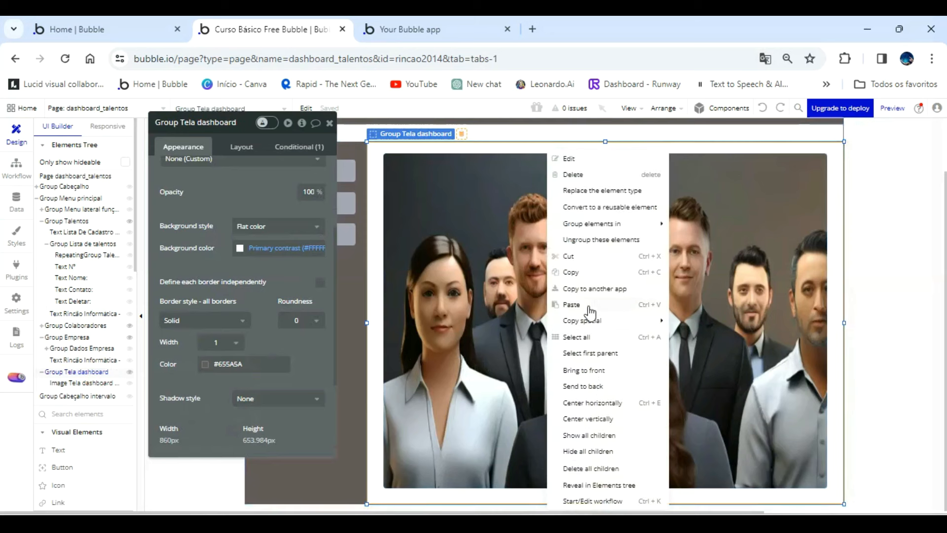
click(572, 305)
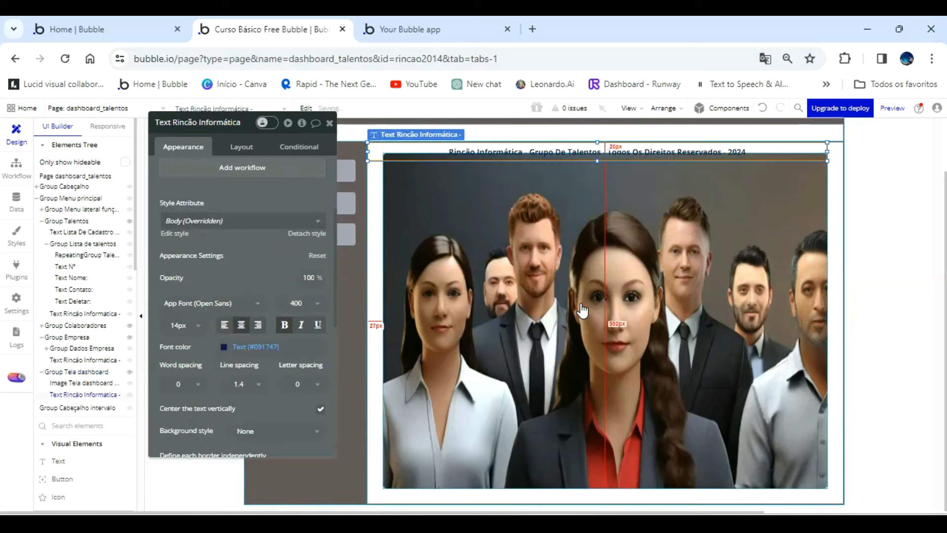
drag(581, 149, 606, 461)
click(603, 449)
click(606, 485)
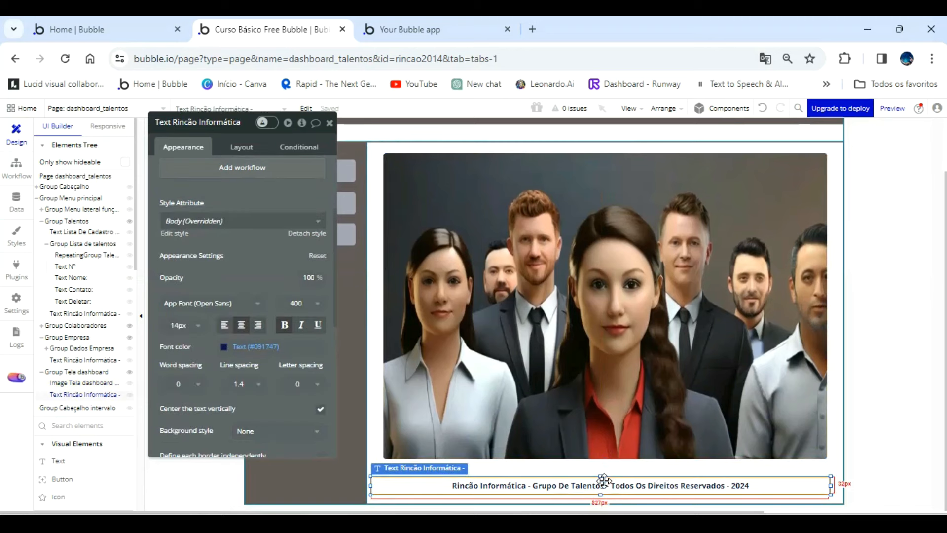
key(ctrl+e)
drag(604, 481, 605, 492)
Stretch the dashboard image down to the footer, about 600 px high, and widen its right edge to align with the footer text.
click(615, 450)
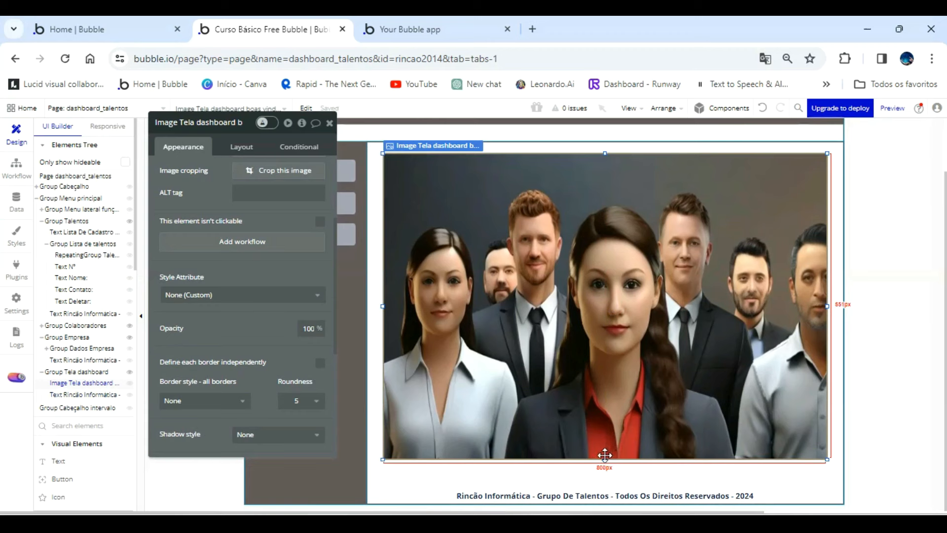
drag(604, 455, 609, 472)
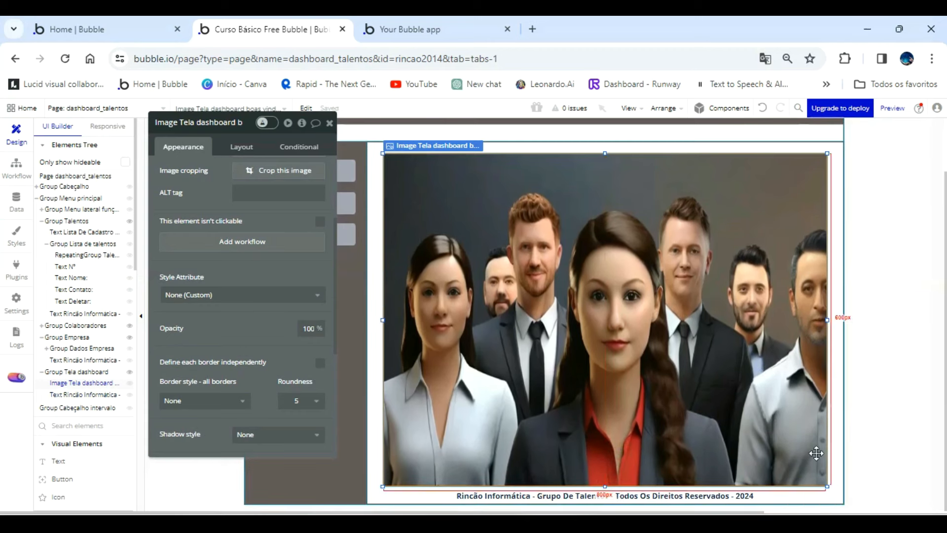
click(813, 494)
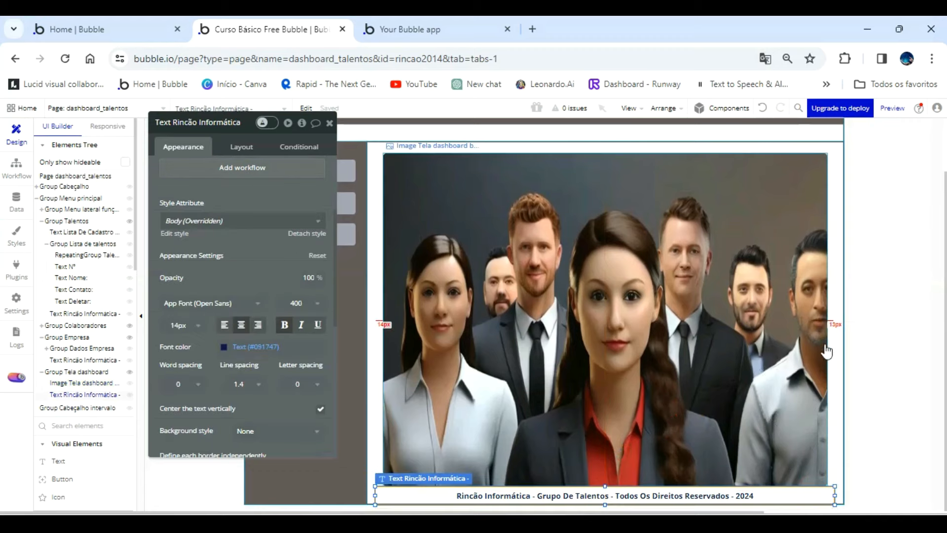
click(819, 328)
drag(828, 318, 834, 316)
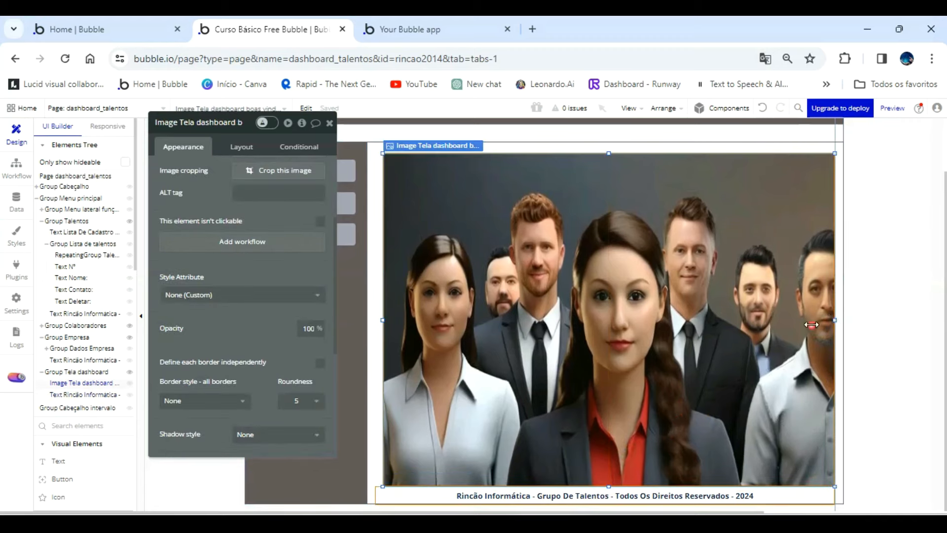
Extend the dashboard image's left edge to align with the footer text, and check the welcome screen in the refreshed app preview.
mouse_move(385, 318)
mouse_down()
mouse_move(374, 317)
mouse_move(379, 256)
mouse_up()
click(433, 31)
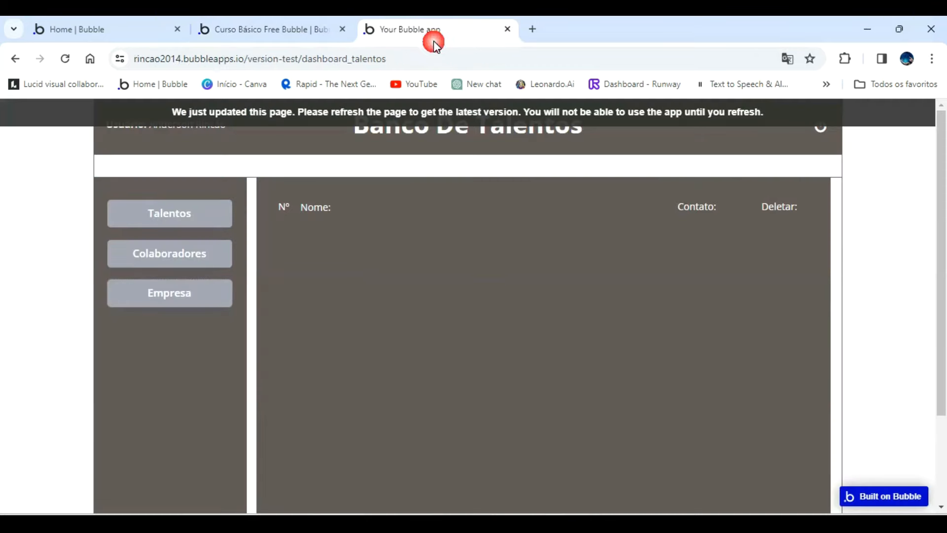
click(439, 114)
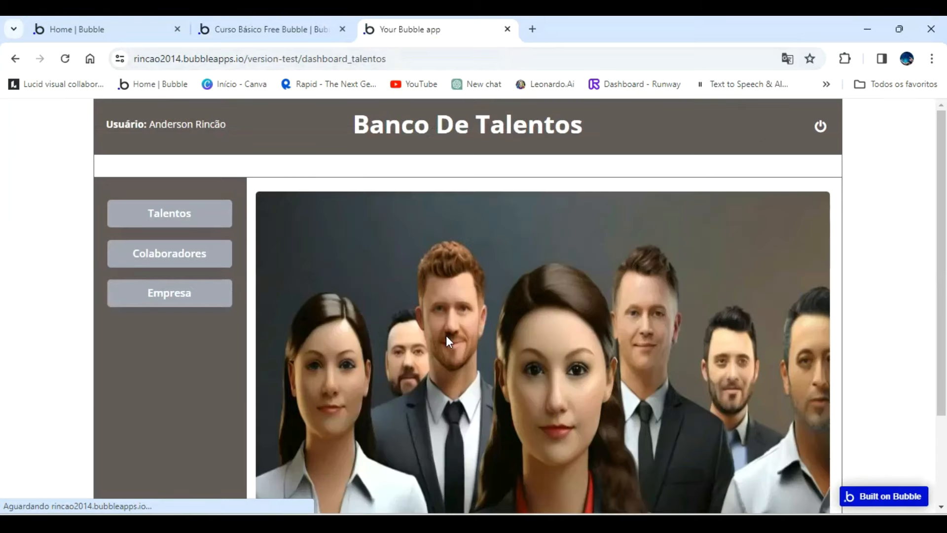
scroll(447, 345, down, 1)
scroll(447, 350, down, 1)
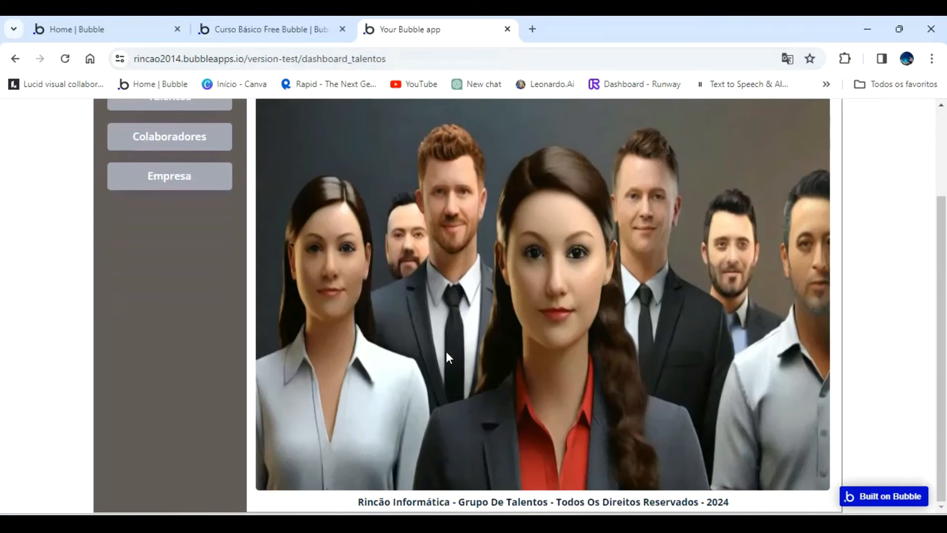
scroll(445, 351, up, 2)
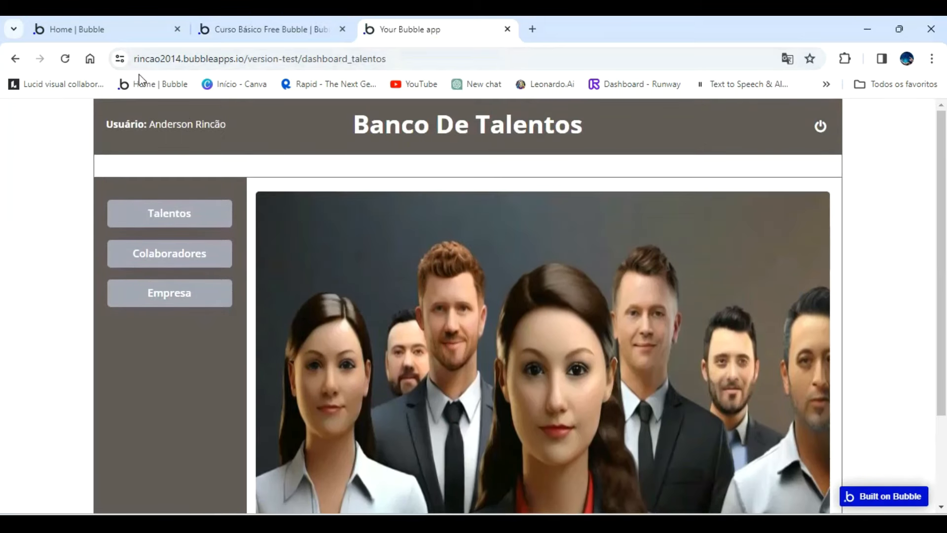
click(265, 28)
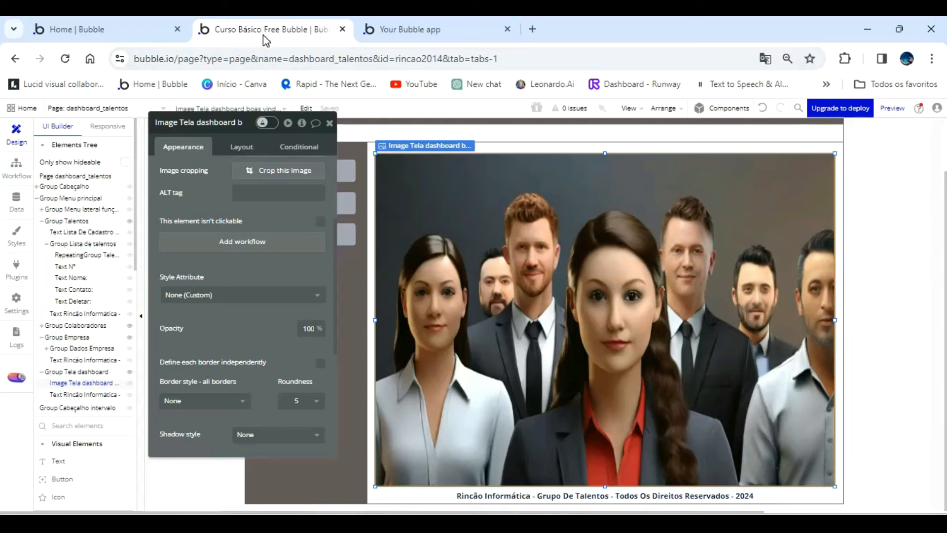
Create a new page named painel_de_controle, cloned from dashboard_talentos.
click(144, 102)
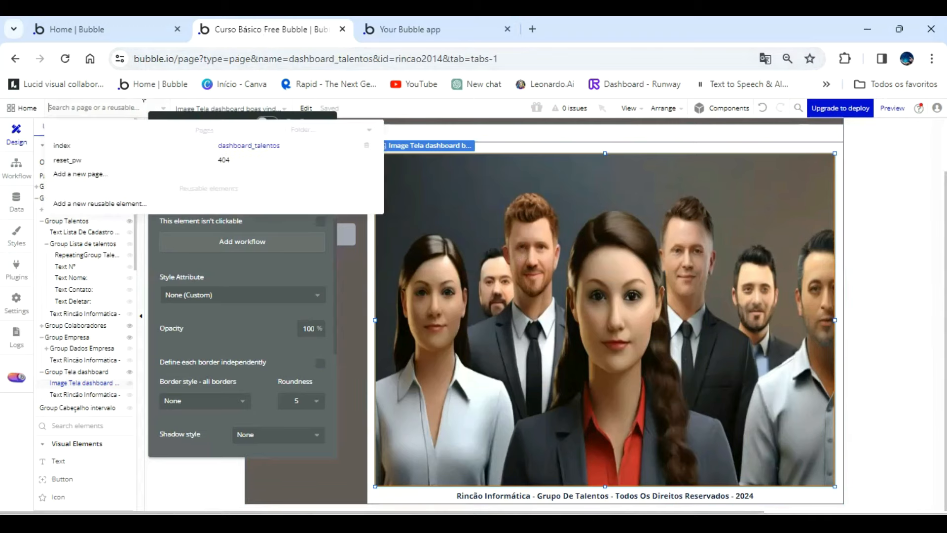
click(94, 174)
click(499, 184)
text(painel_de_controle)
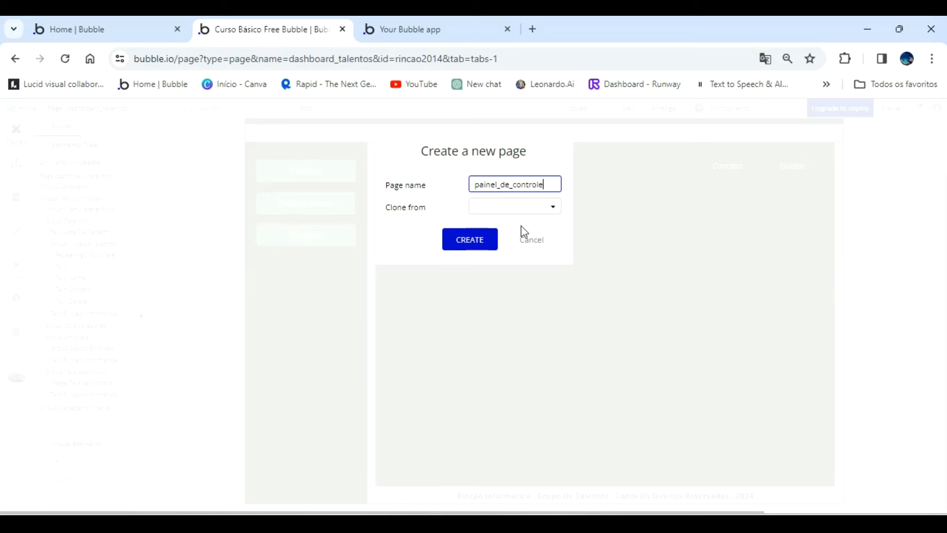
click(539, 209)
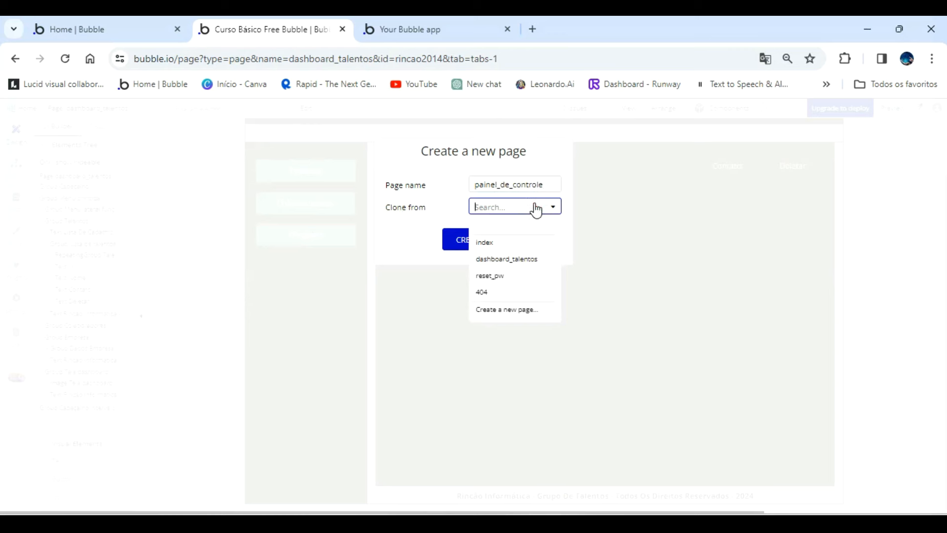
click(511, 260)
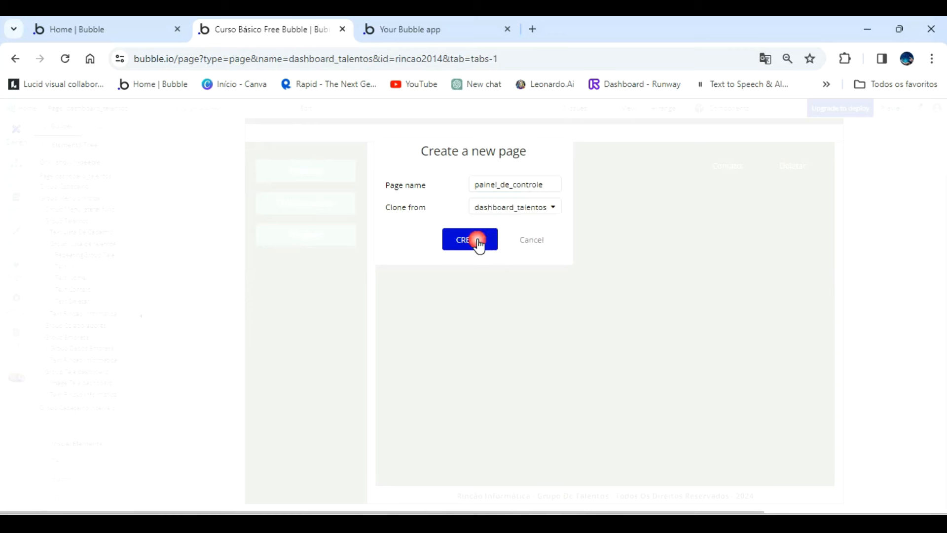
click(478, 239)
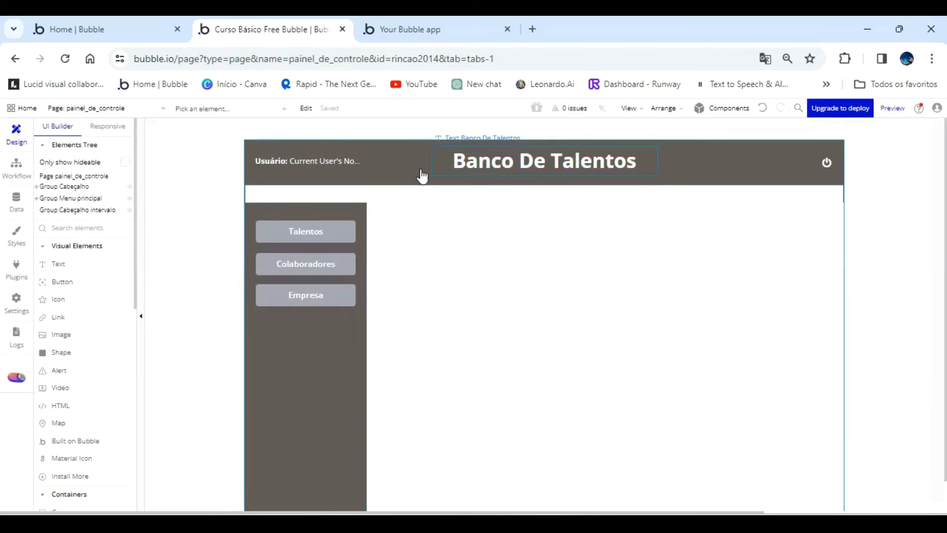
Change the header title of the painel_de_controle page to "Painel De Controle".
click(525, 155)
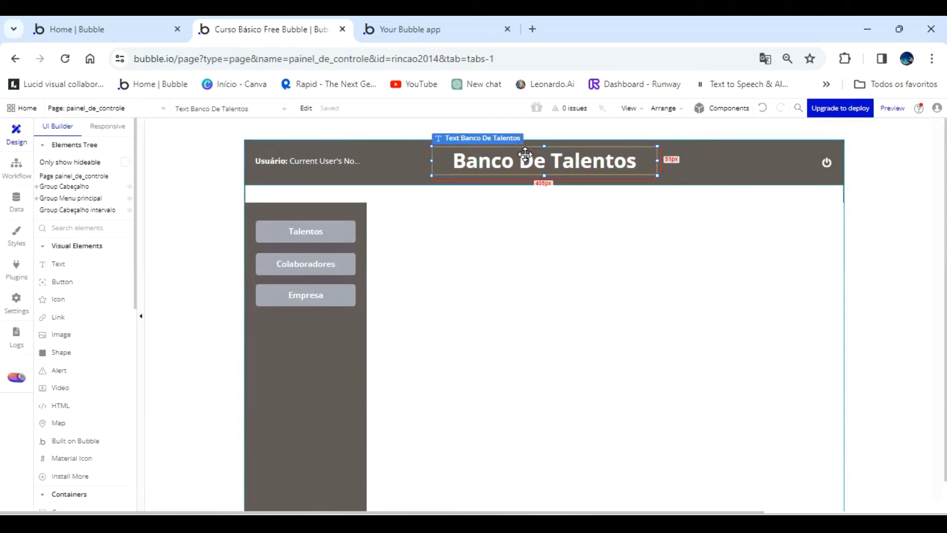
double_click(506, 160)
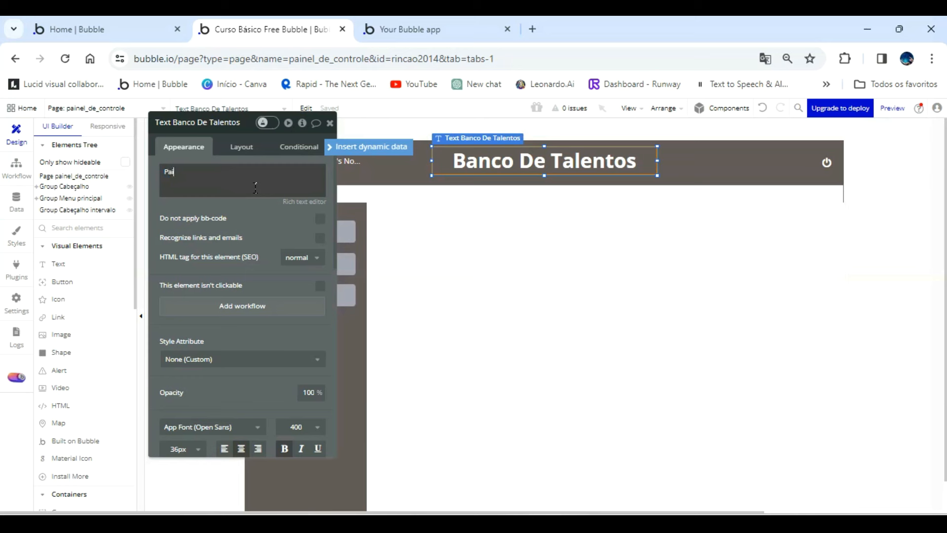
text(Painel De Control)
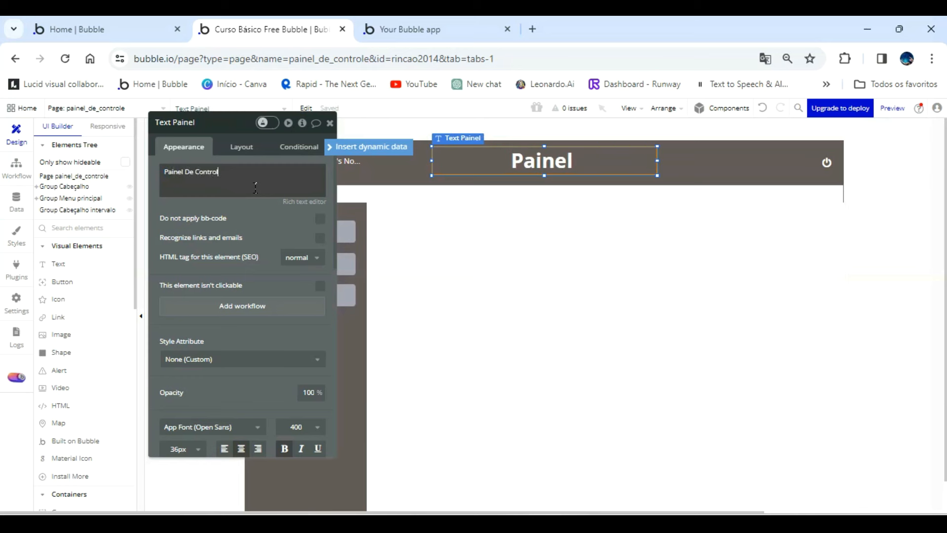
drag(281, 220, 209, 214)
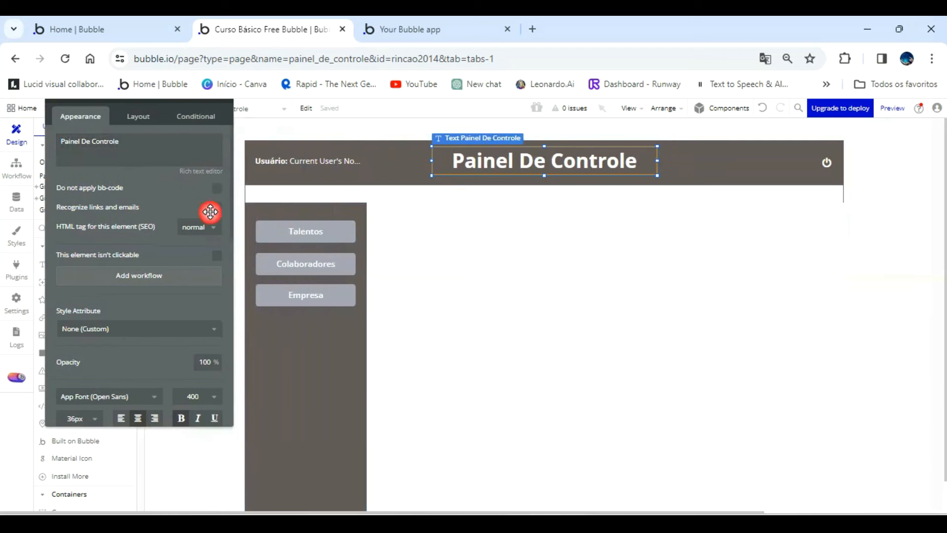
Delete the Colaboradores and Empresa buttons from the side menu.
click(311, 259)
key(Delete)
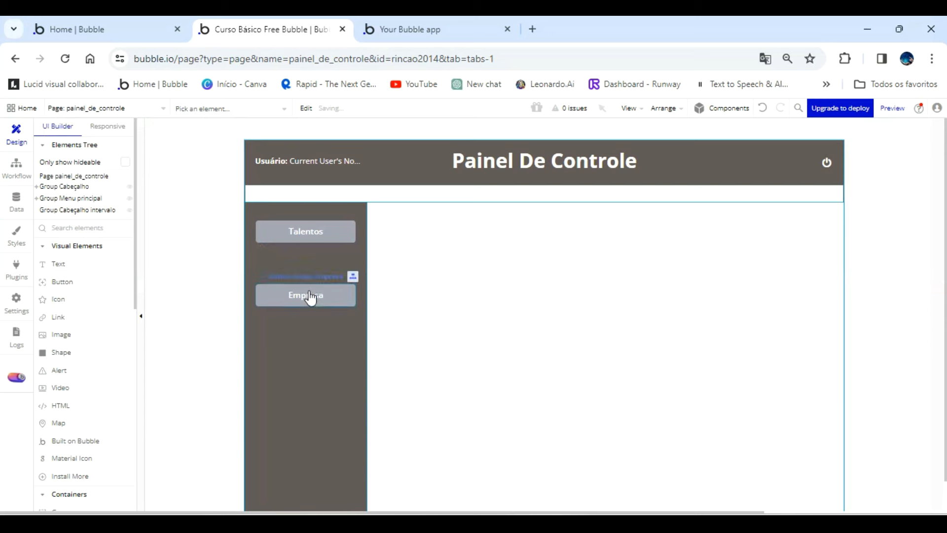
click(310, 292)
key(Delete)
Relabel the Talentos side-menu button as "Cadastrar" and review its hover conditions.
click(312, 230)
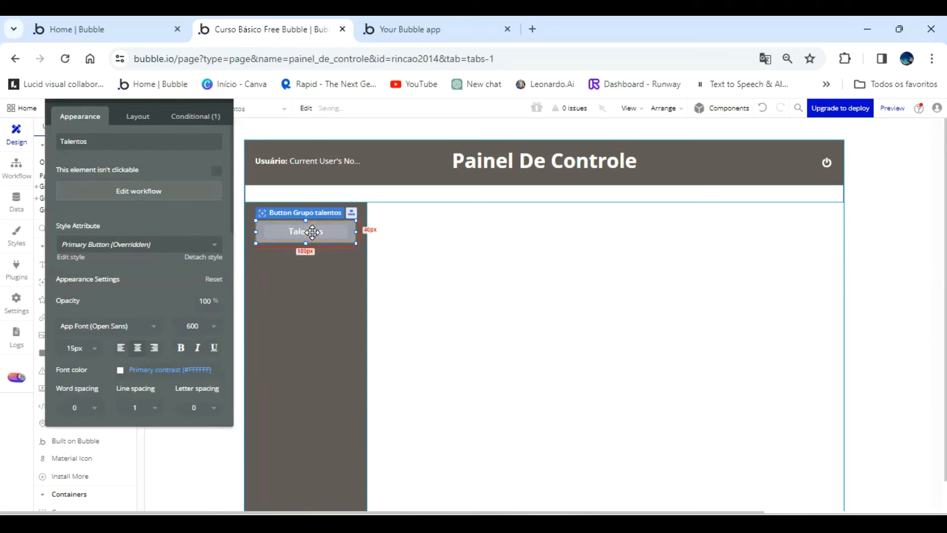
double_click(164, 147)
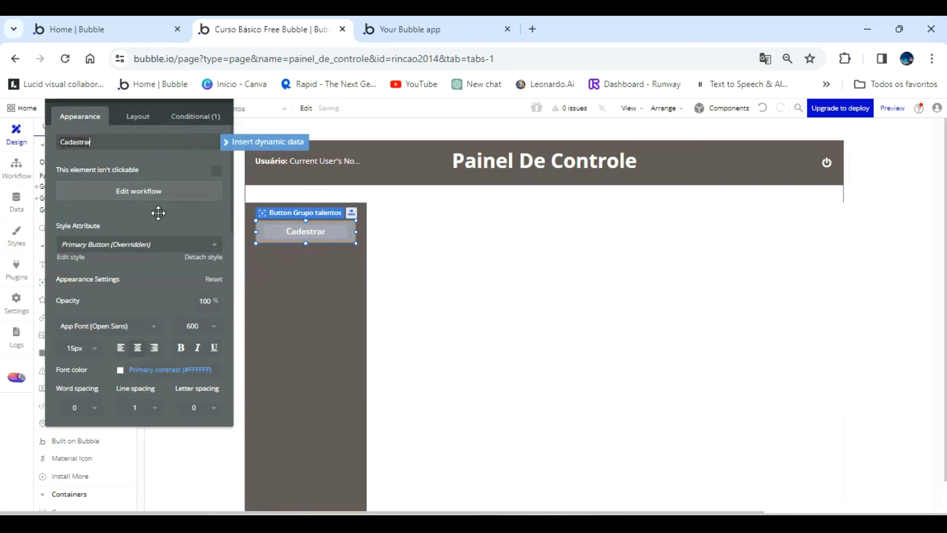
drag(150, 220, 175, 242)
click(211, 162)
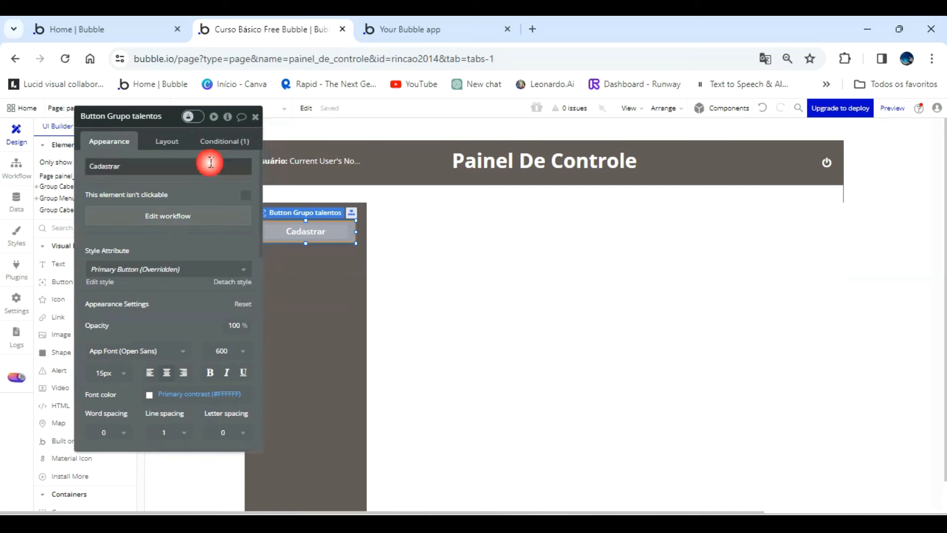
click(222, 142)
drag(165, 194, 174, 219)
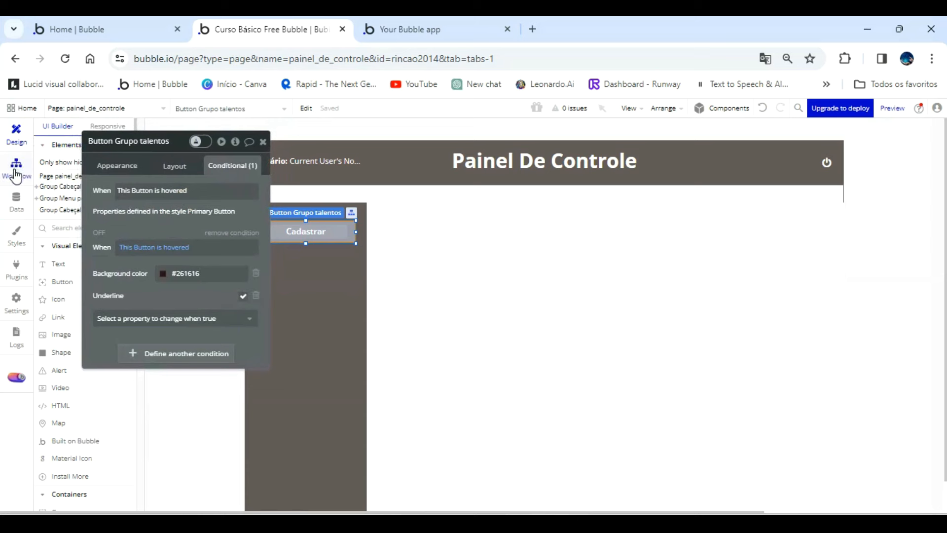
Expand Group Menu principal in the elements tree and delete Group Talentos from it.
click(371, 200)
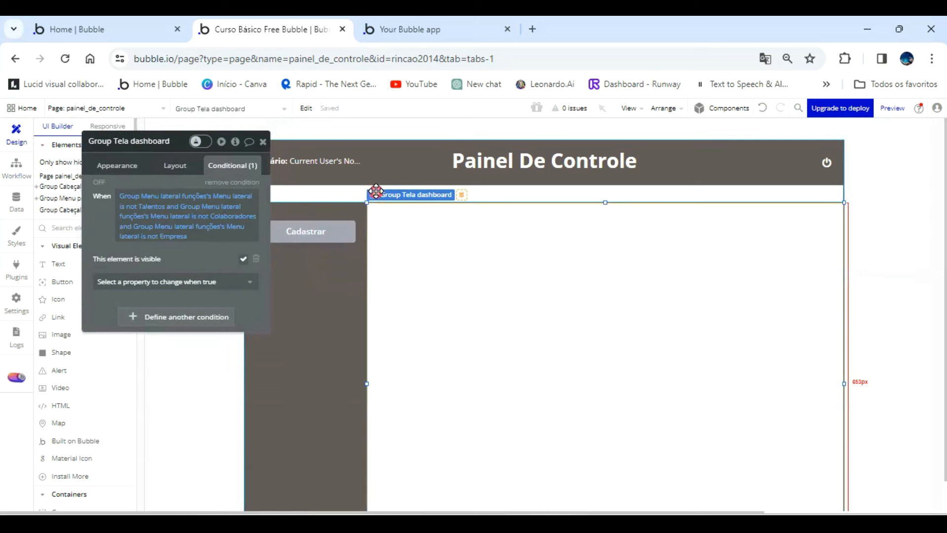
click(344, 190)
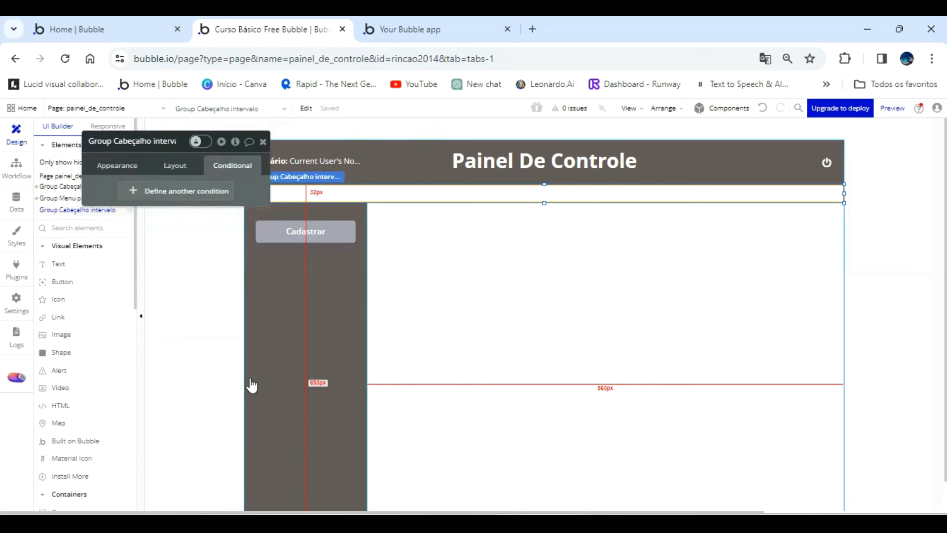
scroll(360, 440, down, 1)
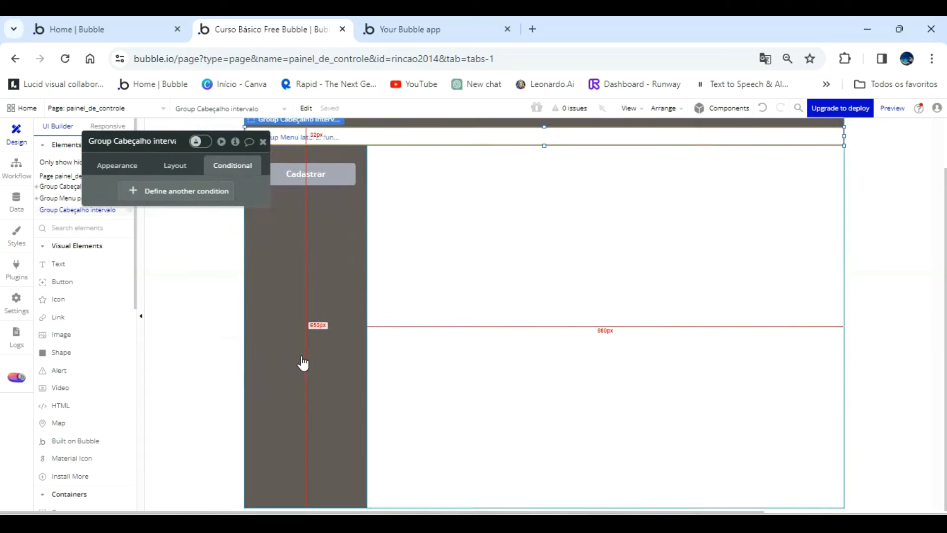
scroll(302, 359, up, 1)
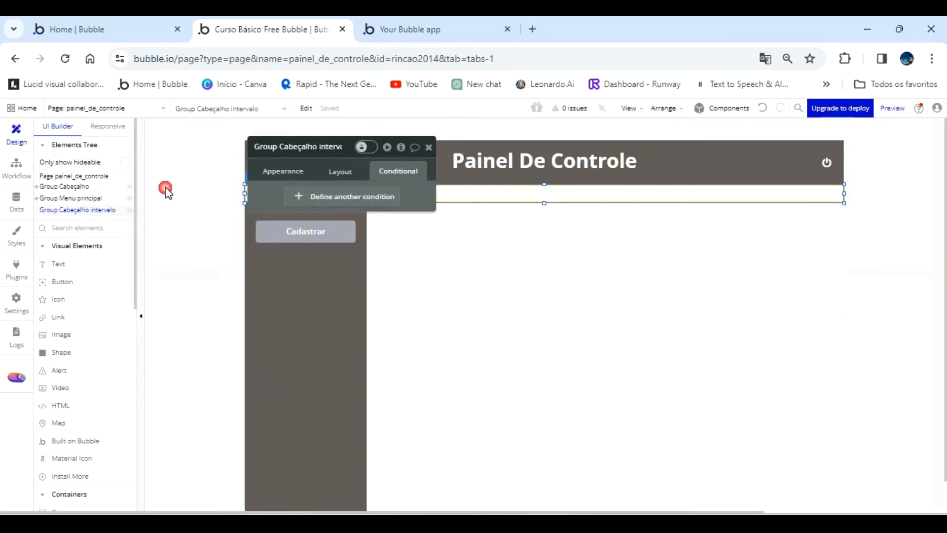
click(39, 199)
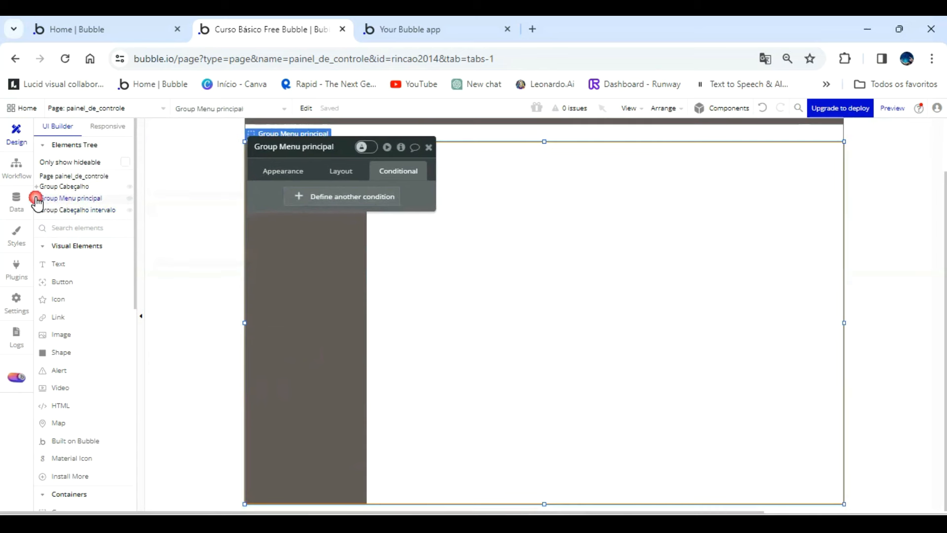
click(36, 198)
mouse_move(63, 228)
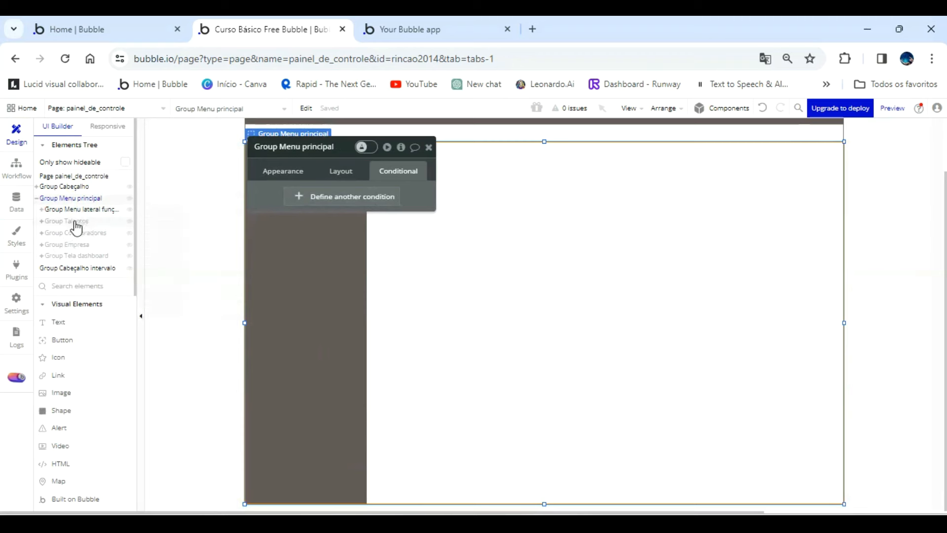
click(75, 227)
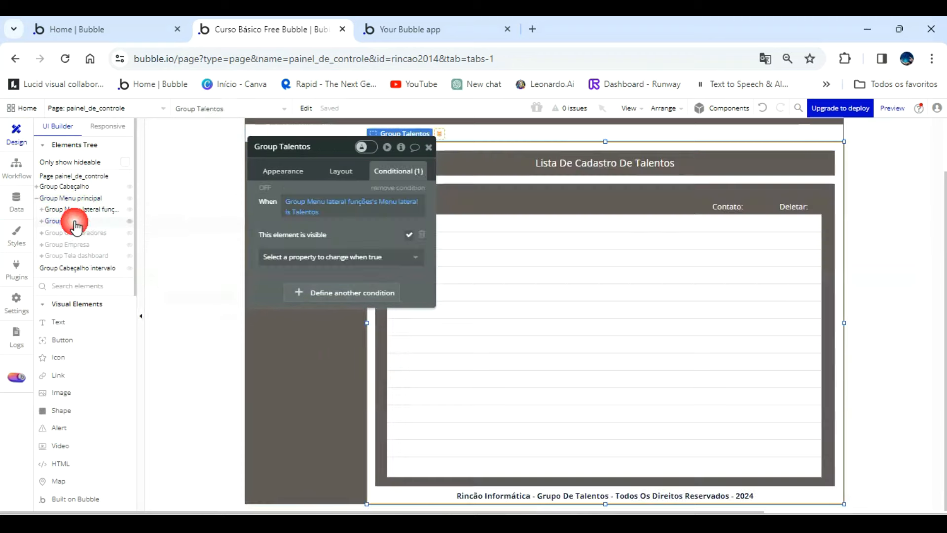
right_click(75, 227)
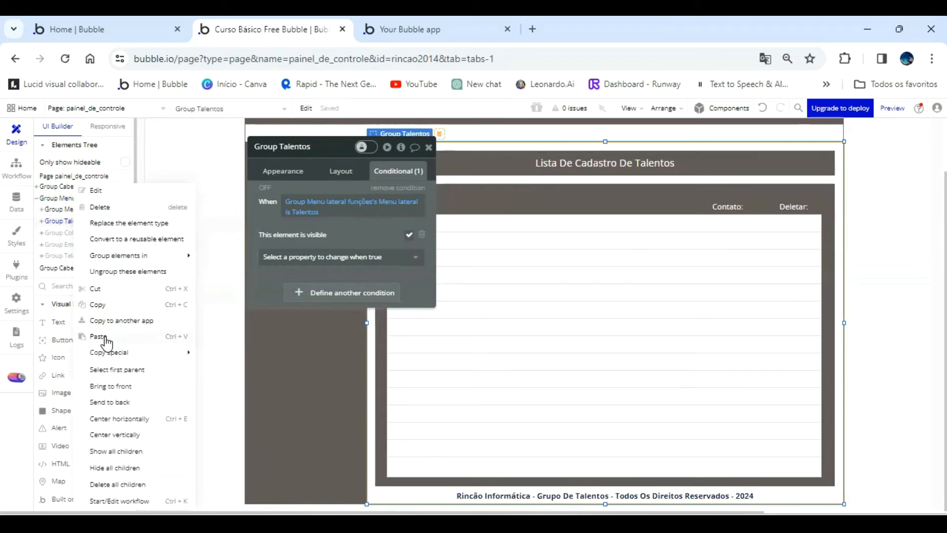
click(105, 207)
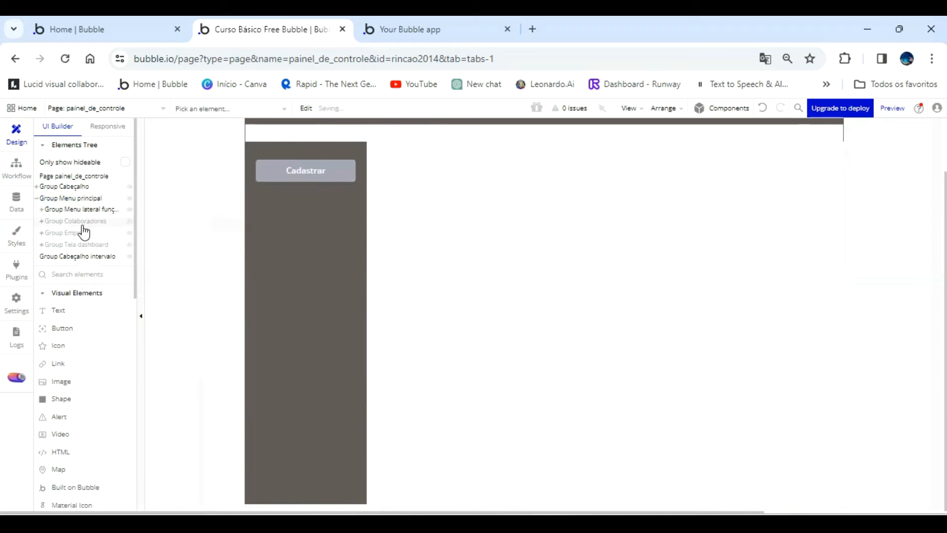
Delete Group Colaboradores and Group Tela dashboard from Group Menu principal.
click(83, 226)
right_click(82, 225)
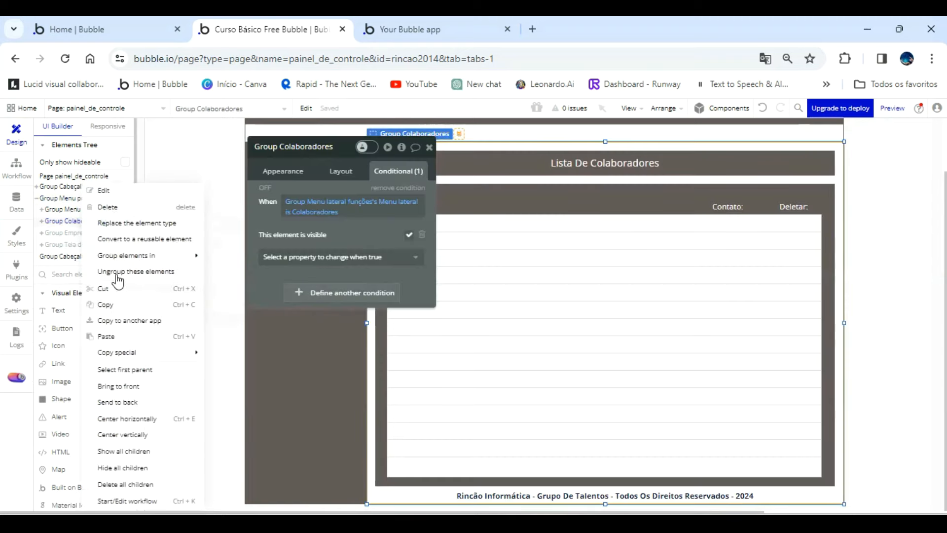
click(114, 210)
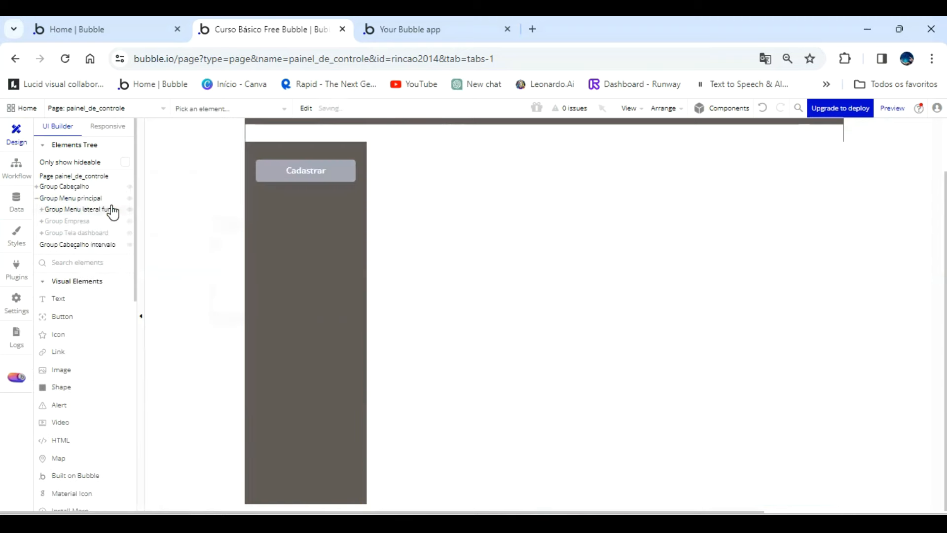
click(88, 232)
right_click(88, 232)
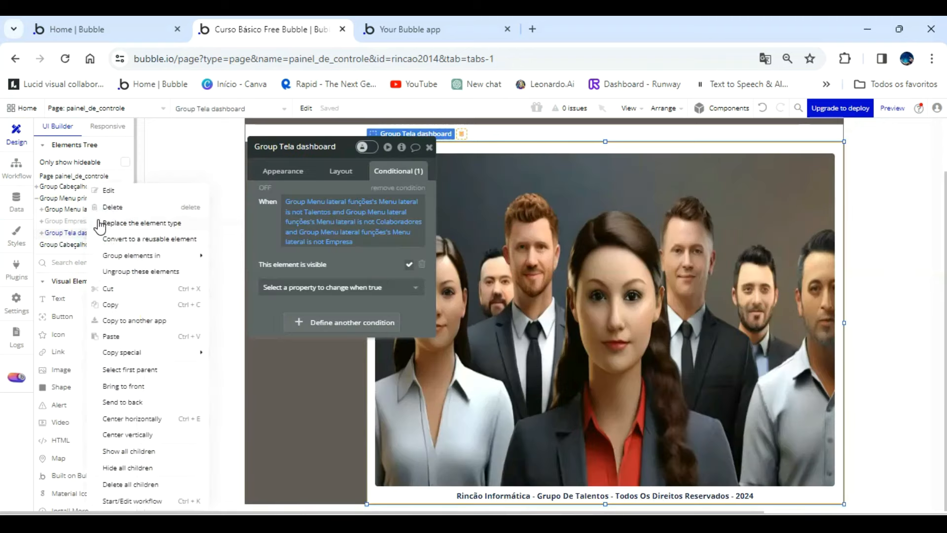
click(120, 207)
Rename Group Empresa to "Group Cadastar" and remove its visibility condition tied to the side menu's Empresa state.
click(73, 221)
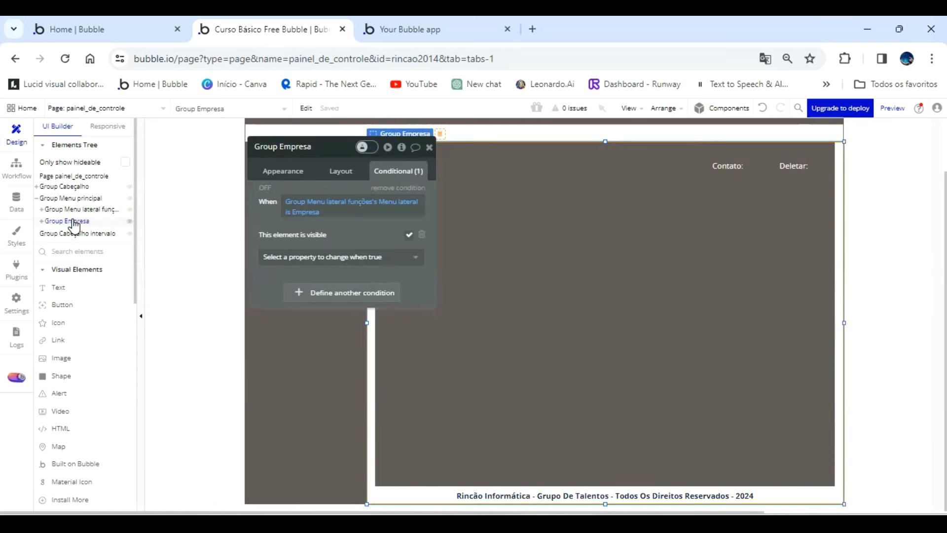
double_click(318, 148)
text(Cadasta)
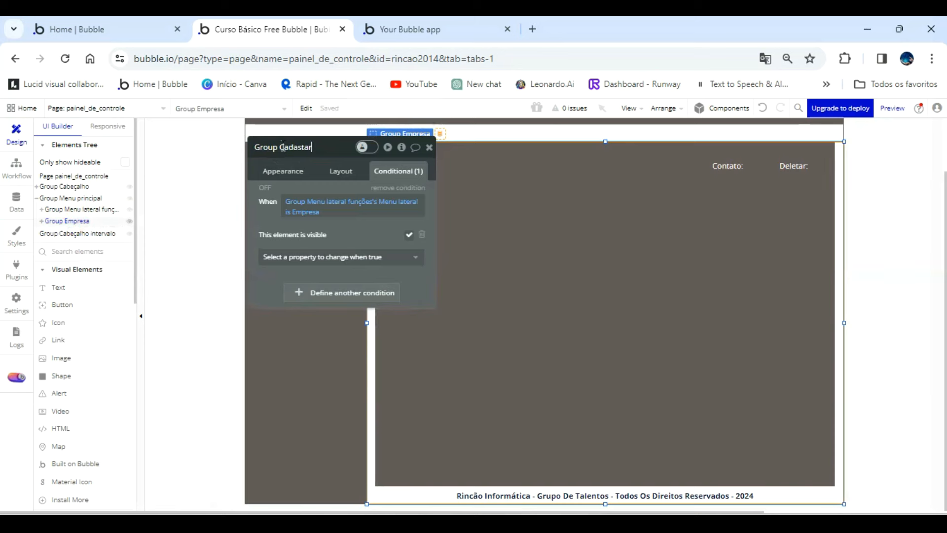
click(517, 220)
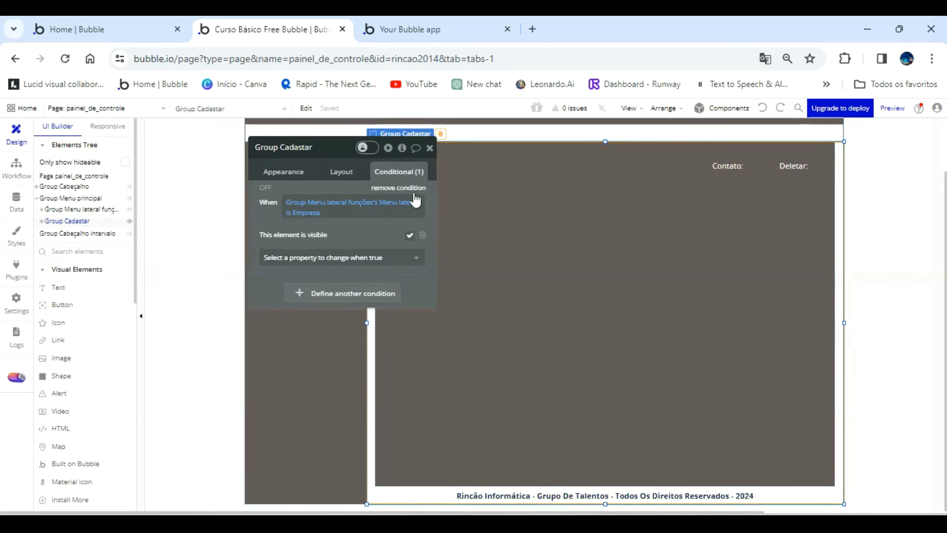
click(398, 188)
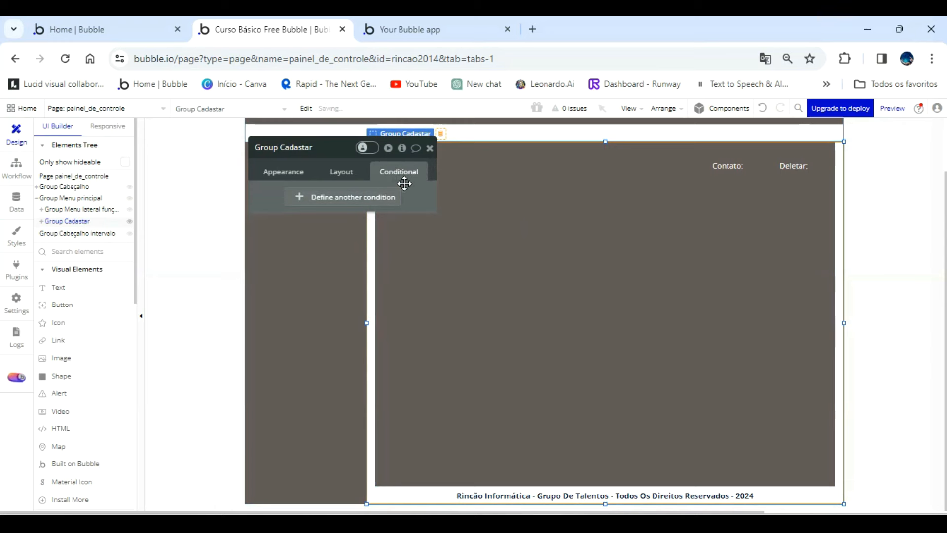
Delete the Nº, Nome, Contato and Deletar header texts from the dark area of Group Cadastar.
click(429, 148)
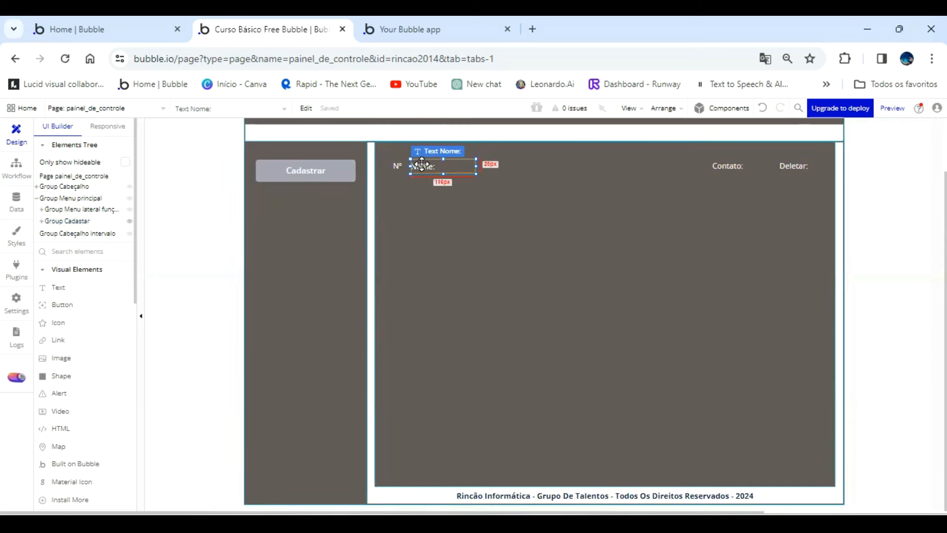
click(424, 172)
key(Delete)
click(715, 165)
key(Delete)
click(791, 166)
key(Delete)
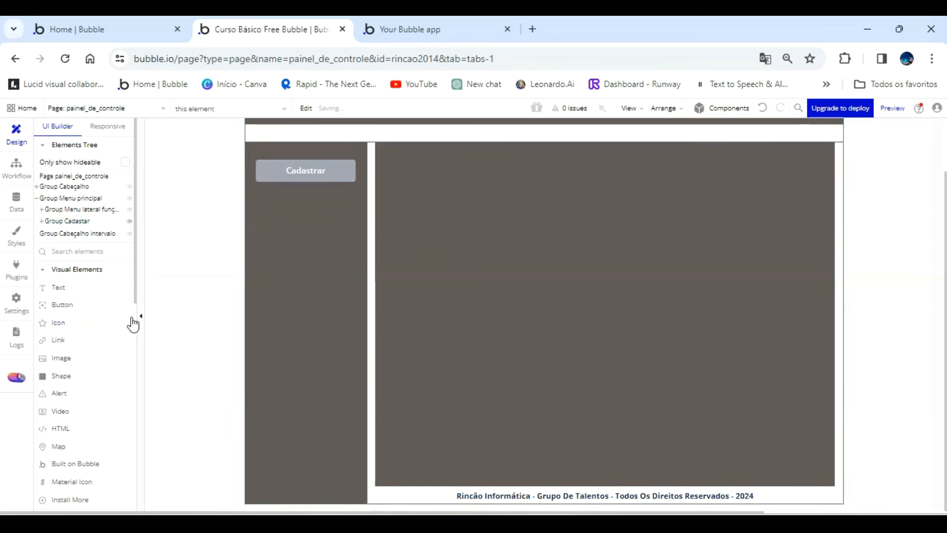
Draw a group of about 775 × 557 px inside the dark area and name it "Group Cadastar Colaboradores".
scroll(88, 270, down, 3)
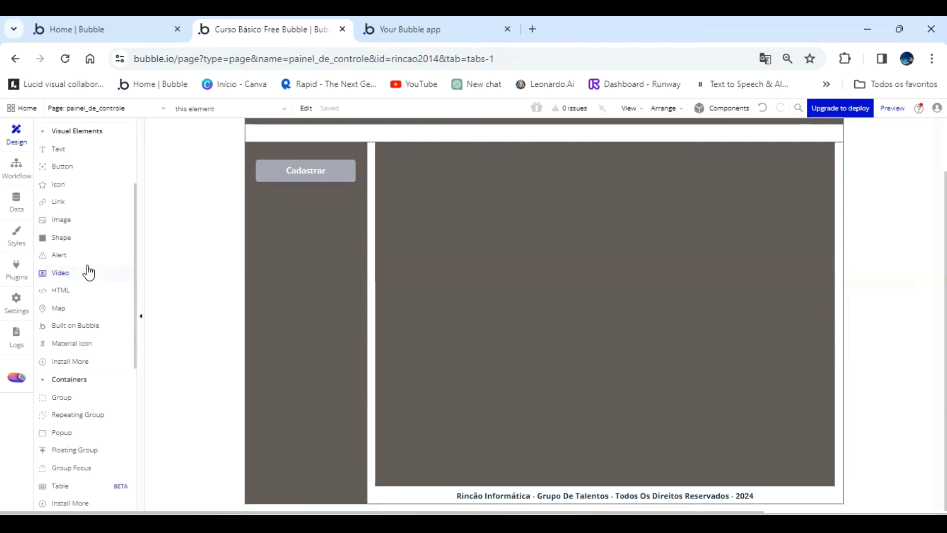
click(68, 397)
drag(384, 165, 385, 199)
drag(661, 411, 725, 428)
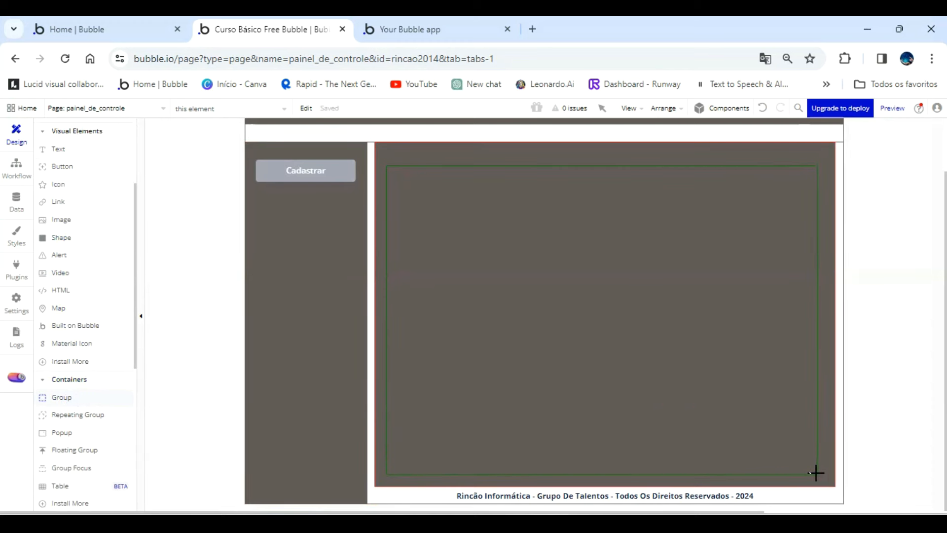
drag(816, 472, 817, 473)
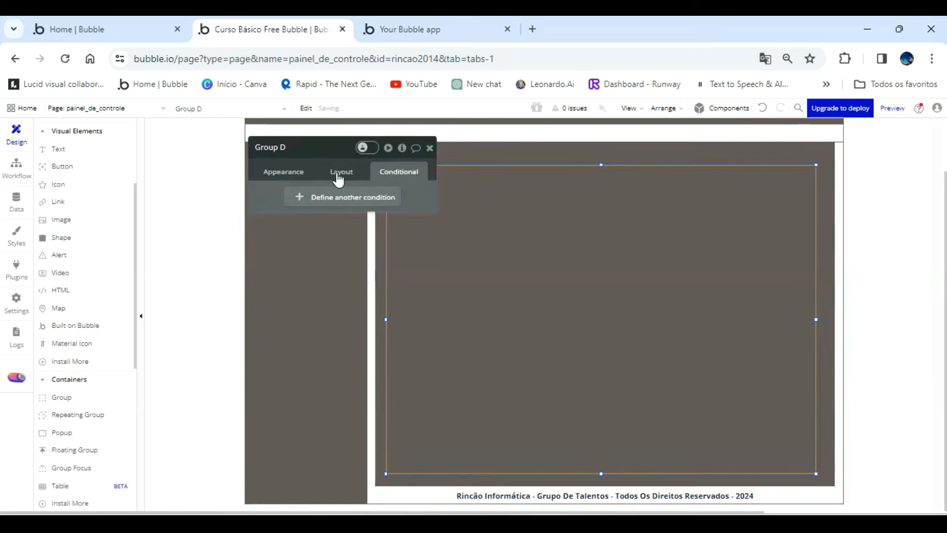
double_click(324, 148)
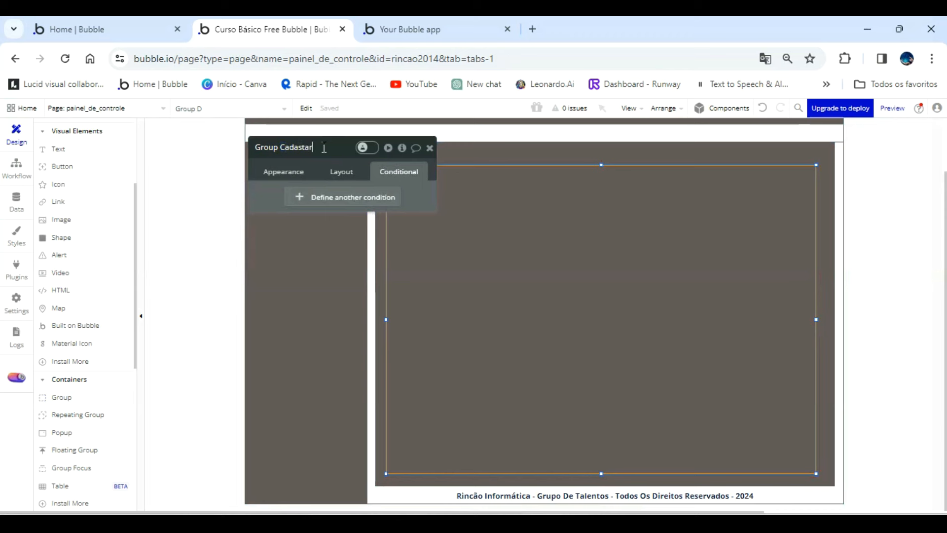
text(Cadastar Colaboradores)
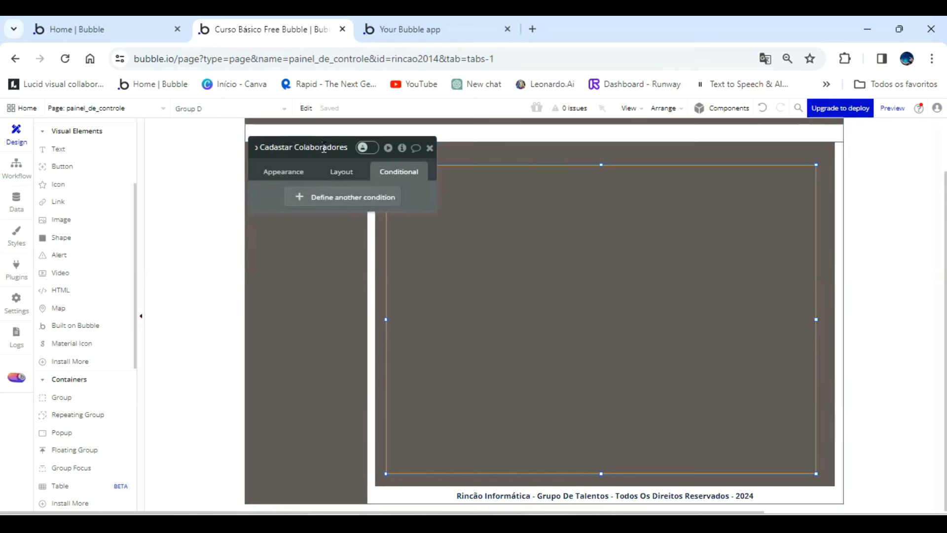
Detach the style of Group Cadastar Colaboradores and give it a flat #FFFFFF background color.
click(295, 172)
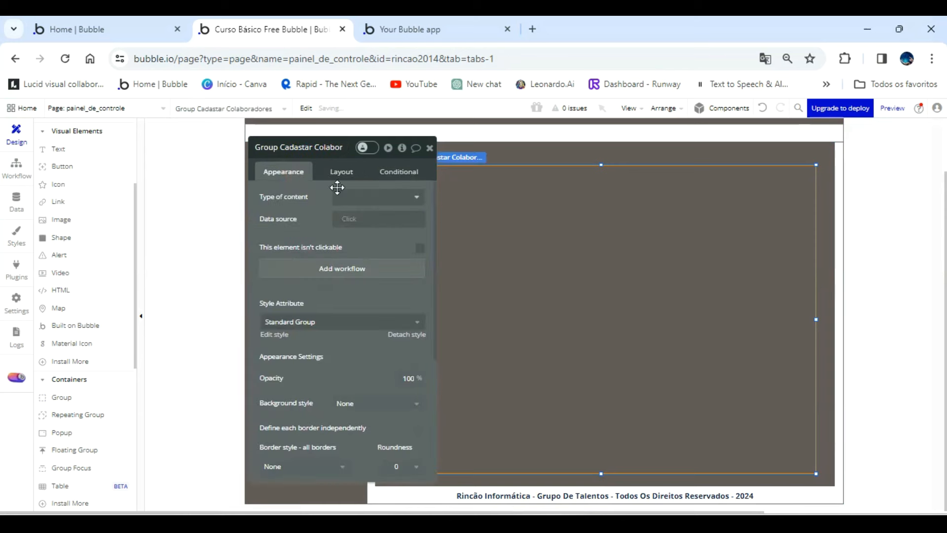
click(367, 194)
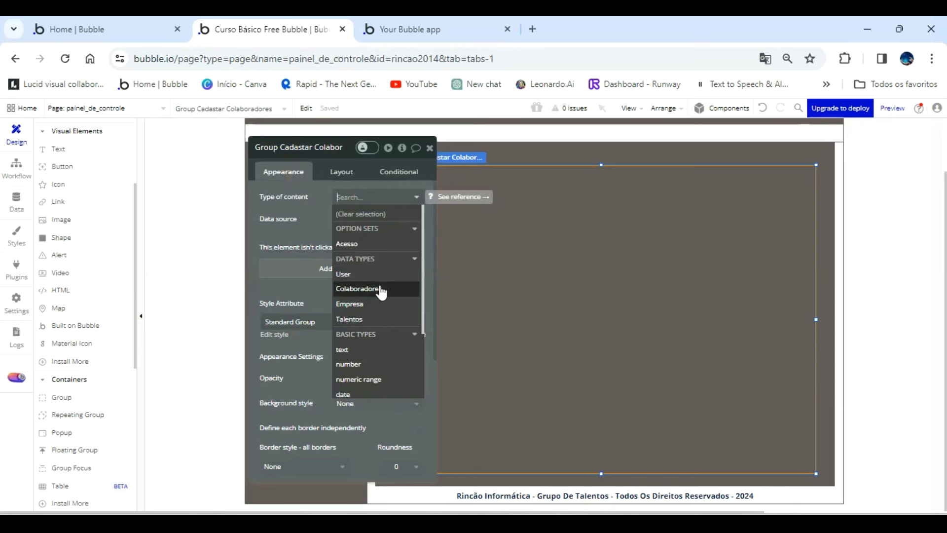
click(323, 209)
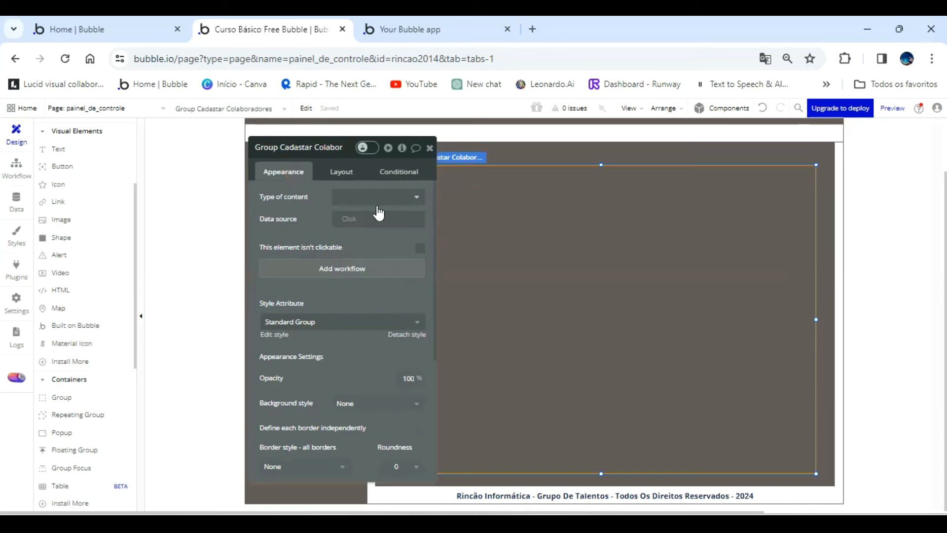
click(409, 335)
drag(317, 222, 261, 222)
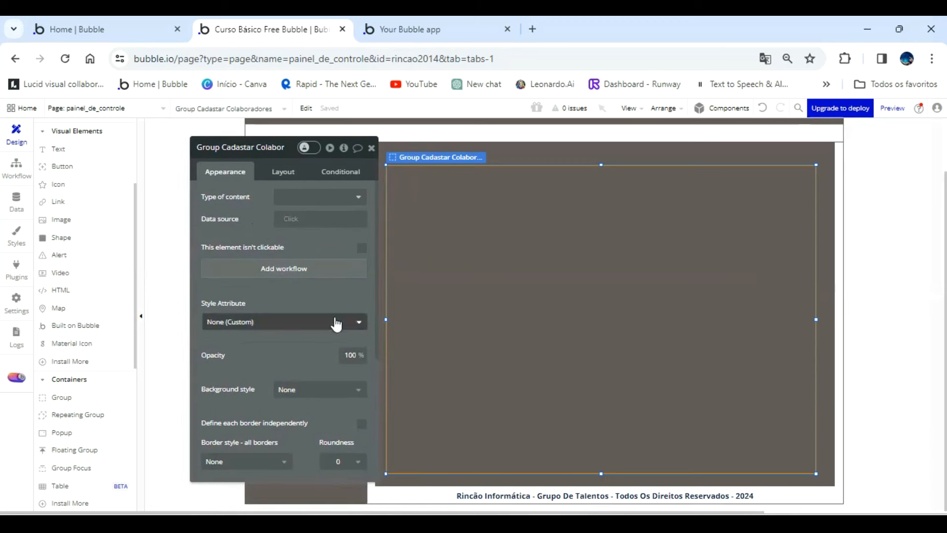
scroll(320, 323, down, 3)
click(306, 252)
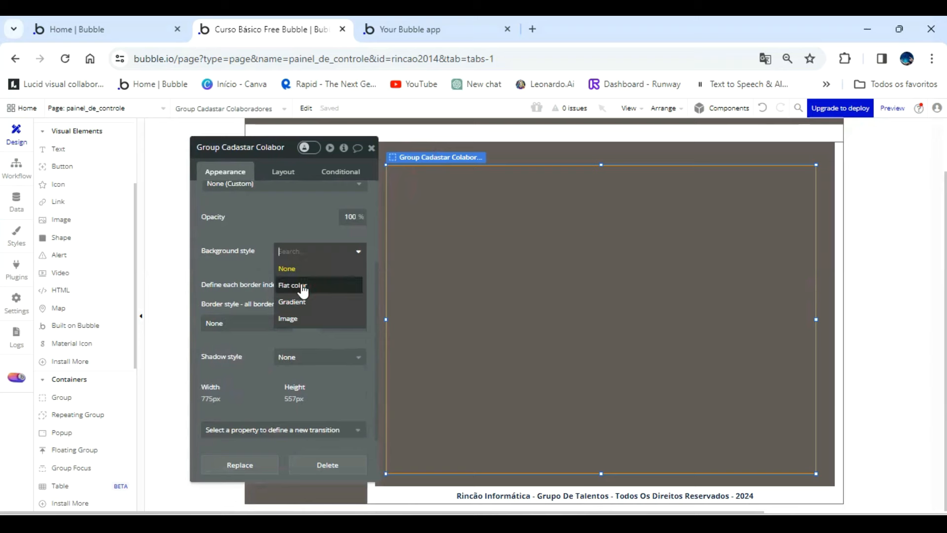
click(296, 283)
drag(294, 211, 221, 207)
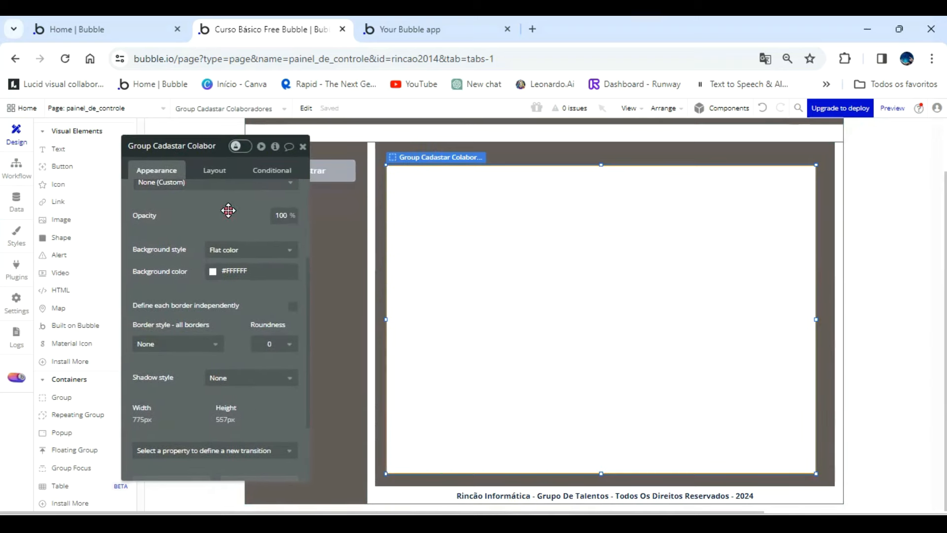
Expand Group Cadastar in the elements tree and rename Group Dados Empresa as "Group Cadastrar funções admin".
right_click(454, 242)
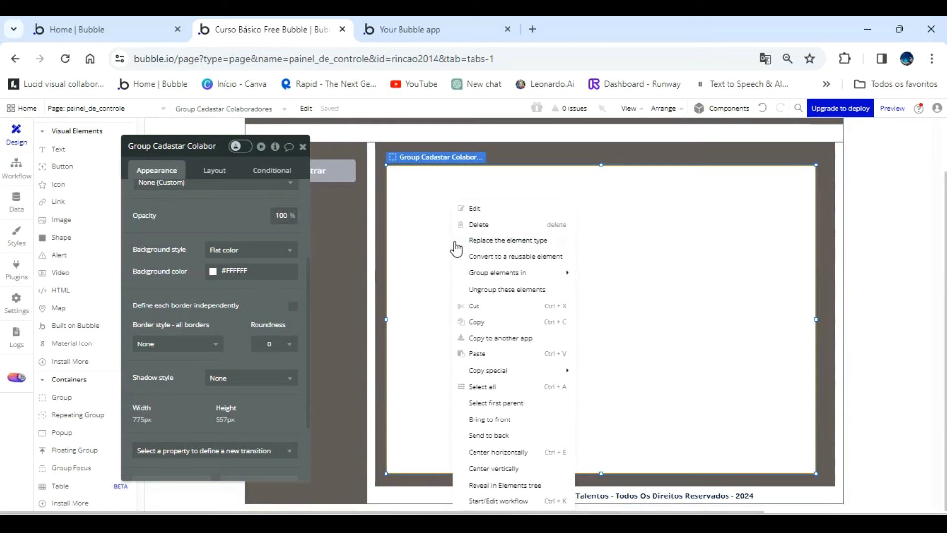
scroll(97, 220, up, 3)
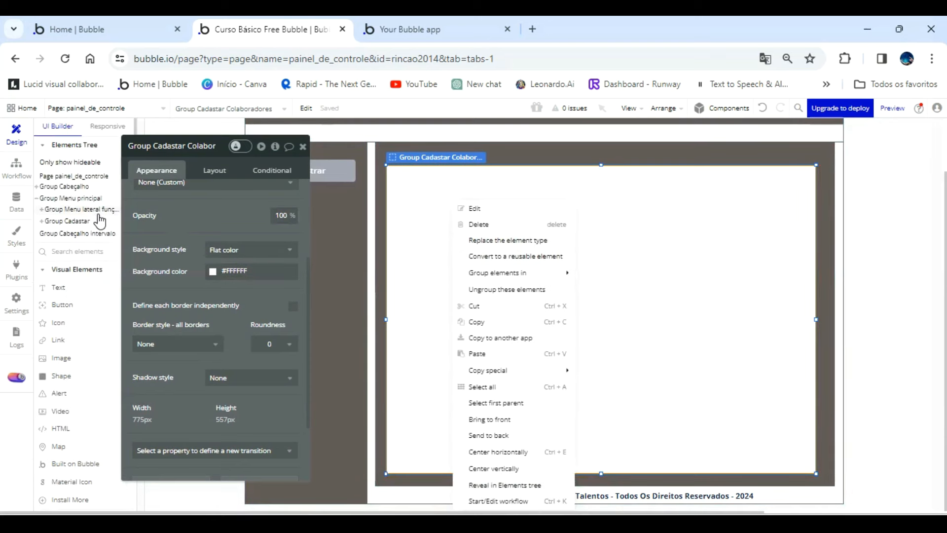
click(50, 223)
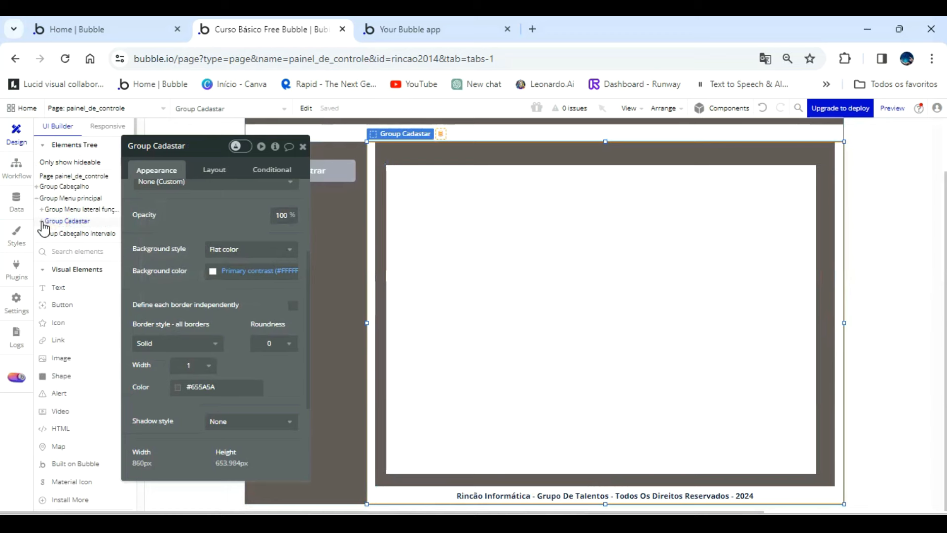
click(44, 221)
click(71, 232)
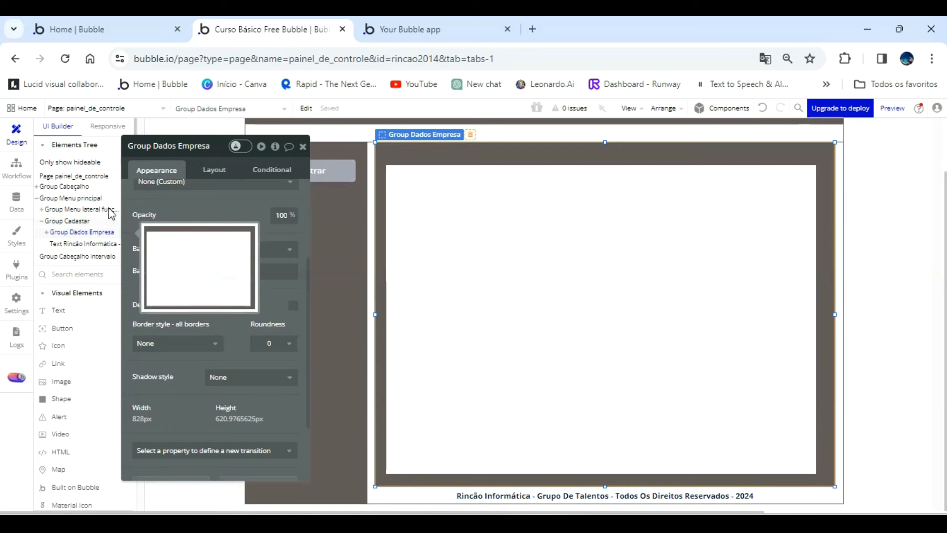
click(204, 153)
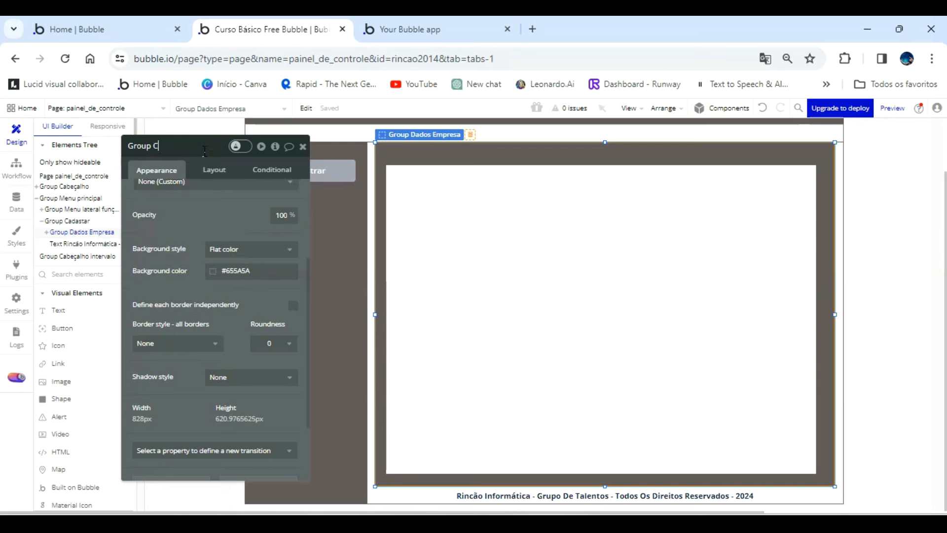
text(adastrar funções adm)
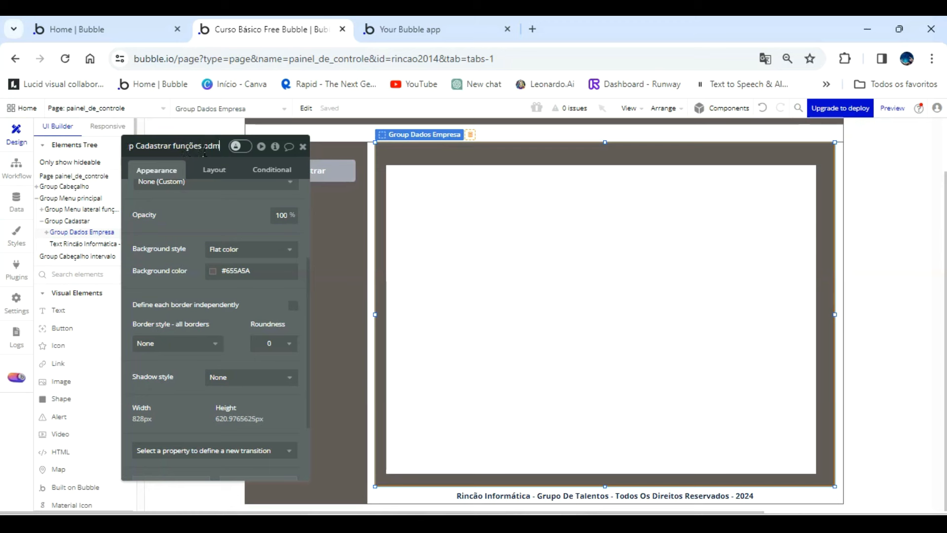
text(in)
key(Return)
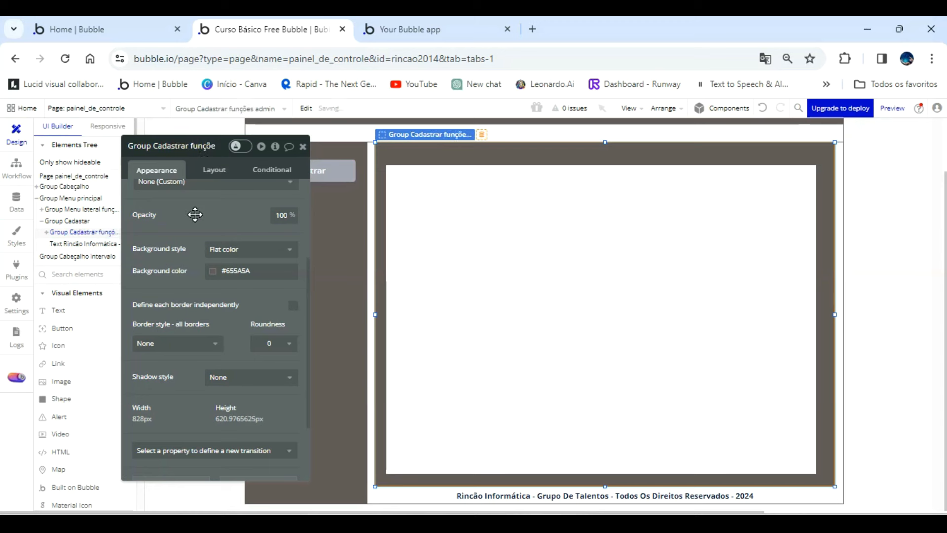
Duplicate Group Cadastar Colaboradores inside Group Cadastrar funções admin by copying and pasting it.
click(47, 232)
click(82, 246)
right_click(79, 244)
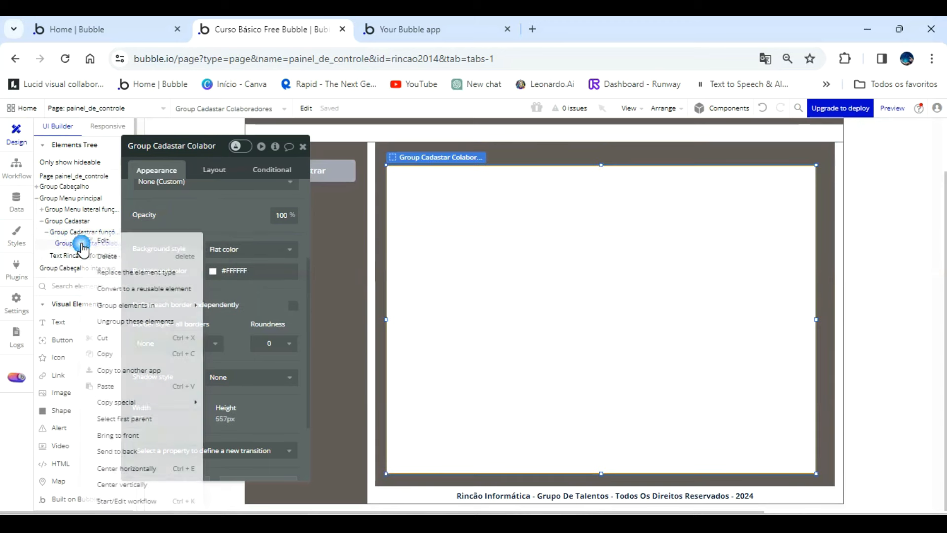
click(110, 355)
right_click(94, 244)
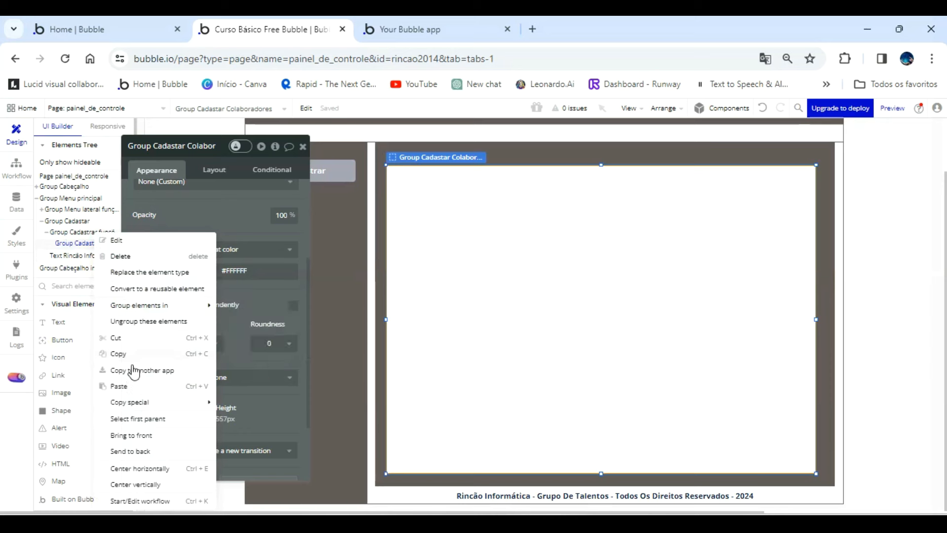
click(119, 386)
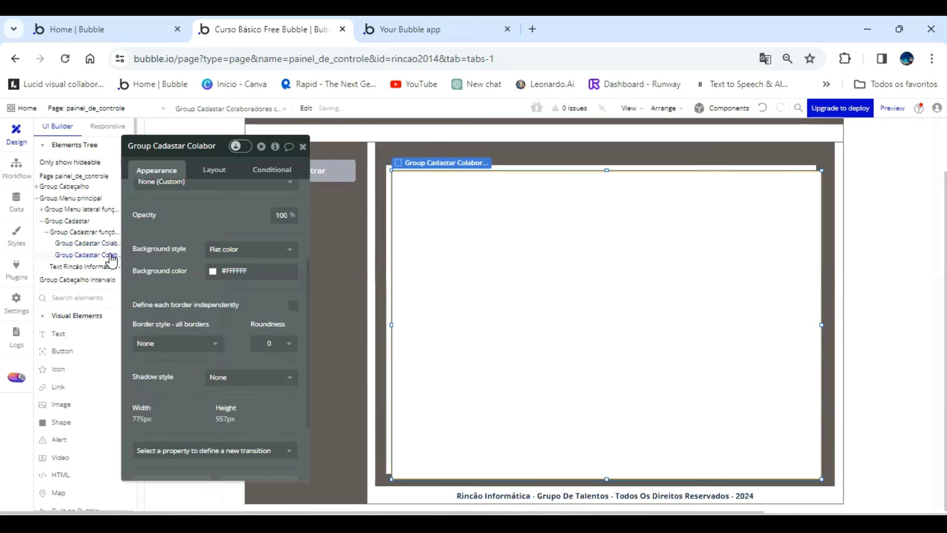
Rename the pasted copy of the group as "Group Cadastar Talentos".
click(203, 148)
key(BackSpace)
key(BackSpace)
key(BackSpace)
key(BackSpace)
key(BackSpace)
key(BackSpace)
key(BackSpace)
key(BackSpace)
key(BackSpace)
key(BackSpace)
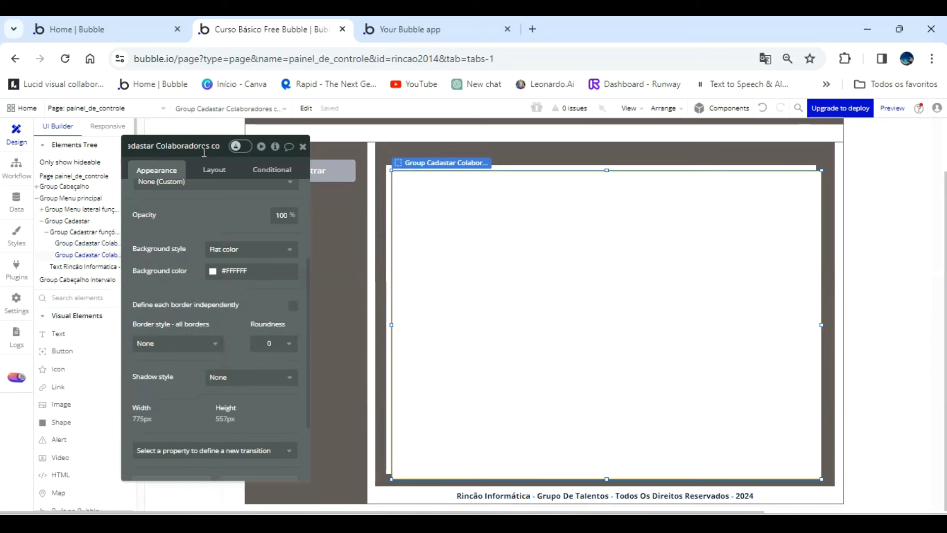
key(BackSpace)
key(BackSpace)
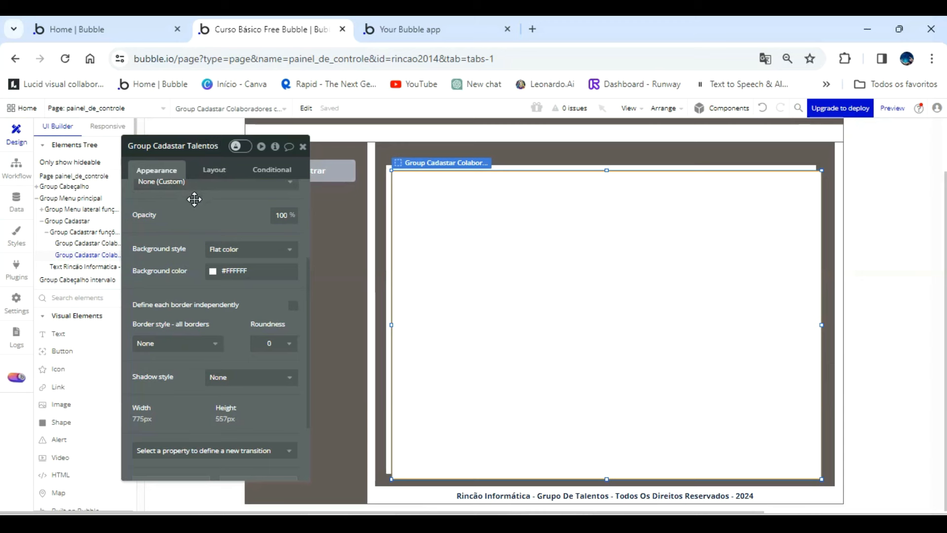
click(222, 213)
Nudge Group Cadastar Talentos left and up until it exactly covers Group Cadastar Colaboradores.
key(Left)
key(Left)
key(Left)
key(Left)
key(Left)
key(Left)
key(Left)
key(Left)
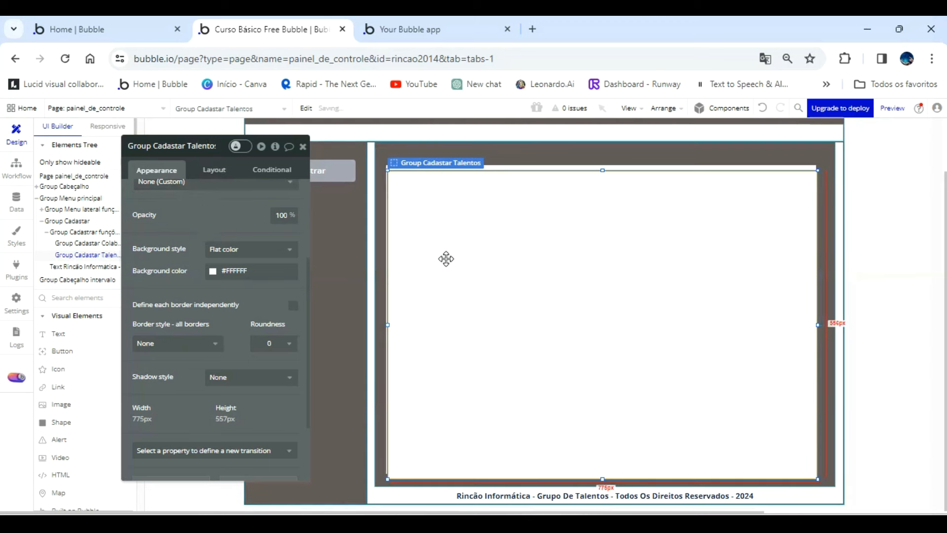
key(Up)
key(Up)
key(Up)
key(Up)
key(Up)
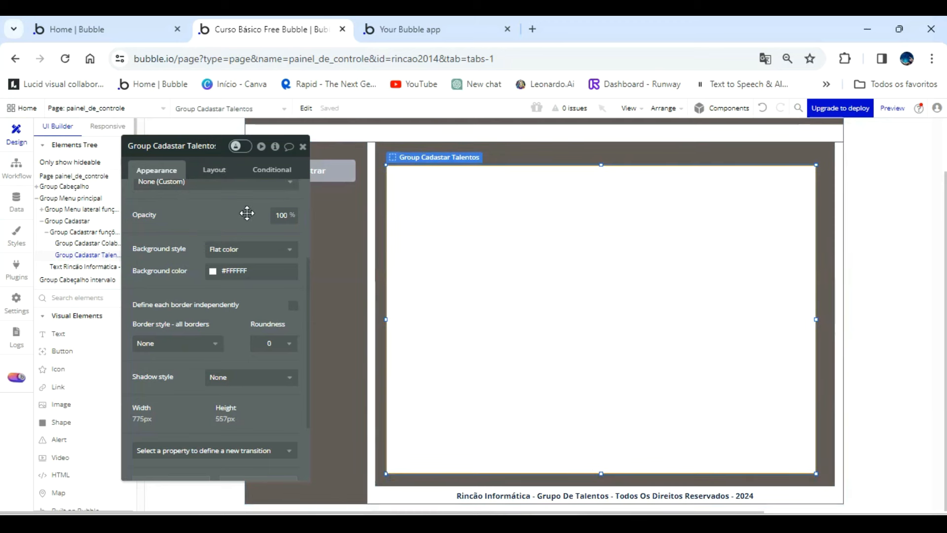
Add a text element about 165 px wide above the white group's upper-left corner, with the content "Talentos".
drag(222, 211, 217, 233)
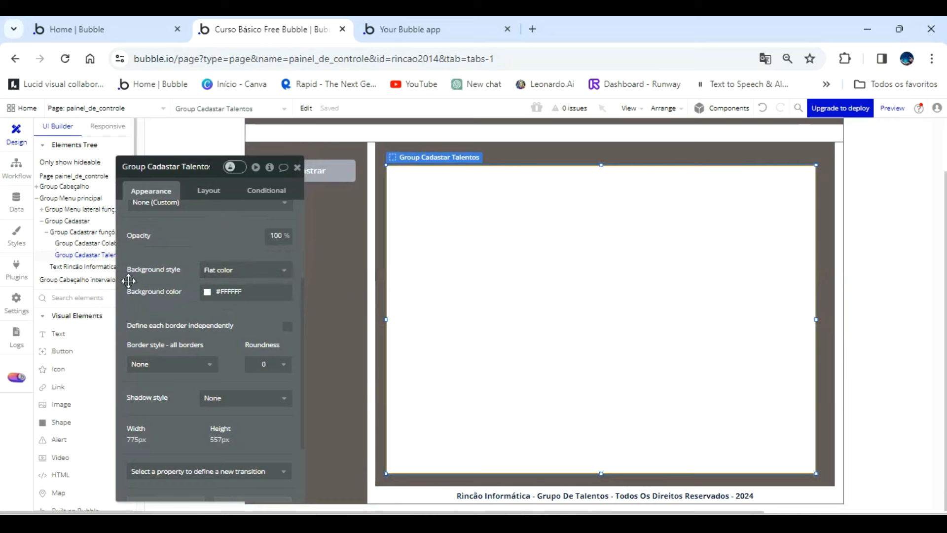
click(64, 331)
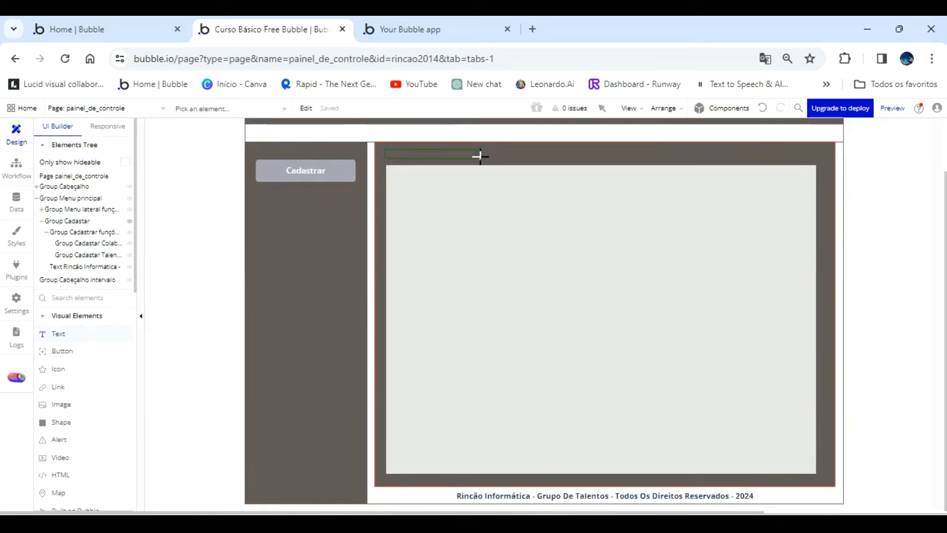
drag(476, 161, 475, 163)
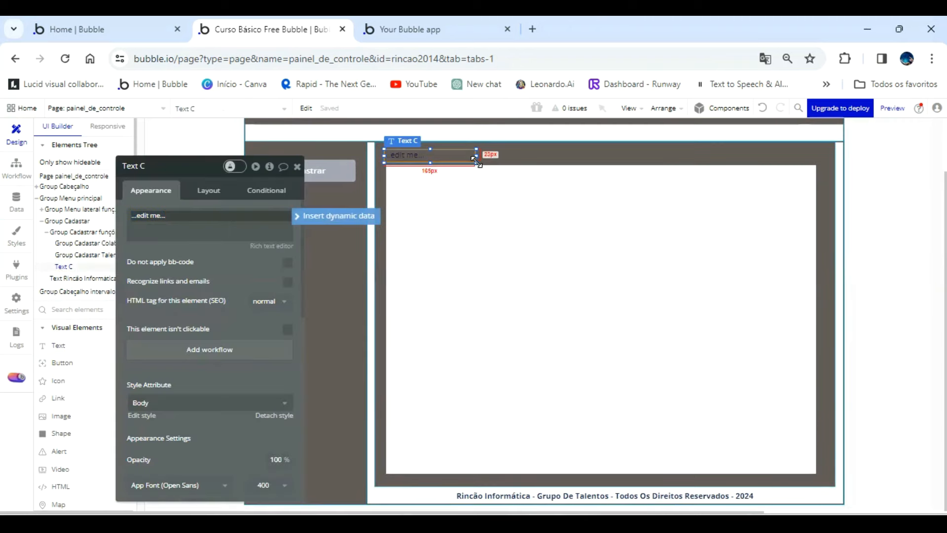
click(226, 219)
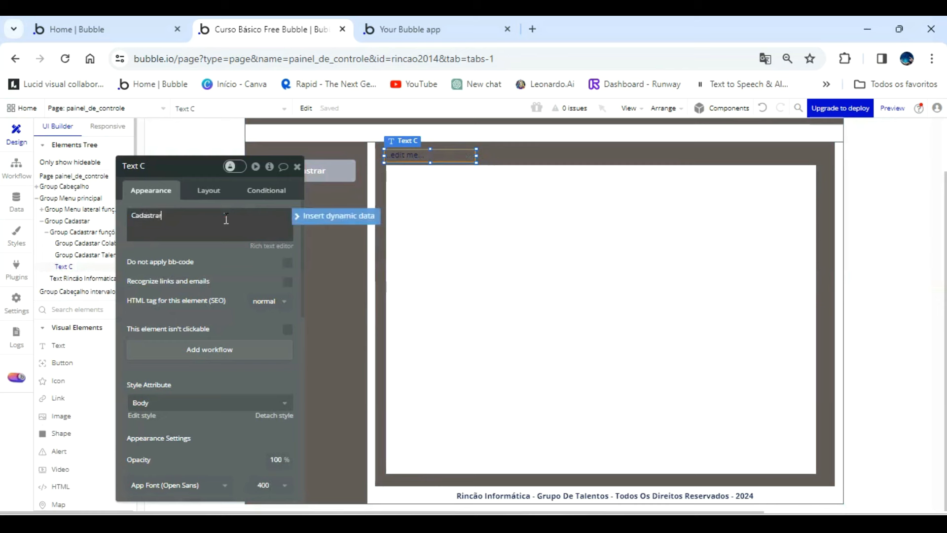
text(Talentos)
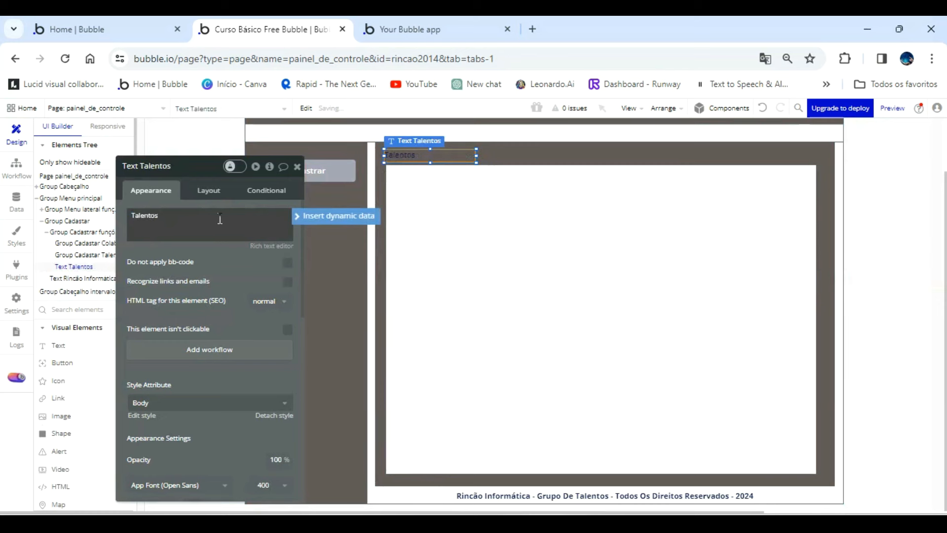
Rename the Talentos text element as "Text Cadastrar talentos" and bring up its font settings.
click(188, 166)
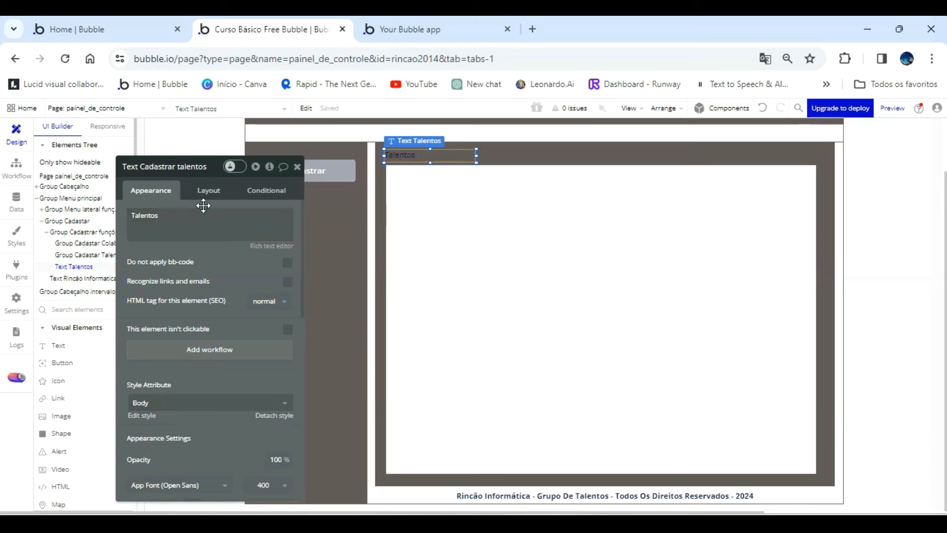
click(218, 277)
scroll(264, 348, down, 1)
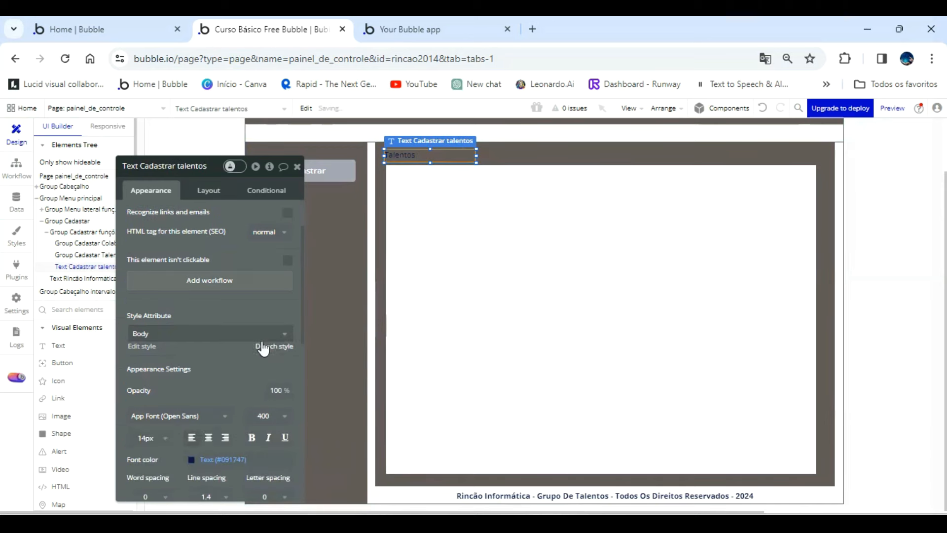
scroll(228, 382, down, 2)
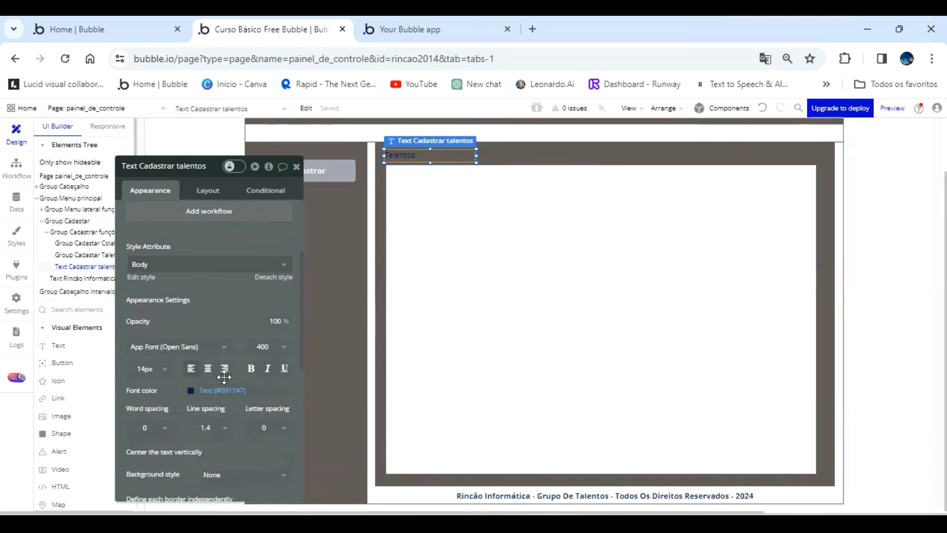
Give the Talentos text a flat white #FFFFFF background and center its text vertically.
click(191, 392)
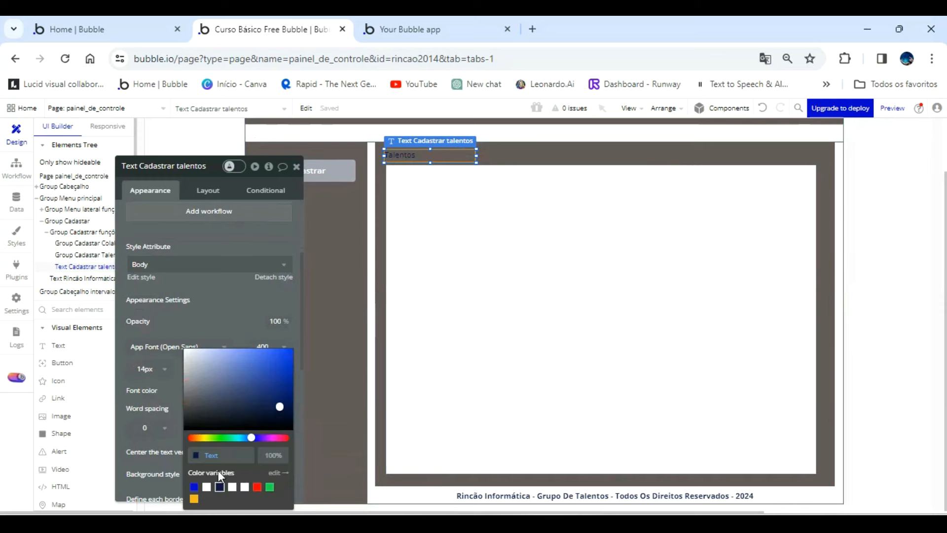
click(215, 311)
scroll(220, 324, down, 3)
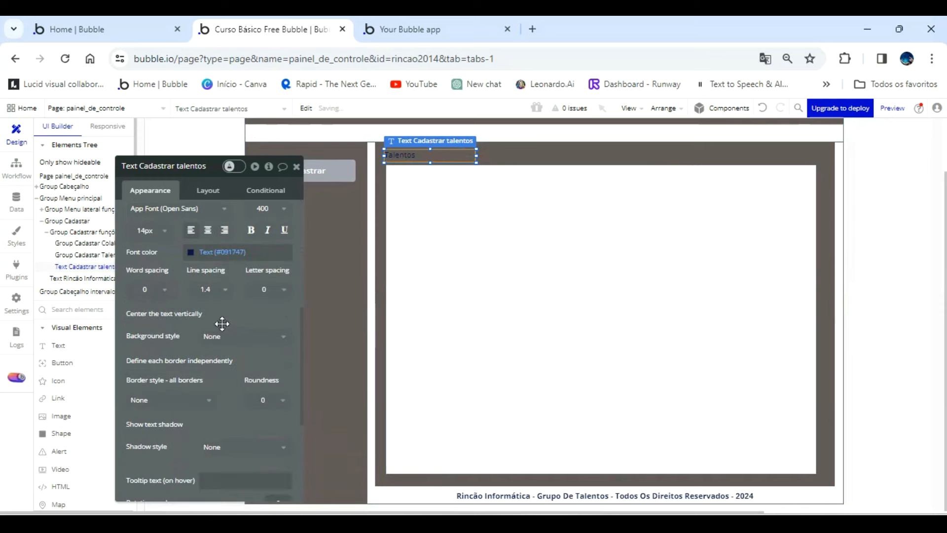
click(227, 341)
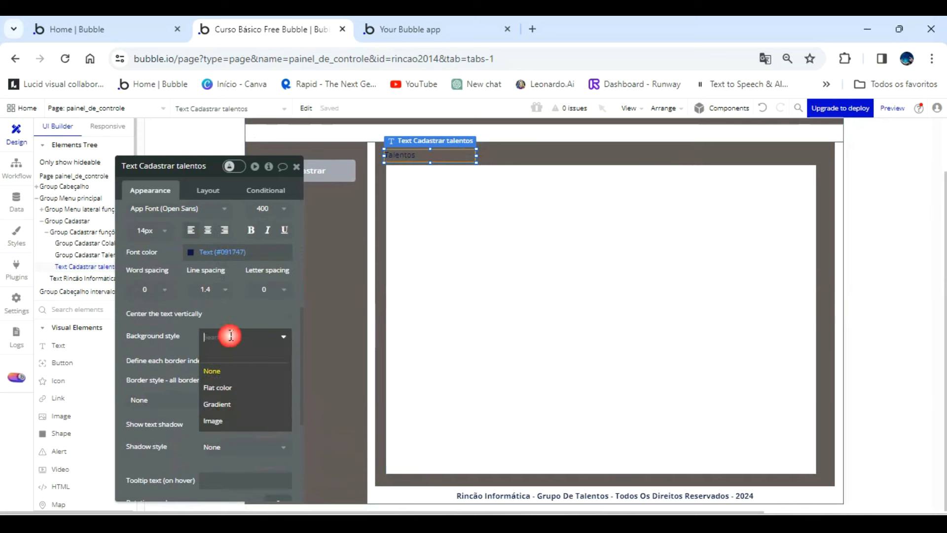
click(230, 390)
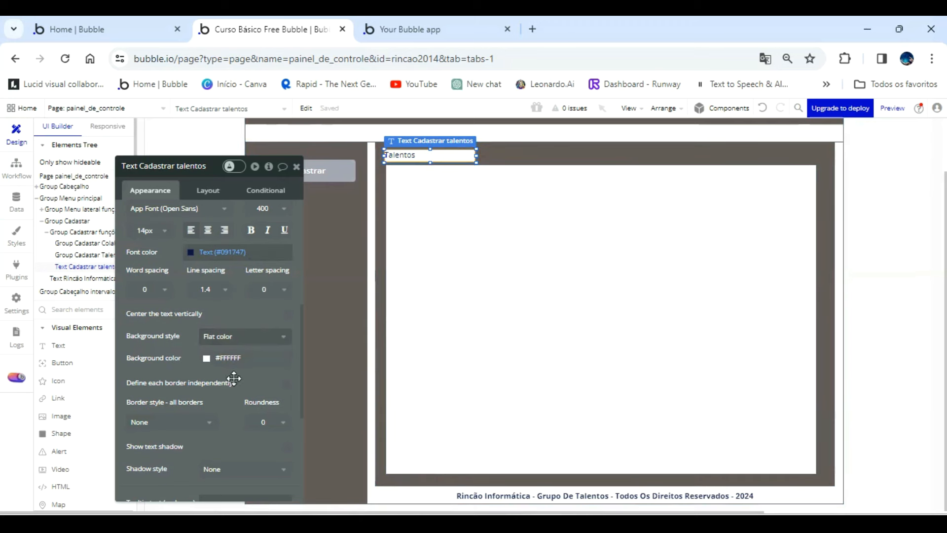
scroll(232, 356, up, 2)
scroll(237, 379, down, 2)
click(287, 314)
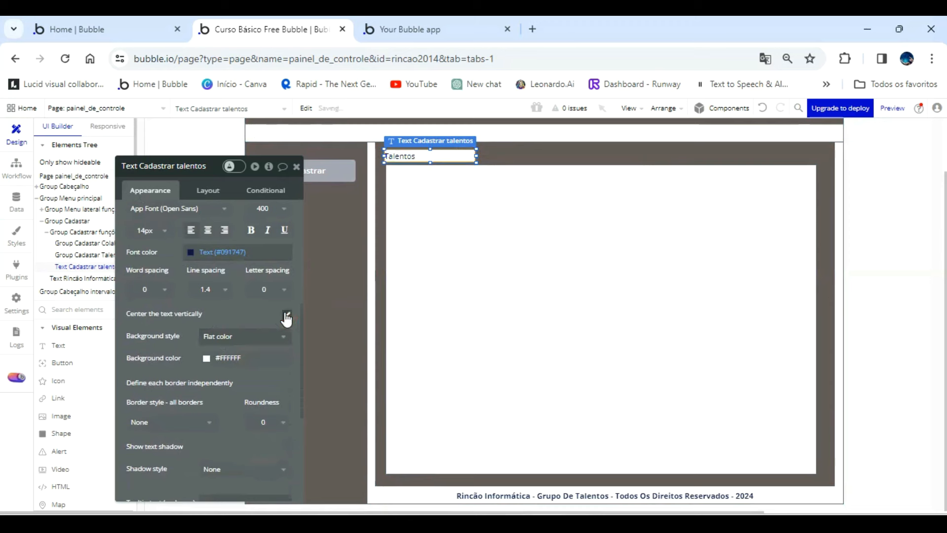
Shrink the Talentos text to about 91 px wide and place it just above the white group's upper-left corner.
drag(477, 157, 432, 174)
key(Right)
key(Right)
key(Right)
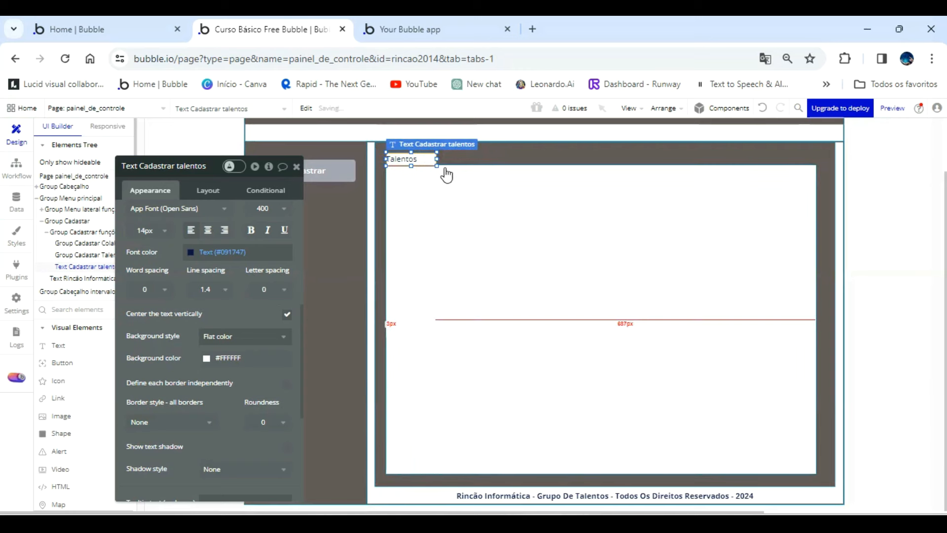
click(473, 191)
click(516, 159)
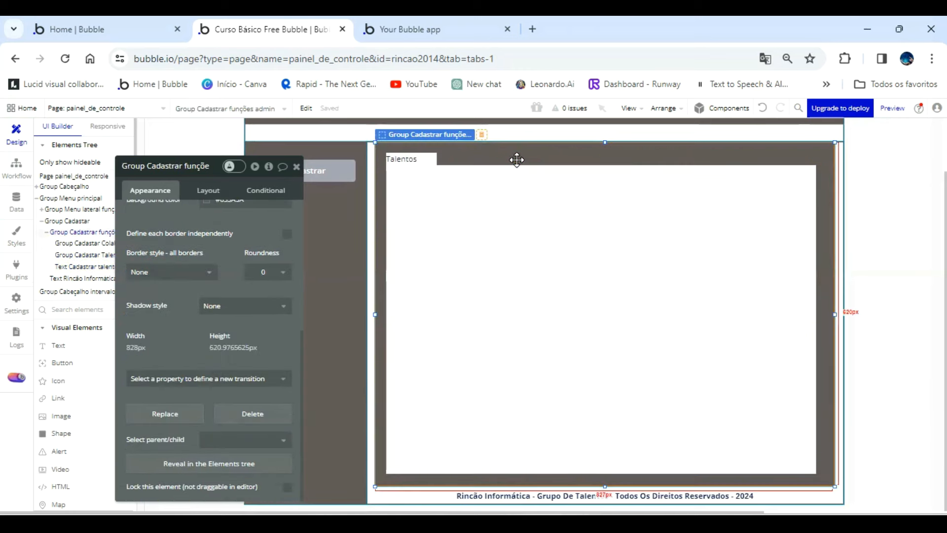
click(438, 160)
drag(438, 160, 436, 162)
click(472, 157)
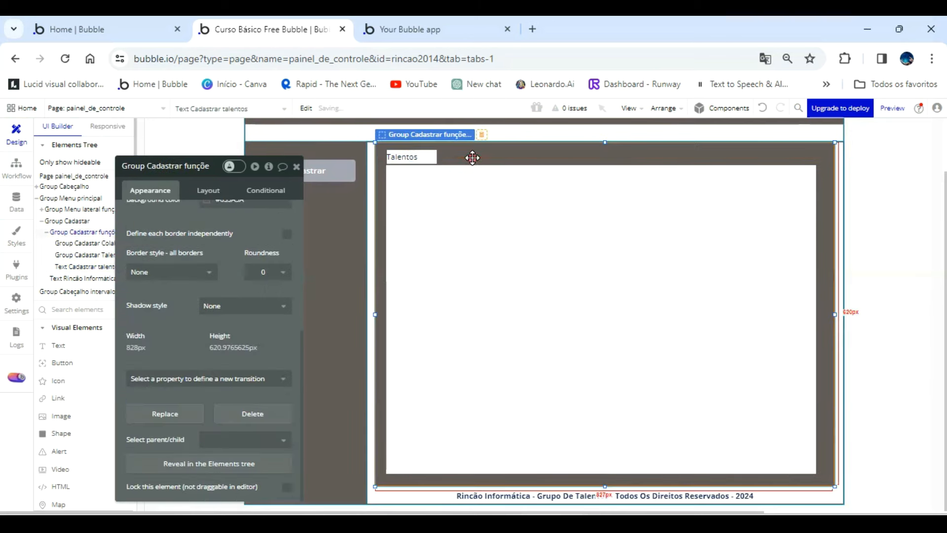
Set the Talentos text's left and right padding to 5 px each.
click(426, 157)
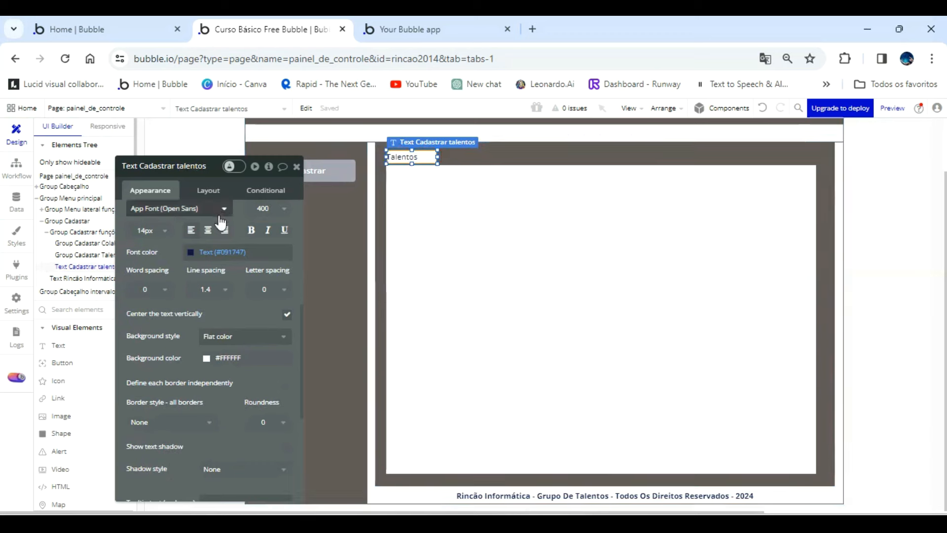
scroll(213, 232, up, 2)
click(211, 191)
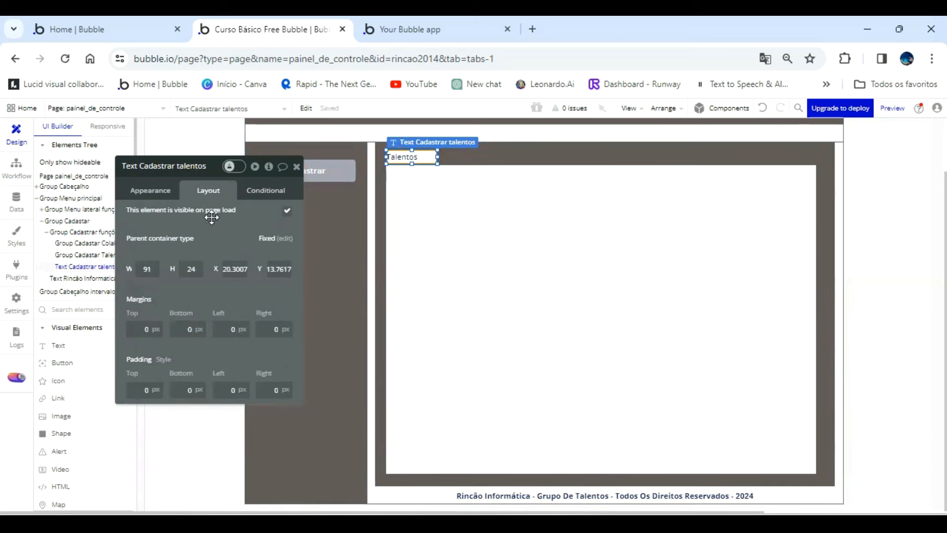
drag(143, 390, 222, 342)
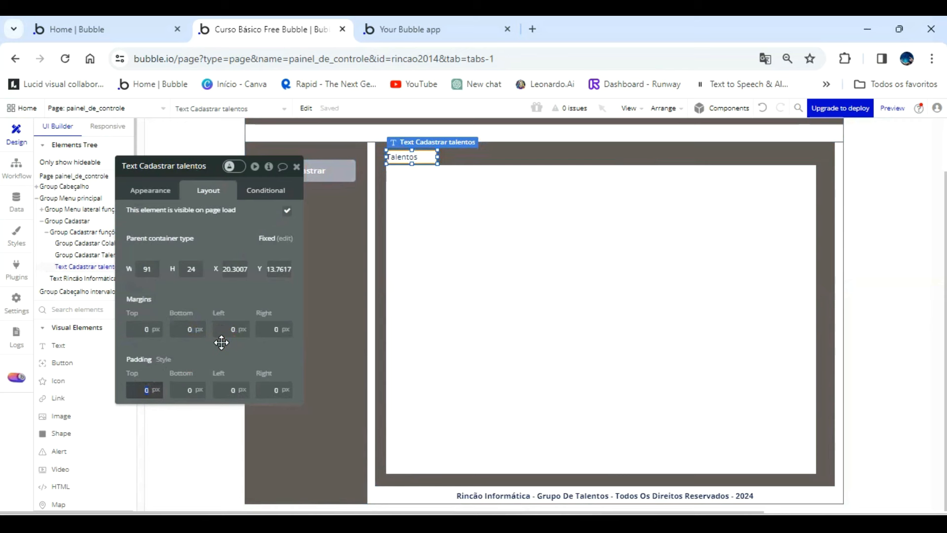
key(Tab)
key(Tab)
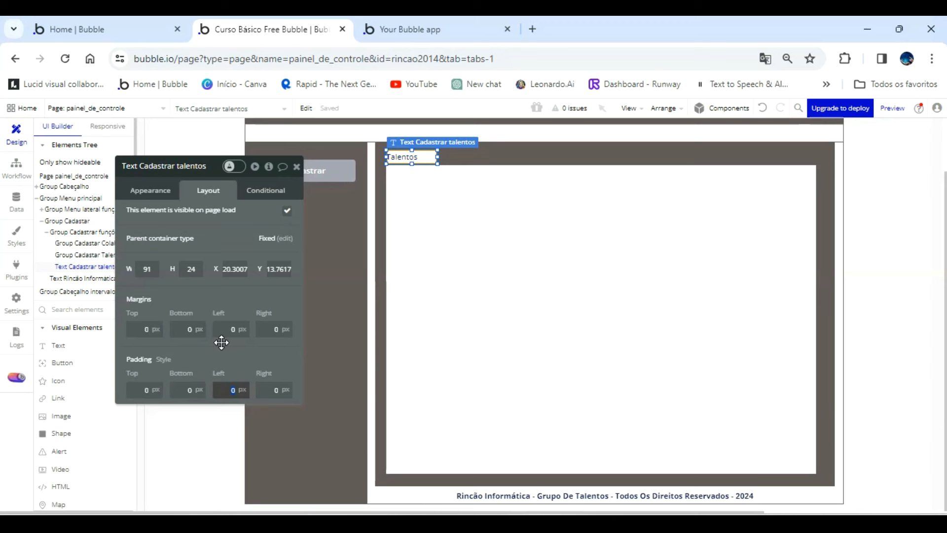
text(5)
key(Tab)
text(5)
key(Tab)
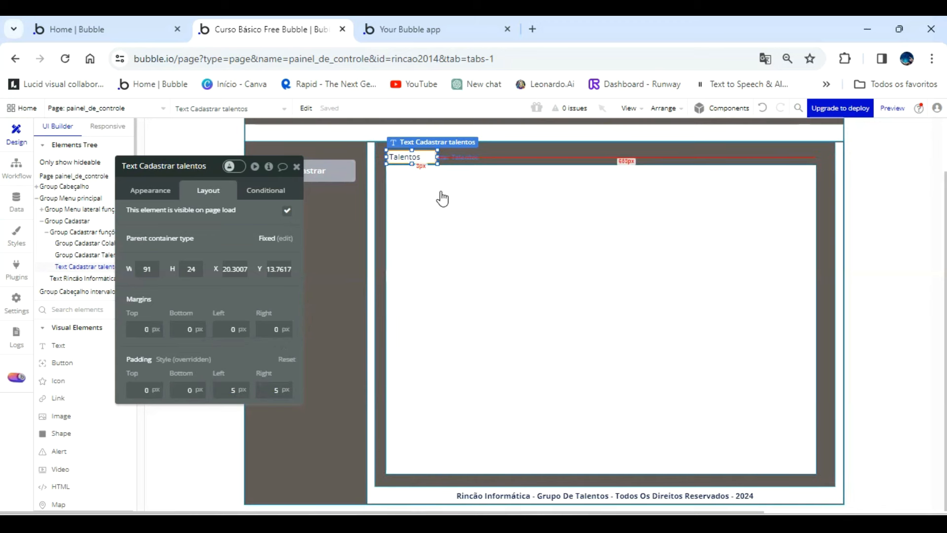
Nudge the Talentos text down and slightly left until it sits flush on the white group's upper-left corner.
click(469, 155)
click(428, 155)
key(Down)
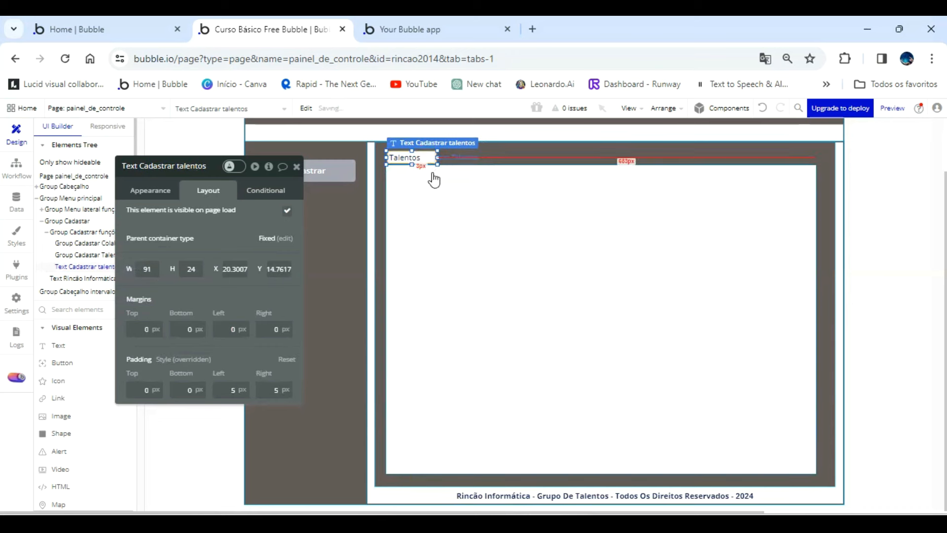
click(490, 155)
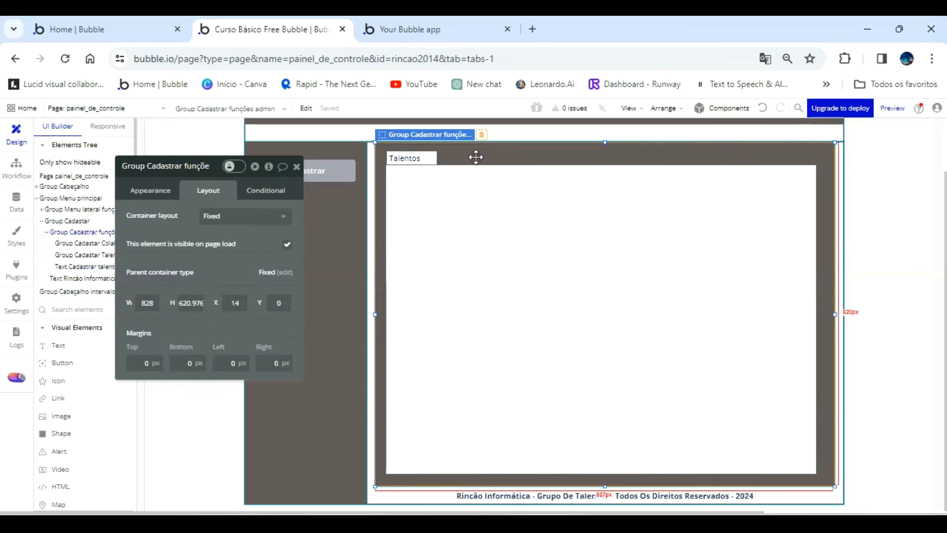
click(435, 155)
key(Down)
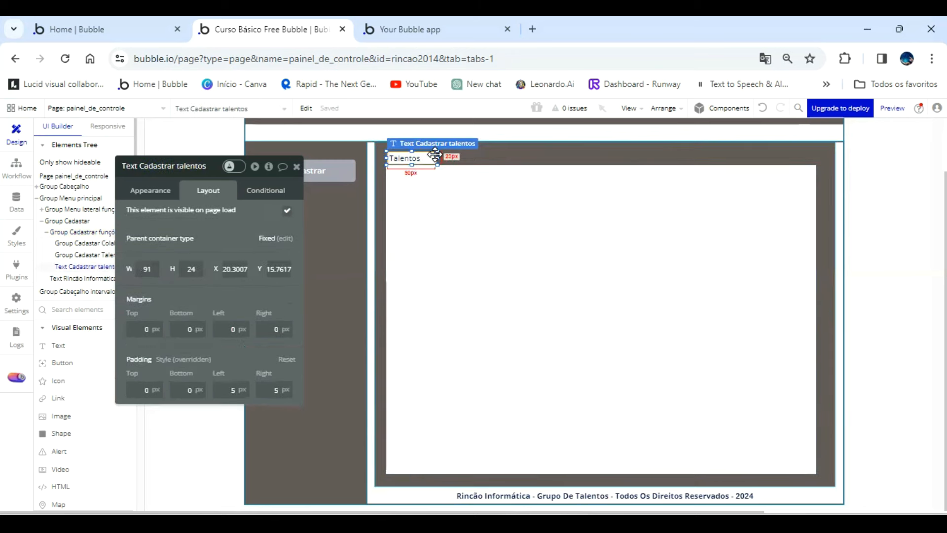
click(468, 151)
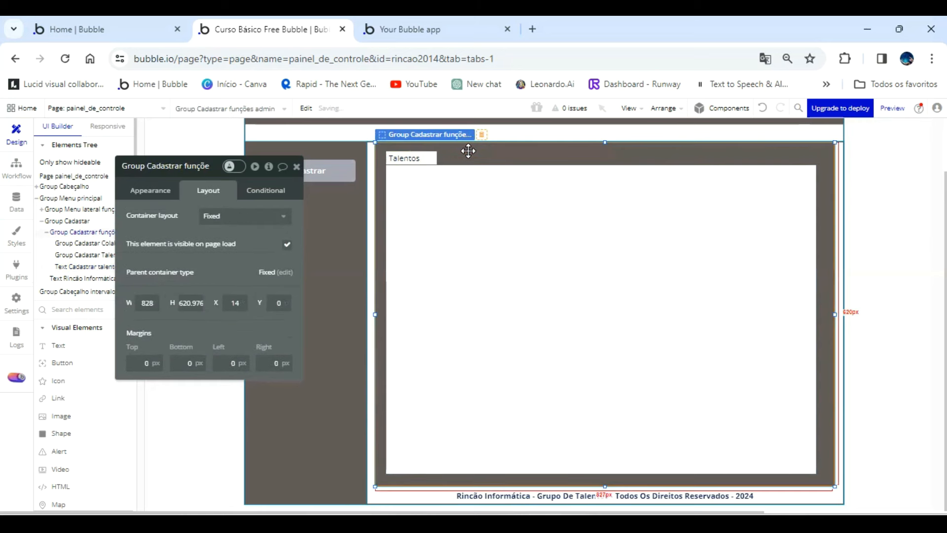
click(433, 155)
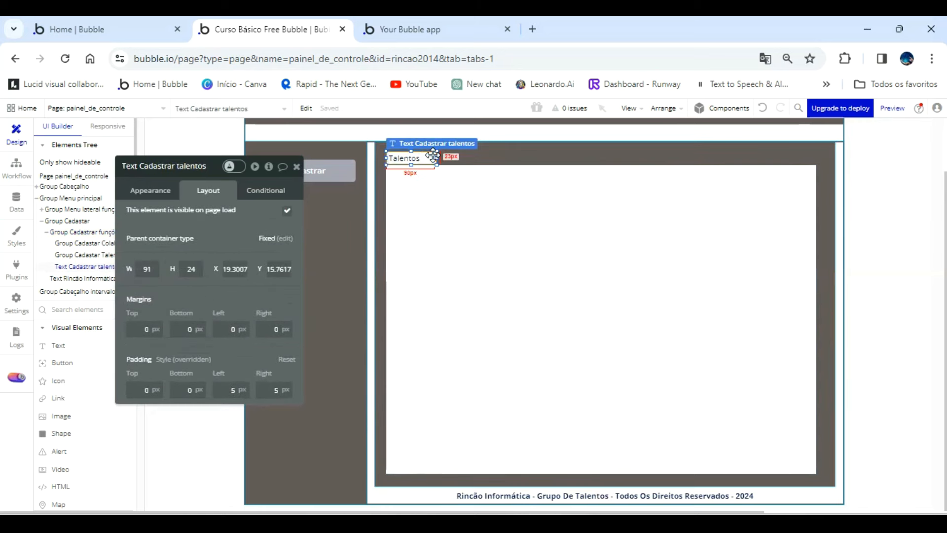
Paste a copy of the Talentos text and place it directly beside the original, at about X 112, Y 16.
key(ctrl+v)
drag(435, 161, 452, 156)
key(Right)
key(Right)
key(Right)
key(Right)
key(Right)
key(Right)
key(Right)
key(Right)
key(Right)
key(Right)
key(Right)
key(Right)
key(Right)
key(Right)
key(Right)
key(Right)
key(Right)
key(Right)
key(Right)
key(Right)
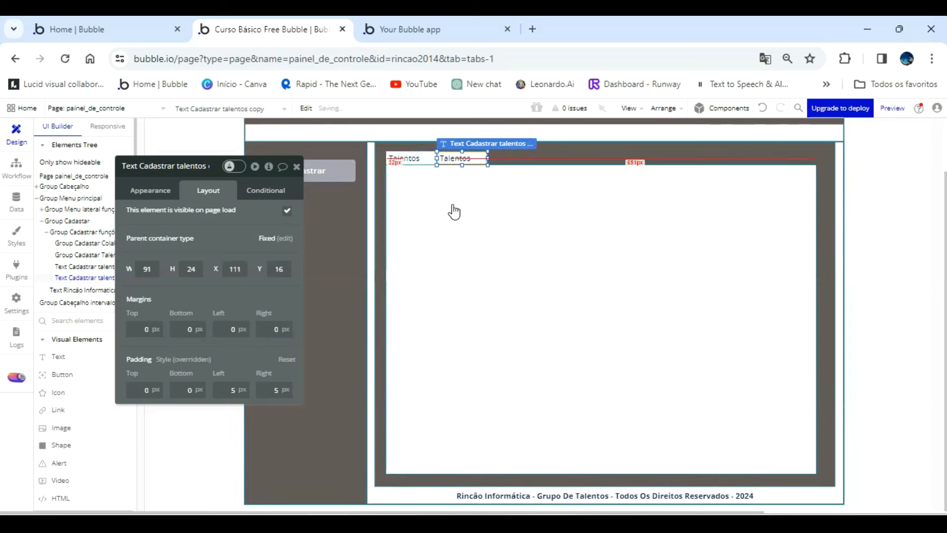
key(Left)
key(Left)
key(Left)
key(Left)
Rename the copied text element as "Text Cadastrar Colaboradores" and change its content to "Colaboradores".
click(164, 194)
click(191, 166)
key(BackSpace)
key(BackSpace)
key(BackSpace)
key(BackSpace)
key(BackSpace)
key(BackSpace)
key(BackSpace)
key(BackSpace)
key(BackSpace)
key(BackSpace)
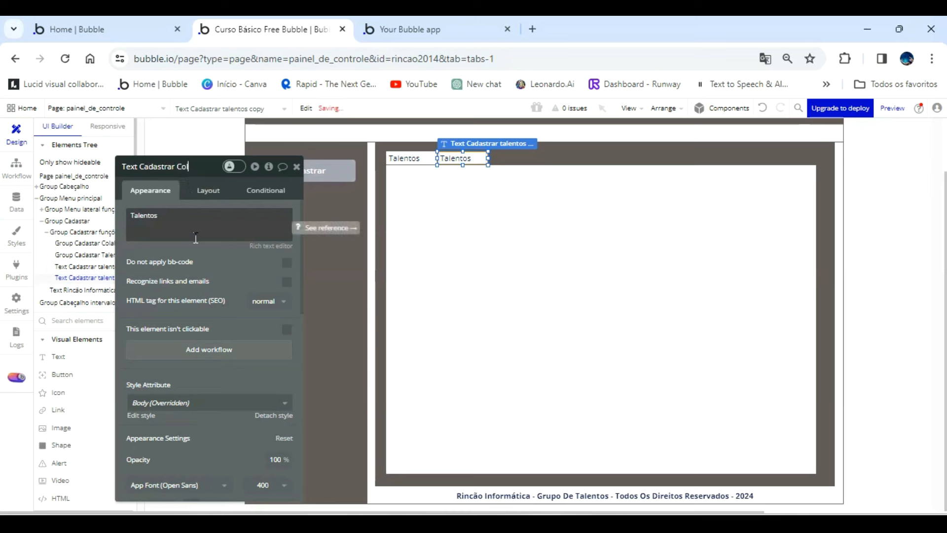
text(Colaboradores)
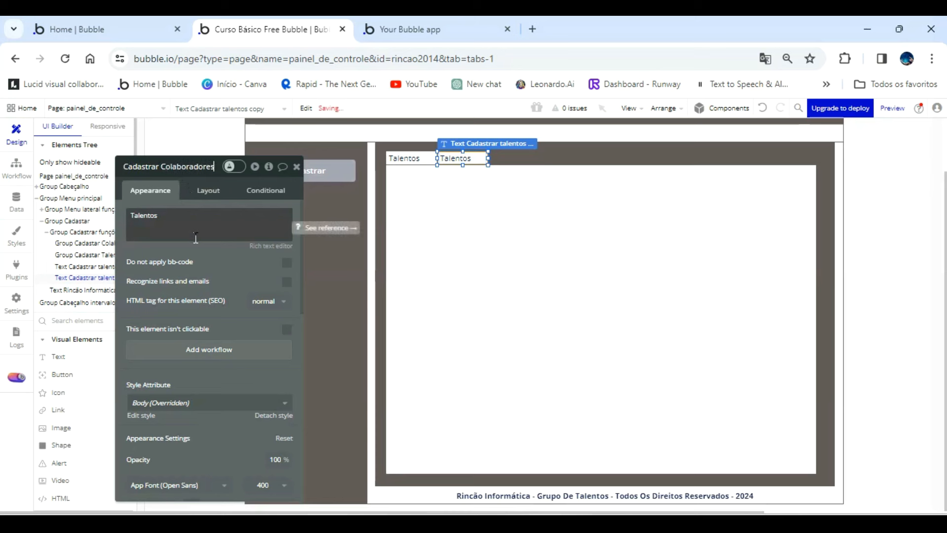
double_click(186, 215)
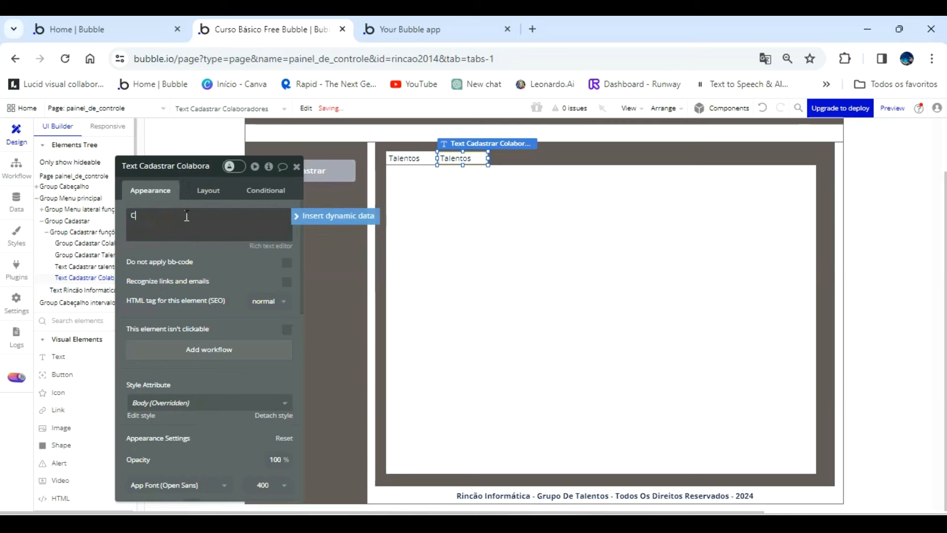
text(Colaboradores)
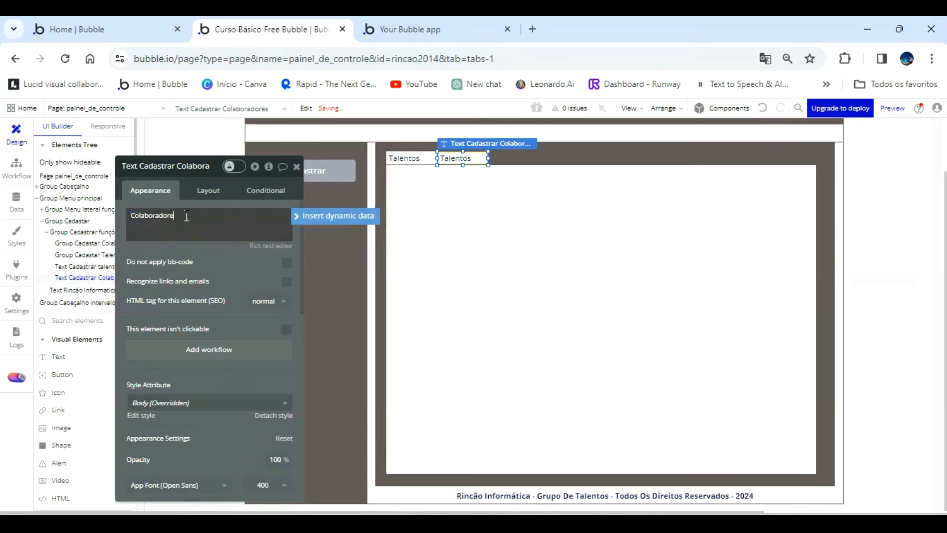
click(422, 223)
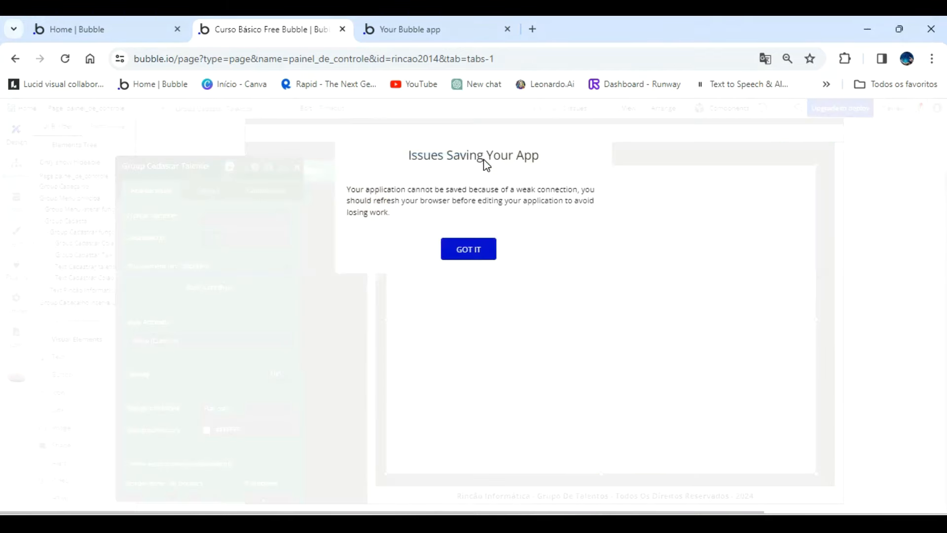
Dismiss the saving issue notice and set the Colaboradores text's width to 120 px.
click(488, 256)
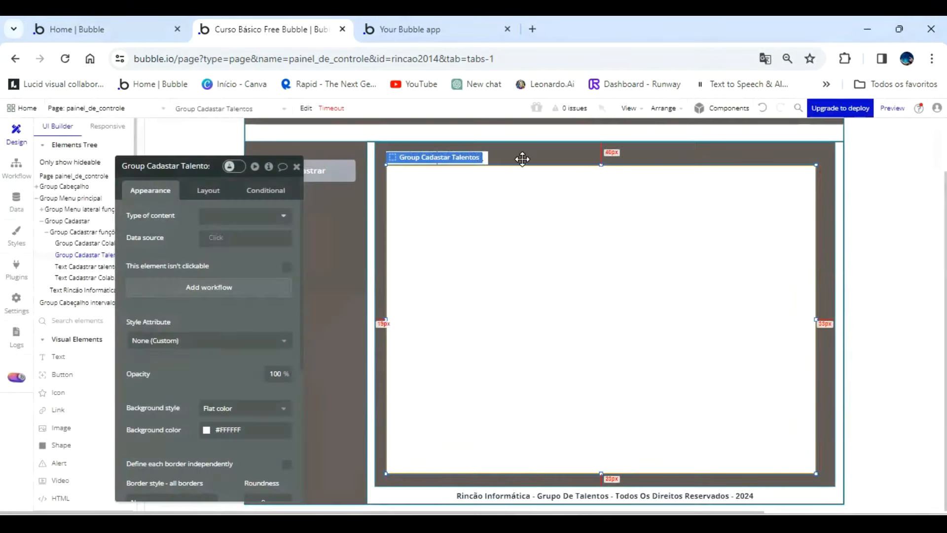
click(520, 155)
click(475, 158)
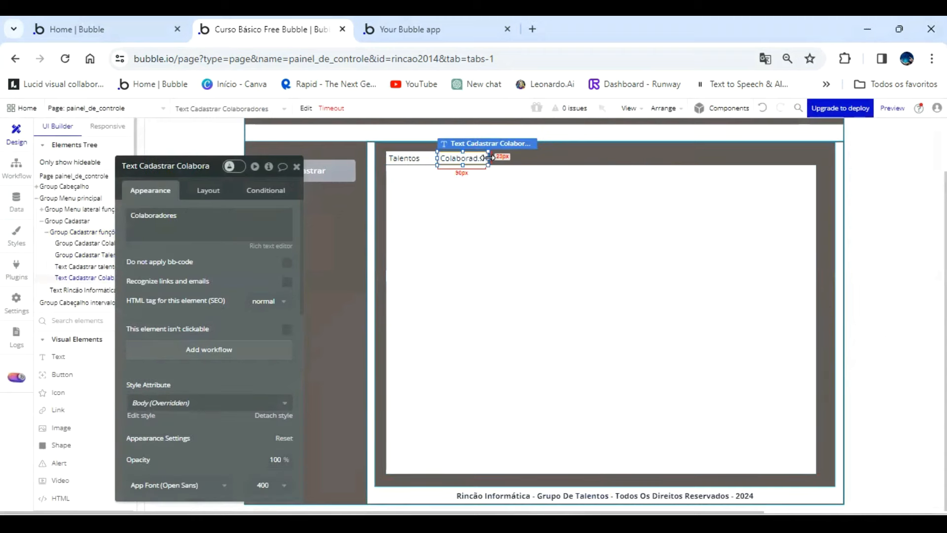
drag(490, 157, 503, 157)
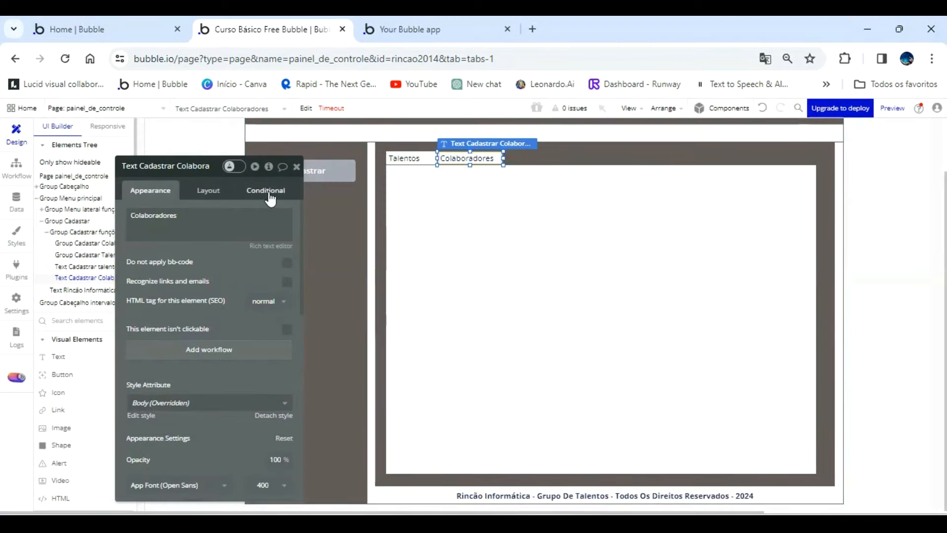
click(214, 191)
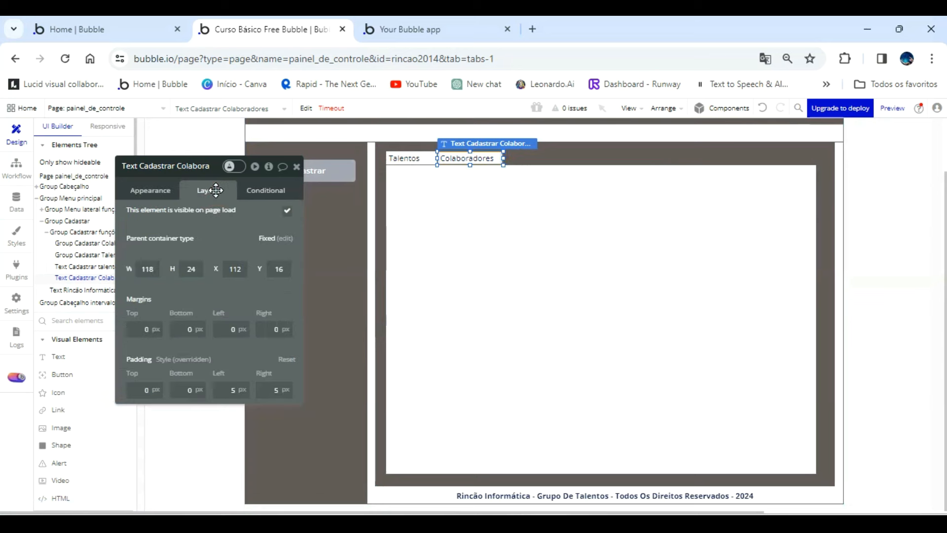
double_click(156, 267)
double_click(132, 268)
text(120)
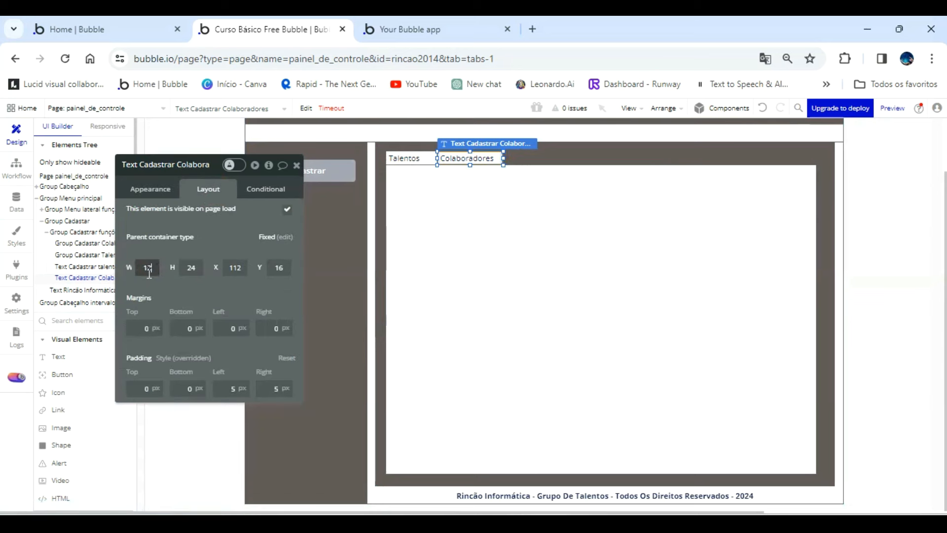
click(228, 242)
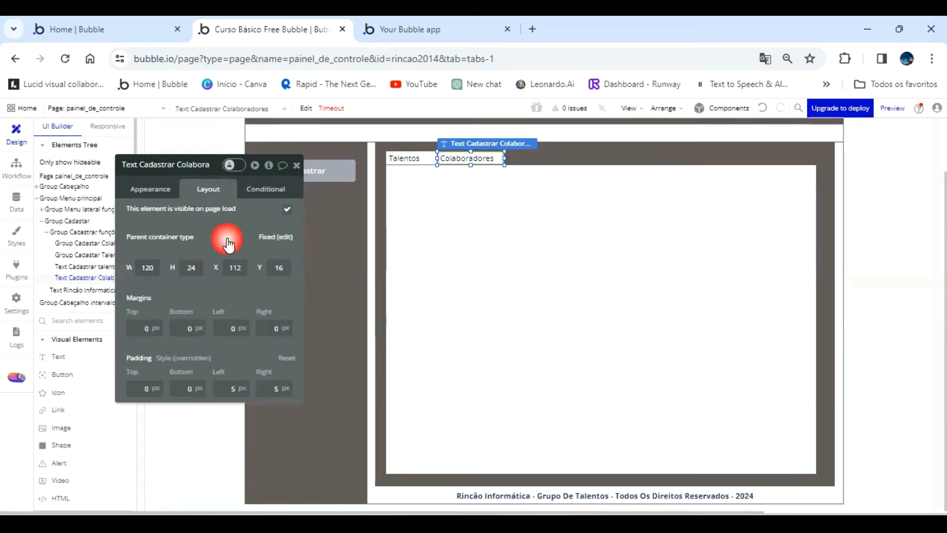
Set the Talentos text's width to 120 px.
click(405, 158)
double_click(147, 267)
text(120)
click(459, 187)
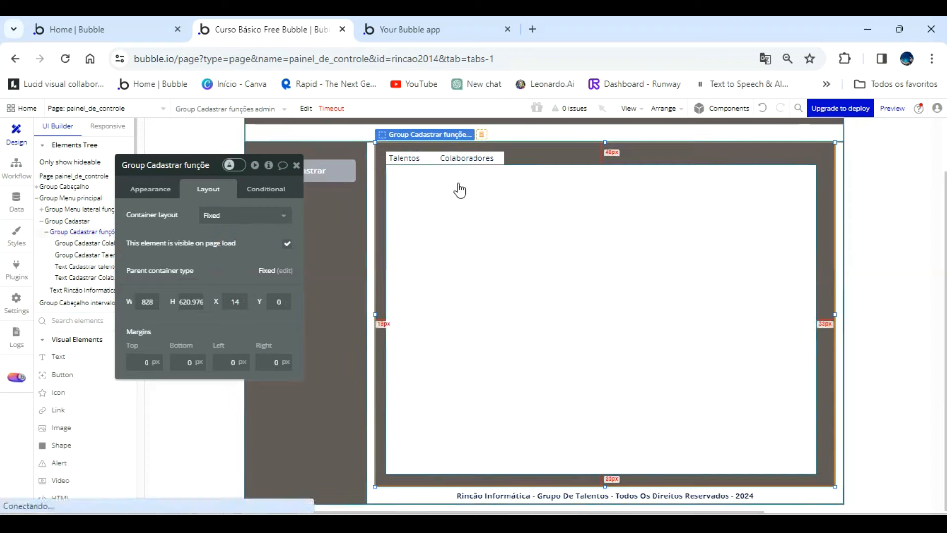
Nudge the Colaboradores text to the right until it sits directly against the widened Talentos text.
click(470, 157)
key(Right)
key(Right)
key(Right)
key(Right)
key(Right)
key(Right)
key(Right)
key(Right)
key(Right)
key(Right)
key(Right)
key(Right)
key(Right)
key(Right)
key(Right)
key(Right)
key(Right)
key(Right)
key(Right)
key(Right)
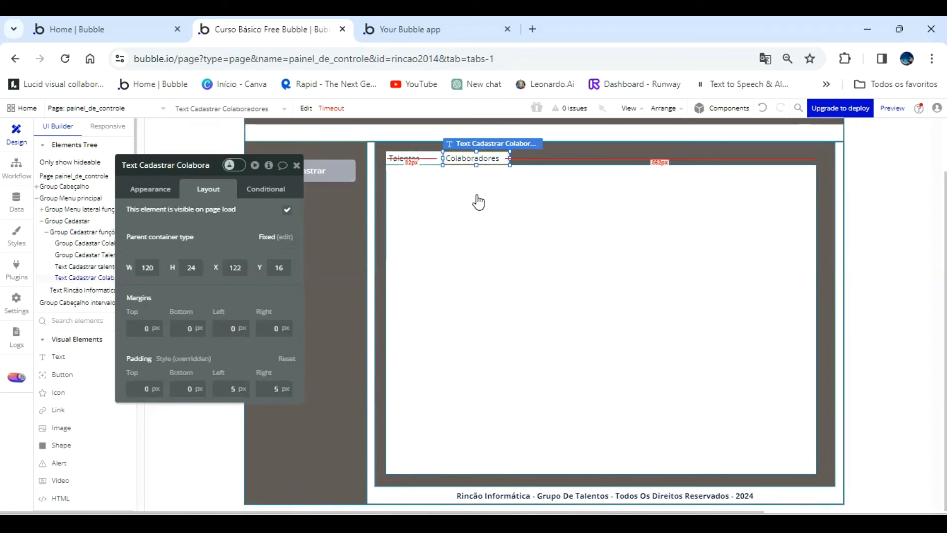
key(Left)
key(Left)
key(Left)
key(Left)
key(Left)
key(Left)
key(Left)
key(Left)
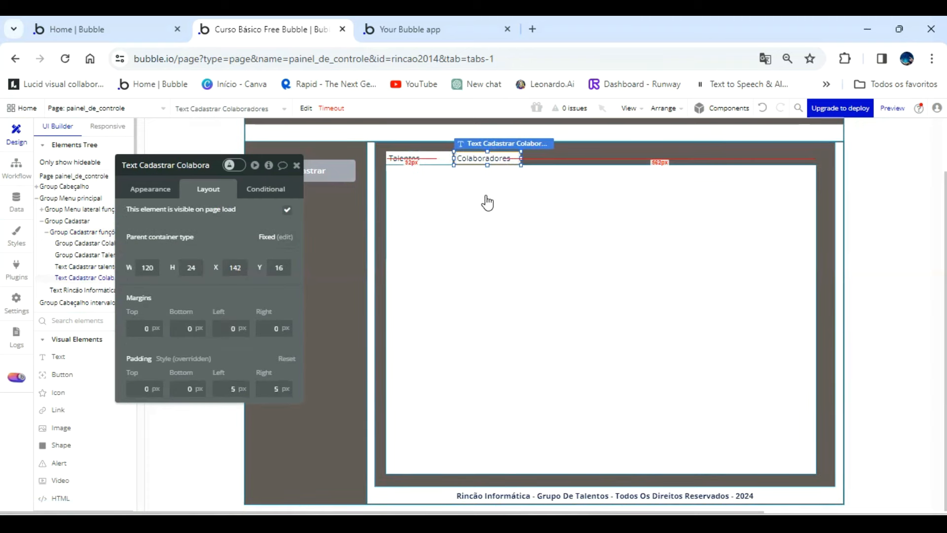
click(571, 149)
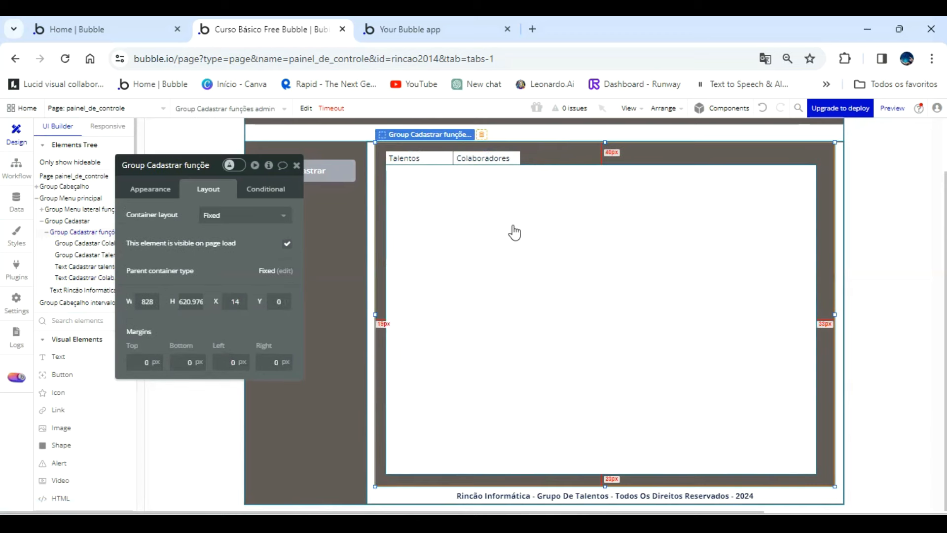
Center the content horizontally in both the Talentos and the Colaboradores header texts.
click(425, 157)
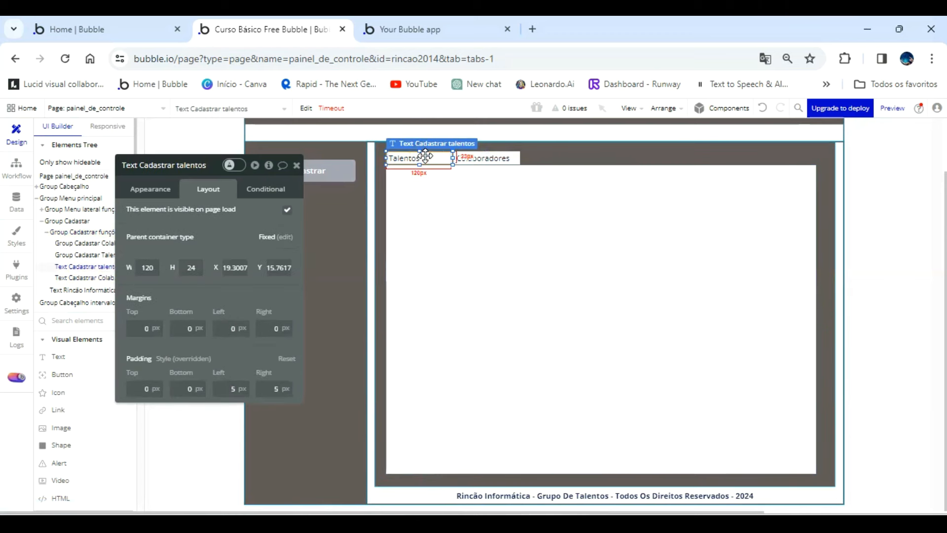
click(157, 197)
scroll(212, 392, down, 3)
click(209, 368)
click(492, 158)
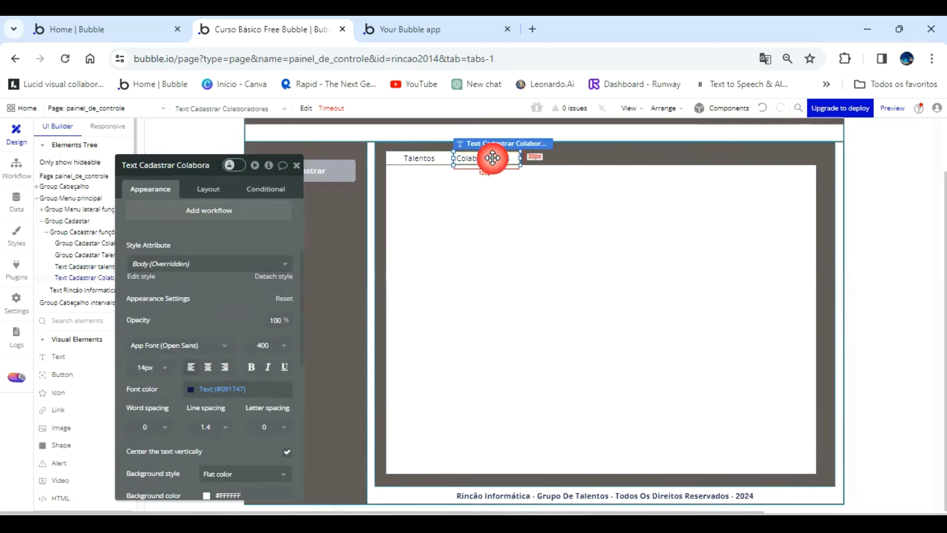
click(208, 367)
click(232, 274)
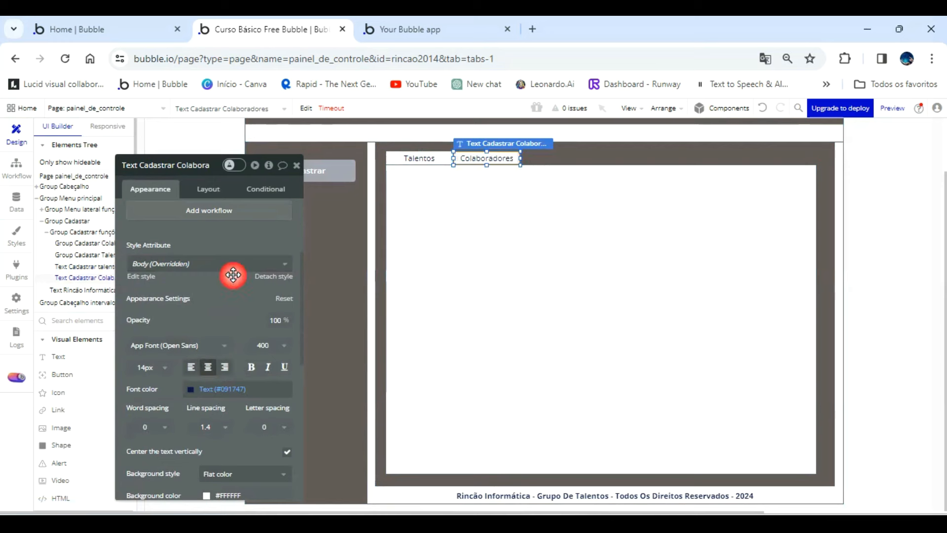
click(374, 249)
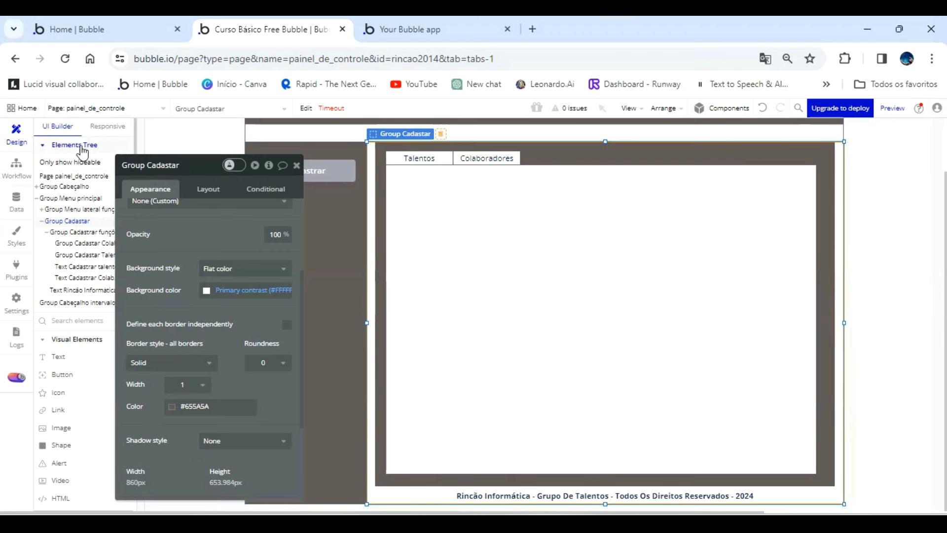
Delete the existing "Tela boas vindas" custom state from the painel_de_controle page.
click(74, 176)
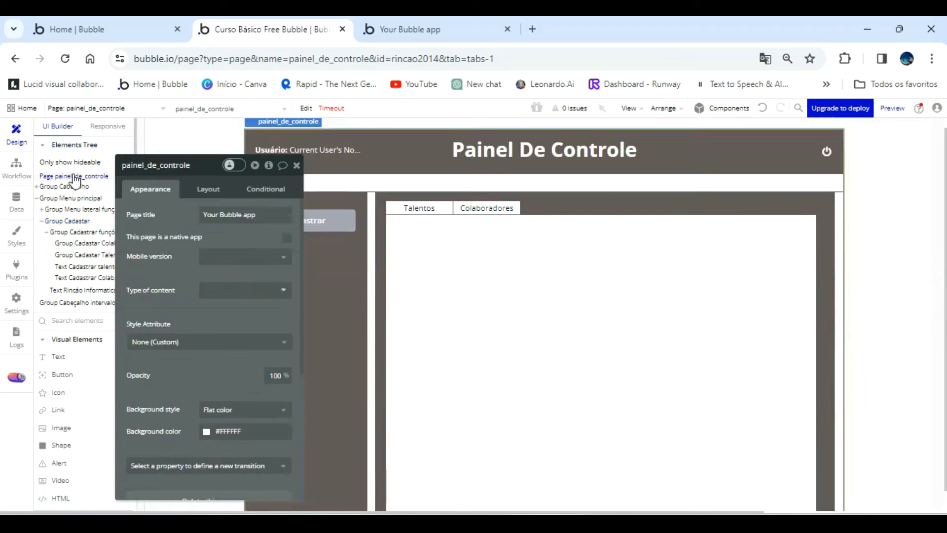
click(269, 166)
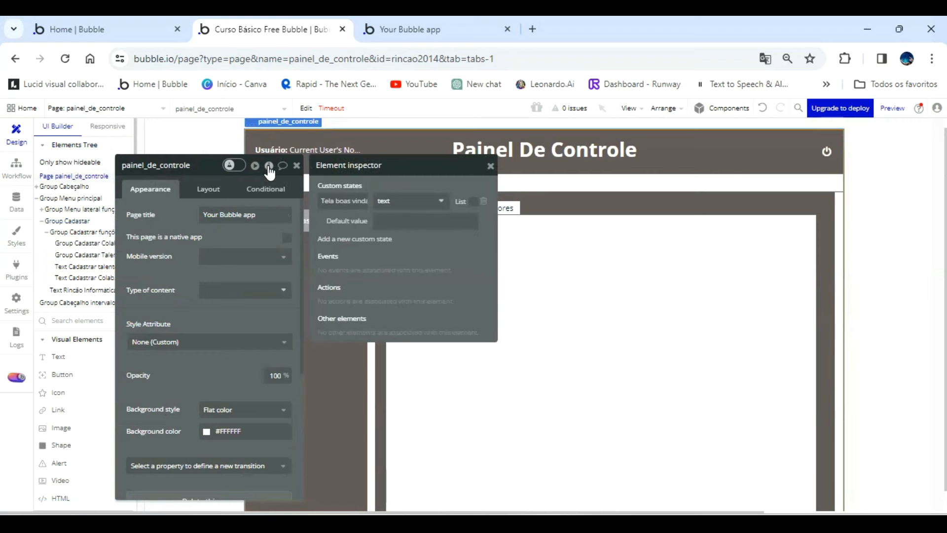
click(484, 203)
Create a custom state named "novo cadastro" of type text on the painel_de_controle page.
click(375, 200)
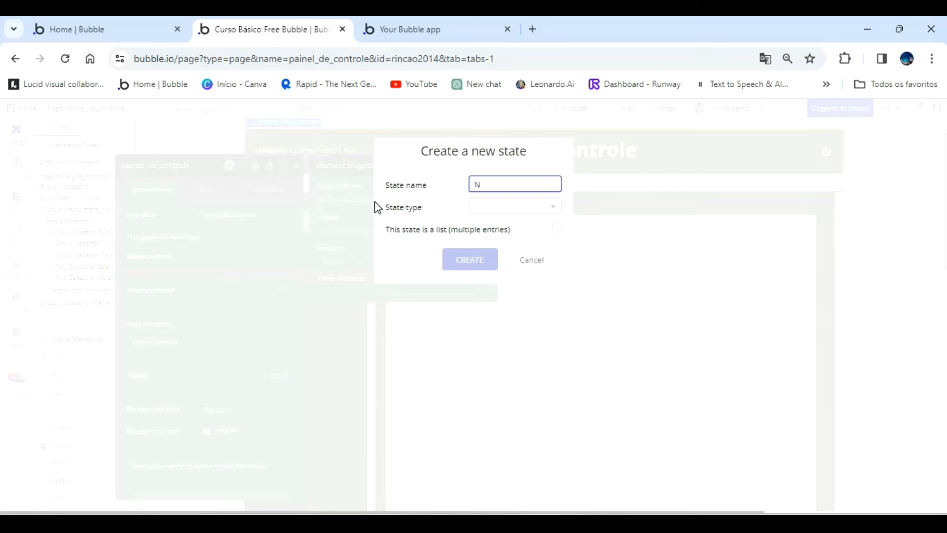
text(novo cadastro)
click(492, 217)
click(490, 342)
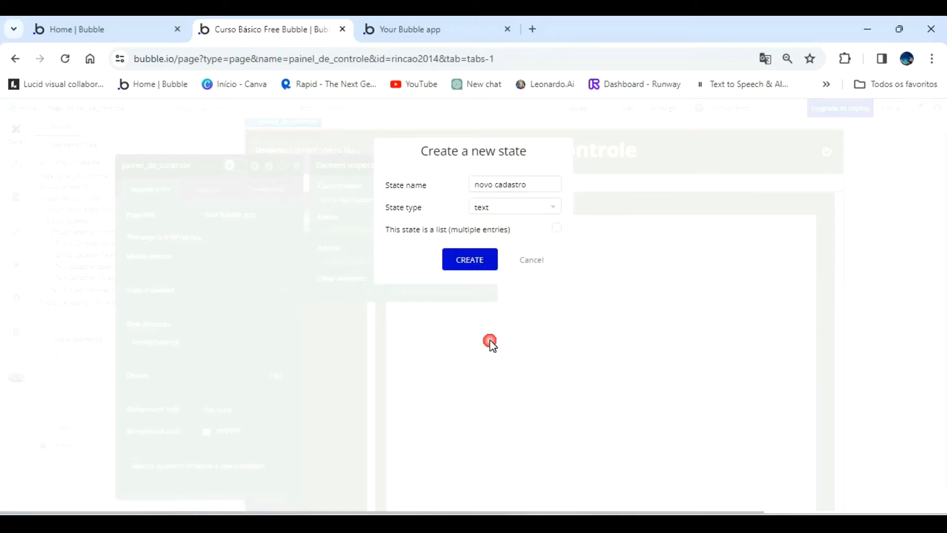
click(476, 260)
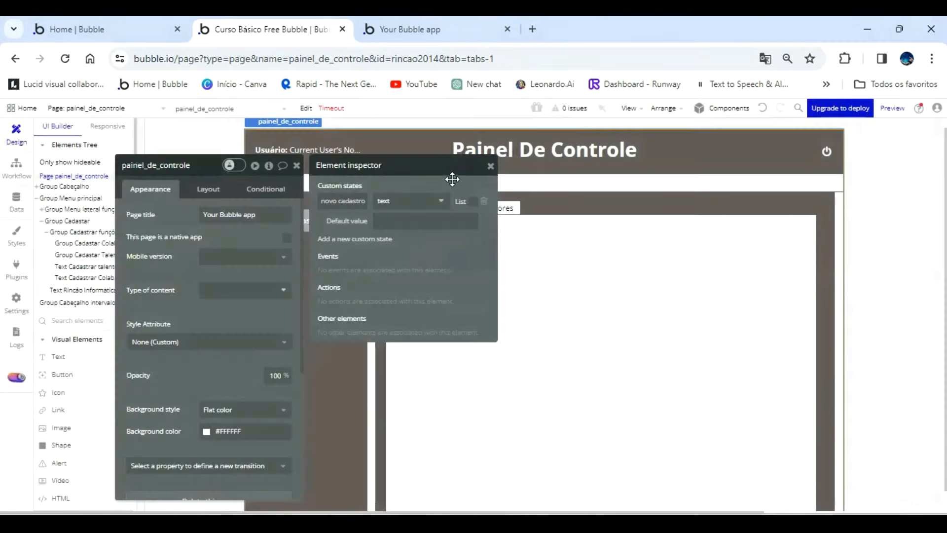
click(491, 166)
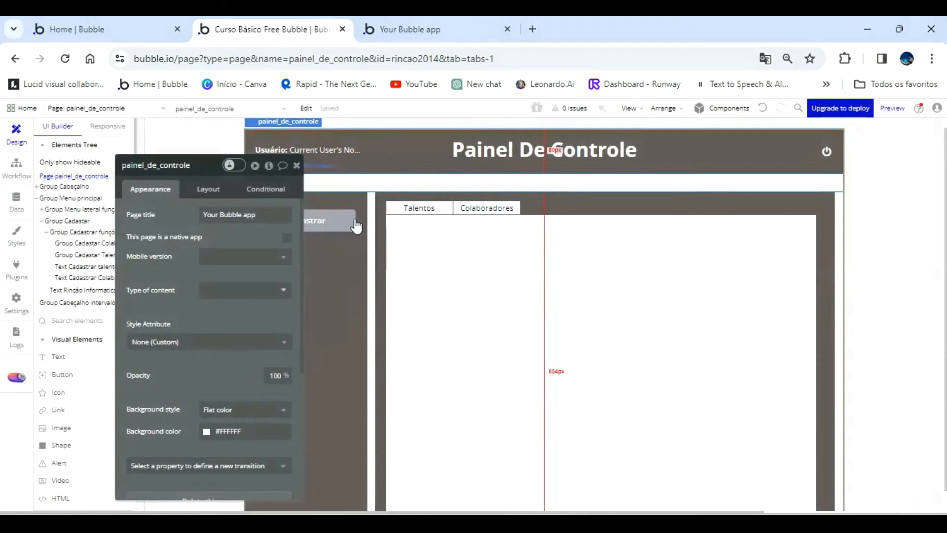
Create a click workflow for the Talentos header text and add a Set state action to it.
click(424, 206)
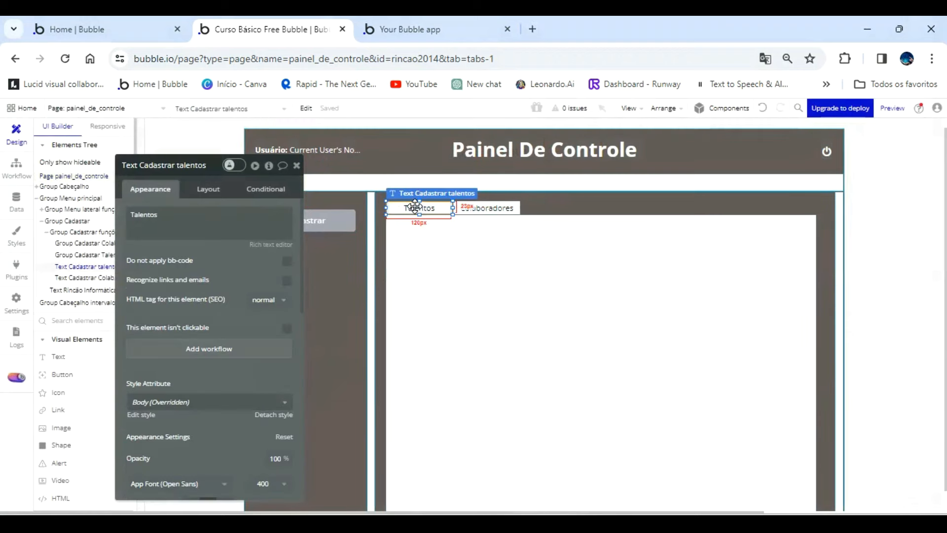
click(202, 348)
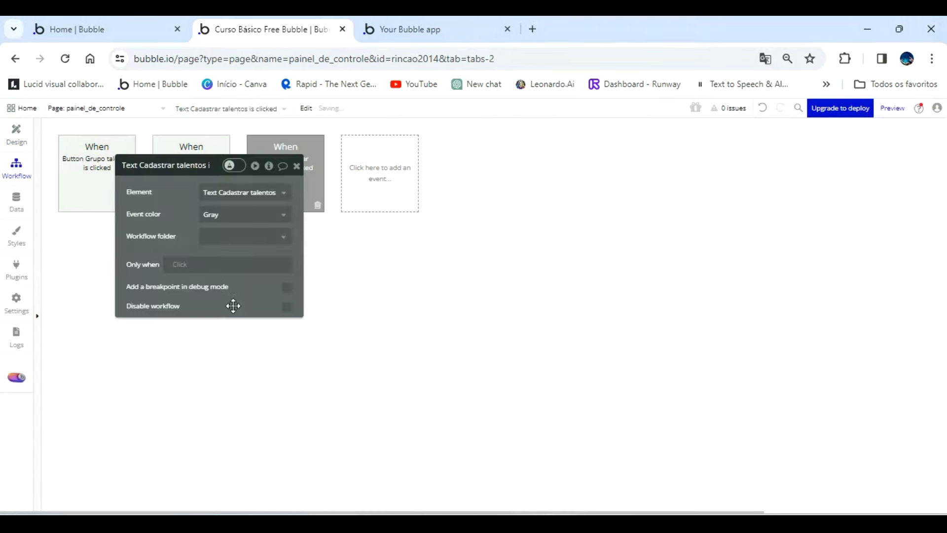
drag(172, 217, 266, 275)
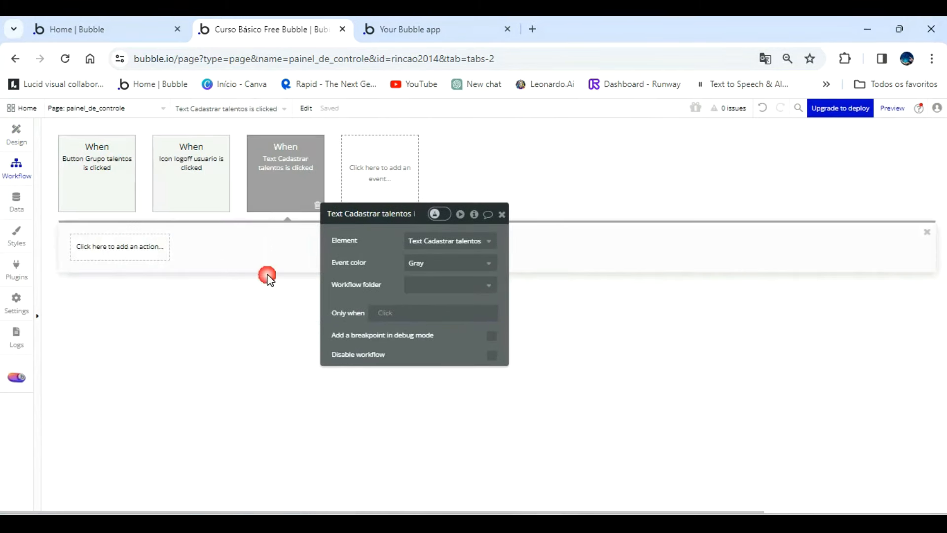
click(132, 248)
mouse_move(132, 395)
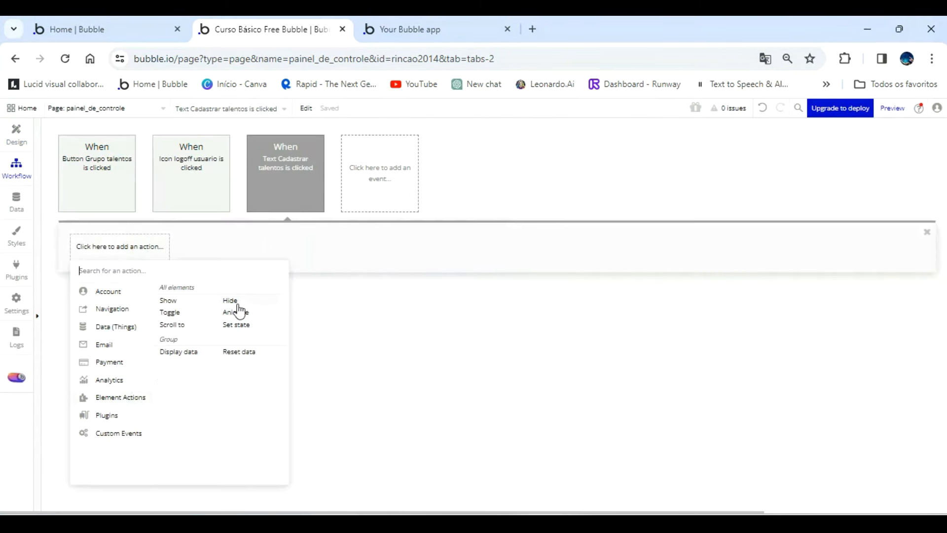
click(238, 327)
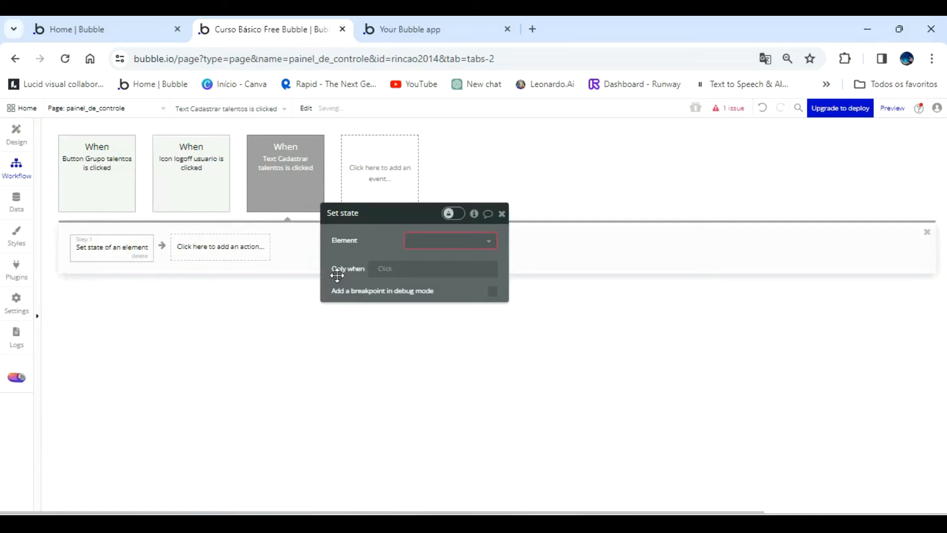
Configure the action to set painel_de_controle's novo cadastro state to "Cadastrar Talentos".
click(455, 242)
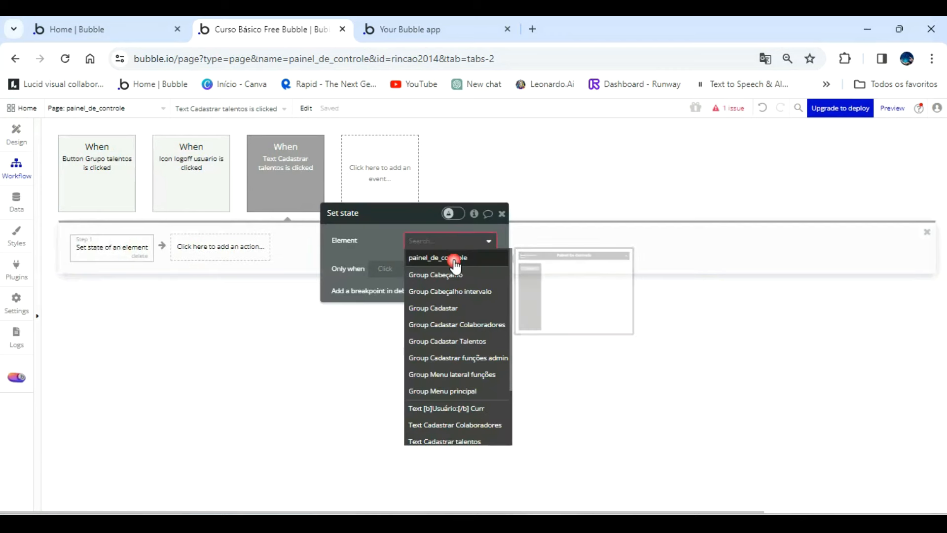
click(453, 258)
click(451, 262)
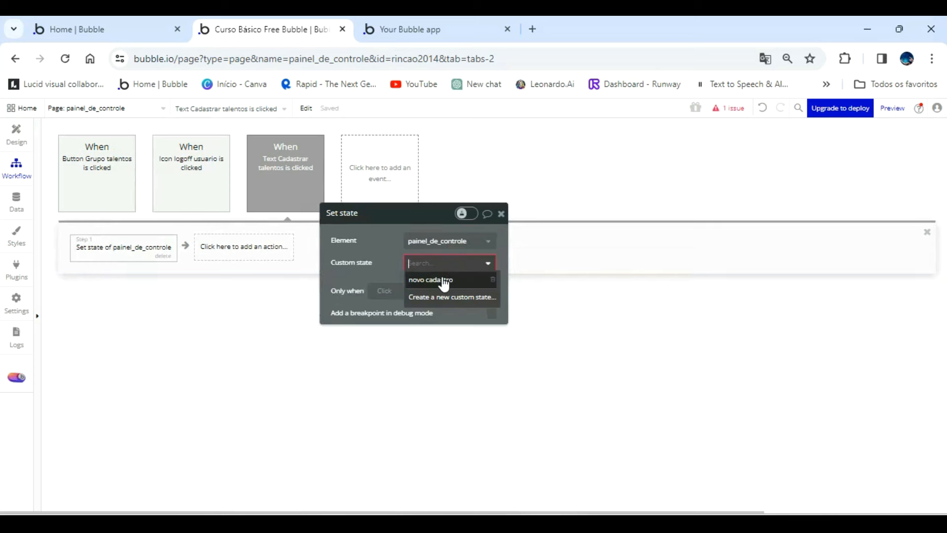
click(444, 281)
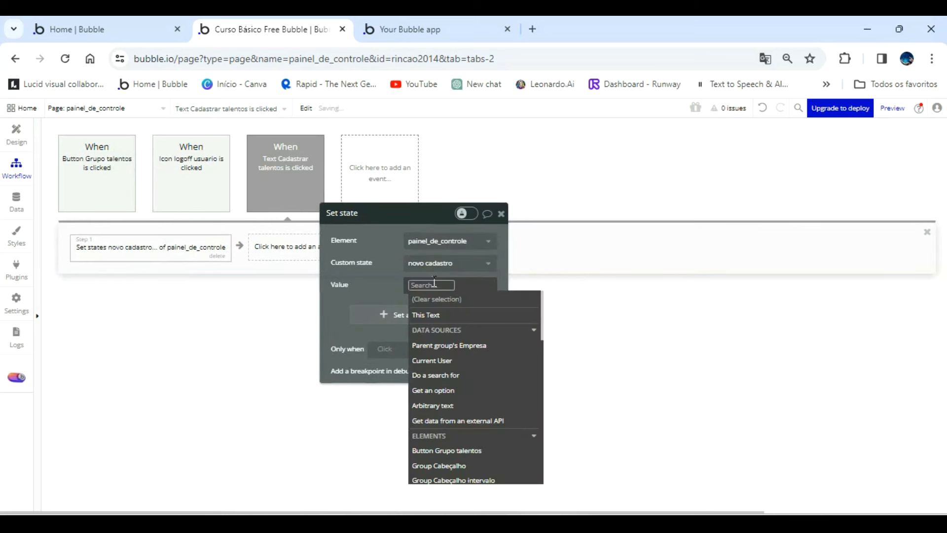
text(Ca)
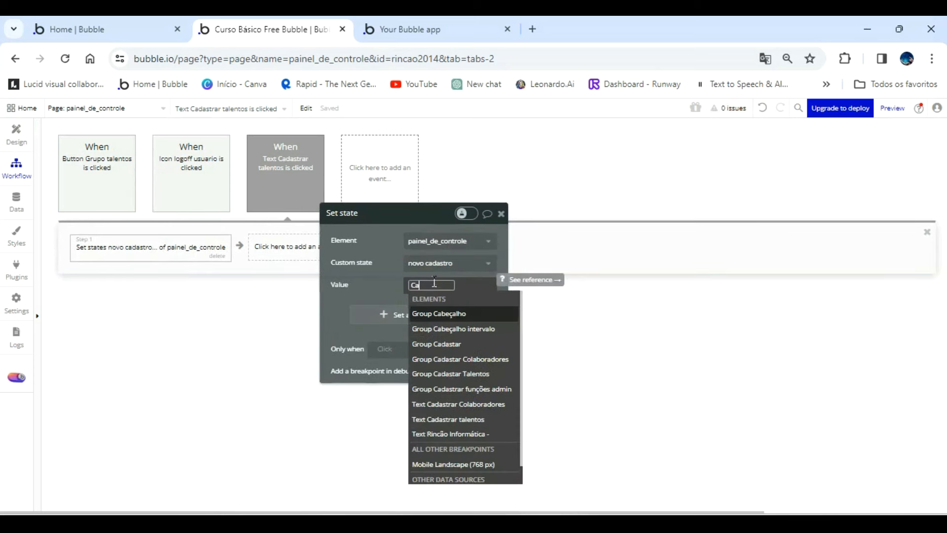
text(dastrar)
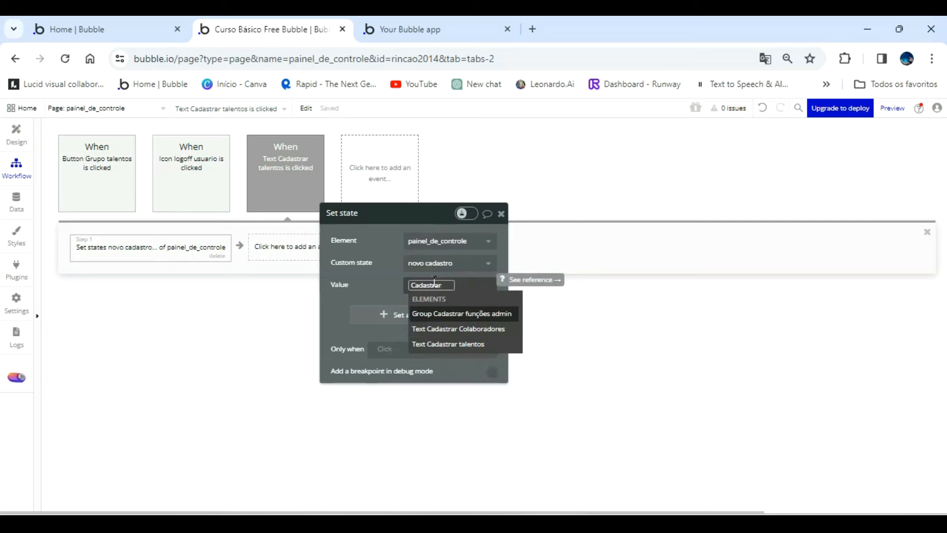
text( Ta)
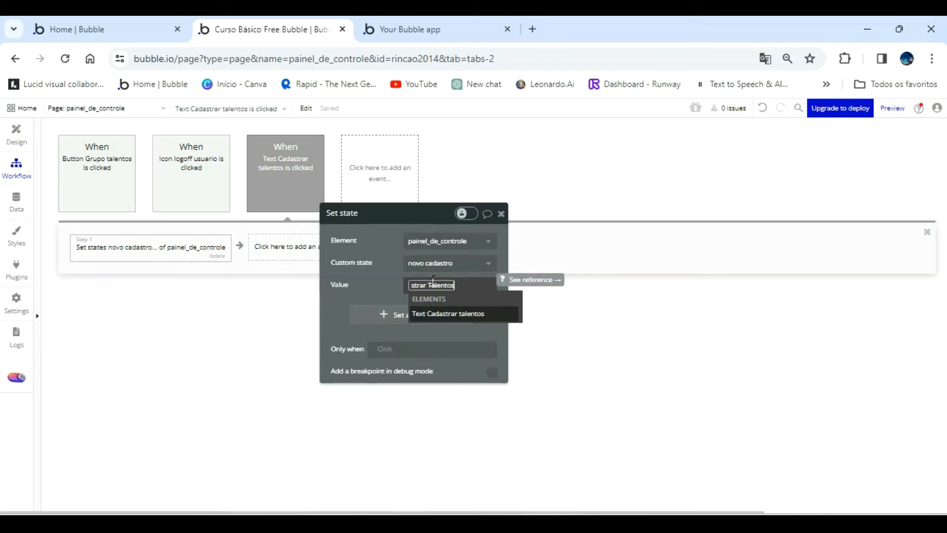
text(lentos)
click(388, 282)
click(388, 283)
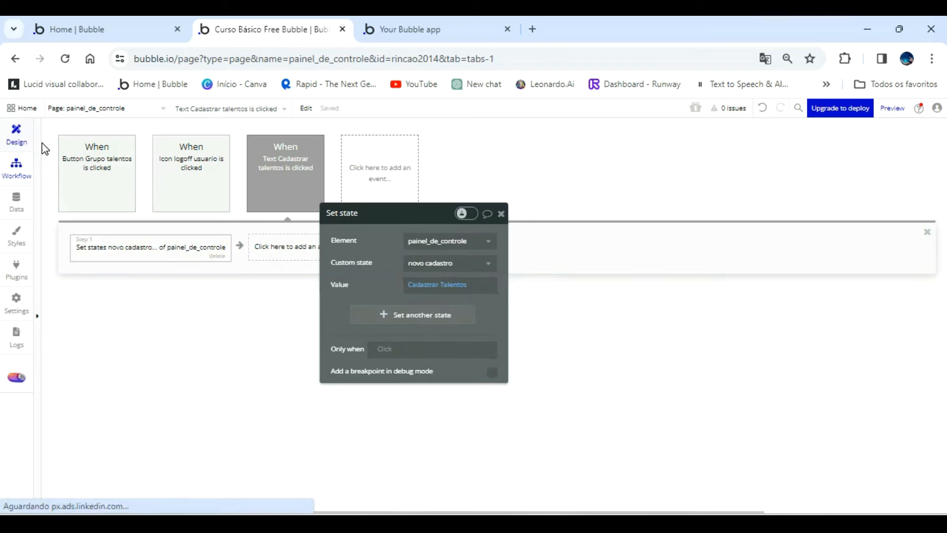
Create a click workflow for the Colaboradores header text and add a Set state action to it.
click(16, 134)
drag(394, 248, 600, 224)
click(498, 207)
click(572, 371)
click(123, 249)
mouse_move(135, 402)
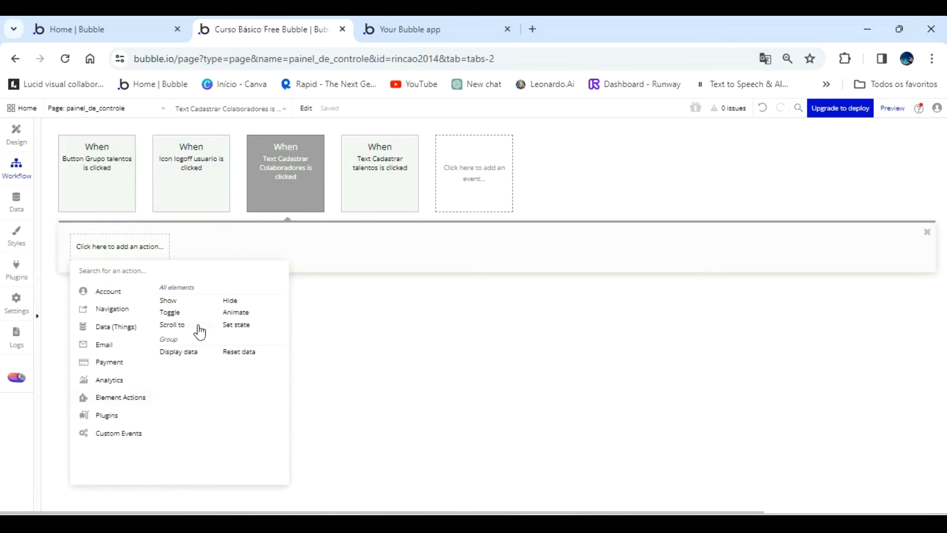
click(237, 334)
Configure the Colaboradores action to set painel_de_controle's novo cadastro state to "Cadastrar colaboradores".
click(687, 217)
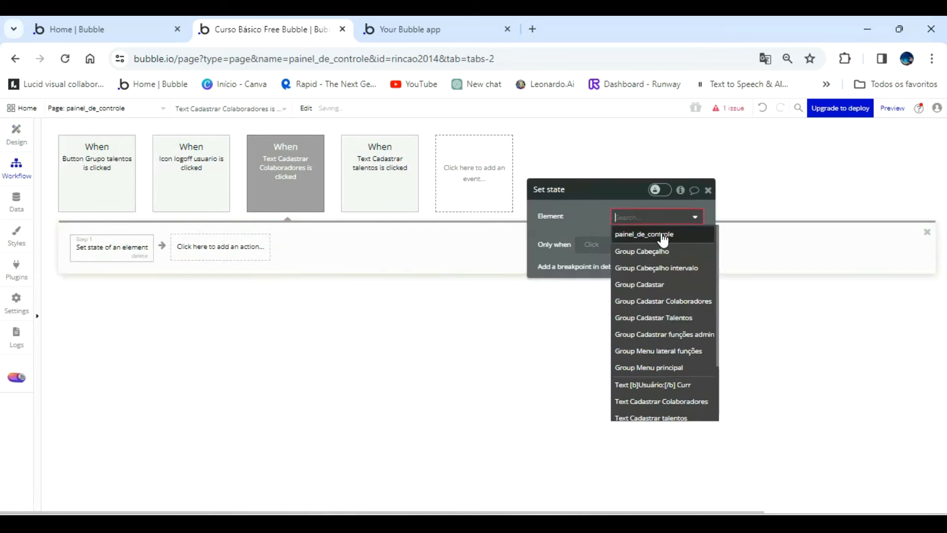
click(661, 235)
click(662, 238)
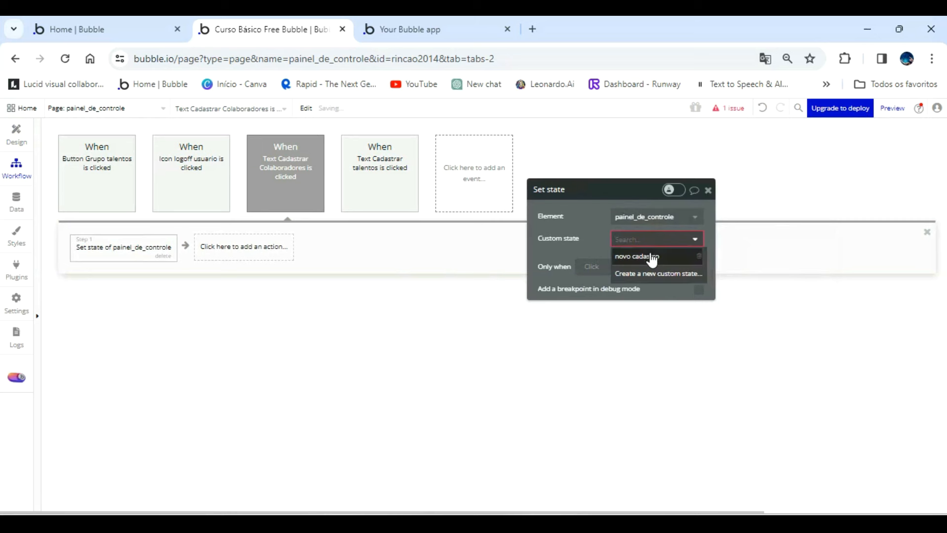
click(652, 256)
click(628, 260)
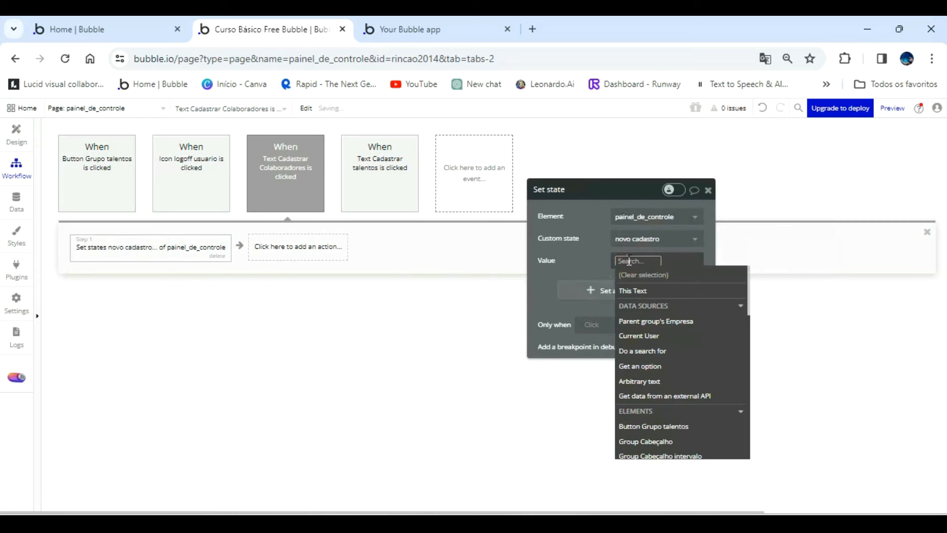
text(Cadastrar c)
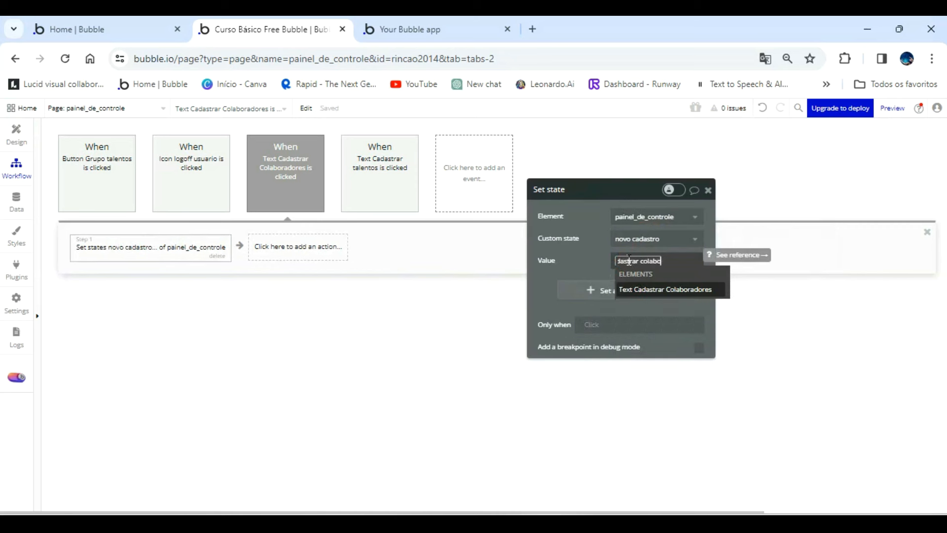
click(594, 259)
Return to the page design and turn off page-load visibility for Group Cadastar Colaboradores.
click(27, 132)
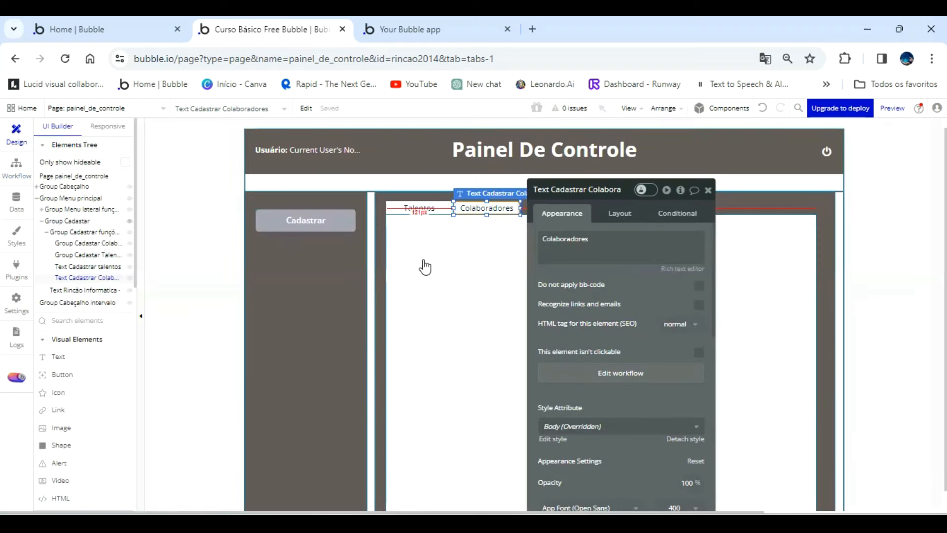
click(424, 271)
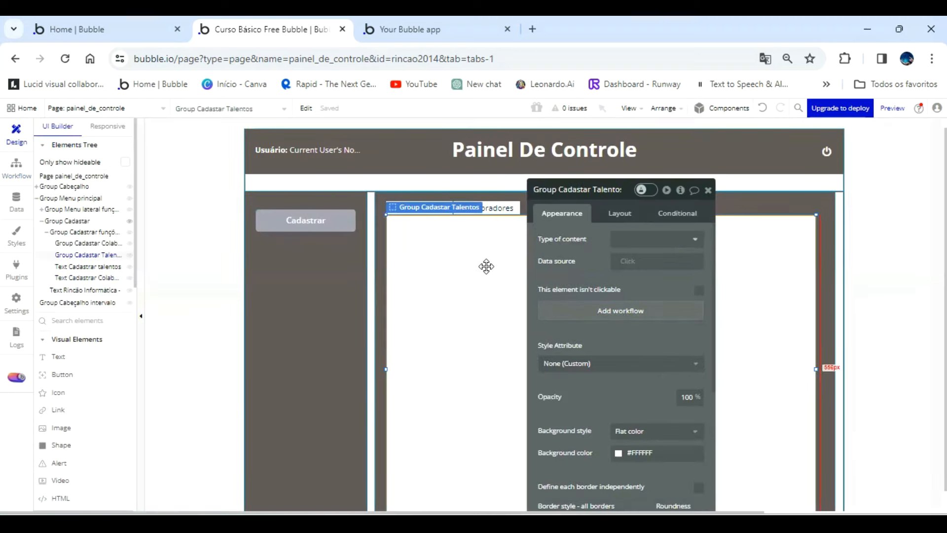
click(592, 192)
click(87, 266)
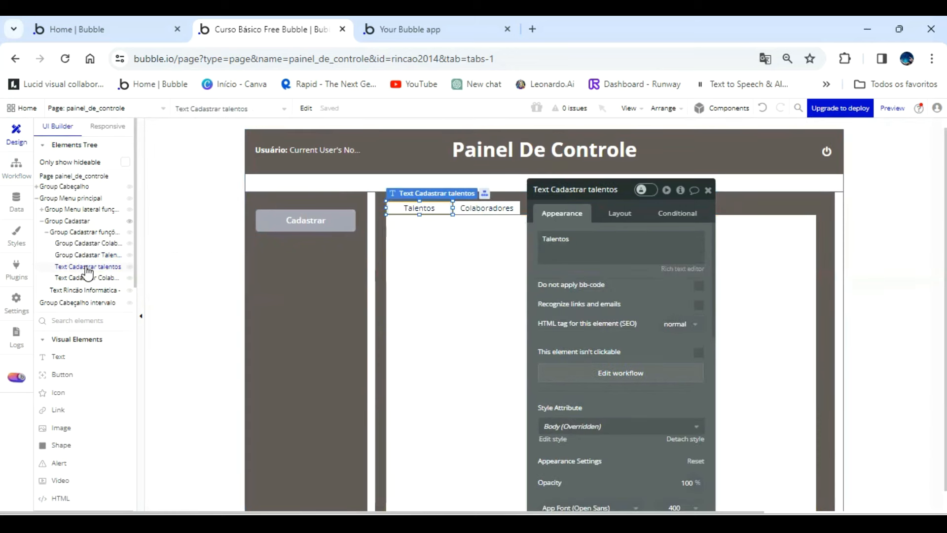
click(89, 279)
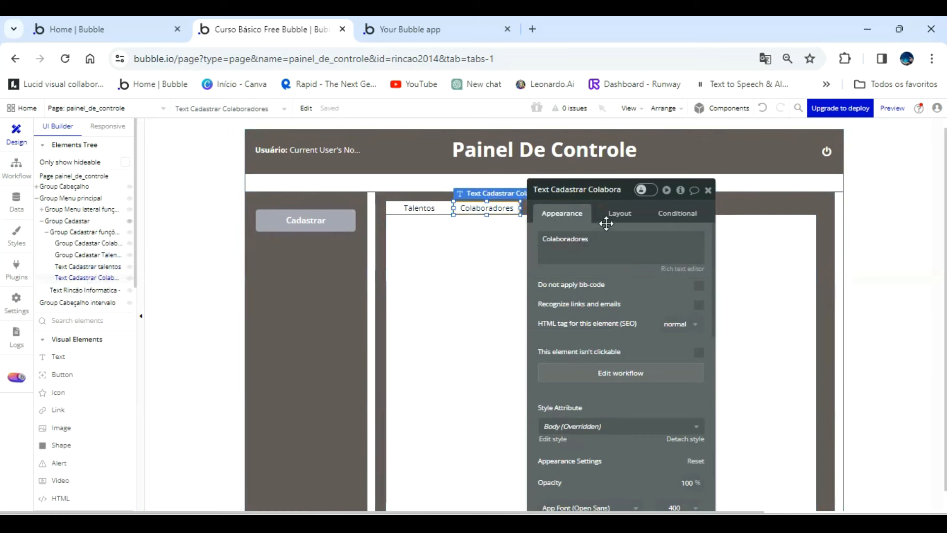
click(469, 279)
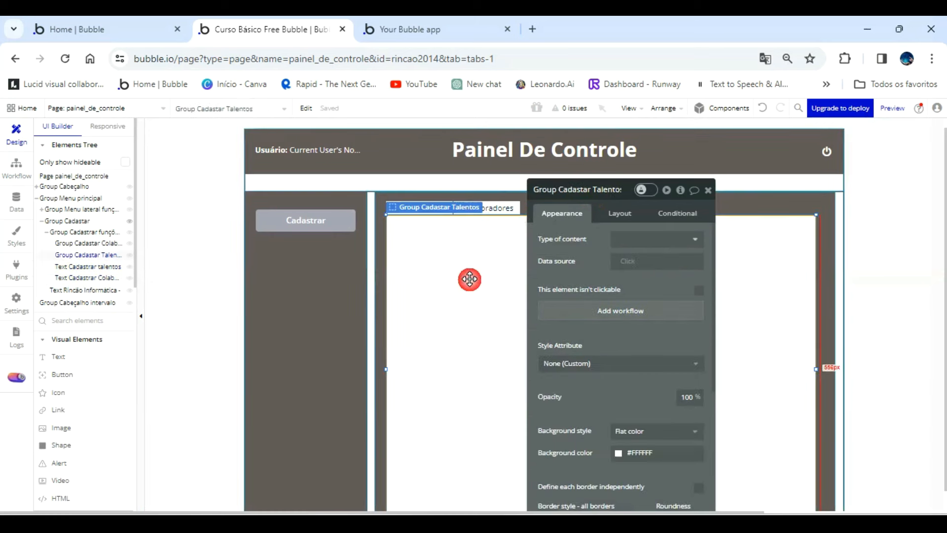
click(95, 244)
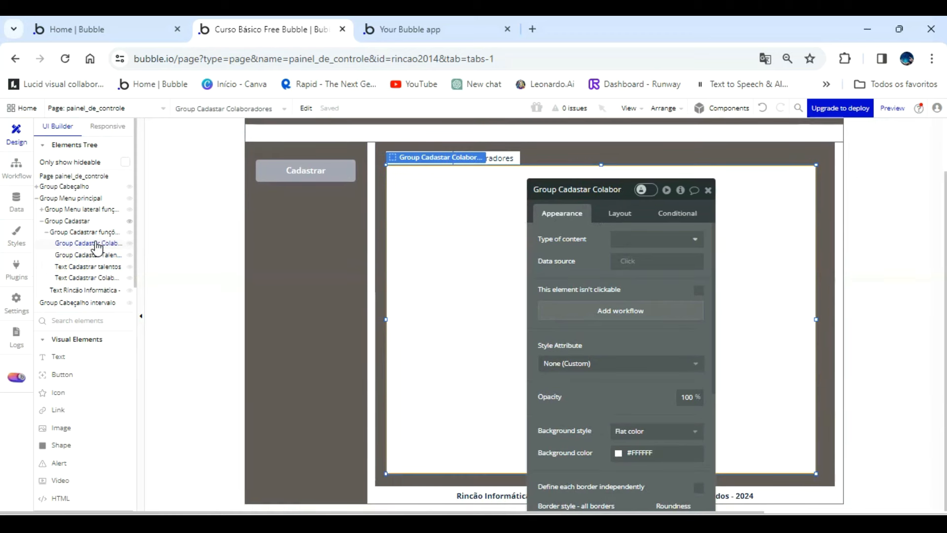
click(620, 214)
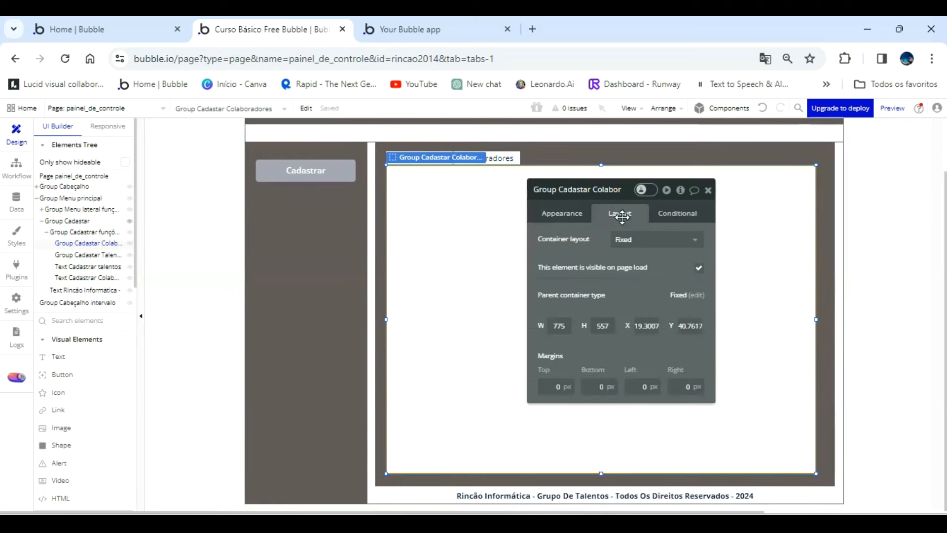
click(698, 268)
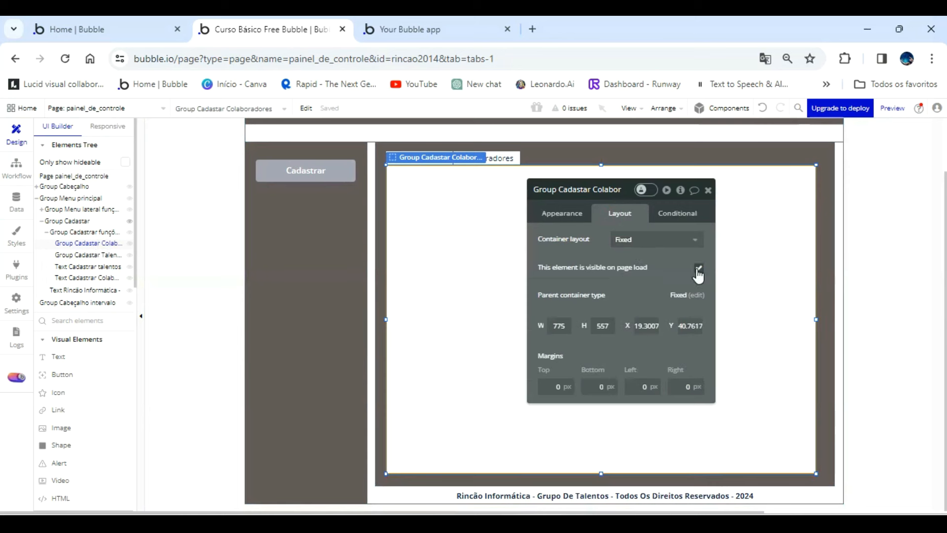
Add a condition to Group Cadastar Colaboradores based on painel_de_controle's novo cadastro state.
click(684, 212)
click(644, 237)
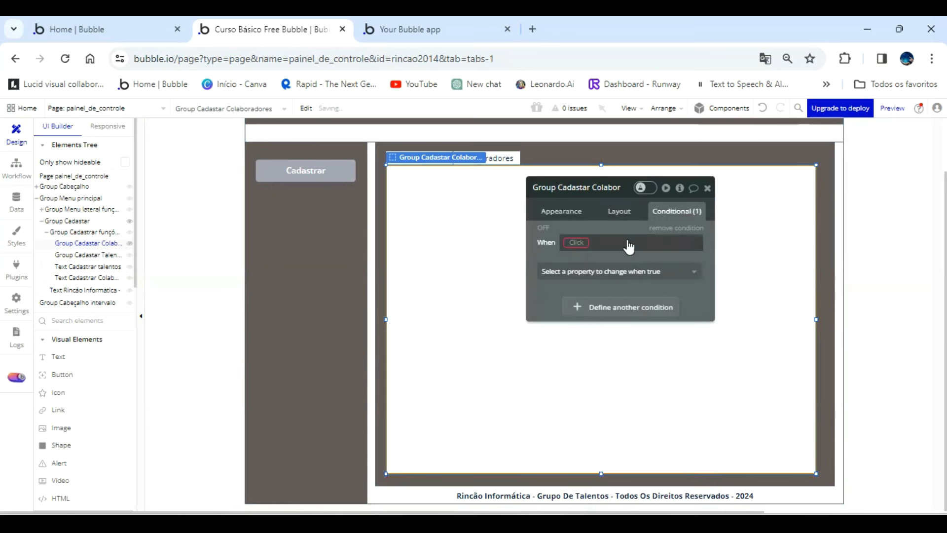
click(580, 242)
scroll(636, 336, down, 2)
scroll(640, 355, down, 3)
scroll(639, 358, down, 2)
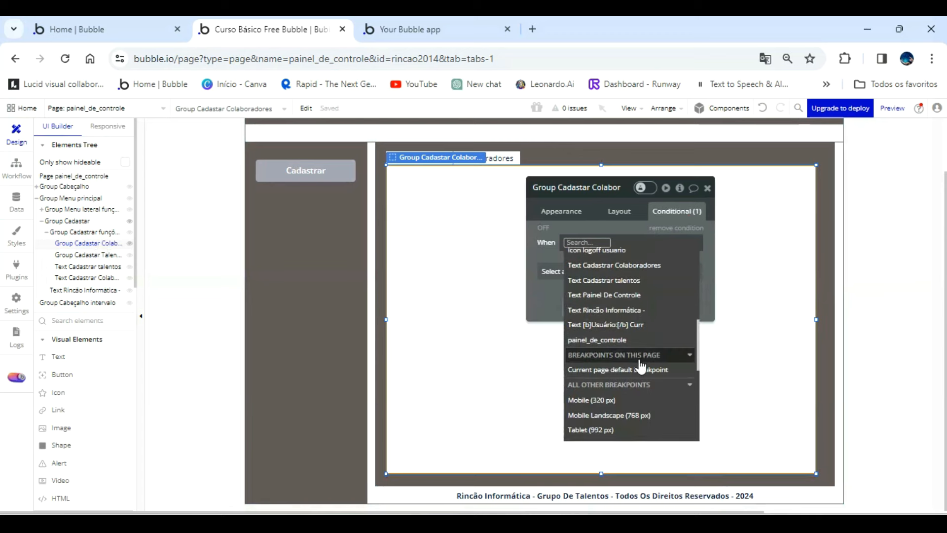
click(612, 338)
click(660, 406)
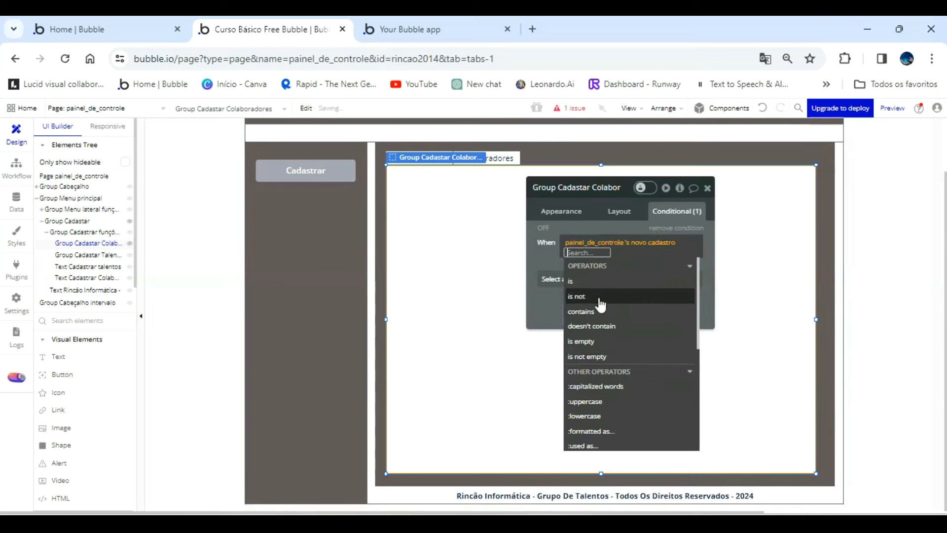
Complete the Colaboradores group's condition with is "Cadastrar colaboradores" and make the element visible when true.
click(580, 282)
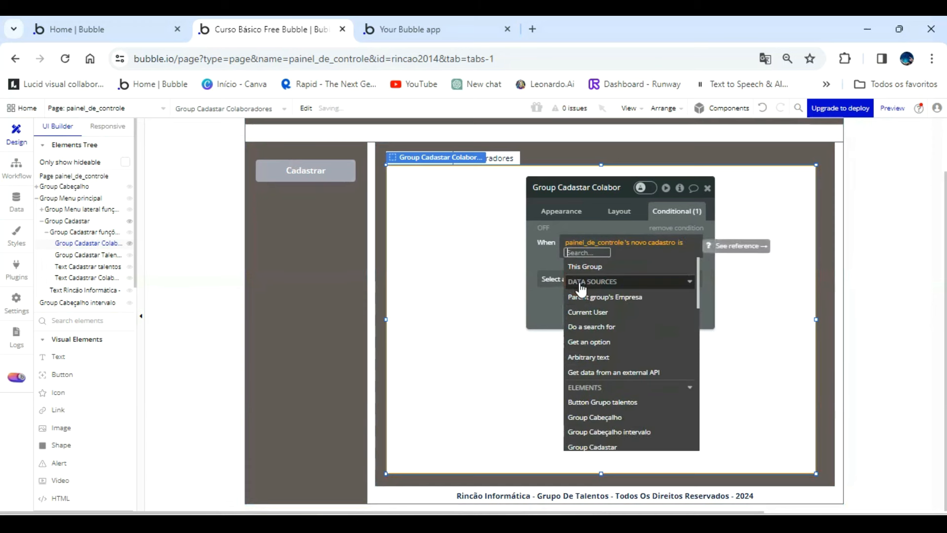
text(Cadas)
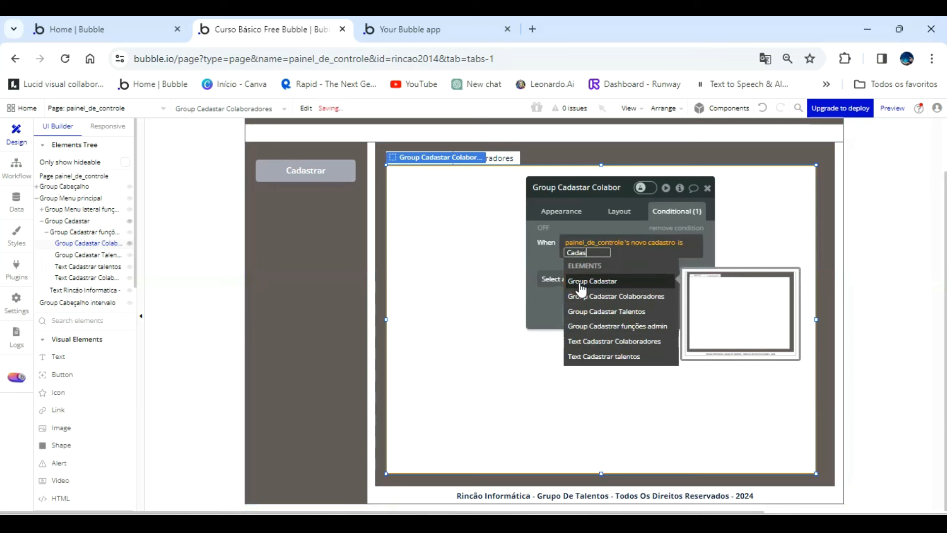
text(trar cola)
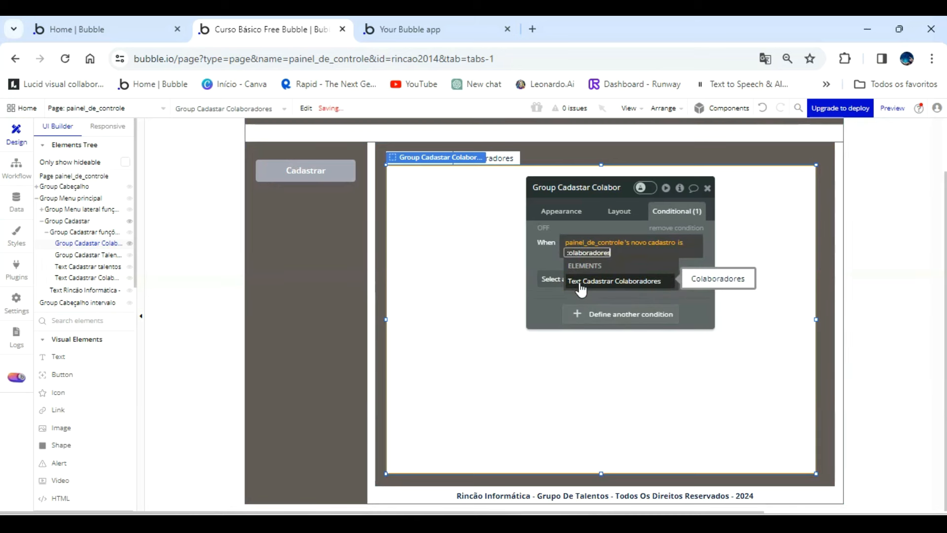
click(548, 262)
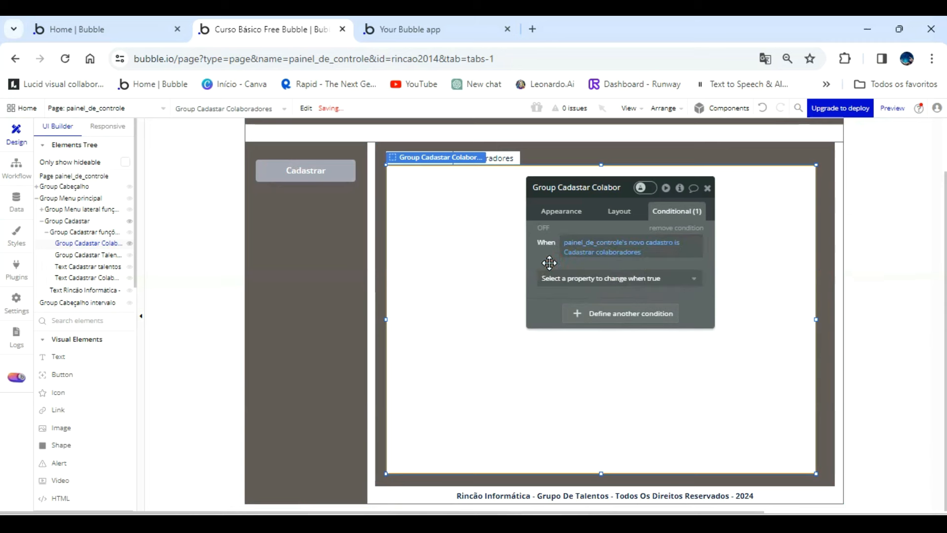
click(586, 290)
click(589, 309)
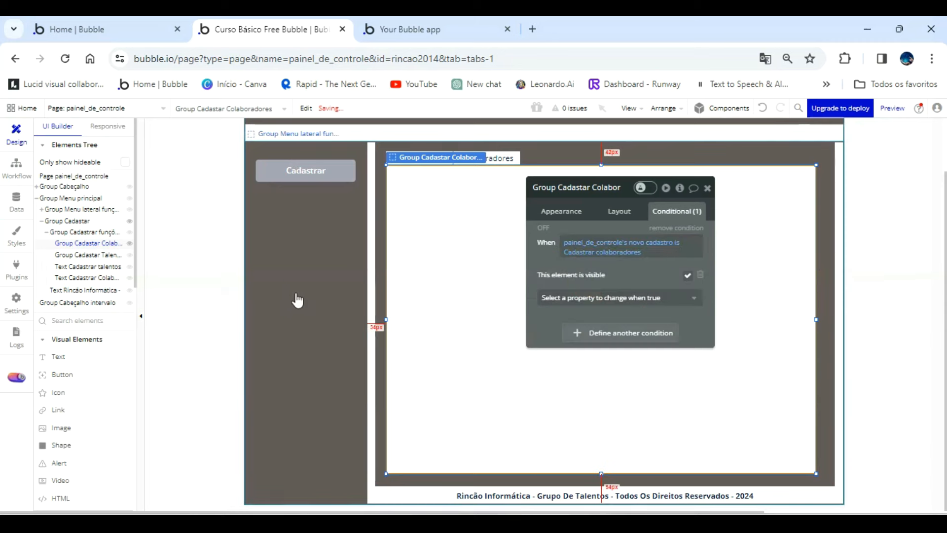
Dismiss the saving issue notice and add a condition to Group Cadastar Talentos based on painel_de_controle's novo cadastro state.
click(86, 254)
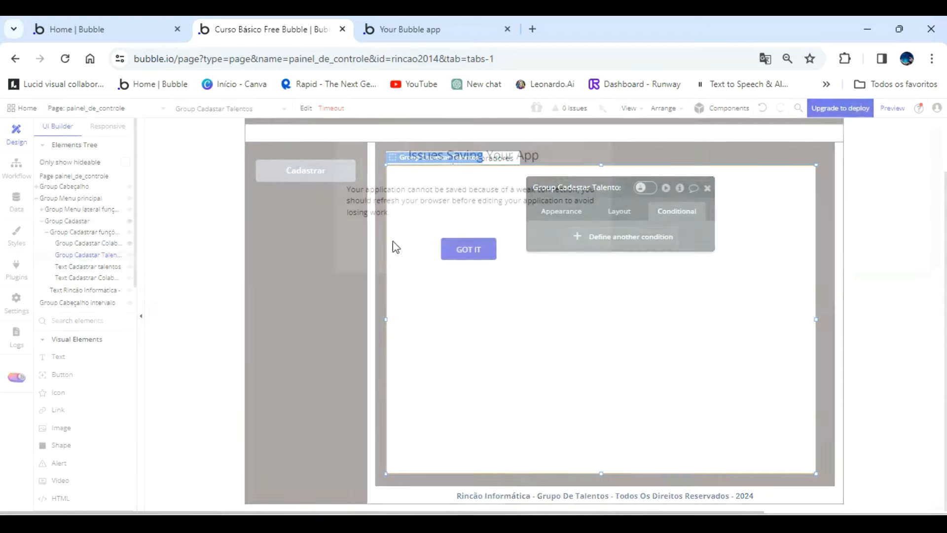
click(469, 249)
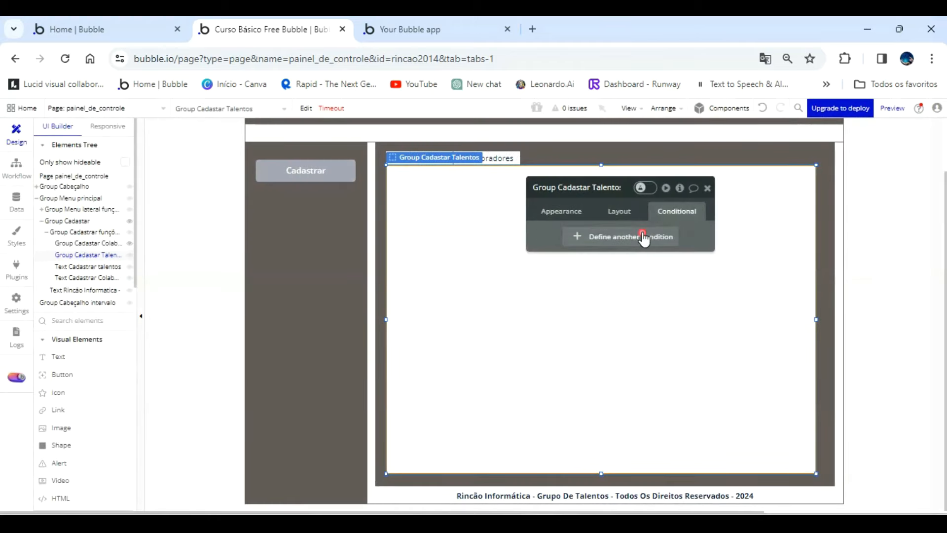
click(632, 235)
click(577, 242)
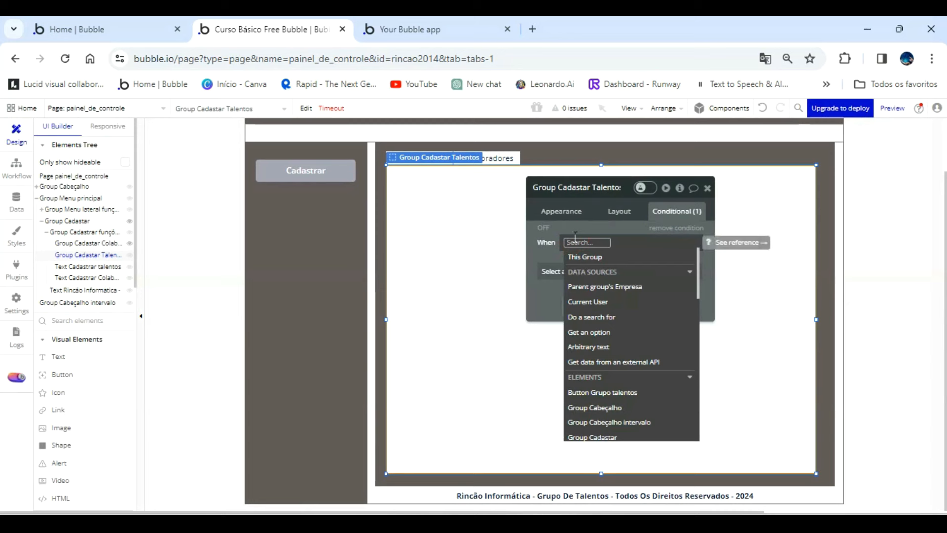
scroll(626, 335, down, 3)
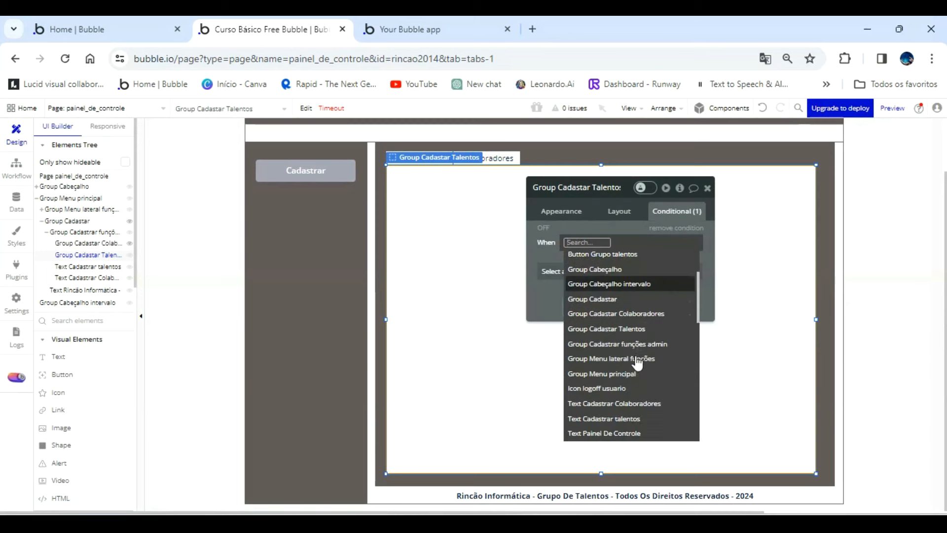
scroll(631, 400, down, 4)
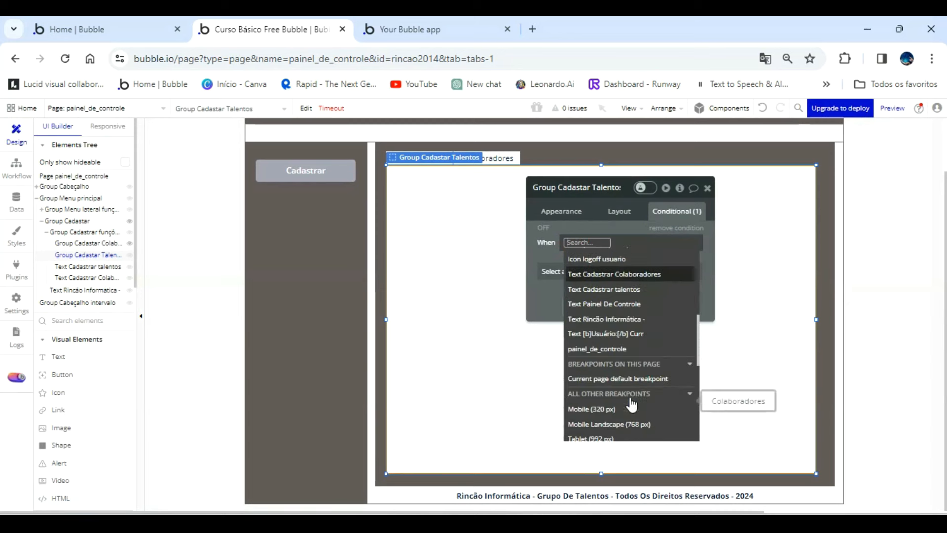
click(608, 342)
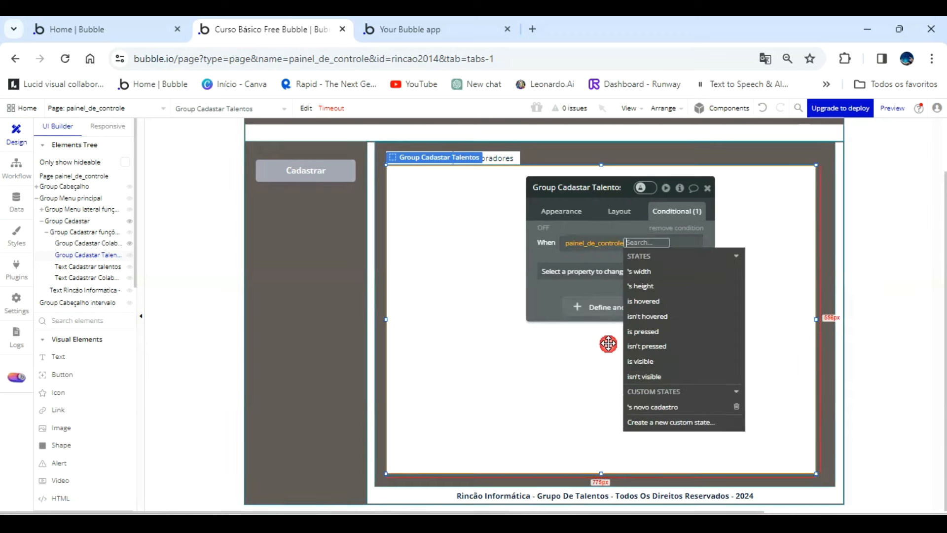
click(664, 407)
Complete the Talentos group's condition with is "Cadastrar talentos" and make the element visible when true.
click(575, 281)
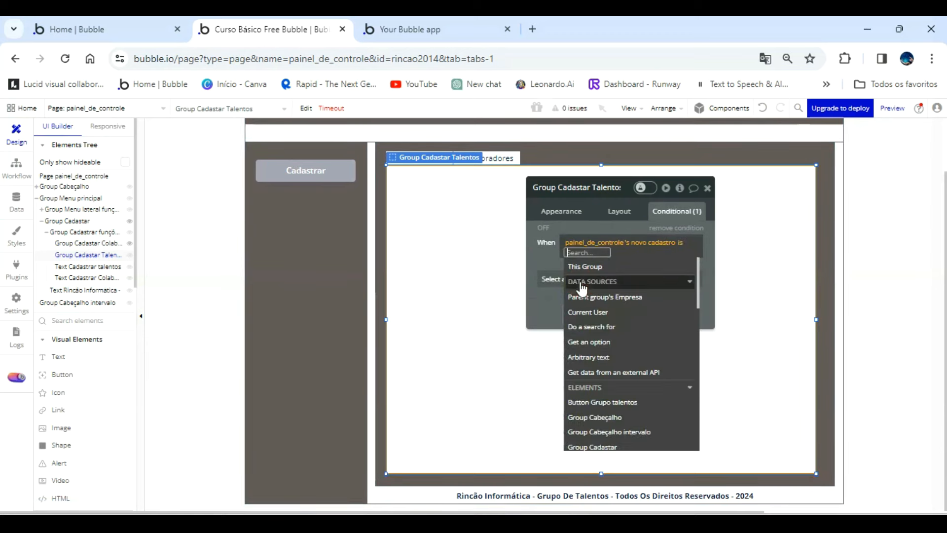
text(Cad)
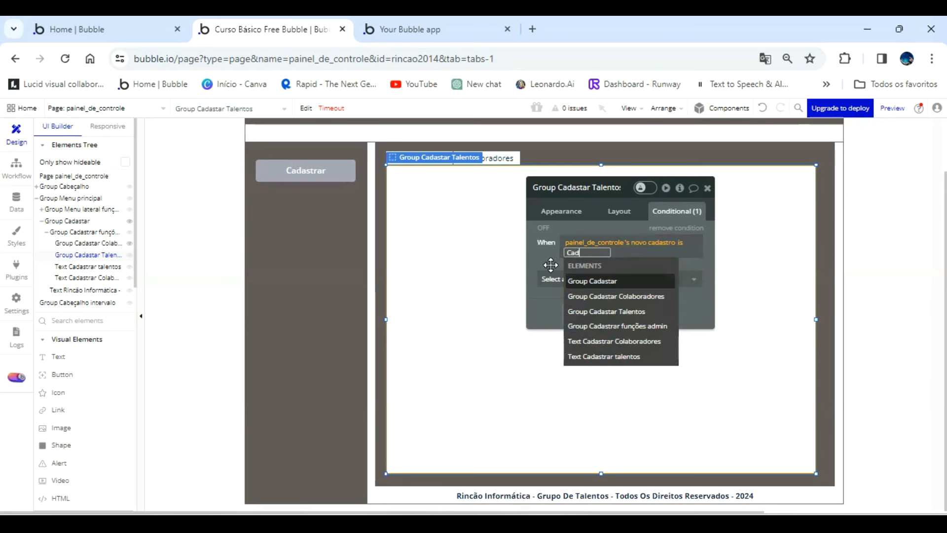
text(astrar talentos)
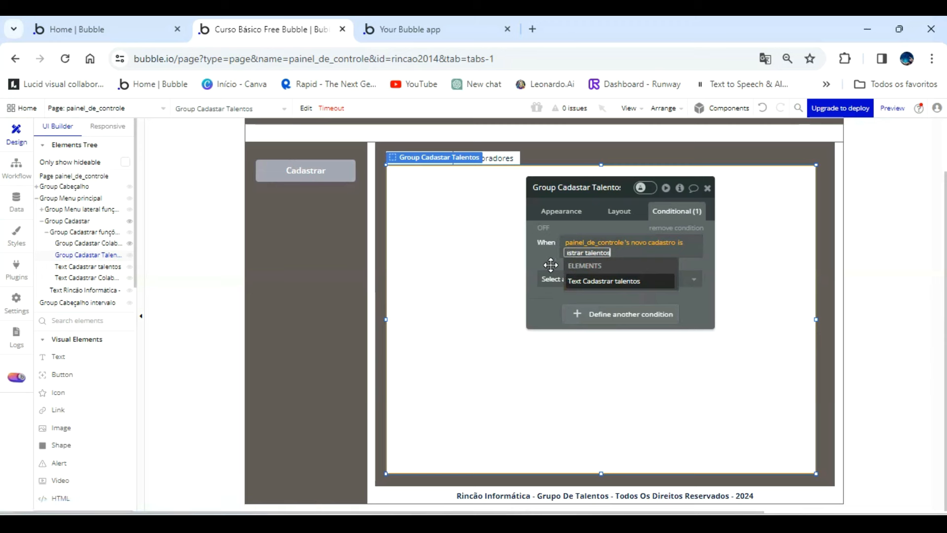
key(Return)
click(551, 278)
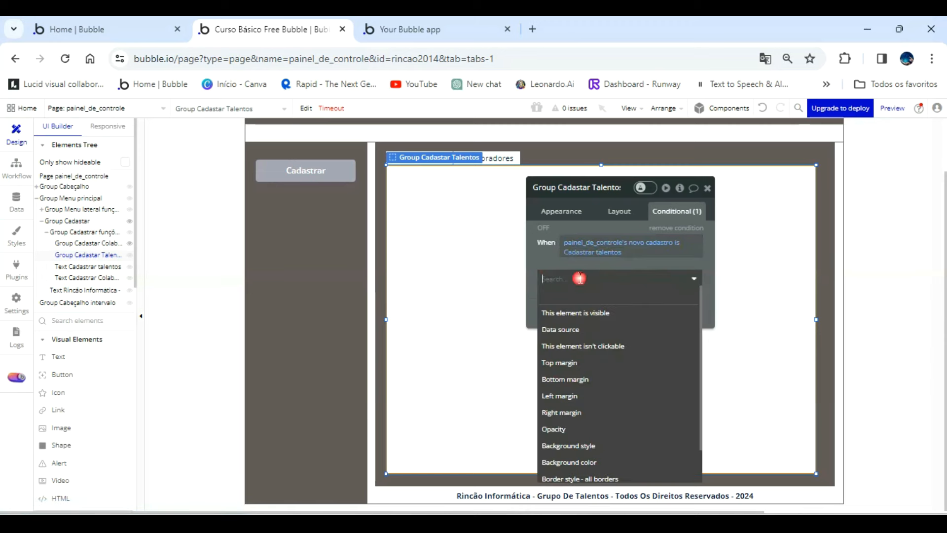
click(567, 314)
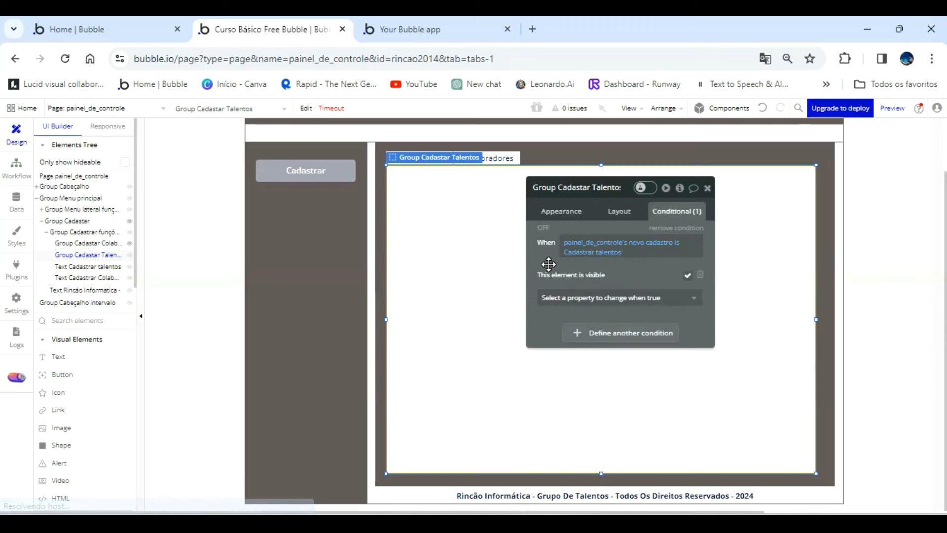
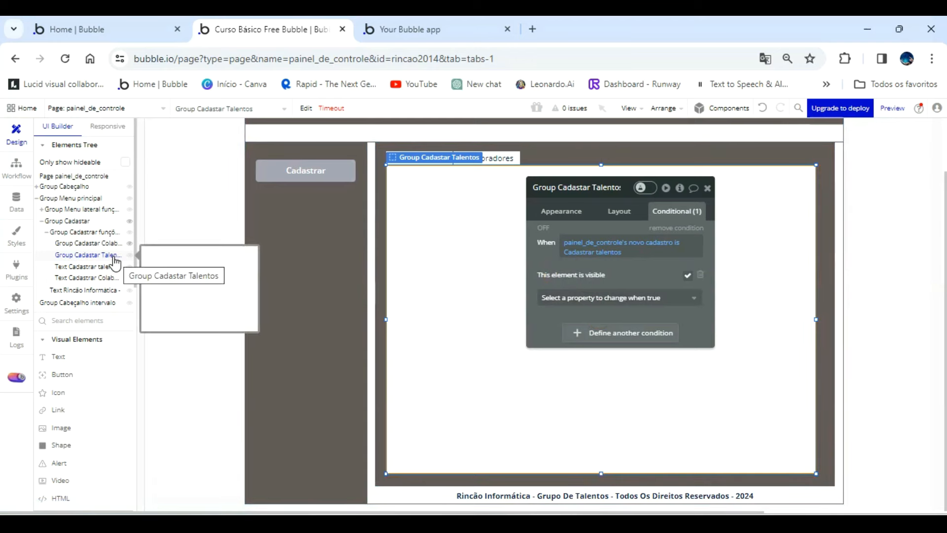
Set the Menu lateral state value to "Cadastrar talentos" in the Button Grupo talentos click workflow's Set state action.
click(21, 169)
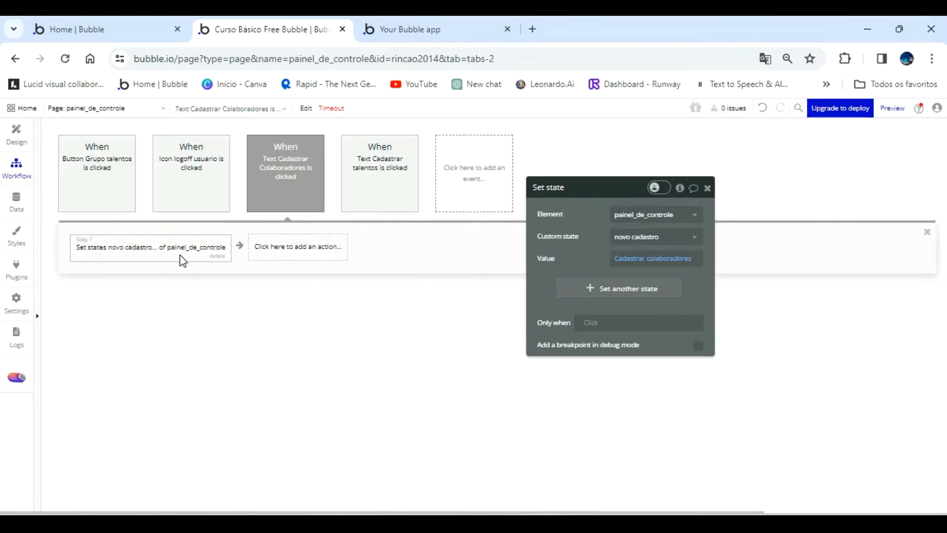
click(105, 184)
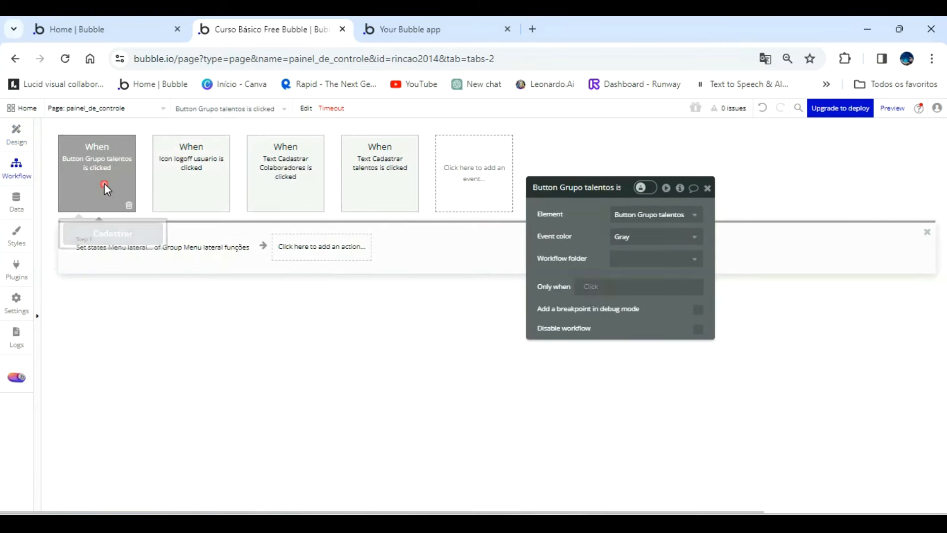
click(217, 248)
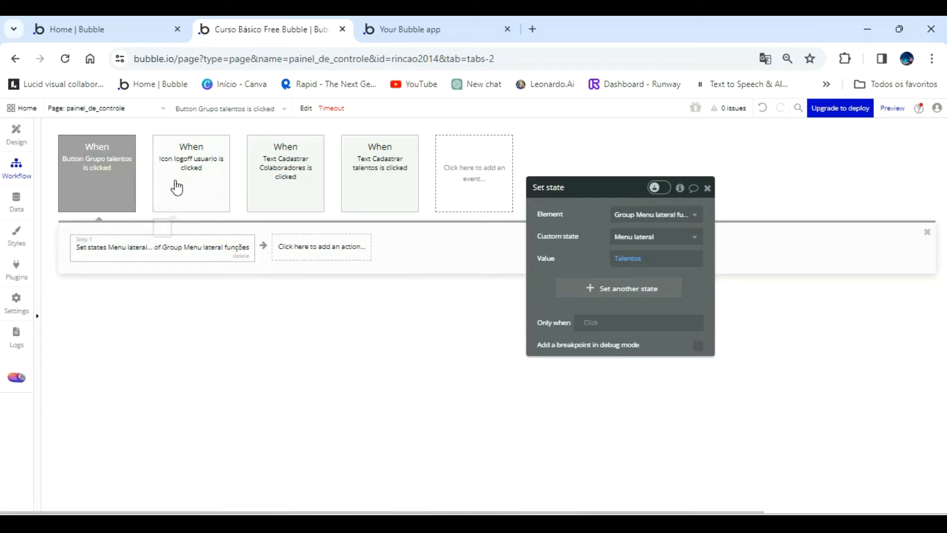
click(278, 184)
click(183, 239)
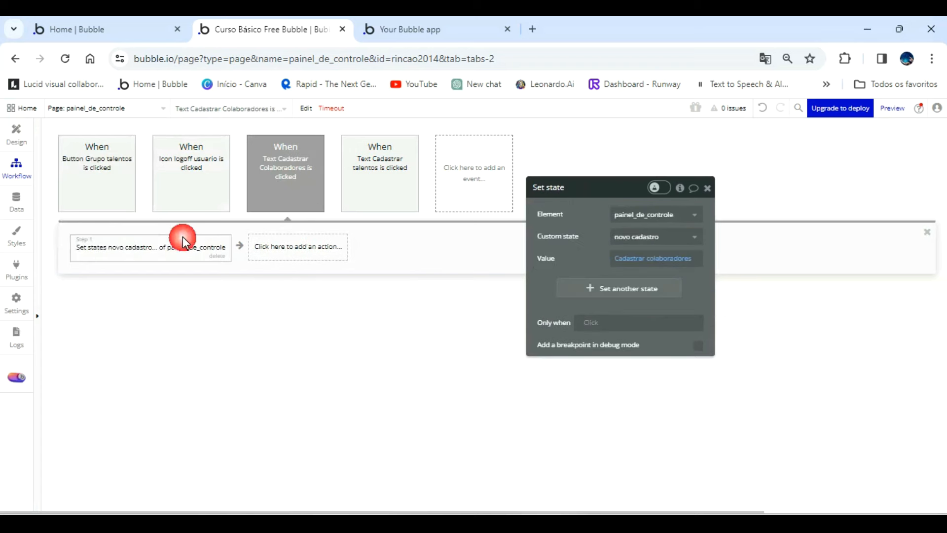
click(104, 181)
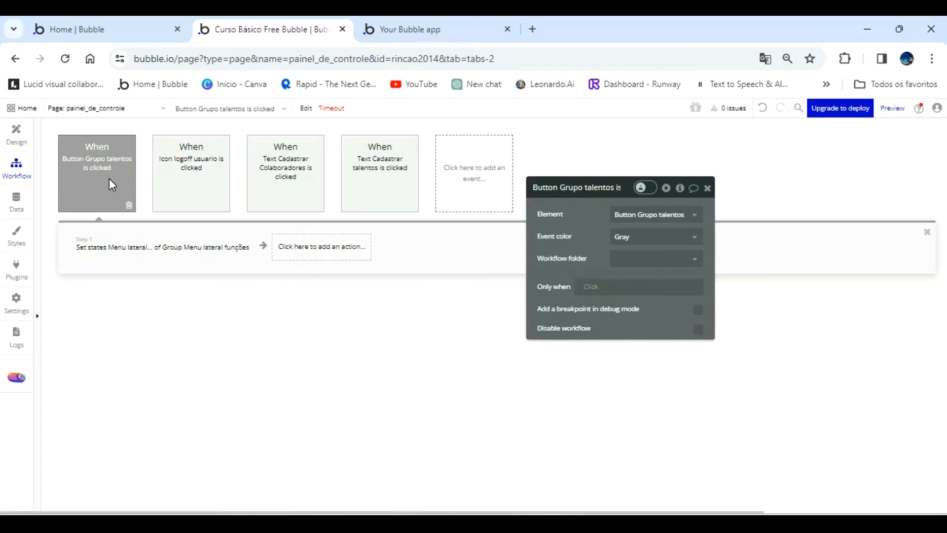
click(188, 247)
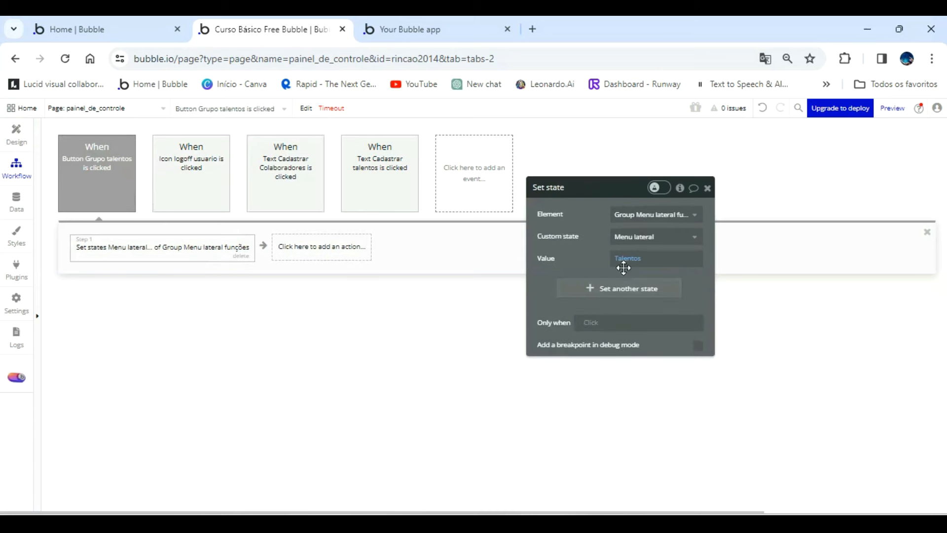
click(646, 261)
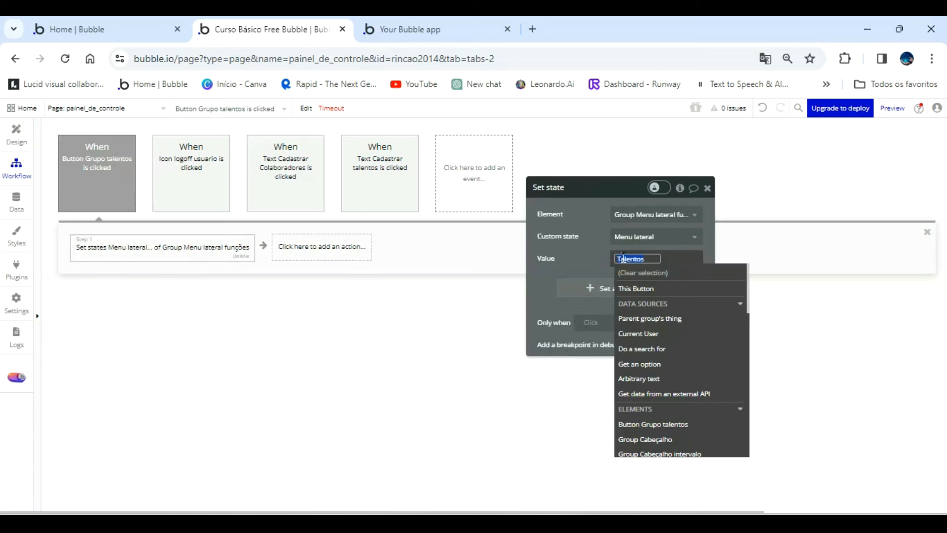
text(Cadas)
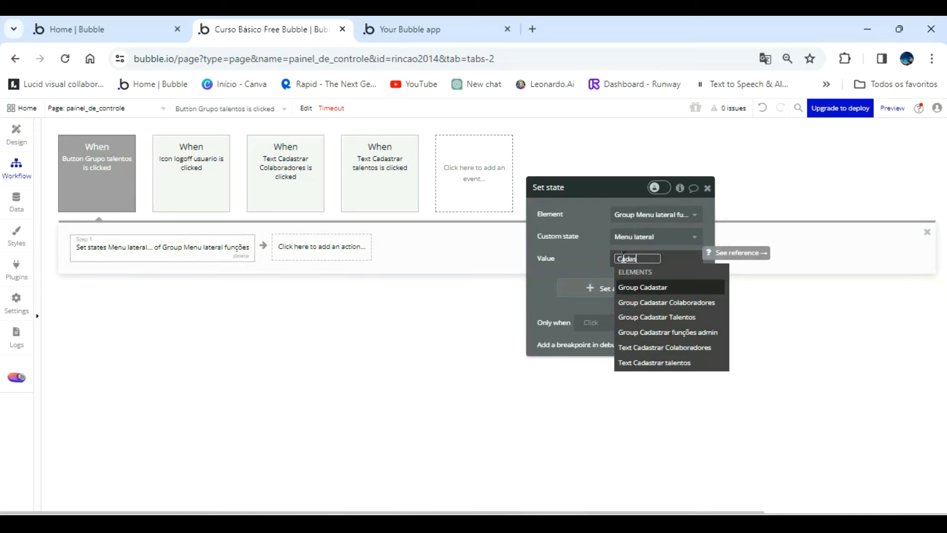
text(trar talento)
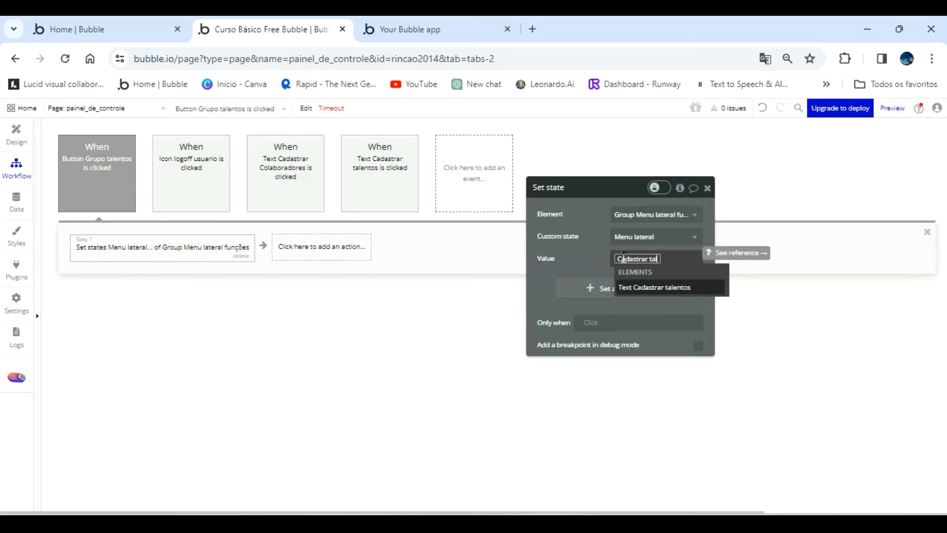
click(582, 256)
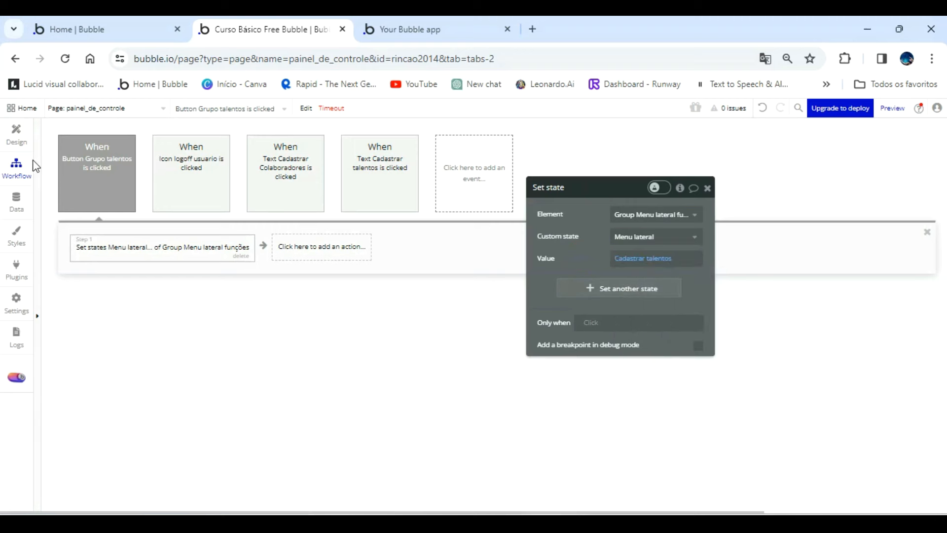
Change the background color of Group Cadastar Talentos to the red #BD4A4A.
click(24, 132)
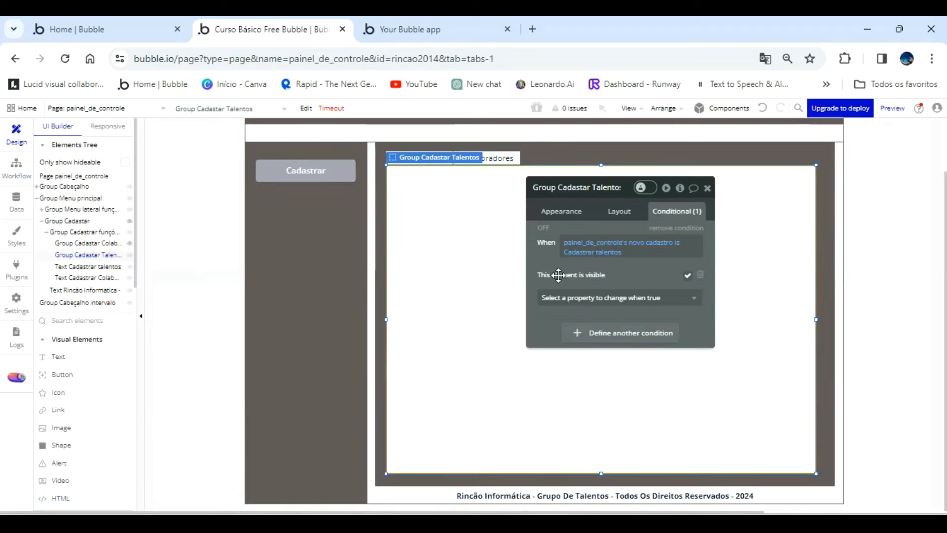
click(617, 221)
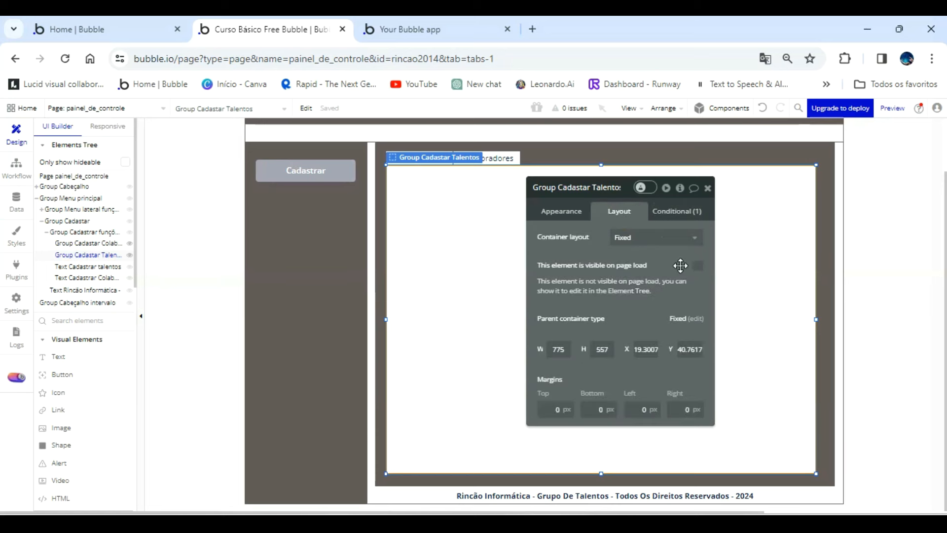
click(570, 213)
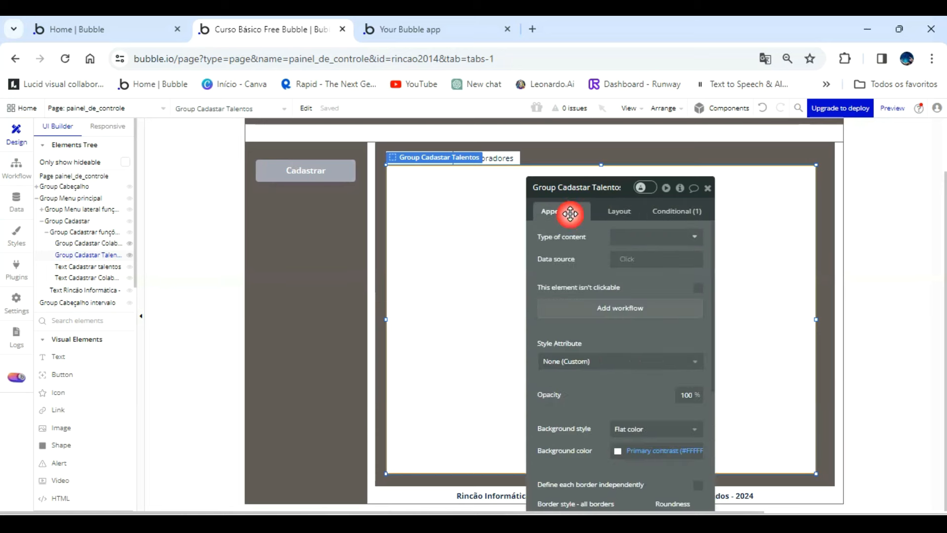
scroll(634, 360, down, 3)
click(617, 312)
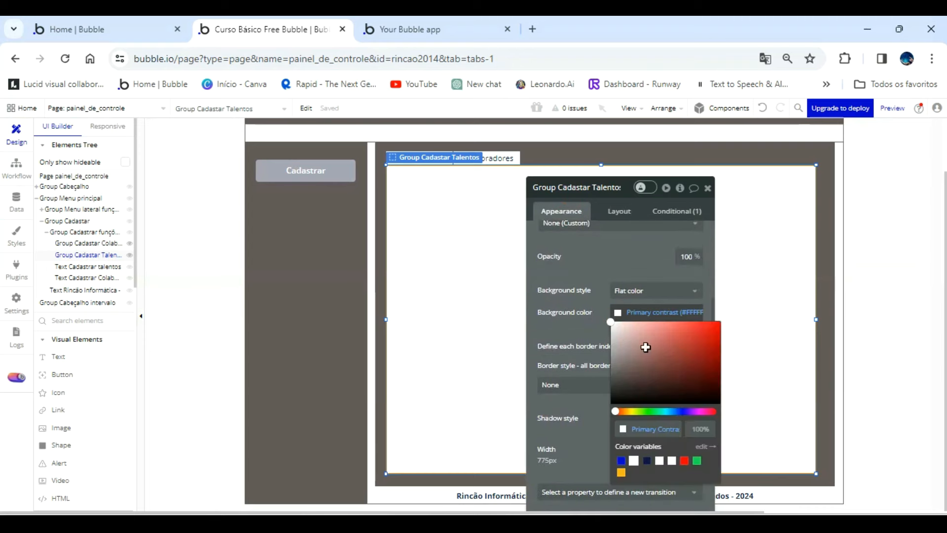
click(676, 343)
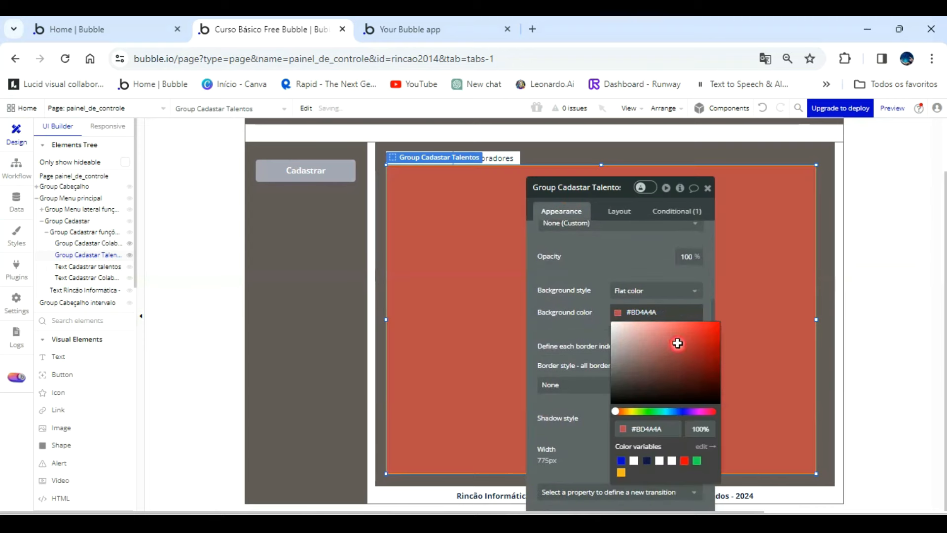
Change the background color of Group Cadastar Colaboradores to the green Success color variable.
click(101, 242)
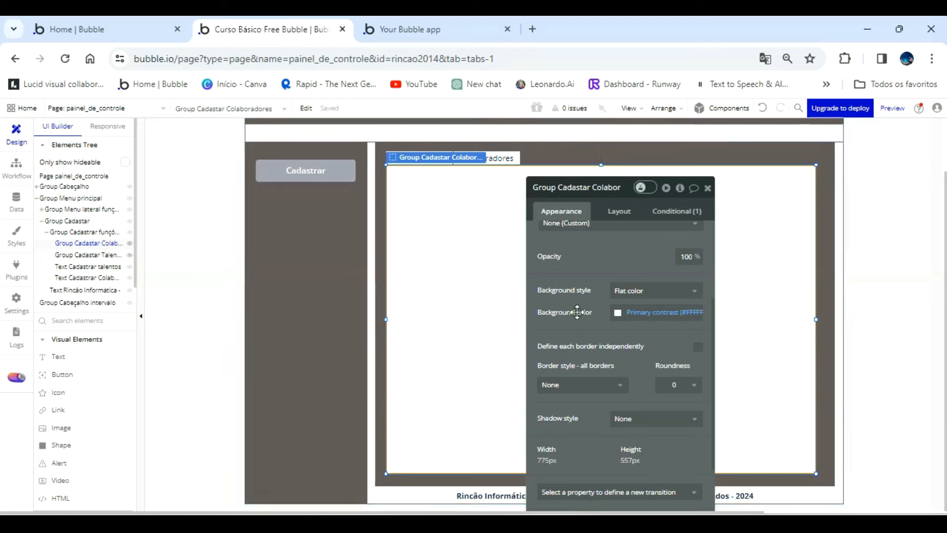
click(617, 312)
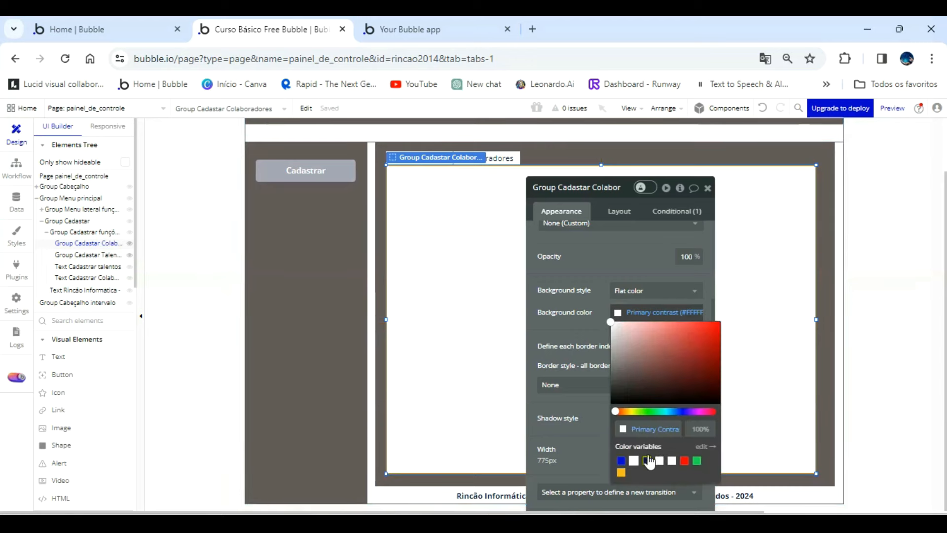
click(689, 375)
click(697, 461)
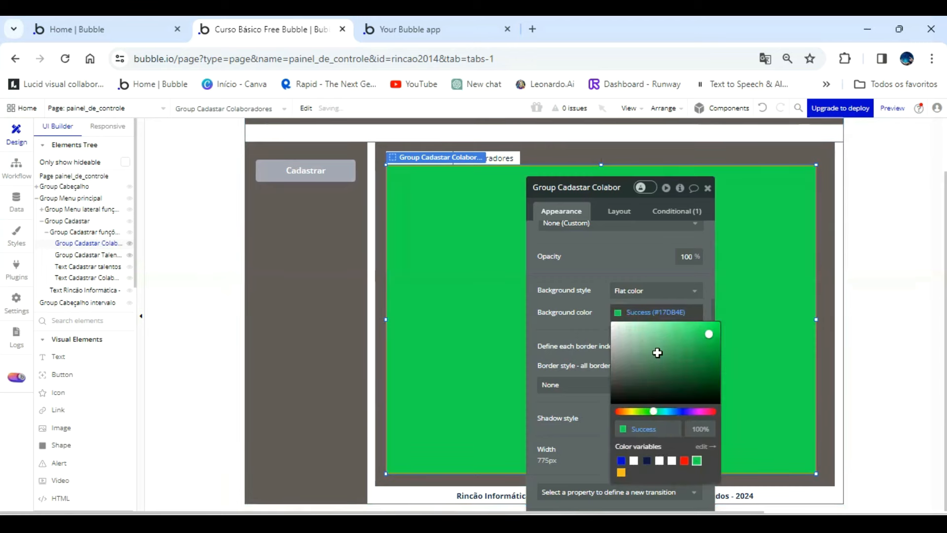
Make Group Cadastrar funções admin not visible on page load.
click(97, 254)
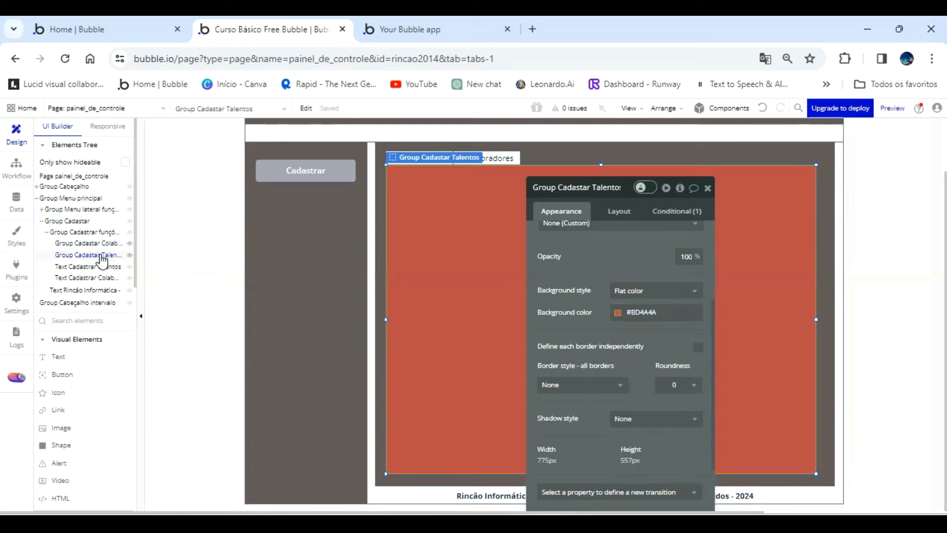
click(619, 211)
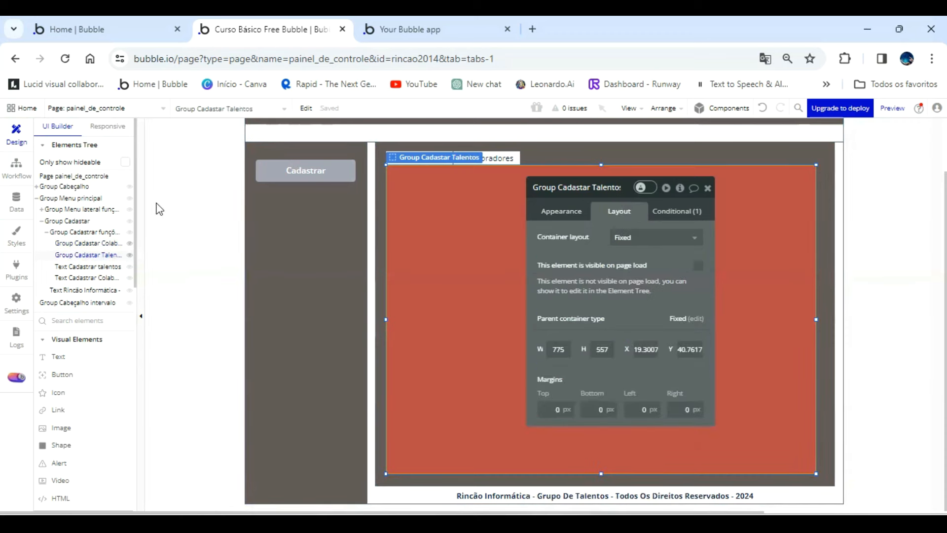
click(91, 244)
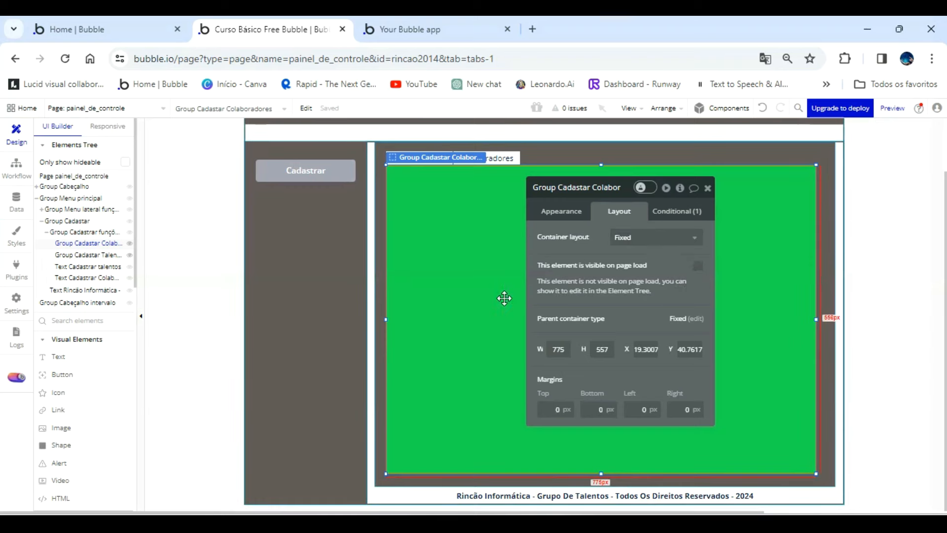
click(377, 197)
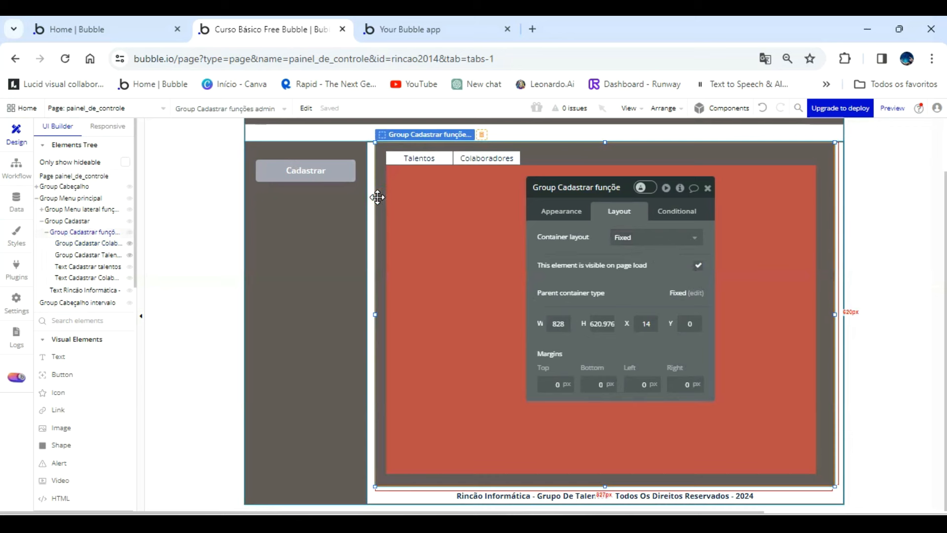
click(699, 267)
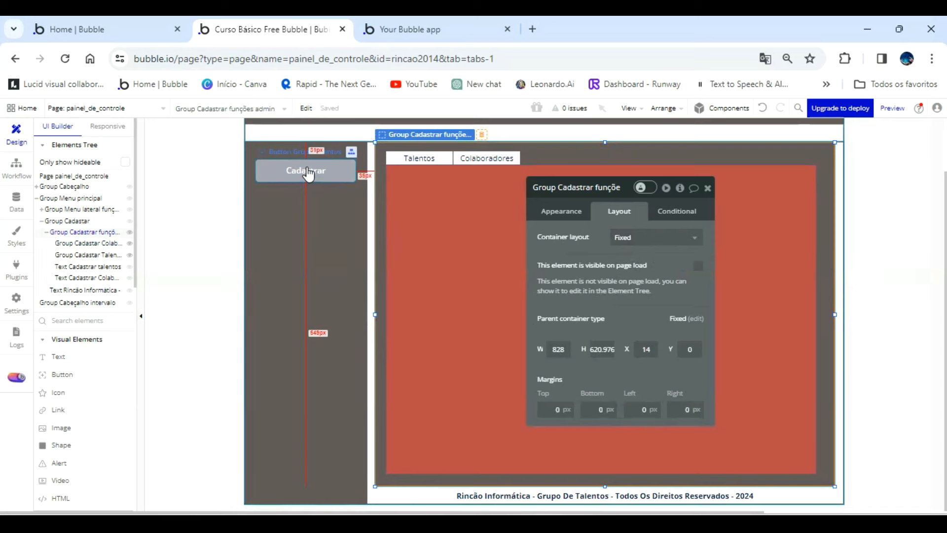
Rename the side menu's Cadastrar button element as "Button Novo cadastro funçoes admin".
click(575, 187)
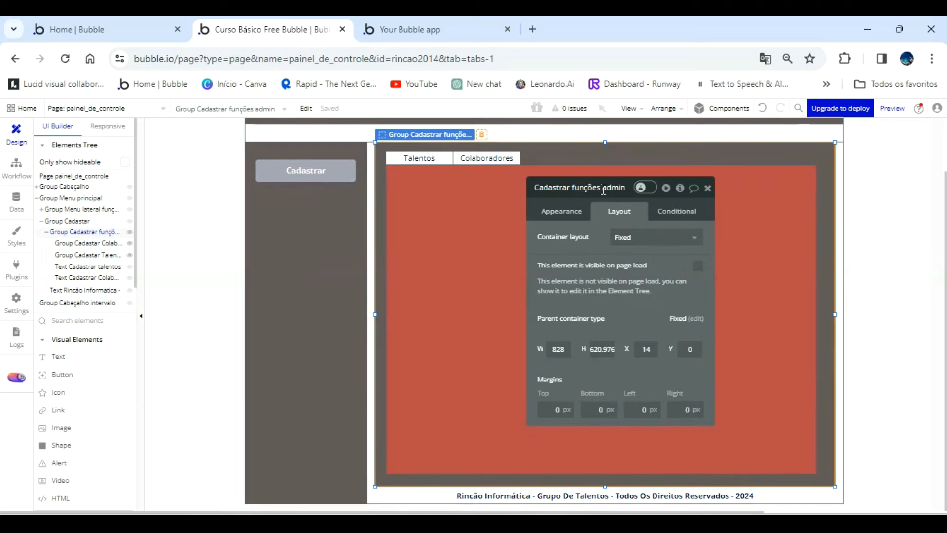
click(307, 170)
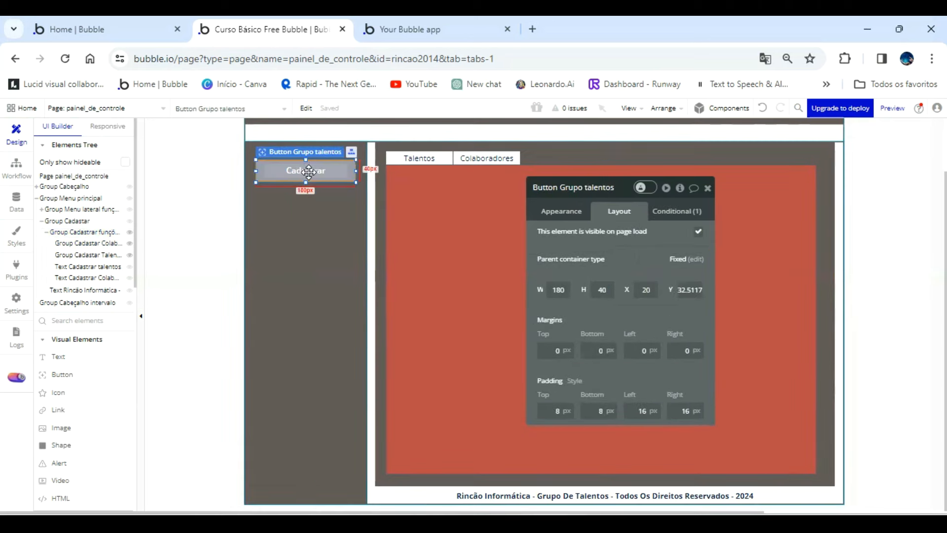
click(564, 212)
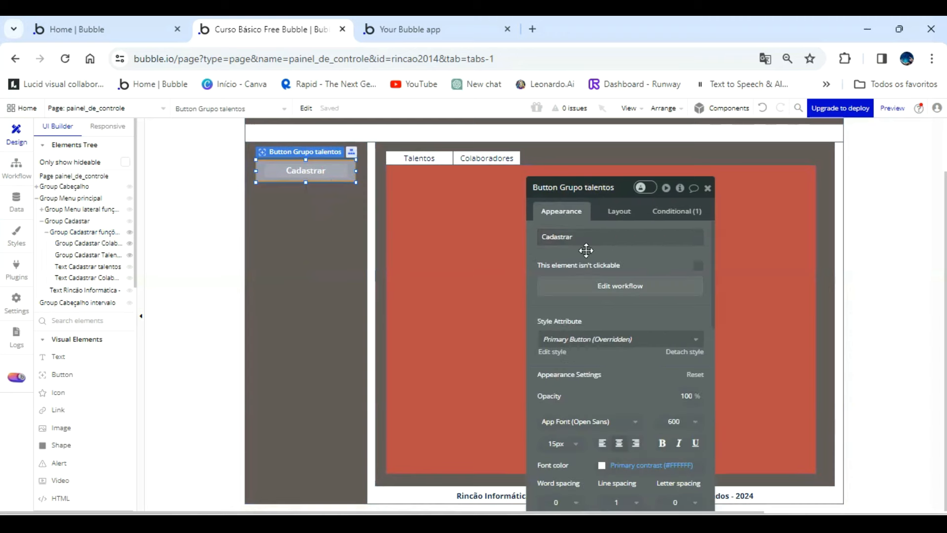
click(601, 286)
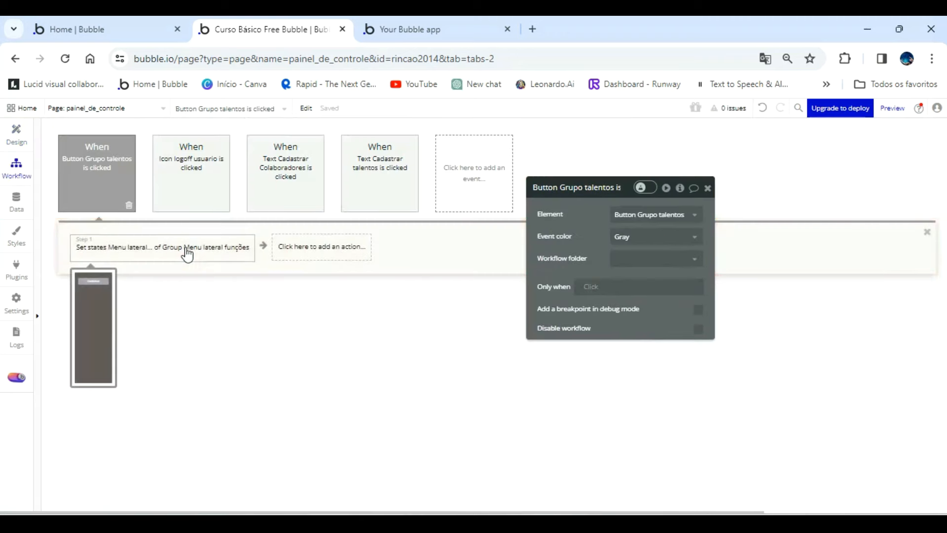
click(22, 133)
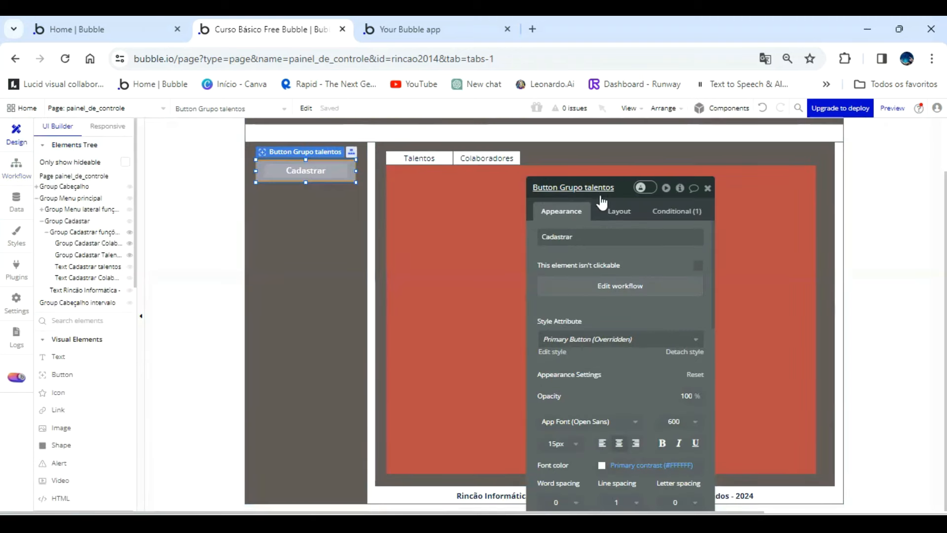
click(600, 191)
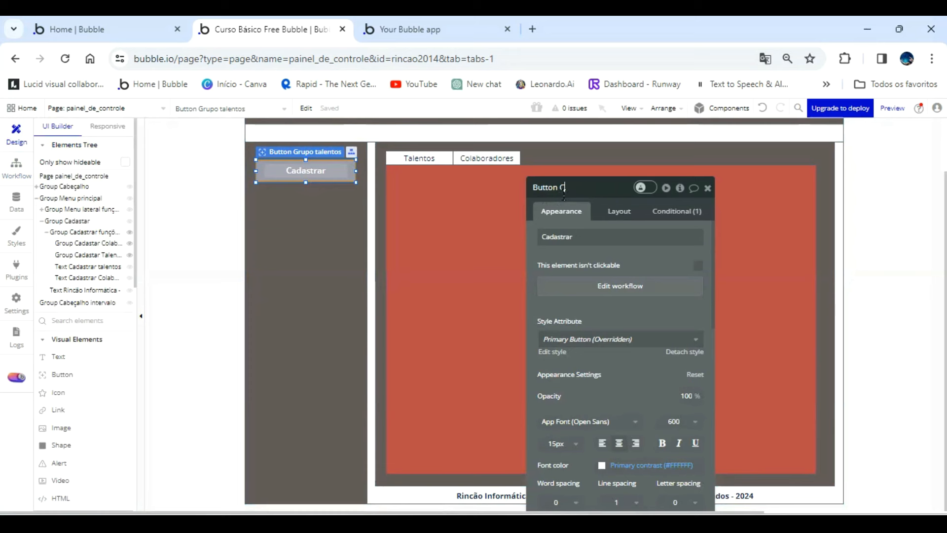
text(Novo cadastro)
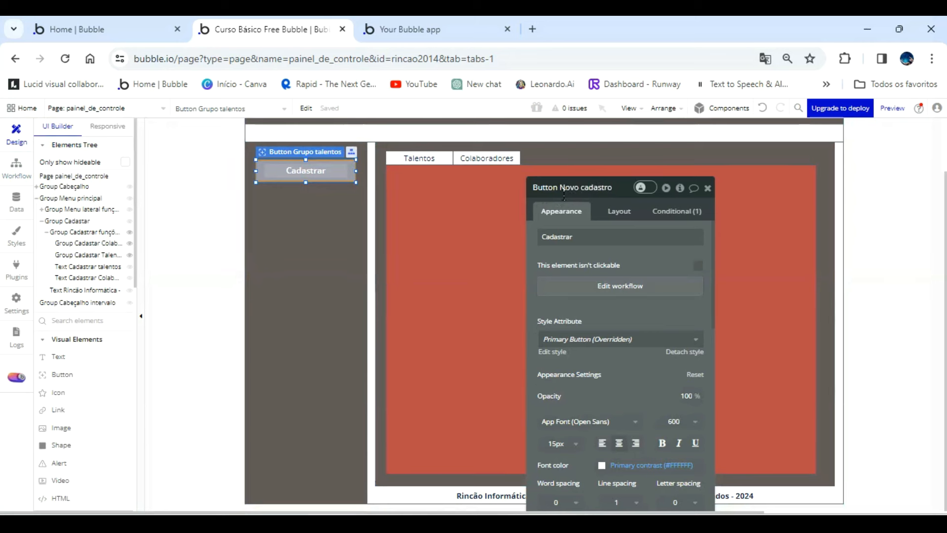
text( funçoes admin)
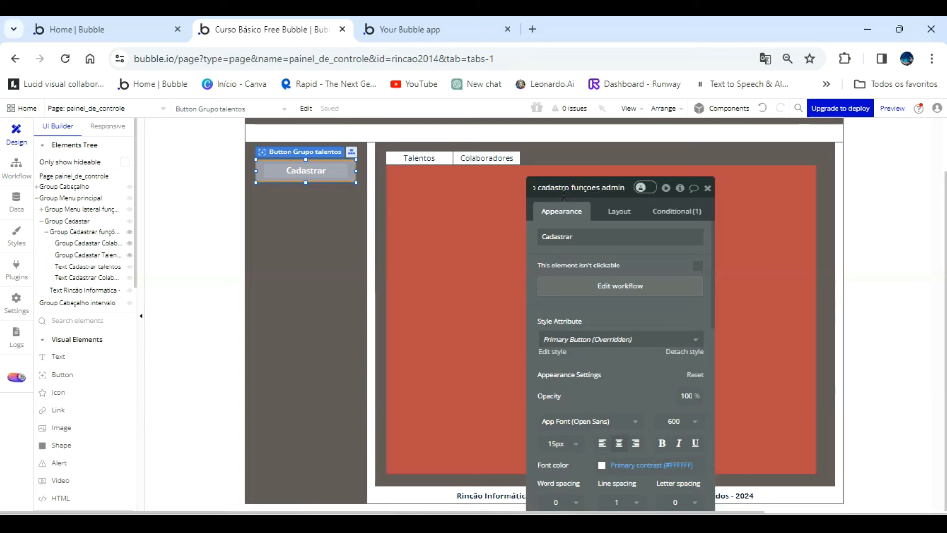
key(Return)
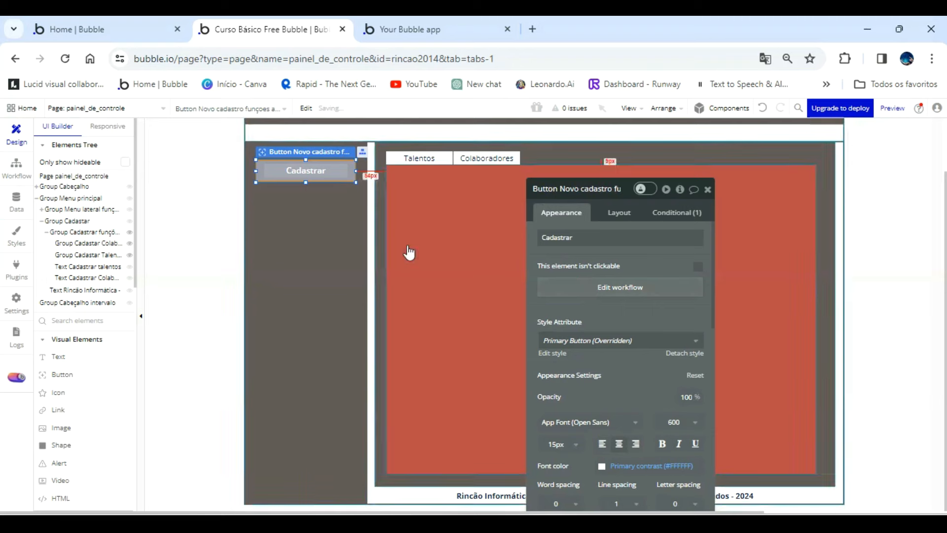
Delete the Set state action from the Cadastrar button's click workflow.
click(570, 292)
click(241, 255)
key(Delete)
Add a Show action for Group Cadastrar funções admin to the Cadastrar button's click workflow.
click(127, 247)
mouse_move(118, 396)
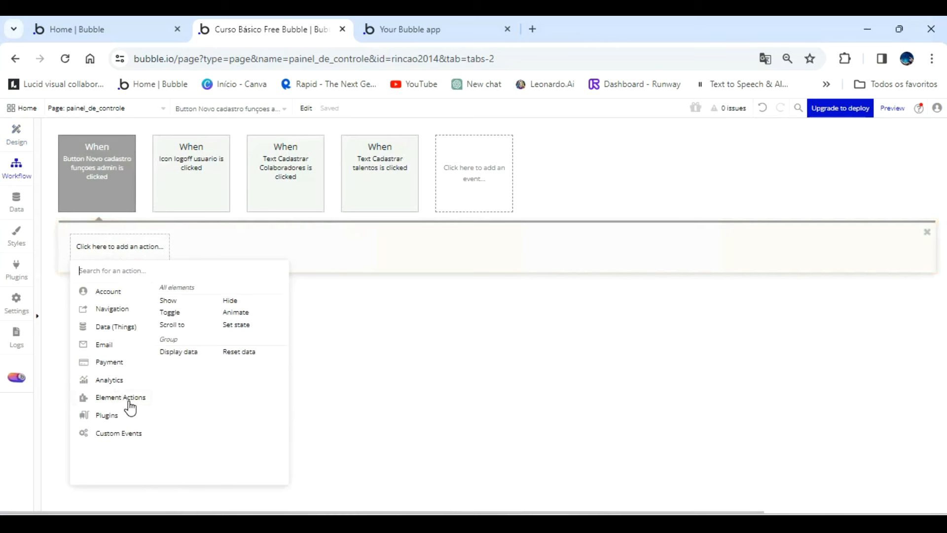
click(170, 302)
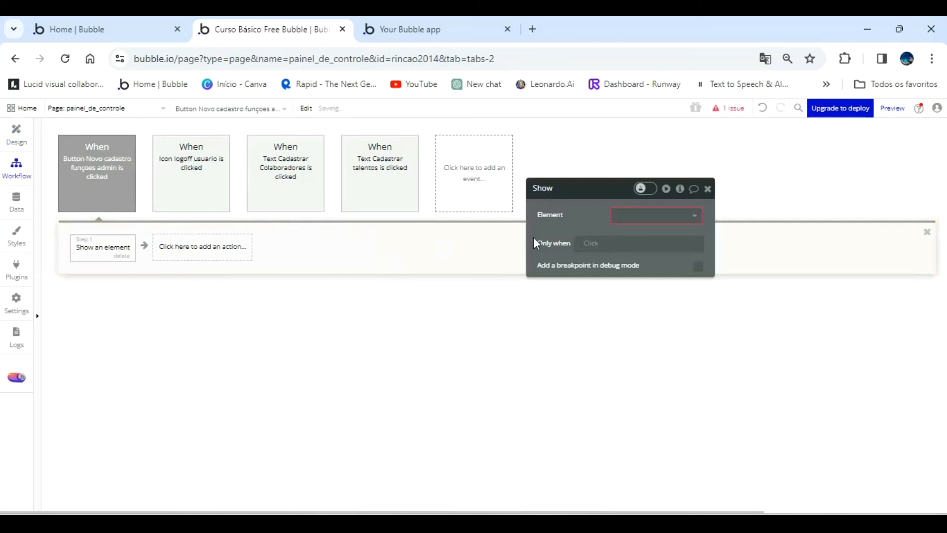
click(628, 219)
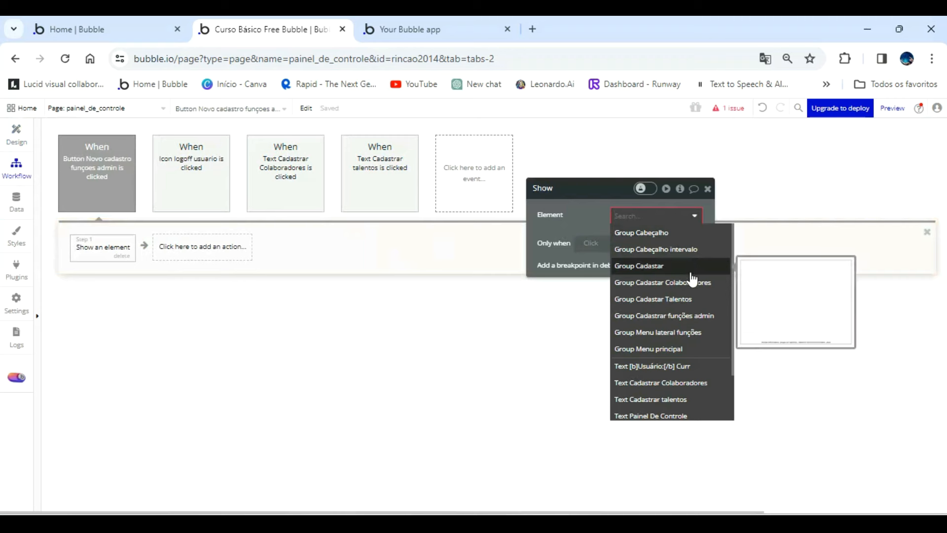
click(706, 318)
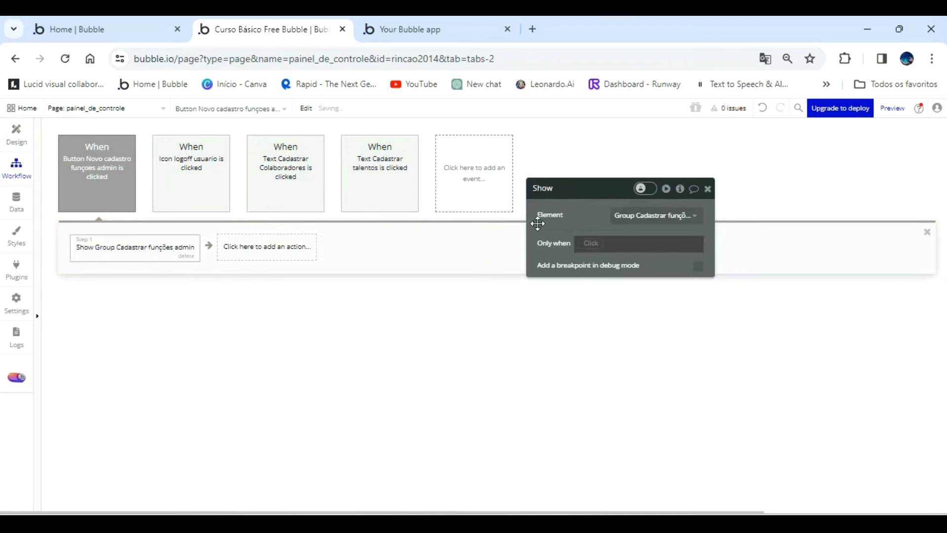
In the running app page, test the Cadastrar button and switch between the Talentos and Colaboradores groups.
click(424, 31)
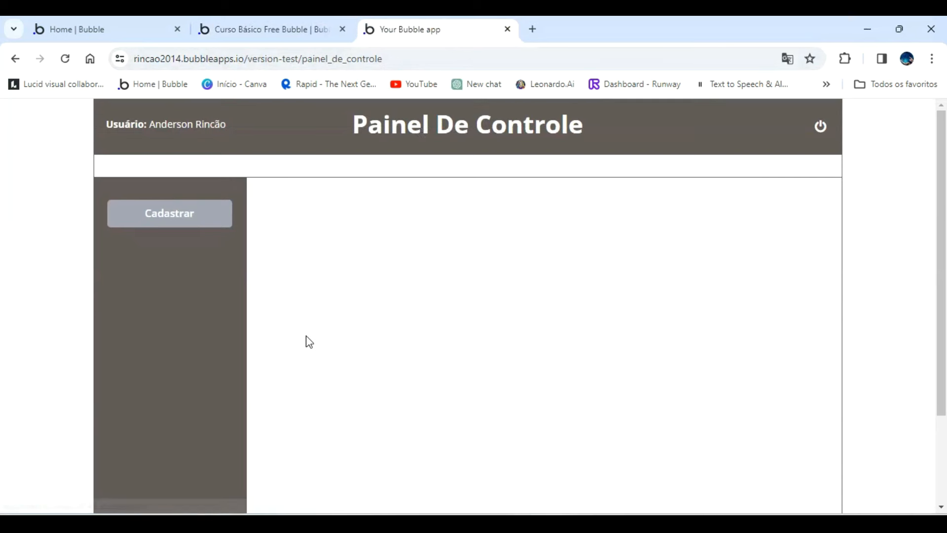
click(183, 213)
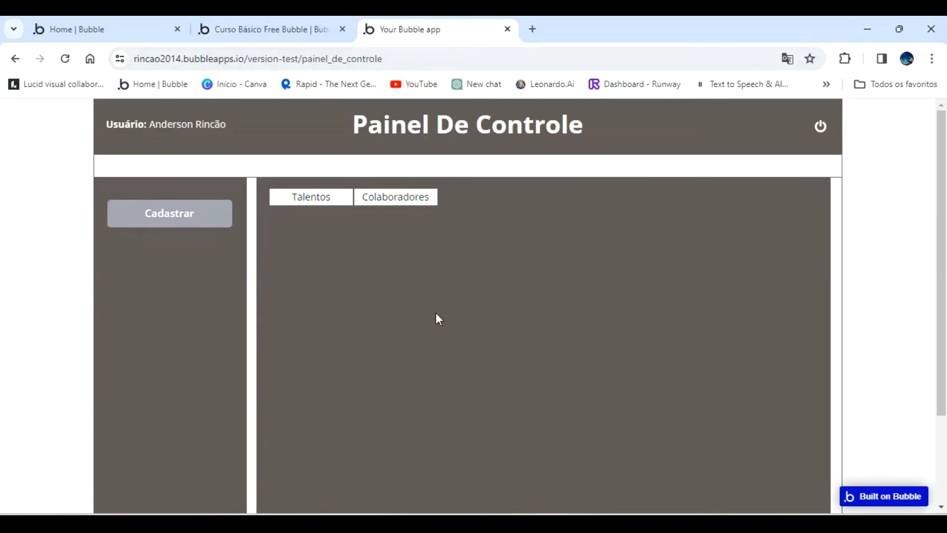
click(316, 197)
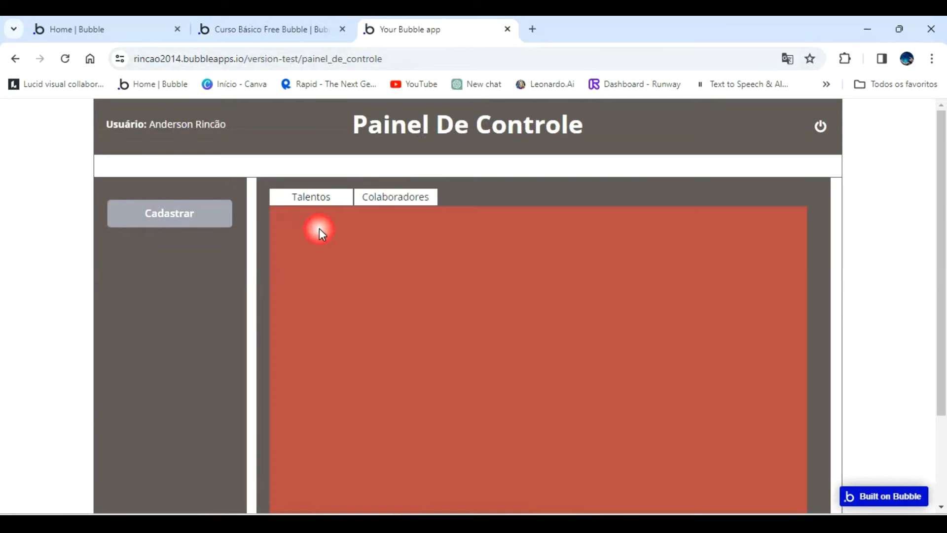
click(403, 204)
click(323, 202)
click(389, 205)
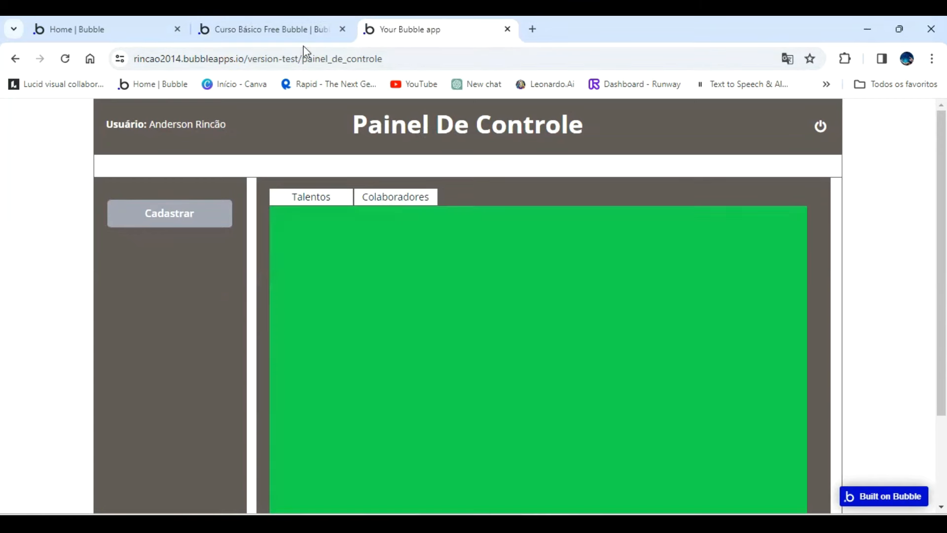
Back in the Bubble editor, add a condition to Text Cadastrar talentos for when painel_de_controle's novo cadastro is "Cadastrar talentos".
click(296, 29)
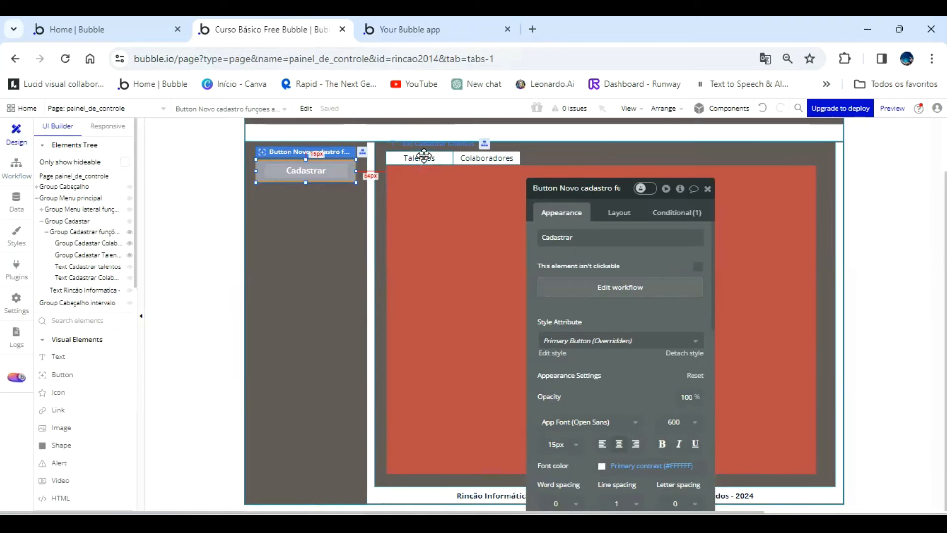
click(424, 156)
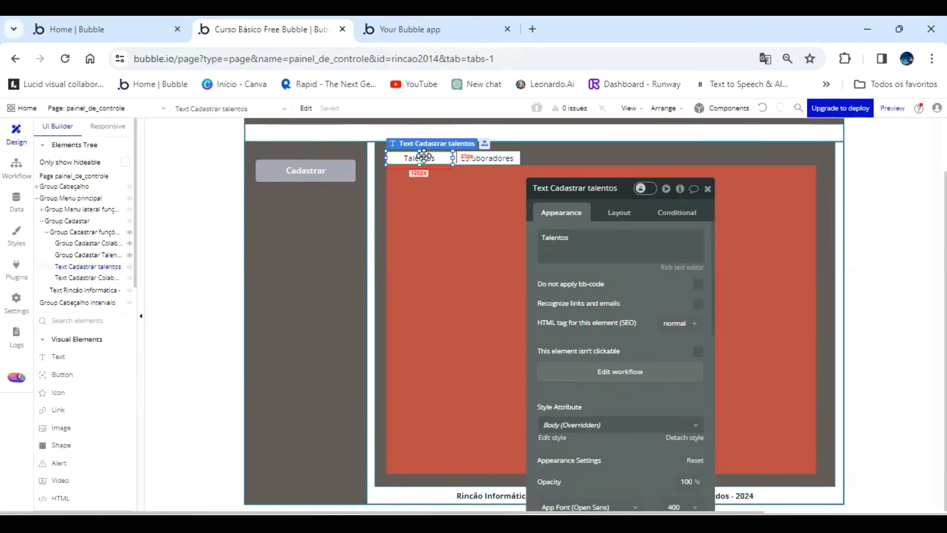
click(679, 213)
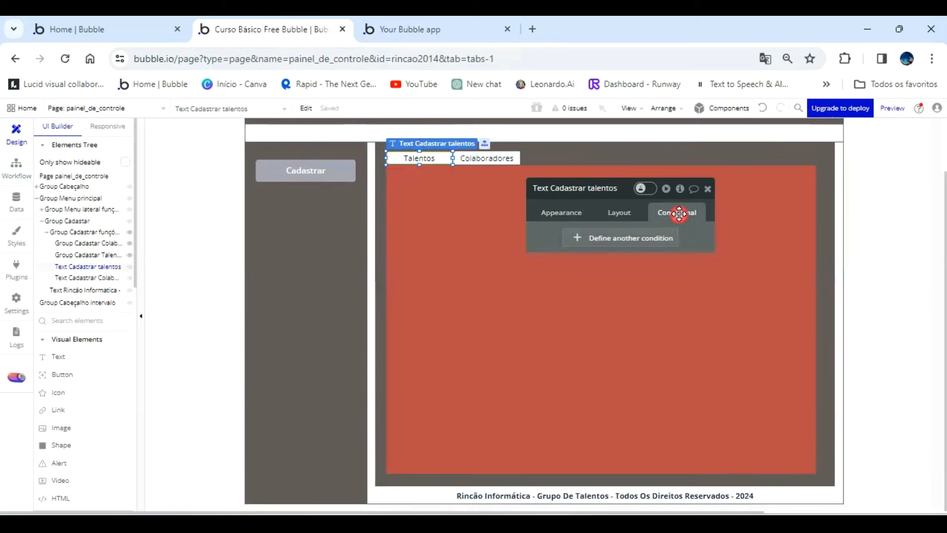
click(640, 240)
click(589, 244)
scroll(629, 336, down, 6)
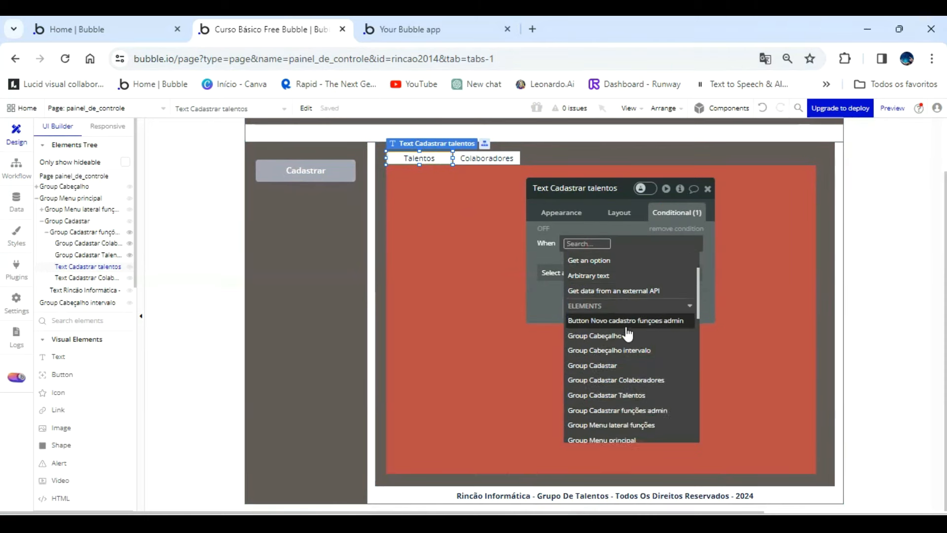
scroll(633, 377, down, 3)
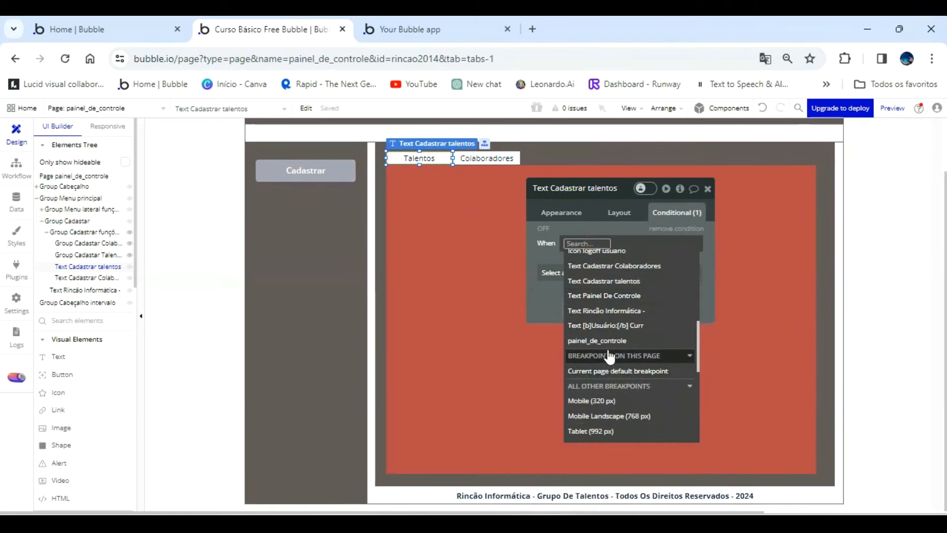
click(609, 341)
click(661, 408)
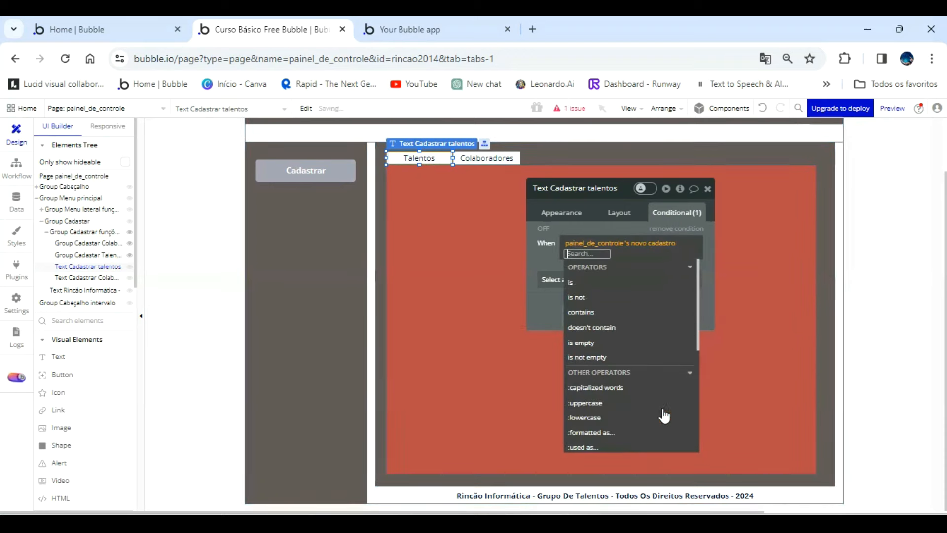
click(579, 286)
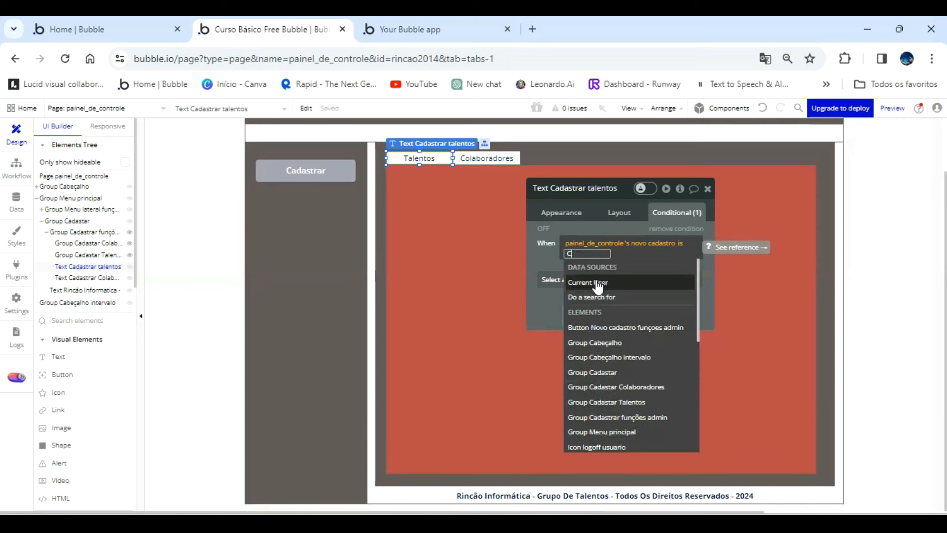
text(Cadastrar)
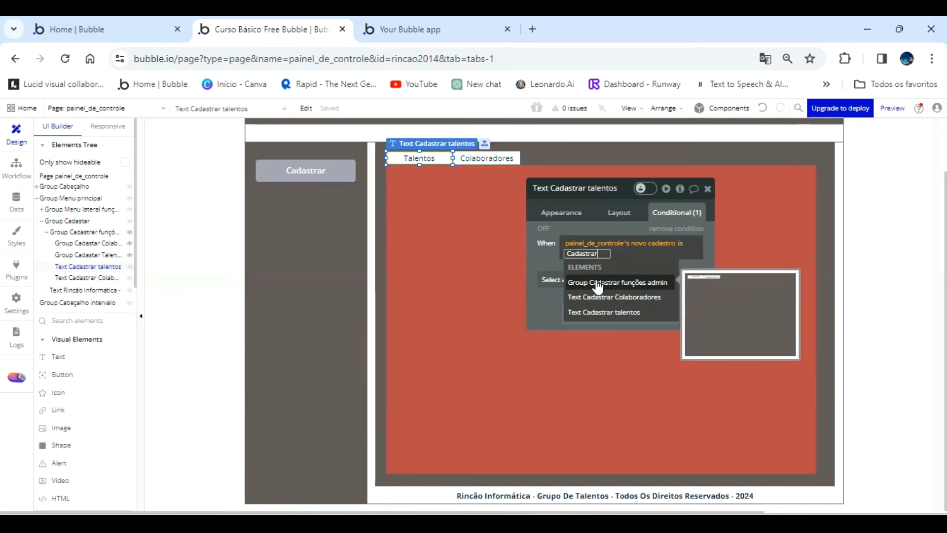
text( talentos)
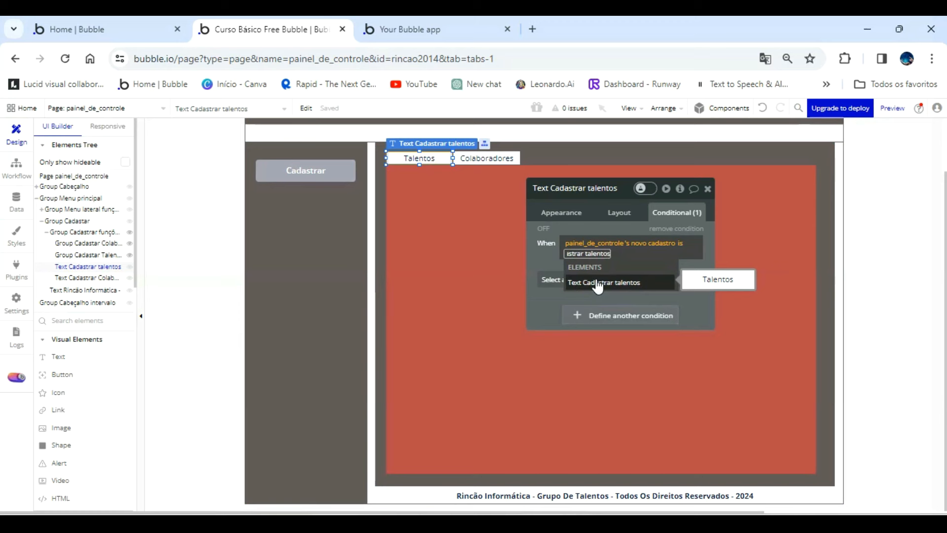
click(598, 285)
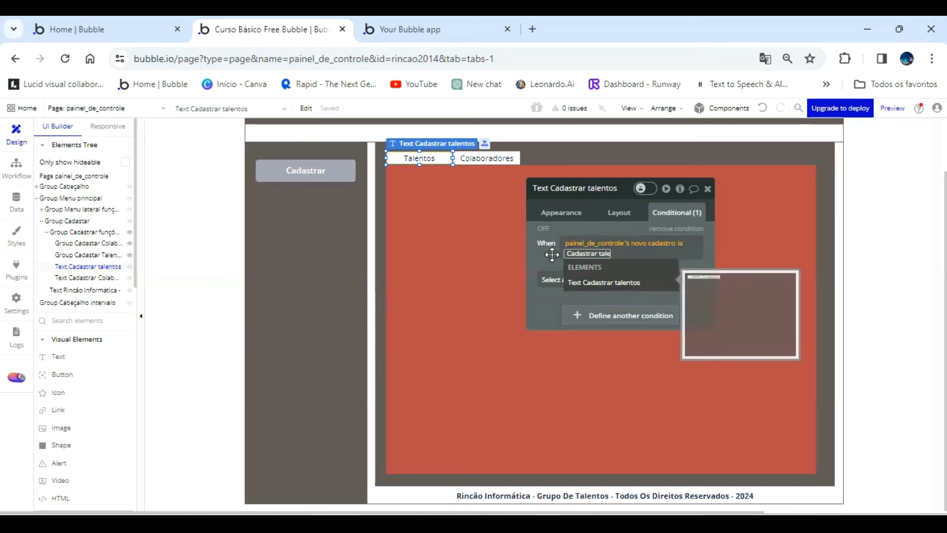
click(584, 281)
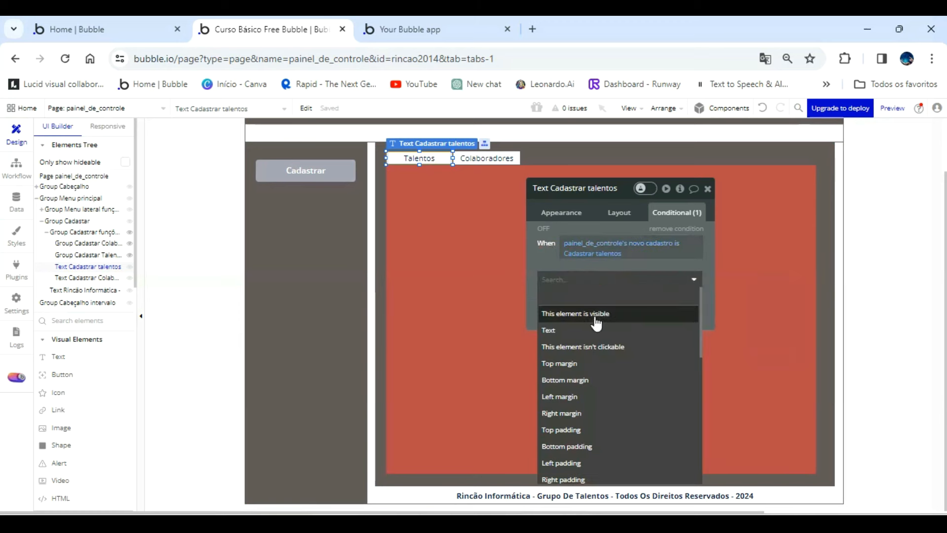
click(599, 337)
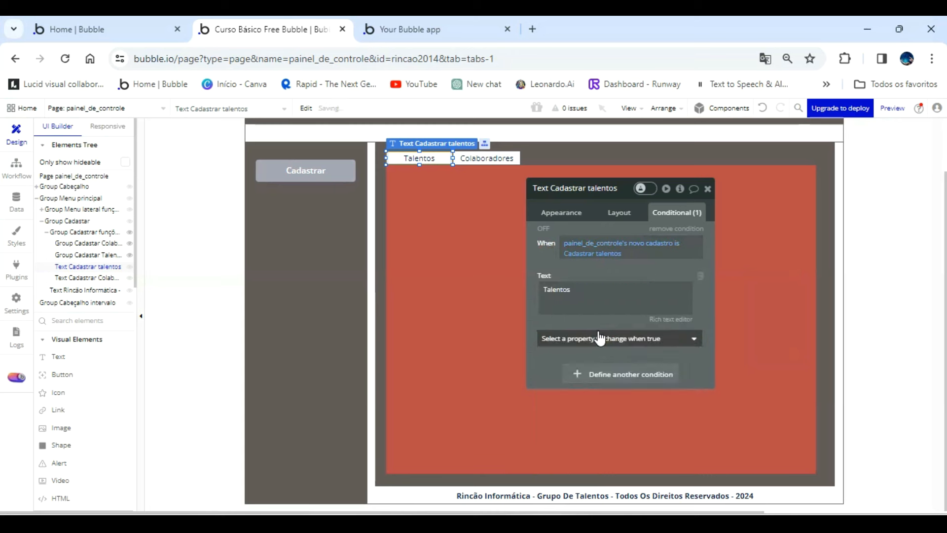
click(702, 277)
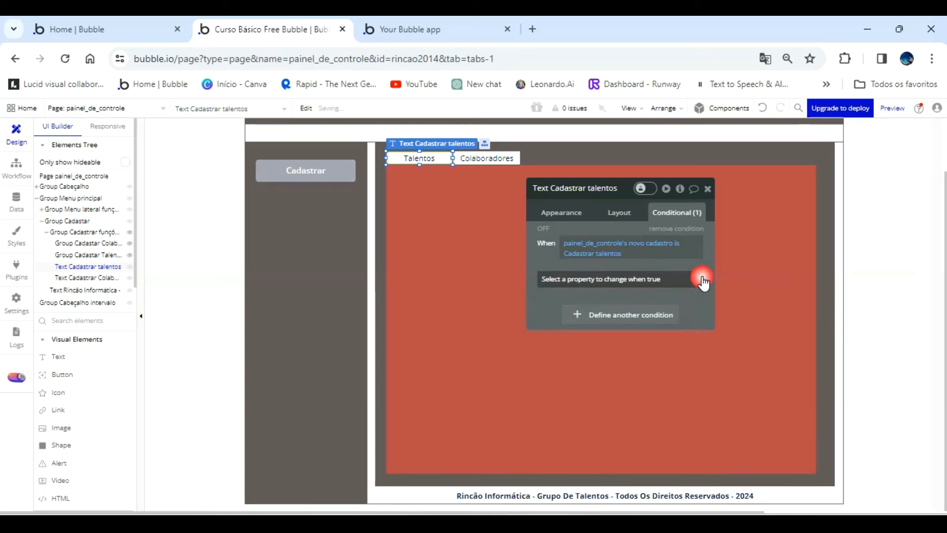
Make the Talentos text's condition change the font color to the white Primary contrast color variable.
click(636, 279)
scroll(620, 397, down, 3)
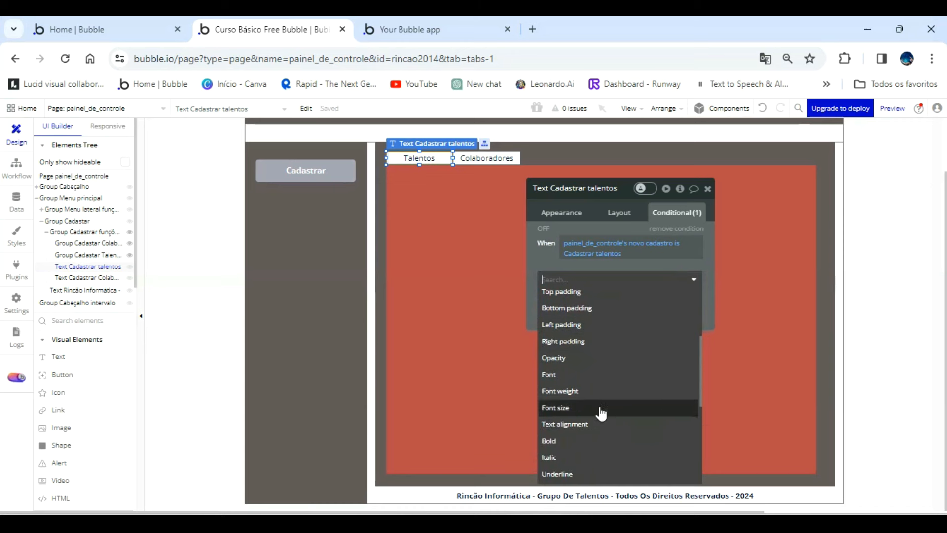
scroll(595, 377, down, 3)
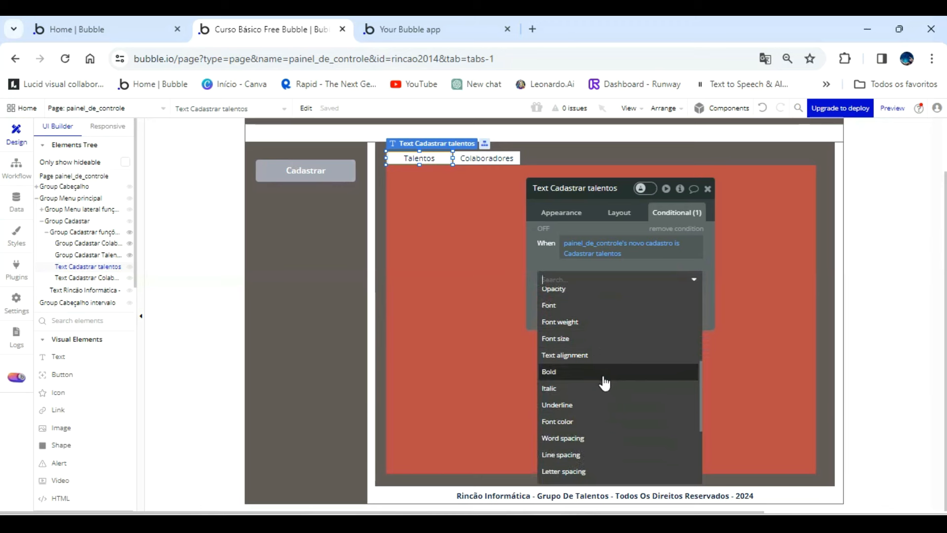
click(594, 421)
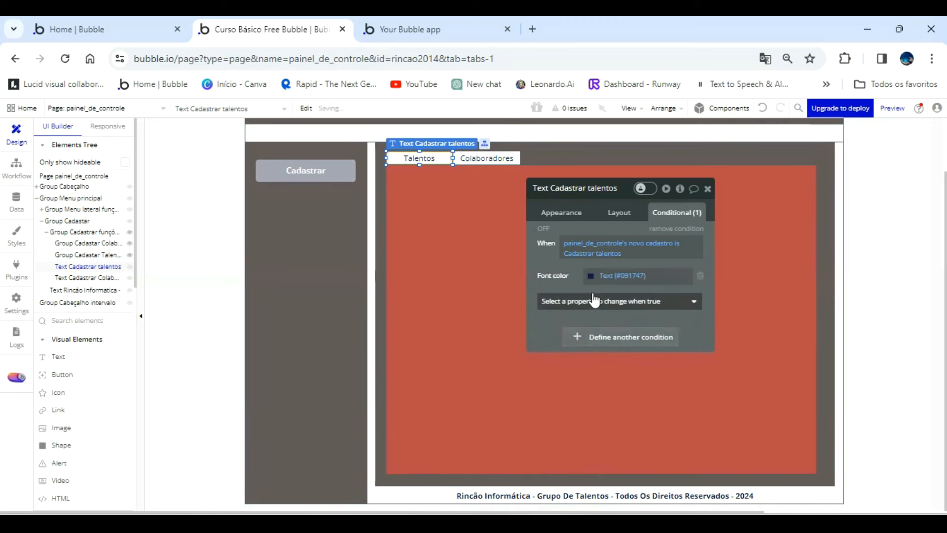
click(591, 276)
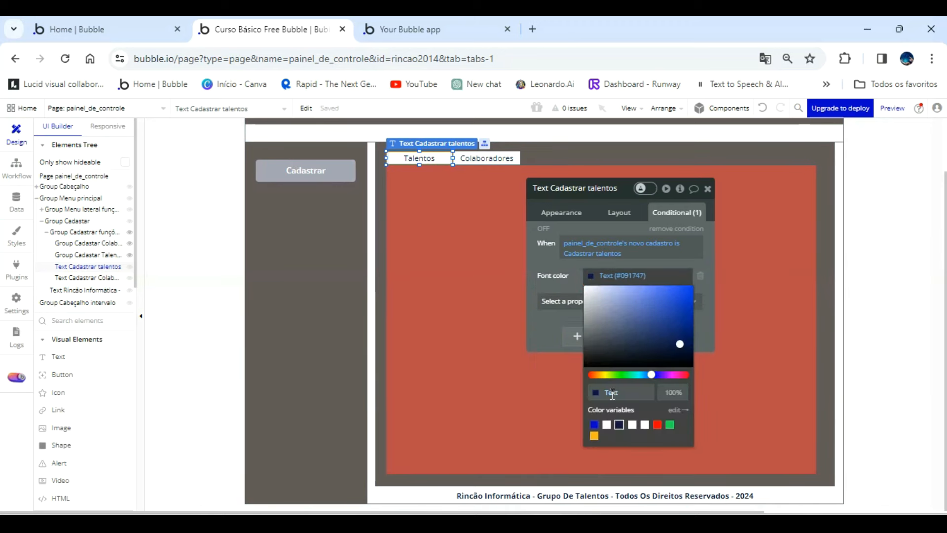
click(607, 426)
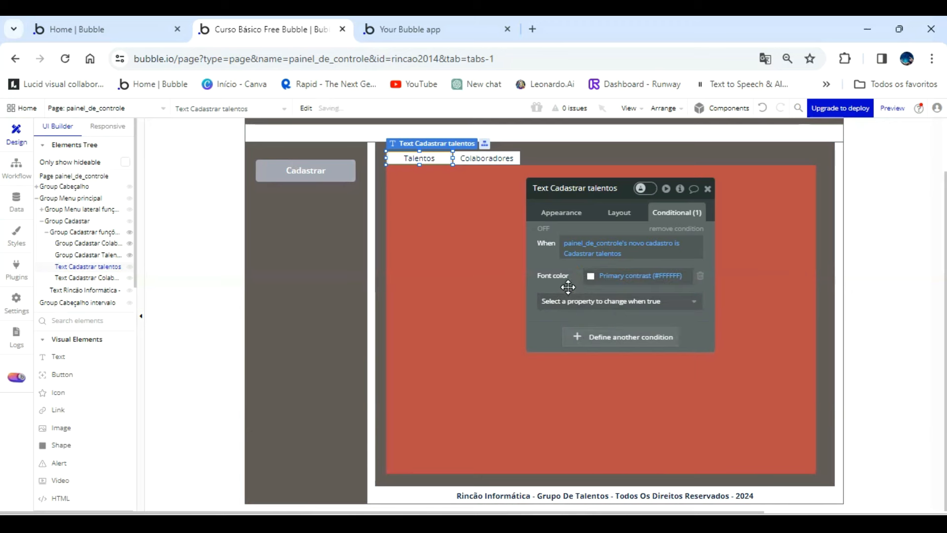
Make the same Talentos condition change the background color to the dark blue Text color variable (#091747).
click(577, 304)
scroll(616, 402, down, 5)
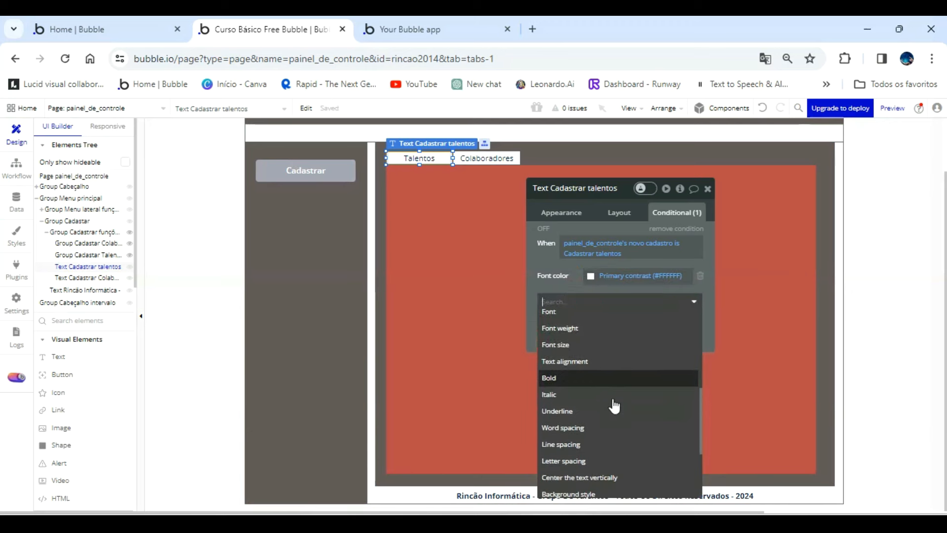
click(618, 457)
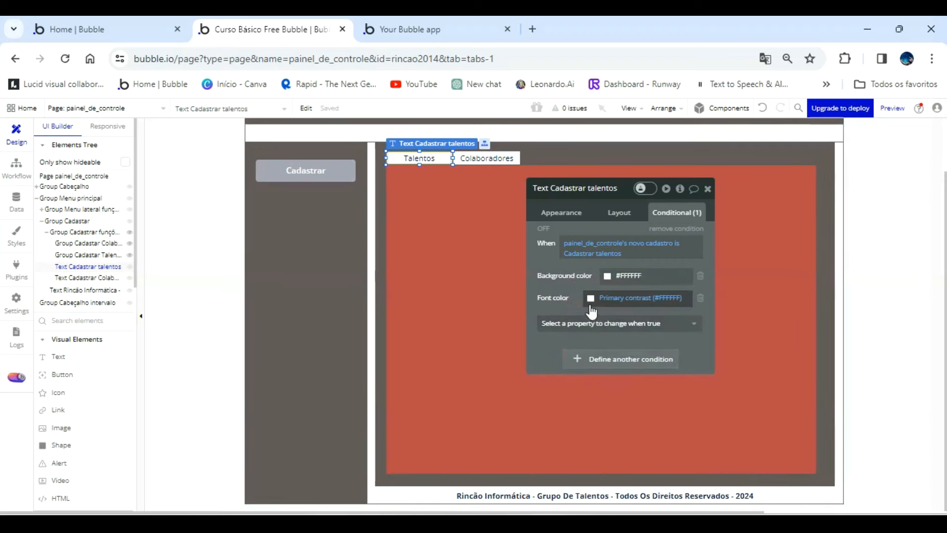
click(607, 276)
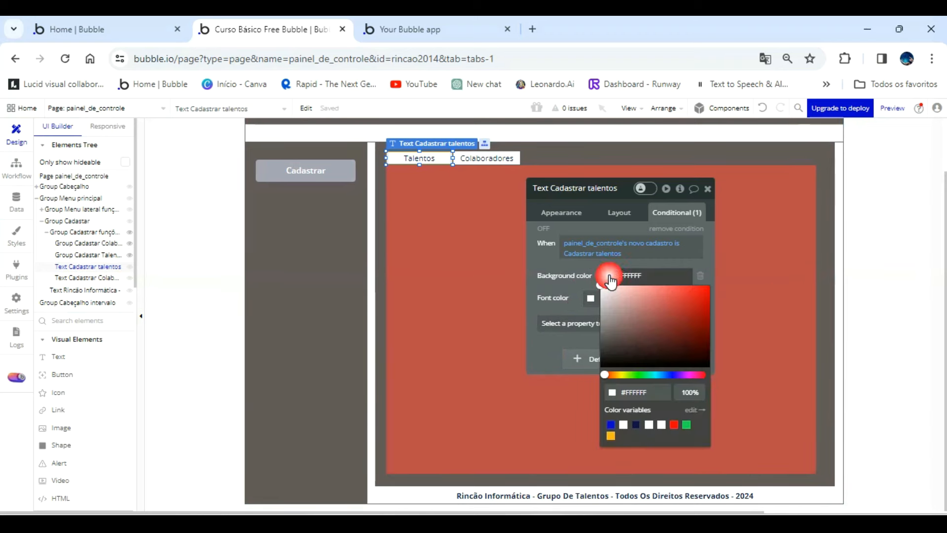
click(636, 424)
click(572, 289)
In the running app page, open the registration area and select Talentos to check its conditional colors.
click(467, 30)
click(457, 105)
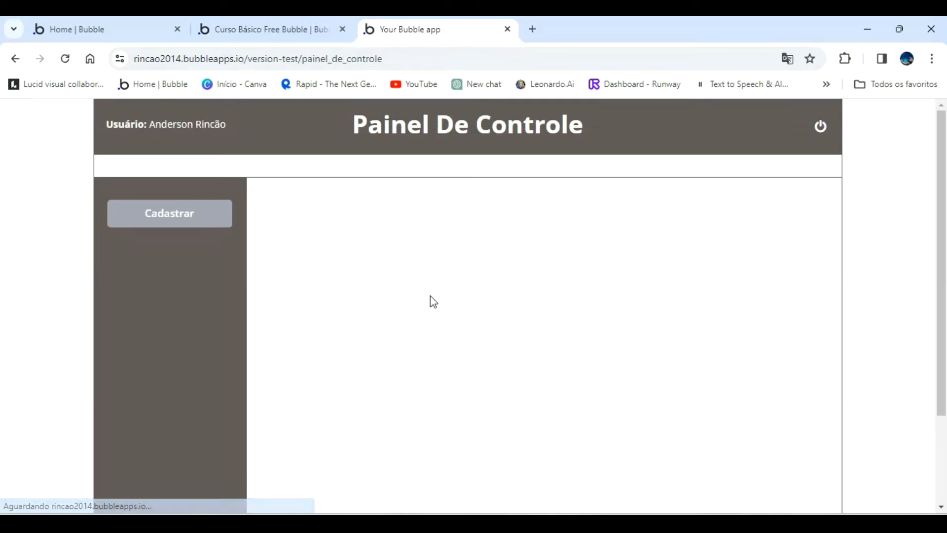
click(161, 217)
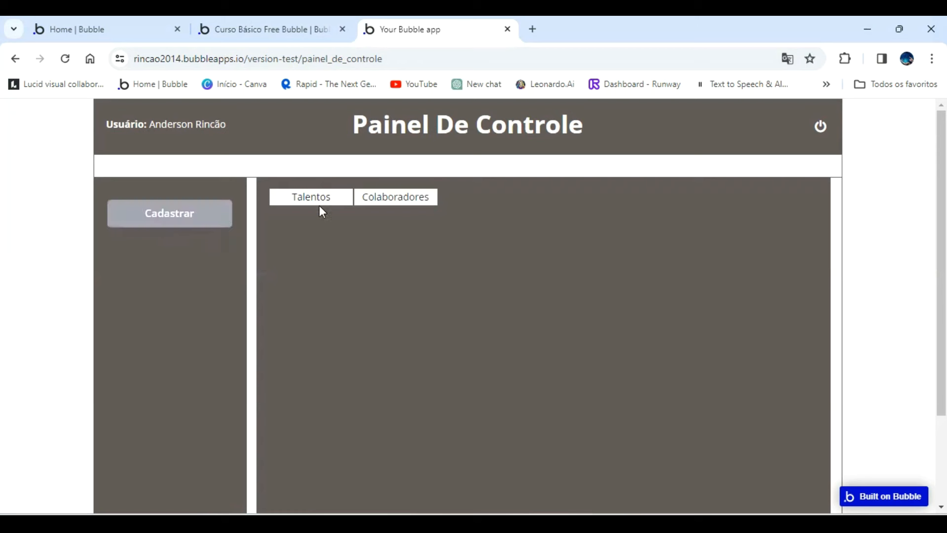
click(322, 198)
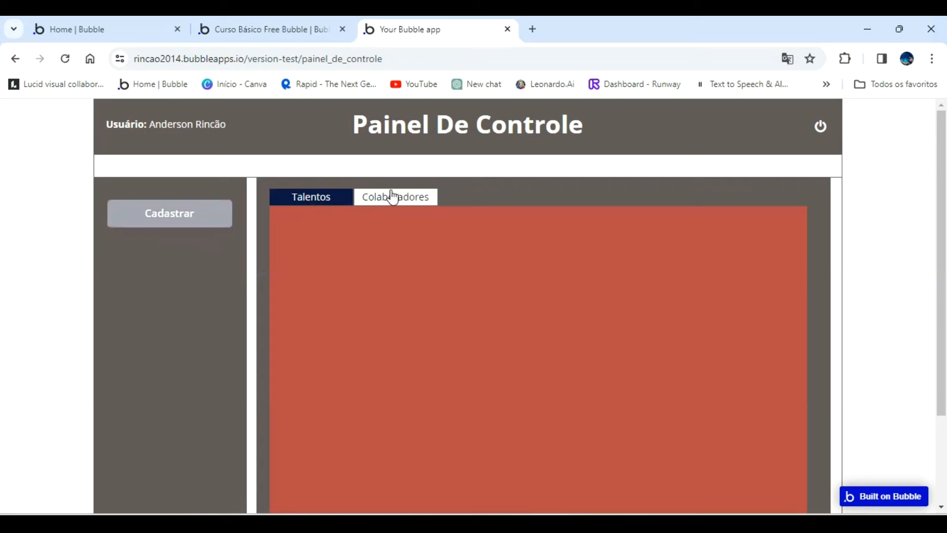
Back in the Bubble editor, copy the condition of Text Cadastrar talentos and paste it onto Text Cadastrar Colaboradores.
click(309, 28)
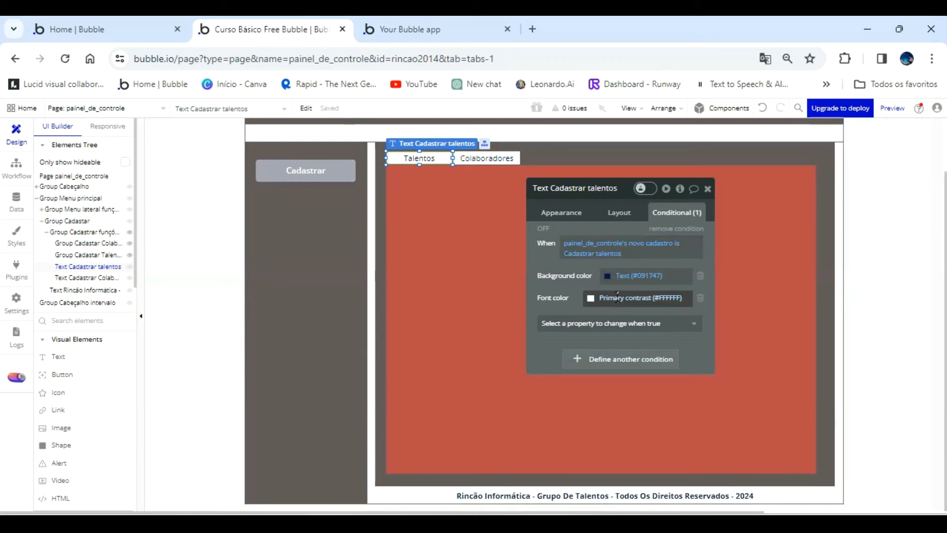
right_click(614, 279)
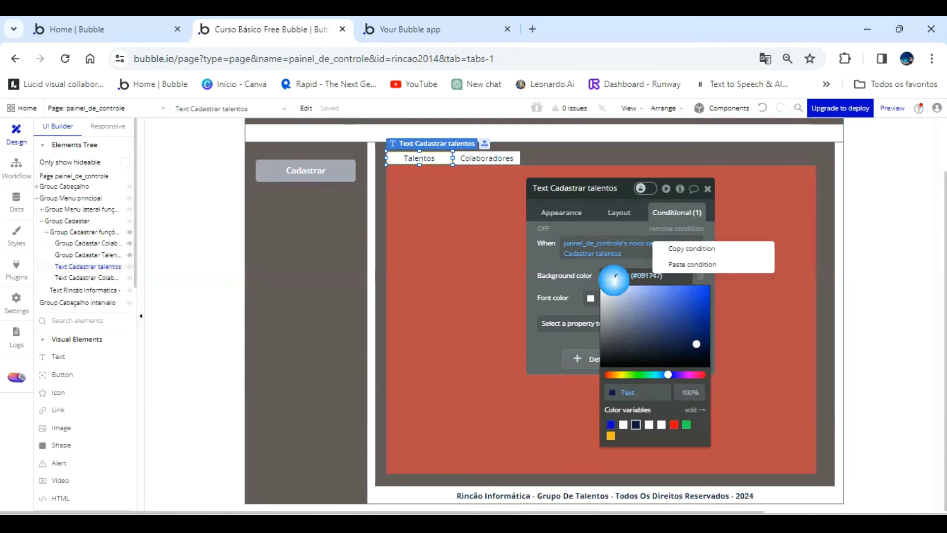
click(683, 250)
click(491, 158)
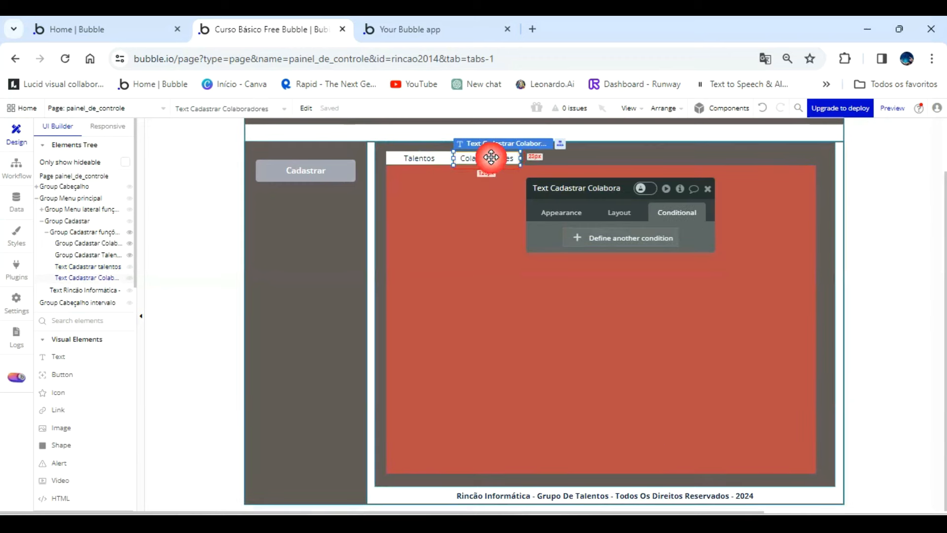
right_click(608, 242)
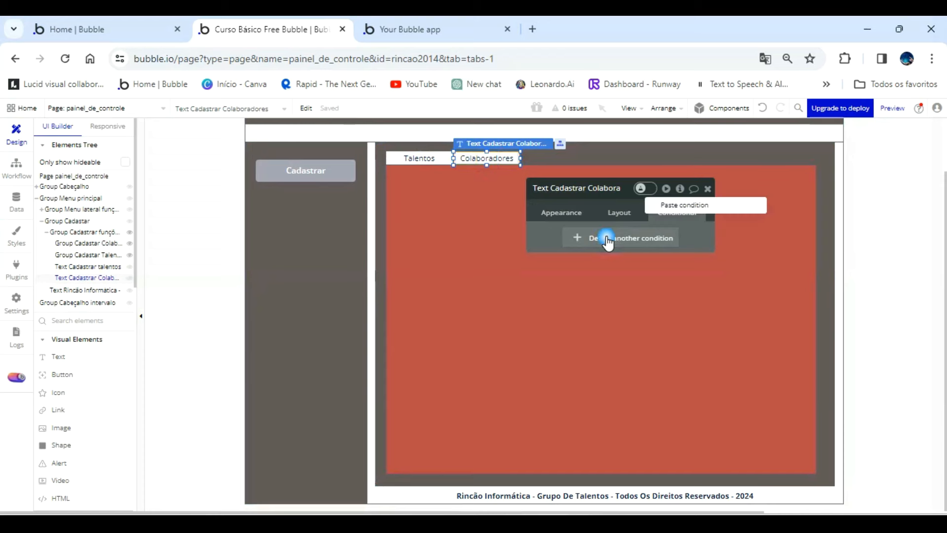
click(675, 204)
Change the comparison text in the Colaboradores text's pasted condition to "Cadastrar colaboradores".
click(417, 29)
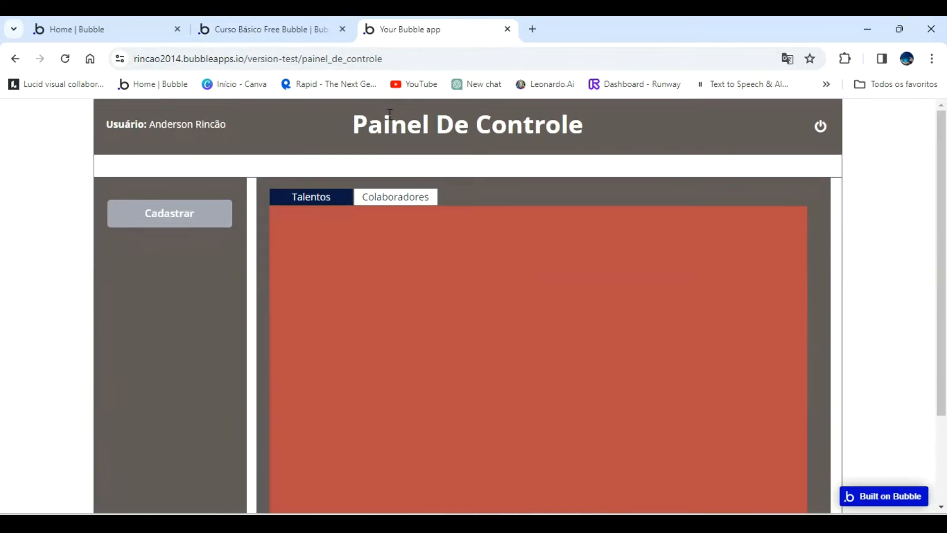
click(295, 20)
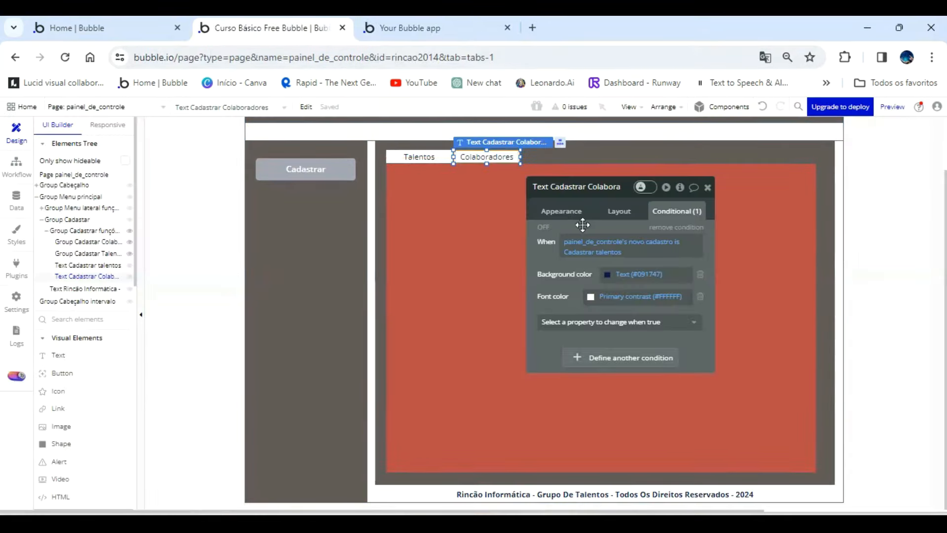
click(604, 252)
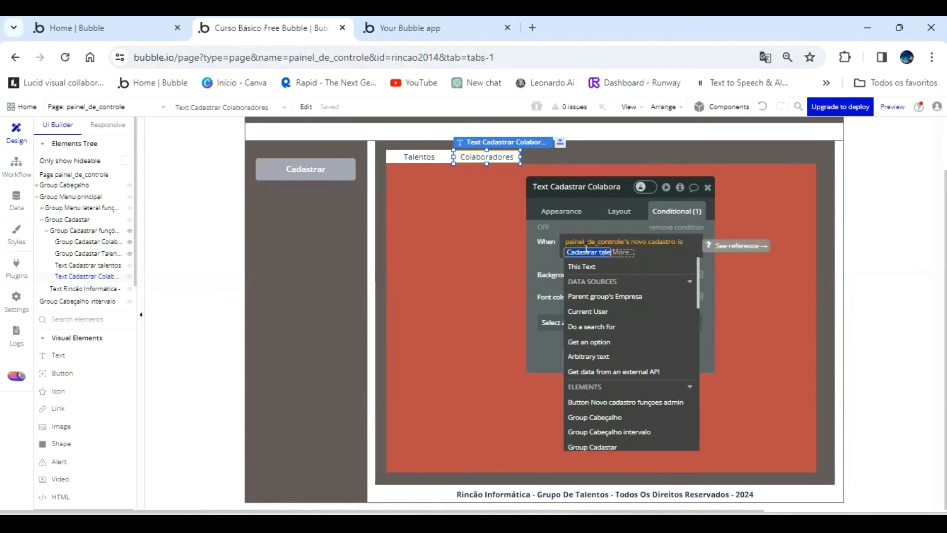
click(602, 252)
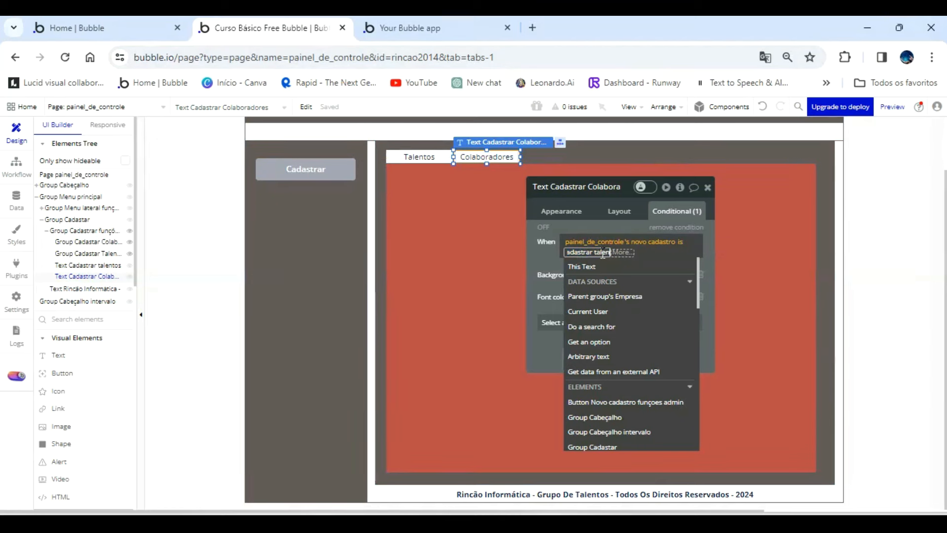
key(BackSpace)
key(BackSpace)
key(BackSpace)
key(BackSpace)
key(BackSpace)
key(BackSpace)
key(BackSpace)
key(BackSpace)
key(BackSpace)
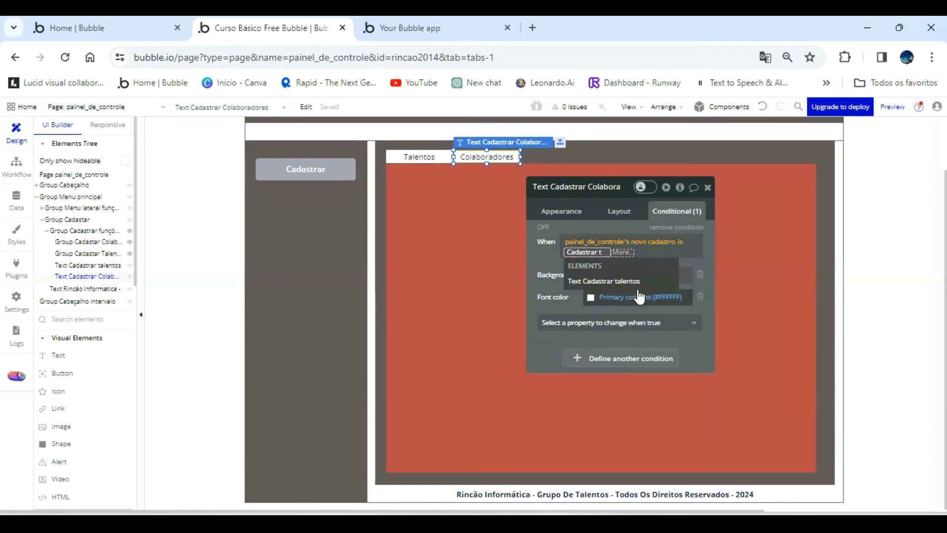
text(colab)
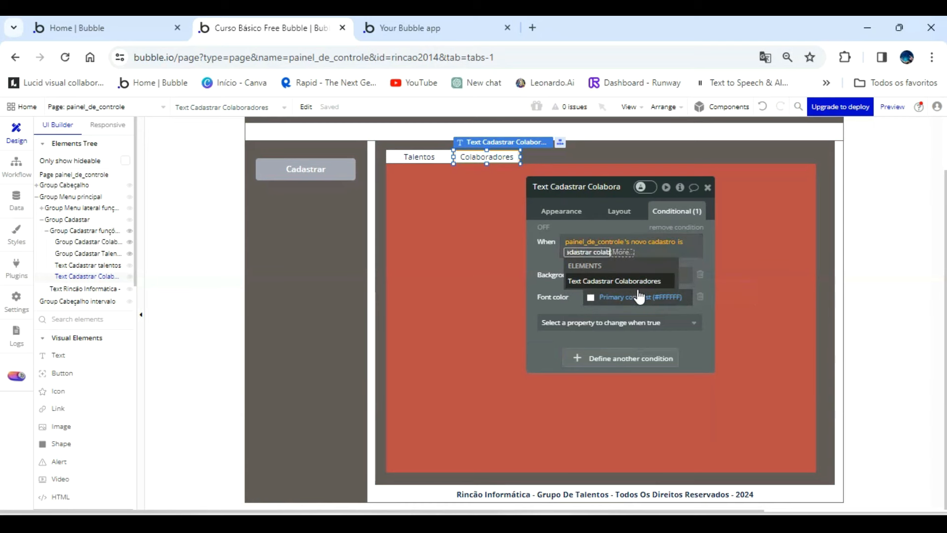
text(oradores)
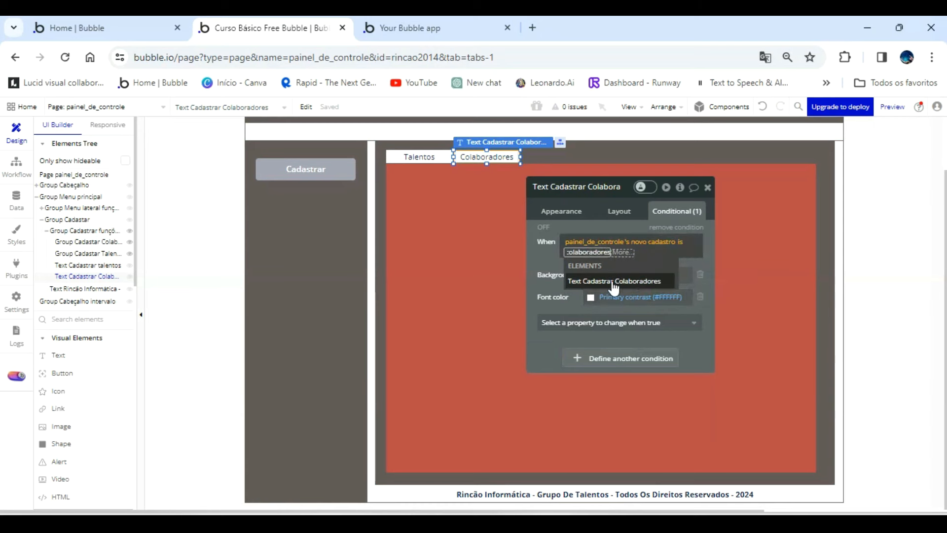
click(555, 251)
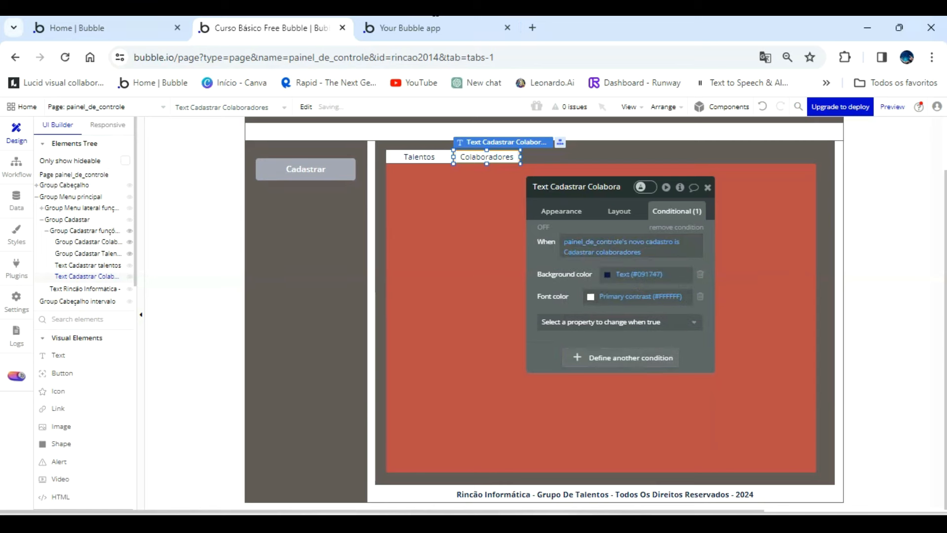
In the refreshed running app page, open the registration area and alternate between Talentos and Colaboradores to check their highlighting.
click(438, 25)
click(441, 106)
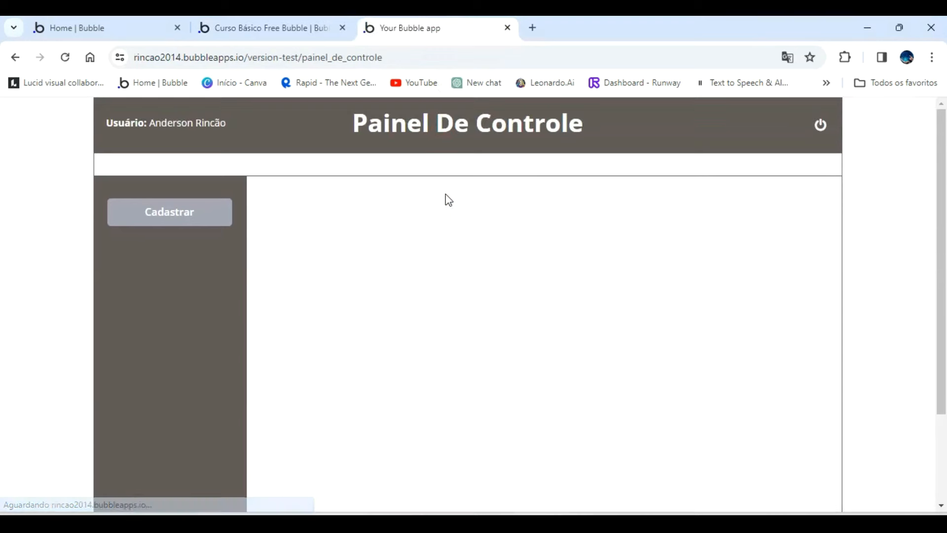
click(177, 218)
click(323, 195)
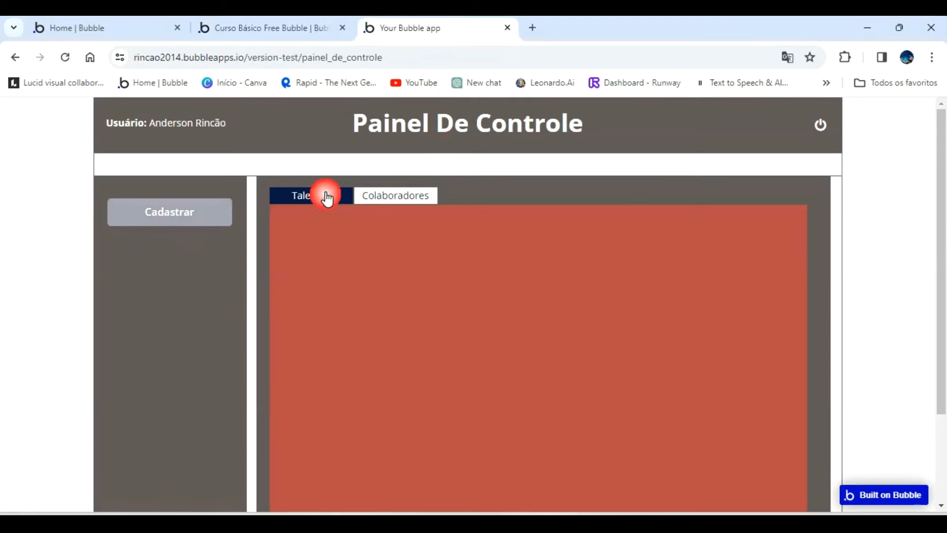
click(385, 193)
click(324, 194)
click(393, 195)
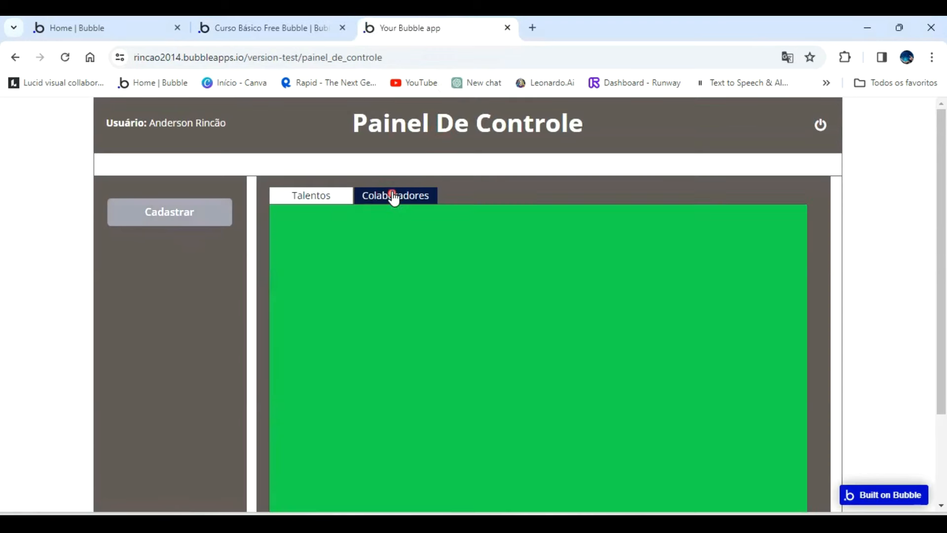
click(311, 196)
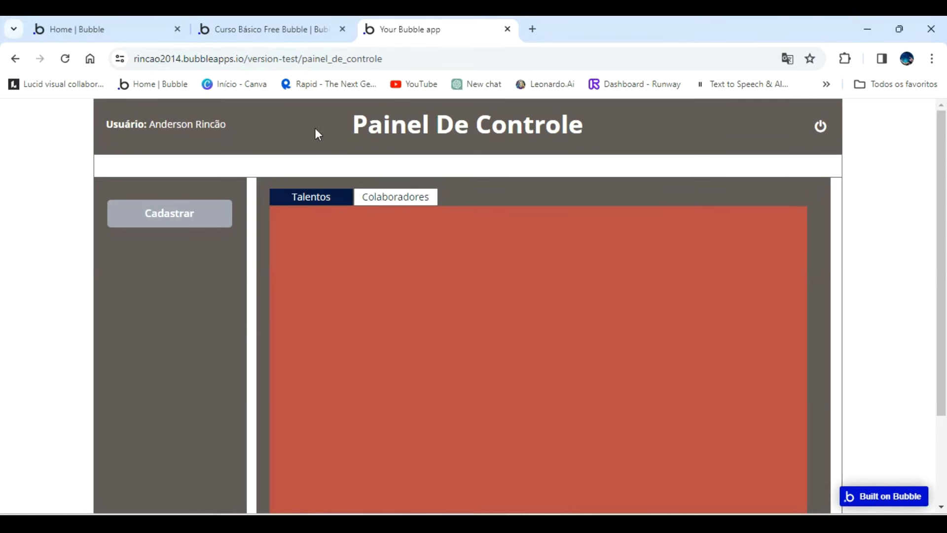
Back in the Bubble editor, set the background color of Group Cadastar Talentos to the white Primary contrast color variable.
click(282, 28)
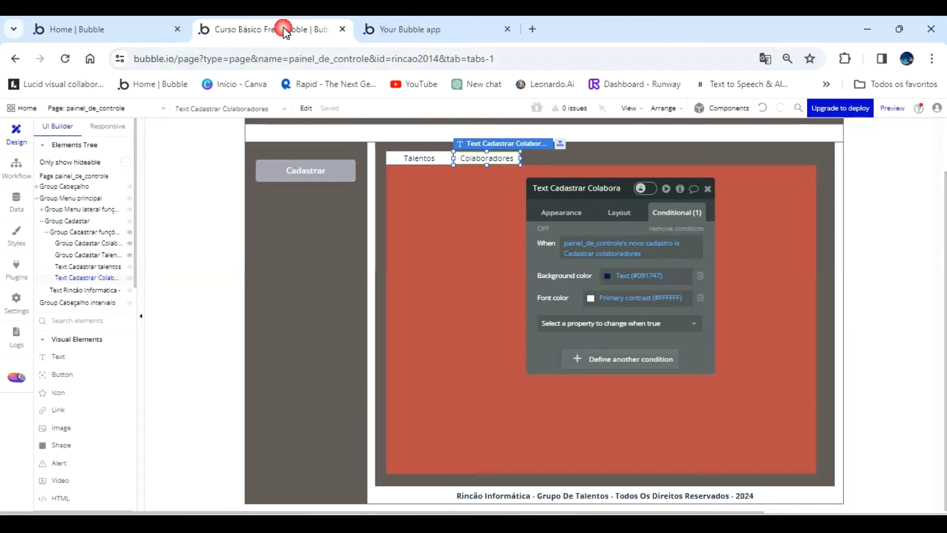
click(431, 242)
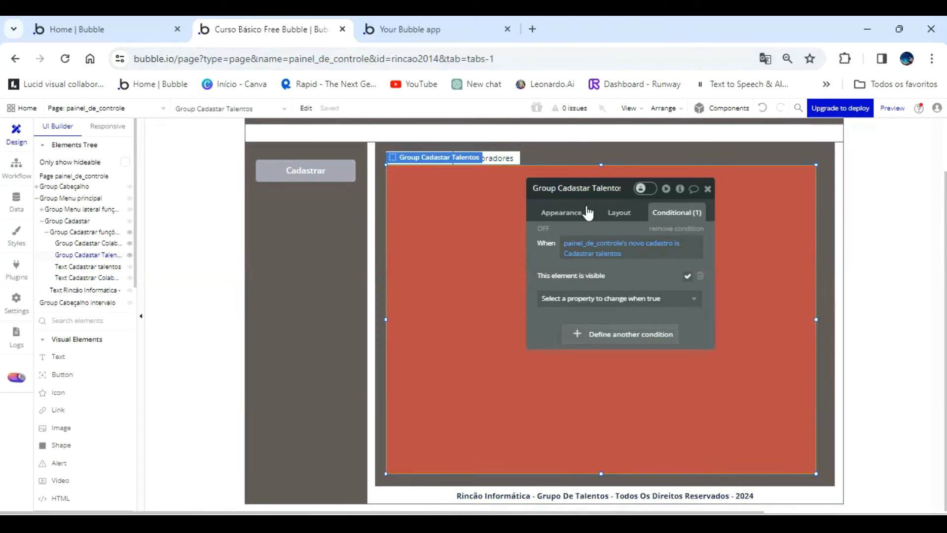
click(567, 213)
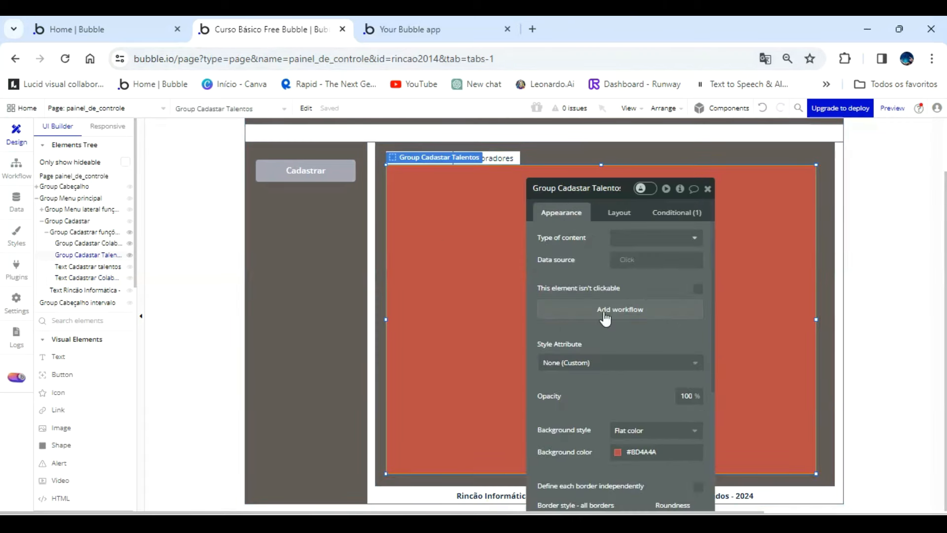
click(622, 454)
click(634, 488)
drag(582, 264, 246, 213)
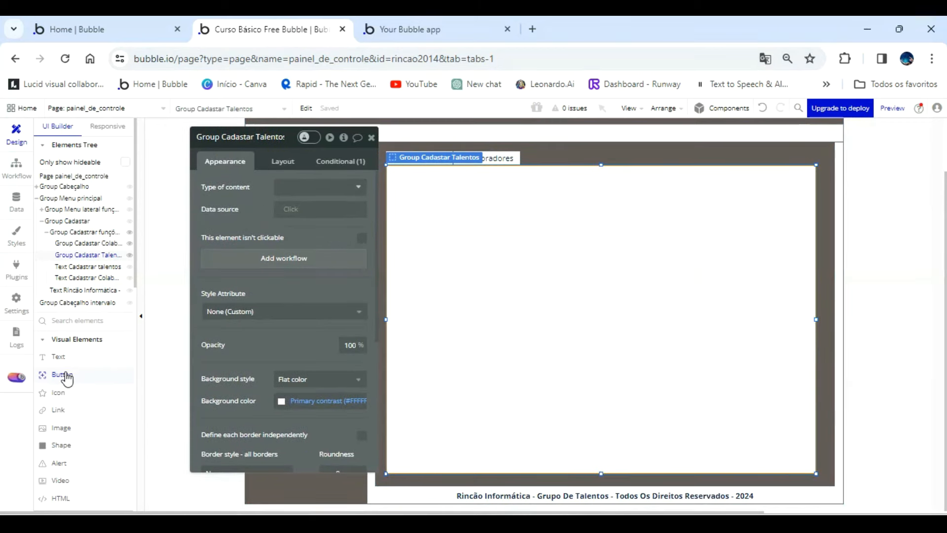
Bring Group Cadastar Talentos into view and draw a text input in its upper-left area.
scroll(72, 436, down, 3)
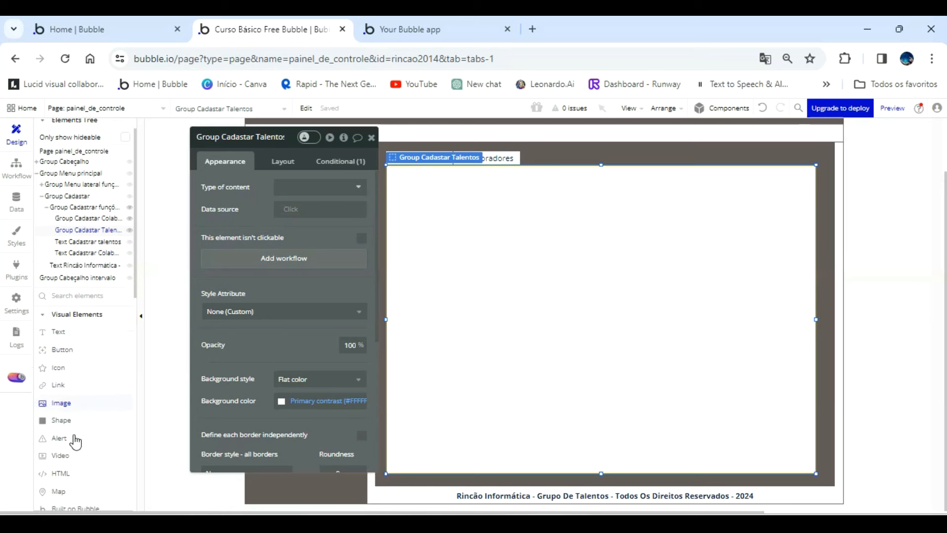
scroll(75, 442, down, 2)
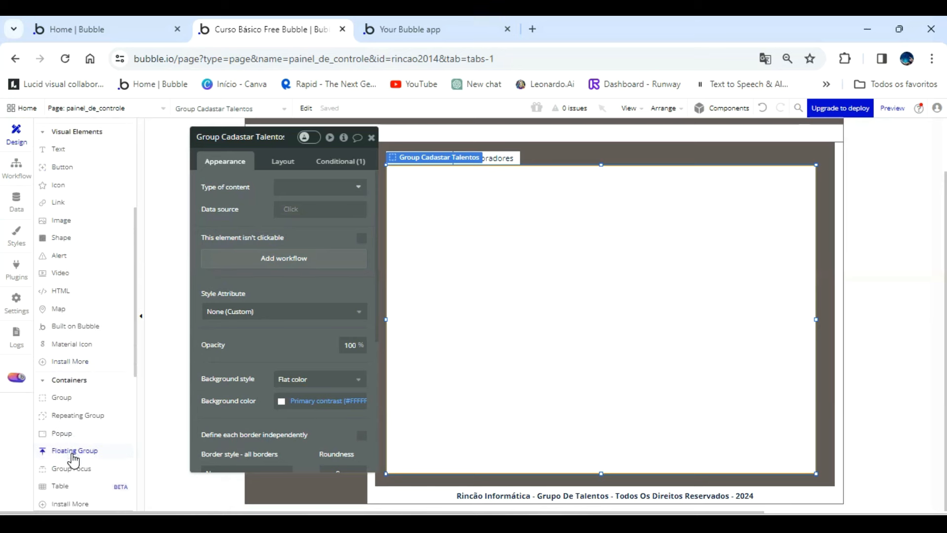
scroll(78, 405, down, 2)
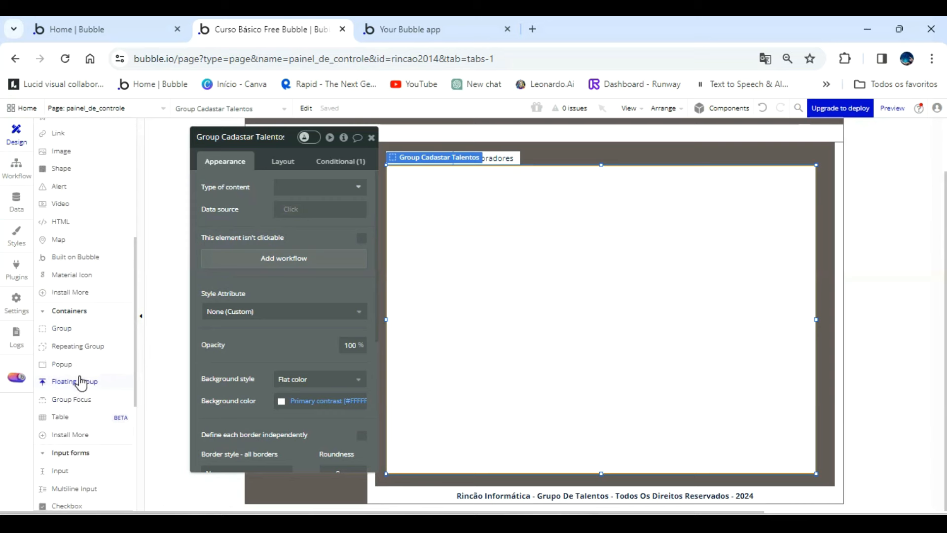
click(66, 476)
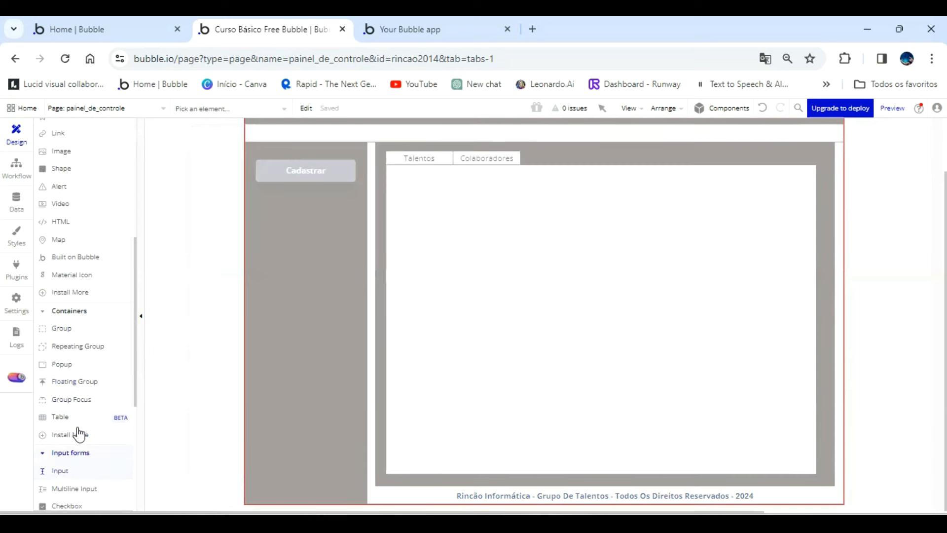
scroll(88, 292, up, 5)
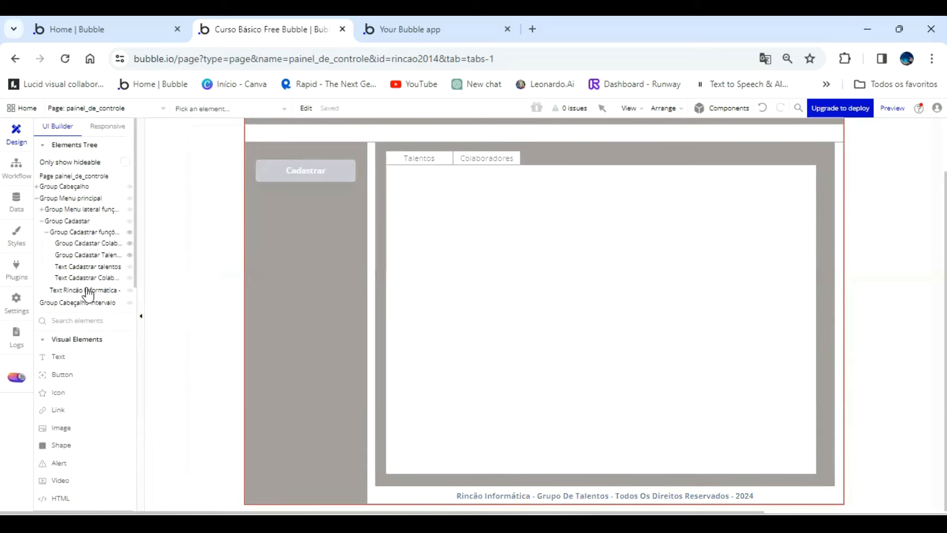
click(97, 245)
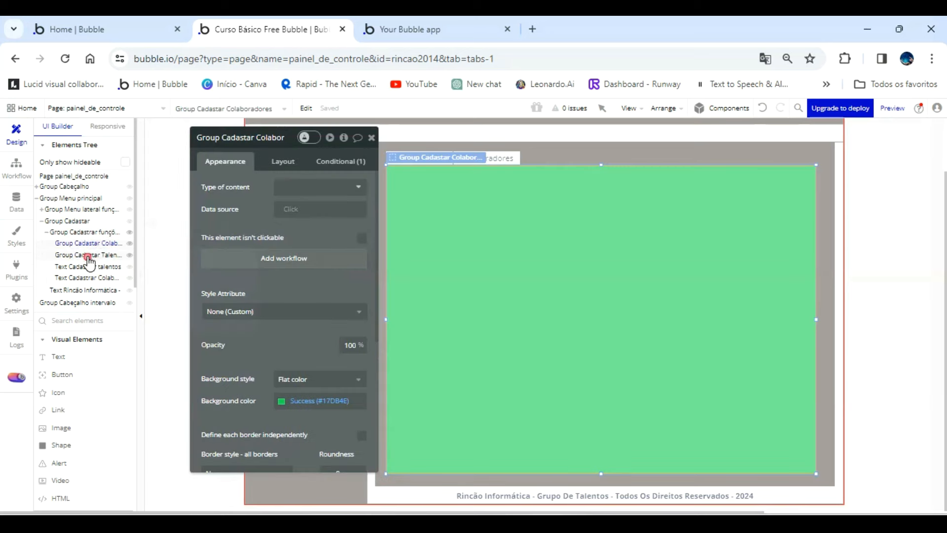
click(87, 255)
drag(410, 206, 549, 213)
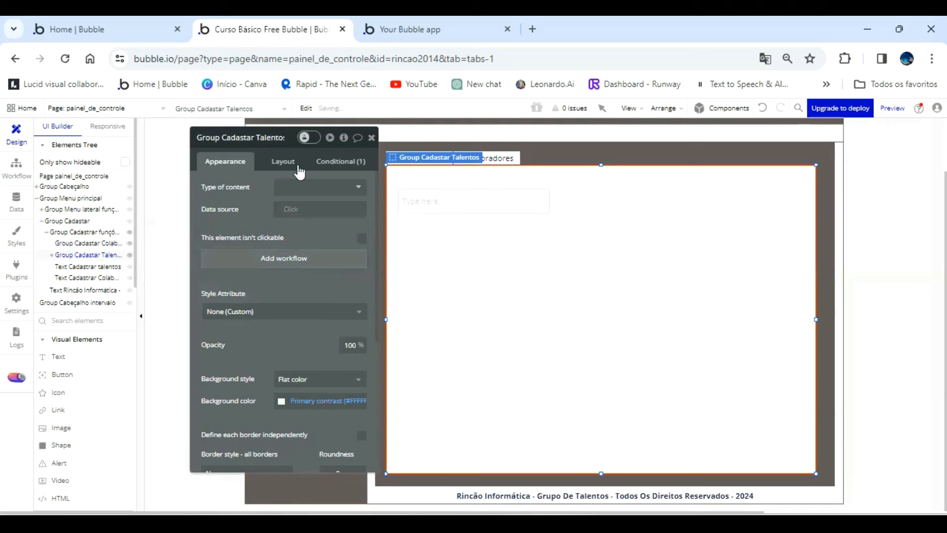
Rename the new input as "Input nome cadastro talentos" and clear its placeholder text.
click(262, 144)
key(BackSpace)
text(nome ca)
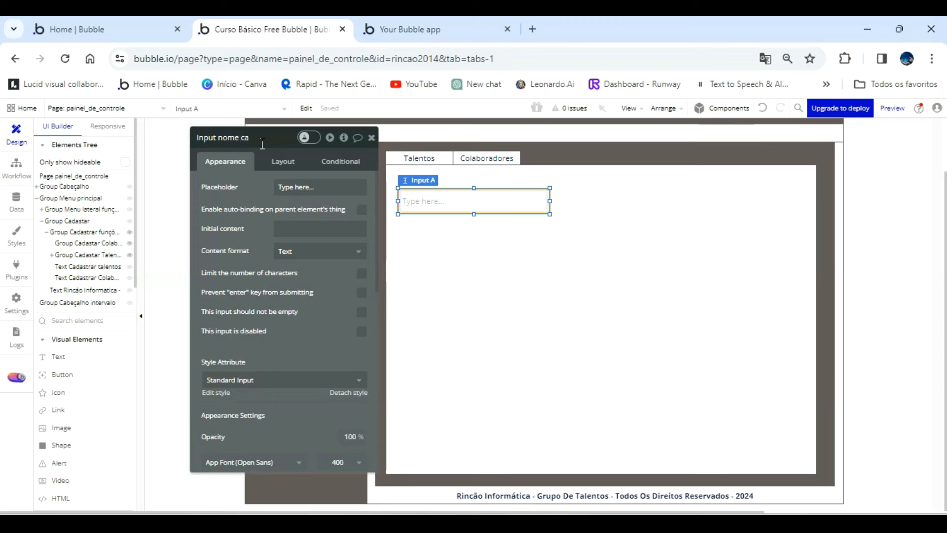
text(dastro talentos)
click(333, 190)
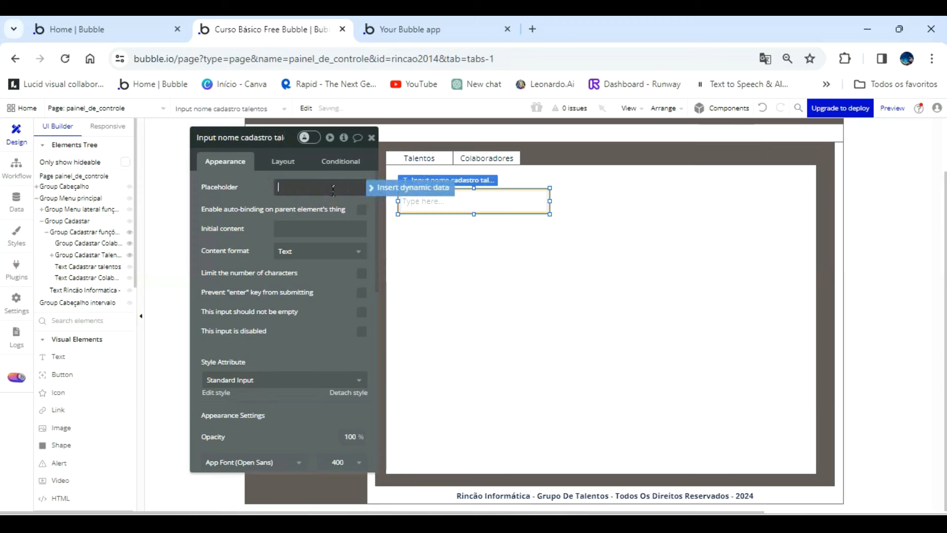
click(350, 205)
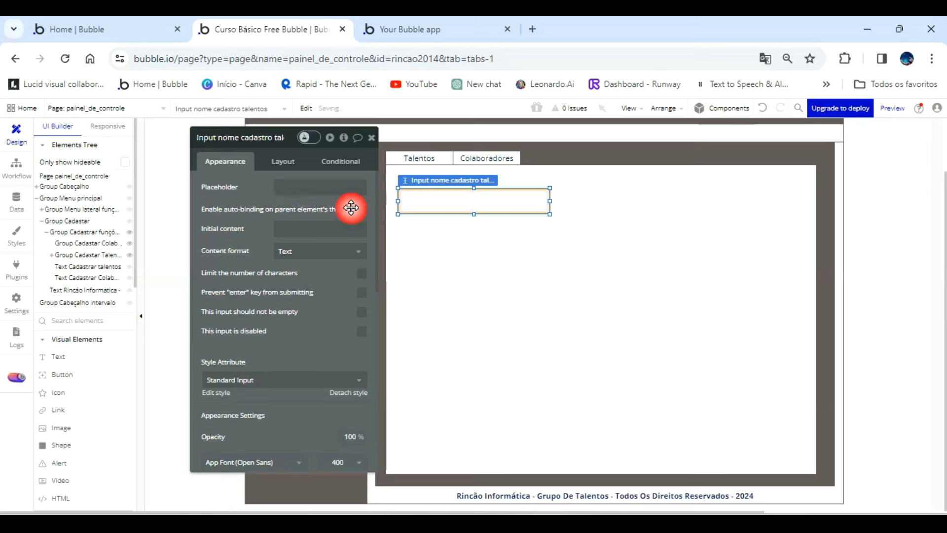
Widen the name input until it ends about 277 px from the group's right edge, and nudge it slightly down and left.
drag(550, 201, 661, 194)
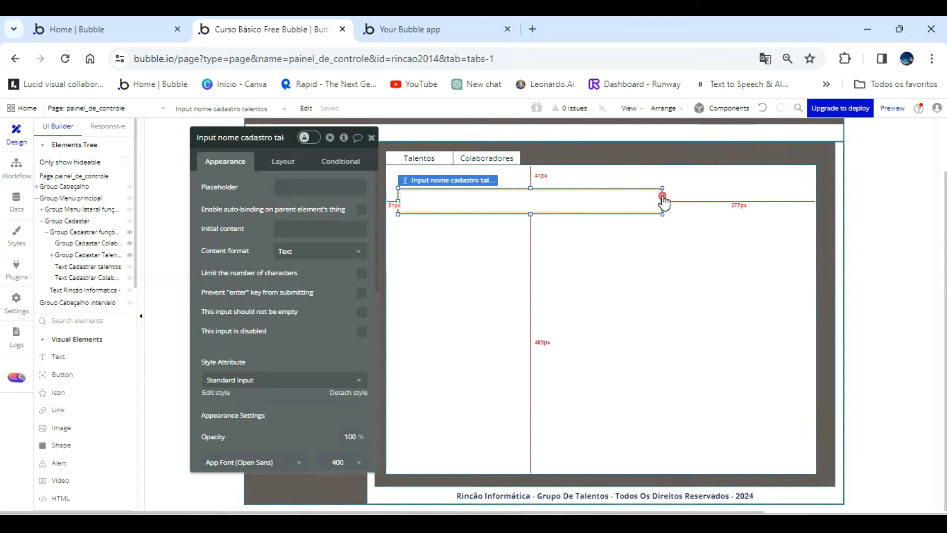
drag(564, 205, 563, 209)
drag(322, 294, 272, 288)
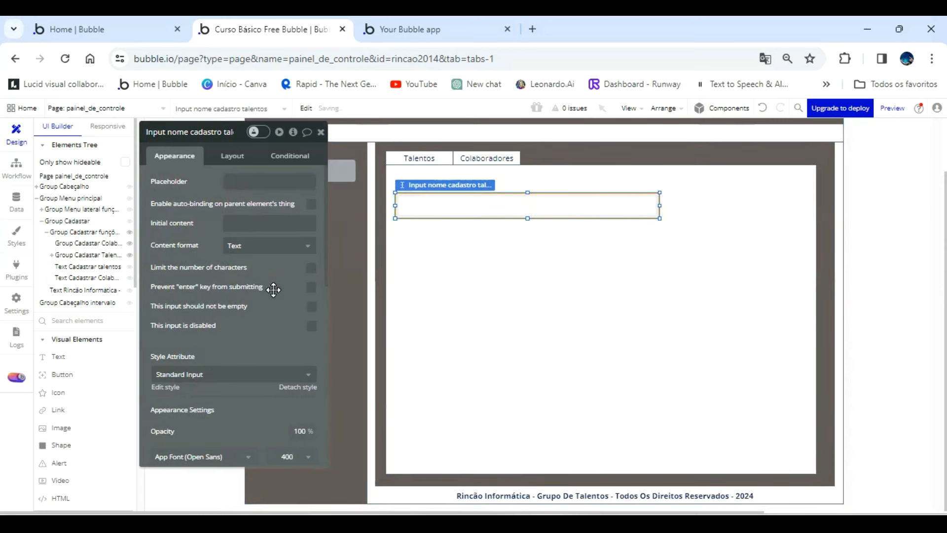
Review the fields of the Talentos data type and return to the page design.
click(16, 211)
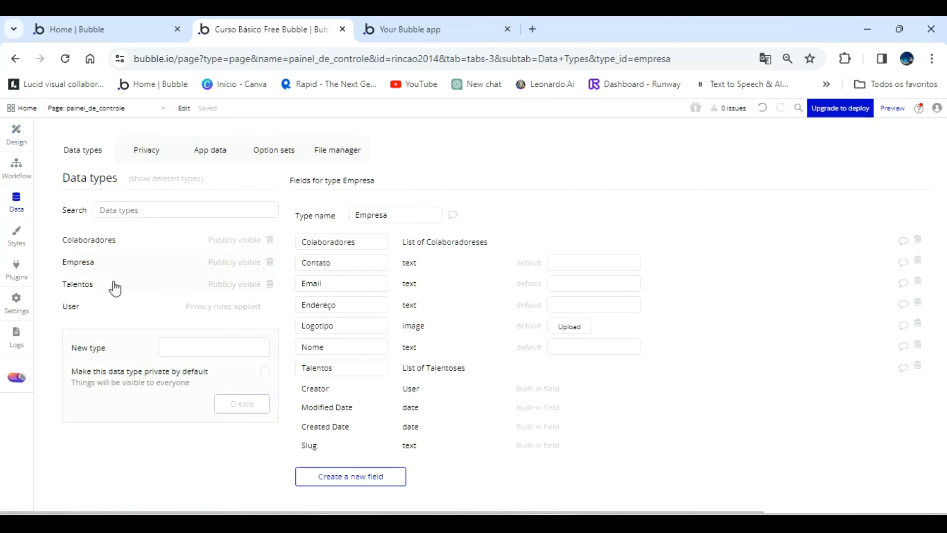
click(90, 286)
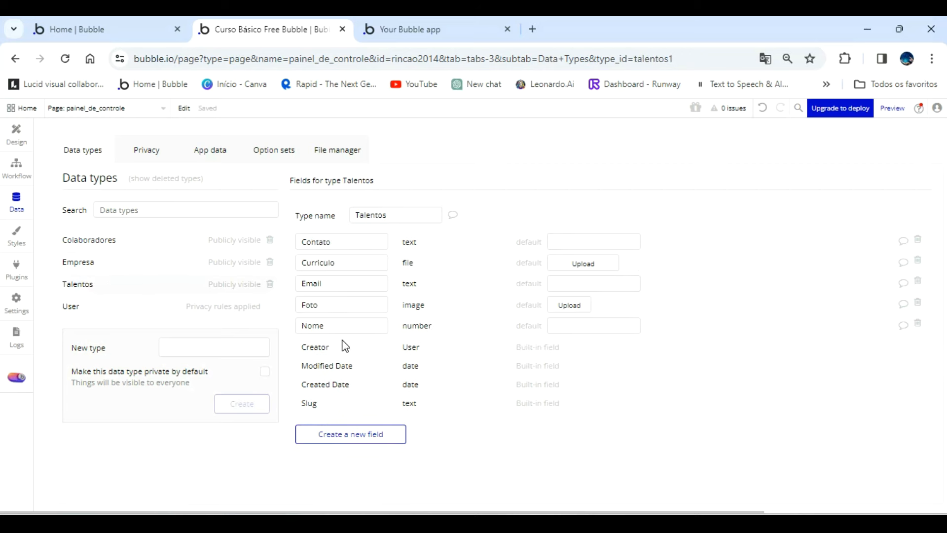
click(24, 142)
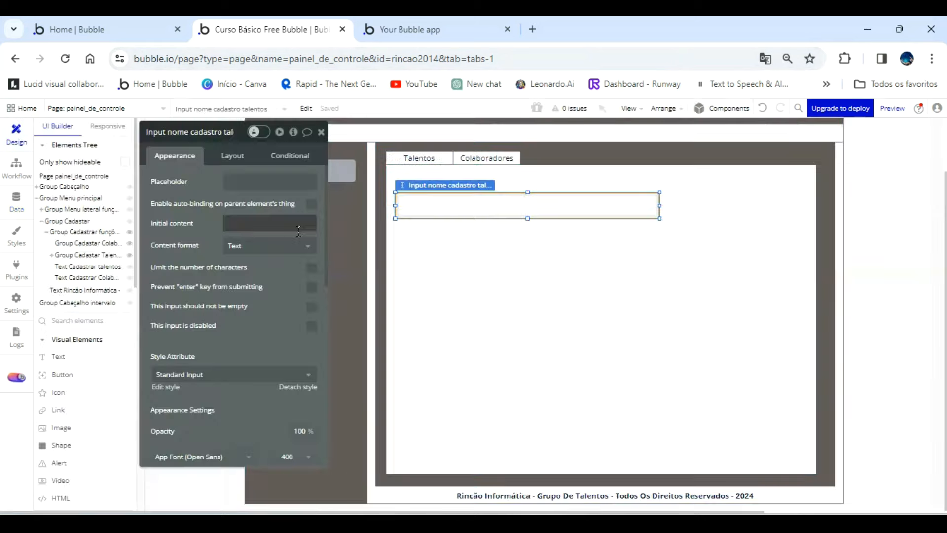
Duplicate the name input just below the original and rename the copy as "Input contato cadastro talentos".
drag(432, 211, 452, 246)
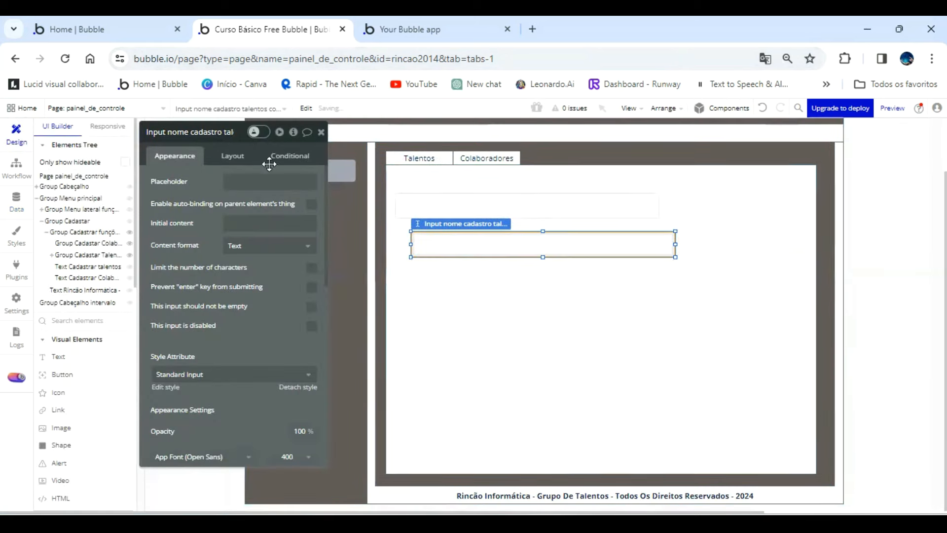
click(238, 136)
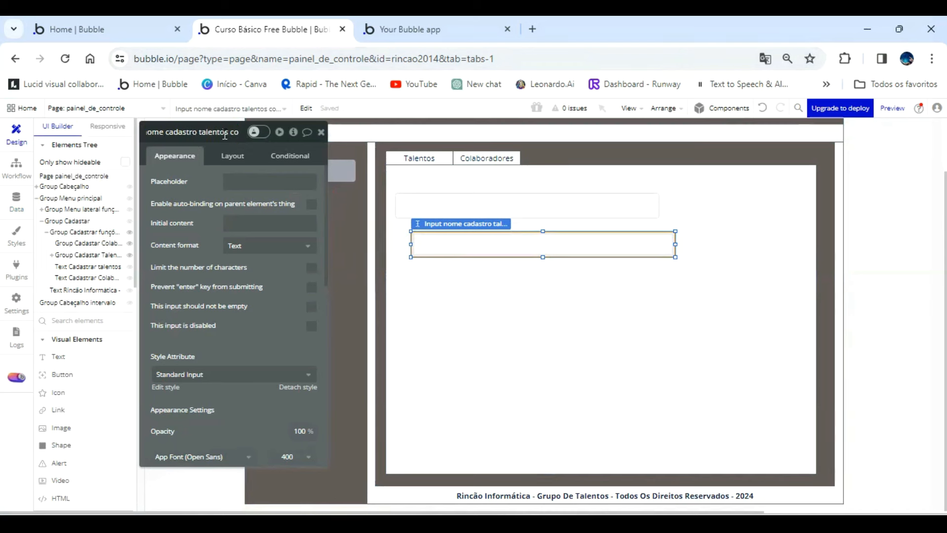
key(BackSpace)
key(BackSpace)
click(175, 132)
key(BackSpace)
key(BackSpace)
key(BackSpace)
key(BackSpace)
text(contato)
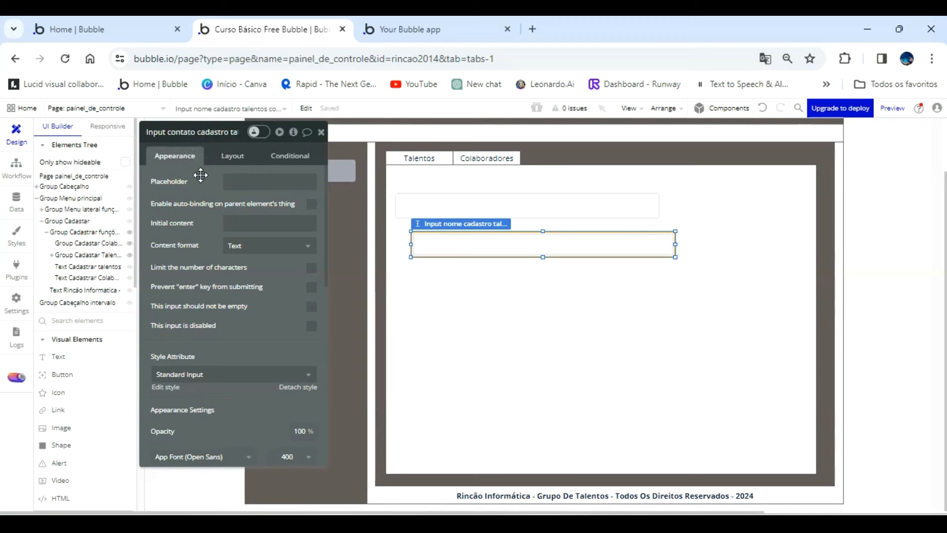
Place the contact input beside the name input at about 222 px wide, and copy it below the name input at about 475 px wide.
click(590, 244)
drag(675, 243, 770, 205)
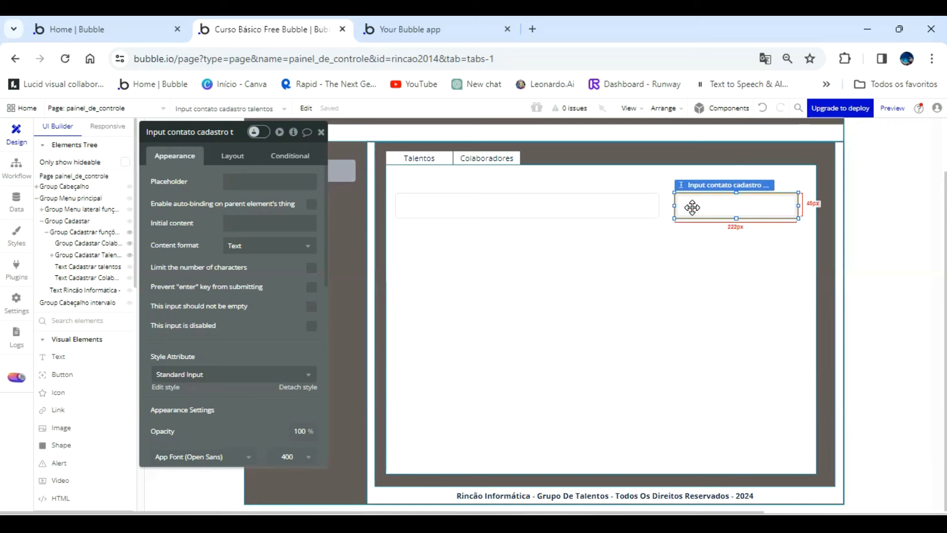
drag(692, 207, 407, 238)
drag(520, 241, 660, 241)
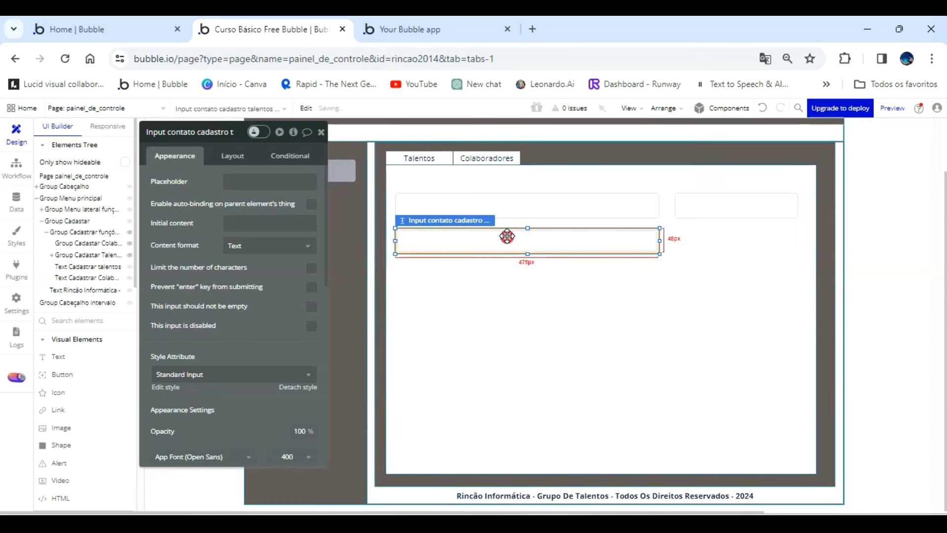
Rename the wide copy below the name input as "Input email cadastro talentos".
click(216, 132)
key(BackSpace)
key(BackSpace)
key(BackSpace)
key(BackSpace)
key(BackSpace)
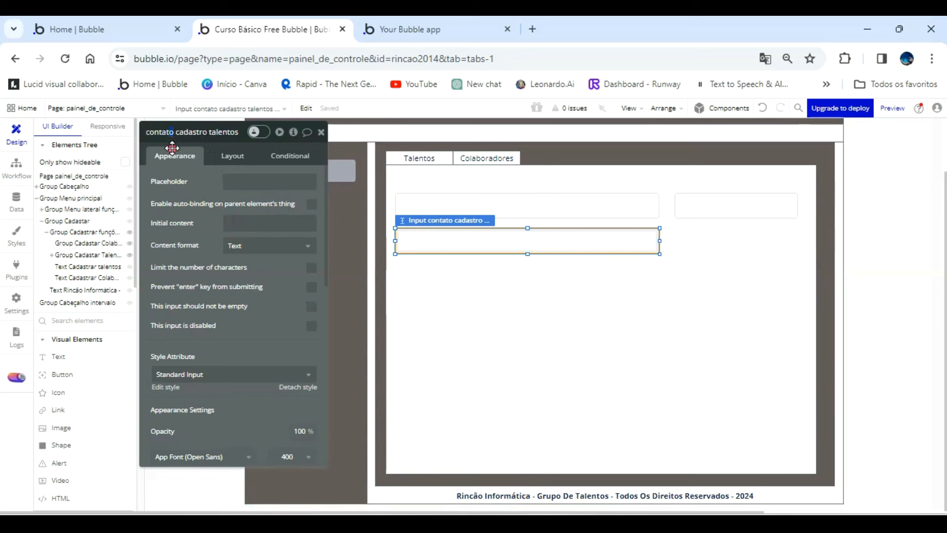
key(BackSpace)
key(BackSpace)
key(BackSpace)
key(BackSpace)
key(BackSpace)
key(BackSpace)
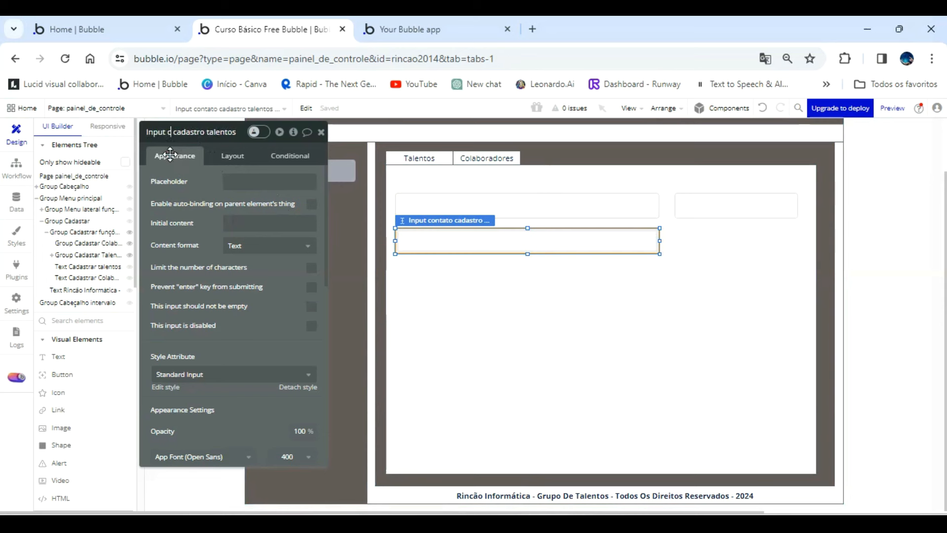
text(email)
click(557, 221)
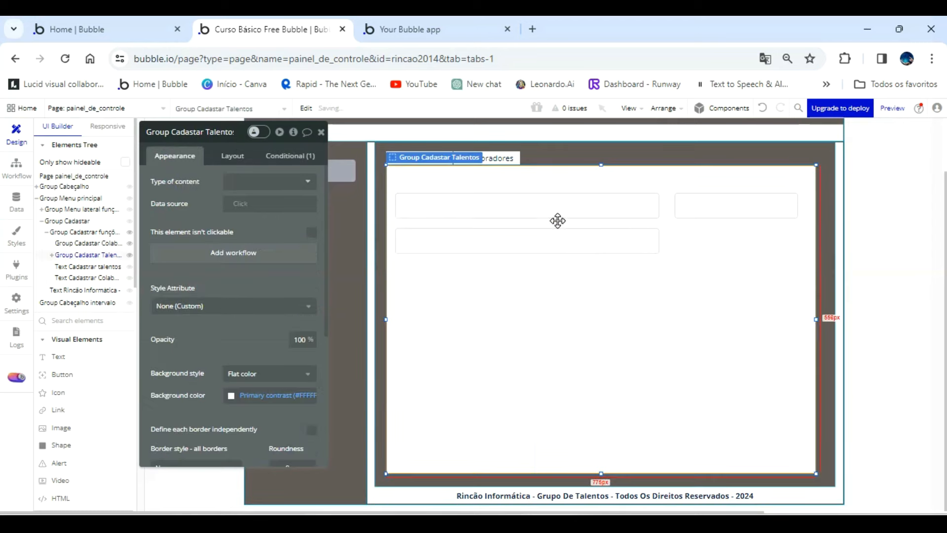
Check which Talentos data type fields still need form elements and return to the page design.
click(570, 204)
click(672, 211)
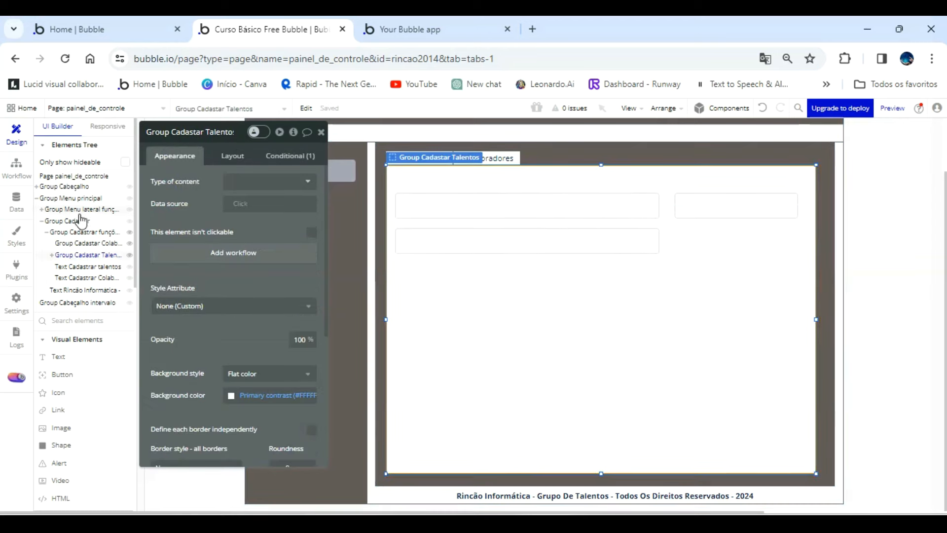
click(526, 249)
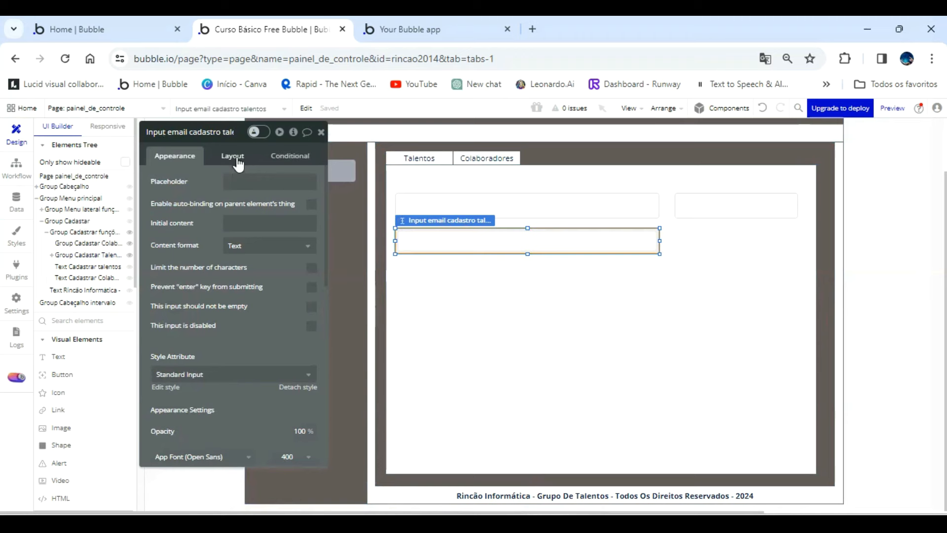
click(16, 202)
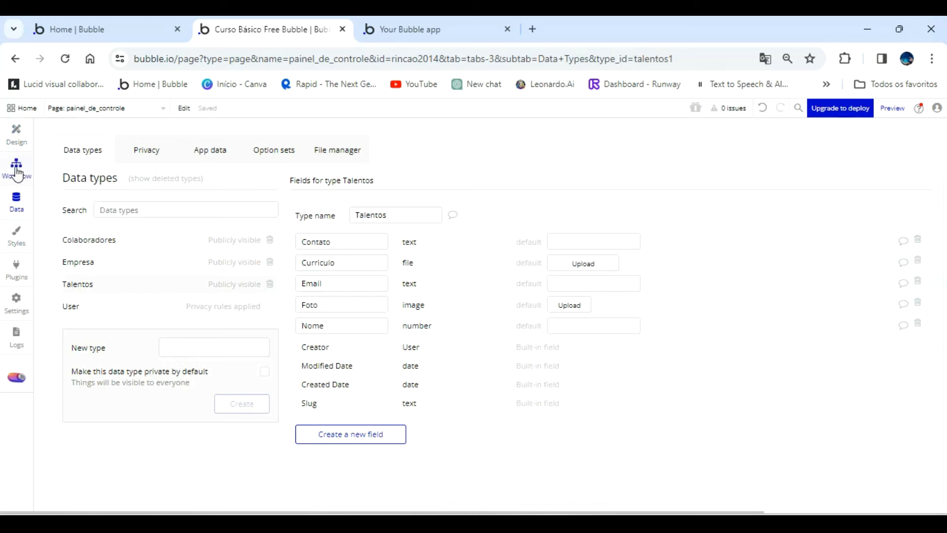
click(16, 133)
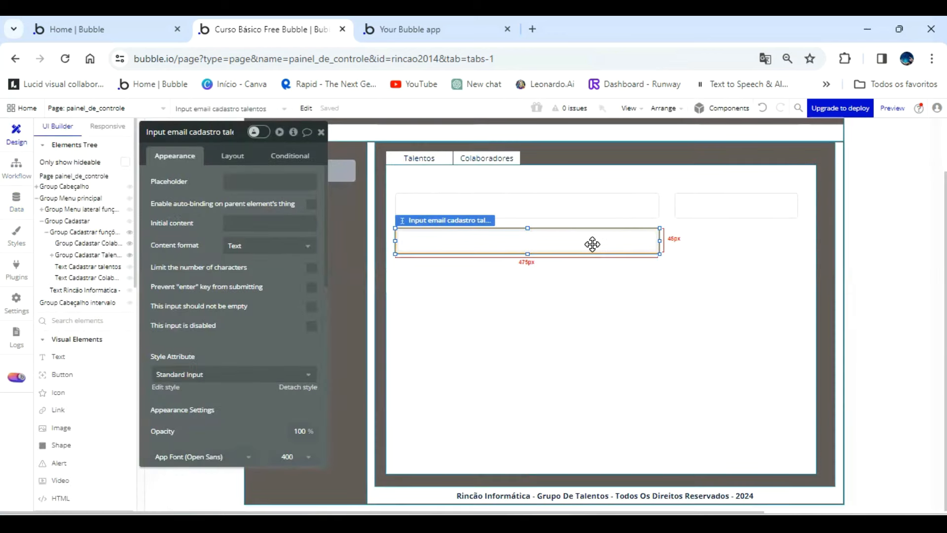
Move the email input slightly down and add a Picture Uploader beside it, extending to the contact input's right edge.
drag(592, 244, 592, 257)
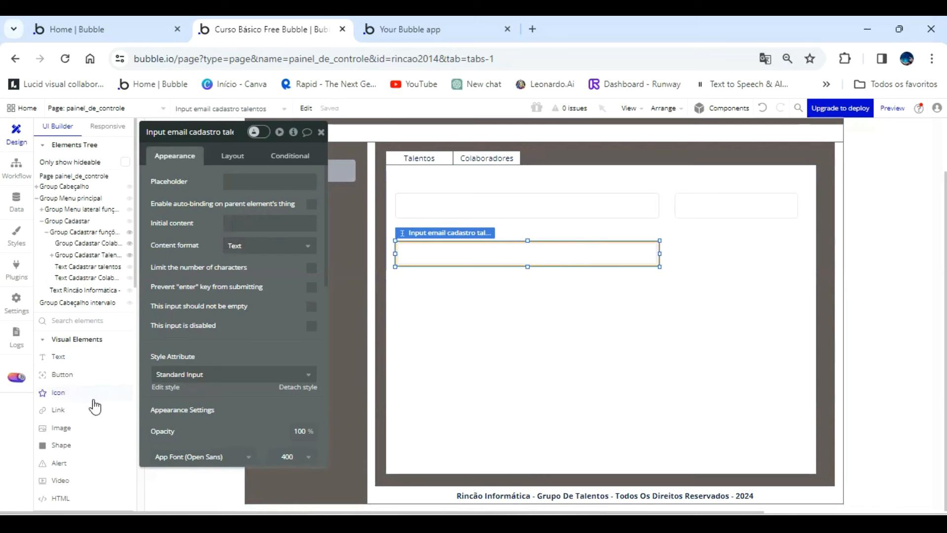
scroll(93, 419, down, 7)
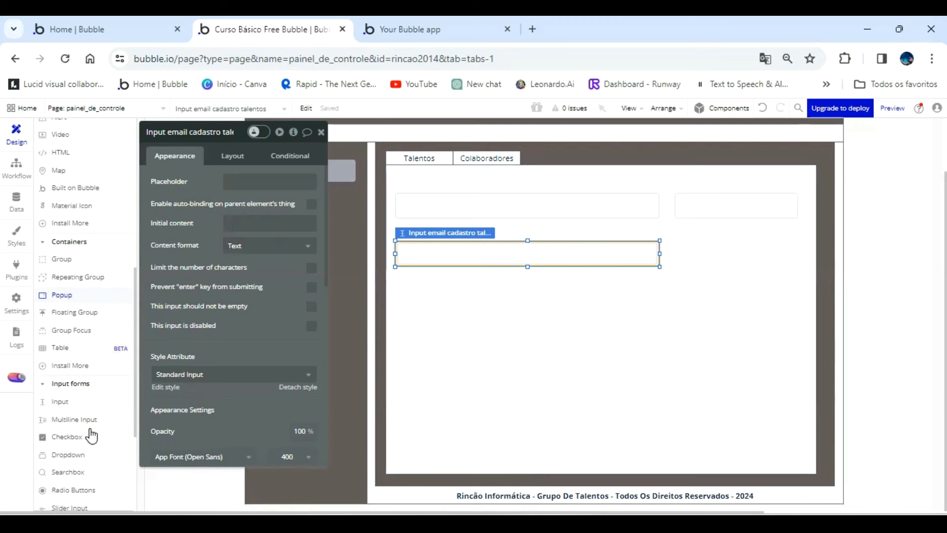
scroll(99, 375, down, 1)
scroll(99, 388, down, 3)
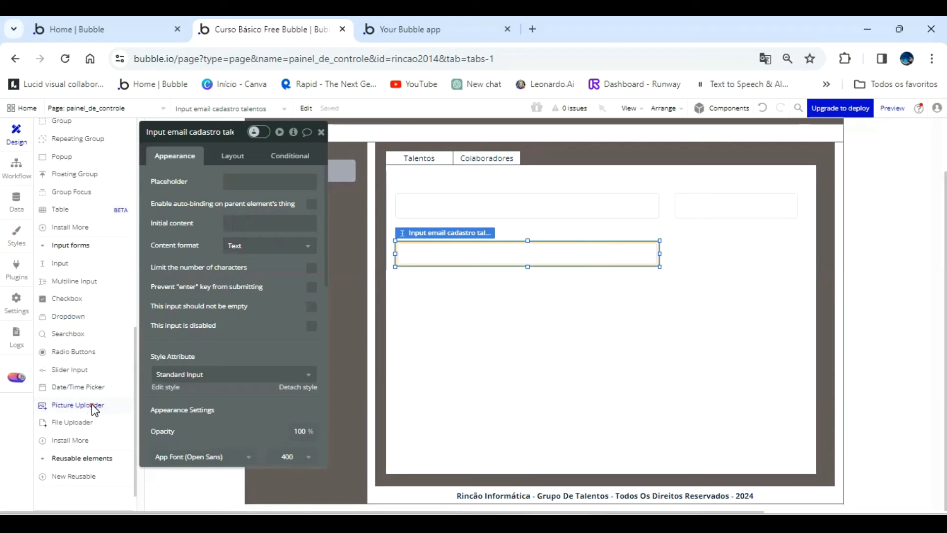
click(93, 410)
drag(681, 242, 735, 267)
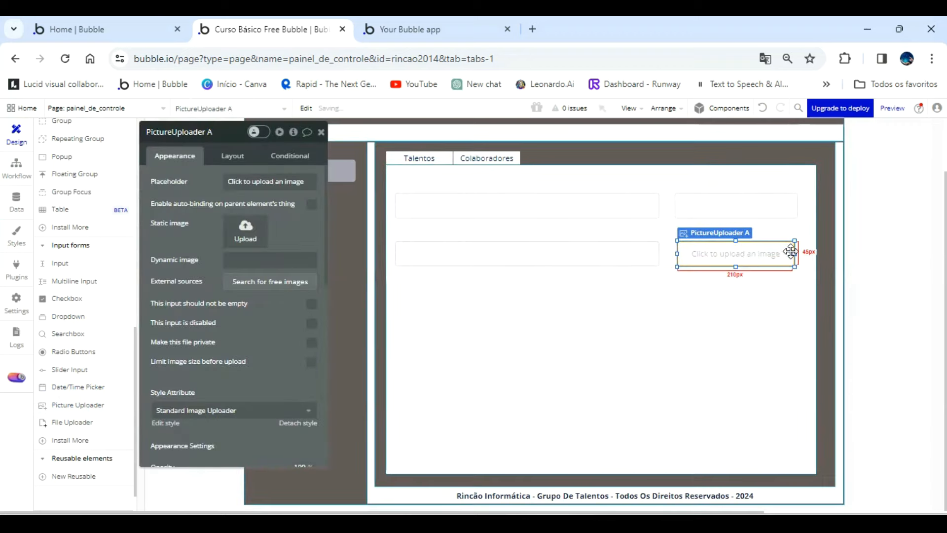
drag(793, 251, 797, 250)
Rename the picture uploader as "PictureUploader cadastro talentos" and clear its placeholder text.
click(231, 133)
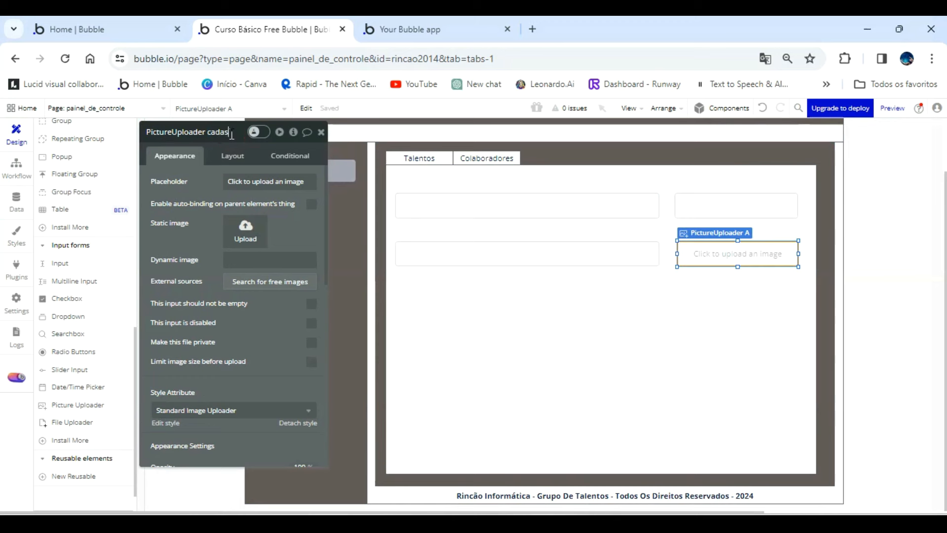
text(cadastro talentos)
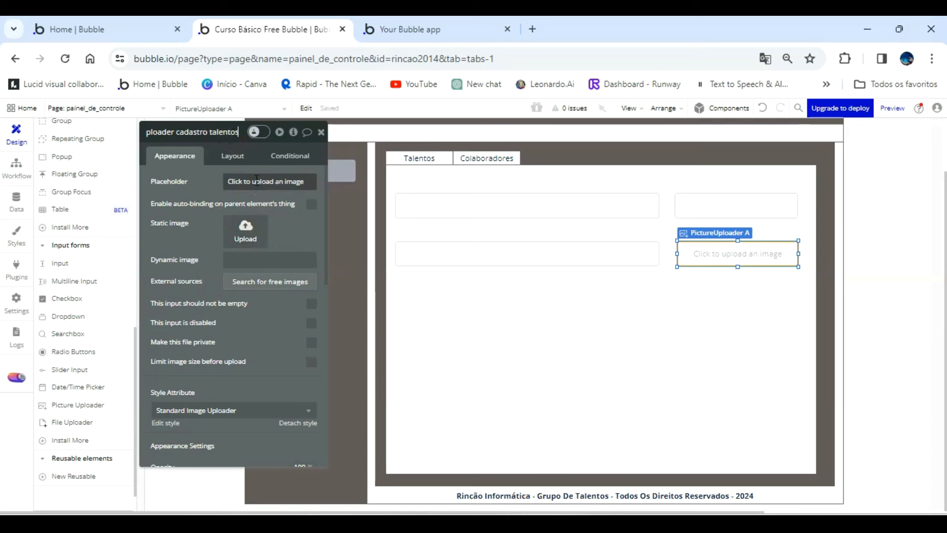
click(257, 179)
key(ctrl+a)
key(BackSpace)
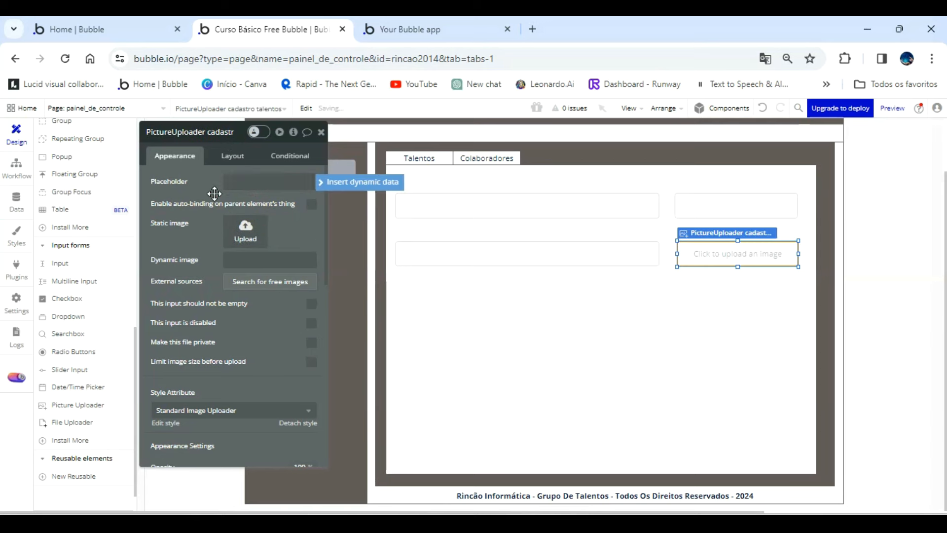
click(549, 344)
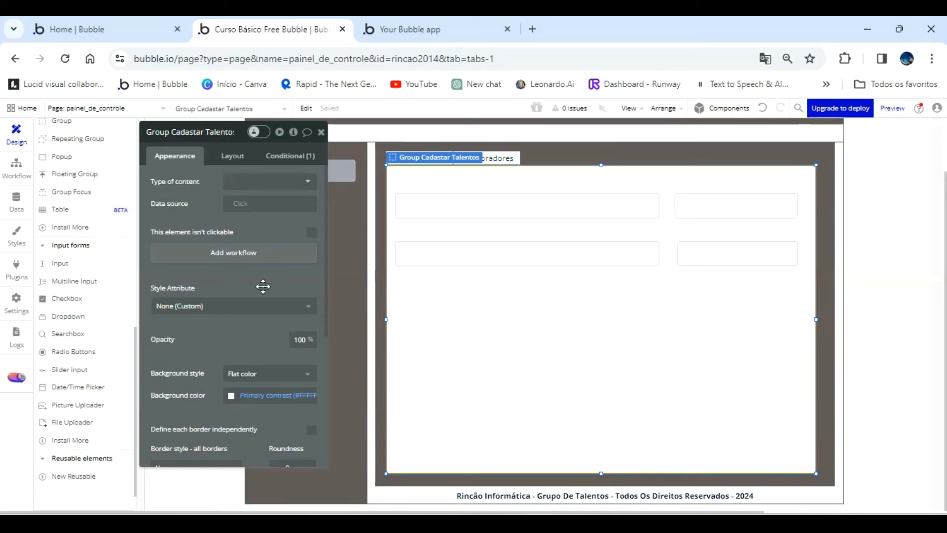
Add a File Uploader below the email input, narrow it to 233 px and align it with the inputs' left edge at Y 220.
scroll(101, 360, down, 1)
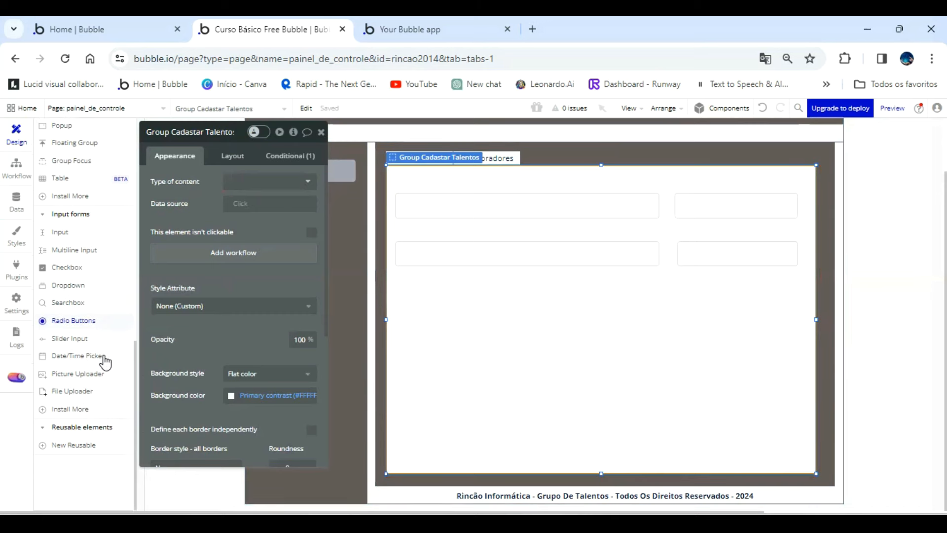
click(86, 392)
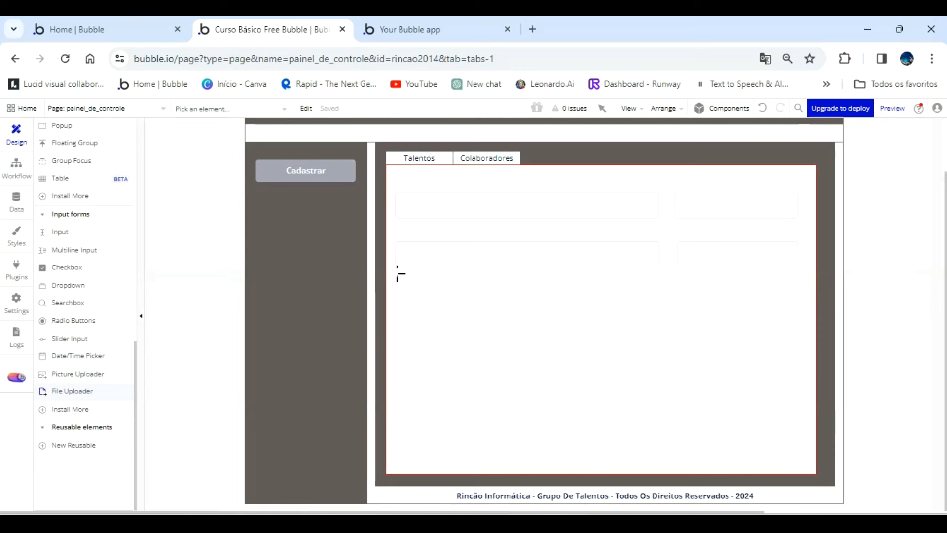
mouse_move(401, 289)
mouse_down()
mouse_move(556, 309)
mouse_move(600, 300)
mouse_up()
double_click(594, 254)
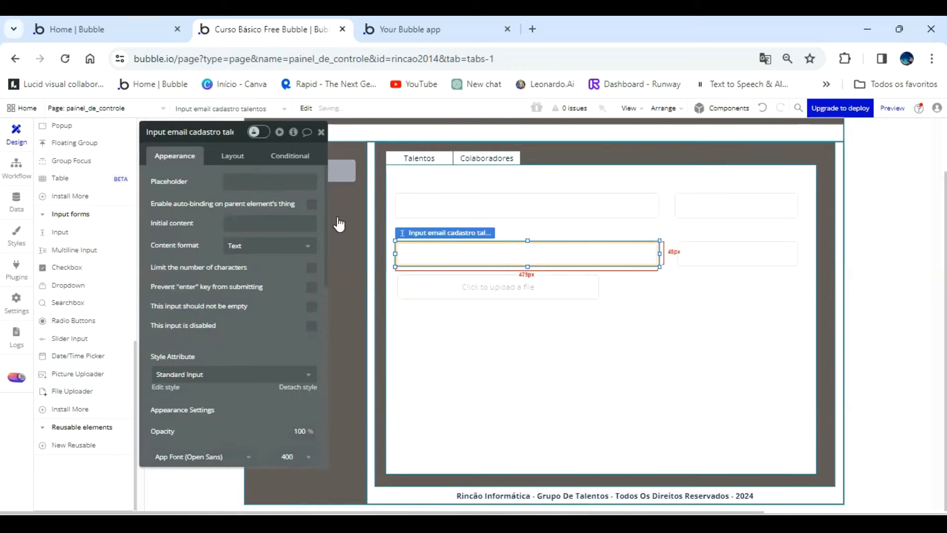
click(247, 156)
click(439, 289)
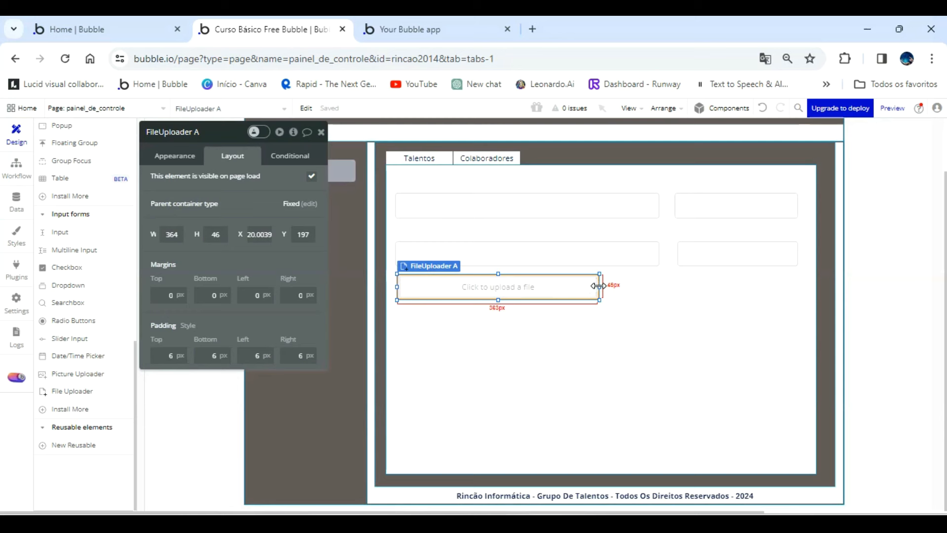
drag(599, 286, 503, 300)
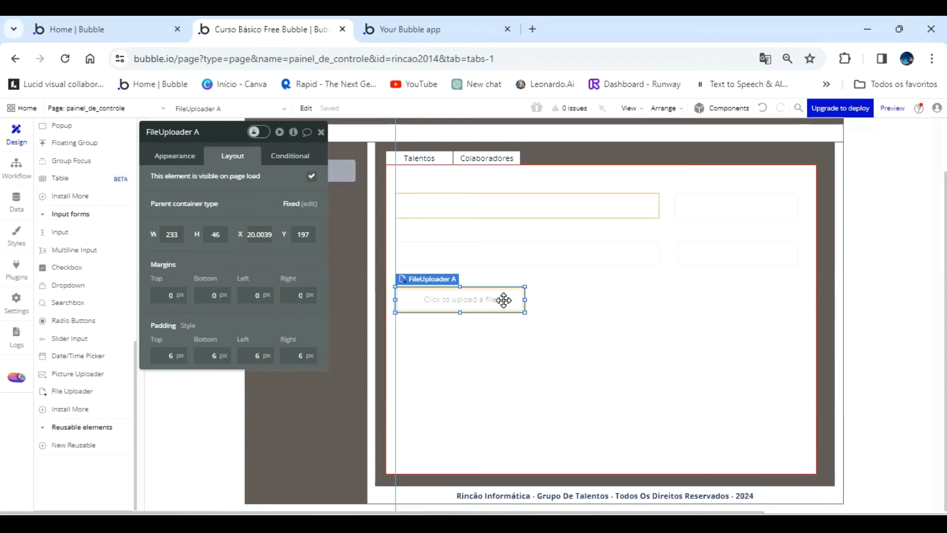
drag(504, 300, 503, 300)
Rename the file uploader as "FileUploader cadastro talentos" and narrow it further.
double_click(230, 135)
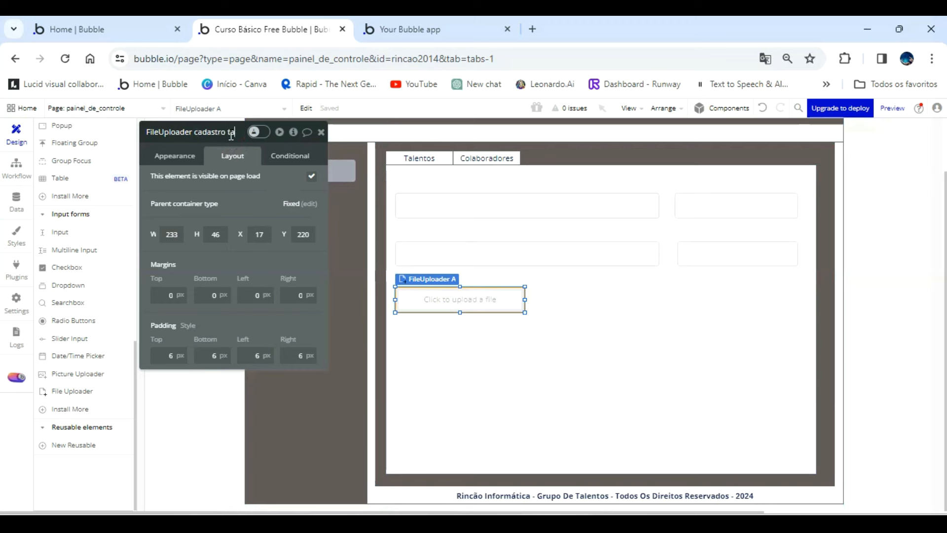
text(cadastro talentos)
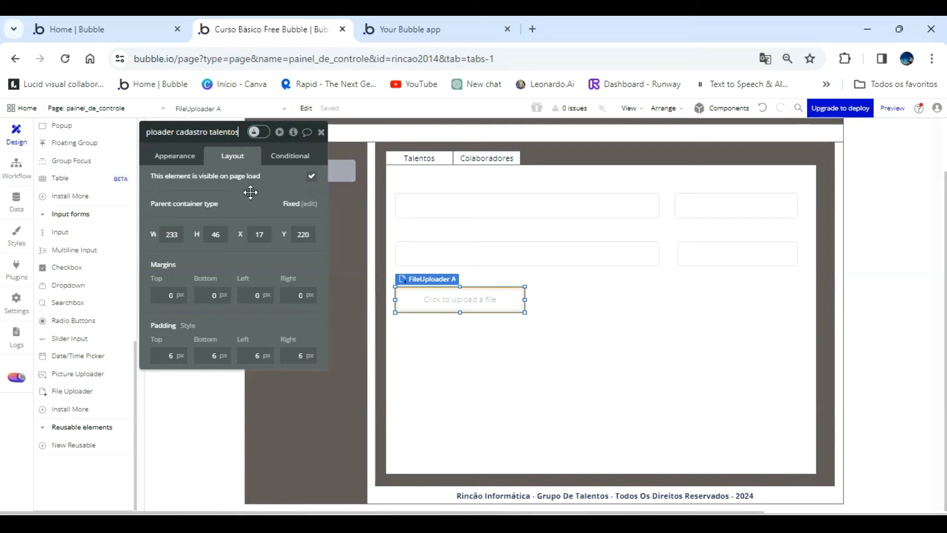
click(241, 206)
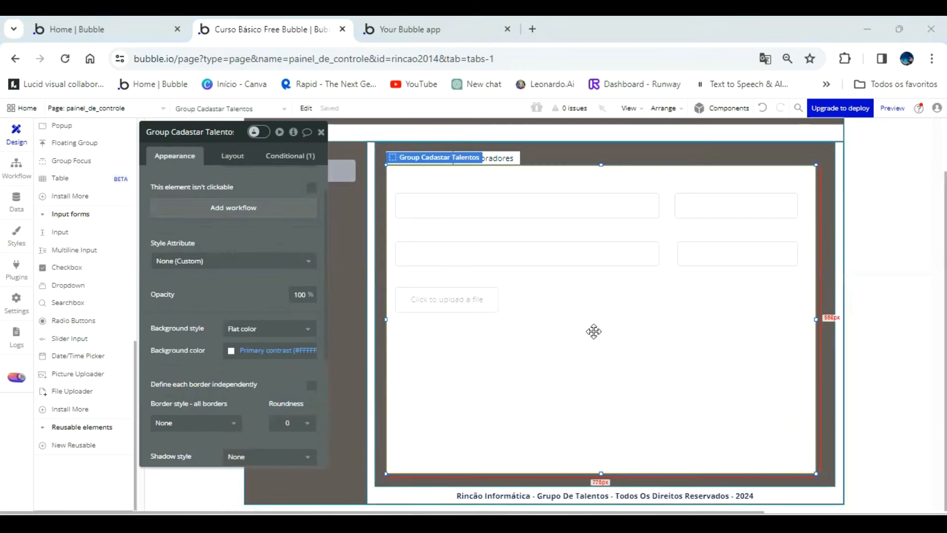
Line up the contact input and picture uploader in the file uploader's row, and widen the name input to the picture uploader's right edge.
drag(728, 219, 591, 298)
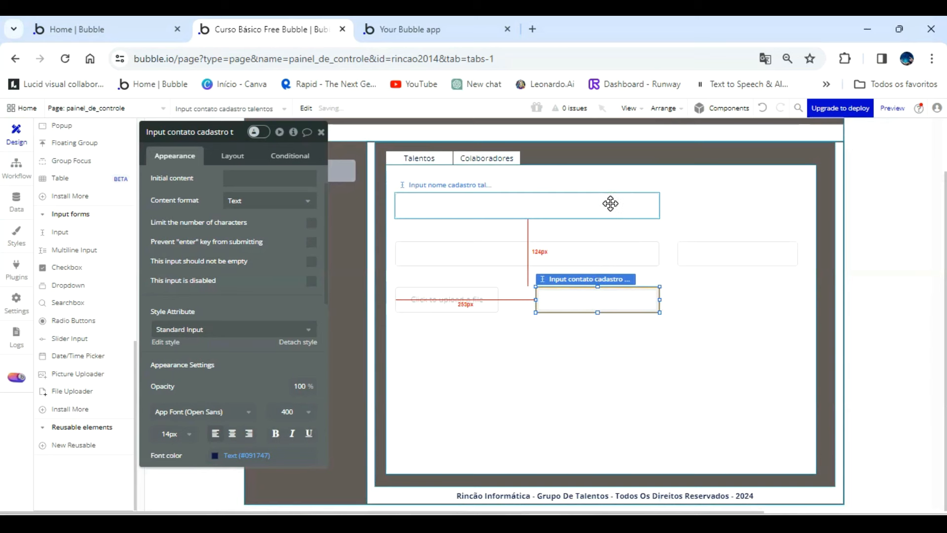
click(658, 210)
drag(660, 206, 797, 206)
drag(772, 251, 755, 296)
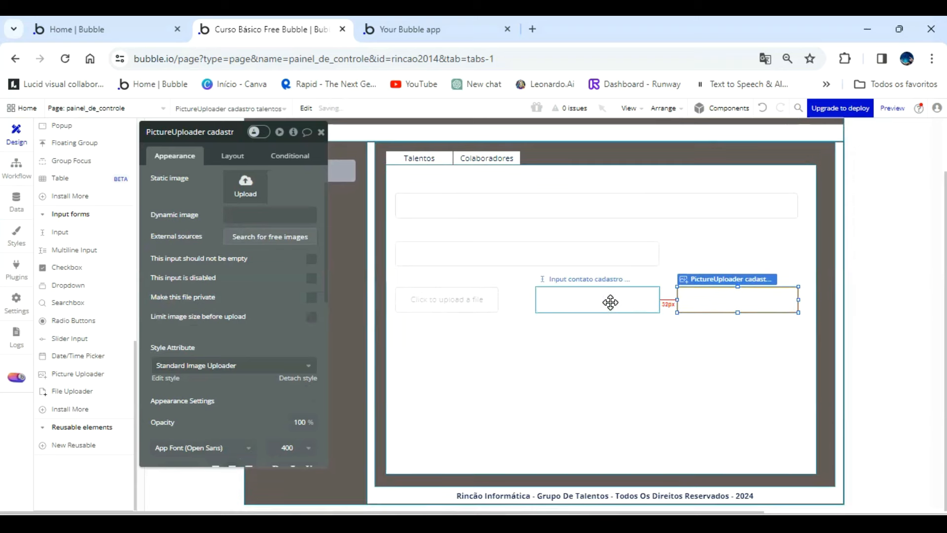
drag(610, 302, 602, 302)
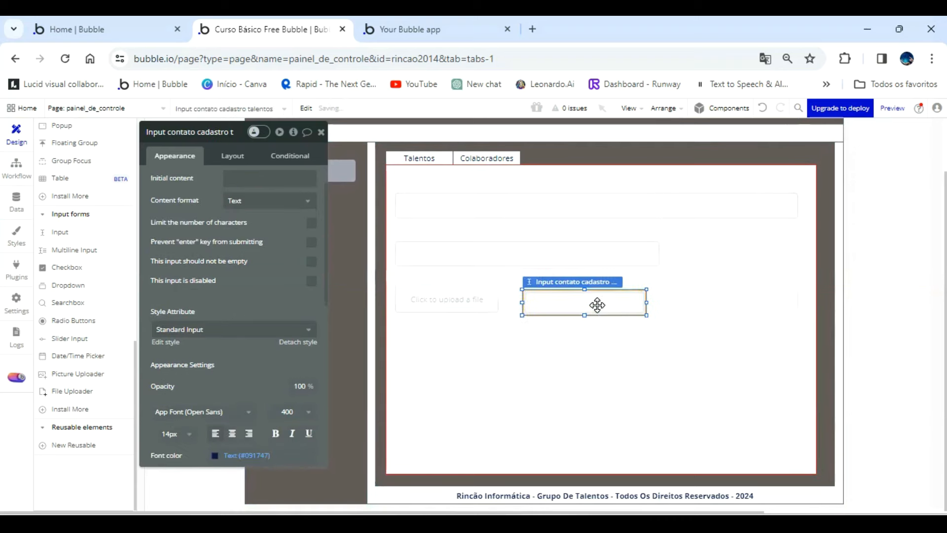
Widen the email input to match the name input's width and close its property editor.
click(639, 256)
drag(659, 254, 798, 243)
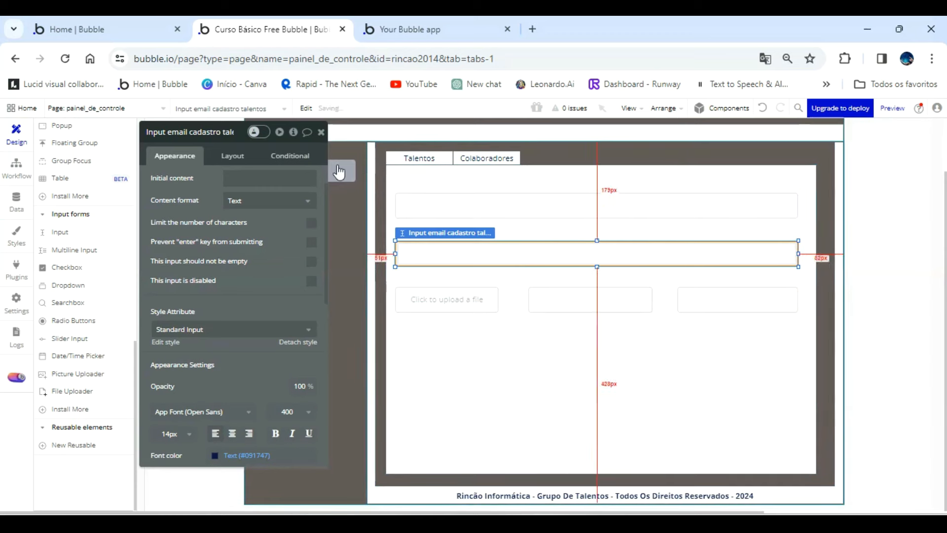
click(321, 134)
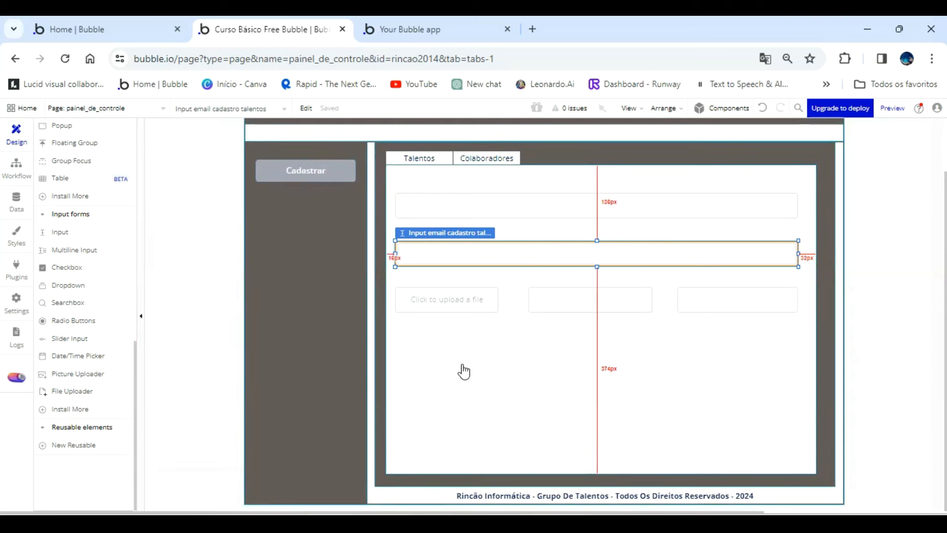
Expand Group Cadastar Talentos in the elements tree and move the email input above the contact input.
scroll(86, 362, up, 10)
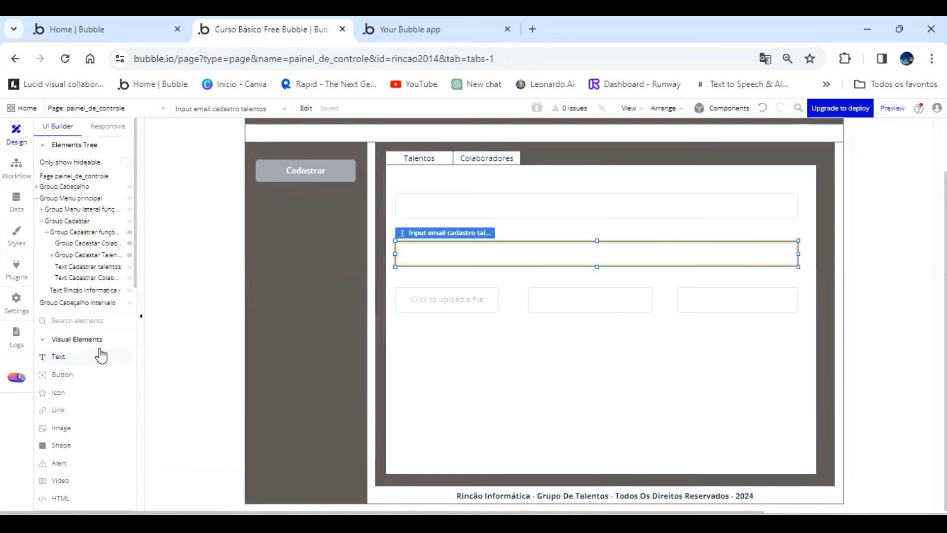
click(457, 206)
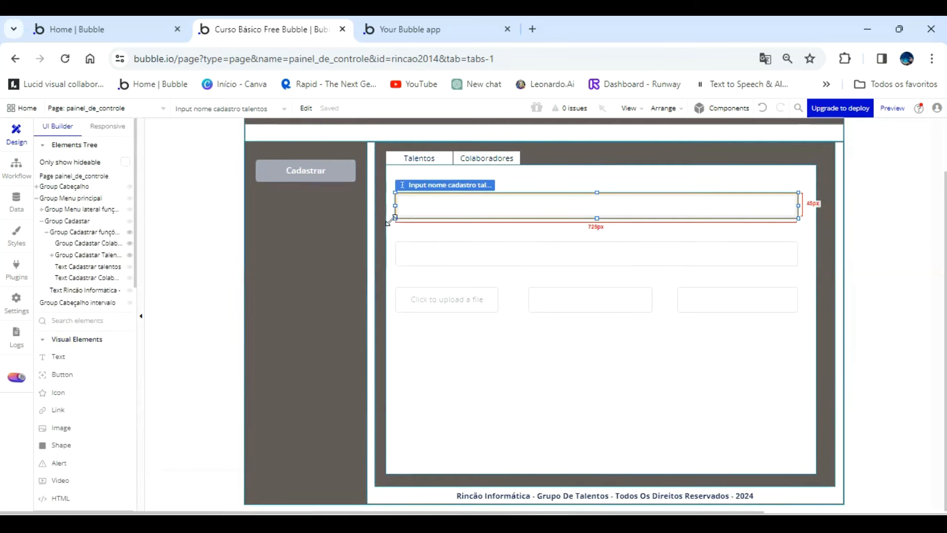
click(51, 255)
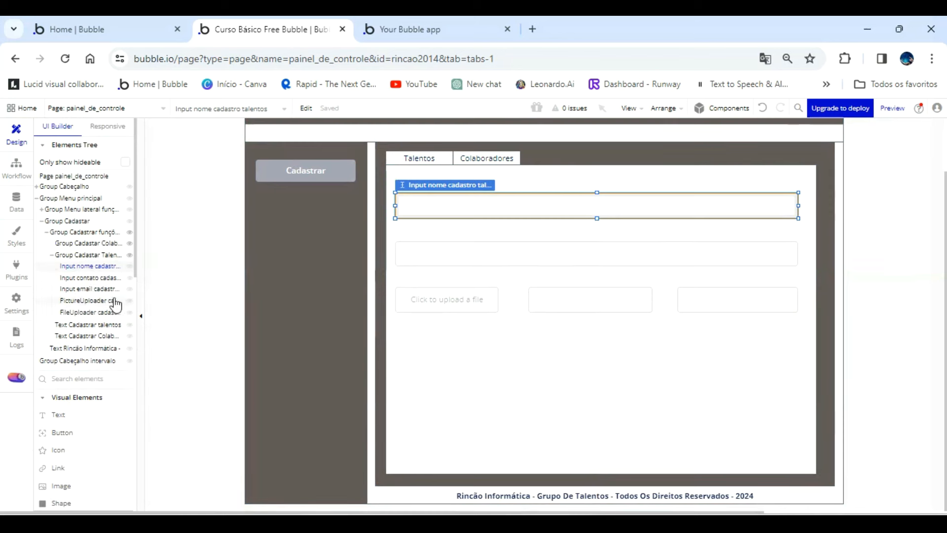
drag(104, 293, 100, 280)
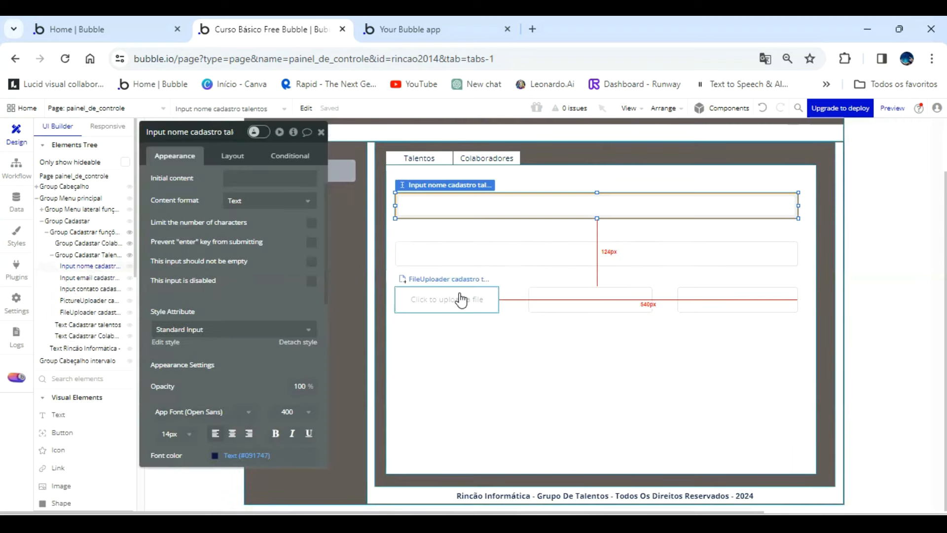
Rearrange the third form row so the contact input comes first, the picture uploader second and the file uploader last, ending at the inputs' right edge.
drag(462, 300, 487, 360)
drag(578, 300, 444, 300)
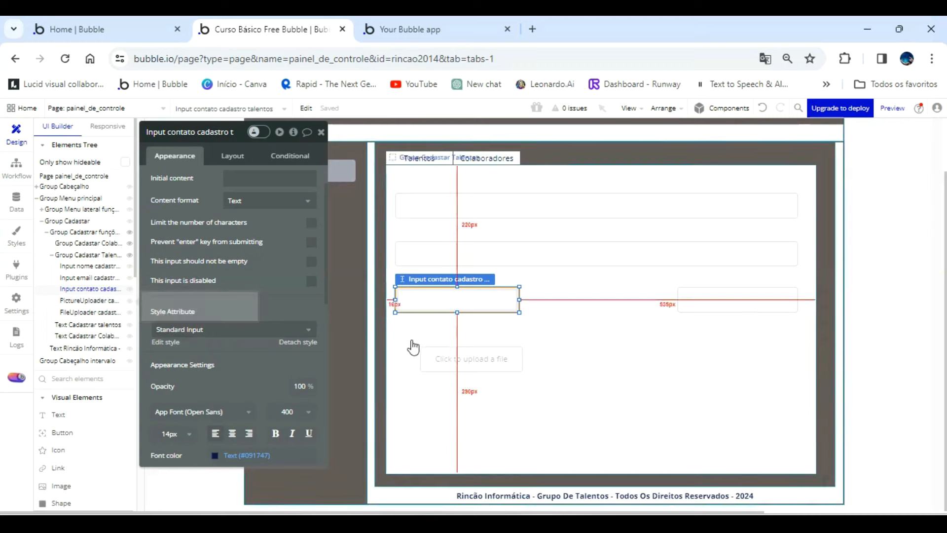
drag(712, 305, 579, 305)
drag(449, 367, 725, 301)
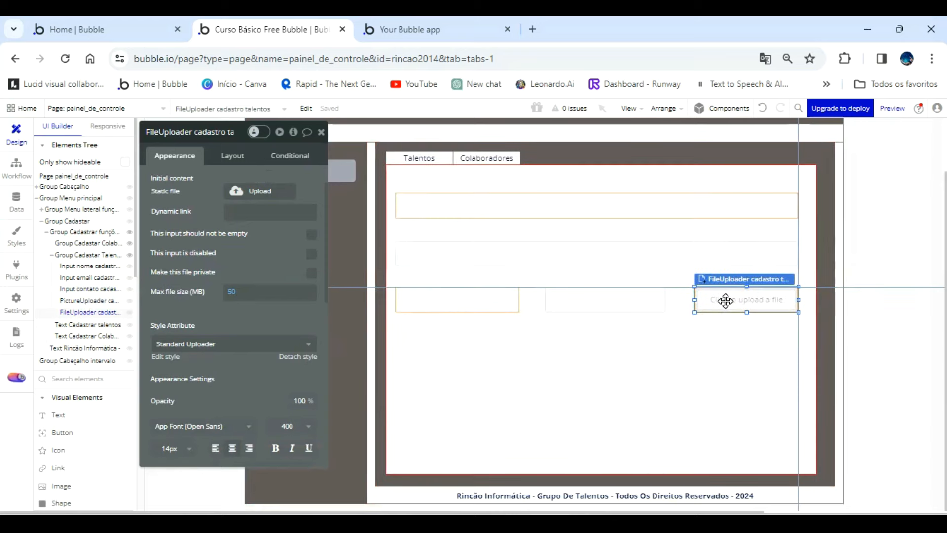
click(656, 306)
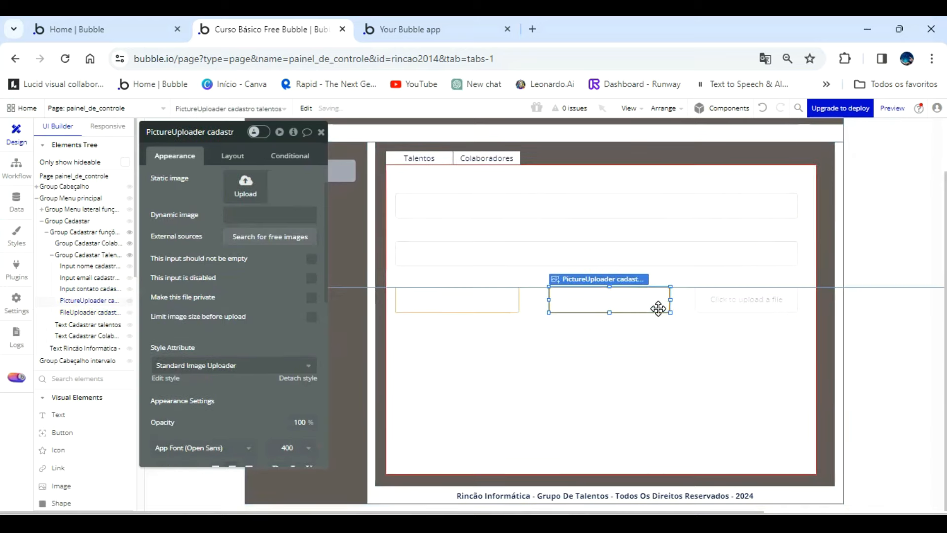
click(631, 344)
Add a text element reading "Nome novo cadastro" above the name input and widen it to fit the text.
click(59, 415)
drag(400, 177, 457, 190)
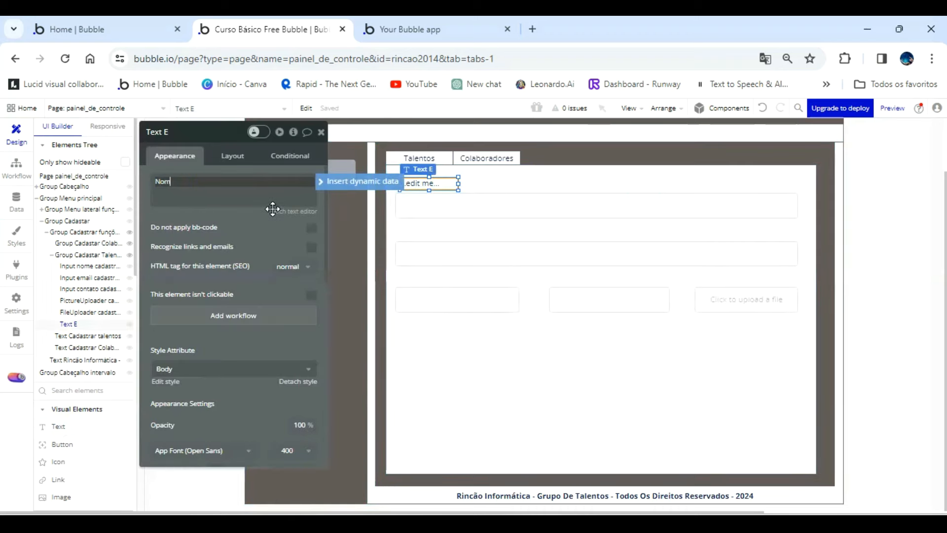
text(c)
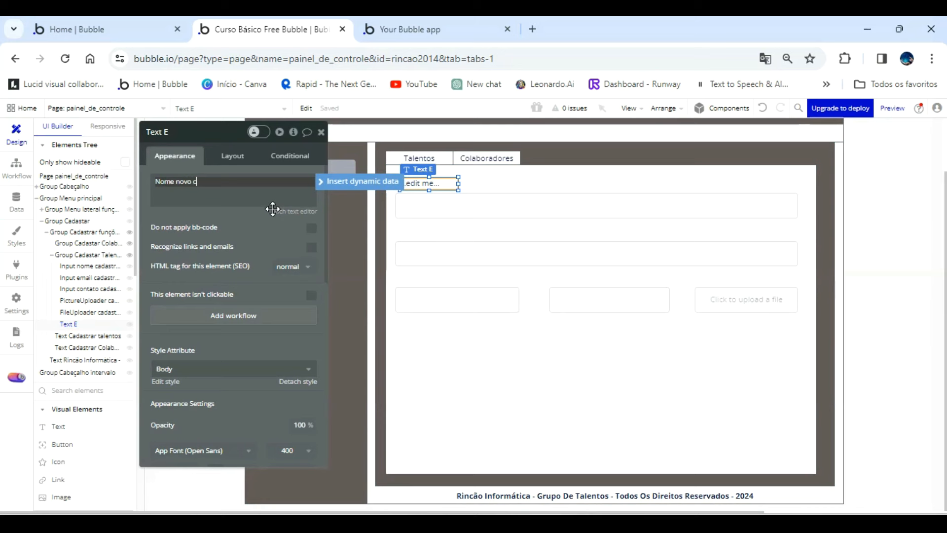
text(adastro)
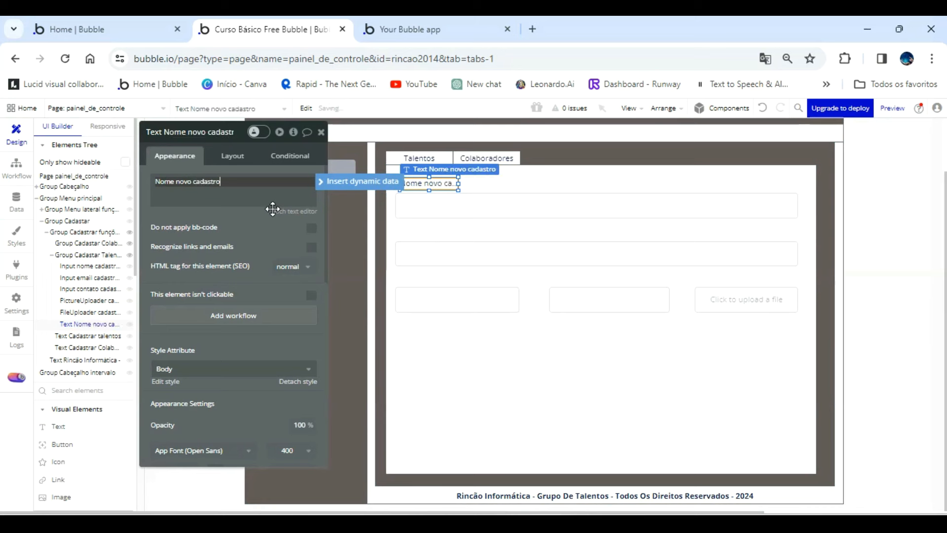
drag(459, 182, 482, 183)
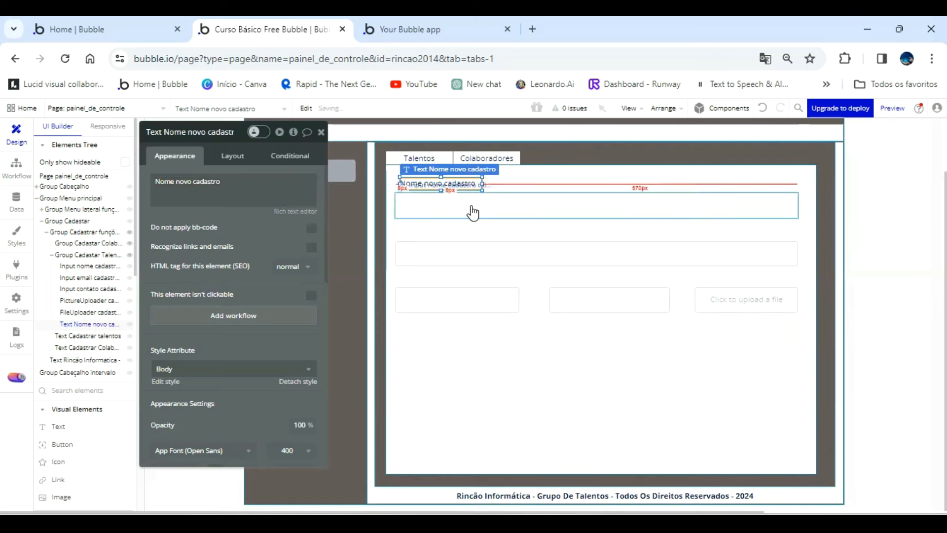
Nudge the "Nome novo cadastro" label slightly down and left, closer to the name input's top-left corner.
key(Down)
key(Down)
key(Down)
key(Left)
key(Left)
key(Left)
key(Left)
key(Left)
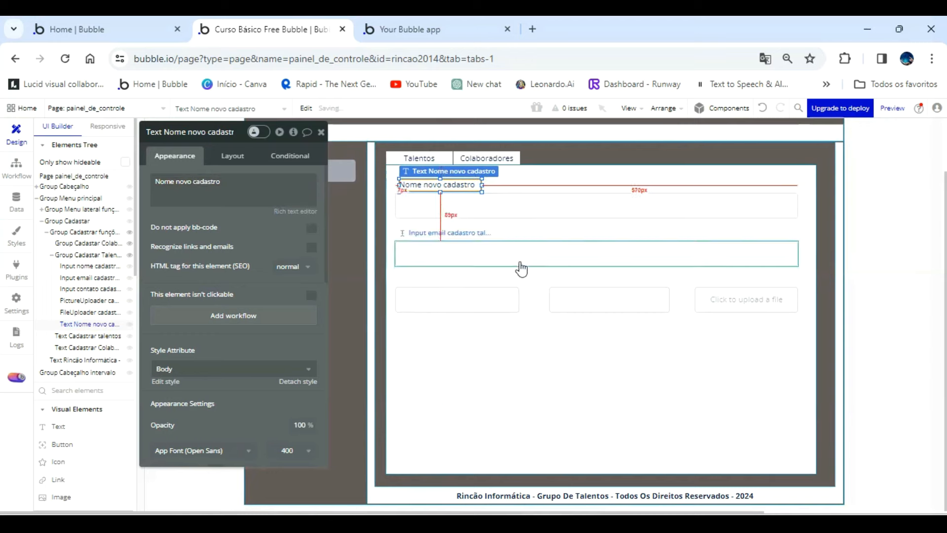
click(513, 364)
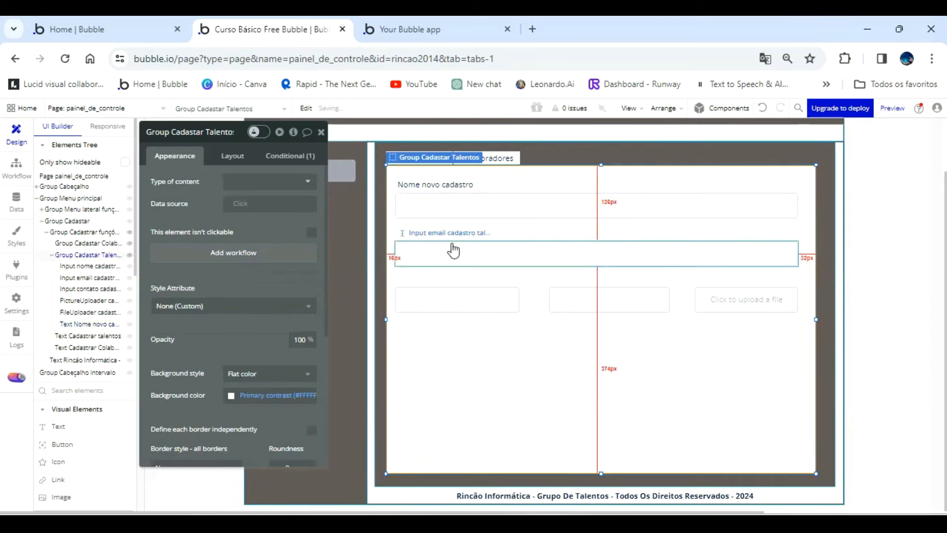
Duplicate the name label, place the copy above the email input and set its text to "Email novo cadastro".
click(446, 186)
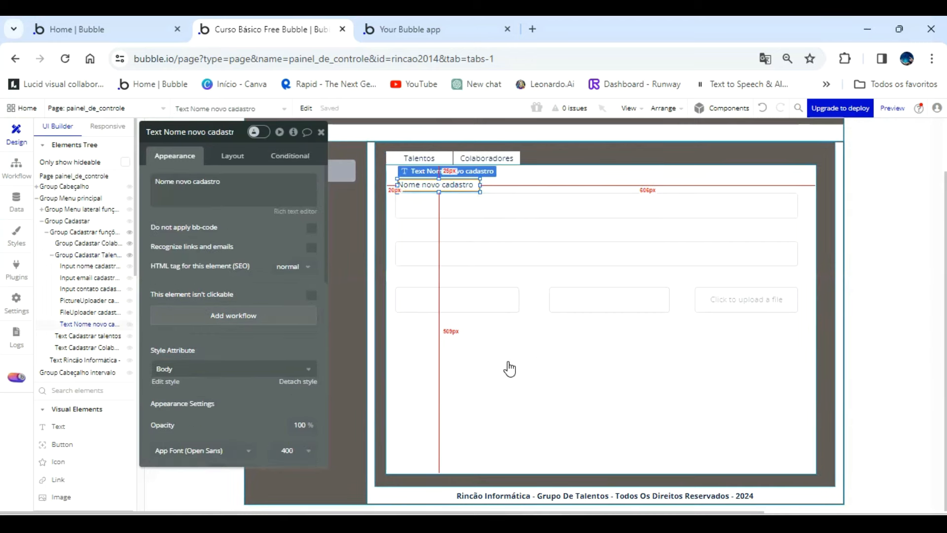
drag(454, 186, 451, 234)
key(ctrl+c)
key(ctrl+v)
double_click(165, 181)
text(Email)
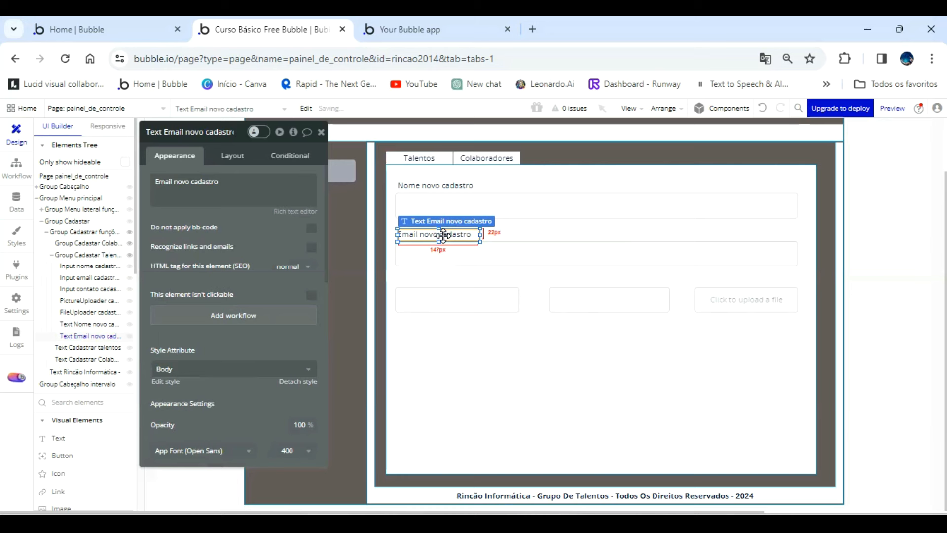
Paste another label copy above the contact input, set its text to "Contato novo cadastro" and widen it to 162 px.
click(449, 188)
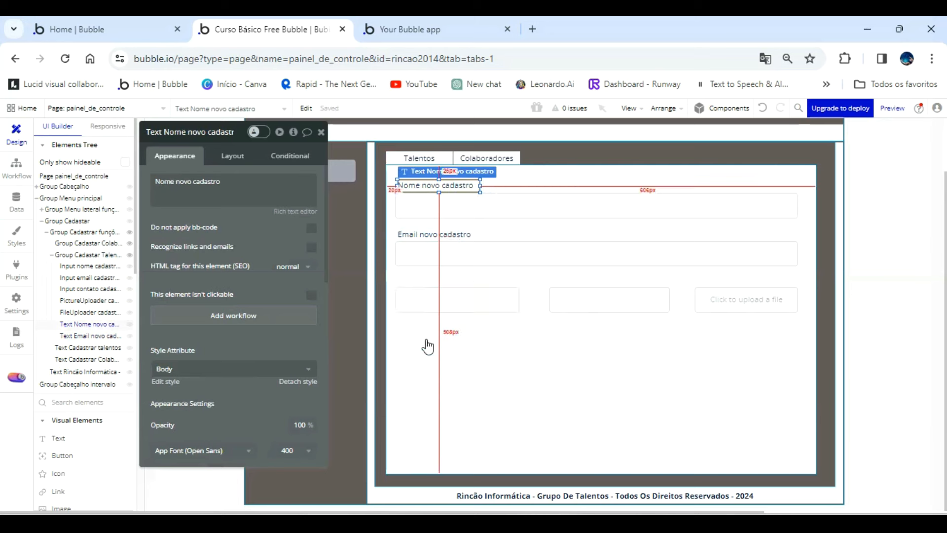
click(438, 234)
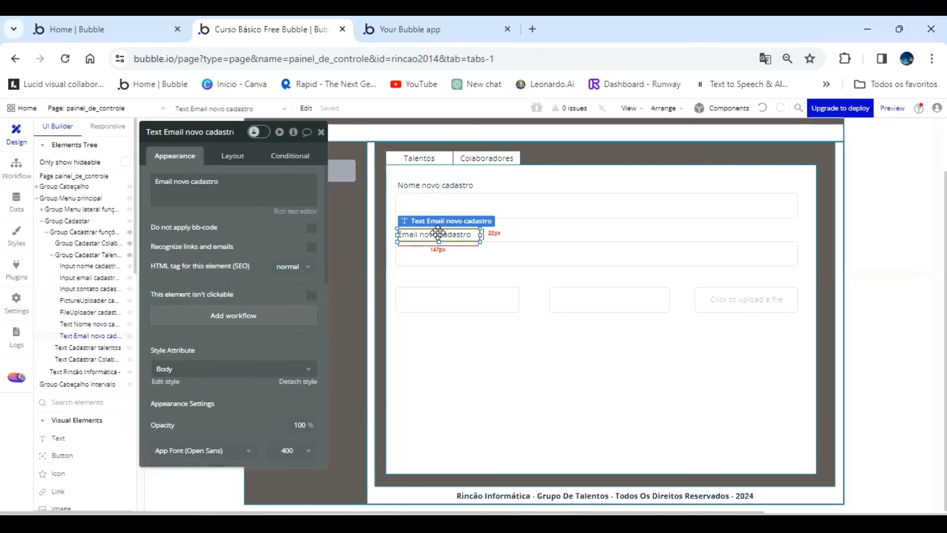
key(ctrl+v)
drag(438, 242, 434, 274)
triple_click(261, 188)
text(Contato novo cada)
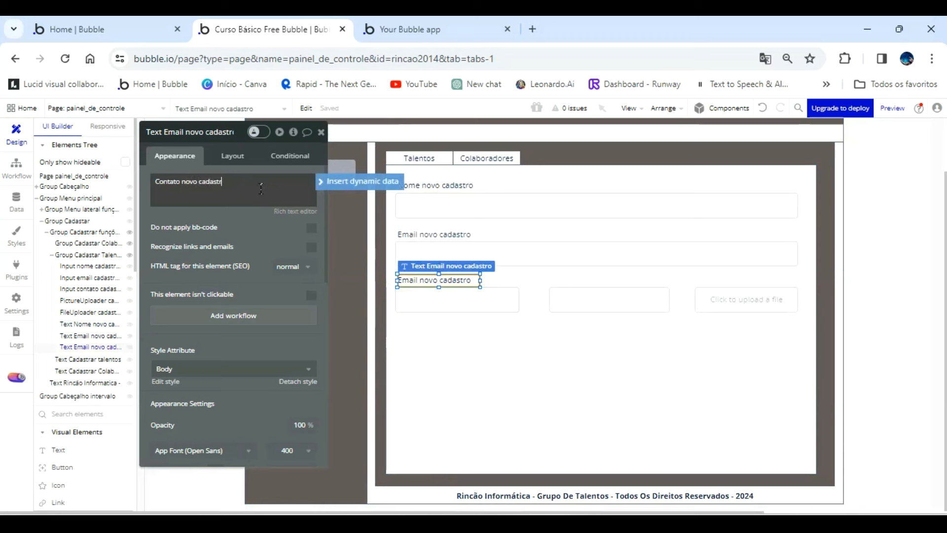
click(257, 234)
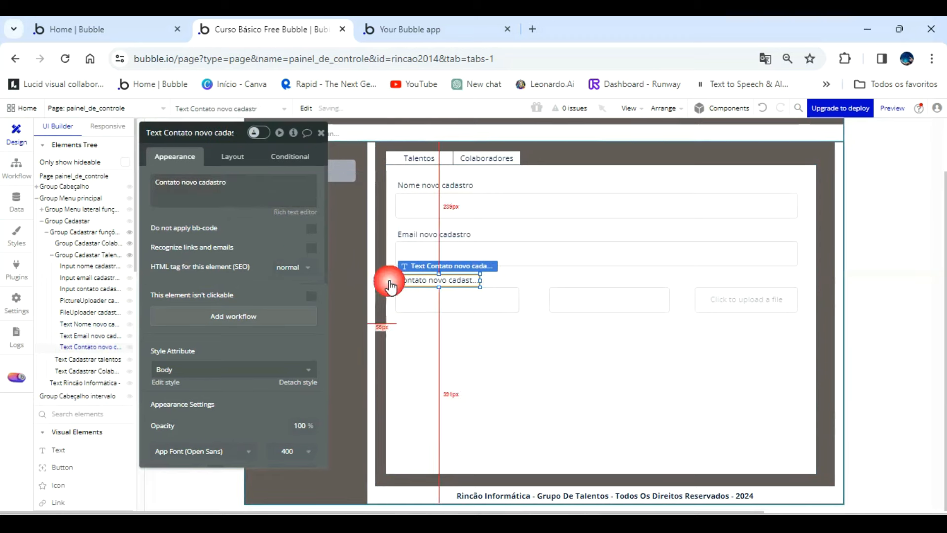
drag(482, 286, 490, 287)
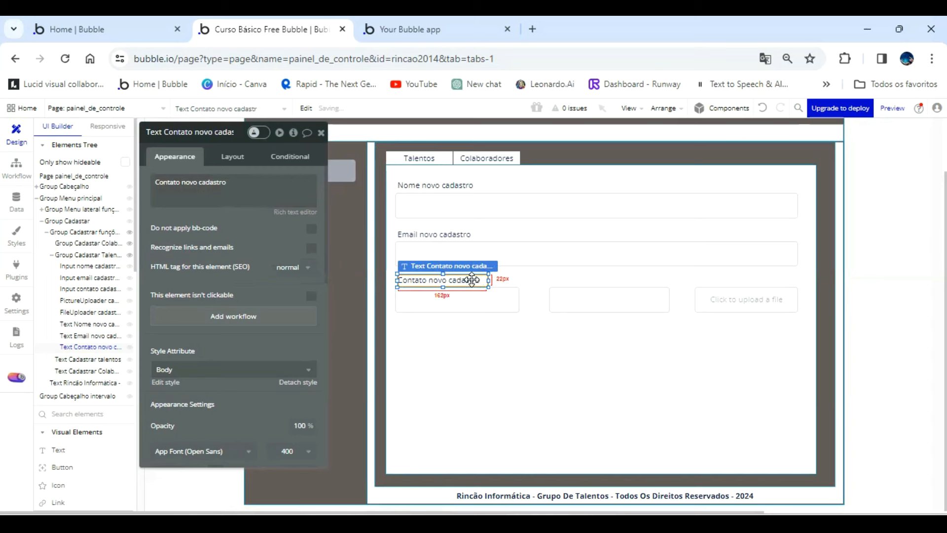
Place a label copy above the picture uploader and set its text to "Clique para enviar a foto".
key(ctrl+v)
drag(625, 275, 621, 276)
click(255, 178)
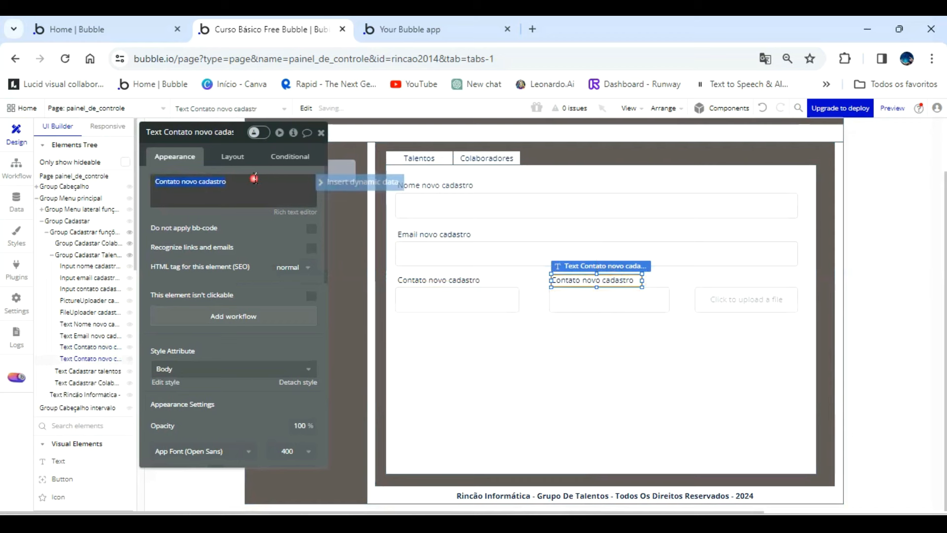
text(Clique )
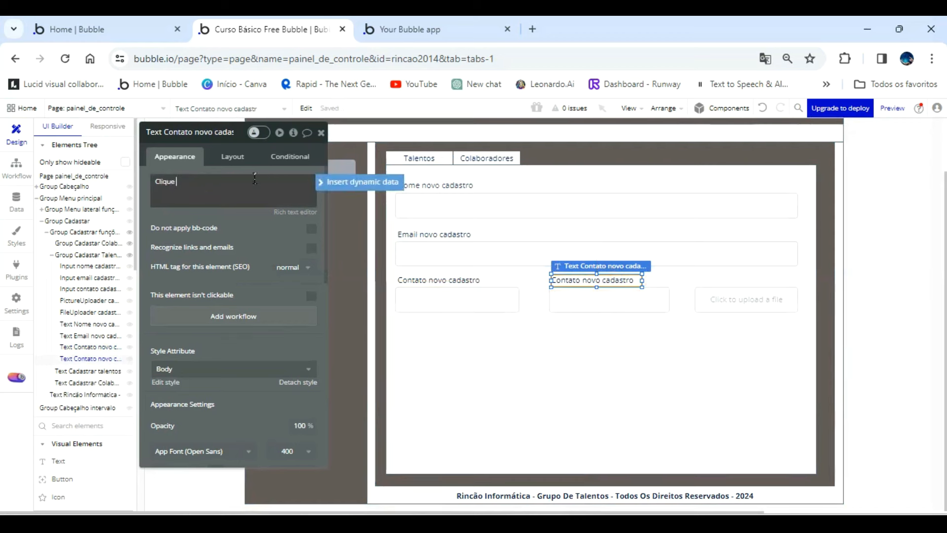
text(para enviar)
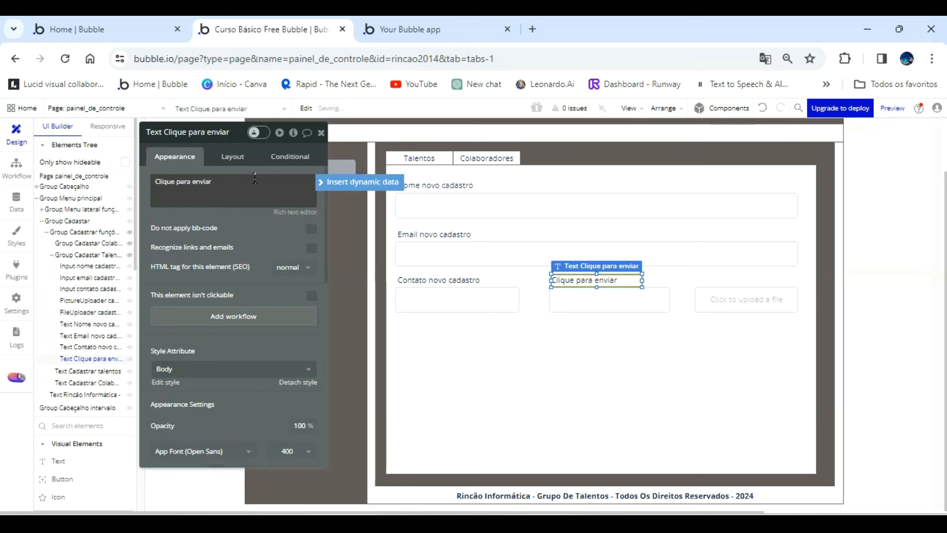
text(a foto)
Change the text of the label above the picture uploader to "Foto Novo cadastro".
click(613, 276)
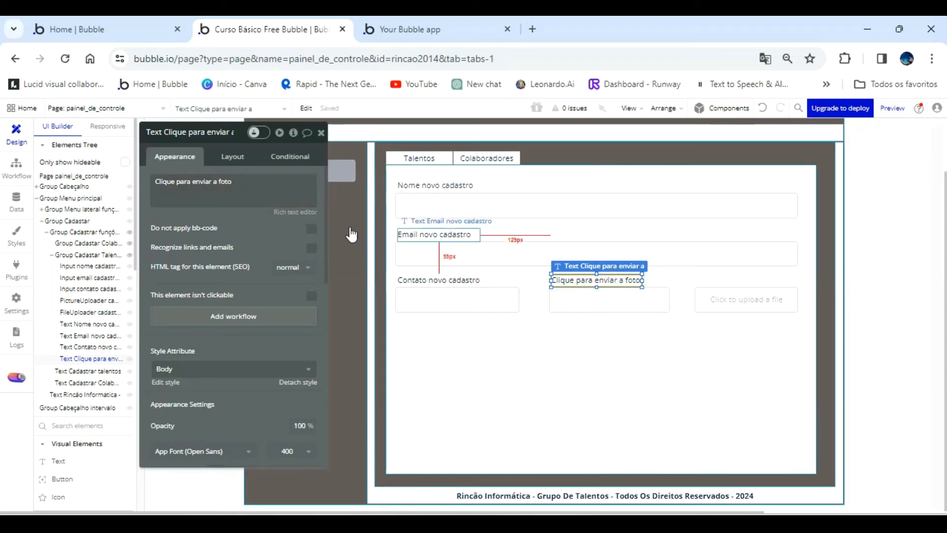
click(273, 185)
text(Foto)
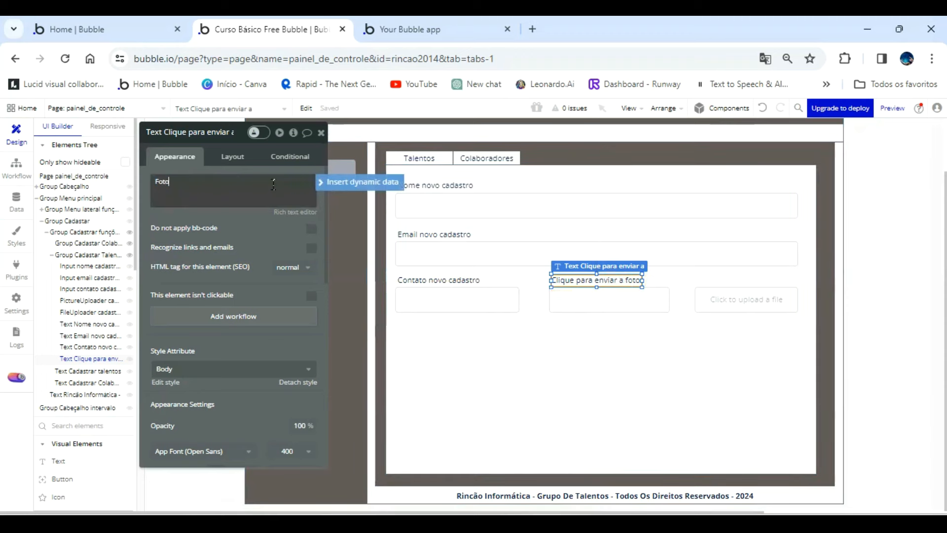
text( Novo cadastro)
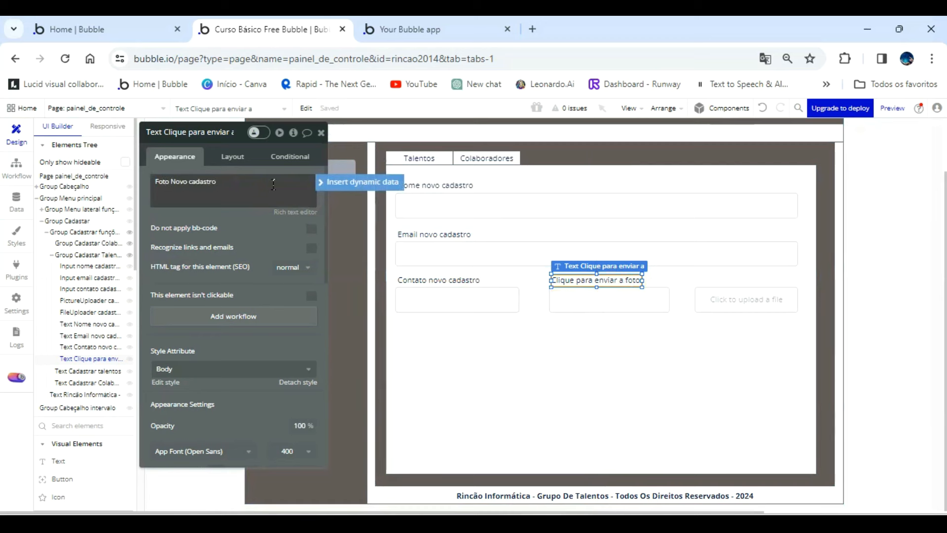
Set the picture uploader's placeholder to "Clique para envir nova foto".
click(566, 298)
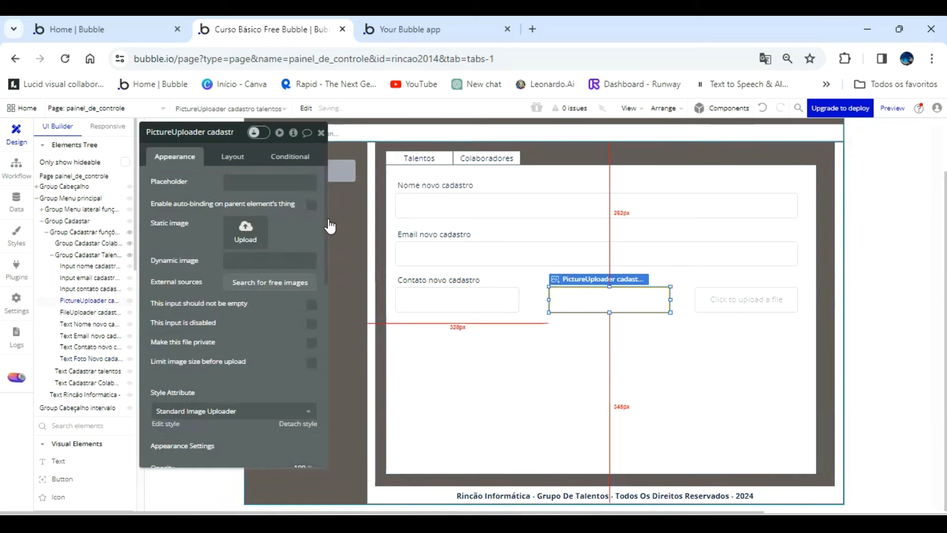
click(280, 185)
text(Clique para)
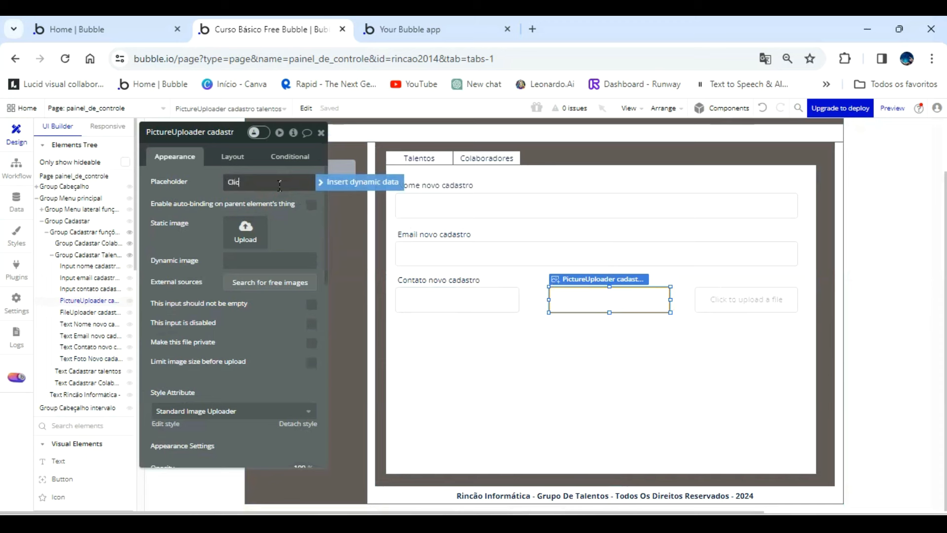
text( envir nova foto)
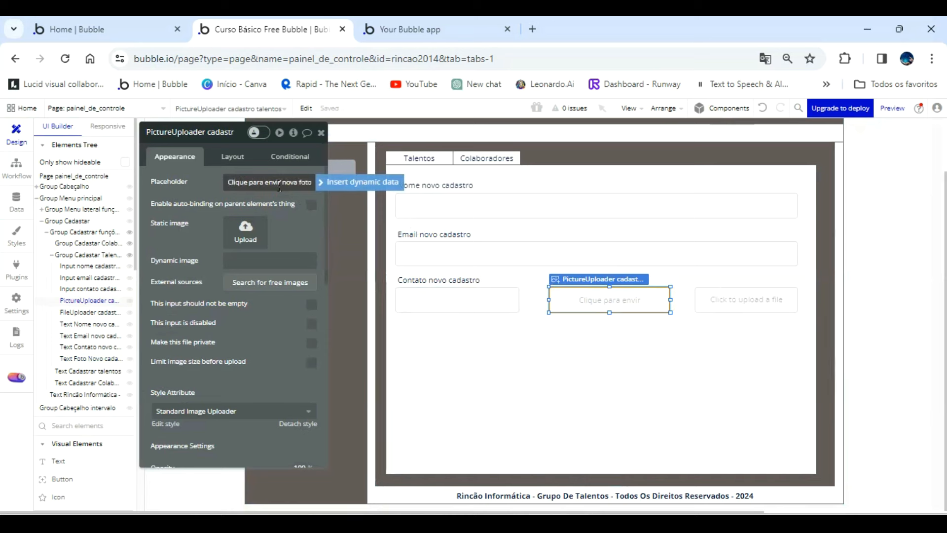
Set the file uploader's placeholder to "Clique para carregar o arquivo".
click(762, 301)
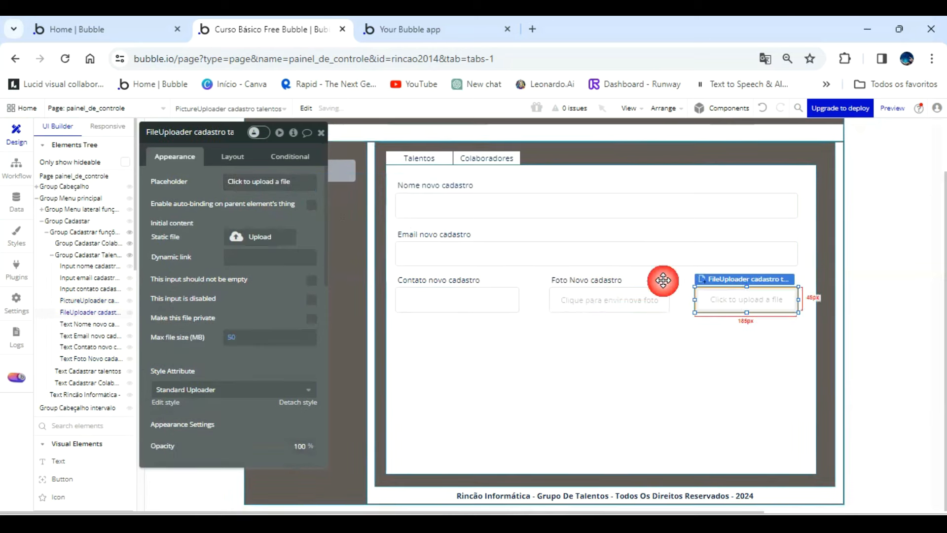
triple_click(258, 182)
text(C)
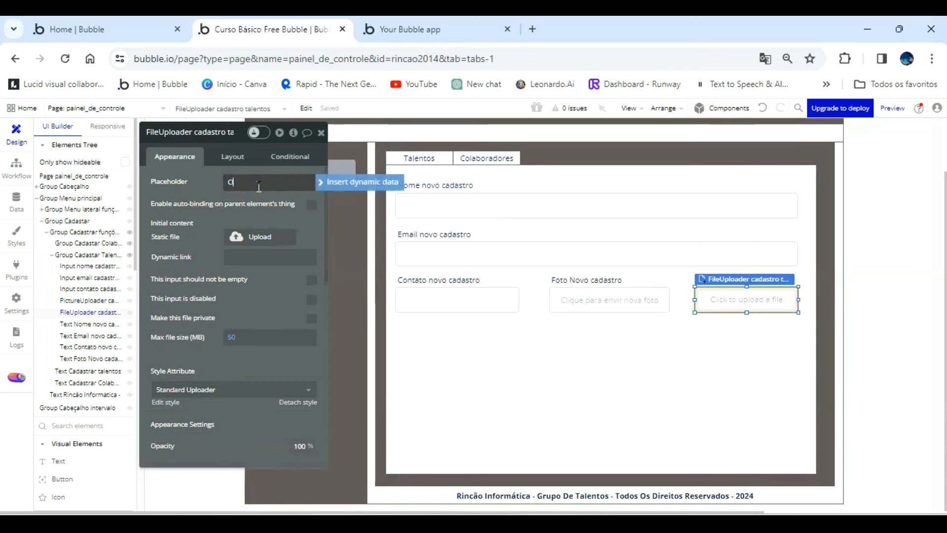
text(lique para carregar o arquivo)
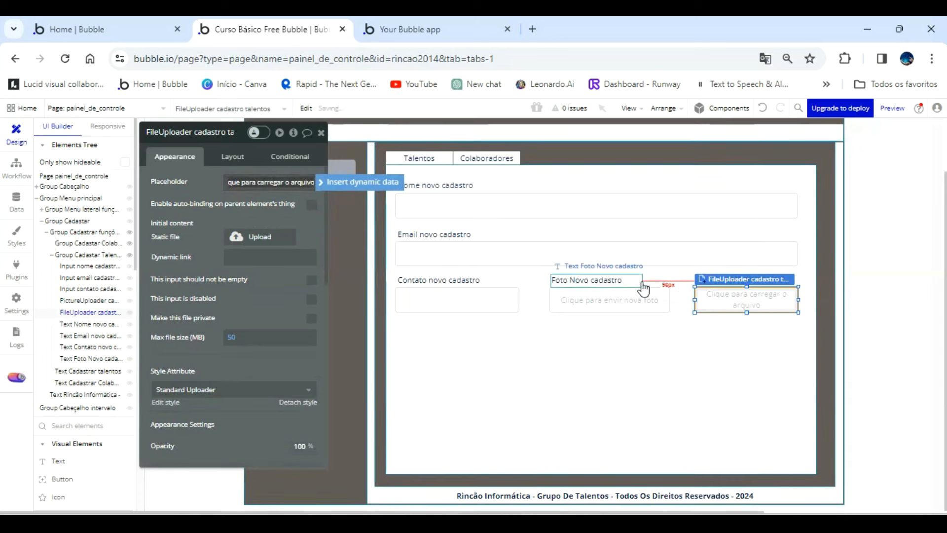
Duplicate the photo label, place one copy above the file uploader and set its text to "Curriculo novo cadastro".
click(622, 279)
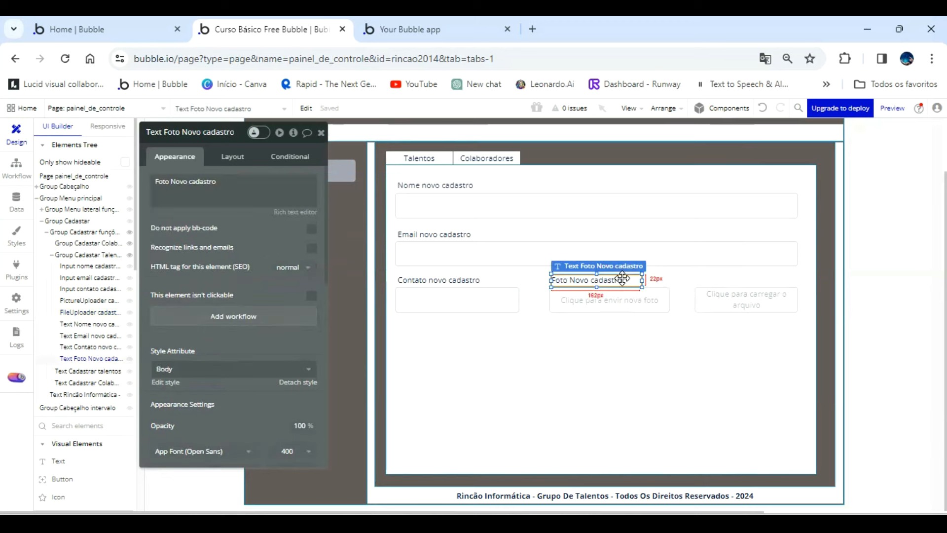
key(ctrl+c)
key(ctrl+v)
drag(623, 278, 775, 276)
triple_click(265, 178)
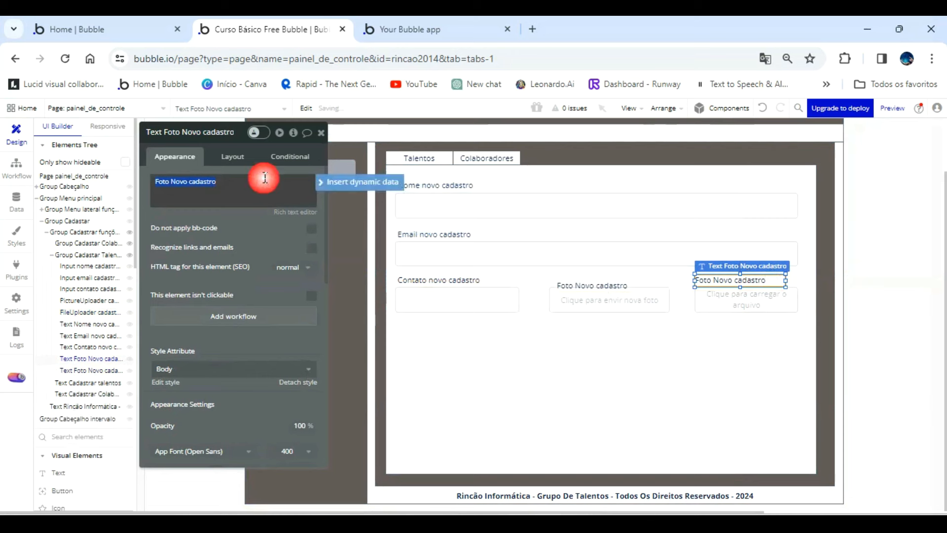
text(Curriculo novo cadastro)
click(419, 320)
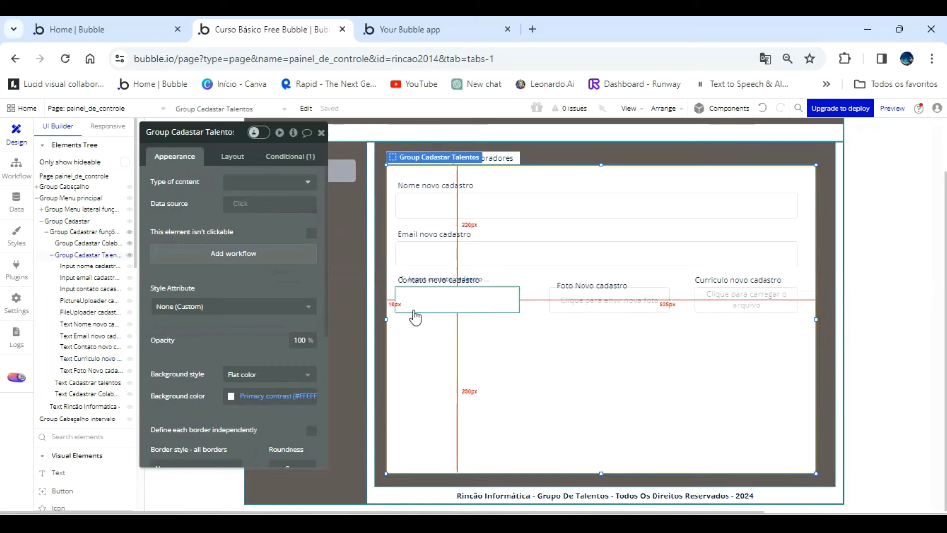
Nudge the "Foto Novo cadastro" label up and slightly left, in line with the neighbouring labels above the picture uploader.
click(594, 286)
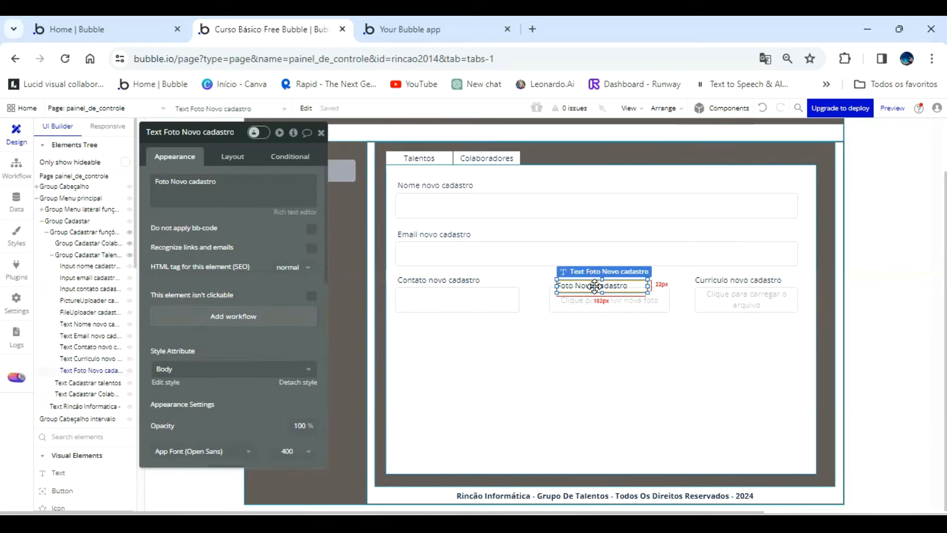
key(Up)
key(Up)
key(Up)
key(Up)
key(Up)
key(Up)
key(Up)
key(Up)
key(Up)
key(Up)
key(Up)
key(Left)
key(Left)
key(Left)
key(Left)
key(Left)
key(Left)
key(Left)
key(Left)
key(Left)
key(Left)
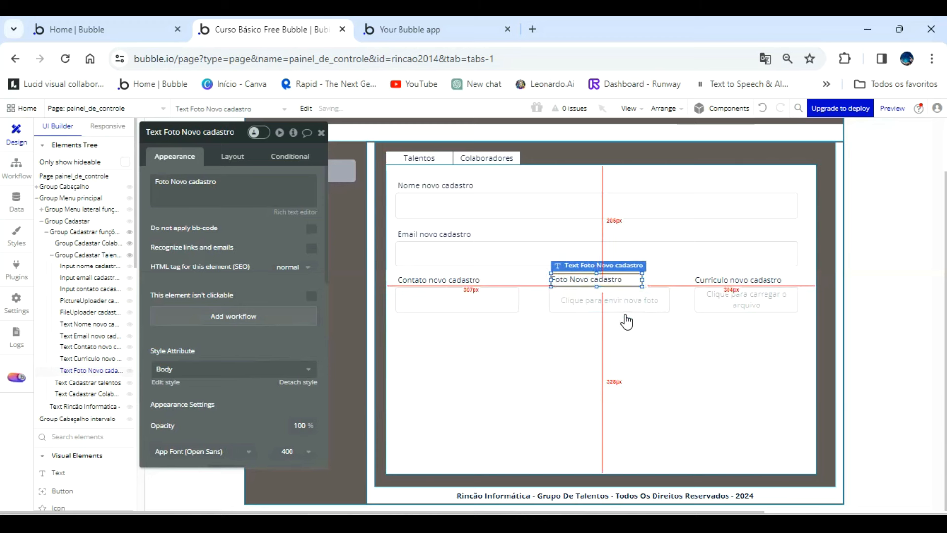
Draw a button below the contact input and set its caption to "CADASTRAR".
click(560, 365)
scroll(84, 345, down, 2)
click(61, 421)
drag(405, 331, 514, 356)
text(CADASTRAR)
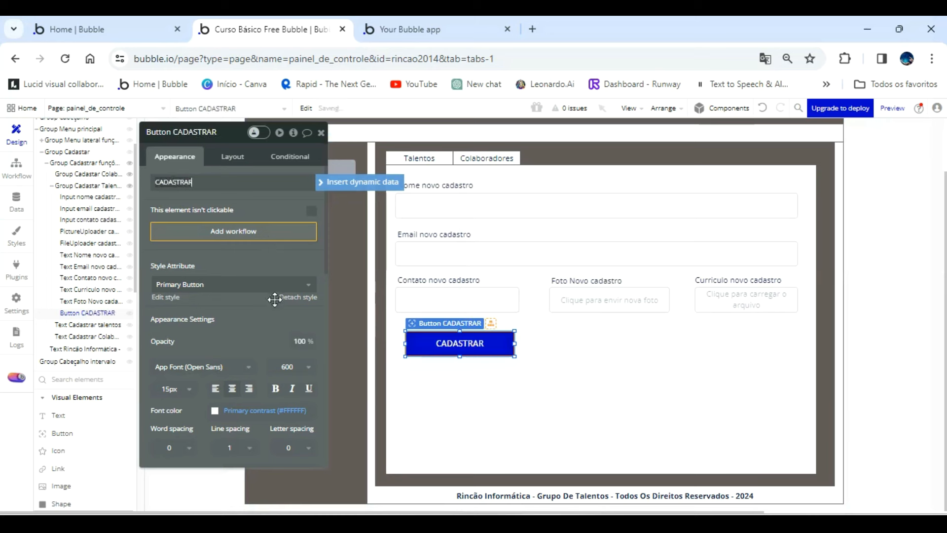
Change the CADASTRAR button's background to dark grey #5A5A63.
scroll(261, 337, down, 1)
scroll(260, 338, down, 2)
click(231, 356)
click(235, 415)
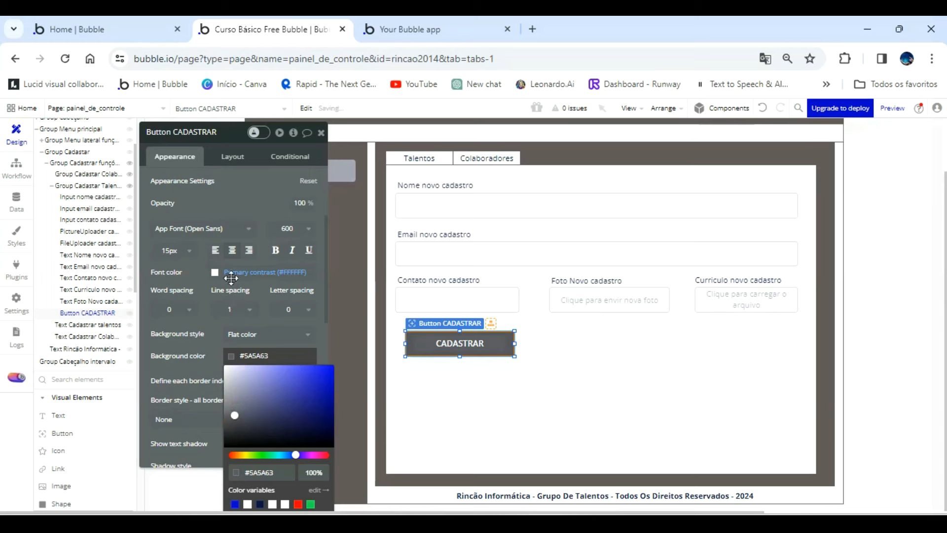
click(238, 199)
Fit the button under the contact input at about 222 px wide and rename its element "Button CADASTRAR NOVO TALENTO".
drag(444, 344, 445, 350)
drag(504, 347, 519, 346)
click(232, 136)
text(NOVO TALENTO)
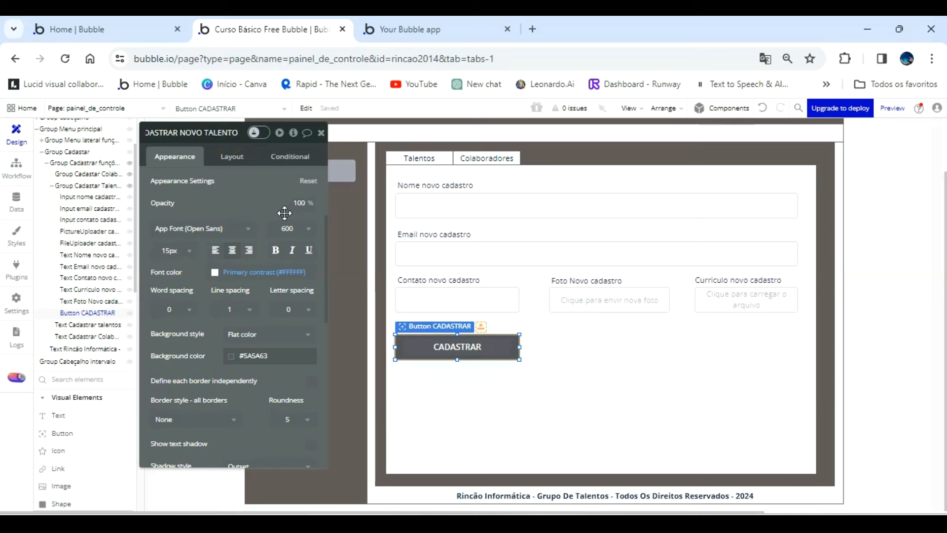
Duplicate the CADASTRAR button and place the copy beside it, below the picture uploader.
click(472, 347)
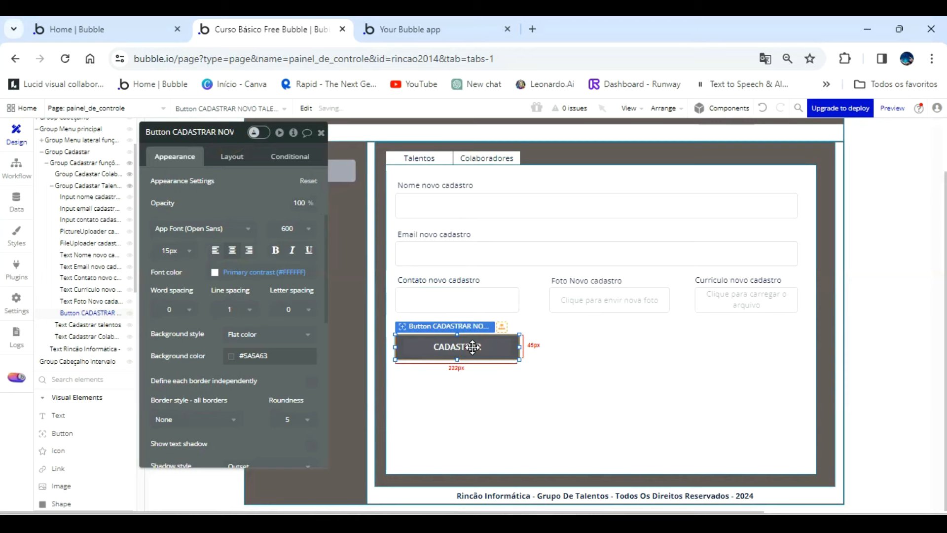
key(ctrl+c)
key(ctrl+v)
drag(472, 347, 631, 357)
Rename the copied button's element "Button LIMPAR CAMPOS NOVO CADASTRO TALENTOS".
click(227, 140)
key(BackSpace)
key(BackSpace)
key(BackSpace)
key(BackSpace)
key(BackSpace)
key(BackSpace)
key(BackSpace)
key(BackSpace)
key(BackSpace)
key(BackSpace)
key(BackSpace)
key(BackSpace)
key(BackSpace)
key(BackSpace)
key(BackSpace)
key(BackSpace)
key(BackSpace)
key(BackSpace)
key(BackSpace)
key(BackSpace)
text(LI)
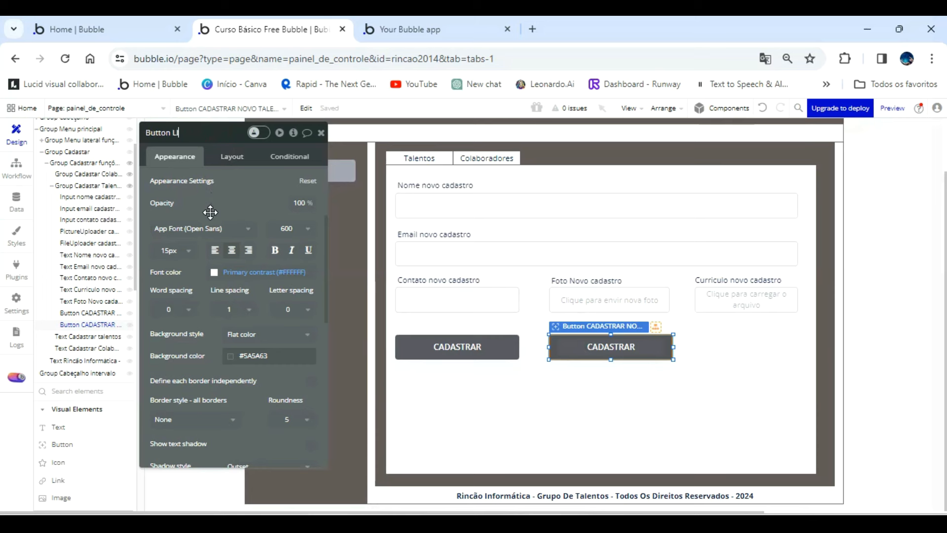
text(MPAR CAMPOS NOVO CAD)
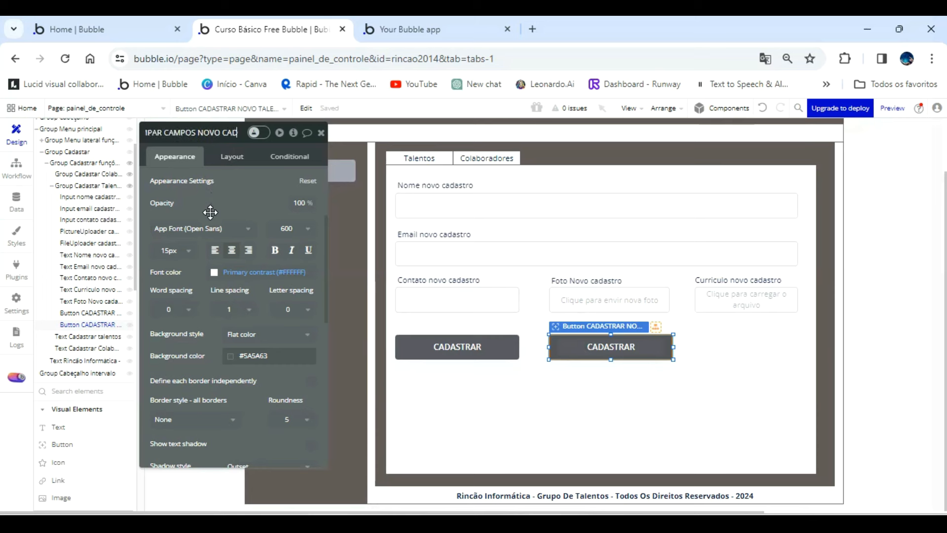
text(ASGTRO TALENTO)
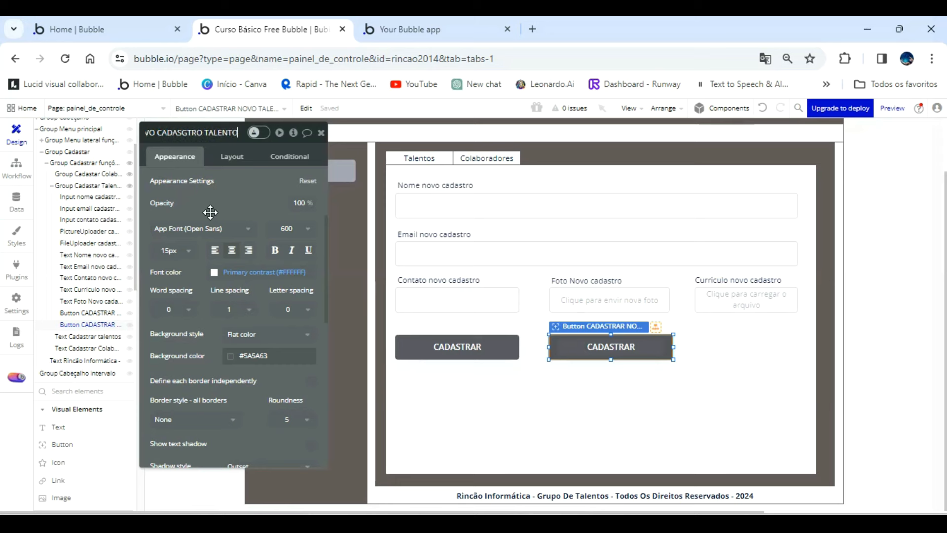
text(S)
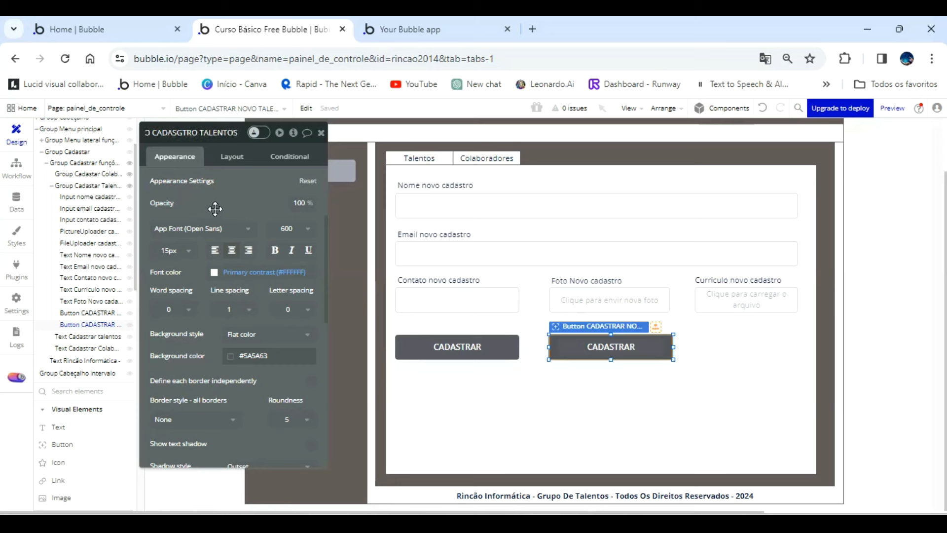
click(183, 134)
key(BackSpace)
click(231, 202)
Change the copied button's caption to "LIMPAR".
scroll(238, 193, up, 3)
double_click(231, 183)
key(BackSpace)
text(LIMPAR)
Set the LIMPAR button's background to the red color variable, leaving the background style as Flat color.
scroll(247, 357, down, 4)
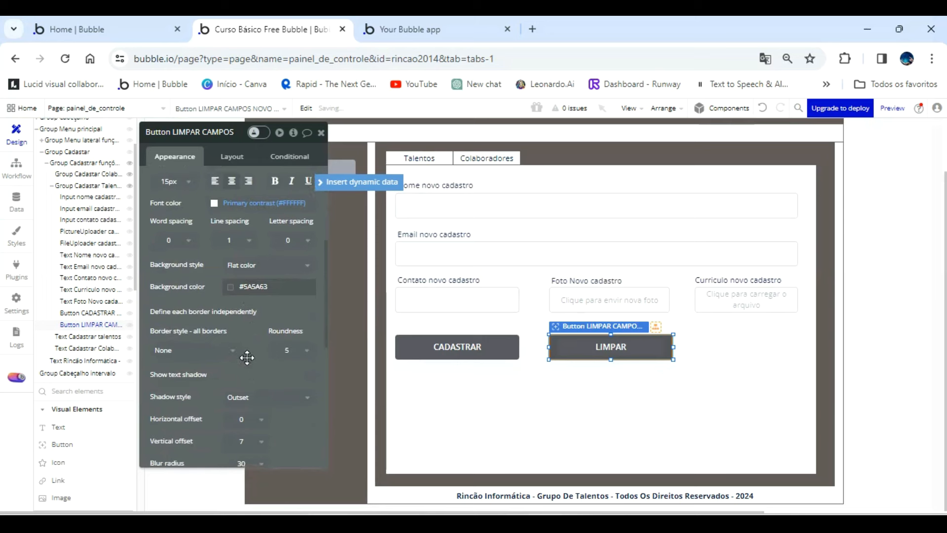
click(231, 286)
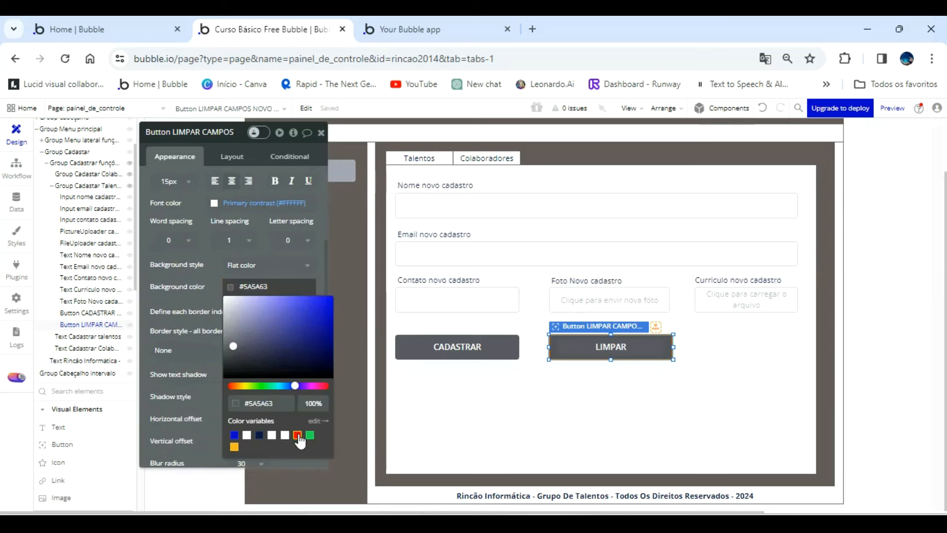
click(298, 436)
click(276, 265)
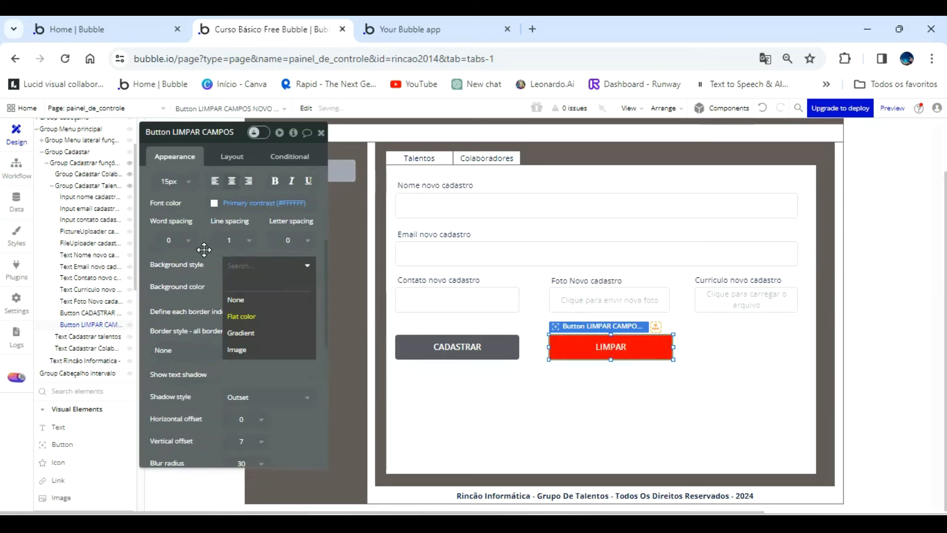
Refresh the running app's preview and open the Talentos registration form to check its layout.
click(431, 31)
click(443, 109)
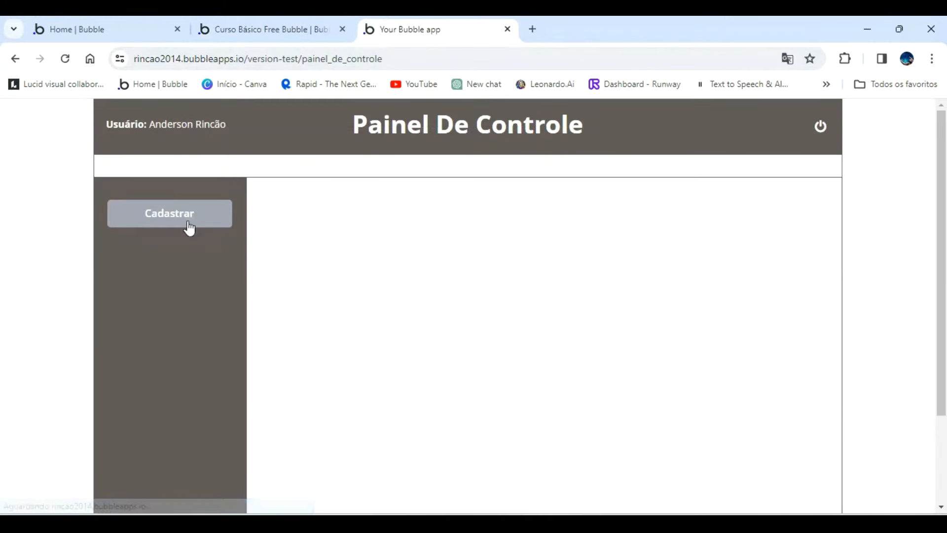
click(183, 210)
click(312, 201)
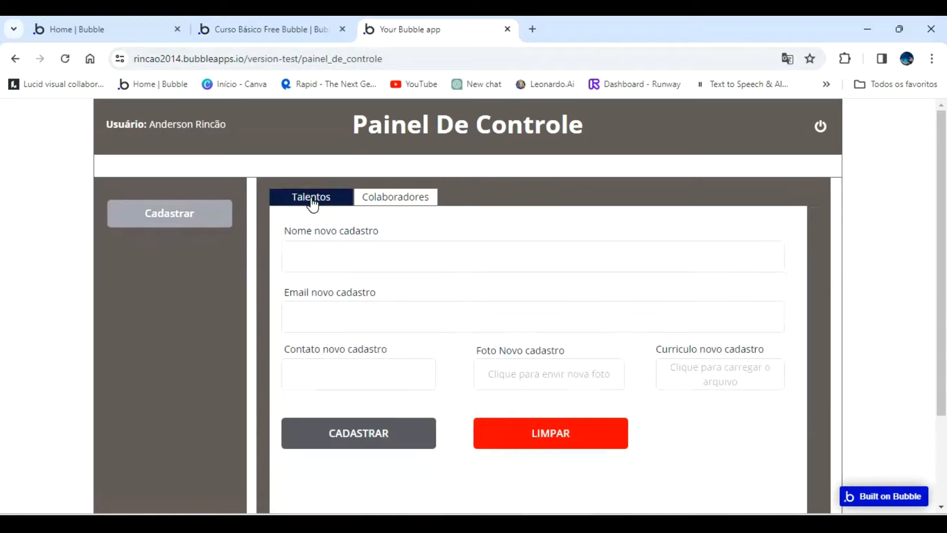
Return to the Bubble editor's design view and move the property editor off the registration form.
click(291, 29)
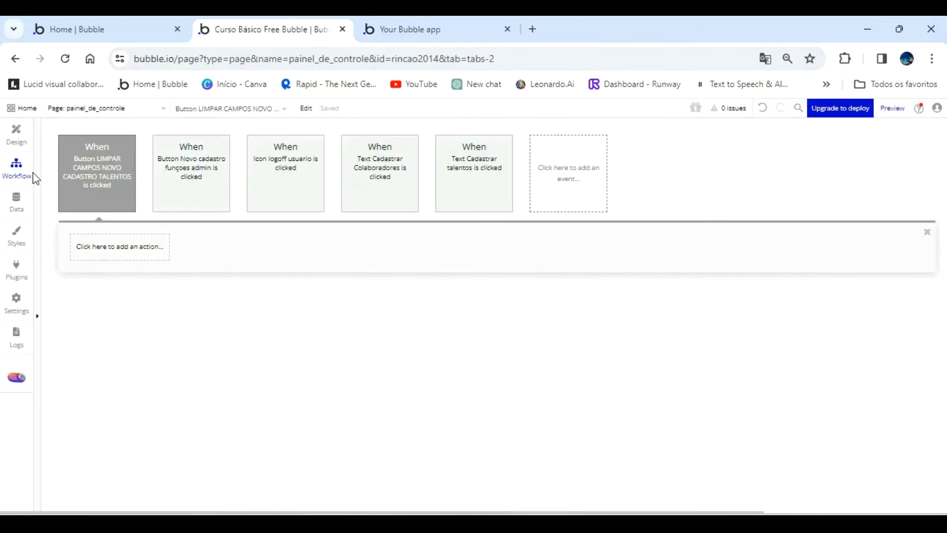
click(16, 134)
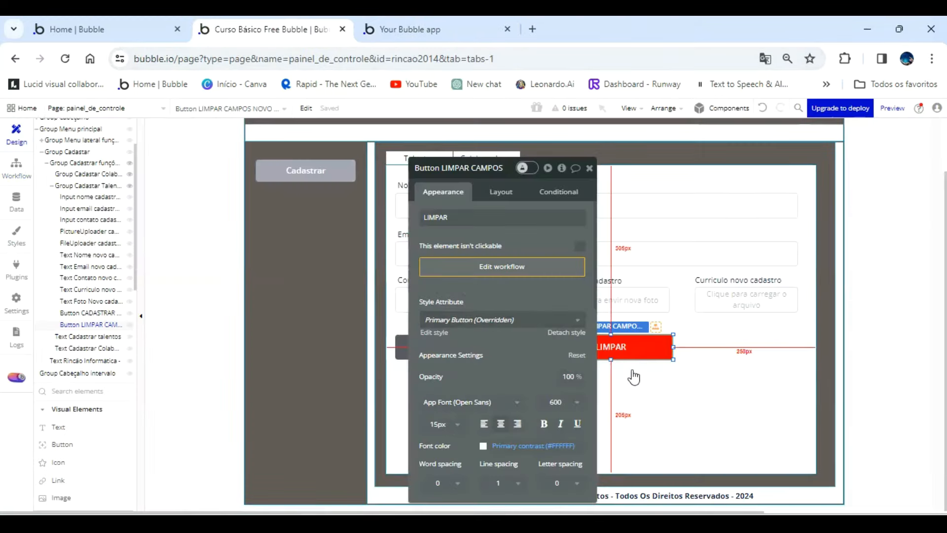
click(699, 370)
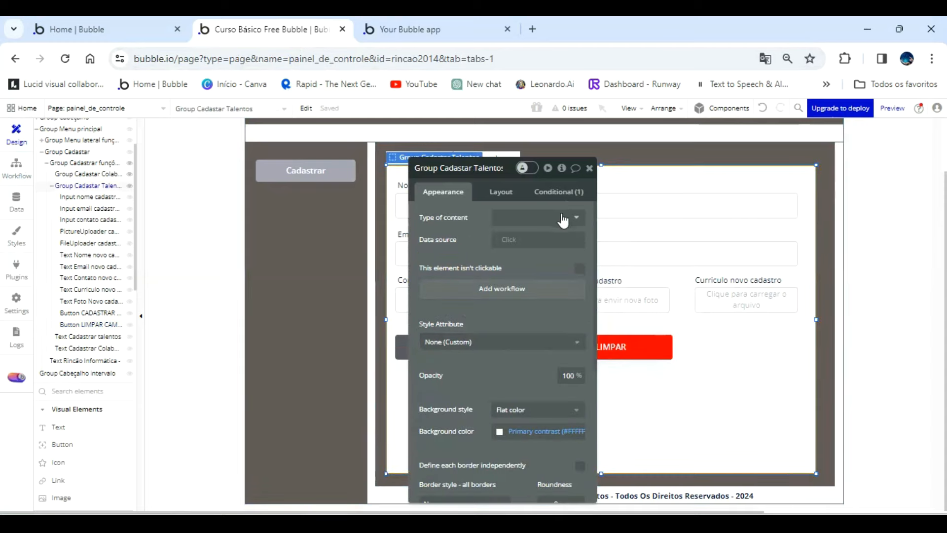
drag(538, 207, 308, 190)
Undo the accidental shift of the name input and set its border color to the Text (#091747) variable at full opacity.
click(424, 205)
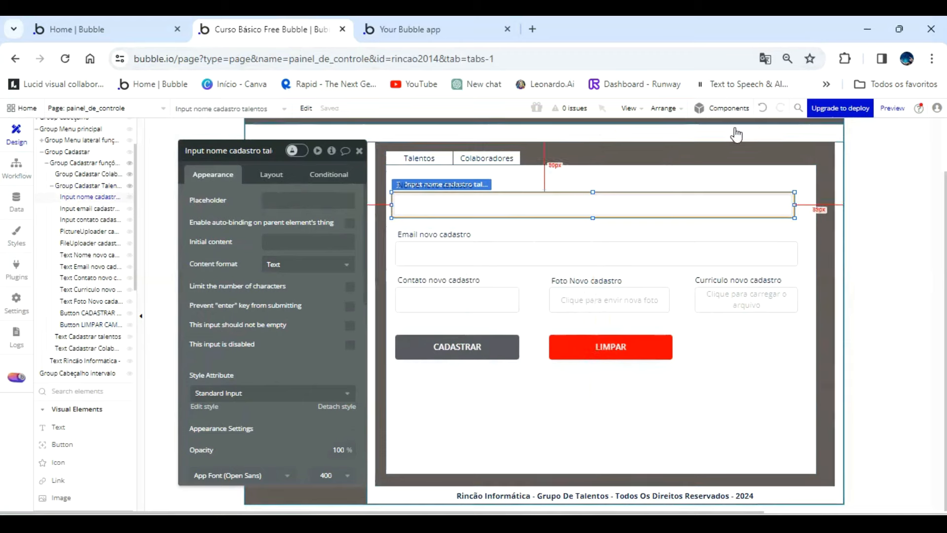
click(763, 109)
scroll(289, 340, down, 5)
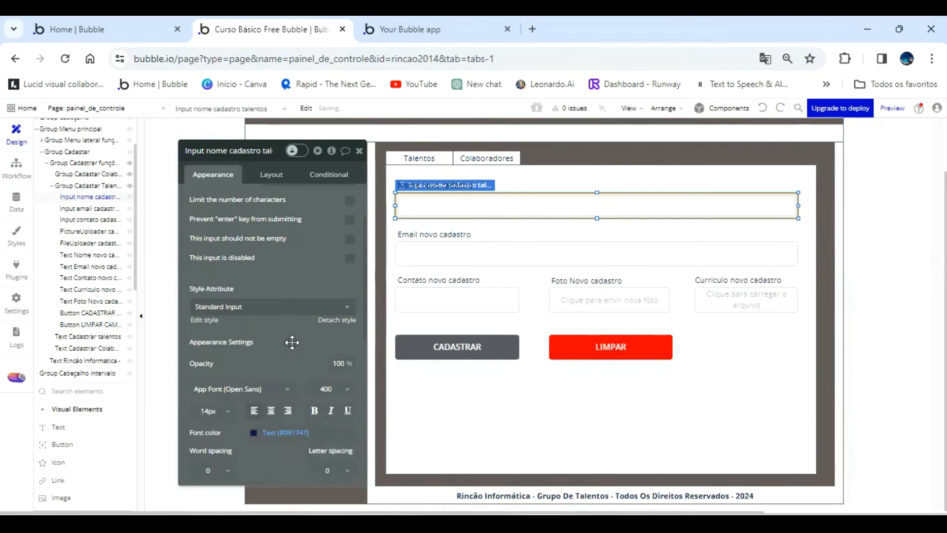
scroll(257, 306, down, 3)
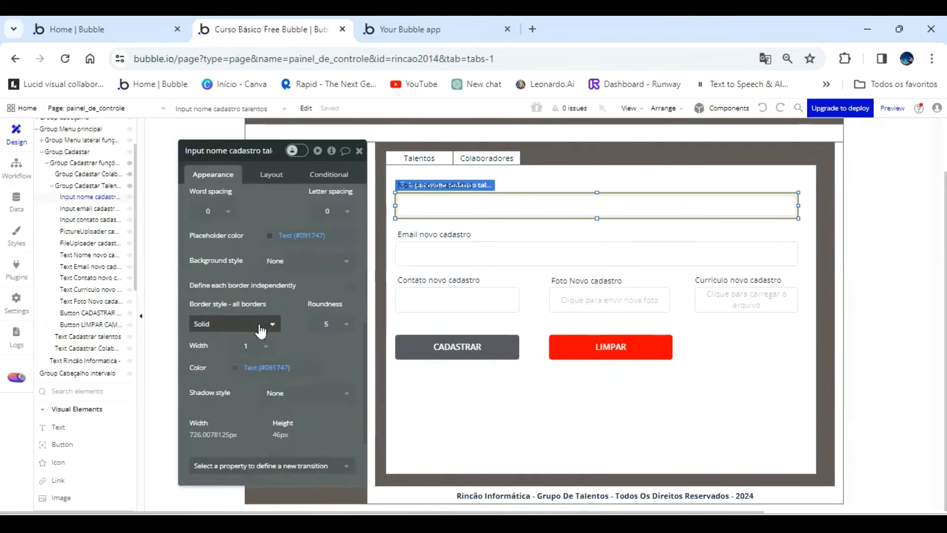
click(243, 367)
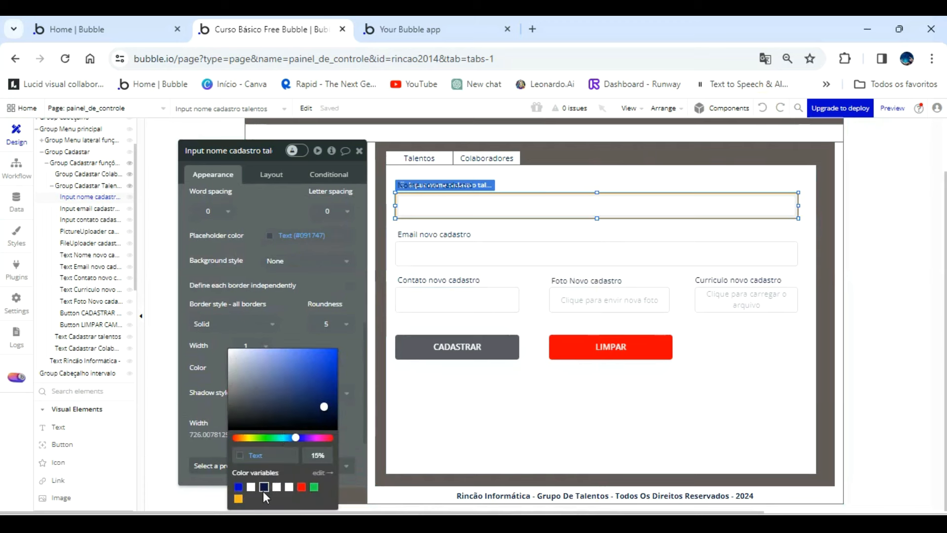
click(266, 489)
Set the border color of the email and contact inputs to the Text (#091747) variable at full opacity.
click(432, 250)
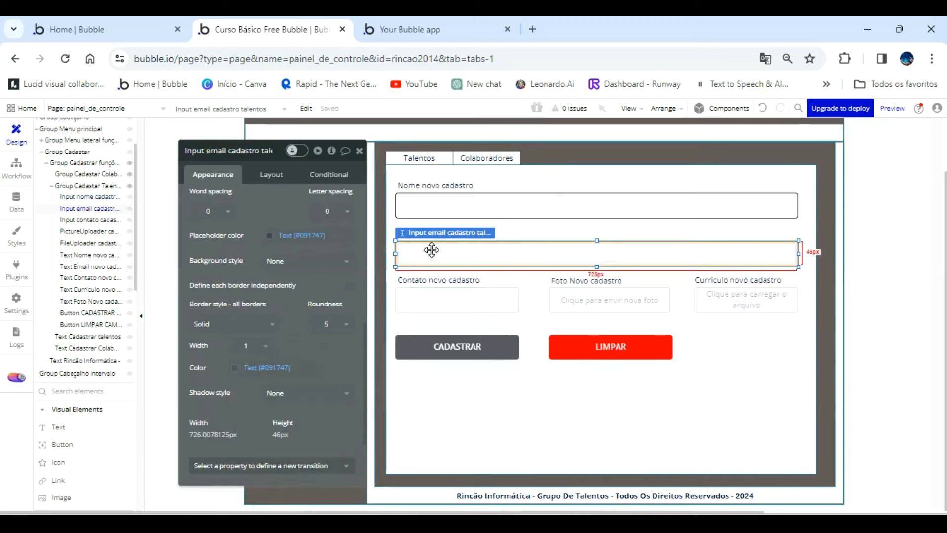
click(244, 368)
click(265, 489)
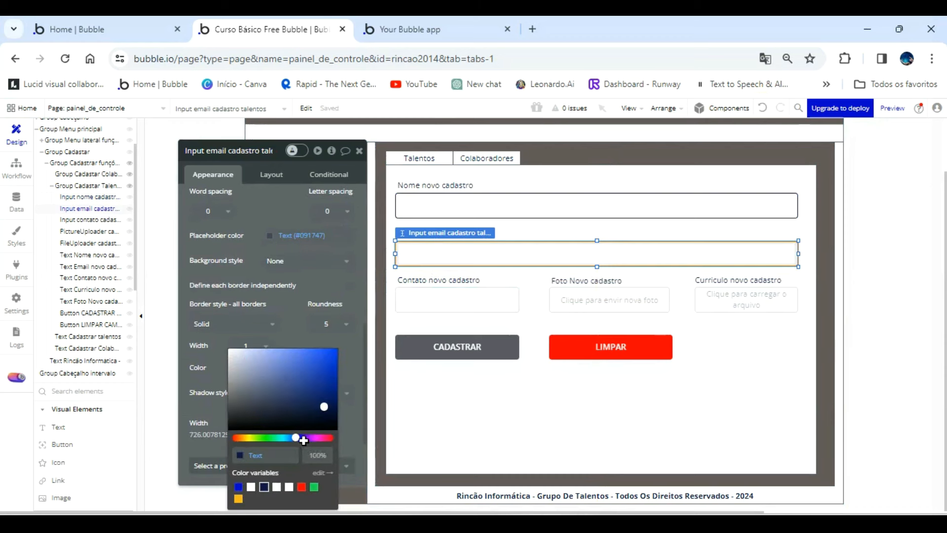
click(467, 301)
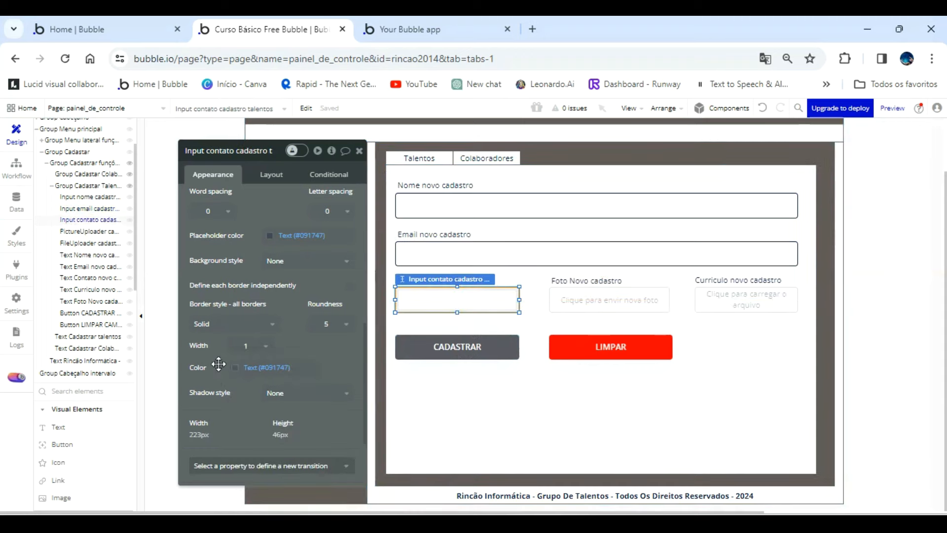
click(242, 368)
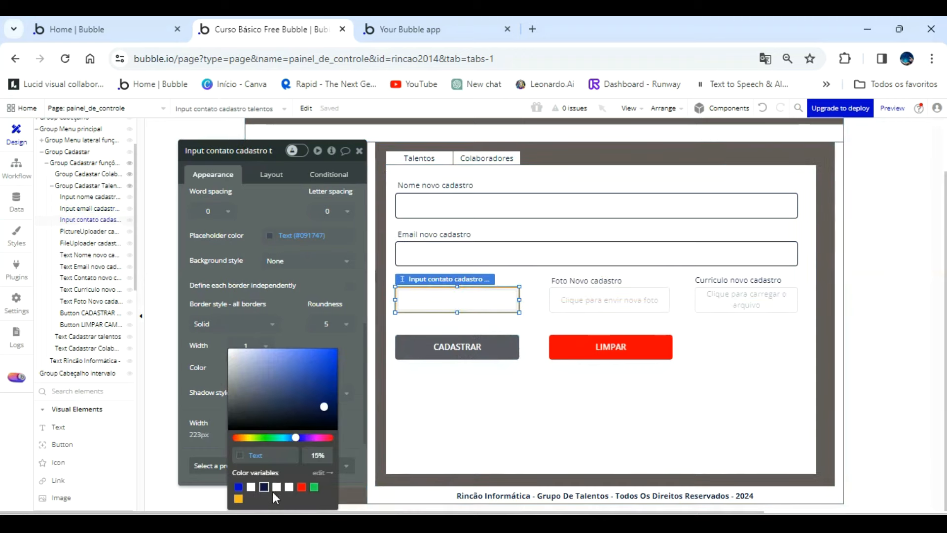
click(265, 489)
Set the border color of the picture uploader and file uploader to the Text (#091747) variable at full opacity.
click(582, 304)
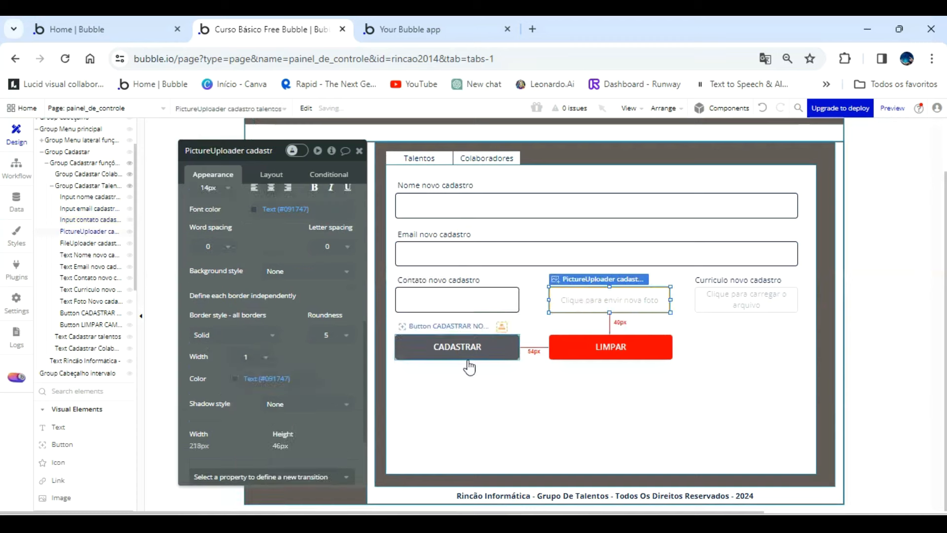
click(237, 379)
click(265, 488)
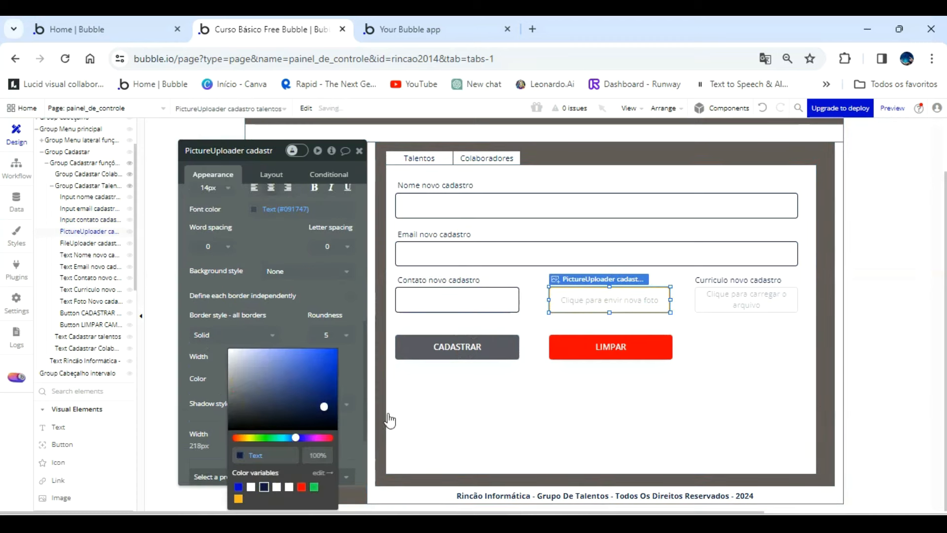
click(719, 297)
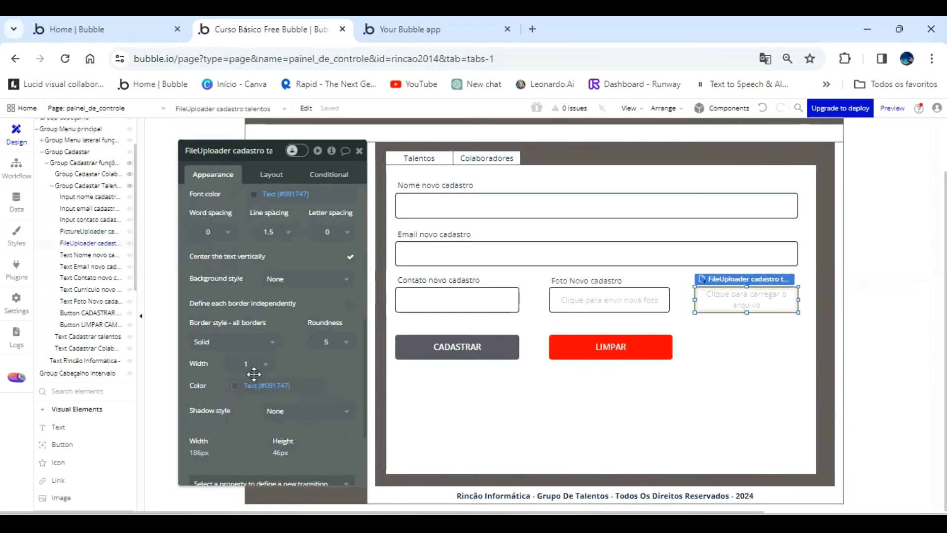
click(242, 384)
click(264, 489)
click(757, 395)
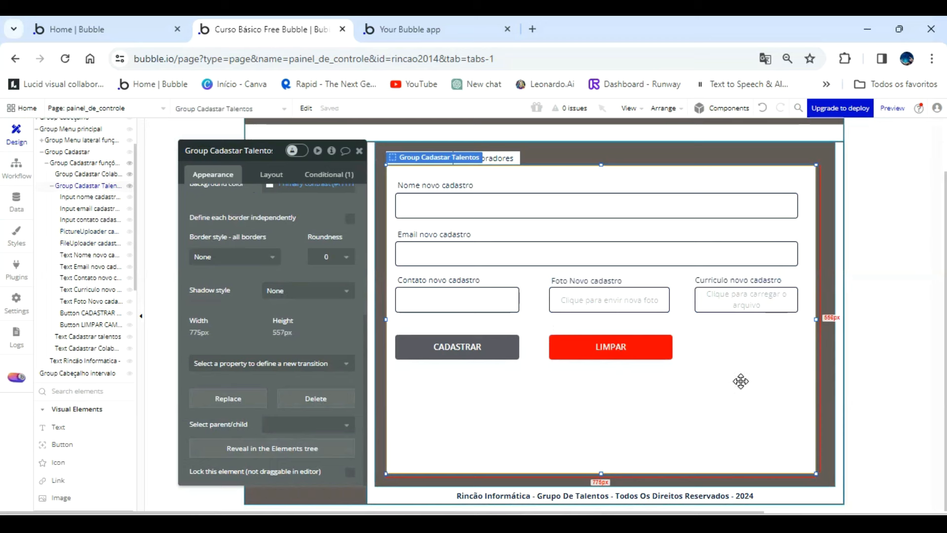
Nudge the "Curriculo novo cadastro" label slightly right above the file uploader.
click(746, 280)
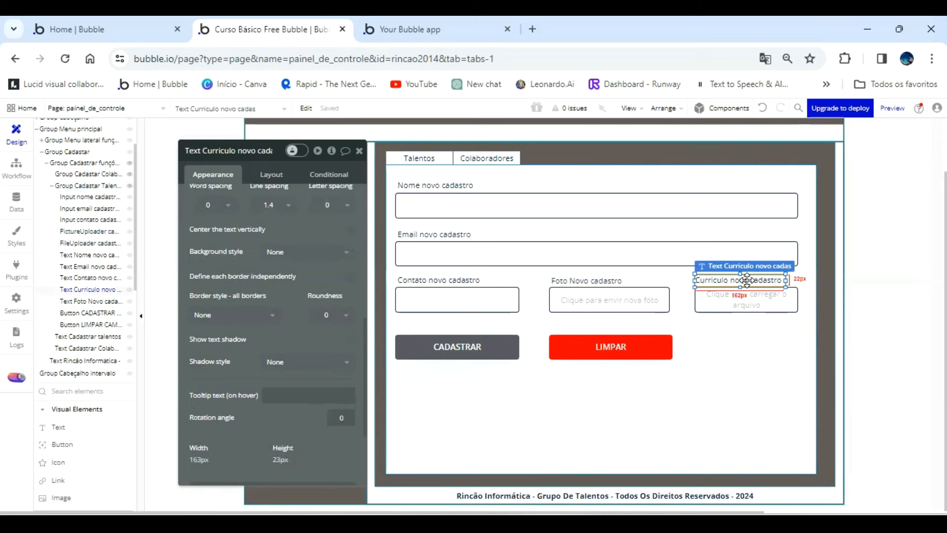
key(Right)
key(Right)
key(Right)
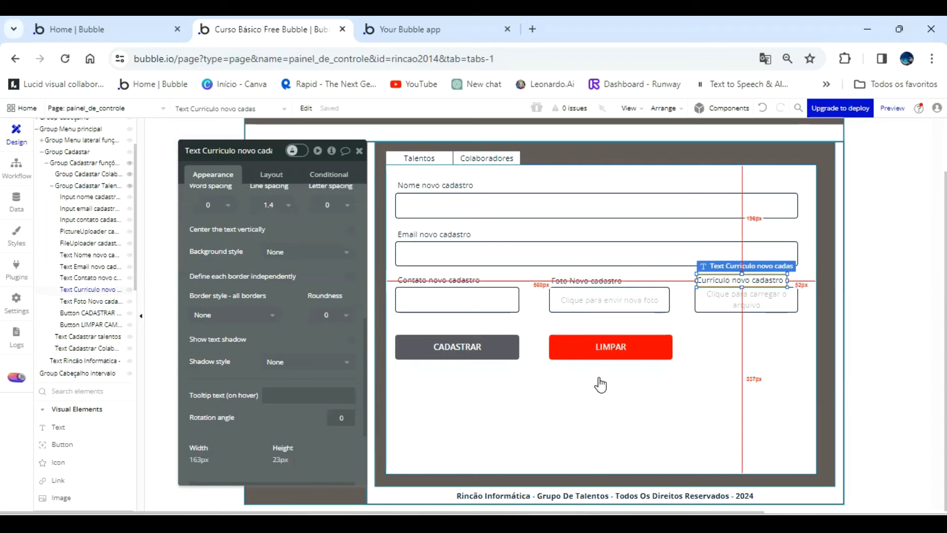
Open the click workflow of the LIMPAR button for editing.
click(618, 345)
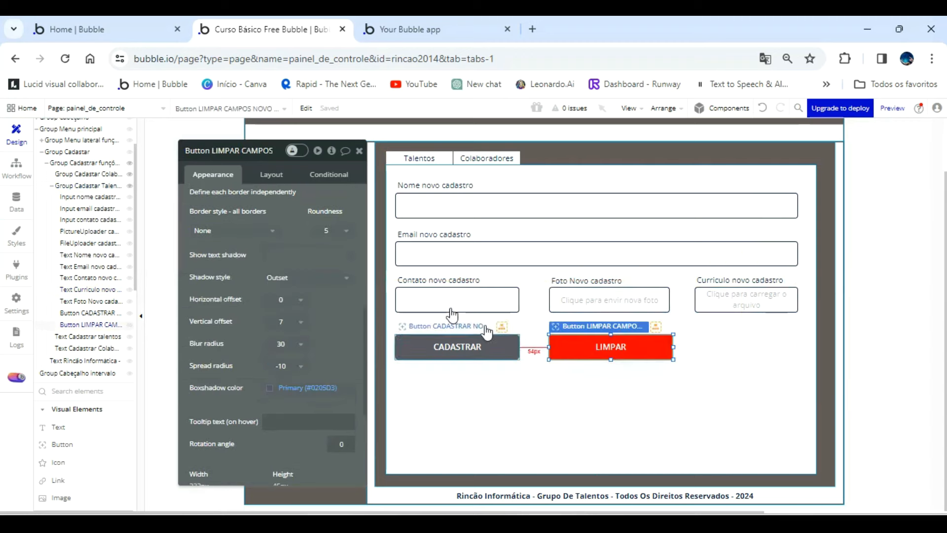
scroll(285, 299, up, 10)
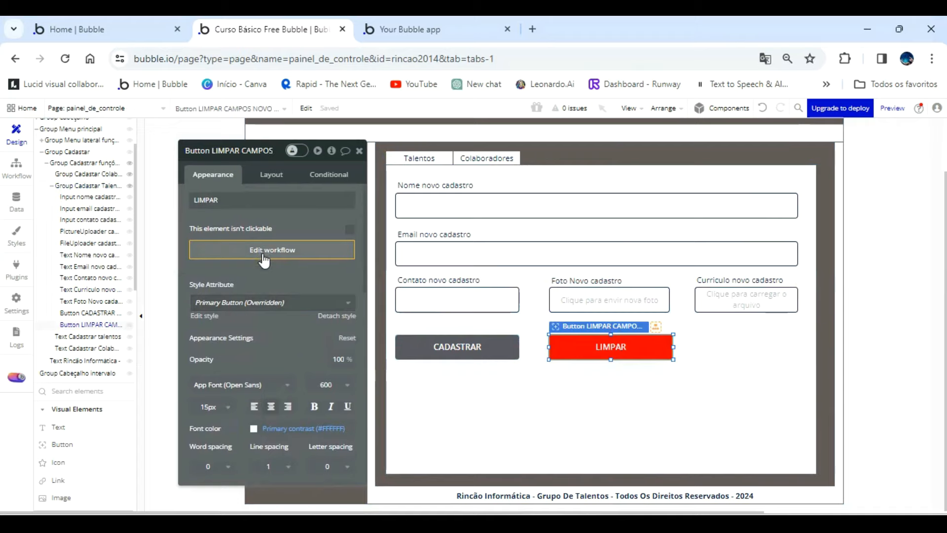
click(262, 251)
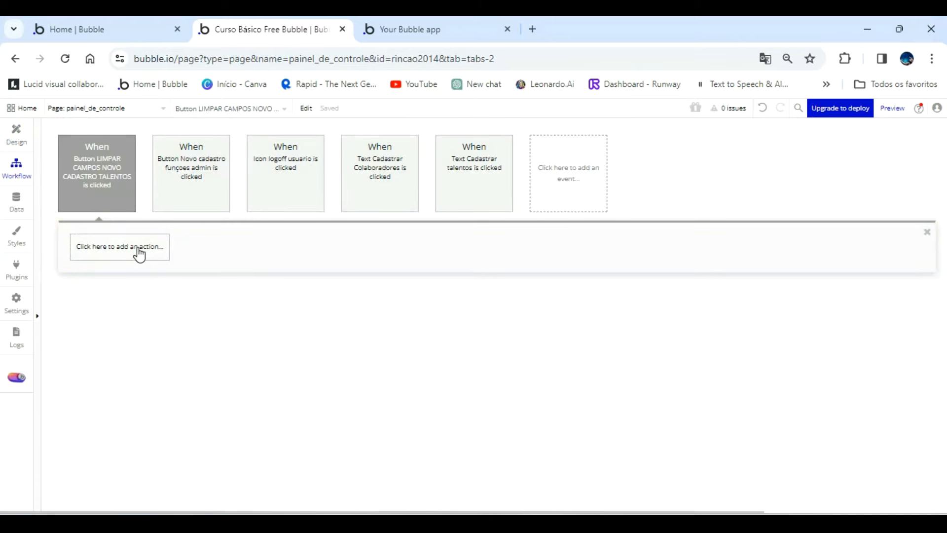
Add a Reset data action for Group Cadastar Talentos to the LIMPAR button's click workflow.
click(138, 251)
mouse_move(132, 401)
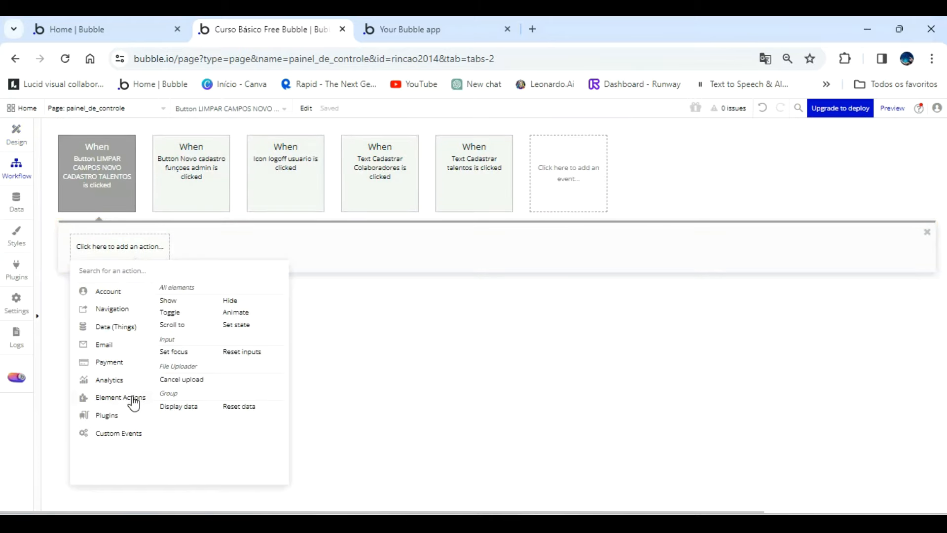
click(232, 407)
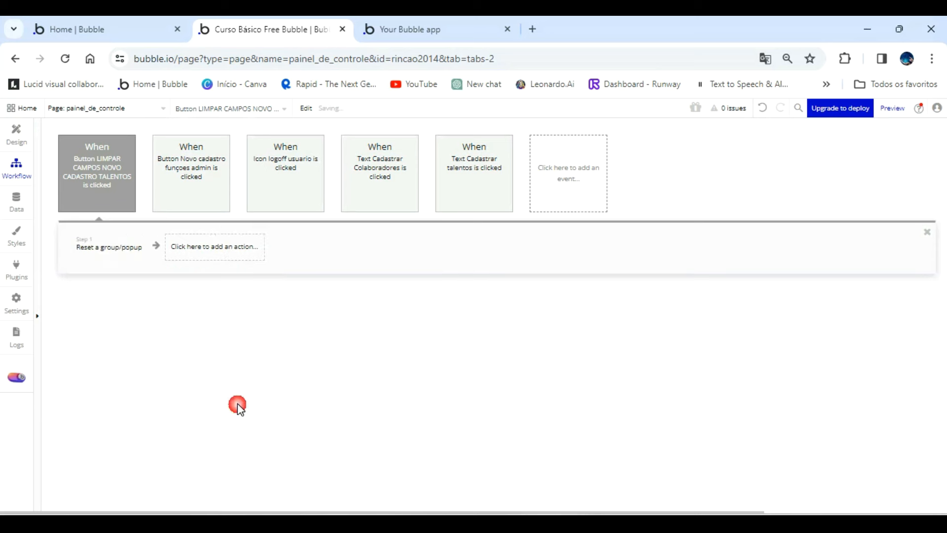
click(313, 175)
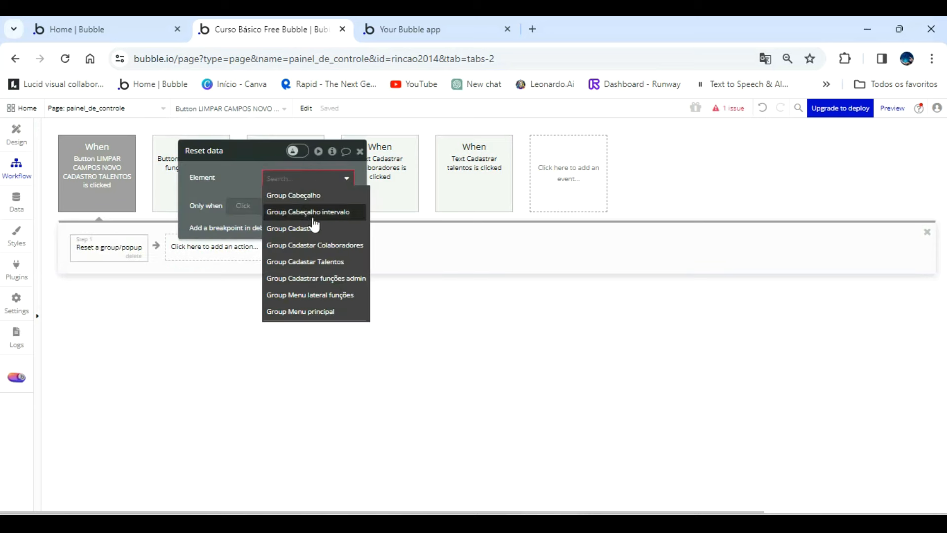
click(319, 261)
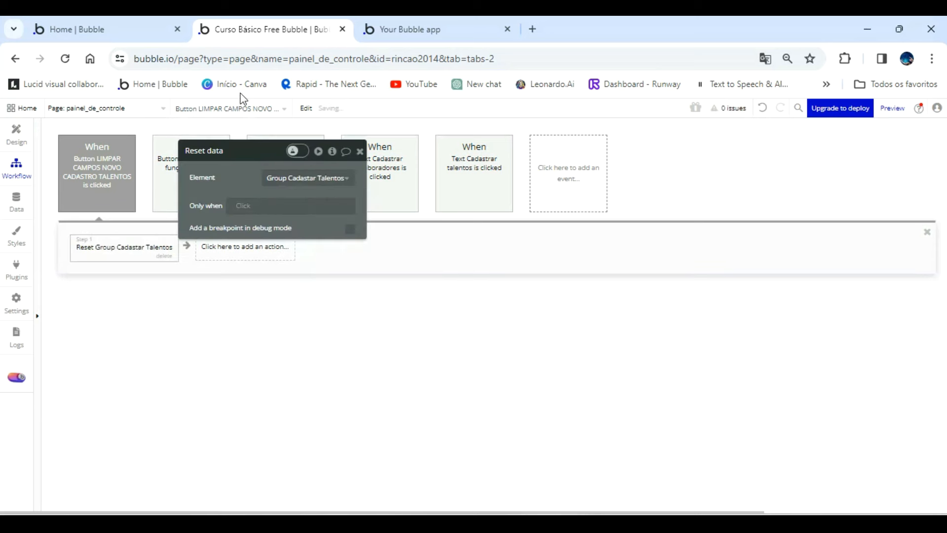
In the preview, fill the Talentos form with name DSDSDS, email SDFDSF and contact GFGF, and test clearing it with LIMPAR.
click(407, 28)
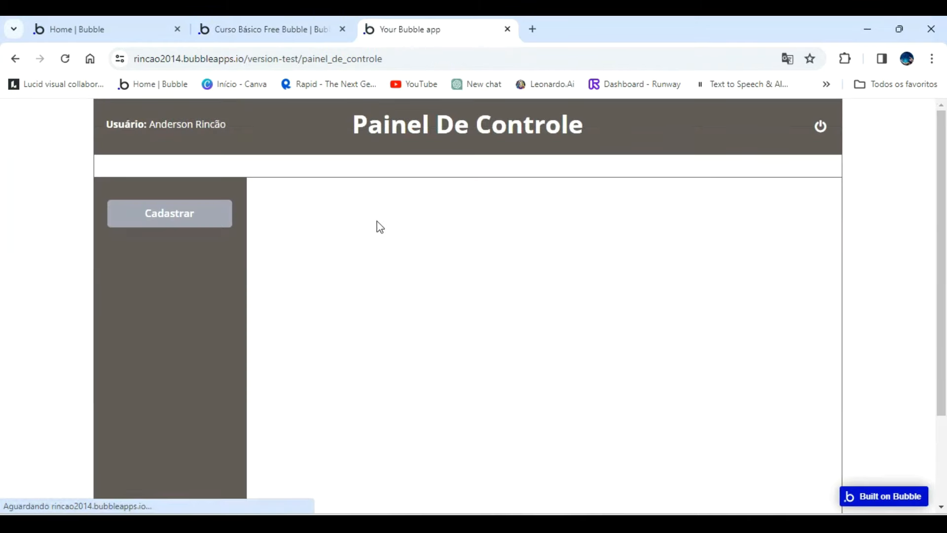
click(178, 214)
click(322, 196)
click(338, 248)
text(DSDSDS)
click(379, 319)
text(SDFDSF)
click(365, 376)
text(GFGF)
click(557, 443)
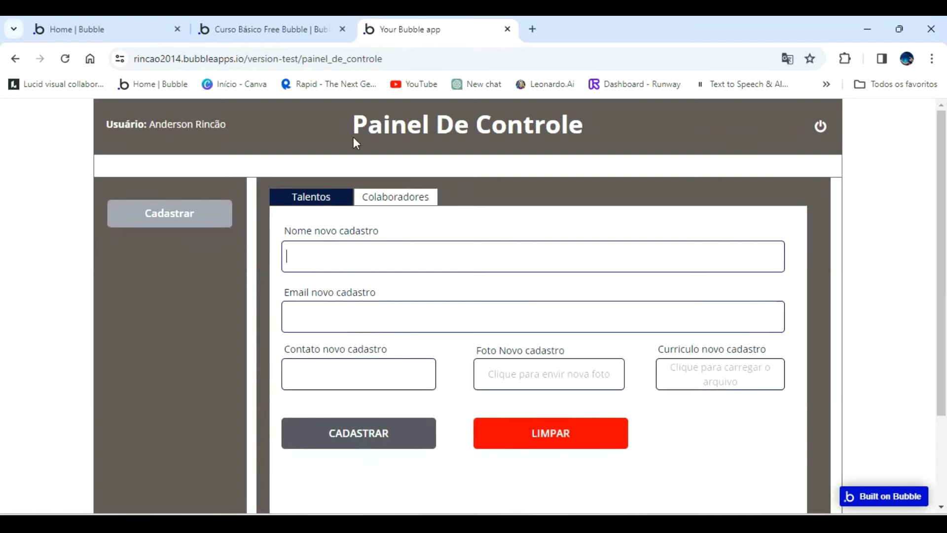
Back in the Bubble editor, copy the Talentos form's name, email and contact labels and inputs together with the CADASTRAR and LIMPAR buttons.
click(291, 28)
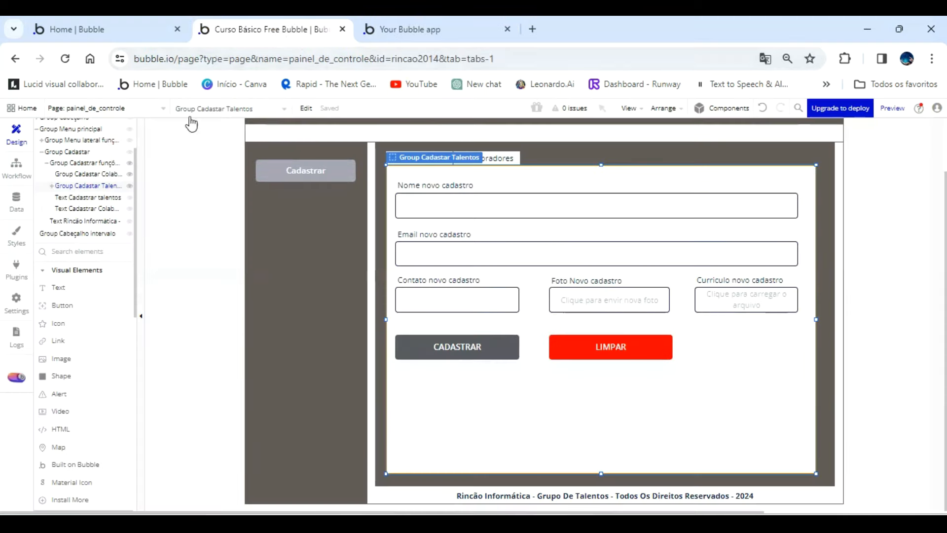
mouse_move(61, 192)
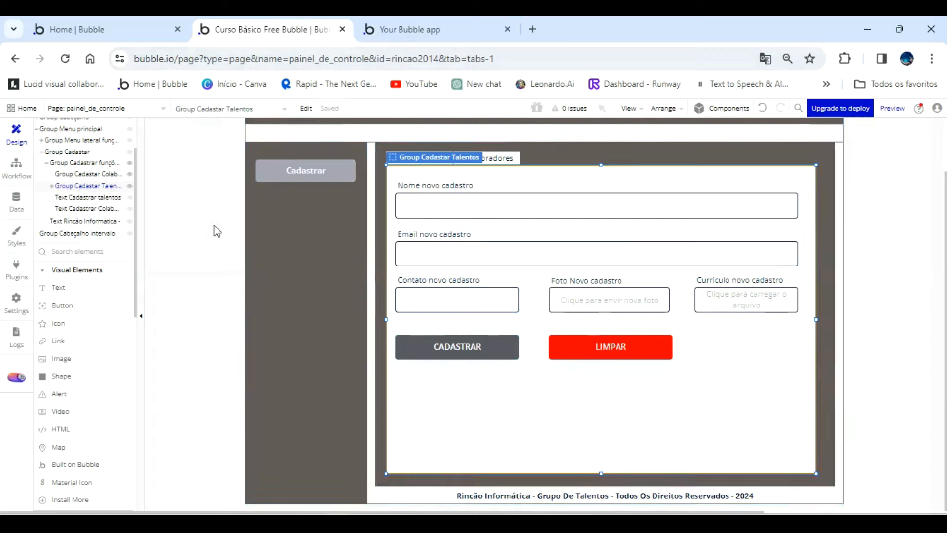
click(416, 182)
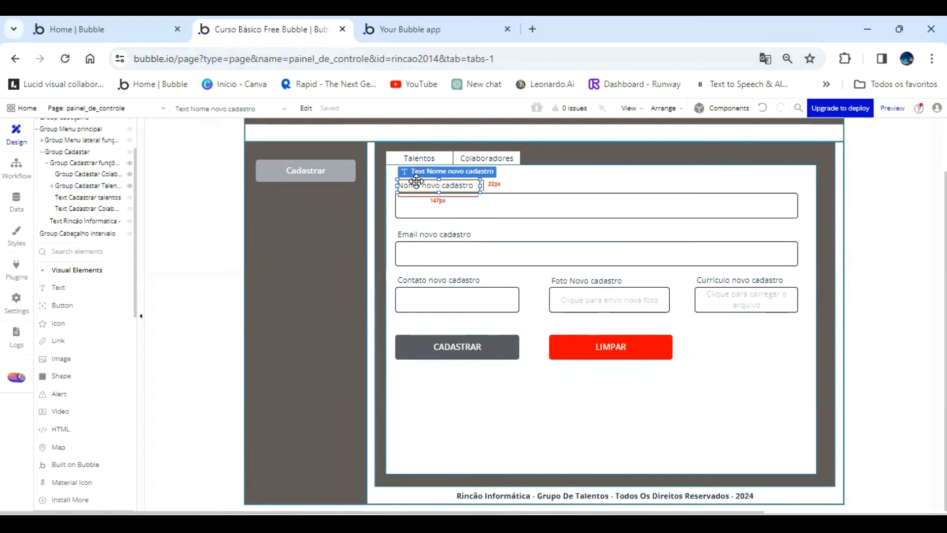
shift+click(432, 206)
shift+click(447, 237)
shift+click(450, 254)
shift+click(460, 282)
shift+click(462, 297)
shift+click(473, 343)
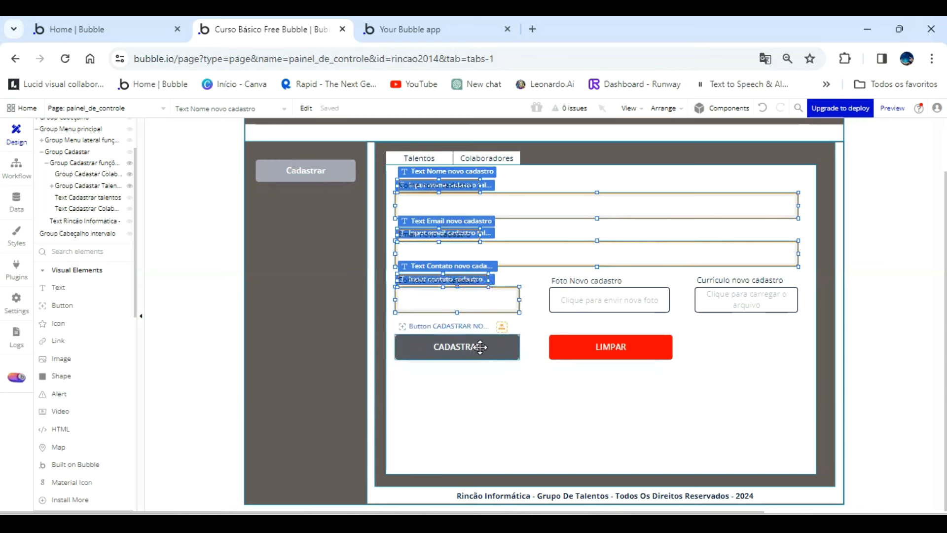
shift+click(598, 349)
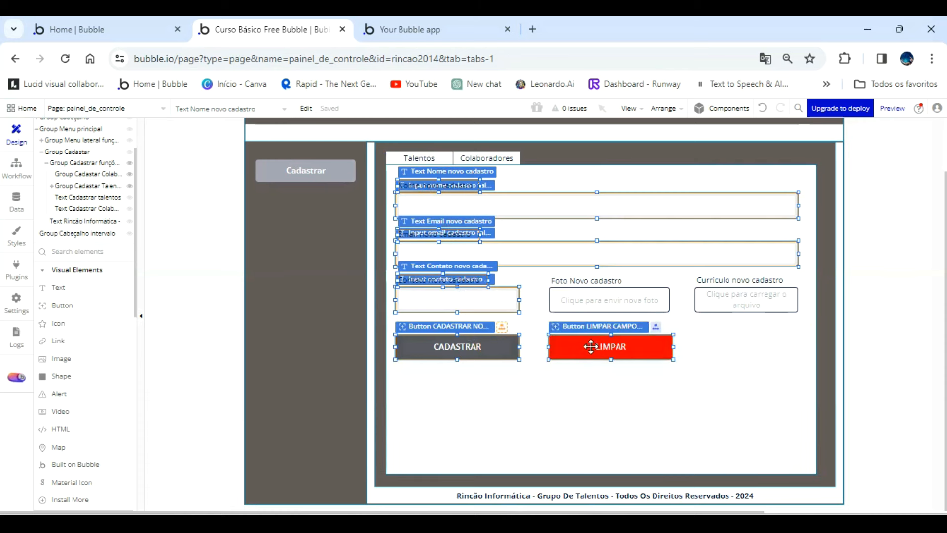
right_click(592, 353)
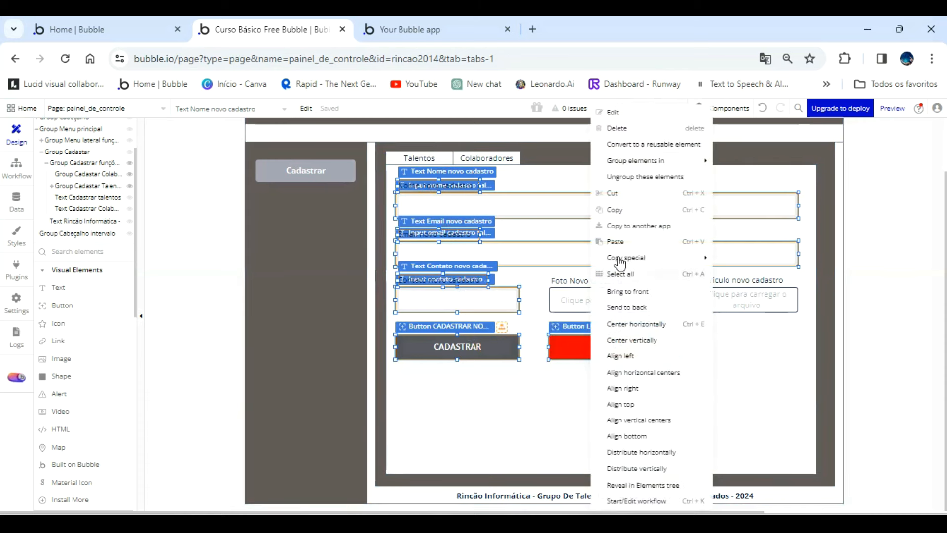
click(628, 210)
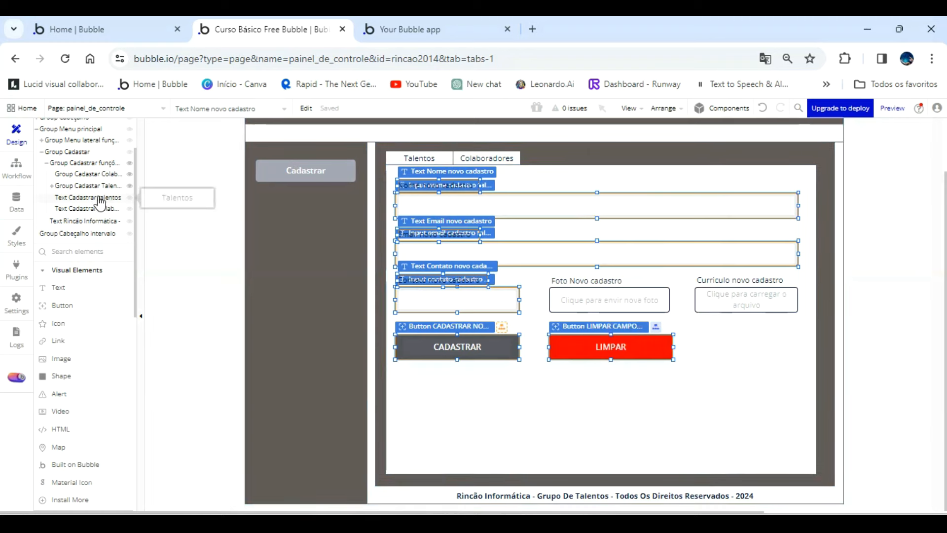
Set the background color of Group Cadastar Colaboradores to the Primary contrast variable.
click(84, 175)
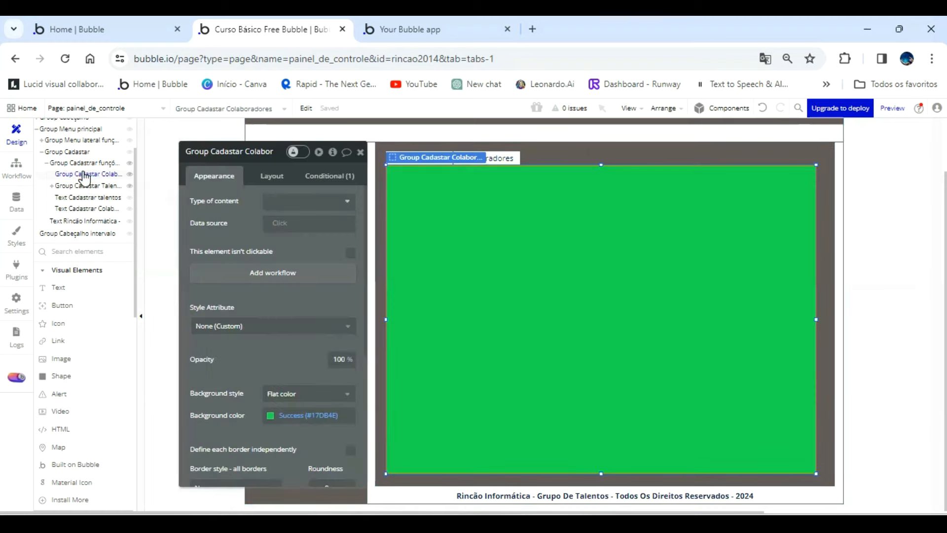
click(266, 417)
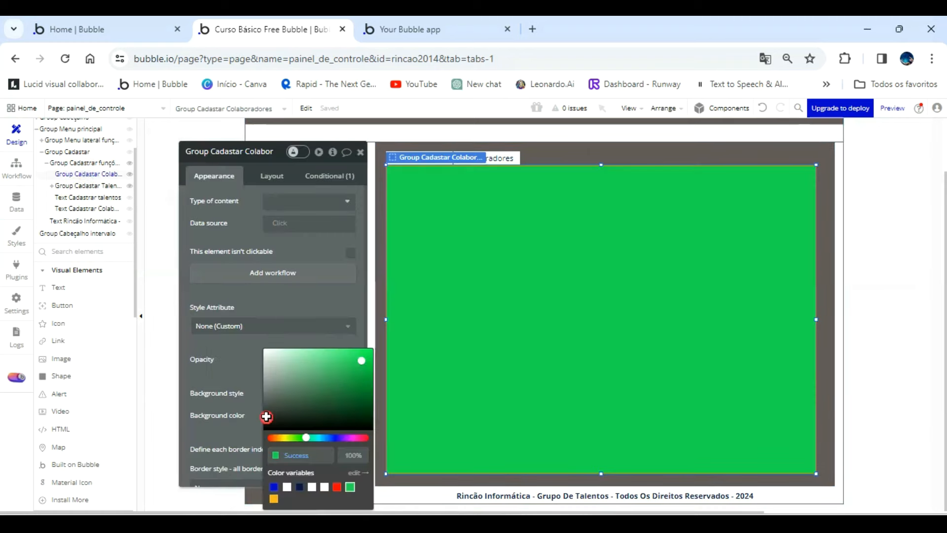
click(288, 488)
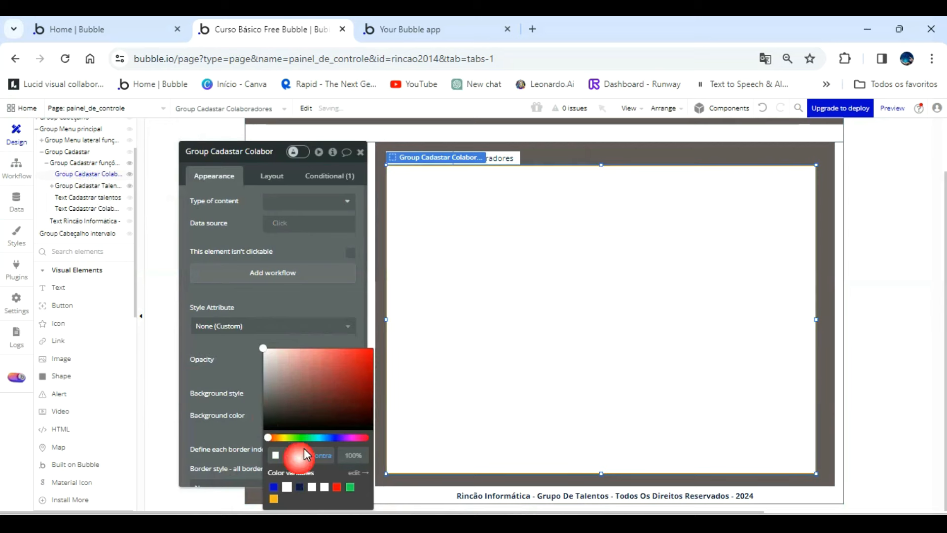
Paste the copied form elements into Group Cadastar Colaboradores and move them together until the name input sits at about X 28, Y 38.
right_click(460, 273)
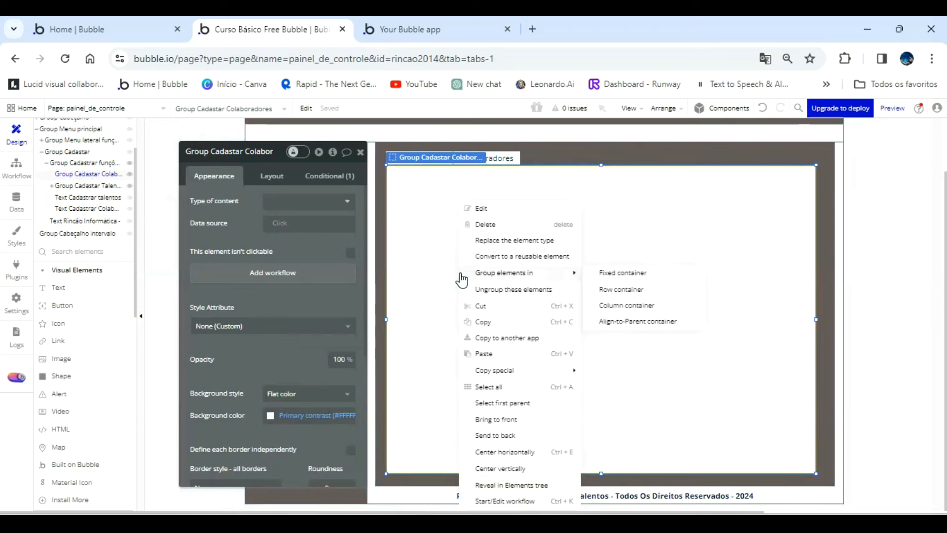
click(483, 354)
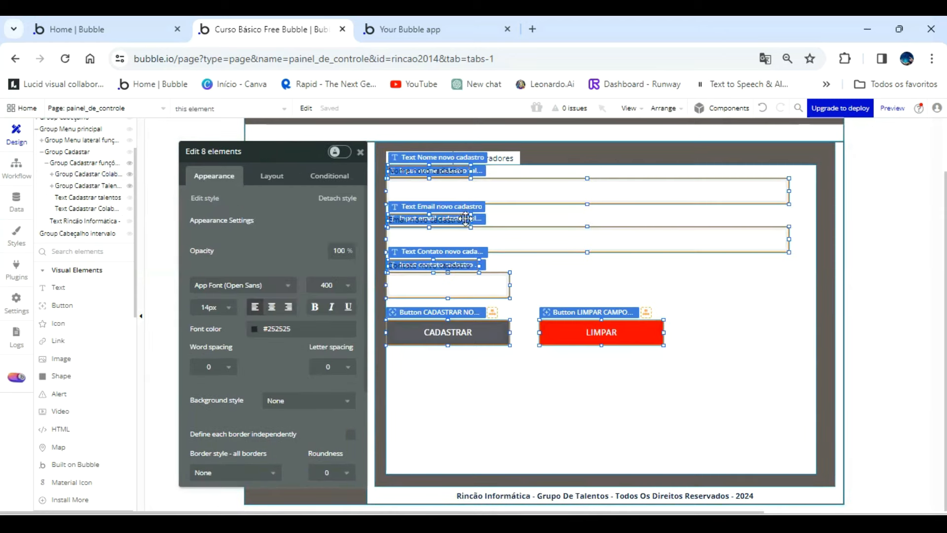
drag(546, 250, 616, 323)
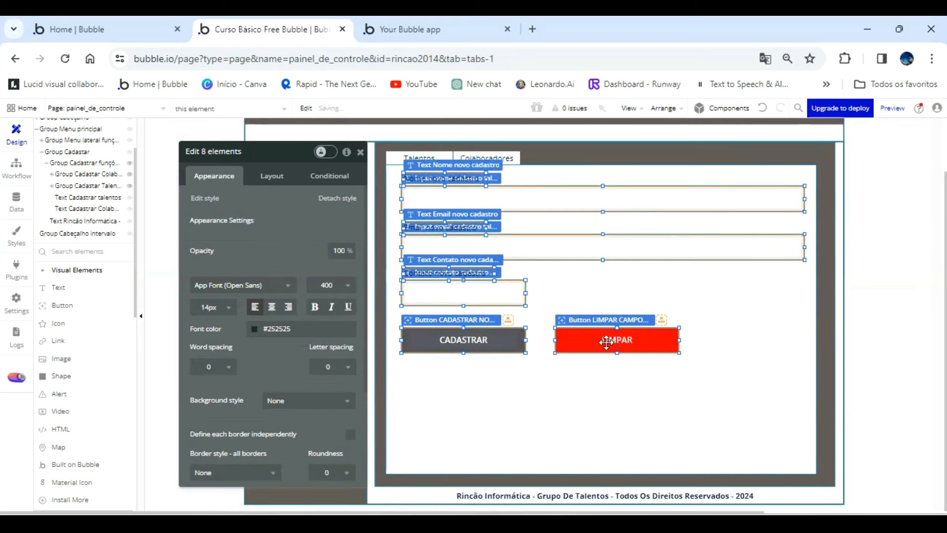
click(566, 403)
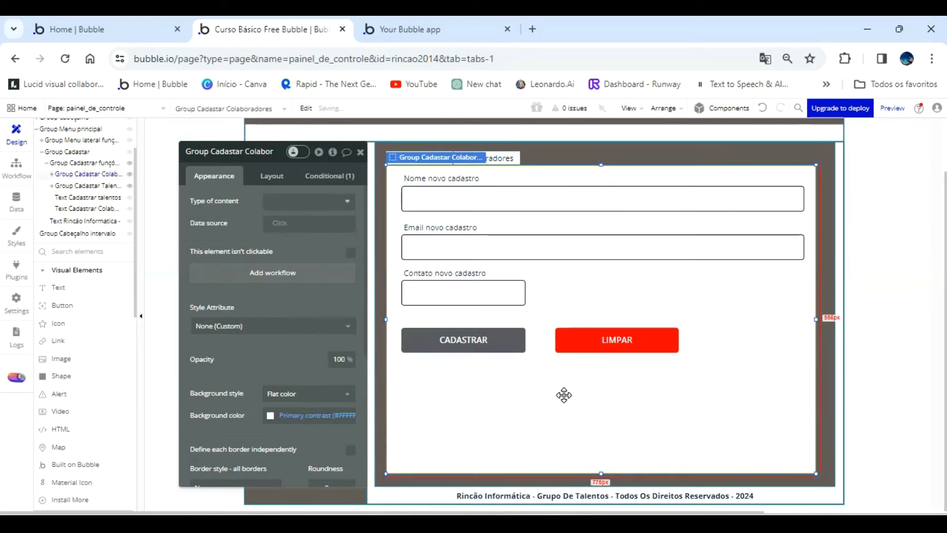
Rename the pasted name input as "Input nome cadastro colaboradores".
click(499, 201)
click(270, 178)
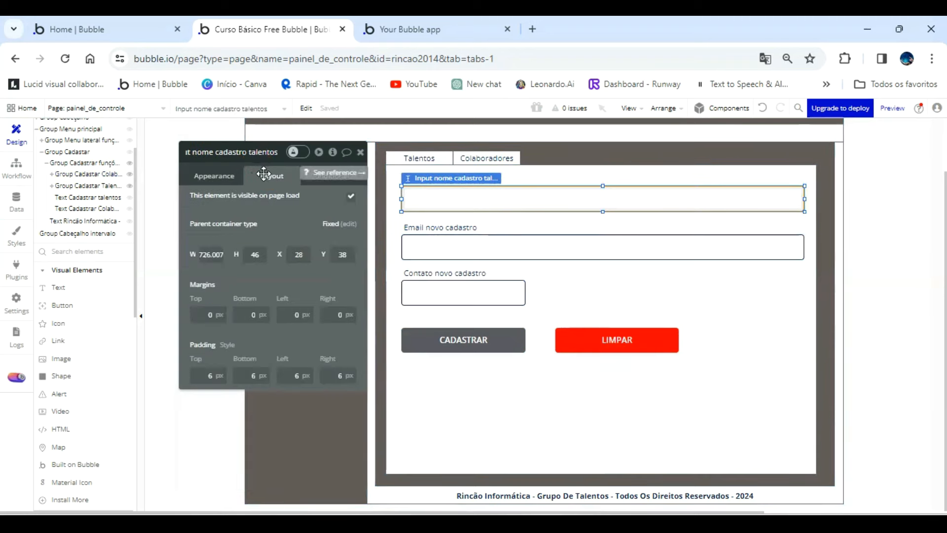
drag(278, 153, 278, 153)
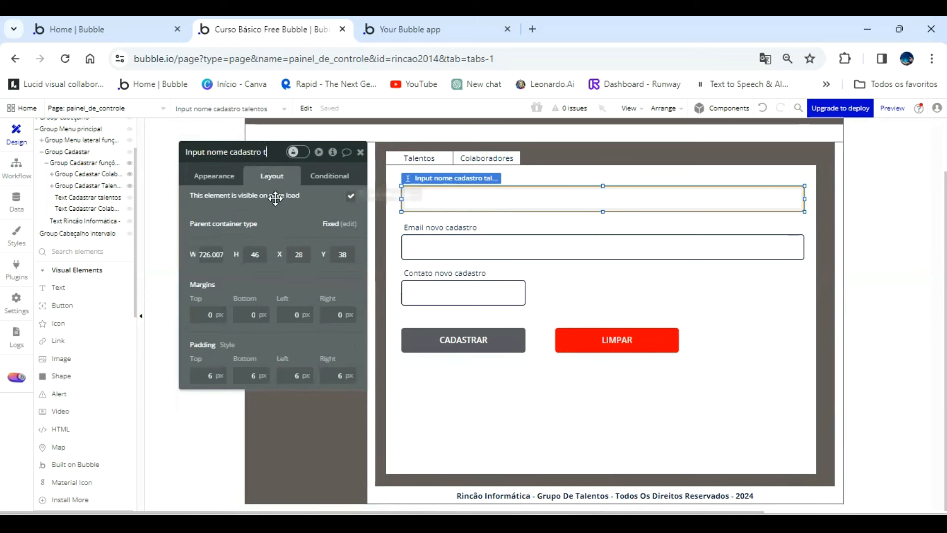
text(COLABORADORE)
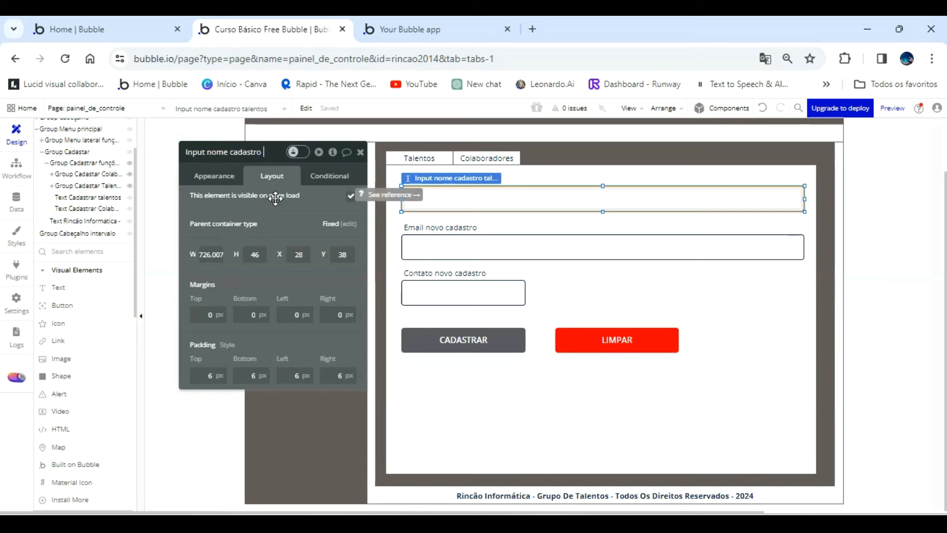
text(boradores)
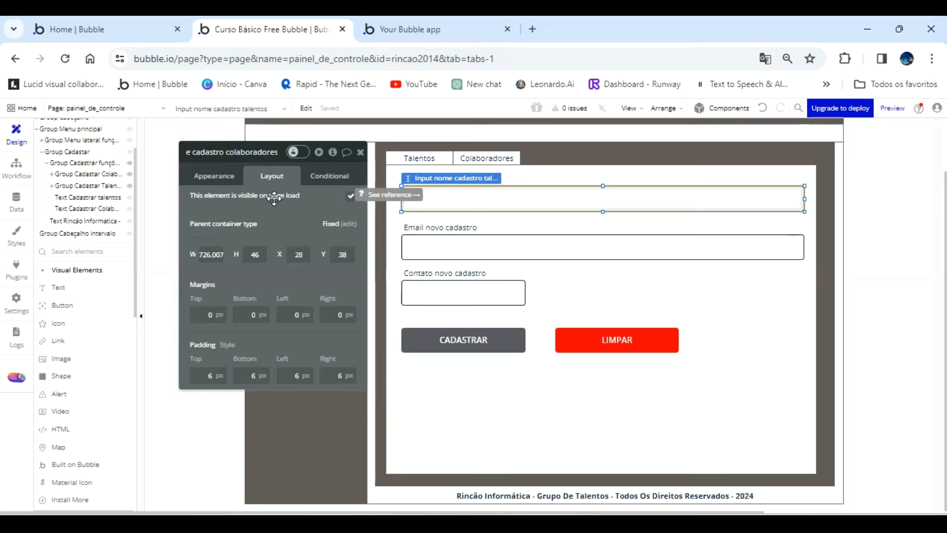
Rename the pasted email input as "Input email cadastro colaboradores" and select the contact input.
click(477, 247)
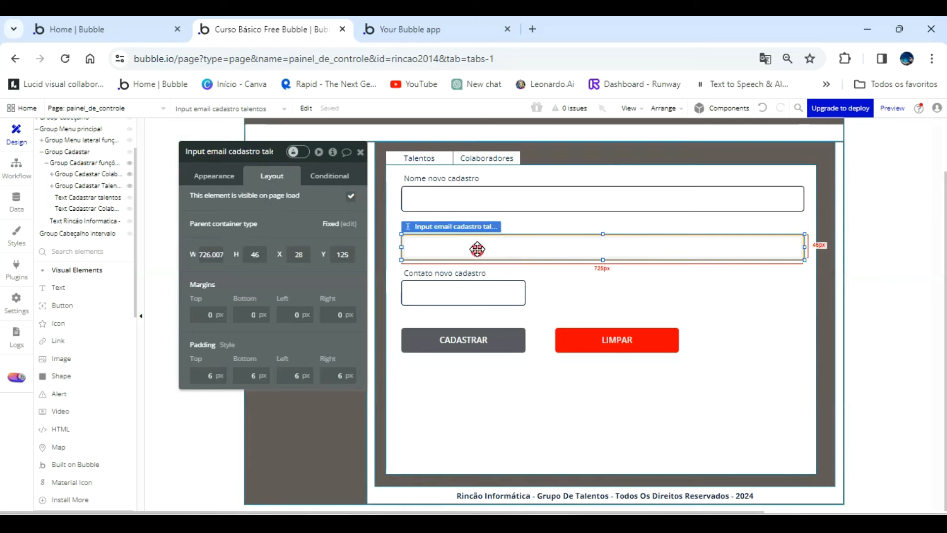
click(272, 153)
key(BackSpace)
key(BackSpace)
key(BackSpace)
key(BackSpace)
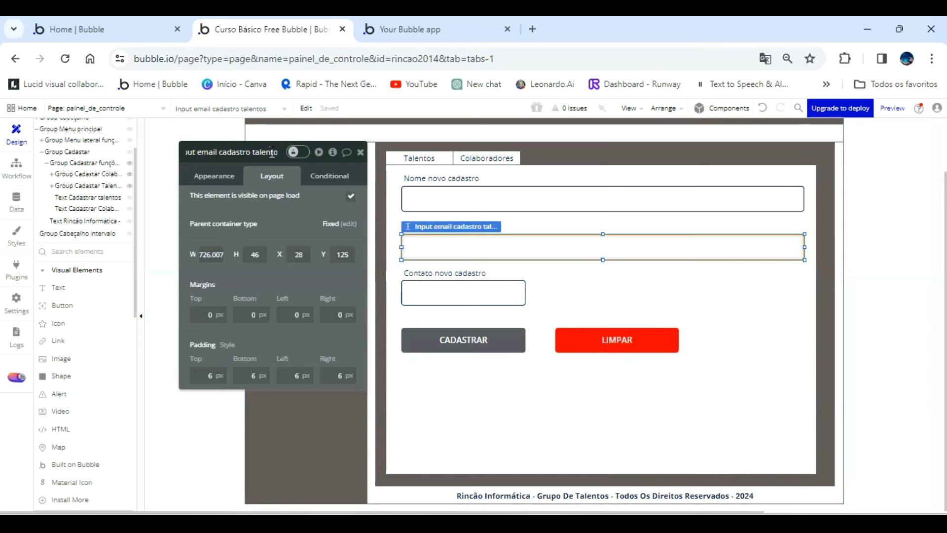
text(colaboradores)
click(444, 292)
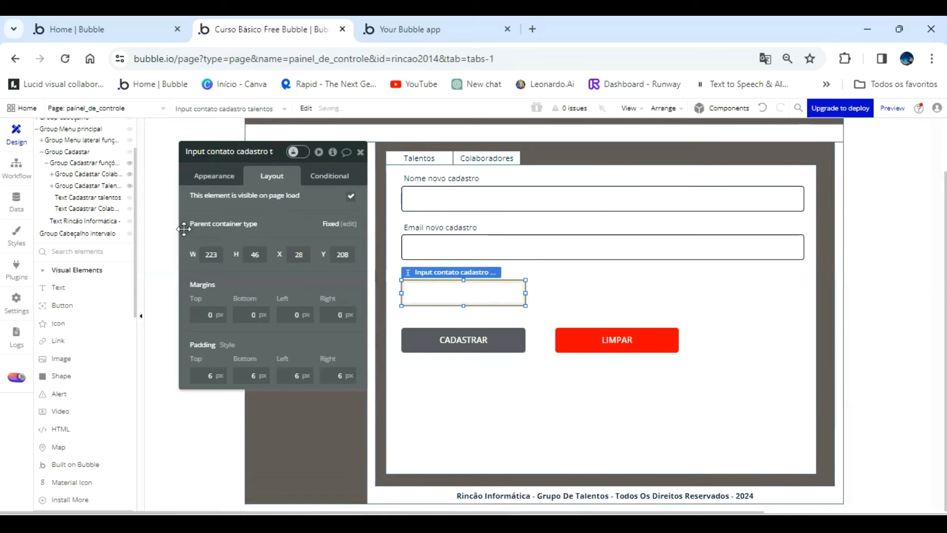
Check the fields defined for the Colaboradores data type and return to the page design.
click(17, 203)
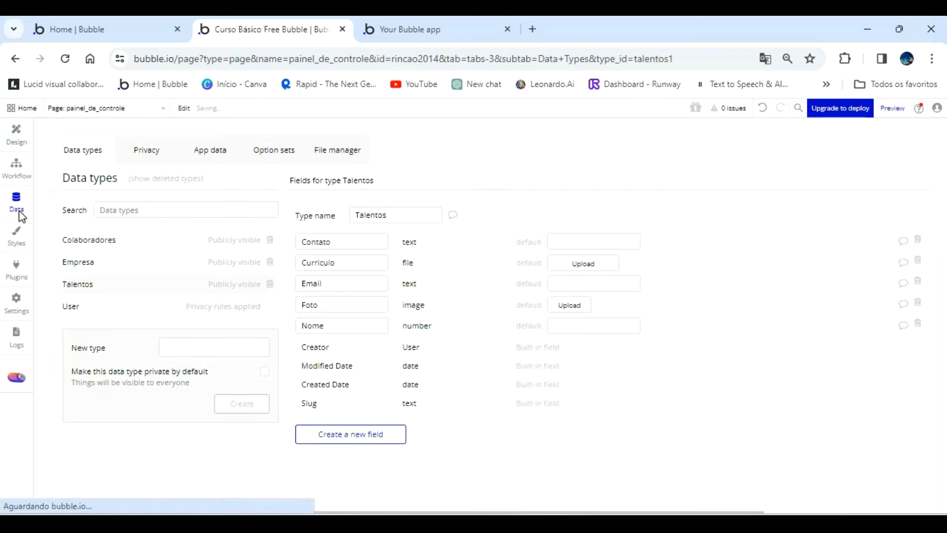
click(91, 241)
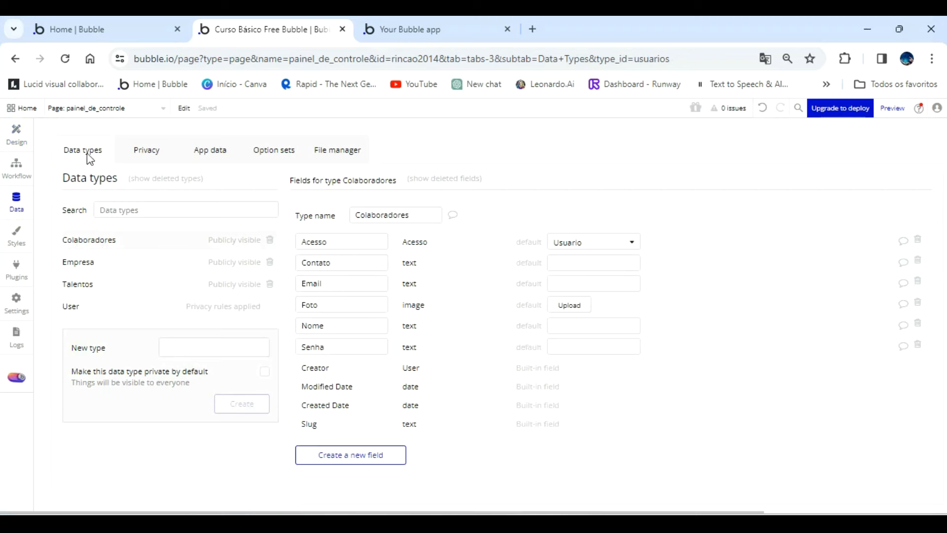
click(16, 132)
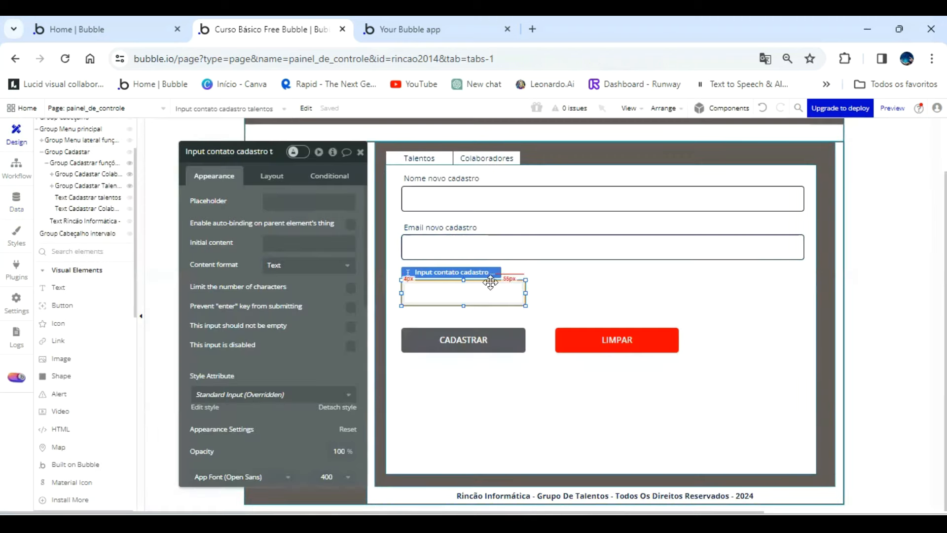
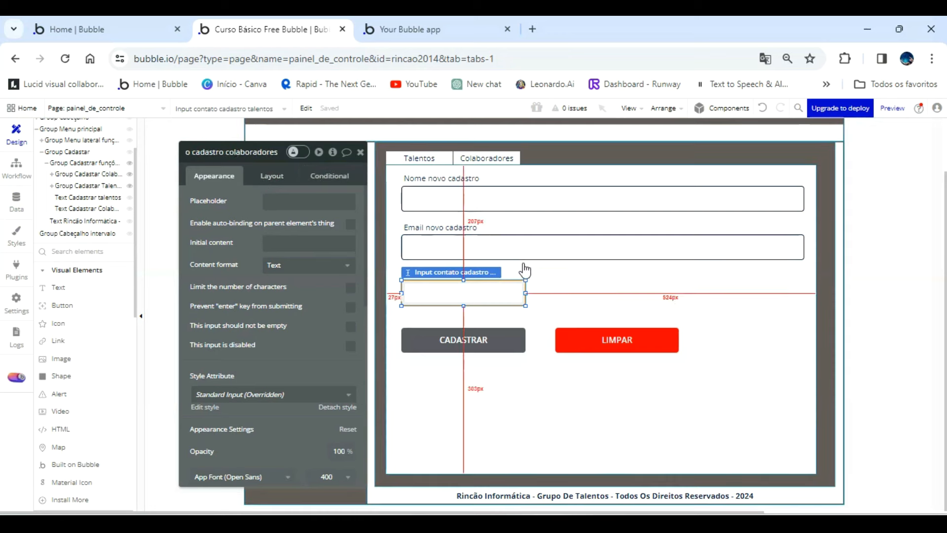
Add a dropdown to Group Cadastar Colaboradores beside the contact input, aligned with the LIMPAR button below it.
click(488, 321)
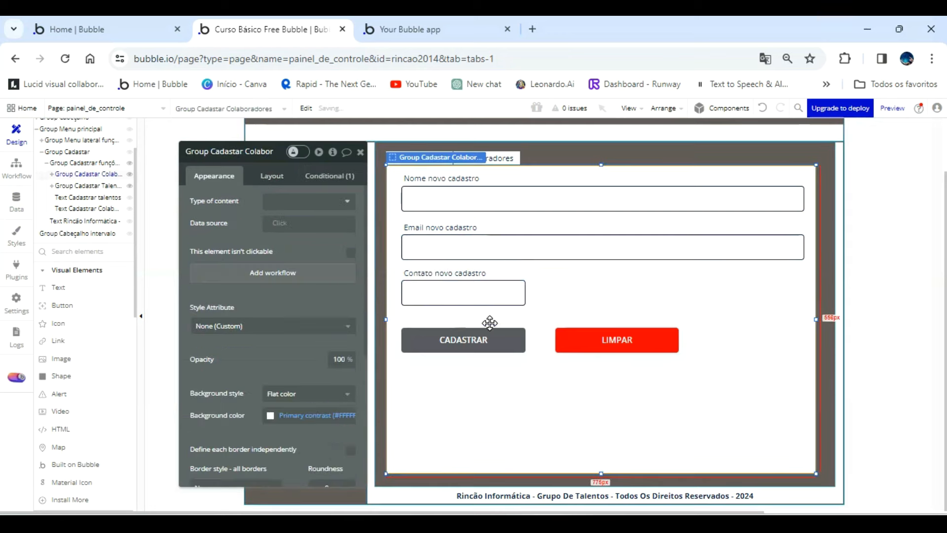
click(464, 299)
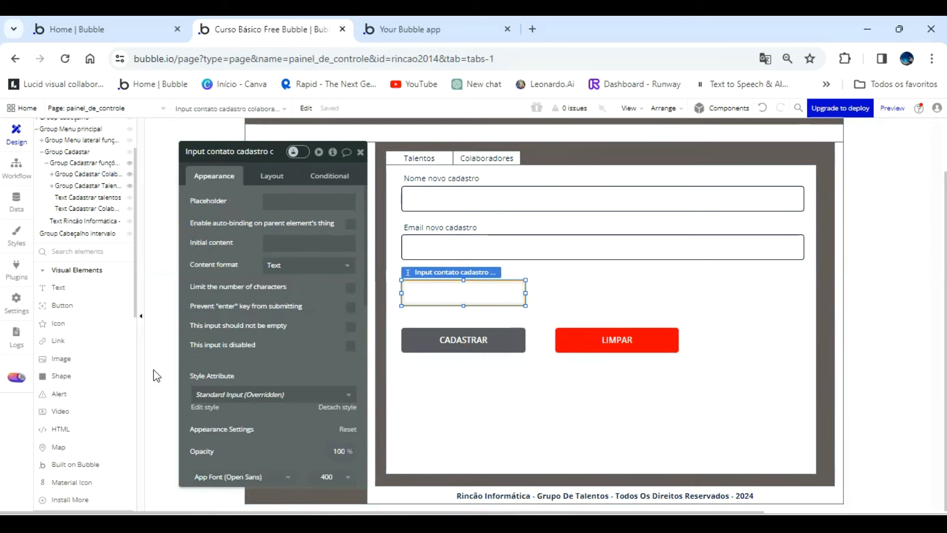
scroll(83, 397, down, 5)
scroll(85, 411, down, 3)
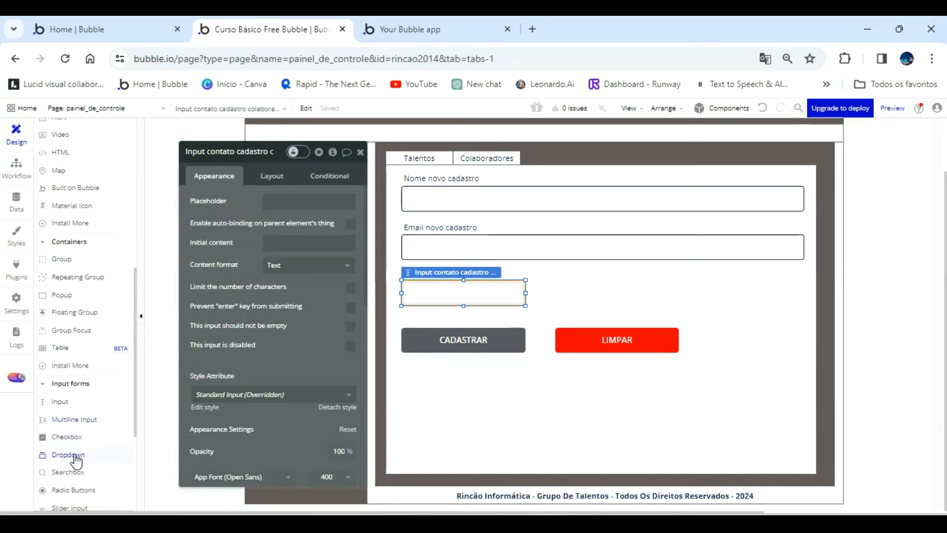
click(74, 455)
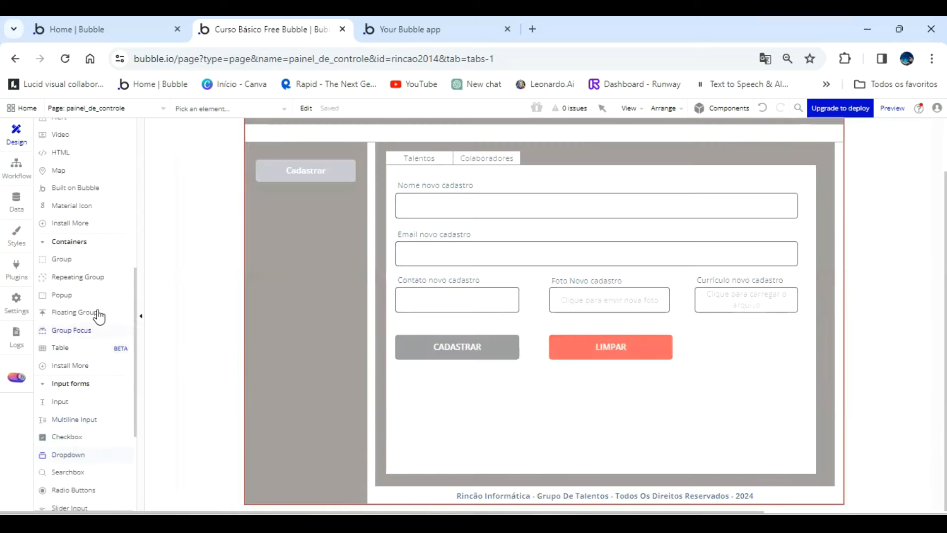
scroll(97, 313, up, 6)
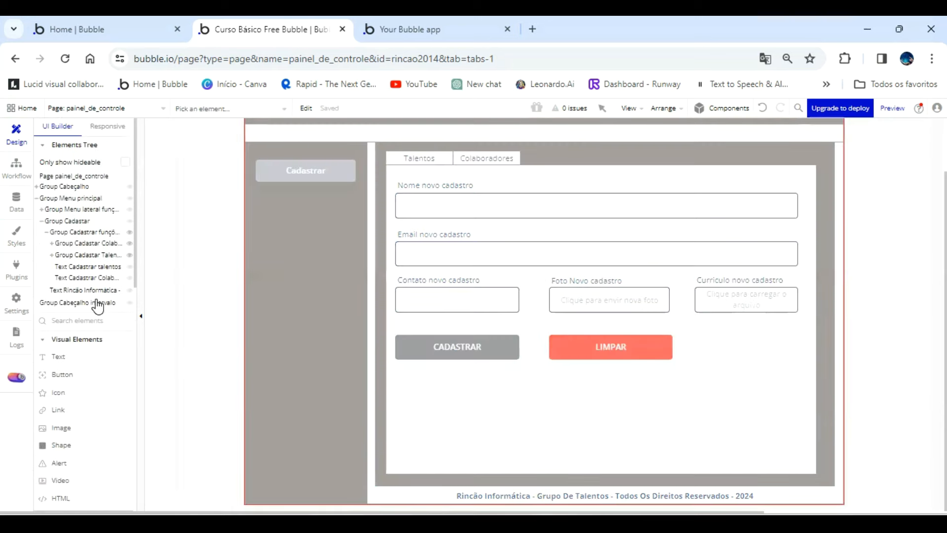
click(92, 244)
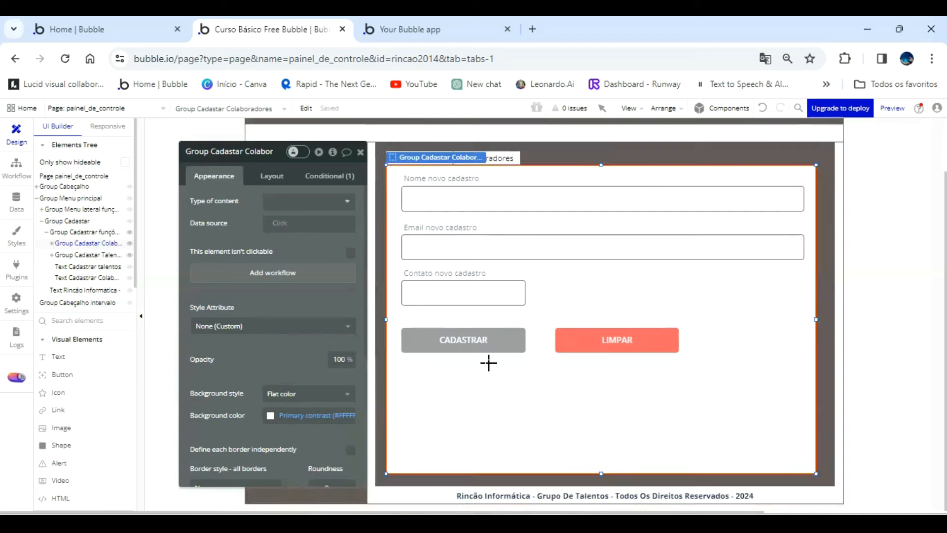
drag(555, 289, 677, 306)
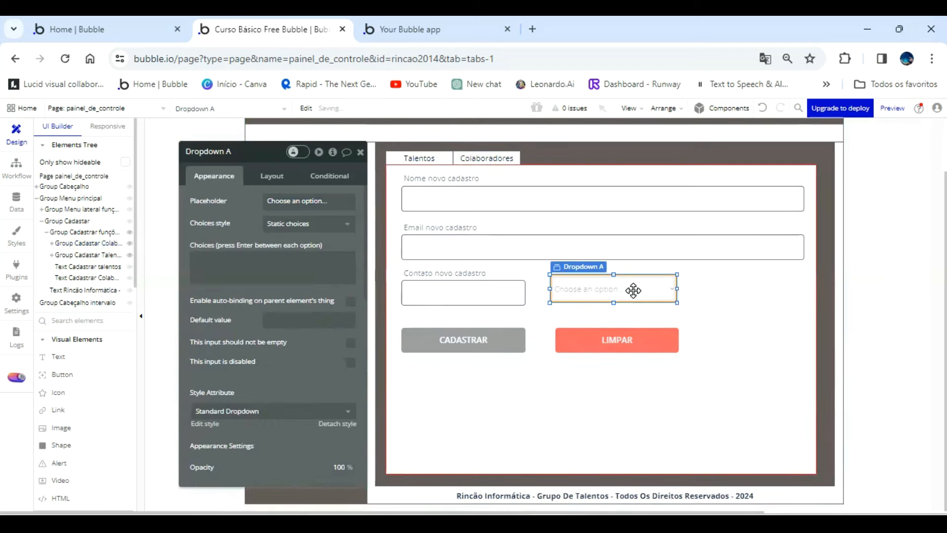
drag(633, 293, 678, 293)
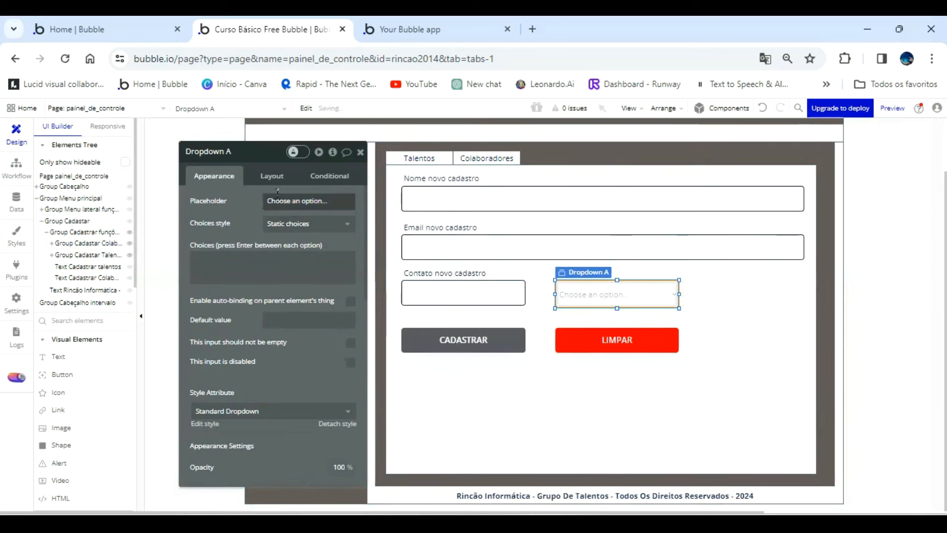
Rename the dropdown as "Dropdown selecione acesso cadastro colaboradores" and set its placeholder to "Selecione o acesso".
double_click(253, 155)
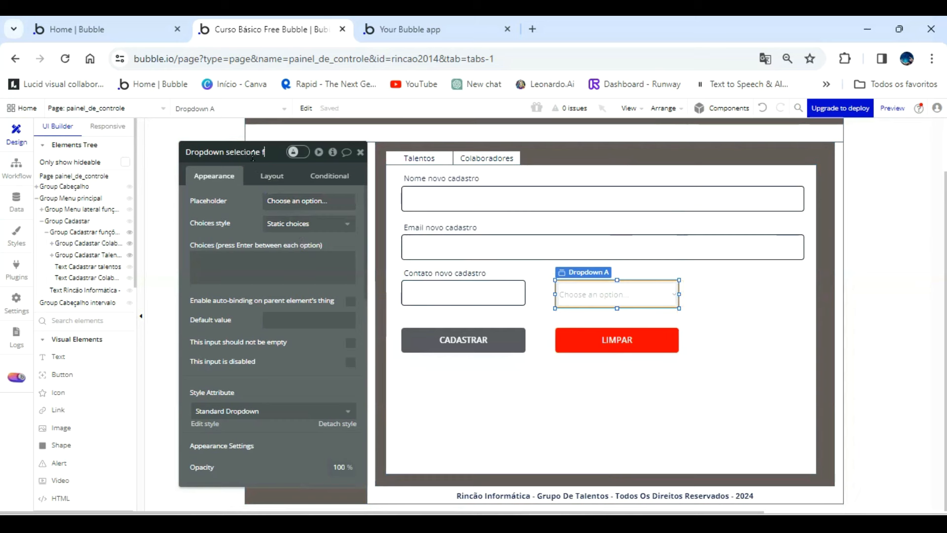
text(sso cadastro col)
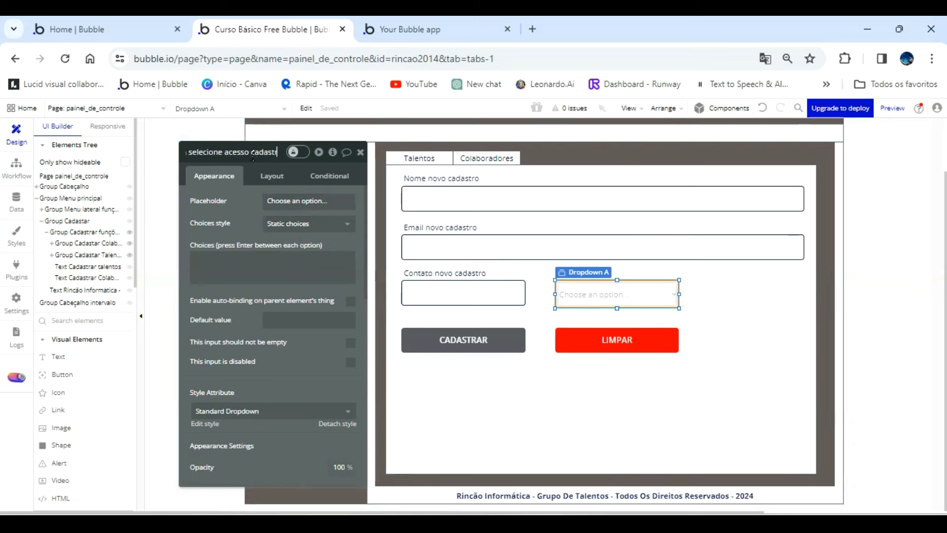
text(aboradores)
click(318, 201)
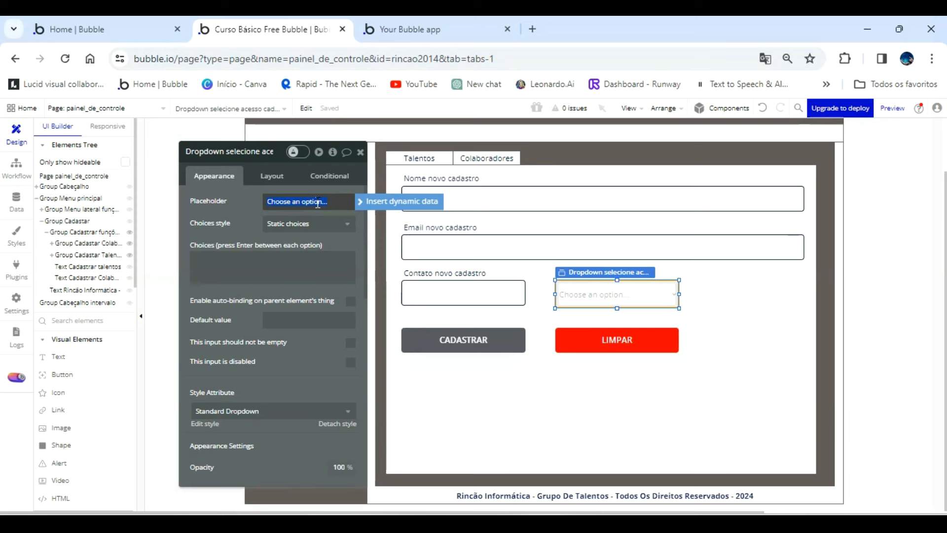
text(Selecione o acesso)
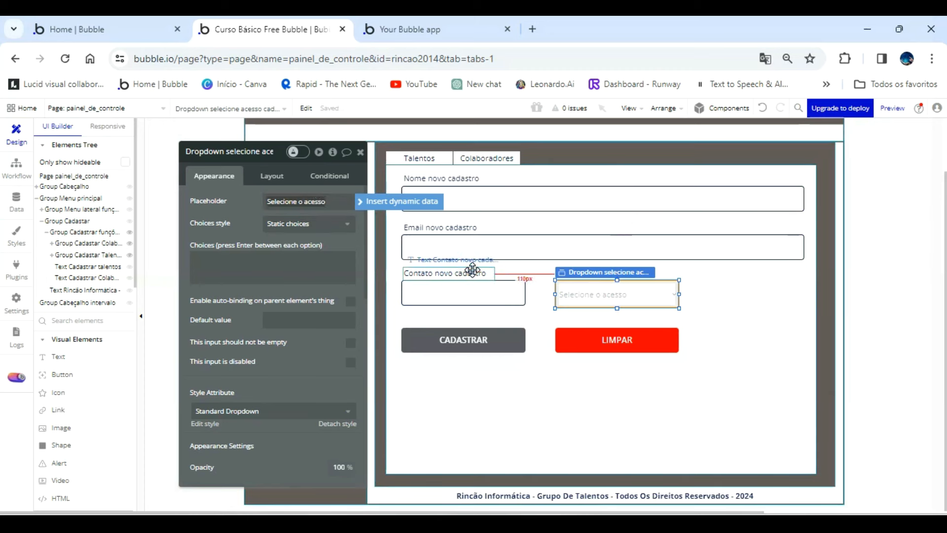
Copy the contact label above the dropdown with the text "Selecione acesso novo cadastro", widened to fit.
click(473, 271)
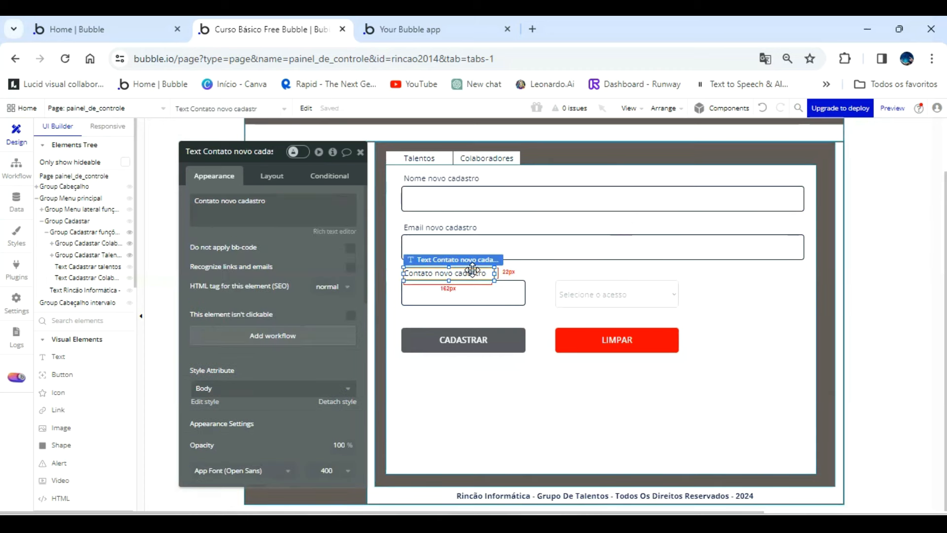
drag(476, 272, 614, 271)
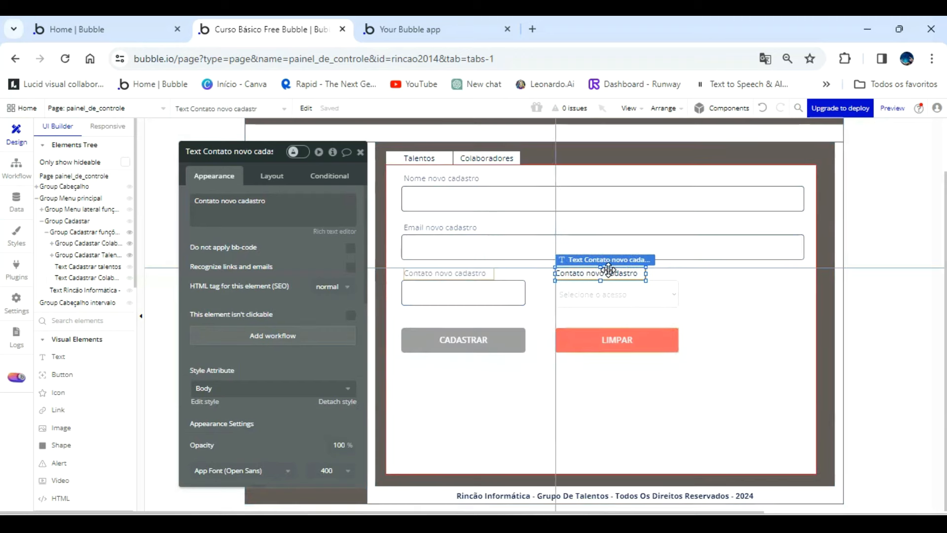
triple_click(292, 197)
text(Selecione acess)
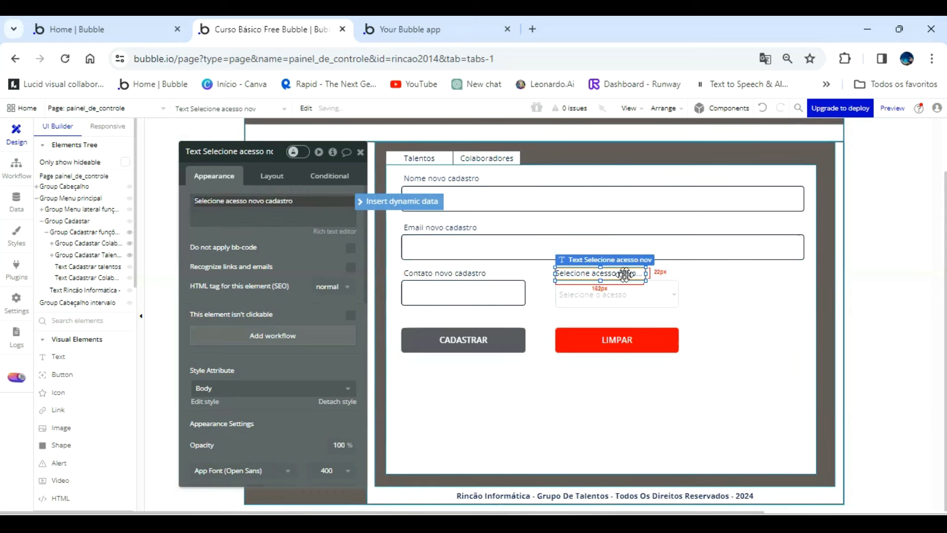
drag(647, 272, 676, 273)
Set the access dropdown's placeholder color to the solid Text color variable.
click(658, 293)
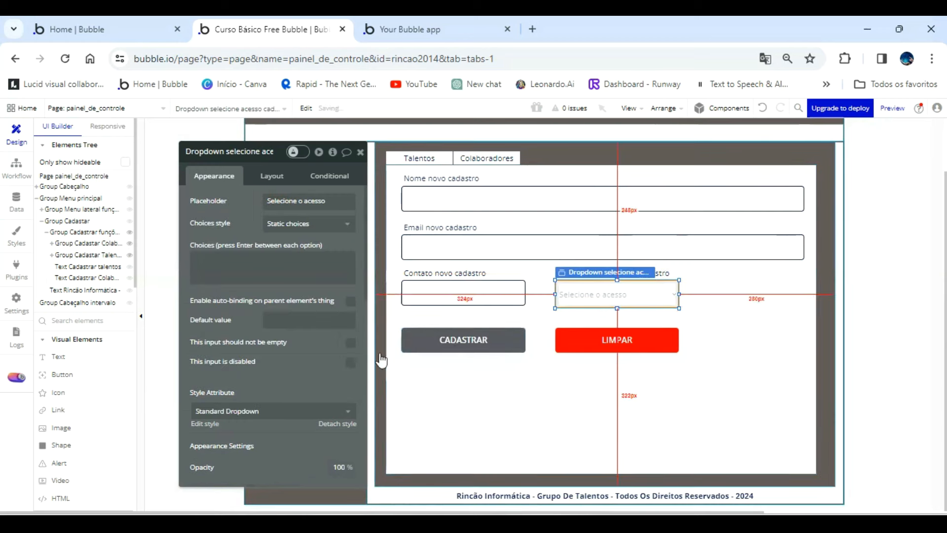
scroll(271, 395, down, 5)
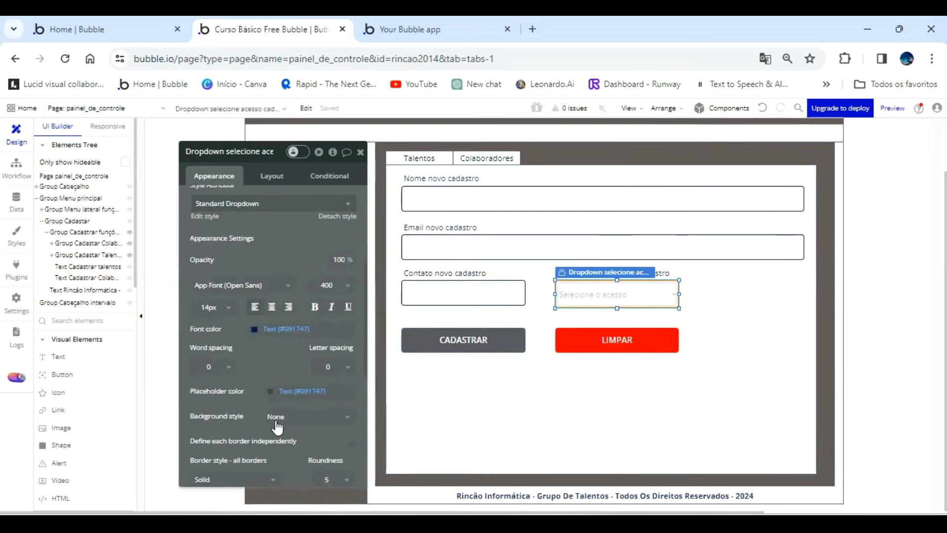
click(269, 390)
click(299, 487)
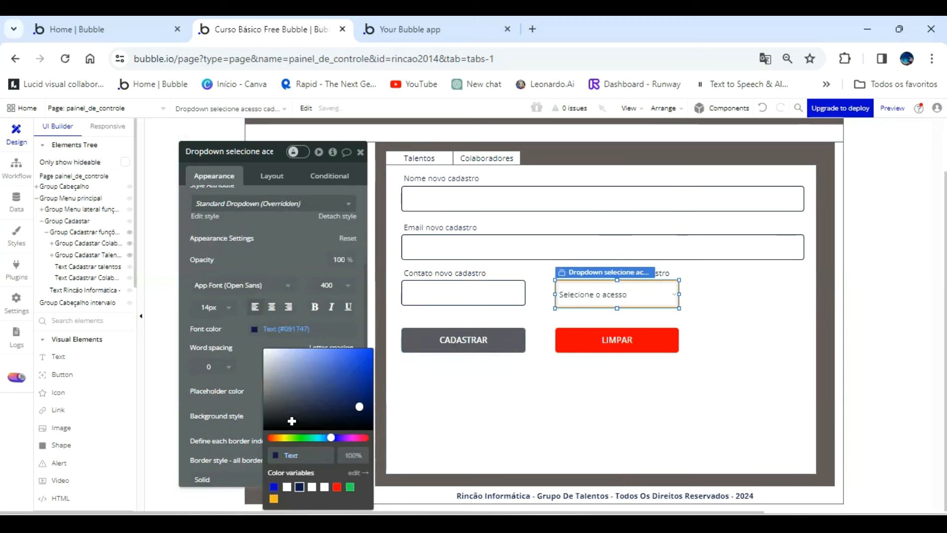
click(287, 255)
Switch the access dropdown to dynamic choices of type Acesso, with All Acesso as the choices source.
scroll(288, 254, up, 5)
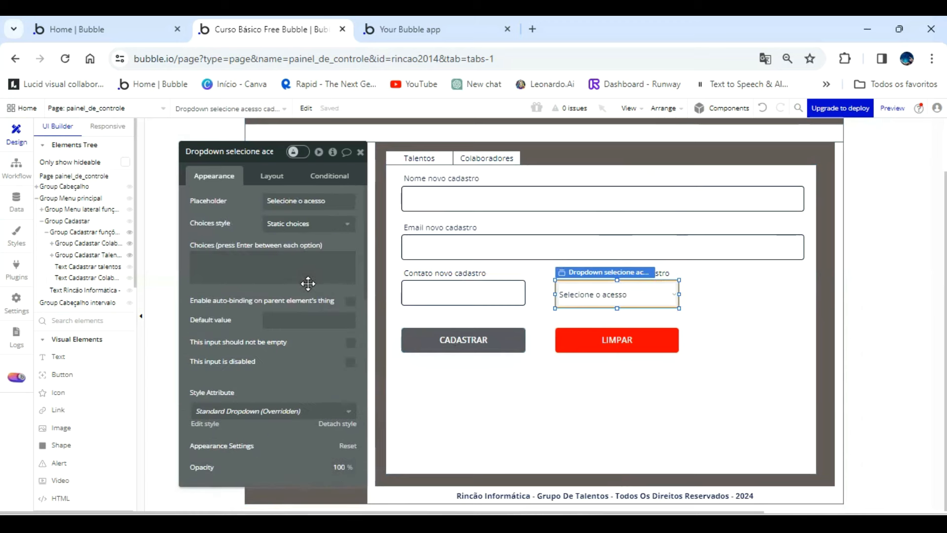
click(329, 226)
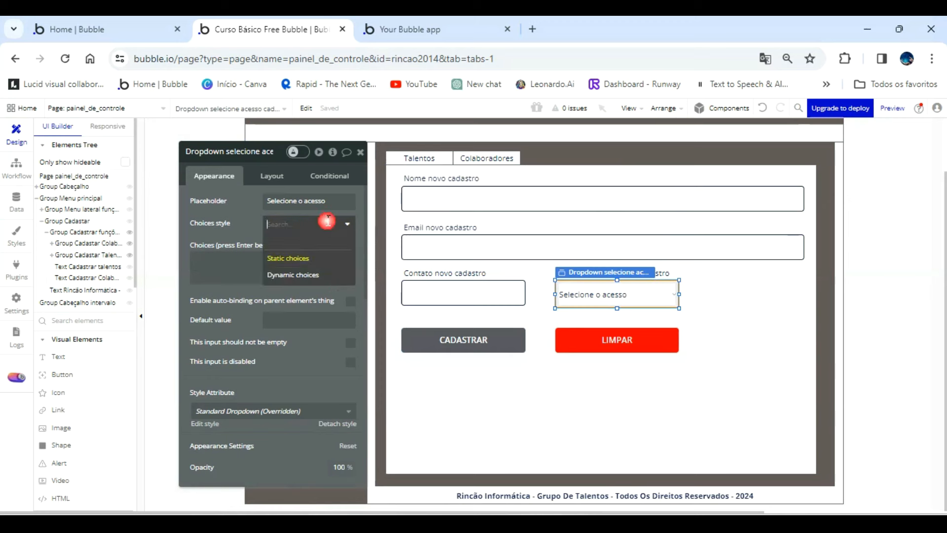
click(309, 278)
click(320, 246)
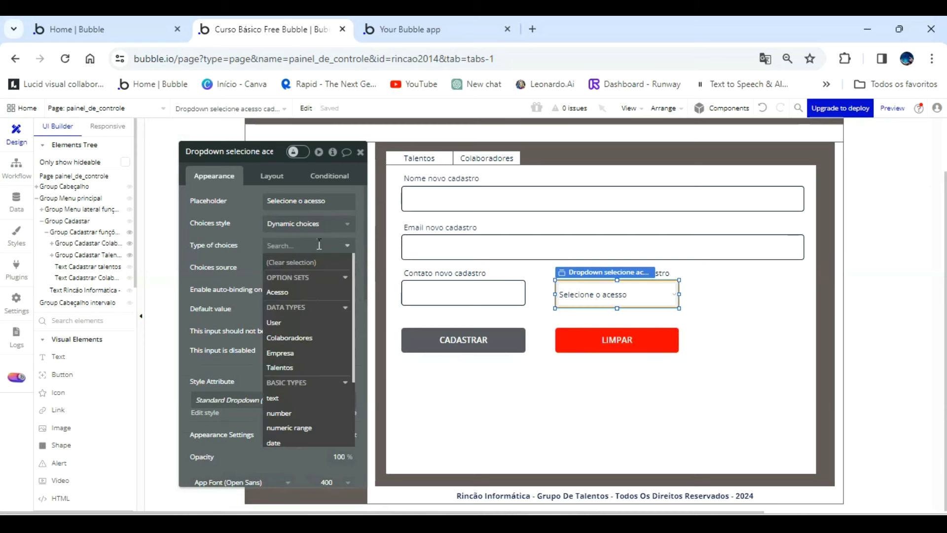
click(279, 286)
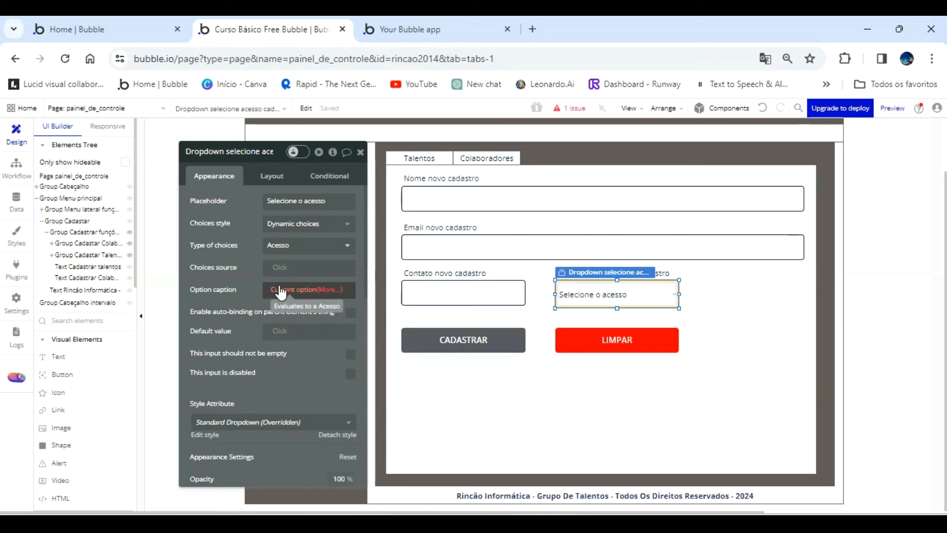
click(280, 267)
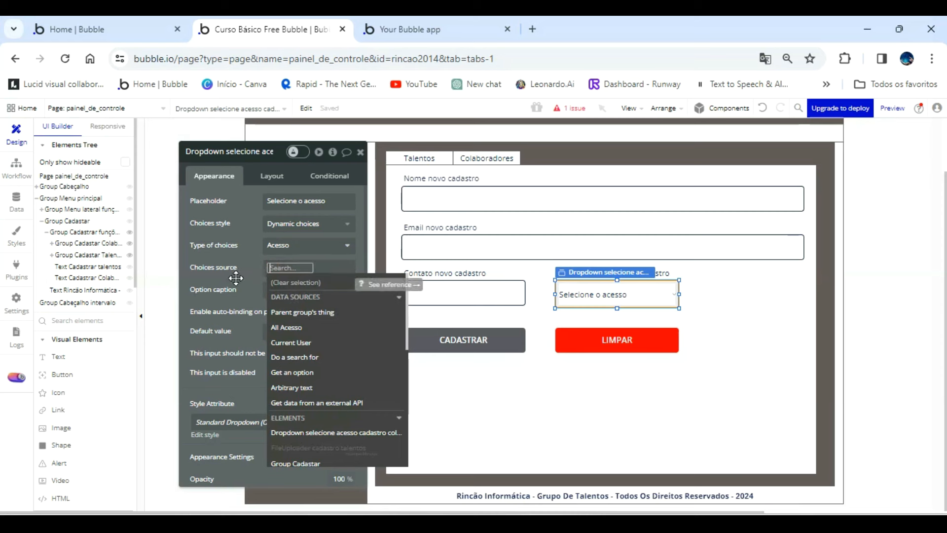
click(287, 328)
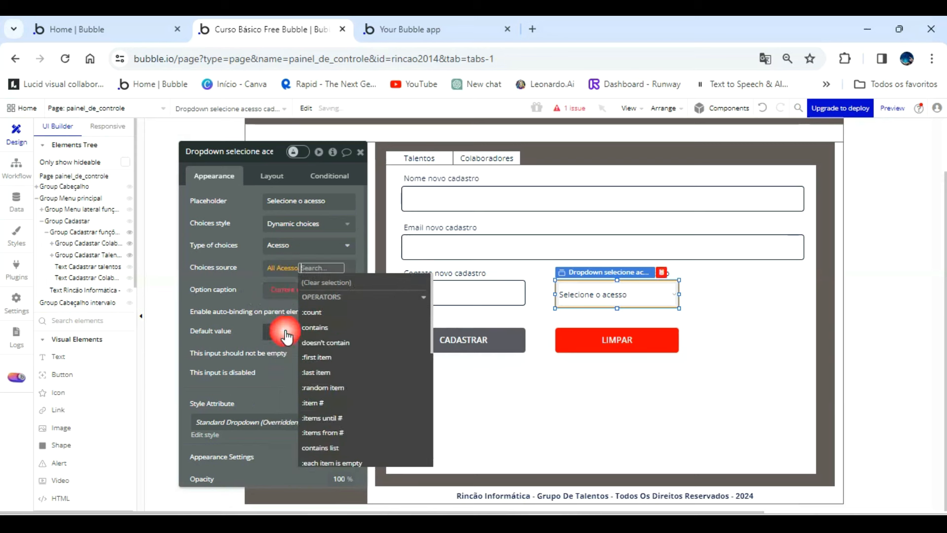
click(255, 277)
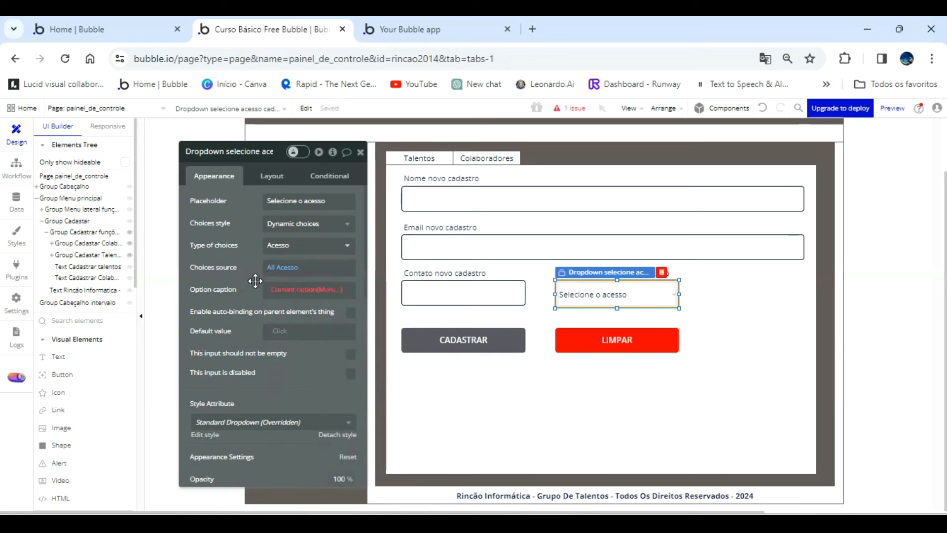
Set the access dropdown's option caption to Current option's Display.
click(292, 289)
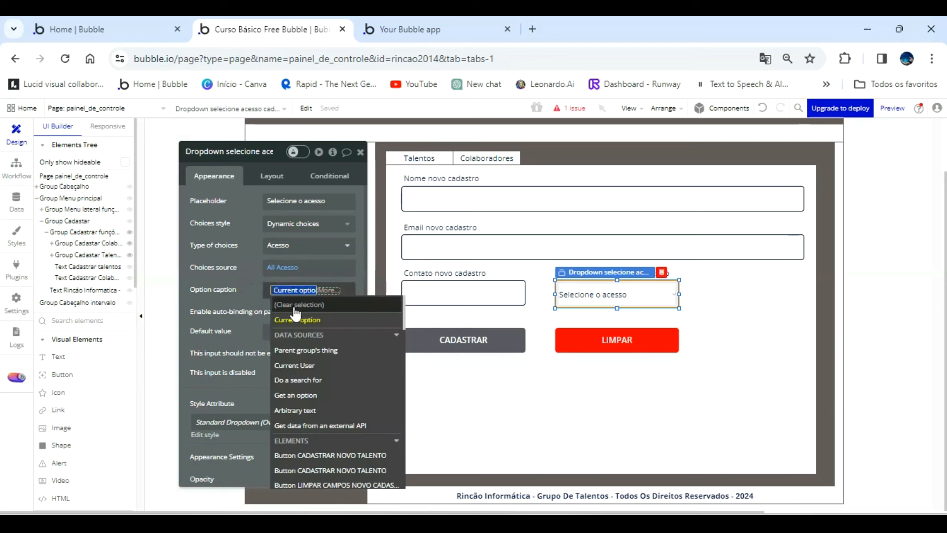
click(299, 317)
click(298, 329)
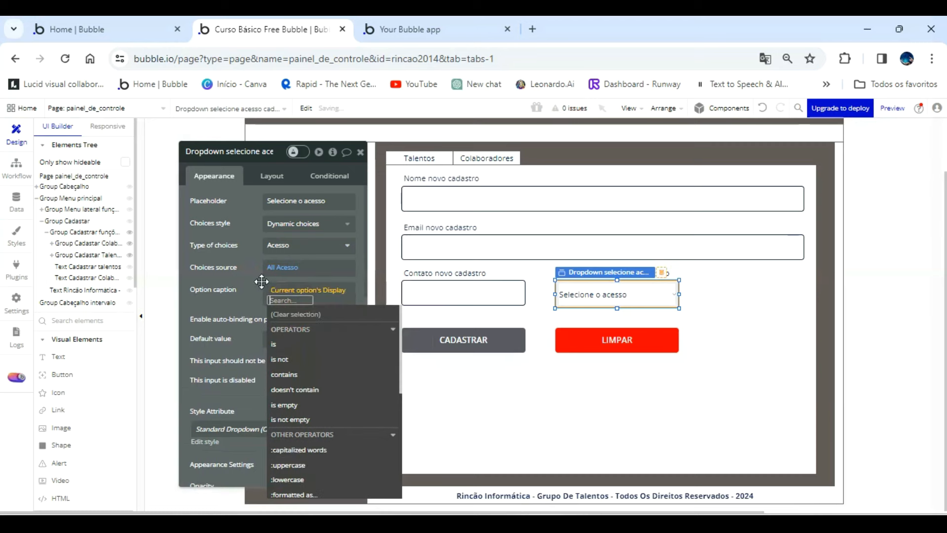
click(264, 278)
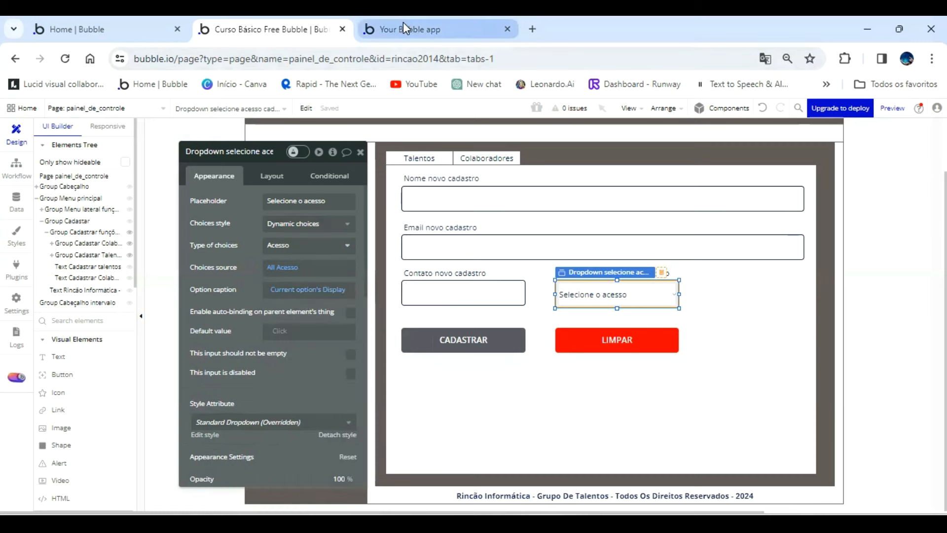
Refresh the page preview and check the access dropdown's choices in the Colaboradores registration form.
click(404, 22)
click(394, 113)
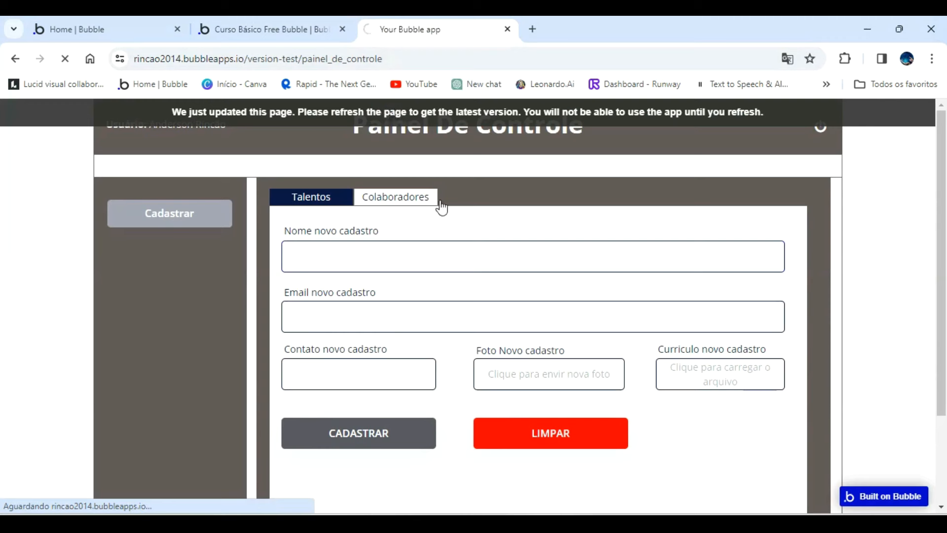
click(174, 216)
click(406, 199)
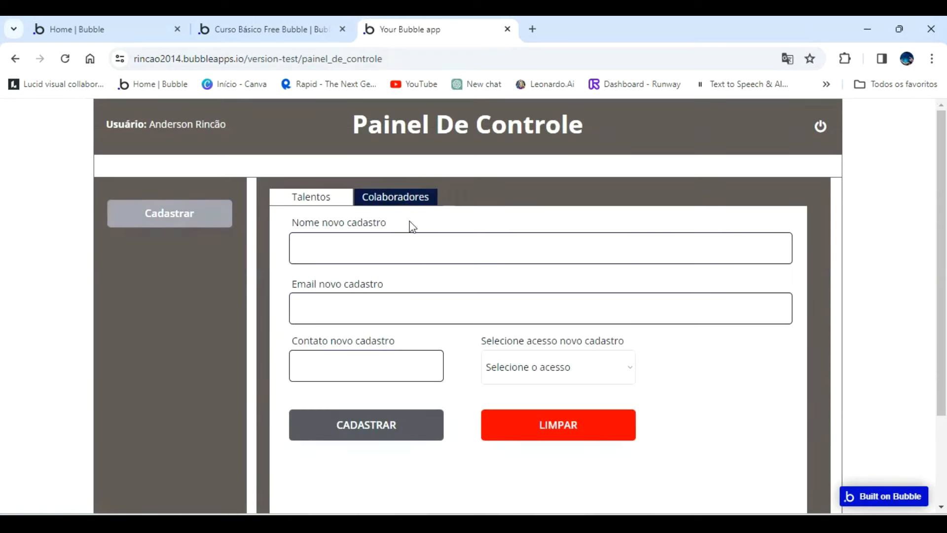
click(607, 374)
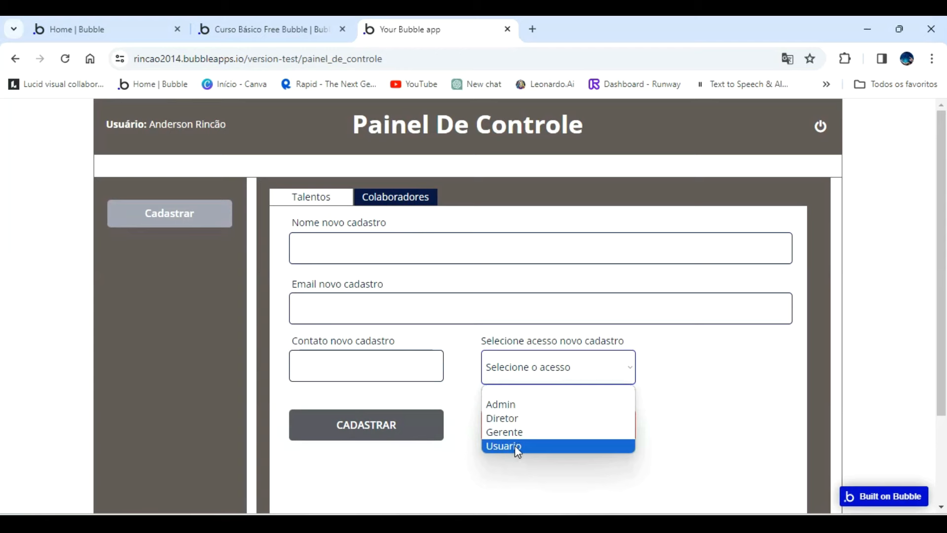
Return to the Bubble editor and view the options defined for the Acesso option set.
click(278, 31)
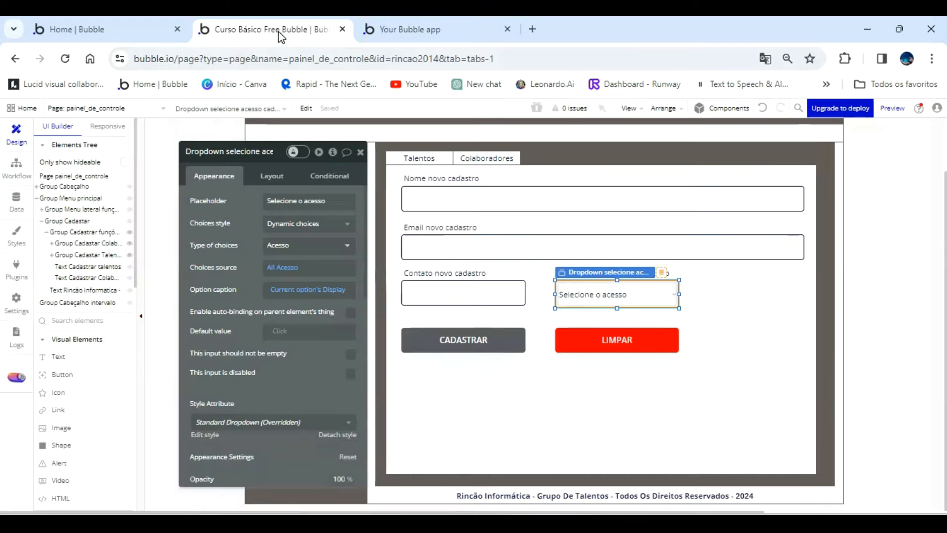
click(18, 200)
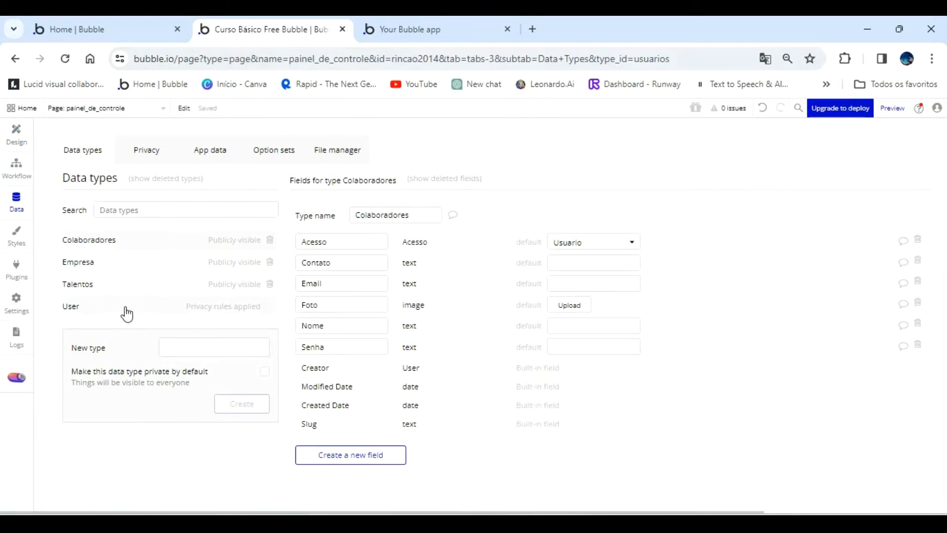
click(276, 150)
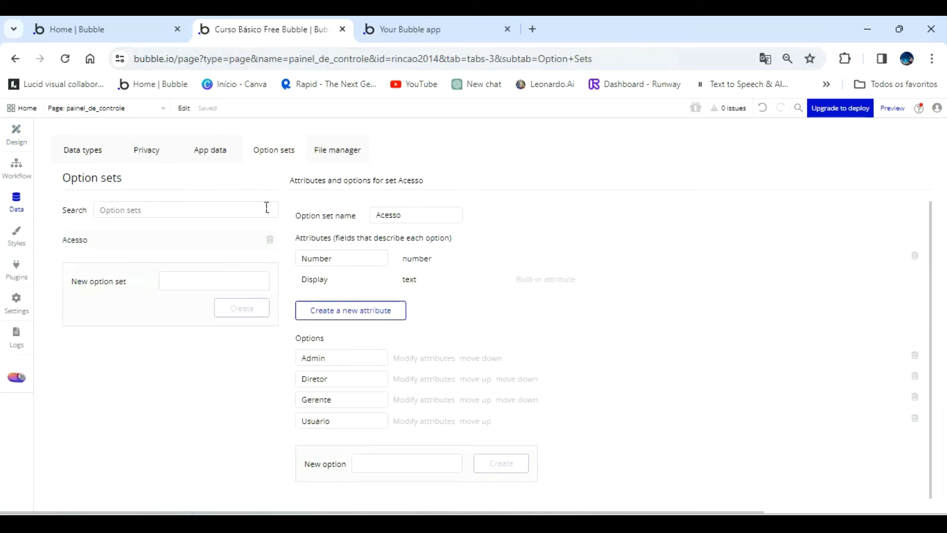
Rename the Acesso option Usuario to Colaborador and mark the access dropdown as an input that should not be empty.
click(338, 423)
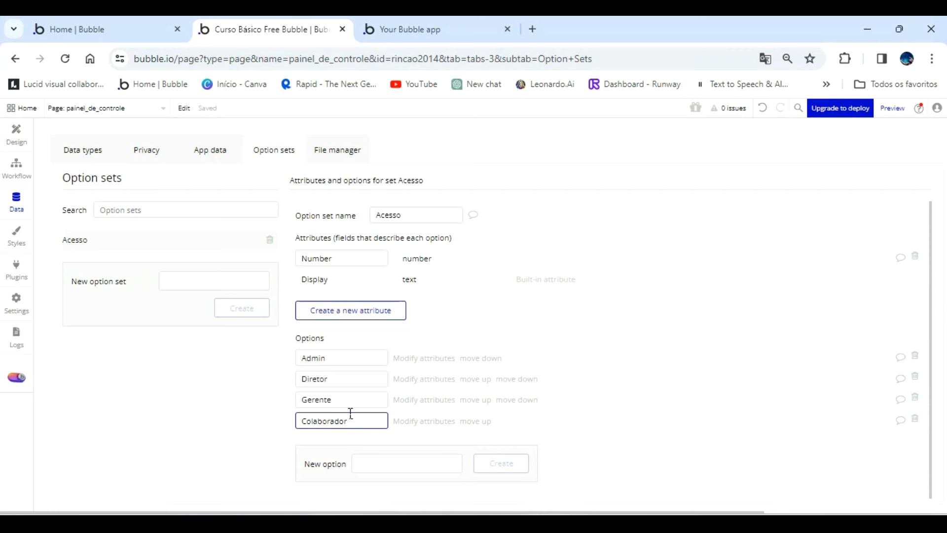
click(17, 132)
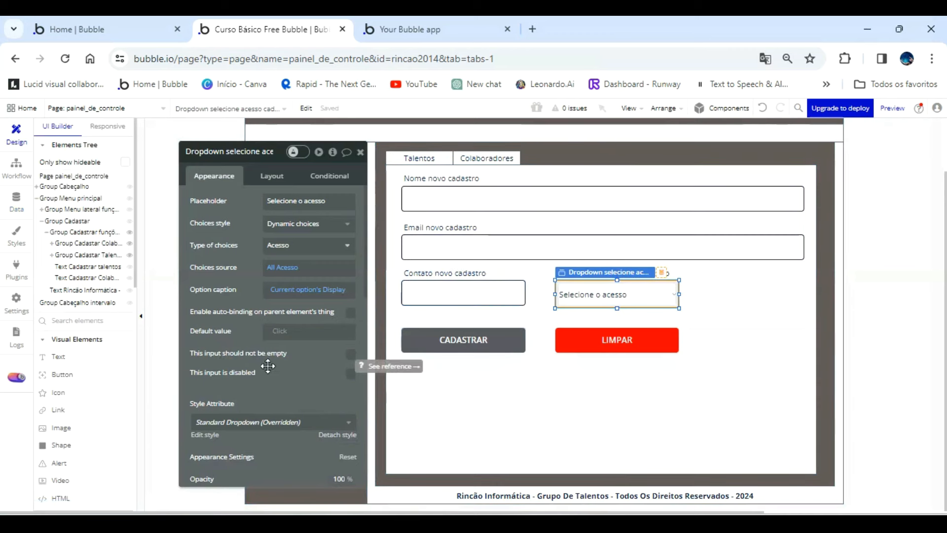
click(351, 354)
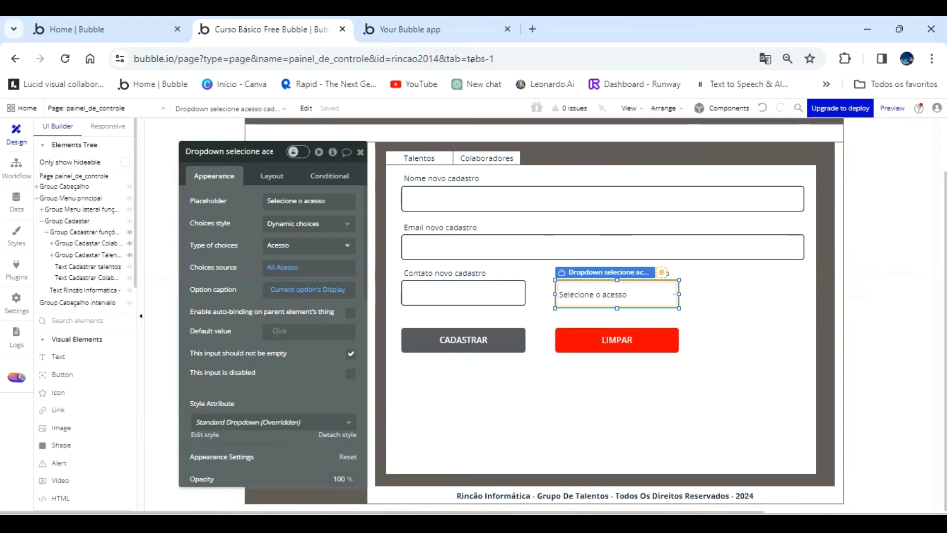
Reload the page preview and check the renamed option in the access dropdown of the Colaboradores registration form.
click(460, 27)
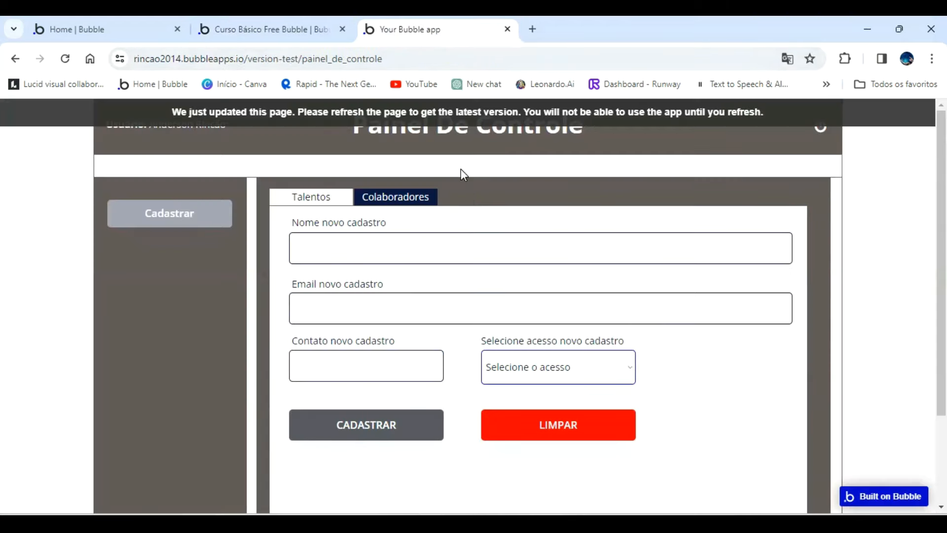
click(568, 111)
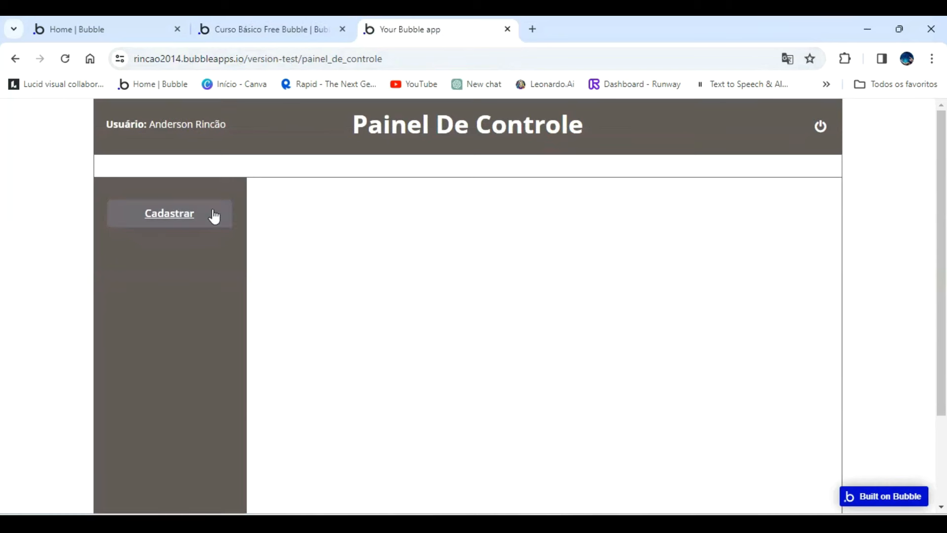
click(211, 214)
click(408, 195)
click(625, 368)
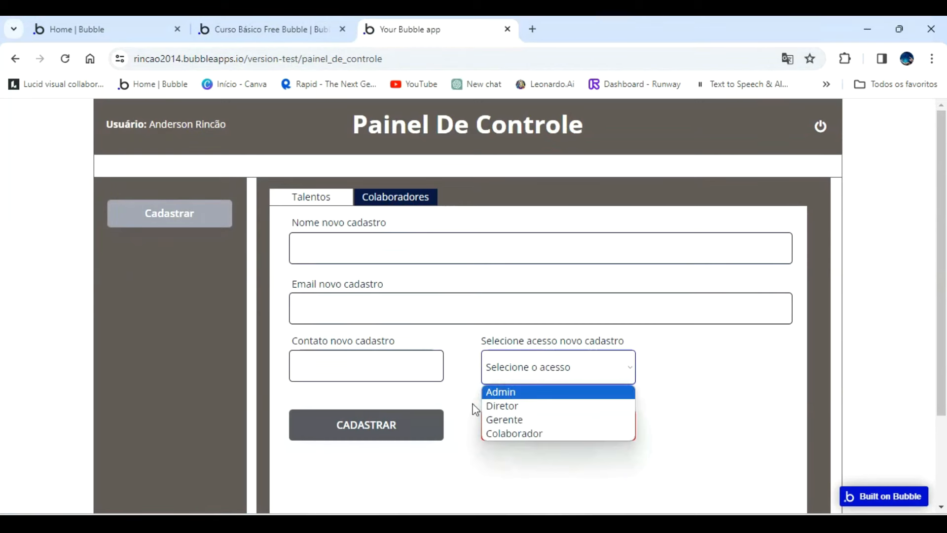
click(681, 394)
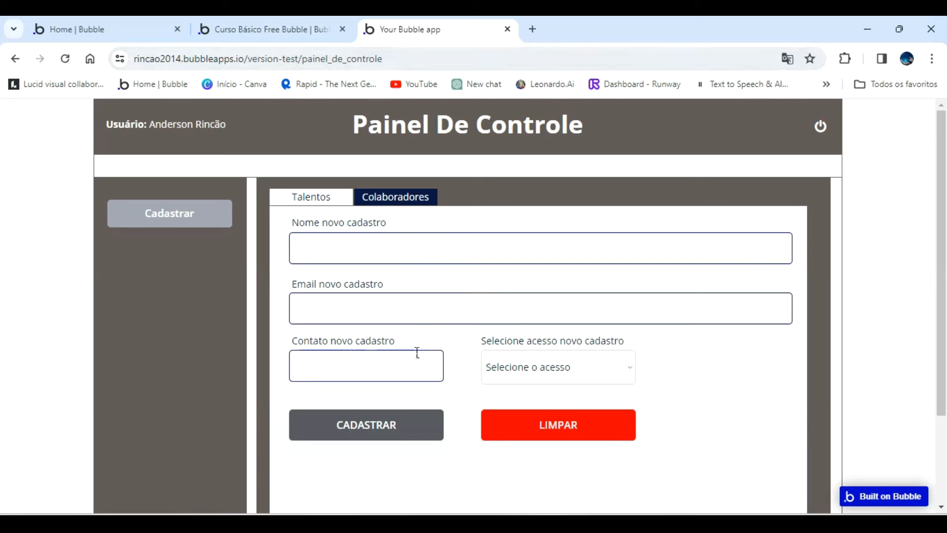
Go back to the Bubble editor and review the fields of the Colaboradores data type.
click(294, 31)
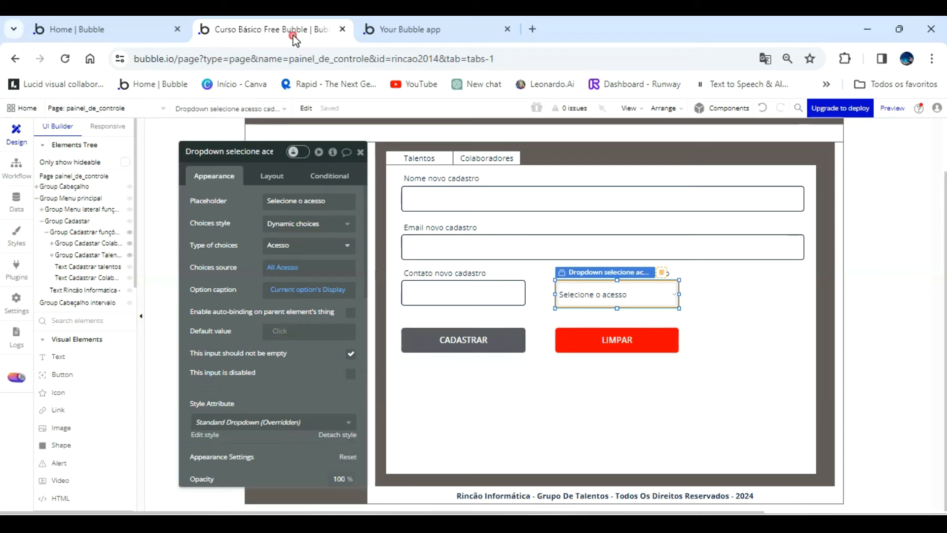
click(16, 201)
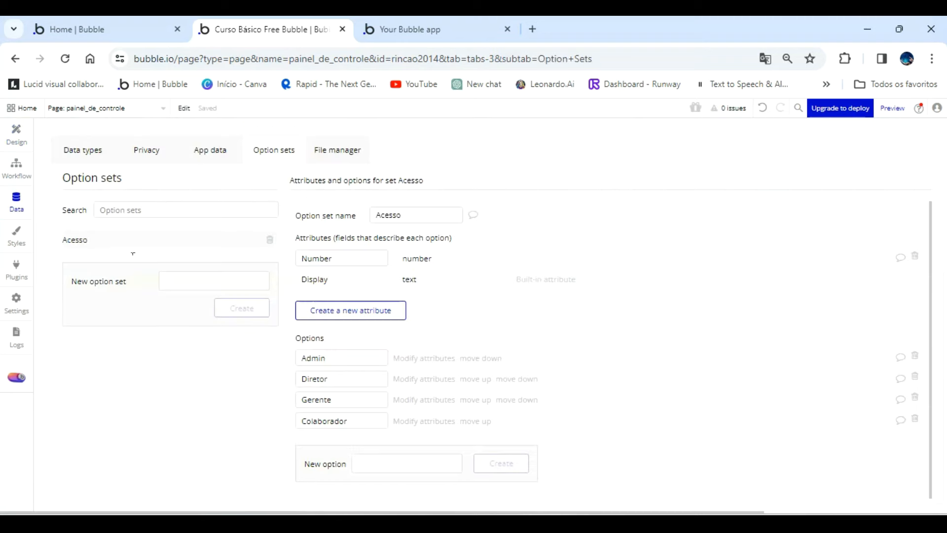
click(84, 149)
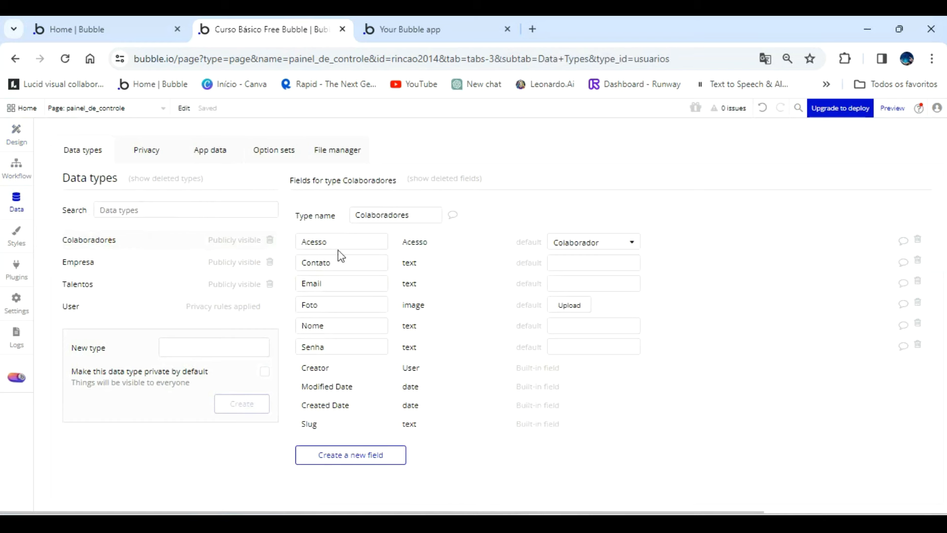
click(17, 136)
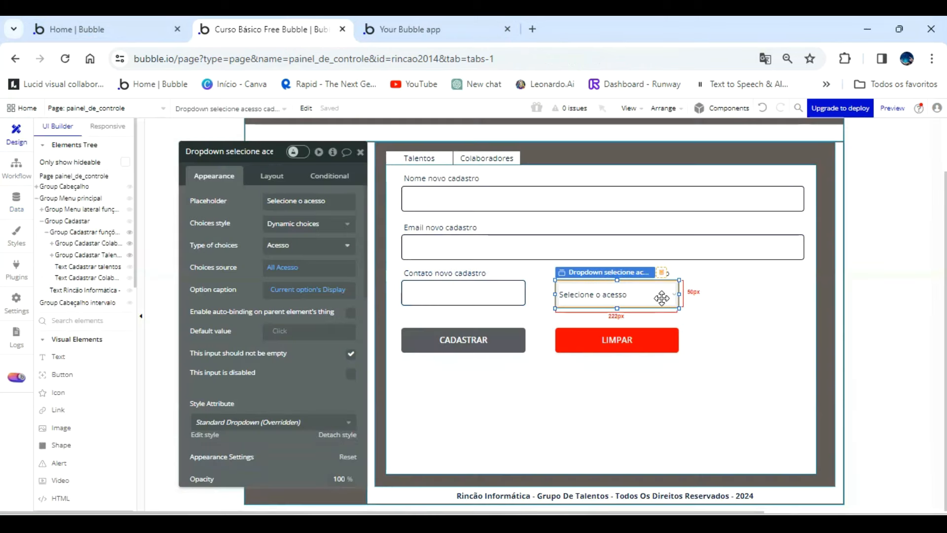
Duplicate the contact input to the far end of its row and center the access dropdown between the two inputs.
click(507, 291)
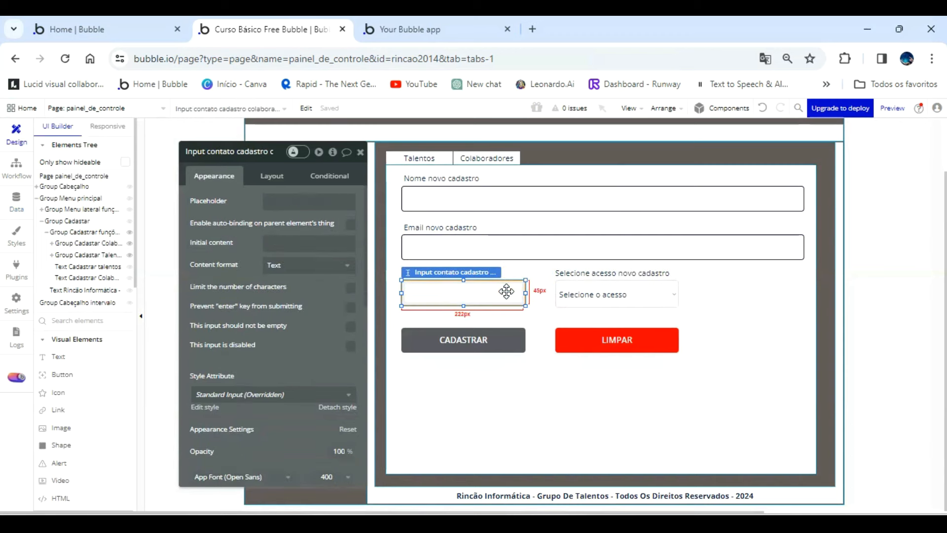
drag(507, 291, 779, 291)
drag(665, 300, 656, 285)
Align the access label above the shifted dropdown and place a copy of it above the duplicated input.
click(671, 282)
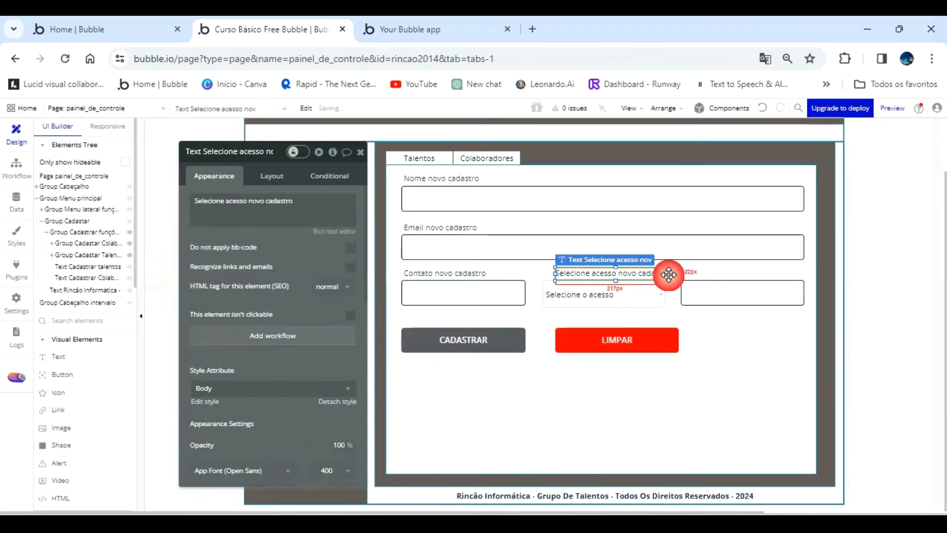
key(Left)
key(Left)
key(Left)
key(Left)
key(Left)
key(Left)
key(Left)
key(Left)
key(Left)
key(Left)
key(Left)
key(Left)
key(Left)
key(Left)
key(Left)
key(Left)
key(Left)
key(Left)
key(Left)
key(Left)
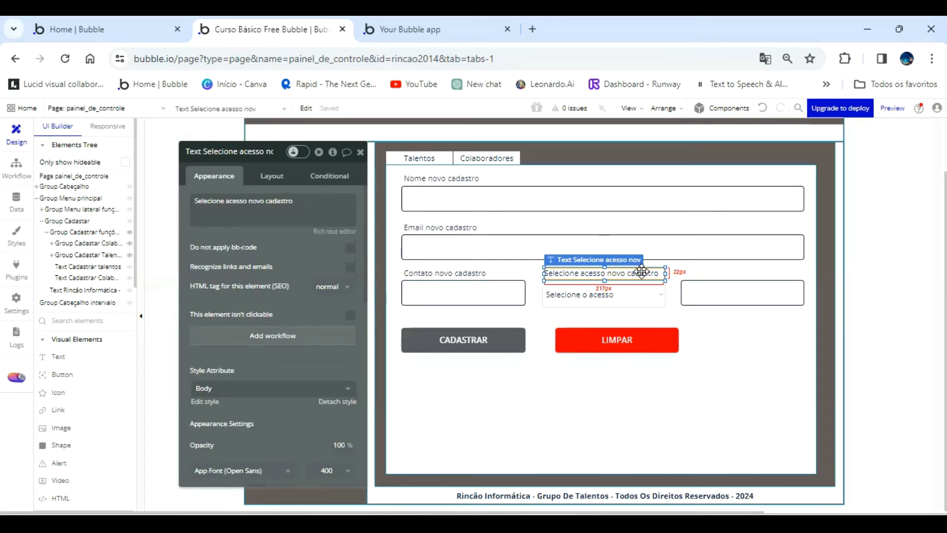
drag(641, 271, 774, 273)
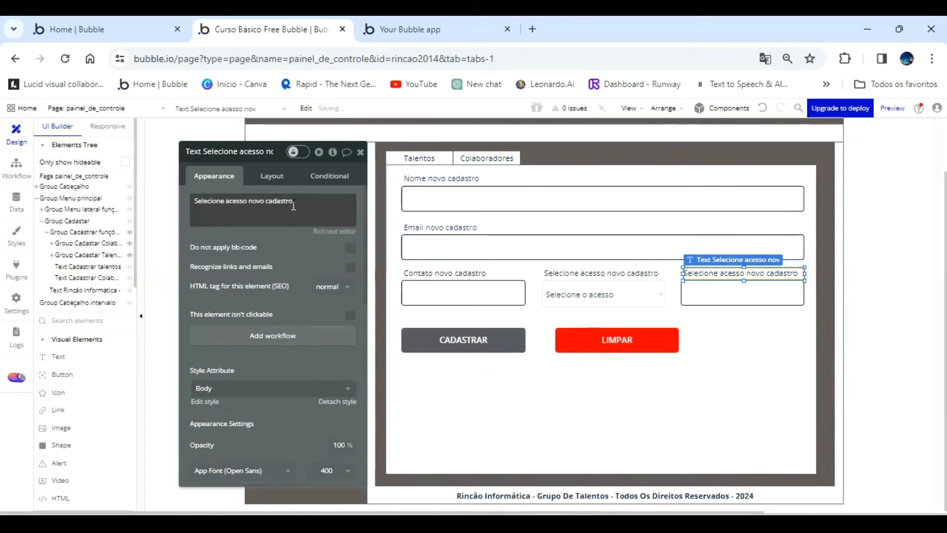
Change the copied label's text to "Senha novo cadastro" and append "colaborador" to its element name.
triple_click(293, 206)
text(Ser)
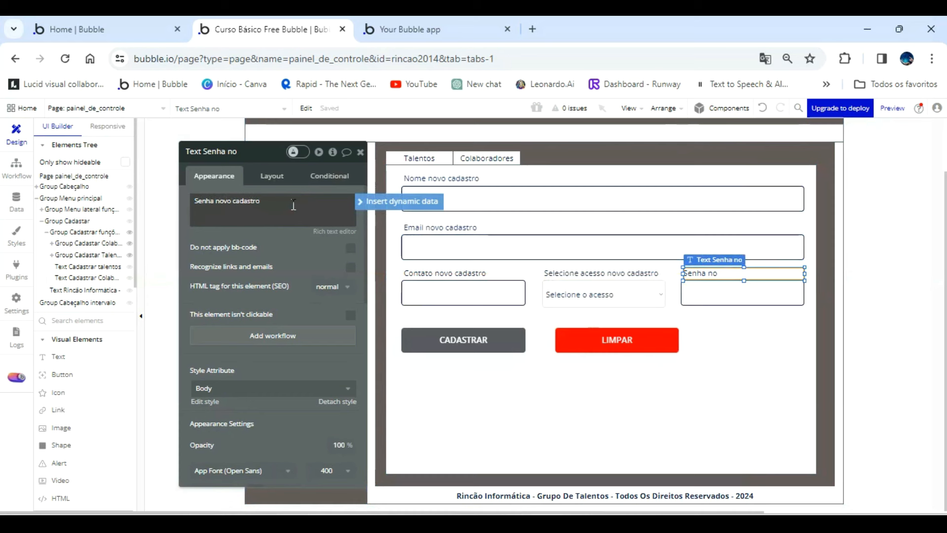
click(275, 154)
text(co)
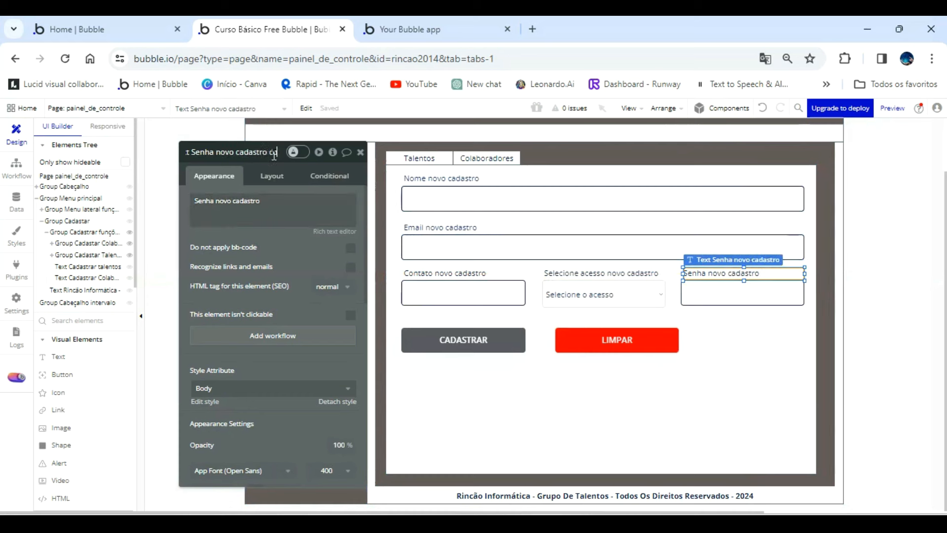
text(laborador)
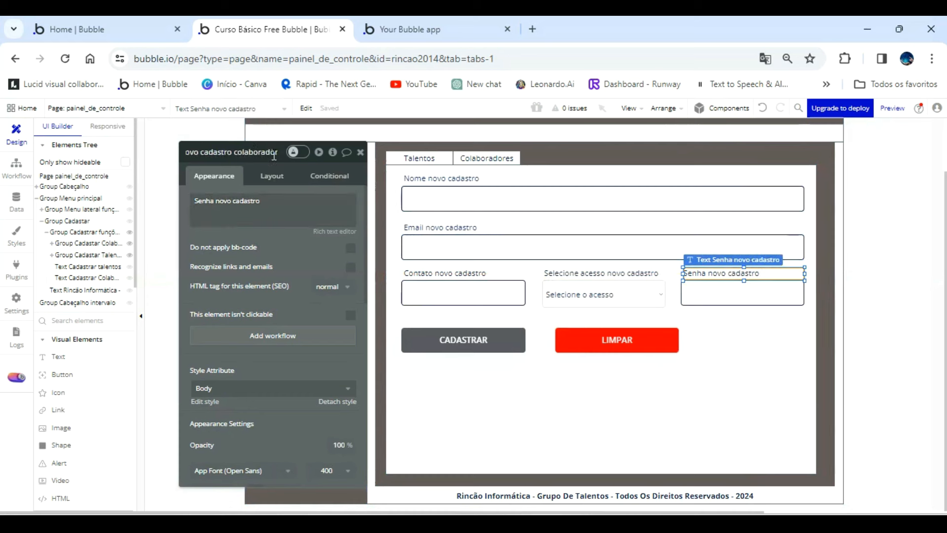
Append "colaborador" to the element names of the "Nome novo cadastro" and "Email novo cadastro" labels.
click(326, 149)
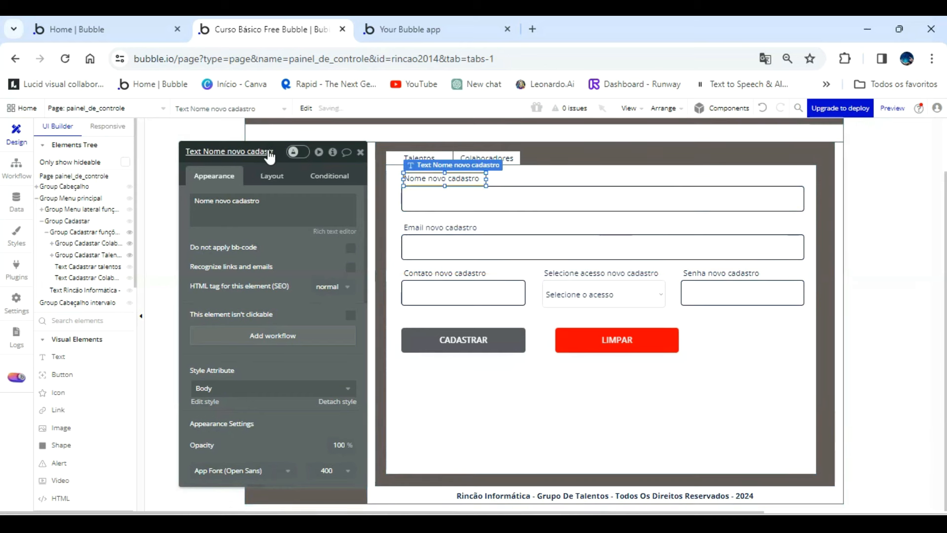
click(284, 175)
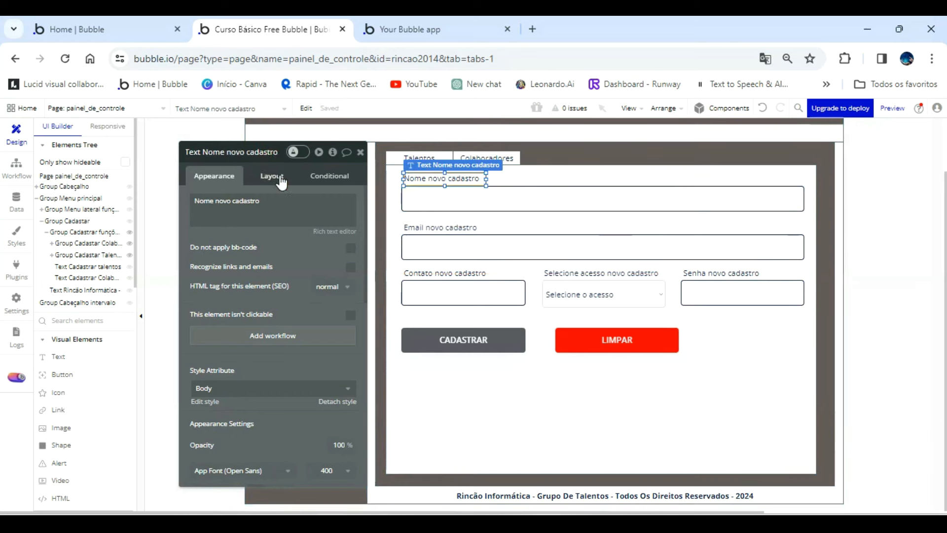
text(colaborador)
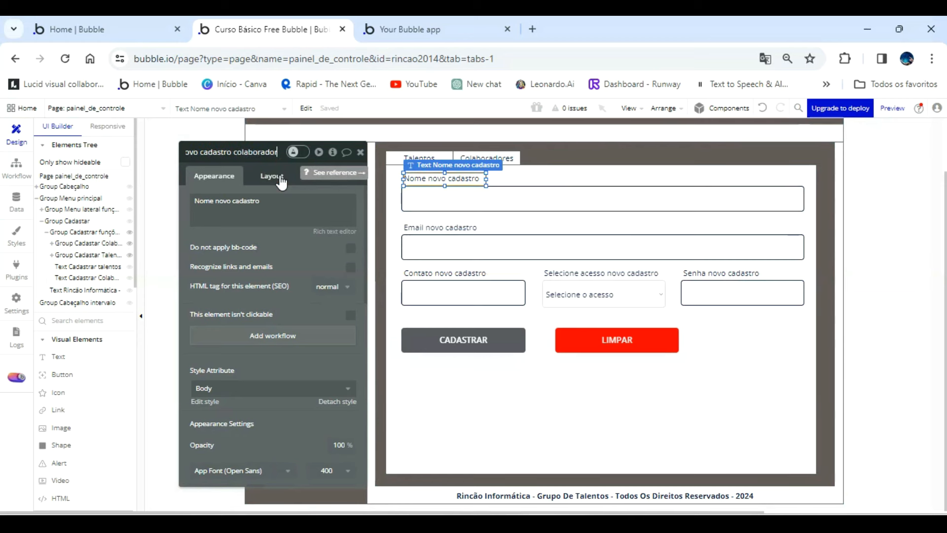
click(434, 228)
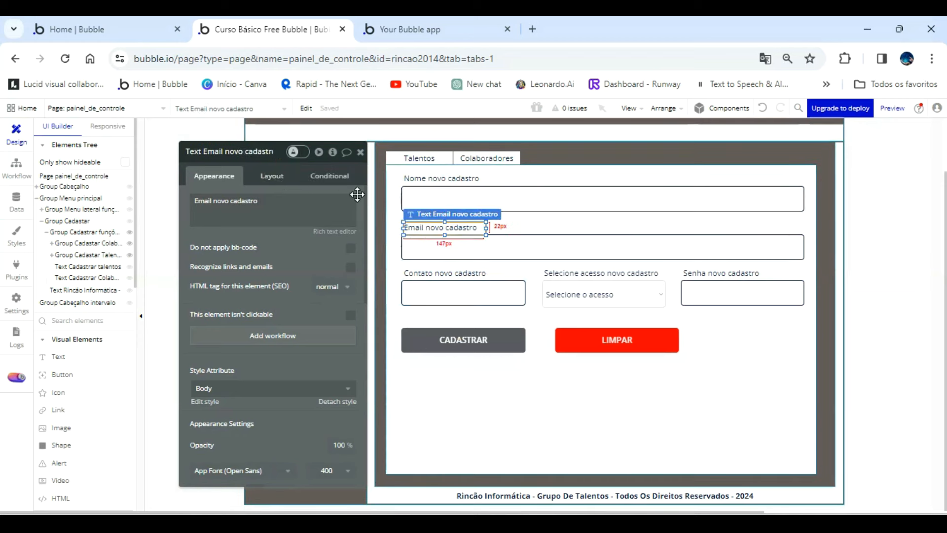
click(274, 153)
text(colaborador)
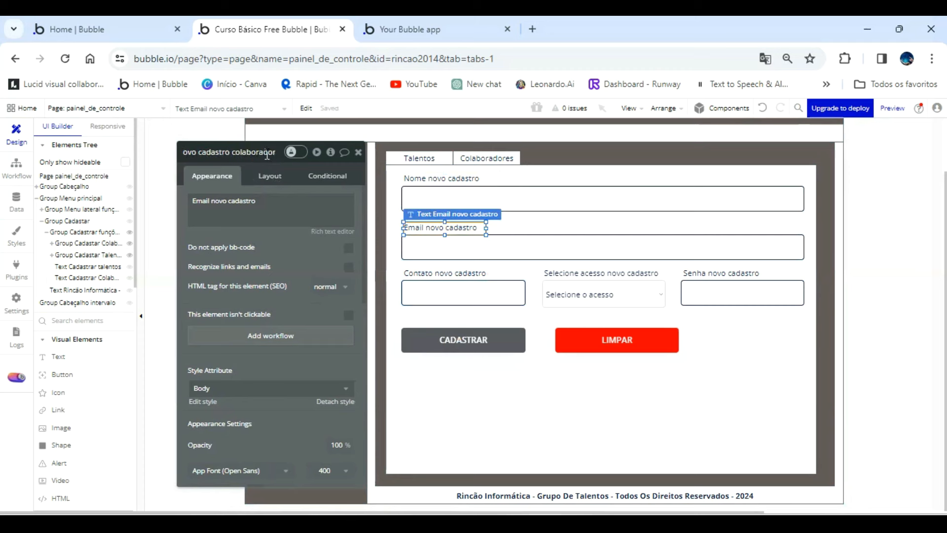
Complete the element names of the contact and access labels so both end in "novo cadastro colaborador".
click(464, 275)
click(253, 157)
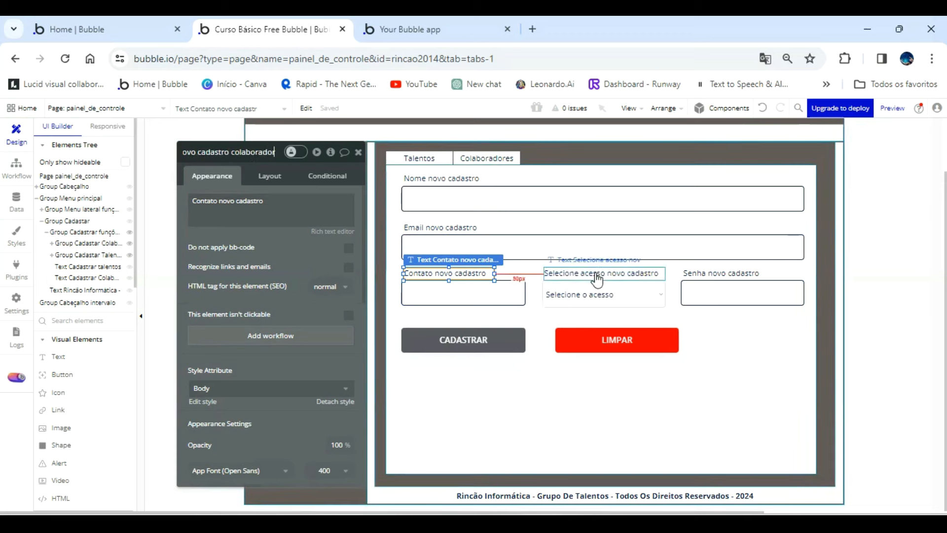
click(544, 256)
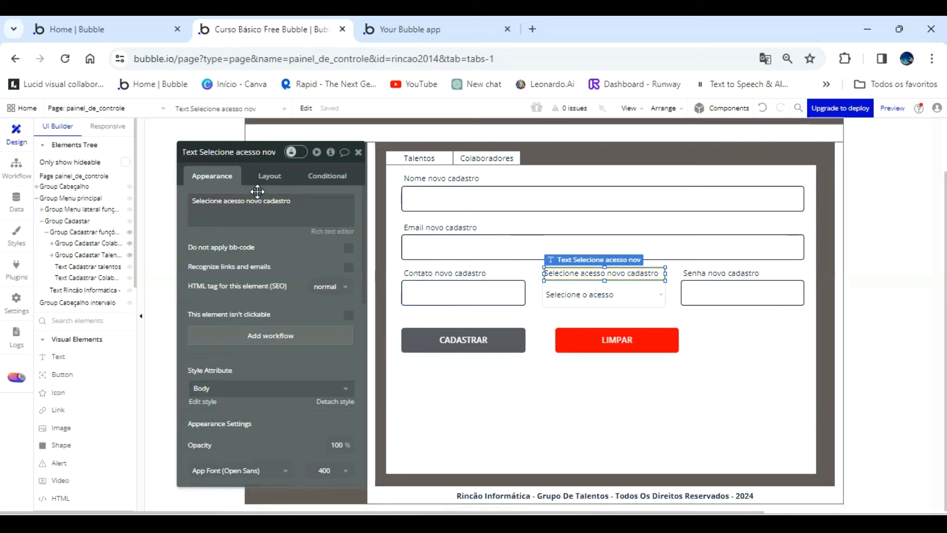
text(o)
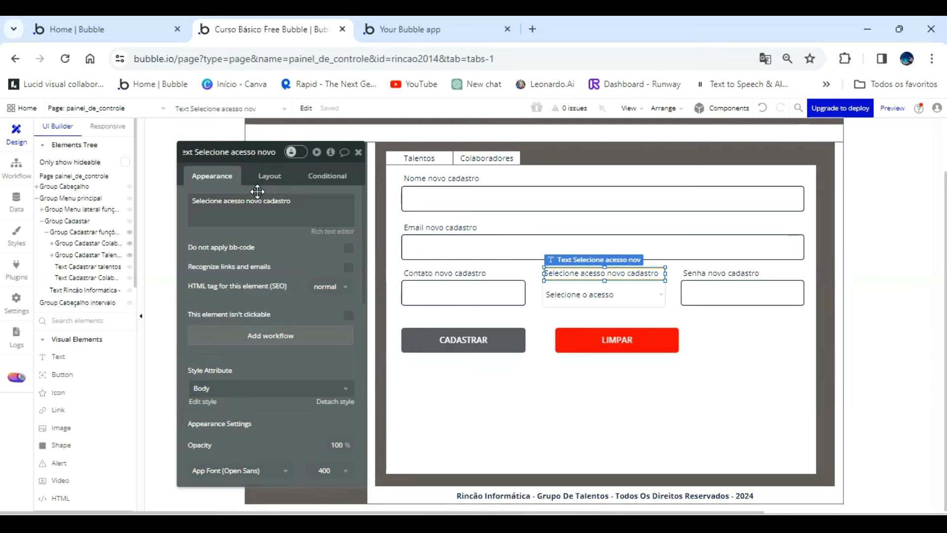
text( cadastro colaborador)
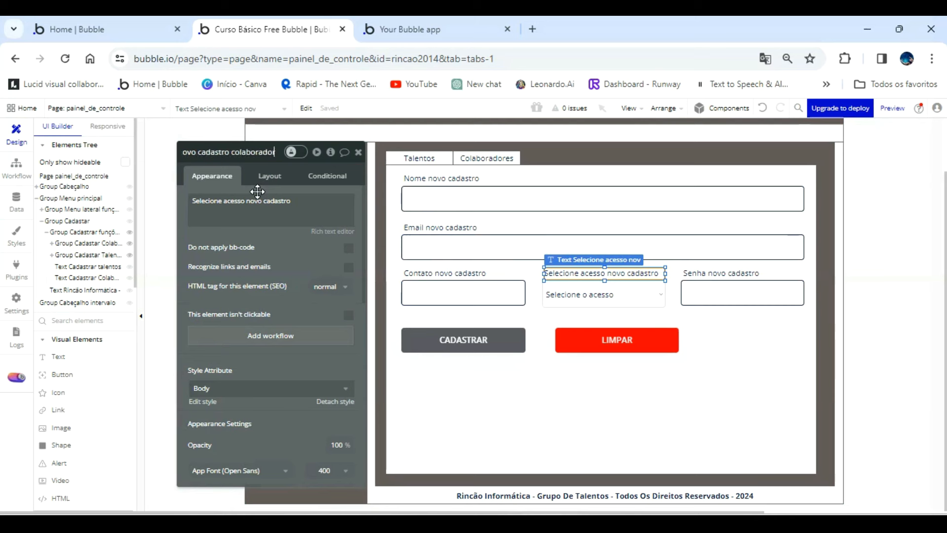
click(690, 272)
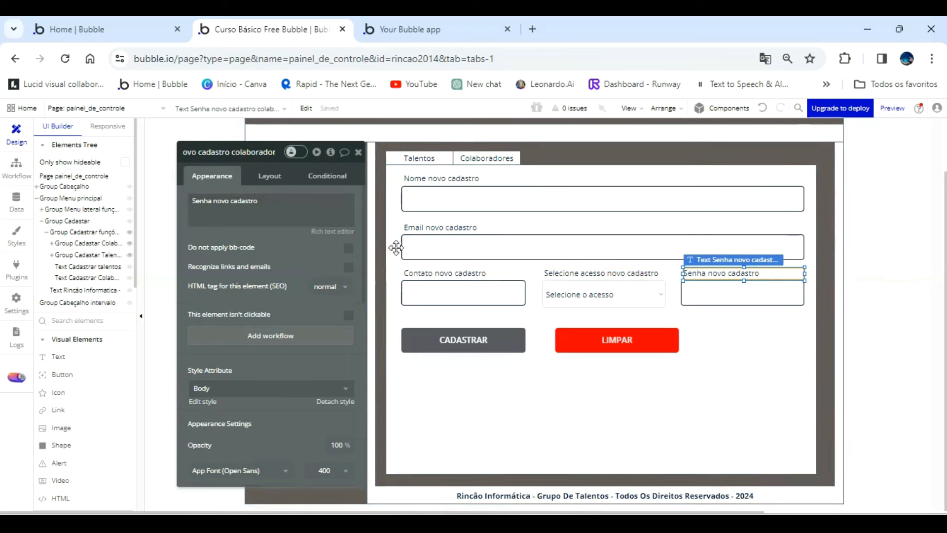
Set the initial content of the input under "Senha novo cadastro" to a Calculate formula of type Generate random string.
click(725, 295)
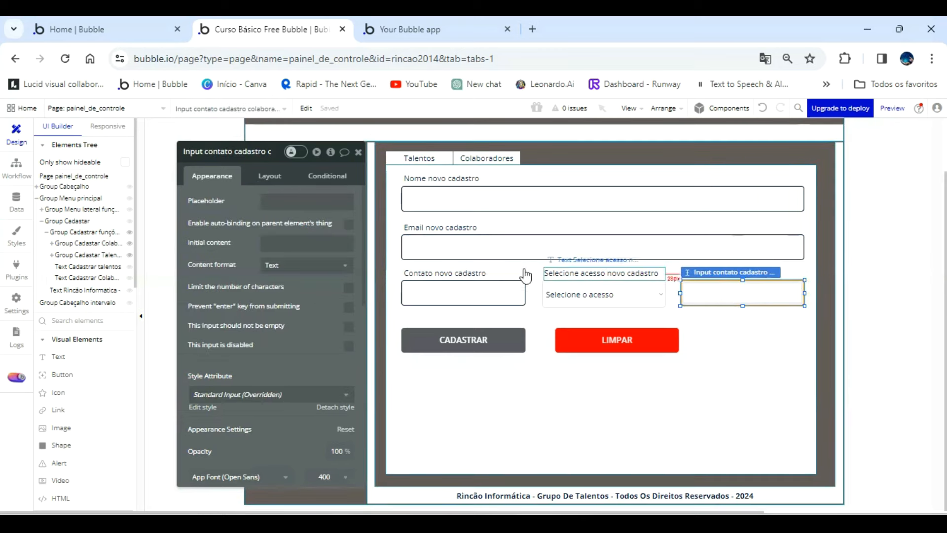
click(282, 242)
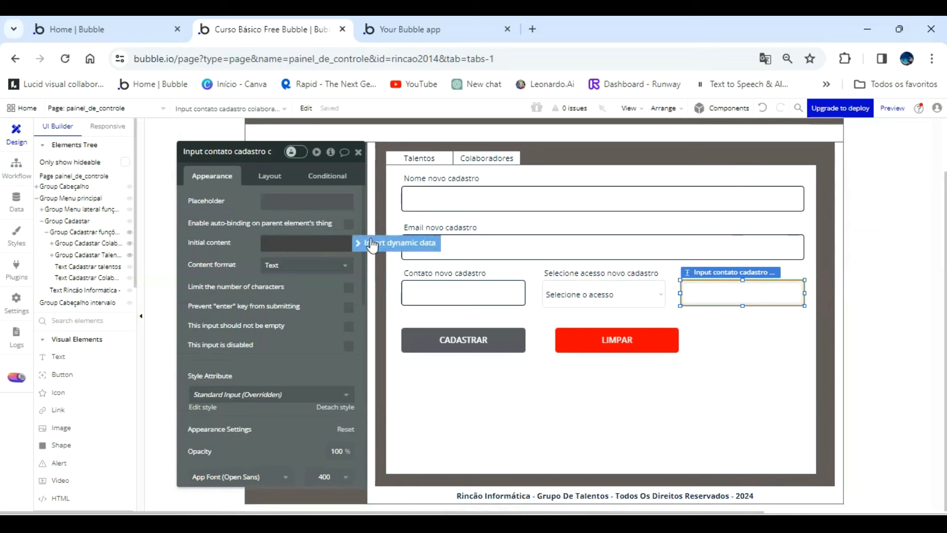
click(387, 249)
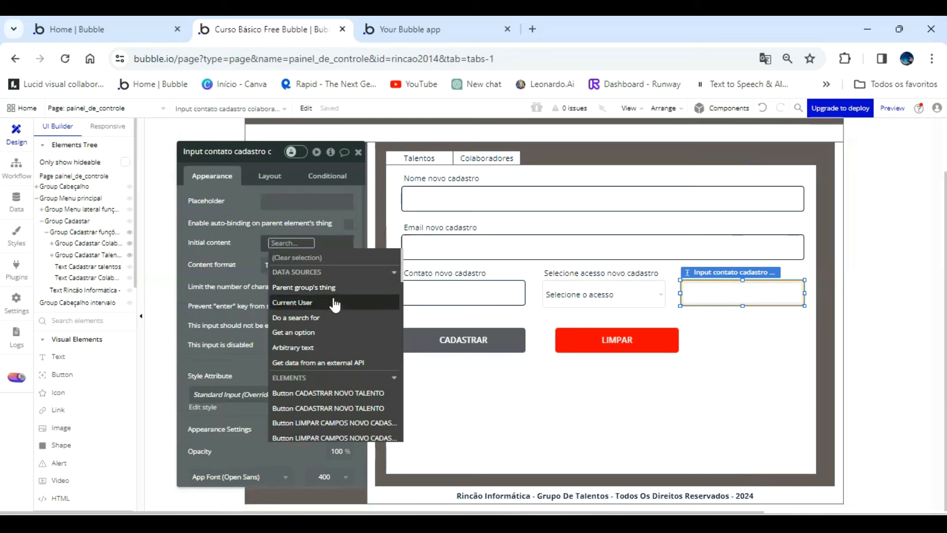
scroll(345, 352, down, 10)
scroll(346, 359, down, 10)
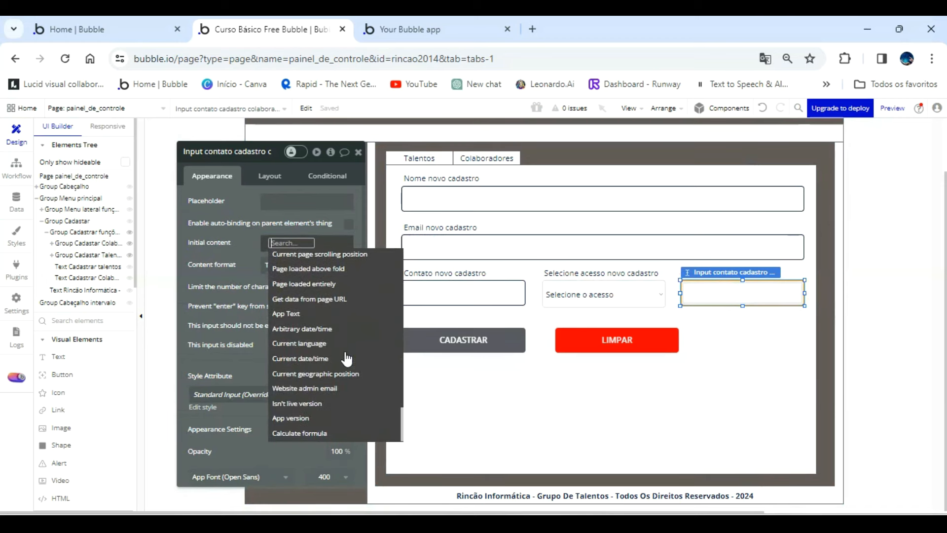
click(319, 433)
click(497, 180)
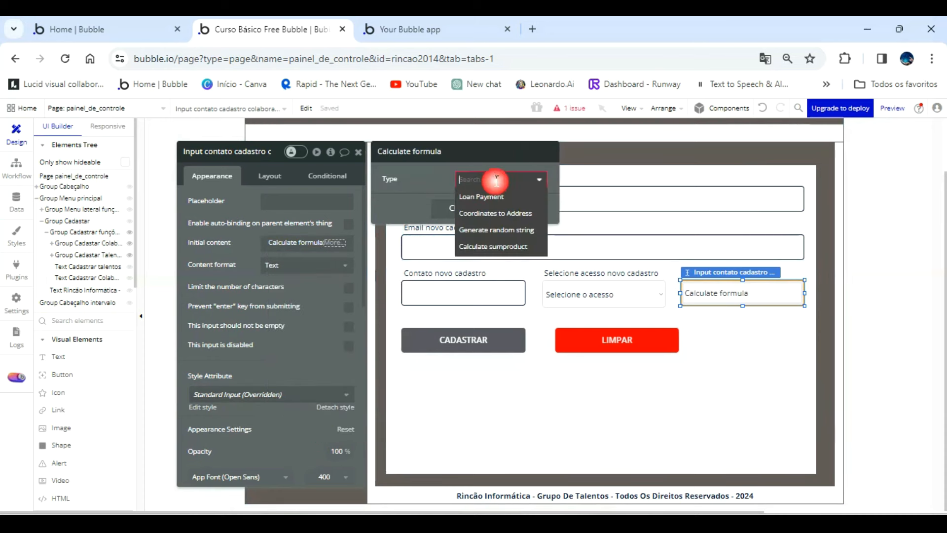
click(502, 231)
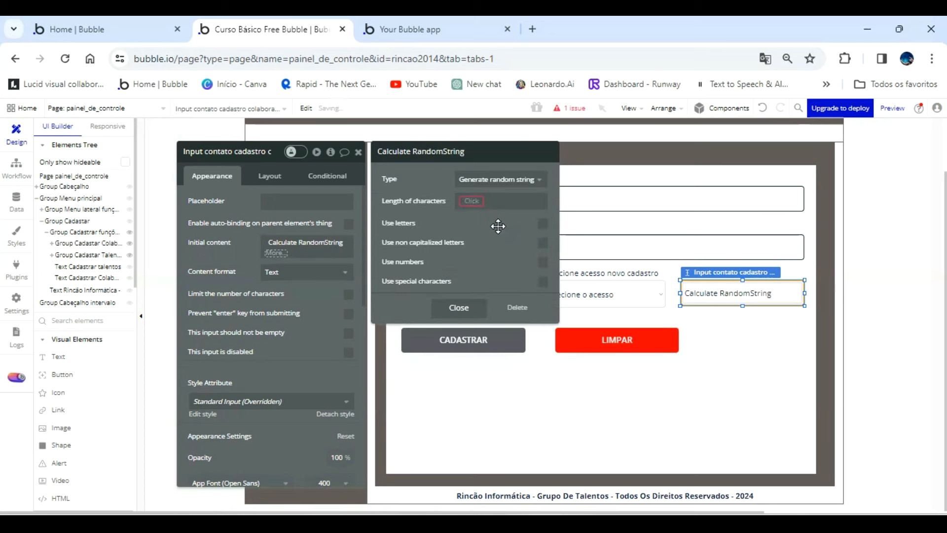
Configure the random string with a length of 8 characters, using letters and numbers.
click(470, 201)
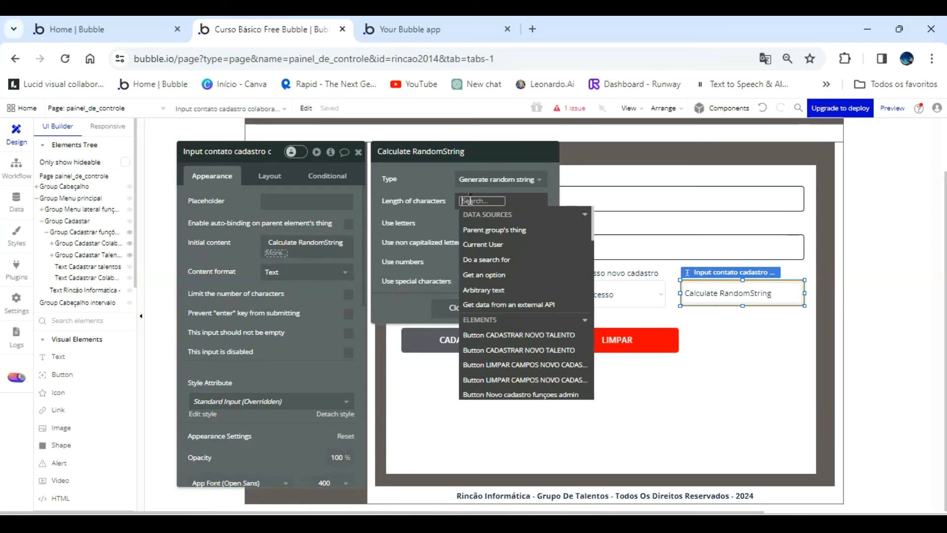
text(8)
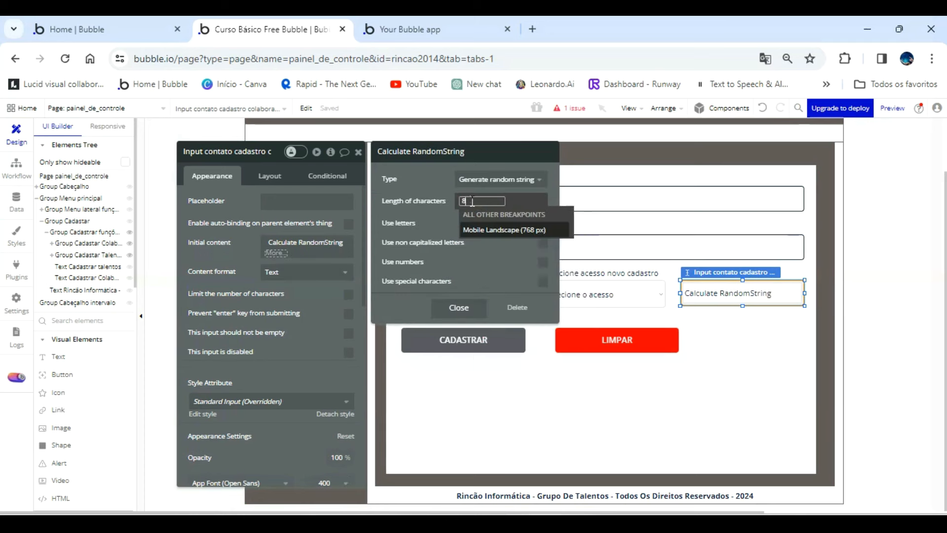
click(448, 215)
click(541, 226)
click(543, 262)
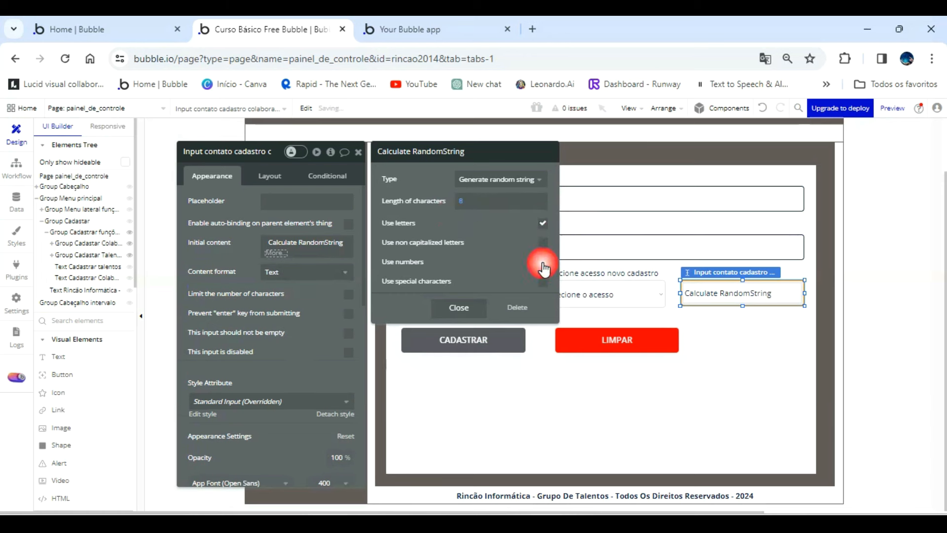
click(472, 310)
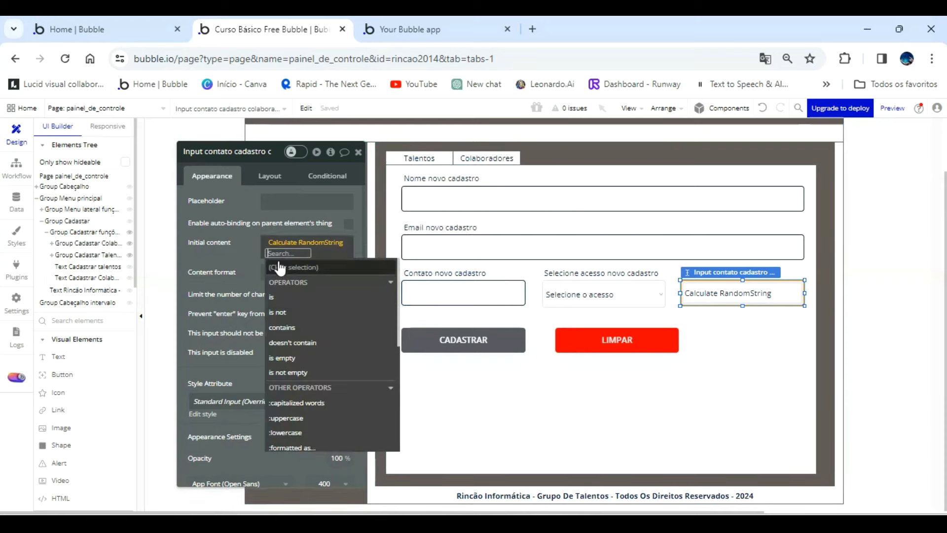
click(253, 255)
Check the generated Senha value on the Colaboradores registration form in the running app preview.
click(434, 24)
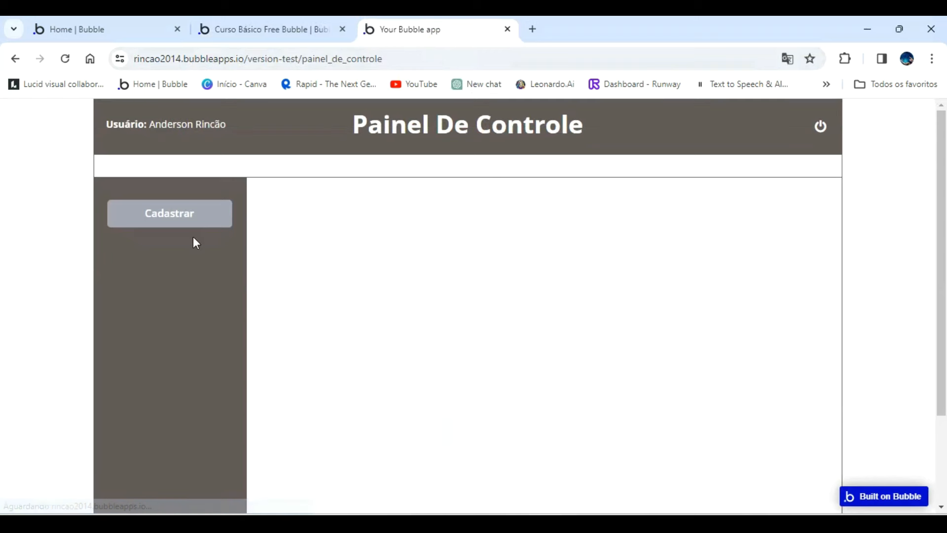
click(217, 217)
click(408, 203)
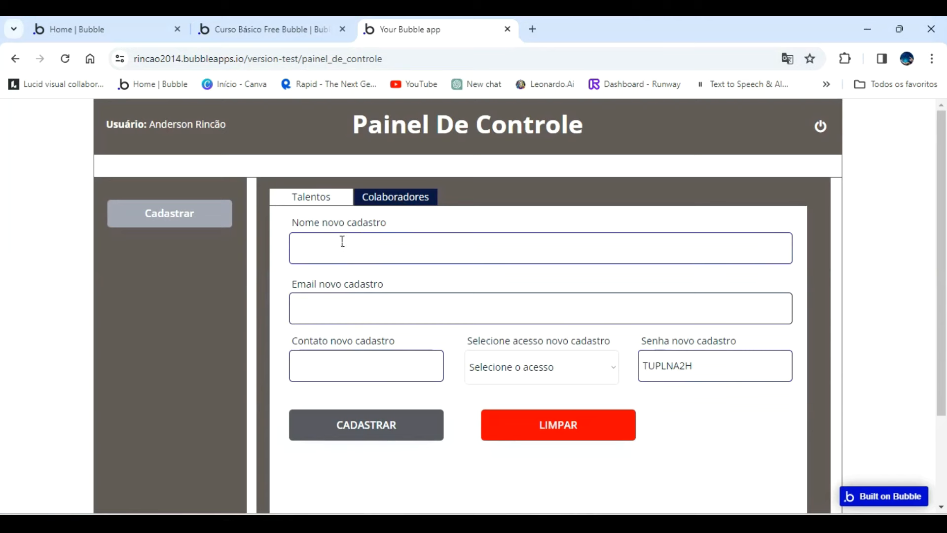
click(271, 29)
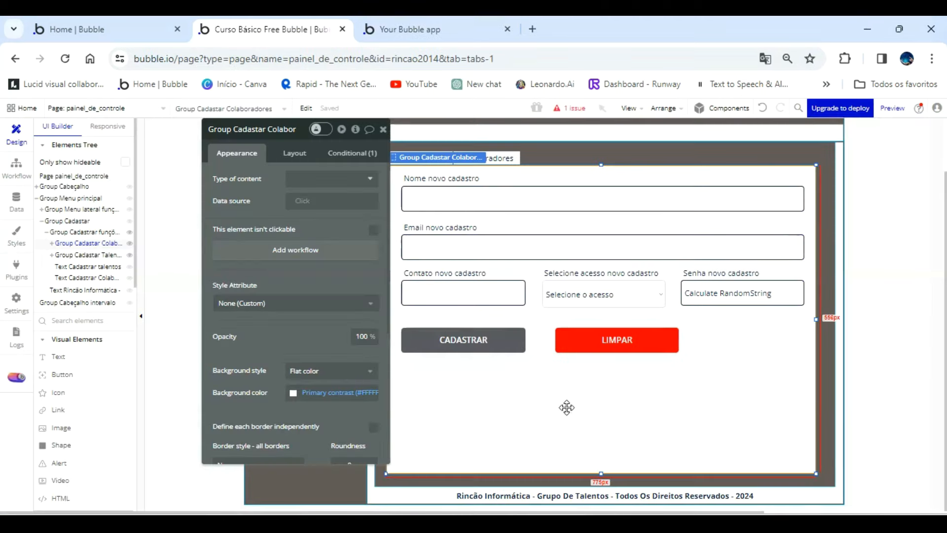
Rename the Colaboradores form's CADASTRAR button element to "Button CADASTRAR NOVO COLABORADOR".
click(470, 342)
click(281, 130)
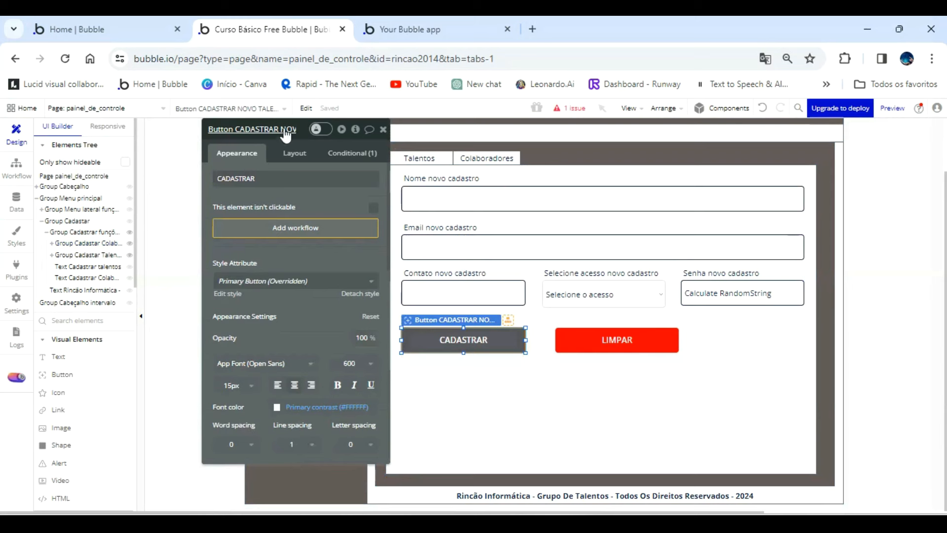
key(BackSpace)
key(BackSpace)
key(BackSpace)
key(BackSpace)
key(BackSpace)
key(BackSpace)
key(BackSpace)
key(BackSpace)
text(COLABORADOR)
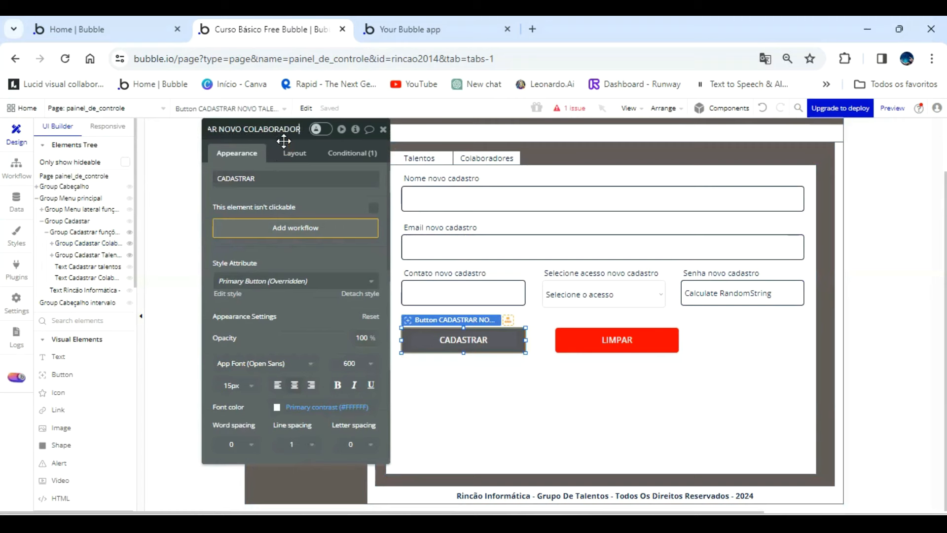
Rename the Colaboradores form's LIMPAR button element to "Button LIMPAR CAMPOS NOVO CADASTRO COLABORADOR".
click(614, 339)
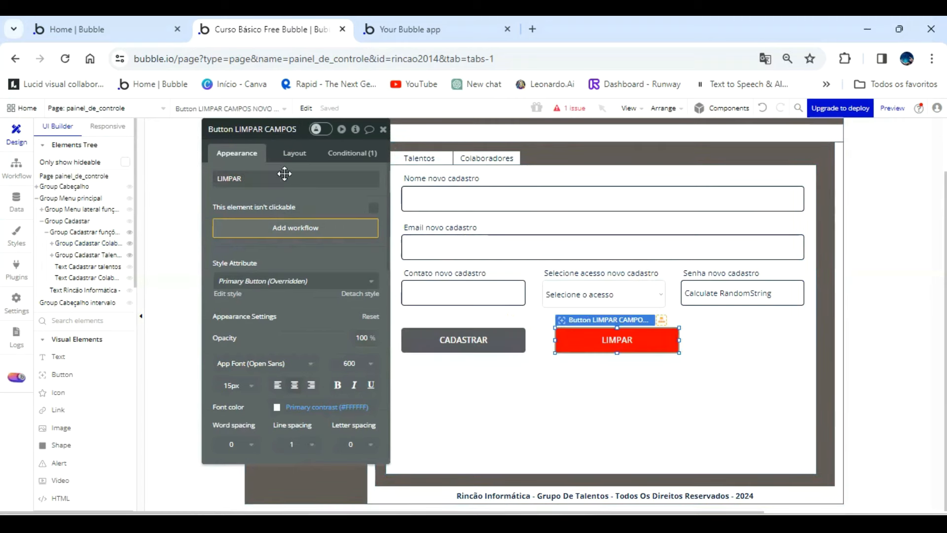
click(291, 135)
key(BackSpace)
key(BackSpace)
key(BackSpace)
key(BackSpace)
key(BackSpace)
key(BackSpace)
key(BackSpace)
key(BackSpace)
text(COLABORADOR)
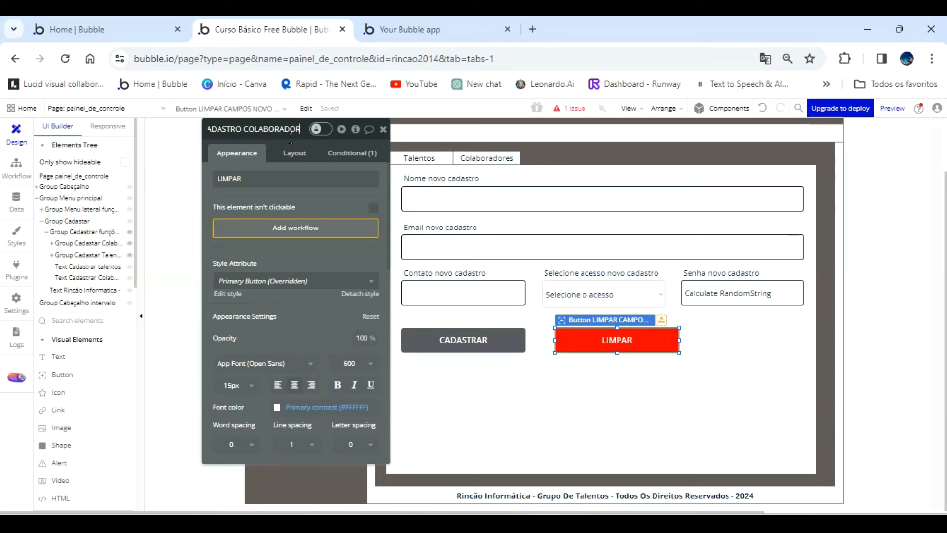
Create a workflow for the Colaboradores LIMPAR button that resets the data of Group Cadastar Colaboradores.
click(301, 228)
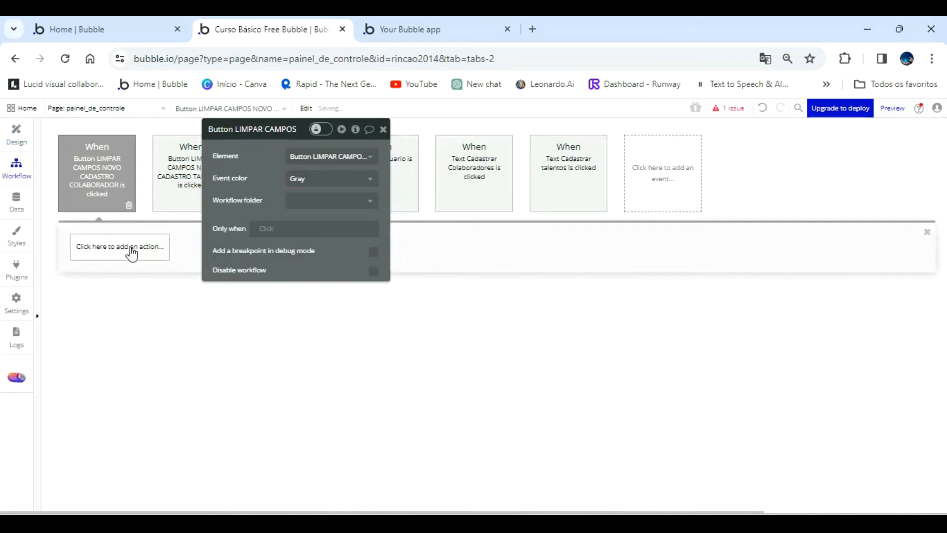
click(129, 251)
mouse_move(136, 400)
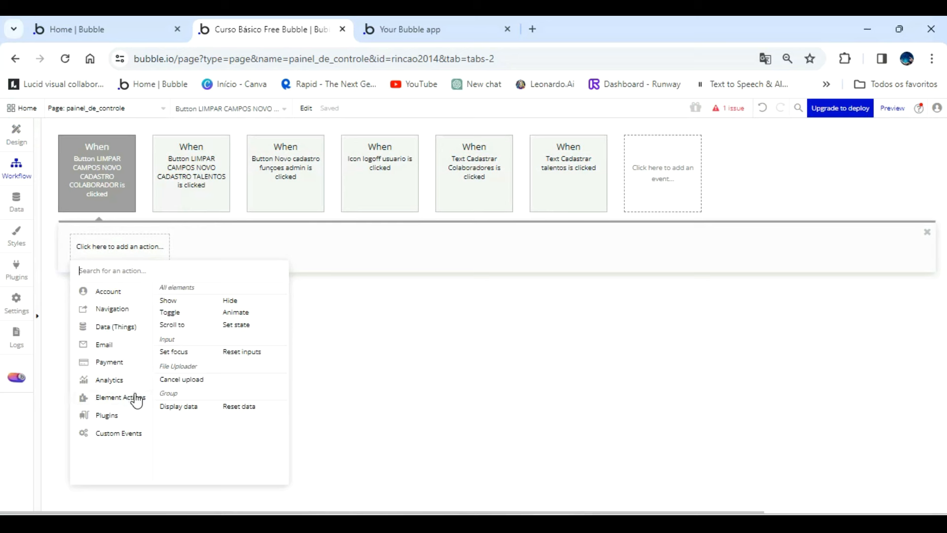
click(239, 407)
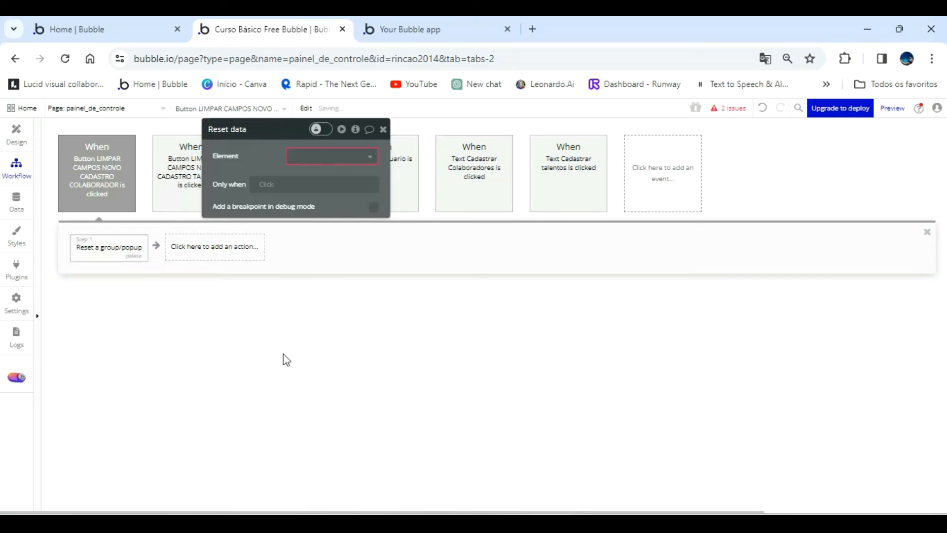
click(347, 156)
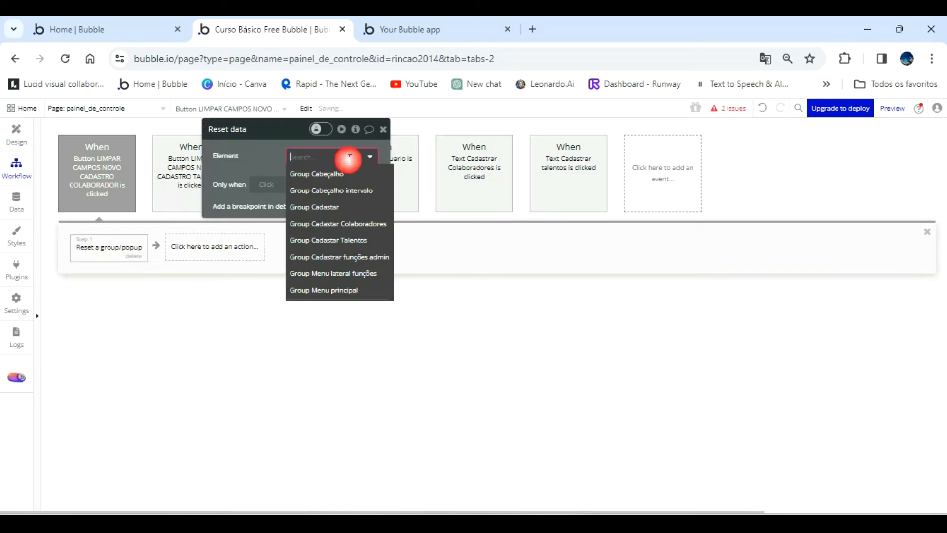
click(359, 224)
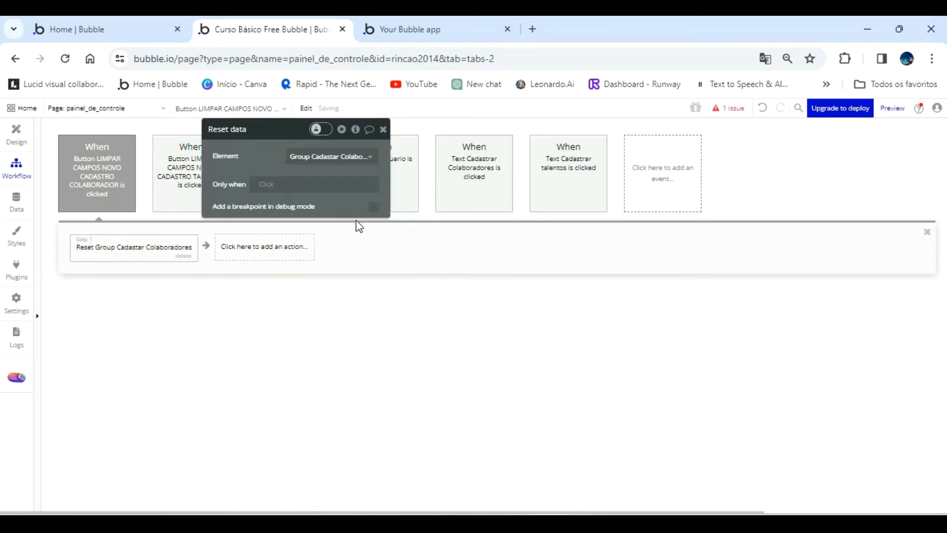
Test LIMPAR in the app preview's Colaboradores form after entering "GDFGDFG" as the email and "DGFDF" as the contact.
click(412, 32)
click(418, 109)
click(206, 225)
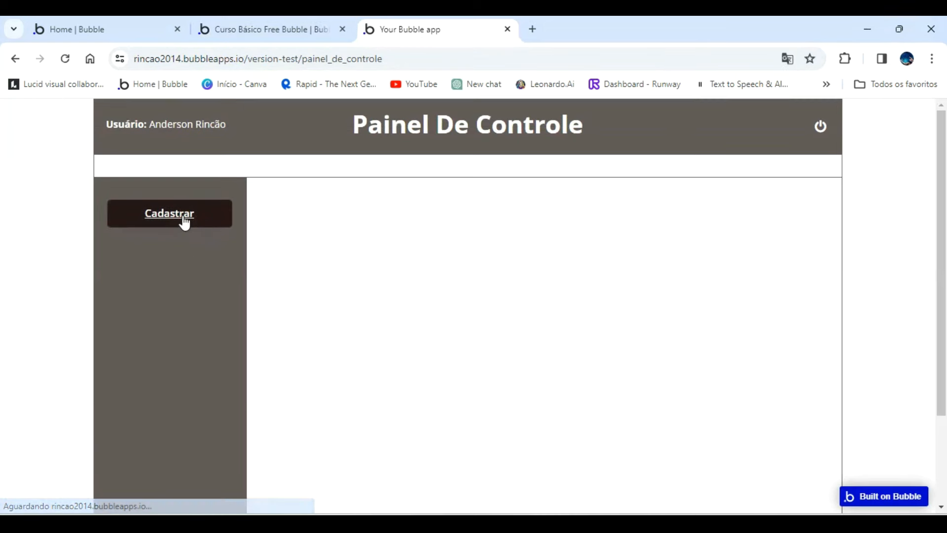
click(182, 218)
click(402, 213)
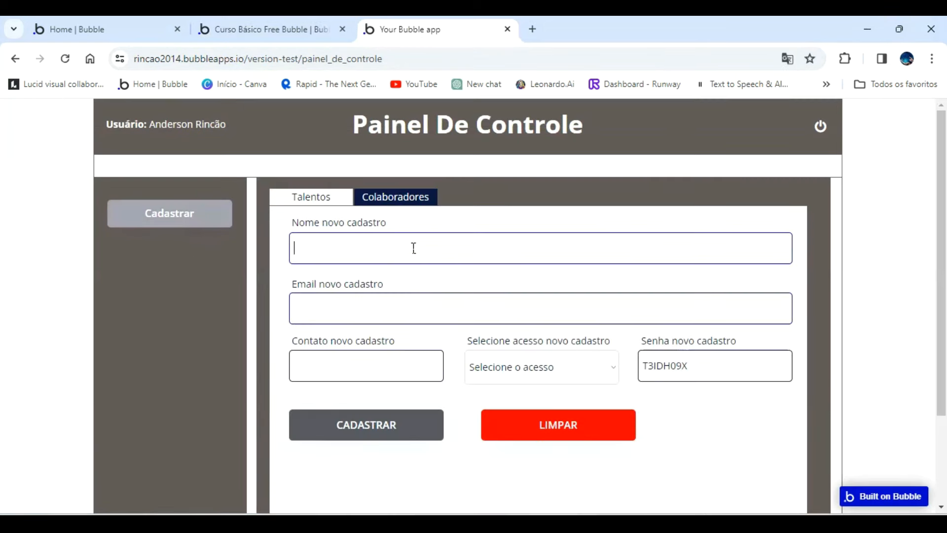
click(379, 299)
text(GDFGDFG)
click(412, 370)
text(DGFDF)
click(554, 433)
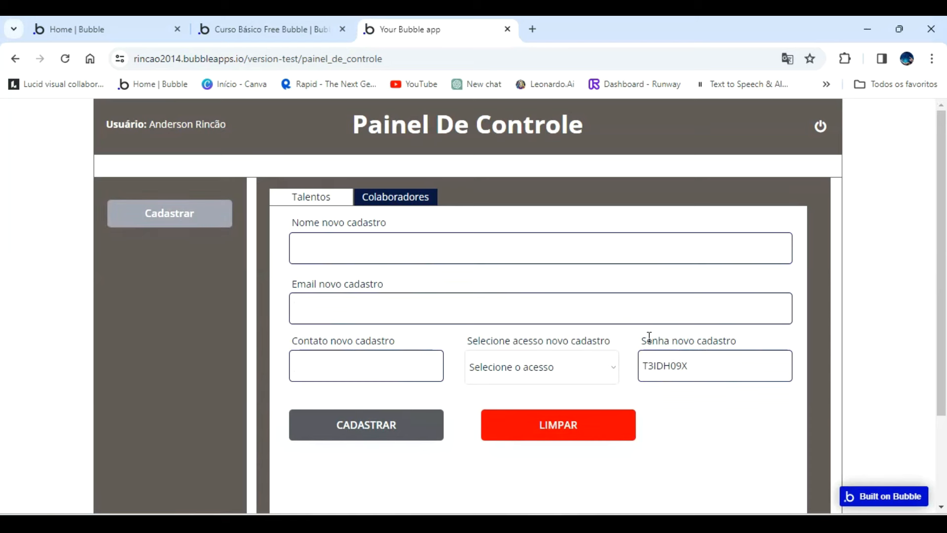
click(271, 30)
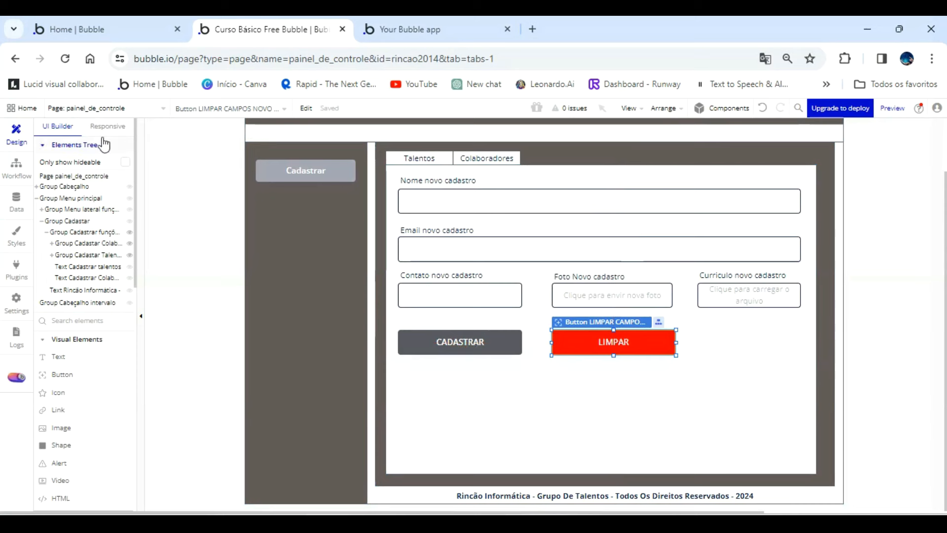
Open the index page and draw a large Popup over its central area, dismissing the data hint.
click(127, 107)
click(63, 145)
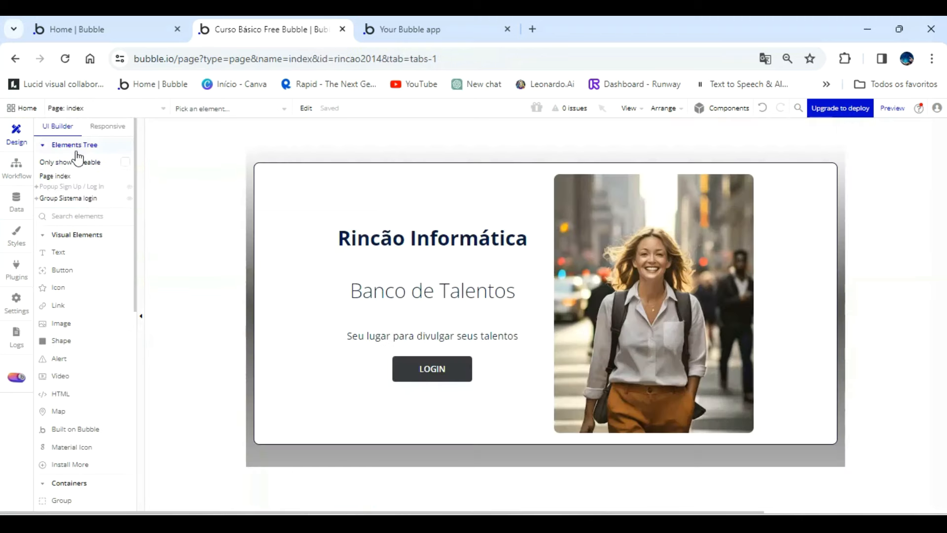
scroll(106, 360, down, 3)
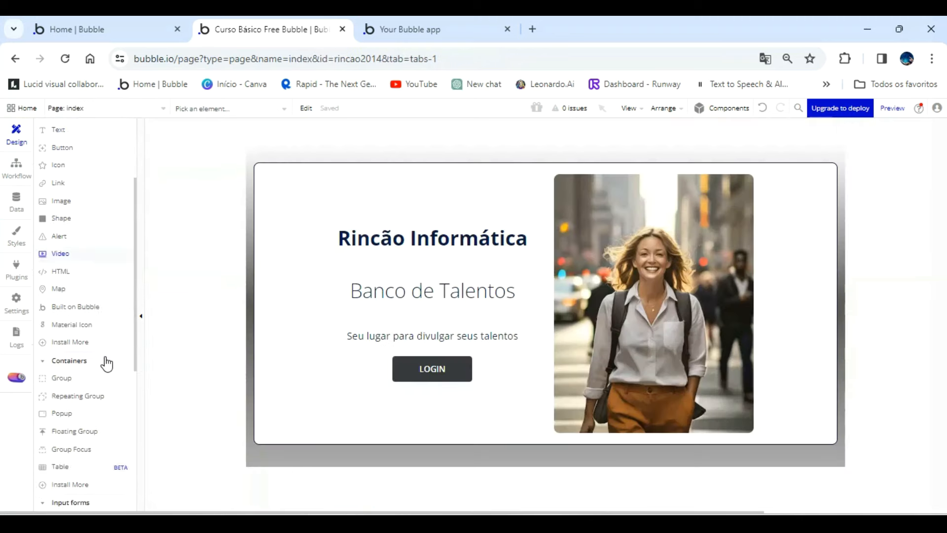
scroll(106, 364, down, 3)
scroll(106, 364, down, 3)
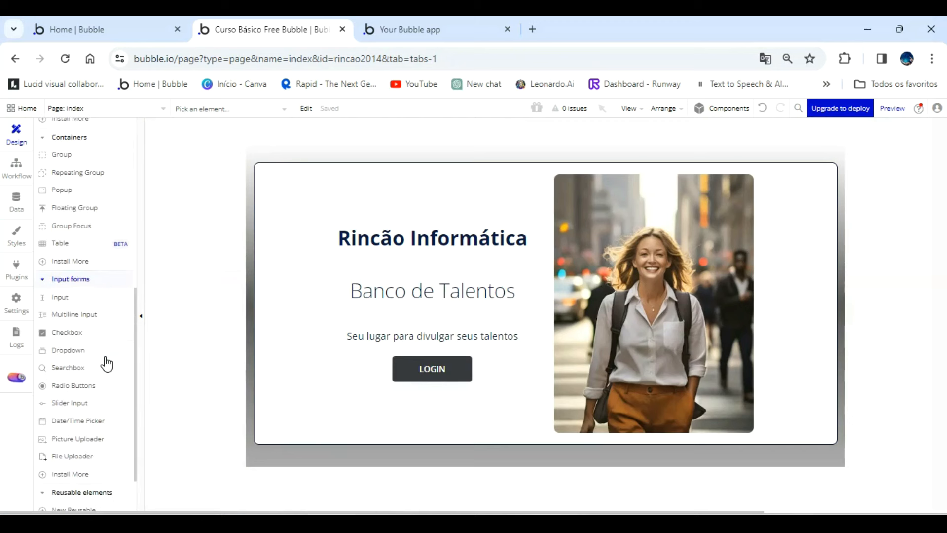
scroll(106, 365, up, 6)
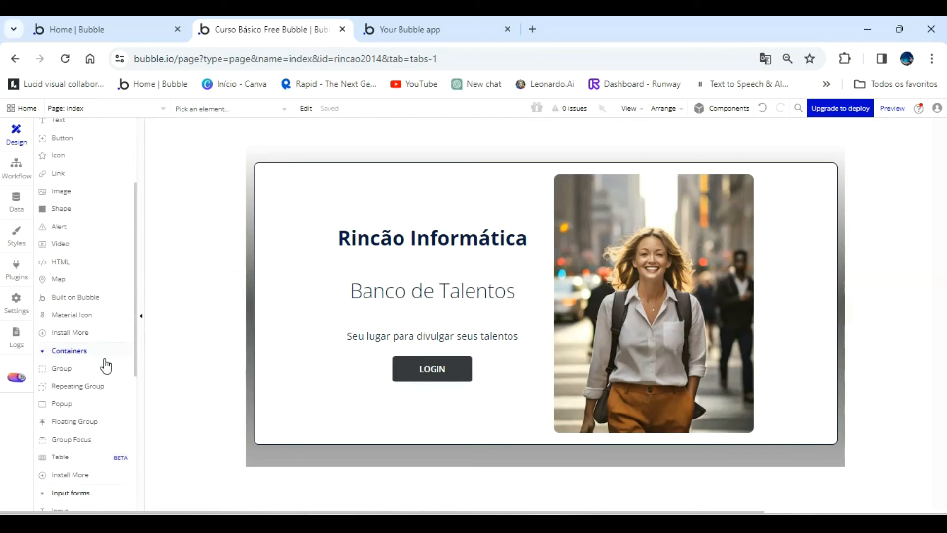
click(66, 405)
drag(347, 181, 755, 425)
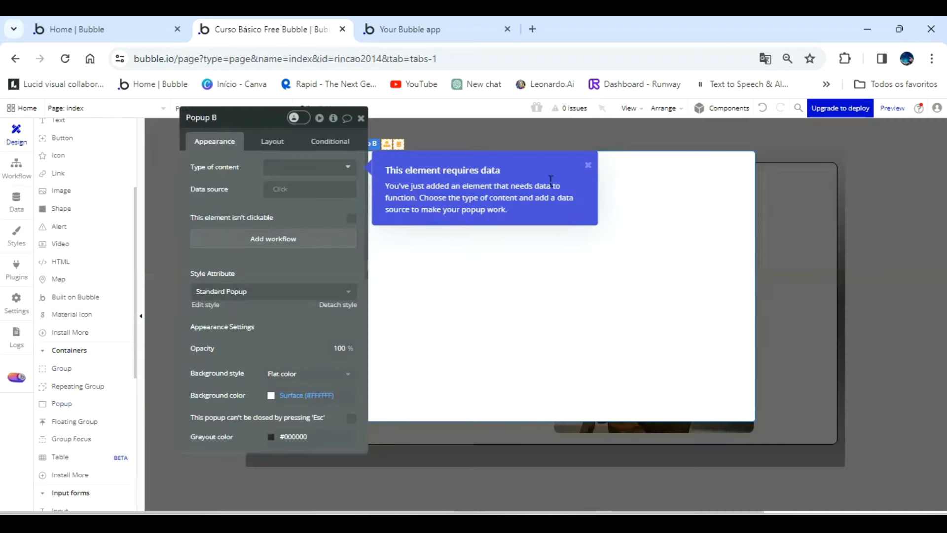
click(588, 166)
Name the new popup "Popup Primeiro acesso admin" and detach its Standard Popup style.
double_click(251, 121)
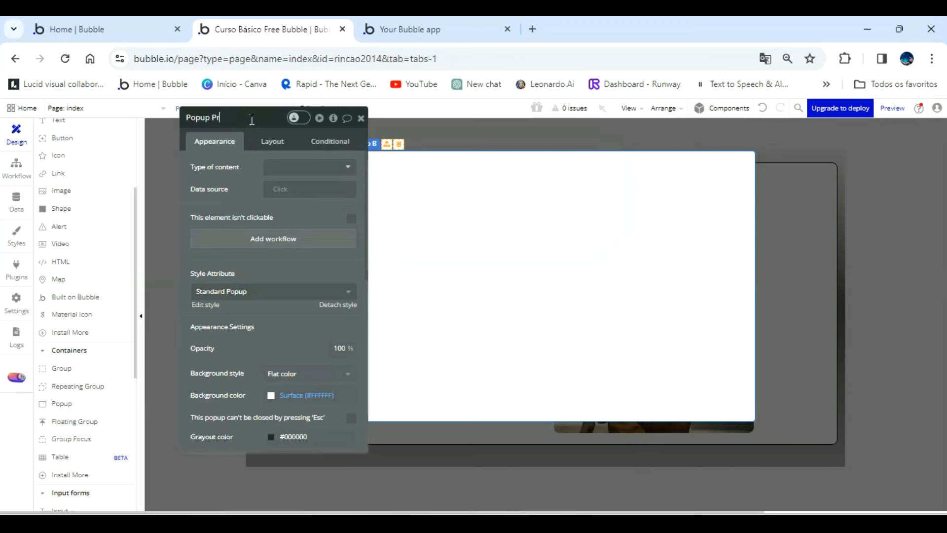
text(Primeiro acesso admin)
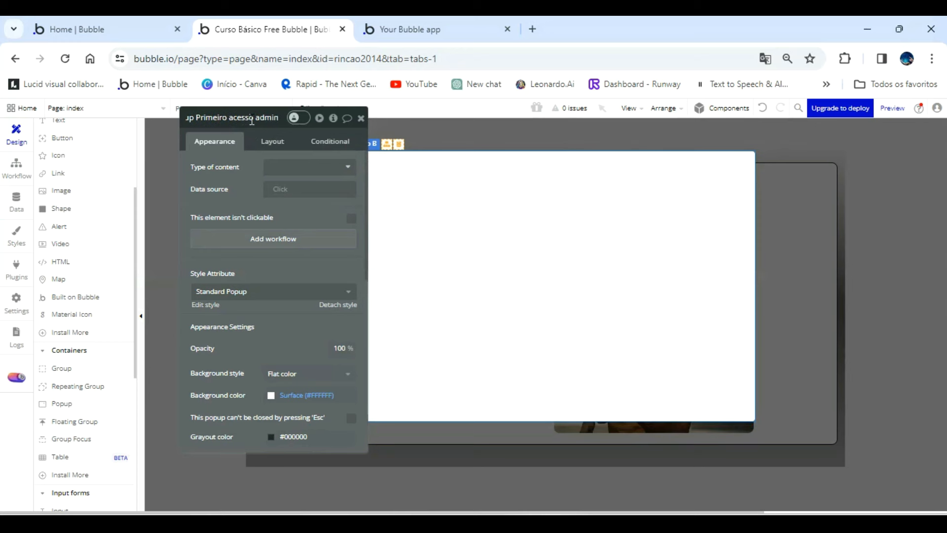
click(339, 304)
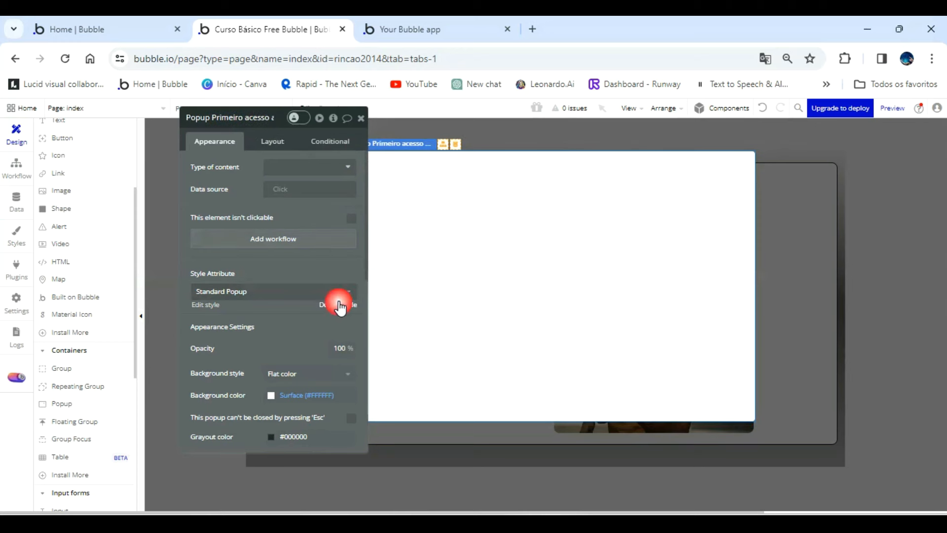
drag(306, 218, 238, 197)
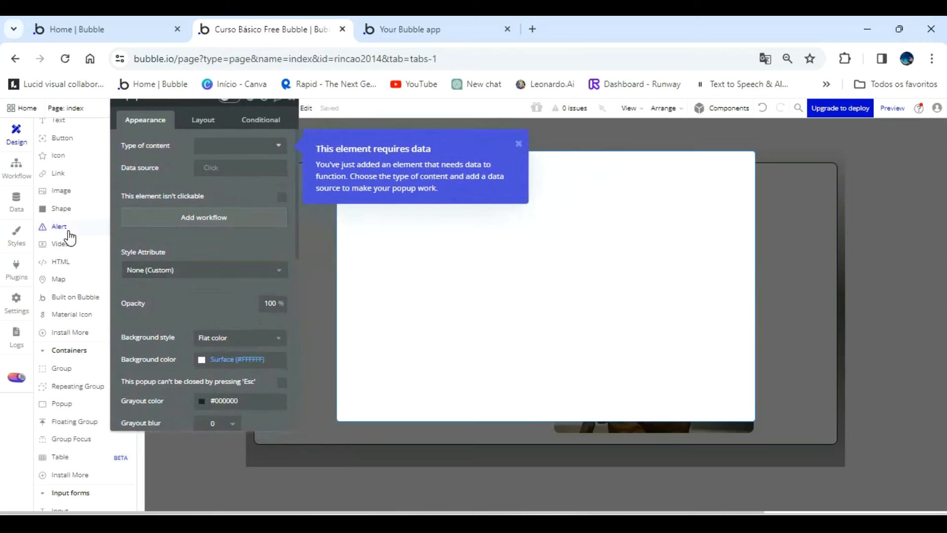
scroll(78, 377, up, 3)
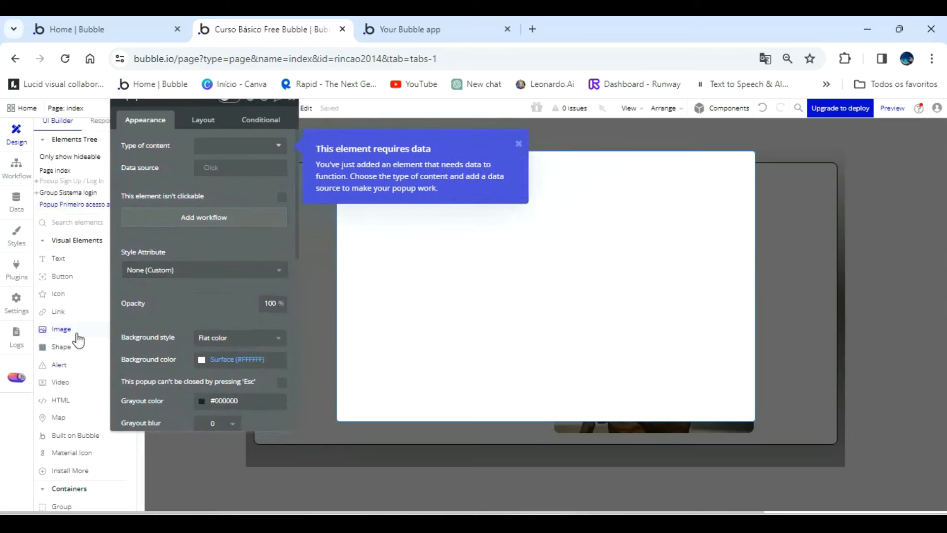
Add a Text element near the popup's upper edge and set its width to 754 to match the popup.
click(62, 258)
drag(348, 175, 736, 204)
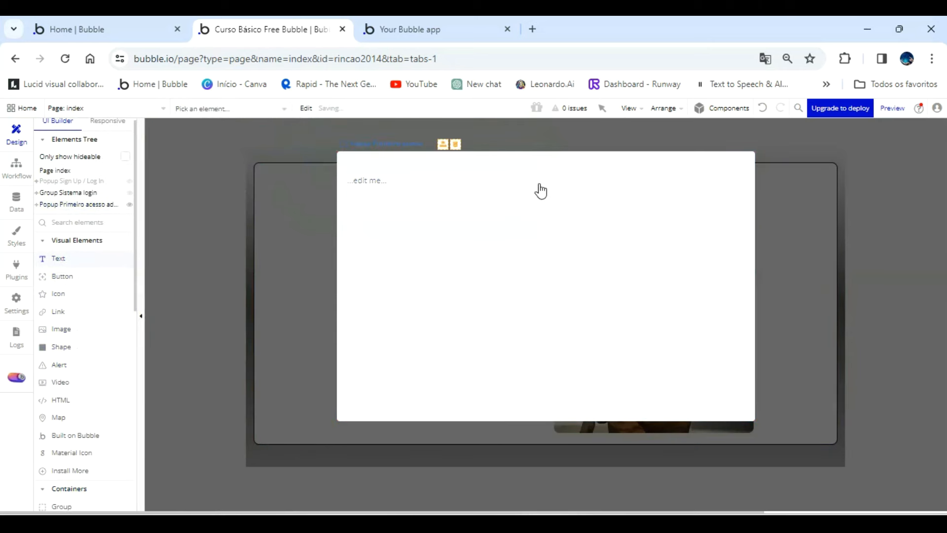
click(359, 245)
click(211, 120)
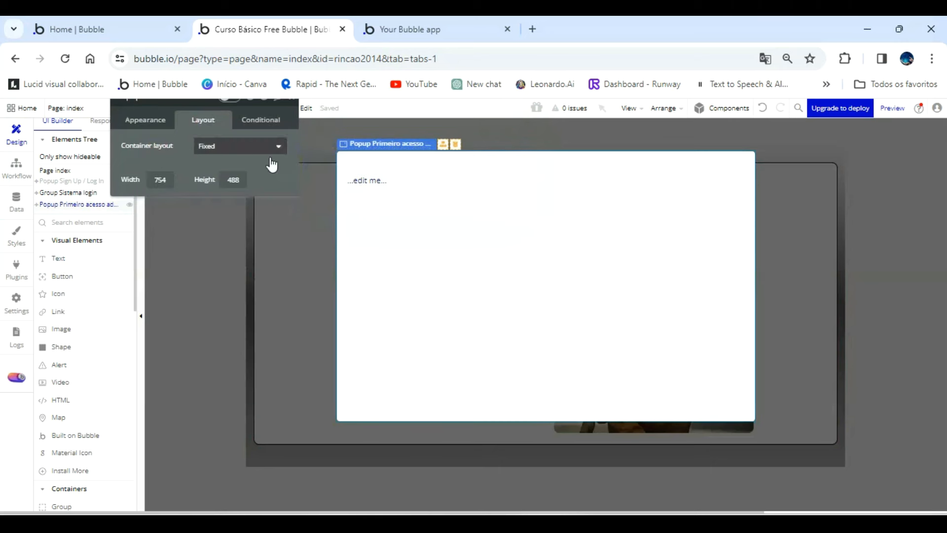
click(381, 184)
click(153, 197)
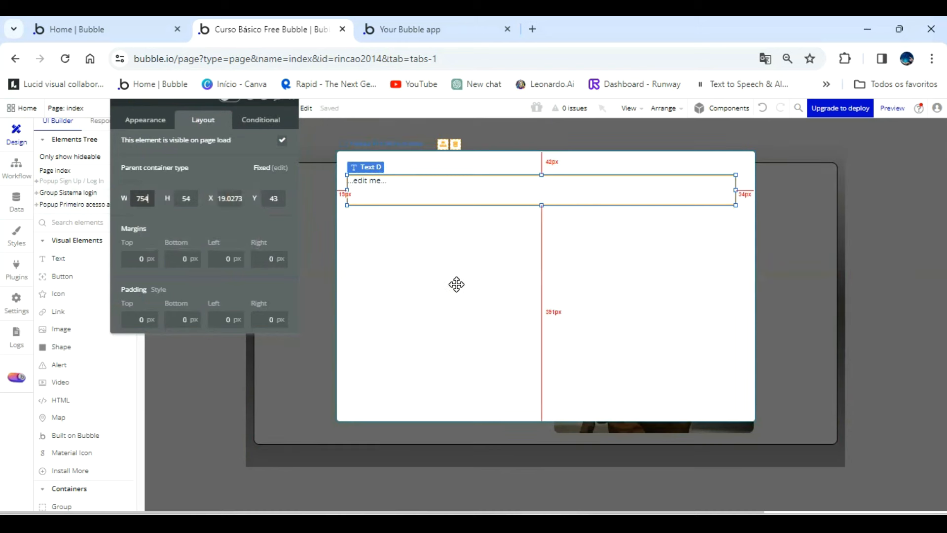
click(461, 247)
click(482, 191)
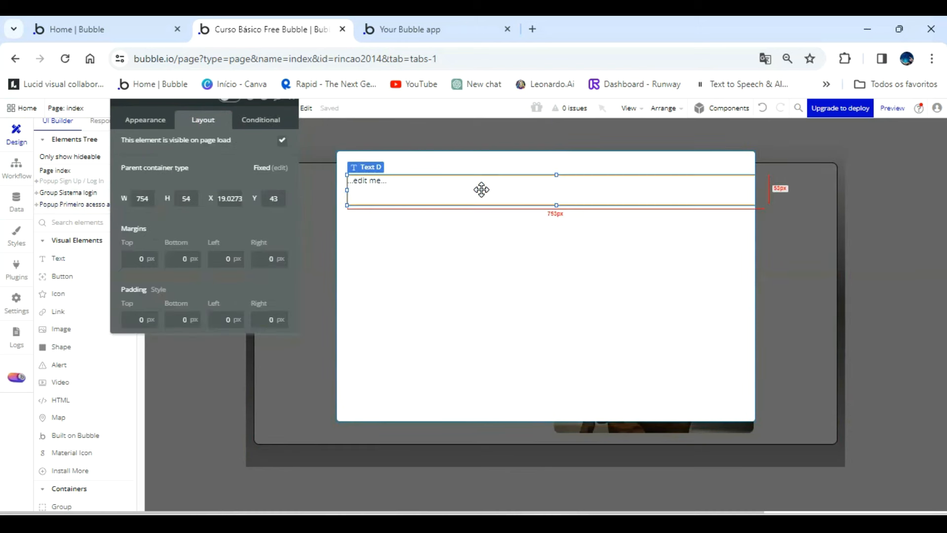
Centre the text element horizontally in the popup, raise it to Y 13 and reduce its height to about 44 px.
key(ctrl+e)
key(shift+Up)
key(shift+Up)
key(shift+Up)
drag(545, 187, 545, 183)
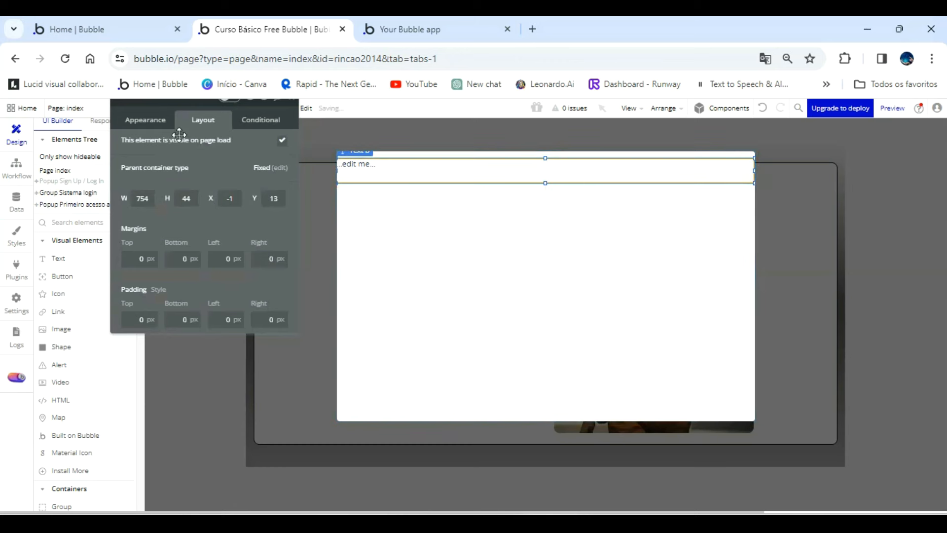
Detach the text element's Body style and centre-align its text.
click(162, 122)
click(270, 338)
click(269, 332)
click(271, 345)
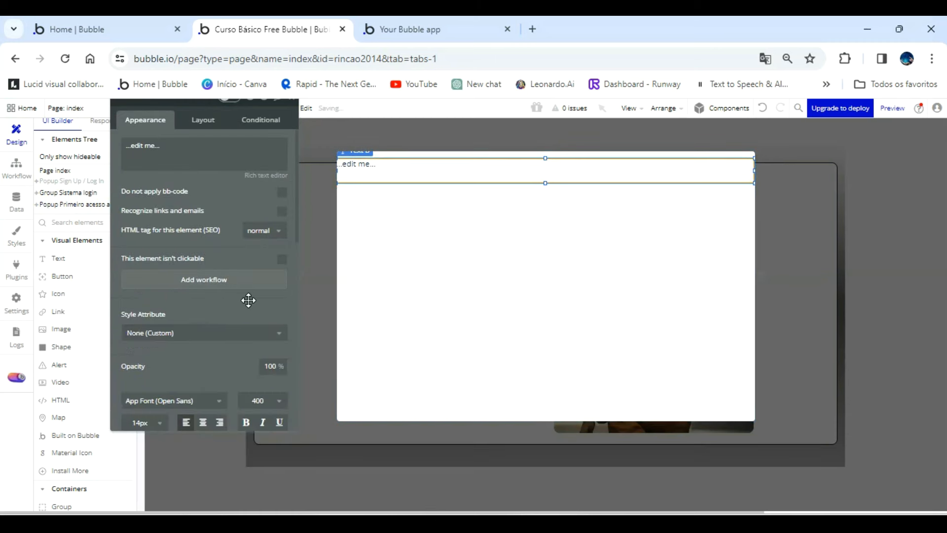
scroll(217, 304, down, 3)
click(205, 288)
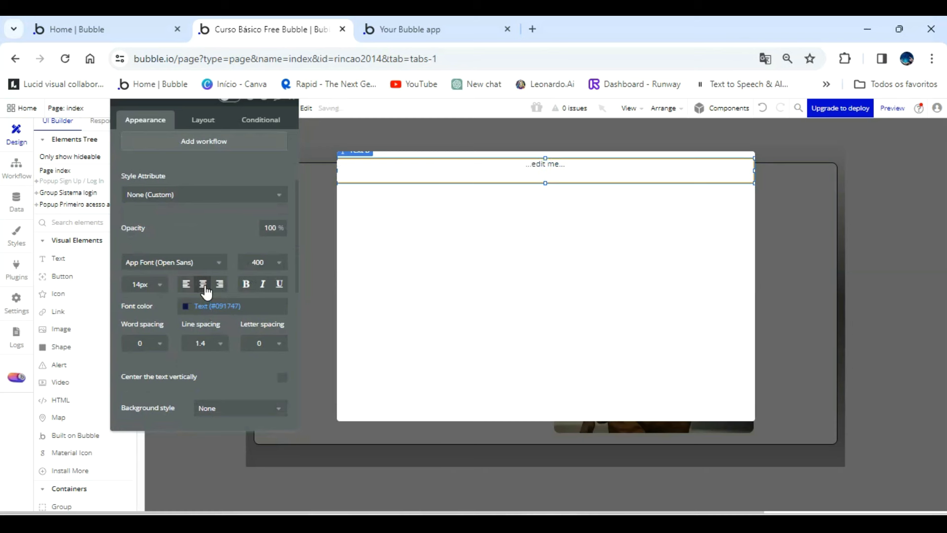
Set the text's font color to Primary contrast and give it a flat background color of #3C3C49.
click(191, 306)
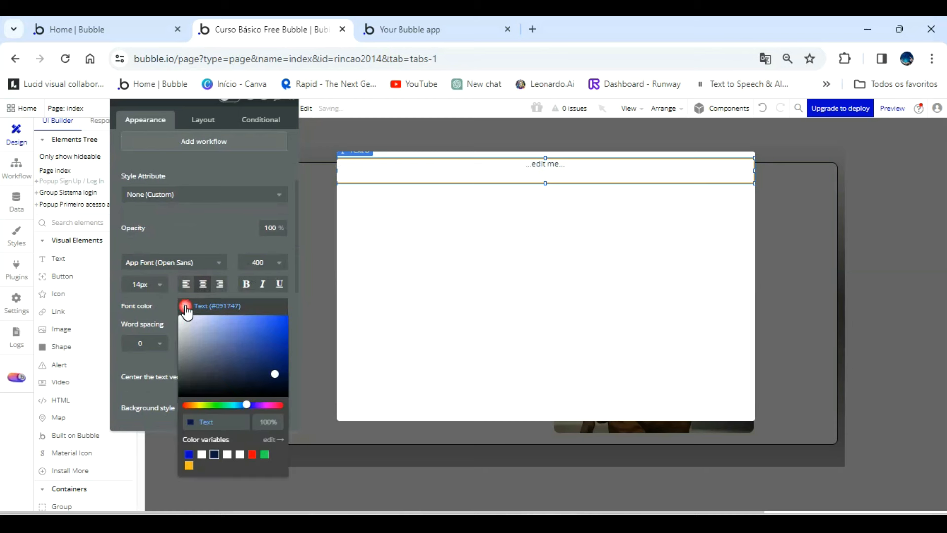
click(202, 455)
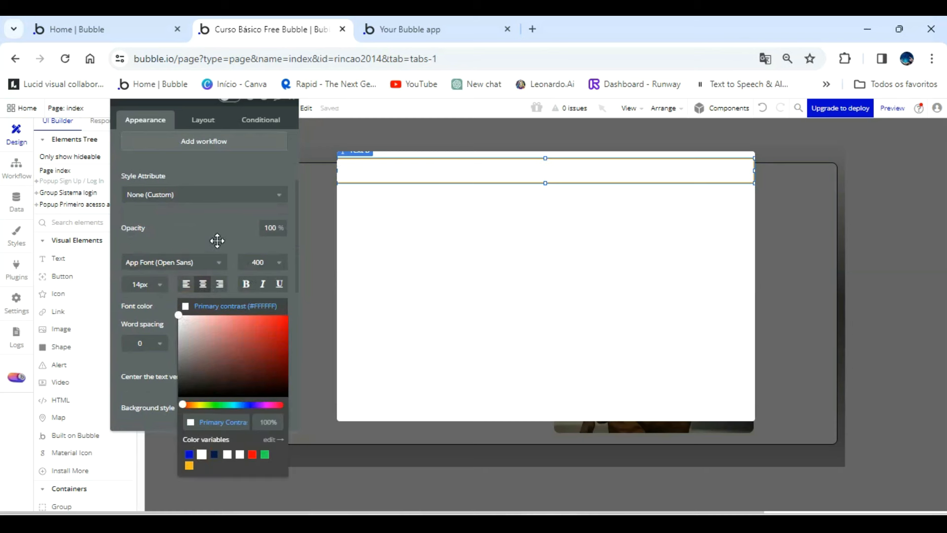
click(216, 243)
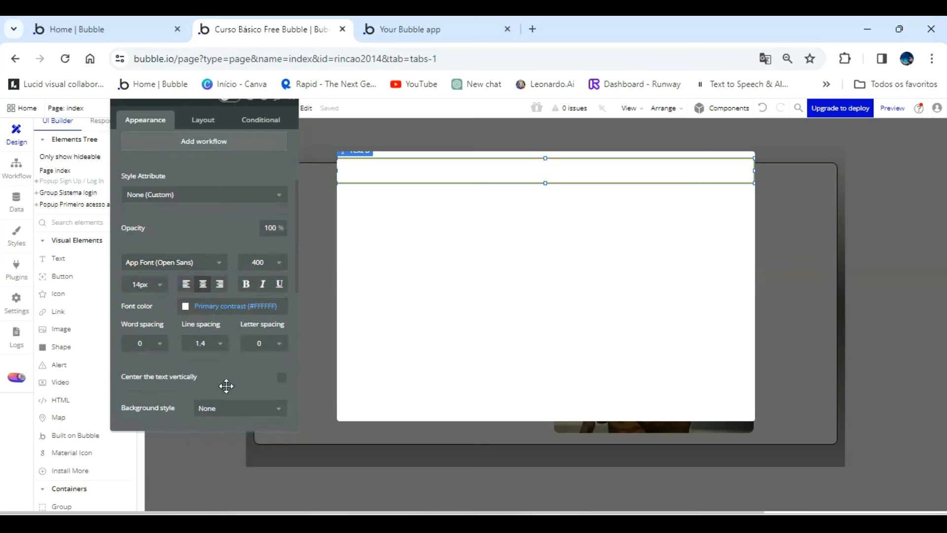
click(233, 408)
click(221, 443)
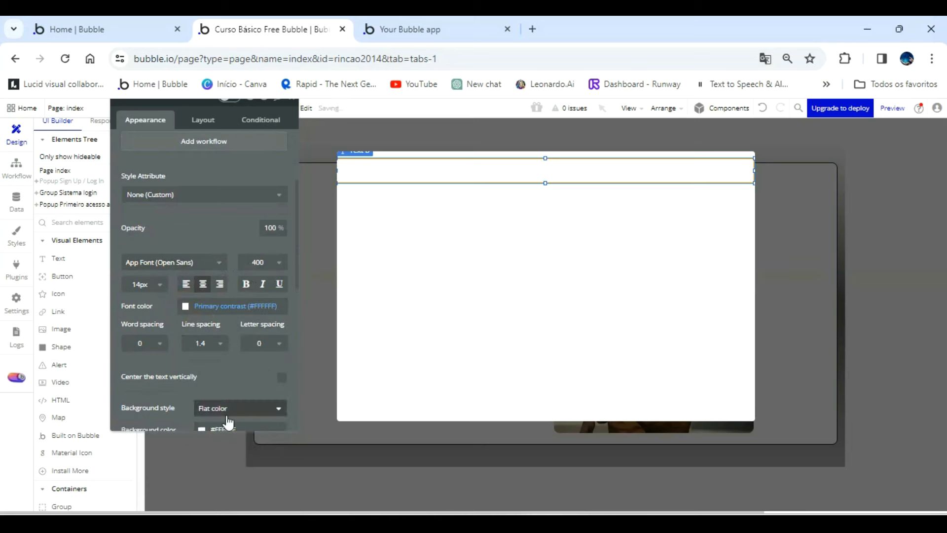
scroll(229, 423, down, 2)
click(228, 360)
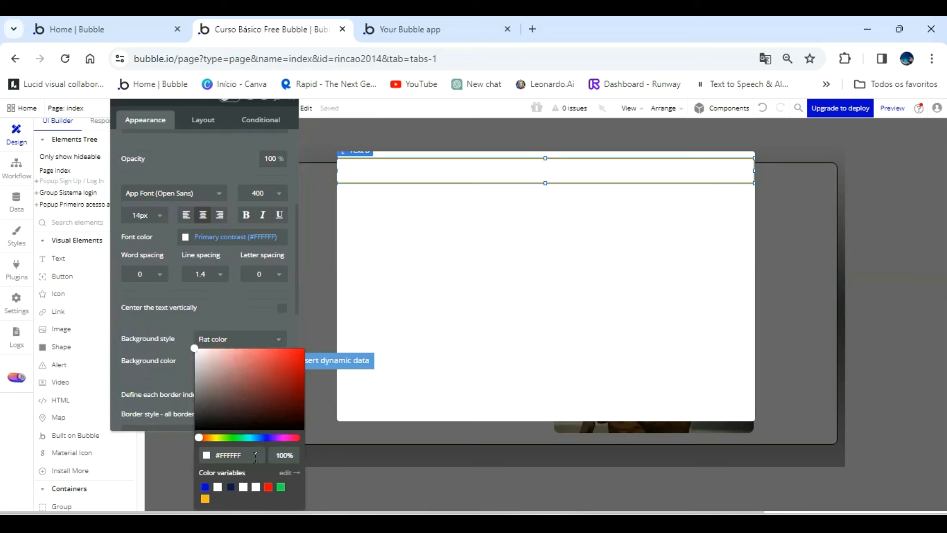
click(253, 456)
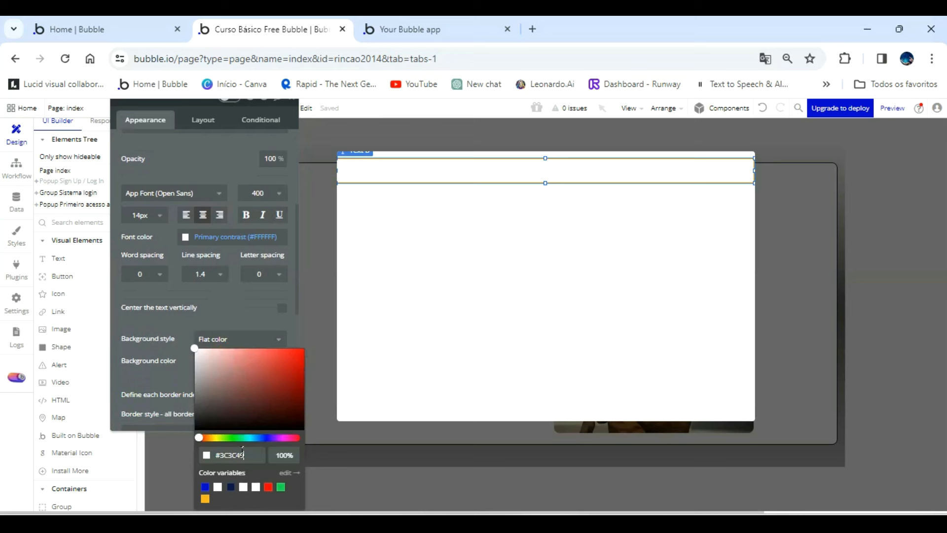
click(181, 370)
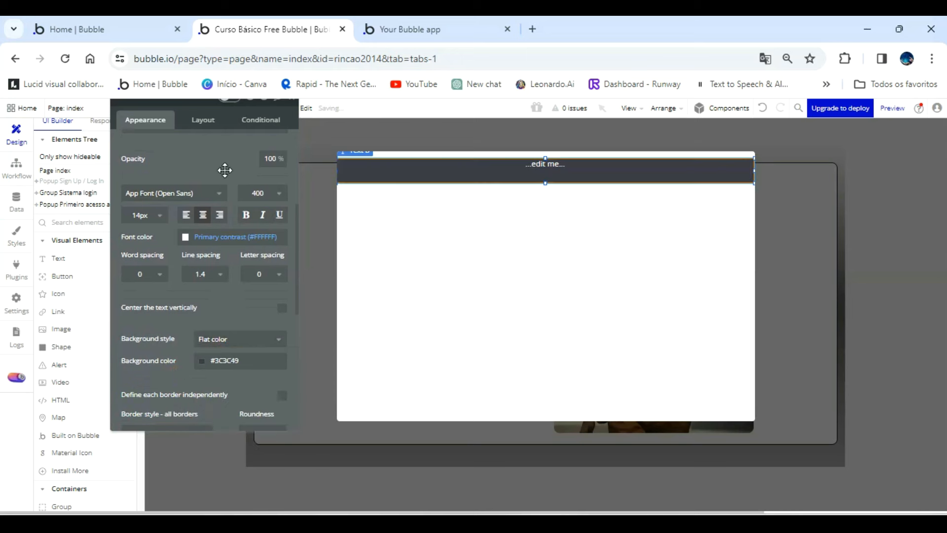
Center the text vertically and change its content to "Cadastro Novo Admin Do Sistema".
scroll(225, 170, up, 4)
scroll(203, 264, down, 4)
click(280, 309)
scroll(217, 183, up, 5)
click(194, 157)
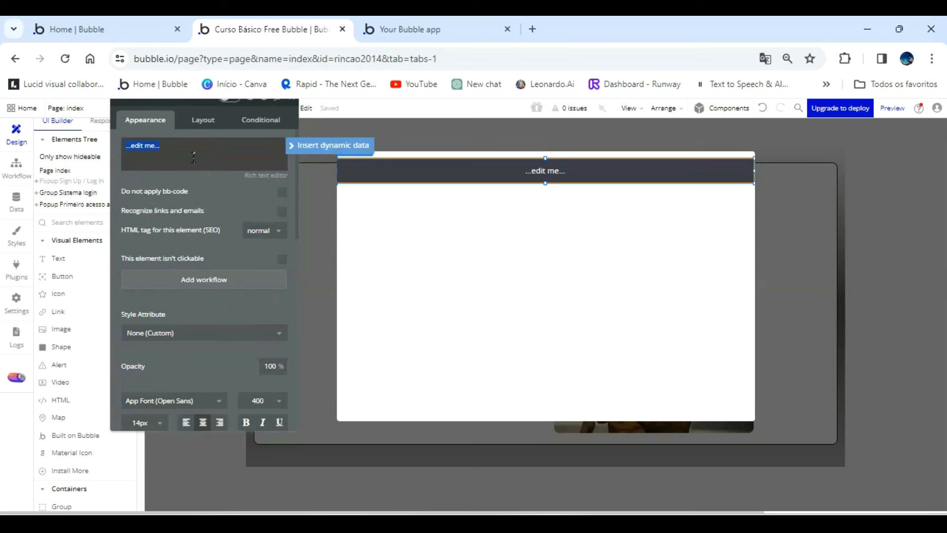
text(Cadastro no)
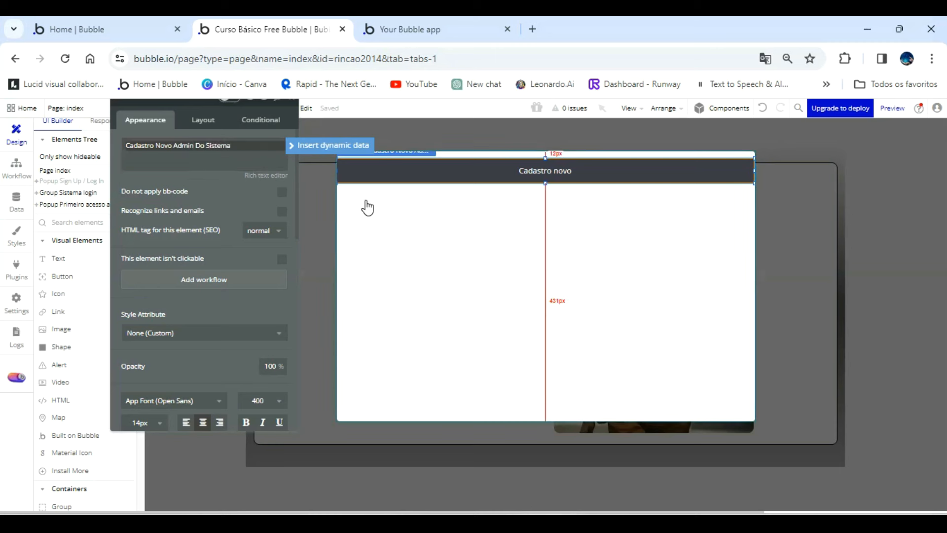
click(228, 203)
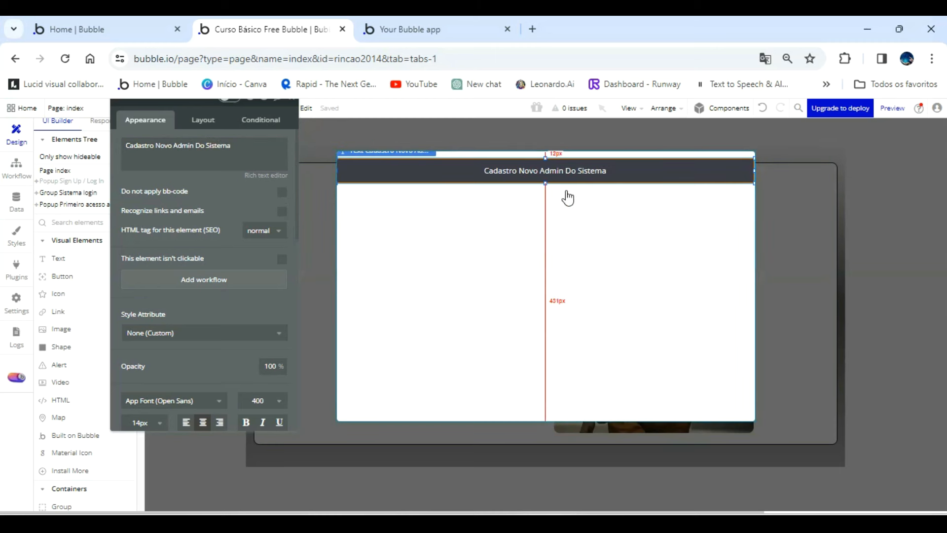
click(239, 193)
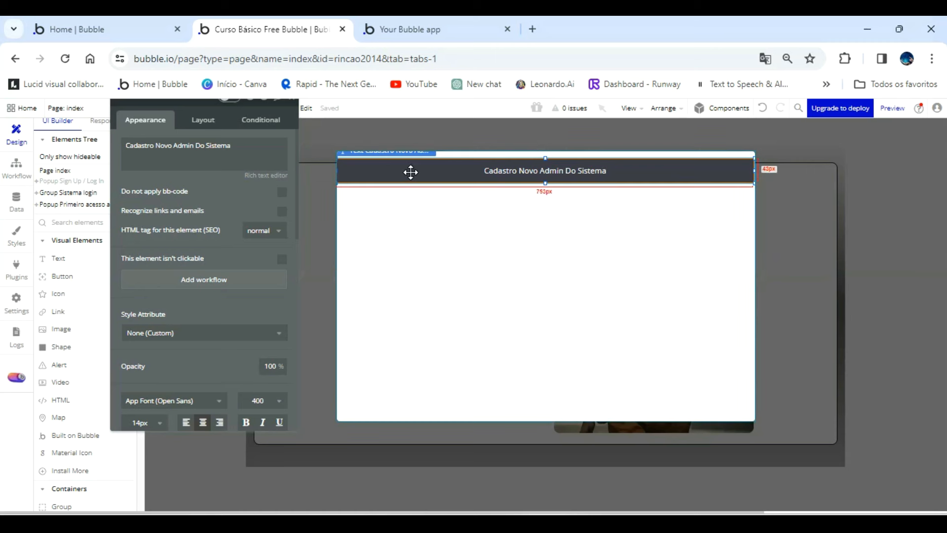
Paste a copy of the popup's title bar and place it just below the original, undoing the misplaced centring.
key(ctrl+v)
drag(413, 175, 408, 201)
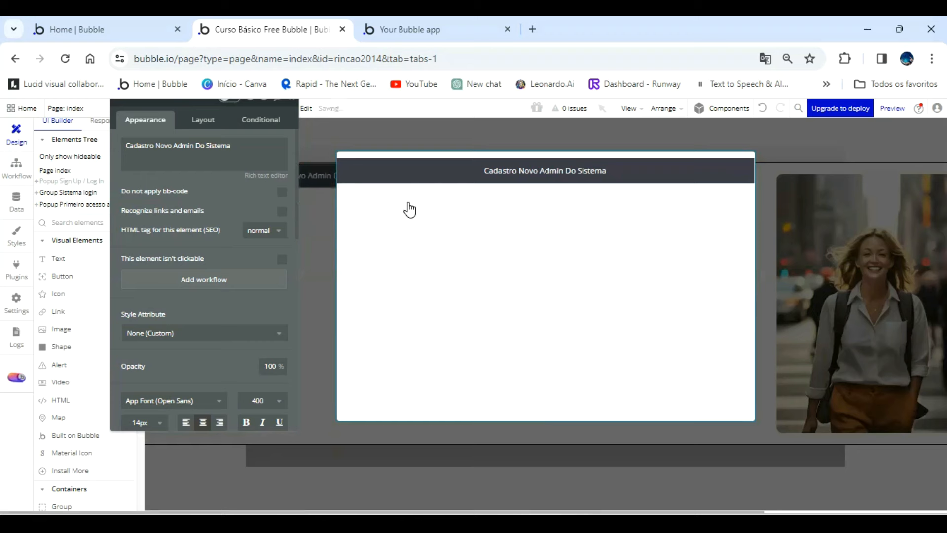
key(ctrl+e)
click(602, 250)
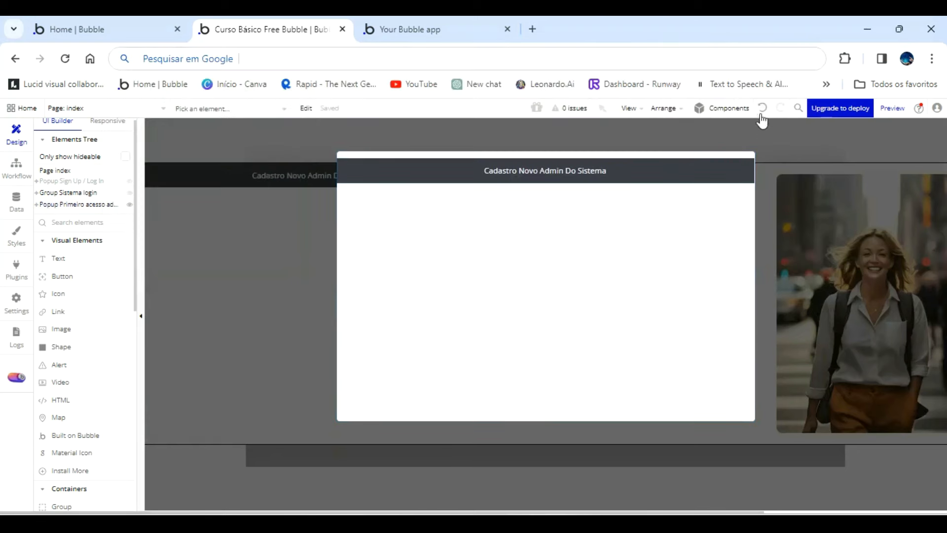
click(762, 110)
double_click(577, 175)
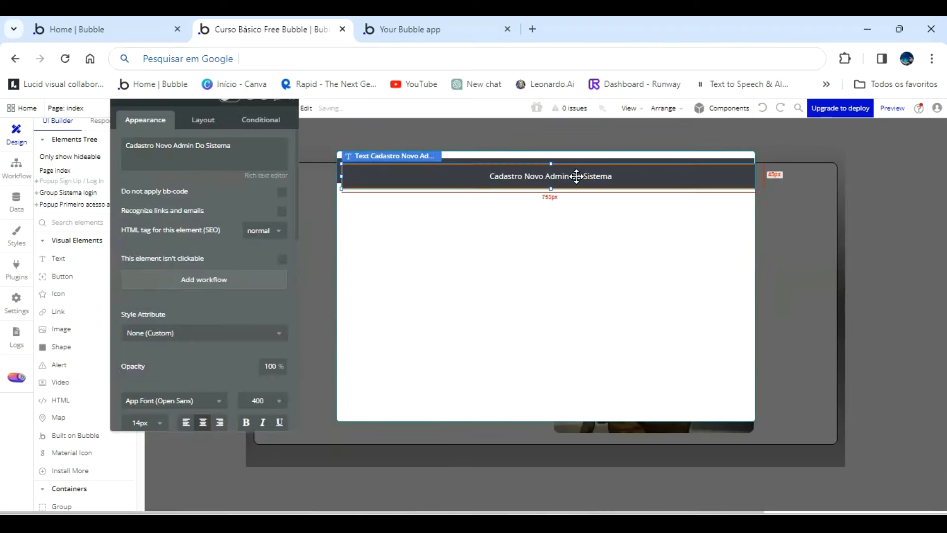
drag(576, 176, 570, 192)
Set the copied bar's background to Primary contrast and its font color to near-black #0B0A0A.
scroll(231, 313, down, 4)
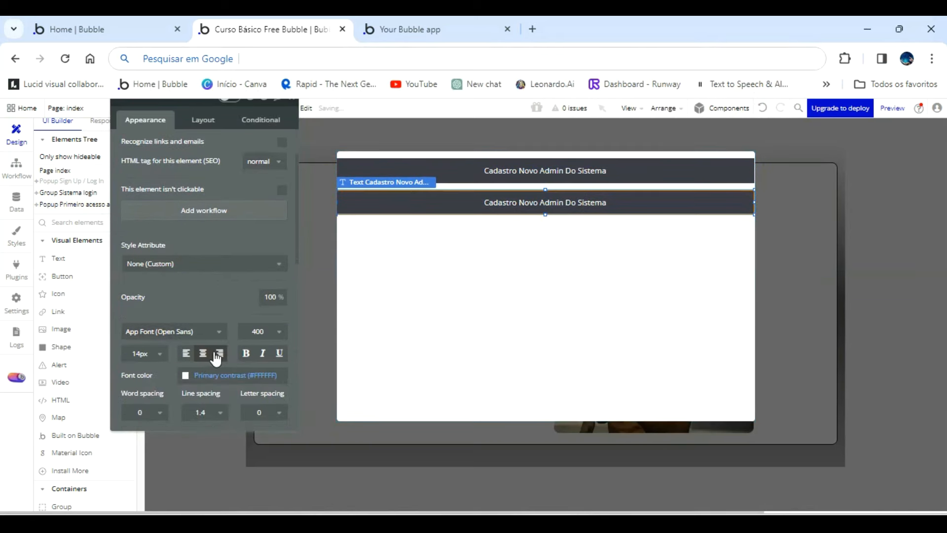
click(200, 365)
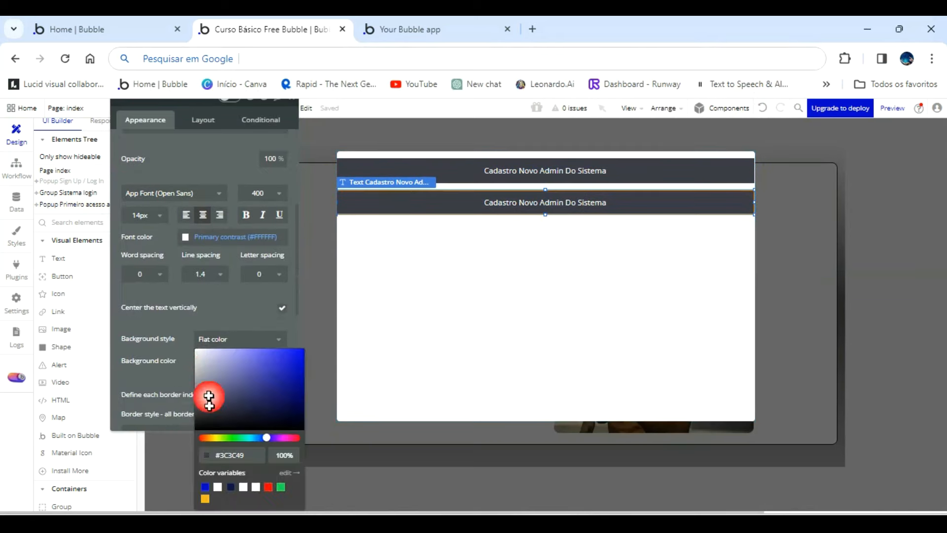
click(218, 487)
click(186, 238)
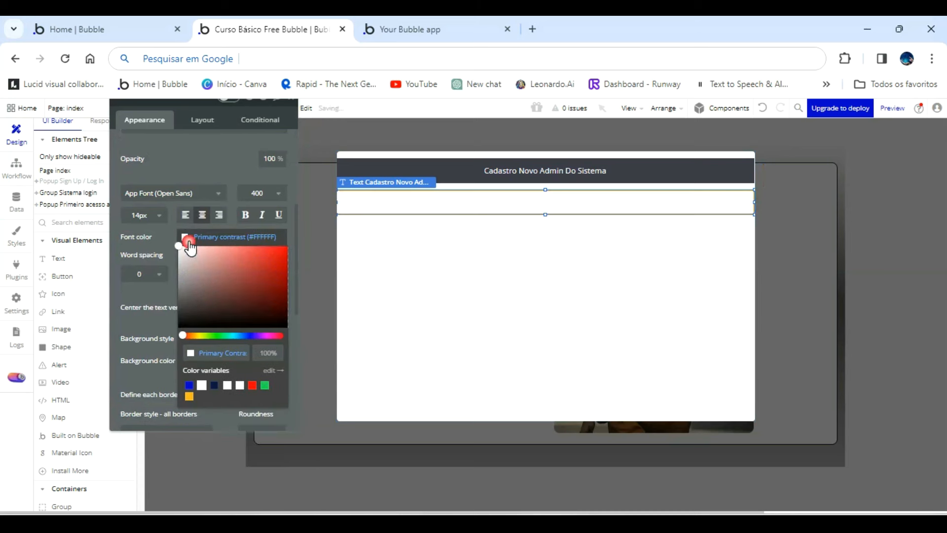
click(187, 322)
click(169, 290)
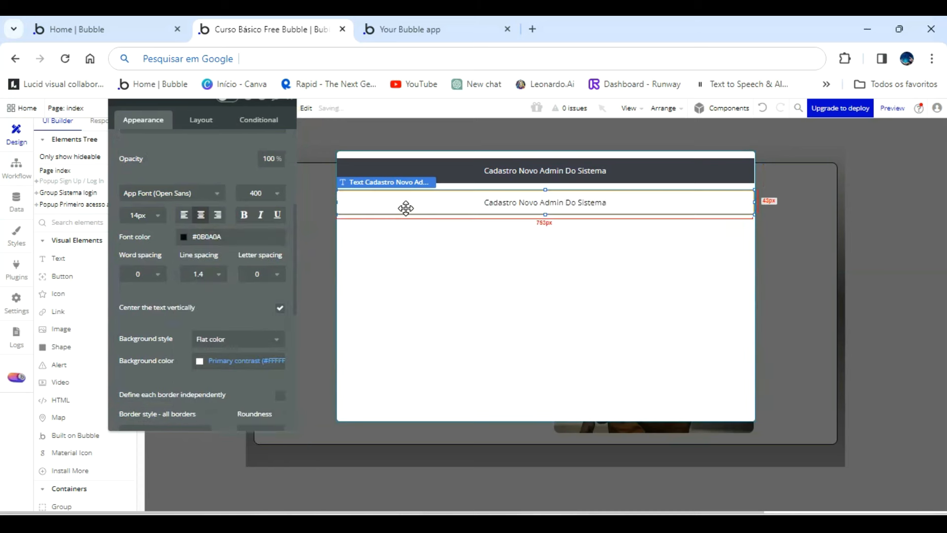
Replace the copy's text with "Ola´, seja bem vindo ao sistema. Você precisa efetuar o cadastro de Administrador para utilizar a plataforma.".
scroll(213, 176, up, 4)
triple_click(182, 155)
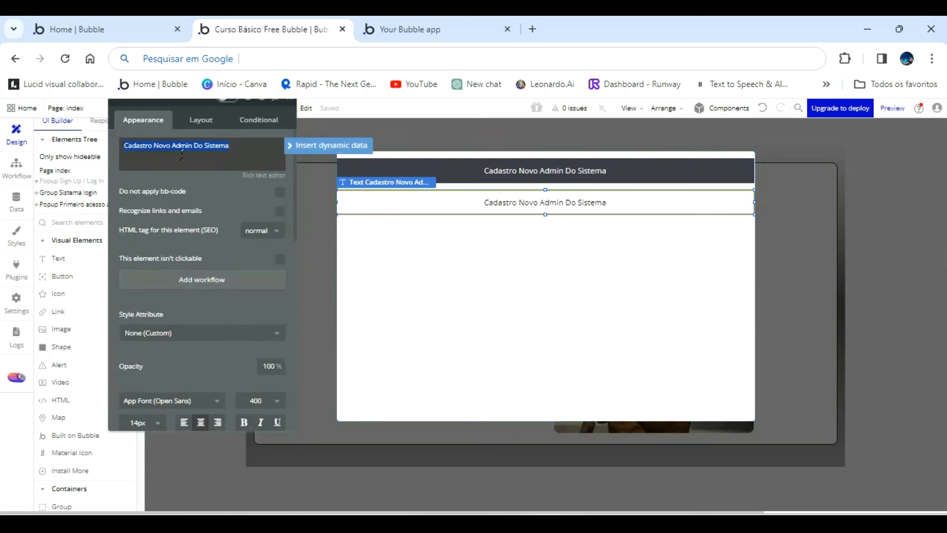
text(O)
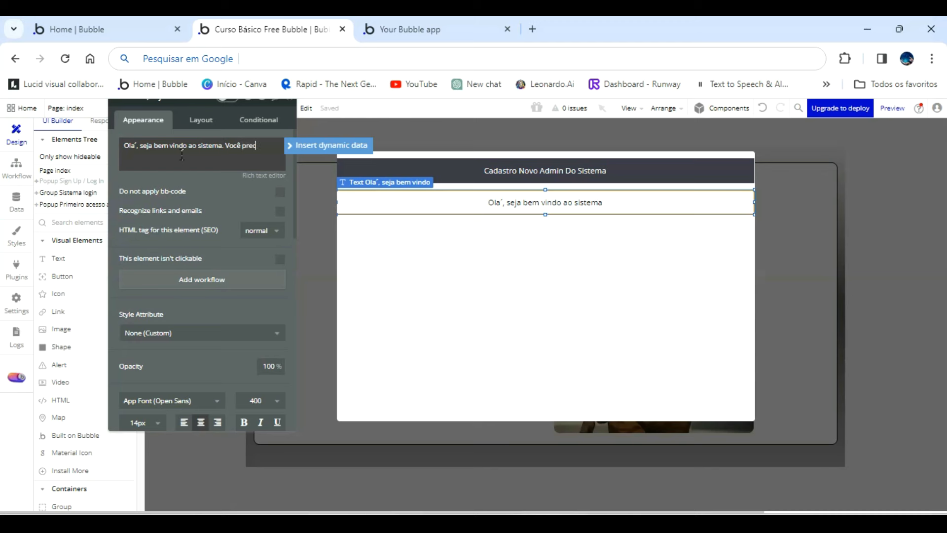
text(ar)
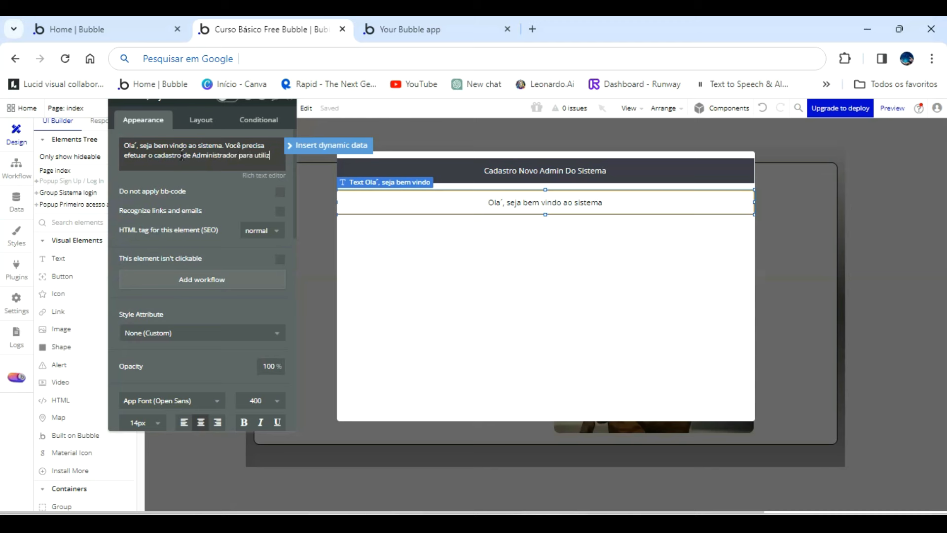
text(plataforma. Por favor pree)
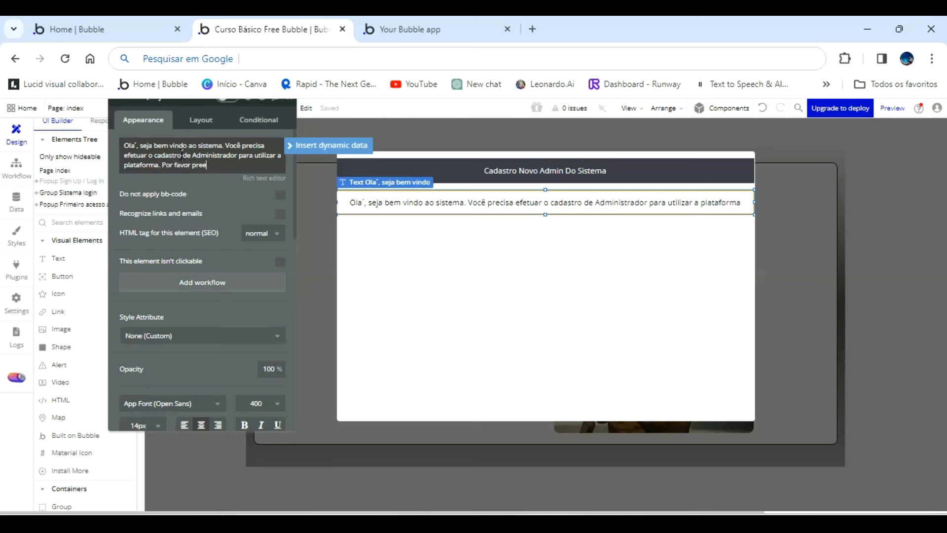
Complete the welcome message with "Por favor preencha os campoas abaixo e clique em cadastrar".
text(ncha c)
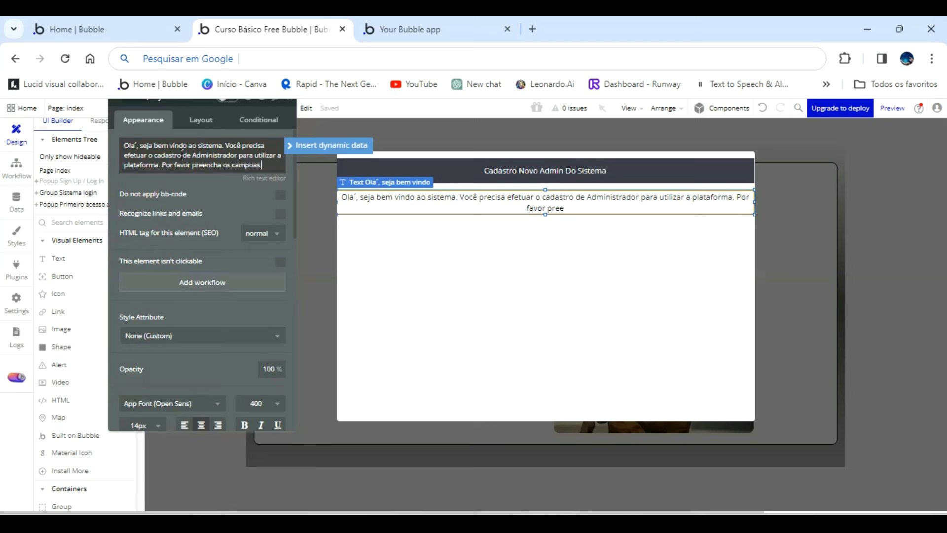
text(s campoas abaixo)
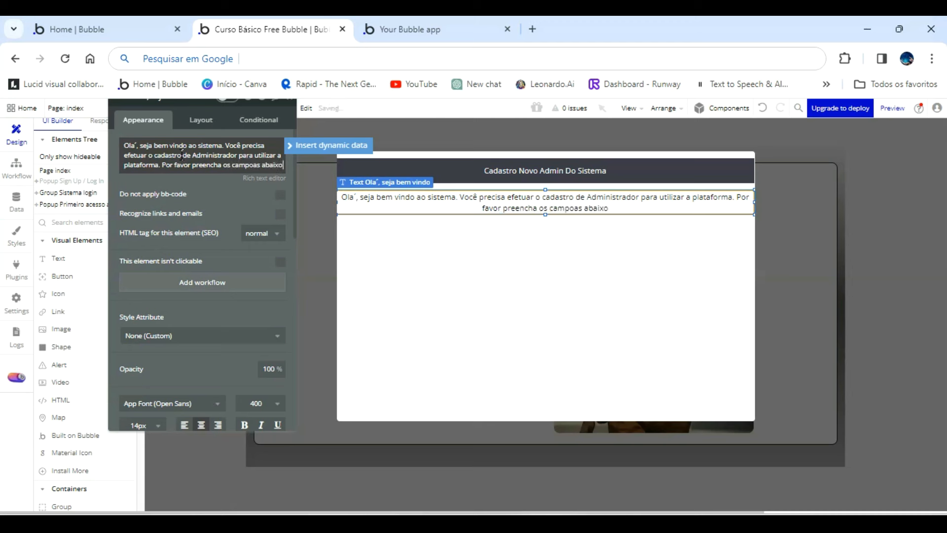
key(Return)
text(e clique em cadastrar)
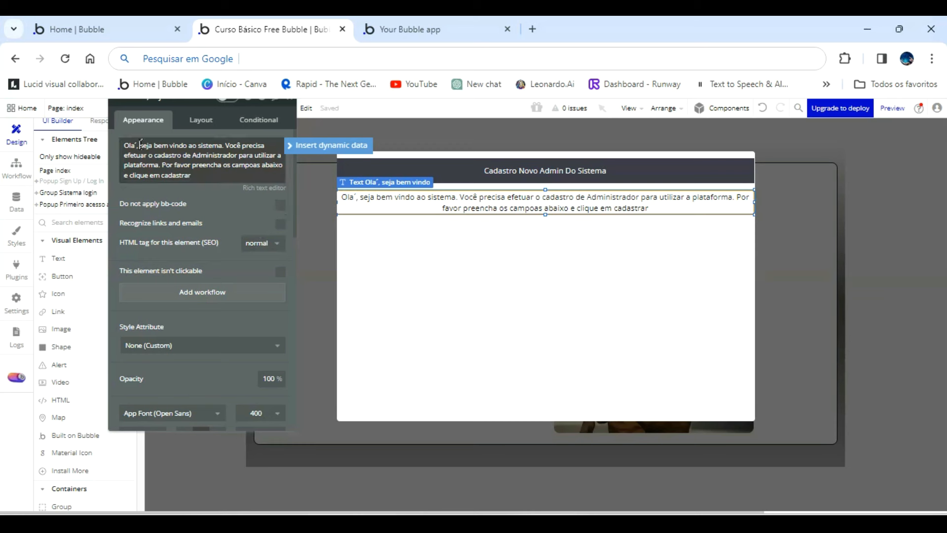
Correct the greeting at the start of the welcome message to "Olá!".
key(BackSpace)
text(a)
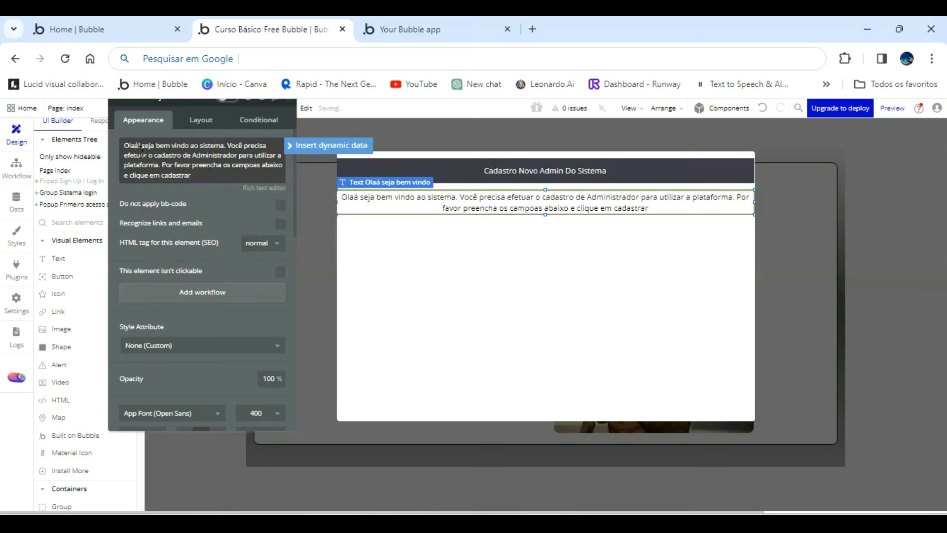
key(BackSpace)
key(BackSpace)
key(BackSpace)
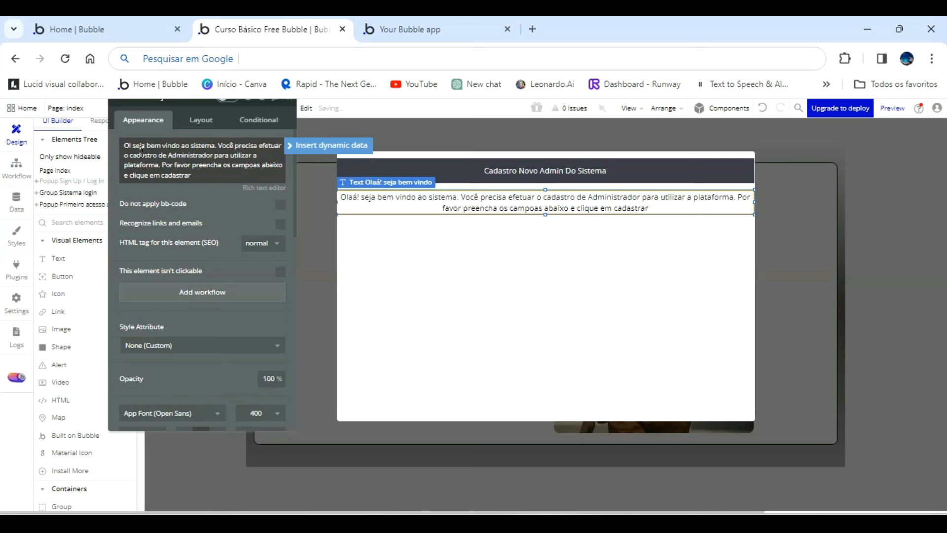
text(á!)
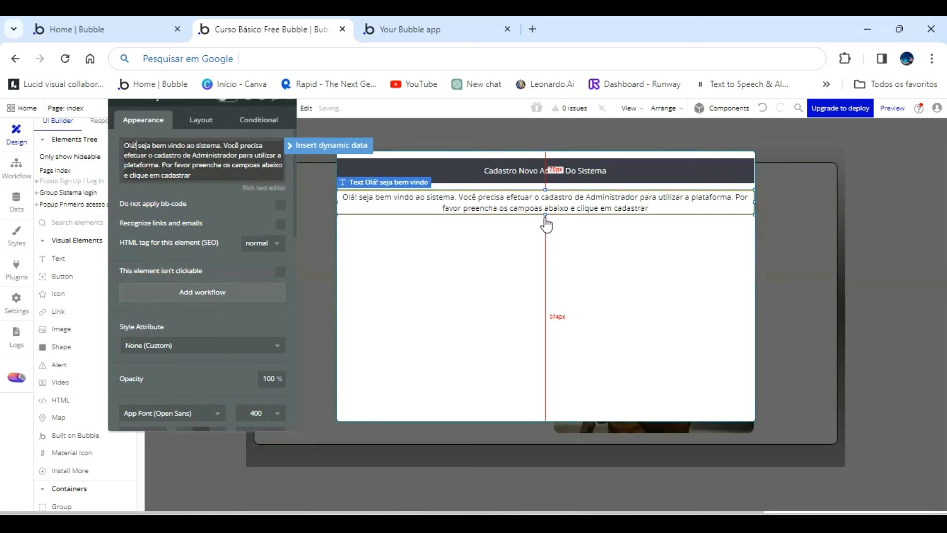
Resize the welcome message box to about 708 by 60 px, inset from both popup edges, and left-align its text.
drag(545, 212, 545, 223)
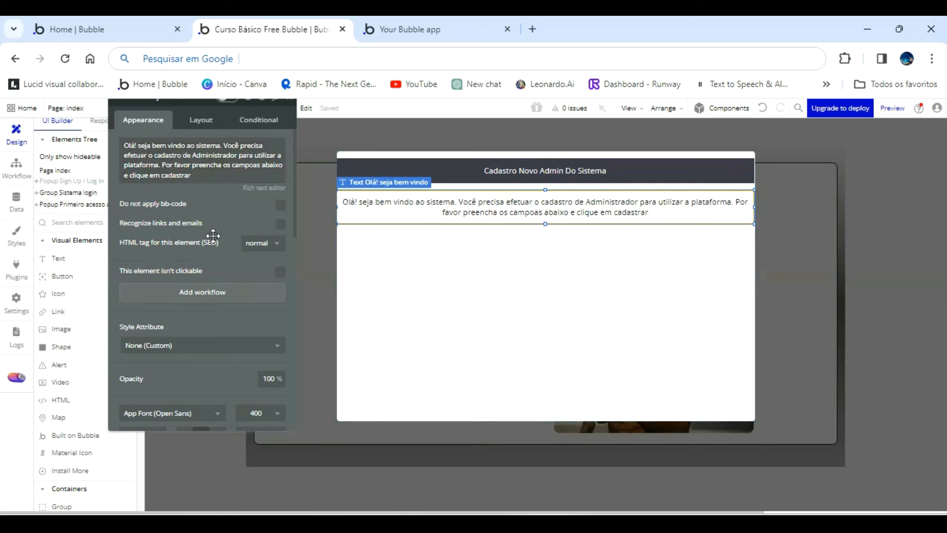
scroll(222, 285, down, 1)
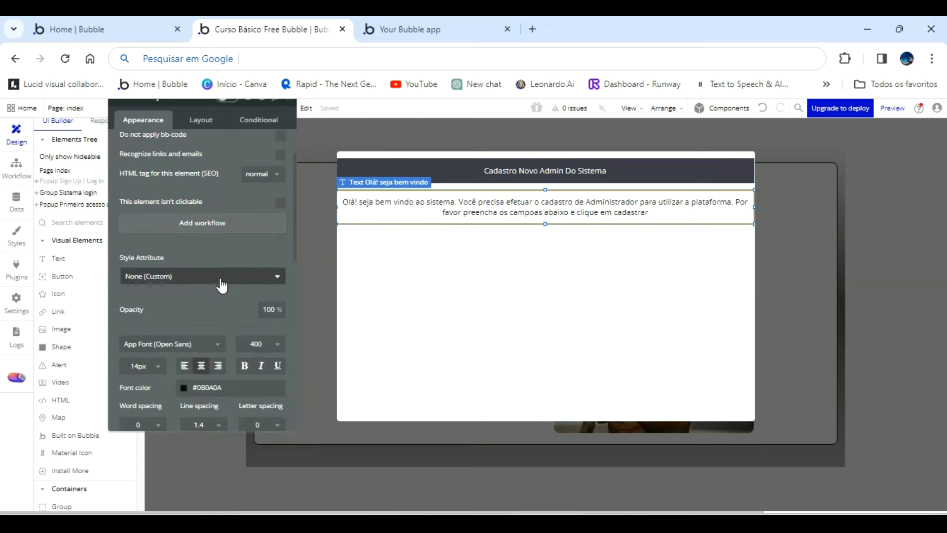
click(185, 365)
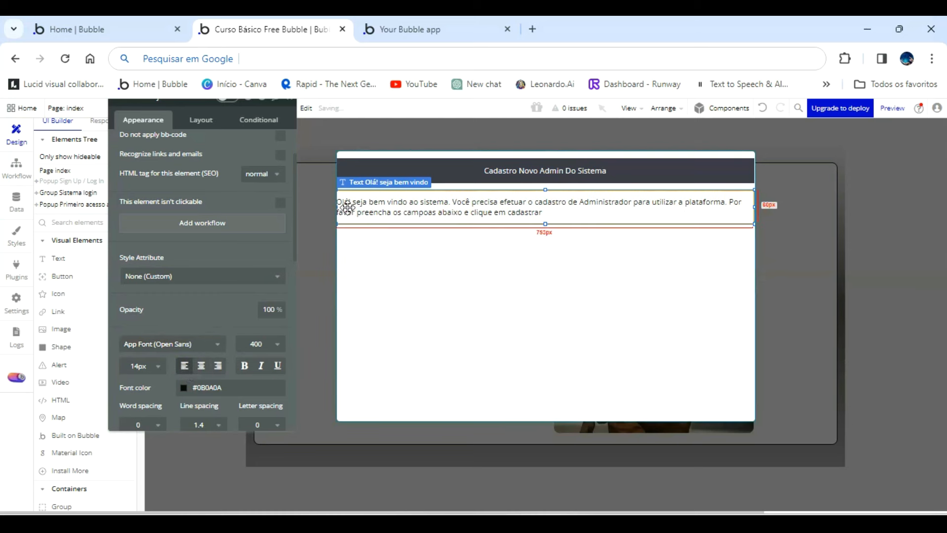
drag(339, 206, 349, 207)
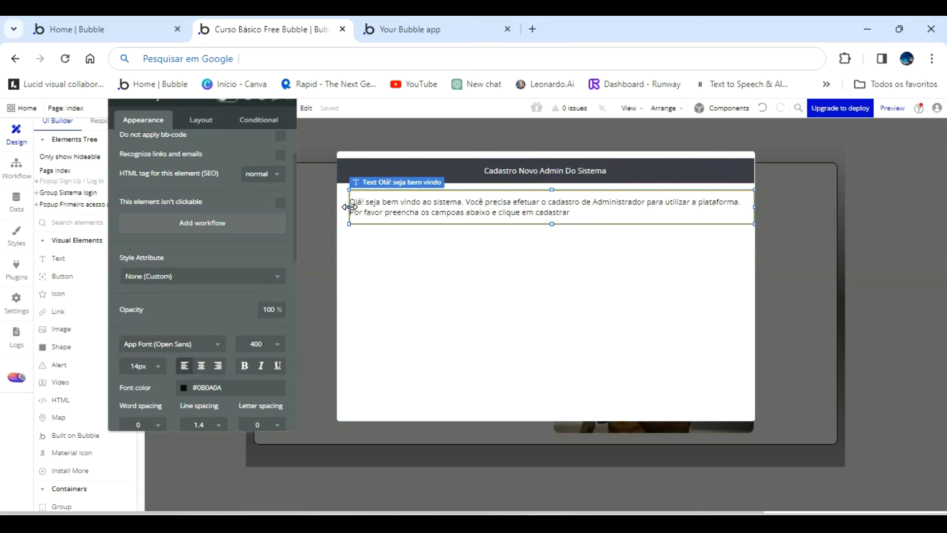
drag(754, 207, 743, 207)
click(689, 207)
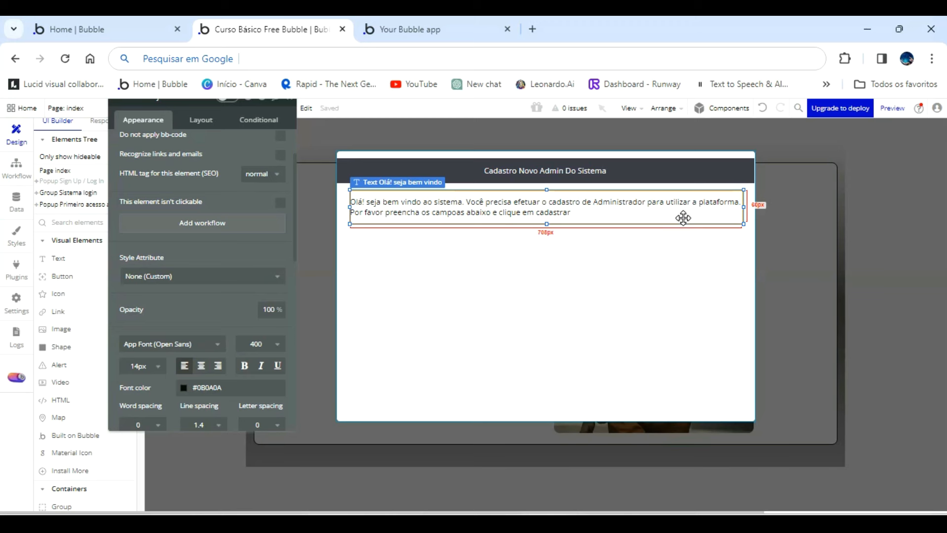
click(629, 214)
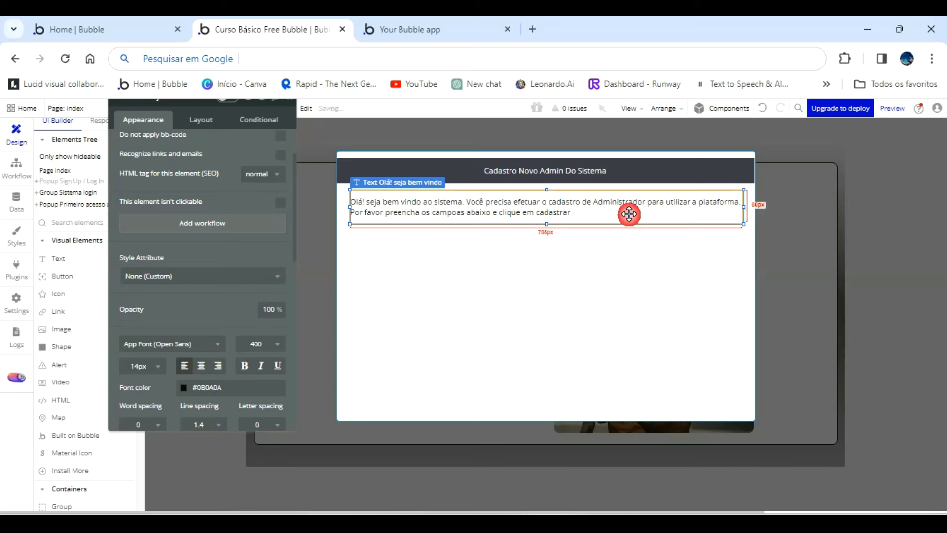
key(ctrl+v)
click(561, 210)
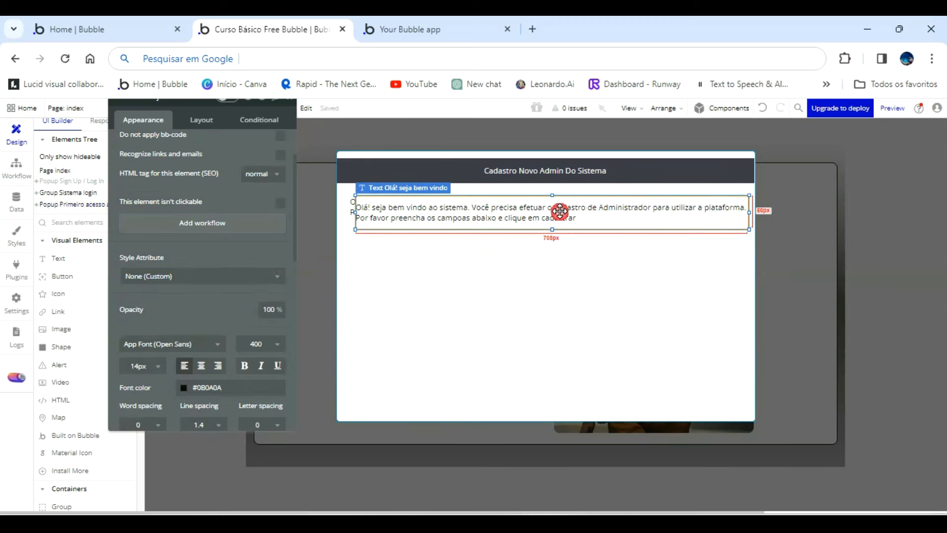
click(762, 109)
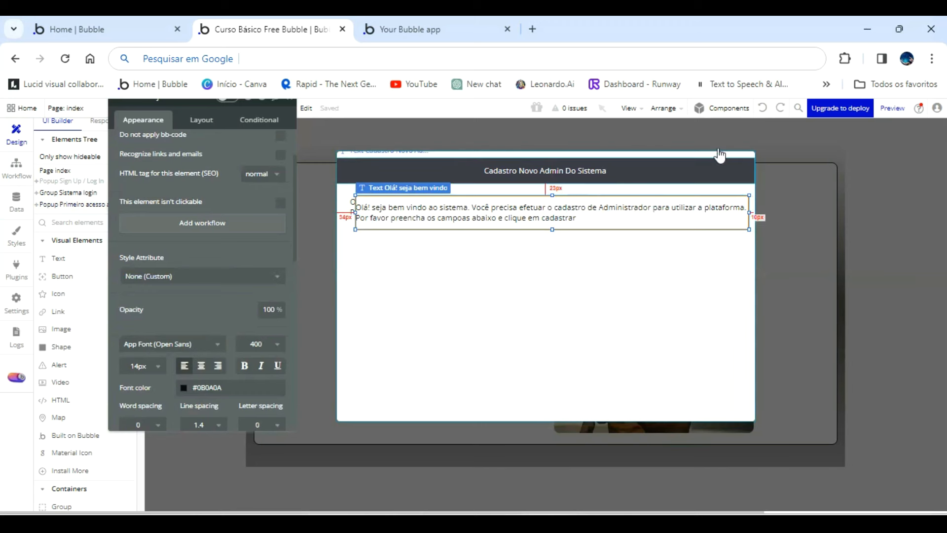
click(763, 108)
key(ctrl+v)
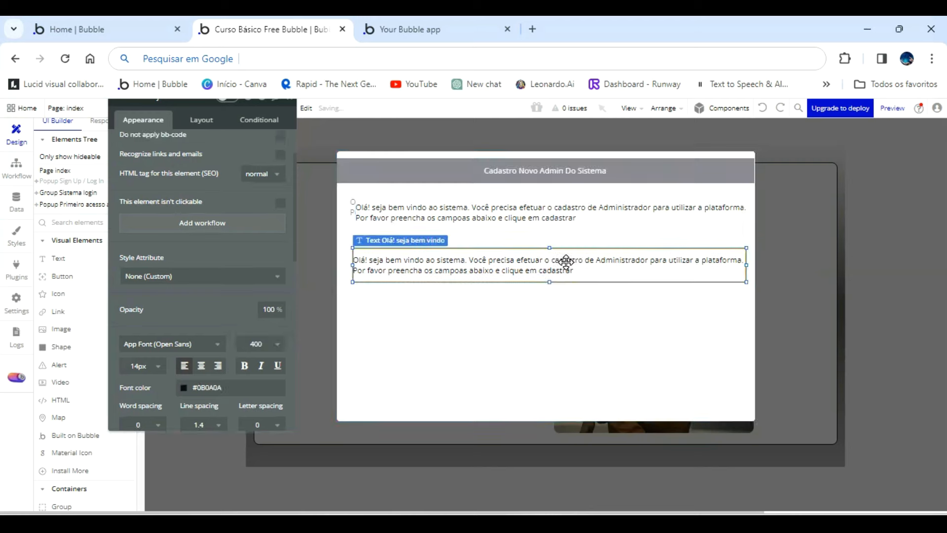
click(526, 213)
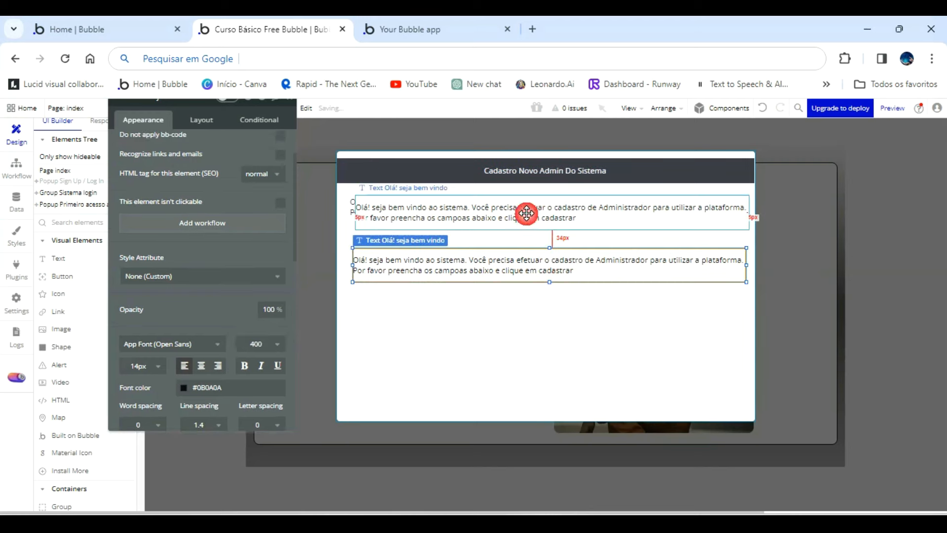
drag(528, 215, 523, 340)
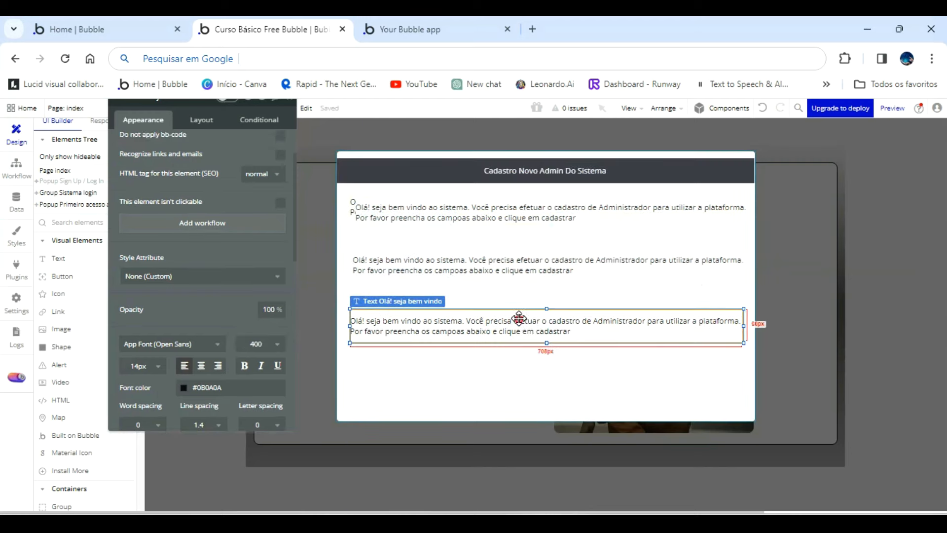
click(500, 219)
drag(501, 219, 500, 299)
click(490, 225)
ctrl+click(491, 231)
ctrl+click(489, 220)
ctrl+click(490, 225)
click(389, 205)
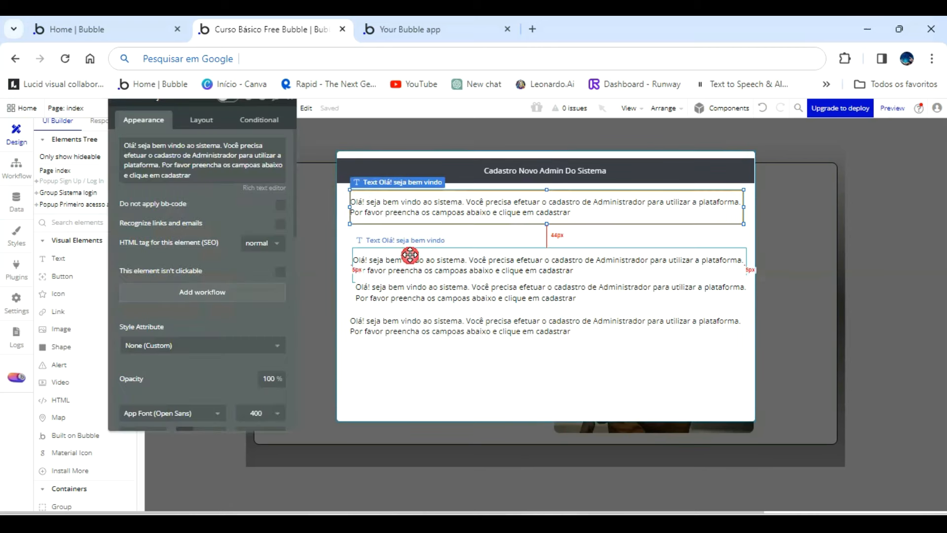
click(410, 258)
key(Delete)
click(415, 292)
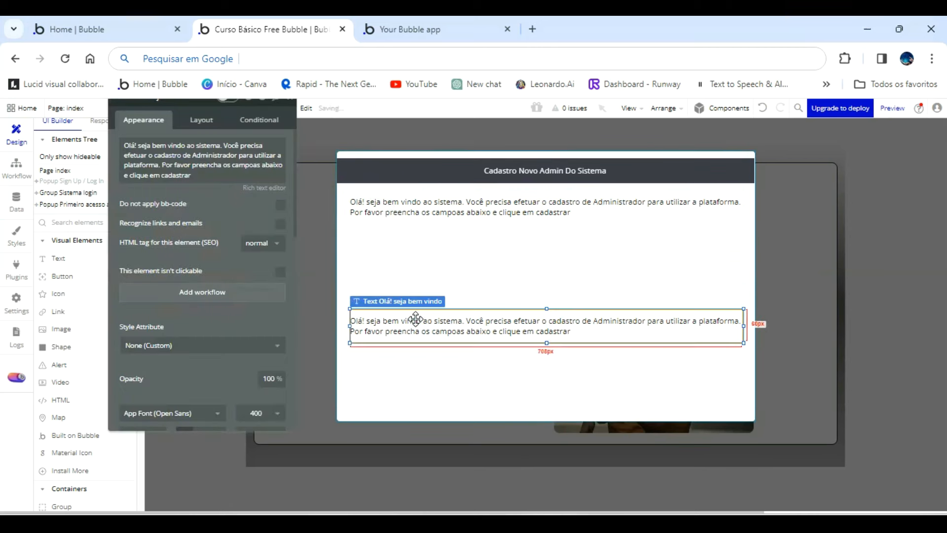
key(Delete)
Review the fields of the Empresa data type to see which registration inputs are needed, and return to the page design.
click(433, 251)
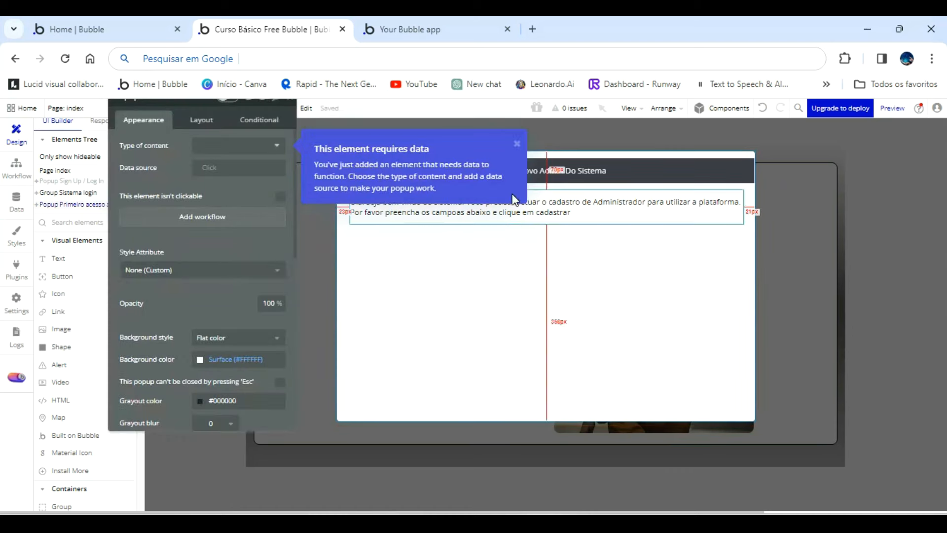
click(516, 144)
click(16, 200)
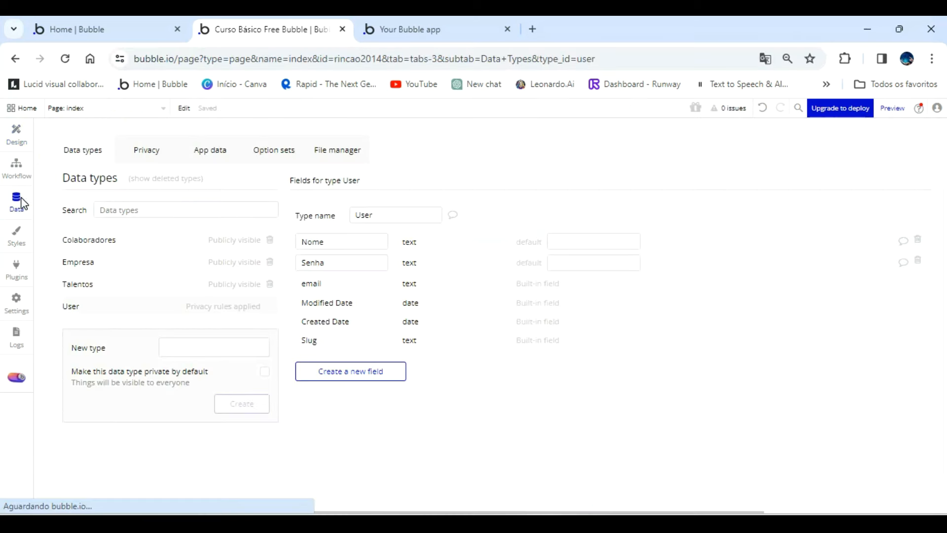
click(91, 261)
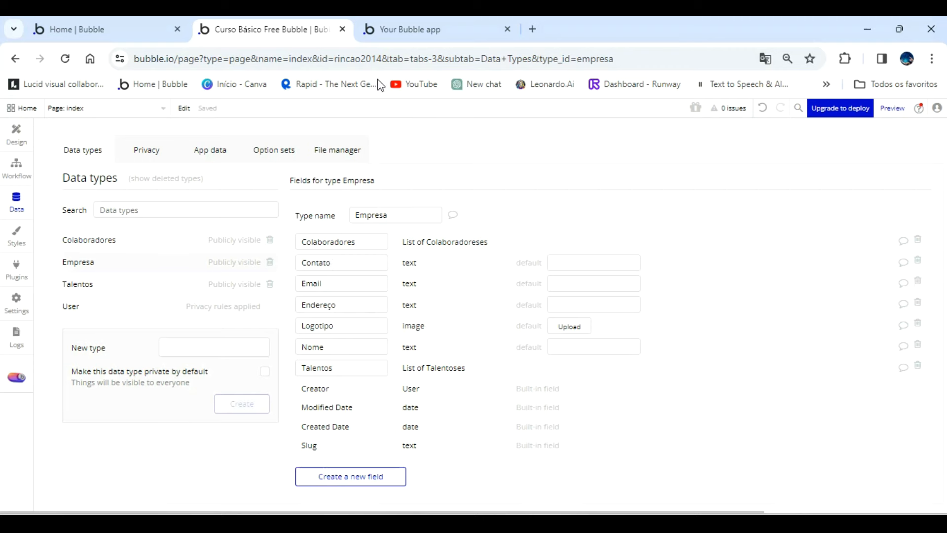
click(16, 138)
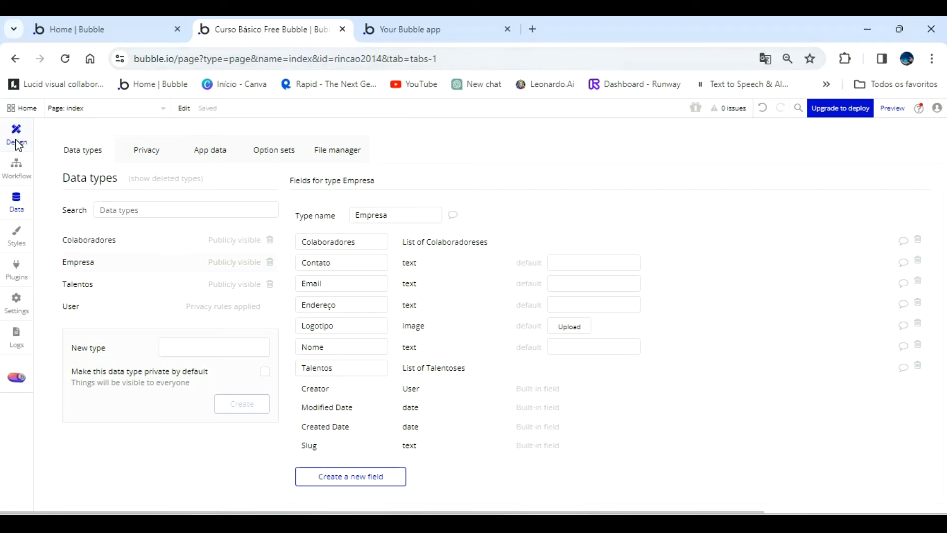
Draw an Input element about 672 by 53 px below the welcome message in the popup.
scroll(157, 365, down, 3)
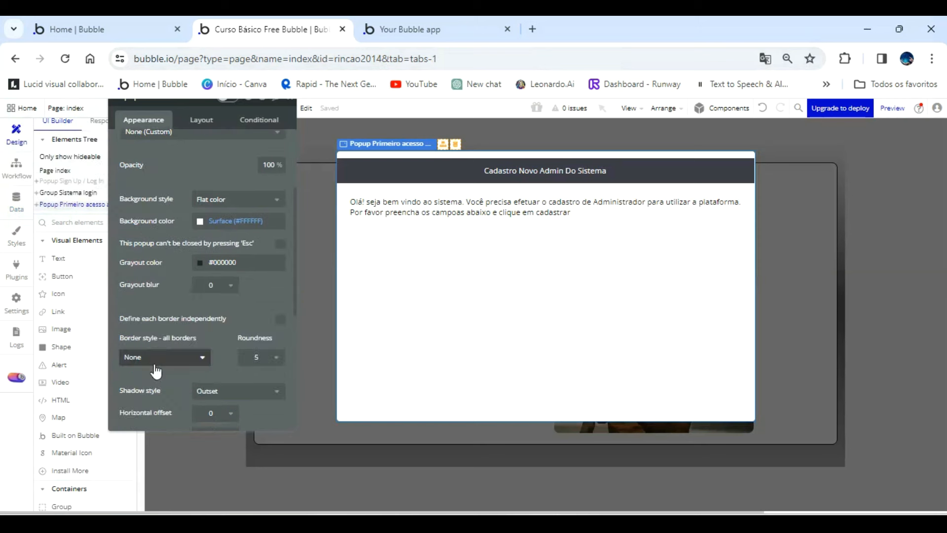
scroll(74, 473, down, 3)
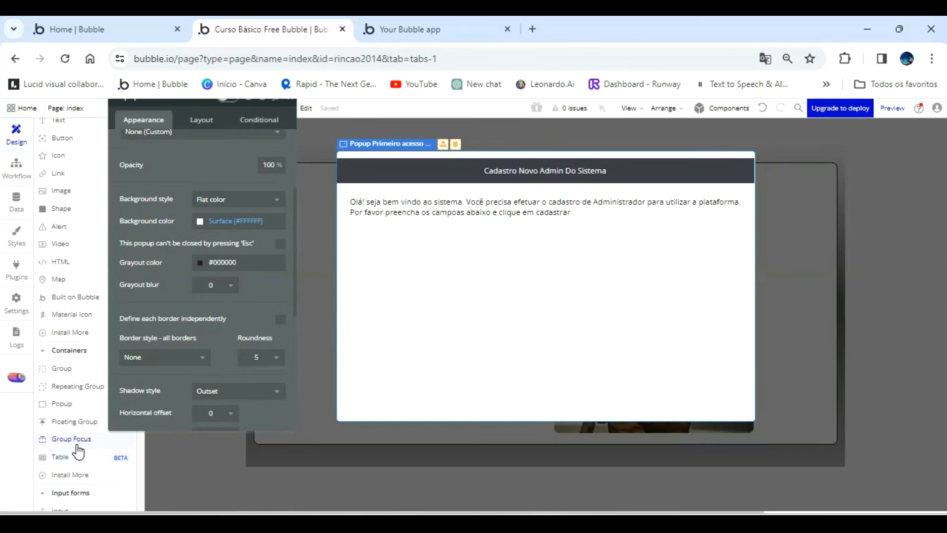
scroll(74, 434, down, 2)
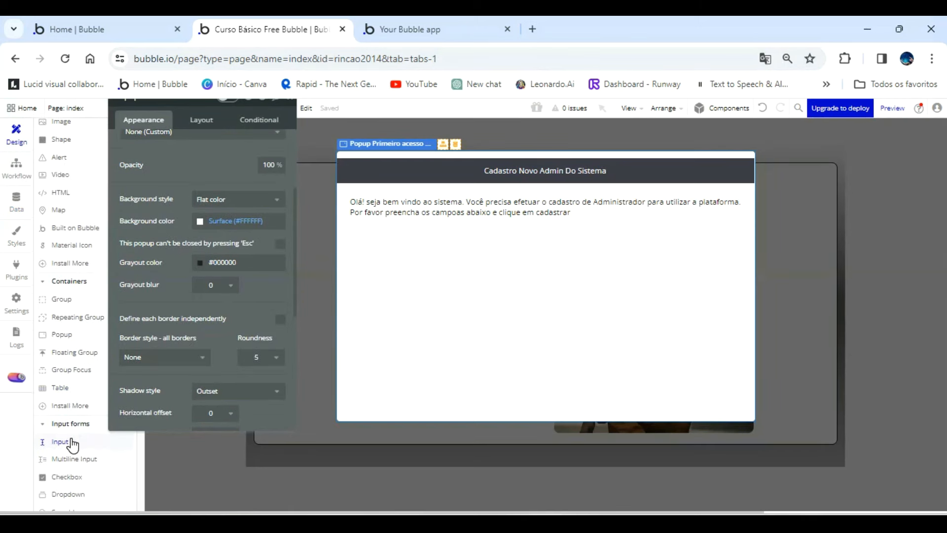
click(60, 441)
mouse_move(351, 233)
mouse_down()
mouse_move(359, 254)
mouse_move(532, 252)
mouse_move(729, 269)
mouse_up()
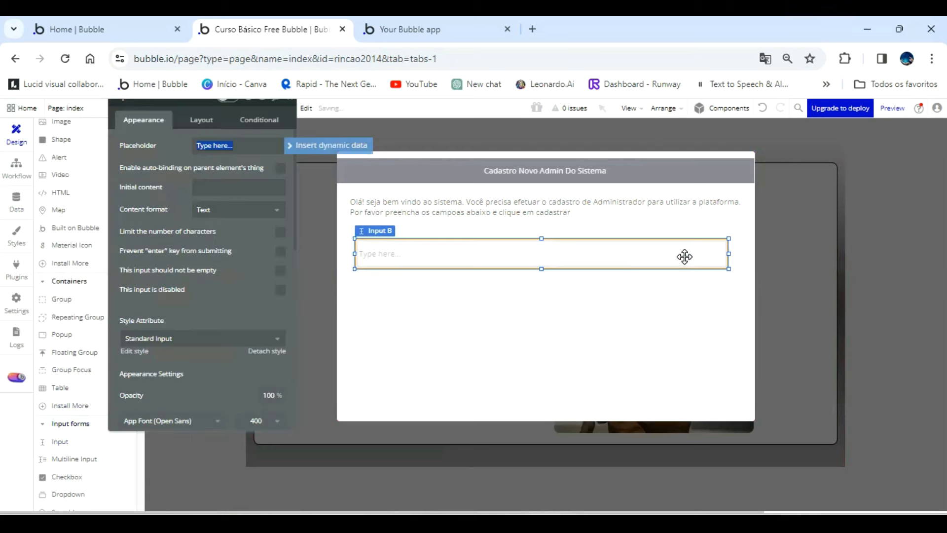
Rename the new input as "Input Nome cadastro admin".
drag(182, 191, 181, 242)
double_click(159, 155)
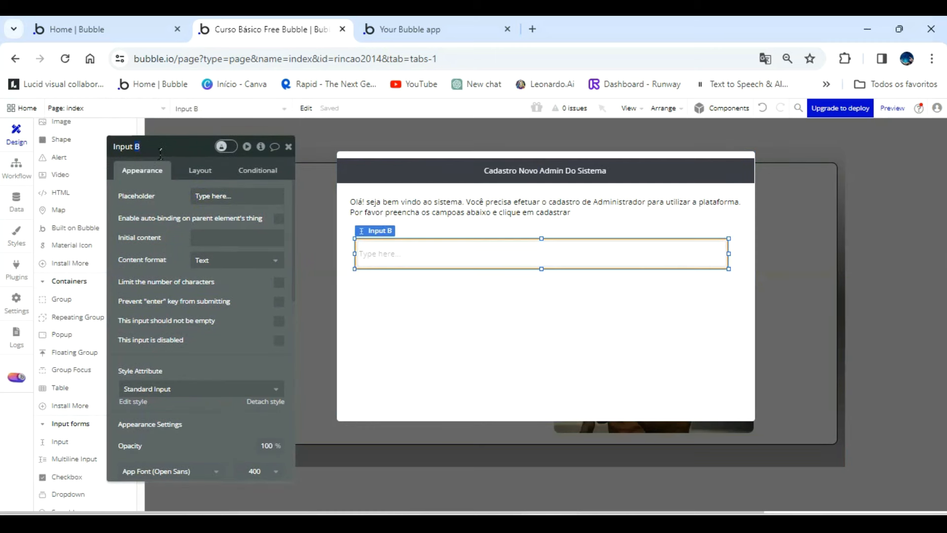
text(NOme cadastro admin)
click(132, 149)
key(BackSpace)
text(o)
Clear the input's placeholder text and set its placeholder color to the full-opacity Text variable (#091747).
click(242, 192)
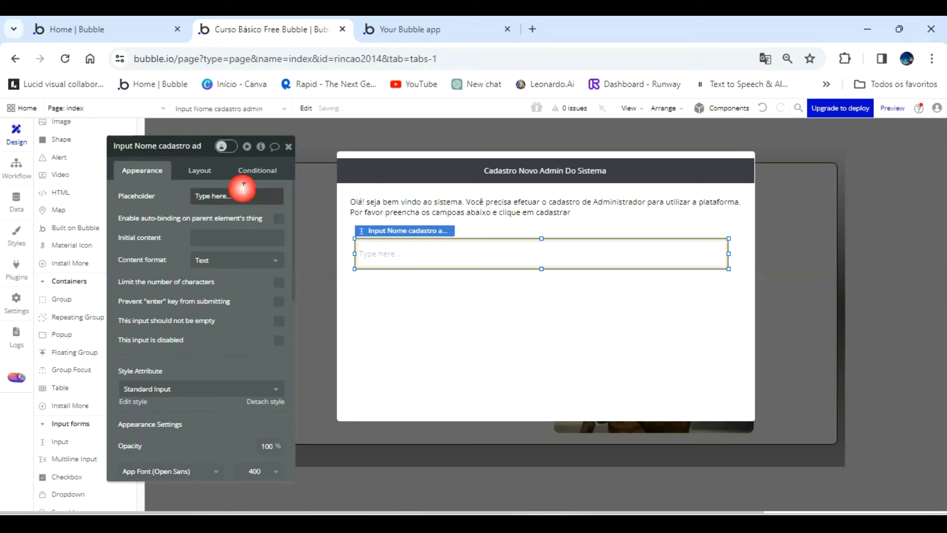
key(BackSpace)
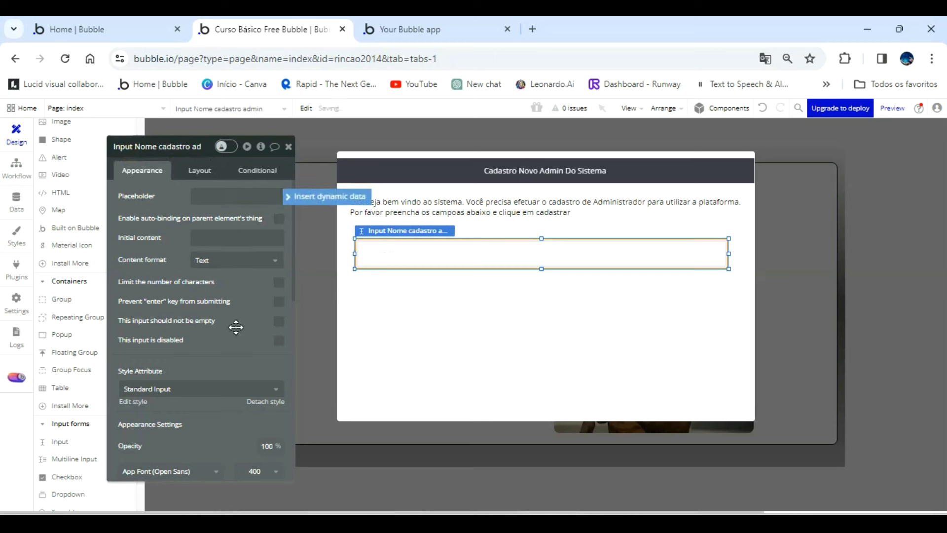
scroll(229, 340, down, 4)
click(210, 370)
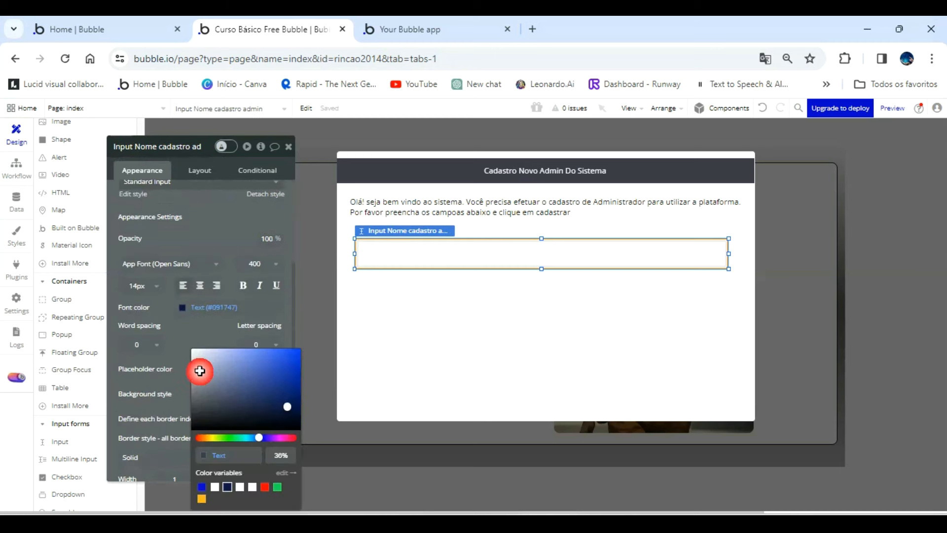
click(228, 487)
click(212, 334)
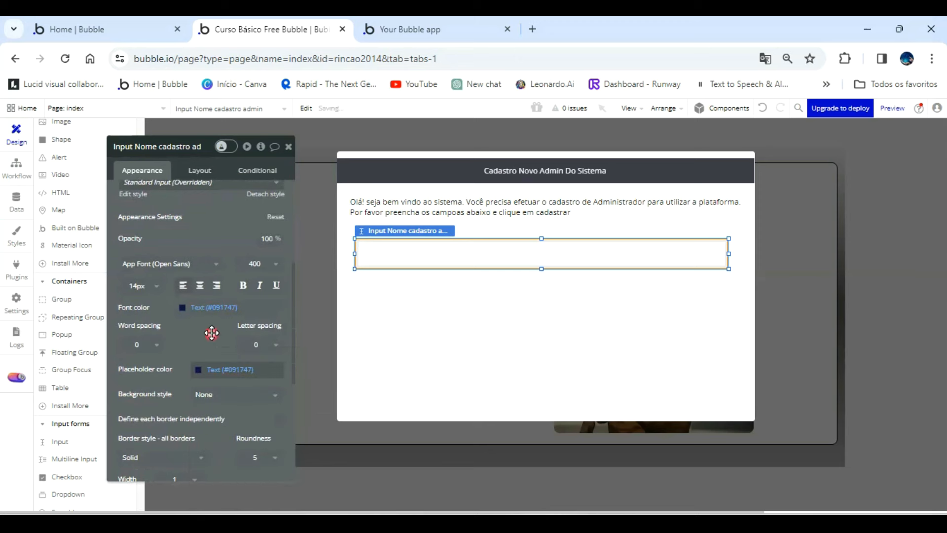
click(406, 253)
Rename the input as "Input Nome em empresa cadastro admin" and place a same-sized copy of it directly below.
click(167, 148)
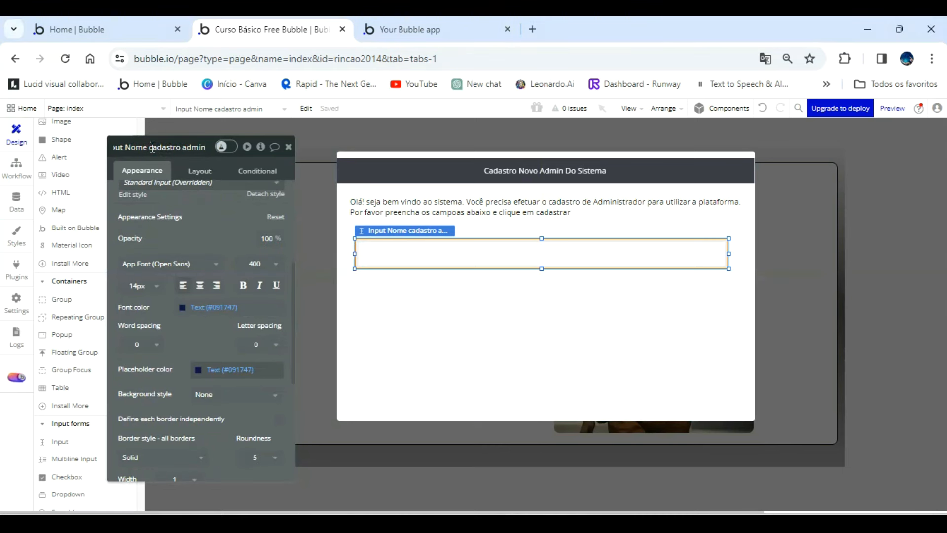
text(em p)
click(450, 252)
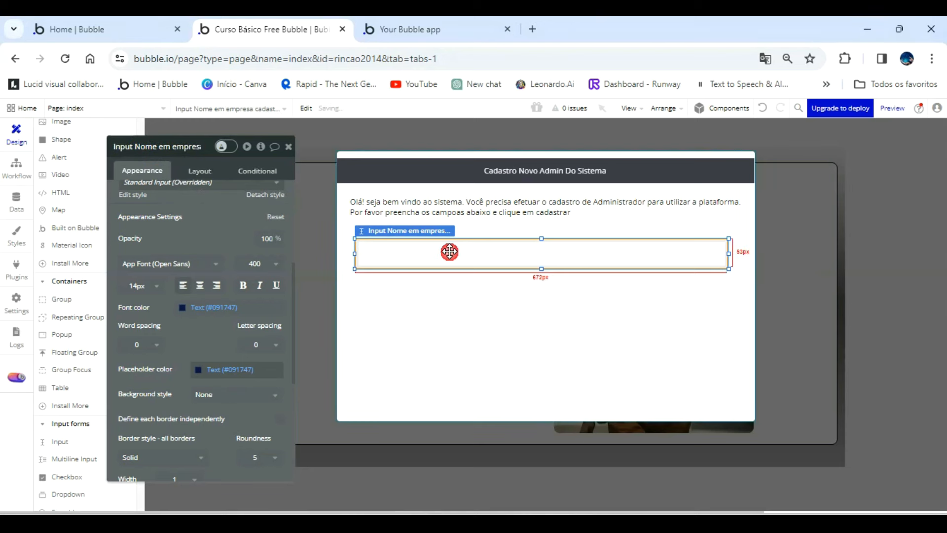
drag(449, 252, 453, 296)
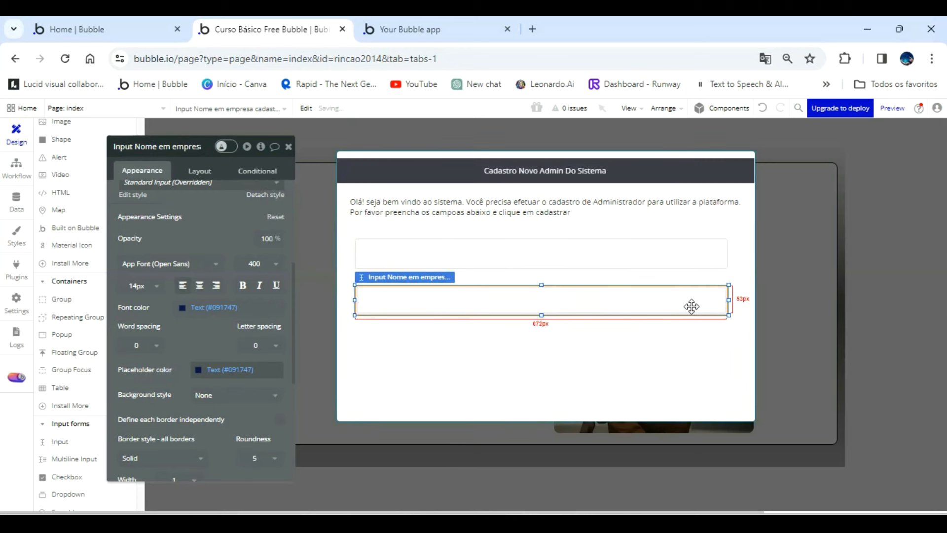
drag(728, 300, 726, 299)
Remove the word "copy" from the end of the duplicated input's name.
click(183, 146)
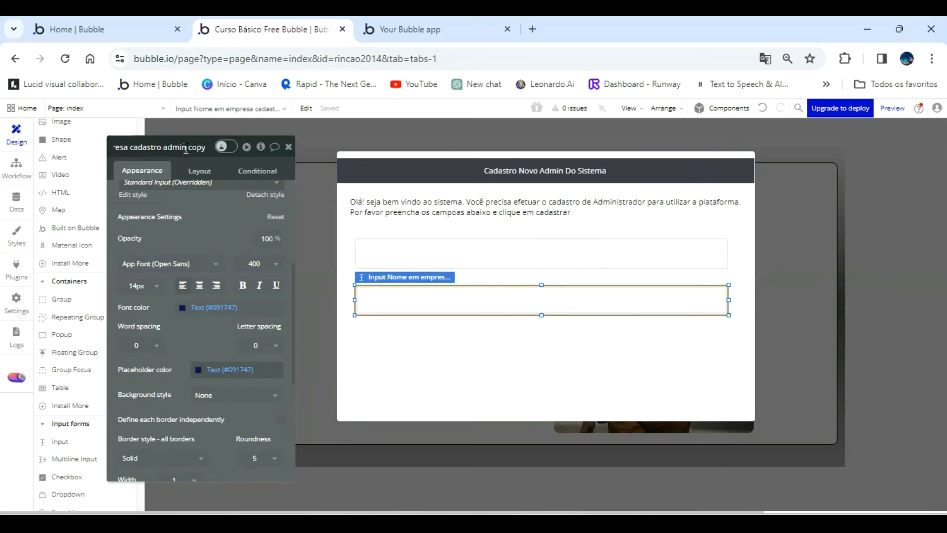
key(BackSpace)
key(BackSpace)
key(BackSpace)
key(BackSpace)
key(BackSpace)
key(BackSpace)
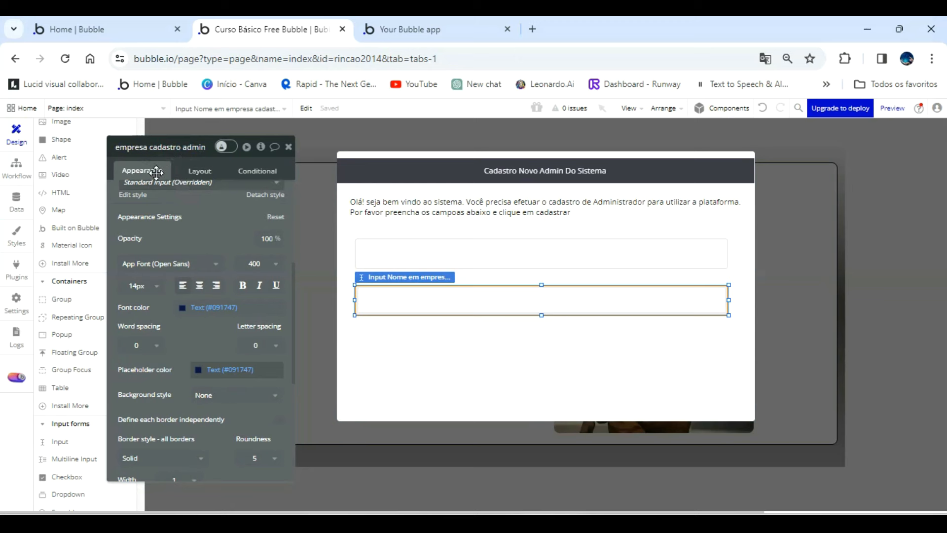
key(Home)
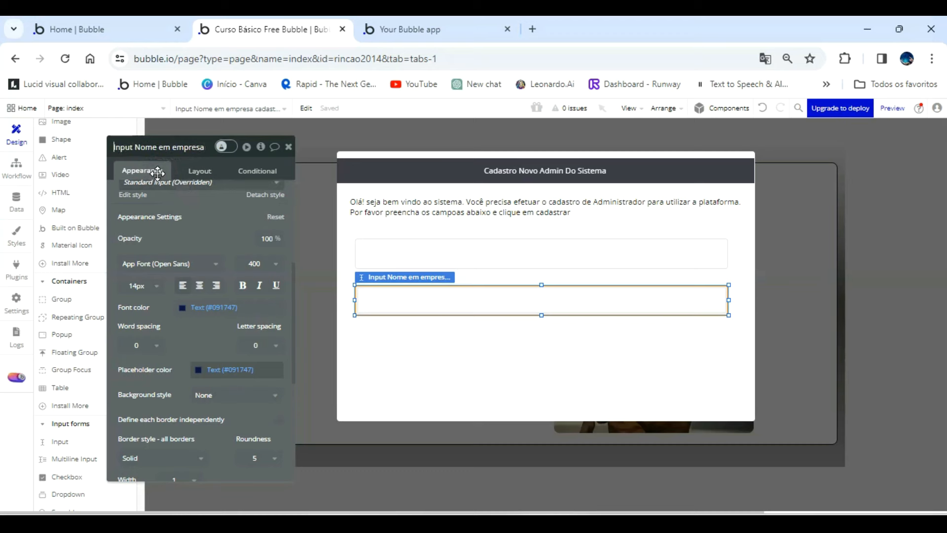
Check the Empresa data type's field names again and return to the page design.
click(16, 200)
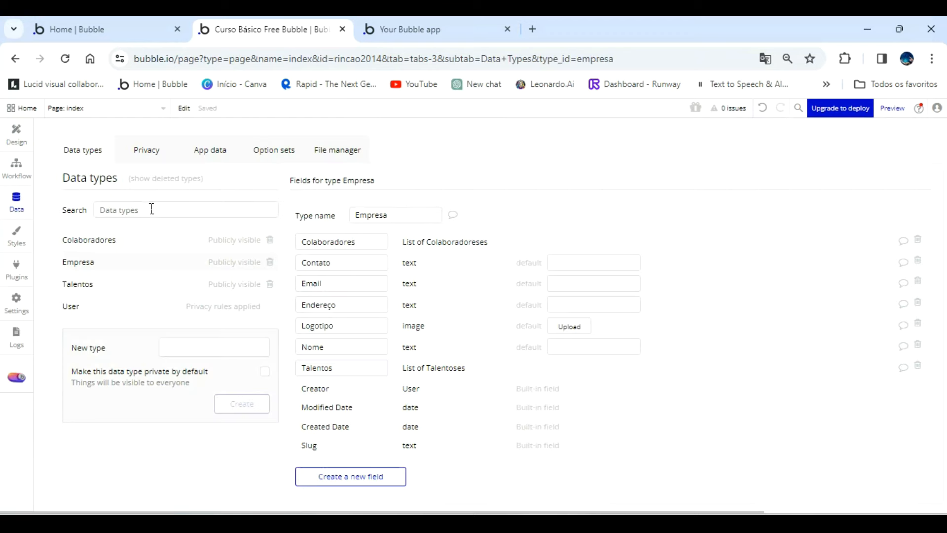
click(16, 166)
click(14, 140)
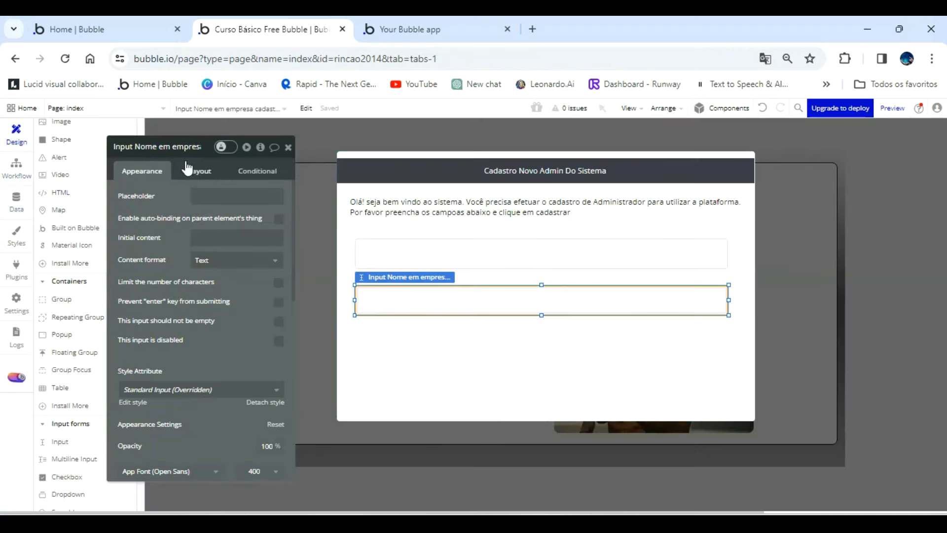
Rename the lower input as "Input Email empresa cadastro admin".
click(154, 149)
key(Home)
key(BackSpace)
key(BackSpace)
key(BackSpace)
key(BackSpace)
key(BackSpace)
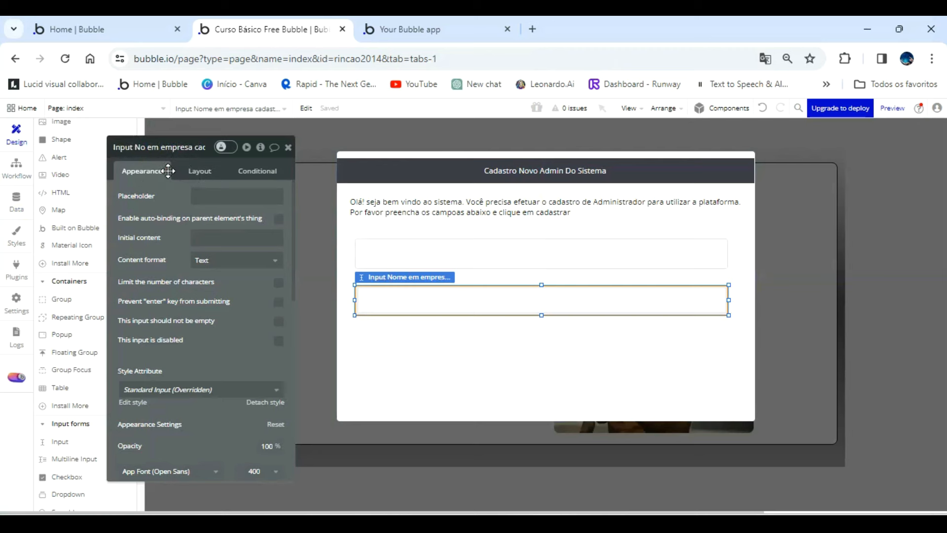
text(Email)
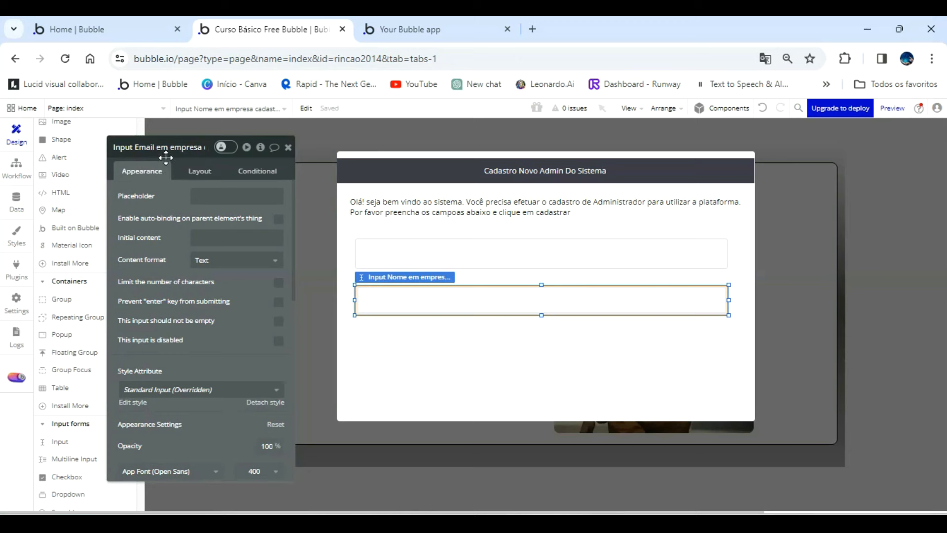
key(Delete)
key(Delete)
key(BackSpace)
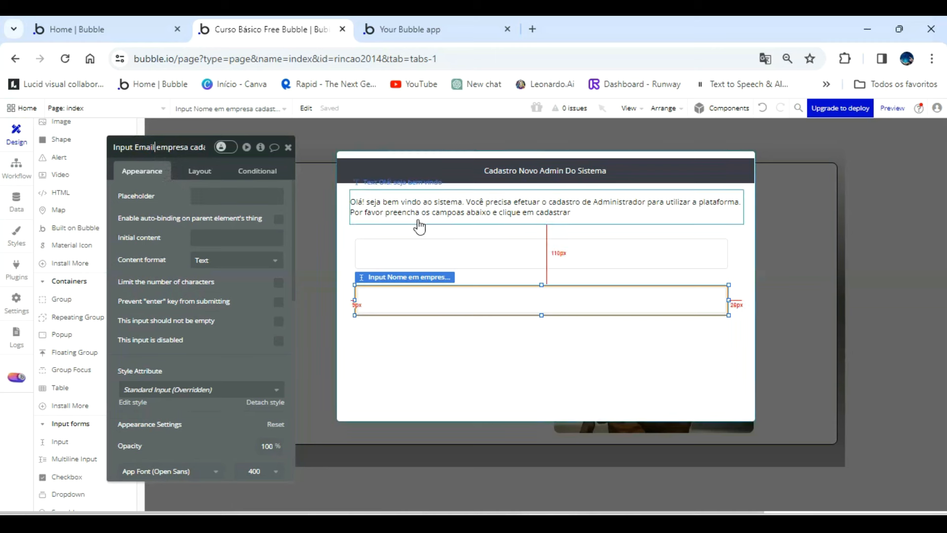
Shorten the first input's name to "Input Nome empresa cadastro admin".
click(419, 250)
click(171, 149)
click(141, 150)
key(Home)
click(171, 150)
key(BackSpace)
key(BackSpace)
key(BackSpace)
Place a copy of the Email input directly below it and narrow the copy to about 240 px.
click(456, 293)
drag(457, 294, 449, 346)
drag(726, 345, 488, 346)
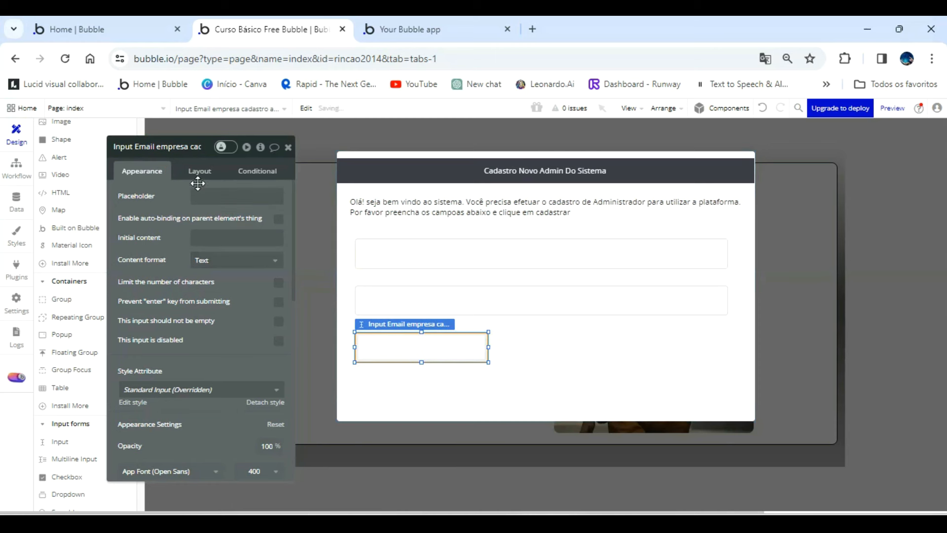
Rename the narrow copy as "Input Contato empresa cadastro admin".
click(164, 147)
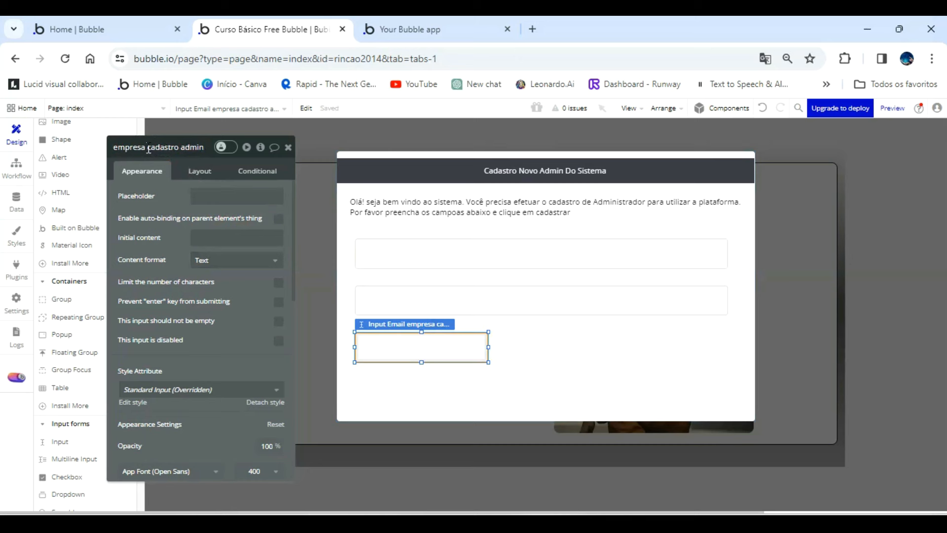
key(Home)
click(156, 148)
key(BackSpace)
key(BackSpace)
key(BackSpace)
key(BackSpace)
key(BackSpace)
text(Contato)
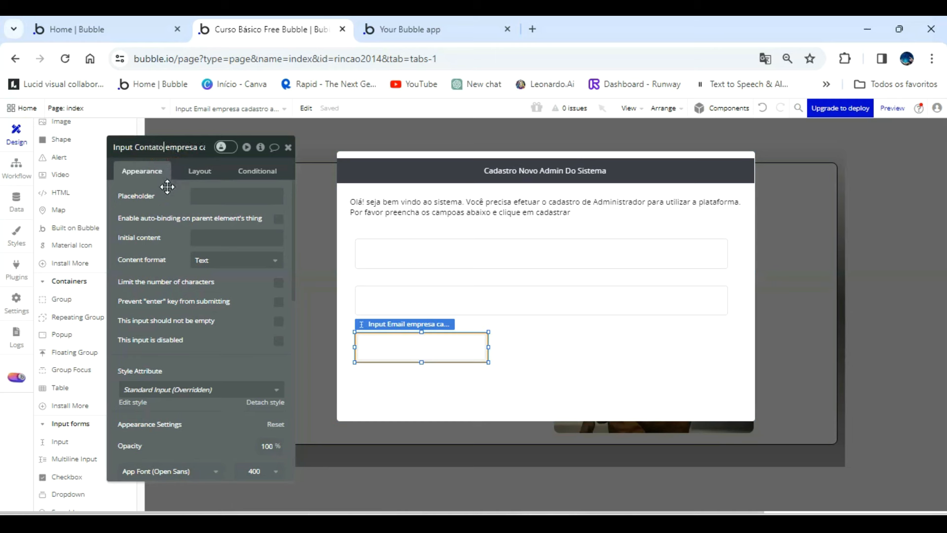
click(514, 345)
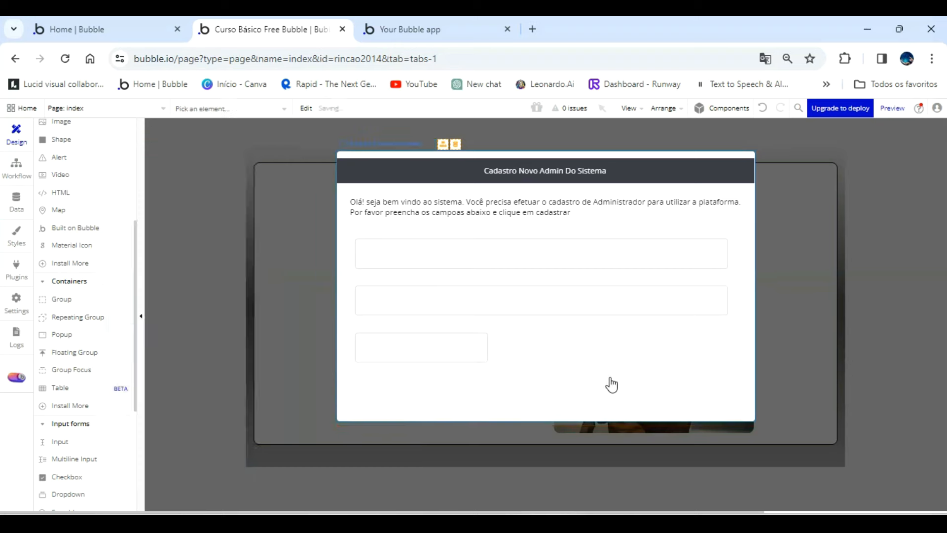
Set the height of the Nome empresa input to 40 px.
double_click(541, 257)
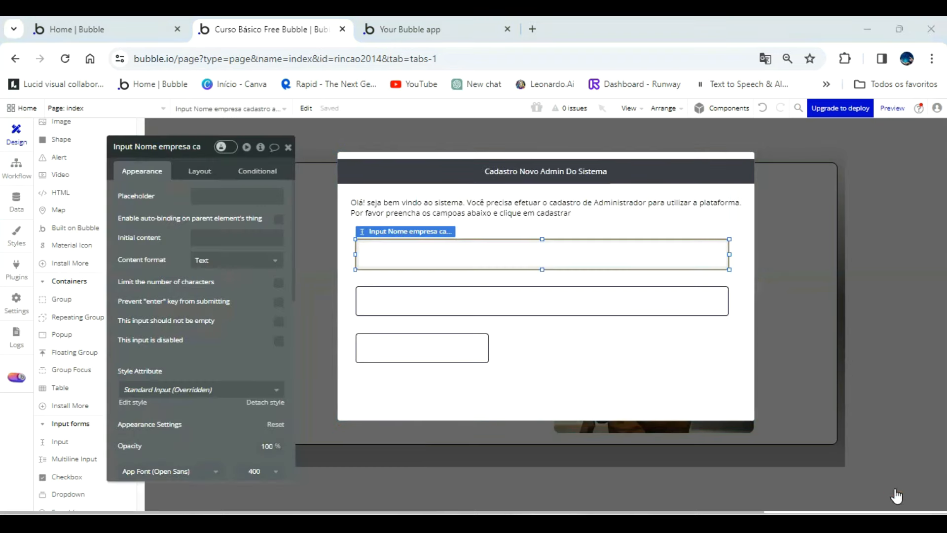
click(199, 173)
click(192, 251)
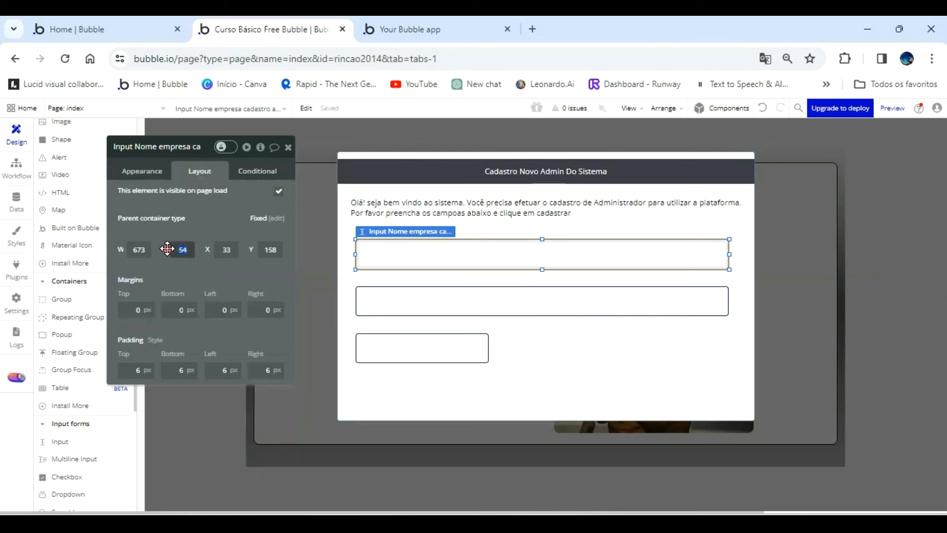
text(40)
key(Return)
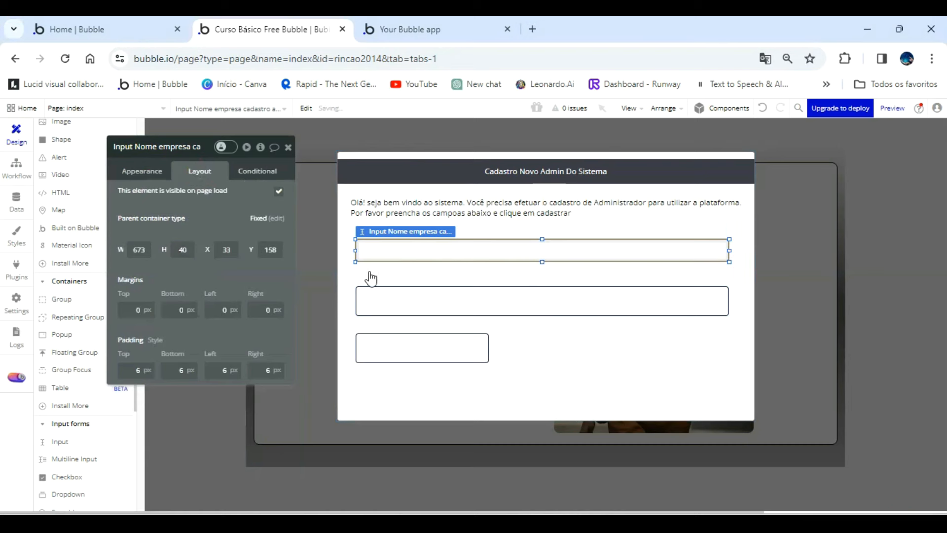
Set the height of the Email and Contato inputs to 40 px each.
click(441, 308)
click(195, 251)
text(40)
key(Return)
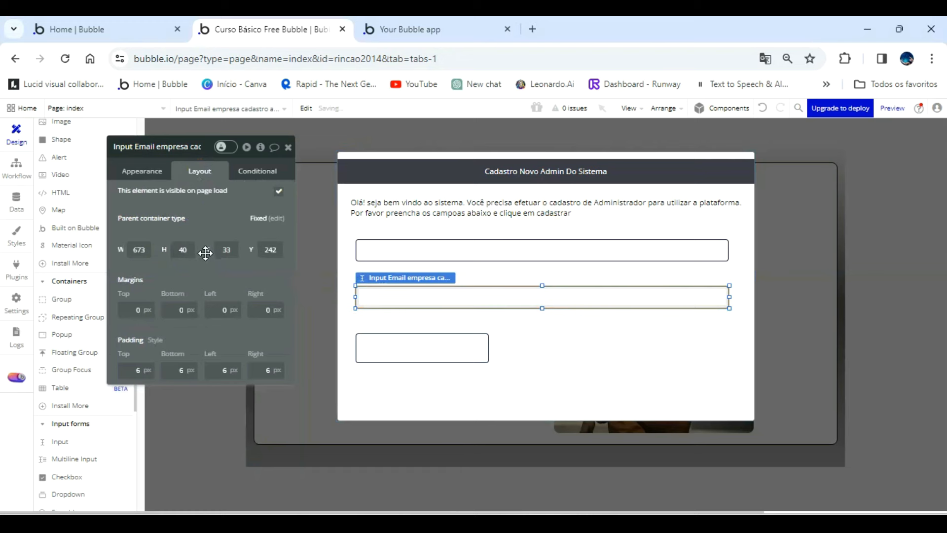
click(380, 347)
click(173, 252)
text(40)
key(Return)
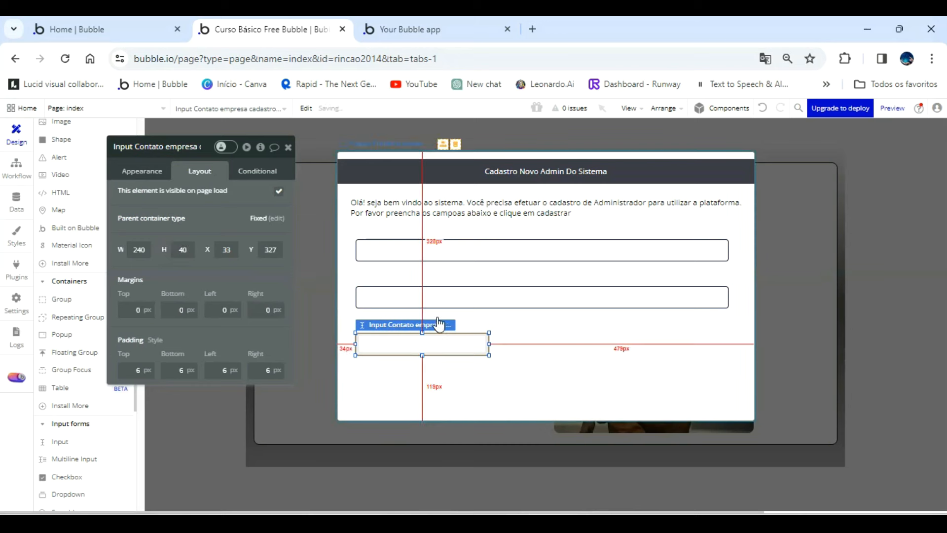
Move the Email and Contato inputs up to tighten the vertical spacing, with Contato at about Y 289.
click(449, 296)
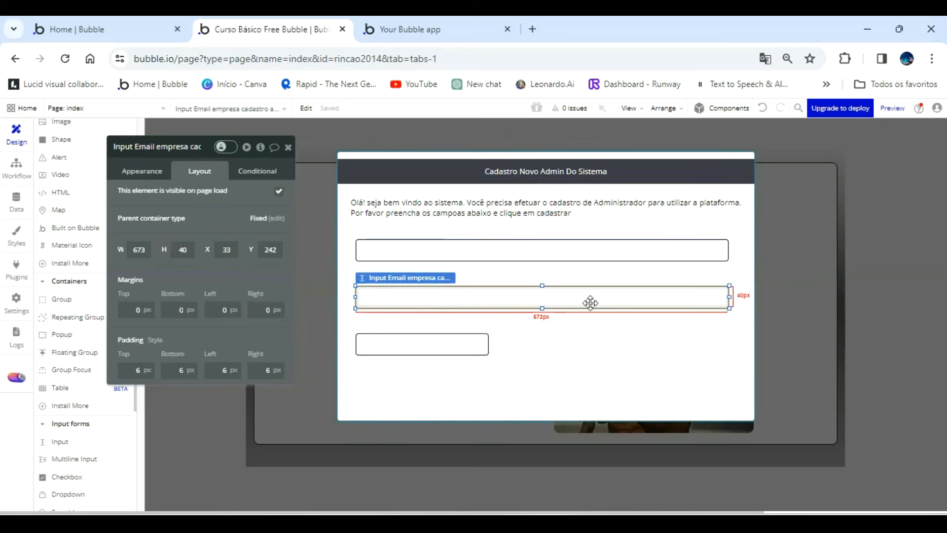
drag(567, 296, 568, 284)
drag(469, 350, 470, 324)
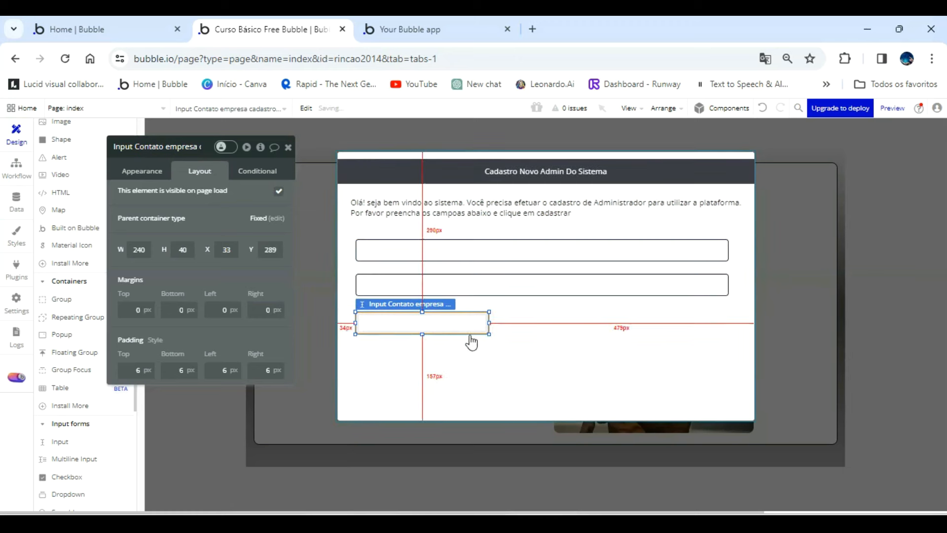
Rename the Contato input as "Input Endereço empresa cadastro admin" and widen it to match the 673 px inputs above.
click(146, 147)
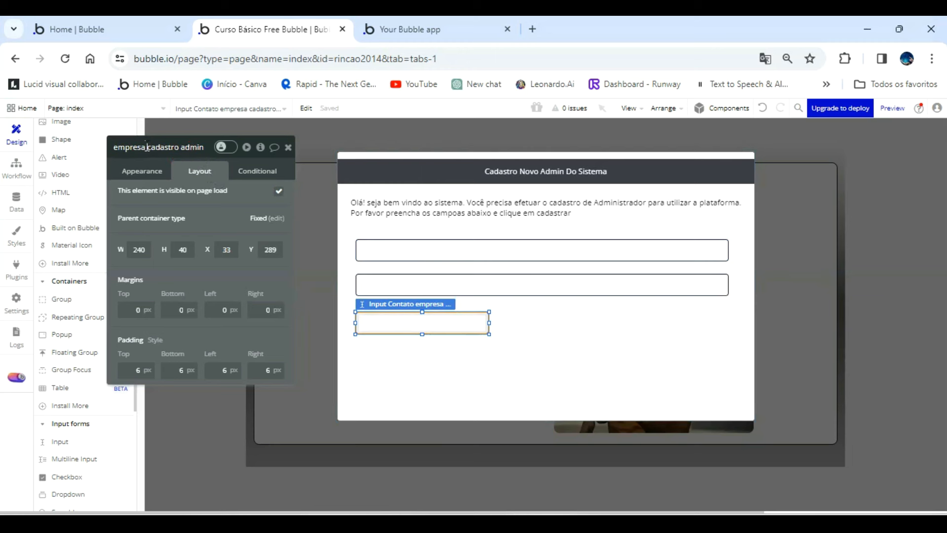
key(Home)
click(179, 150)
key(BackSpace)
key(BackSpace)
key(BackSpace)
key(BackSpace)
key(BackSpace)
key(BackSpace)
key(BackSpace)
key(BackSpace)
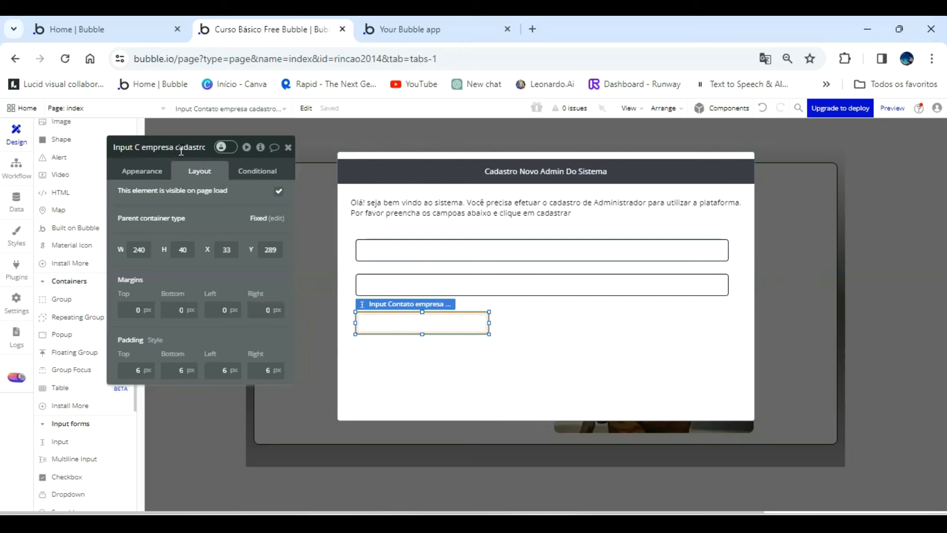
text(Endereço)
drag(490, 321, 730, 329)
Place a copy of the Endereço input, about 316 px wide, directly below it and remove "copy" from the end of its name.
drag(654, 323, 636, 353)
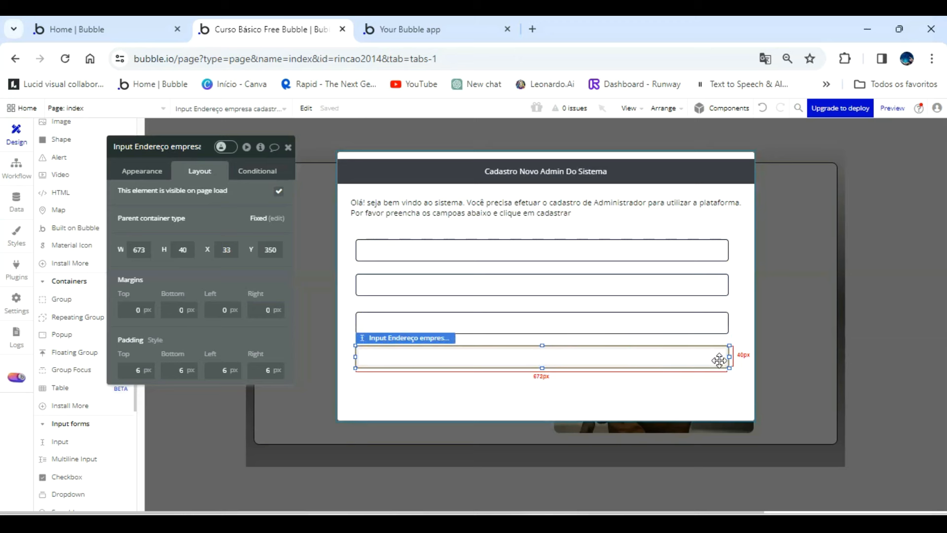
drag(729, 354, 531, 348)
click(139, 148)
key(BackSpace)
key(BackSpace)
key(BackSpace)
key(BackSpace)
key(BackSpace)
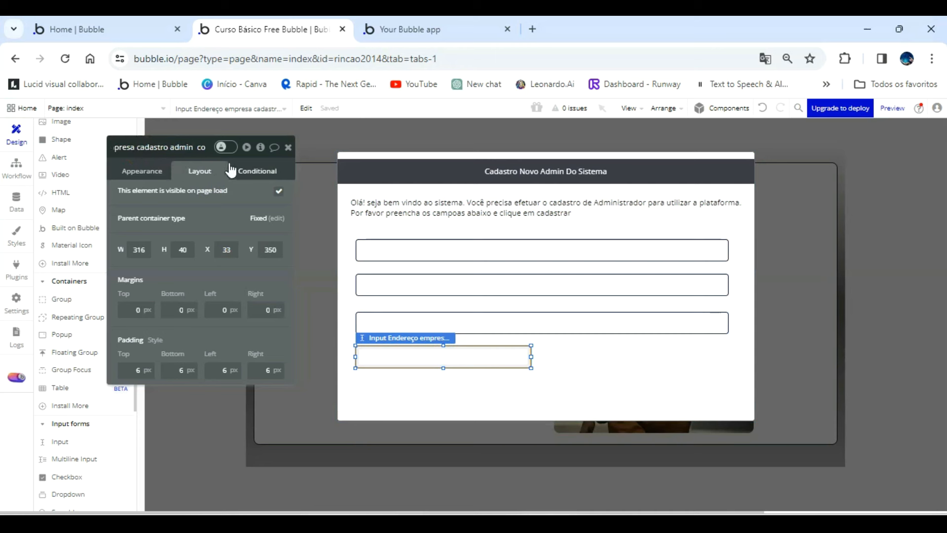
Rename the 316 px wide copy as "Input nome admin empresa cadastro admin".
click(139, 148)
key(Left)
key(Left)
key(Left)
key(Left)
key(Left)
key(Left)
key(Left)
key(Left)
key(Left)
key(Left)
key(Left)
key(Left)
key(Left)
key(Left)
key(Left)
key(Left)
key(Left)
key(Left)
key(Left)
key(Left)
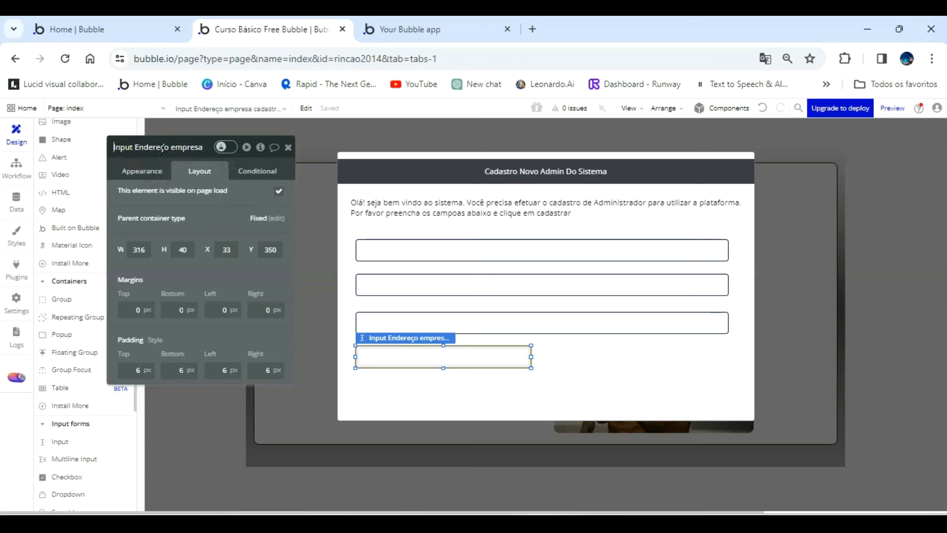
key(BackSpace)
key(BackSpace)
key(BackSpace)
key(BackSpace)
key(BackSpace)
key(BackSpace)
key(BackSpace)
key(BackSpace)
key(BackSpace)
text(nome d)
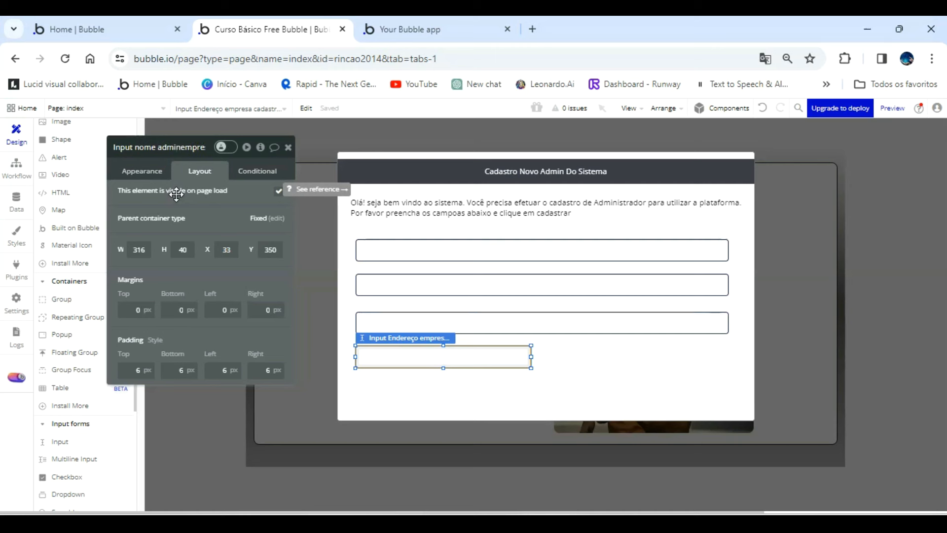
key(Right)
key(Right)
key(Right)
key(Right)
key(Right)
key(Right)
key(Right)
key(Right)
key(Right)
key(Right)
key(Right)
key(Right)
key(Right)
key(Right)
key(Right)
key(Right)
key(Right)
key(Right)
key(Right)
key(Right)
click(465, 351)
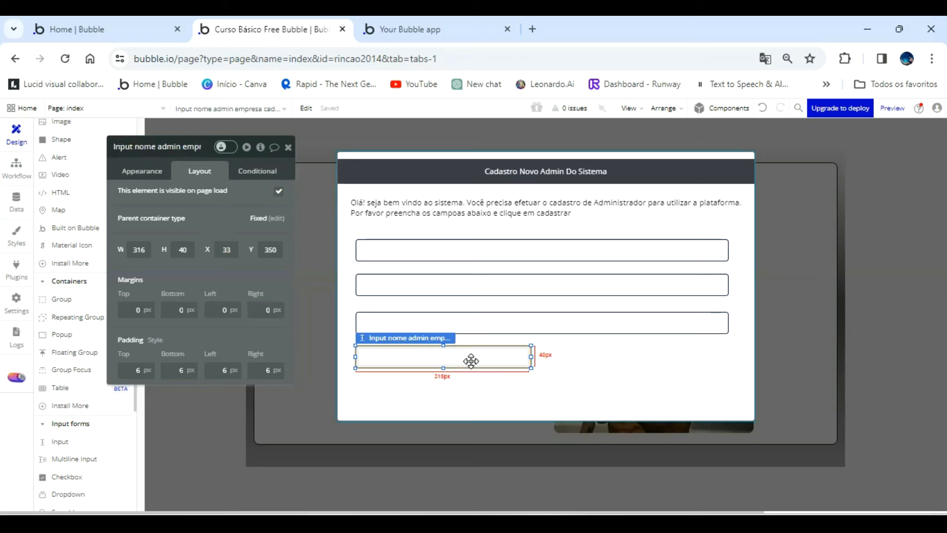
Place a same-sized copy of the nome admin input beside it at X 390 and remove "copy" from its name.
drag(470, 364, 667, 359)
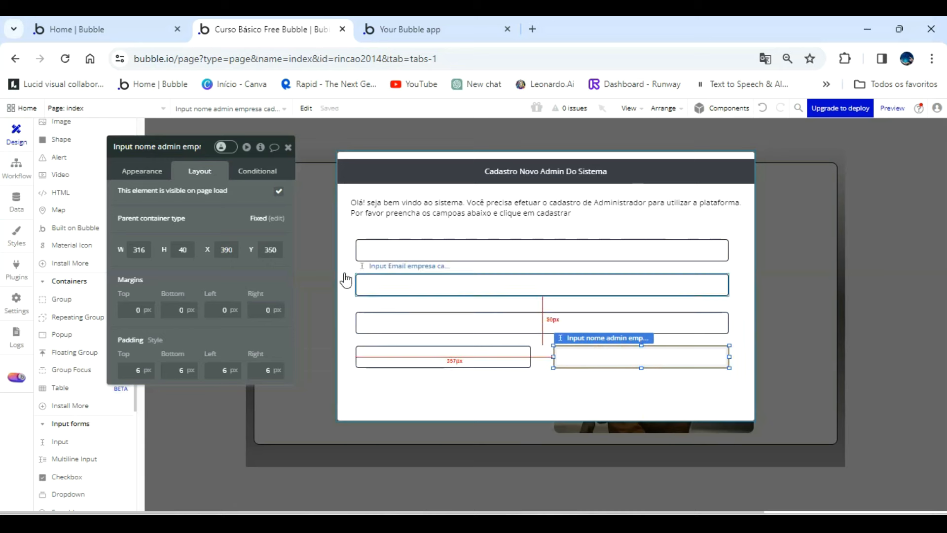
click(173, 147)
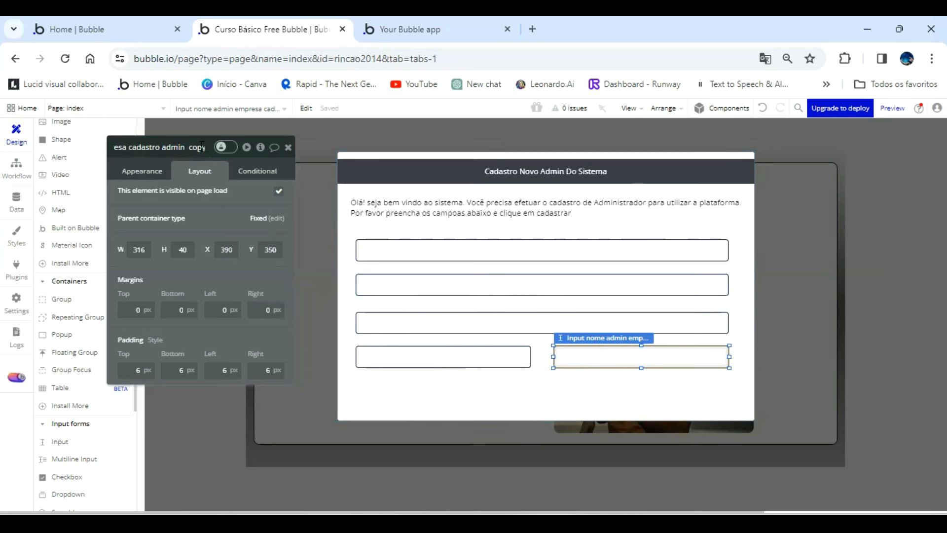
key(BackSpace)
key(BackSpace)
key(BackSpace)
key(BackSpace)
key(BackSpace)
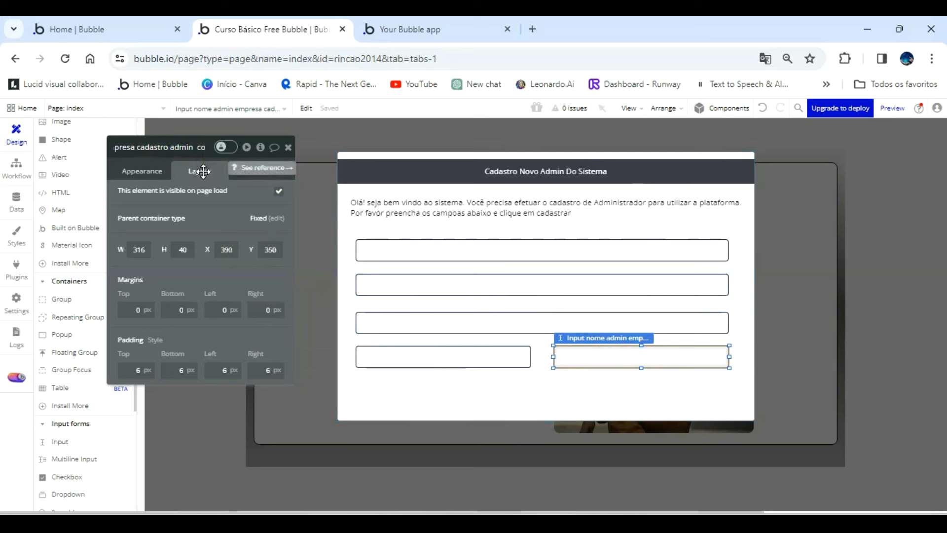
Rename the input at X 390 as "Input email admin empresa cadastro admin".
key(Left)
key(Left)
key(Left)
key(Left)
key(Left)
key(Left)
key(Left)
key(Left)
key(Left)
key(Left)
key(Left)
key(Left)
key(Left)
key(Left)
key(Left)
key(Left)
key(Left)
key(Left)
key(Left)
key(Left)
click(157, 147)
key(BackSpace)
key(BackSpace)
key(BackSpace)
key(BackSpace)
key(BackSpace)
text(email)
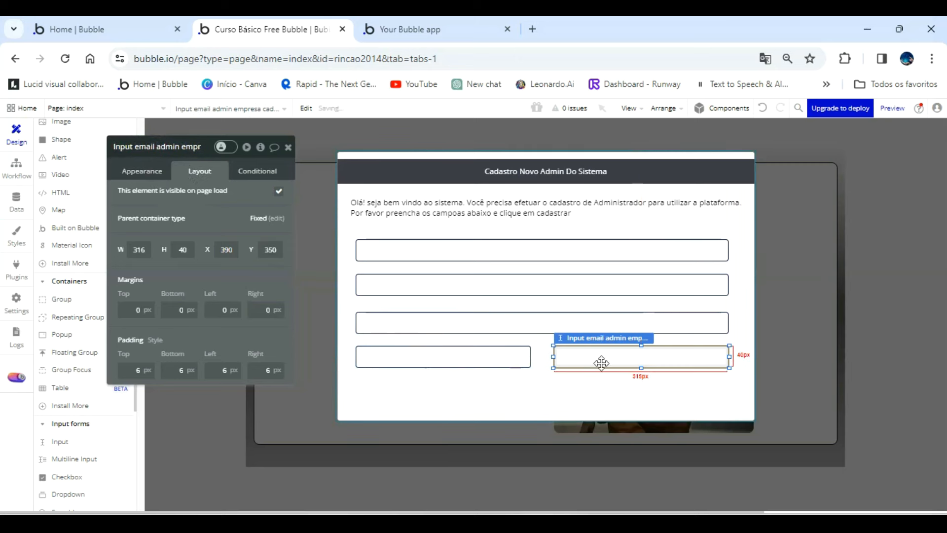
Place a copy of the email admin input below the nome admin input at about Y 413 and remove "copy" from its name.
drag(603, 360, 398, 389)
click(159, 148)
key(BackSpace)
key(BackSpace)
key(BackSpace)
key(BackSpace)
key(BackSpace)
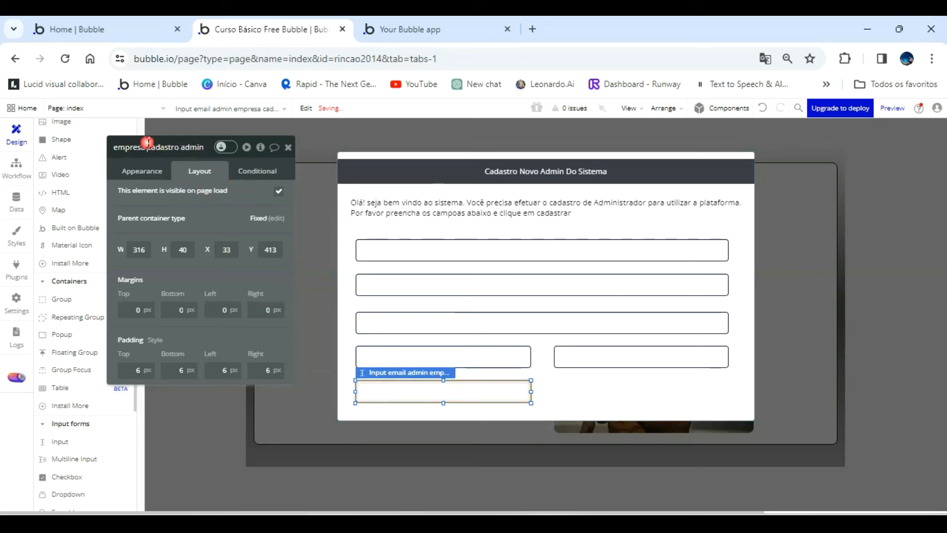
Rename the lowest input as "Input senha admin empresa cadastro admin" and dismiss the saving-issues message.
key(Home)
click(157, 147)
key(BackSpace)
key(BackSpace)
key(BackSpace)
key(BackSpace)
key(BackSpace)
text(senha)
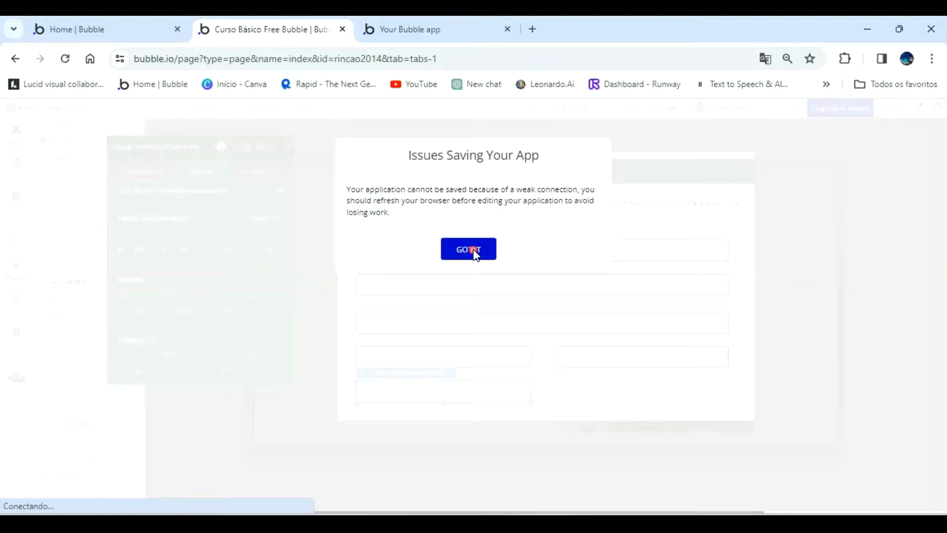
click(473, 250)
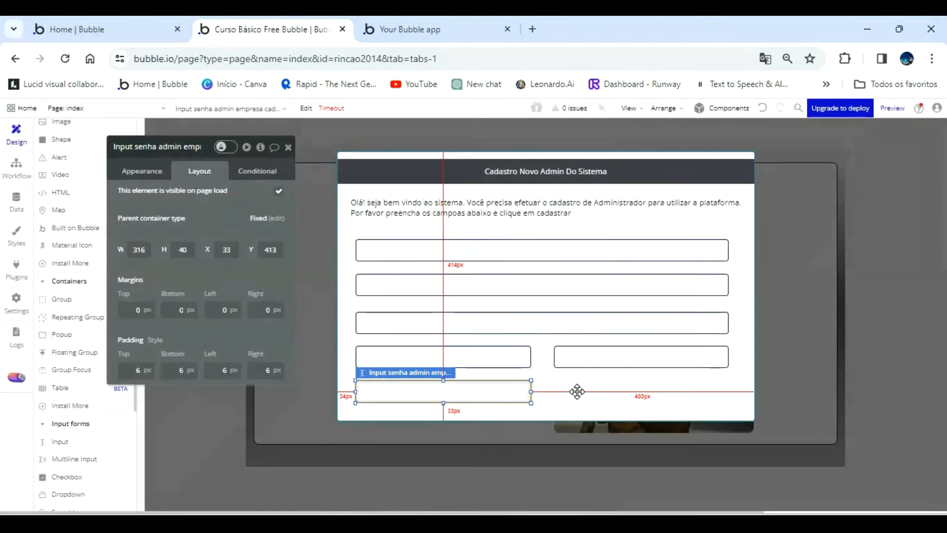
Select all six inputs in the popup and move them up together by about 15 px.
click(575, 391)
click(535, 252)
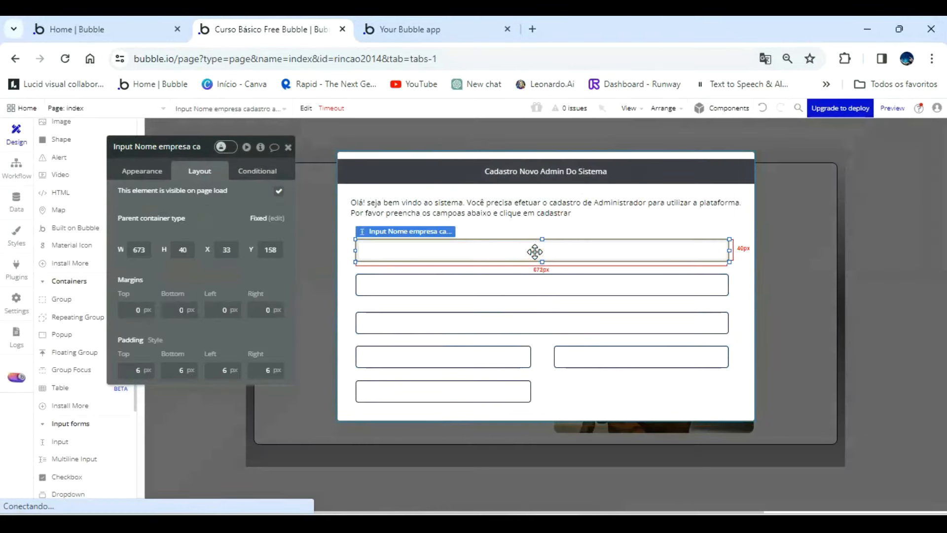
shift+click(537, 286)
shift+click(582, 370)
shift+click(489, 395)
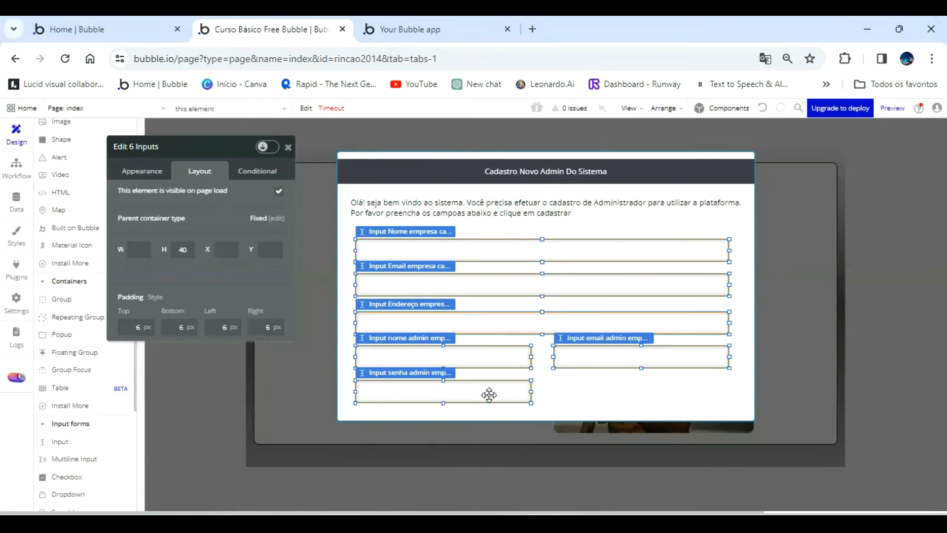
key(Up)
key(Up)
key(Up)
key(Up)
key(Up)
key(Up)
key(Up)
key(Up)
key(Up)
key(Up)
key(Up)
key(Up)
key(Up)
key(Up)
key(Up)
key(Up)
key(Up)
key(Up)
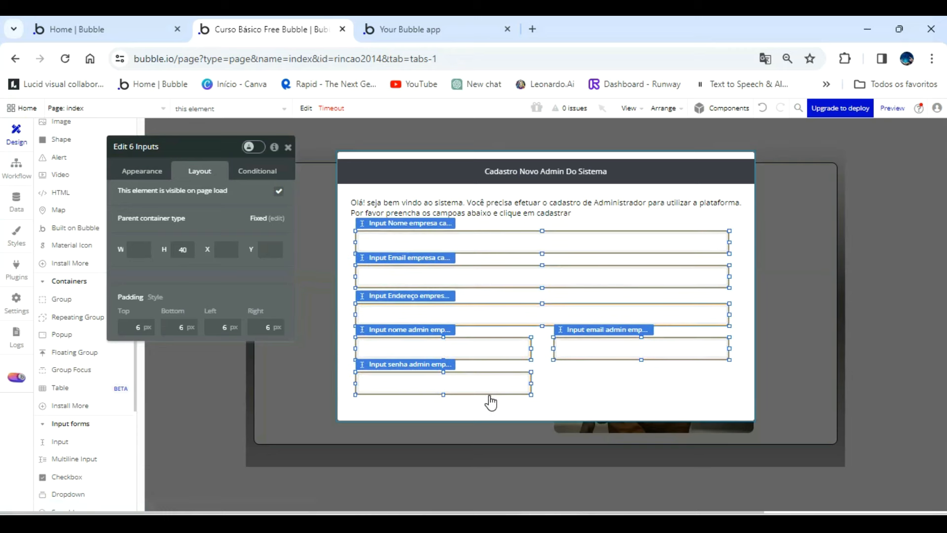
click(580, 409)
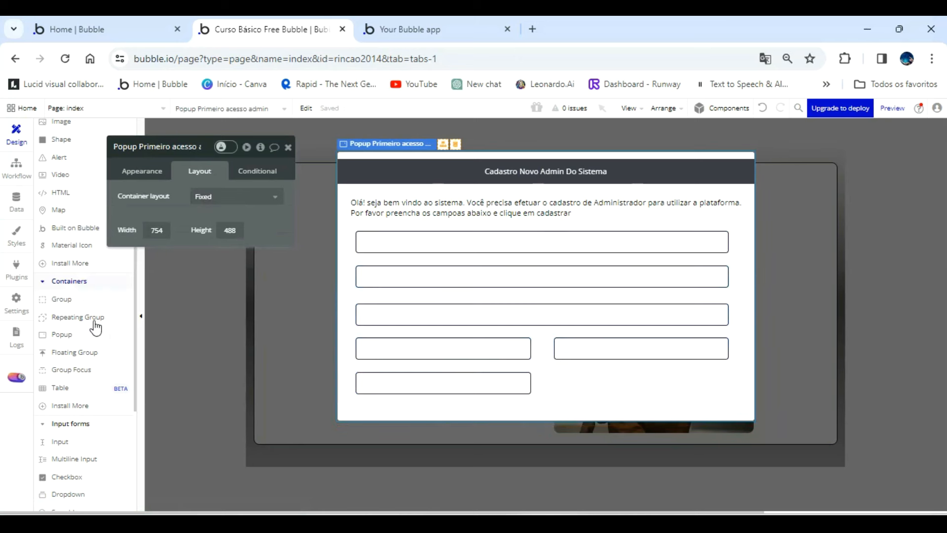
Add a picture uploader of about 316 by 40 px beside the senha admin input, at X 390 and Y 398.
scroll(96, 345, down, 2)
scroll(97, 378, down, 3)
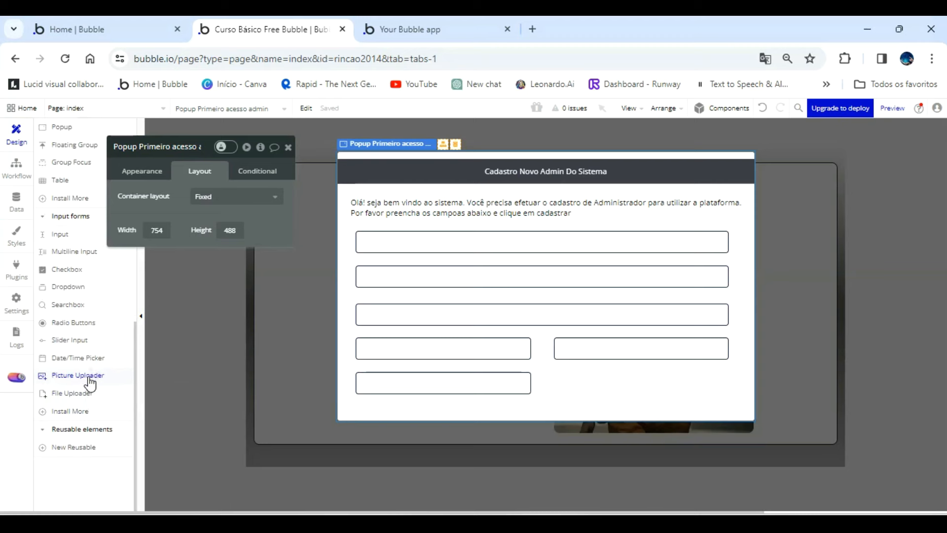
click(89, 381)
mouse_move(554, 373)
mouse_down()
mouse_move(622, 395)
mouse_move(731, 389)
mouse_move(710, 383)
mouse_up()
drag(642, 386, 642, 395)
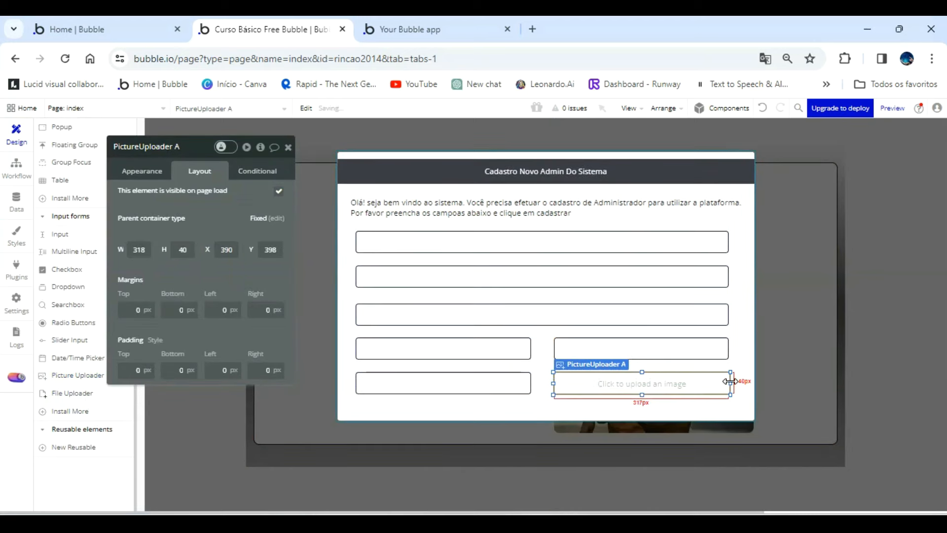
drag(730, 383, 727, 380)
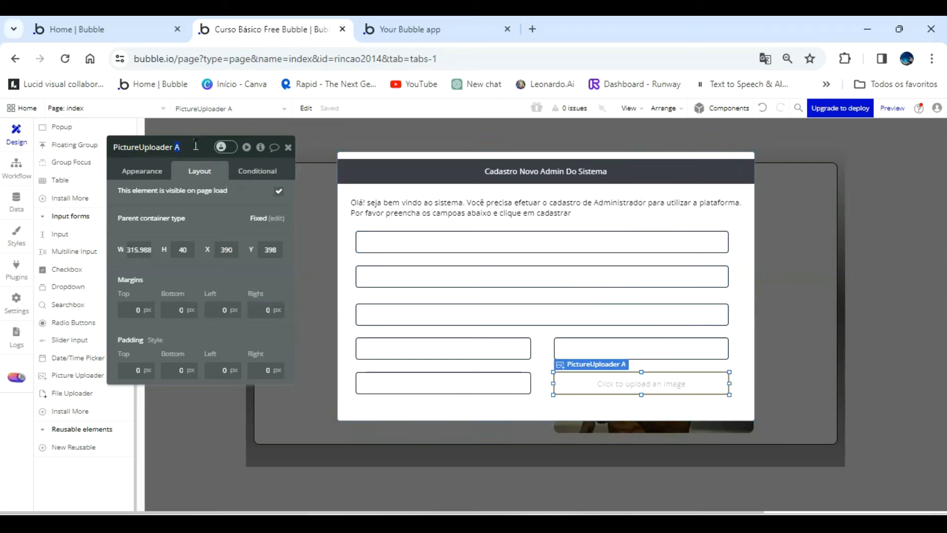
Rename the picture uploader as "PictureUploader logotipo cadastro admin empresa".
text(cadastro admin empresa)
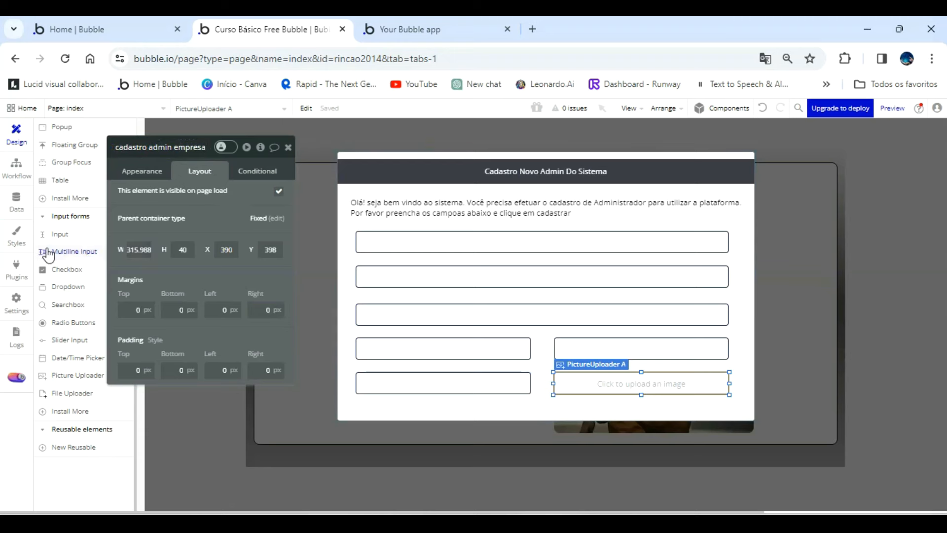
Check the fields of the Empresa data type and review each input and the picture uploader in the popup.
click(16, 202)
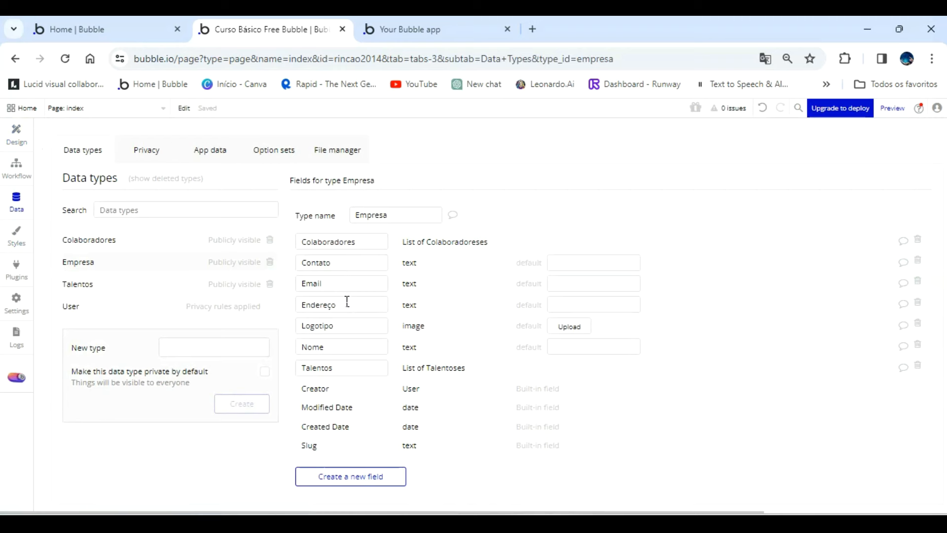
click(22, 143)
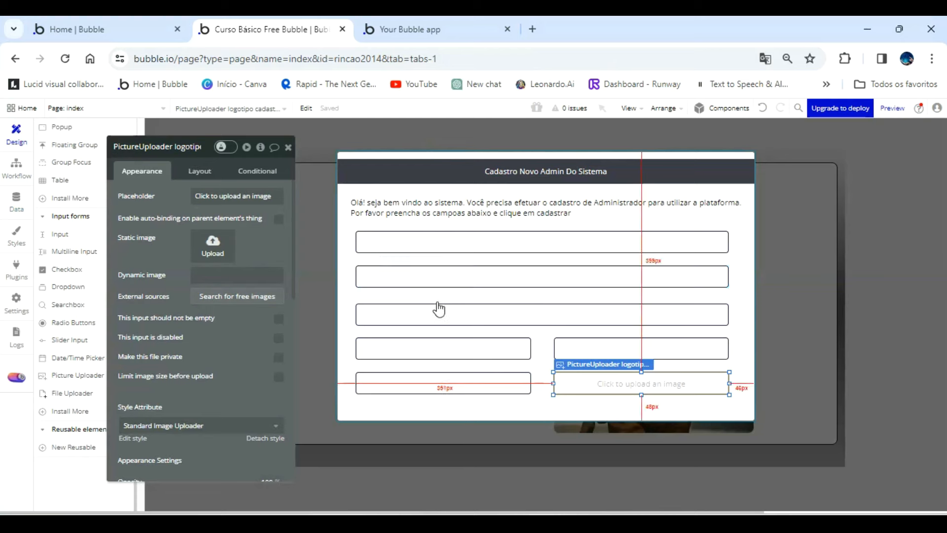
click(434, 311)
click(440, 244)
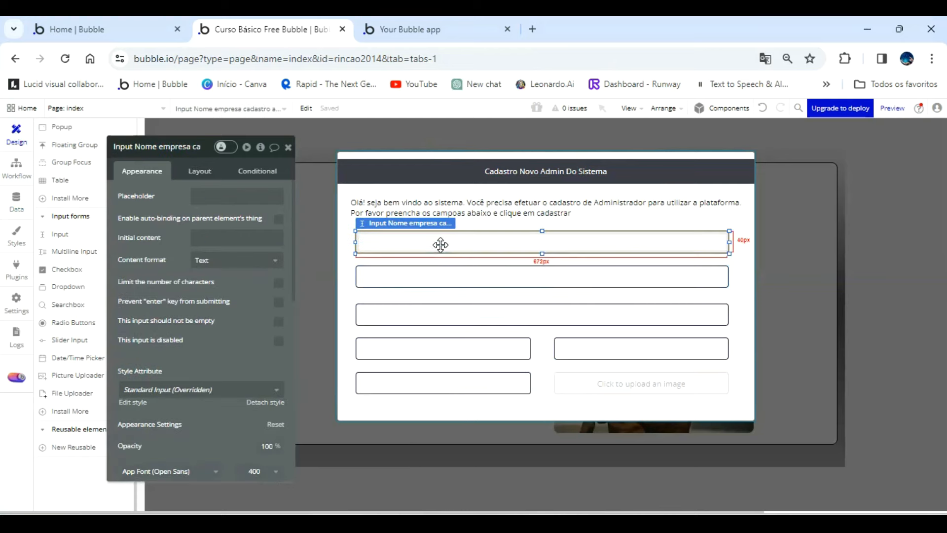
click(443, 273)
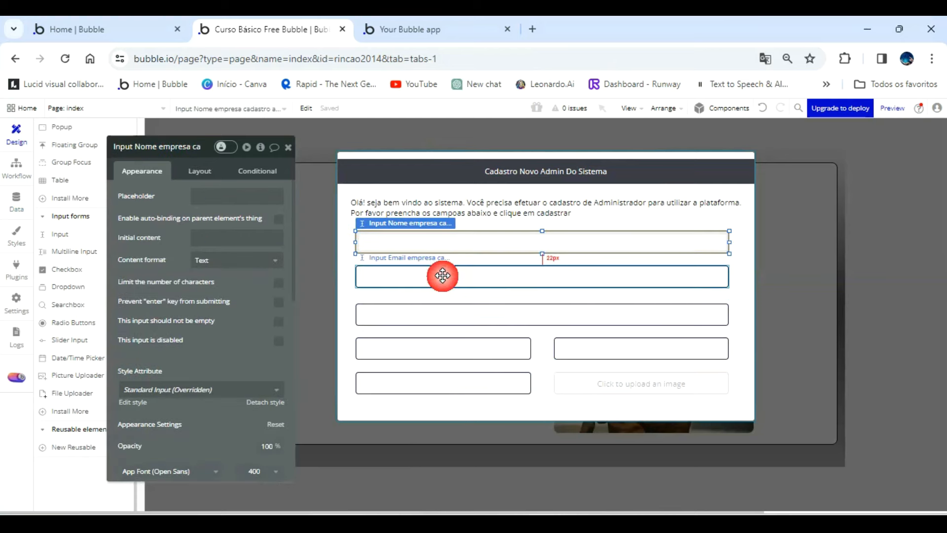
click(442, 313)
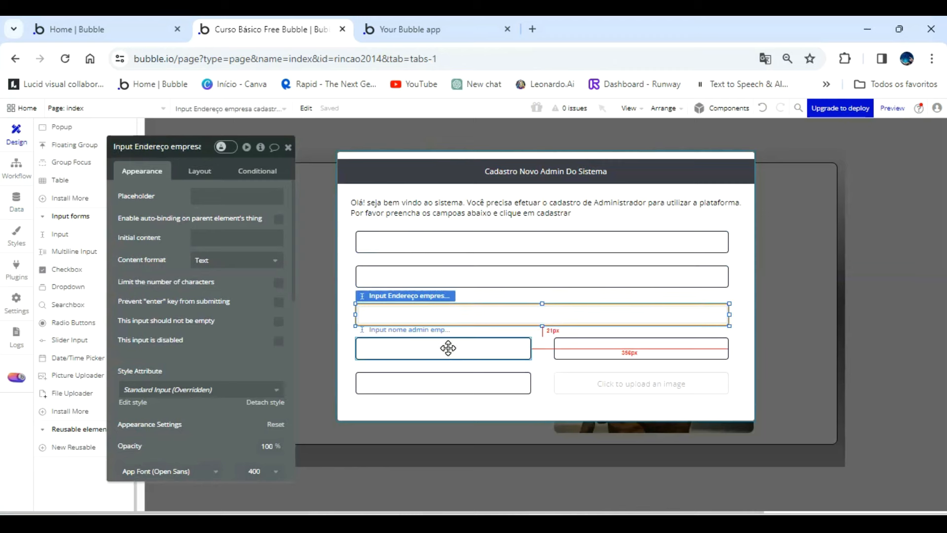
click(448, 348)
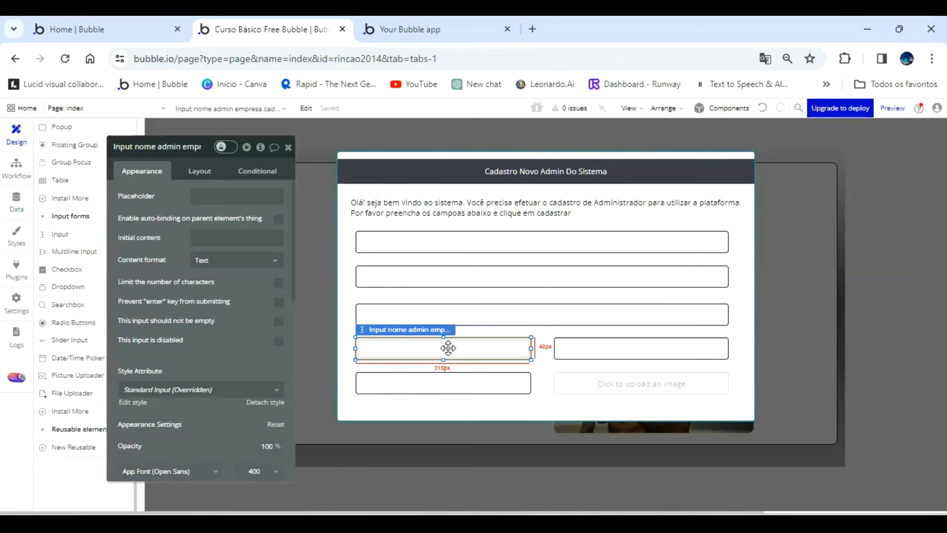
click(626, 351)
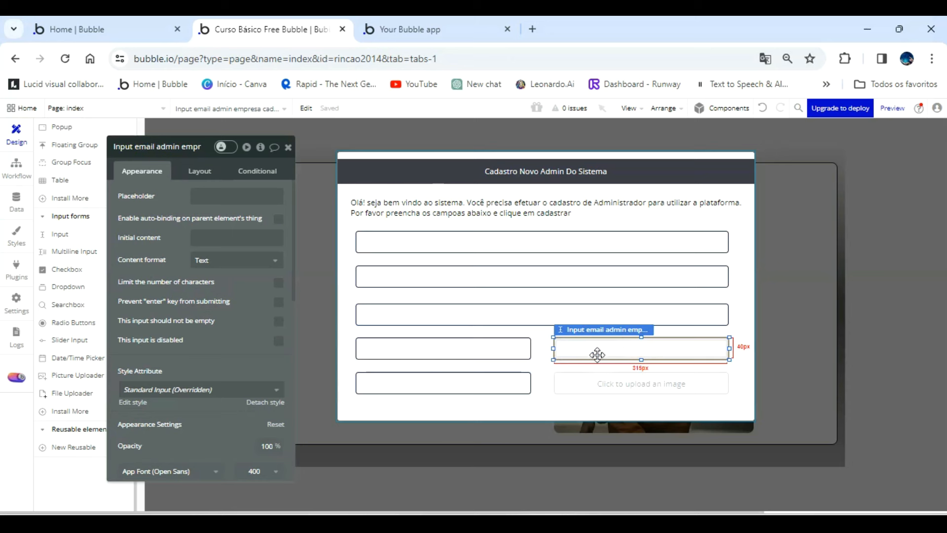
click(489, 378)
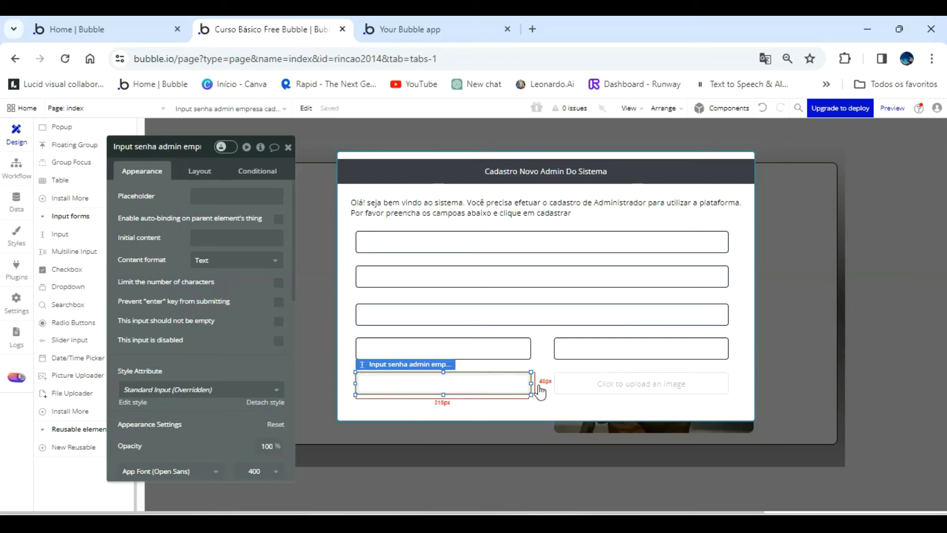
click(578, 382)
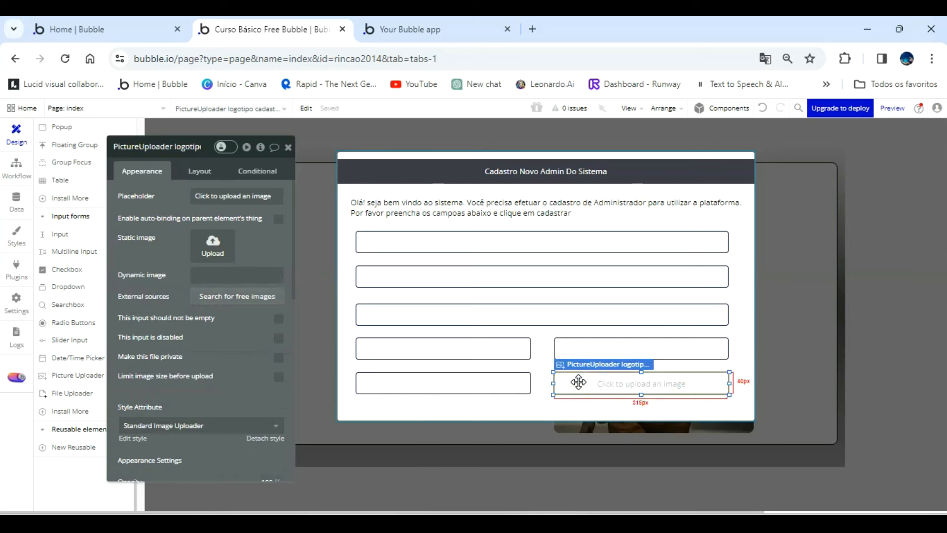
Set the height of the first-access admin popup to 550.
click(548, 408)
click(202, 171)
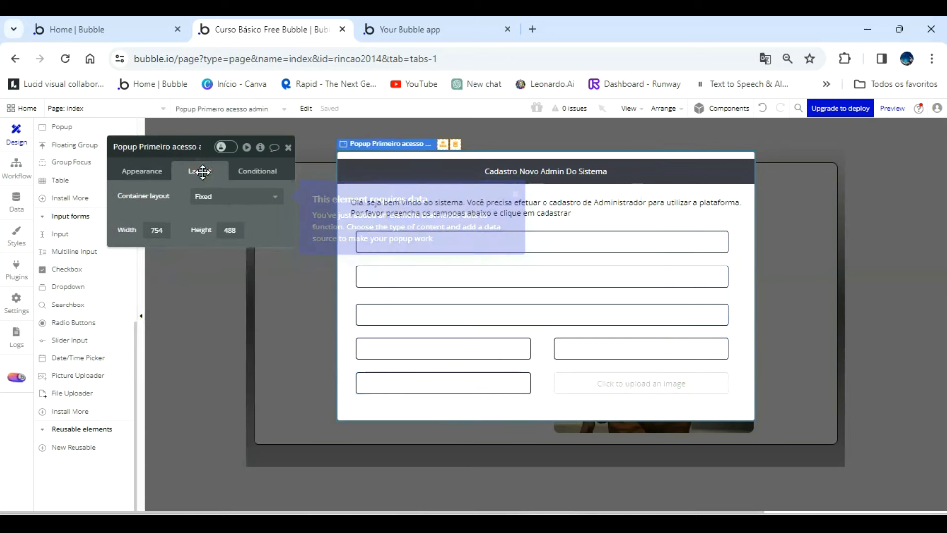
click(244, 231)
text(550)
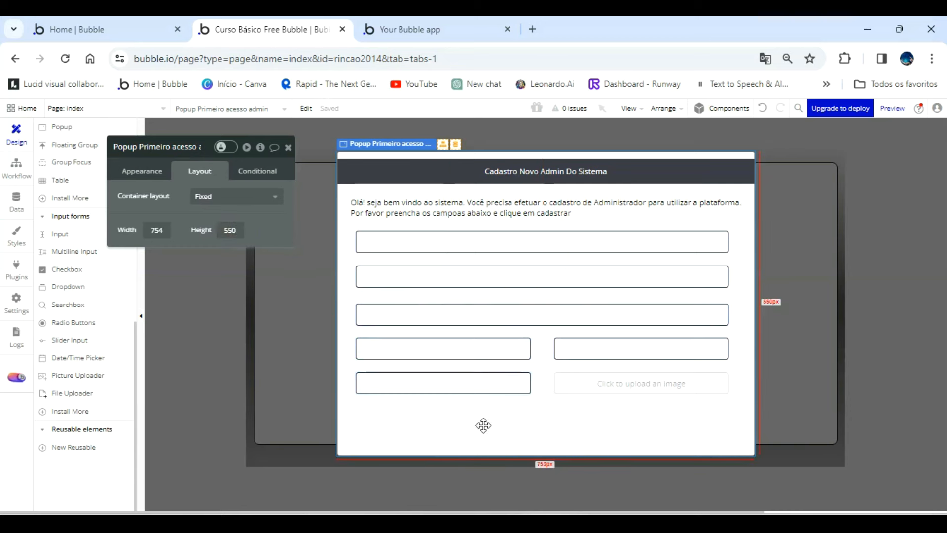
Set the border colour of the logotipo picture uploader to the Text colour variable.
click(611, 383)
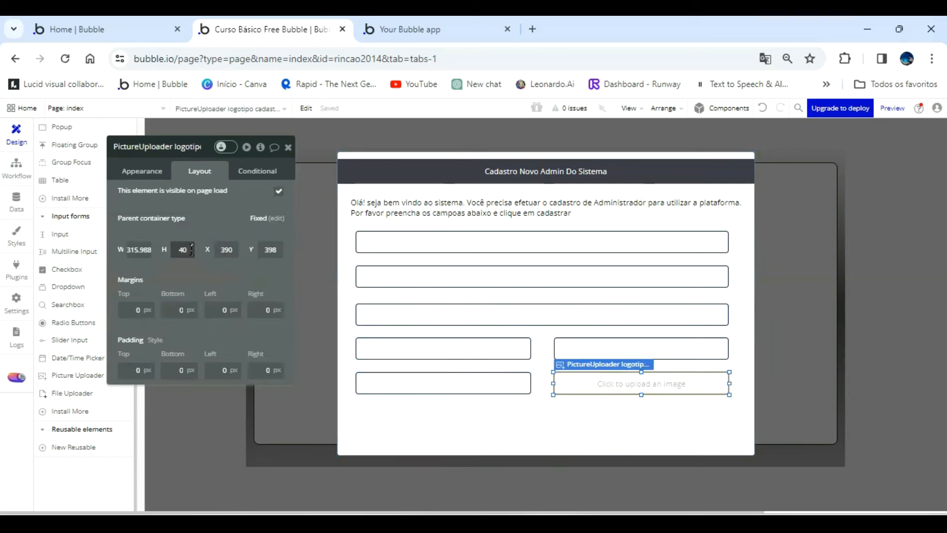
click(143, 172)
scroll(188, 333, down, 5)
scroll(188, 333, down, 2)
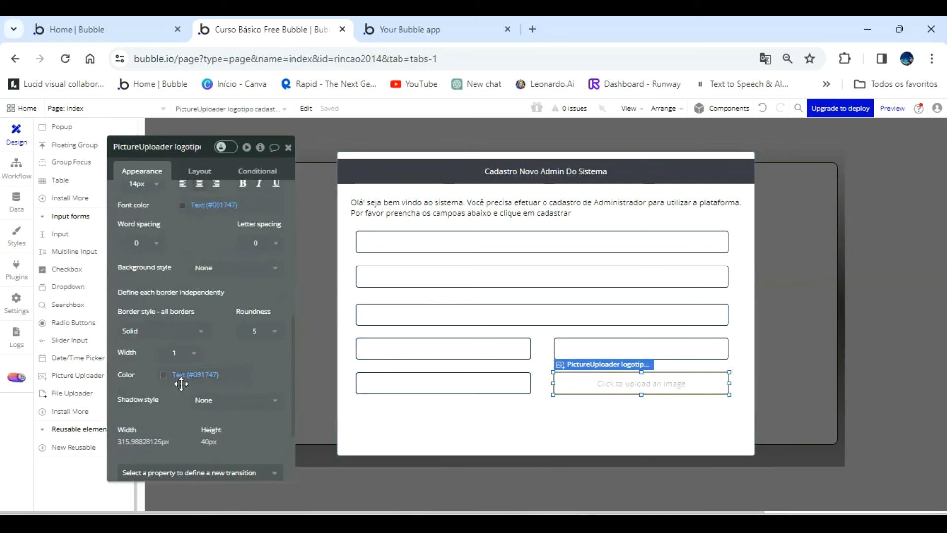
click(181, 374)
click(192, 487)
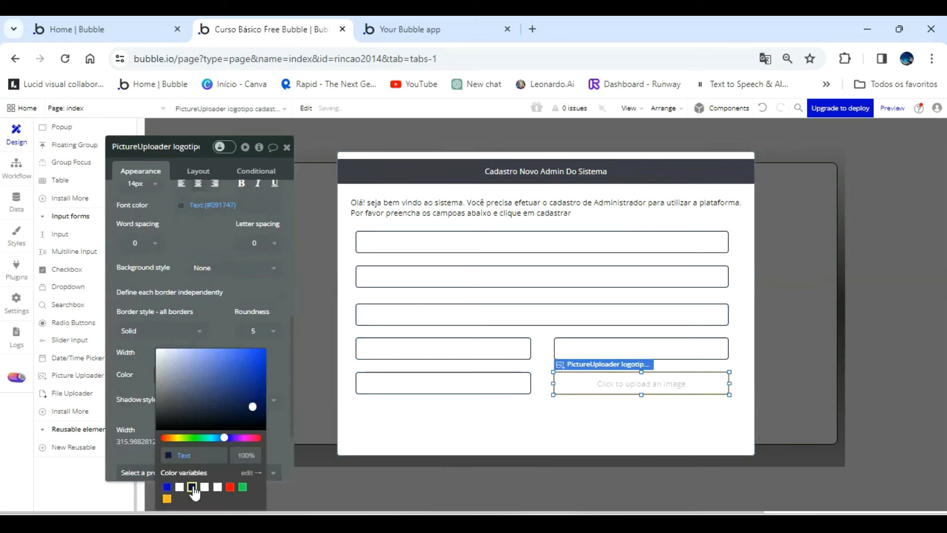
click(431, 419)
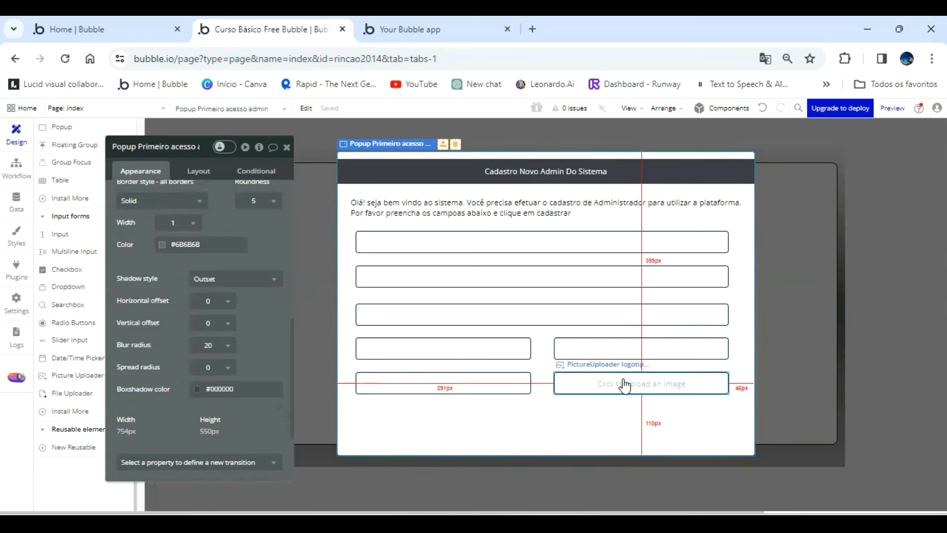
Add a button of about 247 by 37 px below the senha admin input and caption it "Cadastrar Admin".
scroll(81, 217, up, 3)
scroll(79, 214, up, 5)
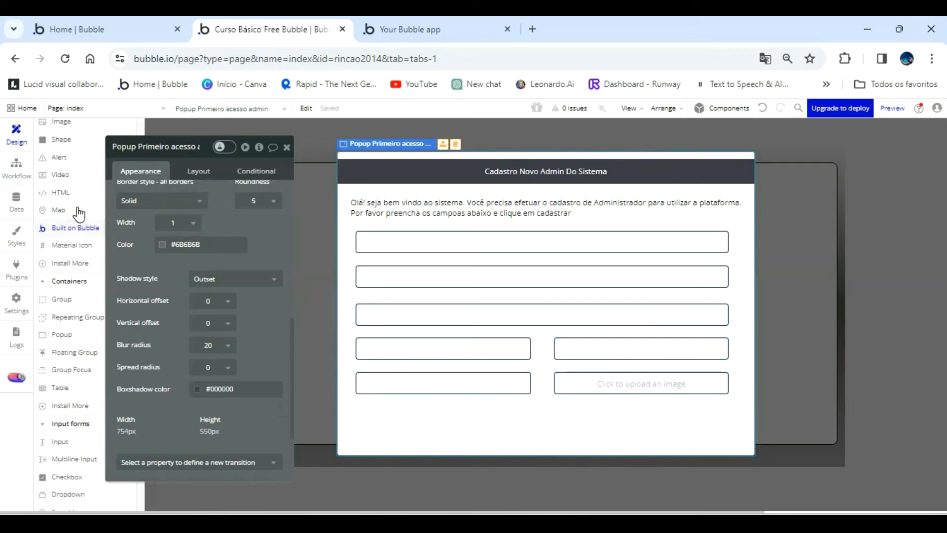
click(63, 208)
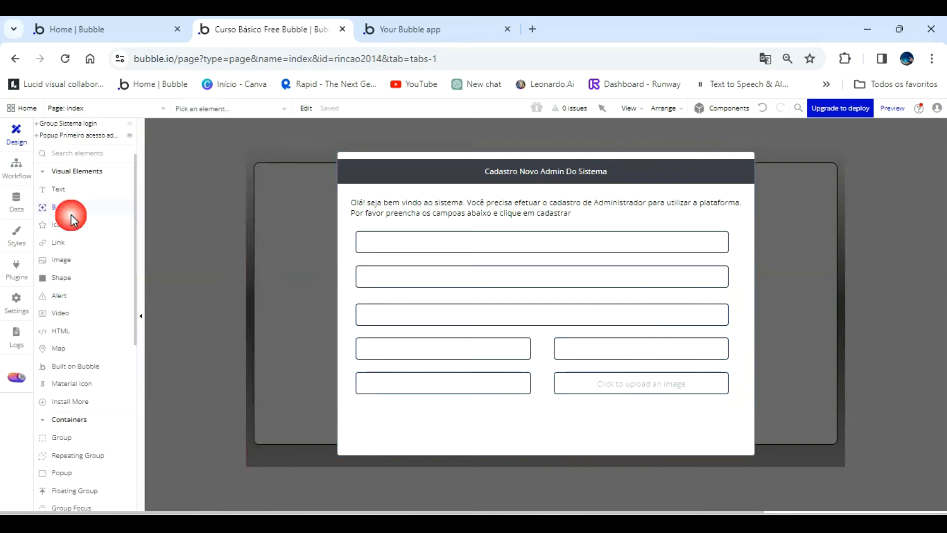
drag(367, 414, 505, 435)
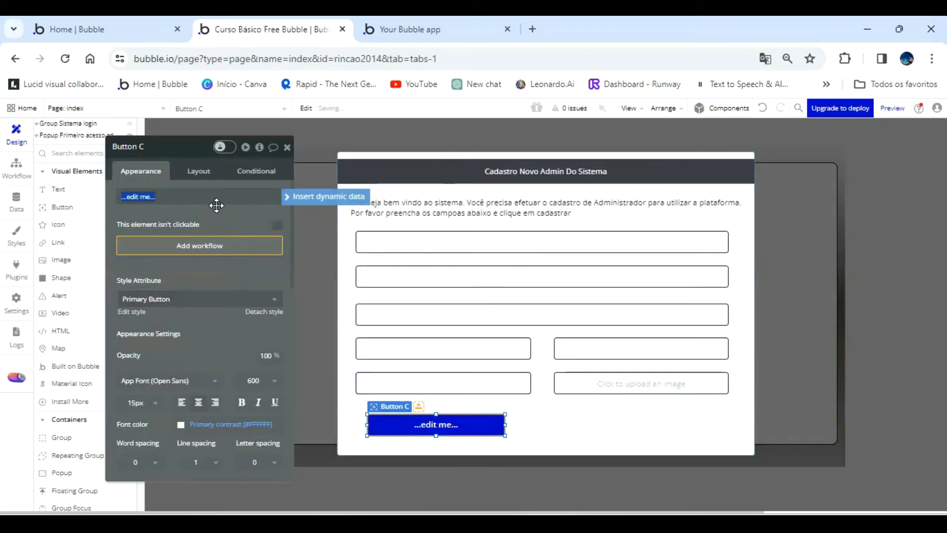
text(Cadastrar NO)
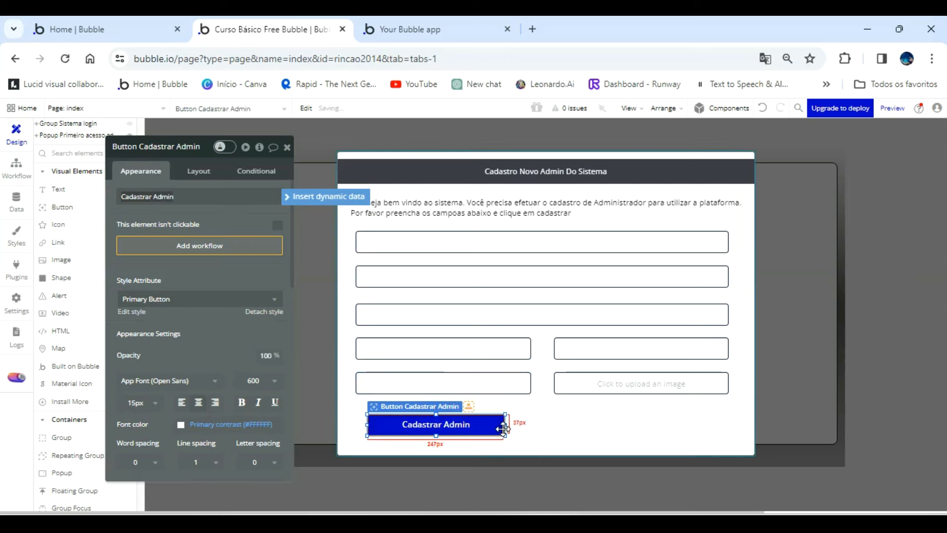
Widen the button to about 315 px to match the input above and rename it "Button Cadastrar novo Admin".
drag(506, 424, 532, 422)
drag(373, 424, 356, 424)
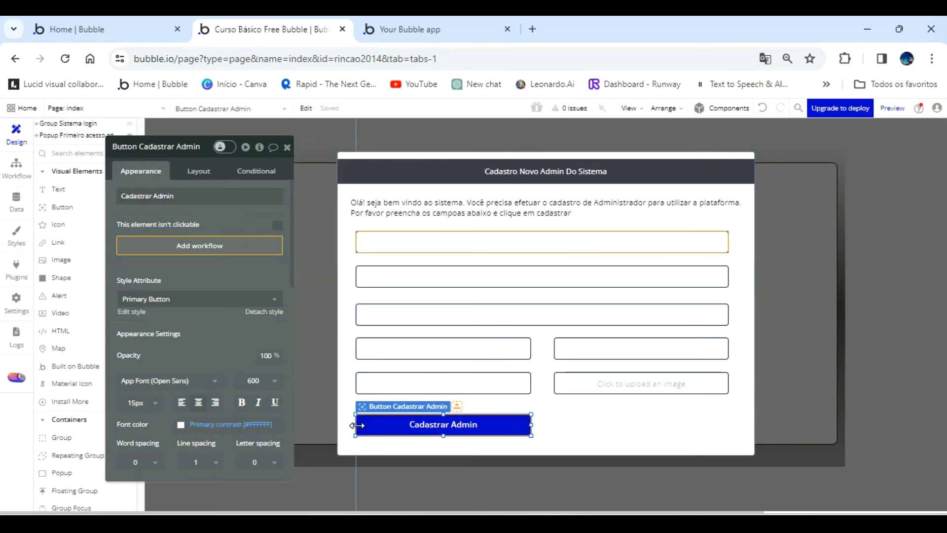
click(188, 148)
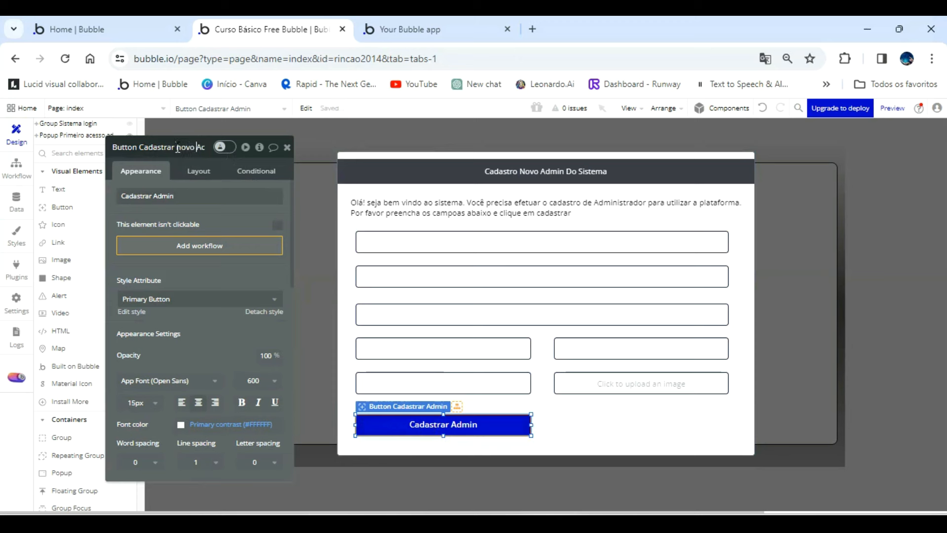
Place a copy of the Cadastrar Admin button beside the original, directly below the picture uploader.
click(443, 424)
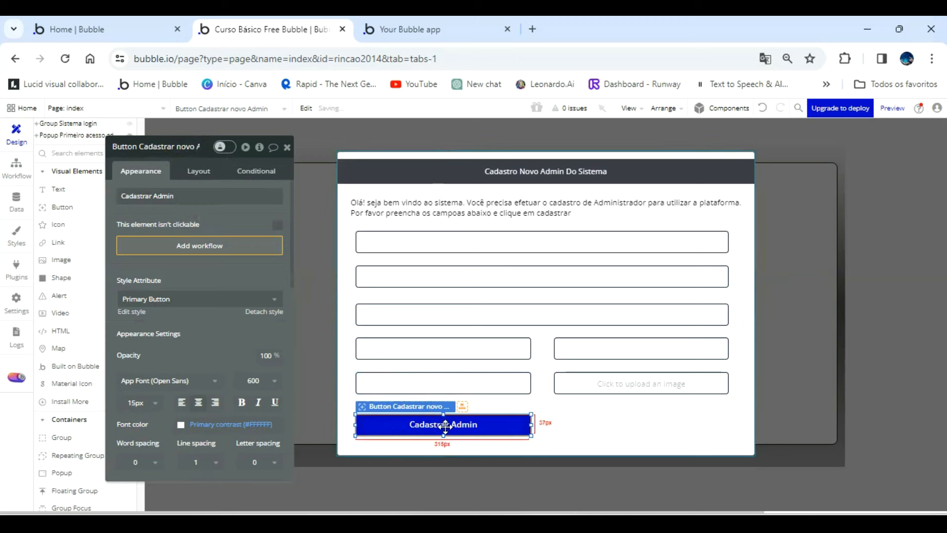
key(ctrl+v)
drag(446, 428, 642, 423)
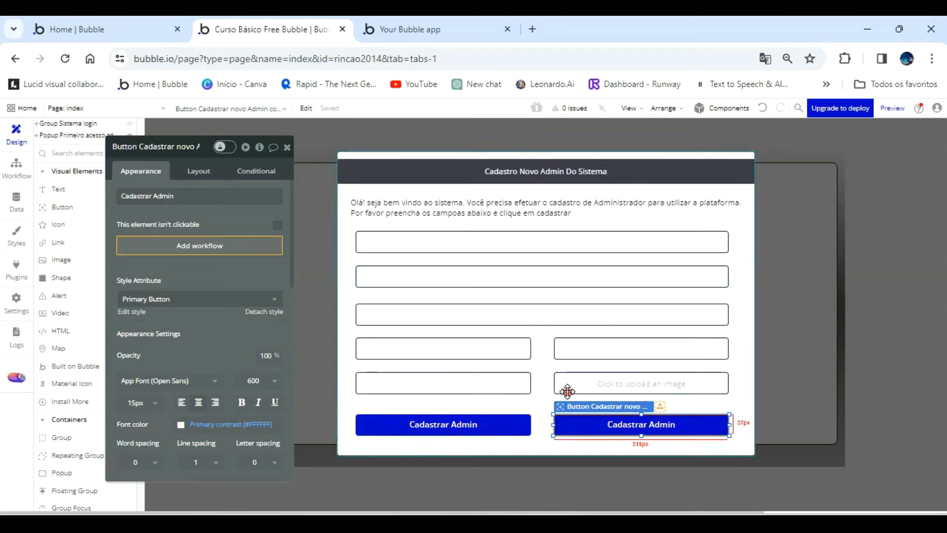
Rename the copied button as "Button Limpar campos Cadastrar novo Admin".
click(186, 146)
key(BackSpace)
key(BackSpace)
click(127, 147)
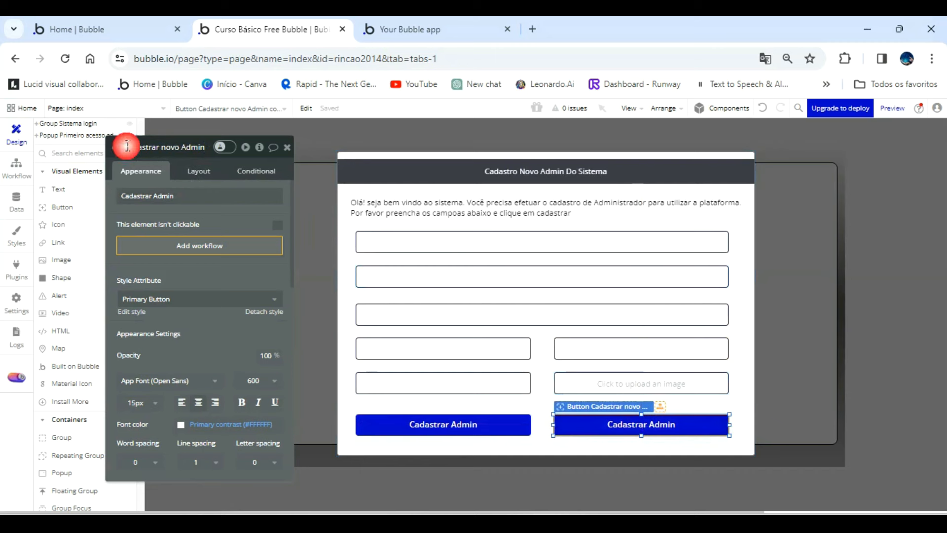
key(BackSpace)
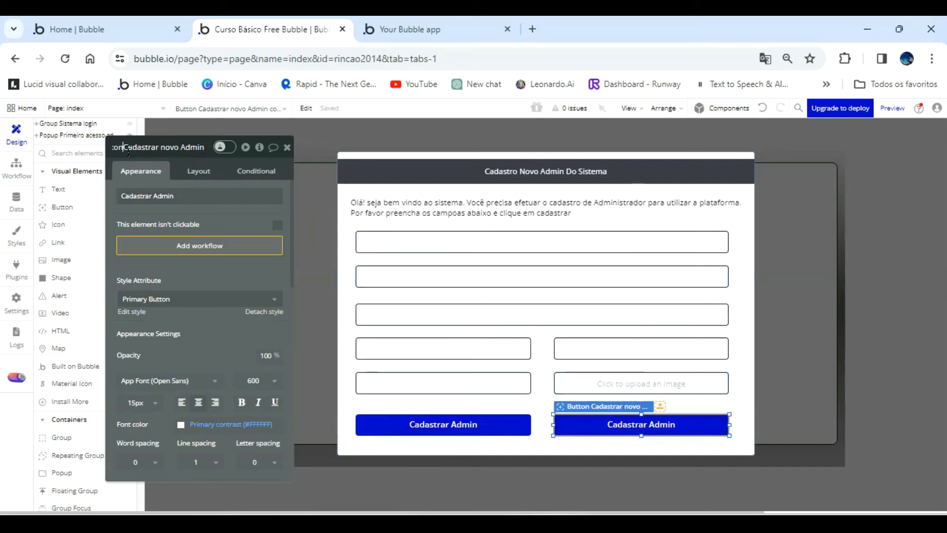
key(Home)
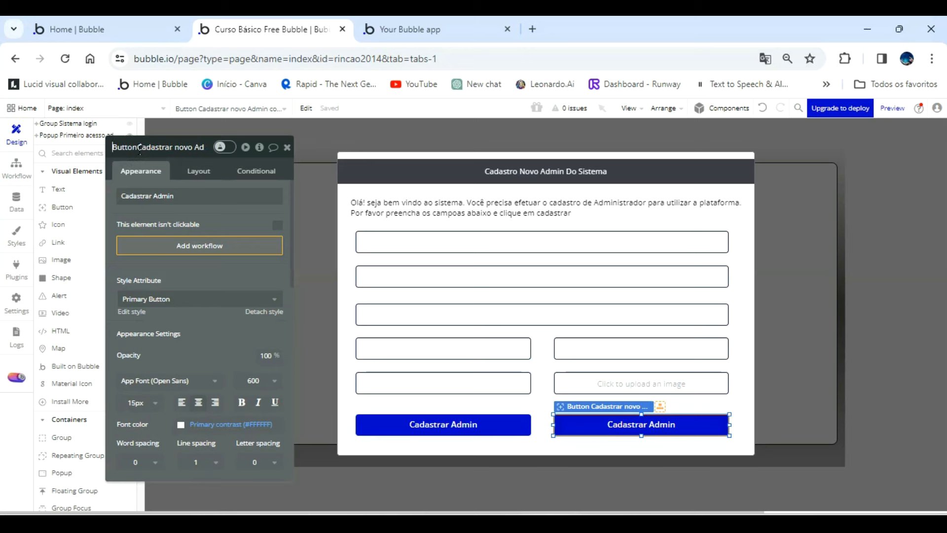
click(139, 147)
text(Limpar campos Ca)
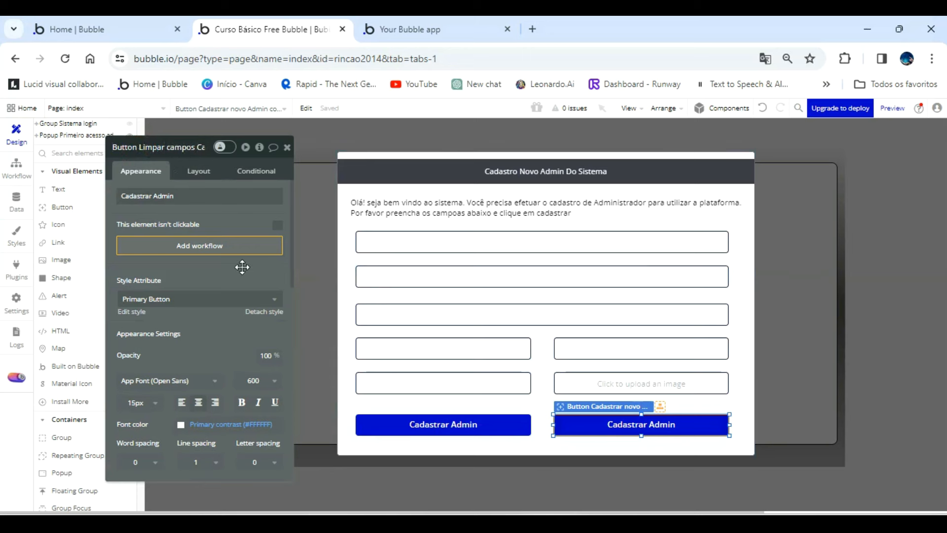
Set the background colour of the Limpar campos button to the Destructive colour variable.
scroll(256, 390, down, 3)
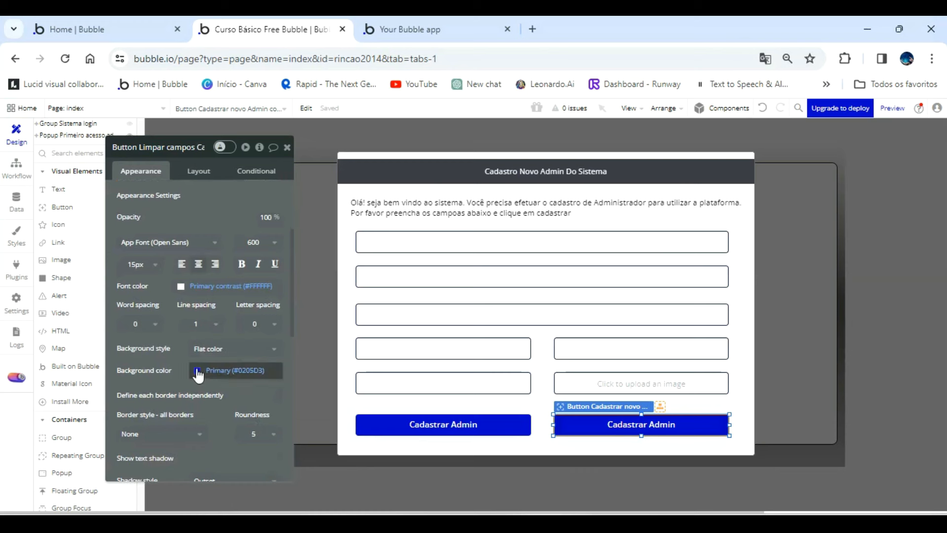
click(196, 370)
click(265, 488)
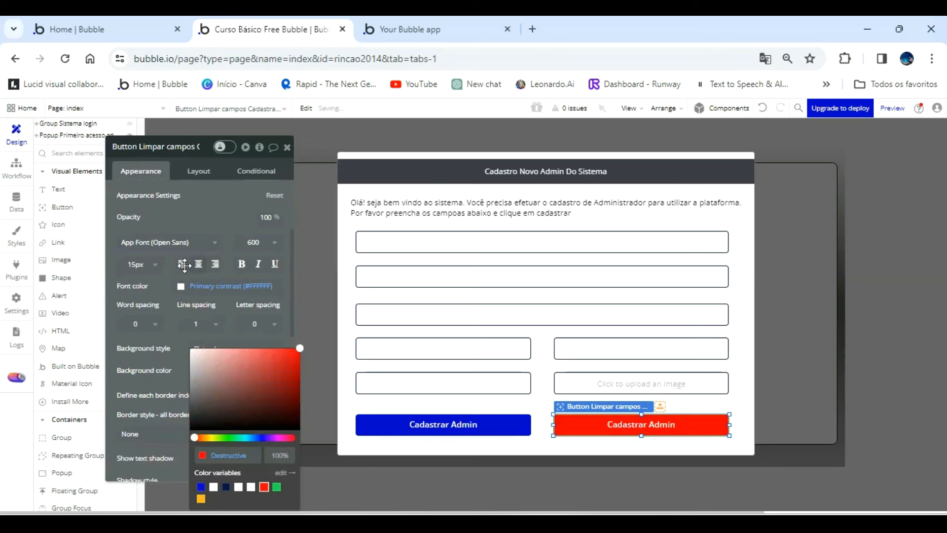
click(201, 213)
Add a condition to the Limpar campos button that keeps its background colour Destructive (#FF0000) when This Button is hovered.
click(245, 169)
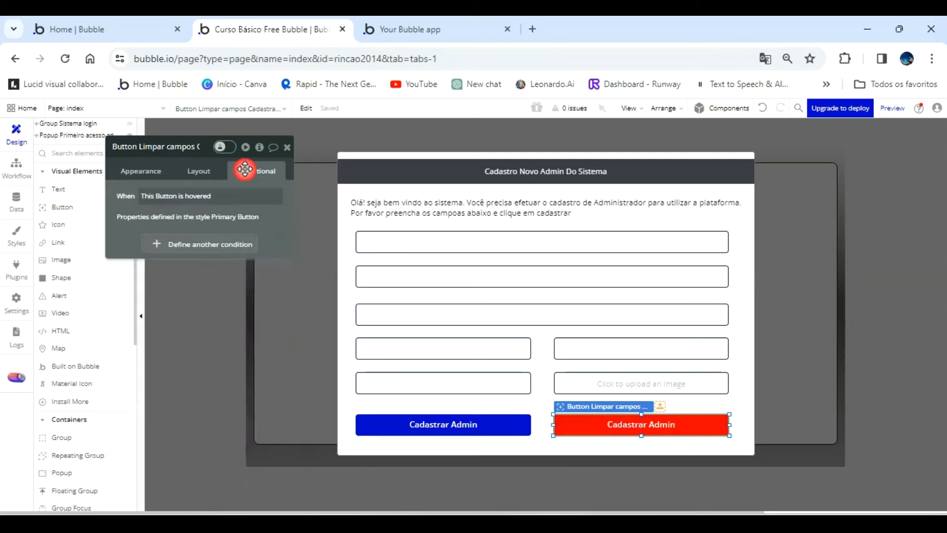
click(211, 244)
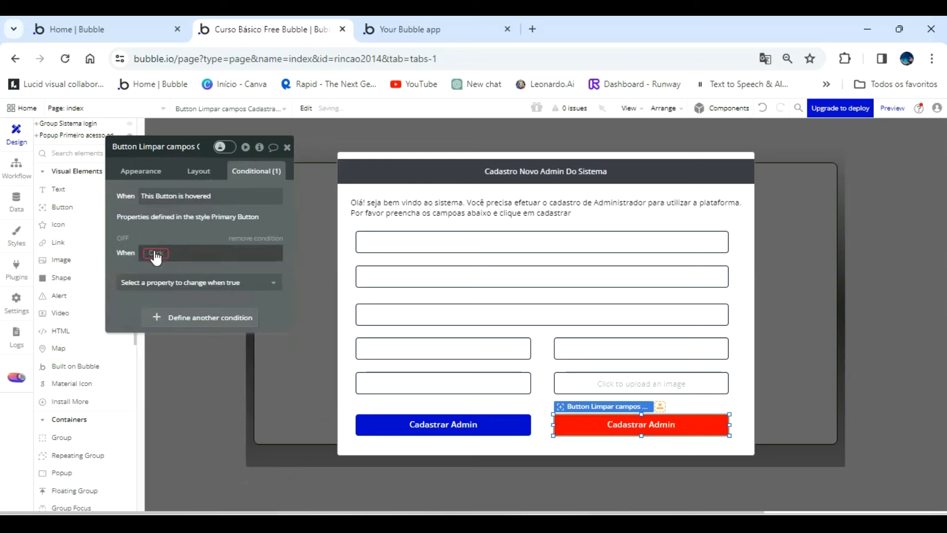
click(156, 254)
click(169, 267)
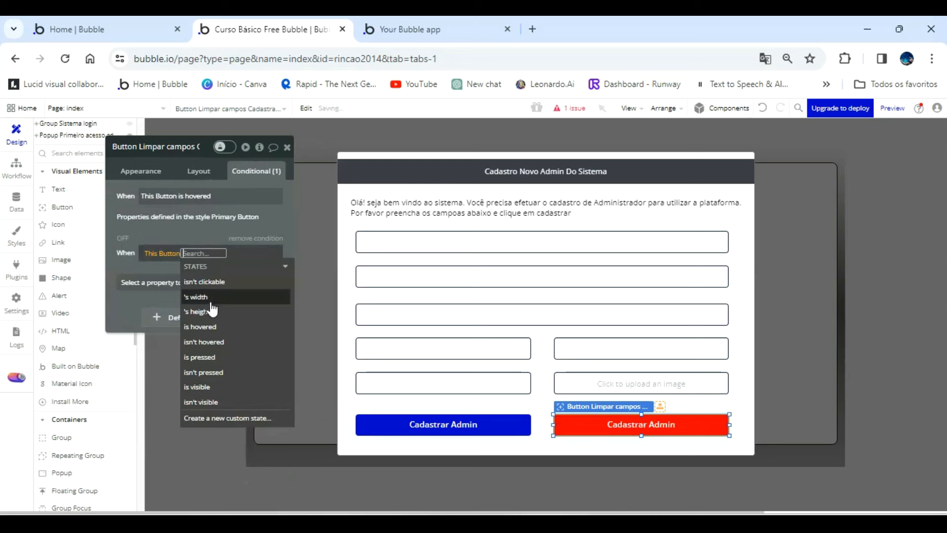
click(217, 327)
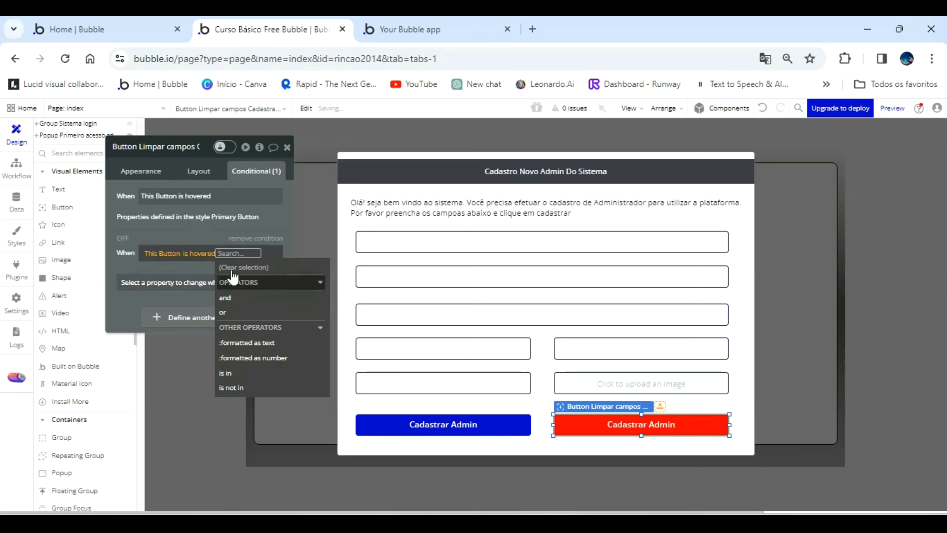
click(205, 288)
click(205, 289)
scroll(207, 355, down, 7)
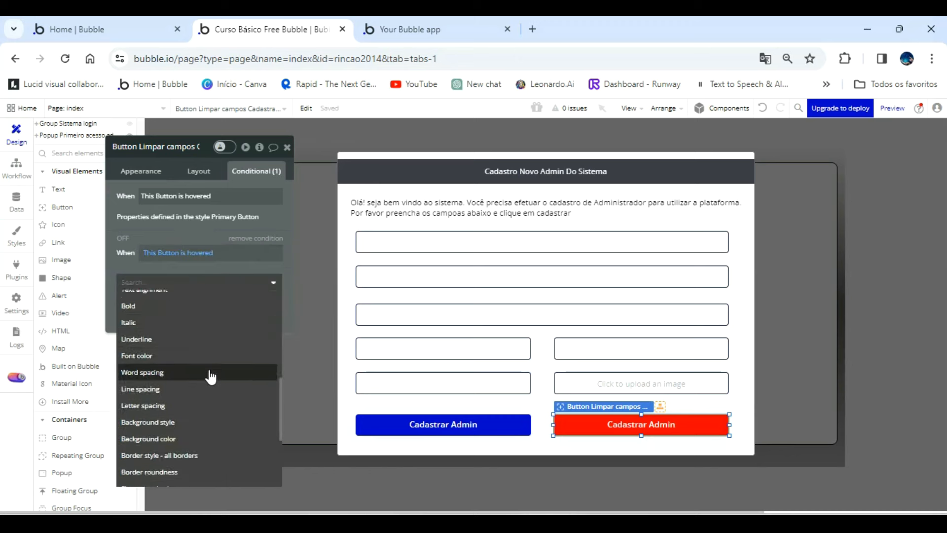
click(182, 369)
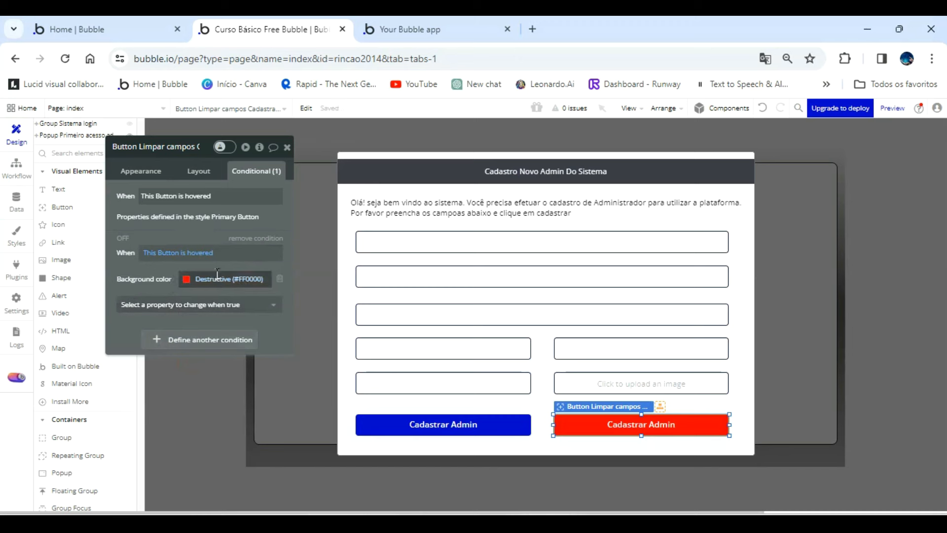
Try the copied colour #091747 as the background of the Cadastrar novo Admin button.
click(397, 423)
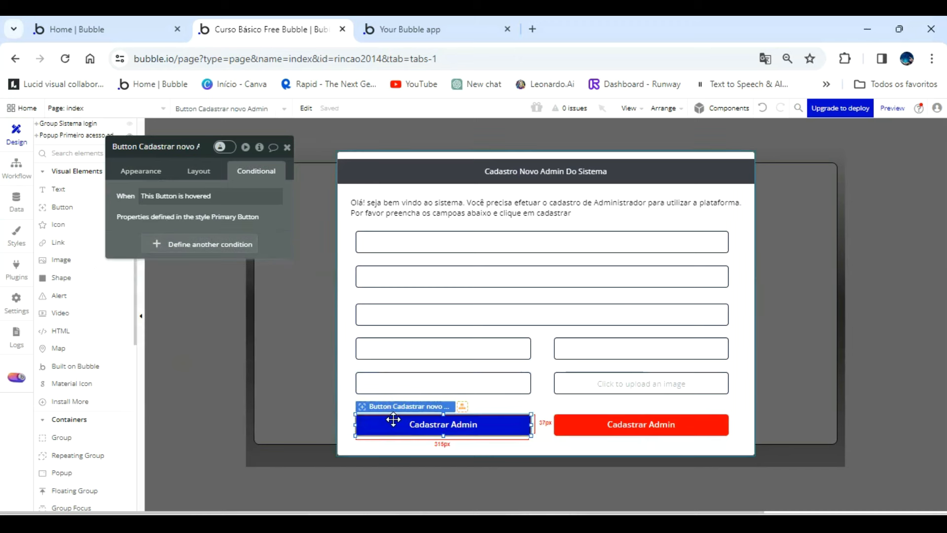
click(148, 172)
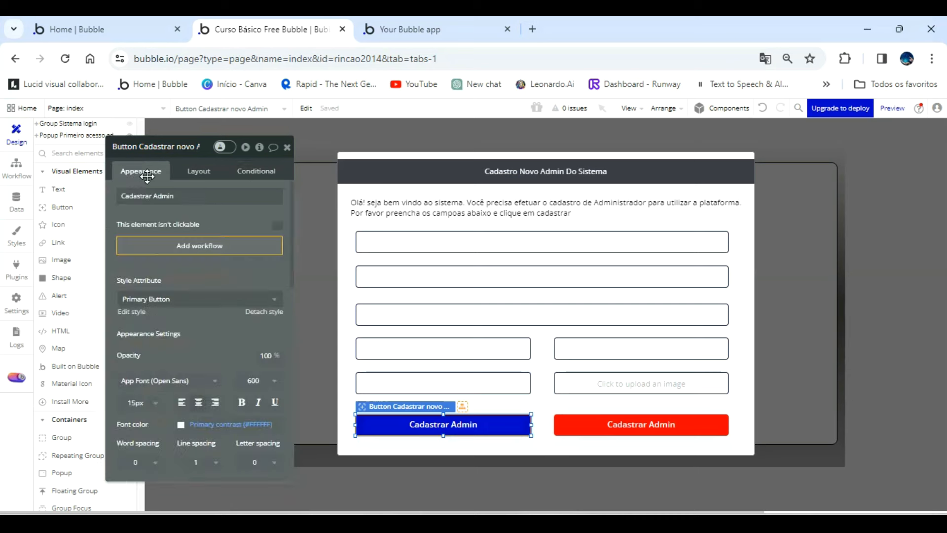
scroll(202, 405, down, 1)
scroll(202, 406, down, 3)
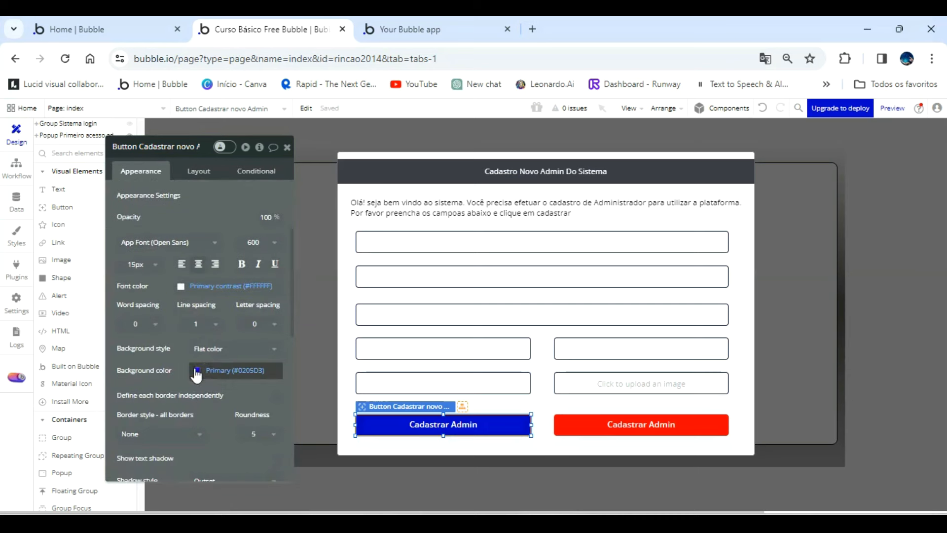
click(196, 371)
double_click(247, 454)
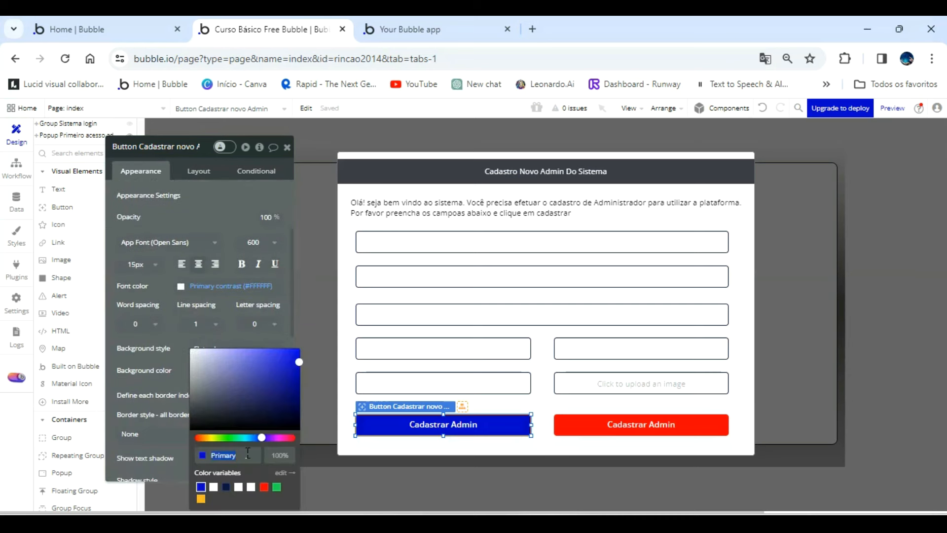
text(#09174726)
click(176, 357)
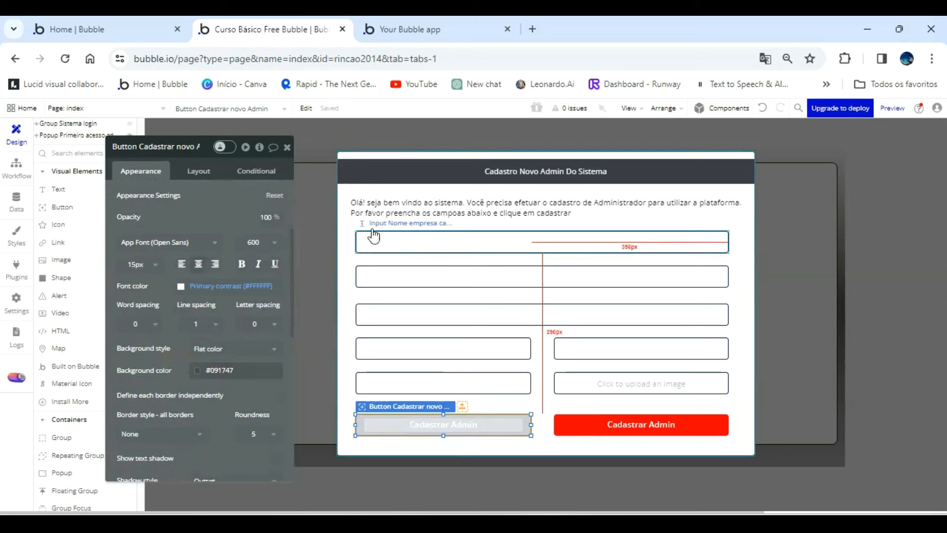
Copy the popup title's background colour #3C3C49 and apply it as the background of the Cadastrar novo Admin button.
click(376, 174)
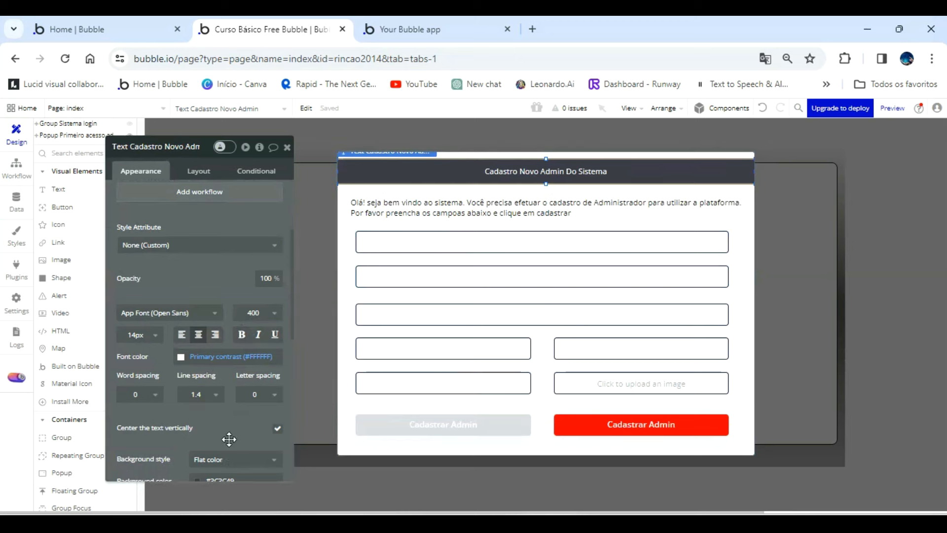
scroll(232, 434, down, 3)
click(238, 408)
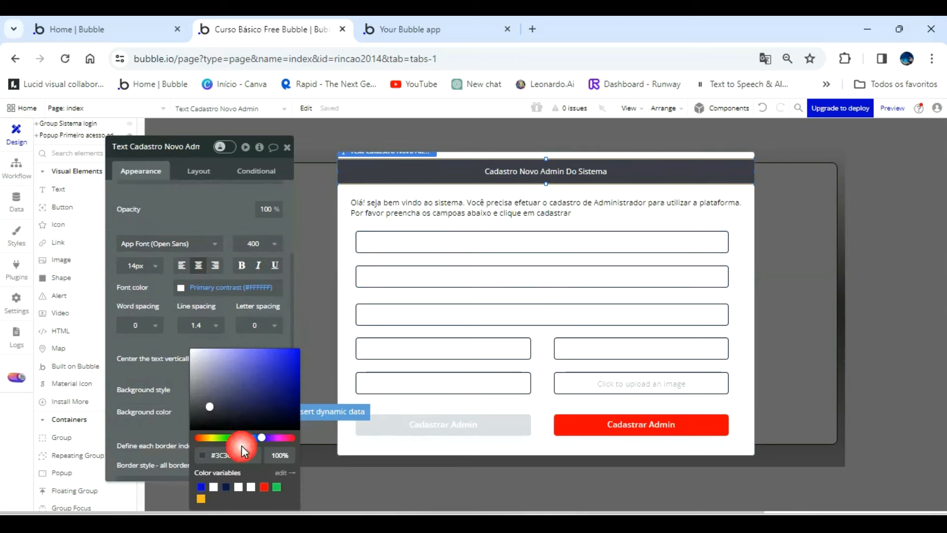
click(240, 455)
key(ctrl+c)
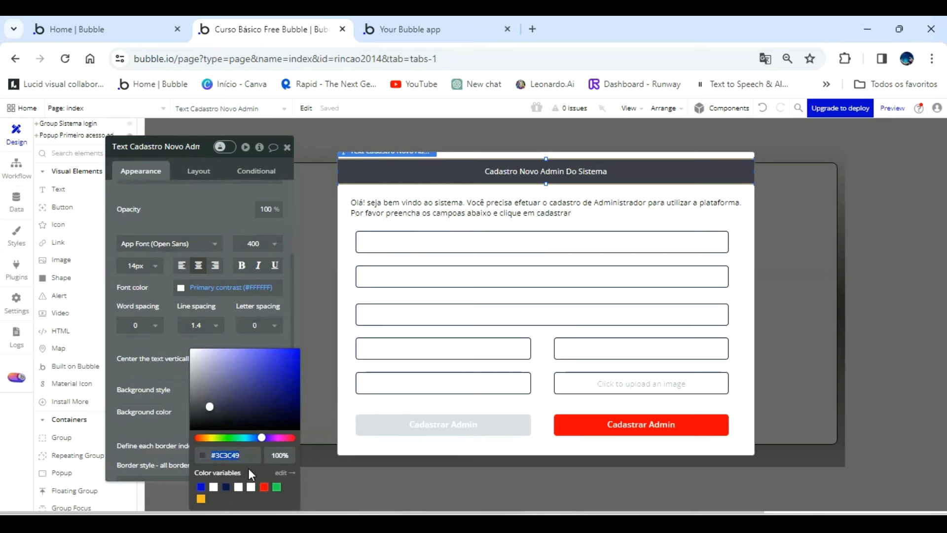
click(386, 423)
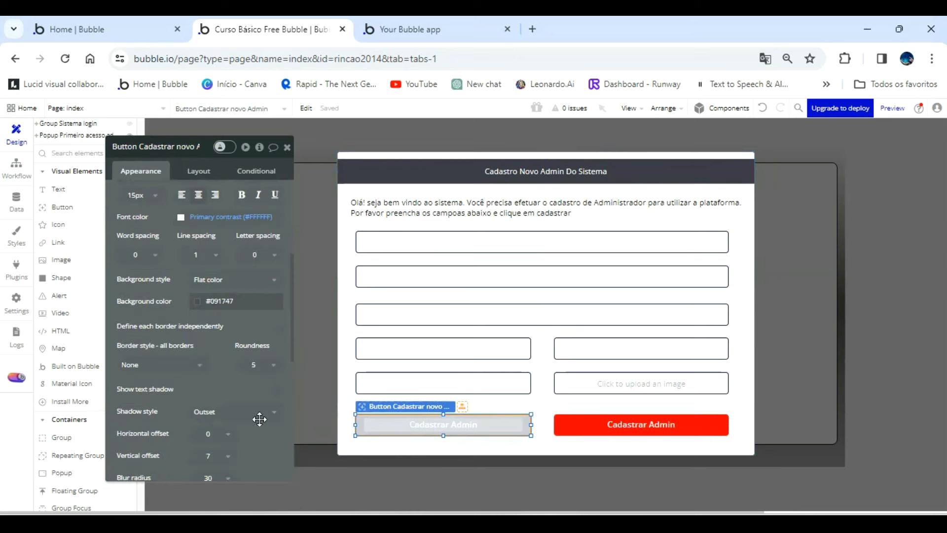
double_click(241, 301)
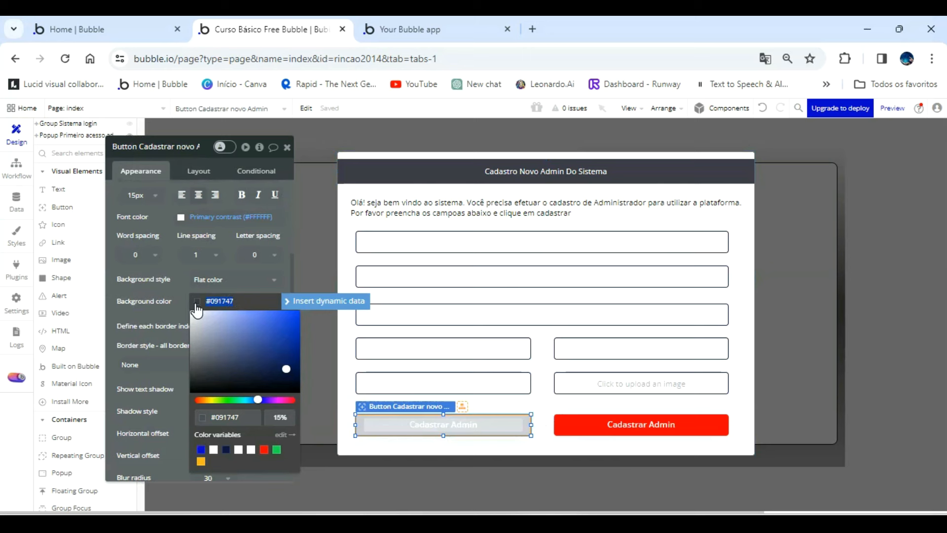
key(ctrl+v)
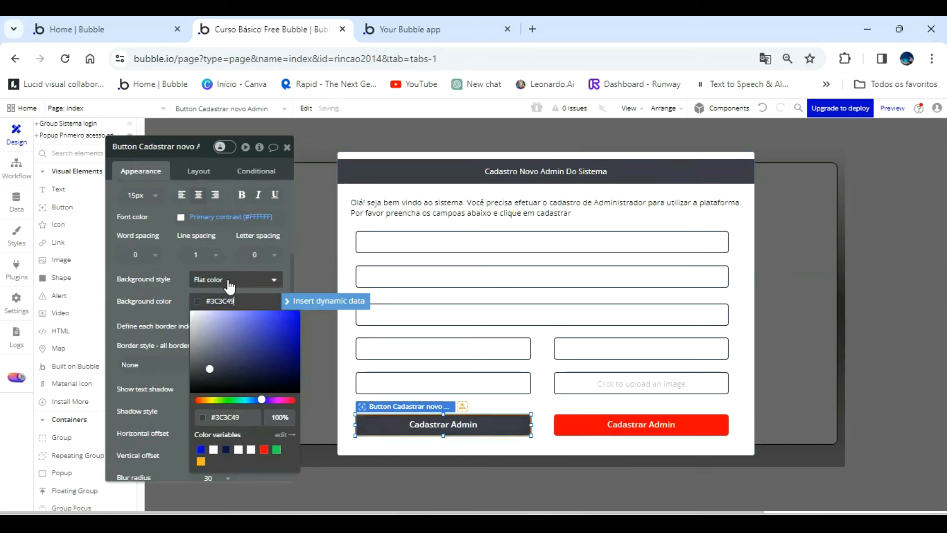
click(175, 274)
Add a condition to the Cadastrar novo Admin button that keeps its background colour #3C3C49 when This Button is hovered.
click(240, 180)
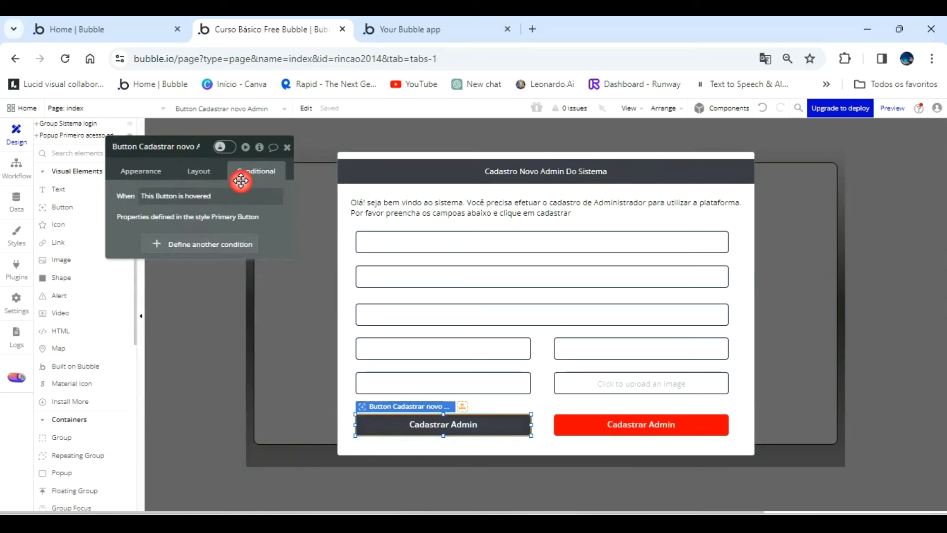
click(190, 247)
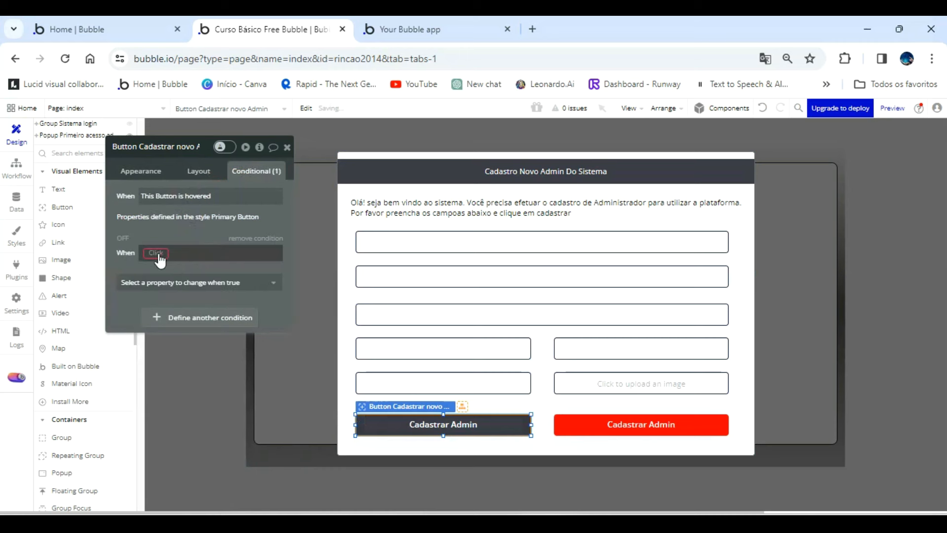
click(159, 254)
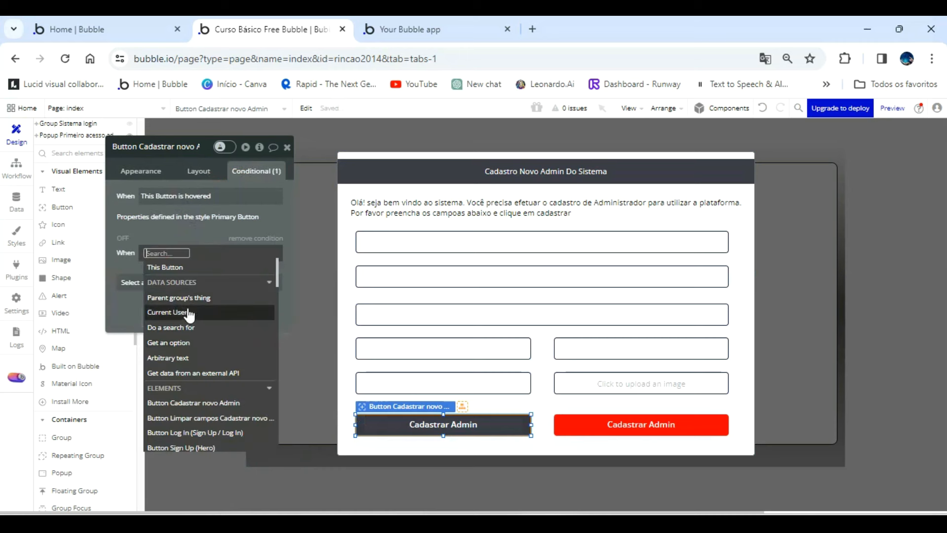
click(168, 267)
click(220, 328)
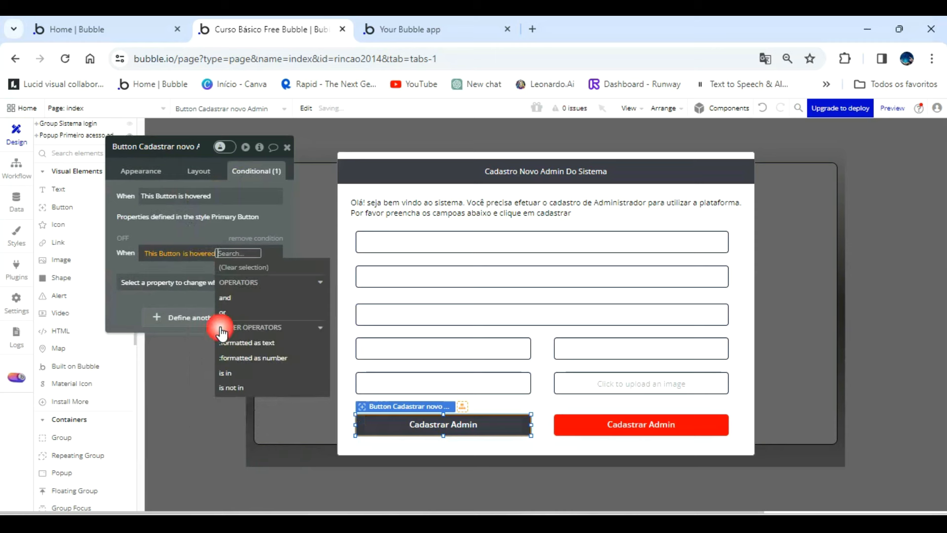
click(190, 294)
click(195, 282)
scroll(197, 407, down, 8)
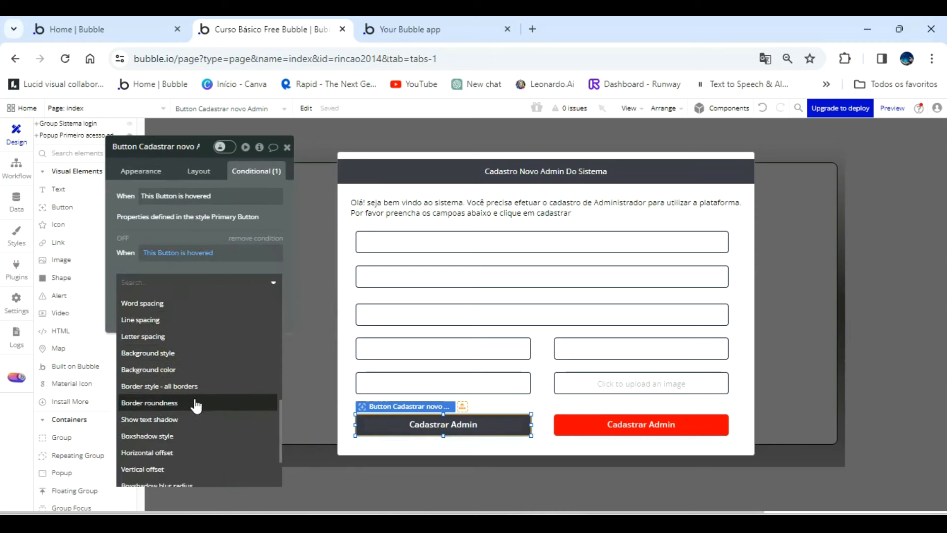
click(183, 370)
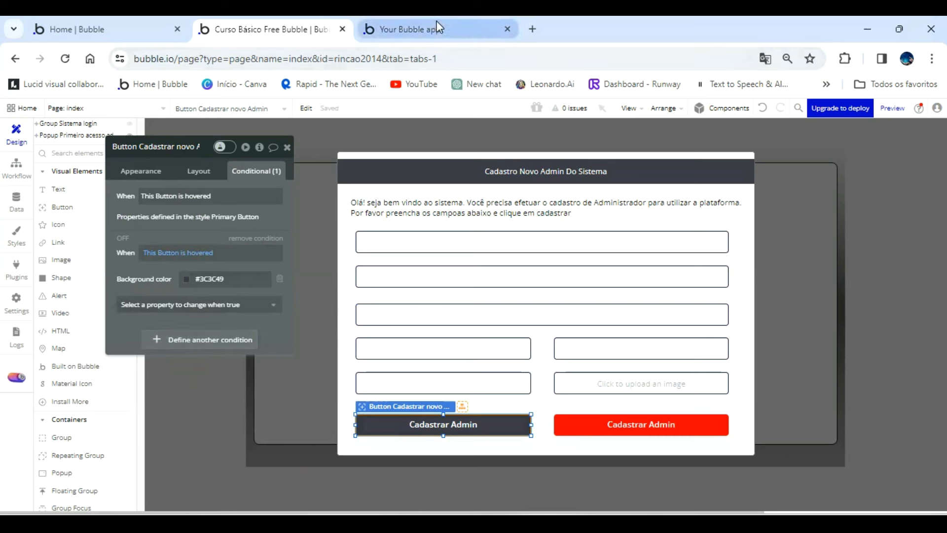
mouse_move(237, 226)
mouse_down()
mouse_move(215, 229)
mouse_move(224, 224)
mouse_up()
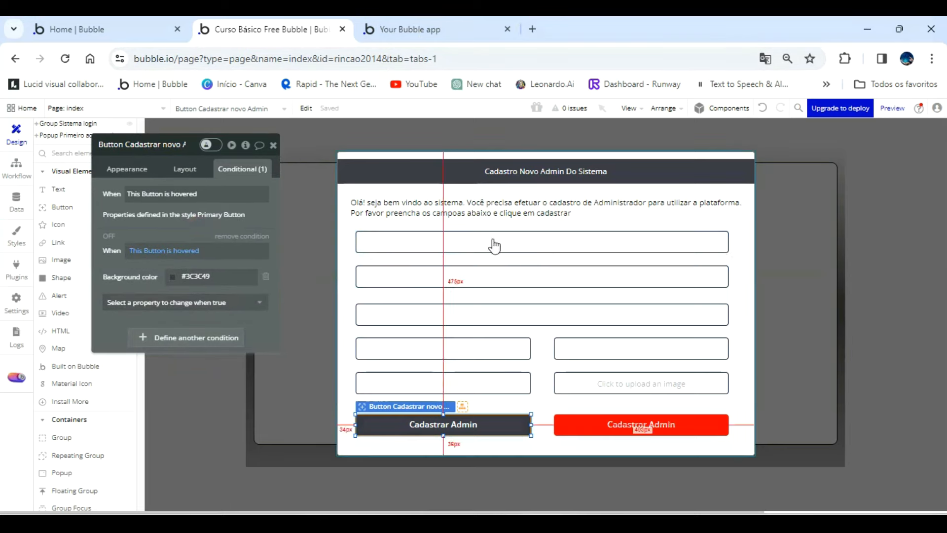
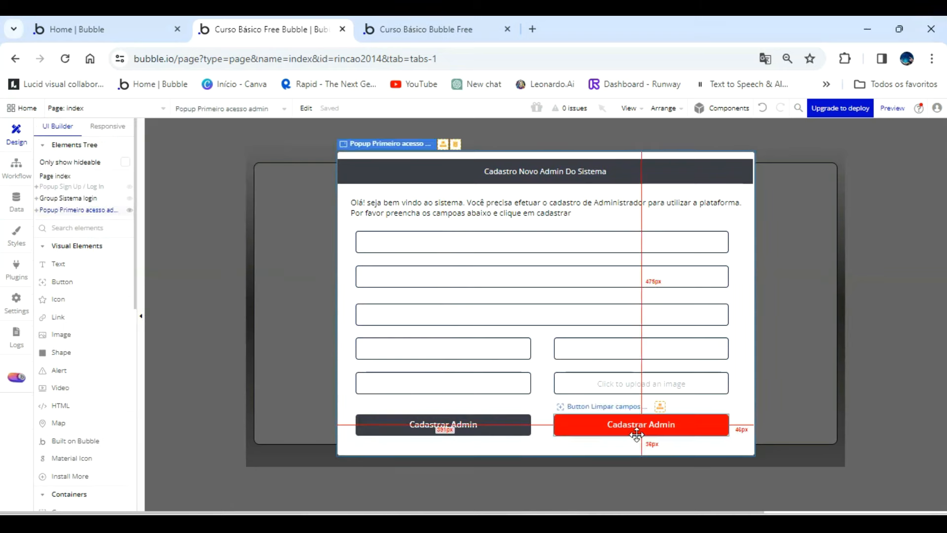
Change the red button's caption to "Limpar campos".
double_click(636, 427)
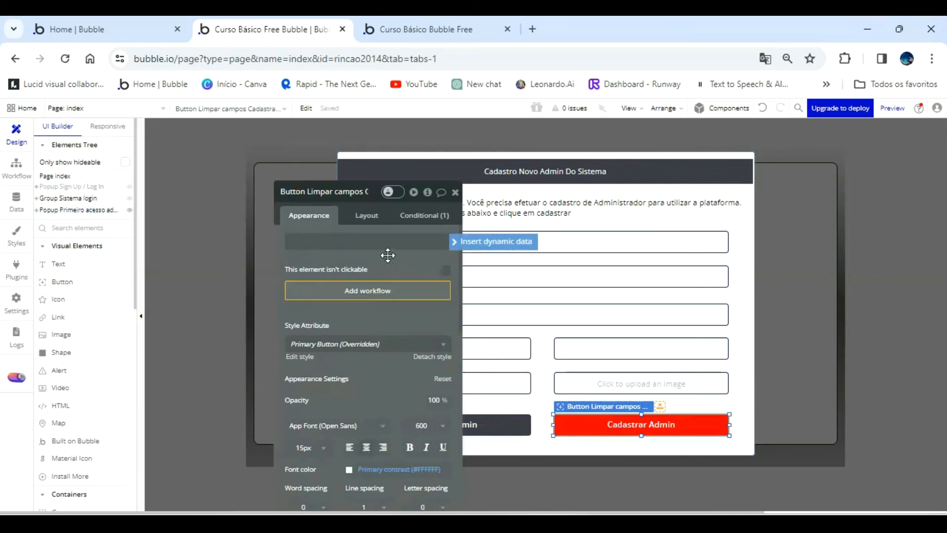
click(379, 239)
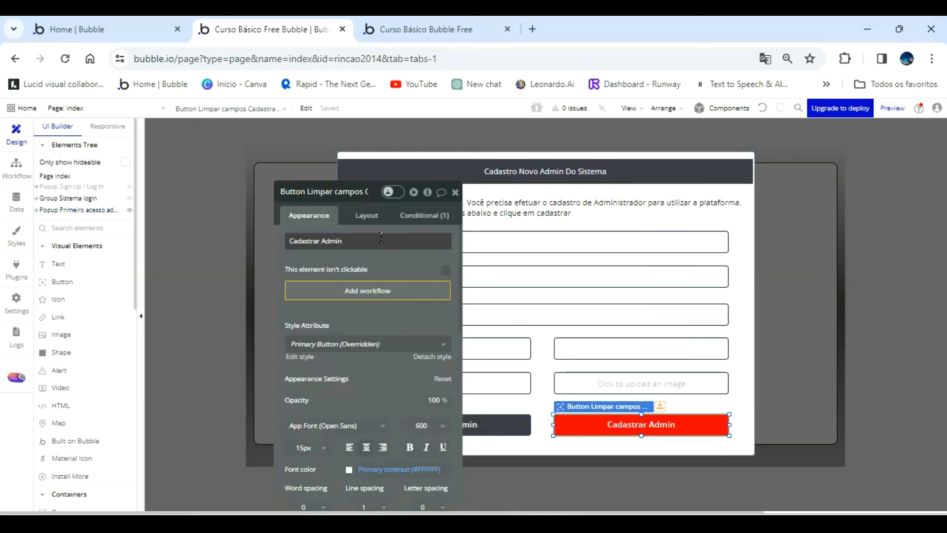
triple_click(381, 239)
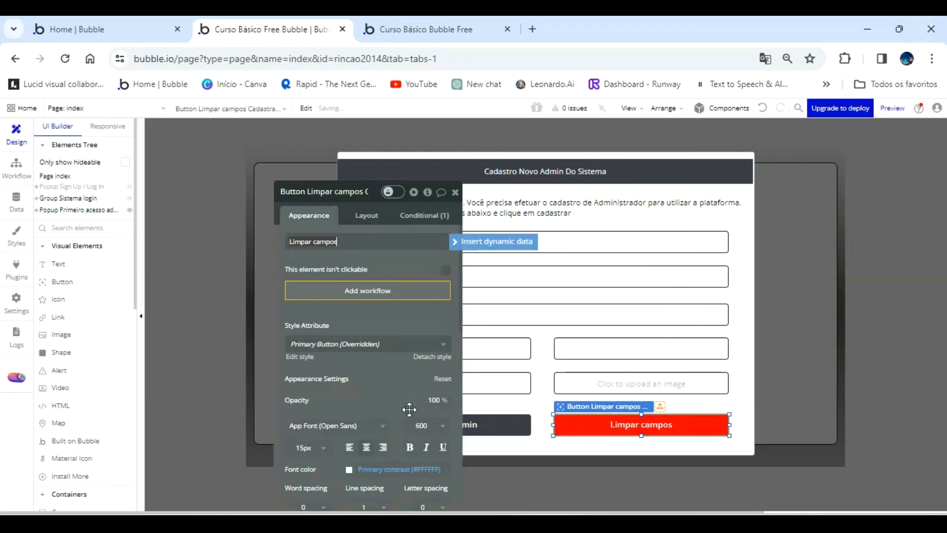
Add a workflow to the Limpar campos button that resets the data of Popup Primeiro acesso admin.
click(383, 296)
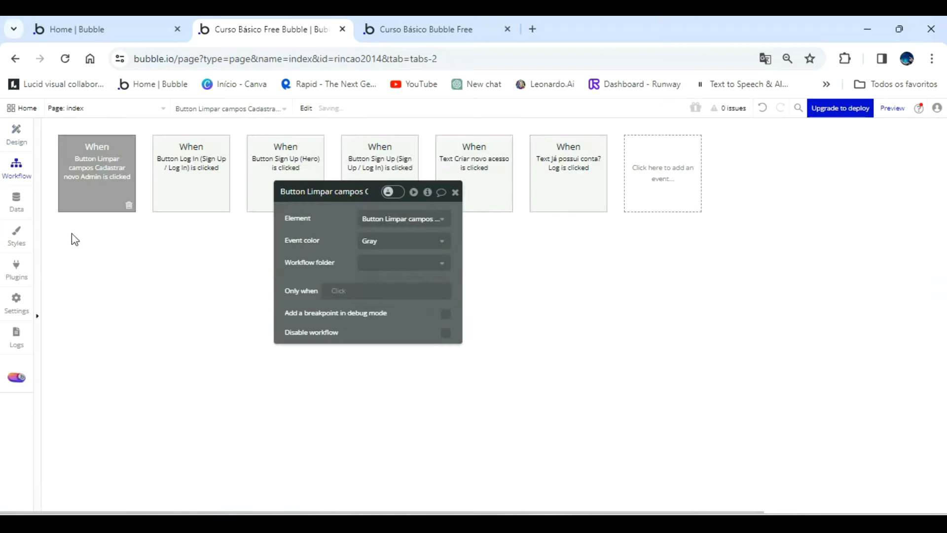
click(130, 248)
mouse_move(134, 402)
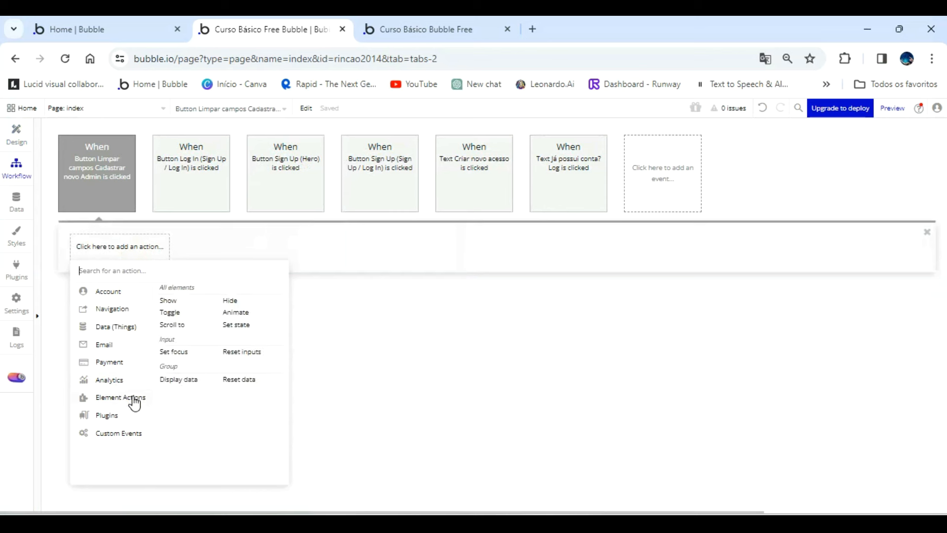
click(225, 388)
click(410, 217)
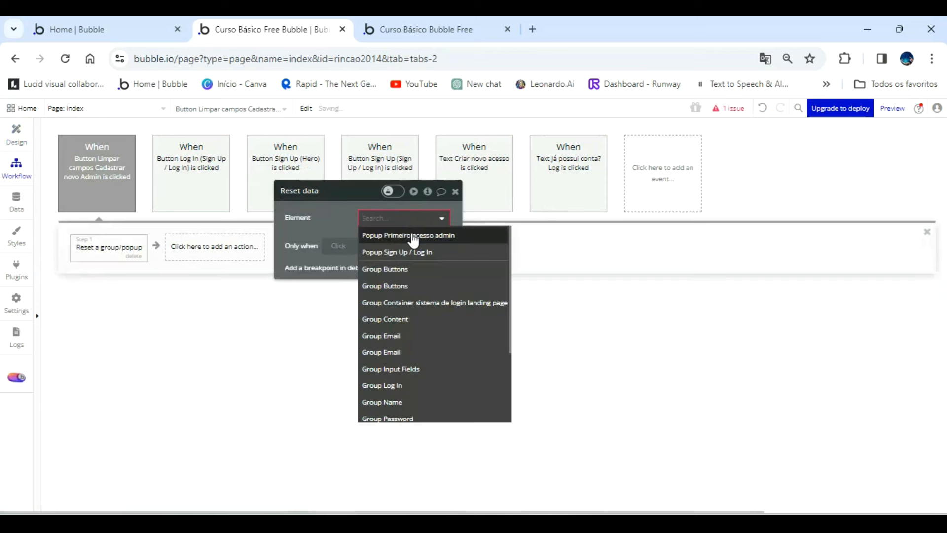
click(414, 235)
Back in the page design, set the three full-width company inputs of the popup so they should not be empty.
click(27, 133)
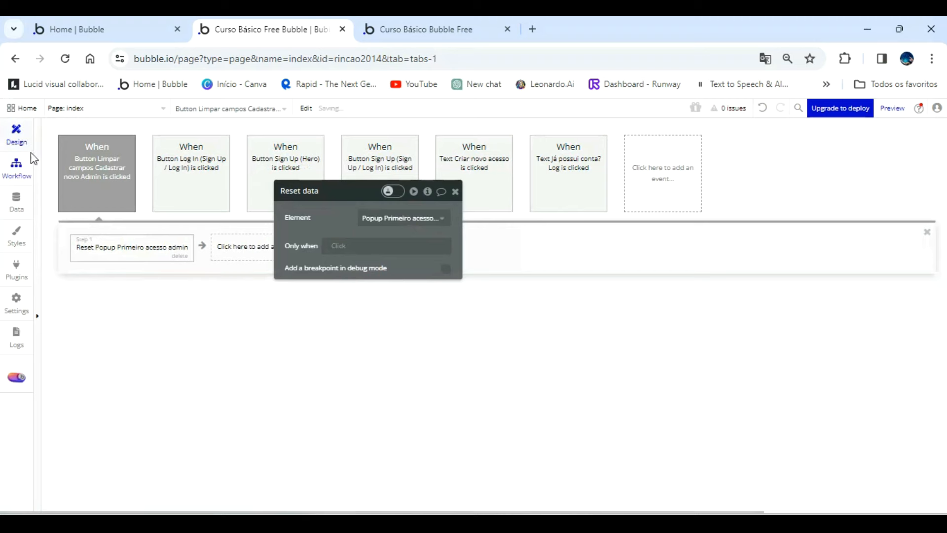
click(488, 243)
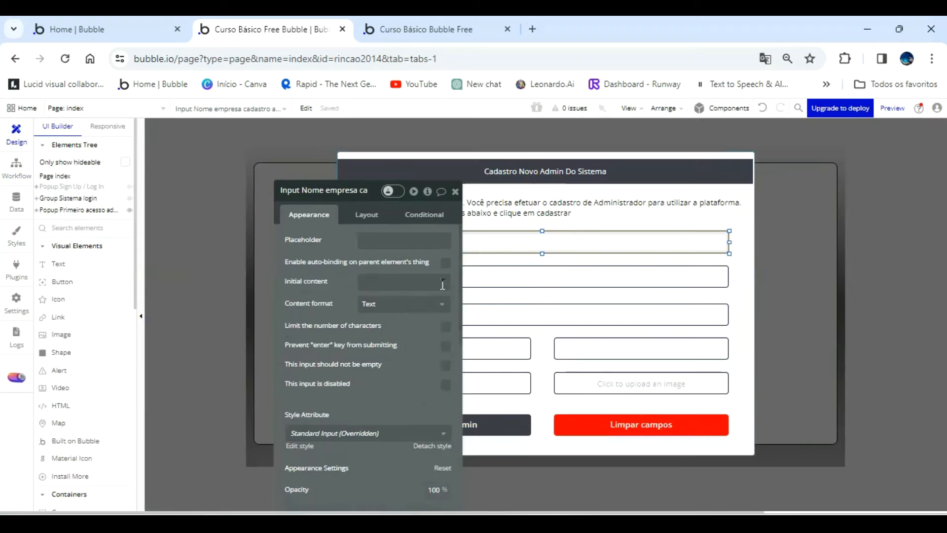
scroll(416, 359, down, 3)
drag(400, 310, 316, 271)
click(362, 257)
click(392, 275)
click(361, 257)
click(413, 308)
click(362, 257)
Set the admin name, email and password inputs and the logo picture uploader so they should not be empty.
click(405, 329)
click(361, 256)
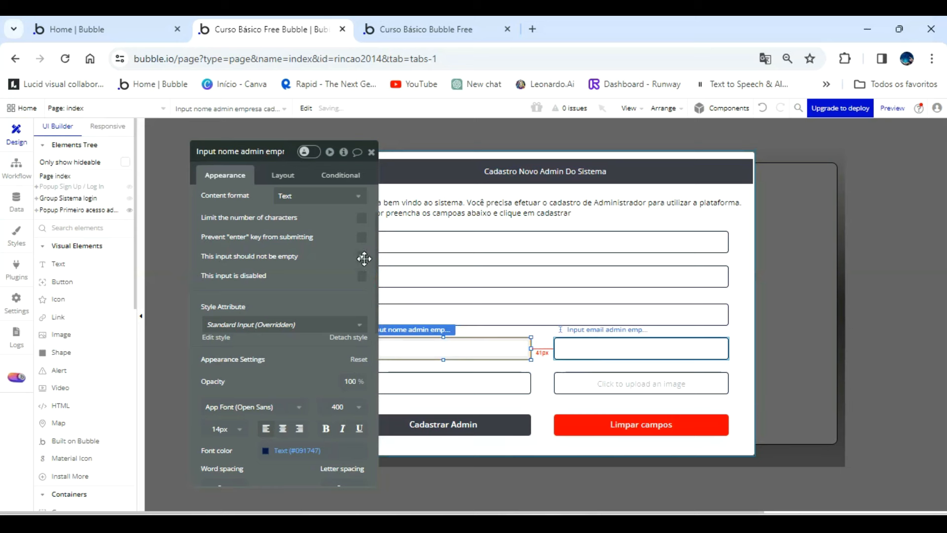
click(362, 256)
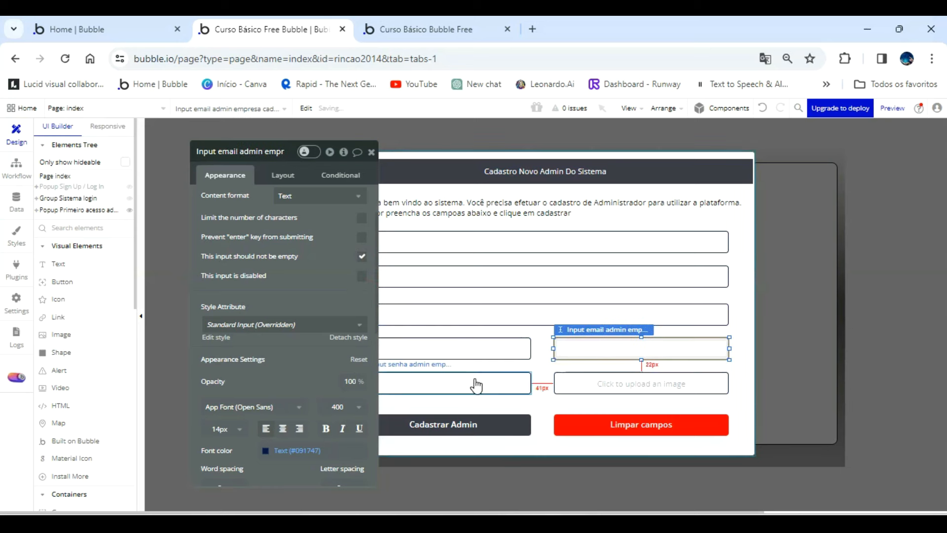
click(476, 384)
click(362, 257)
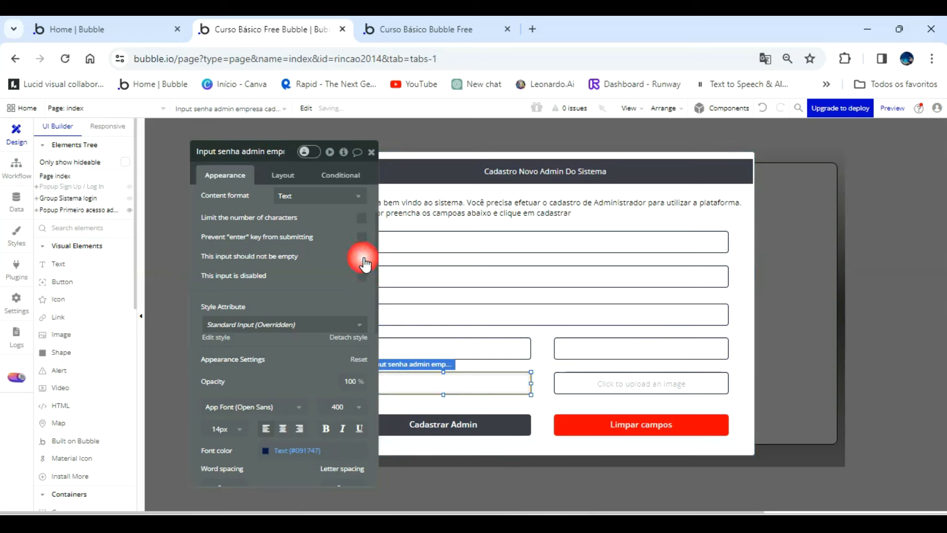
click(573, 384)
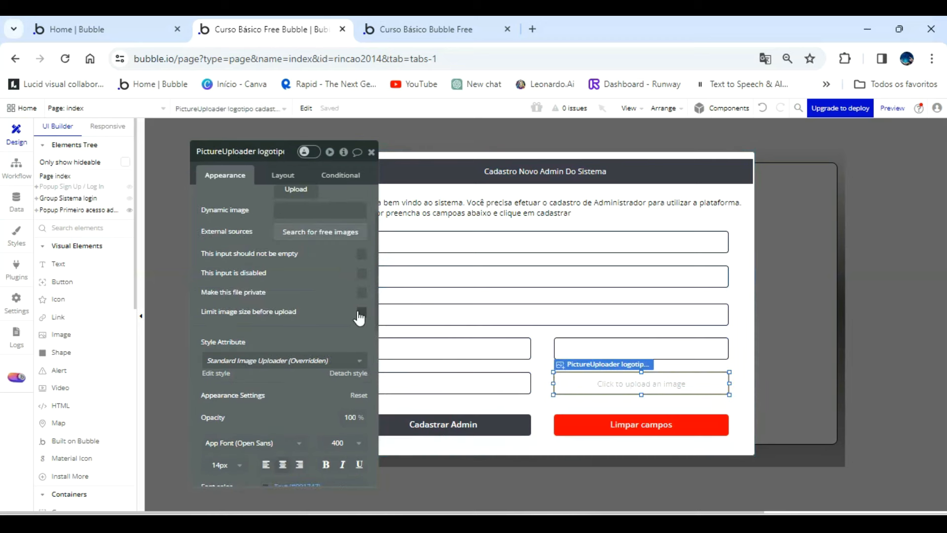
click(362, 254)
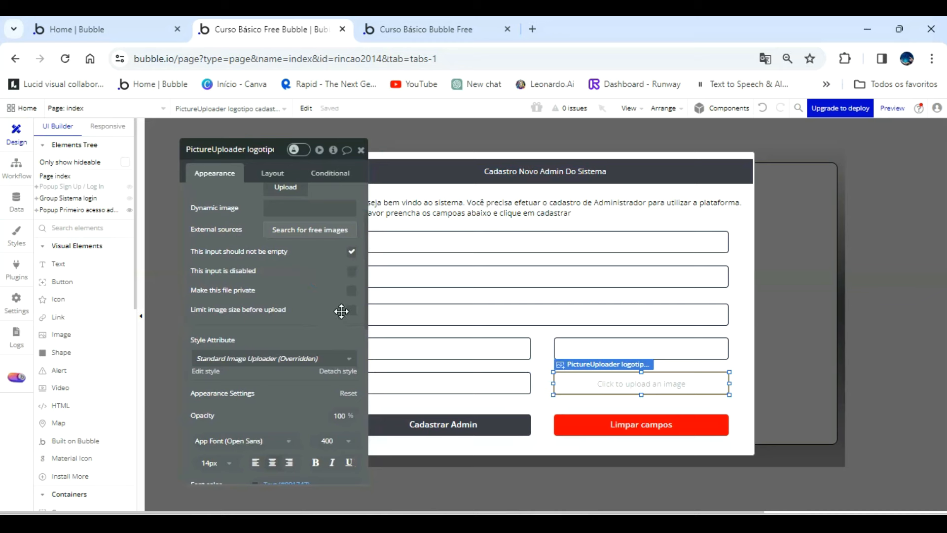
Add a "Nome Empresa" text about 148 px wide above the first input and name the element "Text Nome Empresa novo cadastro".
drag(324, 302, 271, 283)
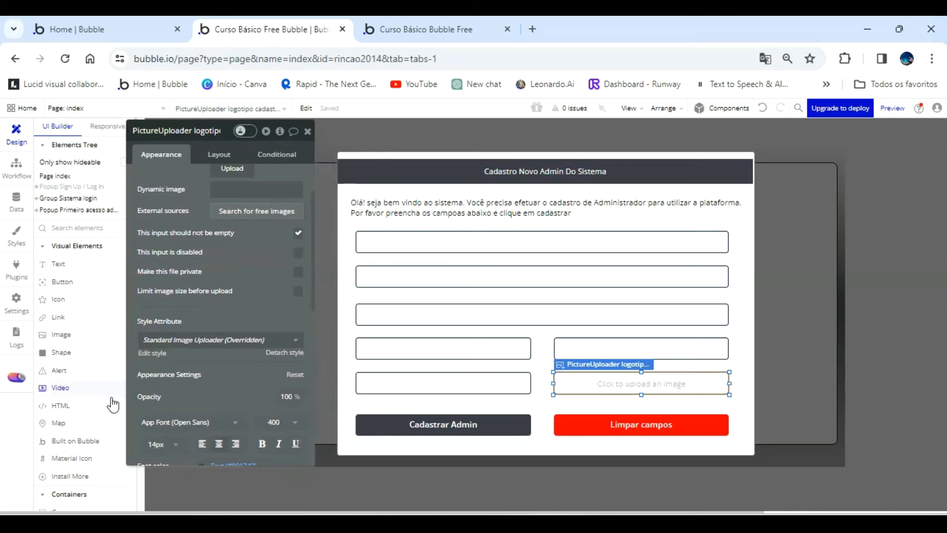
click(58, 267)
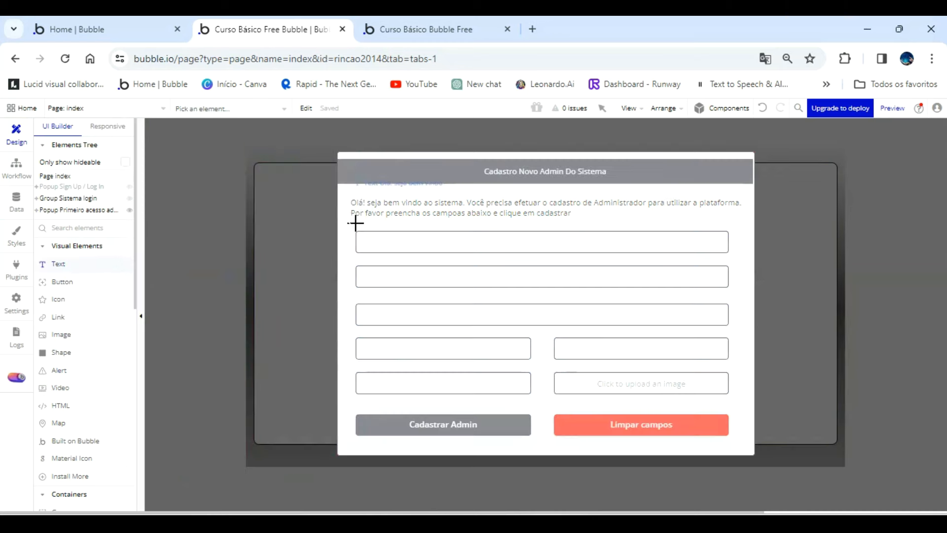
drag(356, 219, 439, 229)
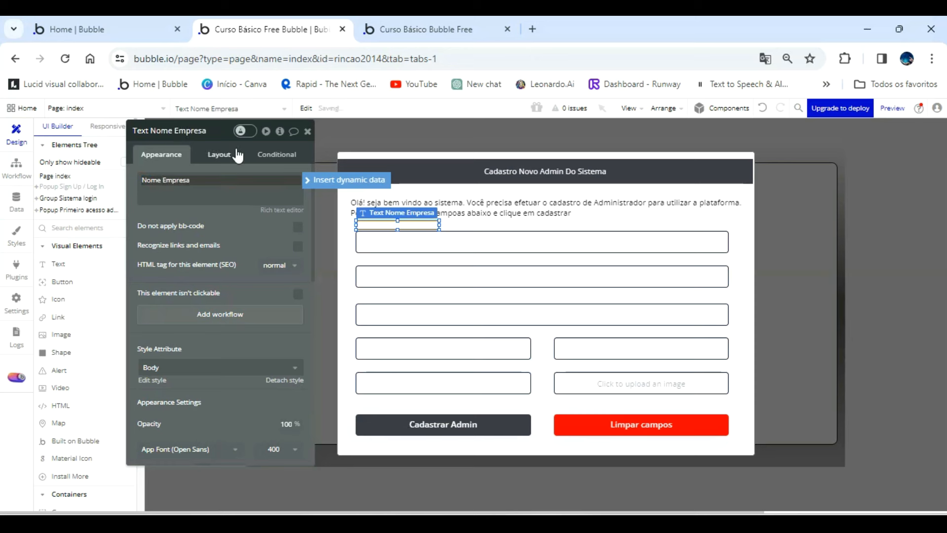
click(218, 131)
text(novo cadastro)
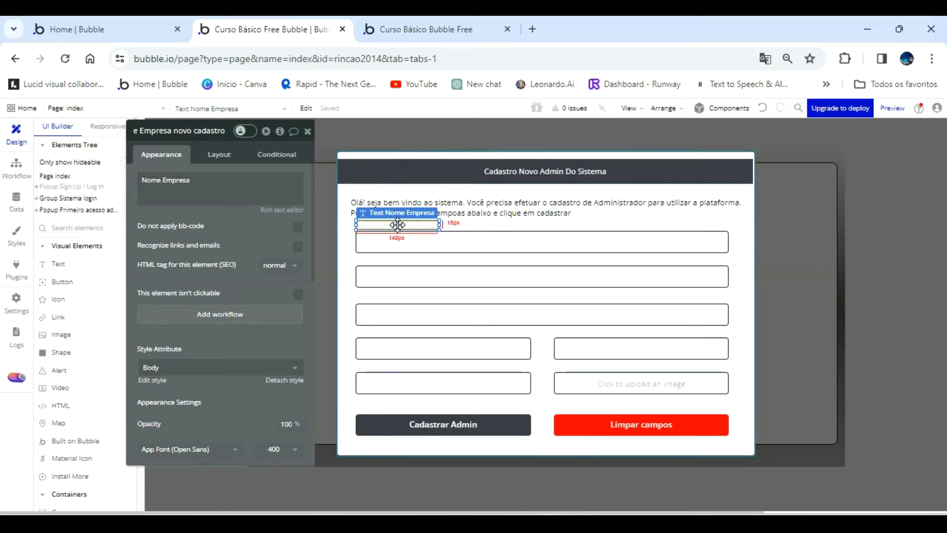
Move the welcome text slightly up and position the Nome Empresa label clear of it, just above the first input.
click(398, 217)
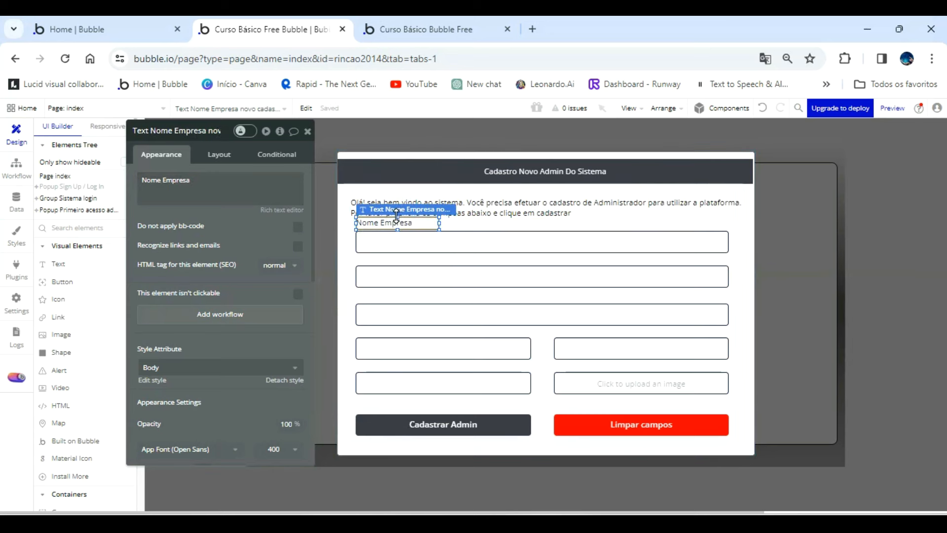
click(481, 206)
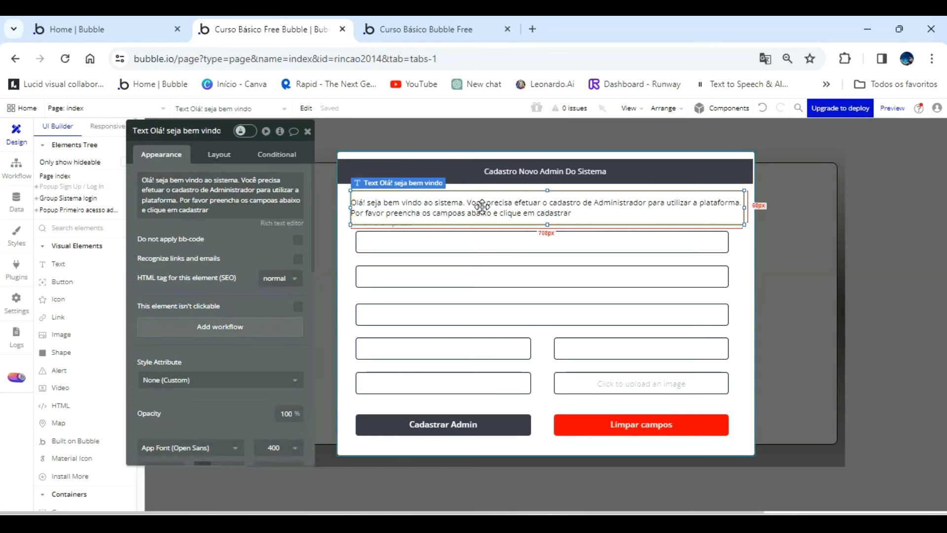
drag(482, 205, 482, 207)
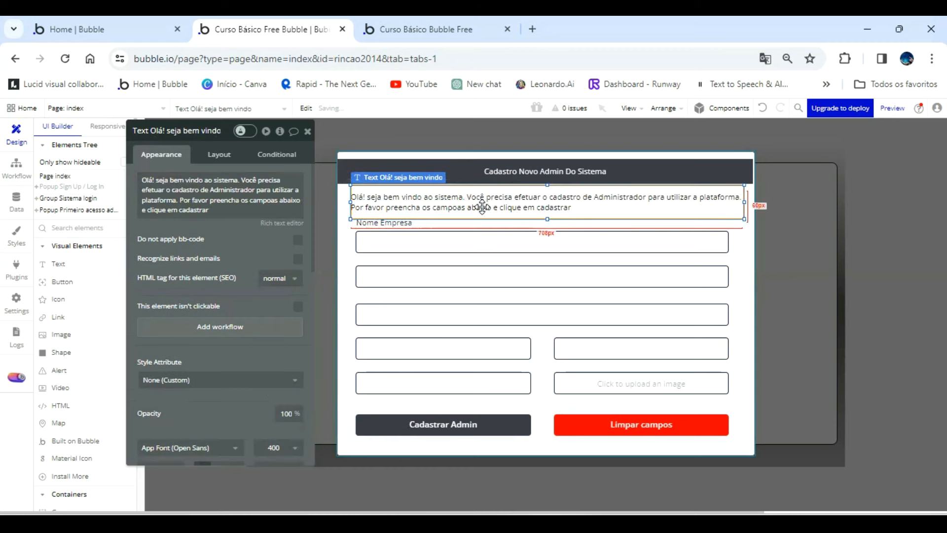
click(404, 223)
drag(406, 222, 425, 225)
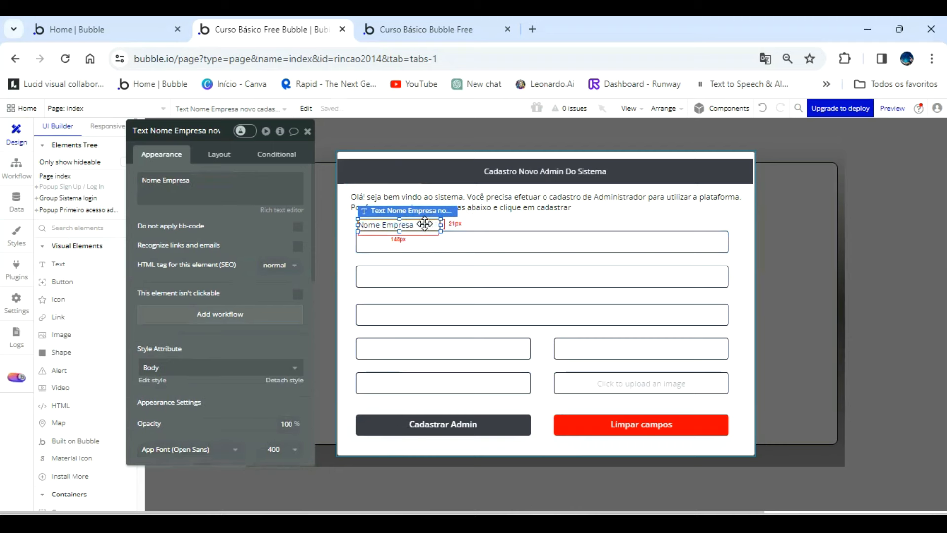
Duplicate the Nome Empresa label above the second input and change the copy's text to "Email Empresa".
drag(425, 224, 421, 253)
click(367, 271)
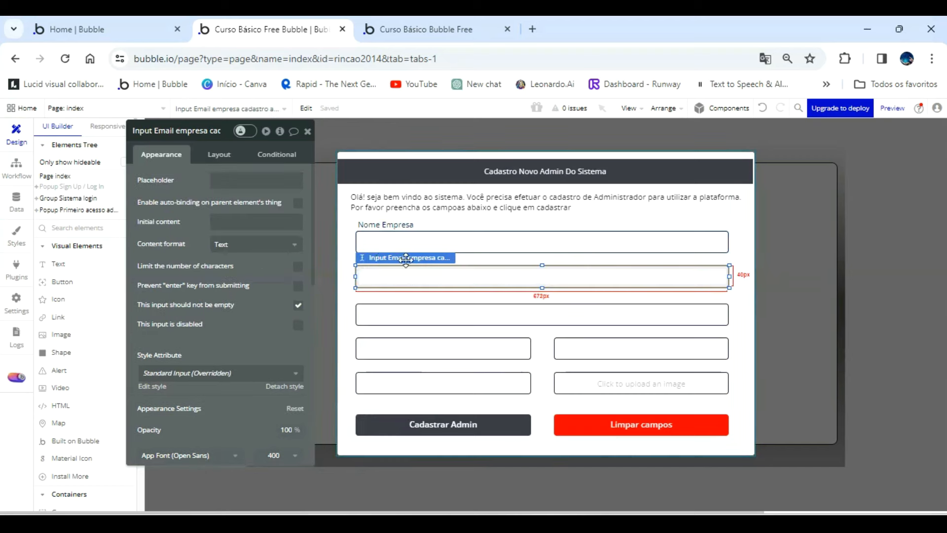
click(356, 262)
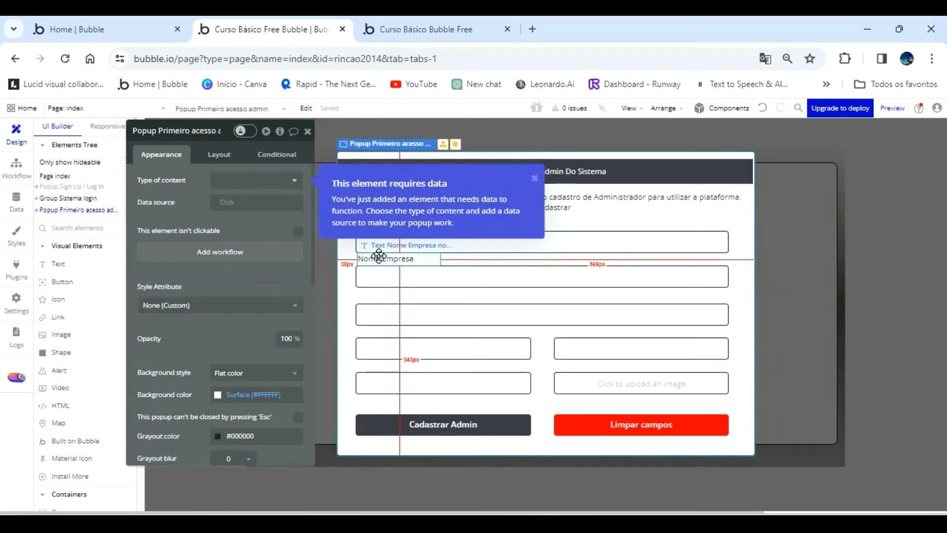
click(380, 259)
triple_click(212, 180)
text(Email Empresa)
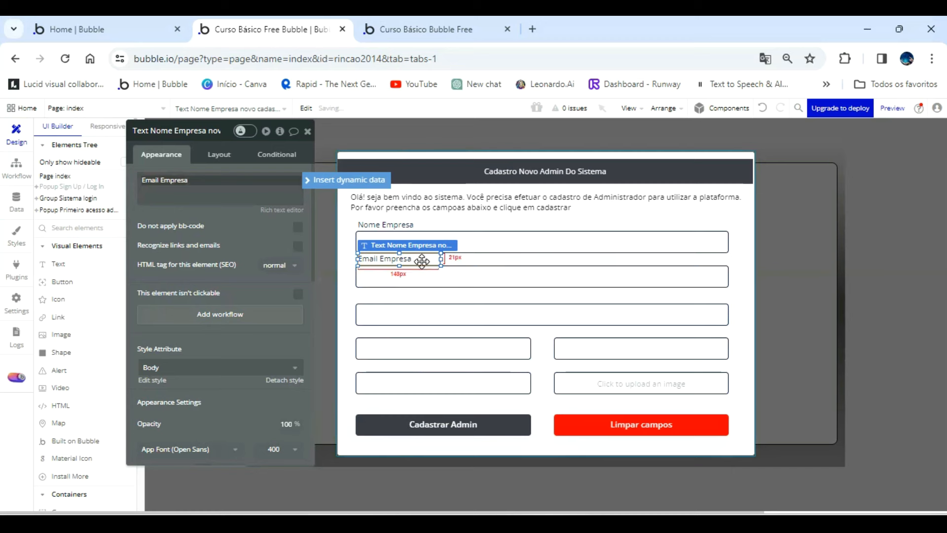
Rename the Email Empresa label's element as "Text Email Empresa novo cadastro".
click(232, 137)
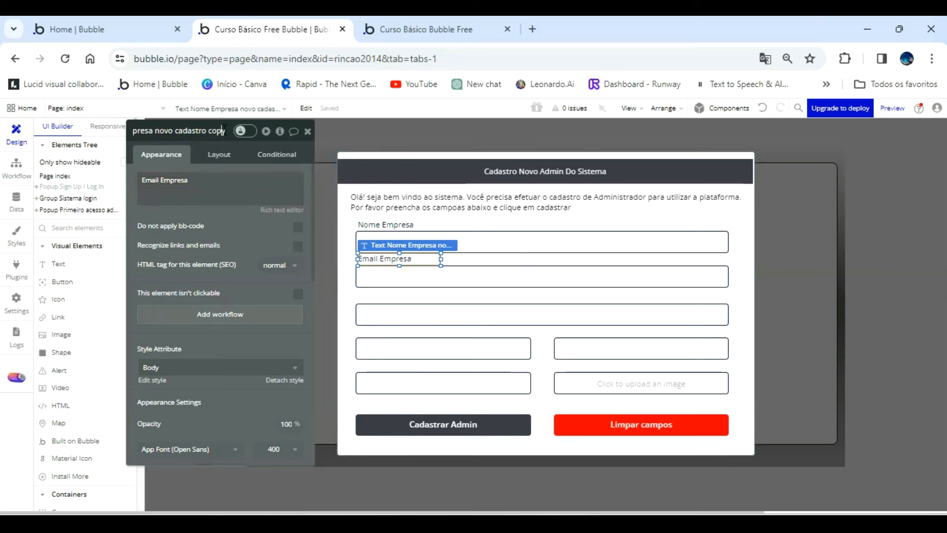
key(BackSpace)
key(BackSpace)
key(BackSpace)
key(BackSpace)
key(BackSpace)
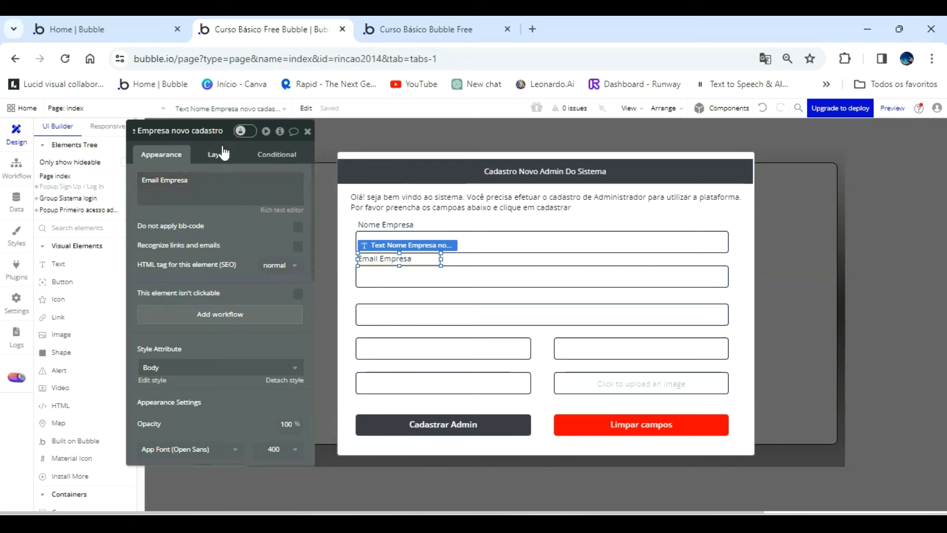
key(BackSpace)
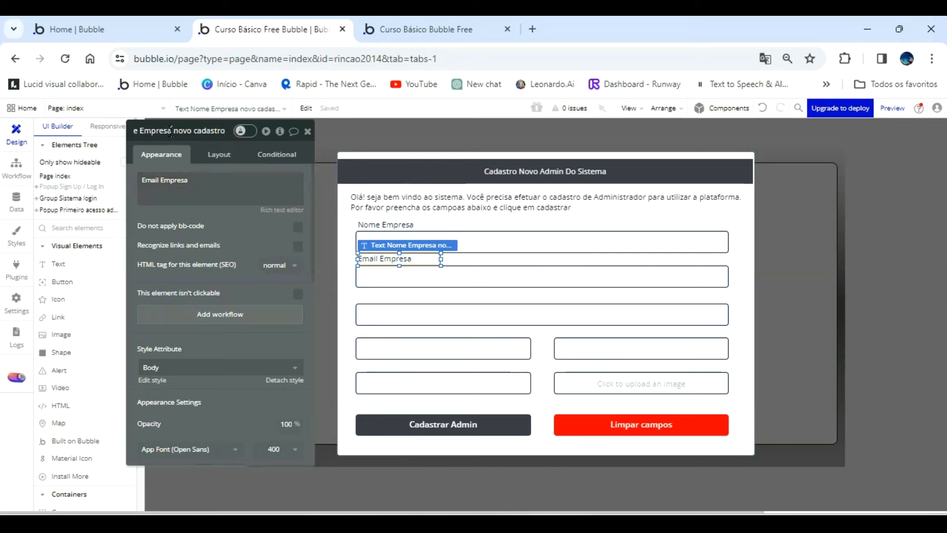
key(Home)
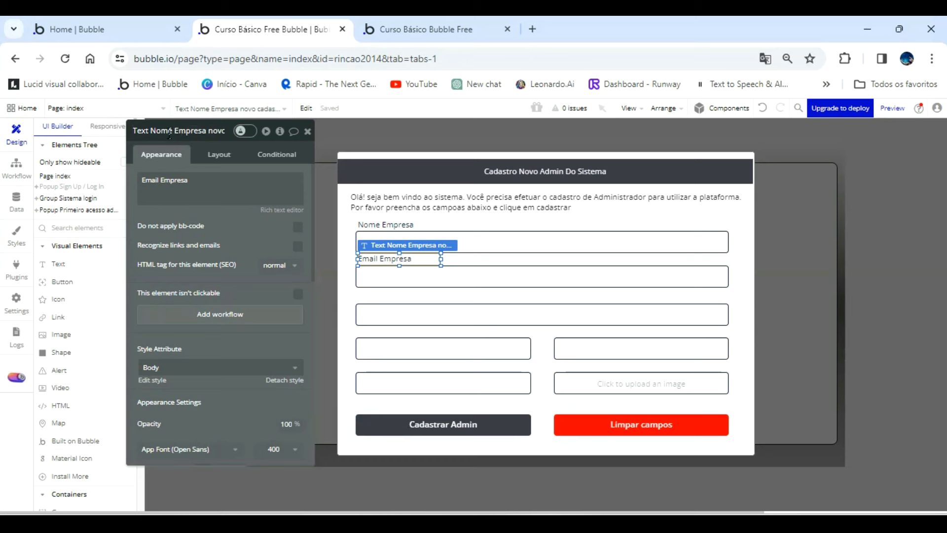
double_click(164, 131)
key(BackSpace)
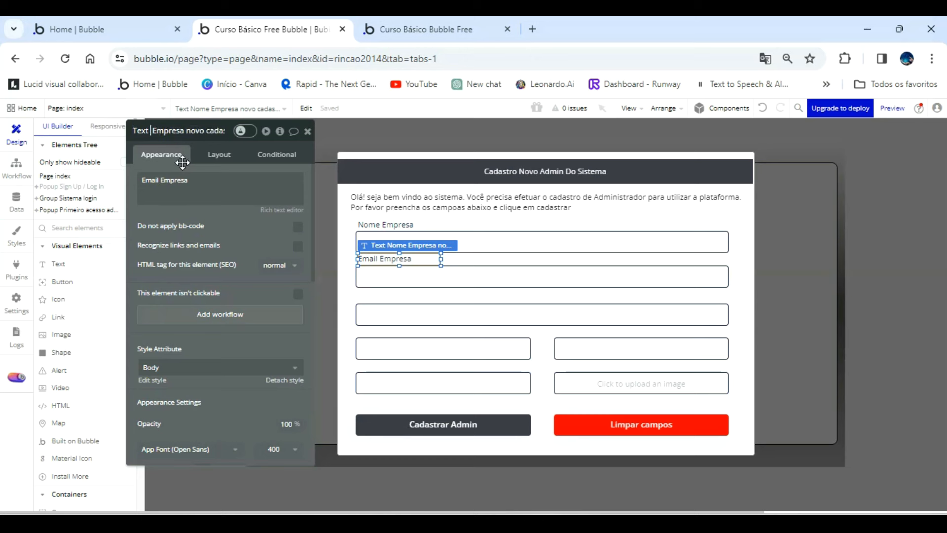
text(Email)
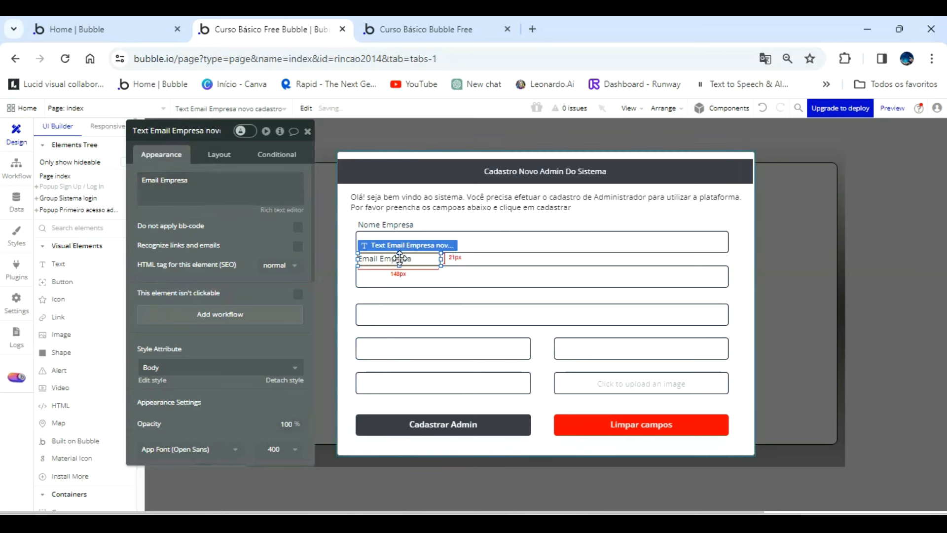
Duplicate the Email Empresa label above the third input and change the copy's text to "Endereço Empresa".
drag(399, 258, 394, 293)
triple_click(212, 182)
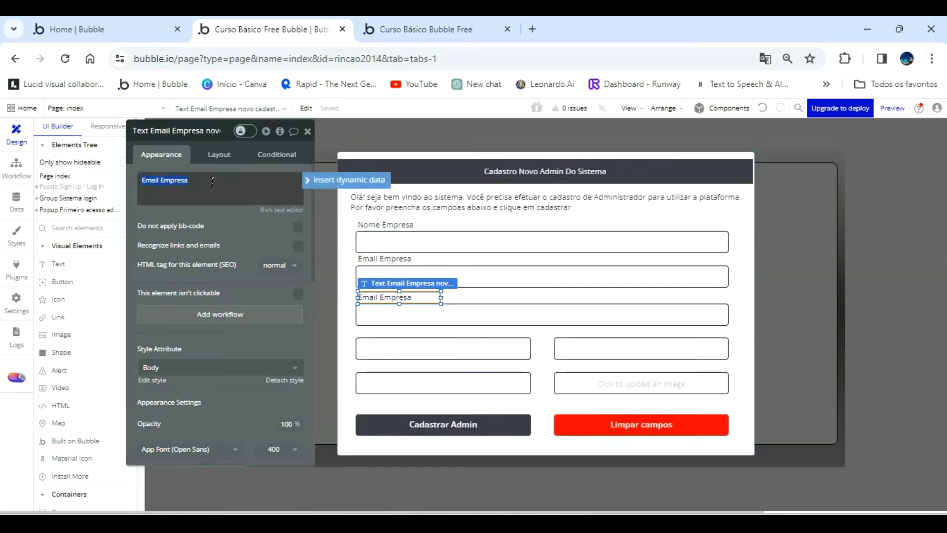
text(Endereço Empr)
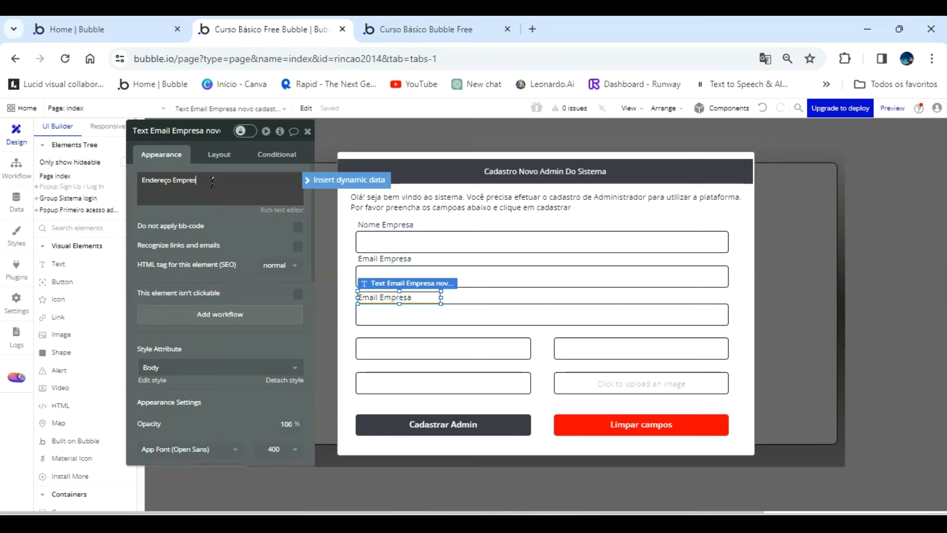
Rename the Endereço Empresa label's element as "Text Endereço Empresa novo cadastro".
click(173, 134)
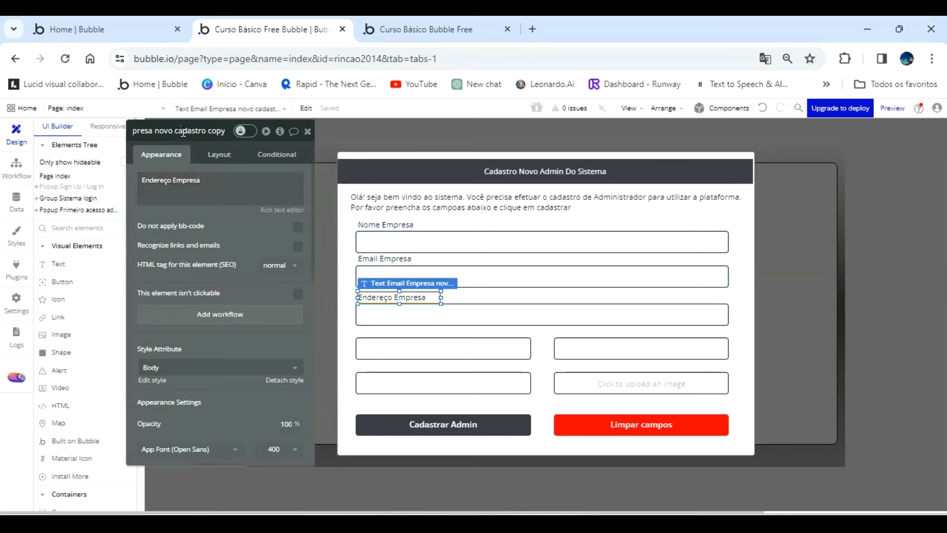
key(BackSpace)
key(BackSpace)
key(BackSpace)
key(BackSpace)
key(BackSpace)
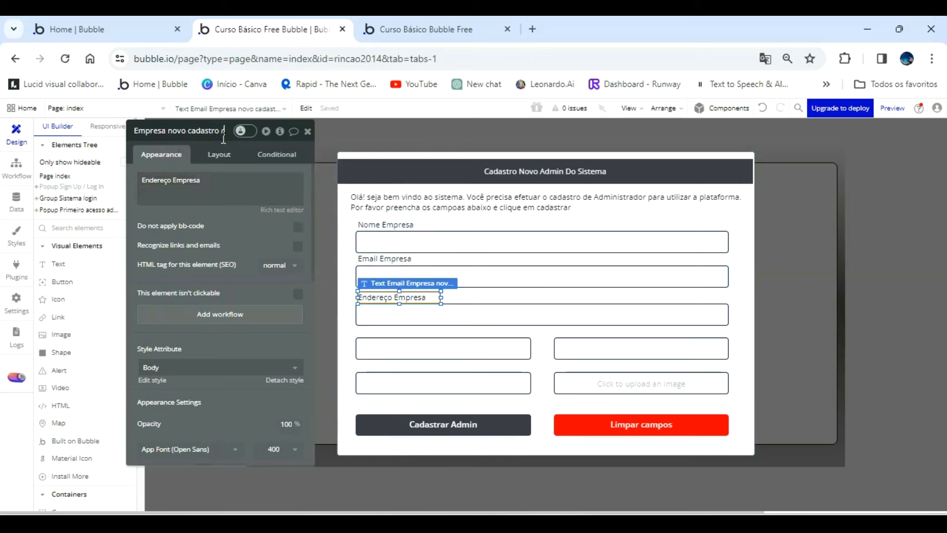
key(Home)
key(BackSpace)
key(BackSpace)
key(BackSpace)
key(BackSpace)
key(BackSpace)
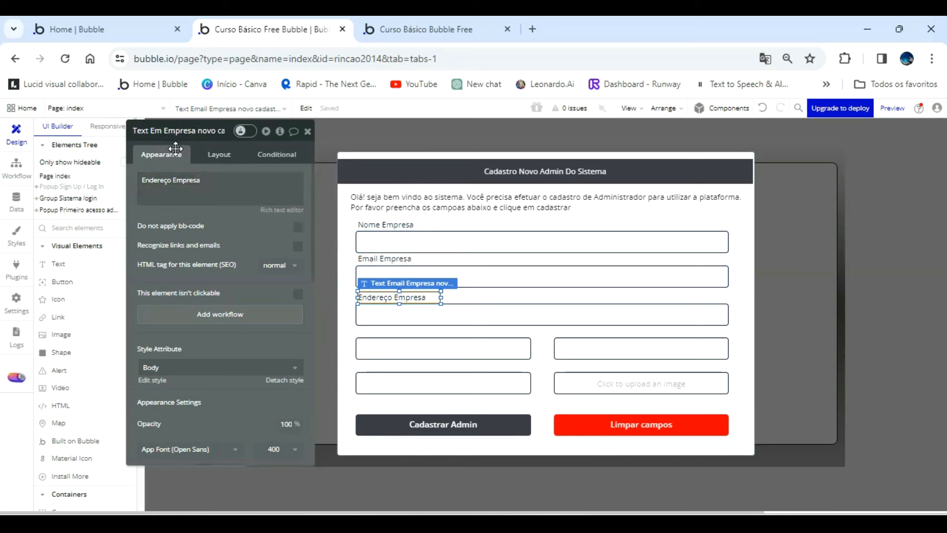
text(Endereço)
click(451, 341)
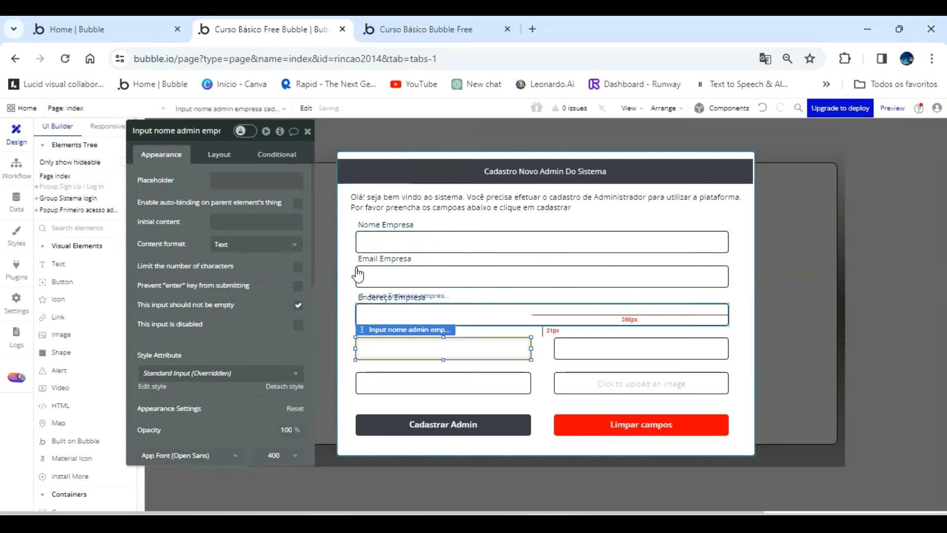
Duplicate the Endereço Empresa label above the admin name input and change the copy's text to "Admin Empresa".
click(421, 297)
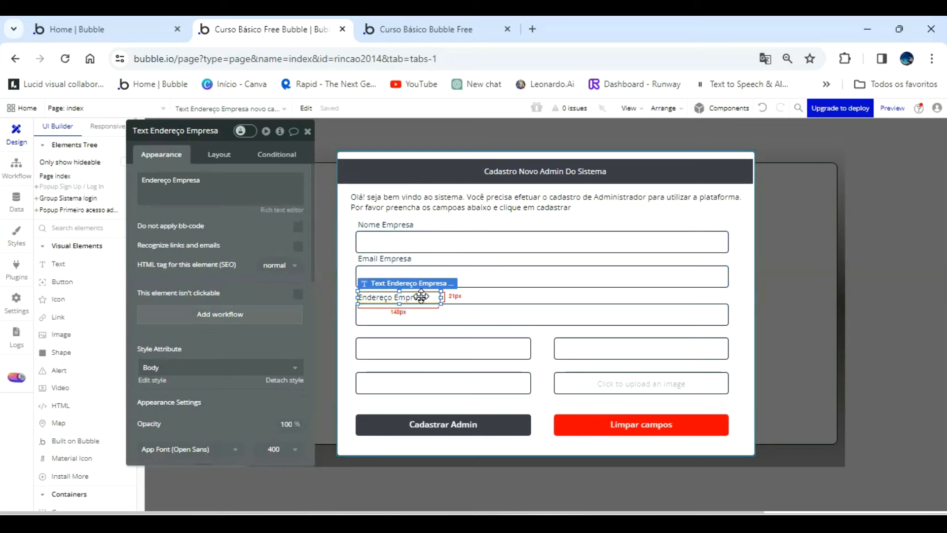
drag(418, 294, 423, 334)
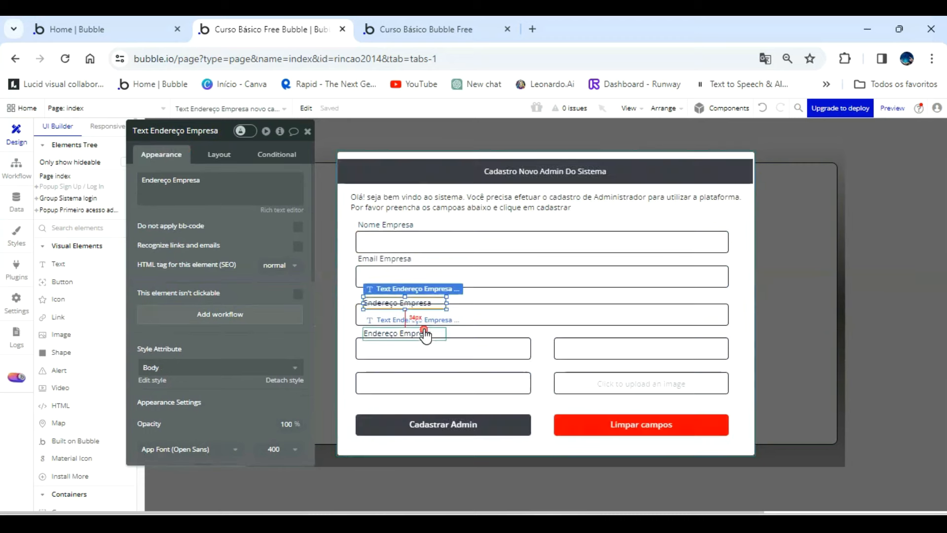
click(763, 108)
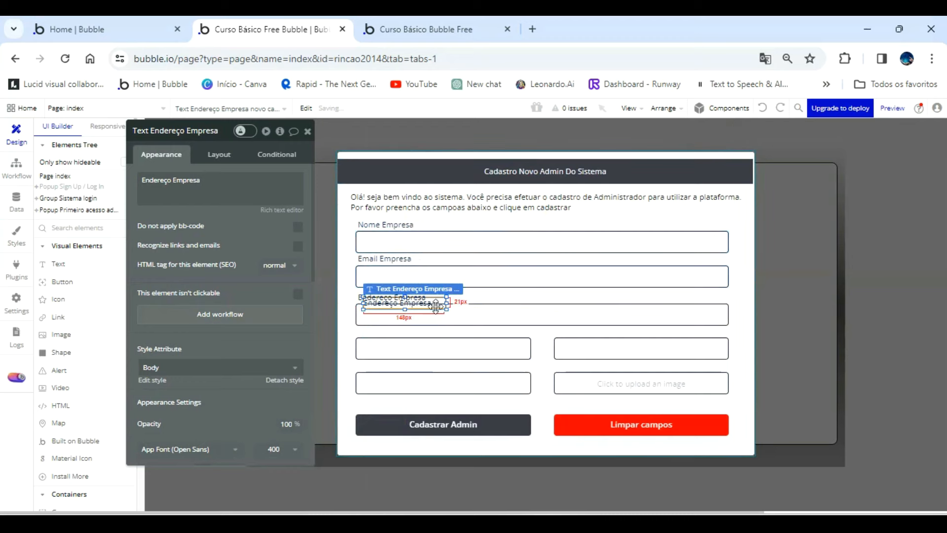
click(482, 302)
drag(434, 304, 433, 327)
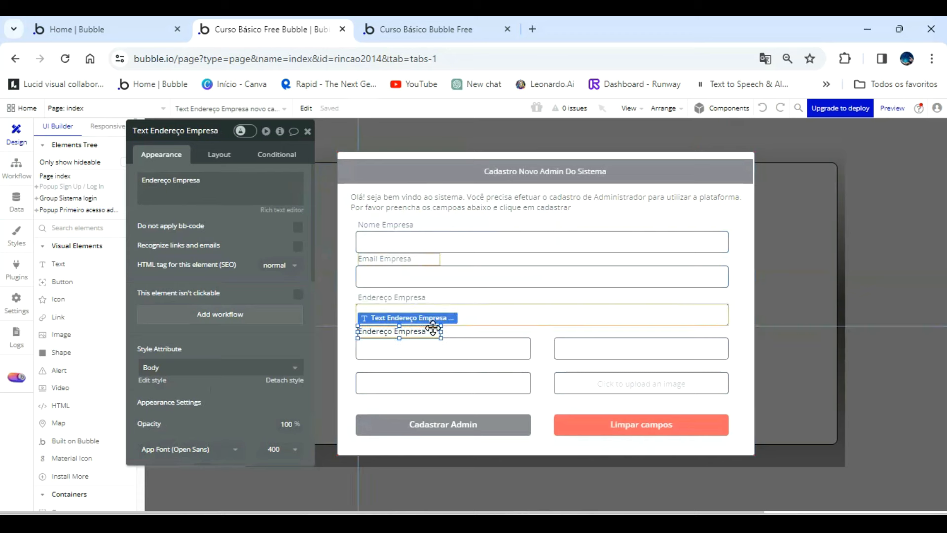
click(204, 189)
key(ctrl+a)
text(A)
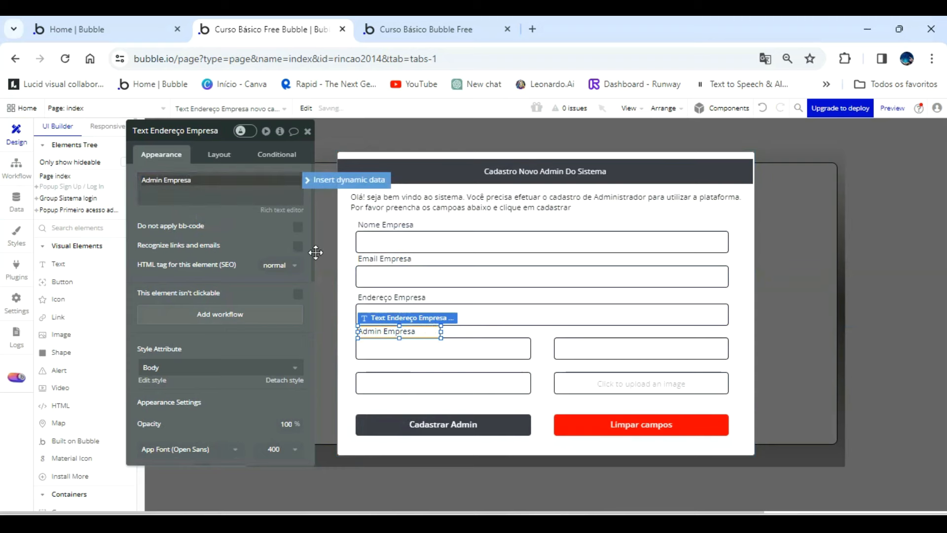
Move the Admin Empresa label, the three admin inputs, the picture uploader and both buttons slightly down together.
click(729, 293)
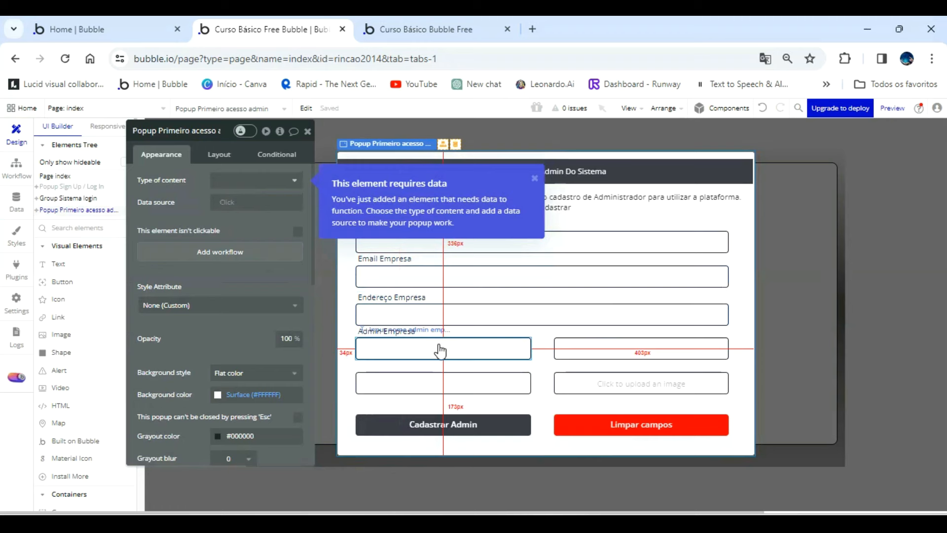
click(392, 325)
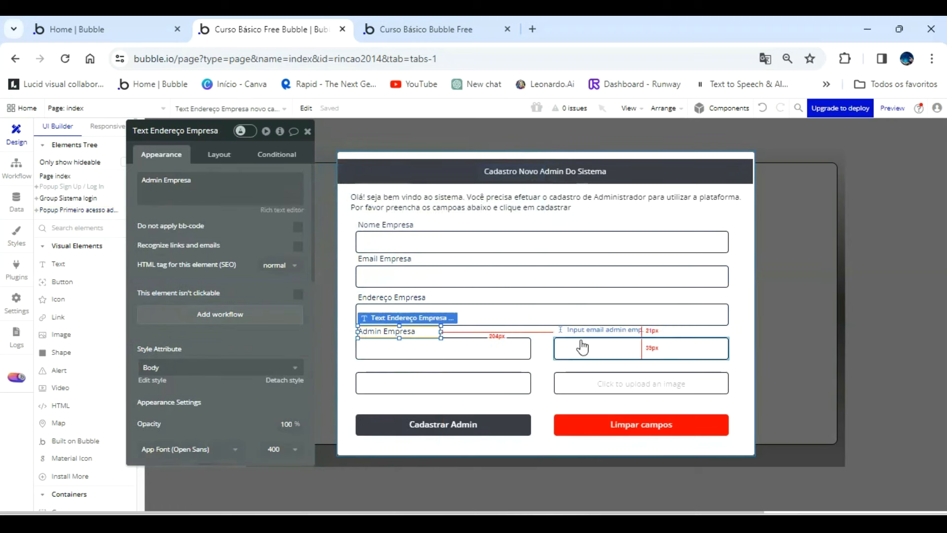
shift+click(524, 348)
shift+click(572, 350)
shift+click(514, 381)
shift+click(581, 384)
shift+click(516, 424)
shift+click(571, 423)
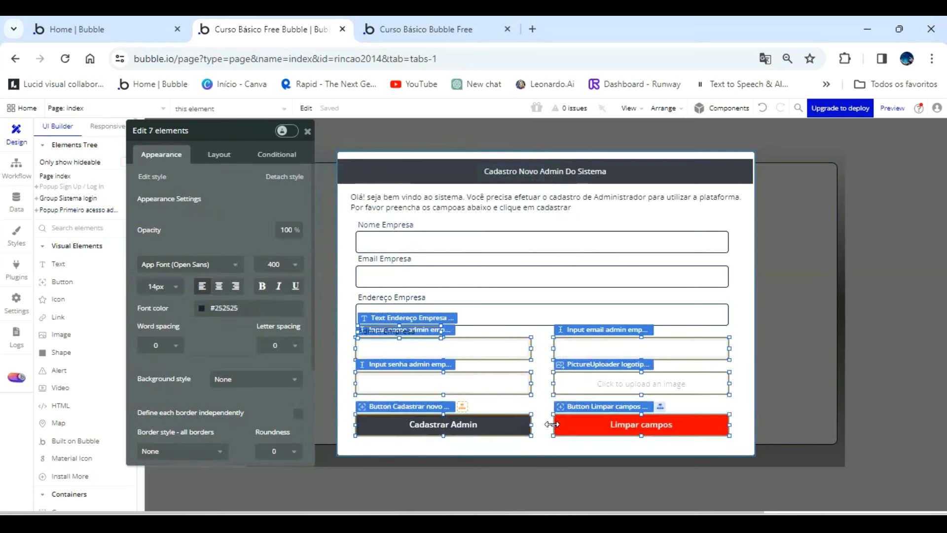
key(Down)
key(Down)
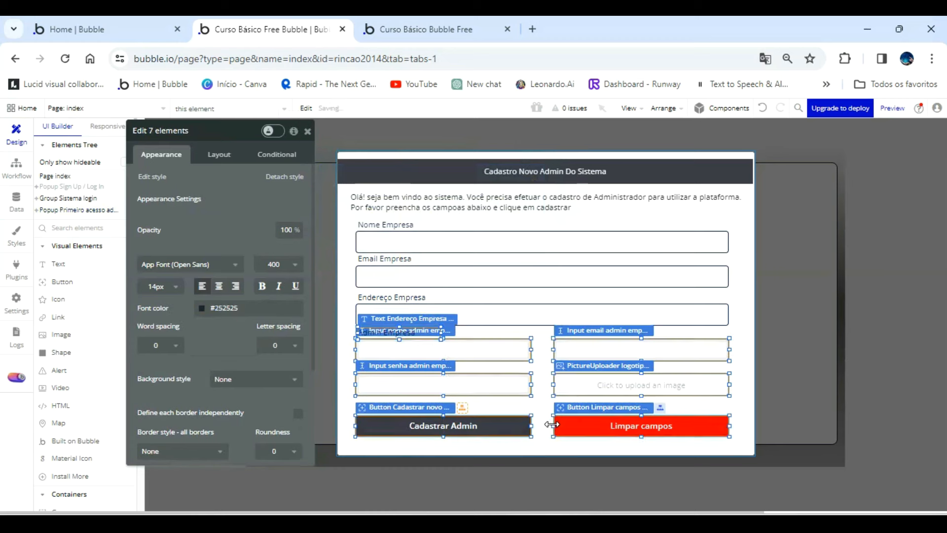
click(745, 319)
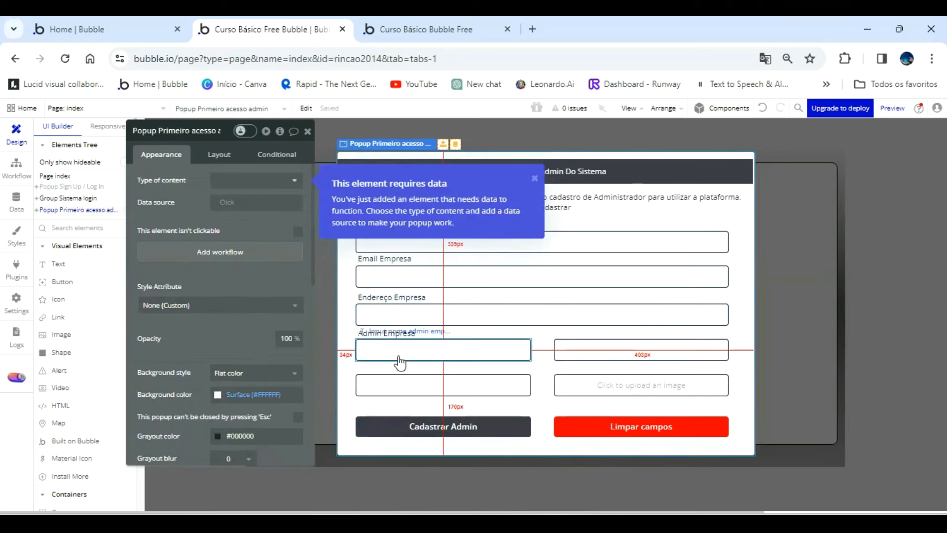
Rename the Admin Empresa label's element as "Text Admin Empresa novo cadastro".
click(153, 131)
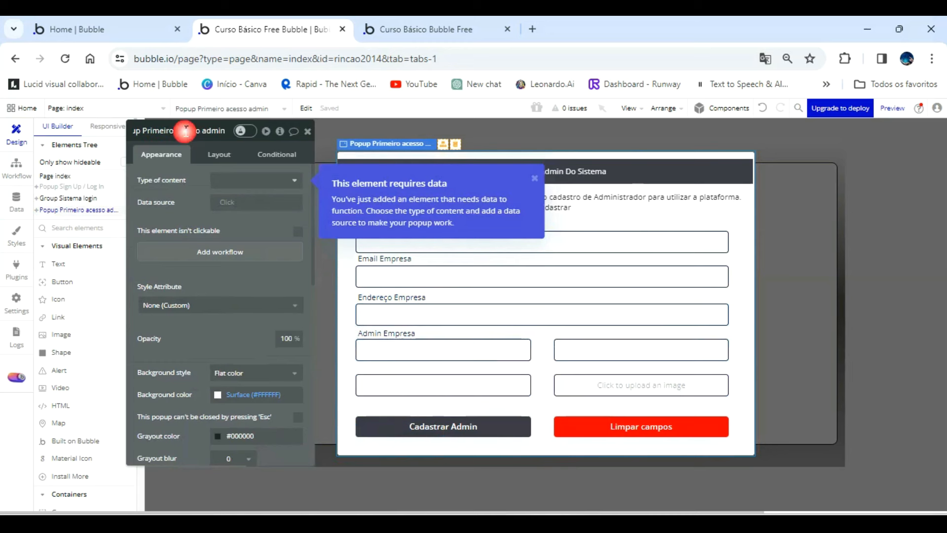
click(388, 333)
click(184, 131)
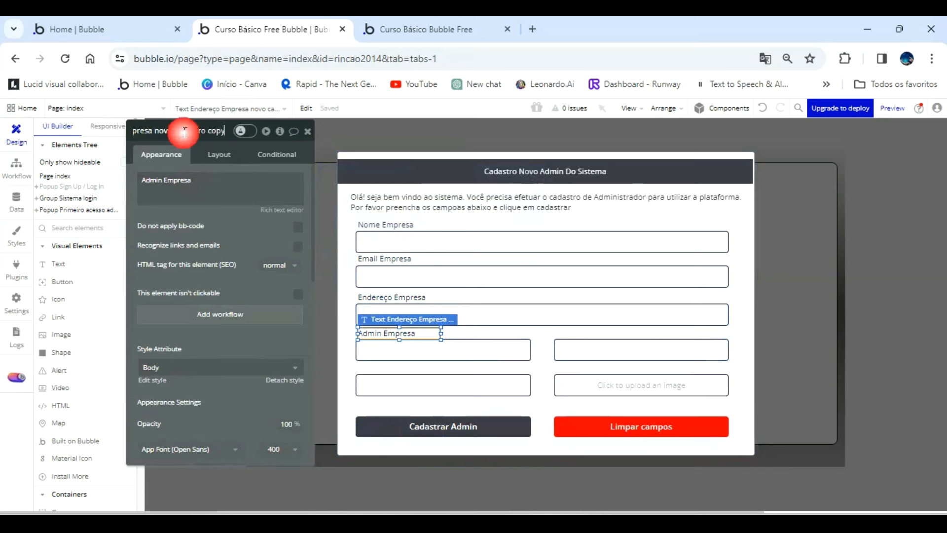
key(BackSpace)
key(BackSpace)
key(BackSpace)
key(BackSpace)
key(BackSpace)
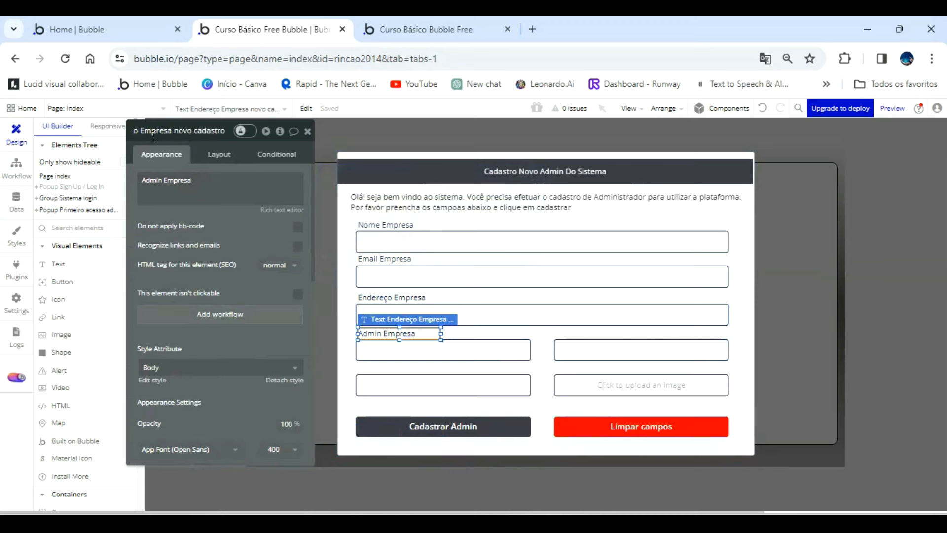
key(Home)
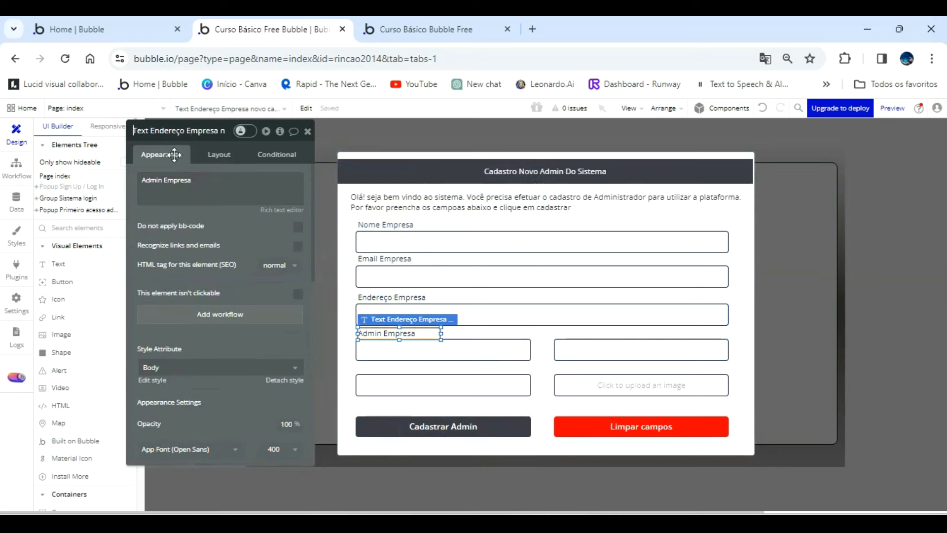
click(186, 131)
key(BackSpace)
key(BackSpace)
key(BackSpace)
key(BackSpace)
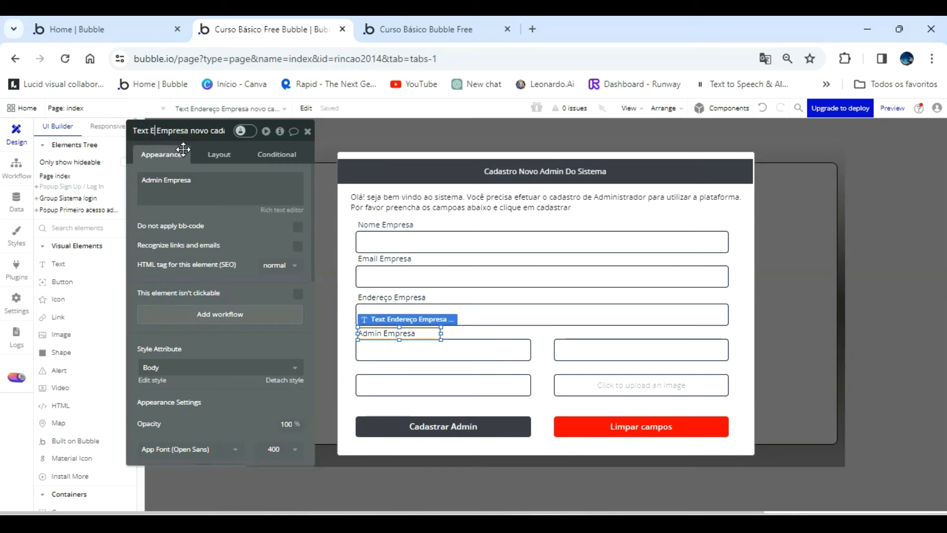
key(BackSpace)
text(Admin)
click(617, 350)
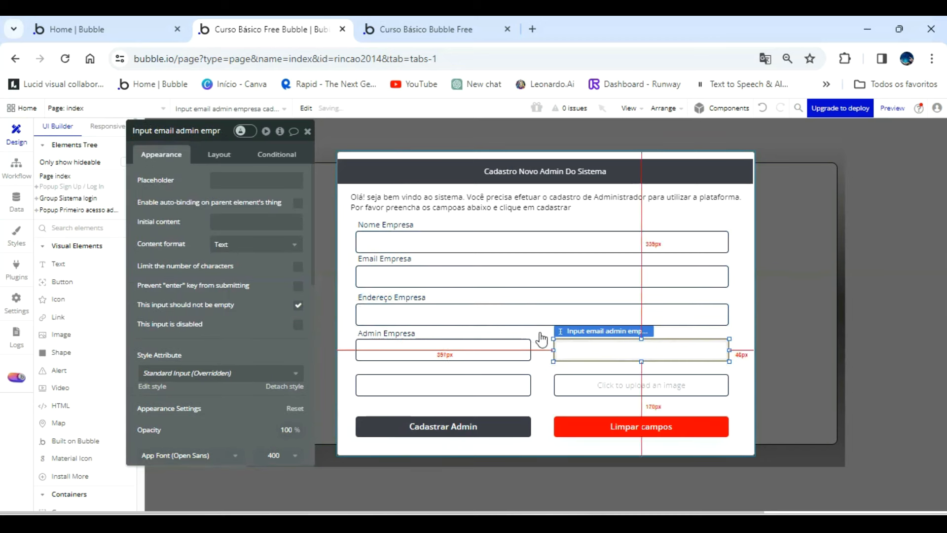
Duplicate the Admin Empresa label above the admin email input and change the copy's text to "Email Admin".
click(412, 328)
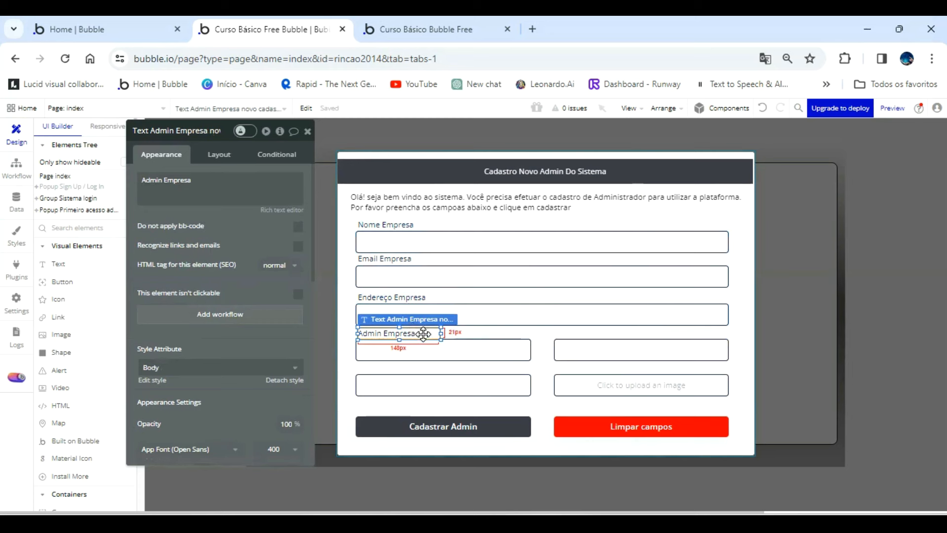
drag(423, 334, 628, 335)
triple_click(229, 186)
text(Email Admin)
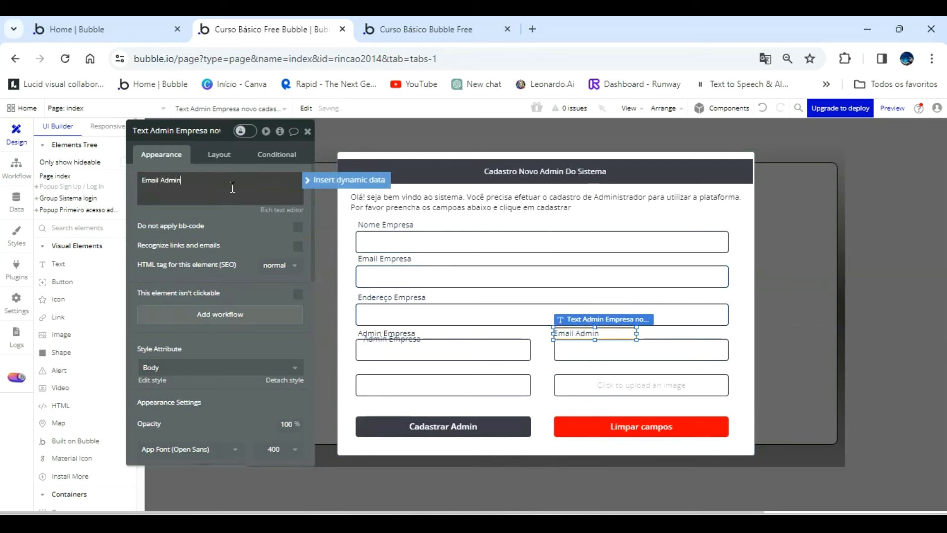
Rename the Email Admin label's element as "Text Email admin Empresa novo cadastro".
click(177, 130)
click(181, 132)
key(BackSpace)
key(BackSpace)
key(BackSpace)
key(BackSpace)
key(BackSpace)
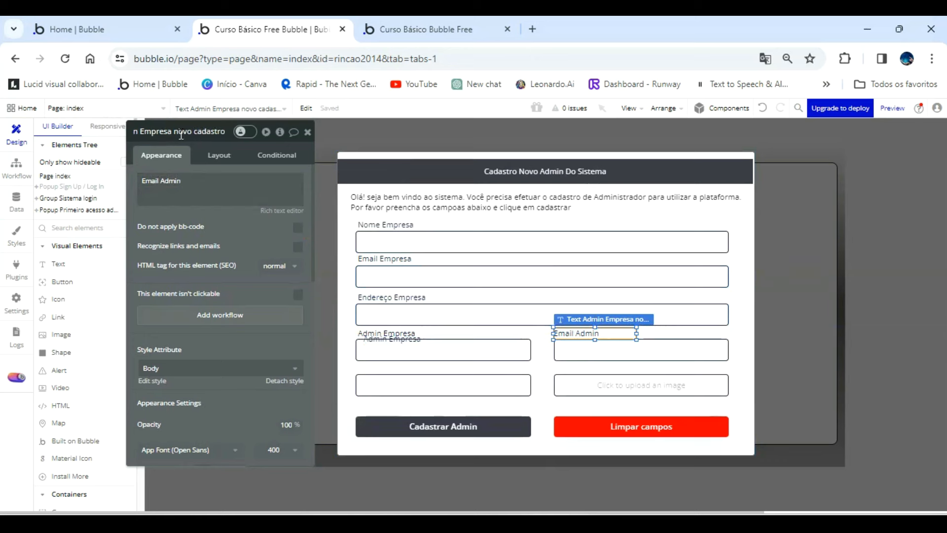
key(Home)
key(BackSpace)
key(BackSpace)
key(BackSpace)
key(BackSpace)
key(BackSpace)
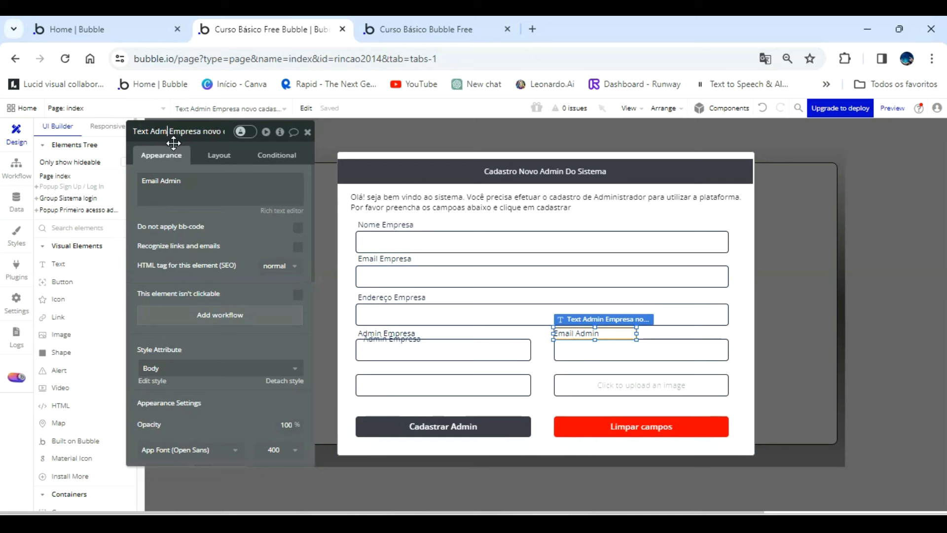
text(Email admin)
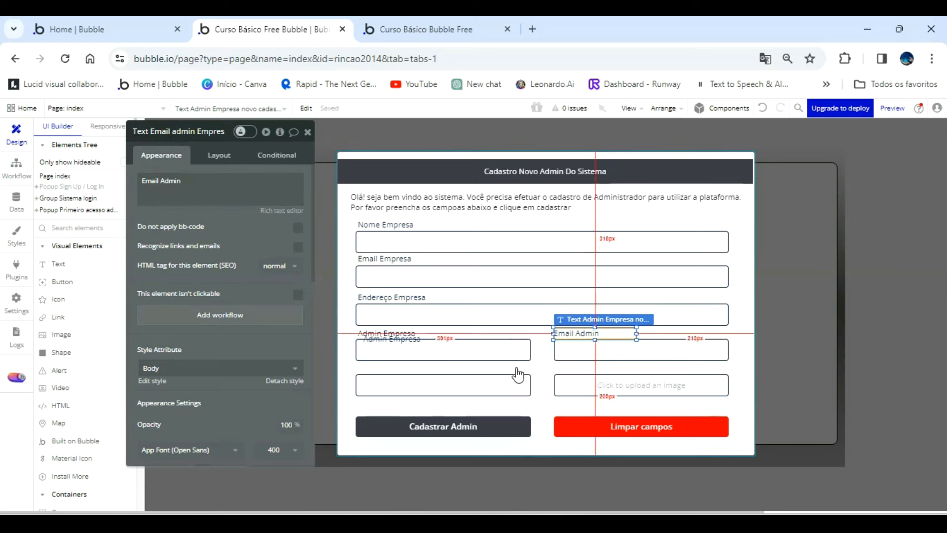
click(500, 383)
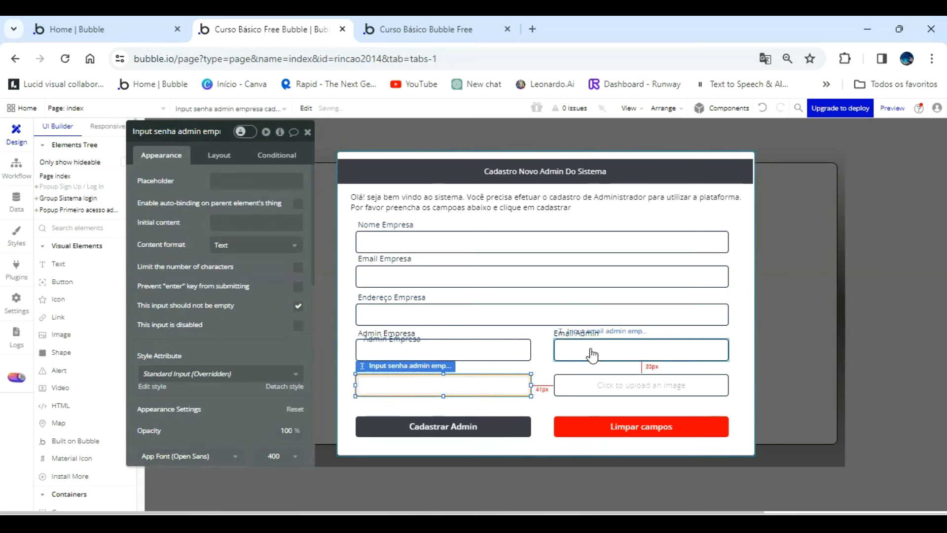
Duplicate the Email Admin label above the admin password input and change the copy's text to "Senha Admin".
click(585, 333)
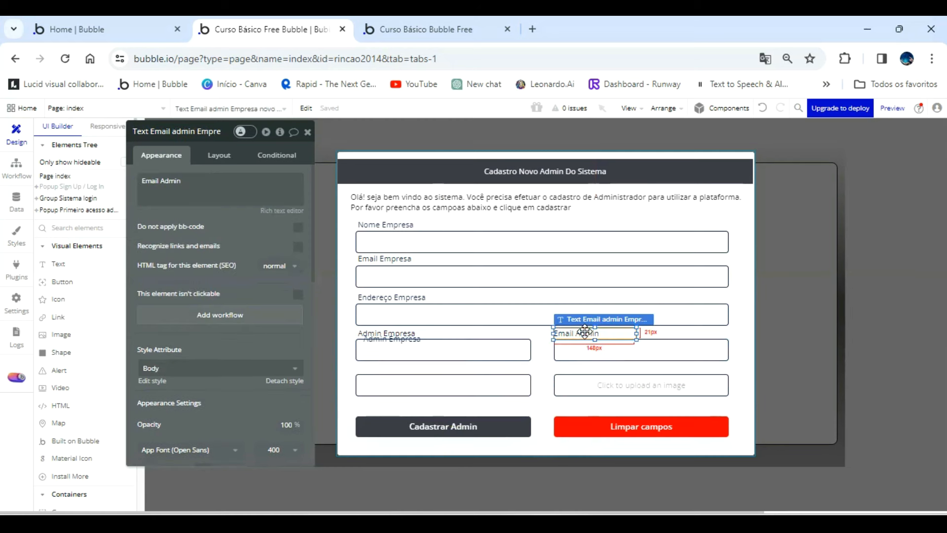
drag(570, 332, 402, 370)
triple_click(209, 189)
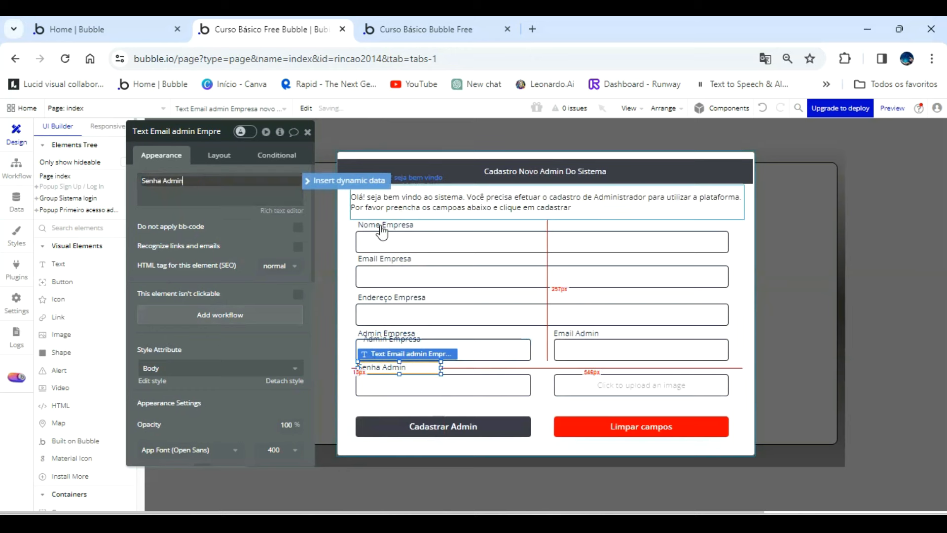
Move the overlapping extra Admin Empresa label above the picture uploader and change its text to "Logotipo Empresa".
drag(413, 348, 603, 370)
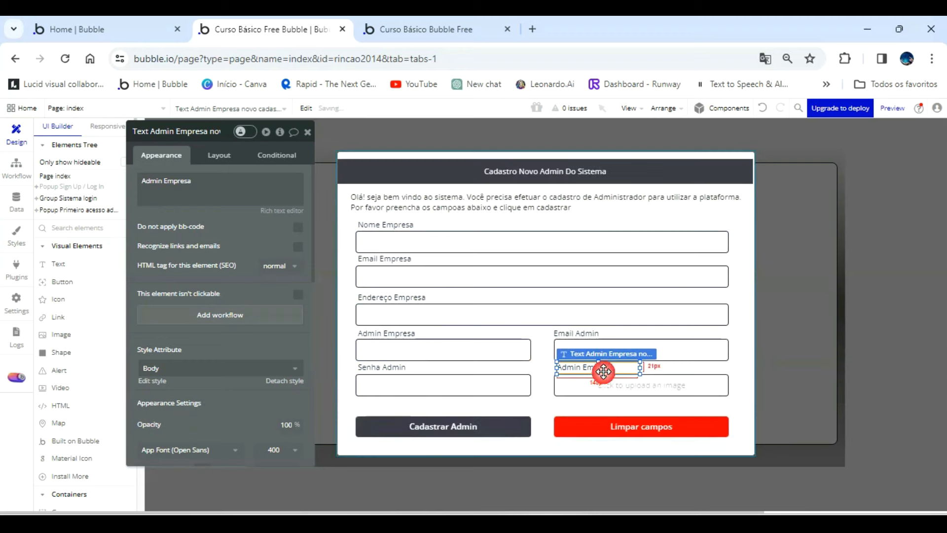
triple_click(225, 182)
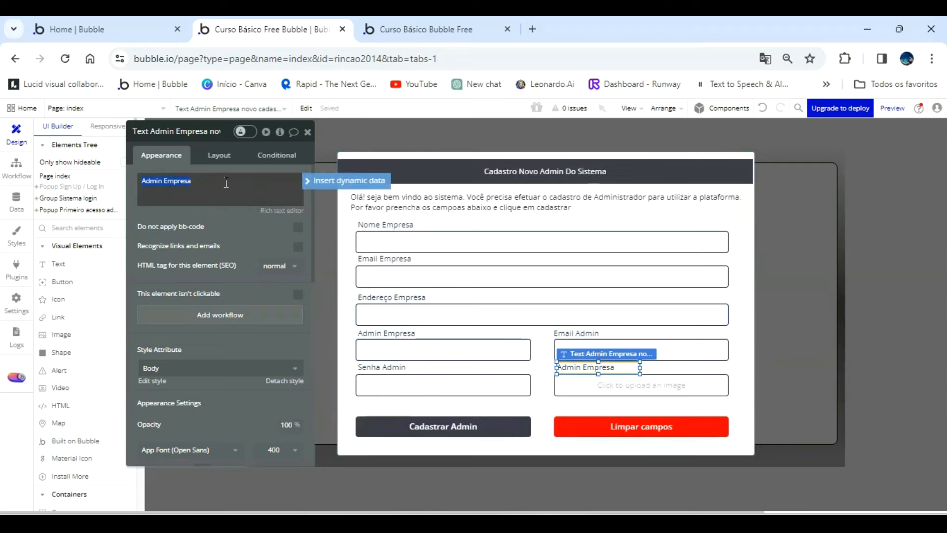
text(4)
key(BackSpace)
key(BackSpace)
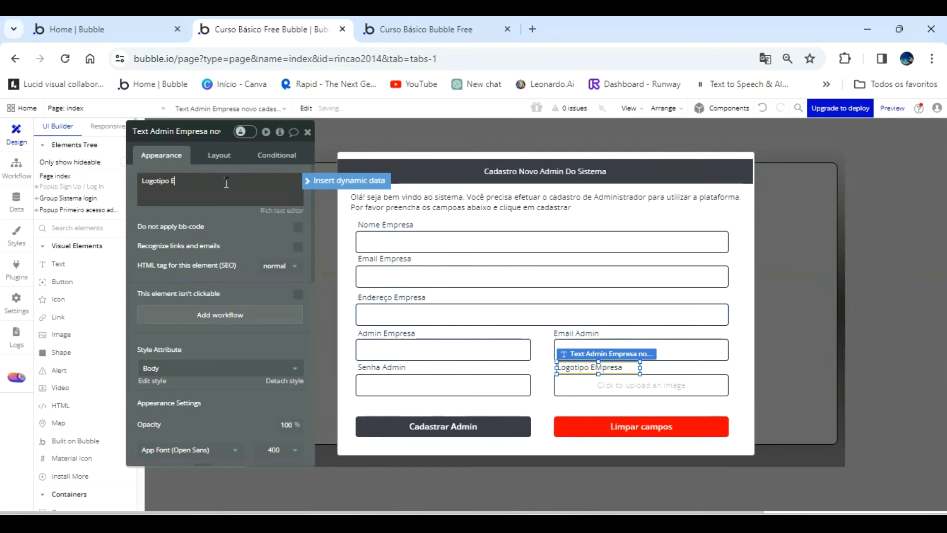
Rename the Logotipo Empresa label's element as "Text Logotipo Empresa novo cadastro".
click(205, 133)
key(End)
key(BackSpace)
key(BackSpace)
key(BackSpace)
key(BackSpace)
key(BackSpace)
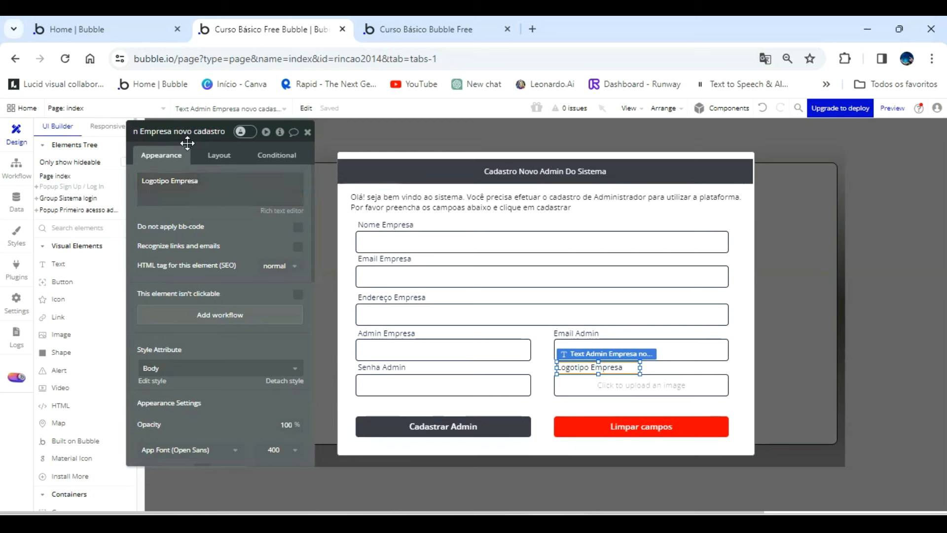
click(160, 132)
key(Left)
key(Left)
key(Left)
key(Left)
key(Left)
key(Left)
key(Left)
key(Left)
key(Left)
key(Left)
key(Left)
key(Left)
key(Left)
key(Left)
key(Left)
click(176, 134)
key(BackSpace)
key(BackSpace)
key(BackSpace)
key(BackSpace)
key(BackSpace)
key(BackSpace)
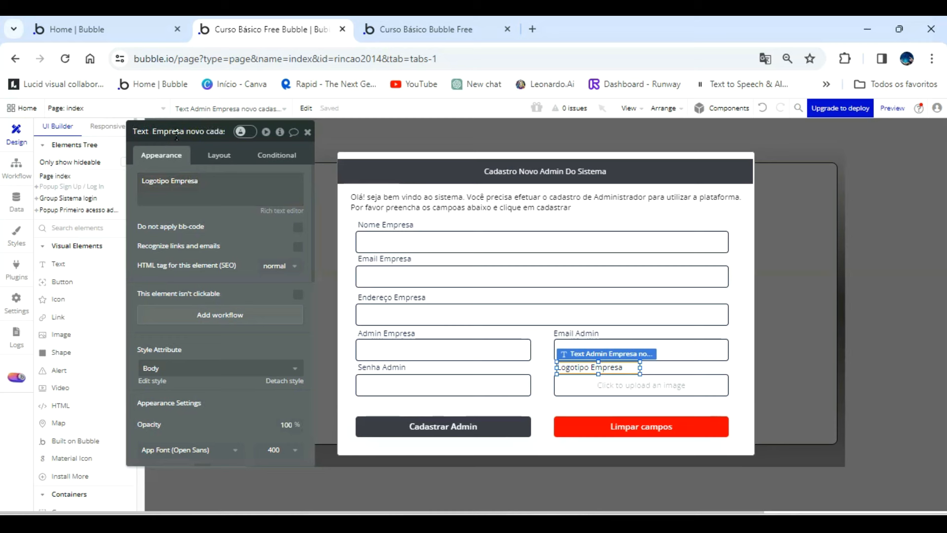
text(Logotipo)
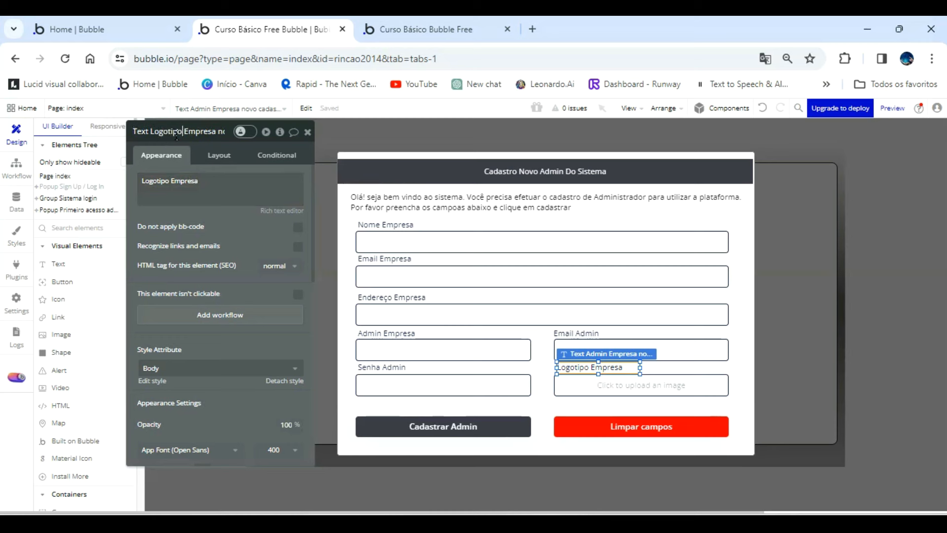
click(267, 234)
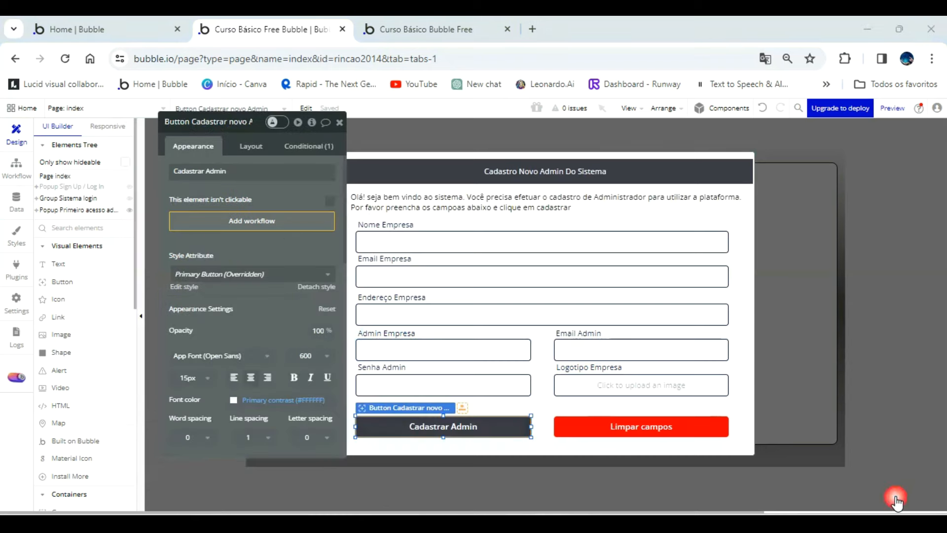
Create a new option set named "Acesso user" in the app's data.
click(21, 207)
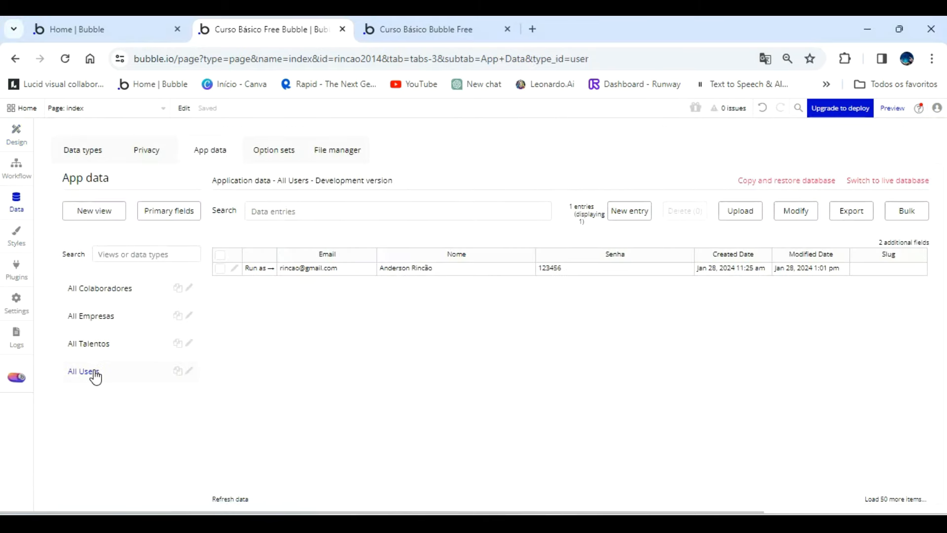
click(270, 155)
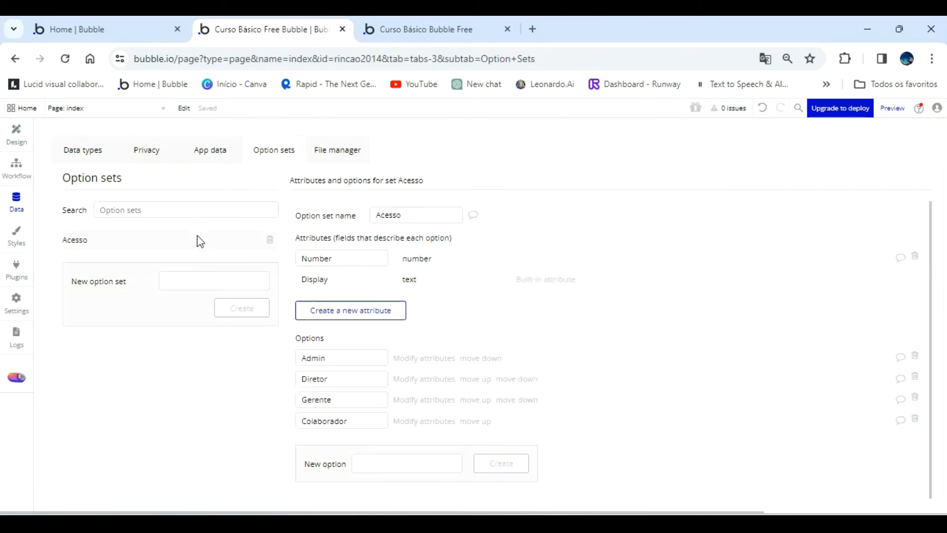
click(202, 284)
text(Acesso user)
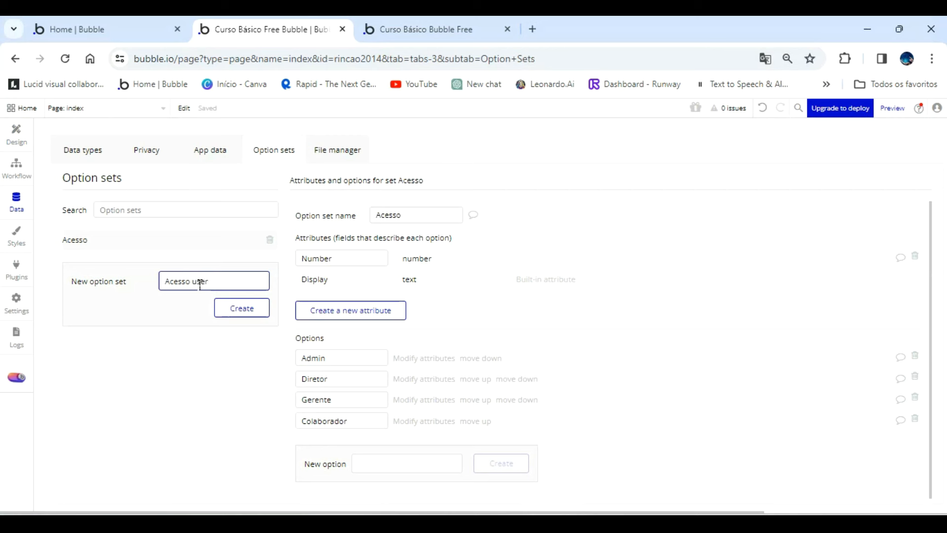
click(247, 313)
Add the options "Admin" and "User" to the Acesso user option set.
click(370, 354)
text(Admin)
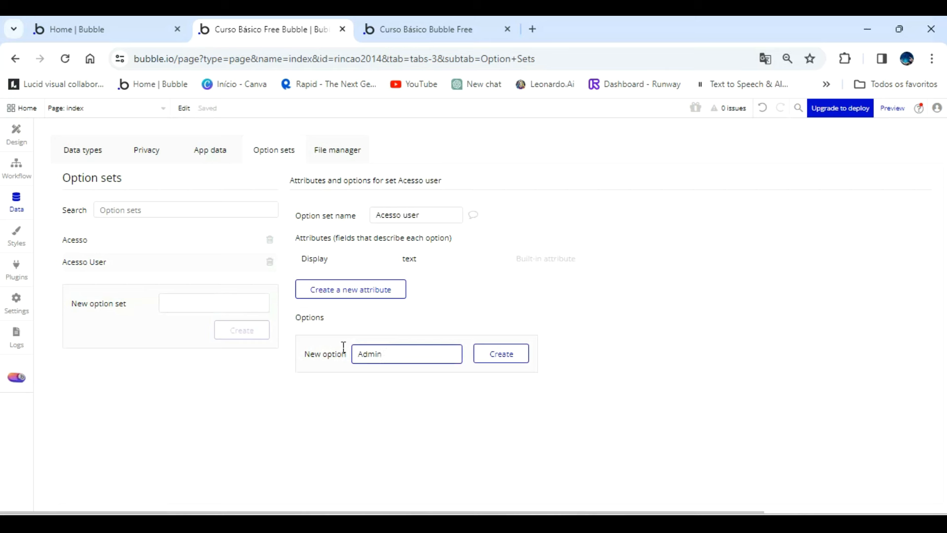
click(515, 359)
click(374, 378)
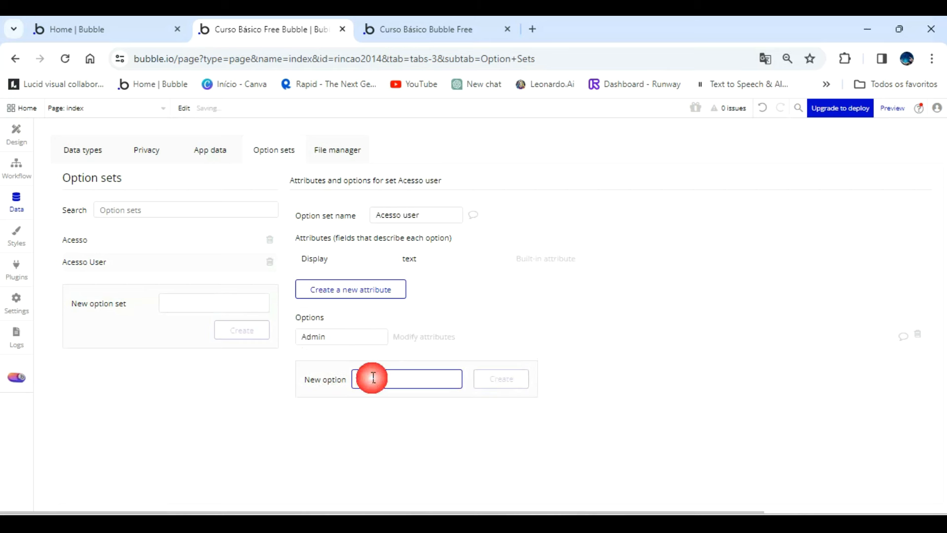
text(User)
click(509, 385)
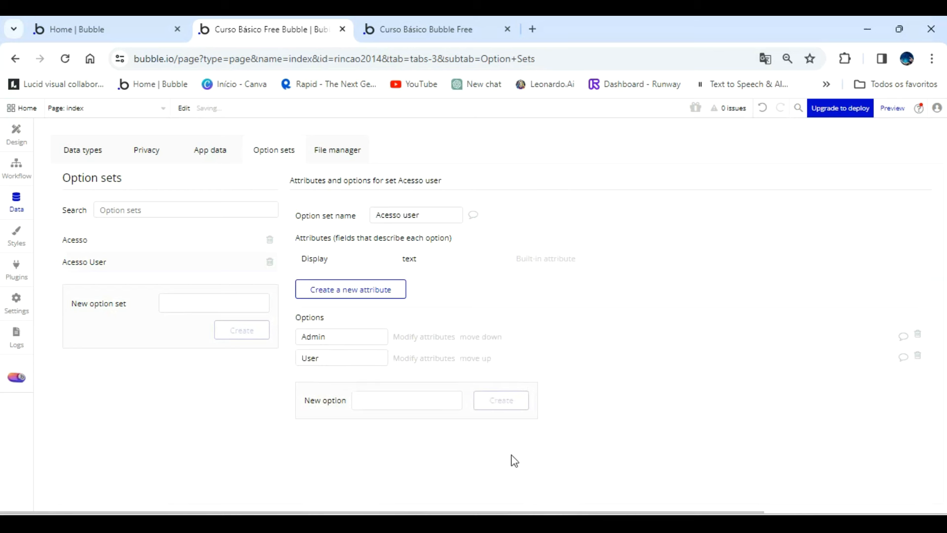
Create a workflow for the Cadastrar Admin button and add a "Sign the user up" action to it.
click(18, 138)
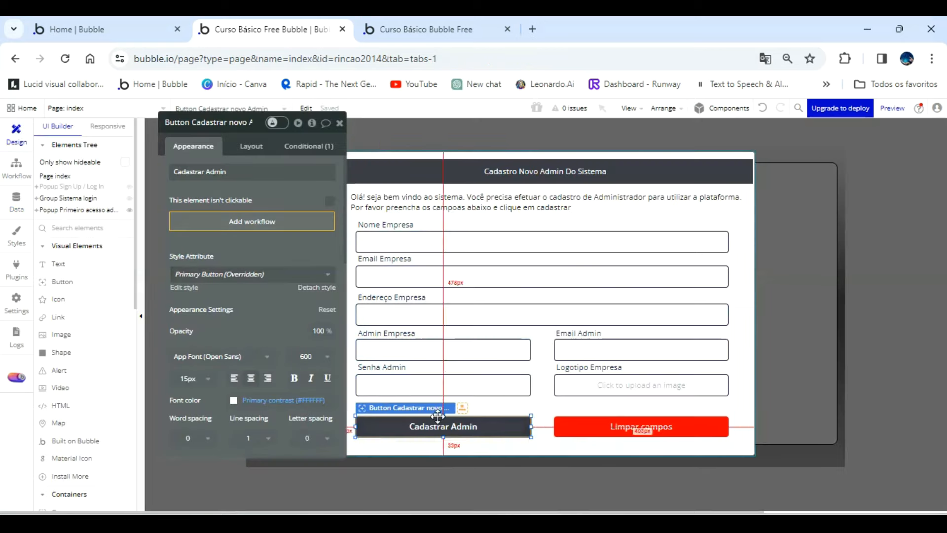
click(271, 221)
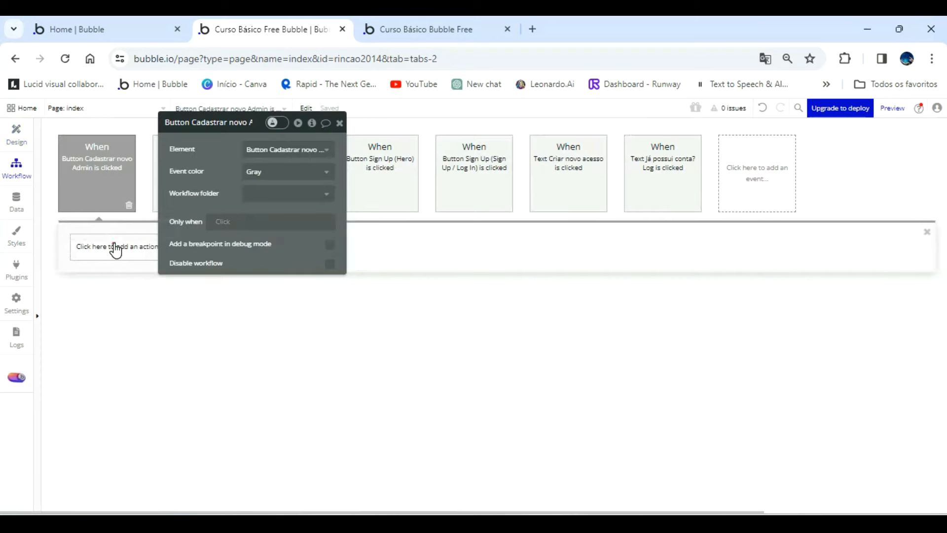
click(116, 249)
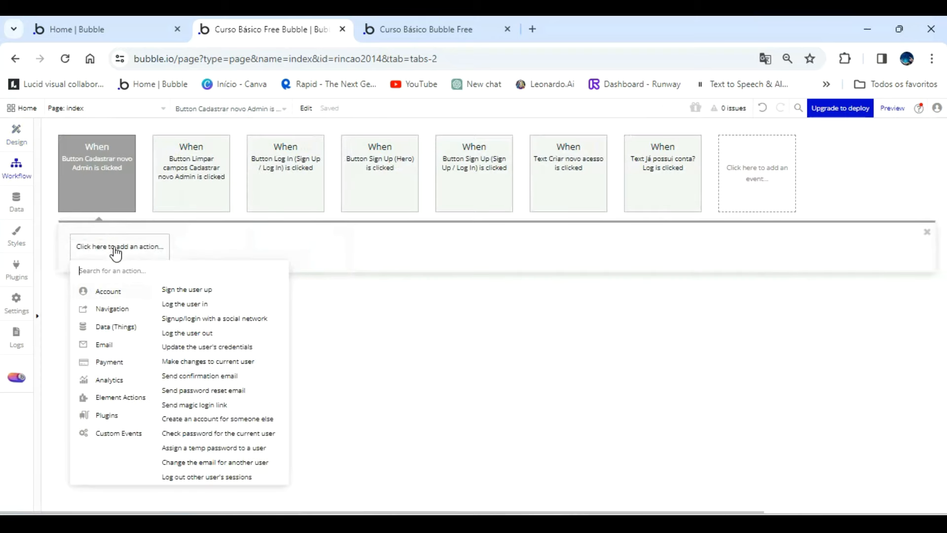
click(190, 291)
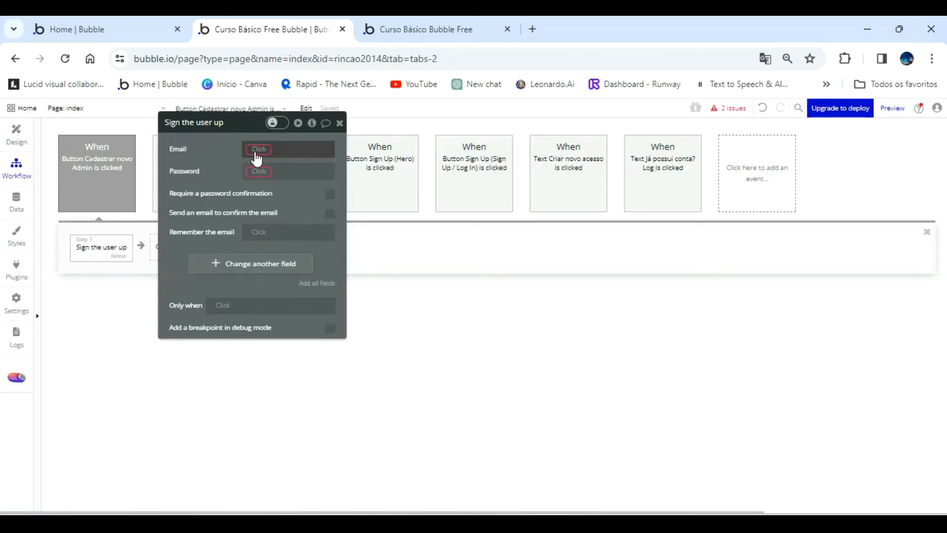
Set the sign-up action's Email to Input email admin empresa cadastro admin's value.
click(256, 157)
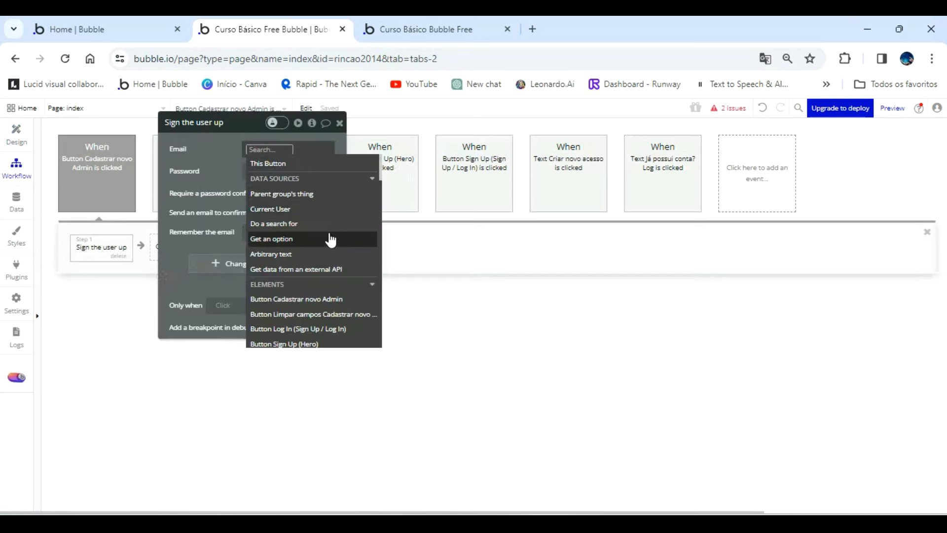
scroll(337, 274, down, 3)
scroll(339, 277, down, 5)
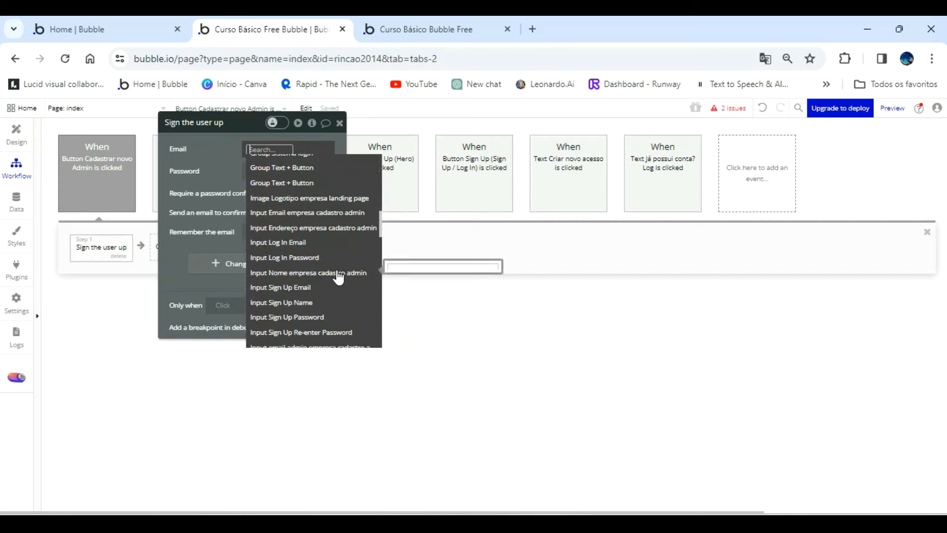
scroll(339, 278, down, 2)
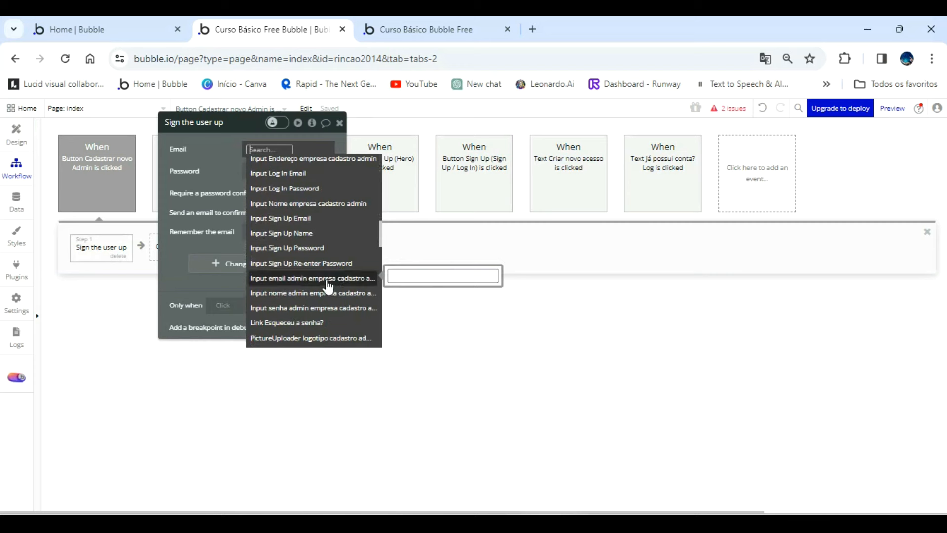
click(328, 280)
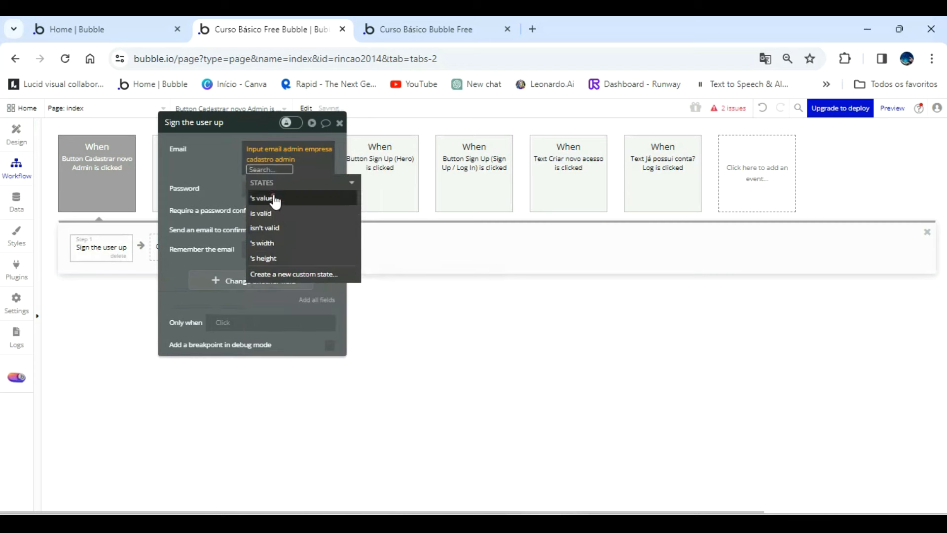
click(231, 162)
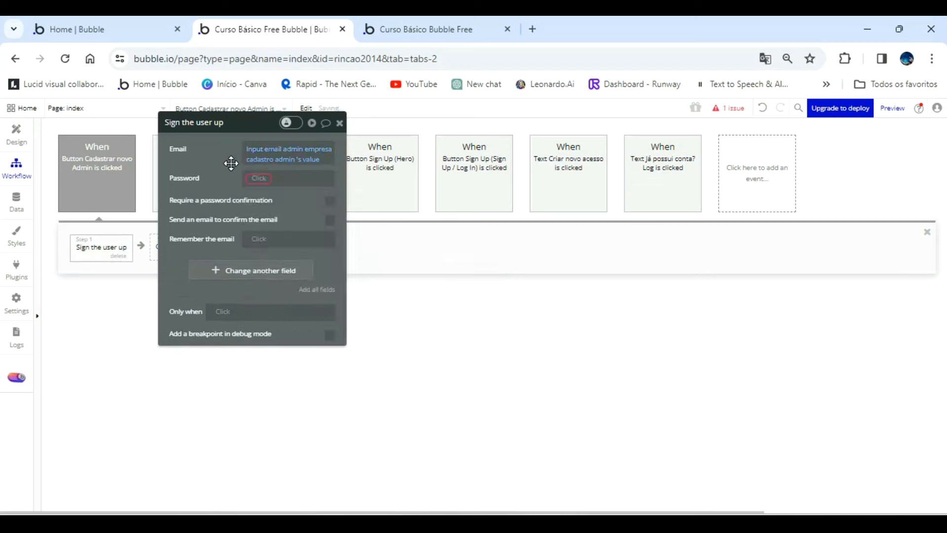
Check the element name of the Senha Admin input in the registration popup.
click(262, 178)
scroll(295, 245, down, 15)
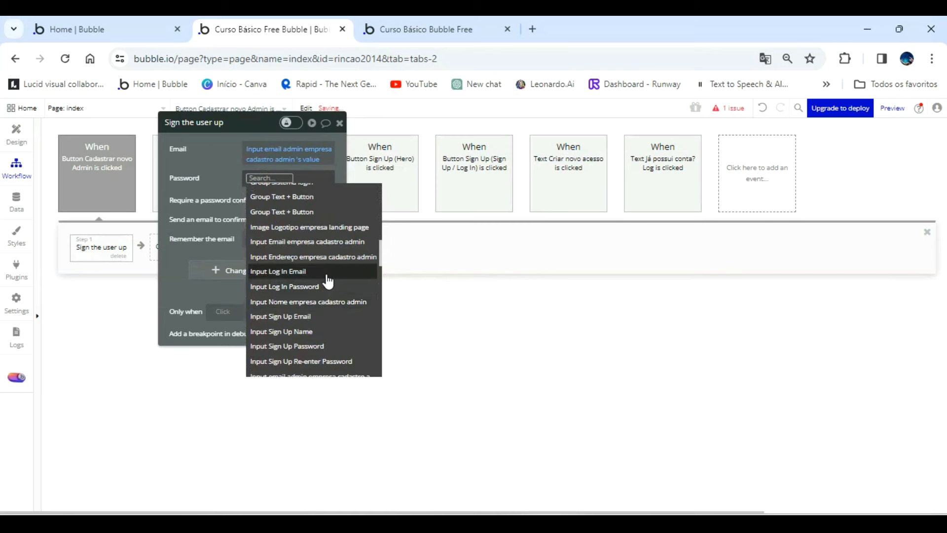
click(177, 254)
click(16, 132)
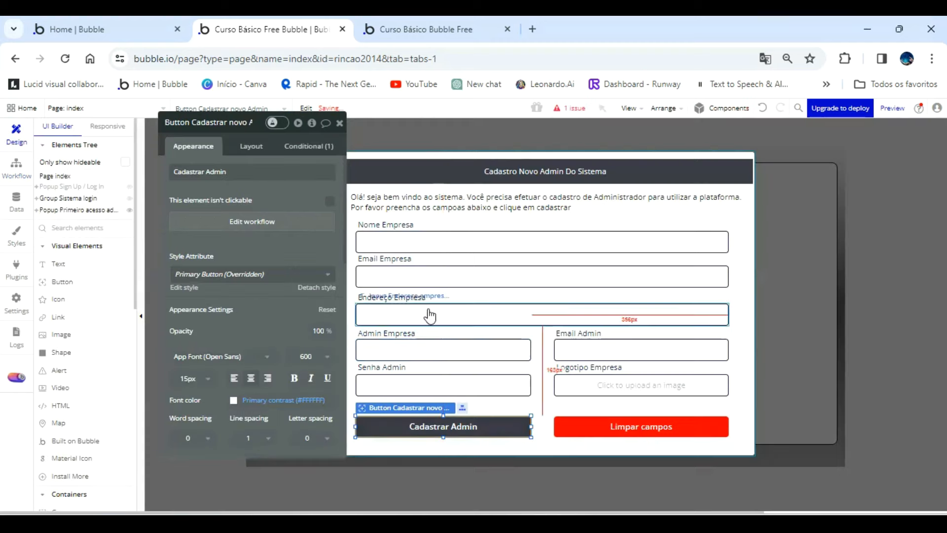
click(486, 376)
click(234, 122)
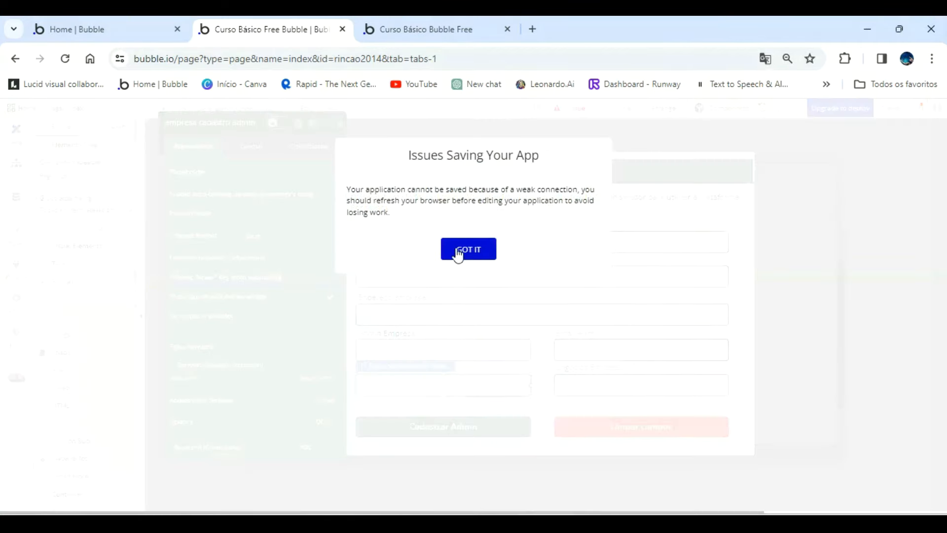
click(458, 250)
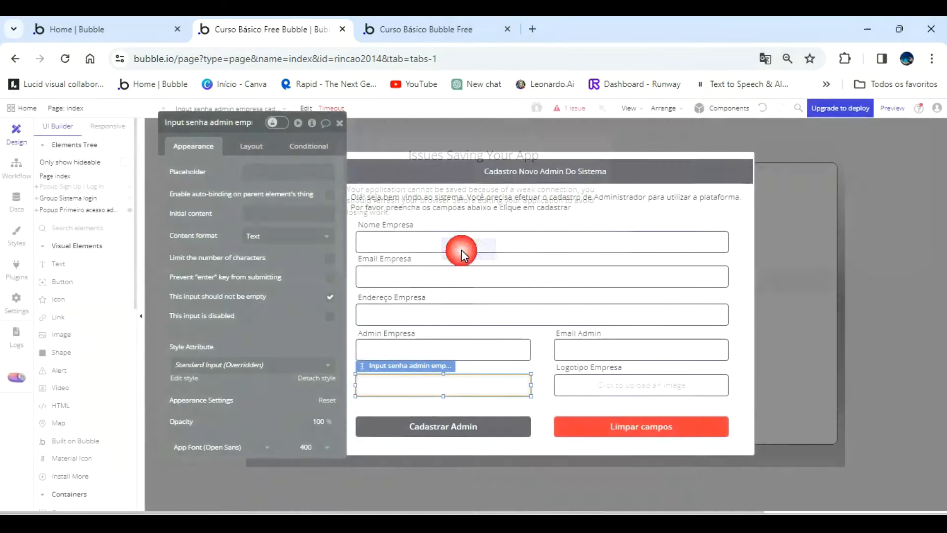
Set the sign-up action's Password to Input senha admin empresa cadastro admin's value.
click(16, 167)
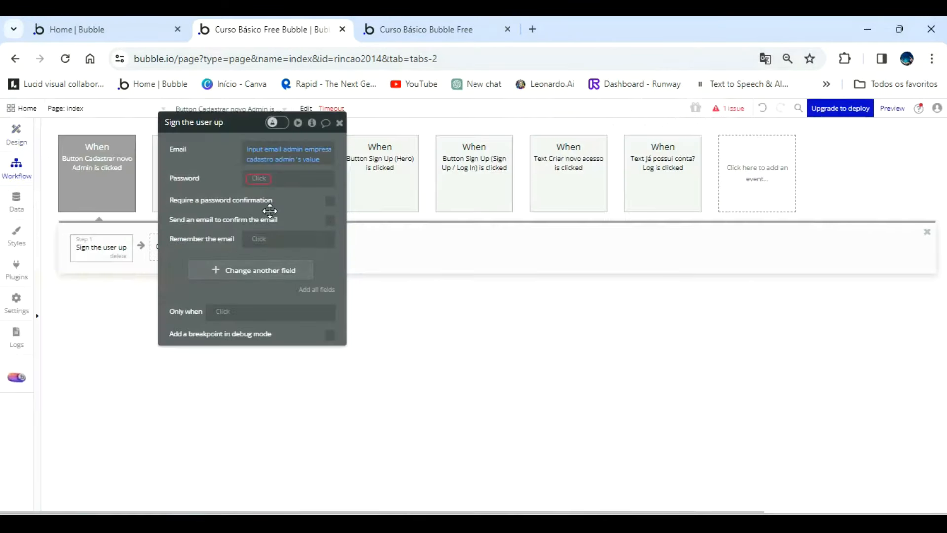
click(256, 179)
scroll(323, 280, down, 2)
scroll(323, 280, down, 8)
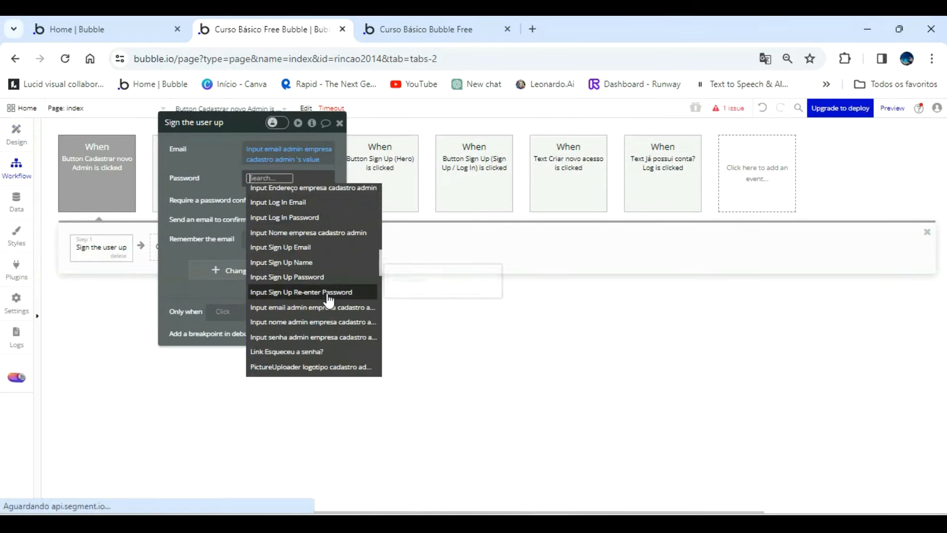
click(321, 340)
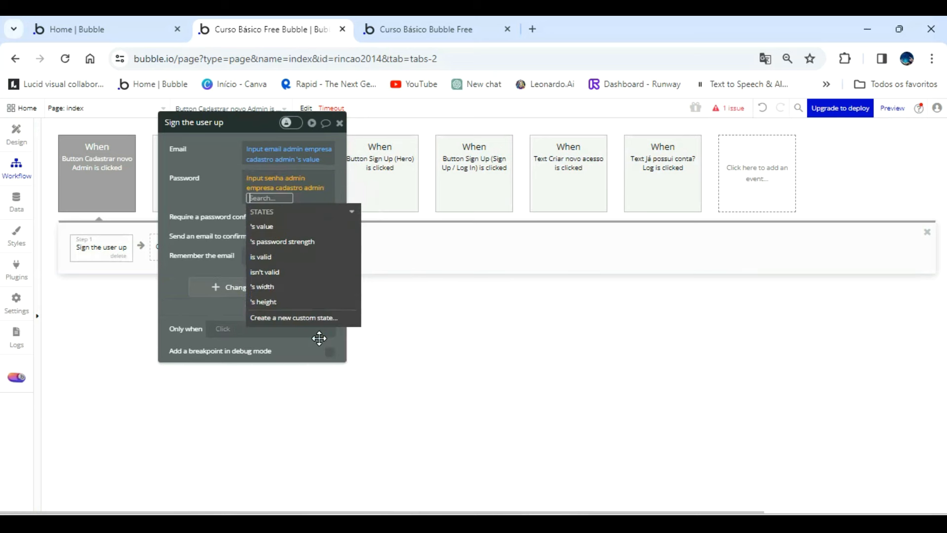
click(265, 227)
click(215, 184)
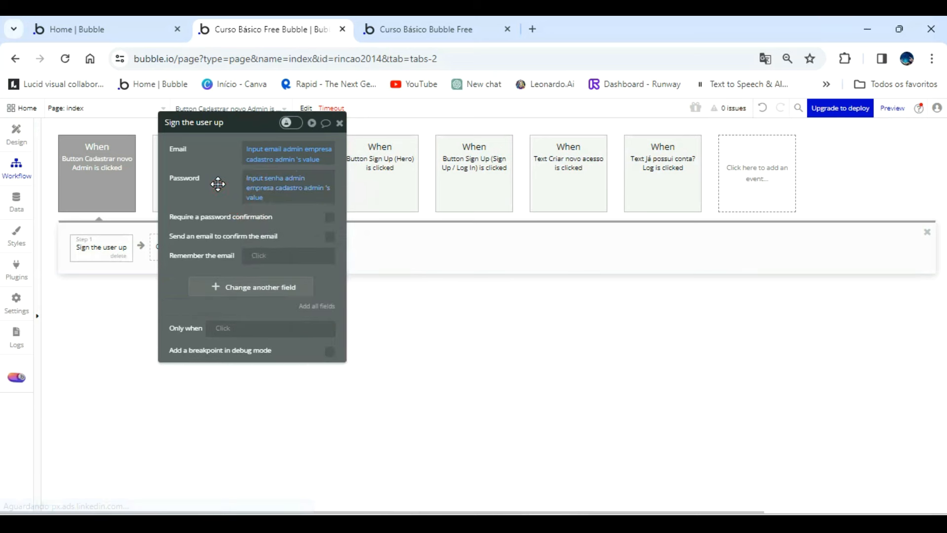
Add all user fields to the sign-up action and set Nome to Input nome admin empresa cadastro admin's value.
click(309, 310)
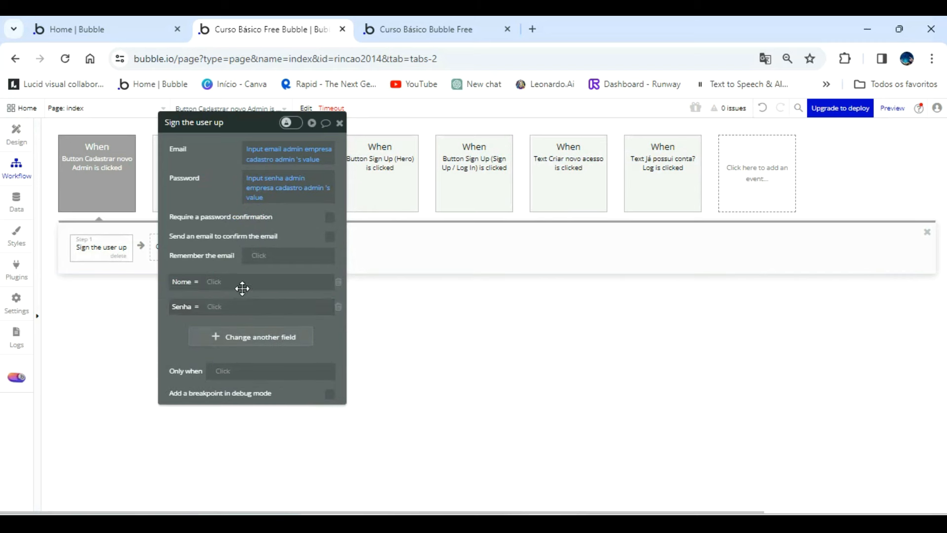
click(218, 282)
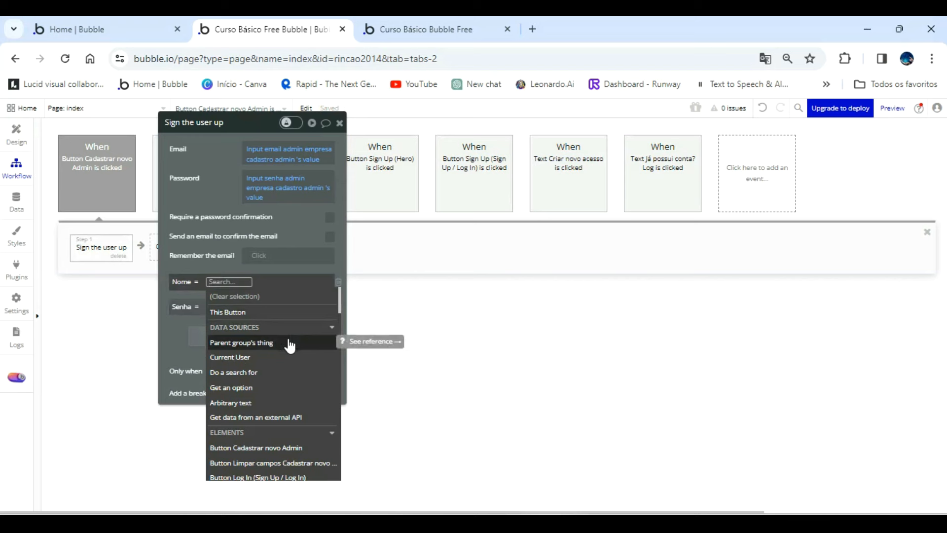
scroll(291, 351, down, 8)
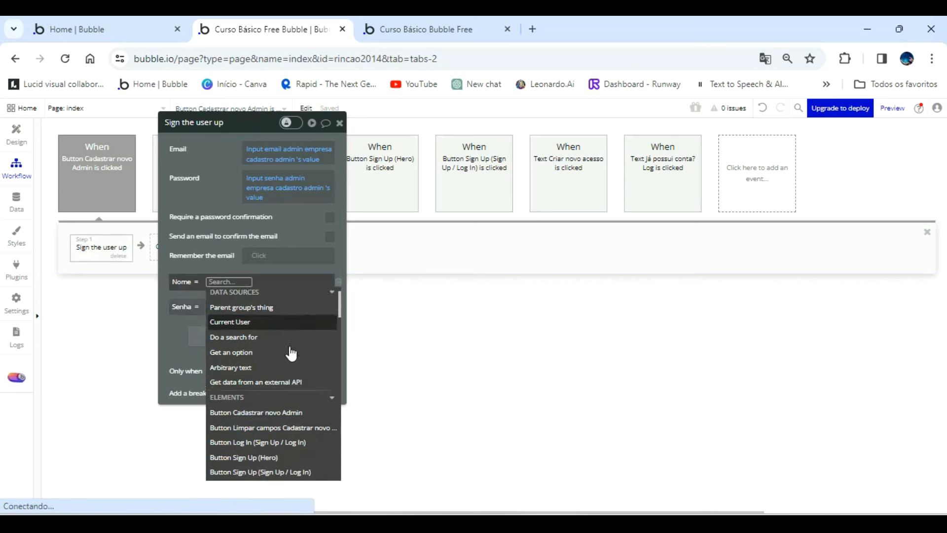
scroll(291, 366, down, 2)
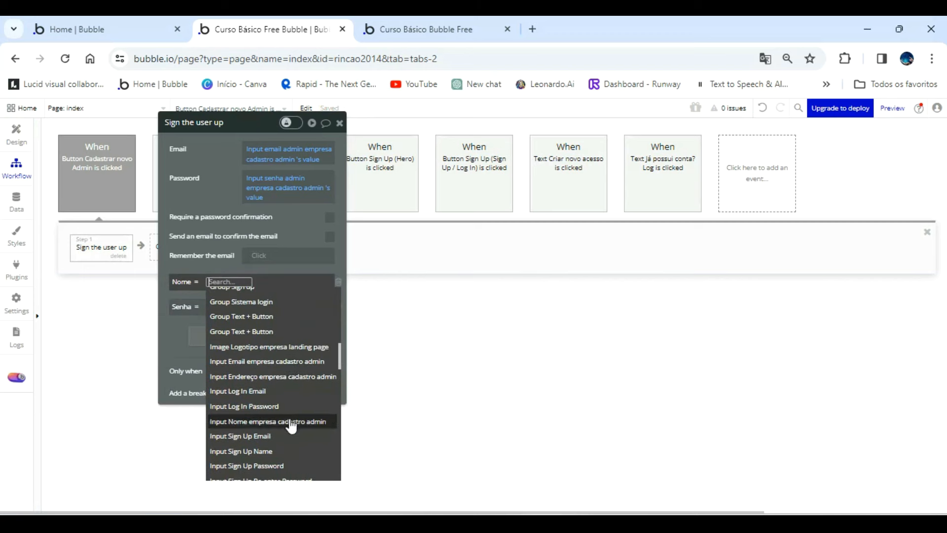
scroll(296, 422, down, 3)
scroll(298, 425, down, 3)
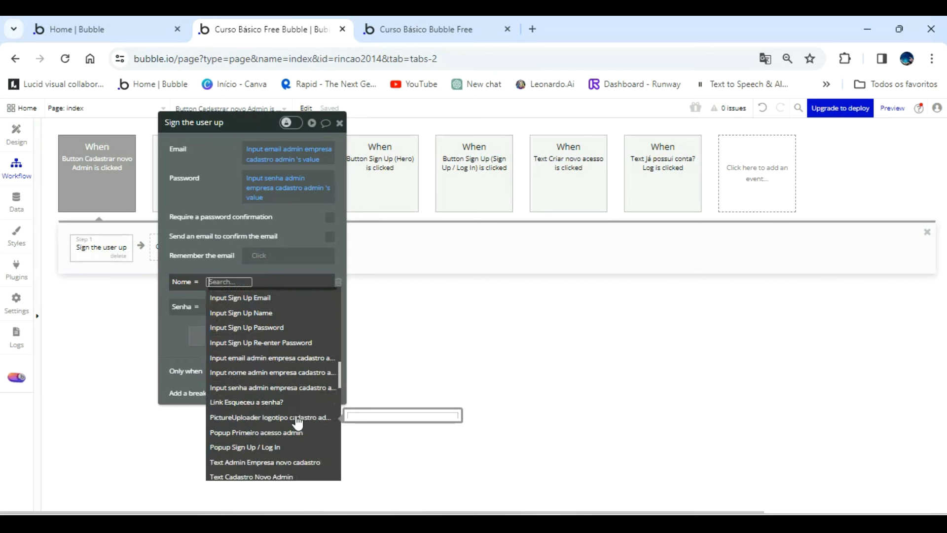
click(280, 381)
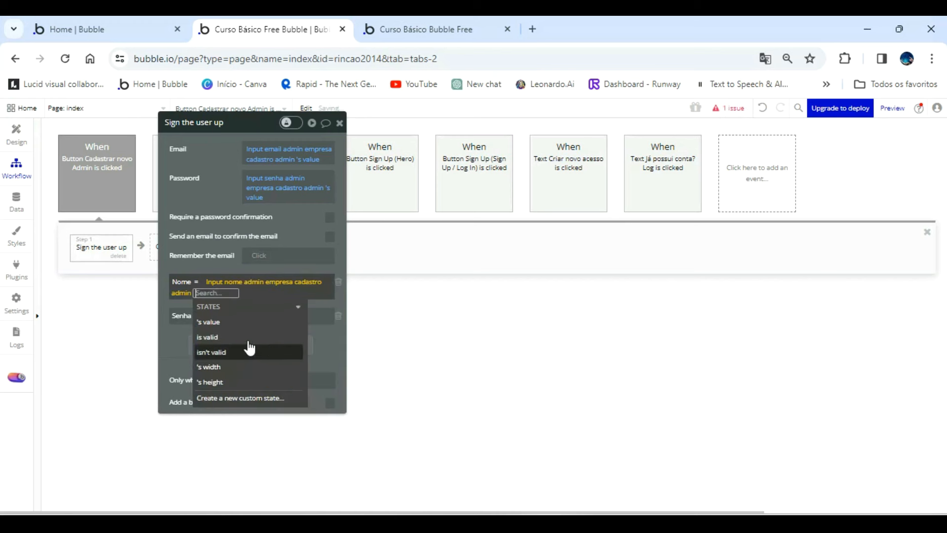
click(222, 323)
click(215, 197)
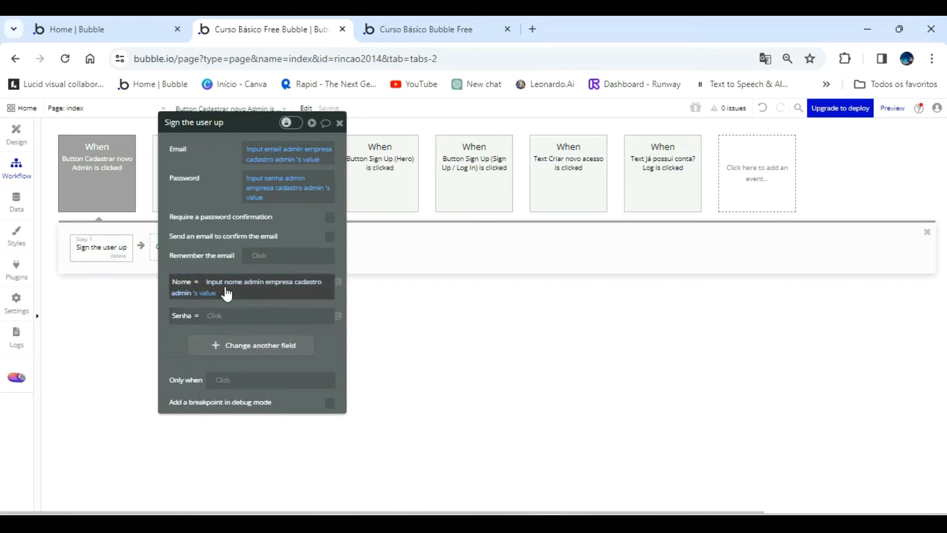
Set the sign-up action's Senha field to Input senha admin empresa cadastro admin's value.
scroll(265, 435, down, 10)
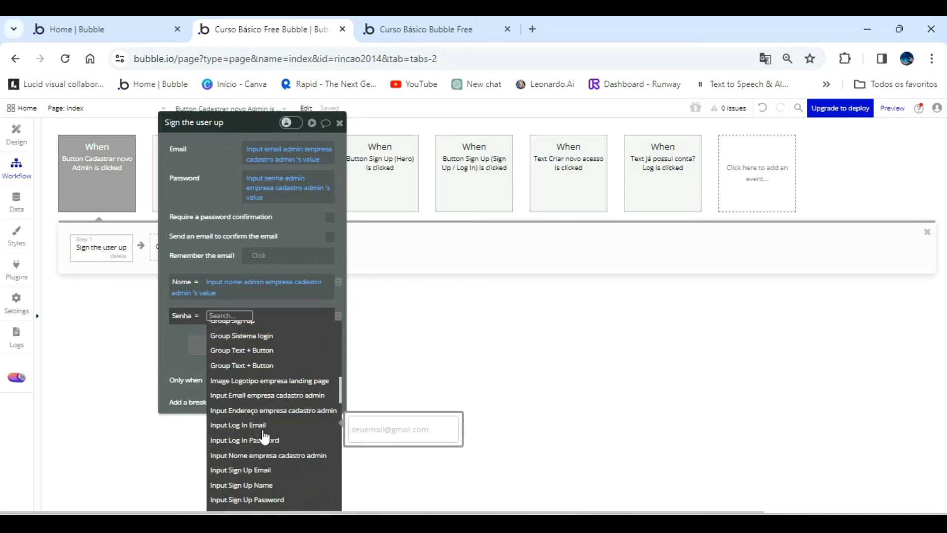
scroll(265, 436, down, 3)
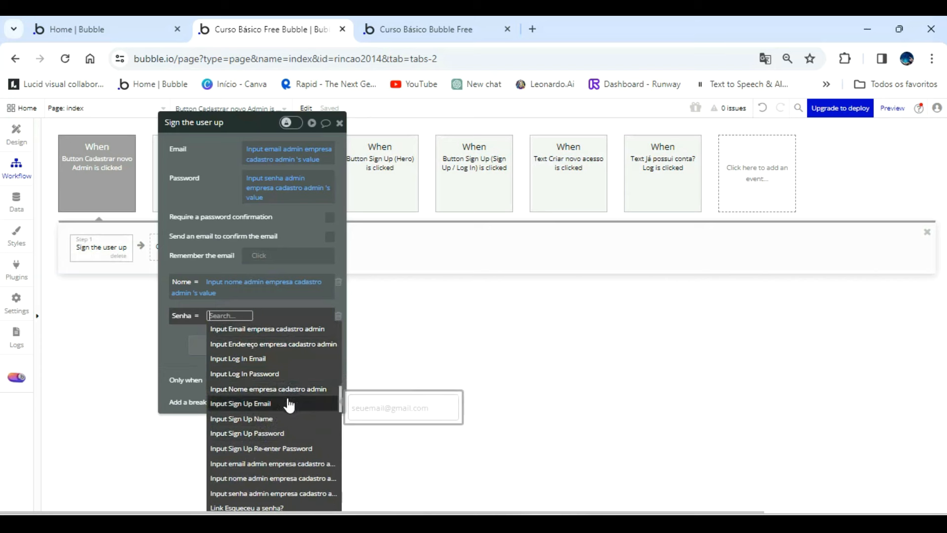
scroll(290, 409, down, 3)
click(288, 427)
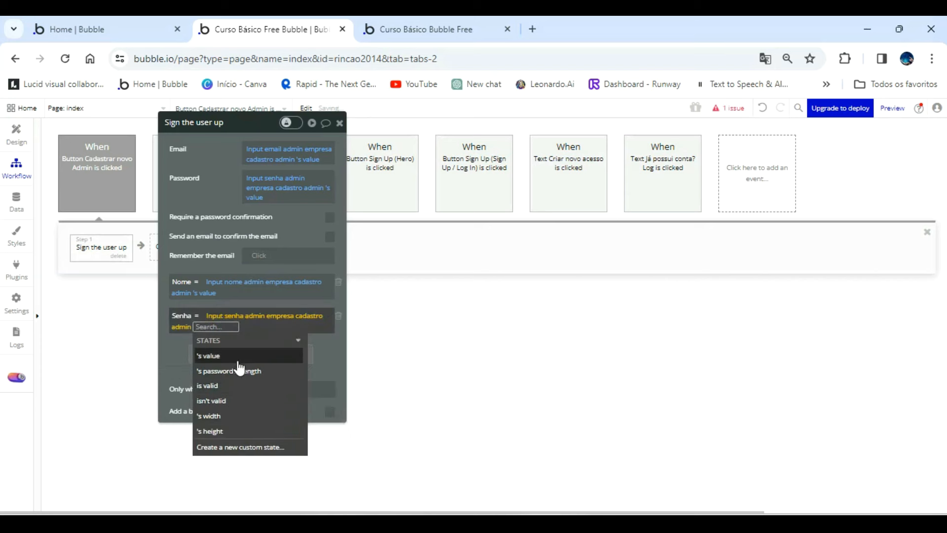
click(208, 190)
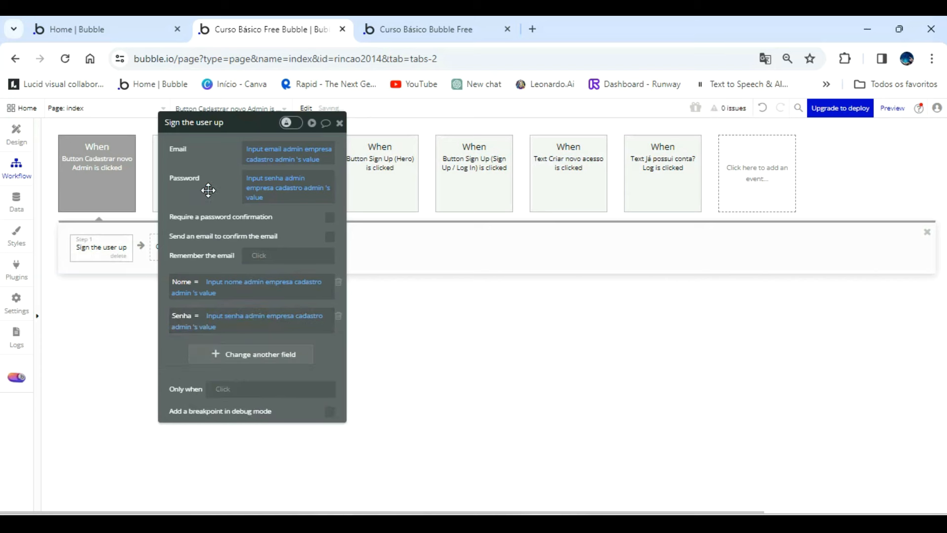
Add a field named Acesso with the type Acesso user to the User data type.
click(17, 201)
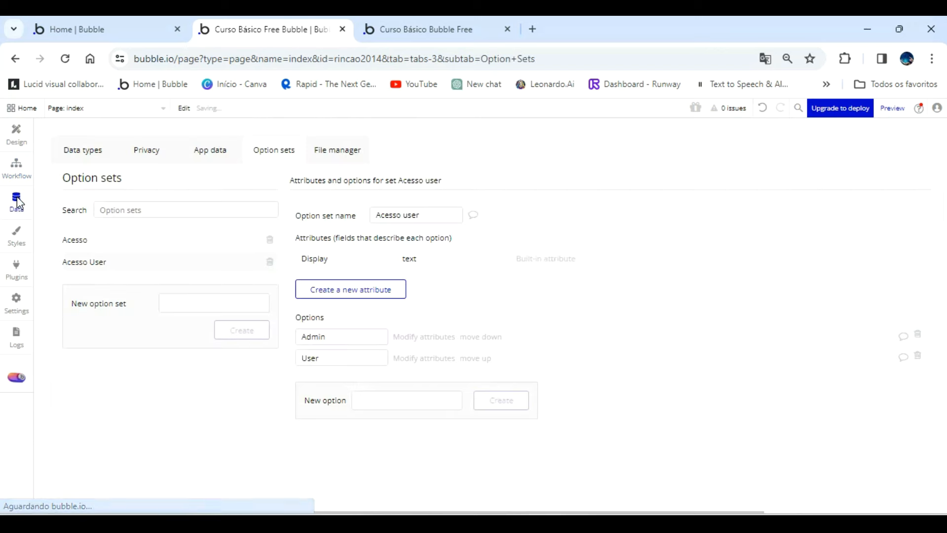
click(85, 150)
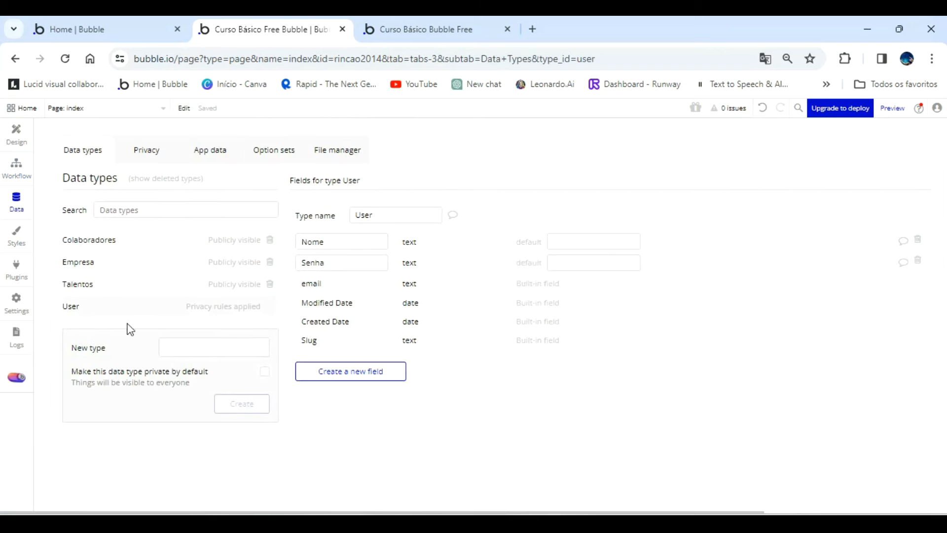
click(342, 371)
text(Acesso)
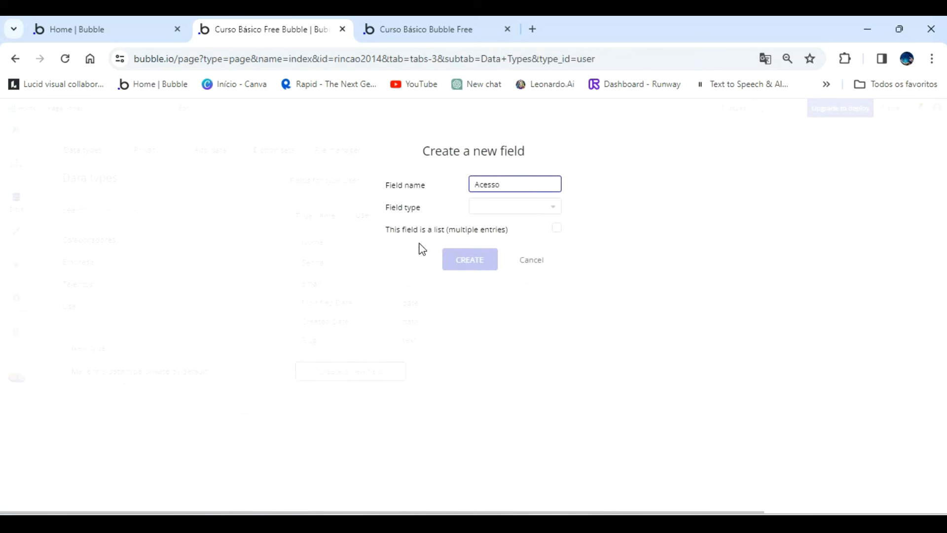
click(493, 209)
click(506, 252)
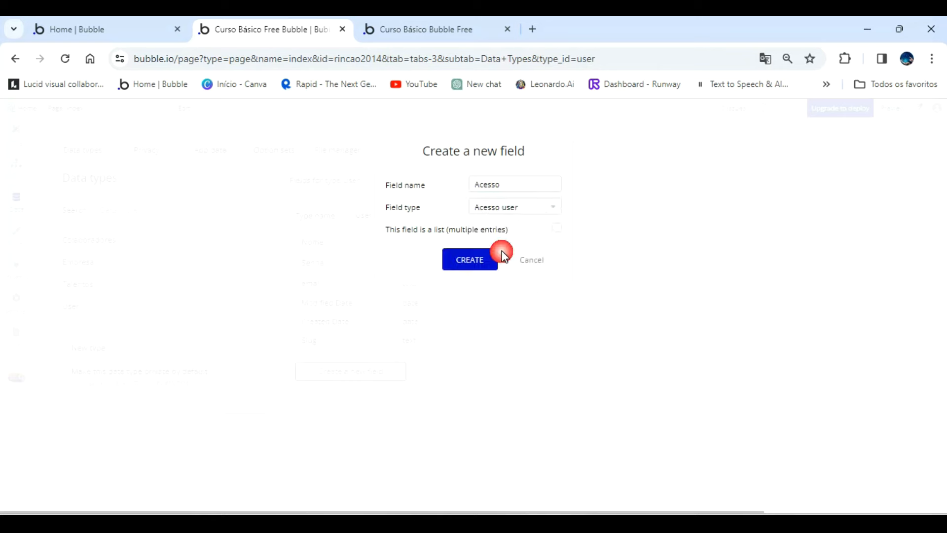
click(468, 255)
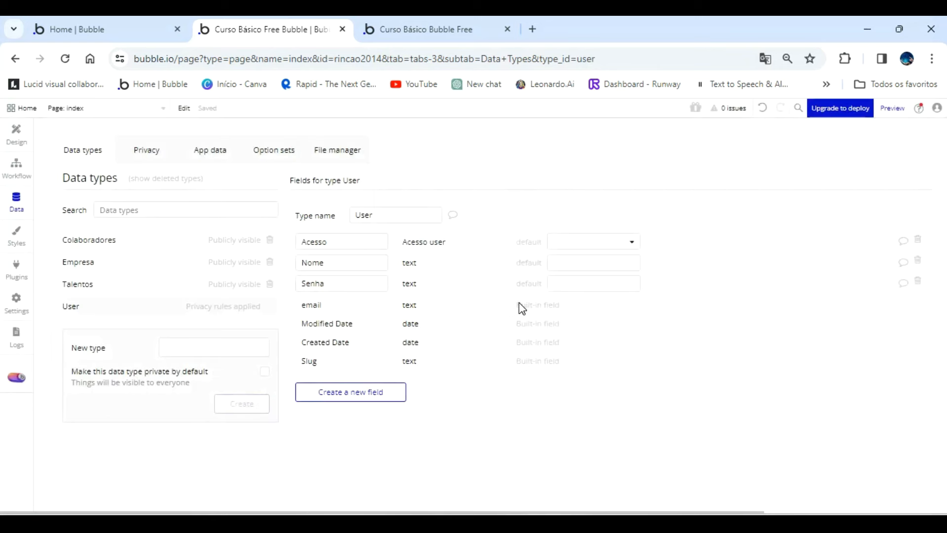
Add the remaining user field to the sign-up action and set Acesso to Admin.
click(17, 167)
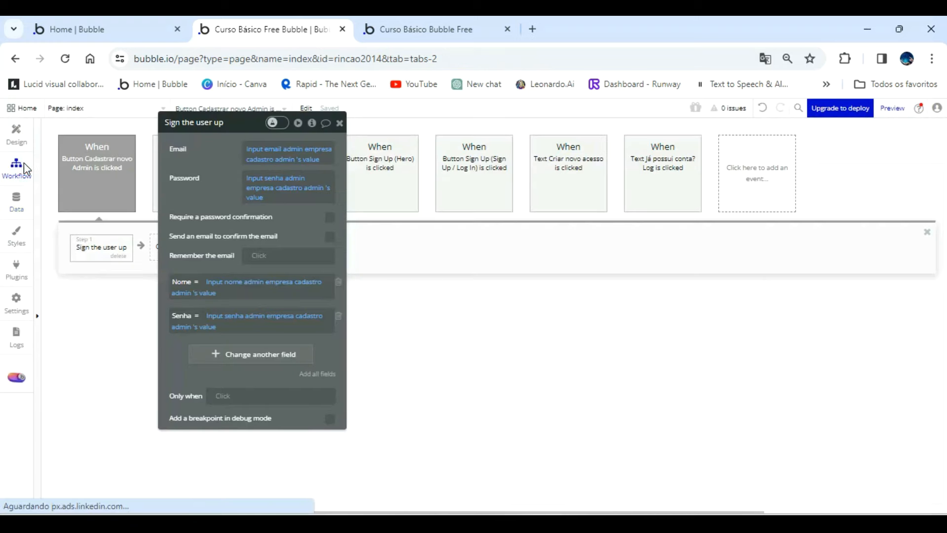
click(315, 374)
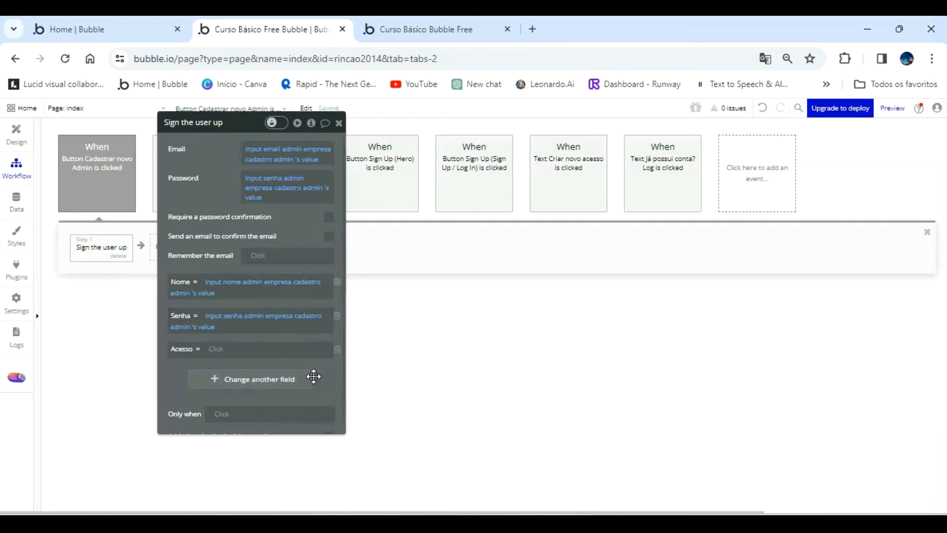
click(217, 350)
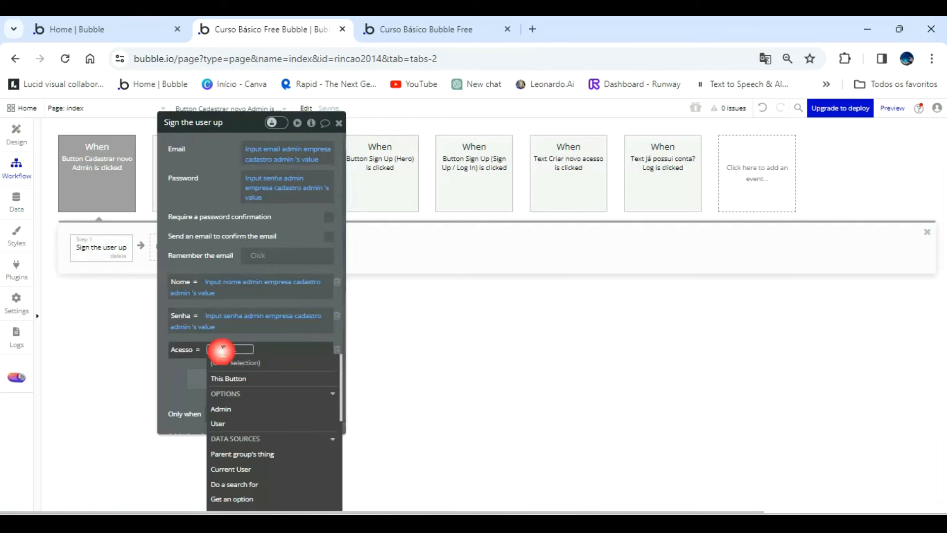
click(236, 412)
click(176, 379)
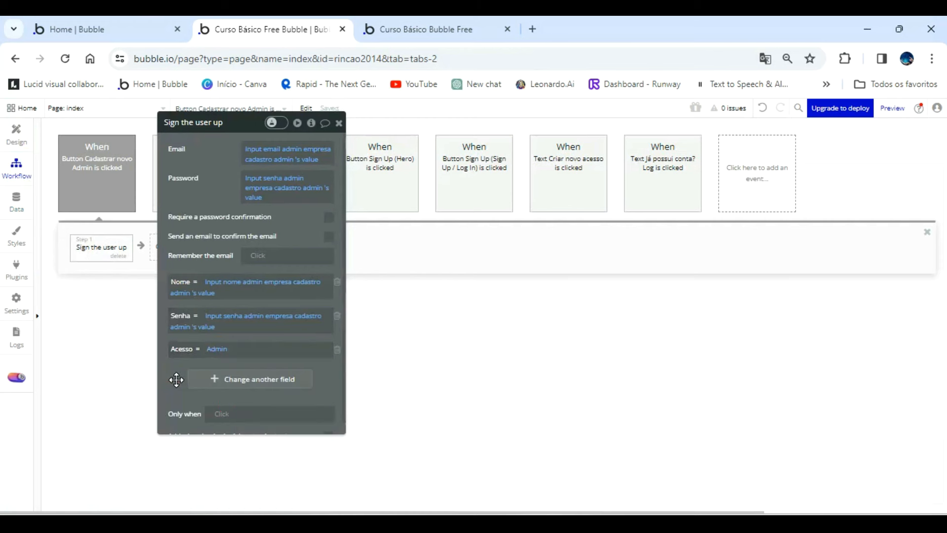
Add a second workflow action that creates a new thing of type Empresa.
drag(218, 194, 450, 197)
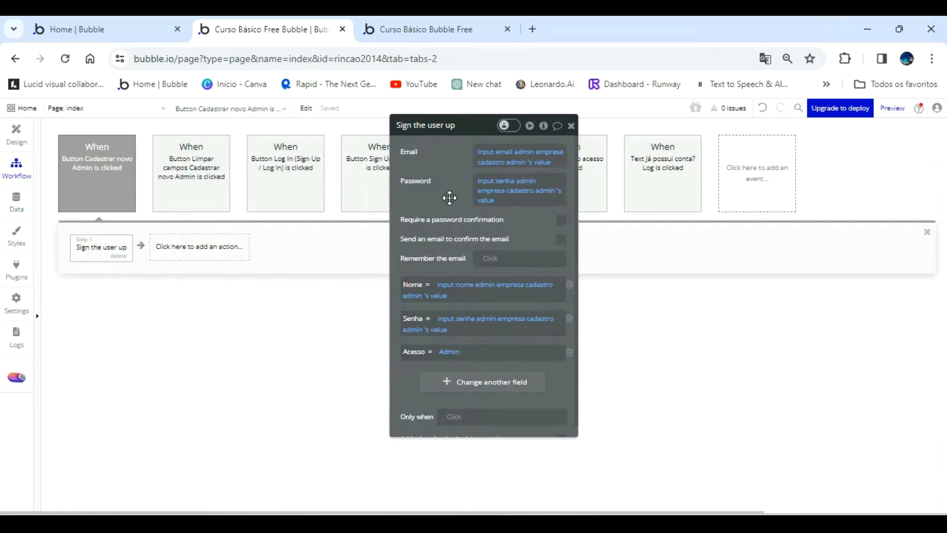
click(198, 249)
mouse_move(203, 364)
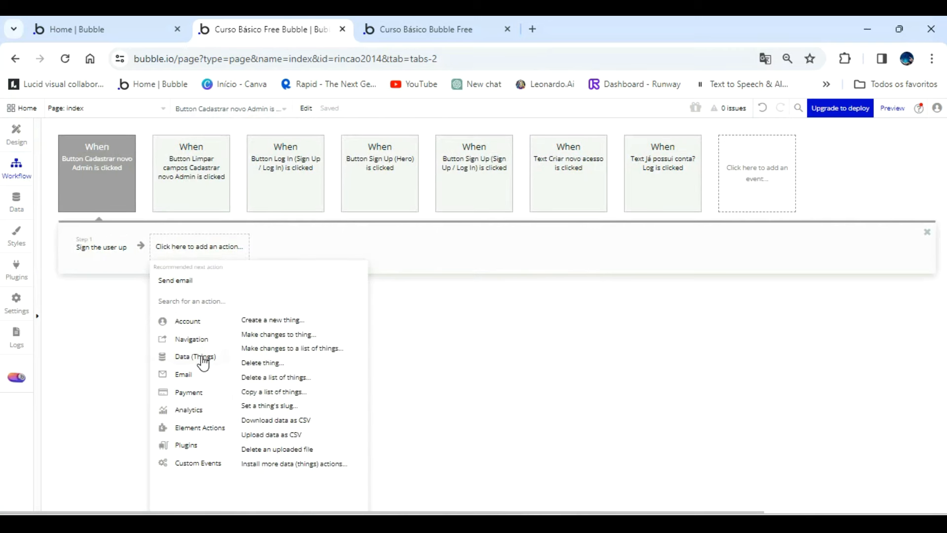
click(277, 321)
click(525, 152)
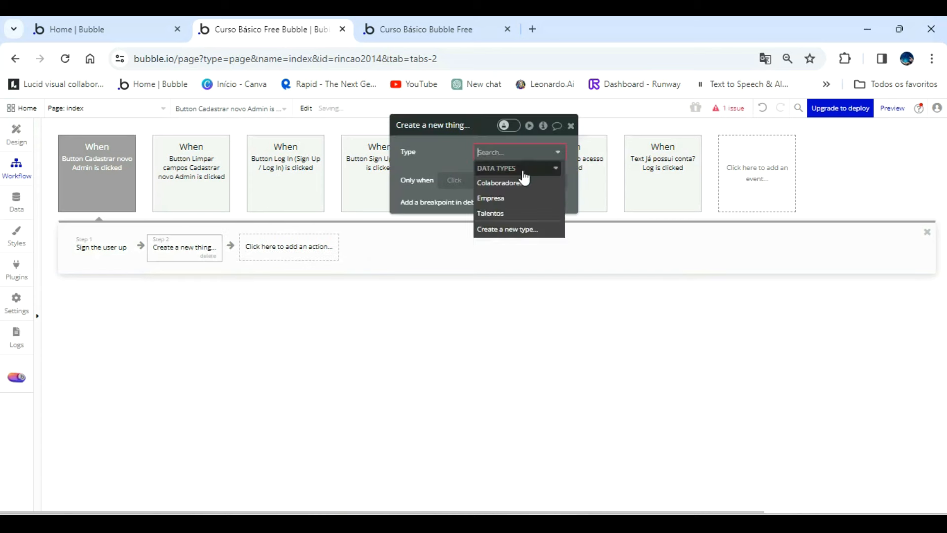
click(509, 198)
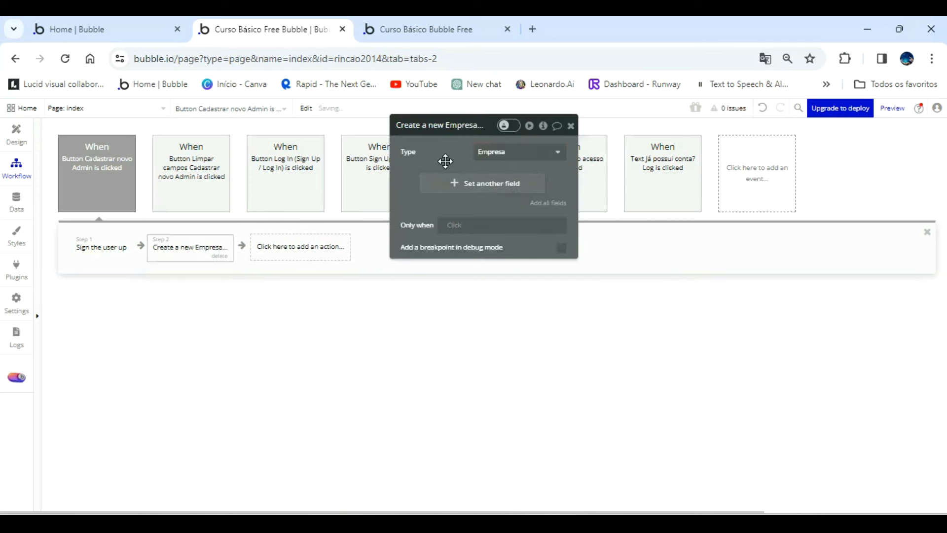
Add all fields to the Empresa creation action and remove Colaboradores and Talentos.
click(557, 203)
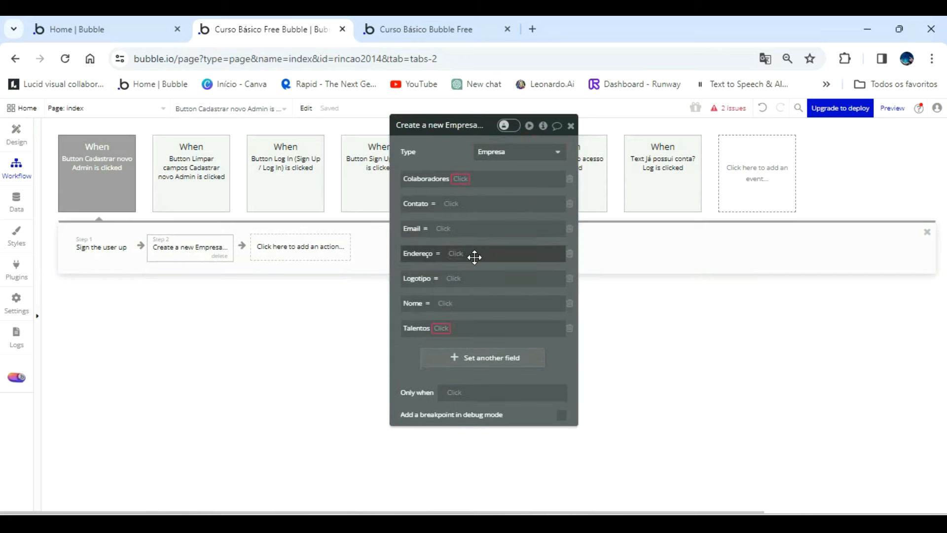
click(568, 183)
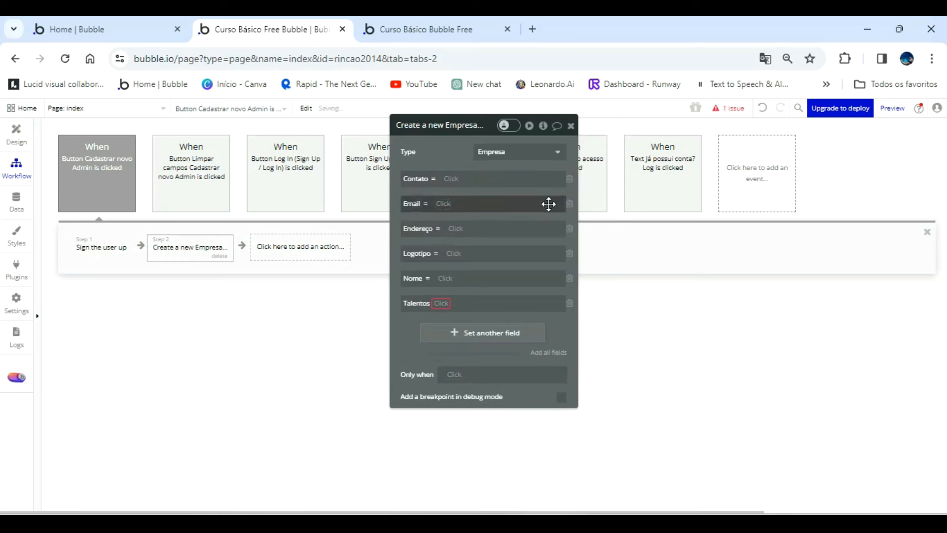
click(569, 304)
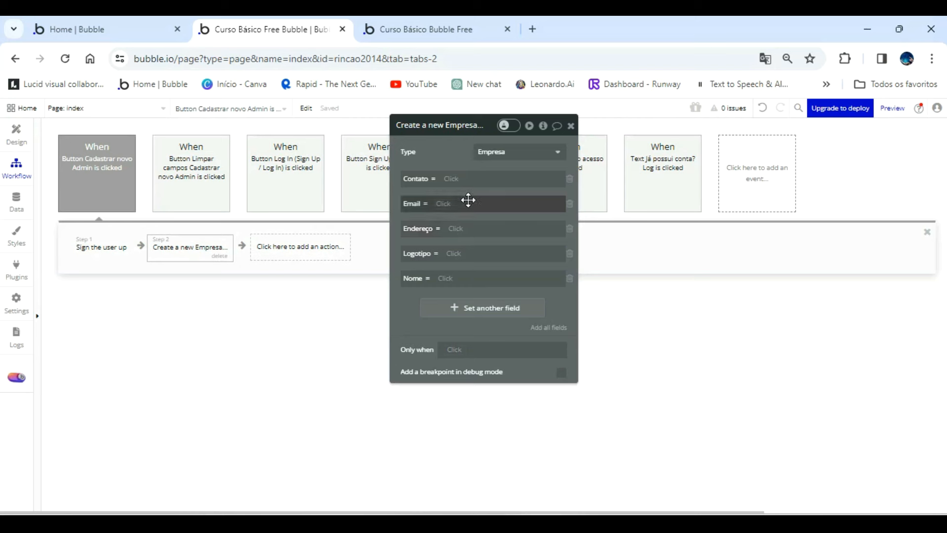
click(450, 178)
scroll(520, 284, down, 10)
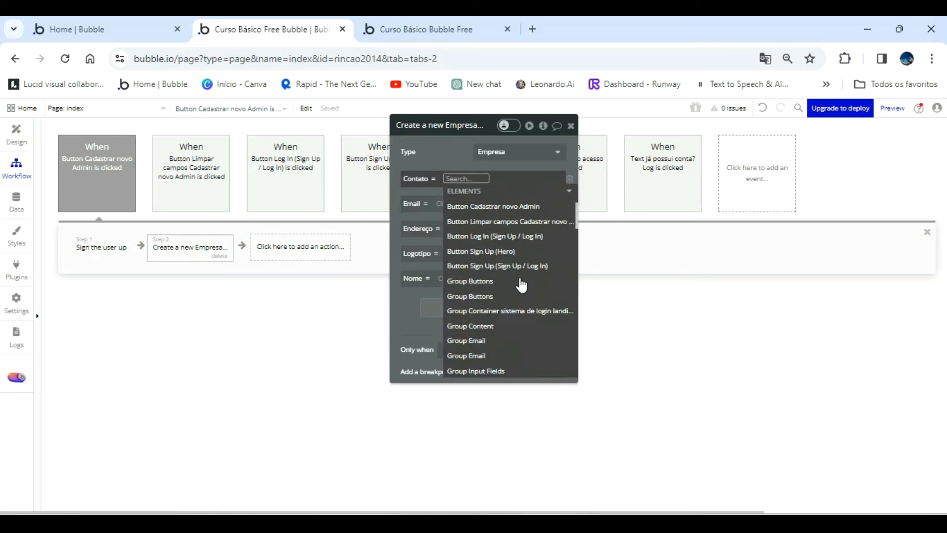
scroll(526, 306, up, 2)
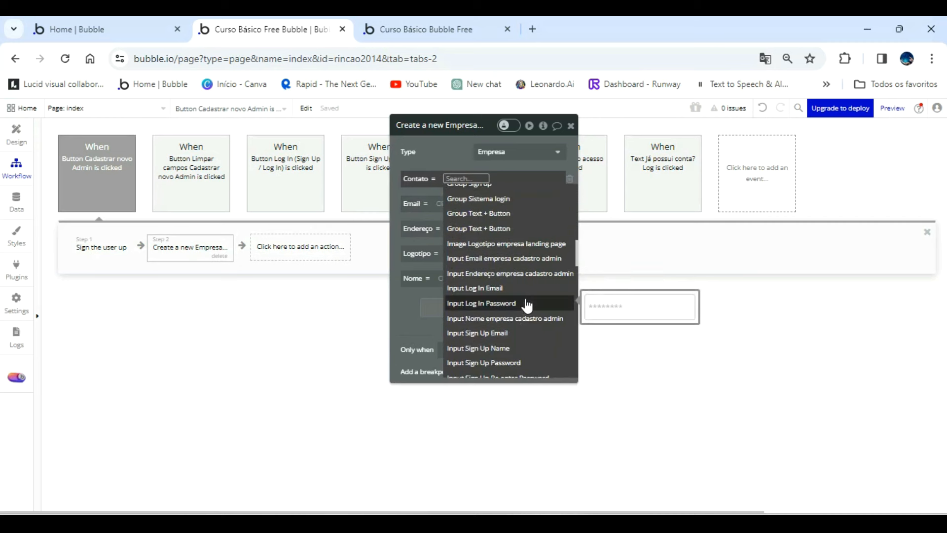
scroll(526, 304, down, 3)
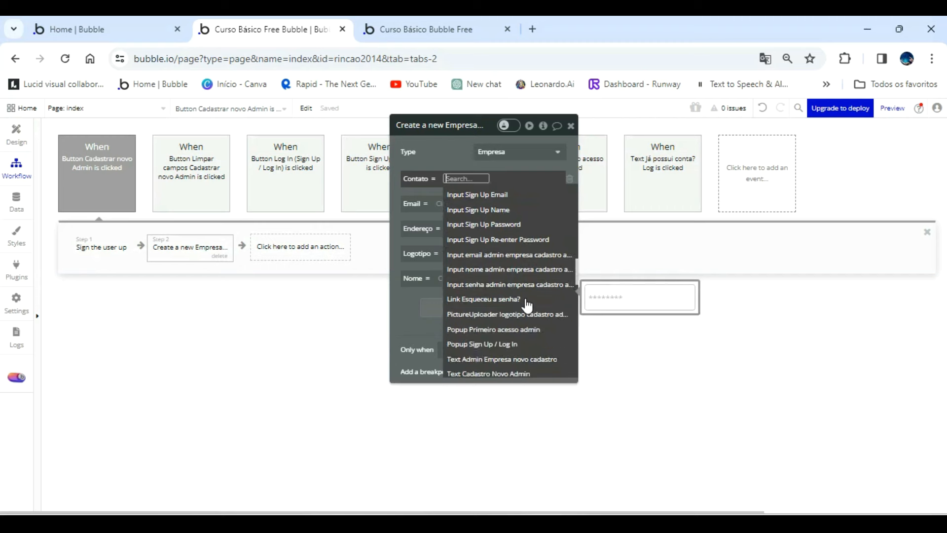
Shorten the popup's Endereço Empresa input to about 427 px and place a copy about 213 px wide beside it.
click(16, 138)
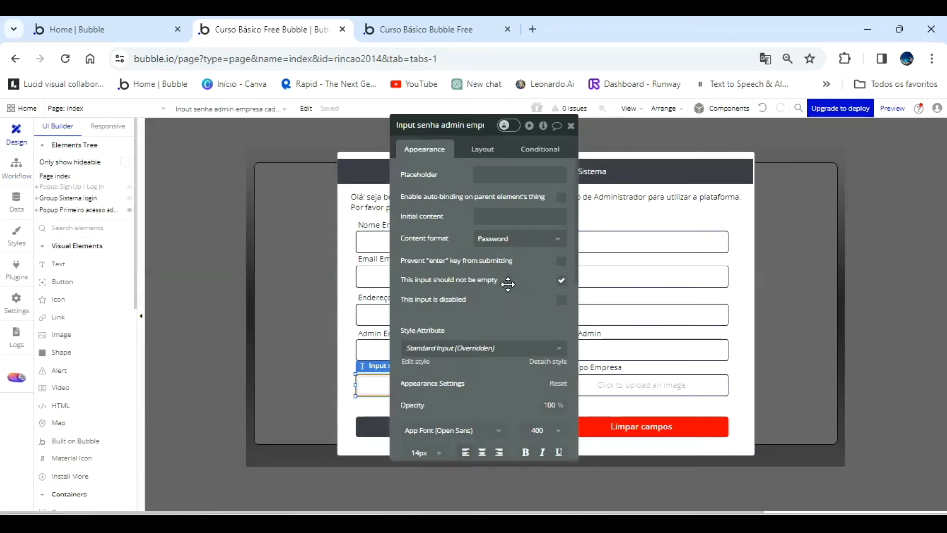
drag(508, 283, 263, 250)
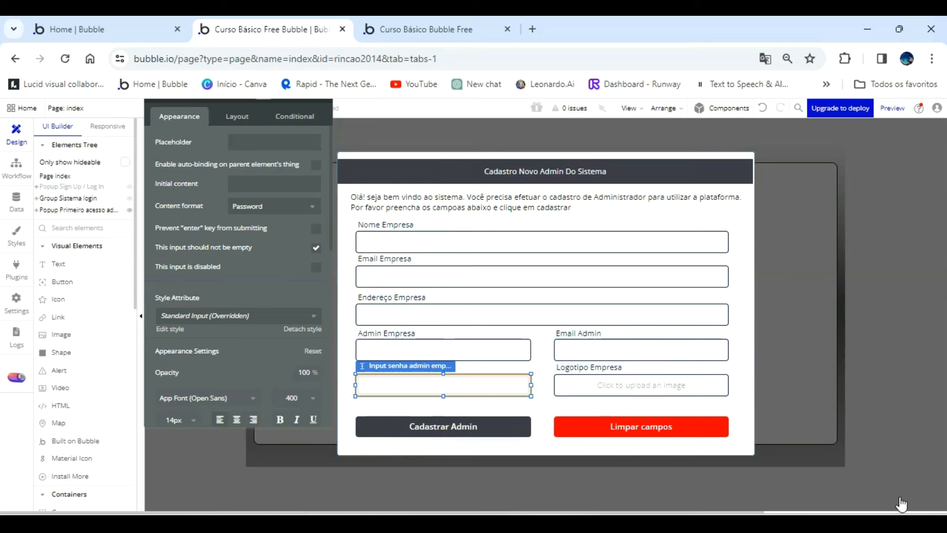
click(698, 315)
drag(727, 314, 593, 311)
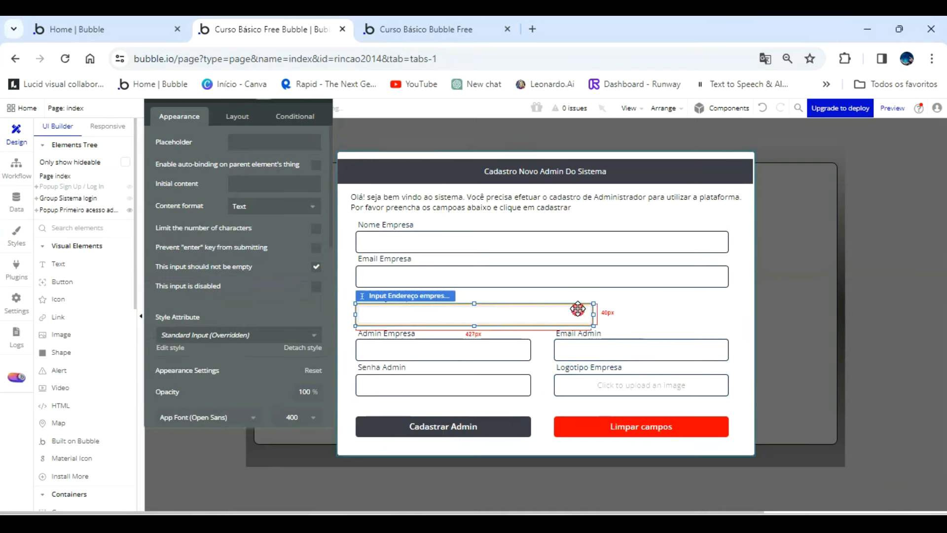
drag(574, 314, 705, 311)
drag(490, 315, 610, 315)
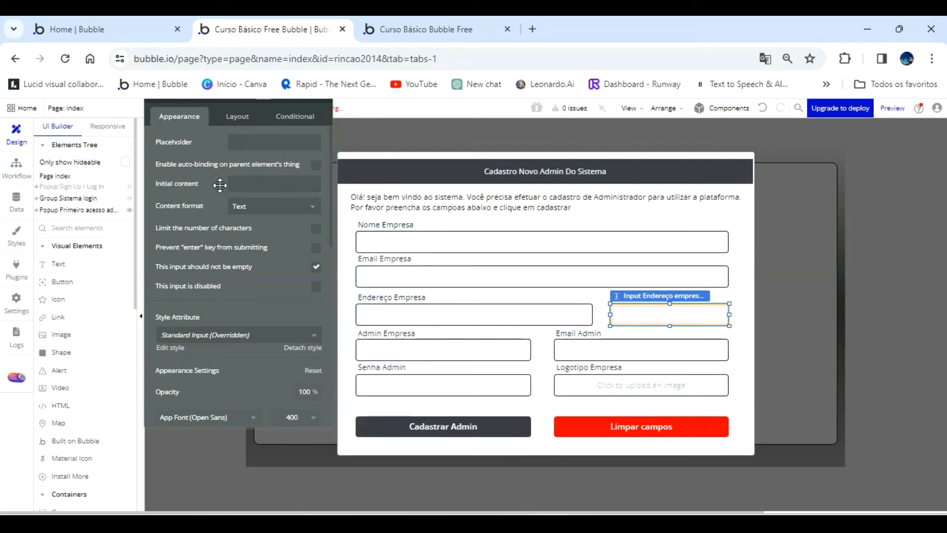
Rename the copied input by replacing Endereço with Contato in its element name.
drag(220, 185, 234, 233)
key(BackSpace)
key(BackSpace)
key(BackSpace)
key(BackSpace)
key(BackSpace)
key(BackSpace)
key(BackSpace)
click(193, 139)
key(Home)
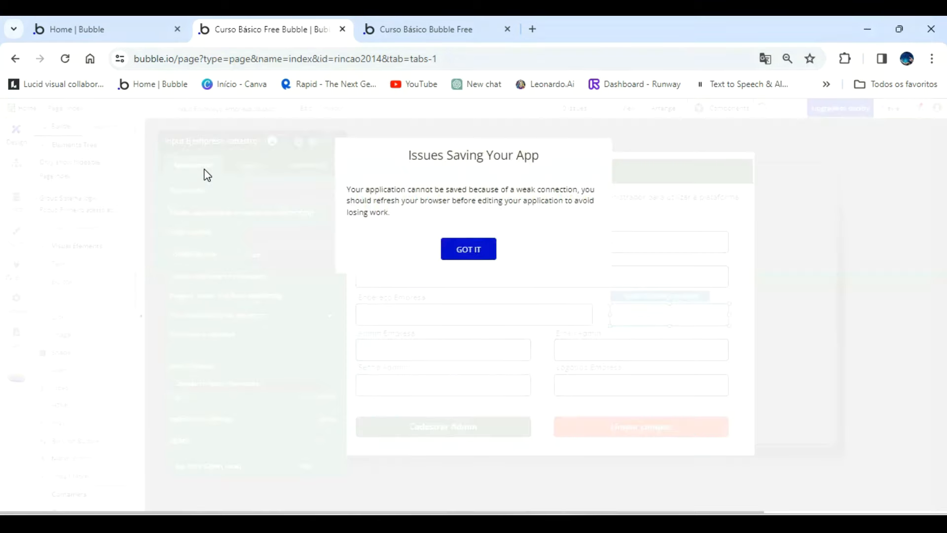
click(470, 246)
click(191, 141)
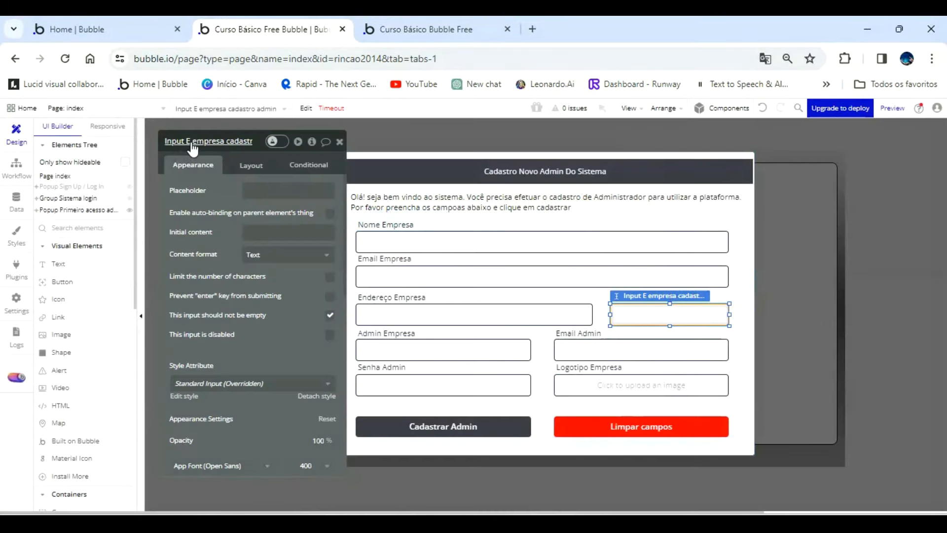
key(Left)
key(Left)
key(Left)
key(Left)
key(Left)
key(Left)
key(Left)
key(Left)
key(Left)
key(Left)
key(Left)
key(Left)
key(Left)
key(Left)
key(Left)
key(Left)
click(191, 140)
key(BackSpace)
text(Conta)
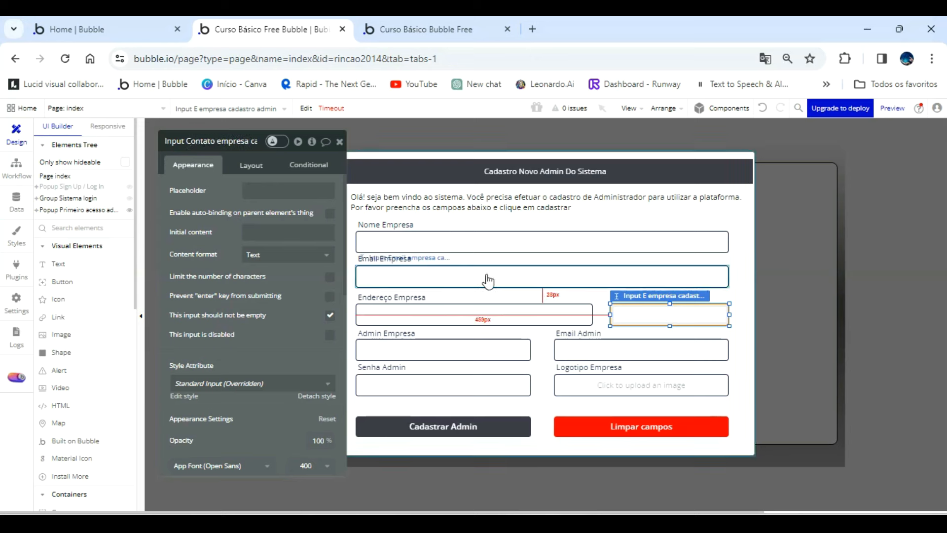
Narrow the Contato input from its inner side and widen the Endereço Empresa input to about 471 px.
click(629, 314)
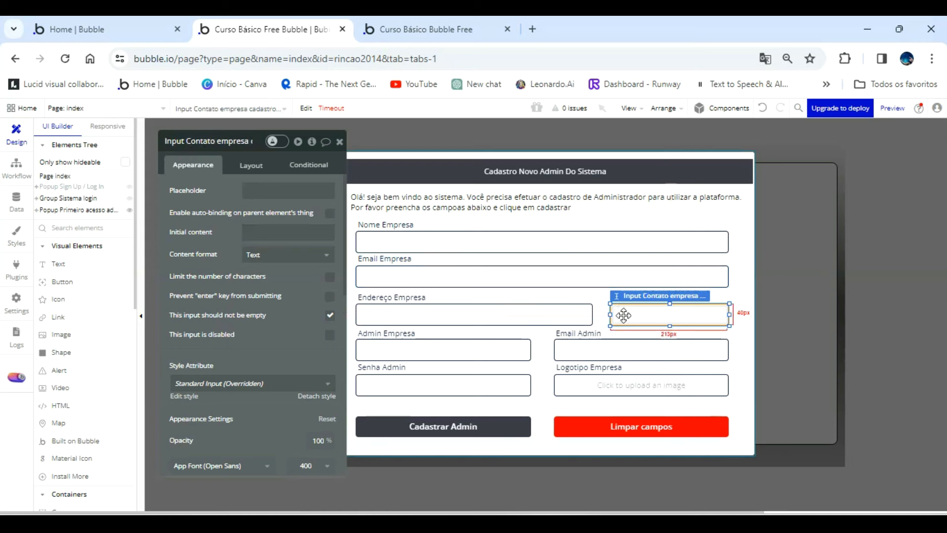
mouse_move(611, 312)
mouse_down()
mouse_move(630, 313)
mouse_move(596, 313)
mouse_move(619, 313)
mouse_up()
click(588, 315)
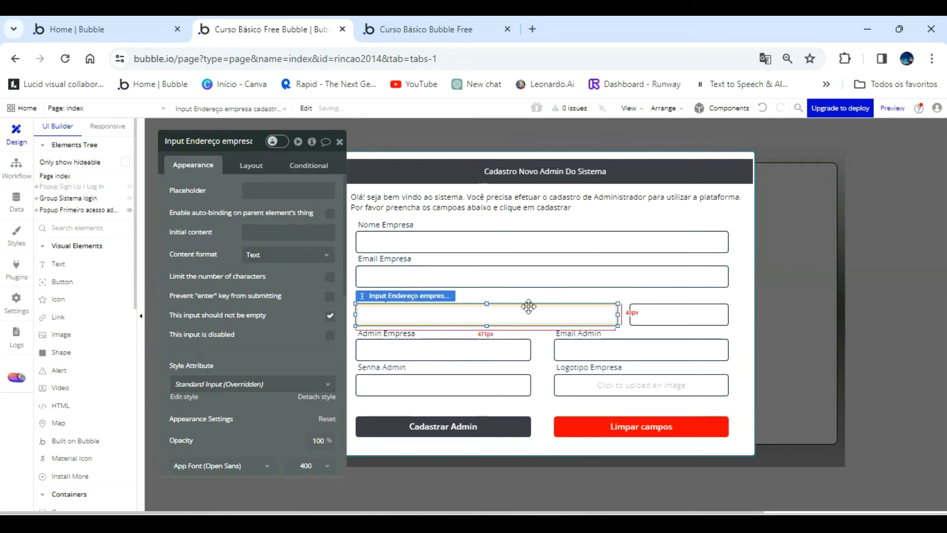
Place a copy of the Endereço Empresa label above the Contato input and set its text to Telefone Empresa.
click(513, 296)
click(413, 295)
drag(413, 295, 682, 293)
triple_click(250, 196)
text(Telefone Empresa)
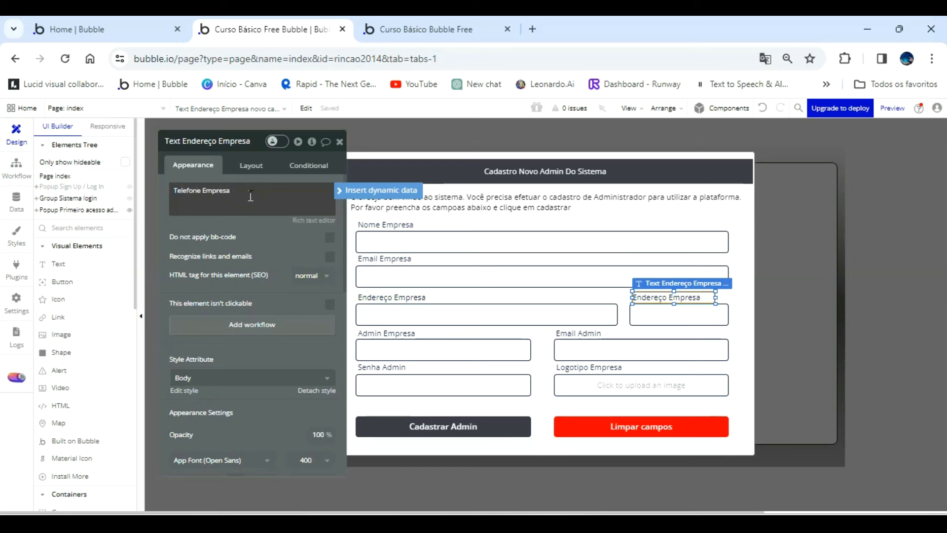
Replace Endereço with Telefone in the copied label's element name and return to the admin registration workflow.
click(243, 143)
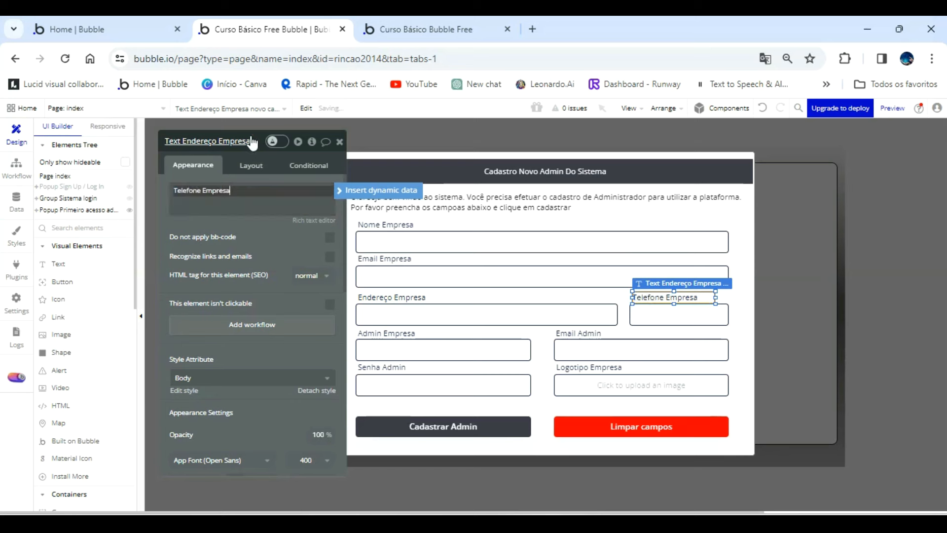
key(BackSpace)
key(BackSpace)
key(BackSpace)
key(BackSpace)
key(BackSpace)
key(BackSpace)
key(BackSpace)
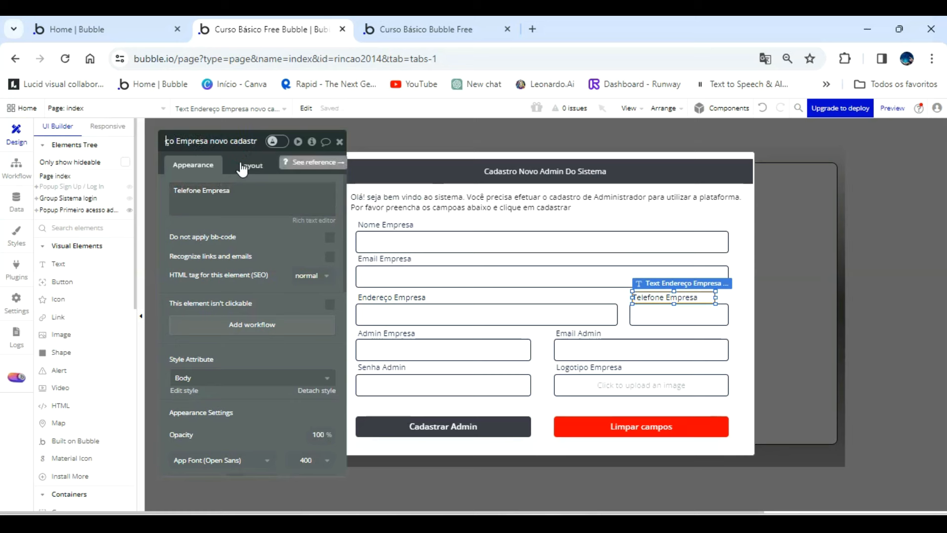
key(Left)
key(Left)
key(Left)
key(Left)
key(Left)
key(Left)
key(Left)
key(Left)
key(Left)
key(Left)
key(Left)
key(Left)
key(Left)
click(216, 144)
key(BackSpace)
key(BackSpace)
key(BackSpace)
key(BackSpace)
key(BackSpace)
key(BackSpace)
key(BackSpace)
key(BackSpace)
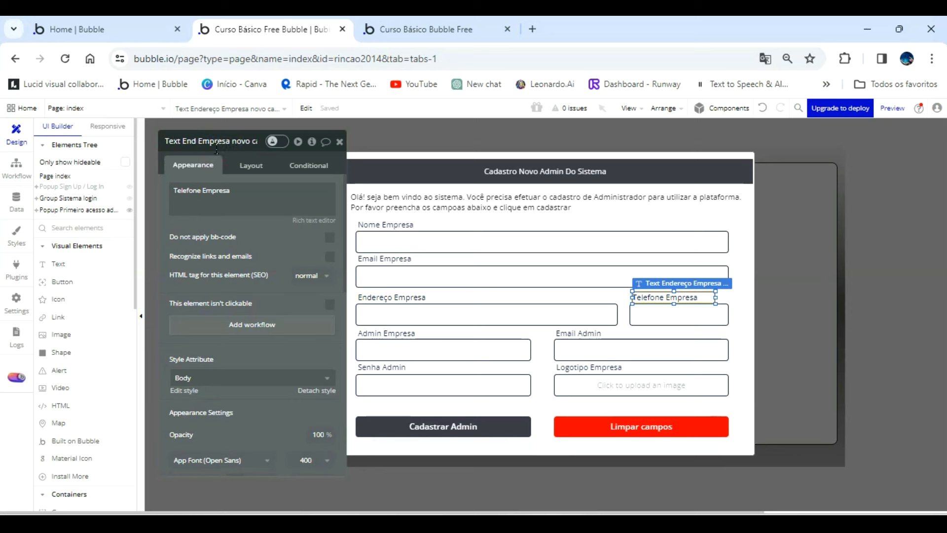
text(Telefone)
click(688, 297)
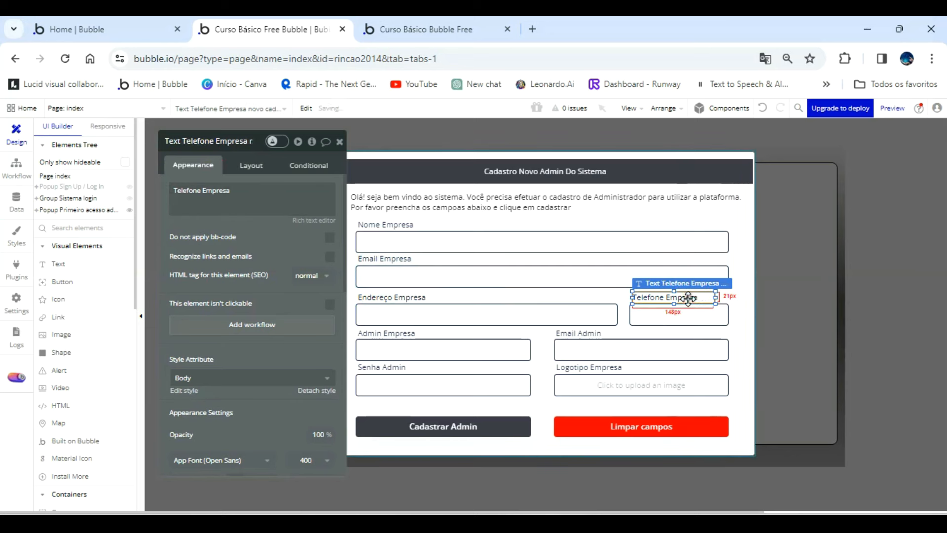
click(340, 143)
click(9, 167)
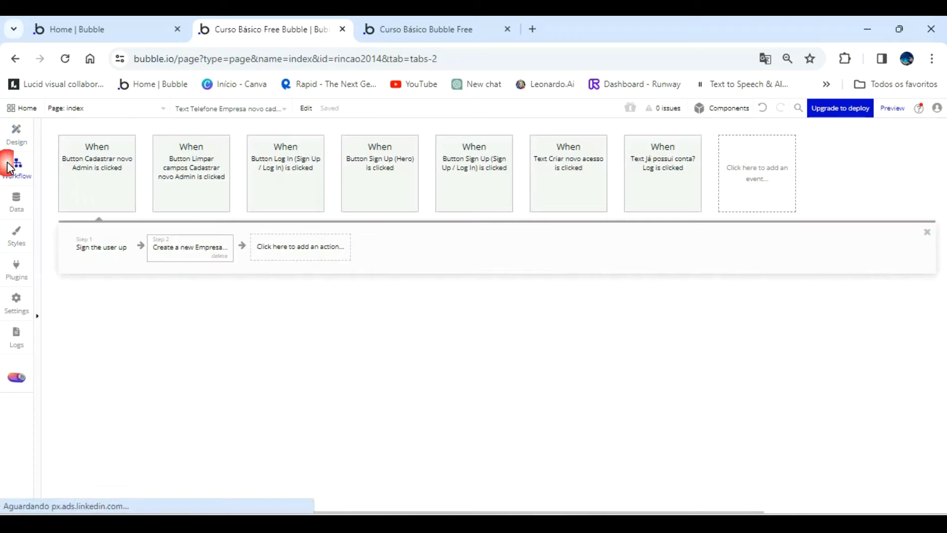
Open the workflow's Create a new Empresa action for editing.
click(190, 247)
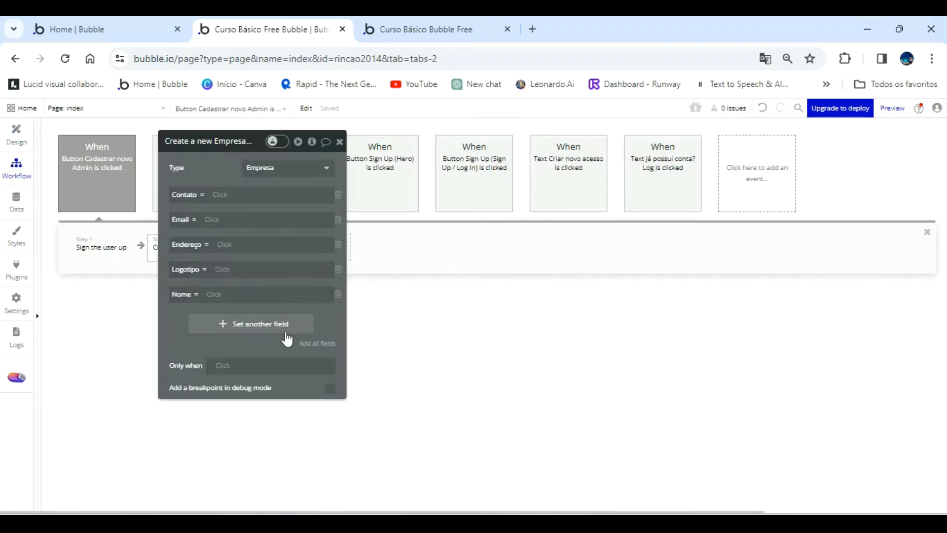
click(322, 348)
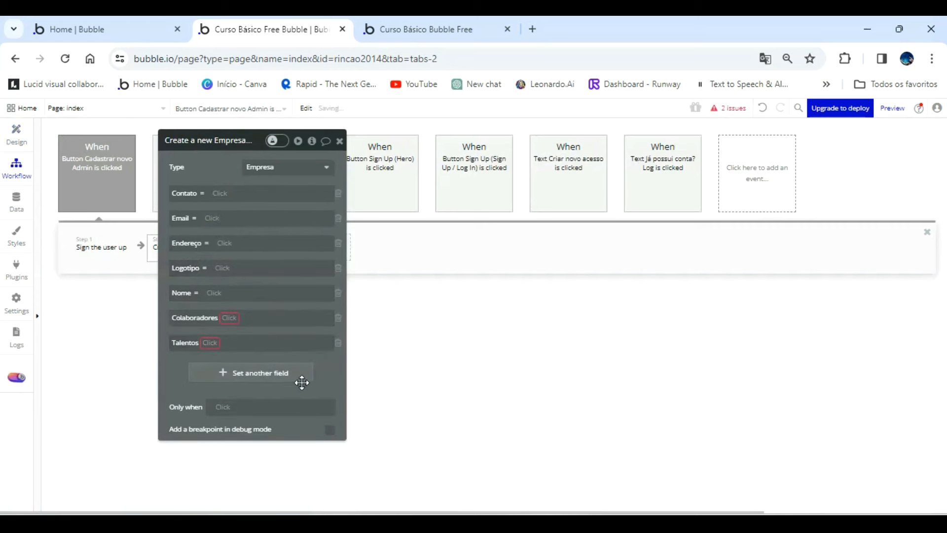
click(17, 200)
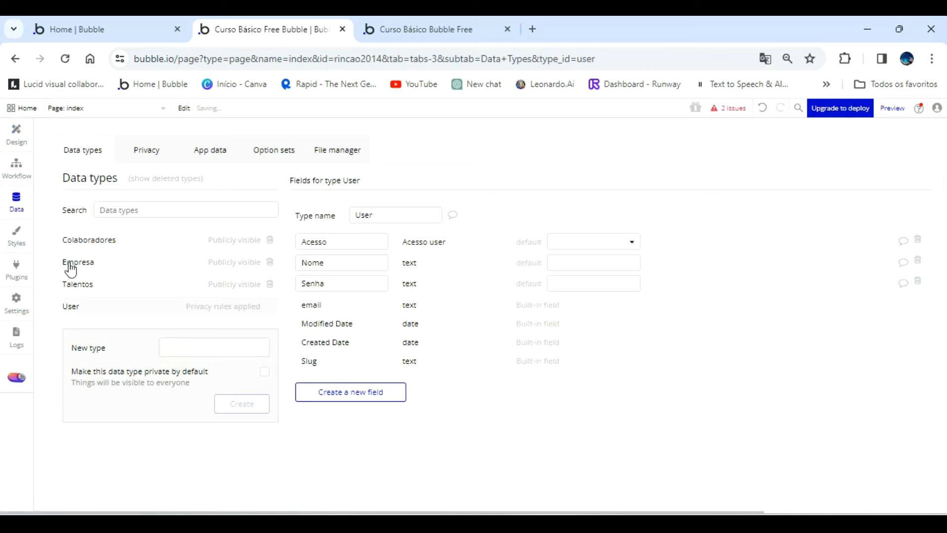
click(91, 263)
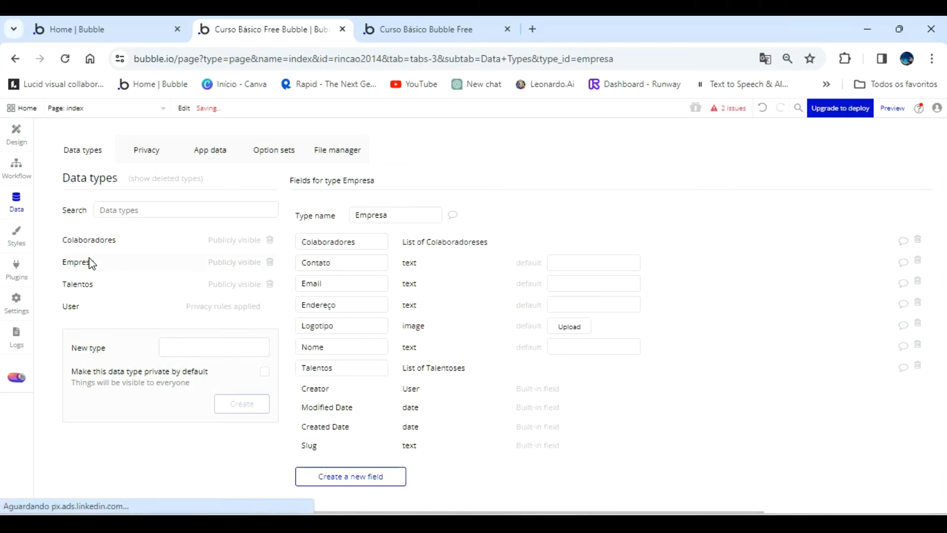
click(22, 171)
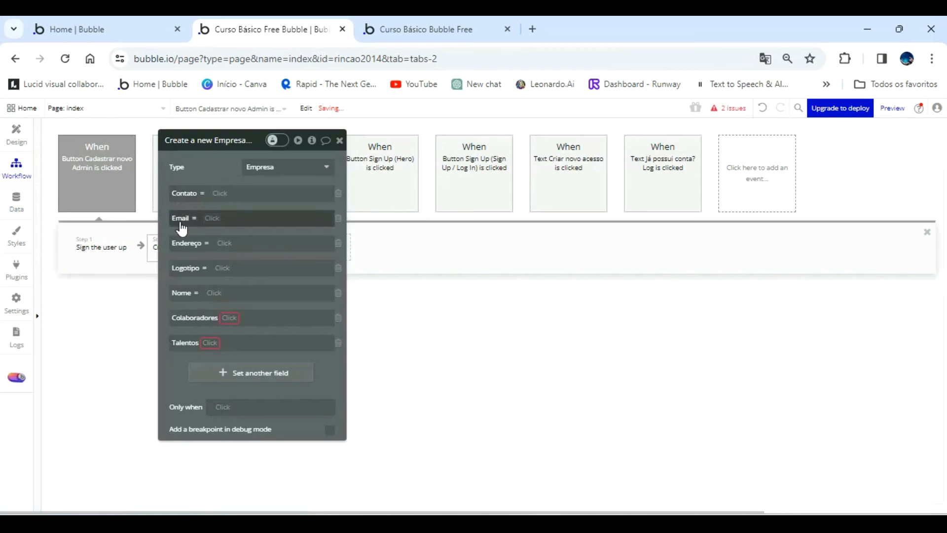
click(339, 320)
click(339, 321)
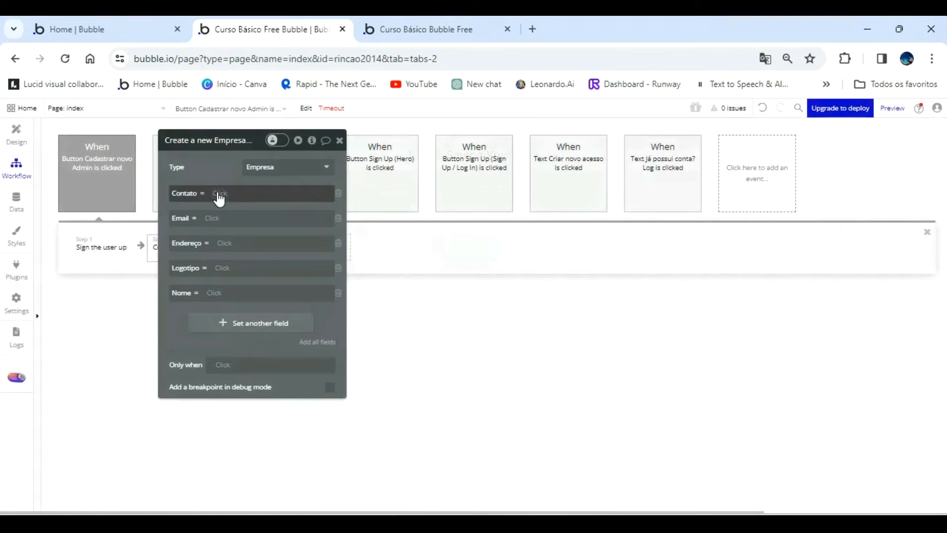
Set the Empresa record's Contato field to Input Contato empresa cadastro admin's value.
click(217, 192)
scroll(303, 281, down, 10)
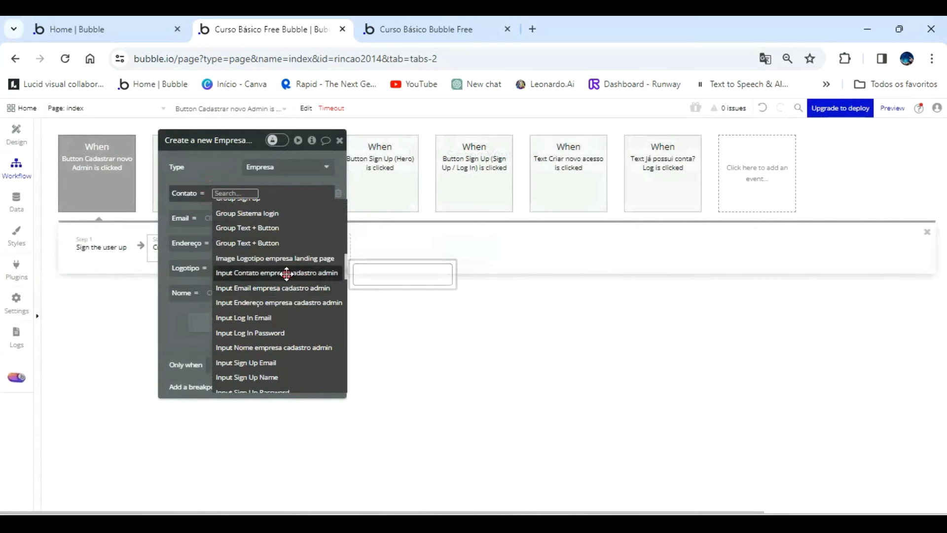
click(269, 272)
click(250, 235)
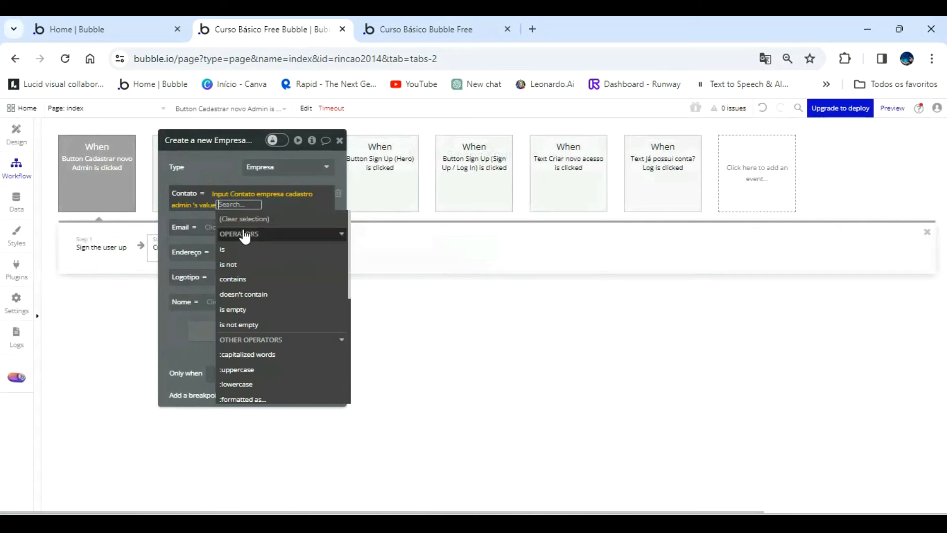
click(211, 166)
Set the Empresa record's Email field to Input Email empresa cadastro admin's value.
click(212, 228)
scroll(294, 338, down, 10)
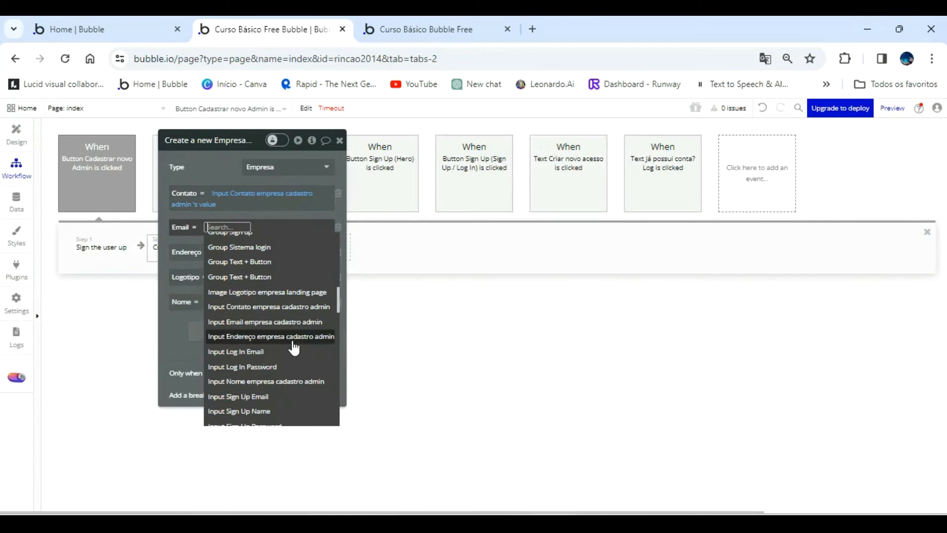
click(290, 321)
click(234, 276)
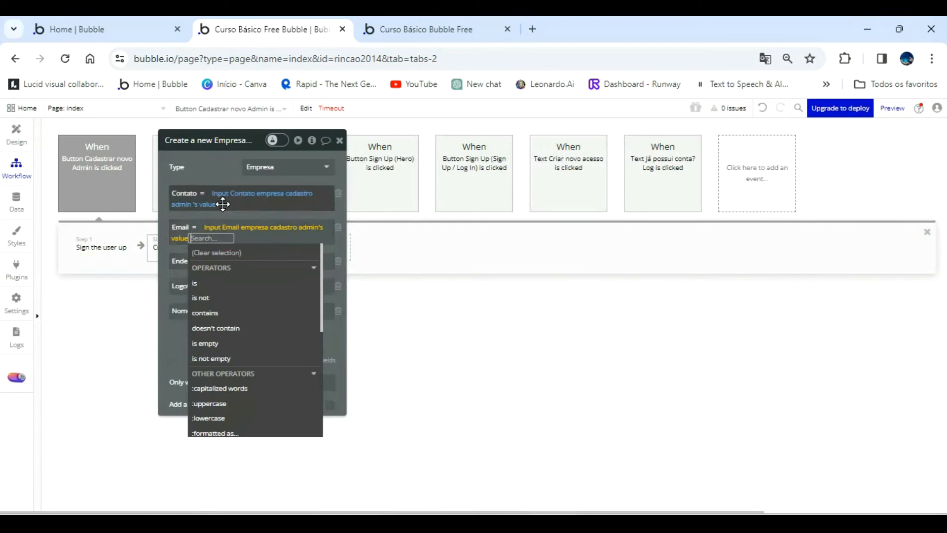
click(218, 179)
Set the Empresa record's Endereço field to Input Endereço empresa cadastro admin's value.
click(222, 263)
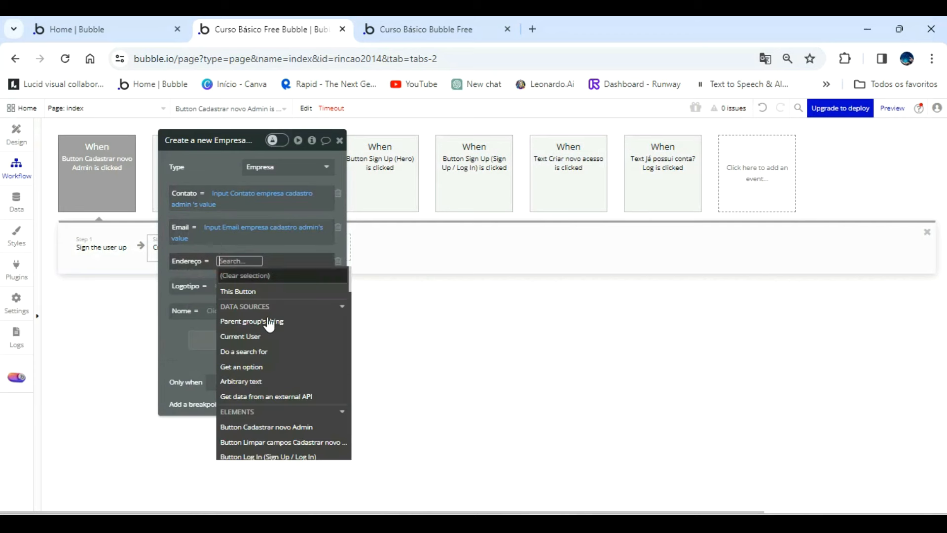
scroll(275, 367, down, 5)
scroll(274, 371, down, 3)
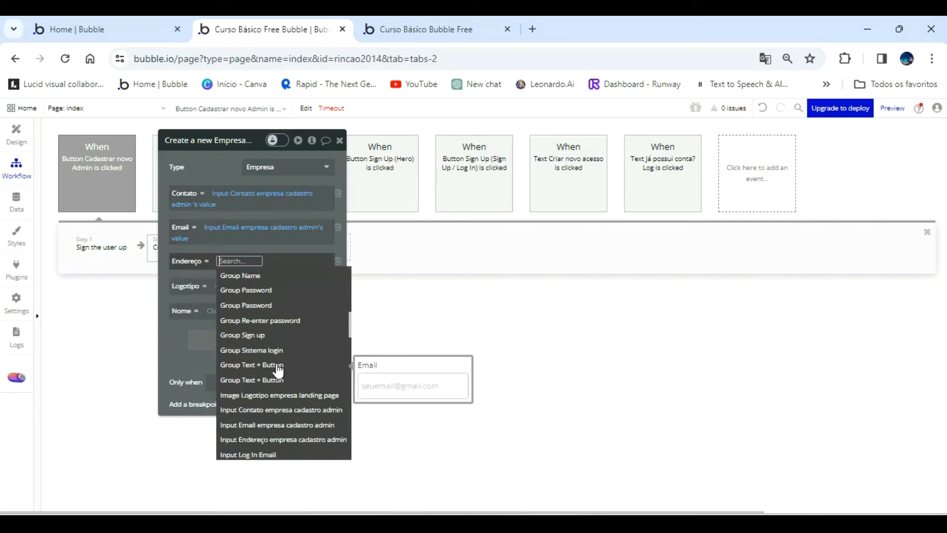
click(297, 443)
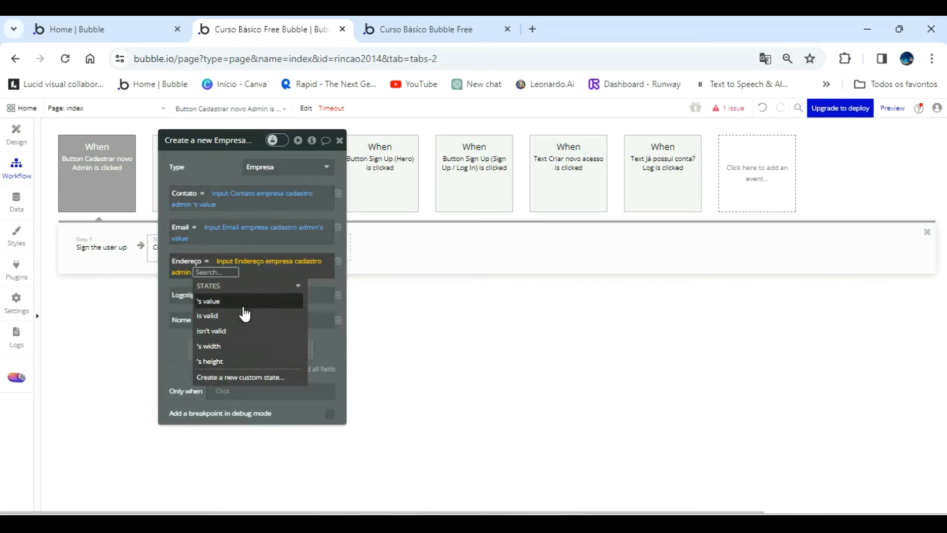
click(241, 300)
click(233, 173)
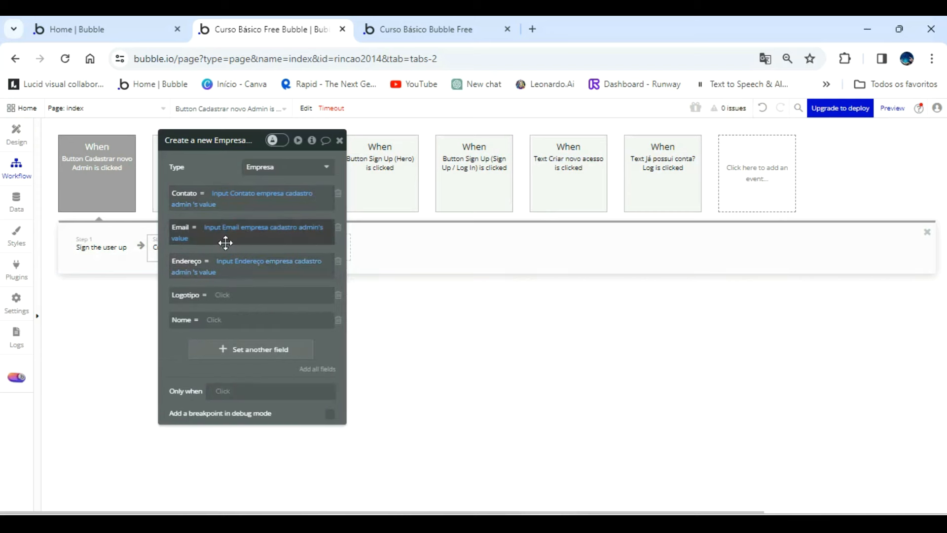
Set the Empresa record's Logotipo field to PictureUploader logotipo cadastro admin empresa's value.
click(223, 295)
scroll(288, 414, down, 4)
scroll(291, 417, down, 5)
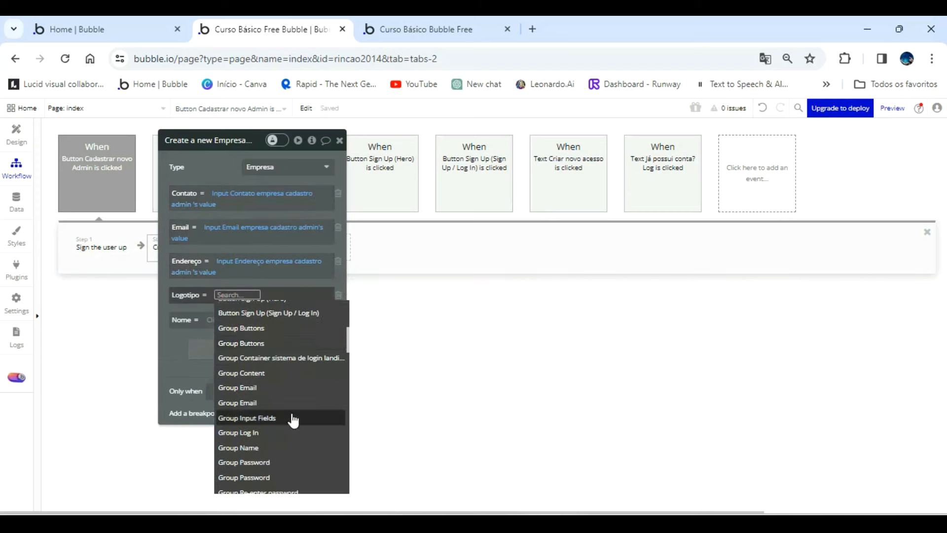
scroll(294, 421, down, 3)
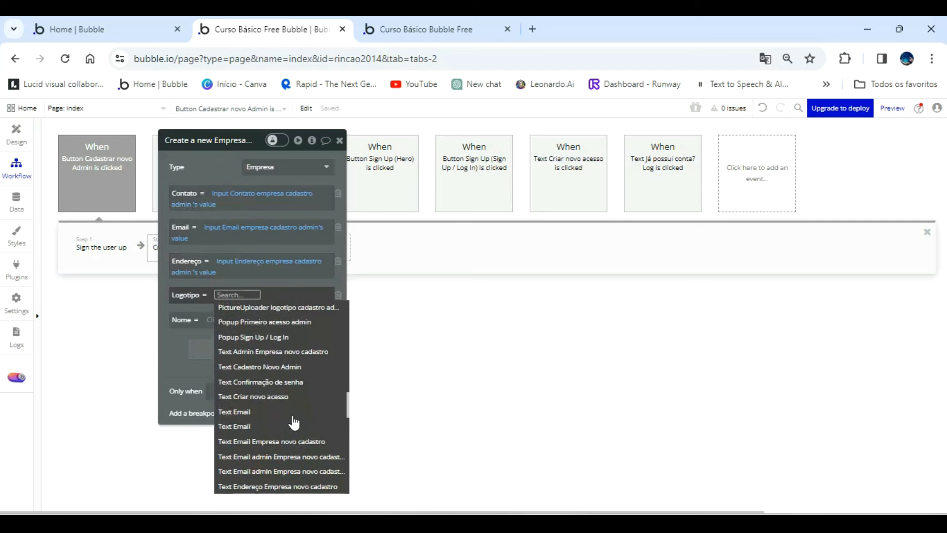
click(296, 307)
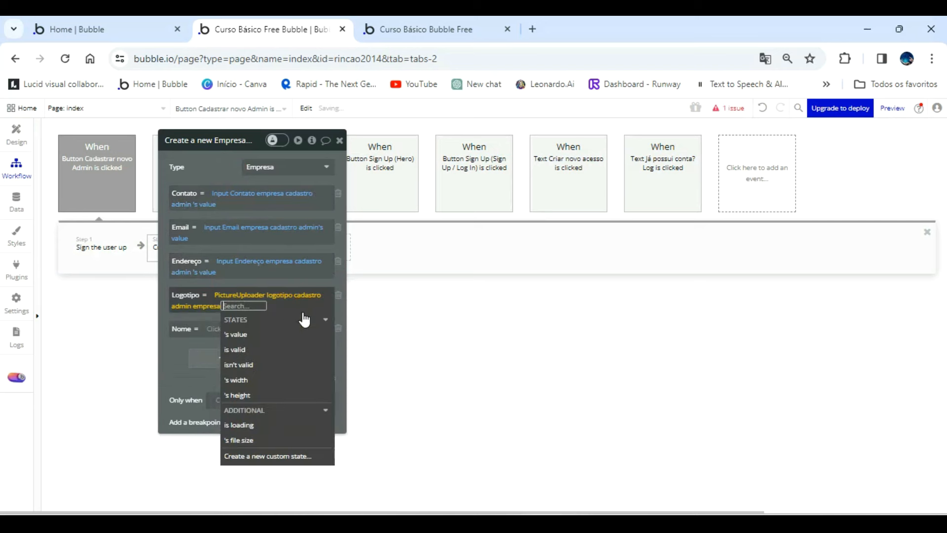
click(261, 336)
click(213, 163)
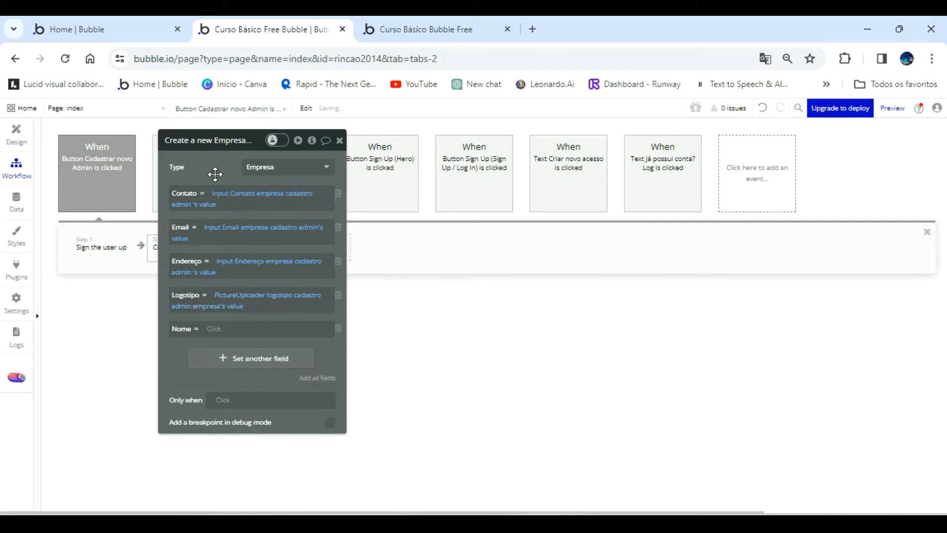
Set the Empresa record's Nome field to Input Nome empresa cadastro admin's value and move the action editor clear of the workflow steps.
click(215, 330)
scroll(293, 424, down, 2)
scroll(292, 427, down, 6)
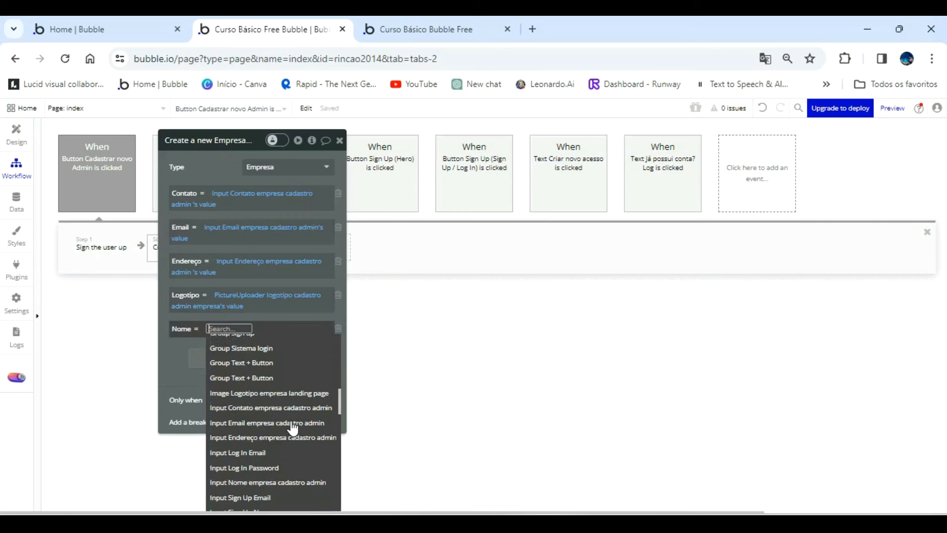
scroll(290, 425, down, 2)
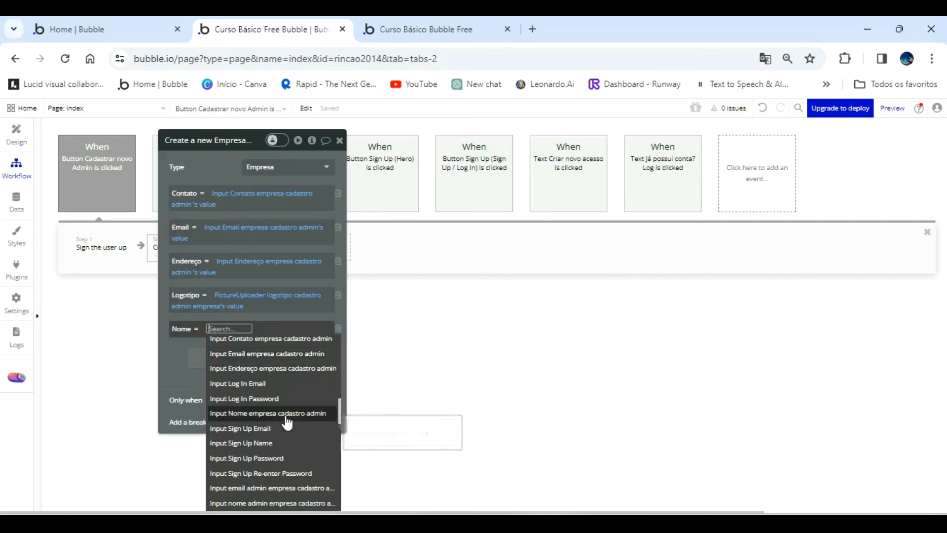
click(287, 419)
click(210, 368)
mouse_move(219, 173)
mouse_down()
mouse_move(450, 203)
mouse_move(163, 124)
mouse_move(567, 180)
mouse_up()
Add a BEP Toast Alert action with the message "Admin cadastrado com sucesso!" and a timeout of 2500.
click(300, 253)
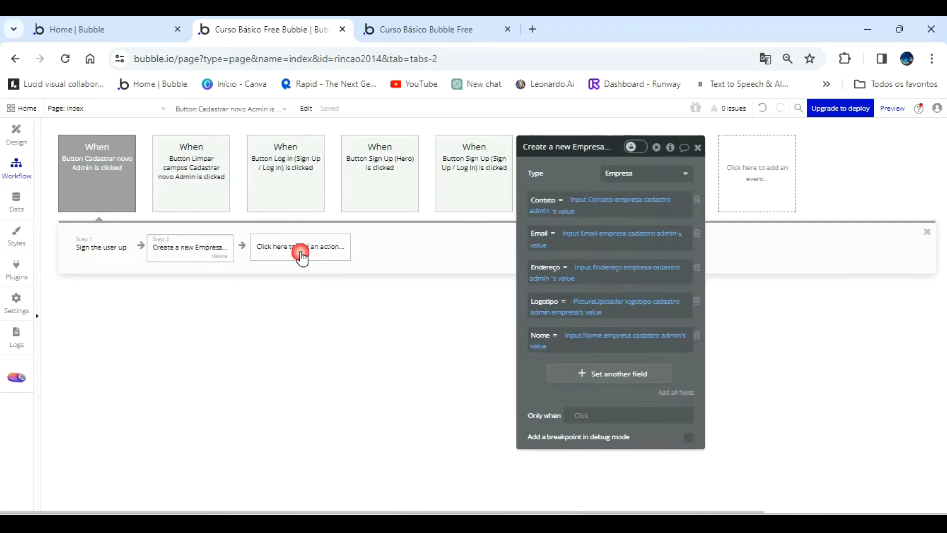
text(toas)
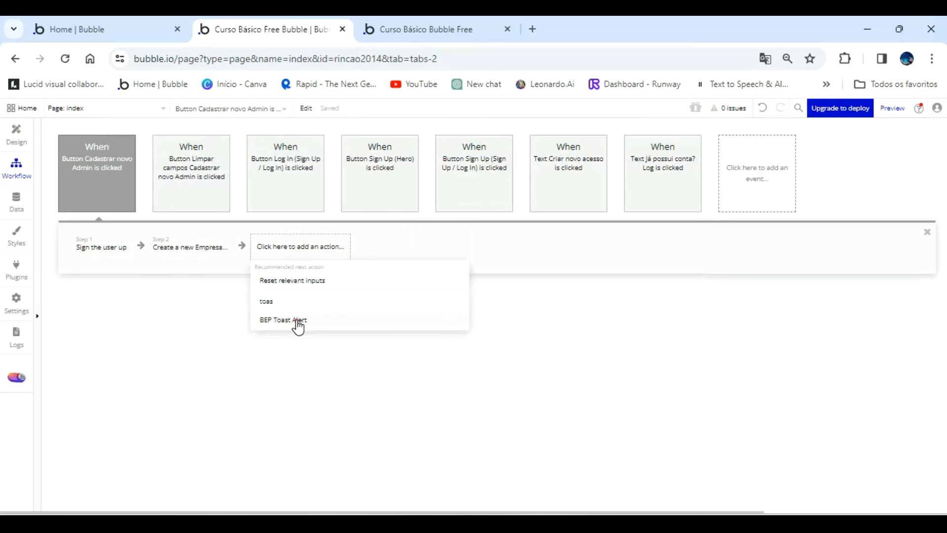
click(292, 319)
click(596, 229)
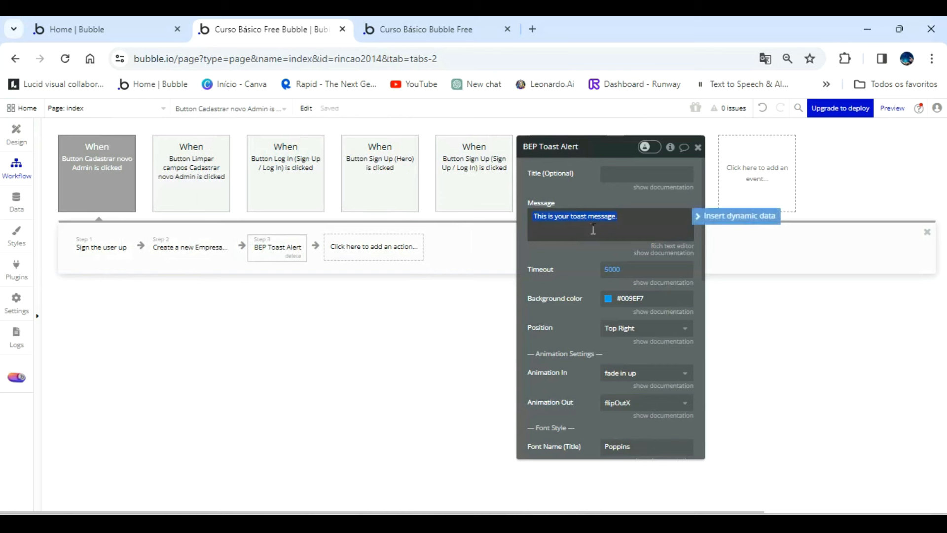
text(Admin cadastrado com sucesso!)
click(613, 269)
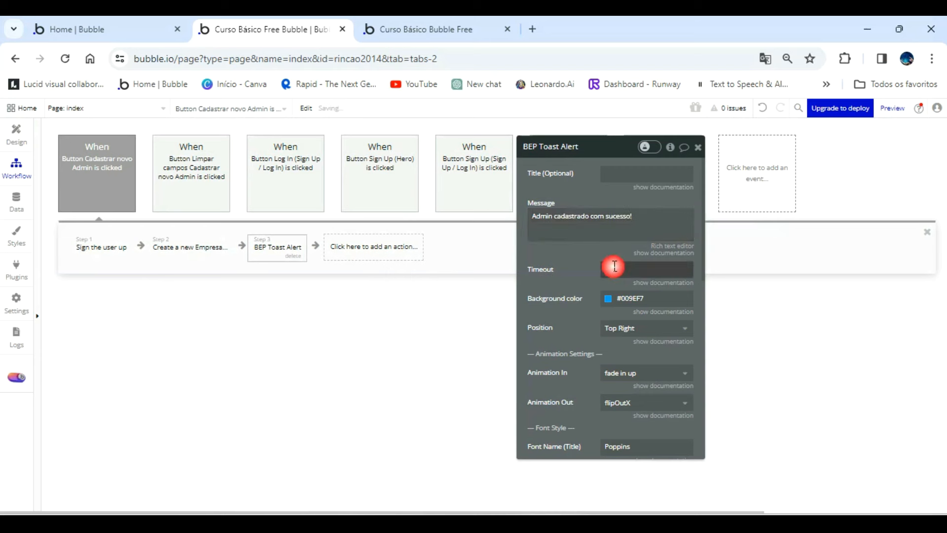
text(2500)
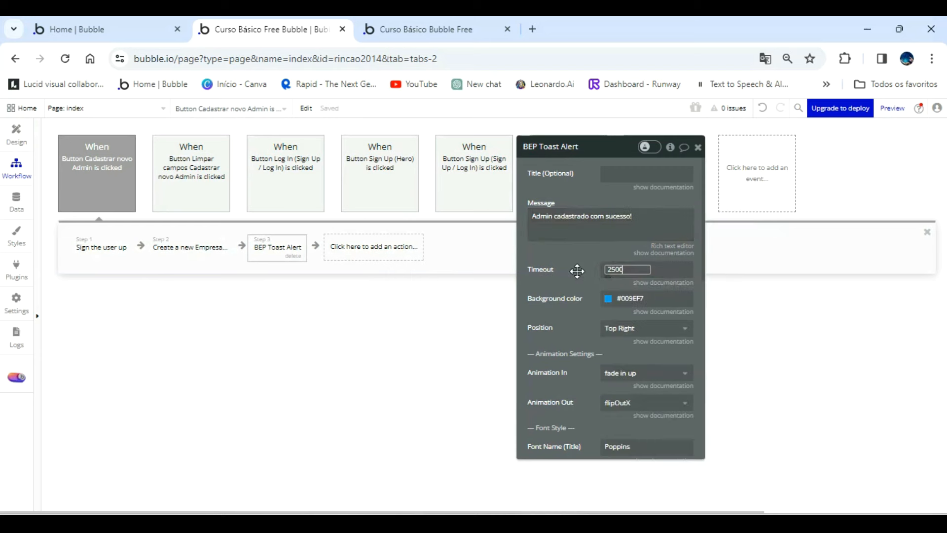
Give the toast alert the Success background color and set its position to Center.
click(608, 299)
click(604, 298)
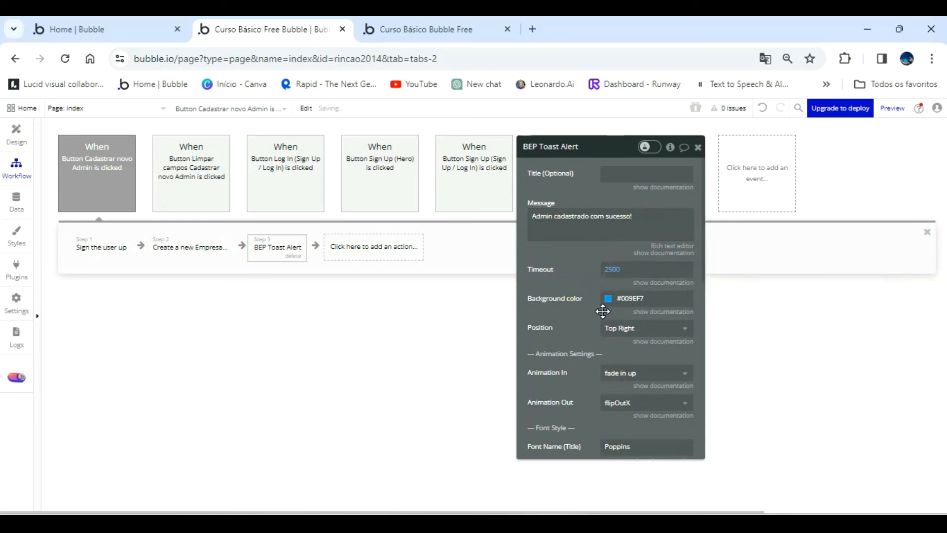
click(609, 299)
click(687, 447)
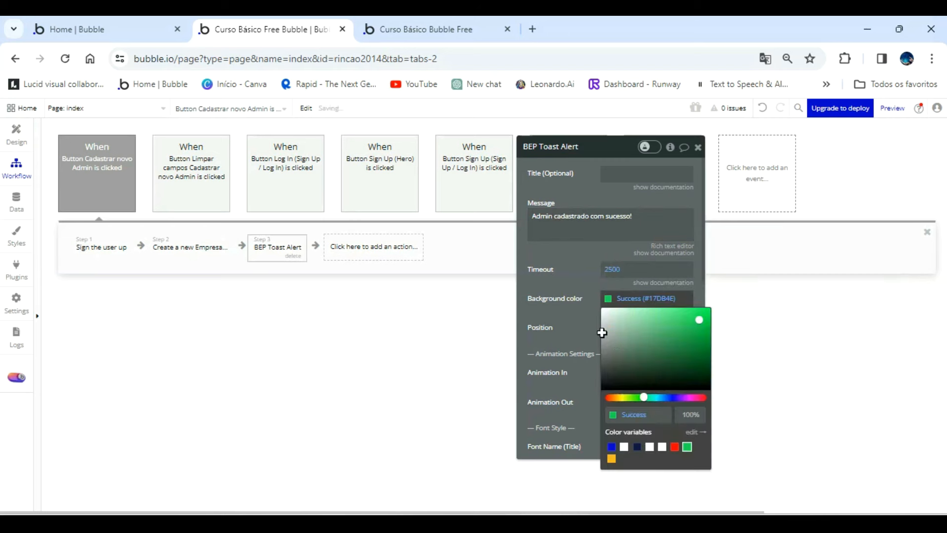
click(594, 330)
click(621, 329)
click(618, 345)
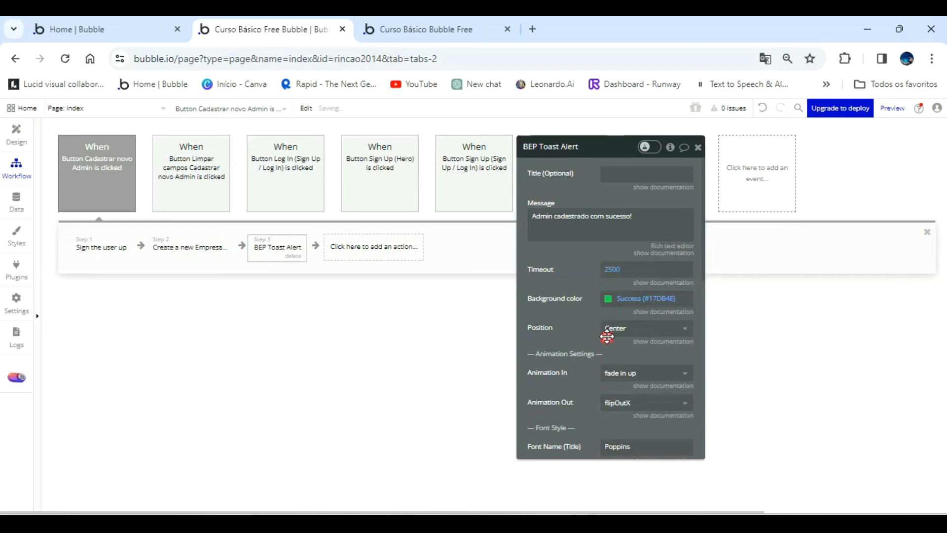
Set the toast alert's message font size to 20.
scroll(601, 345, down, 3)
scroll(608, 399, down, 2)
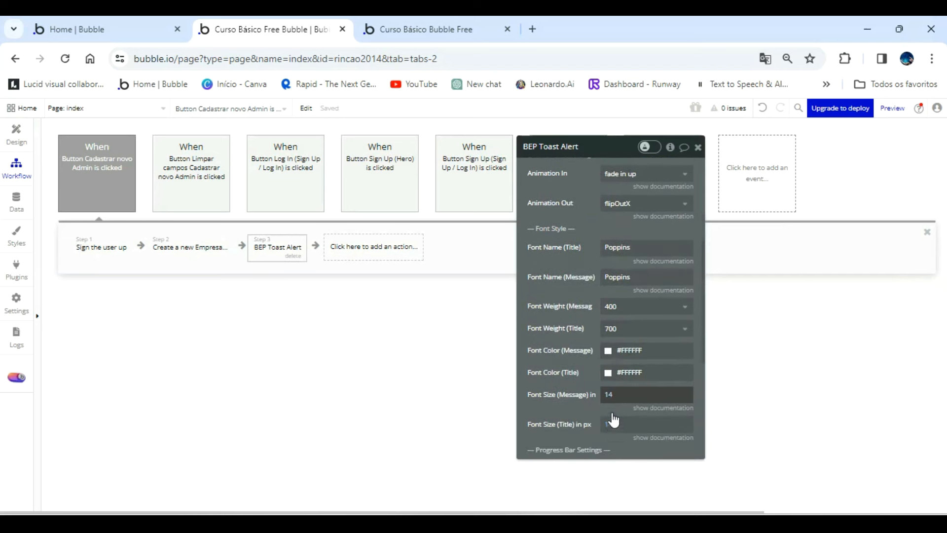
click(610, 386)
text(20)
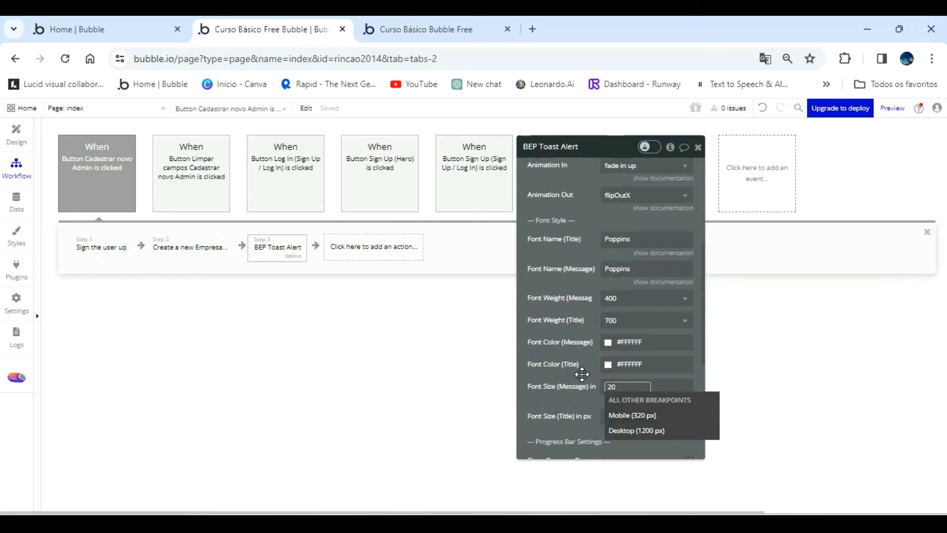
drag(582, 374, 668, 346)
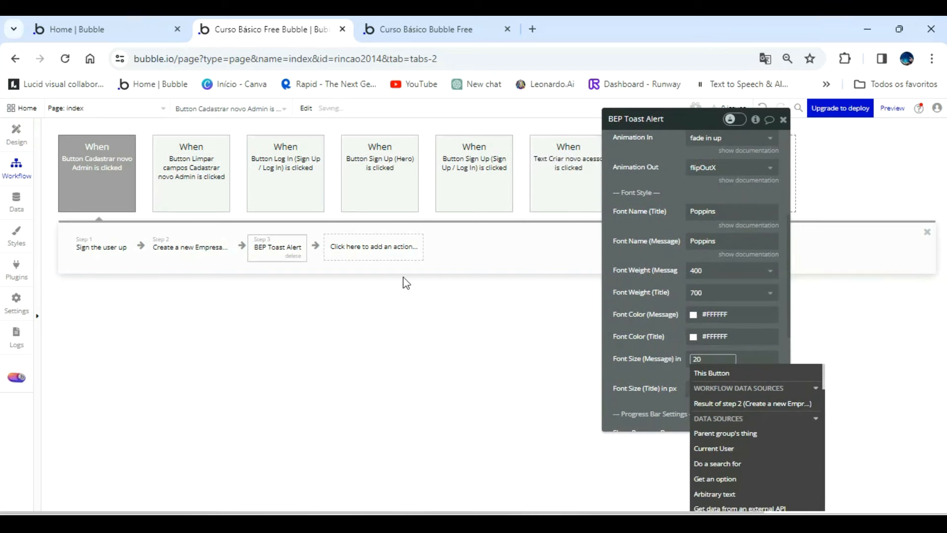
Add a Hide action after the toast alert, targeting Popup Primeiro acesso admin.
click(368, 253)
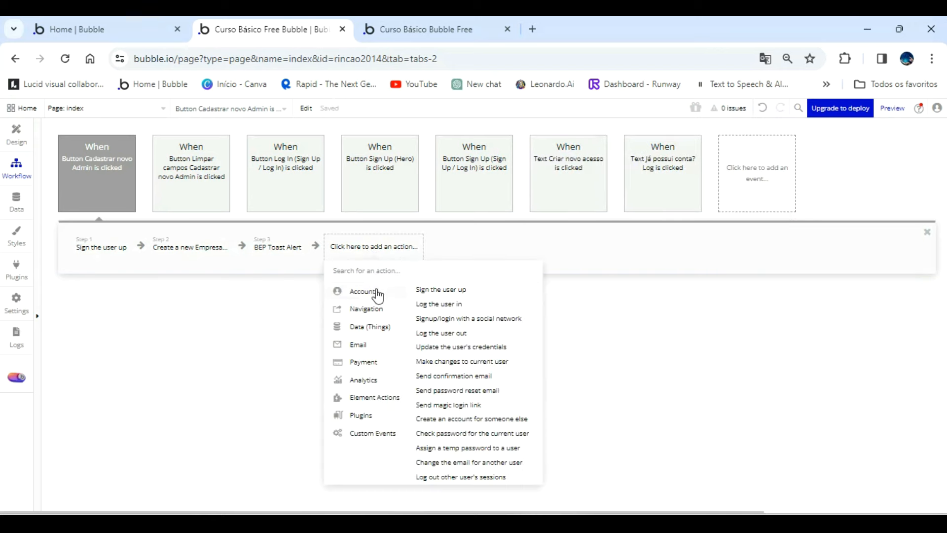
mouse_move(398, 401)
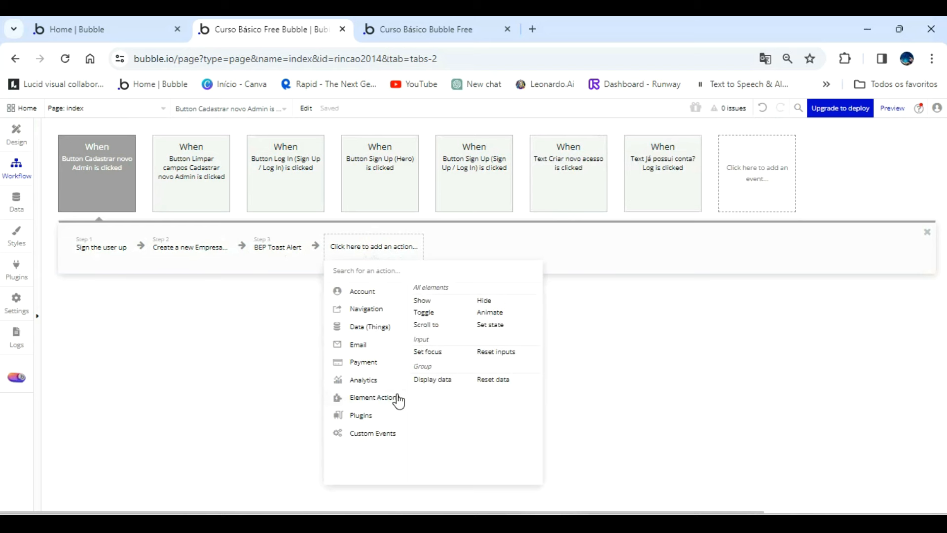
click(486, 302)
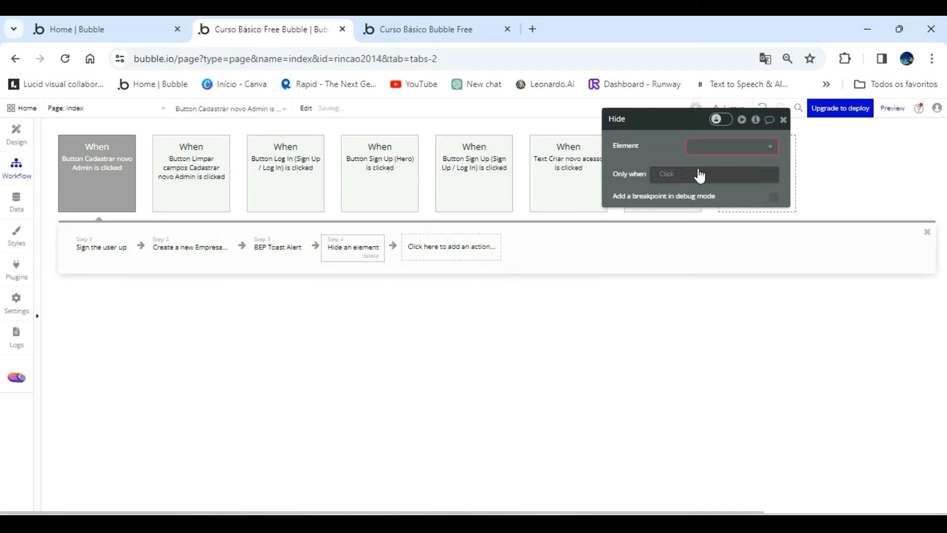
click(718, 145)
click(722, 164)
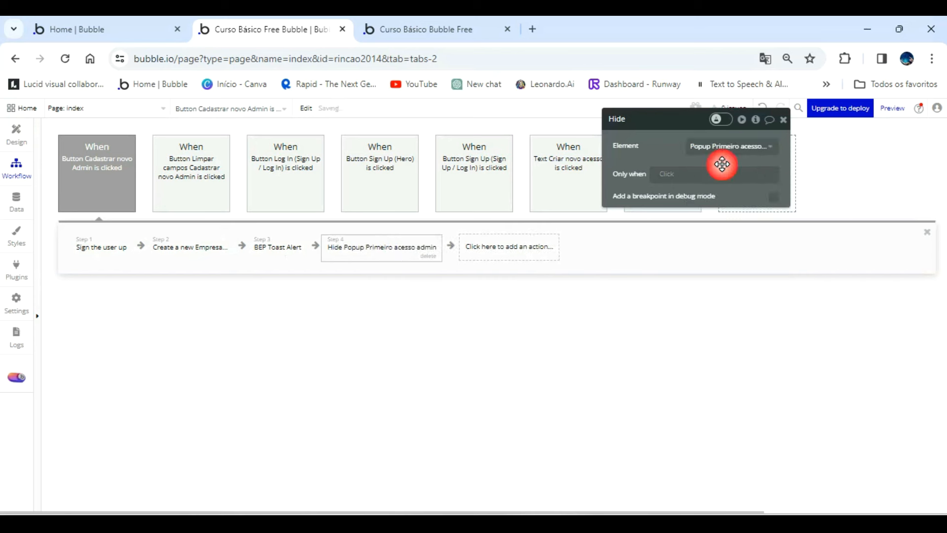
Add a Go to page action after the Hide action, with painel_de_controle as the destination.
click(487, 247)
mouse_move(505, 309)
click(561, 292)
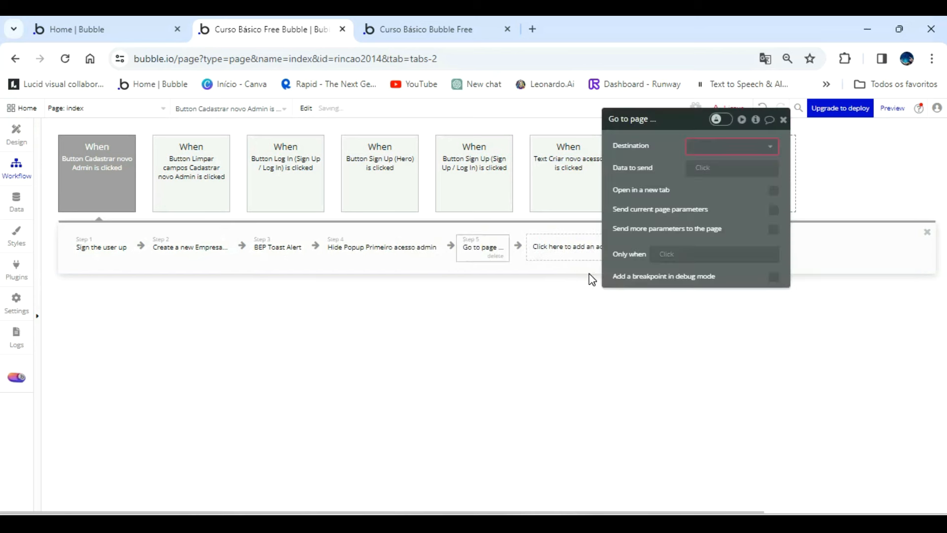
click(727, 147)
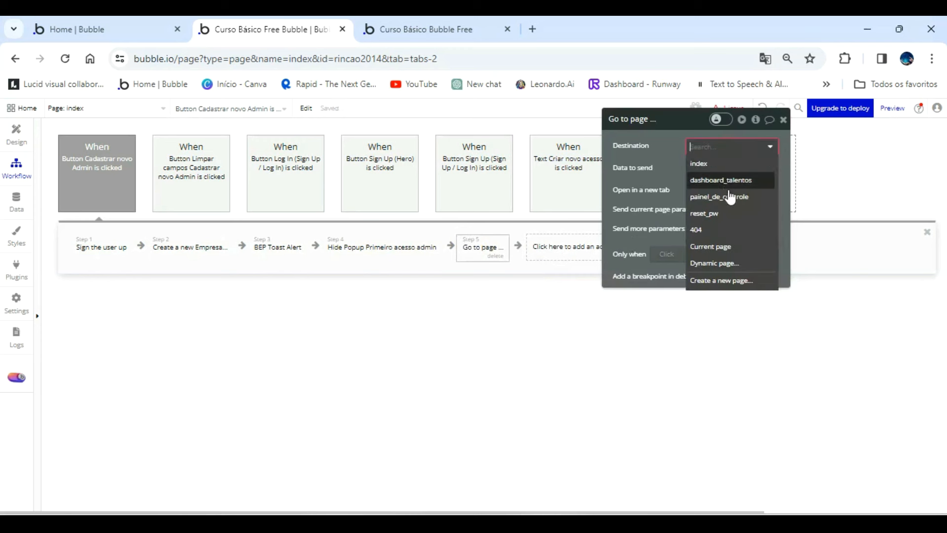
click(733, 202)
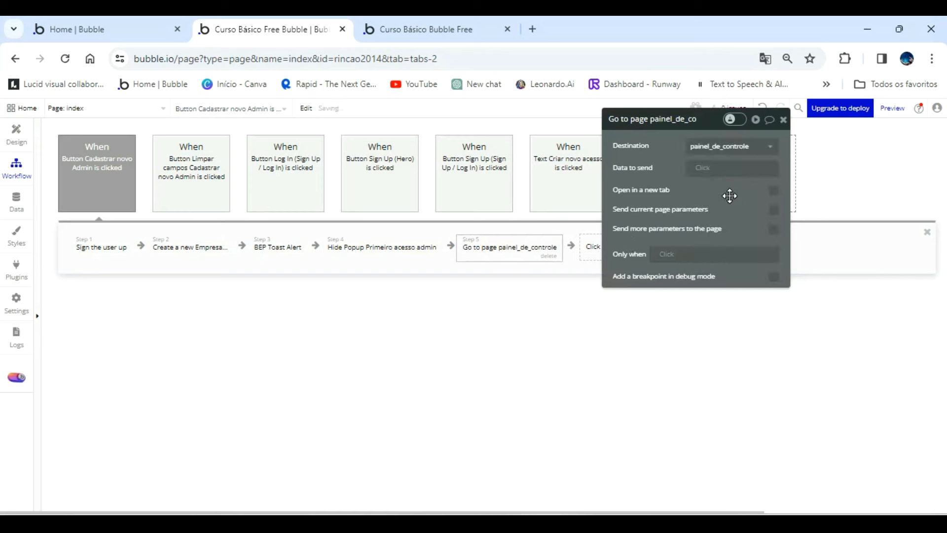
drag(672, 181, 660, 267)
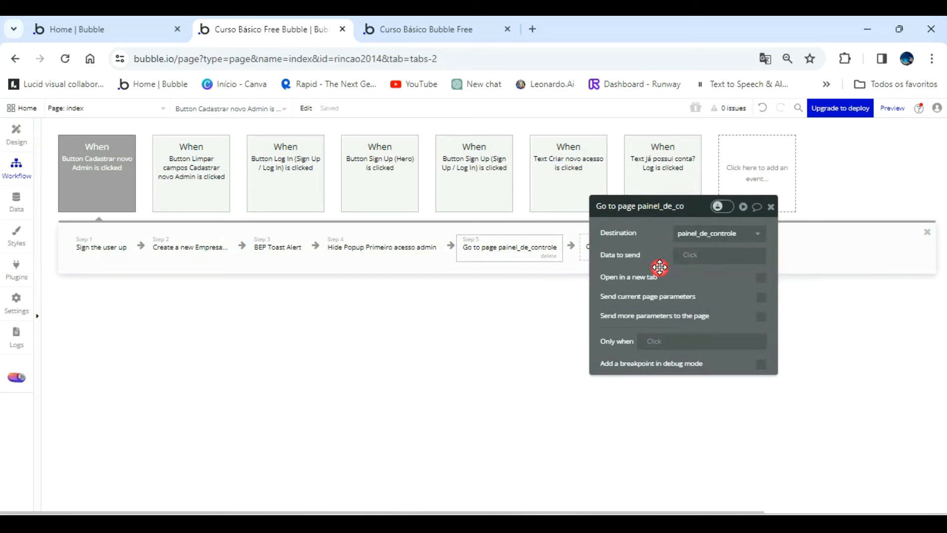
click(771, 207)
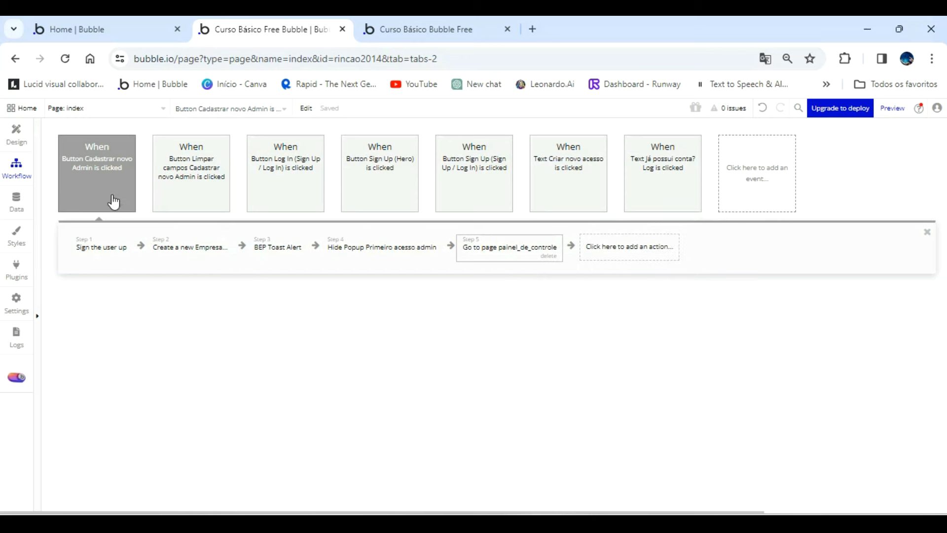
Create a Page is loaded event with a Show action targeting Popup Primeiro acesso admin.
click(734, 176)
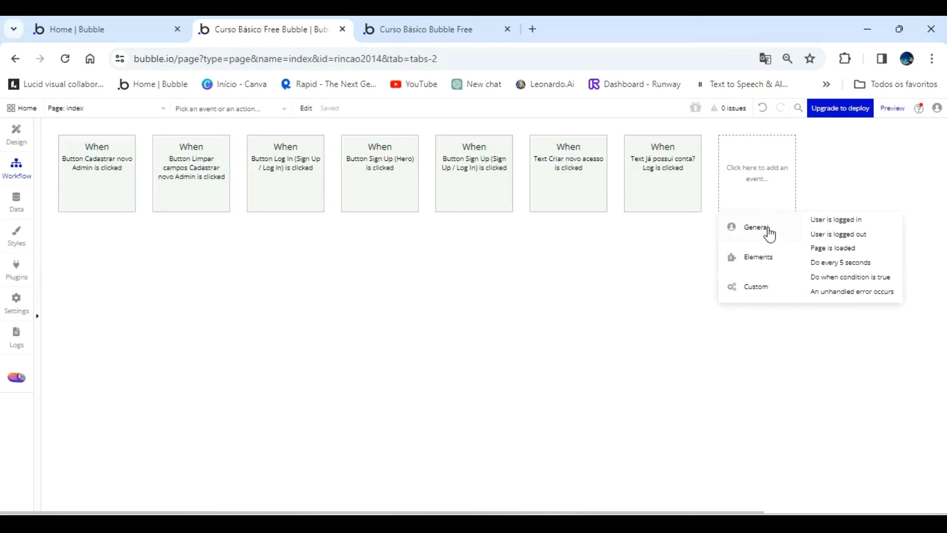
click(828, 249)
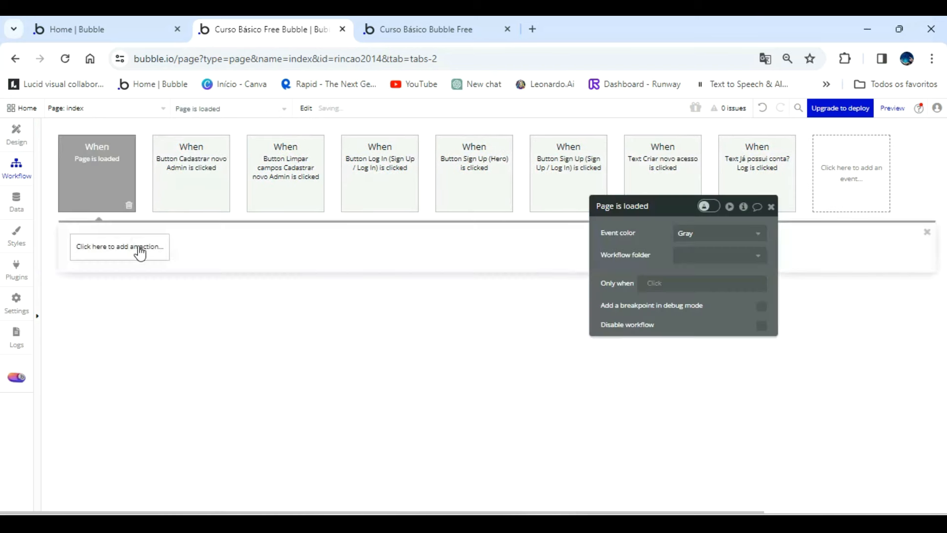
click(124, 252)
mouse_move(132, 396)
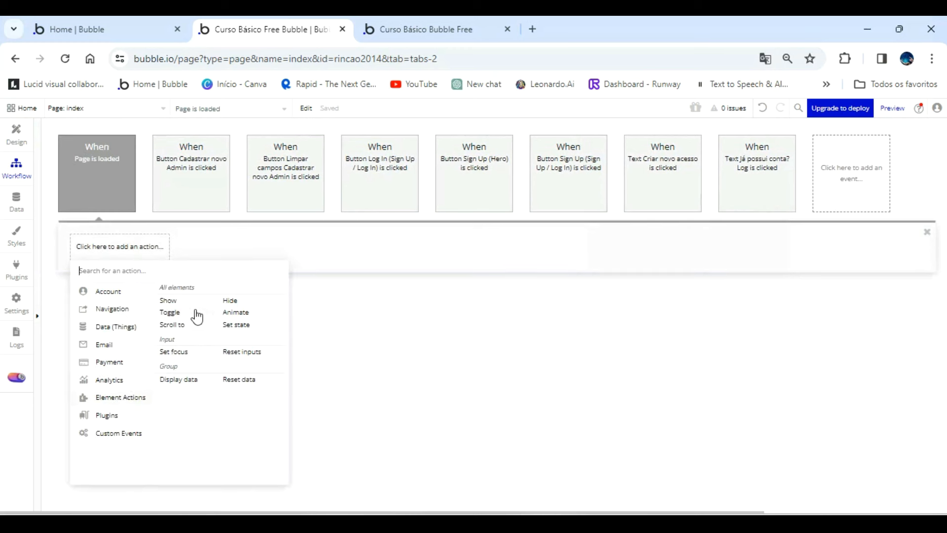
click(176, 302)
click(729, 234)
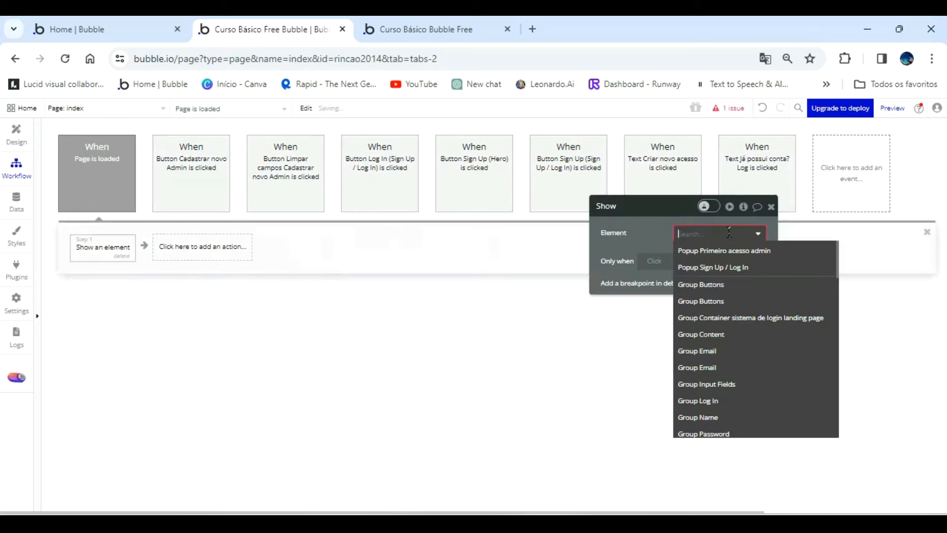
click(731, 256)
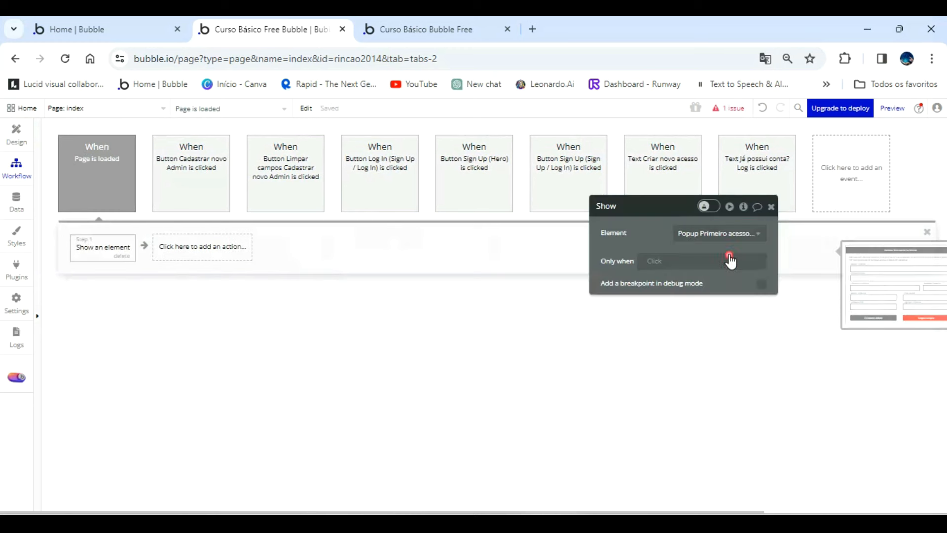
Add a Set focus action after the Show action, targeting Input Nome empresa cadastro admin.
click(245, 247)
mouse_move(267, 427)
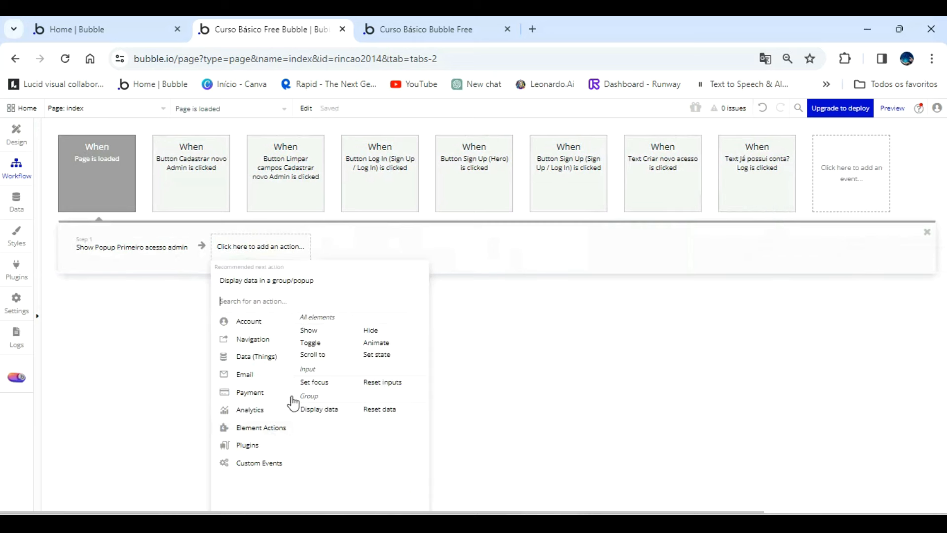
click(319, 384)
click(710, 234)
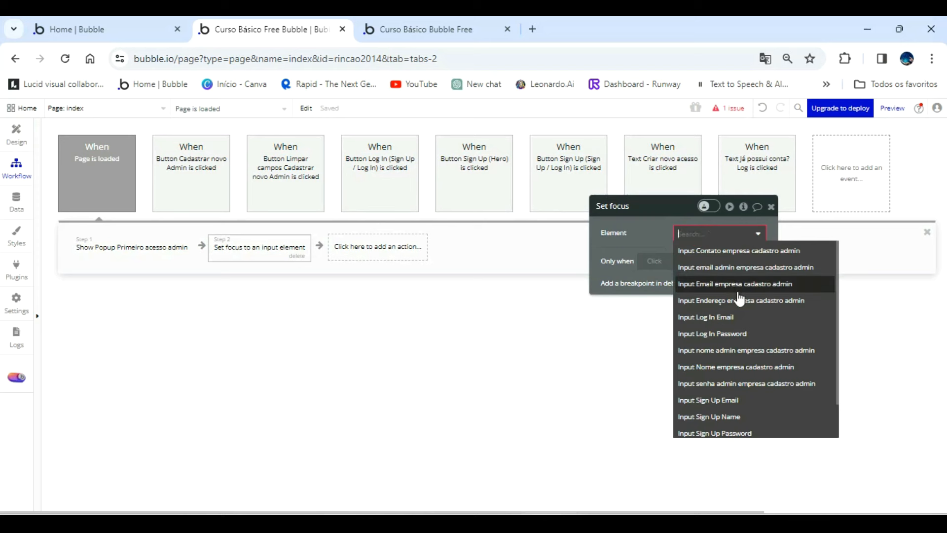
click(743, 367)
click(661, 249)
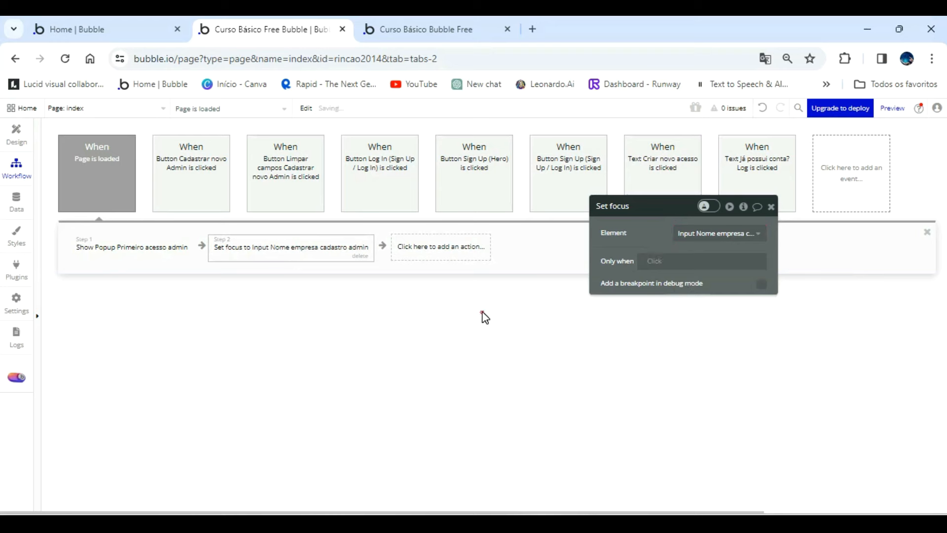
Refresh the app preview to check the admin registration popup on page load, and return to the workflow editor.
click(418, 29)
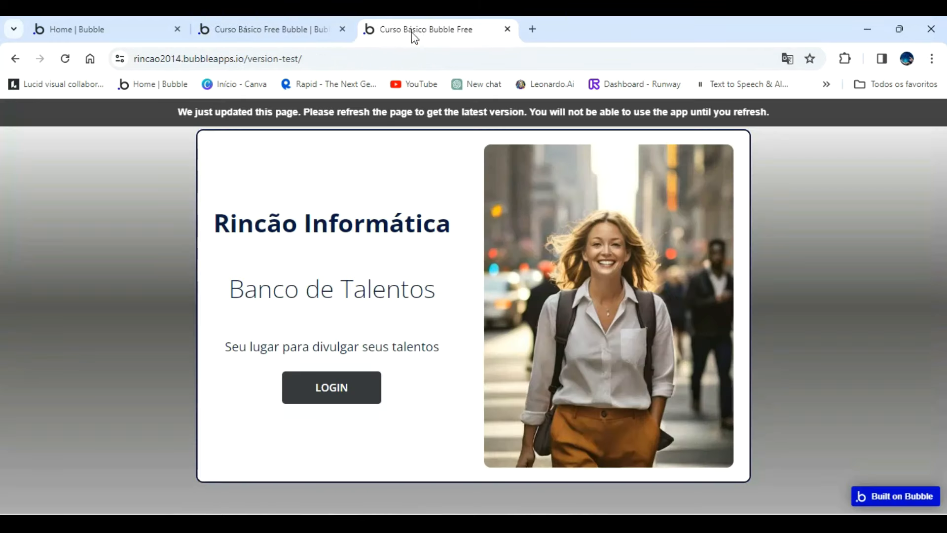
click(322, 25)
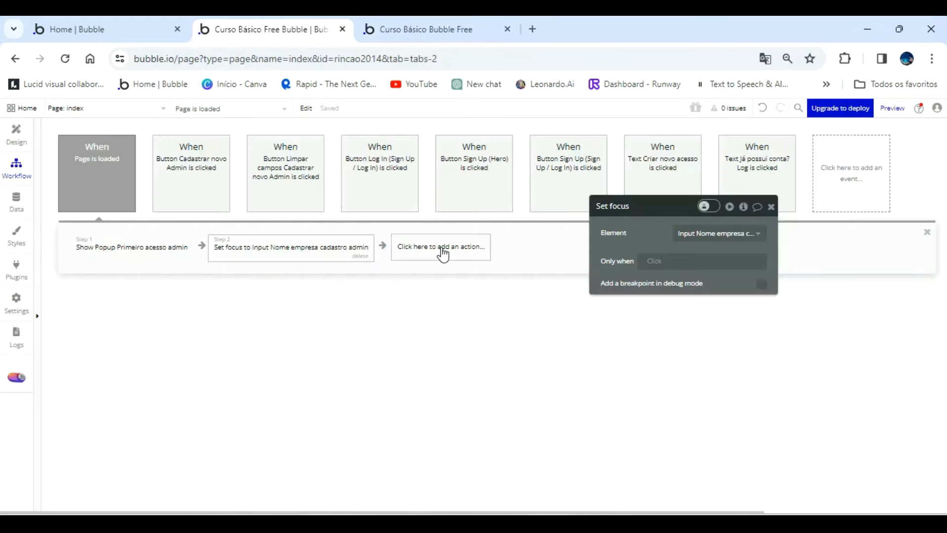
click(434, 29)
click(446, 122)
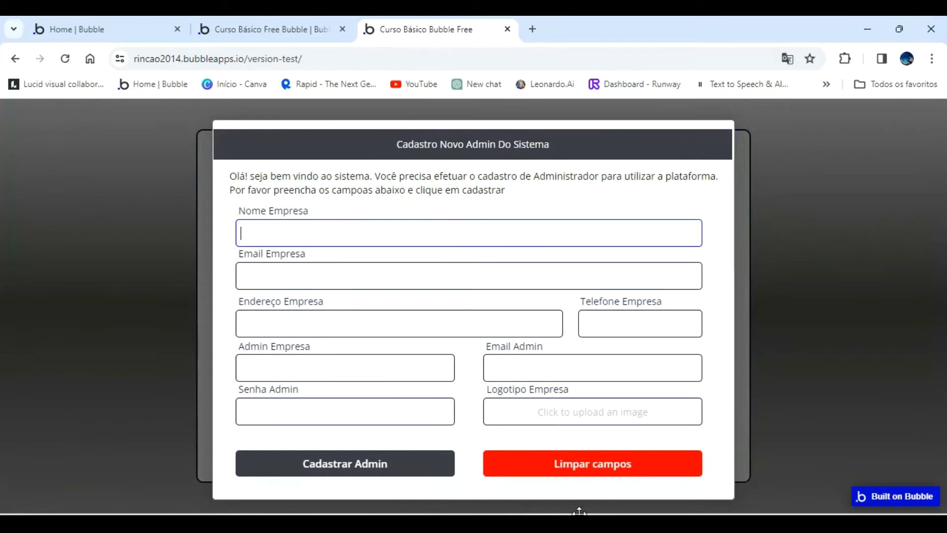
click(322, 32)
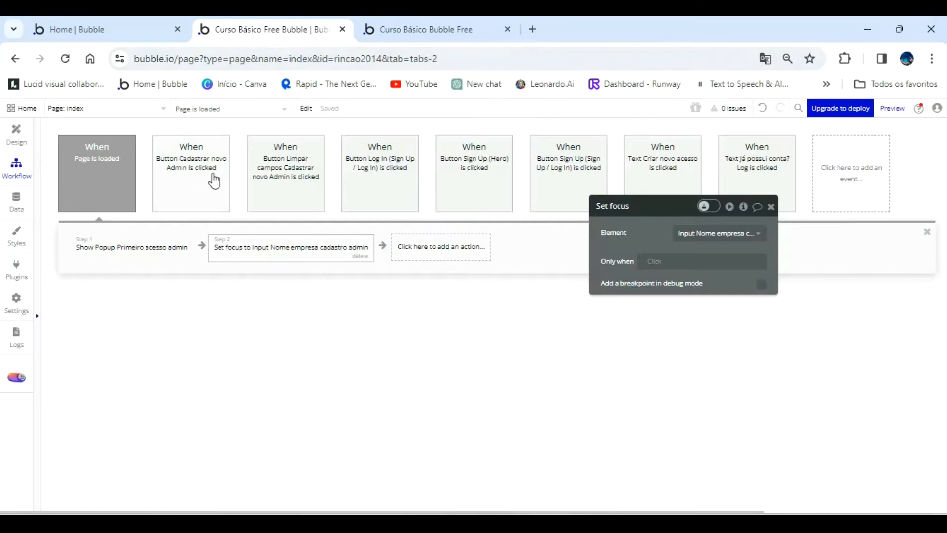
Start an Only when condition on the Page is loaded event with a search for the User type.
click(100, 187)
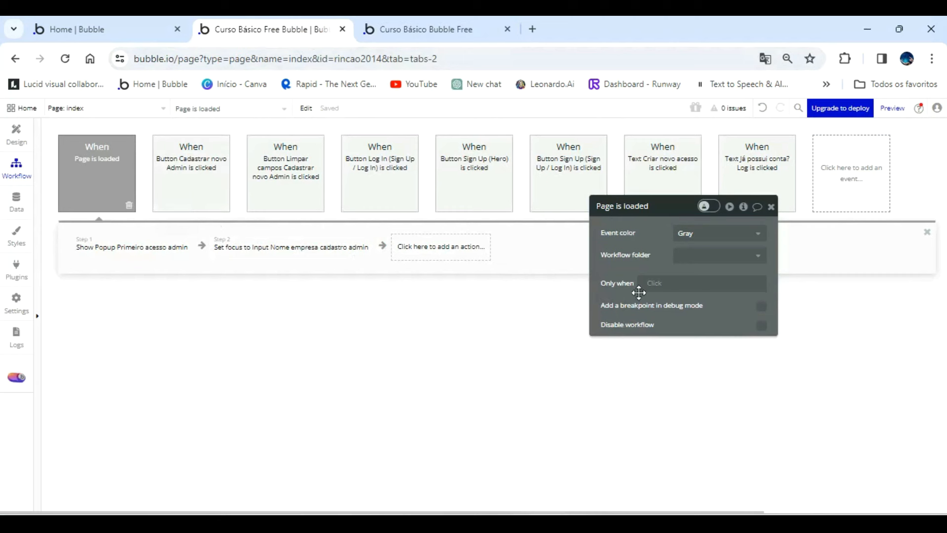
click(654, 286)
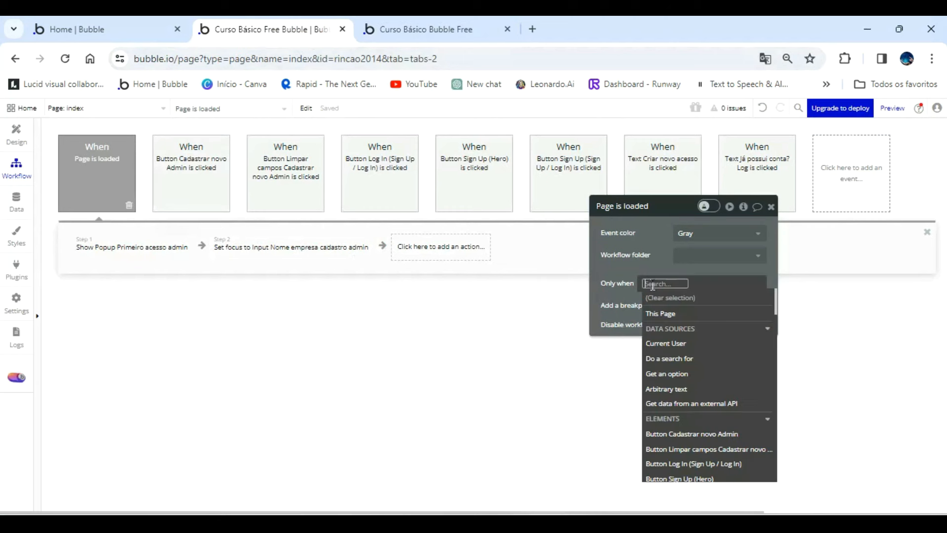
click(682, 359)
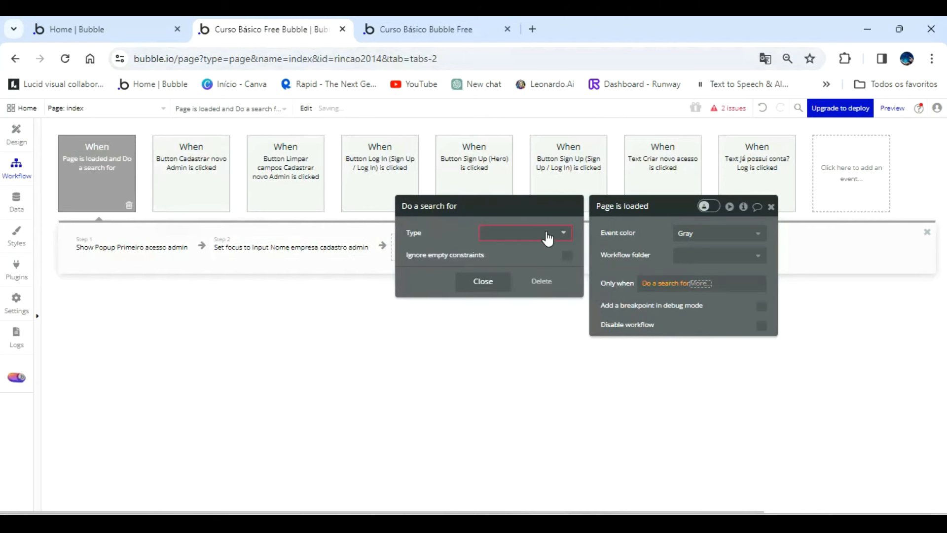
click(547, 238)
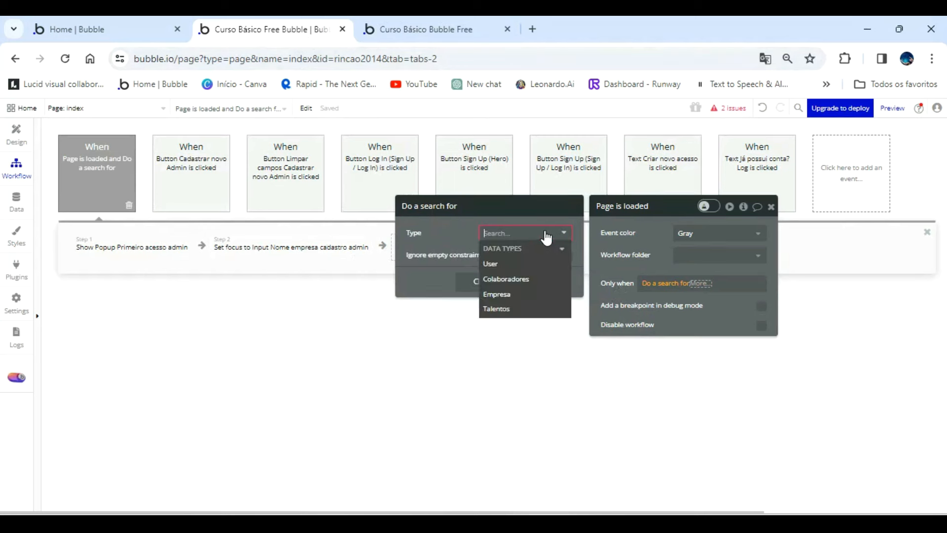
click(519, 266)
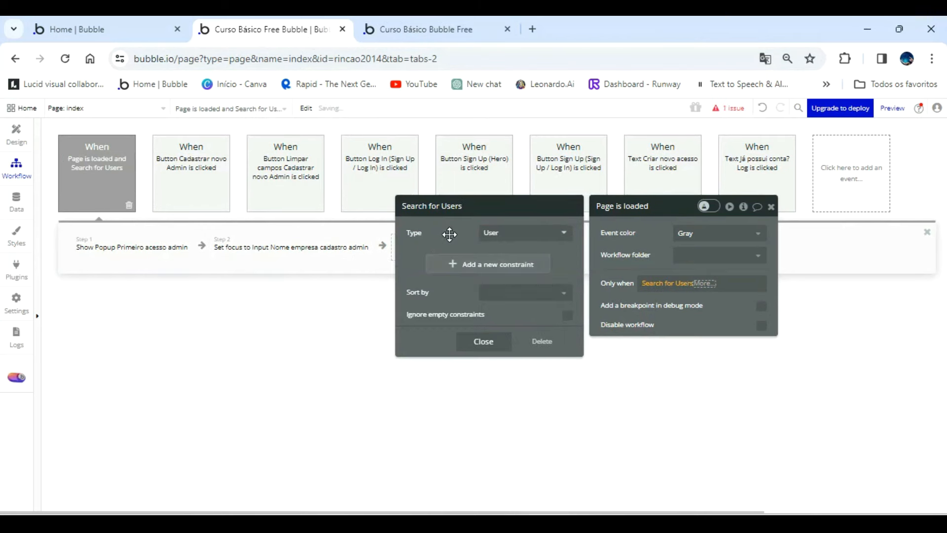
click(433, 241)
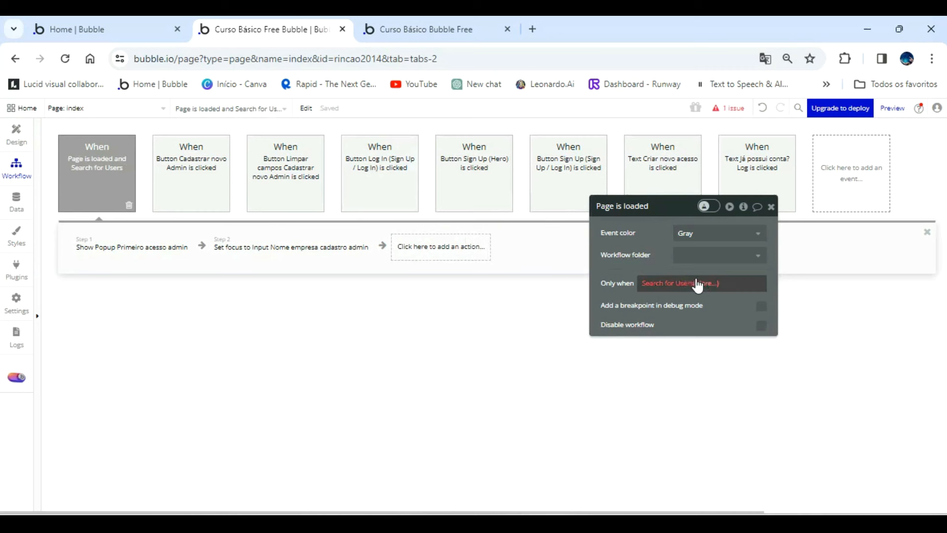
click(676, 286)
click(676, 286)
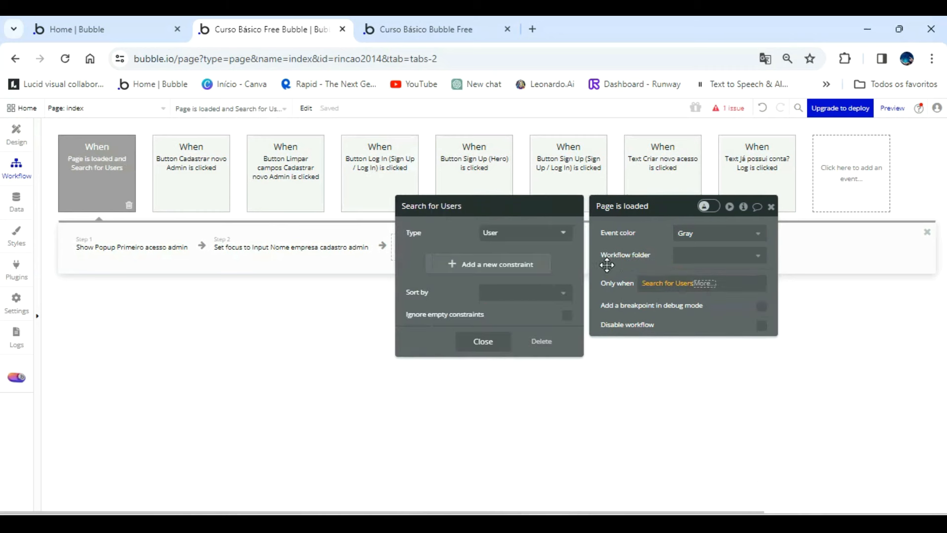
click(458, 263)
click(423, 257)
click(433, 291)
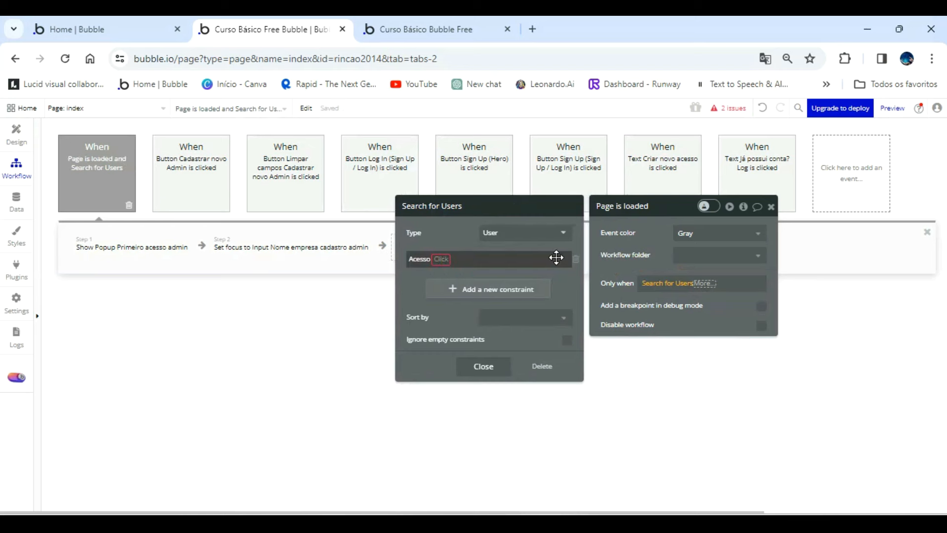
click(576, 260)
Add the constraint Acesso = Admin to the user search in the Page is loaded condition.
click(456, 265)
click(419, 259)
click(424, 289)
click(439, 259)
click(444, 274)
click(449, 260)
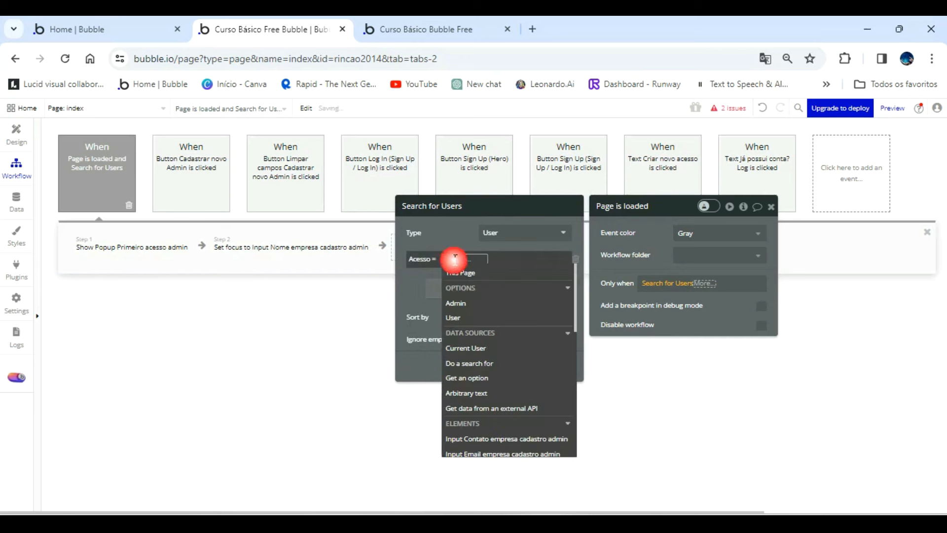
click(466, 301)
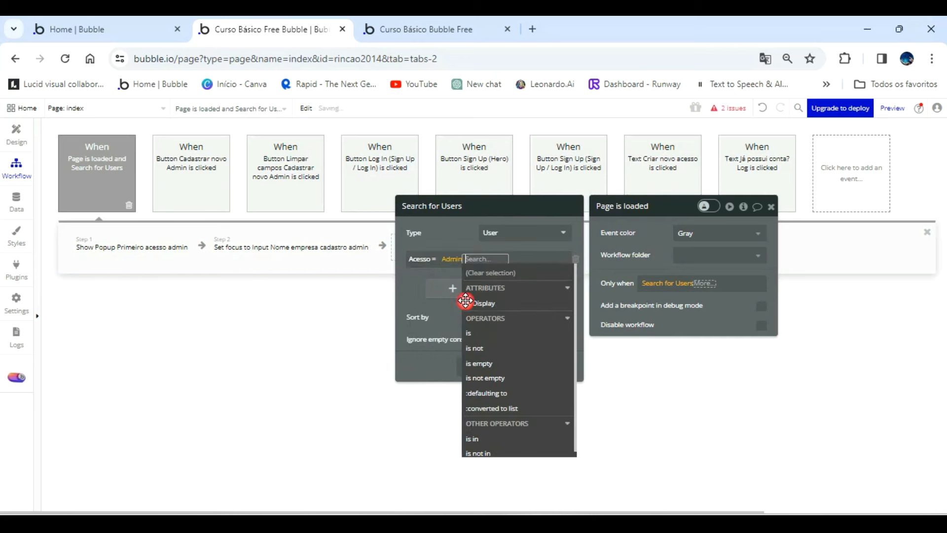
click(612, 274)
Complete the Page is loaded condition so the user search's :count is 0.
click(704, 283)
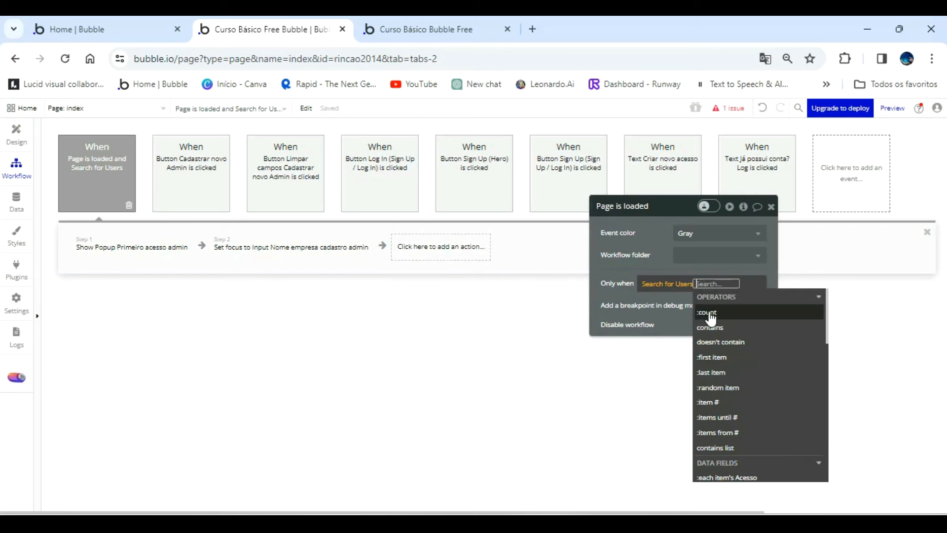
click(708, 313)
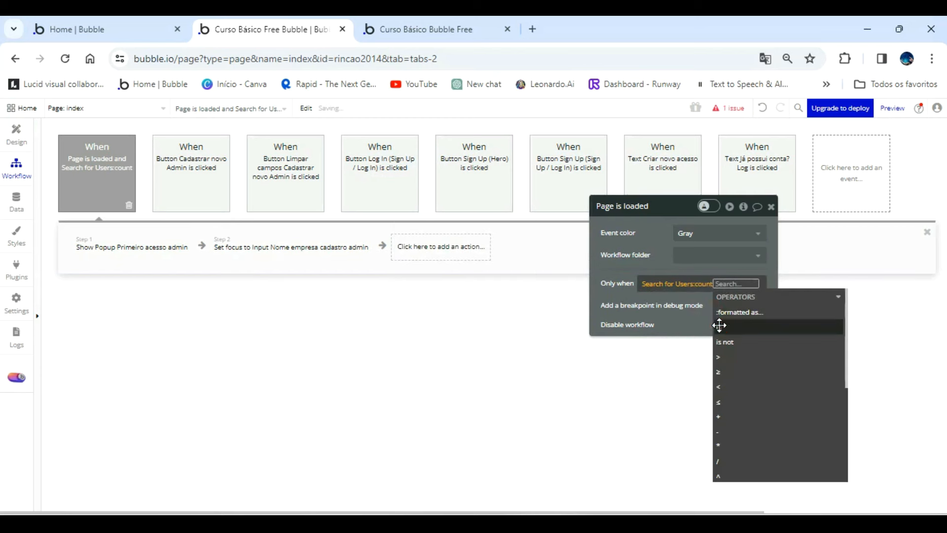
click(719, 327)
text(0)
click(665, 264)
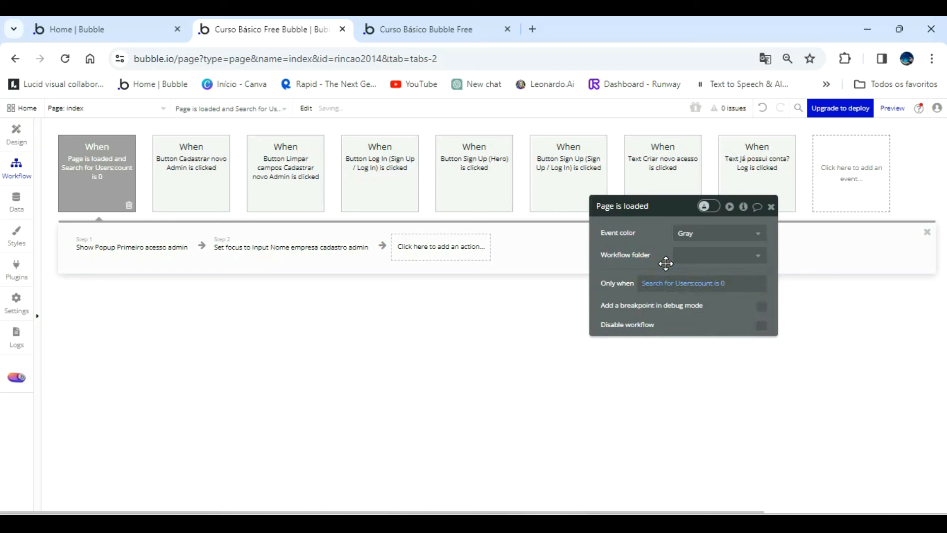
In the app preview, fill in the company name as "Rincão Informática - Banco de Talentos" and enter the company's e-mail.
click(448, 32)
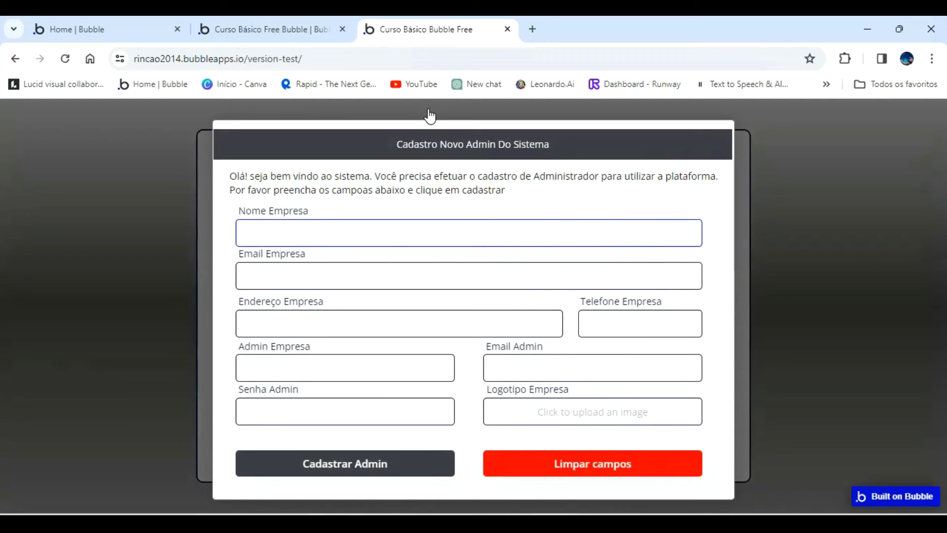
text(Ri)
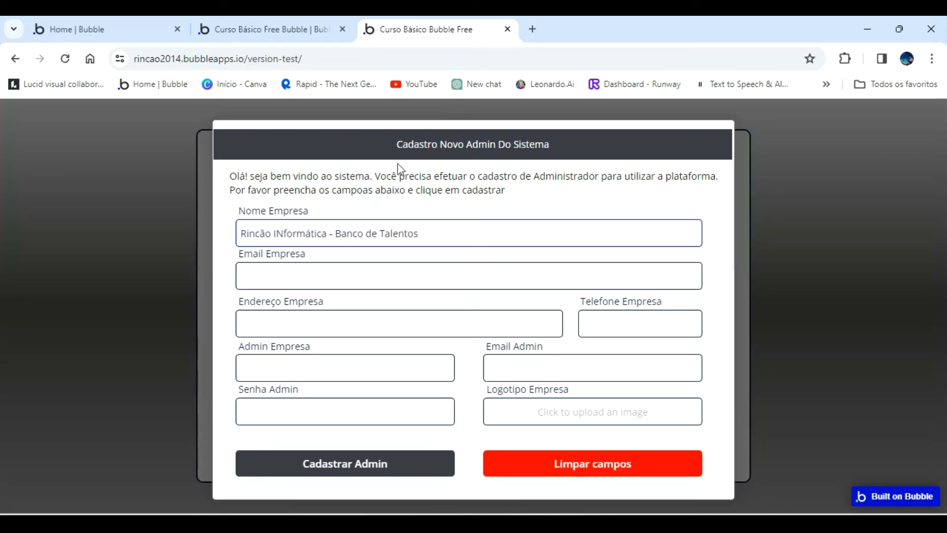
click(283, 229)
key(BackSpace)
text(n)
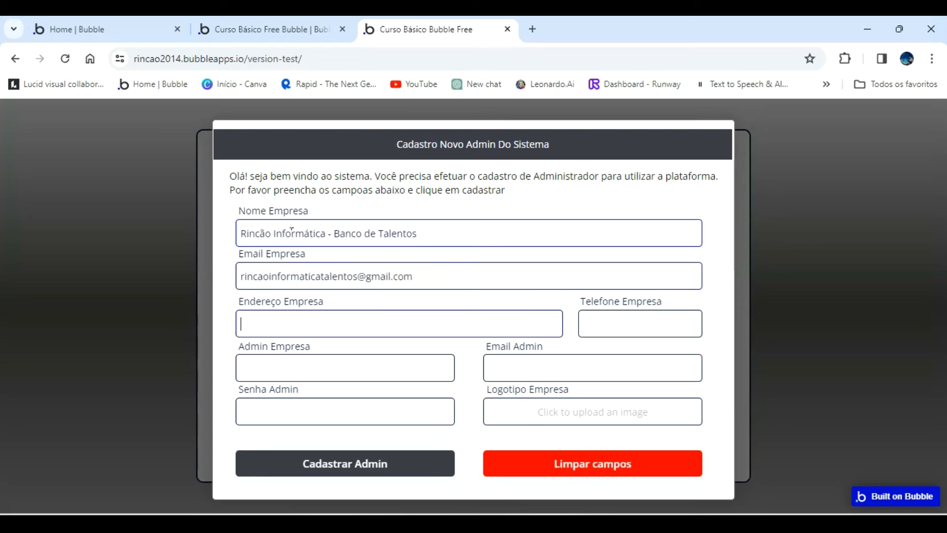
Fill in the company's address and phone number, and enter the admin's full name.
key(Tab)
text(R)
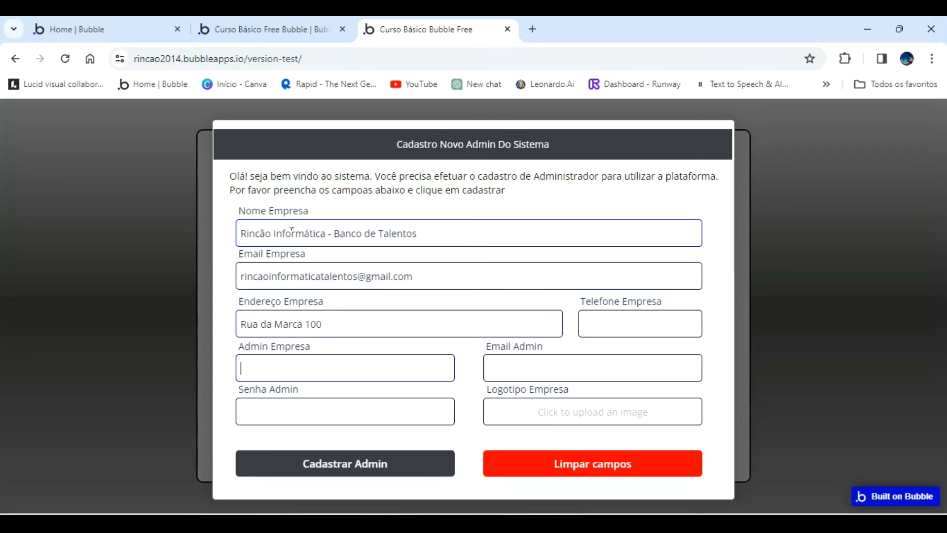
click(584, 311)
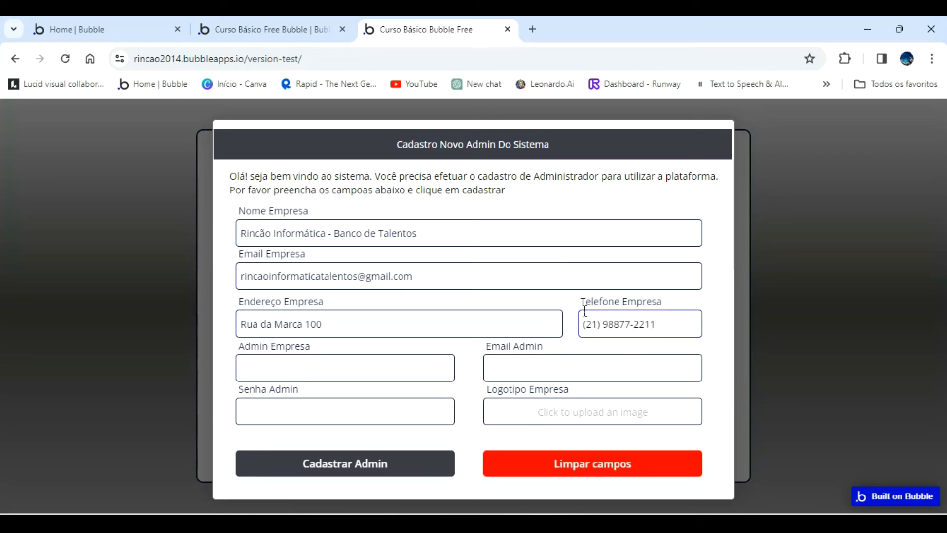
click(377, 371)
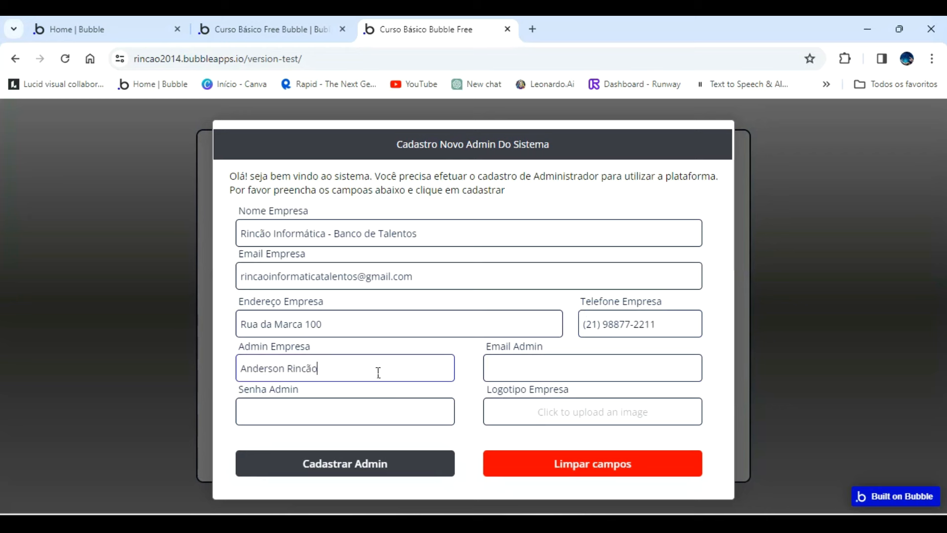
Replace the admin's name in the Admin Empresa field with a different full name.
key(Tab)
text(rinc)
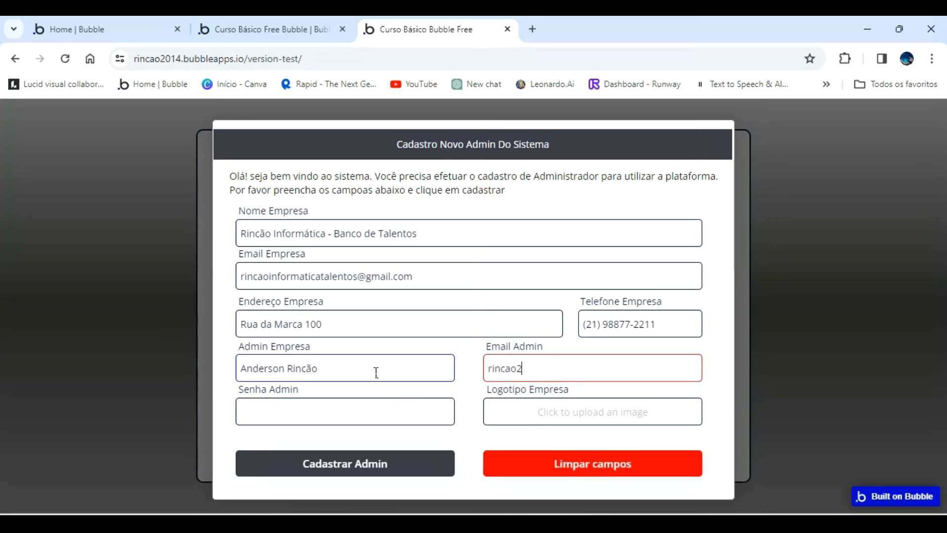
click(375, 372)
key(BackSpace)
key(BackSpace)
key(BackSpace)
key(BackSpace)
key(BackSpace)
key(BackSpace)
key(BackSpace)
key(BackSpace)
key(BackSpace)
key(BackSpace)
key(BackSpace)
key(BackSpace)
key(BackSpace)
key(BackSpace)
key(BackSpace)
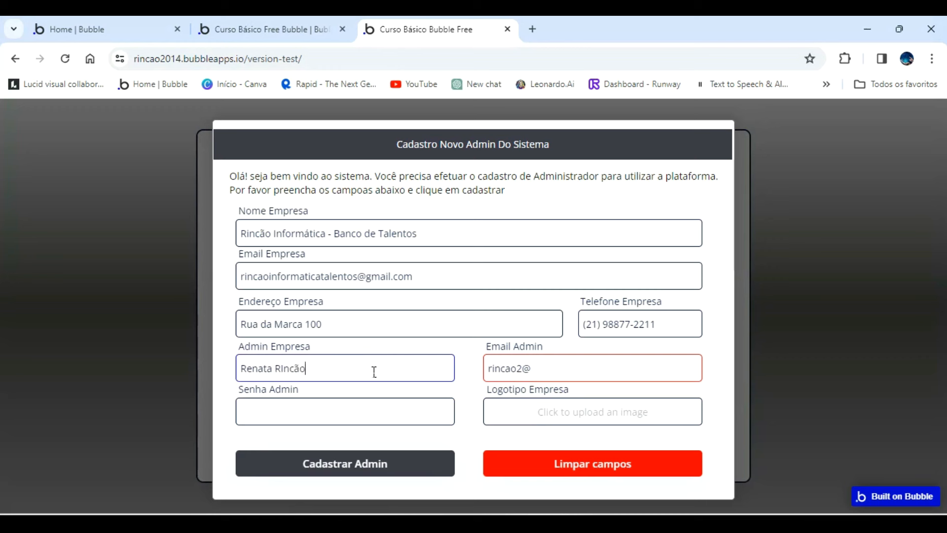
Enter the new admin's e-mail in Email Admin and the account password in Senha Admin.
key(Tab)
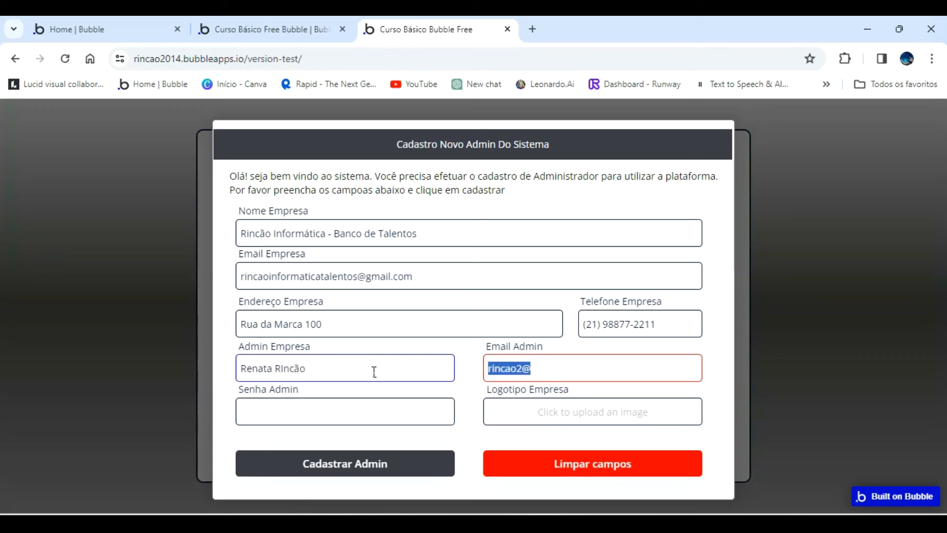
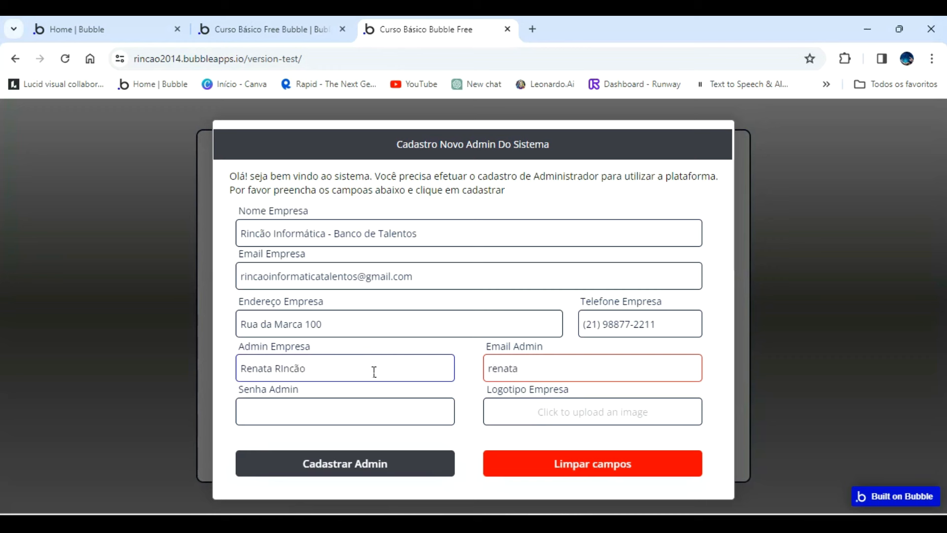
key(Tab)
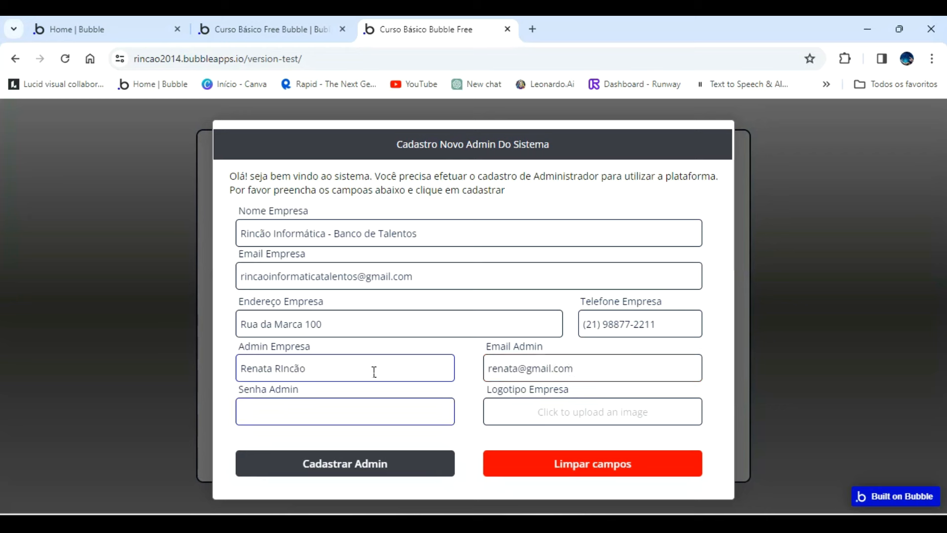
text(12)
key(Tab)
Upload the image "card aula 06 trabalhando arquivos CSV.png" as the company logo.
click(582, 418)
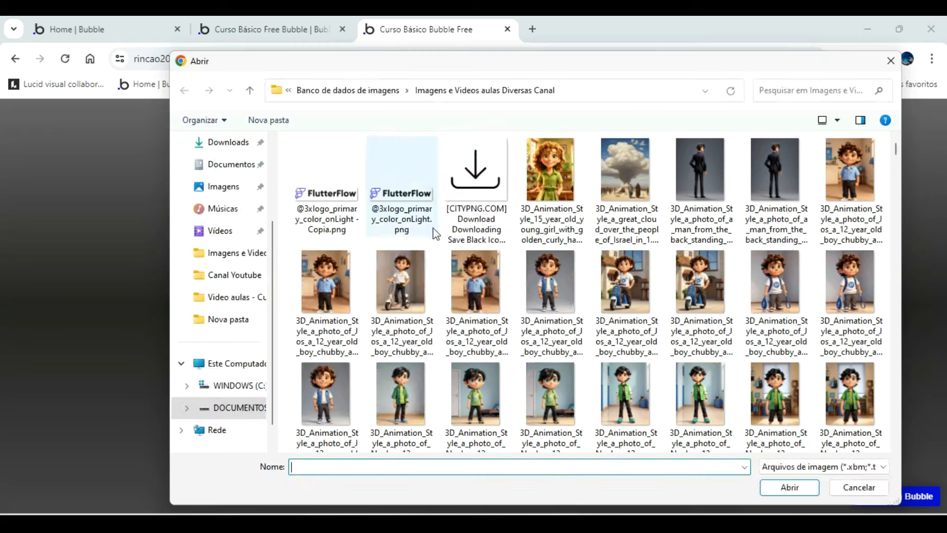
scroll(514, 248, down, 5)
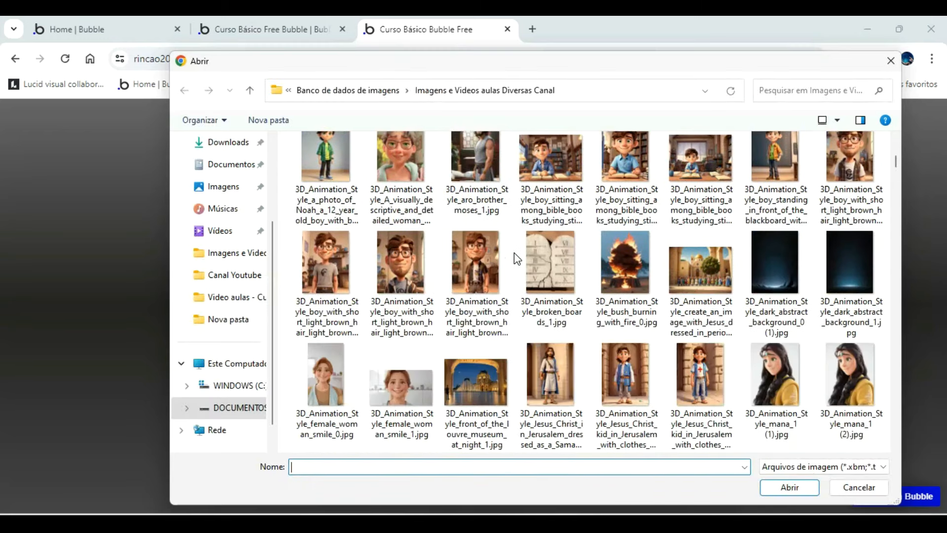
scroll(514, 253, down, 10)
scroll(519, 272, down, 2)
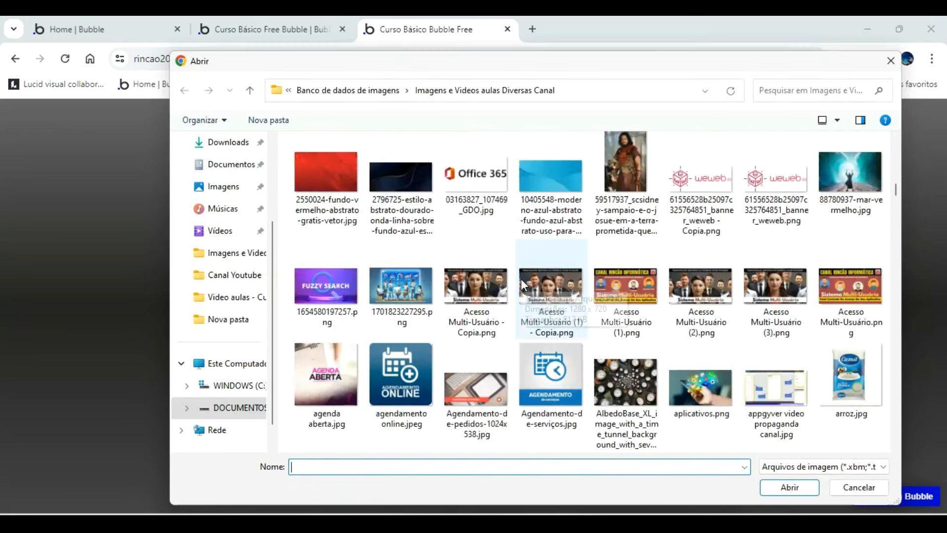
scroll(523, 284, down, 4)
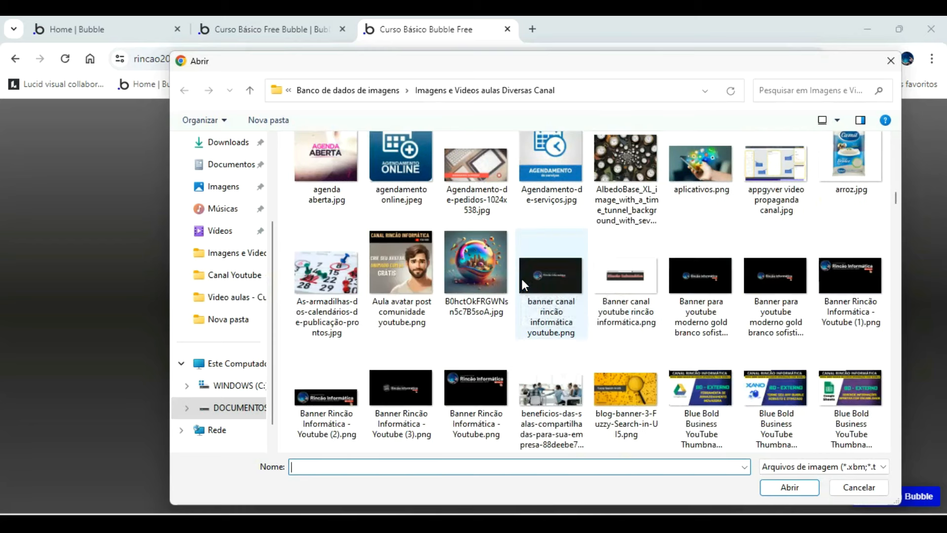
scroll(521, 279, down, 2)
scroll(524, 284, down, 2)
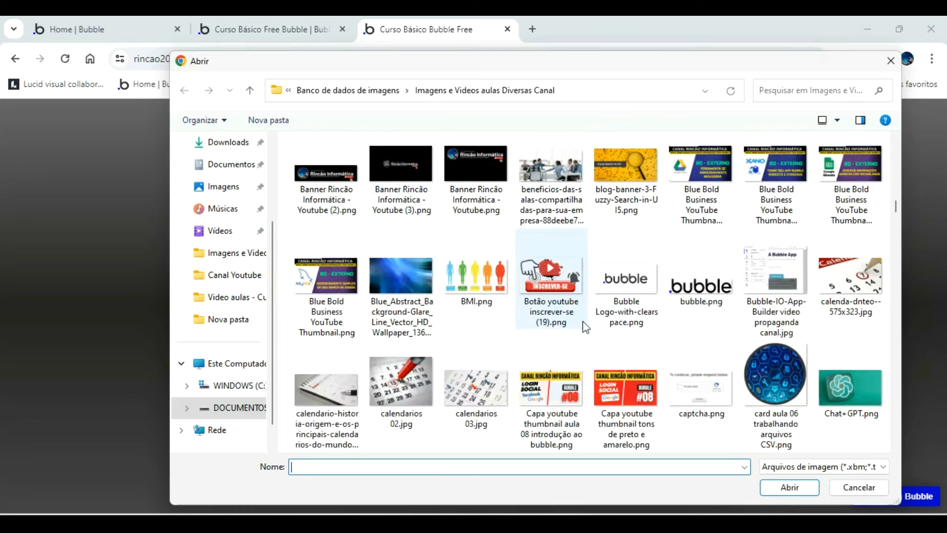
click(775, 367)
double_click(774, 367)
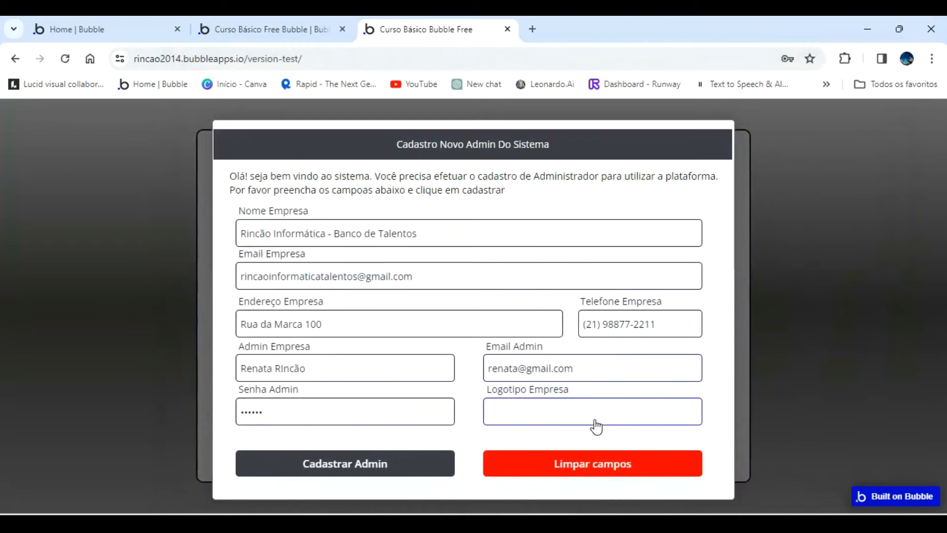
Submit the admin registration and dismiss the browser's password warning.
click(382, 466)
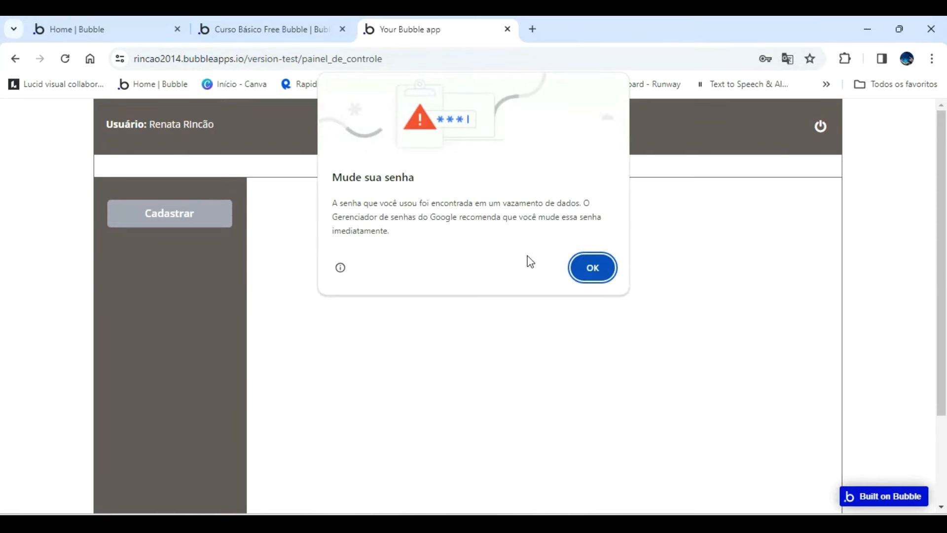
click(593, 268)
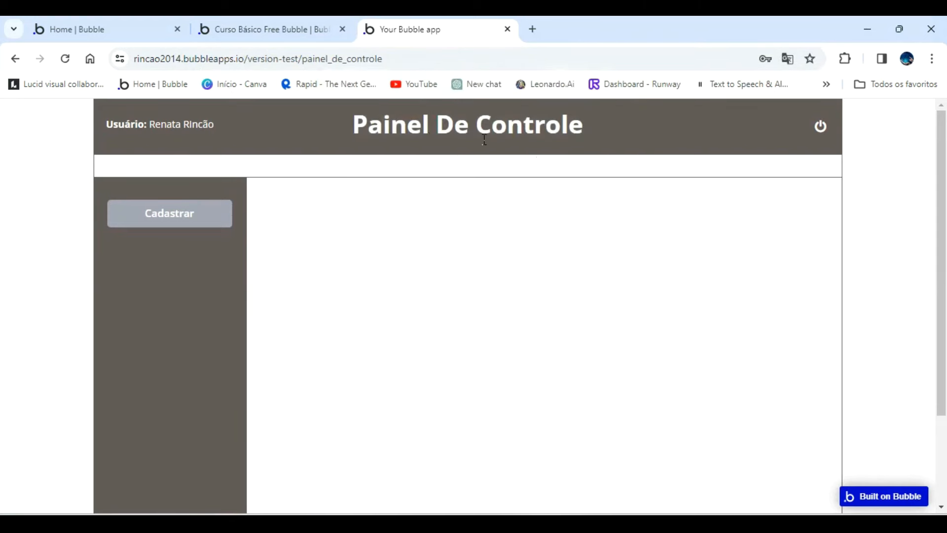
Switch to the Bubble editor, check the All Empresas and All Users app data for the new registration, and reload the page.
click(271, 30)
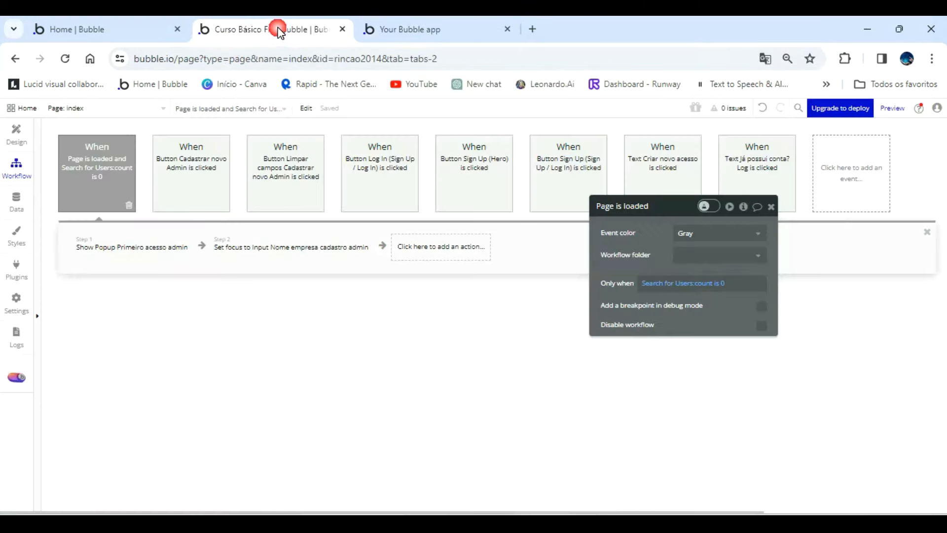
click(18, 202)
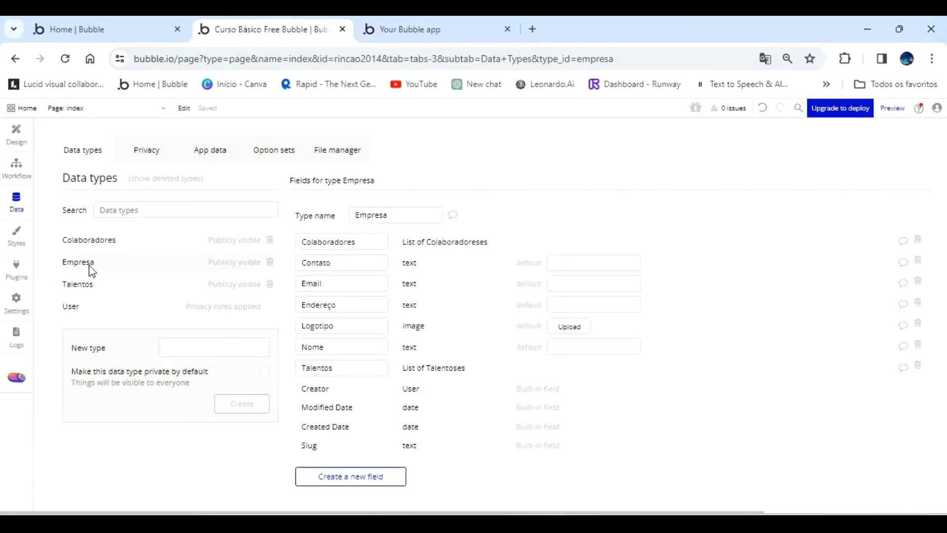
click(211, 153)
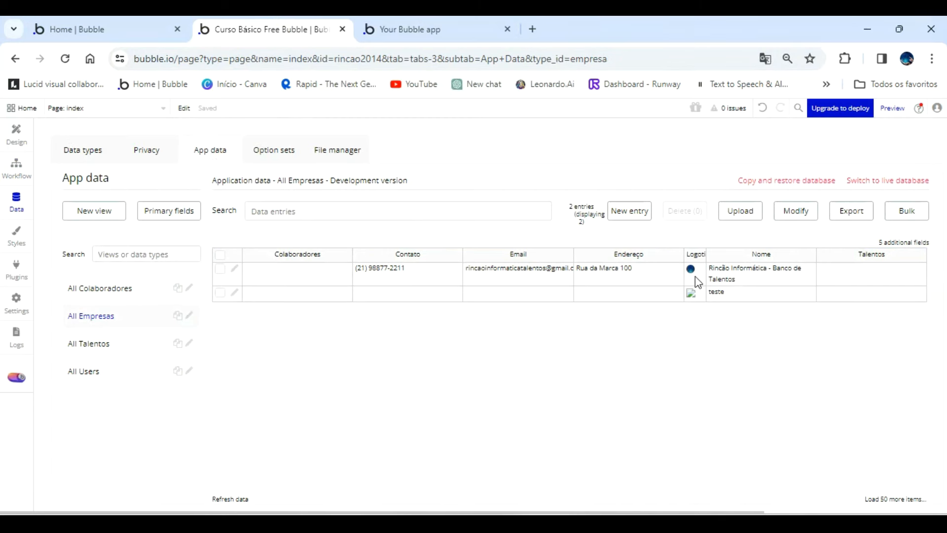
click(94, 372)
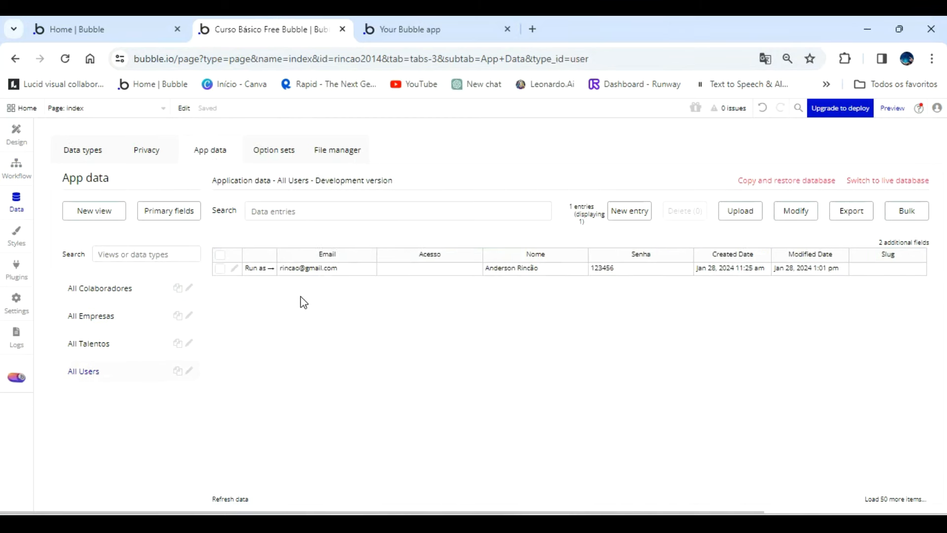
click(65, 60)
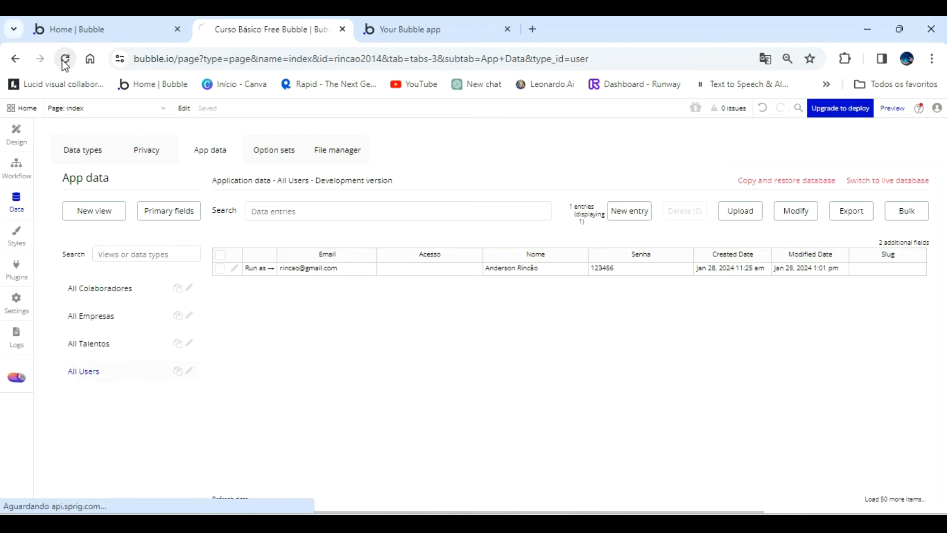
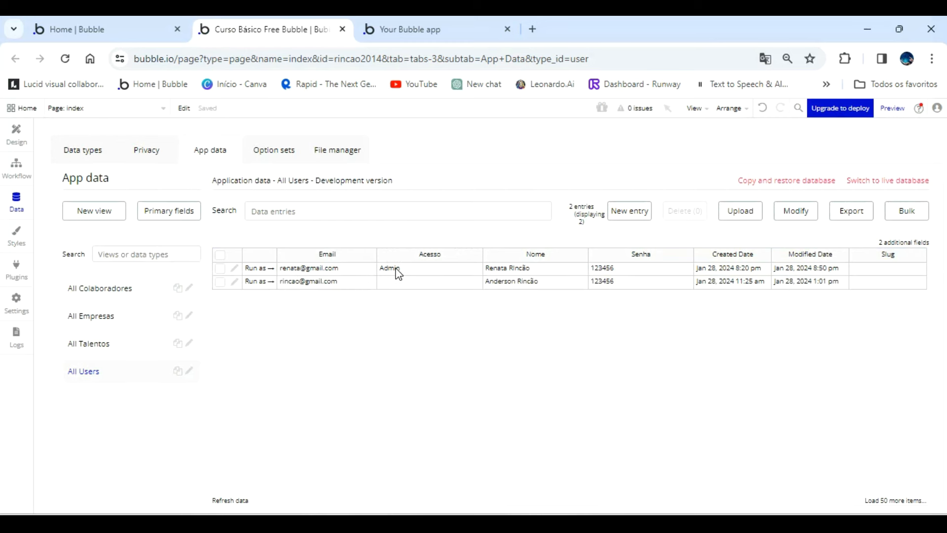
Switch to the app preview and log out from the Painel De Controle and Banco De Talentos pages.
click(431, 34)
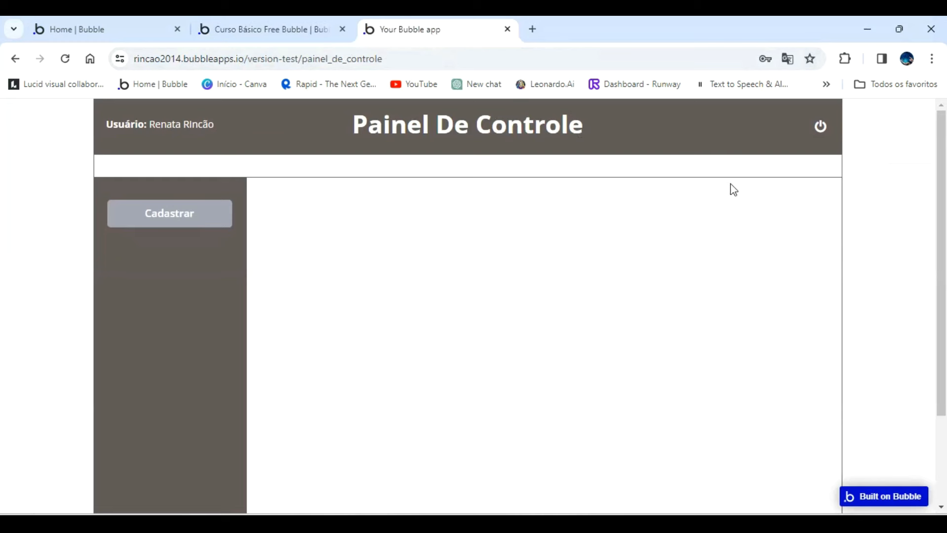
click(820, 126)
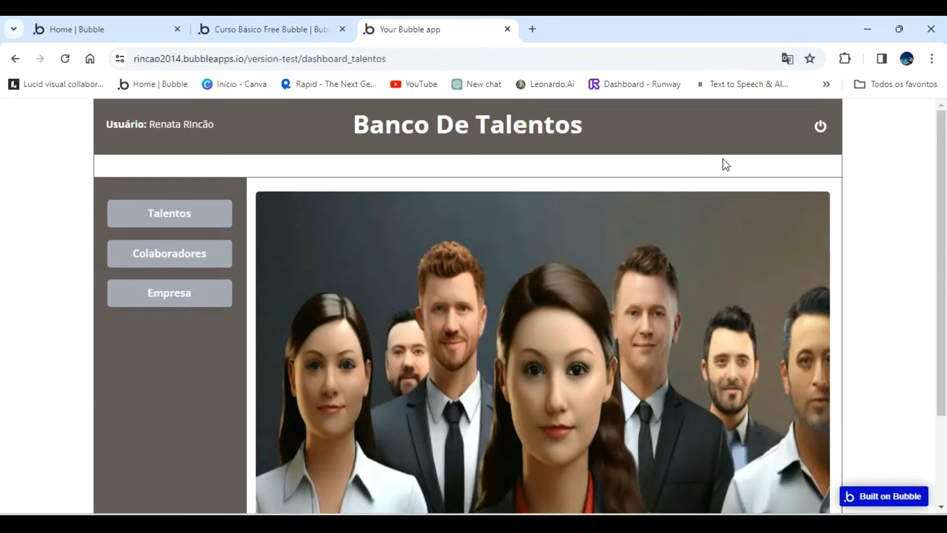
click(820, 127)
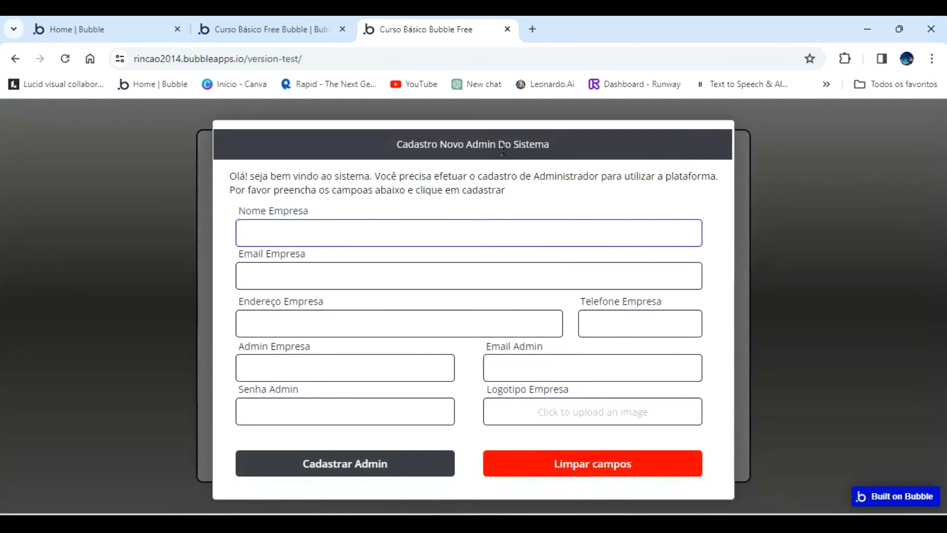
In the Bubble editor, change the index page's Page is loaded condition to Search for Users:each item's Acesso:count > 1.
click(286, 29)
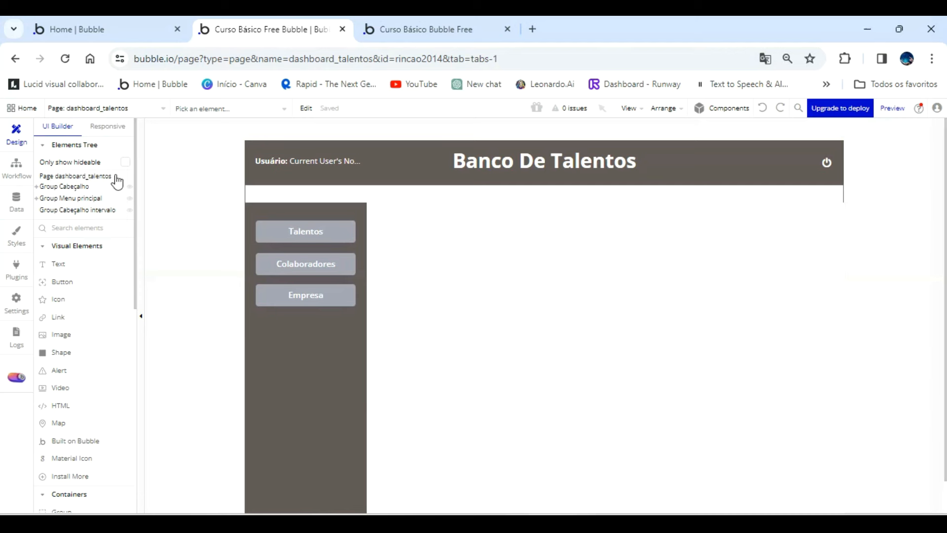
click(17, 165)
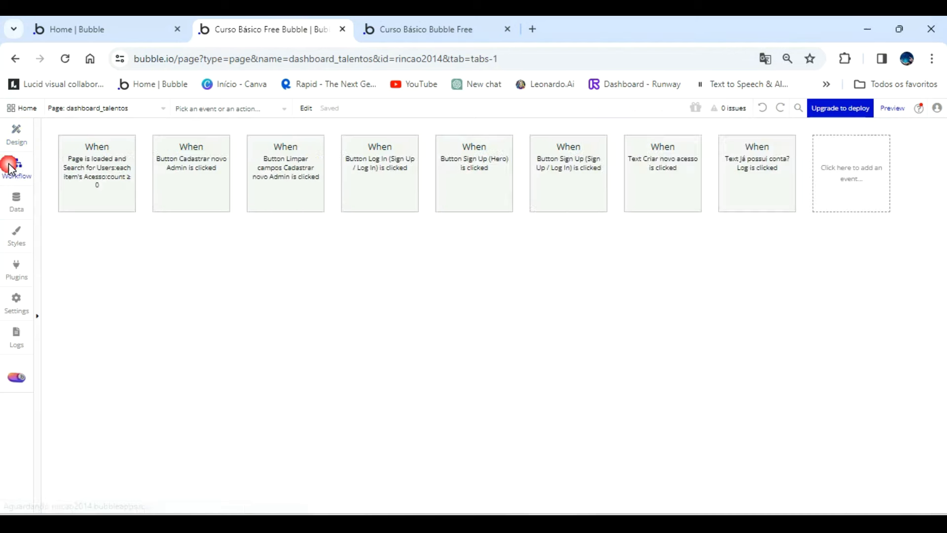
click(103, 109)
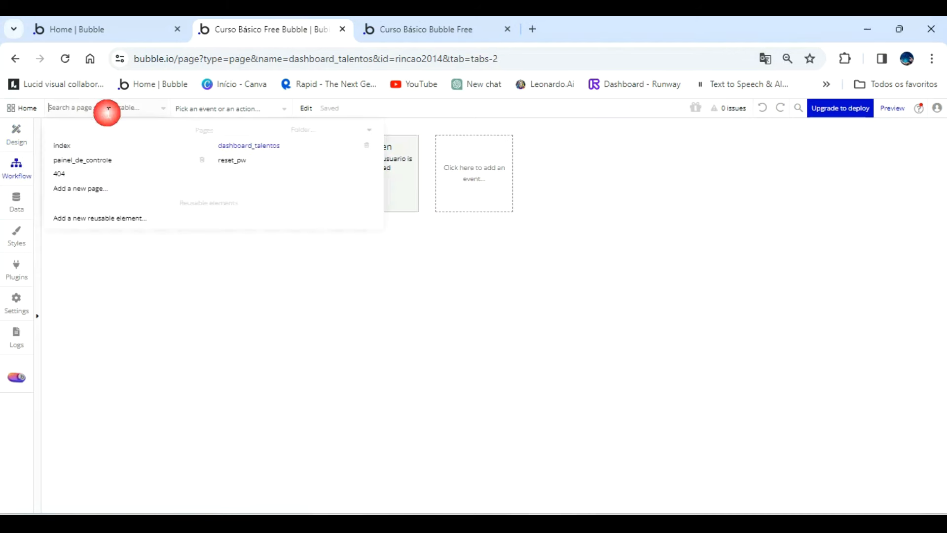
click(84, 148)
click(93, 170)
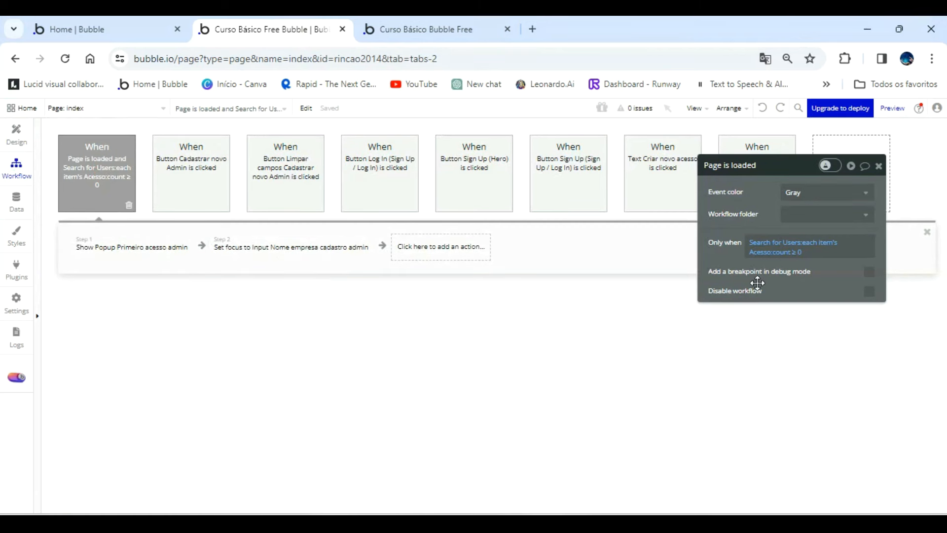
click(792, 254)
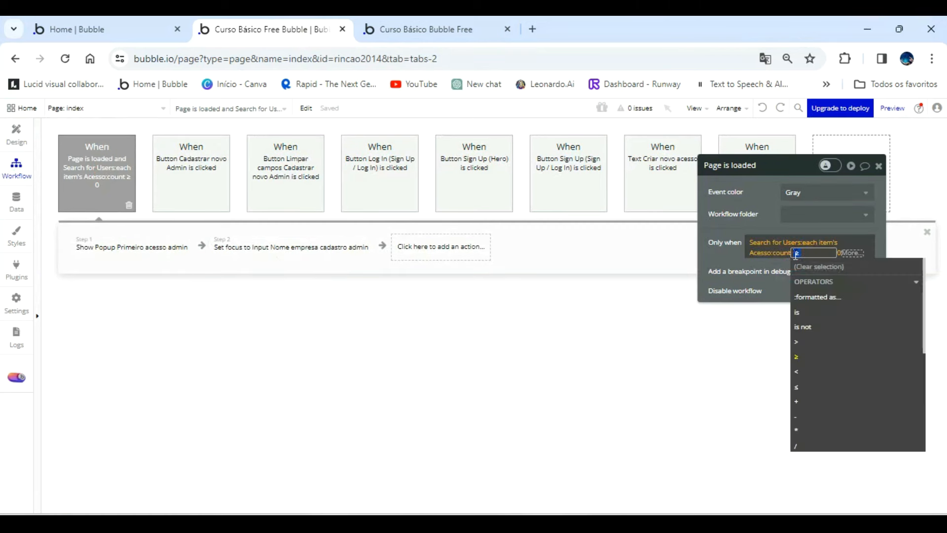
click(797, 342)
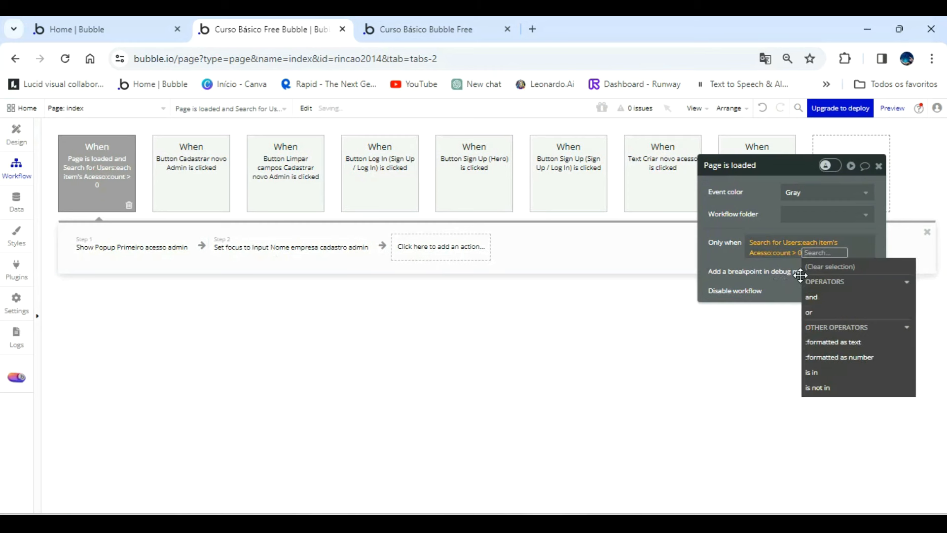
text(1)
click(735, 256)
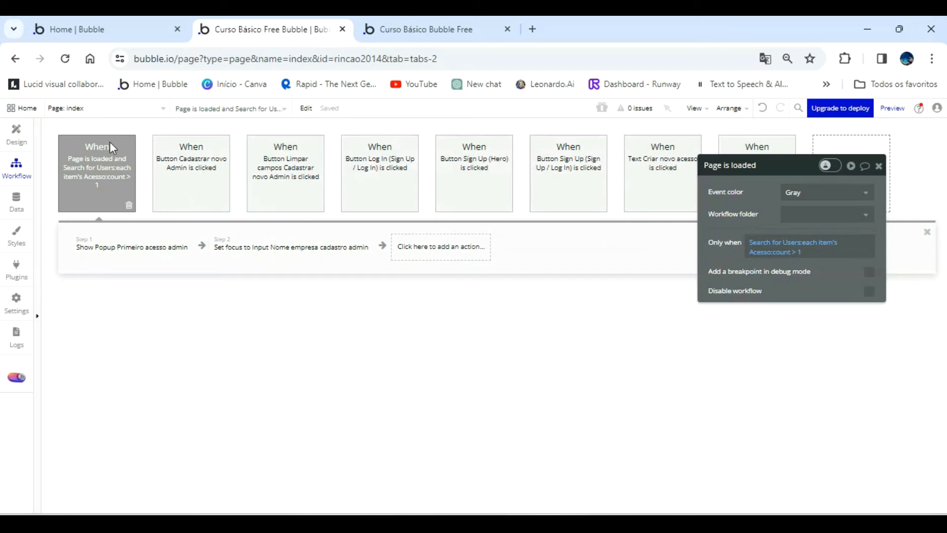
Check the All Users app data and refresh the index page preview to test the popup condition.
click(15, 198)
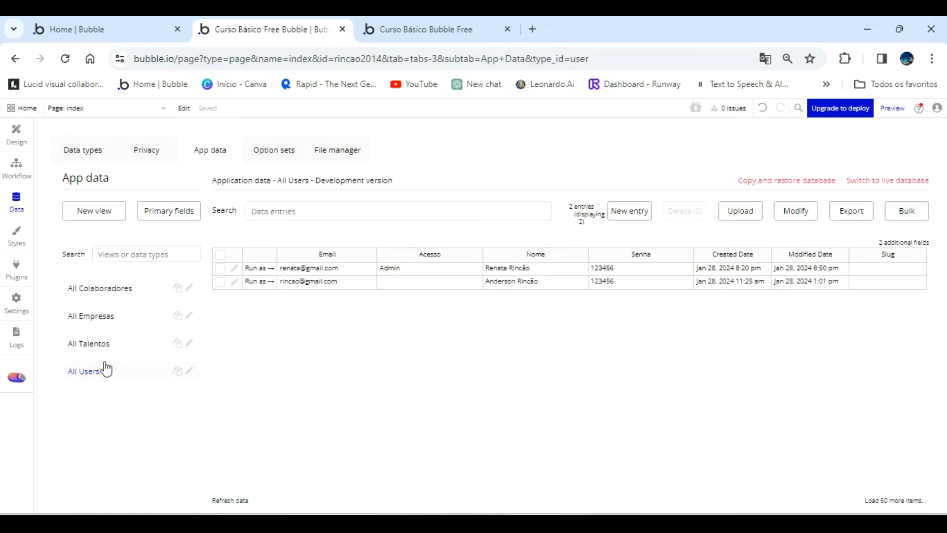
click(437, 34)
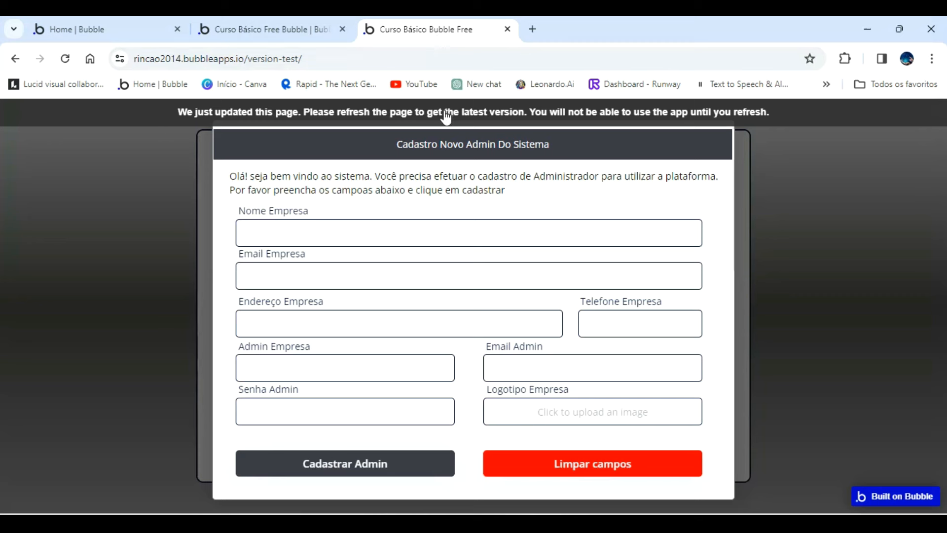
click(445, 113)
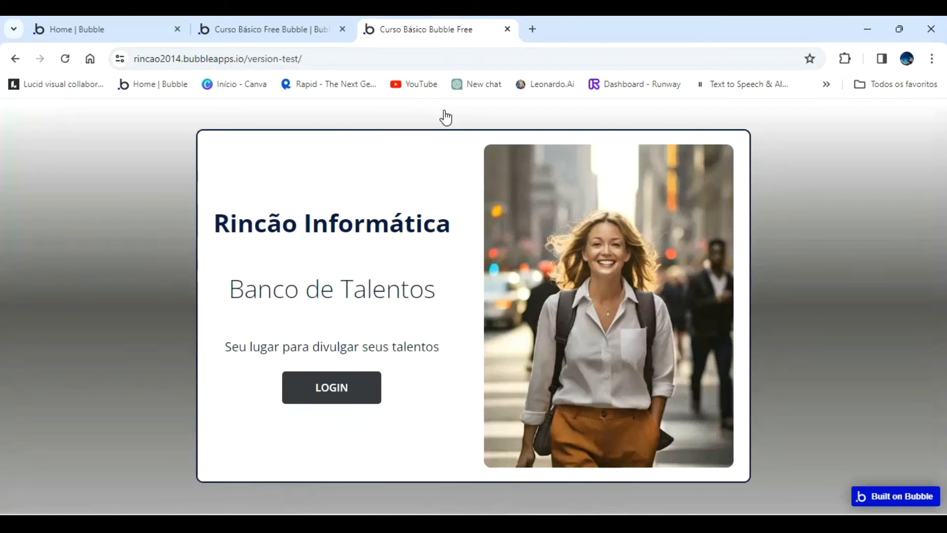
Return to the Bubble editor and open the workflow of the Cadastrar button in Group Sign up of the login popup.
click(302, 22)
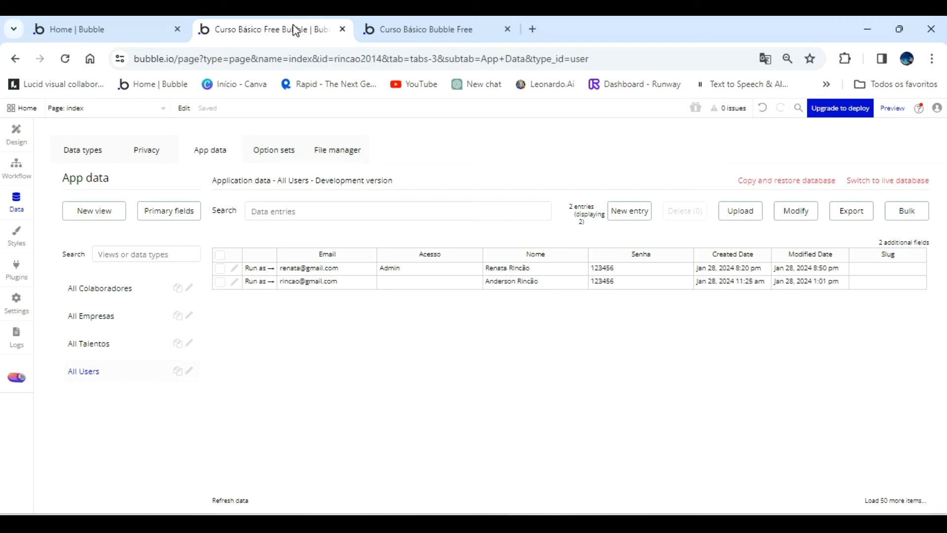
click(25, 169)
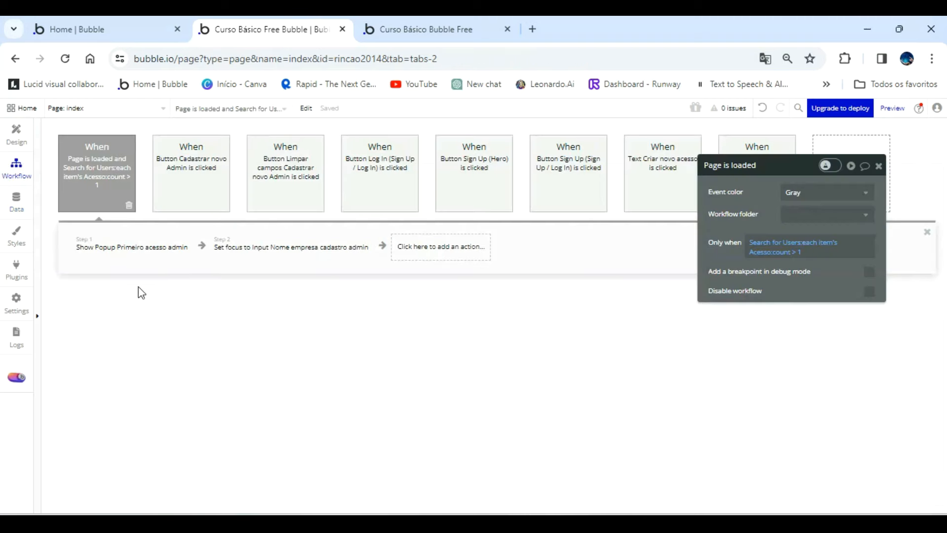
click(16, 135)
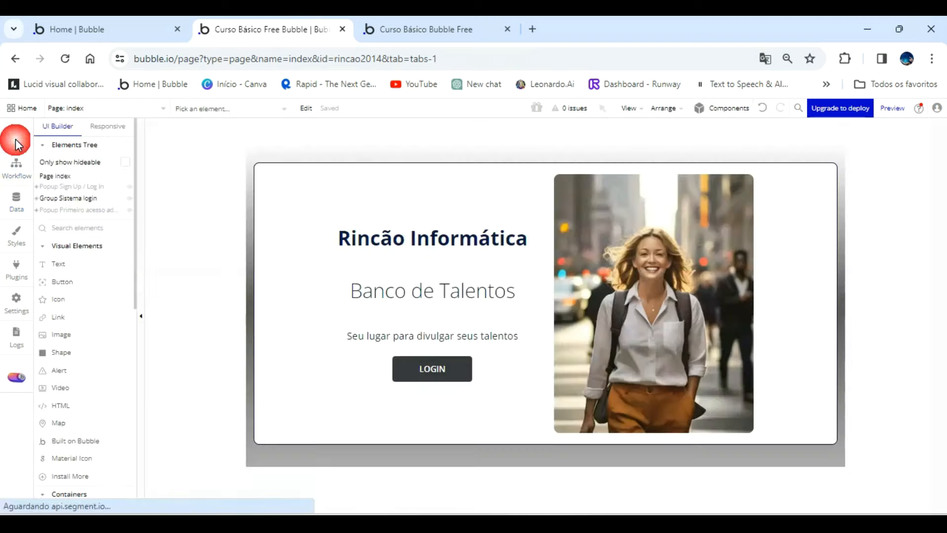
click(36, 198)
click(69, 187)
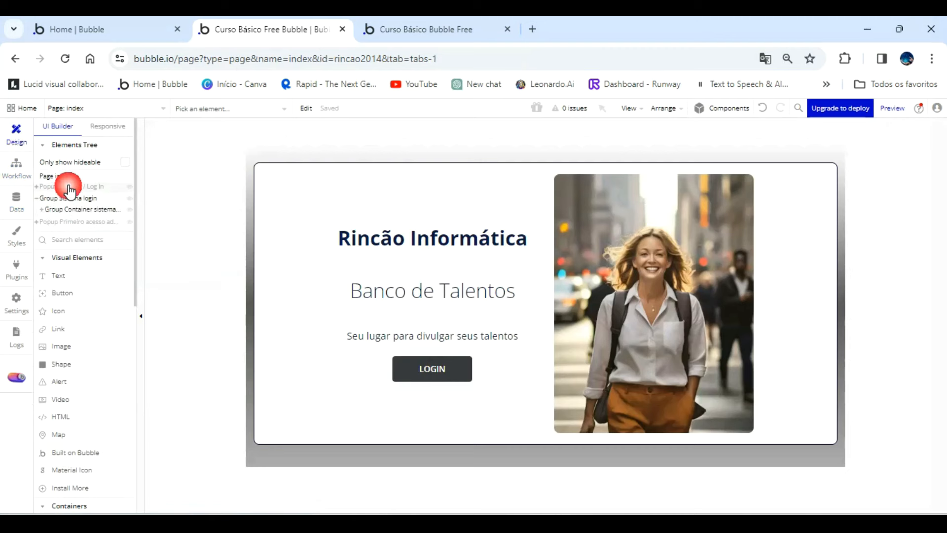
click(36, 187)
click(72, 211)
scroll(477, 390, down, 2)
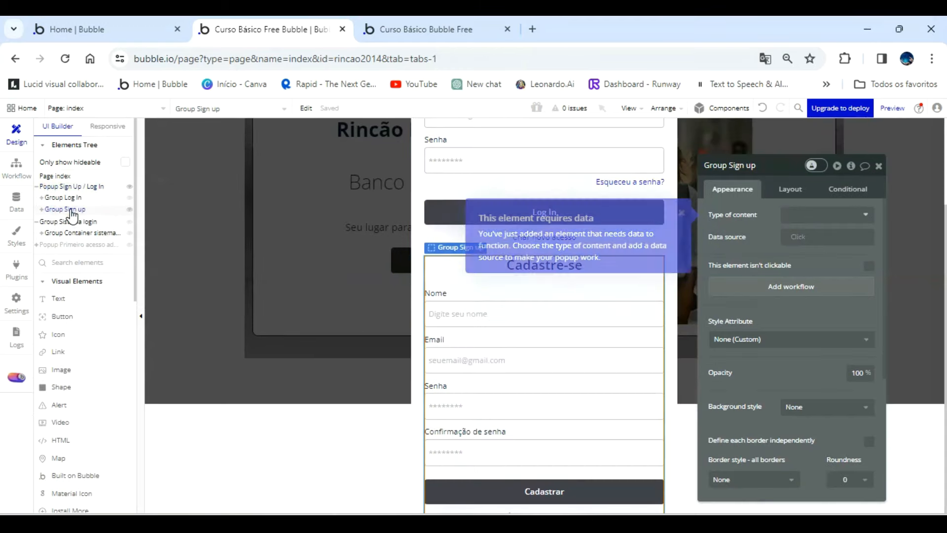
click(573, 489)
click(777, 267)
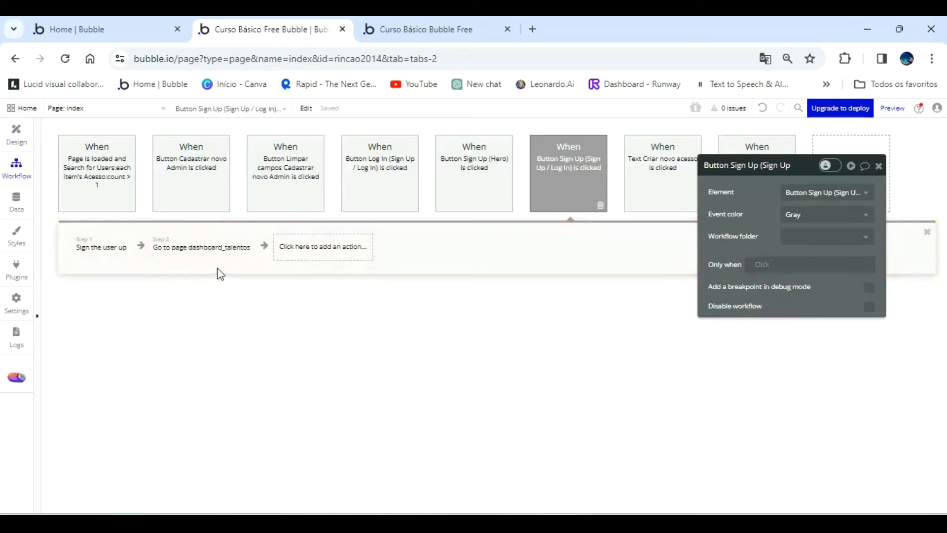
Add the Acesso field with the option User to the Sign the user up action and reload the preview.
click(104, 254)
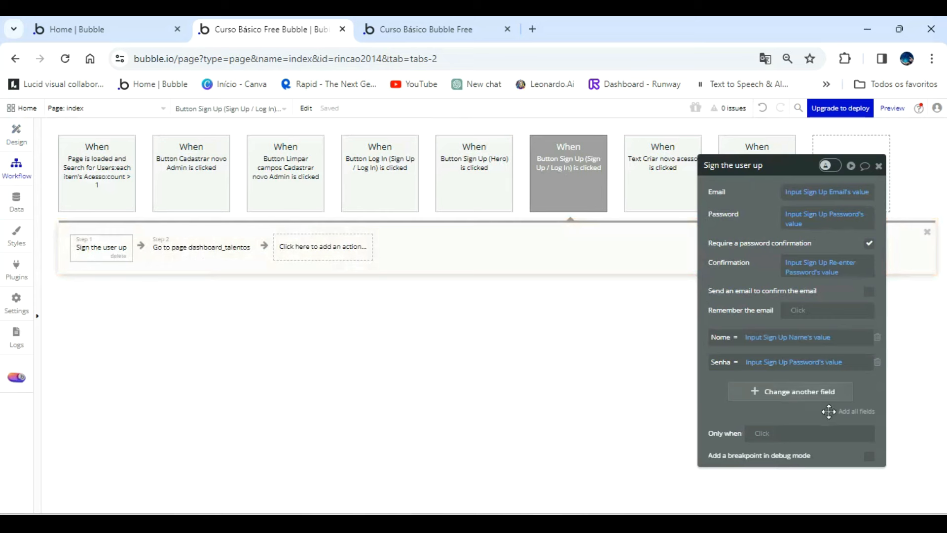
click(844, 396)
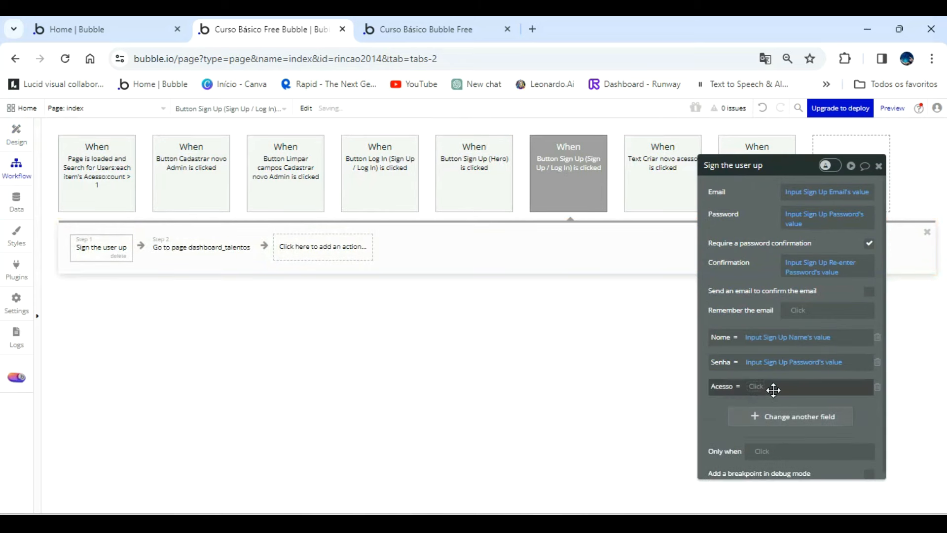
click(757, 386)
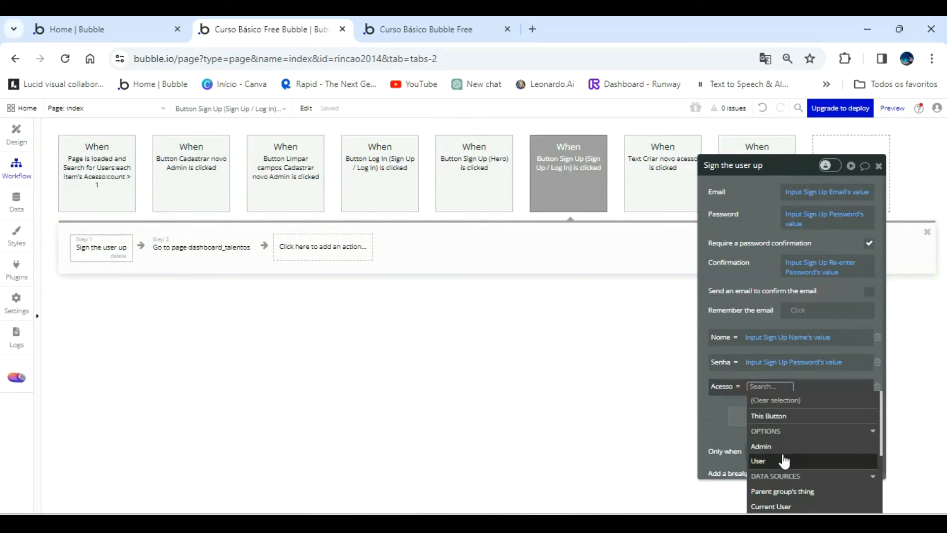
click(758, 460)
click(714, 425)
click(557, 346)
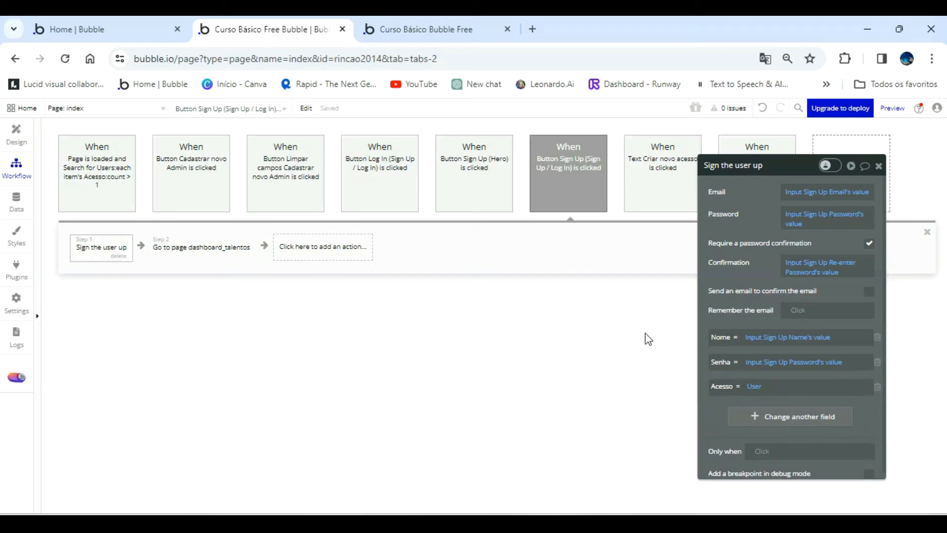
click(463, 31)
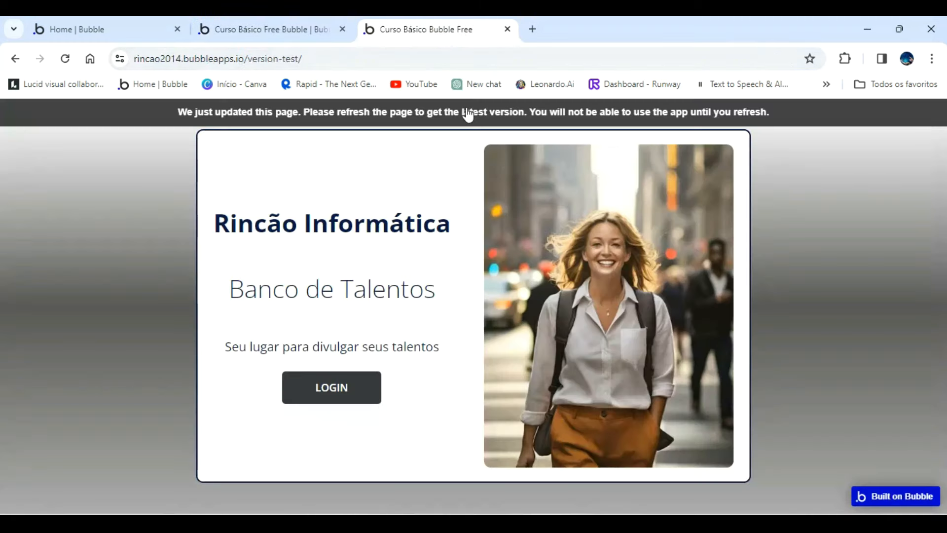
key(F5)
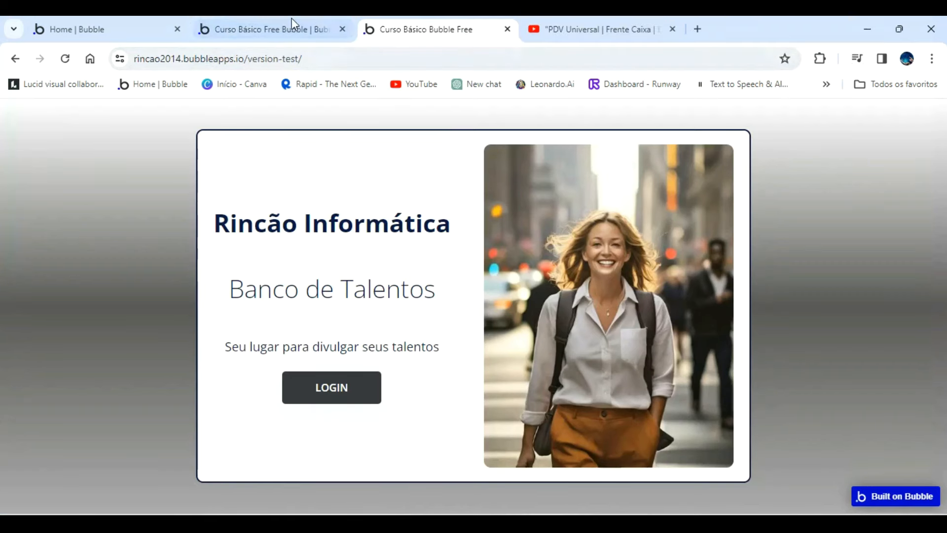
Create a Usuario field of type User in the Create a new Empresa action of the Cadastrar novo Admin workflow.
click(298, 18)
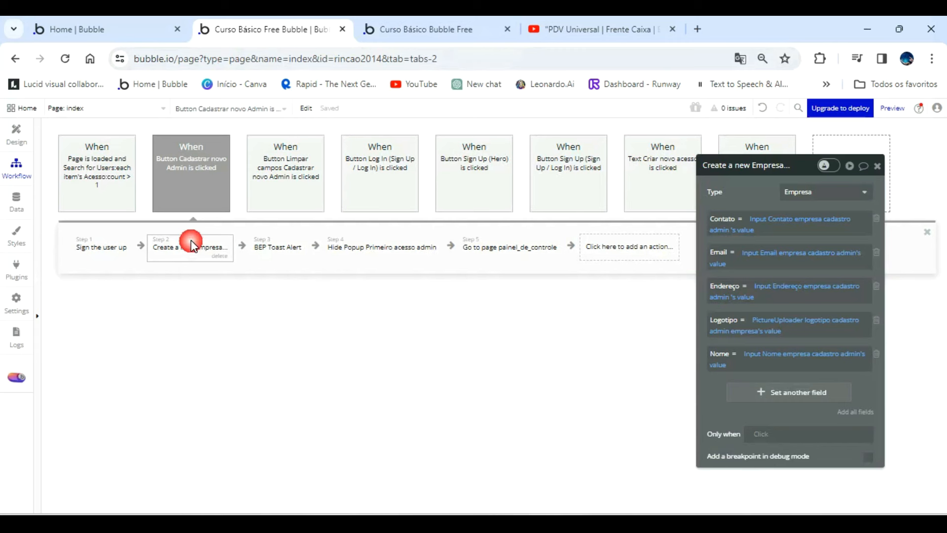
drag(710, 188, 429, 159)
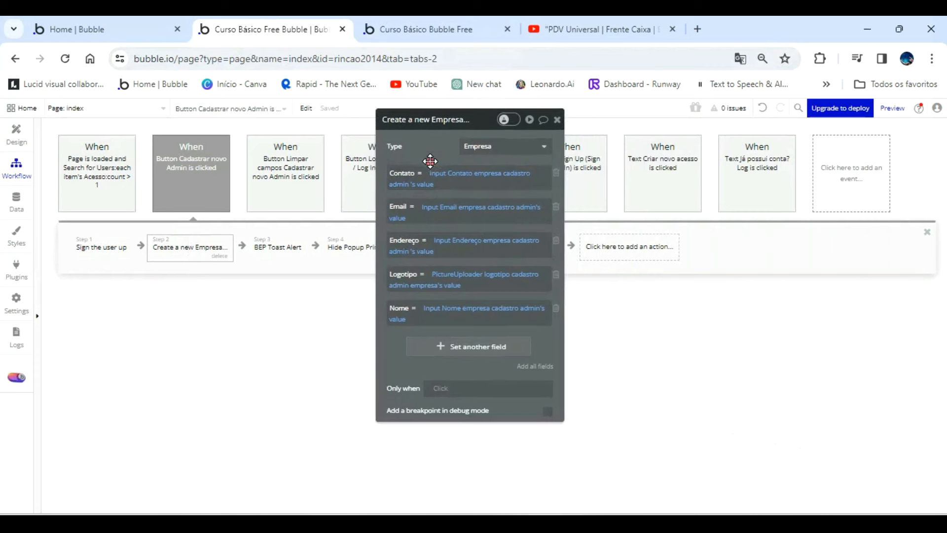
click(524, 355)
click(556, 346)
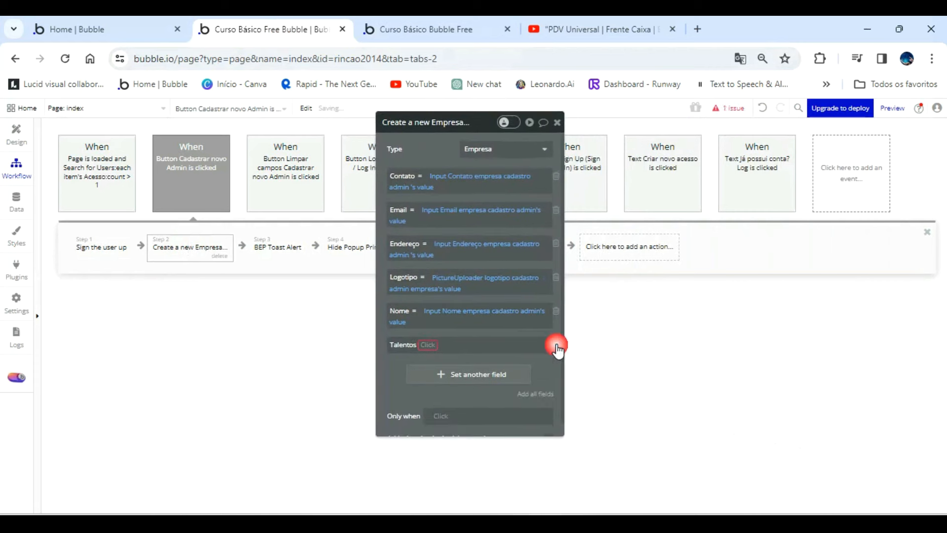
click(556, 347)
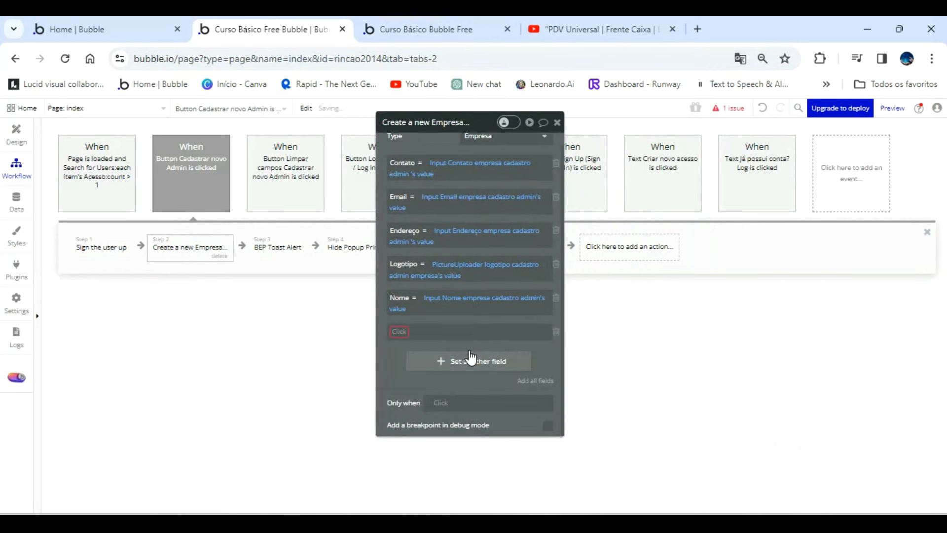
click(401, 331)
click(434, 464)
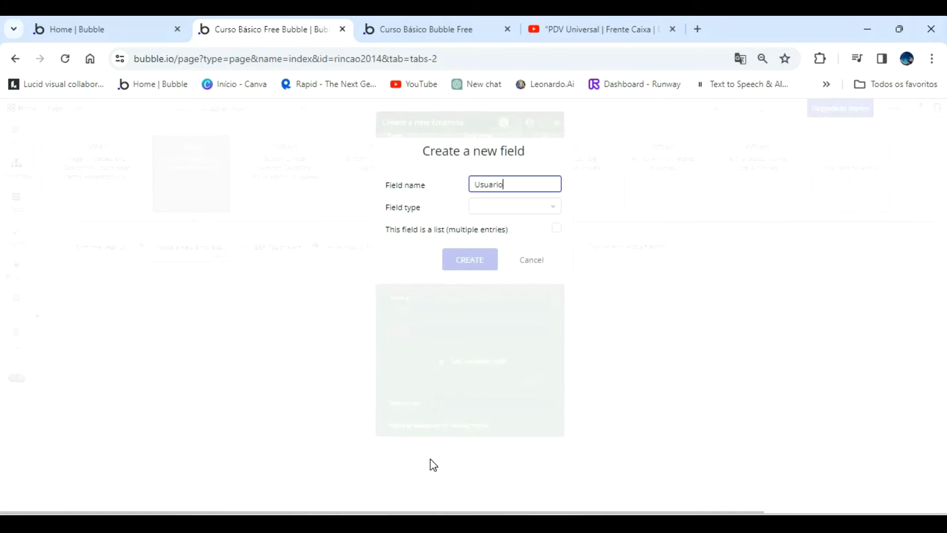
click(518, 213)
click(500, 289)
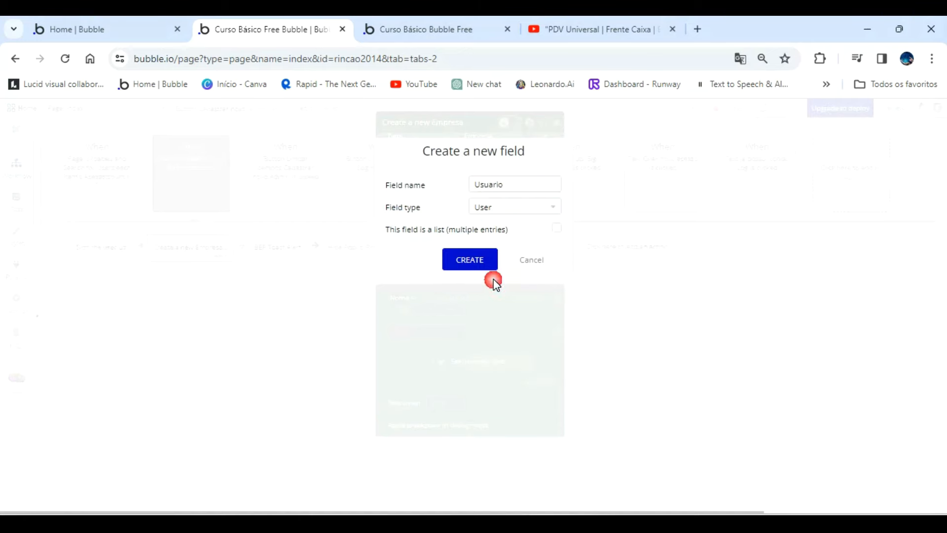
click(469, 259)
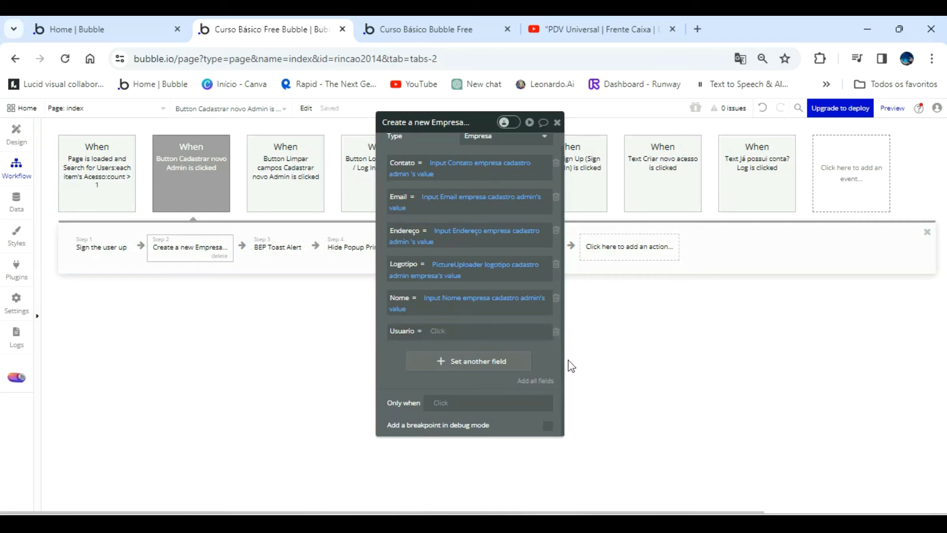
Set Usuario to Current User in the Create a new Empresa action and move its property editor off the workflow steps.
click(447, 330)
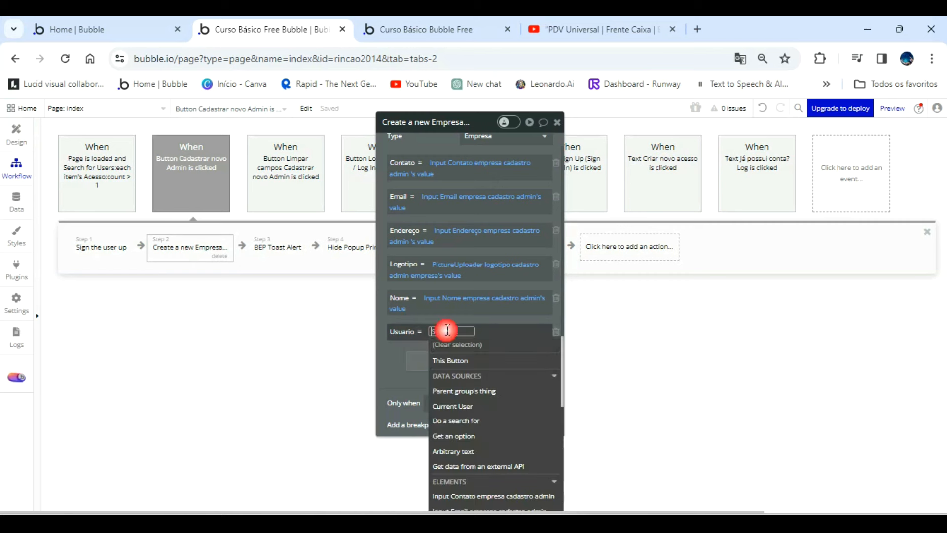
click(896, 496)
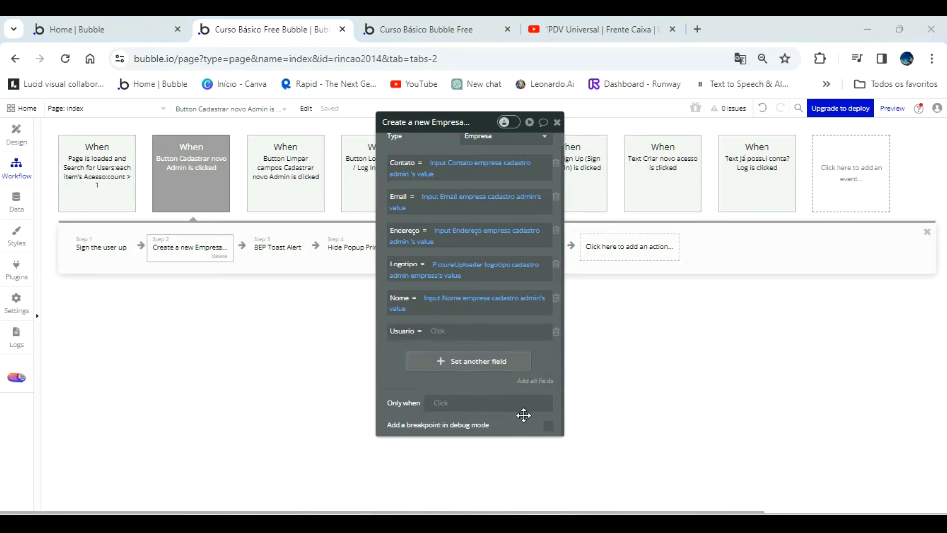
click(447, 336)
click(467, 406)
click(397, 389)
drag(405, 140, 720, 139)
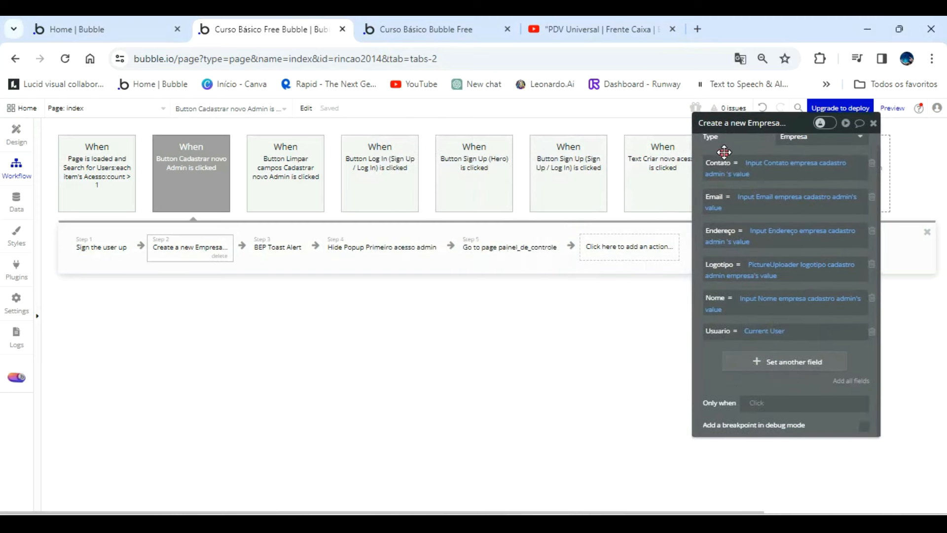
Add a Make changes to thing action to the Cadastrar novo Admin workflow and place it directly after Create a new Empresa.
click(622, 251)
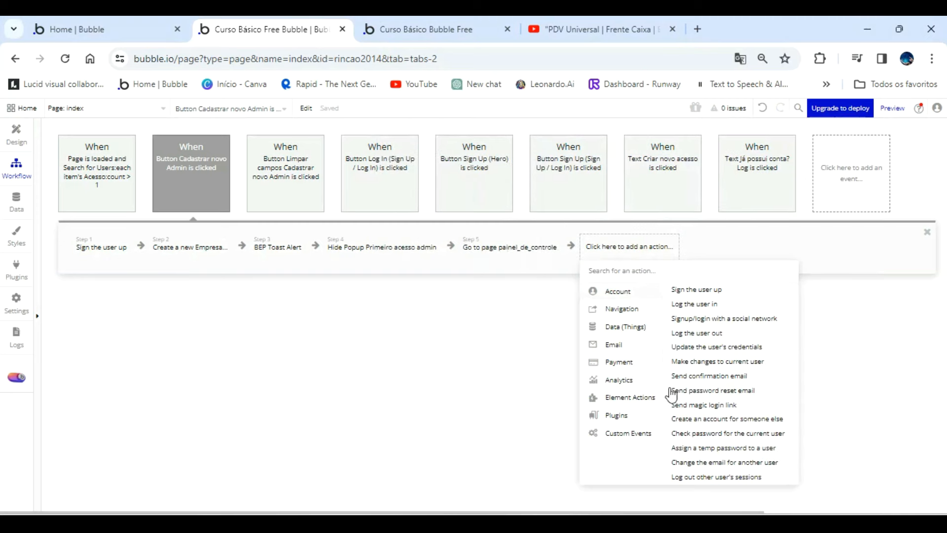
mouse_move(629, 330)
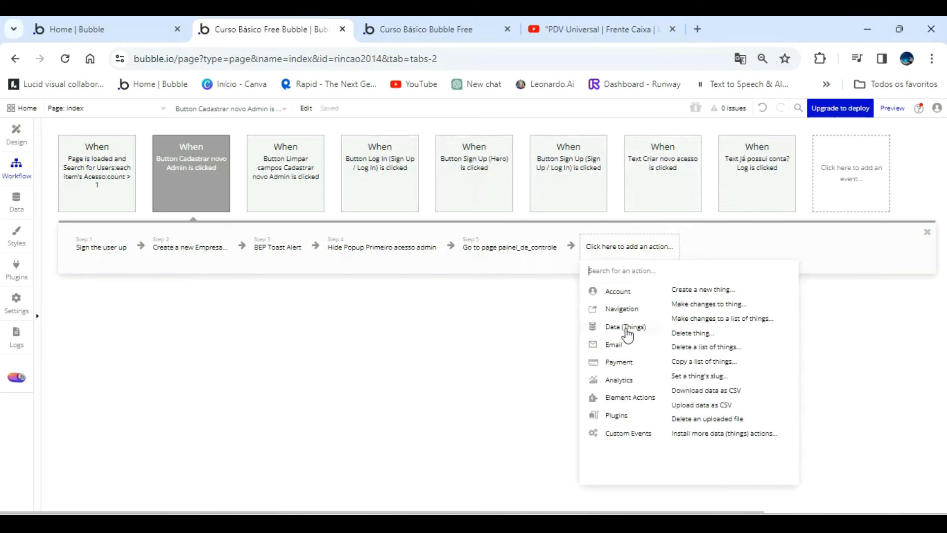
click(708, 304)
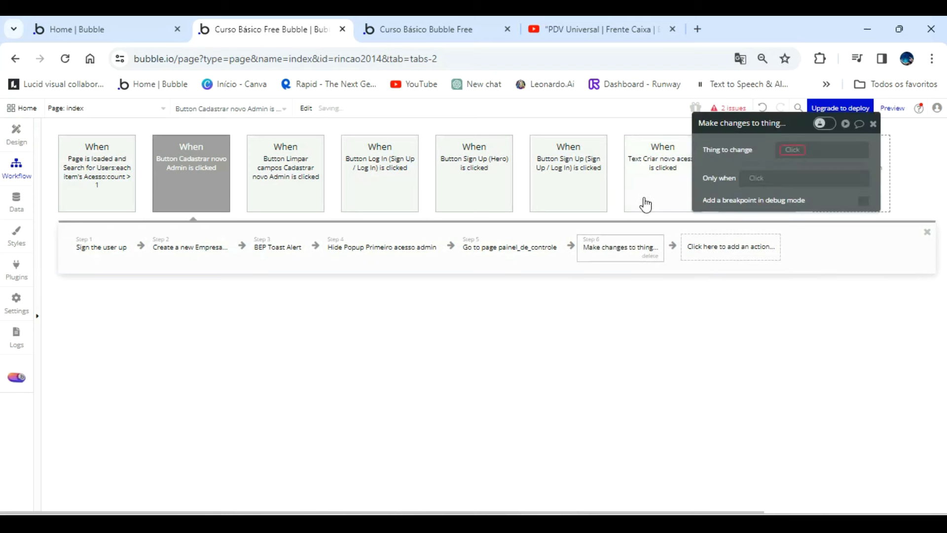
drag(600, 246, 266, 252)
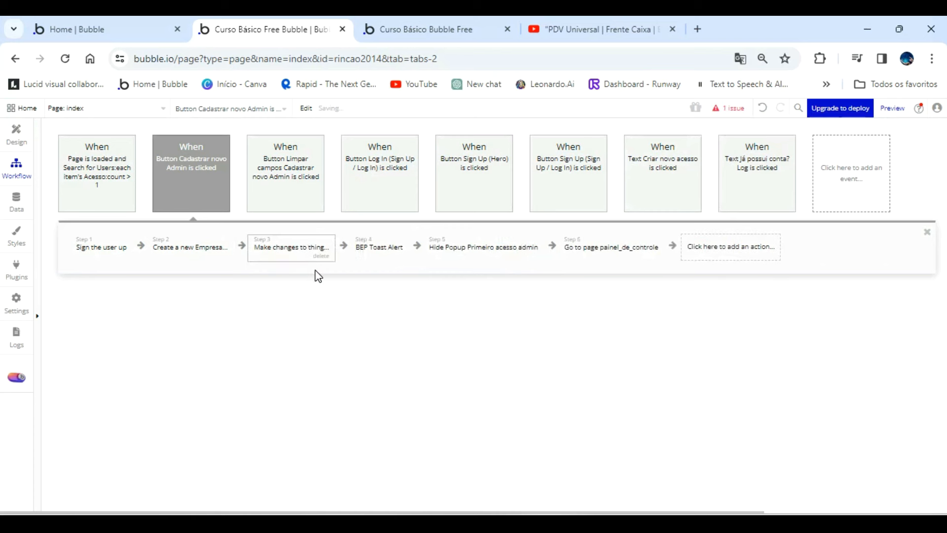
Set the thing to change to Current User in the new Make changes to thing action.
click(291, 254)
click(794, 150)
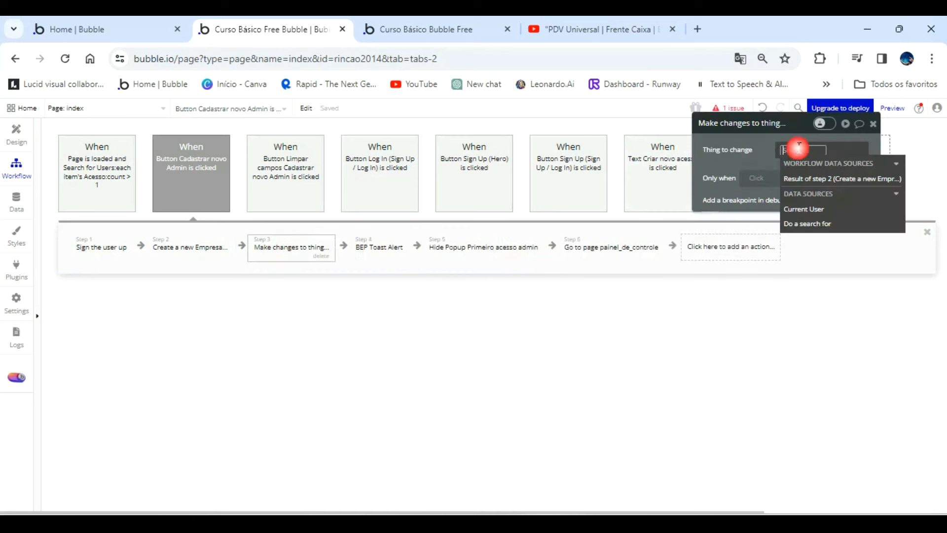
click(804, 208)
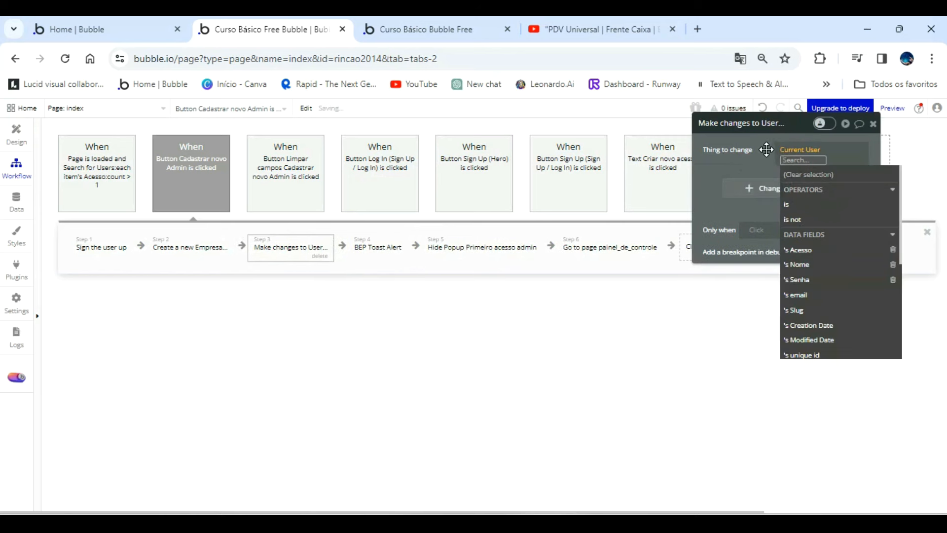
click(767, 149)
Create a User field named Empresa of type Empresa as the field to change in the Make changes to User action.
click(778, 187)
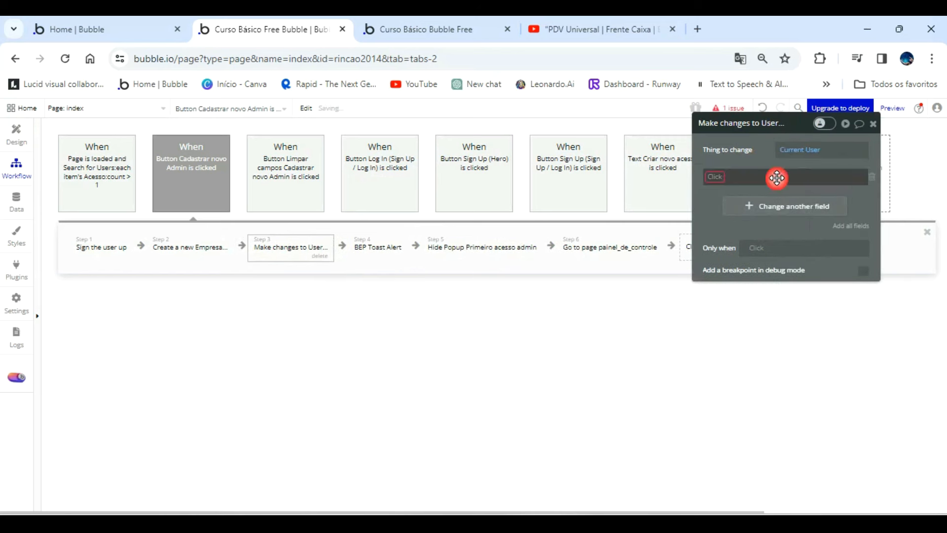
click(719, 178)
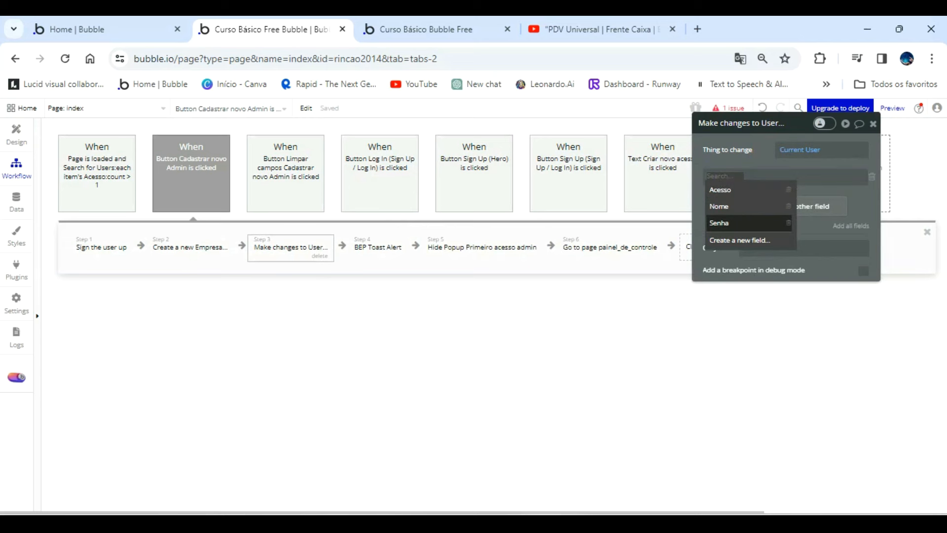
click(730, 241)
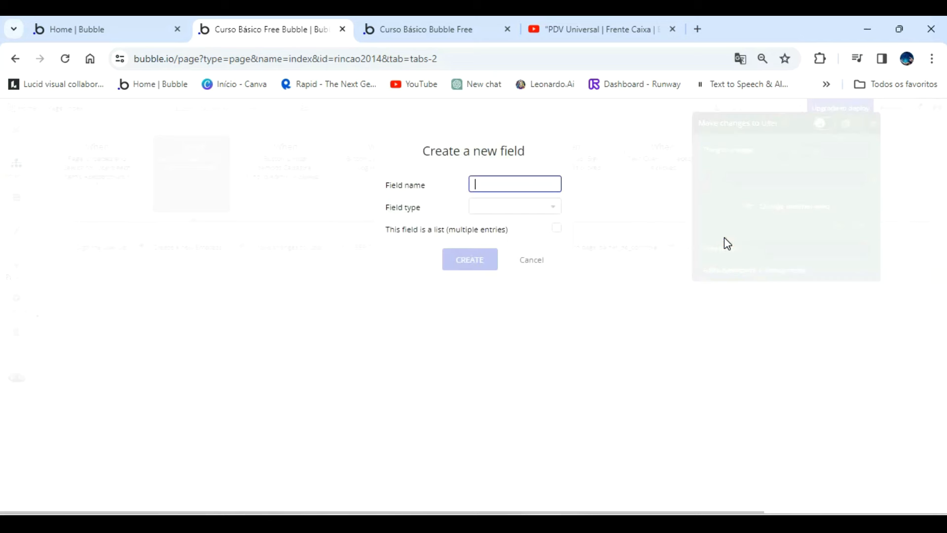
click(541, 212)
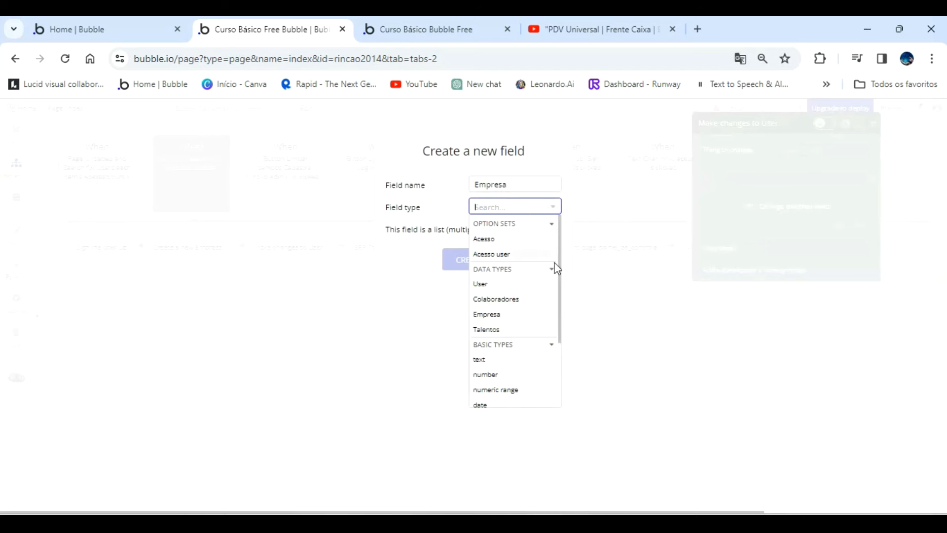
click(510, 316)
click(475, 256)
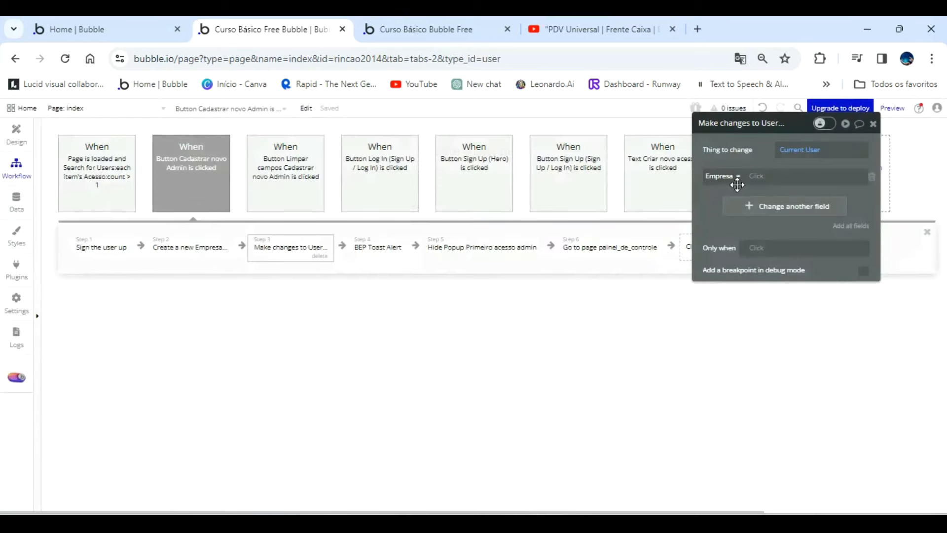
Set the Empresa field to Result of step 2 (Create a new Empresa) in the Make changes to User action.
click(755, 178)
click(807, 251)
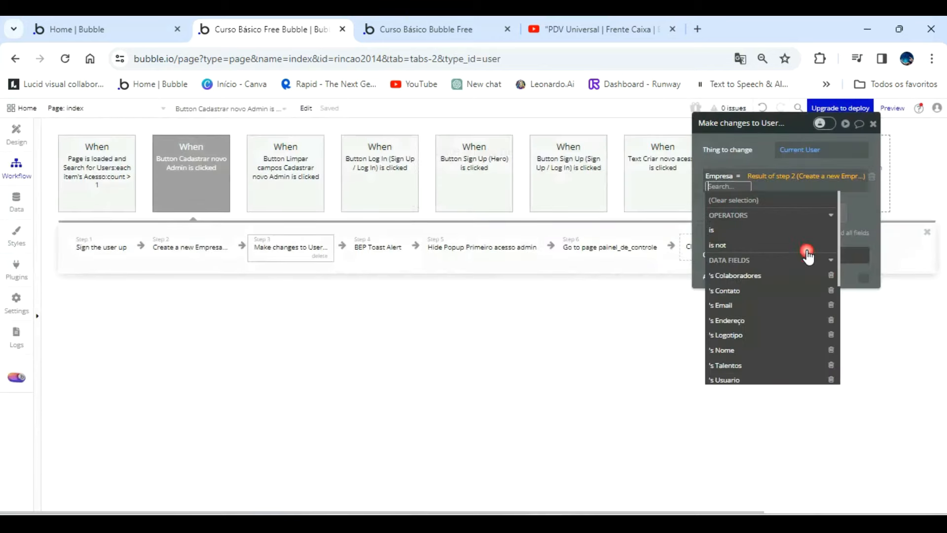
click(737, 159)
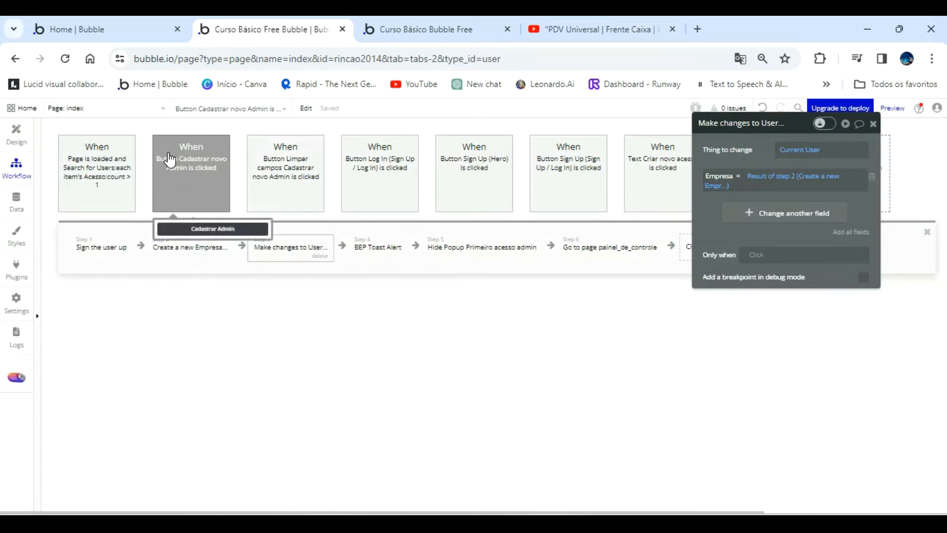
Delete both company entries from All Empresas in the development app data.
click(21, 200)
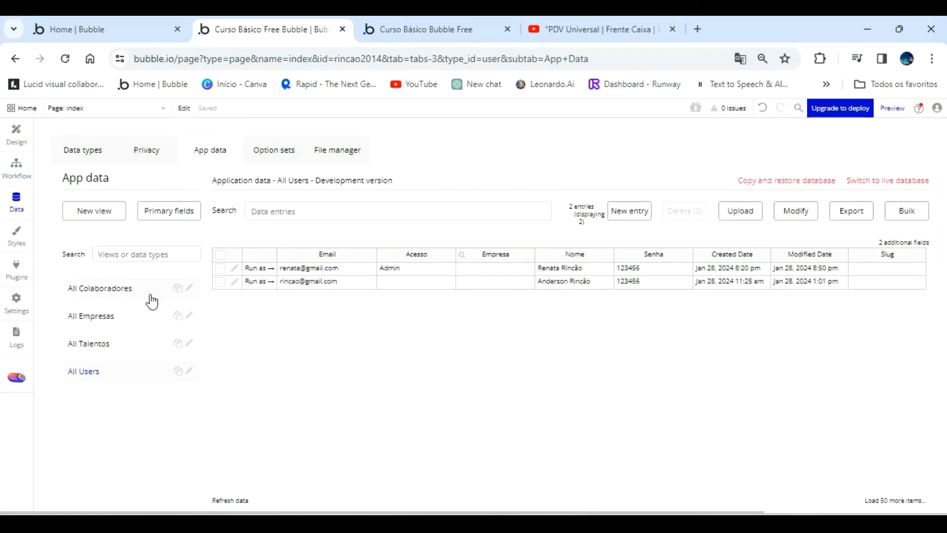
click(111, 315)
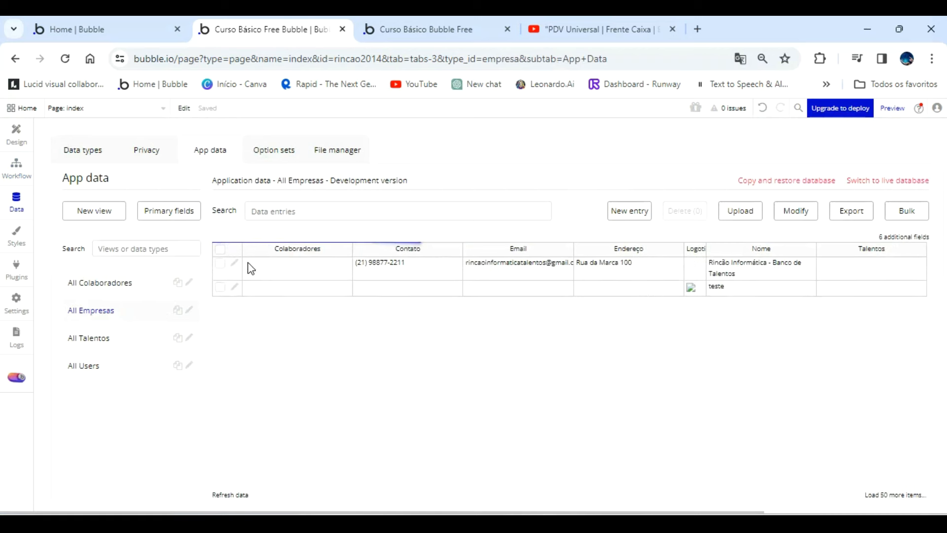
click(221, 270)
click(220, 293)
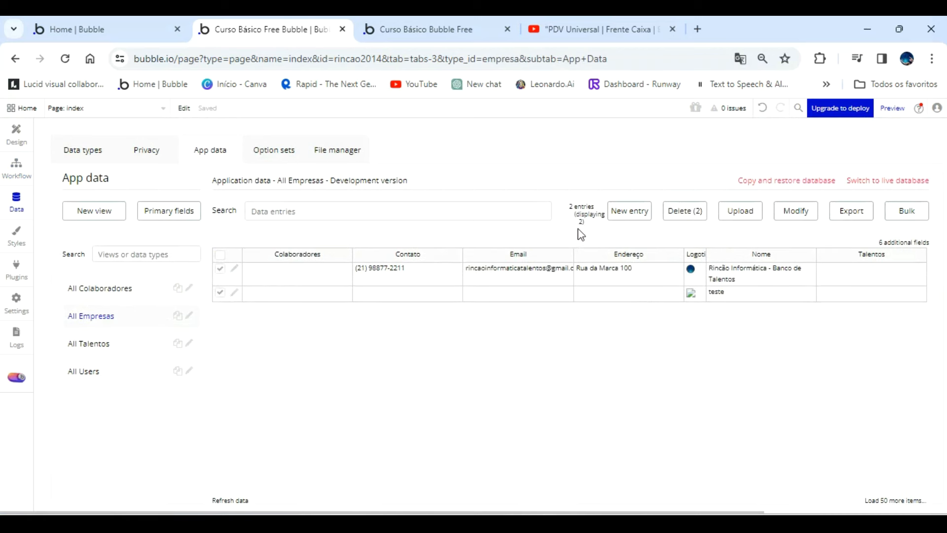
click(699, 216)
click(490, 226)
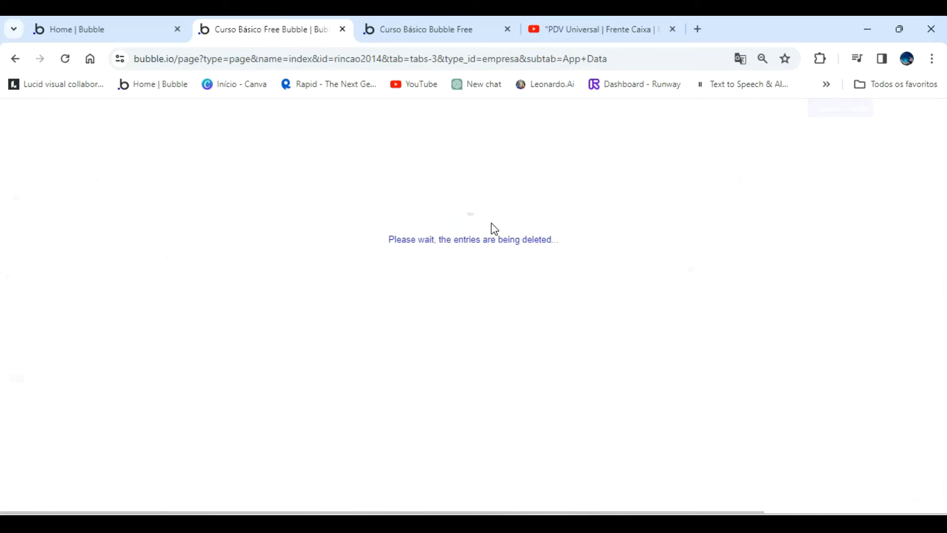
click(594, 211)
click(478, 236)
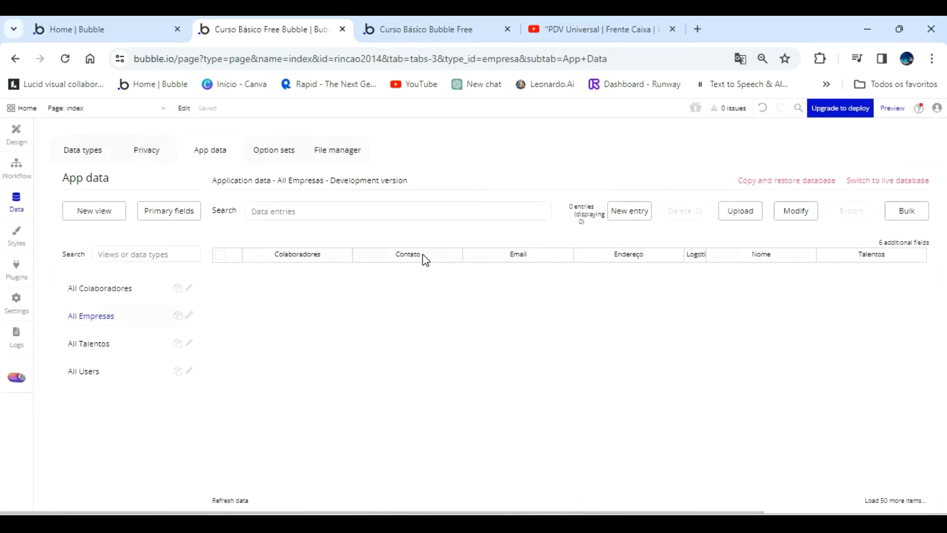
Delete every user entry from All Users in the development app data.
click(100, 370)
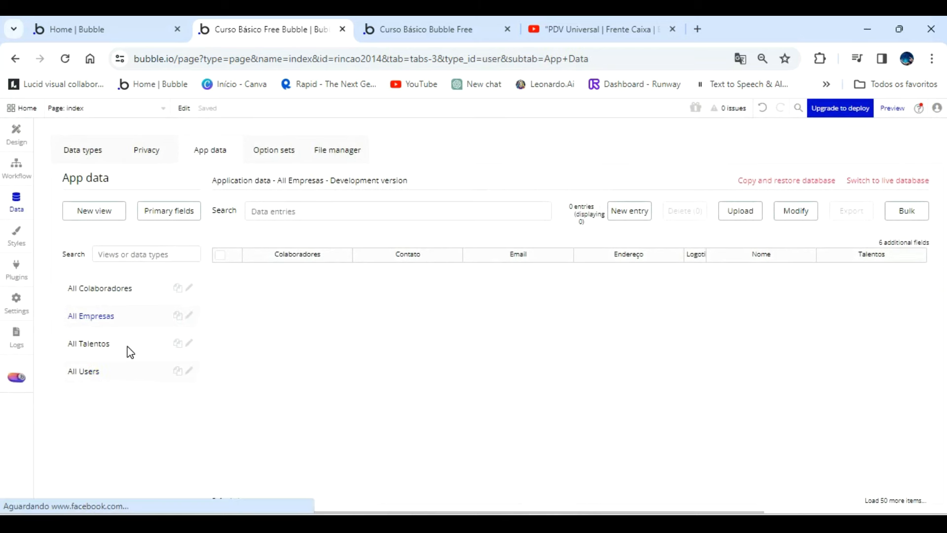
click(220, 255)
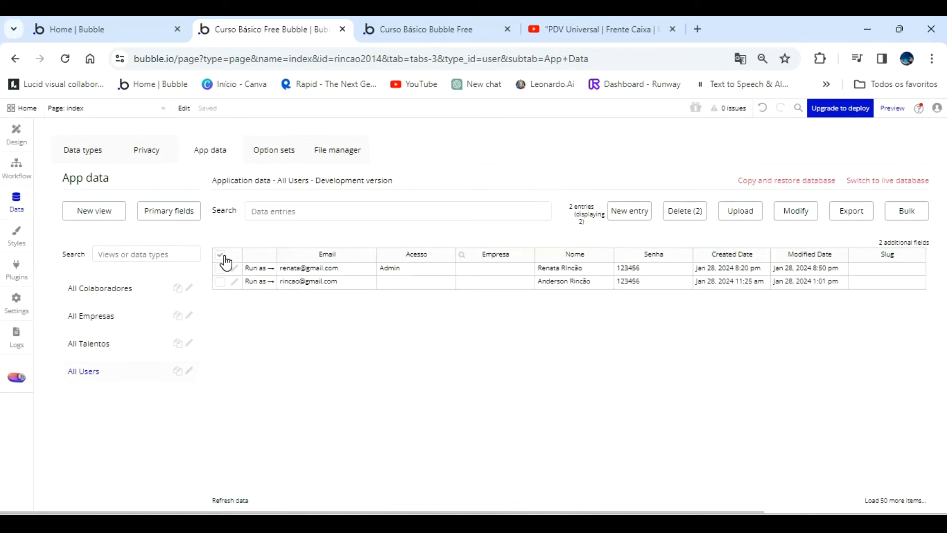
click(676, 213)
click(480, 231)
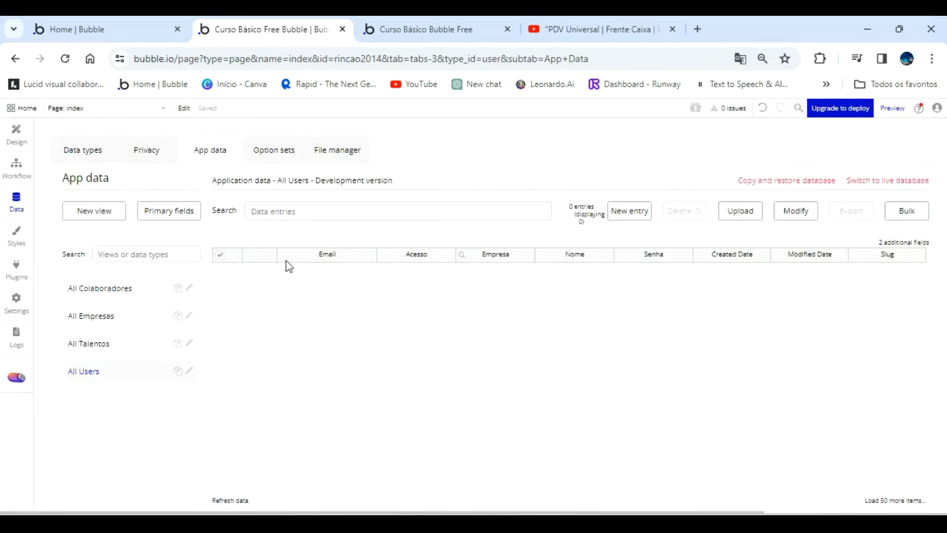
Switch to the app preview and enter Rincao Informatica - Banco De Talentos SA as Nome Empresa in the new-admin form.
click(427, 29)
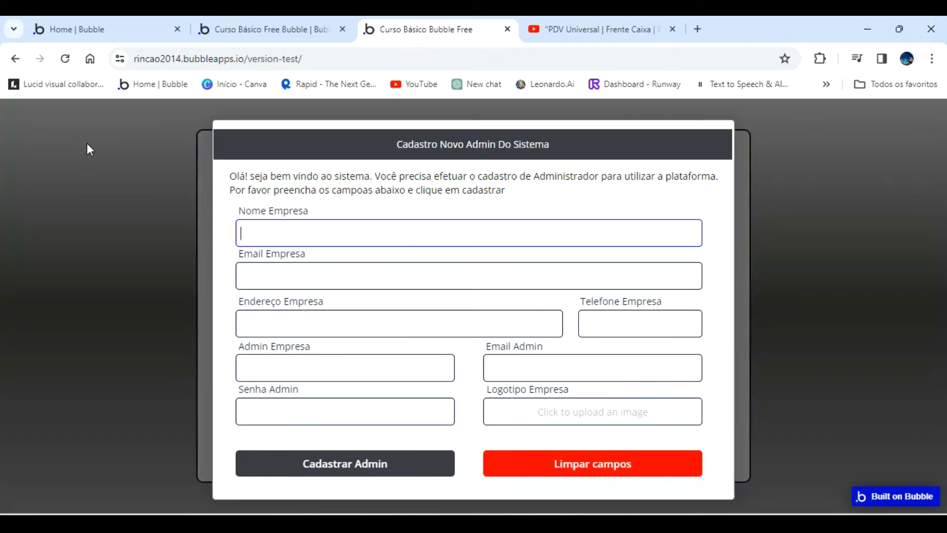
click(331, 235)
text(Rincao INform)
text(atica)
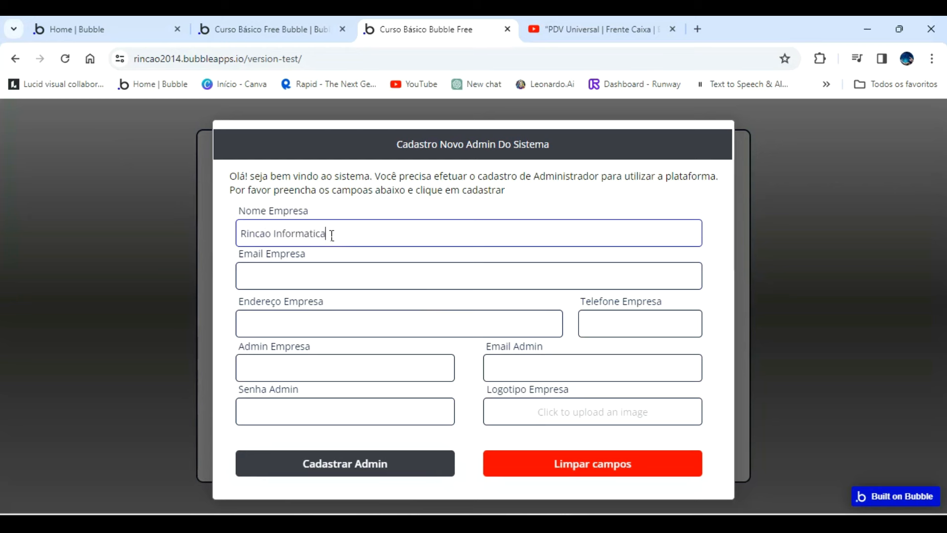
text( - Banco De Talentos SA)
key(Tab)
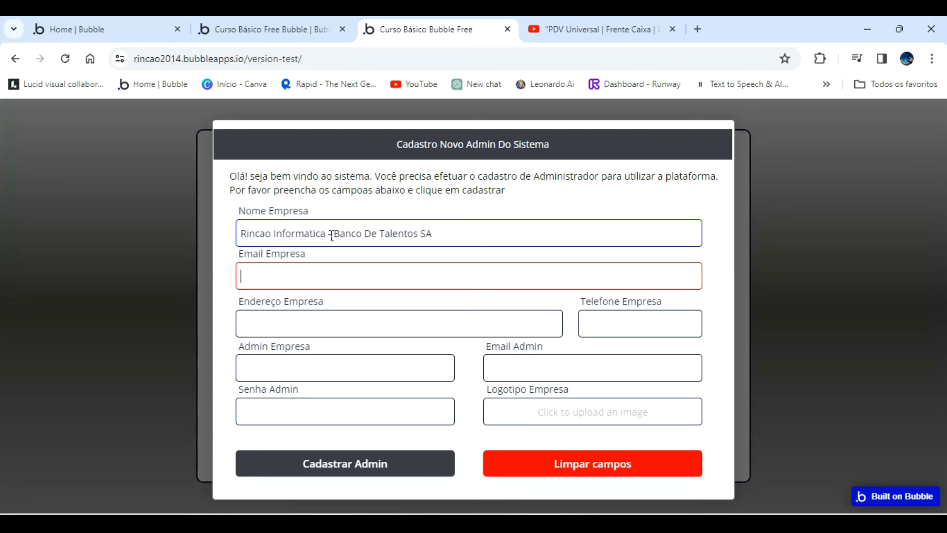
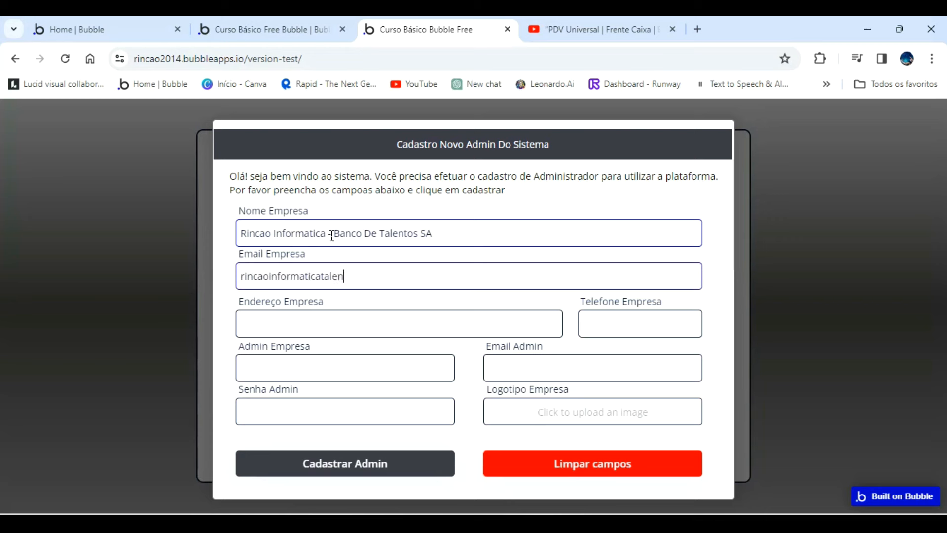
Fill in the company's street address in Endereço Empresa and its phone number in Telefone Empresa.
key(Tab)
text(Rua)
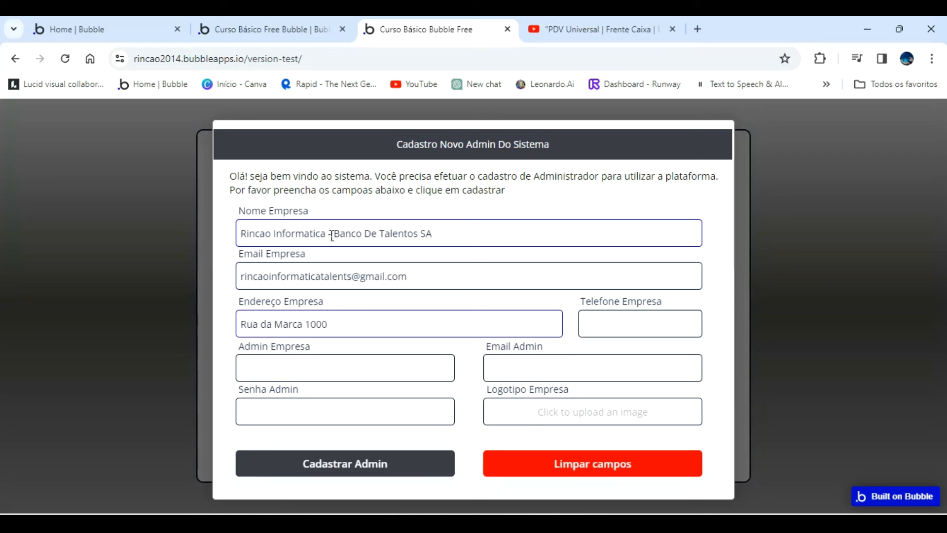
click(602, 323)
Enter the administrator's full name in Admin Empresa, correcting its capitalization.
click(420, 362)
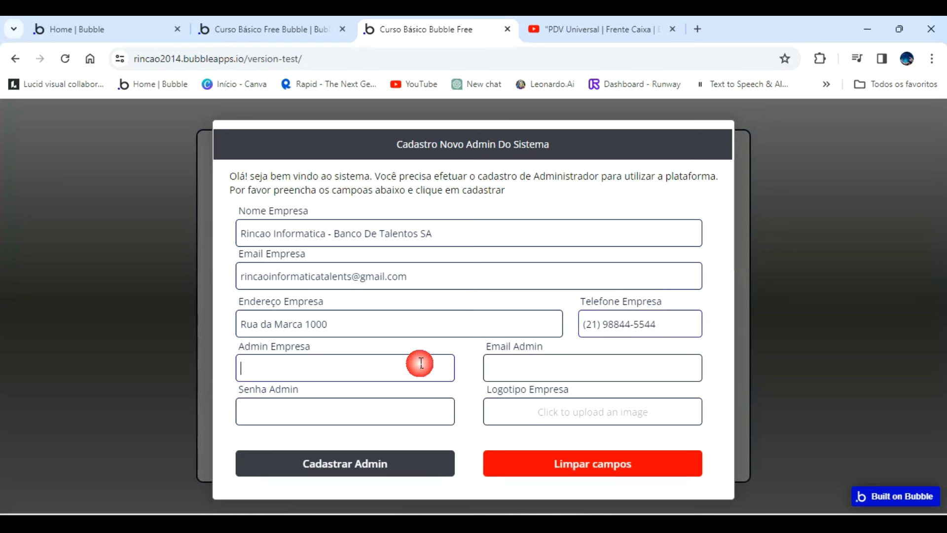
text(aNDERSON)
key(BackSpace)
key(BackSpace)
key(BackSpace)
key(BackSpace)
key(BackSpace)
key(BackSpace)
key(BackSpace)
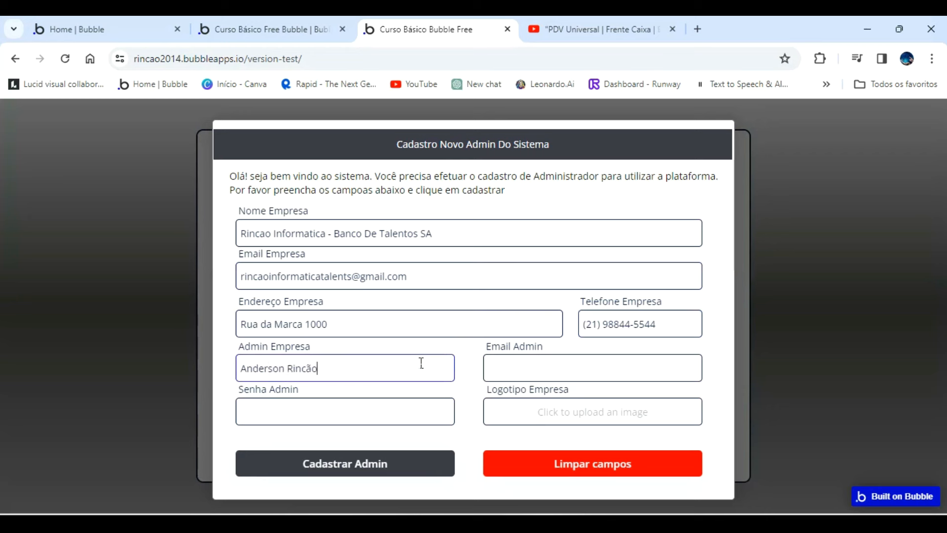
Fill in the administrator's e-mail in Email Admin and the account password in Senha Admin.
key(Tab)
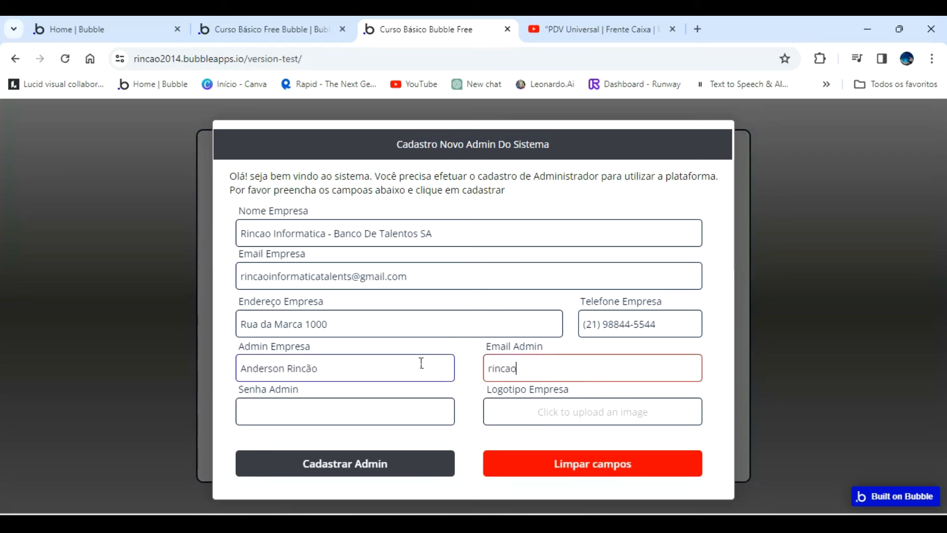
key(Tab)
text(•)
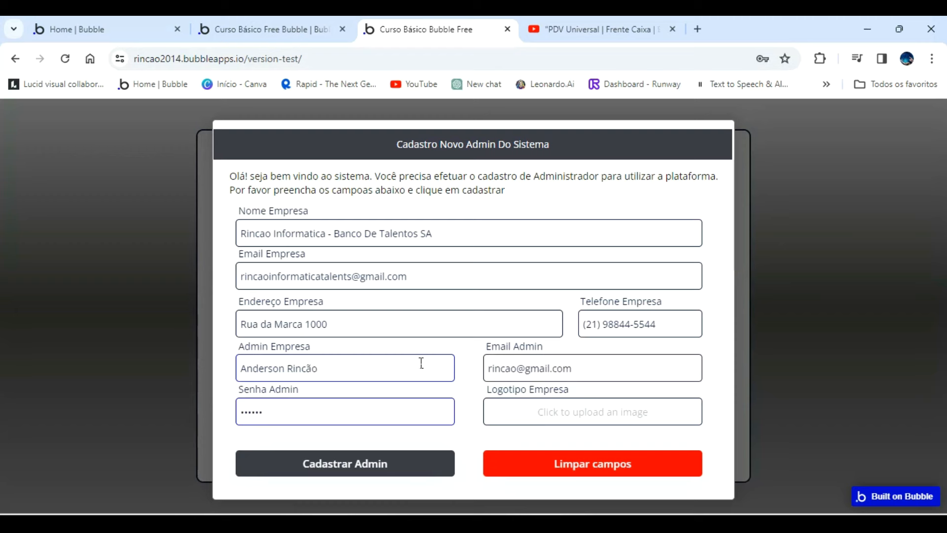
Upload an image from the Imagens e Videos aulas Diversas Canal folder as Logotipo Empresa.
click(608, 413)
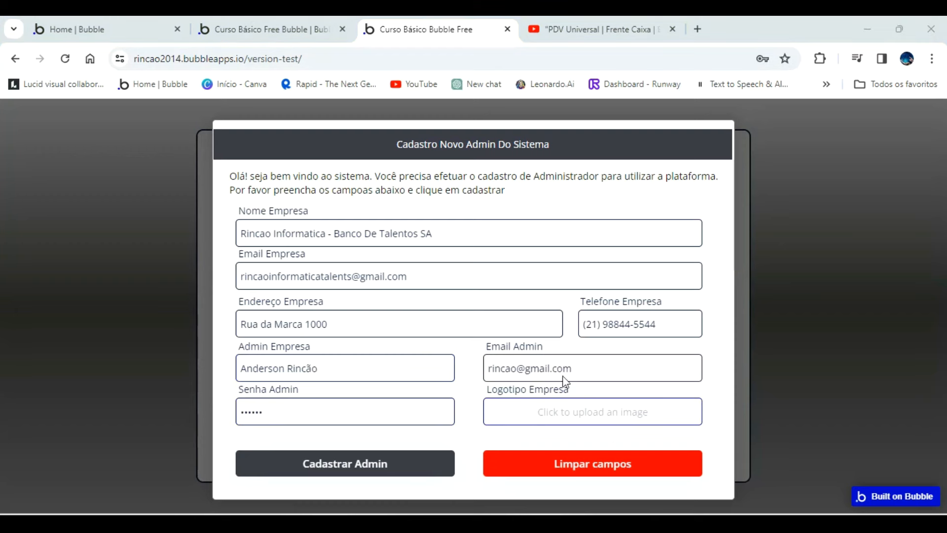
scroll(671, 315, down, 3)
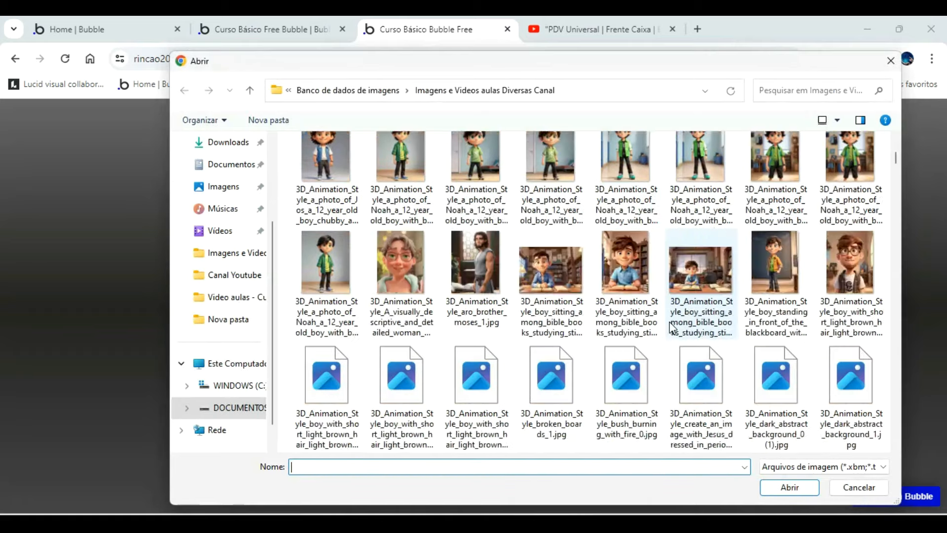
scroll(671, 326, down, 10)
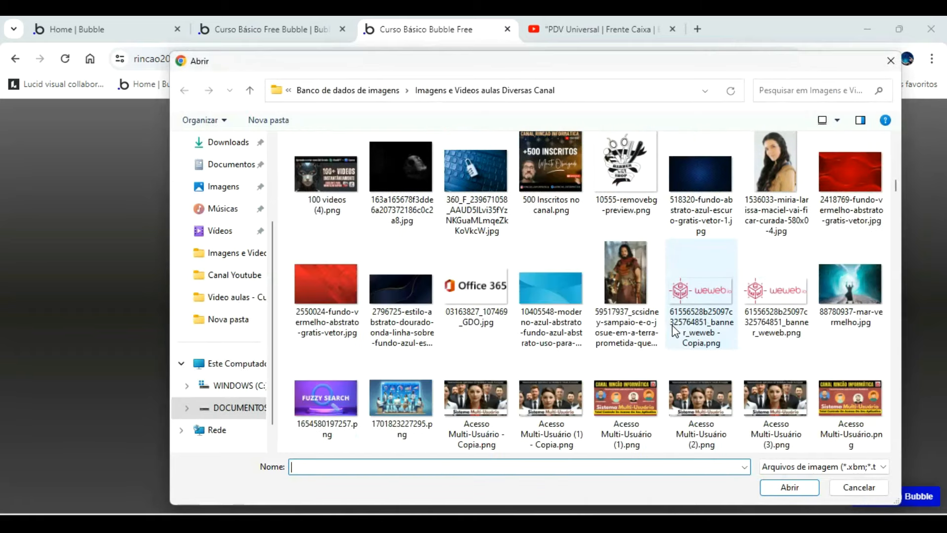
scroll(674, 331, down, 10)
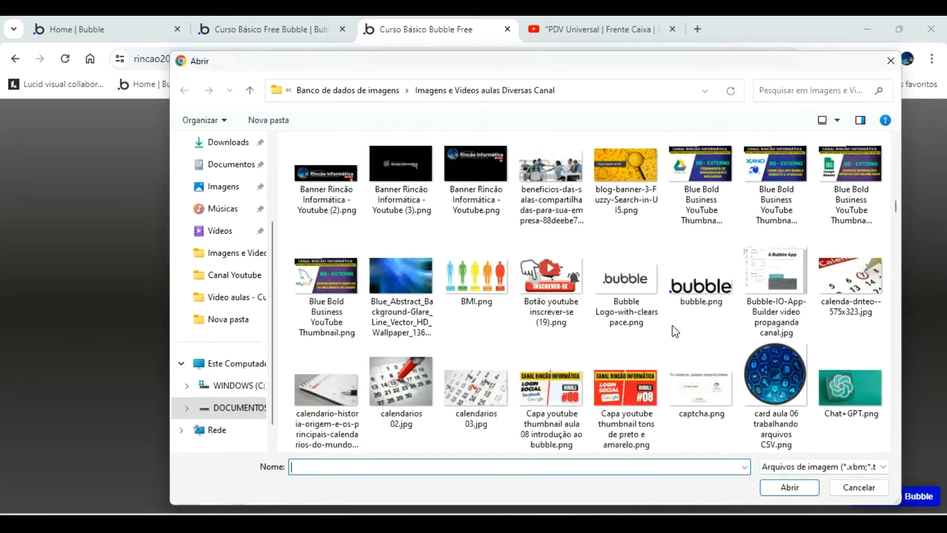
double_click(768, 167)
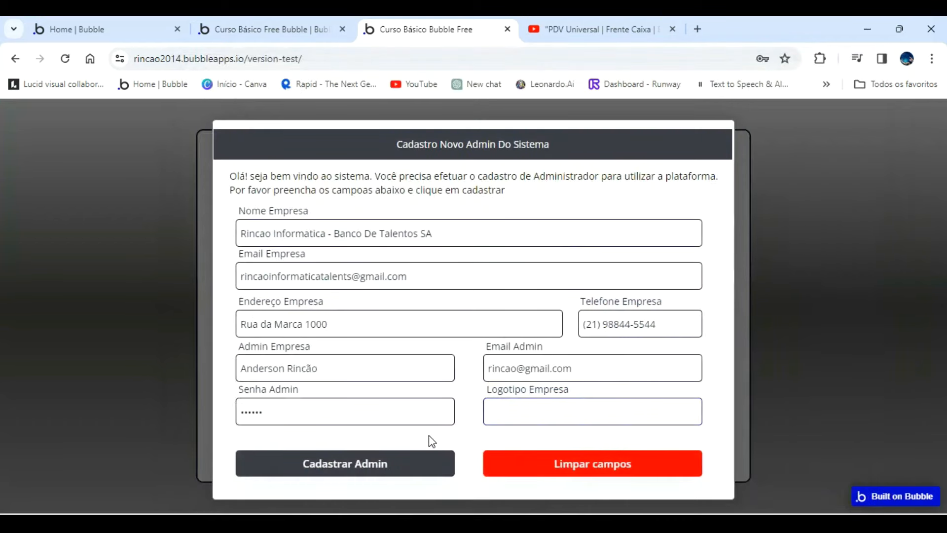
Submit the new admin registration and open the All Empresas entries in the app data.
click(362, 469)
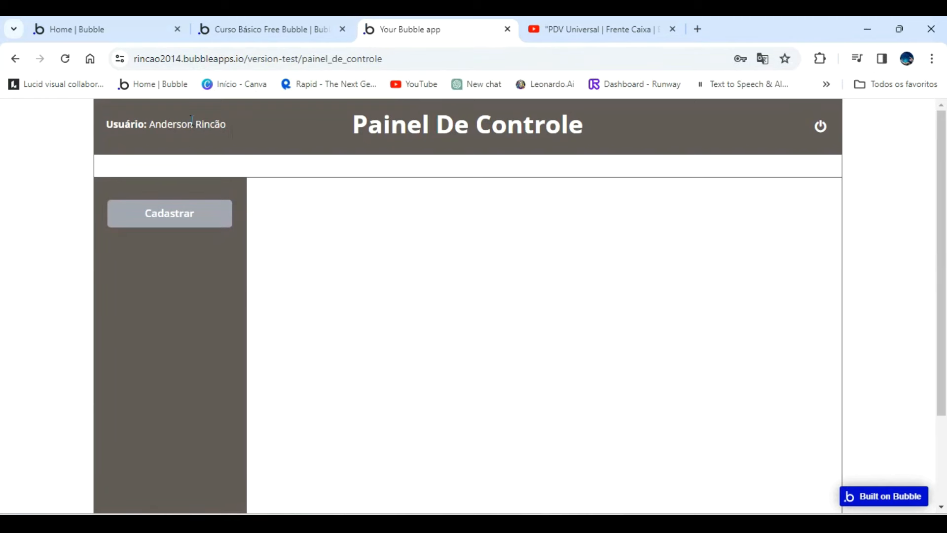
click(254, 27)
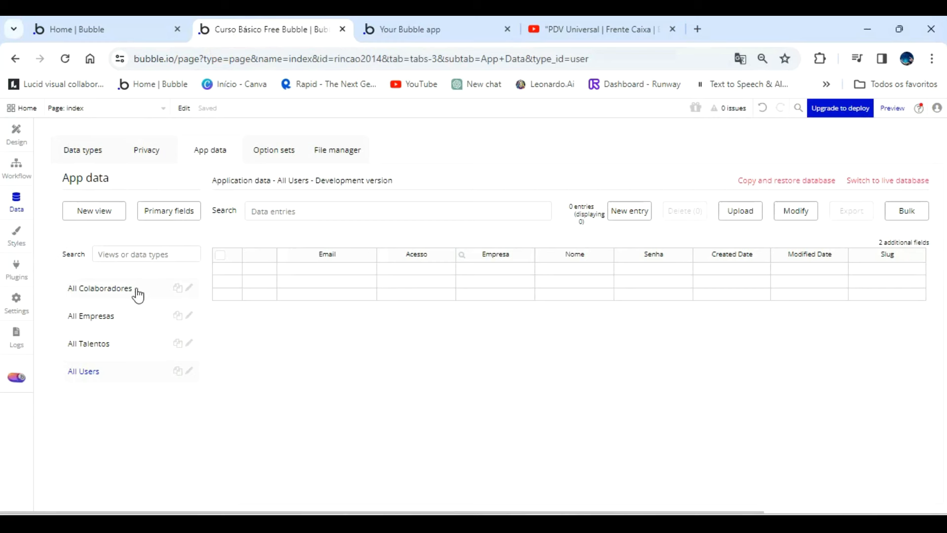
click(102, 316)
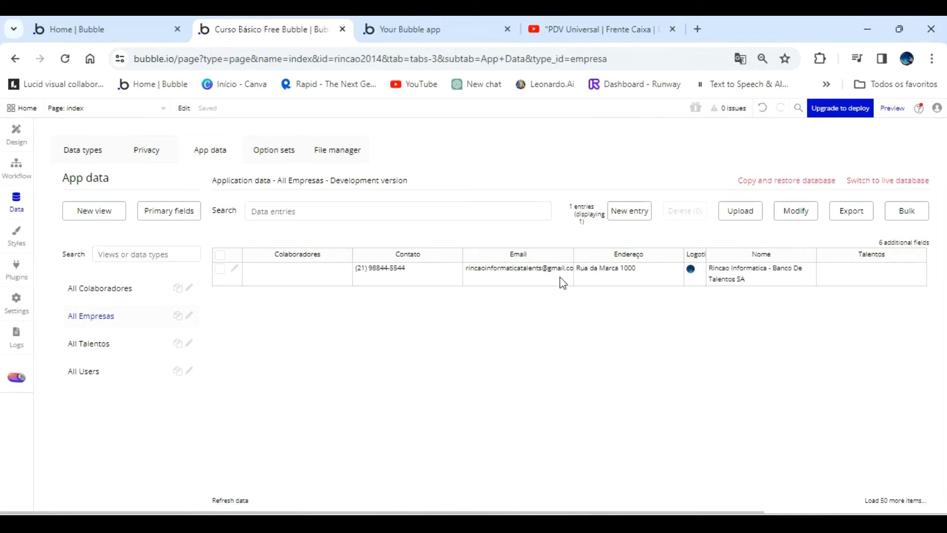
Add the Usuario field to the All Empresas database view and save the modified view.
click(906, 242)
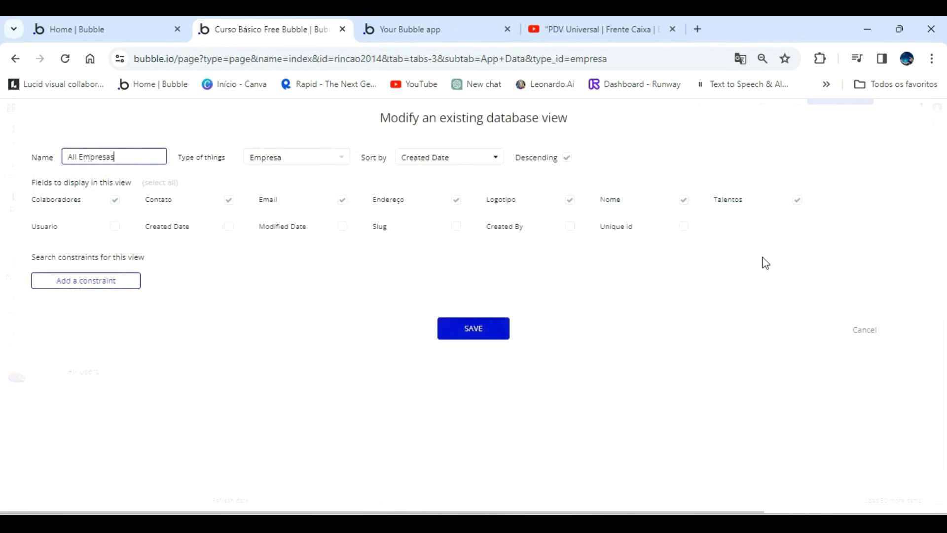
click(115, 229)
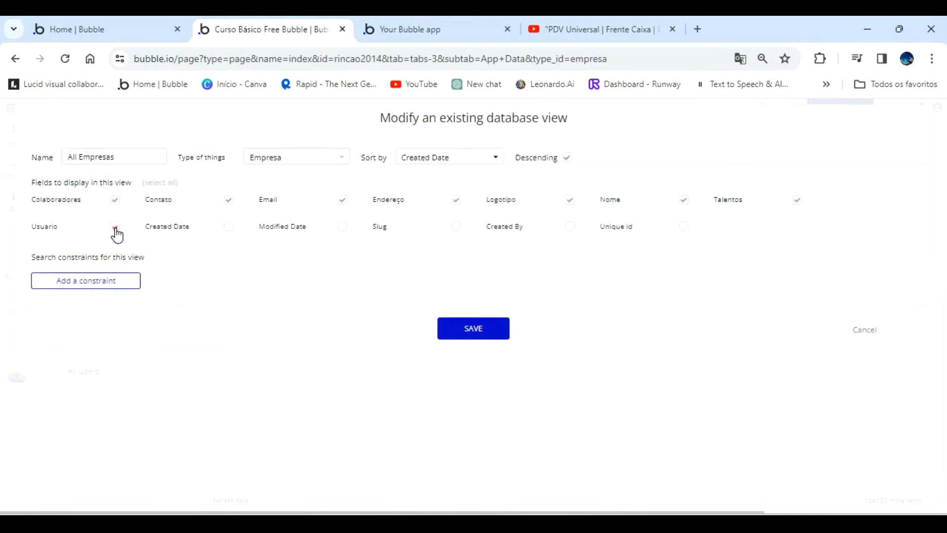
click(478, 332)
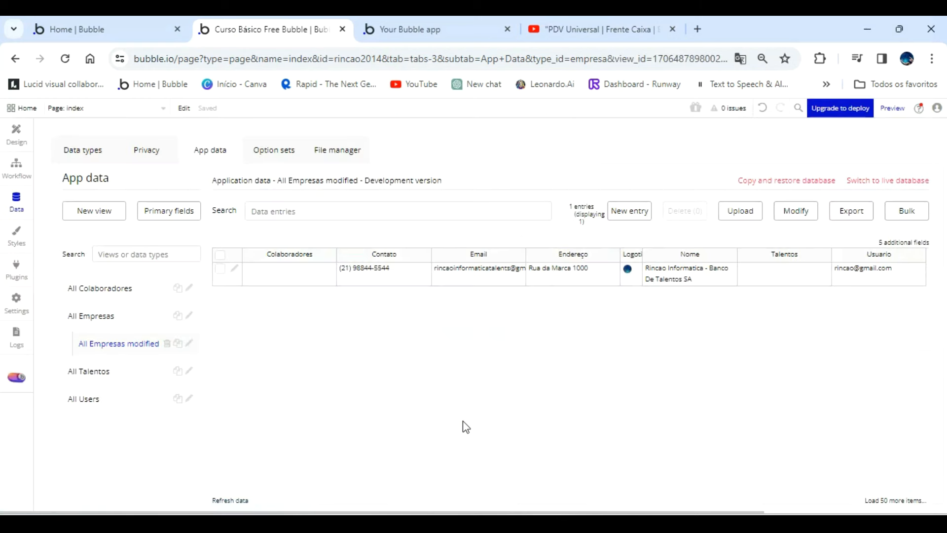
Open the All Users entries and reload the page to check the new admin's record.
click(94, 402)
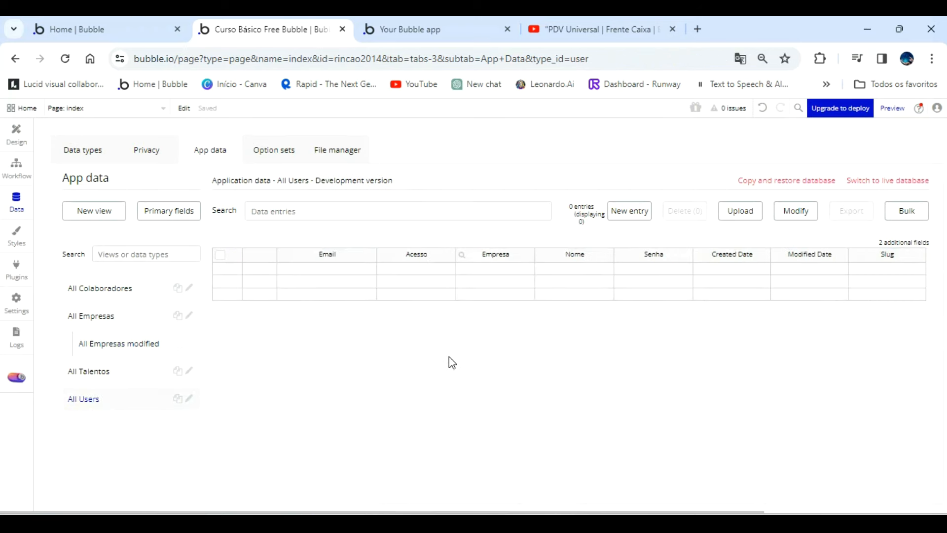
click(64, 58)
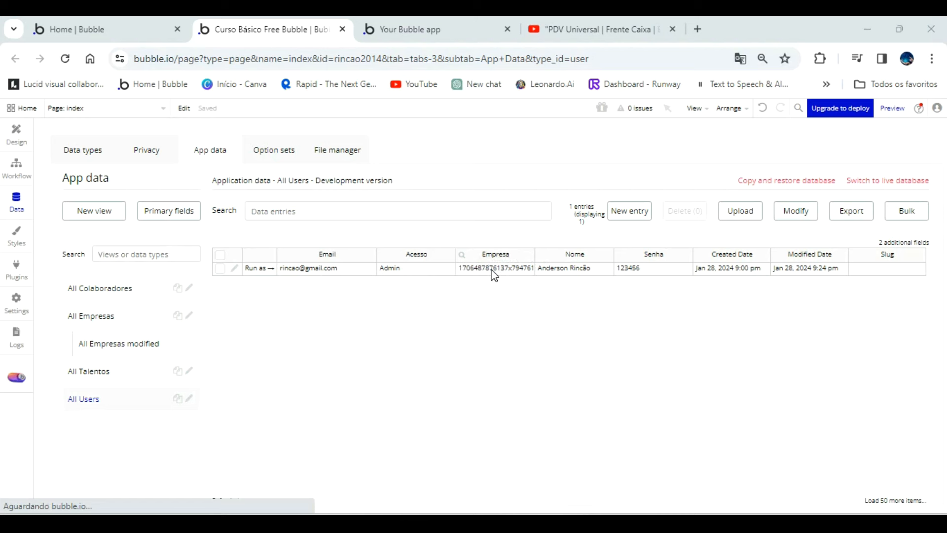
Open the Colaboradores registration form under Cadastrar on the running Painel De Controle page.
click(418, 28)
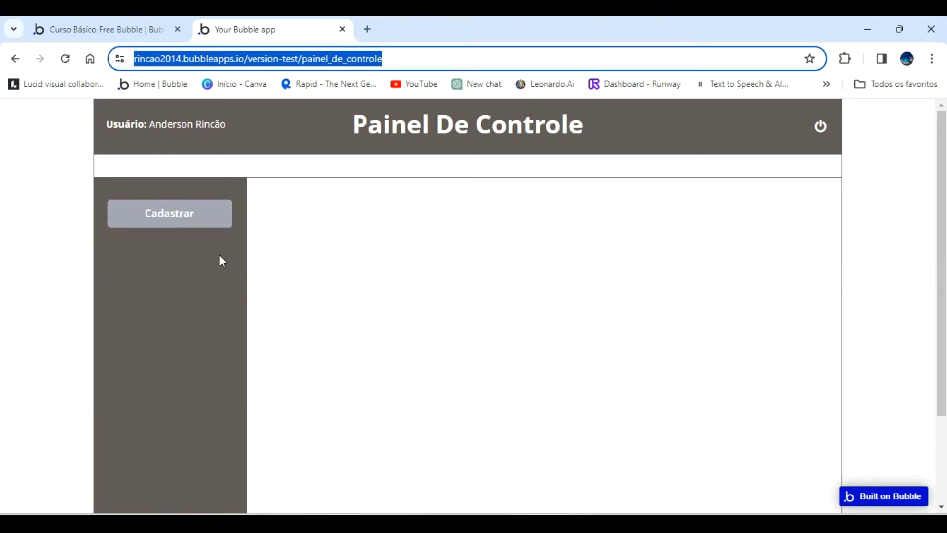
click(190, 220)
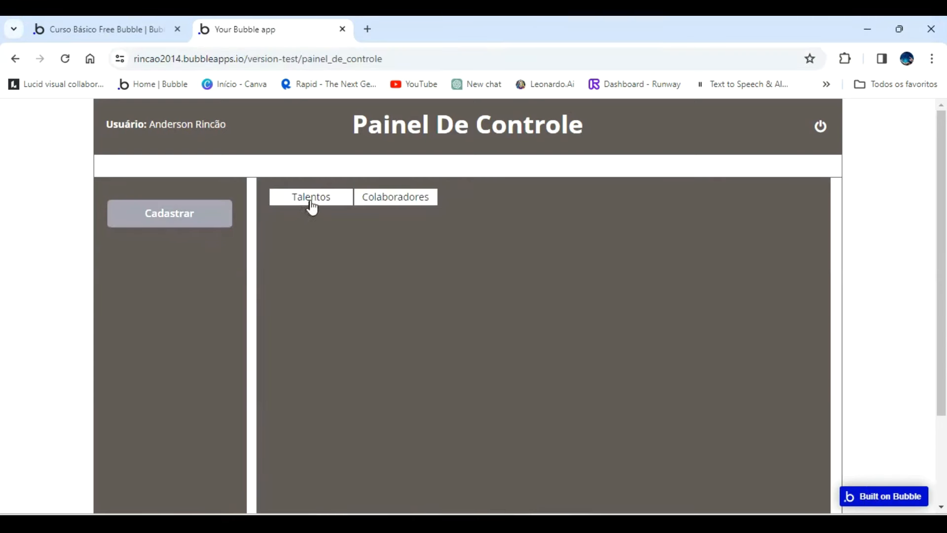
click(396, 199)
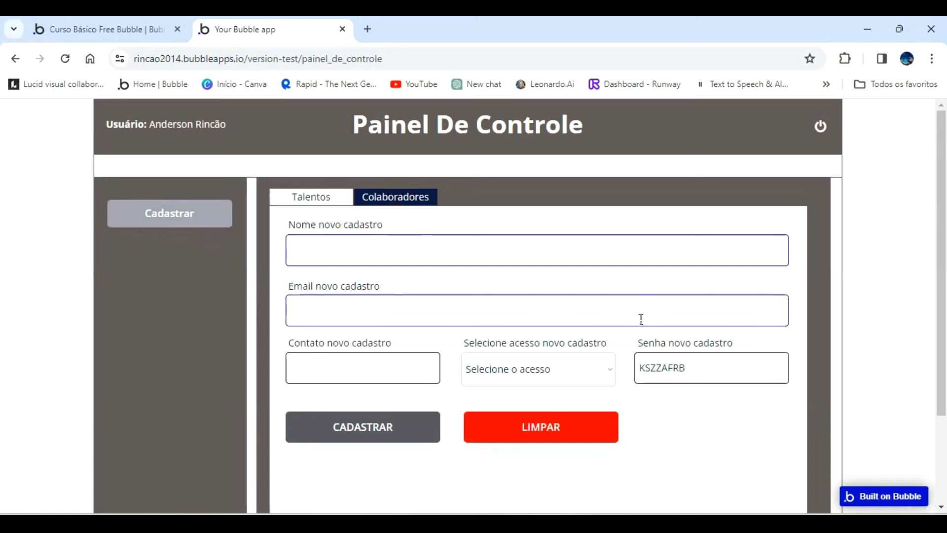
Reveal Group Cadastrar Colaboradores on the painel_de_controle page in the editor, moving the property editor clear of the form.
click(133, 28)
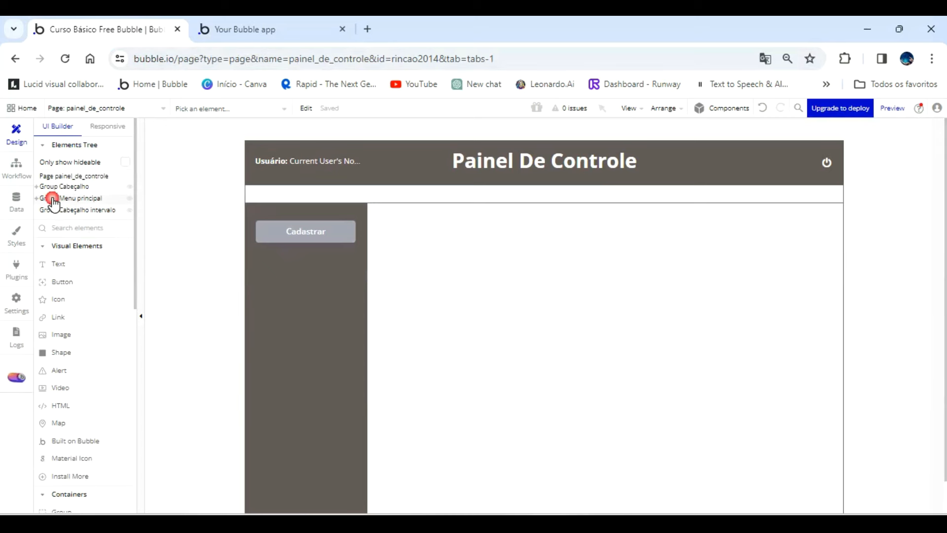
click(54, 200)
click(37, 198)
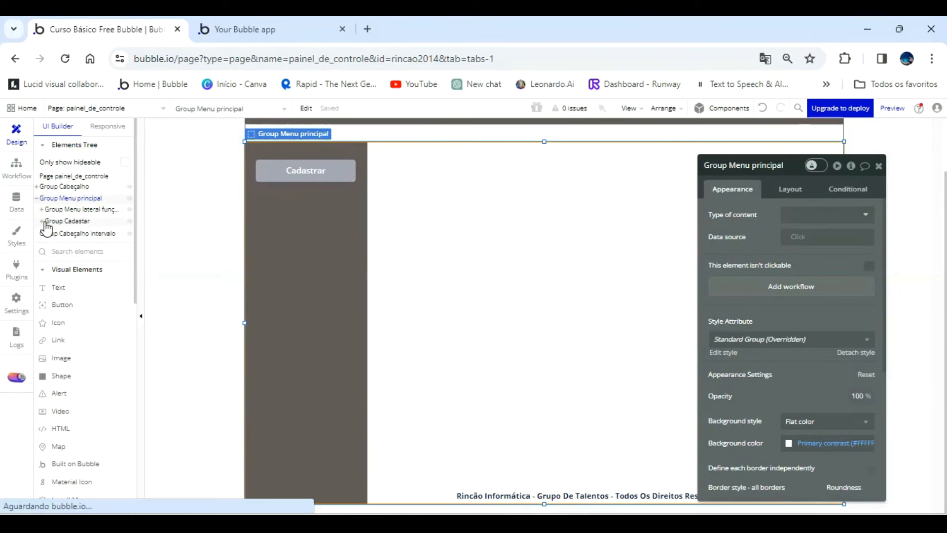
click(45, 221)
click(42, 222)
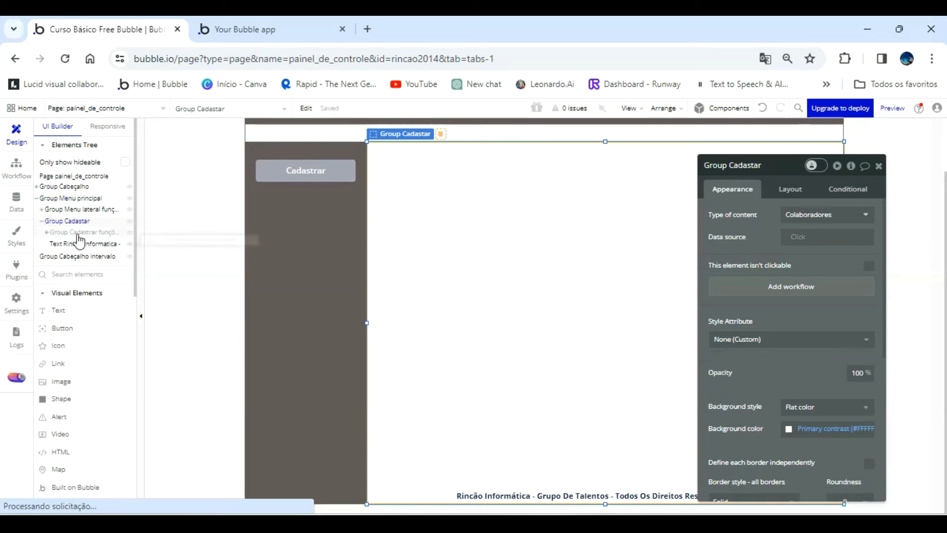
click(46, 232)
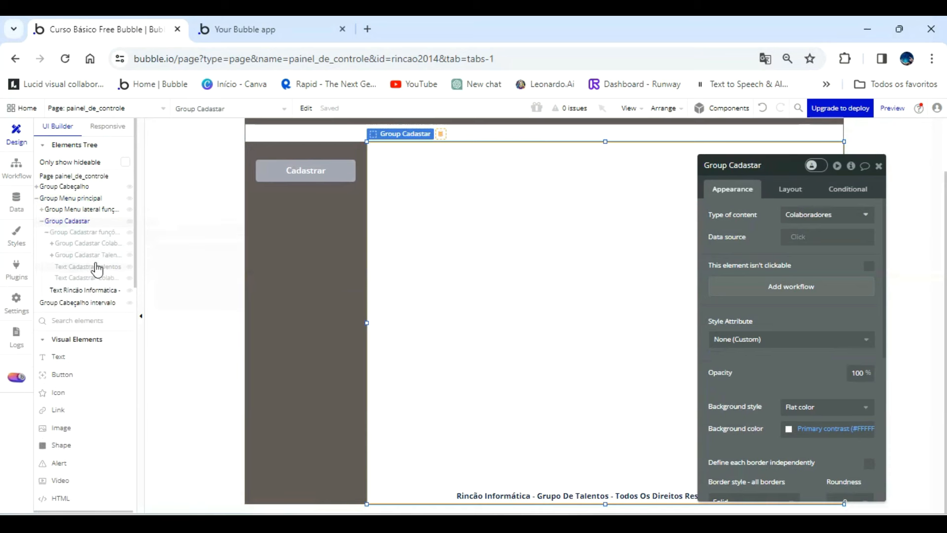
click(102, 244)
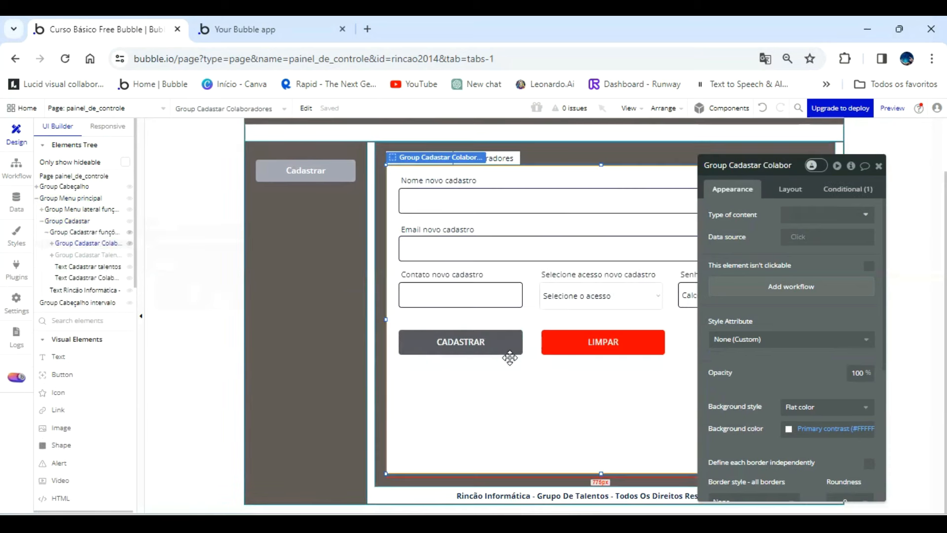
drag(785, 314, 272, 263)
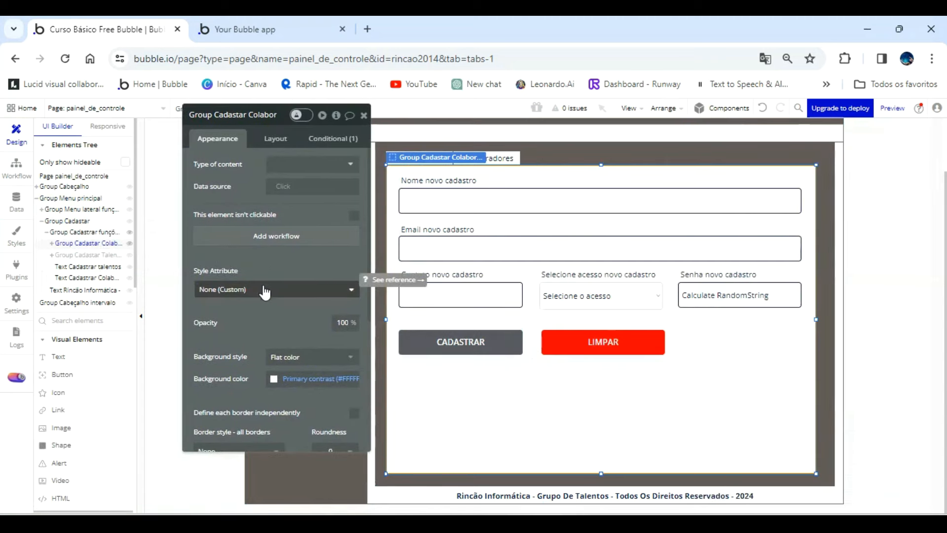
Move the CADASTRAR and LIMPAR buttons down together to make room below the Contato novo cadastro field.
click(482, 348)
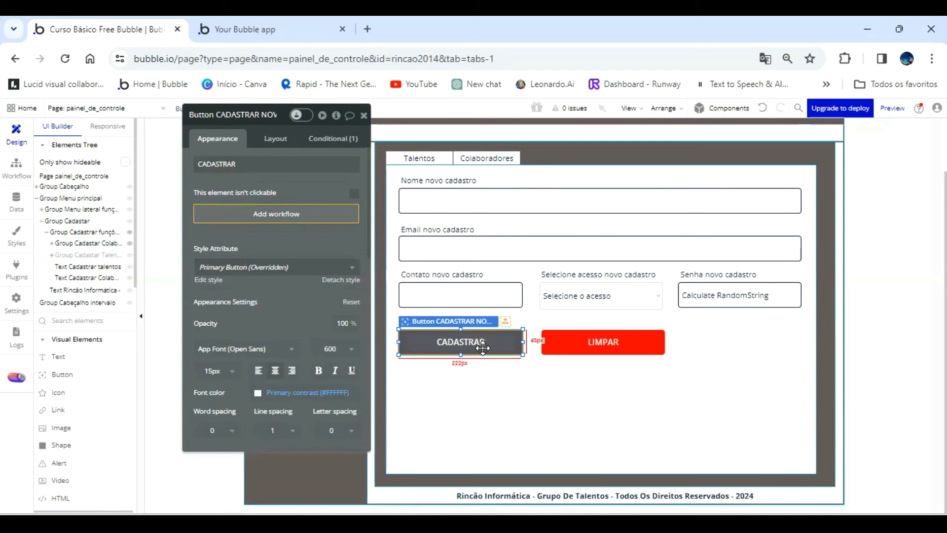
shift+click(561, 340)
key(Down)
key(Down)
key(Down)
key(Down)
key(Down)
key(Down)
key(Down)
key(Down)
key(Down)
key(Down)
key(Down)
key(Down)
key(Down)
key(Down)
key(Down)
key(Down)
key(Down)
key(Down)
key(Down)
key(Down)
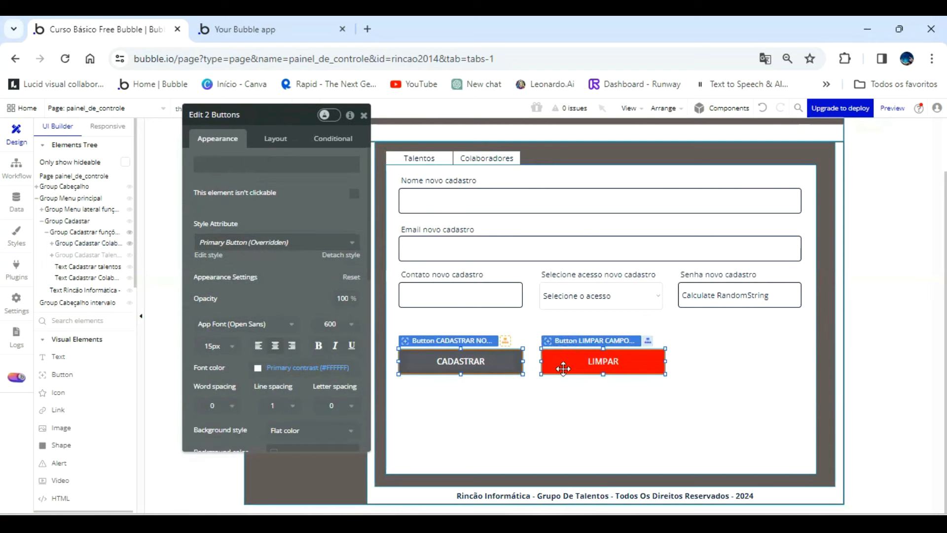
key(Down)
key(Down)
key(Down)
key(Down)
key(Down)
key(Down)
key(Down)
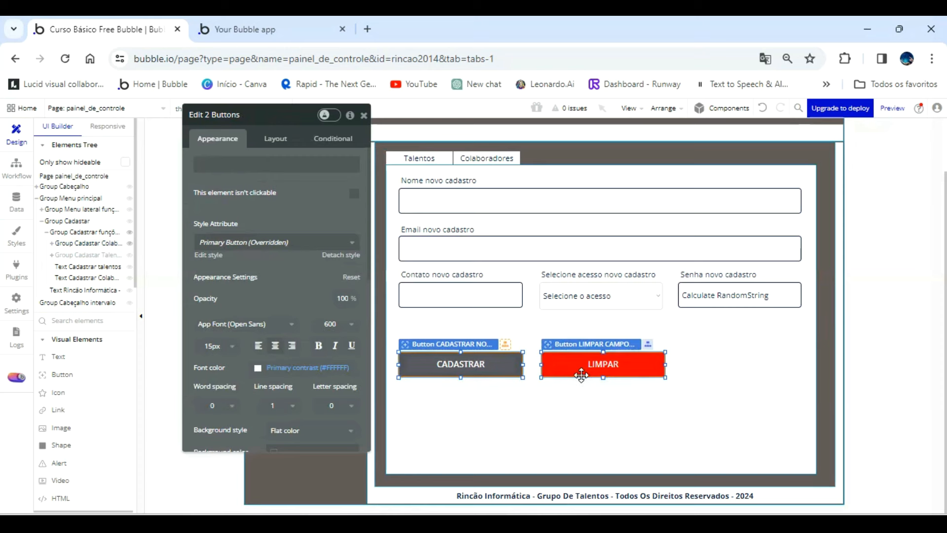
click(707, 399)
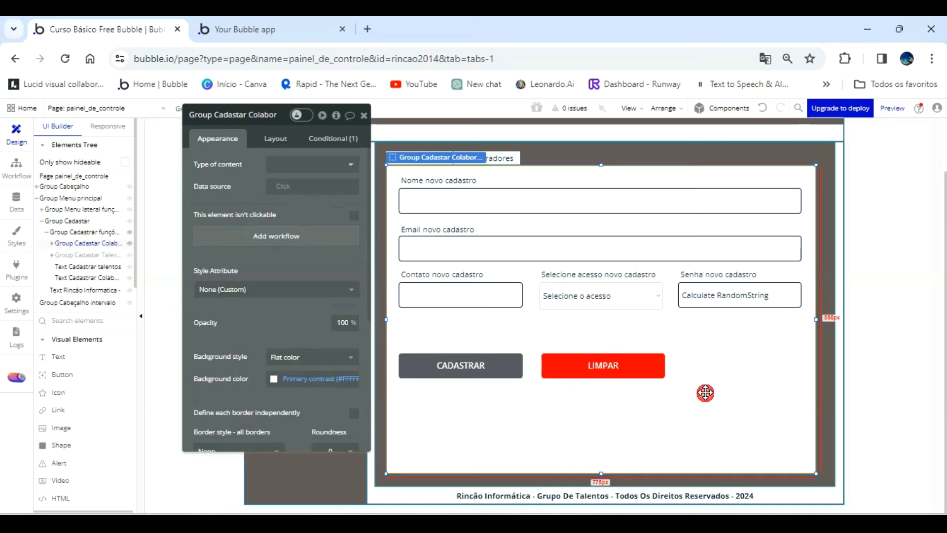
Try to draw a Picture Uploader between the Contato novo cadastro field and the CADASTRAR button.
click(725, 303)
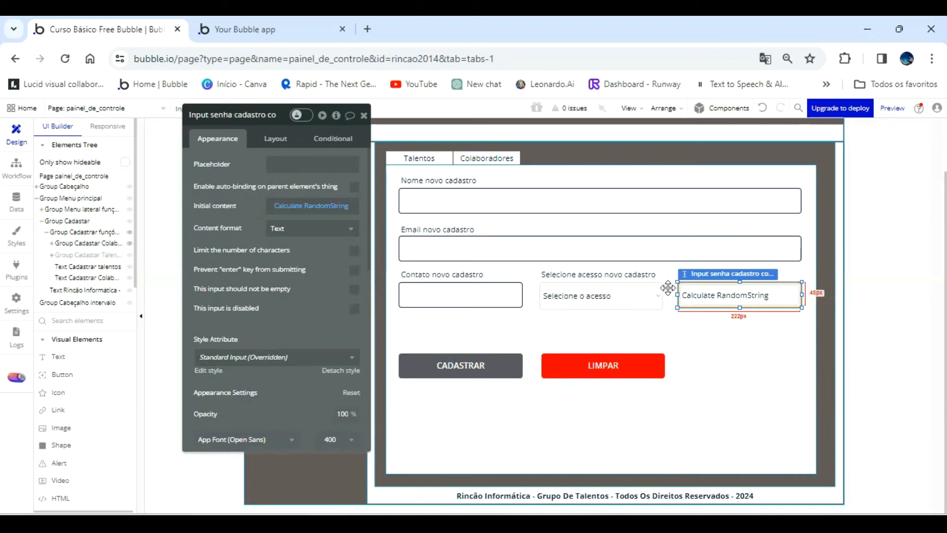
scroll(65, 397, down, 5)
scroll(80, 412, down, 3)
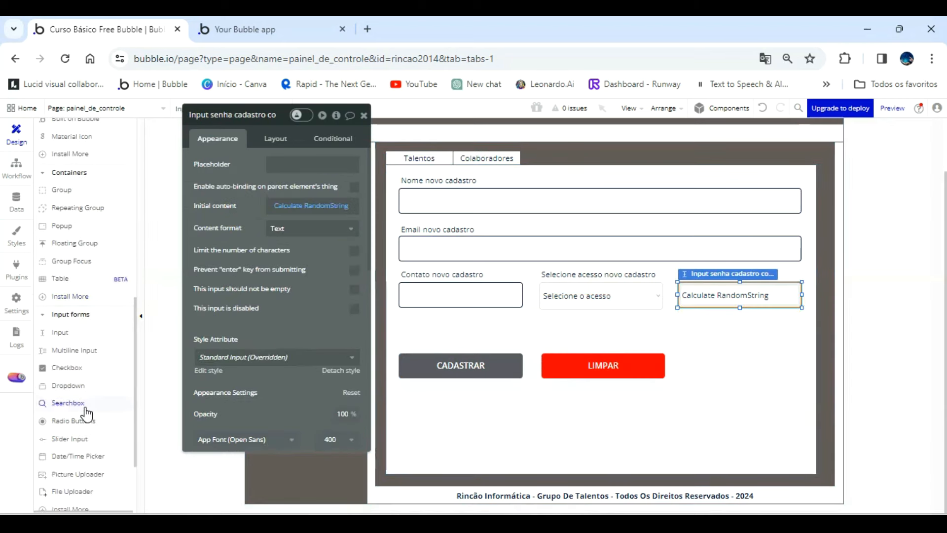
scroll(88, 414, down, 2)
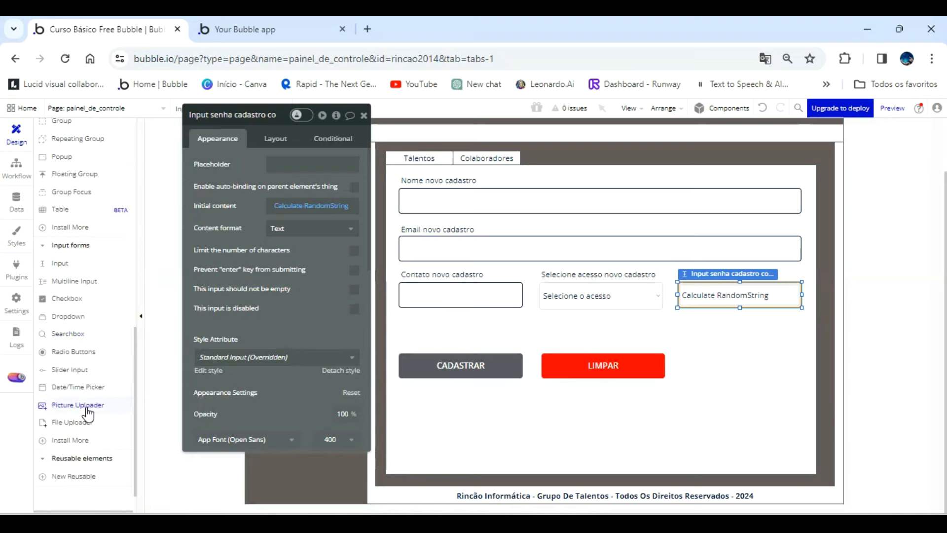
click(88, 409)
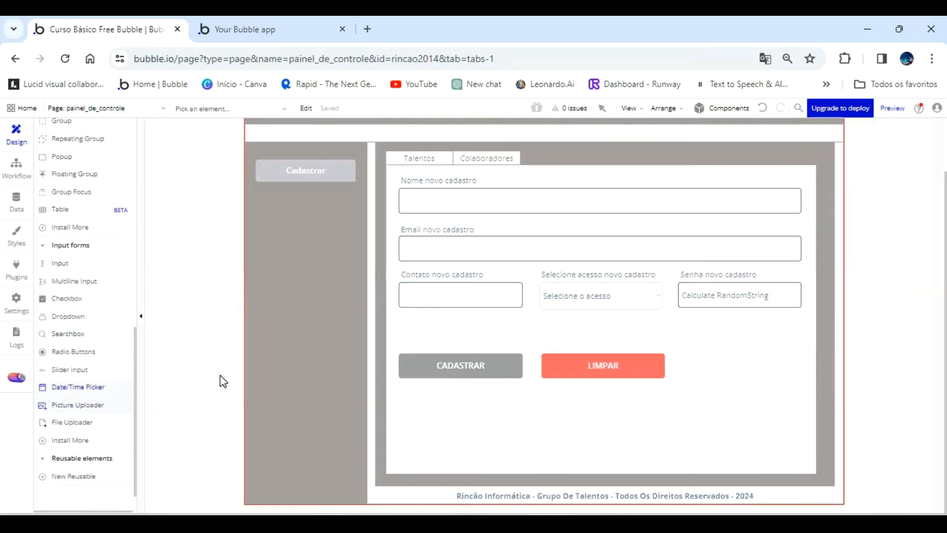
drag(454, 334, 523, 349)
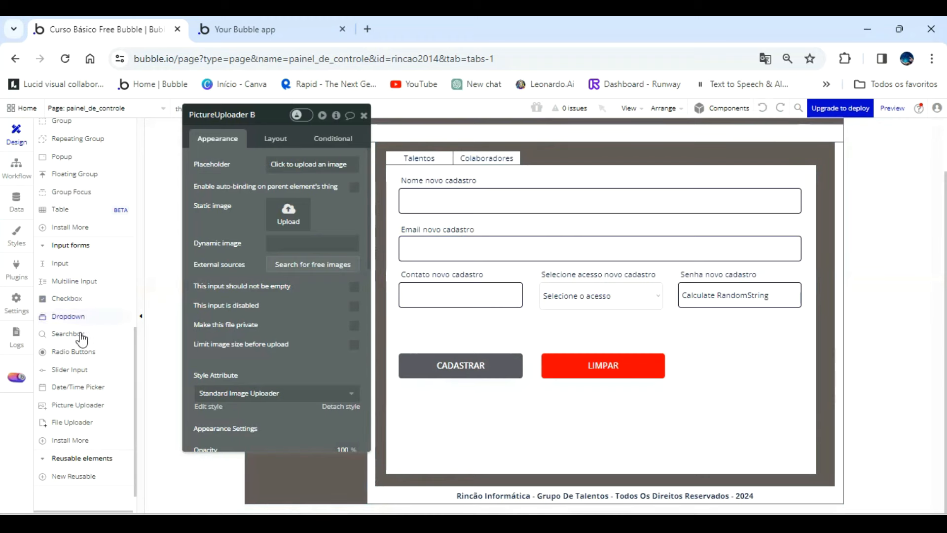
Draw a Picture Uploader of about 227 by 54 inside Group Cadastrar Colaboradores, between the Contato novo cadastro field and CADASTRAR button.
click(82, 407)
scroll(85, 345, up, 7)
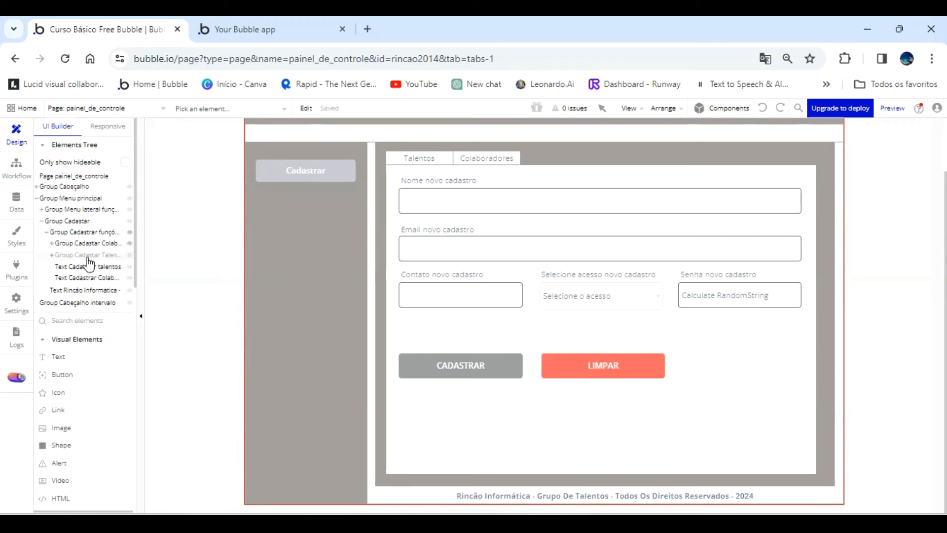
click(90, 244)
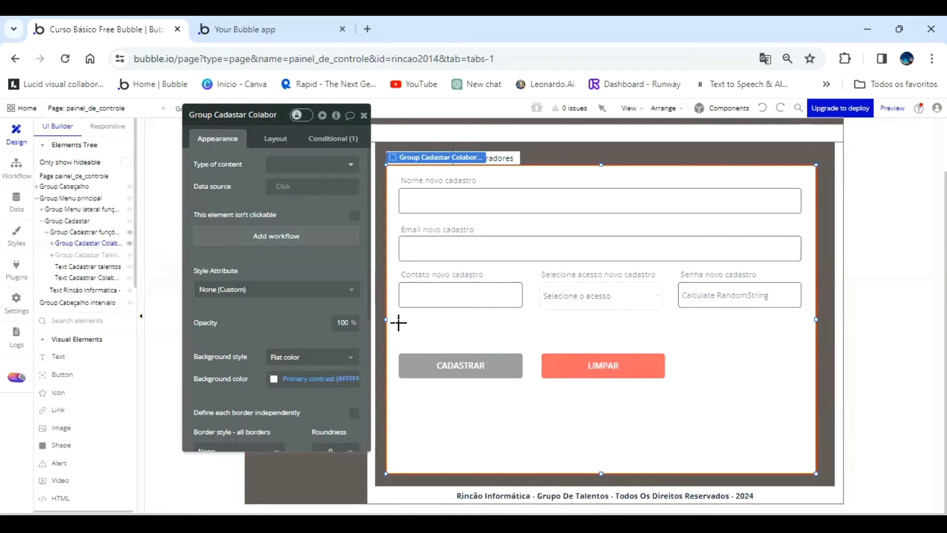
drag(403, 319, 526, 342)
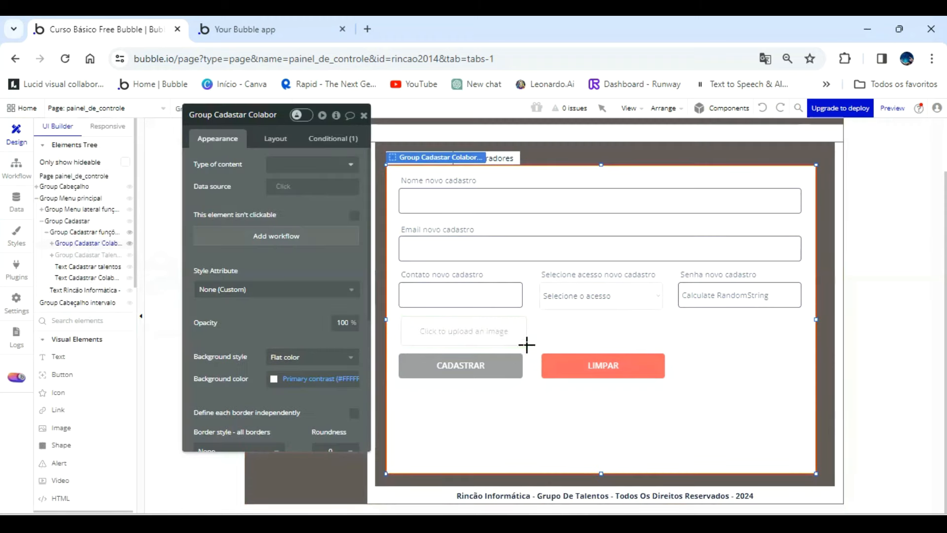
Set the picture uploader's border color to the Text color variable (#091747).
scroll(326, 303, down, 6)
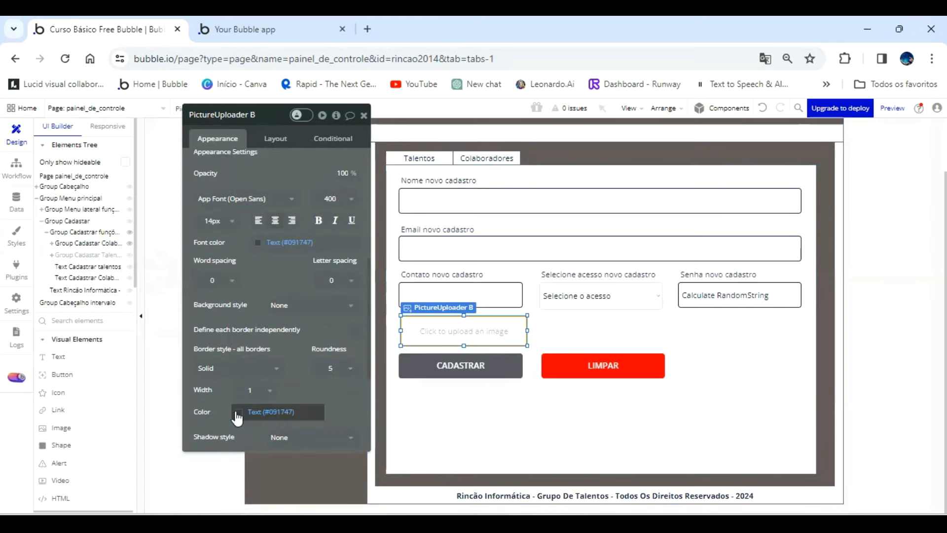
click(262, 413)
click(268, 489)
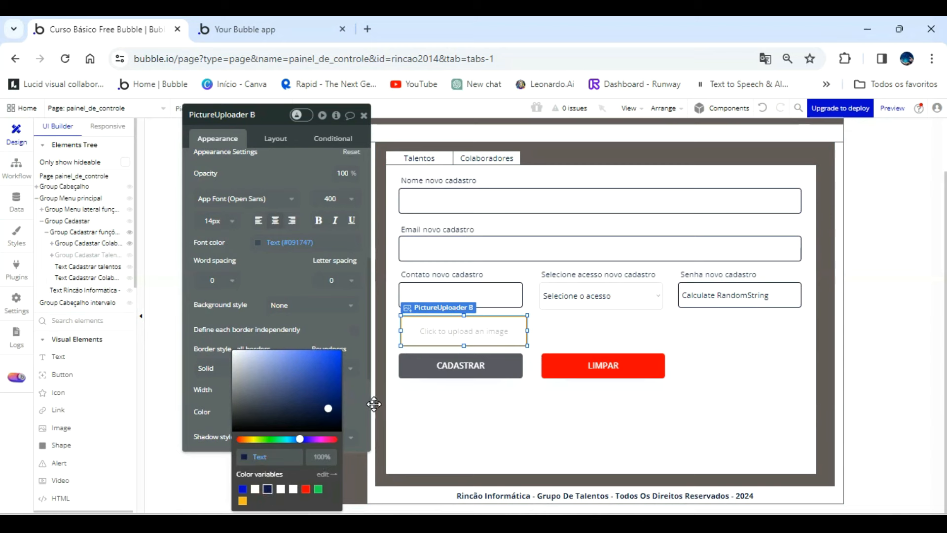
Check the Contato novo cadastro input's layout size and set the picture uploader's height to 46.
click(495, 299)
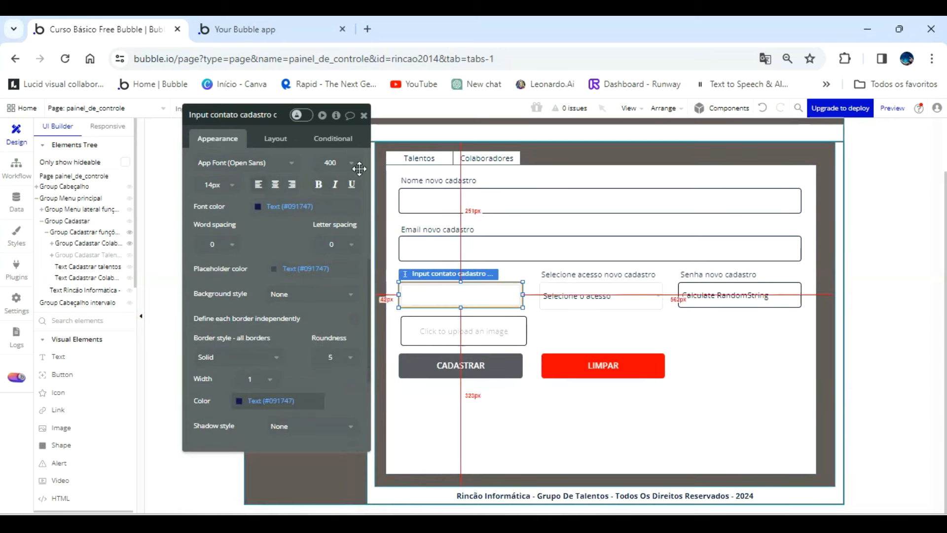
click(281, 137)
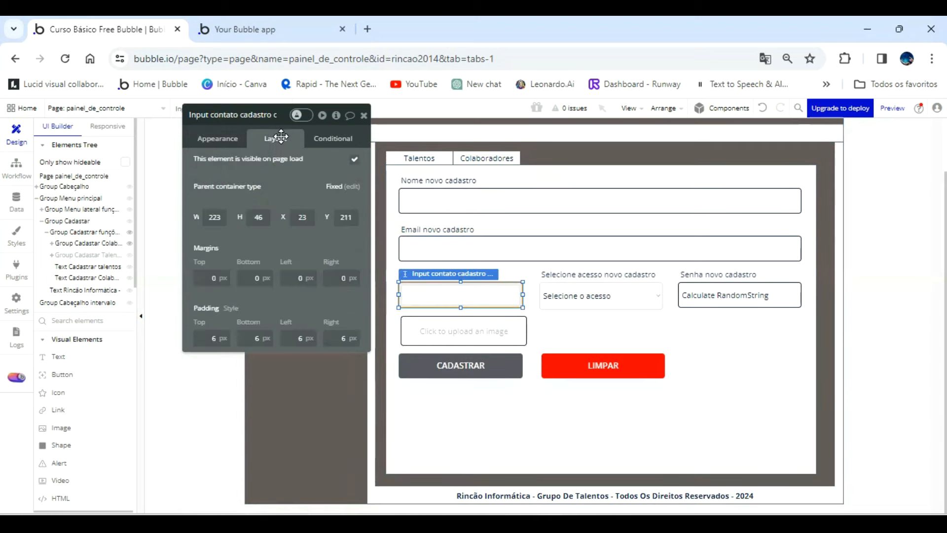
click(425, 331)
click(265, 217)
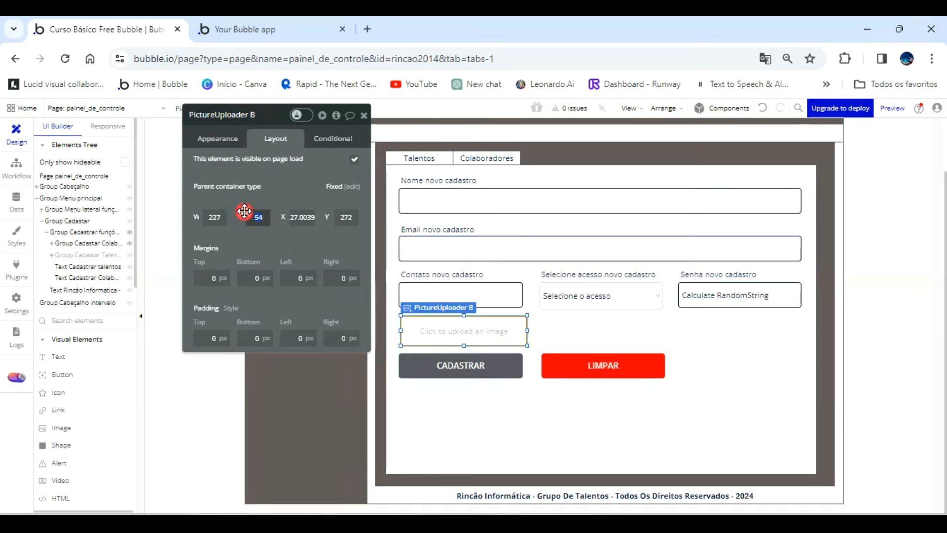
text(46)
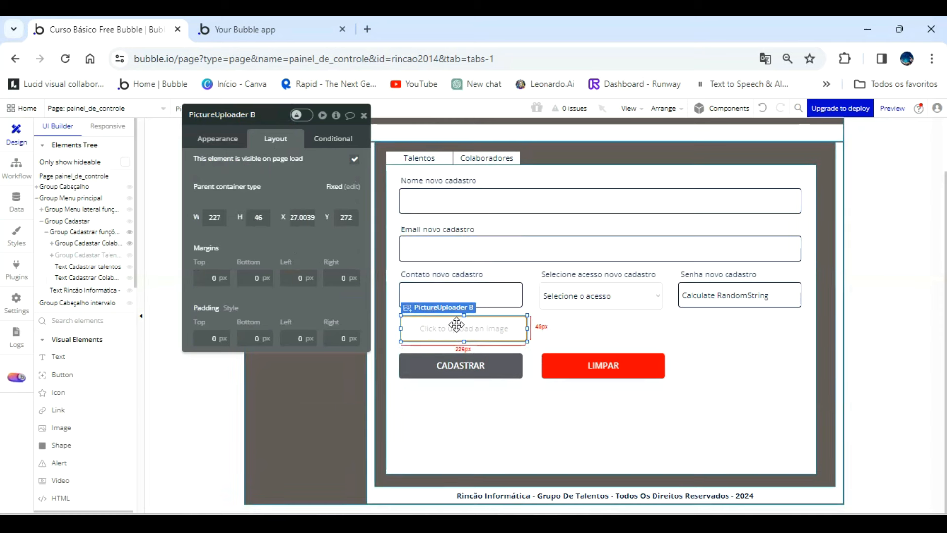
Align the picture uploader under the Contato novo cadastro field at 223 wide, and move the CADASTRAR and LIMPAR buttons down to Y 389.
drag(457, 332, 454, 334)
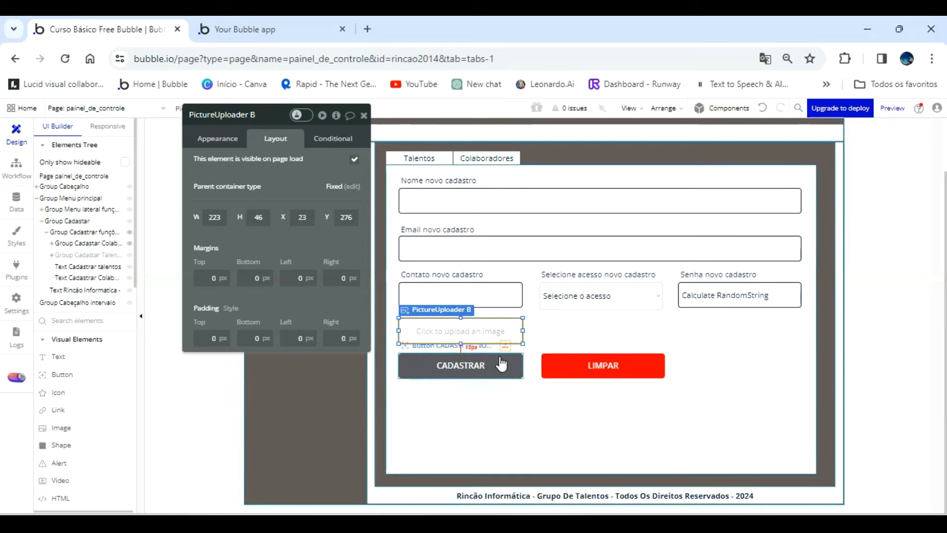
click(500, 356)
shift+click(574, 361)
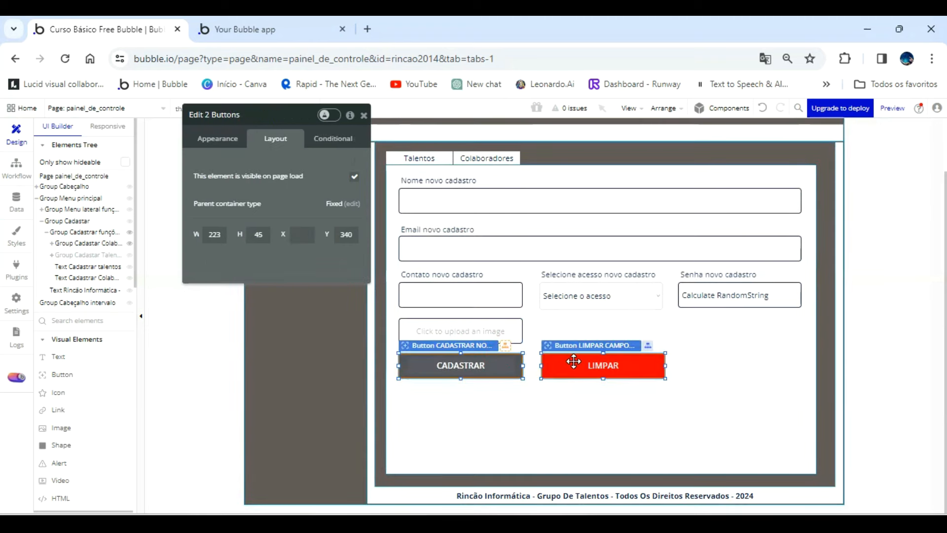
key(Down)
key(Down)
key(Down)
key(Down)
key(Down)
key(Down)
key(Down)
key(Down)
key(Down)
key(Down)
key(Down)
key(Down)
key(Down)
key(Down)
key(Down)
key(Down)
key(Down)
key(Down)
key(Down)
key(Down)
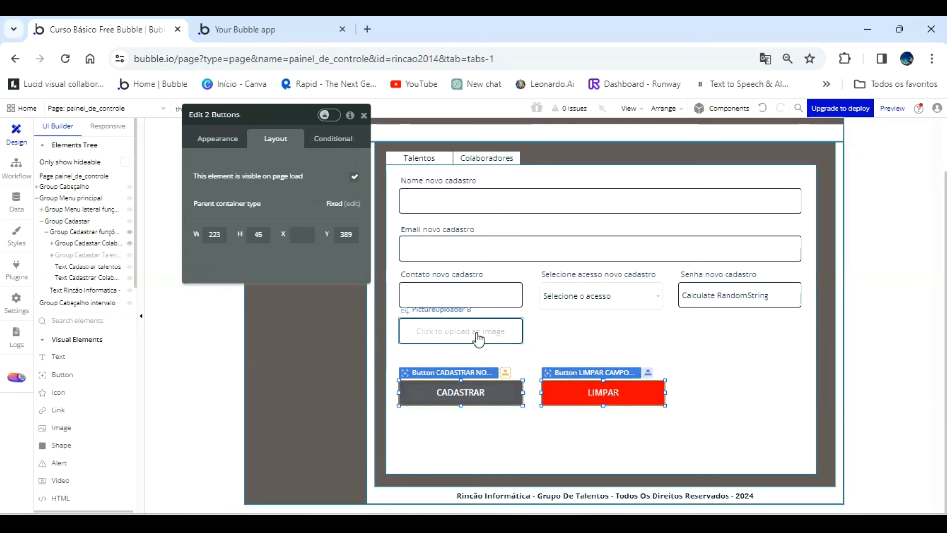
click(499, 414)
Move the picture uploader slightly down and place a copy of the Senha novo cadastro label directly above it.
click(470, 340)
drag(470, 341, 470, 349)
click(722, 275)
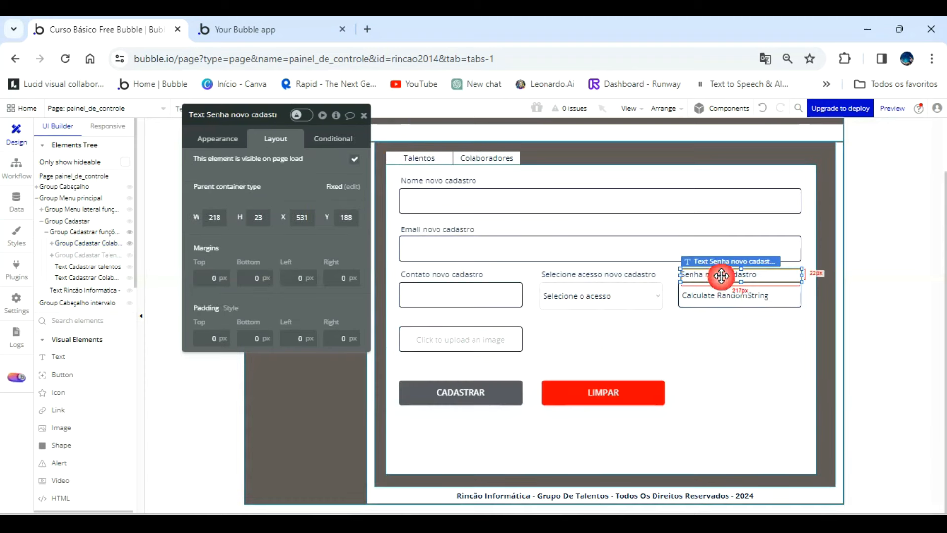
drag(718, 276, 423, 318)
Rename the copied label element as Text Foto novo cadastro colaborador.
click(235, 115)
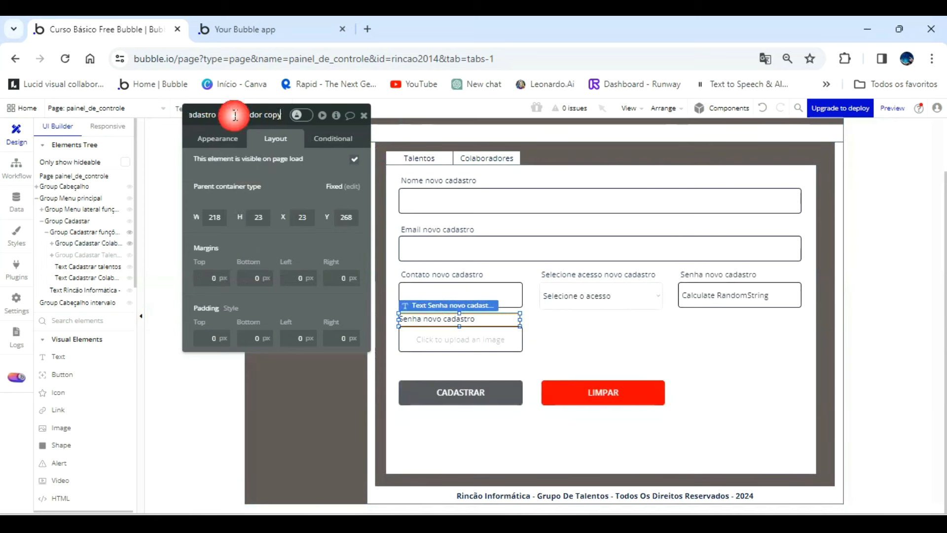
key(BackSpace)
key(BackSpace)
key(BackSpace)
key(BackSpace)
key(BackSpace)
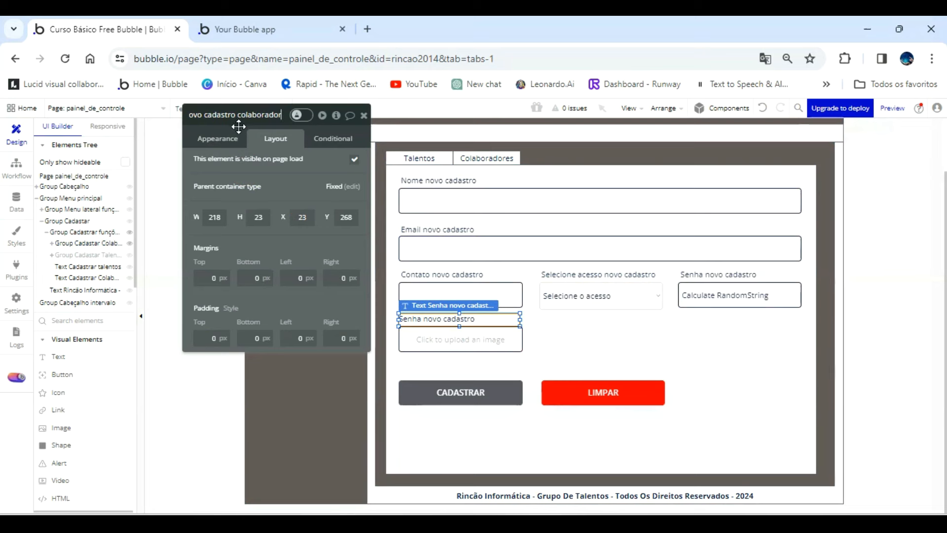
key(Left)
key(Left)
key(Left)
key(Left)
key(Left)
key(Left)
key(Left)
key(Left)
key(Left)
key(Left)
key(Left)
key(Left)
key(Left)
key(Left)
key(Left)
key(Left)
key(Left)
key(Left)
key(Left)
key(Left)
click(229, 116)
key(BackSpace)
key(BackSpace)
key(BackSpace)
key(BackSpace)
key(BackSpace)
text(Foto)
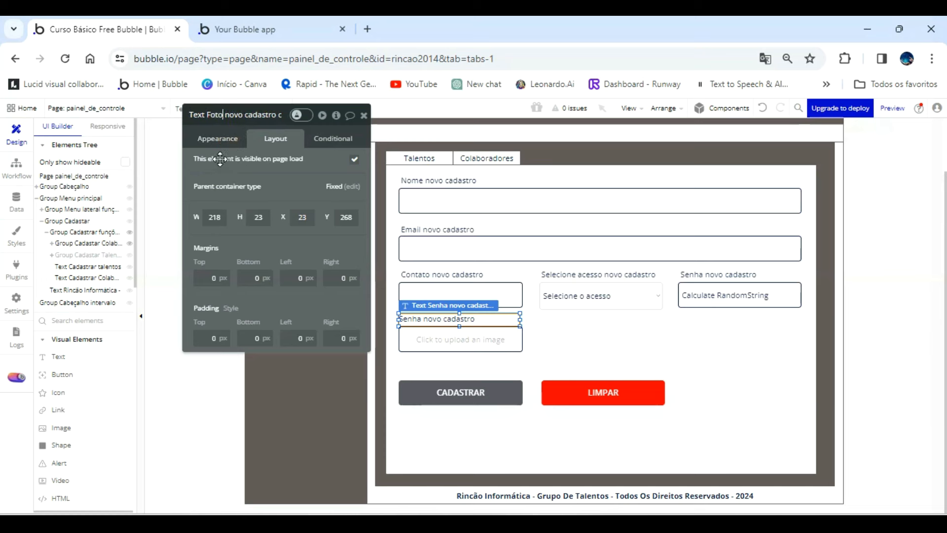
Set the copied label's displayed text to "Foto novo cadastro".
click(217, 139)
triple_click(231, 163)
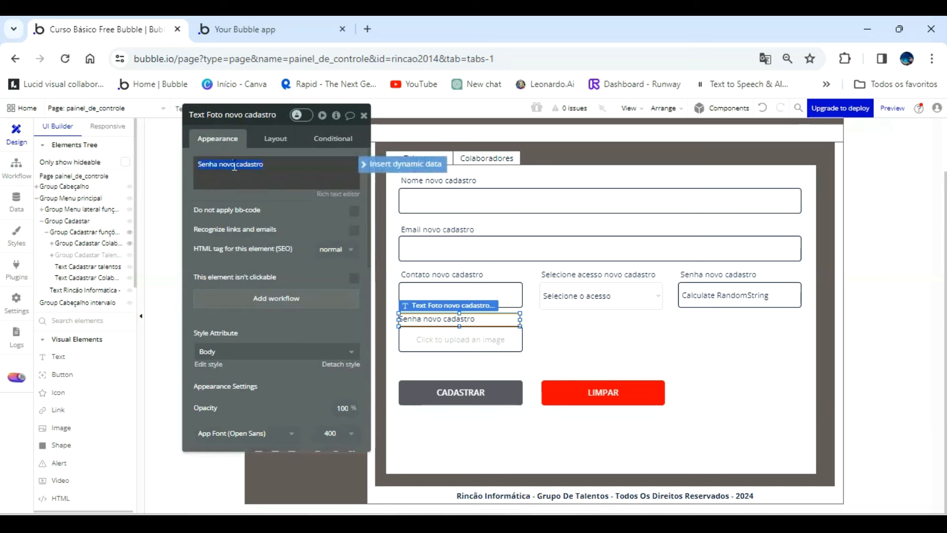
text(Foto)
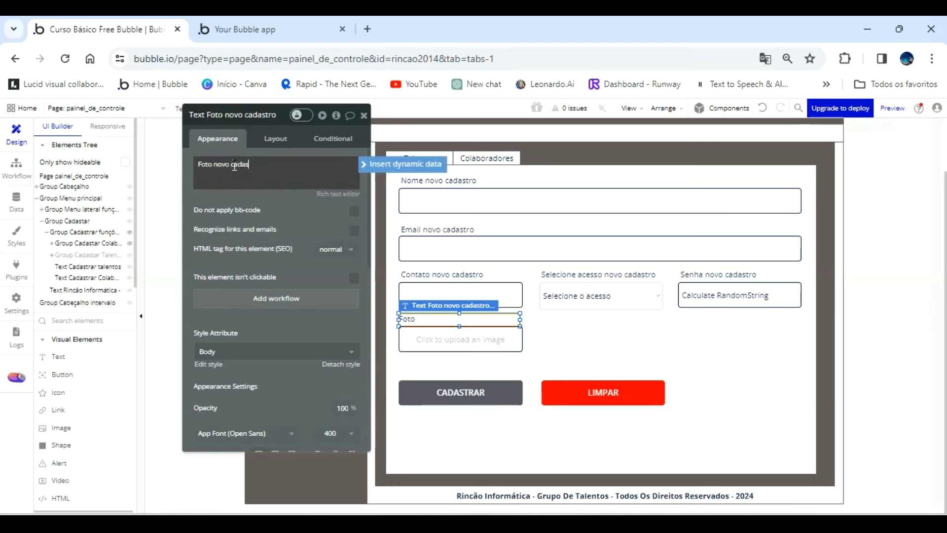
click(601, 344)
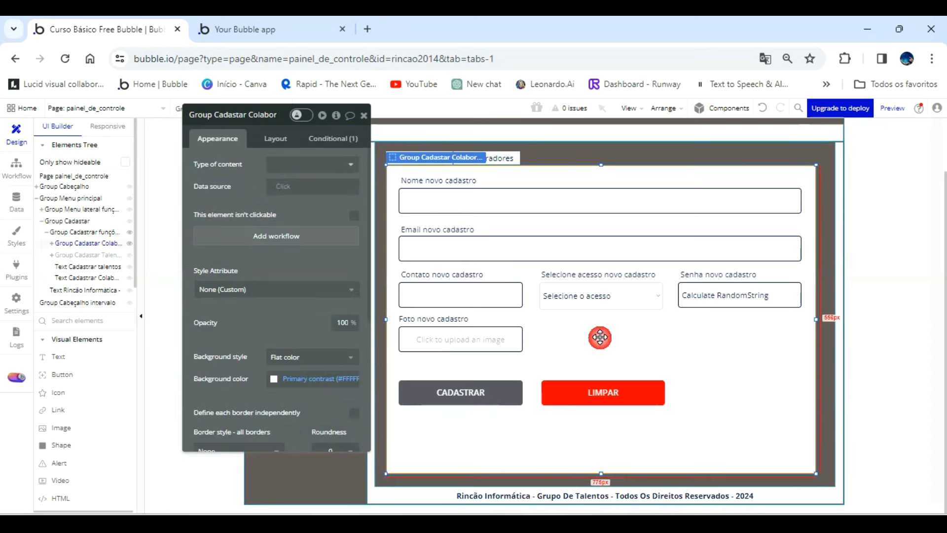
Nudge the Foto novo cadastro label to the right to line up with the Contato novo cadastro label.
click(460, 318)
key(Right)
key(Right)
key(Right)
key(Right)
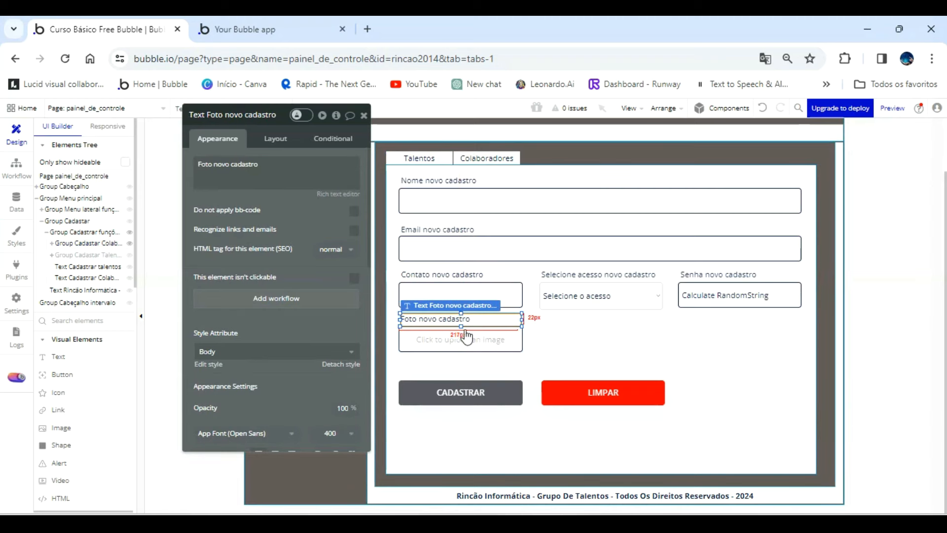
Create a workflow for the CADASTRAR button with a Create a new thing action of type Colaboradores, adding all its fields.
click(483, 398)
click(291, 216)
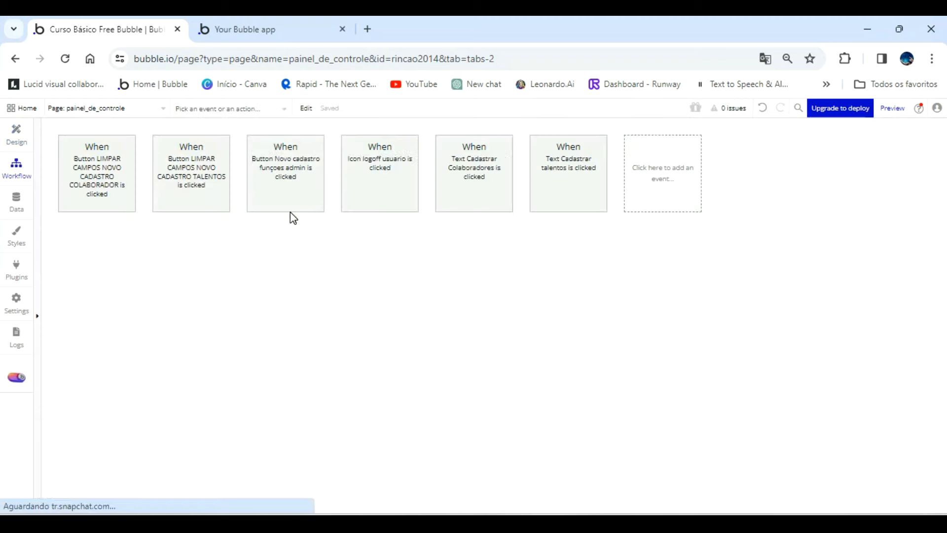
click(118, 250)
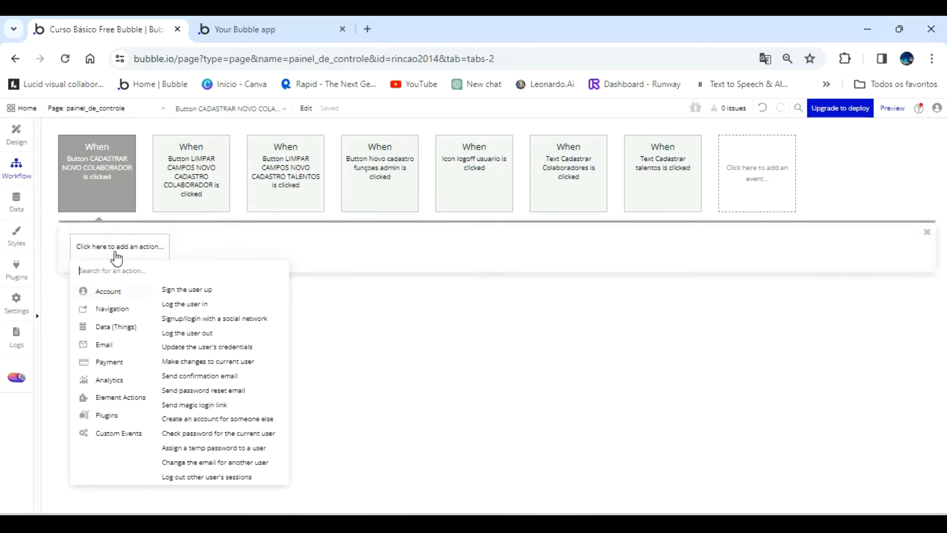
mouse_move(122, 331)
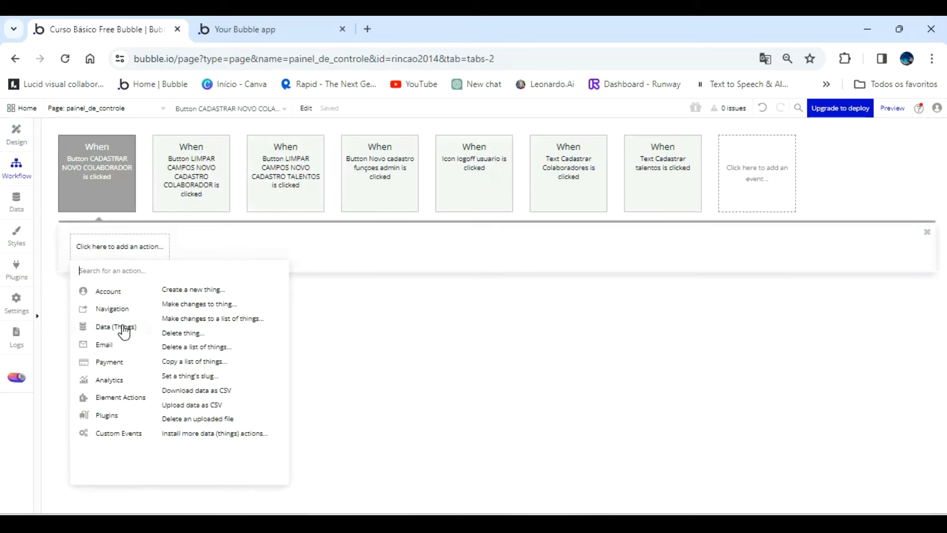
click(186, 292)
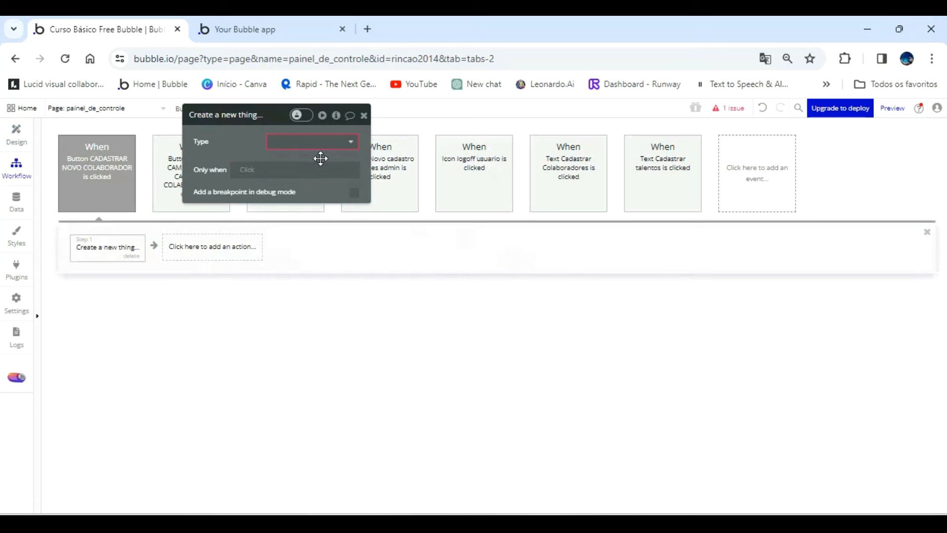
click(313, 143)
click(312, 171)
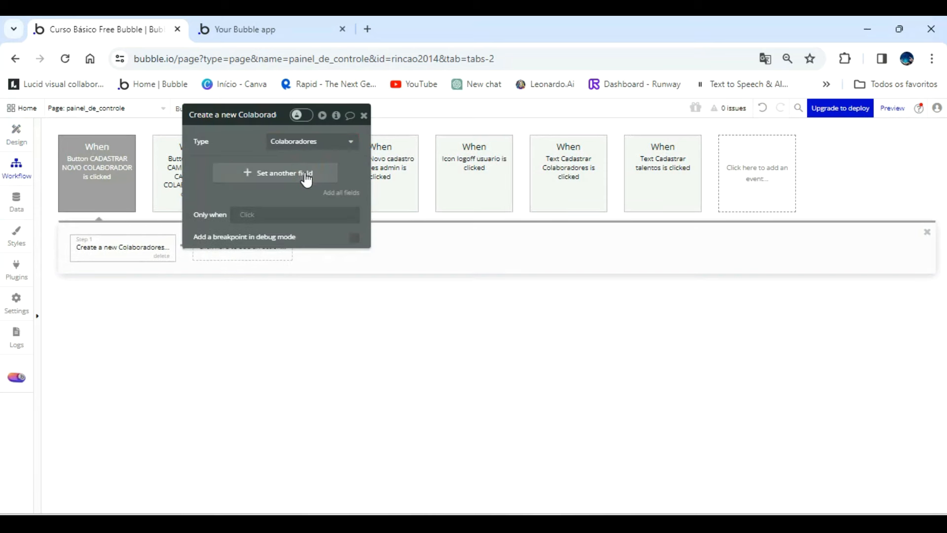
click(339, 193)
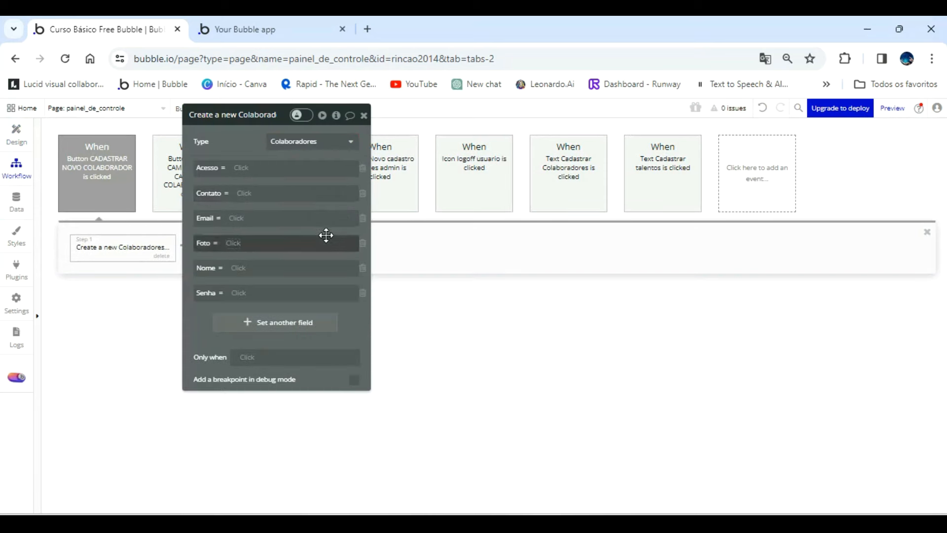
Set the action's Acesso field to Dropdown selecione acesso cadastro colaboradores's value.
click(239, 169)
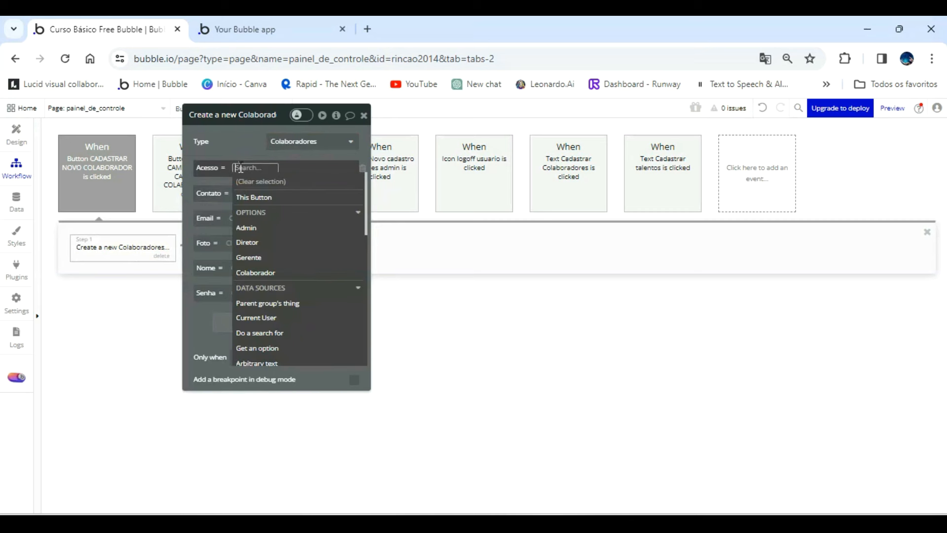
scroll(304, 311, down, 3)
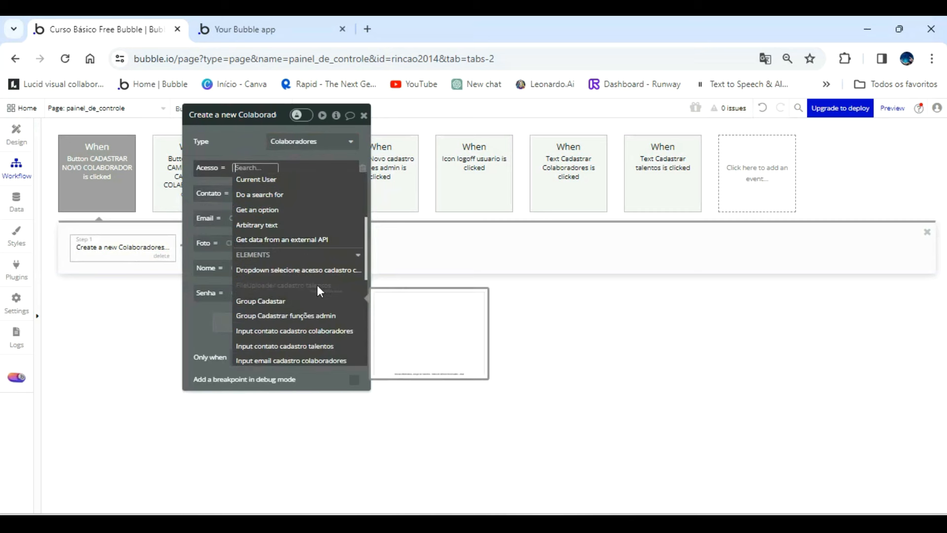
click(323, 267)
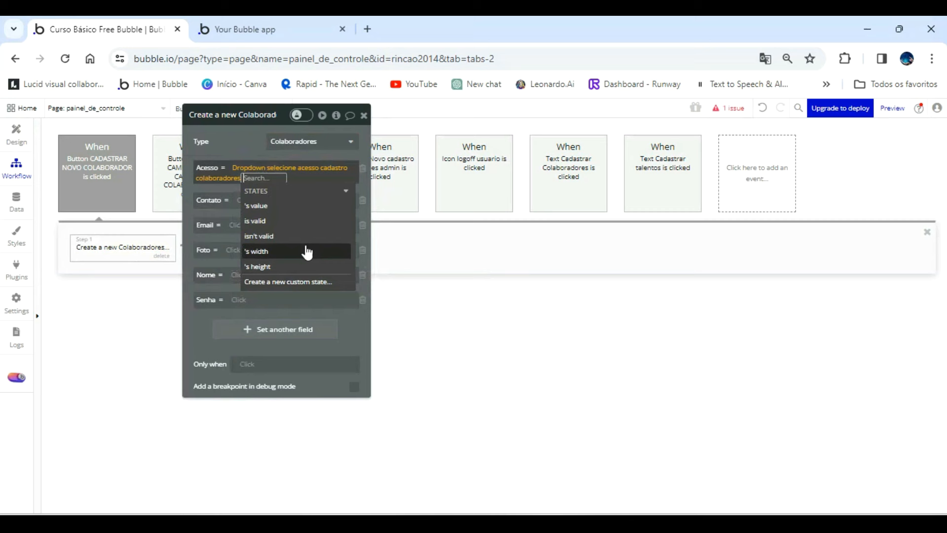
click(281, 206)
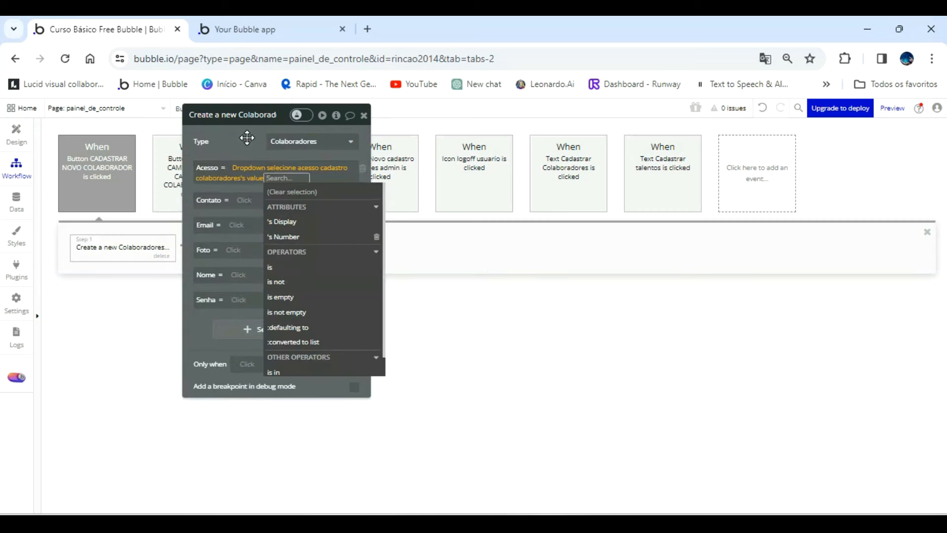
click(246, 137)
Set the action's Contato field to Input contato cadastro colaboradores's value.
click(248, 197)
scroll(319, 352, down, 3)
scroll(320, 352, down, 3)
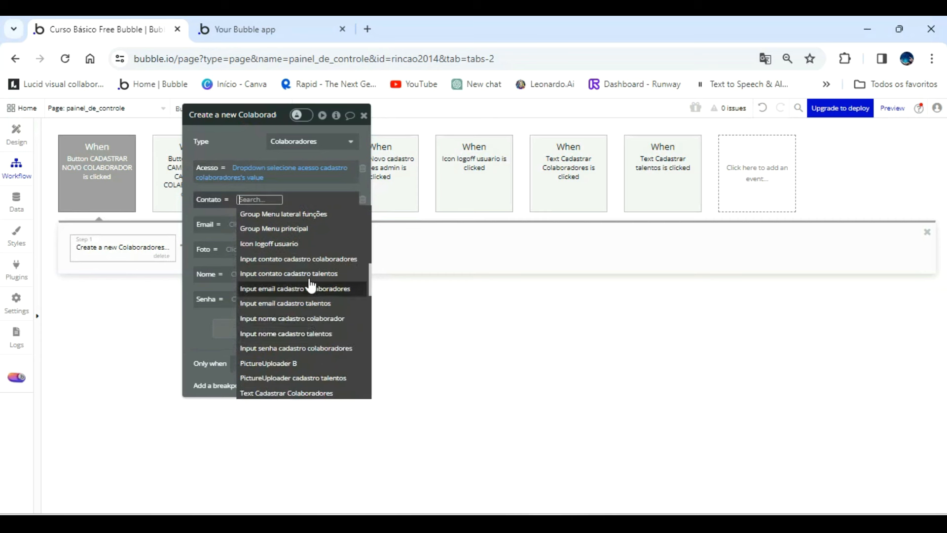
click(318, 260)
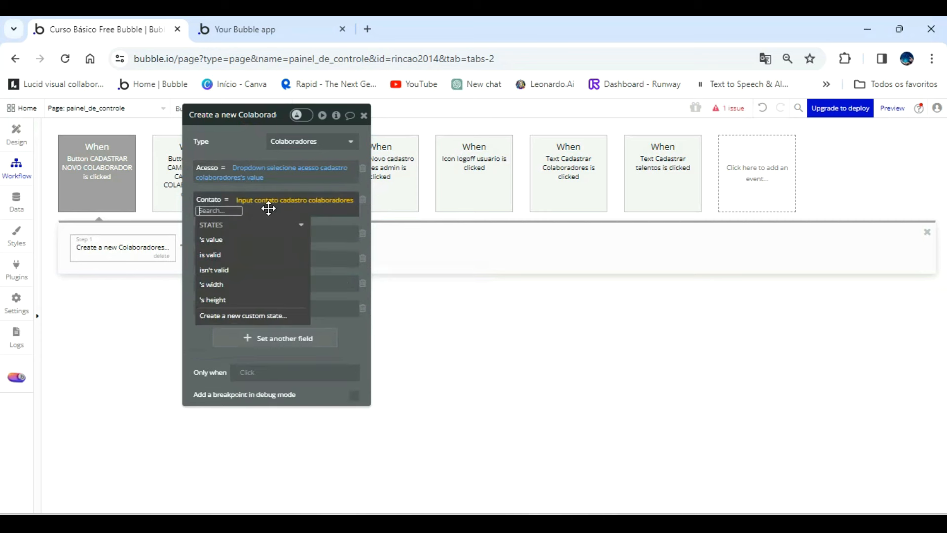
click(246, 226)
click(238, 135)
Set the action's Email field to Input email cadastro colaboradores's value.
click(236, 233)
scroll(317, 360, down, 3)
click(316, 391)
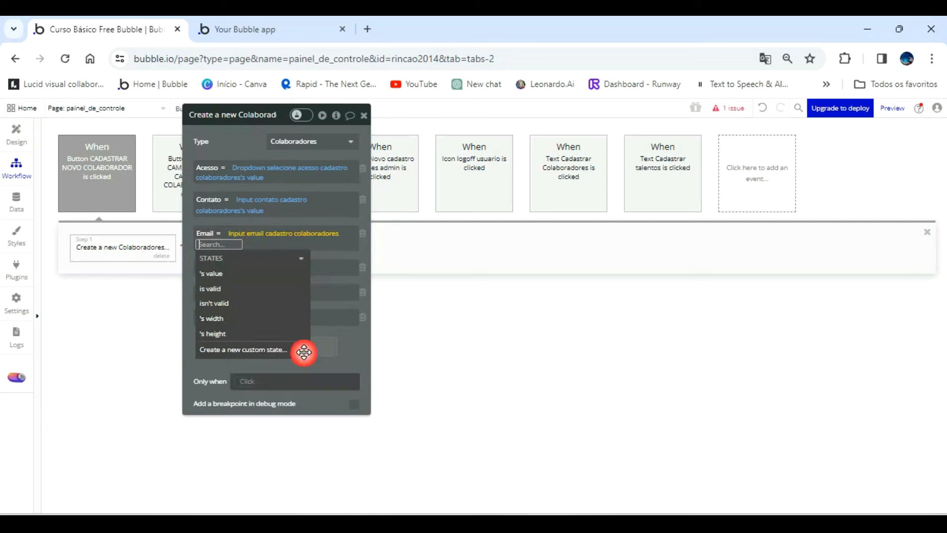
click(240, 274)
click(242, 163)
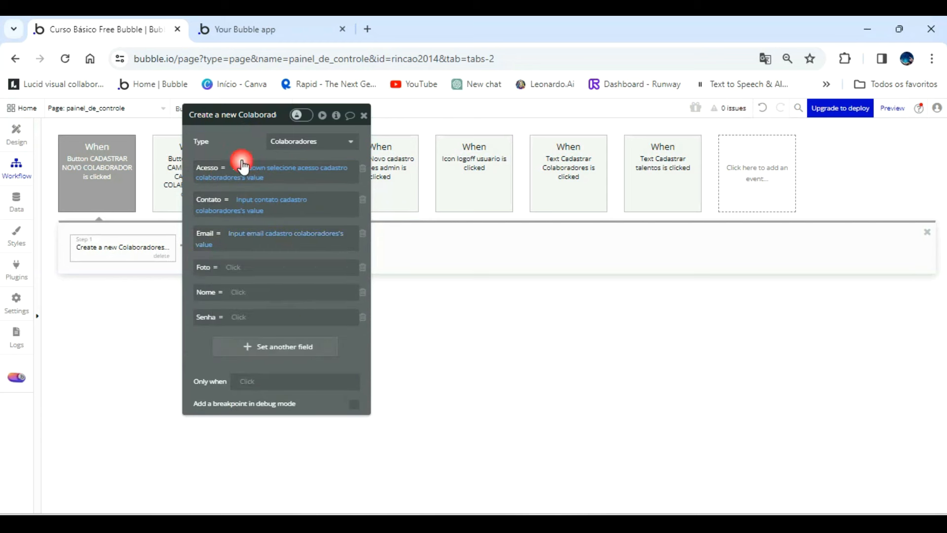
click(240, 273)
scroll(316, 375, down, 5)
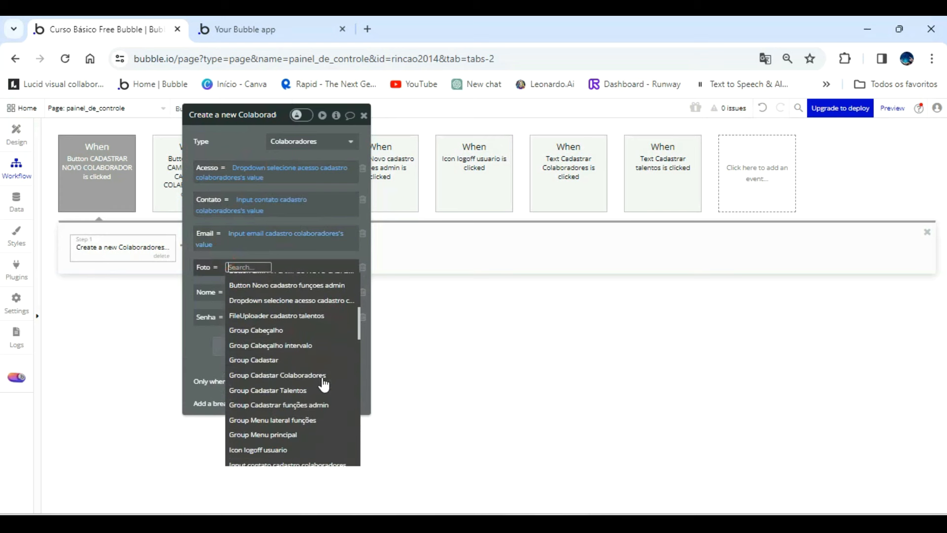
mouse_move(324, 383)
scroll(323, 384, down, 3)
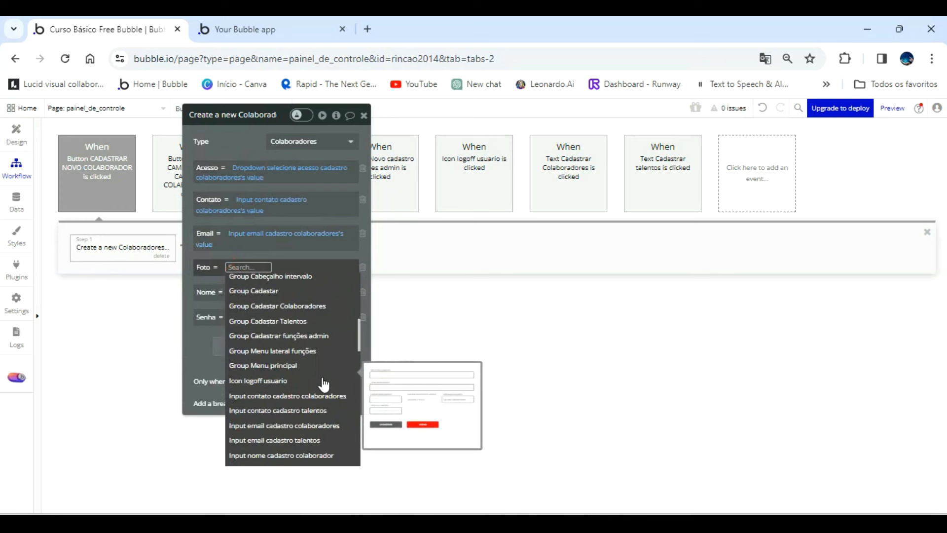
scroll(324, 385, down, 1)
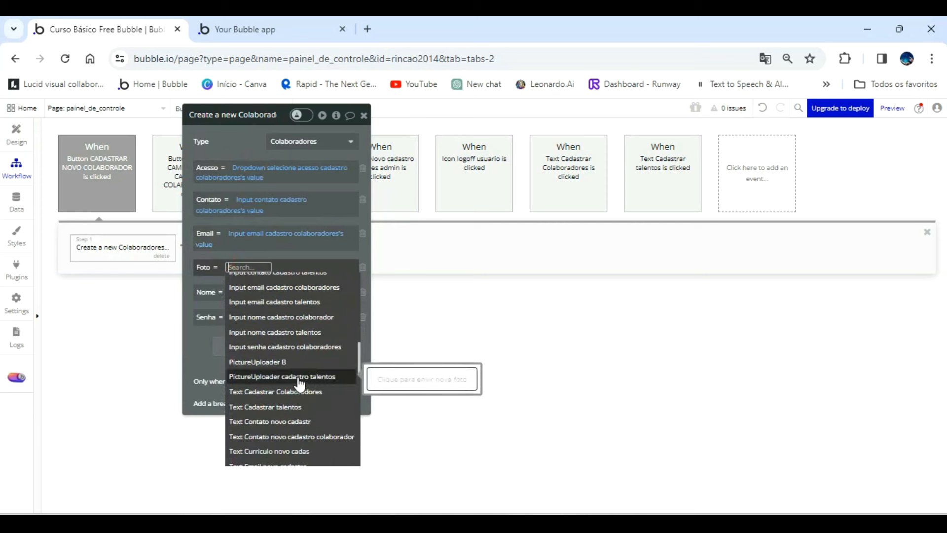
Rename the picture uploader in the design view as PictureUploader Foto cadastro colaborador.
click(17, 134)
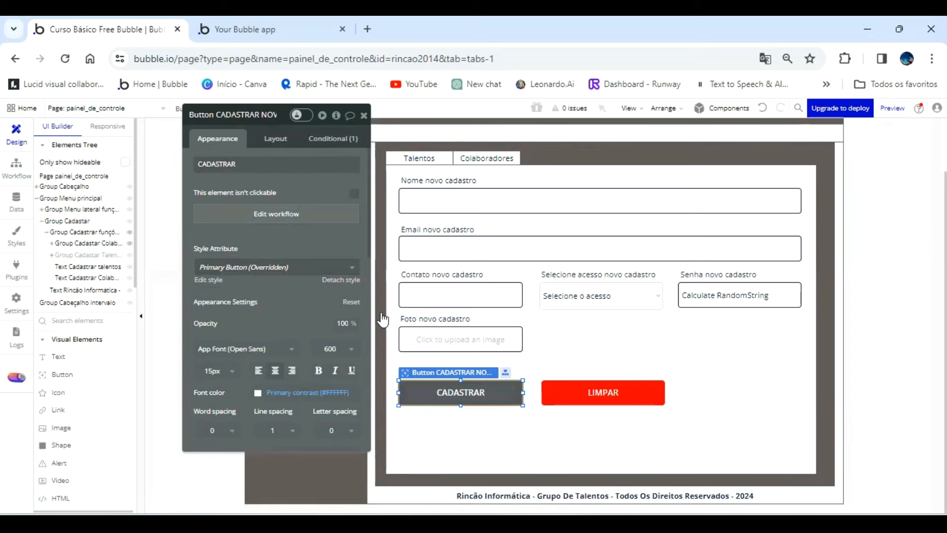
click(423, 340)
double_click(270, 117)
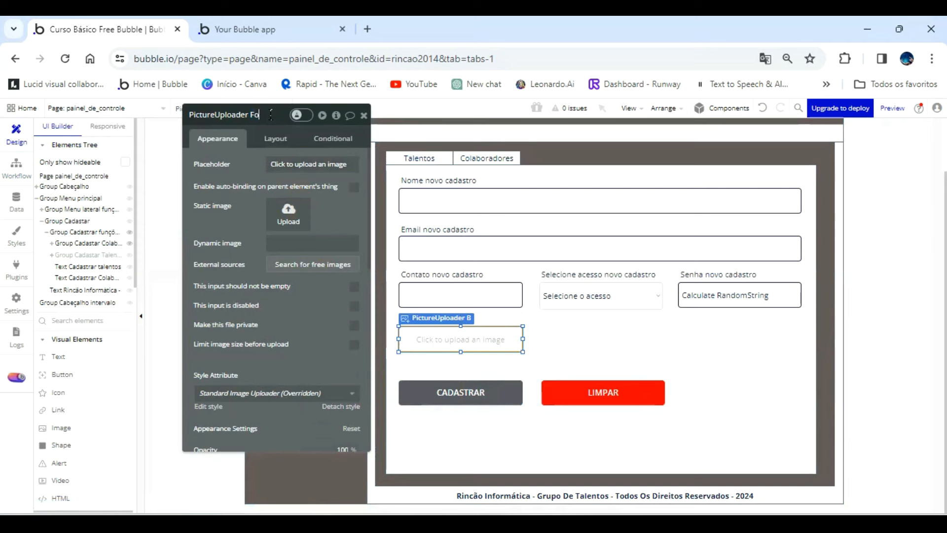
text(Foto cadastro)
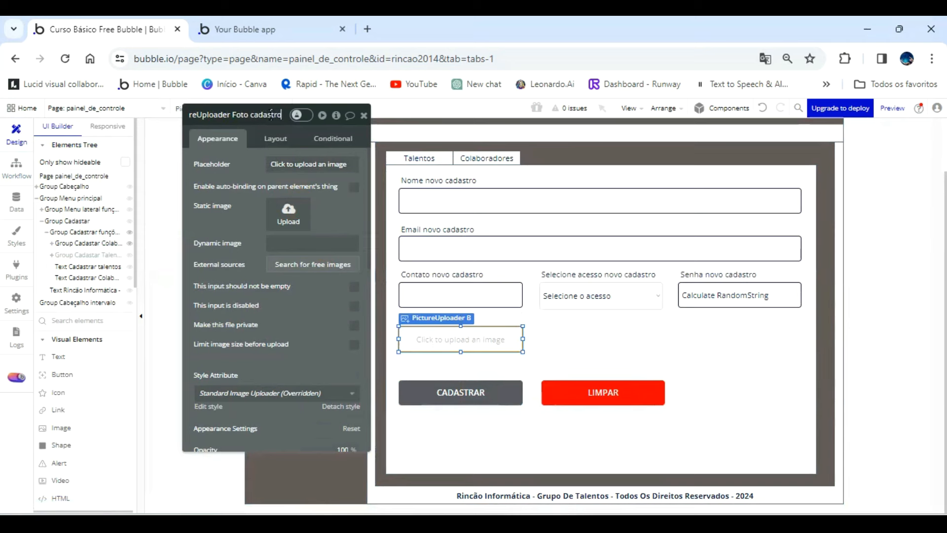
text( colaborador)
Return to the CADASTRAR button's workflow and set the Foto field to PictureUploader Foto cadastro colaborador's value.
click(17, 170)
click(239, 274)
scroll(307, 358, down, 4)
scroll(310, 380, down, 6)
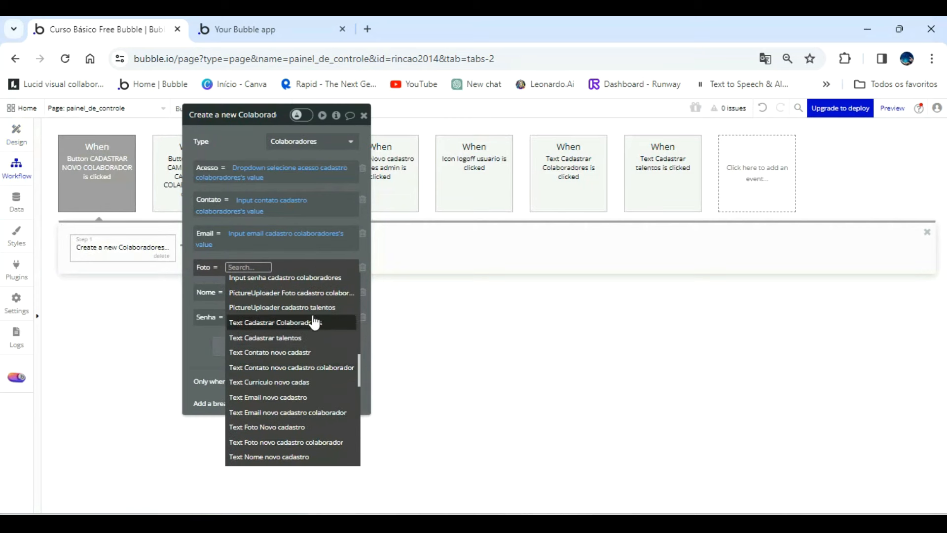
click(321, 294)
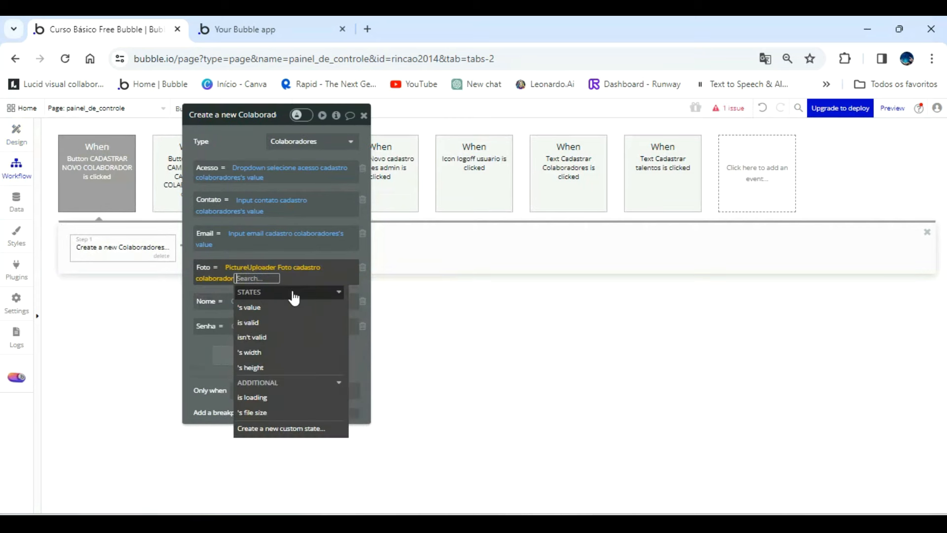
click(247, 306)
click(227, 140)
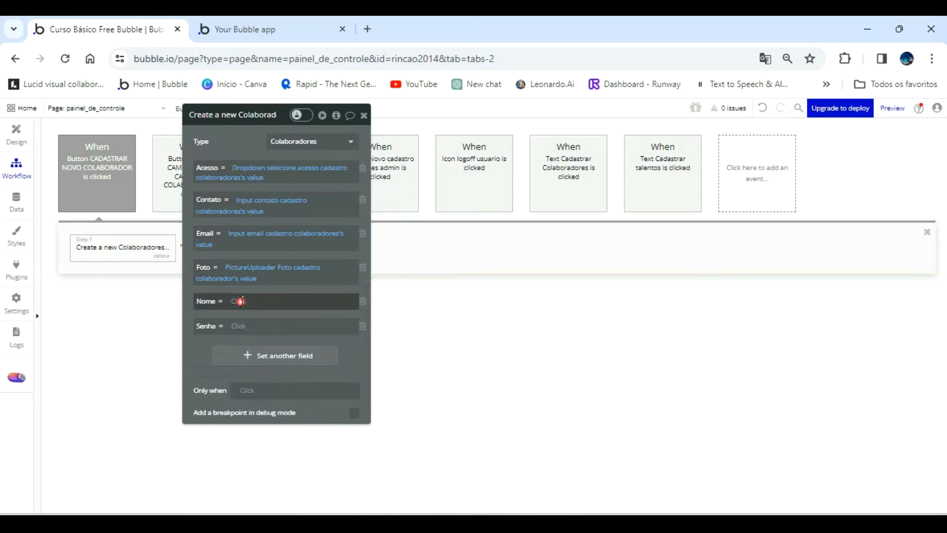
Set the action's Nome field to Input nome cadastro colaborador's value.
click(242, 302)
scroll(315, 414, down, 5)
scroll(318, 429, down, 3)
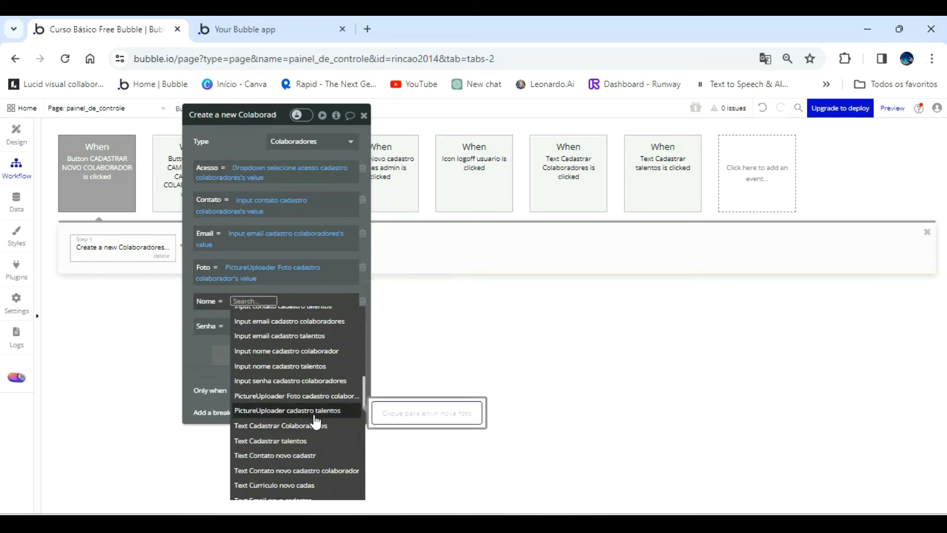
scroll(316, 417, up, 3)
click(286, 420)
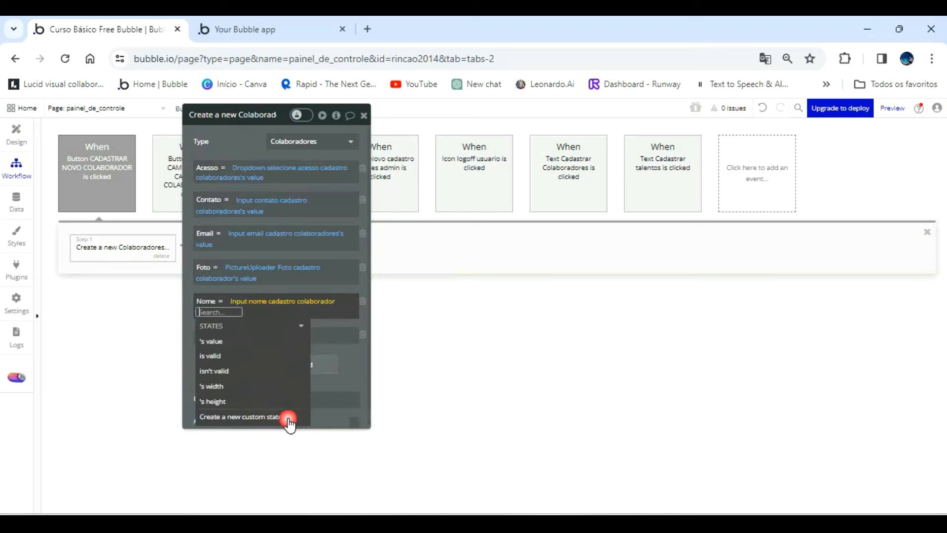
click(247, 341)
click(234, 143)
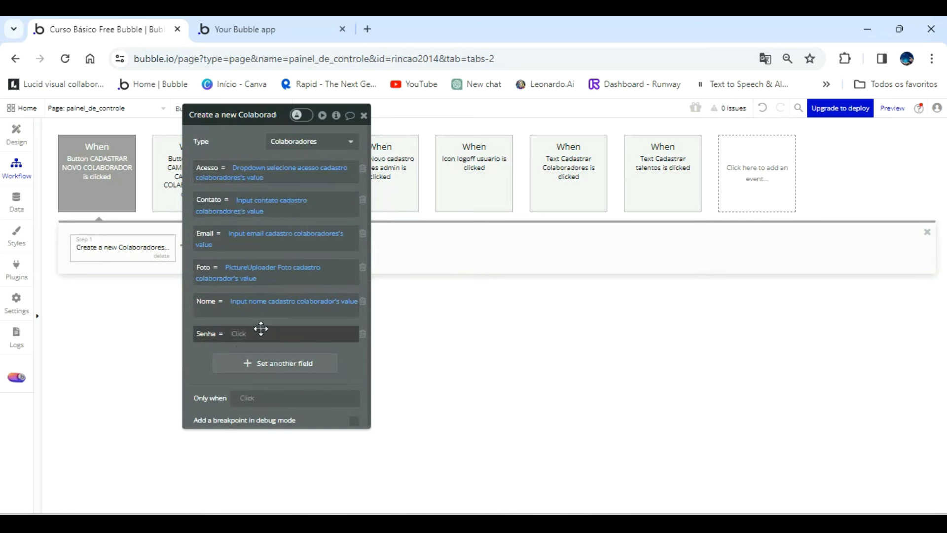
Set the action's Senha field to Input senha cadastro colaboradores's value and move the property editor clear of the action row.
click(239, 333)
scroll(316, 444, down, 8)
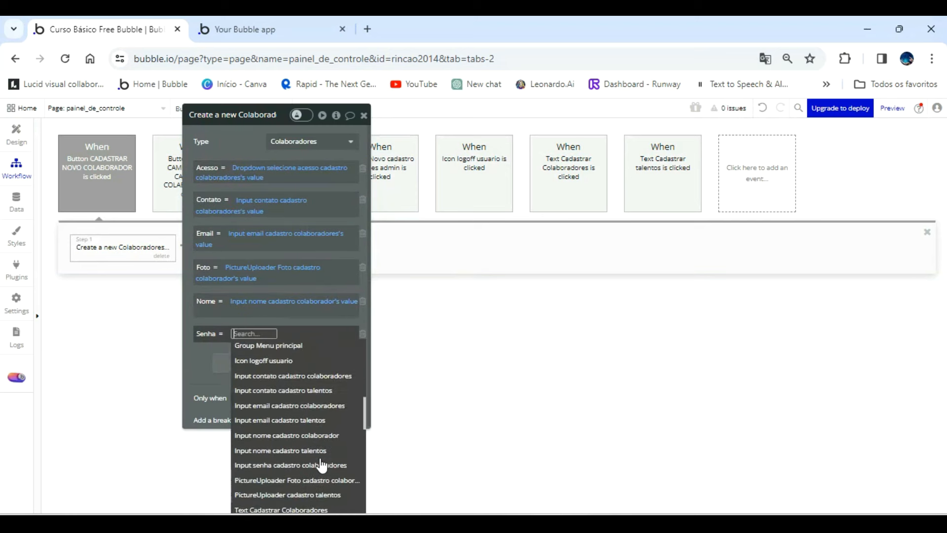
click(296, 413)
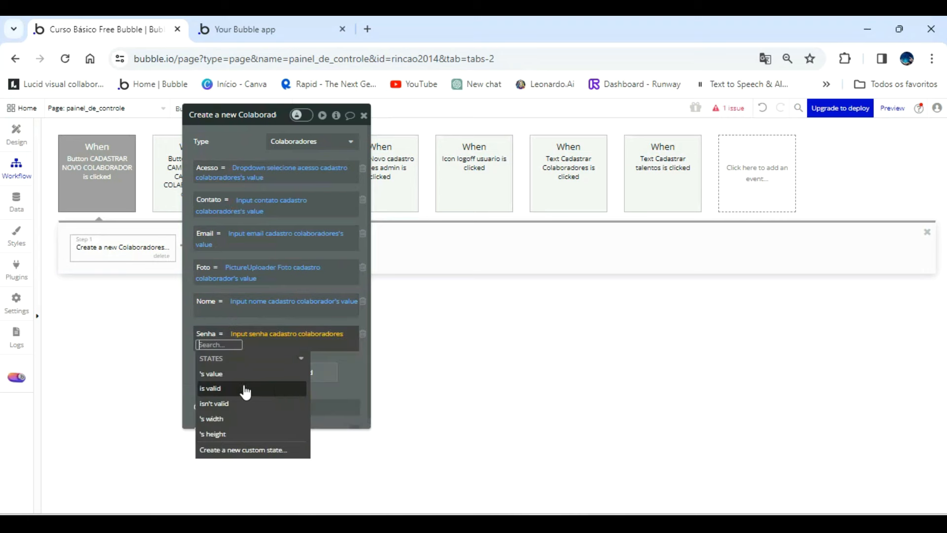
click(234, 373)
drag(233, 147, 572, 143)
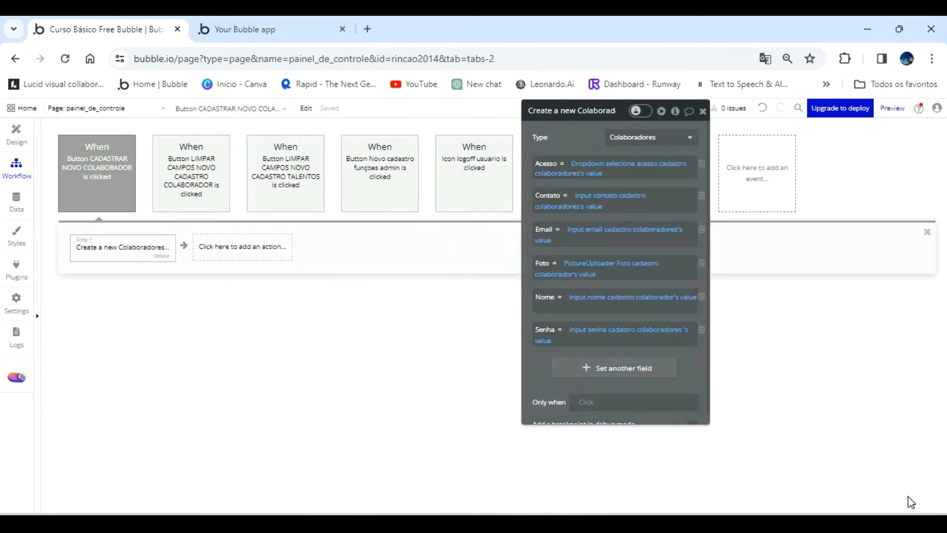
Add a Make changes to thing action after step 1, with the first item of a search for Empresas as the thing to change.
click(234, 249)
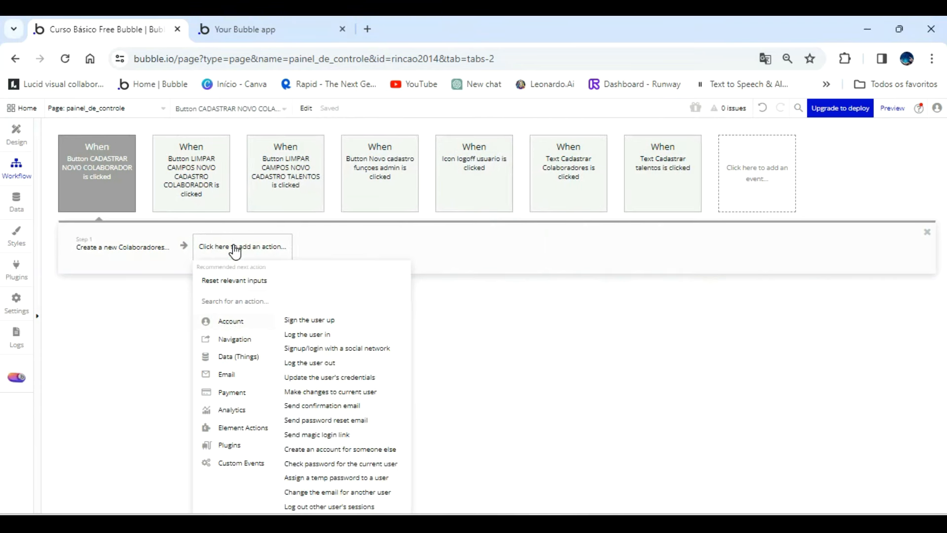
mouse_move(253, 358)
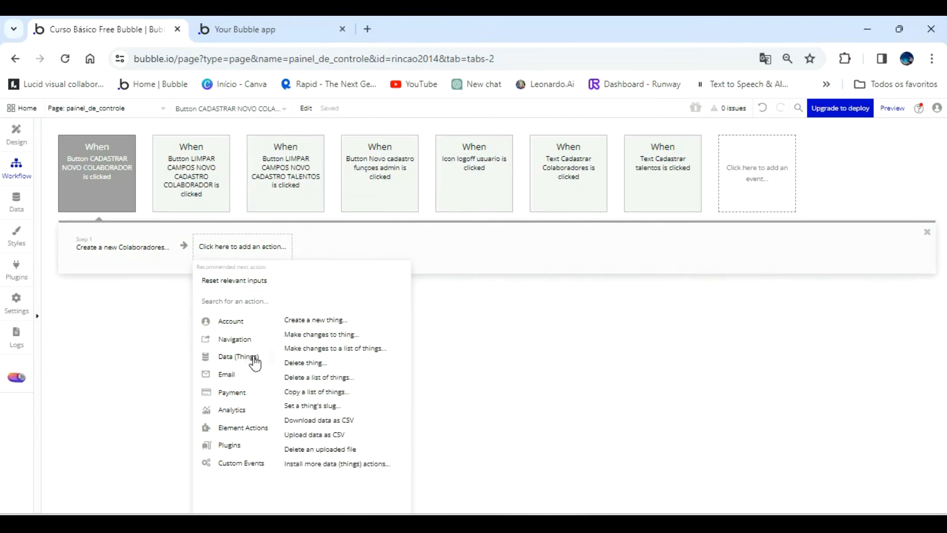
click(322, 334)
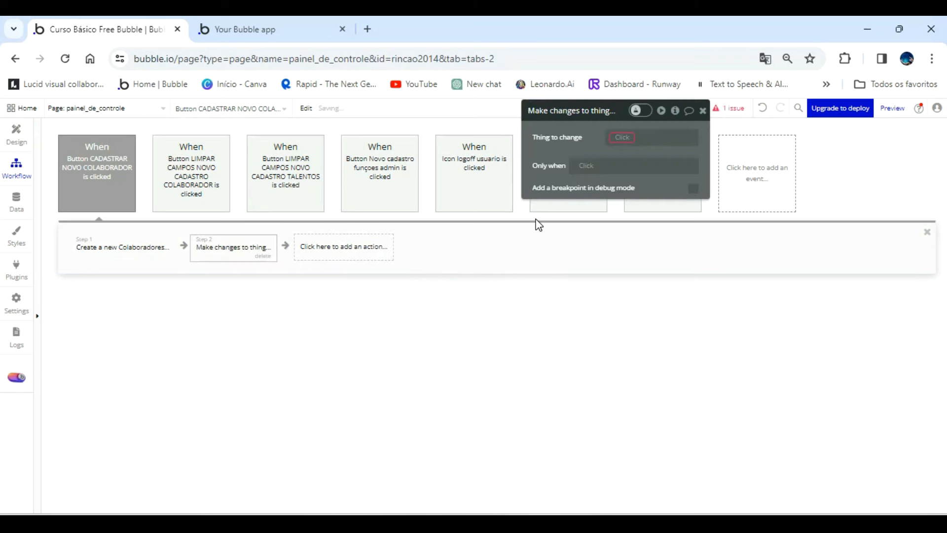
click(622, 137)
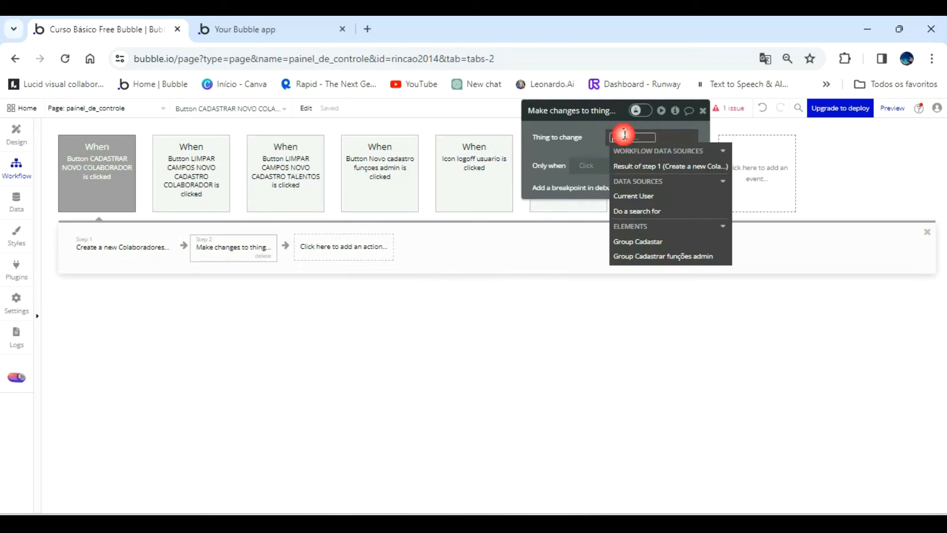
click(659, 213)
click(466, 138)
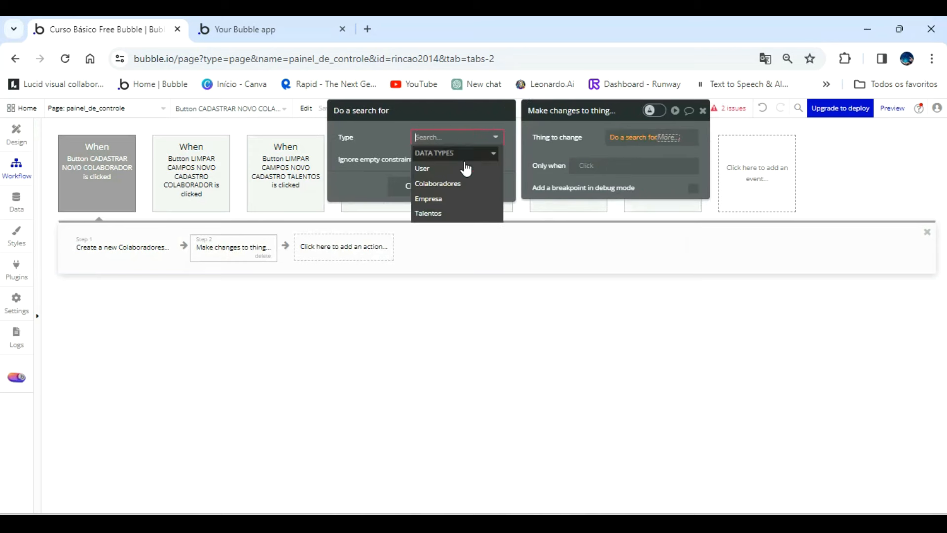
click(460, 200)
click(610, 158)
click(652, 147)
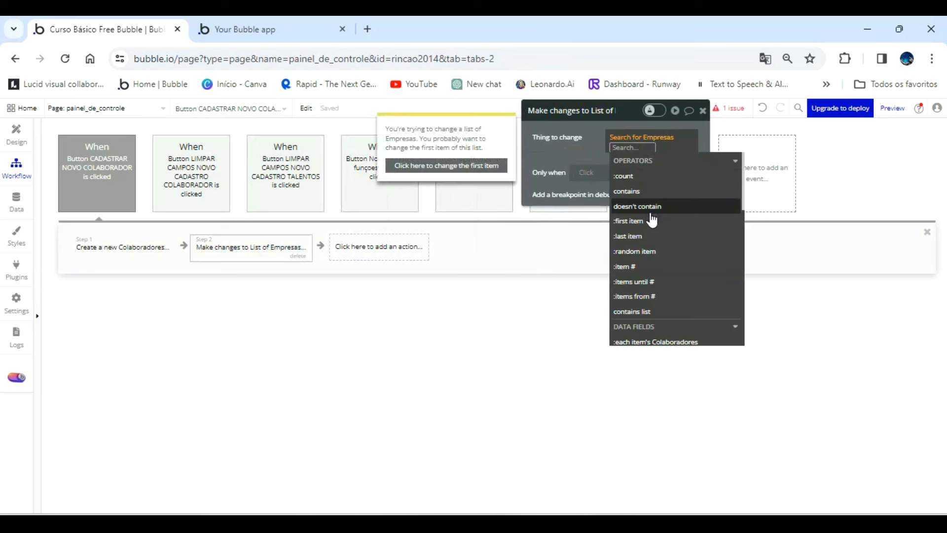
click(652, 222)
click(593, 156)
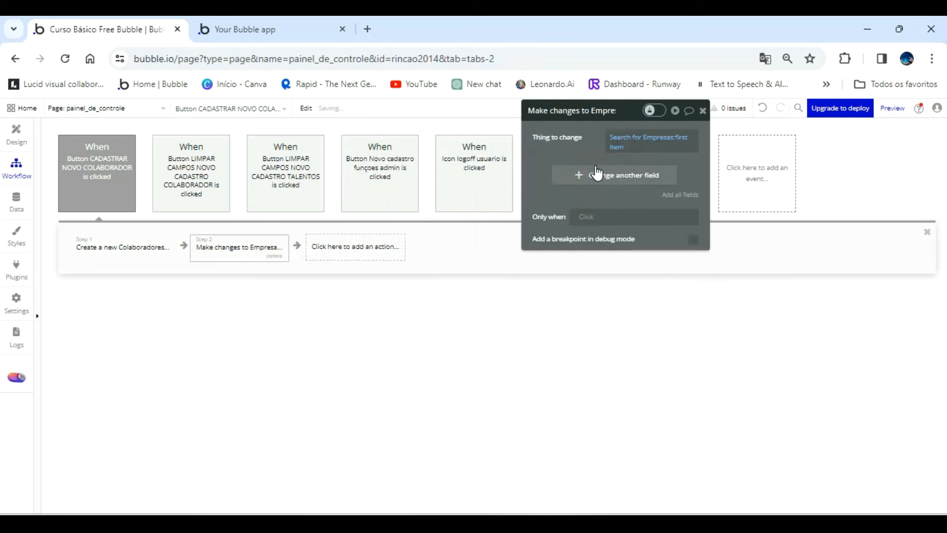
Make the Empresa action add the result of step 1 to its Colaboradores field.
click(597, 176)
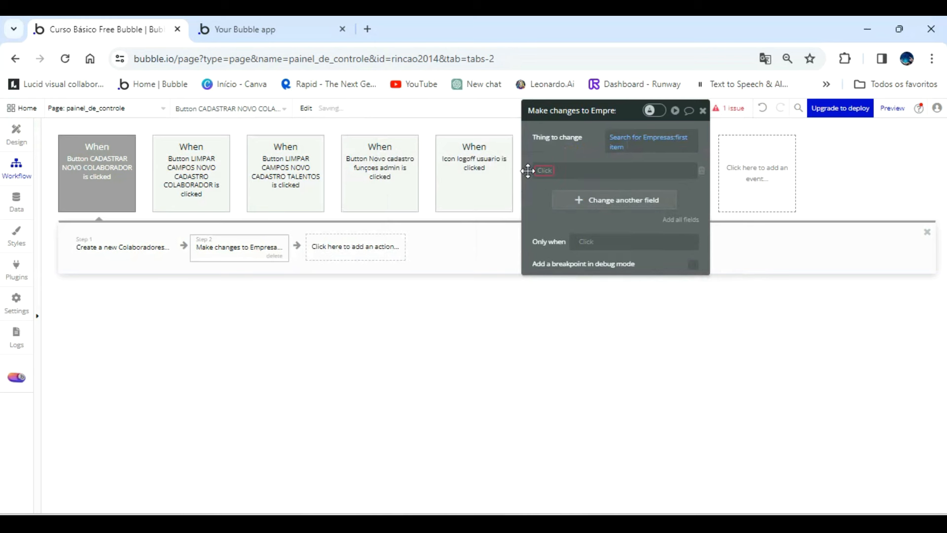
click(542, 169)
click(567, 183)
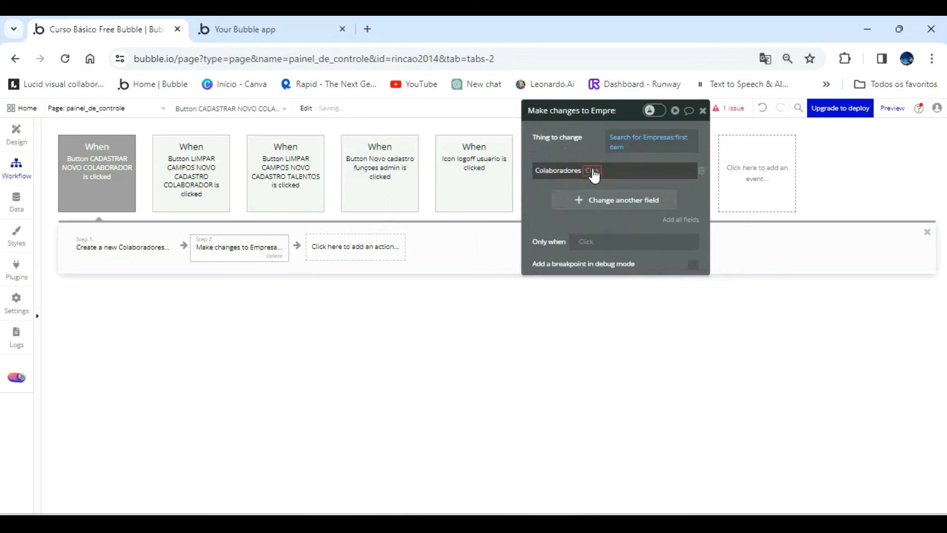
click(592, 173)
click(594, 185)
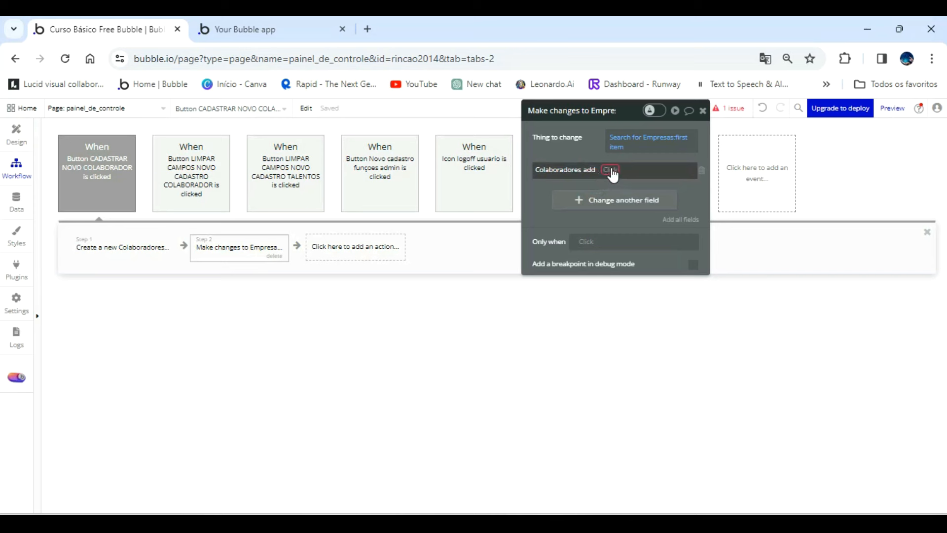
click(612, 172)
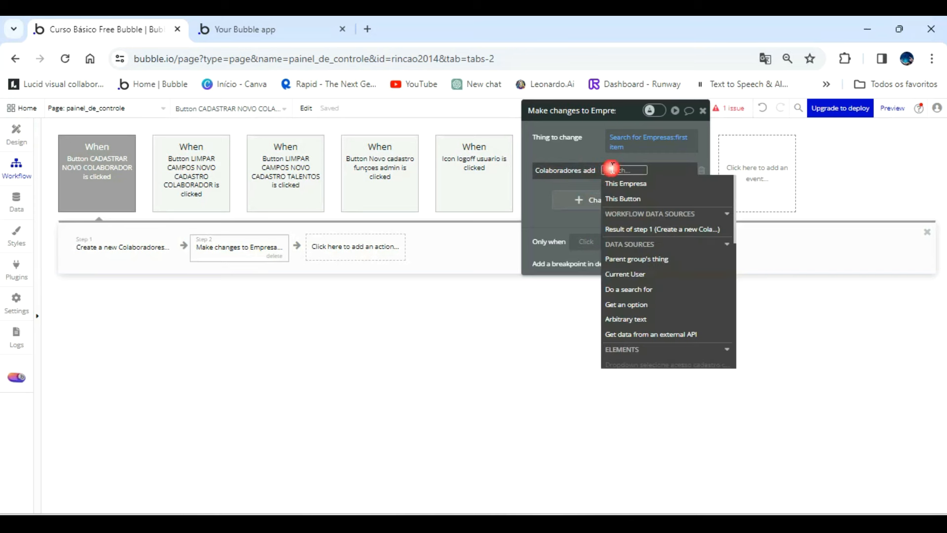
click(653, 230)
click(582, 146)
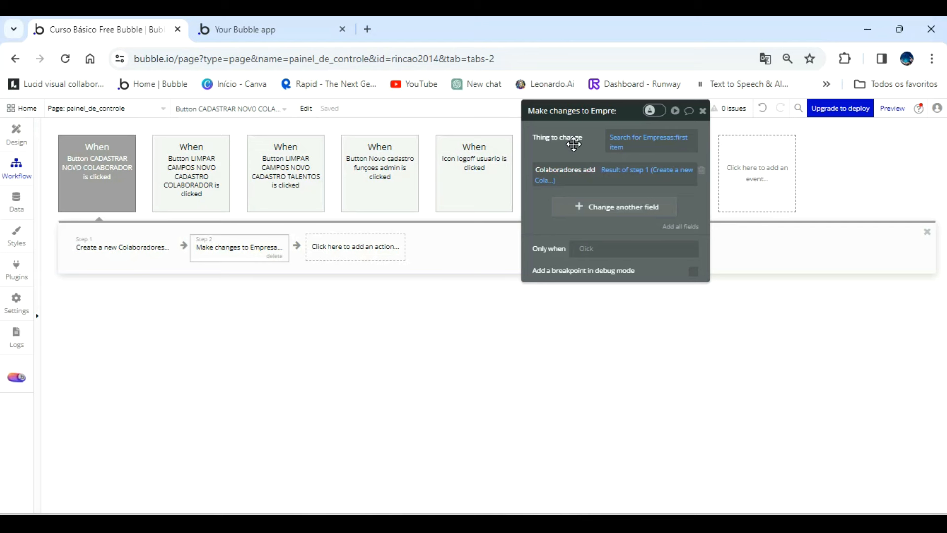
Add a BEP Toast Alert action as step 3 with the message "Colaborador cadastrado!".
click(360, 253)
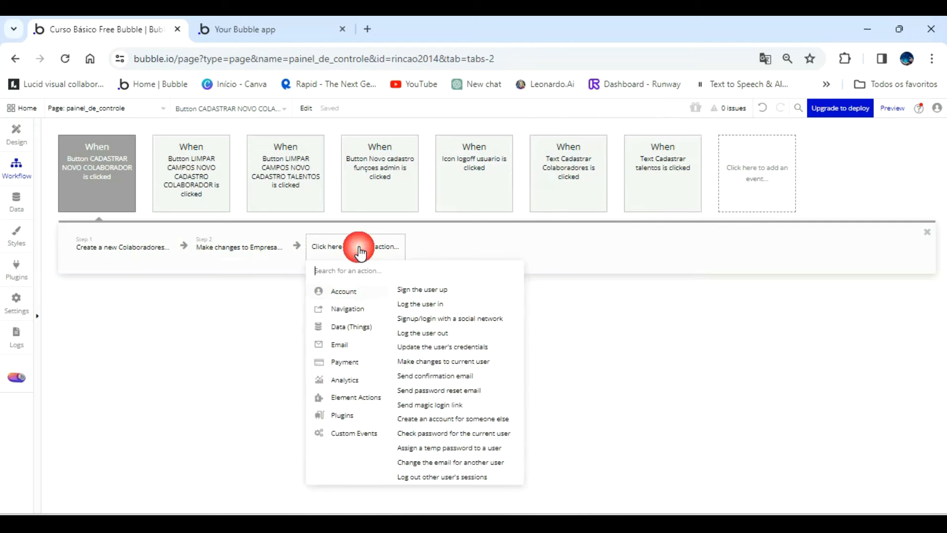
text(toas)
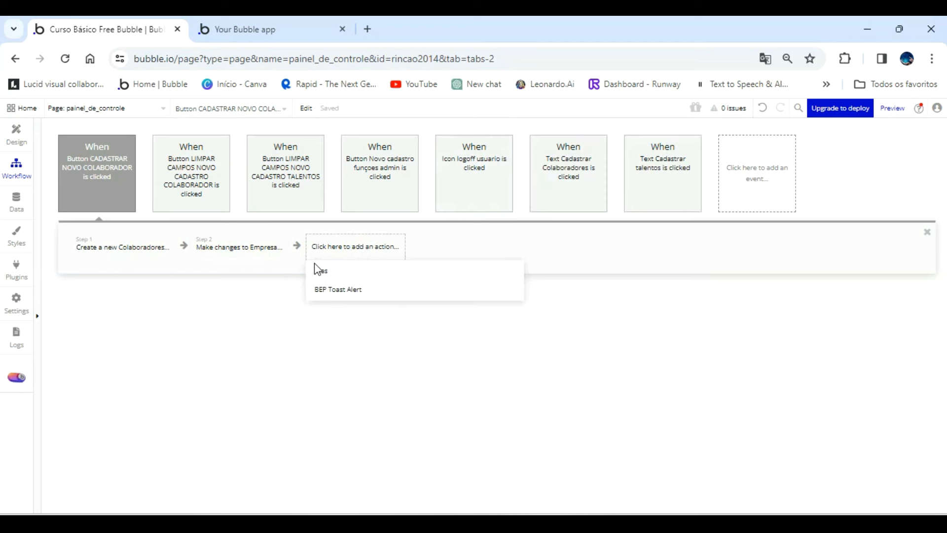
click(338, 289)
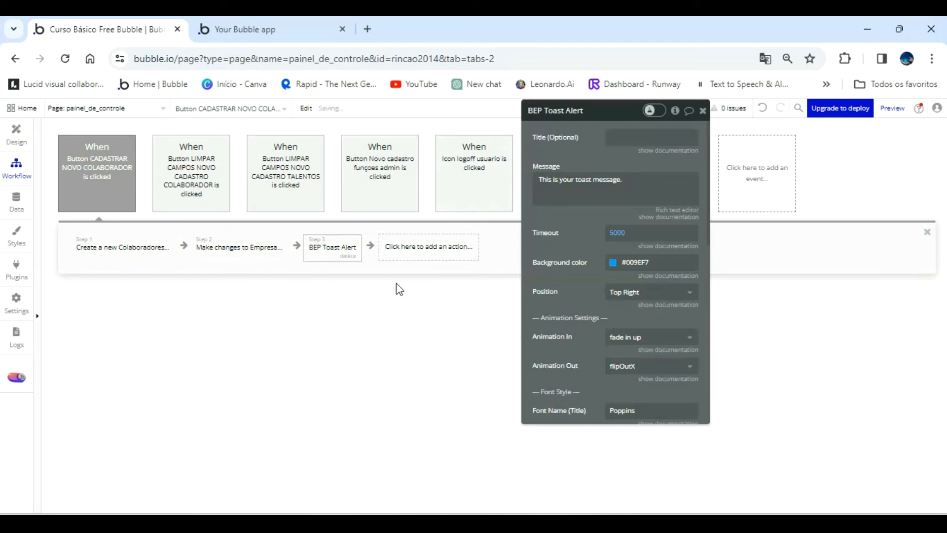
click(563, 187)
text(cadastrado)
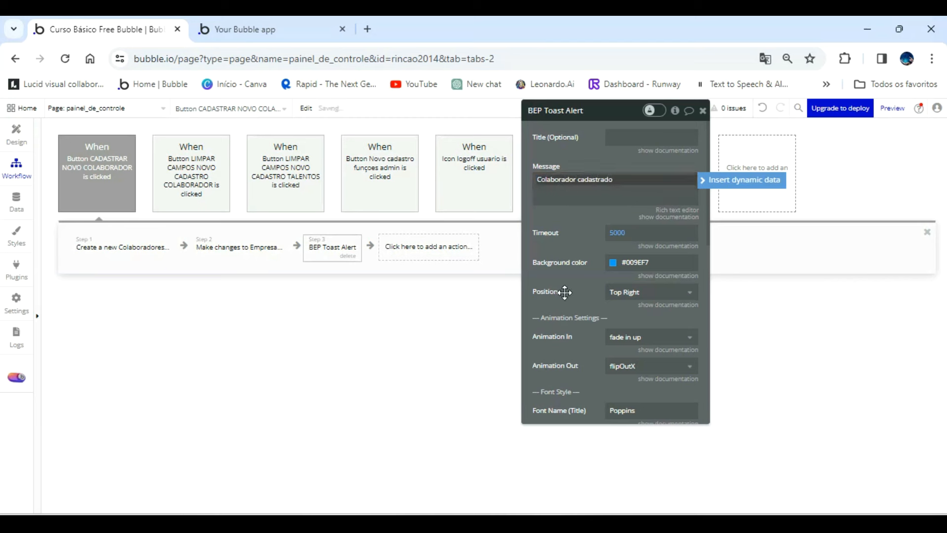
text(!)
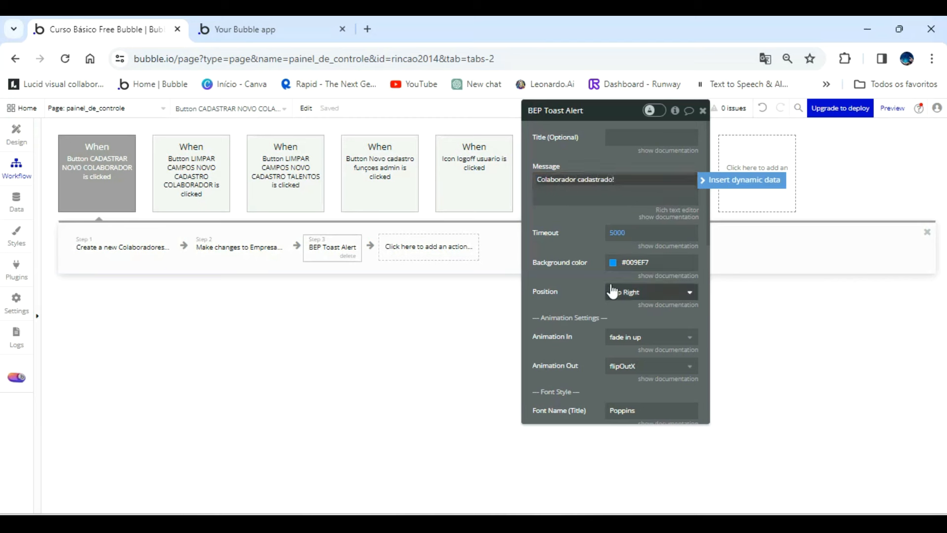
Set the toast alert's timeout to 2000 and its position to Center.
click(621, 234)
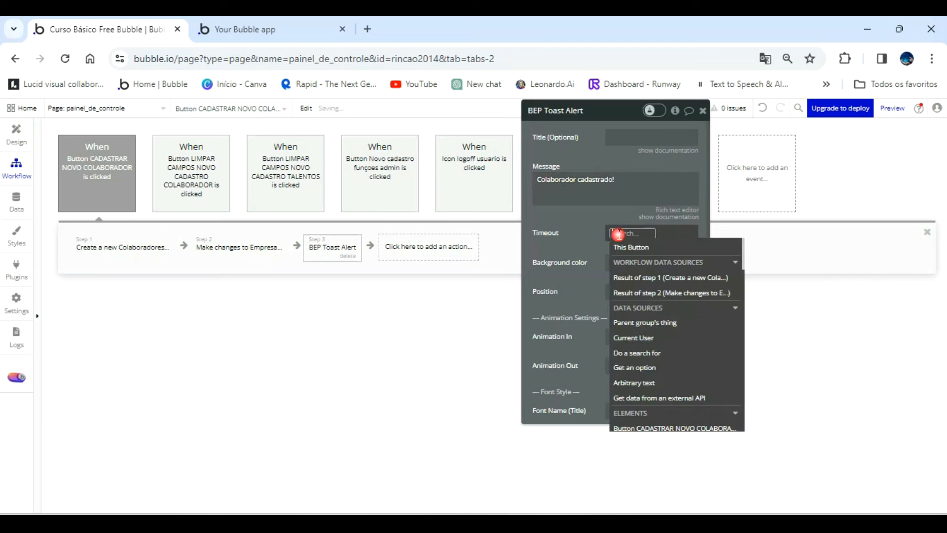
text(2000)
click(617, 234)
click(592, 271)
click(629, 292)
click(630, 315)
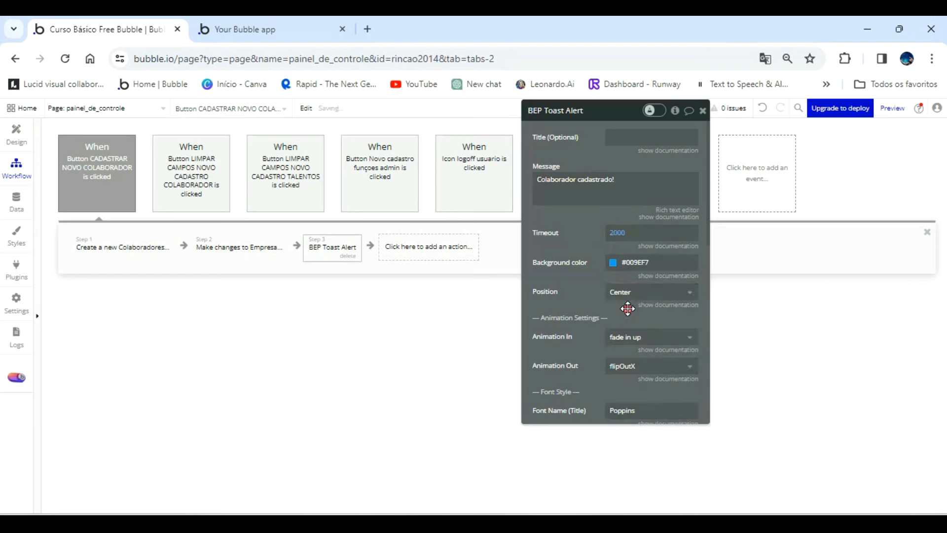
Set the toast alert's message font size to 20.
scroll(599, 277, down, 7)
scroll(614, 295, up, 1)
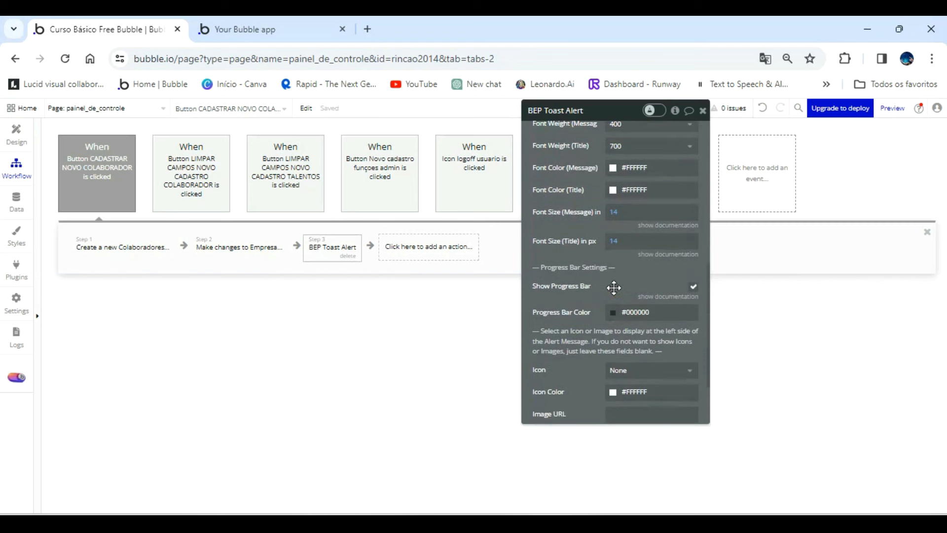
click(615, 212)
text(20)
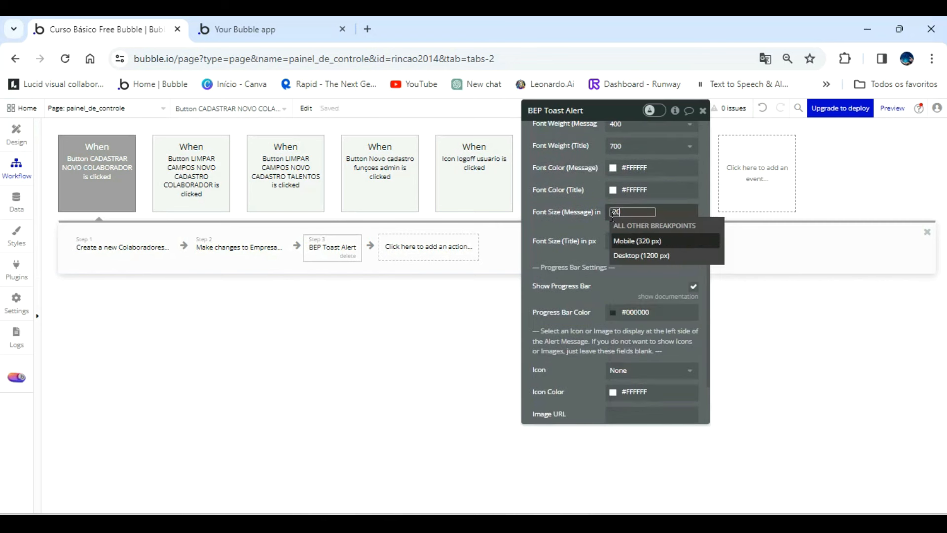
click(598, 223)
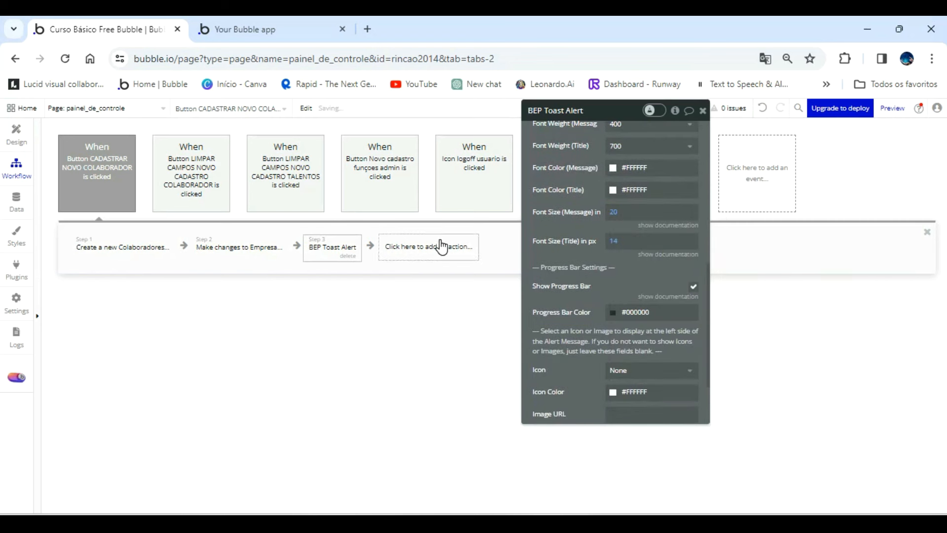
Add a Reset data action as step 4 for the element Group Cadastar Colaboradores.
click(441, 247)
mouse_move(444, 398)
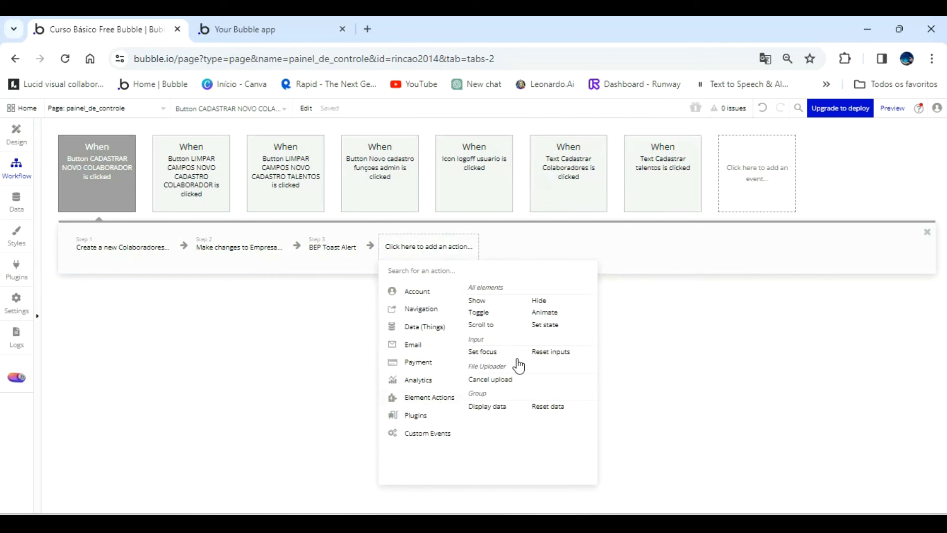
click(548, 407)
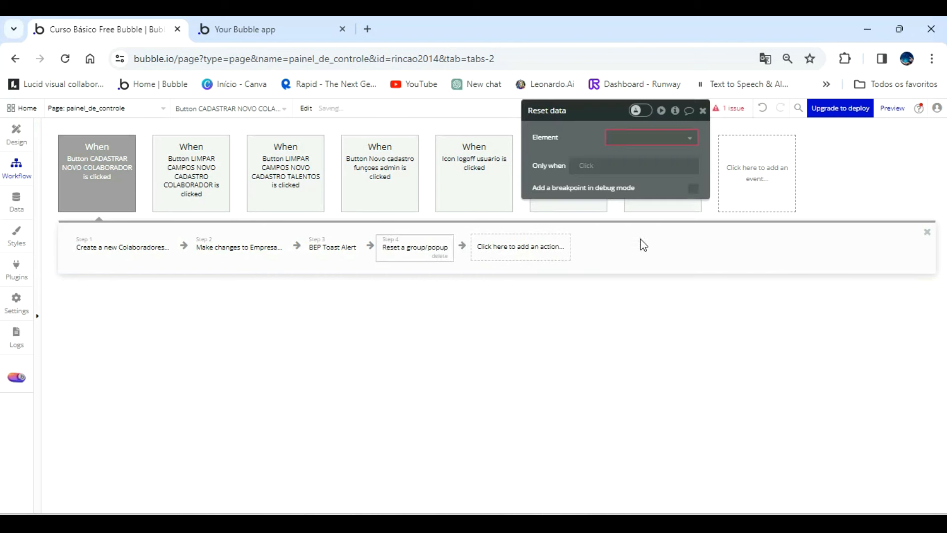
click(657, 142)
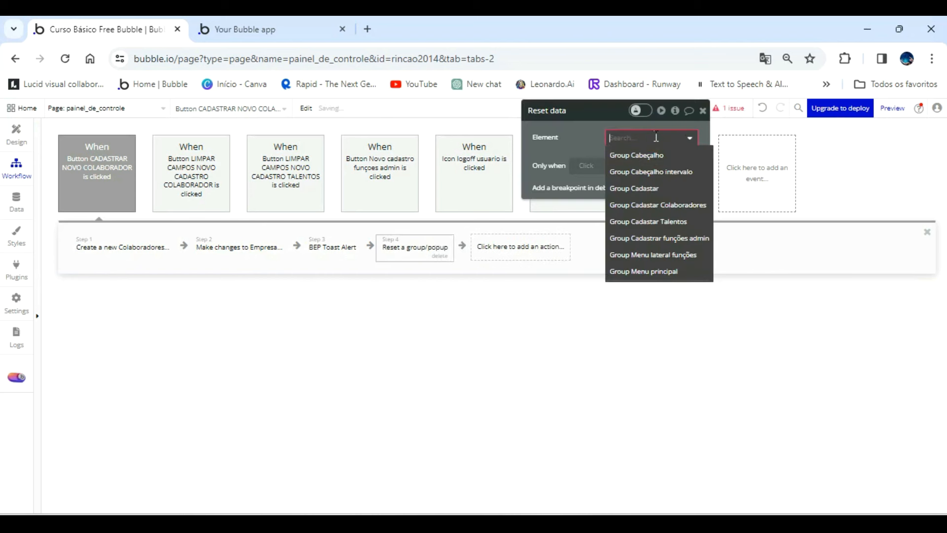
click(665, 205)
Switch to the app preview and open the Colaboradores registration form in the Cadastrar section.
click(294, 29)
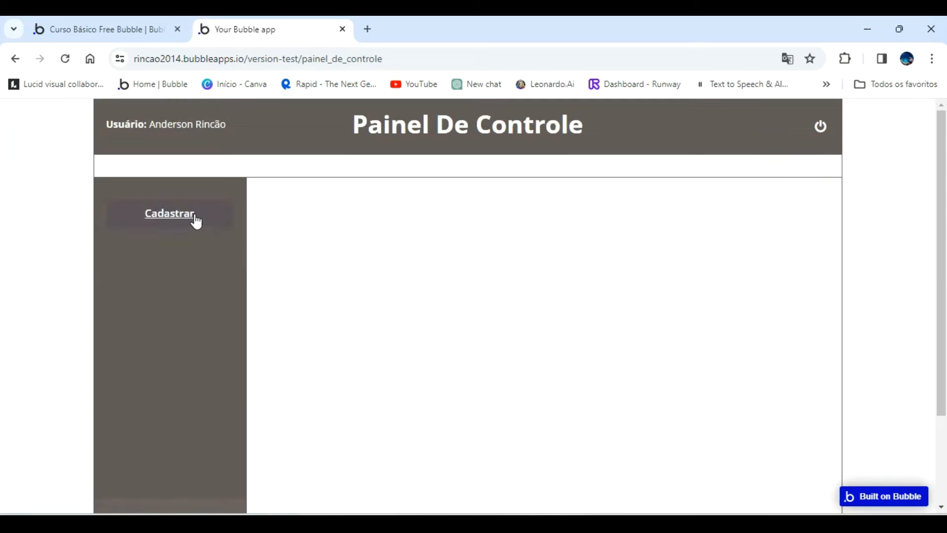
click(195, 217)
click(395, 203)
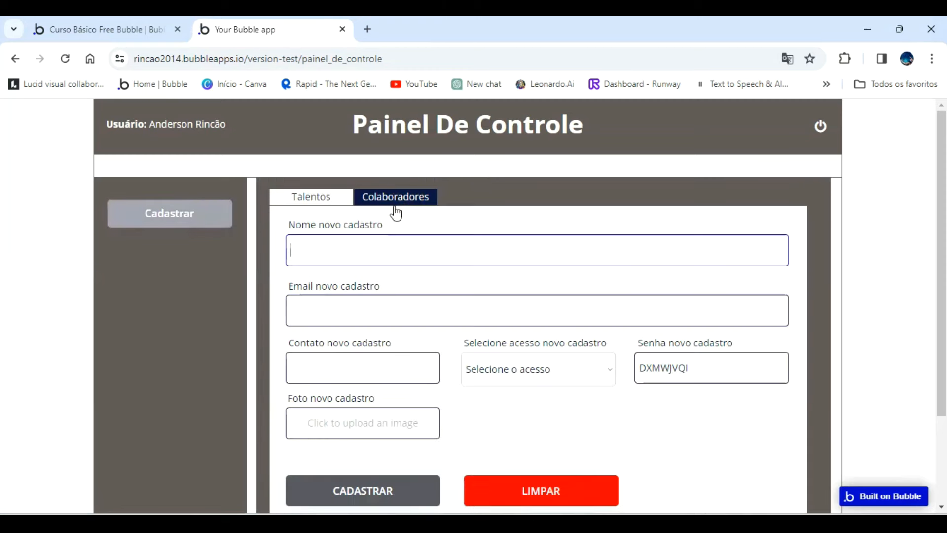
Fill in the new collaborator's full name, e-mail address and contact phone number.
click(353, 248)
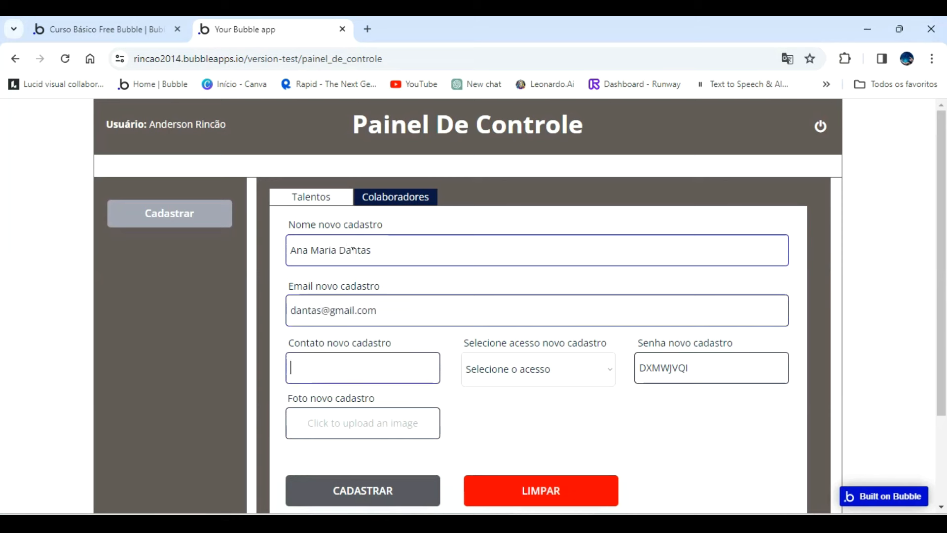
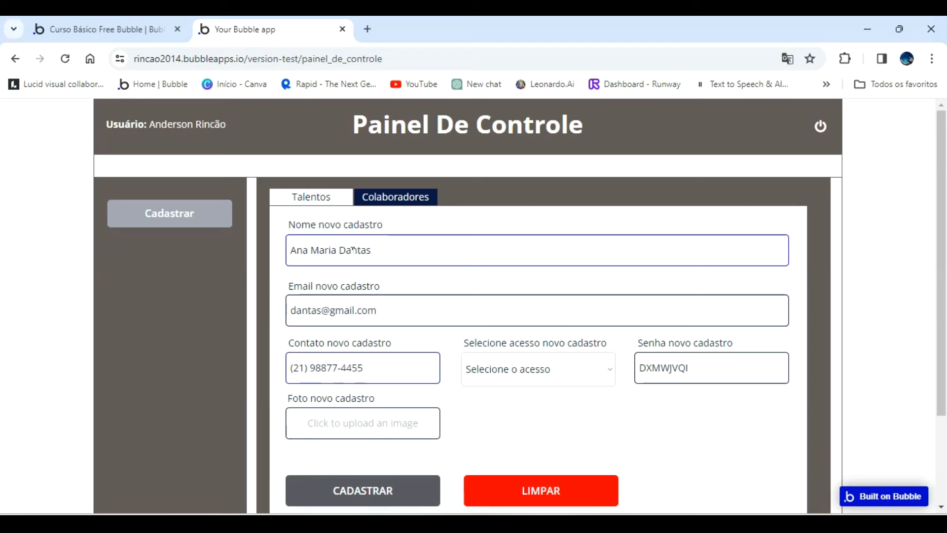
Complete the new collaborator's registration with Gerente access and the 60-year-old French woman's photo from the desktop's Nova pasta, and submit it.
click(539, 360)
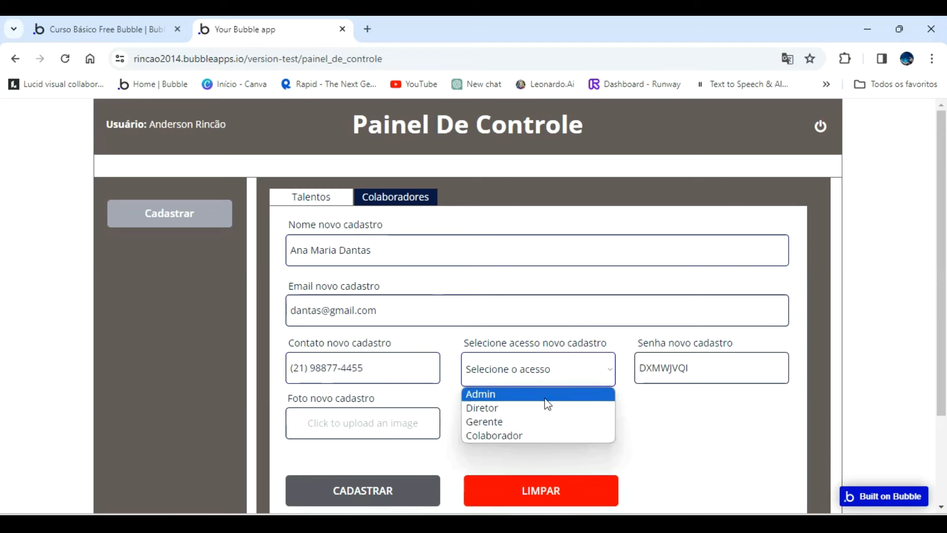
click(535, 422)
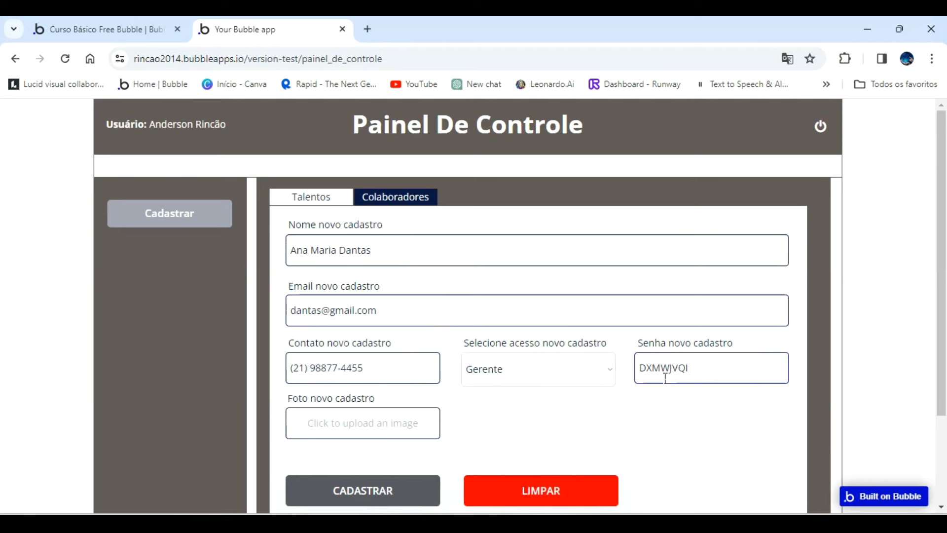
click(412, 422)
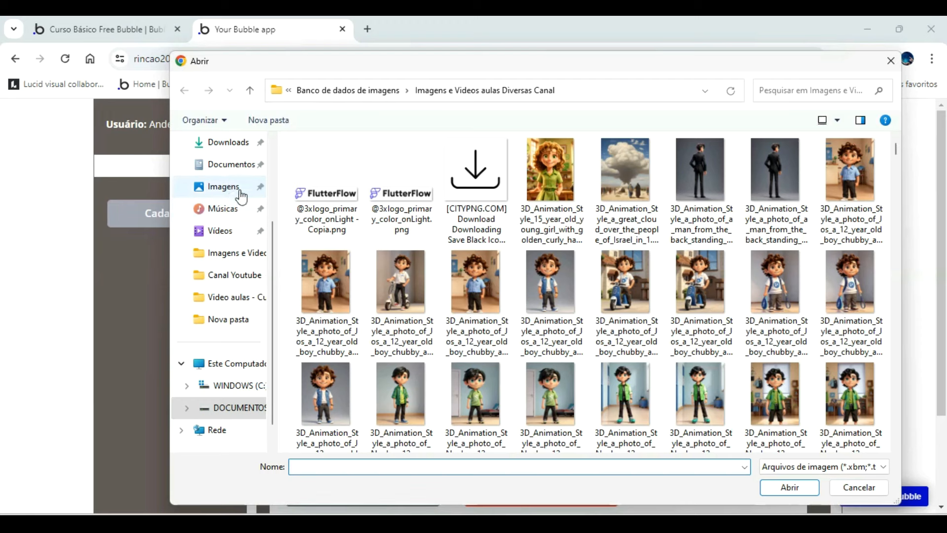
scroll(242, 193, up, 3)
click(241, 235)
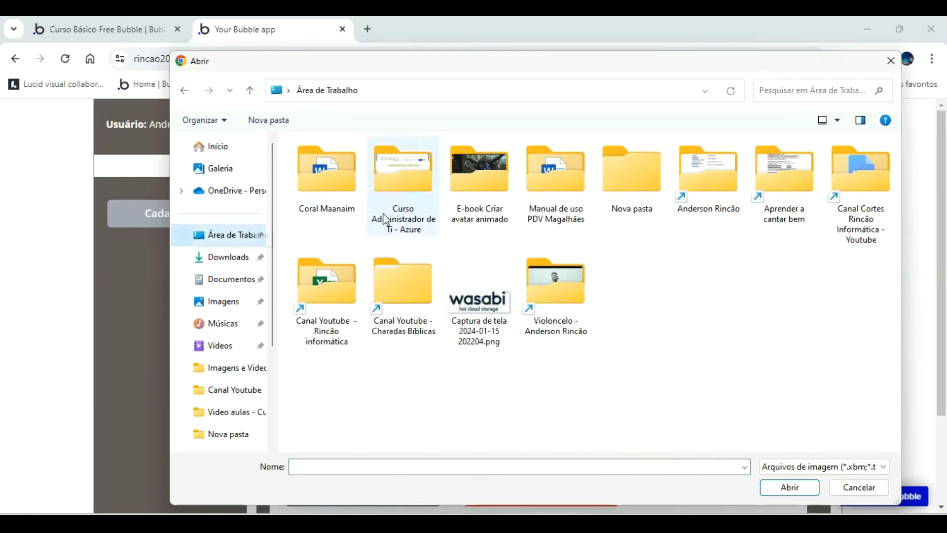
double_click(635, 187)
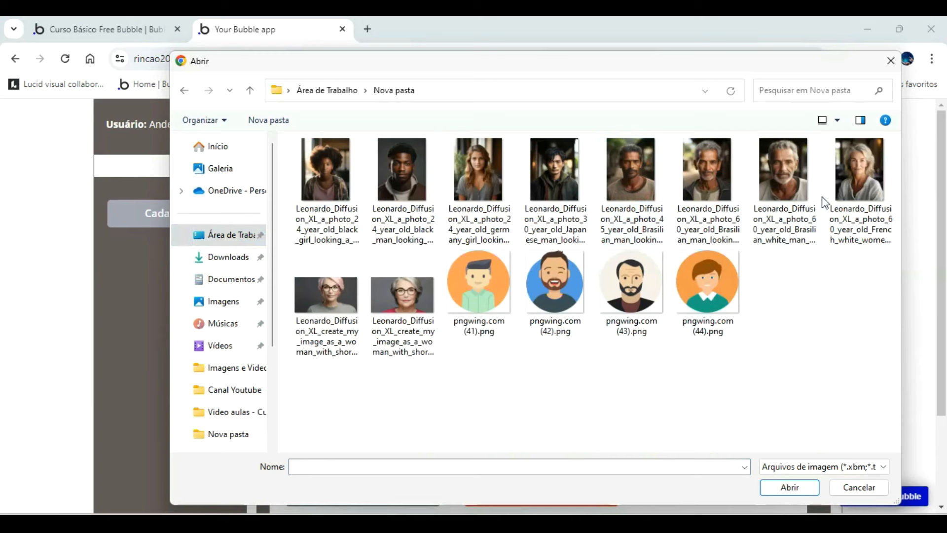
double_click(847, 185)
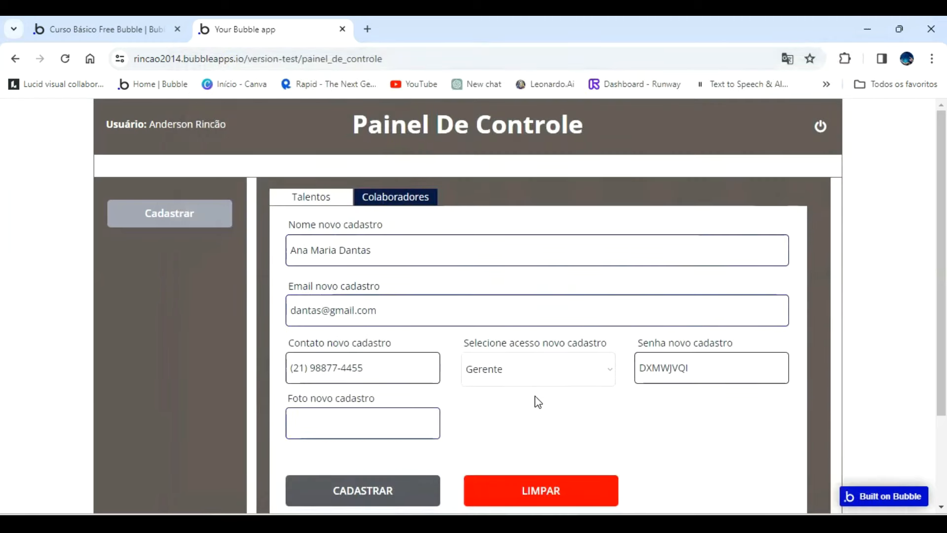
click(367, 492)
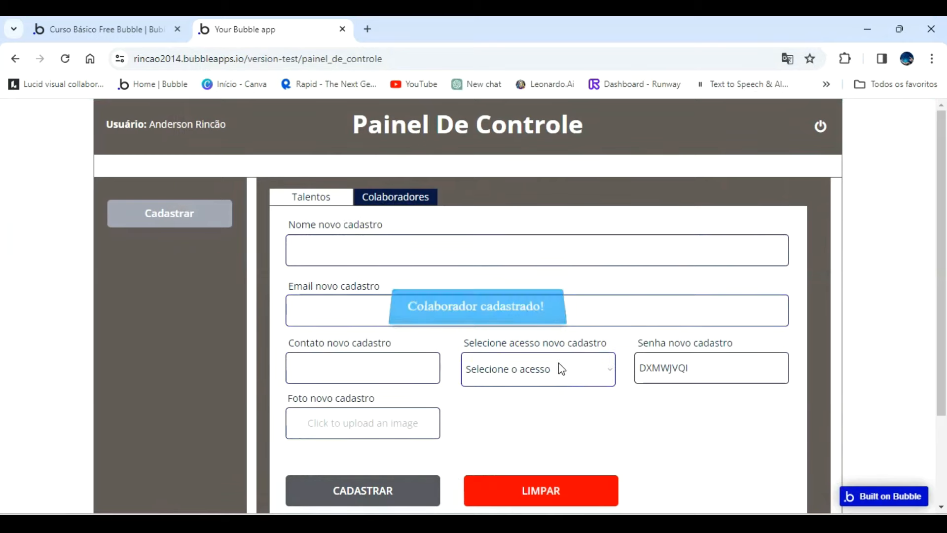
Return to the Bubble editor and check the Colaboradores field in the Empresa records of the app data.
click(125, 31)
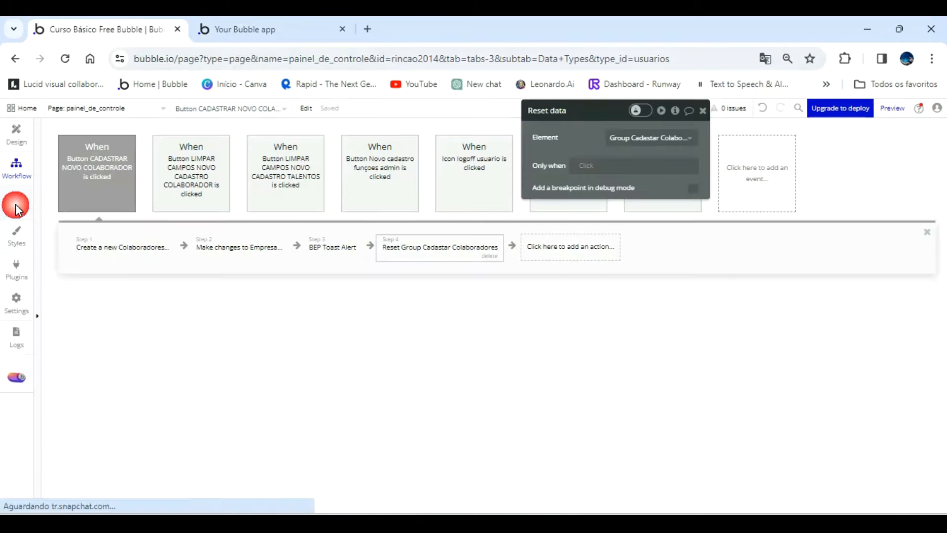
click(16, 203)
click(81, 268)
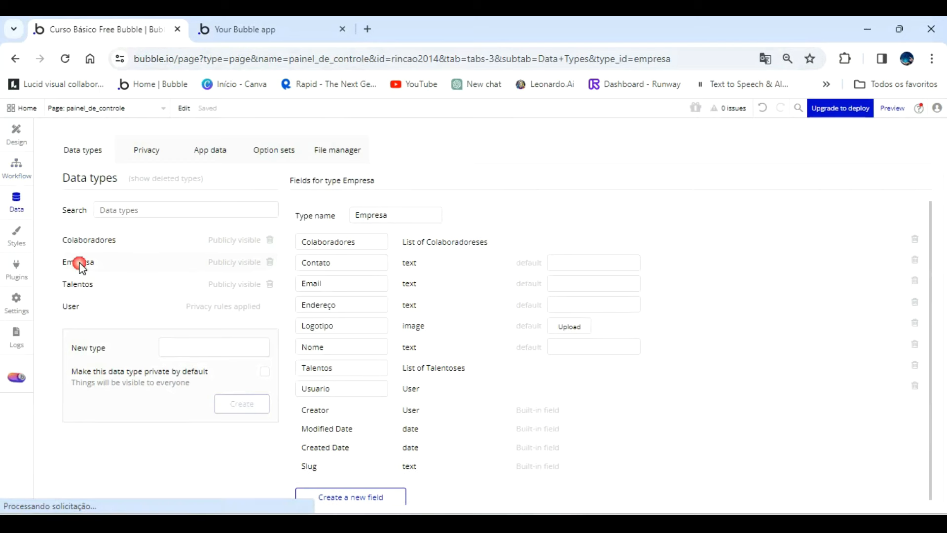
click(215, 150)
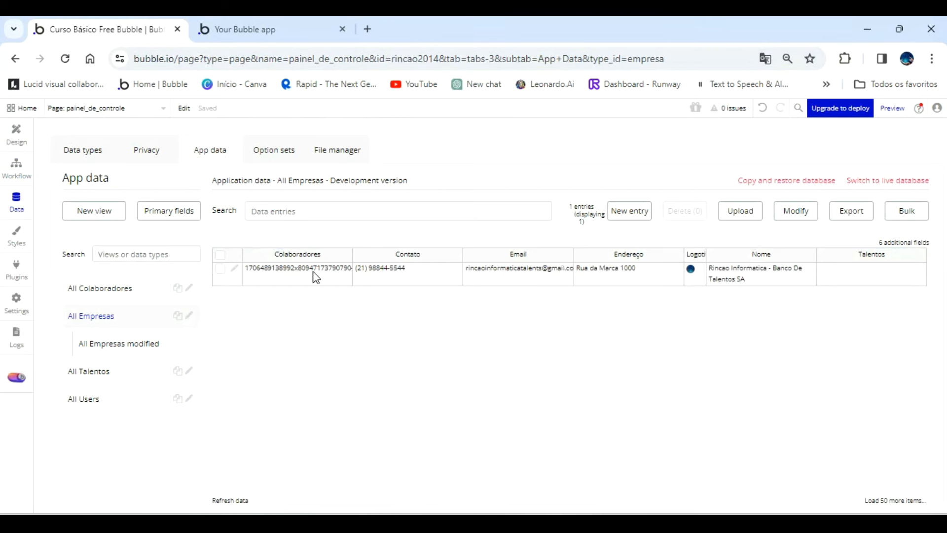
Switch back to the app preview and fill in a second collaborator's full name, e-mail address and contact phone number.
click(254, 20)
click(356, 255)
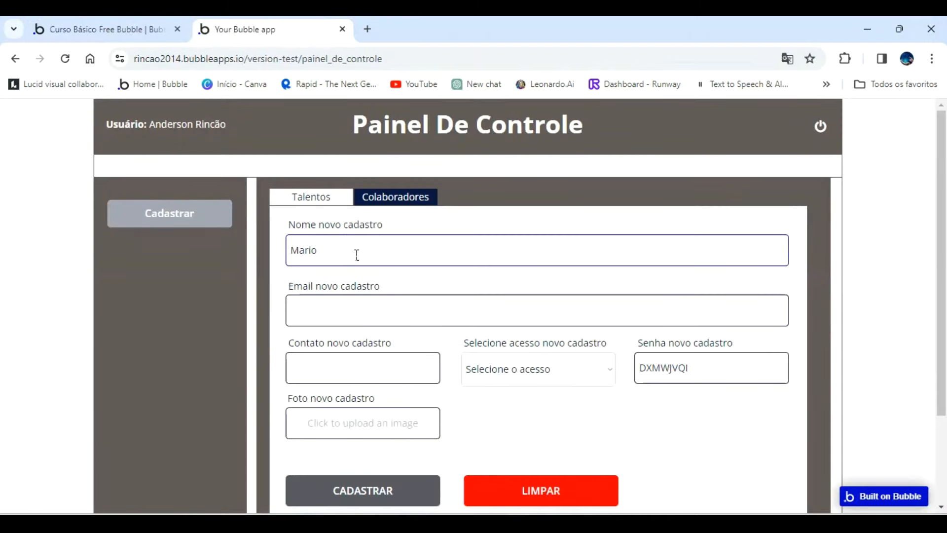
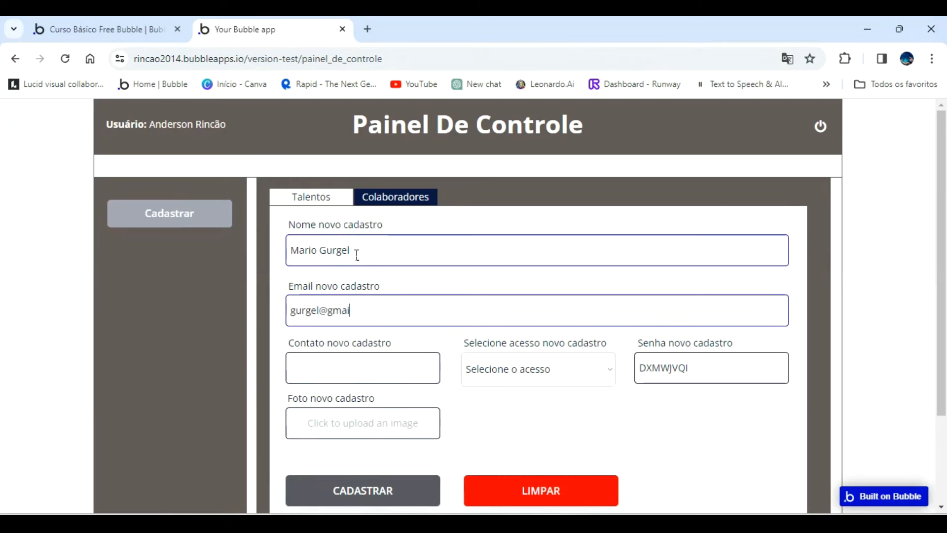
key(Tab)
text((21))
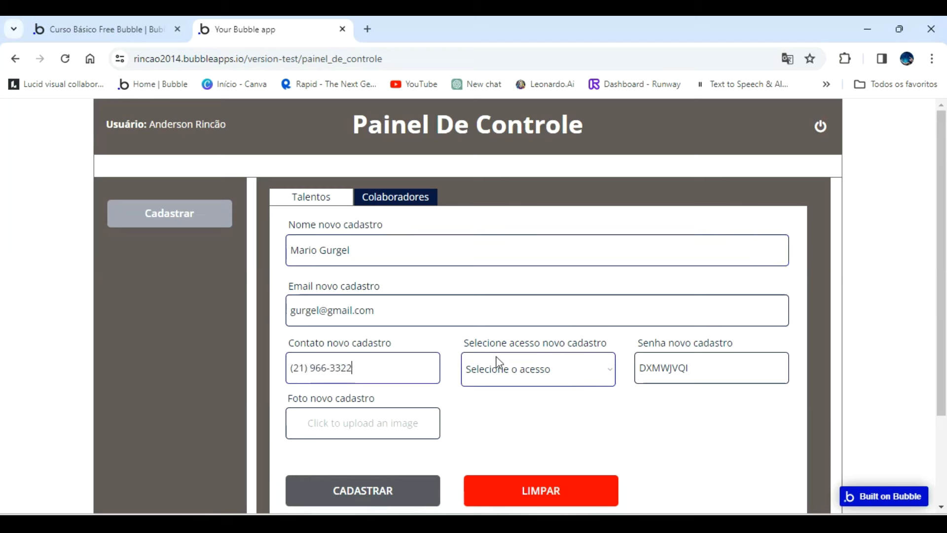
Complete the second registration with Colaborador access and the 24-year-old Black man's photo from Nova pasta, and submit it.
click(572, 369)
click(535, 436)
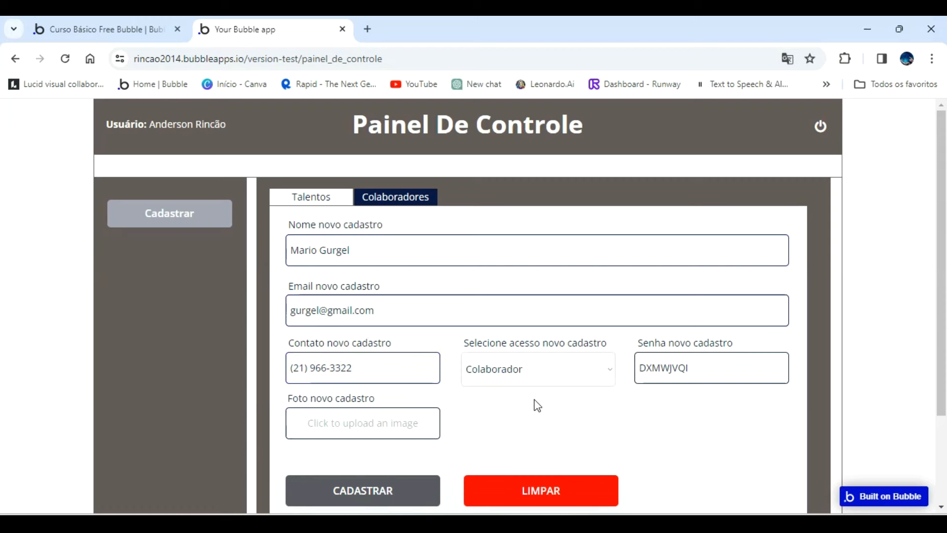
click(402, 423)
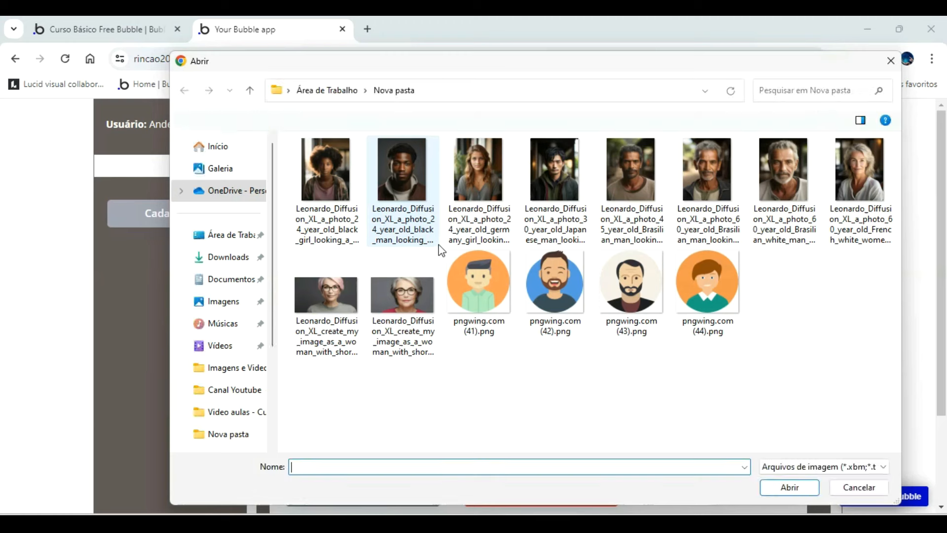
double_click(402, 179)
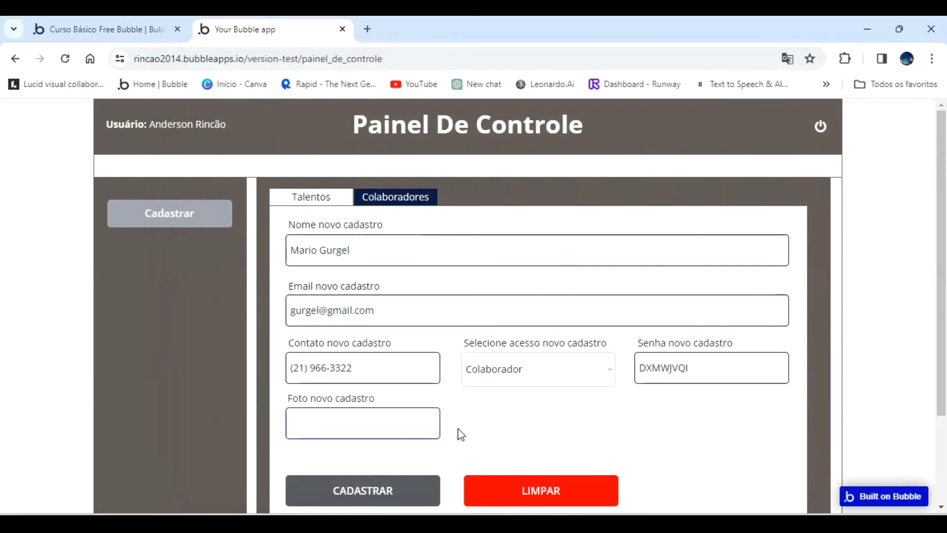
click(372, 490)
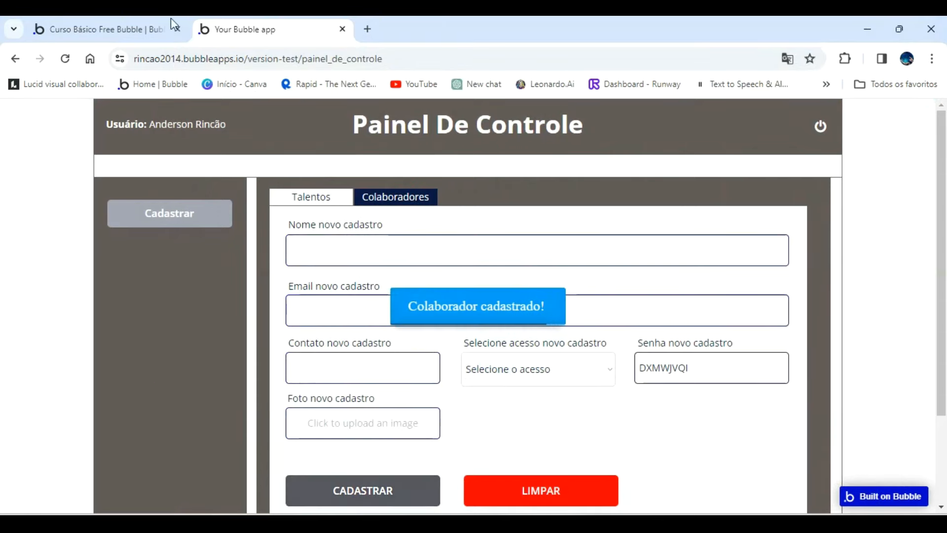
Reload the Bubble editor and check the Empresa record's Colaboradores list again.
click(138, 24)
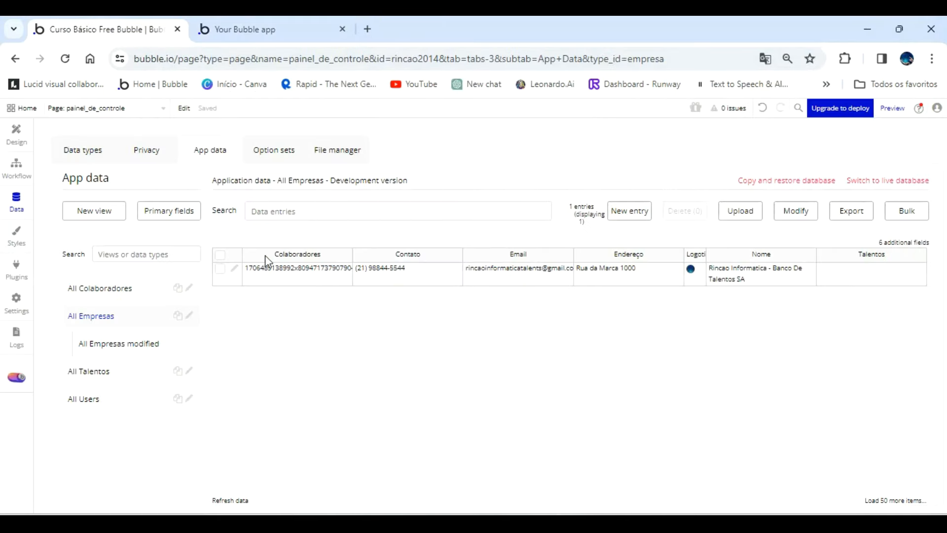
click(65, 59)
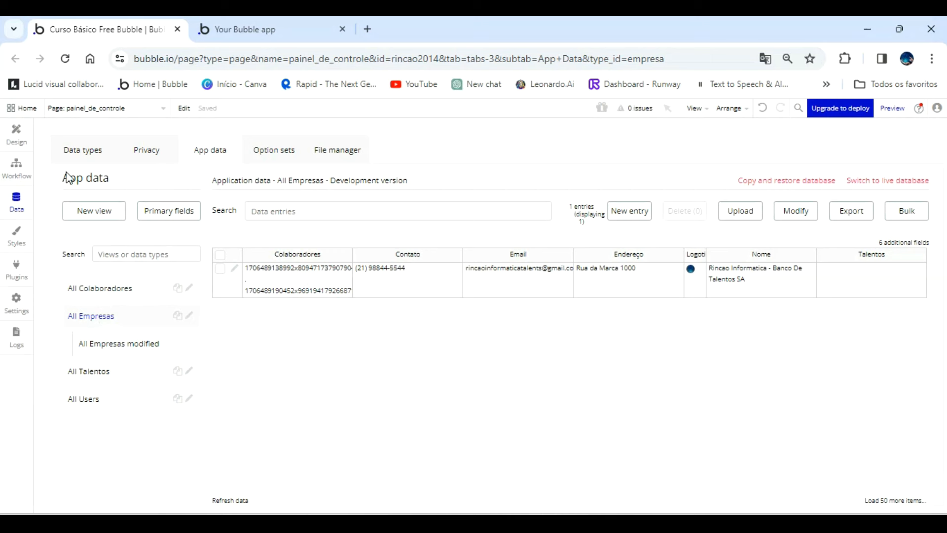
Delete the Admin option from the Acesso option set.
click(269, 151)
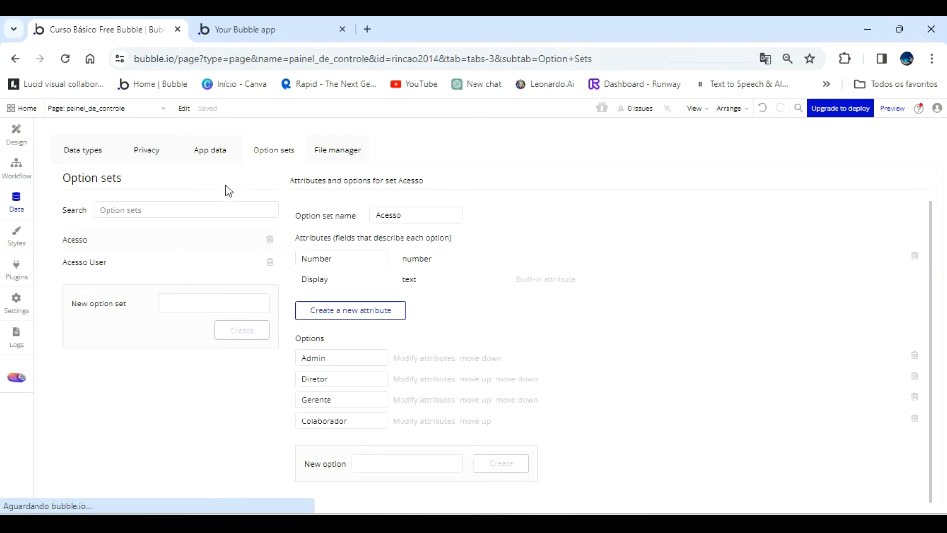
click(91, 262)
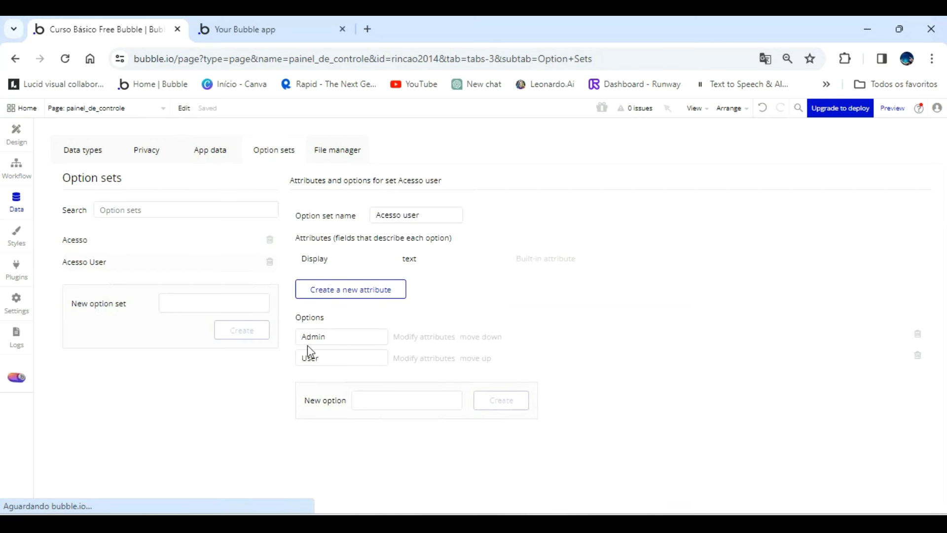
click(90, 242)
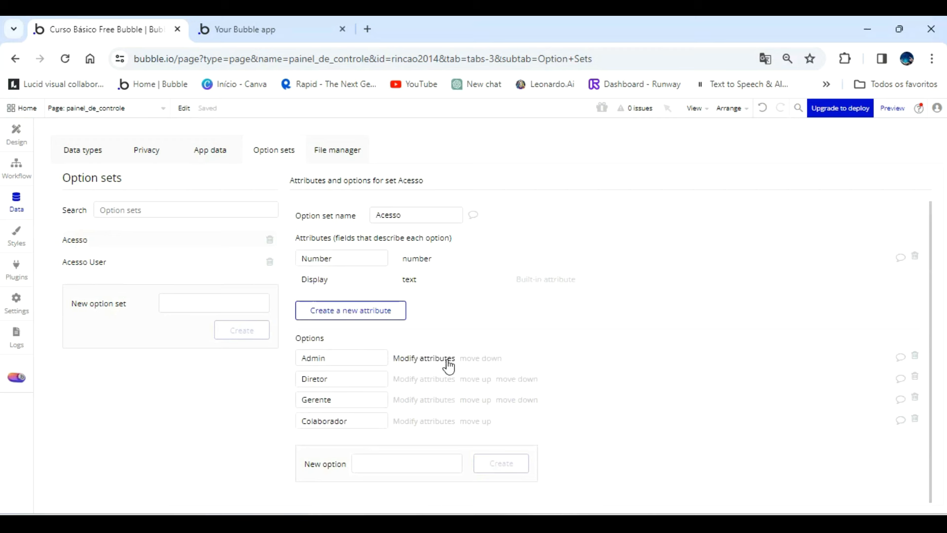
click(915, 356)
Set the Number attribute of the Diretor option to 1 and save it.
click(432, 358)
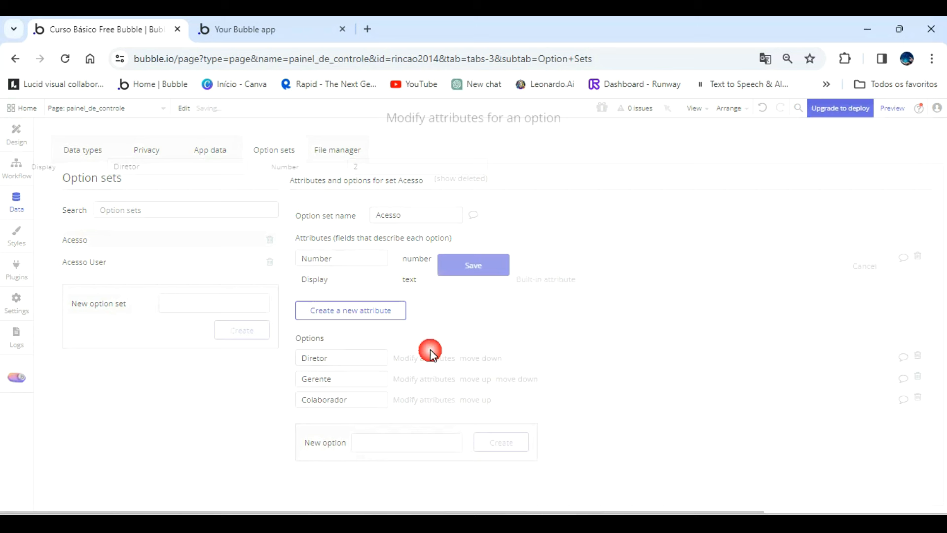
click(369, 170)
double_click(368, 170)
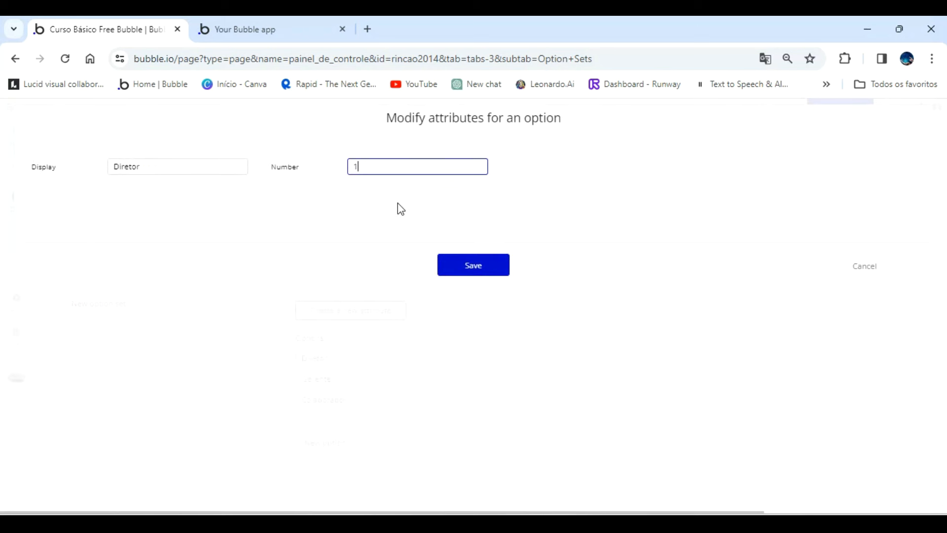
click(472, 265)
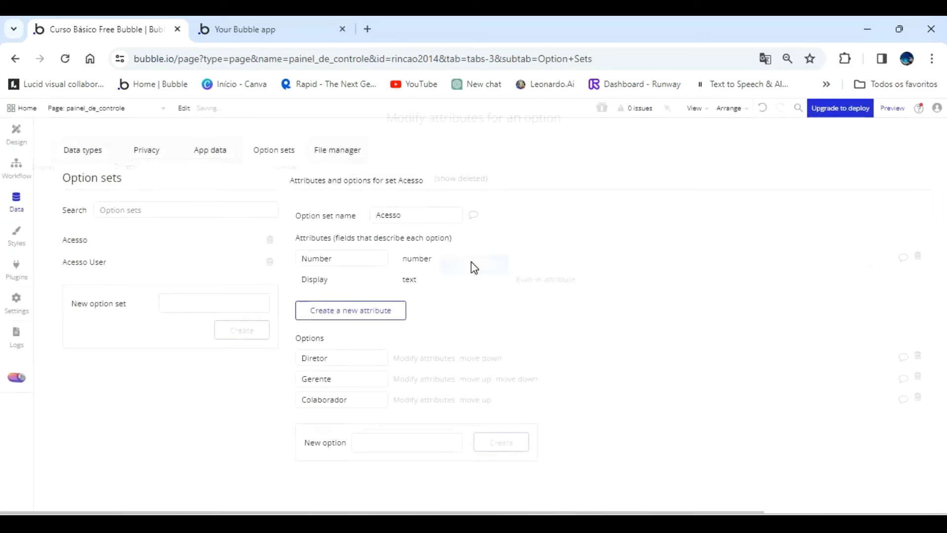
Set the Number attribute of the Gerente option to 2 and save it.
click(421, 380)
double_click(373, 165)
text(2)
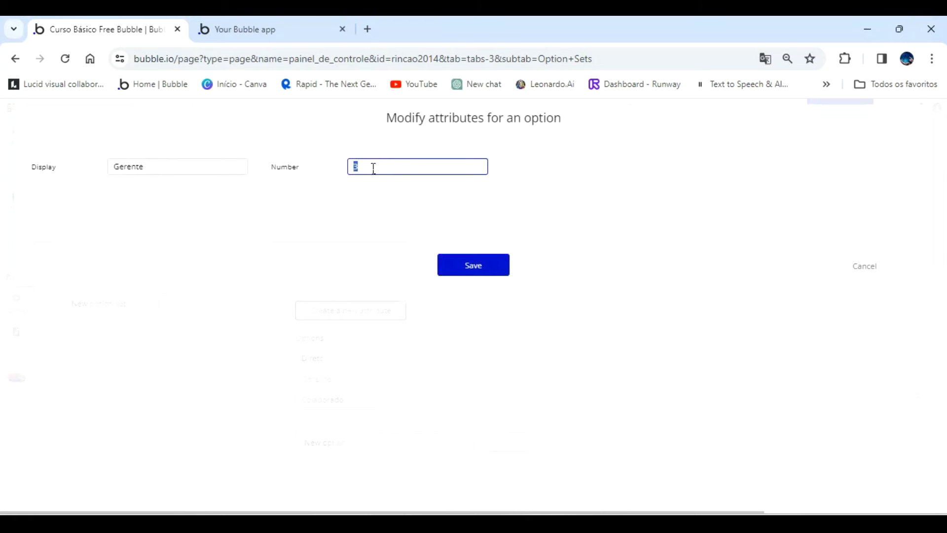
click(470, 268)
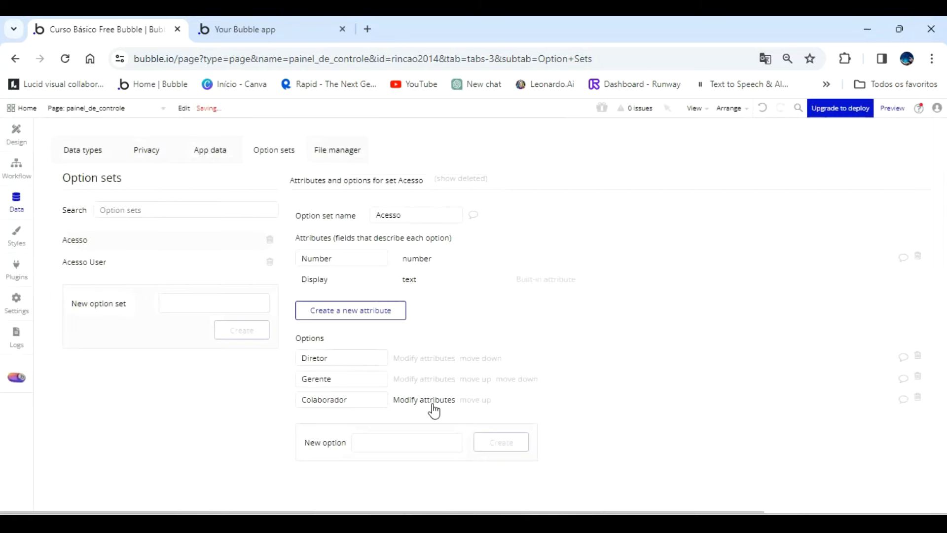
Set the Number attribute of the Colaborador option to 3 and save it.
click(432, 400)
double_click(372, 166)
text(3)
click(479, 272)
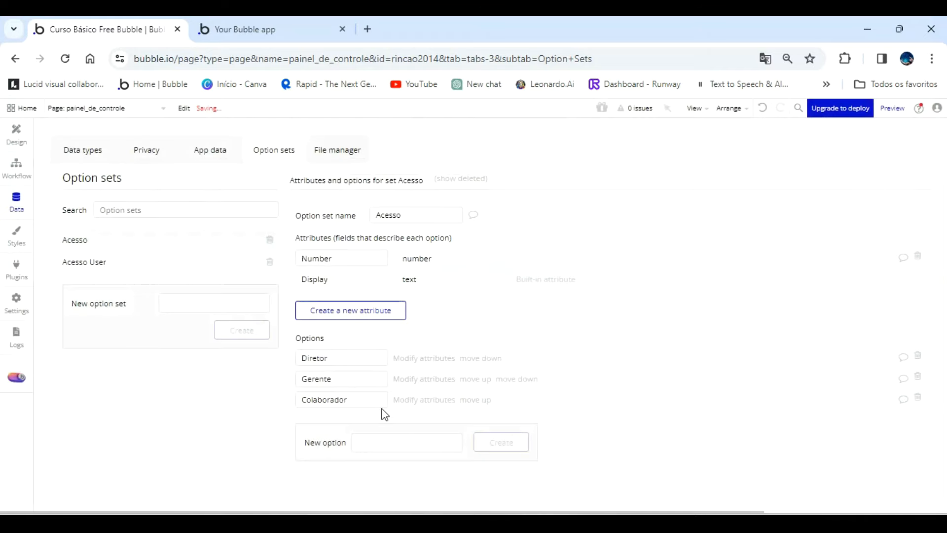
Return to the app preview and fill in a third collaborator's full name, e-mail address and contact phone number.
click(19, 131)
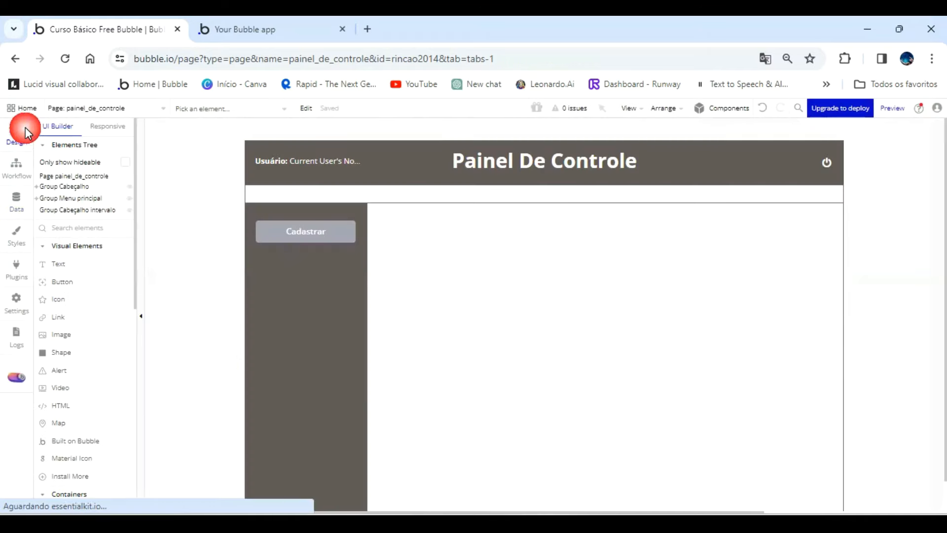
click(272, 30)
click(382, 241)
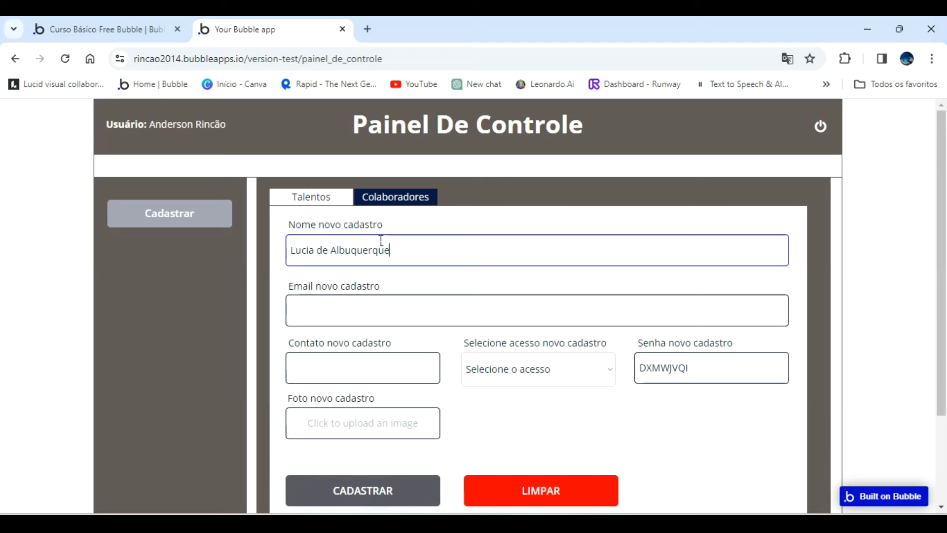
click(390, 310)
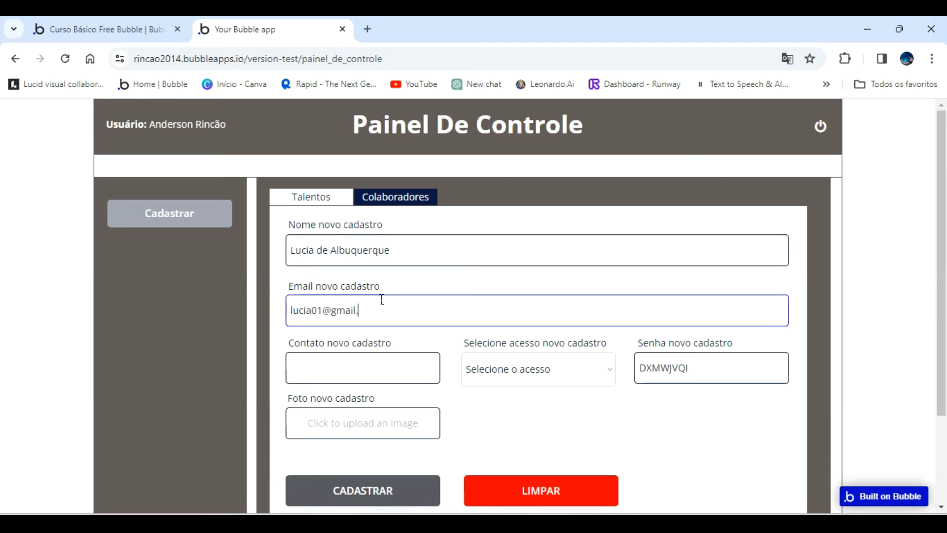
key(Tab)
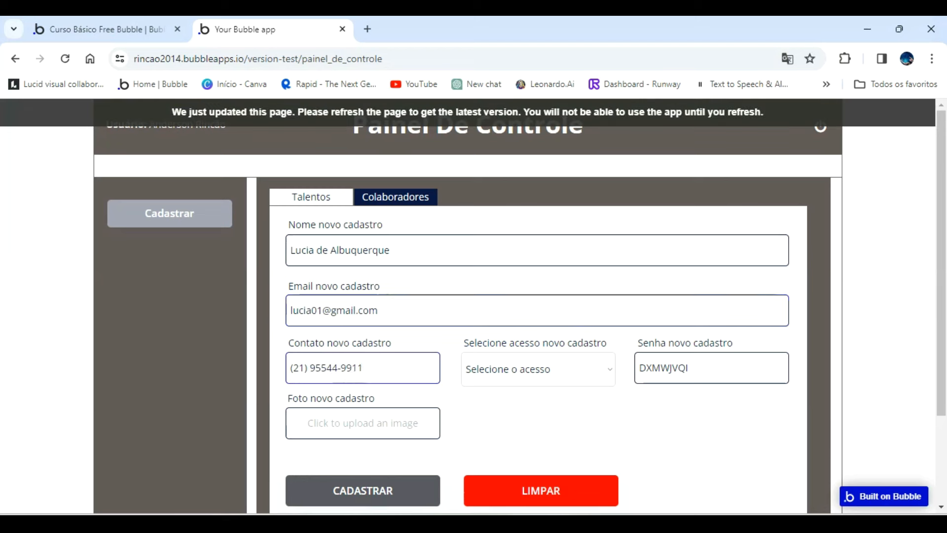
Select Colaborador as the access level, upload the young blonde woman's photo, and try to register the collaborator.
click(585, 372)
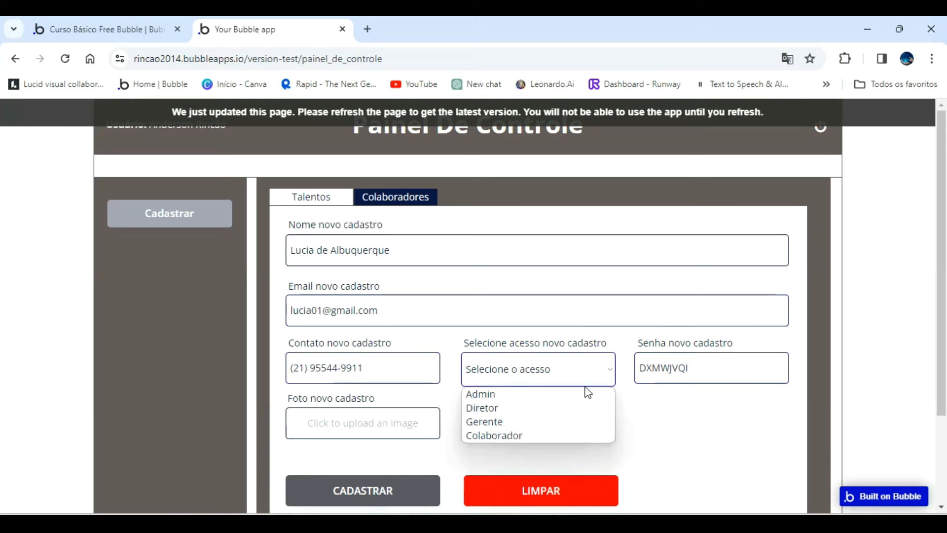
click(524, 436)
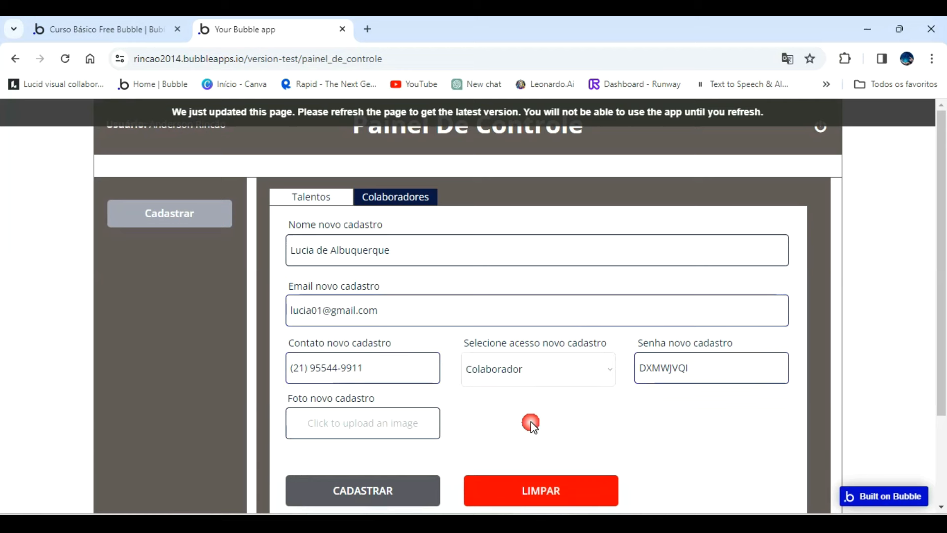
click(406, 425)
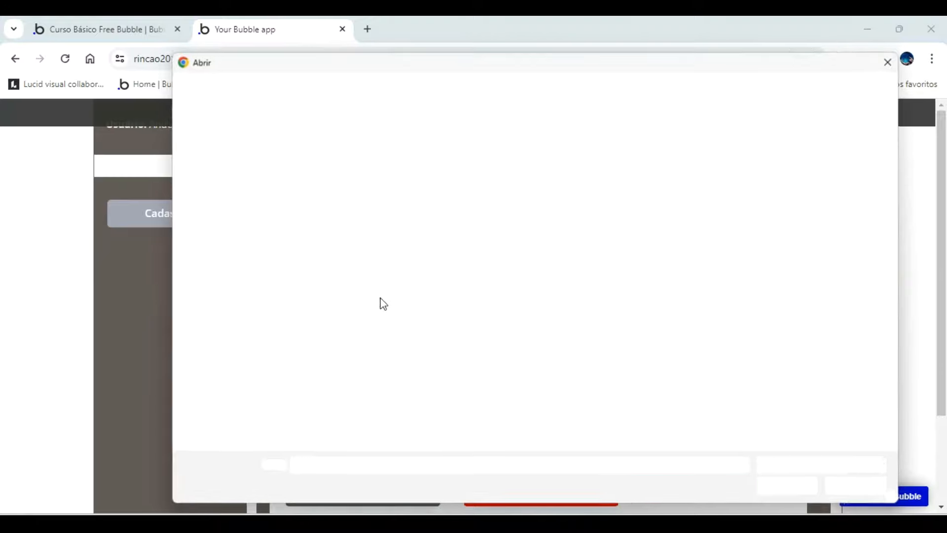
double_click(467, 166)
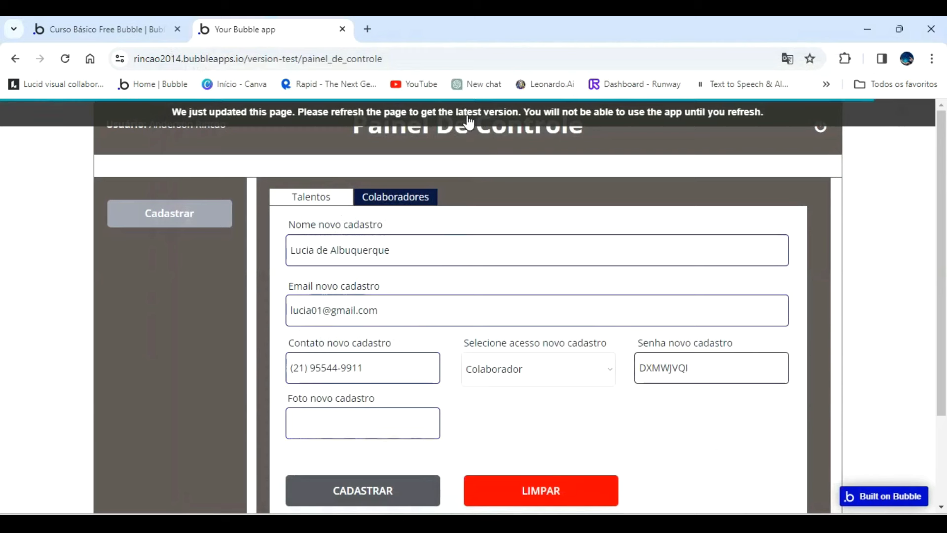
click(375, 498)
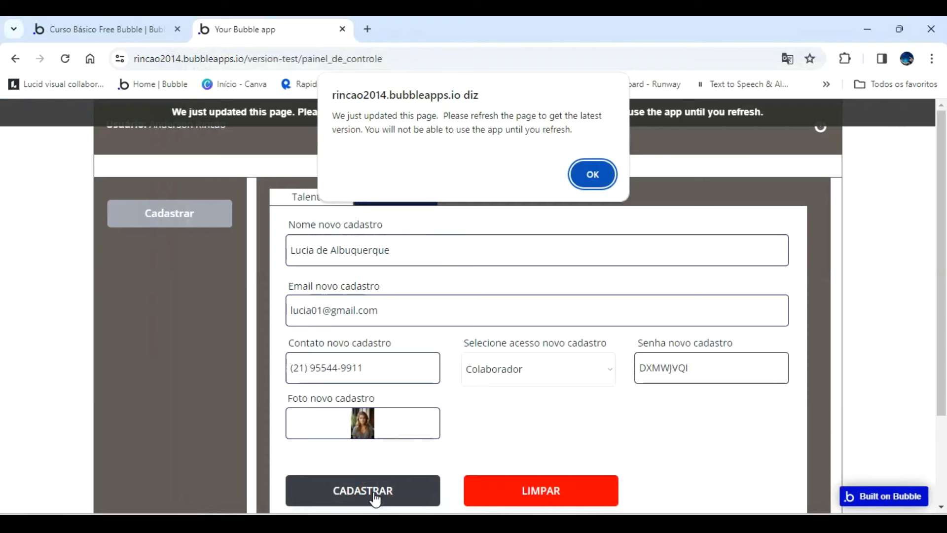
click(596, 173)
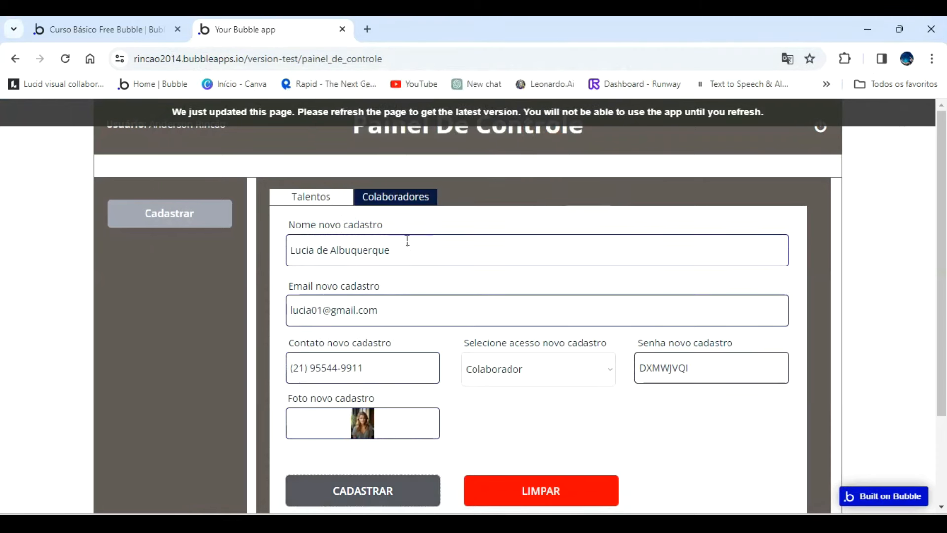
Copy the entered collaborator name, refresh the preview page, and reopen the Colaboradores registration form.
drag(398, 250, 250, 235)
key(ctrl+c)
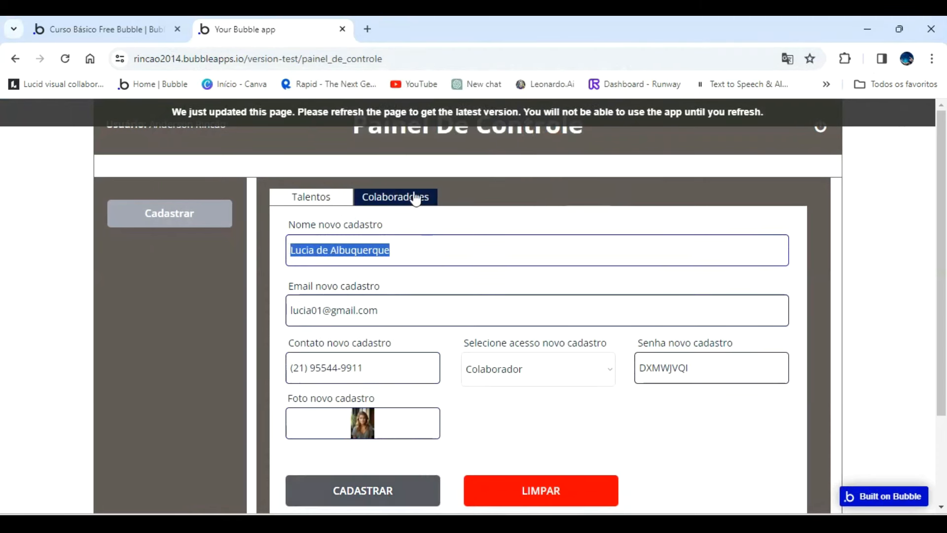
click(462, 112)
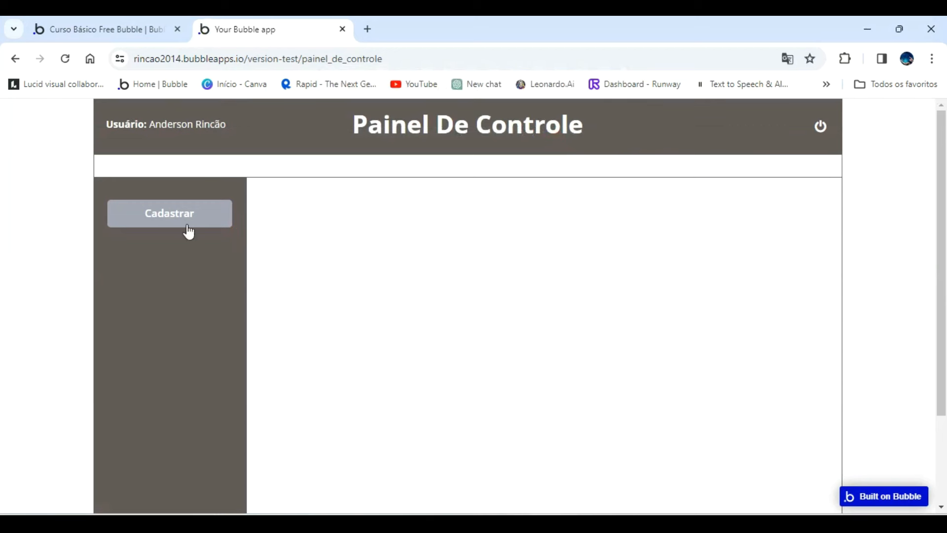
click(209, 212)
click(391, 200)
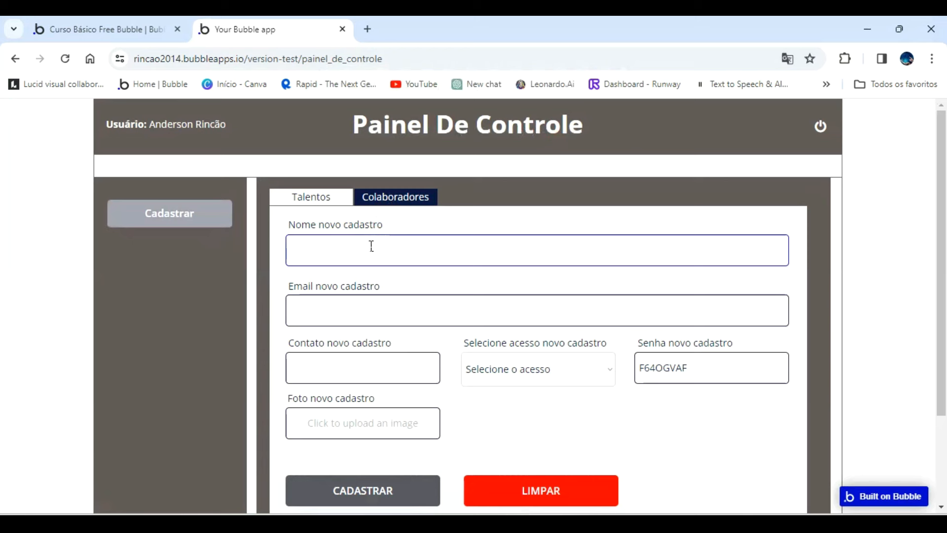
Fill in the collaborator's full name, e-mail address and contact phone number in the Colaboradores form.
key(ctrl+v)
click(344, 302)
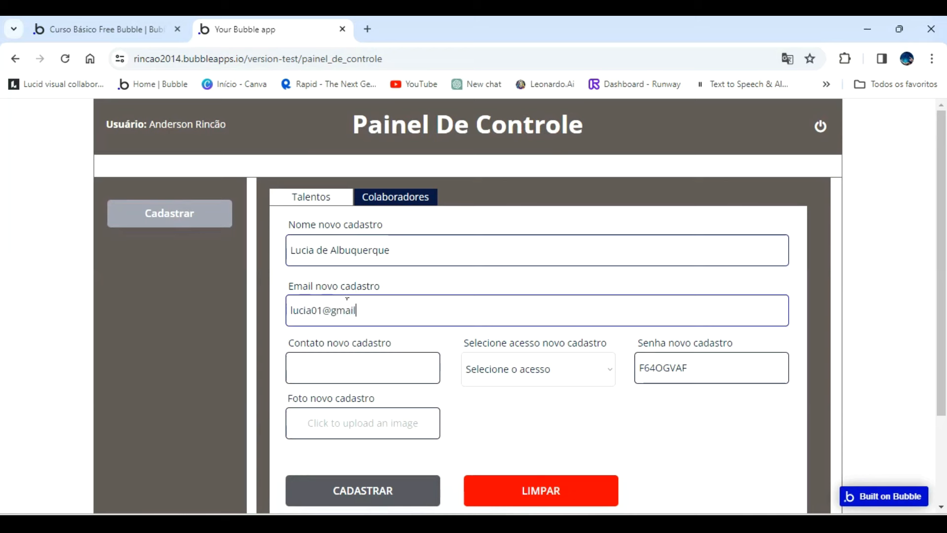
key(Tab)
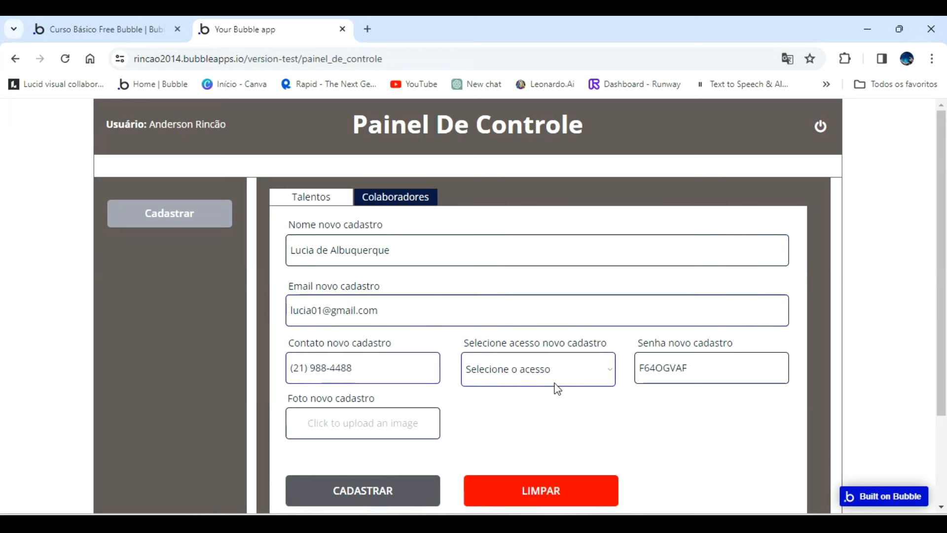
Set the access level to Colaborador, upload the young blonde woman's photo, and register the collaborator.
click(569, 365)
click(528, 419)
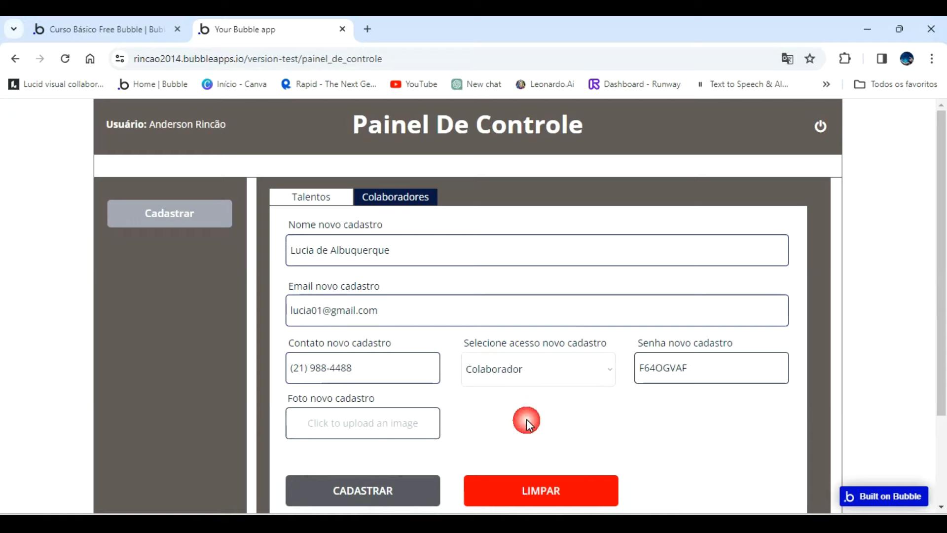
click(344, 425)
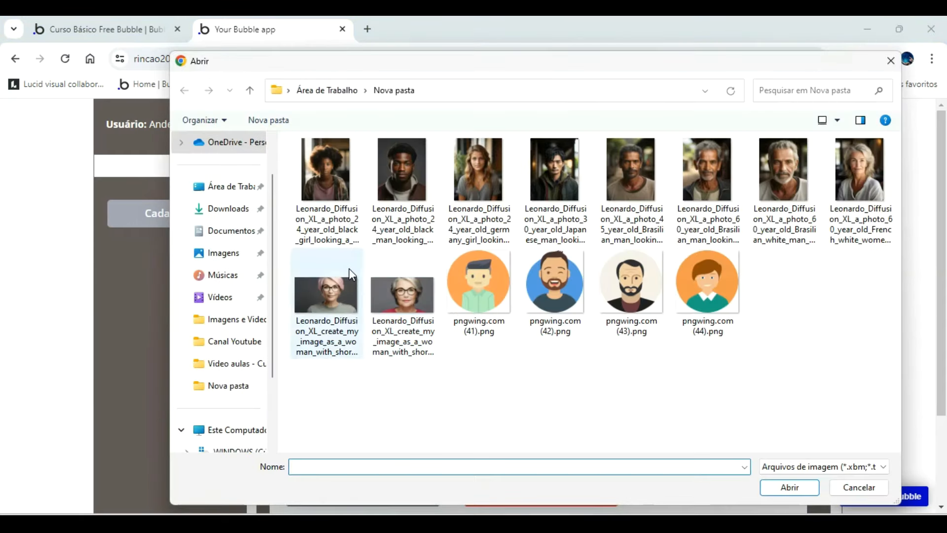
double_click(466, 182)
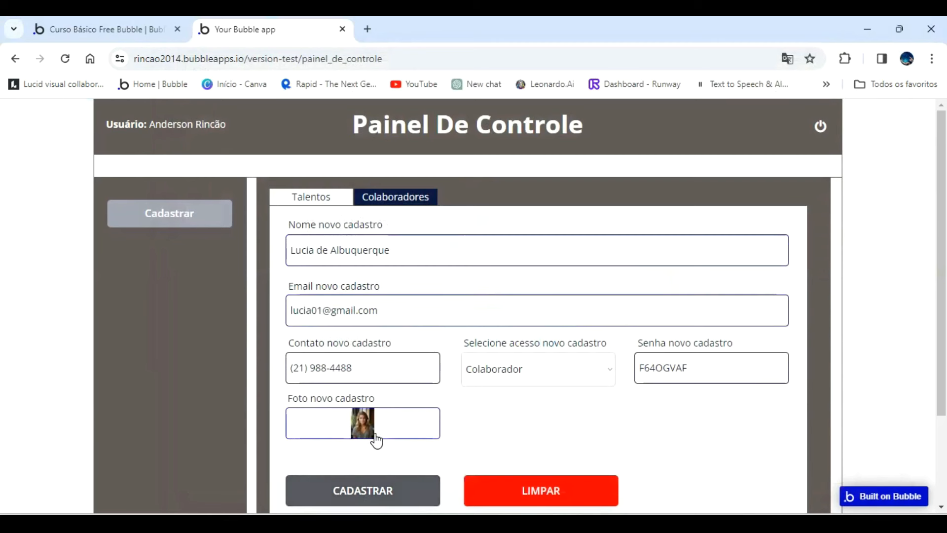
click(374, 499)
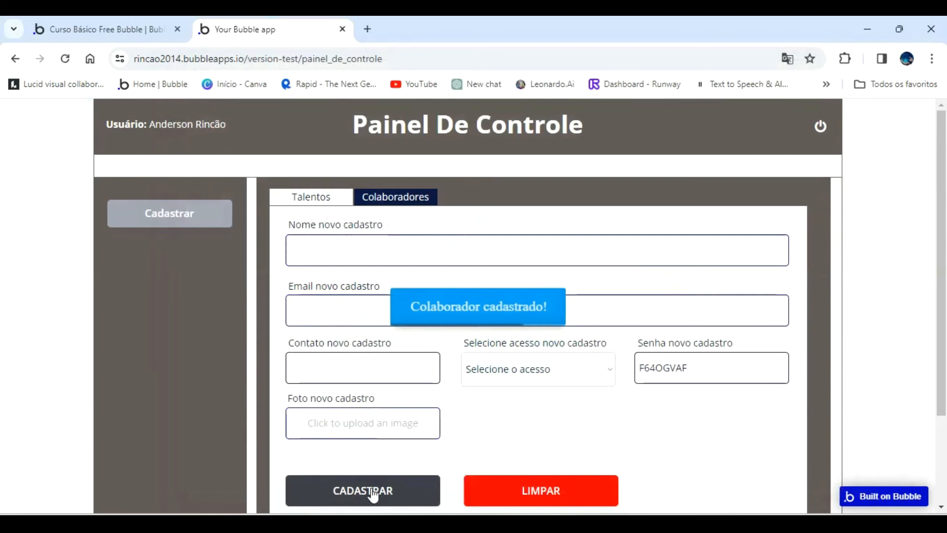
Return to the Bubble editor and check the Colaboradores list of the Empresa record in the app data.
click(138, 37)
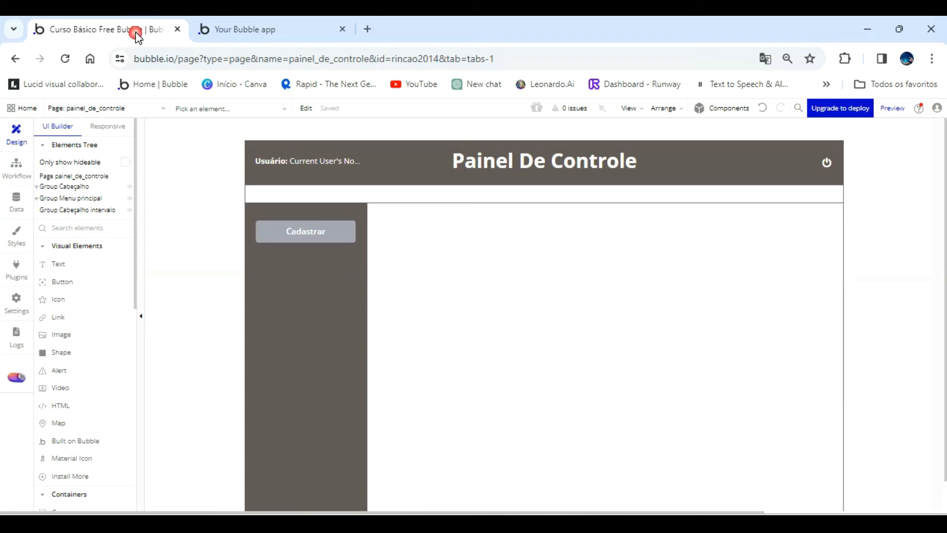
click(16, 199)
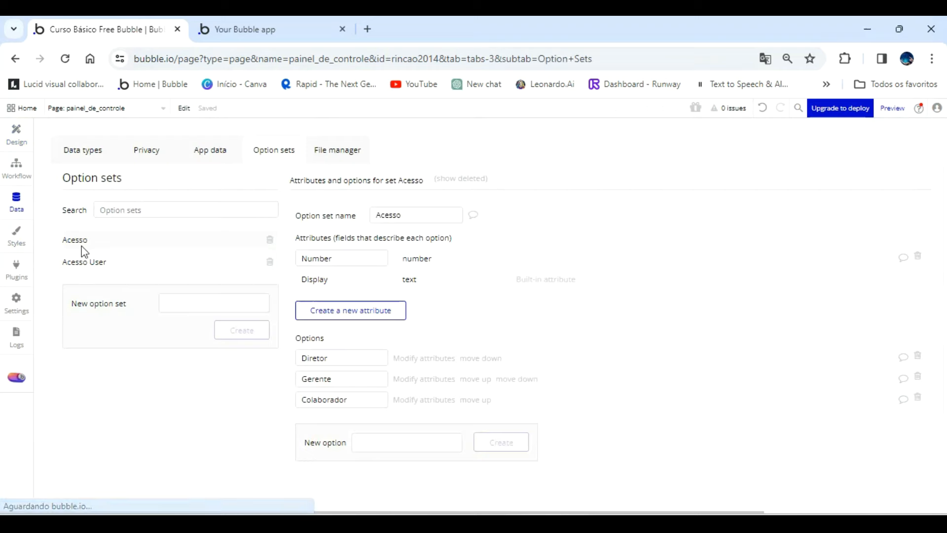
click(90, 157)
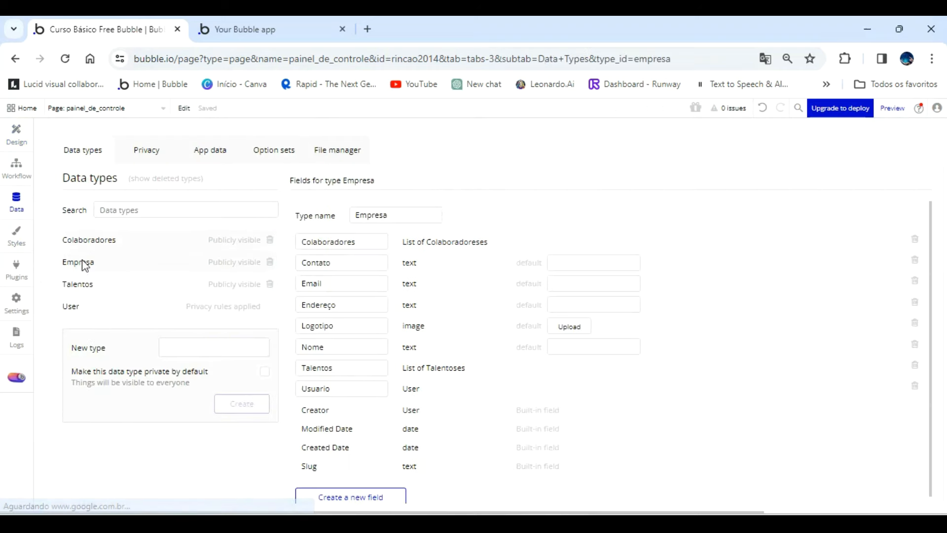
click(219, 154)
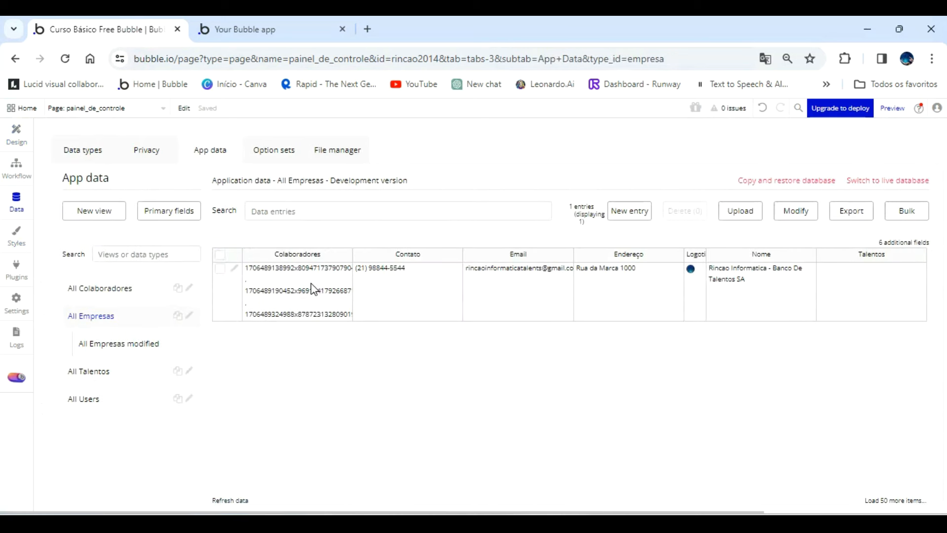
In the painel_de_controle design, mark the name input of Group Cadastrar Colaboradores as "This input should not be empty".
click(17, 139)
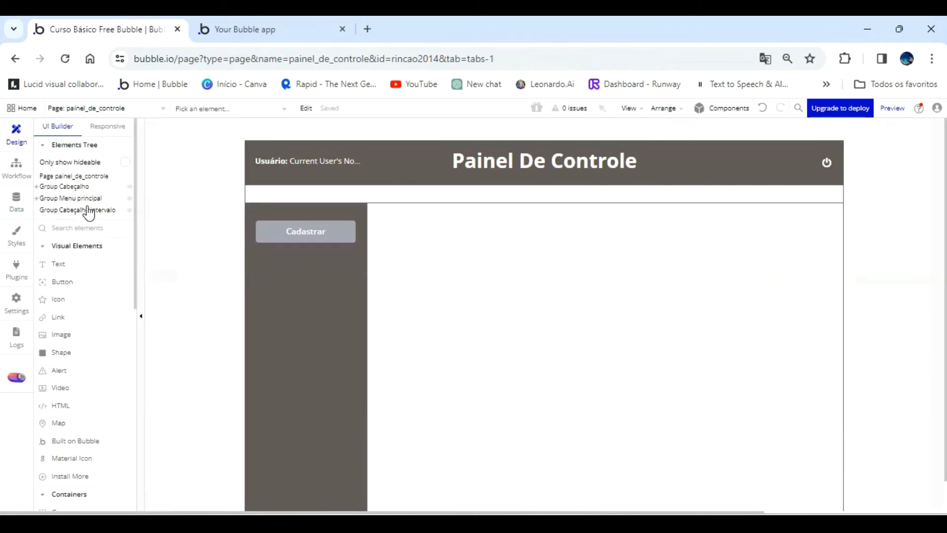
click(36, 198)
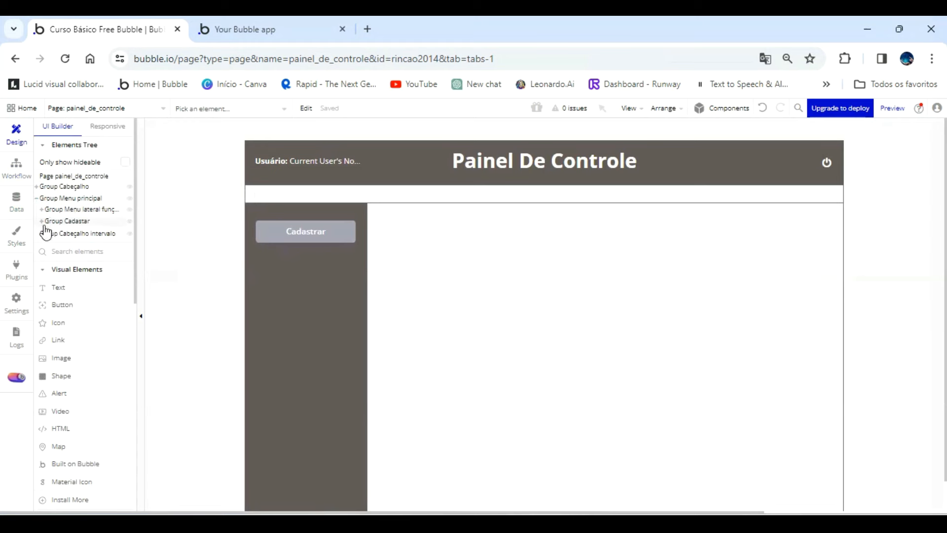
click(42, 221)
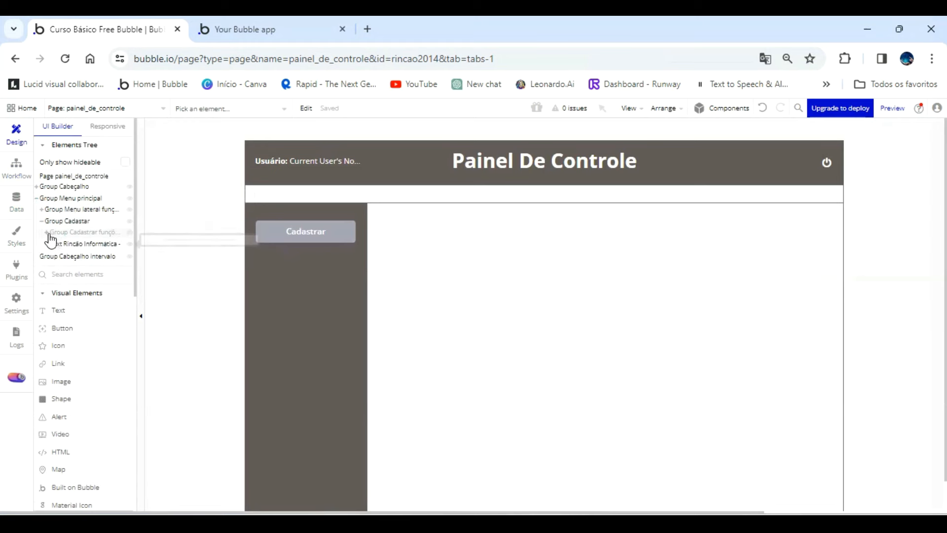
click(50, 234)
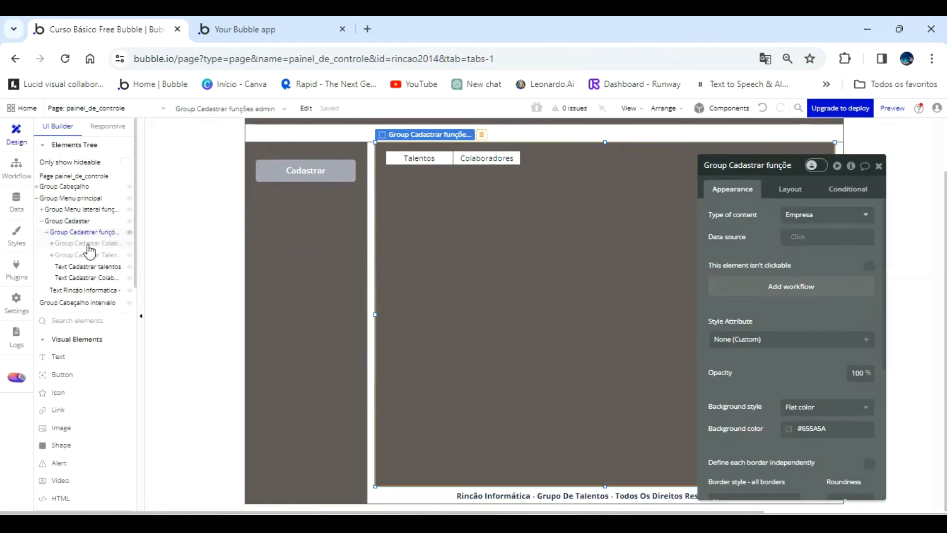
click(91, 245)
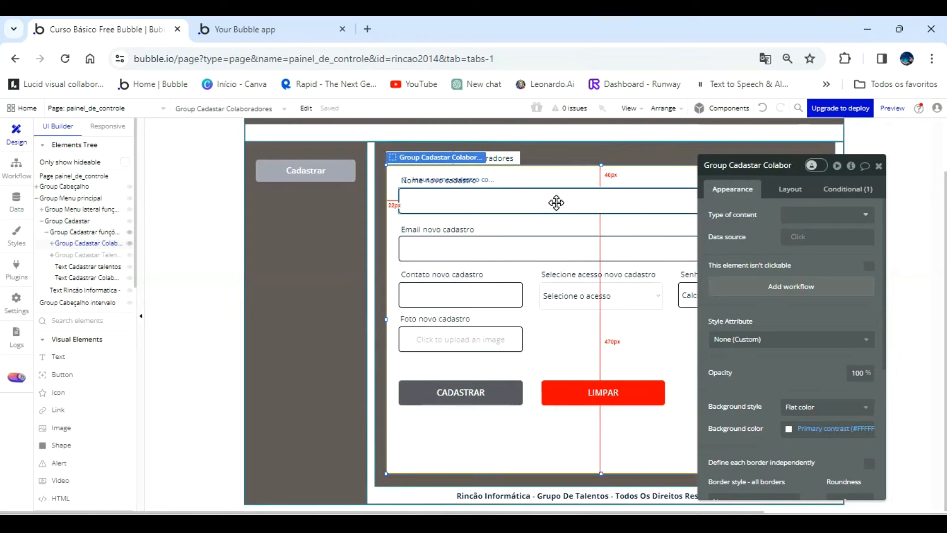
click(556, 202)
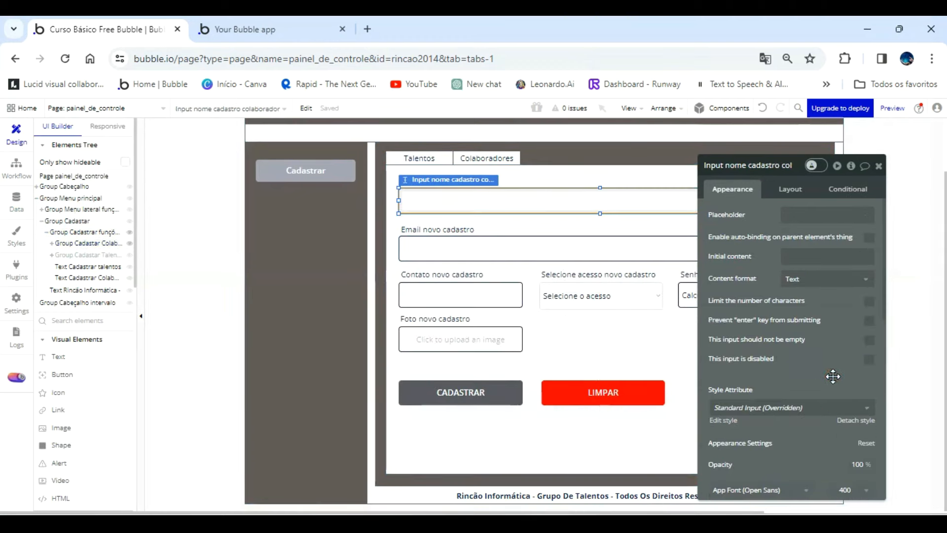
click(869, 341)
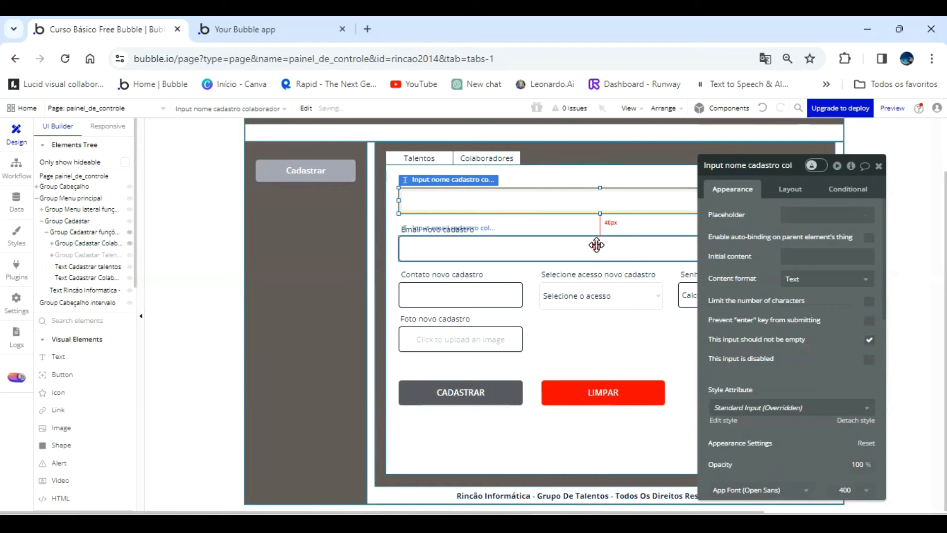
Mark the email and contact inputs of the collaborator form as "This input should not be empty".
click(597, 244)
click(869, 340)
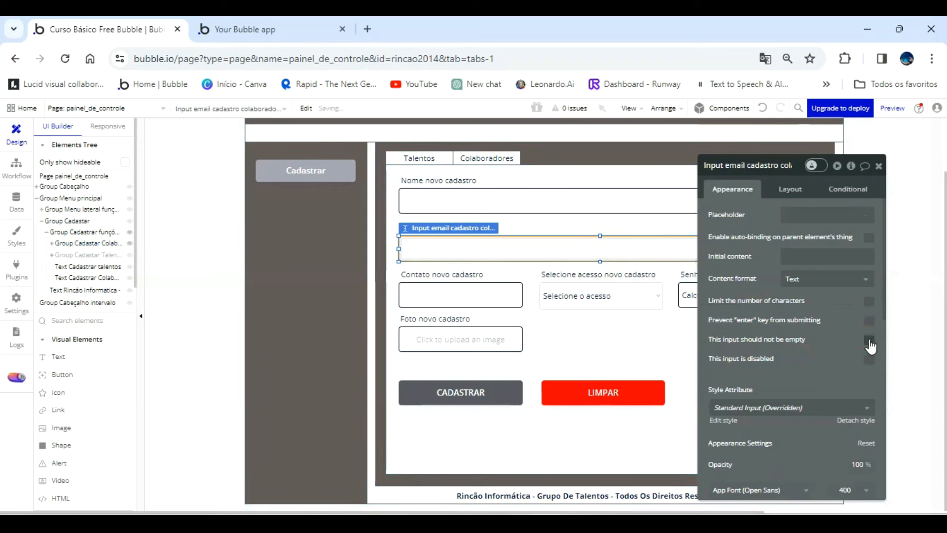
click(489, 295)
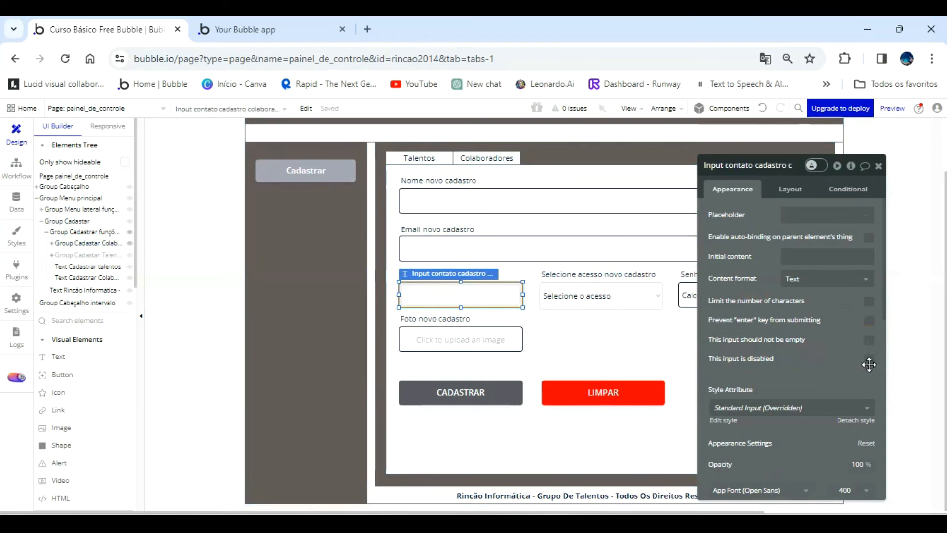
click(869, 341)
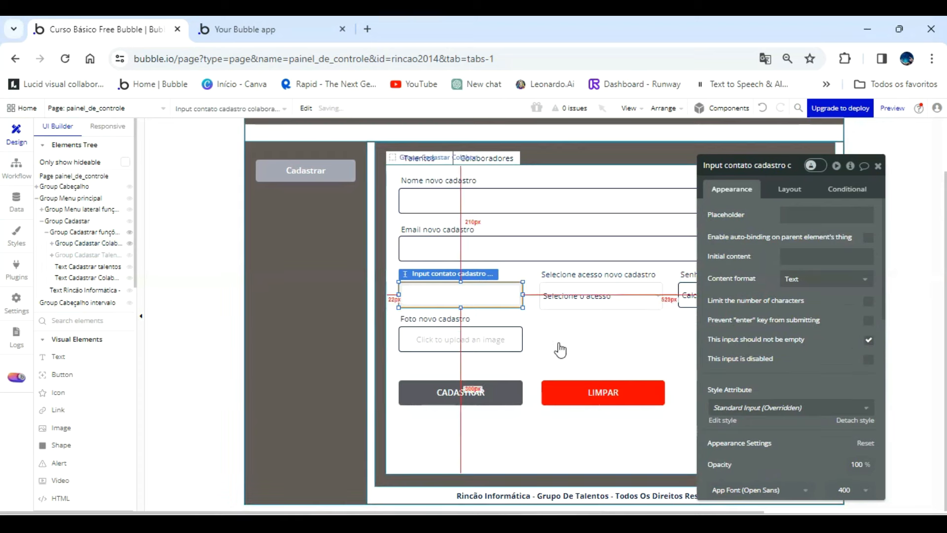
Check the photo uploader and access dropdown settings, and mark the Senha input as "This input should not be empty".
click(508, 340)
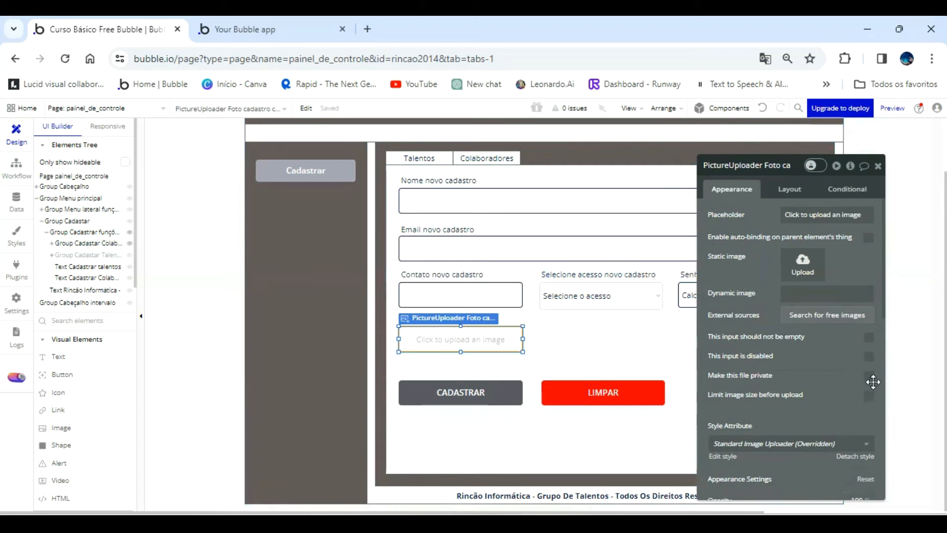
drag(832, 354, 378, 288)
click(637, 295)
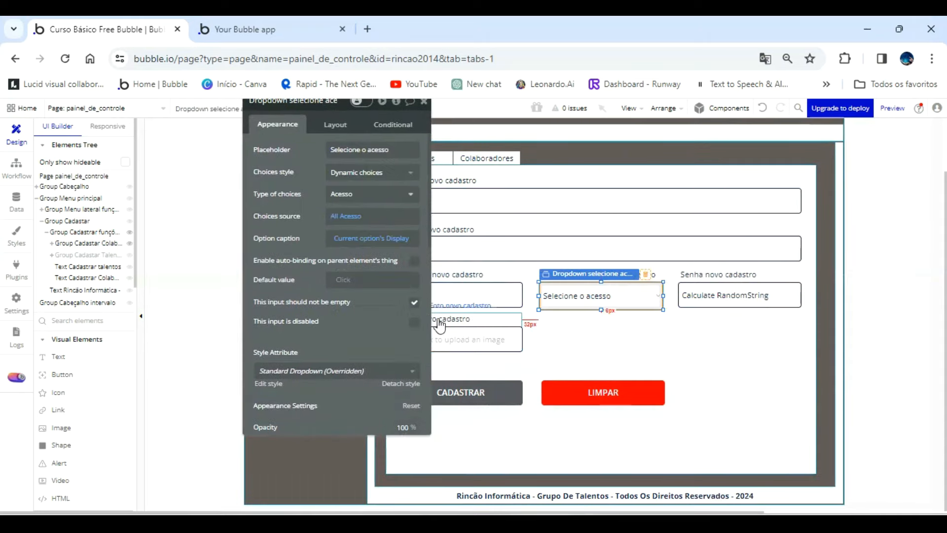
click(721, 309)
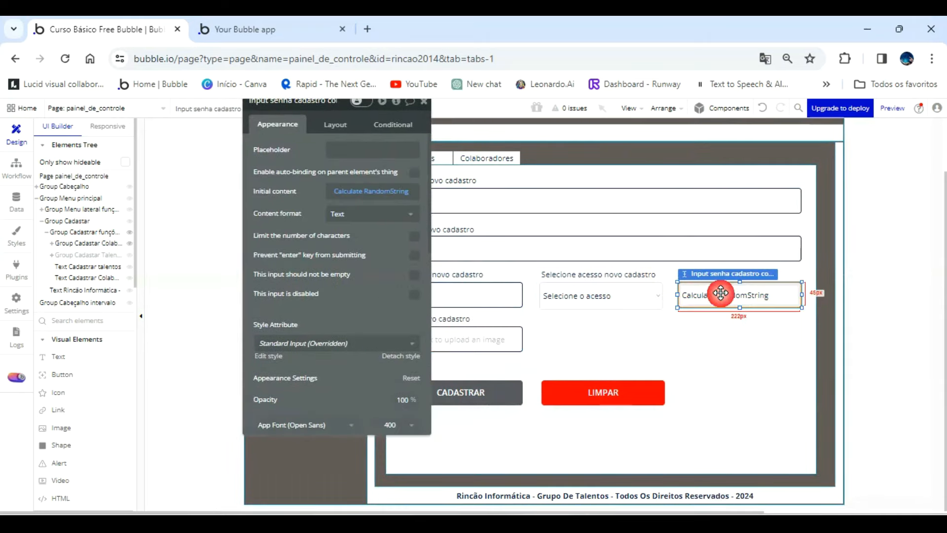
drag(393, 279, 316, 269)
click(410, 276)
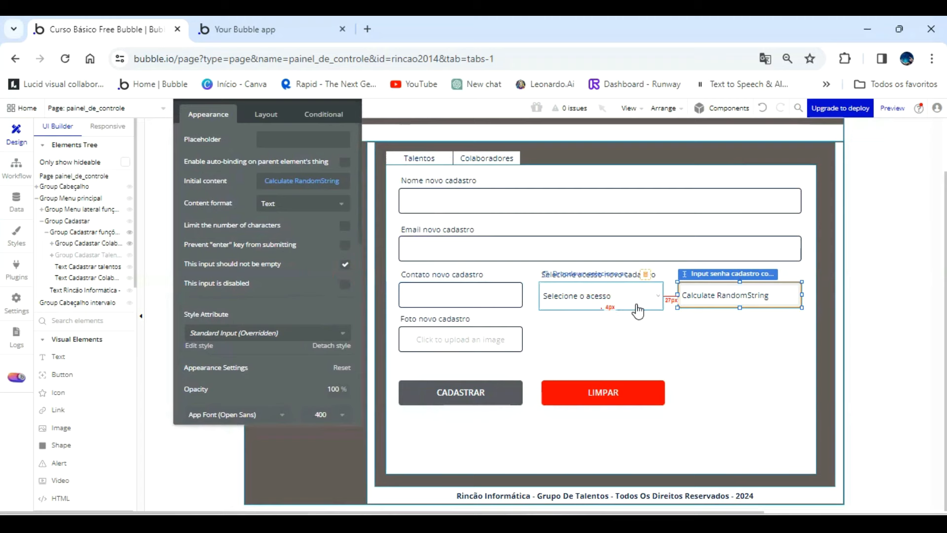
Open the app's option sets to review the Acesso set.
click(16, 201)
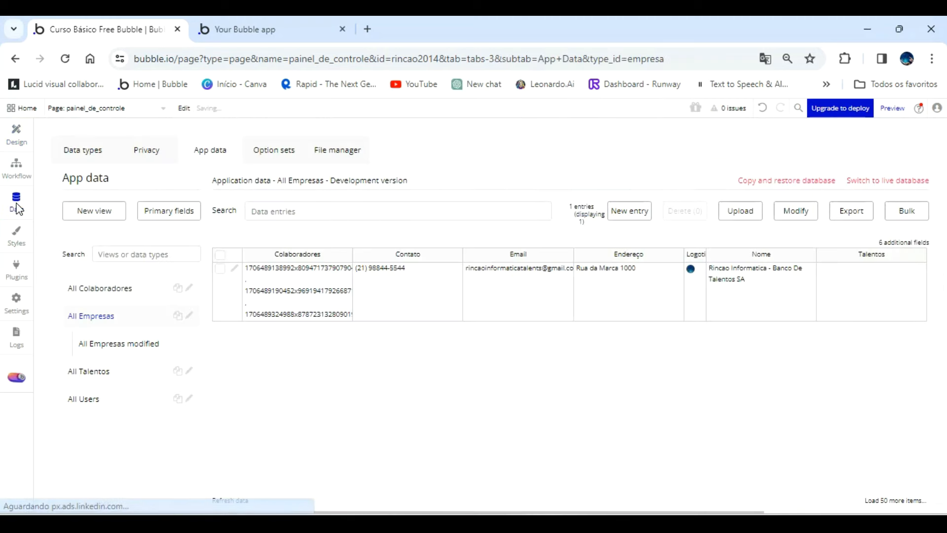
click(258, 152)
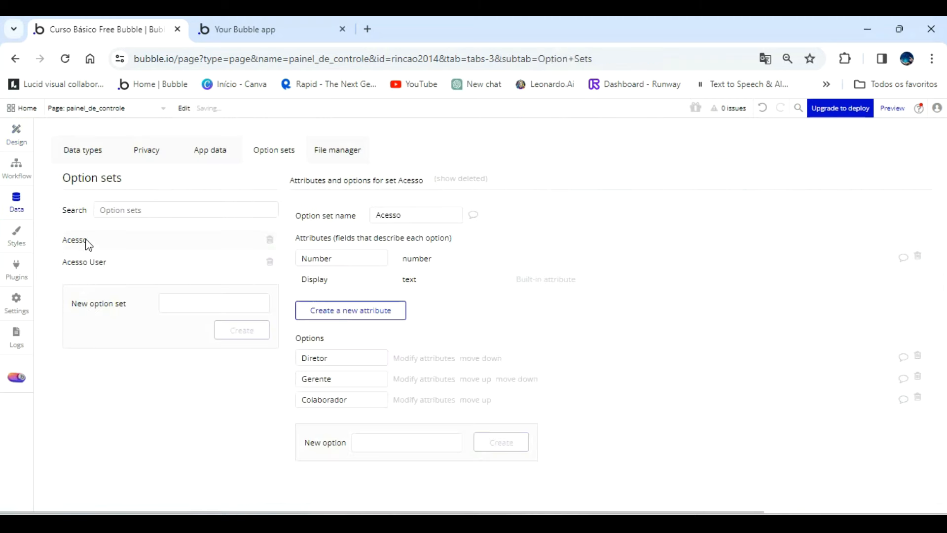
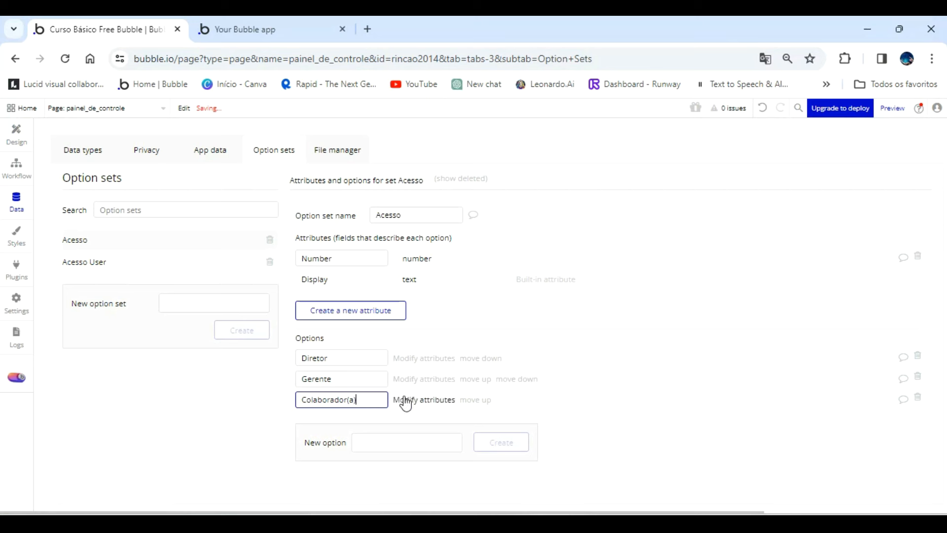
Rename the Diretor option of the Acesso option set to Diretor(a).
click(350, 357)
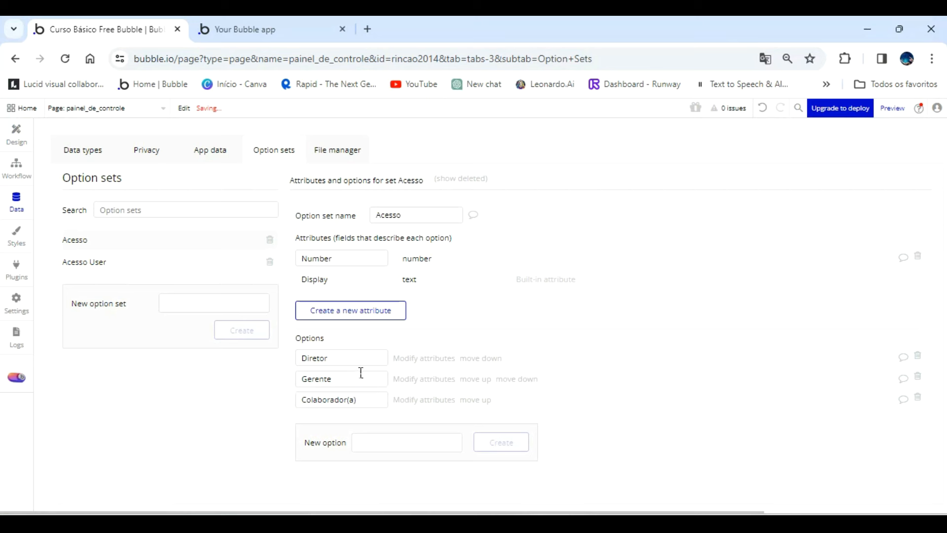
click(472, 257)
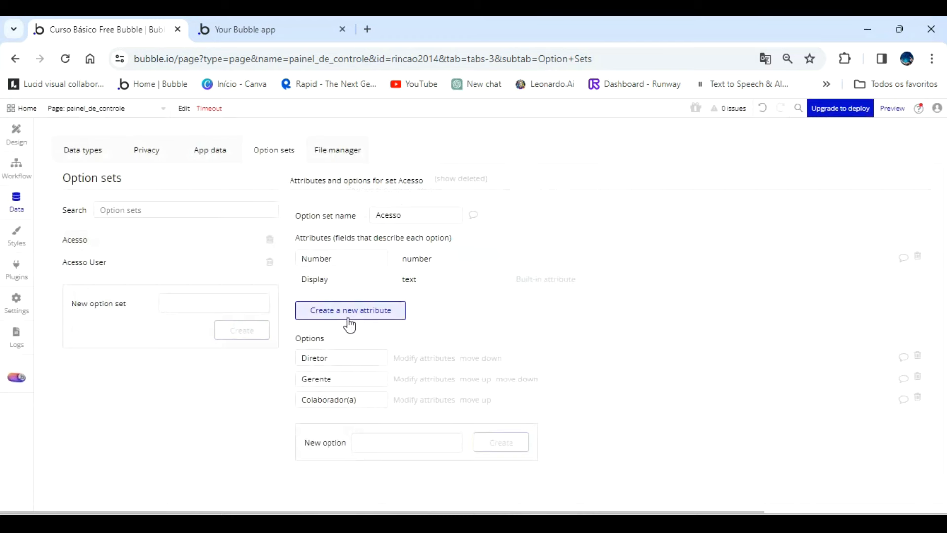
click(350, 356)
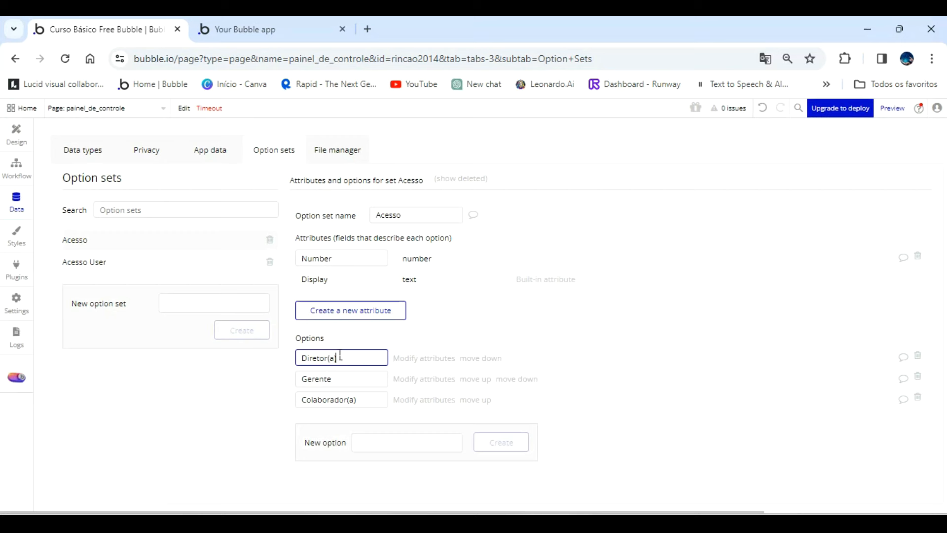
click(343, 377)
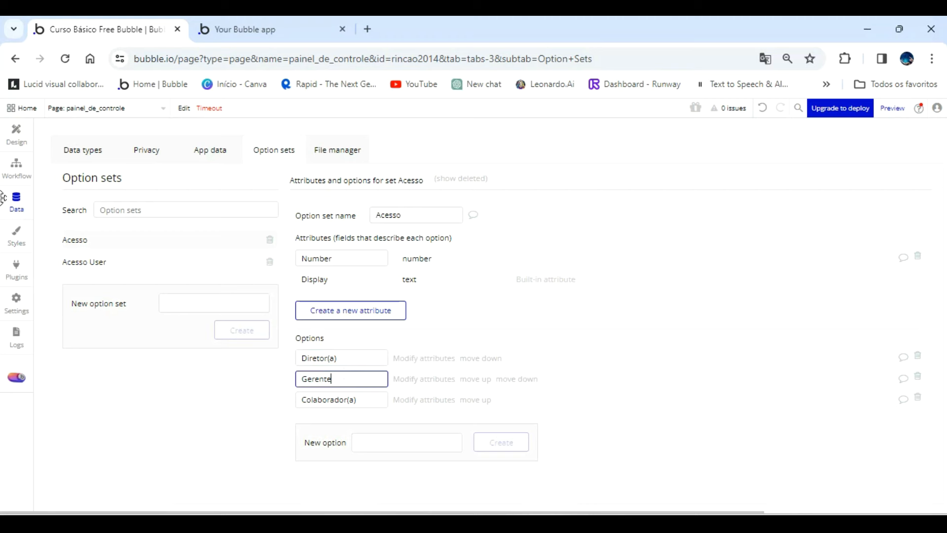
In the page design, show Group Cadastar Talentos and mark its name input as "This input should not be empty".
click(16, 133)
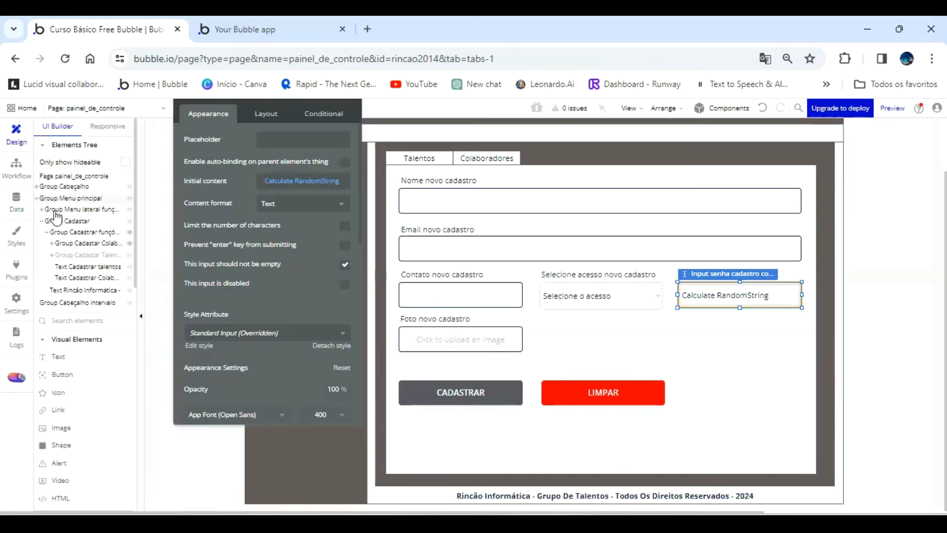
click(102, 243)
click(100, 256)
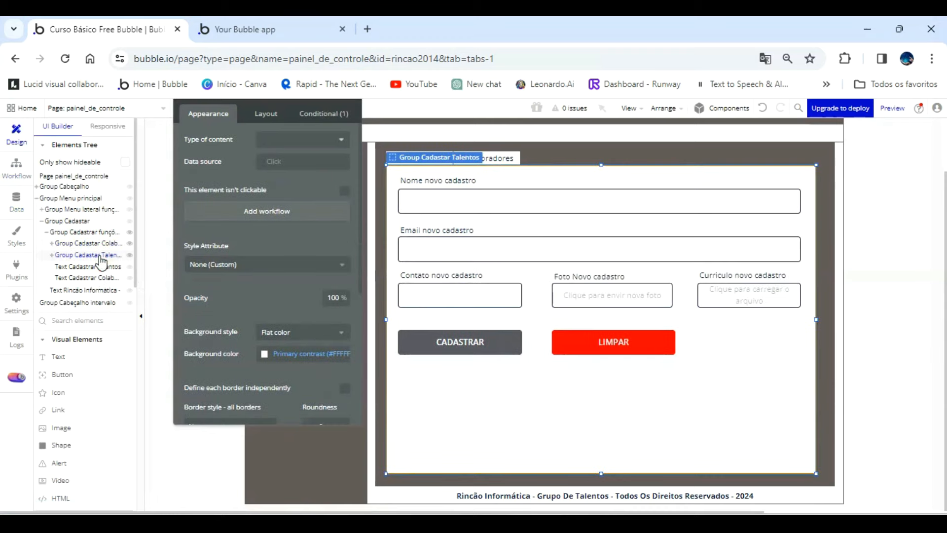
click(472, 213)
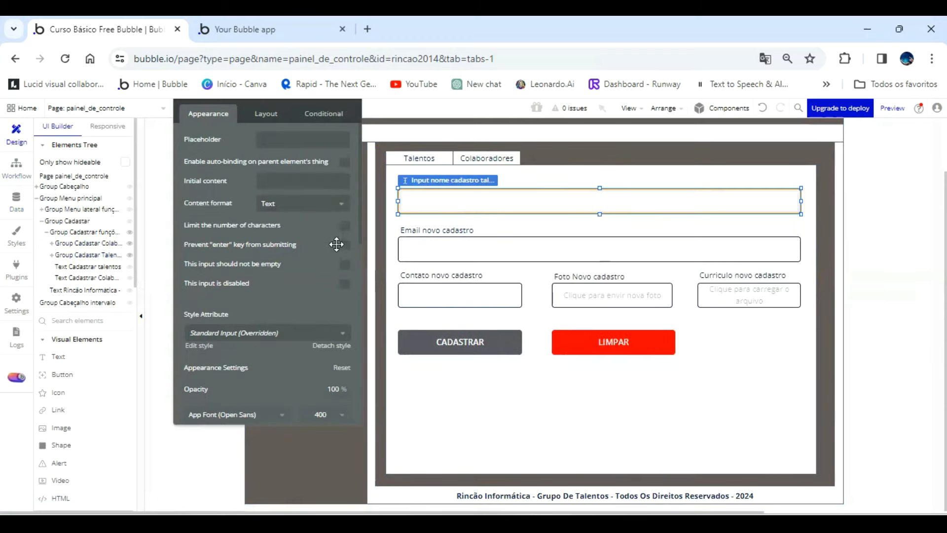
click(345, 267)
Mark the email and contact inputs of the talent form as "This input should not be empty".
click(424, 251)
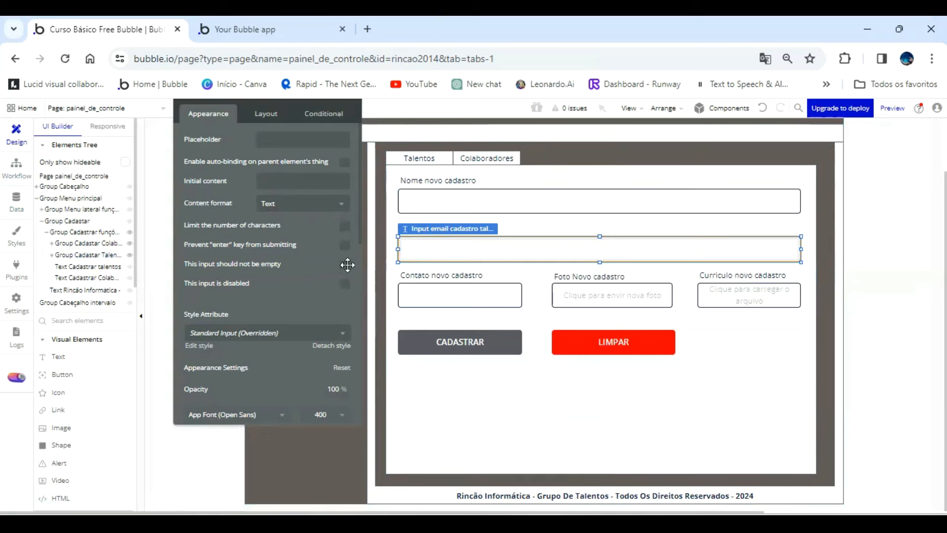
click(345, 265)
click(423, 294)
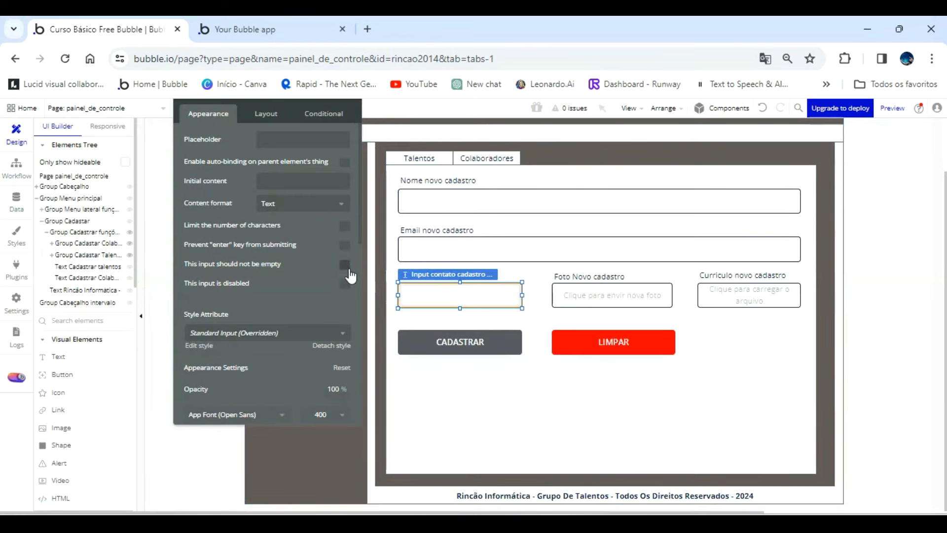
Mark the photo uploader and the currículo file uploader of the talent form as "This input should not be empty".
click(556, 295)
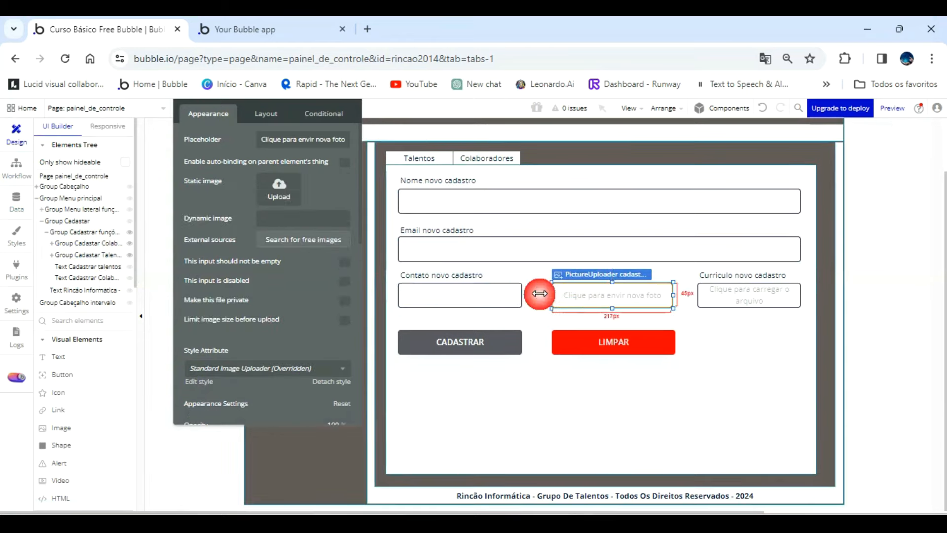
click(345, 266)
click(725, 296)
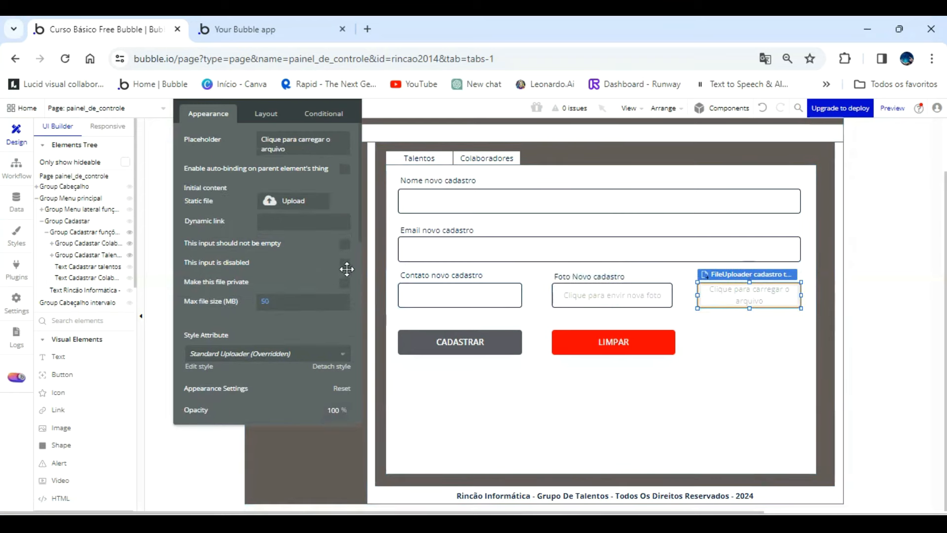
click(345, 243)
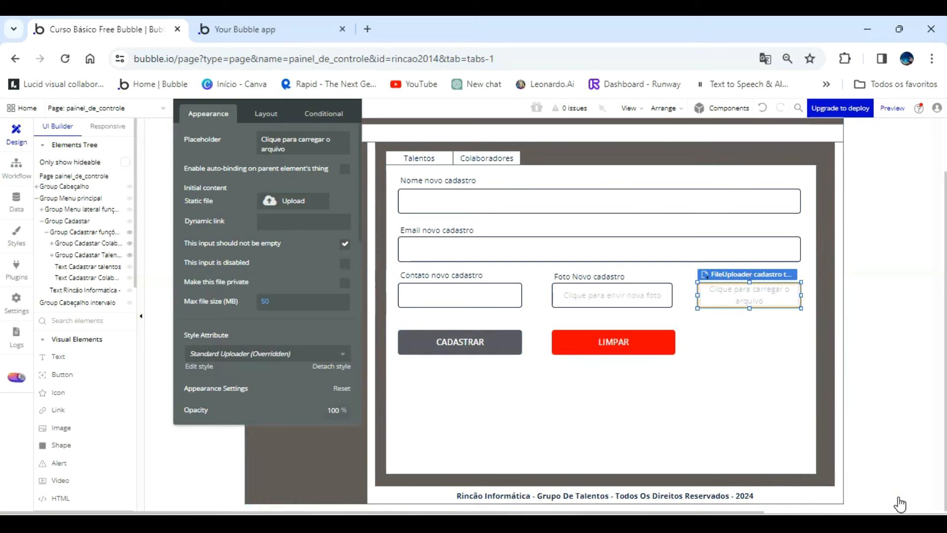
key(Escape)
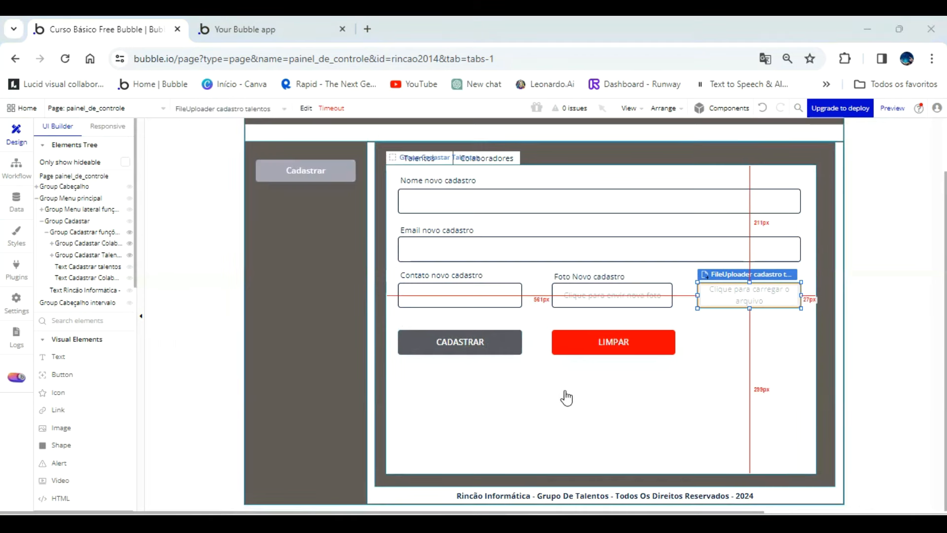
Check the talent form's LIMPAR button name and review the reset action in its workflow.
click(606, 342)
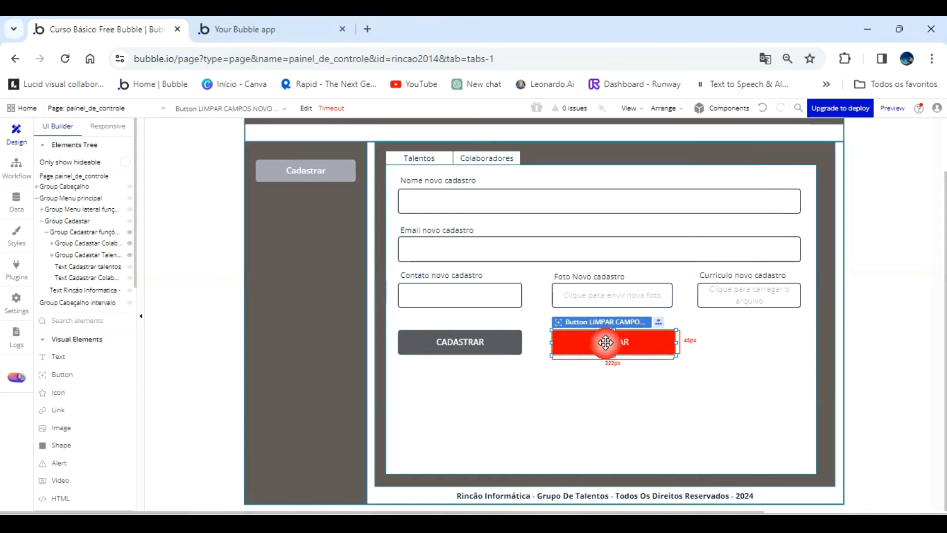
double_click(606, 342)
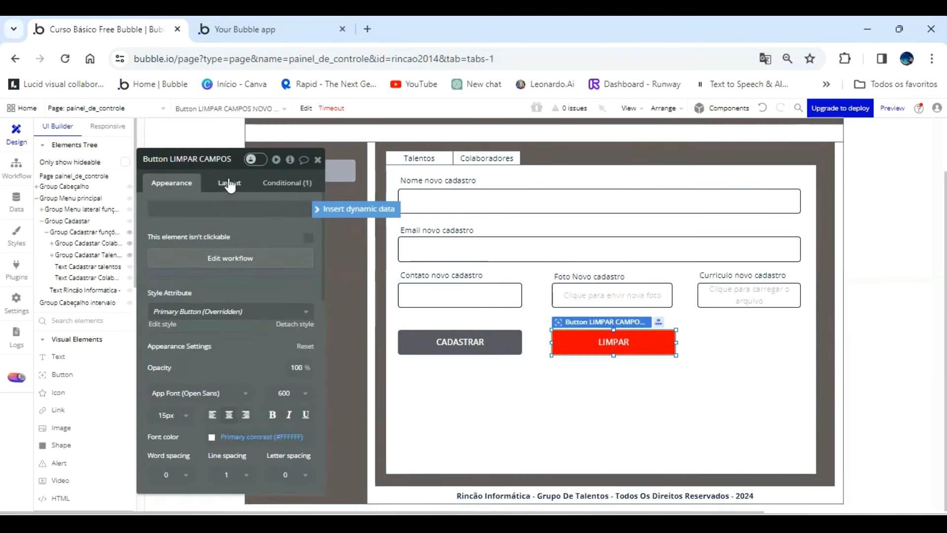
click(212, 159)
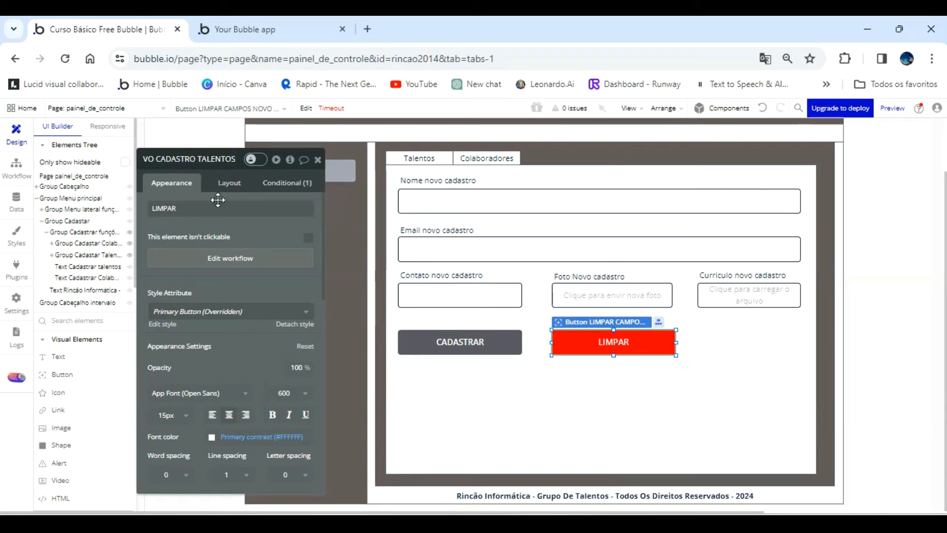
click(236, 257)
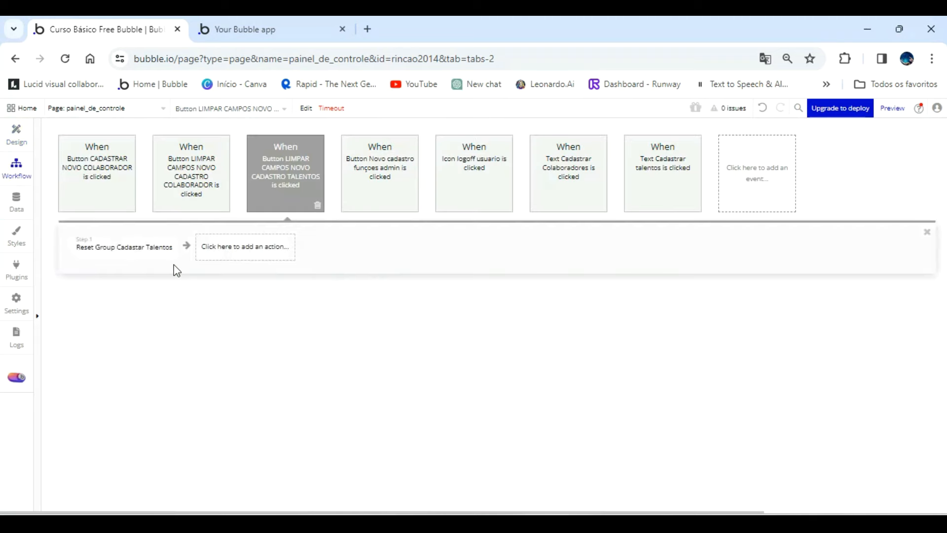
mouse_move(130, 257)
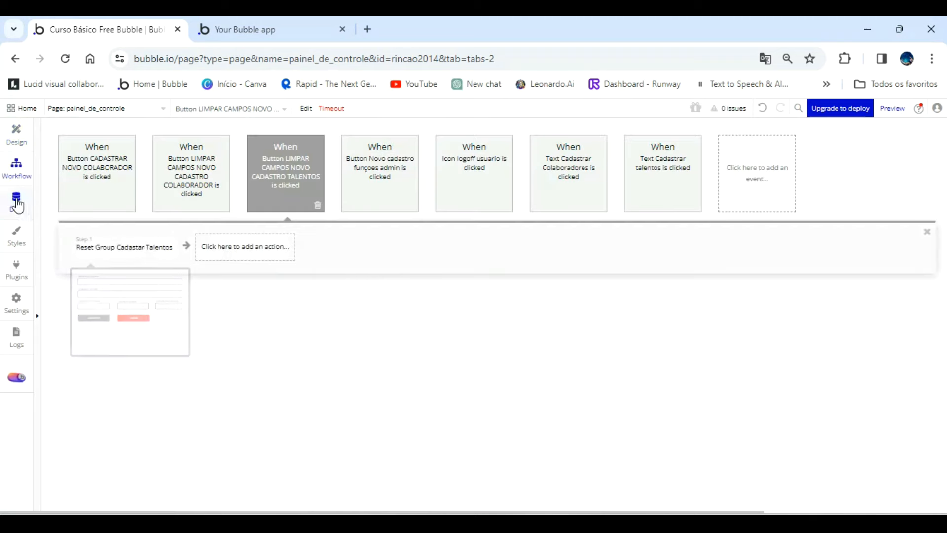
mouse_move(186, 184)
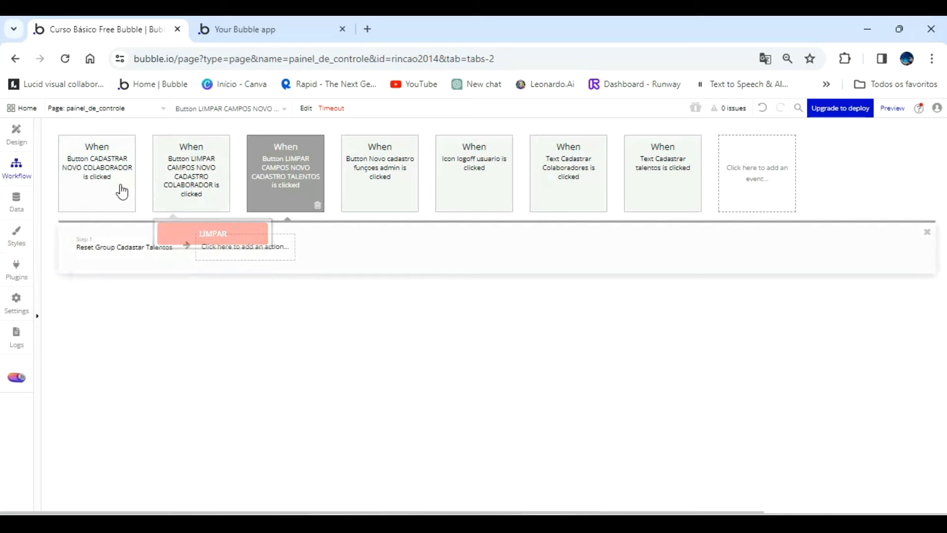
Return to the design and create a click workflow for the talent form's CADASTRAR button.
click(22, 131)
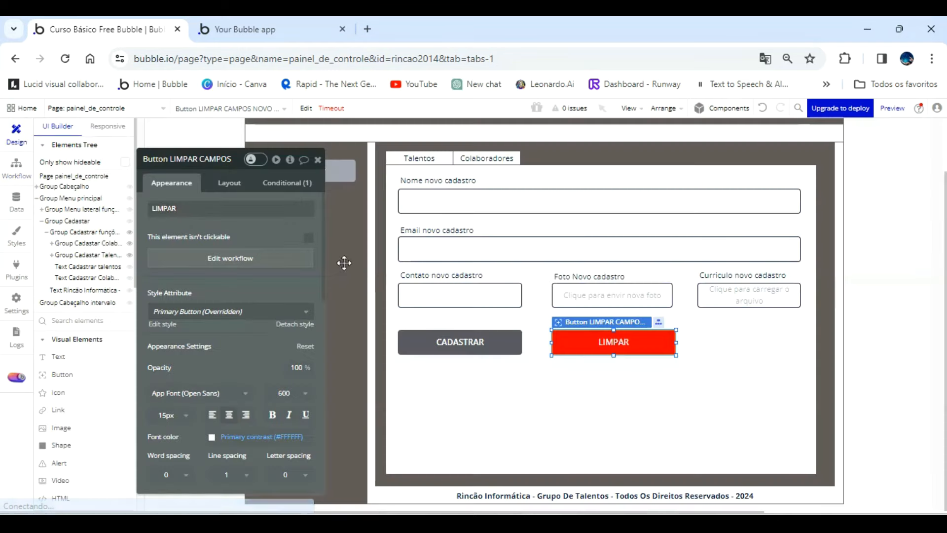
click(460, 342)
click(221, 160)
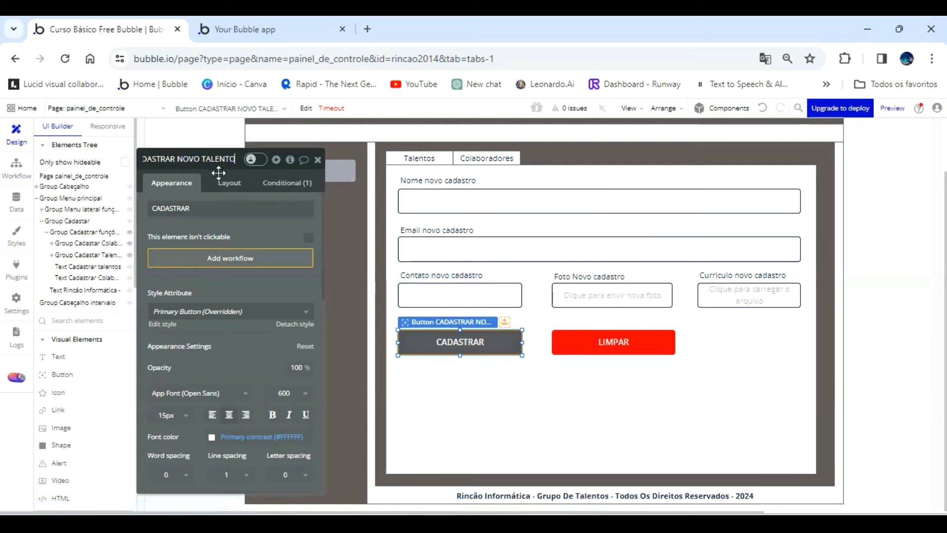
click(261, 263)
Add a "Create a new thing" action of type Talentos to the workflow and include all of its fields.
click(141, 246)
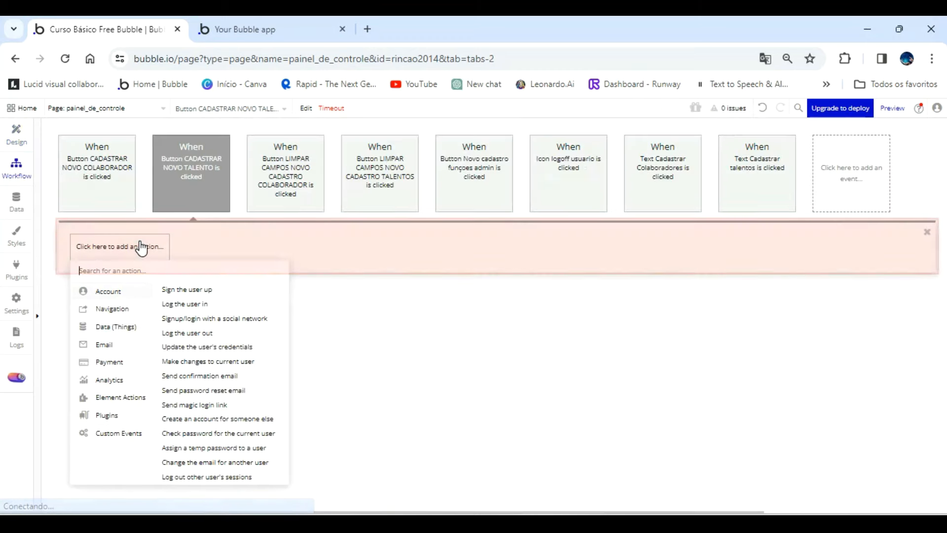
mouse_move(131, 330)
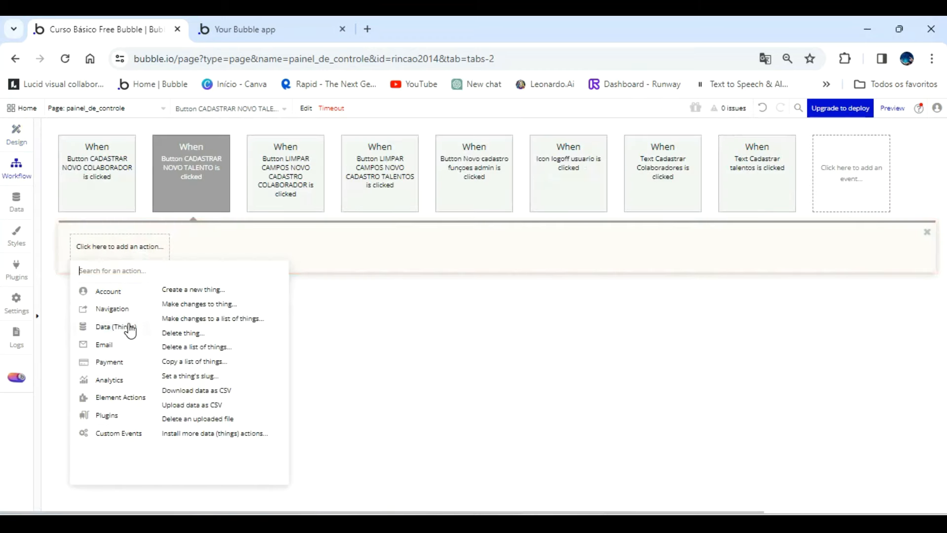
click(203, 294)
click(261, 186)
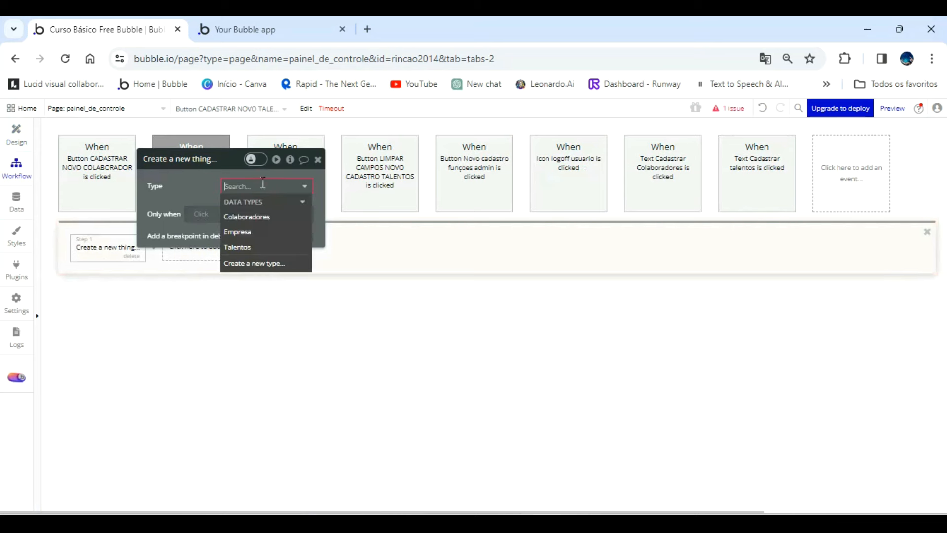
click(257, 248)
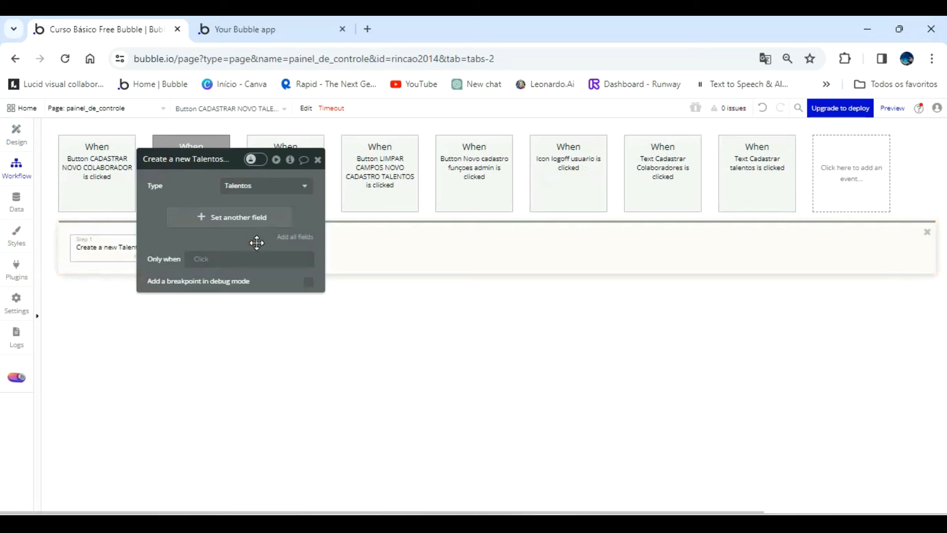
click(292, 236)
drag(208, 187, 349, 241)
Set the Contato field of the new Talentos record to Input contato cadastro talentos's value.
click(341, 269)
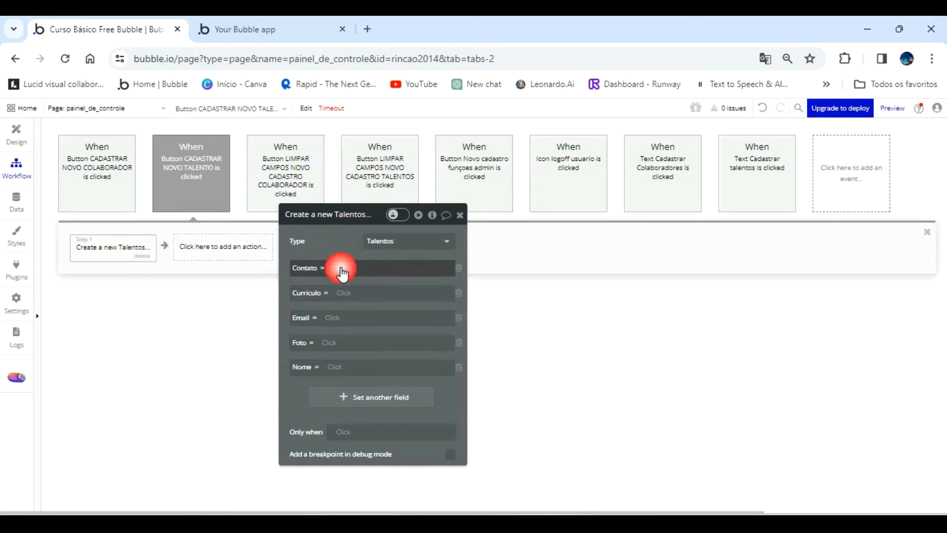
scroll(415, 397, down, 5)
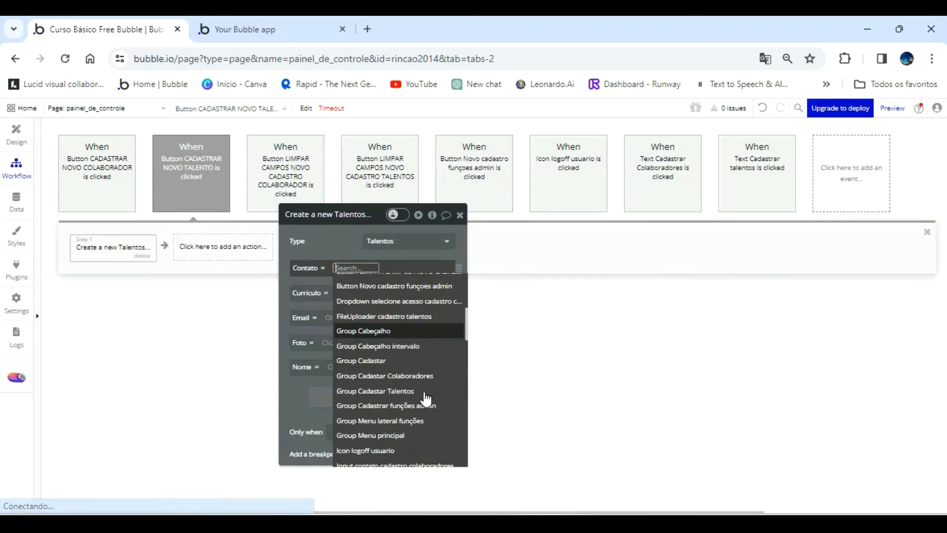
scroll(426, 399, down, 5)
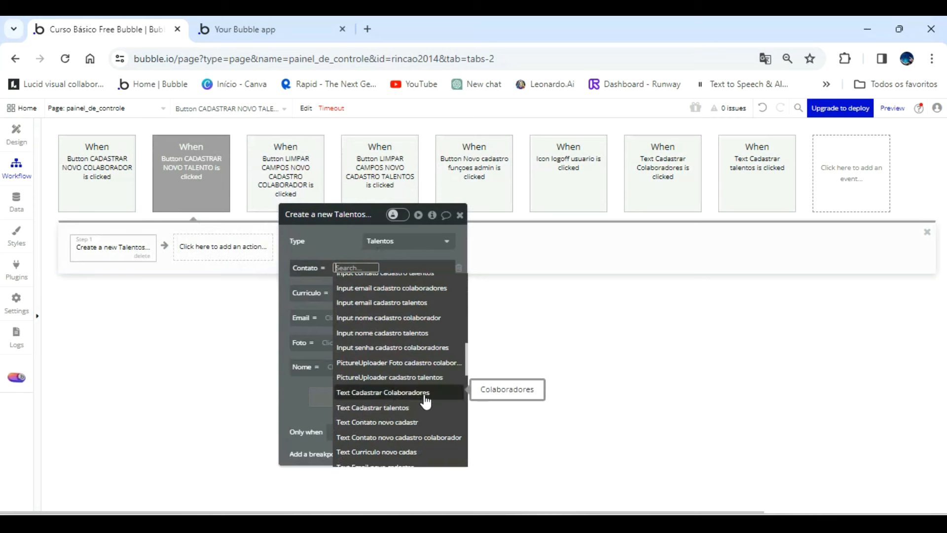
scroll(424, 389, up, 5)
click(404, 327)
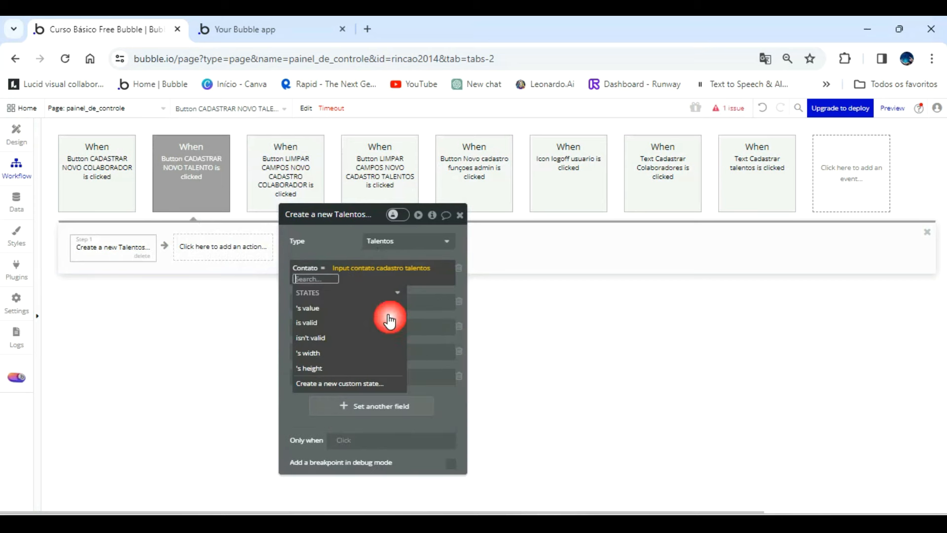
click(348, 297)
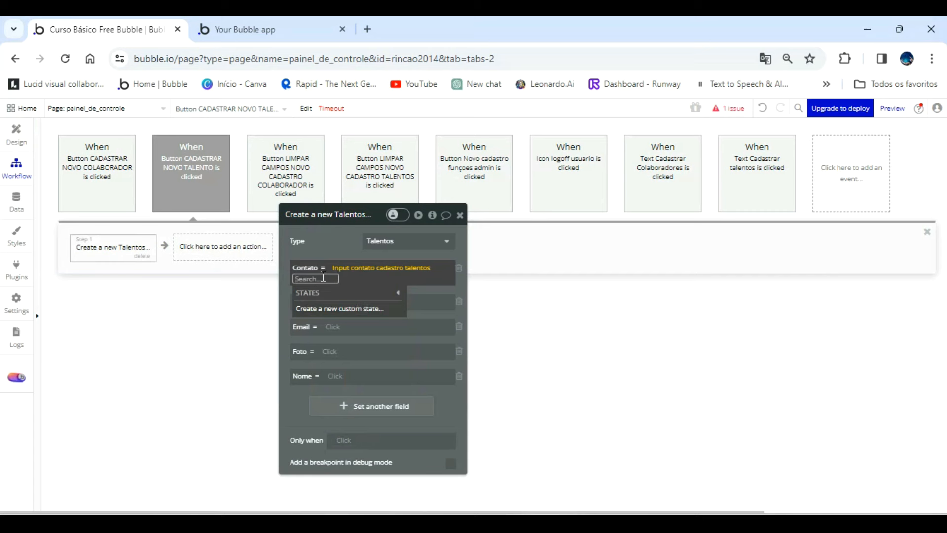
click(346, 260)
click(327, 279)
click(326, 302)
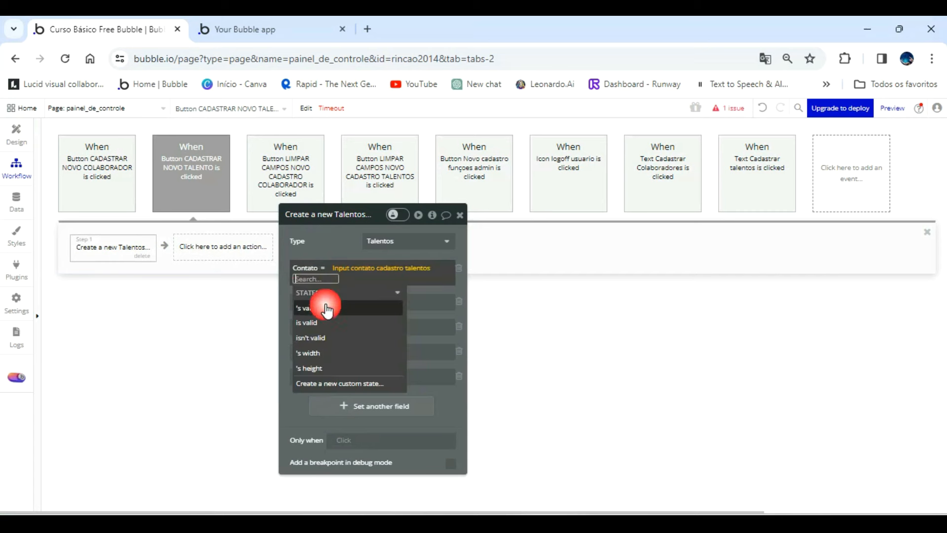
click(320, 260)
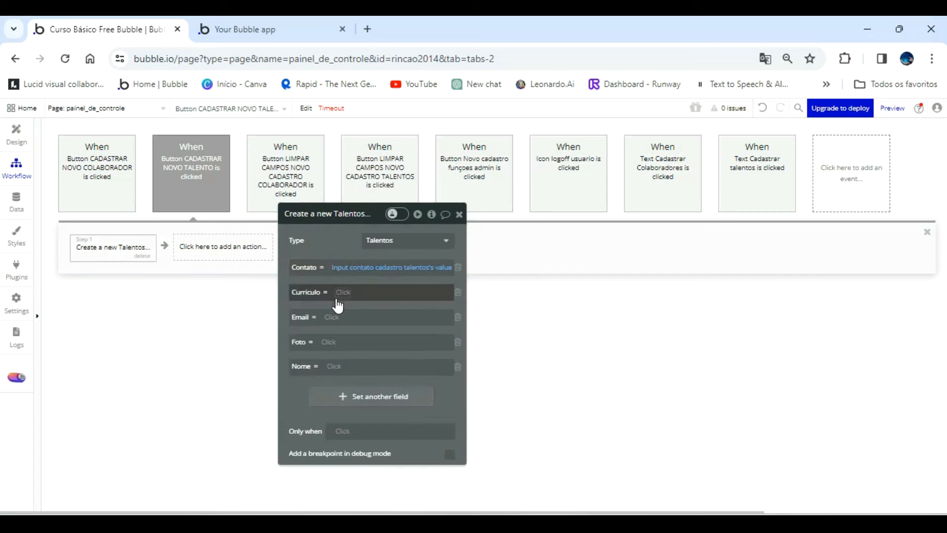
Set the Curriculo field of the new Talentos record to FileUploader cadastro talentos's value.
click(342, 297)
scroll(429, 419, down, 1)
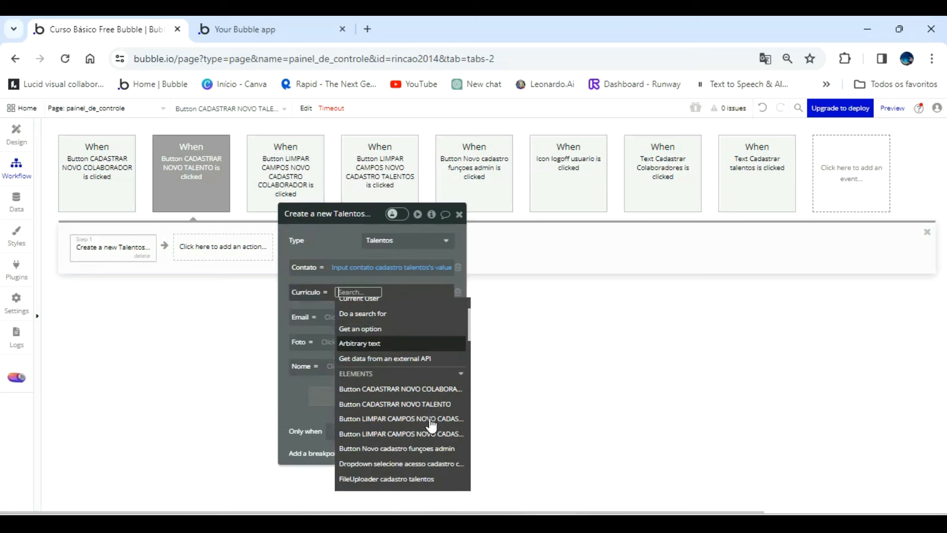
scroll(431, 426, down, 6)
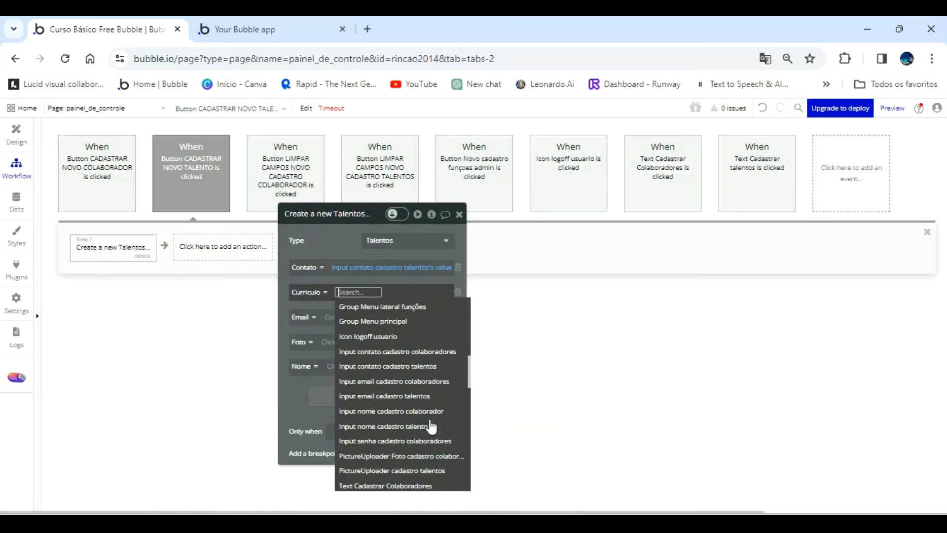
scroll(430, 426, down, 3)
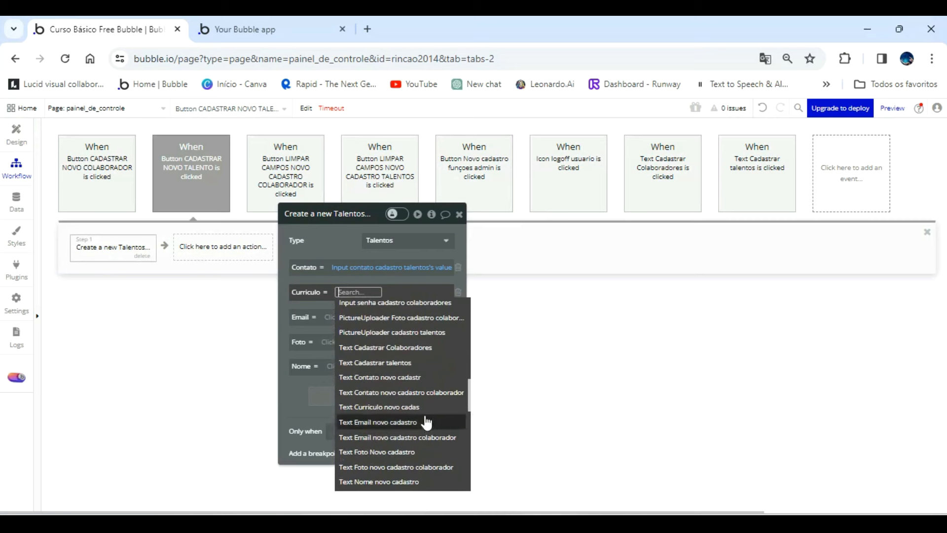
scroll(413, 378, down, 5)
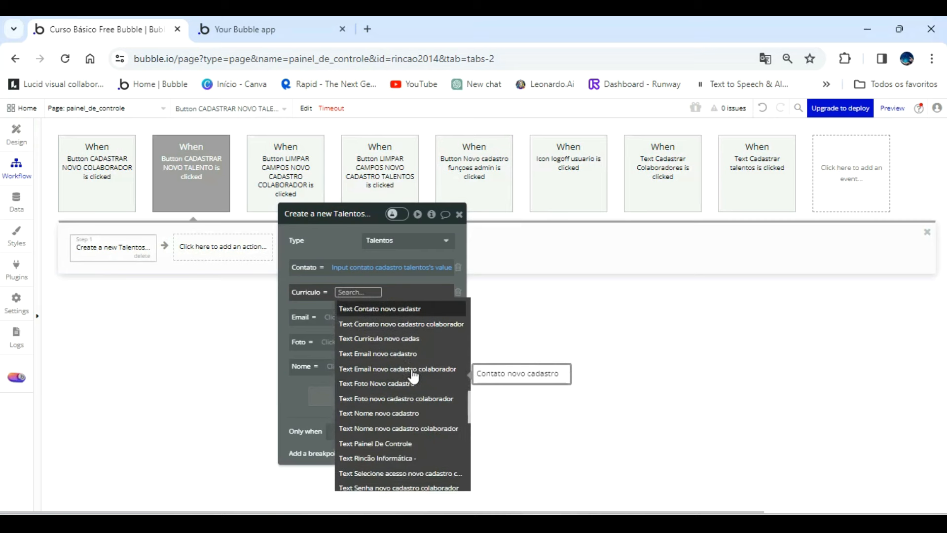
scroll(410, 384, up, 10)
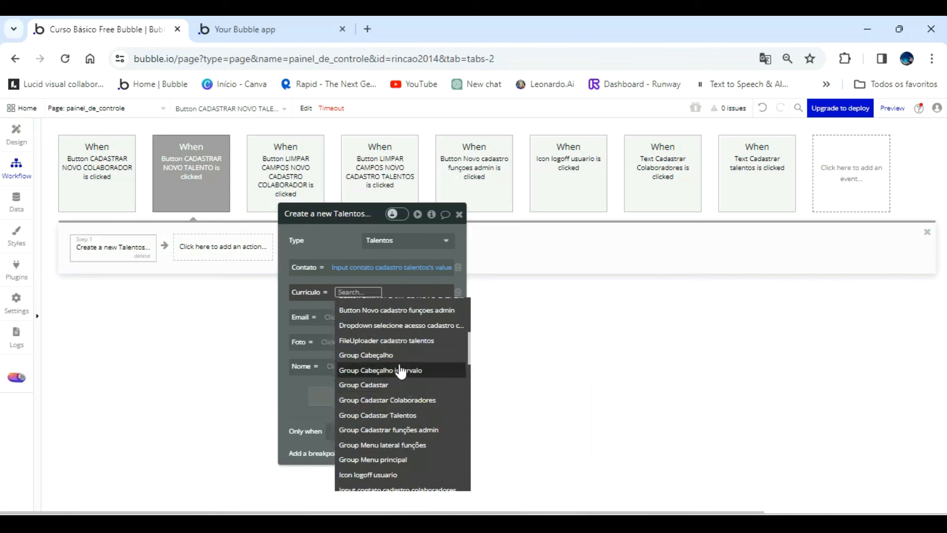
click(424, 341)
click(340, 333)
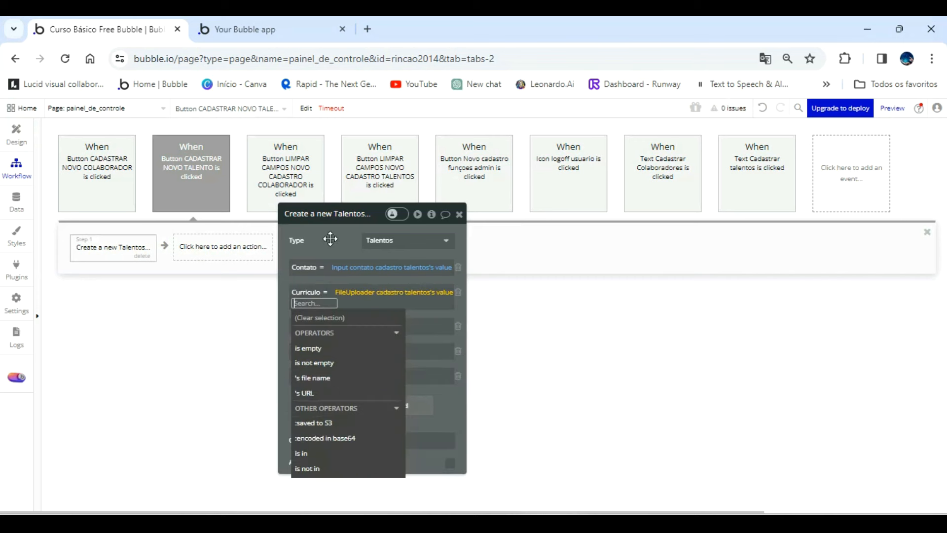
Set the Email field of the new Talentos record to Input email cadastro talentos's value.
click(334, 324)
scroll(415, 444, down, 10)
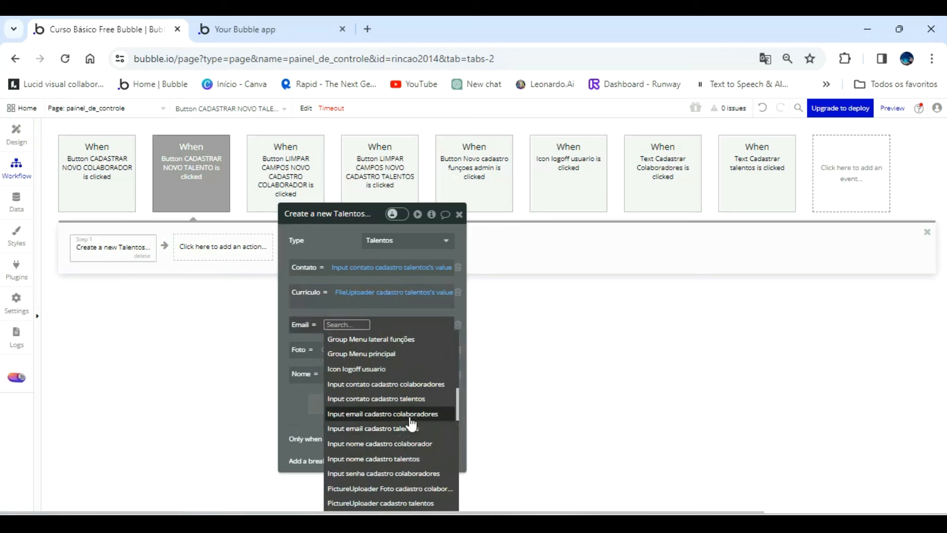
click(400, 429)
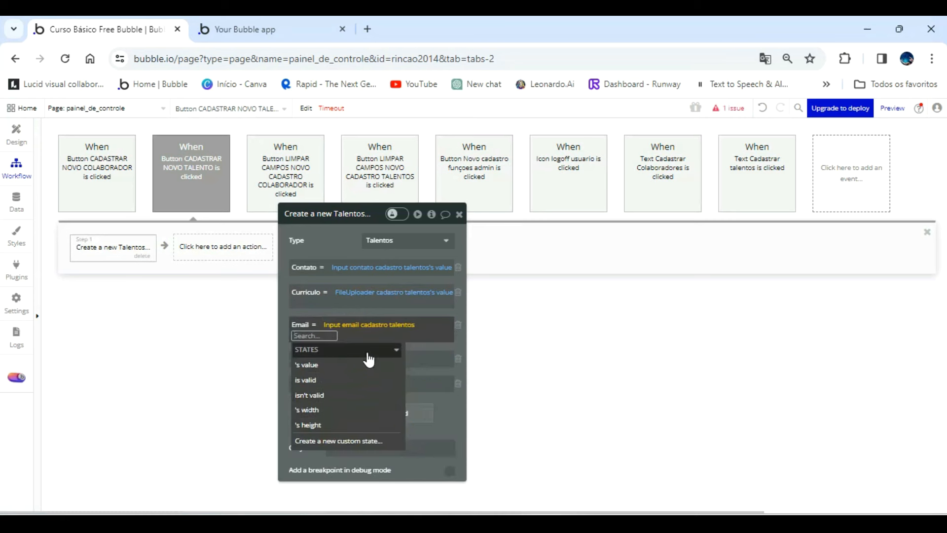
click(349, 365)
click(339, 249)
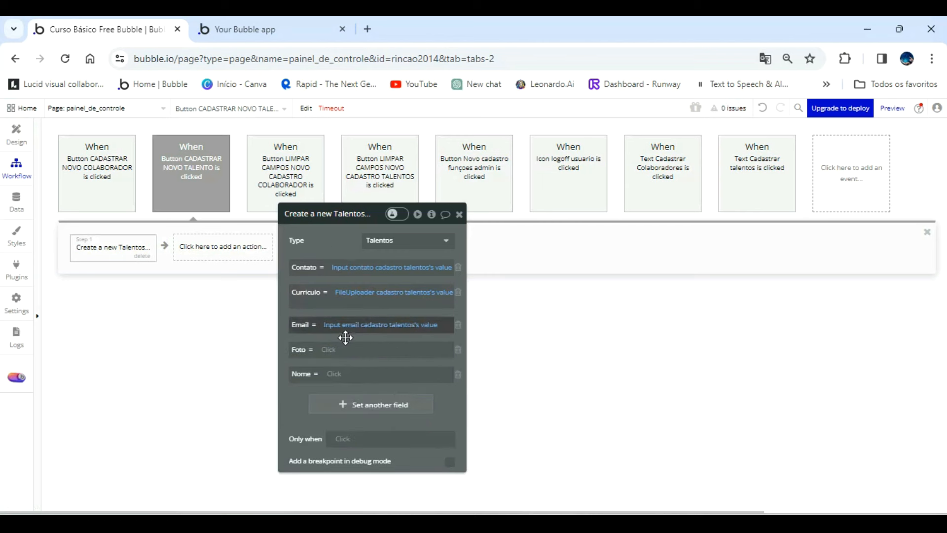
Set the Foto field of the new Talentos record to PictureUploader cadastro talentos's value.
click(329, 350)
scroll(407, 432, down, 8)
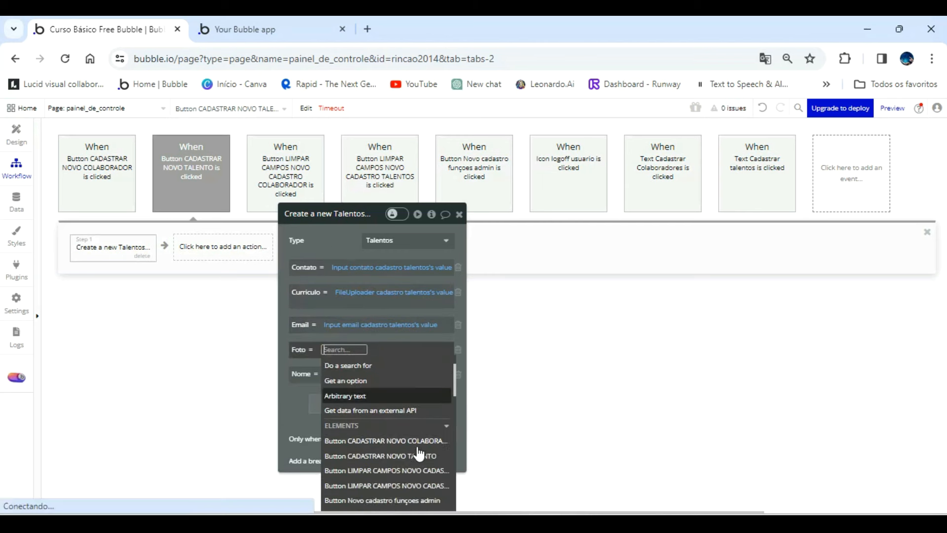
scroll(398, 420, up, 2)
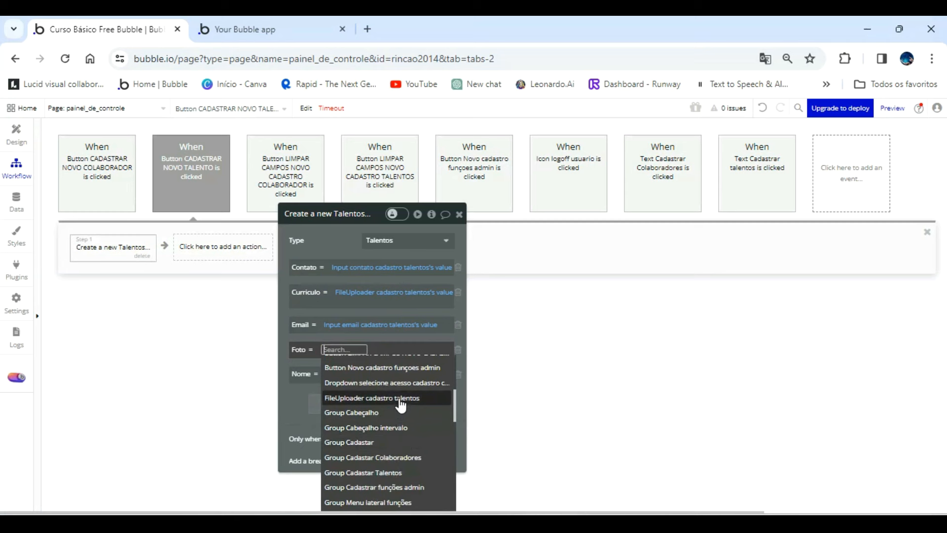
scroll(401, 417, up, 2)
scroll(406, 422, down, 5)
scroll(405, 422, down, 2)
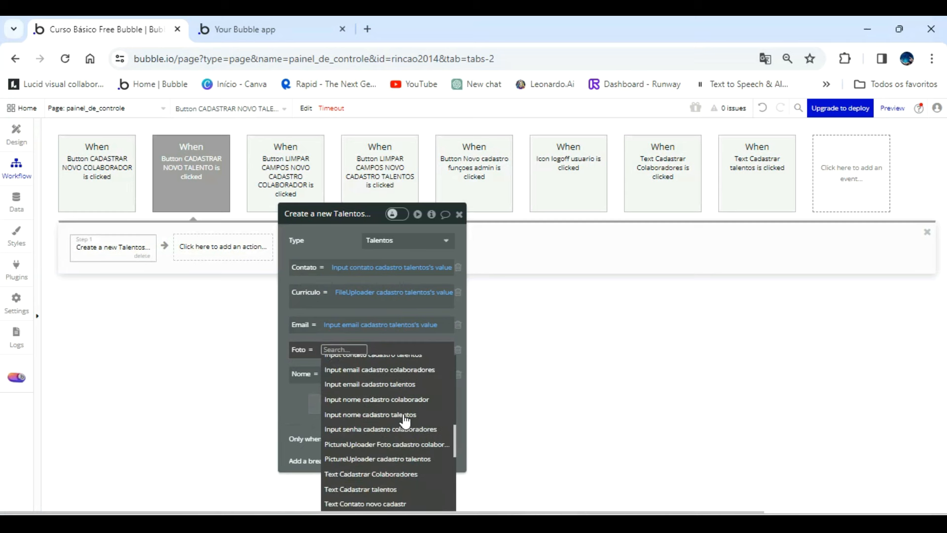
click(405, 458)
click(350, 391)
click(339, 247)
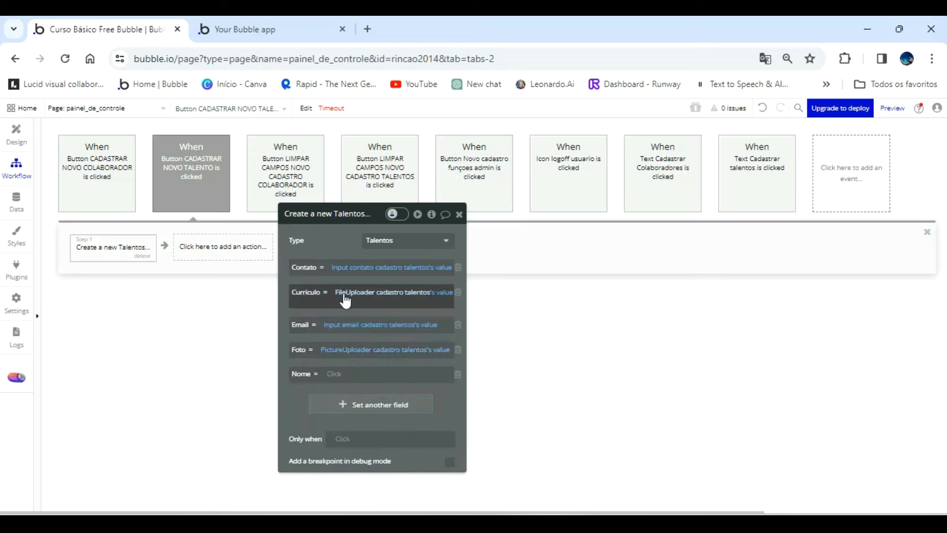
Set the Nome field of the new Talentos record to Input nome cadastro talentos's value and move the action's properties clear of the workflow steps.
click(332, 375)
scroll(397, 468, down, 5)
scroll(397, 470, down, 5)
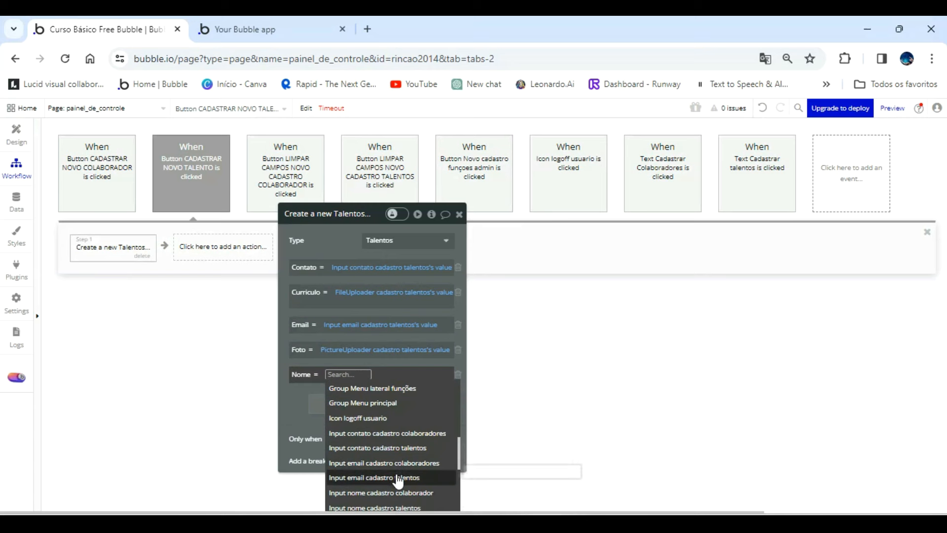
scroll(419, 499, down, 2)
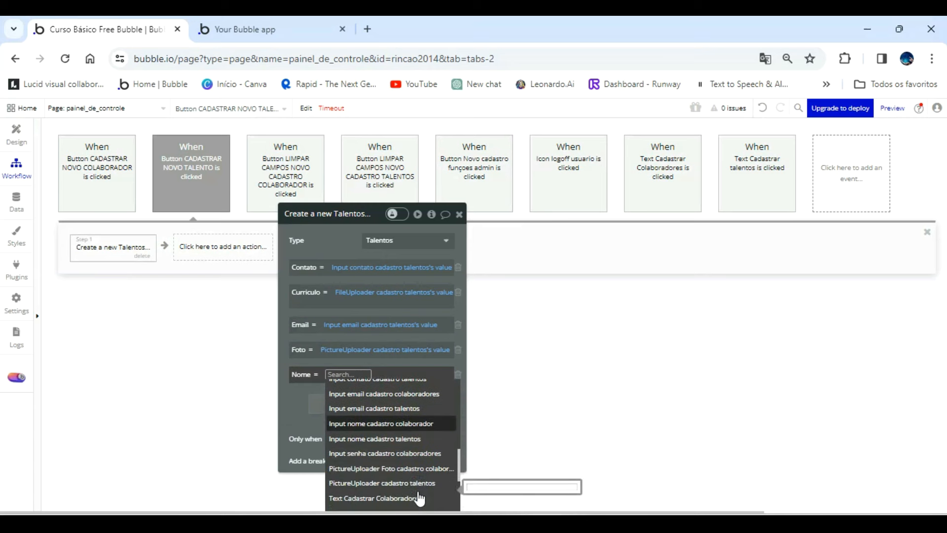
click(404, 450)
click(333, 412)
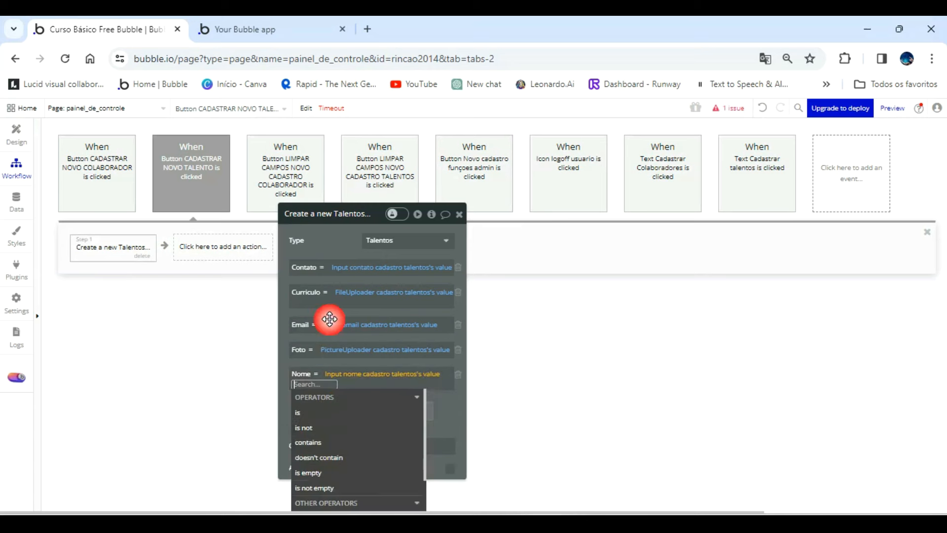
click(337, 250)
drag(336, 250, 529, 224)
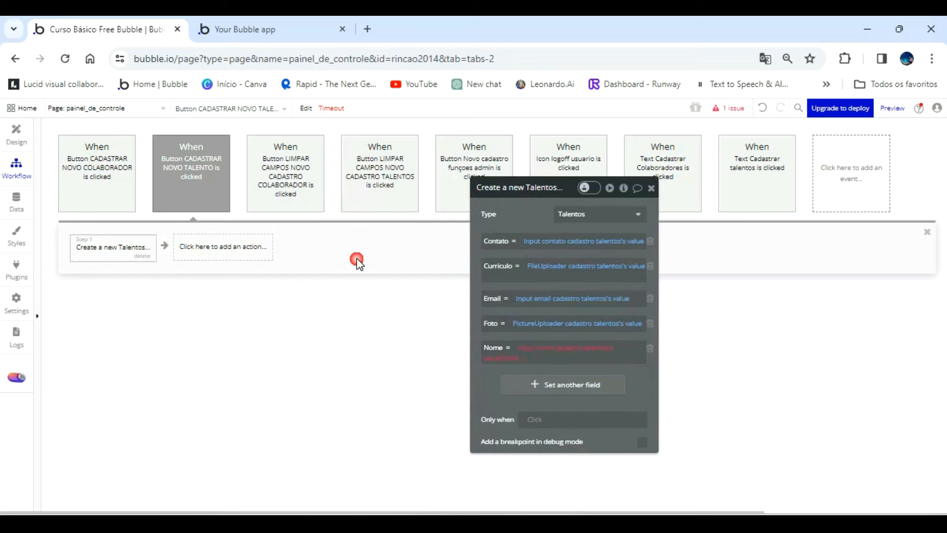
Add a "Make changes to thing" action as step 2, with a search of type Empresa as the thing to change.
click(240, 260)
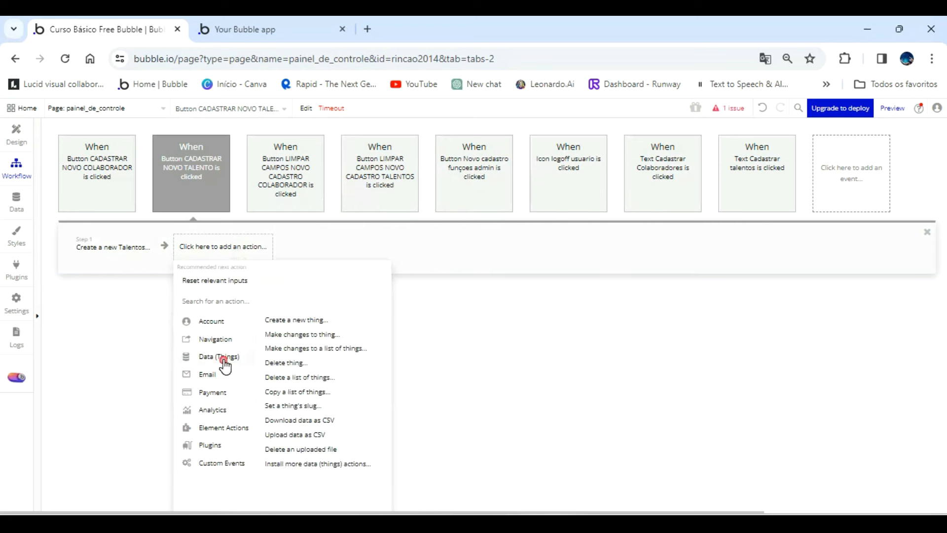
mouse_move(237, 355)
click(280, 335)
click(567, 214)
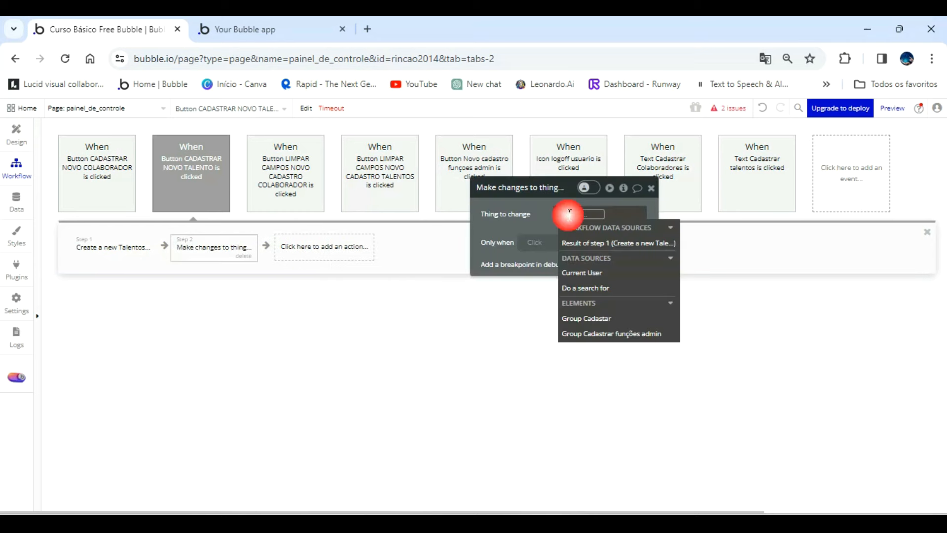
click(592, 272)
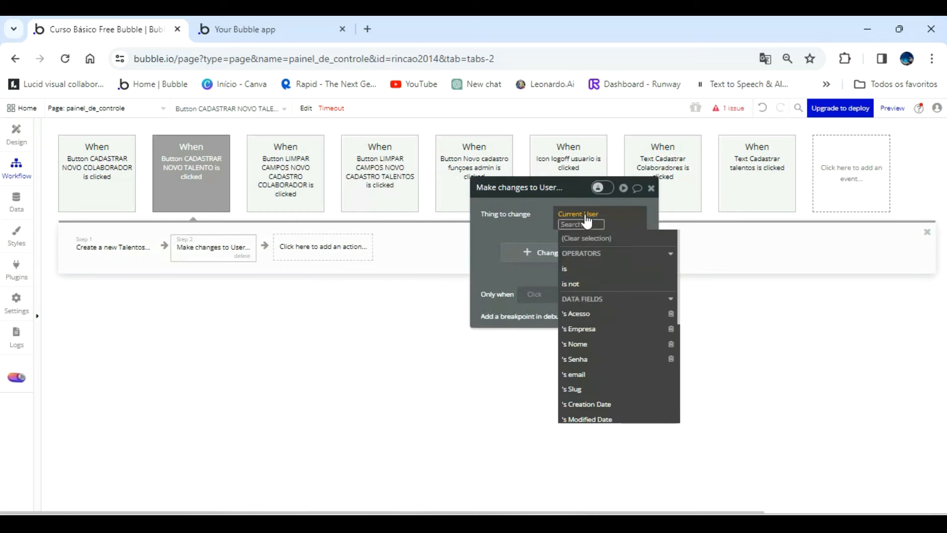
click(587, 219)
click(595, 284)
click(413, 213)
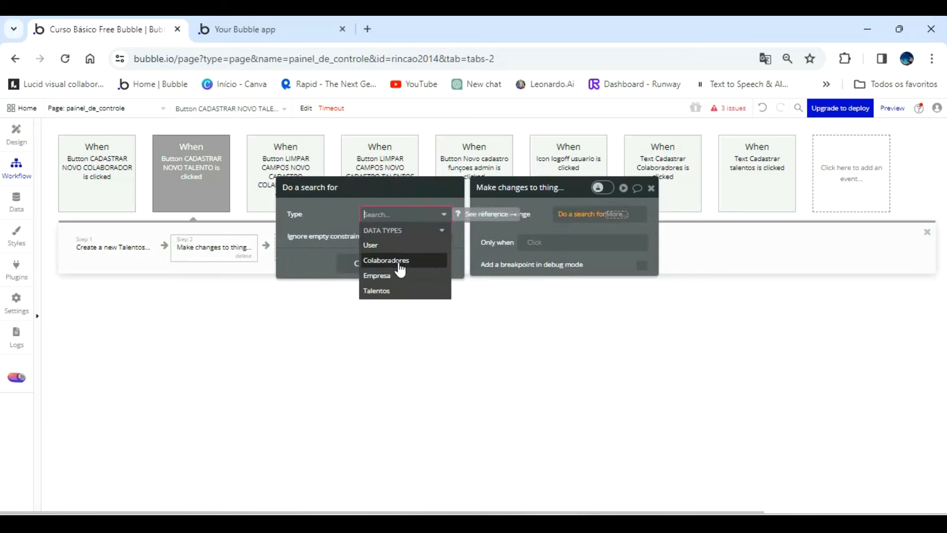
click(388, 275)
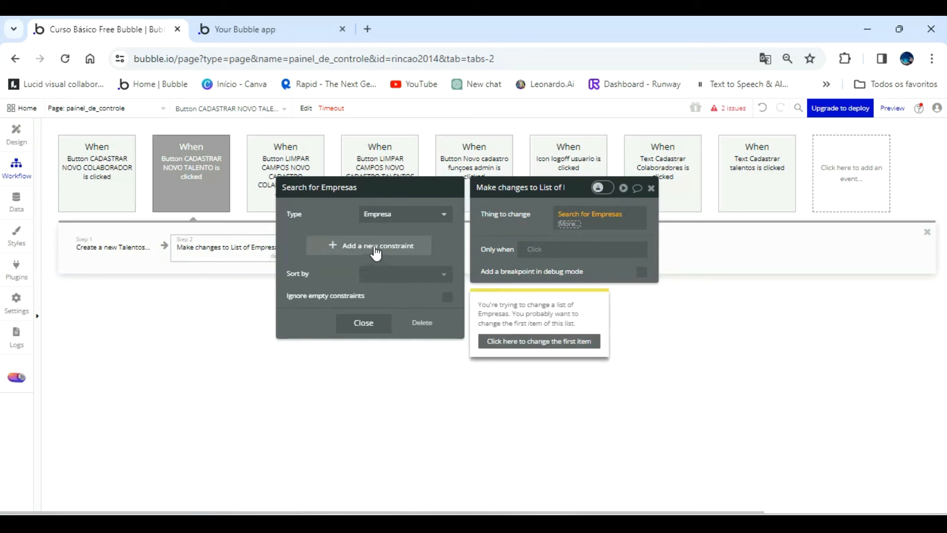
click(314, 246)
click(304, 240)
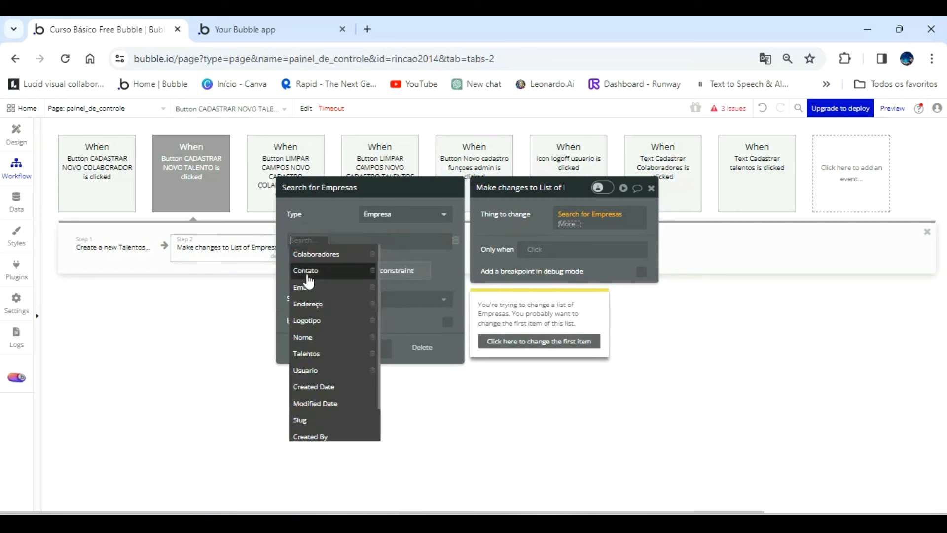
click(320, 354)
click(330, 241)
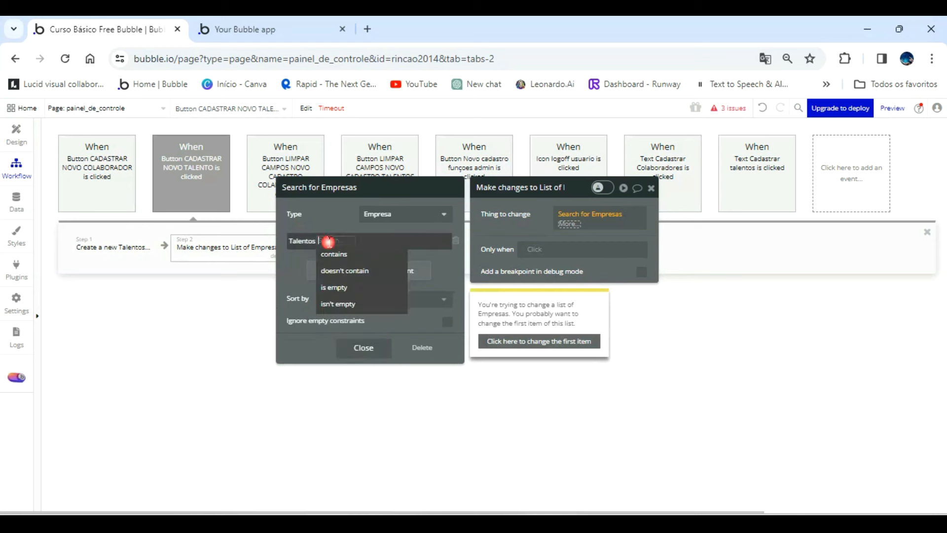
click(332, 215)
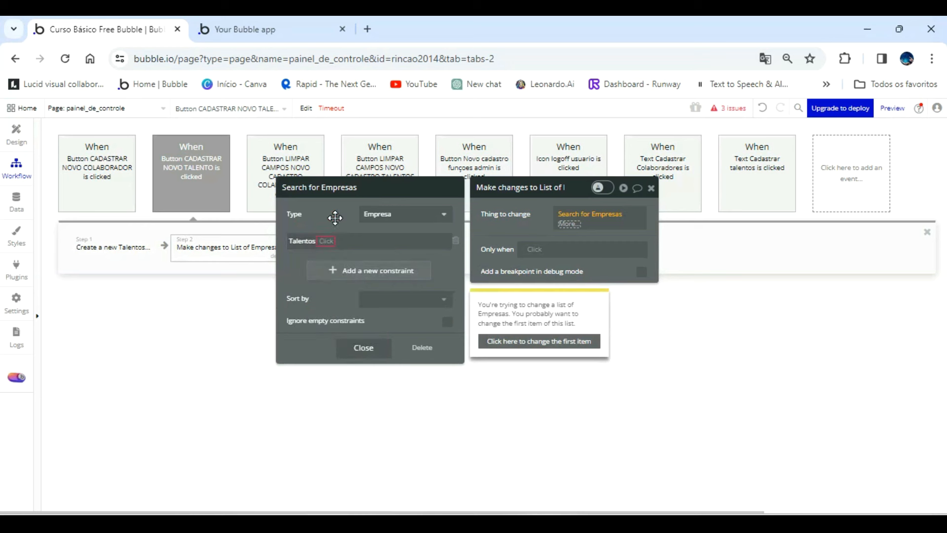
click(454, 240)
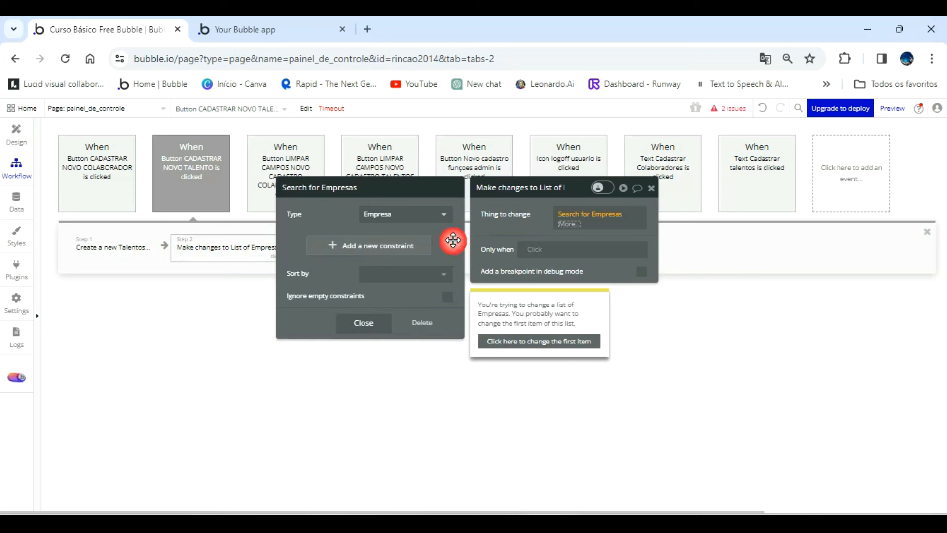
Limit the thing to change to the first item of the Empresas search.
click(568, 224)
click(532, 226)
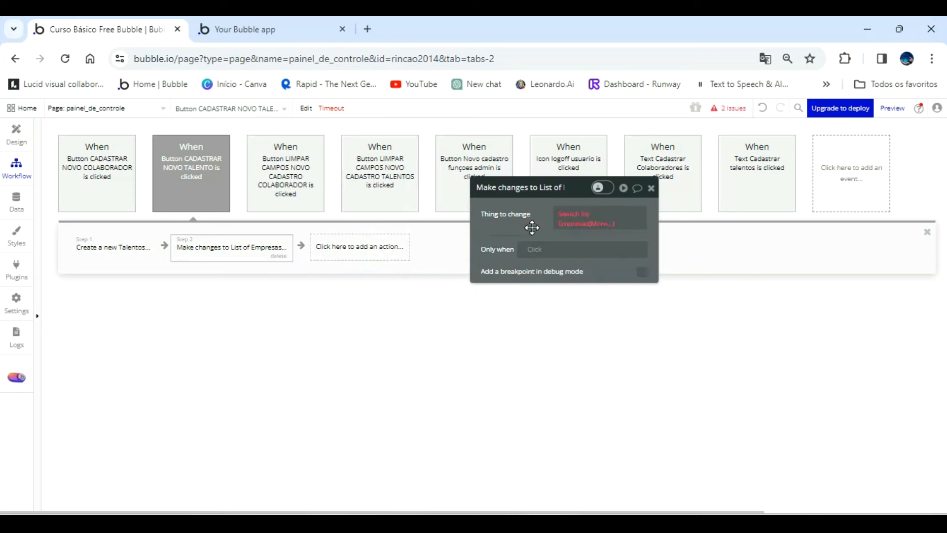
click(608, 232)
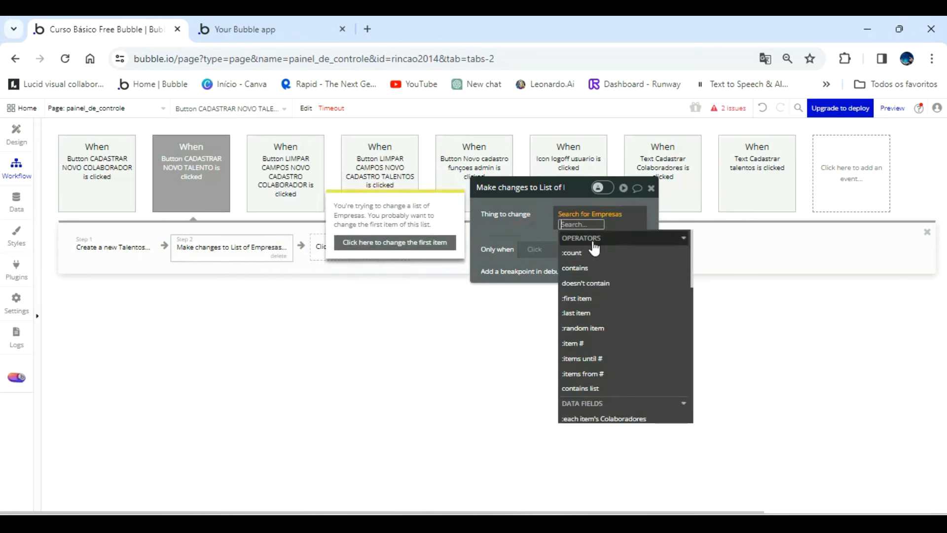
click(594, 299)
click(544, 225)
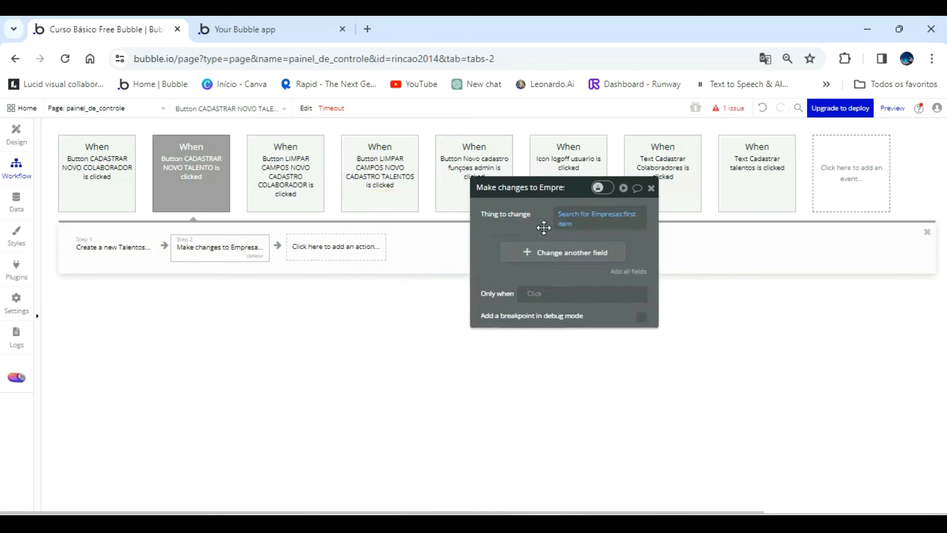
Add the result of step 1 (Create a new Talentos) to the Empresa's Talentos list field.
click(547, 257)
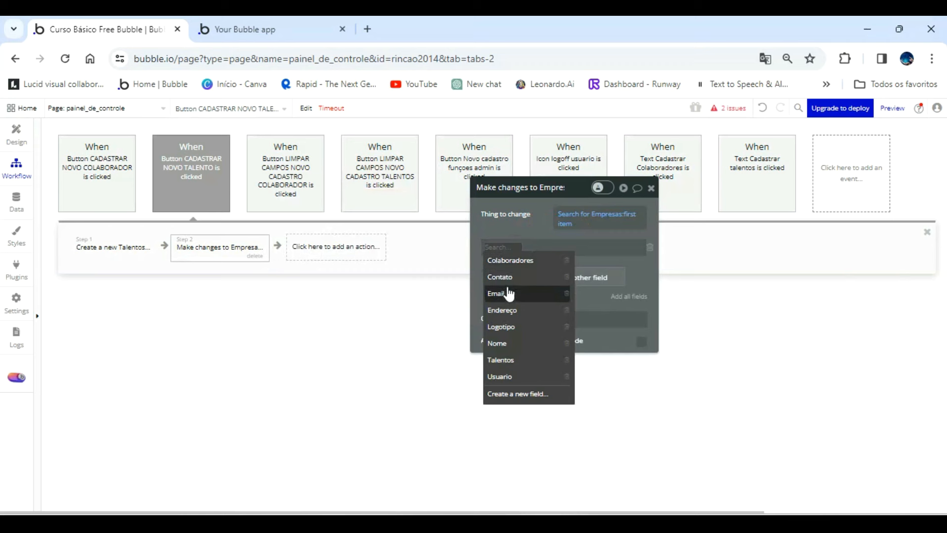
click(515, 360)
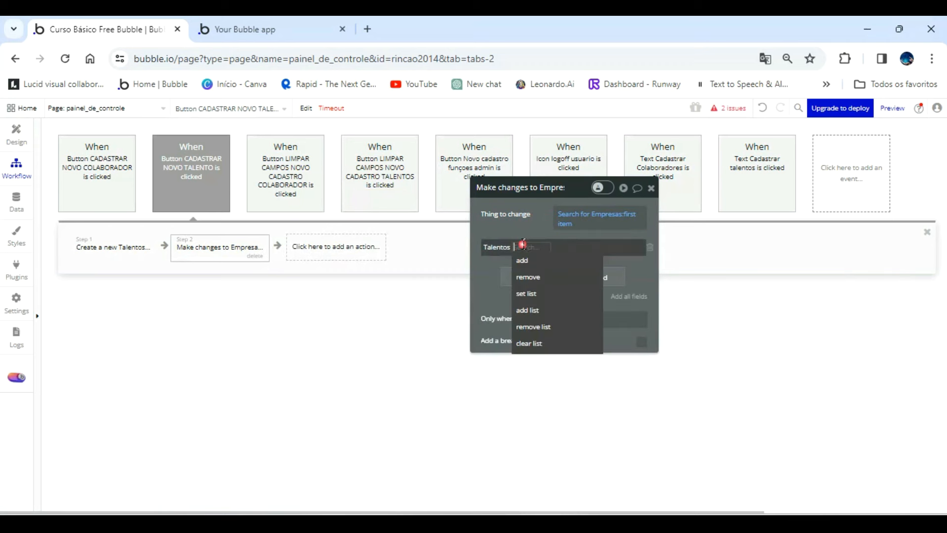
click(523, 260)
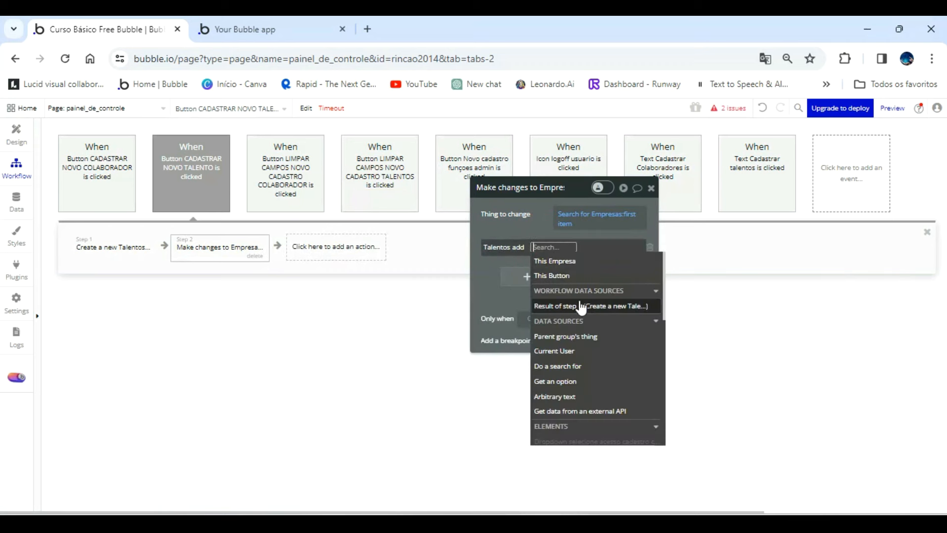
click(587, 306)
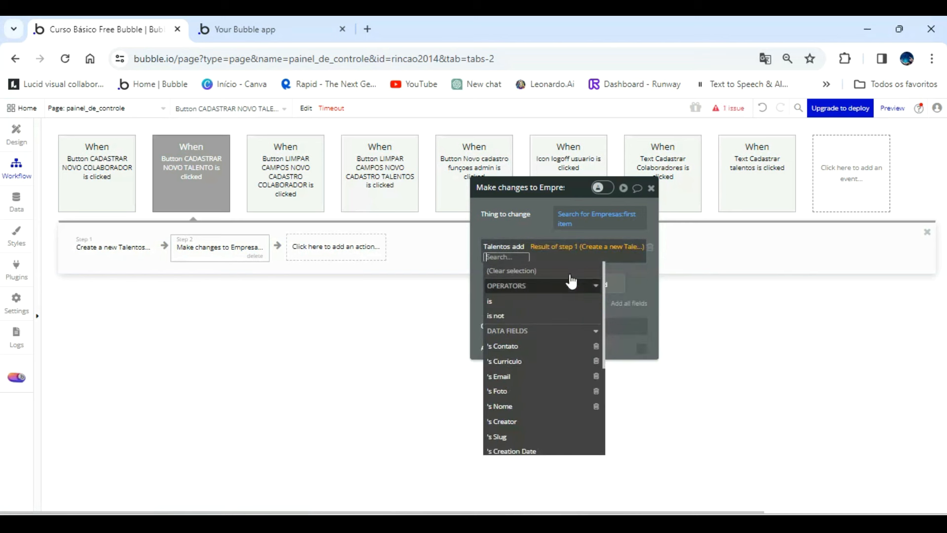
click(545, 227)
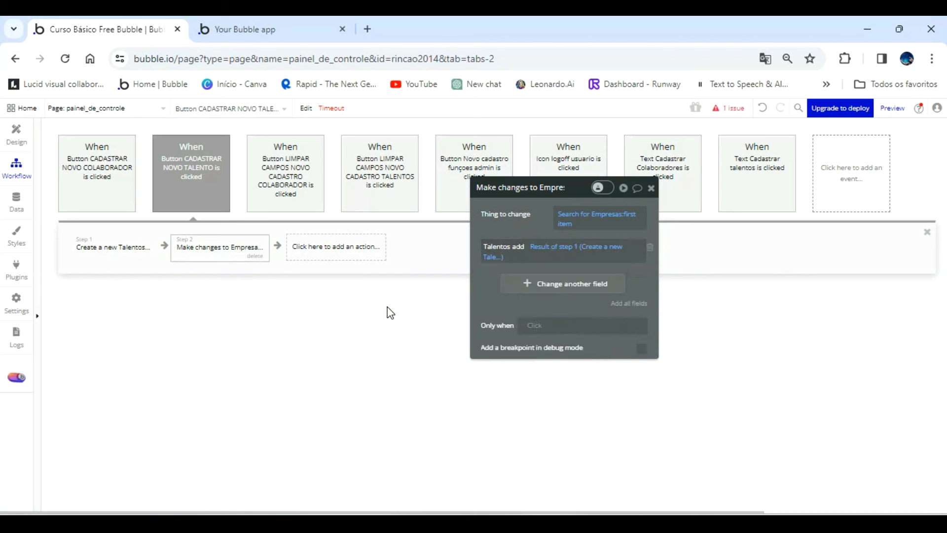
click(899, 502)
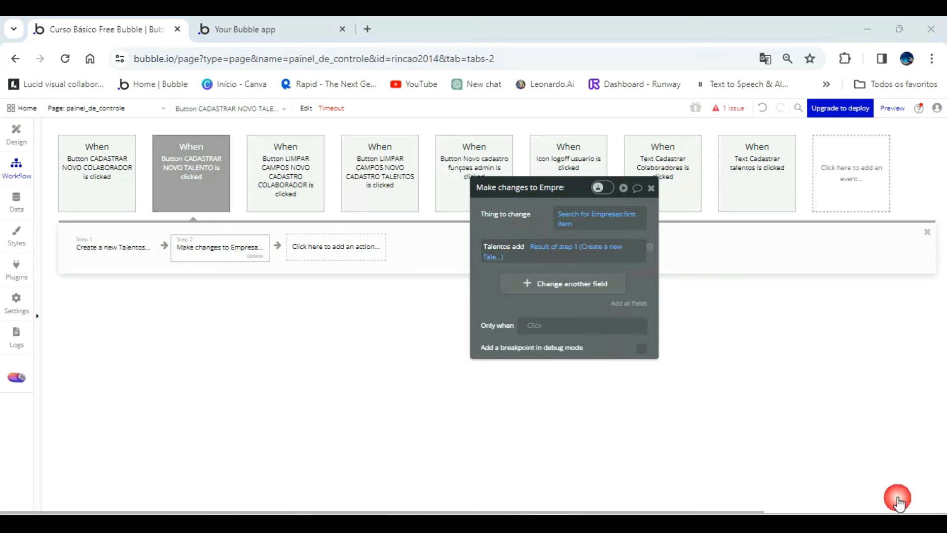
Add a BEP Toast Alert action as step 3 with the message "Talento cadastrado!".
click(340, 252)
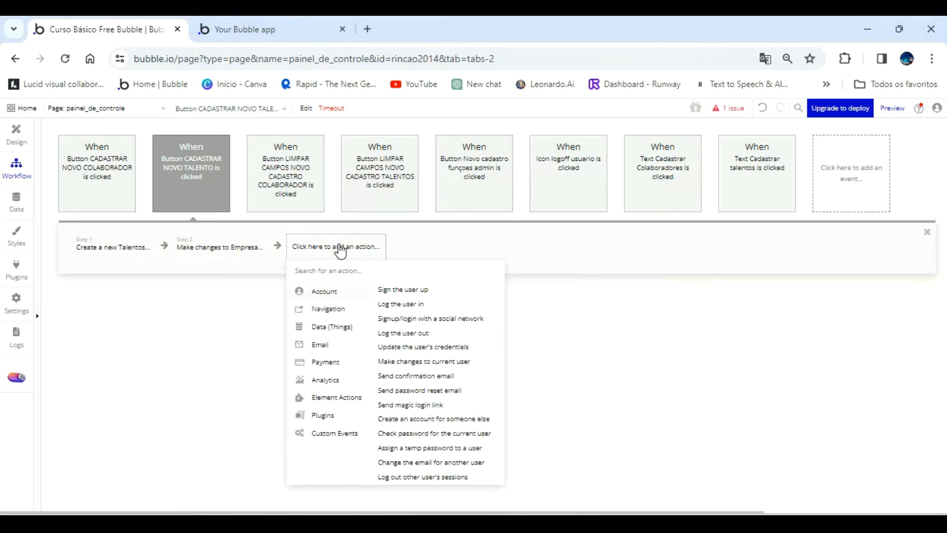
text(toas)
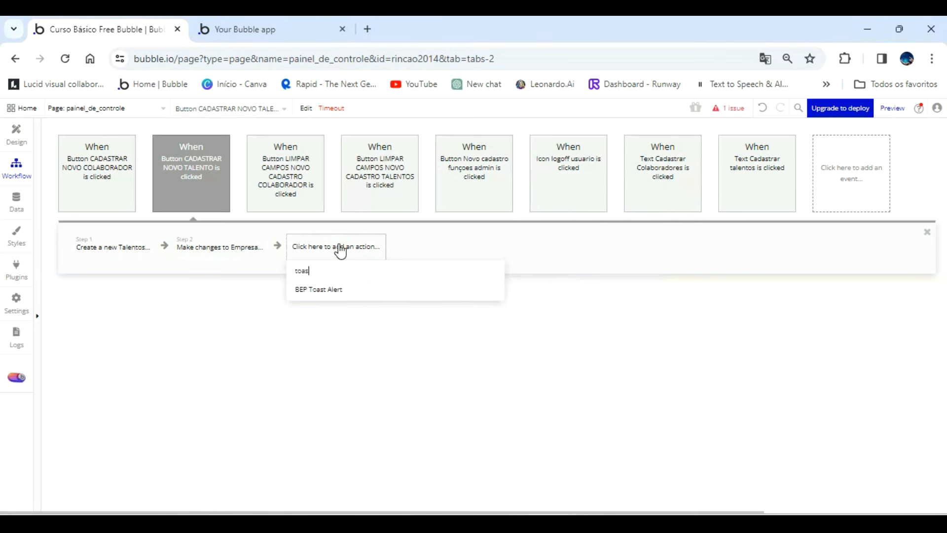
click(344, 289)
triple_click(566, 267)
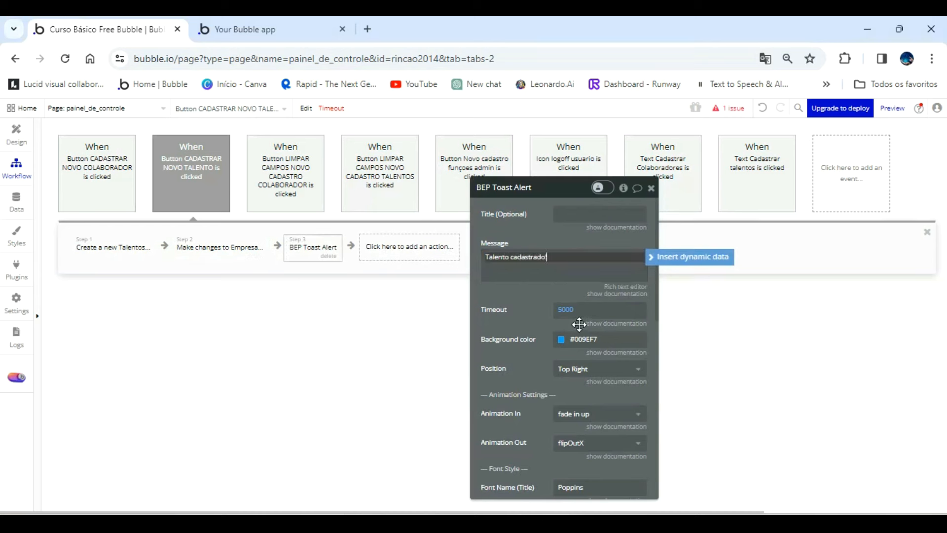
Set the toast alert's timeout to 2000 and its position to Center.
click(566, 309)
text(2000)
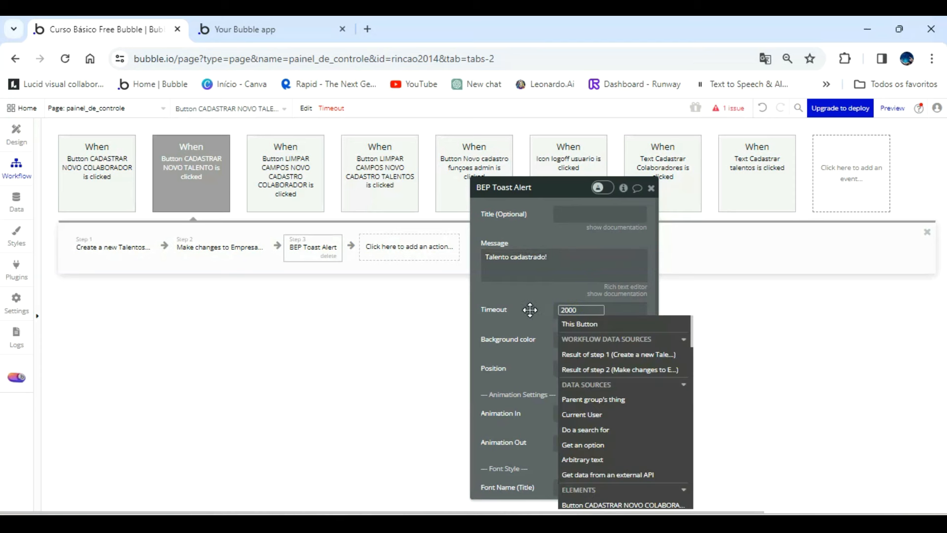
click(530, 310)
click(575, 368)
click(577, 381)
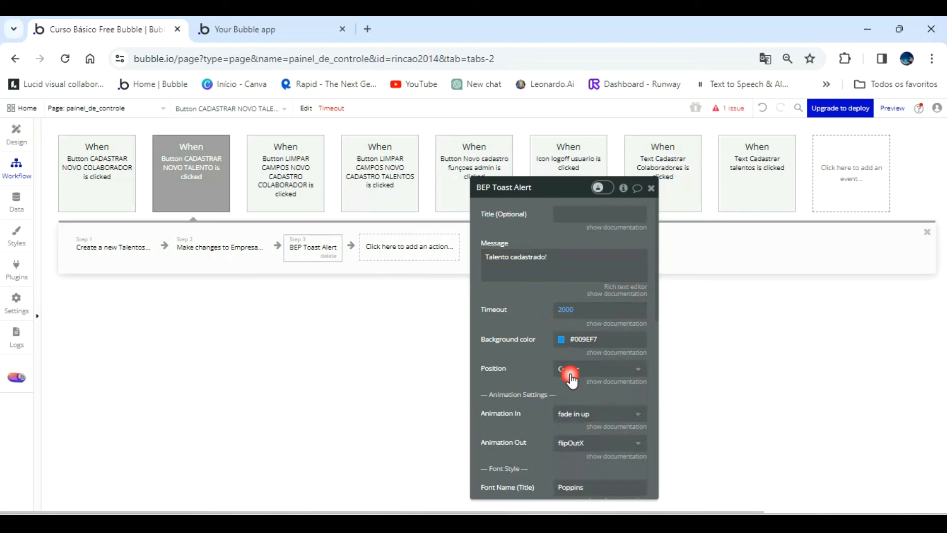
Set the toast alert's message font size to 20 px.
scroll(545, 355, down, 4)
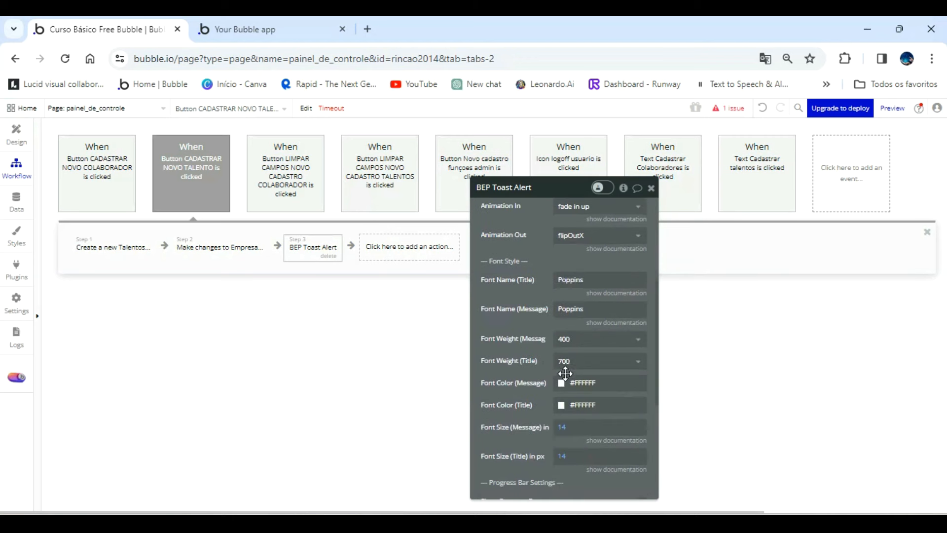
click(560, 430)
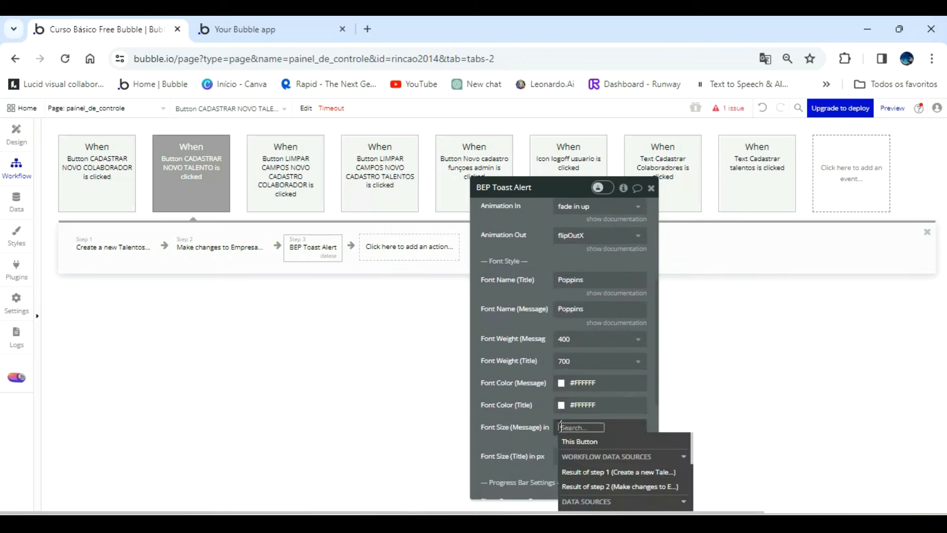
text(20)
click(543, 410)
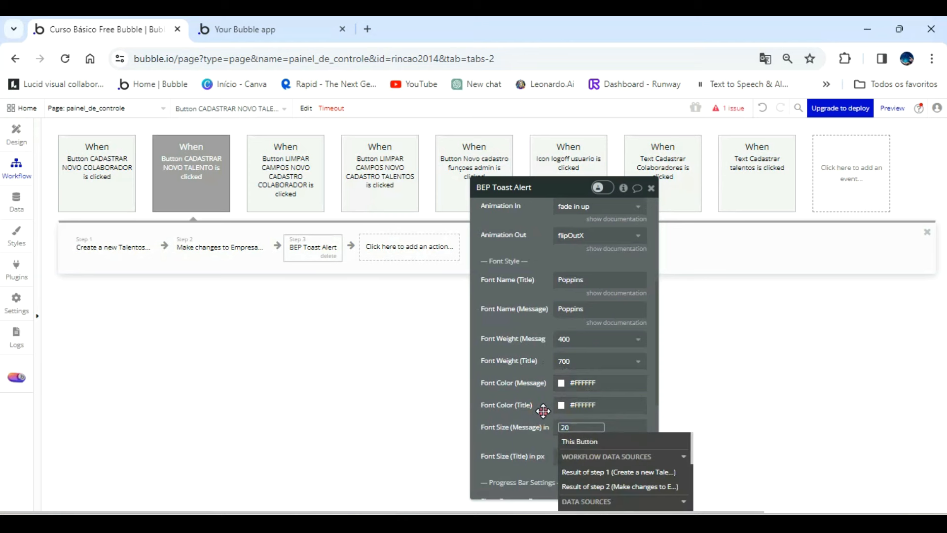
click(543, 411)
Add a group Reset data action as step 4 targeting Group Cadastar Talentos.
click(390, 248)
mouse_move(419, 403)
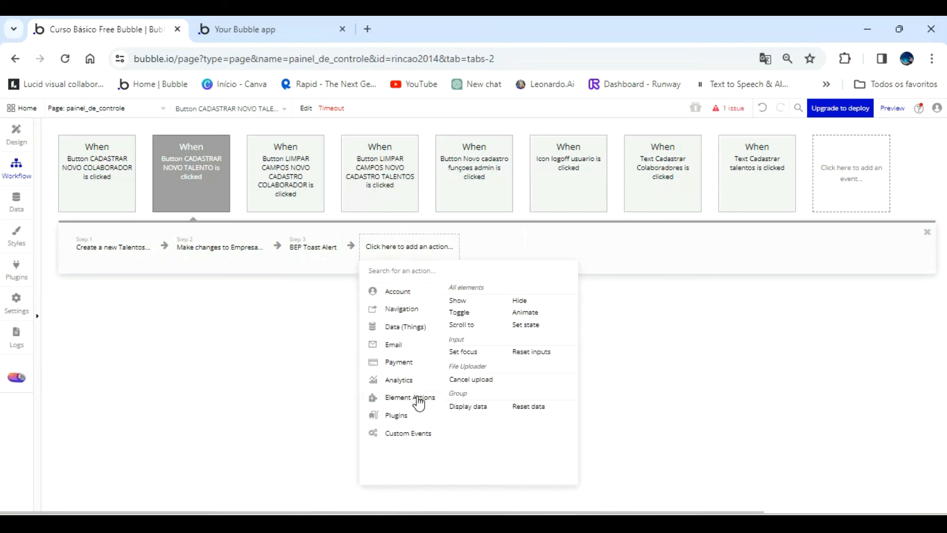
click(526, 408)
click(611, 215)
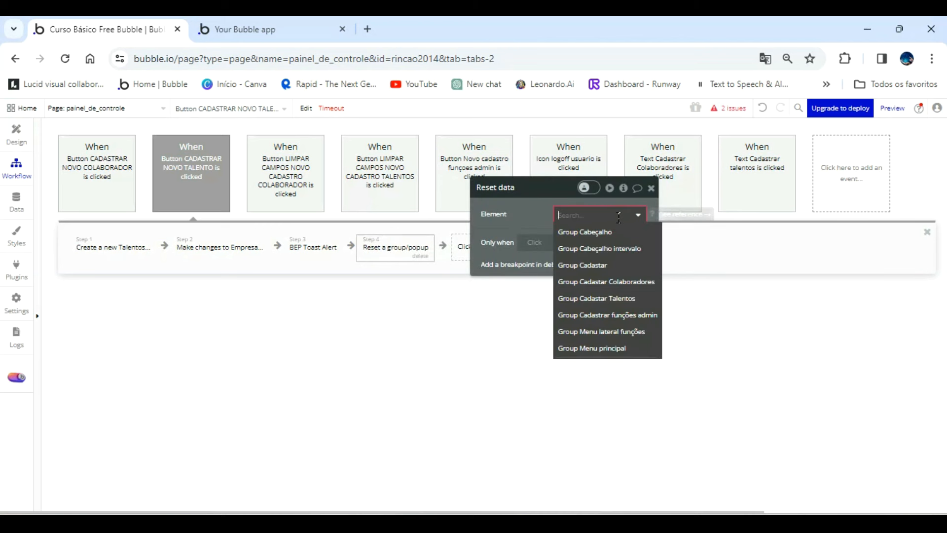
click(629, 299)
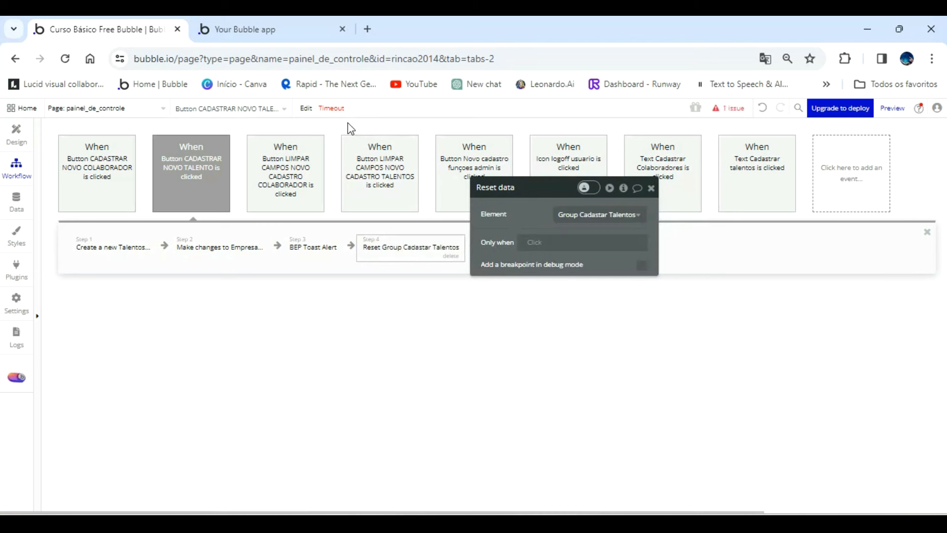
Open the reported issue and inspect the Nome field's value in the Create a new Talentos action.
click(732, 109)
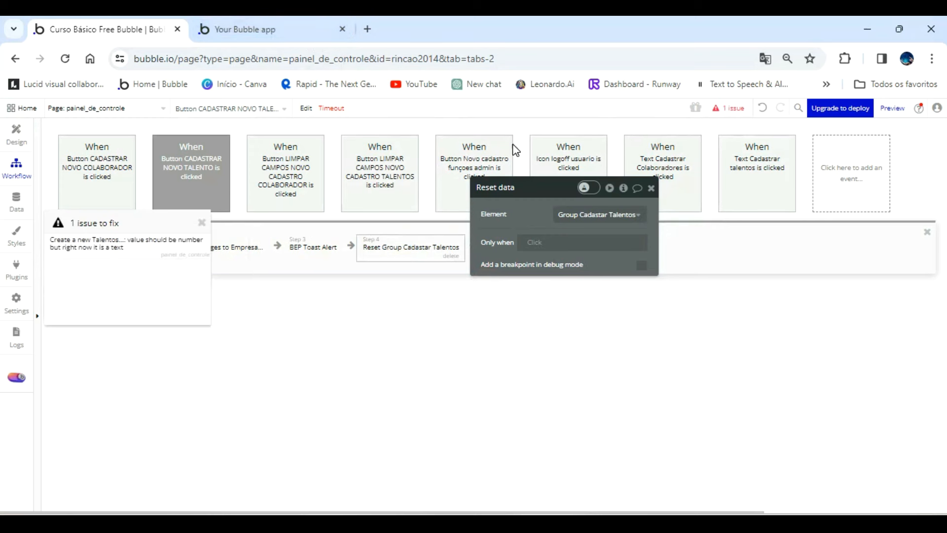
click(110, 246)
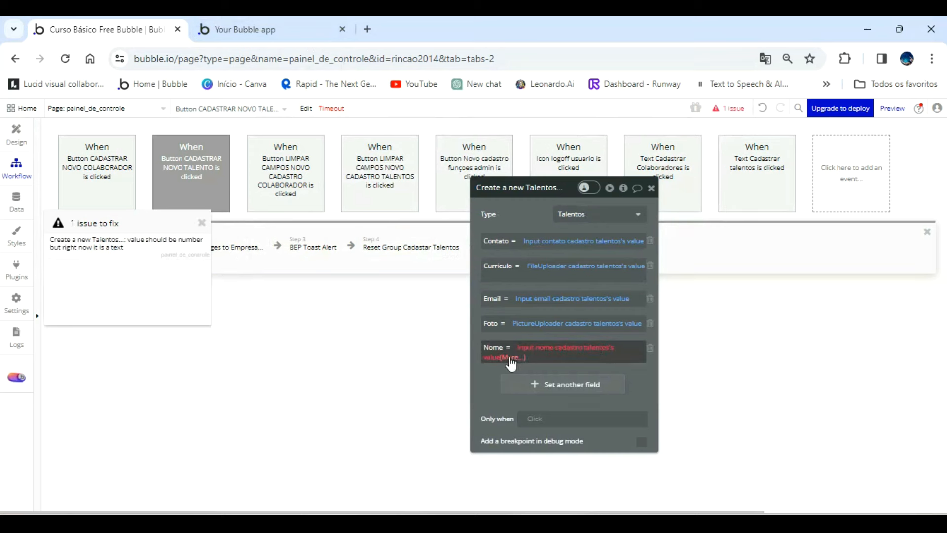
click(564, 348)
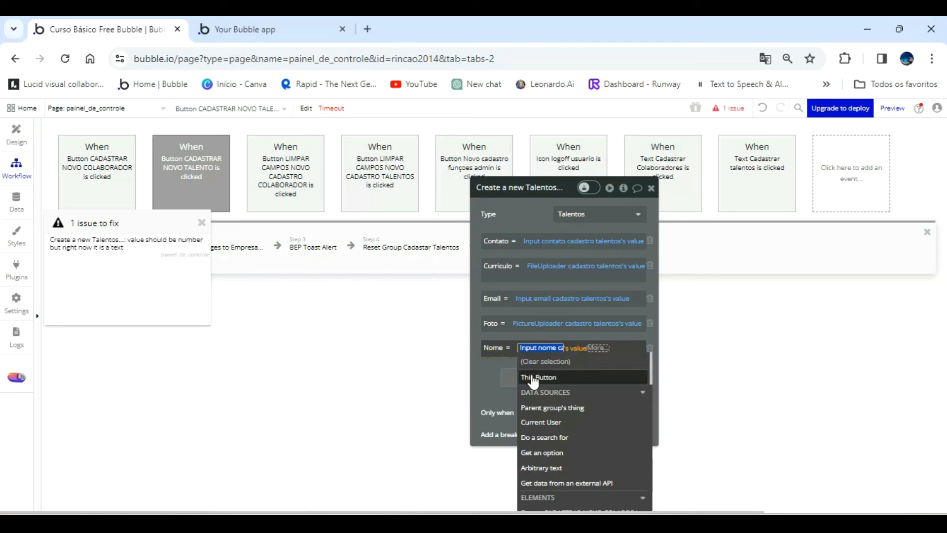
click(499, 378)
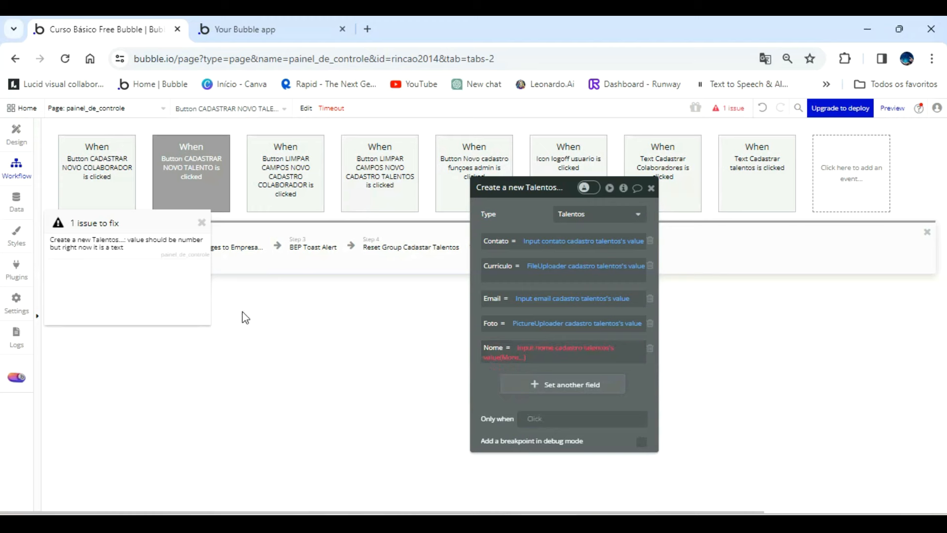
drag(176, 303, 306, 359)
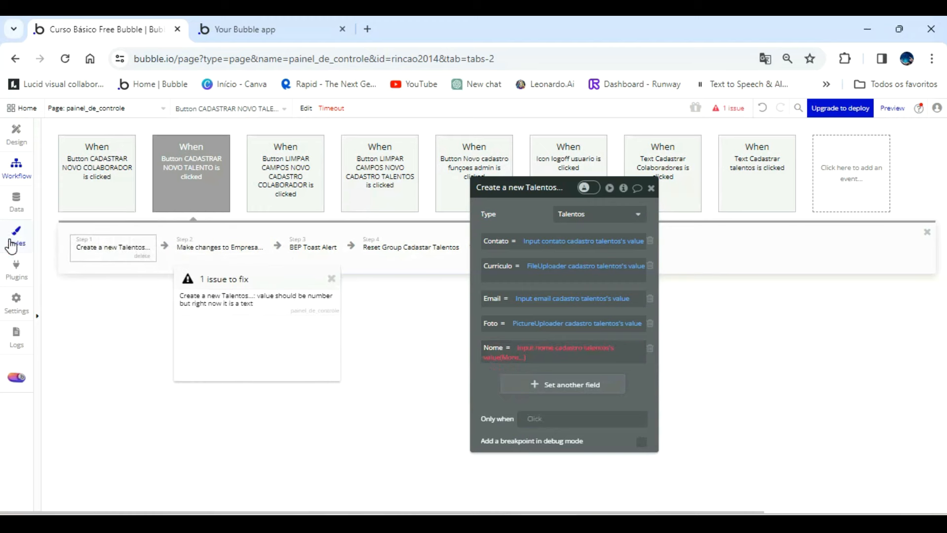
Delete the number-type Nome field from the Talentos data type.
click(22, 203)
click(93, 151)
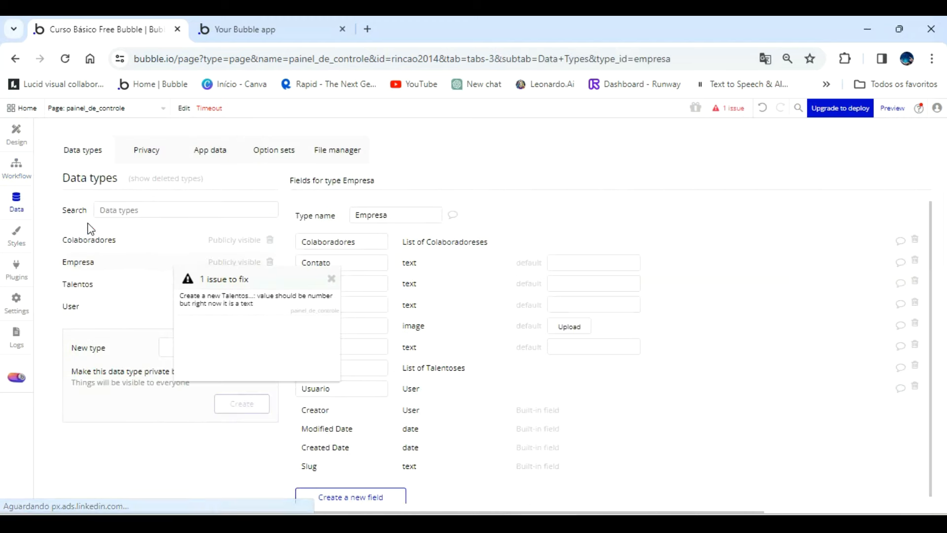
click(80, 280)
drag(201, 307, 125, 421)
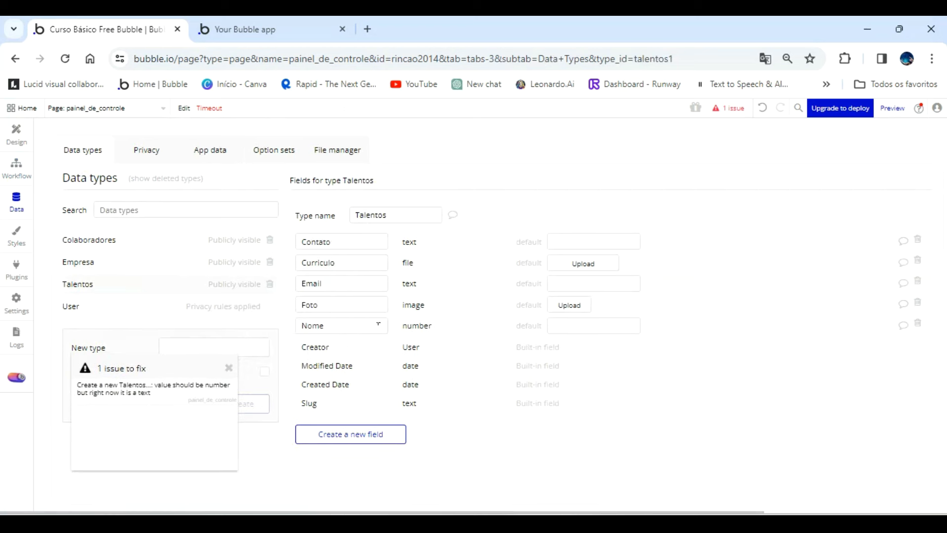
click(917, 325)
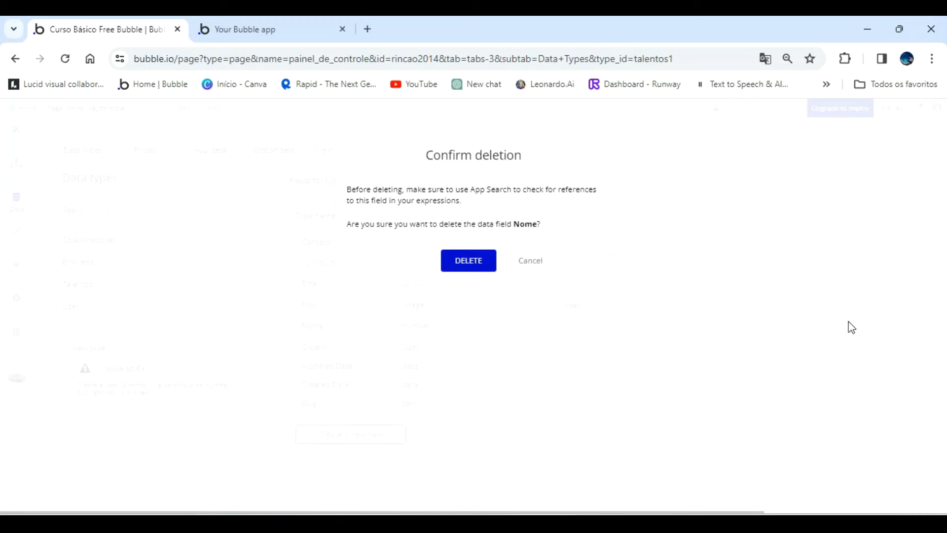
click(468, 259)
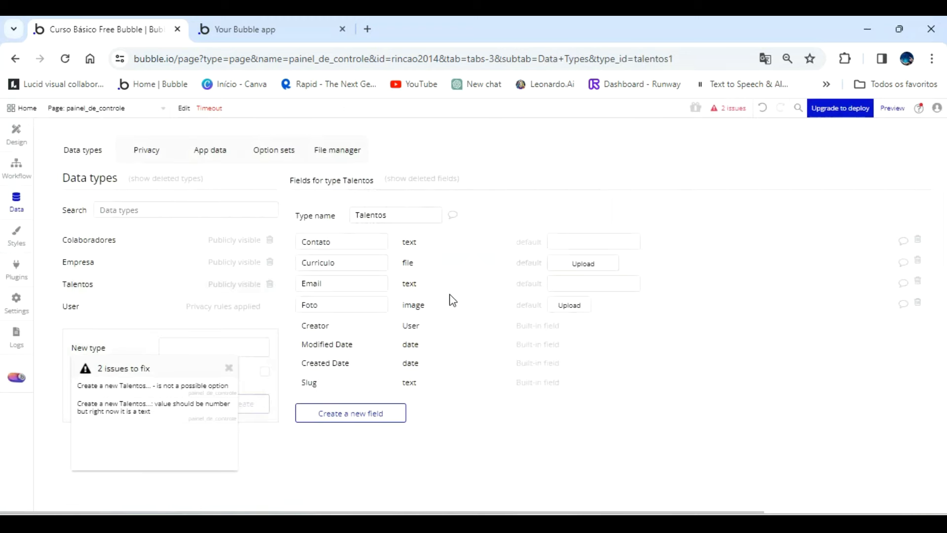
Create a new field called Nome of type text on the Talentos data type.
click(351, 414)
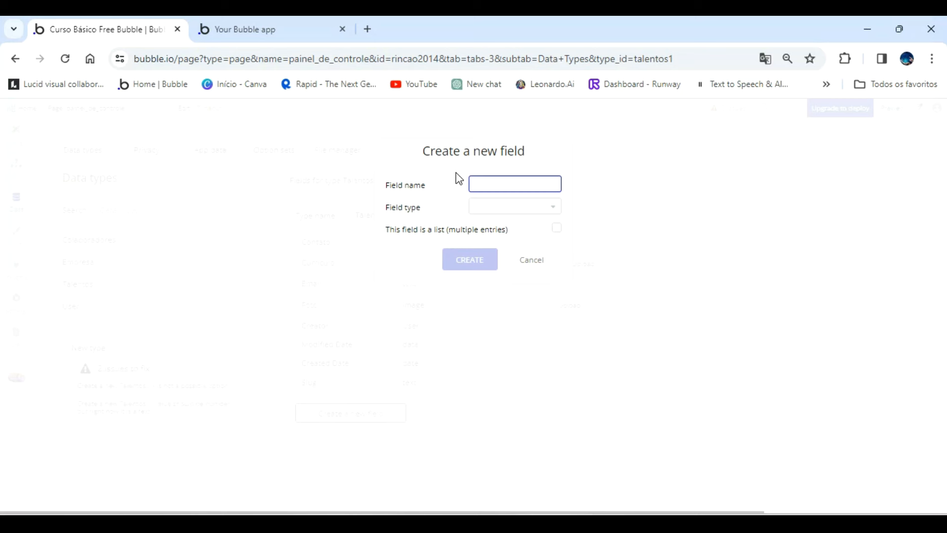
click(513, 212)
click(493, 358)
click(463, 253)
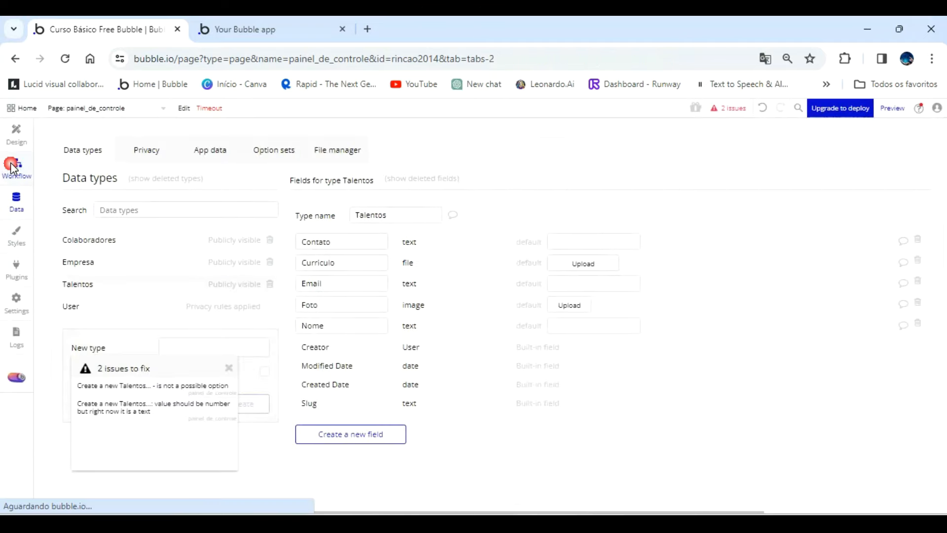
Point the broken field entry of the Create a new Talentos action to the recreated Nome field.
click(16, 167)
click(500, 354)
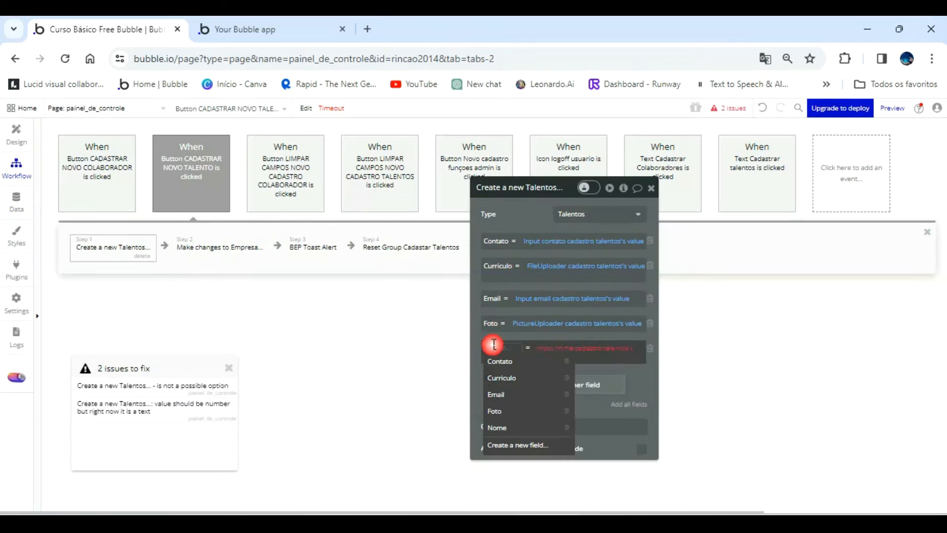
click(500, 425)
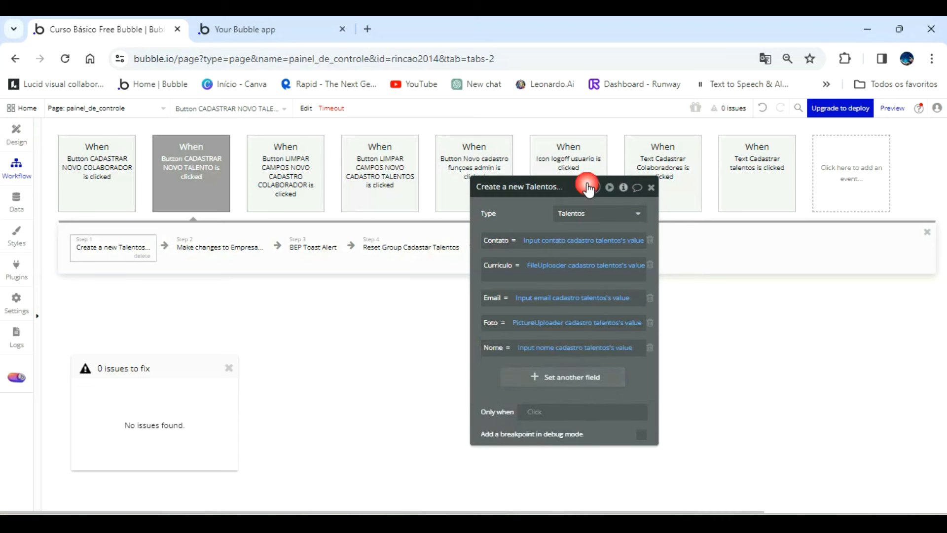
Switch to the painel_de_controle preview, refresh it to the latest version and open the Cadastrar section.
click(257, 29)
click(400, 114)
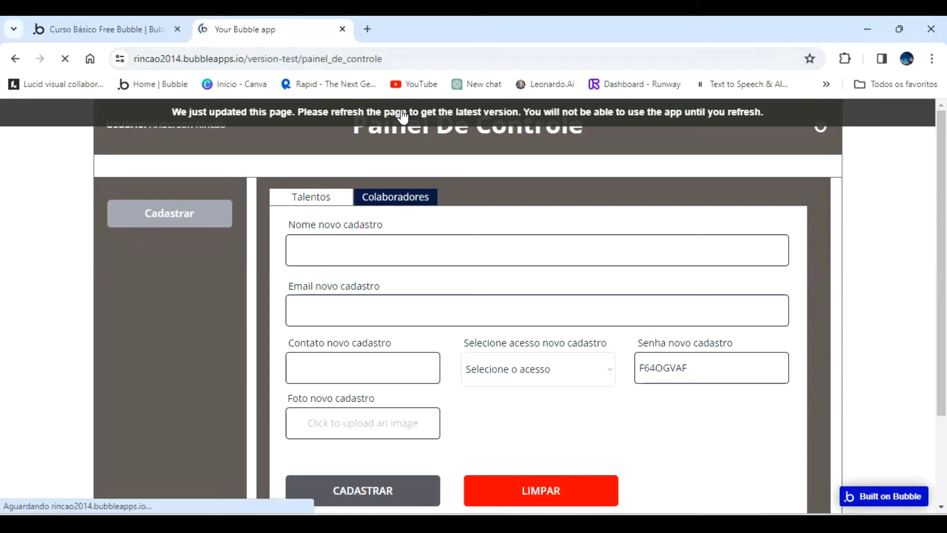
click(231, 212)
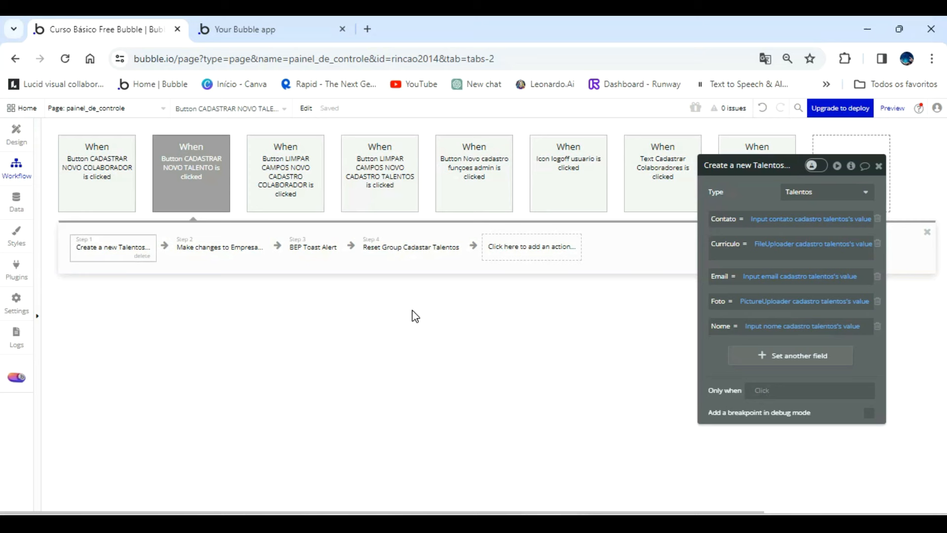
Open the index page in the design view and select the Popup Primeiro acesso admin element.
click(119, 107)
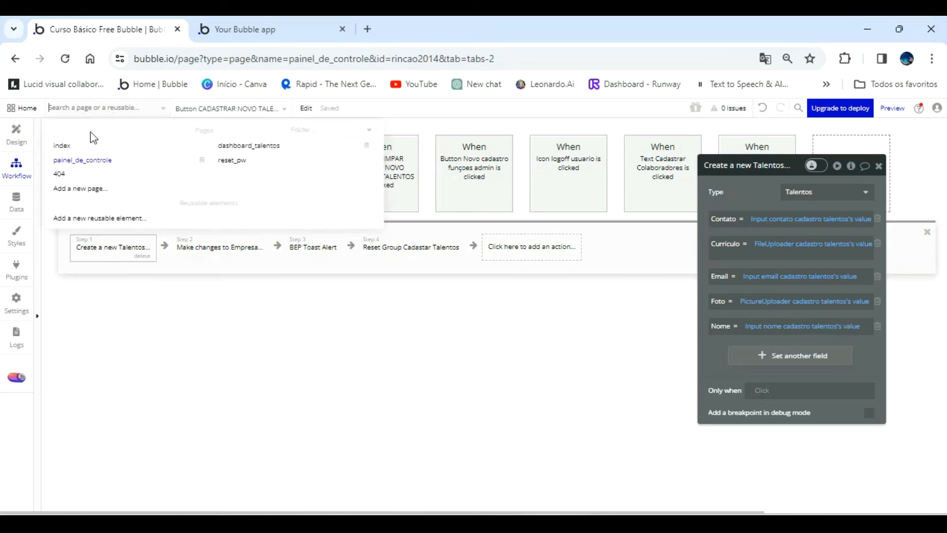
click(79, 145)
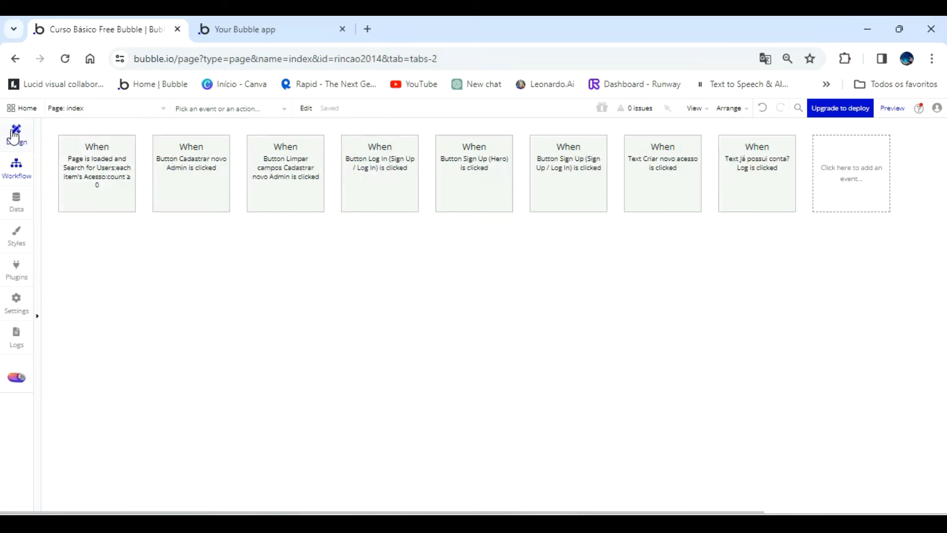
click(14, 133)
click(74, 210)
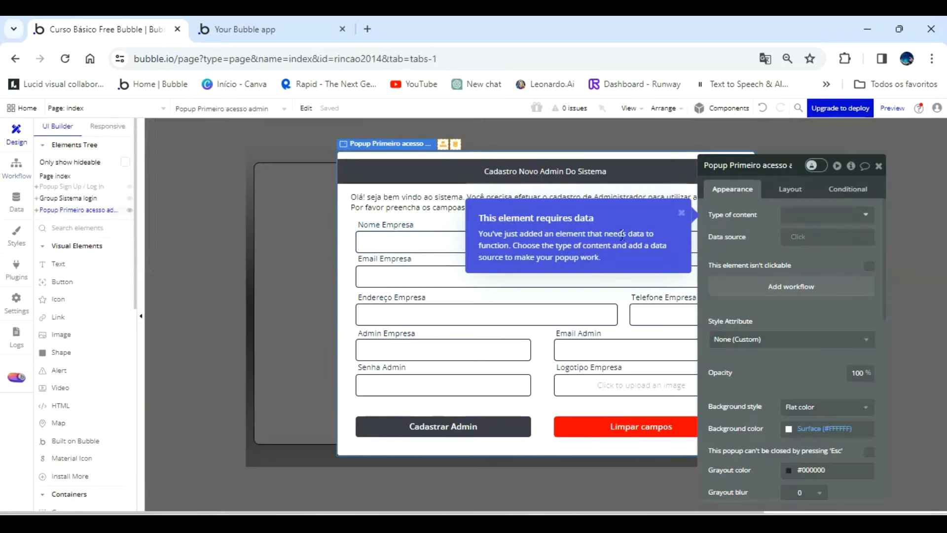
Set the first-access popup's type of content to Empresa and prevent it from being closed with Esc.
click(831, 215)
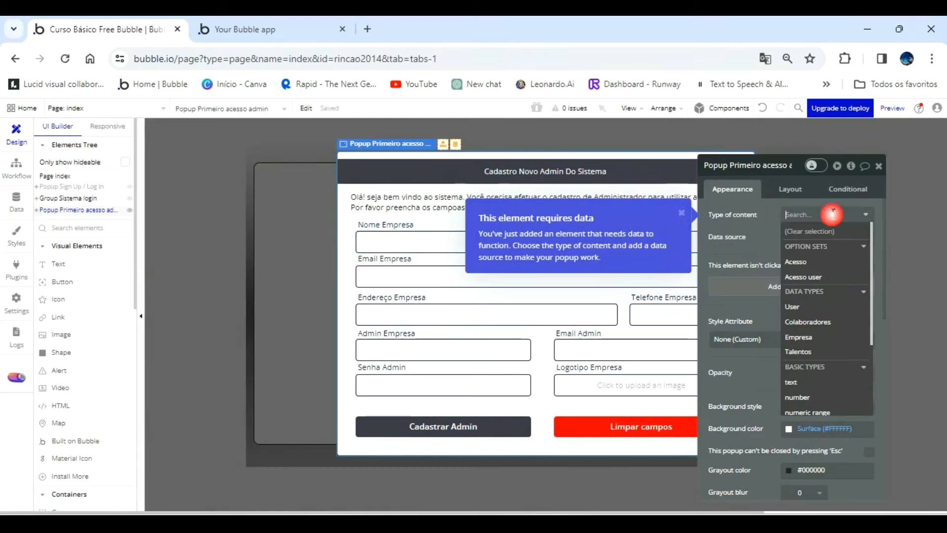
click(826, 337)
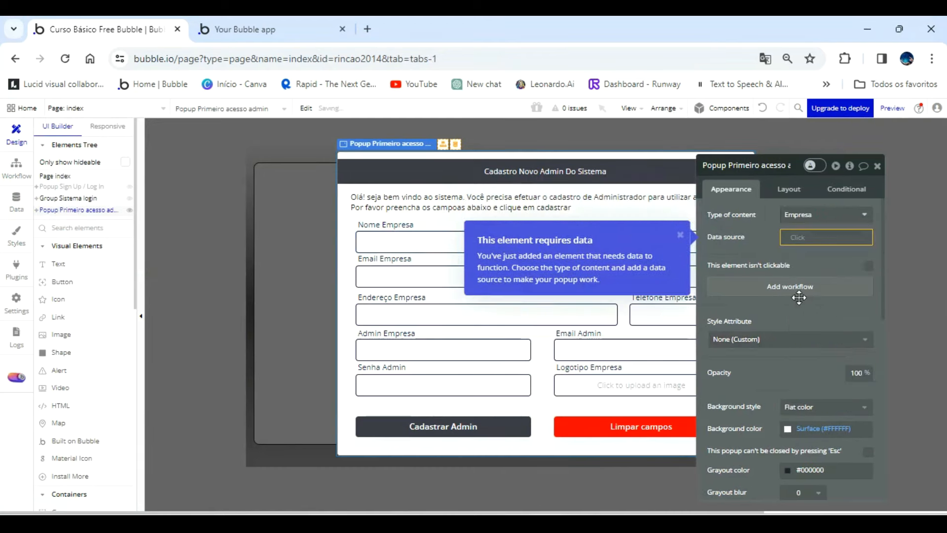
click(680, 235)
click(800, 218)
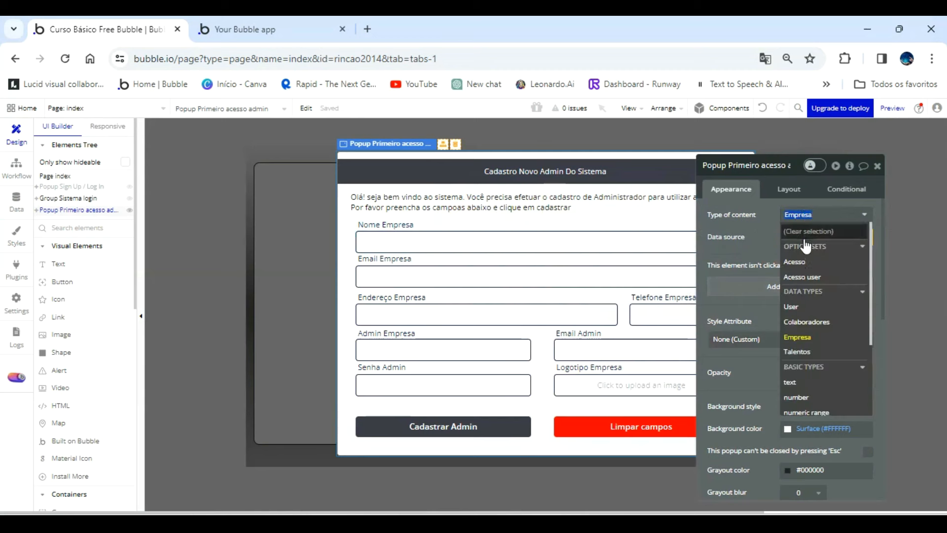
click(765, 240)
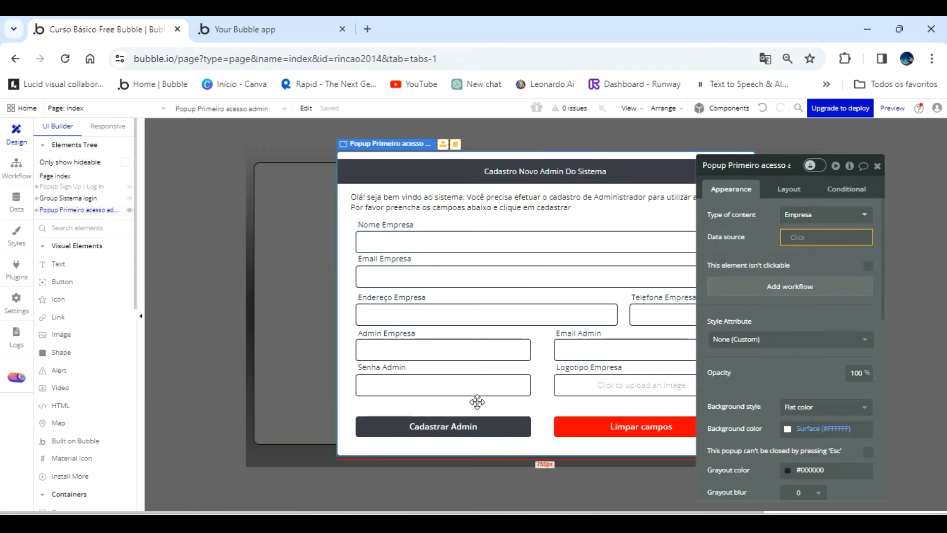
scroll(812, 341, down, 3)
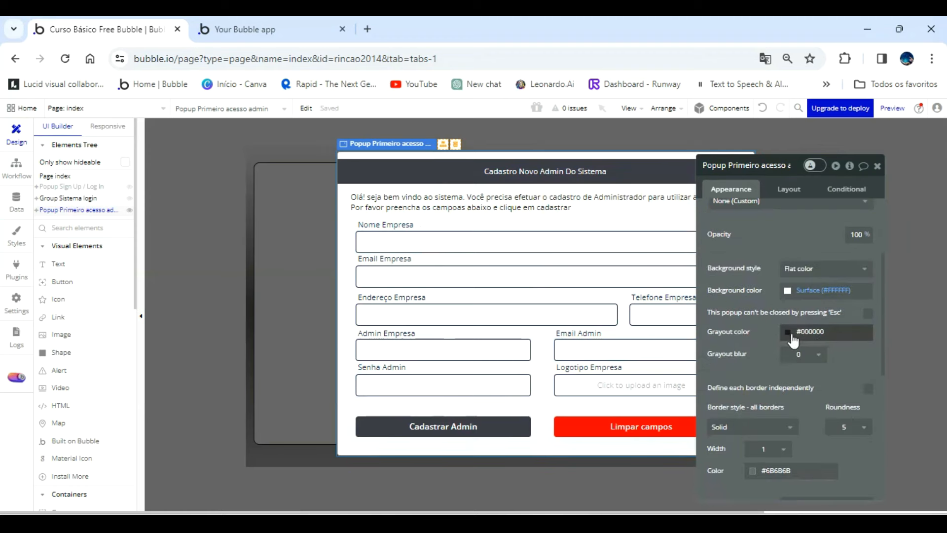
click(868, 314)
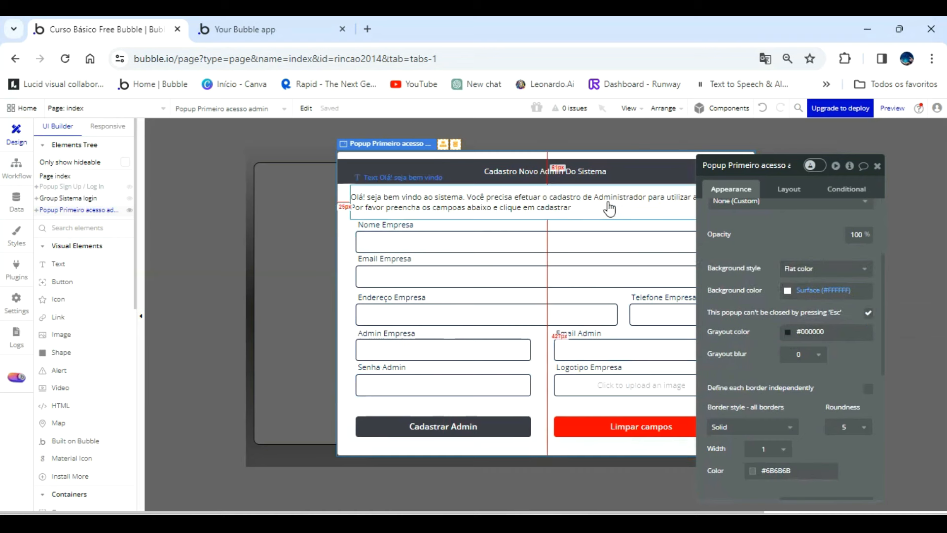
Open the painel_de_controle page in the editor, and show the Talentos registration form under Cadastrar in the preview.
click(121, 108)
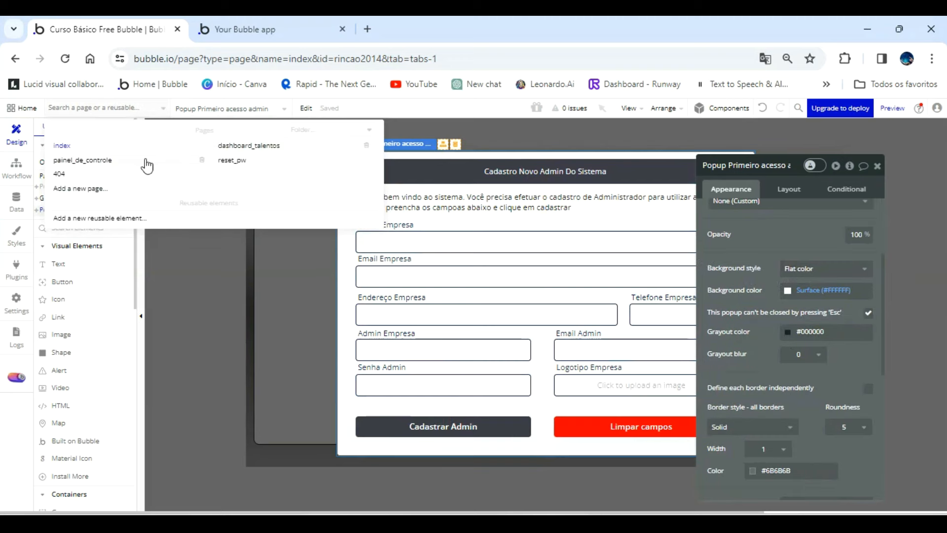
click(100, 160)
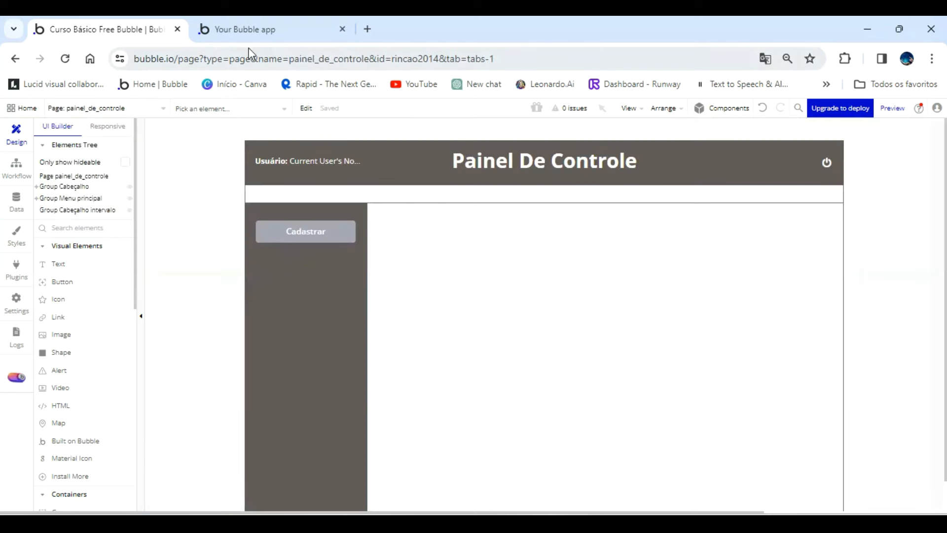
click(251, 30)
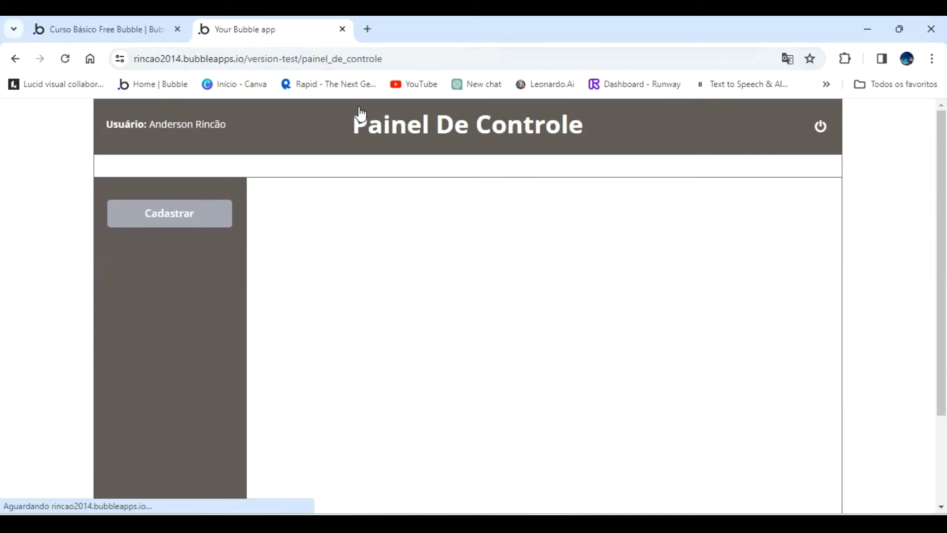
click(188, 222)
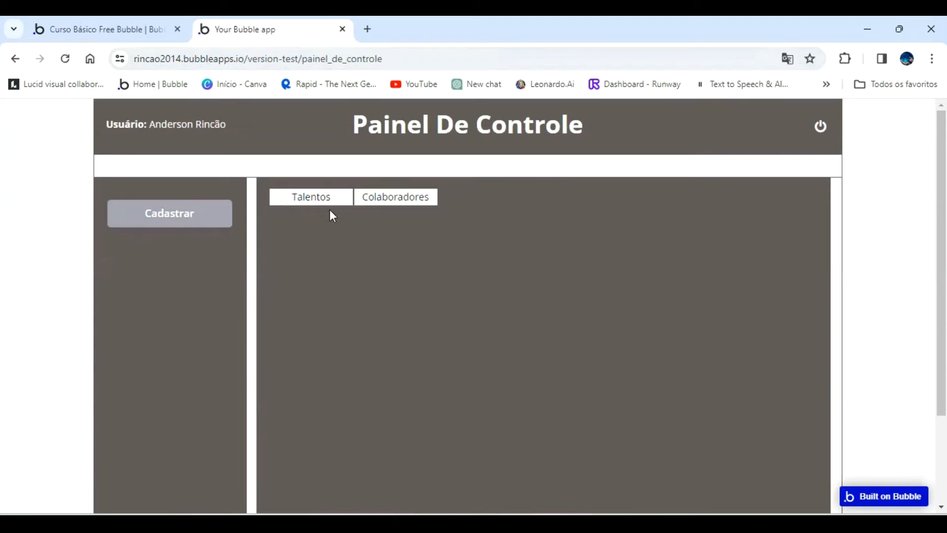
click(320, 197)
click(323, 245)
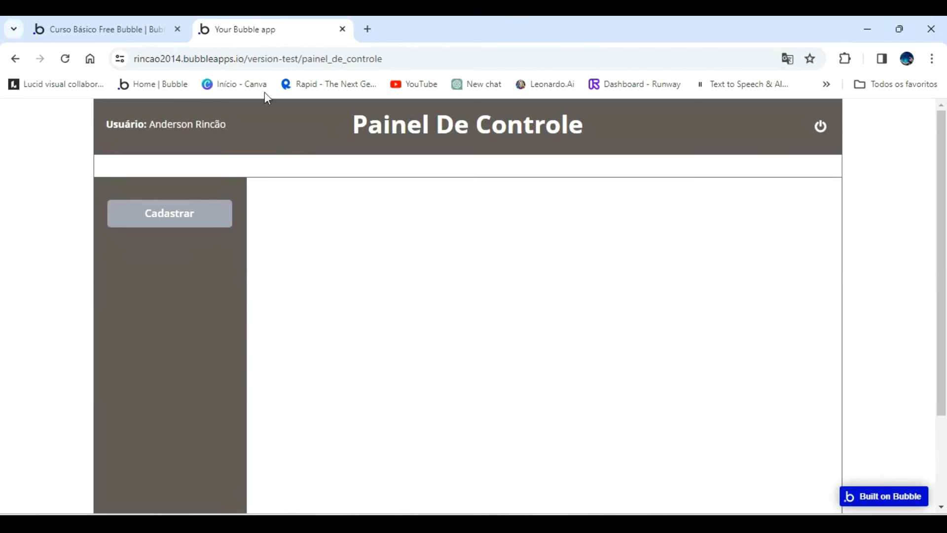
Return to the editor and review the Create a new Talentos action in the Button CADASTRAR NOVO TALENTO workflow.
click(138, 28)
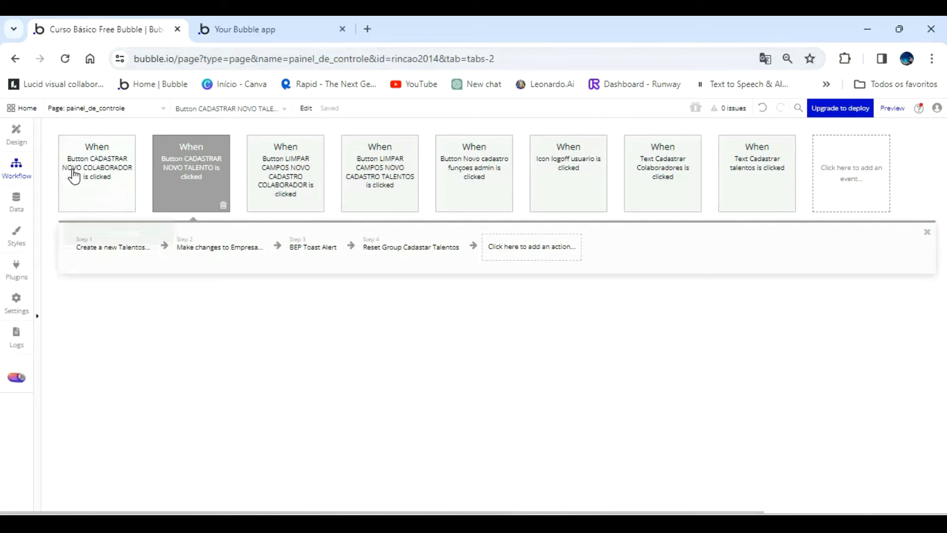
mouse_move(196, 170)
click(90, 248)
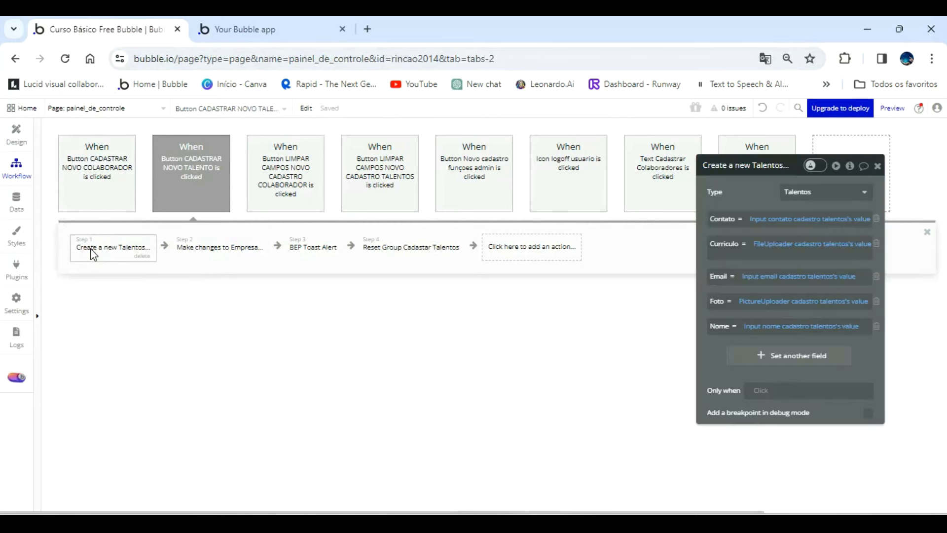
Begin the Only when condition of the Button CADASTRAR NOVO TALENTO event with FileUploader cadastro talentos's value.
click(182, 196)
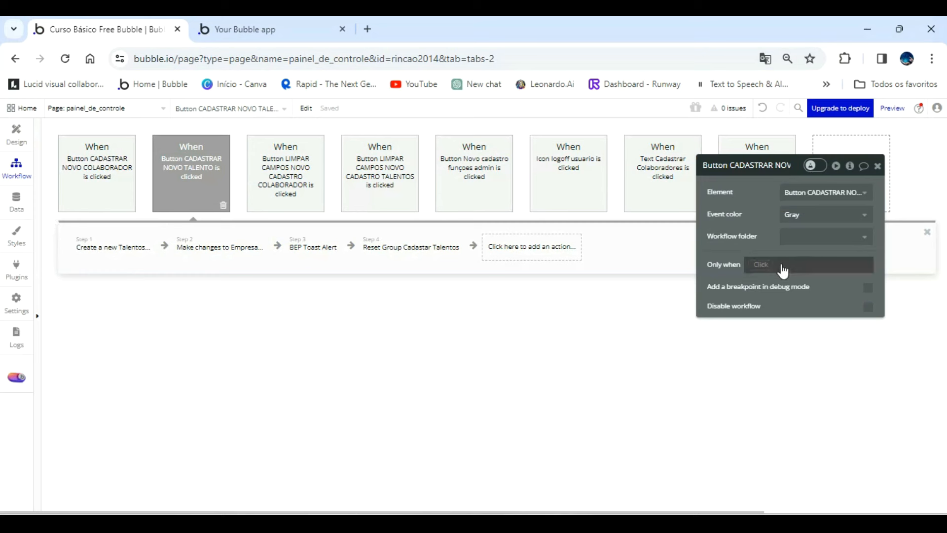
click(761, 264)
scroll(867, 389, down, 3)
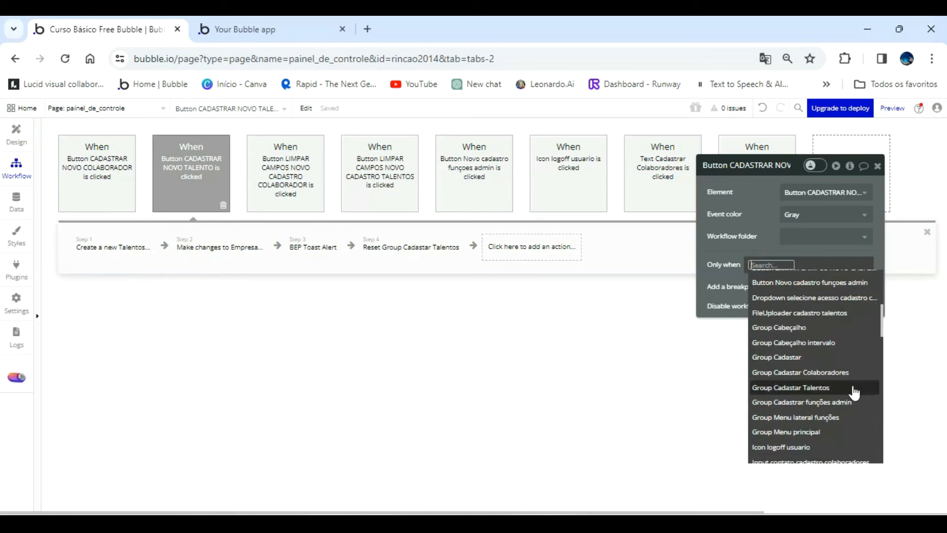
click(833, 316)
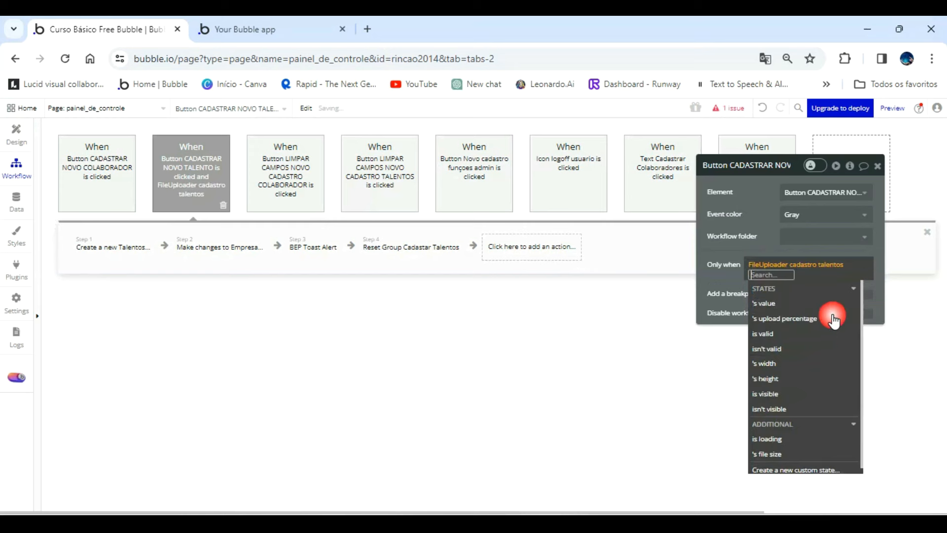
click(781, 303)
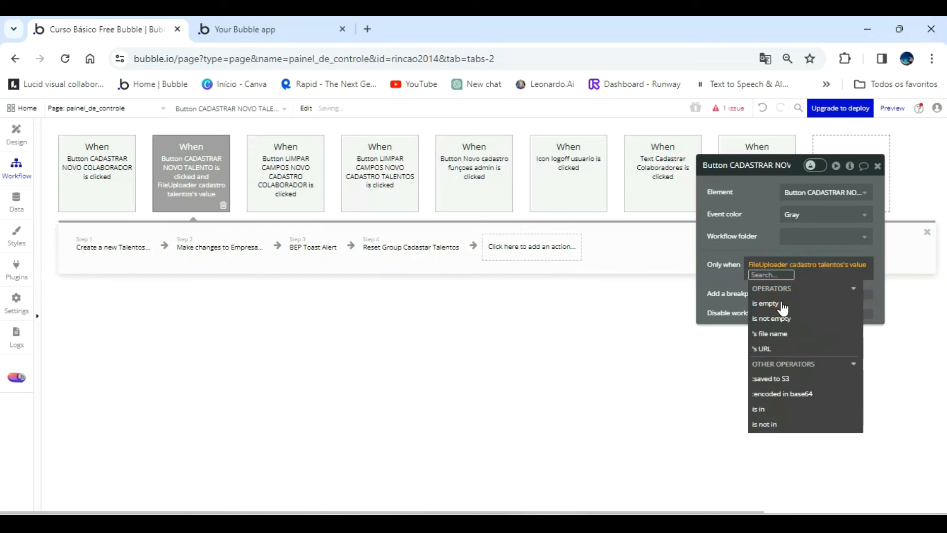
click(856, 271)
scroll(821, 375, down, 1)
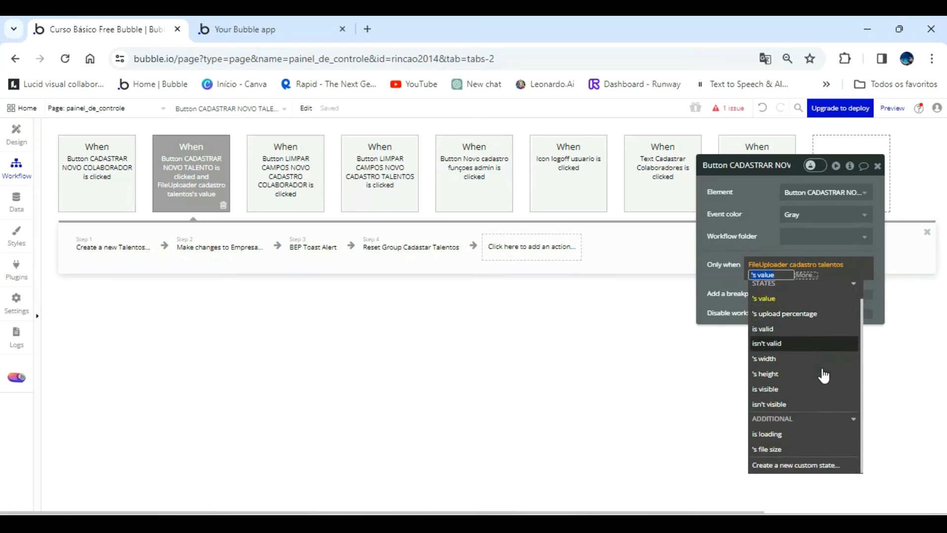
scroll(823, 376, up, 1)
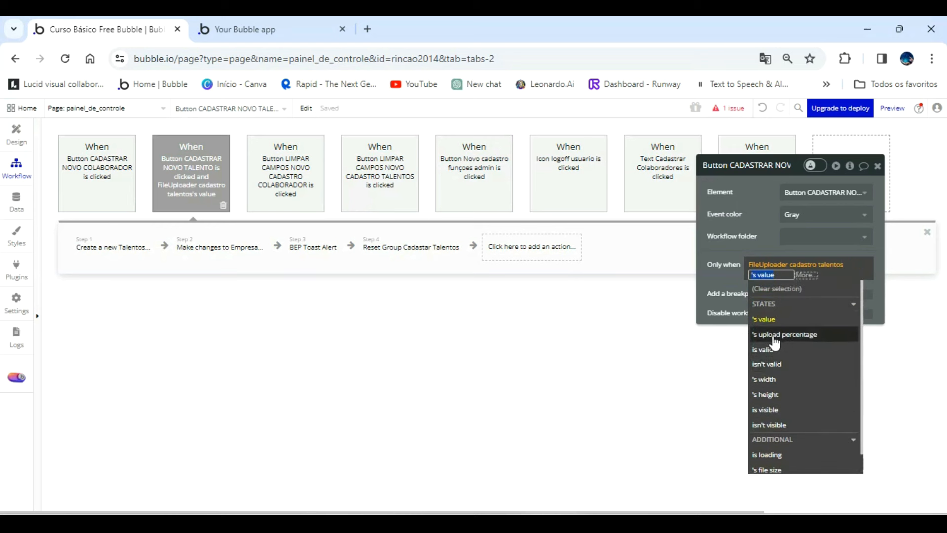
click(768, 319)
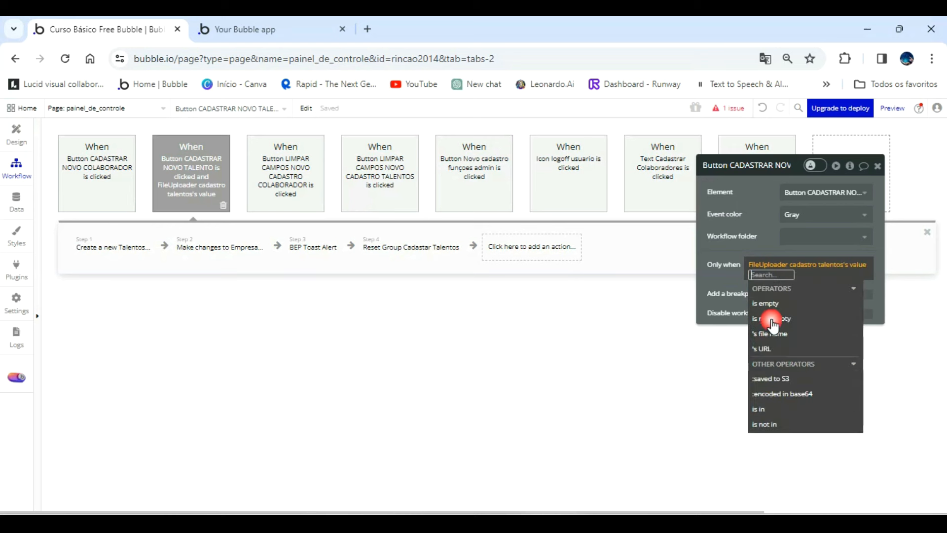
Complete the event's condition so that the uploaded file's file name contains .pdf.
click(805, 339)
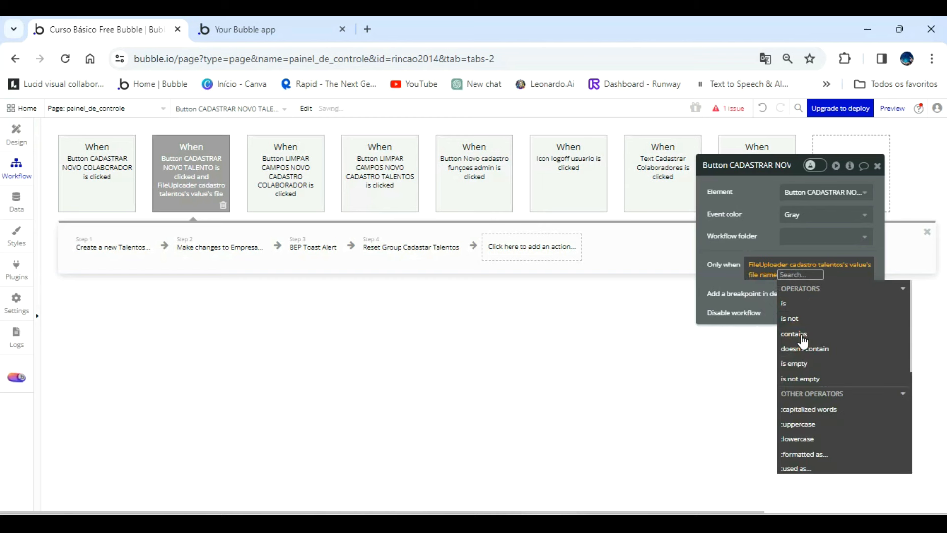
click(801, 336)
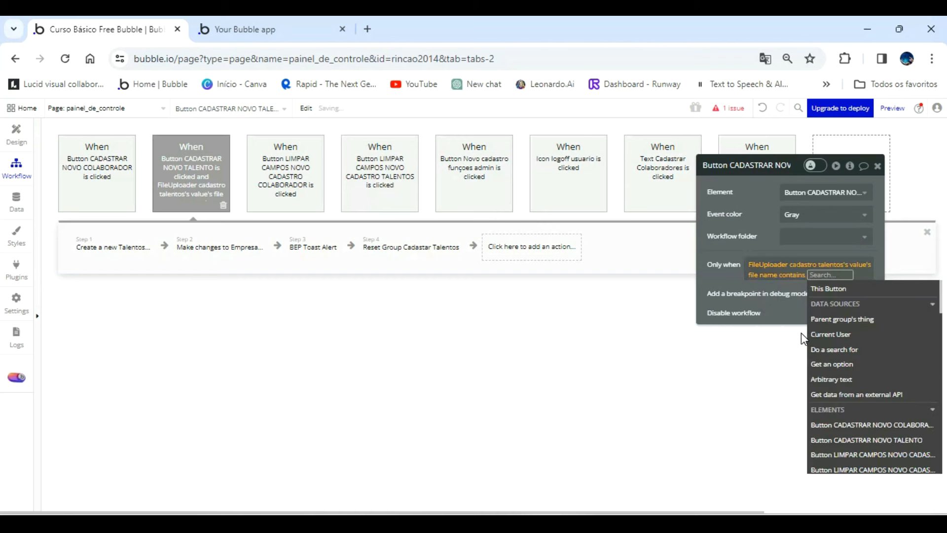
text(.p)
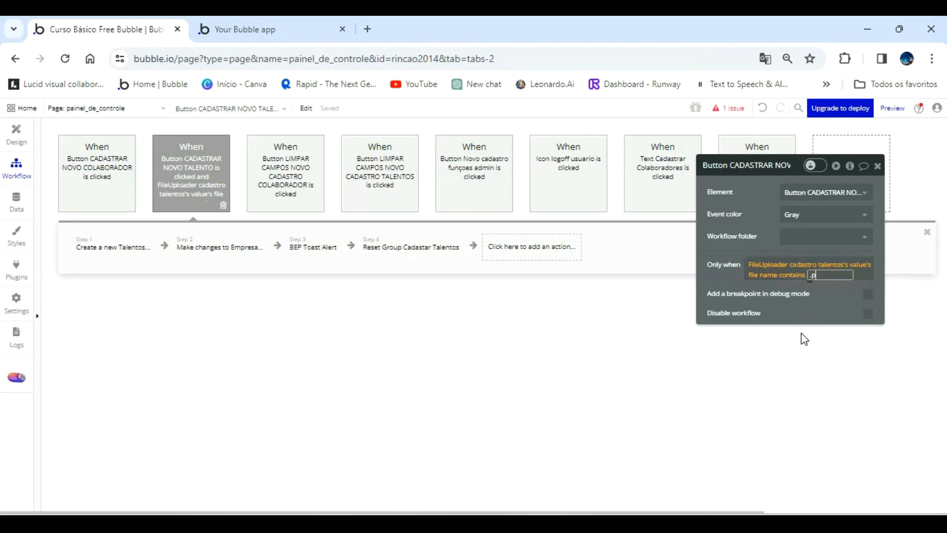
text(df)
key(Return)
click(768, 229)
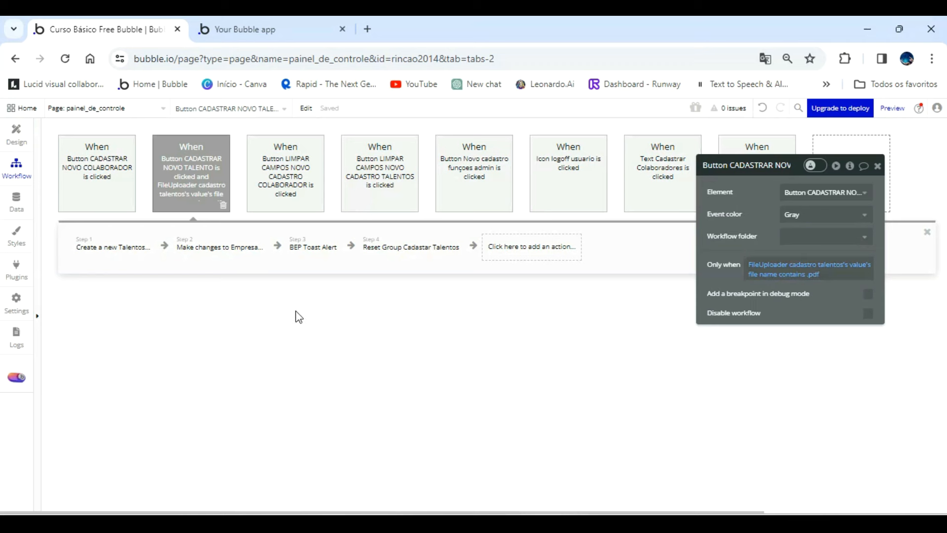
Duplicate the Button CADASTRAR NOVO TALENTO event by copying and pasting it.
right_click(200, 160)
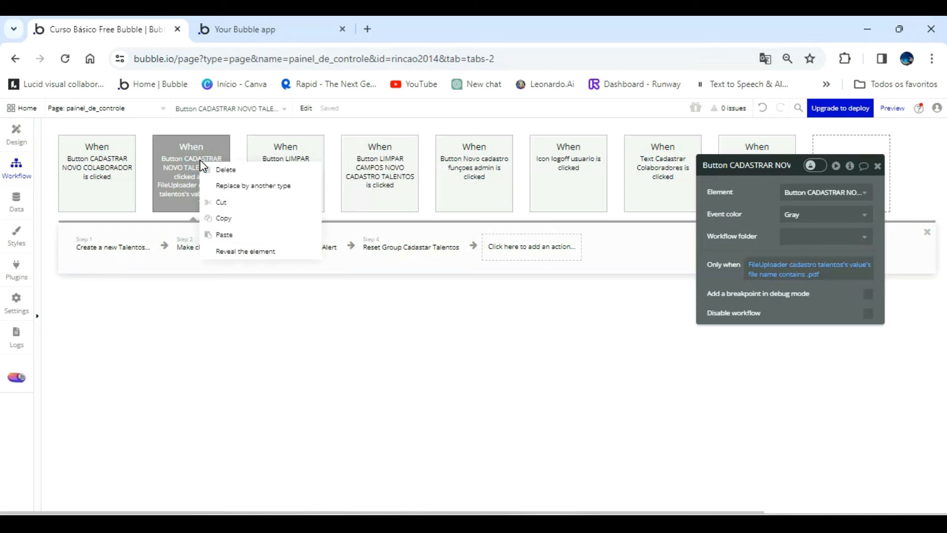
click(227, 225)
right_click(197, 180)
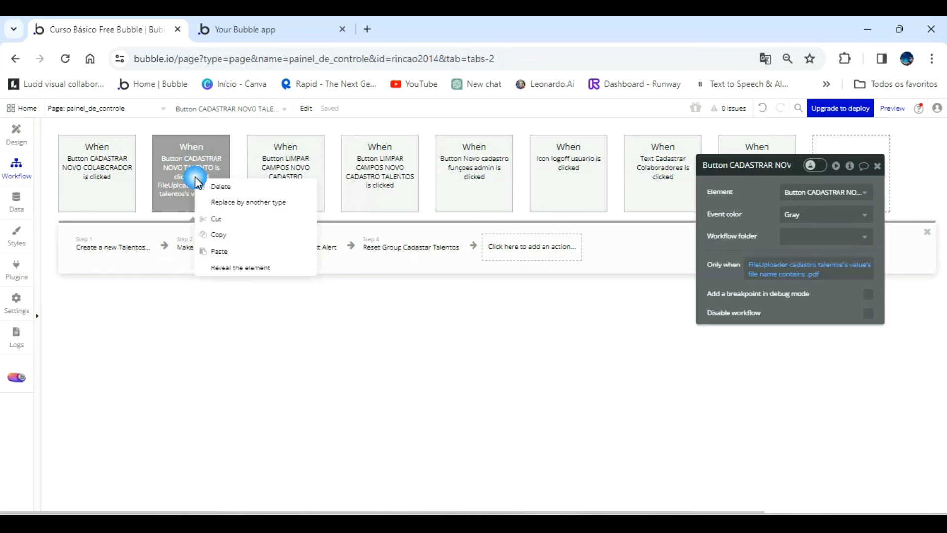
click(219, 251)
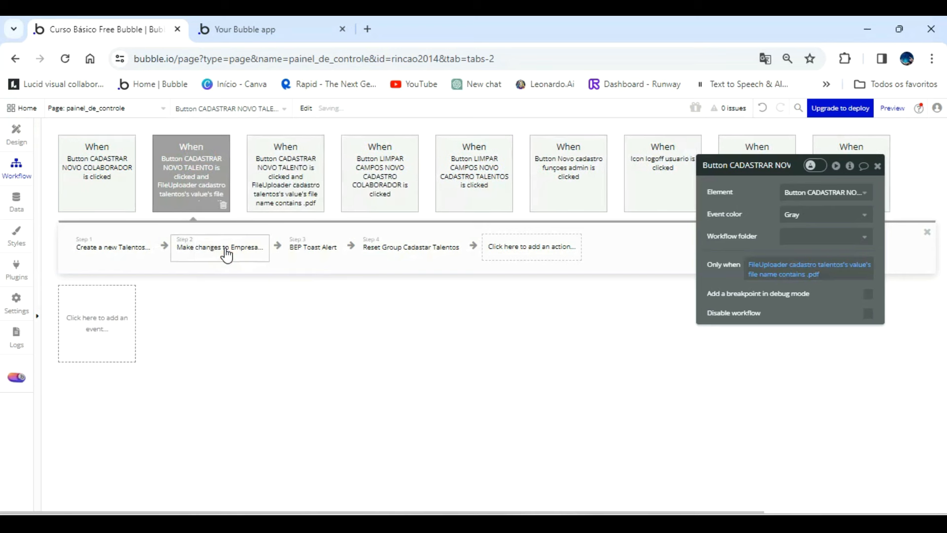
Delete the Create a new Talentos and Make changes to Empresa actions from the duplicated event.
click(134, 248)
click(142, 256)
click(143, 256)
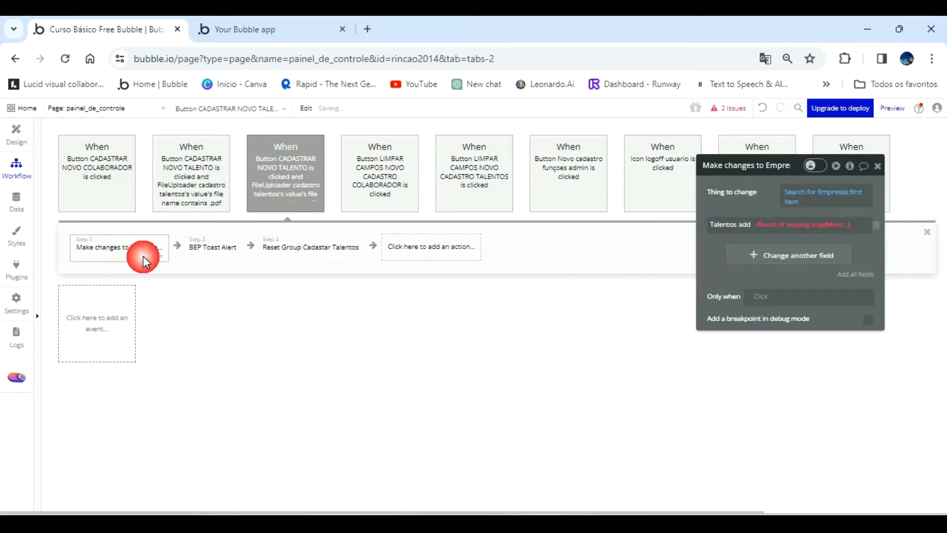
click(152, 258)
click(121, 256)
key(Delete)
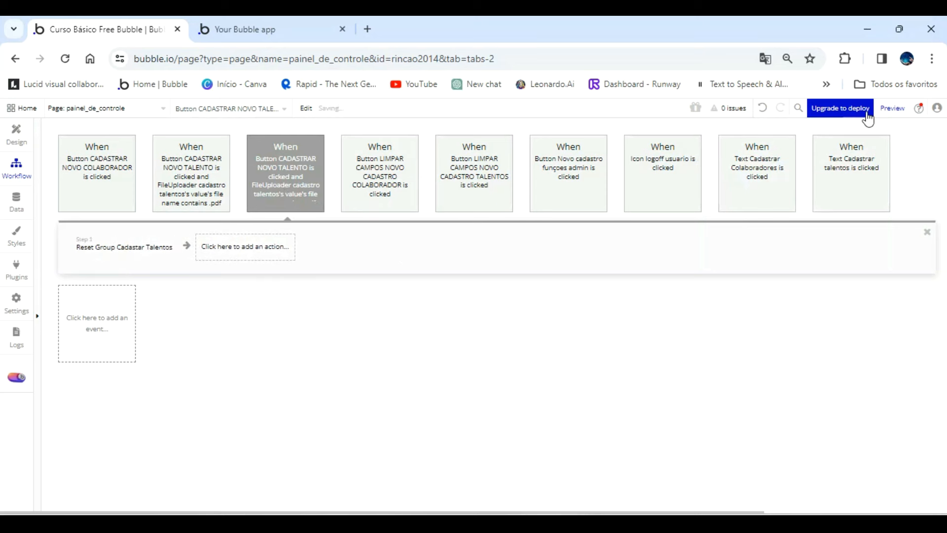
click(762, 107)
click(233, 247)
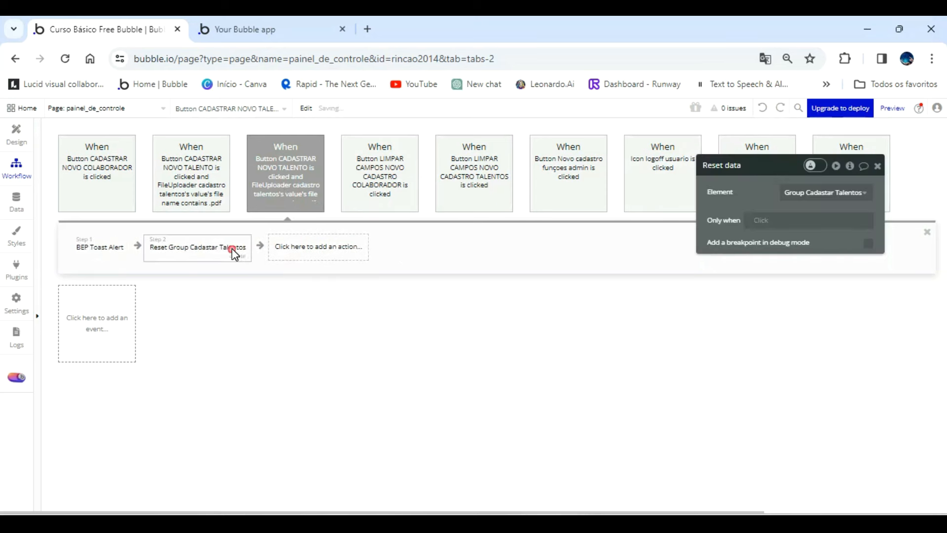
click(334, 257)
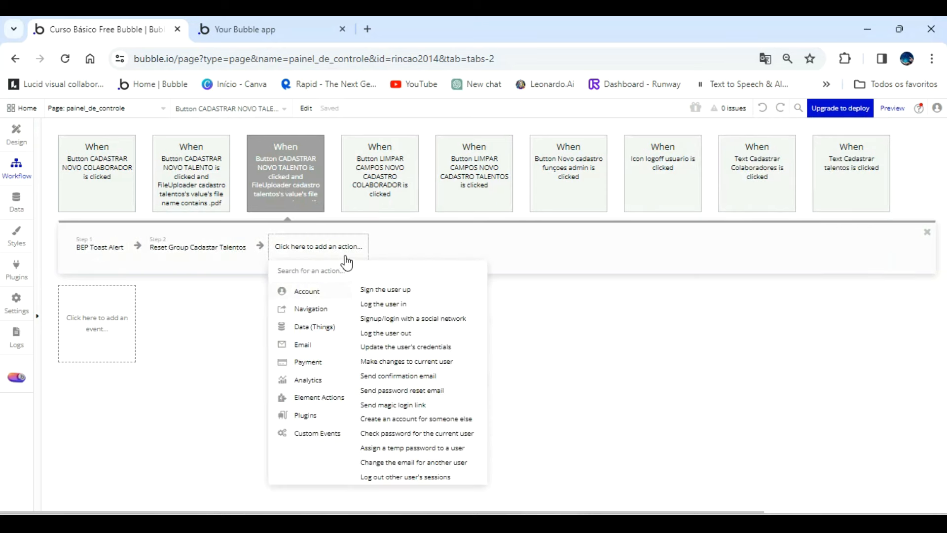
click(363, 262)
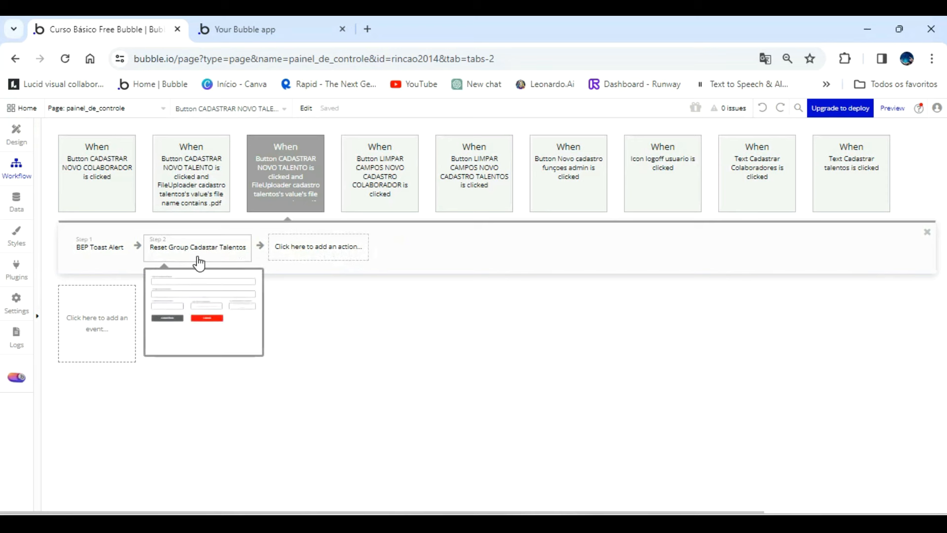
Set the toast alert's message to "Por favor verifique o arquivo do curriculo, só é permitido arquivos no formato PDF" and its timeout to 4000.
click(102, 253)
triple_click(779, 237)
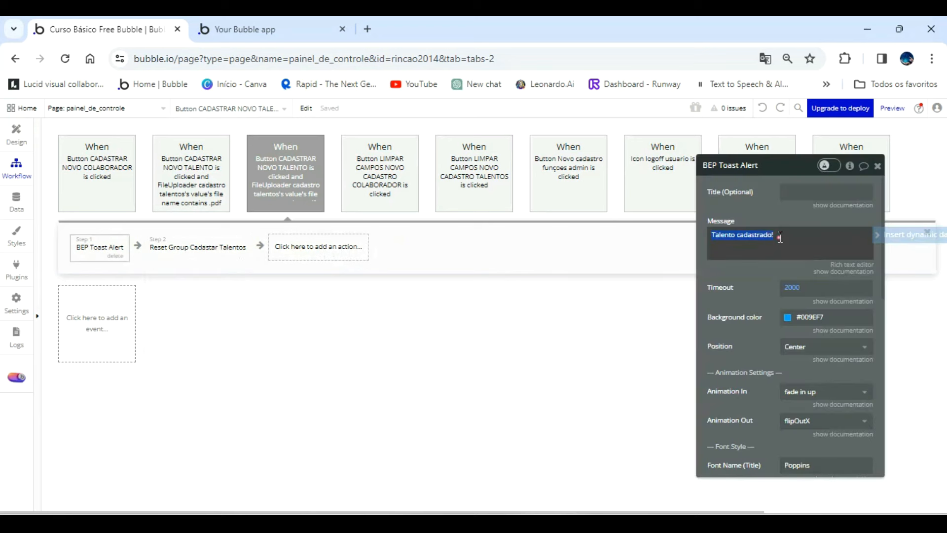
text(Pa)
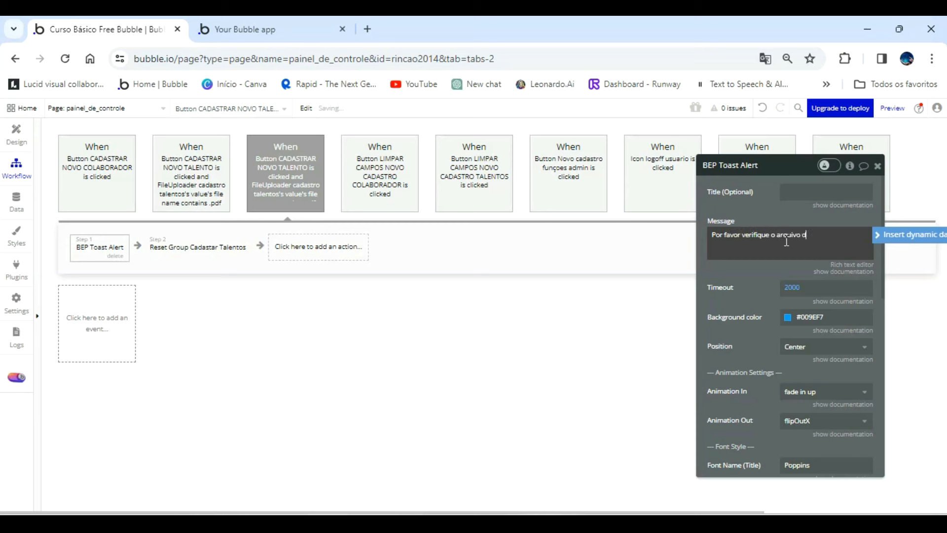
text(riculo, só é permitido arquivos no formato PDF)
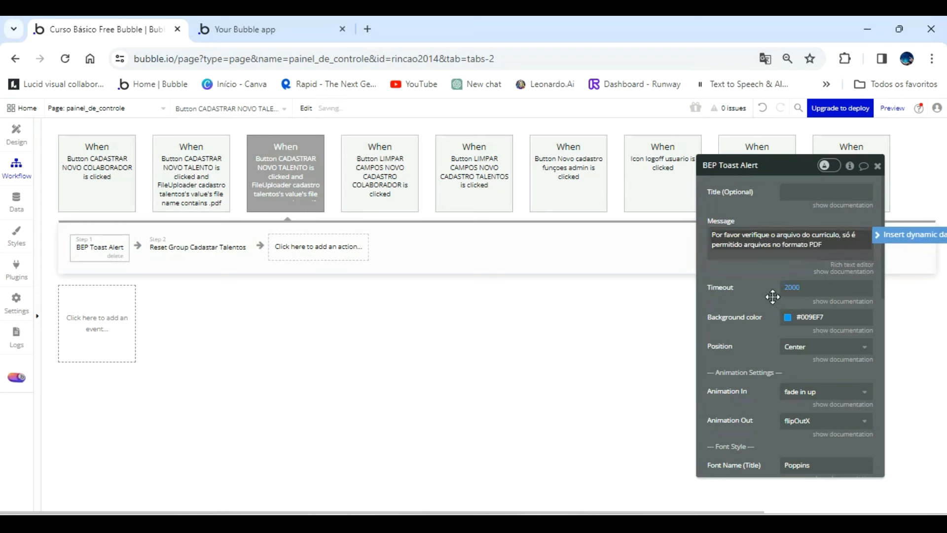
click(787, 288)
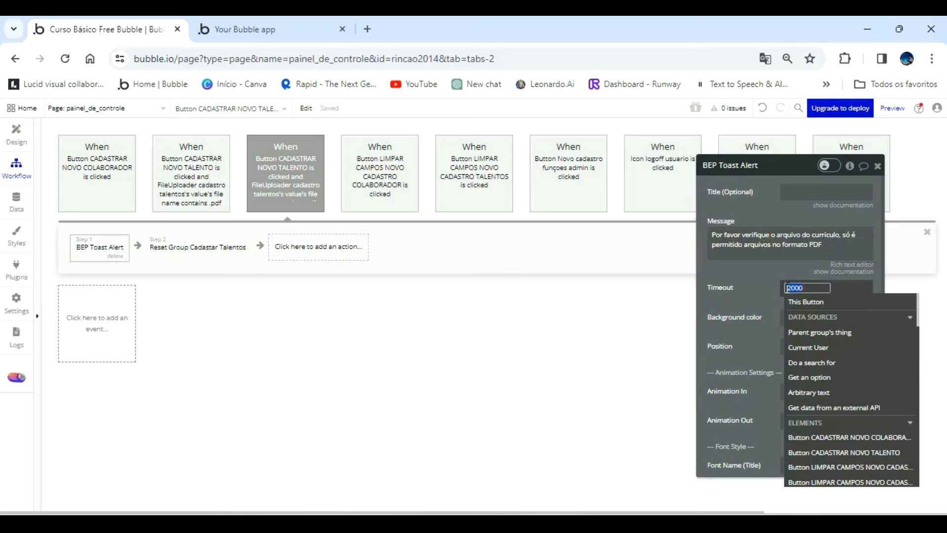
text(4000)
click(349, 243)
Change the duplicated event's Only when condition so that the file name doesn't contain .pdf.
click(297, 191)
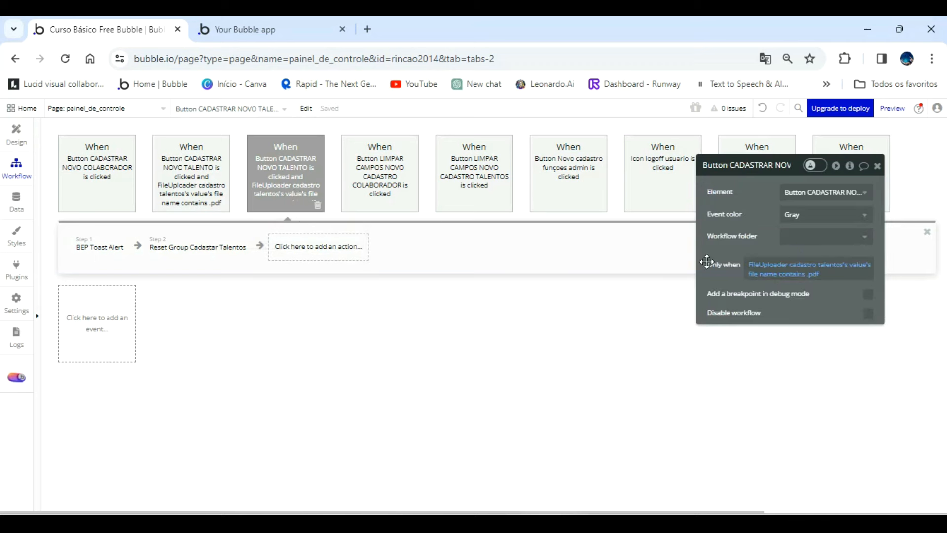
click(791, 277)
click(799, 275)
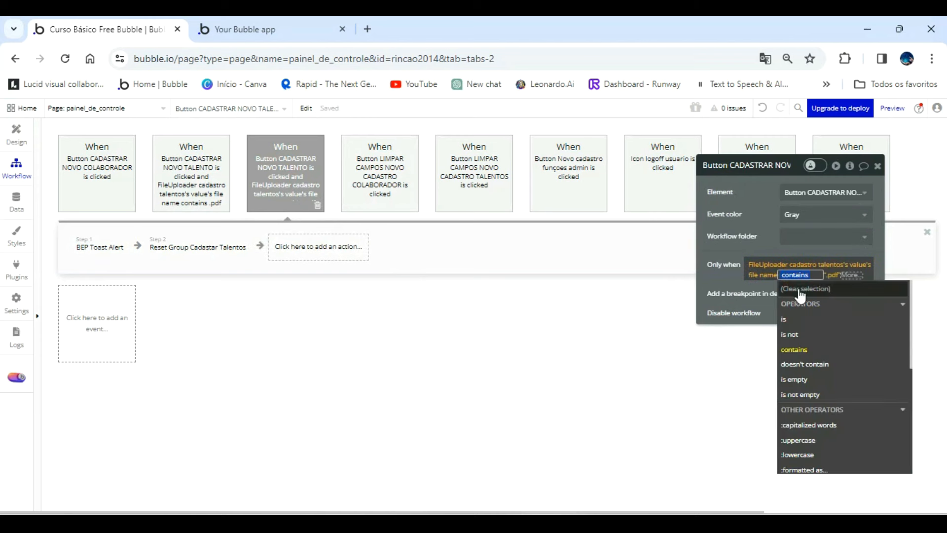
click(823, 368)
click(588, 340)
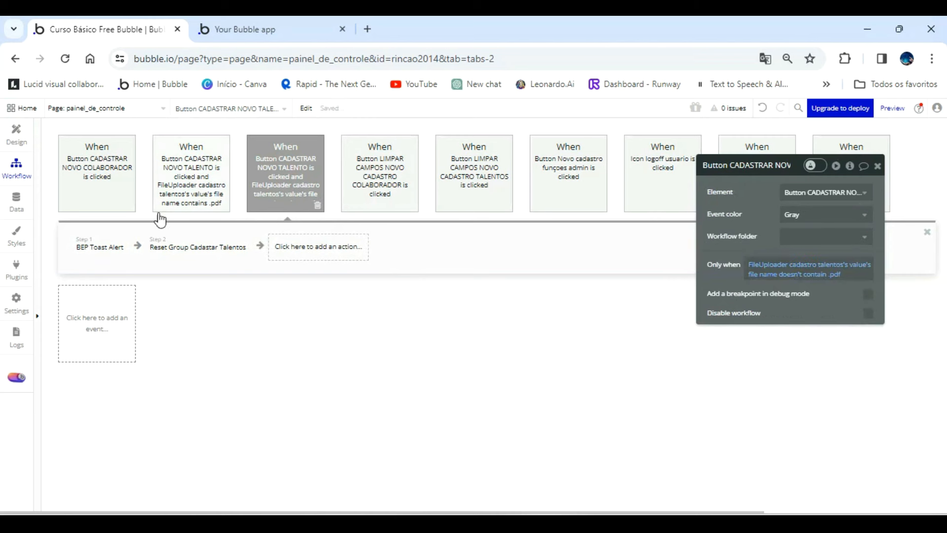
Switch to the app preview, refresh it to the latest version and open the Talentos registration form.
mouse_move(227, 266)
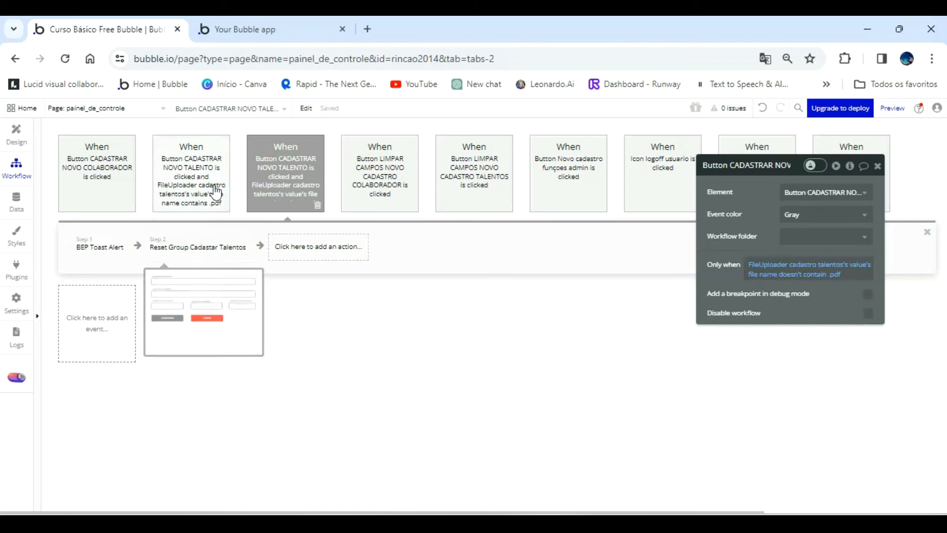
click(273, 32)
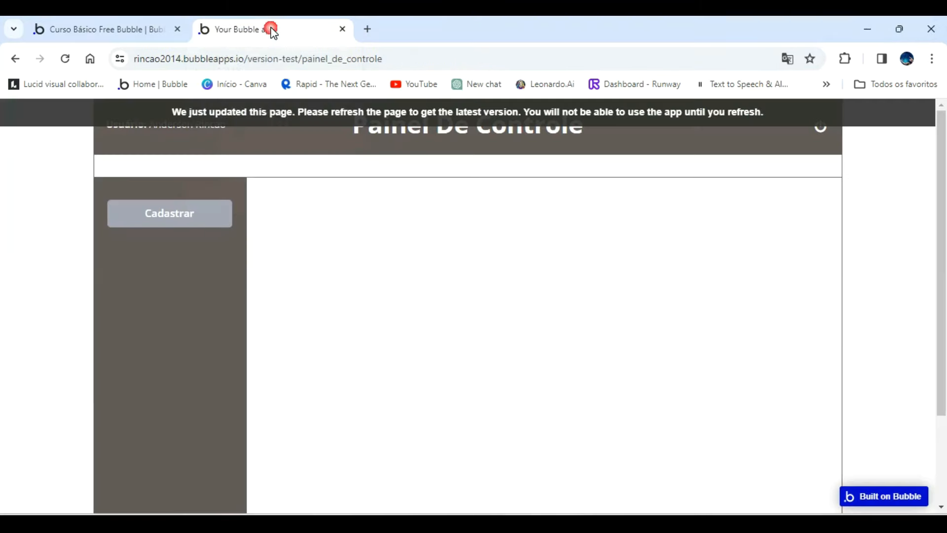
click(323, 110)
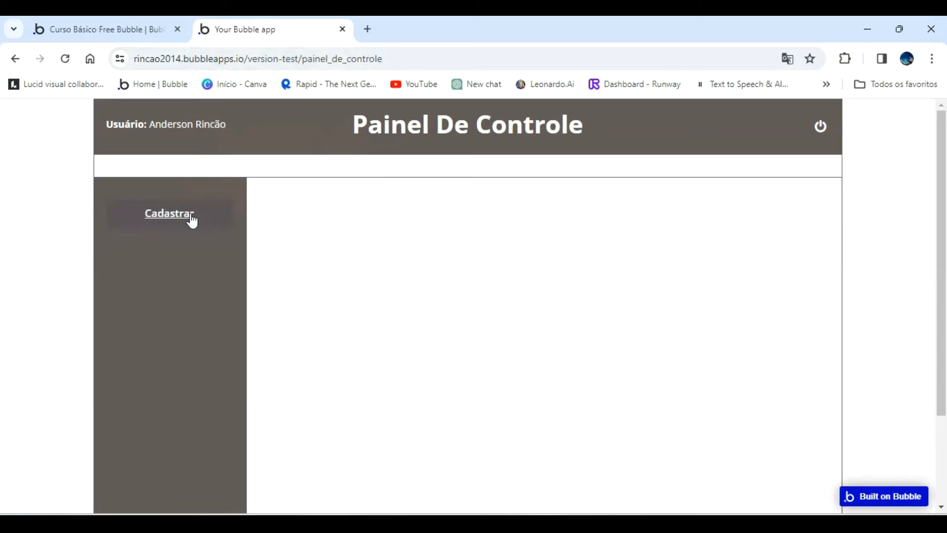
click(169, 219)
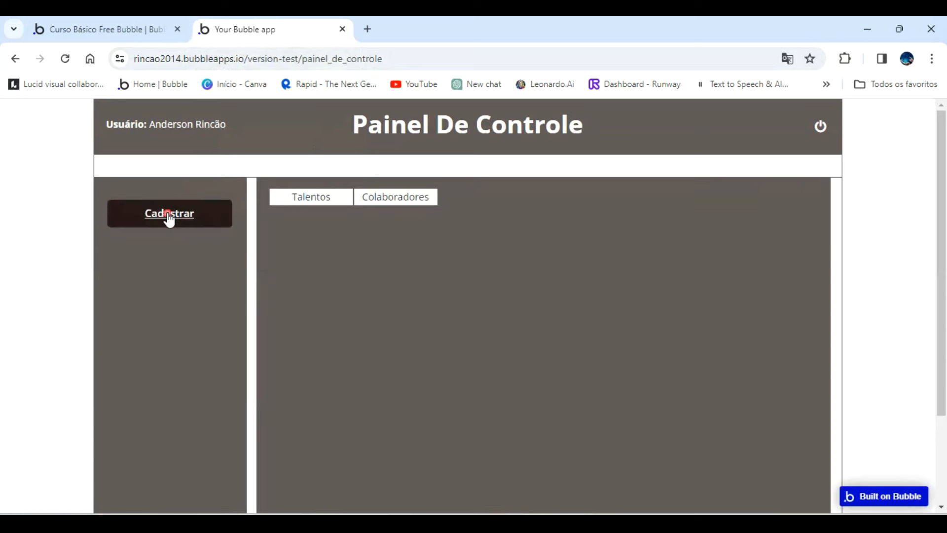
click(326, 197)
Fill in the new Talentos record with the name dfdfd, a test e-mail and a test contact number.
text(dfdfd)
click(355, 299)
text(dfdfdgf)
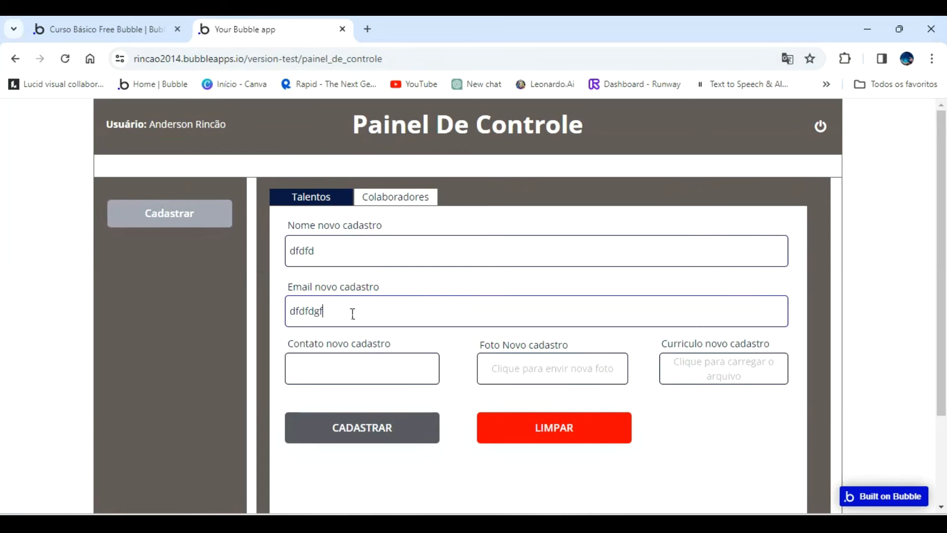
text(@gma)
text(255555)
Attach a portrait as the photo and Leonardo_Diffusion_XL_a_photo_24_year_old_black_girl_looking_a_0.jpg as the curriculum, and submit with CADASTRAR.
click(560, 376)
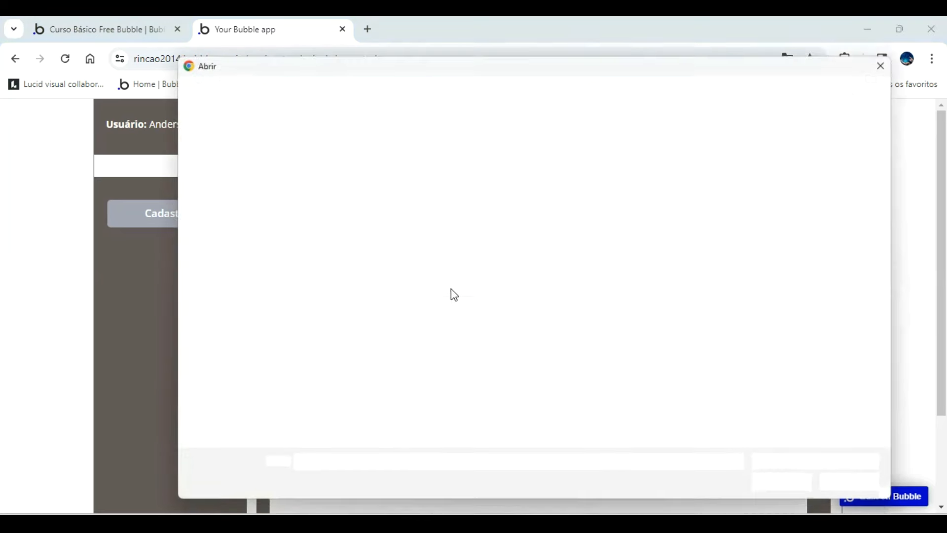
double_click(537, 167)
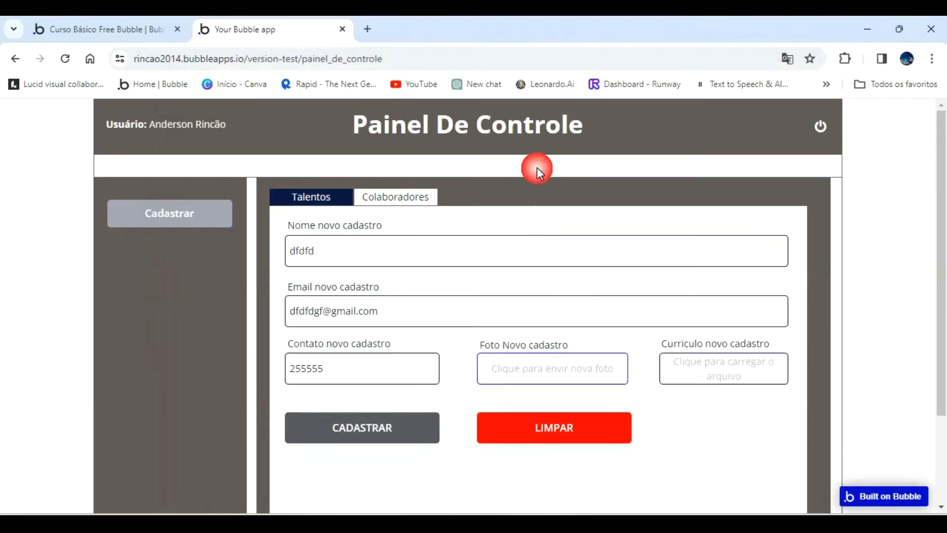
click(723, 373)
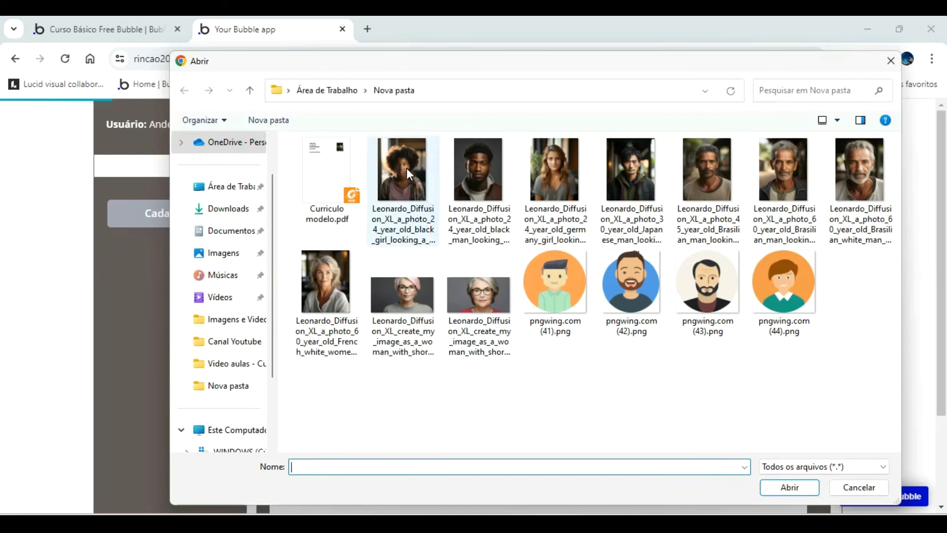
double_click(407, 168)
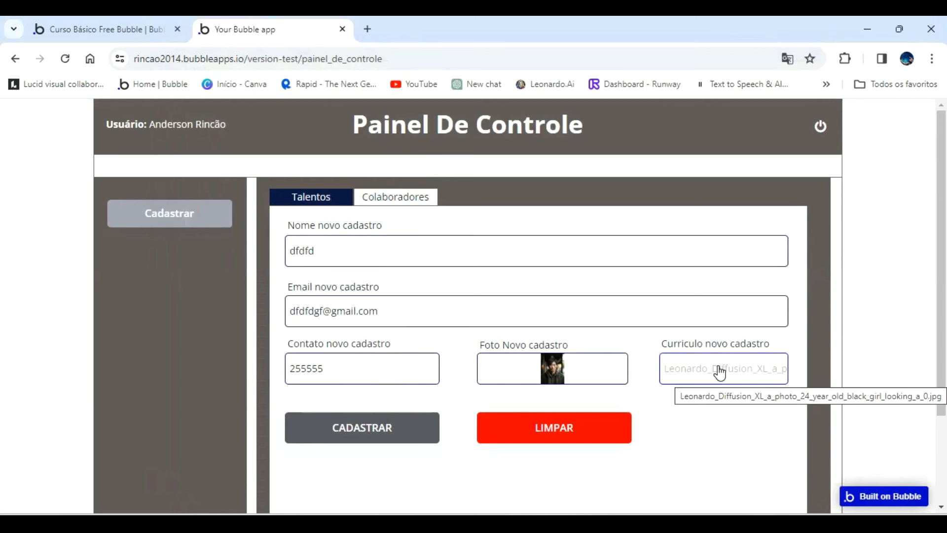
click(370, 427)
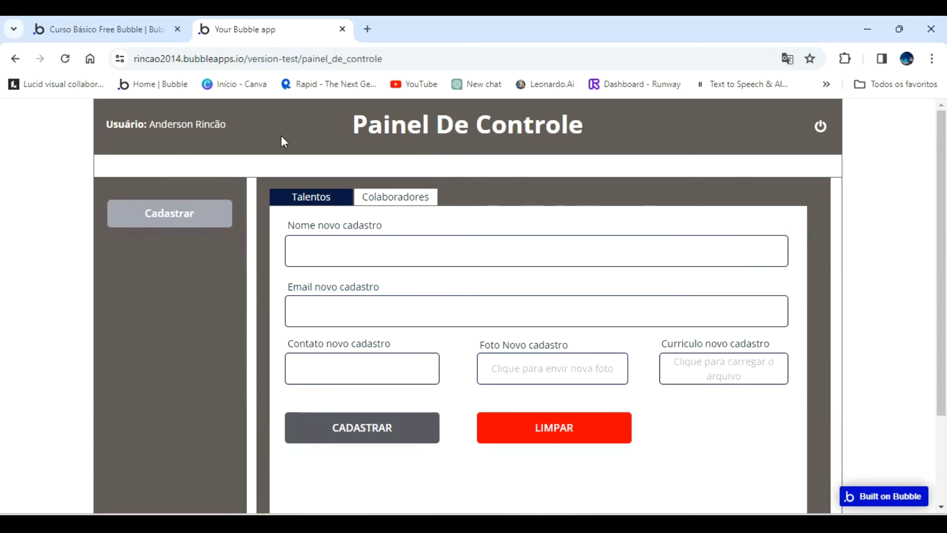
In the Bubble editor, delete the Reset Group Cadastar Talentos action from the event for files that don't contain .pdf.
click(133, 33)
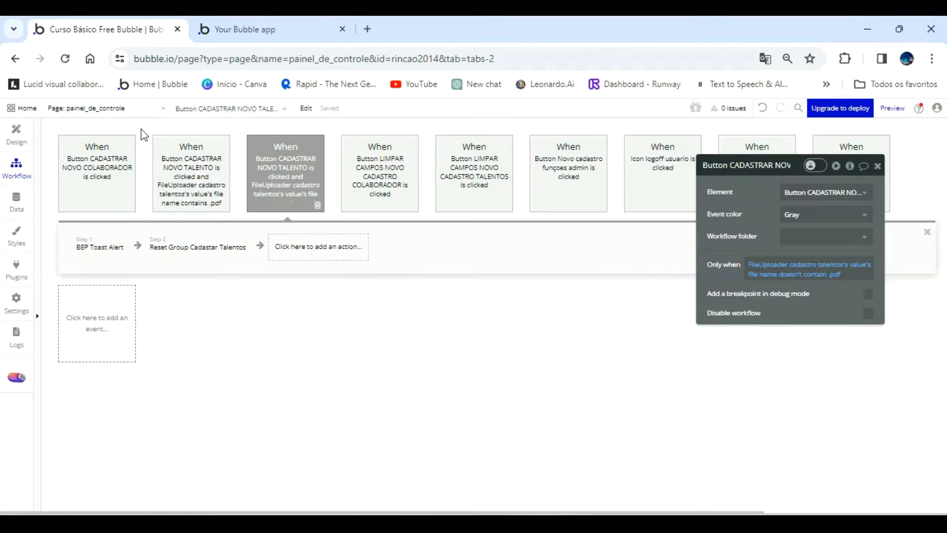
click(236, 257)
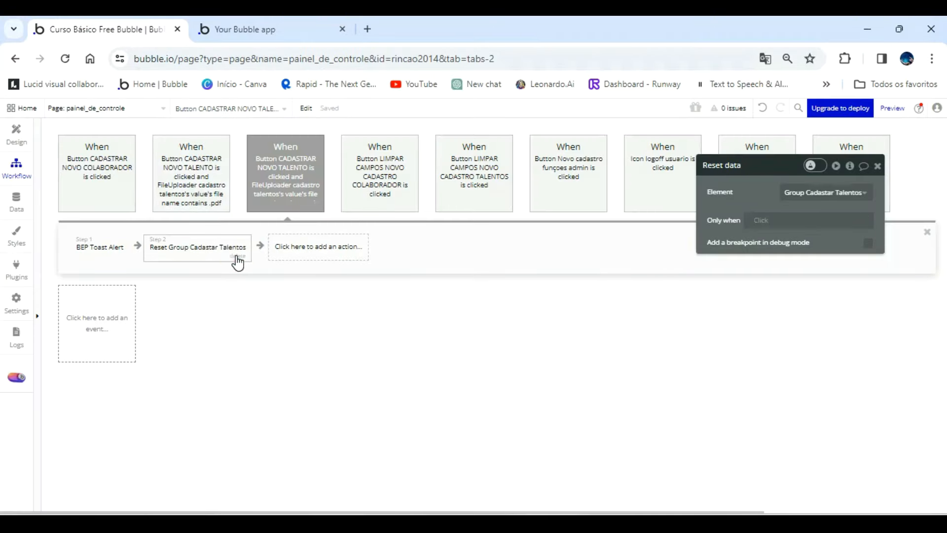
key(Delete)
click(226, 174)
Set the background color of the non-PDF event's toast alert to the Destructive (#FF0000) color variable.
click(272, 32)
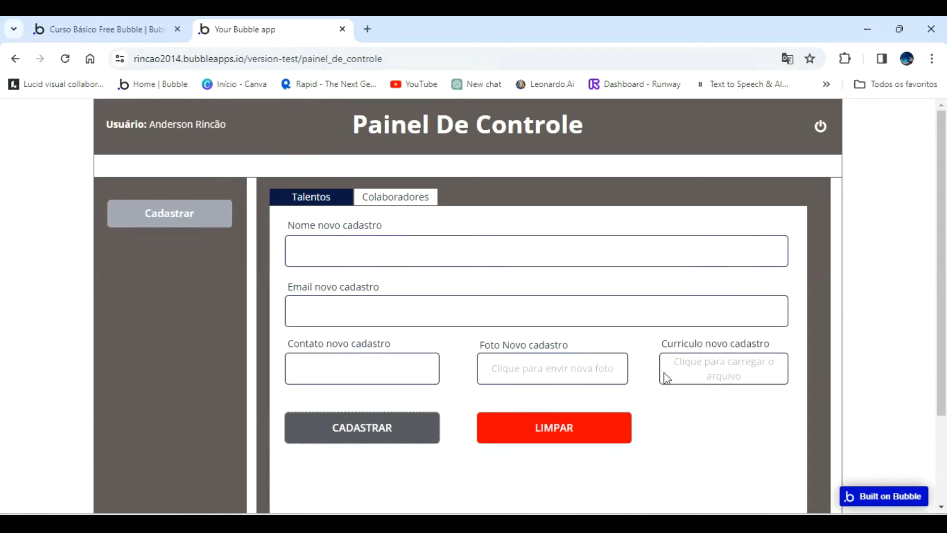
click(117, 20)
click(102, 238)
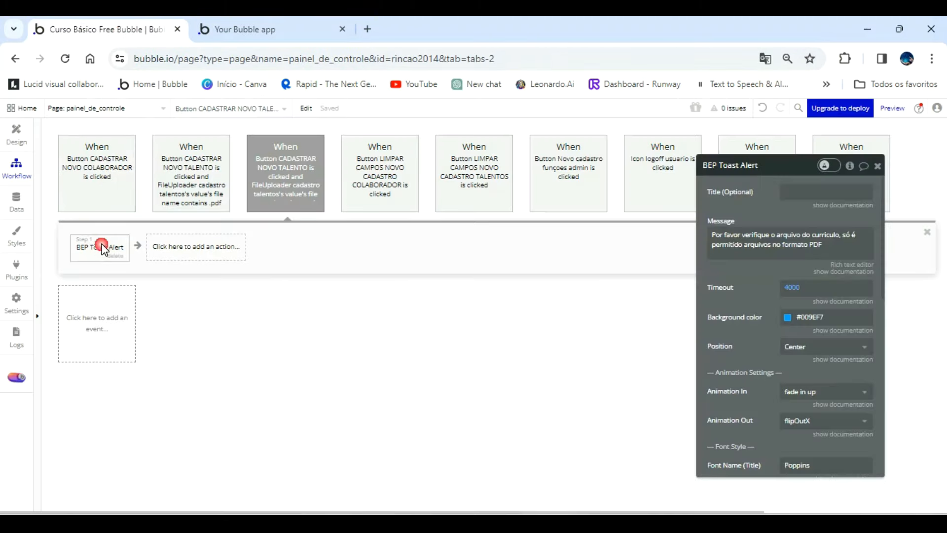
click(783, 318)
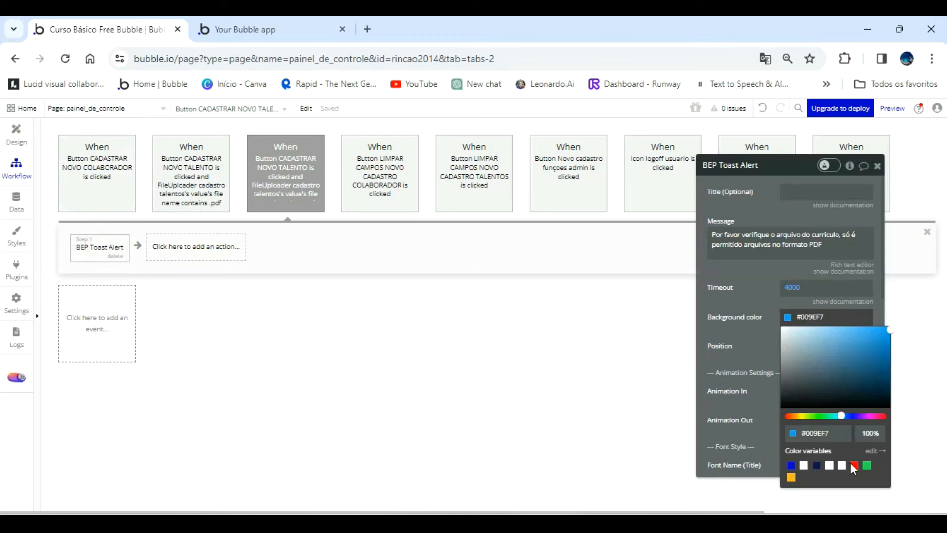
click(853, 465)
click(523, 309)
Return to the app preview, refresh the page and reopen the Talentos registration form.
click(251, 23)
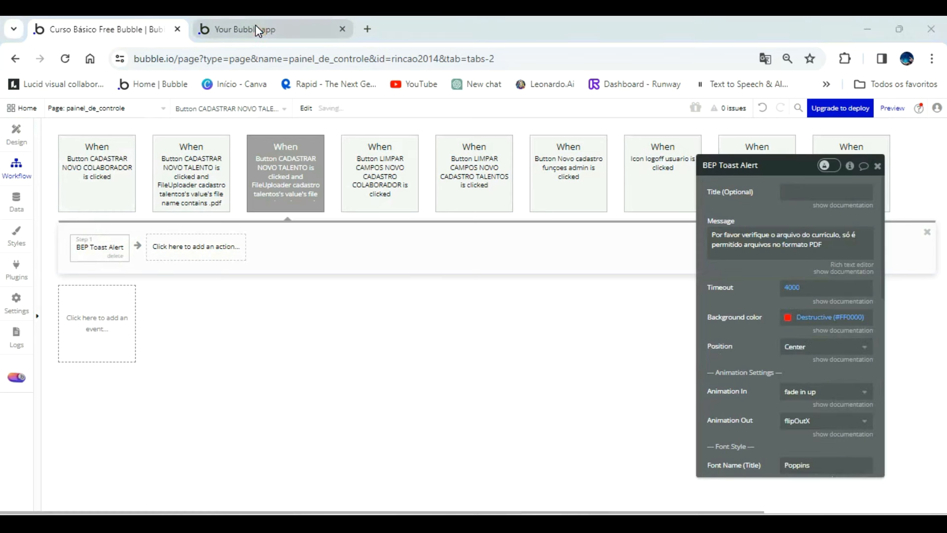
click(307, 132)
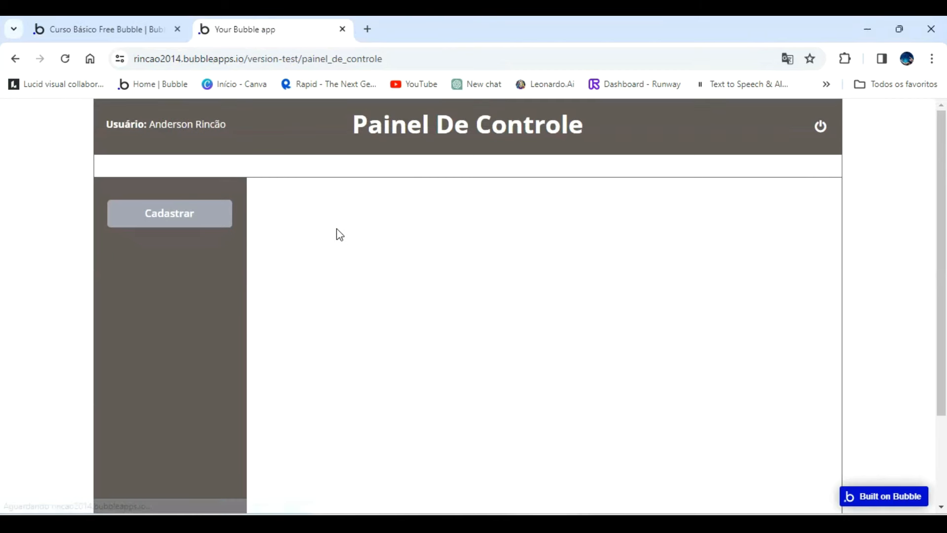
click(186, 207)
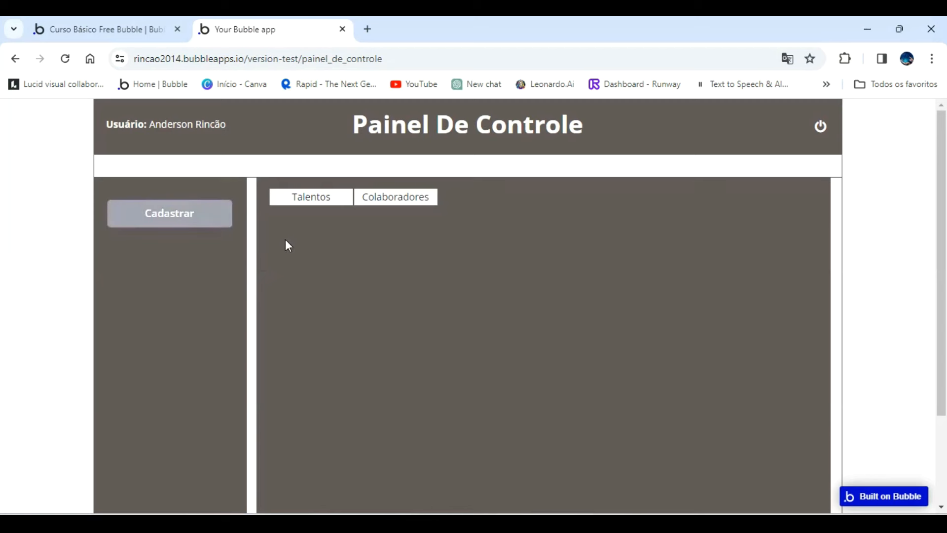
click(311, 197)
Fill in the name as sdsd and both the email and contact as sdsds in the Talentos form.
click(323, 240)
text(sdsd)
click(347, 321)
text(sdsds)
click(362, 373)
text(sdsd)
Attach a portrait as the photo and a Leonardo_Diffusion image as the curriculum, and submit with CADASTRAR to test the non-PDF alert.
click(581, 374)
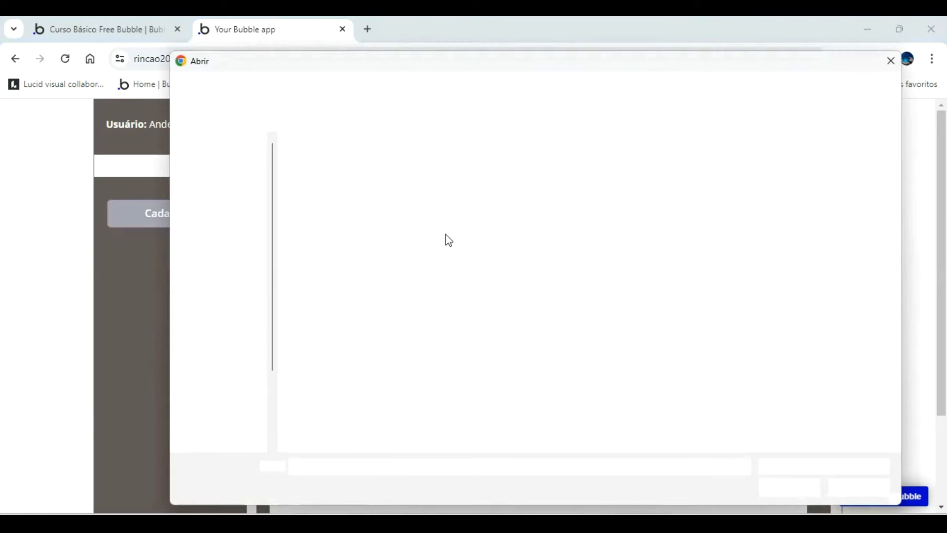
double_click(537, 167)
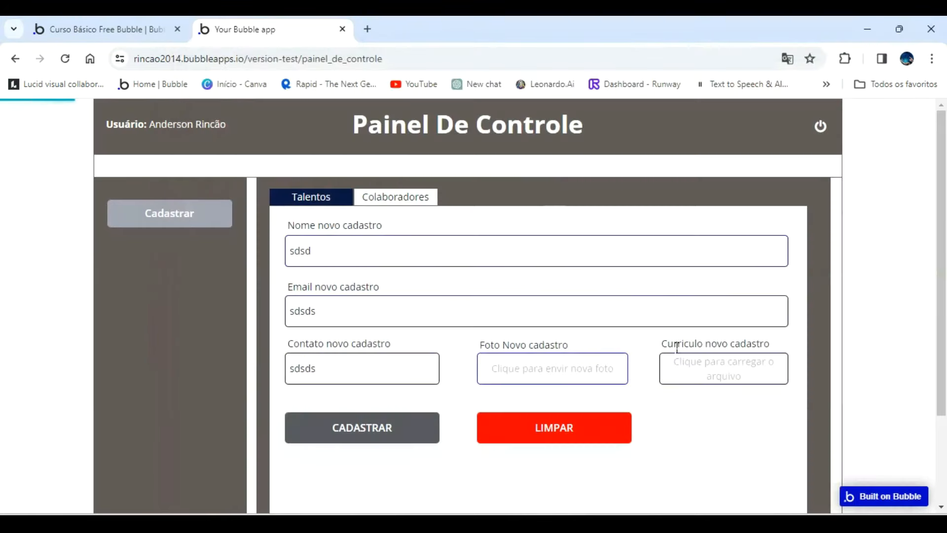
click(697, 373)
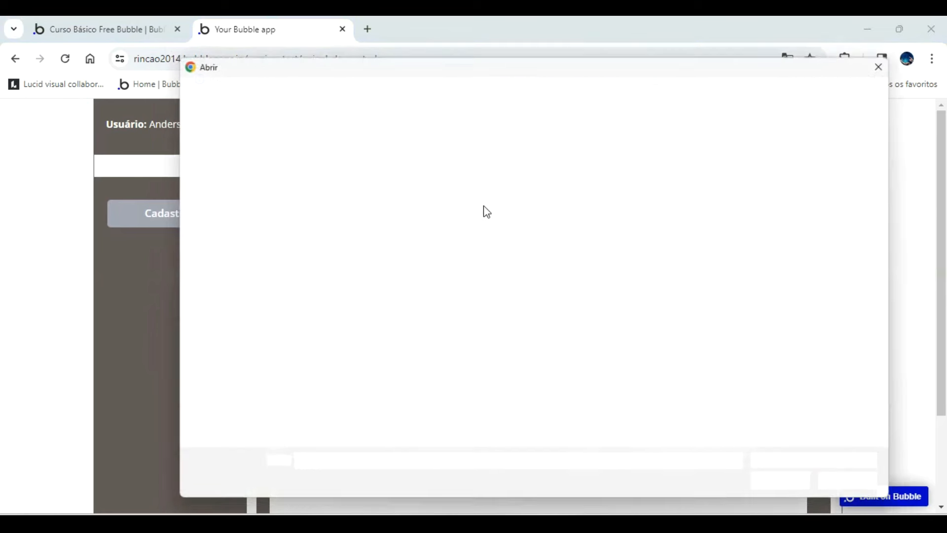
double_click(400, 169)
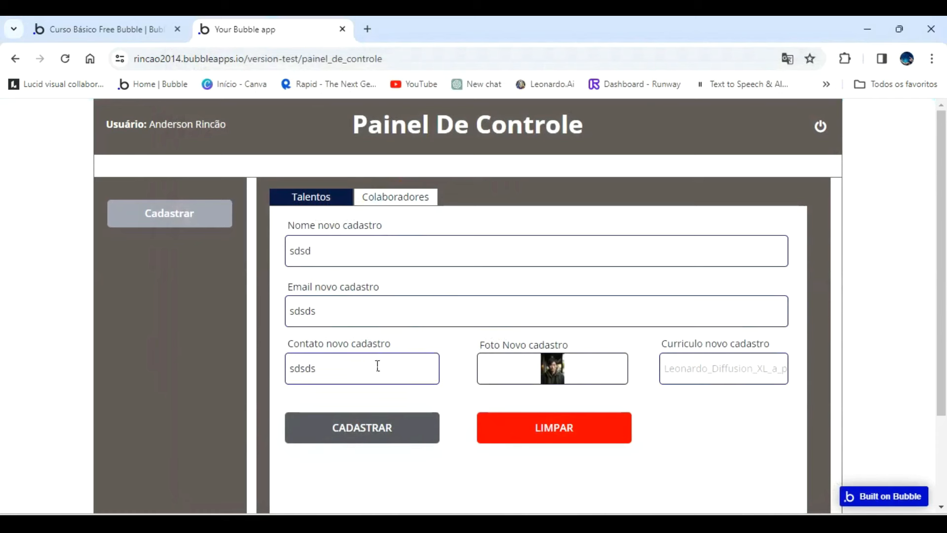
click(361, 428)
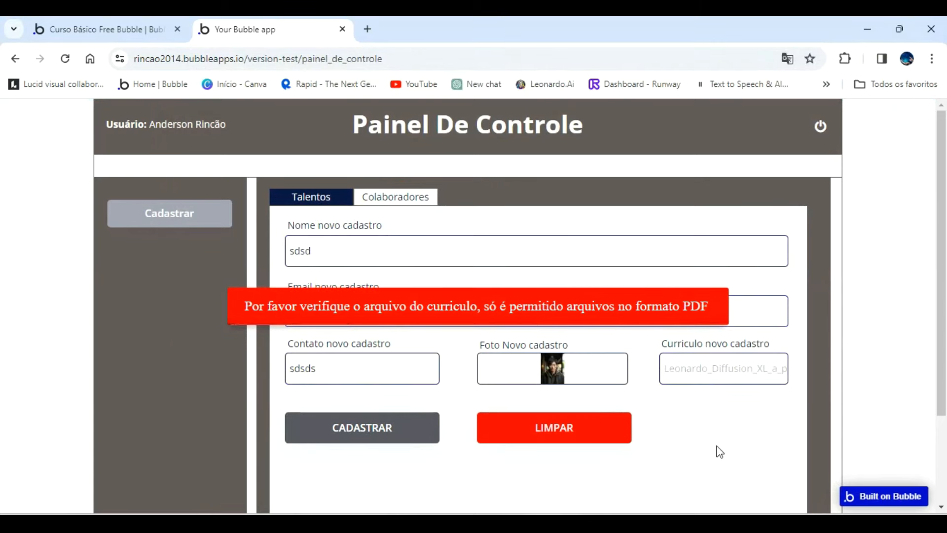
Clear the form with LIMPAR and fill in the talent's full name, e-mail and phone number.
click(568, 436)
click(363, 253)
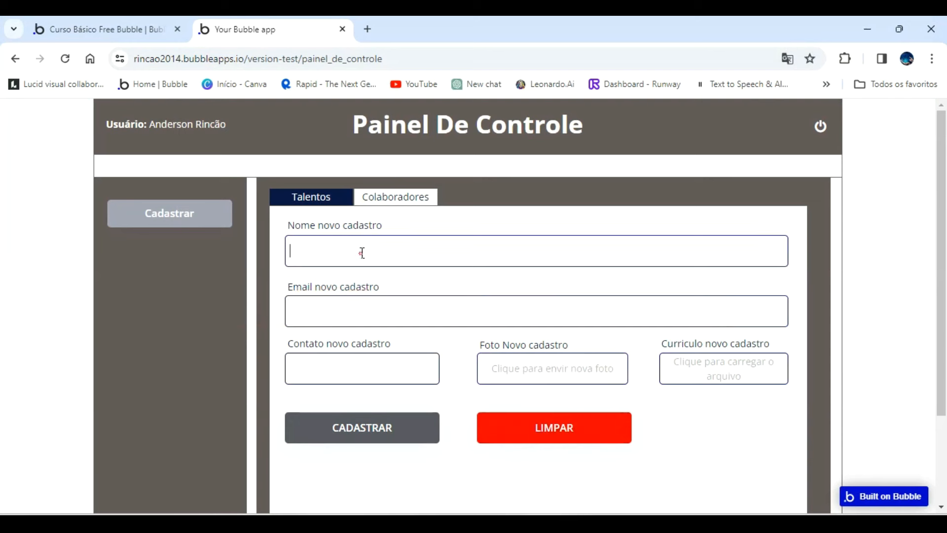
key(Tab)
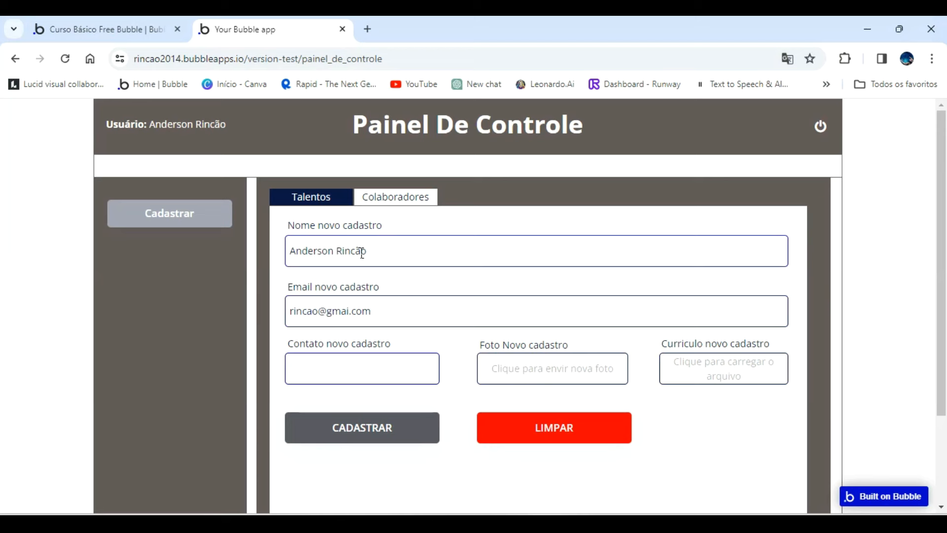
Attach a portrait photo and Curriculo modelo.pdf as the curriculum, and register the talent with CADASTRAR.
click(583, 371)
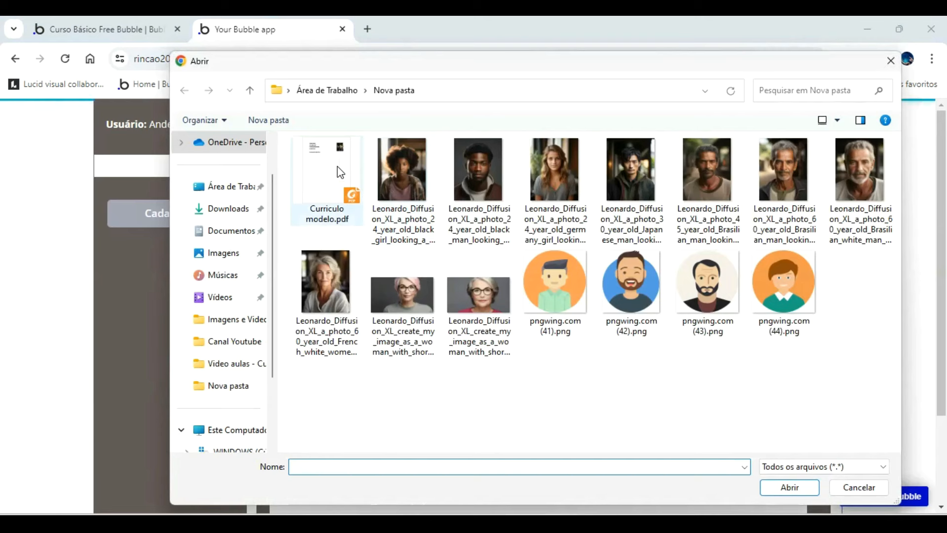
double_click(339, 172)
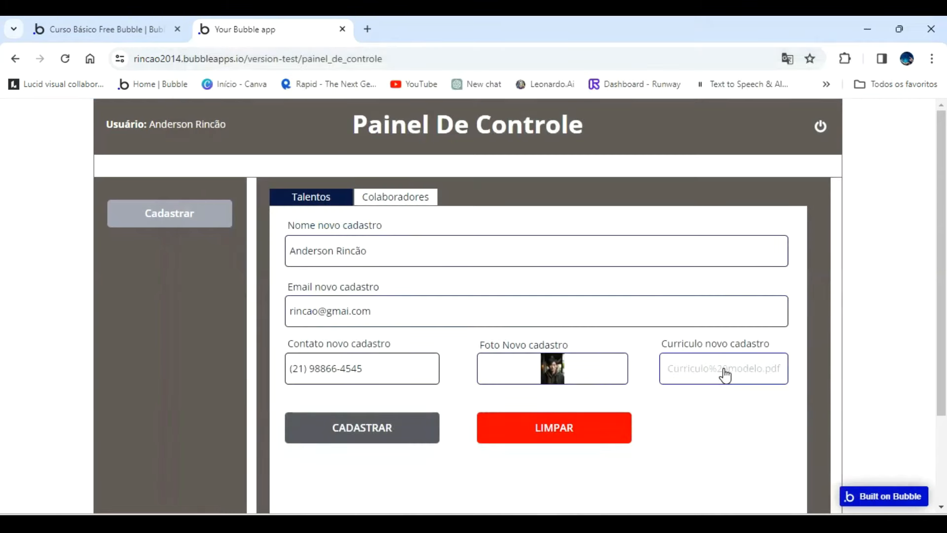
click(390, 436)
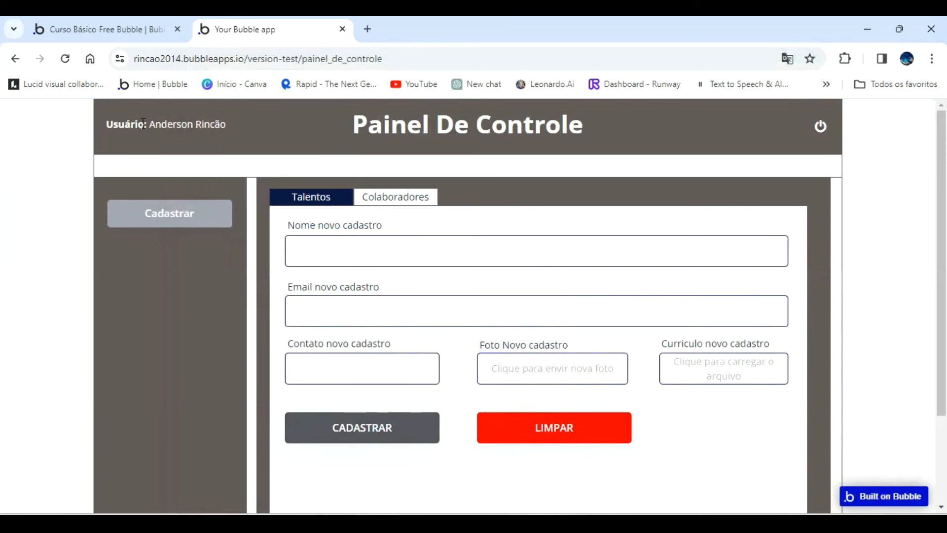
Check in the Bubble editor's app data that All Empresas and All Talentos contain the new talent registration.
click(126, 28)
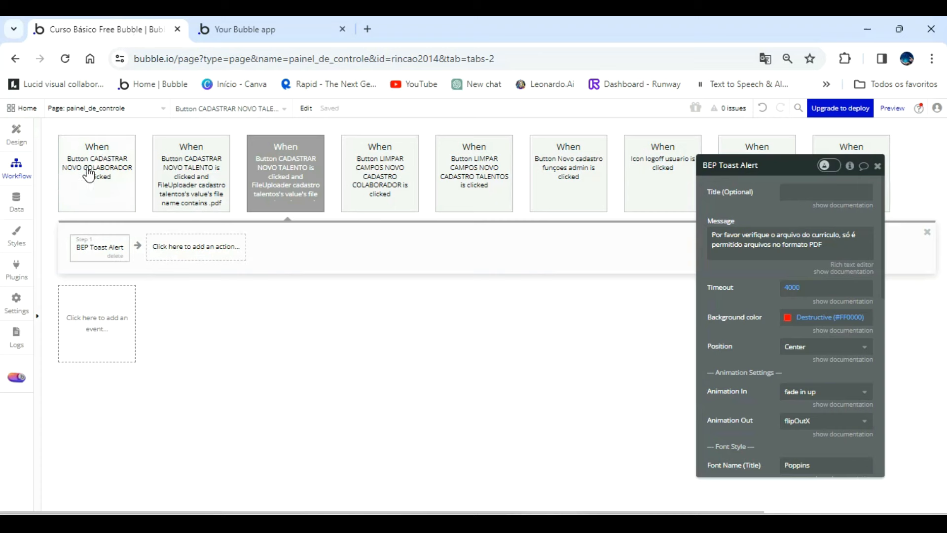
click(17, 200)
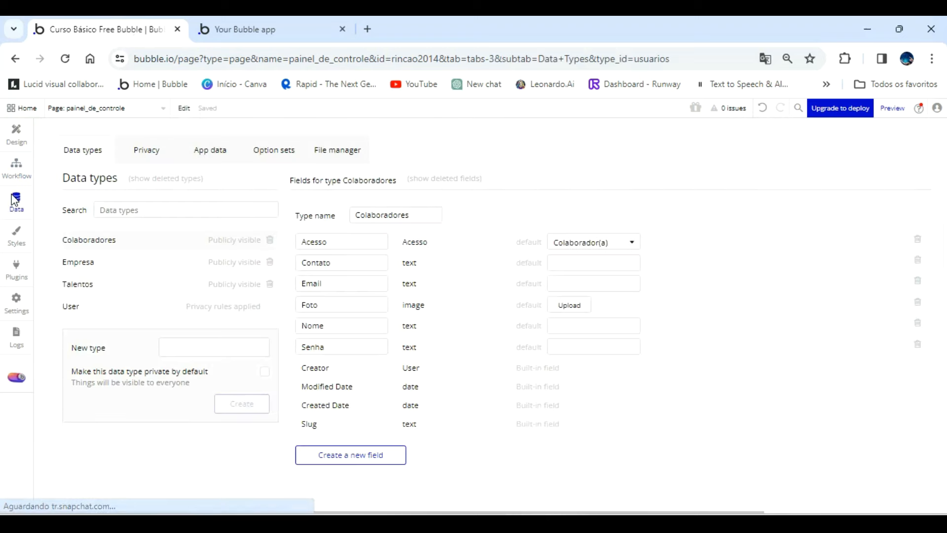
click(84, 261)
click(215, 153)
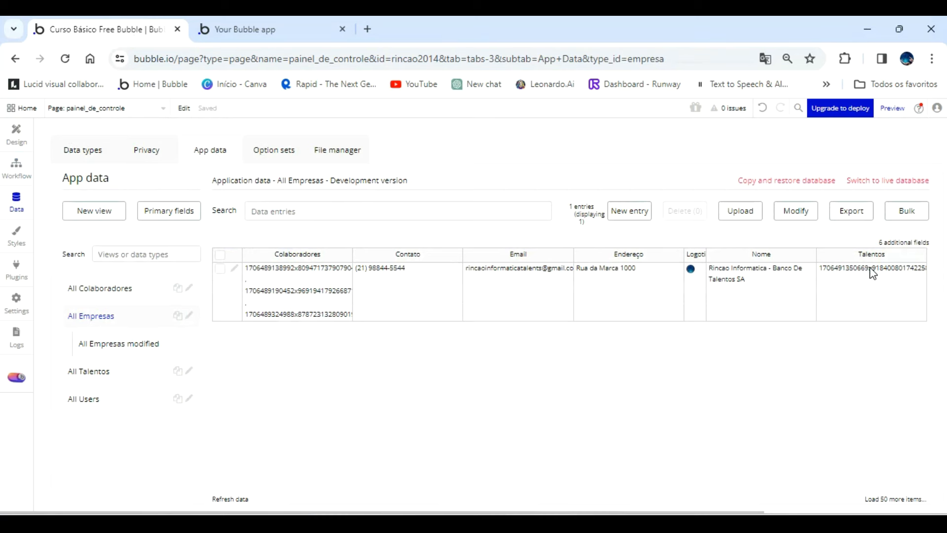
click(92, 371)
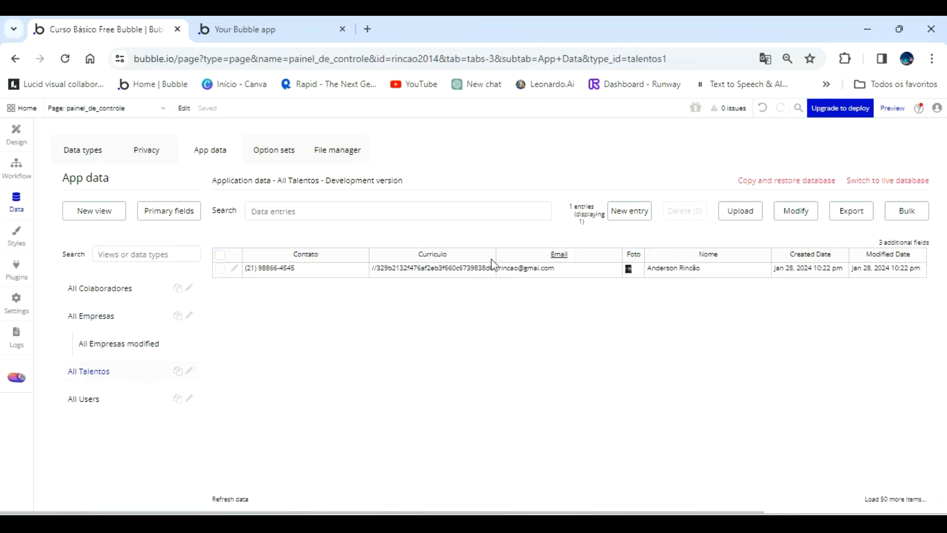
Review the fields displayed in the All Talentos database view, save it without changes and return to the app preview.
click(909, 243)
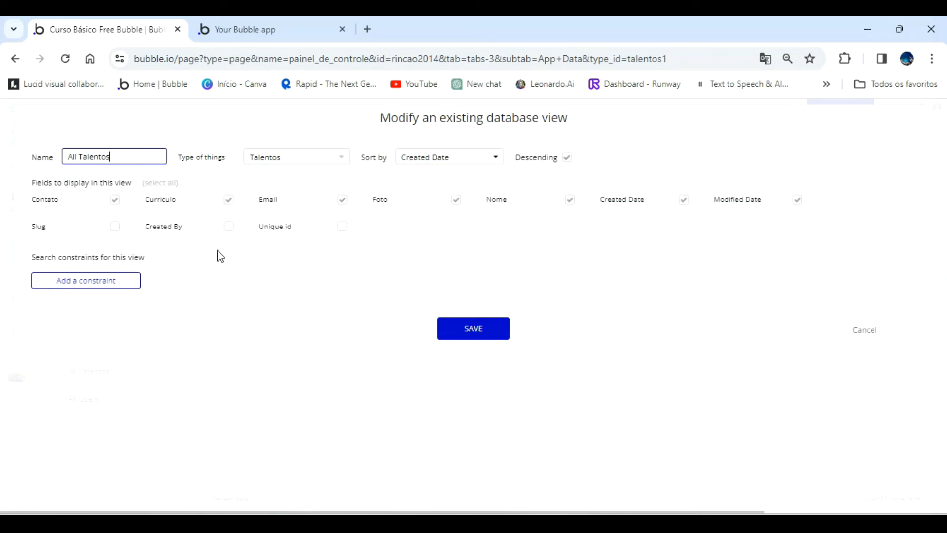
click(474, 329)
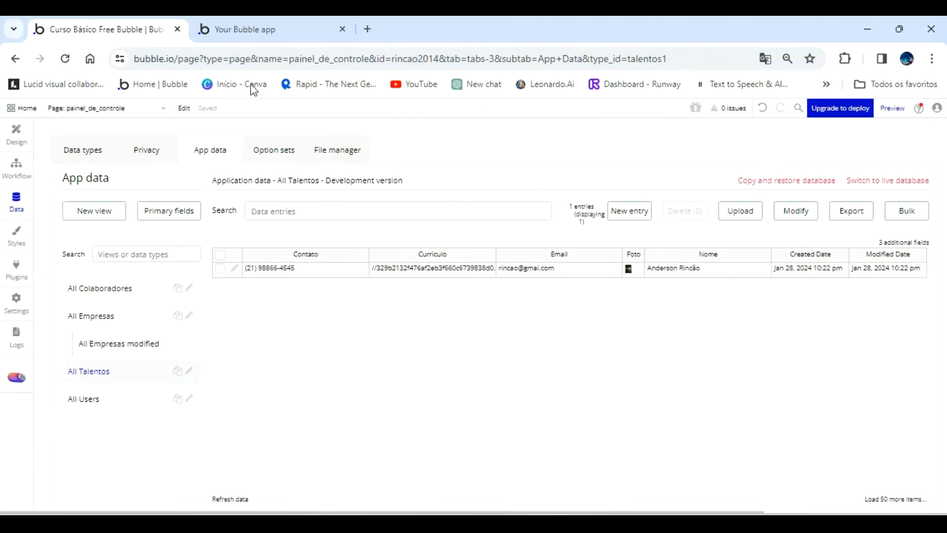
click(265, 31)
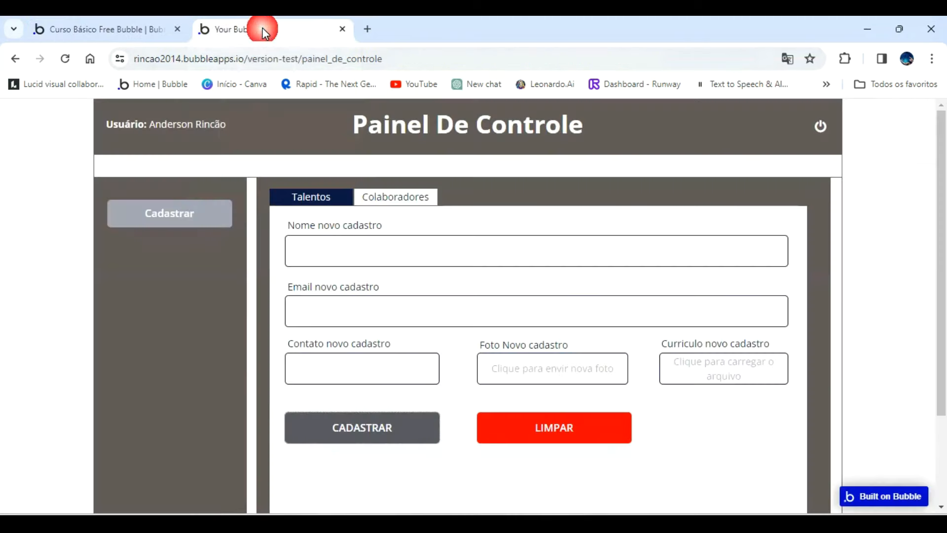
Fill in another new talent's full name, e-mail and phone number in the Talentos registration form.
click(328, 256)
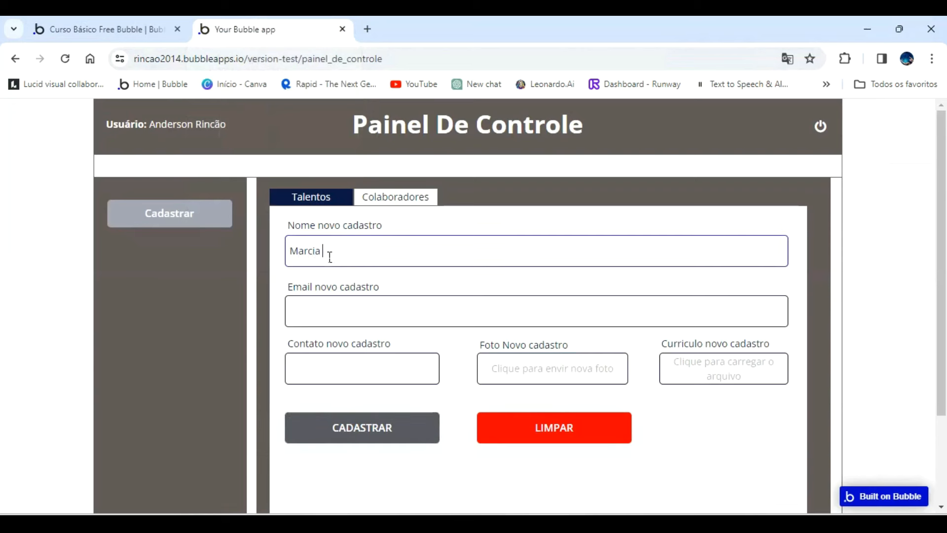
key(Tab)
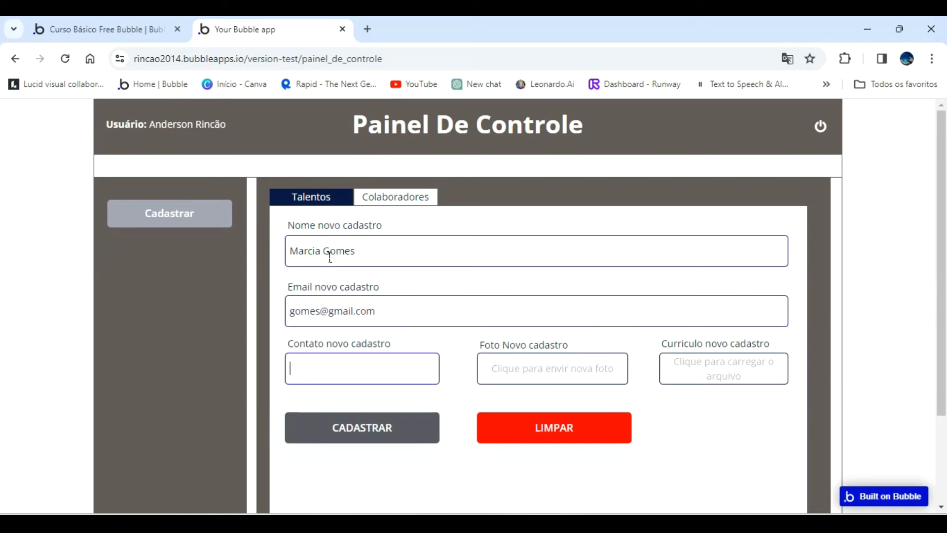
click(338, 368)
text(-)
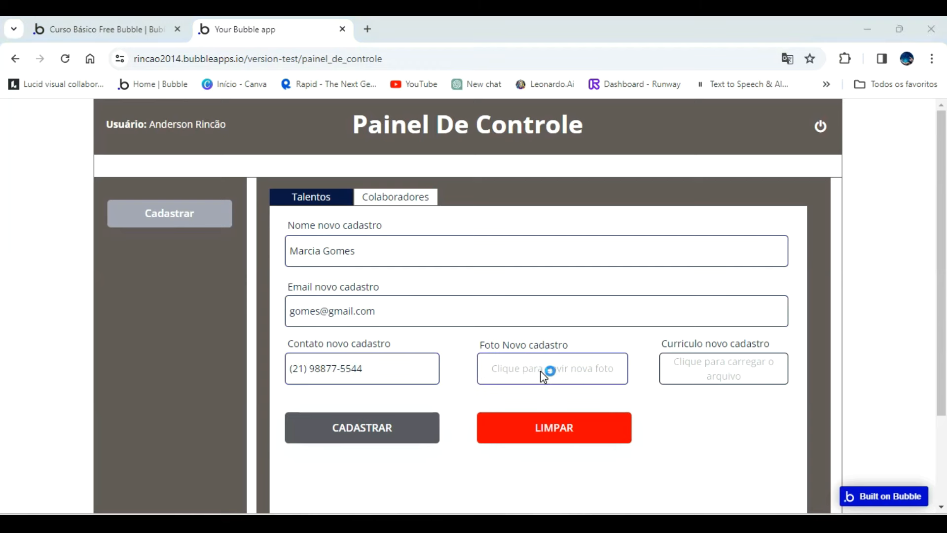
Attach the first short-haired woman's portrait and Curriculo modelo.pdf as the curriculum, and register the talent with CADASTRAR.
click(542, 375)
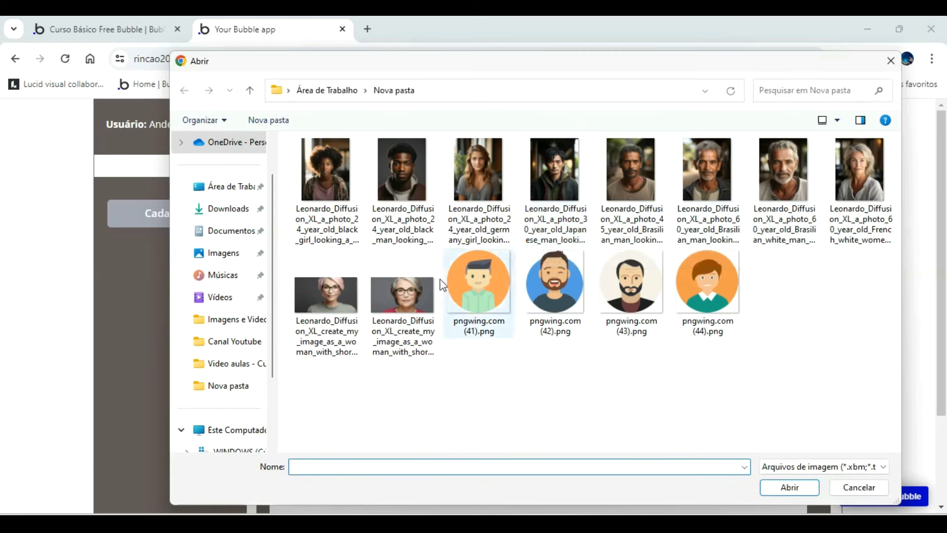
click(316, 300)
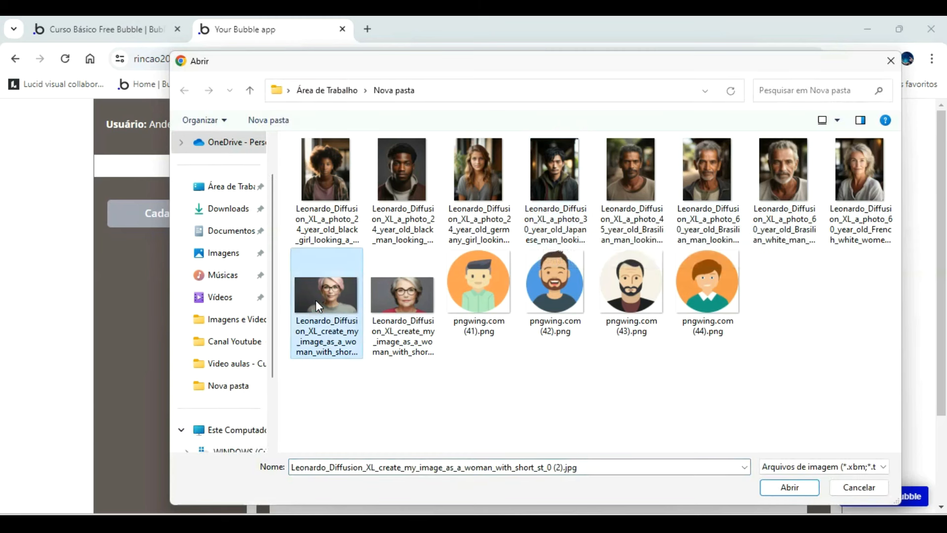
double_click(316, 300)
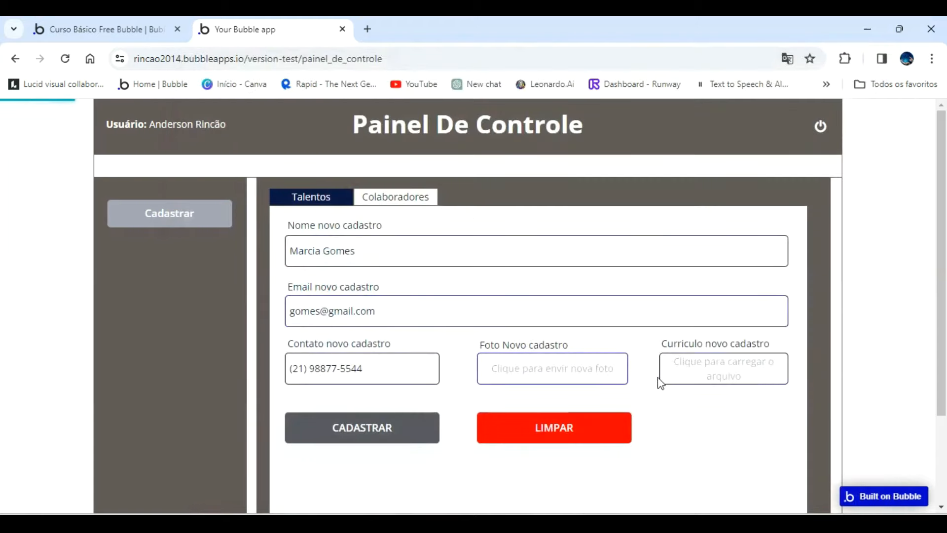
click(697, 371)
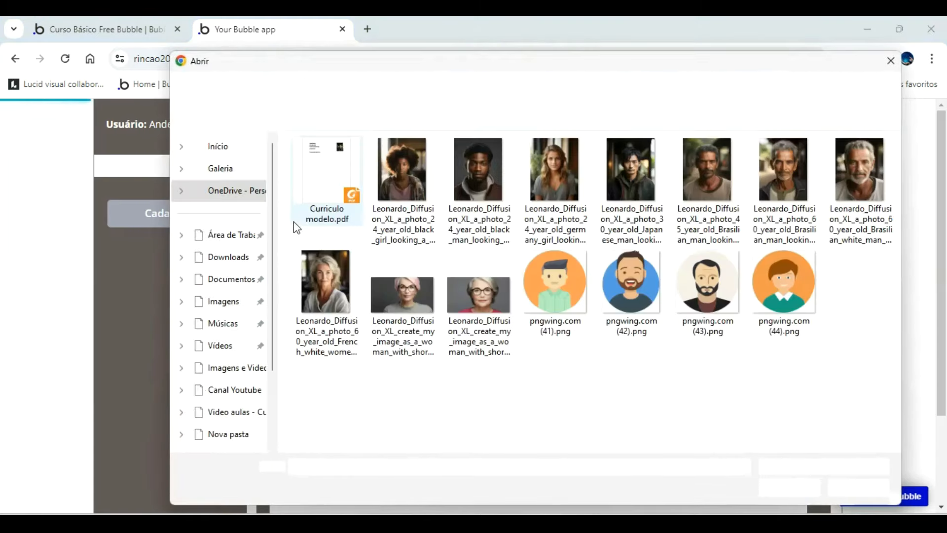
click(327, 174)
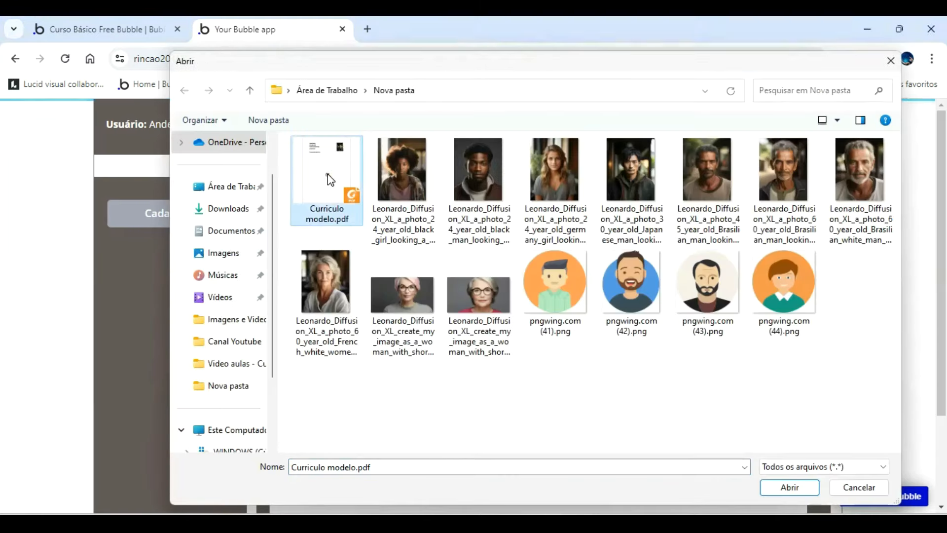
double_click(328, 173)
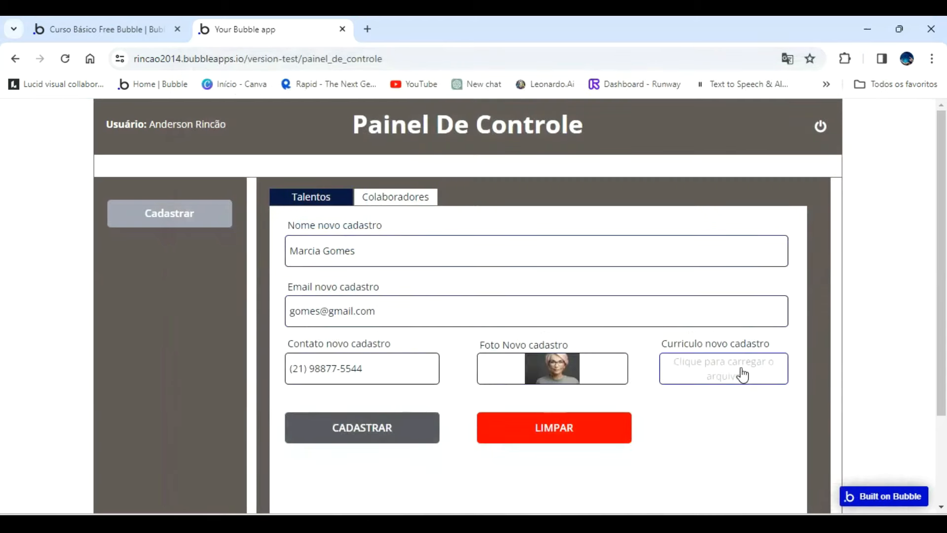
click(385, 427)
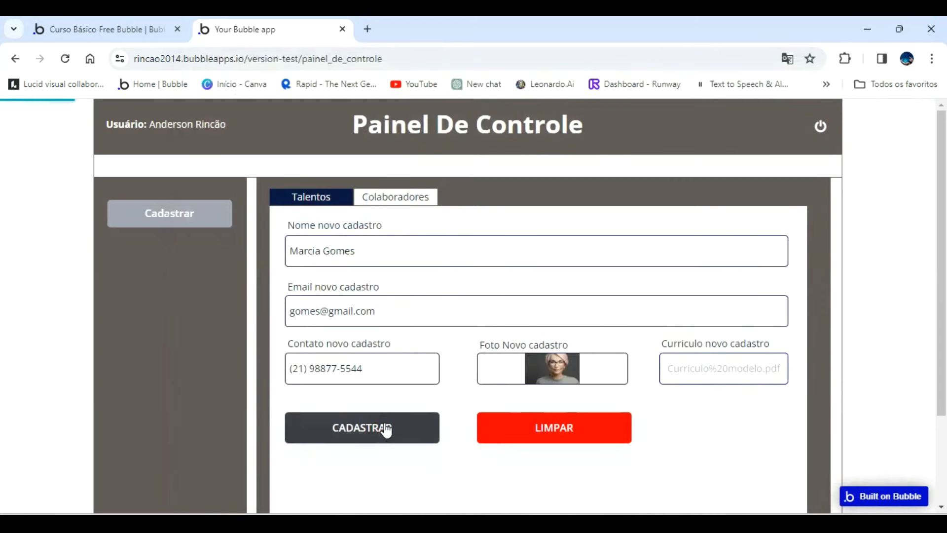
Fill in the full name, e-mail and phone number of a further talent in the emptied registration form.
click(344, 253)
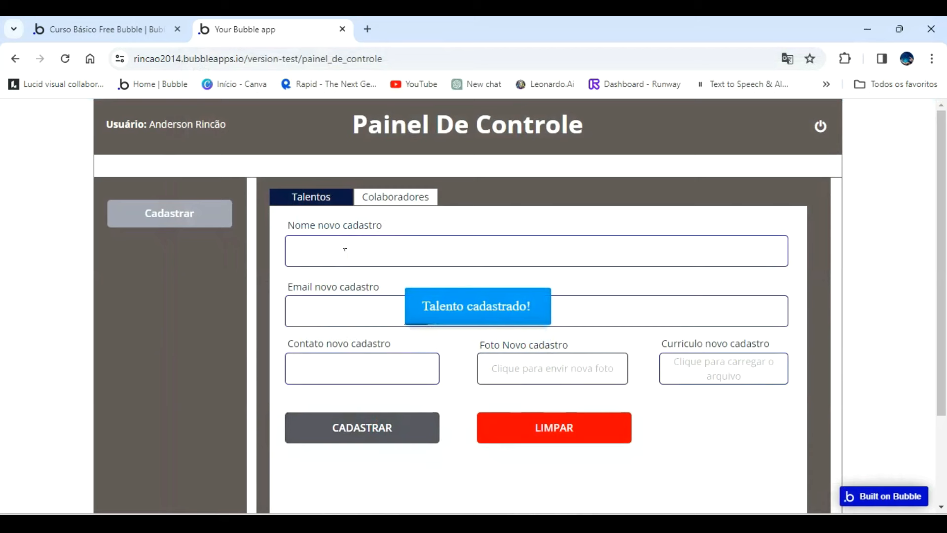
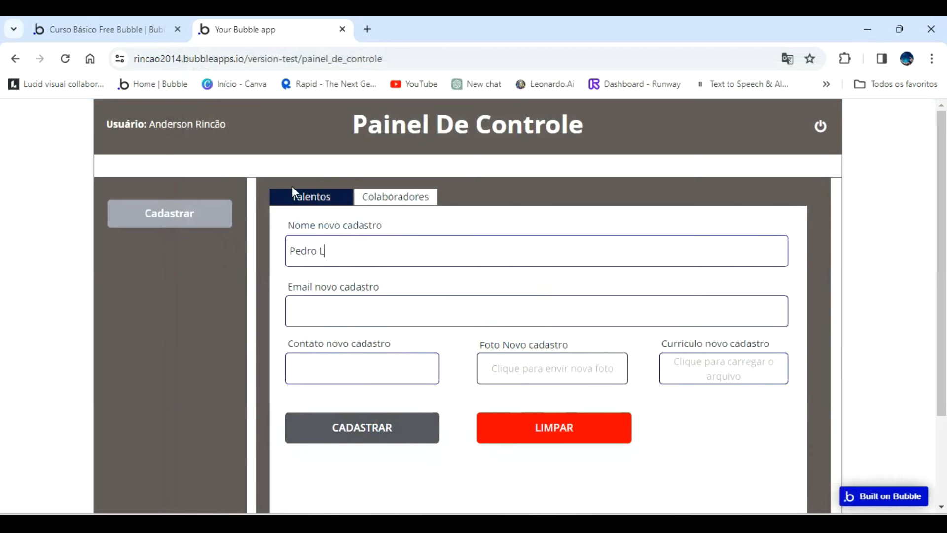
key(Tab)
text(lis)
key(BackSpace)
key(BackSpace)
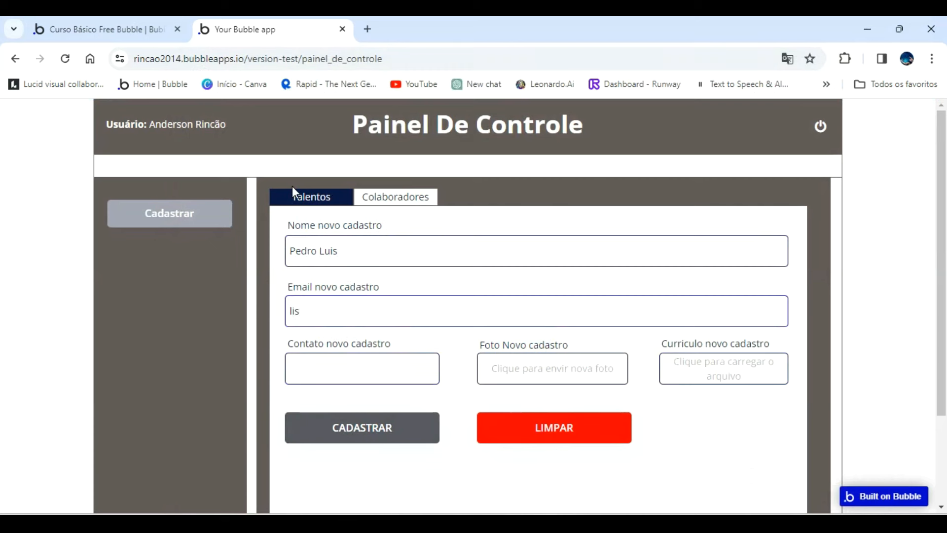
key(Tab)
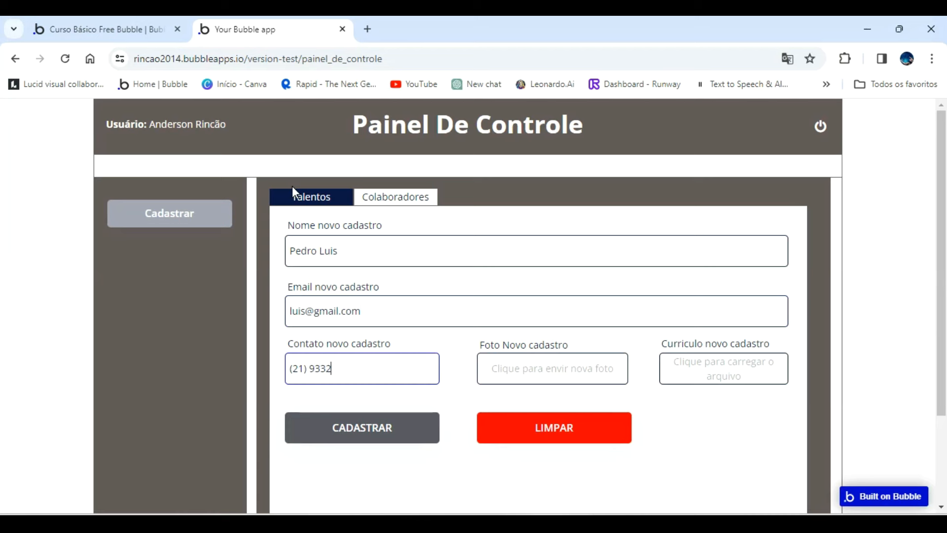
Attach the photo Leonardo_Diffusion_XL_a_photo_60_year_old_Brasilian_man_lookin_0.jpg and Curriculo modelo.pdf, and register this talent with CADASTRAR.
click(528, 359)
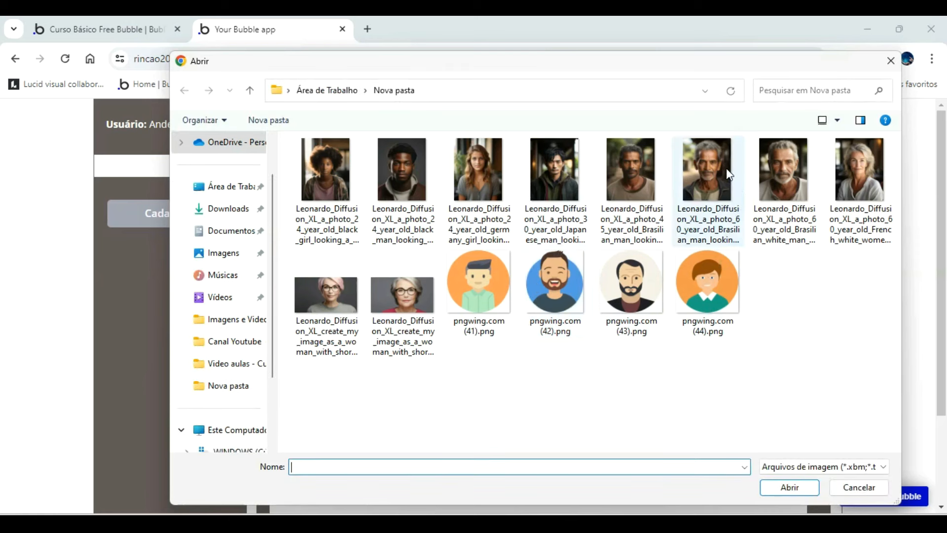
click(728, 173)
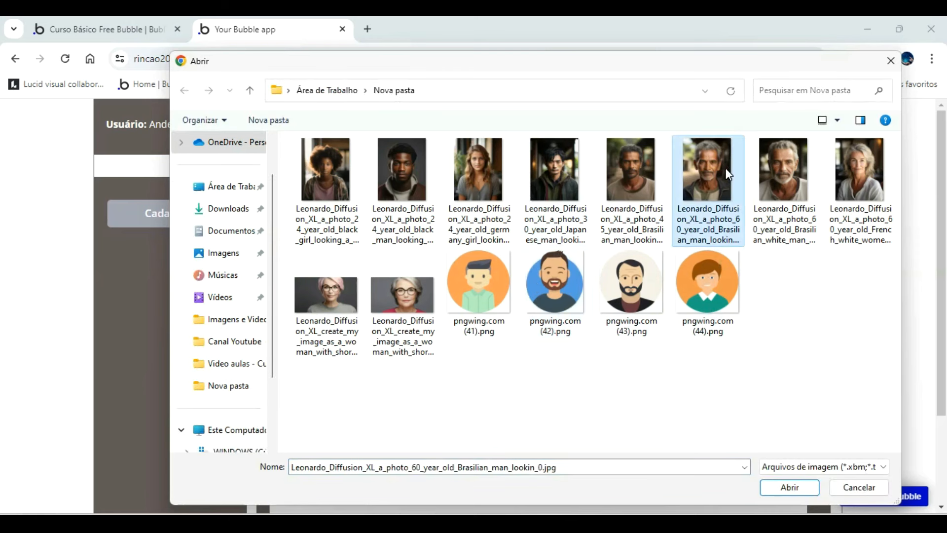
double_click(696, 164)
click(721, 375)
double_click(331, 188)
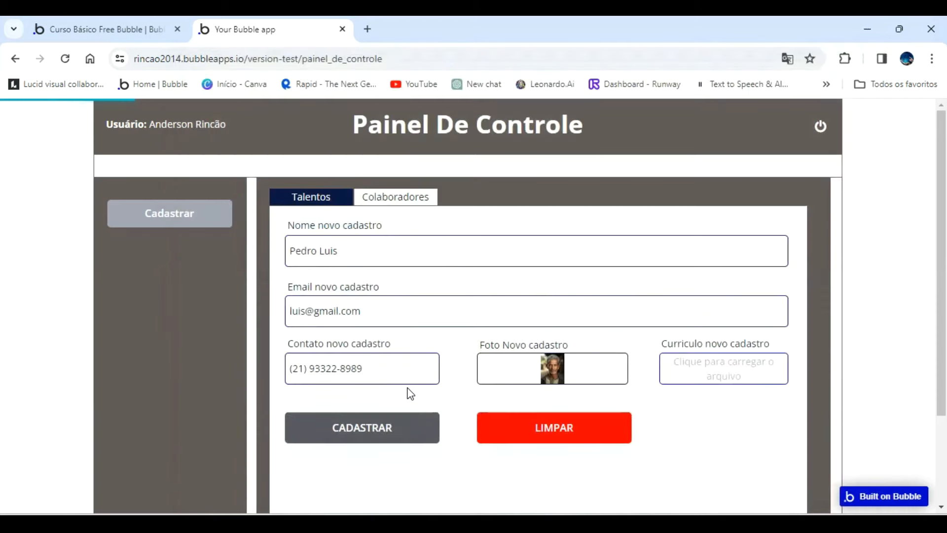
click(352, 424)
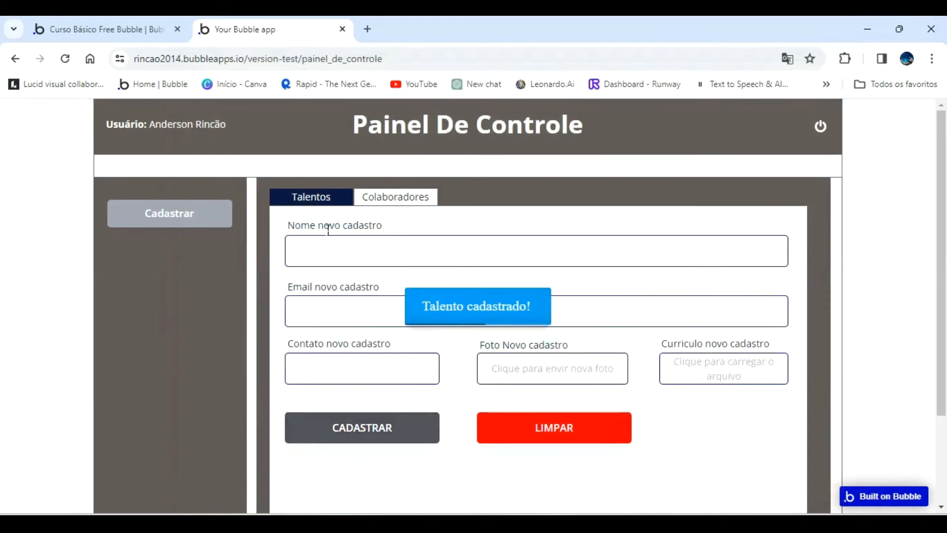
Check the new talent registrations in the Bubble editor's All Talentos and All Empresas modified data views.
click(150, 32)
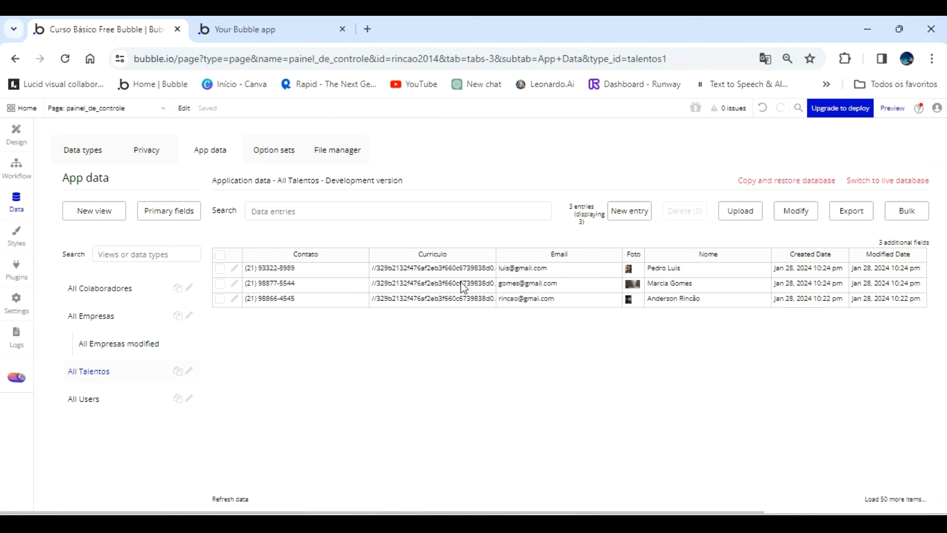
click(130, 345)
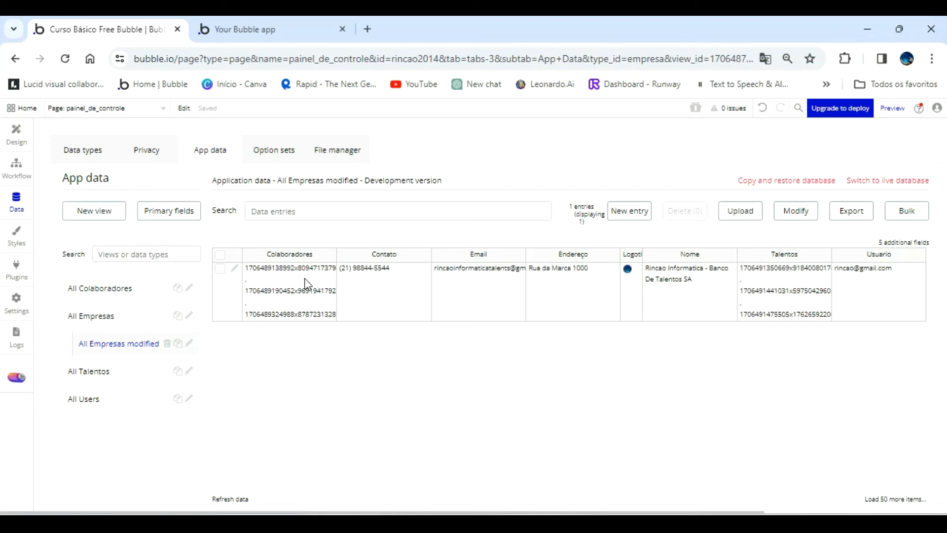
In the page design, duplicate the Cadastrar button directly below the original and change the copy's text to Dashboard.
click(16, 135)
click(302, 233)
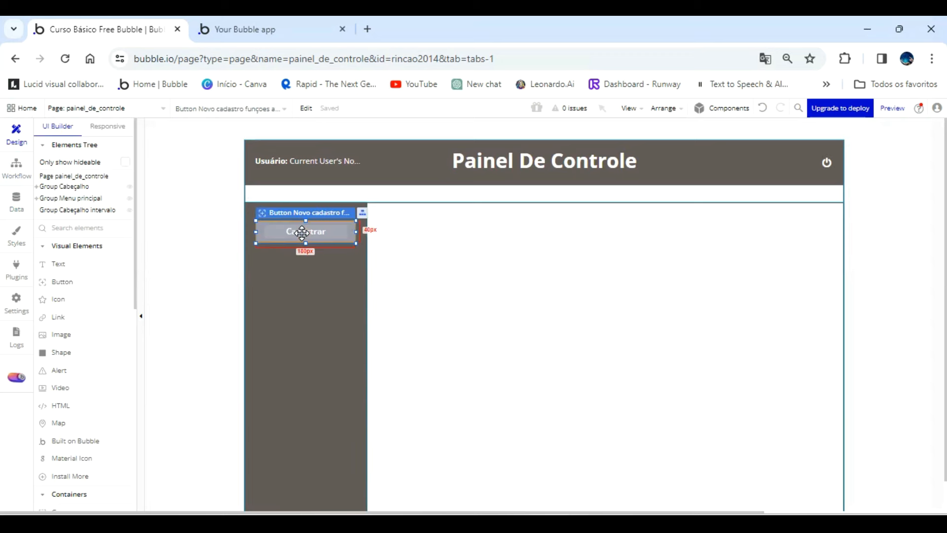
drag(302, 233, 295, 261)
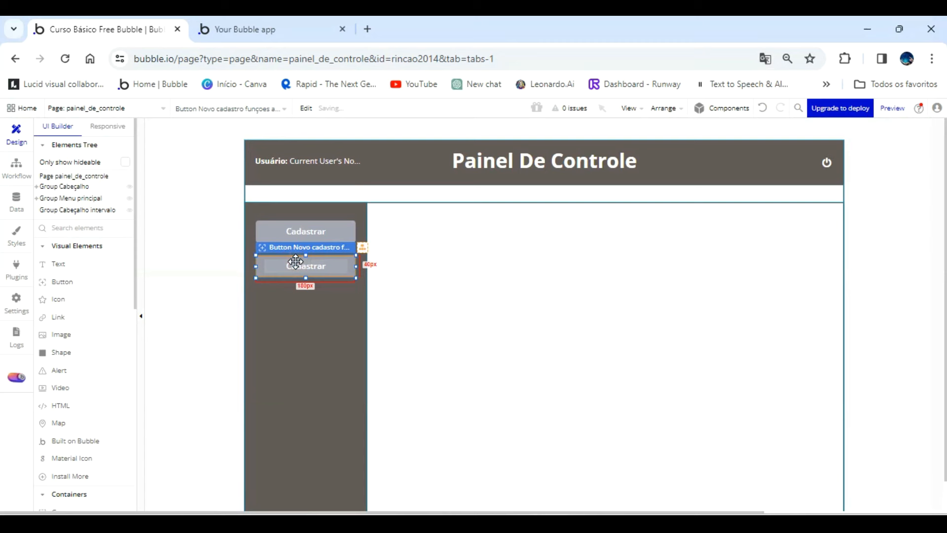
double_click(295, 262)
double_click(763, 217)
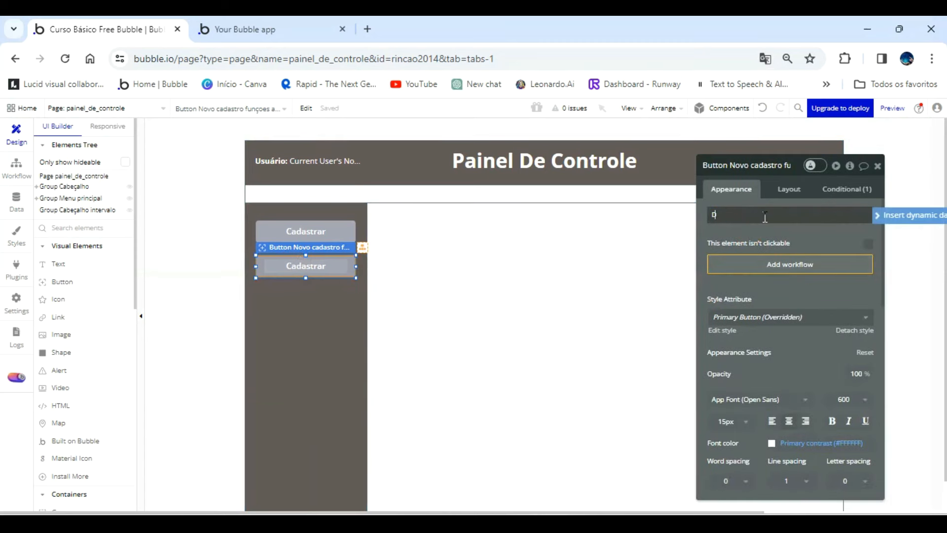
text(Dashboard)
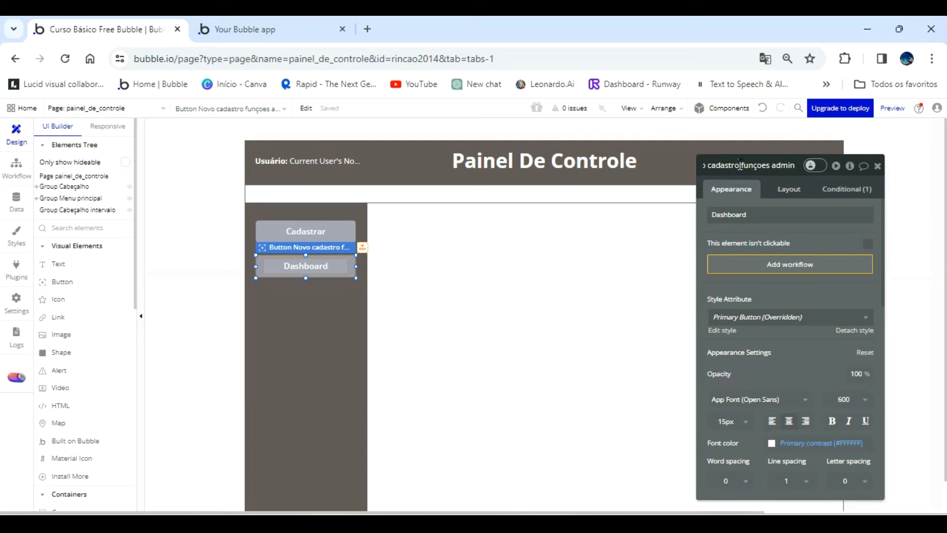
Rename the Dashboard button element as "Button carregar dashboard".
key(BackSpace)
key(BackSpace)
key(BackSpace)
key(BackSpace)
key(BackSpace)
key(BackSpace)
key(BackSpace)
key(BackSpace)
key(BackSpace)
key(BackSpace)
key(BackSpace)
key(BackSpace)
key(BackSpace)
key(BackSpace)
key(BackSpace)
key(BackSpace)
key(BackSpace)
key(BackSpace)
key(BackSpace)
key(BackSpace)
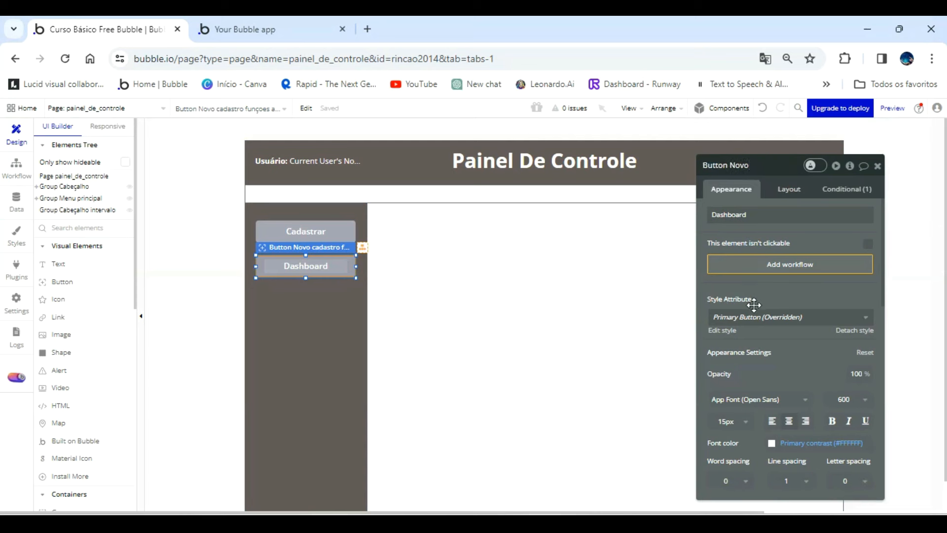
key(BackSpace)
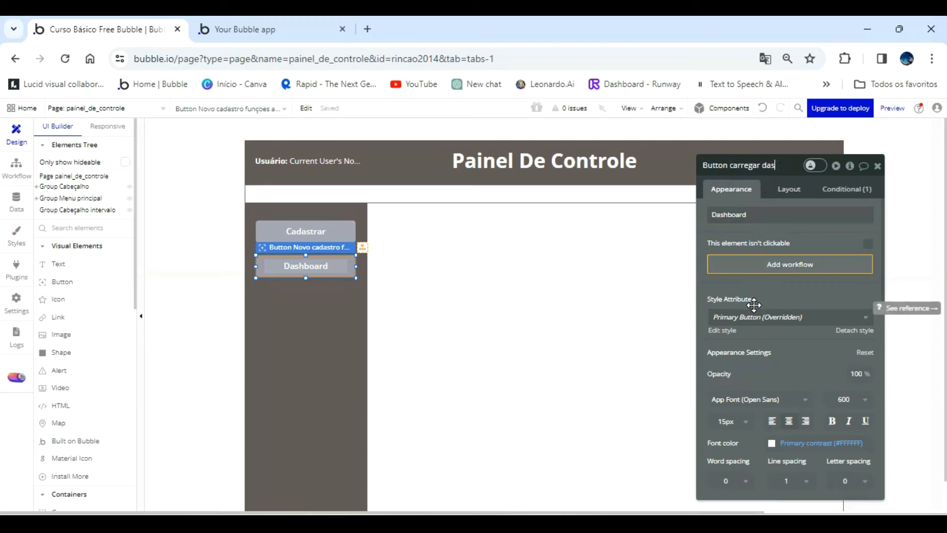
text(carregar dashboard)
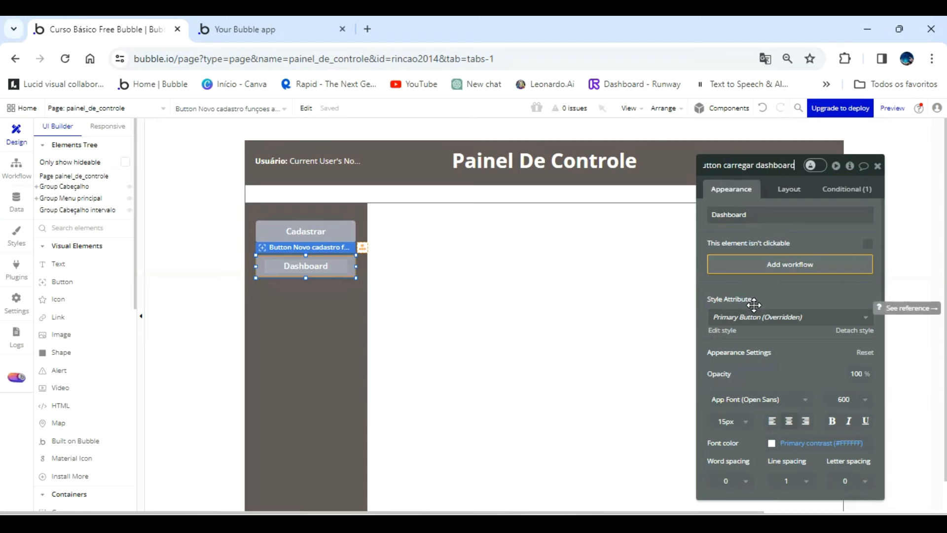
Add a workflow to the Dashboard button that goes to the page dashboard_talentos when it is clicked.
click(814, 271)
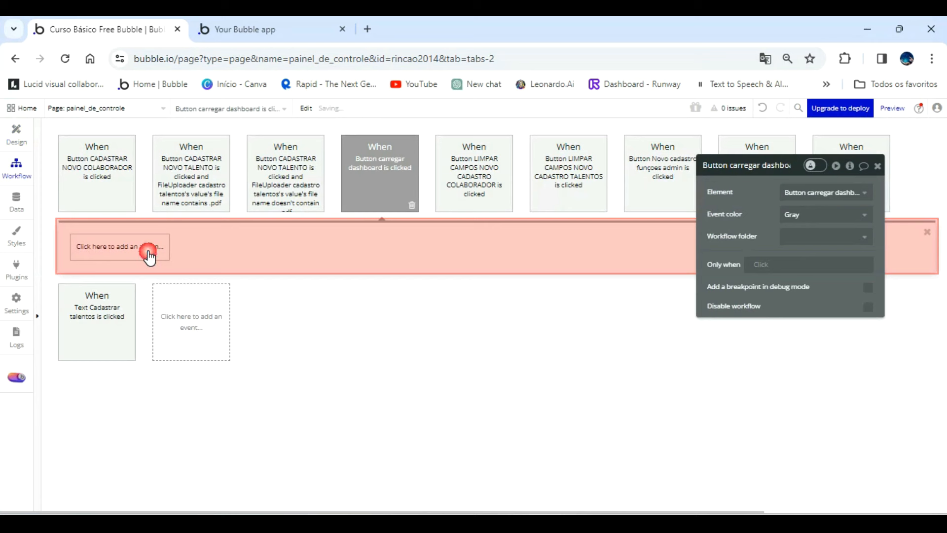
click(148, 247)
mouse_move(127, 306)
click(171, 290)
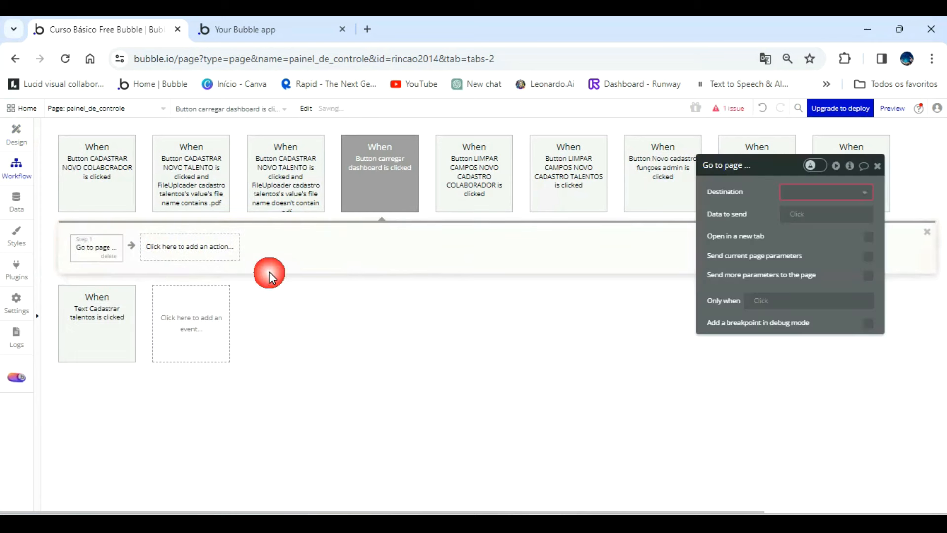
click(820, 192)
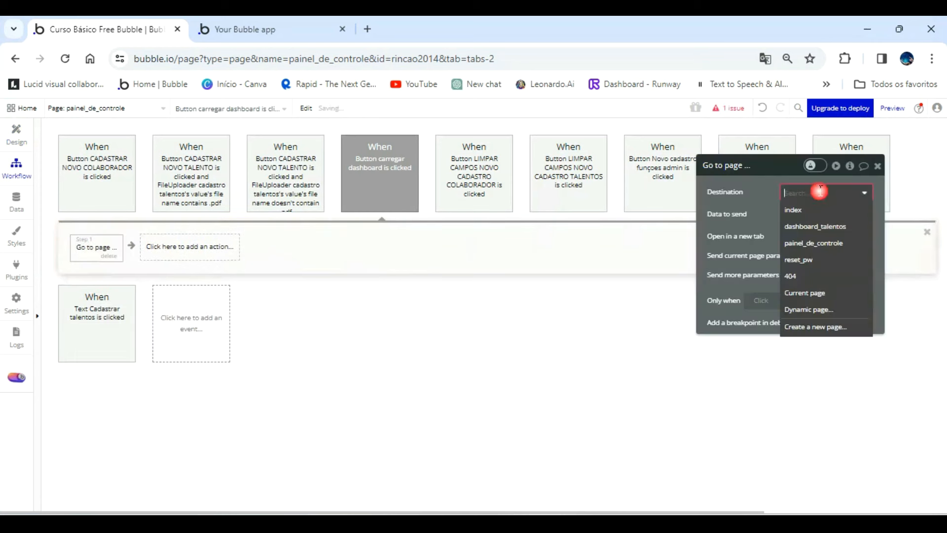
click(832, 228)
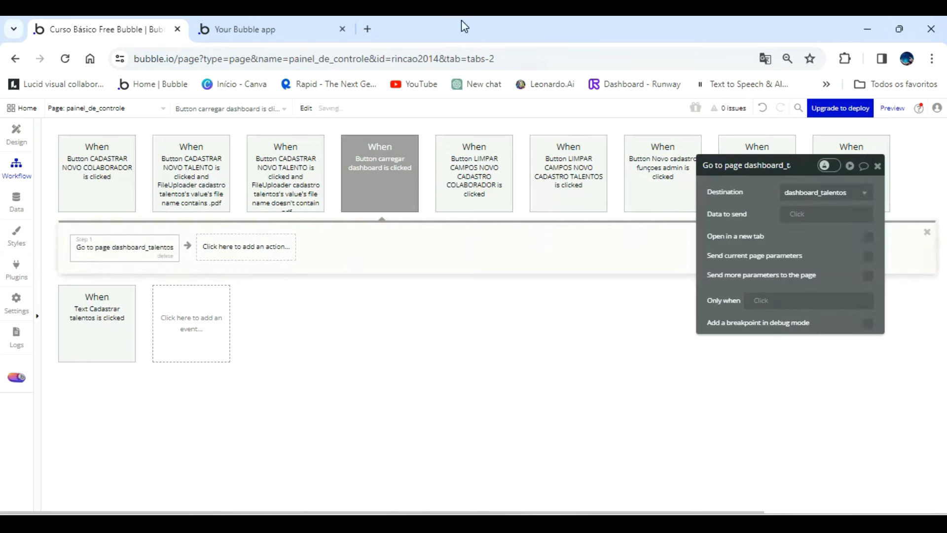
Test the Dashboard button in the app preview and view the Talentos, Colaboradores and Empresa sections of the page it opens.
click(293, 27)
click(331, 114)
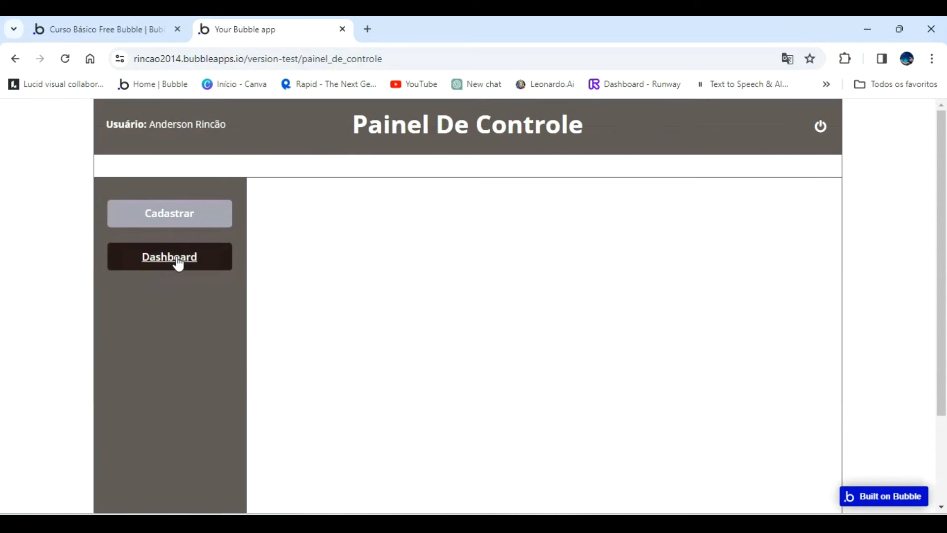
click(177, 261)
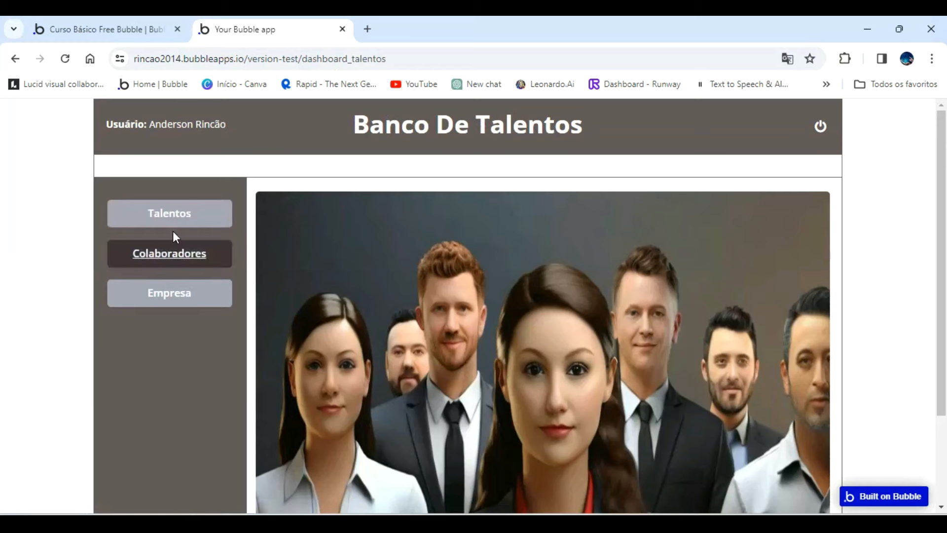
click(169, 216)
click(157, 253)
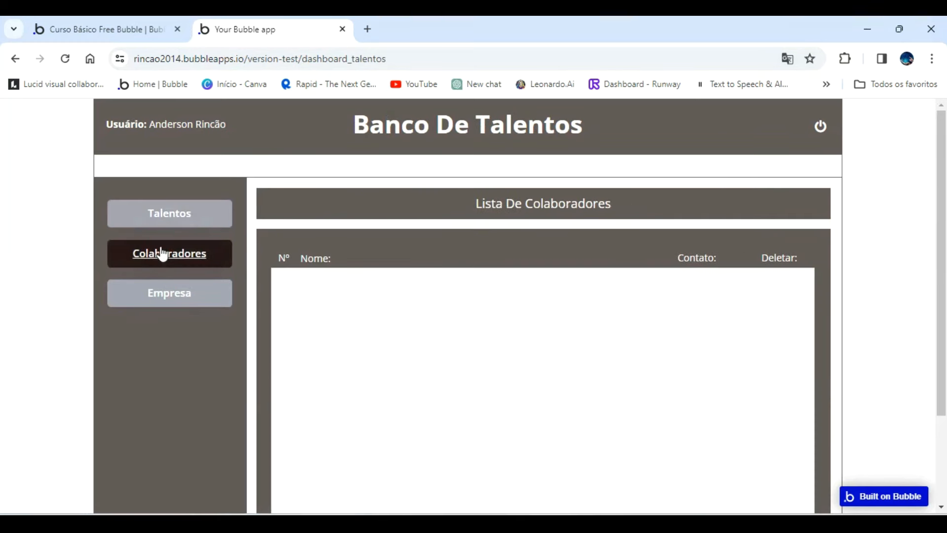
click(171, 296)
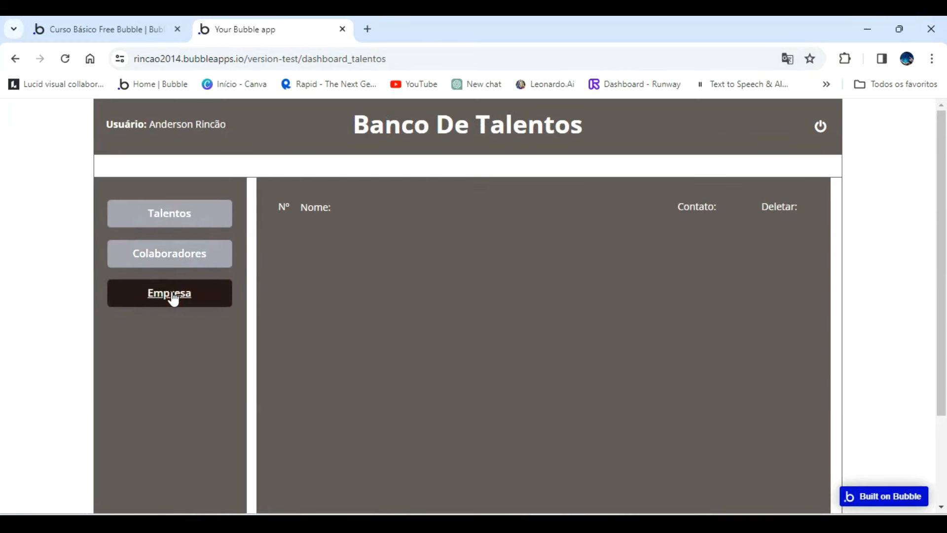
click(178, 258)
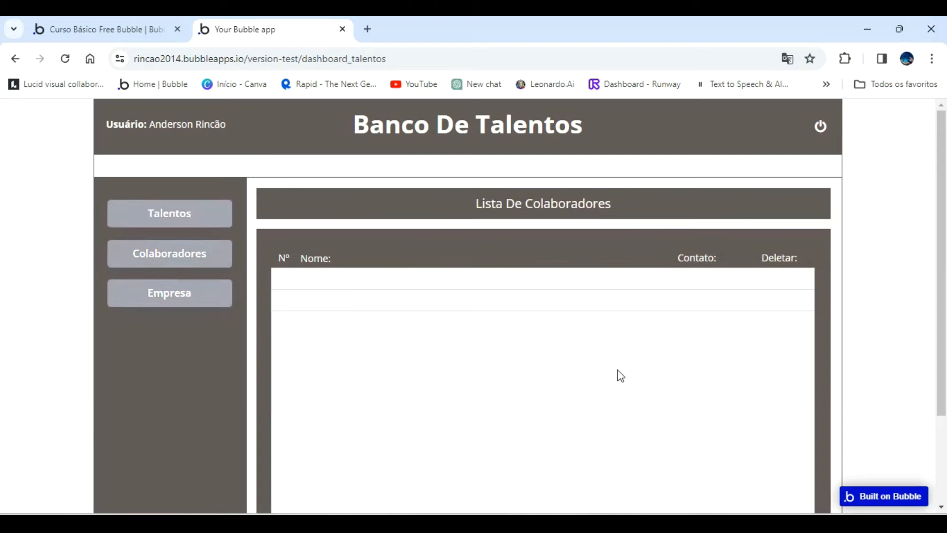
Return to the Bubble editor, open the dashboard_talentos page in design view and expand Group Talentos to display it.
click(114, 30)
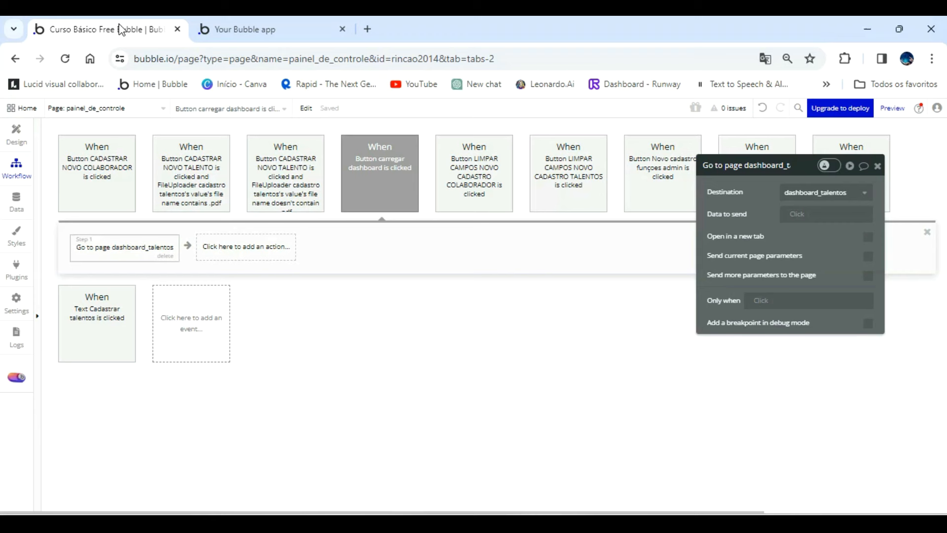
click(116, 107)
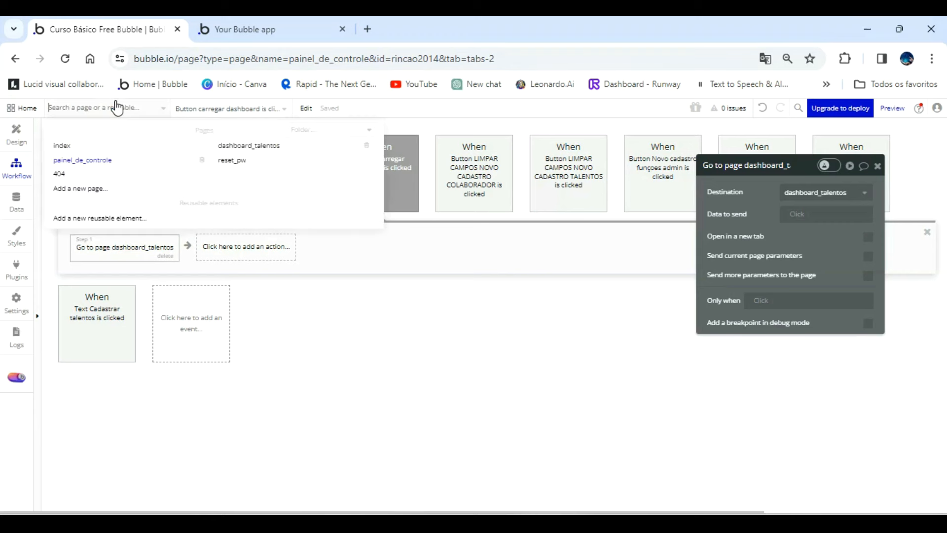
click(226, 147)
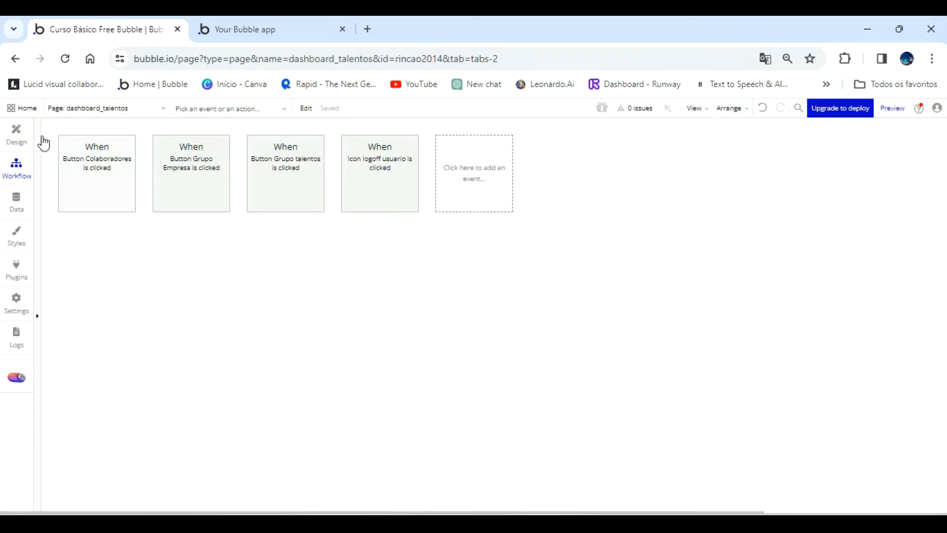
click(23, 134)
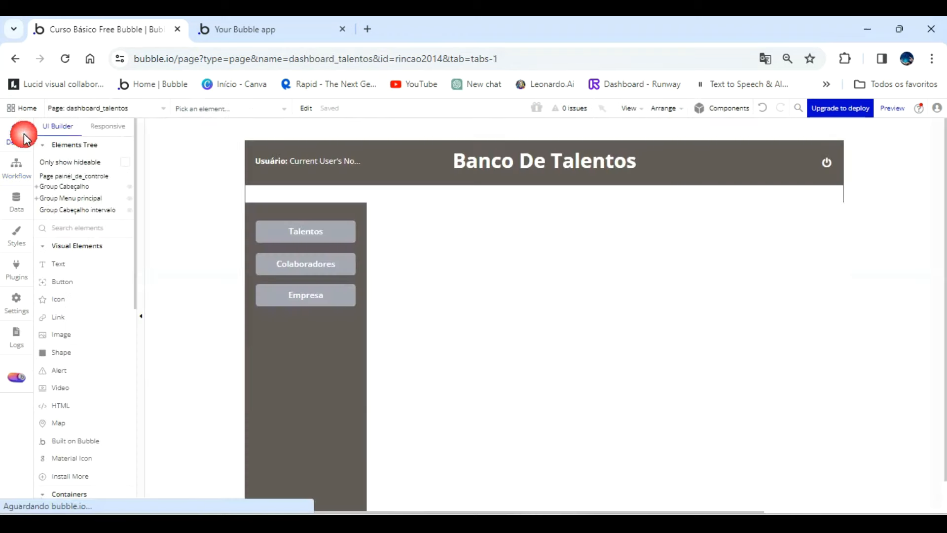
click(37, 198)
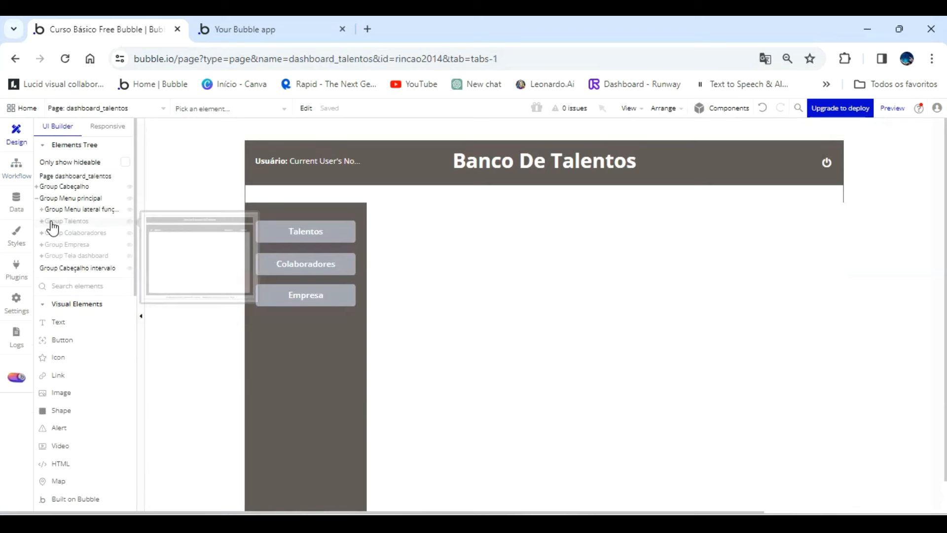
click(42, 222)
click(42, 222)
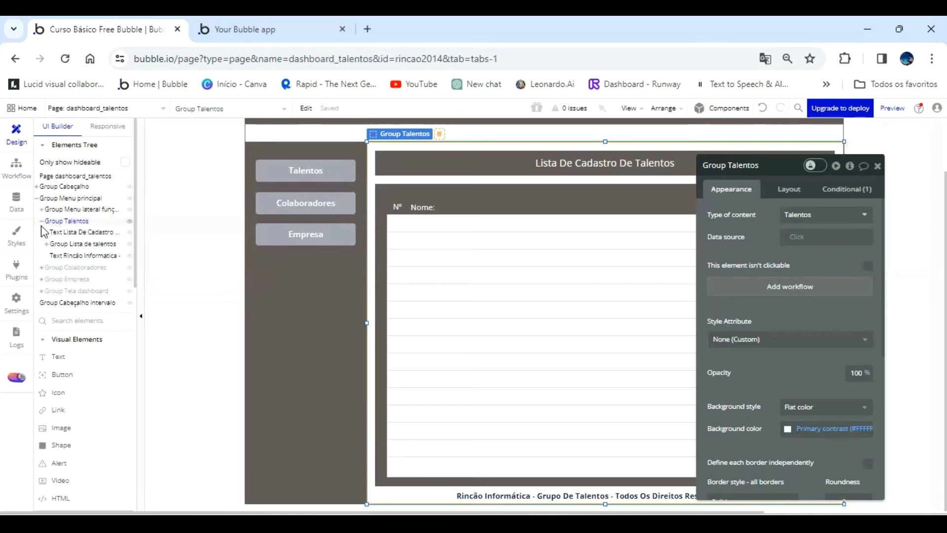
Draw a text element about 122 by 26 px in the first row of RepeatingGroup Talentos, flush with the row's upper edge near Nome.
click(409, 218)
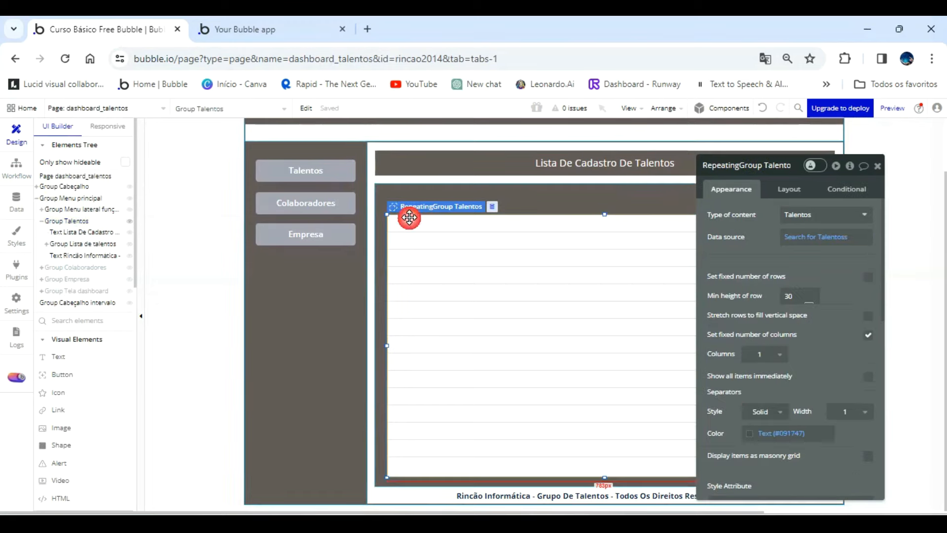
click(61, 359)
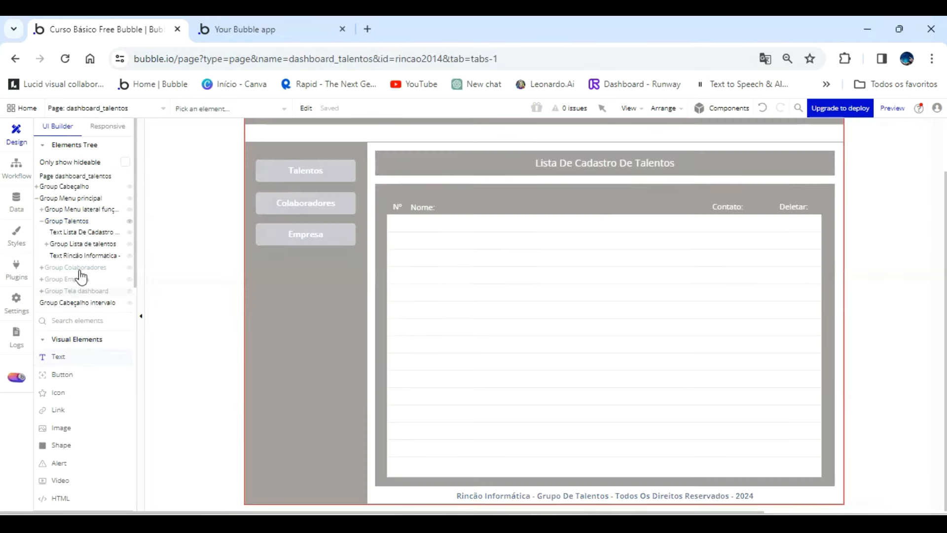
click(74, 223)
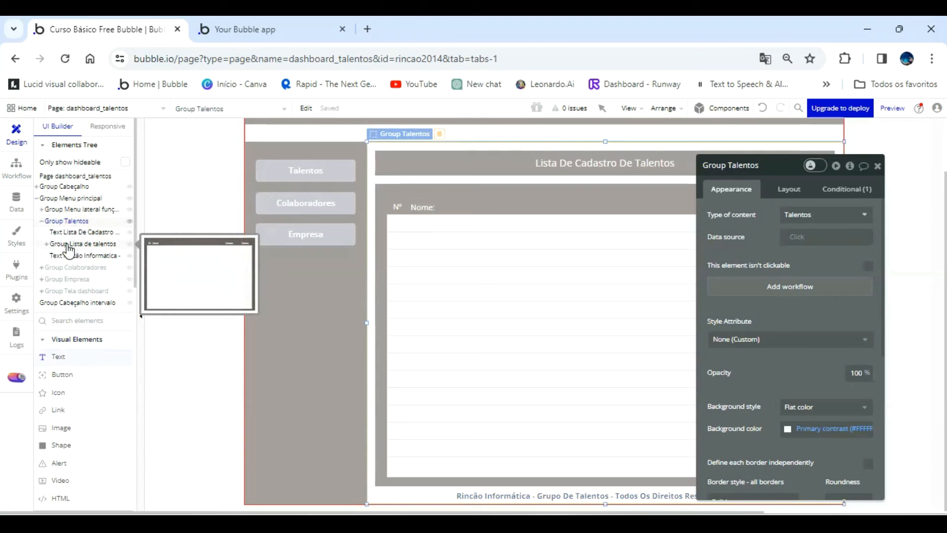
click(69, 246)
click(46, 244)
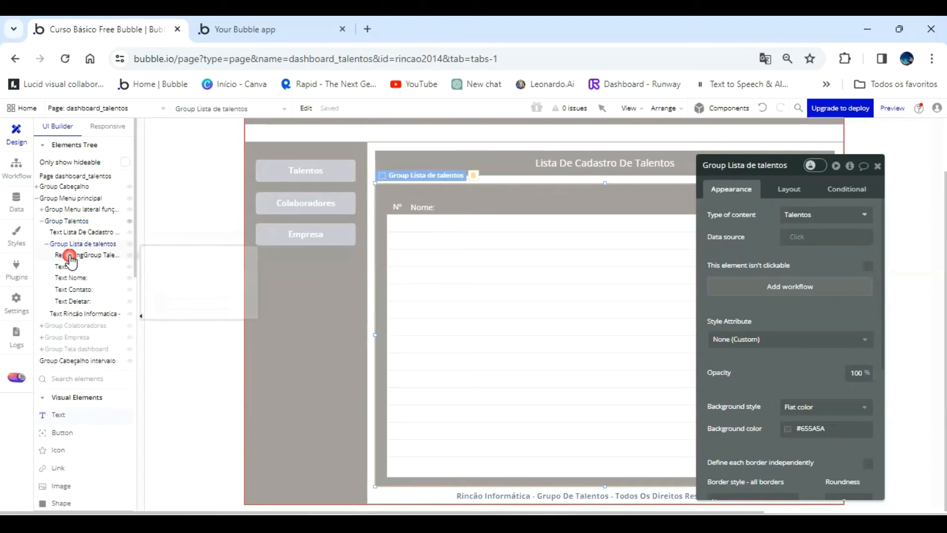
click(71, 257)
mouse_move(397, 216)
mouse_down()
mouse_move(465, 228)
mouse_move(458, 223)
mouse_up()
drag(469, 225, 473, 223)
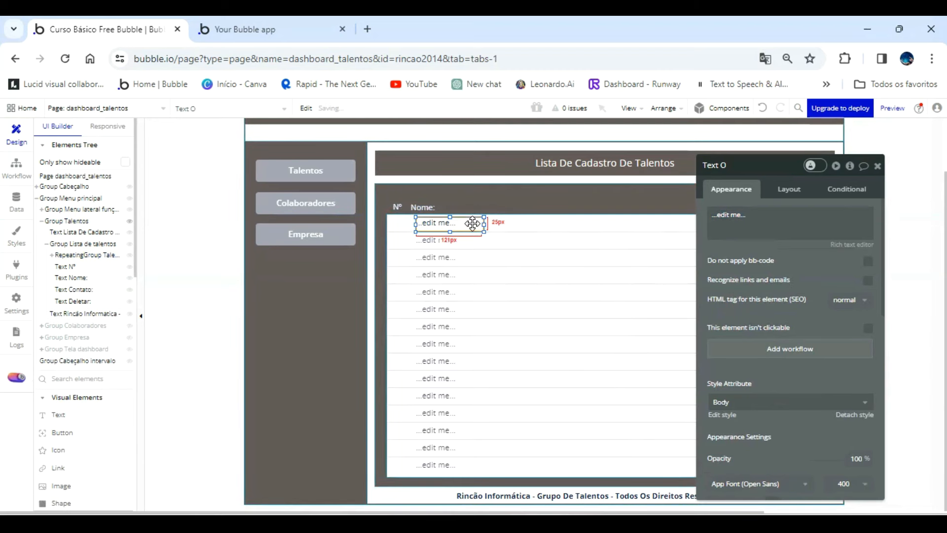
key(Up)
key(Up)
key(Up)
key(Up)
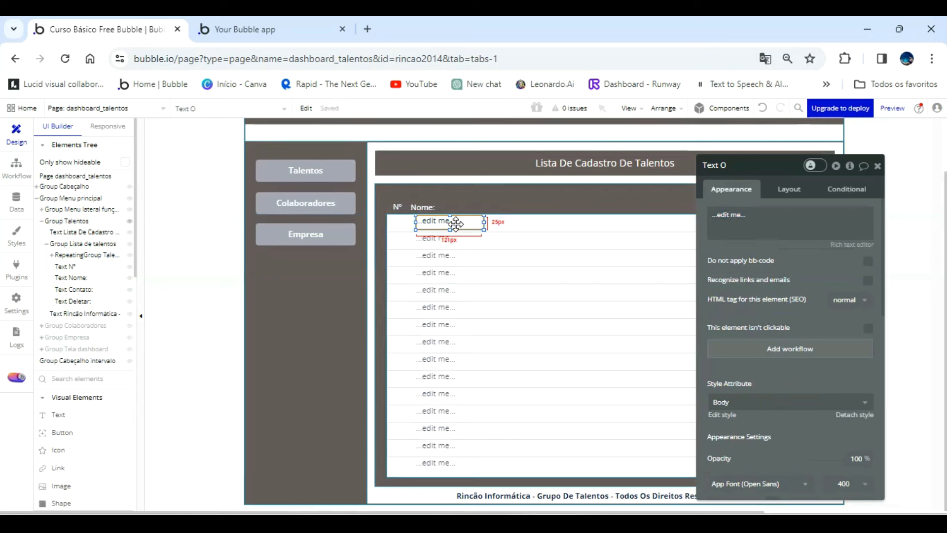
Adjust the height of the new text element and center its text vertically.
click(790, 189)
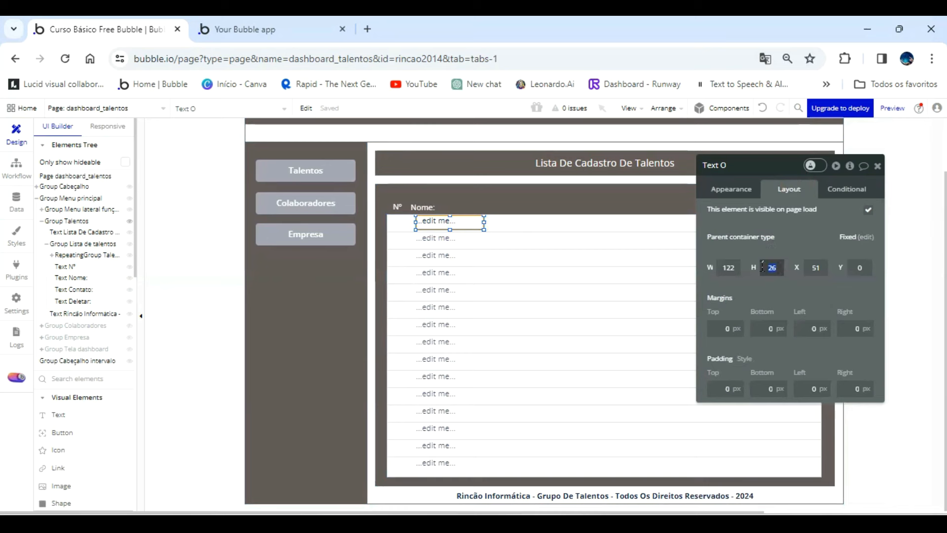
key(Return)
click(740, 190)
scroll(822, 390, down, 1)
scroll(822, 390, down, 4)
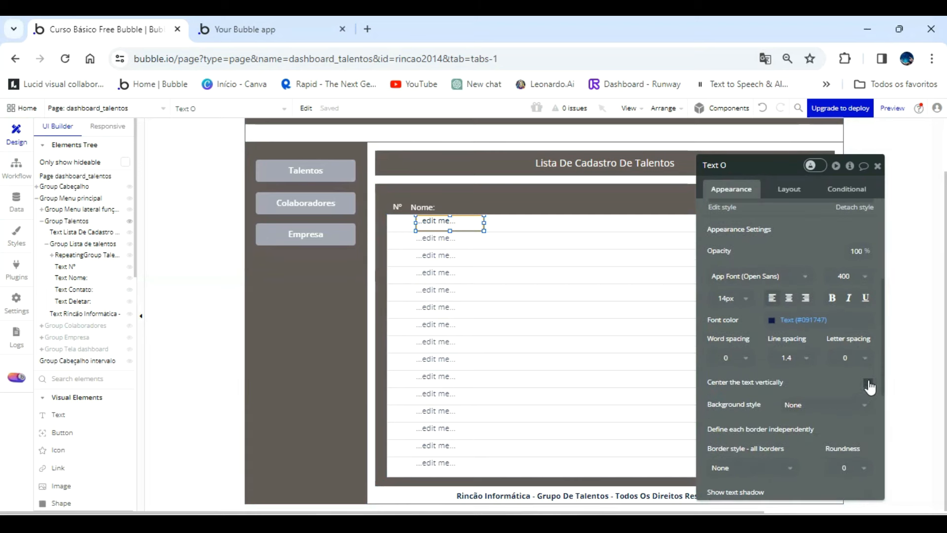
click(867, 381)
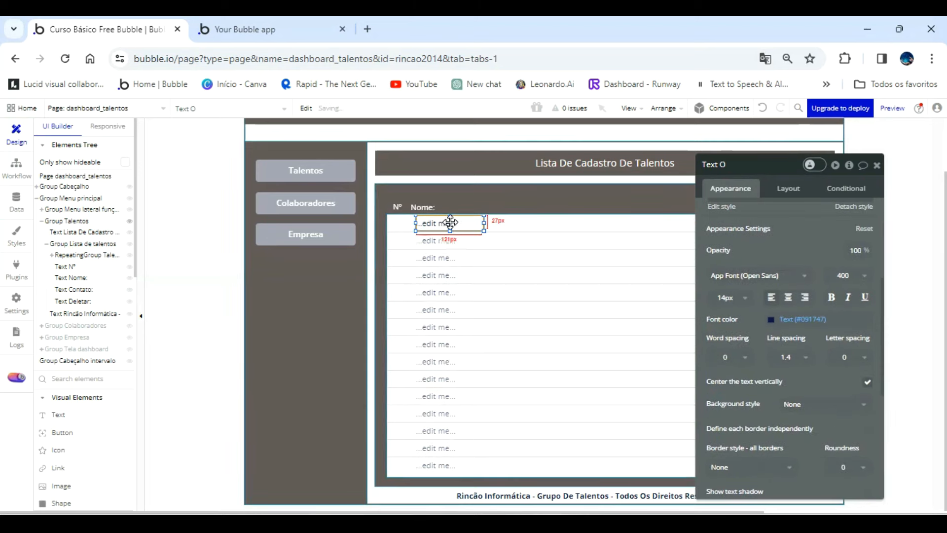
drag(450, 224, 473, 226)
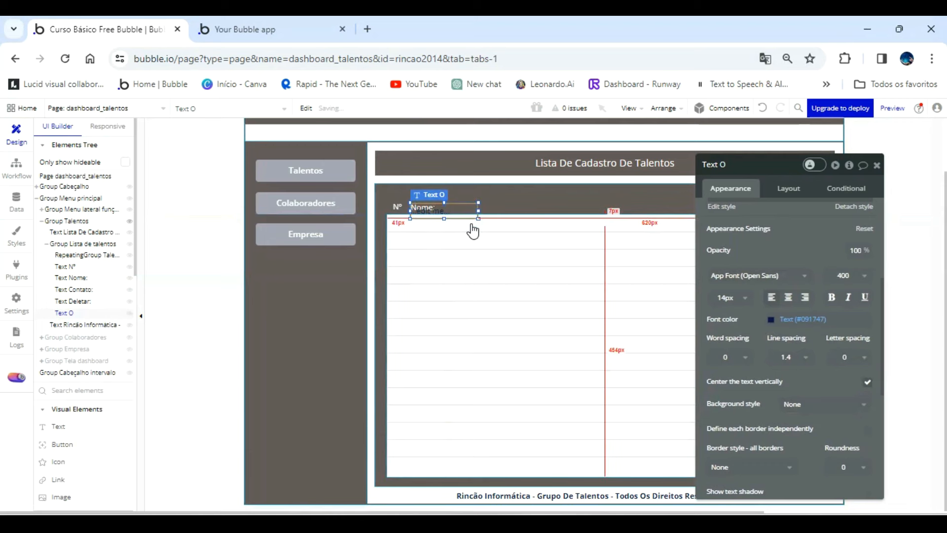
click(763, 109)
key(Down)
key(Down)
key(Down)
key(Up)
key(Up)
key(Up)
key(Up)
key(Up)
key(Up)
click(764, 110)
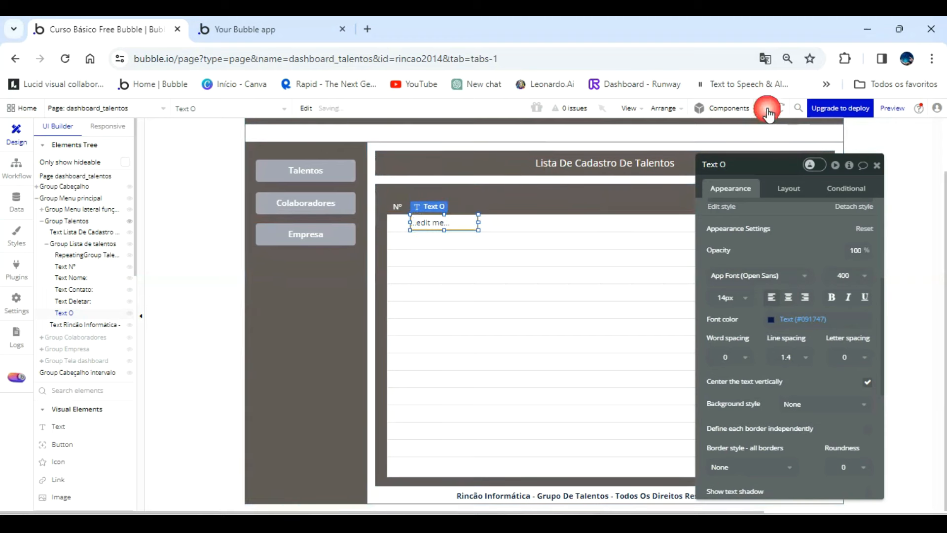
click(766, 112)
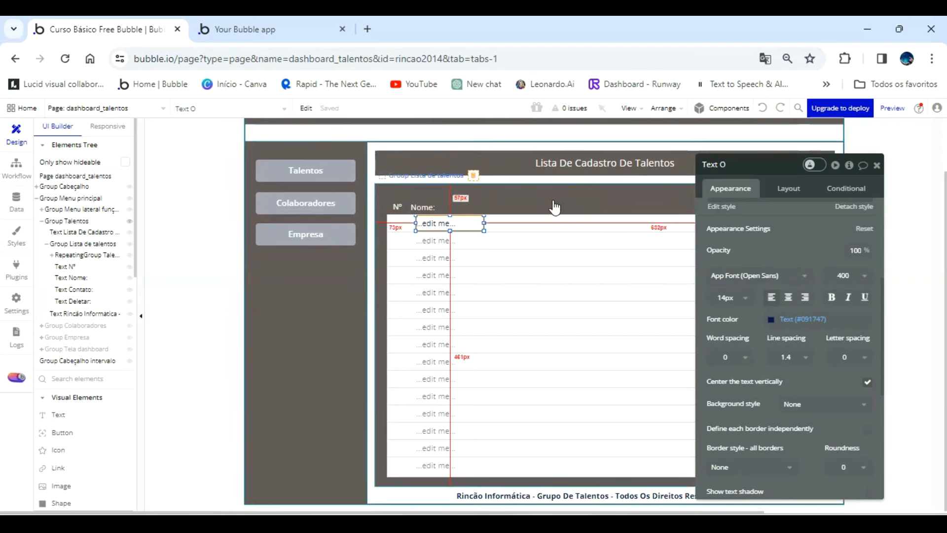
Align the text under the Nome heading, make it about 237 px wide and set its content to Current cell's Talentos's Nome.
drag(450, 221, 627, 216)
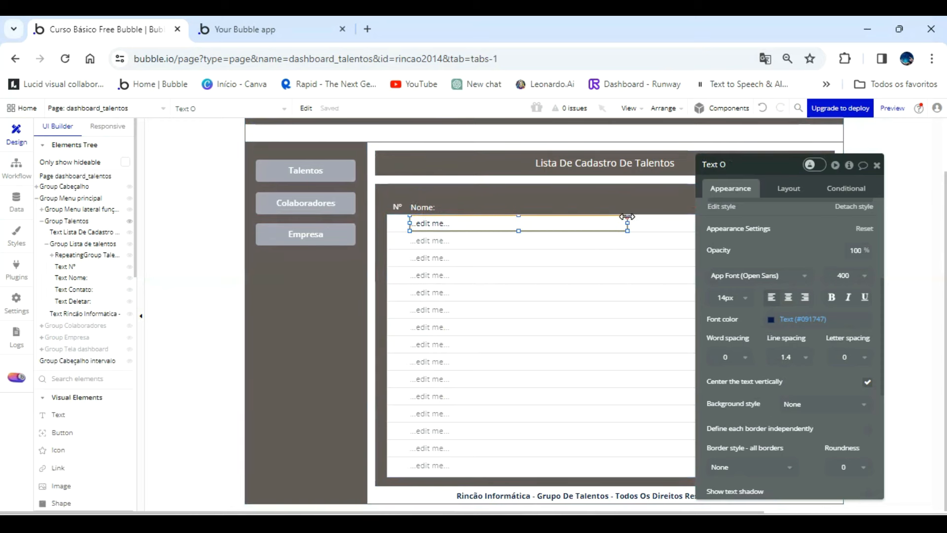
scroll(757, 227, up, 4)
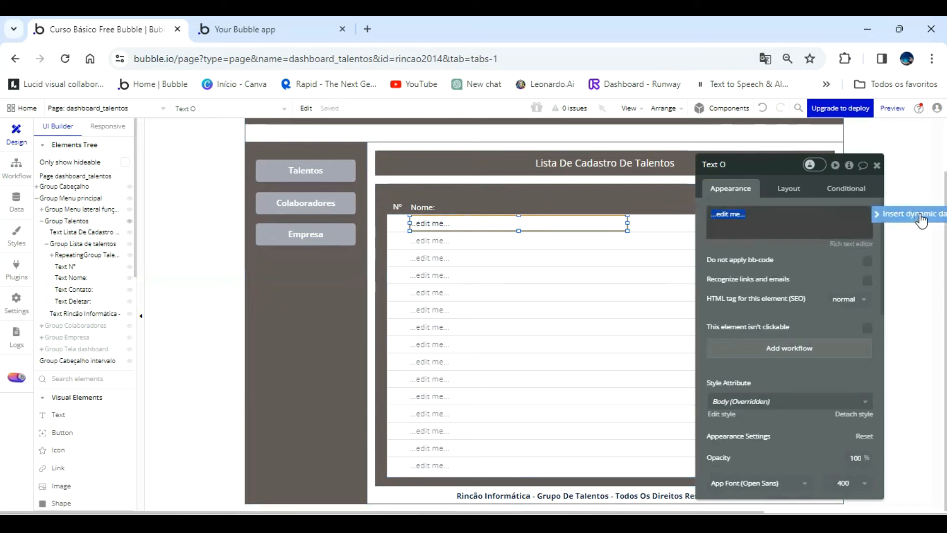
click(923, 212)
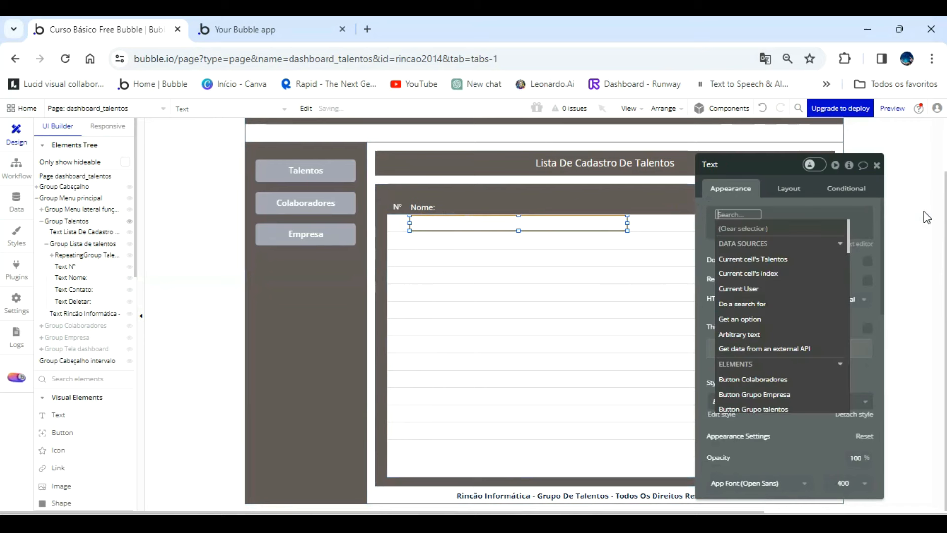
click(786, 258)
click(819, 348)
click(759, 242)
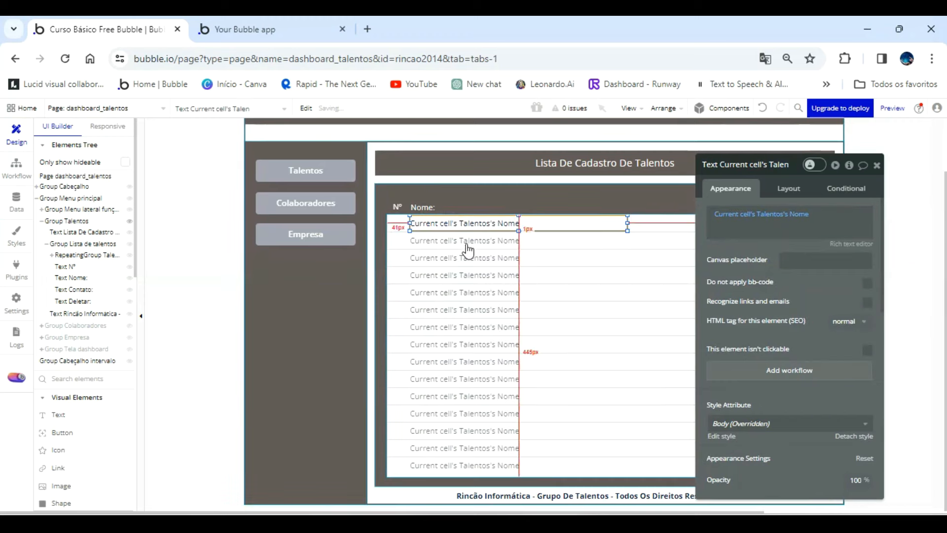
drag(769, 275, 262, 248)
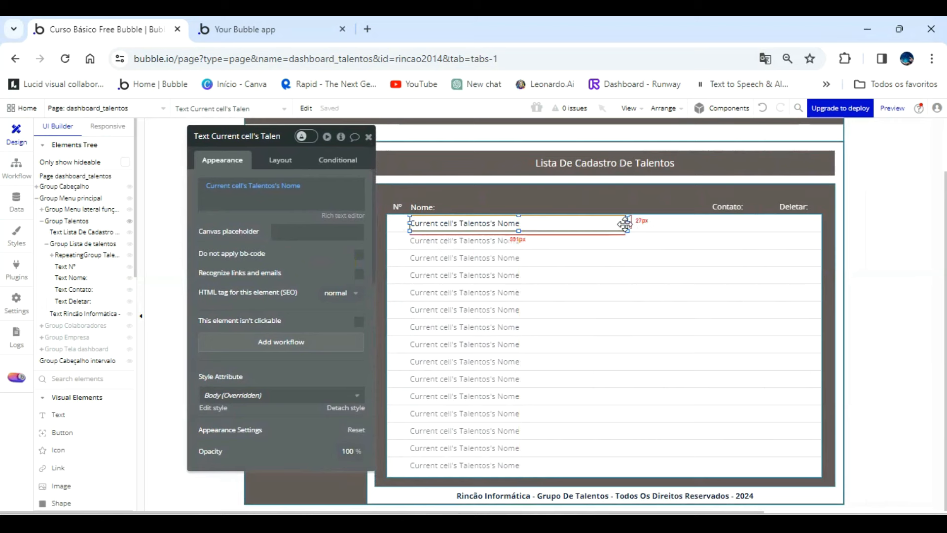
drag(628, 222, 535, 220)
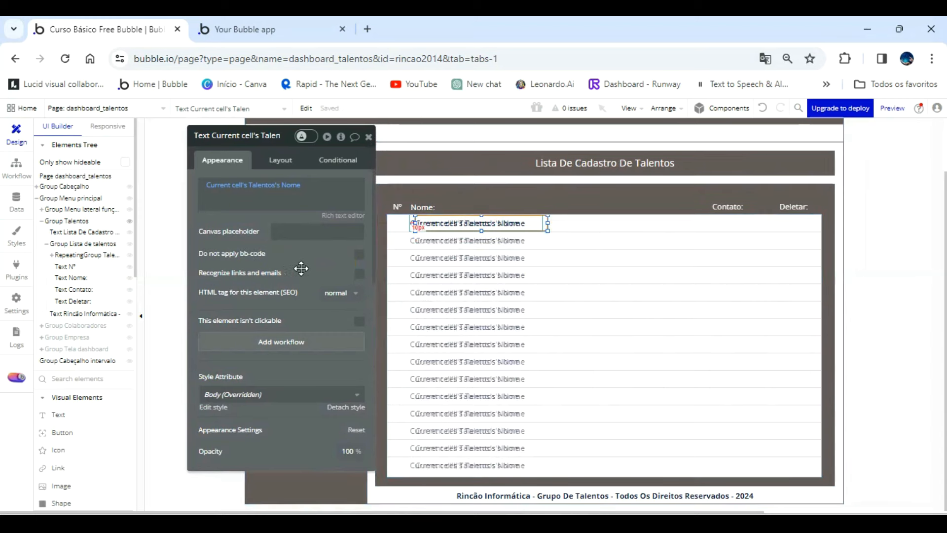
Place the copy of the Nome text in the Nº column, narrow it to fit and set its content to Current cell's index.
drag(301, 268, 241, 259)
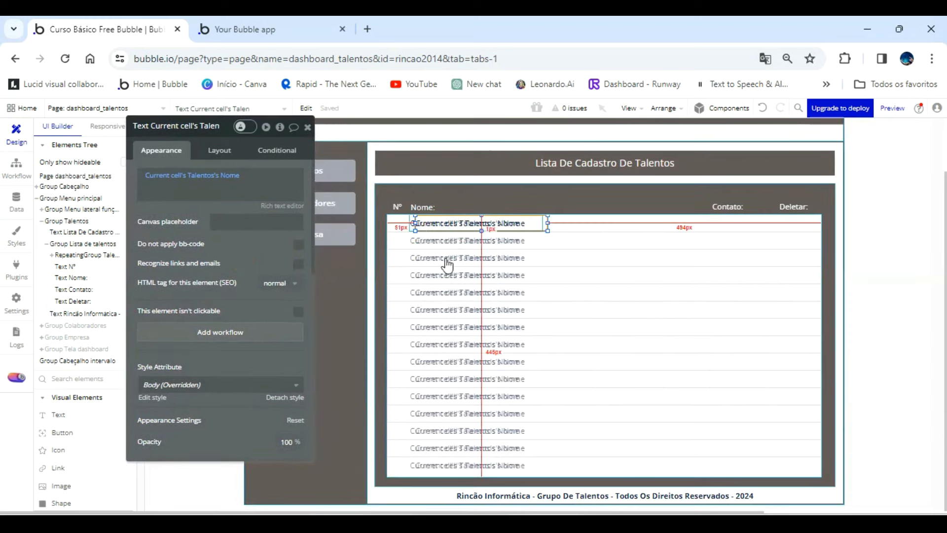
drag(522, 222, 406, 222)
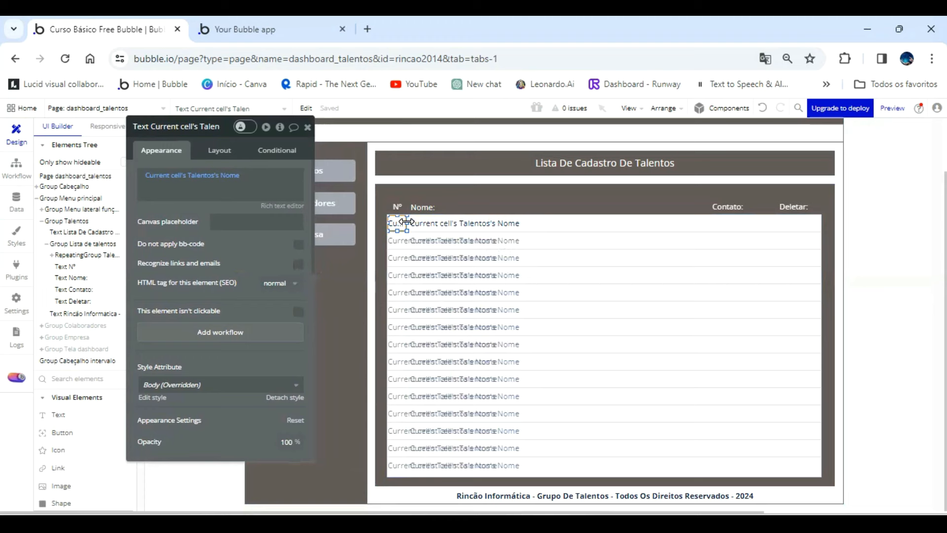
click(200, 176)
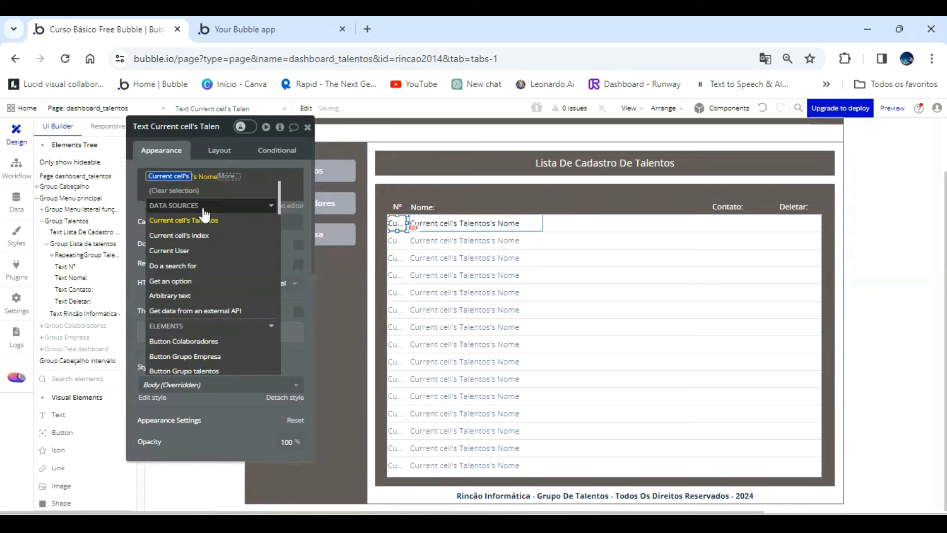
click(202, 236)
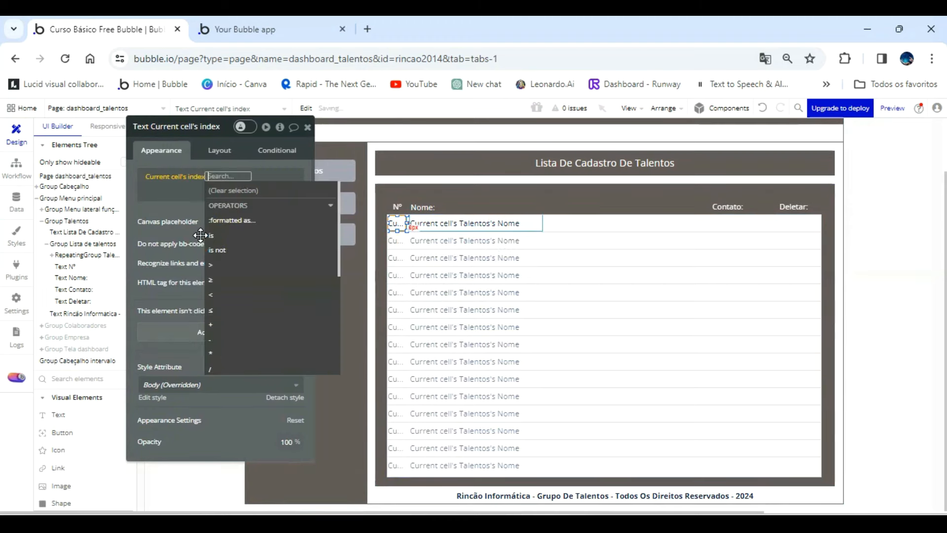
click(172, 208)
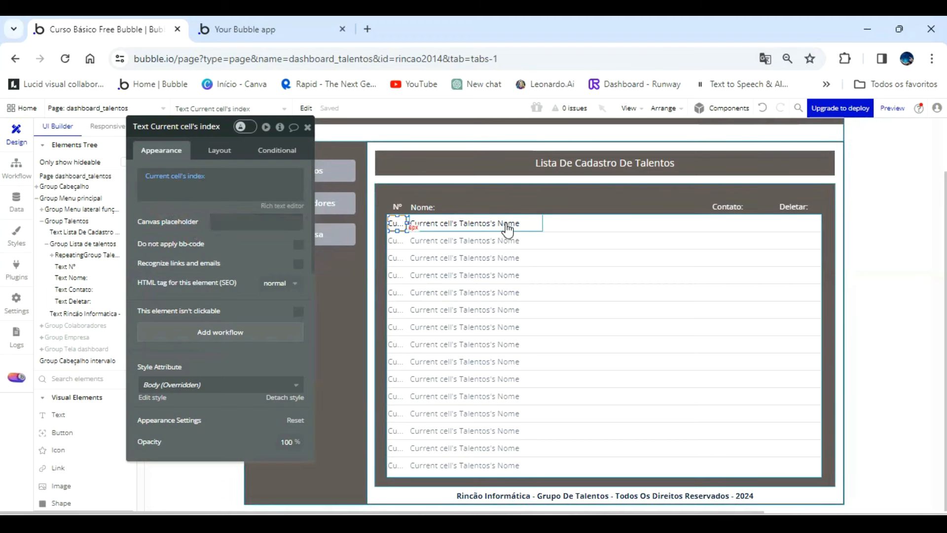
Duplicate the Nome text, move the copy under the Contato heading and narrow it to fit that column.
click(506, 224)
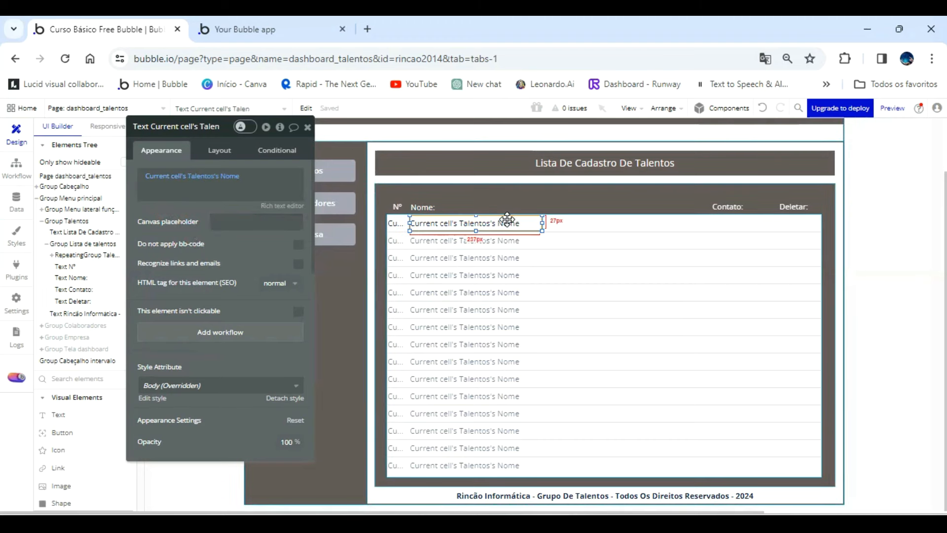
key(ctrl+v)
key(Up)
key(Up)
key(Up)
key(Up)
key(Up)
key(Up)
key(Up)
key(Up)
key(Up)
key(Up)
drag(506, 219, 715, 223)
key(Right)
key(Right)
key(Right)
key(Right)
key(Right)
key(Right)
key(Right)
key(Right)
key(Right)
key(Right)
key(Right)
key(Right)
key(Right)
key(Right)
key(Right)
key(Right)
key(Right)
key(Right)
key(Right)
key(Right)
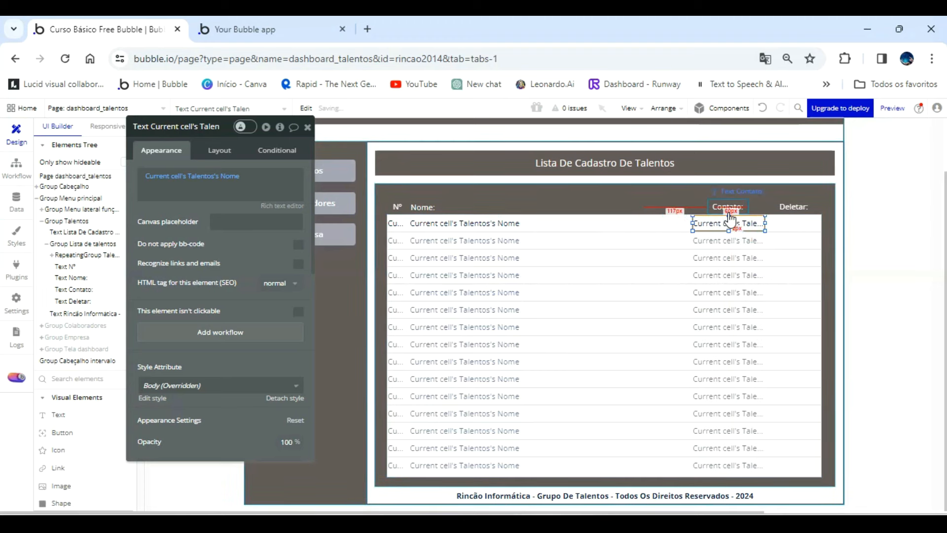
Set the content of the text under the Contato heading to Current cell's Talentos's Contato.
click(230, 176)
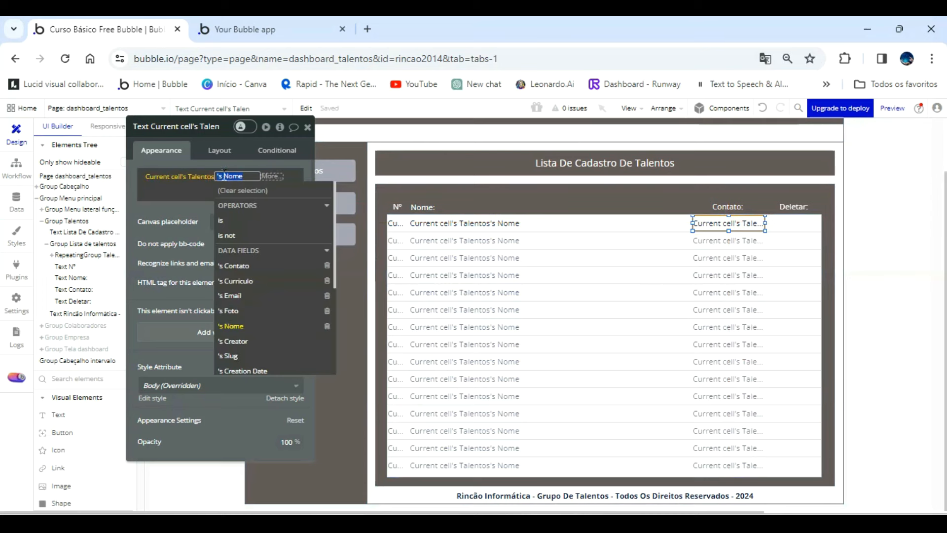
click(249, 266)
click(204, 215)
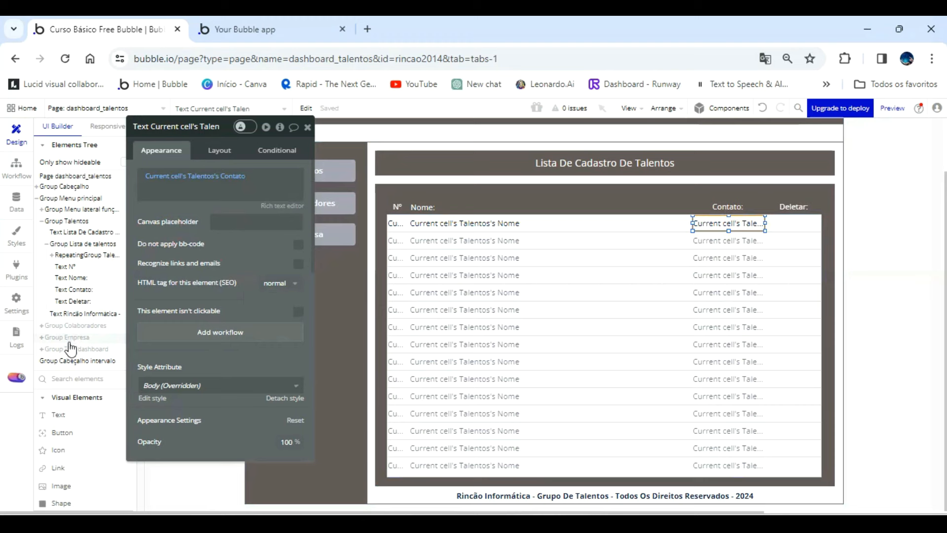
Place an icon in the repeating group's first row under the Deletar heading and choose the outlined trash symbol.
click(61, 434)
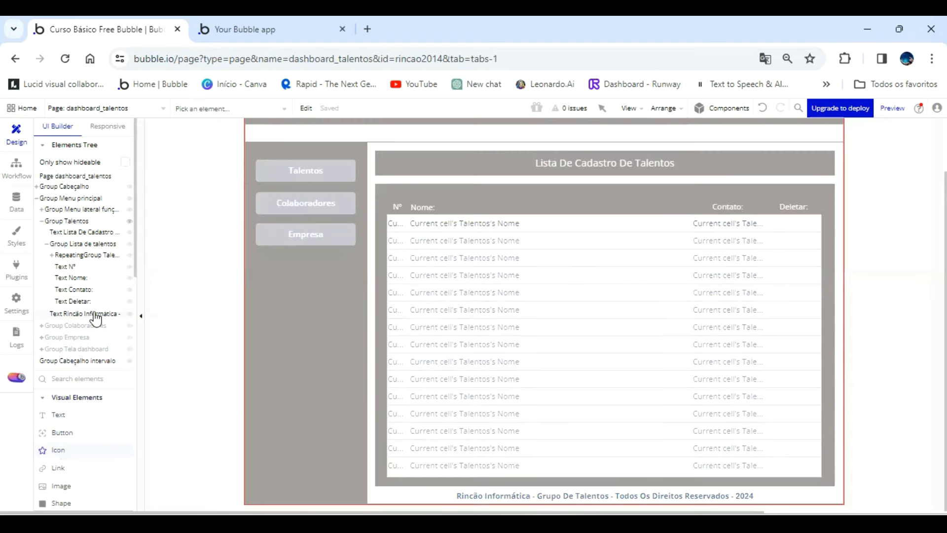
click(84, 256)
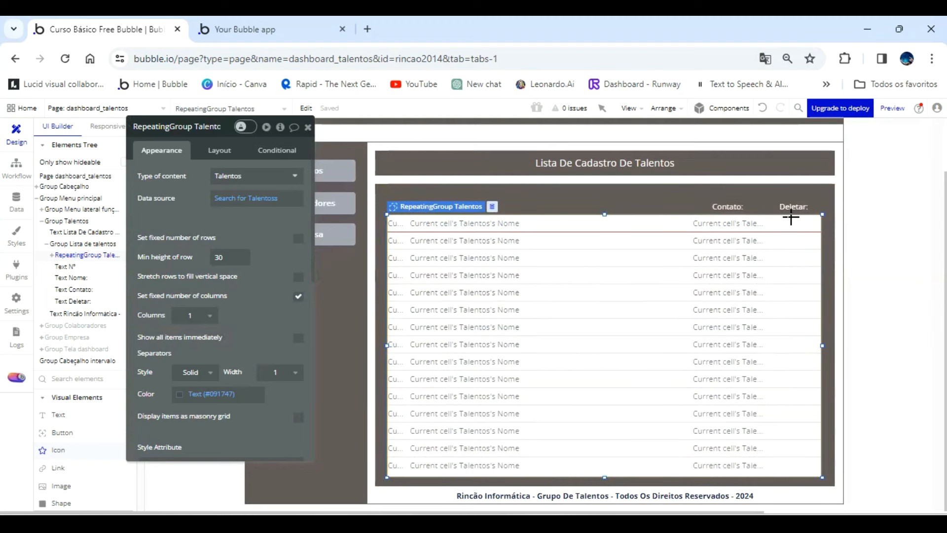
click(801, 227)
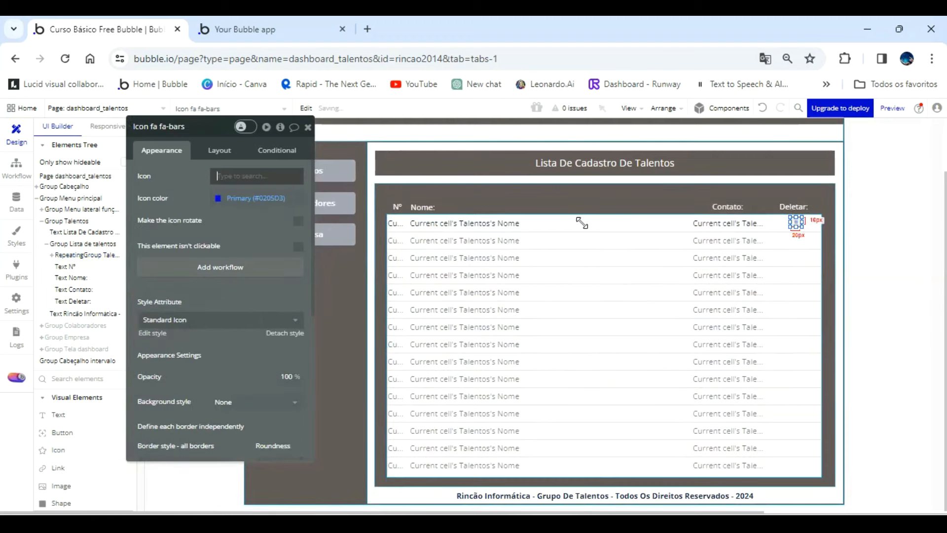
click(258, 177)
text(trash)
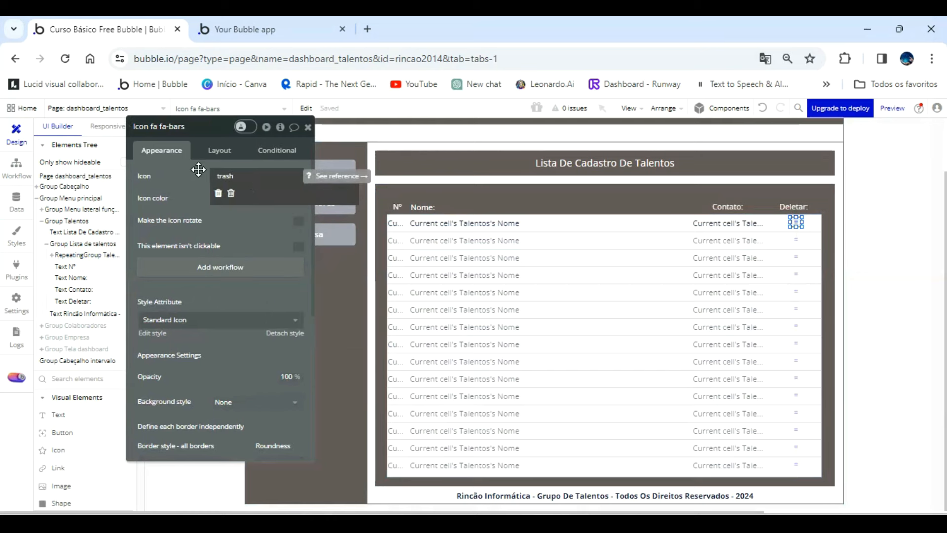
click(231, 194)
Set the trash icon's color to the red Destructive (#FF0000) variable.
click(216, 200)
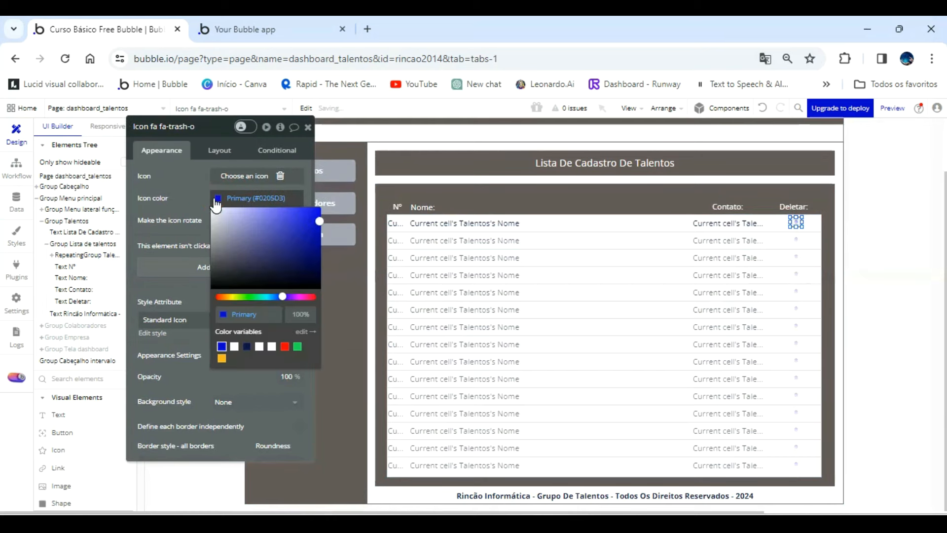
click(284, 346)
click(206, 174)
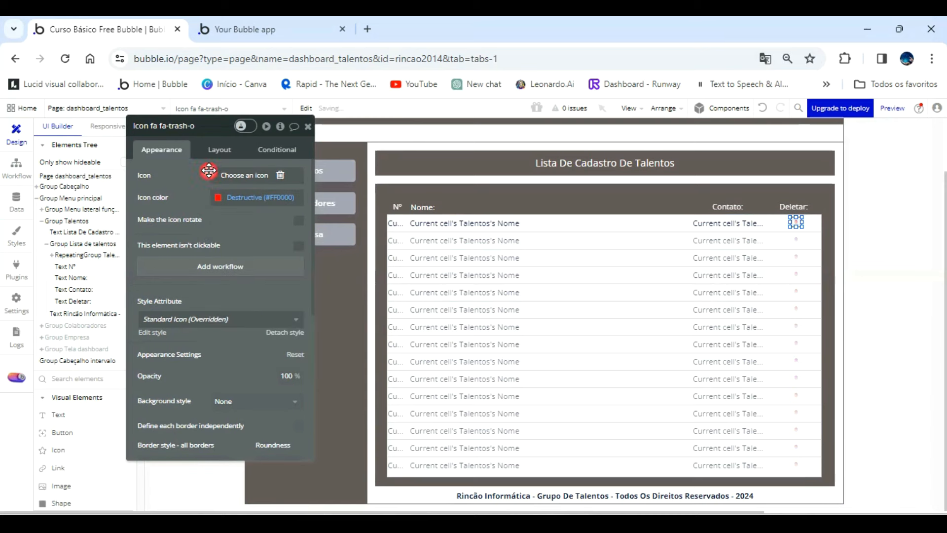
Set the trash icon's padding to 0 px on all four sides.
click(220, 150)
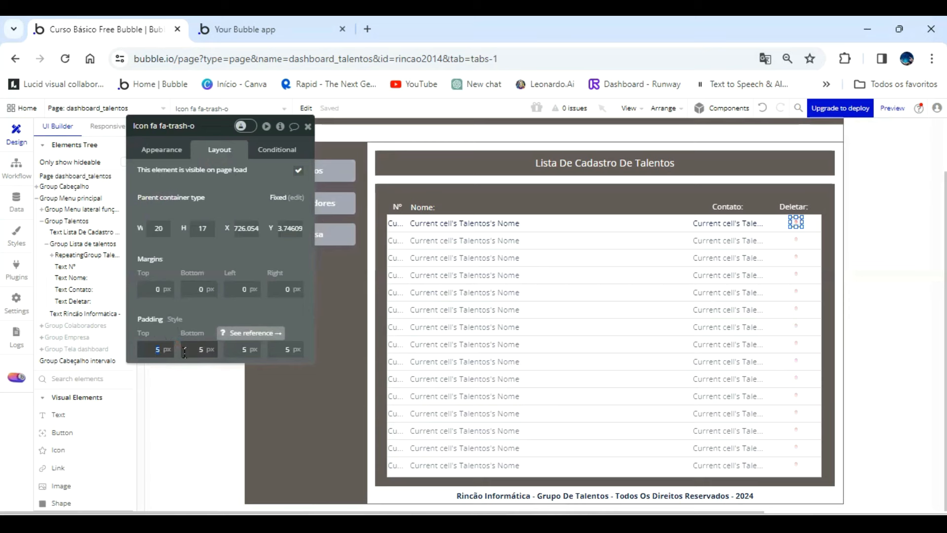
key(Tab)
text(0)
key(Tab)
text(0)
key(Tab)
text(0)
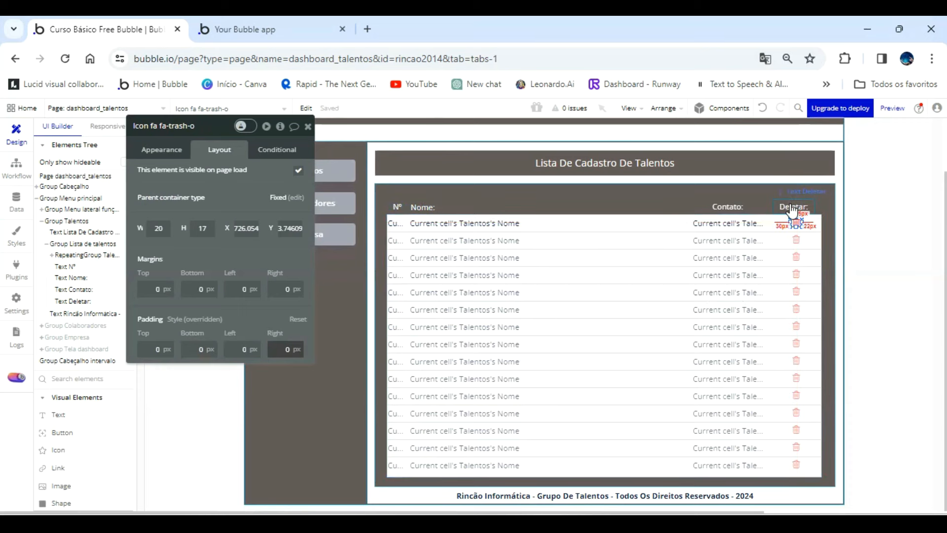
Center the trash icon under the Deletar heading at X 721 and move it up to Y 0 in the cell.
drag(797, 218, 793, 224)
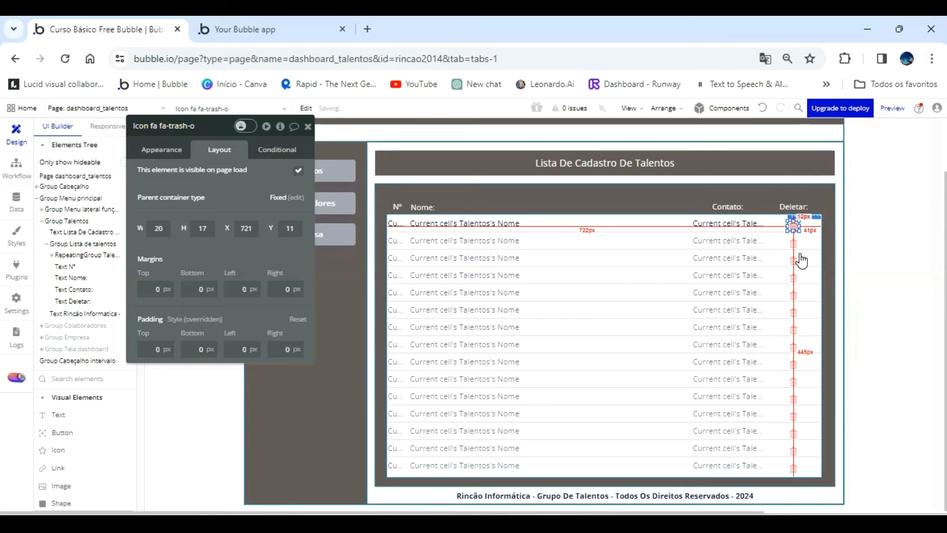
key(Up)
key(Up)
key(Up)
key(Up)
key(Up)
key(Up)
key(Up)
key(Up)
key(Up)
key(Up)
key(Up)
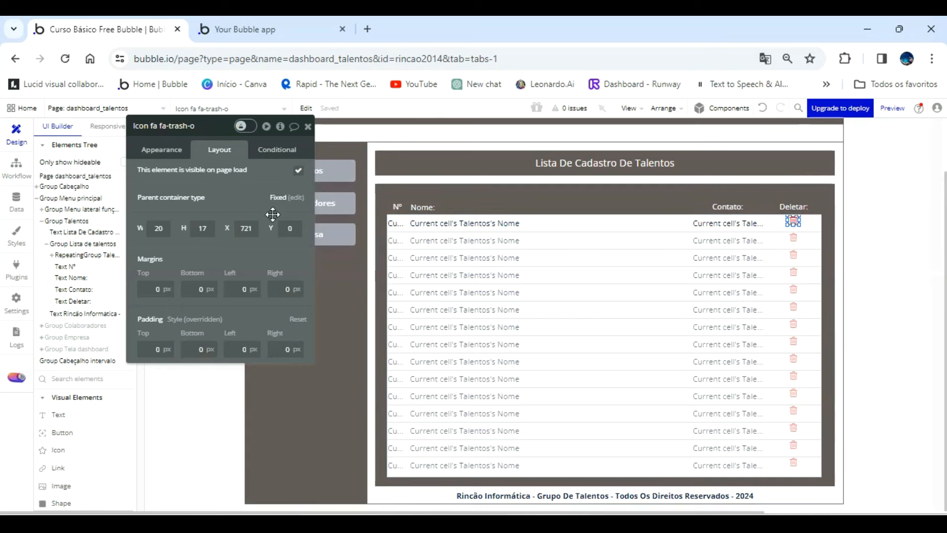
Select the row's index, Nome and Contato texts and trash icon, make them 28 px high and group them in a Fixed container.
click(393, 227)
click(393, 226)
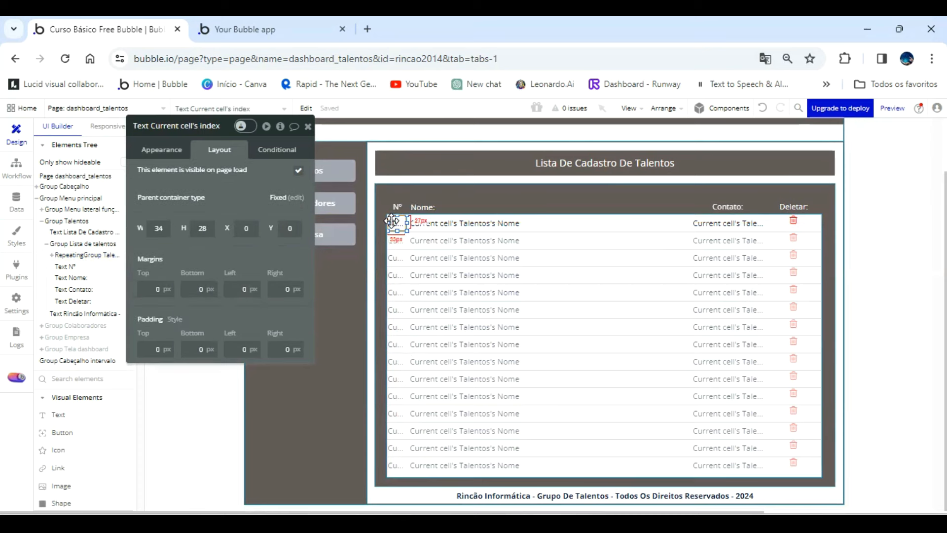
shift+click(475, 224)
shift+click(747, 225)
shift+click(793, 222)
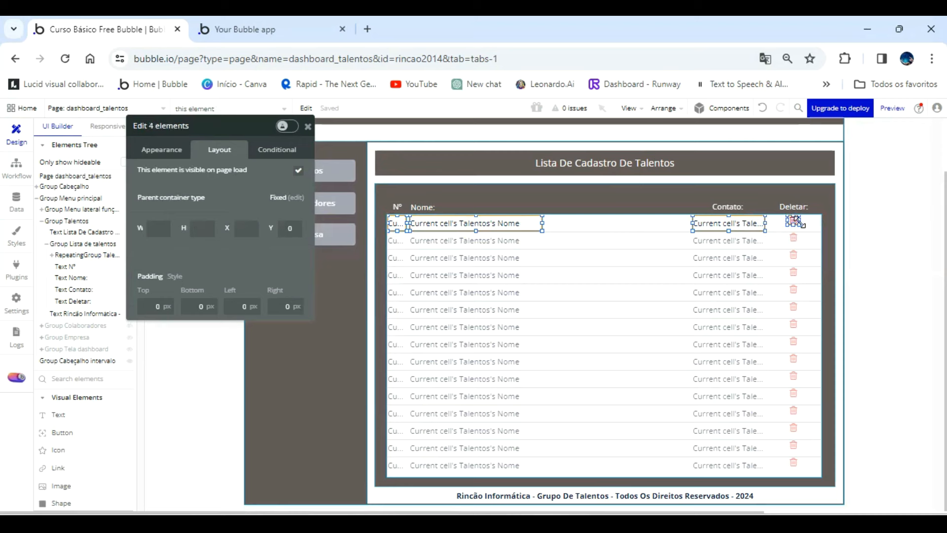
drag(802, 228, 802, 229)
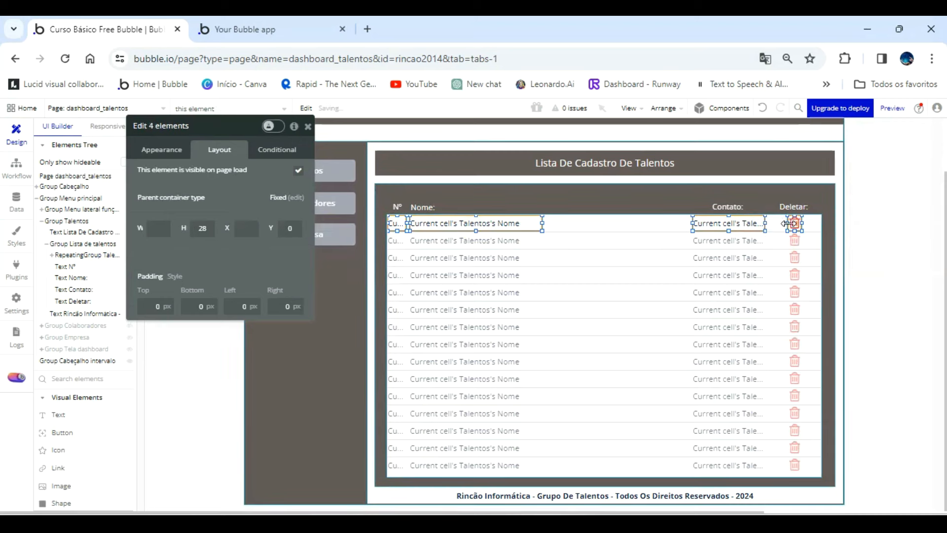
click(667, 108)
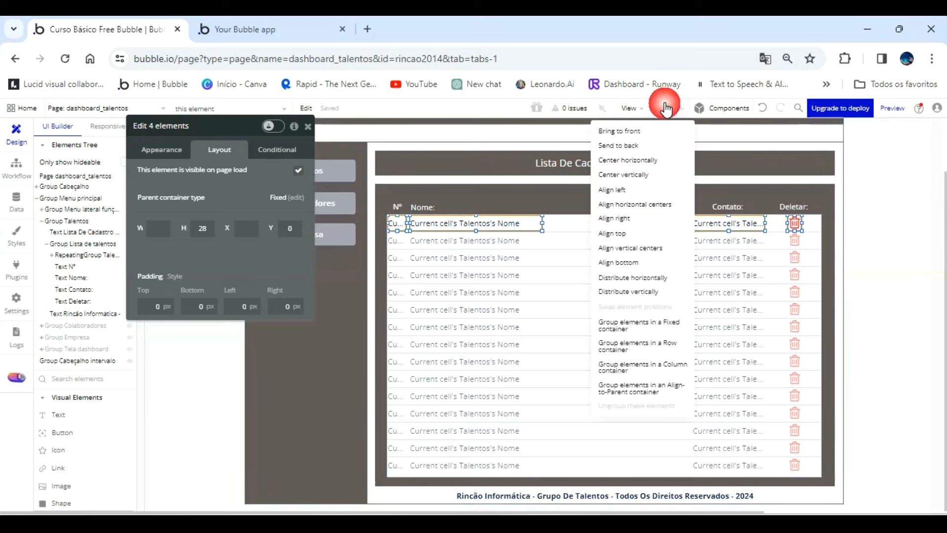
click(649, 328)
Rename the new group Group Visualizar Lista De Talentos Cadastrados and widen it to the repeating group's full width.
click(204, 129)
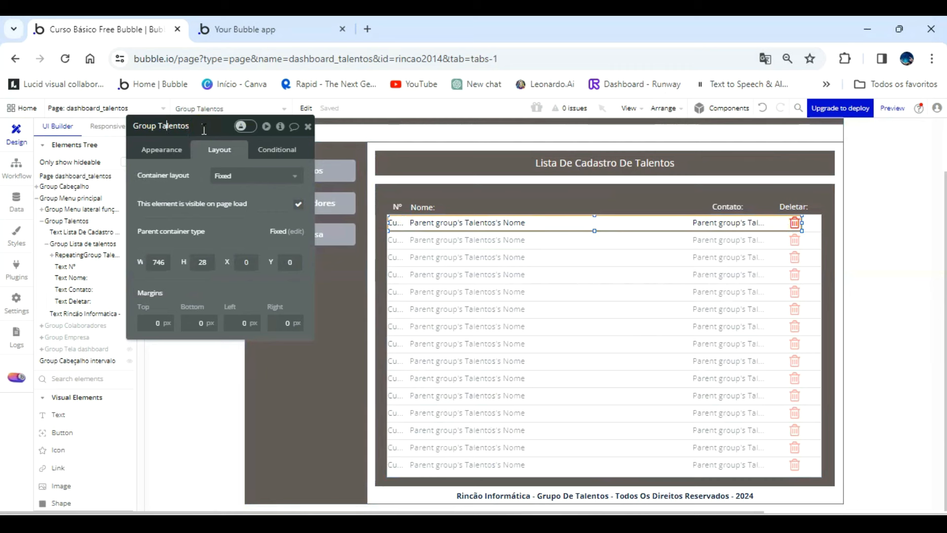
text(Visualizar Lista )
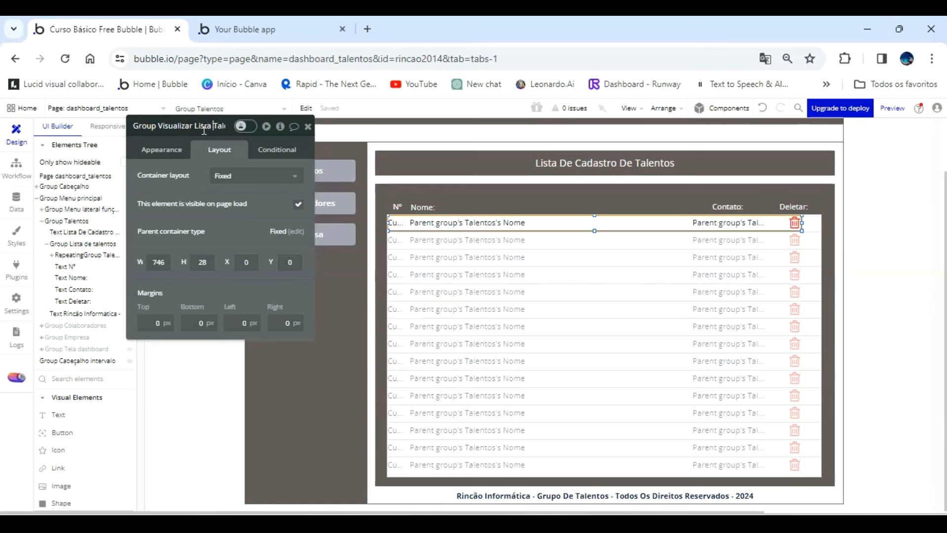
text(De)
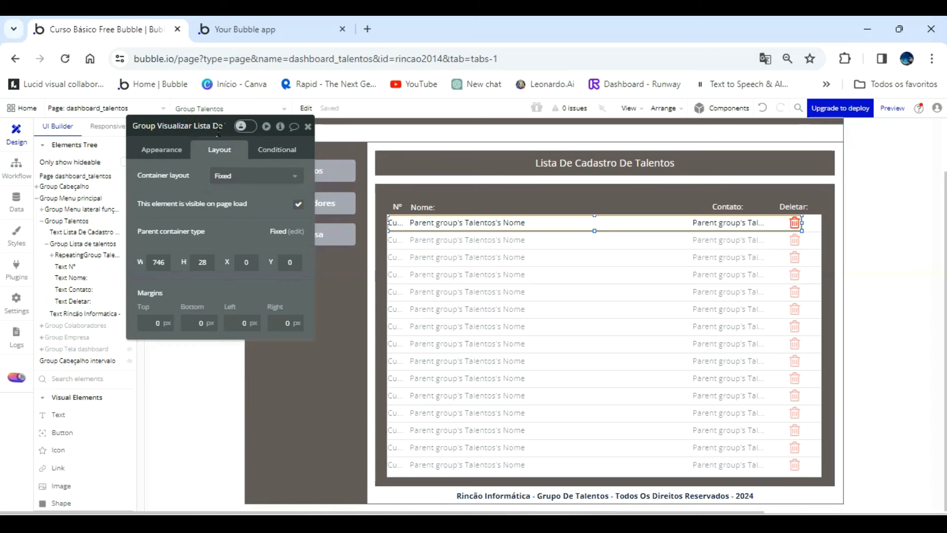
key(End)
text(Cadastrados)
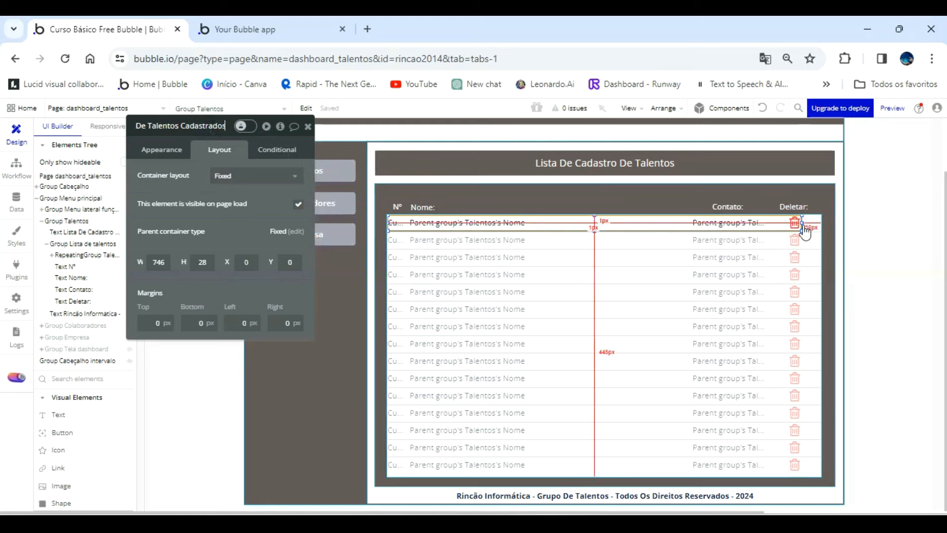
drag(802, 223, 828, 223)
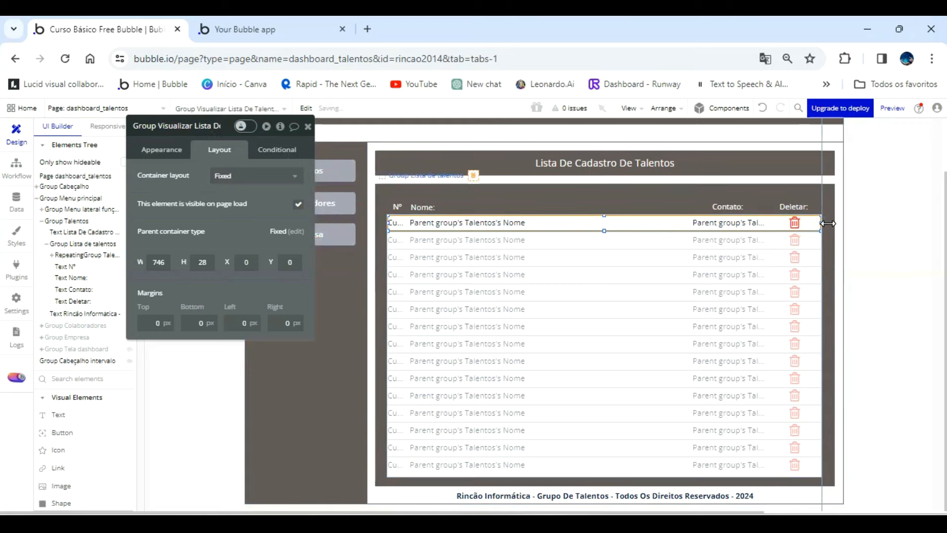
Switch to the app preview, refresh it and check the rows of the Talentos list.
click(270, 22)
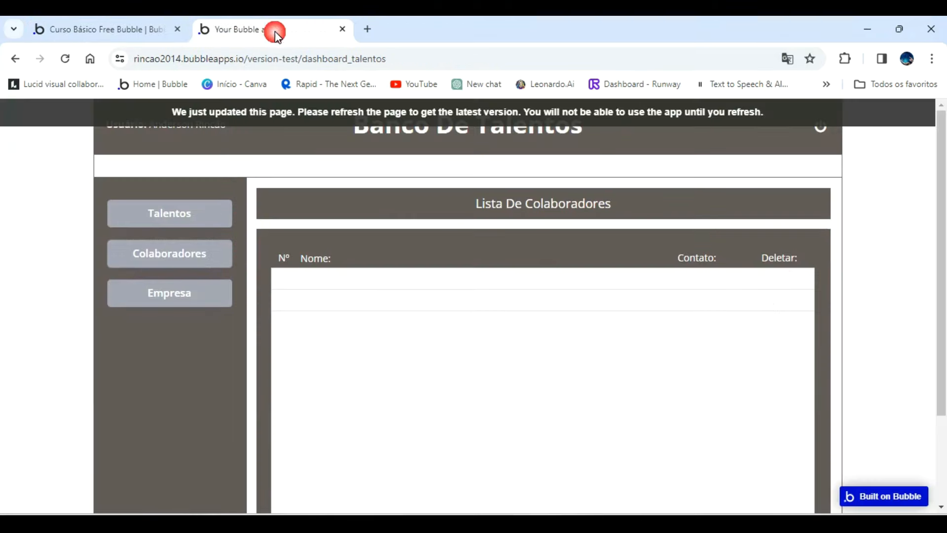
click(351, 113)
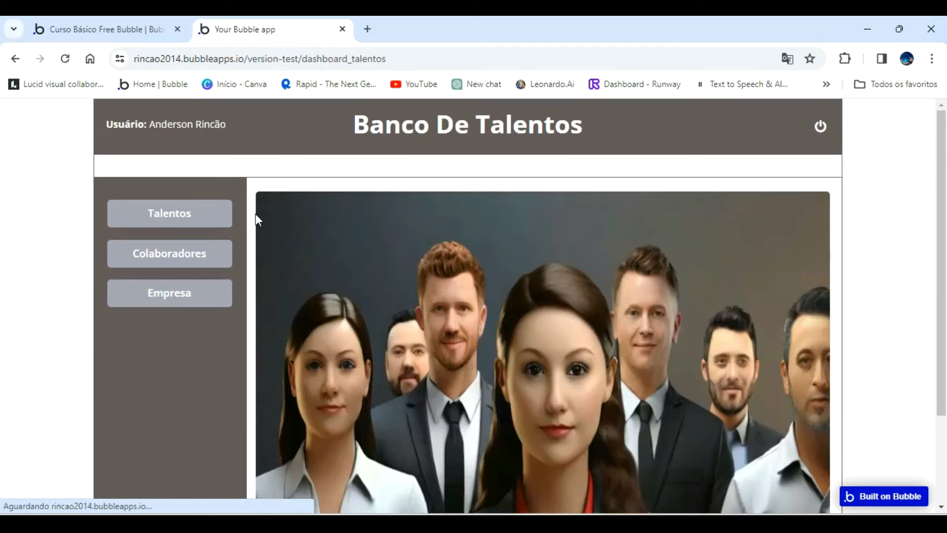
click(184, 213)
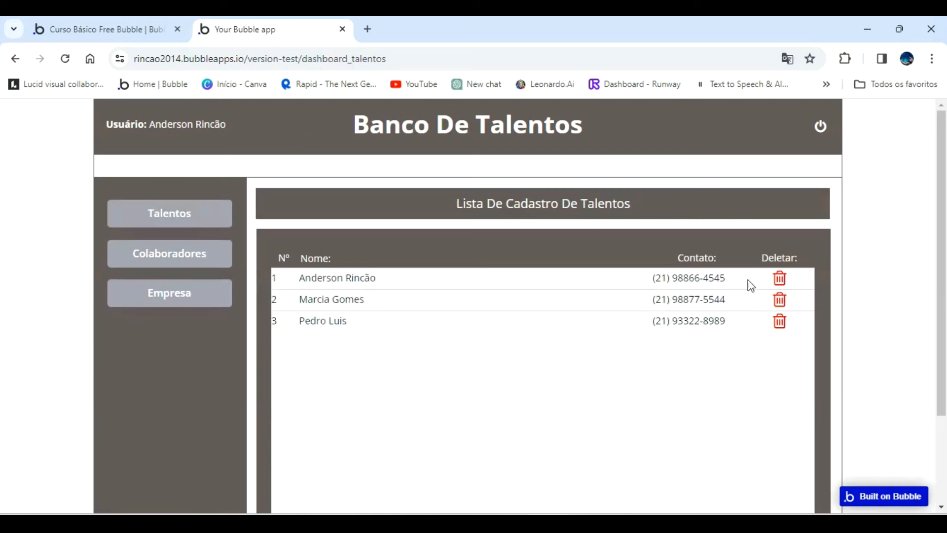
Back in the Bubble editor, center the text of Current cell's index and align its box under the Nº heading.
click(137, 30)
click(396, 222)
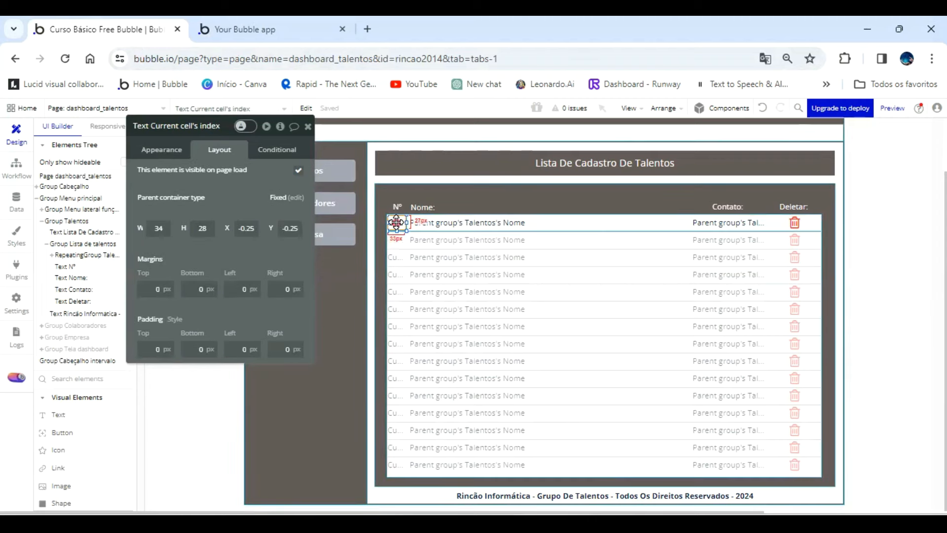
click(162, 150)
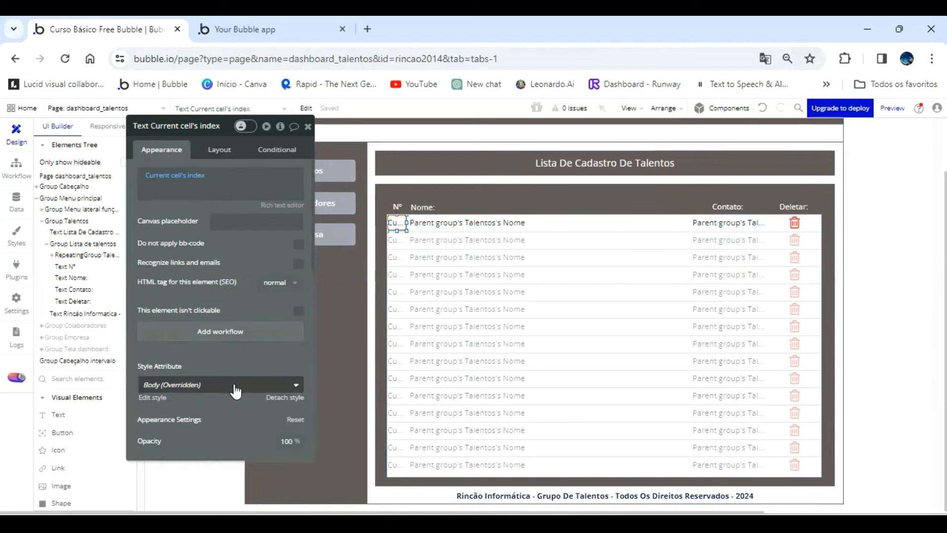
scroll(232, 390, down, 3)
click(219, 350)
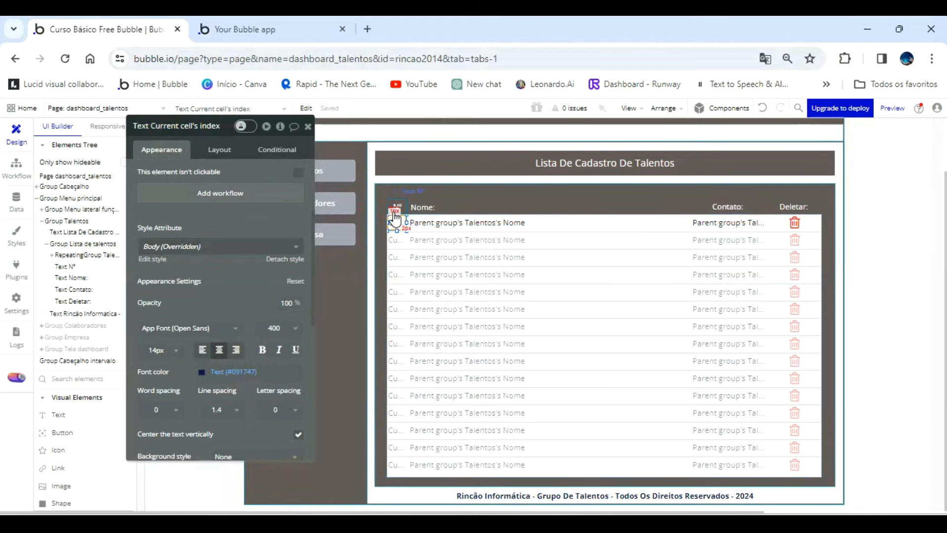
drag(395, 220, 397, 217)
Refresh the app preview again and check the number alignment under Nº in the Talentos list.
click(286, 29)
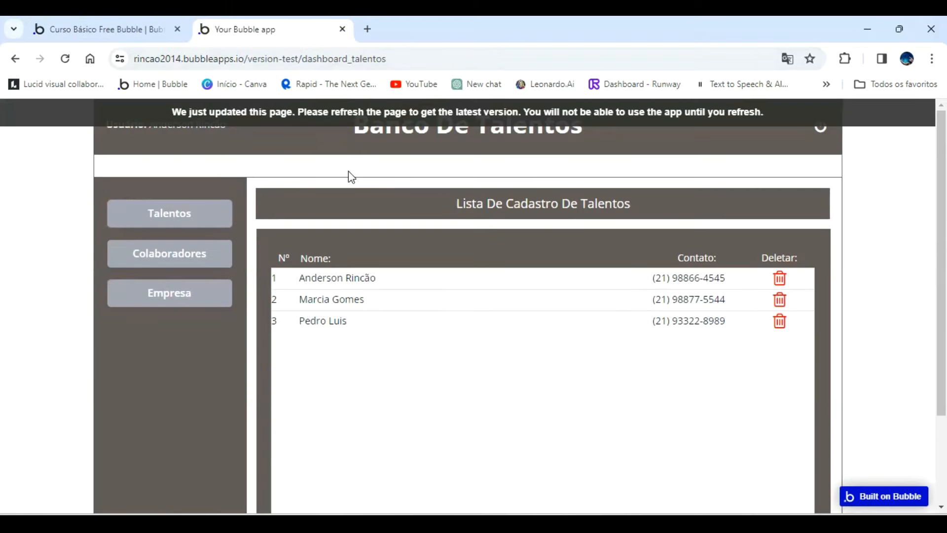
click(469, 118)
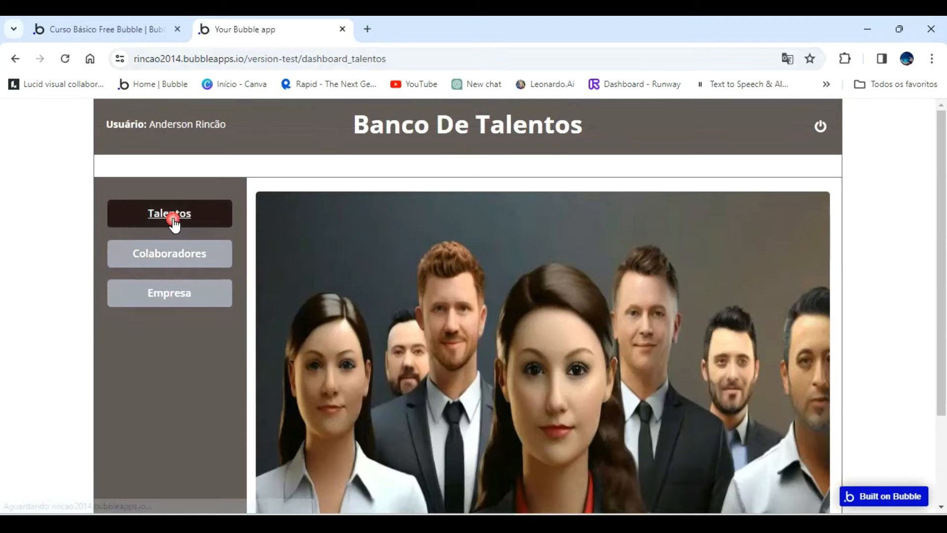
click(176, 220)
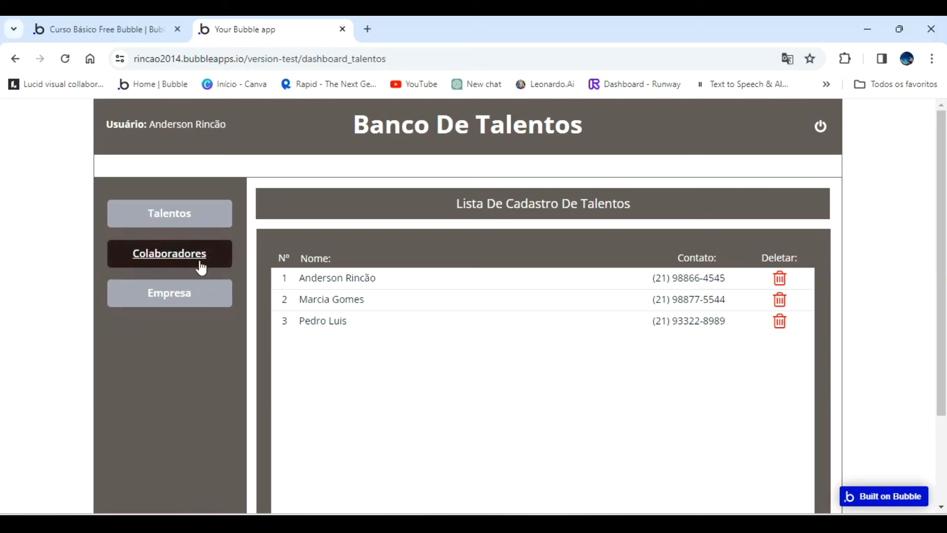
Return to the Bubble editor, add a popup about 696 px wide over the talents list and open its name for editing.
click(130, 28)
click(308, 127)
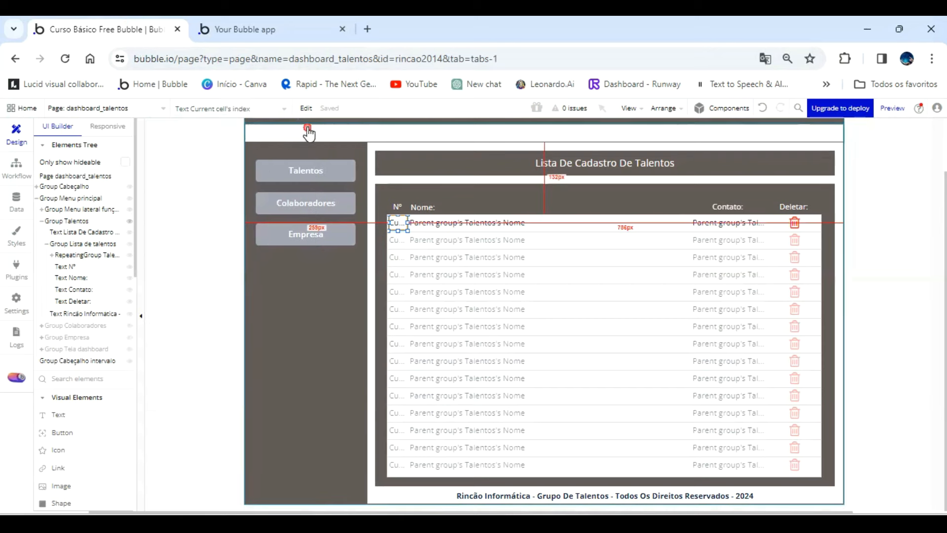
scroll(97, 424, down, 5)
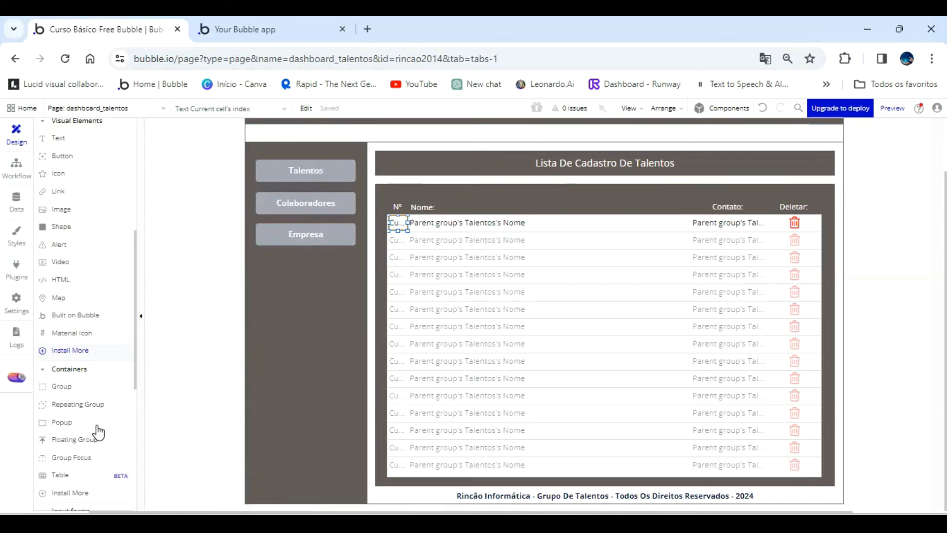
click(97, 427)
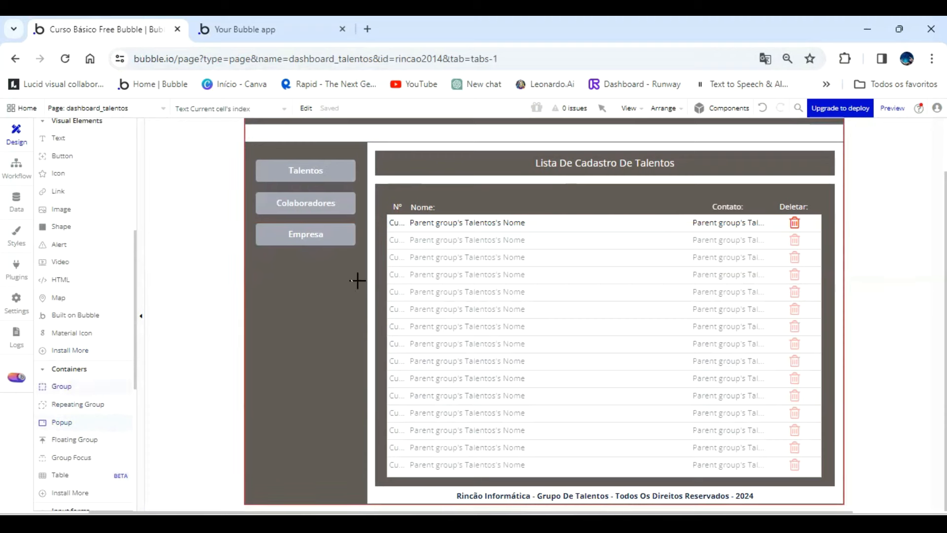
drag(457, 155, 732, 372)
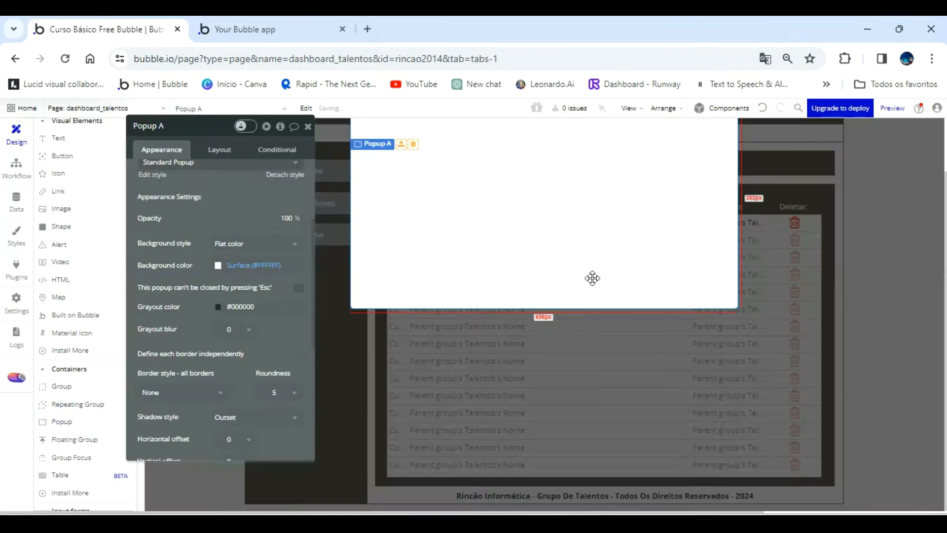
double_click(204, 127)
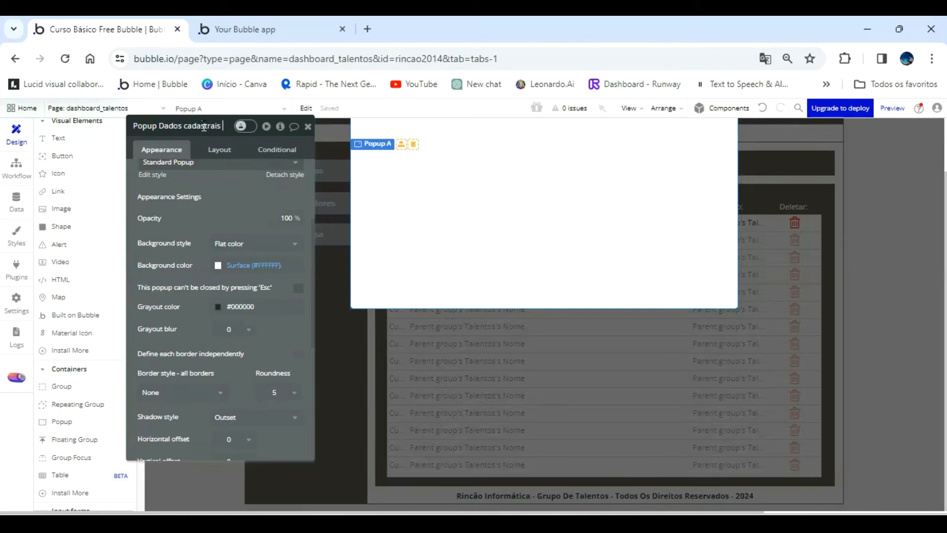
Name the new popup Popup Dados cadastrais Banco de talentos, close its properties and deselect it.
text(Banco de talentos)
scroll(545, 222, up, 2)
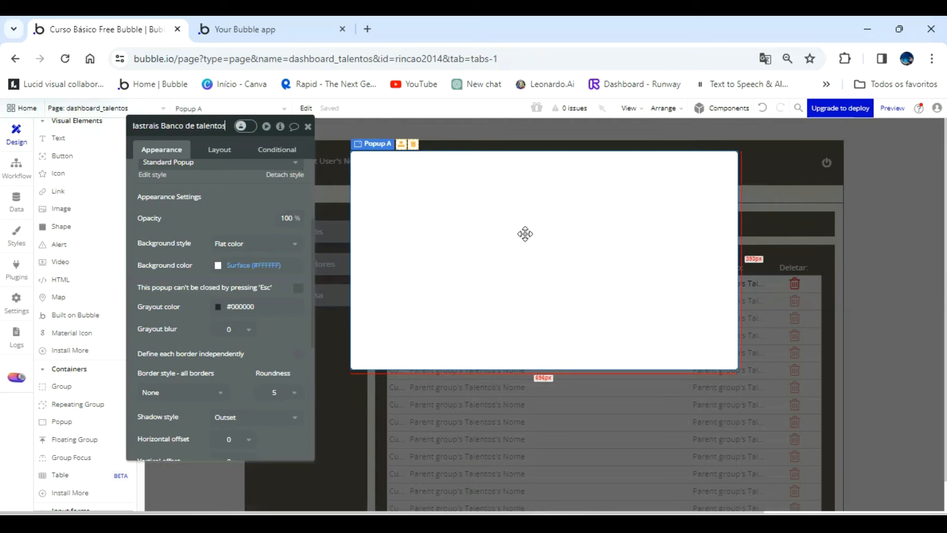
click(234, 218)
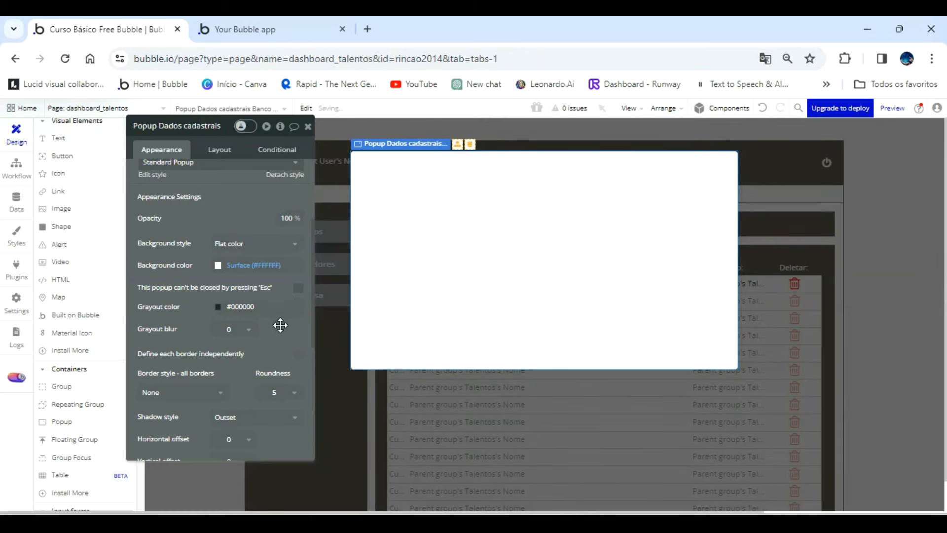
click(307, 126)
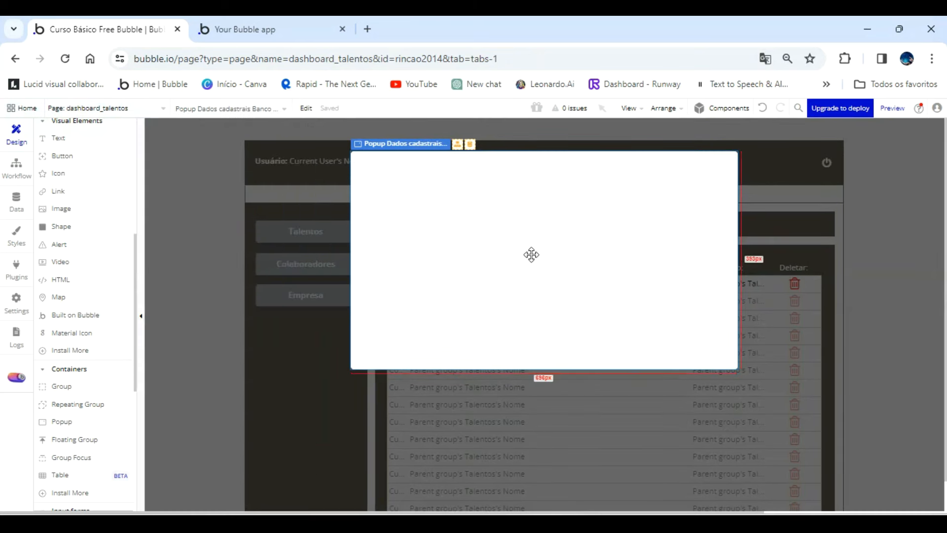
click(890, 317)
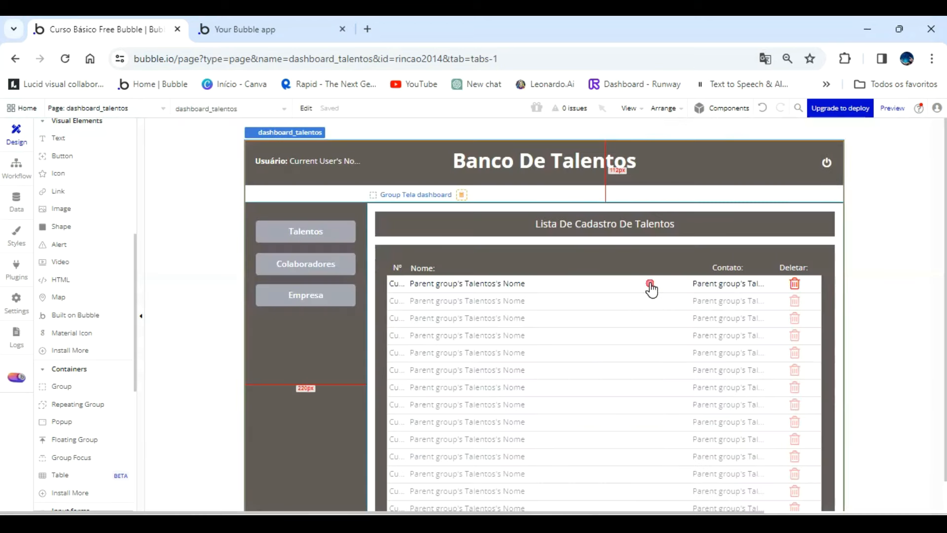
Select the Visualizar Lista De Talentos Cadastrados row group inside RepeatingGroup Talentos and create a workflow for when it is clicked.
click(651, 290)
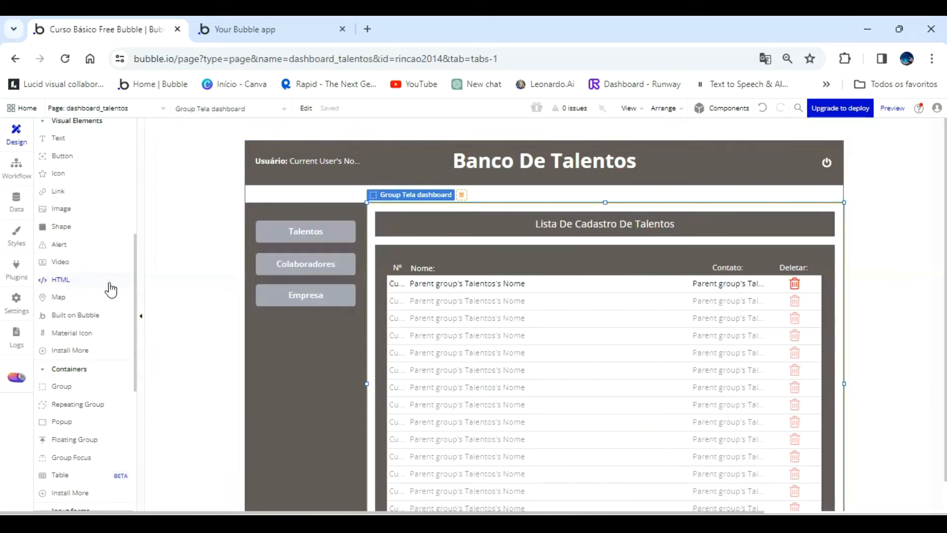
scroll(106, 285, up, 6)
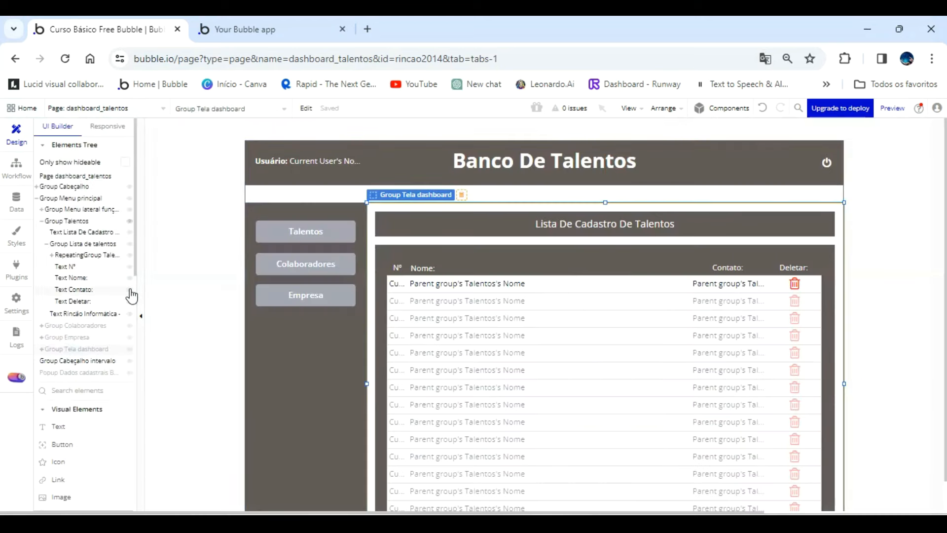
click(79, 255)
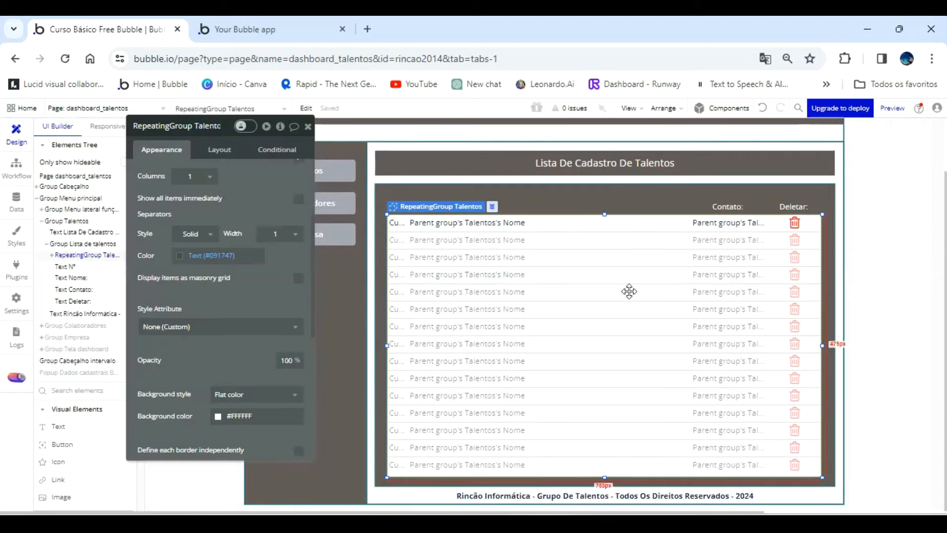
click(622, 228)
scroll(225, 234, up, 2)
scroll(226, 234, up, 2)
click(211, 244)
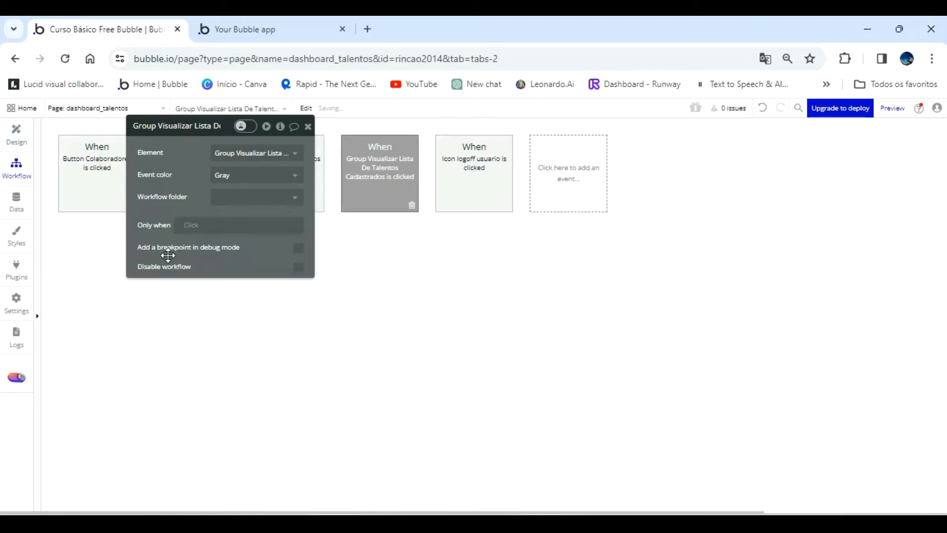
drag(196, 205, 264, 247)
Add a Show element action to the row group's click workflow, targeting Popup Dados cadastrais Banco de talentos.
click(150, 245)
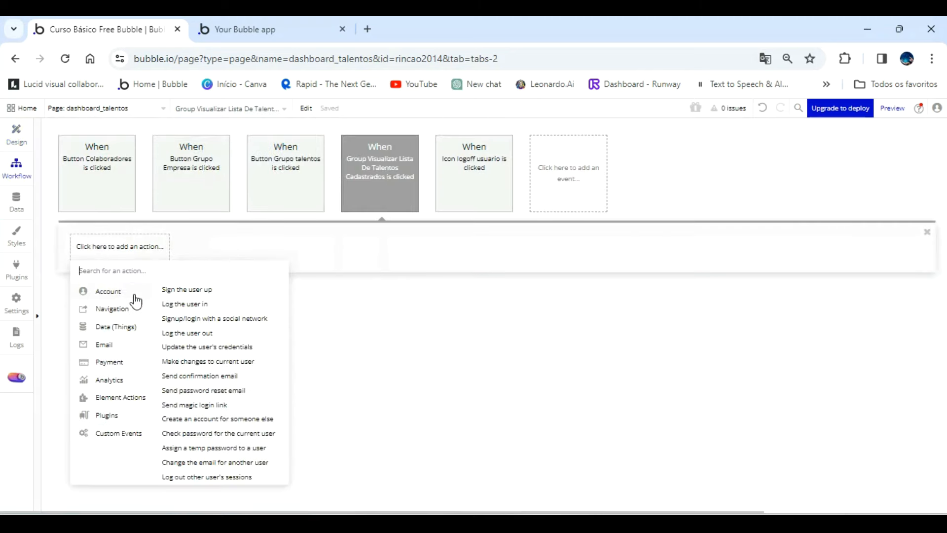
mouse_move(137, 406)
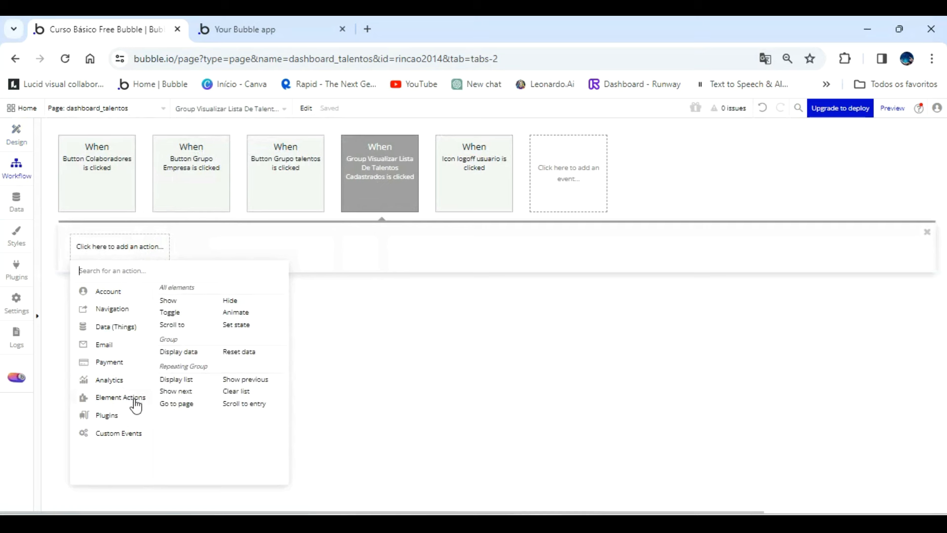
click(169, 300)
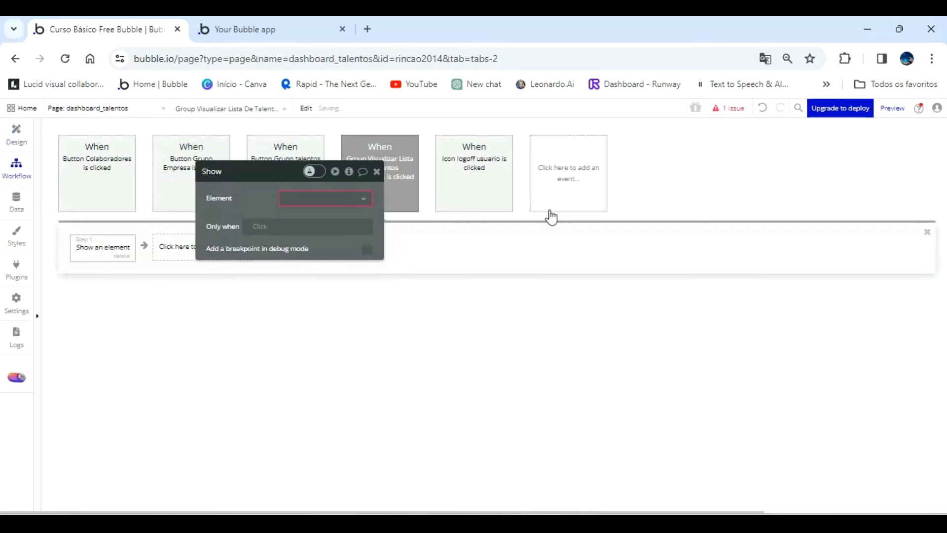
click(345, 204)
click(339, 213)
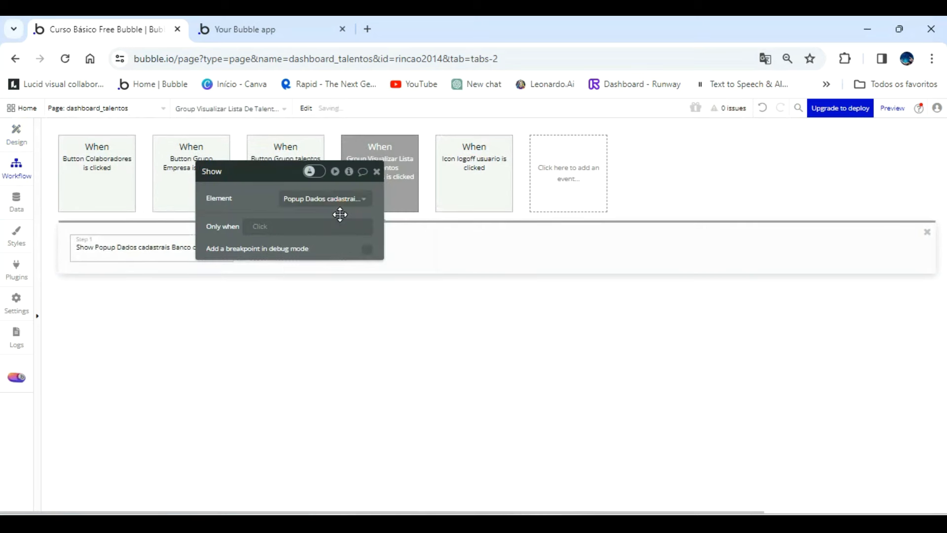
Add a second action that displays data in the popup, with Current cell's Talentos as the data to display.
click(297, 252)
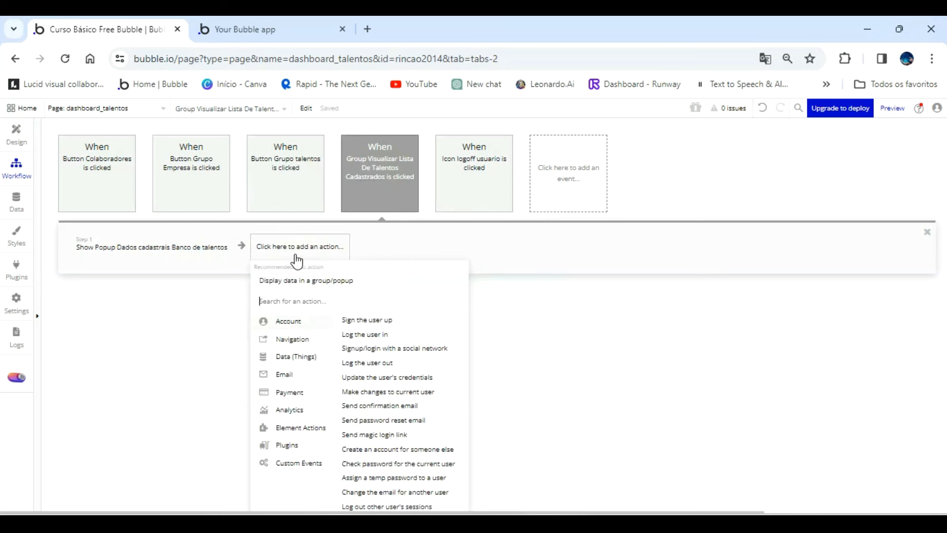
click(294, 282)
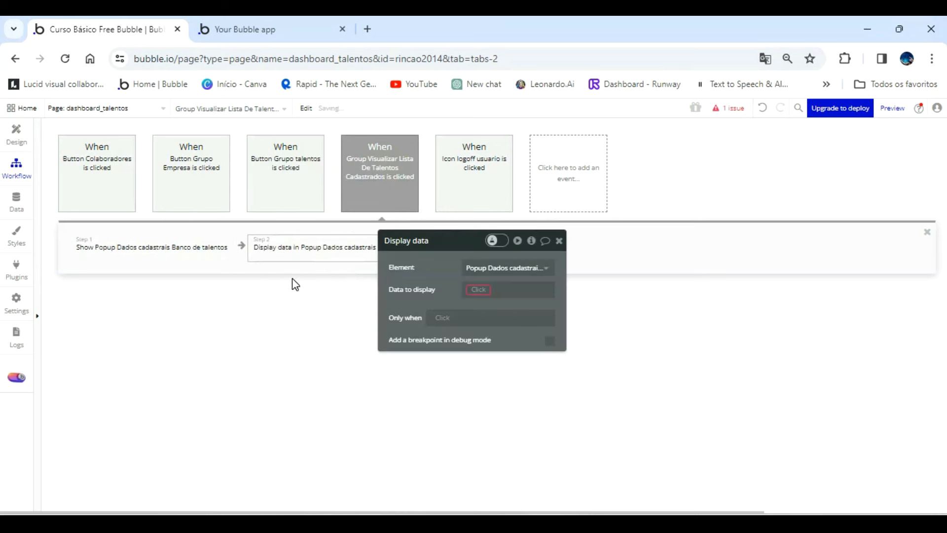
click(479, 290)
click(498, 334)
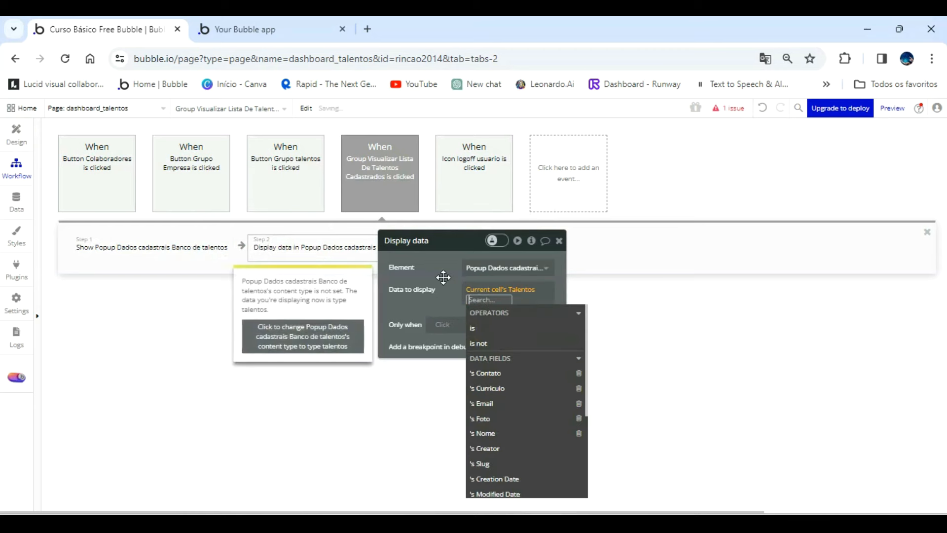
click(443, 277)
click(506, 299)
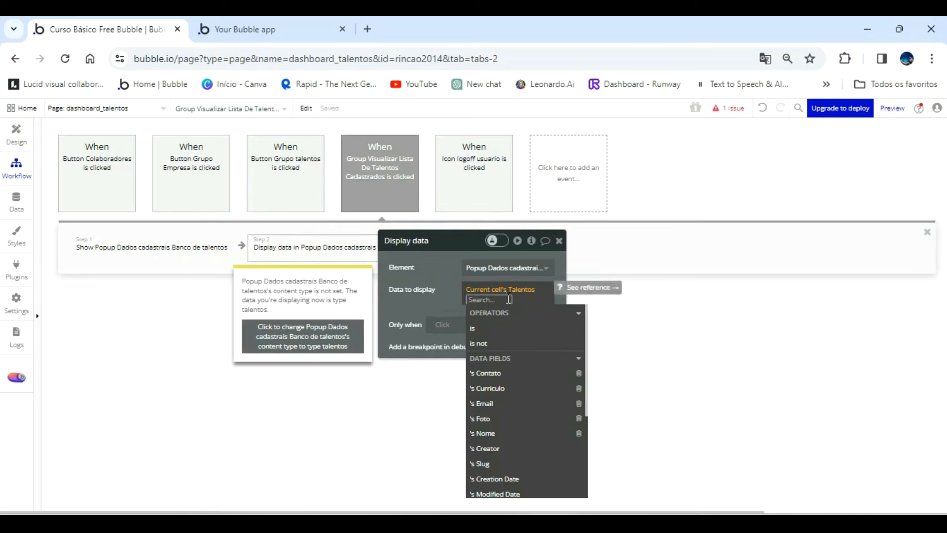
click(442, 280)
In the design view, set the popup's type of content to Talentos, and return to the Display data action in the workflow.
click(16, 133)
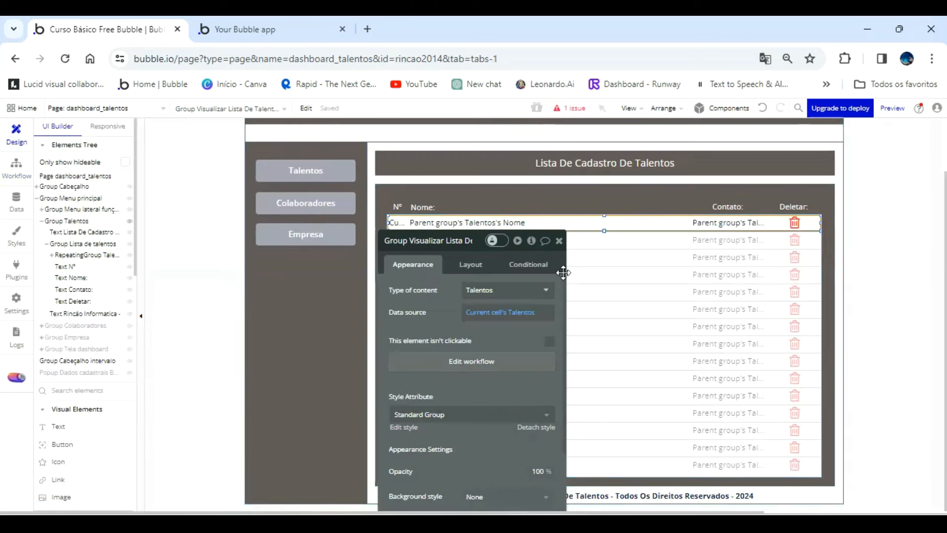
click(626, 253)
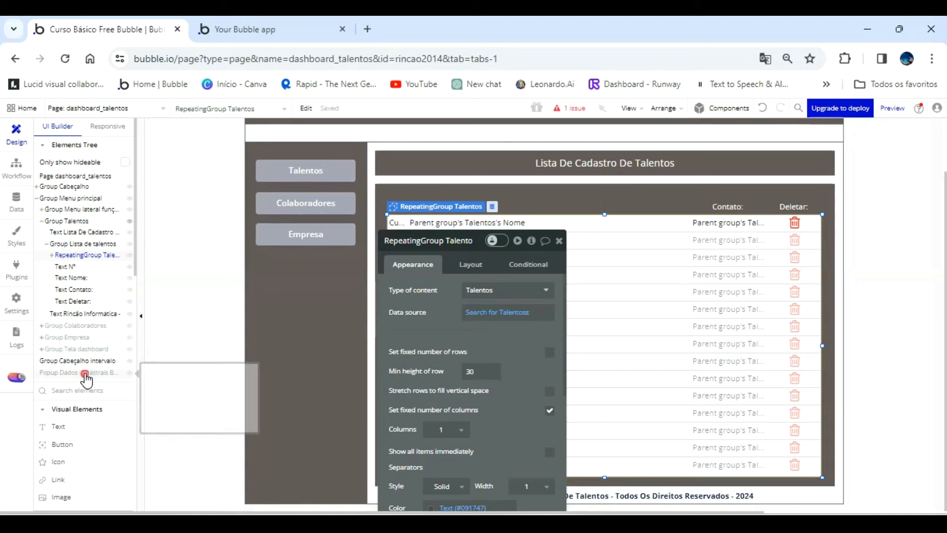
click(85, 373)
click(486, 298)
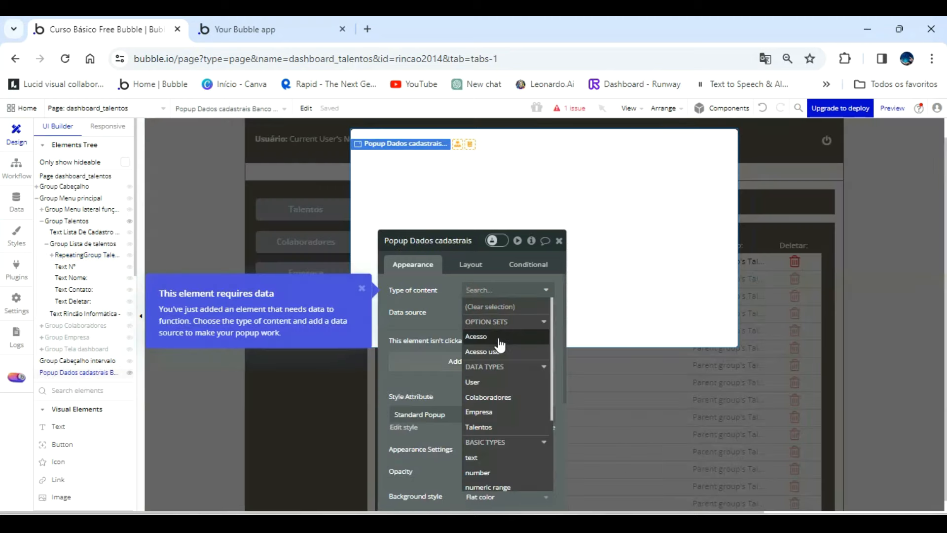
click(496, 427)
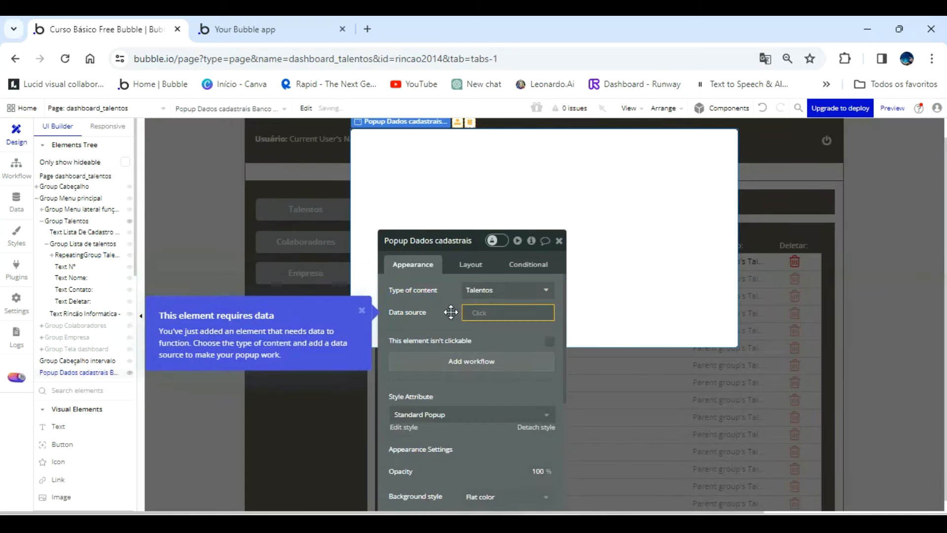
click(16, 168)
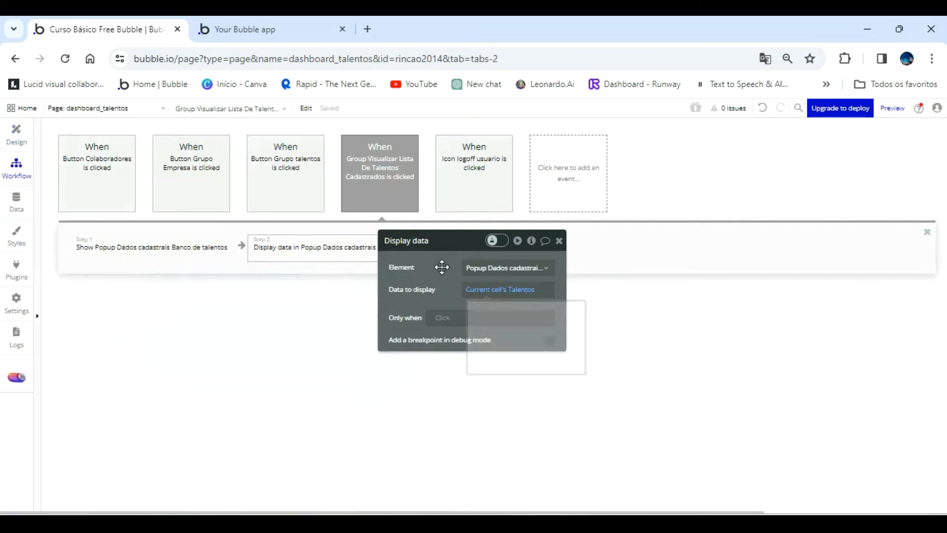
drag(437, 267, 549, 269)
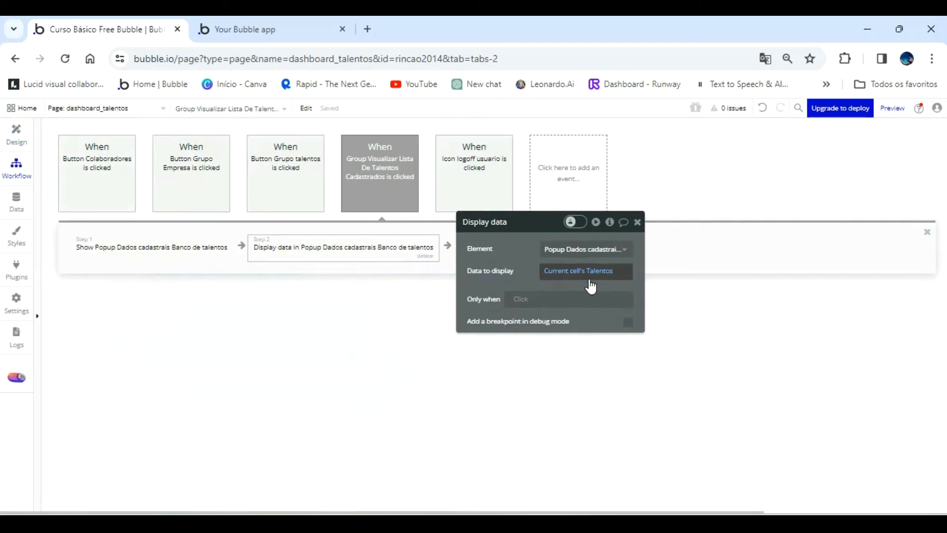
Switch to the app preview, open the Talentos list and test the popup by opening and closing it from the first two rows.
click(290, 24)
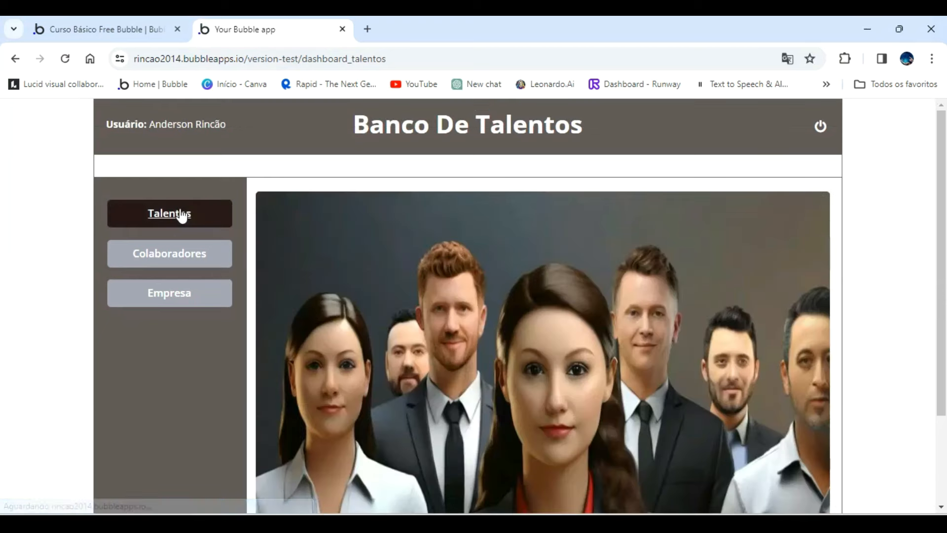
click(181, 214)
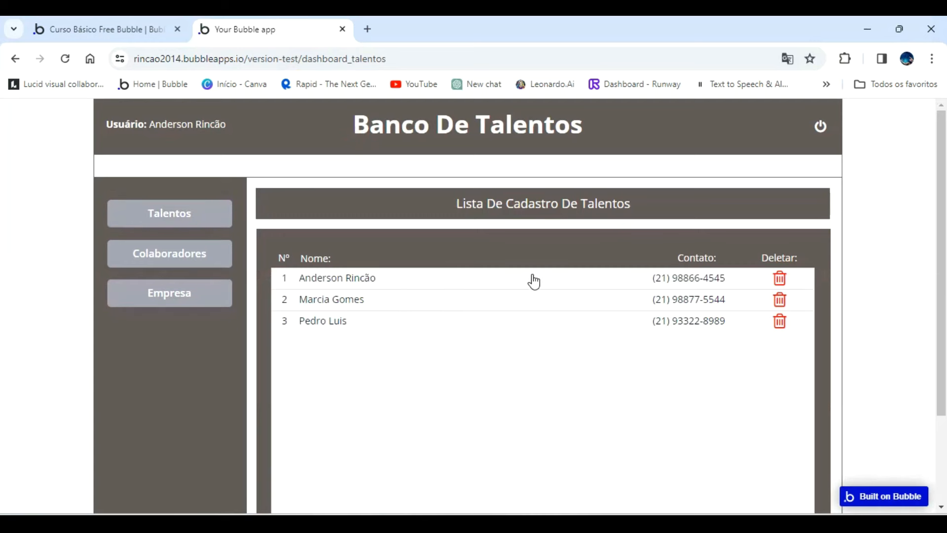
click(535, 279)
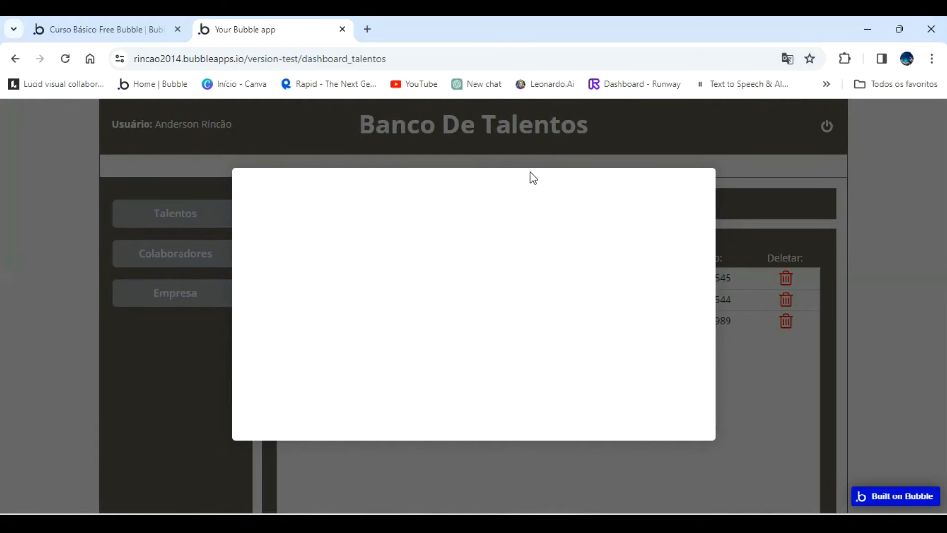
click(782, 412)
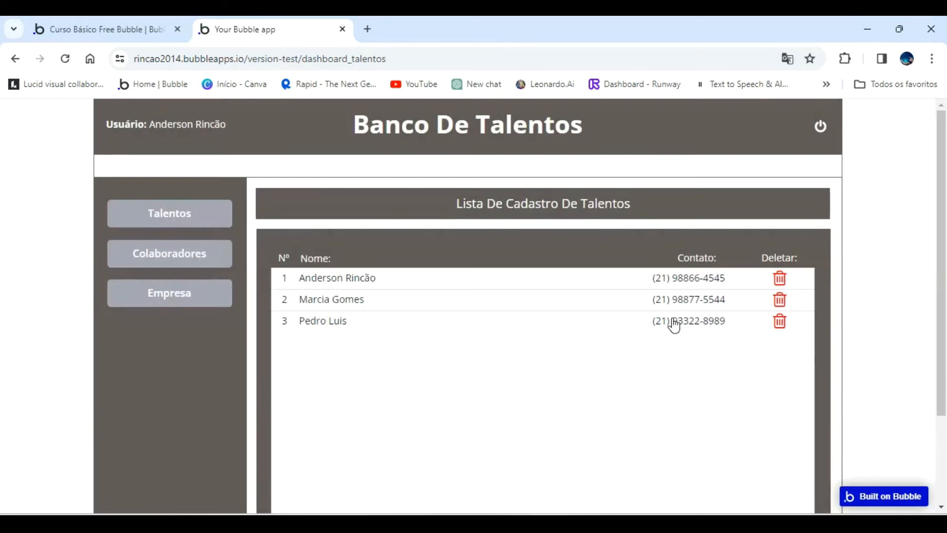
click(575, 302)
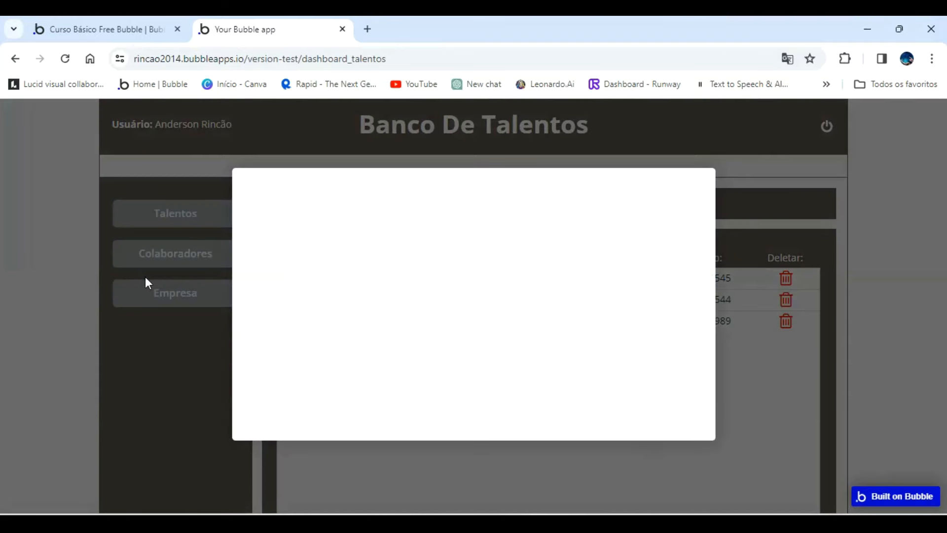
click(775, 460)
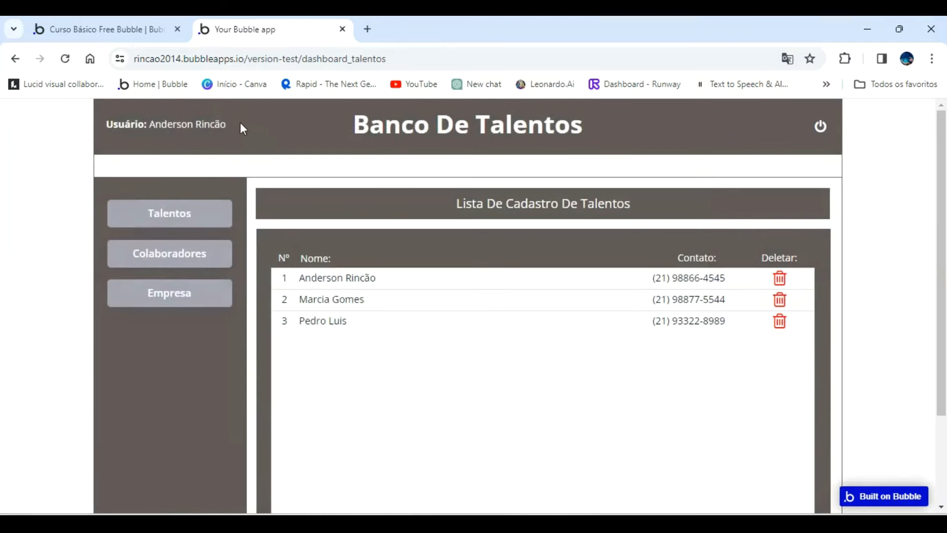
Return to the Bubble editor's design view, select the trash icon in the first talents row and shift it slightly to the left.
click(121, 31)
click(22, 135)
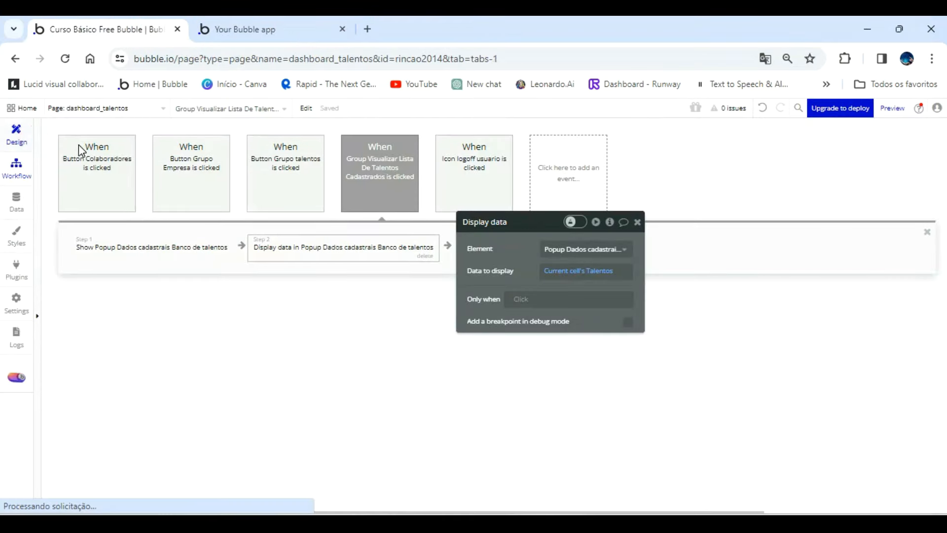
click(792, 258)
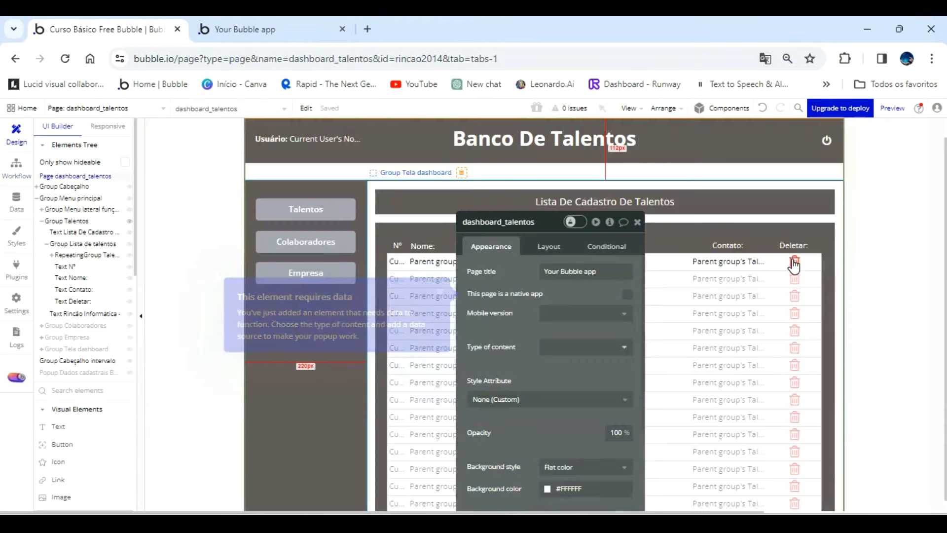
click(795, 266)
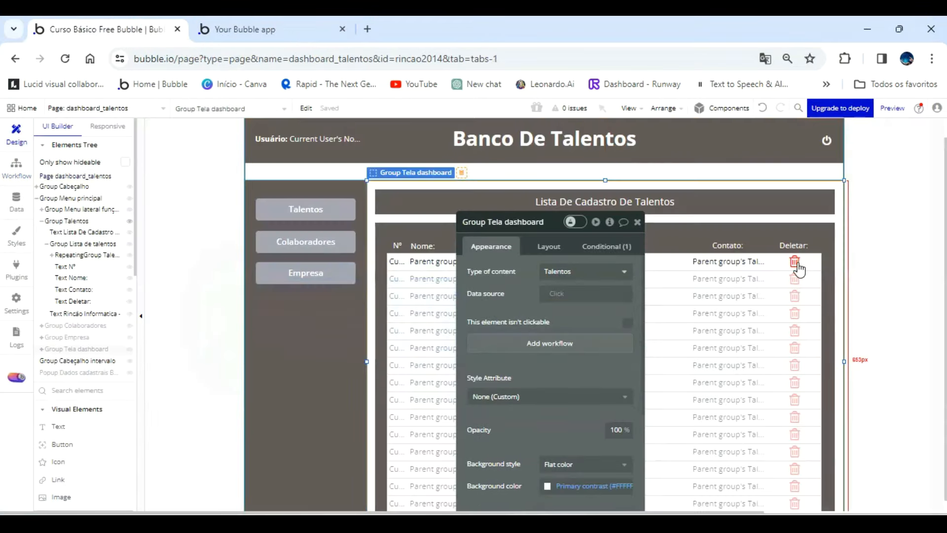
click(80, 254)
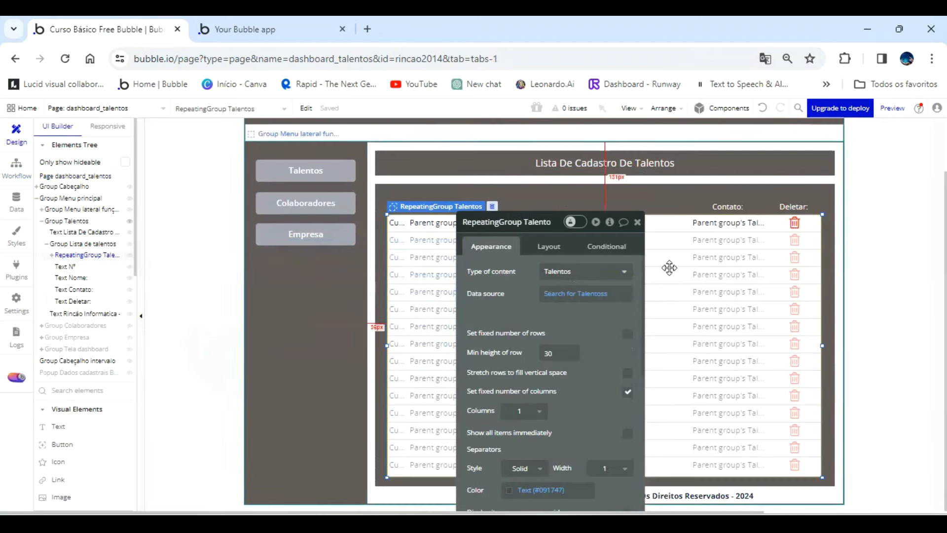
click(795, 225)
drag(803, 232, 798, 227)
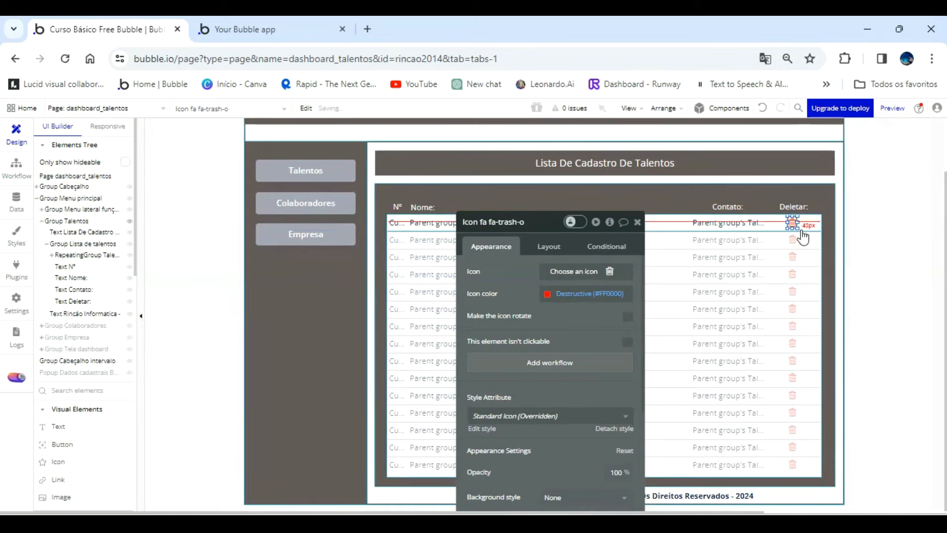
Create a click workflow for the trash icon with a Delete thing action that deletes Parent group's Talentos.
click(545, 363)
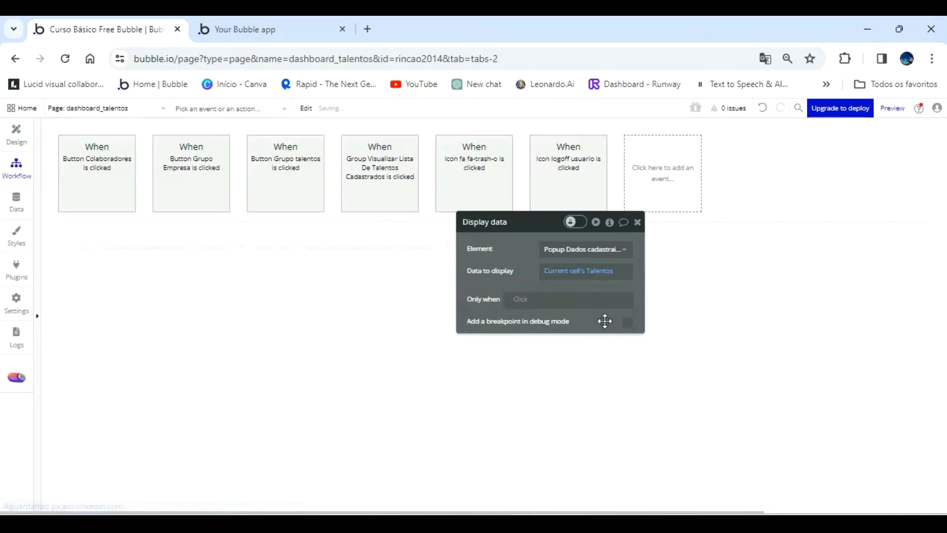
click(111, 246)
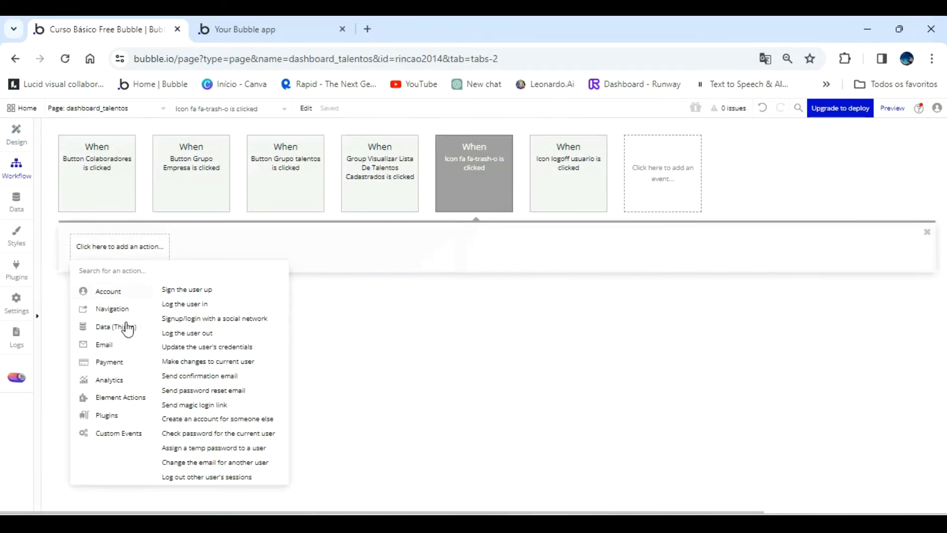
mouse_move(128, 327)
click(178, 335)
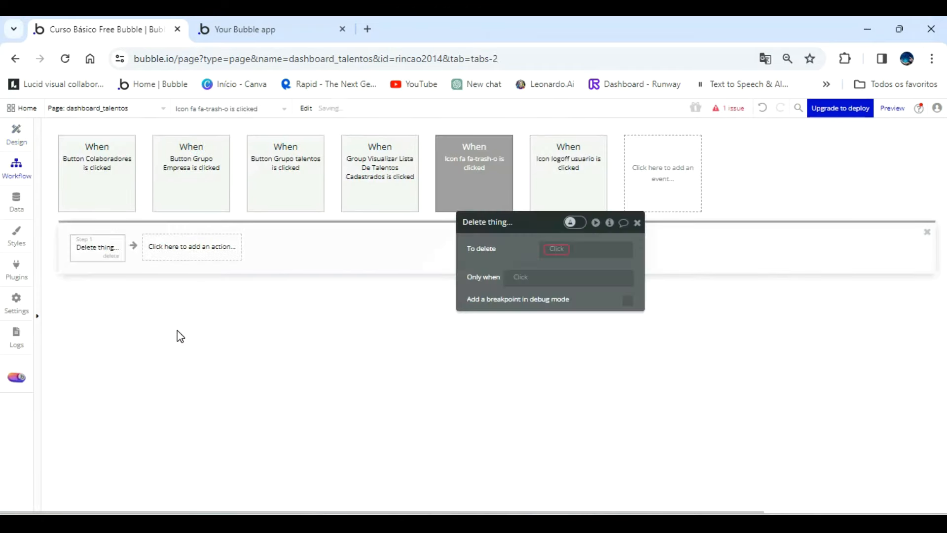
click(557, 249)
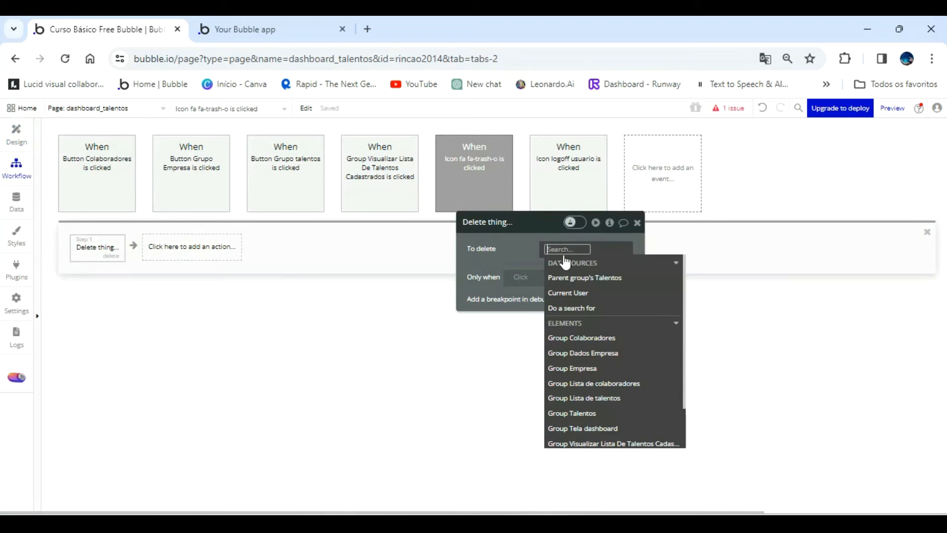
click(577, 277)
click(528, 245)
Switch to the app preview, refresh the updated page and open the Talentos list.
click(268, 25)
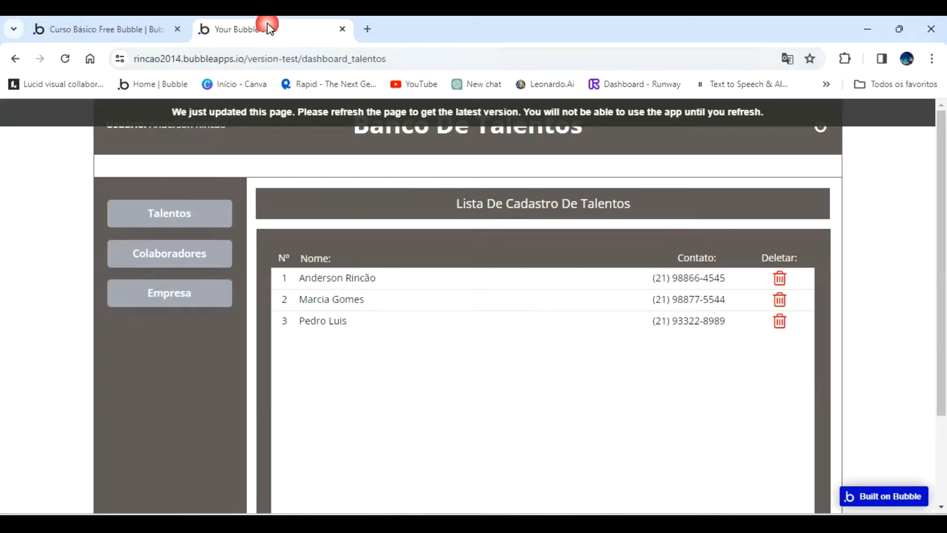
click(463, 106)
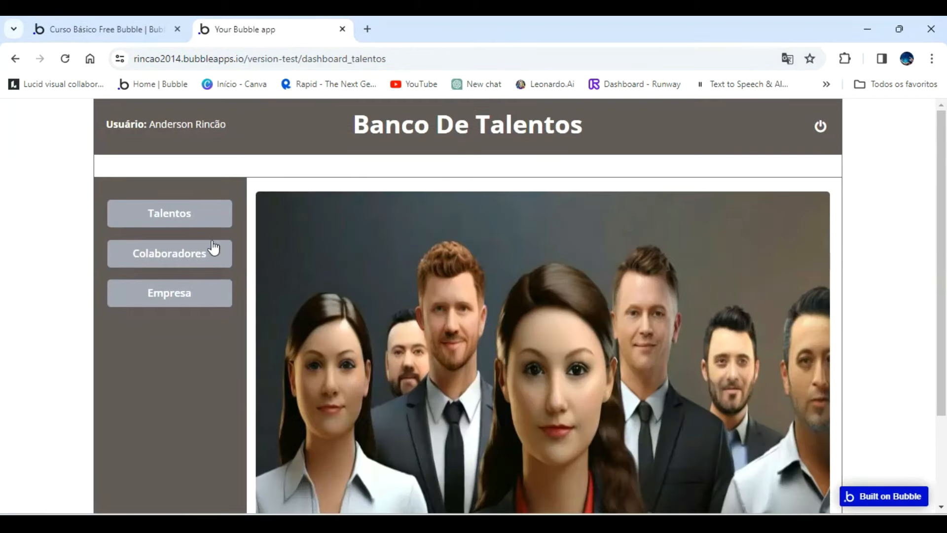
click(155, 216)
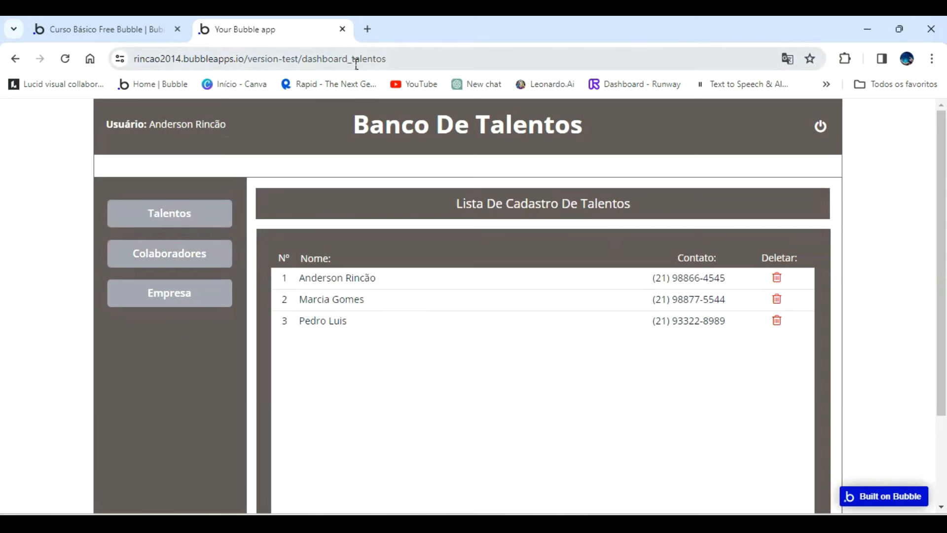
Go back to Painel De Controle and fill a new Talentos registration with name teterwdsds, email sdsdsd and contact sdsds.
click(12, 58)
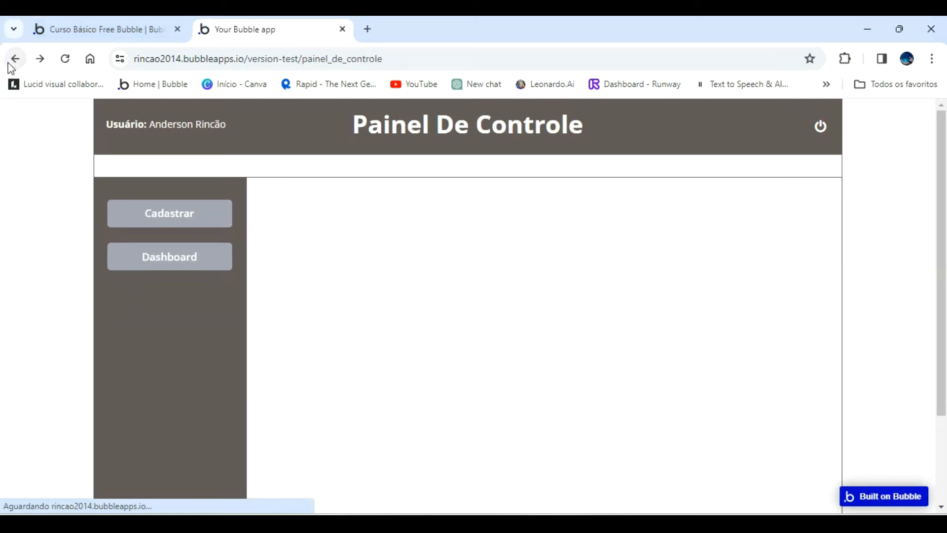
click(171, 220)
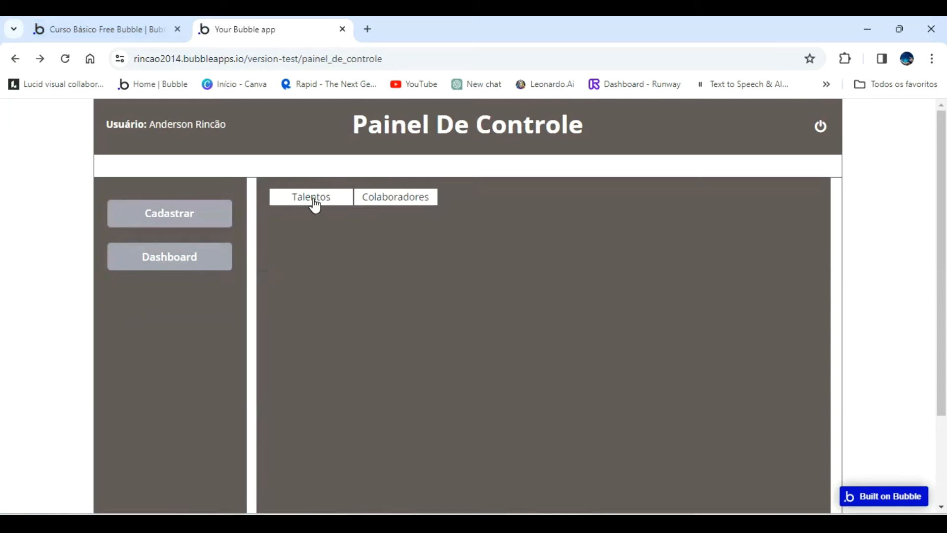
click(314, 208)
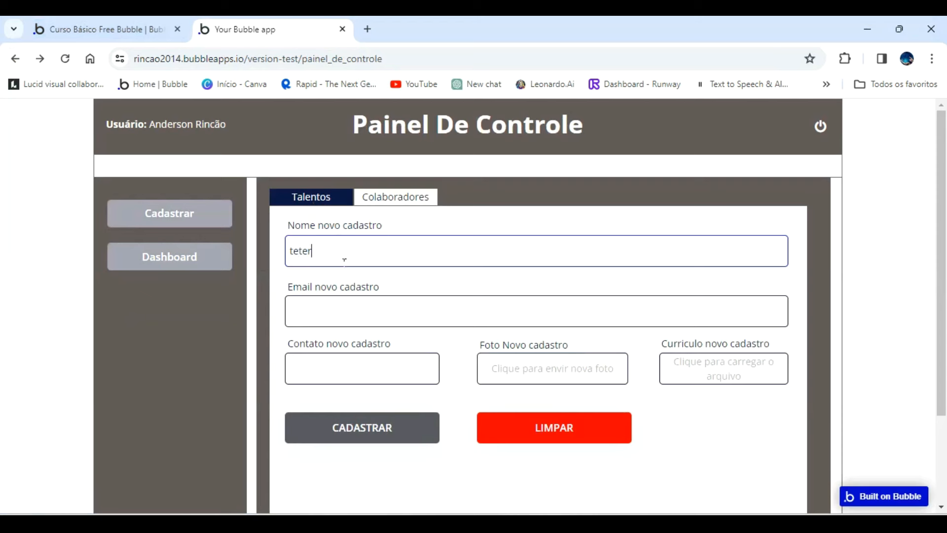
click(364, 302)
text(sdsdsdsds)
Attach a portrait photo and Curriculo modelo.pdf to the new registration and submit it.
click(549, 372)
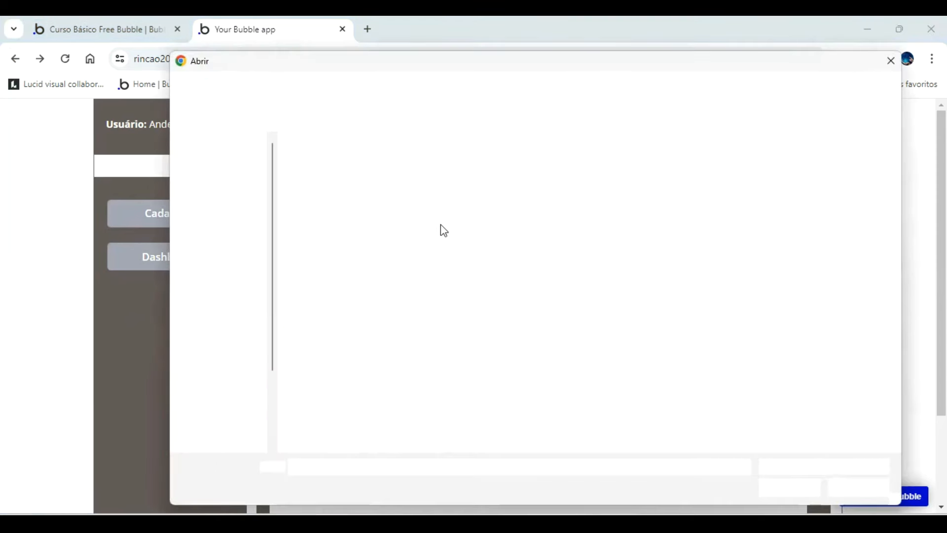
double_click(475, 171)
click(714, 373)
click(324, 168)
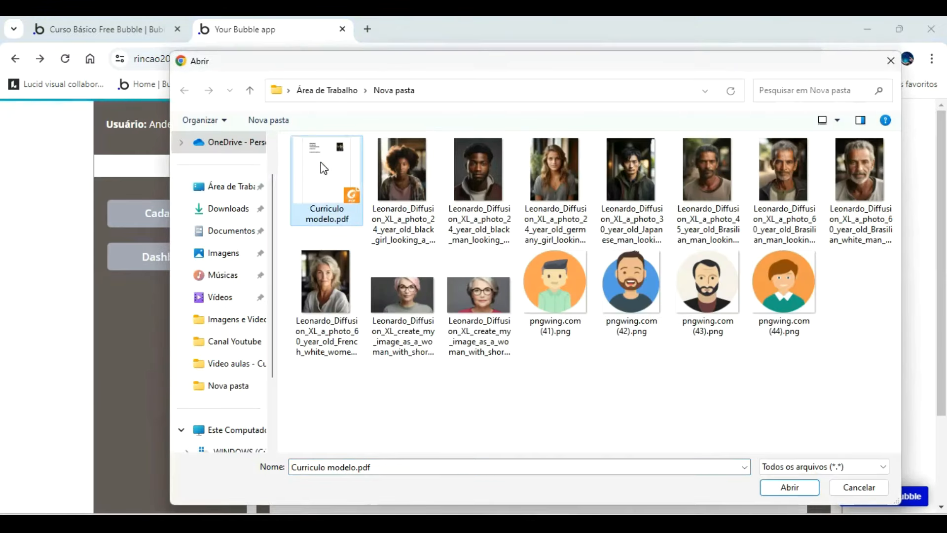
double_click(324, 167)
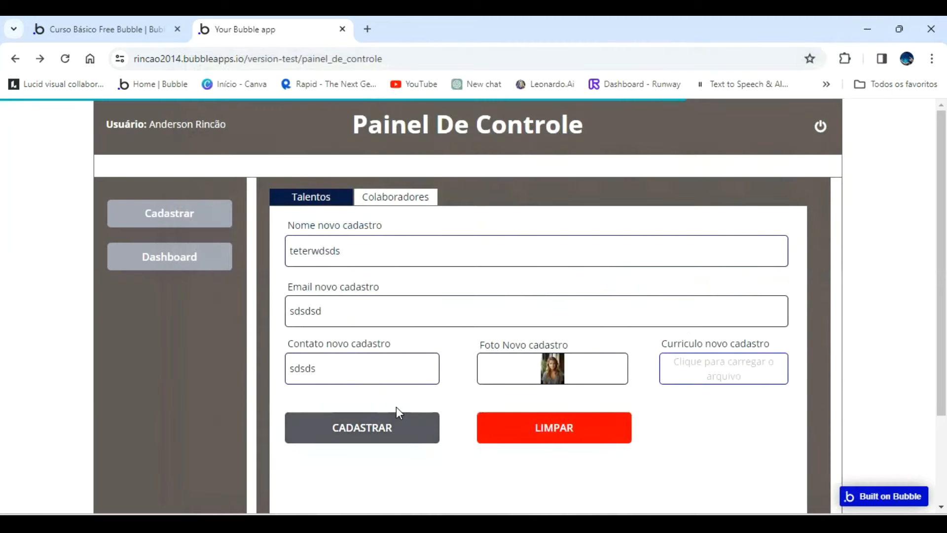
click(375, 428)
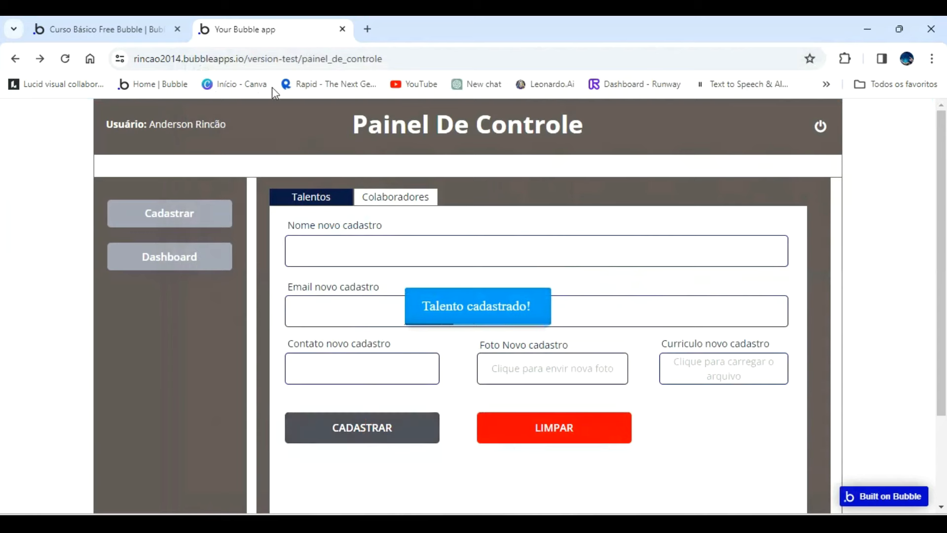
In the Bubble editor, check the All Talentos app data for the new test record.
click(129, 28)
click(16, 198)
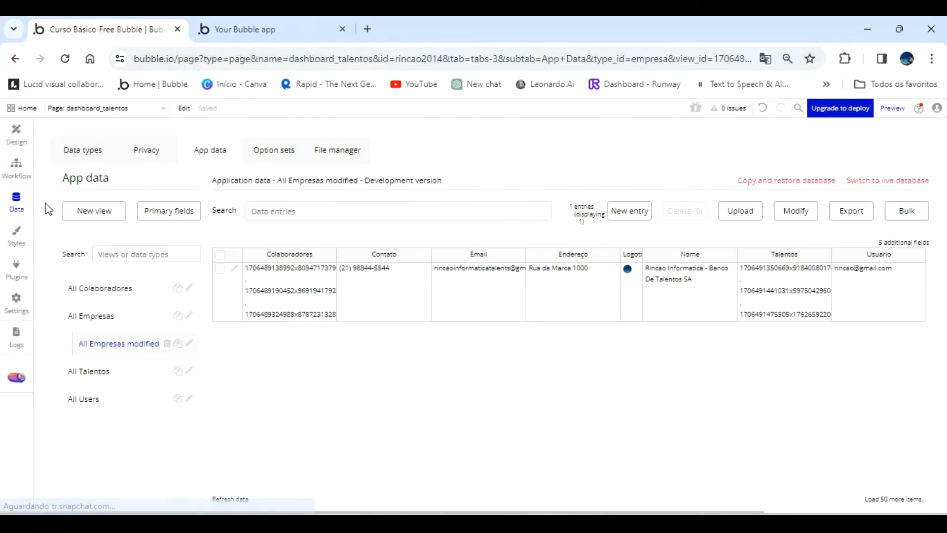
click(107, 375)
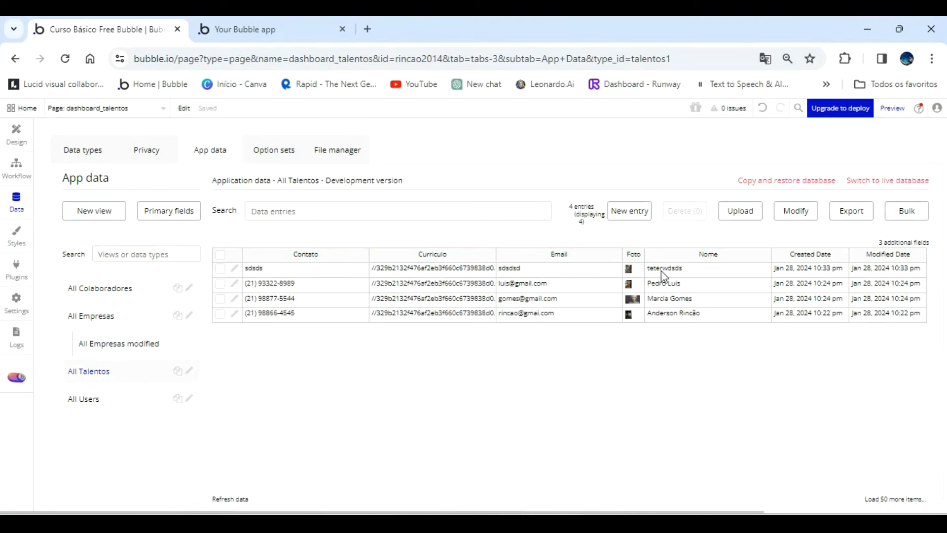
In the app preview, delete the teterwdsds row from the dashboard's Talentos list, and check the deletion in the editor's app data.
click(258, 25)
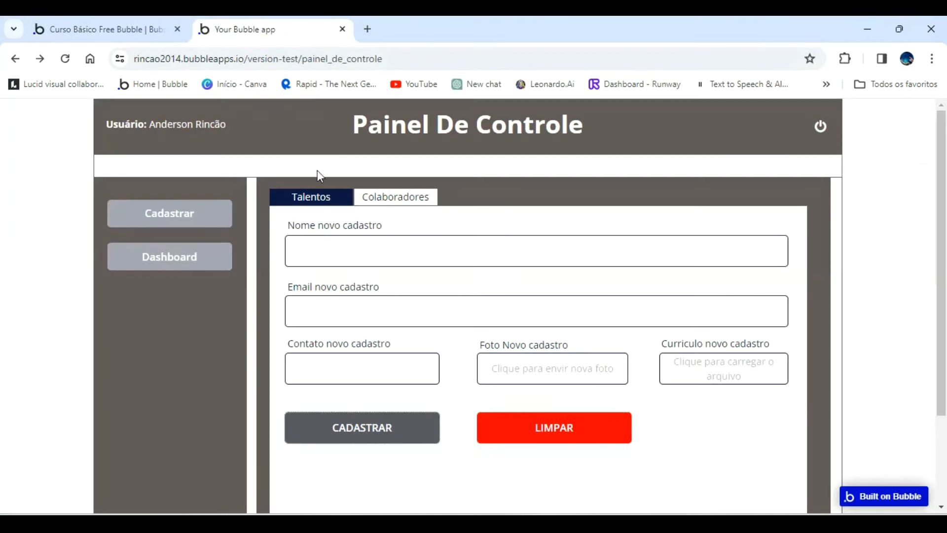
click(192, 255)
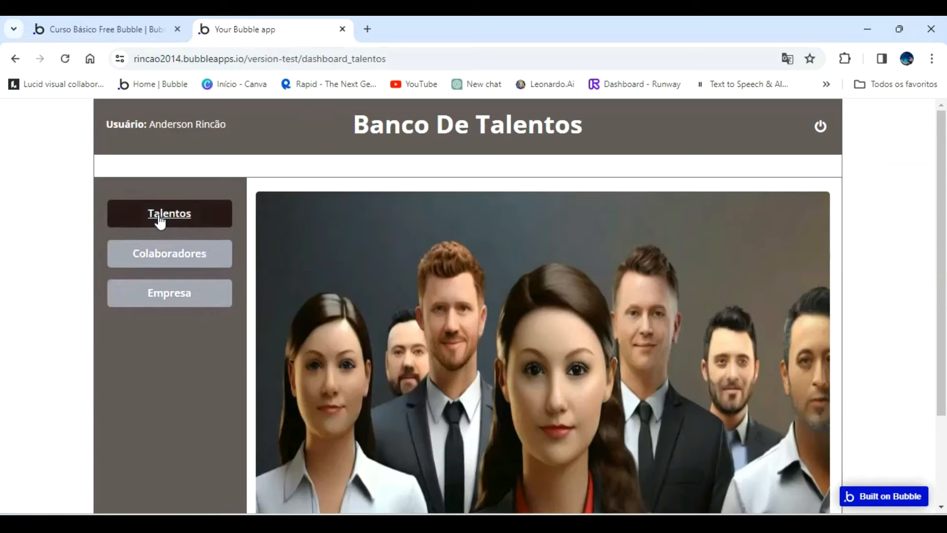
click(160, 220)
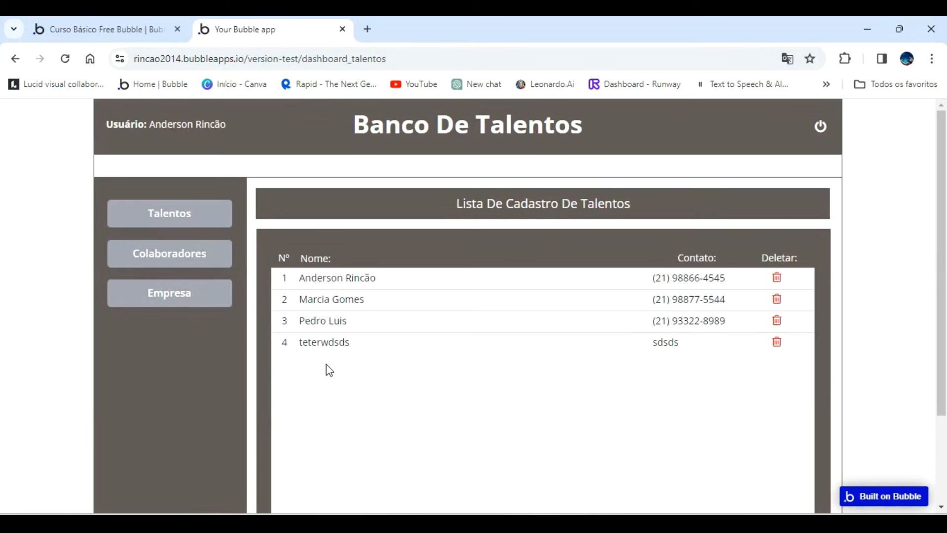
click(777, 343)
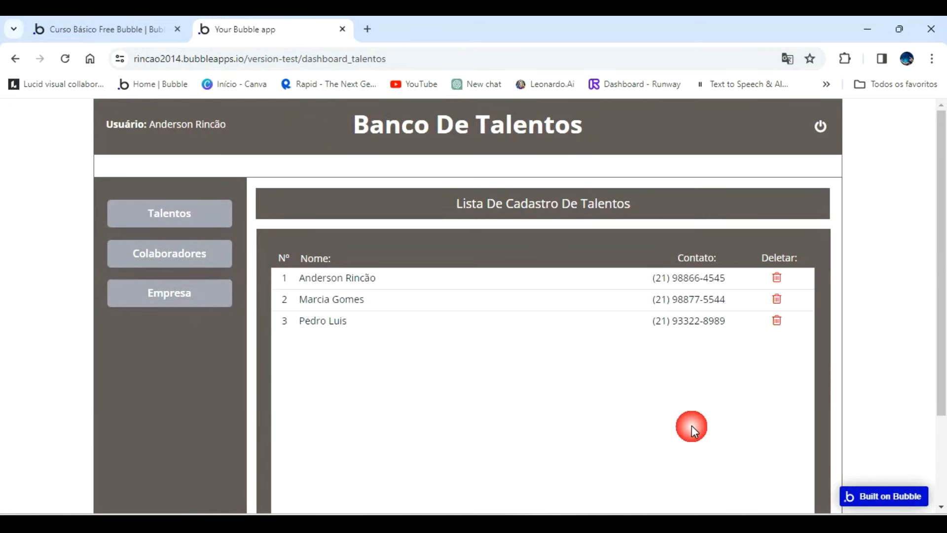
click(118, 32)
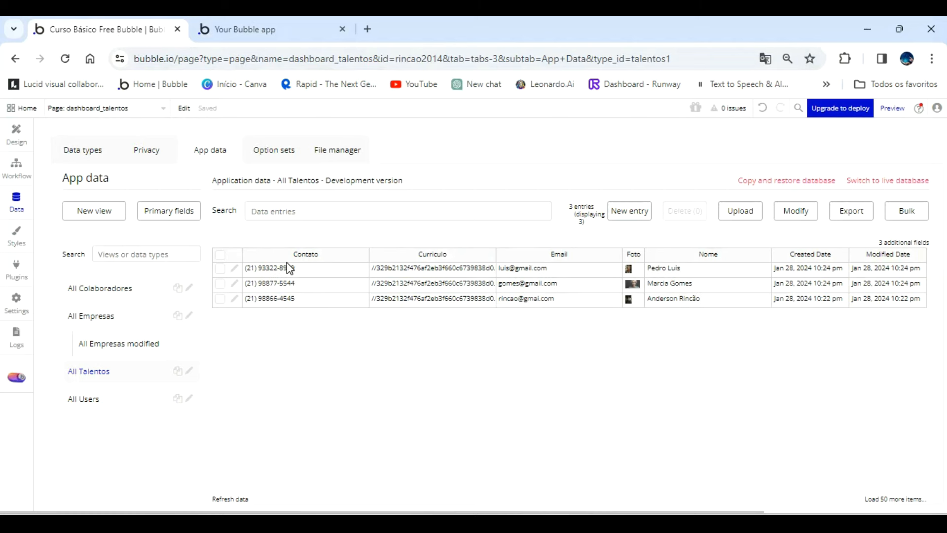
click(266, 30)
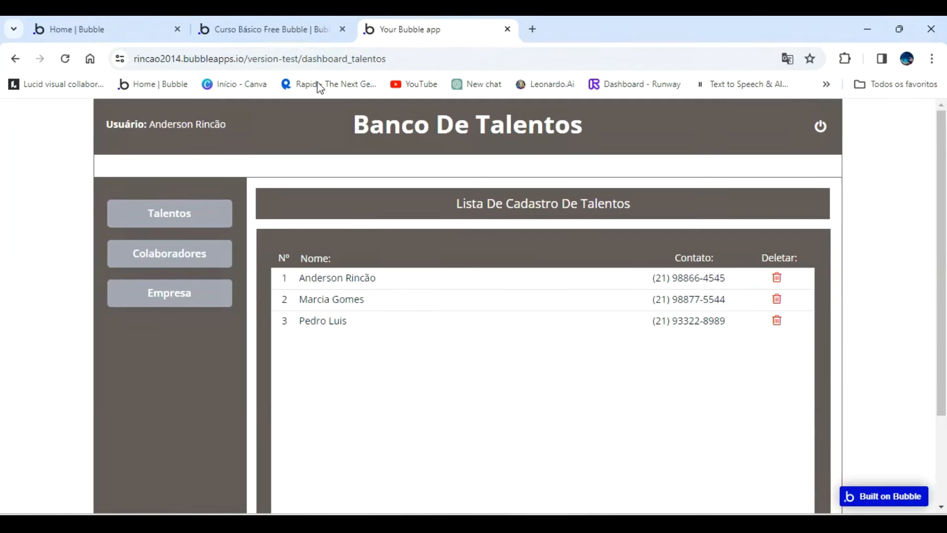
Return to the Bubble editor and draw a small text element under Nº in the first row of the Colaboradores repeating group.
click(284, 21)
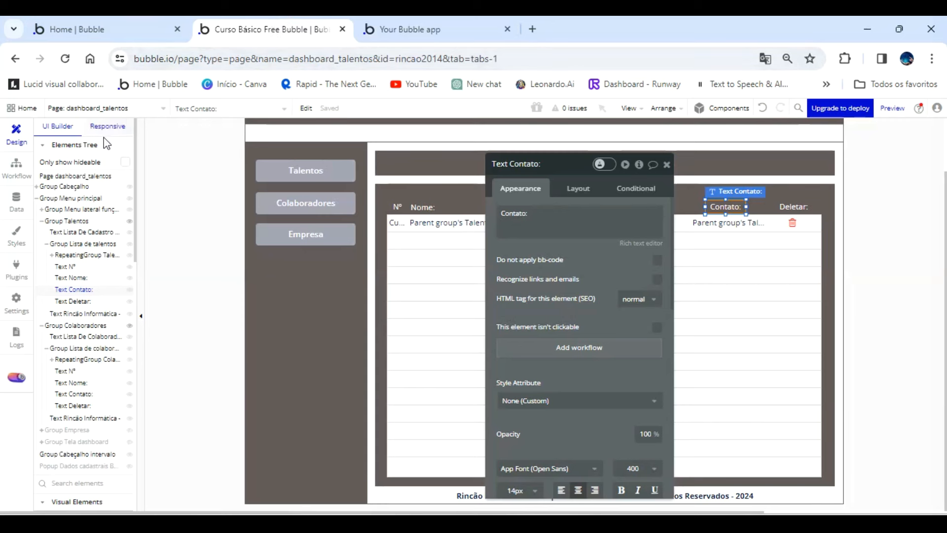
click(76, 359)
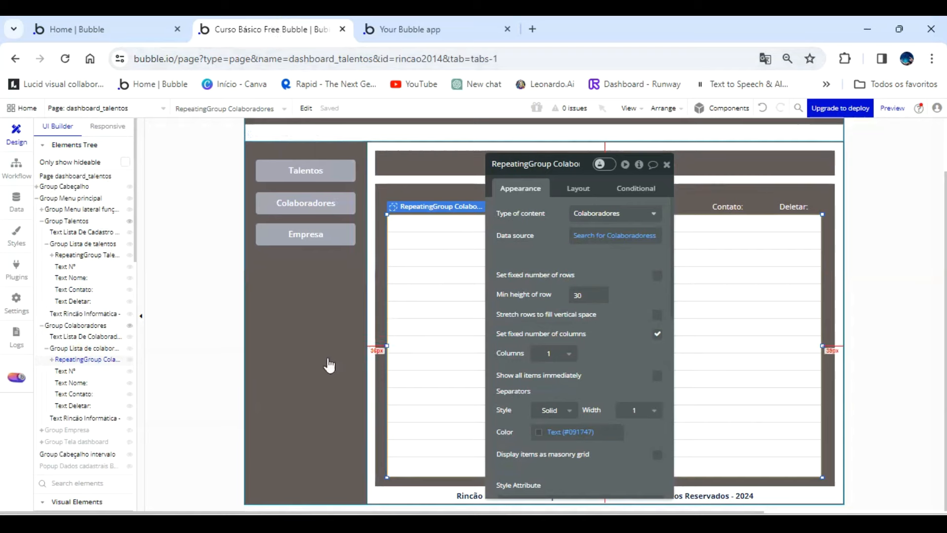
scroll(92, 395, down, 3)
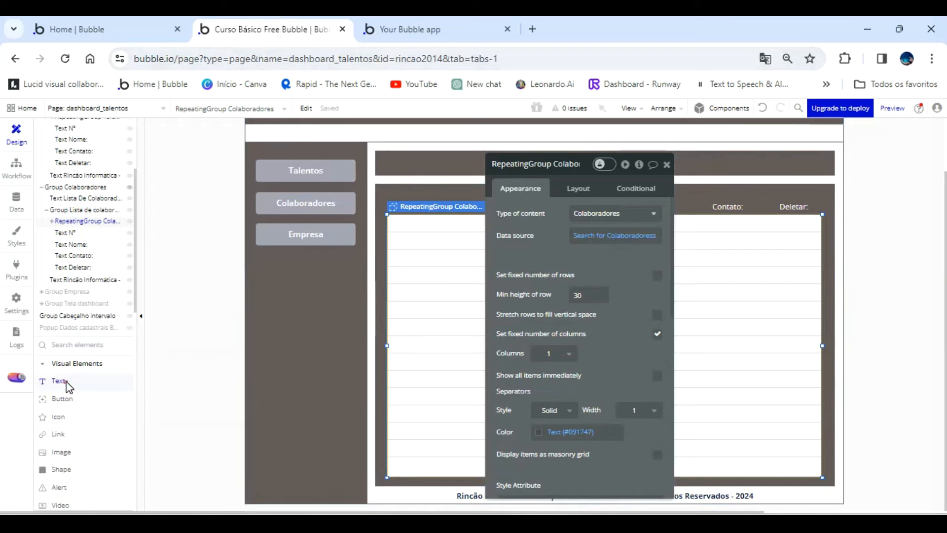
key(Escape)
scroll(81, 357, up, 3)
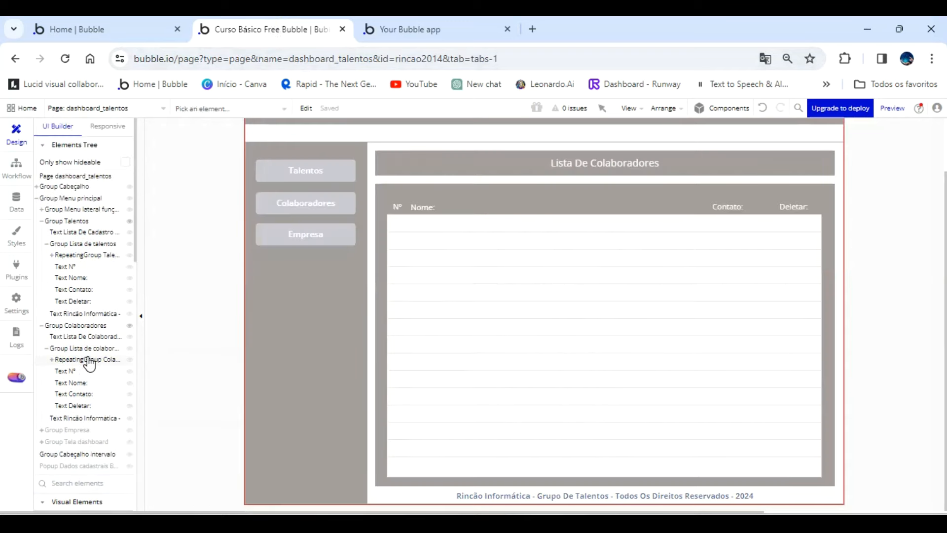
click(88, 360)
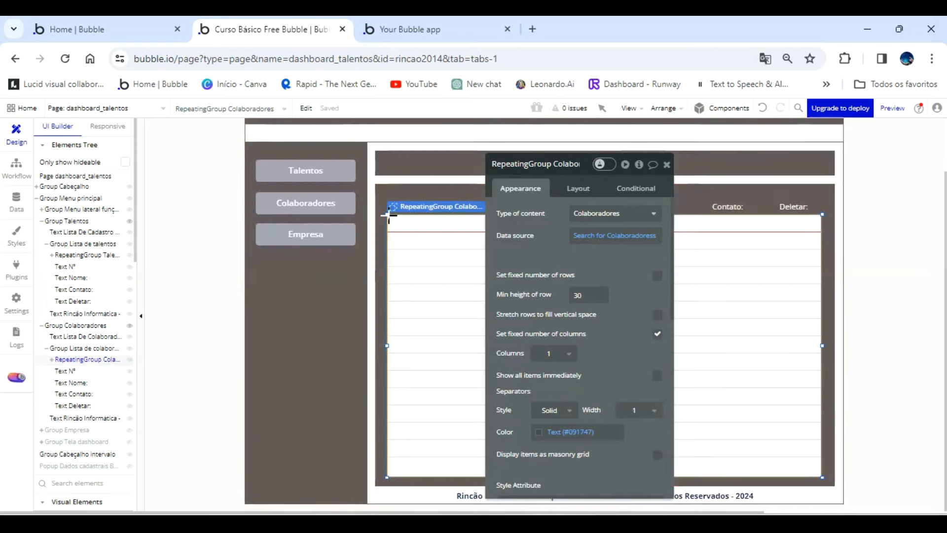
drag(402, 228, 402, 229)
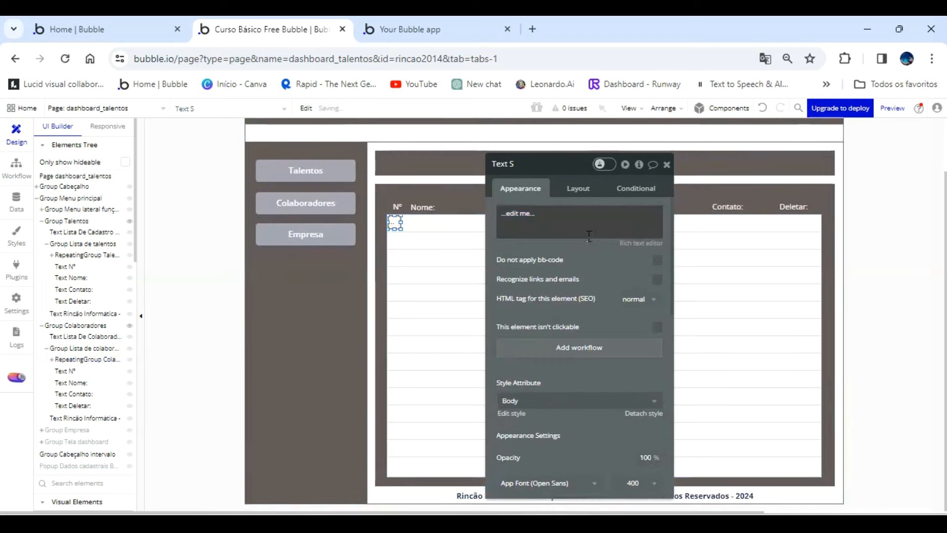
Set the new text element's content to Current cell's index.
click(710, 218)
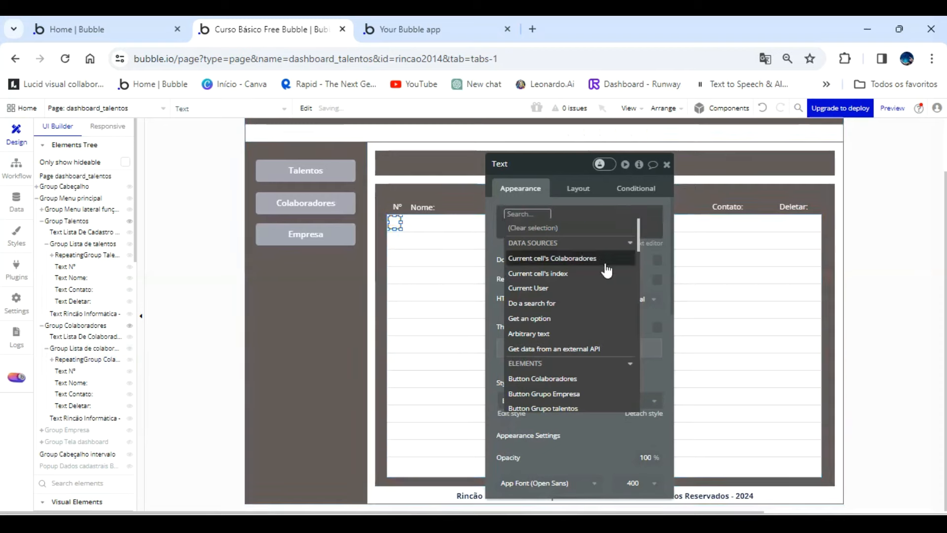
click(588, 274)
click(546, 249)
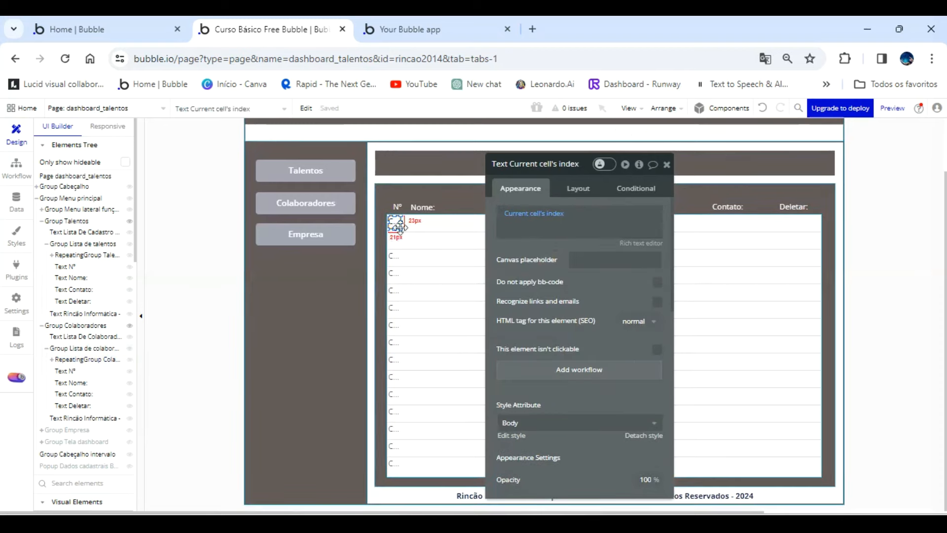
Centre the index text horizontally and vertically, and enlarge its box to about 30 by 25 px.
scroll(560, 327, down, 3)
click(574, 389)
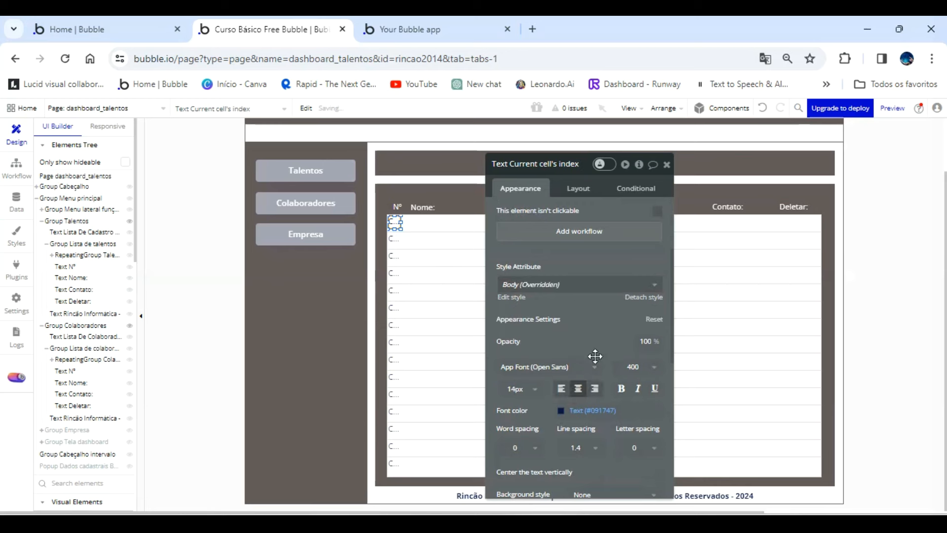
scroll(595, 356, down, 3)
click(657, 334)
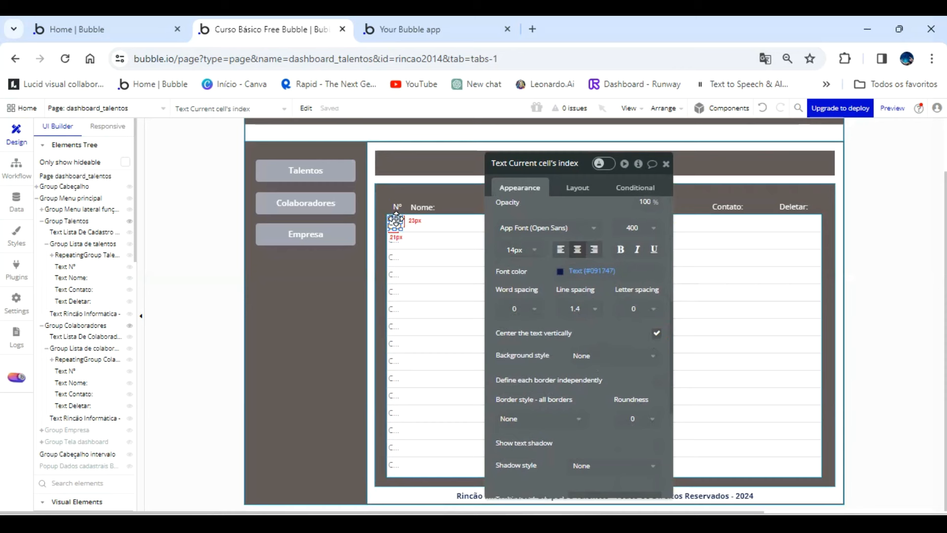
drag(402, 221, 396, 221)
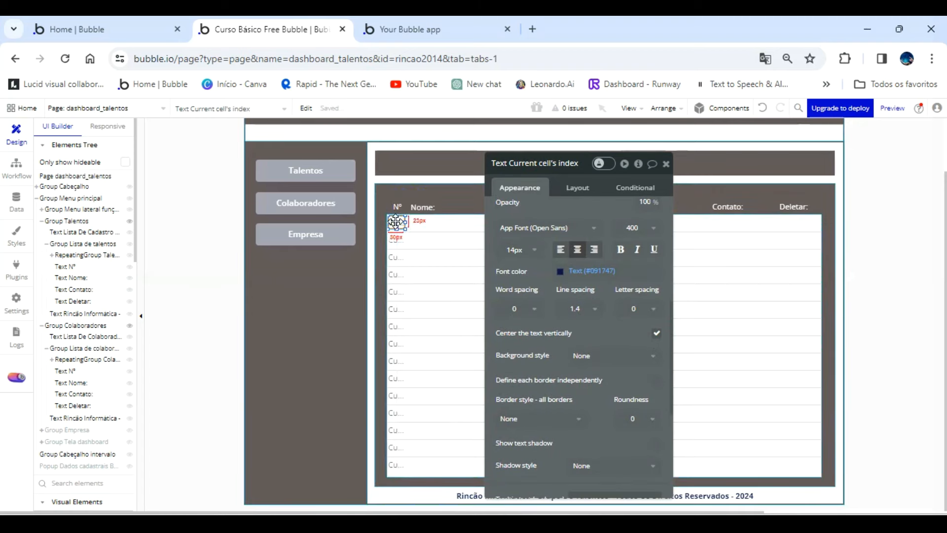
Paste a copy of the index text, place it under Nome in the first row and widen it toward the middle of the row.
key(ctrl+v)
drag(396, 222, 421, 220)
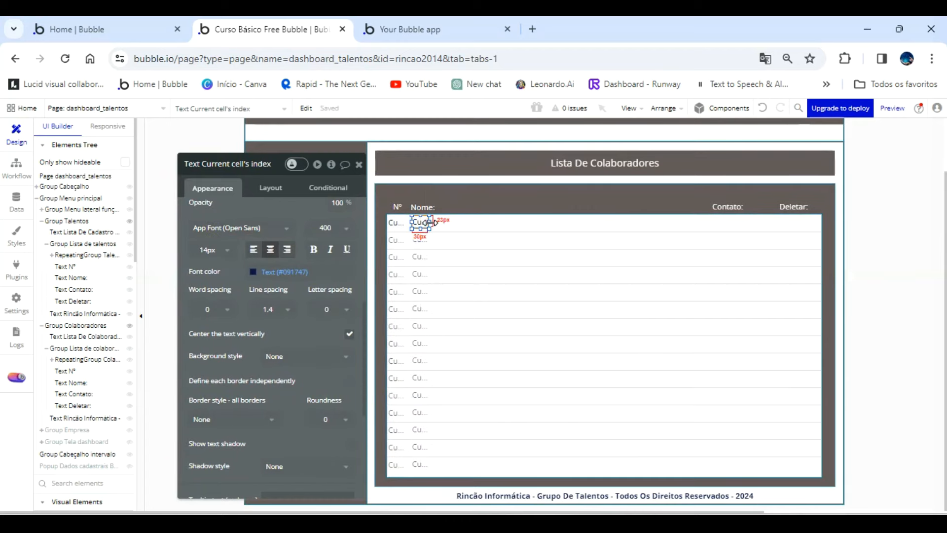
drag(432, 222, 572, 222)
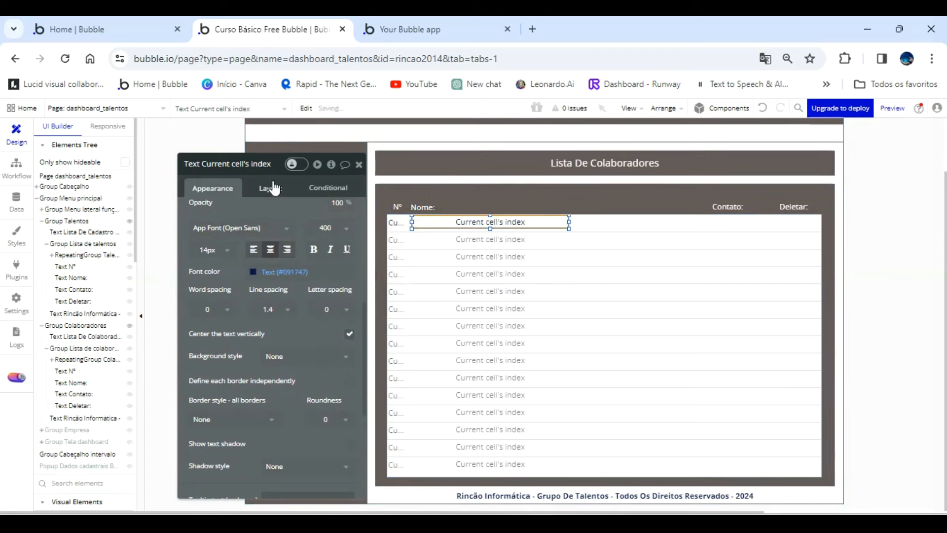
Set the content of the text under Nome to Current cell's Colaboradores's Nome.
scroll(269, 215, up, 2)
scroll(249, 216, up, 5)
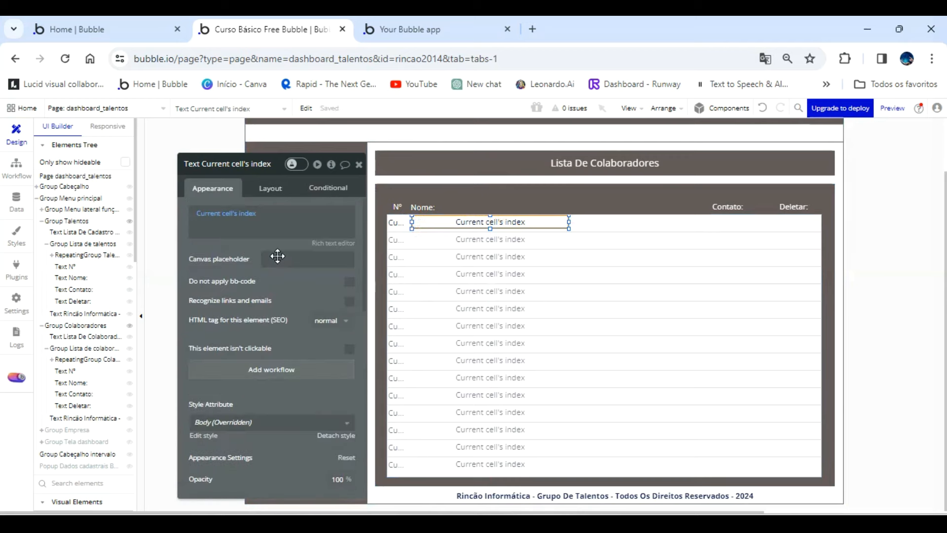
click(249, 213)
click(260, 257)
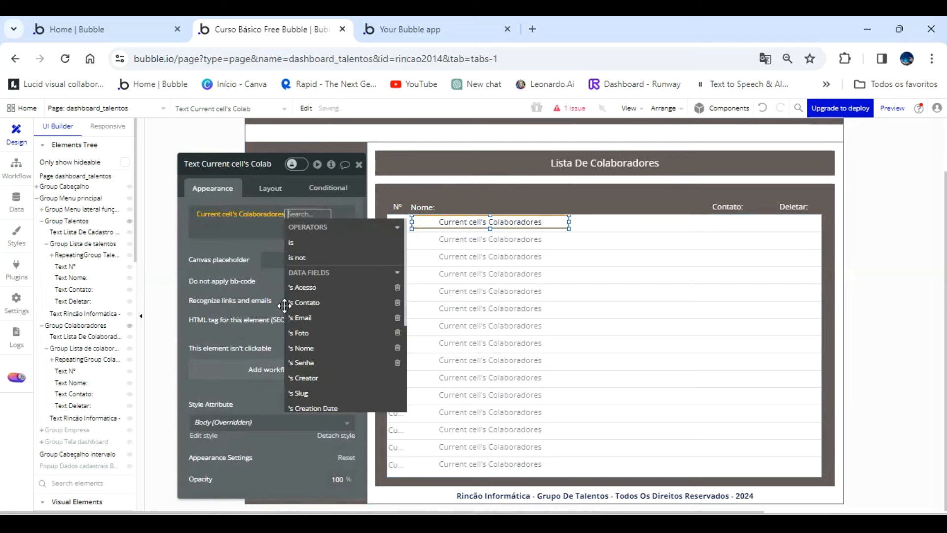
click(304, 348)
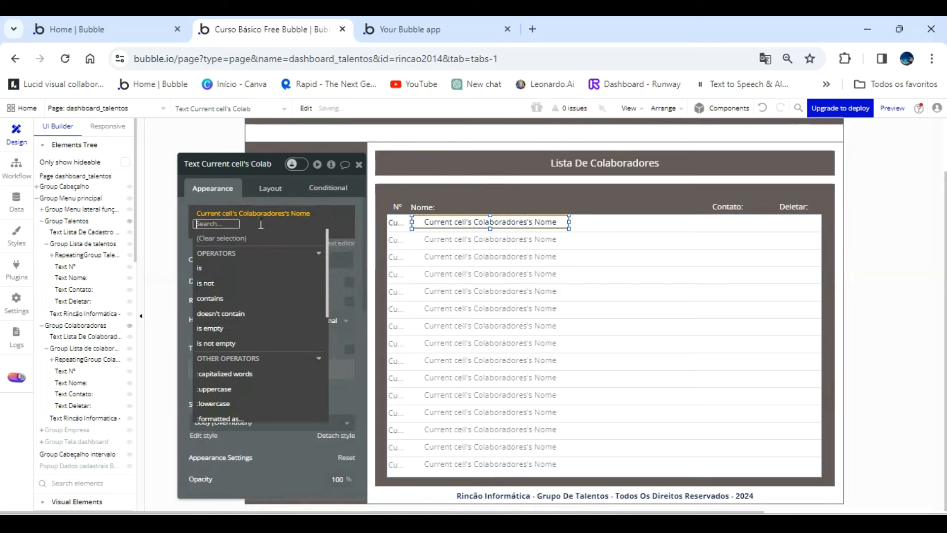
click(234, 201)
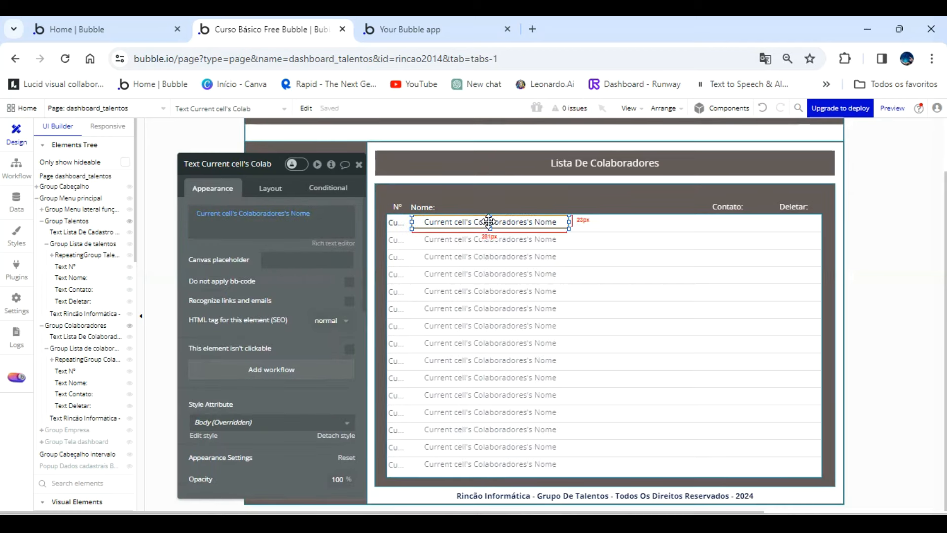
Duplicate the Nome text in the first row and move the copy across the row to the Contato column.
drag(488, 221, 516, 226)
key(Right)
key(Right)
key(Right)
key(Right)
key(Right)
key(Right)
key(Right)
key(Right)
key(Right)
key(Right)
key(Right)
key(Right)
key(Right)
key(Right)
key(Right)
key(Right)
key(Right)
key(Right)
key(Right)
key(Right)
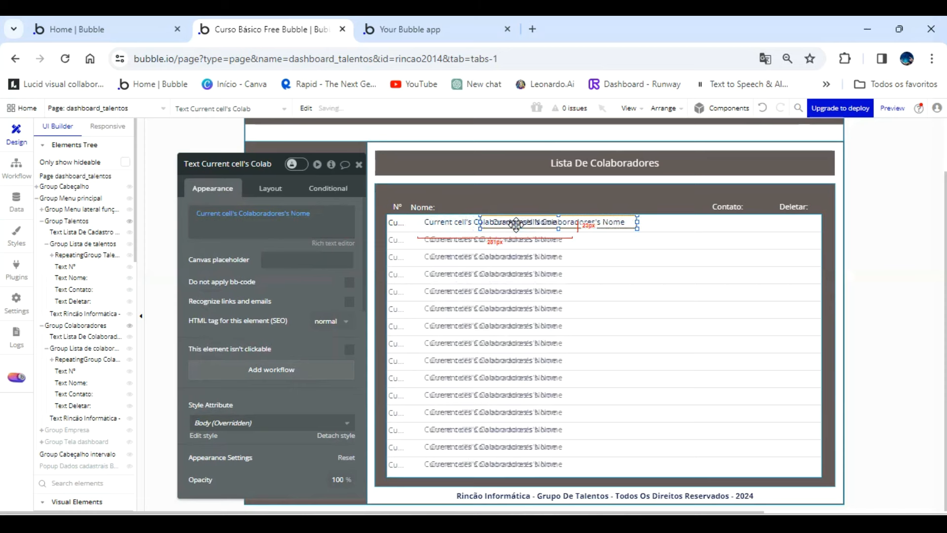
key(Right)
key(Right)
key(Right)
key(Right)
key(Right)
key(Right)
key(Right)
key(Right)
key(Right)
key(Right)
key(Right)
key(Right)
key(Right)
key(Right)
key(Right)
key(Right)
key(Right)
key(Right)
key(Right)
key(Right)
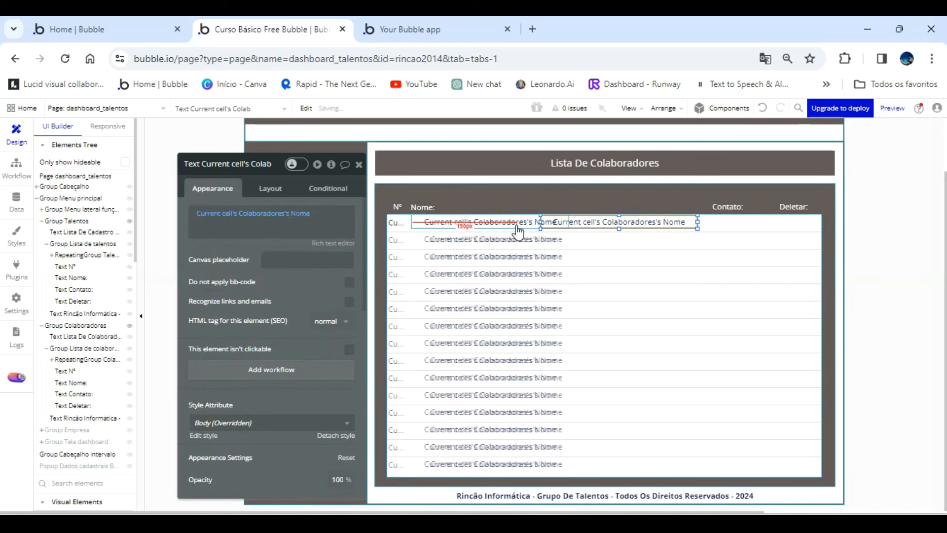
key(Right)
key(Right)
key(Right)
key(Right)
key(Right)
key(Right)
key(Right)
key(Right)
key(Right)
key(Right)
key(Right)
key(Right)
key(Right)
key(Right)
key(Right)
key(Right)
key(Right)
key(Right)
key(Right)
key(Right)
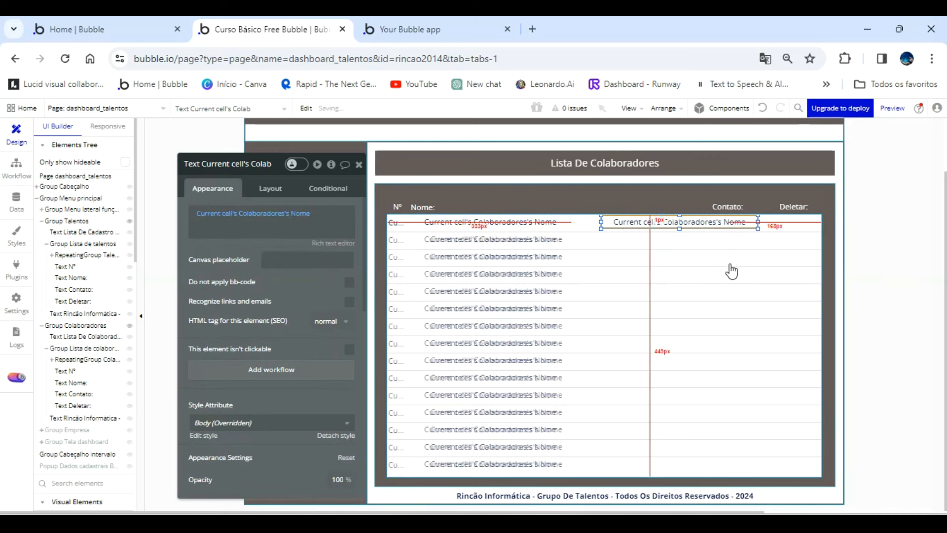
key(Right)
key(Right)
key(Right)
key(Right)
key(Right)
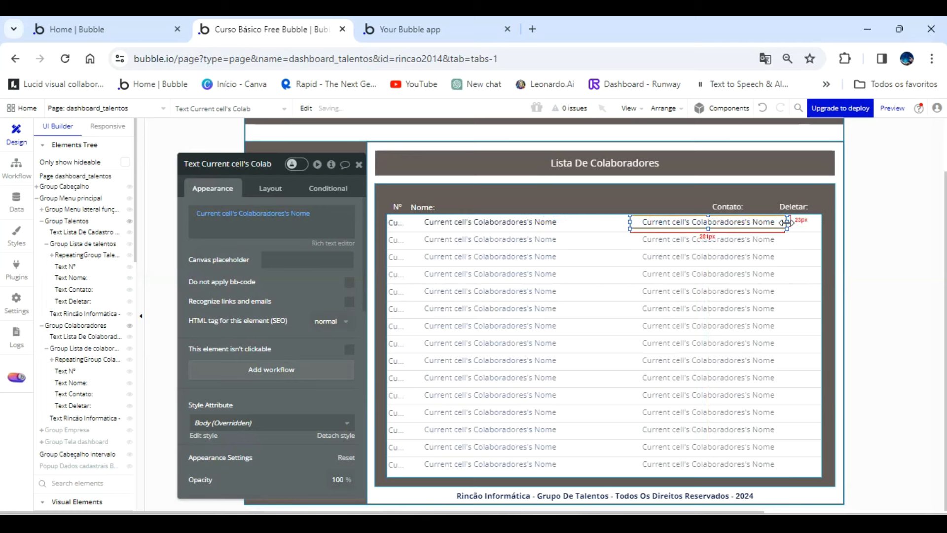
Narrow the copied text to roughly half its width and centre it under the Contato heading.
drag(784, 222, 716, 211)
key(Right)
key(Right)
key(Right)
key(Right)
key(Right)
key(Right)
key(Right)
key(Right)
key(Right)
key(Right)
key(Right)
key(Right)
key(Right)
key(Right)
key(Right)
key(Right)
key(Right)
key(Right)
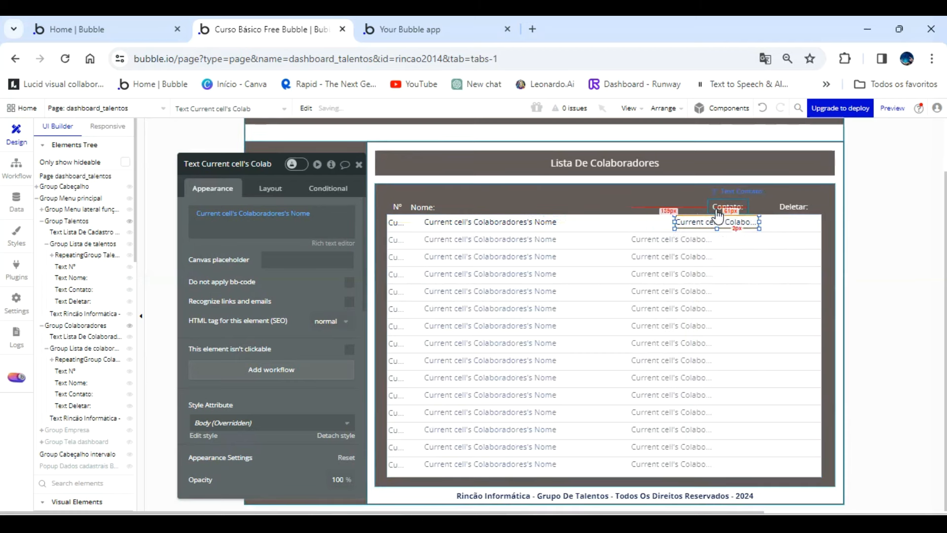
key(Right)
key(Right)
key(Right)
key(Right)
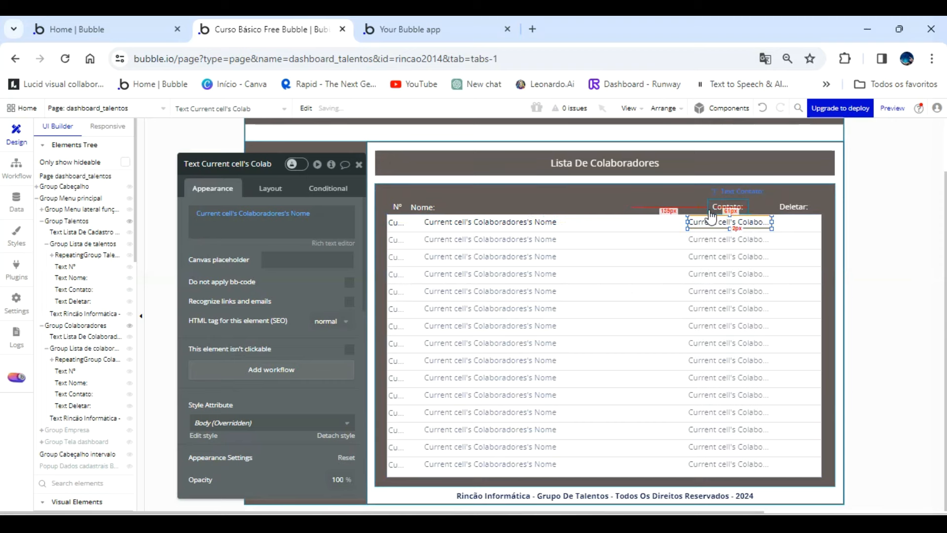
Set the content of the text under Contato to Current cell's Colaboradores's Contato.
click(296, 218)
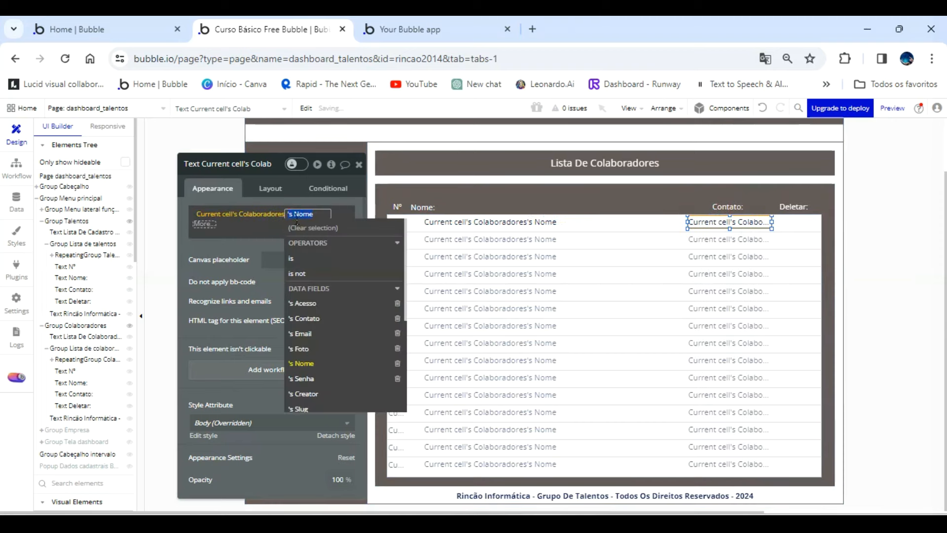
click(317, 320)
click(233, 197)
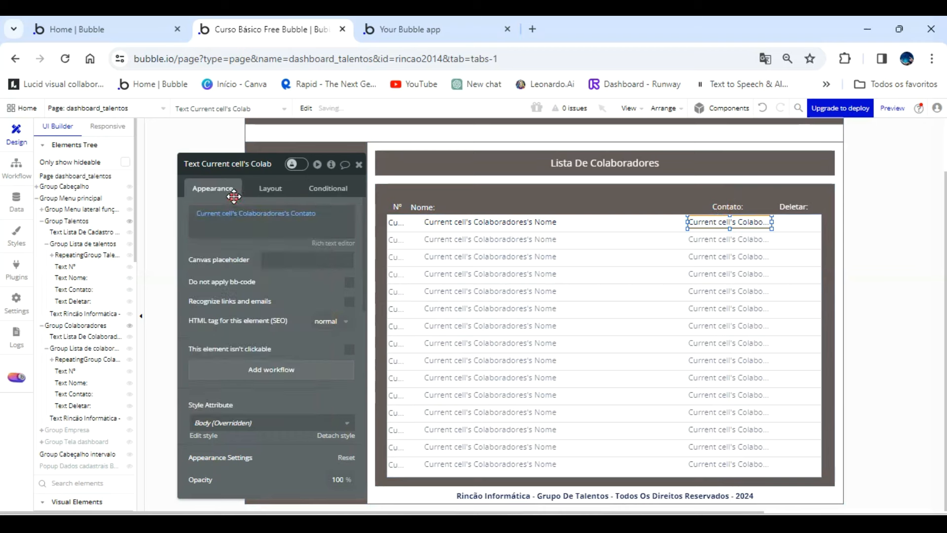
scroll(101, 435, down, 3)
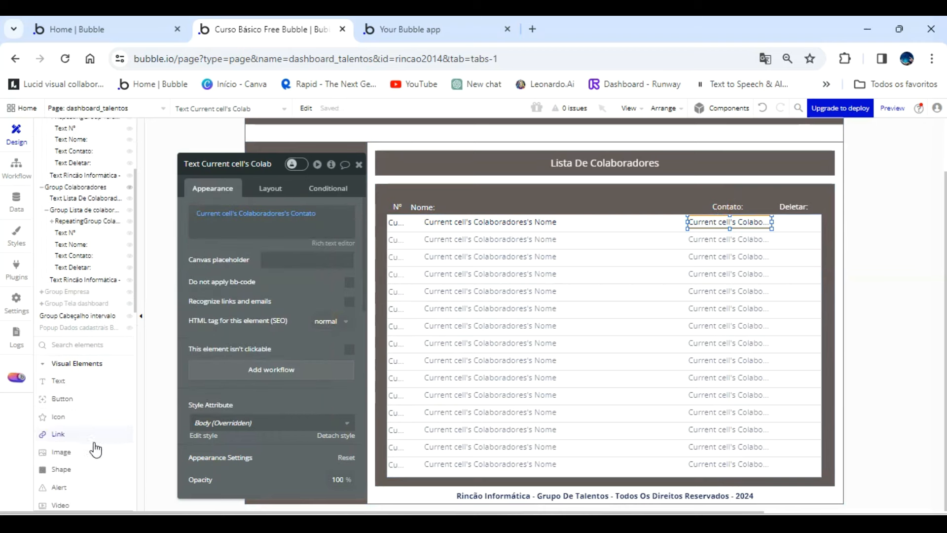
click(65, 398)
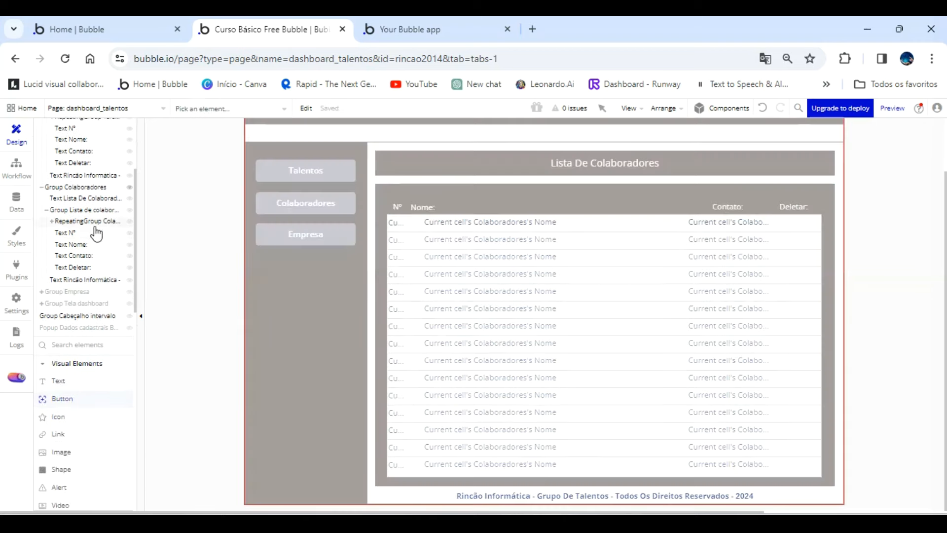
click(96, 221)
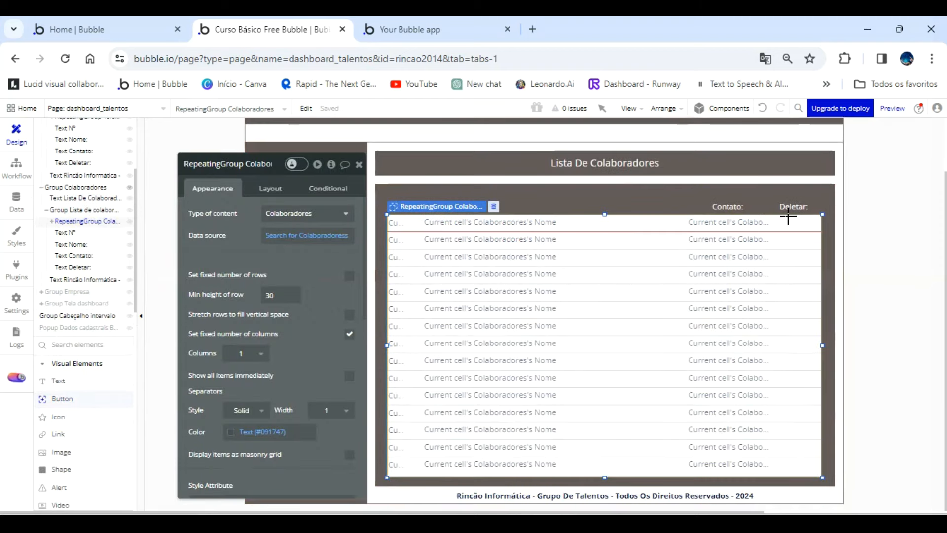
drag(801, 227, 802, 229)
click(269, 188)
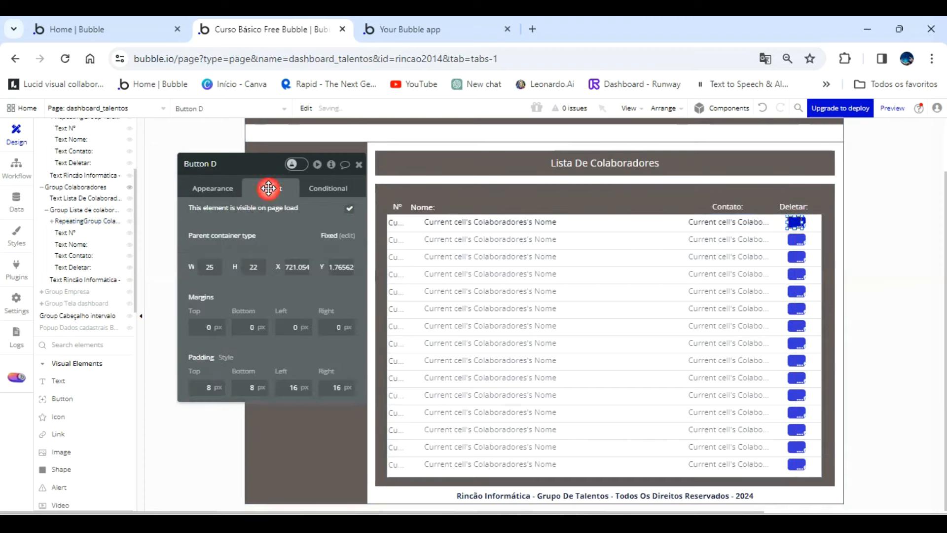
click(212, 387)
text(0)
key(Tab)
text(0)
key(Tab)
text(0)
key(Tab)
text(0)
key(Tab)
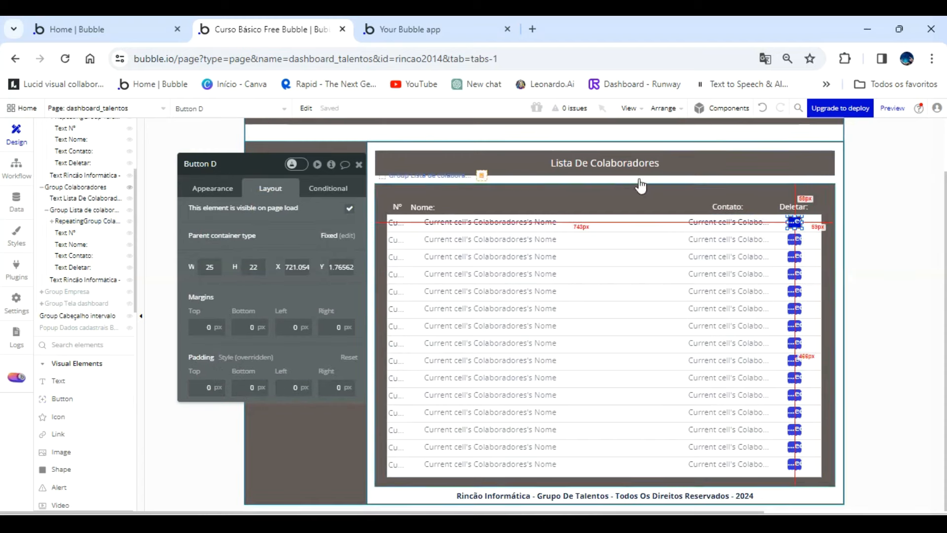
click(761, 111)
click(761, 111)
click(761, 111)
click(761, 111)
click(761, 111)
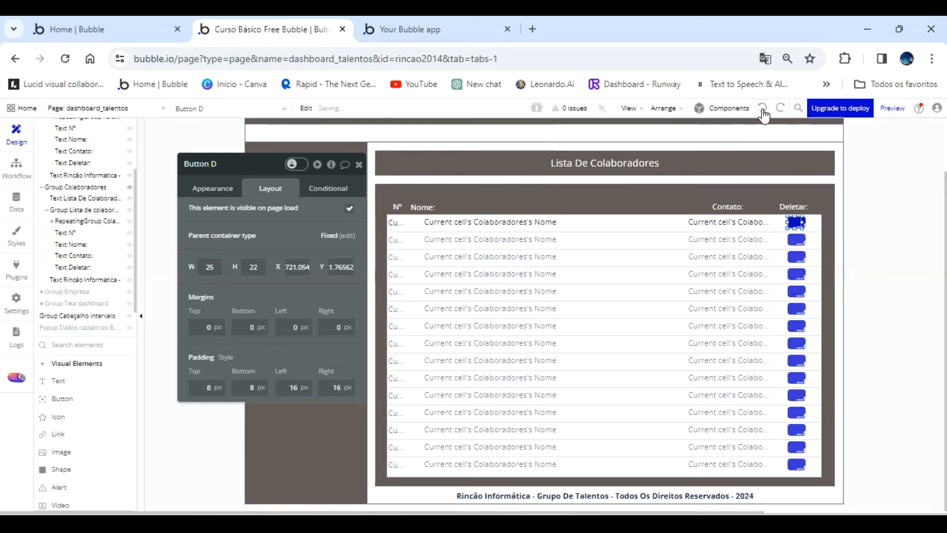
click(761, 111)
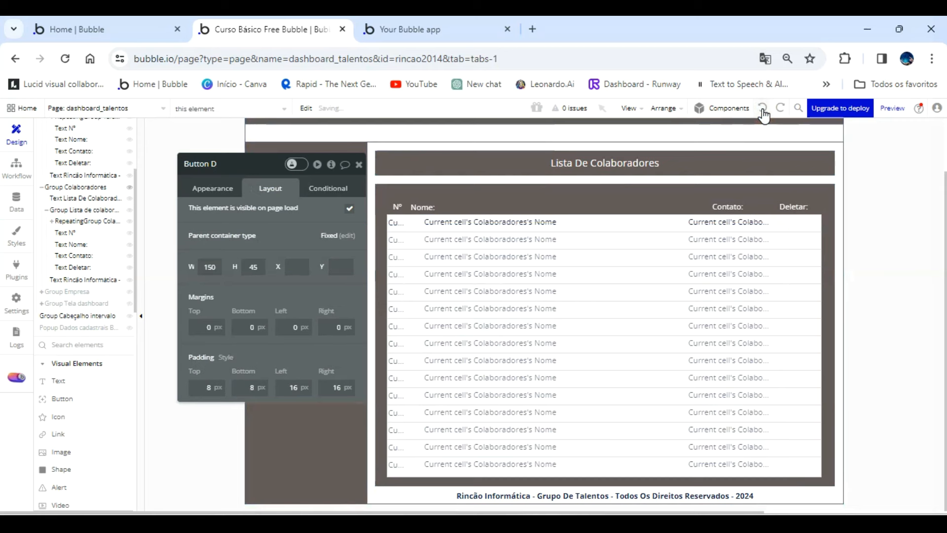
Draw an icon element of about 21 by 19 px under Deletar in the first row of the Colaboradores repeating group.
click(66, 415)
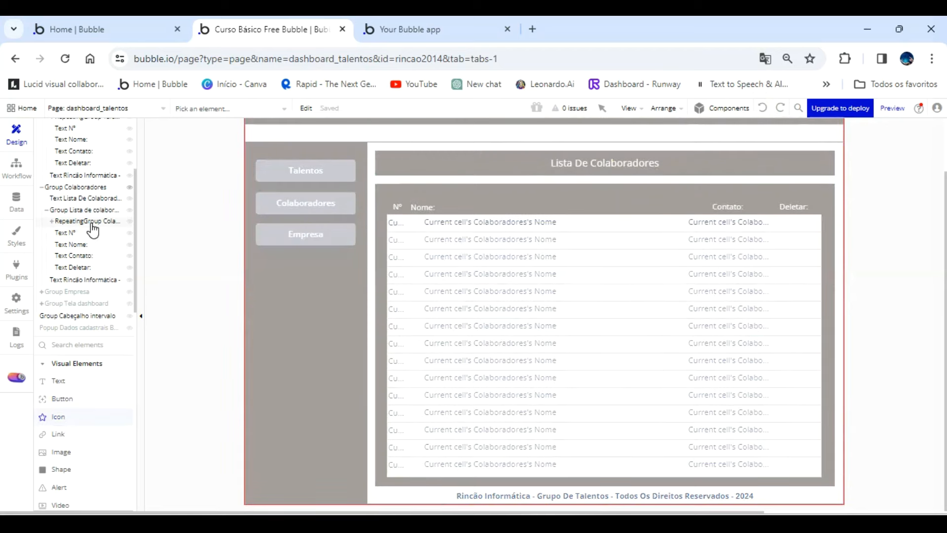
click(91, 223)
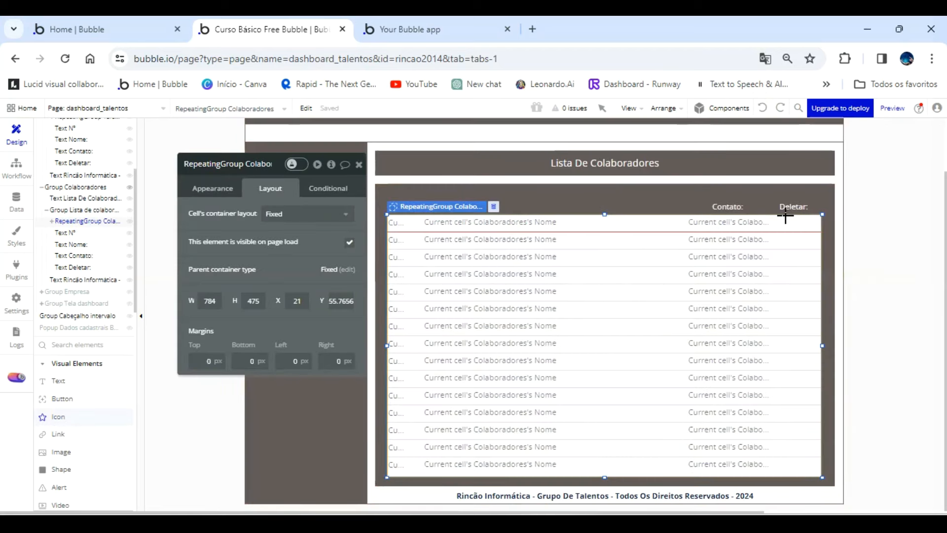
drag(797, 226, 798, 228)
Rename the new icon element as Icon Deletar colaboradores.
click(308, 213)
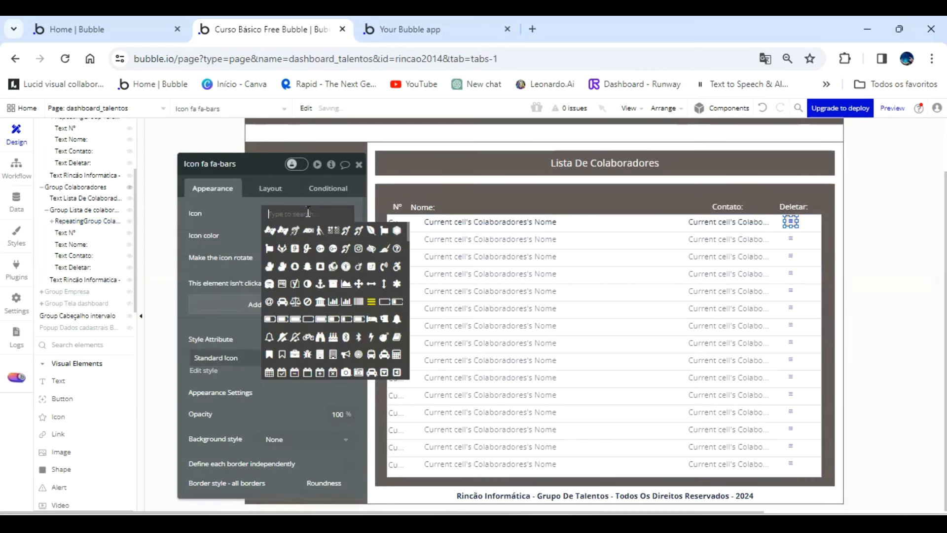
text(trash)
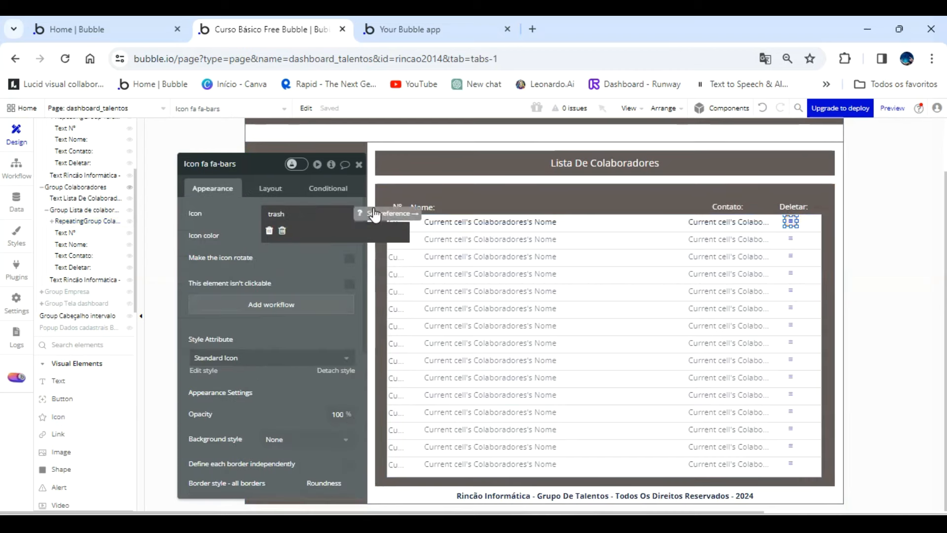
double_click(260, 166)
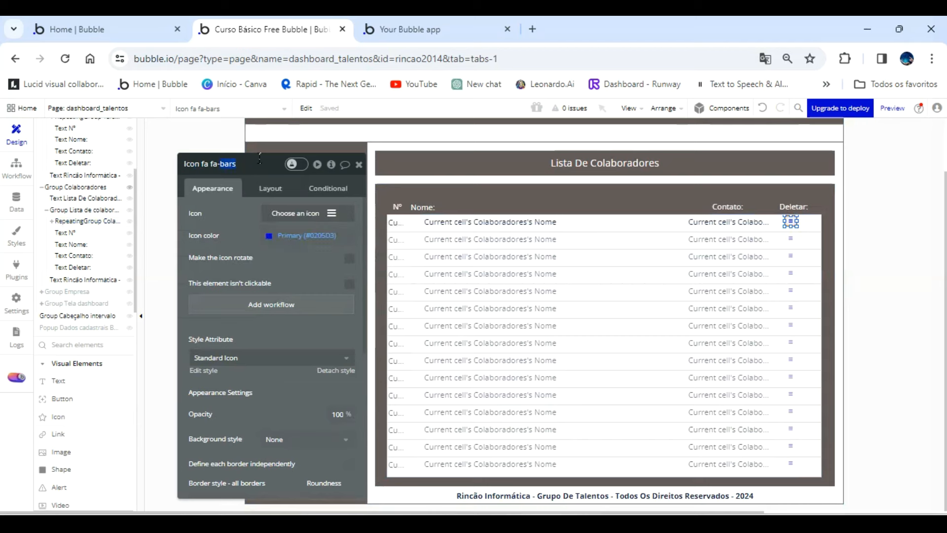
key(BackSpace)
key(BackSpace)
key(BackSpace)
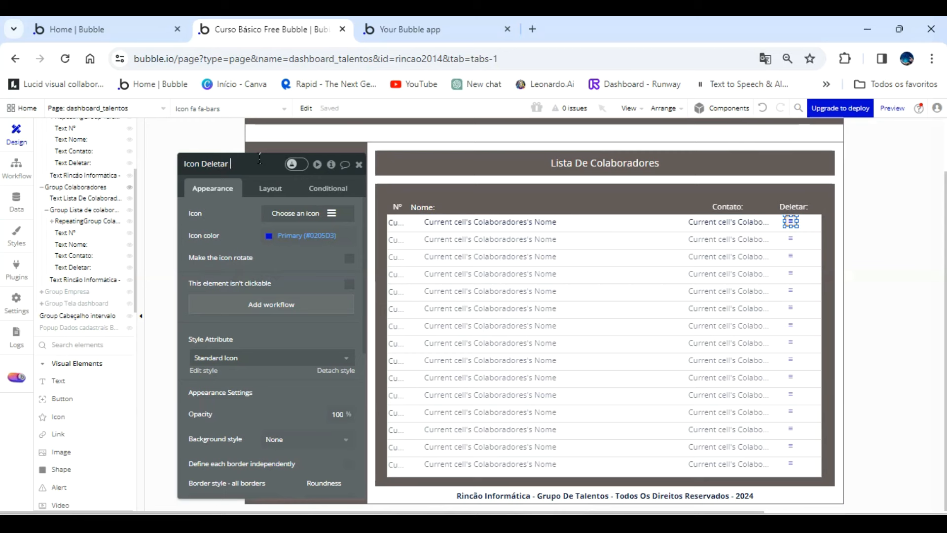
text(es)
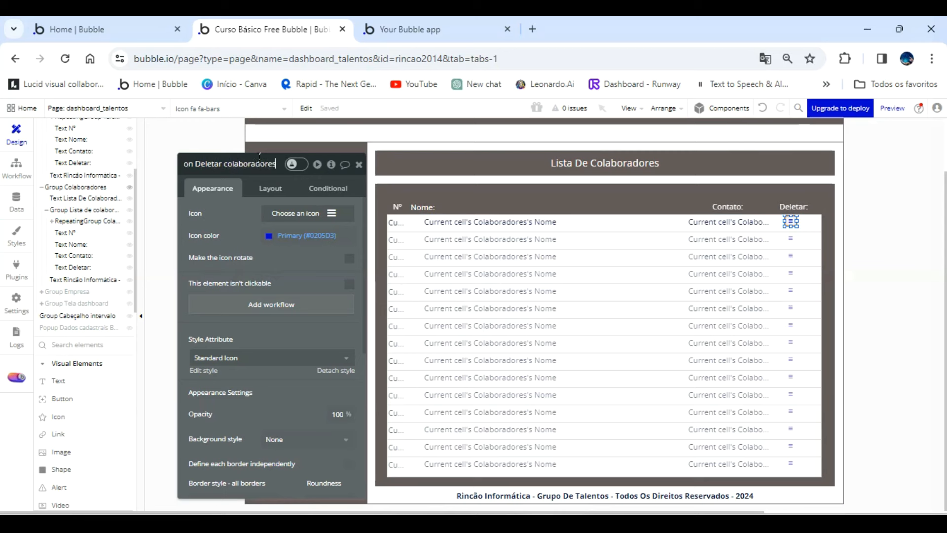
Change the Deletar icon to the outlined trash can symbol and colour it with the red colour variable.
click(334, 219)
text(trash)
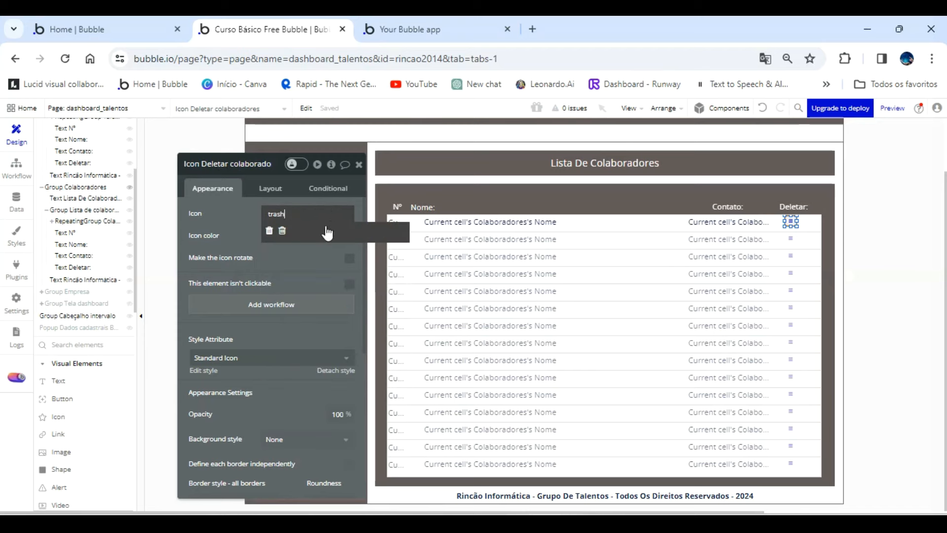
click(282, 230)
click(274, 239)
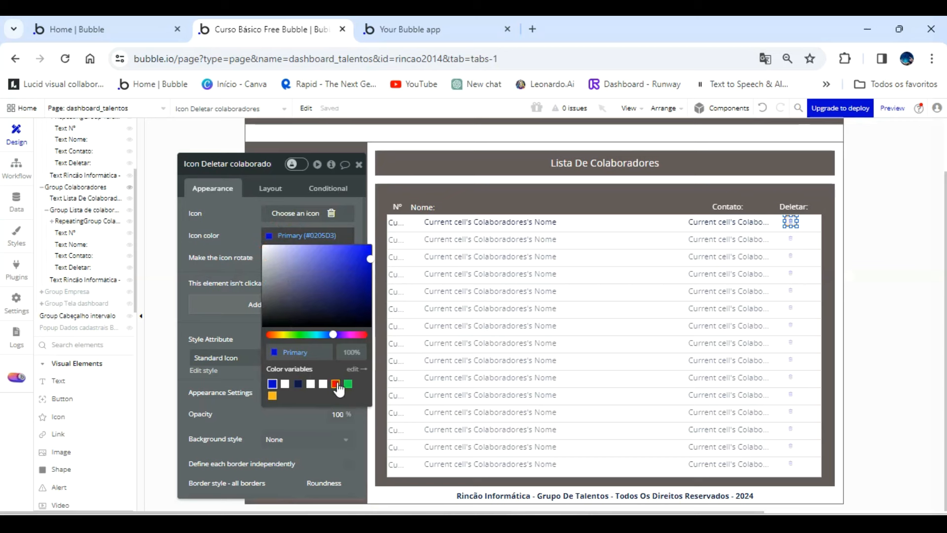
click(335, 384)
Set the trash icon's top, bottom, left and right padding to 0 px.
click(270, 189)
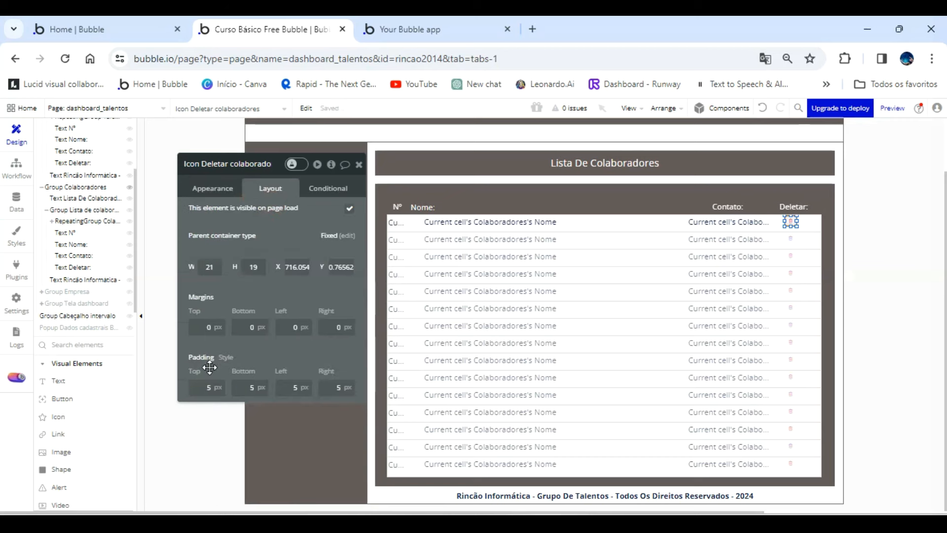
click(225, 386)
text(0)
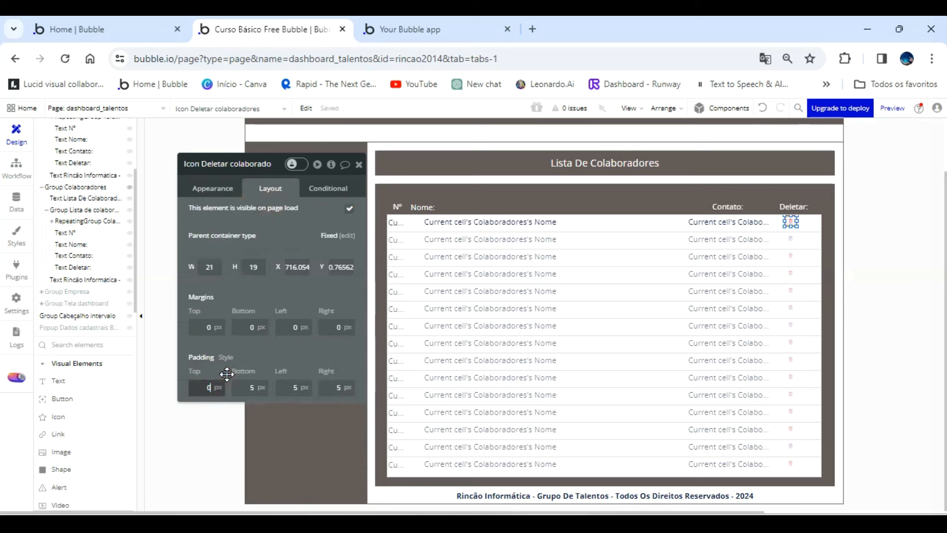
key(Tab)
text(0)
key(Tab)
text(0)
key(Tab)
text(0)
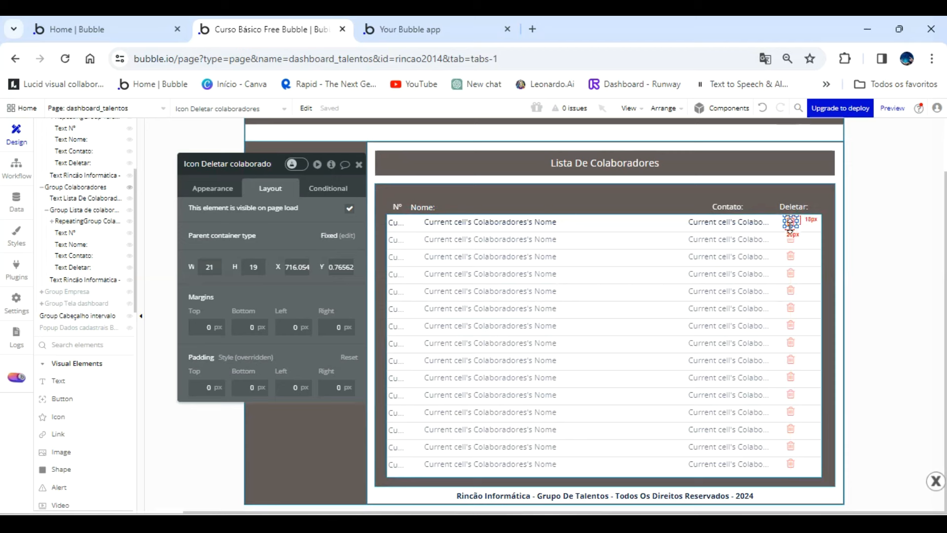
Shift the trash icon slightly right to an X of about 722, aligning it under the Deletar heading.
click(782, 246)
click(791, 220)
drag(790, 221, 794, 220)
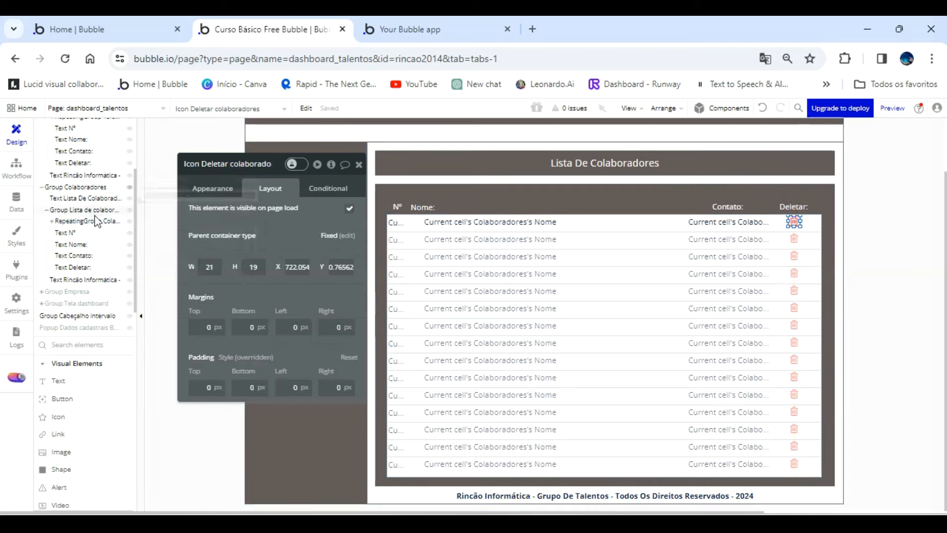
Rename the trash icon in the talents repeating group as Icon Deletar talentos.
scroll(88, 223, up, 1)
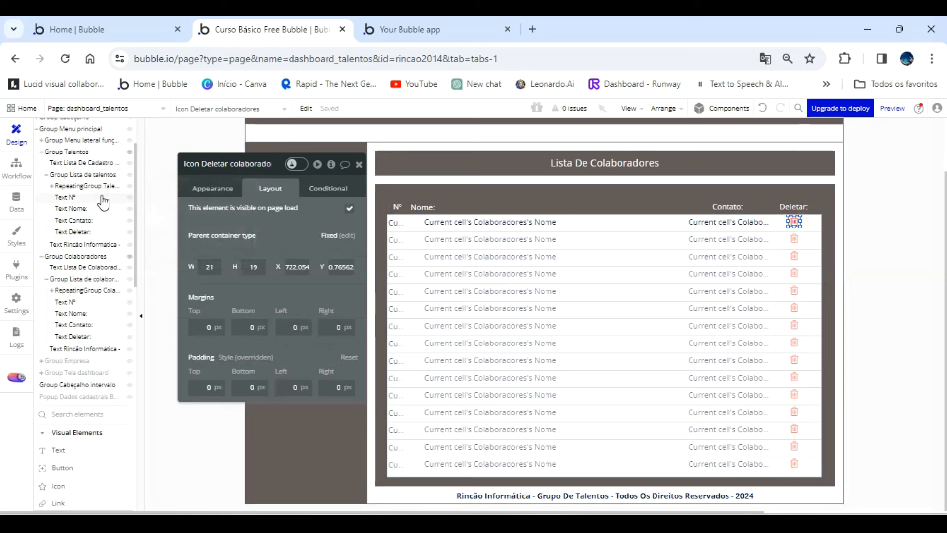
click(80, 189)
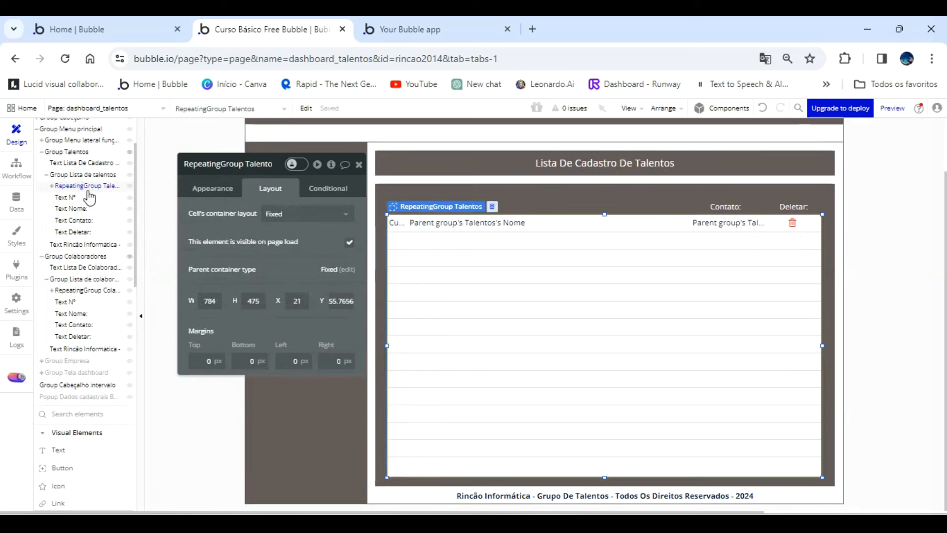
click(791, 222)
double_click(267, 164)
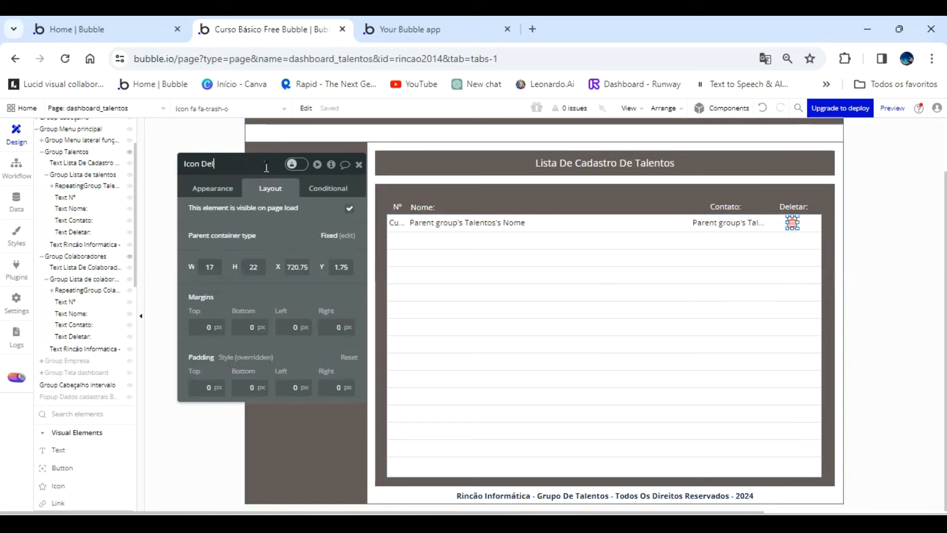
text(Deletar talentos)
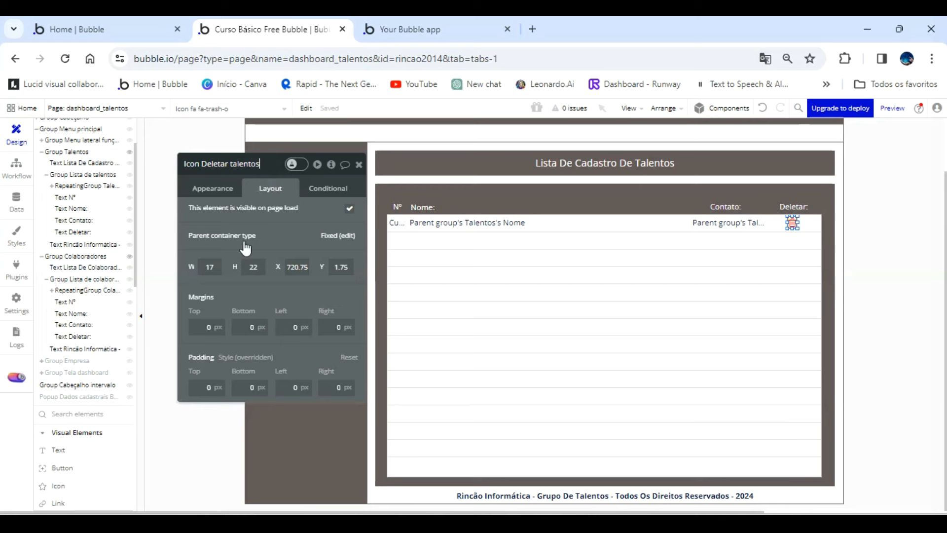
Resize the trash icon in the Colaboradores repeating group to a width of 17 and a height of 22.
click(89, 291)
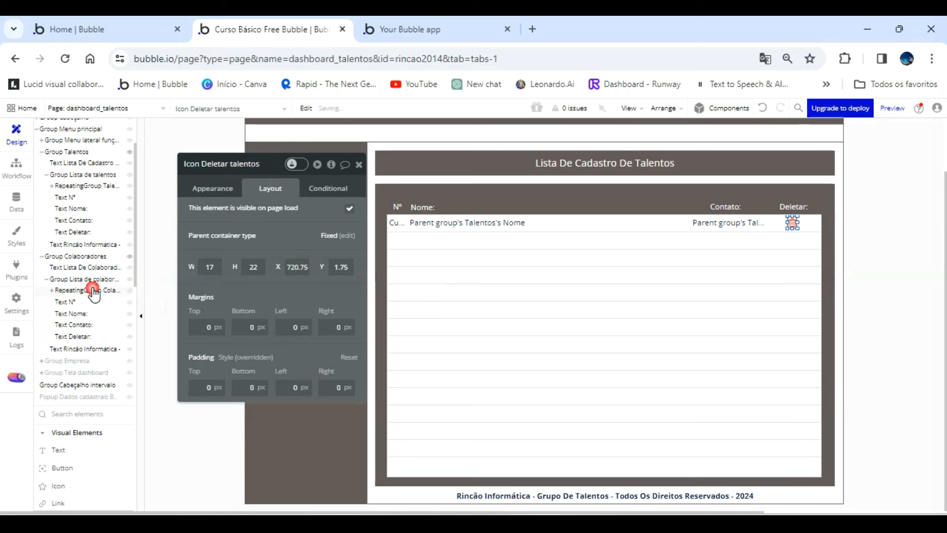
click(793, 225)
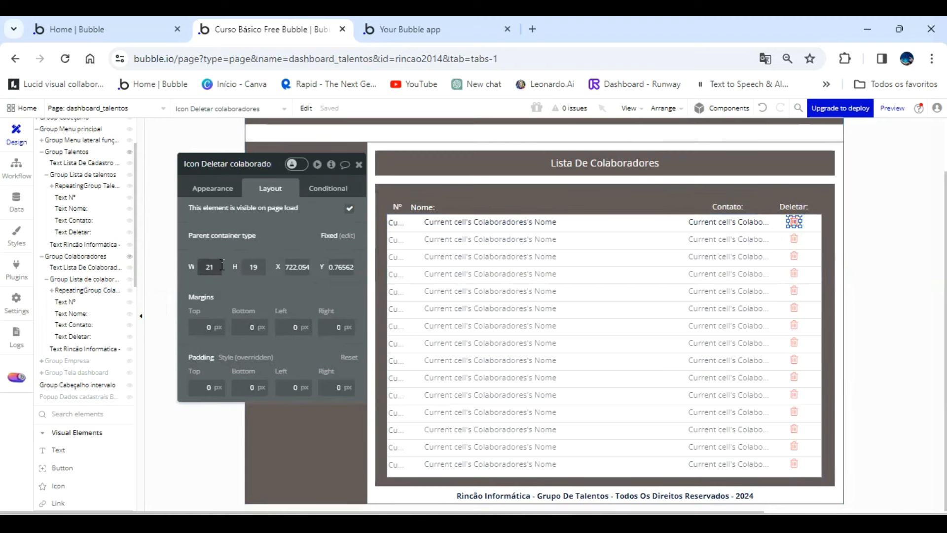
text(17)
key(Tab)
text(2)
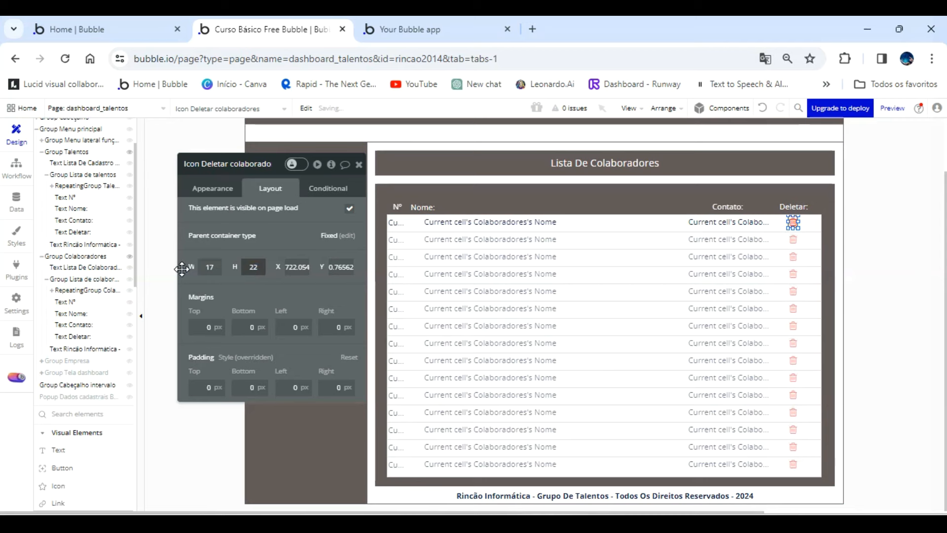
click(223, 193)
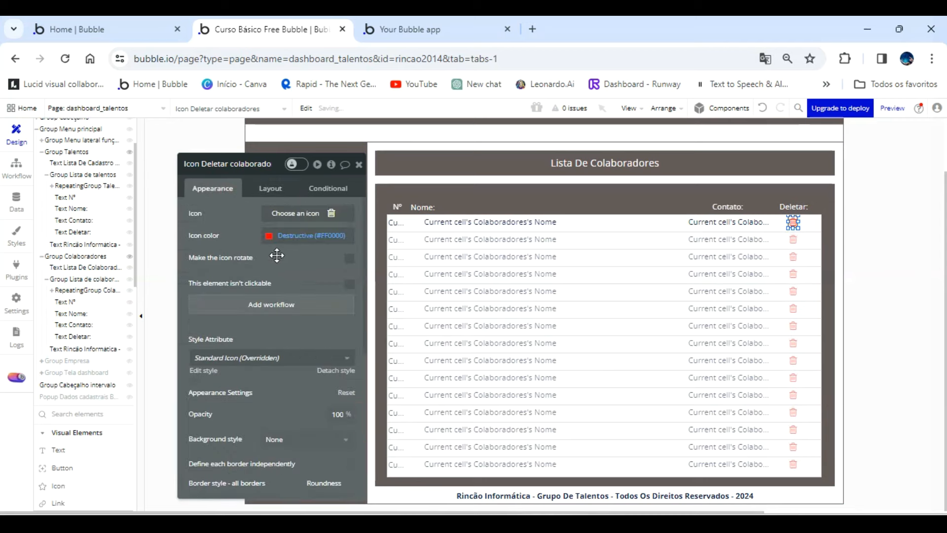
Nudge the name and contact texts in the Colaboradores cell slightly down to line up with the row.
click(403, 222)
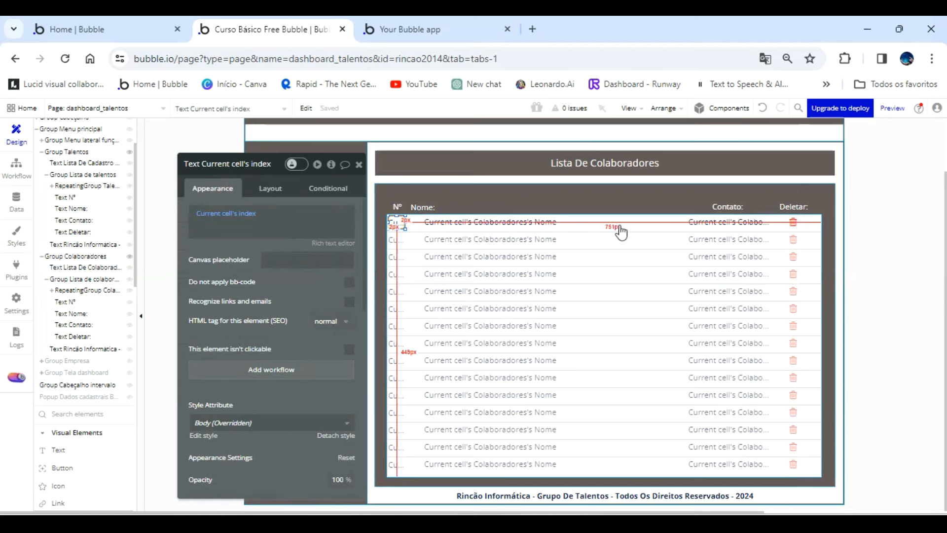
click(502, 221)
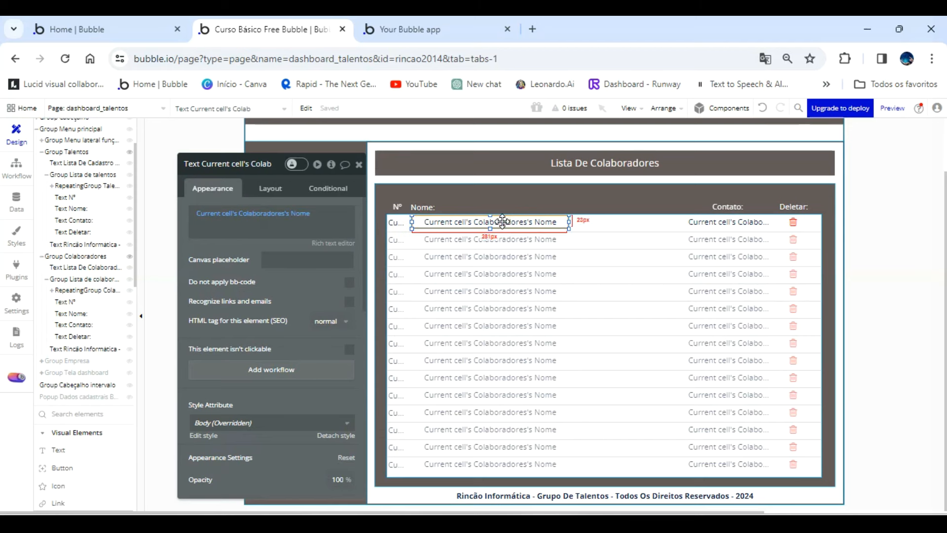
key(Down)
key(Down)
click(701, 223)
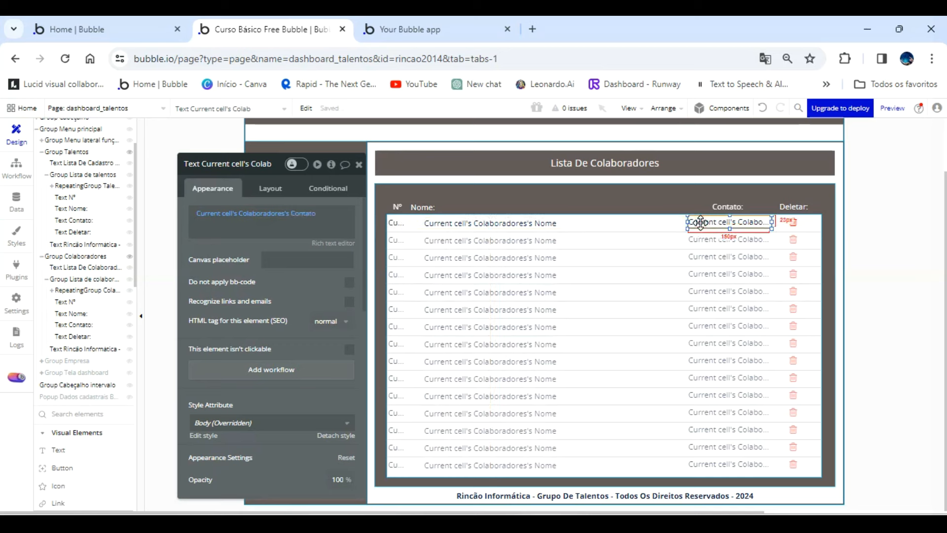
click(793, 223)
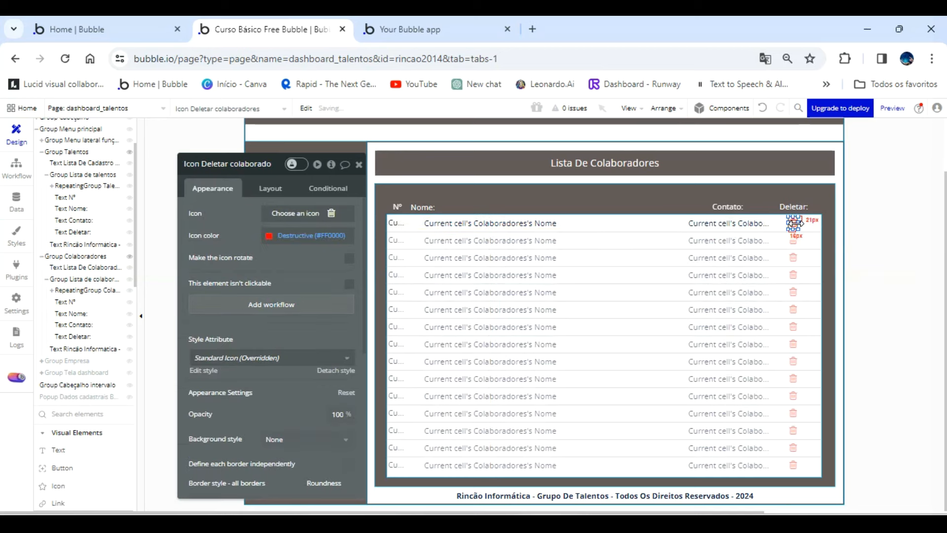
Group the cell's index, name, contact and trash icon elements in a Fixed container.
click(397, 223)
shift+click(456, 223)
shift+click(701, 224)
shift+click(793, 224)
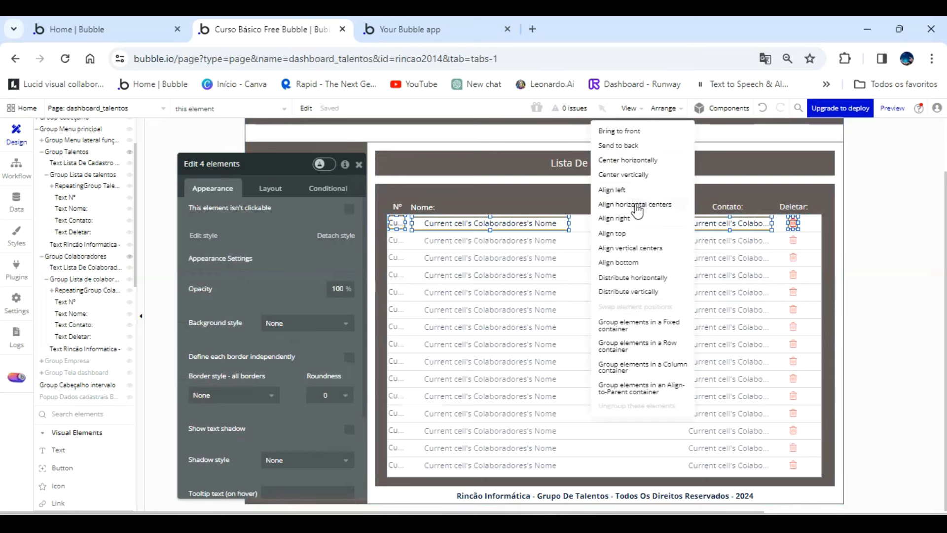
click(646, 325)
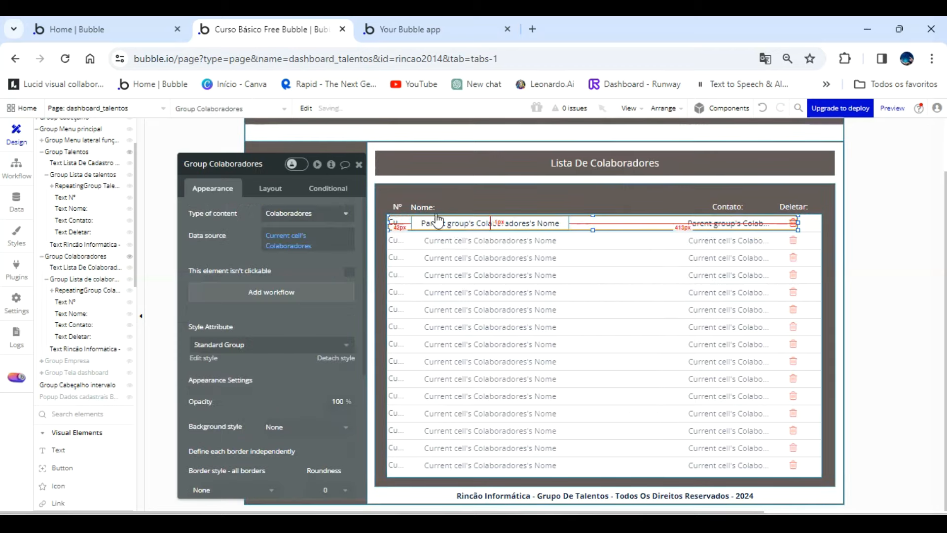
Rename the new cell group as Group Lista de visualização de Colaboradores.
click(268, 166)
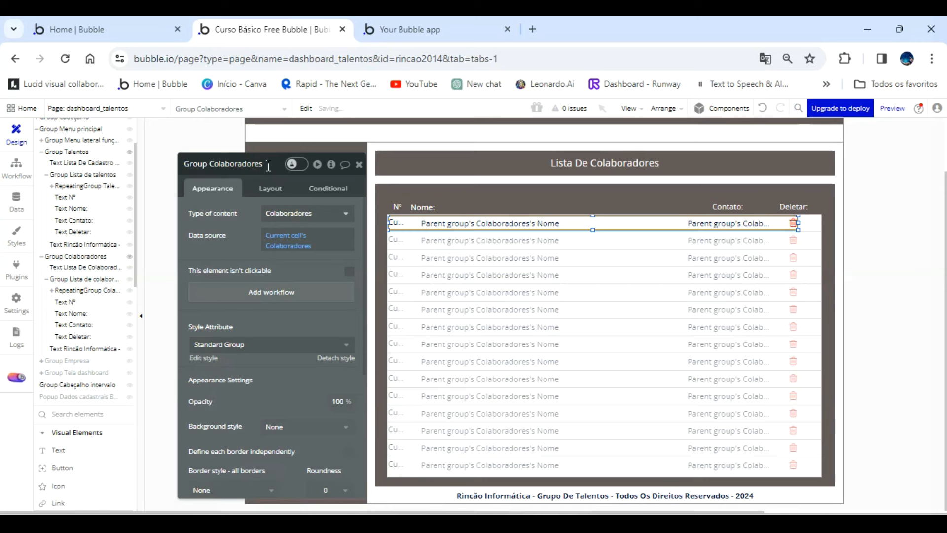
text(Lista de visualização de)
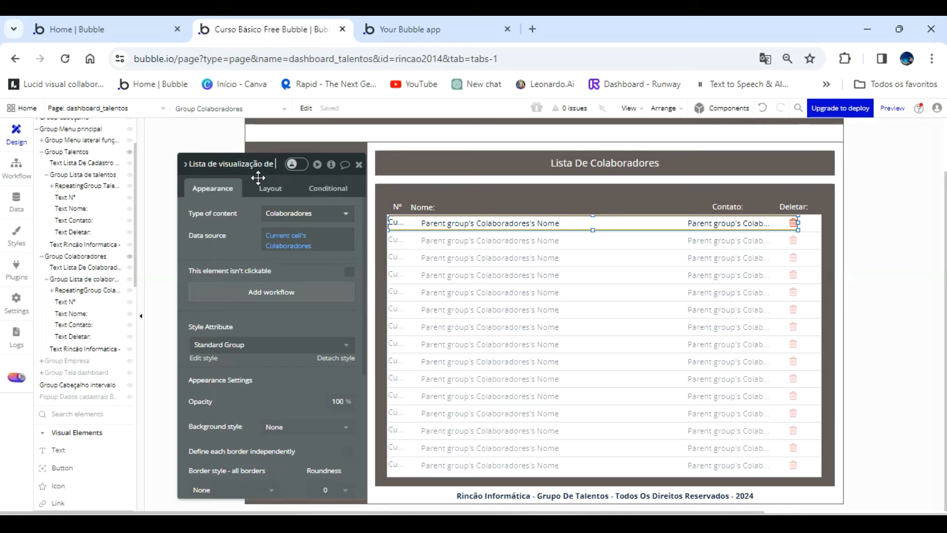
key(Return)
Refresh the app preview and check the Talentos and Colaboradores lists.
click(434, 29)
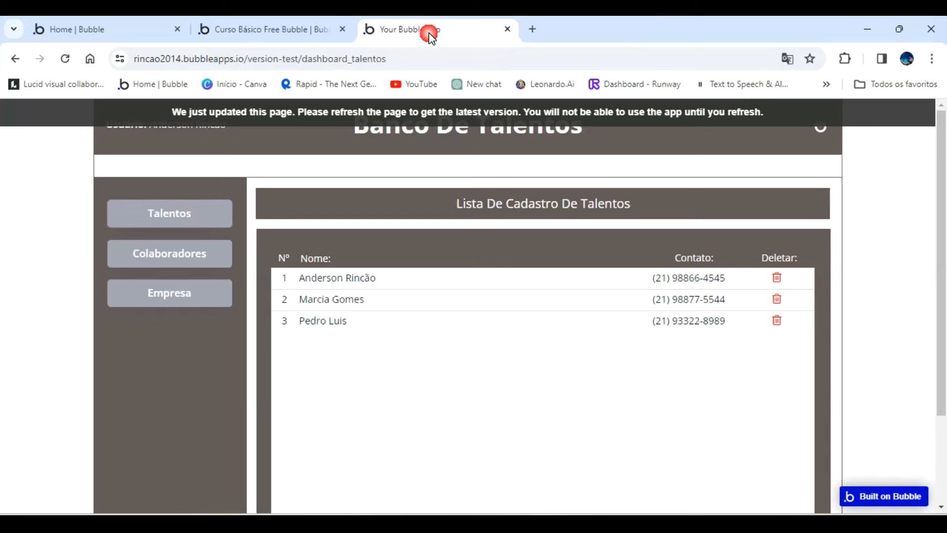
click(443, 112)
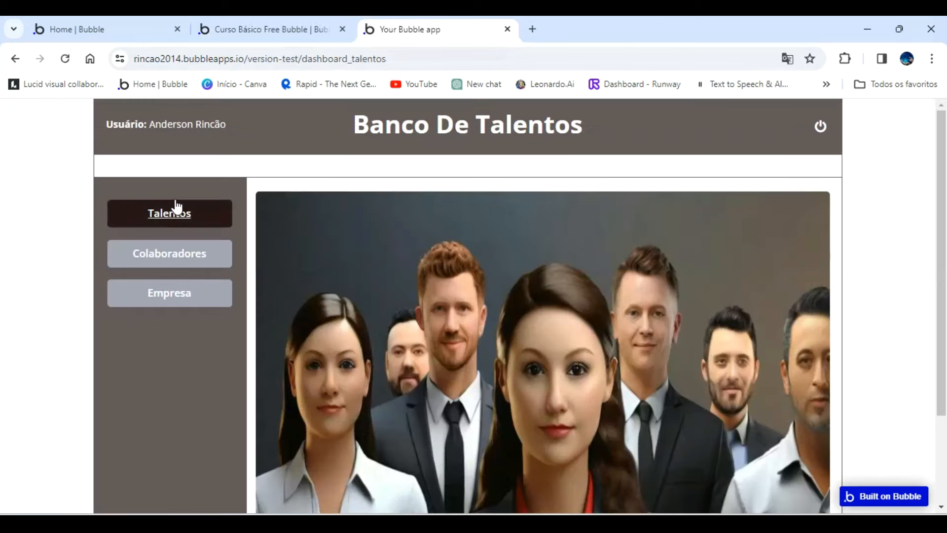
click(186, 220)
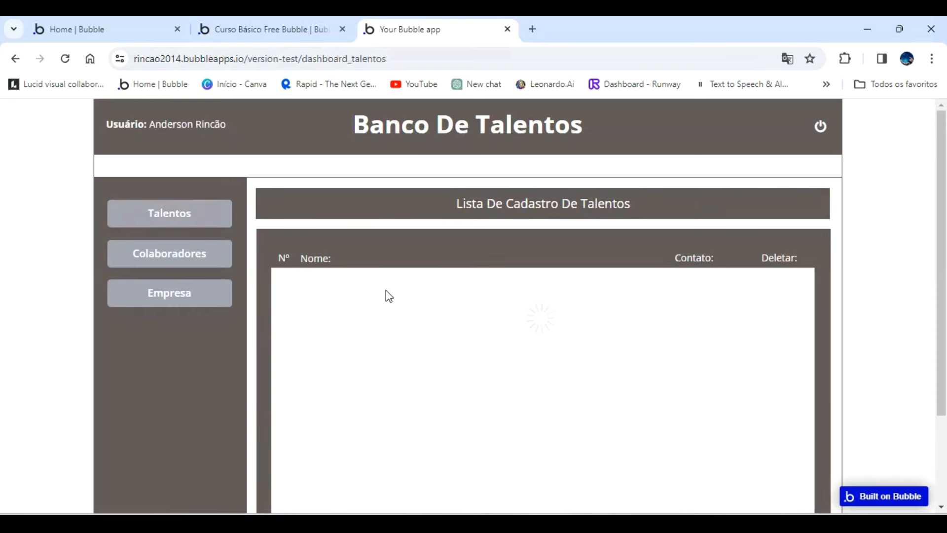
click(168, 249)
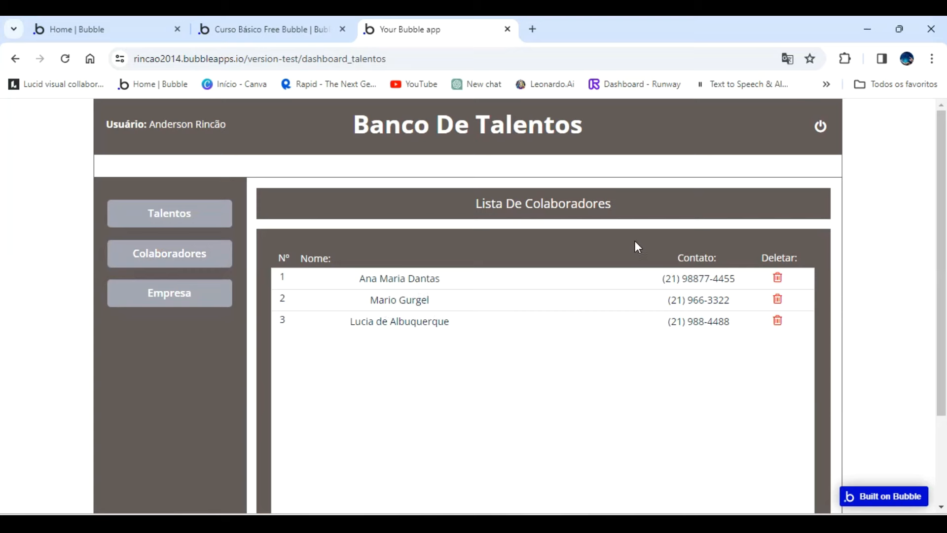
Return to the editor and left-align the contact and name texts in the Colaboradores cell.
click(284, 30)
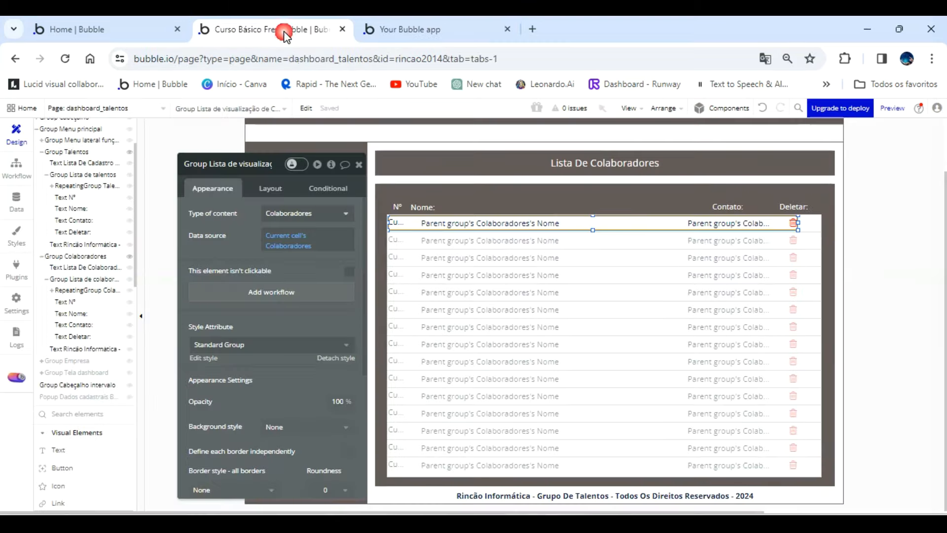
click(699, 225)
scroll(271, 345, down, 3)
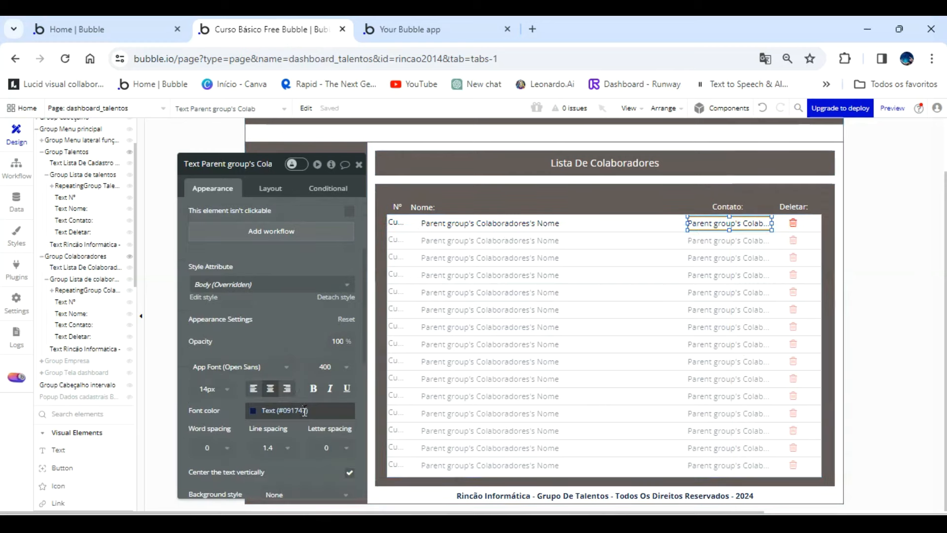
click(256, 388)
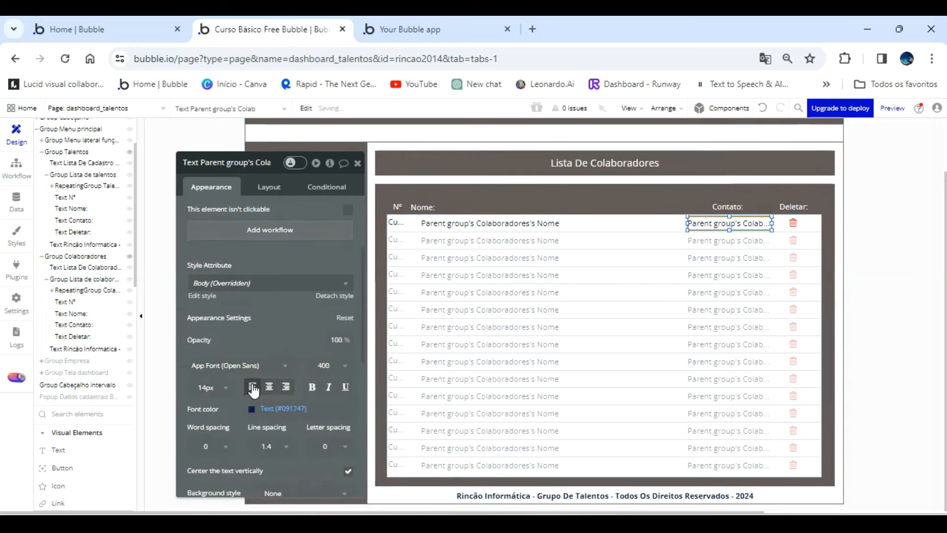
click(473, 223)
click(252, 386)
Reload the preview and examine the text alignment in the Colaboradores list.
click(427, 27)
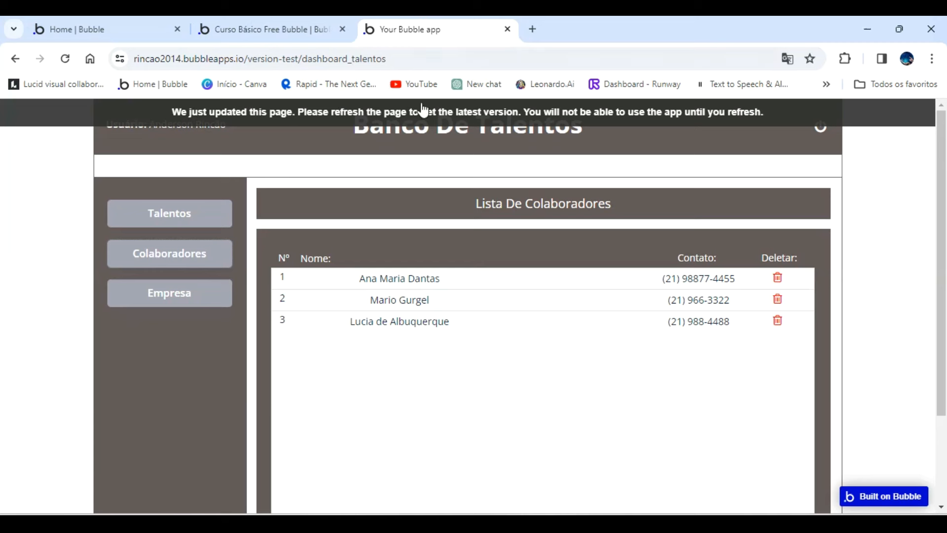
click(423, 116)
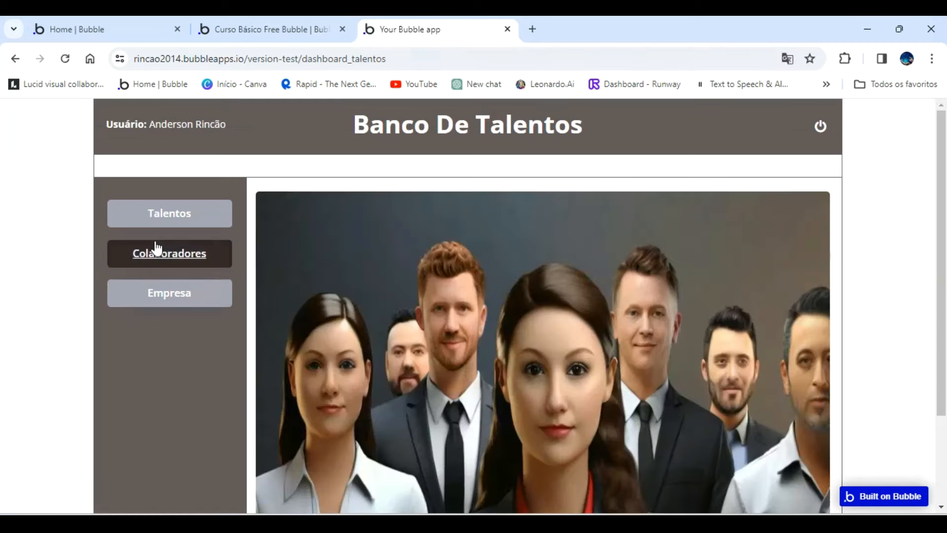
click(159, 253)
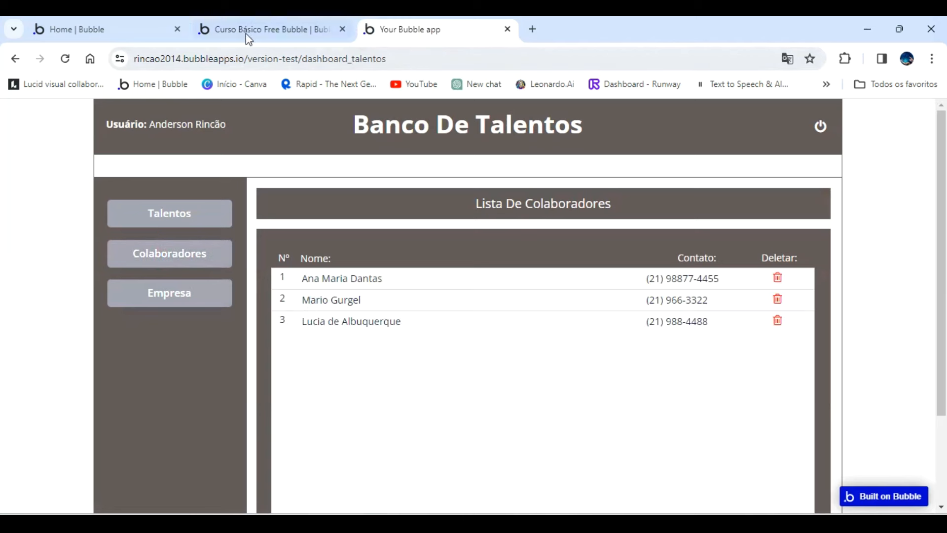
Back in the editor, shift the Nome: heading of the Colaboradores list slightly right over the names.
click(261, 30)
click(428, 211)
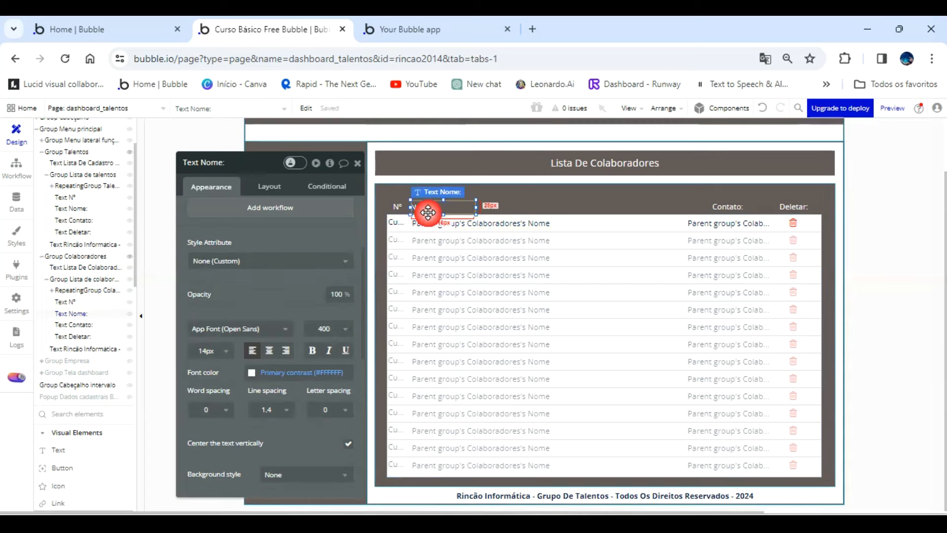
key(Right)
key(Right)
key(Right)
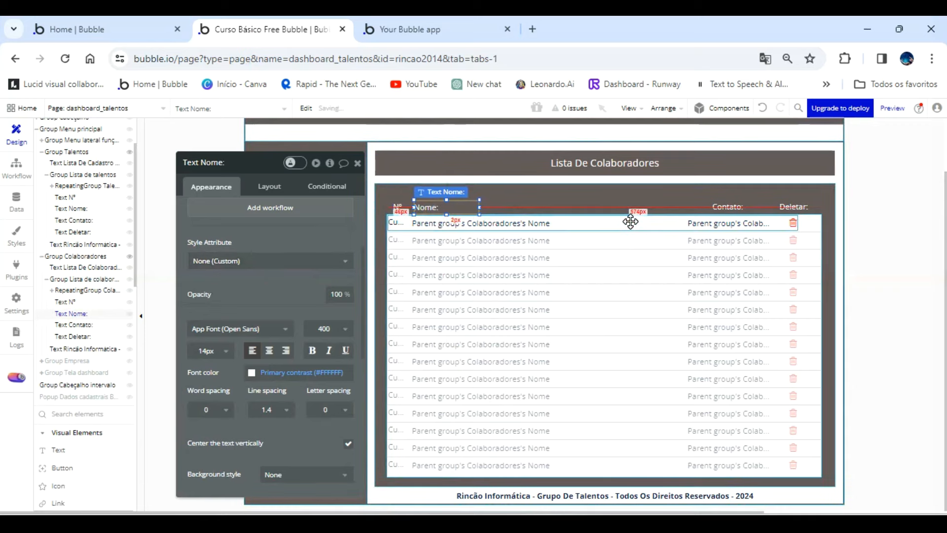
click(600, 223)
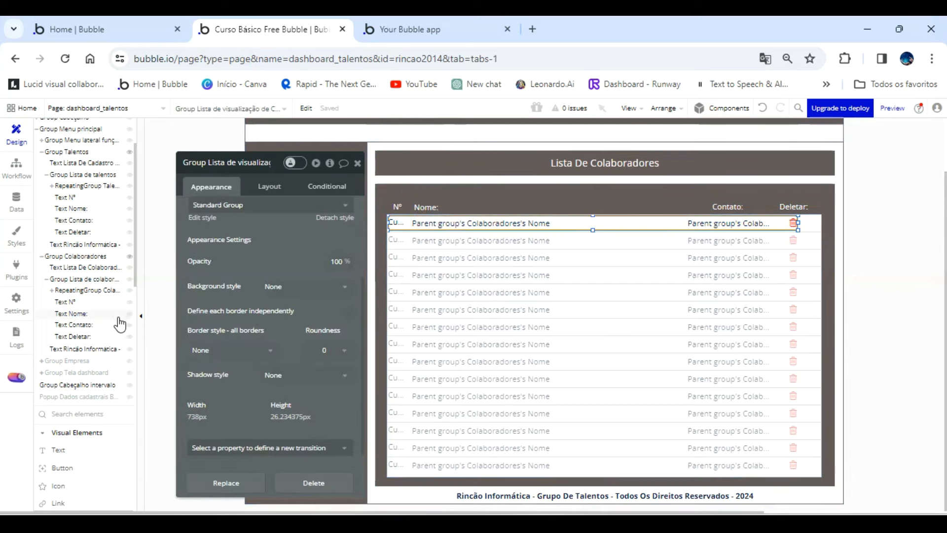
Duplicate the Popup Dados cadastrais Banco de talentos element by copying and pasting it.
click(83, 397)
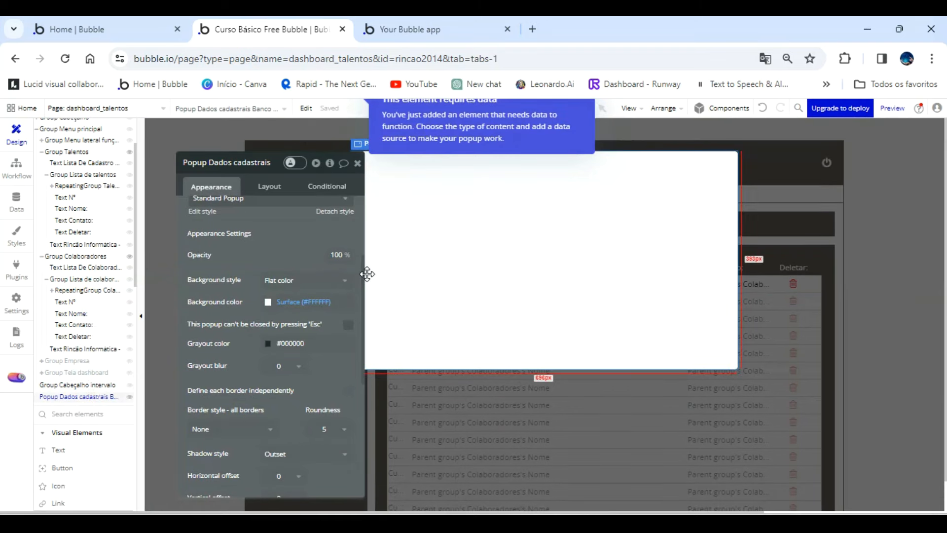
click(264, 168)
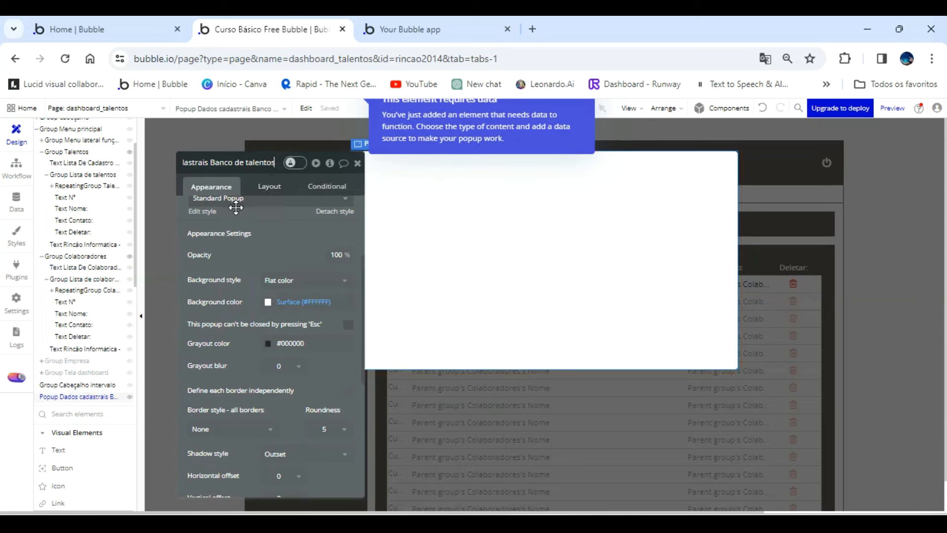
right_click(83, 398)
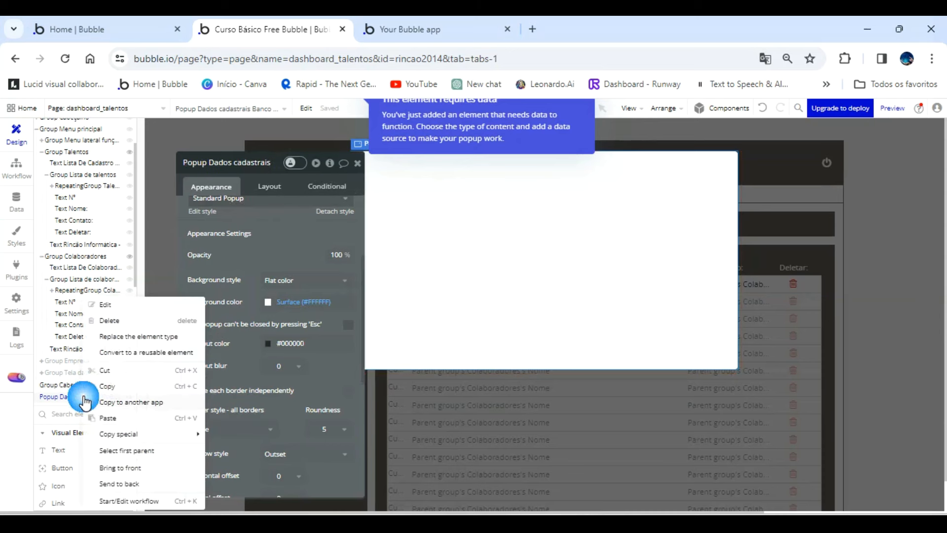
click(108, 390)
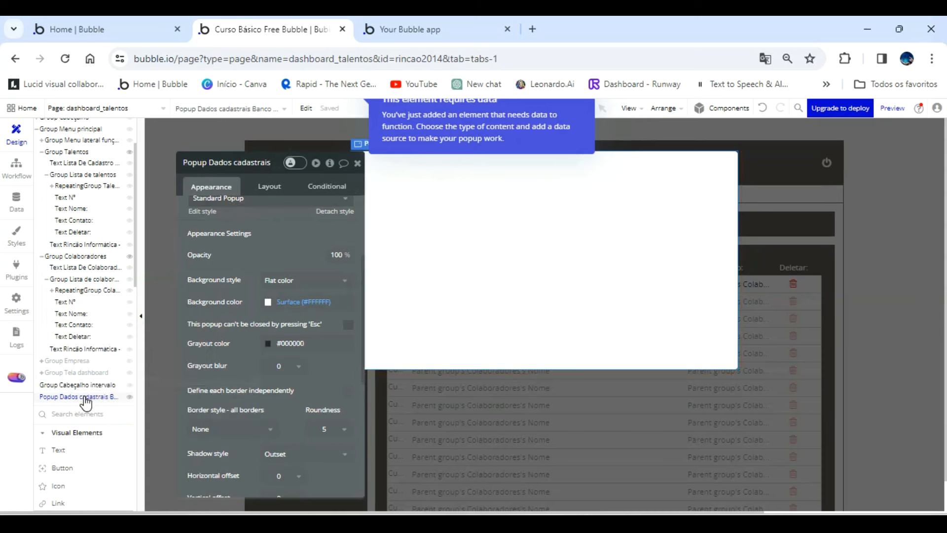
right_click(81, 397)
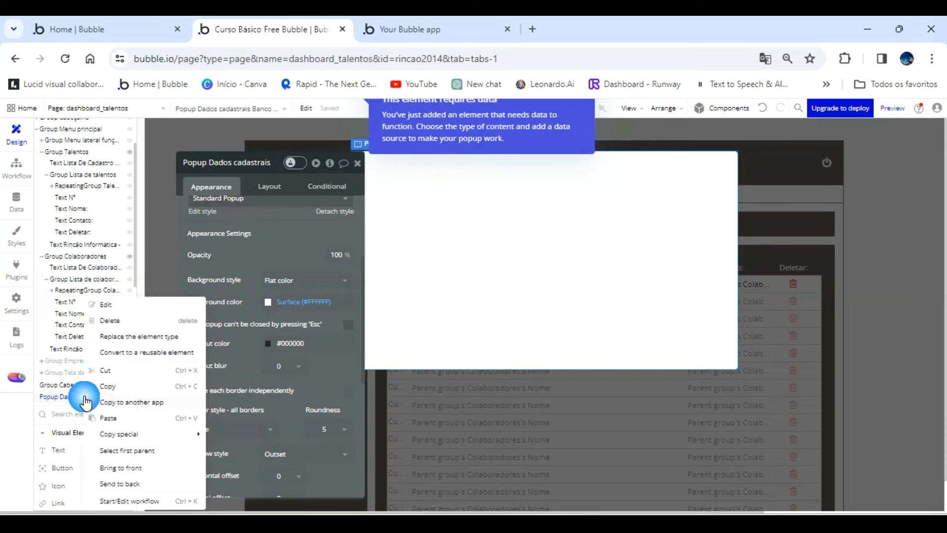
click(108, 418)
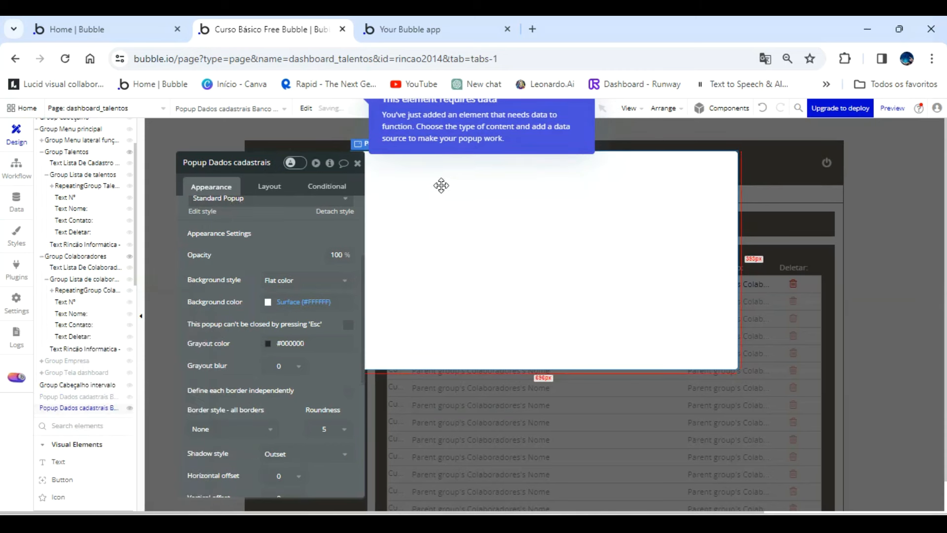
Rename the duplicated popup as Popup Dados cadastrais Banco de colaboradores.
click(274, 162)
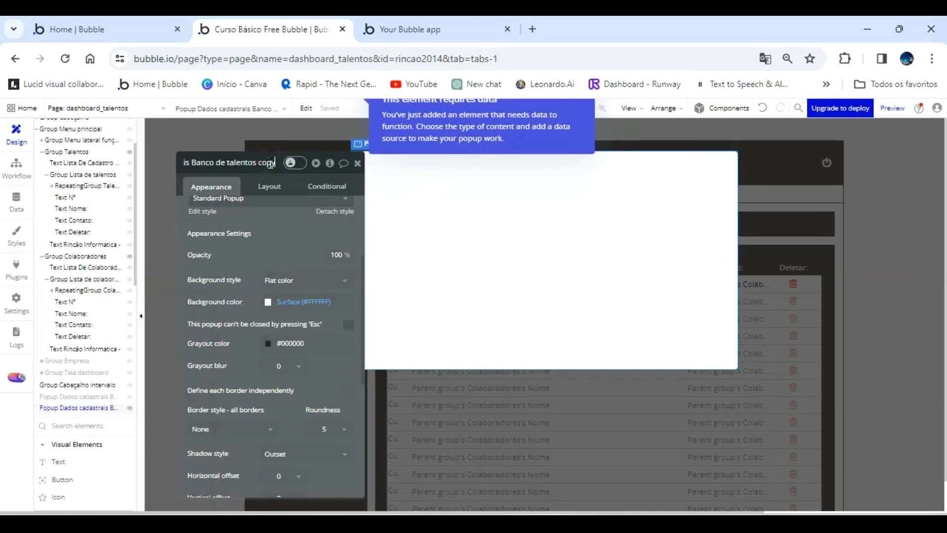
key(BackSpace)
key(BackSpace)
key(BackSpace)
key(BackSpace)
key(BackSpace)
key(BackSpace)
key(BackSpace)
key(BackSpace)
key(BackSpace)
key(BackSpace)
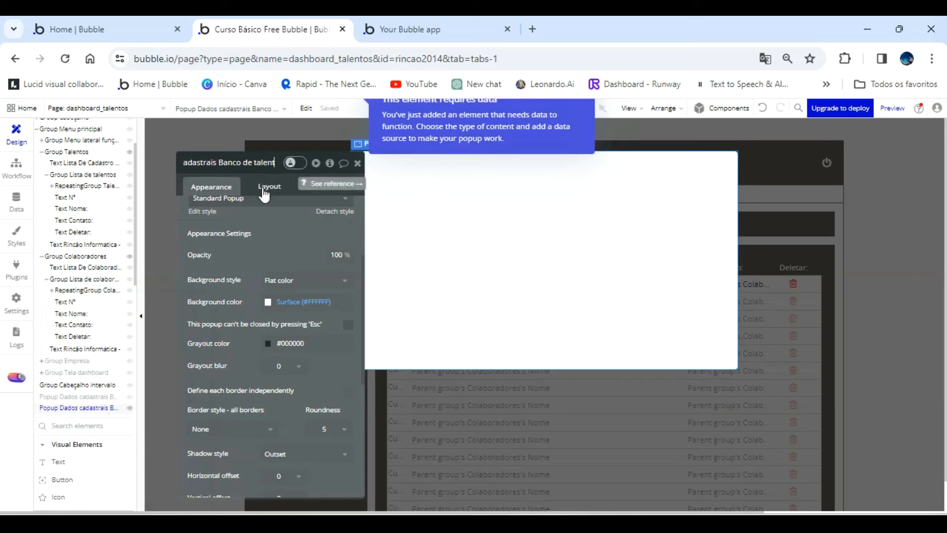
key(BackSpace)
key(BackSpace)
key(BackSpace)
text(colaboradore)
text(s)
click(275, 230)
Set the duplicated popup's type of content to Colaboradores and close the popup's editing view.
scroll(276, 234, up, 3)
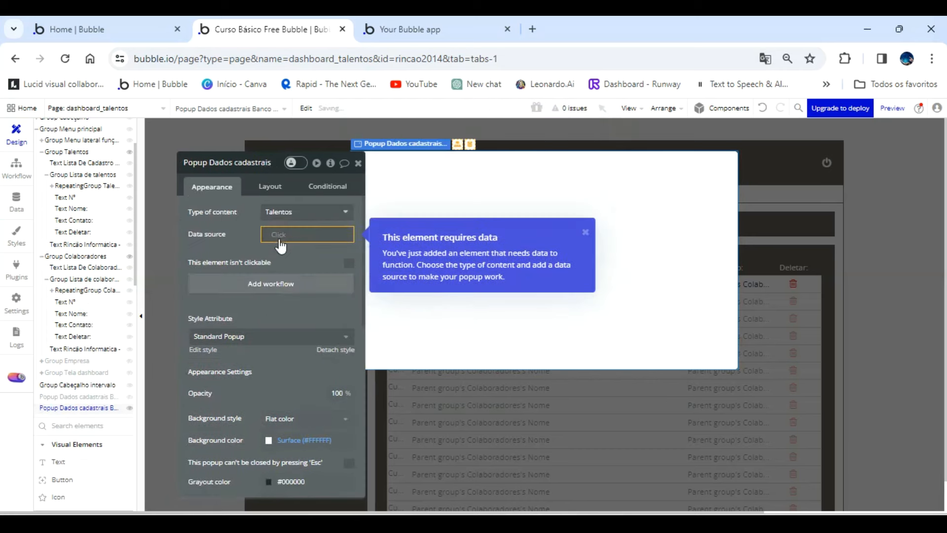
click(293, 221)
click(292, 318)
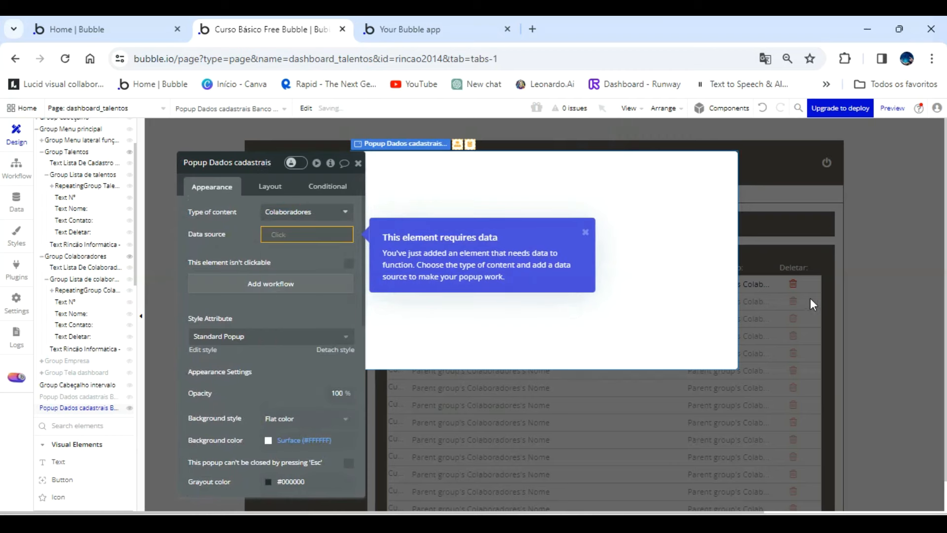
click(864, 280)
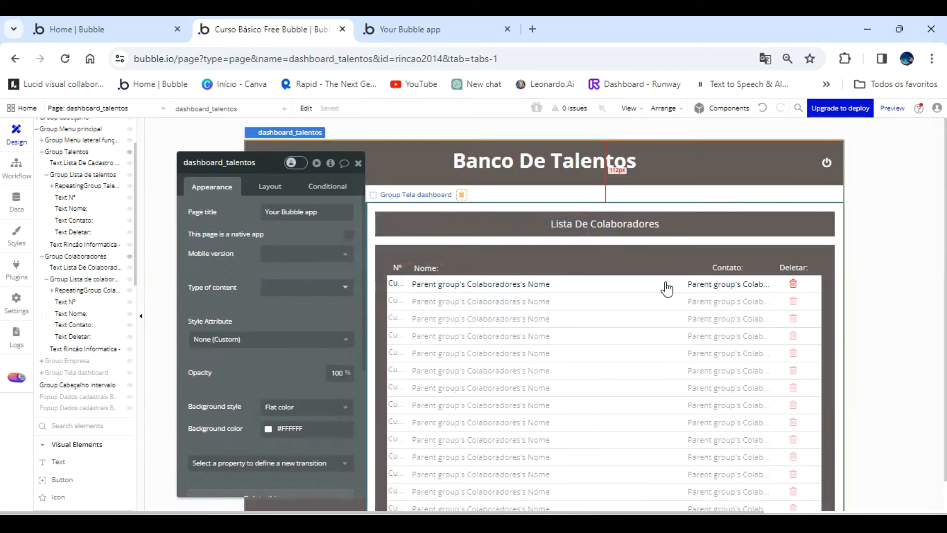
Start a click workflow for Group Lista de visualização de Colaboradores in the first row of the Colaboradores list.
click(629, 288)
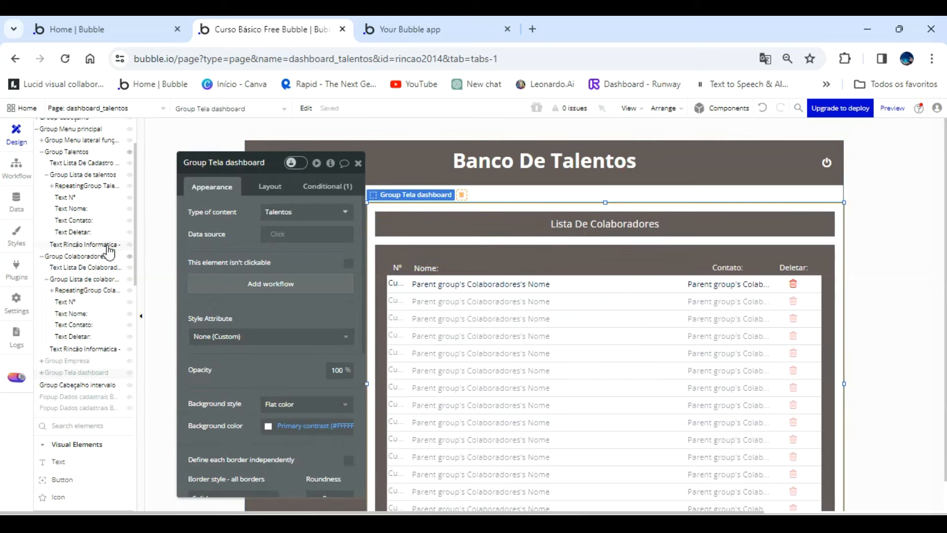
click(97, 292)
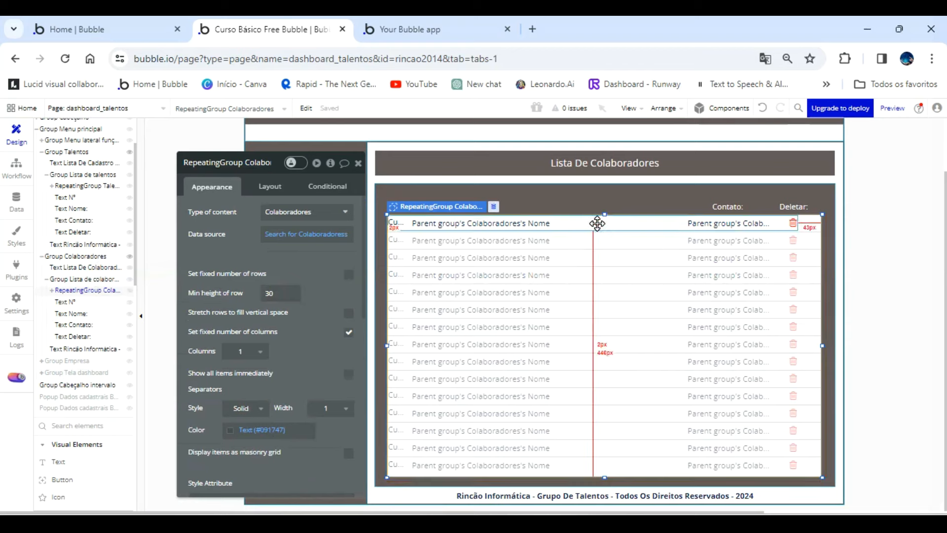
click(598, 224)
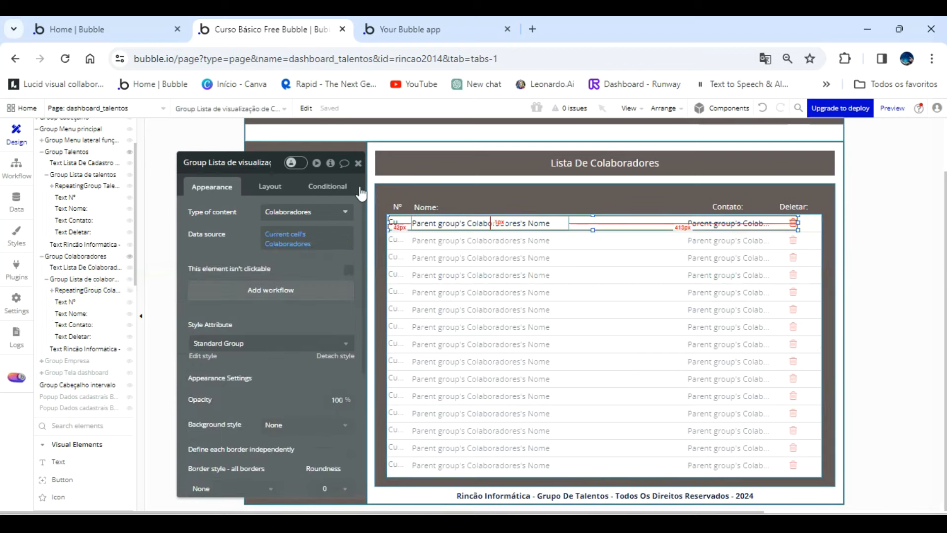
click(285, 296)
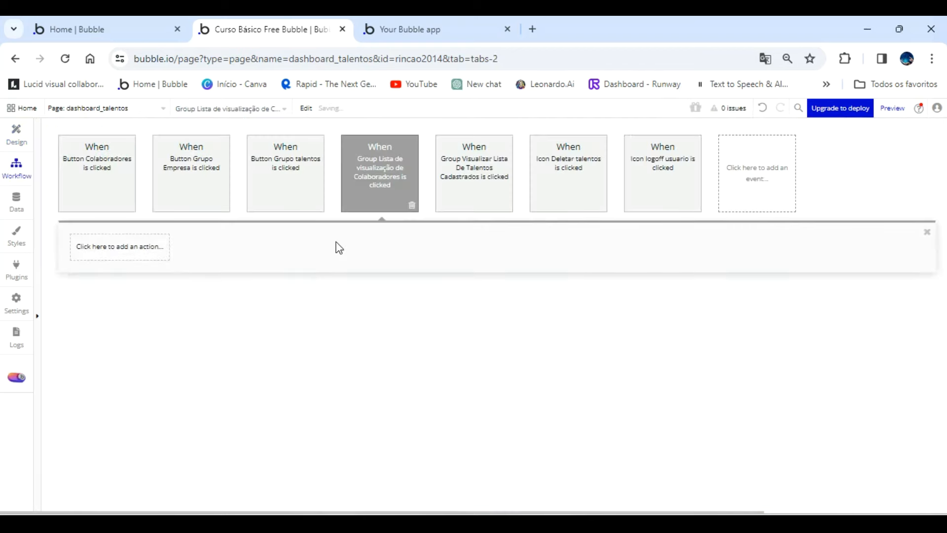
Add a Show action to the workflow with Popup Dados cadastrais Banco de colaboradores as its element.
click(136, 250)
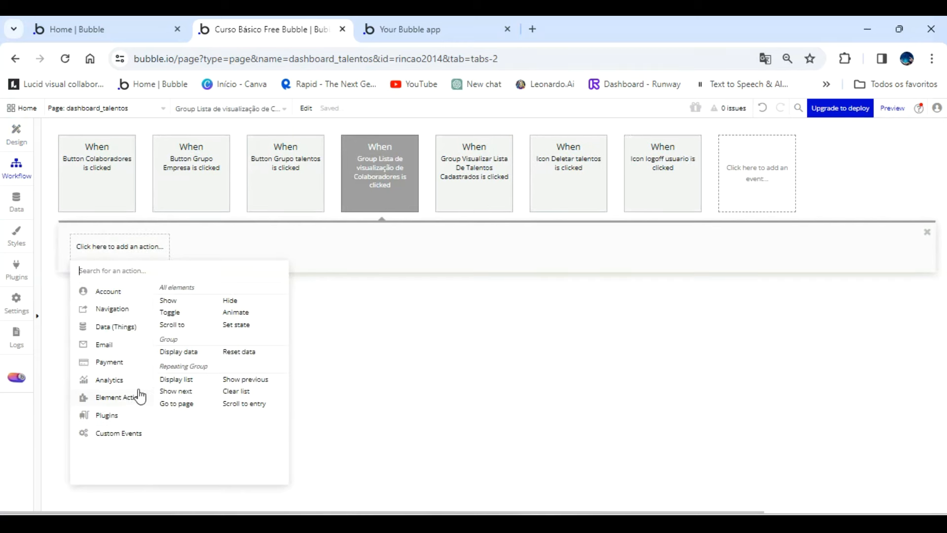
click(169, 302)
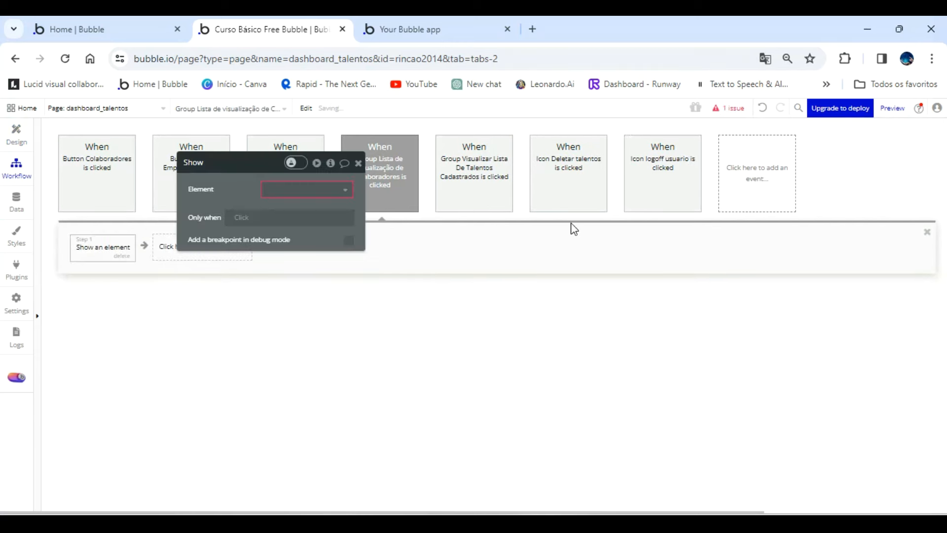
click(310, 190)
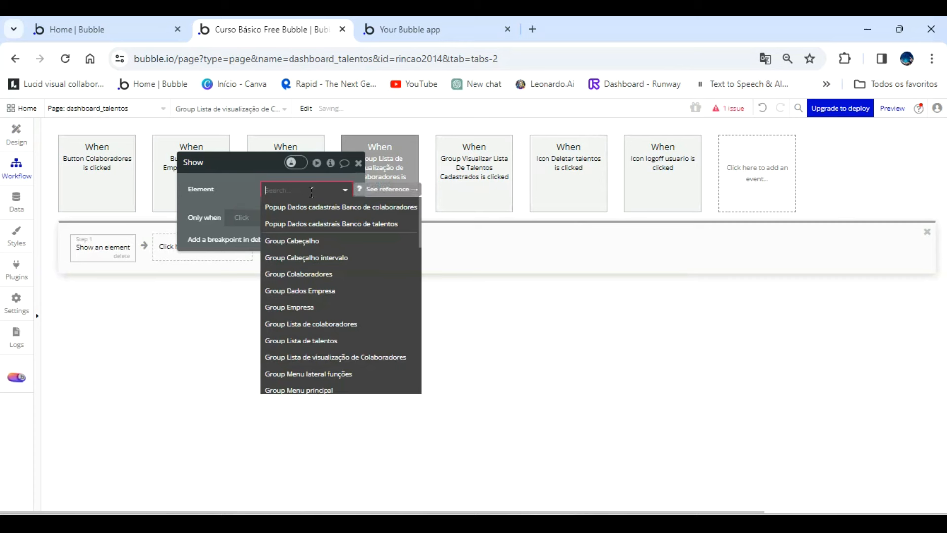
click(323, 207)
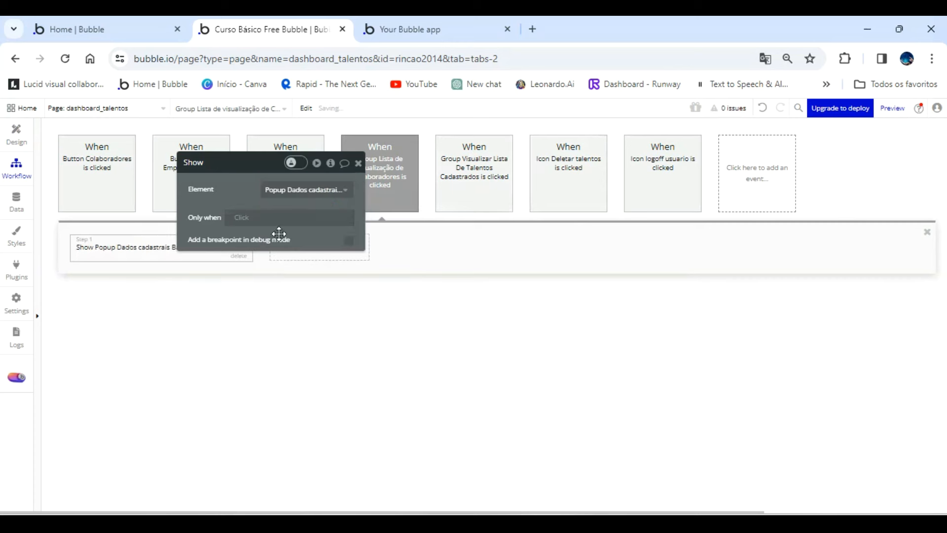
drag(249, 199, 514, 218)
Add a Display data action for the colaboradores popup, with Current cell's Colaboradores as the data to display.
click(335, 250)
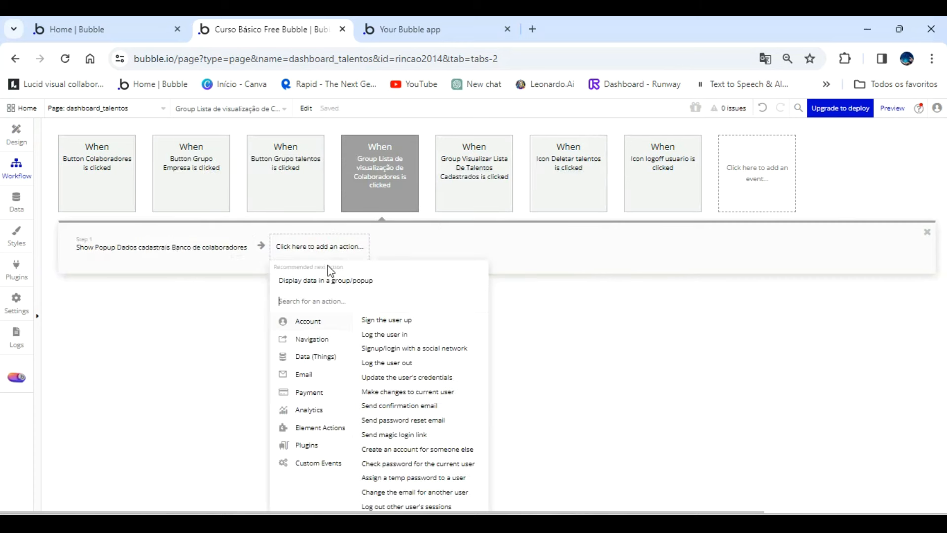
click(332, 277)
click(542, 234)
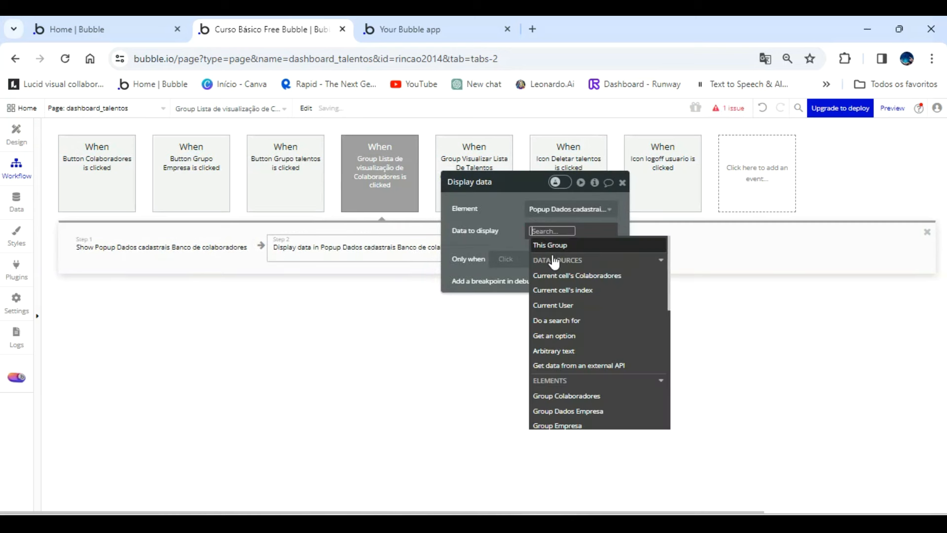
click(564, 273)
click(509, 217)
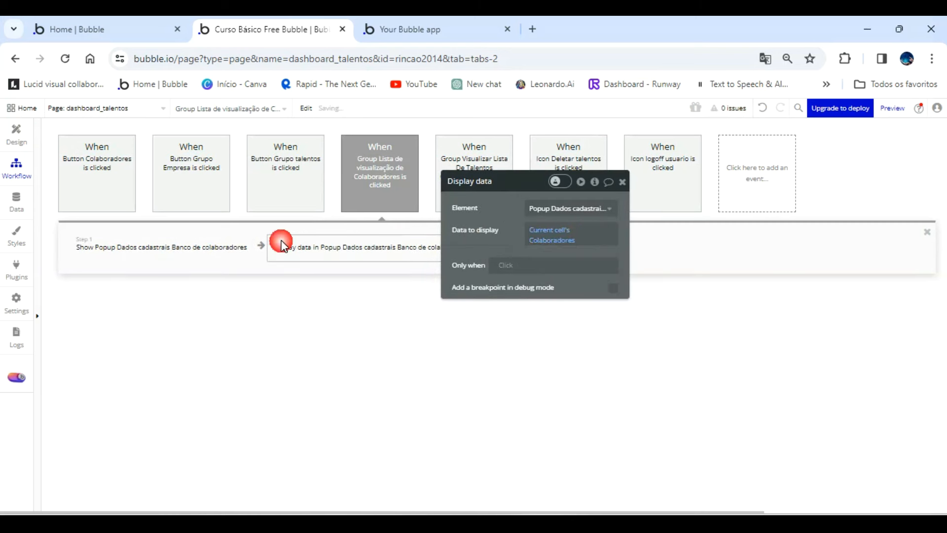
Return to the page design, widen the Colaboradores row group to the list's full width, and reload the app preview.
click(18, 133)
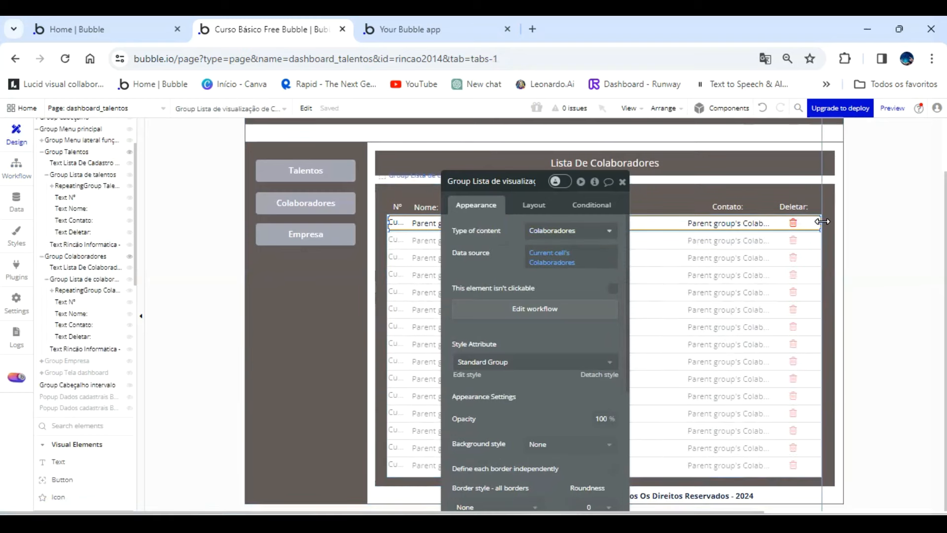
click(453, 34)
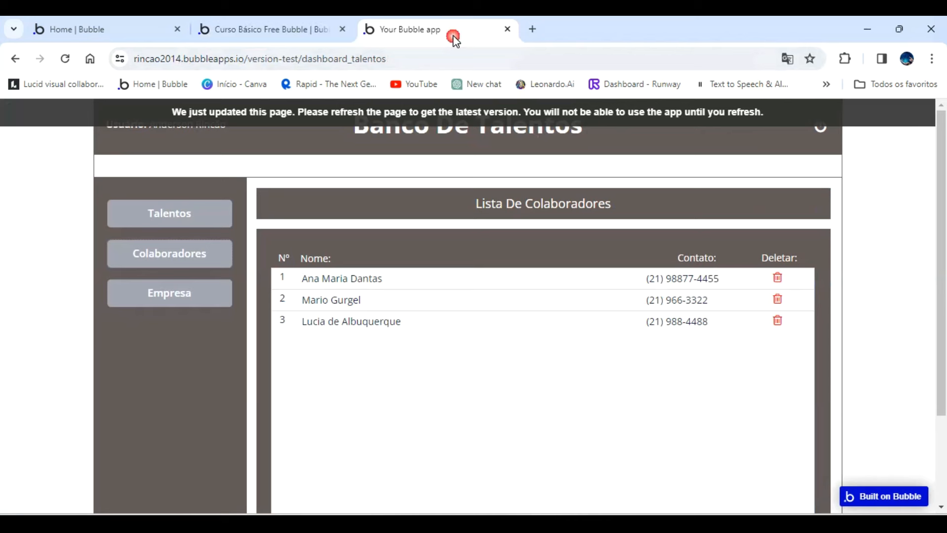
click(483, 118)
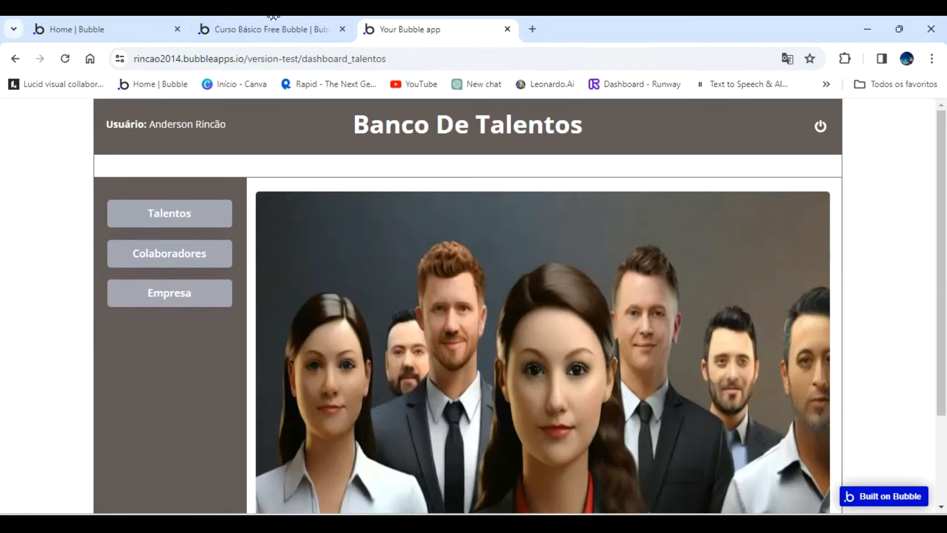
Back in the editor, collapse Group Talentos and Group Colaboradores in the element tree.
click(272, 30)
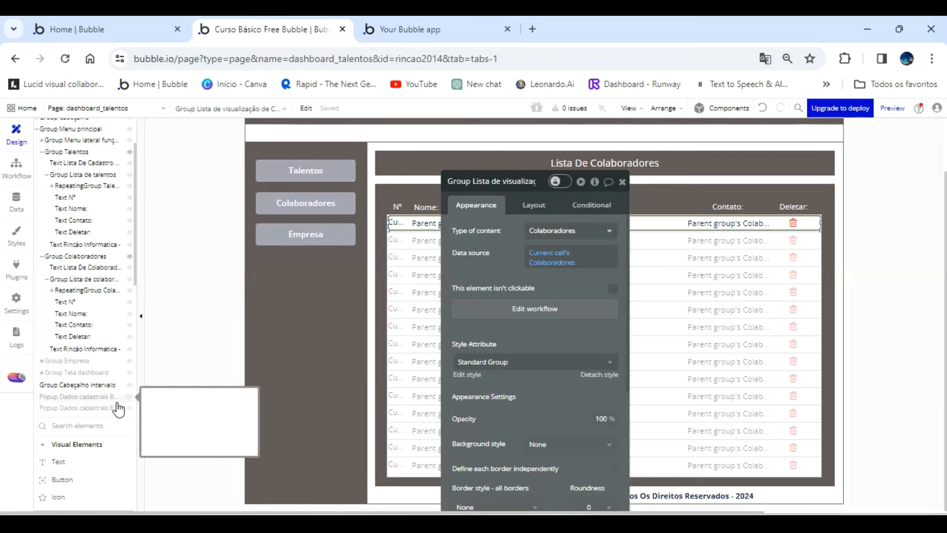
click(43, 152)
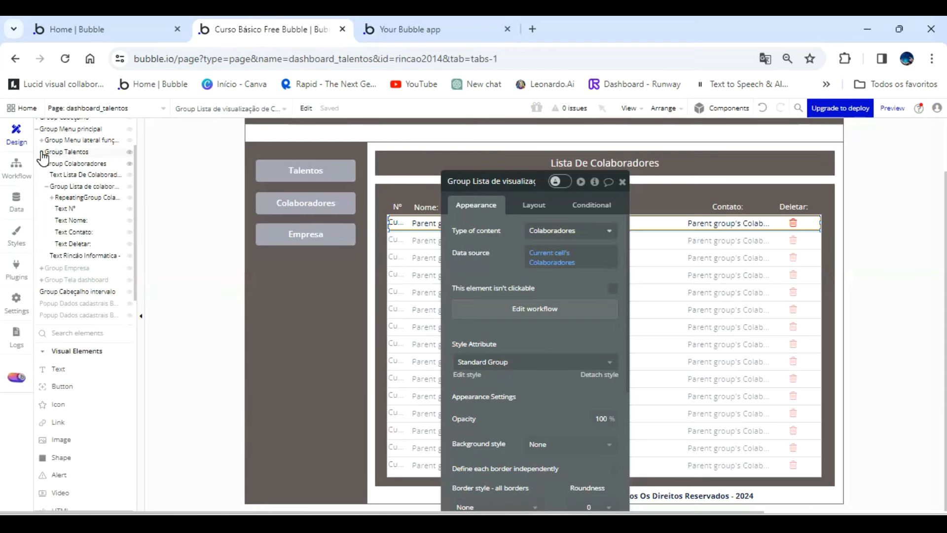
click(42, 164)
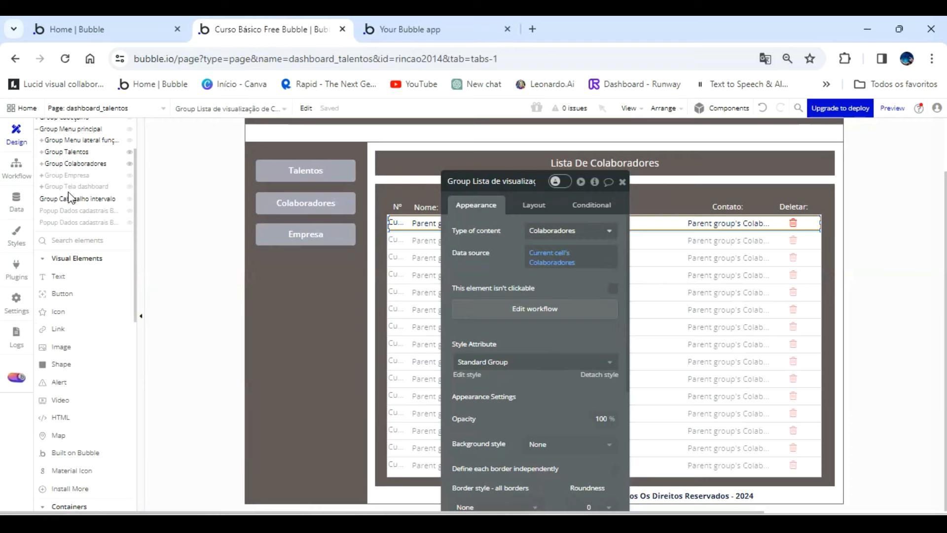
Expand Group Empresa in the element tree and examine Group Dados Empresa and the footer text inside it.
click(69, 178)
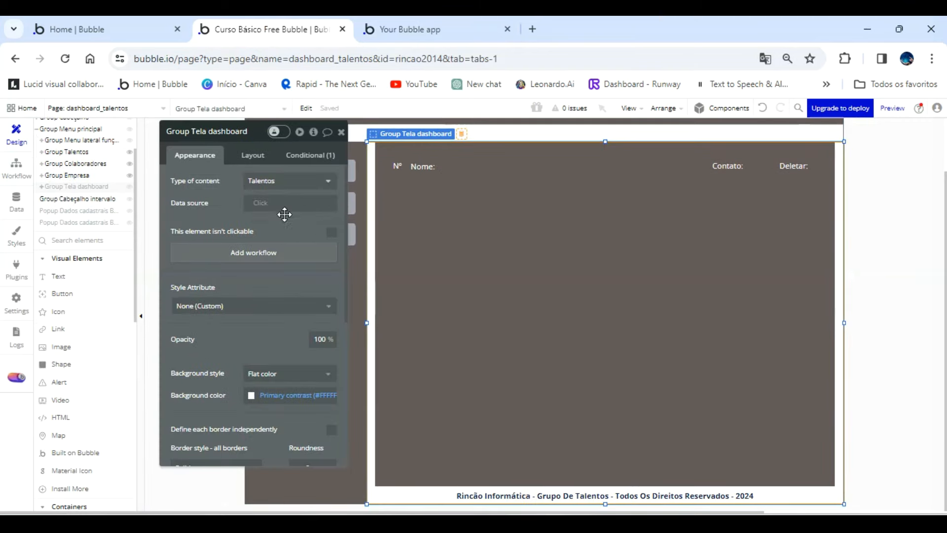
click(439, 265)
drag(229, 213, 212, 236)
click(64, 175)
click(44, 179)
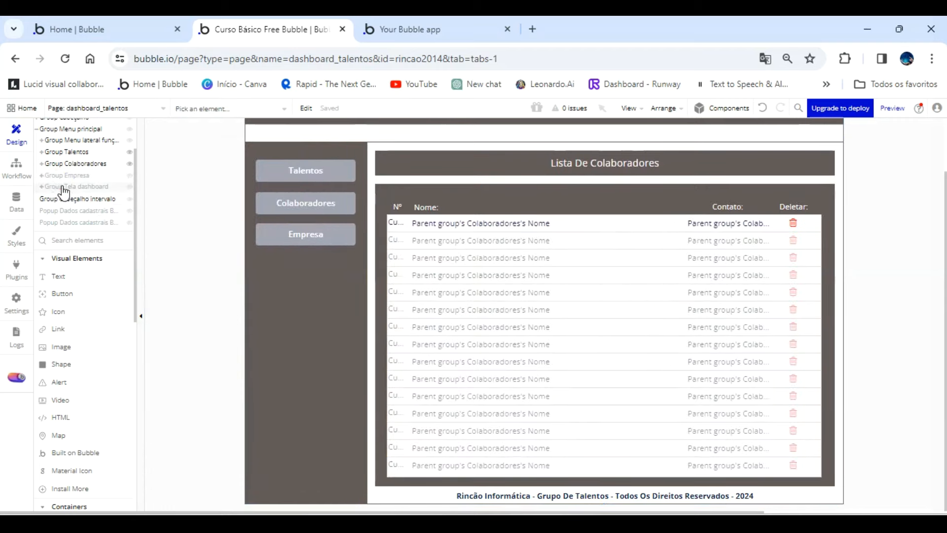
click(56, 187)
click(42, 176)
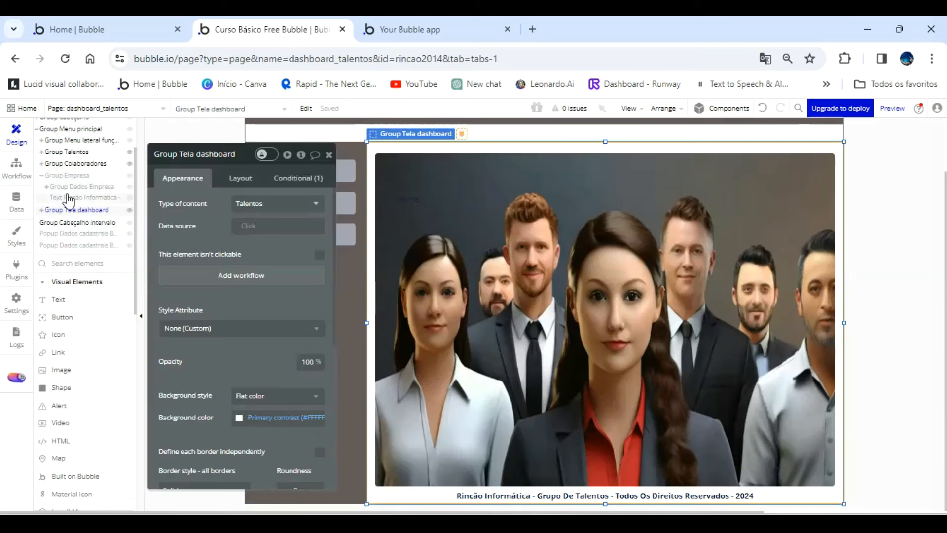
click(82, 188)
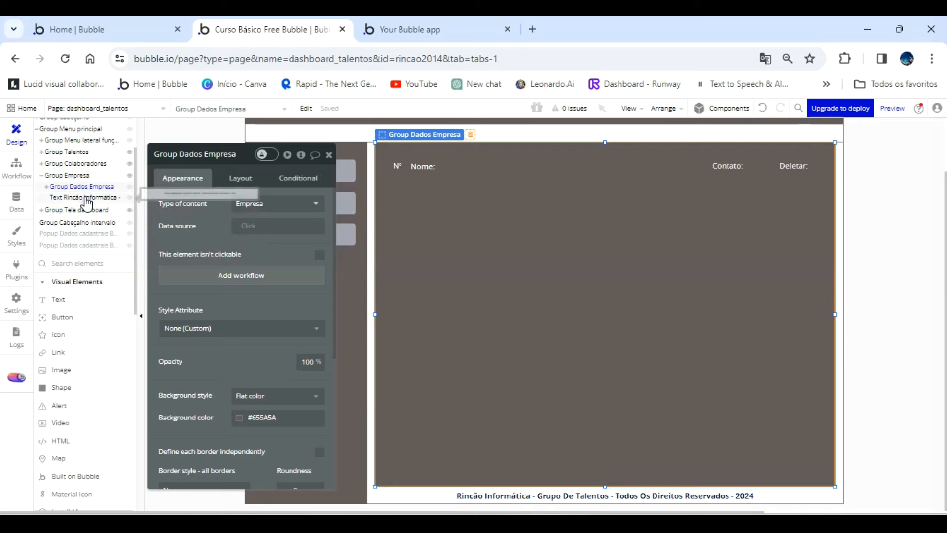
click(86, 198)
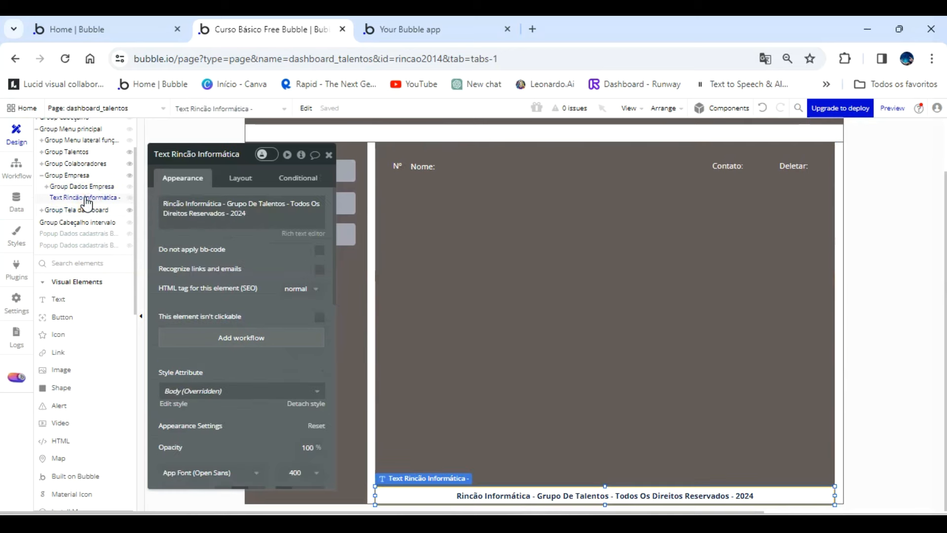
click(85, 187)
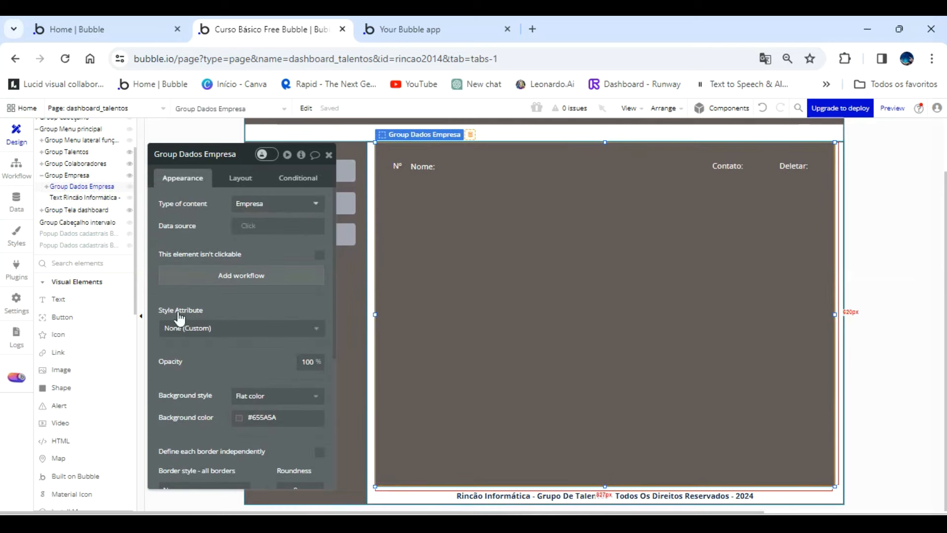
Draw a wide text element inside Group Dados Empresa, just below the row of Nº, Nome:, Contato: and Deletar: headings.
click(60, 299)
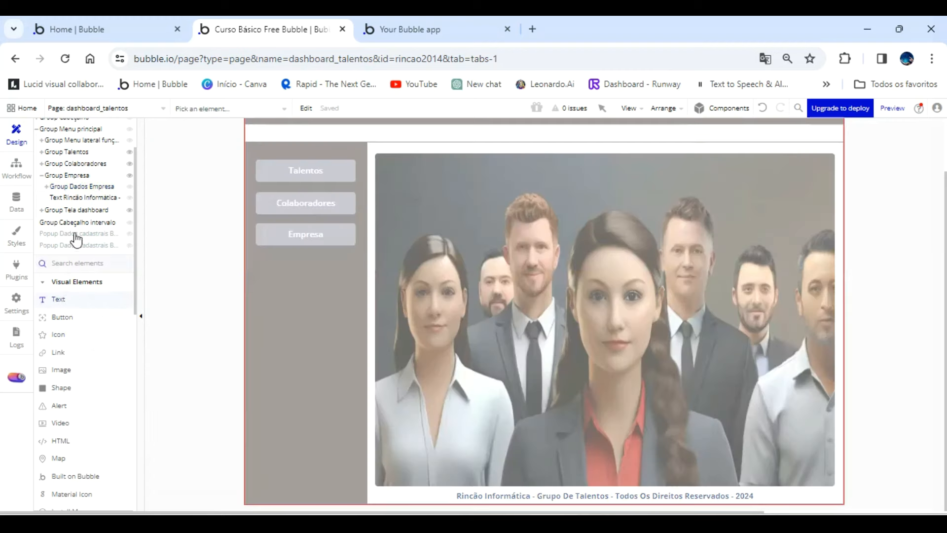
click(93, 188)
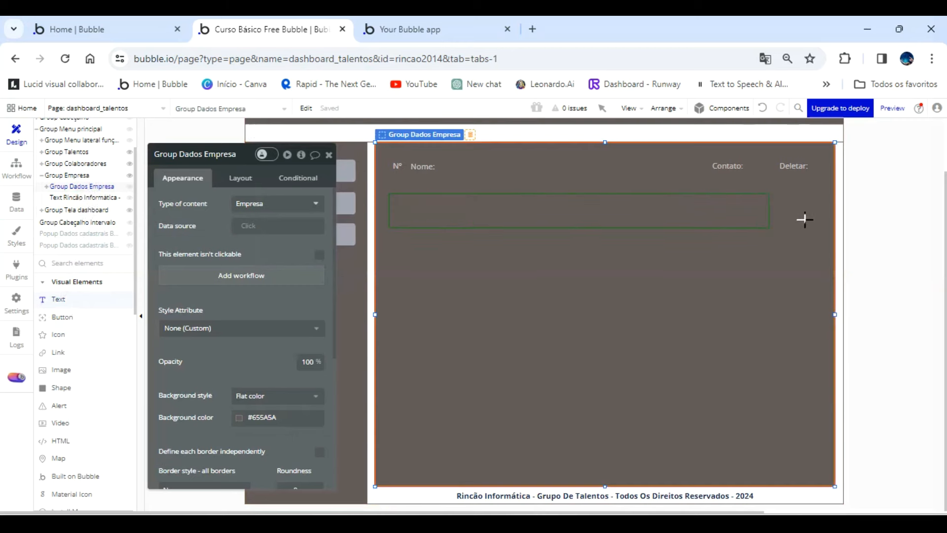
drag(810, 218, 811, 218)
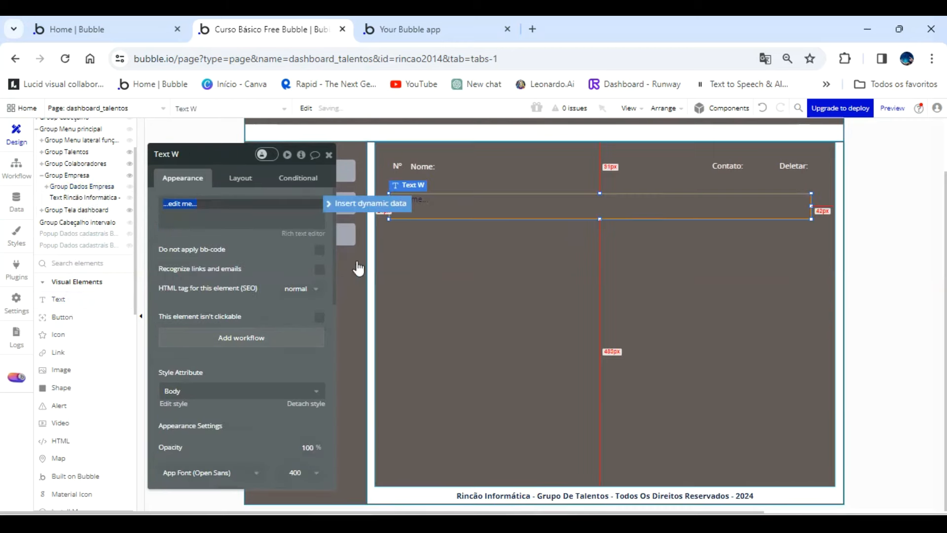
Detach the new text element's style and set its font color to #131415.
scroll(311, 335, down, 5)
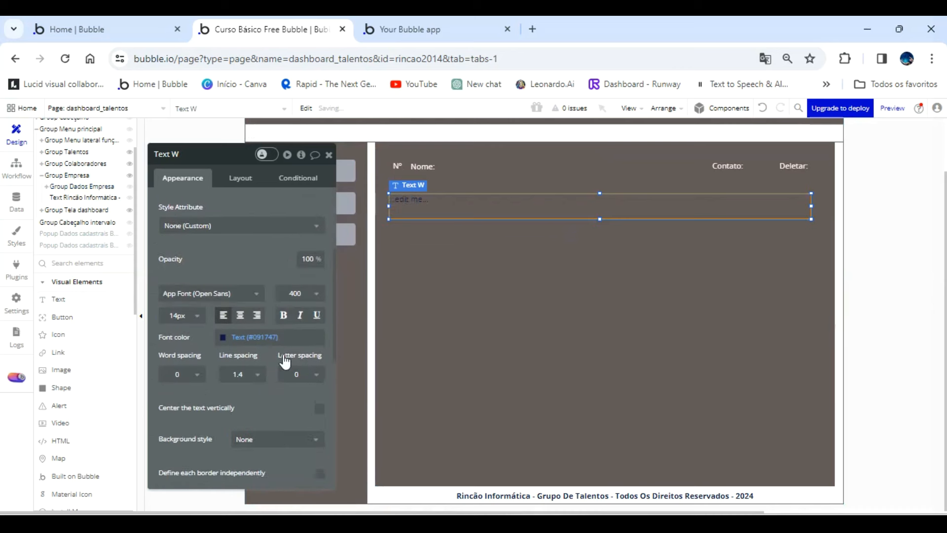
click(224, 227)
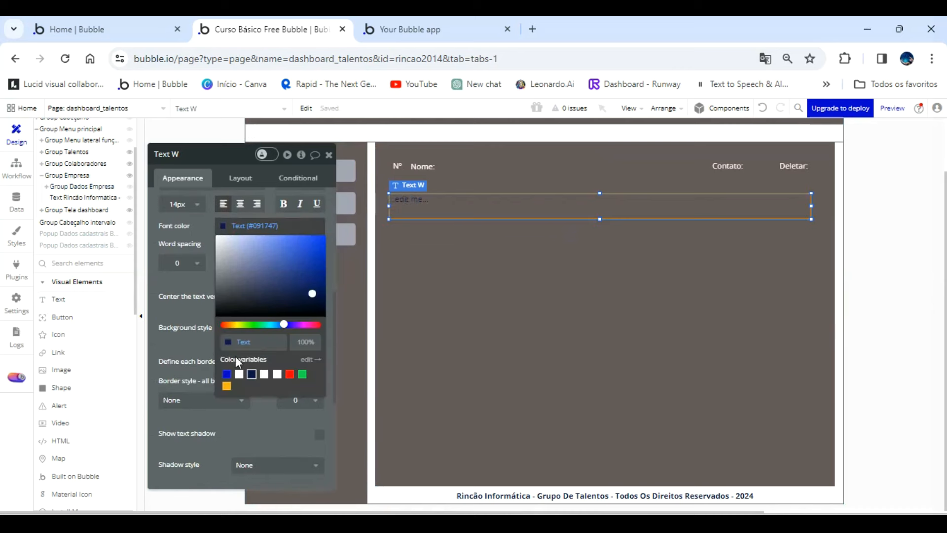
click(225, 309)
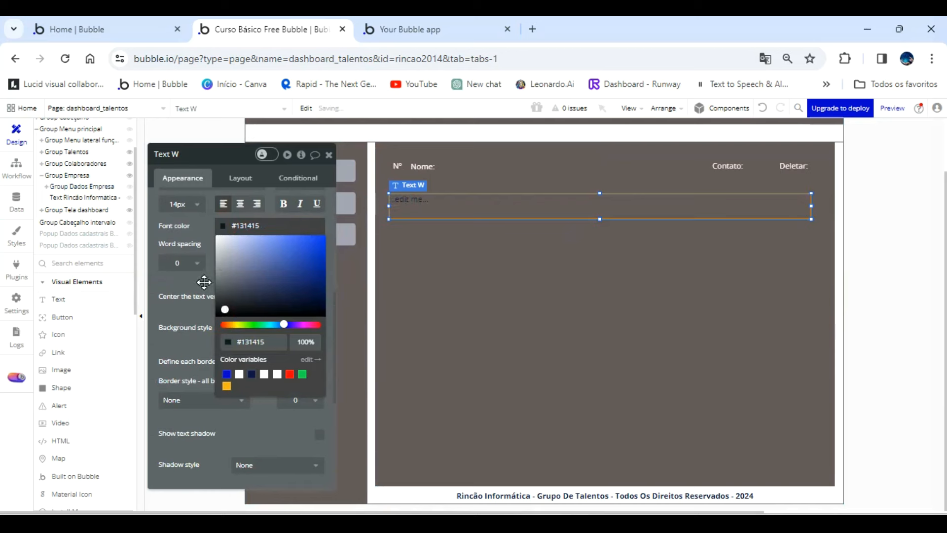
click(204, 282)
Give the new text element a flat color background in white Primary contrast.
click(241, 328)
click(265, 367)
click(242, 351)
click(255, 497)
click(207, 378)
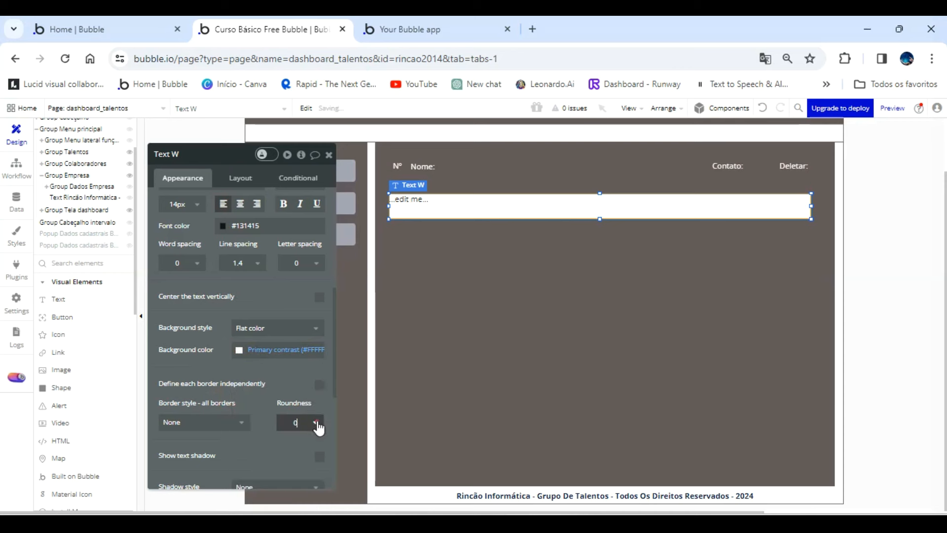
Set the white text element's roundness to 5 and its content to "Nome:" followed by the dynamic value Parent group's Empresa's Nome.
click(315, 422)
click(304, 486)
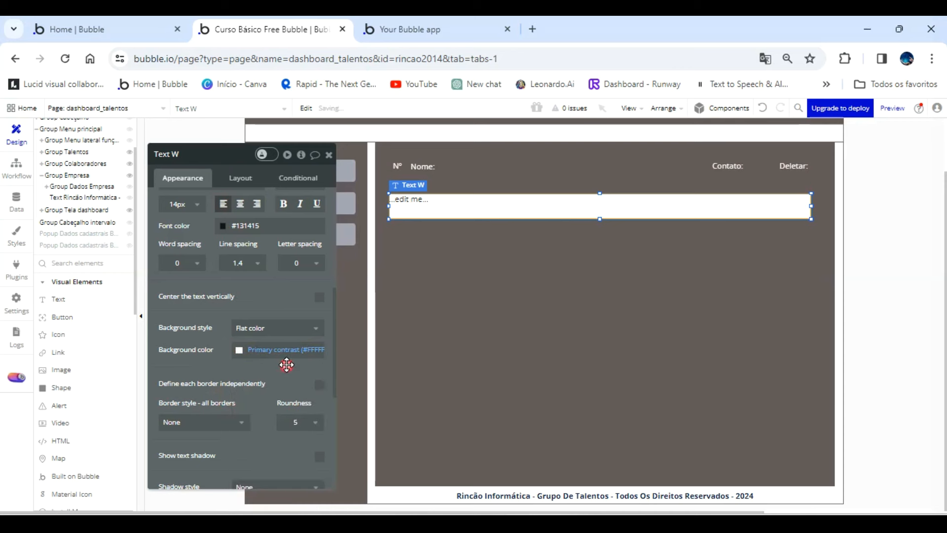
scroll(287, 364, up, 6)
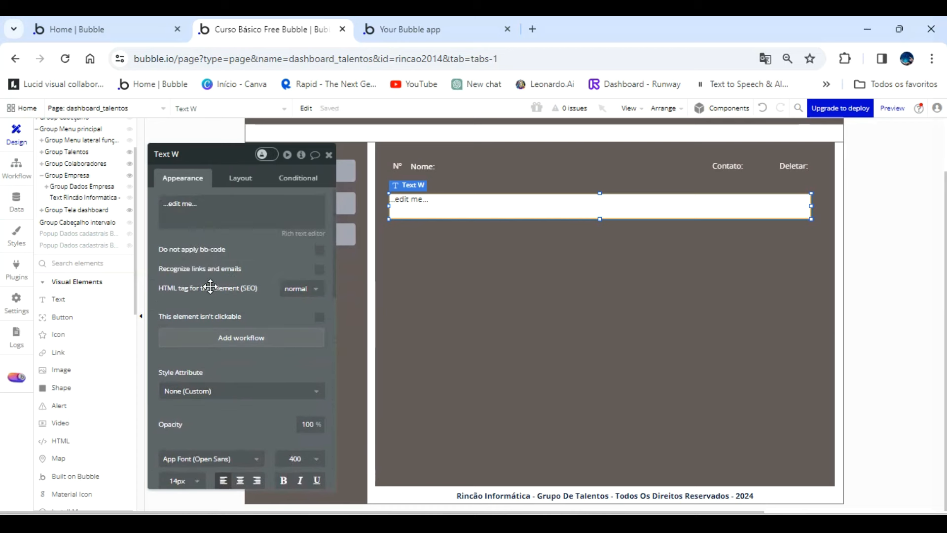
triple_click(212, 204)
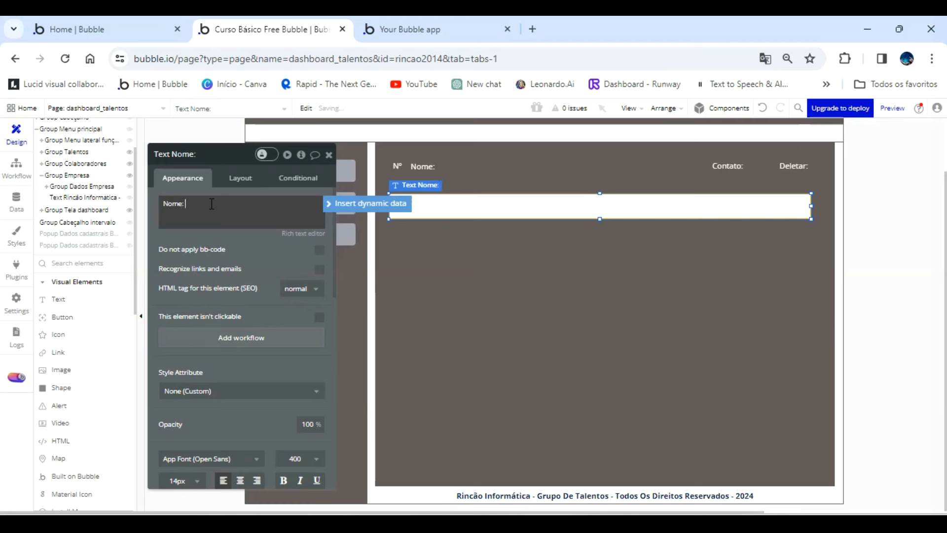
click(360, 203)
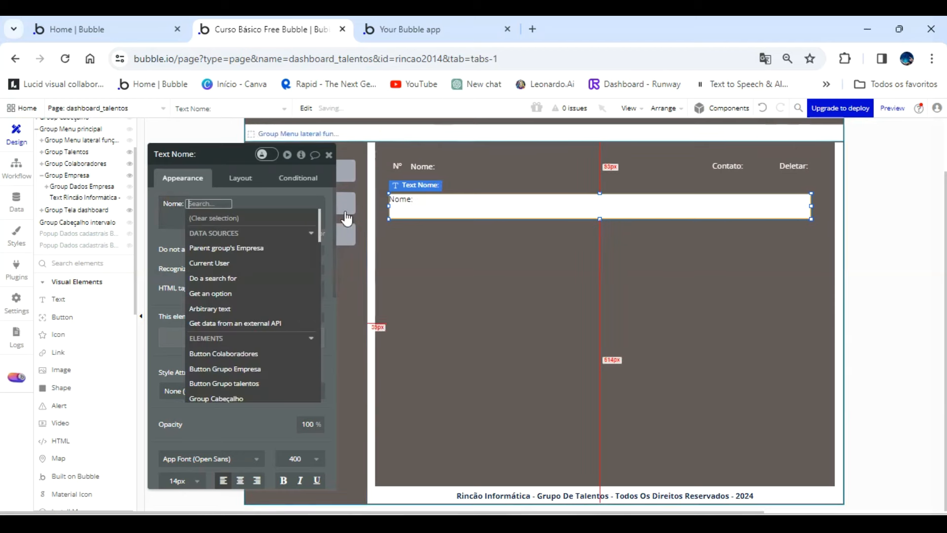
click(245, 252)
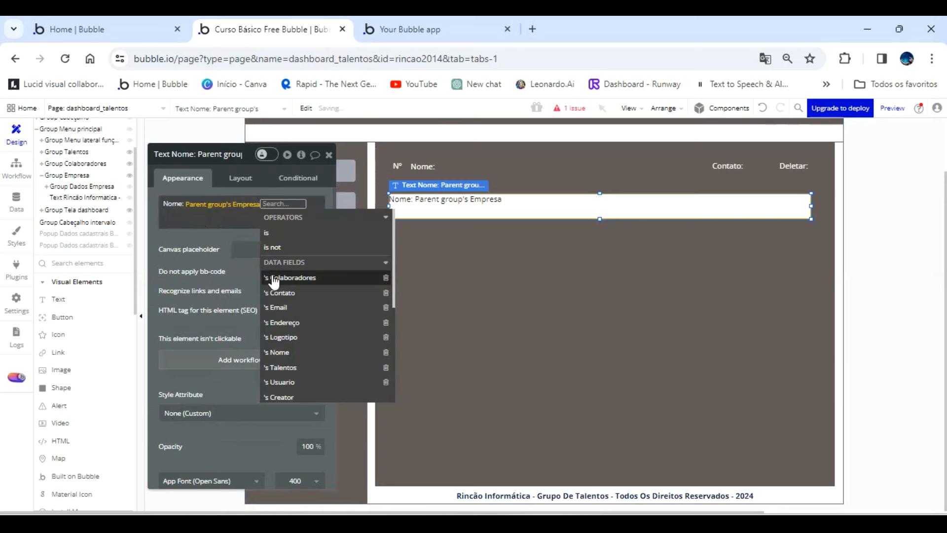
click(300, 353)
click(157, 190)
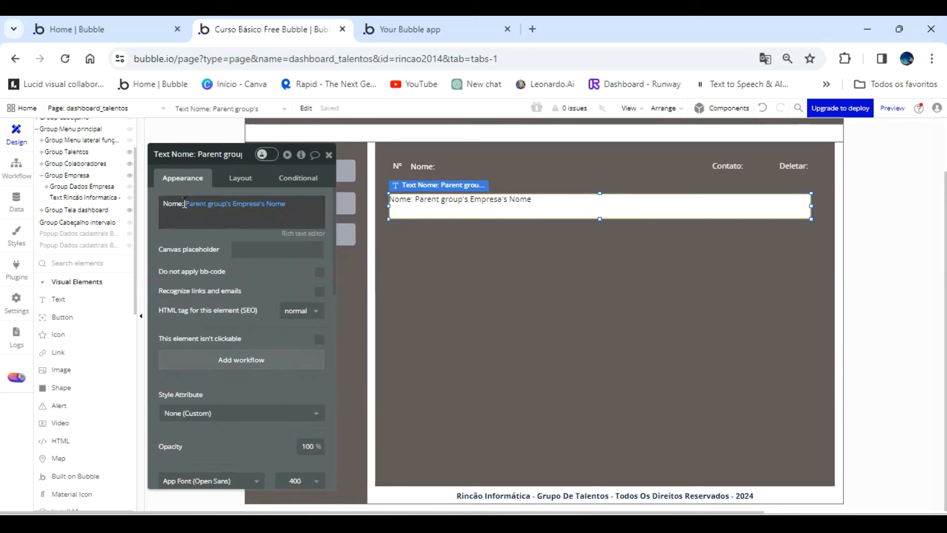
Make the "Nome:" label bold with the rich text editor and nudge the element slightly to the right, in line with the Nº heading.
click(305, 231)
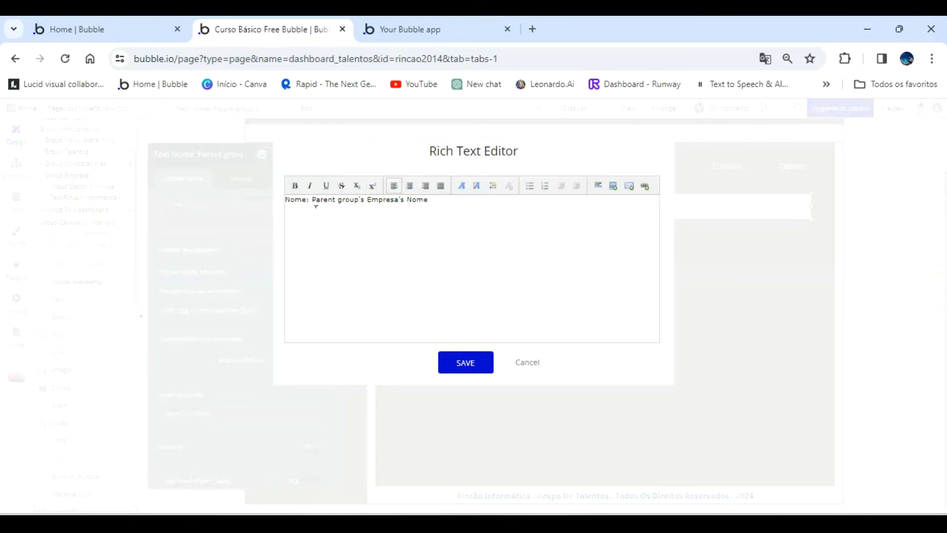
click(295, 185)
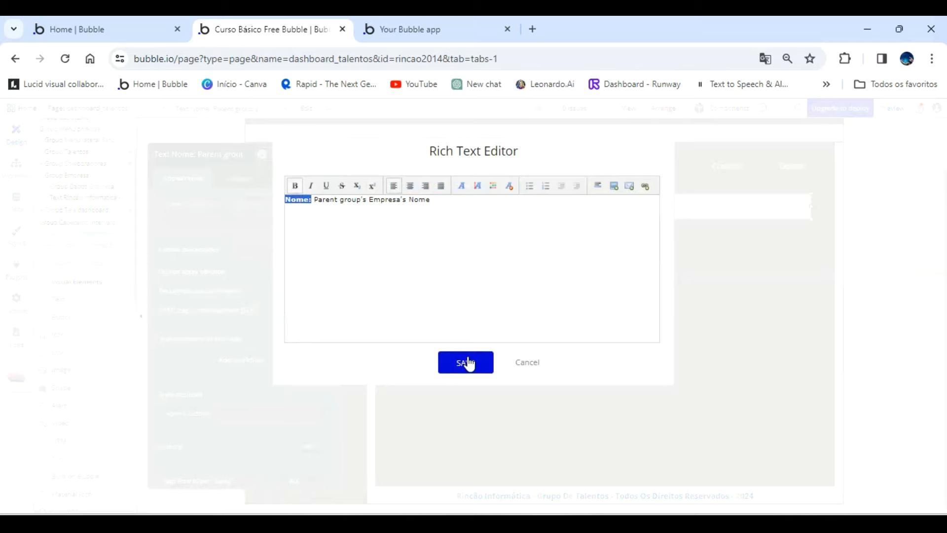
click(466, 363)
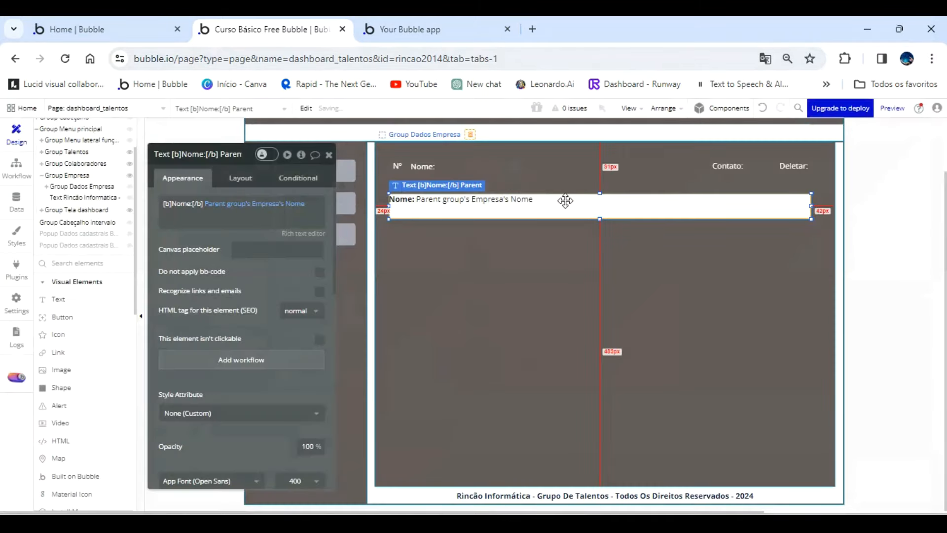
key(Right)
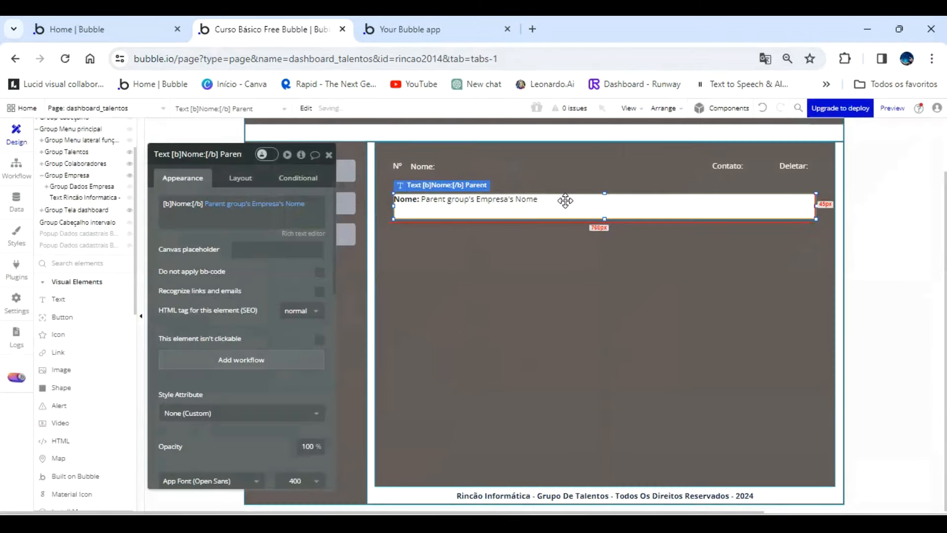
Delete the Nº, Nome:, Contato: and Deletar: heading texts from Group Dados Empresa.
click(425, 163)
key(Delete)
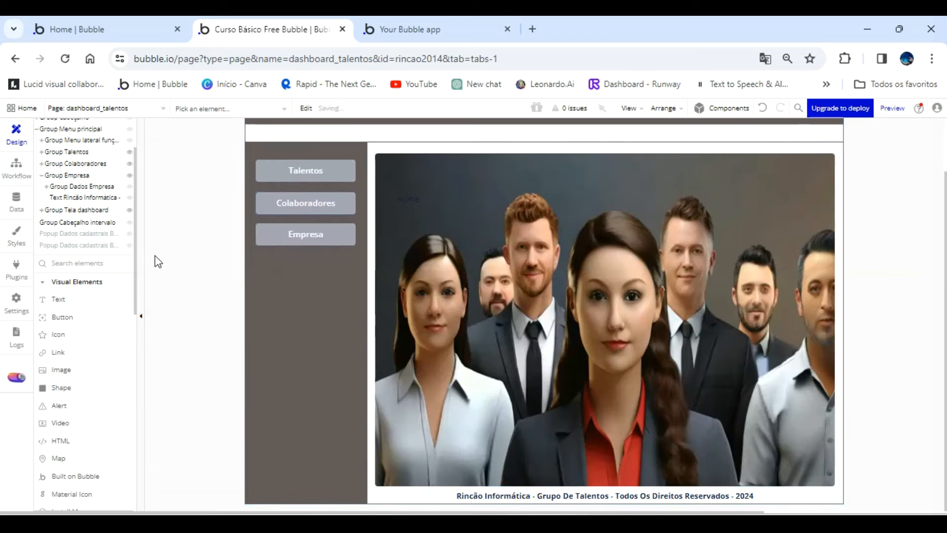
click(74, 186)
click(394, 164)
key(Delete)
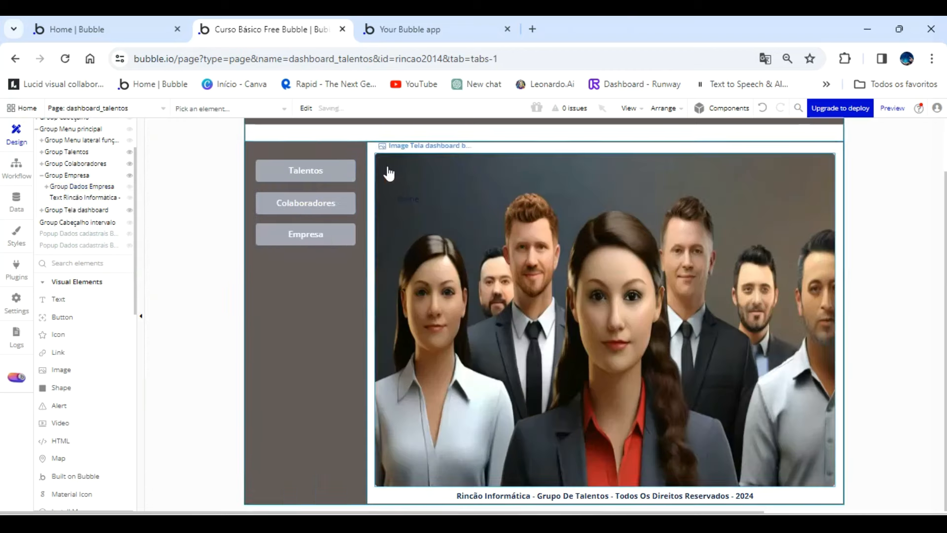
click(80, 186)
click(728, 166)
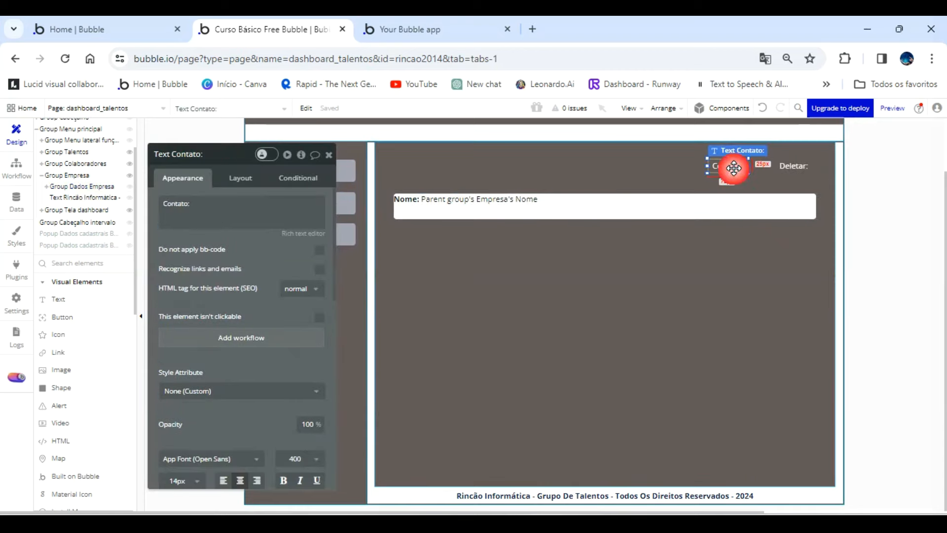
shift+click(800, 163)
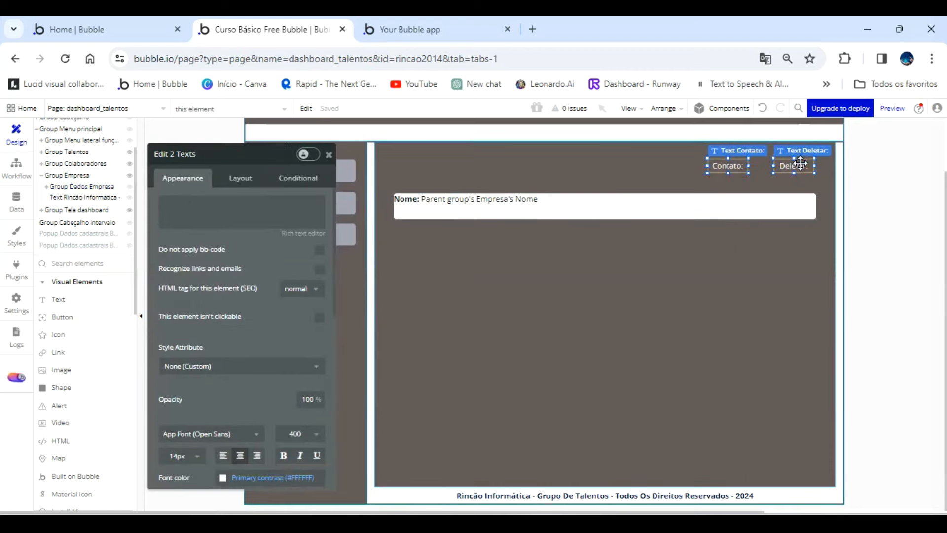
key(Delete)
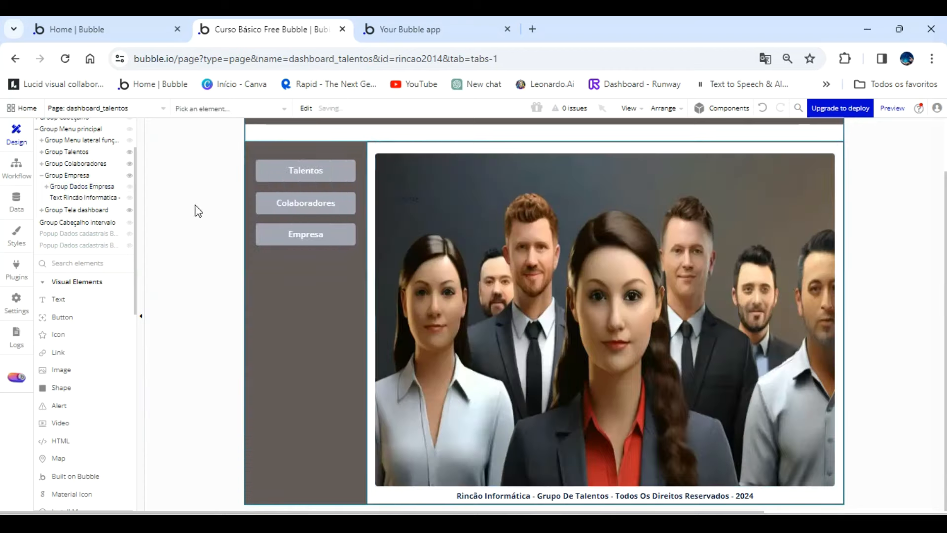
Draw a text element inside Group Dados Empresa, above the white Nome field and matching its width.
click(89, 190)
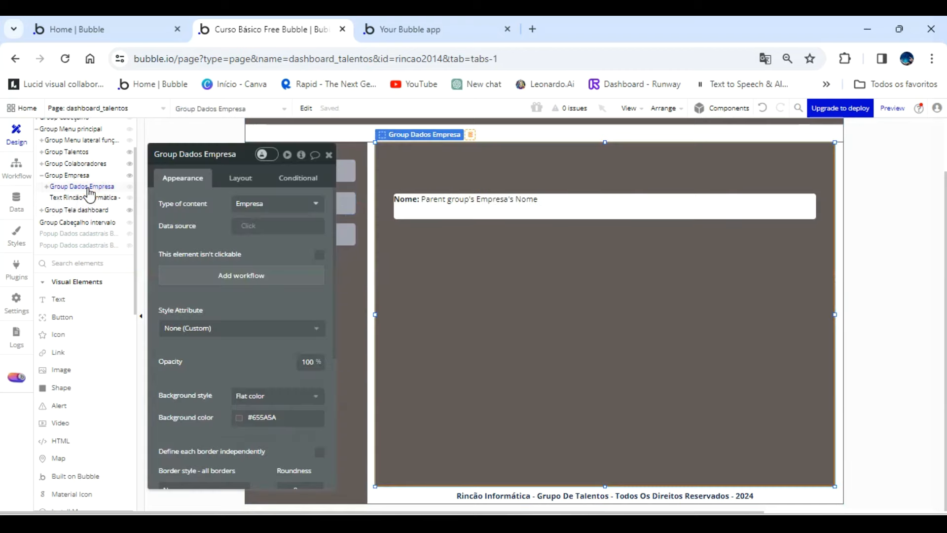
click(532, 205)
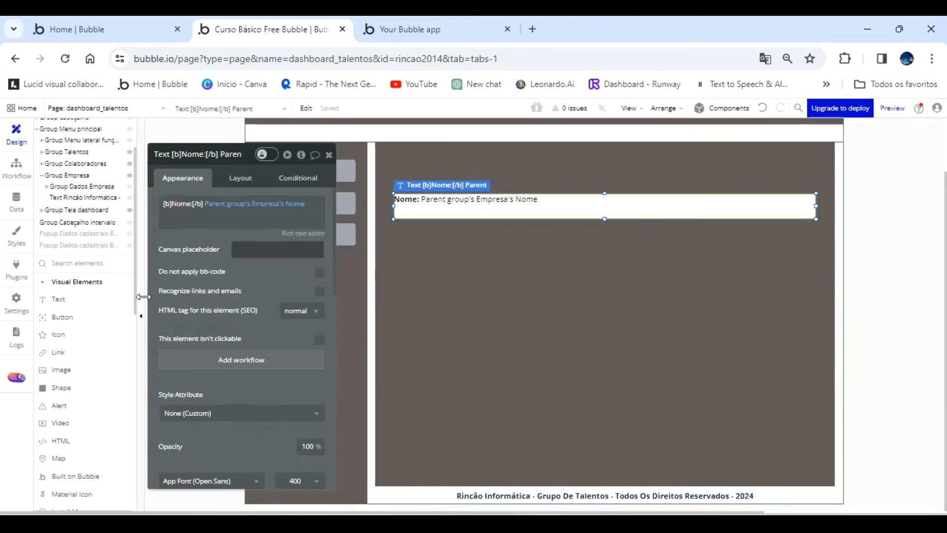
click(68, 300)
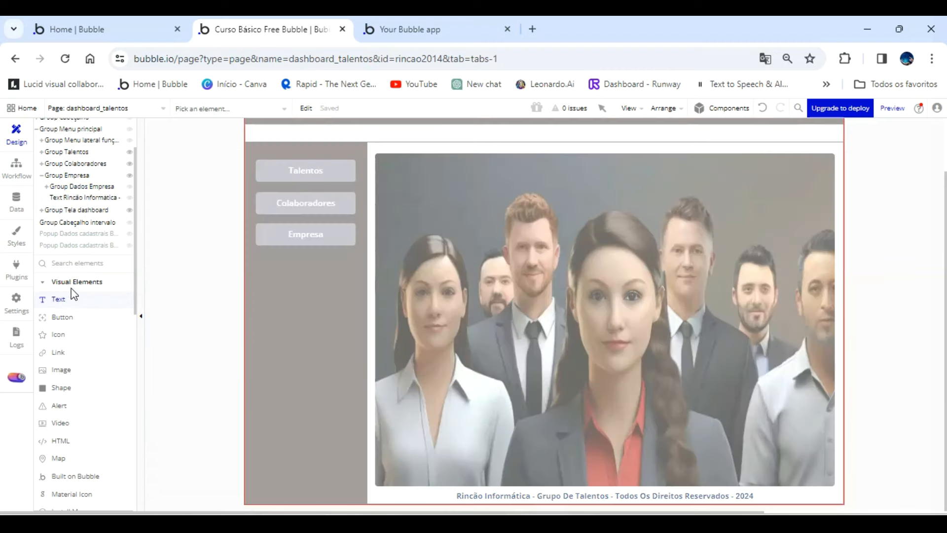
click(92, 189)
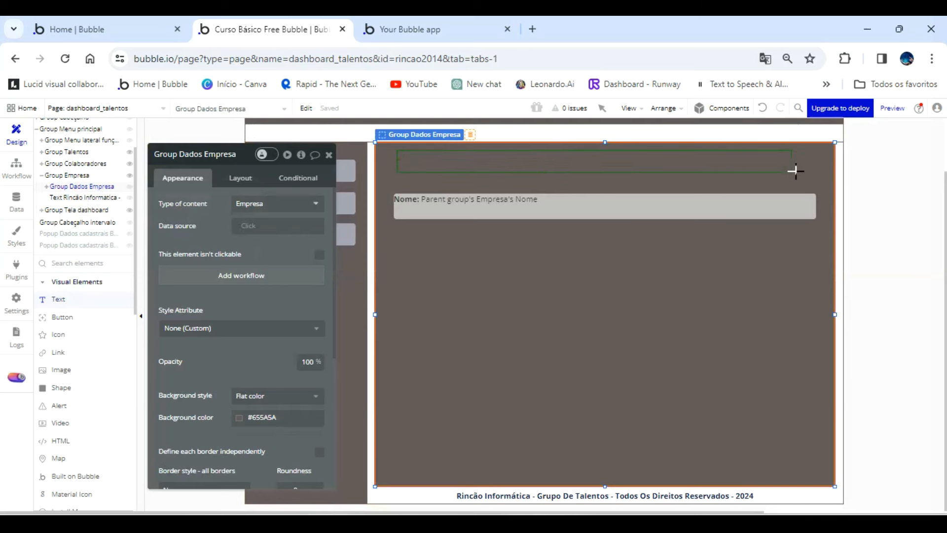
drag(813, 177, 394, 165)
Set the new text element's content to "Contato Empresa".
click(225, 206)
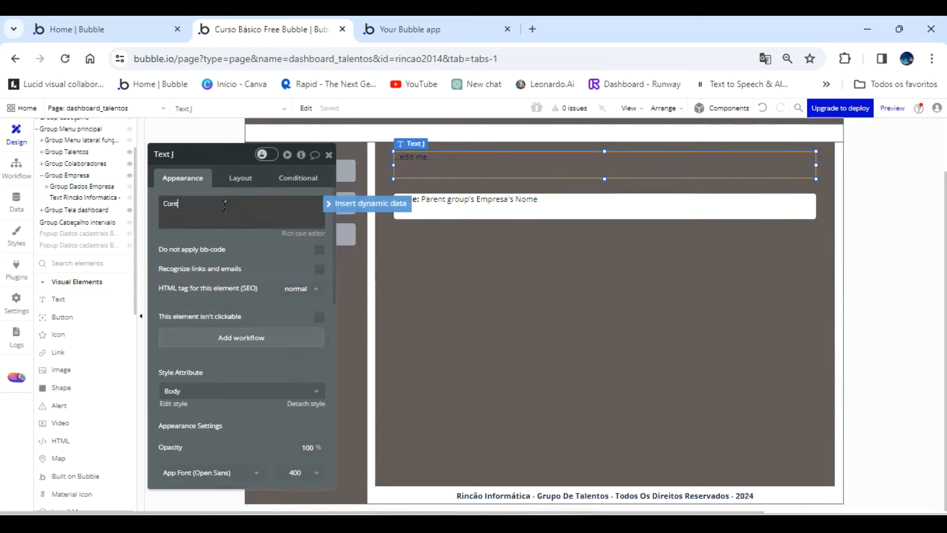
text(Contato EMpresa)
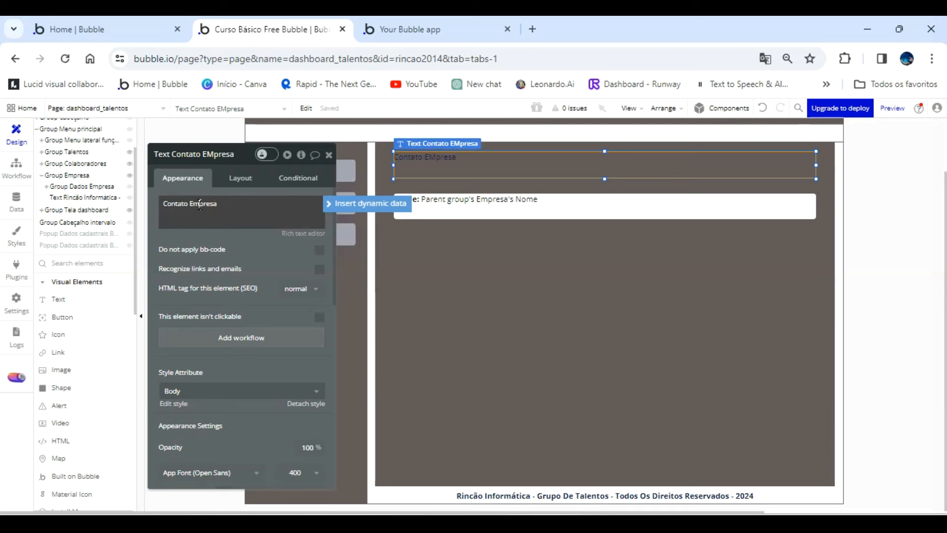
click(200, 204)
key(BackSpace)
text(m)
Detach the Contato Empresa title's style, center its text horizontally and set its font color to white Primary contrast.
scroll(255, 269, down, 1)
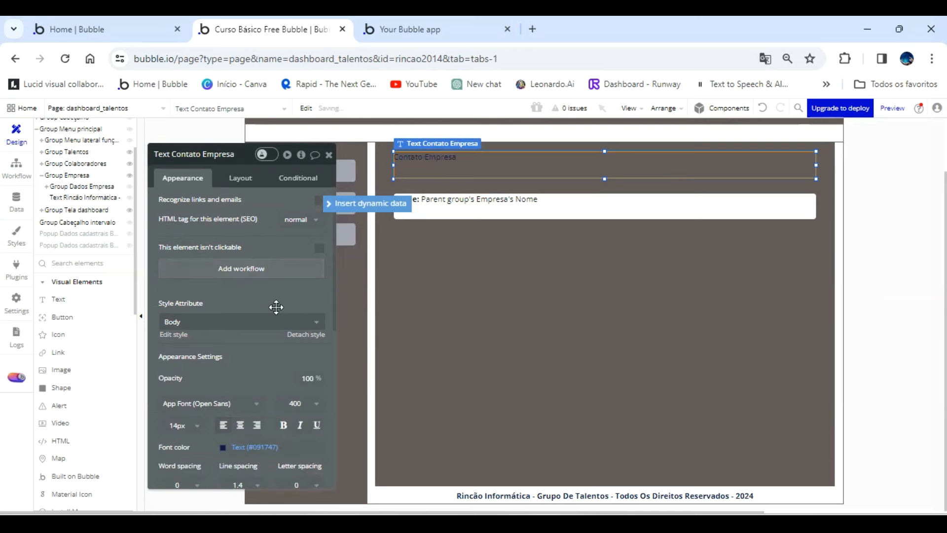
click(316, 321)
click(296, 307)
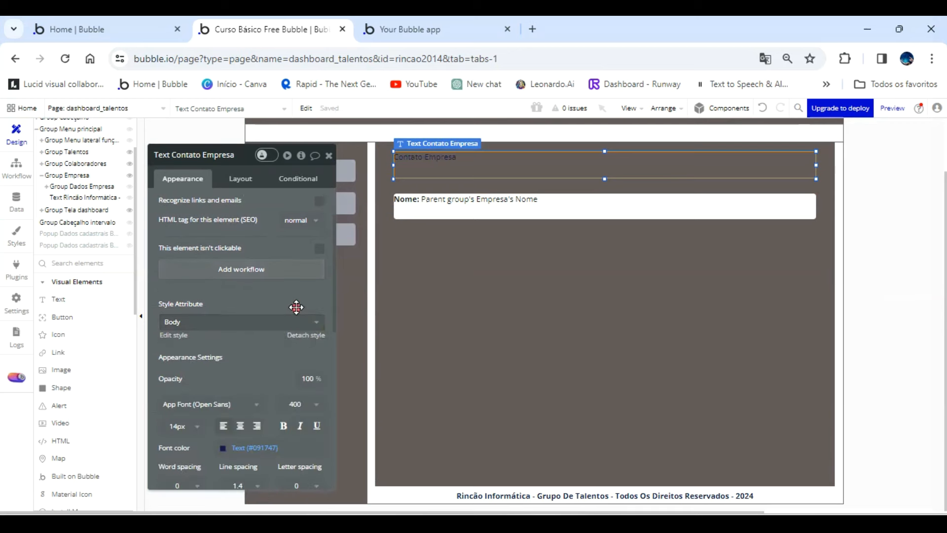
click(305, 335)
scroll(265, 341, down, 2)
click(241, 341)
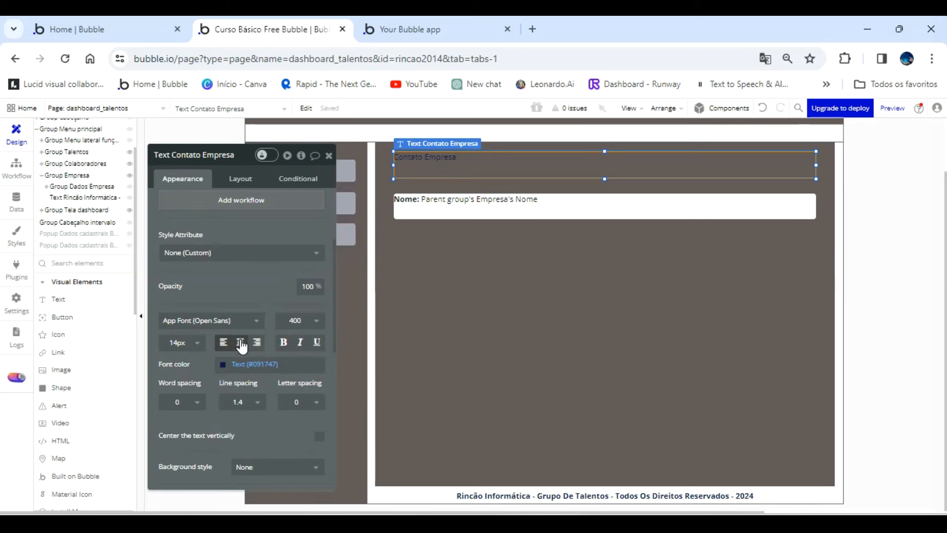
click(224, 364)
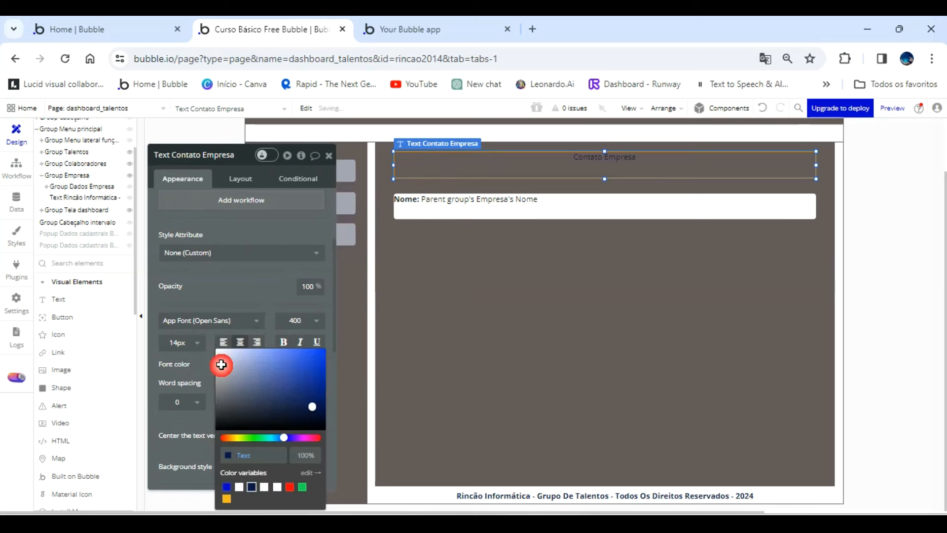
click(239, 489)
Set the Contato Empresa title's font size to 24 and center its text vertically.
click(189, 351)
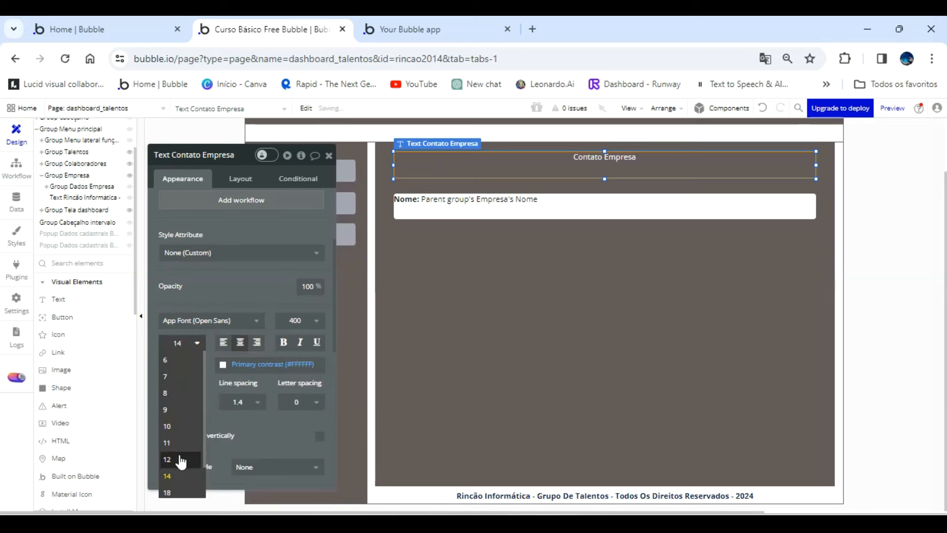
click(173, 469)
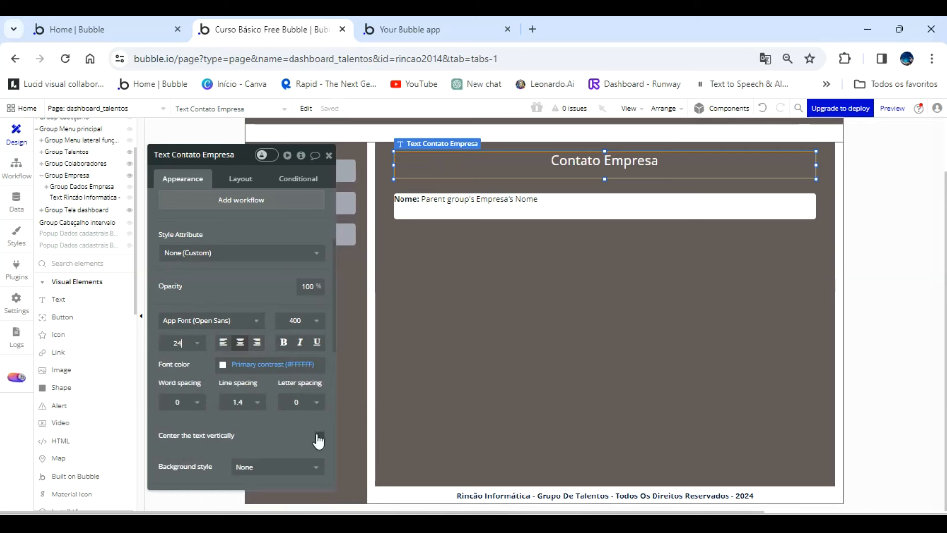
click(319, 436)
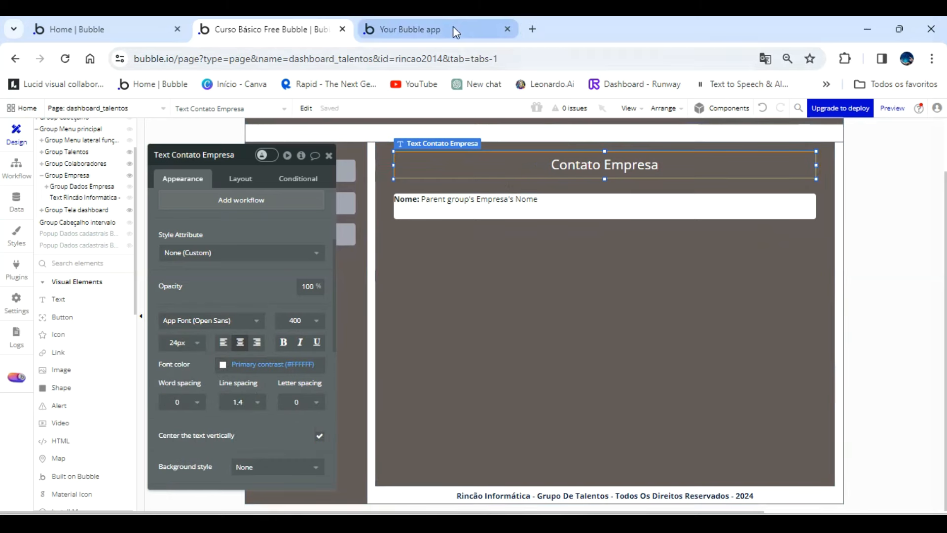
Center the text of the white Nome field vertically.
click(475, 202)
scroll(310, 331, down, 3)
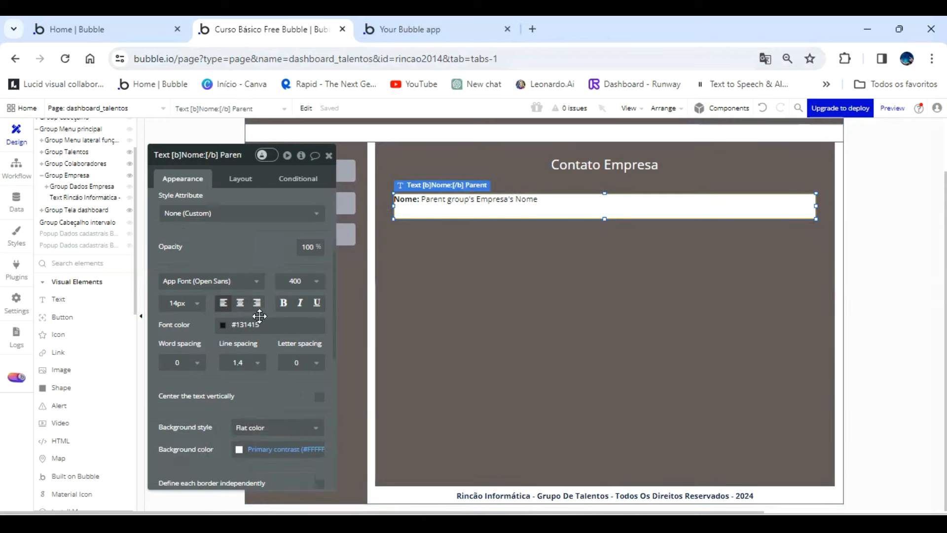
click(320, 320)
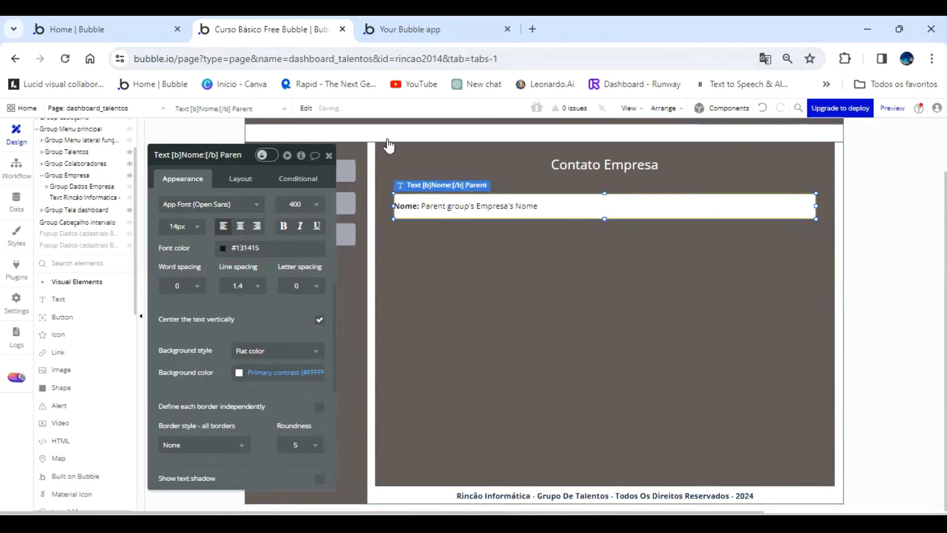
Check the Empresa section in the running app preview and return to the Bubble editor.
click(427, 29)
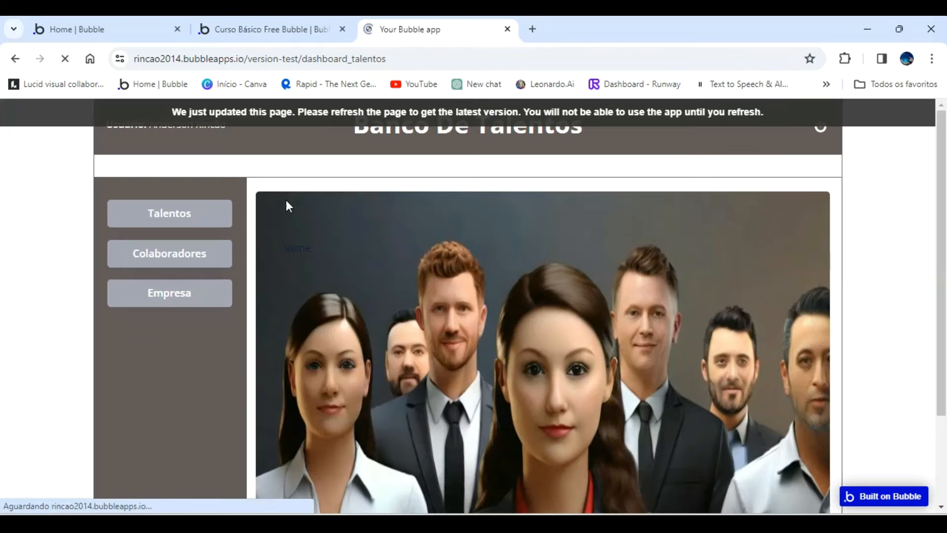
click(176, 296)
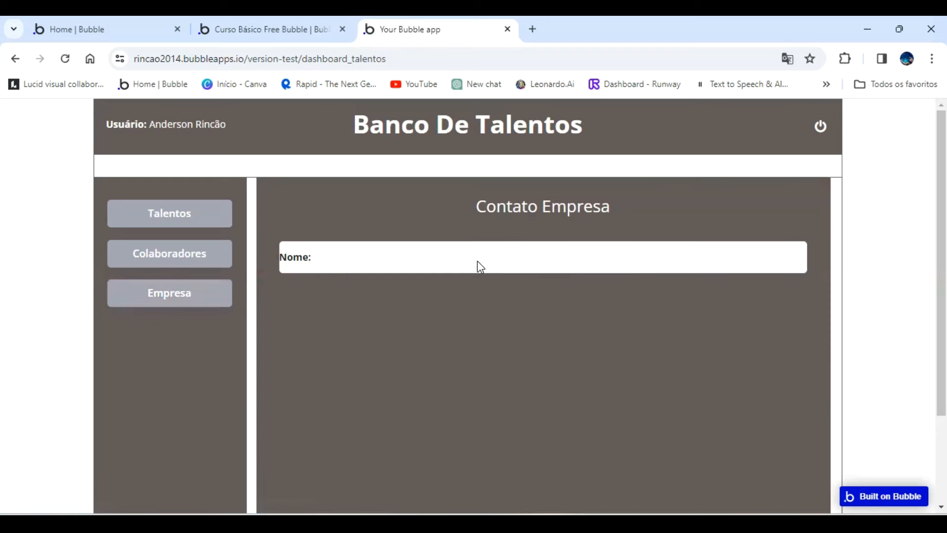
click(303, 27)
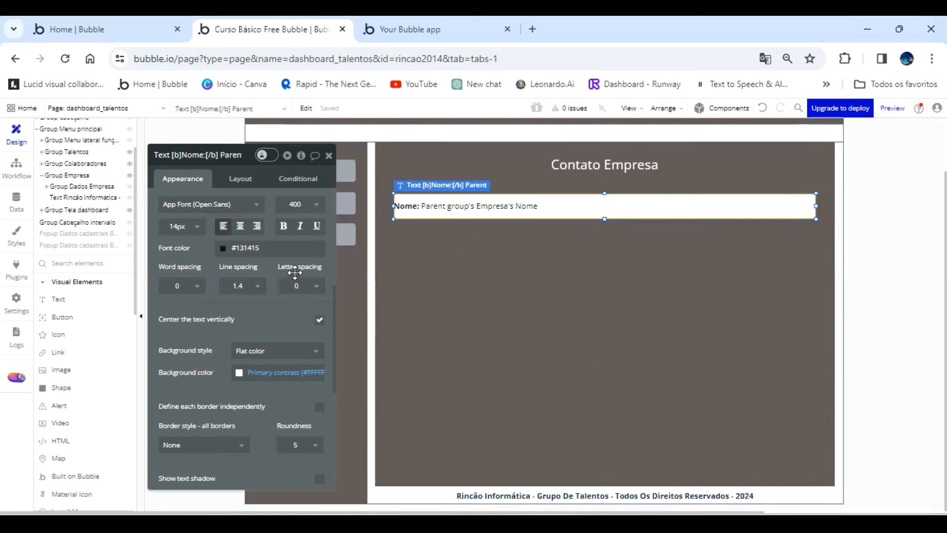
Add left padding to the Nome field and check the Empresa section in the refreshed app preview.
scroll(275, 335, down, 3)
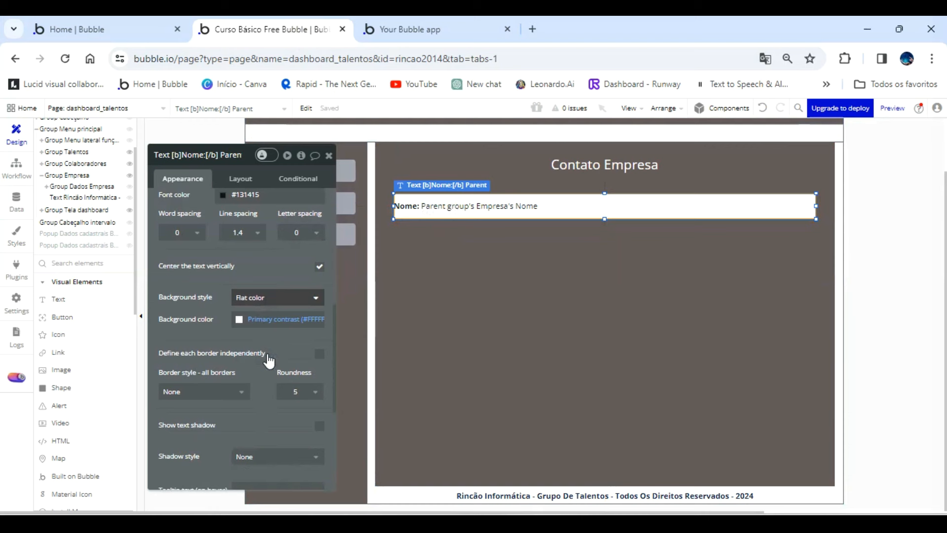
click(237, 180)
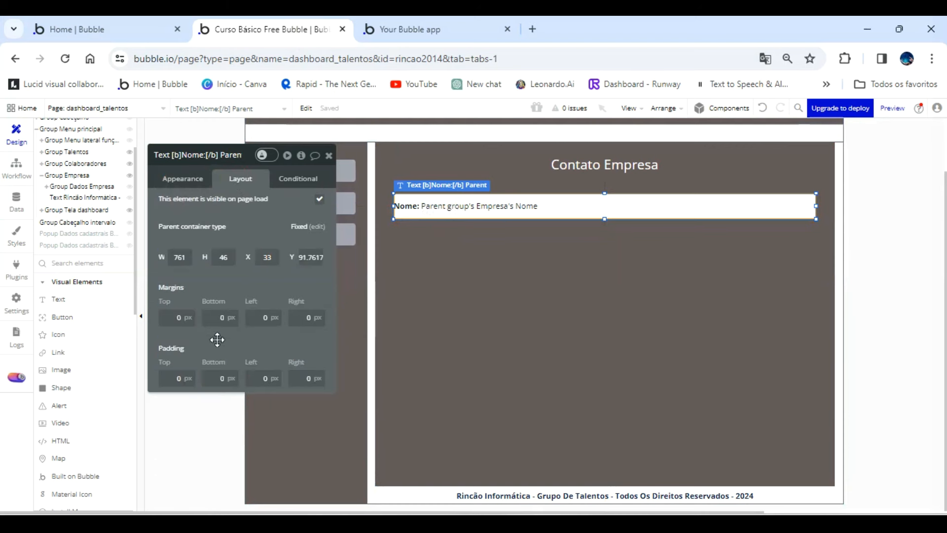
click(249, 373)
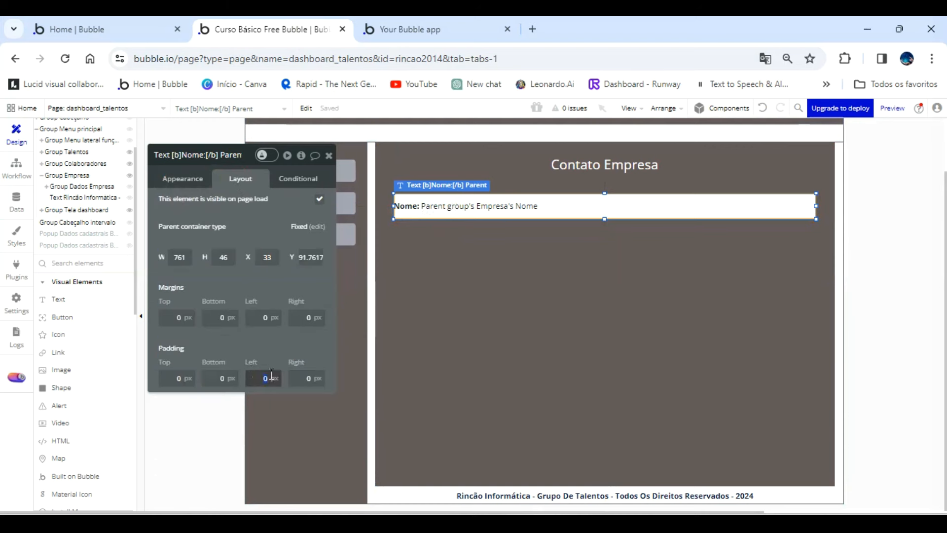
text(2)
click(406, 31)
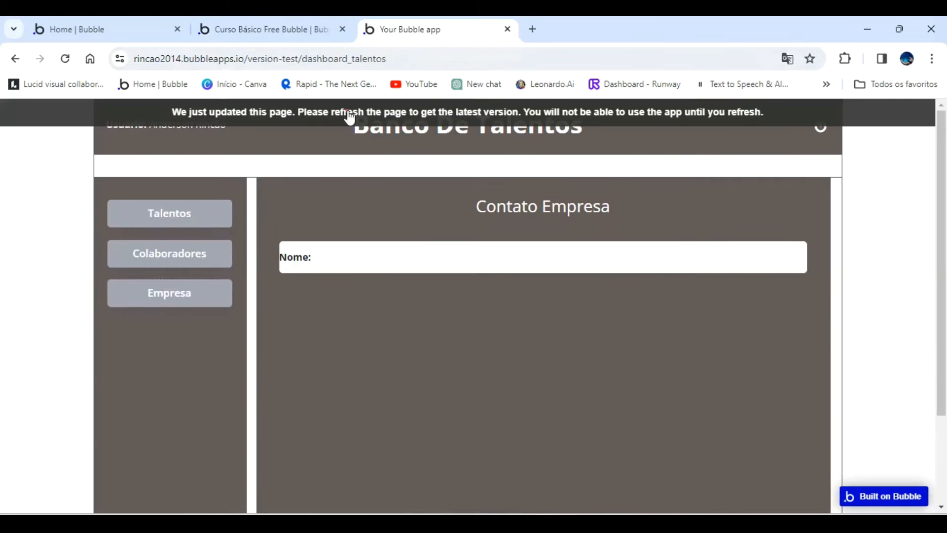
click(349, 113)
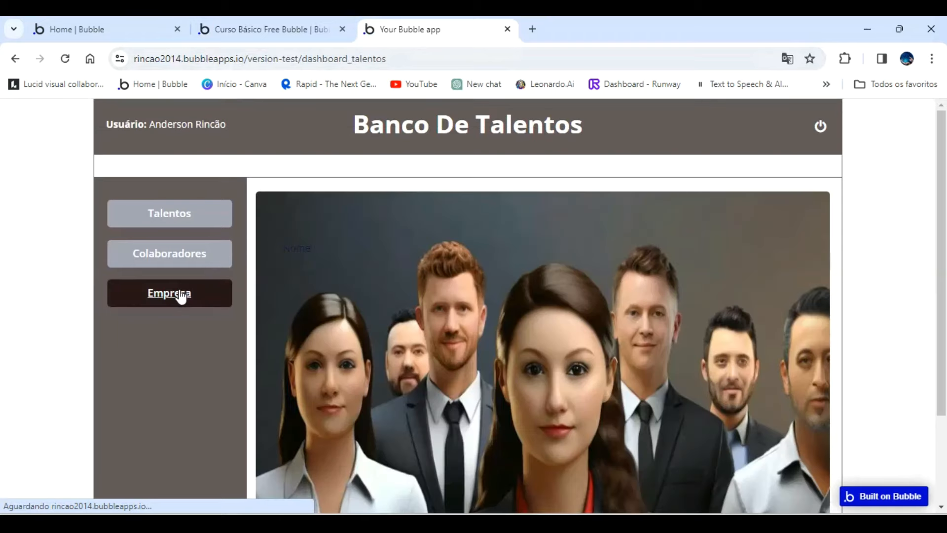
click(181, 293)
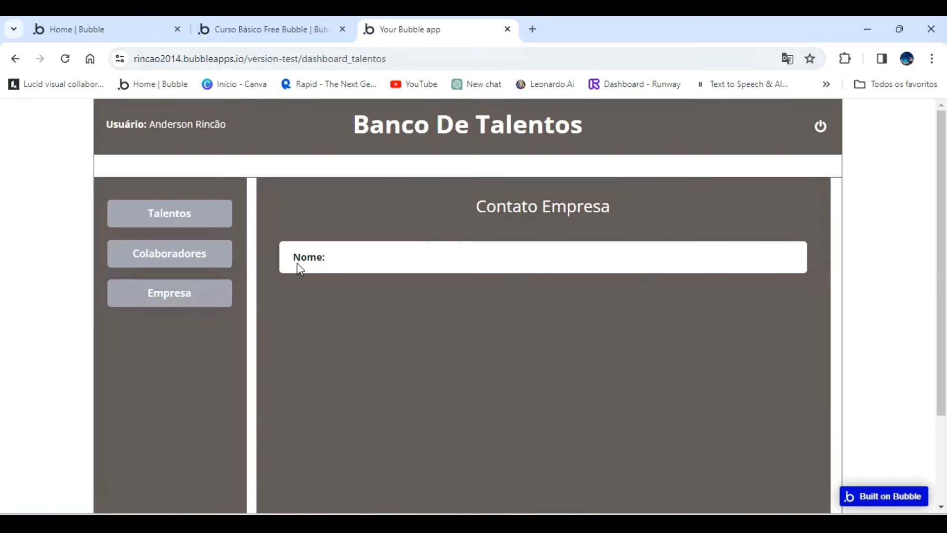
Return to the Bubble editor and reduce the Nome field's left padding.
click(285, 30)
click(264, 378)
click(282, 356)
Set the data source of Group Dados Empresa to the first item of a search for Empresas.
click(412, 267)
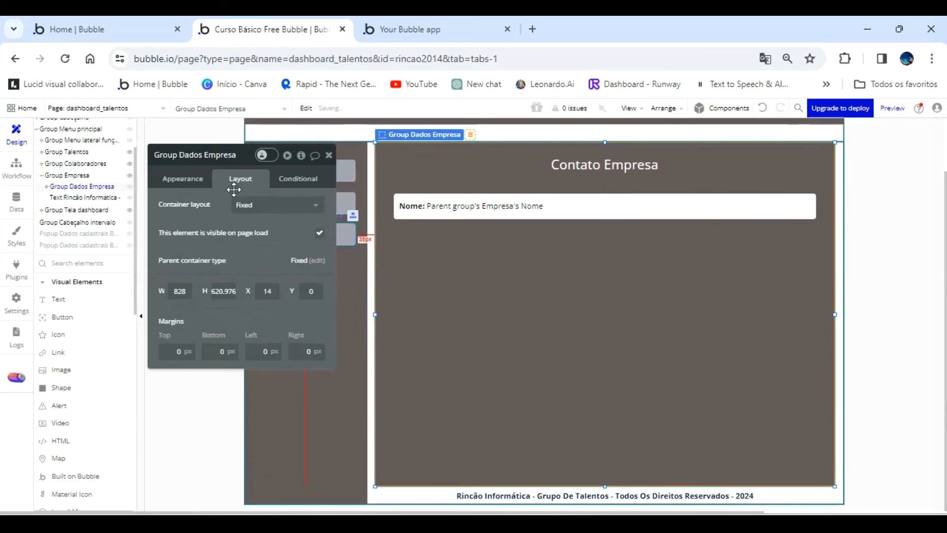
click(177, 179)
click(253, 226)
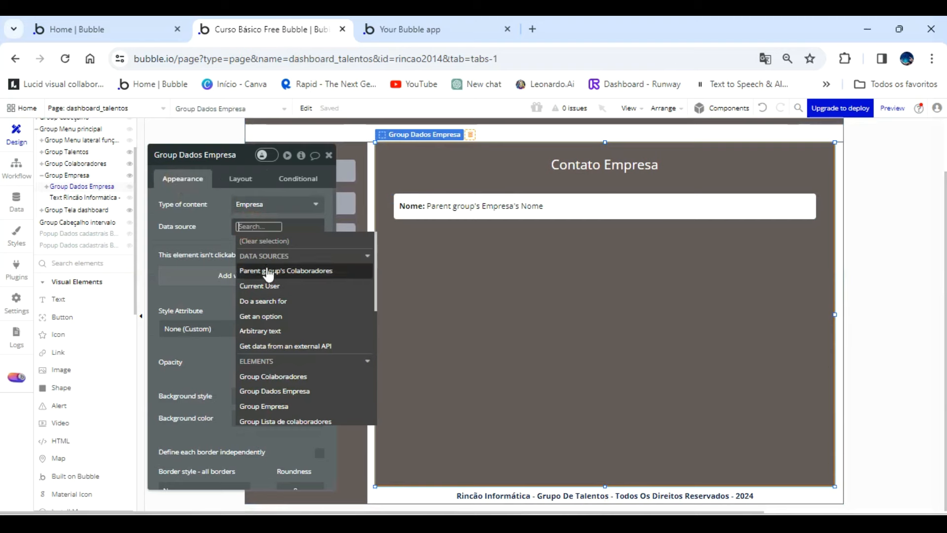
click(273, 301)
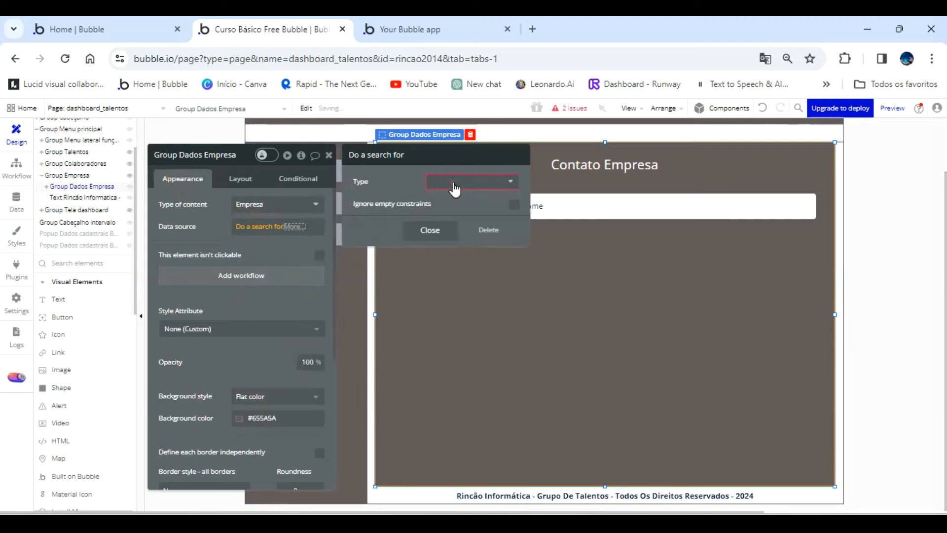
click(454, 189)
click(456, 243)
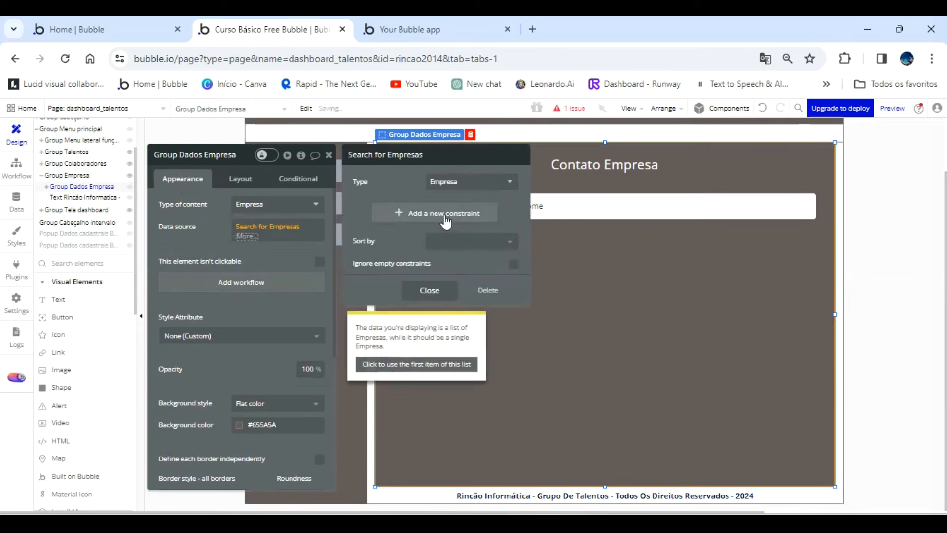
click(253, 245)
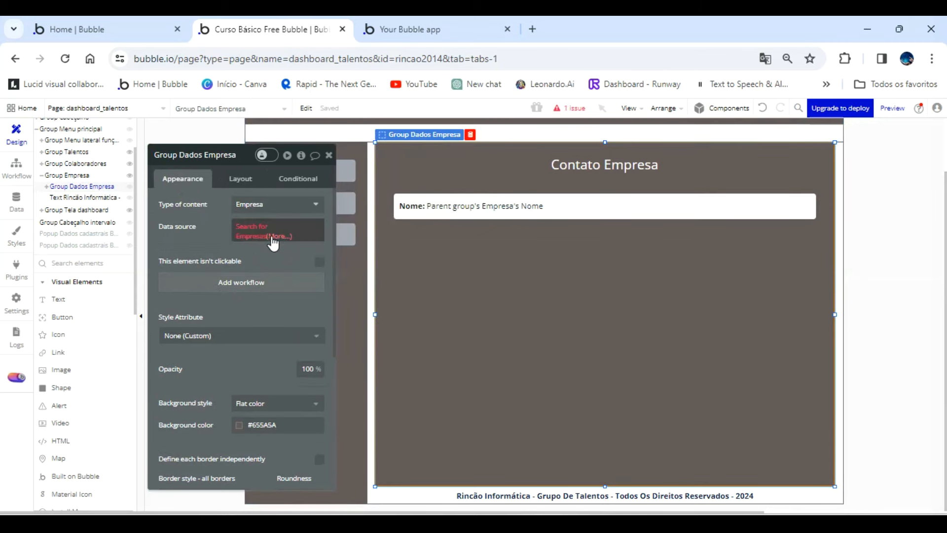
click(272, 242)
click(286, 313)
click(217, 237)
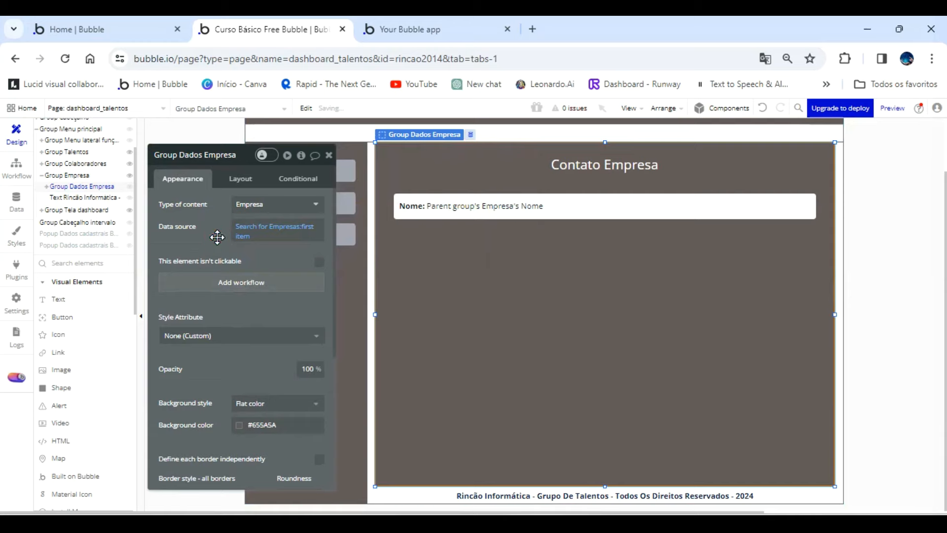
Check the Nome field in the refreshed Empresa section of the app preview and return to the Bubble editor.
click(419, 32)
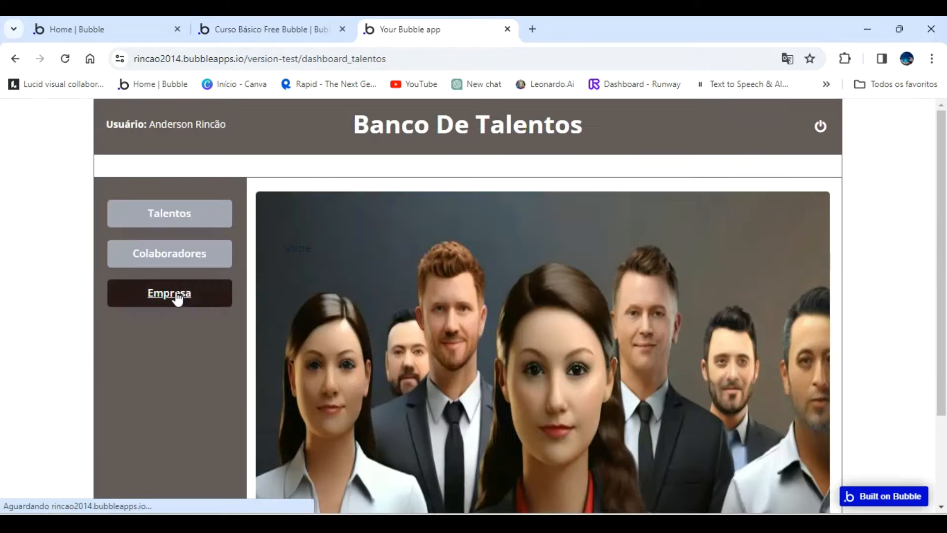
click(177, 296)
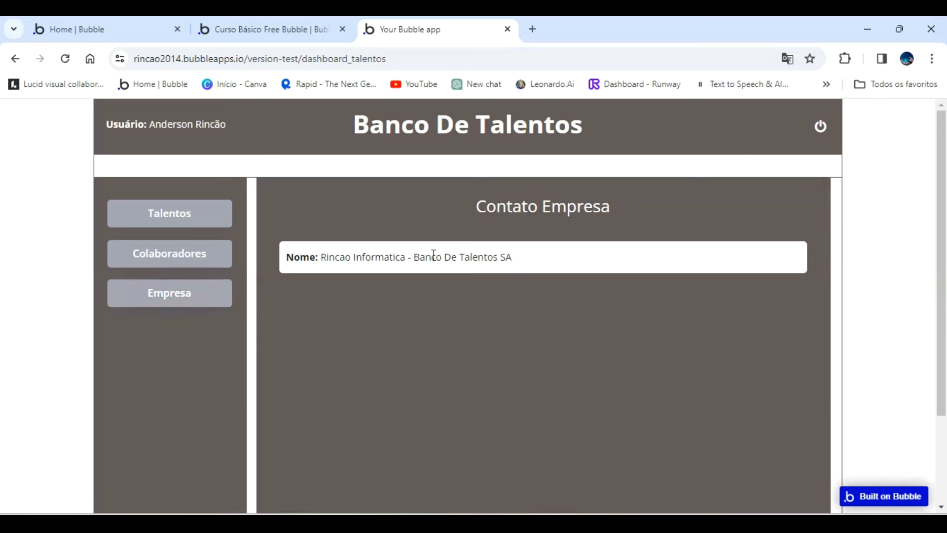
click(302, 32)
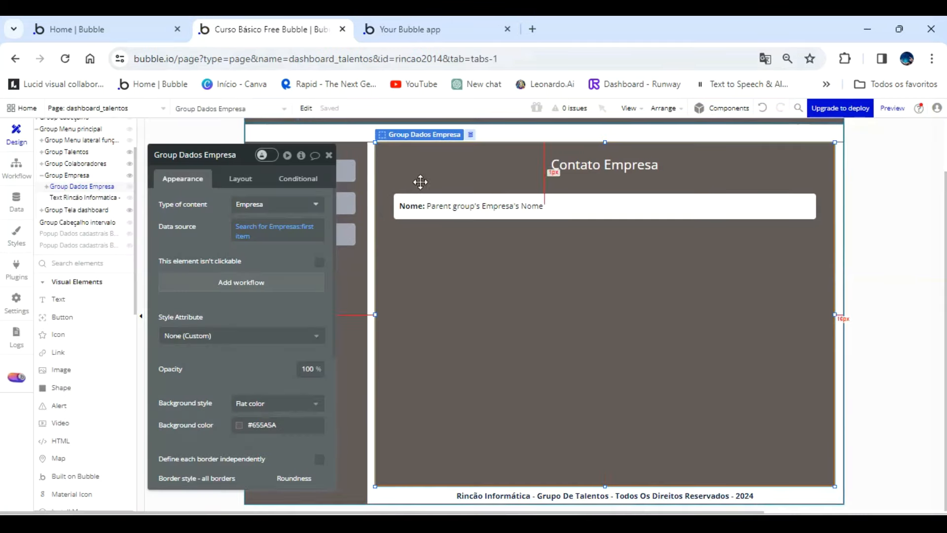
Duplicate the Nome field directly below it, bind the copy to the company's Email and change its bold label to Email:.
click(432, 205)
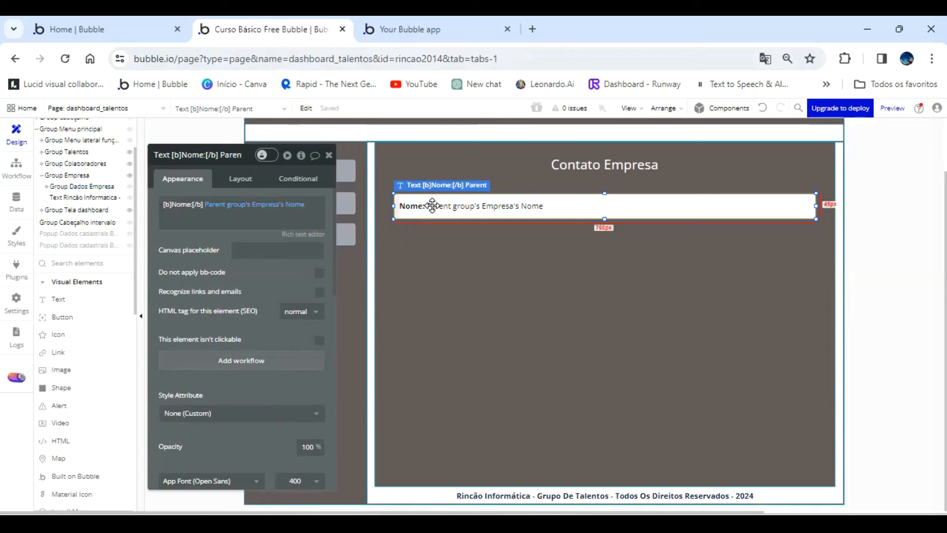
drag(432, 205, 439, 242)
click(291, 204)
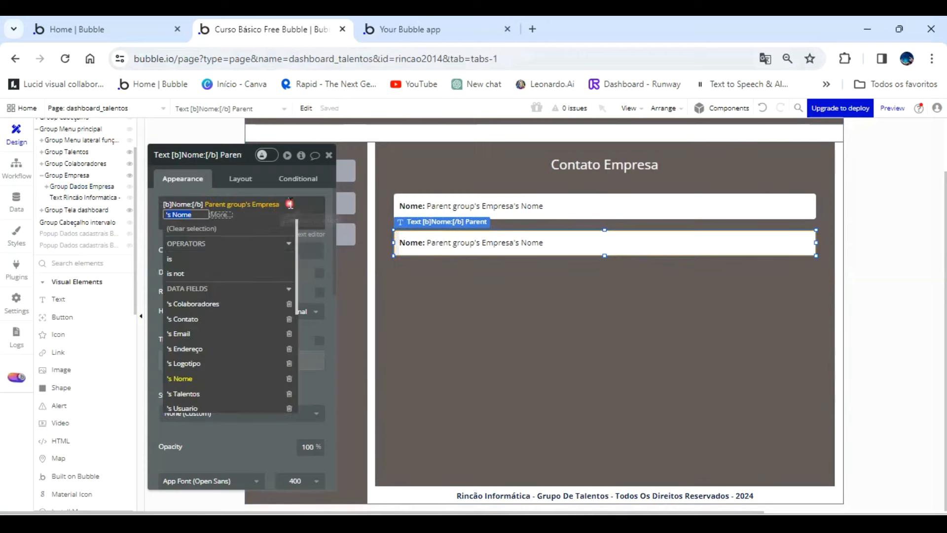
click(233, 334)
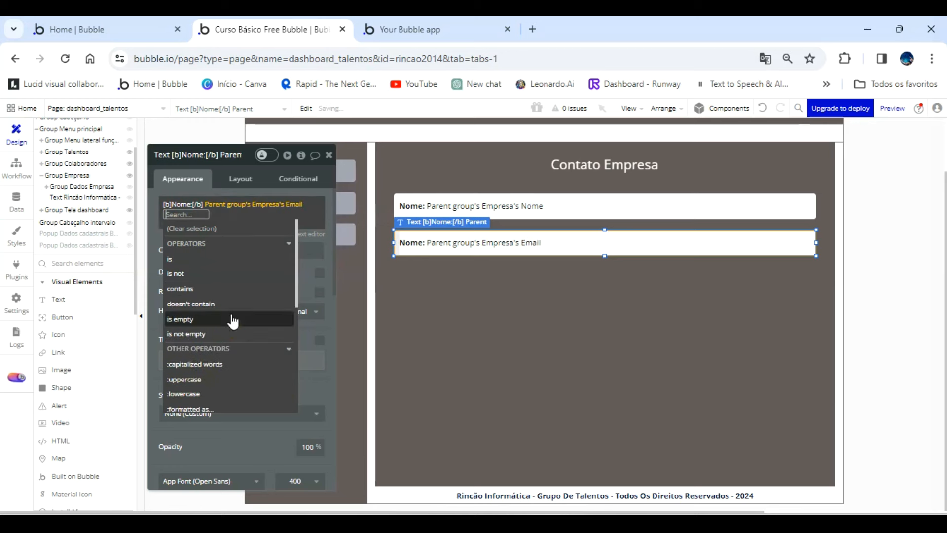
click(201, 191)
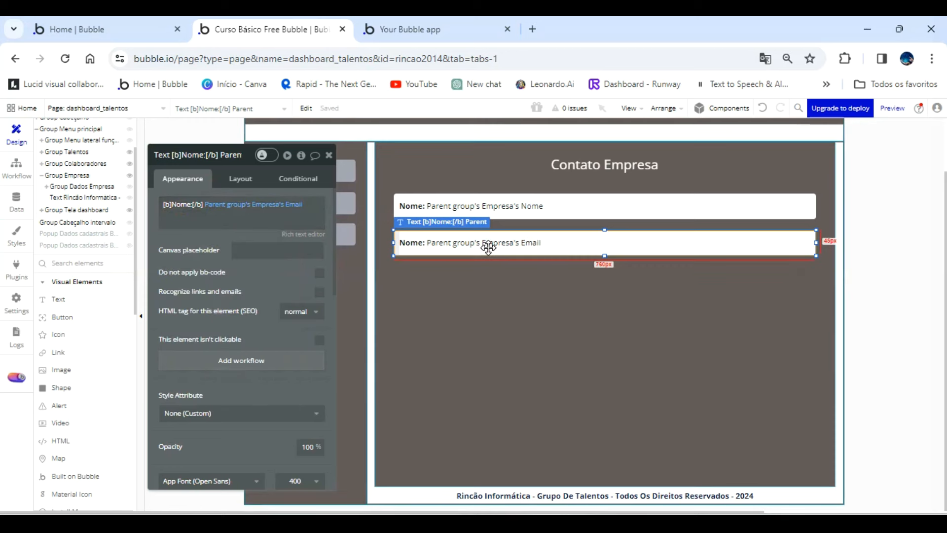
triple_click(192, 204)
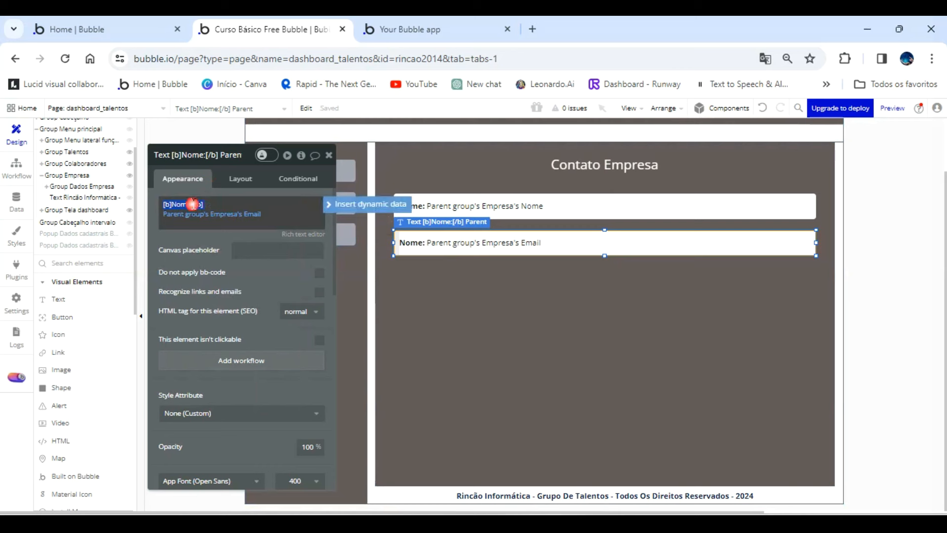
click(191, 207)
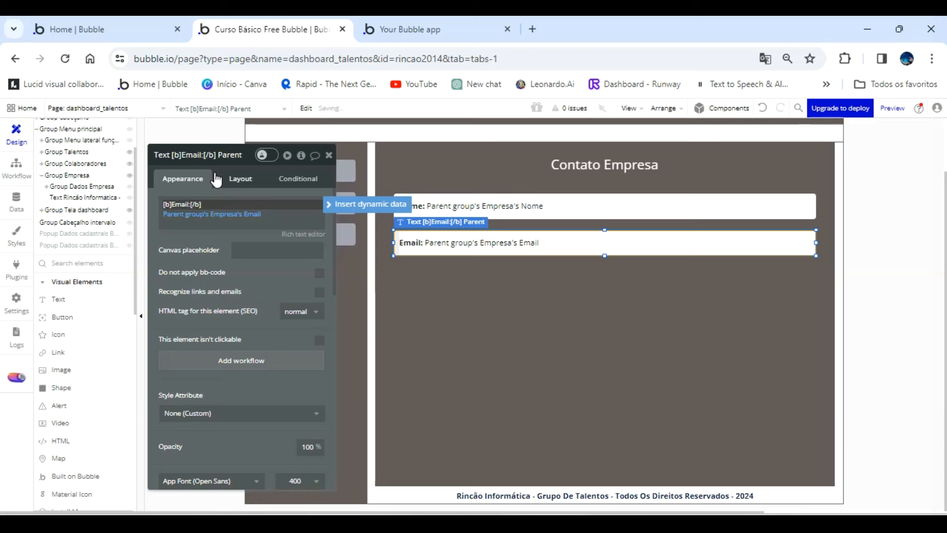
click(267, 286)
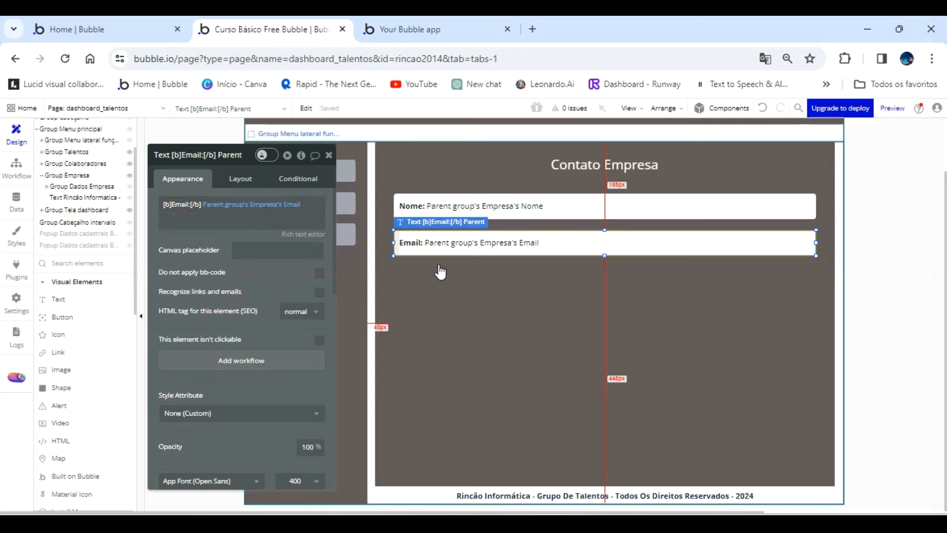
Duplicate the Email field directly below it, bind the copy to the company's Endereço and change its bold label to Endereço:.
drag(472, 243, 471, 278)
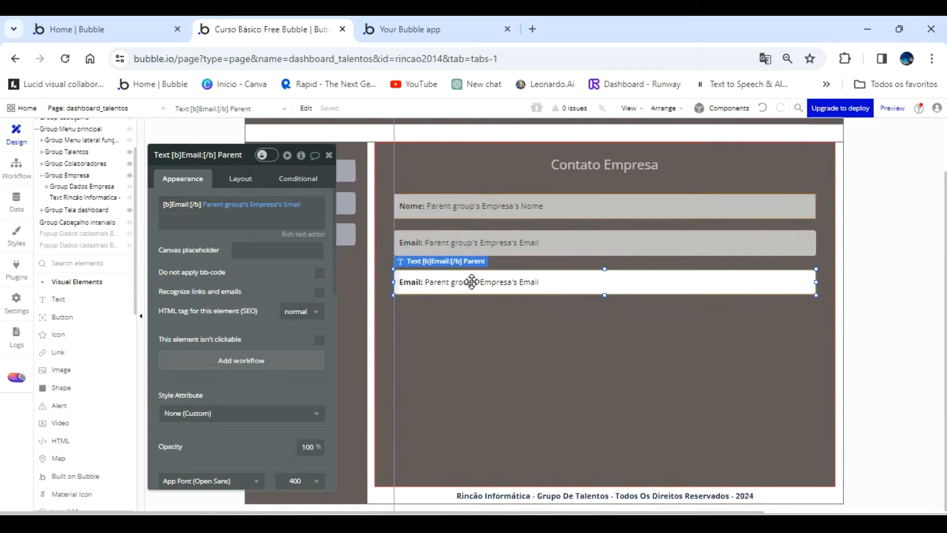
click(286, 204)
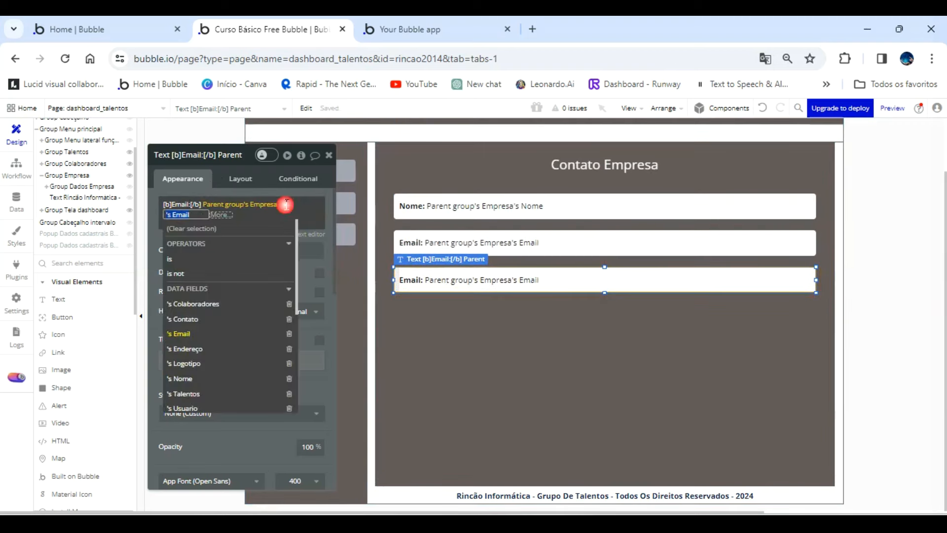
click(240, 348)
click(201, 192)
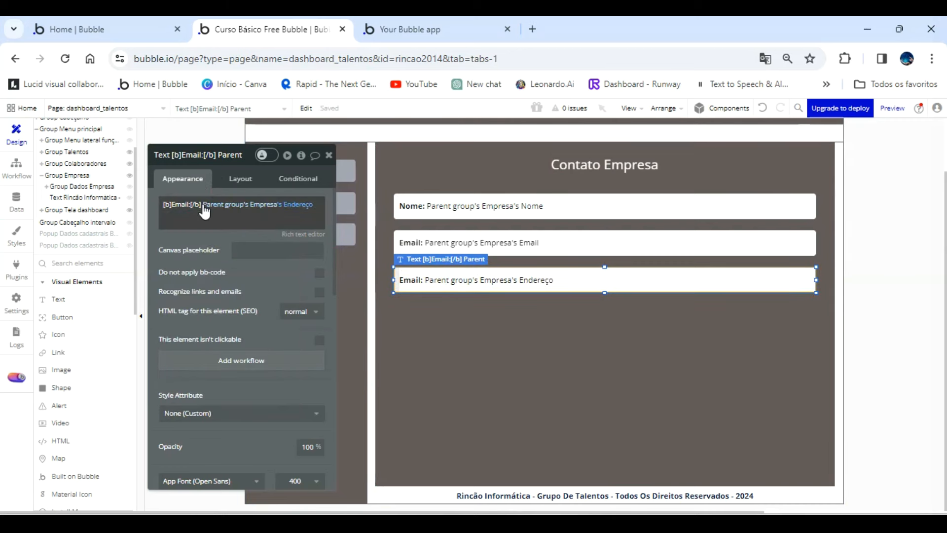
double_click(183, 203)
click(190, 197)
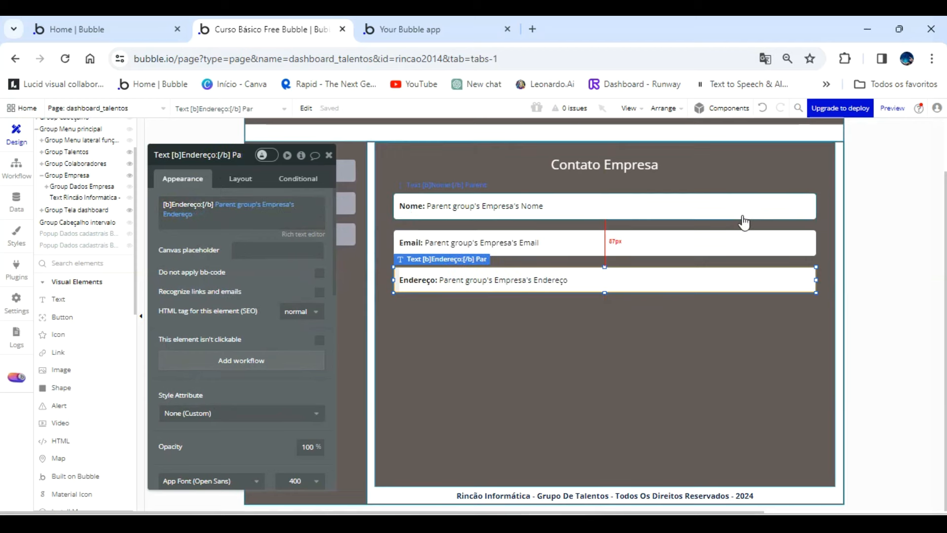
Narrow the Nome, Email and Endereço fields from their right edges by about 245 px each.
click(808, 206)
drag(814, 205, 679, 205)
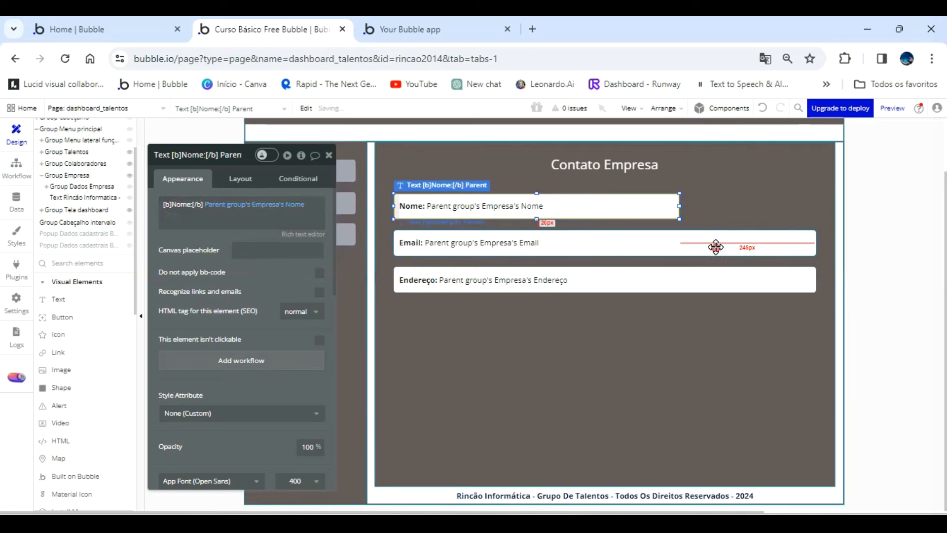
click(705, 242)
drag(817, 242, 681, 250)
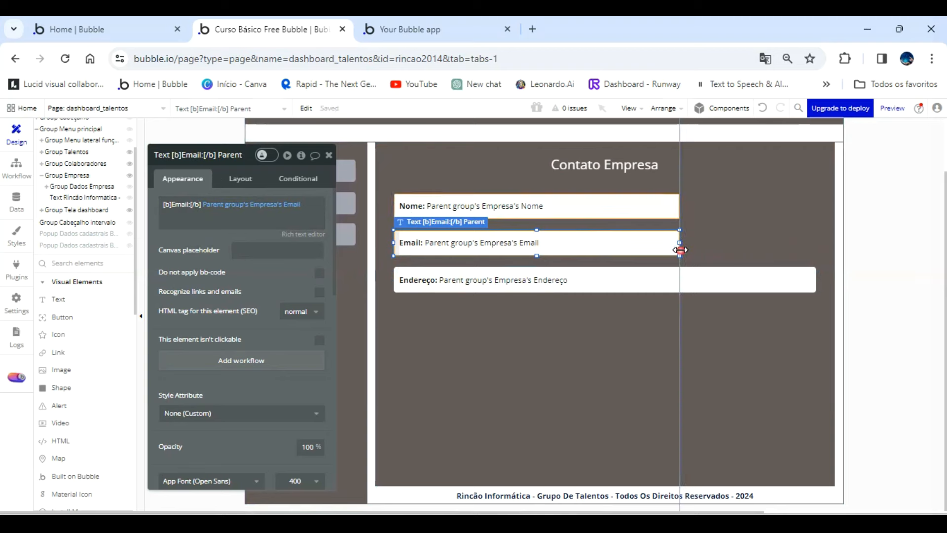
click(786, 281)
drag(816, 280, 680, 282)
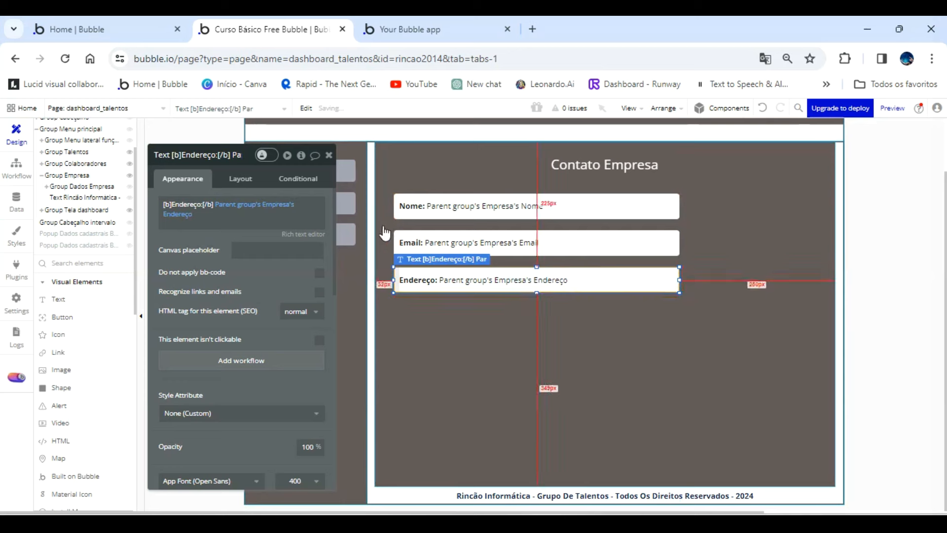
Duplicate the Endereço field directly below it, bind the copy to the company's Contato and change its bold label to Contato:.
drag(464, 282, 459, 316)
click(232, 205)
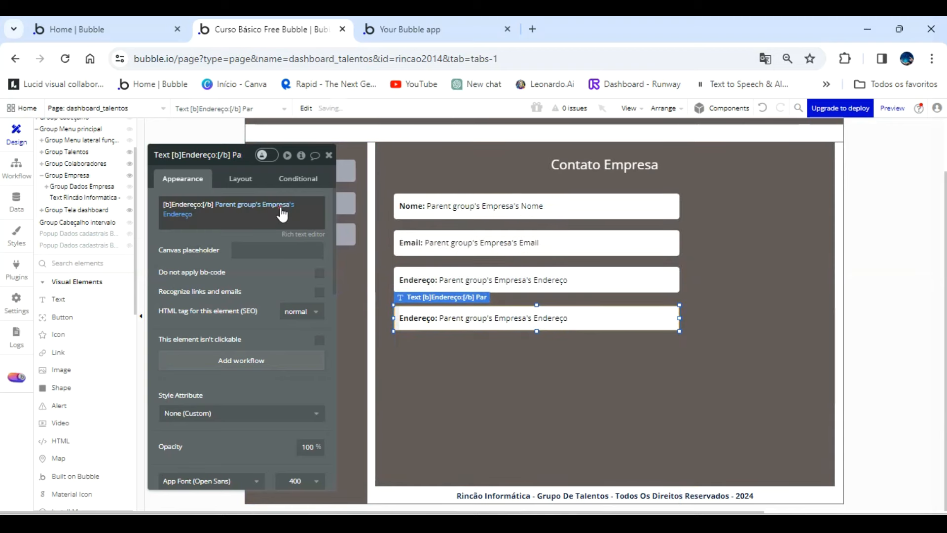
click(239, 204)
click(276, 248)
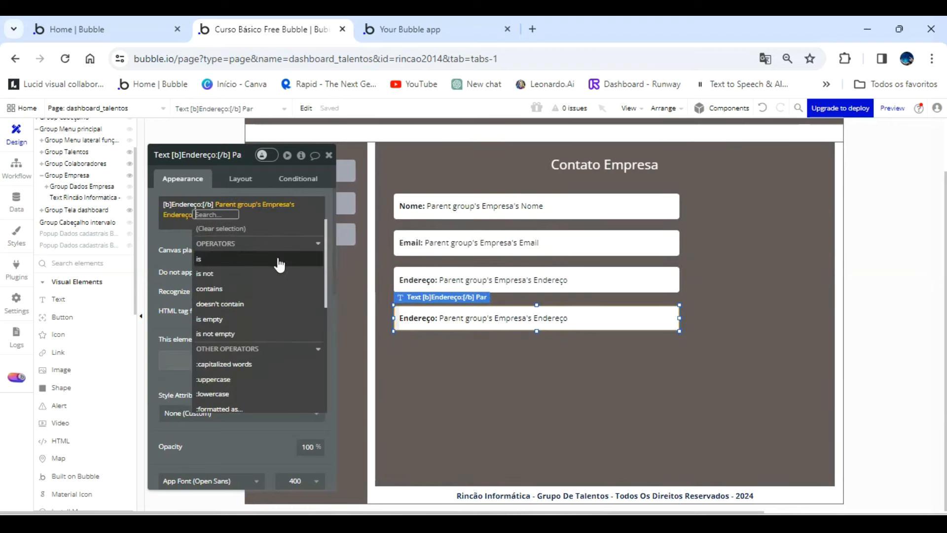
click(186, 216)
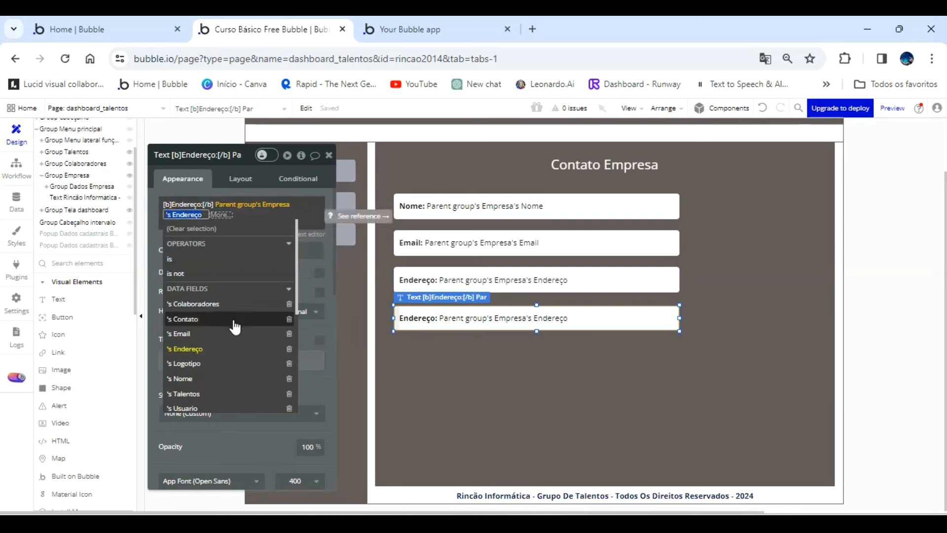
scroll(235, 326, down, 2)
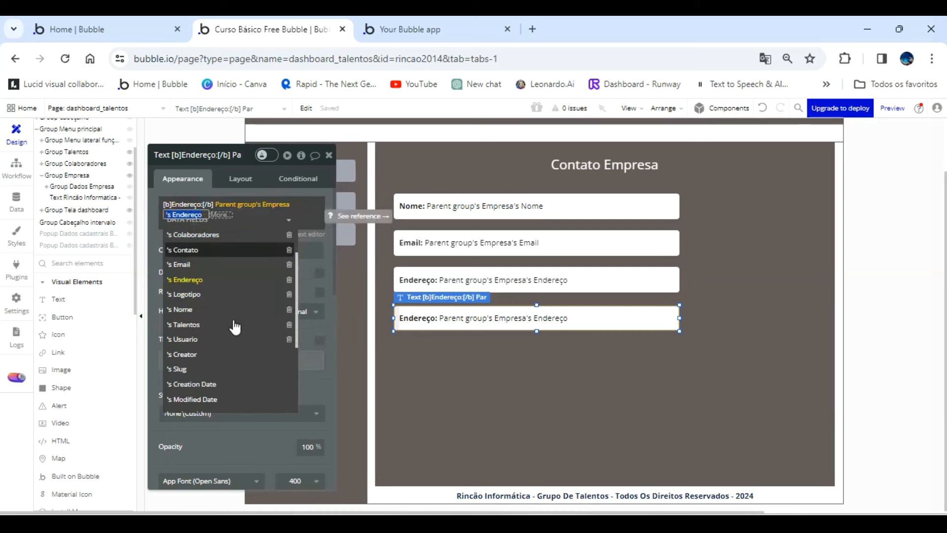
click(202, 250)
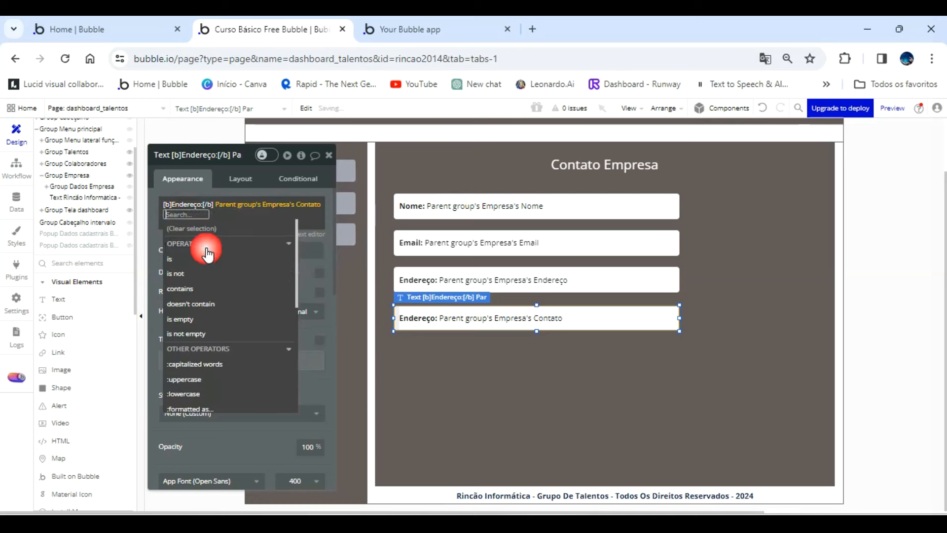
click(160, 240)
double_click(197, 203)
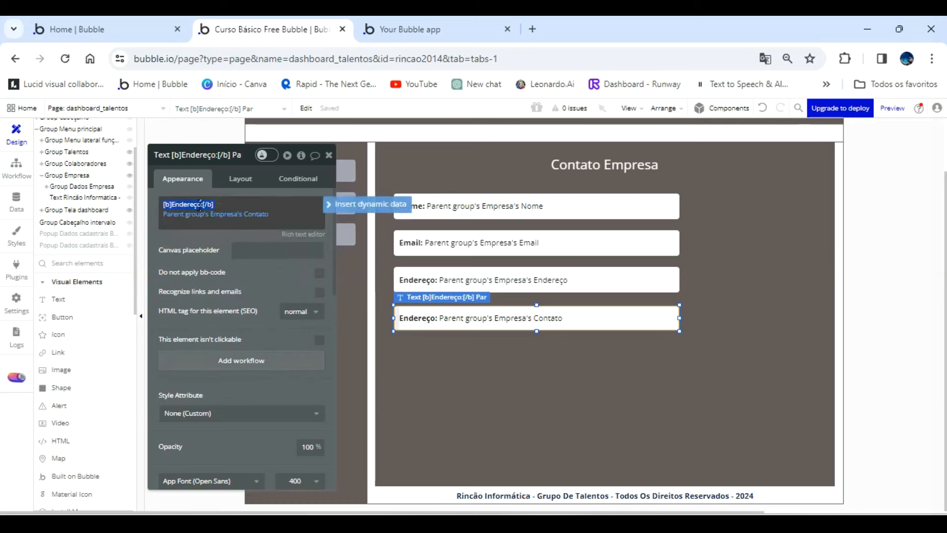
click(198, 204)
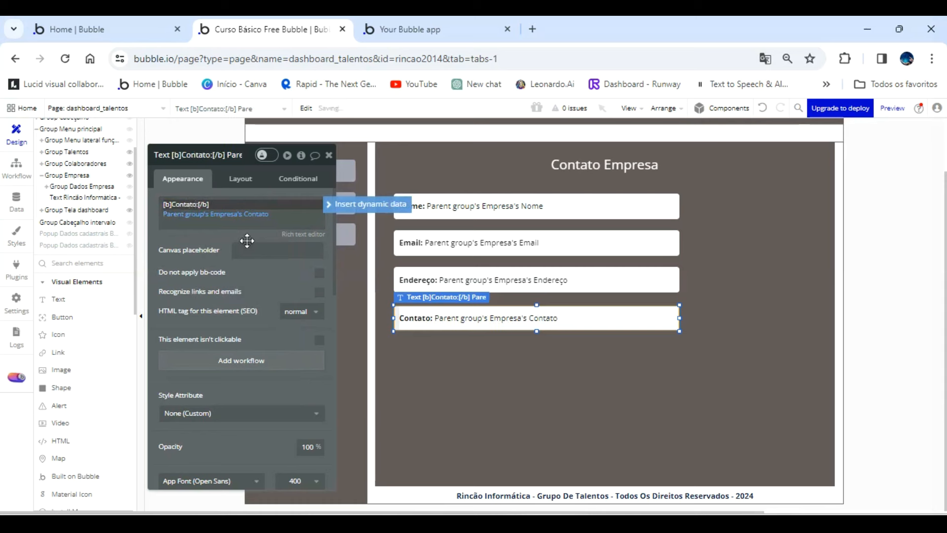
Narrow the Contato field to about 206 px and place a duplicate of it alongside, extending to the other fields' right edge.
drag(677, 317, 586, 317)
drag(517, 317, 507, 317)
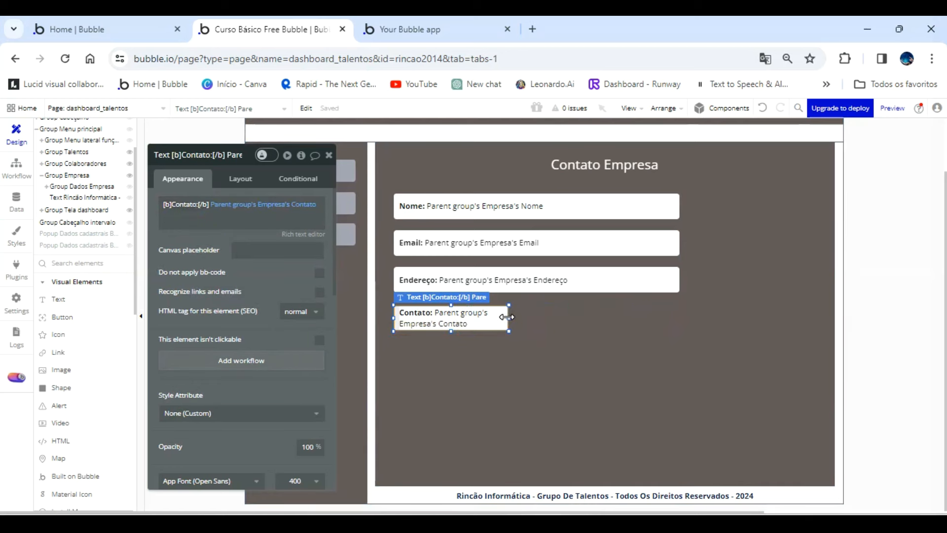
click(485, 319)
click(470, 318)
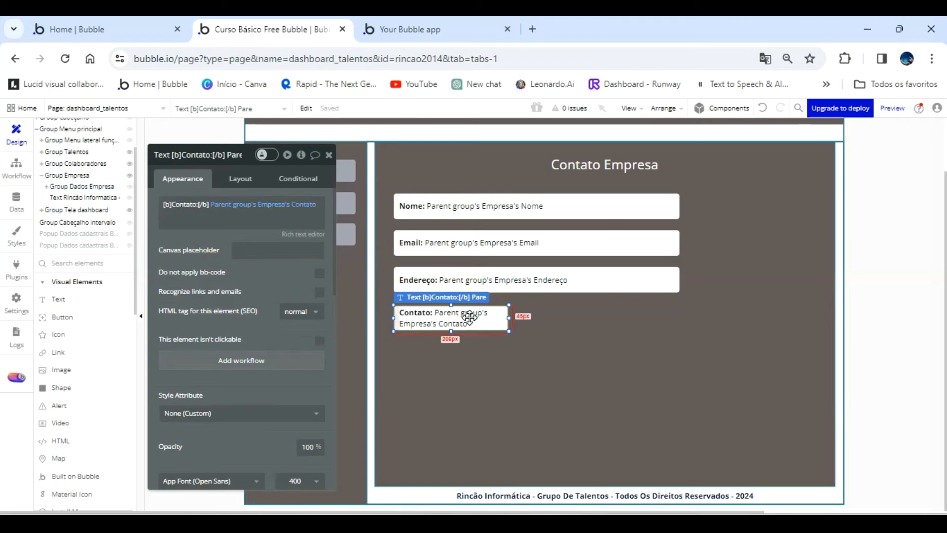
drag(470, 317, 680, 315)
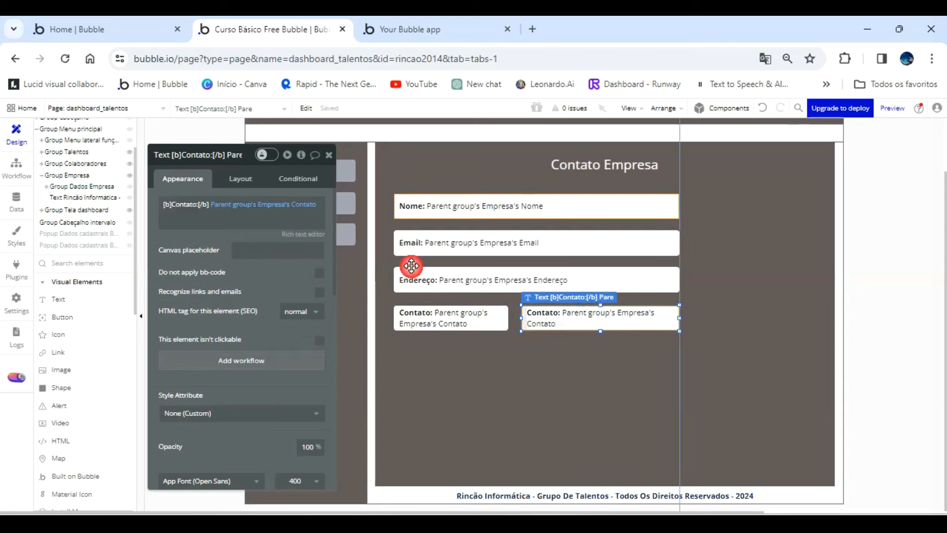
Narrow the duplicated Contato field and move it to the right of the Nome field, then widen the original to match the Endereço field.
click(196, 210)
click(195, 208)
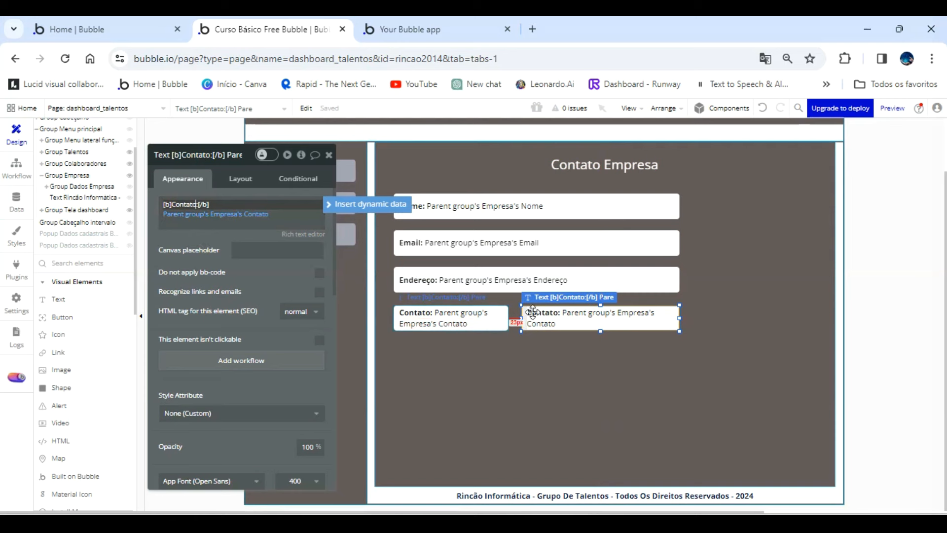
click(567, 323)
drag(682, 317, 816, 205)
click(487, 321)
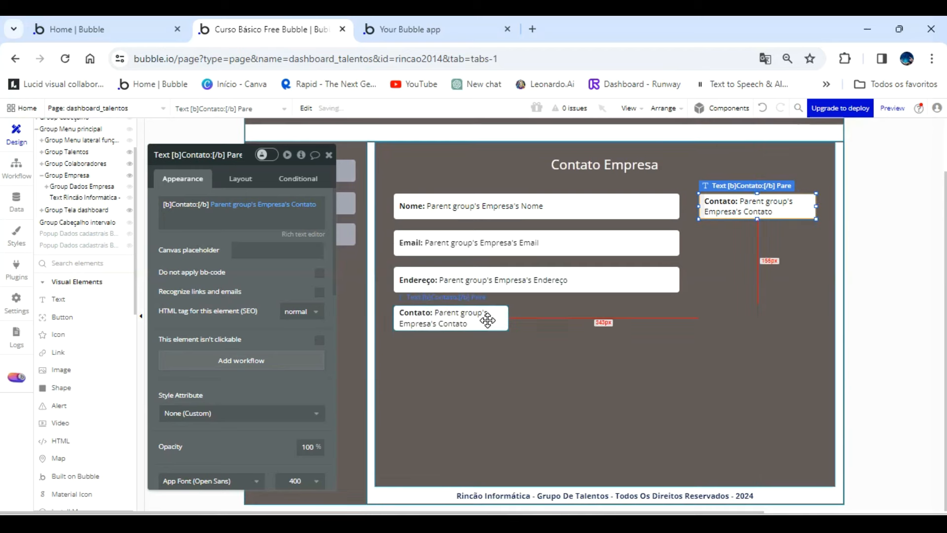
drag(509, 317, 679, 306)
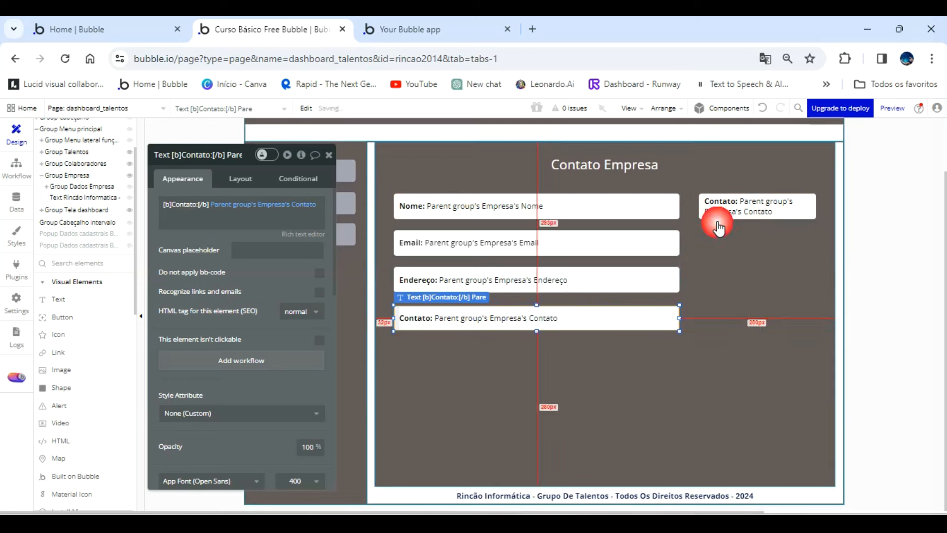
Change the bold label of the field beside Nome to CEO:.
click(715, 205)
click(194, 205)
click(190, 220)
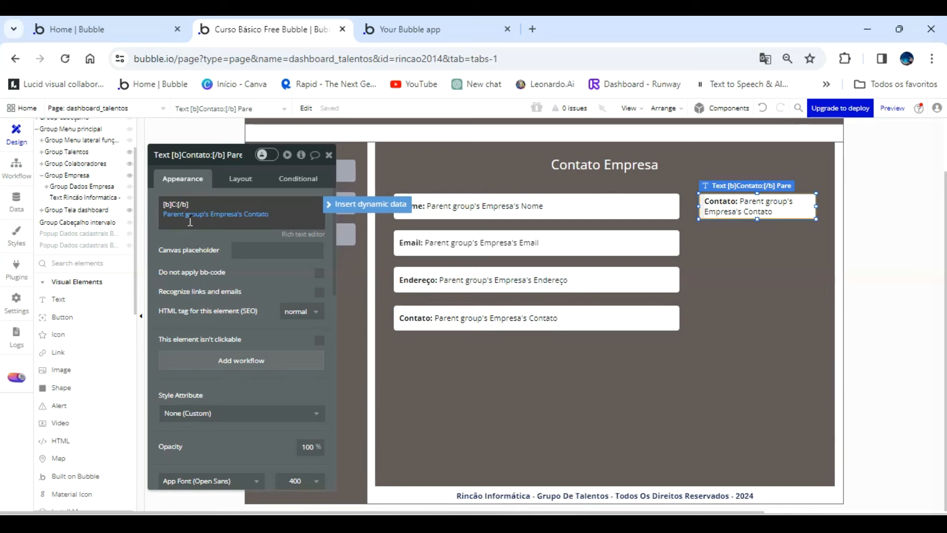
text(EO)
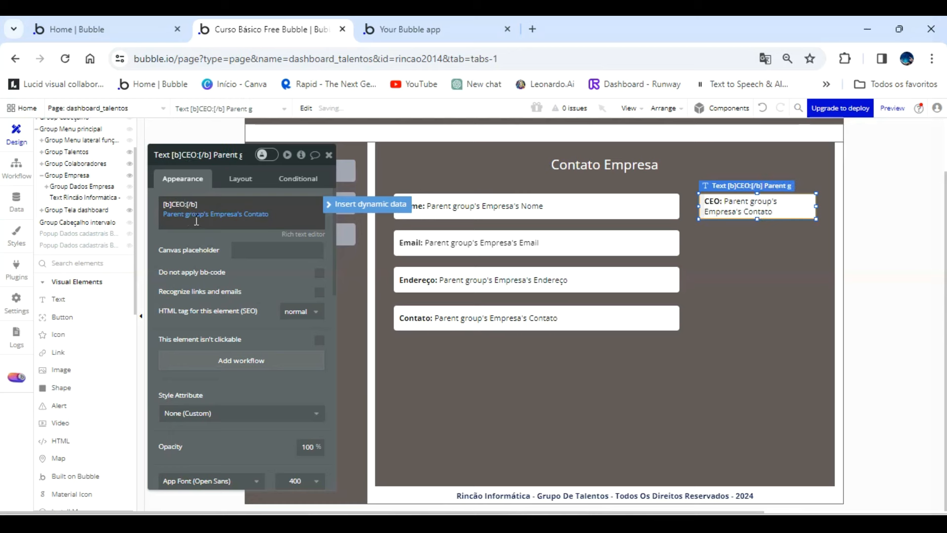
Replace the CEO field's data source with a search for Users constrained to Acesso = Admin.
click(196, 215)
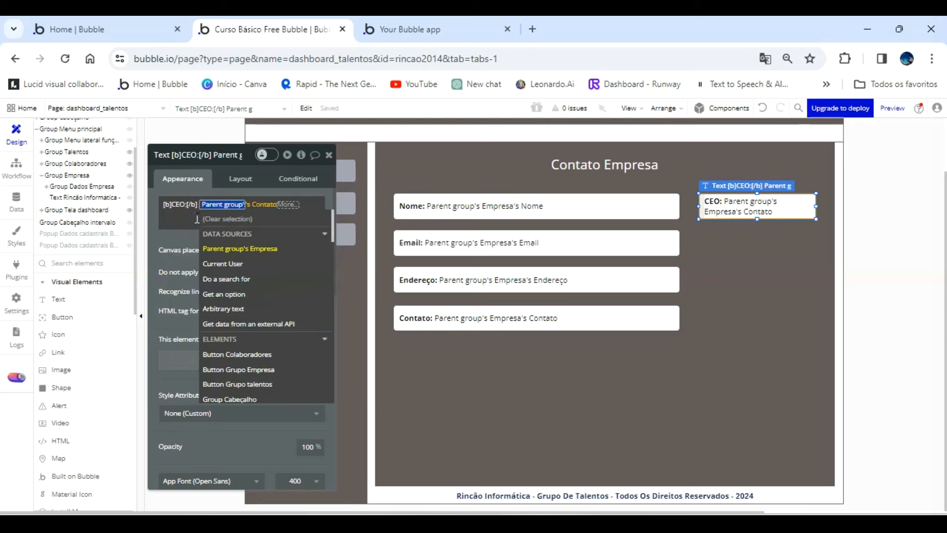
click(238, 279)
click(462, 195)
click(449, 211)
click(429, 213)
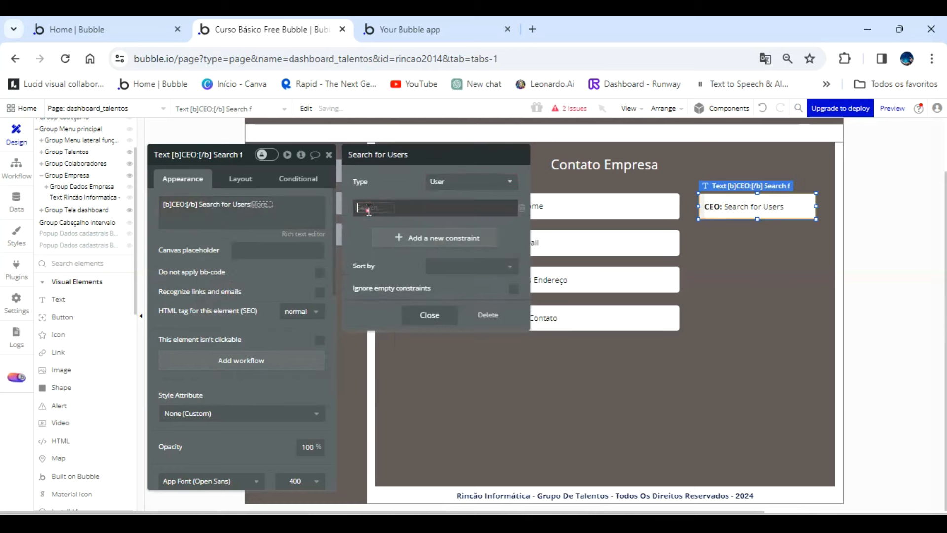
click(367, 208)
click(379, 240)
click(389, 210)
click(383, 224)
click(396, 210)
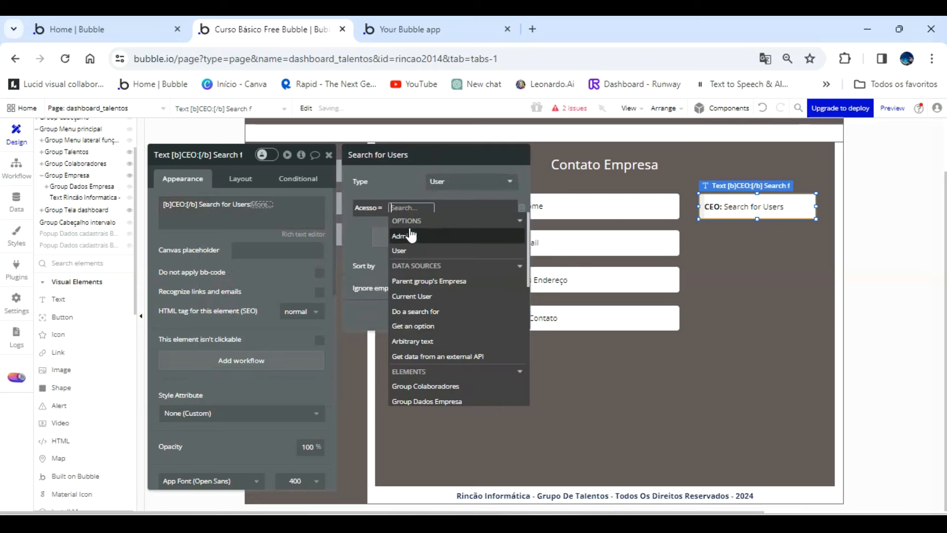
click(409, 235)
click(391, 189)
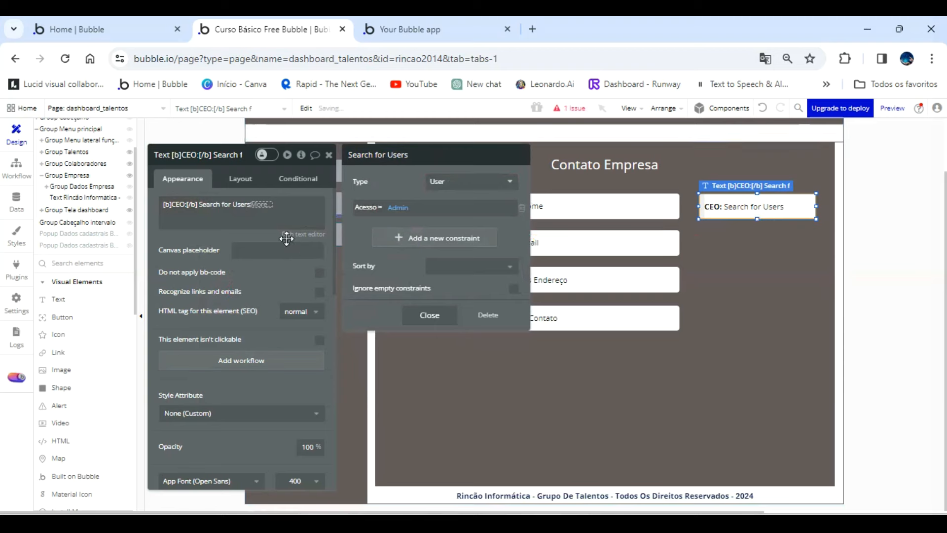
click(240, 232)
Complete the CEO field's user search expression with each item's Nome.
click(264, 205)
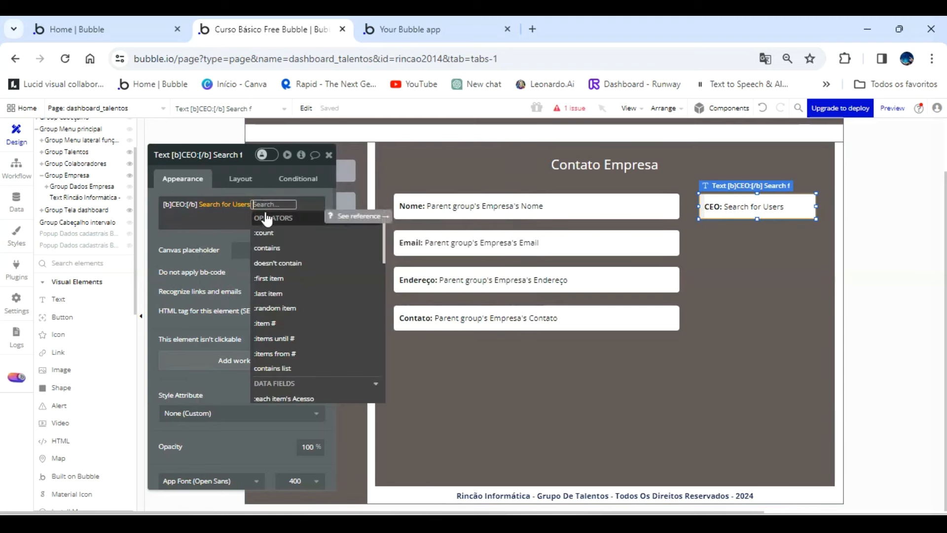
scroll(311, 301, down, 3)
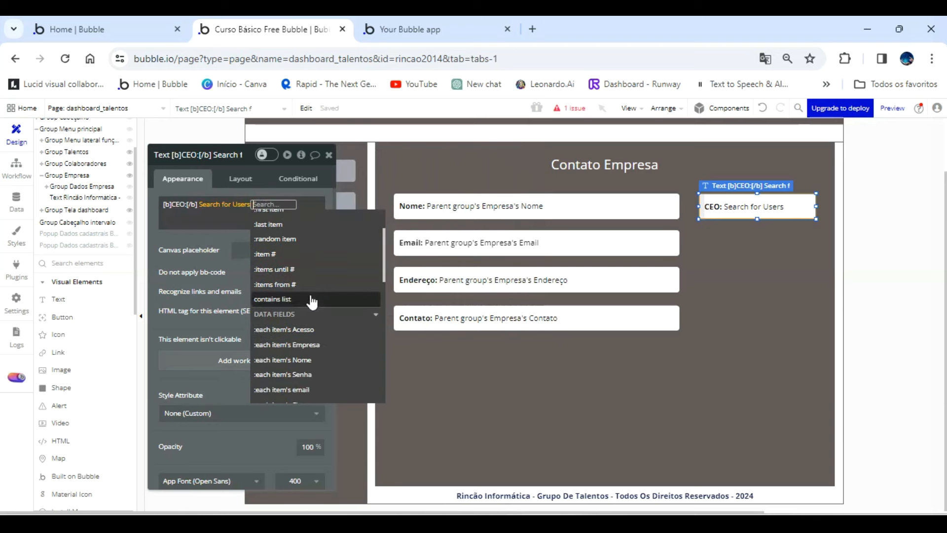
click(313, 360)
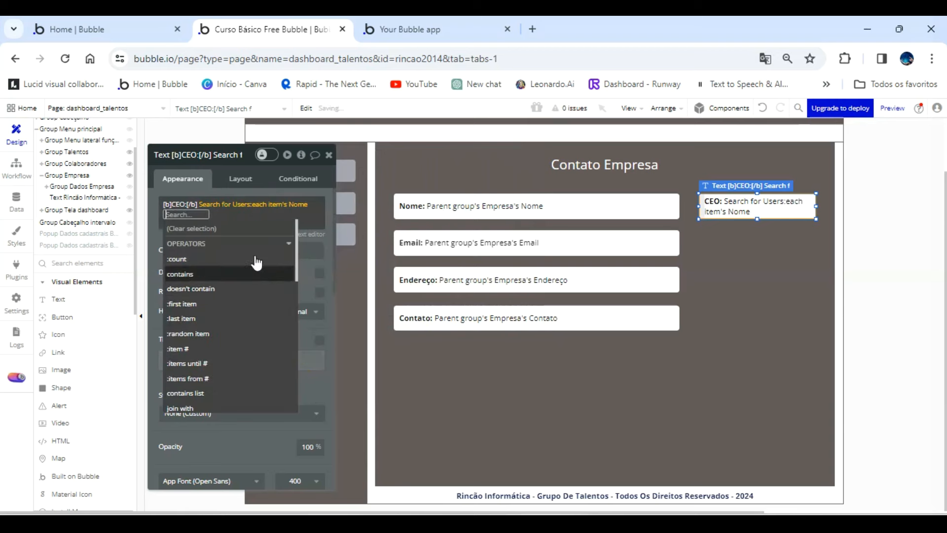
click(203, 189)
Check the company fields and CEO field in the refreshed Empresa section of the app preview and return to the Bubble editor.
click(460, 28)
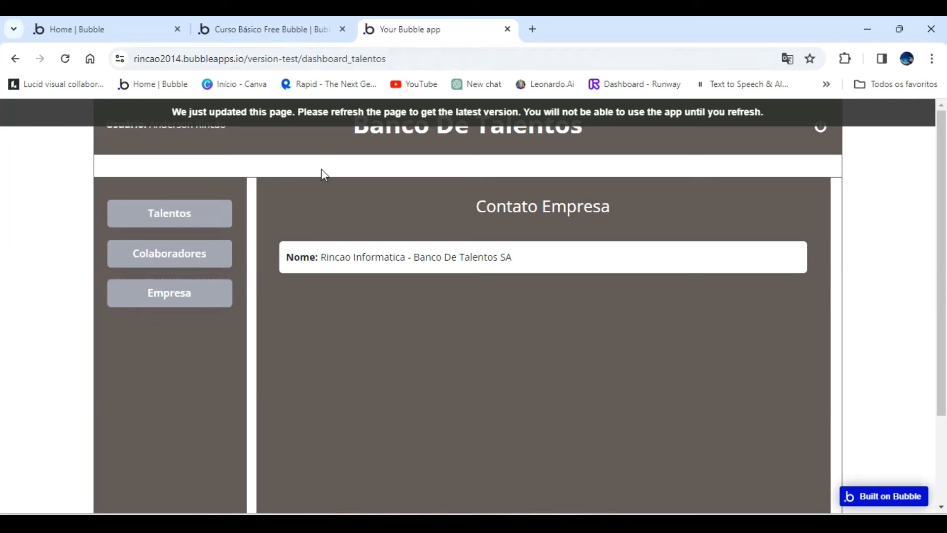
click(226, 213)
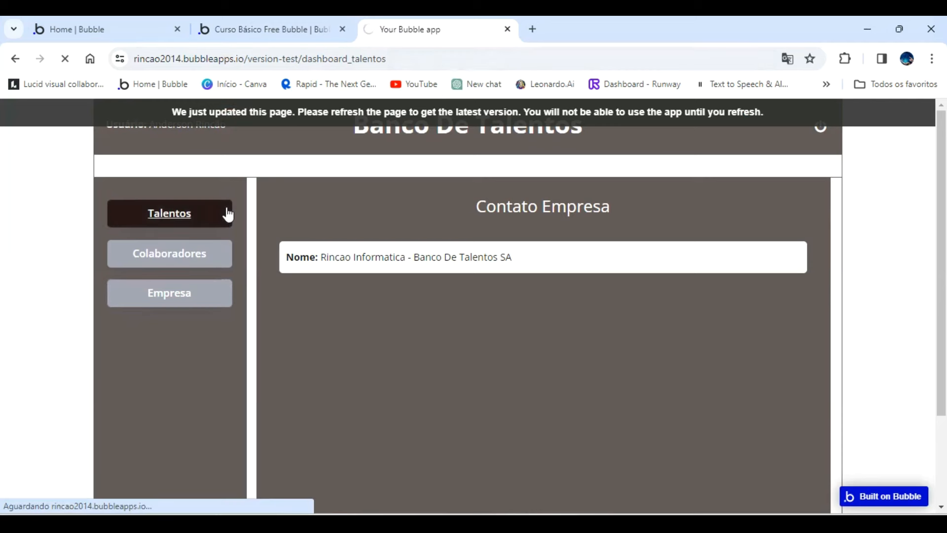
click(183, 302)
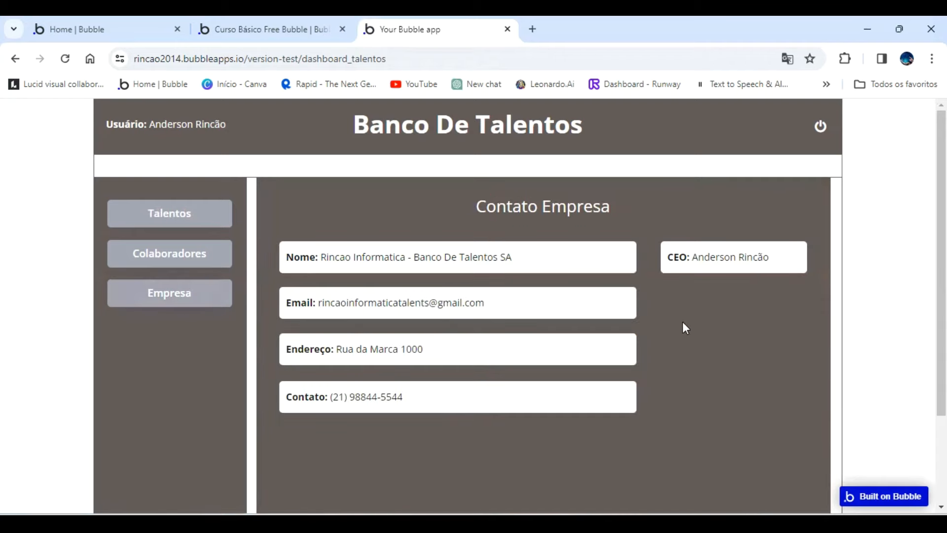
click(280, 35)
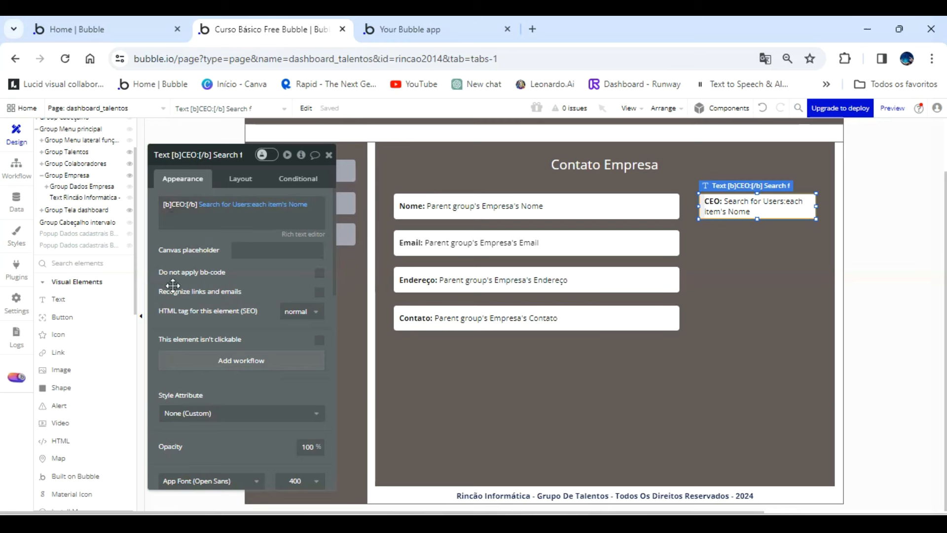
Draw an image element about 210 by 180 px inside Group Dados Empresa, directly below the CEO field and matching its width.
click(68, 353)
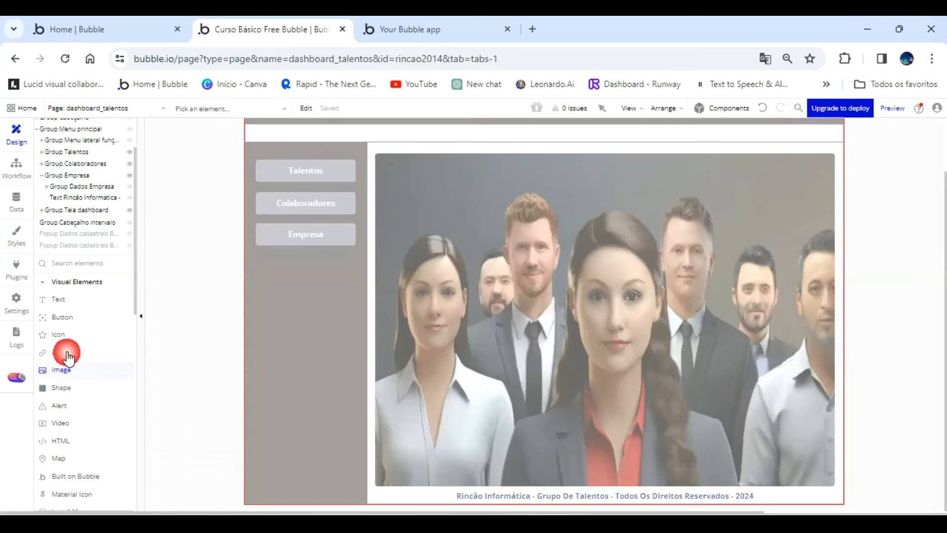
click(83, 187)
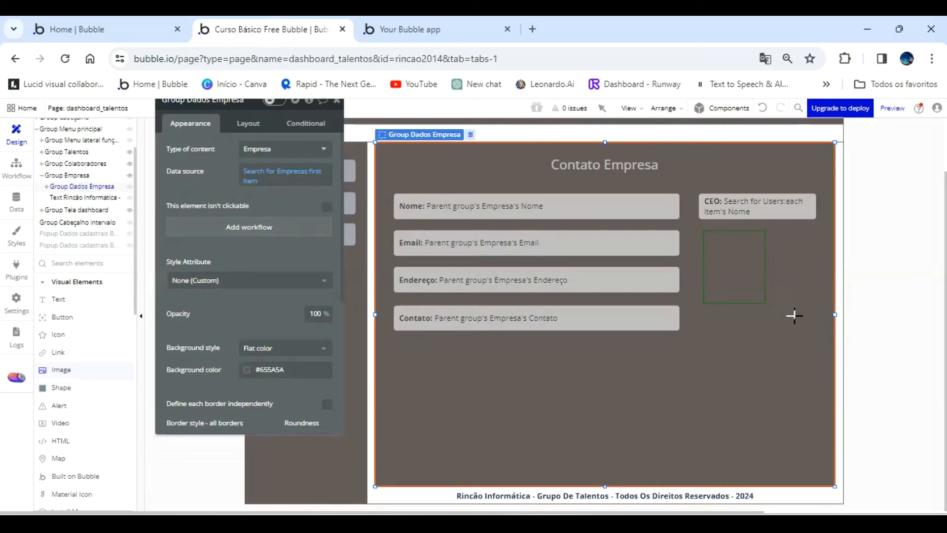
drag(815, 328, 811, 330)
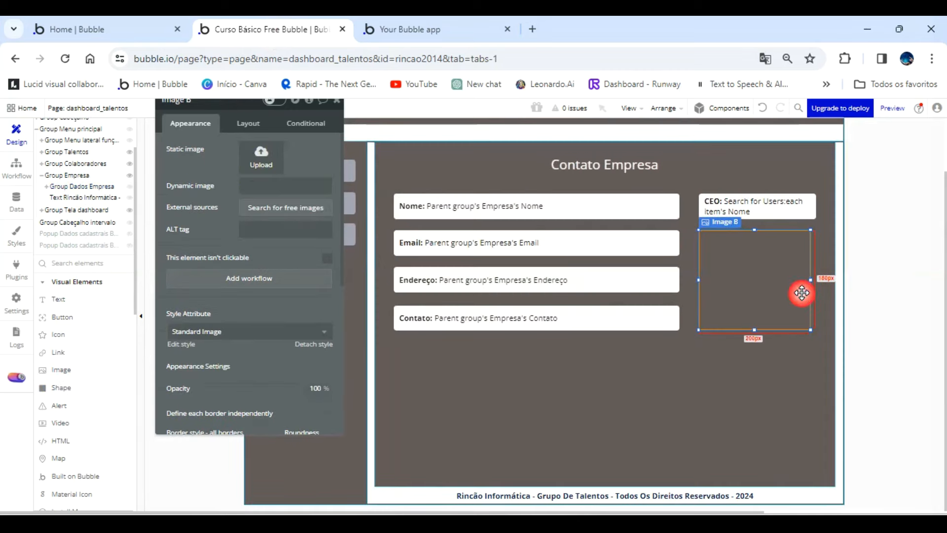
drag(811, 280, 817, 280)
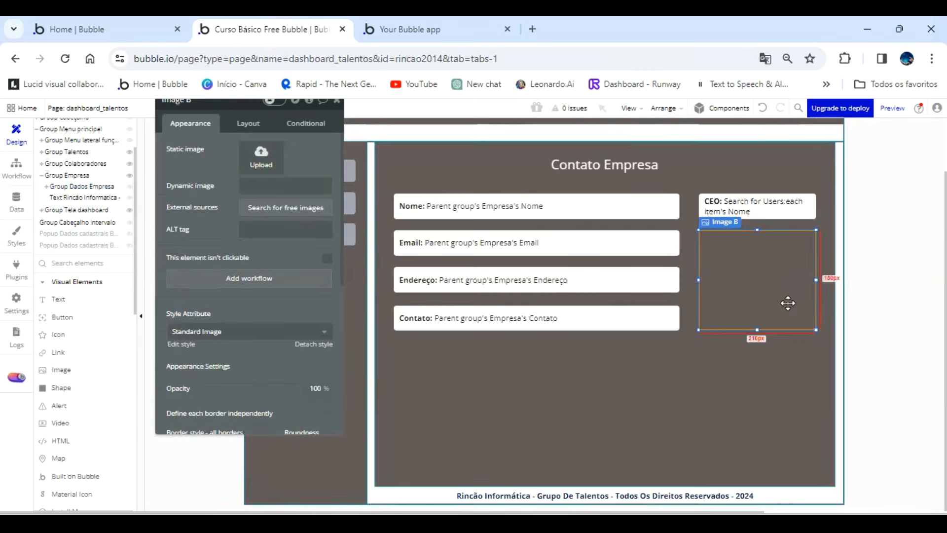
Set the new image's style to None (Custom) and its border roundness to 5.
click(306, 336)
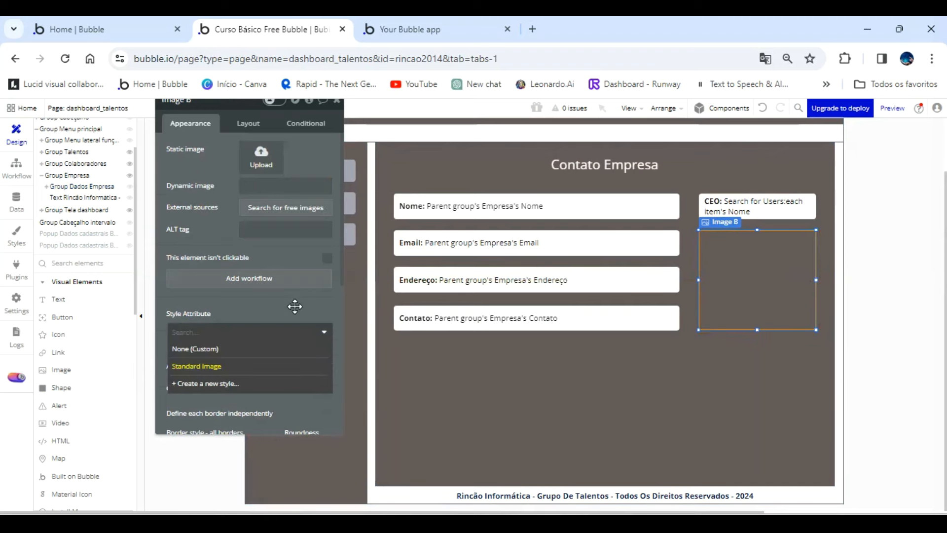
click(306, 337)
click(313, 344)
scroll(293, 297, down, 3)
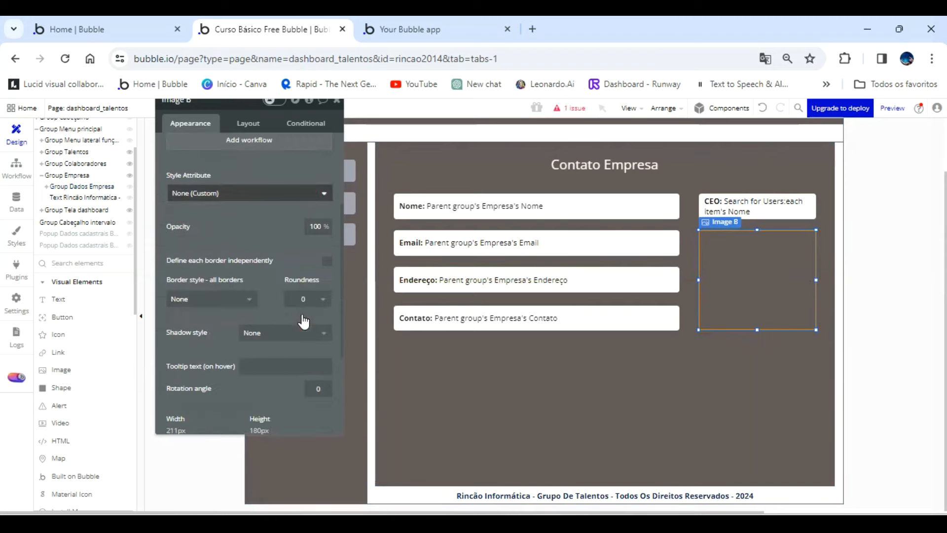
click(306, 297)
click(302, 367)
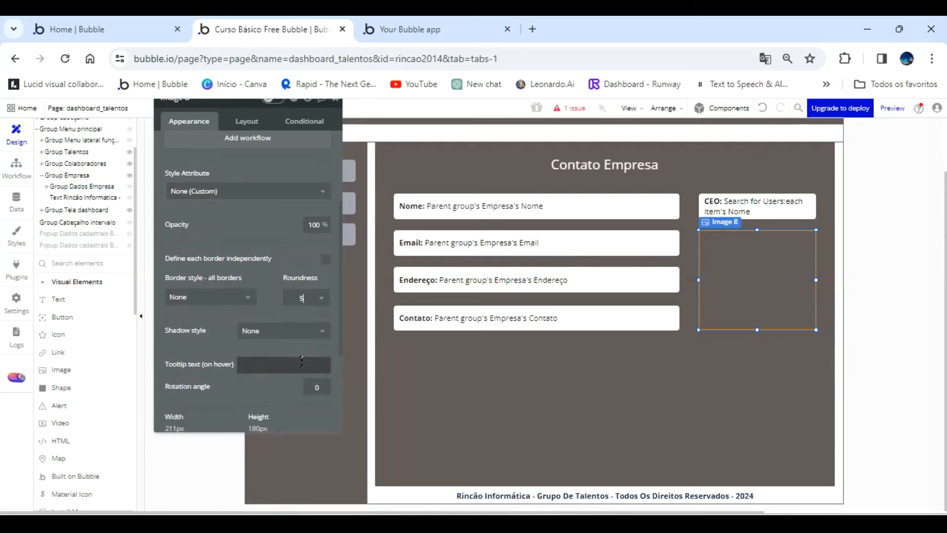
Set the image's dynamic source to Parent group's Empresa's Logotipo and its run-mode rendering to Stretch.
scroll(290, 263, up, 1)
scroll(291, 266, up, 3)
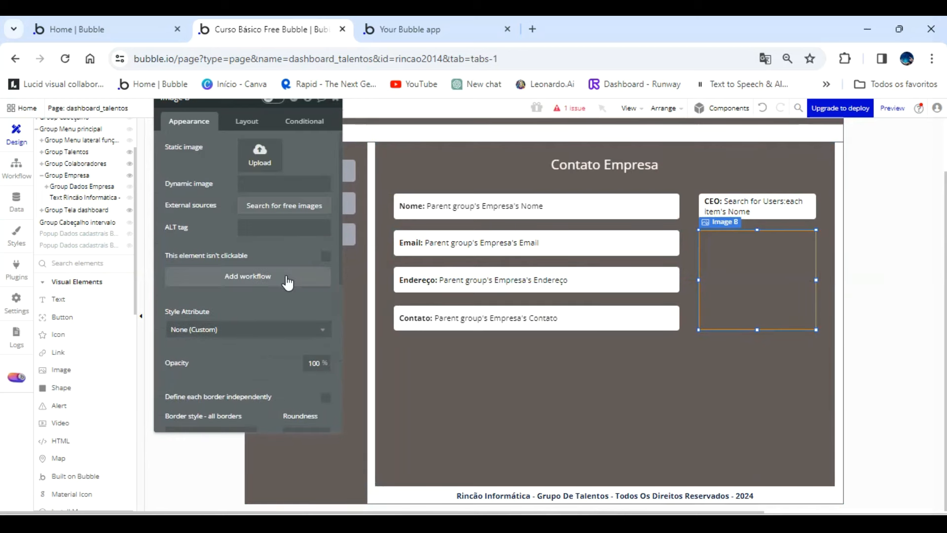
click(285, 184)
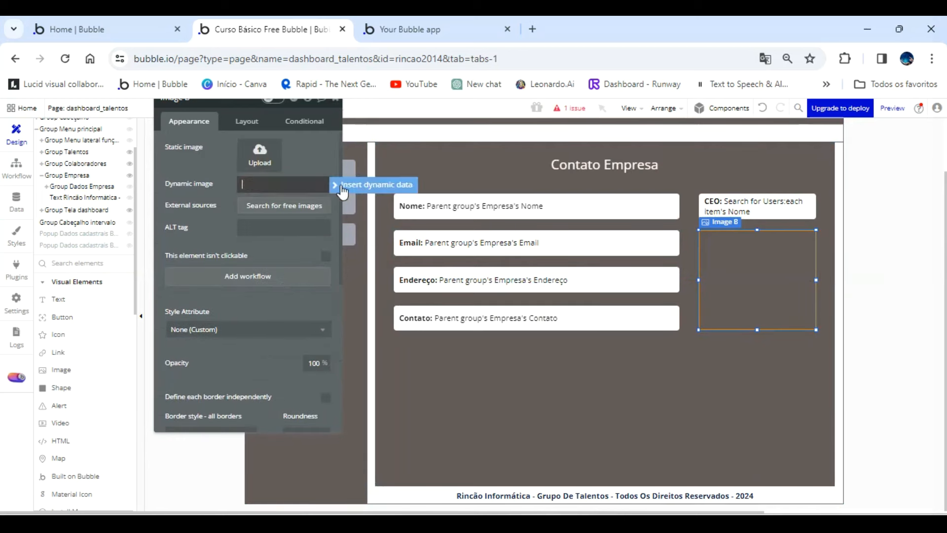
click(366, 189)
click(306, 228)
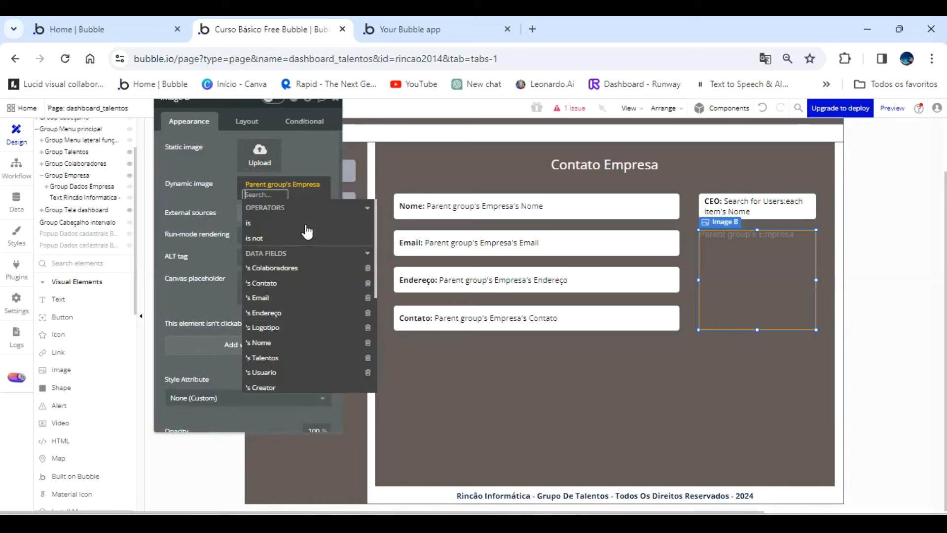
click(296, 328)
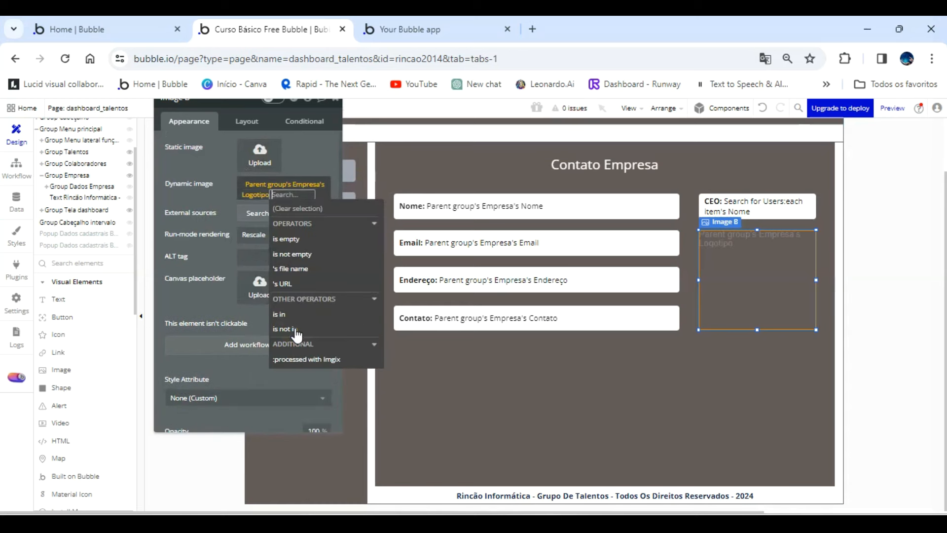
click(224, 168)
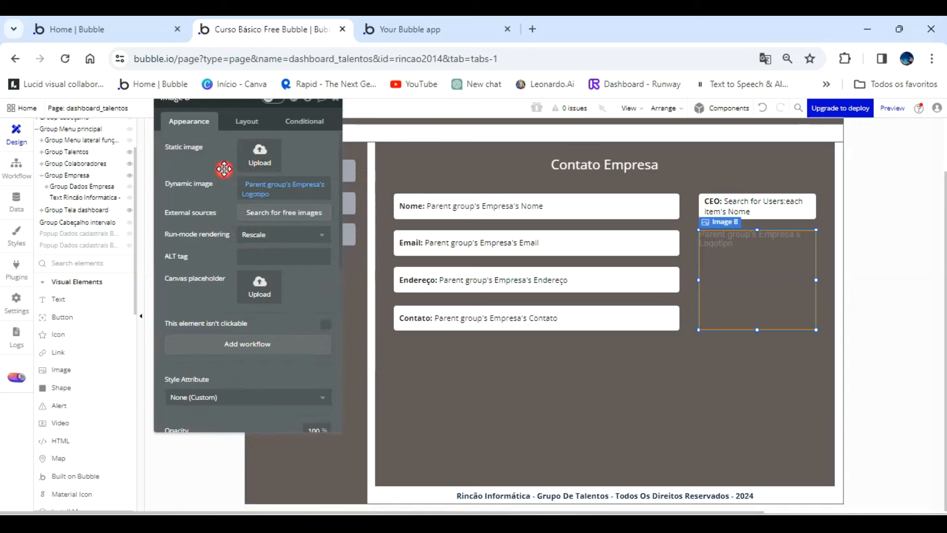
click(280, 233)
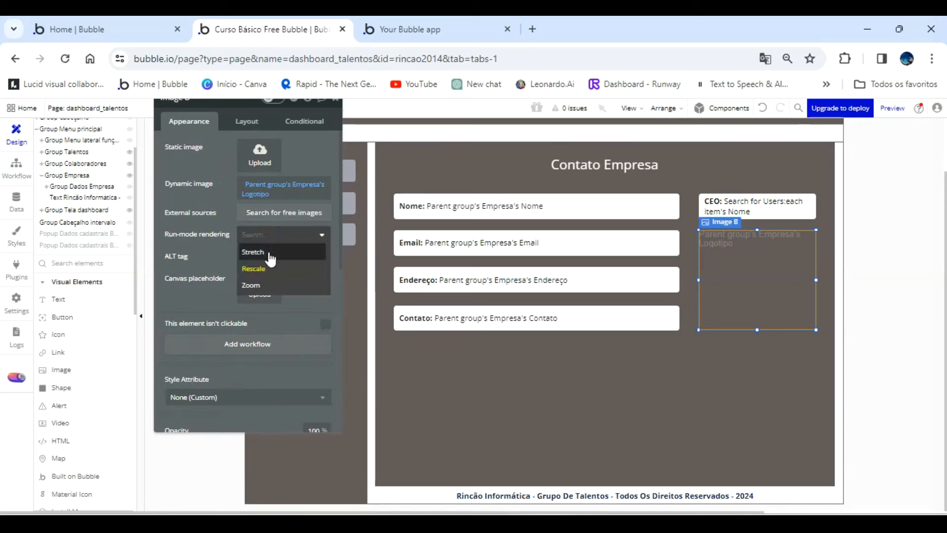
click(253, 252)
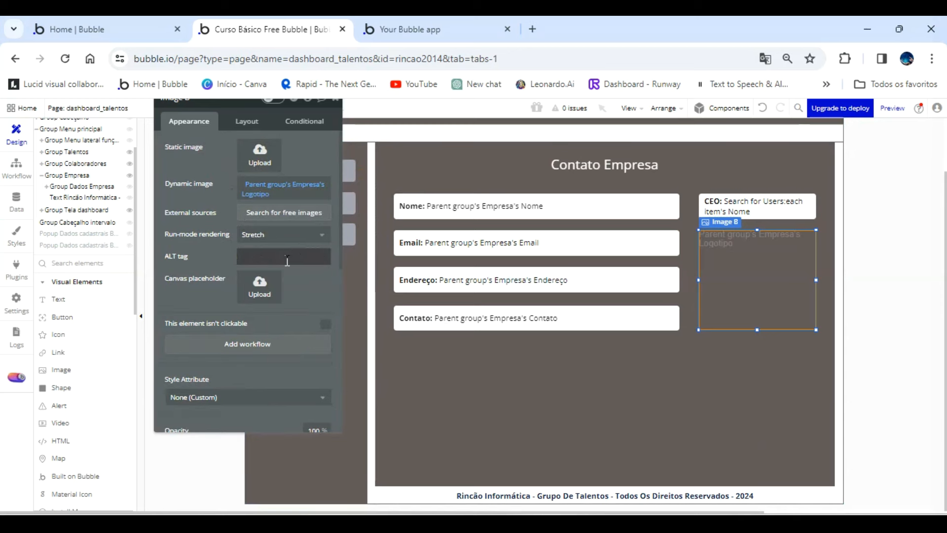
Refresh the app preview and open the Empresa section to check the company logo below the CEO field.
click(436, 27)
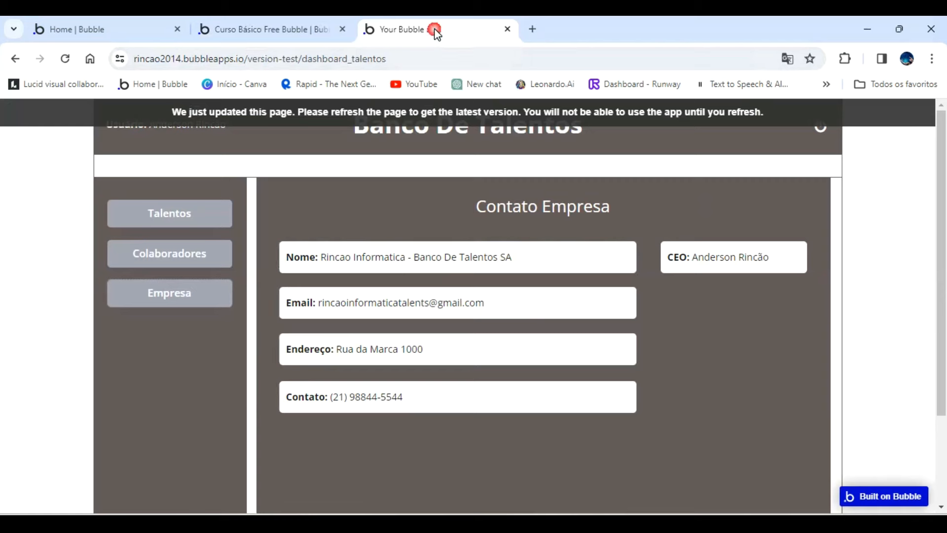
key(F5)
click(204, 295)
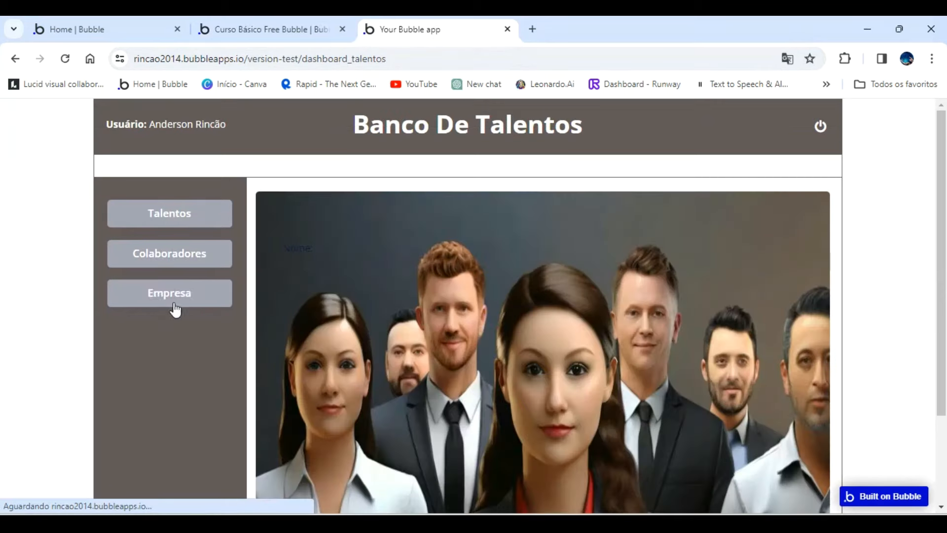
click(180, 295)
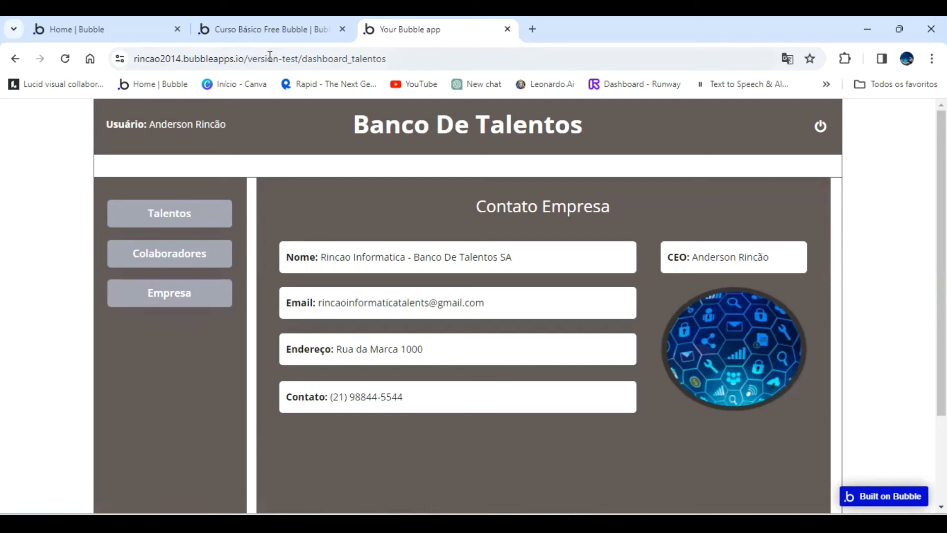
Review the logo image's style and border settings in the Bubble editor and return to the app preview.
click(270, 29)
scroll(298, 285, down, 3)
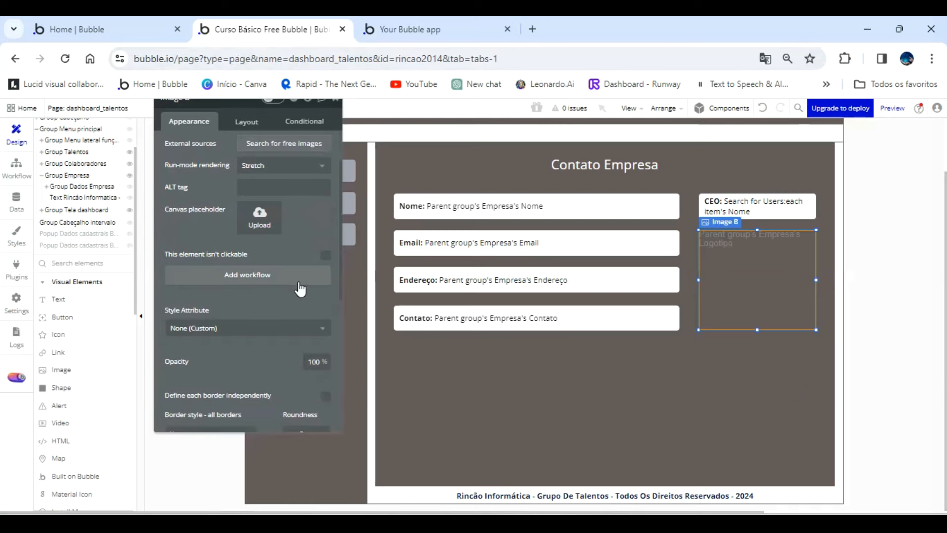
scroll(297, 286, down, 1)
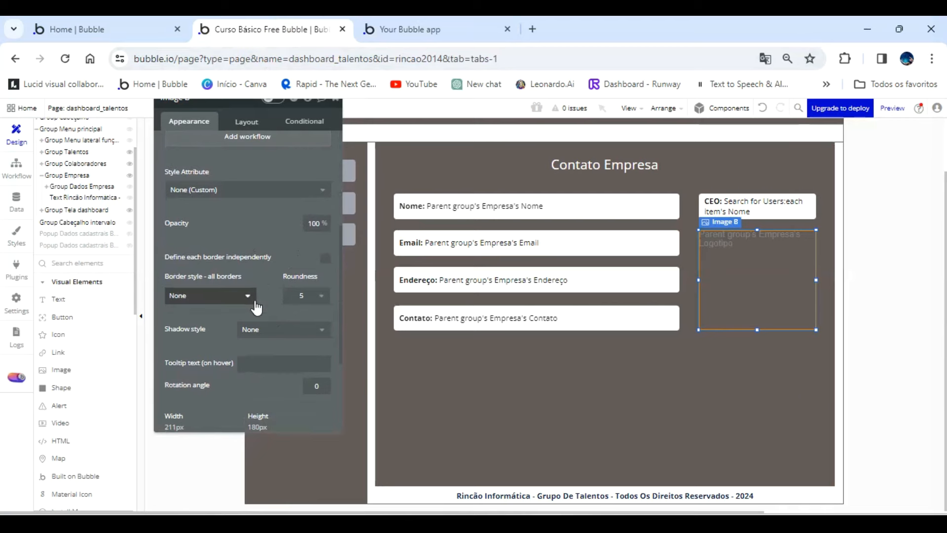
click(428, 23)
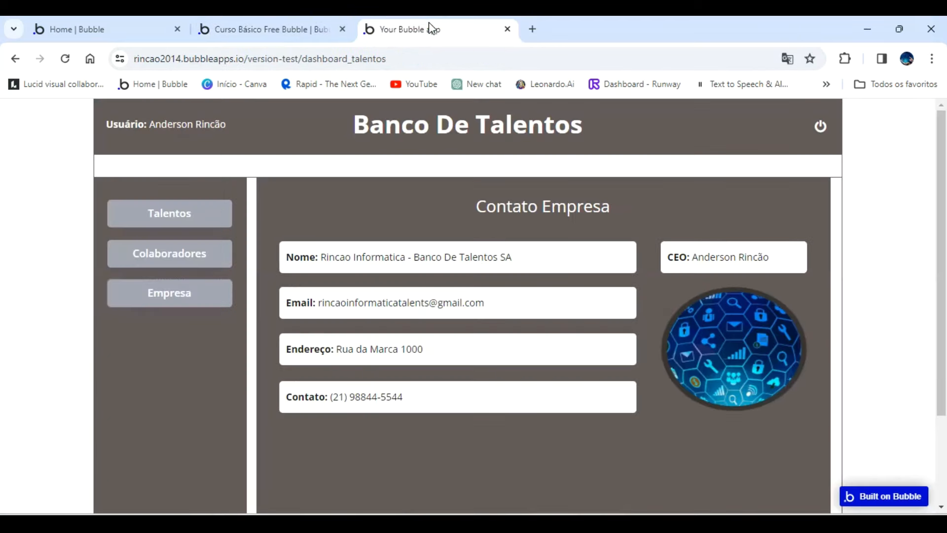
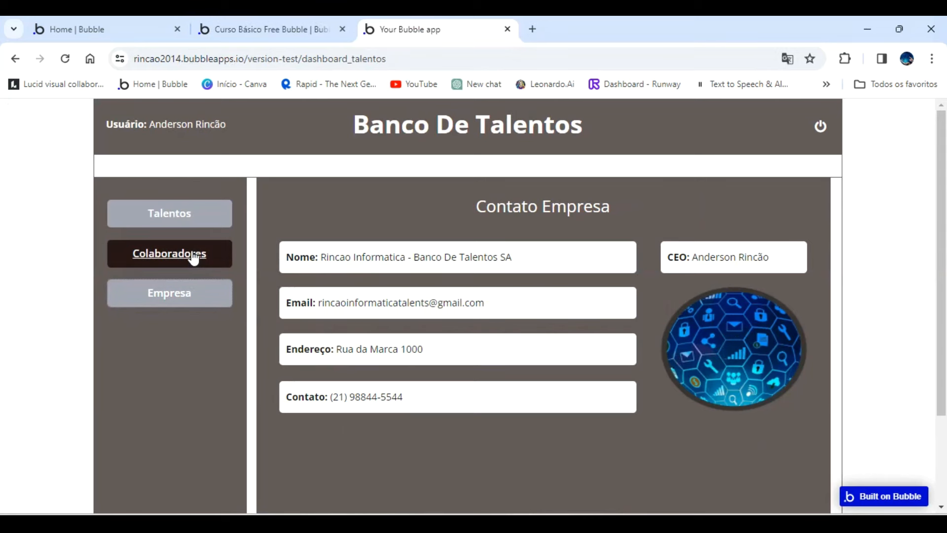
Test the previewed dashboard by opening the first record's popup in the Talentos list and in the Colaboradores list.
click(177, 218)
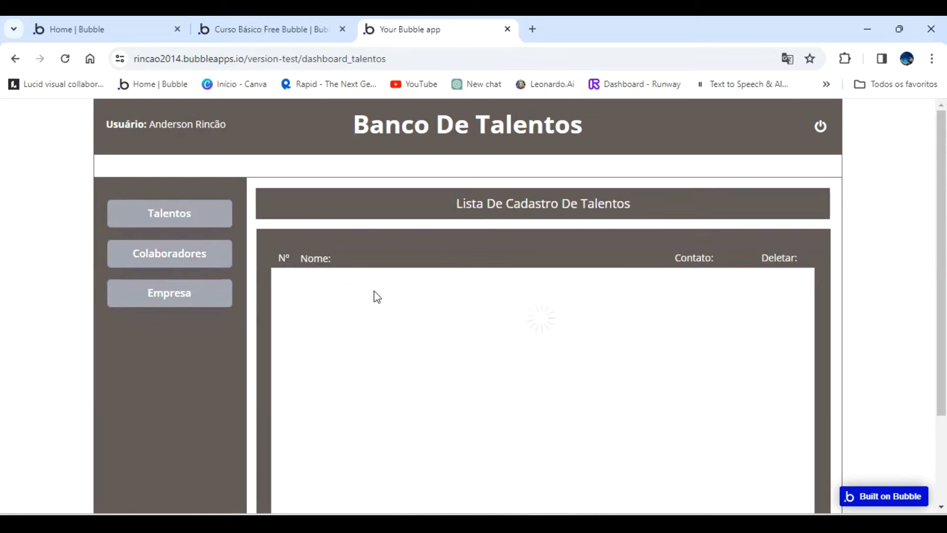
click(478, 283)
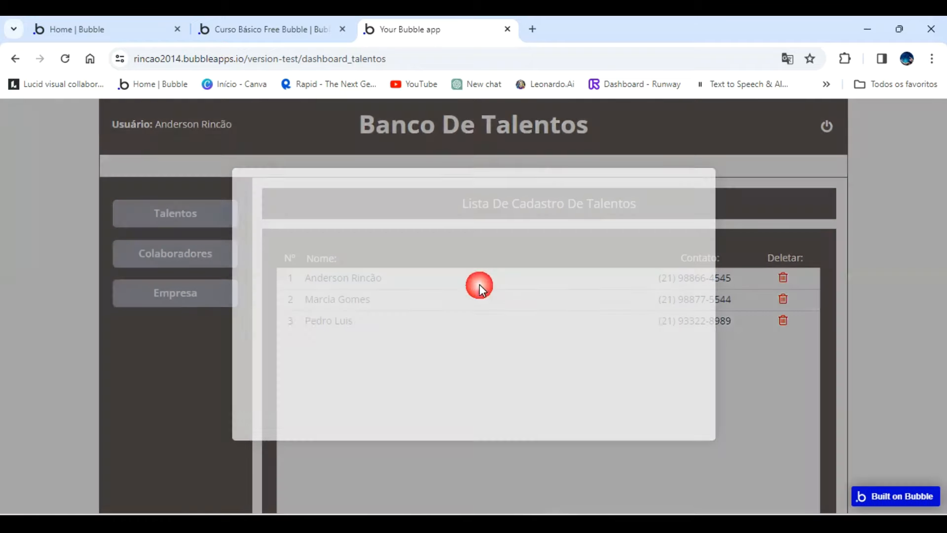
click(187, 255)
click(190, 254)
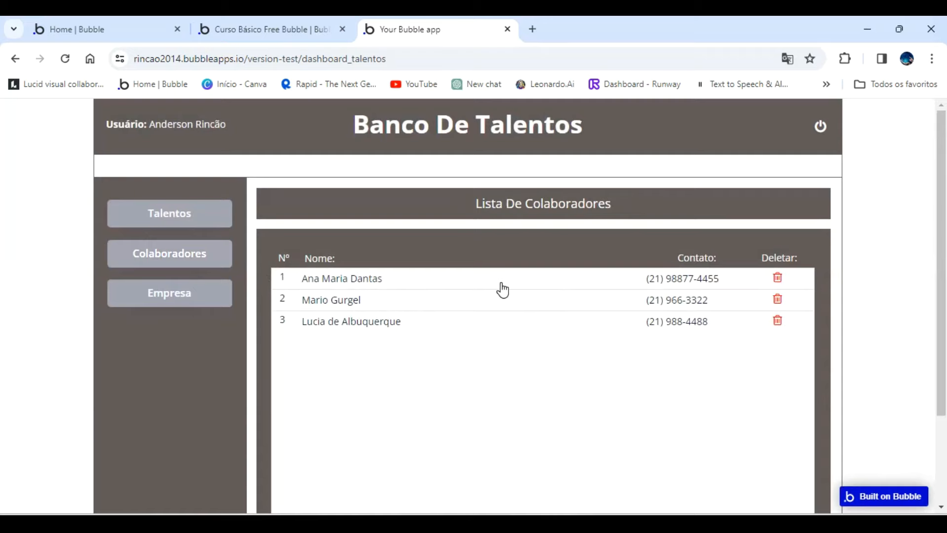
click(501, 284)
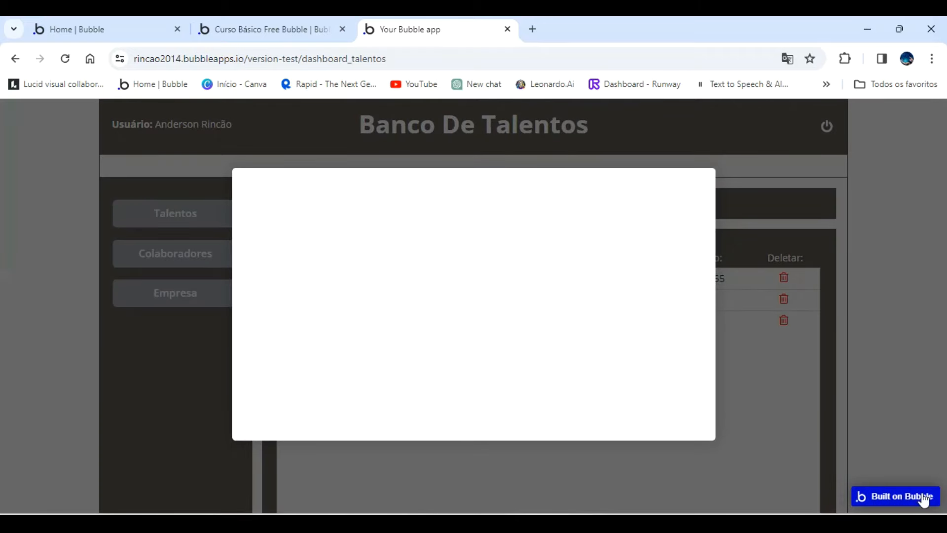
Switch to the Bubble editor and open the painel_de_controle page for editing.
click(274, 30)
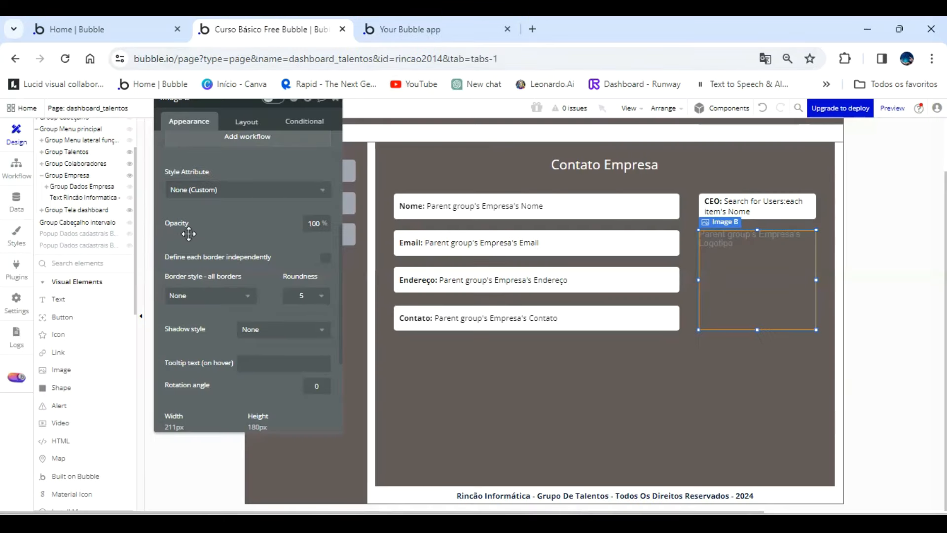
click(69, 152)
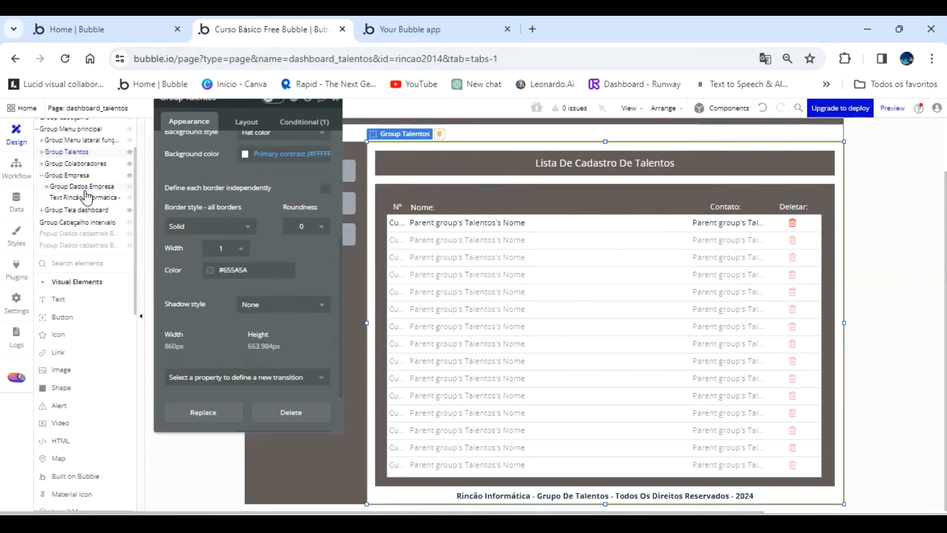
scroll(86, 197, up, 3)
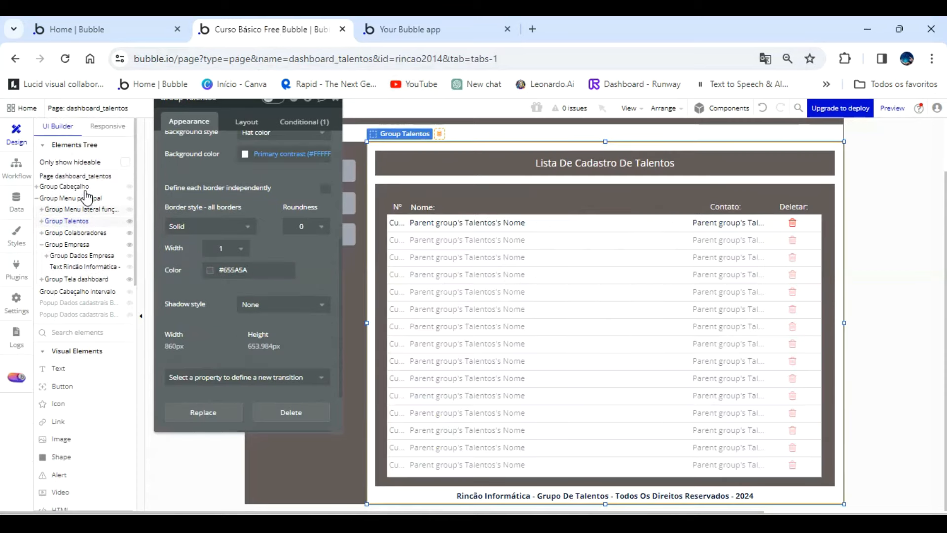
click(117, 106)
click(110, 160)
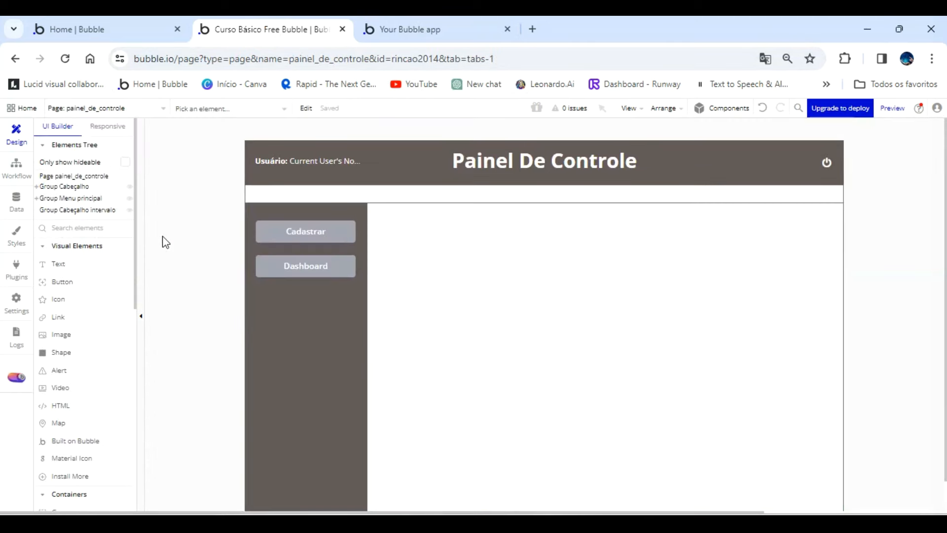
Expand Group Menu principal and its nested Cadastrar groups, and display the collaborator registration form group.
click(36, 198)
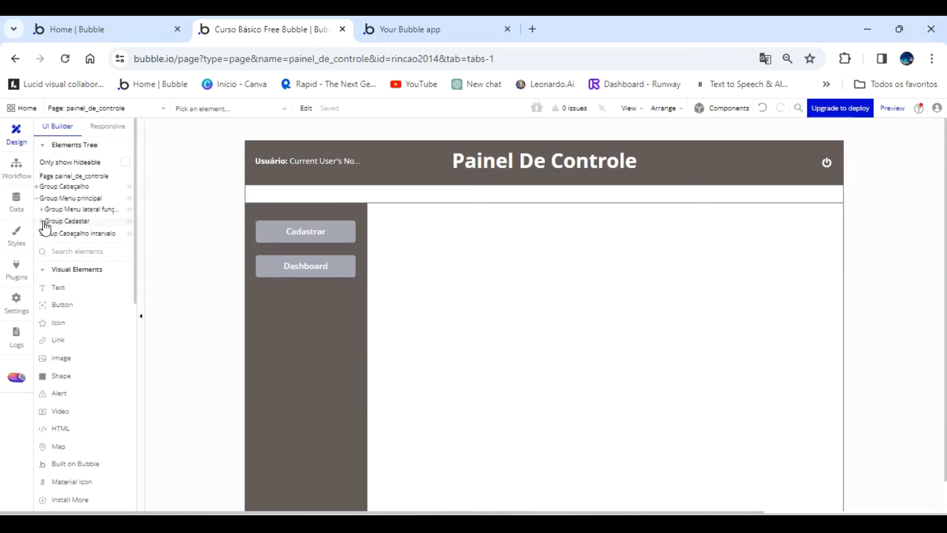
click(42, 210)
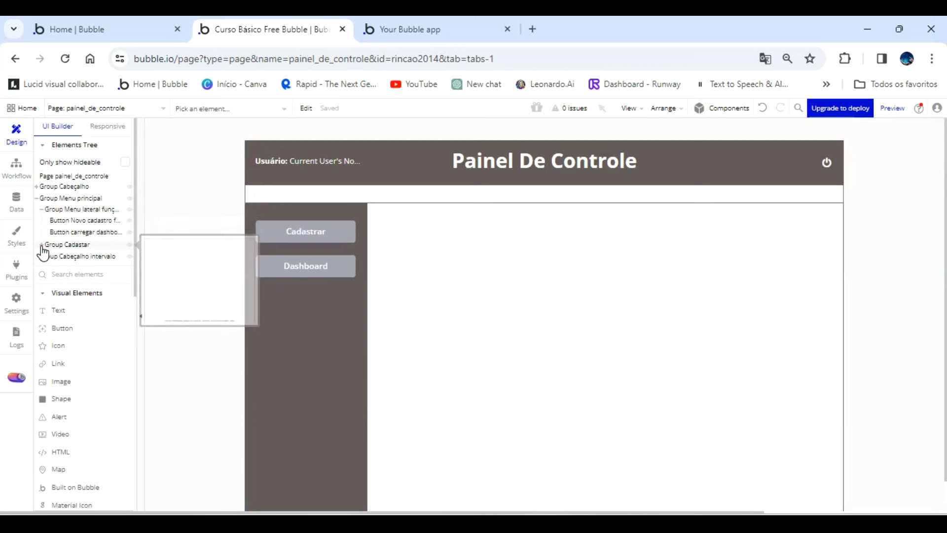
click(42, 244)
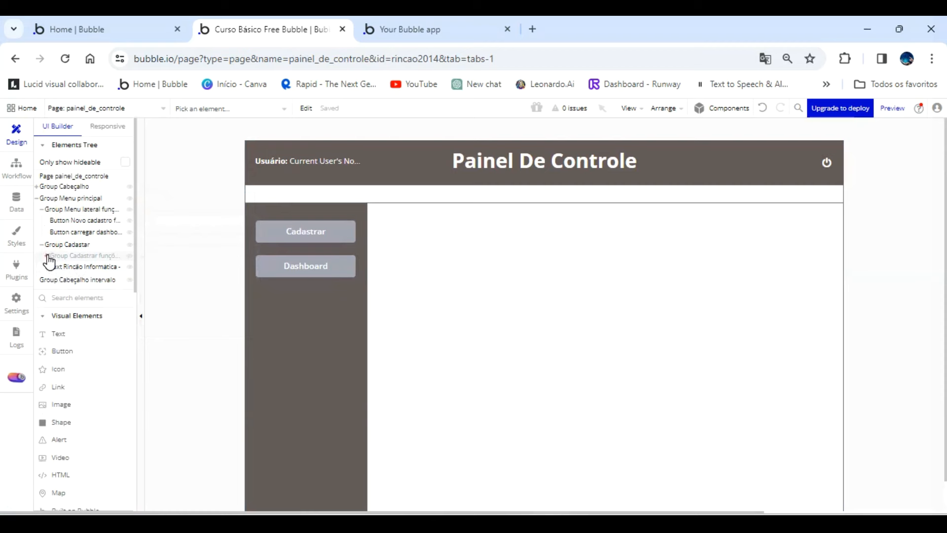
click(46, 256)
click(98, 269)
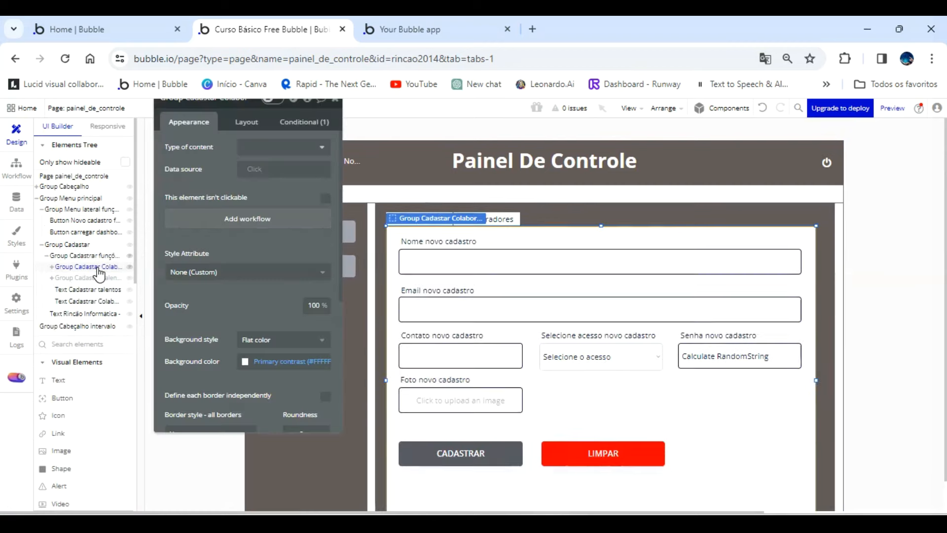
Copy all labels and input fields of the collaborator registration form, including the photo uploader but not the CADASTRAR and LIMPAR buttons.
click(457, 177)
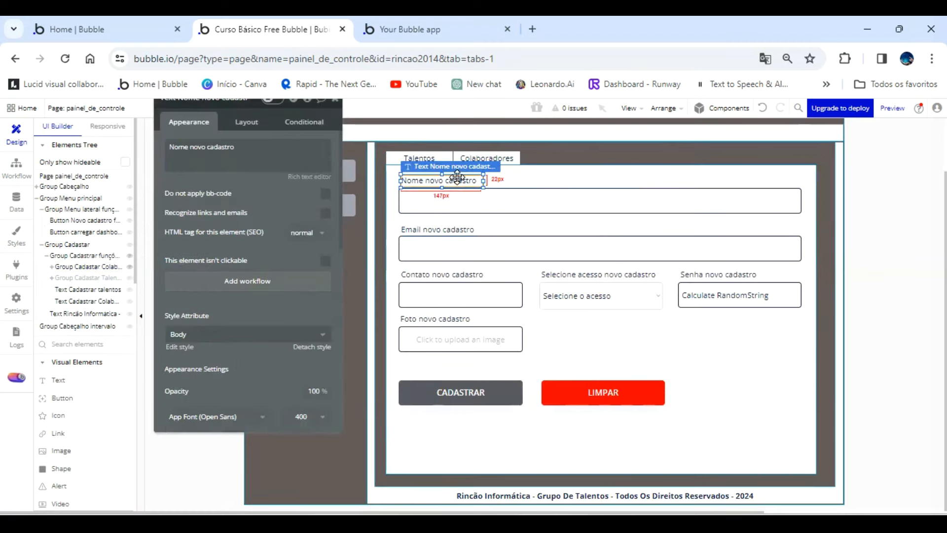
shift+click(468, 205)
shift+click(469, 226)
shift+click(467, 247)
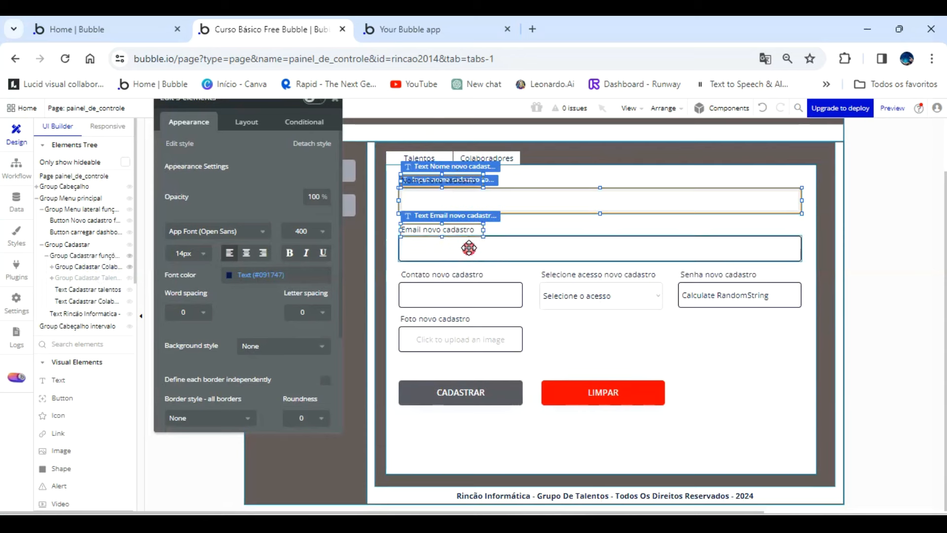
shift+click(467, 274)
shift+click(466, 295)
shift+click(575, 291)
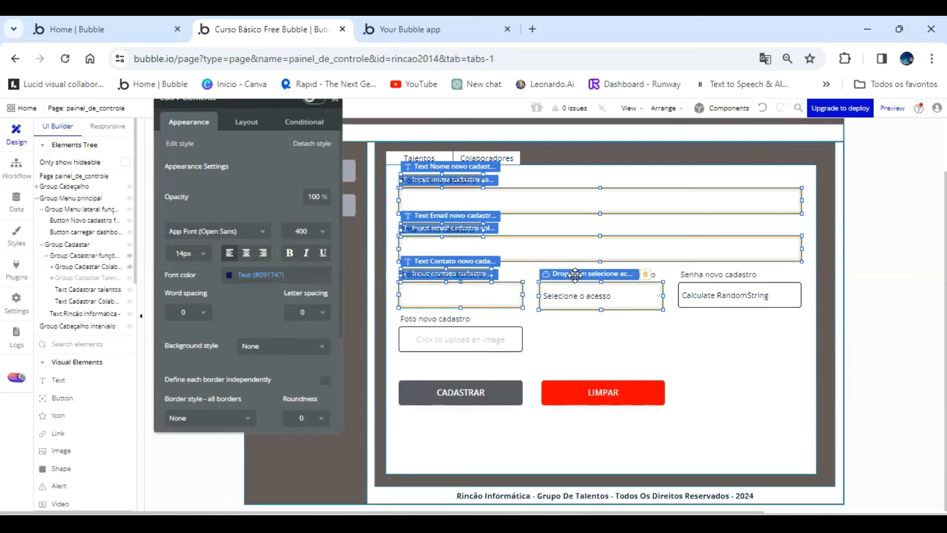
shift+click(653, 273)
shift+click(693, 277)
shift+click(688, 294)
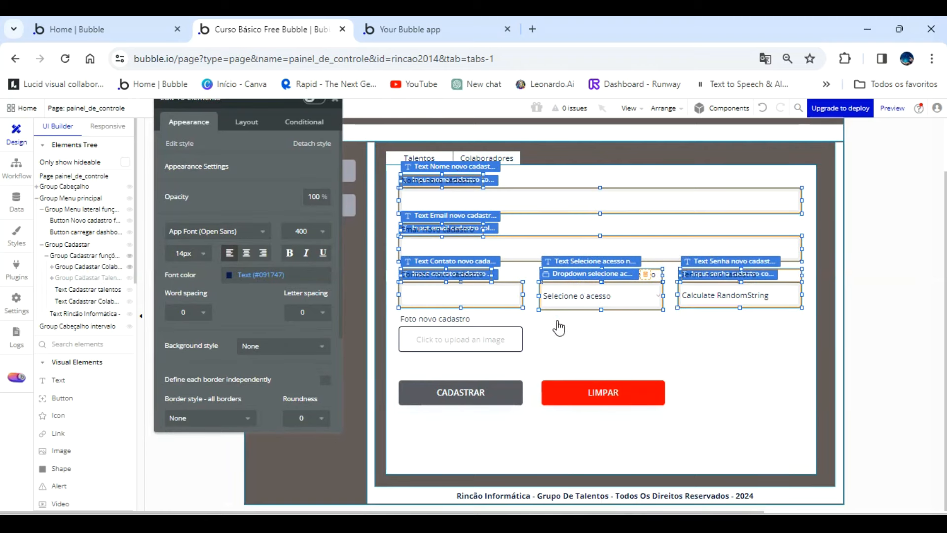
shift+click(463, 321)
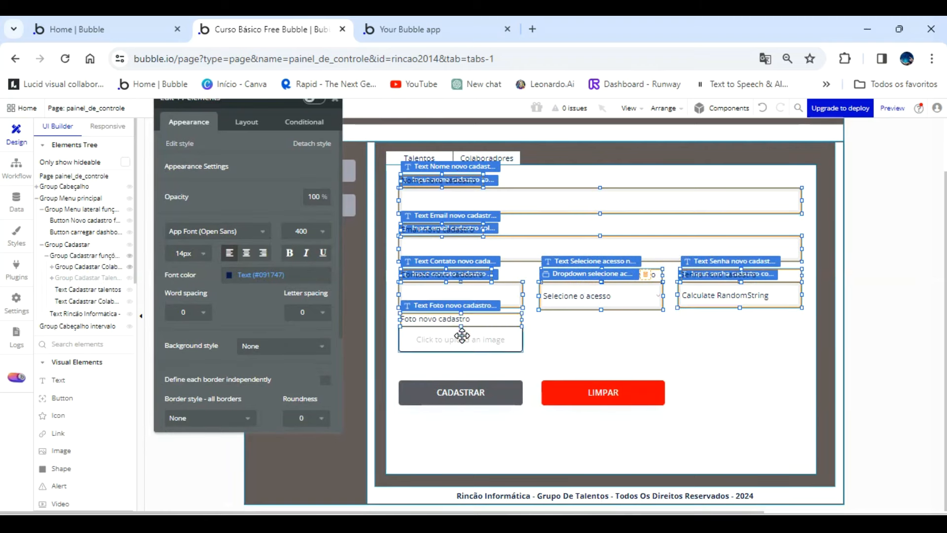
shift+click(462, 336)
right_click(461, 336)
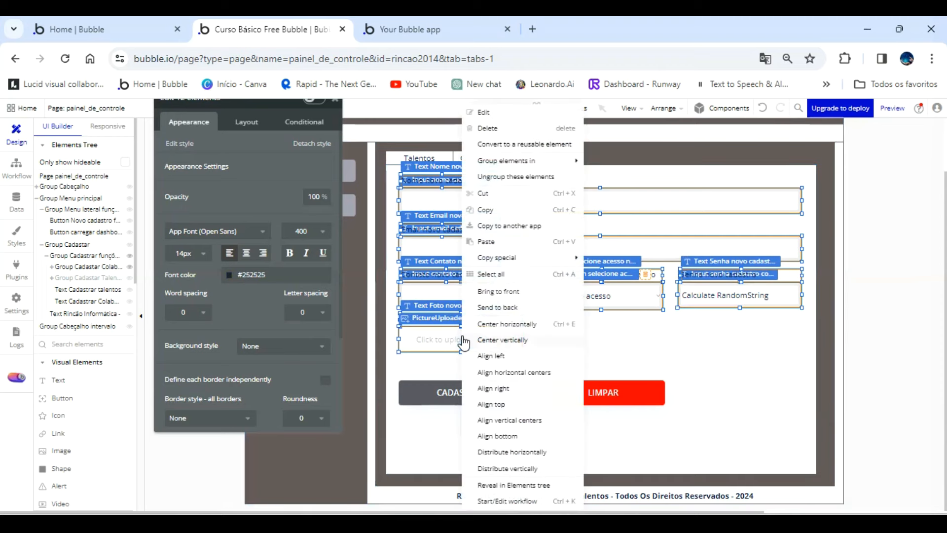
click(490, 211)
Paste the copied form elements into the popup with content type Colaboradores on the dashboard_talentos page.
click(134, 108)
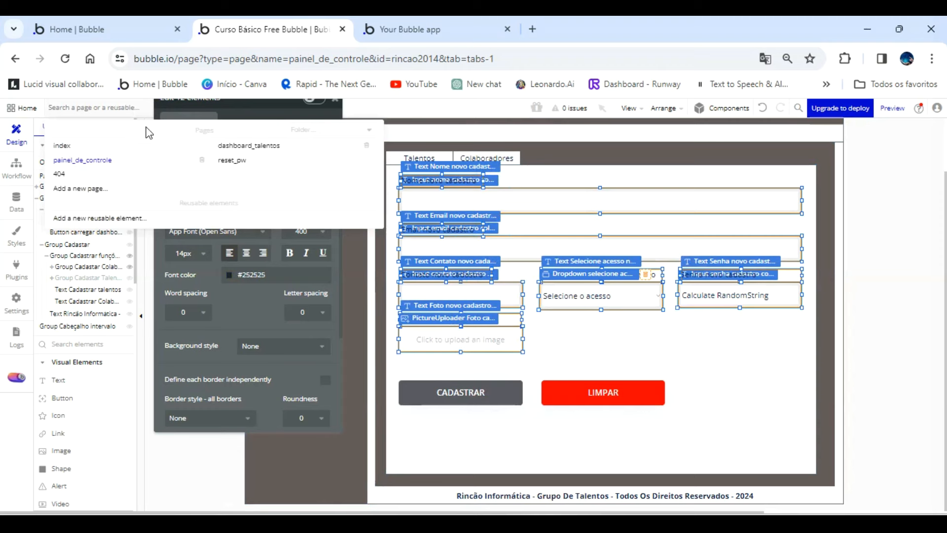
click(235, 147)
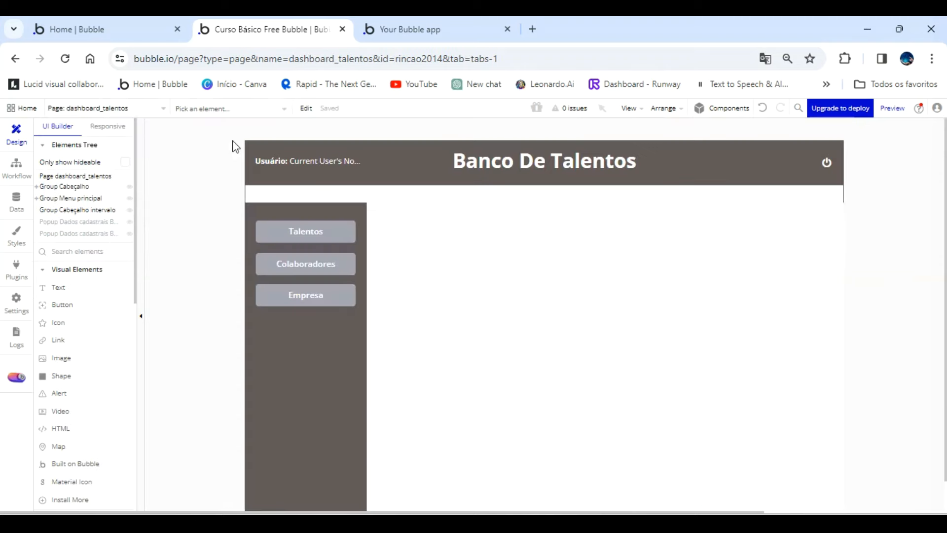
click(91, 233)
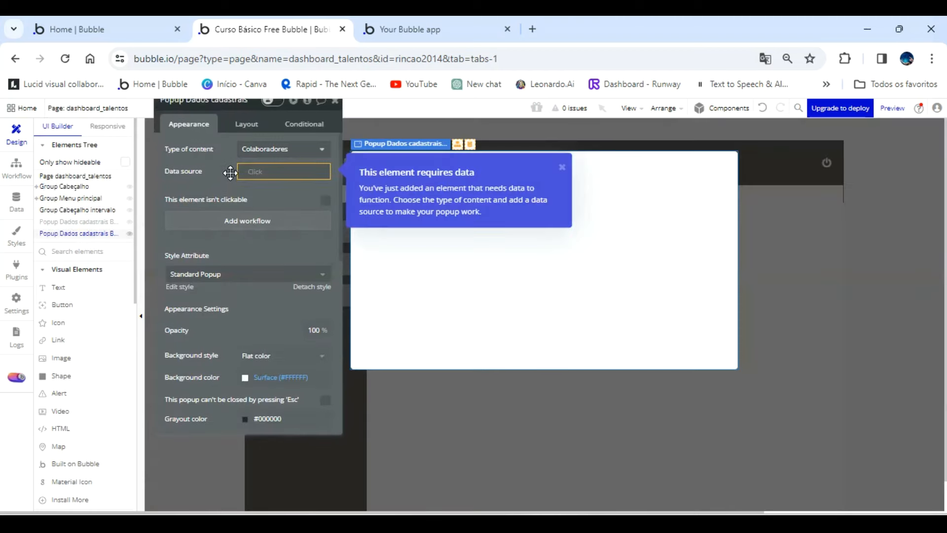
click(246, 154)
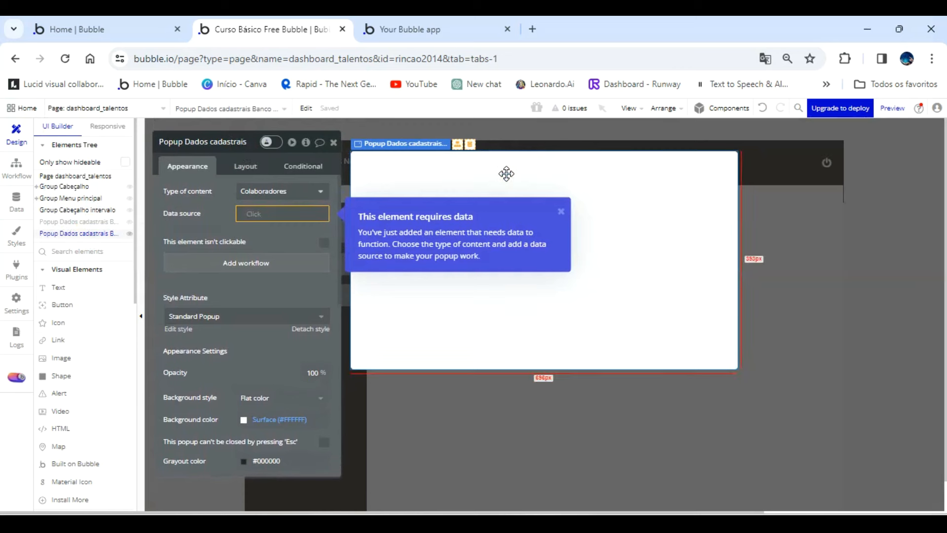
key(ctrl+v)
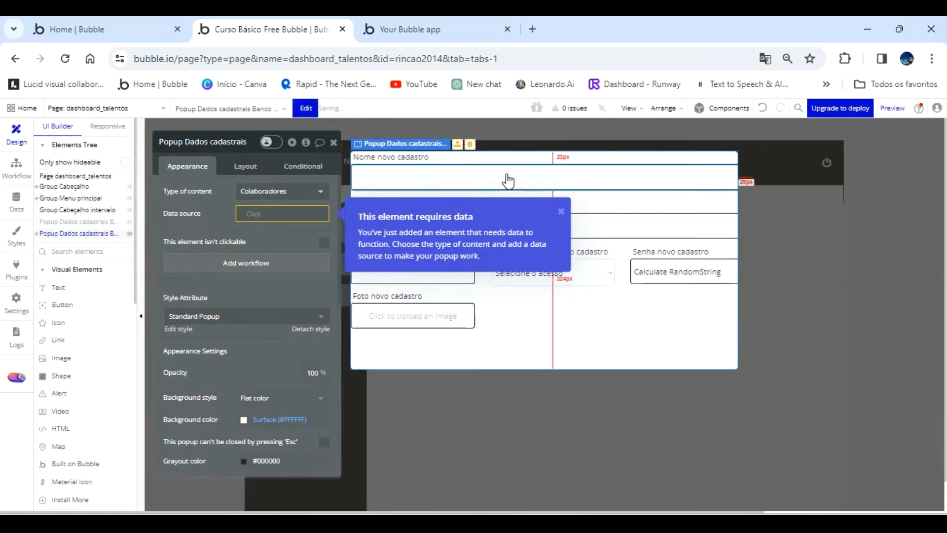
click(593, 321)
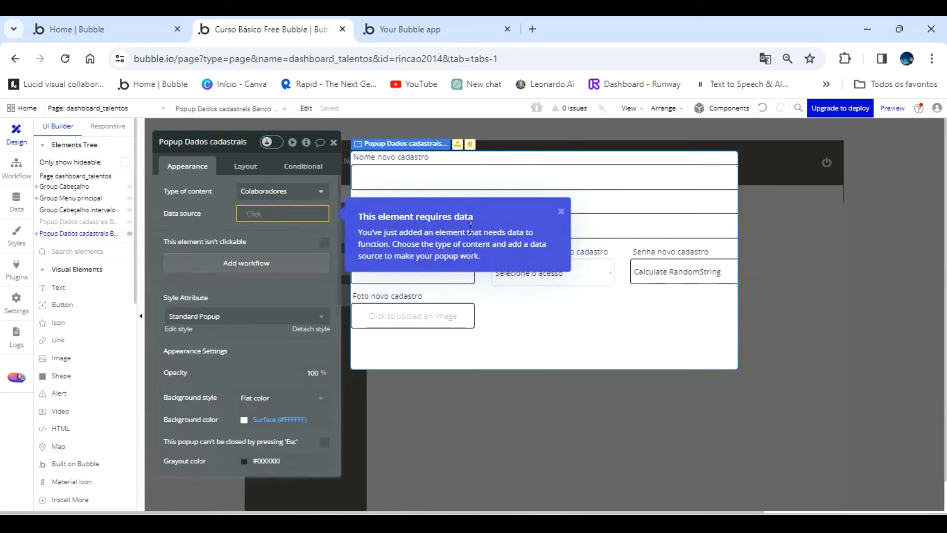
click(561, 211)
Shorten the popup's name, email, contact and access labels to Nome, Email, Contato and Acesso.
click(423, 155)
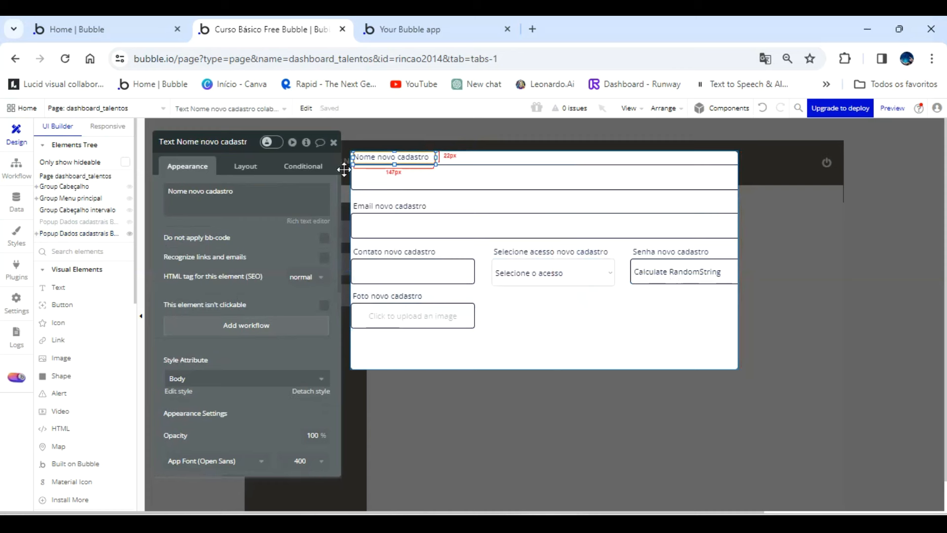
triple_click(257, 189)
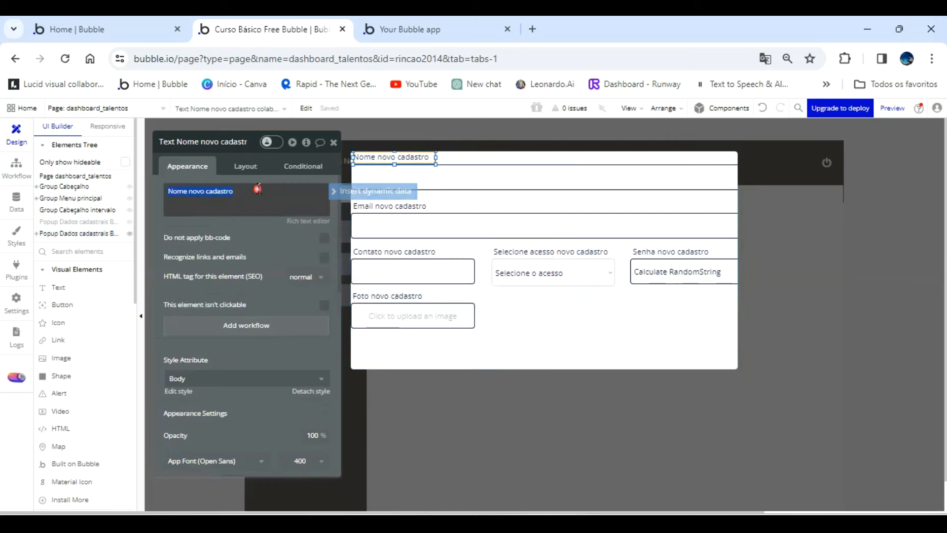
click(409, 204)
triple_click(272, 206)
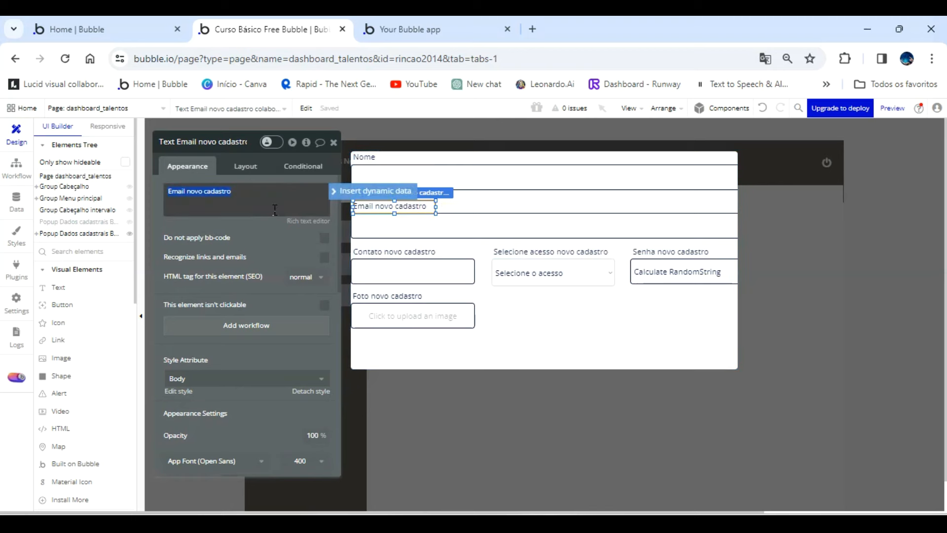
click(375, 251)
triple_click(243, 192)
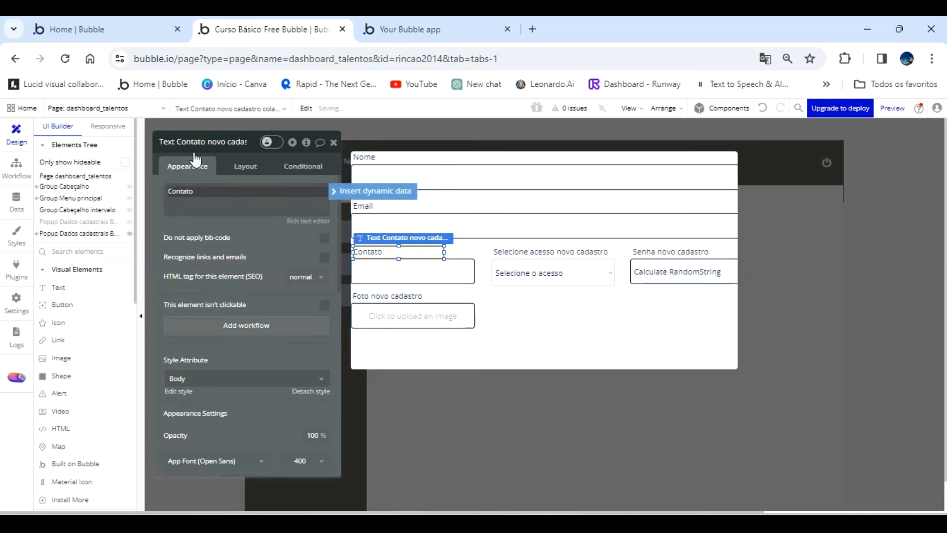
click(538, 255)
triple_click(191, 187)
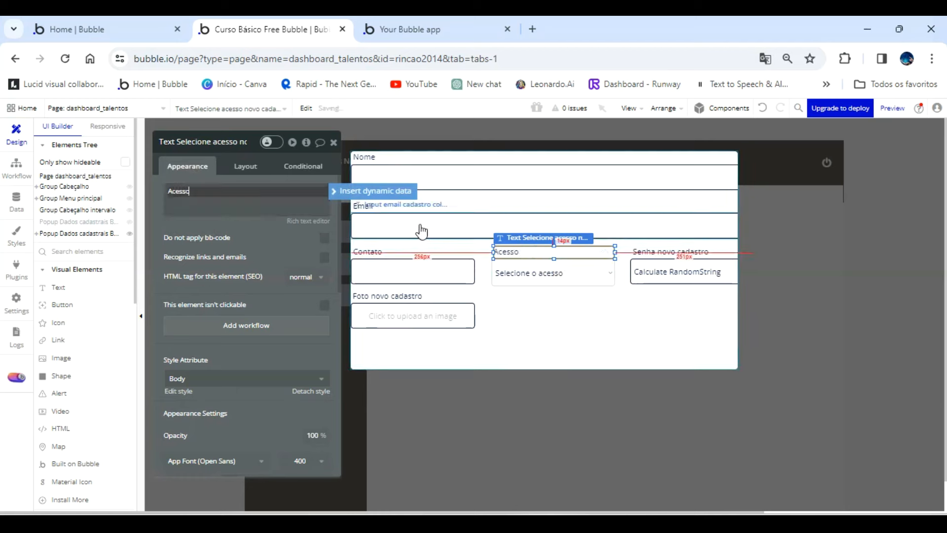
Open the text of the "Senha novo cadastro" label, and shorten the photo label to Foto.
click(675, 270)
click(598, 254)
click(648, 255)
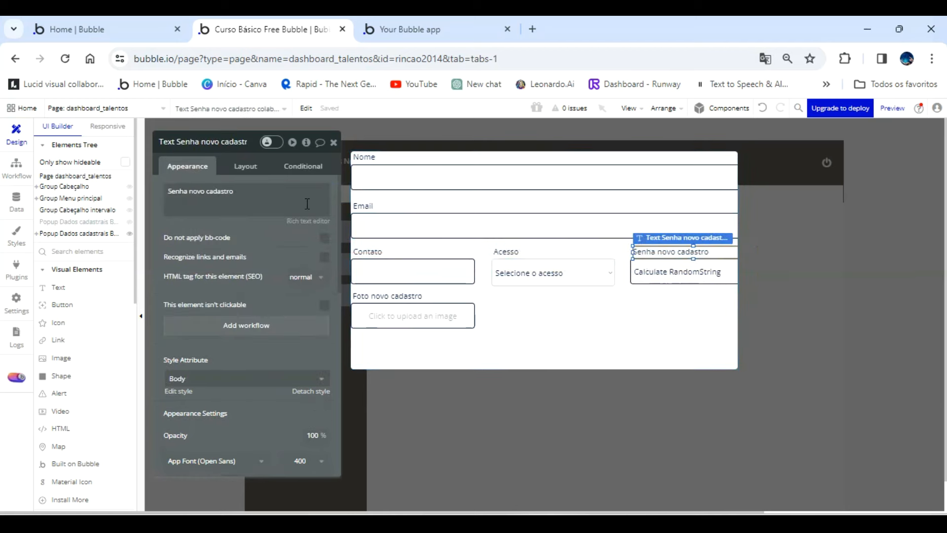
triple_click(279, 195)
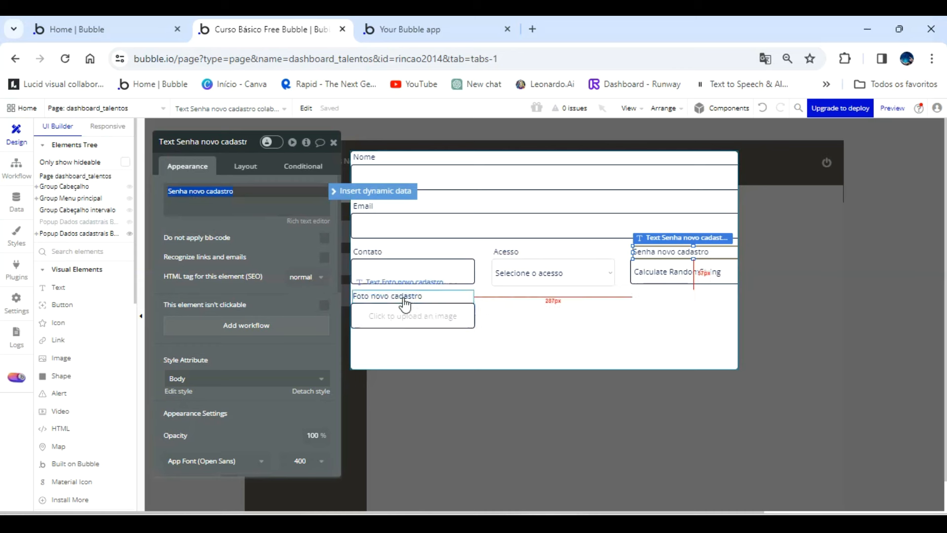
click(389, 295)
triple_click(240, 193)
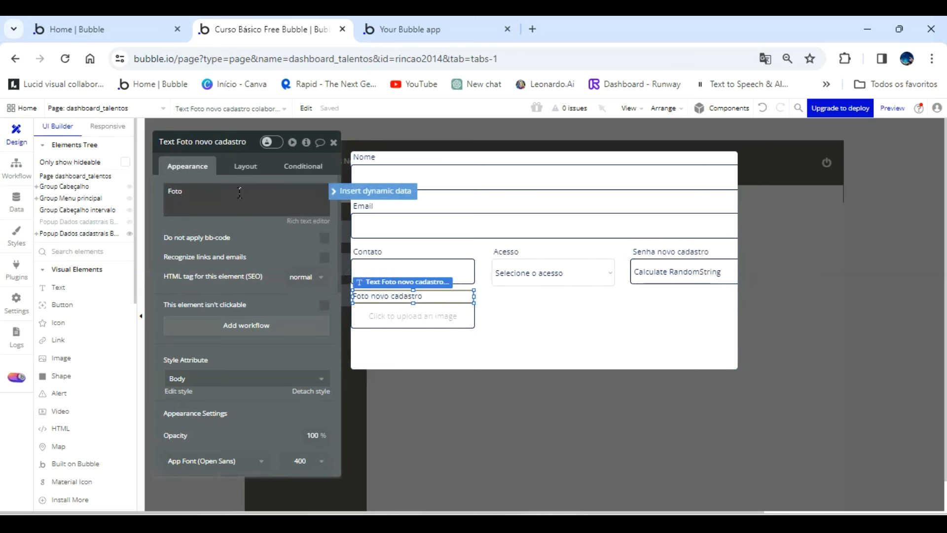
click(551, 324)
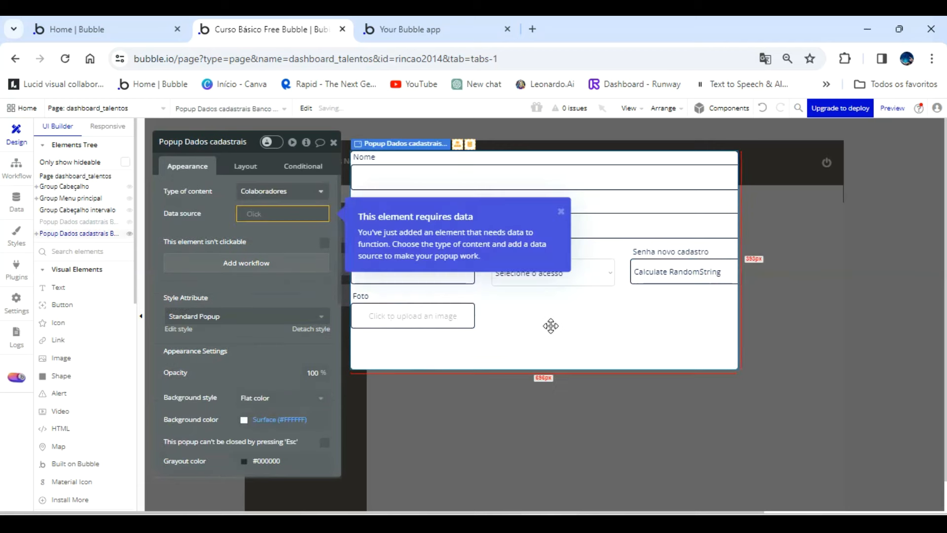
Delete the picture uploader below the Foto label in the popup.
click(454, 326)
key(Delete)
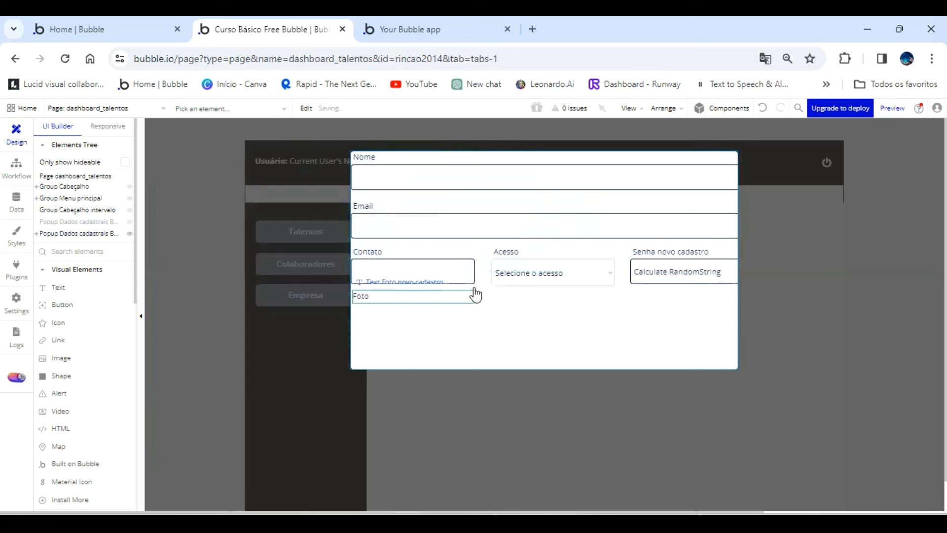
Set the width of the collaborator details popup to 750.
click(601, 178)
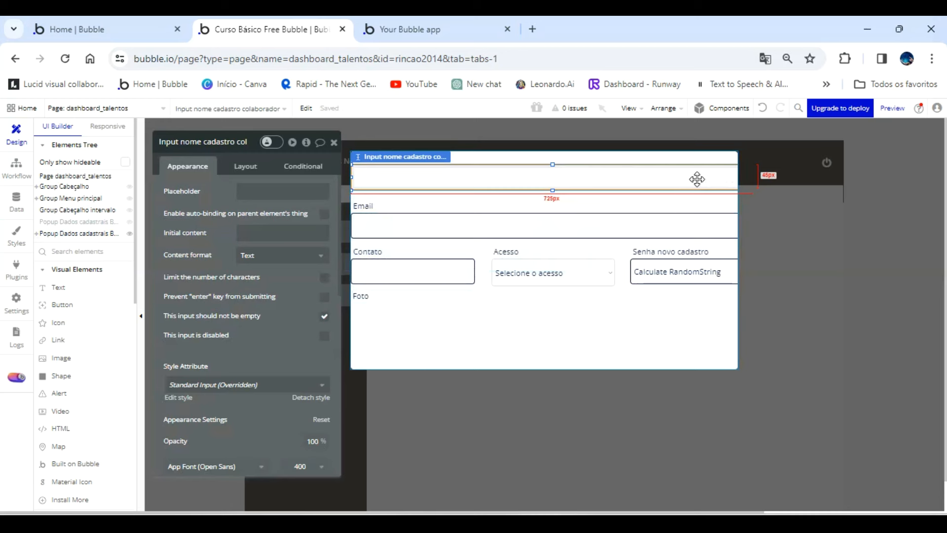
click(244, 167)
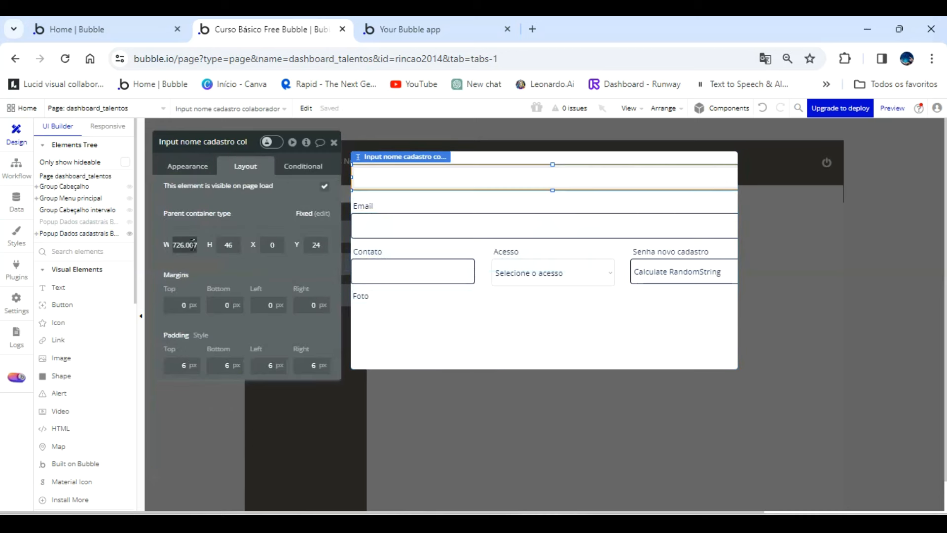
click(393, 330)
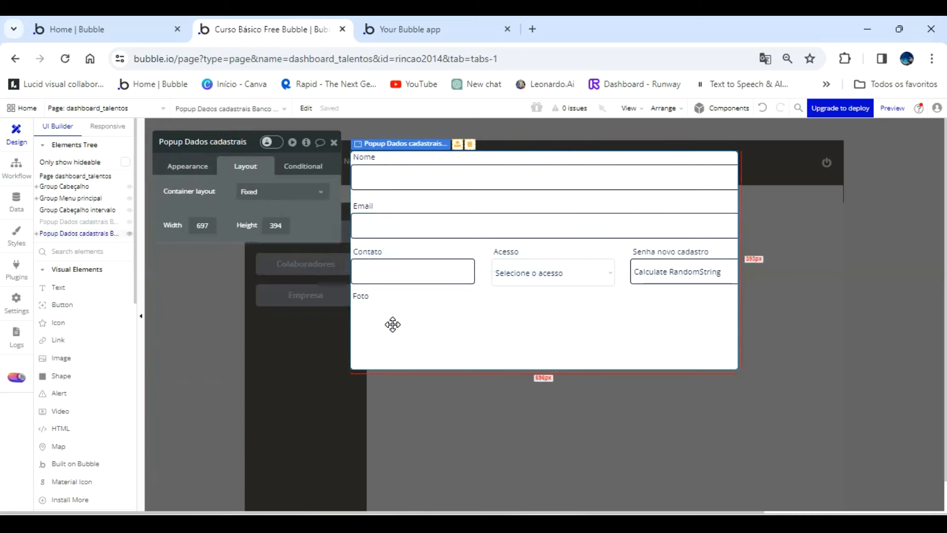
text(75)
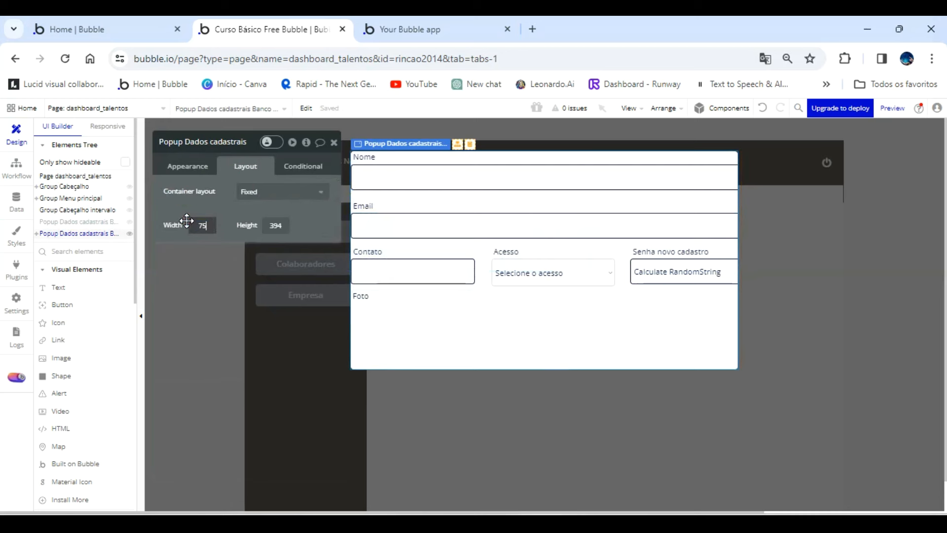
text(0)
key(Return)
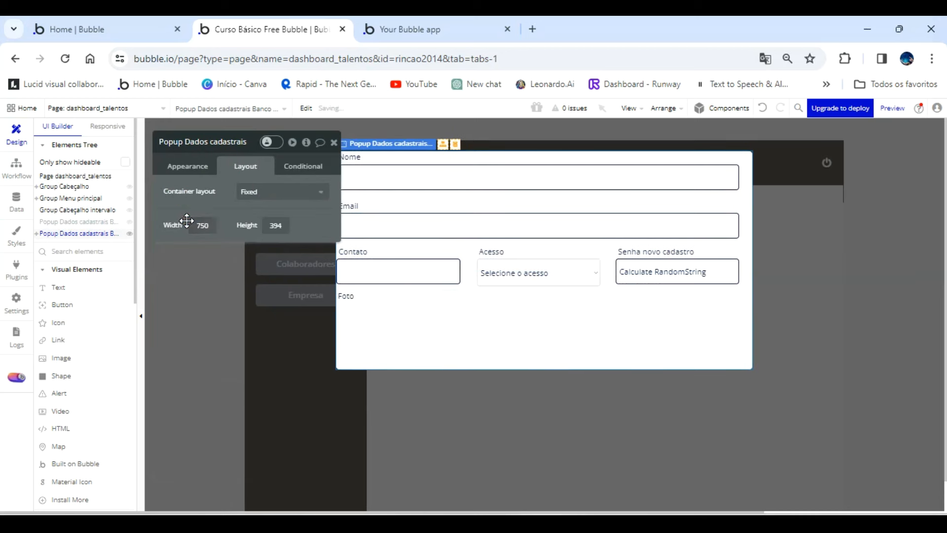
Center the Nome and Email inputs horizontally in the popup.
click(620, 185)
key(ctrl+e)
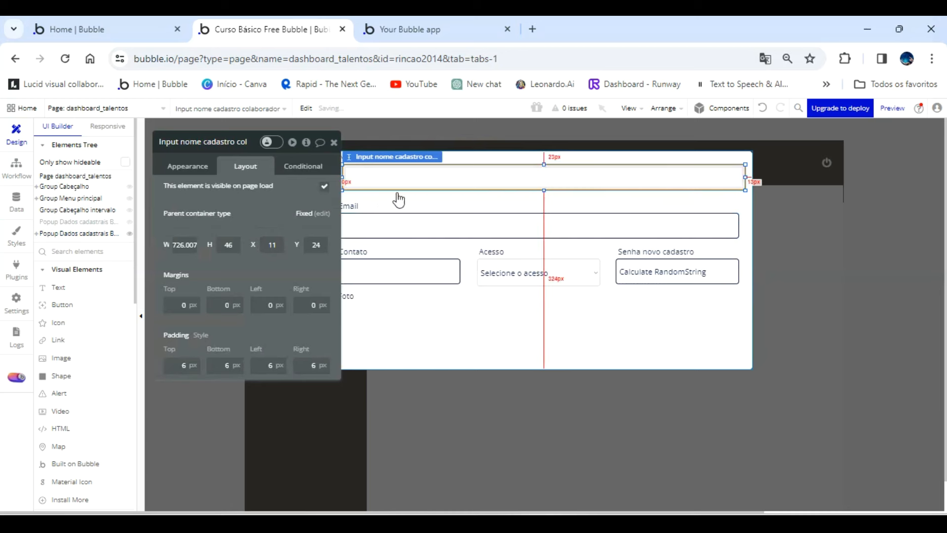
drag(278, 205, 241, 219)
click(418, 228)
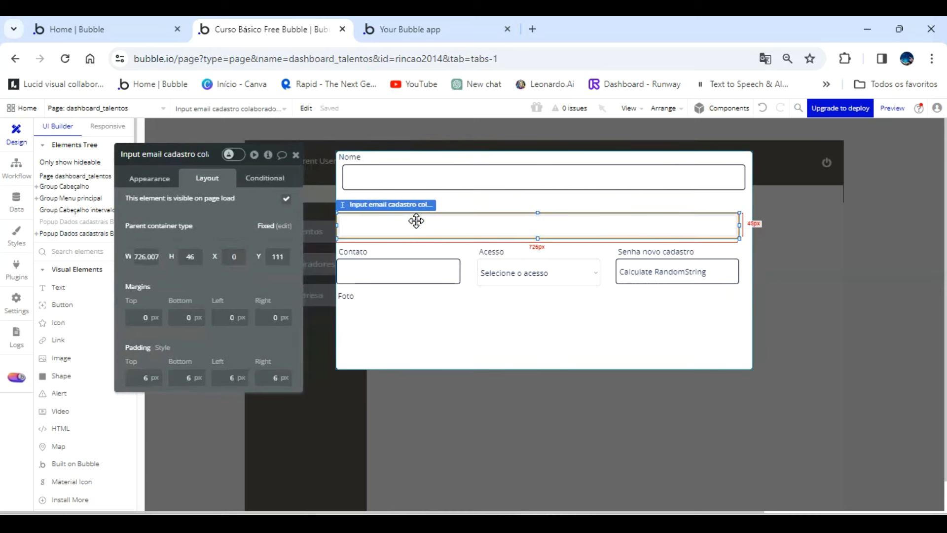
key(ctrl+e)
Try to center the Contato input horizontally in the popup.
click(413, 276)
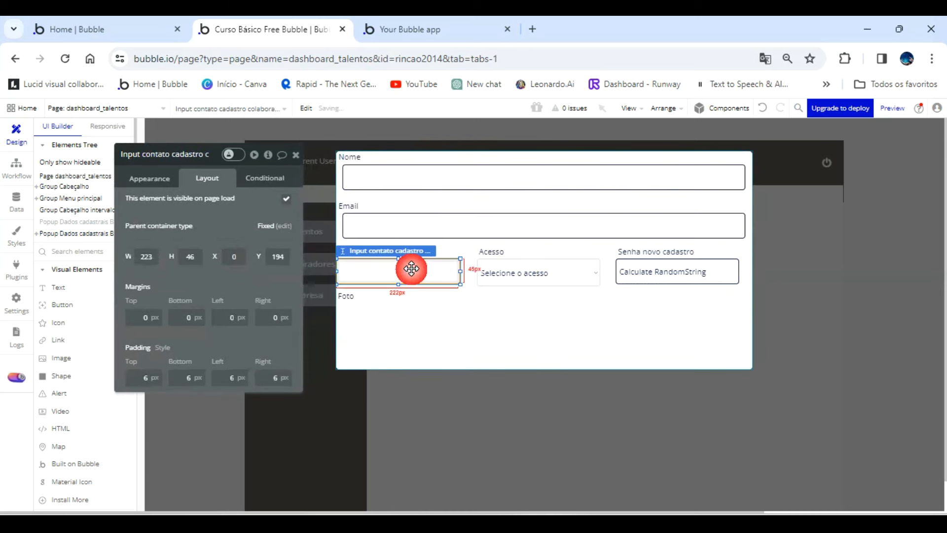
key(ctrl+e)
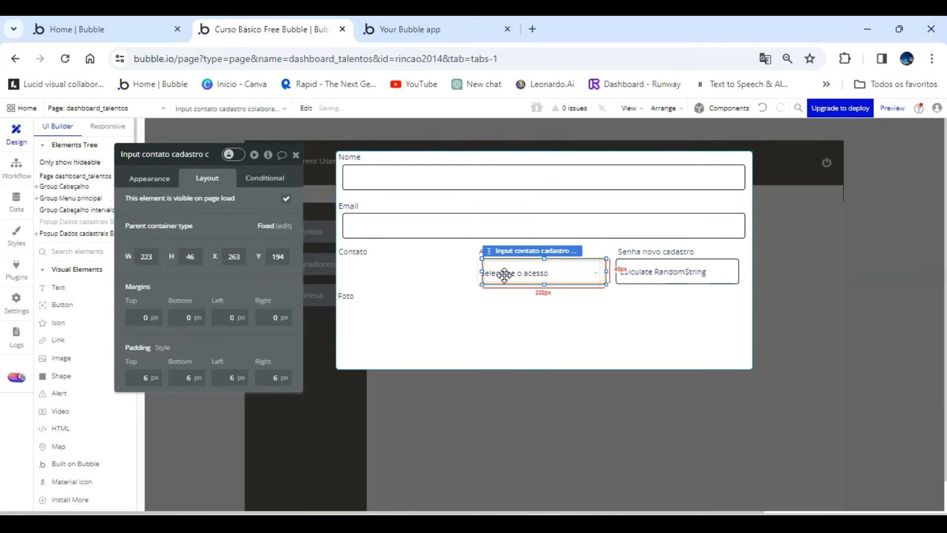
click(756, 115)
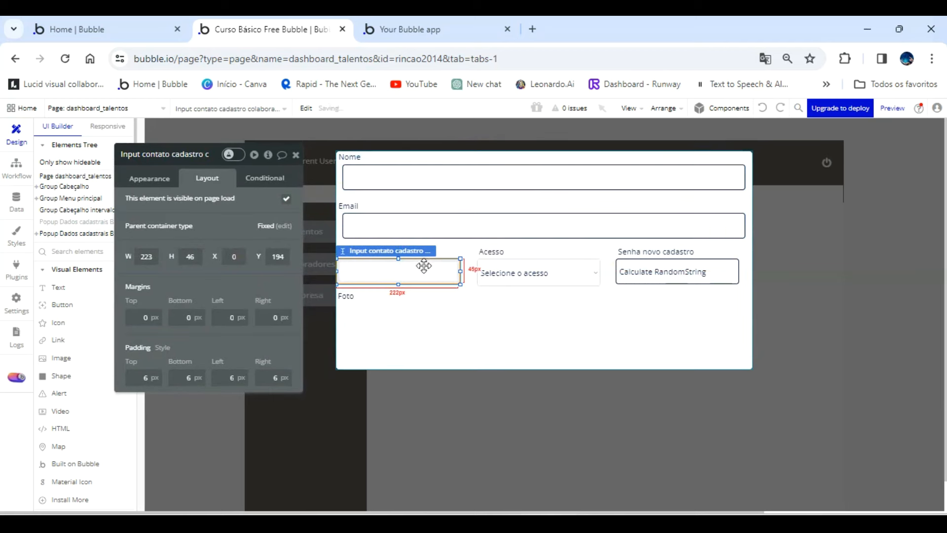
Shift the Contato input so its left edge lines up with the Nome and Email inputs.
click(444, 317)
click(418, 281)
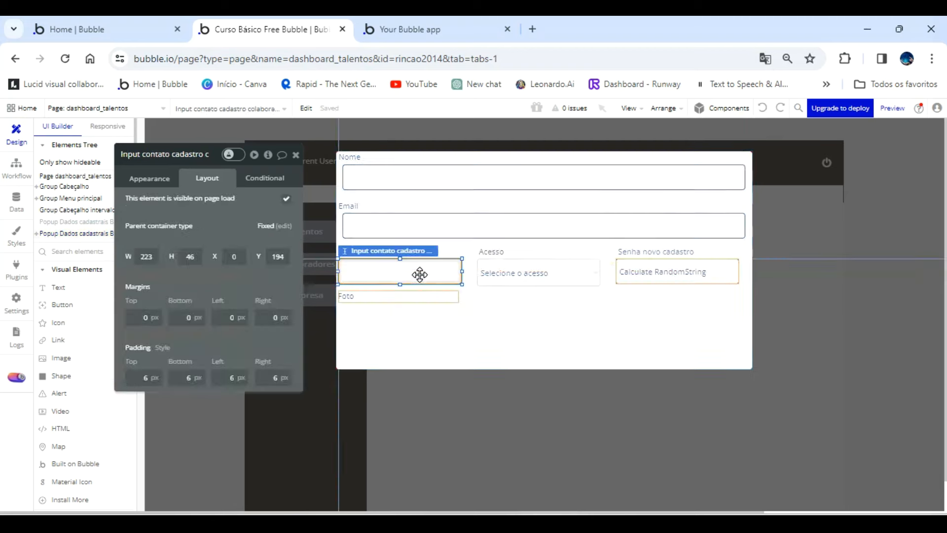
Delete the access dropdown and the password input from the popup.
click(516, 272)
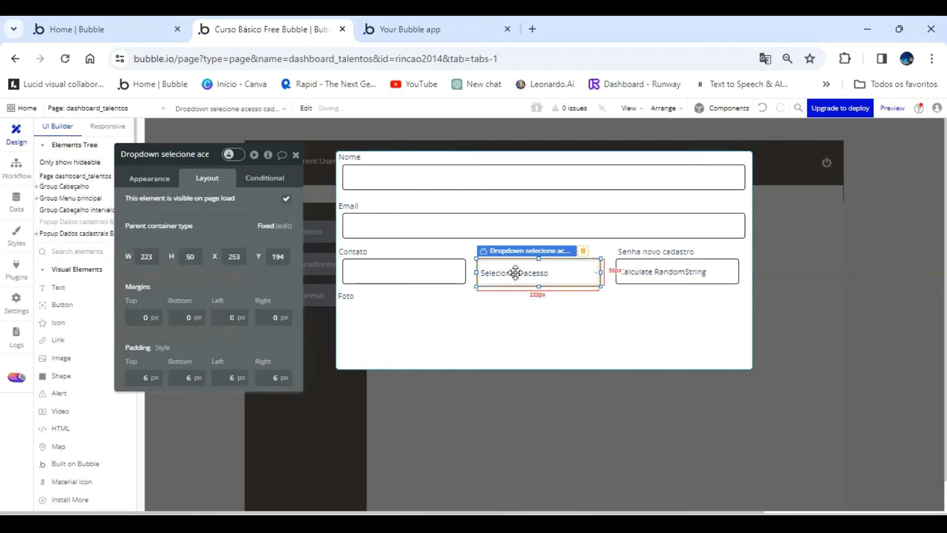
key(Delete)
click(645, 266)
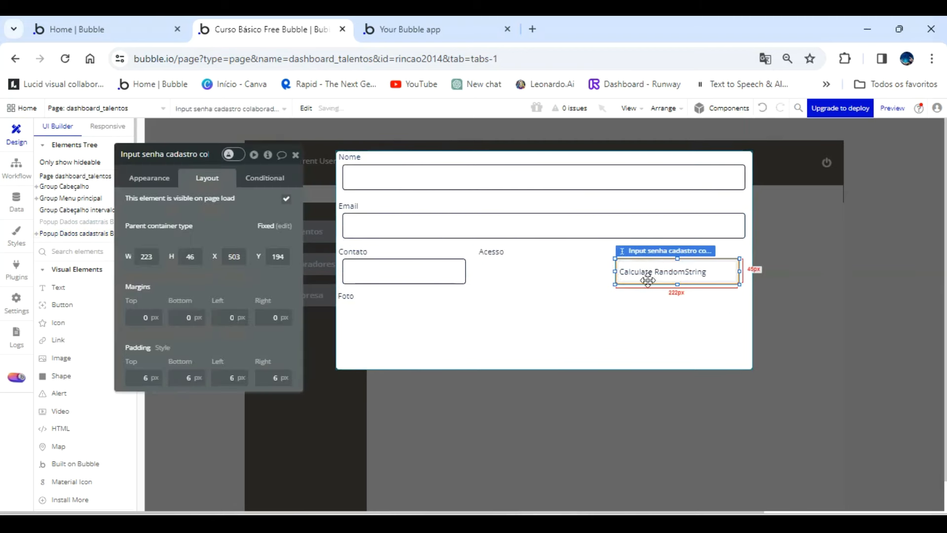
key(Delete)
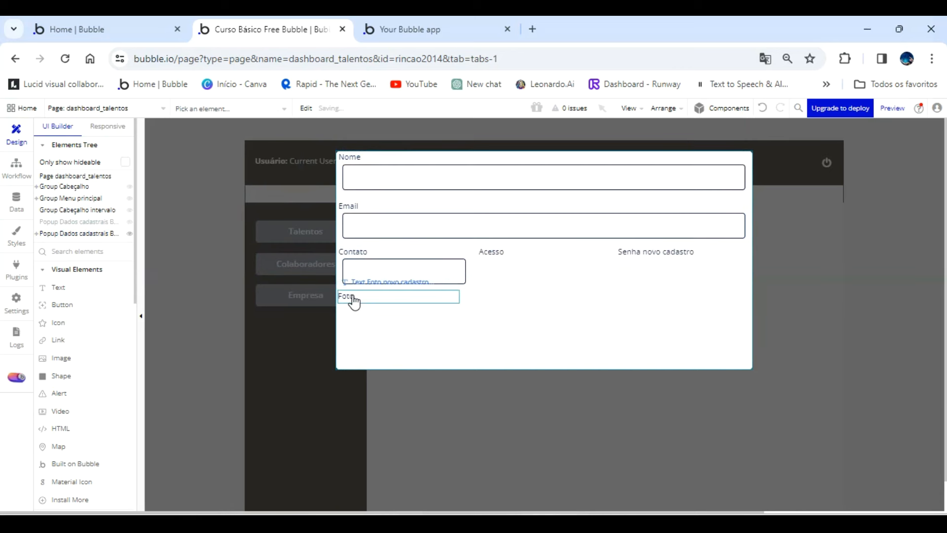
Move the Nome, Email and Contato labels right to line up with their inputs, with Nome and Email at about X 15.
click(356, 207)
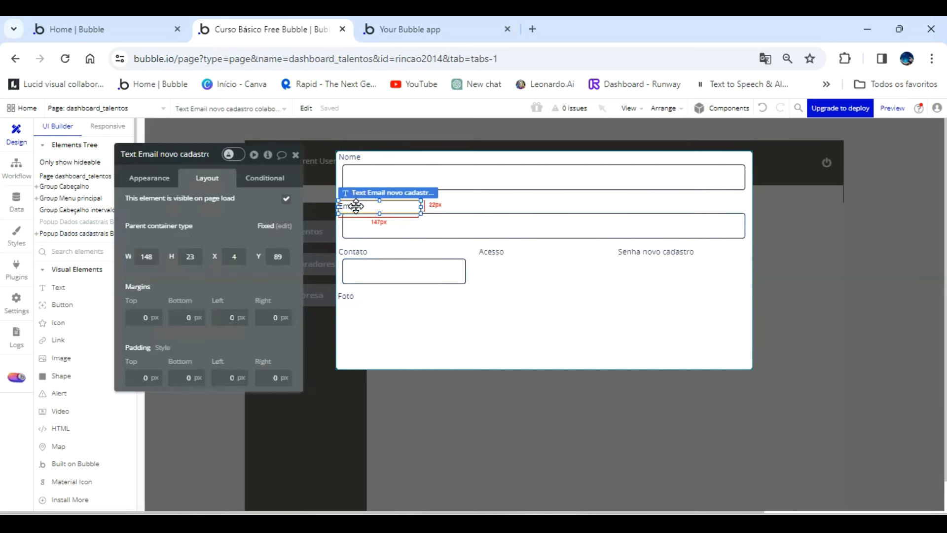
drag(356, 208, 360, 207)
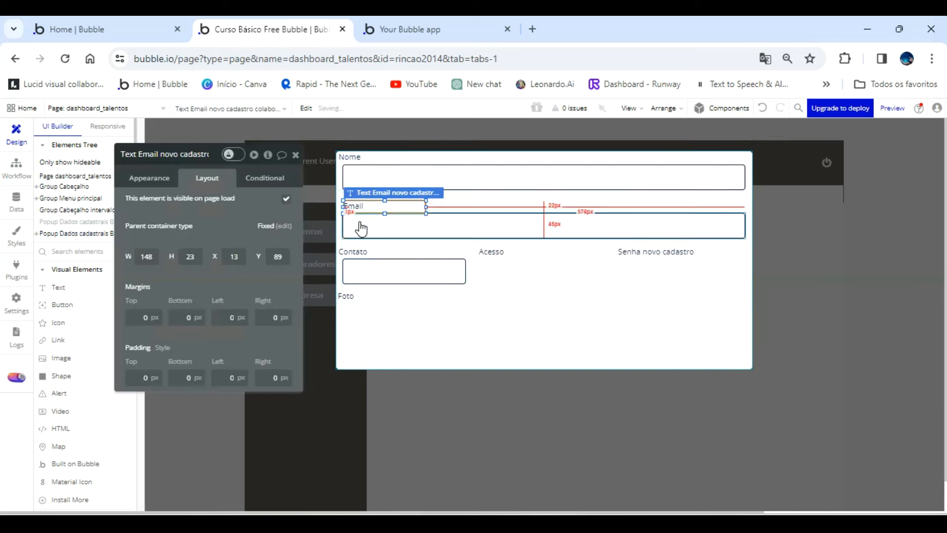
click(362, 160)
drag(361, 160, 375, 185)
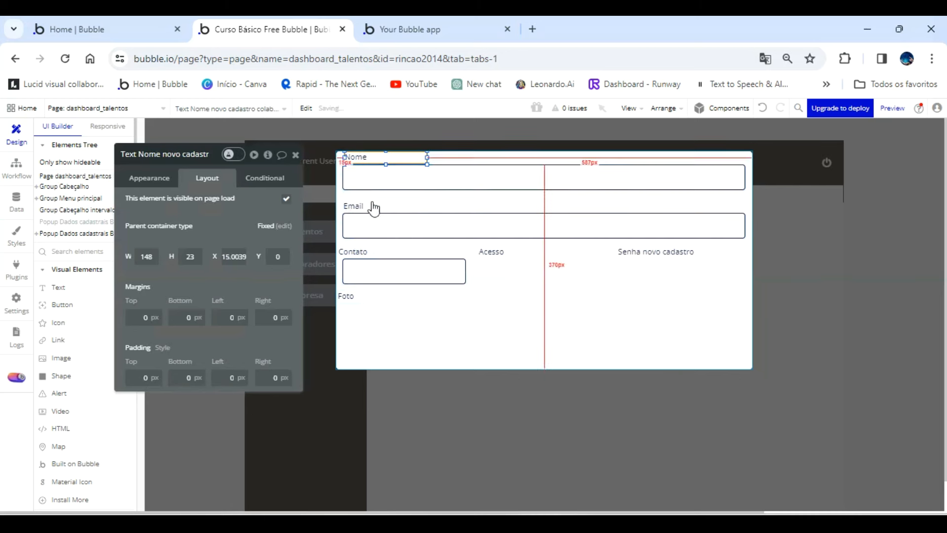
click(371, 206)
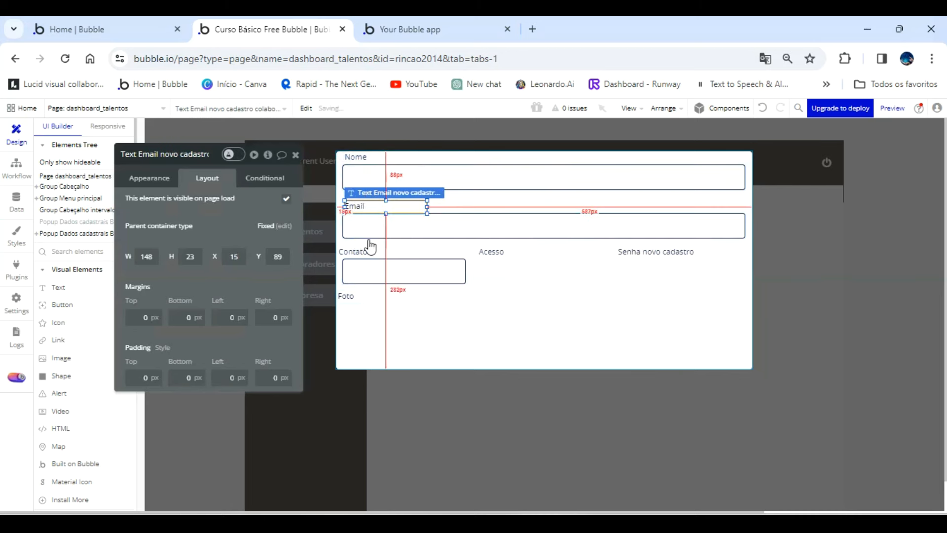
click(360, 252)
drag(384, 273, 540, 283)
Shorten the Email and Nome inputs from their right edges to about 497 px wide.
drag(595, 244, 661, 227)
click(714, 220)
drag(743, 224, 619, 225)
click(629, 178)
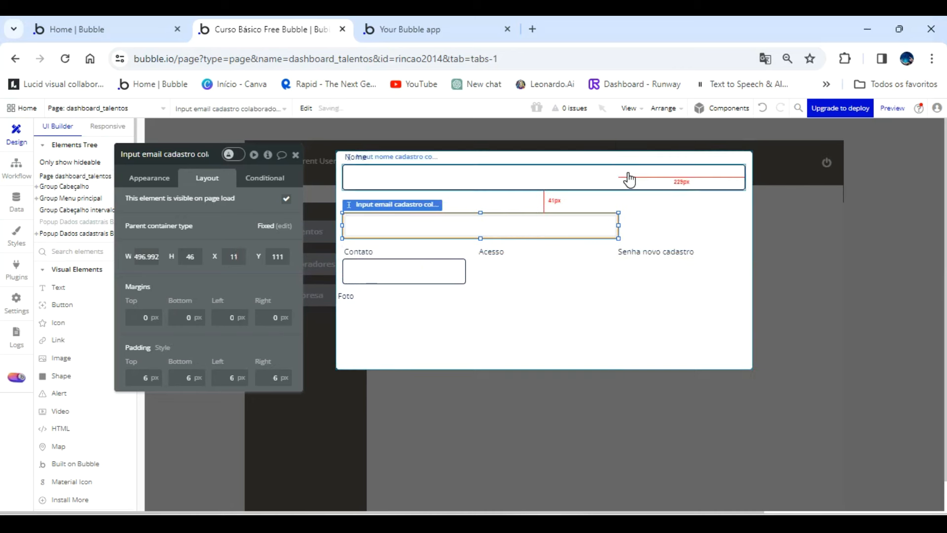
drag(746, 176, 614, 180)
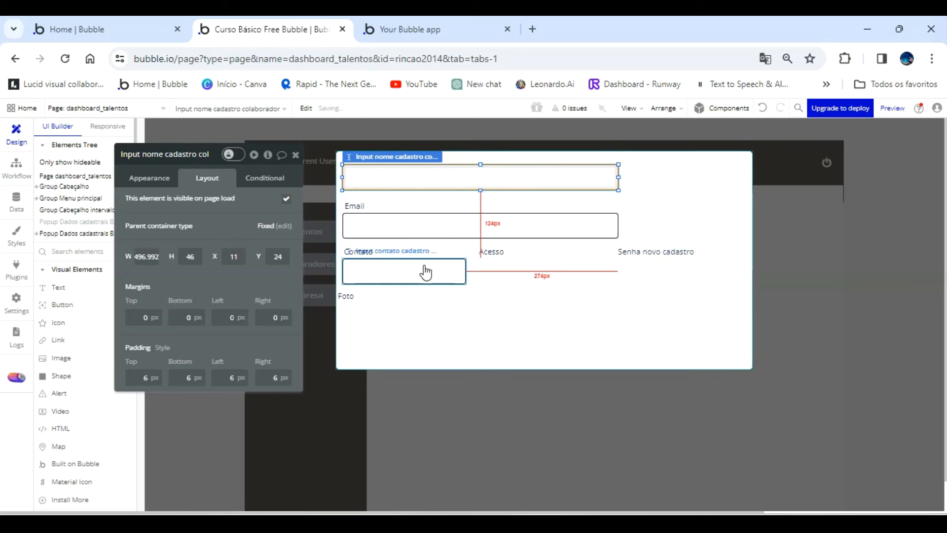
Narrow the Foto label to about 73 px and move it to the popup's upper right, at about X 584 and Y 0.
drag(353, 295, 649, 158)
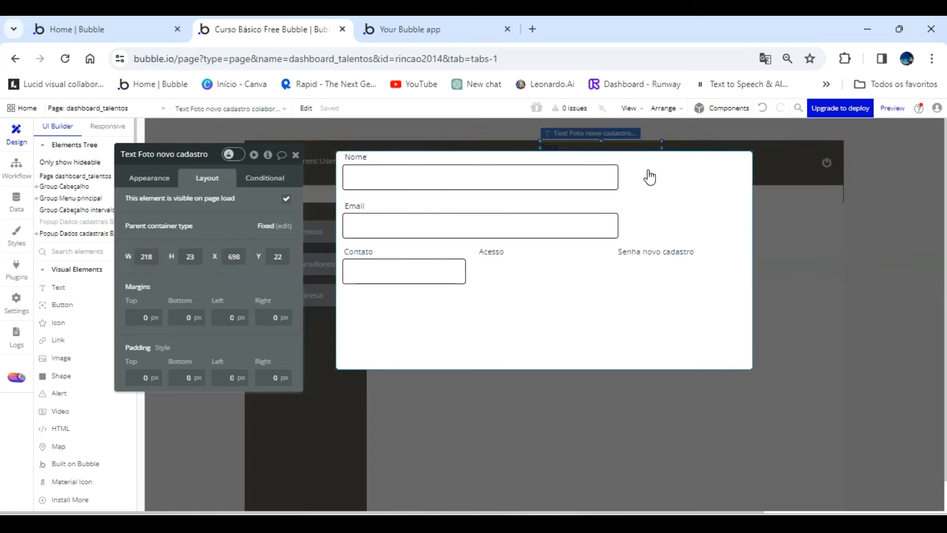
click(765, 112)
drag(451, 293, 610, 161)
drag(613, 196, 538, 160)
key(Right)
key(Right)
key(Right)
key(Right)
key(Right)
key(Right)
key(Right)
key(Right)
key(Right)
key(Right)
key(Right)
key(Right)
key(Right)
key(Right)
key(Right)
key(Right)
key(Right)
key(Right)
key(Right)
key(Right)
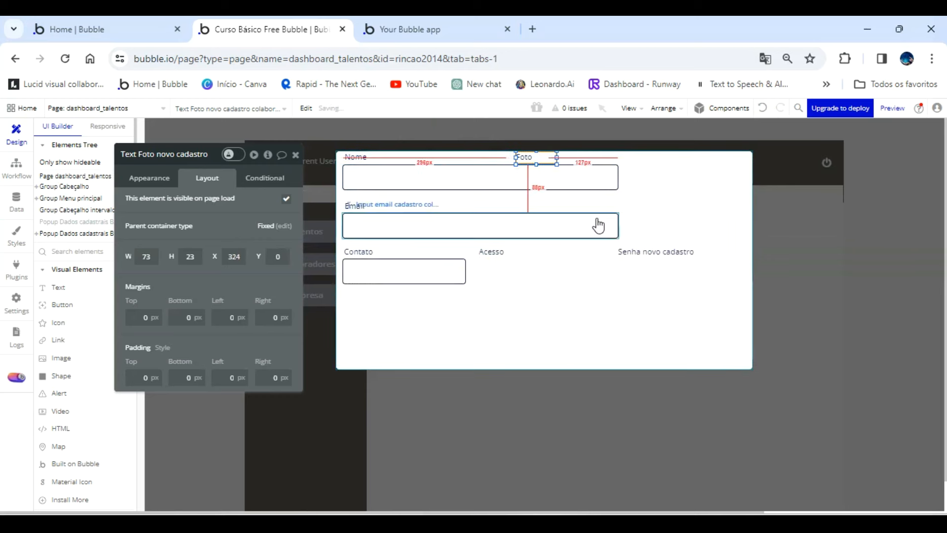
key(Right)
key(Right)
key(Right)
key(Right)
key(Right)
key(Right)
key(Right)
key(Right)
key(Right)
key(Right)
key(Right)
key(Right)
key(Right)
key(Right)
key(Right)
key(Right)
key(Right)
key(Right)
key(Right)
key(Right)
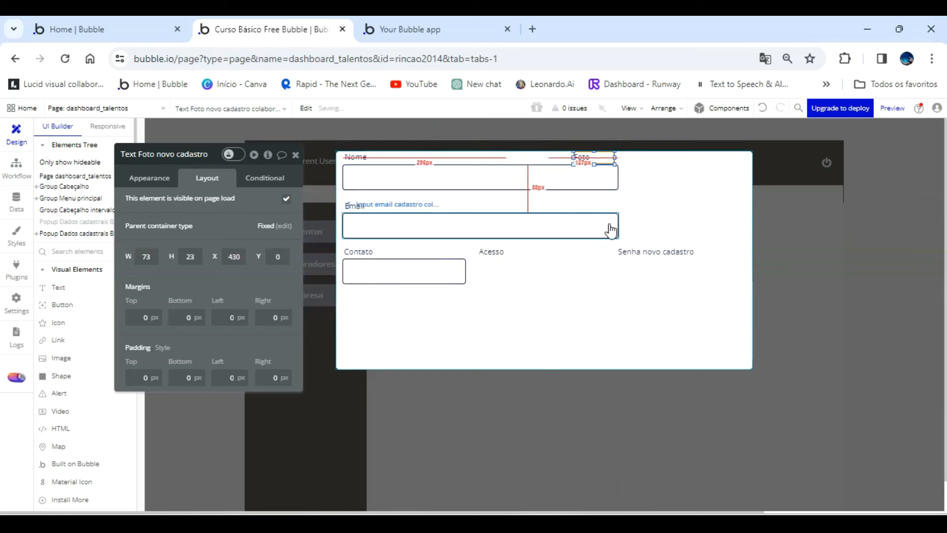
key(Right)
key(Right)
key(Right)
key(Right)
key(Right)
key(Right)
key(Right)
key(Right)
key(Right)
key(Right)
key(Right)
key(Right)
key(Right)
key(Right)
key(Right)
key(Right)
key(Right)
key(Right)
key(Right)
key(Right)
key(Right)
key(Right)
key(Right)
key(Right)
key(Right)
key(Right)
key(Right)
key(Right)
key(Right)
key(Right)
key(Right)
key(Right)
key(Right)
key(Right)
key(Right)
key(Right)
key(Right)
key(Right)
key(Right)
key(Right)
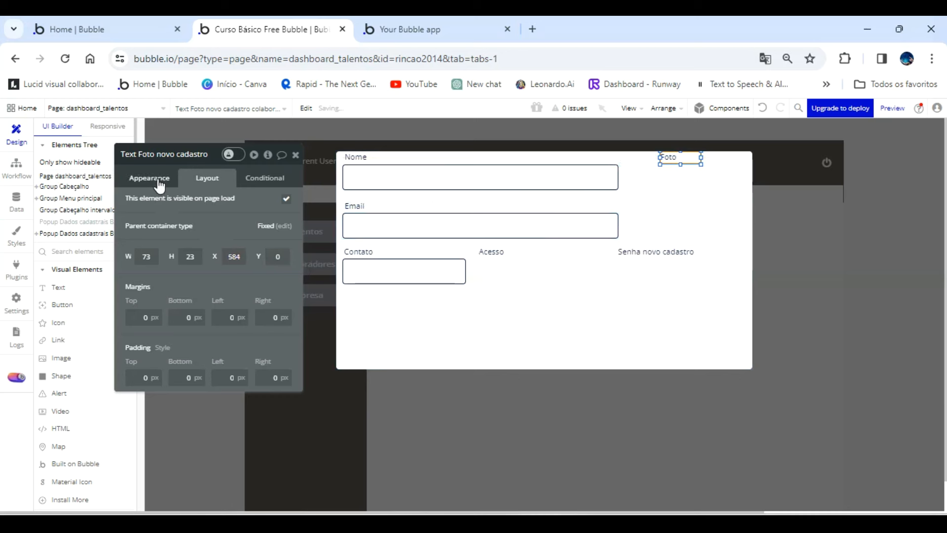
Center the text of the Foto label.
click(150, 178)
scroll(236, 420, down, 1)
click(208, 426)
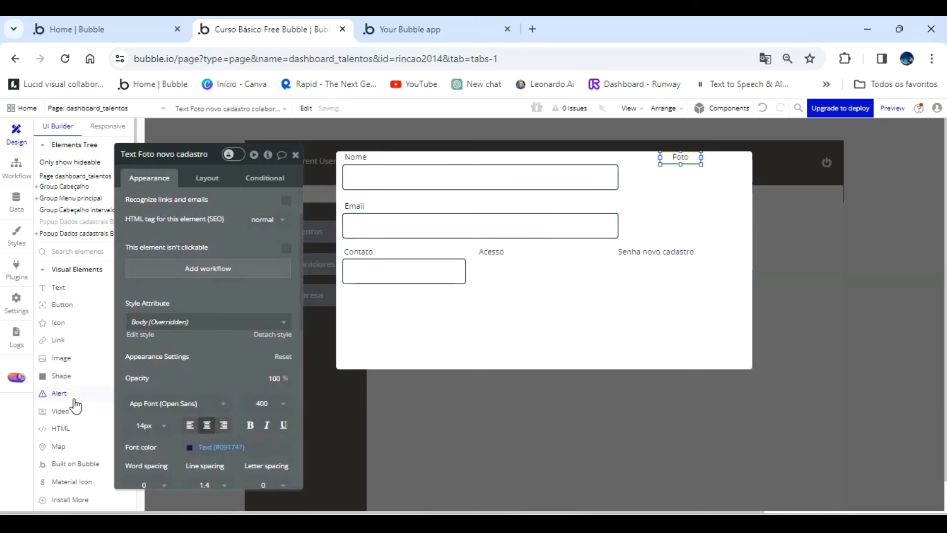
Draw an image element about 168 by 140 px directly below the Foto label.
click(62, 363)
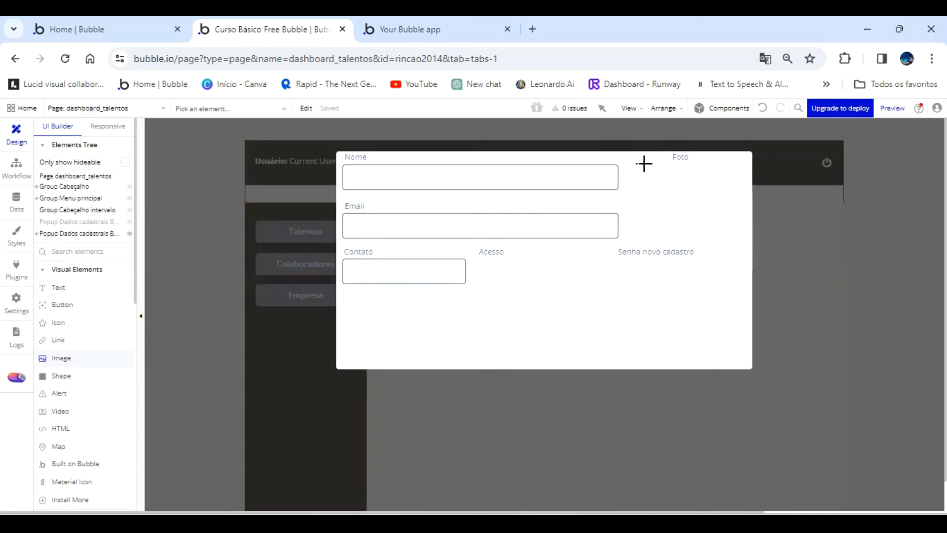
drag(659, 218, 737, 242)
drag(694, 201, 698, 203)
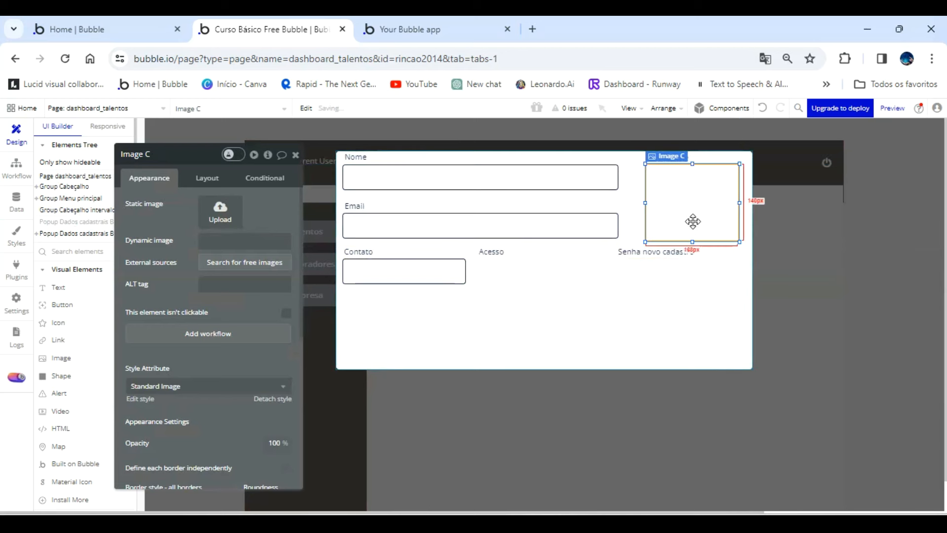
Move the "Senha novo cadastro" label down clear of the image, and enlarge the image downward and to the left.
drag(686, 253, 638, 305)
click(667, 232)
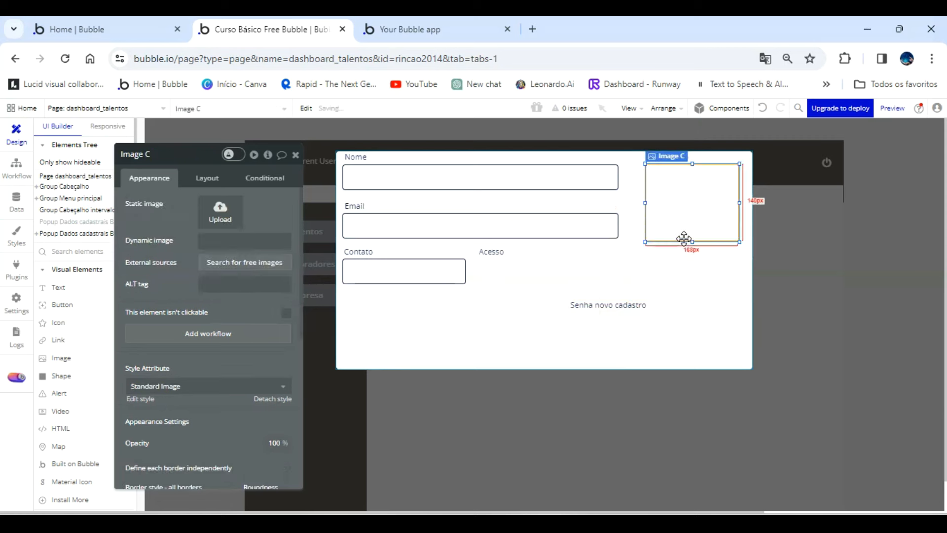
drag(691, 242, 690, 284)
drag(646, 224, 633, 223)
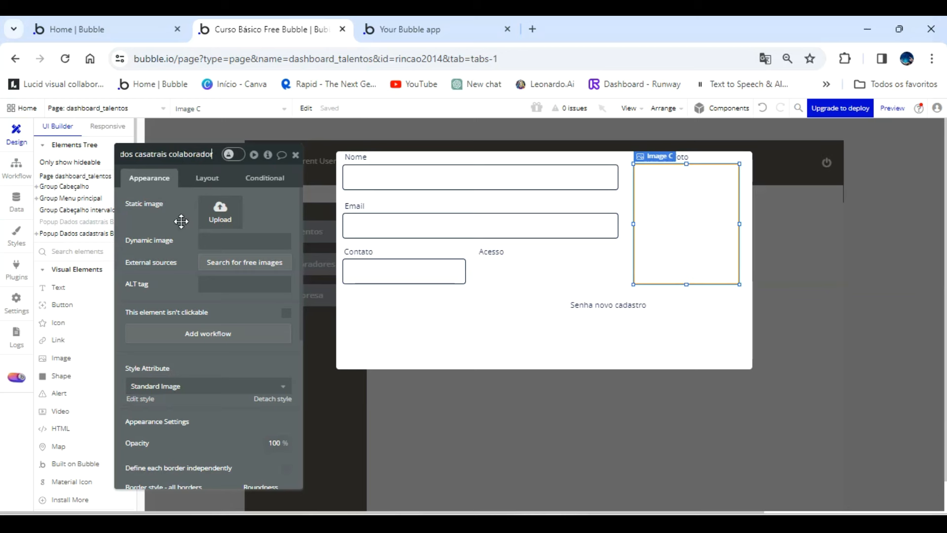
Set the image's dynamic source to Parent group's Colaboradores's Foto.
click(232, 241)
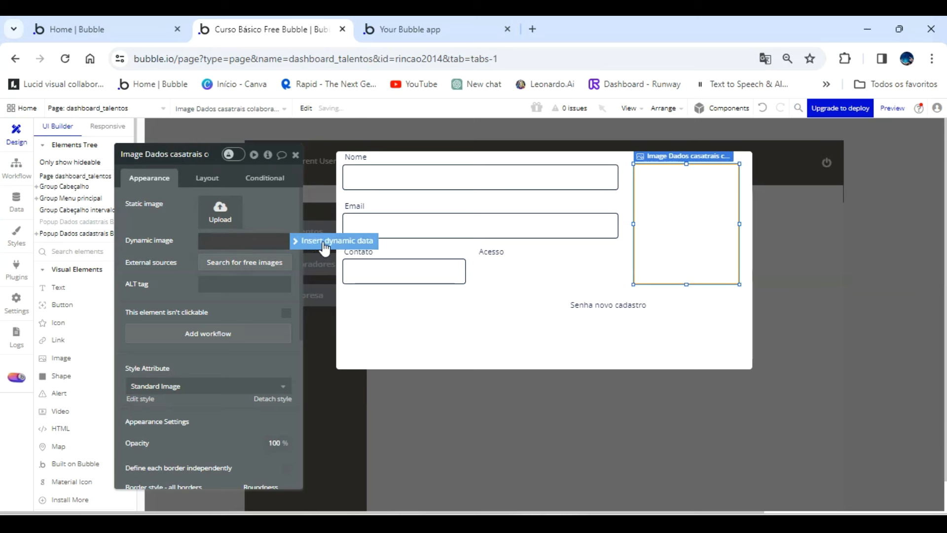
click(324, 240)
click(299, 284)
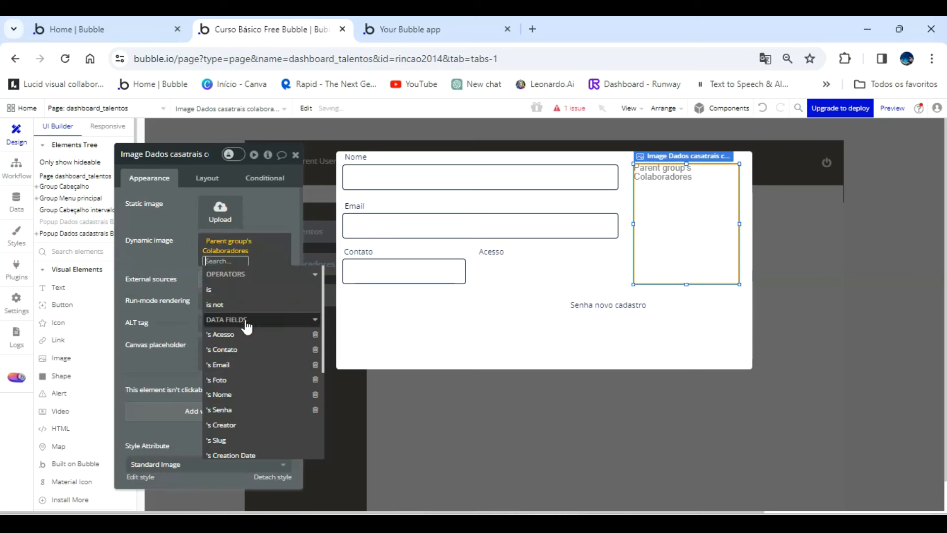
click(238, 381)
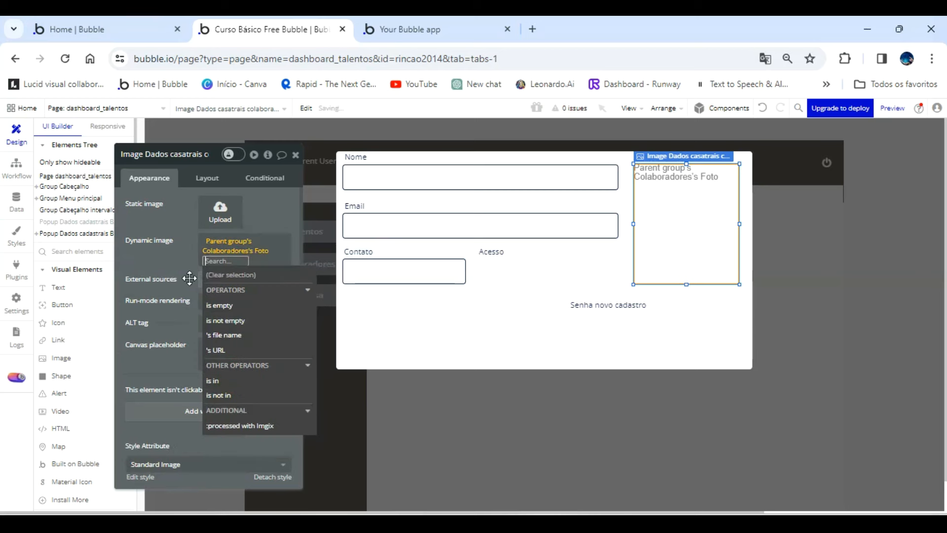
Set the initial content of the Nome input to Parent group's Colaboradores's Nome.
click(359, 177)
click(210, 203)
click(214, 244)
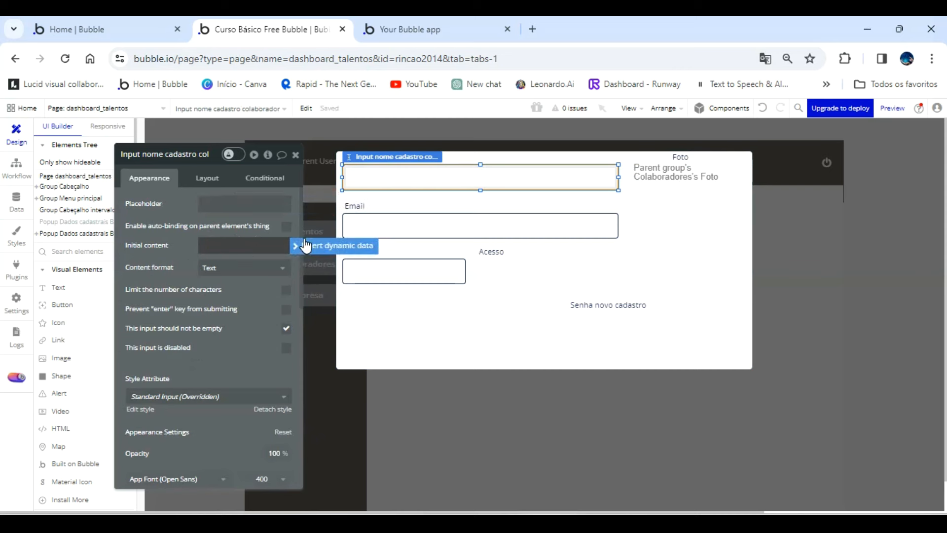
click(309, 247)
click(281, 290)
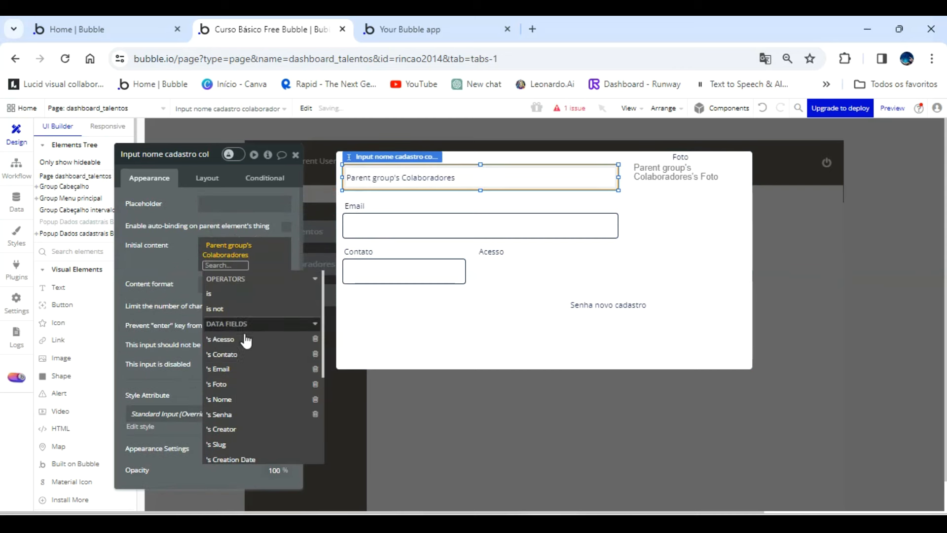
click(231, 399)
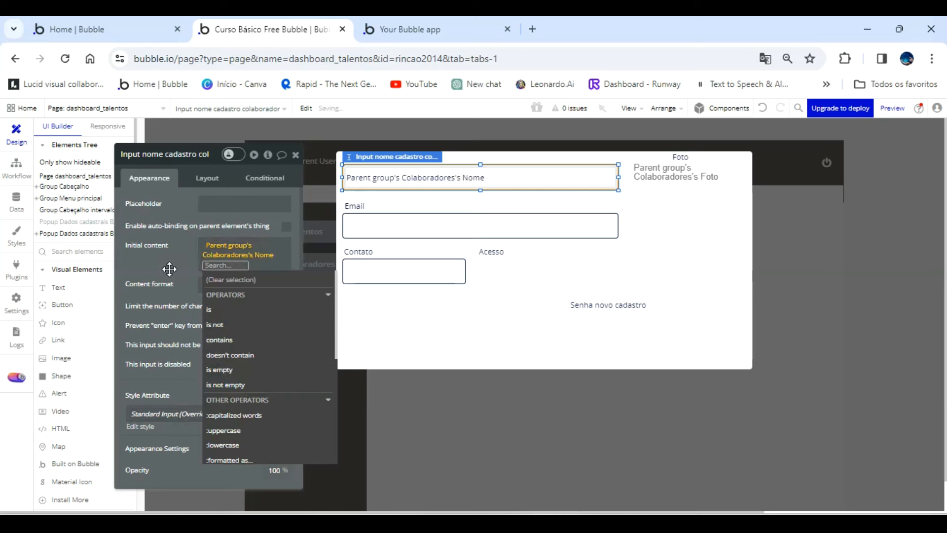
Set the initial content of the Email input to Parent group's Colaboradores's Email.
click(170, 272)
click(372, 221)
click(228, 247)
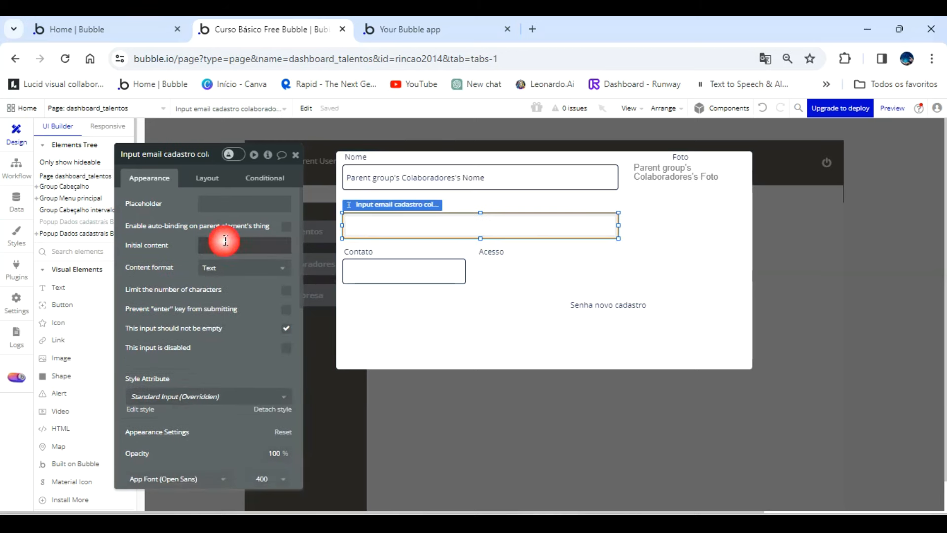
click(337, 246)
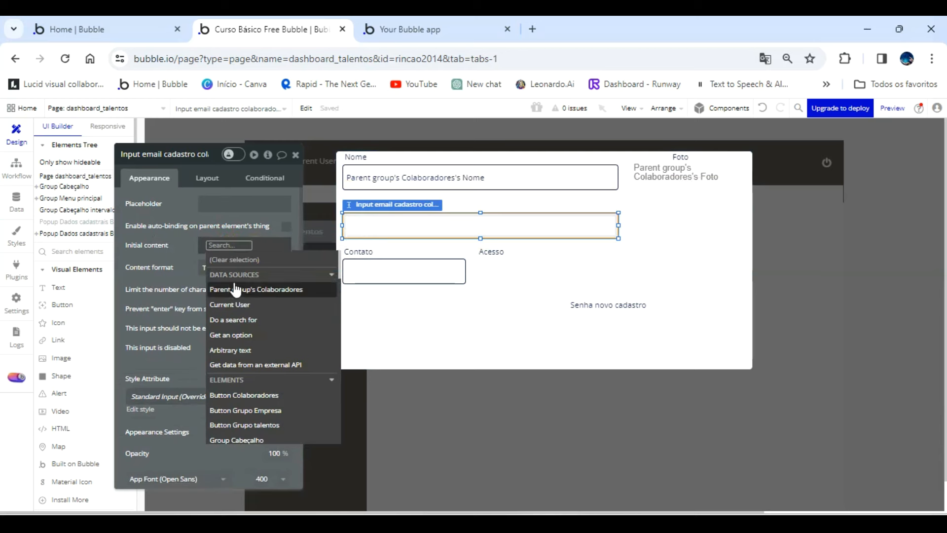
click(257, 289)
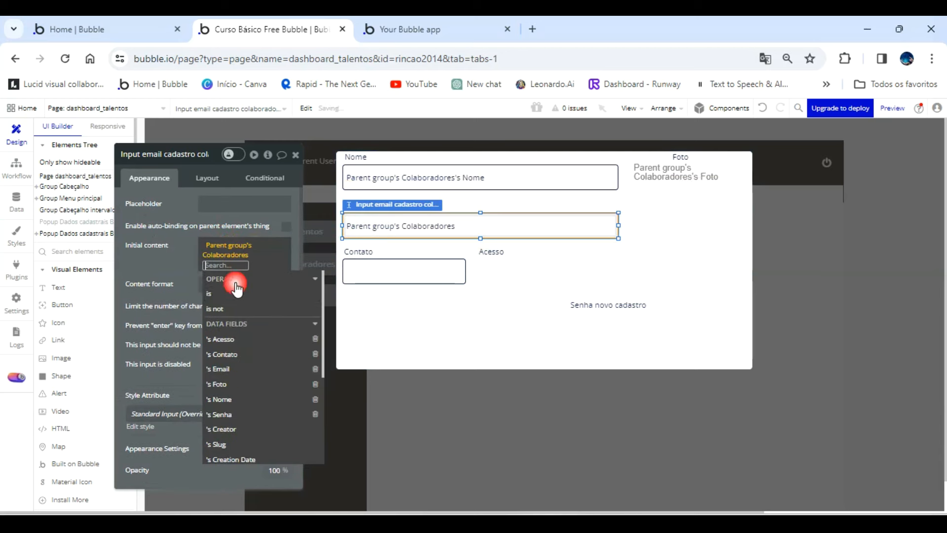
click(254, 369)
click(168, 276)
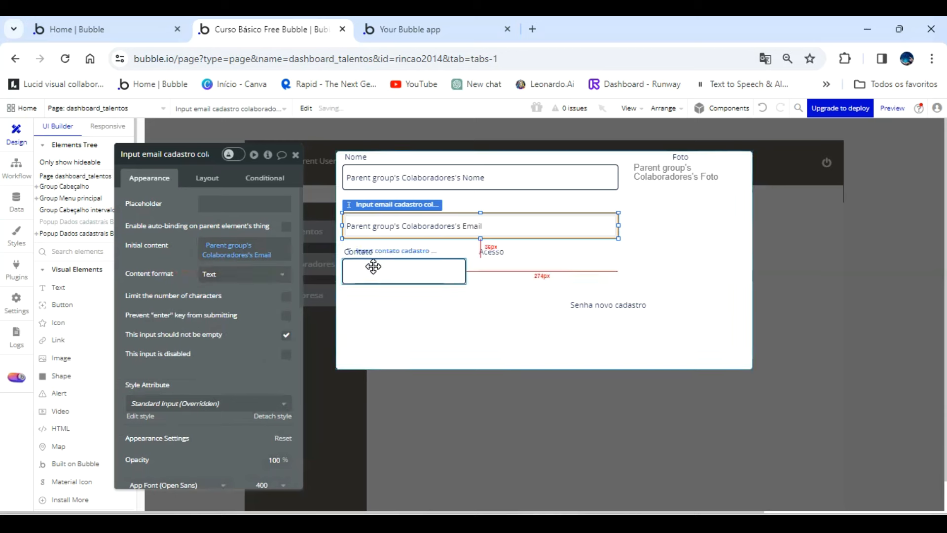
Set the initial content of the Contato input to Parent group's Colaboradores's Contato.
click(372, 268)
click(311, 251)
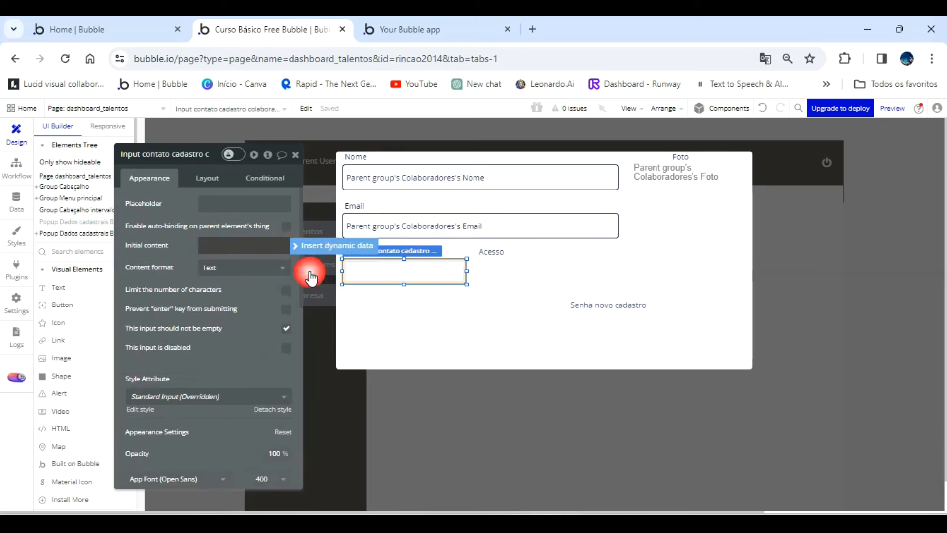
click(256, 289)
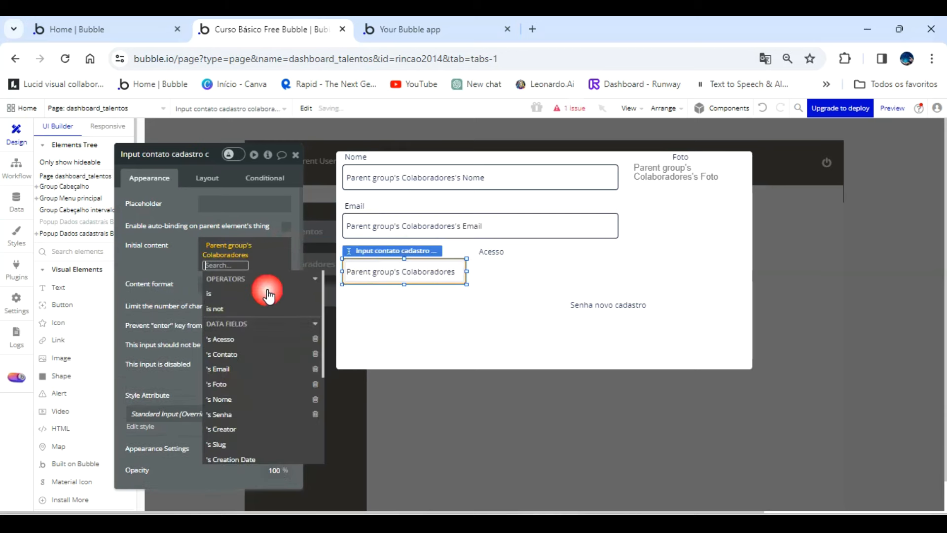
click(255, 353)
click(183, 271)
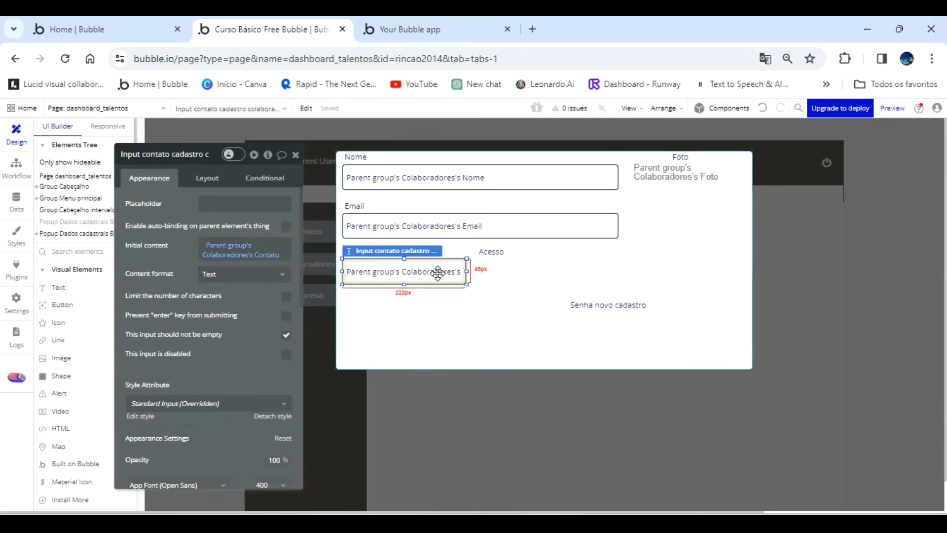
Duplicate the Contato input in the same row, flush with the Email input's right edge, and move the Acesso label directly above the copy.
drag(438, 273, 586, 267)
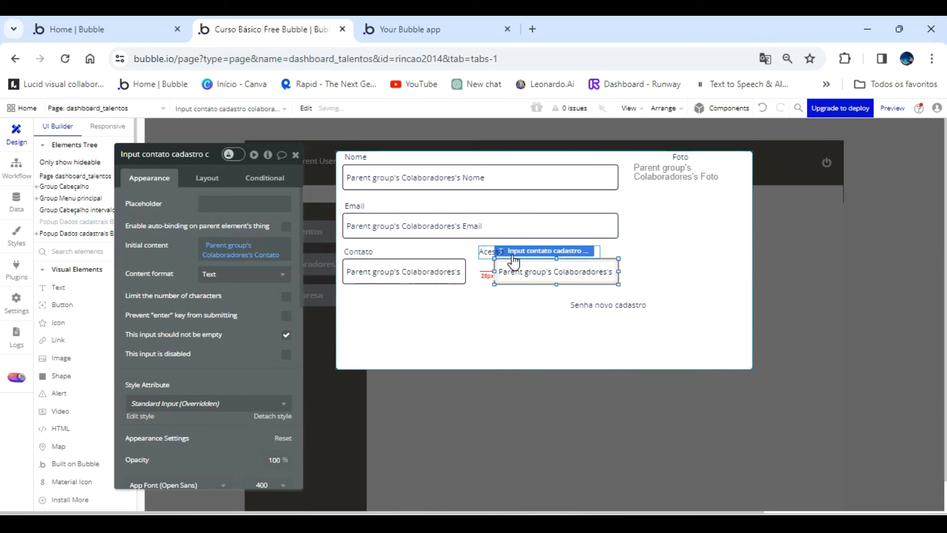
click(497, 251)
drag(513, 268, 519, 279)
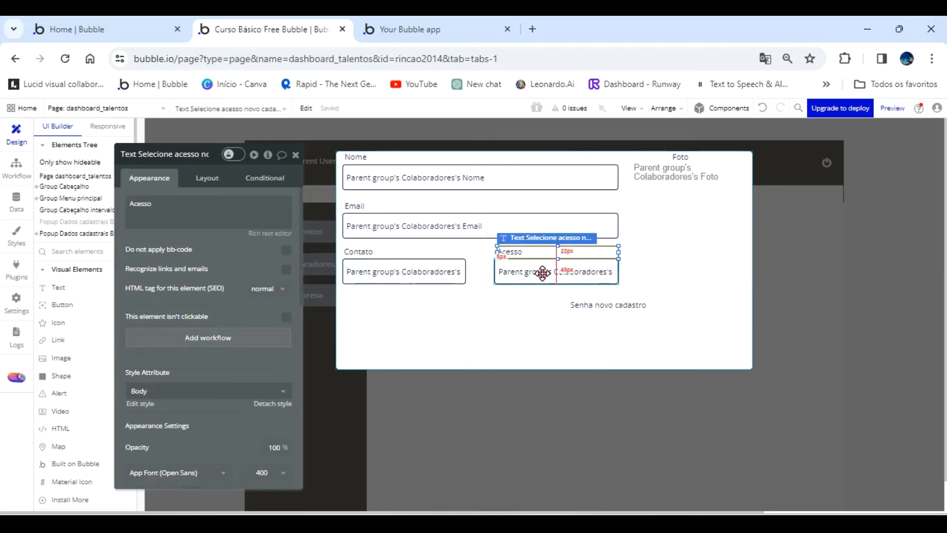
Change the initial content of the input under Acesso to Parent group's Colaboradores's Acesso's Display.
click(543, 271)
click(258, 254)
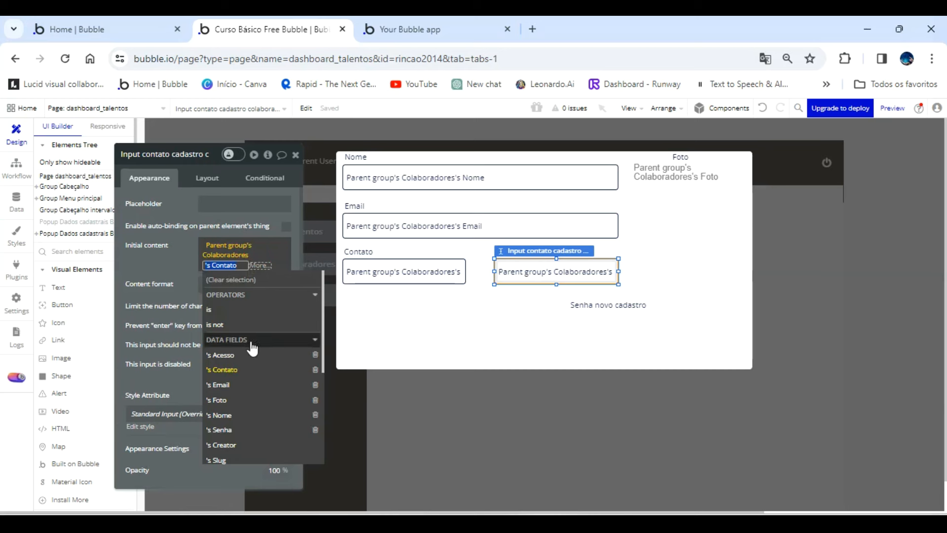
click(240, 356)
click(232, 298)
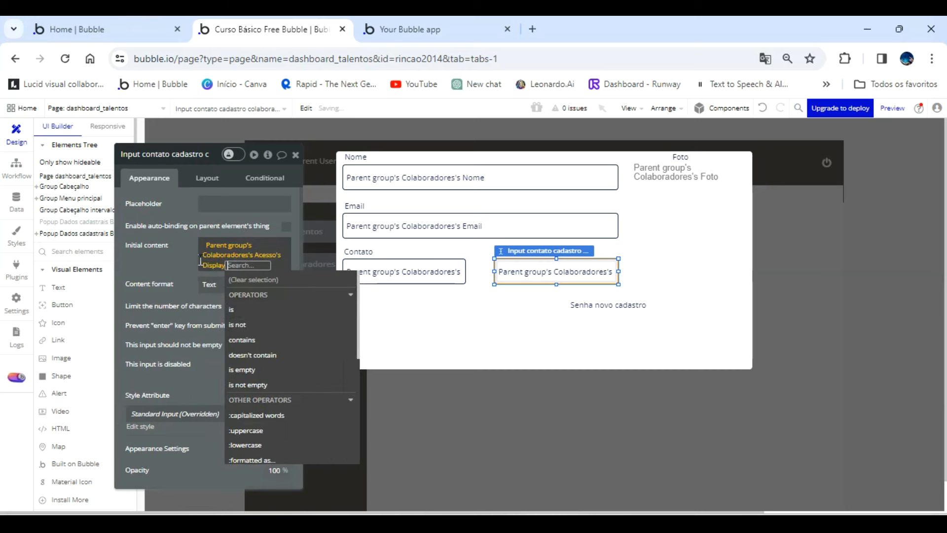
click(201, 258)
Detach the photo image from its style and give it a roundness of 5 and a Solid border on all sides.
click(673, 226)
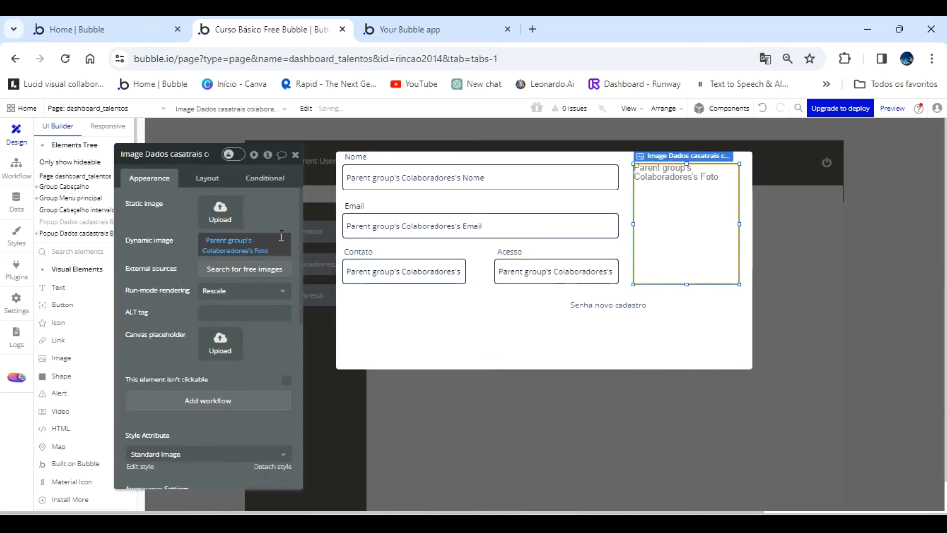
scroll(268, 335, down, 3)
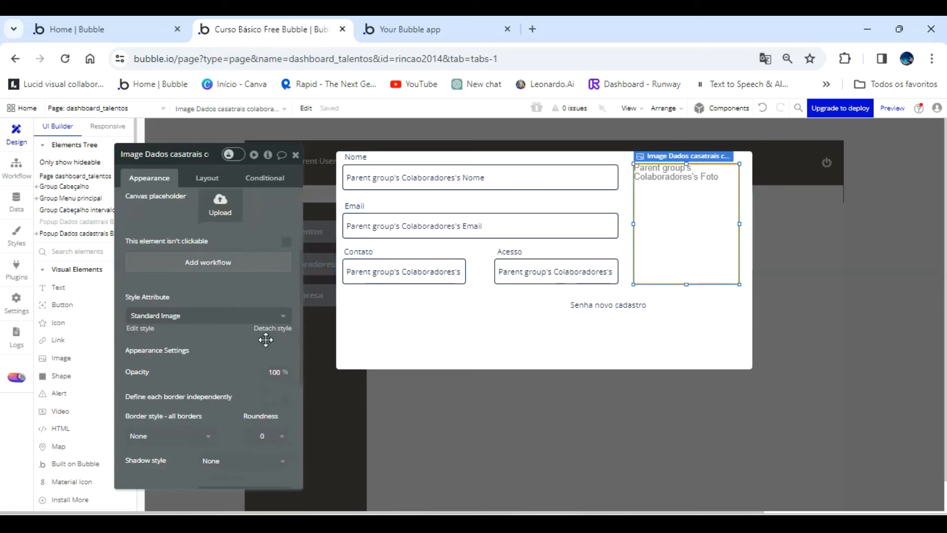
click(271, 328)
scroll(246, 345, down, 2)
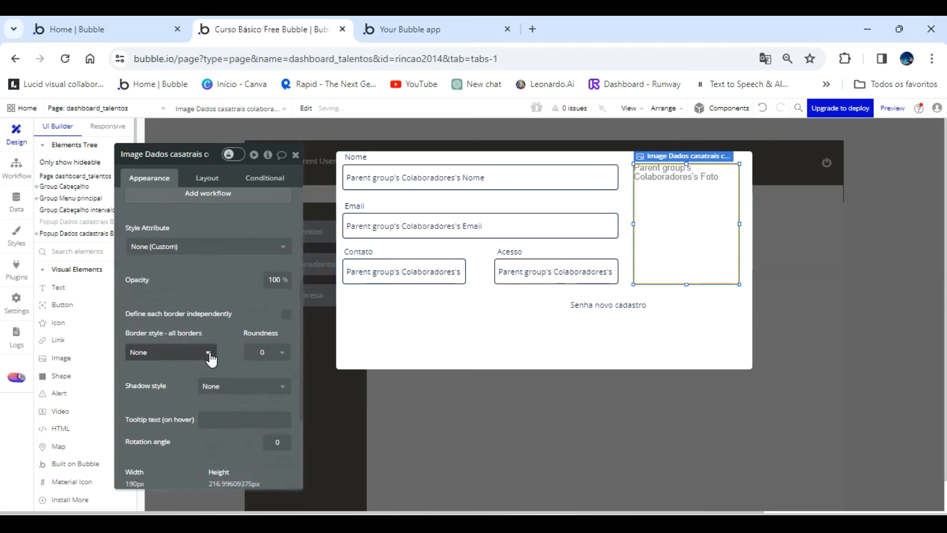
click(266, 352)
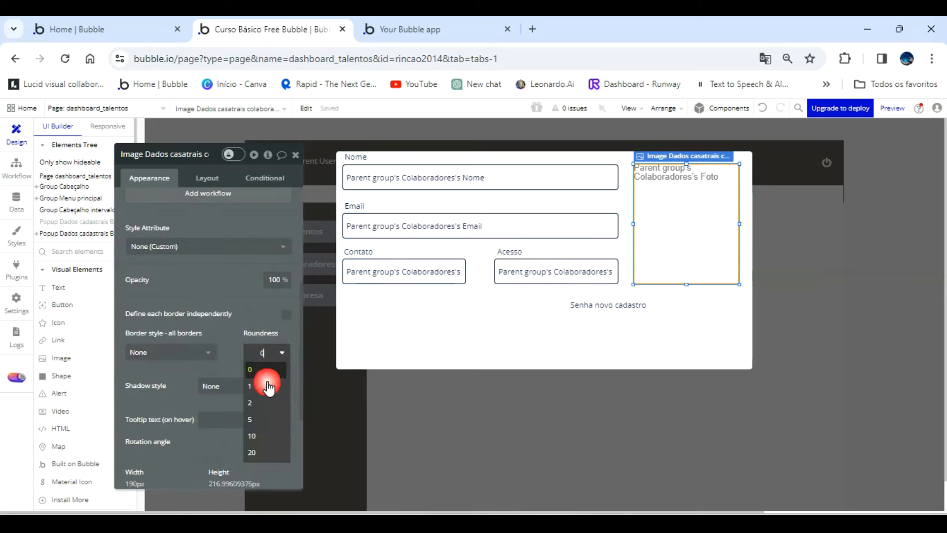
click(254, 418)
click(208, 358)
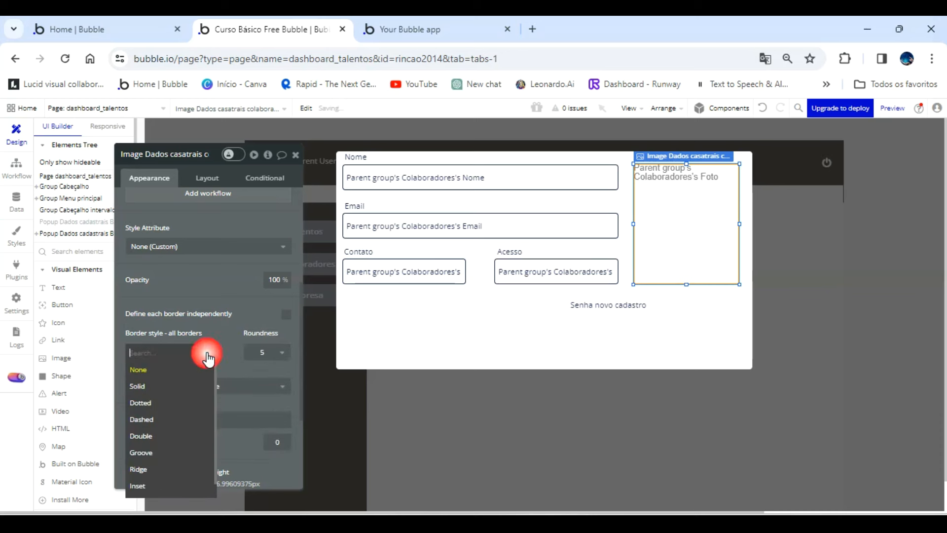
click(181, 387)
Delete the "Senha novo cadastro" label from the popup.
click(409, 332)
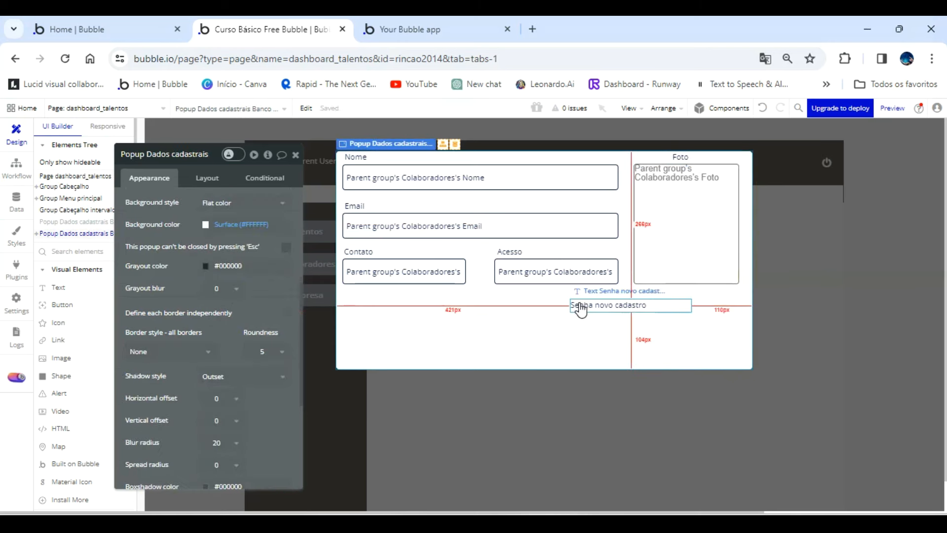
click(580, 303)
key(Delete)
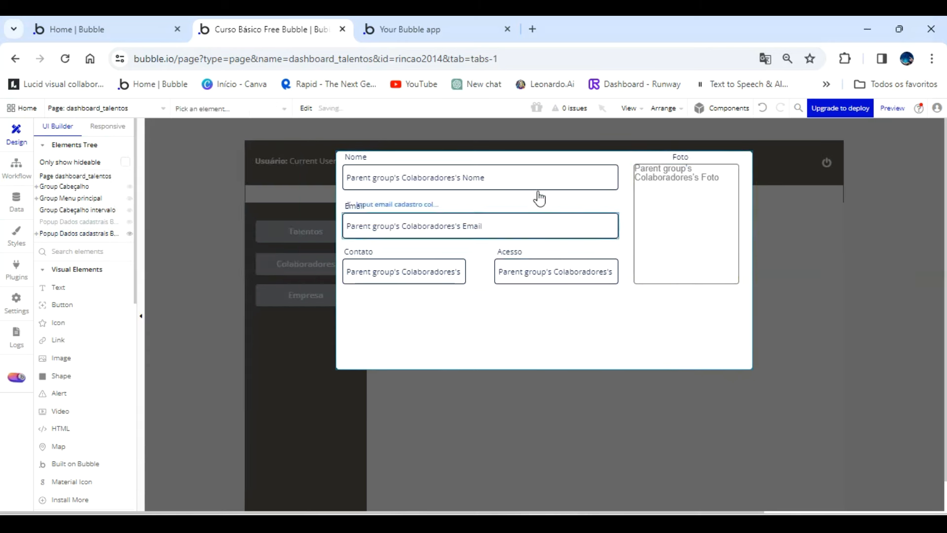
Switch to the app preview, show the Colaboradores list, and check the details popup of each of the three collaborators.
click(444, 30)
click(515, 113)
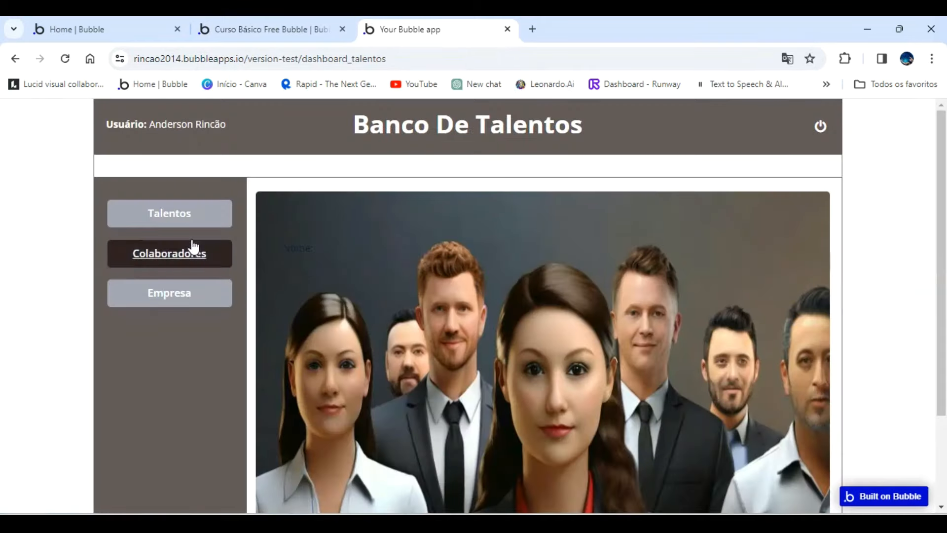
click(182, 217)
click(192, 252)
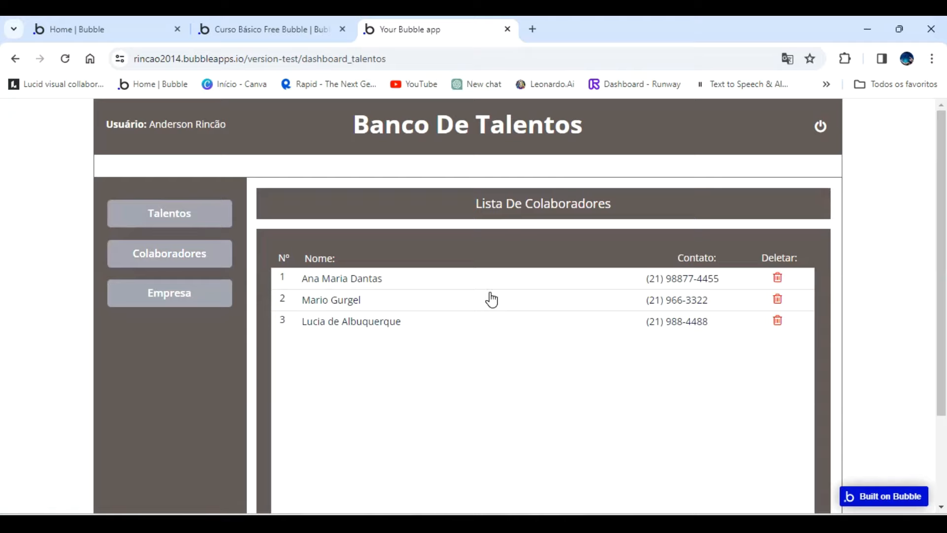
click(491, 298)
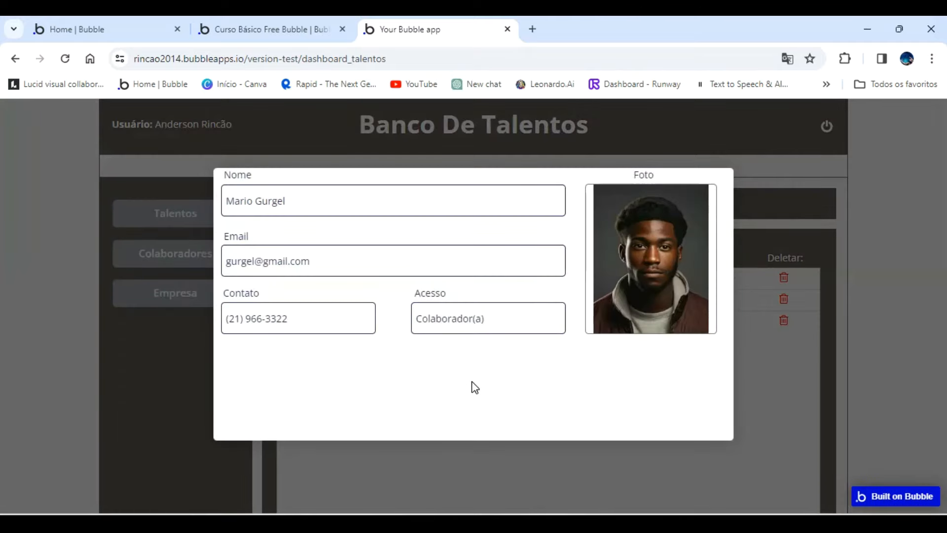
click(779, 396)
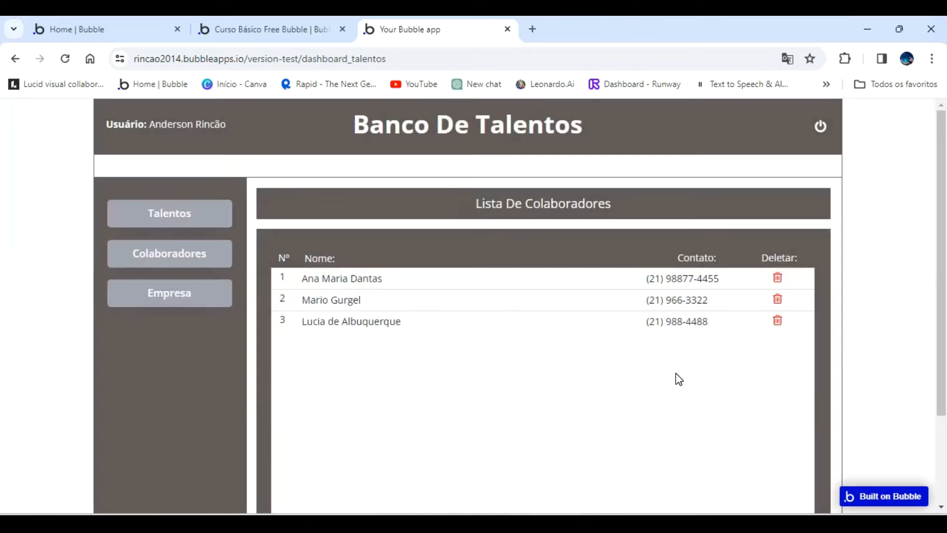
click(433, 278)
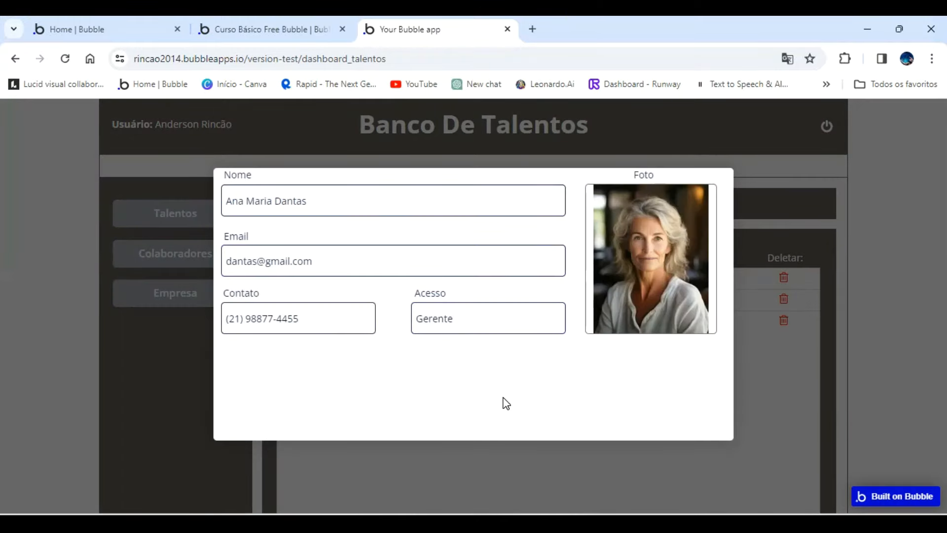
click(752, 377)
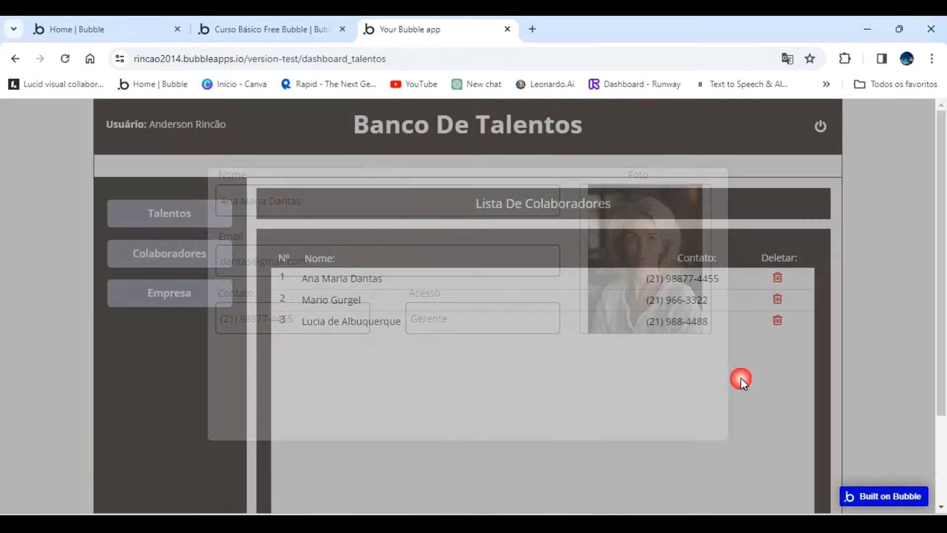
click(392, 323)
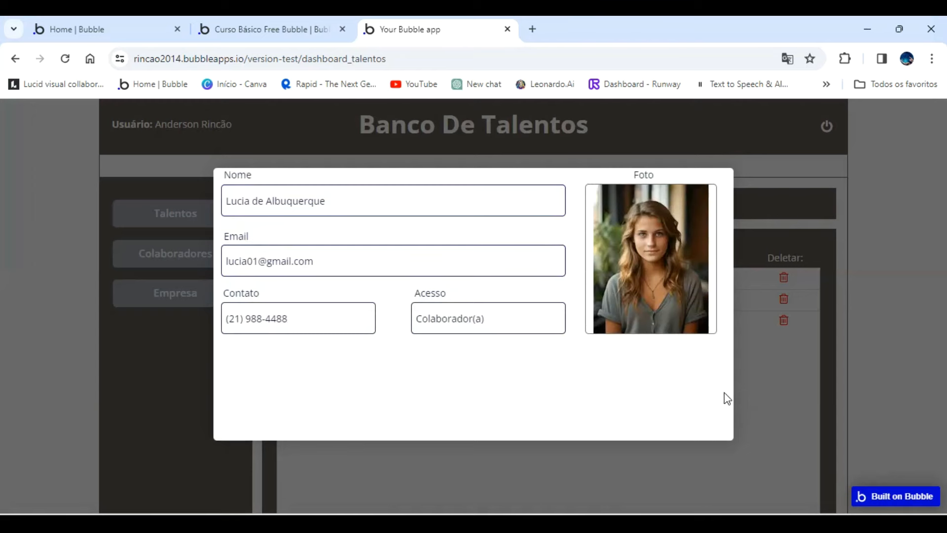
click(761, 405)
Back in the page editor, center the text vertically in the Nome, Email, Contato, Acesso and Foto labels.
click(268, 29)
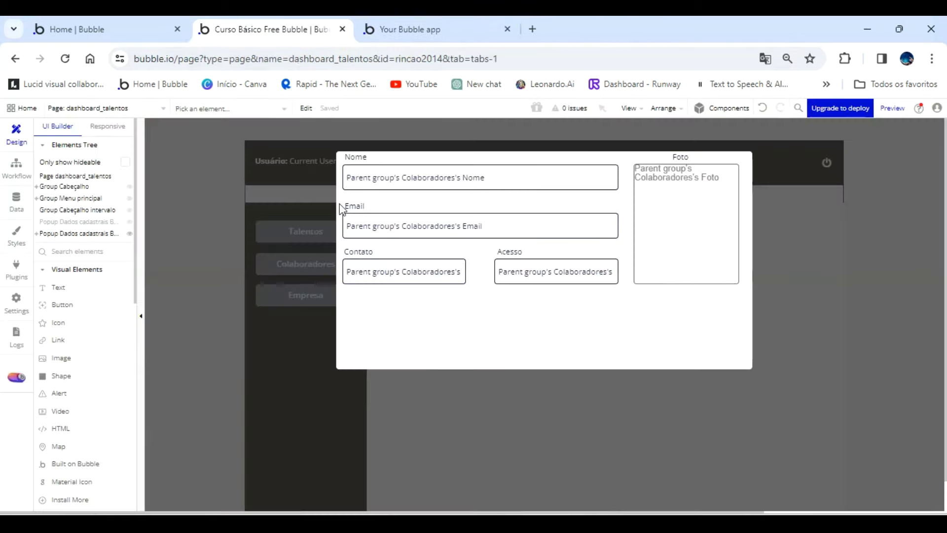
double_click(359, 157)
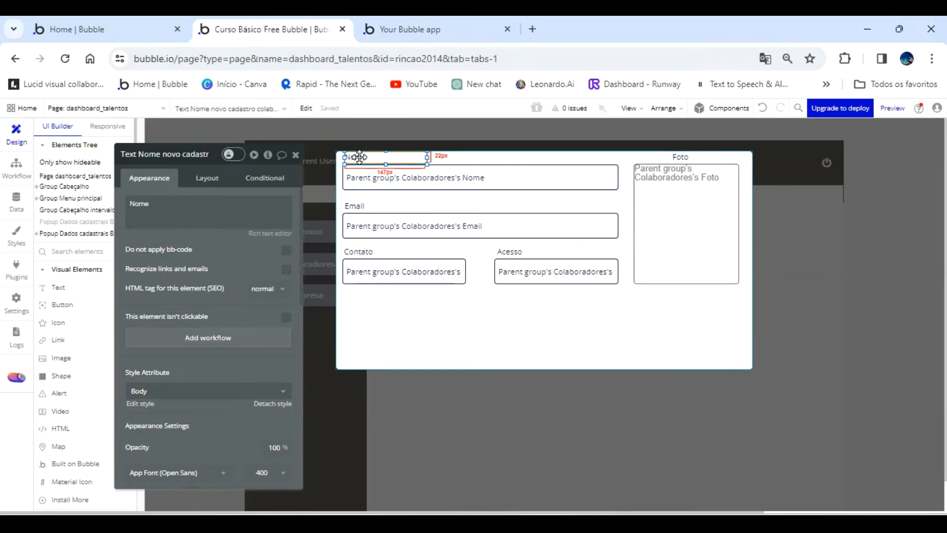
scroll(261, 323, down, 3)
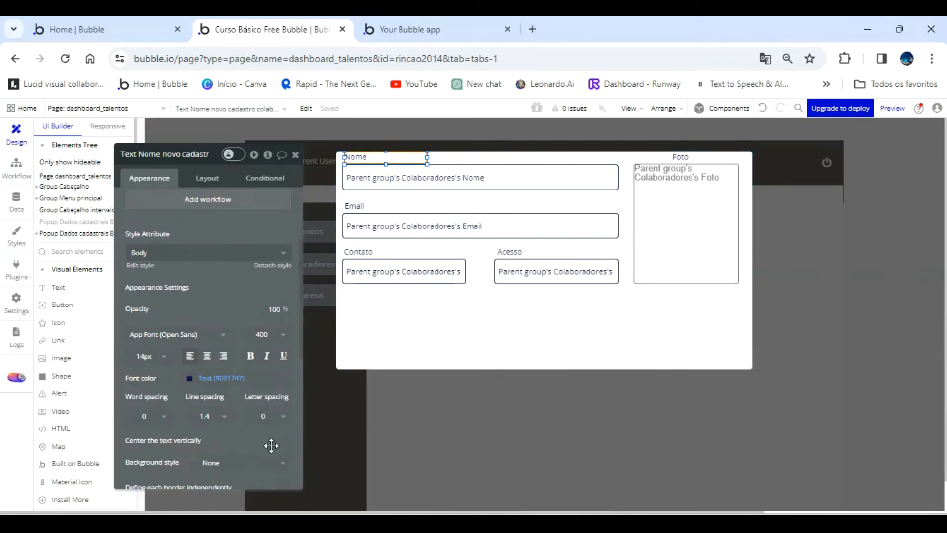
click(286, 441)
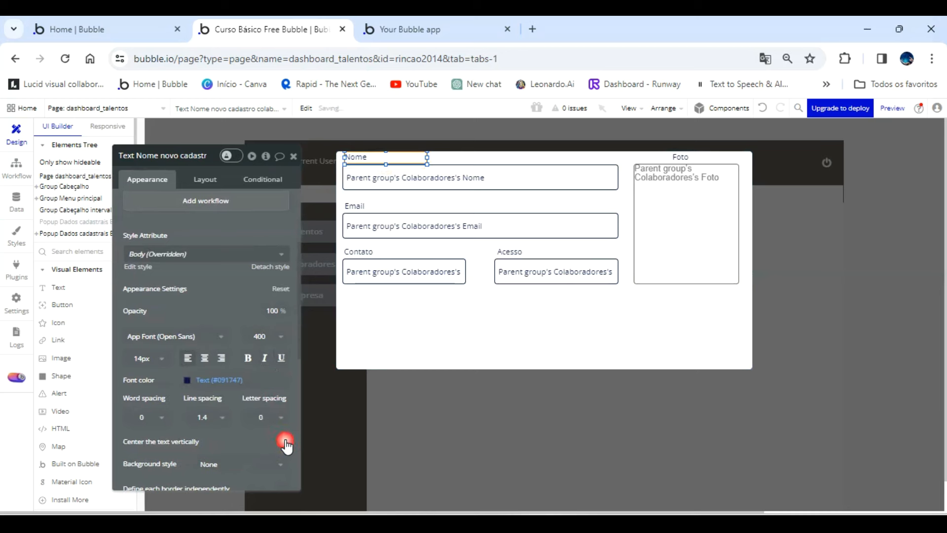
click(357, 206)
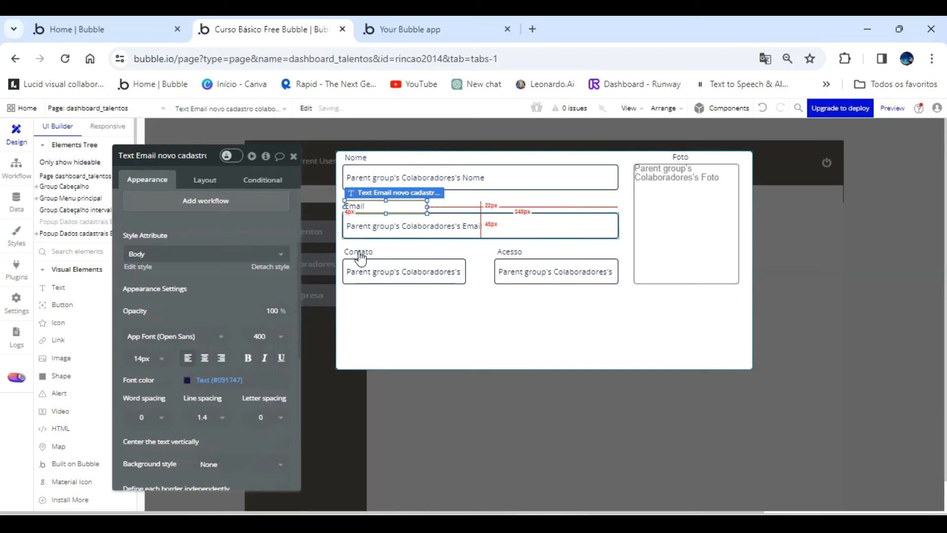
click(284, 441)
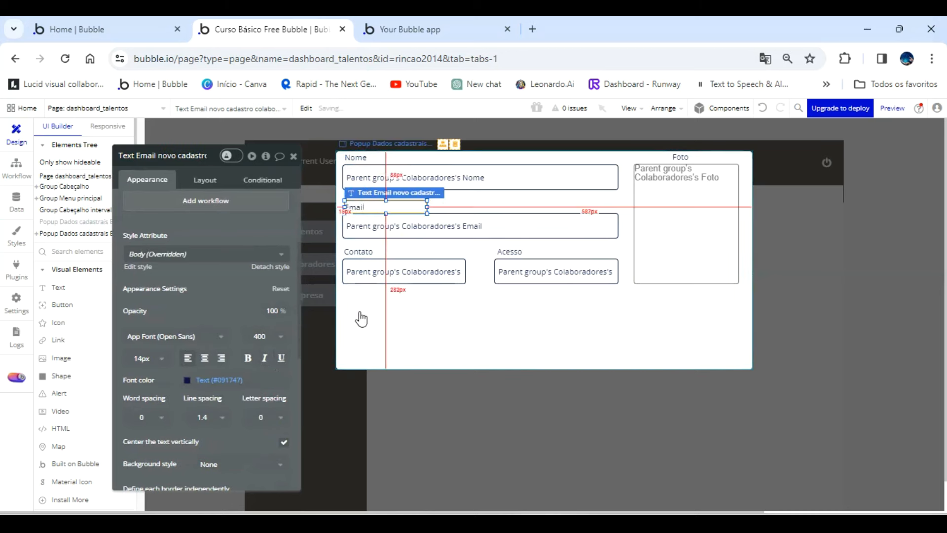
click(359, 255)
click(285, 444)
click(508, 253)
click(283, 444)
click(684, 156)
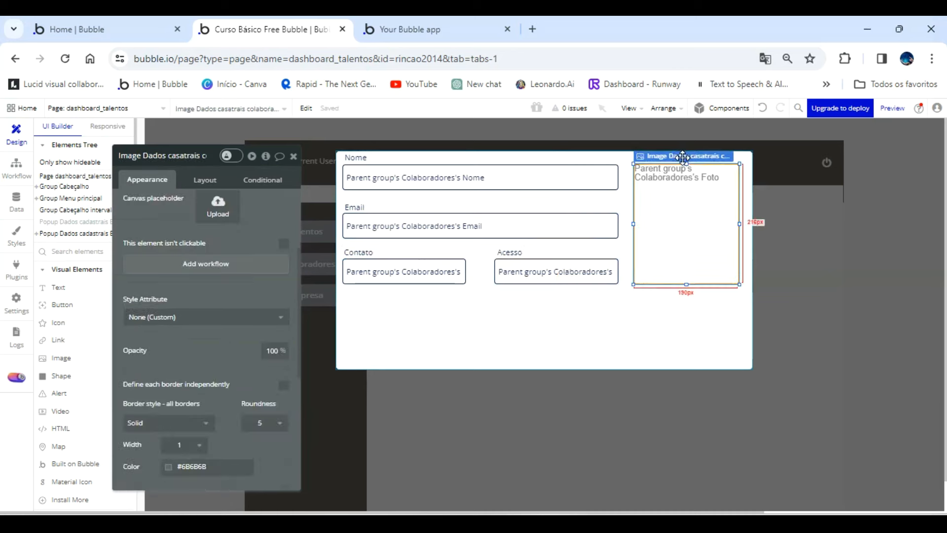
click(651, 313)
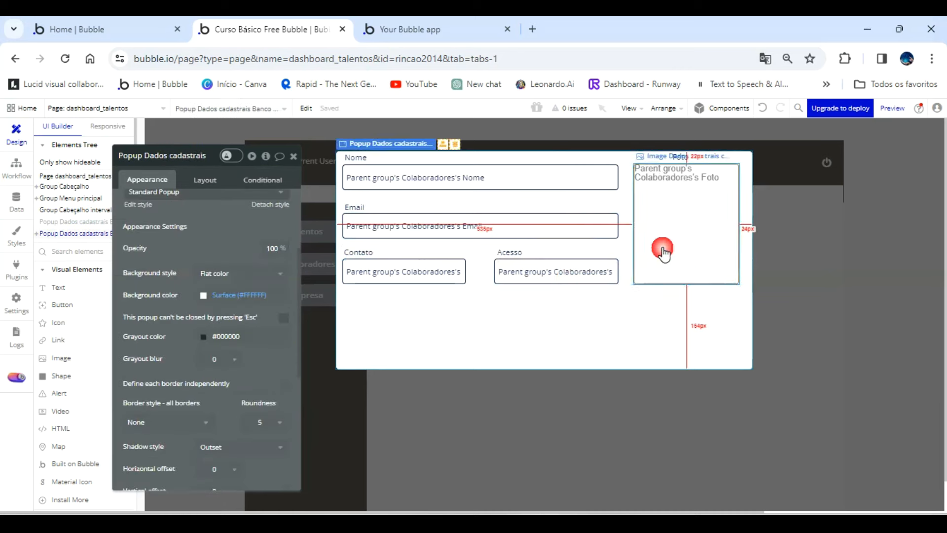
click(683, 158)
click(283, 444)
Make the Foto, Email, Contato and Acesso labels bold.
click(247, 358)
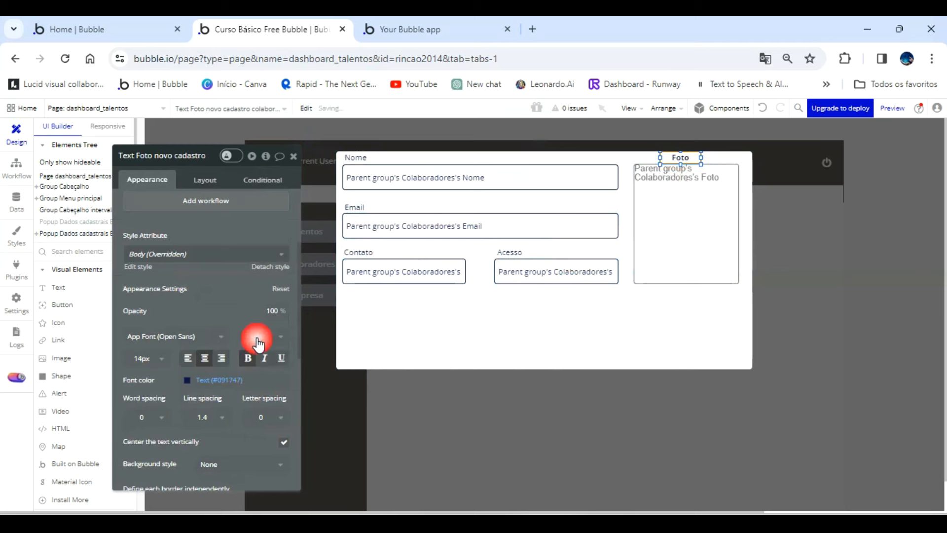
click(363, 157)
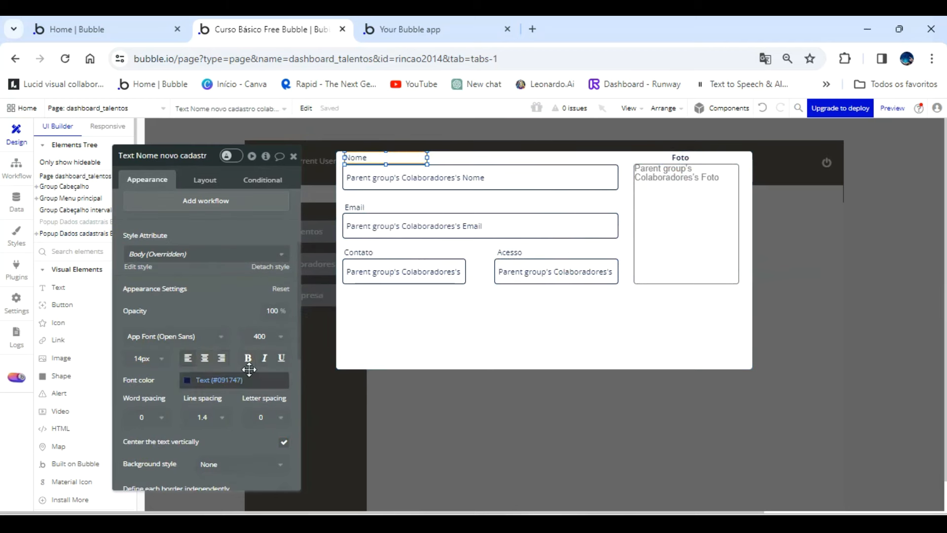
click(359, 208)
click(247, 358)
click(356, 252)
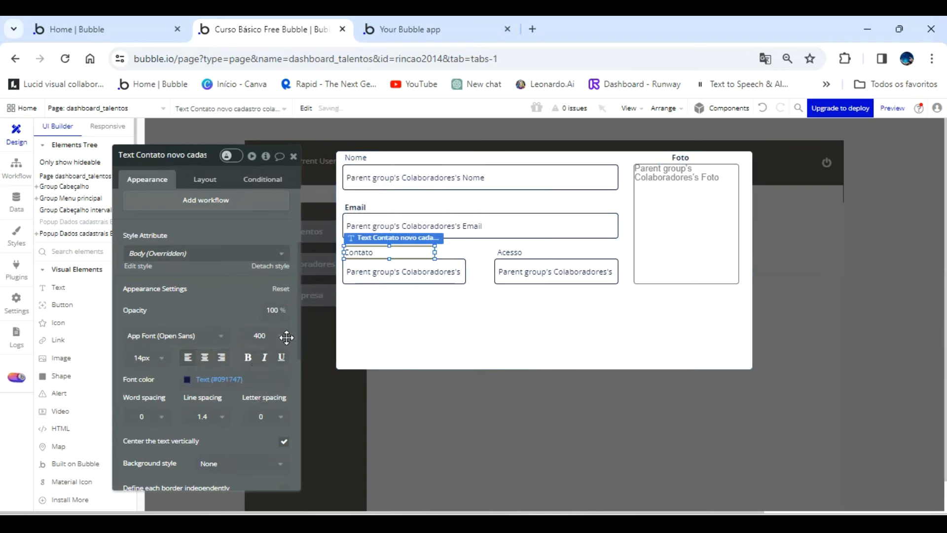
click(247, 357)
click(508, 252)
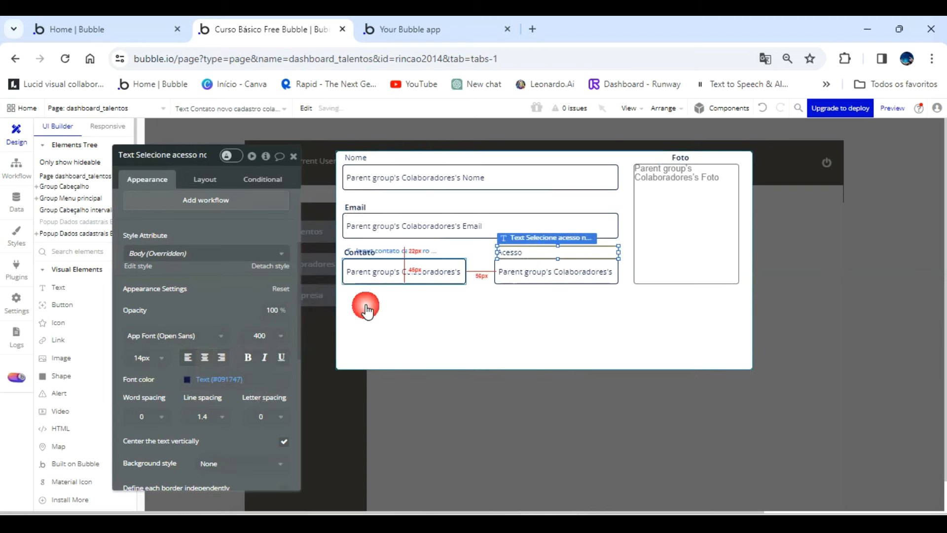
click(247, 357)
Set the height of the collaborator details popup to 550 and dismiss the battery saver notification.
scroll(419, 318, down, 1)
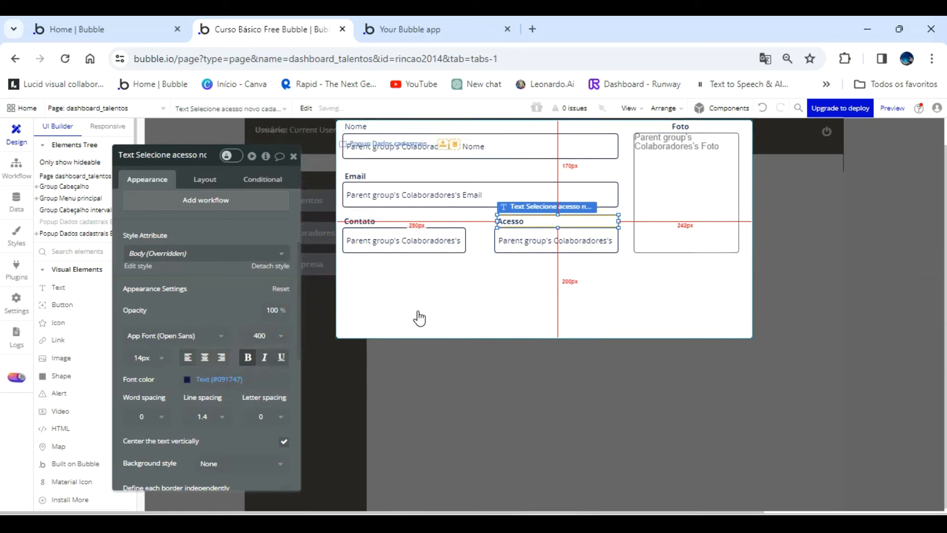
click(330, 229)
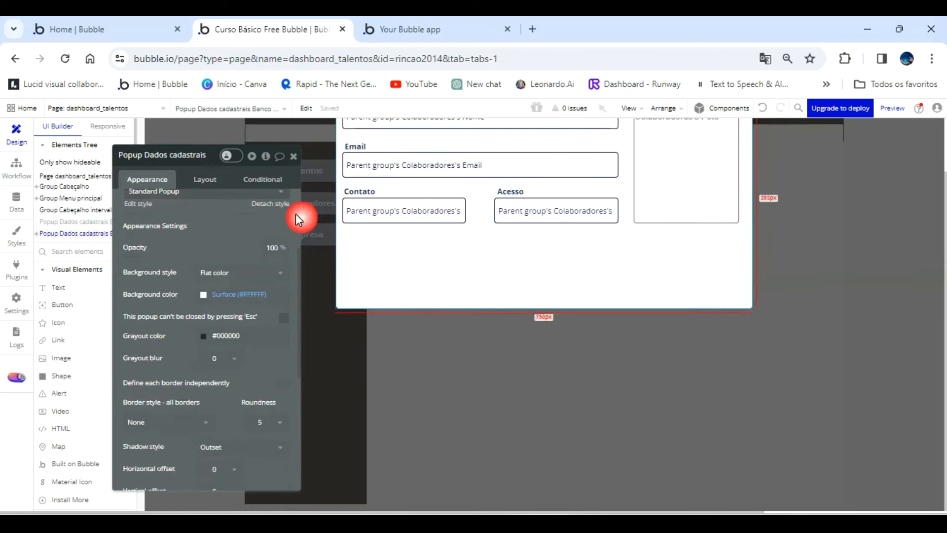
click(212, 179)
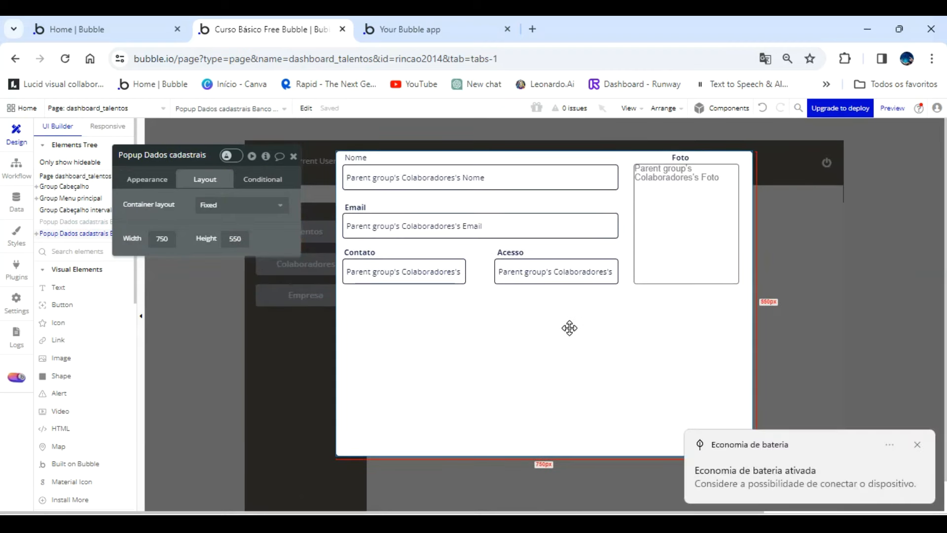
click(915, 447)
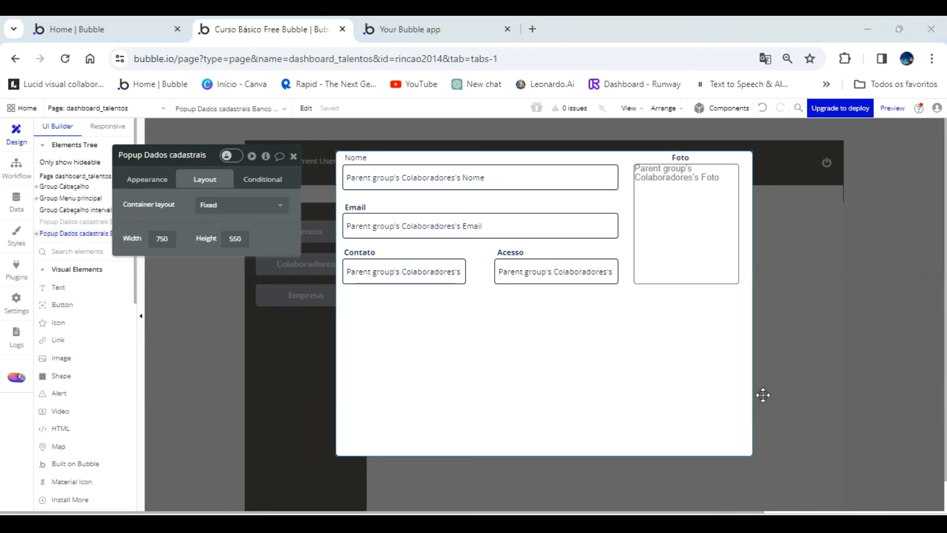
Place a copy of the Acesso label below the Contato field and change its text to "Curriculo".
click(518, 252)
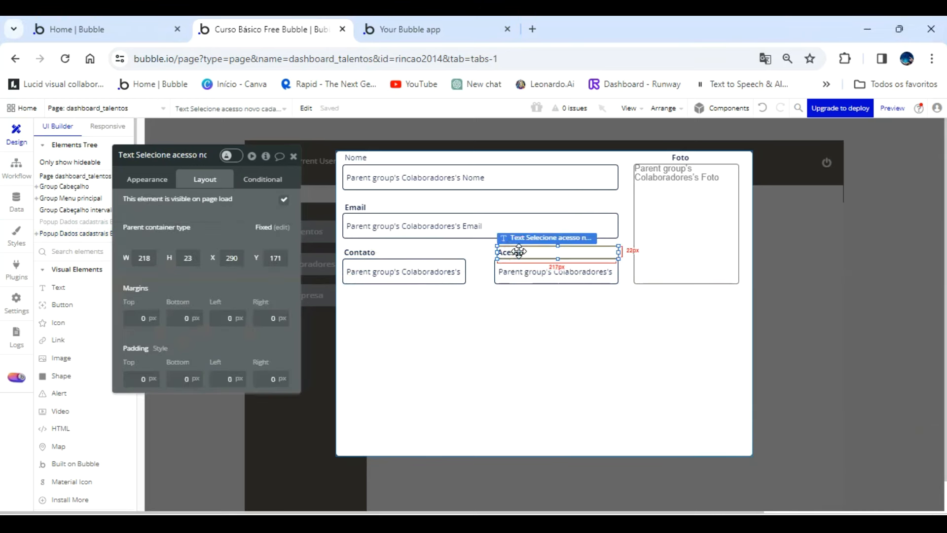
drag(519, 249, 361, 294)
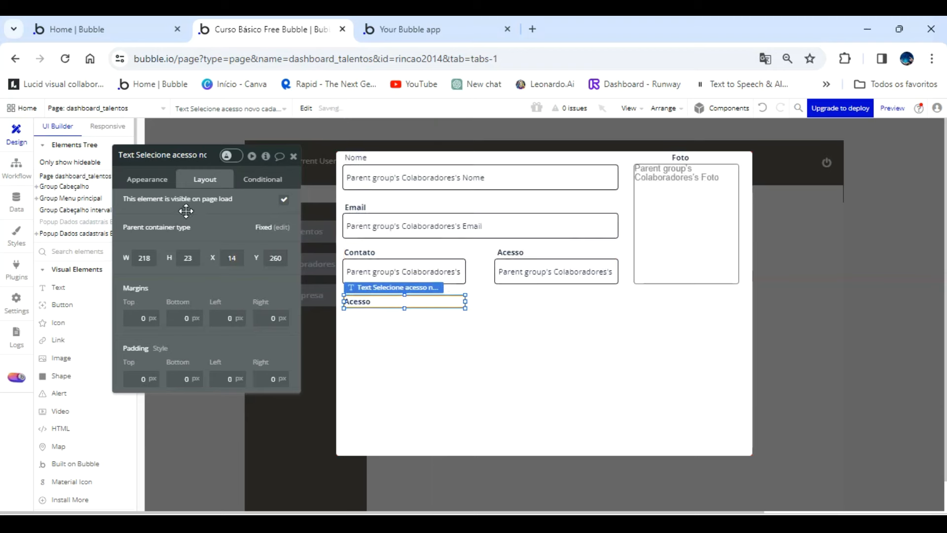
click(146, 179)
double_click(161, 204)
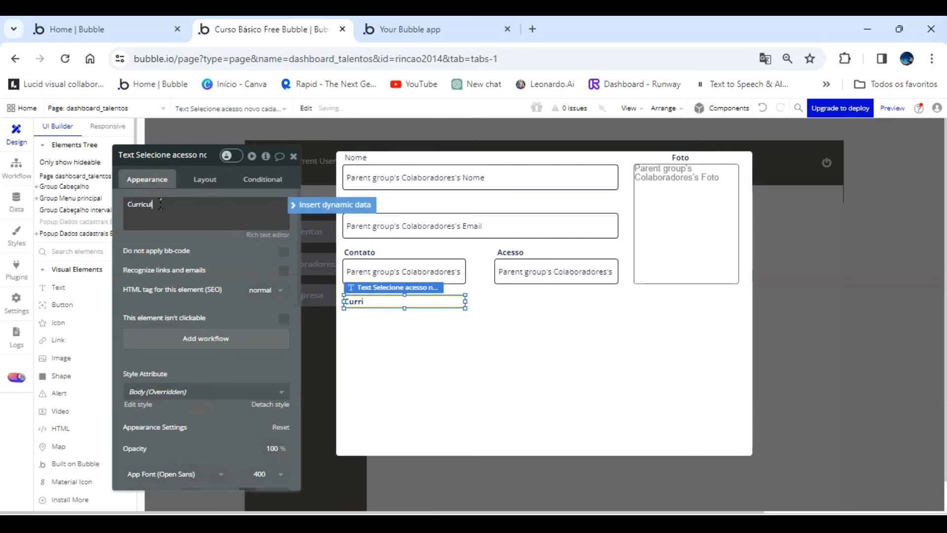
click(236, 257)
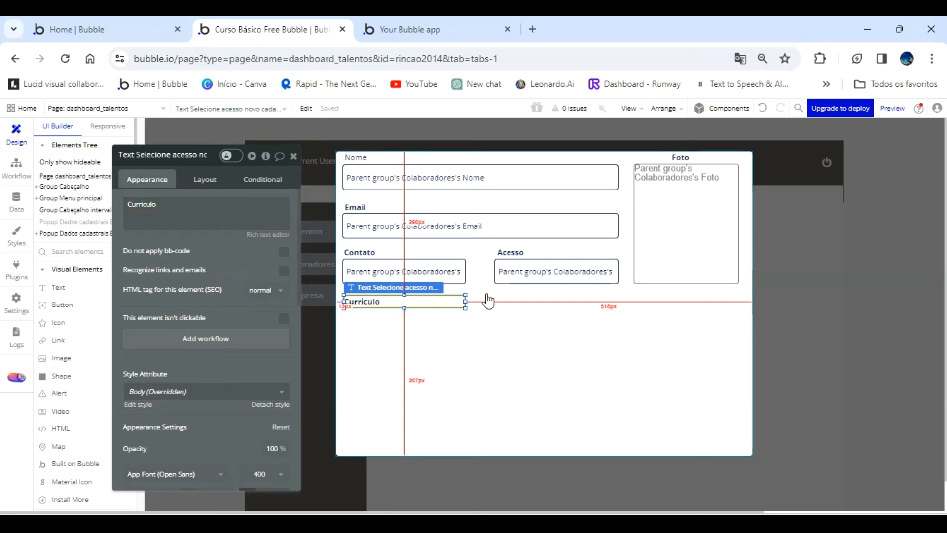
click(294, 156)
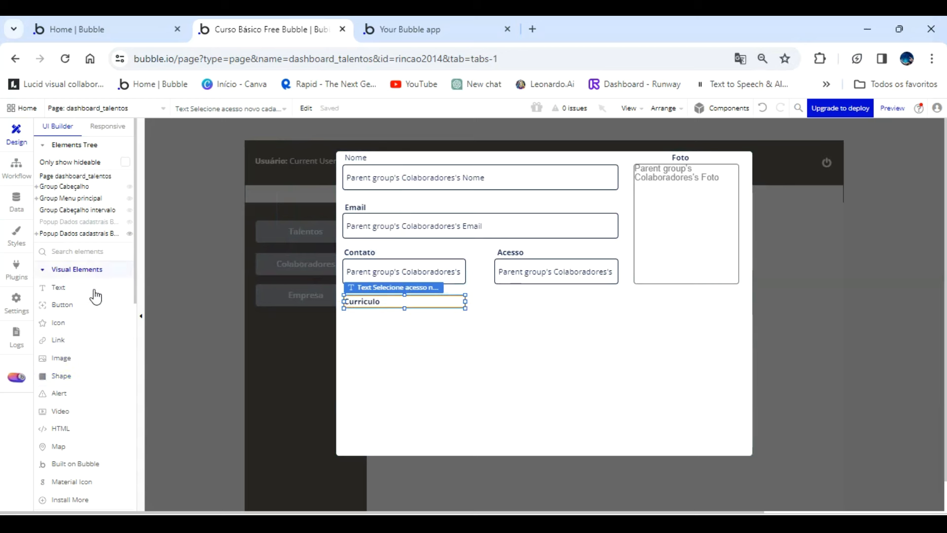
Look through the available visual, container and input form elements for one that suits the résumé file.
scroll(94, 276, down, 6)
scroll(83, 389, down, 2)
scroll(80, 391, down, 3)
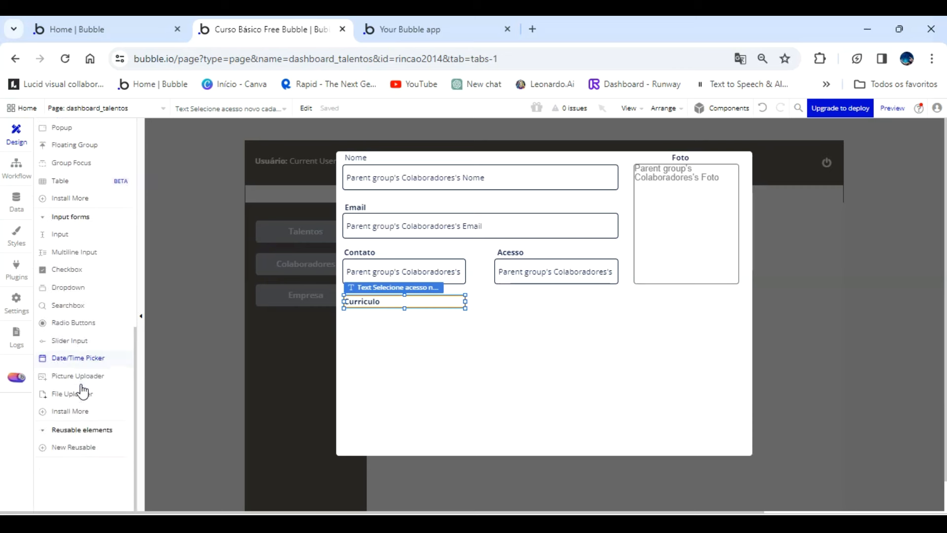
scroll(76, 402, up, 4)
scroll(75, 406, up, 2)
scroll(77, 406, up, 4)
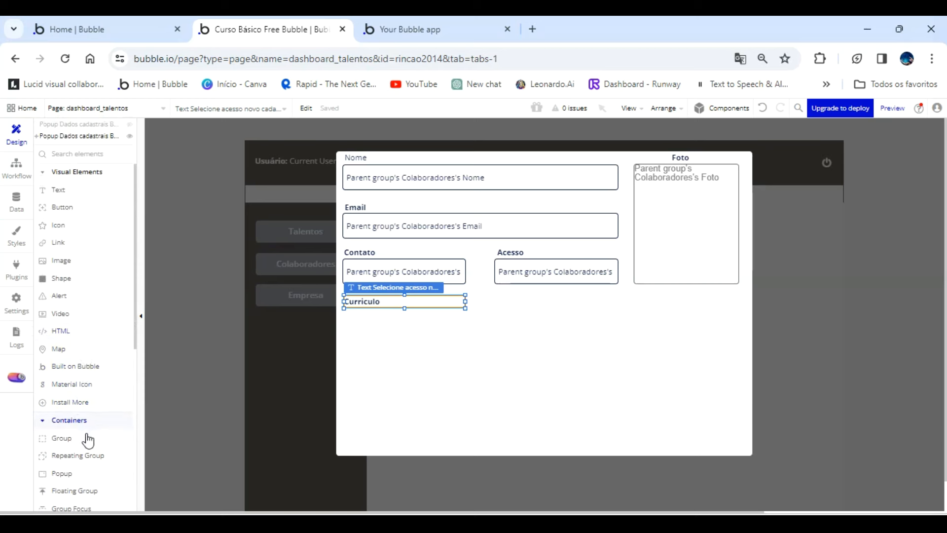
Search the plugin library for "File" and install the free File Downloader plugin.
click(894, 494)
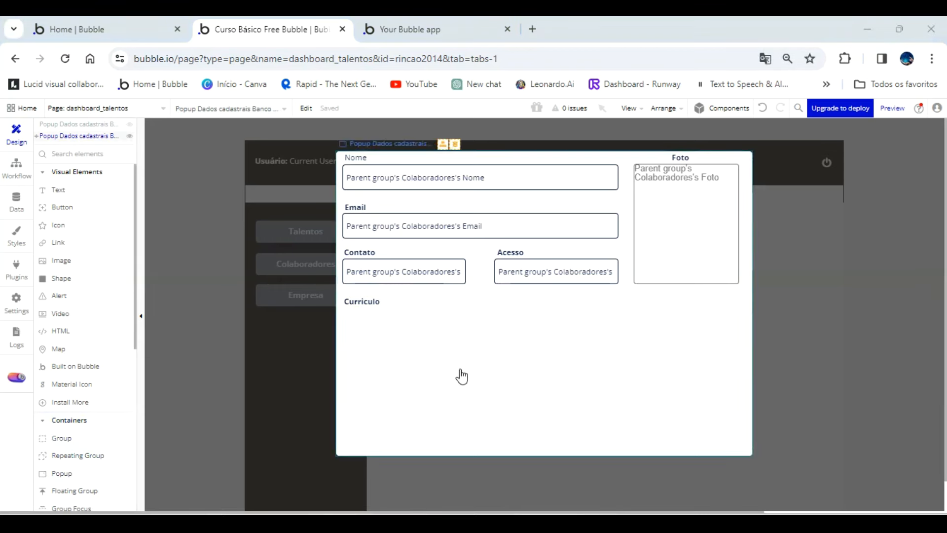
click(17, 269)
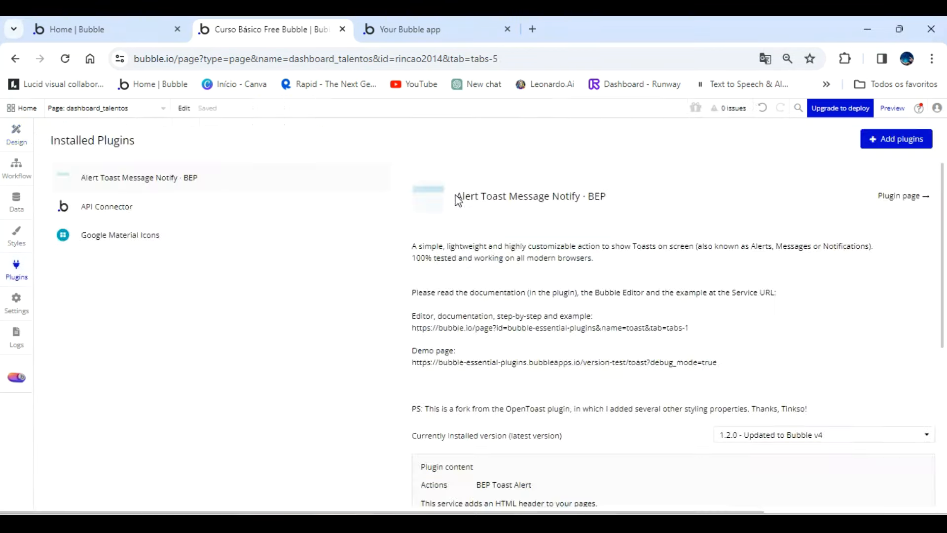
click(911, 140)
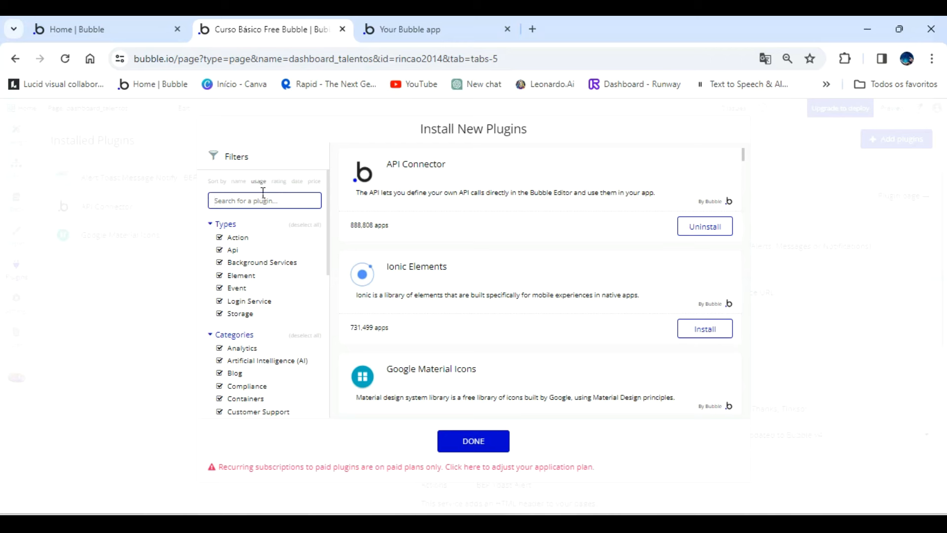
text(File)
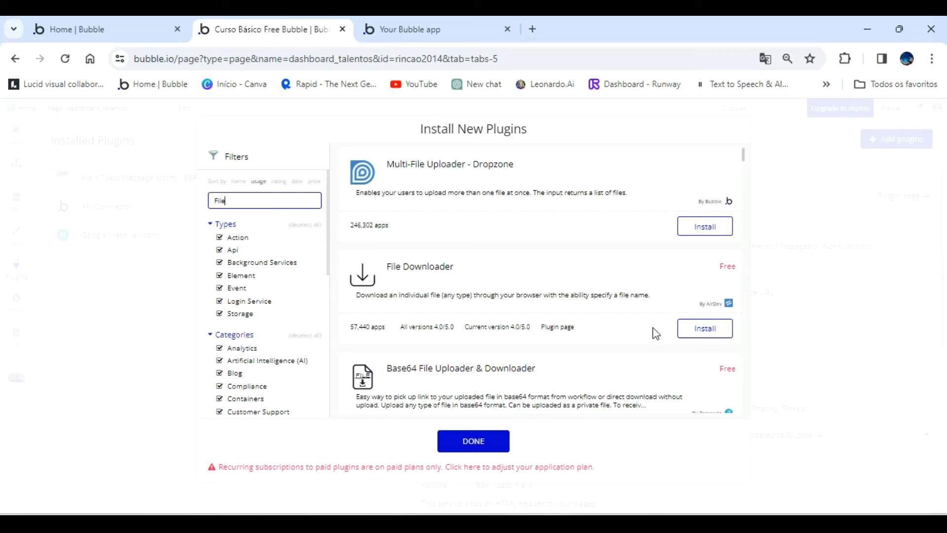
click(698, 332)
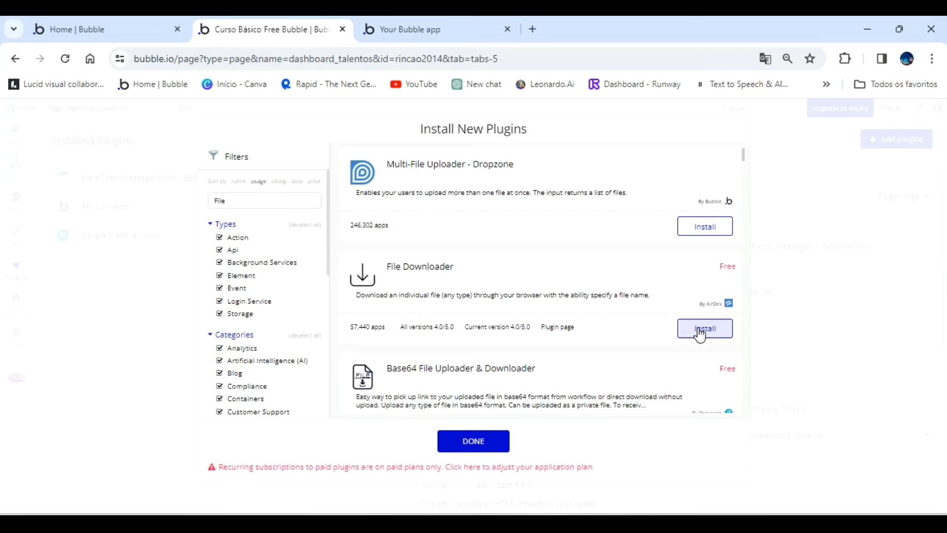
click(475, 443)
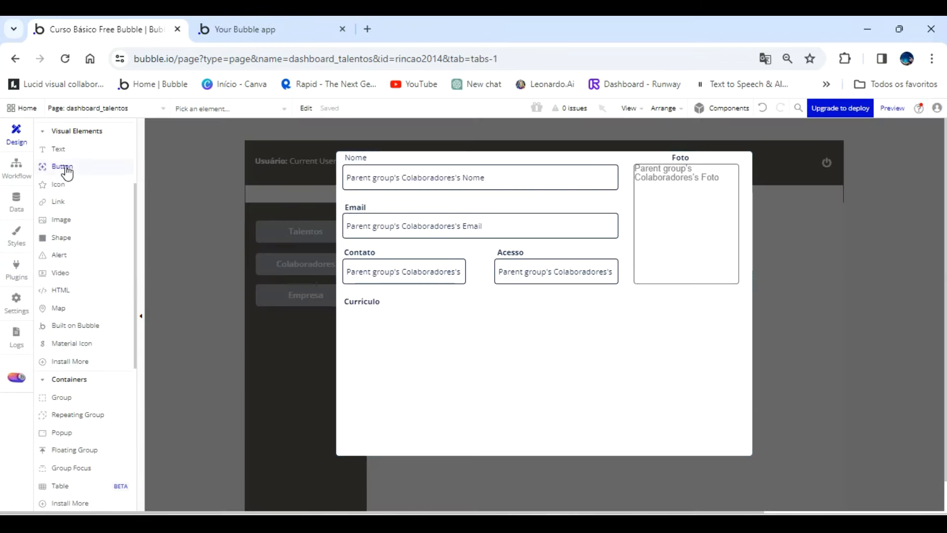
Draw a button about 218 px wide and 35 px high under the Curriculo label, aligned with the label's left edge.
mouse_move(67, 172)
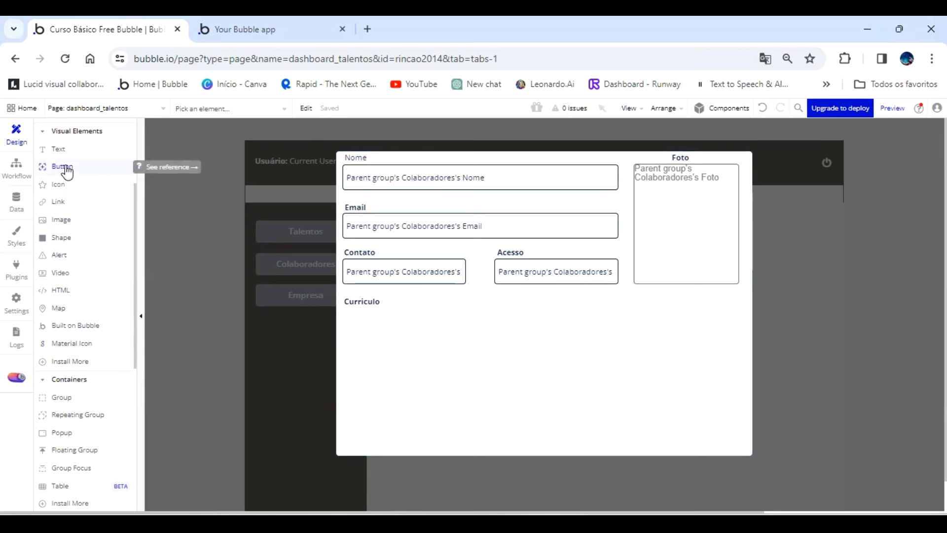
click(67, 171)
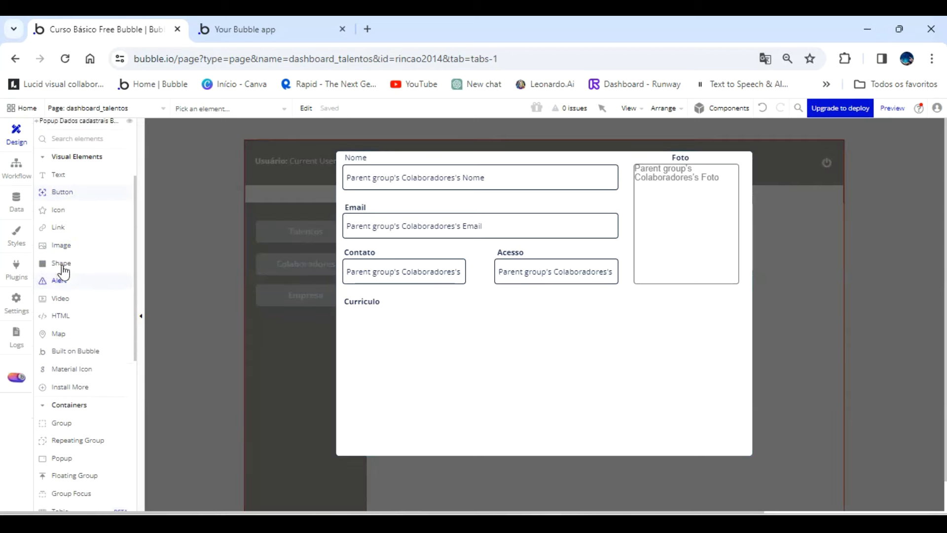
drag(344, 311, 463, 330)
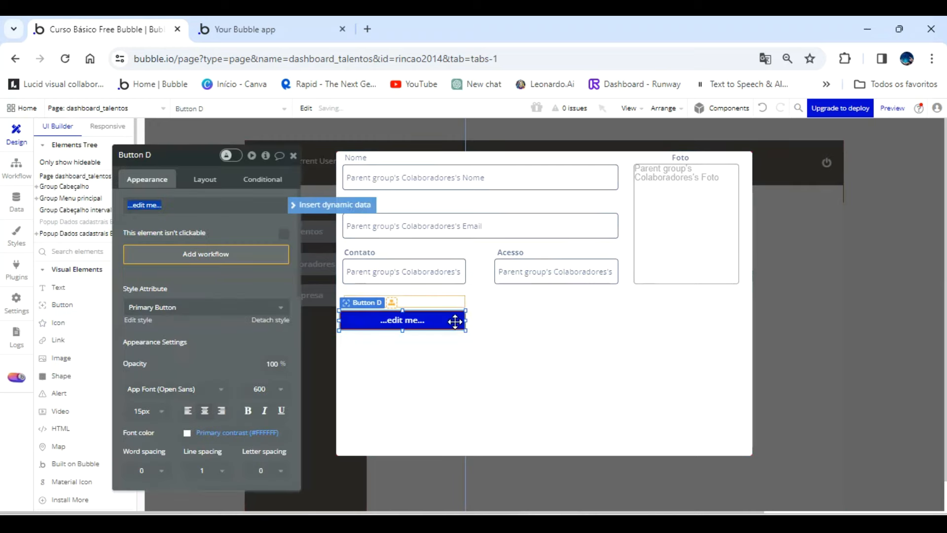
drag(340, 318, 347, 320)
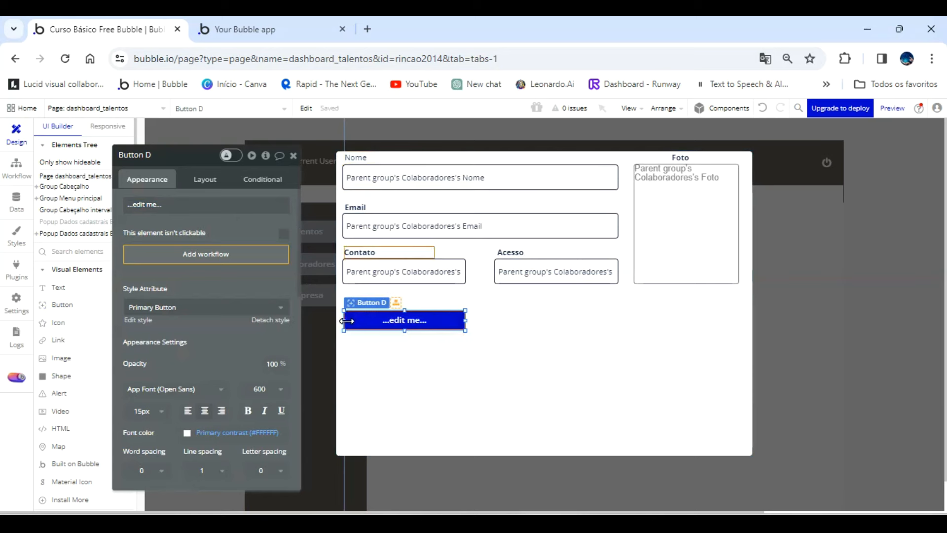
Check the Contato input's size and set the new button's height to 46 to match it.
click(374, 273)
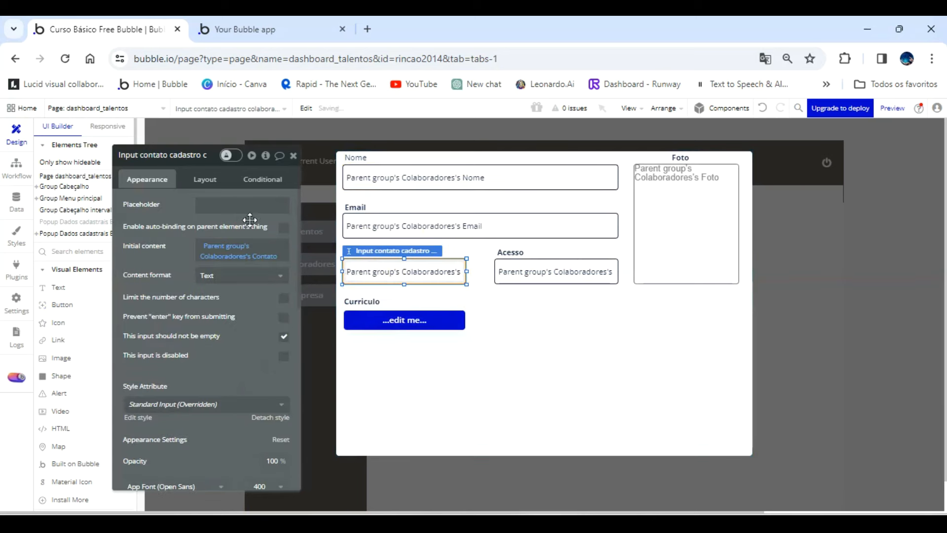
click(207, 180)
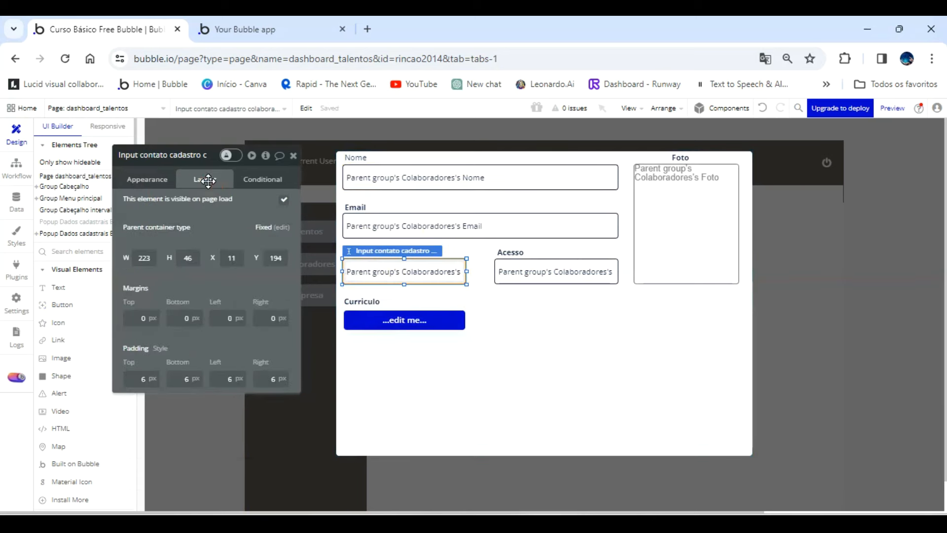
click(374, 314)
drag(193, 257, 173, 254)
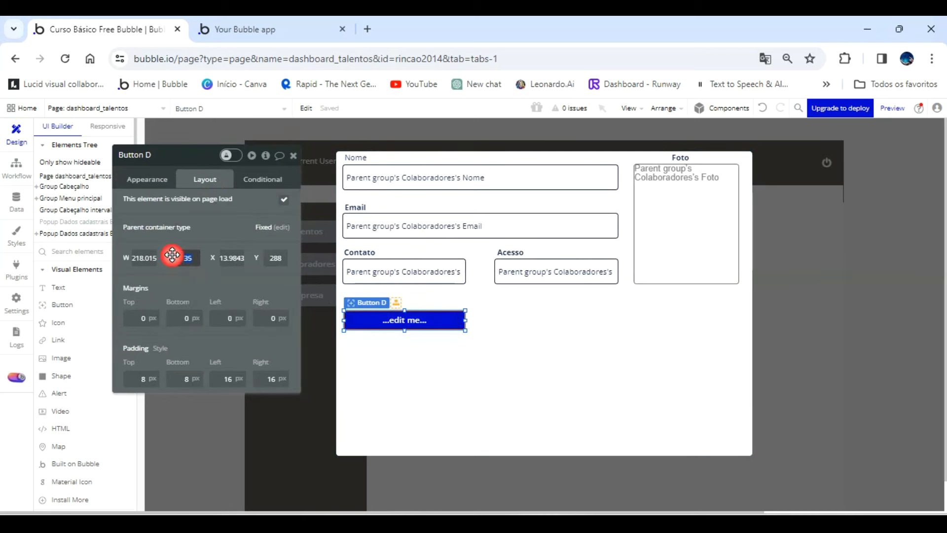
text(46)
click(406, 382)
Rename the new button element "Button Download curriculo".
click(406, 327)
click(159, 180)
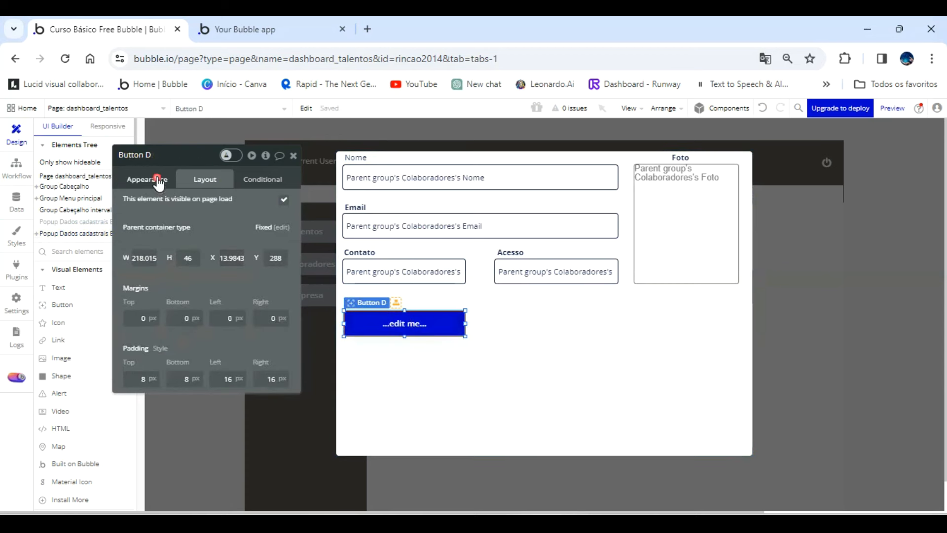
click(164, 155)
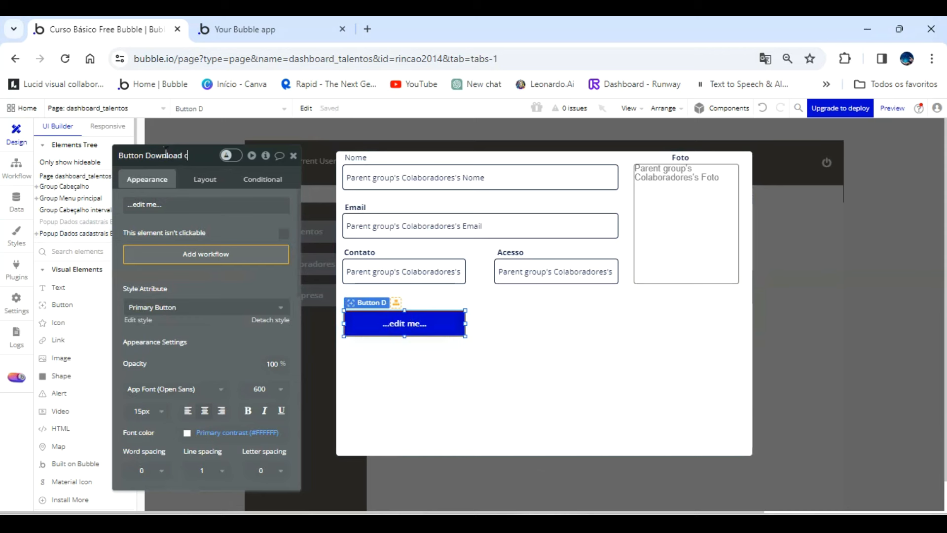
text(ownload curriculo)
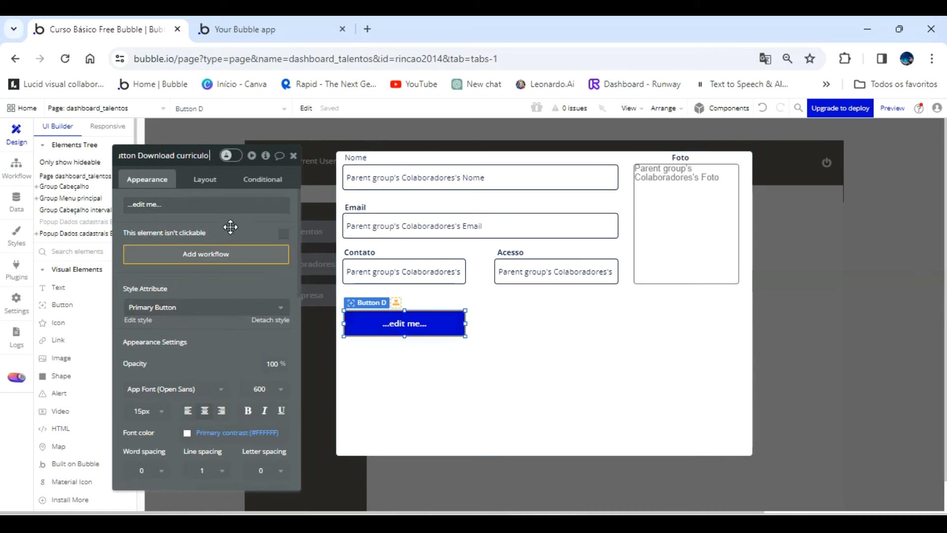
click(433, 370)
Delete the download button and the Curriculo label from the popup.
click(368, 300)
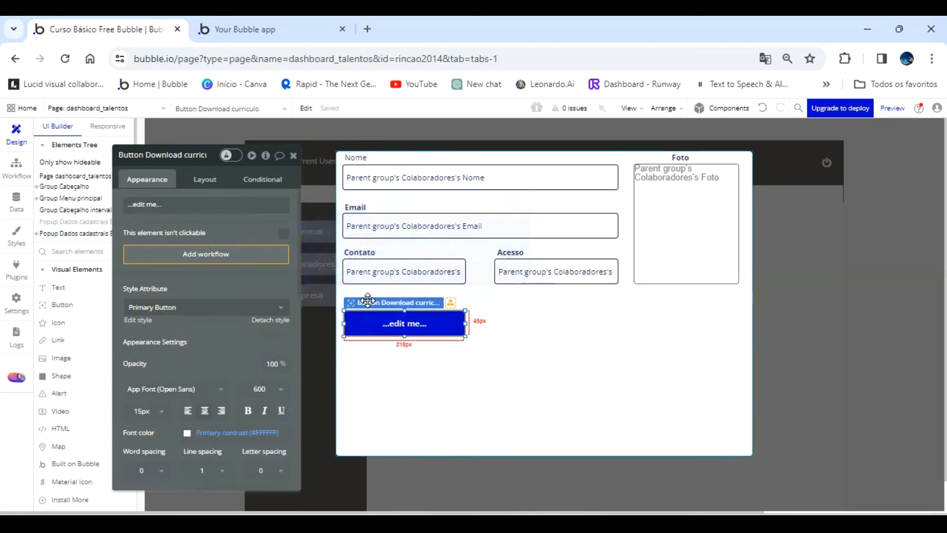
key(Delete)
click(368, 300)
key(Delete)
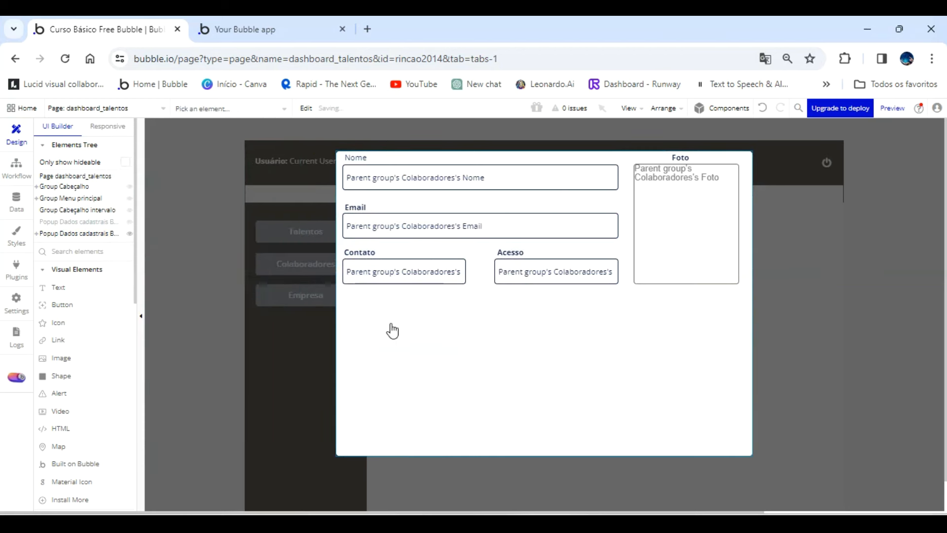
Set the height of the collaborator details popup to 350.
click(489, 398)
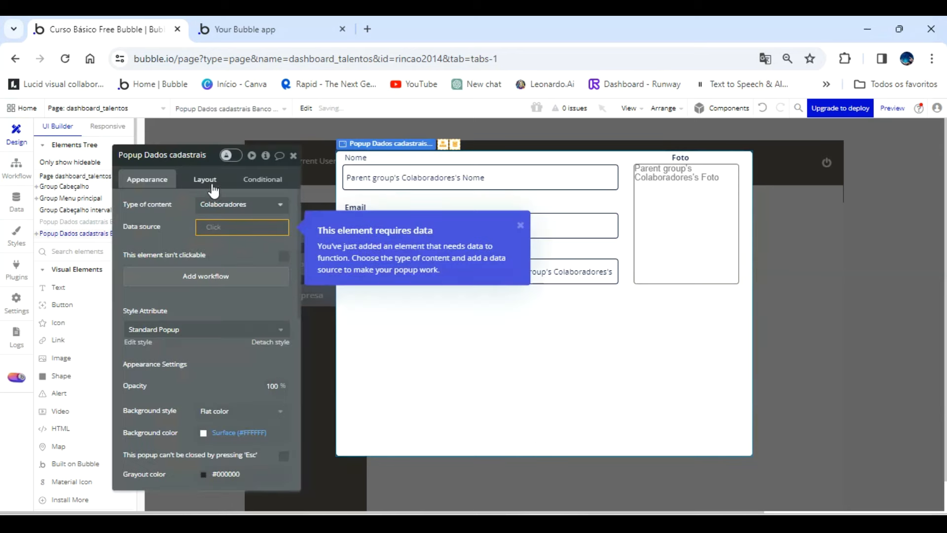
click(209, 183)
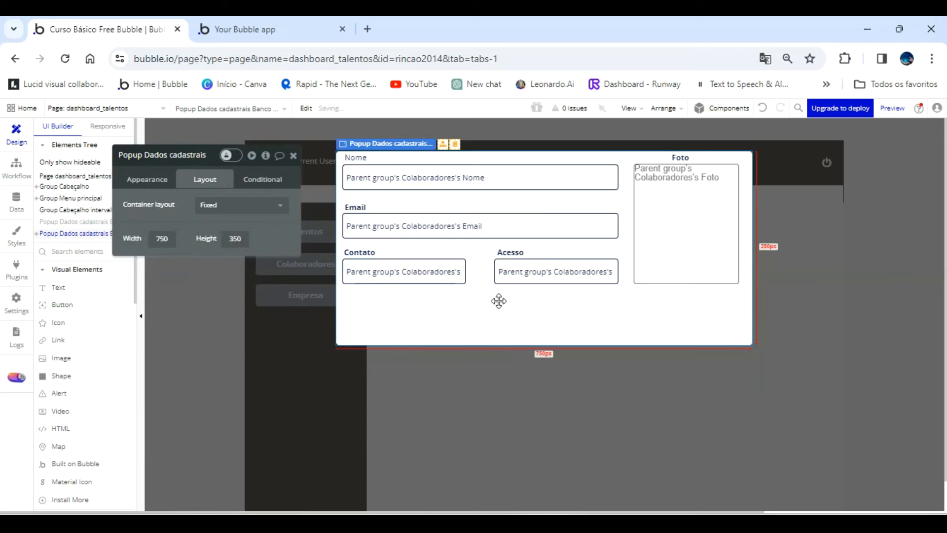
Select all ten labels, inputs and the photo image in the popup and nudge them slightly to the right.
click(363, 157)
shift+click(673, 157)
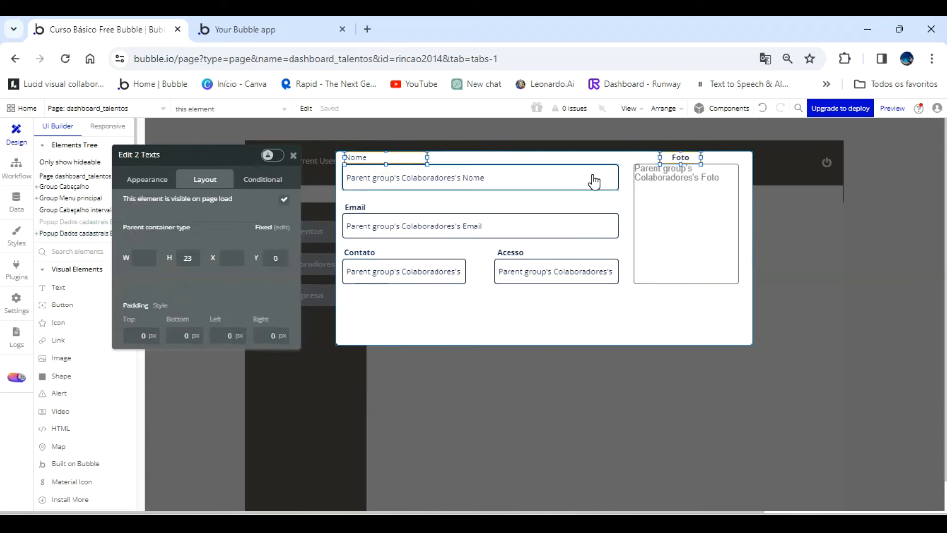
shift+click(592, 180)
shift+click(372, 210)
shift+click(553, 226)
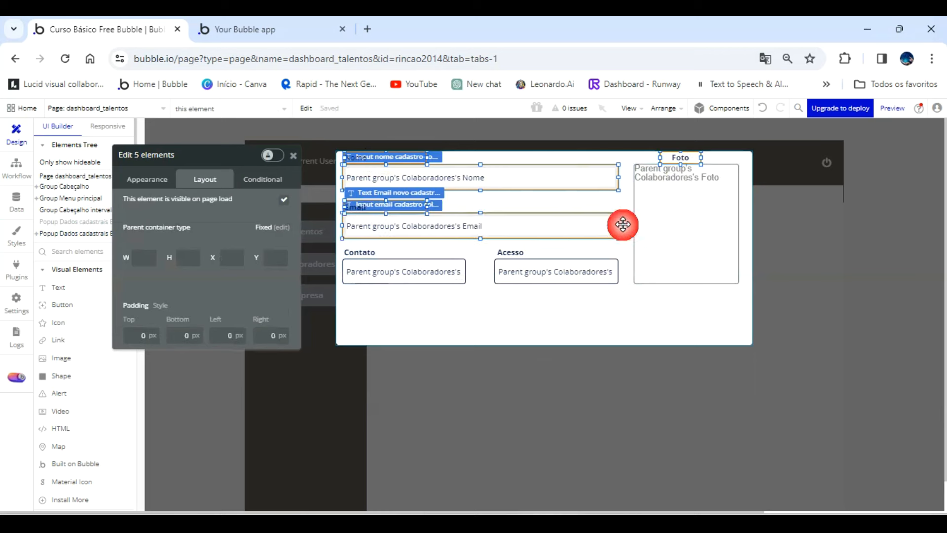
shift+click(656, 228)
shift+click(372, 251)
shift+click(511, 252)
shift+click(418, 274)
shift+click(513, 270)
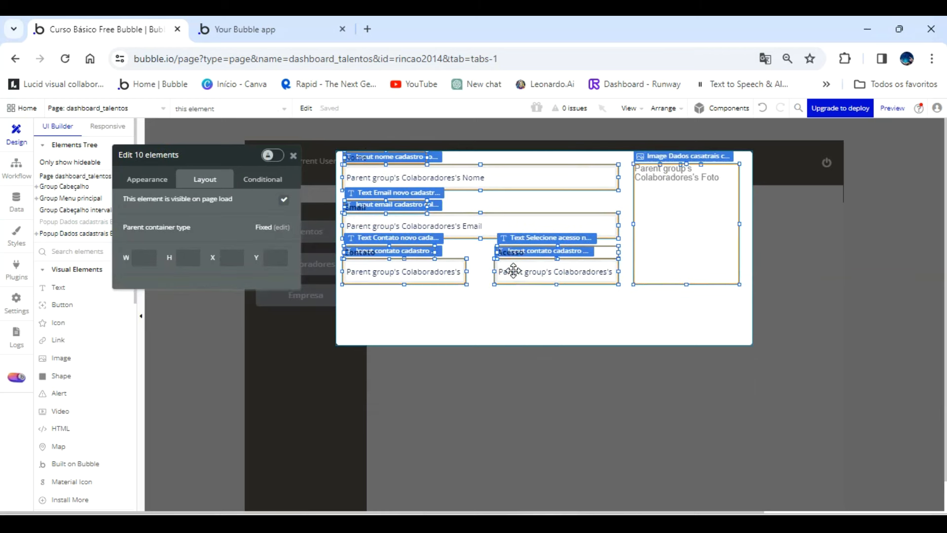
key(Right)
key(Right)
key(Right)
key(Right)
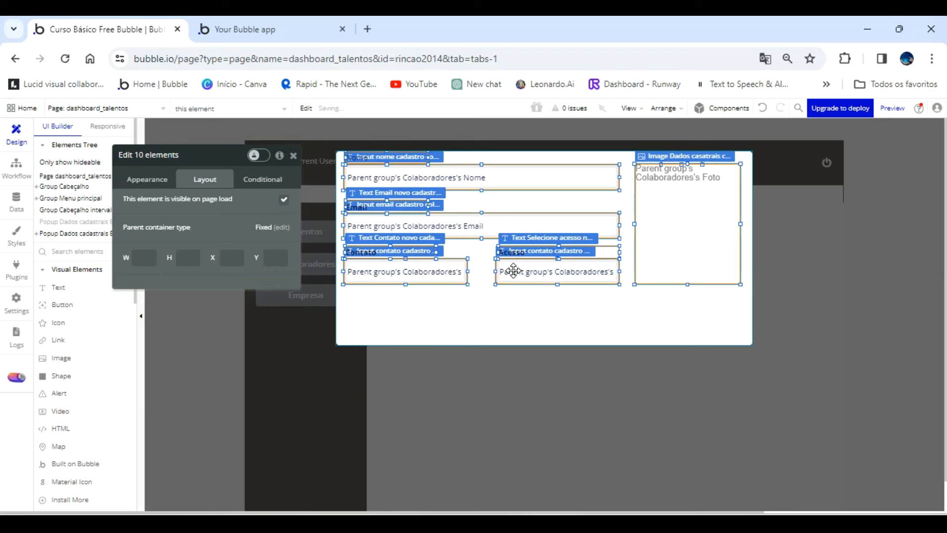
key(Right)
key(Right)
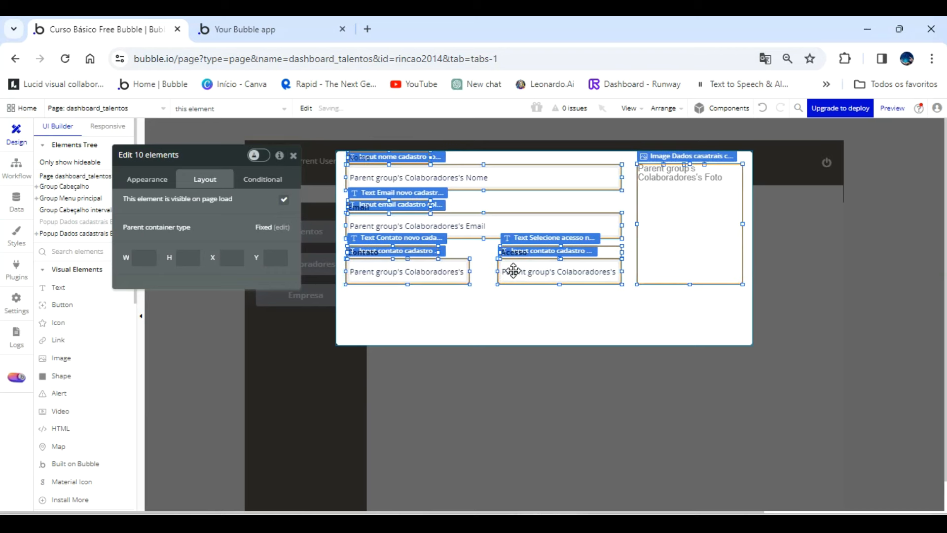
Move the selected popup elements down to leave room for a header above them.
key(Down)
key(Down)
key(Down)
key(Down)
key(Down)
key(Down)
key(Down)
key(Down)
key(Down)
key(Down)
key(Down)
key(Down)
key(Down)
key(Down)
key(Down)
key(Down)
key(Down)
key(Down)
key(Down)
key(Down)
key(Down)
key(Down)
key(Down)
key(Down)
key(Down)
key(Down)
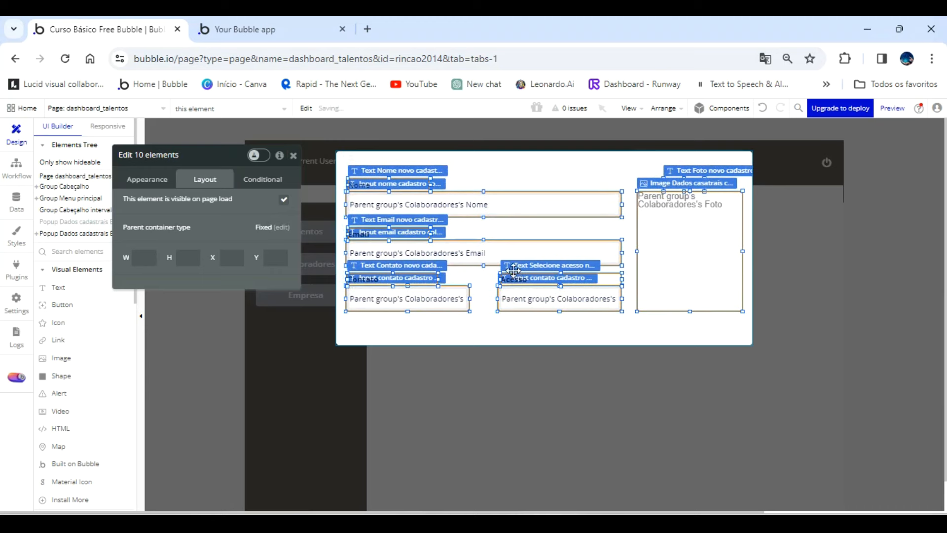
key(Down)
key(Down)
key(Down)
key(Down)
key(Down)
key(Down)
key(Down)
key(Down)
key(Down)
key(Down)
key(Down)
key(Down)
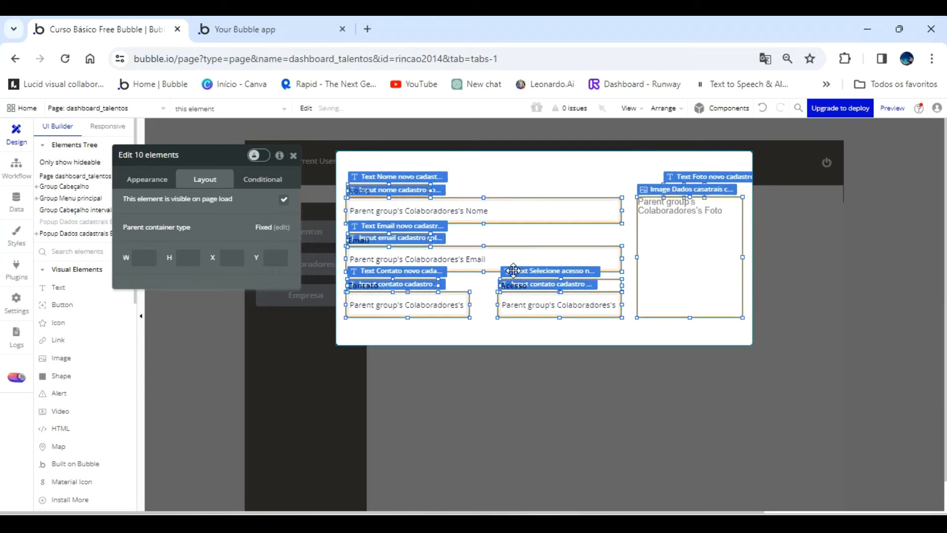
click(539, 173)
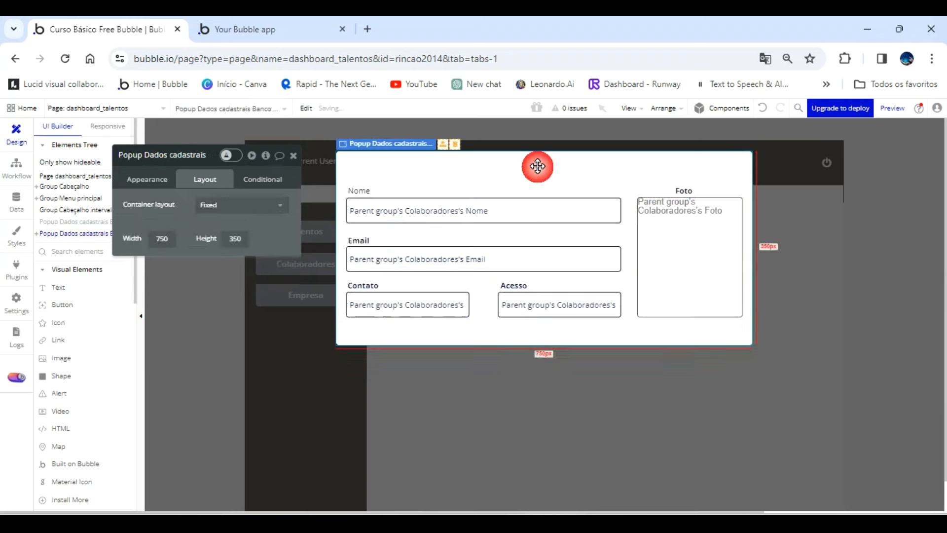
Duplicate the Nome label and place one copy in the free space at the top of the popup.
click(370, 190)
key(ctrl+v)
click(370, 189)
drag(370, 188, 378, 167)
click(377, 193)
click(413, 170)
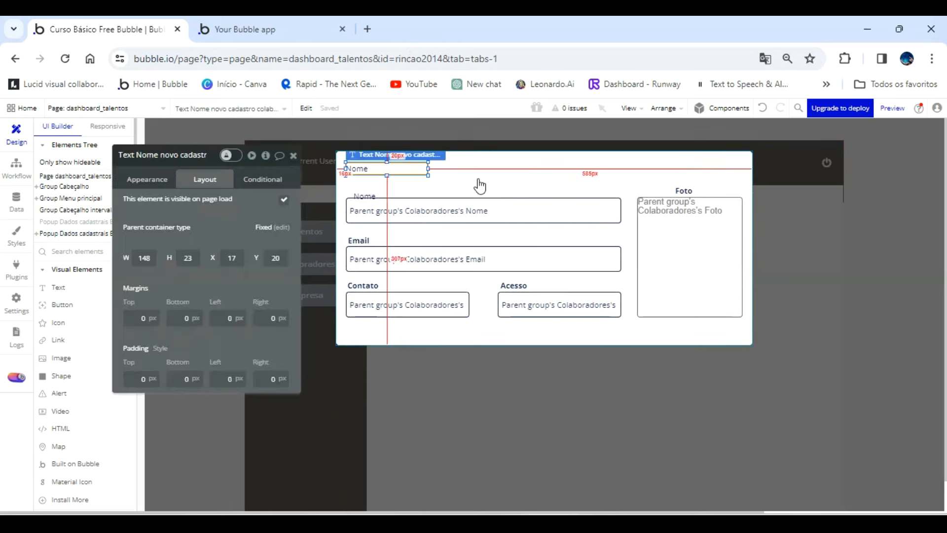
click(377, 176)
click(359, 168)
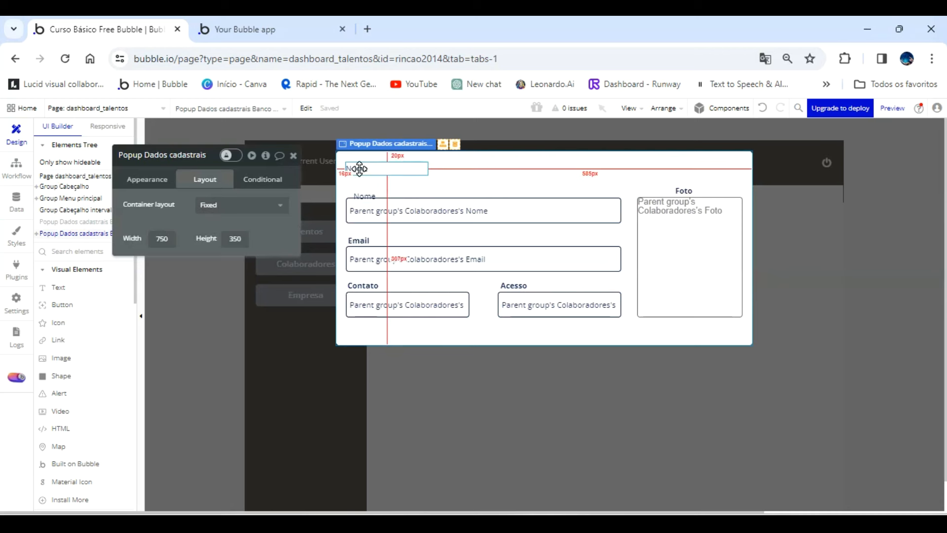
Set the upper Nome label's width to 749 and move it to the popup's left edge at X 0.
click(153, 258)
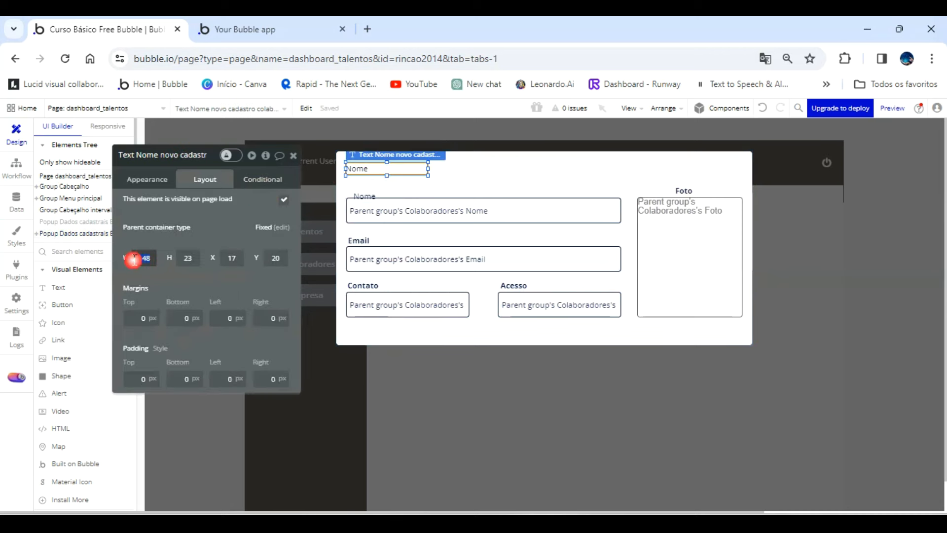
text(749)
key(Return)
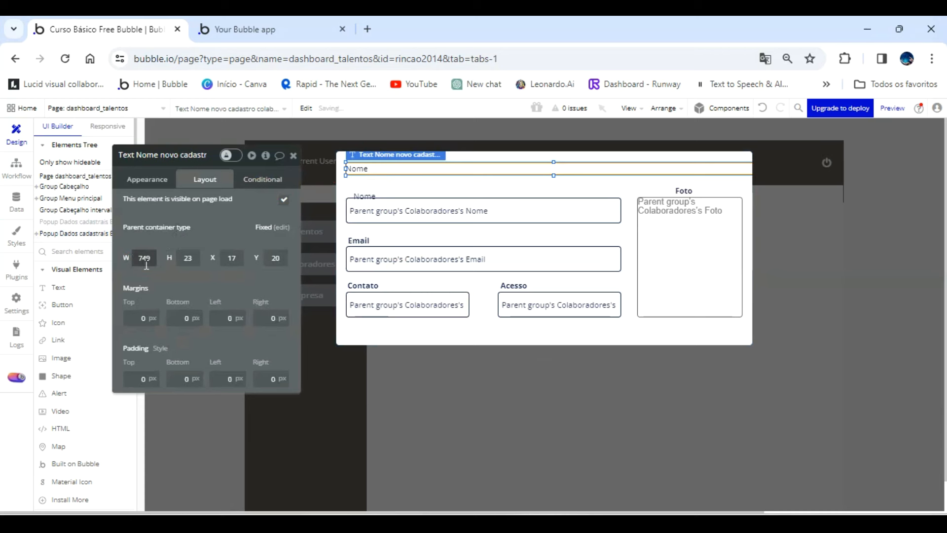
click(487, 187)
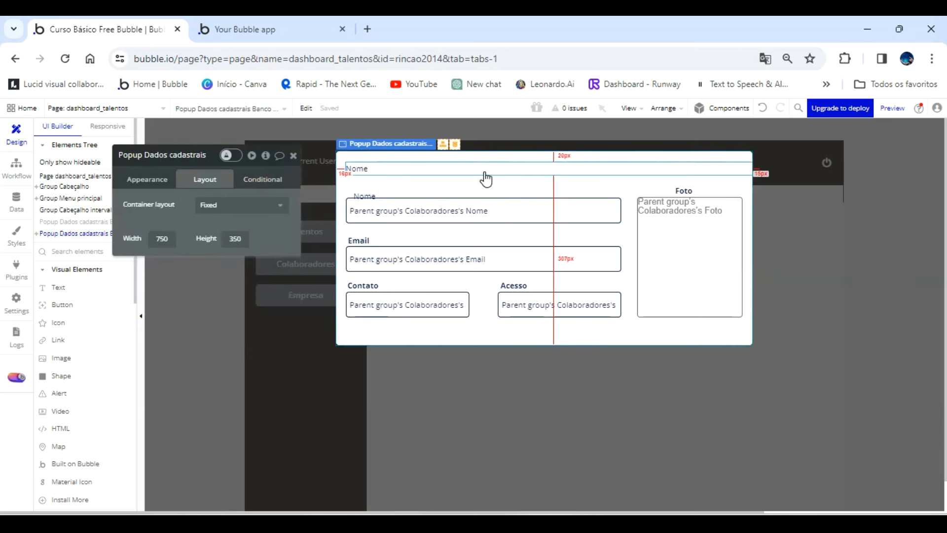
click(478, 168)
drag(471, 171, 440, 191)
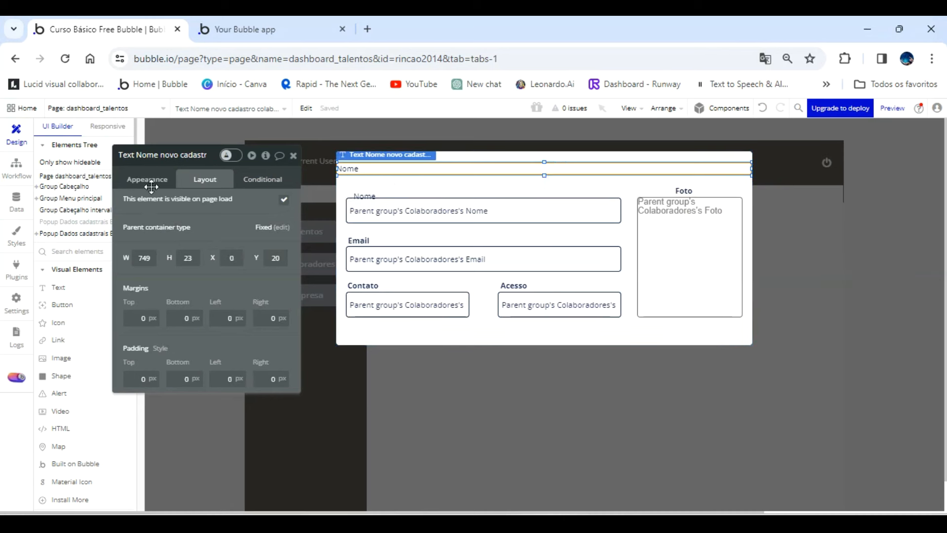
Extend the upper Nome label's height toward the popup's top edge and nudge it down slightly as a header bar.
click(148, 180)
drag(544, 162, 545, 151)
key(Down)
key(Down)
key(Down)
key(Down)
key(Down)
key(Down)
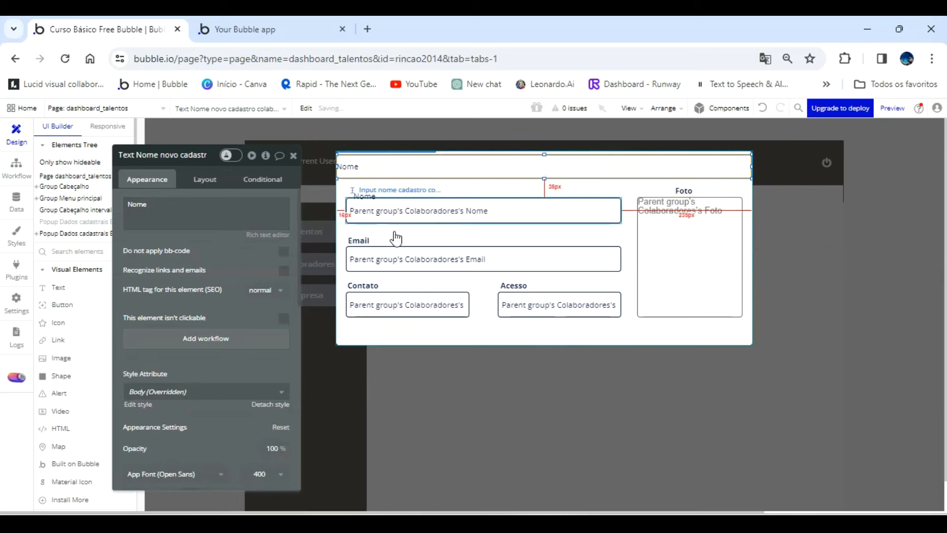
Center the header label's text horizontally and set its font color to Primary contrast (#FFFFFF).
scroll(229, 372, down, 3)
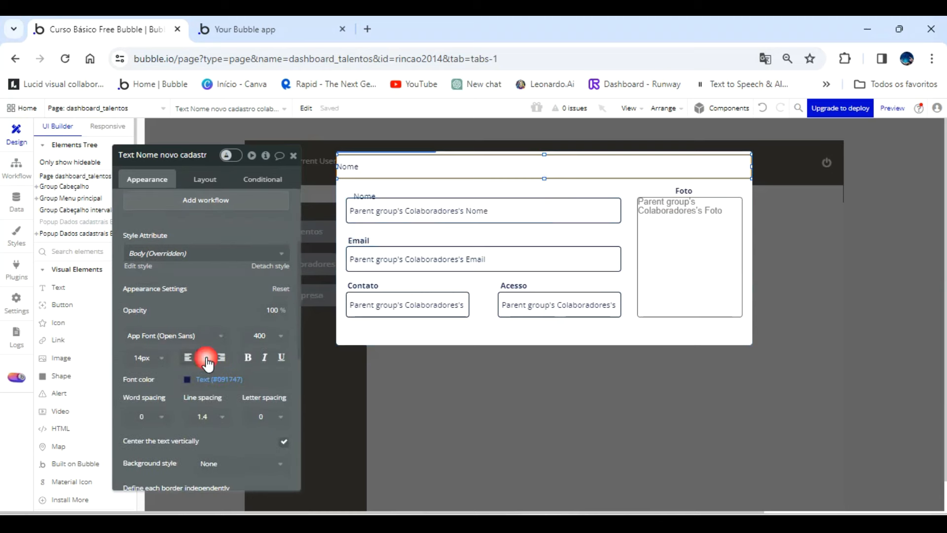
click(207, 359)
click(187, 379)
click(203, 488)
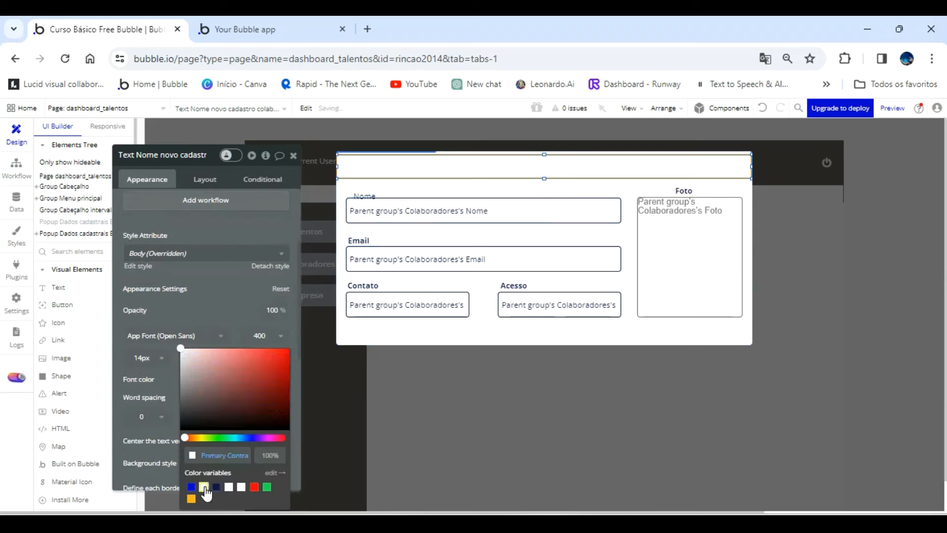
Give the header label a flat color background of #1F1A1A.
scroll(212, 301, down, 3)
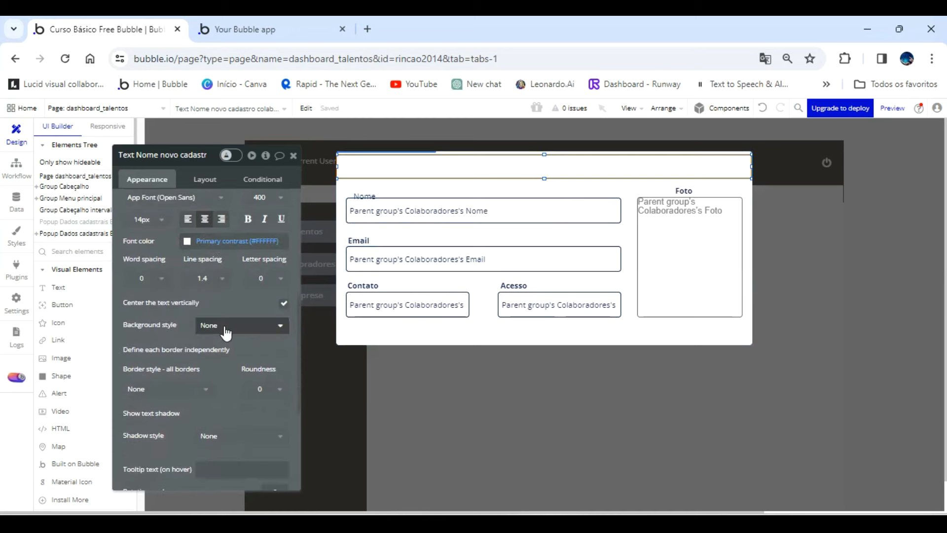
click(224, 326)
click(223, 372)
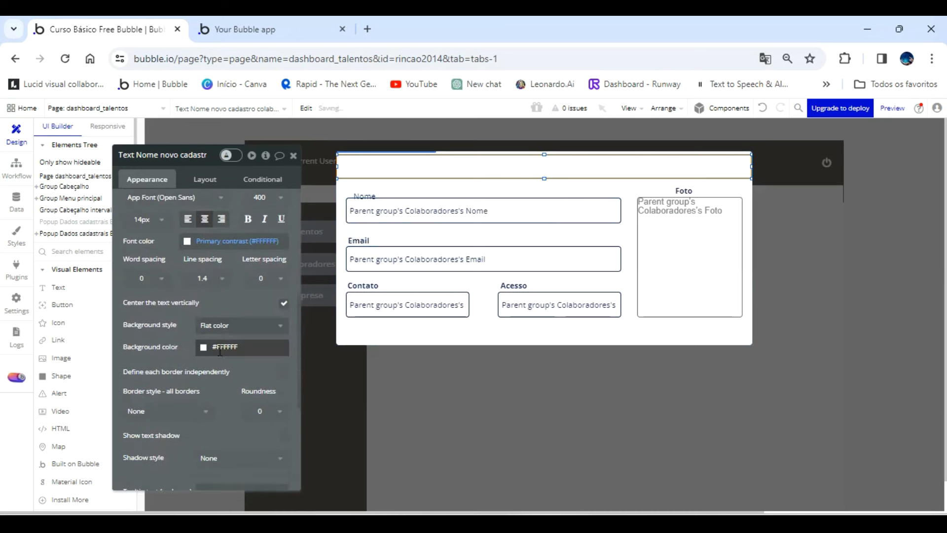
click(248, 345)
click(213, 427)
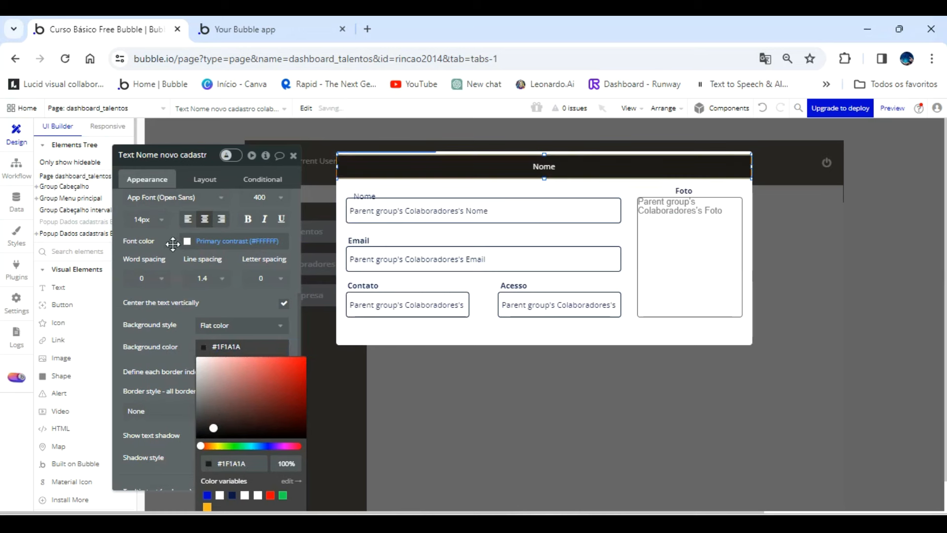
Change the header label's text to "Dados Cadastrais Colaborador" and set its font size to 18.
scroll(178, 242, up, 5)
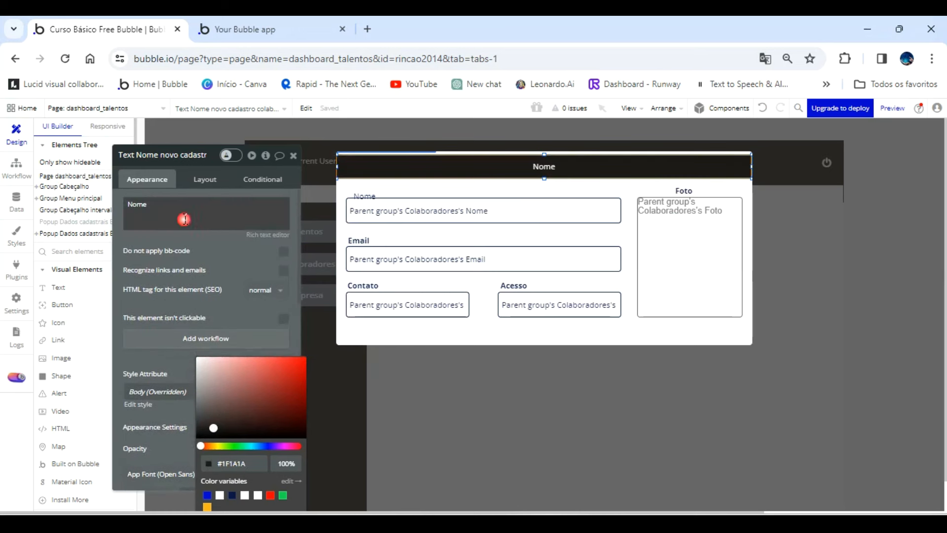
click(184, 219)
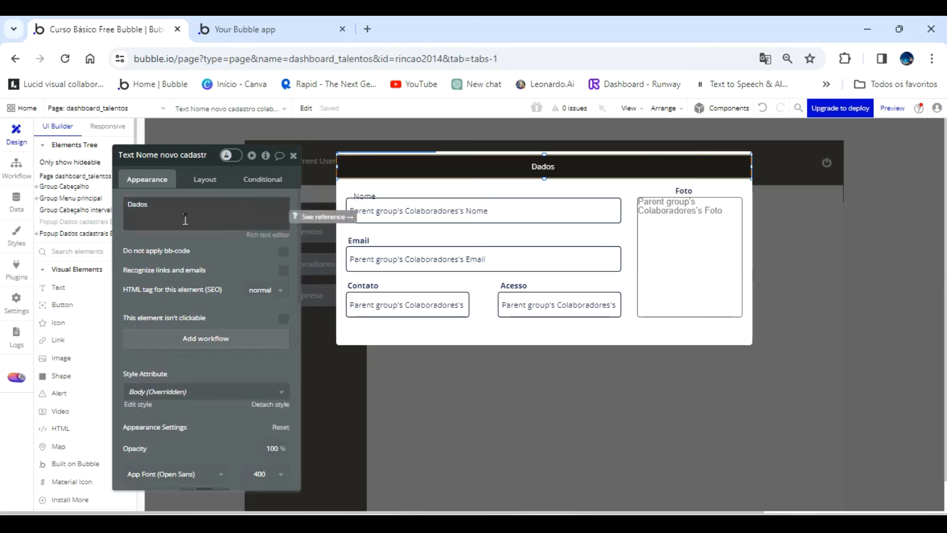
click(188, 213)
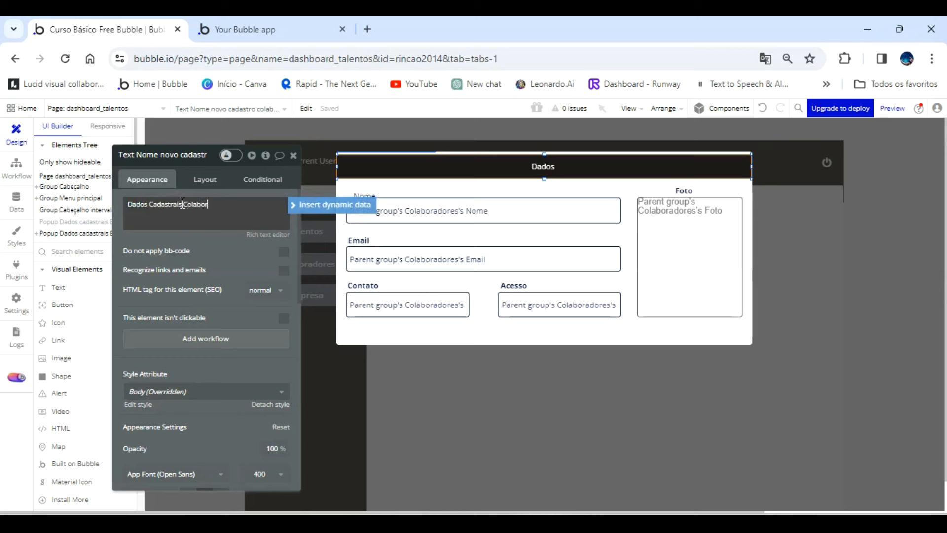
click(182, 205)
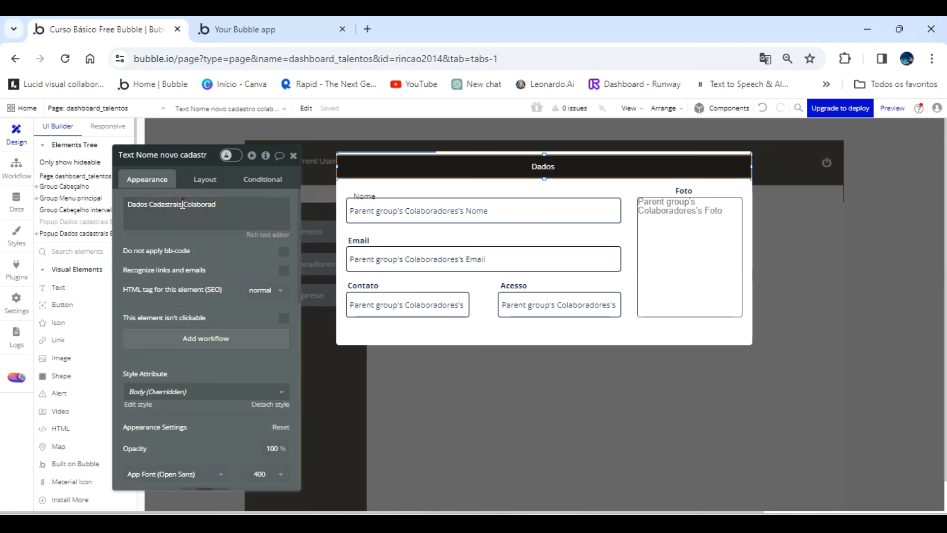
triple_click(231, 207)
click(227, 208)
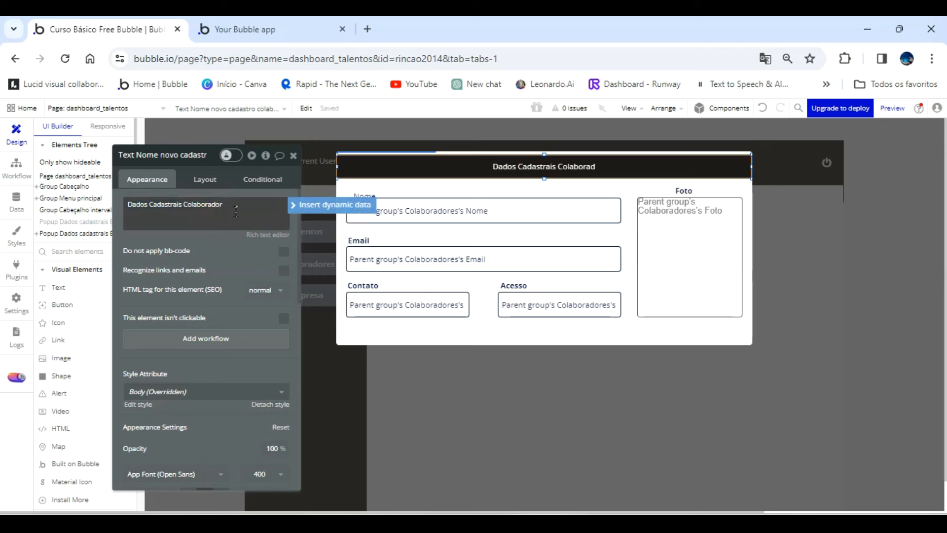
scroll(221, 345, down, 2)
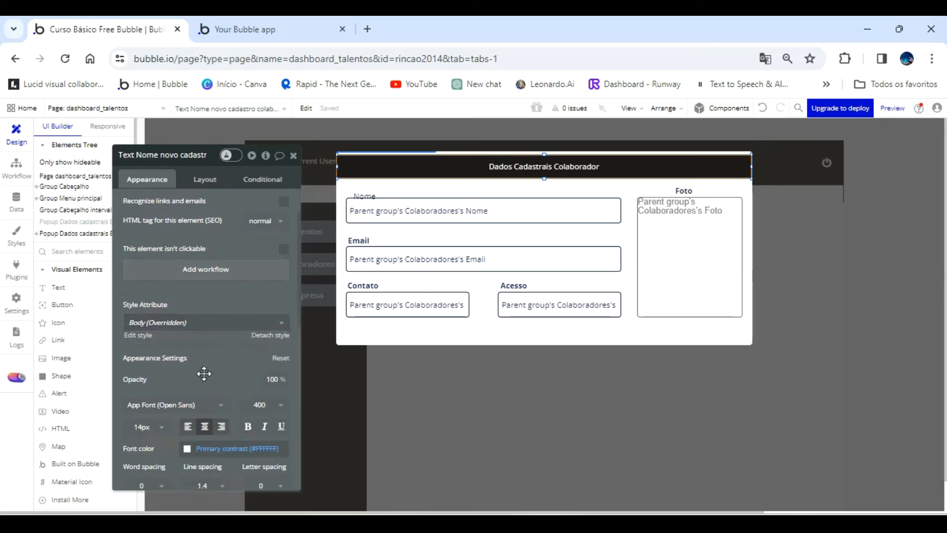
click(152, 434)
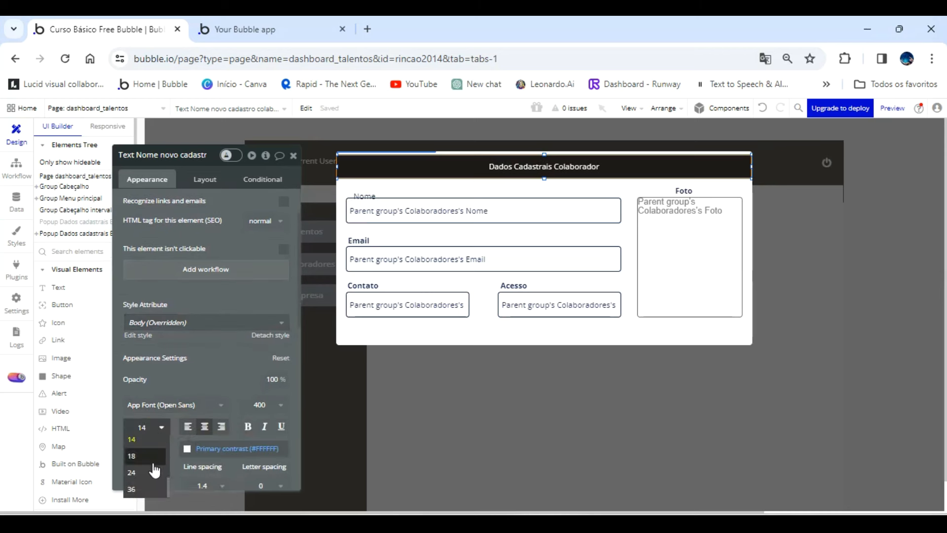
click(147, 456)
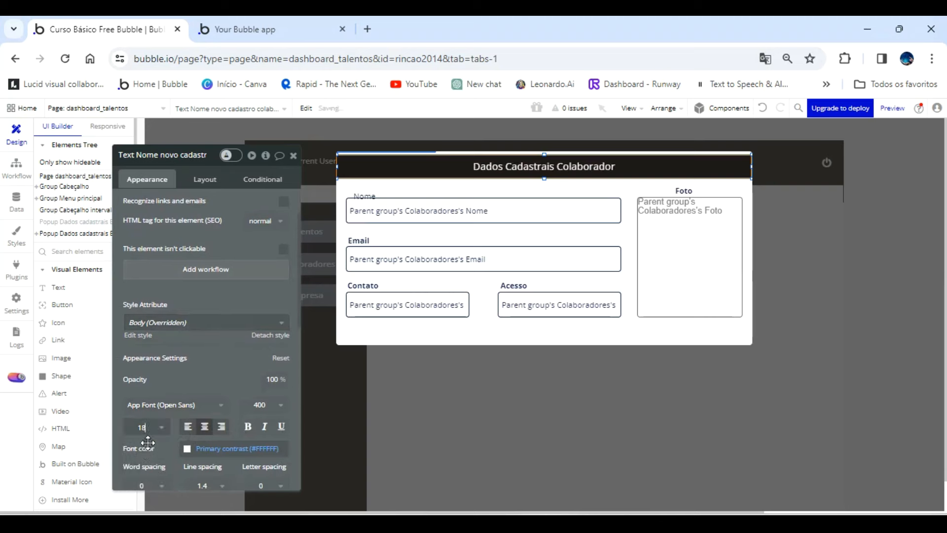
Refresh the app preview, show the Colaboradores list and open the first collaborator's details popup to check the layout.
click(309, 28)
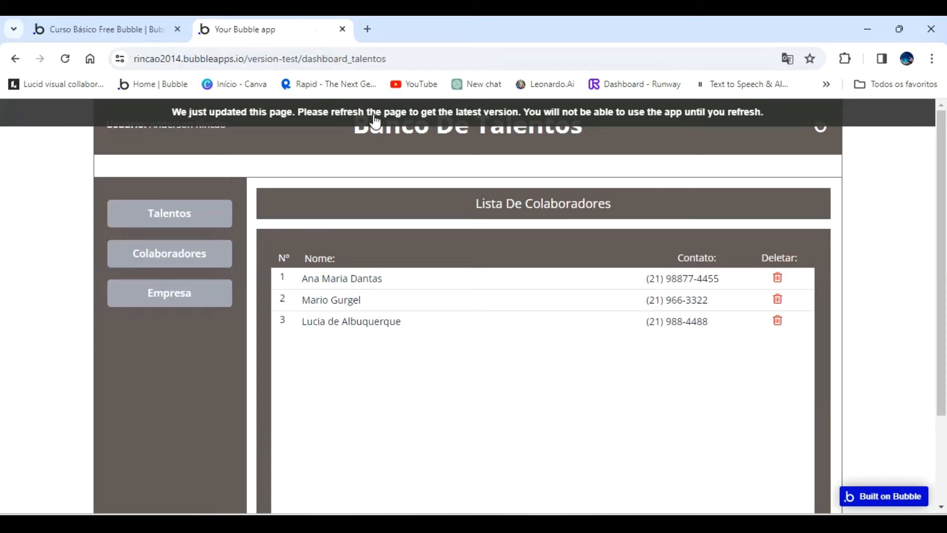
click(374, 115)
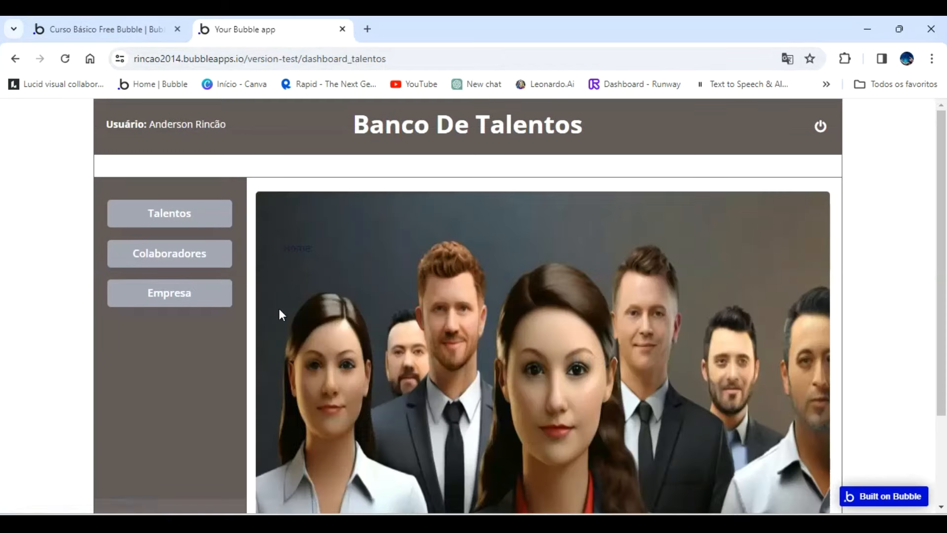
click(184, 262)
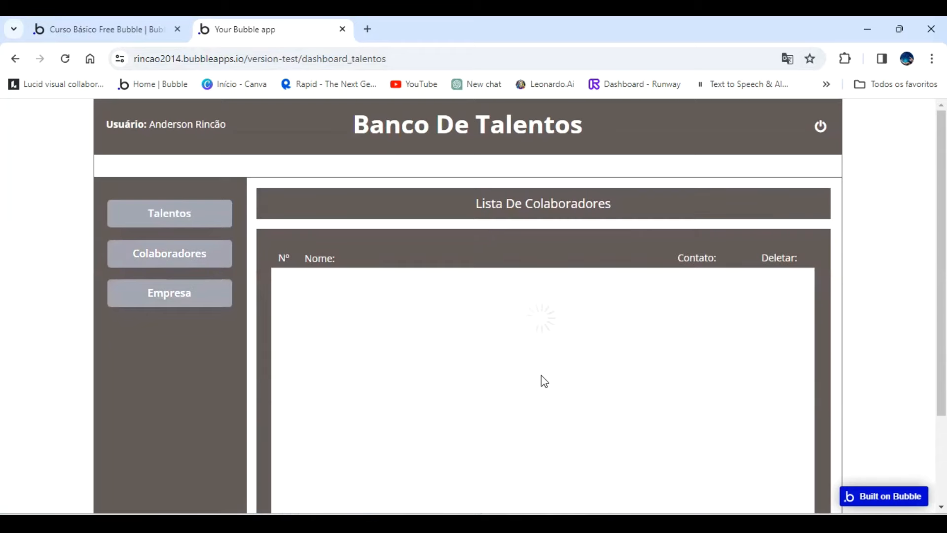
click(513, 288)
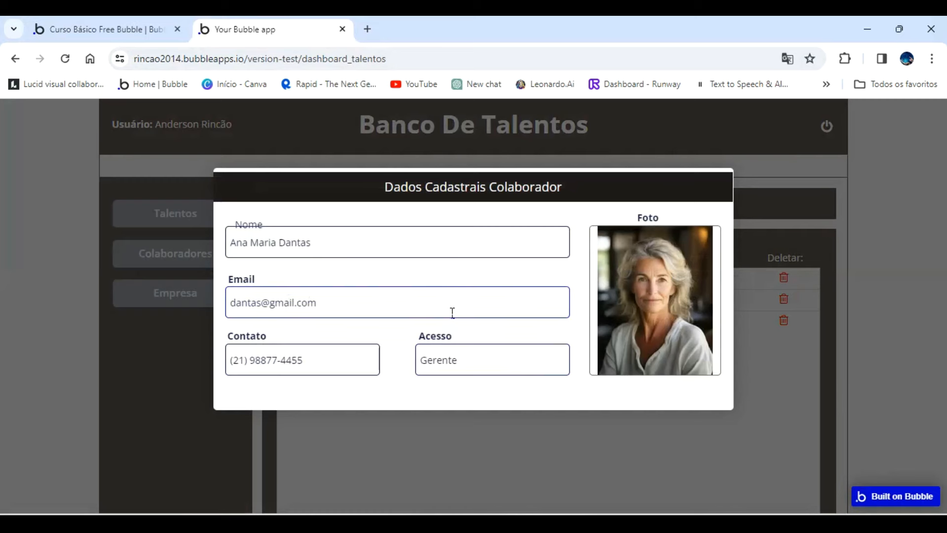
Return to the Bubble editor, align the Nome label above its input with the other labels and make it bold.
click(166, 28)
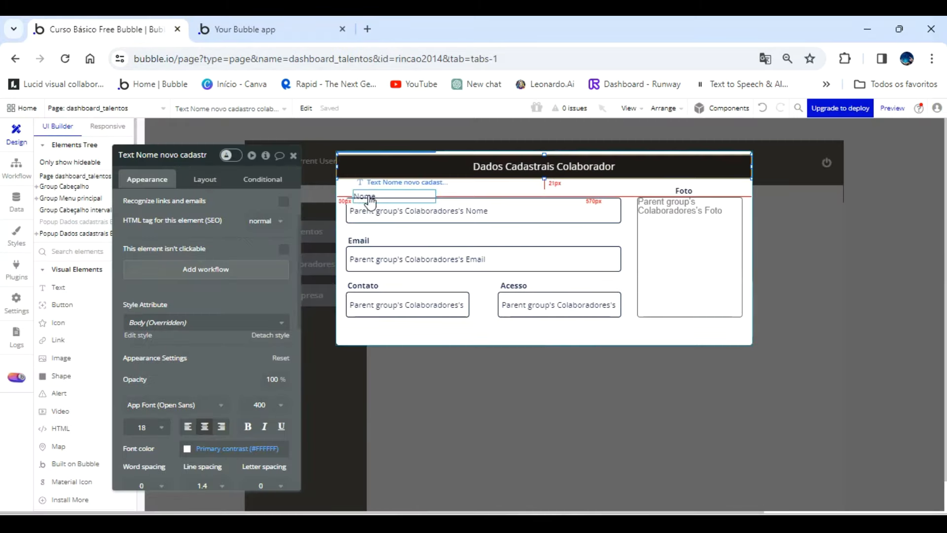
drag(369, 194, 364, 188)
click(248, 426)
Set the run-mode rendering of the collaborator popup's photo to Stretch.
click(693, 271)
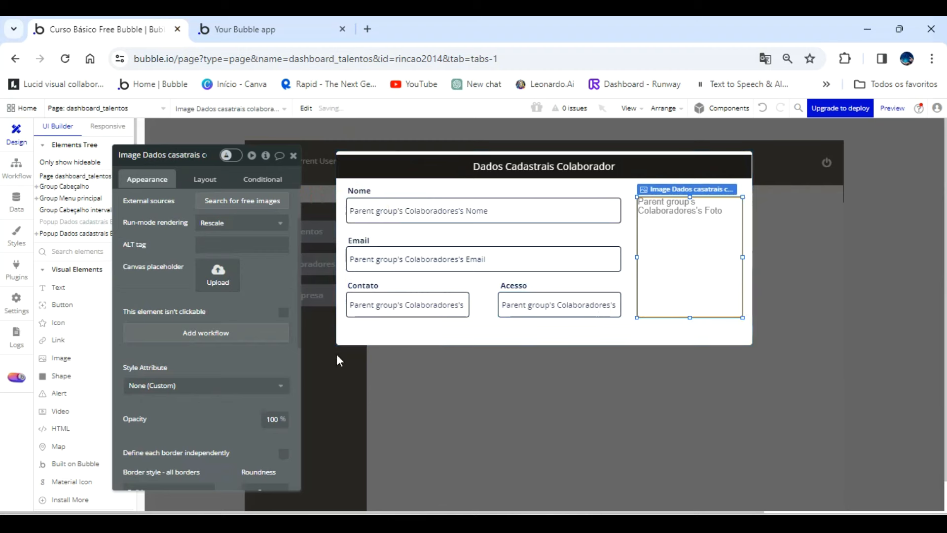
click(231, 223)
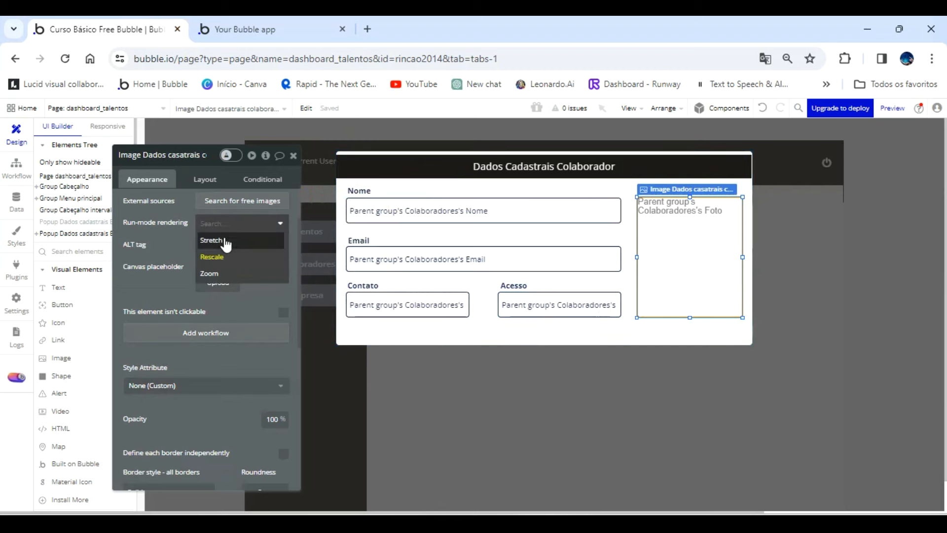
click(225, 239)
Switch to the app preview, refresh it, show the Colaboradores list and open the first collaborator's details popup to check the photo.
click(272, 29)
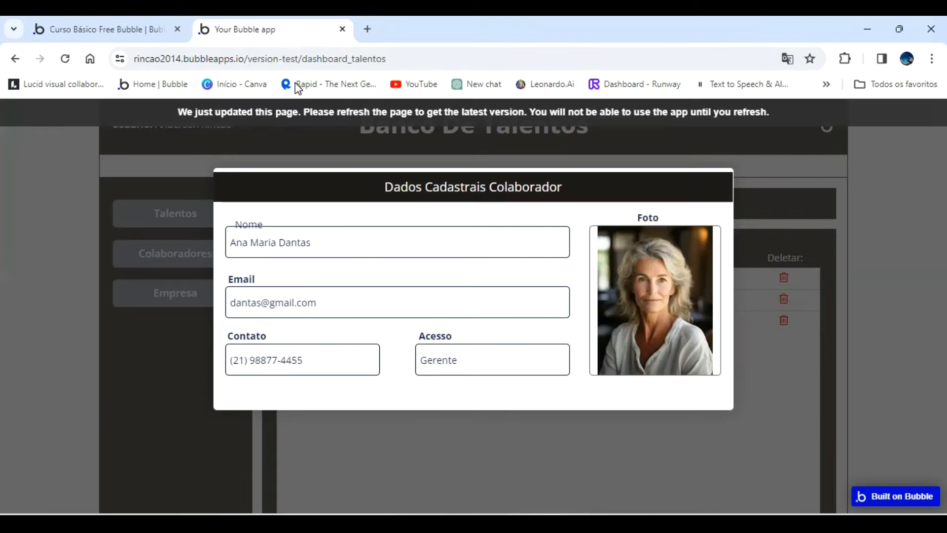
click(296, 114)
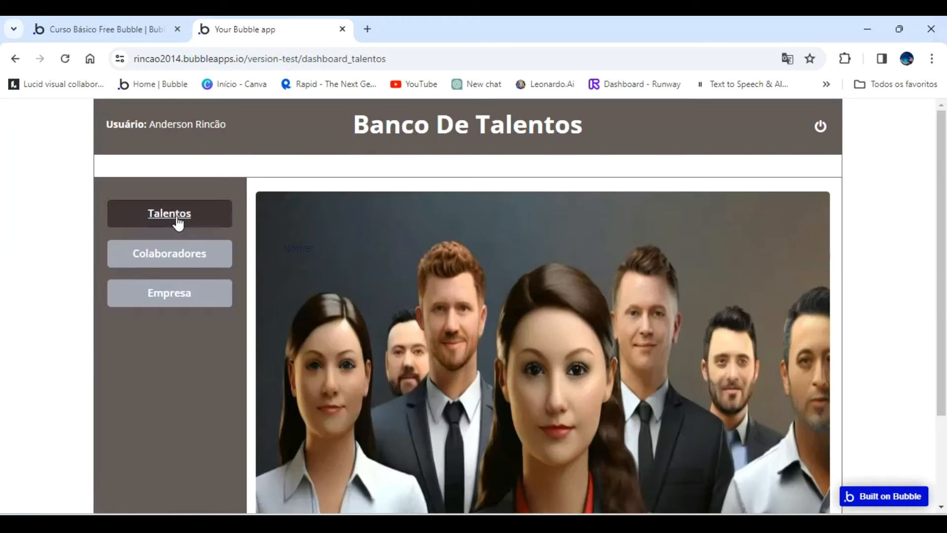
click(176, 217)
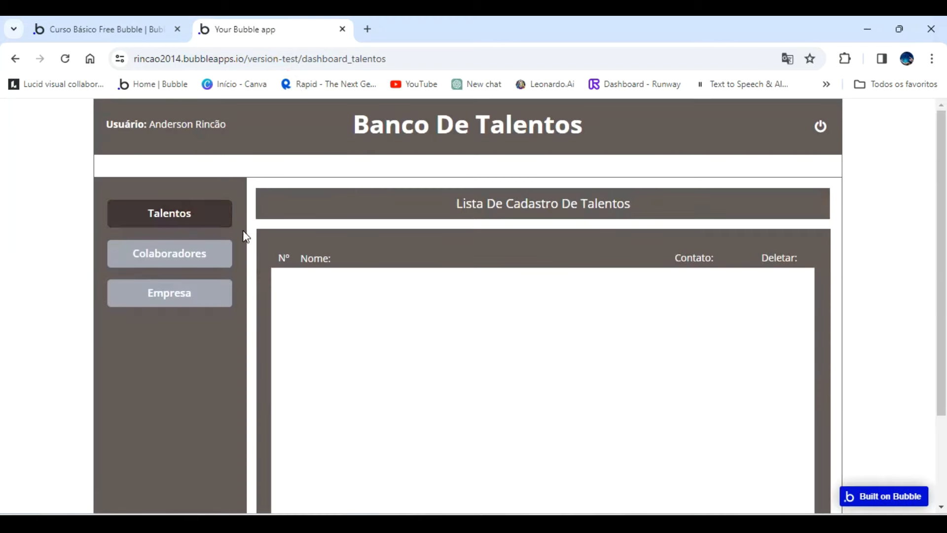
click(185, 255)
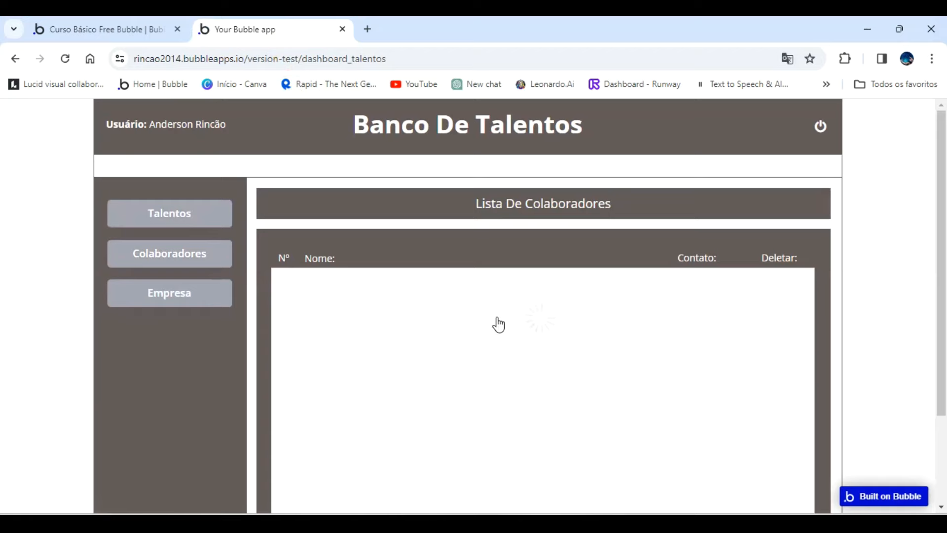
click(449, 280)
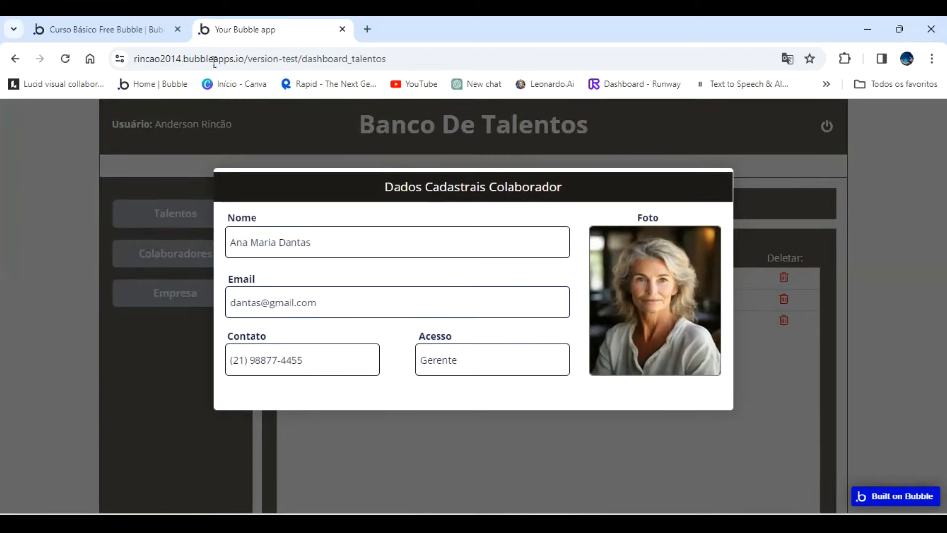
Return to the Bubble editor and copy the collaborator popup's header, photo with its label, and the Nome, Email and Contato labels and inputs.
click(118, 28)
drag(121, 259, 182, 249)
click(399, 164)
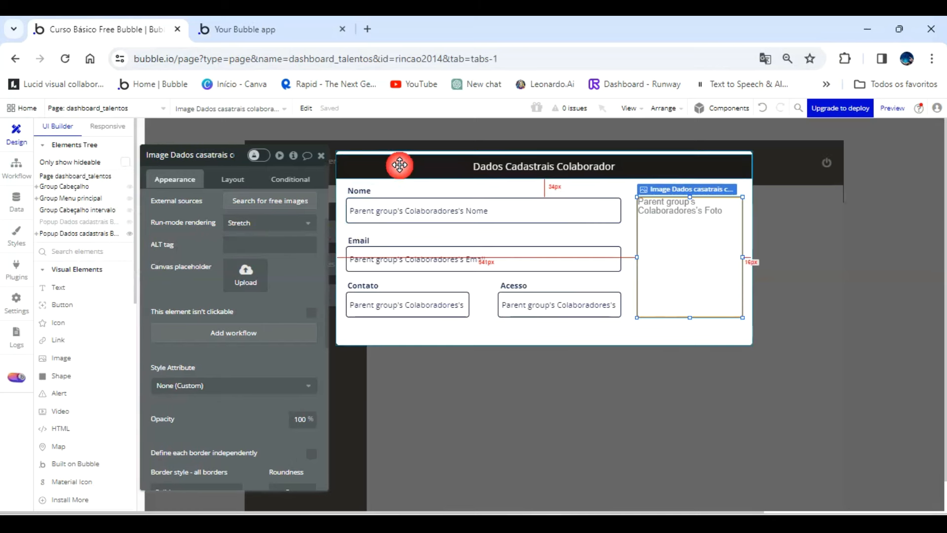
shift+click(388, 202)
shift+click(393, 219)
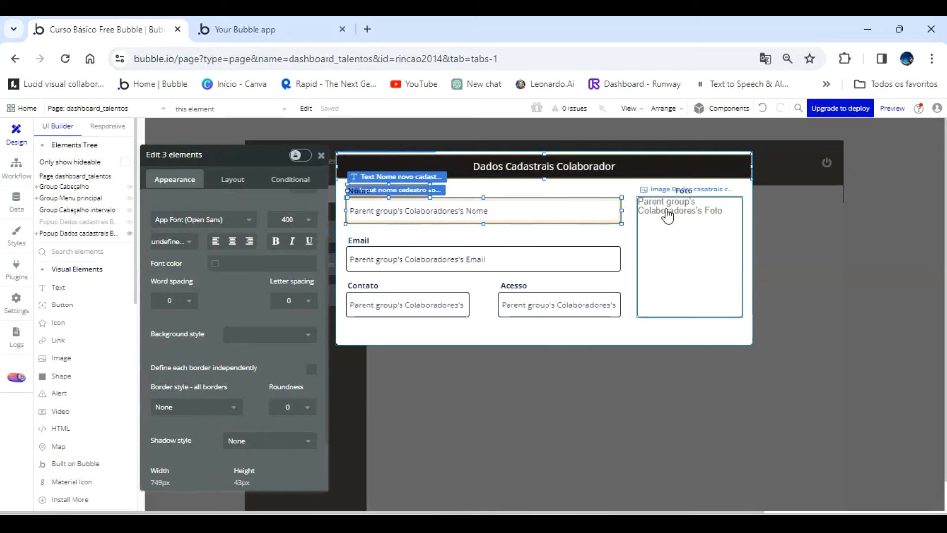
shift+click(681, 197)
shift+click(368, 241)
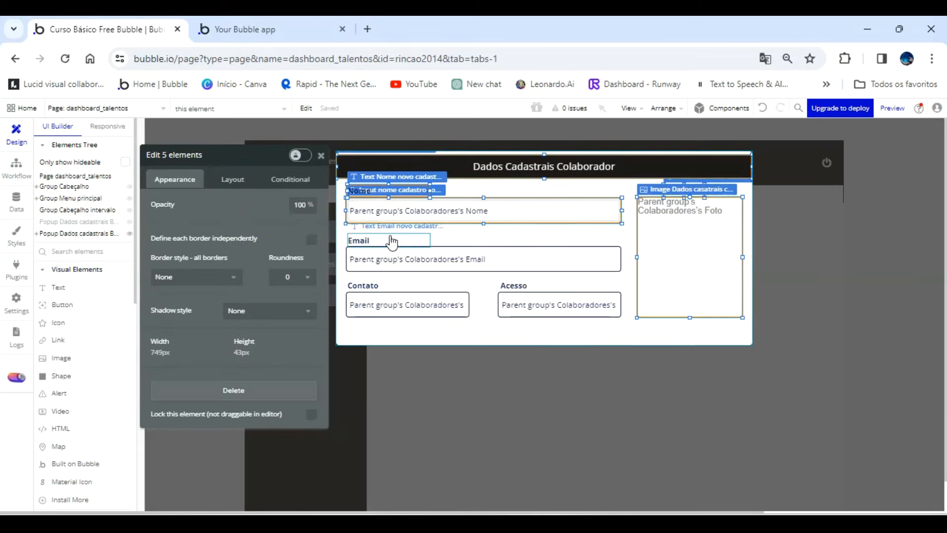
shift+click(376, 256)
shift+click(372, 288)
shift+click(370, 302)
shift+click(502, 289)
shift+click(510, 286)
shift+click(511, 287)
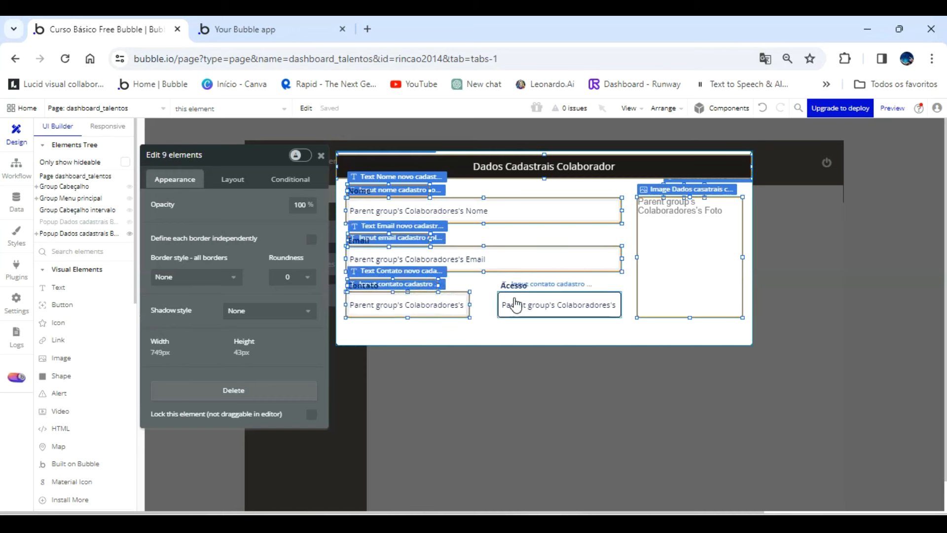
right_click(501, 216)
click(522, 209)
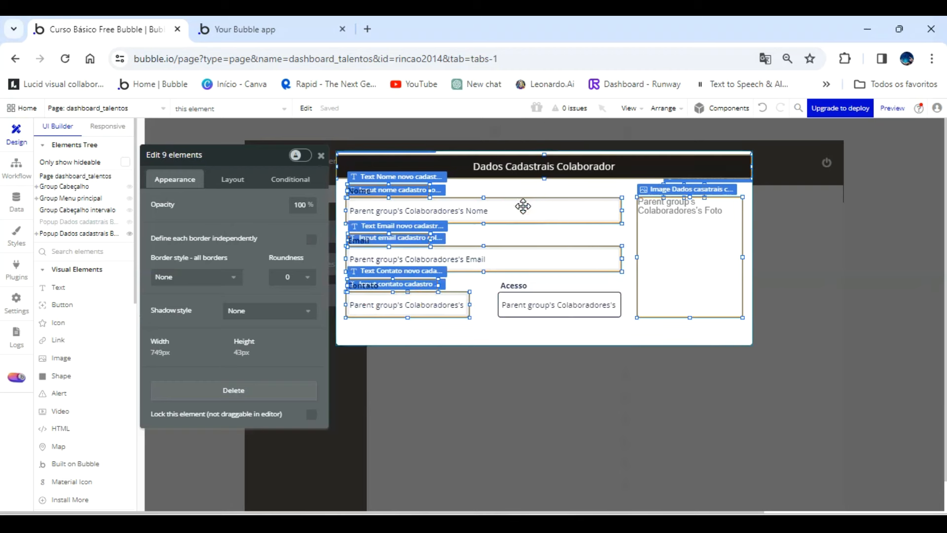
Paste the copied header, labels, inputs and photo into the empty popup whose content type is Talentos.
click(94, 223)
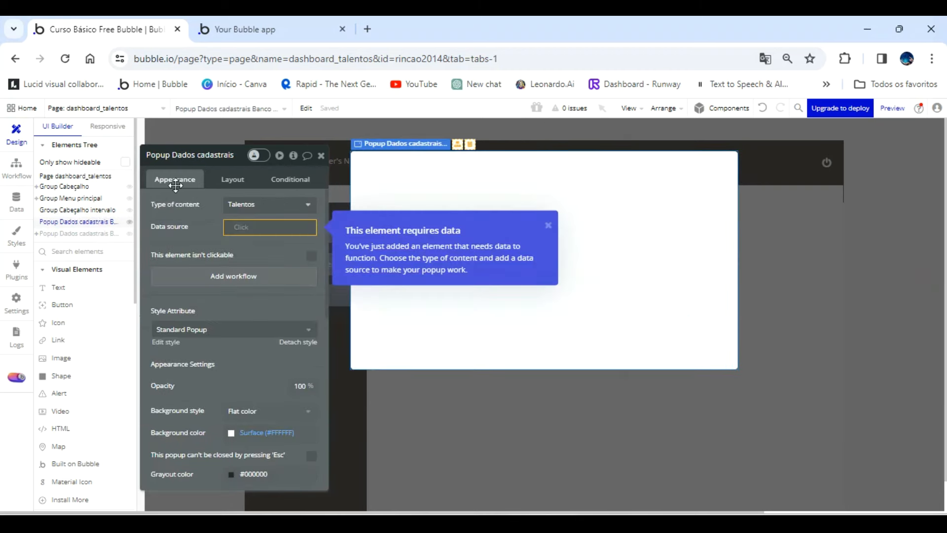
click(491, 179)
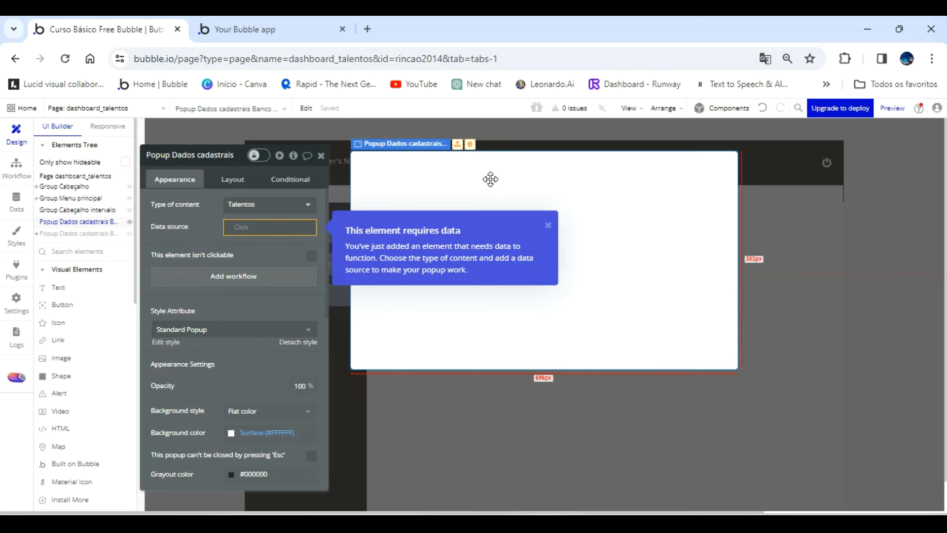
key(ctrl+v)
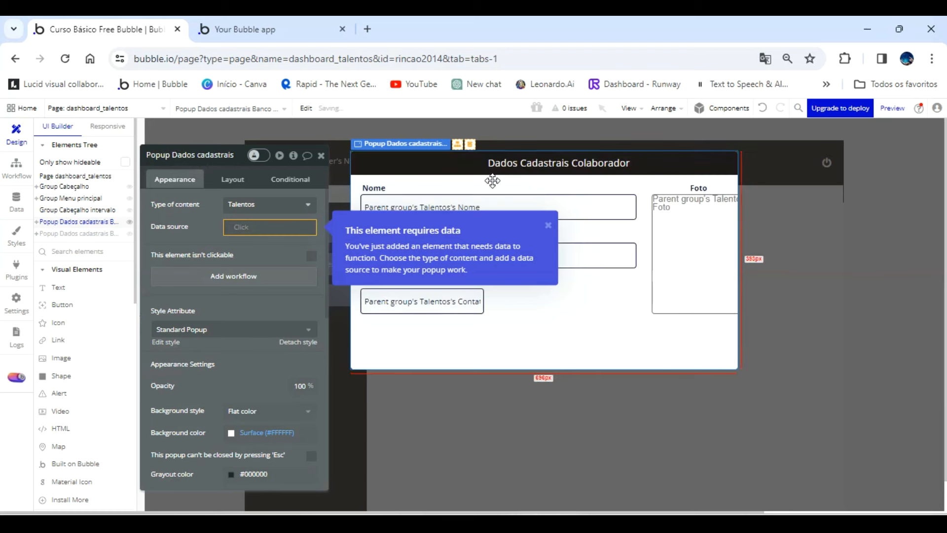
Change the pasted header's text to "Dados Cadastrais Talentos".
click(444, 183)
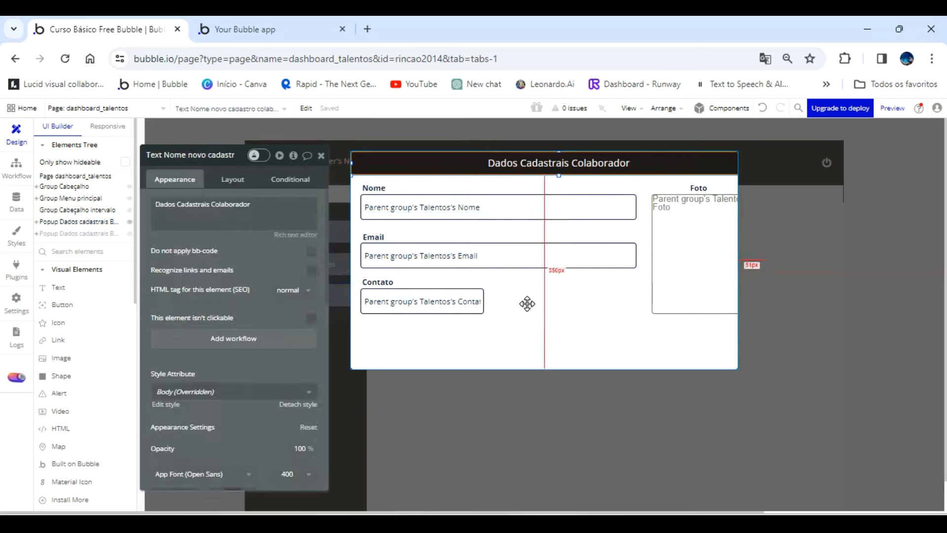
click(545, 182)
click(544, 164)
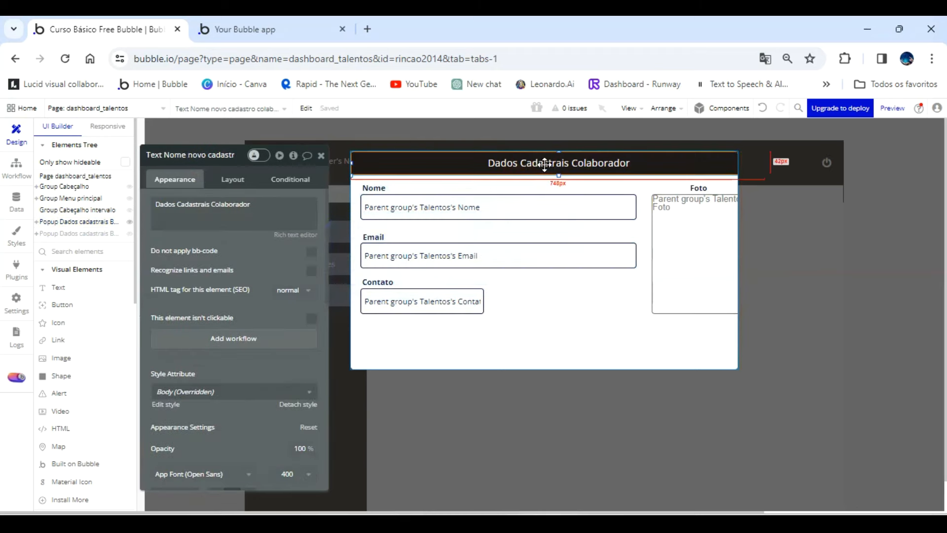
click(256, 203)
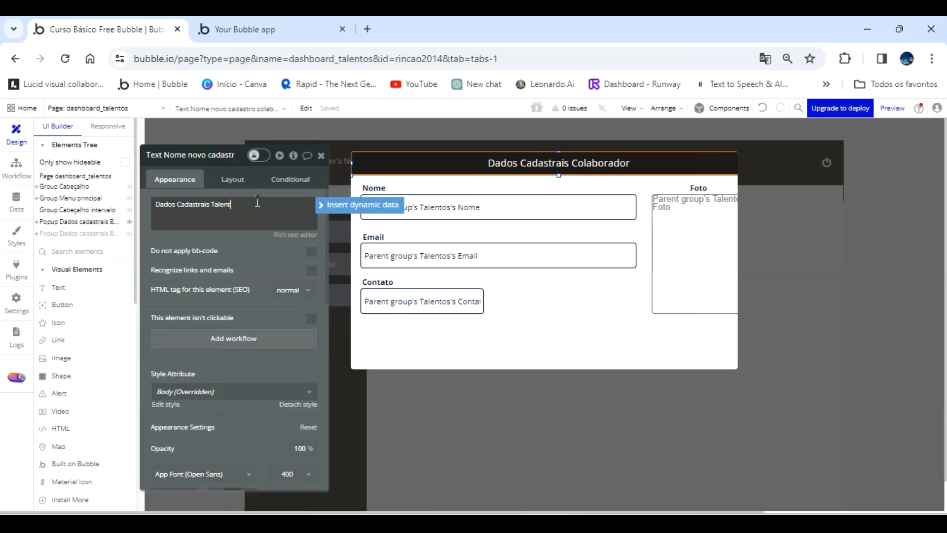
click(228, 262)
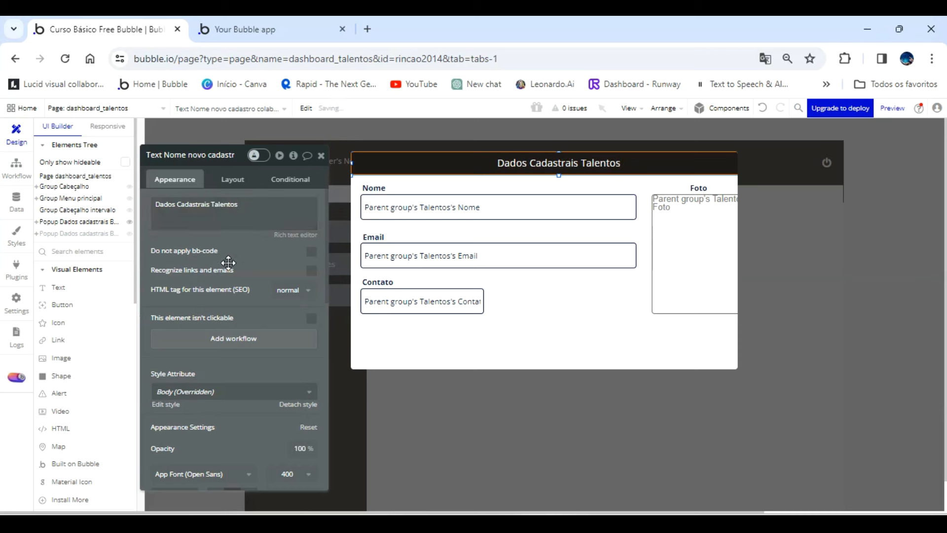
Check the data bindings of the pasted Nome, Email and Contato inputs and the photo in the Talentos popup.
click(412, 206)
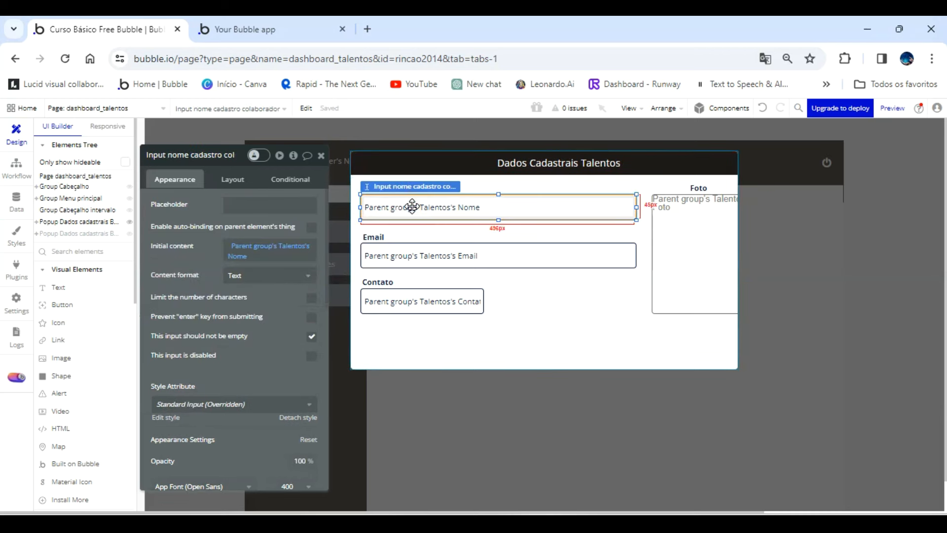
click(448, 260)
click(452, 305)
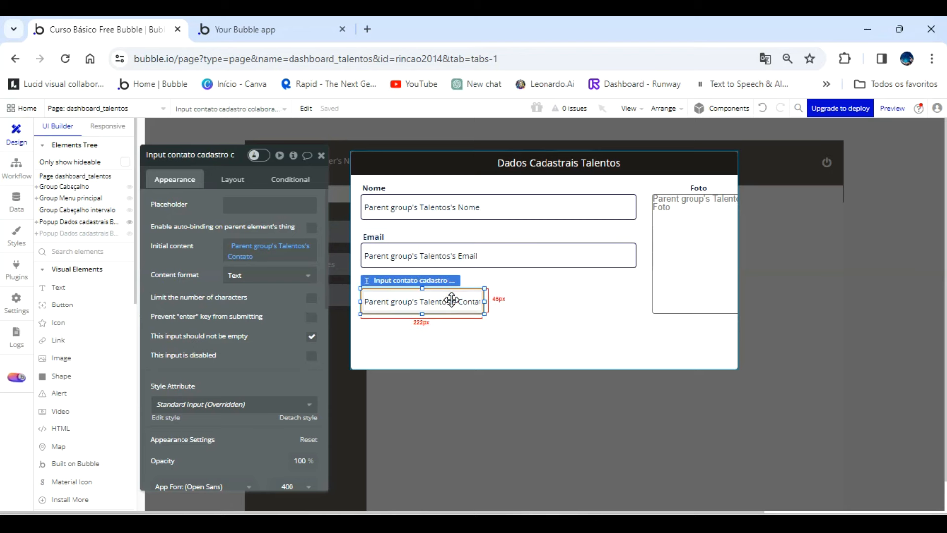
click(695, 242)
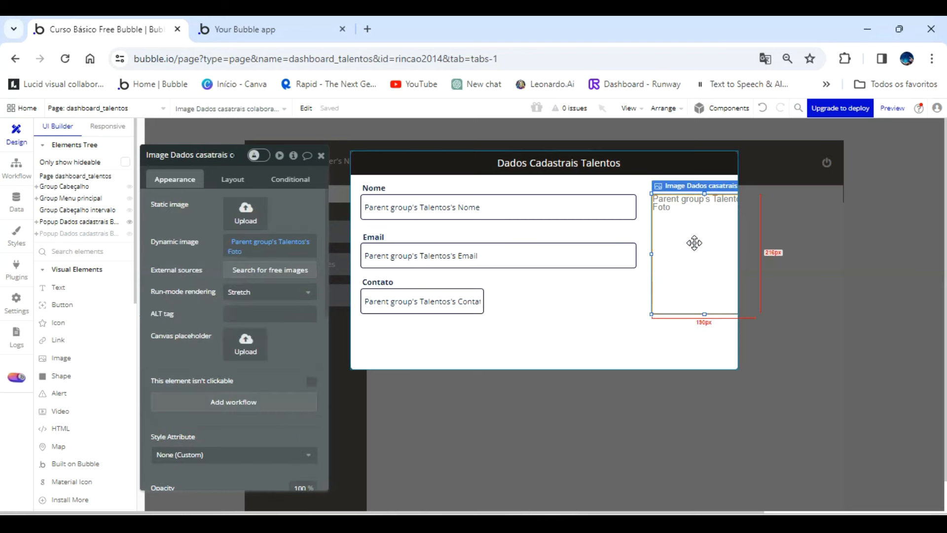
Look up the collaborator popup's dimensions and set the Talentos popup's width to 750 to match.
click(619, 339)
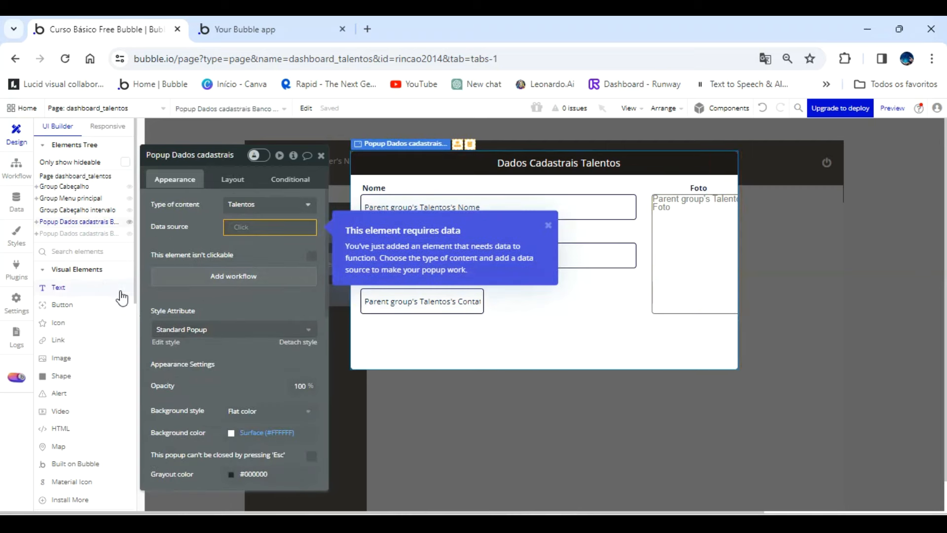
click(82, 235)
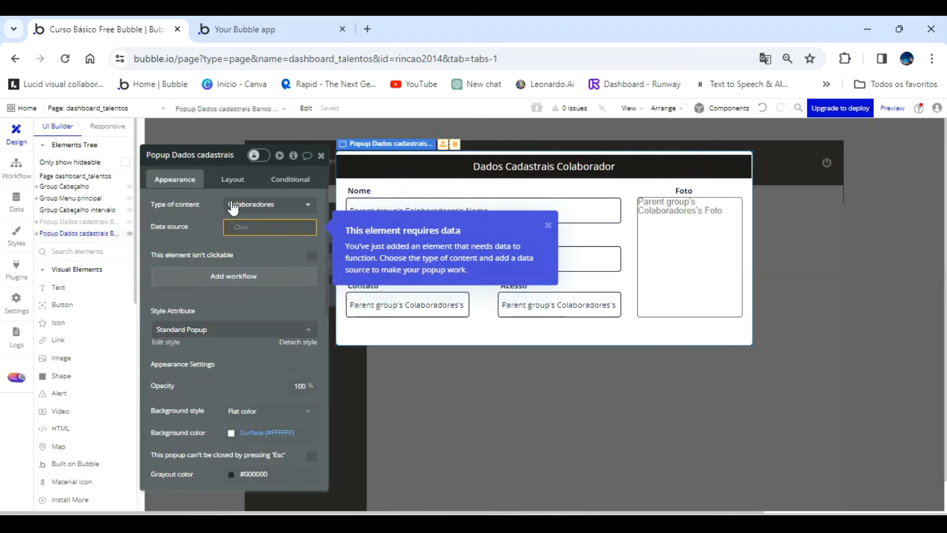
click(227, 180)
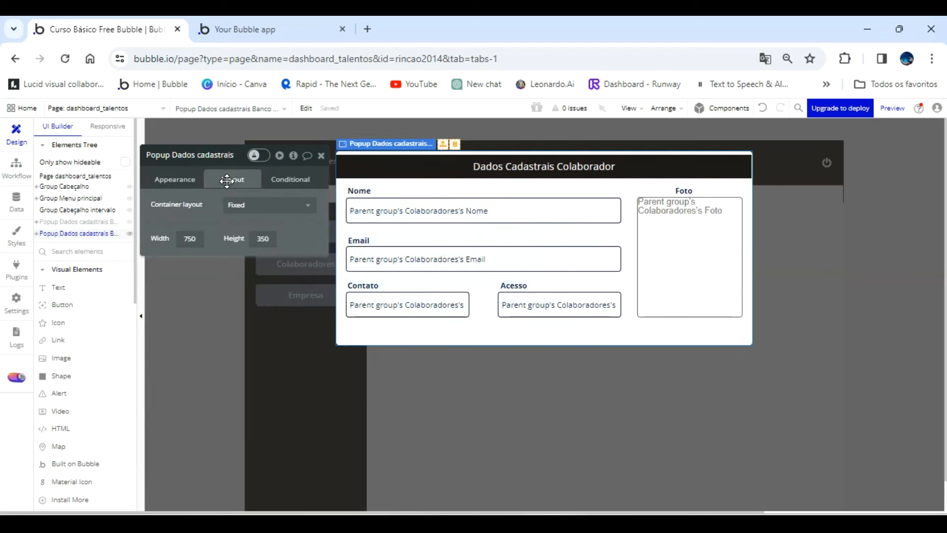
click(76, 222)
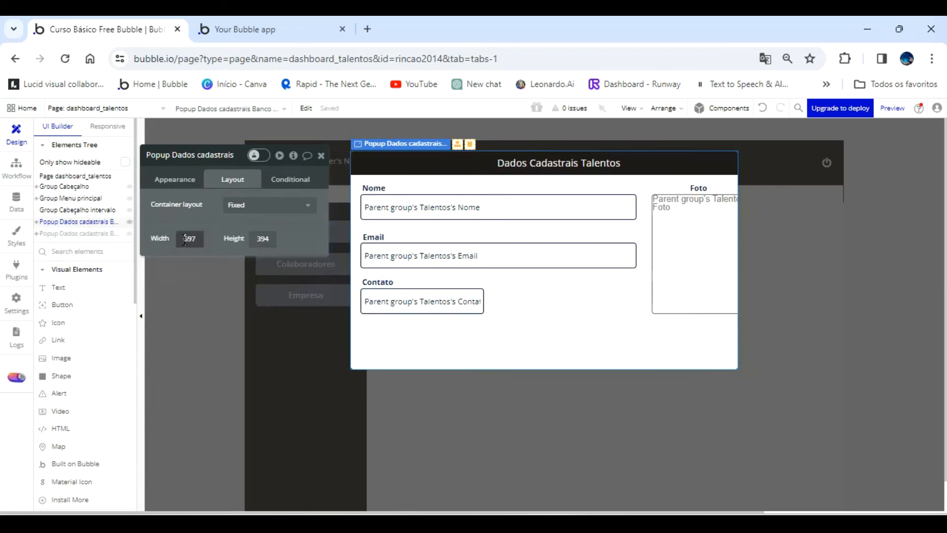
key(Return)
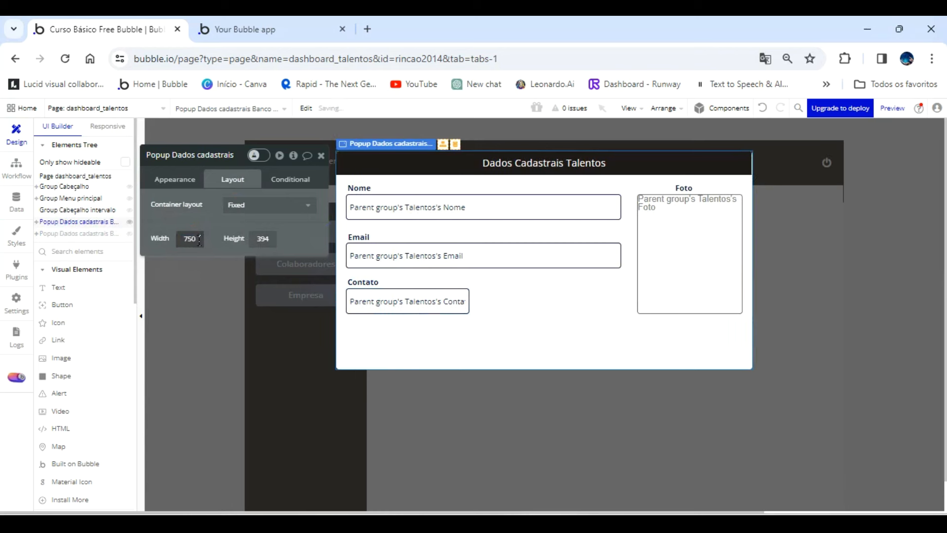
click(637, 171)
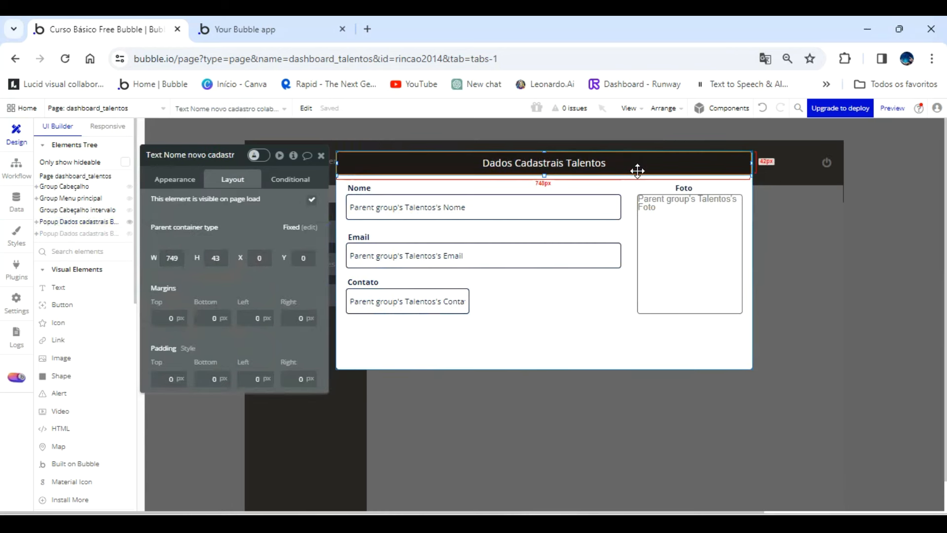
click(666, 251)
click(501, 431)
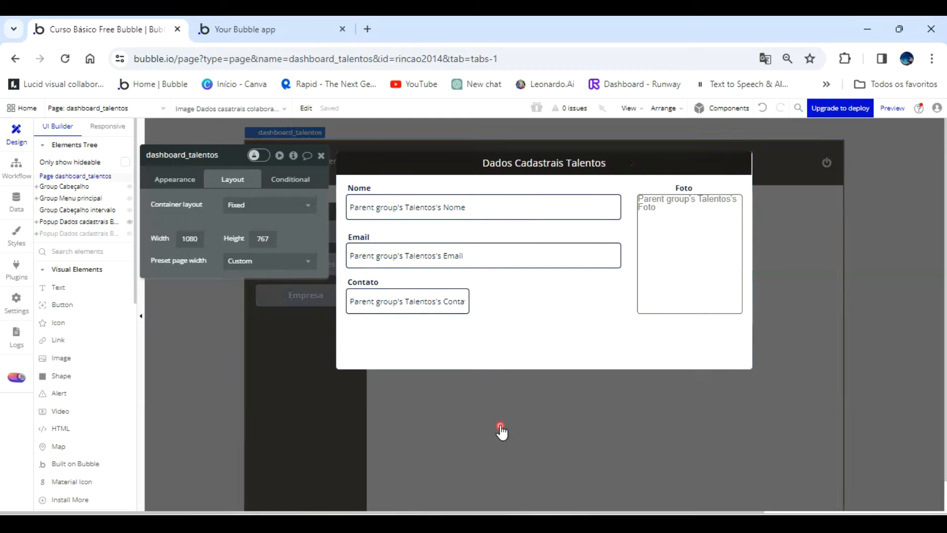
Switch to the app preview, refresh it, show the Talentos list and open the first talent's details popup.
click(271, 29)
click(420, 118)
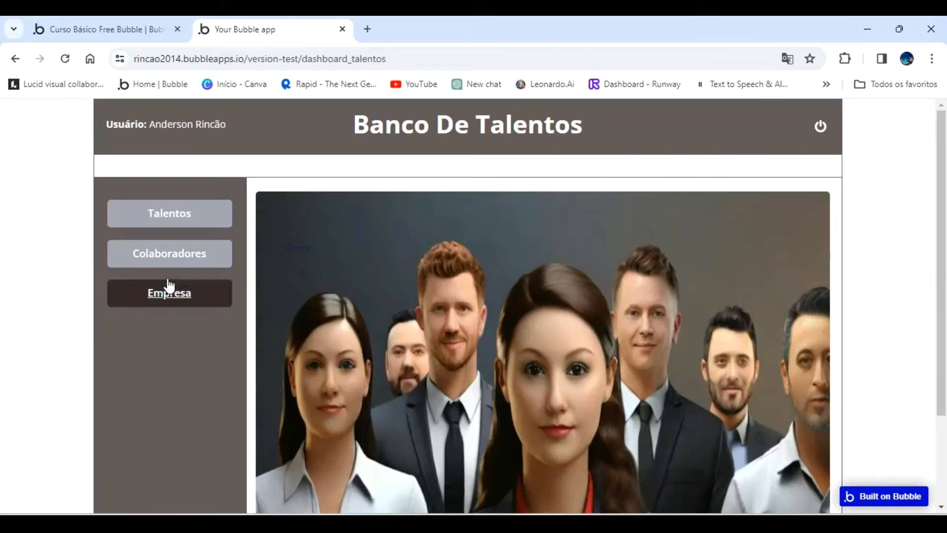
click(170, 217)
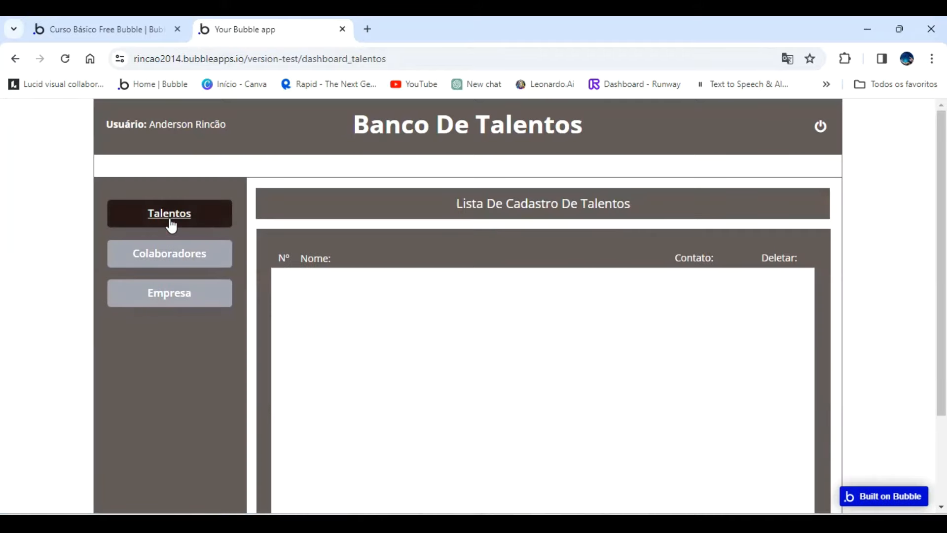
click(516, 281)
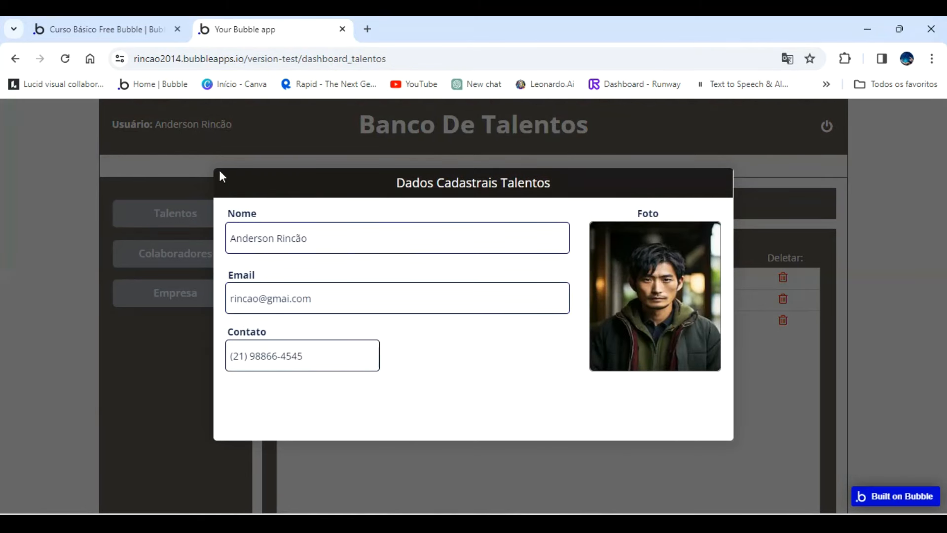
Back in the Bubble editor, duplicate the Contato label beside the original in the Talentos popup and change the copy's text to "Curriculo".
click(122, 28)
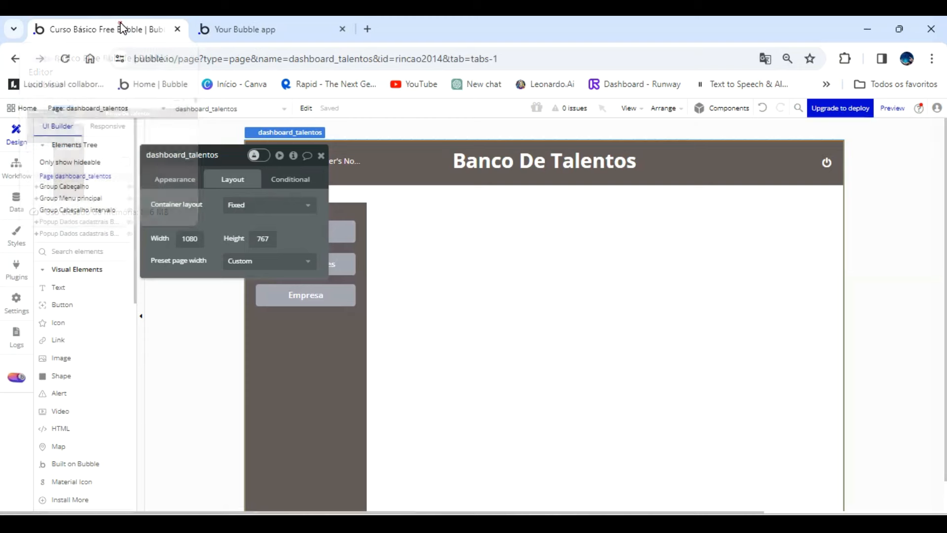
click(91, 223)
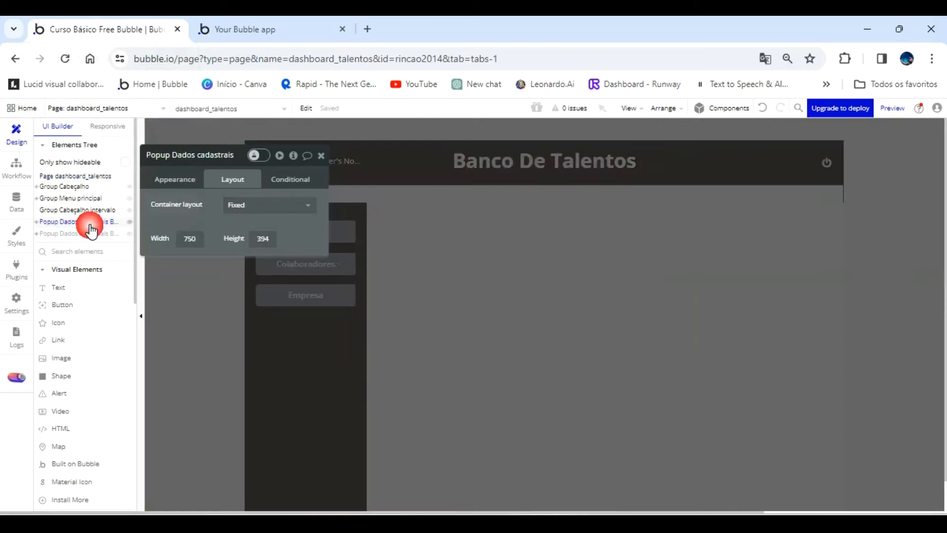
click(370, 276)
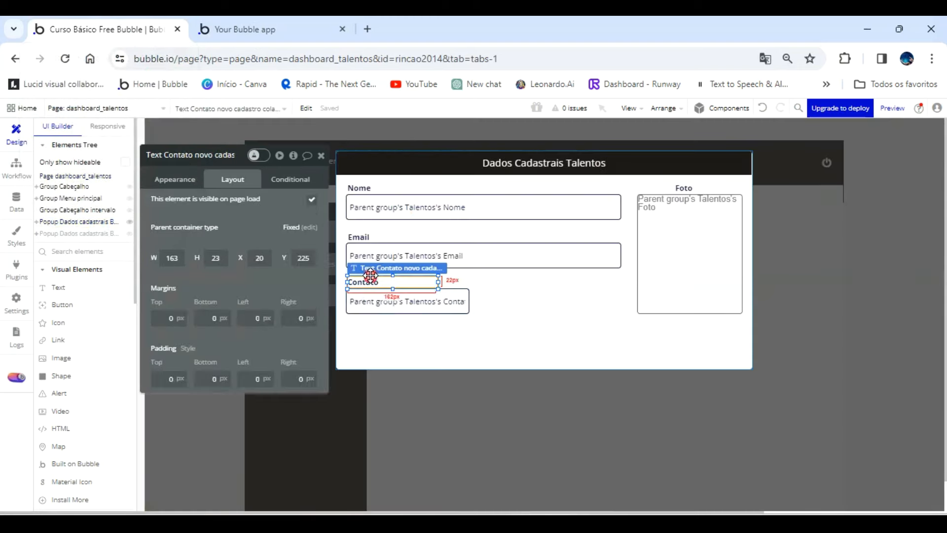
drag(370, 276, 547, 276)
click(175, 179)
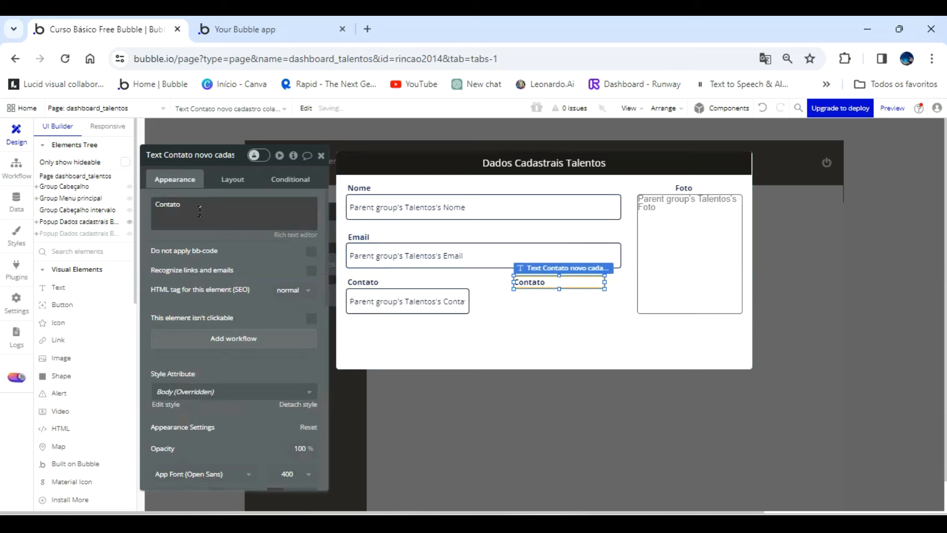
double_click(199, 211)
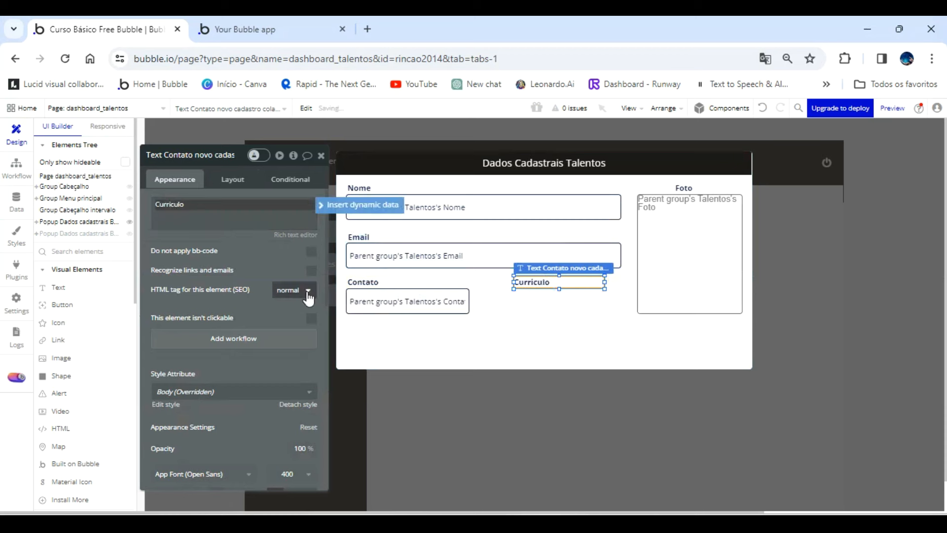
Draw a button about 219 wide below the Curriculo label and set its height to 46.
click(66, 305)
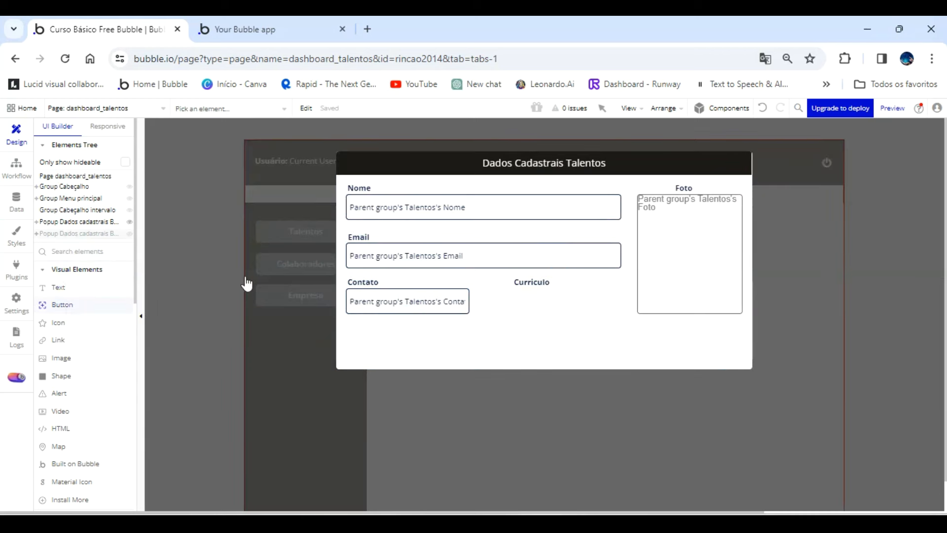
drag(519, 303, 620, 308)
click(545, 300)
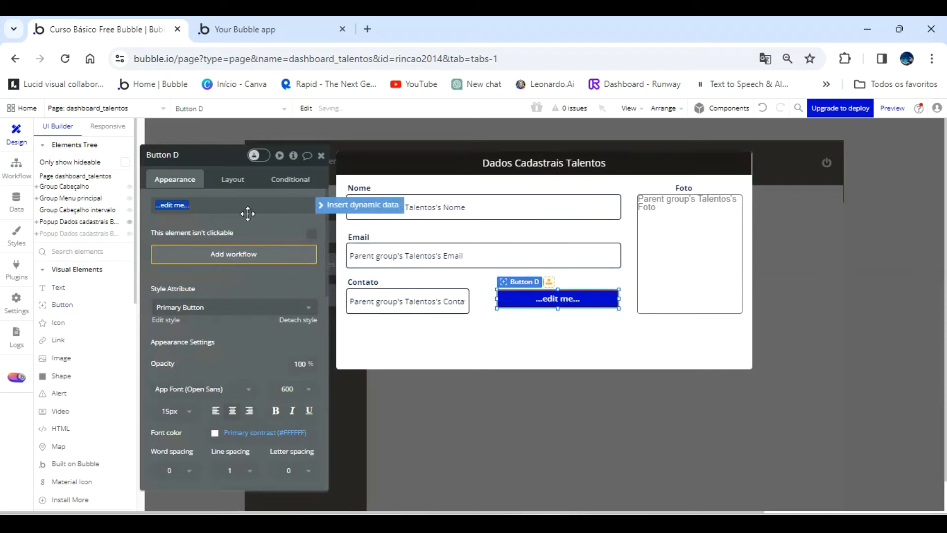
click(233, 179)
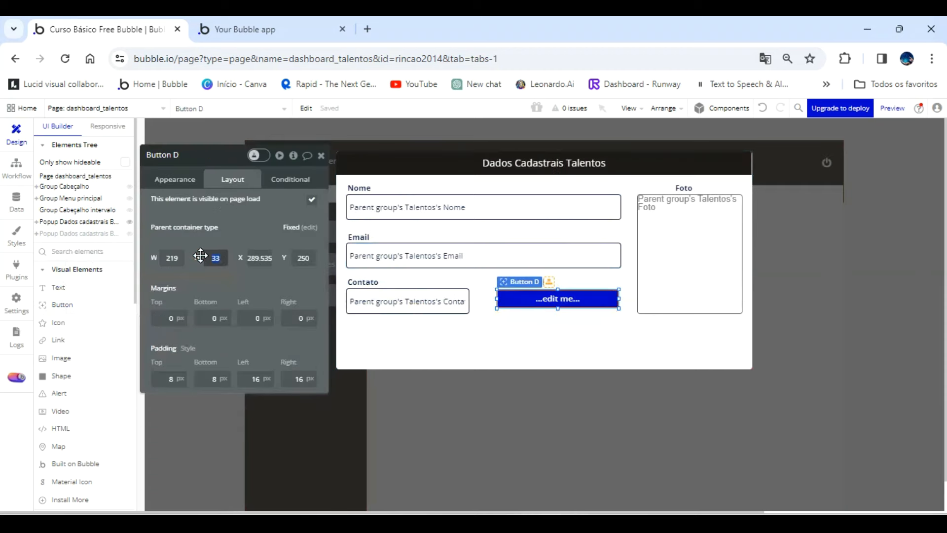
text(46)
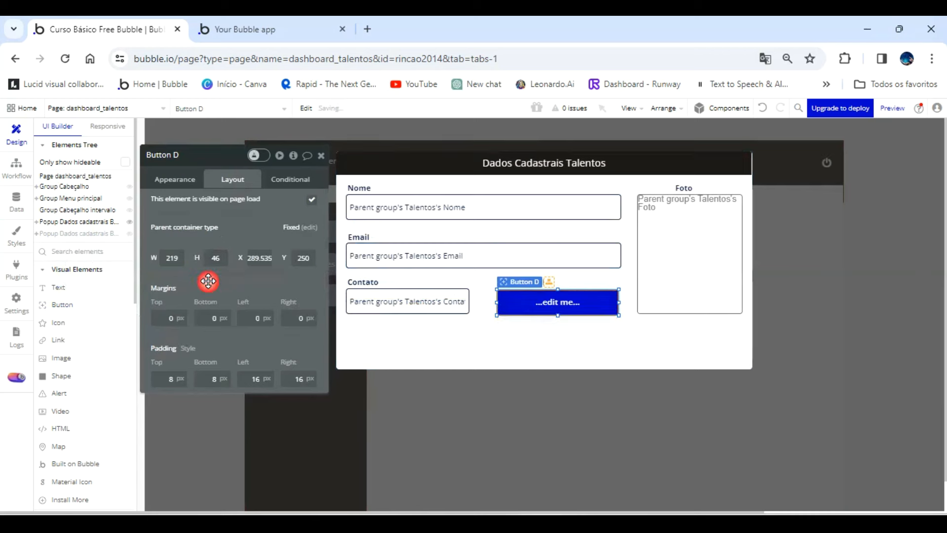
Rename the button element as "Button Download curriculo talentos" and set its caption to "Download".
click(175, 180)
click(195, 155)
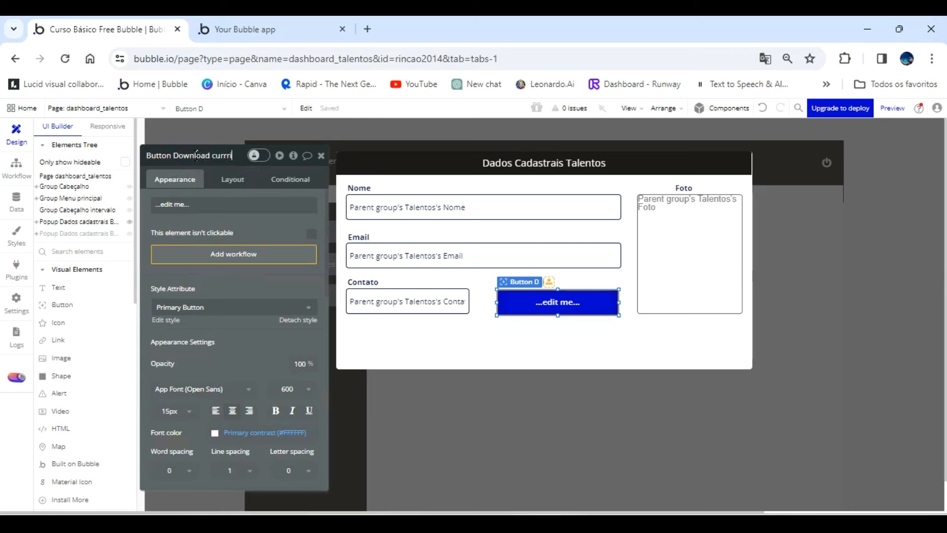
text(ownload curriculo talentos)
click(210, 197)
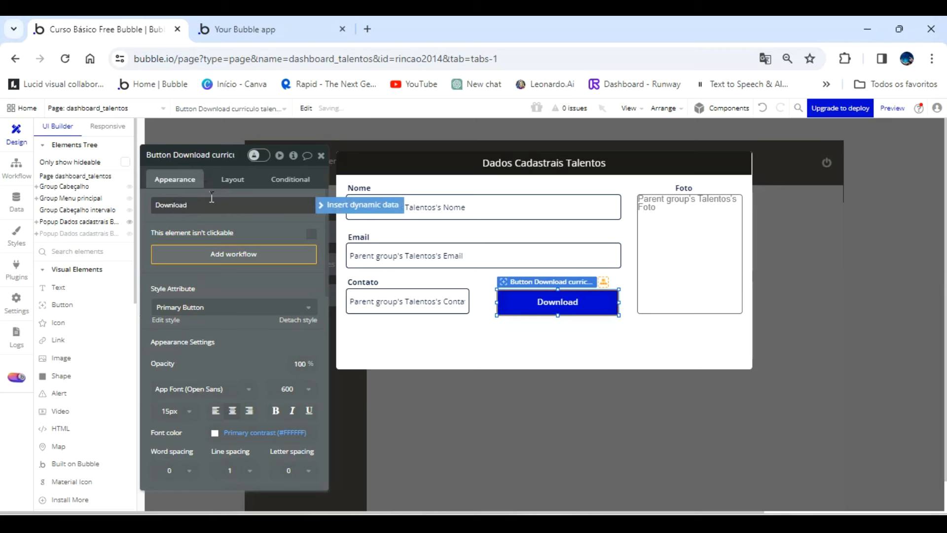
Change the Download button's background color to the dark shade #1B1C1F.
scroll(242, 384, down, 3)
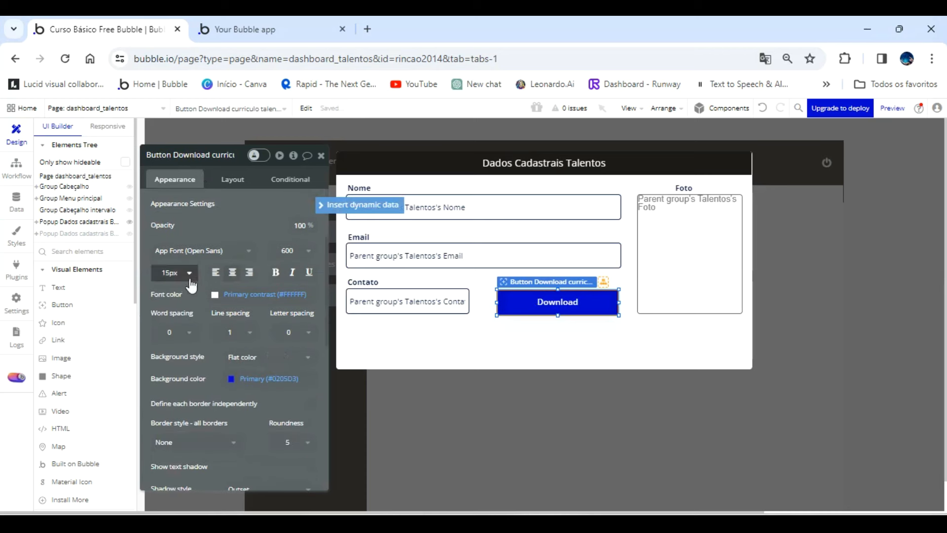
click(262, 379)
click(237, 420)
click(277, 457)
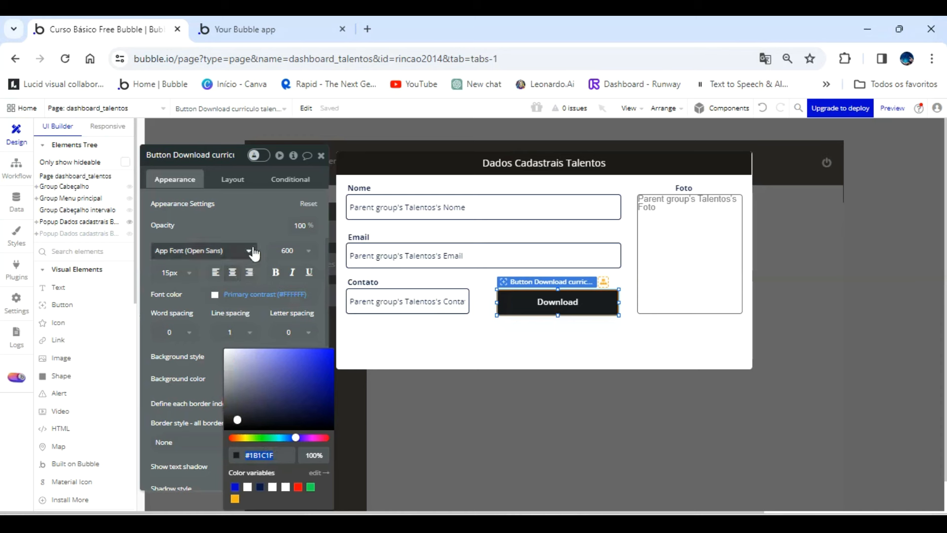
Add a condition to the Download button that applies when This Button is hovered.
click(290, 179)
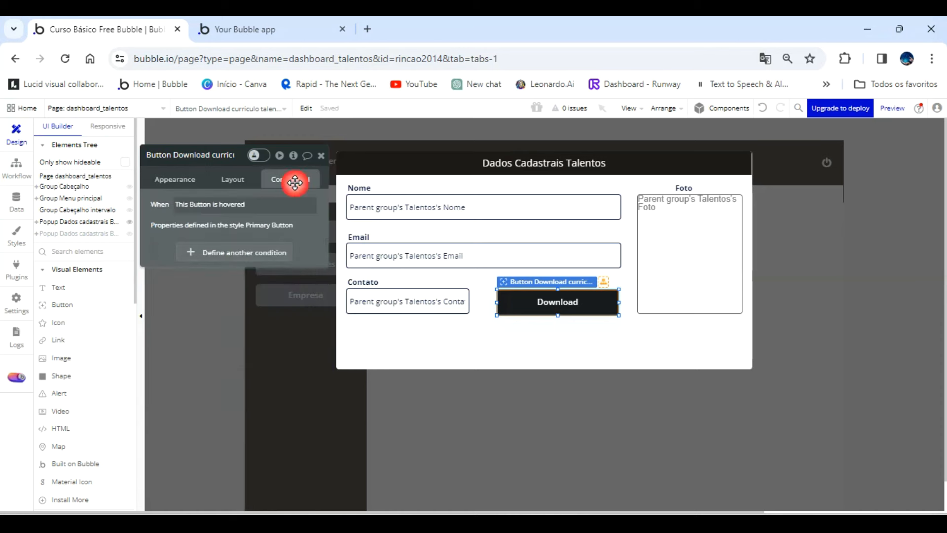
click(228, 252)
click(192, 261)
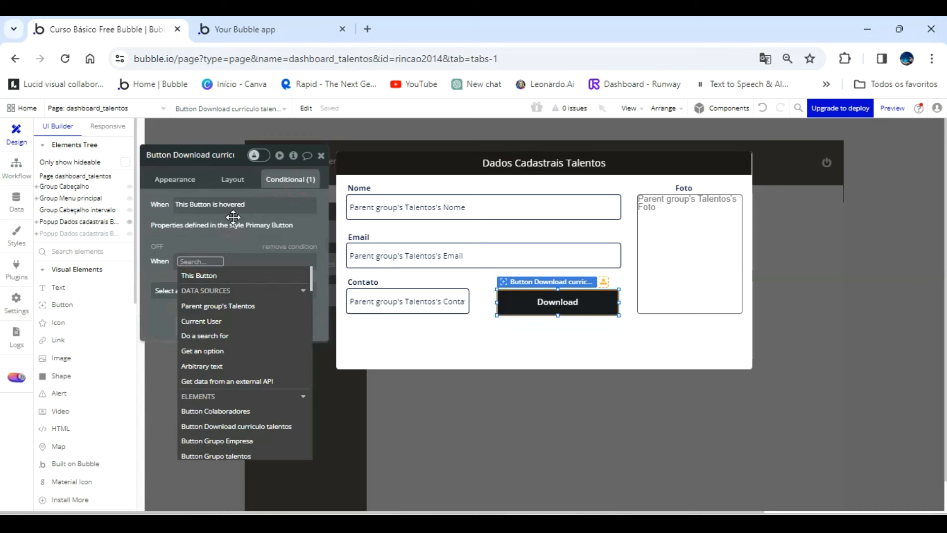
click(217, 277)
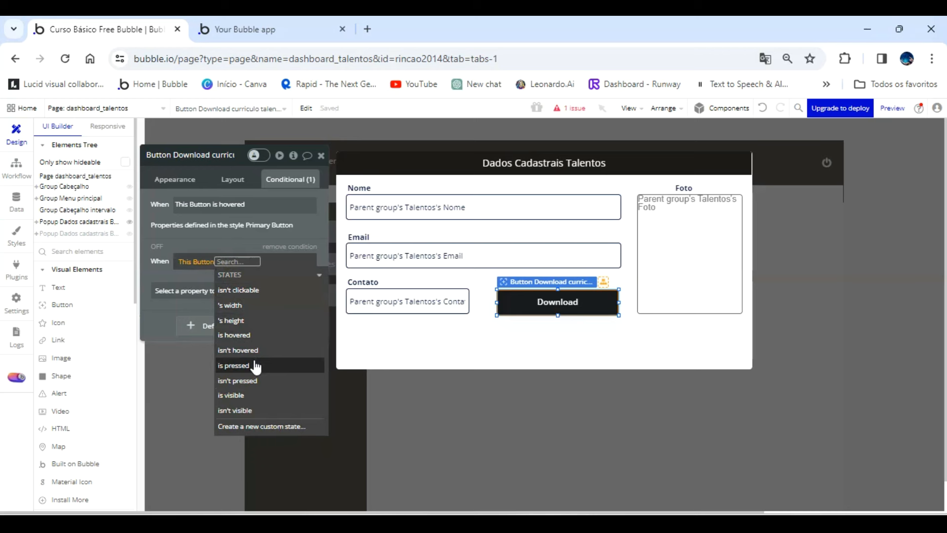
click(253, 336)
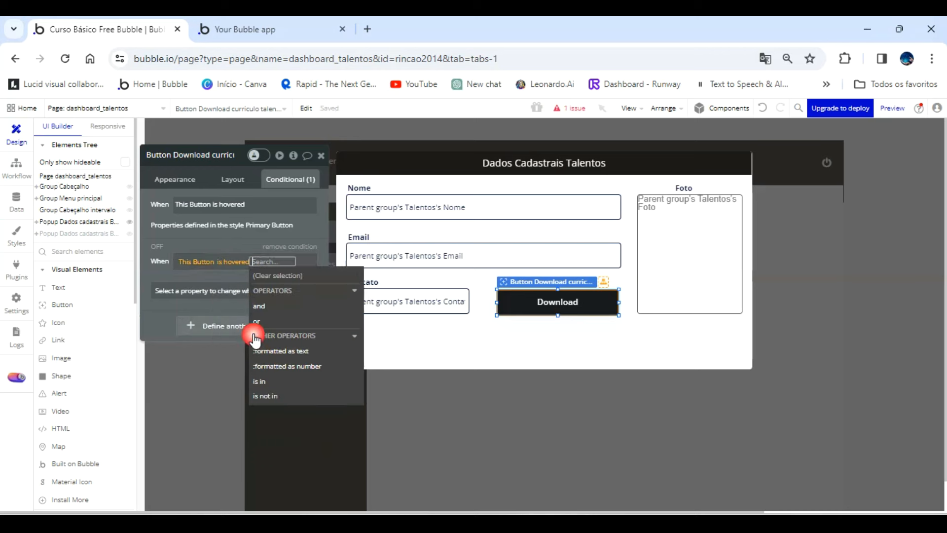
click(227, 248)
Make the hover condition change the button's background color to #1B1C1F.
click(225, 290)
scroll(271, 408, down, 10)
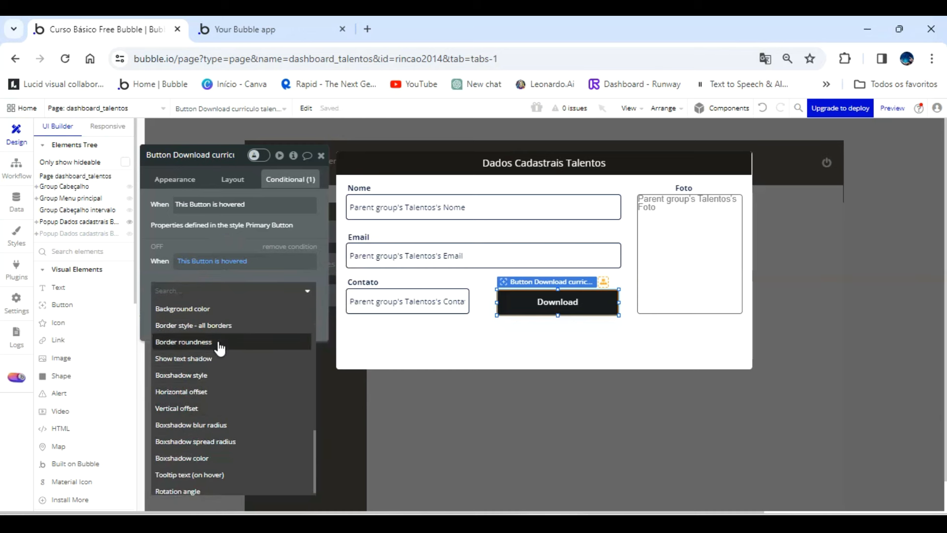
click(210, 309)
click(228, 288)
click(268, 284)
key(ctrl+c)
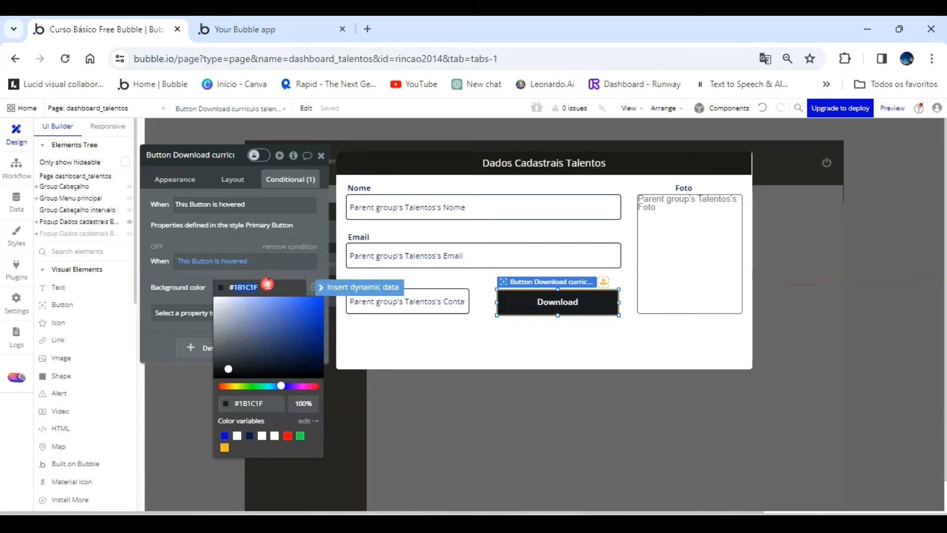
text(#)
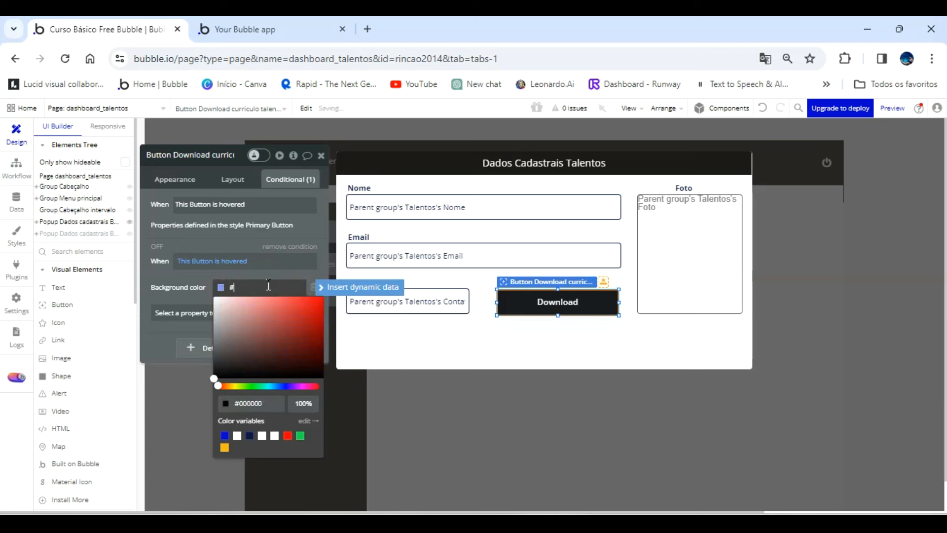
key(ctrl+v)
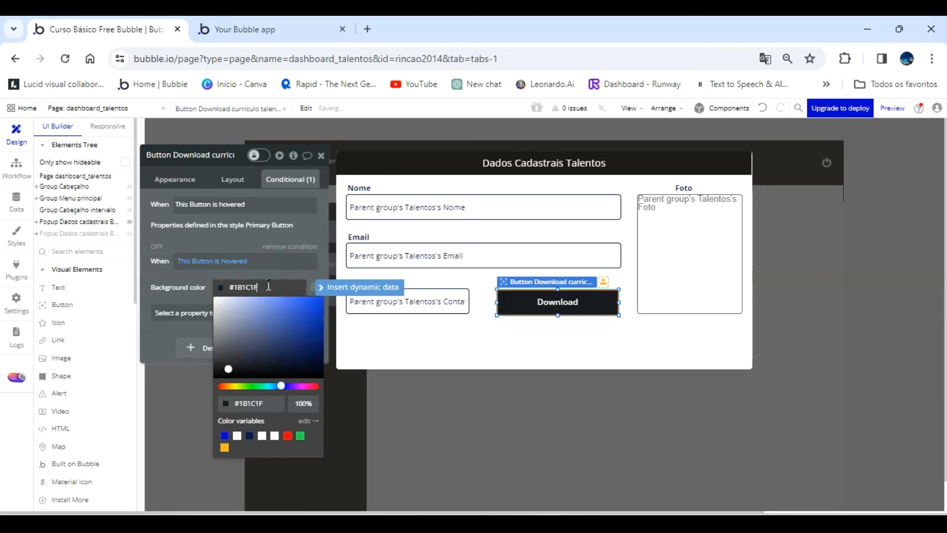
click(213, 245)
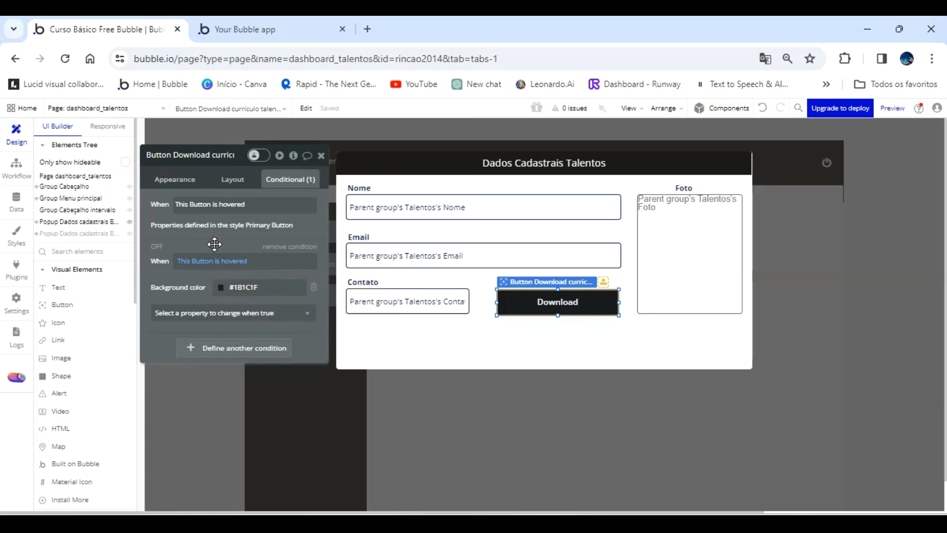
Align the Download button with the Contato input's row and shift the Curriculo label to the button's starting edge.
mouse_move(575, 305)
mouse_down()
mouse_move(567, 306)
mouse_move(578, 304)
mouse_up()
click(561, 329)
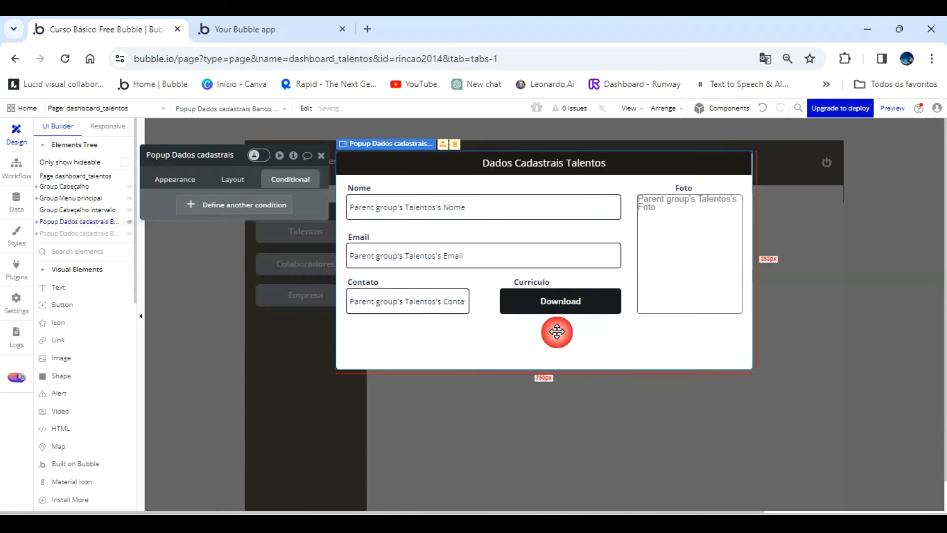
click(534, 281)
key(Left)
key(Left)
key(Left)
key(Left)
key(Left)
key(Left)
key(Left)
key(Left)
key(Left)
key(Left)
key(Left)
key(Left)
key(Left)
key(Left)
key(Left)
key(Left)
key(Left)
key(Left)
key(Left)
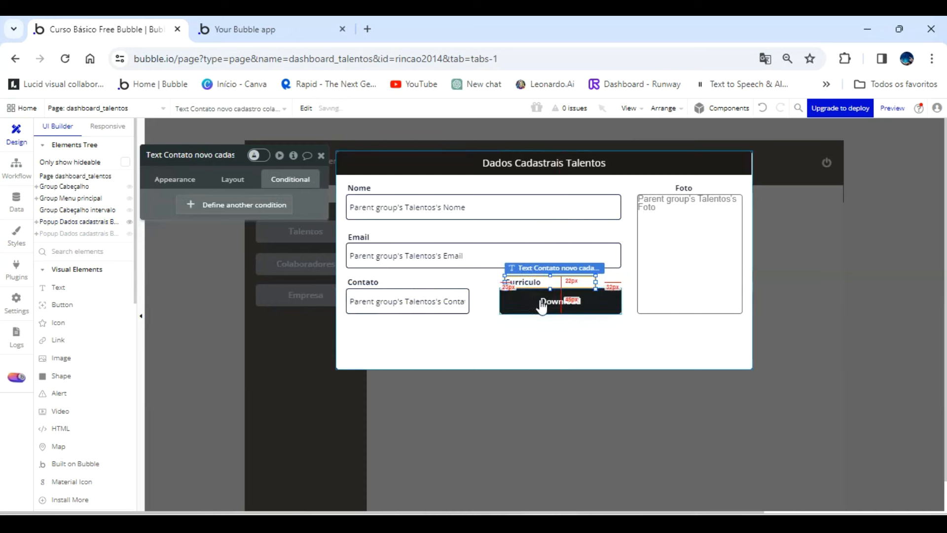
Create a click workflow for the Download button and add the Download file plugin action to it.
click(541, 305)
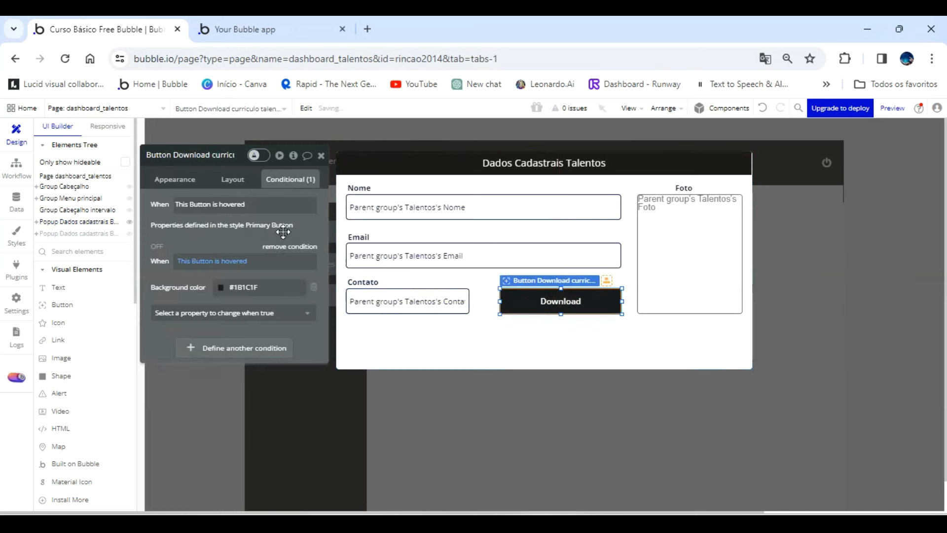
click(187, 184)
scroll(264, 369, down, 4)
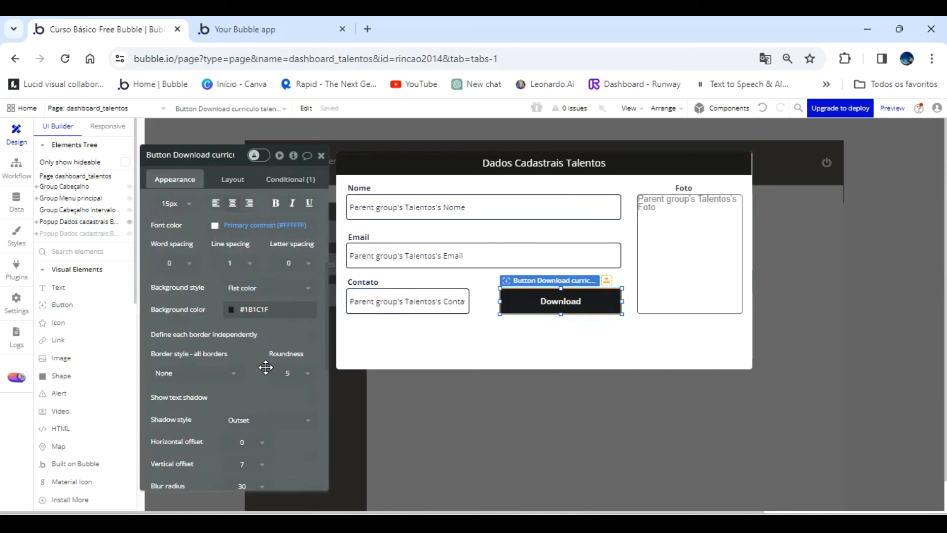
scroll(237, 281, up, 4)
click(222, 254)
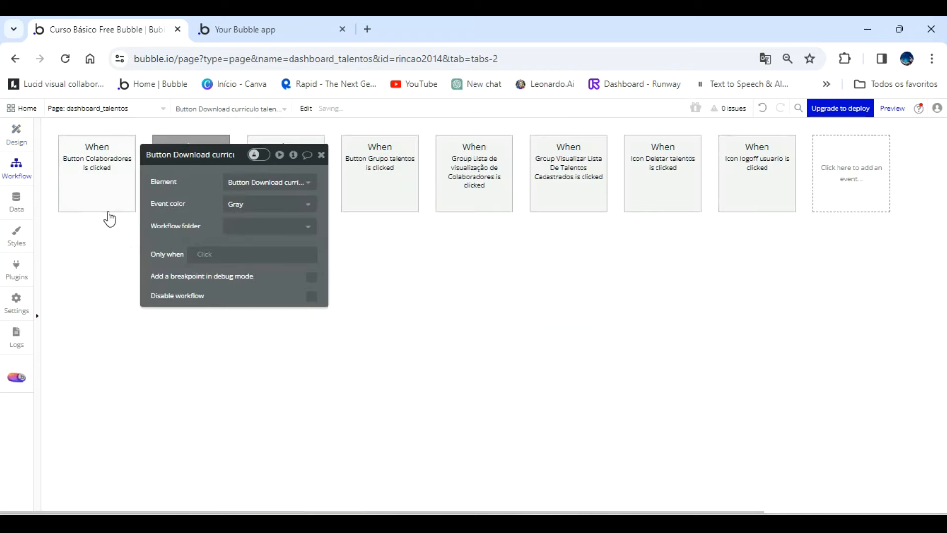
click(109, 247)
mouse_move(127, 420)
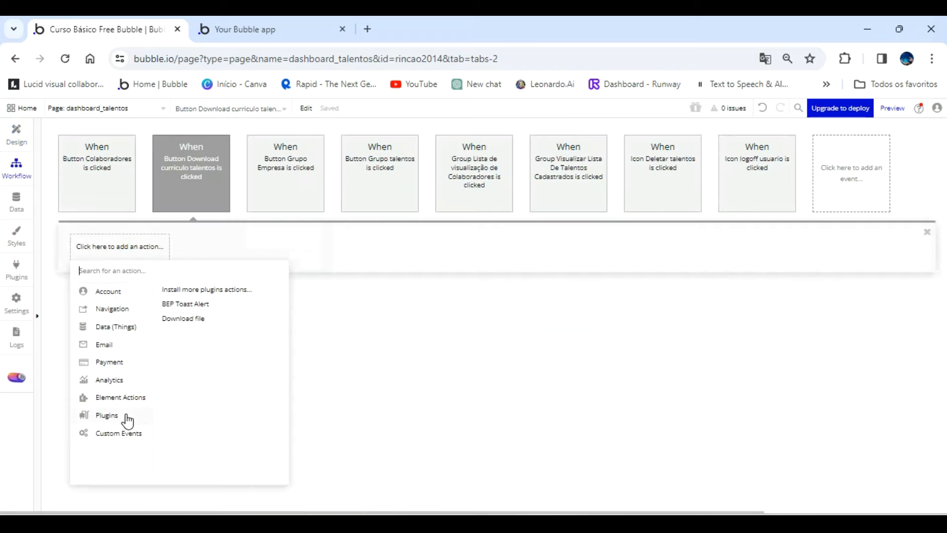
click(185, 319)
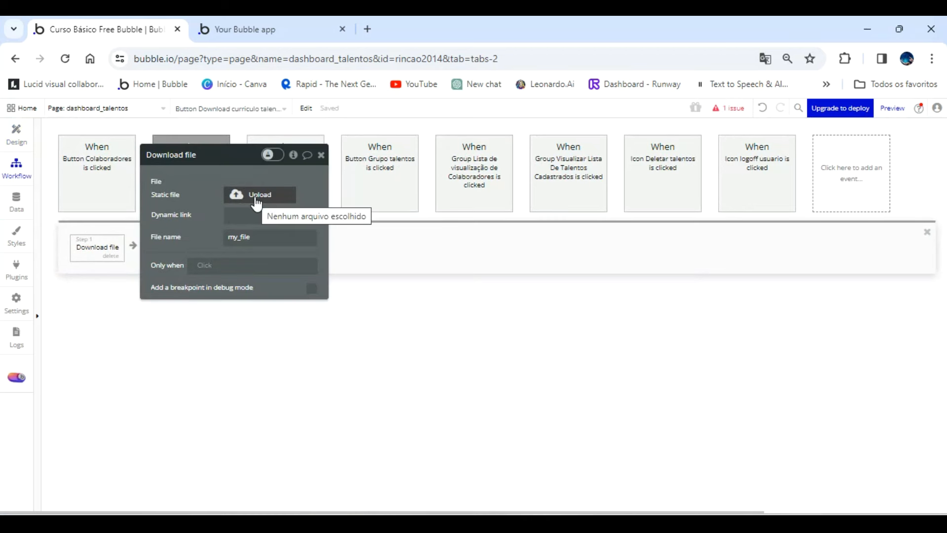
Set the Download file action's file name to "Curriculo" and its dynamic link to Parent group's Talentos's Curriculo.
click(266, 235)
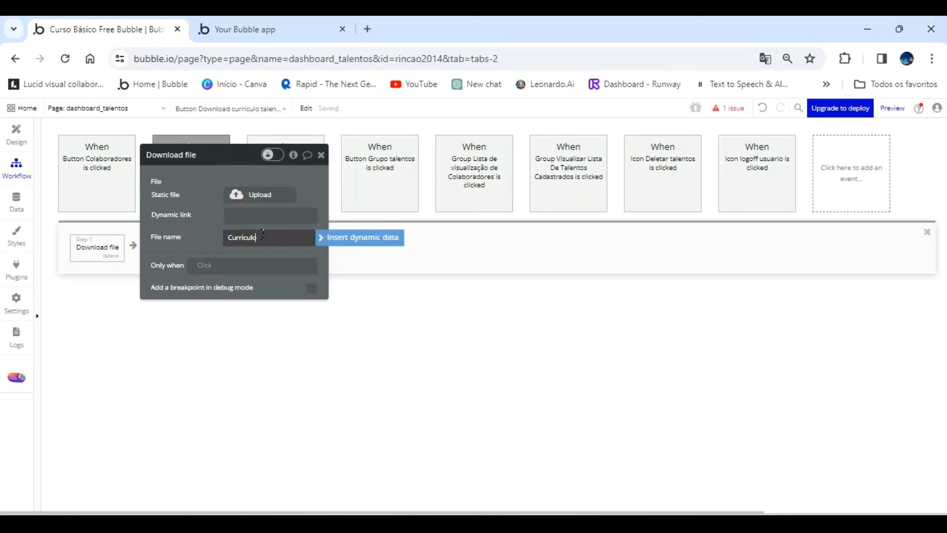
click(235, 212)
click(339, 220)
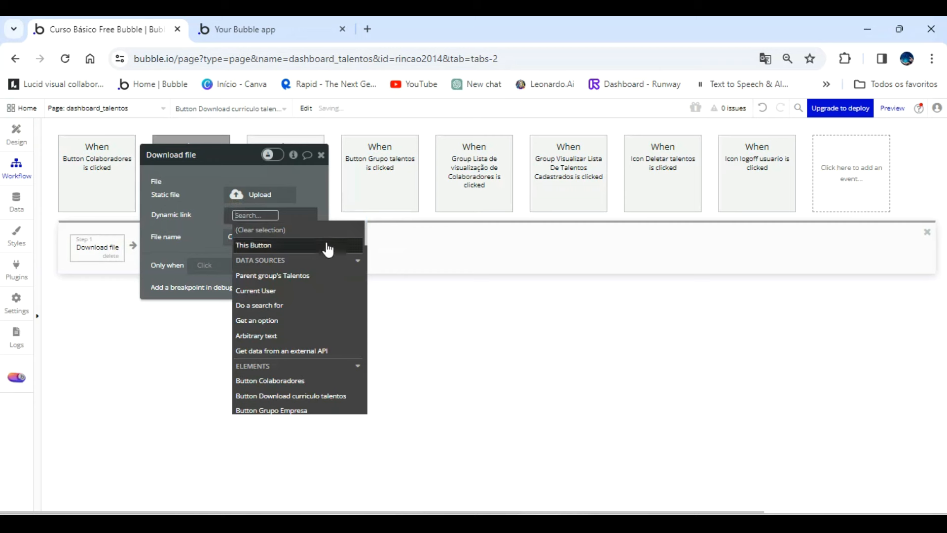
click(274, 274)
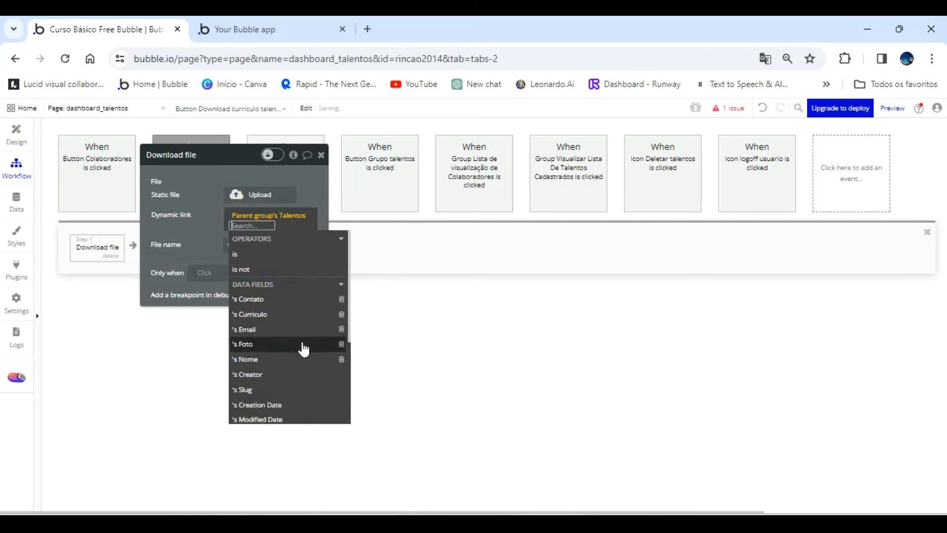
scroll(304, 349, down, 2)
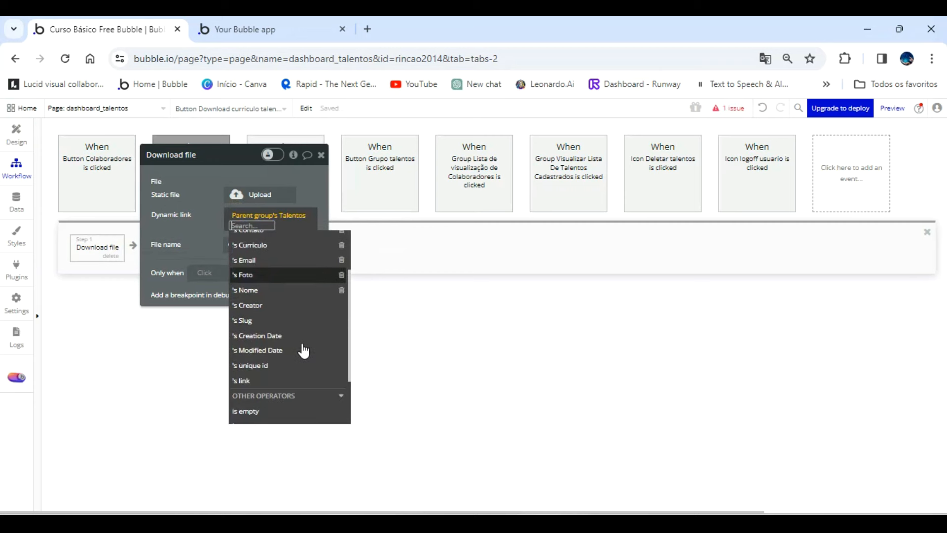
scroll(304, 350, down, 2)
scroll(304, 350, up, 2)
scroll(303, 350, up, 2)
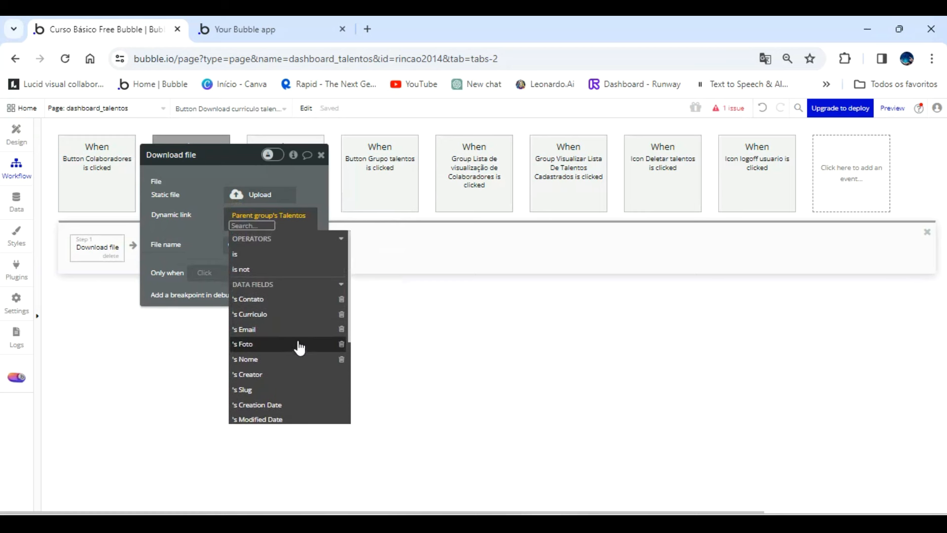
click(275, 316)
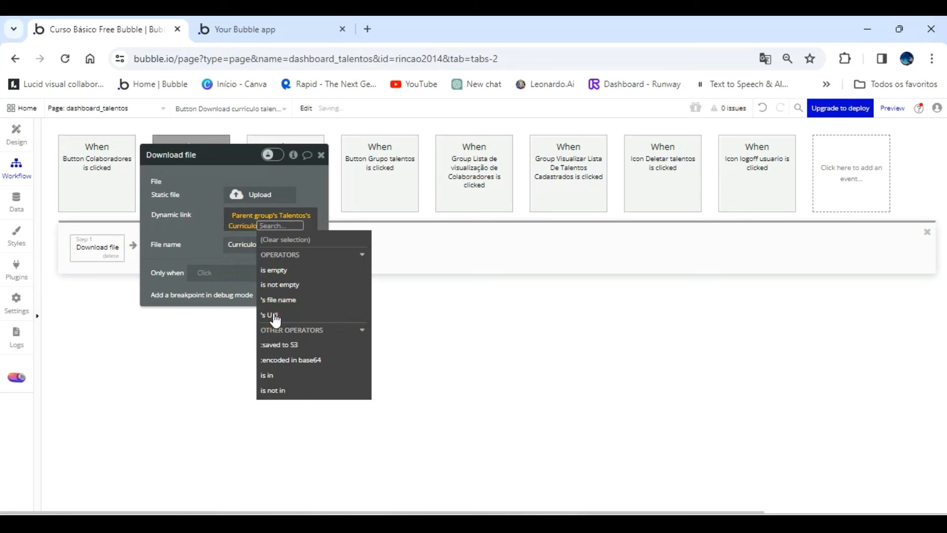
Return to the page design, center the Curriculo label's text, and center the label above the Download button.
click(210, 223)
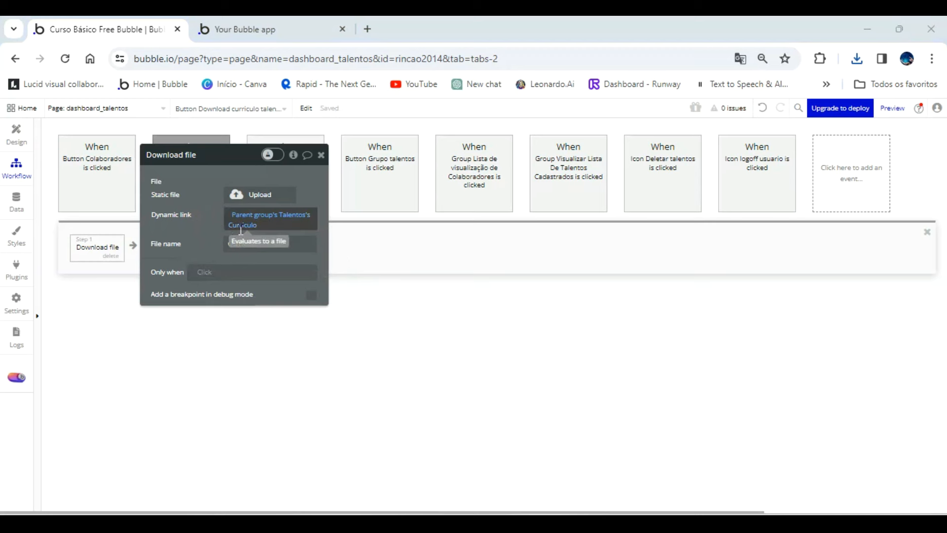
click(16, 133)
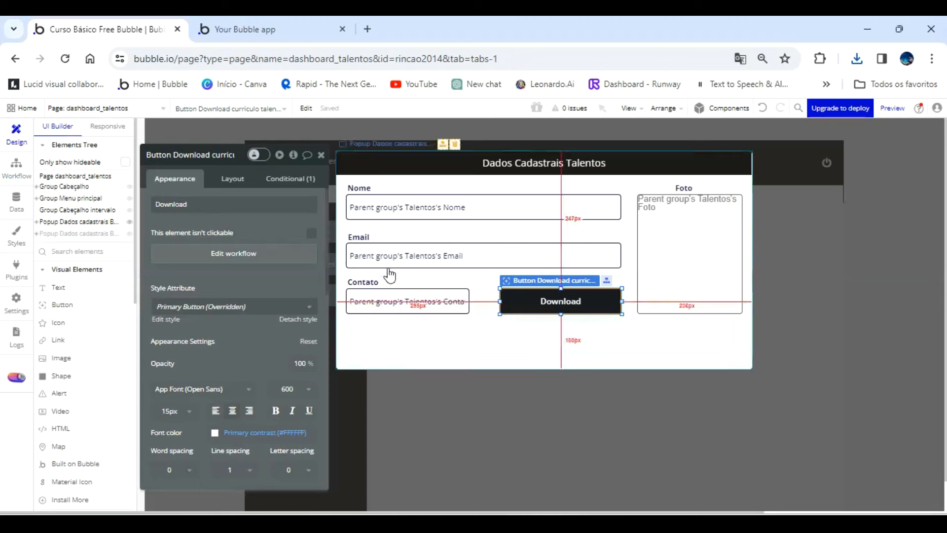
click(545, 321)
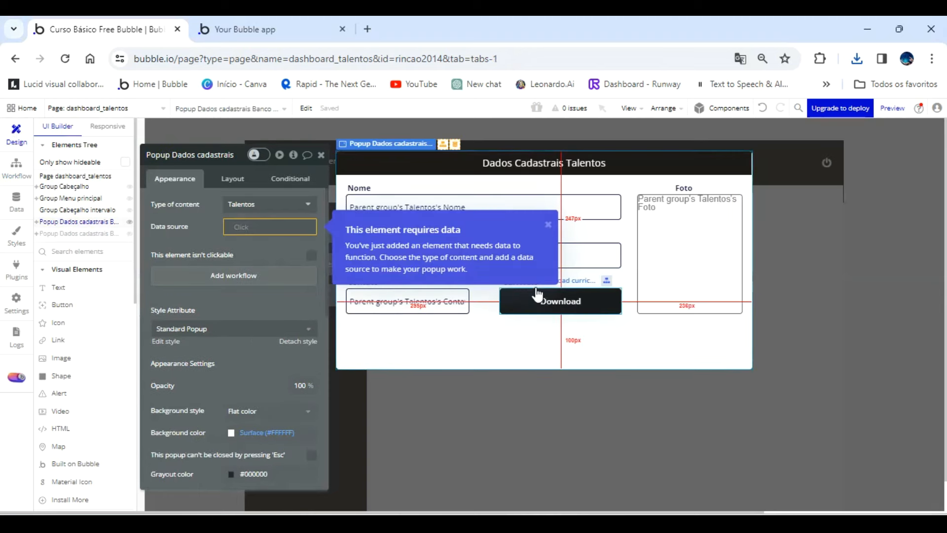
click(535, 284)
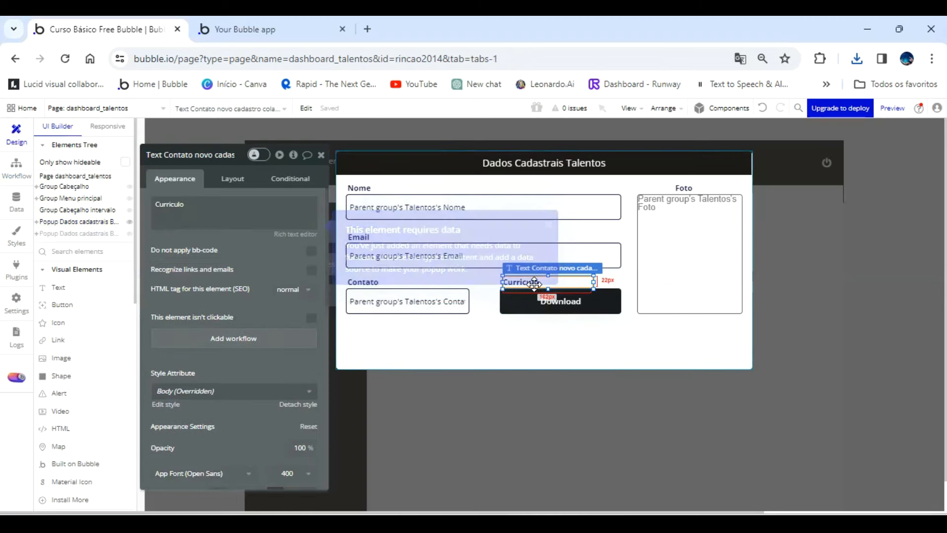
scroll(241, 434, down, 1)
click(233, 426)
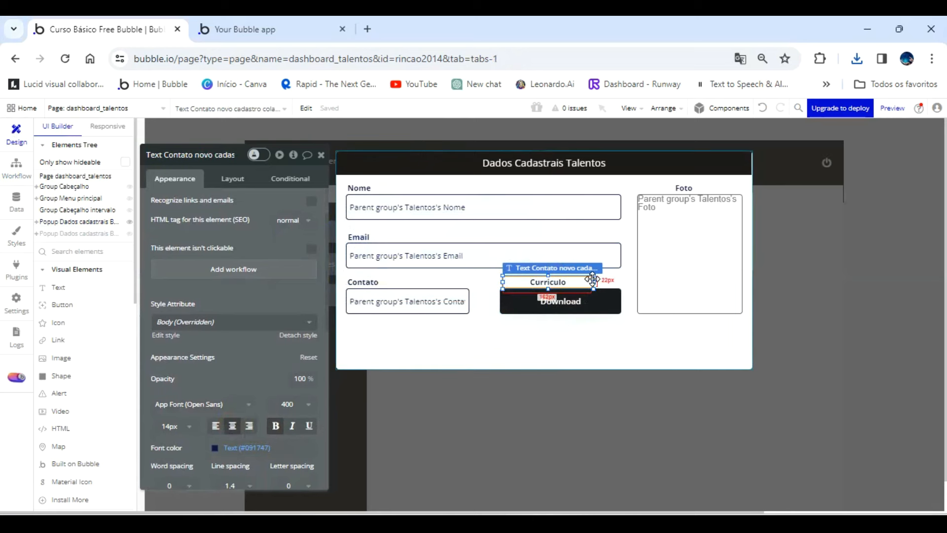
drag(594, 279, 606, 279)
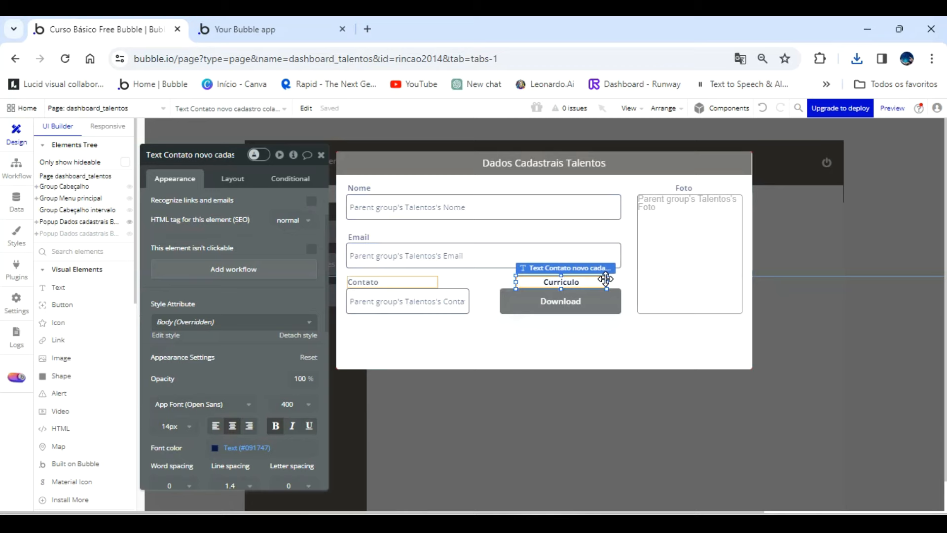
click(579, 353)
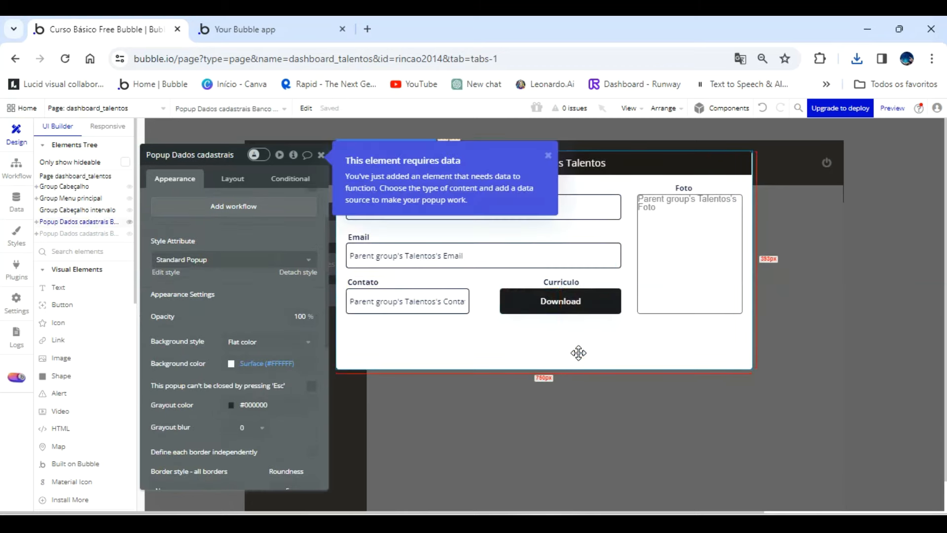
Refresh the dashboard_talentos preview, show the talents list, and view the first talent's details popup.
click(270, 29)
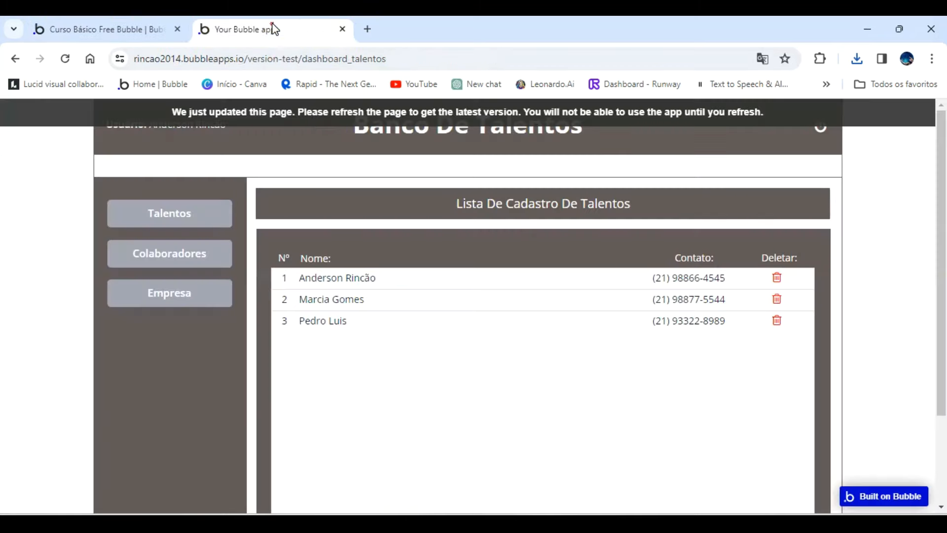
click(317, 120)
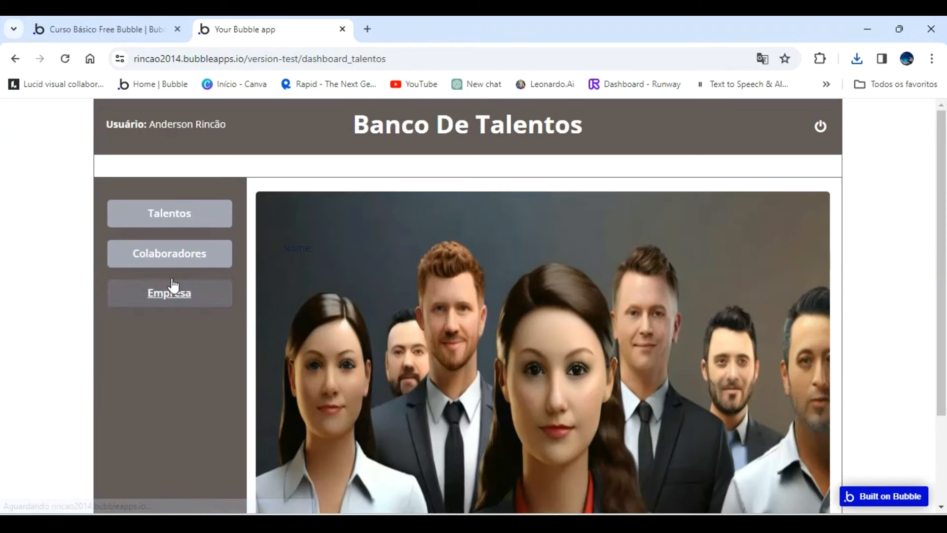
click(168, 218)
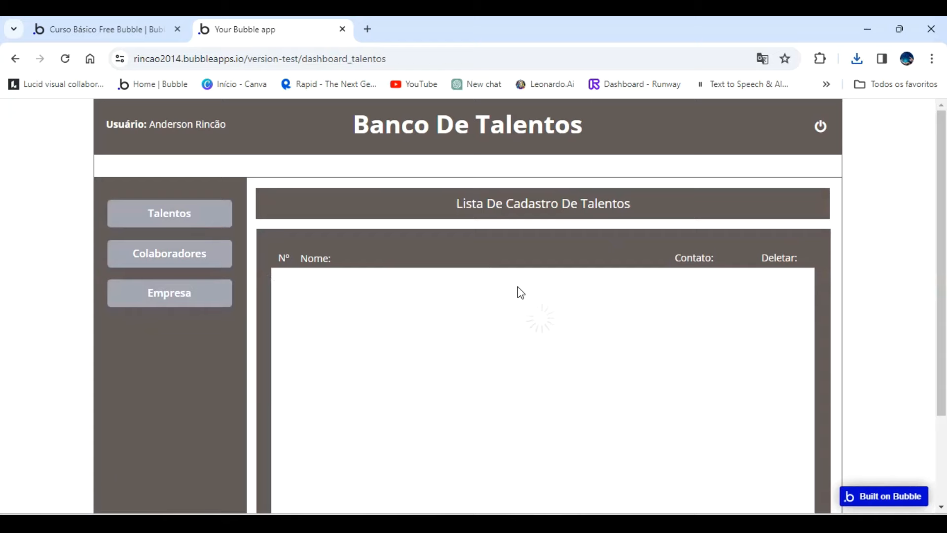
click(545, 279)
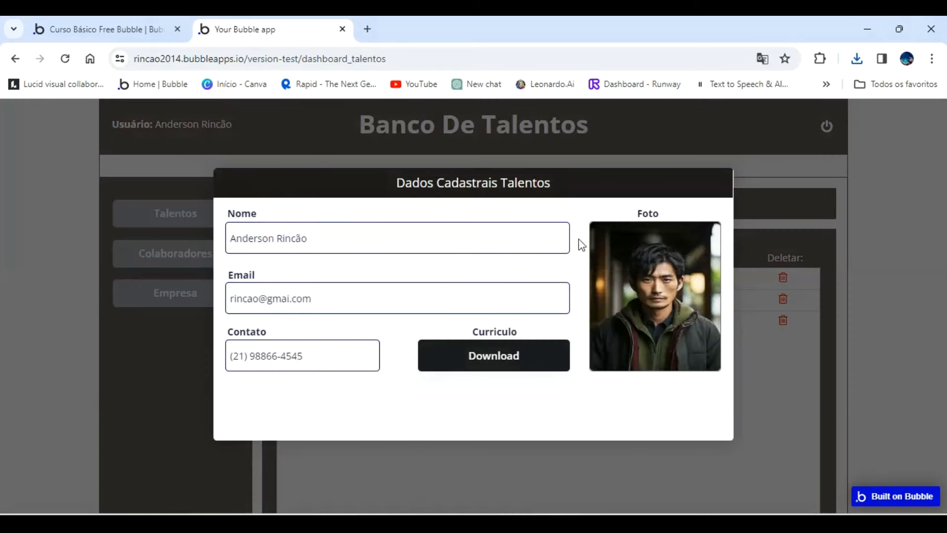
Test the popup's Download button, view the downloaded Curriculo PDF, and return to the app preview.
click(499, 360)
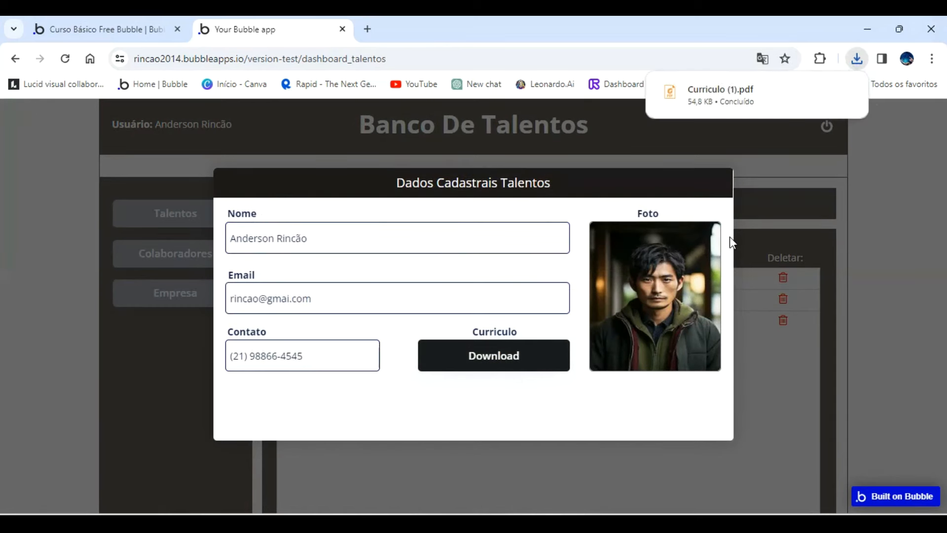
click(719, 89)
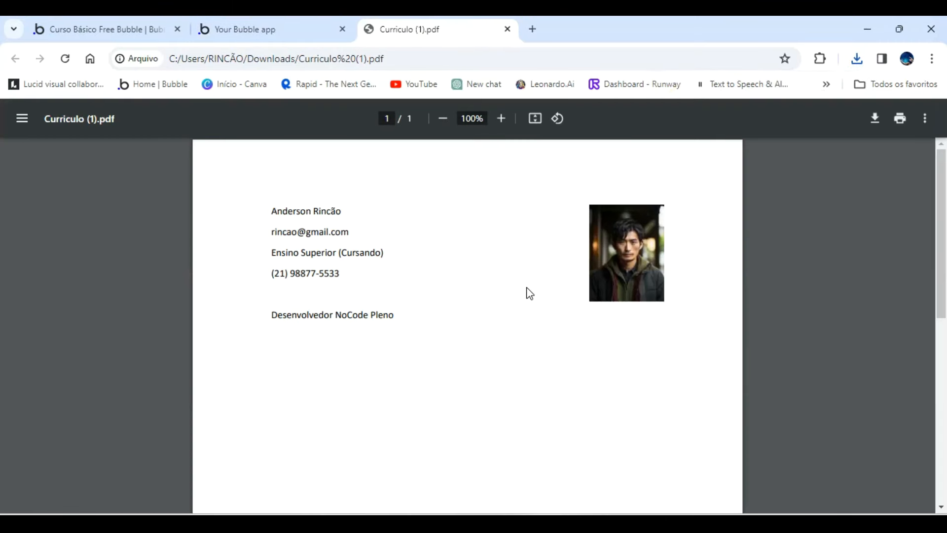
click(289, 30)
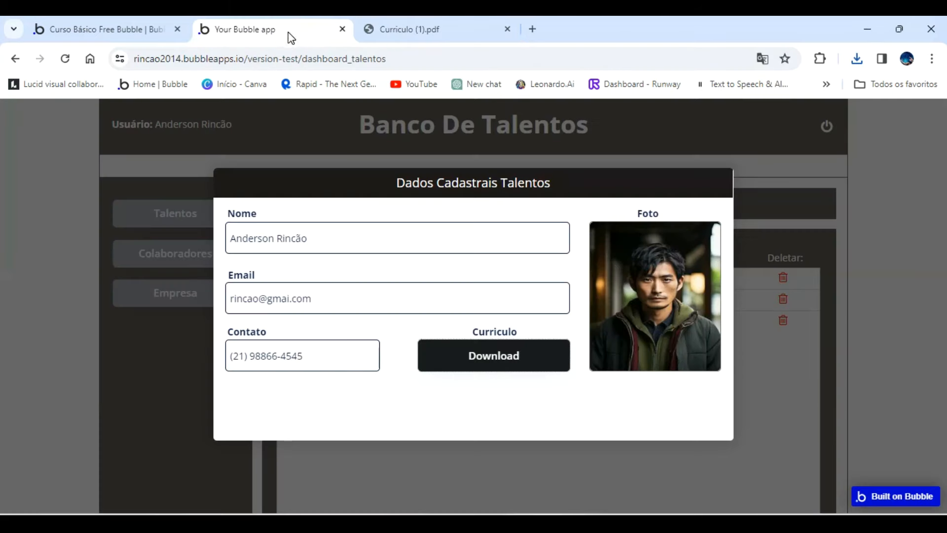
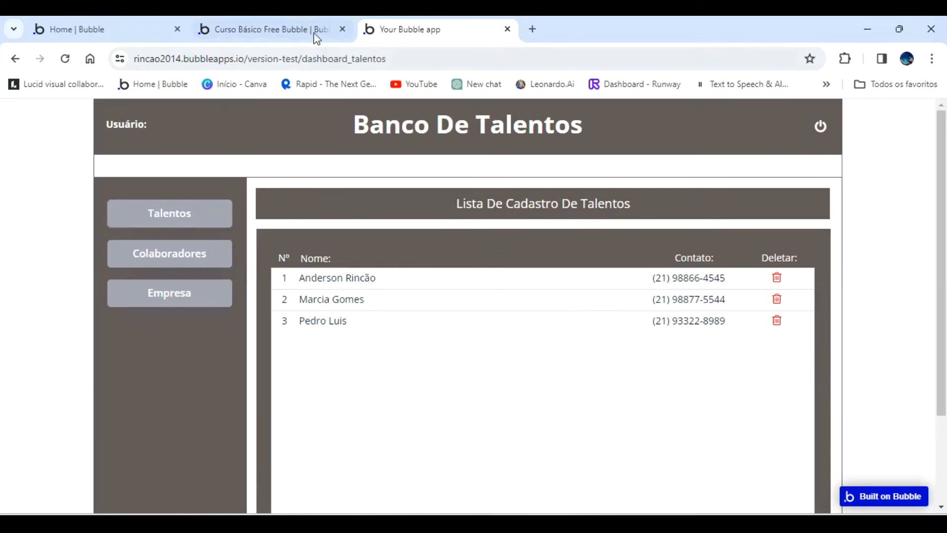
Return to the Bubble editor and display the All Colaboradores entries in the app data.
click(316, 33)
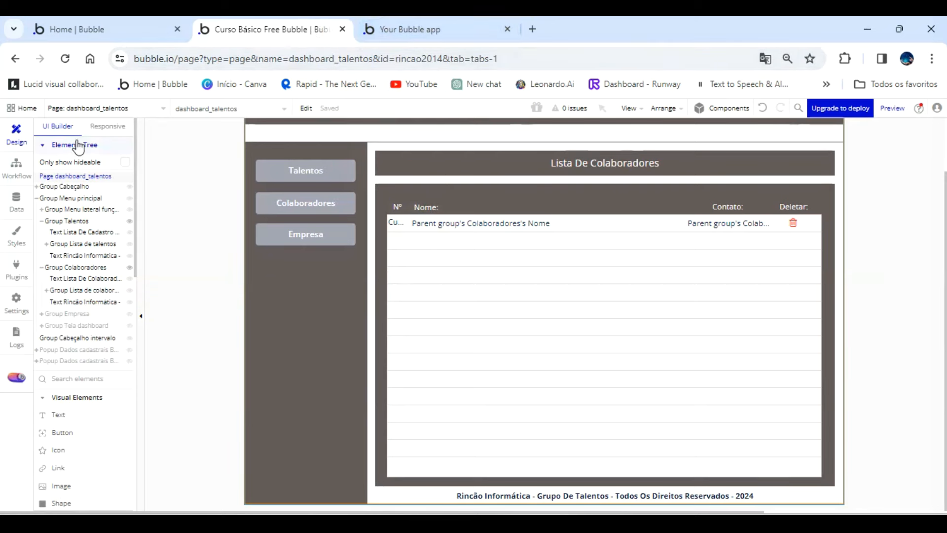
click(16, 201)
click(200, 151)
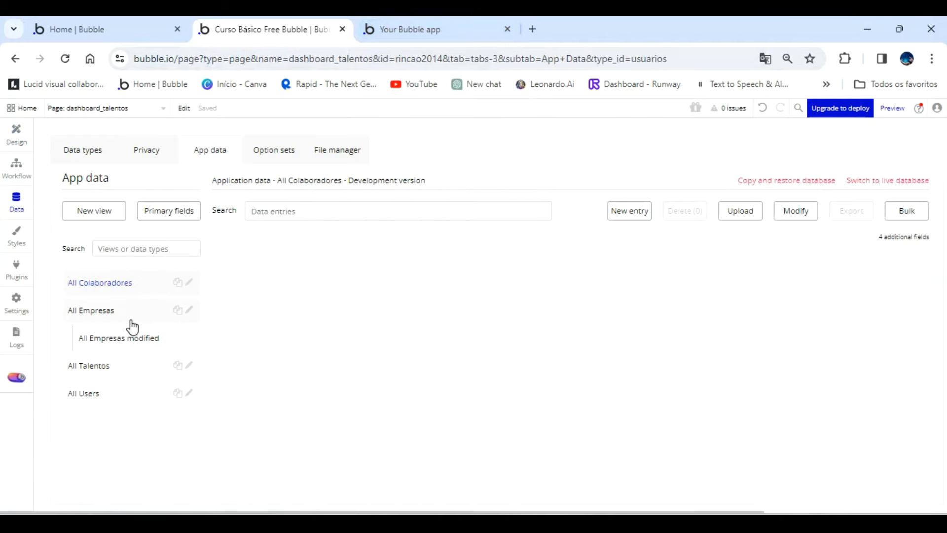
click(129, 285)
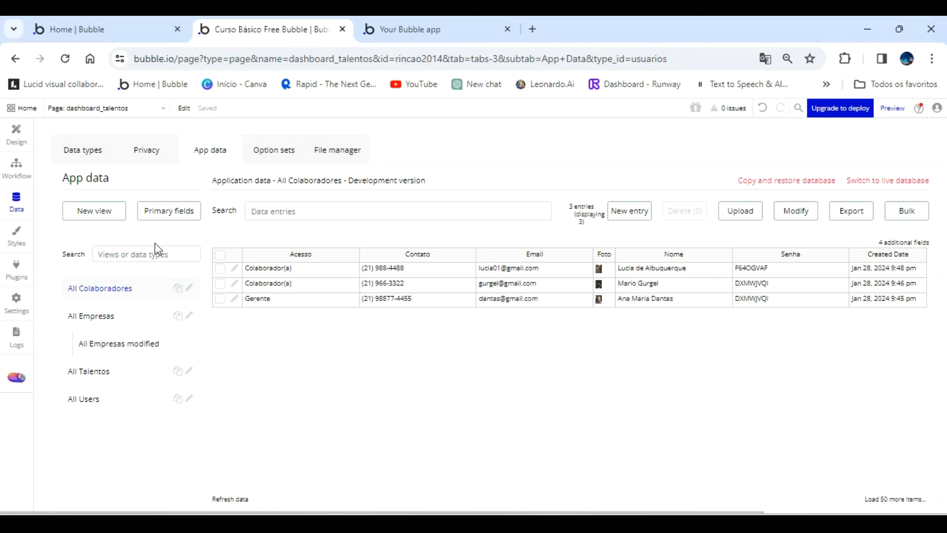
Set the Acesso of the second entry in All Colaboradores to Diretor(a) and save the entry.
click(234, 285)
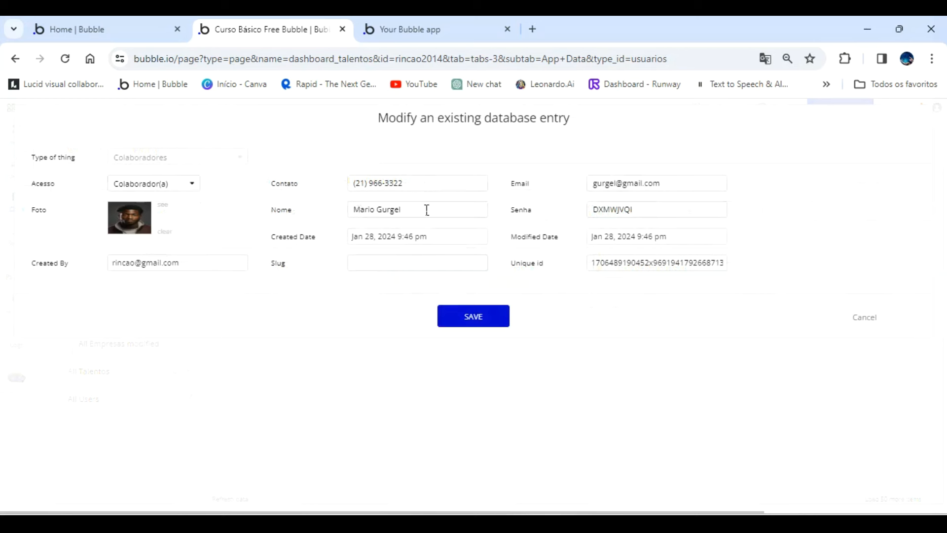
click(191, 185)
click(146, 252)
click(466, 322)
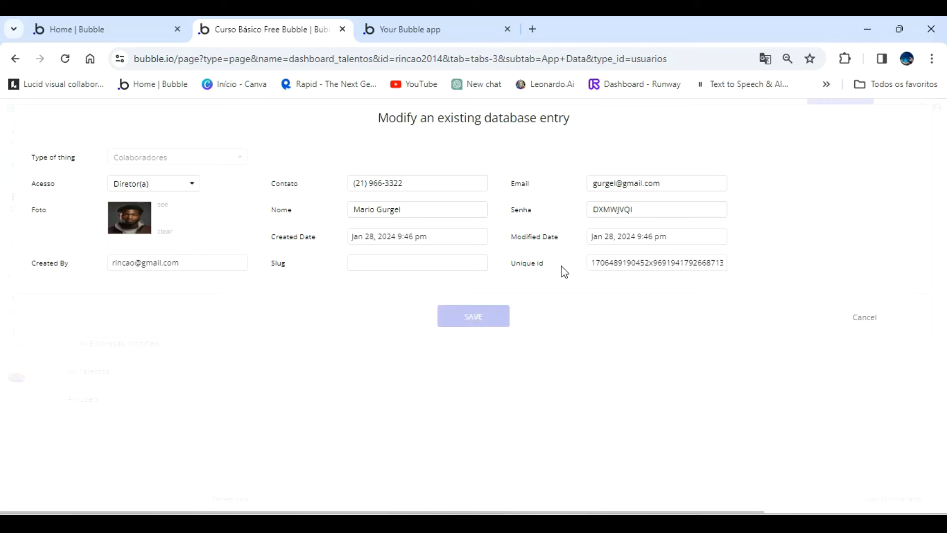
click(471, 241)
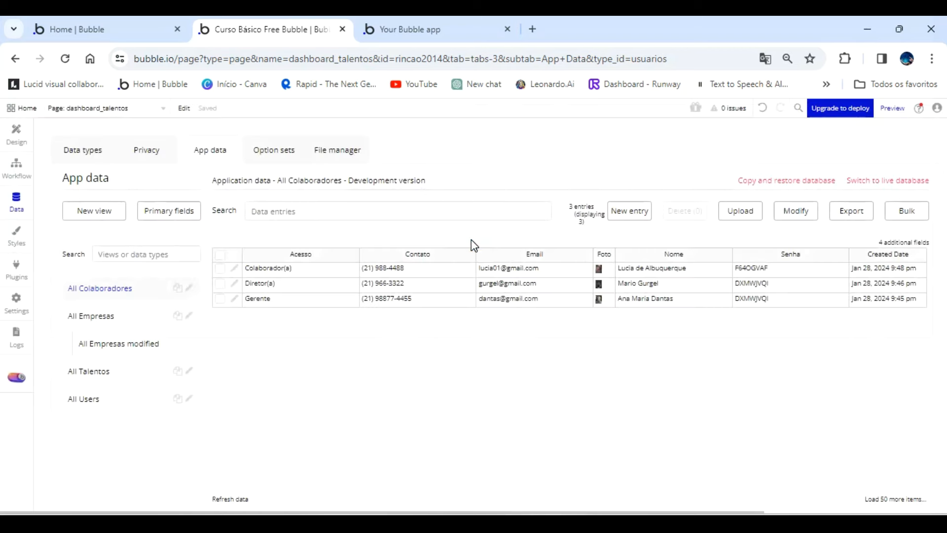
Review the first entry in All Colaboradores, save it, and return to the entries list.
click(235, 268)
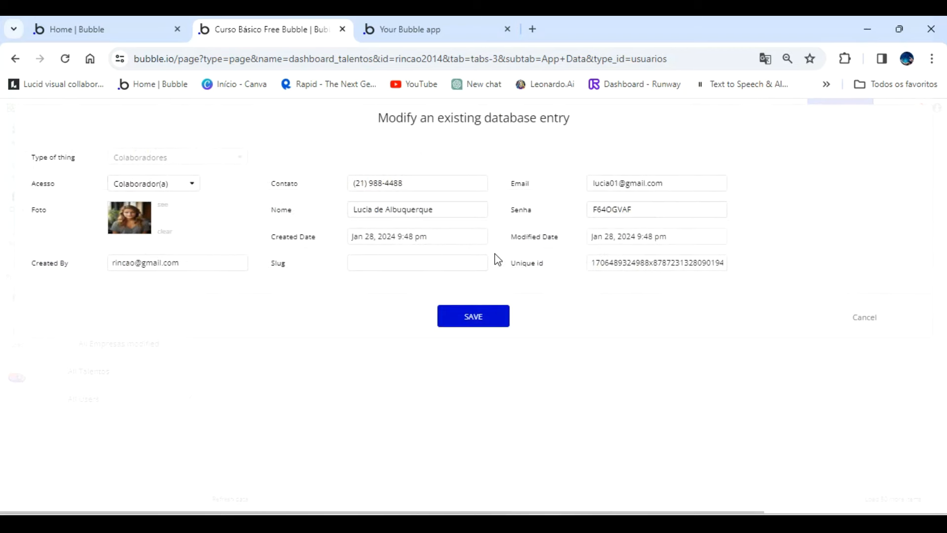
click(482, 316)
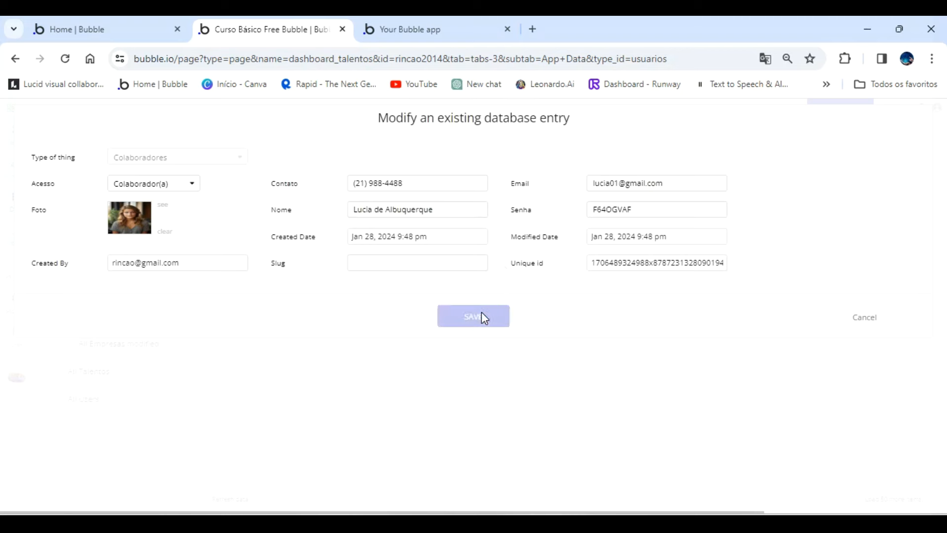
click(469, 241)
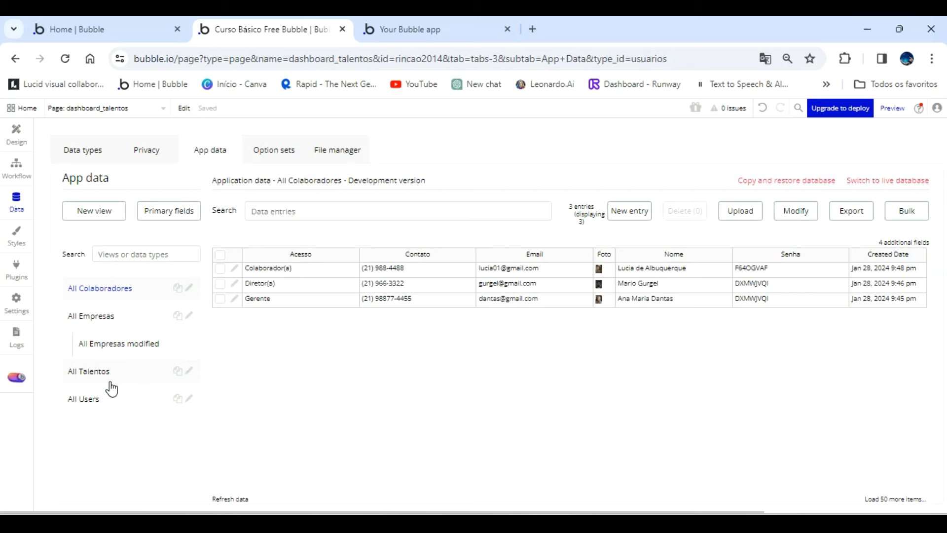
Run the app as the Admin user from All Users and close the old preview tab.
click(88, 400)
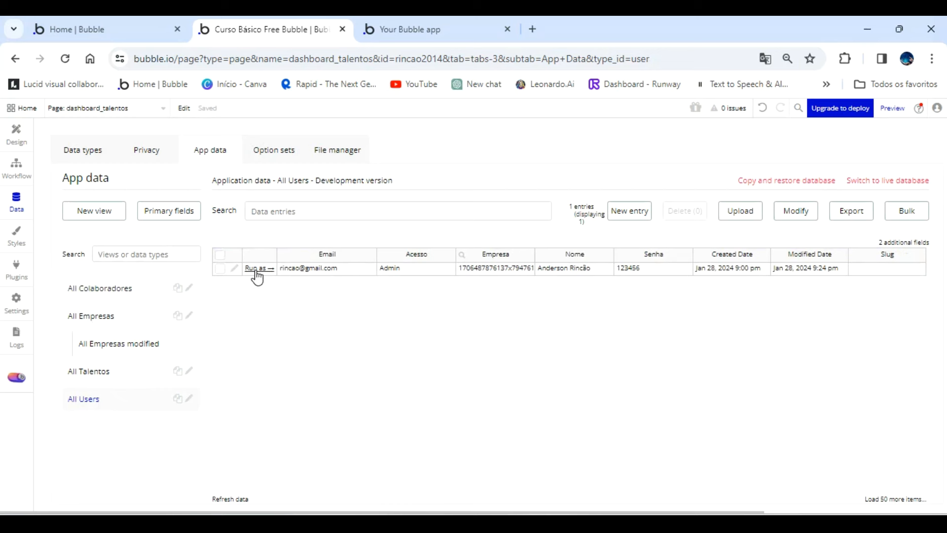
click(256, 271)
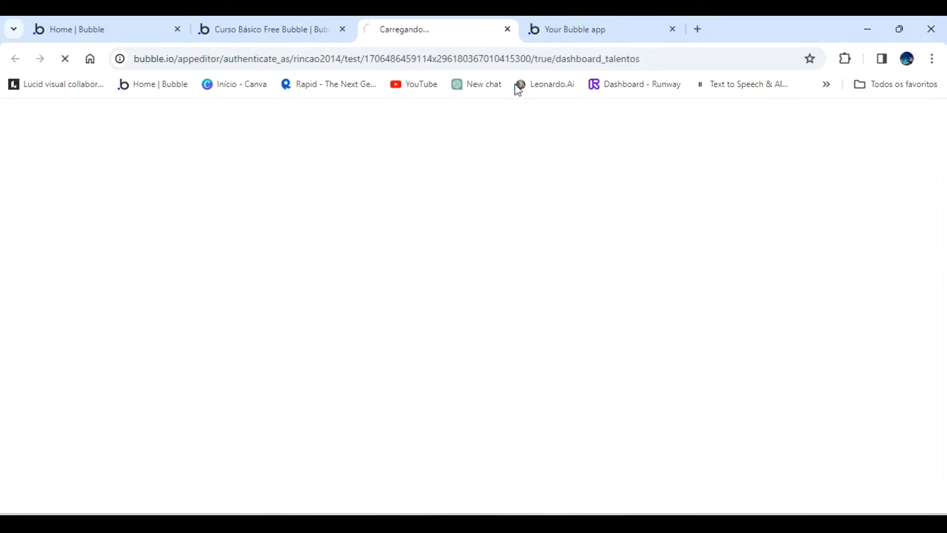
click(673, 28)
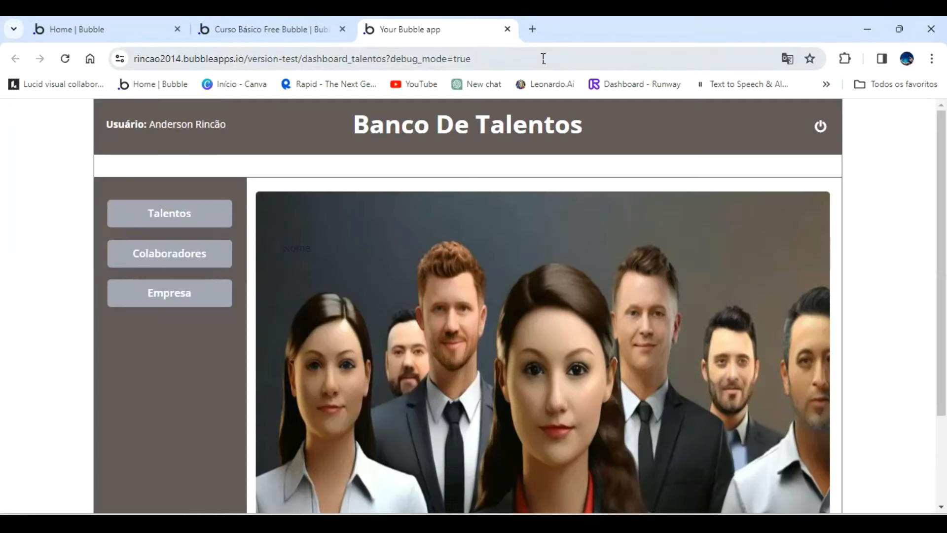
Reload the user's preview with debug_mode set to false in the page address.
double_click(543, 58)
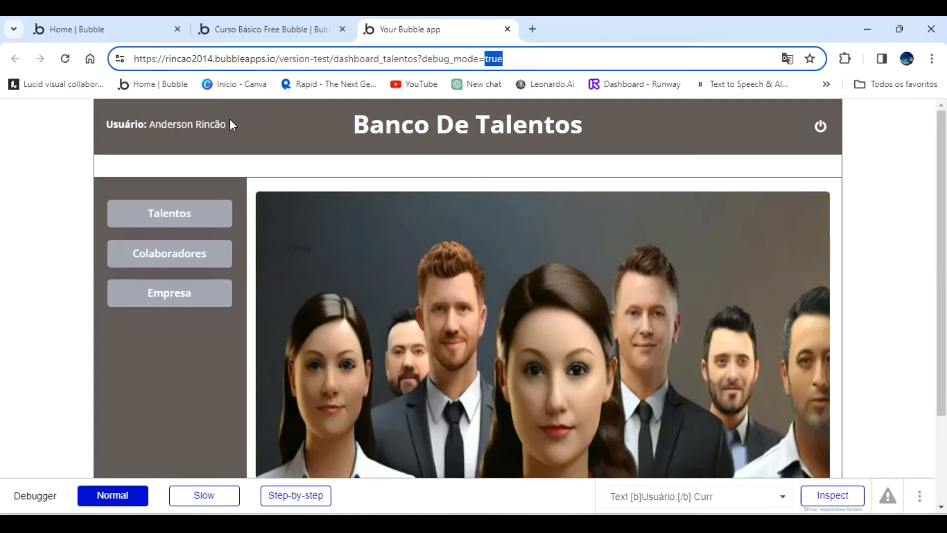
text(false)
key(Return)
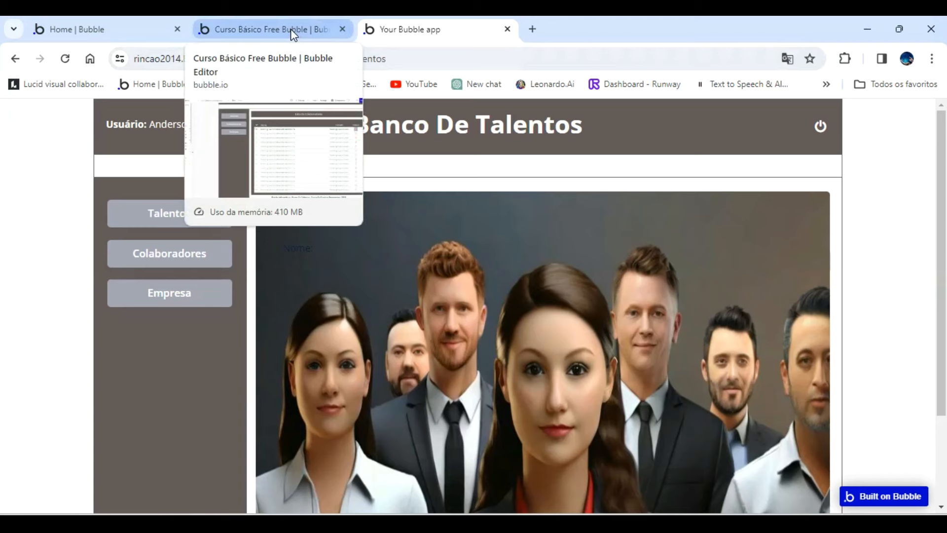
Back in the editor, make the delete icon in the Colaboradores list not visible on page load.
click(291, 28)
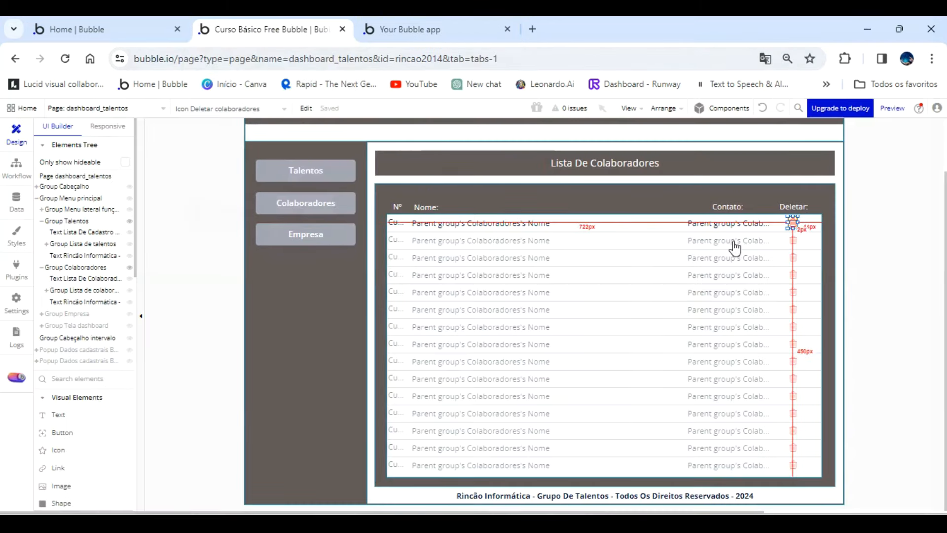
double_click(793, 222)
click(474, 298)
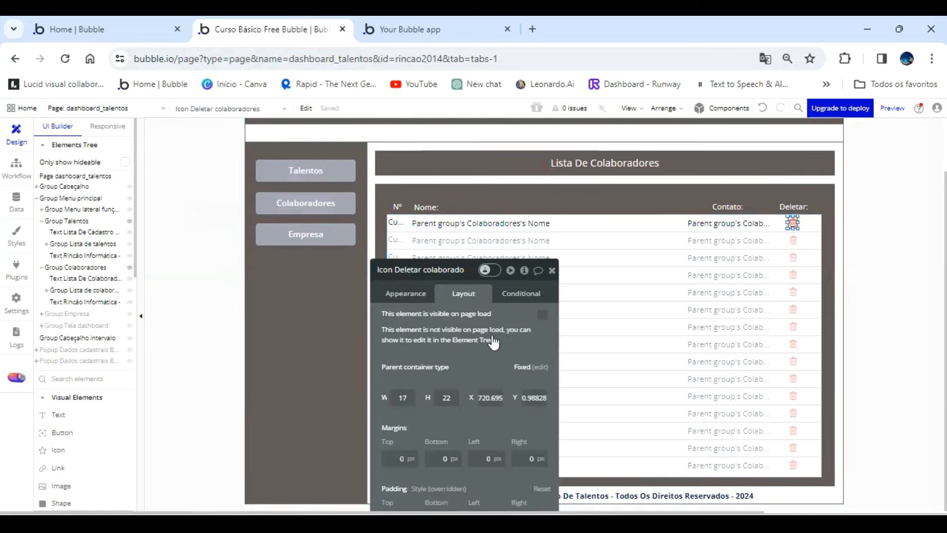
click(542, 316)
click(543, 316)
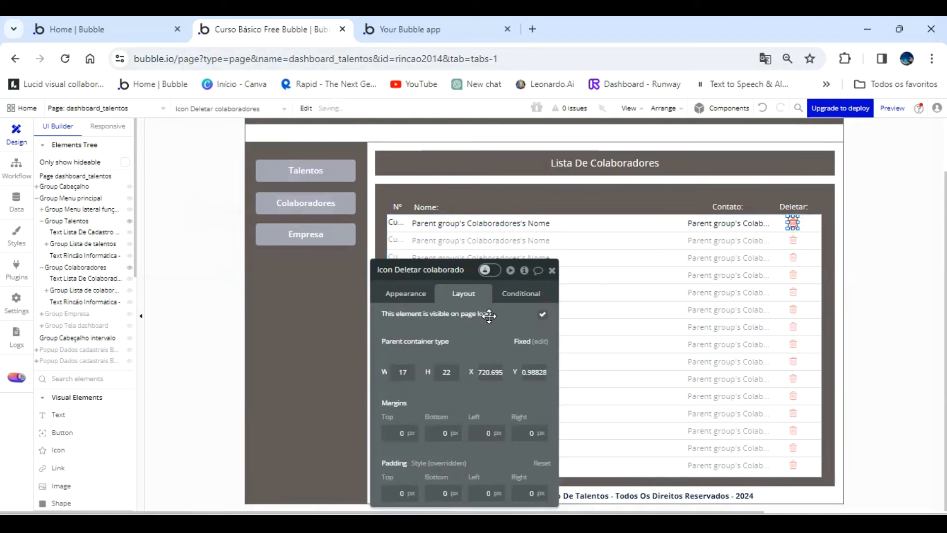
click(542, 316)
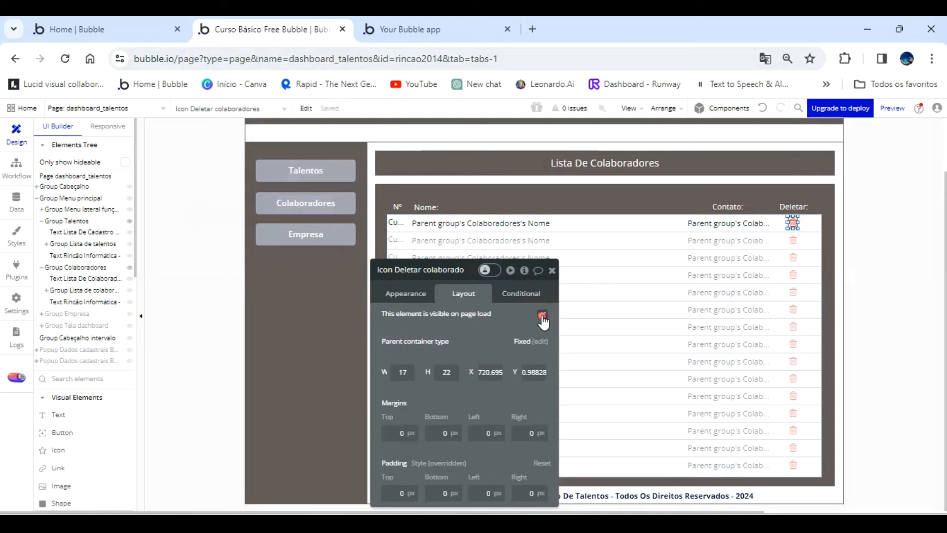
Add a condition to the collaborators' delete icon that makes it visible when Current User's Acesso is Admin.
click(523, 296)
click(492, 320)
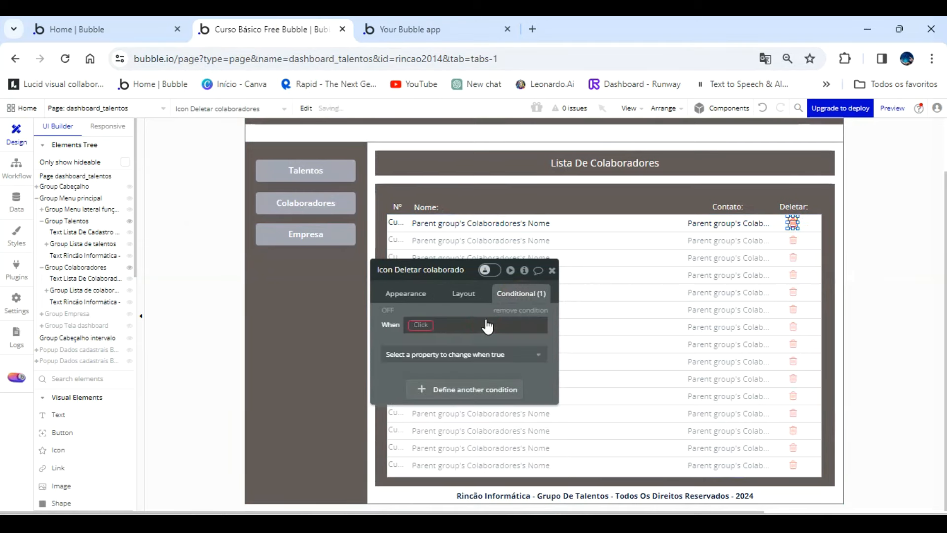
click(430, 324)
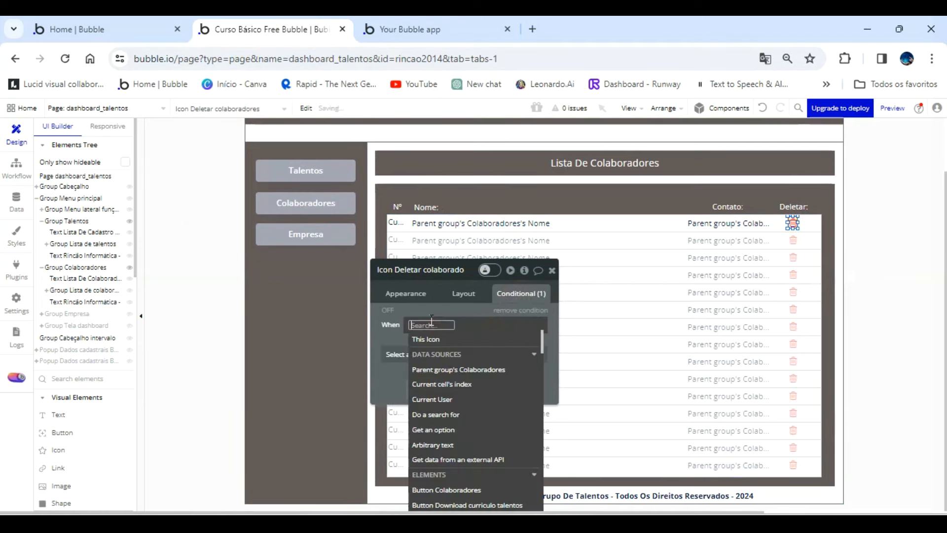
click(478, 399)
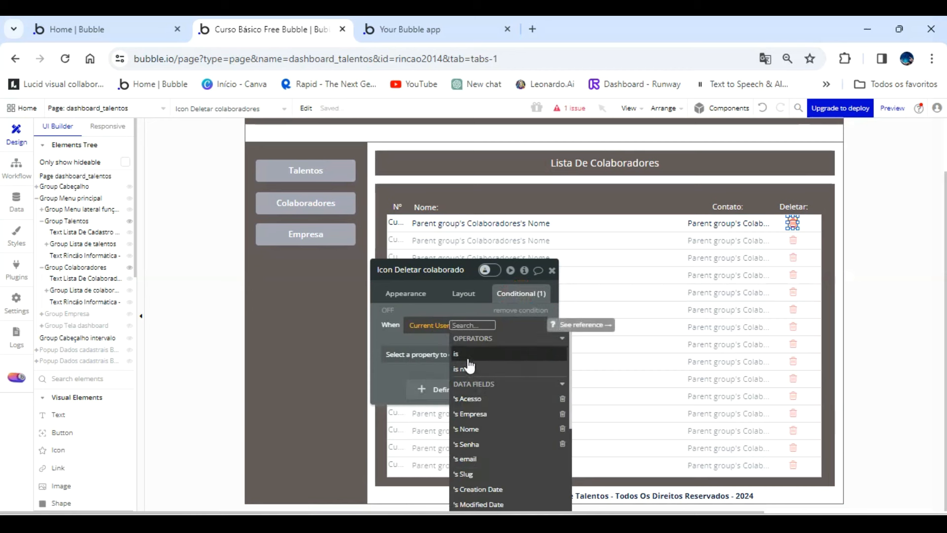
click(475, 398)
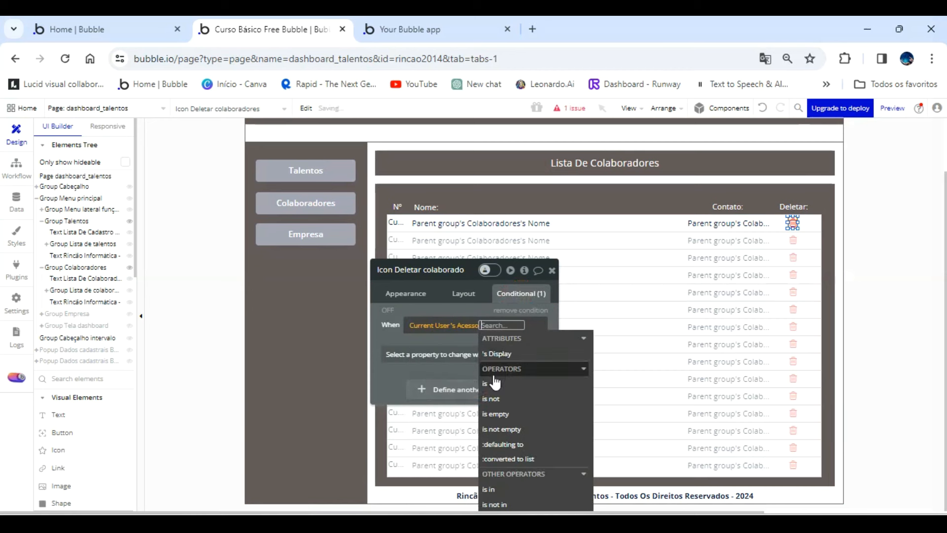
click(488, 382)
click(514, 369)
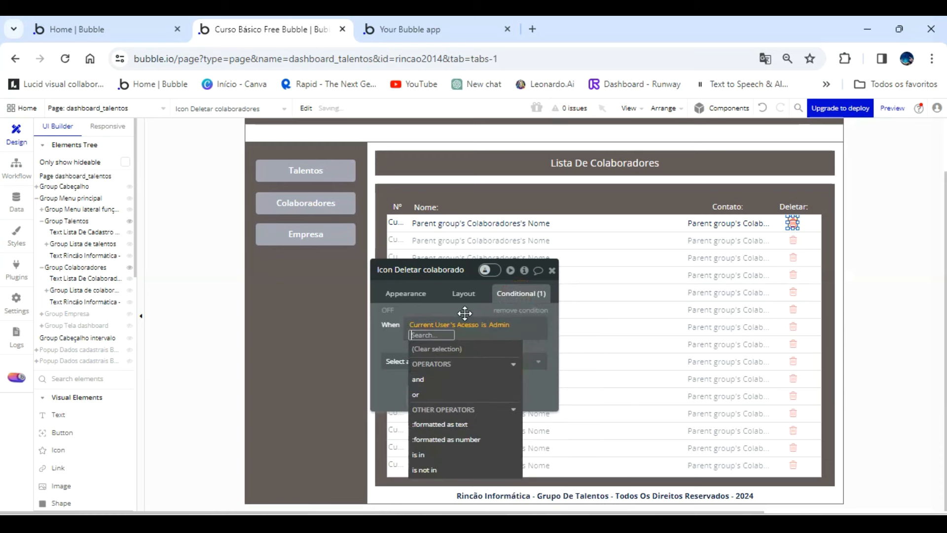
click(460, 339)
click(454, 354)
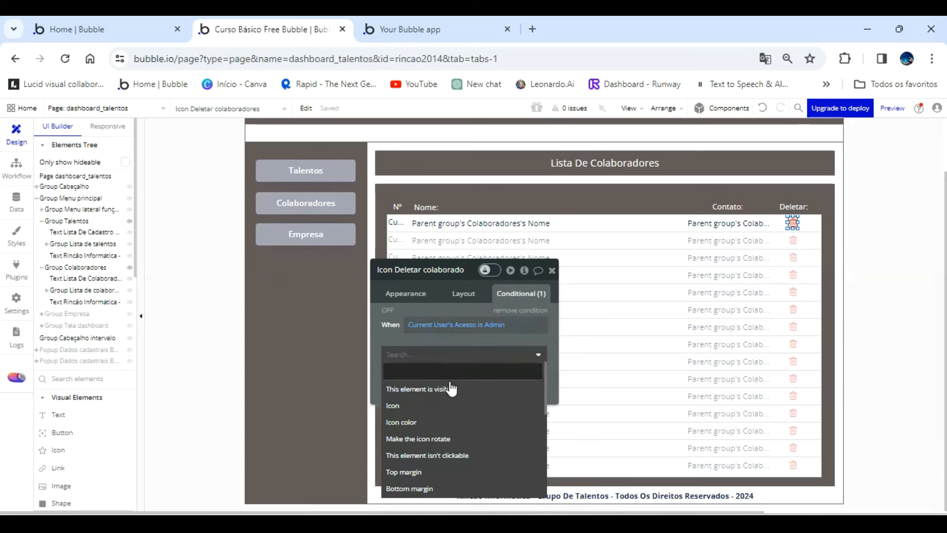
click(444, 389)
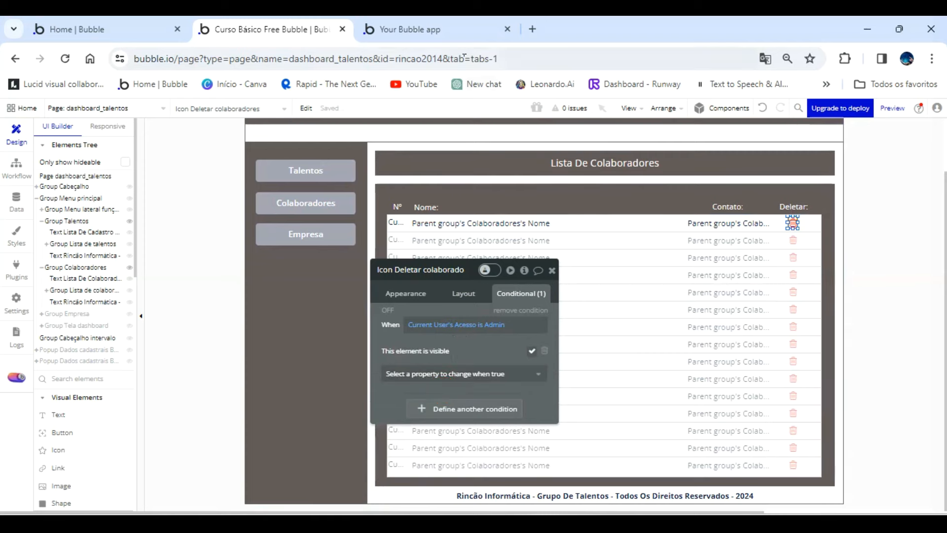
Refresh the dashboard preview and check the delete icons in the Talentos and Colaboradores lists.
click(461, 37)
click(598, 119)
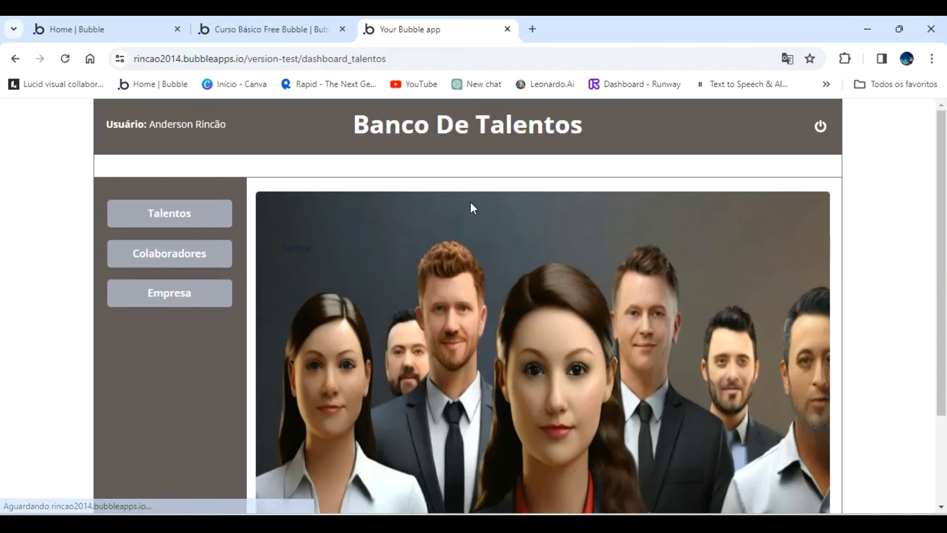
click(283, 28)
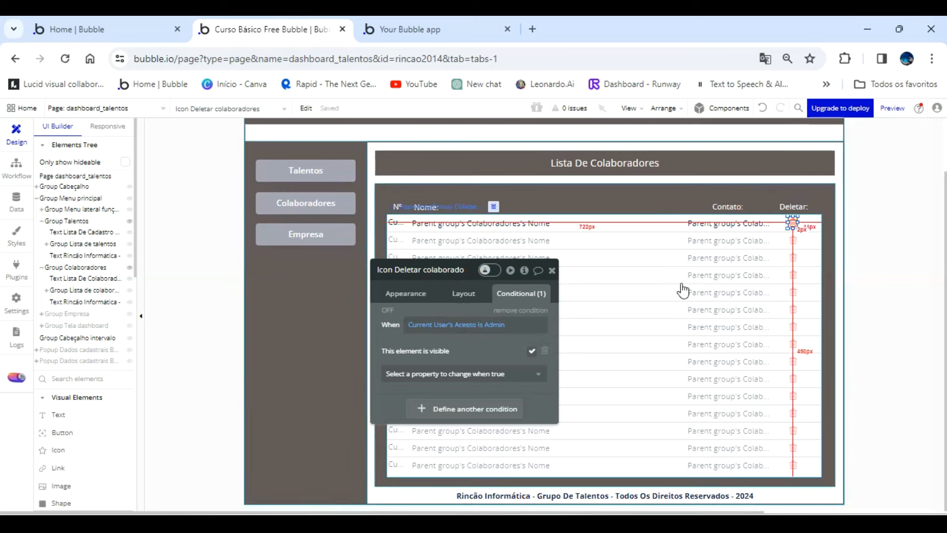
click(496, 28)
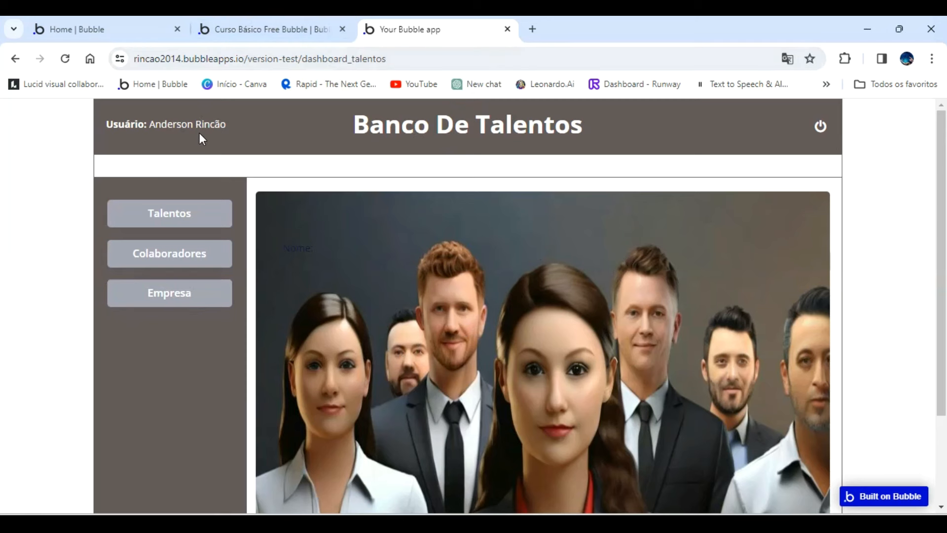
click(173, 211)
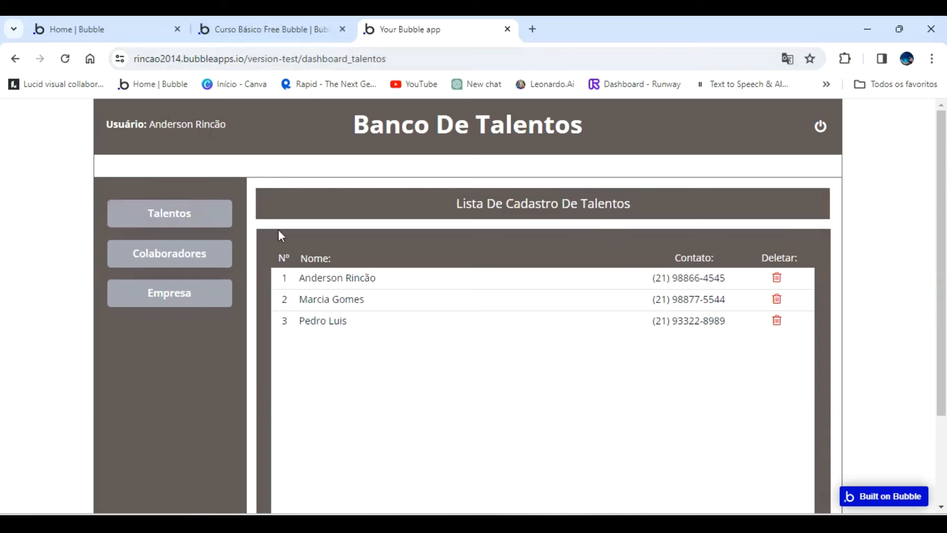
click(197, 254)
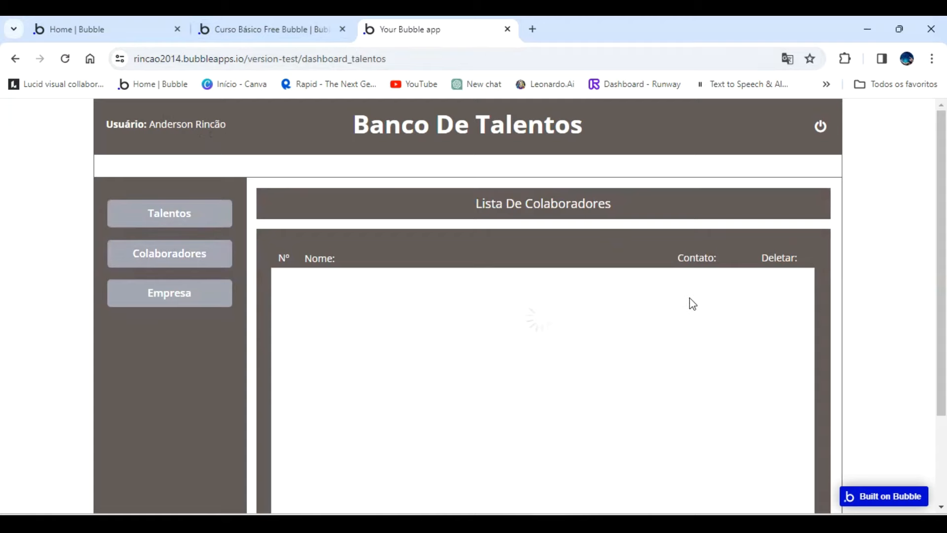
Back in the editor, make the delete icon in the Talentos list not visible on page load.
click(308, 29)
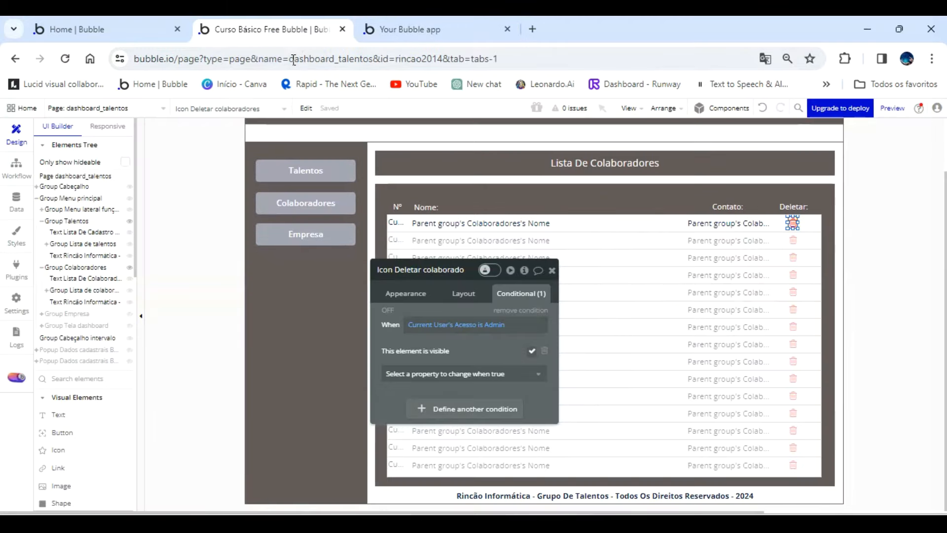
click(96, 256)
click(91, 245)
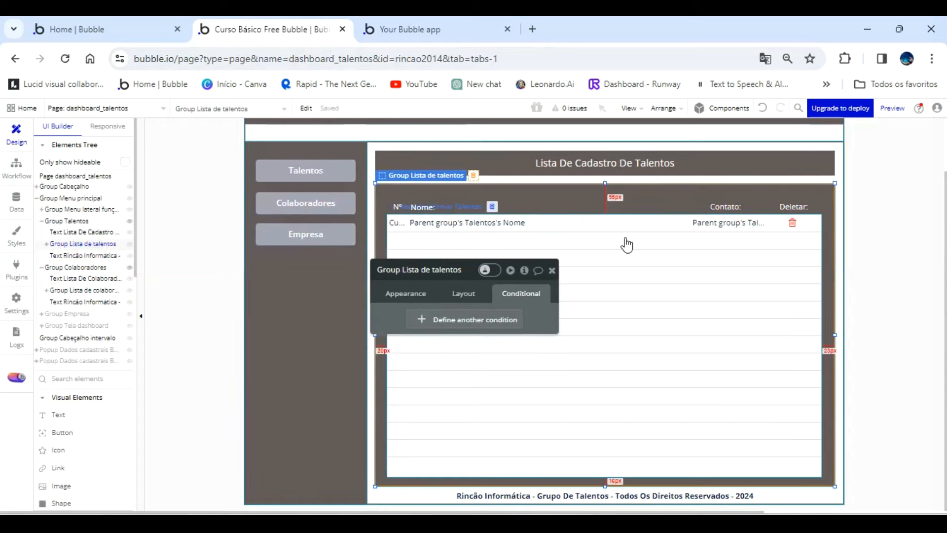
click(792, 223)
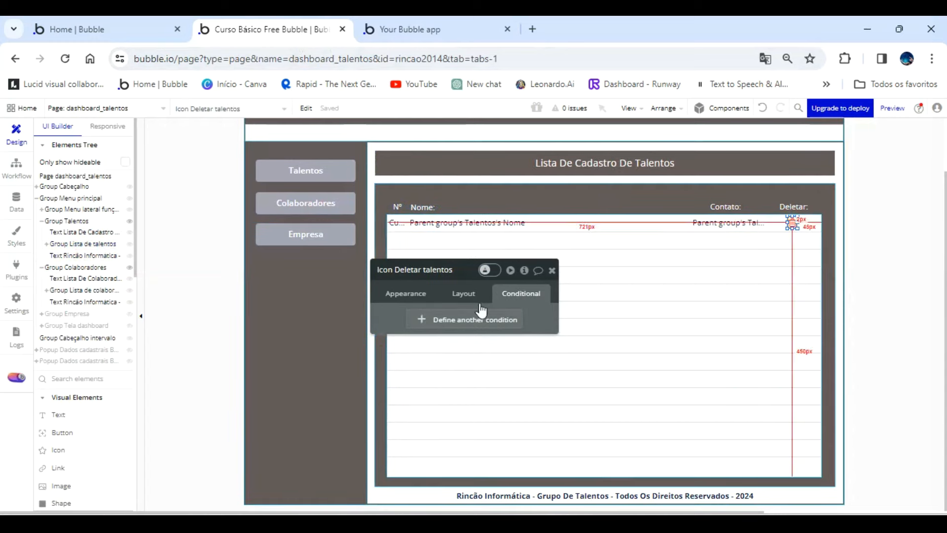
click(464, 294)
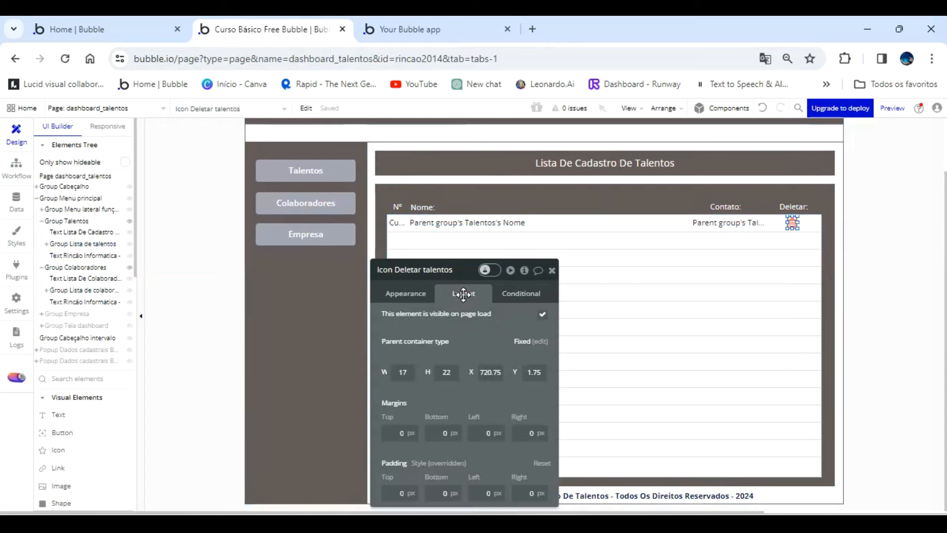
click(542, 314)
Make the talents' delete icon visible when Current User's Acesso is Admin, and refresh the dashboard preview.
click(523, 295)
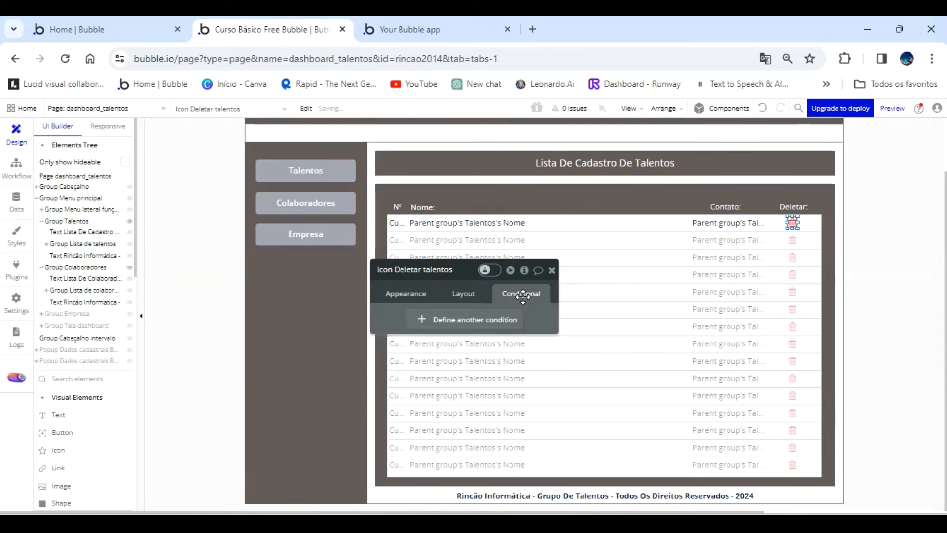
click(462, 320)
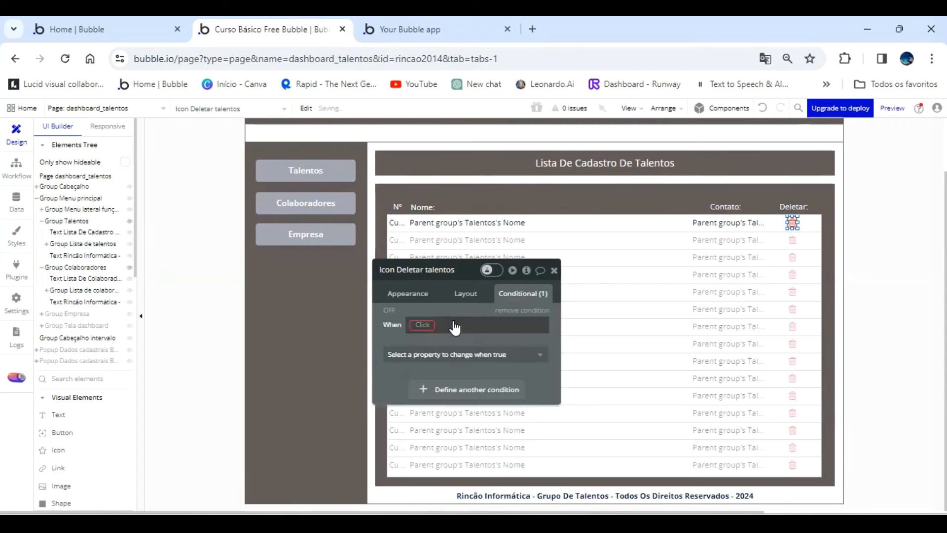
click(423, 325)
click(450, 401)
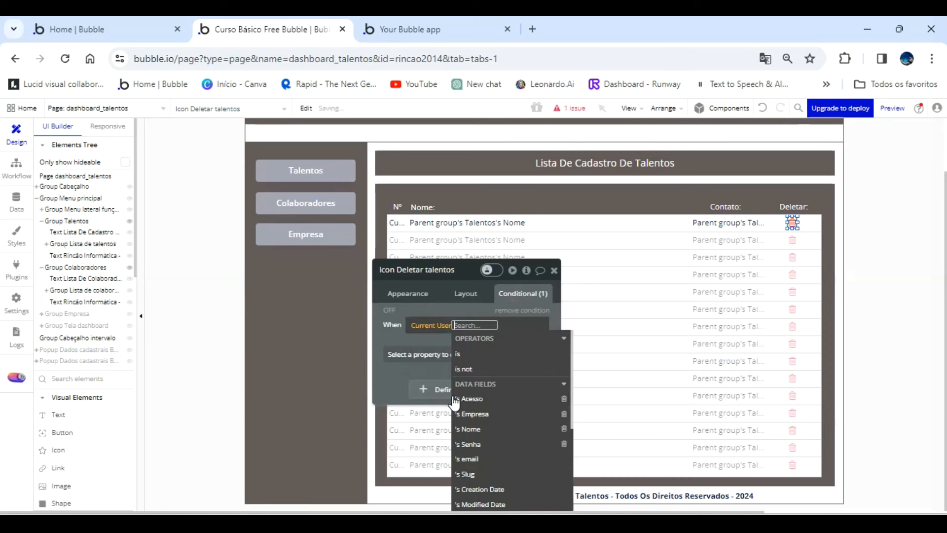
click(481, 403)
click(496, 385)
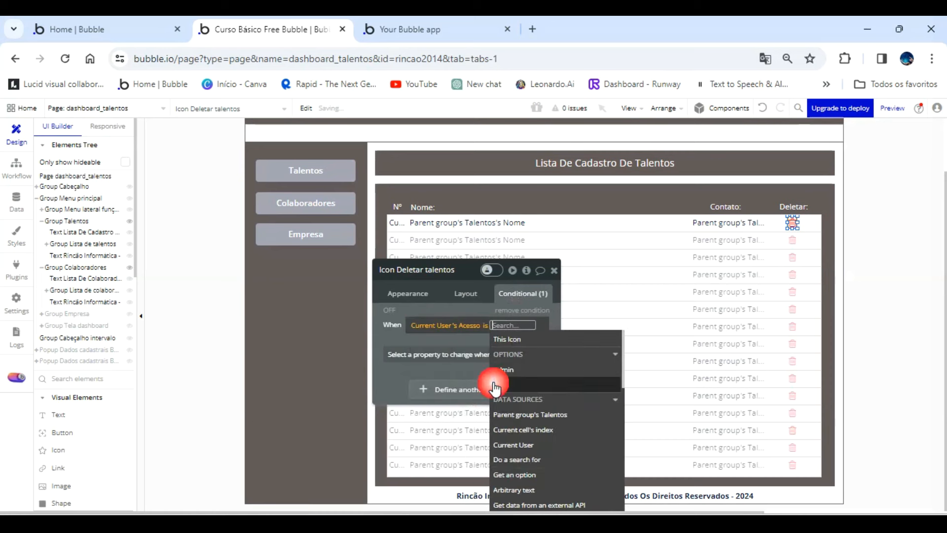
click(498, 366)
click(477, 309)
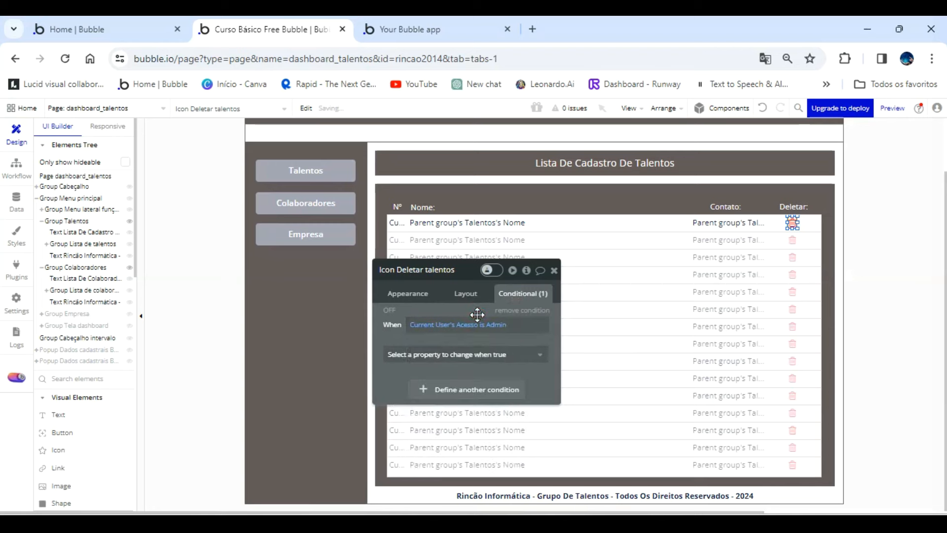
click(477, 353)
click(464, 390)
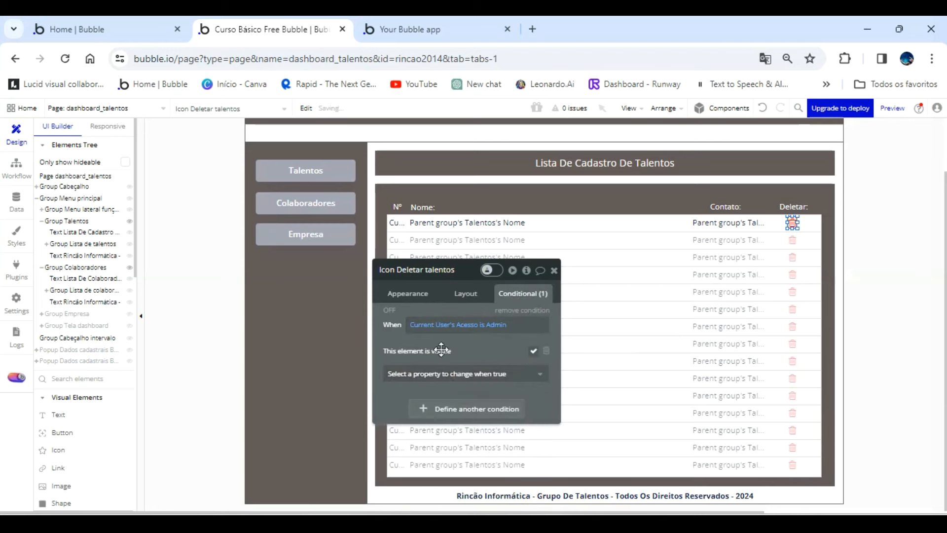
click(413, 32)
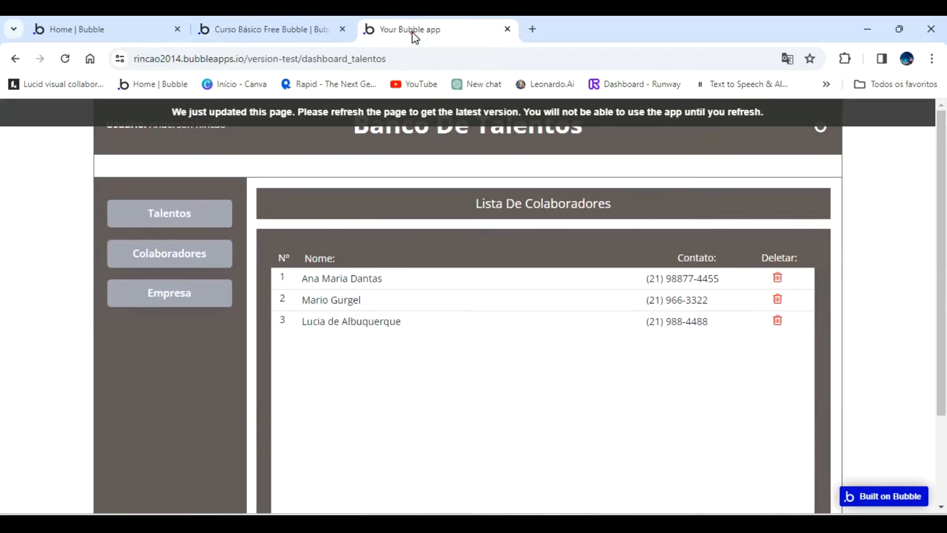
click(446, 109)
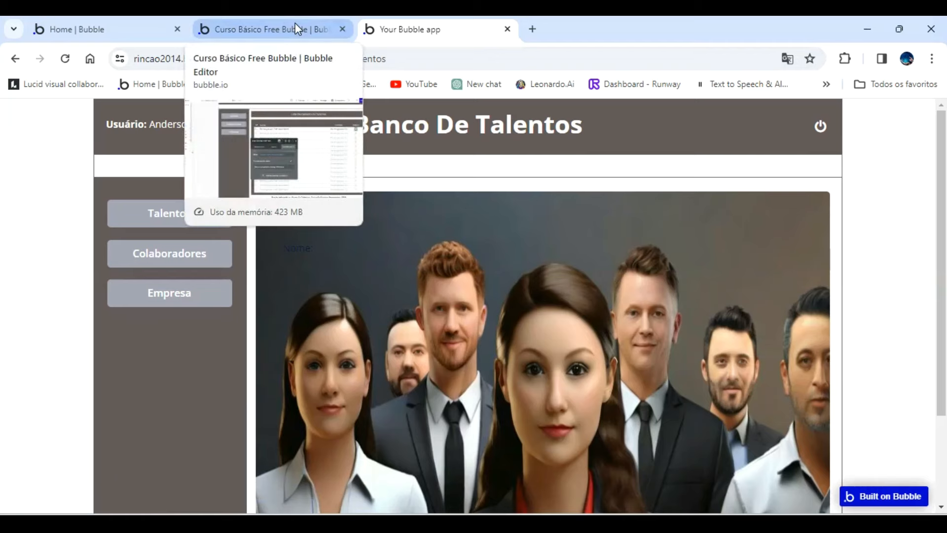
In the editor's app database, set the default value of the User data type's Acesso field to User.
click(295, 23)
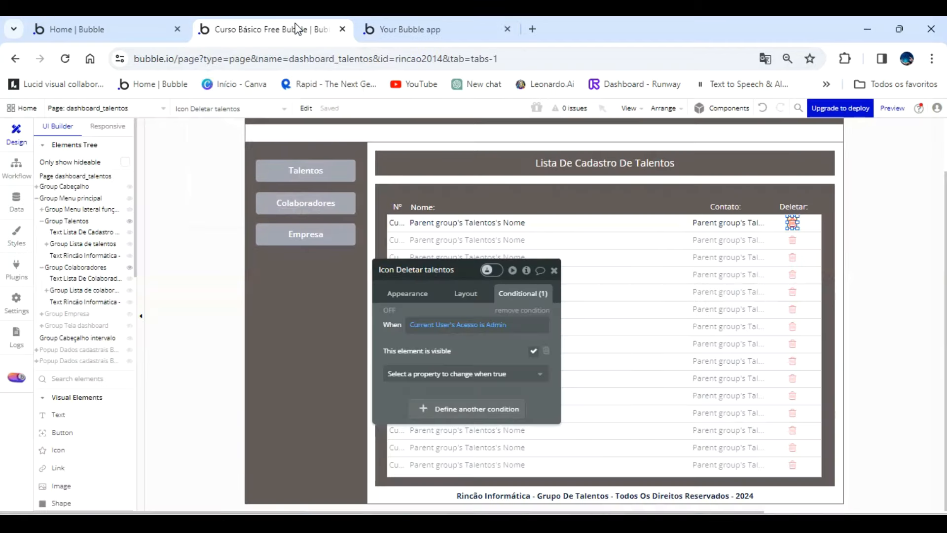
click(25, 205)
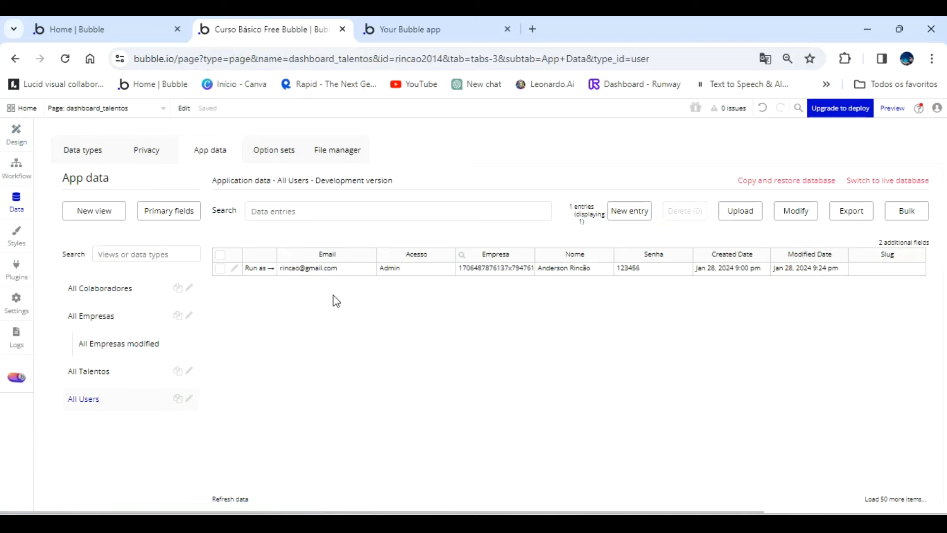
click(90, 150)
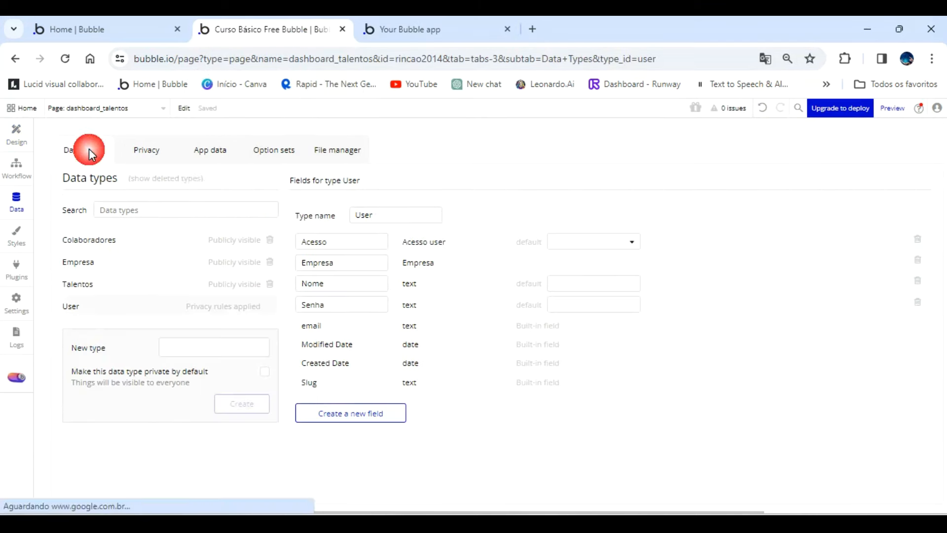
click(93, 304)
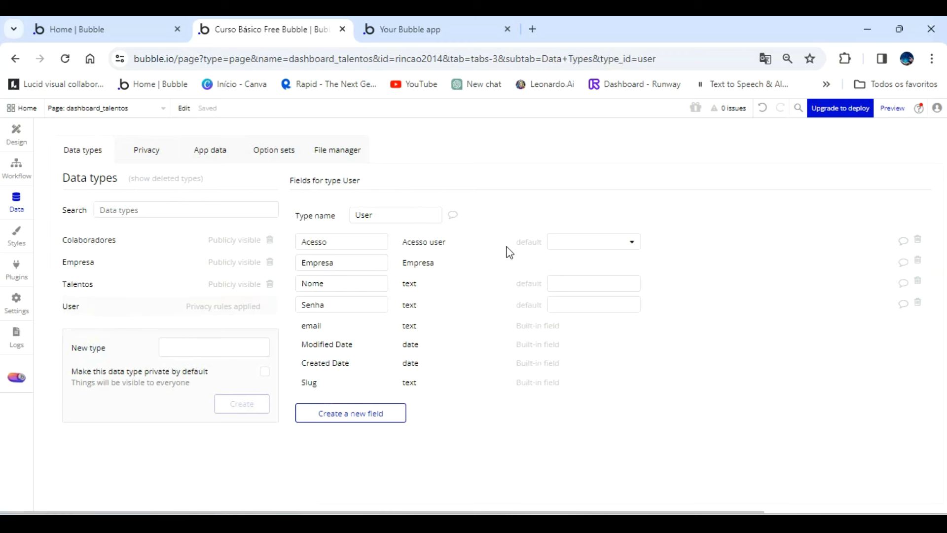
click(148, 244)
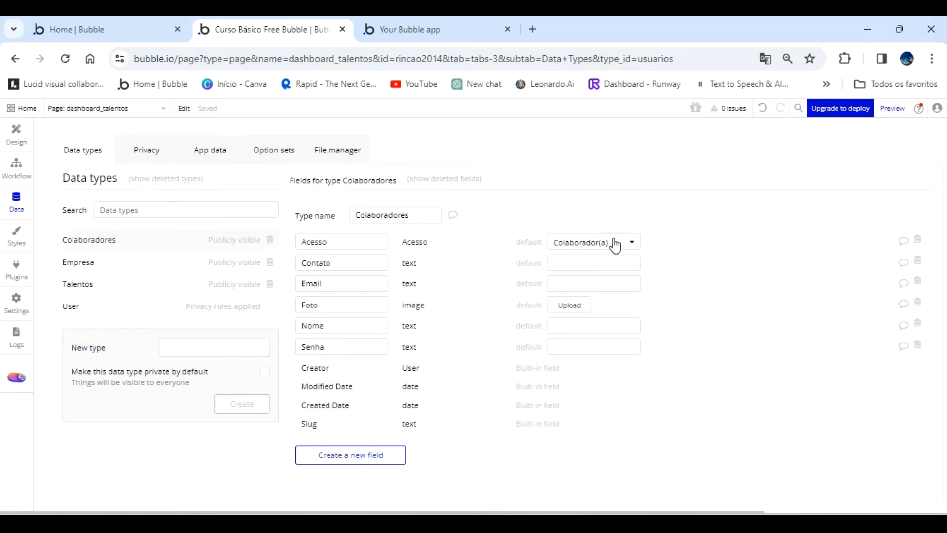
click(131, 311)
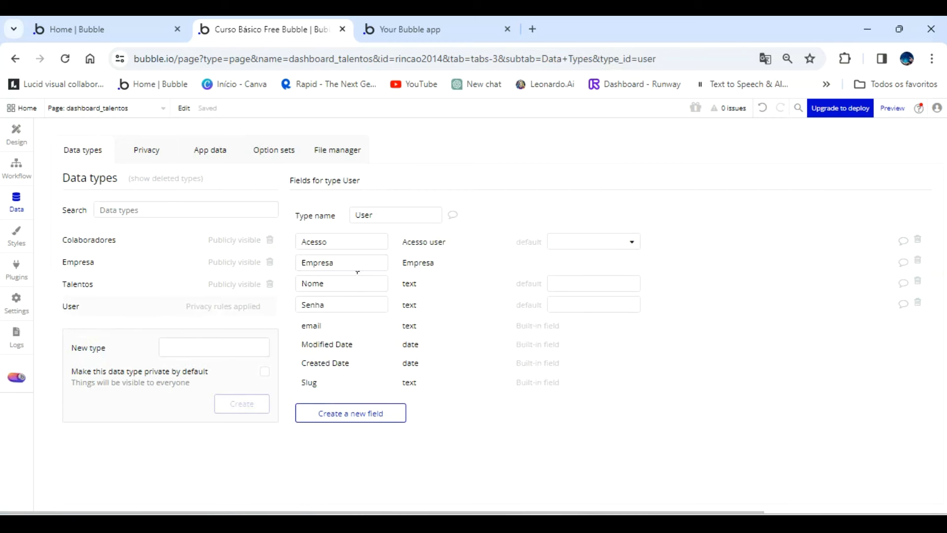
click(628, 242)
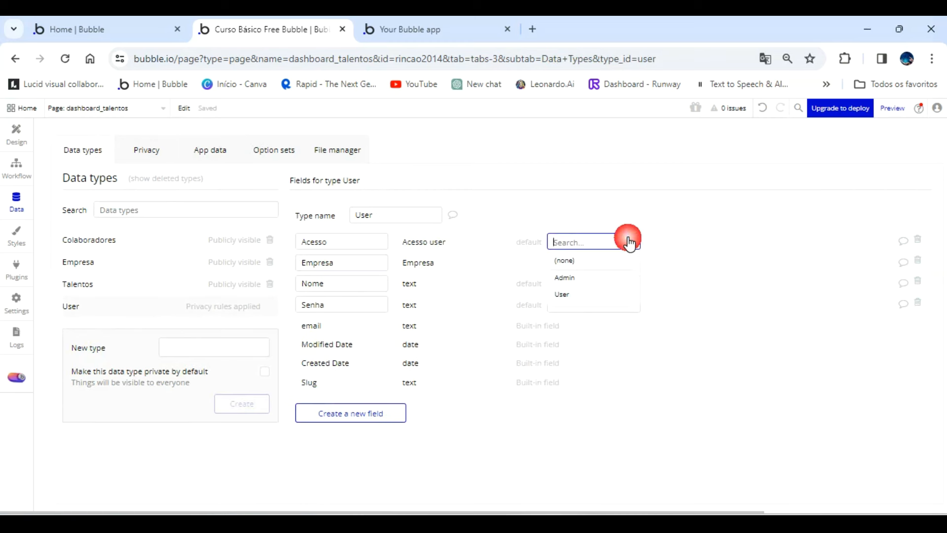
click(579, 295)
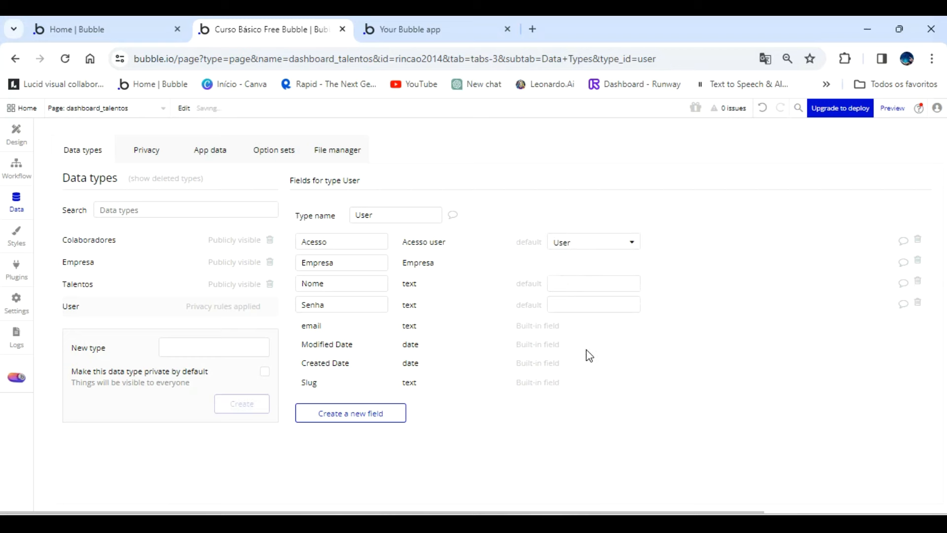
Refresh the dashboard preview and check the delete icons in the Talentos list with the Admin account.
click(418, 29)
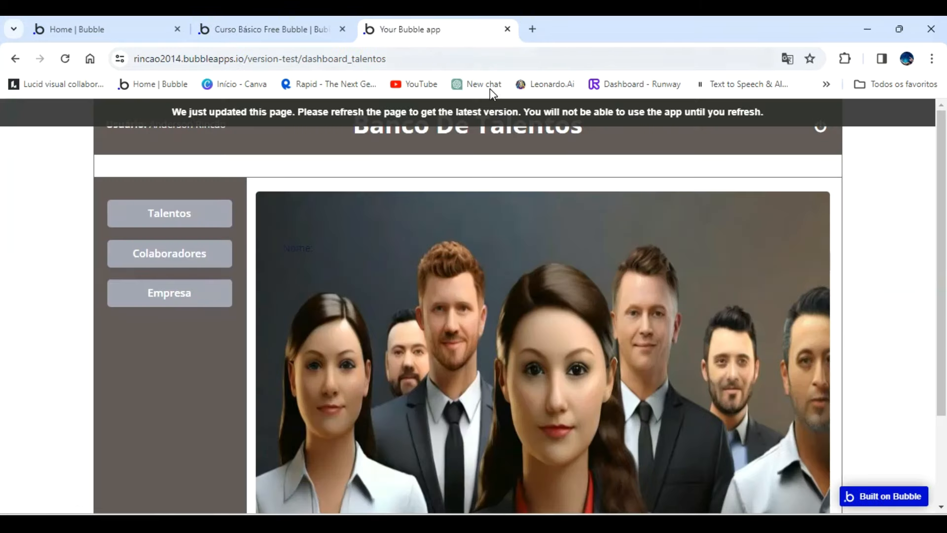
key(F5)
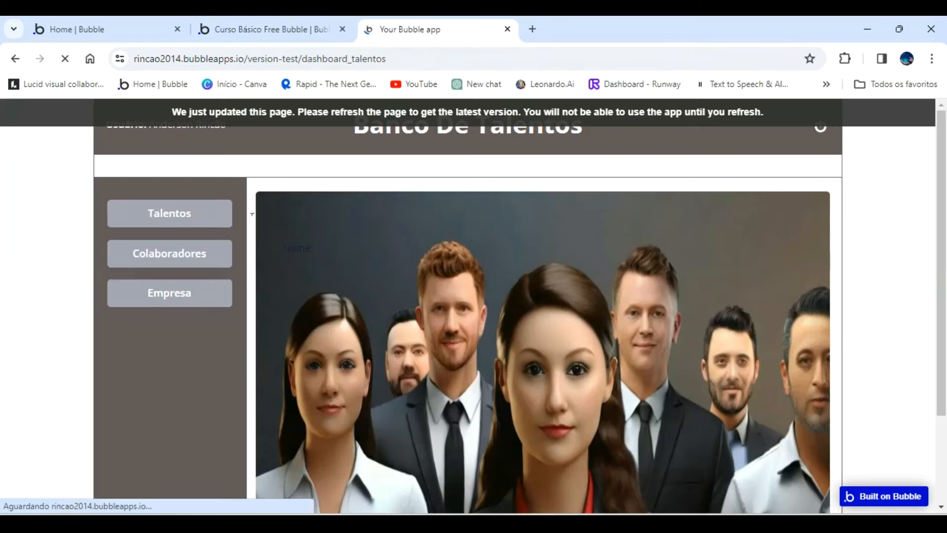
click(188, 213)
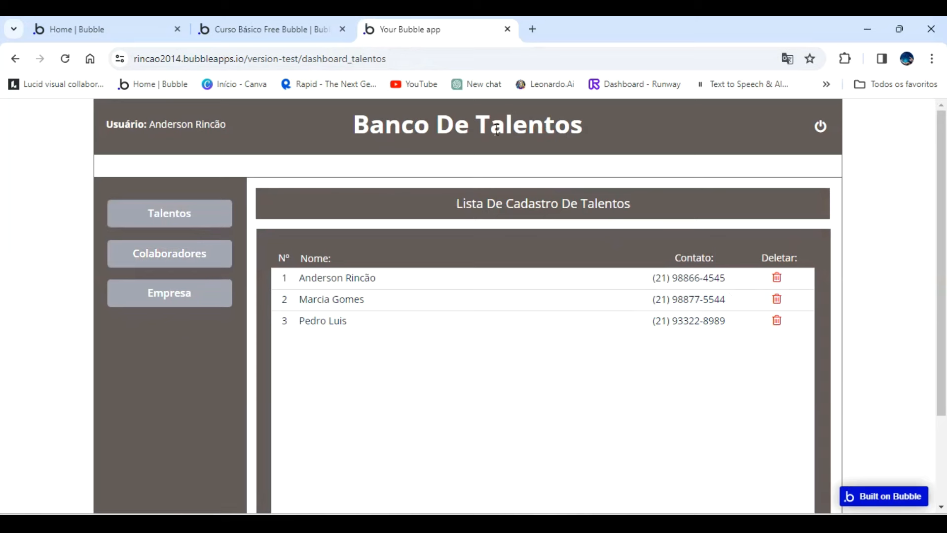
Log out of the dashboard and open the Cadastre-se sign-up form from the login popup.
click(822, 131)
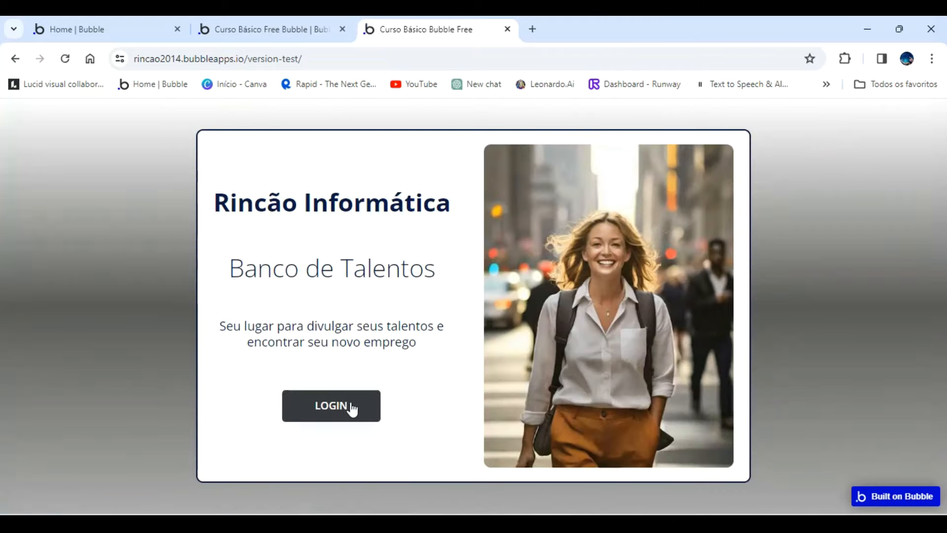
click(350, 402)
click(476, 414)
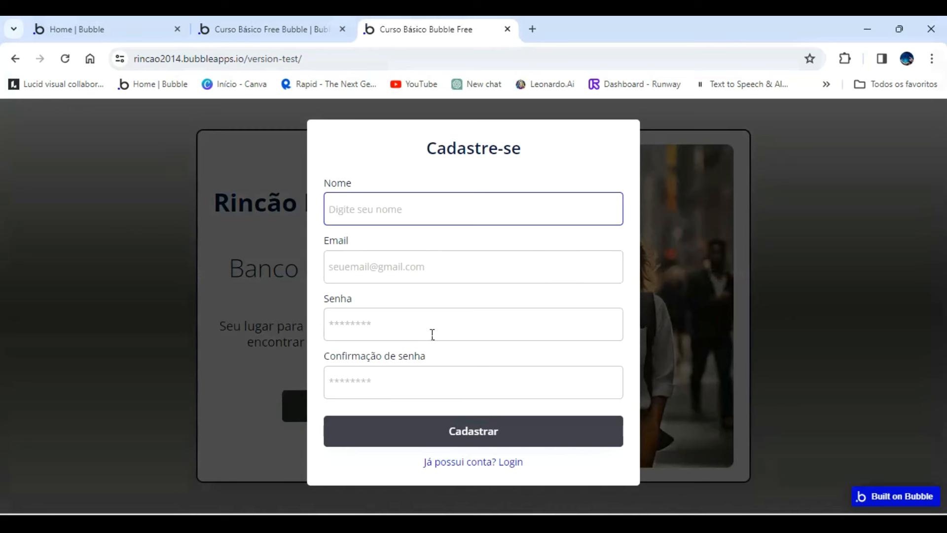
Register a new account with the person's name, e-mail, password and password confirmation.
text(jo)
key(BackSpace)
key(BackSpace)
text(j)
key(Tab)
text(re)
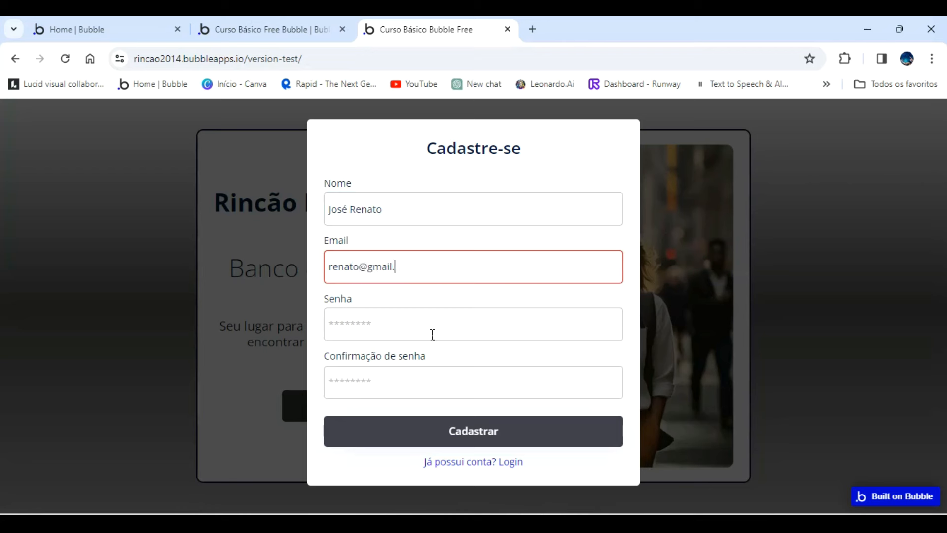
click(433, 334)
text(12)
key(Tab)
text(12)
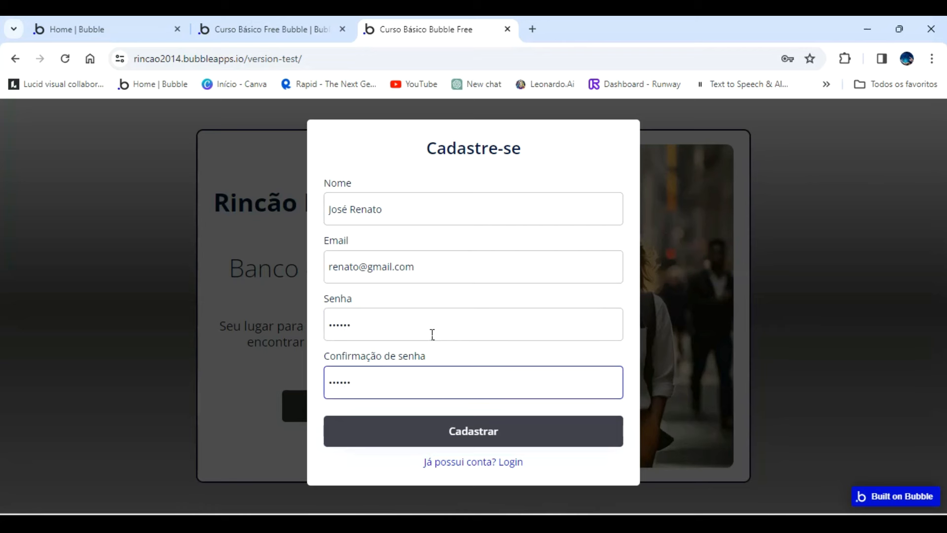
click(485, 430)
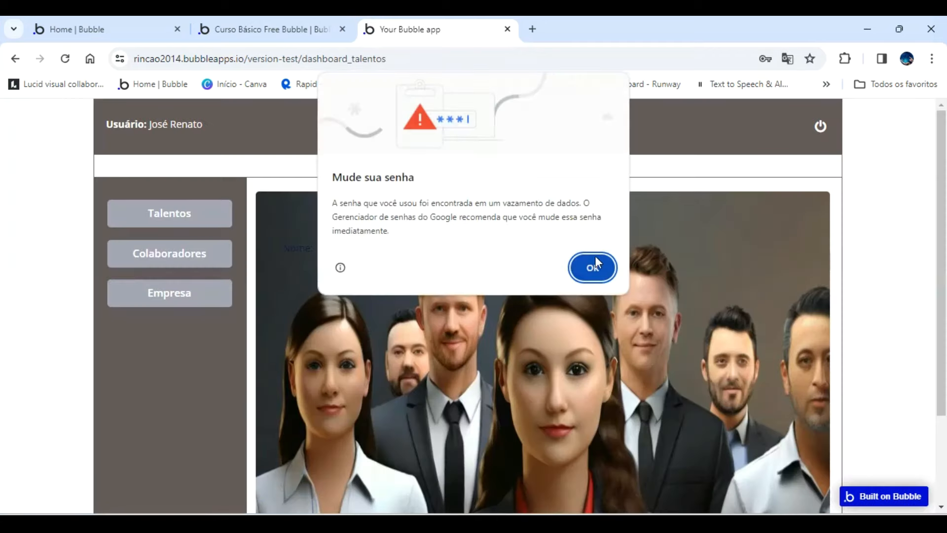
Dismiss the password warning and check the Deletar column in the Talentos and Colaboradores lists as the new account.
click(594, 263)
click(196, 217)
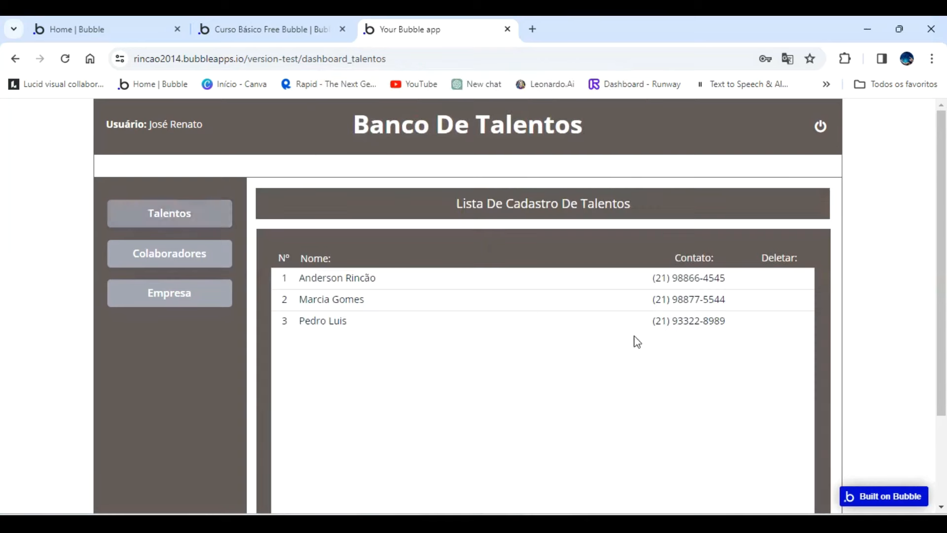
click(786, 340)
click(210, 264)
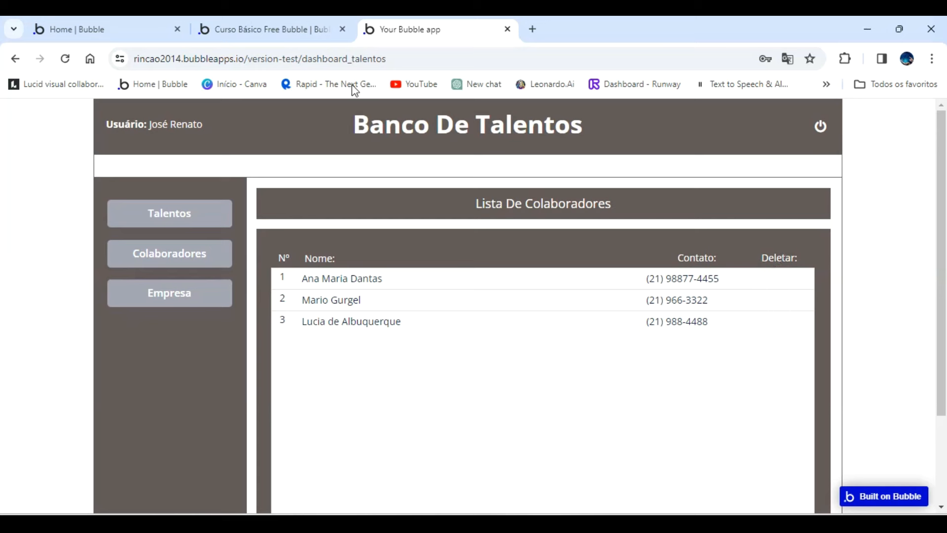
Back in the page design, center-align the contact text in the Talentos list's rows.
click(303, 28)
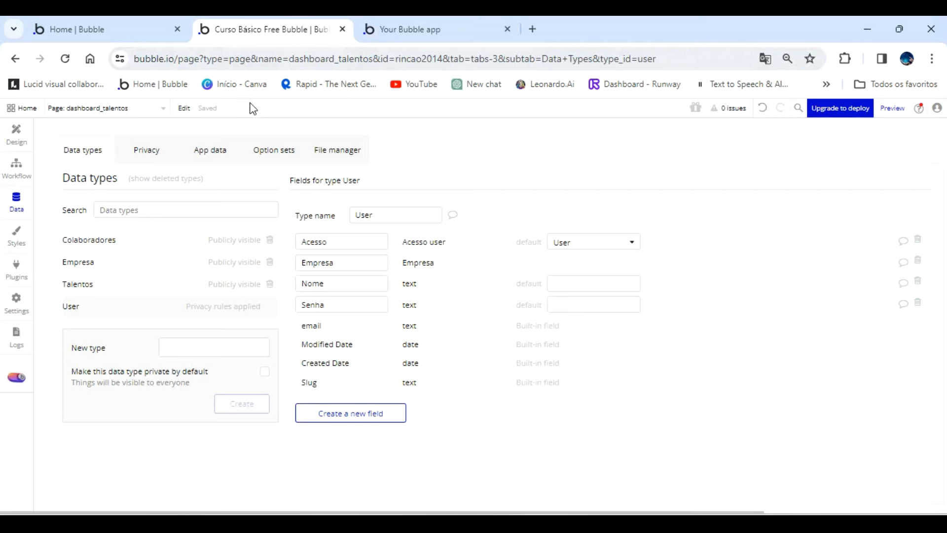
click(18, 133)
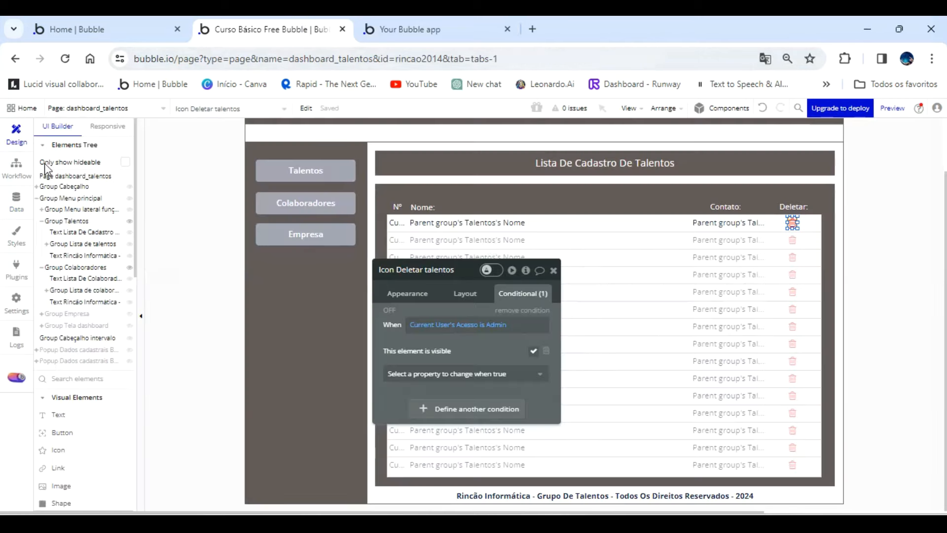
click(720, 223)
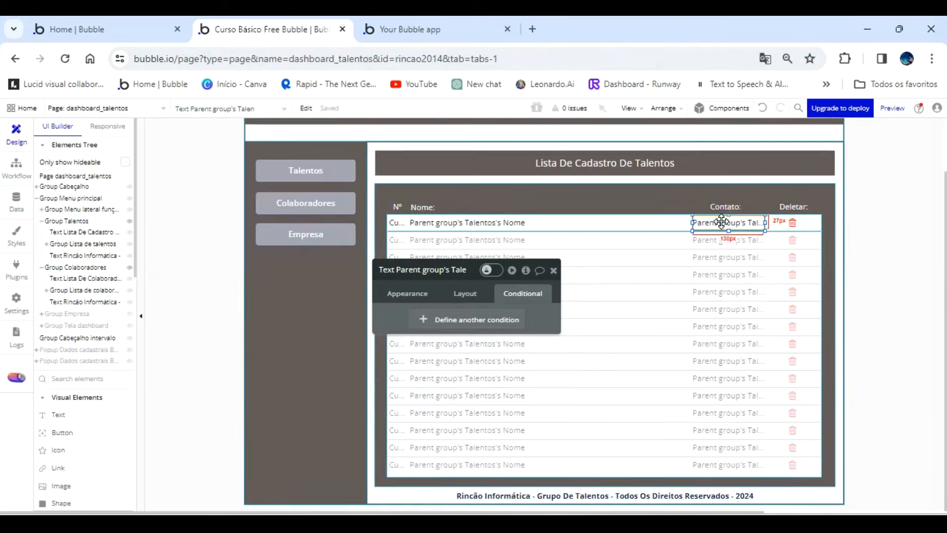
click(418, 296)
scroll(452, 360, down, 5)
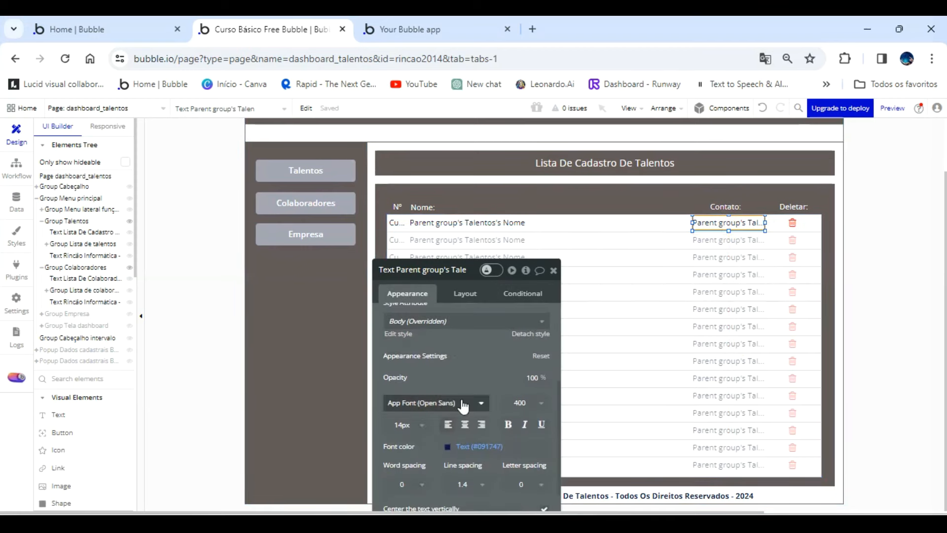
click(465, 424)
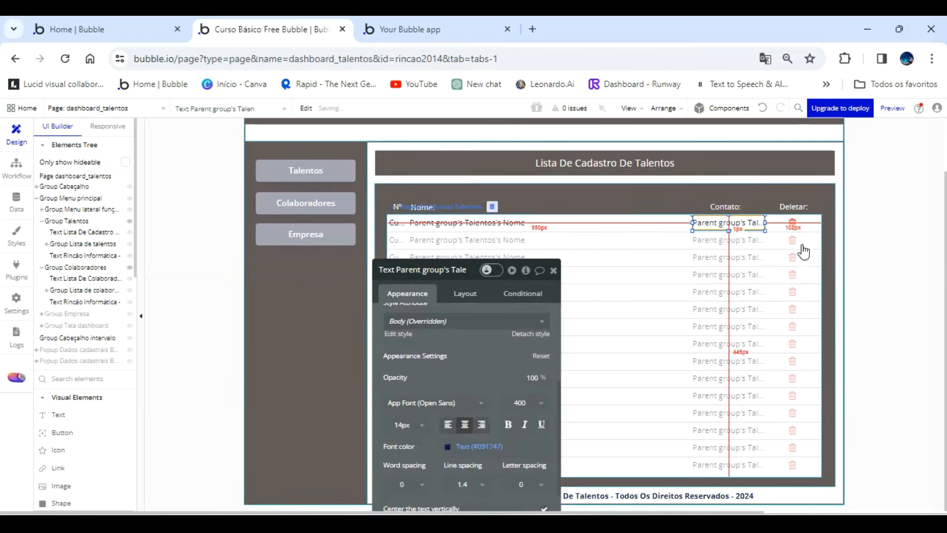
Add a condition to the Talentos list's Deletar heading for when Current User's Acesso is Admin.
click(790, 206)
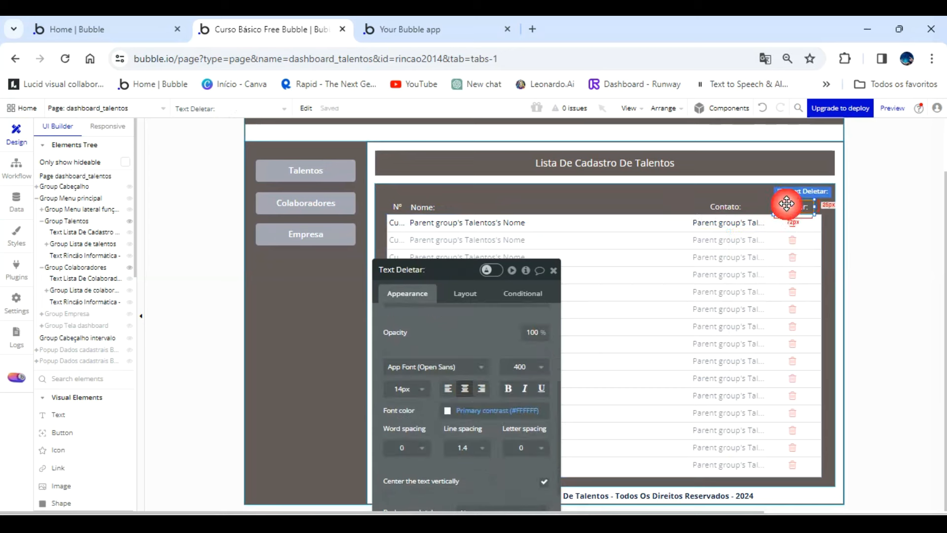
click(522, 302)
click(461, 326)
click(413, 325)
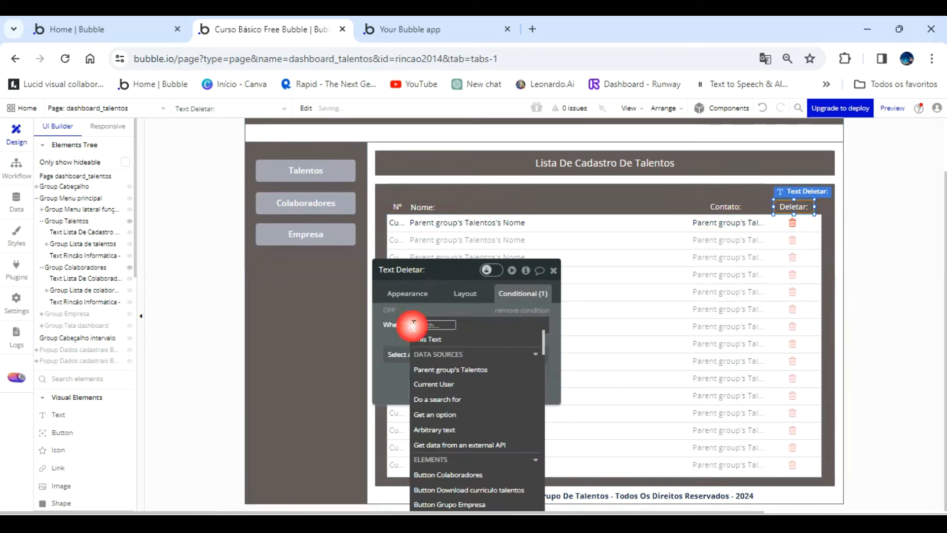
click(433, 384)
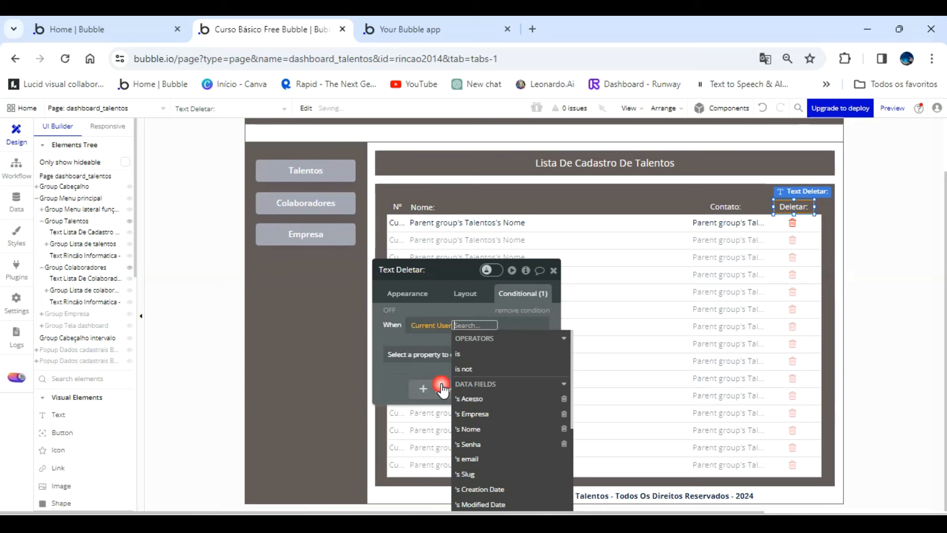
click(493, 400)
click(500, 386)
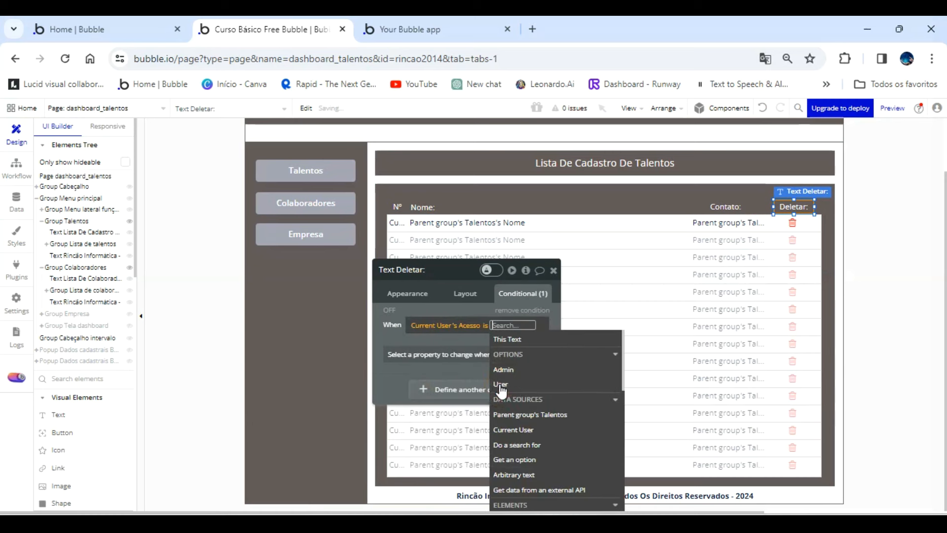
click(519, 372)
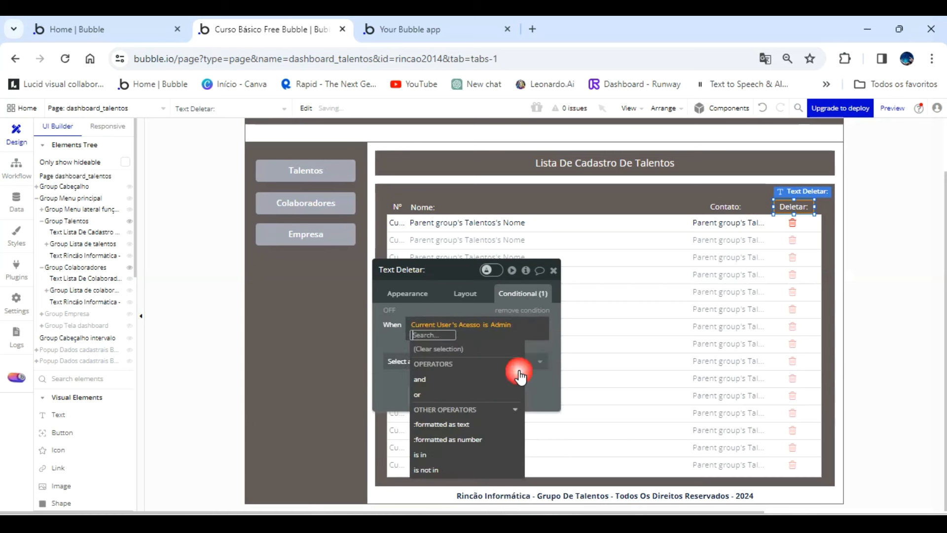
click(478, 312)
Make the Talentos list's Deletar heading visible when its condition is true and turn off its visibility on page load.
click(499, 365)
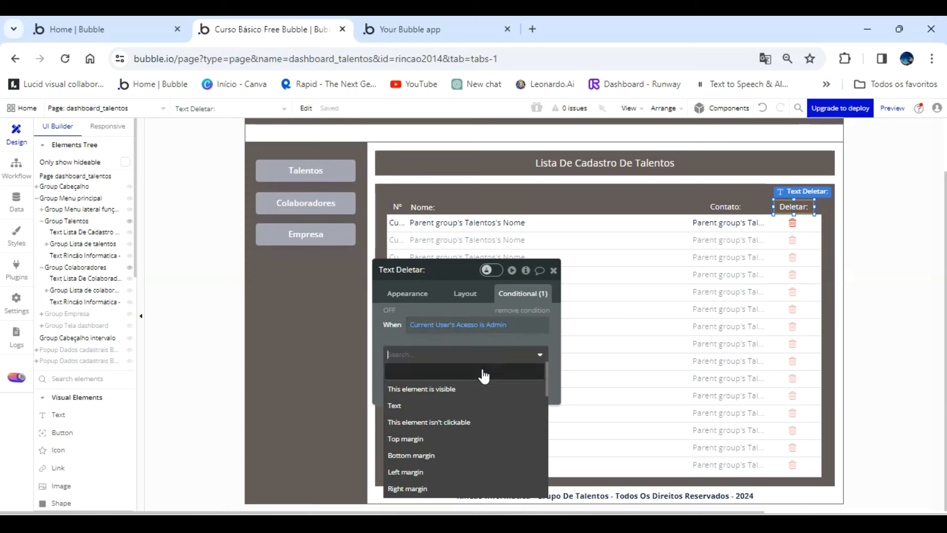
click(472, 387)
click(466, 294)
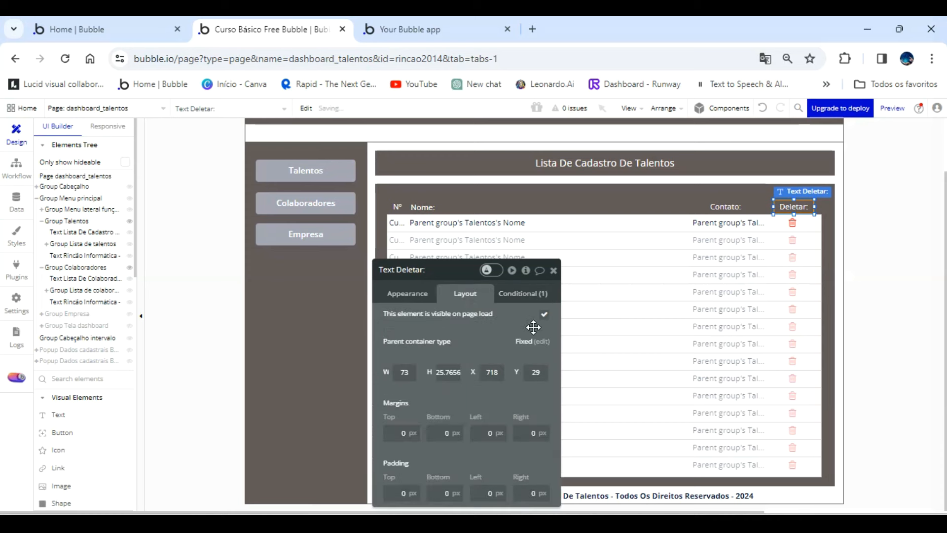
click(544, 314)
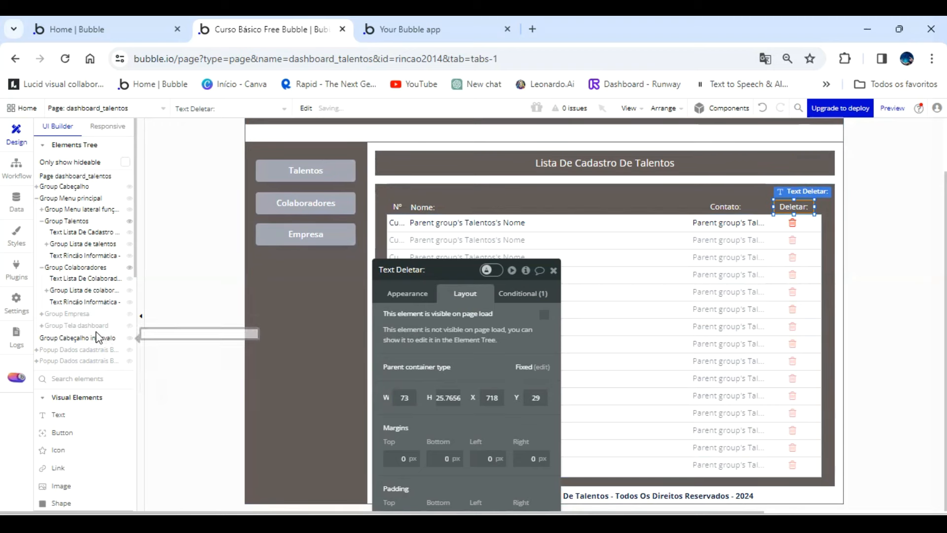
In Group Colaboradores, turn off visibility on page load for the list's Deletar heading.
click(95, 269)
click(785, 205)
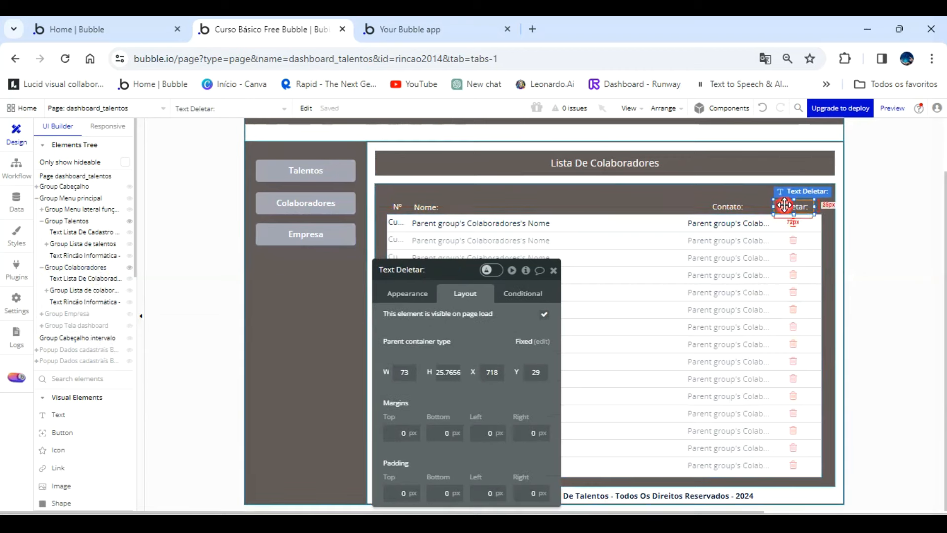
click(544, 315)
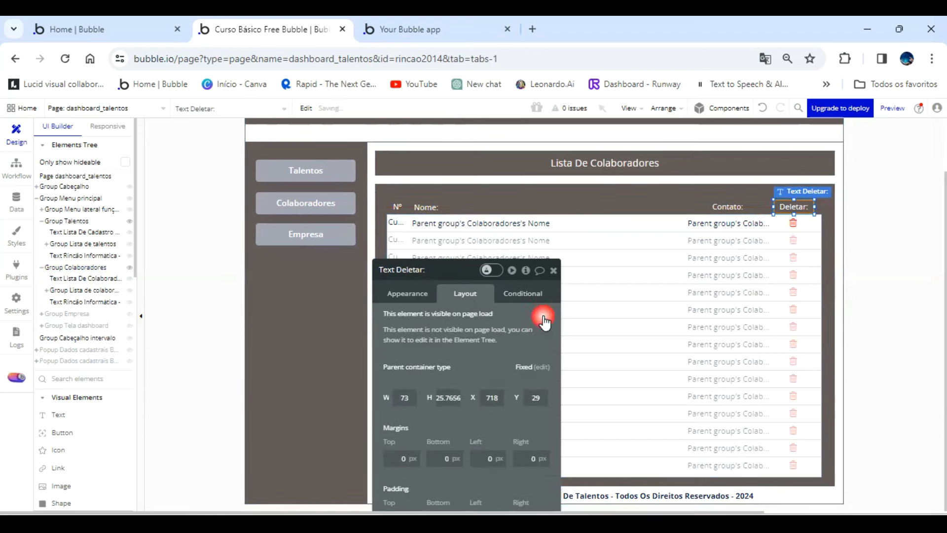
Add a condition making the Colaboradores list's Deletar heading visible when Current User's Acesso is Admin.
click(523, 293)
click(494, 318)
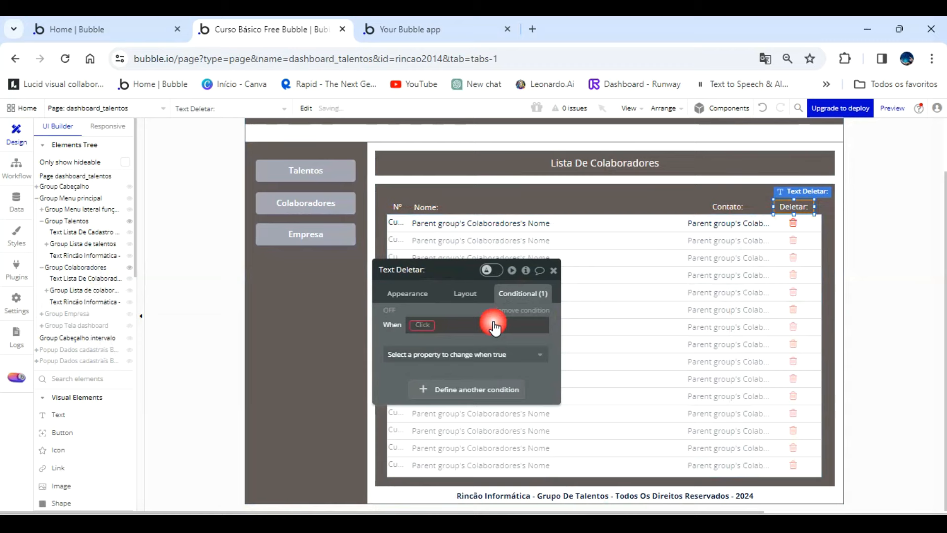
click(422, 326)
click(443, 389)
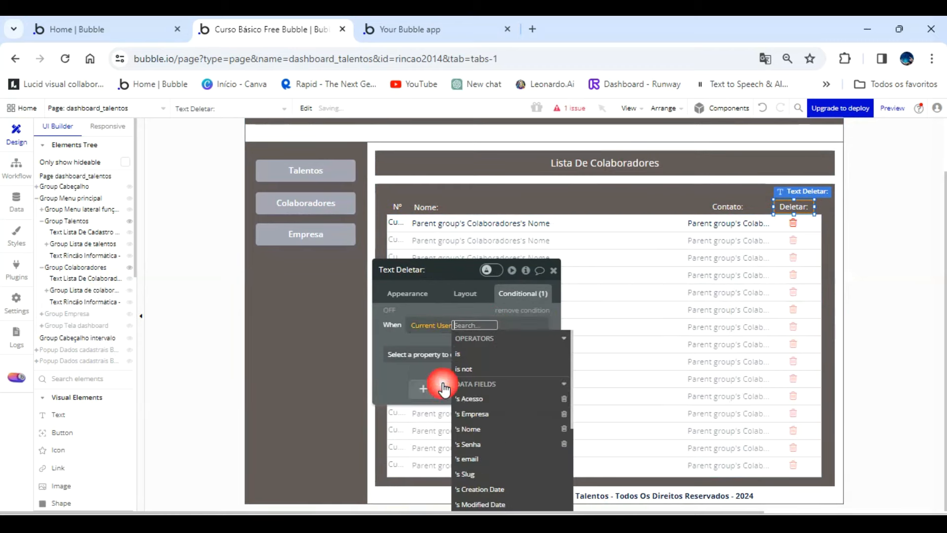
click(472, 402)
click(495, 385)
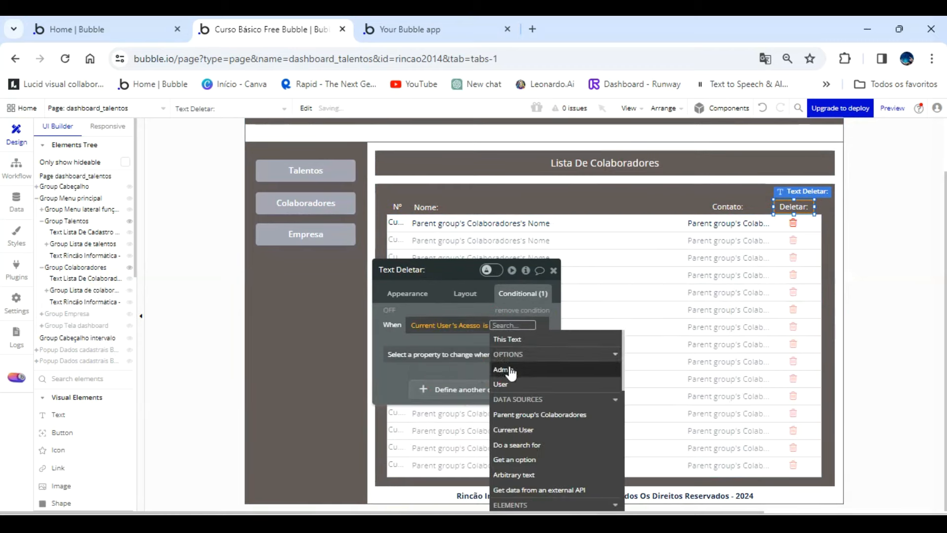
click(501, 370)
click(461, 354)
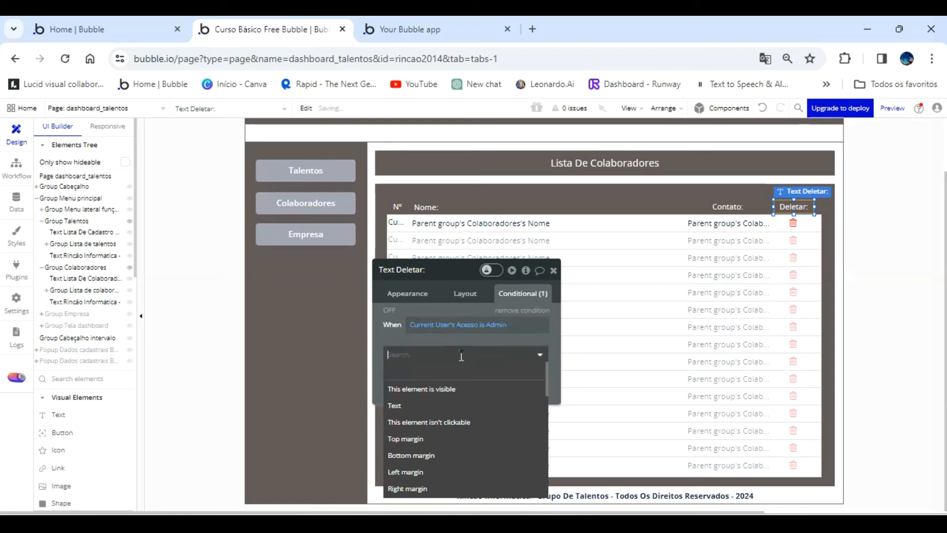
click(451, 389)
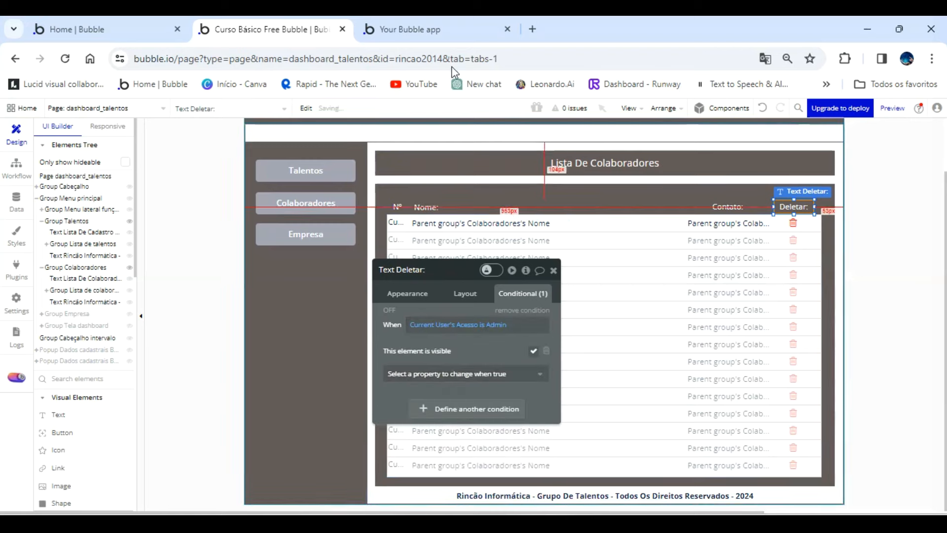
Refresh the app preview and check the Talentos list, its first talent's details and the Colaboradores list as the non-admin account.
click(443, 44)
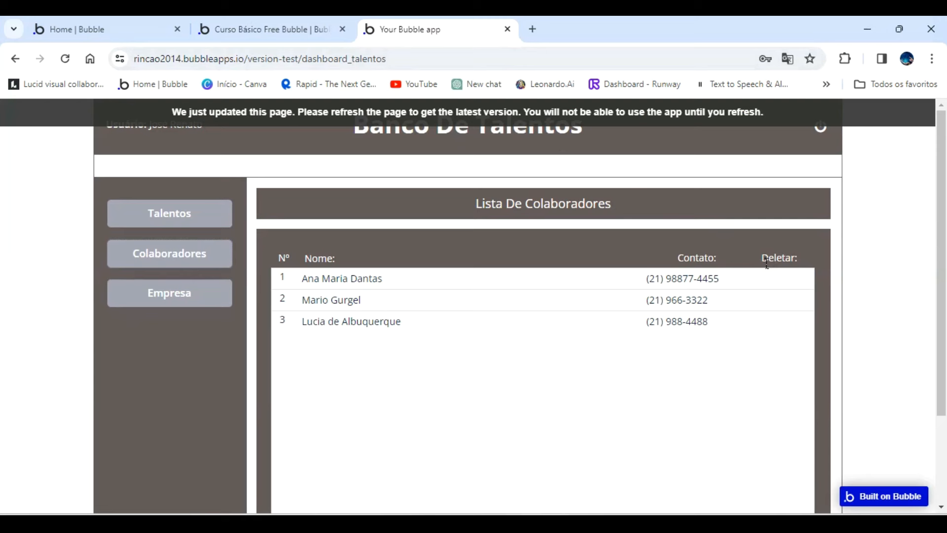
click(558, 119)
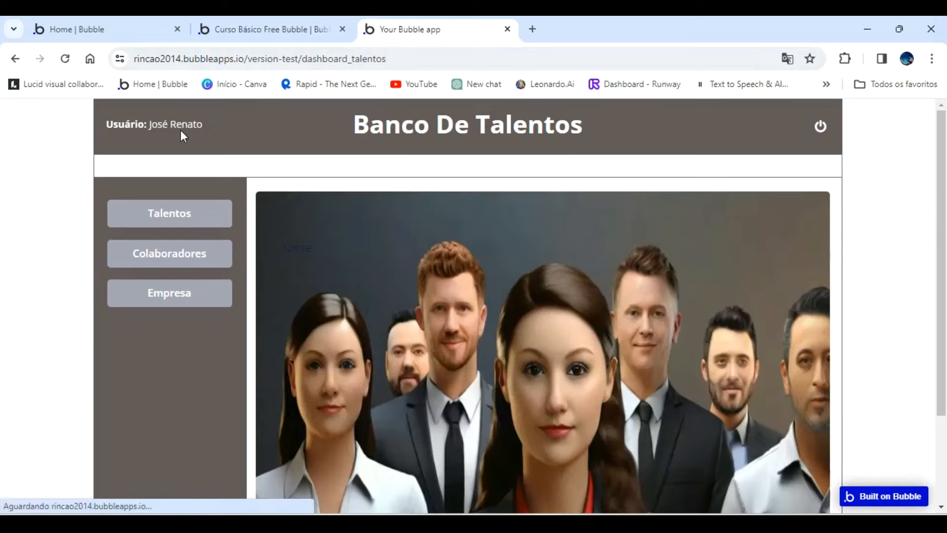
click(188, 216)
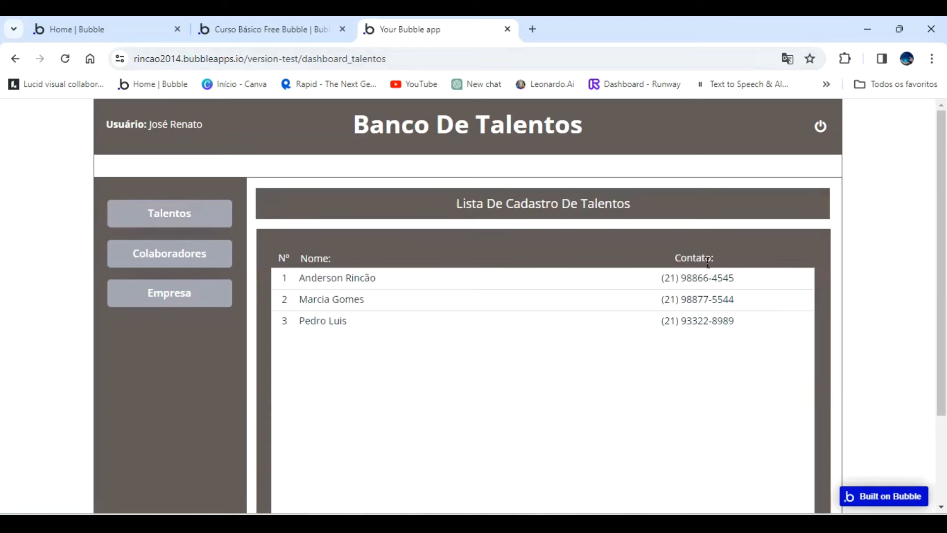
click(434, 273)
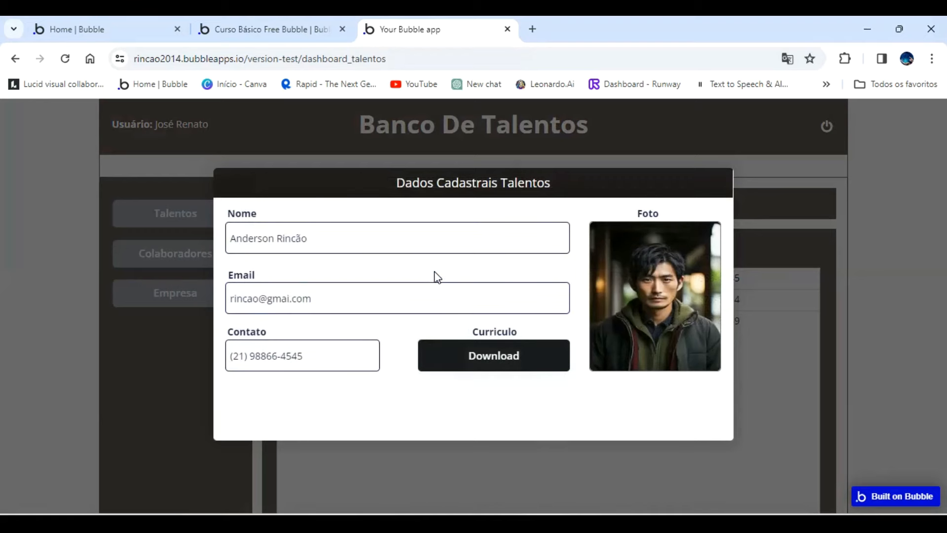
click(542, 446)
click(204, 249)
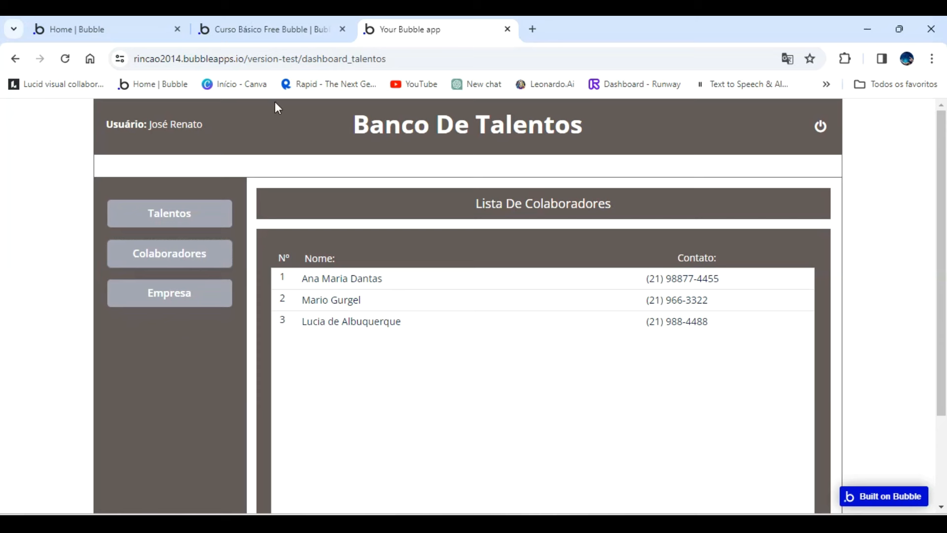
click(279, 29)
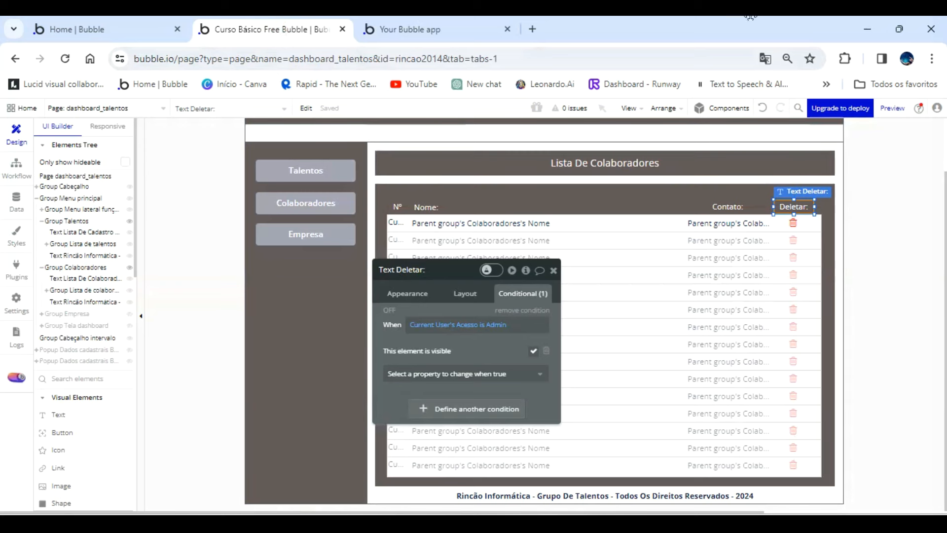